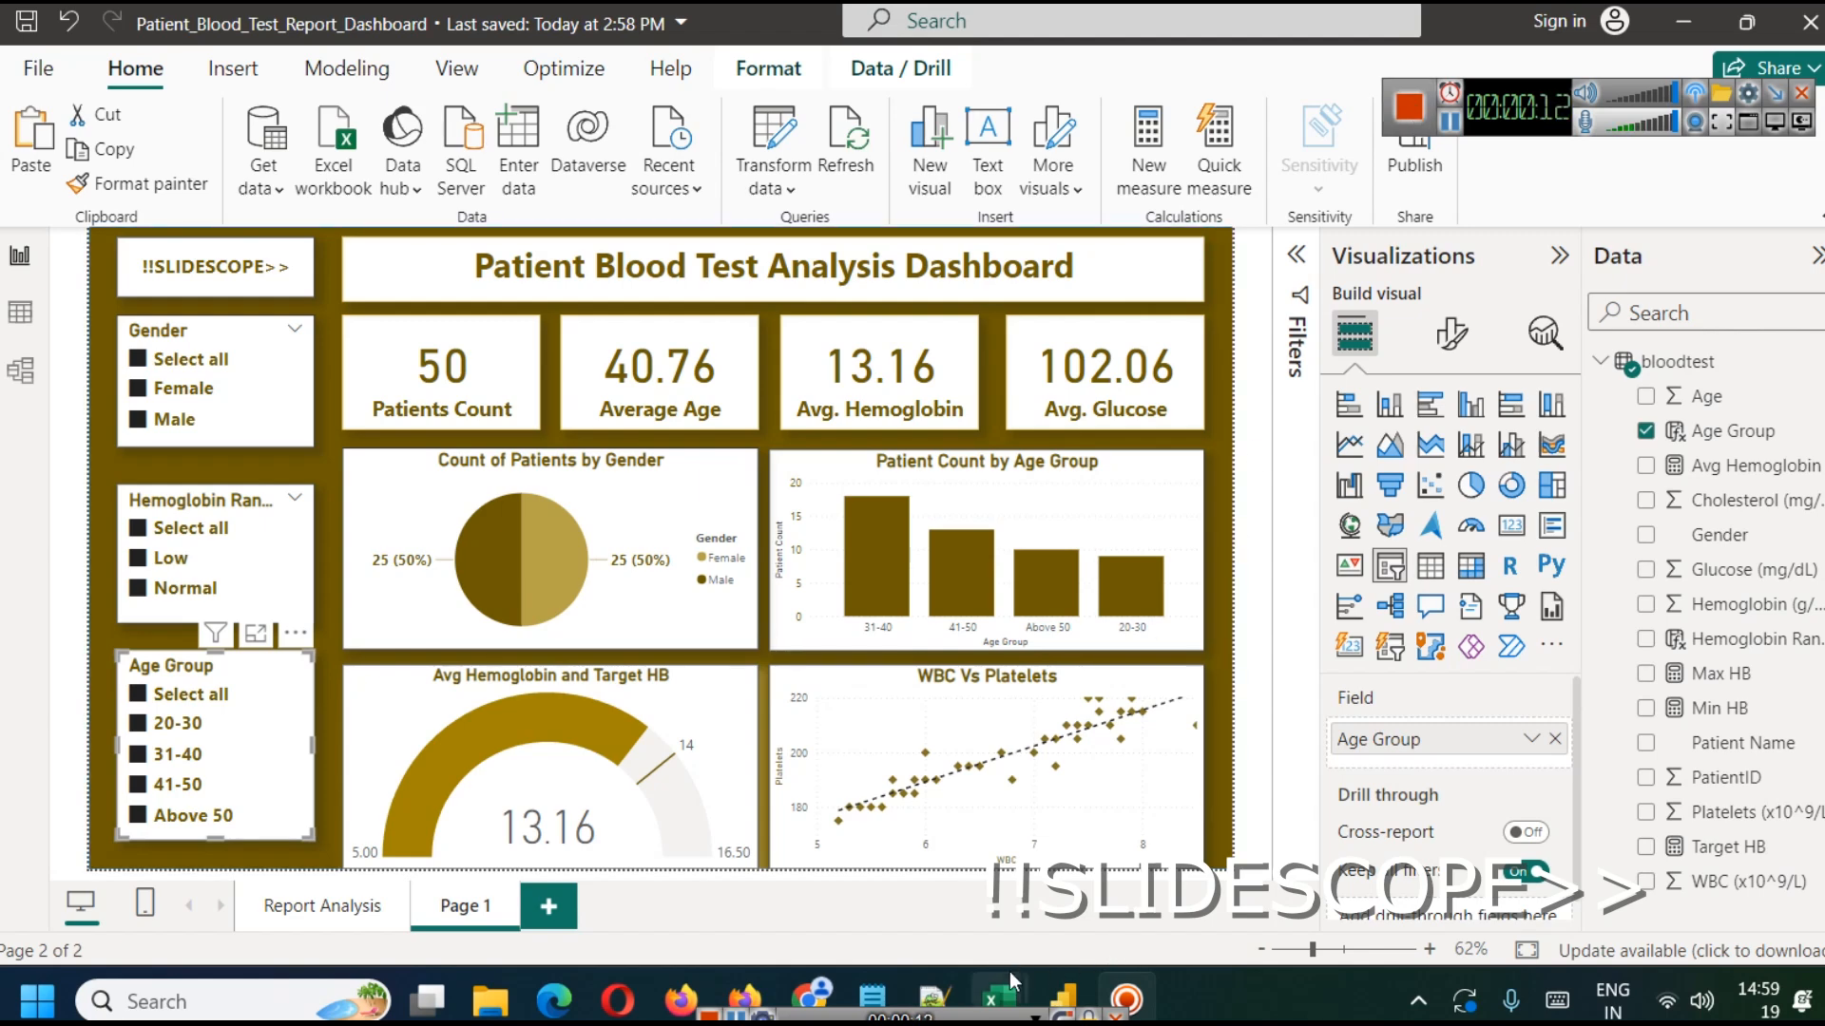
Switch to the Patient_Blood_Test.xlsx workbook in Excel and look through all its patient rows.
mouse_move(1002, 964)
left_click(1174, 831)
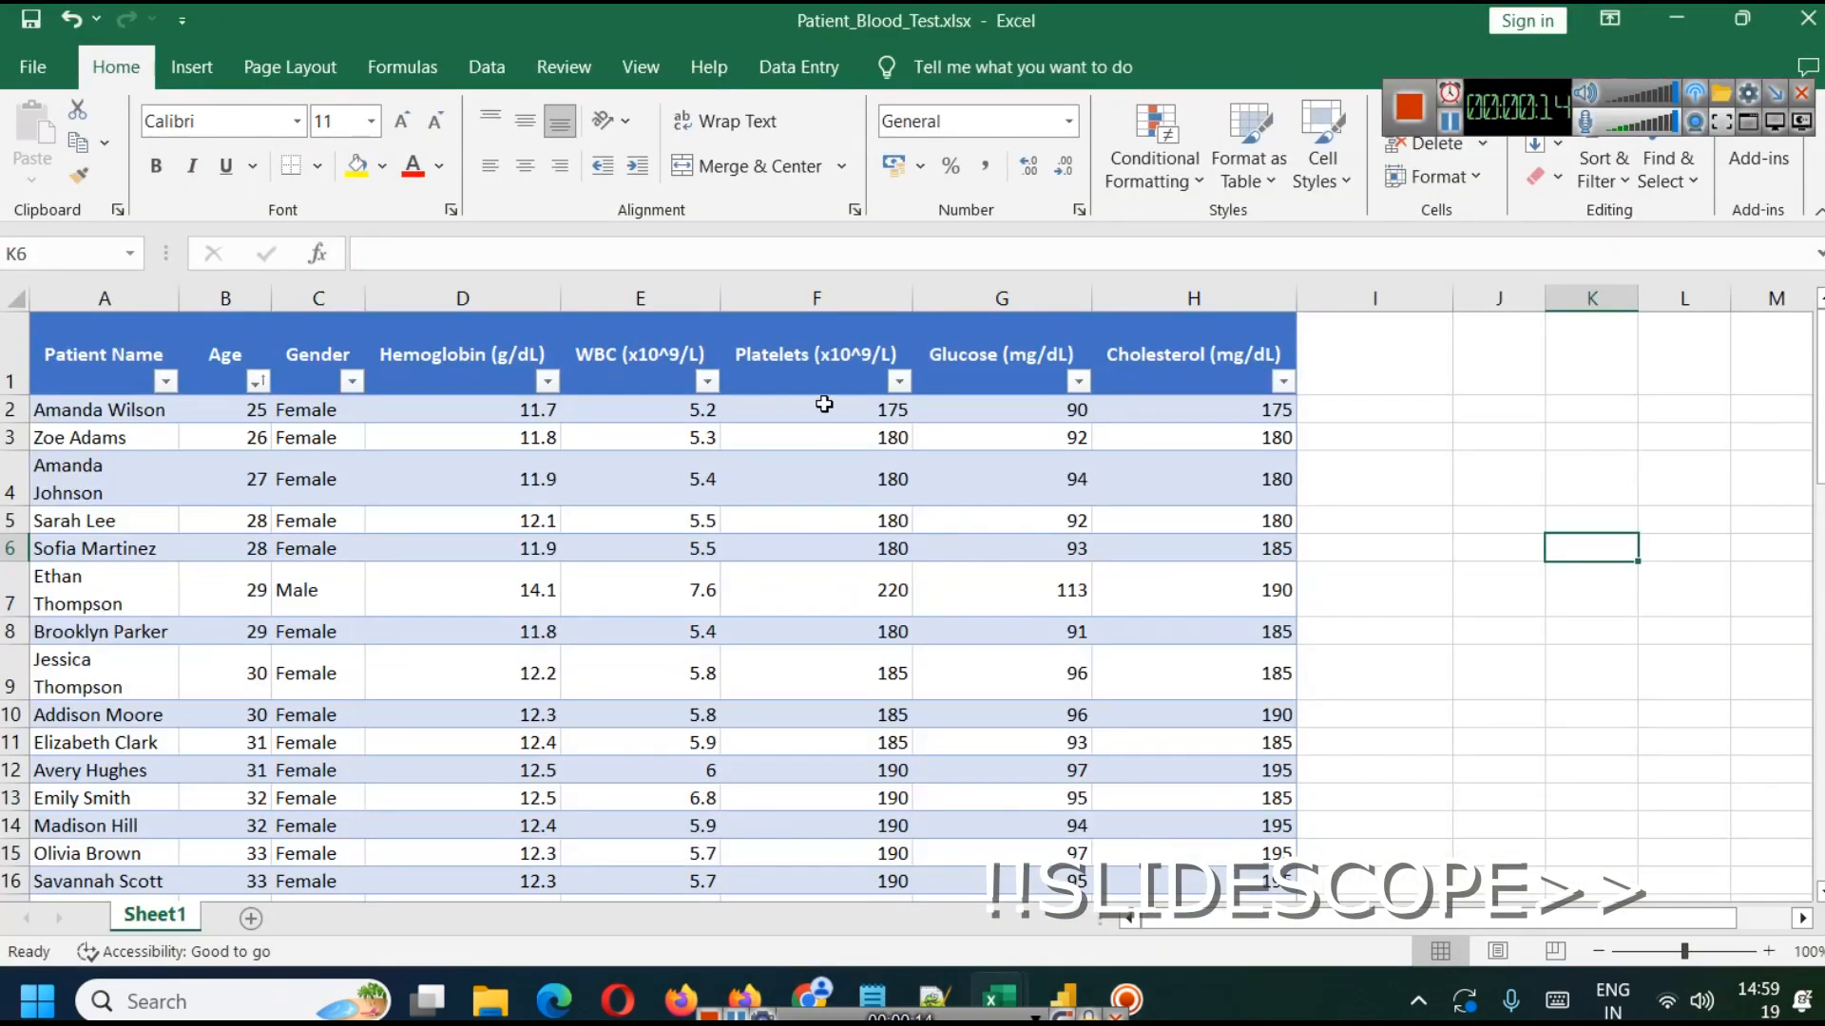
scroll(641, 420, "down", 15)
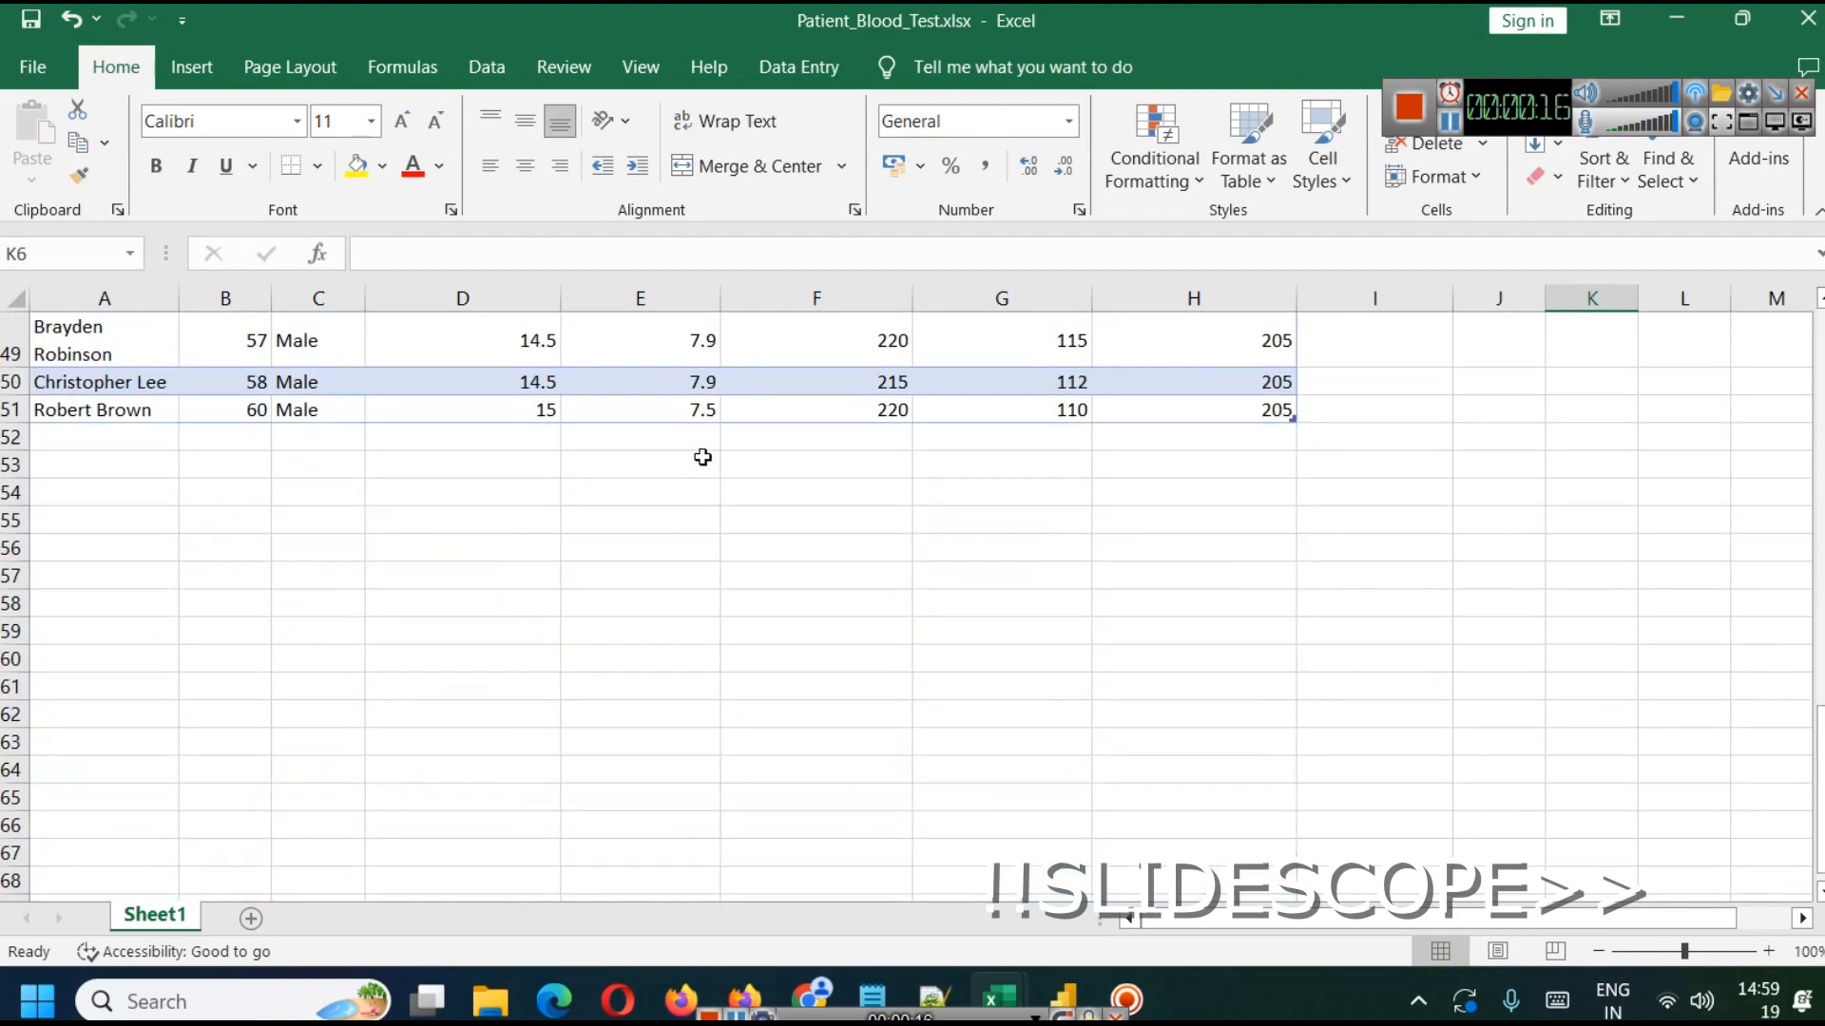
scroll(686, 484, "up", 15)
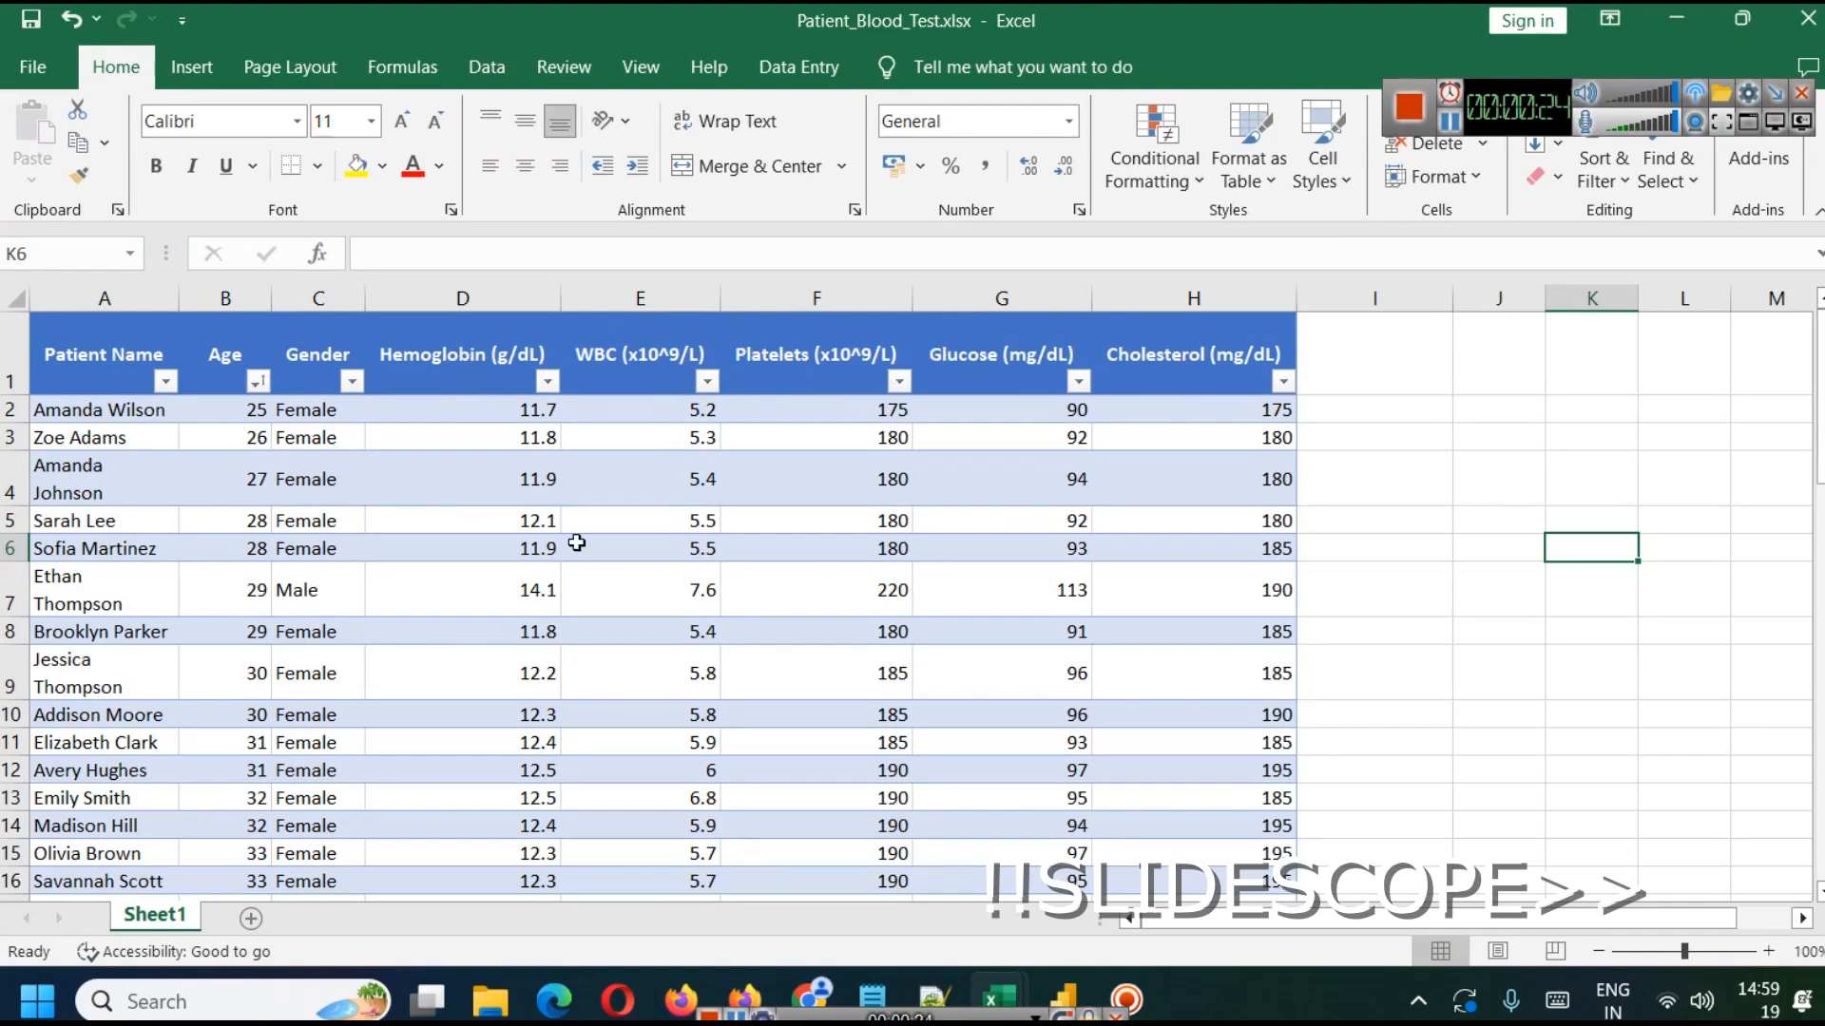
left_click(1672, 34)
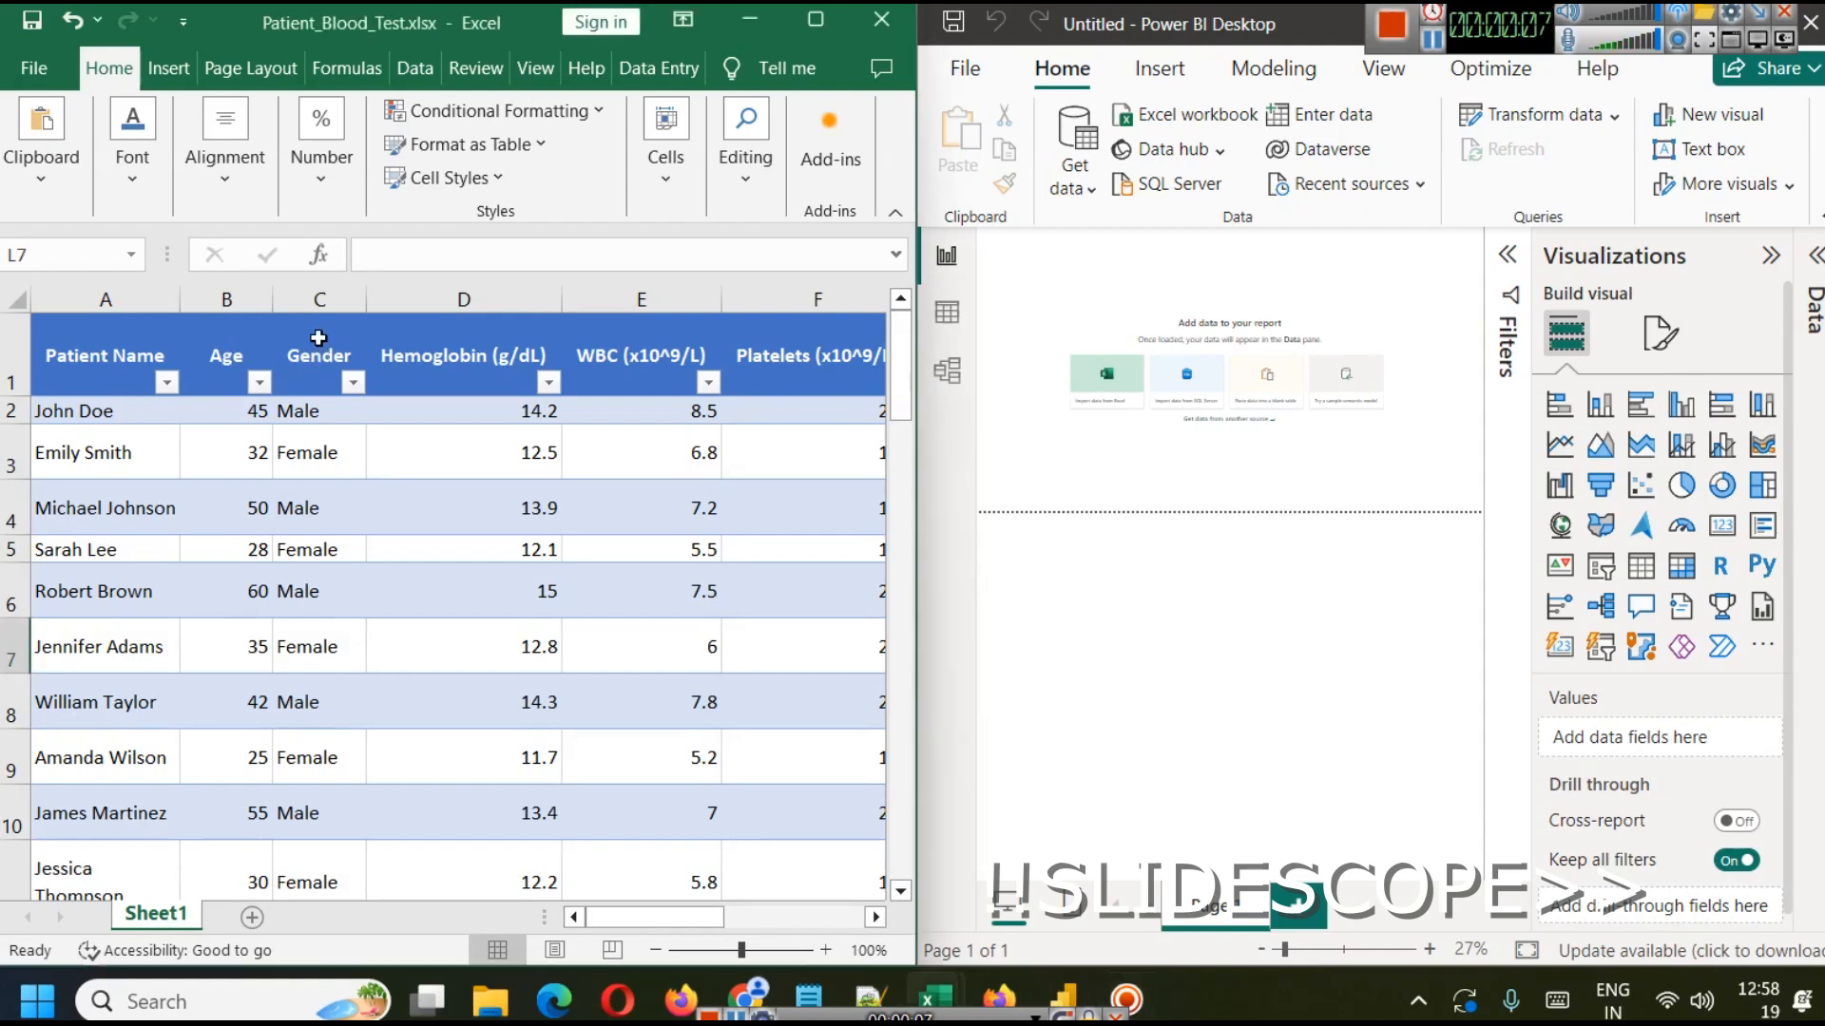
Examine the column headers from Gender through Cholesterol and the rows beneath them in the blood test sheet.
left_click(311, 341)
left_click(421, 341)
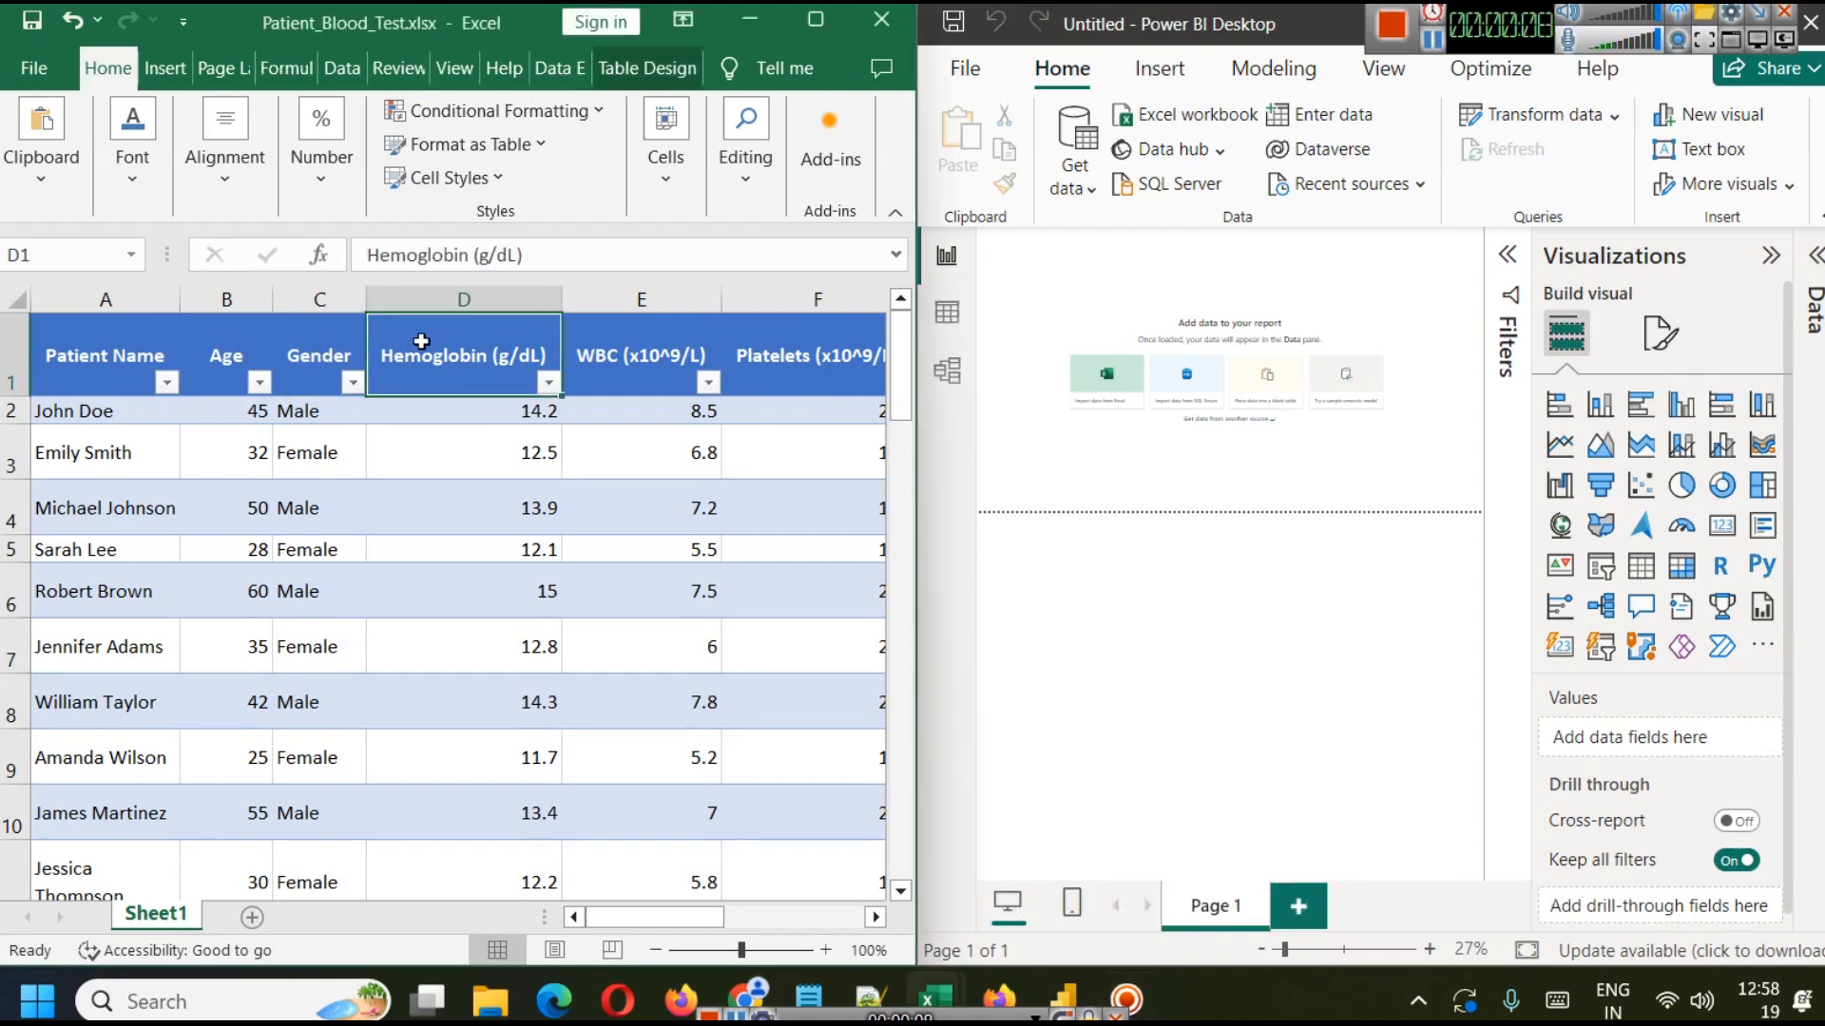
left_click(616, 359)
left_click_drag(654, 921, 788, 914)
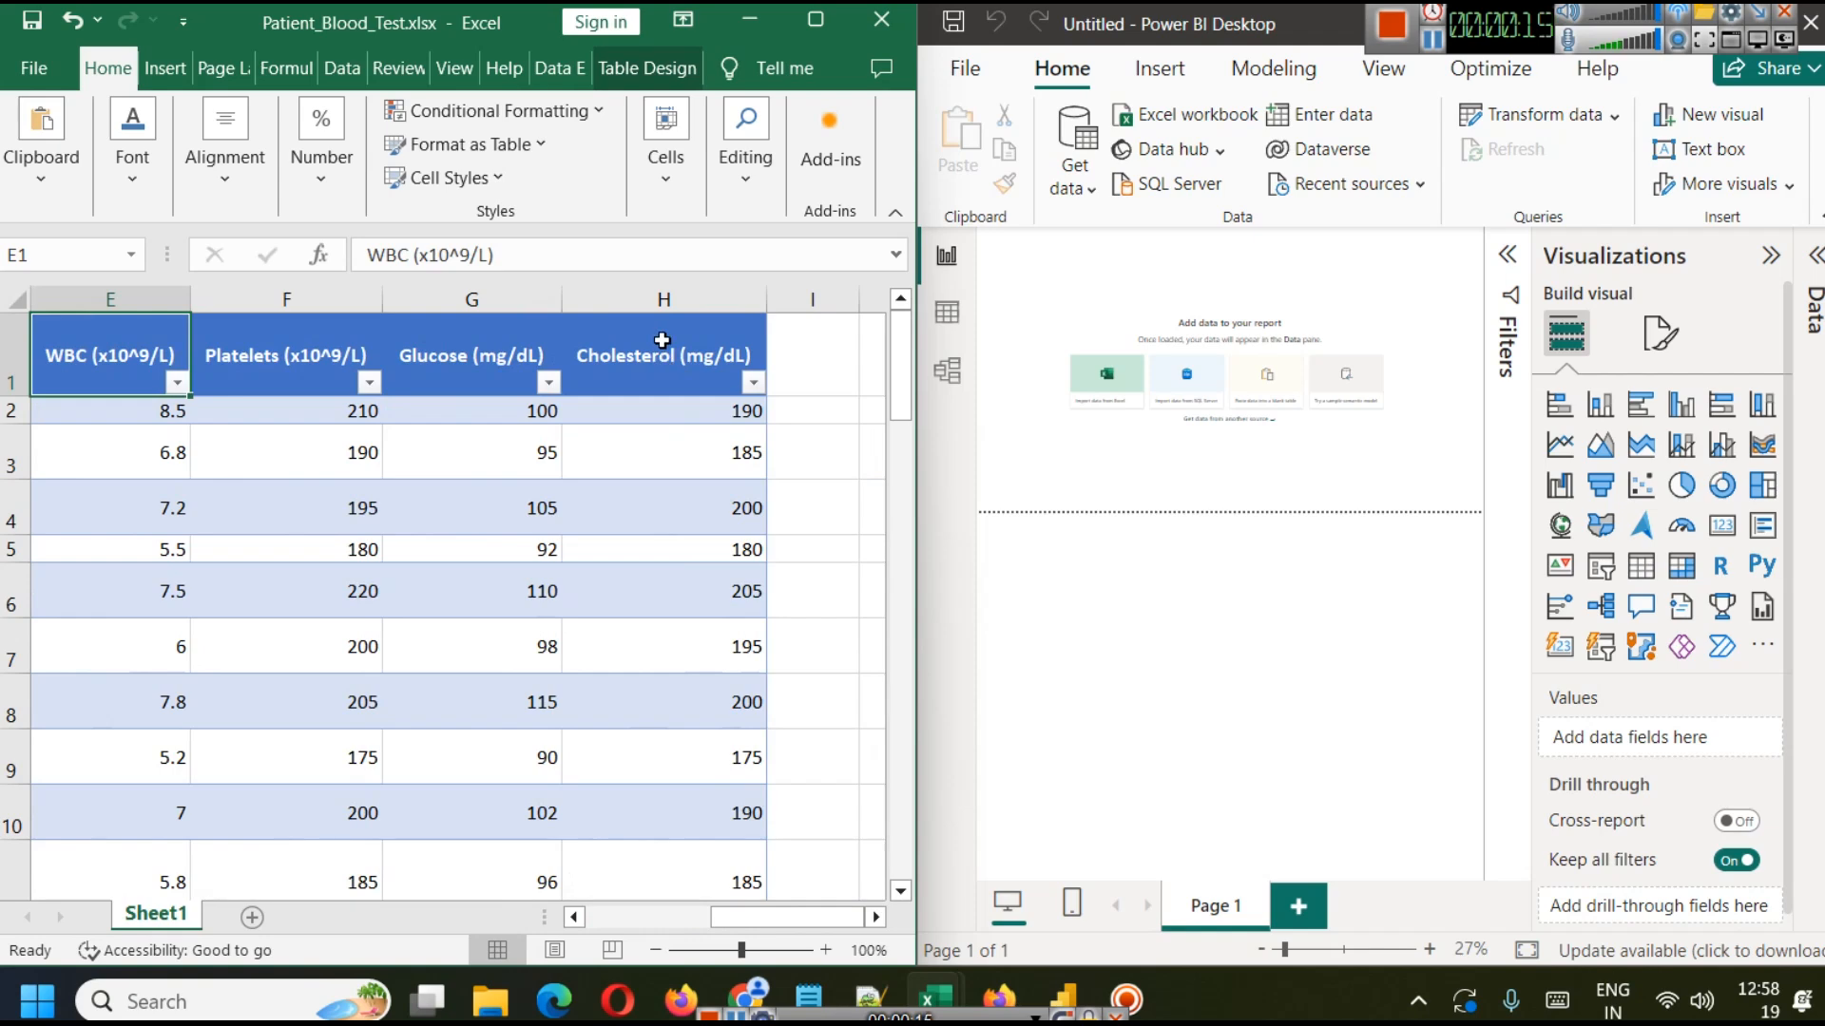
scroll(751, 547, "down", 13)
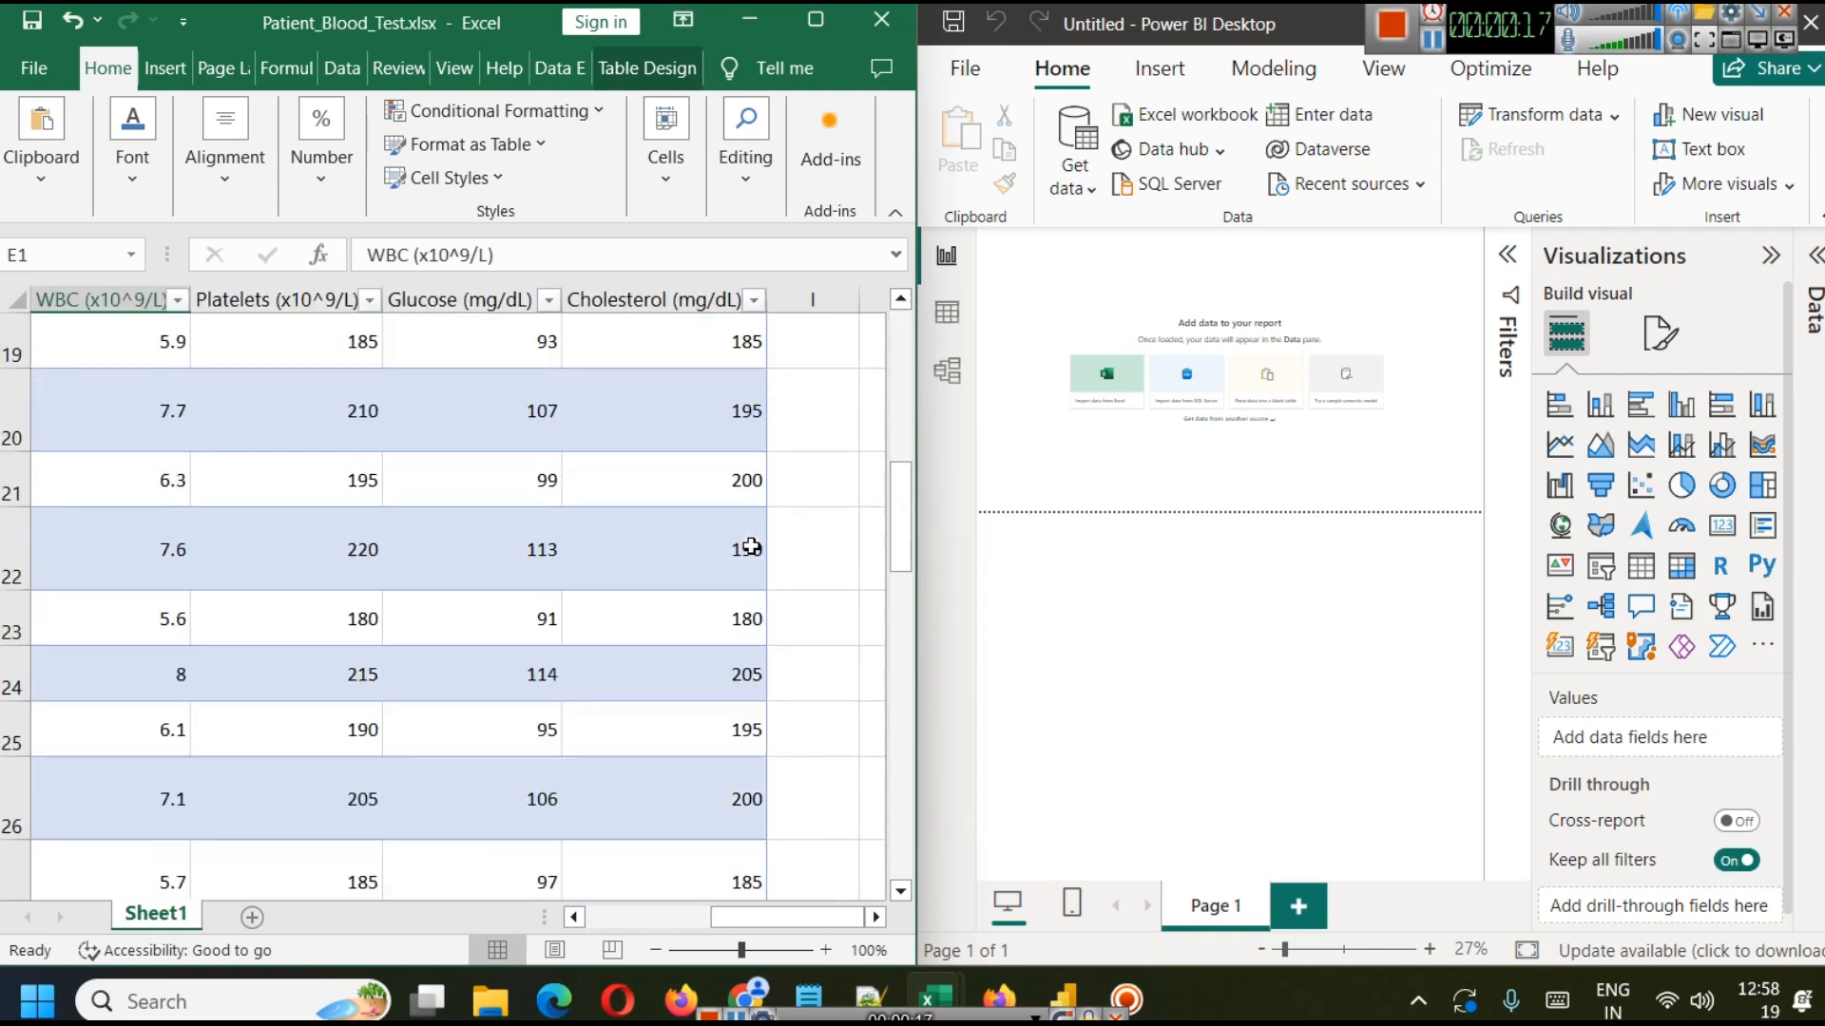
scroll(751, 546, "down", 3)
scroll(774, 611, "up", 16)
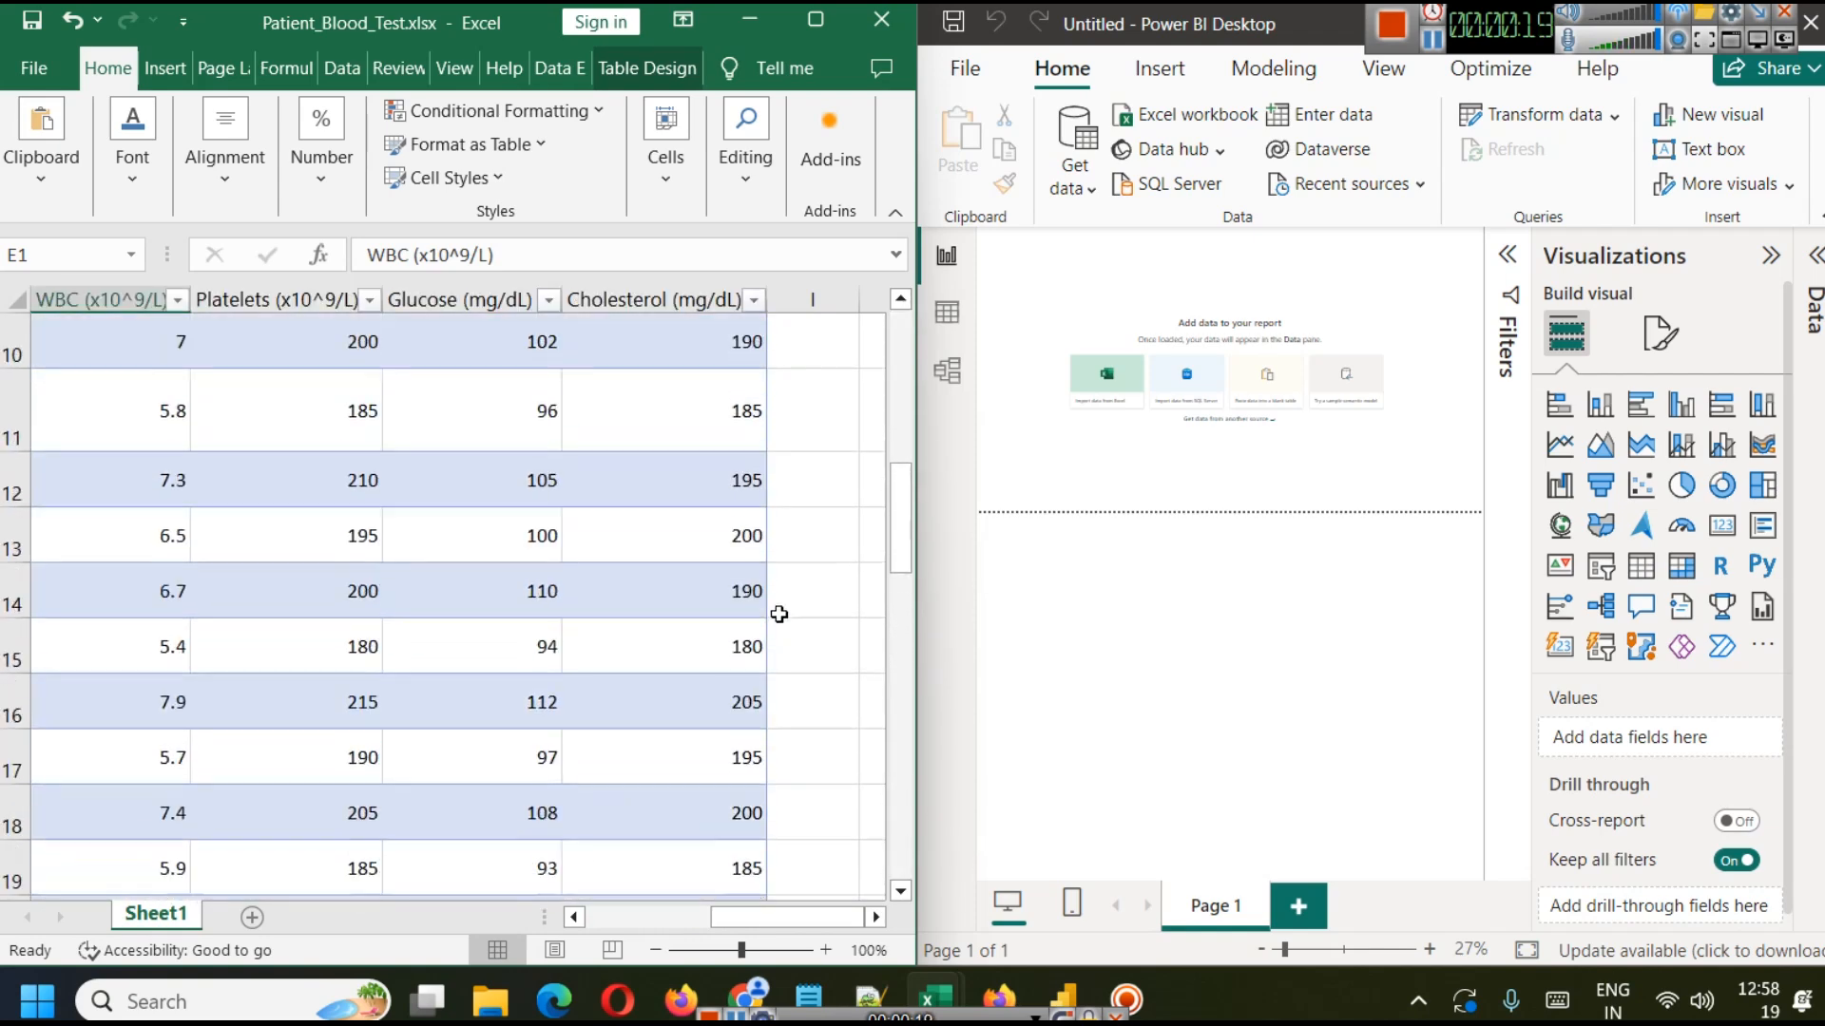
left_click(639, 914)
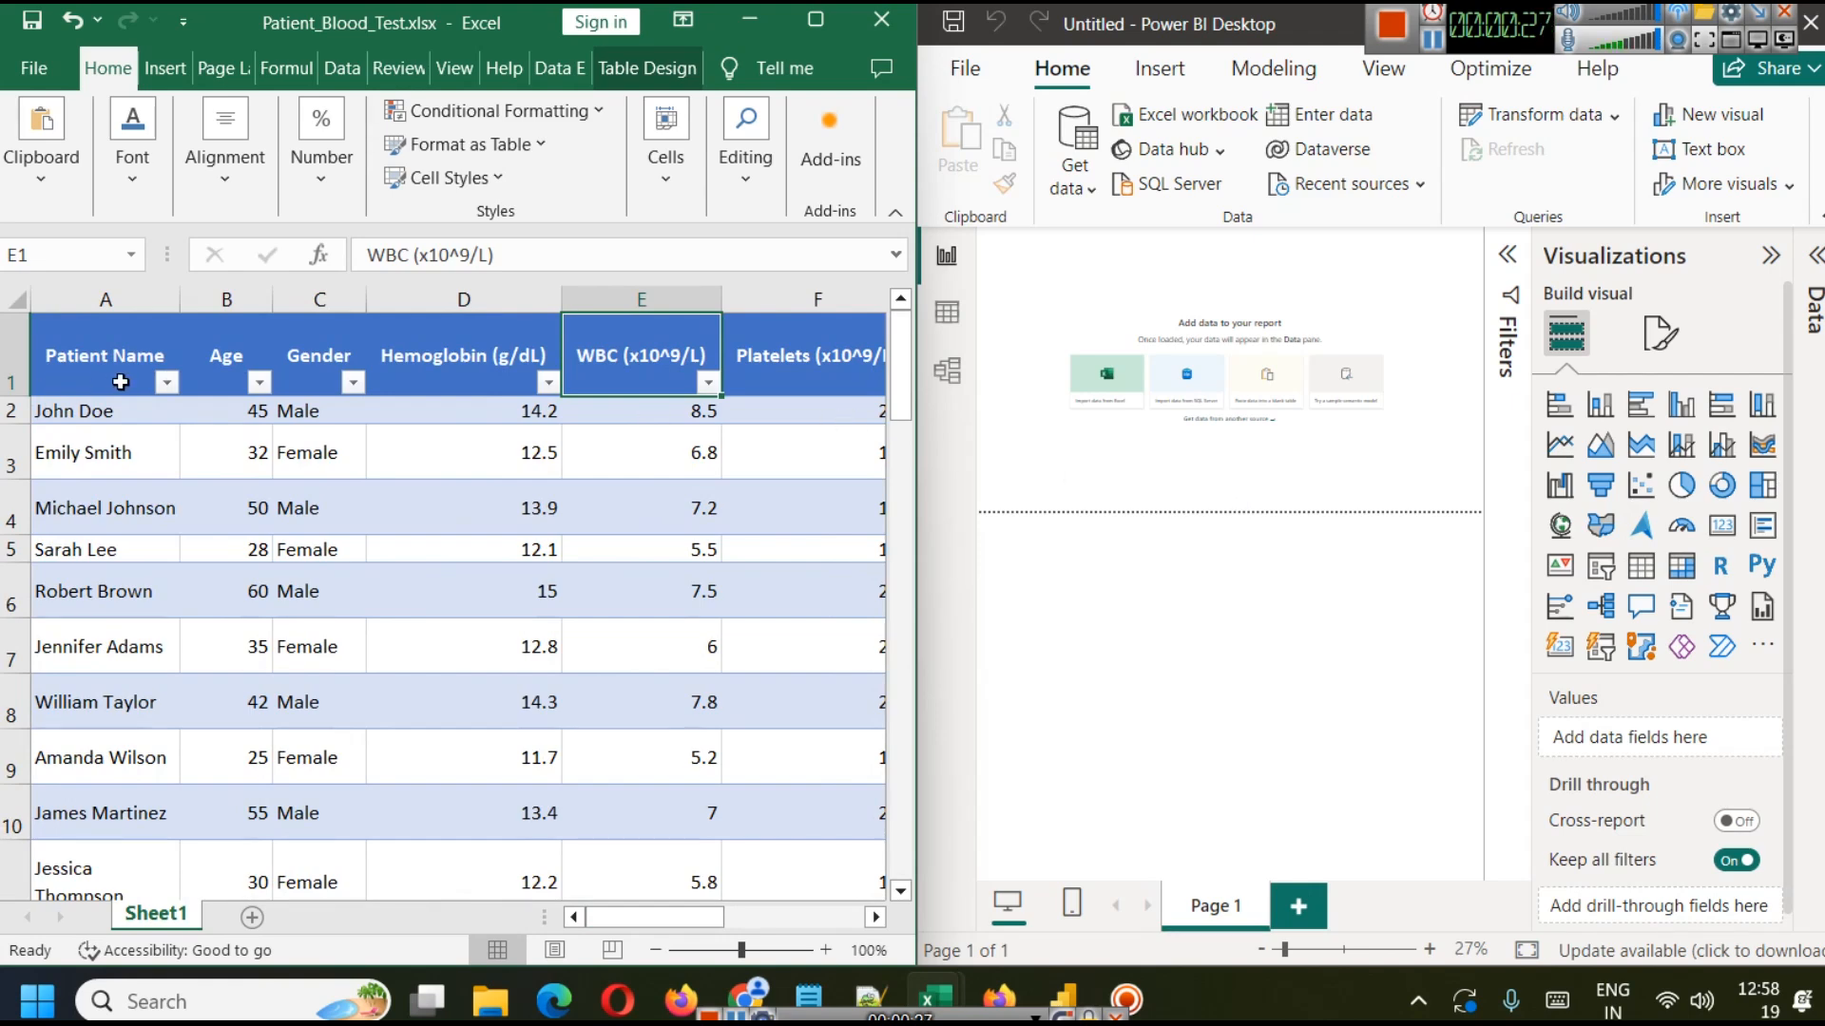
Switch to Power BI Desktop in a full-size window and load Sheet1 from the Patient_Blood_Test.xlsx Excel workbook.
double_click(1302, 37)
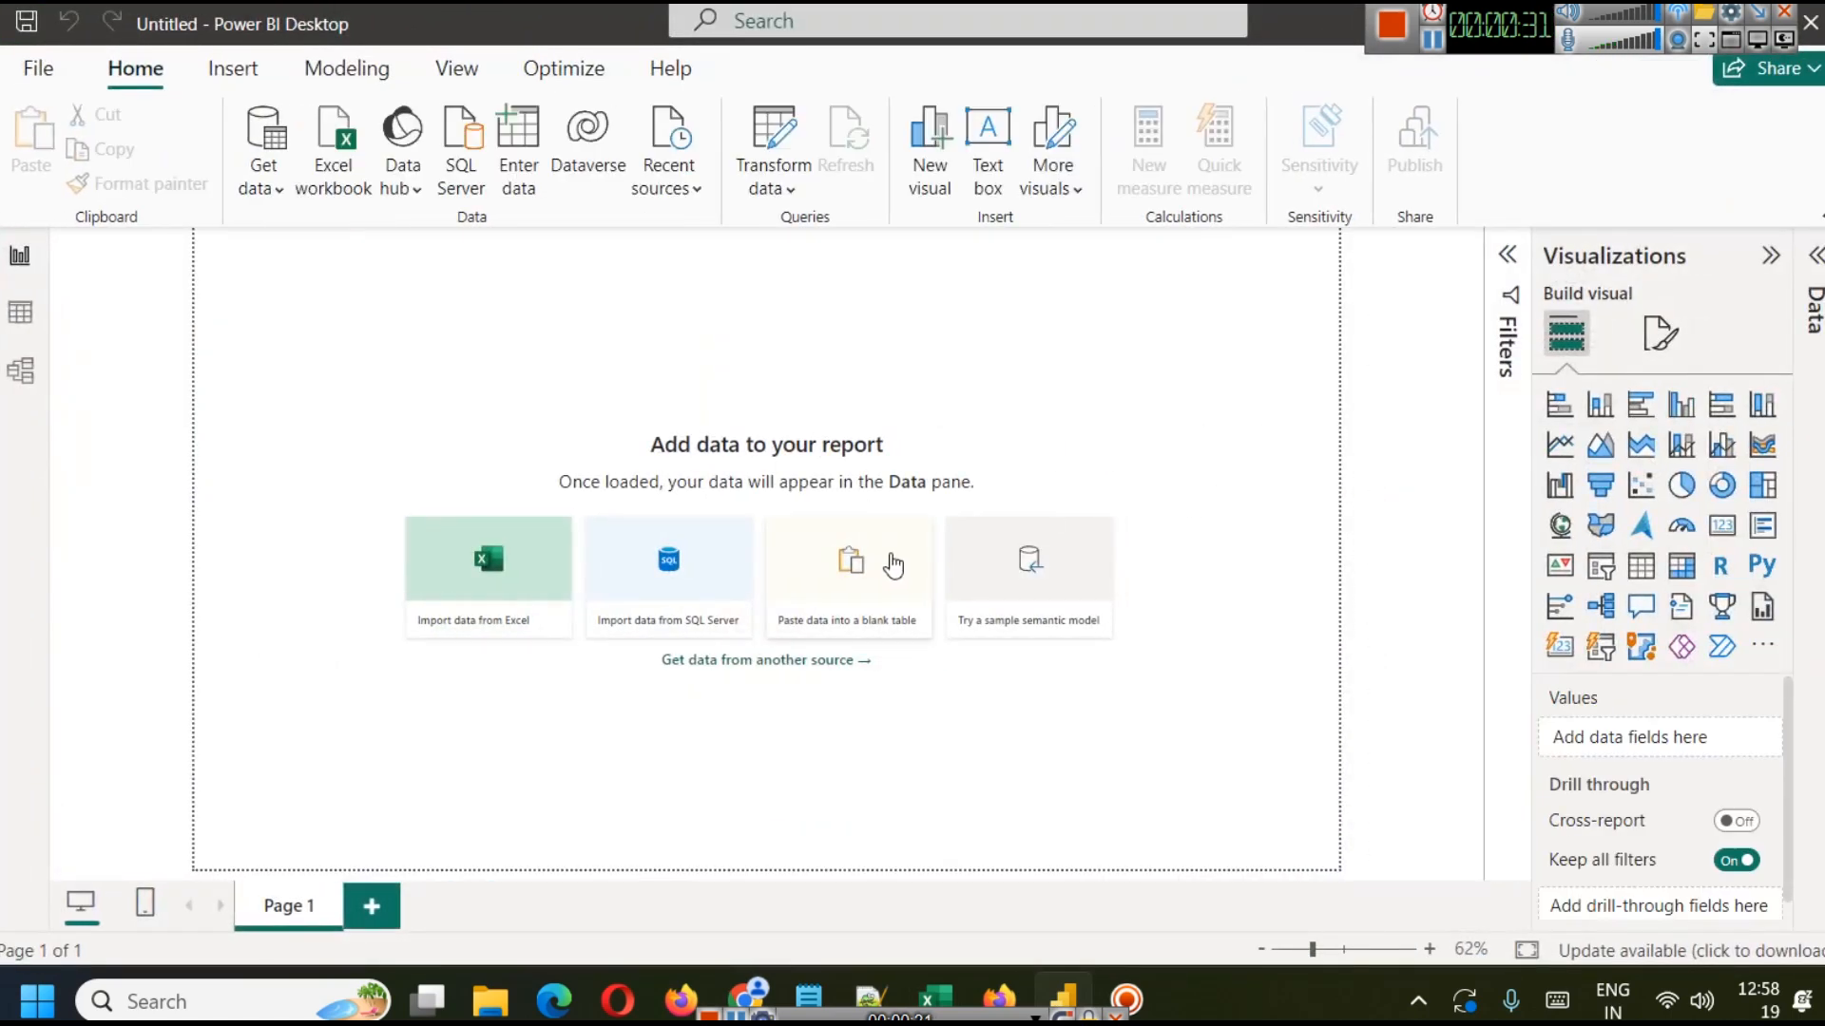
left_click(260, 190)
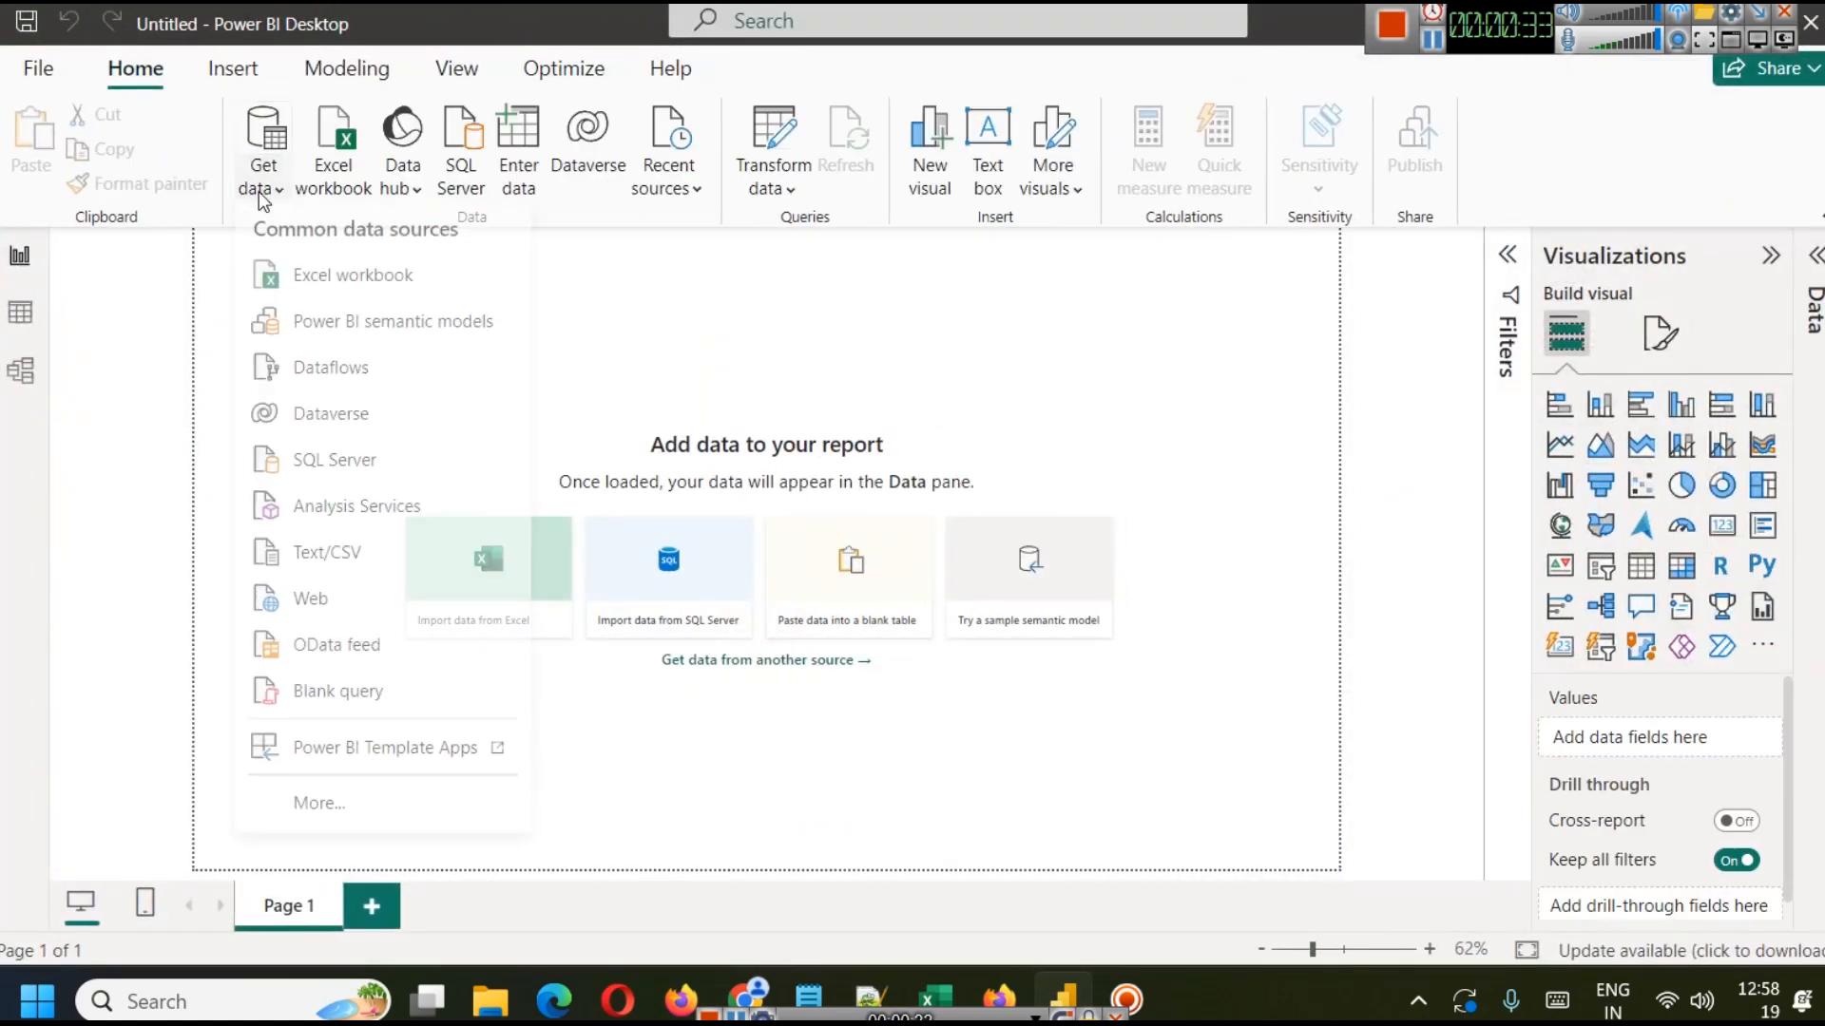
left_click(318, 280)
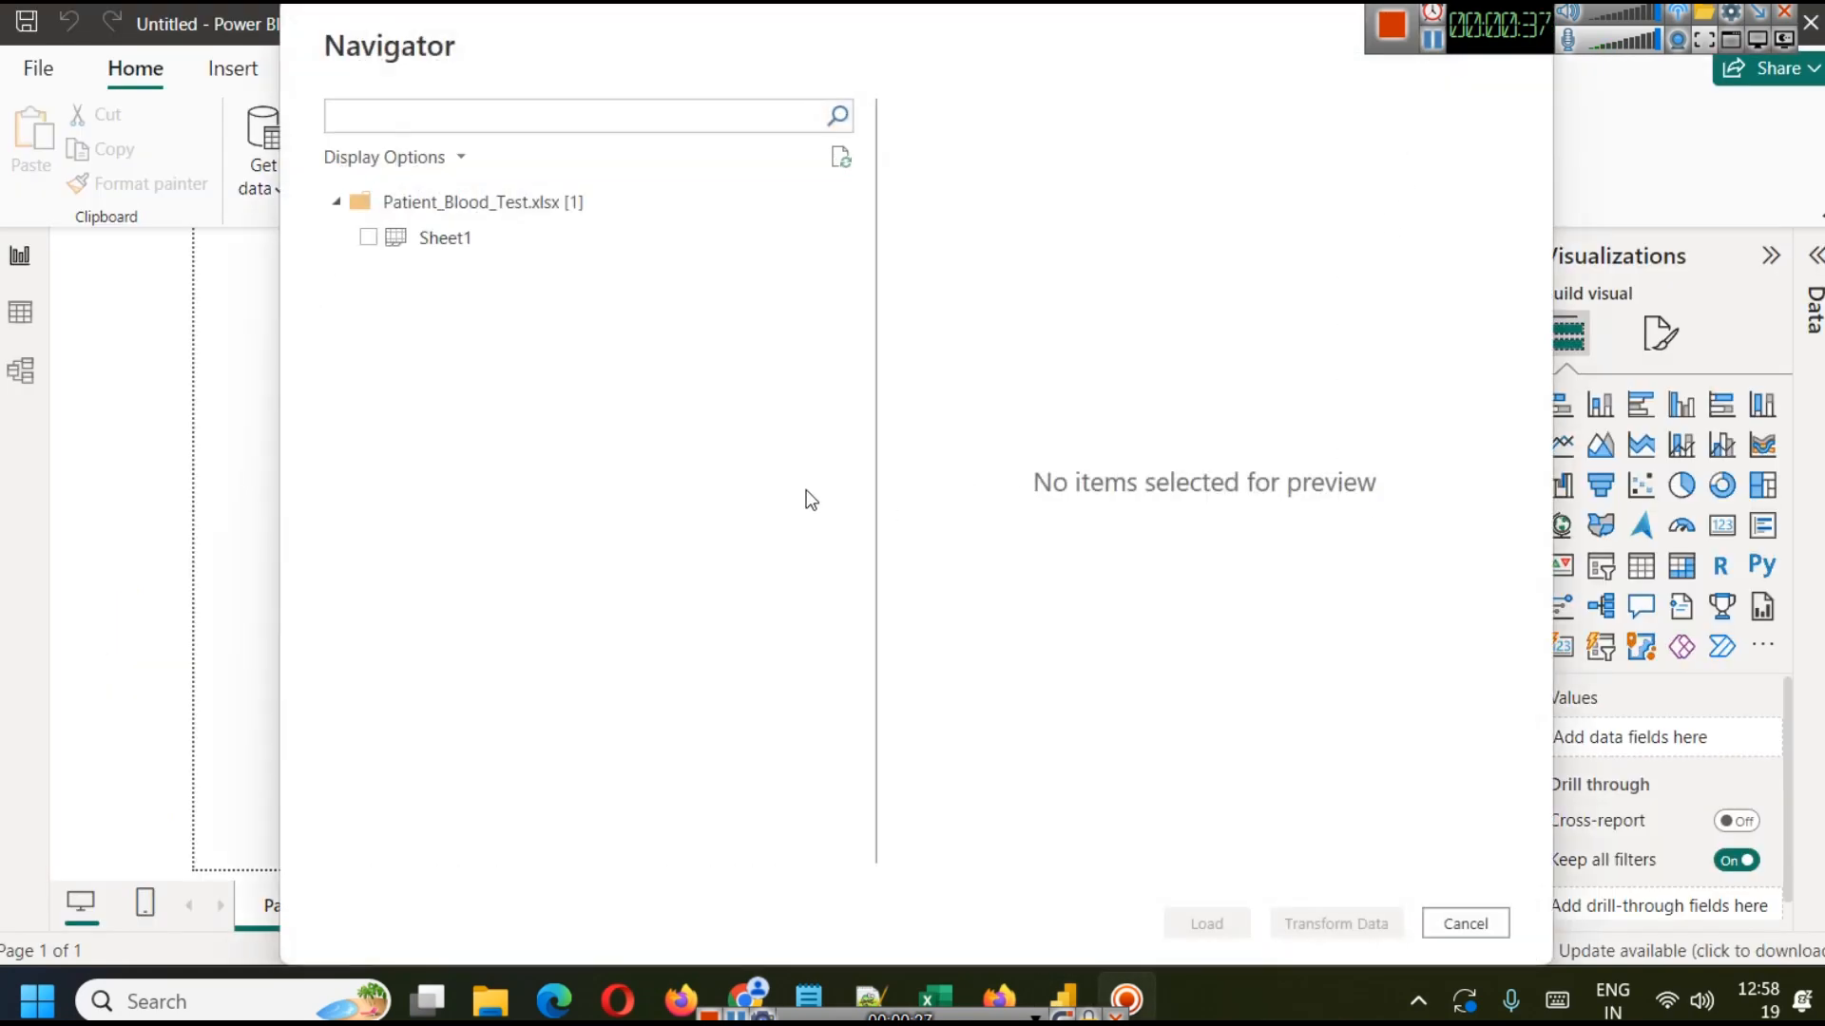
left_click(368, 238)
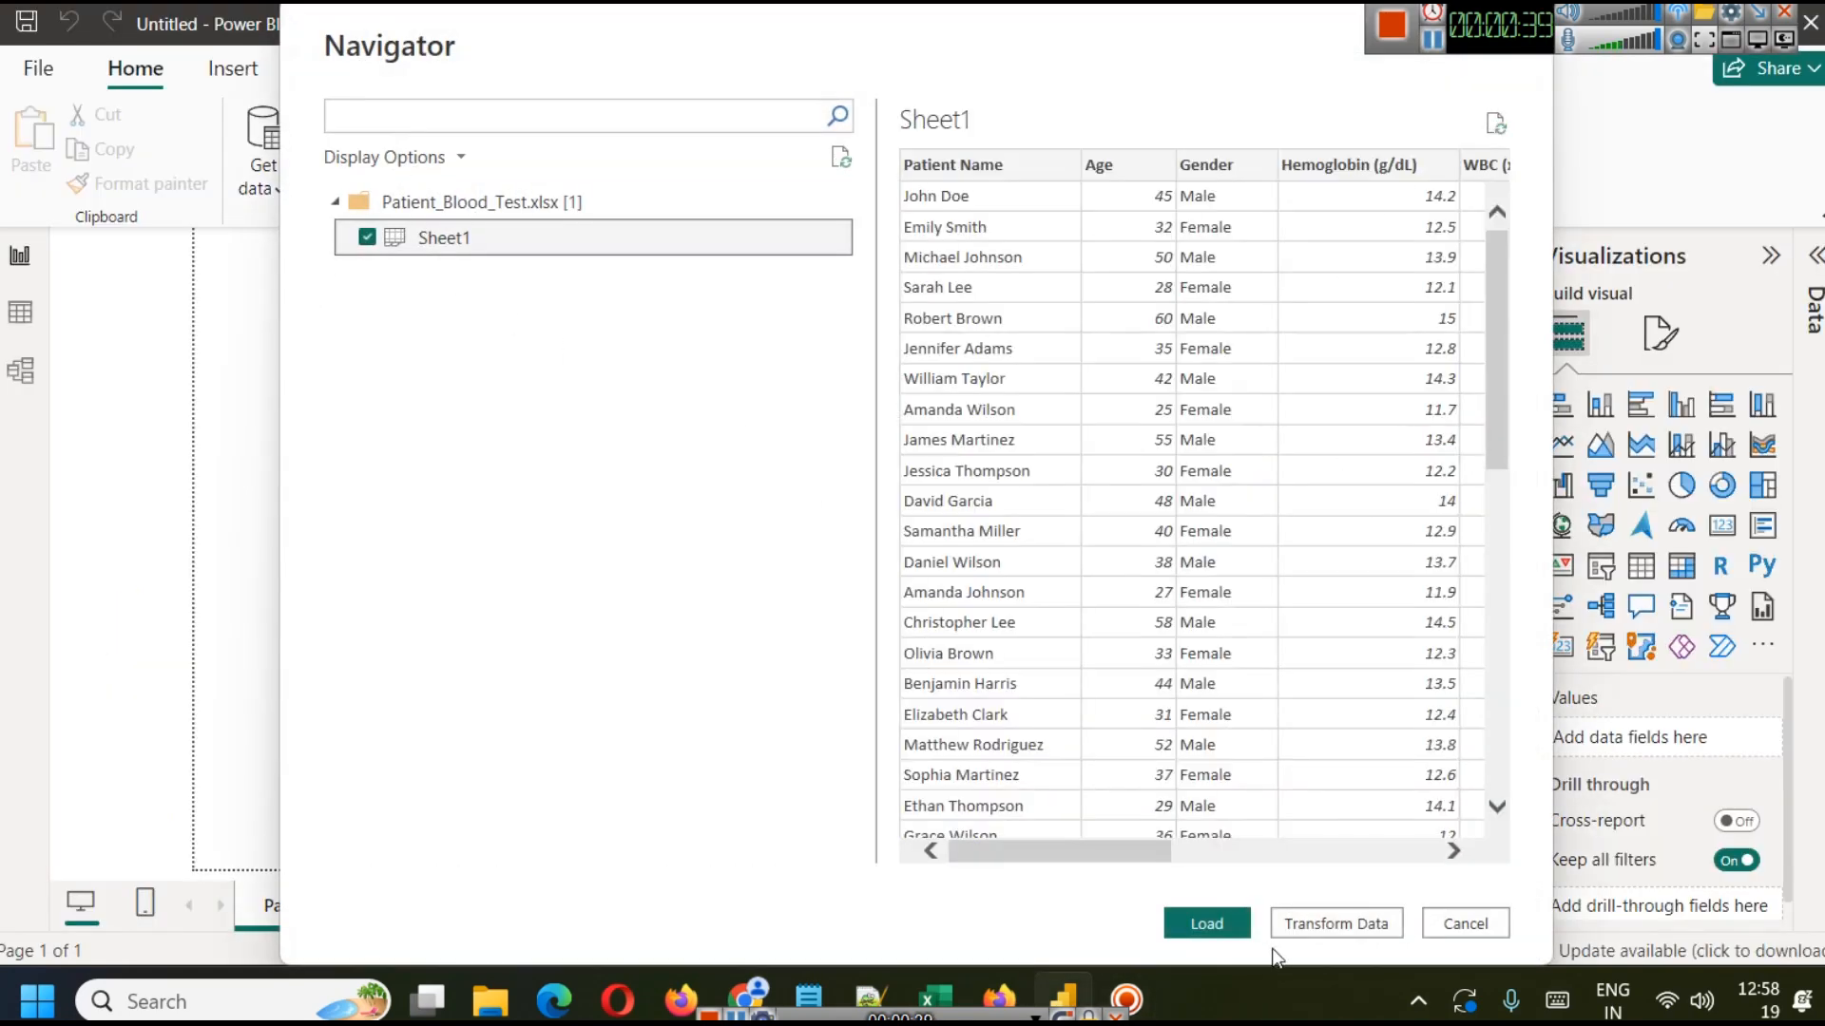
left_click_drag(1057, 835, 962, 865)
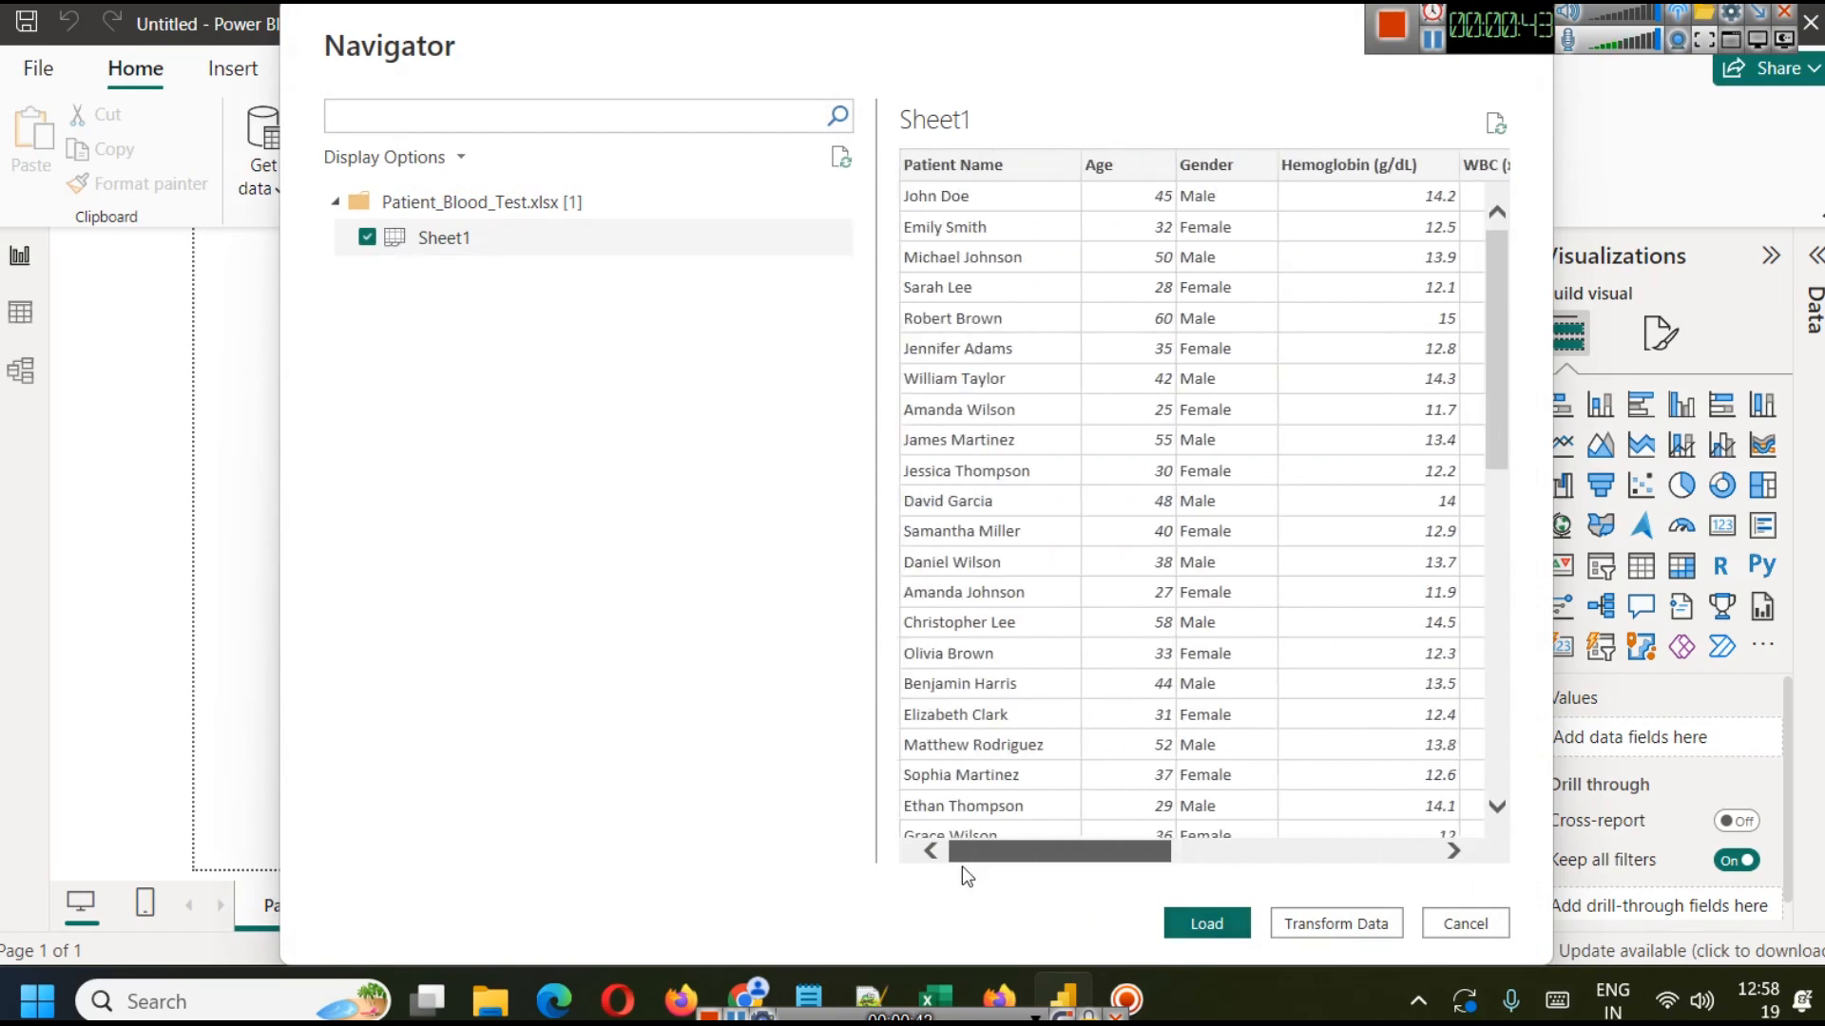
left_click(1242, 924)
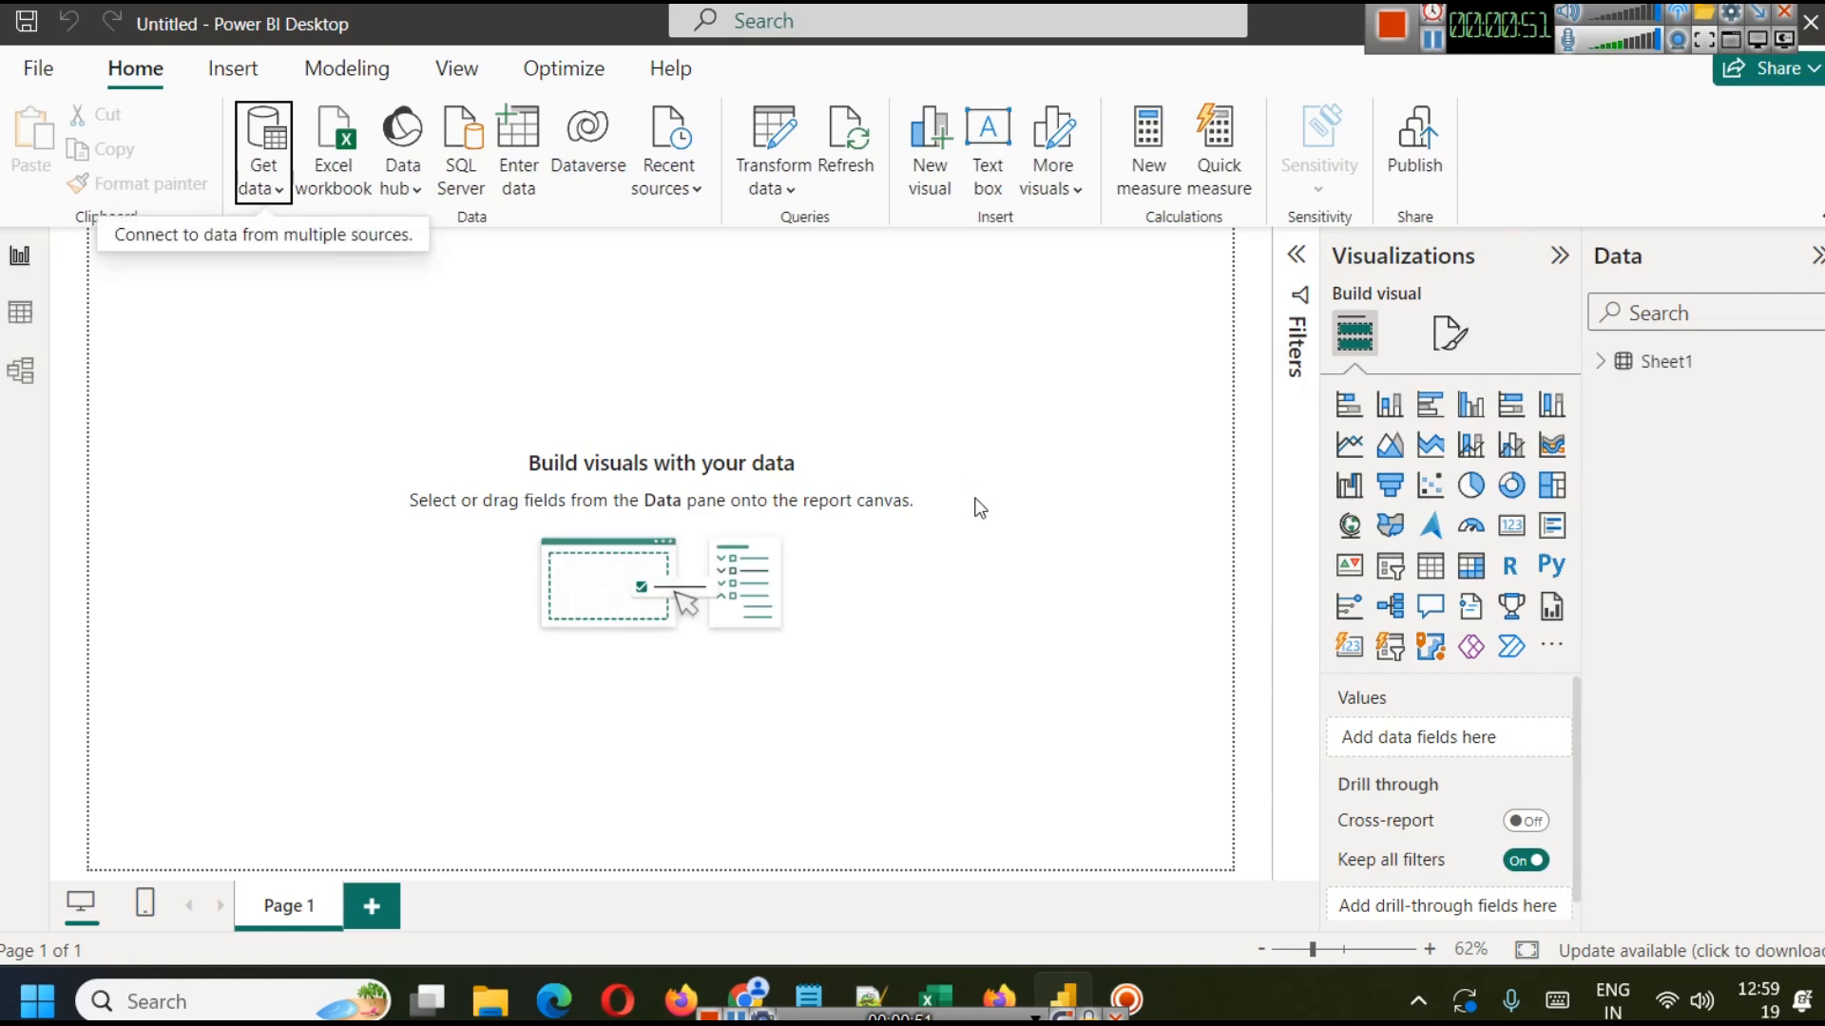
Review the loaded Sheet1 columns and rows in the table view.
left_click(20, 314)
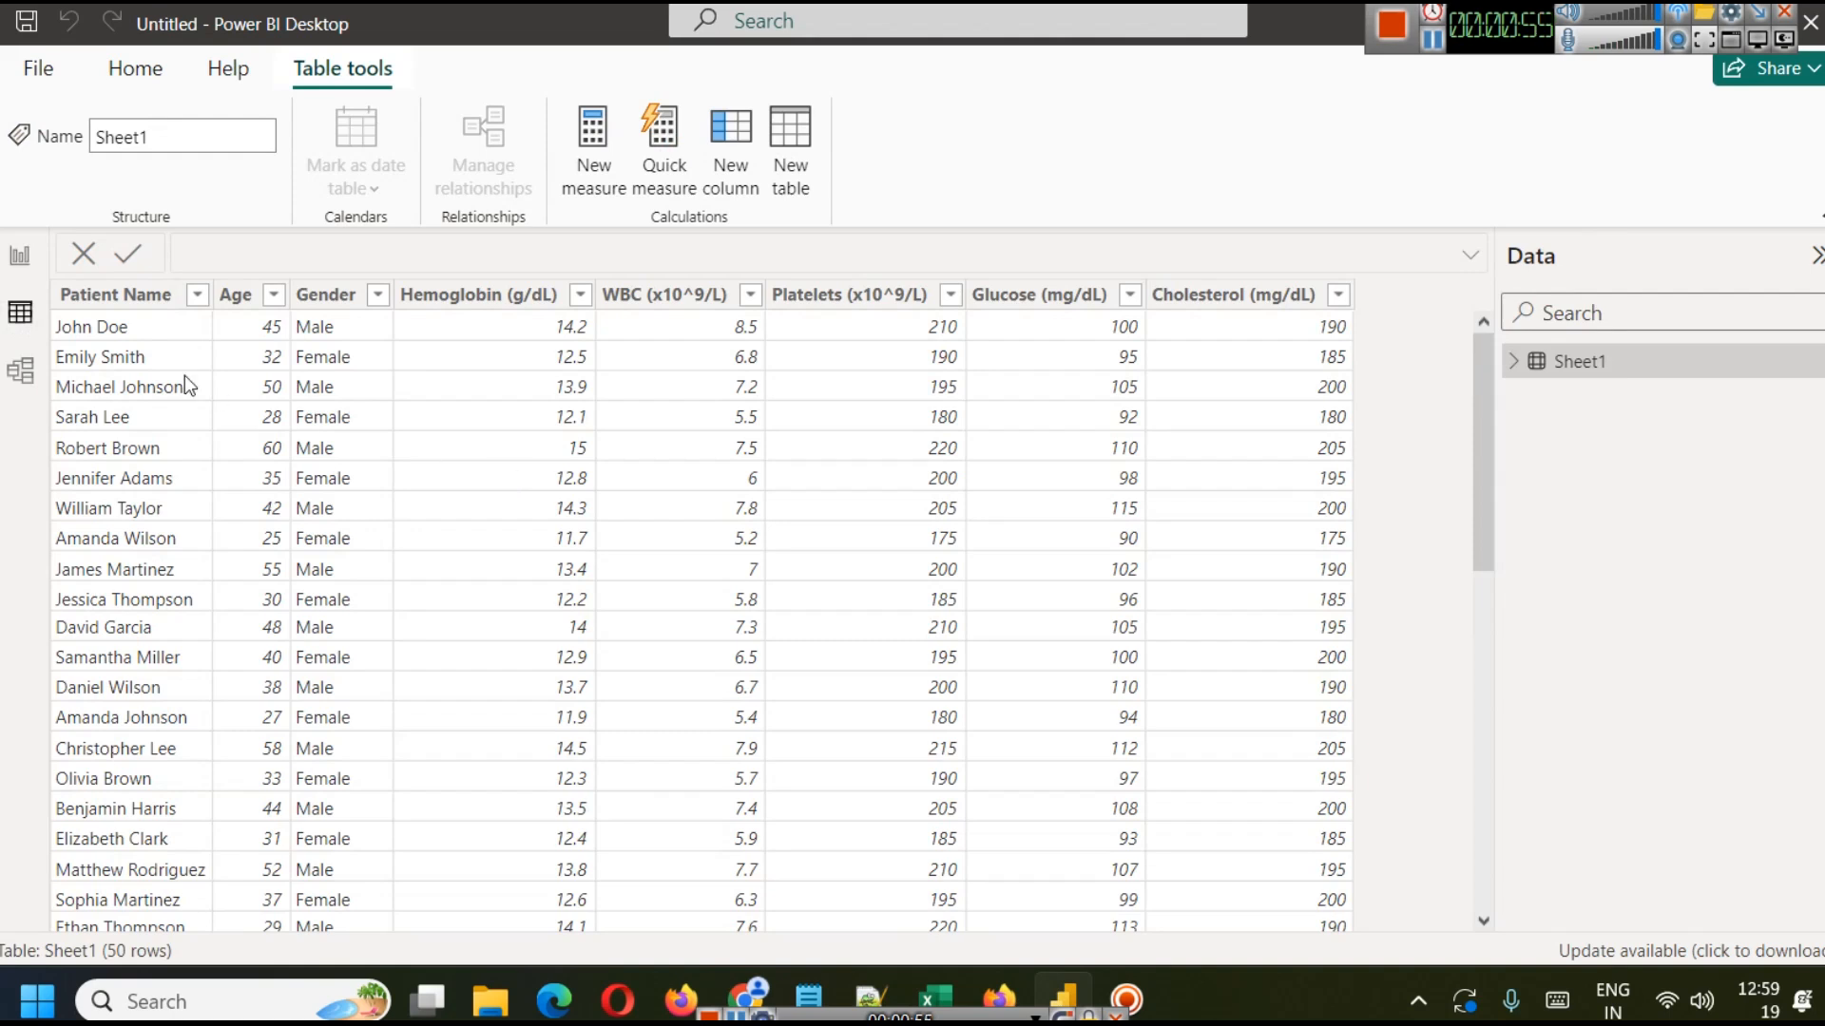
left_click(342, 298)
scroll(1202, 546, "down", 6)
scroll(1216, 580, "up", 7)
left_click_drag(1486, 429, 1488, 361)
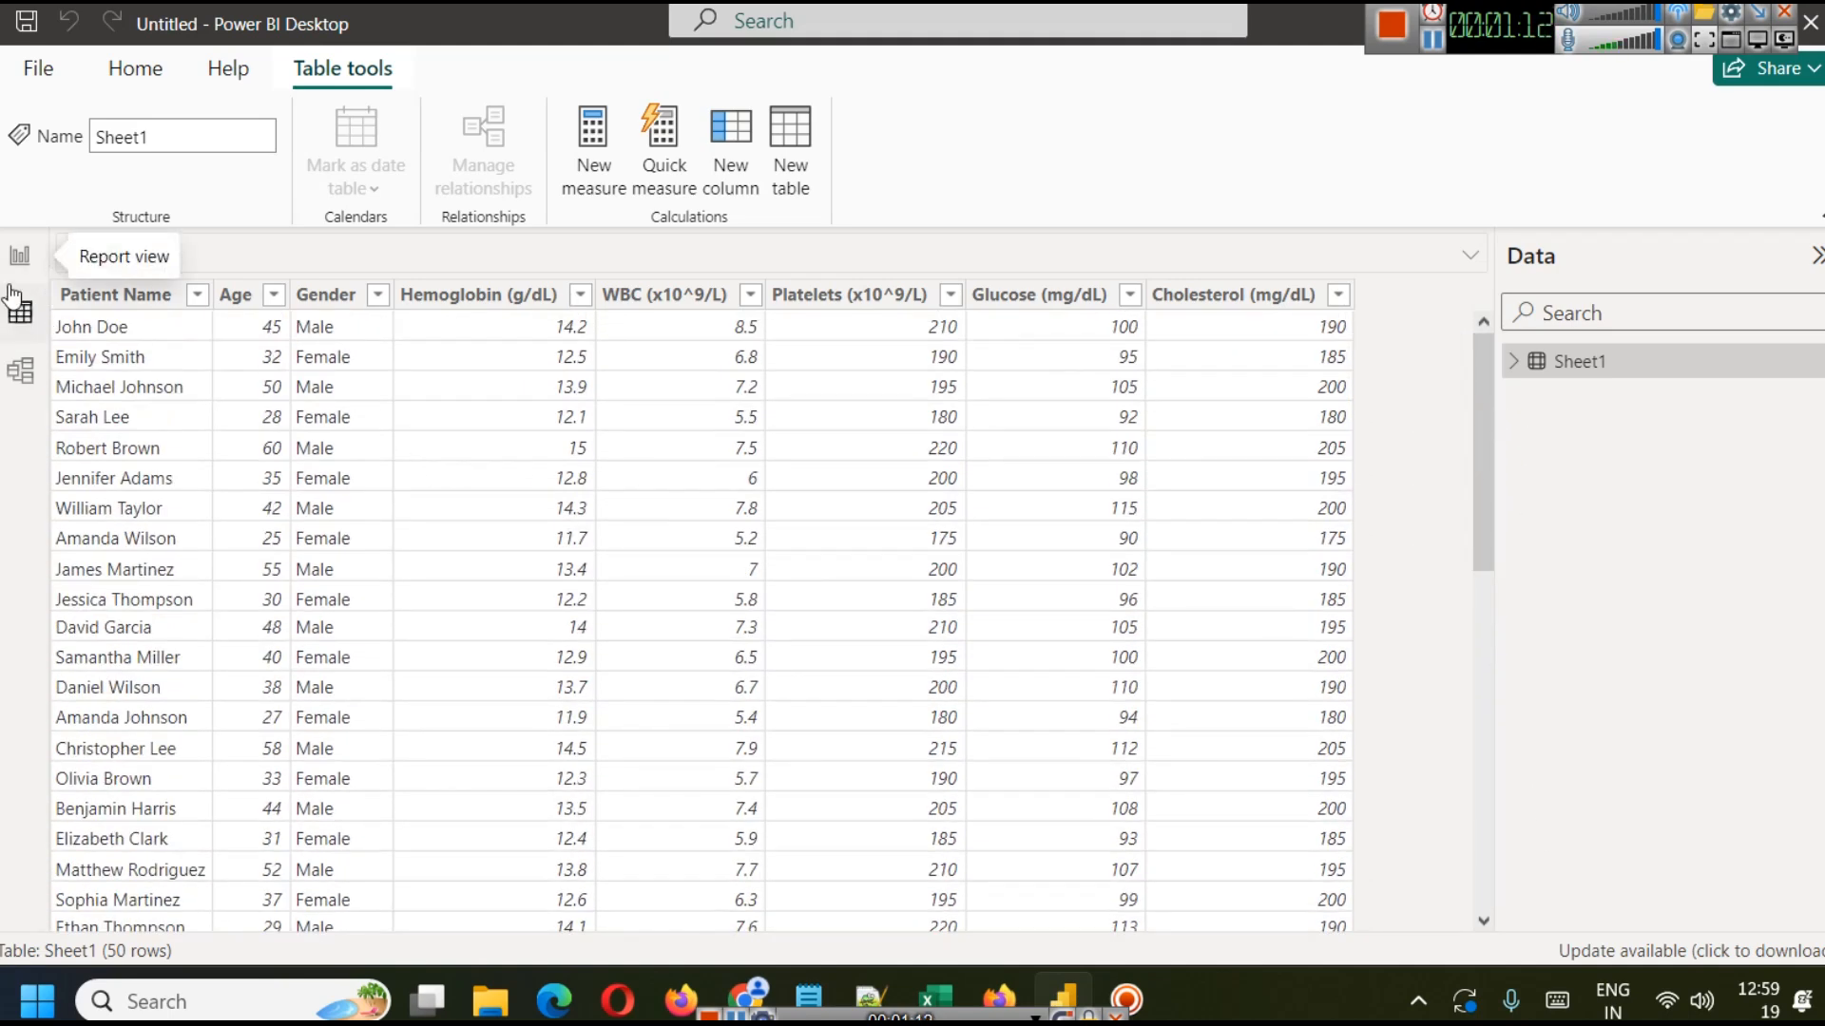
Open the report data in the Power Query Editor and add an index column starting from 1.
left_click(20, 255)
left_click(774, 142)
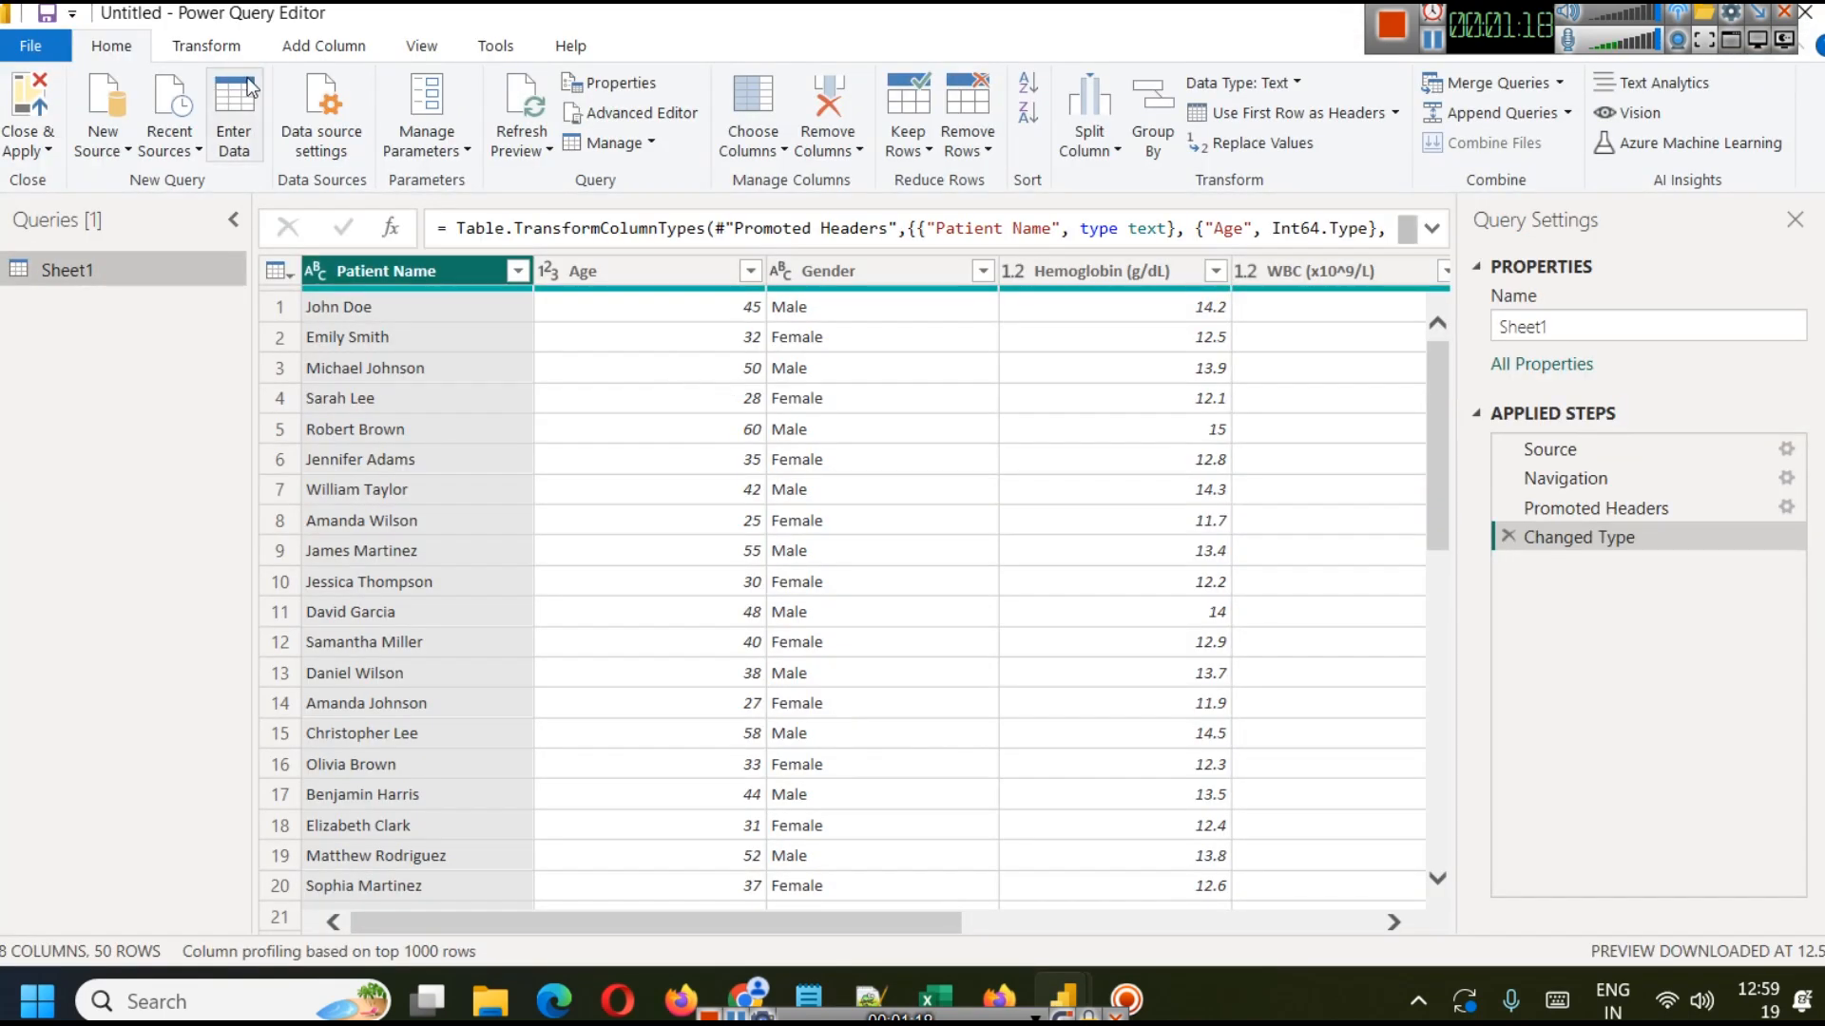
left_click(306, 53)
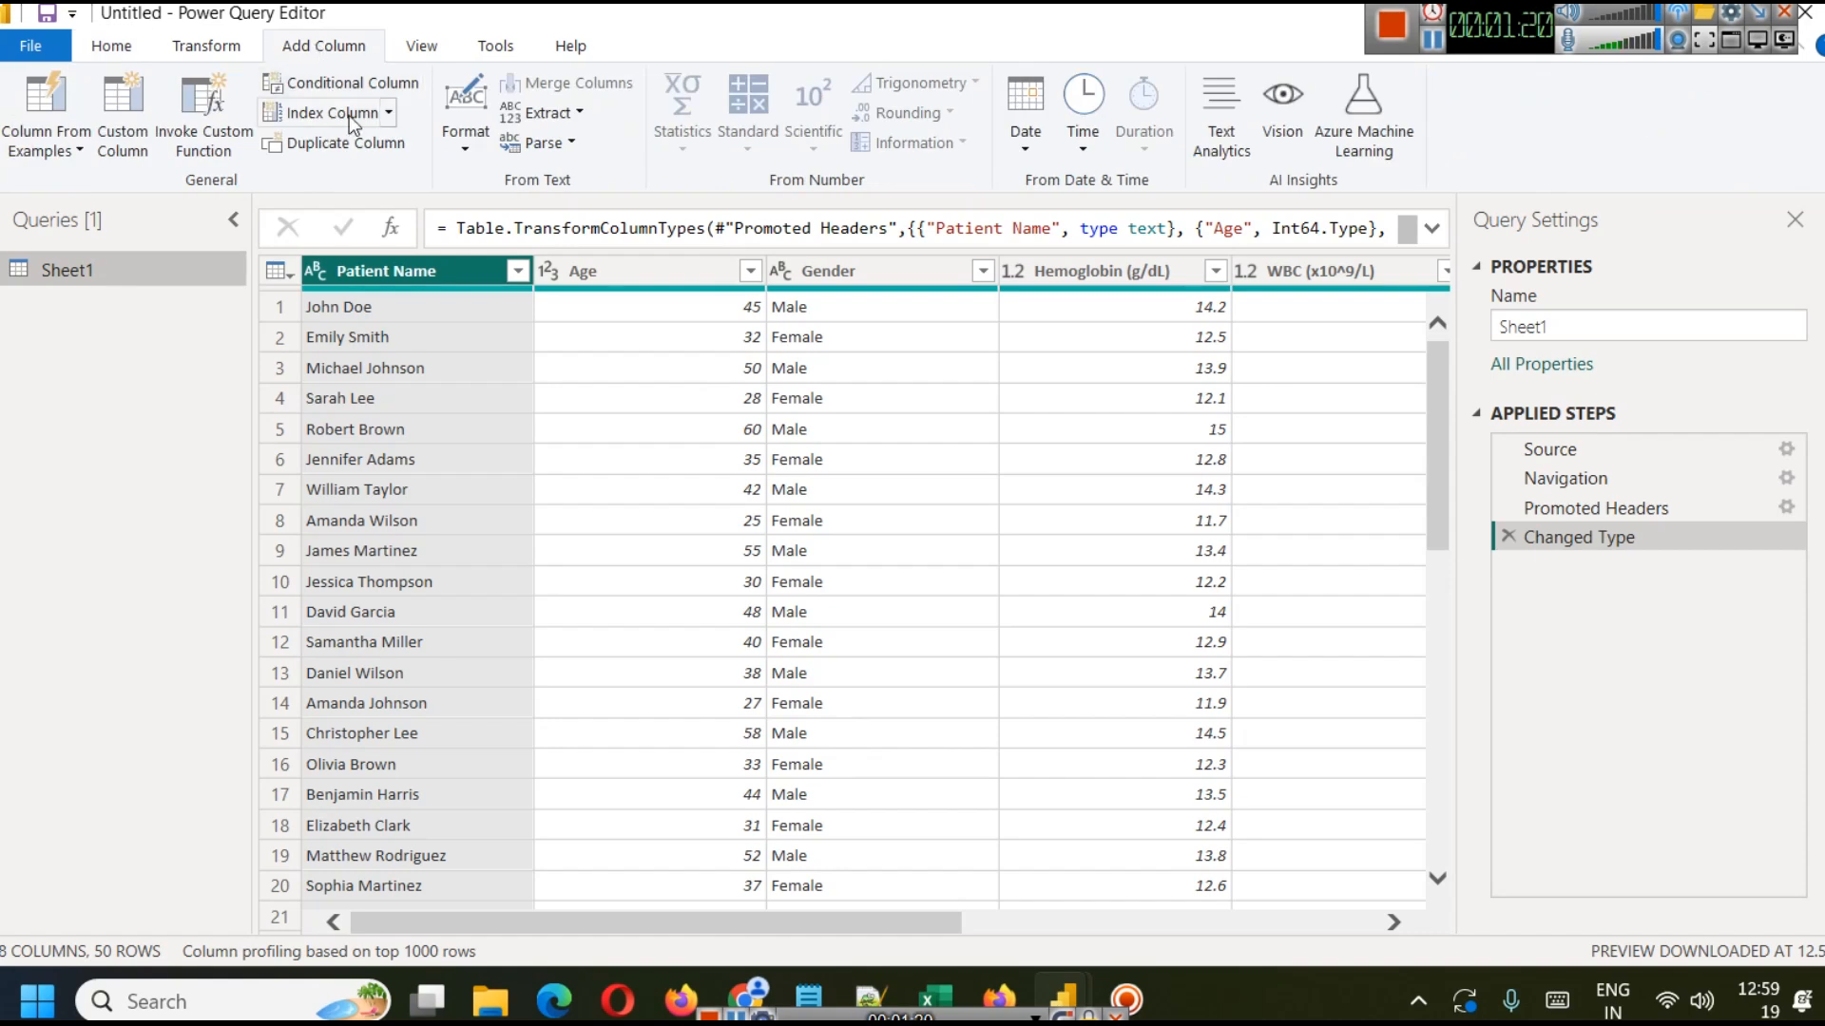
left_click(389, 114)
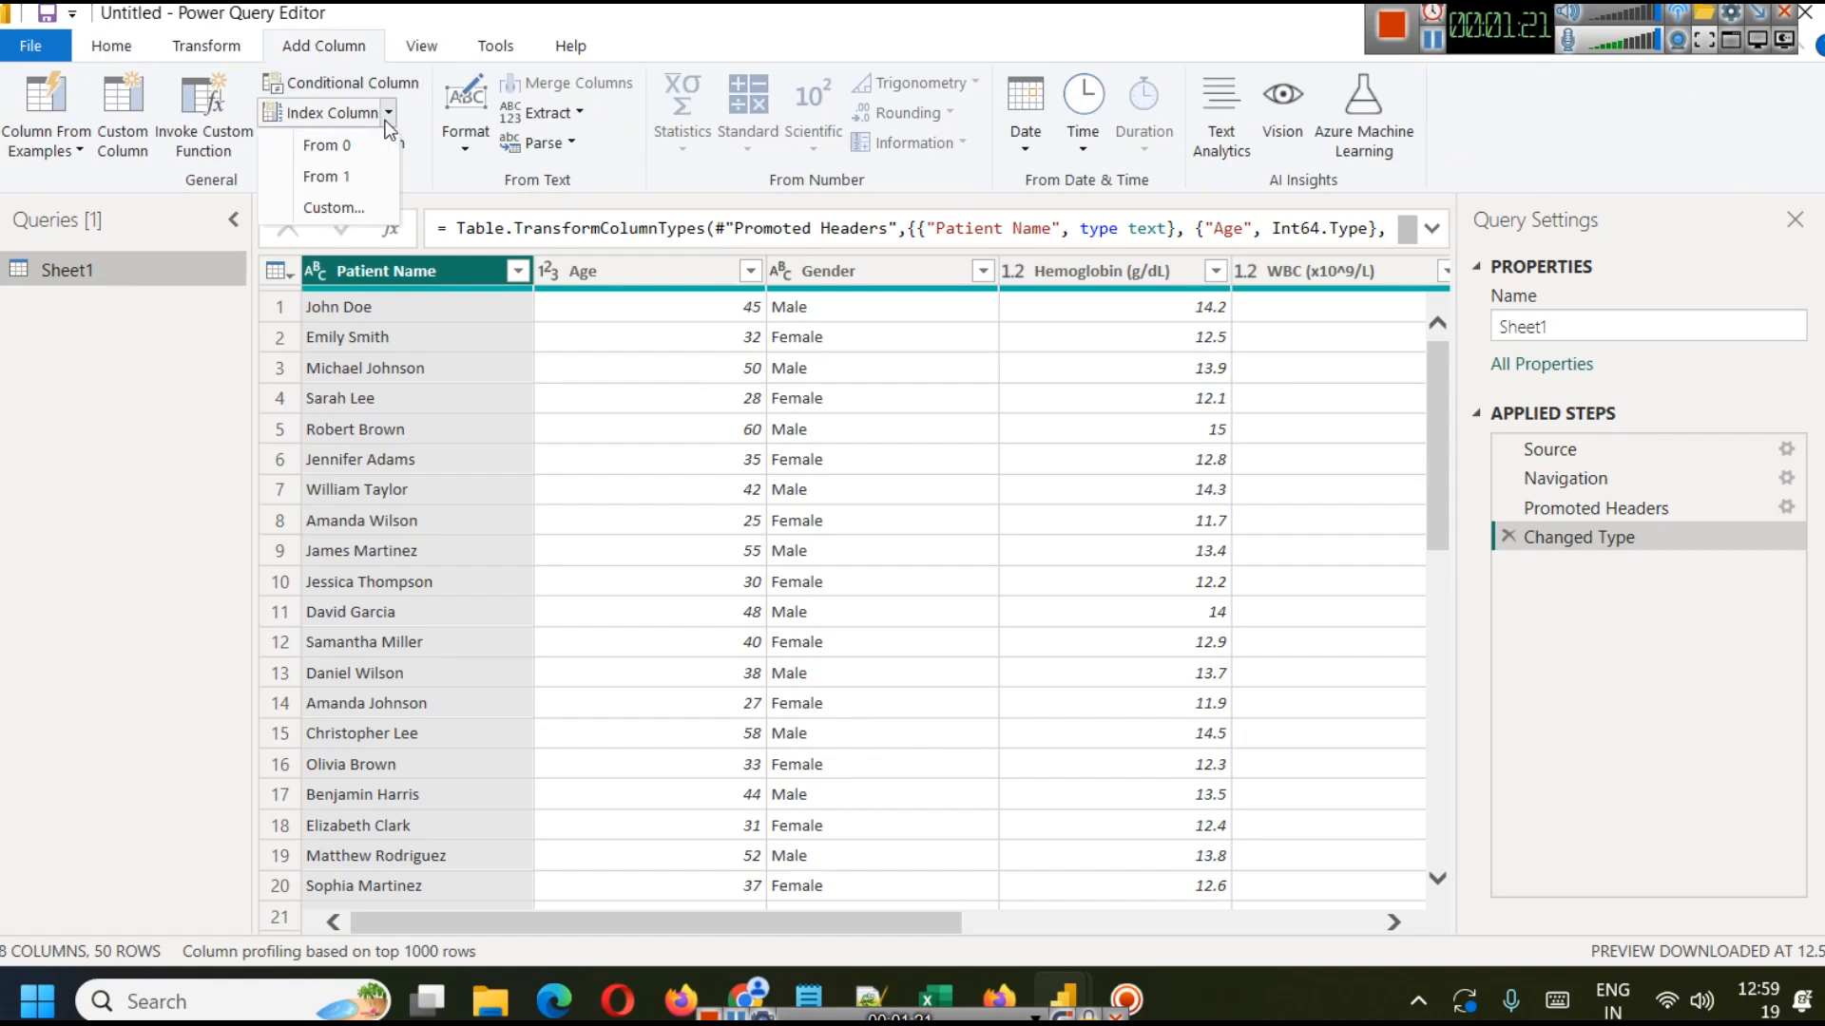
left_click(350, 169)
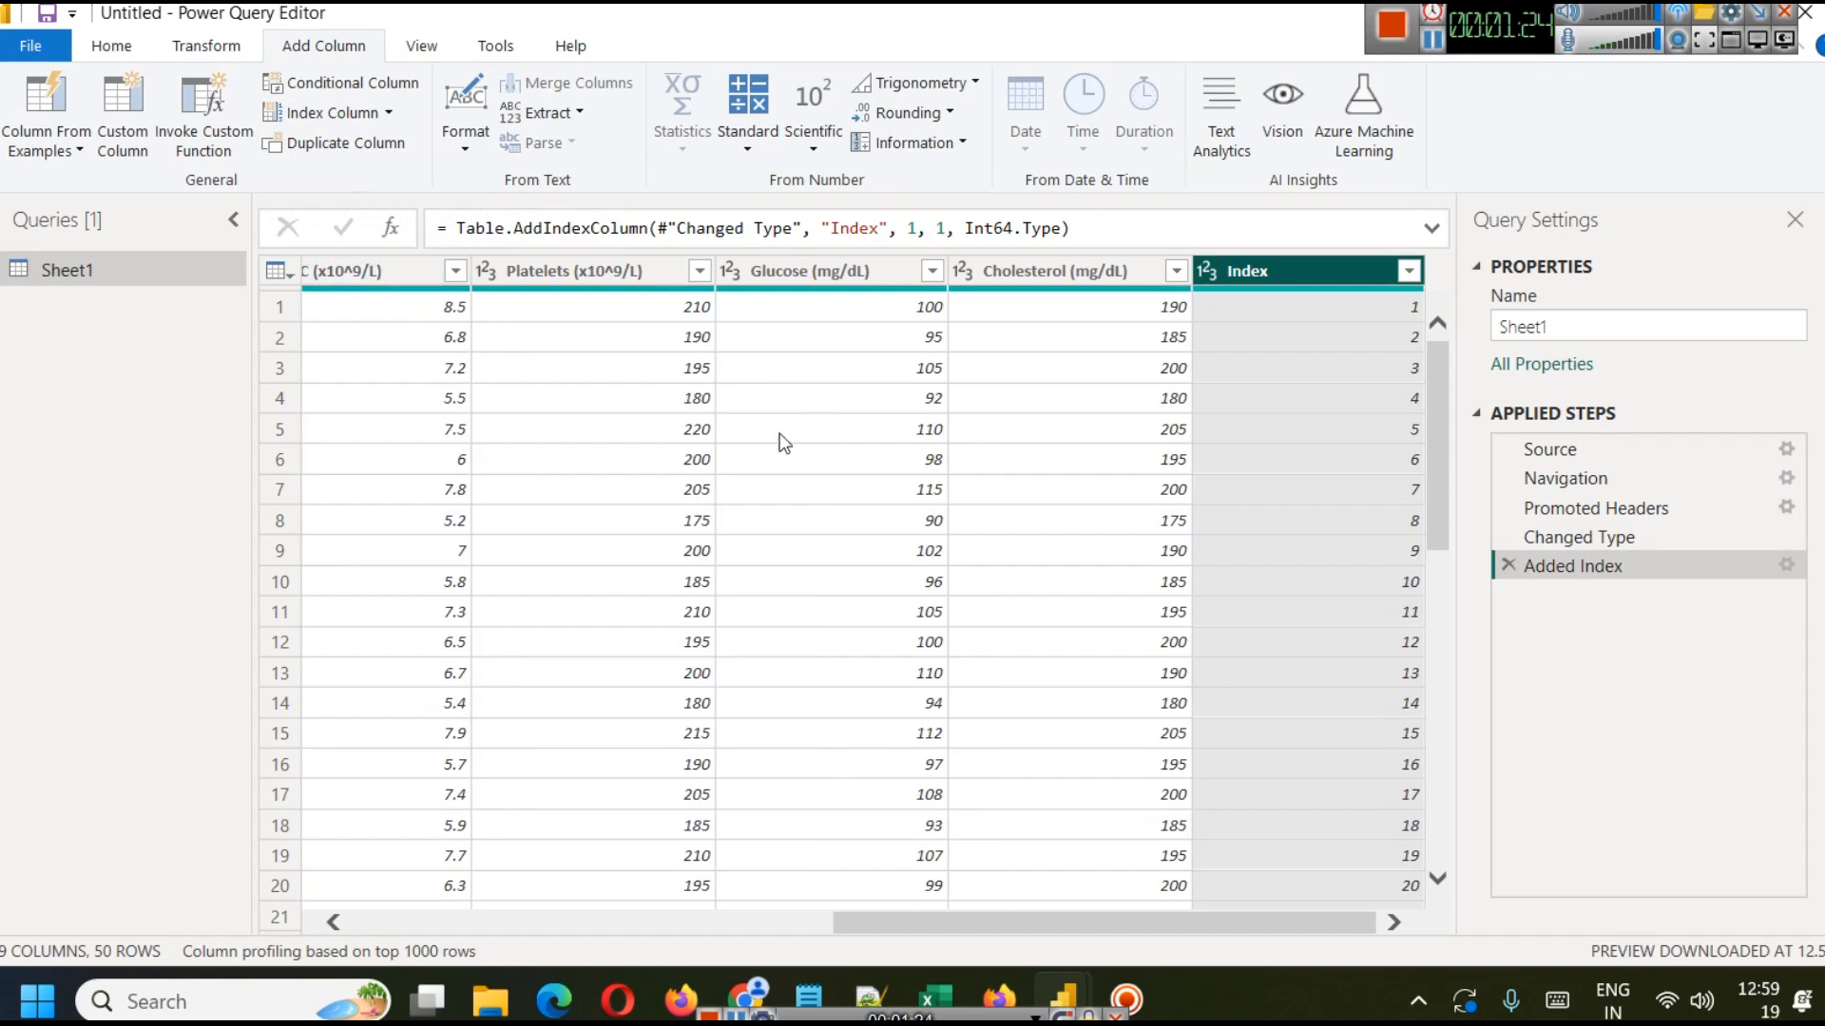
Rename the Index column as PatientID and move it before the Patient Name column.
right_click(1235, 283)
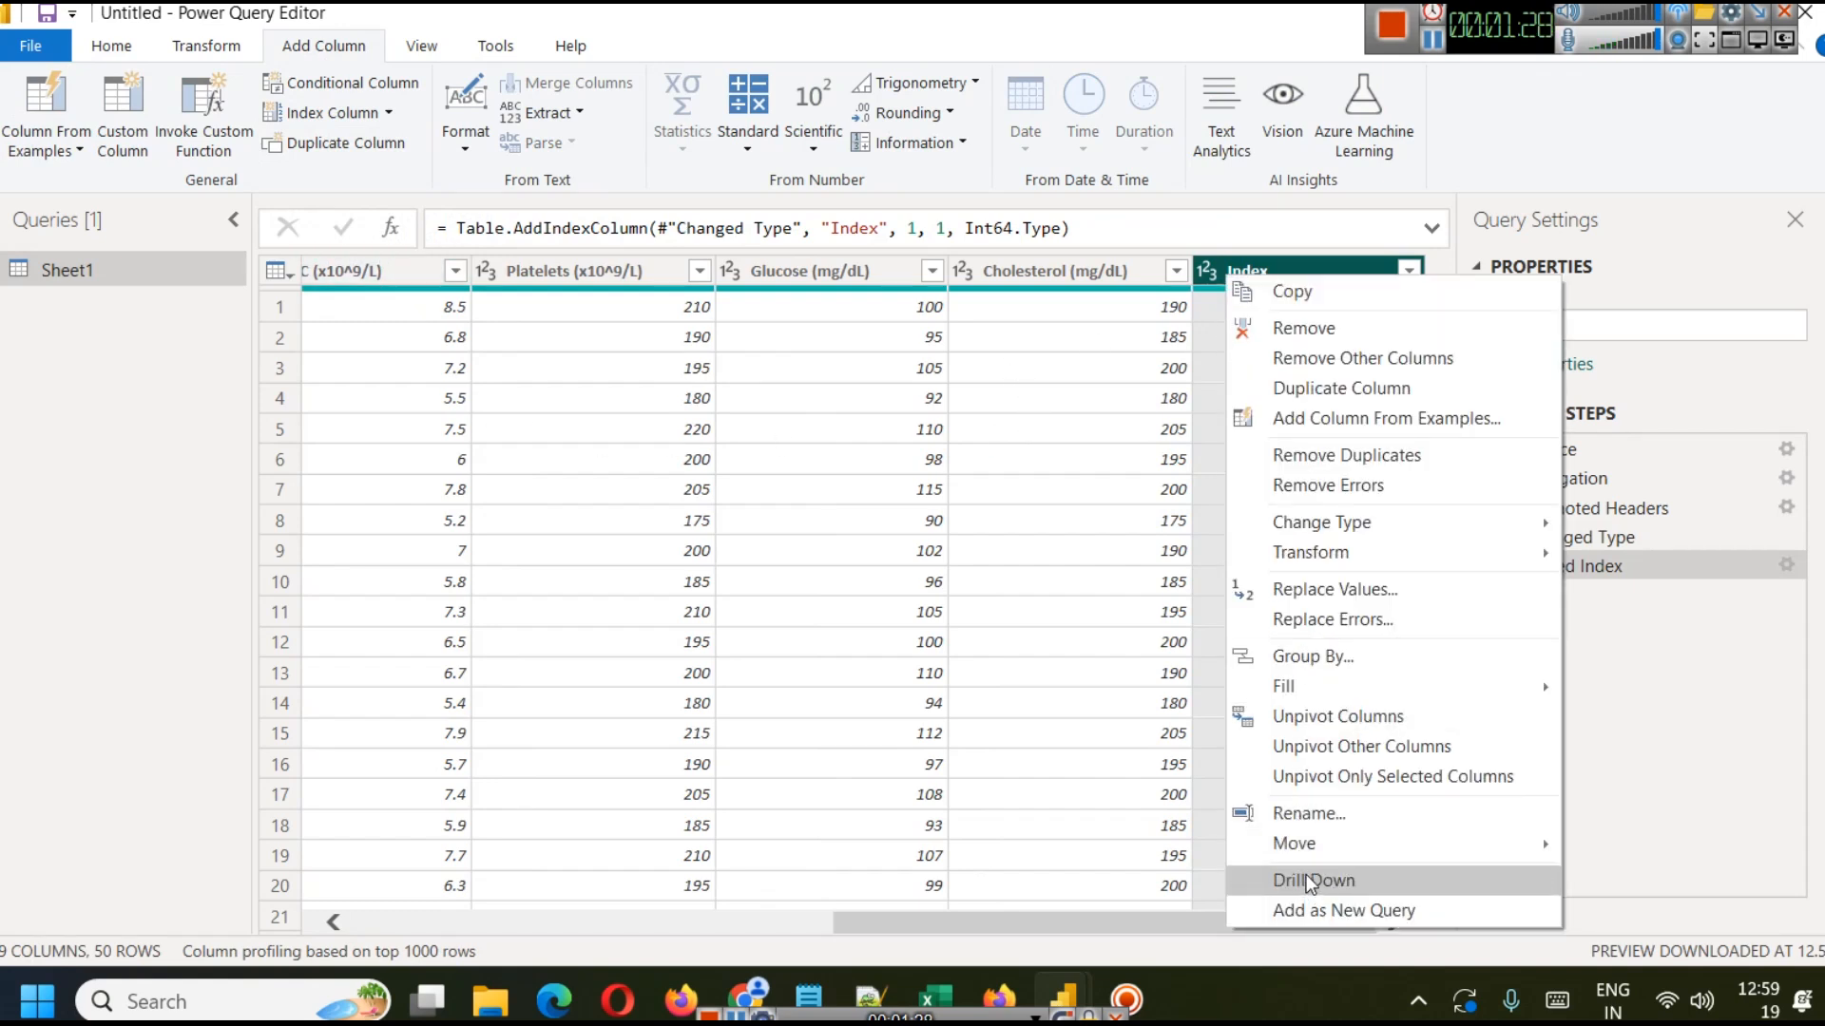
left_click(1324, 815)
type("P")
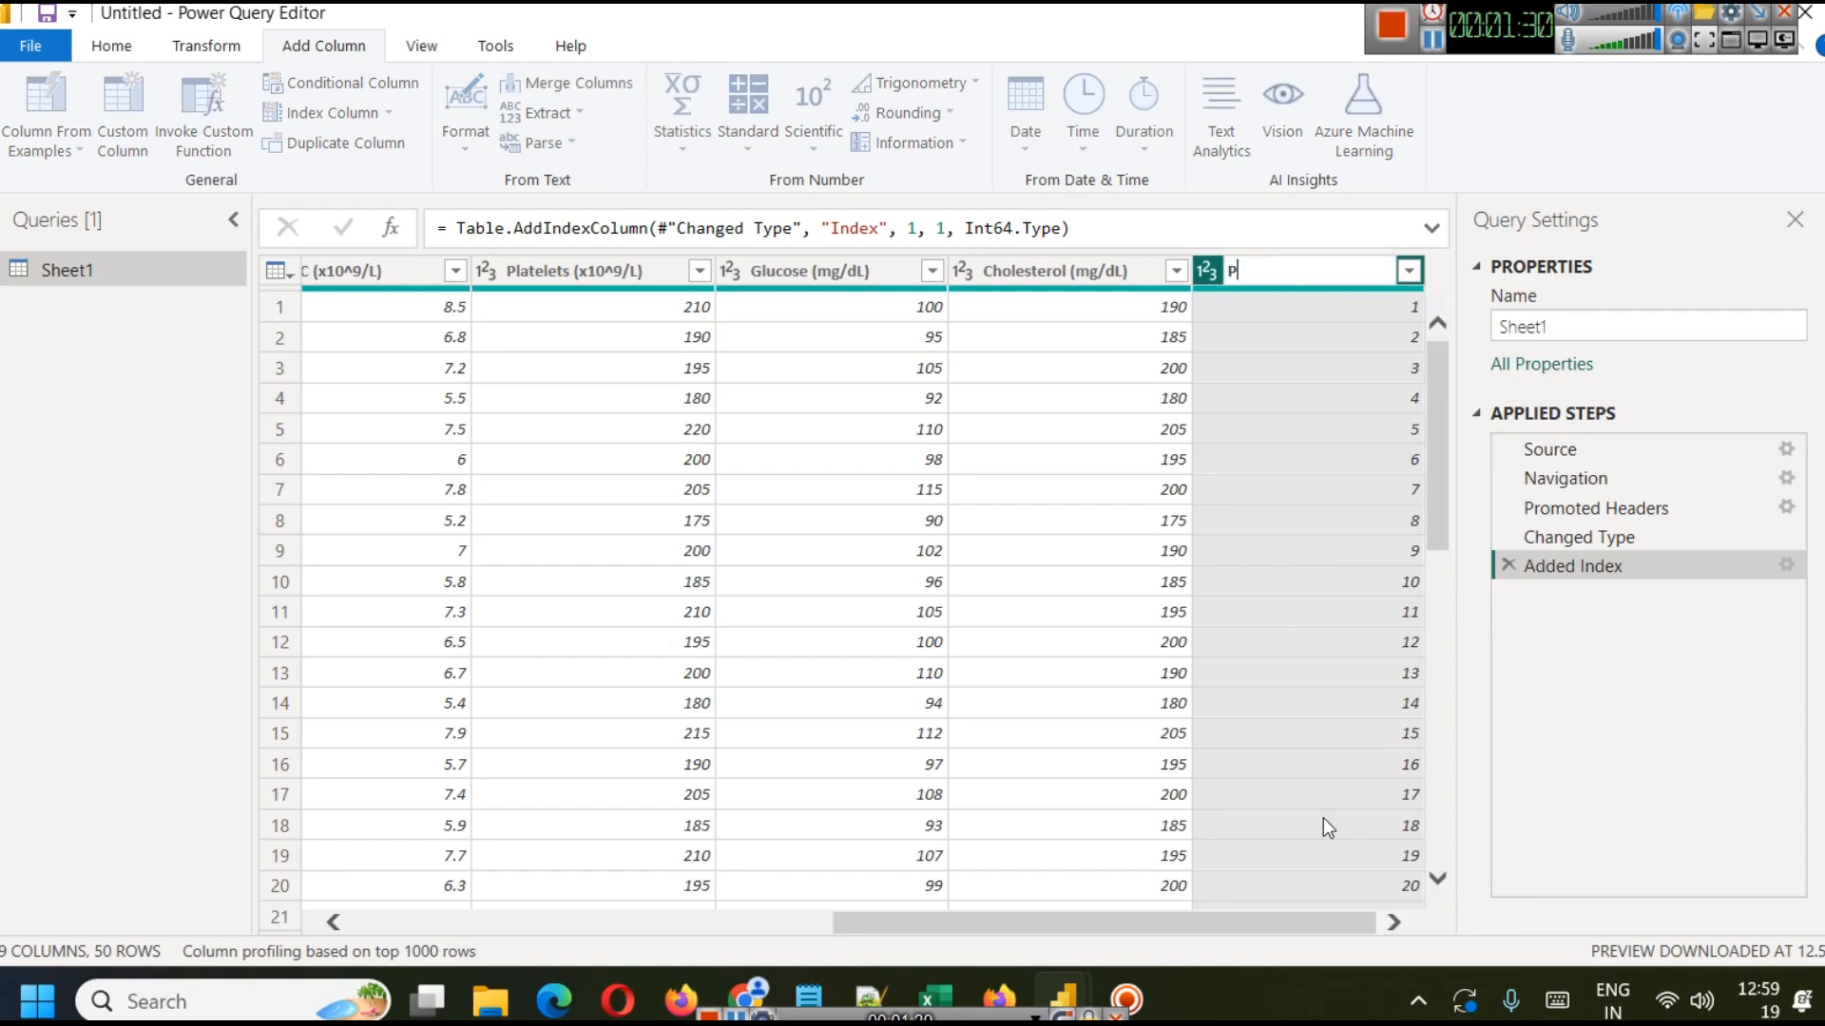
type("atientID")
key("Return")
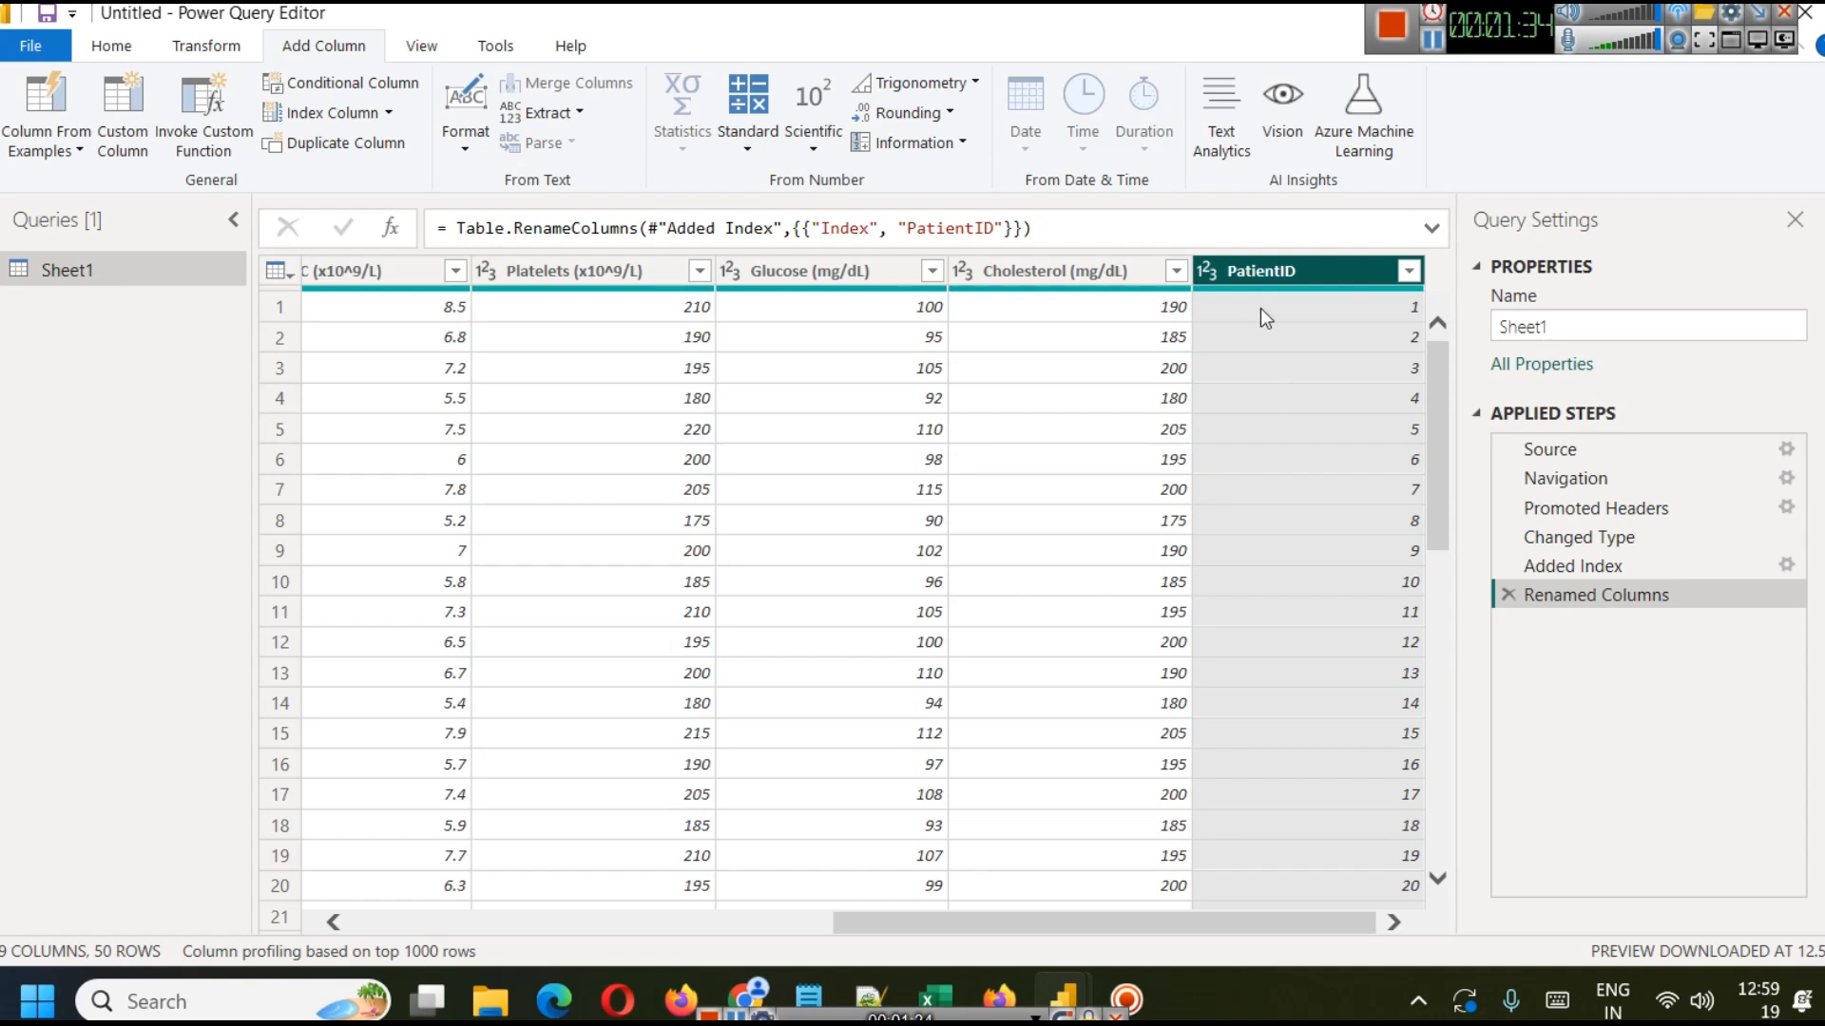
left_click_drag(1255, 274, 257, 274)
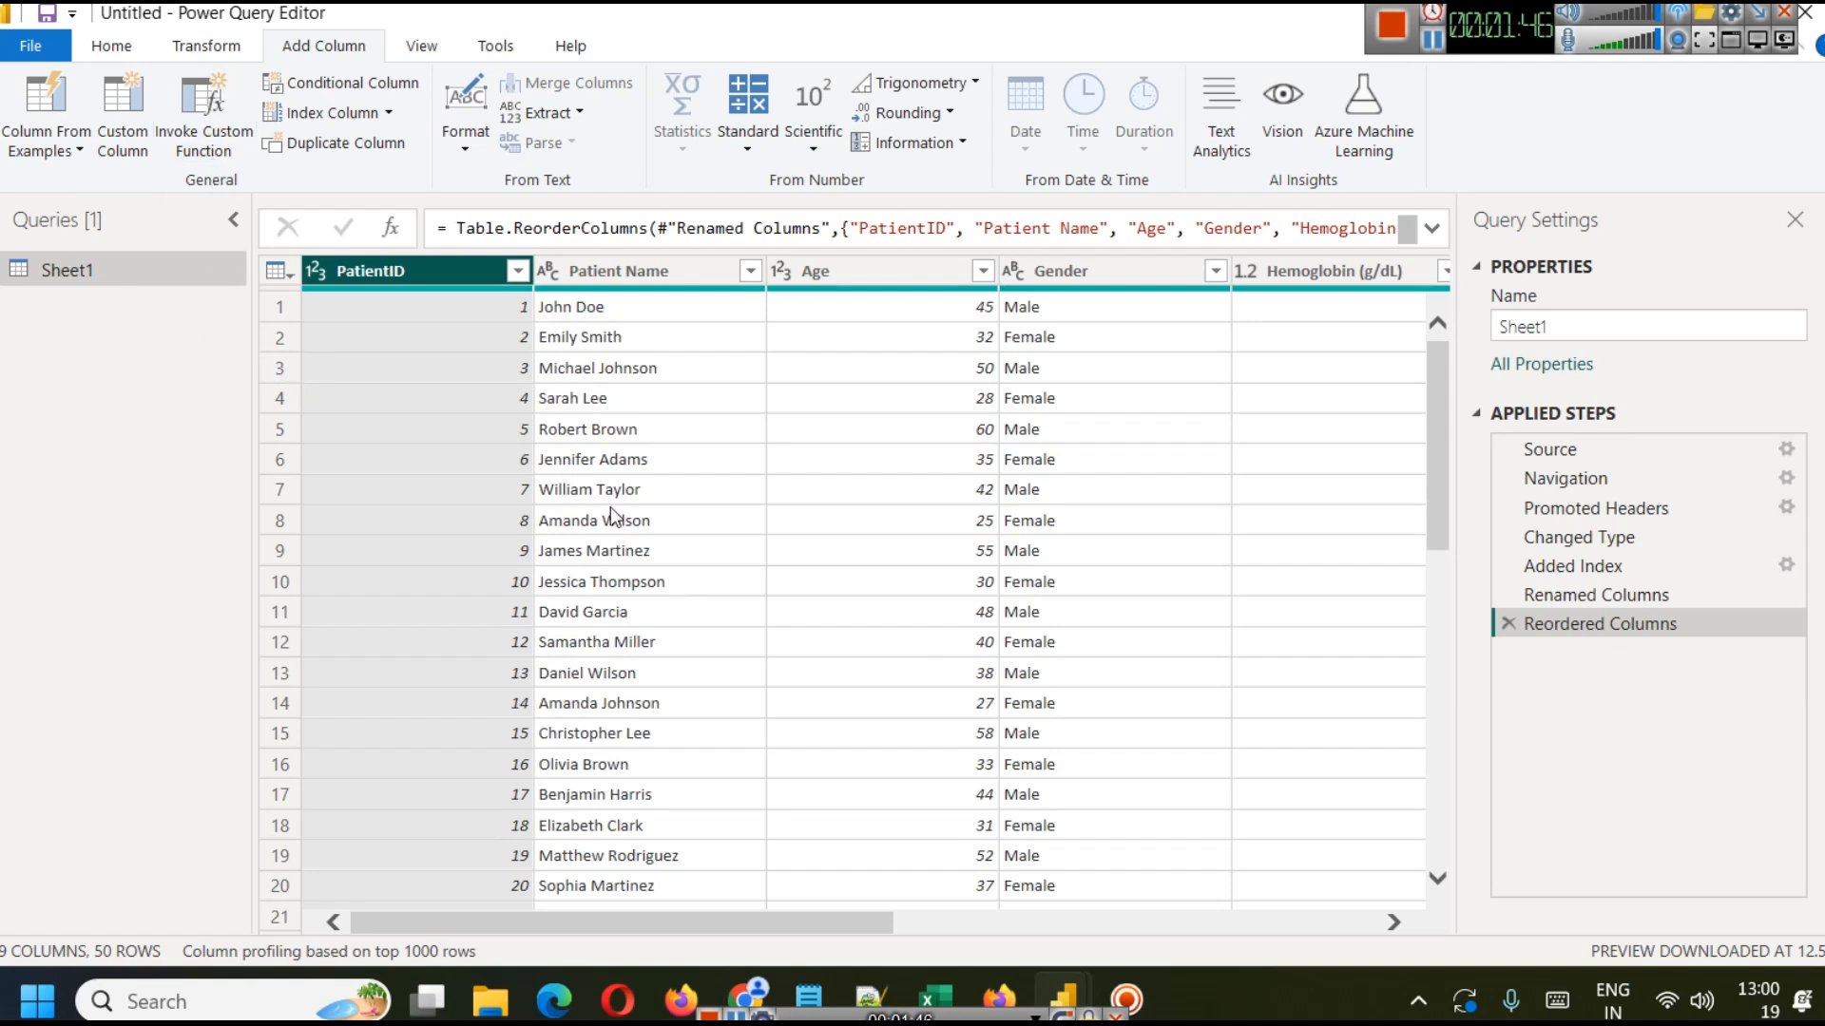
Apply the query changes and close the Power Query Editor.
left_click(114, 43)
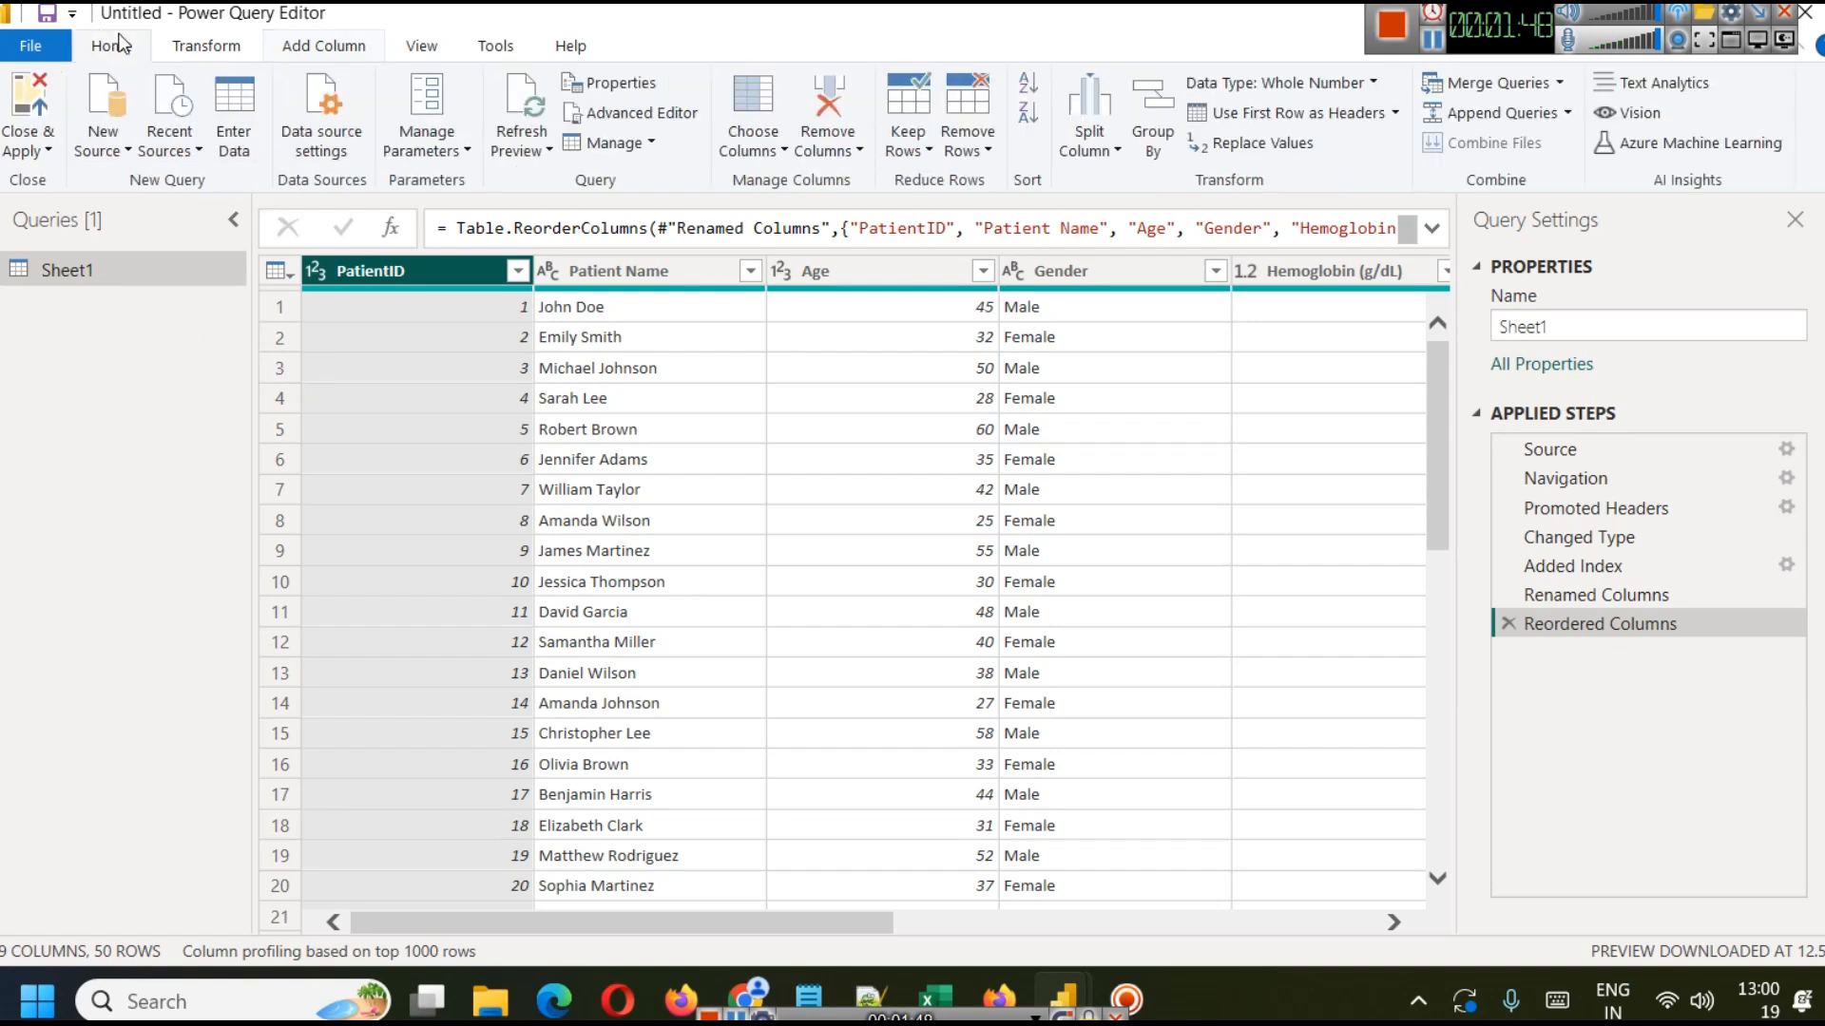
left_click(31, 152)
left_click(57, 177)
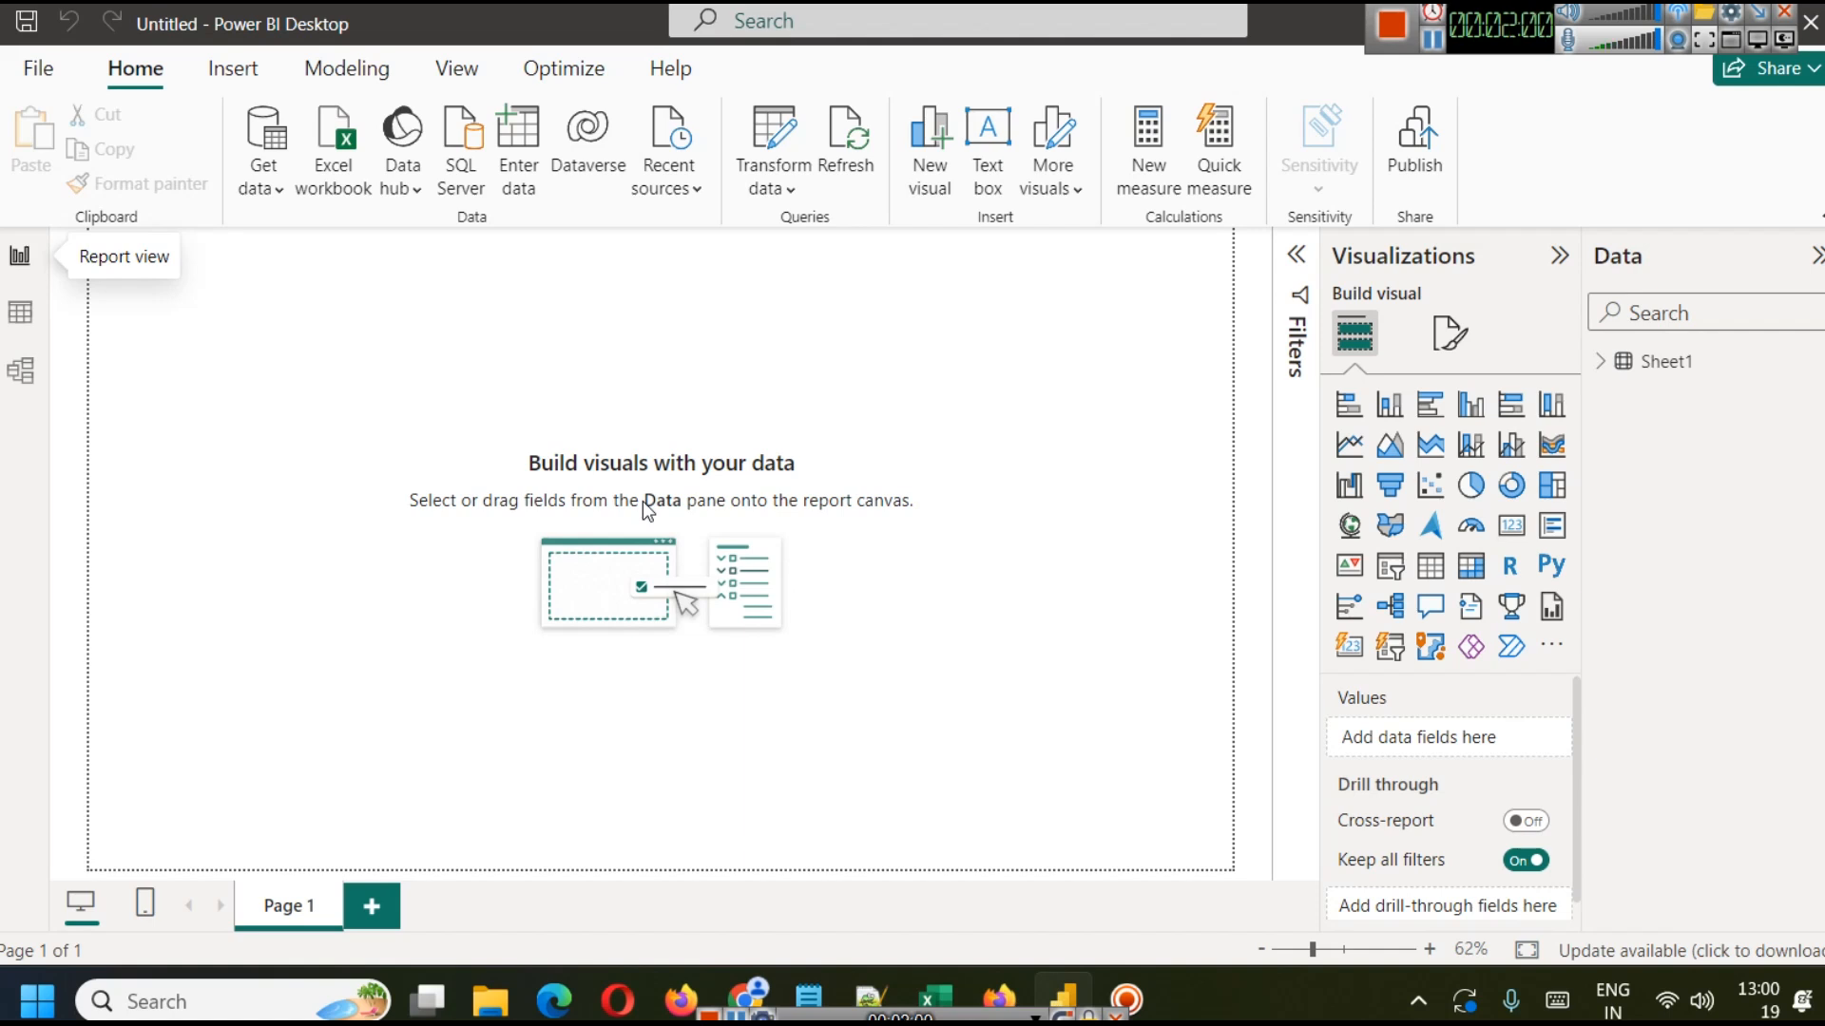
Expand the Sheet1 table's fields and rename the table as bloodtest.
left_click(1602, 361)
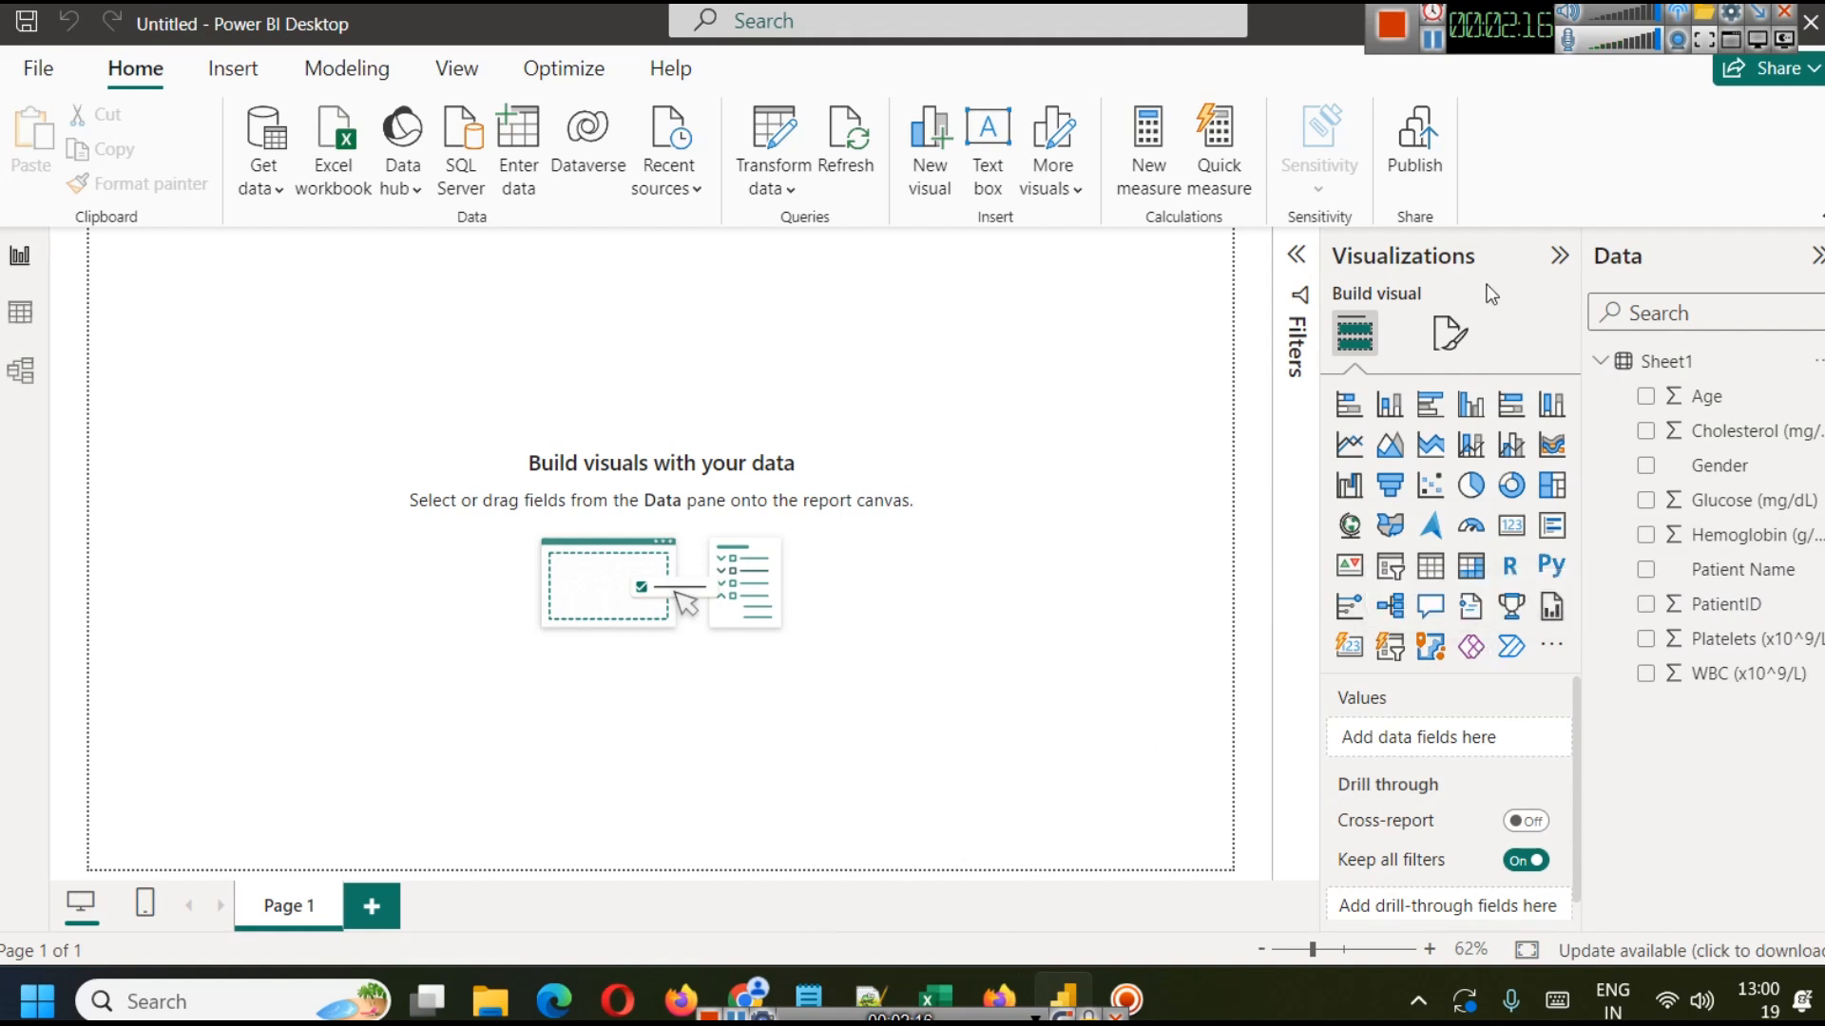
right_click(1665, 368)
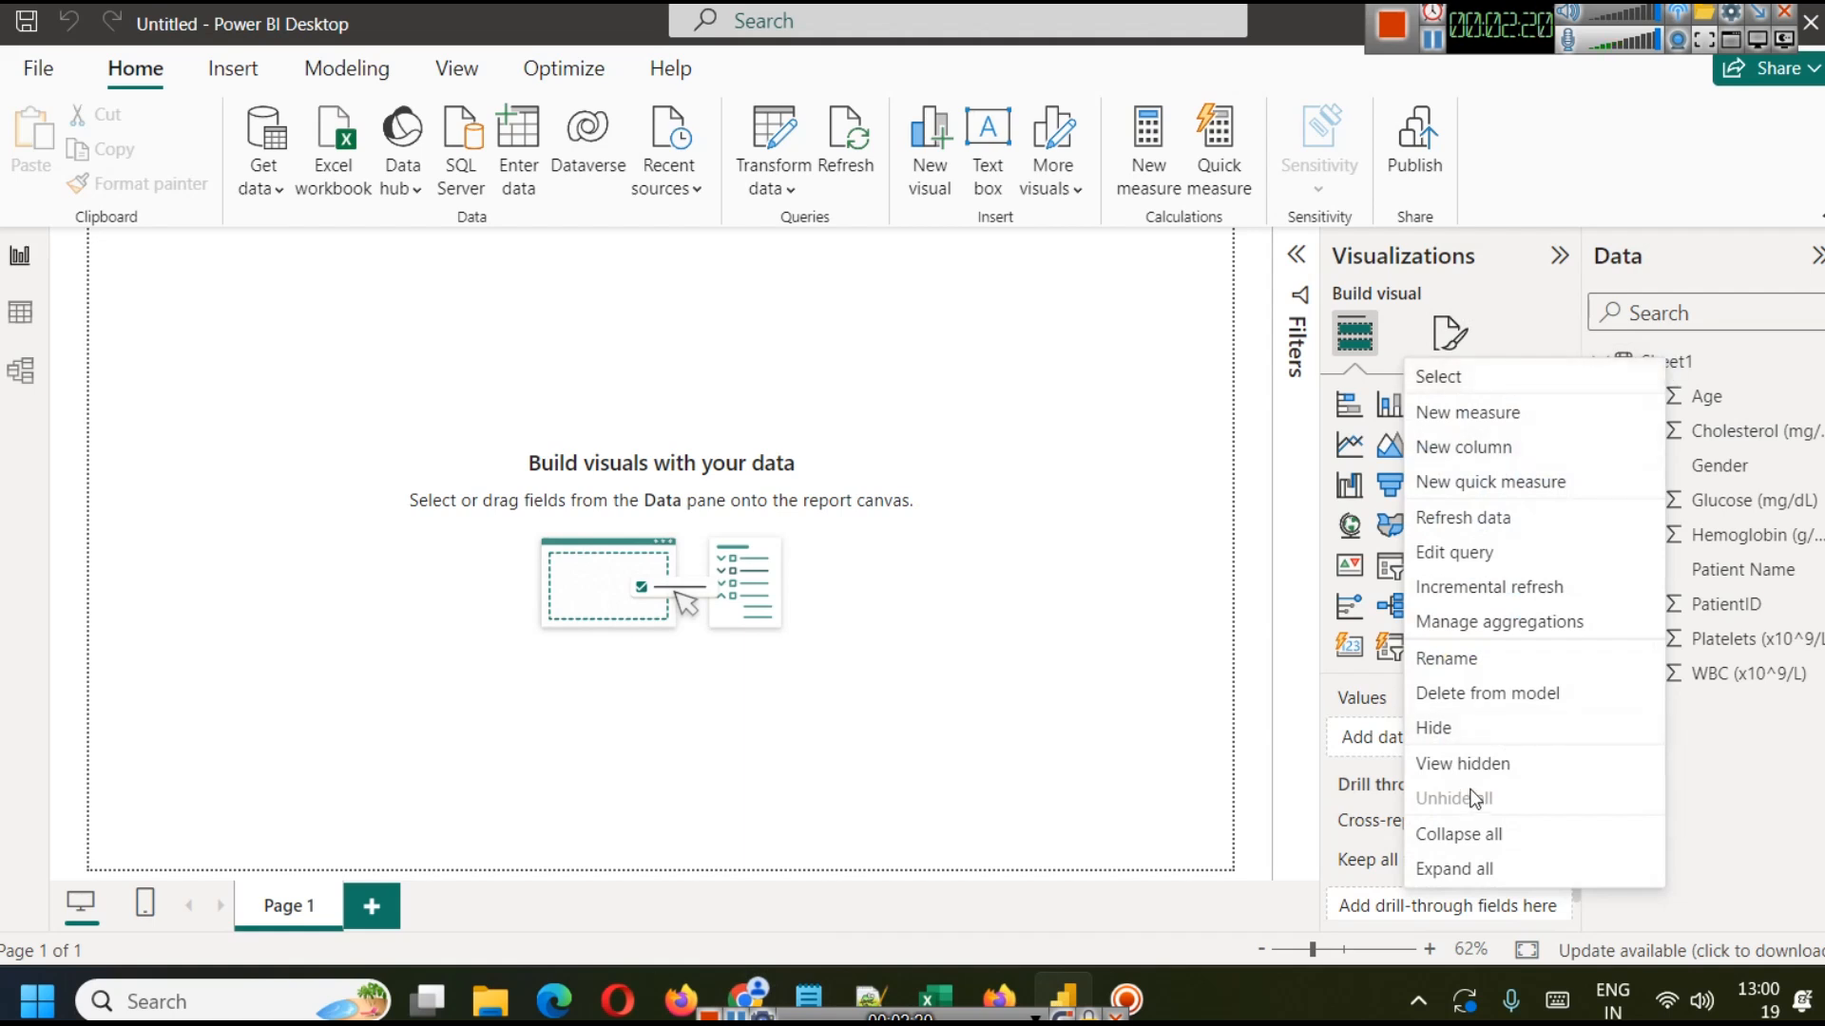
left_click(1494, 667)
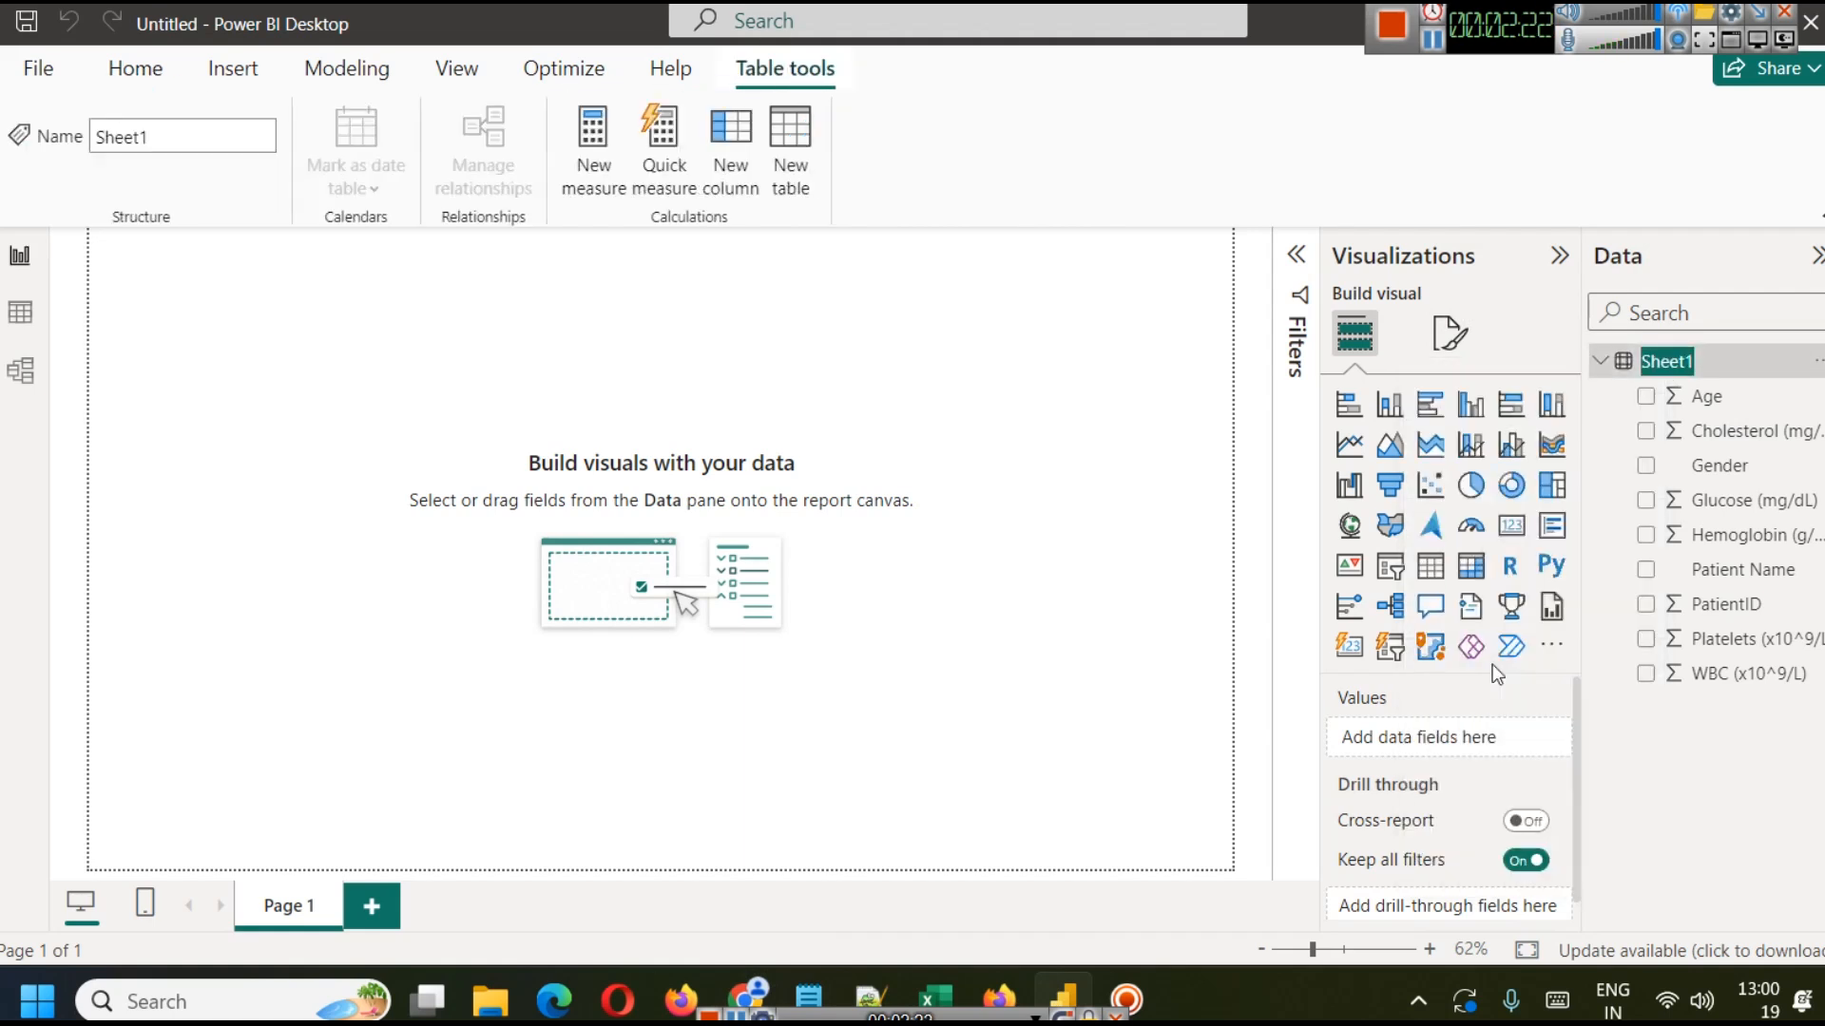
type("p")
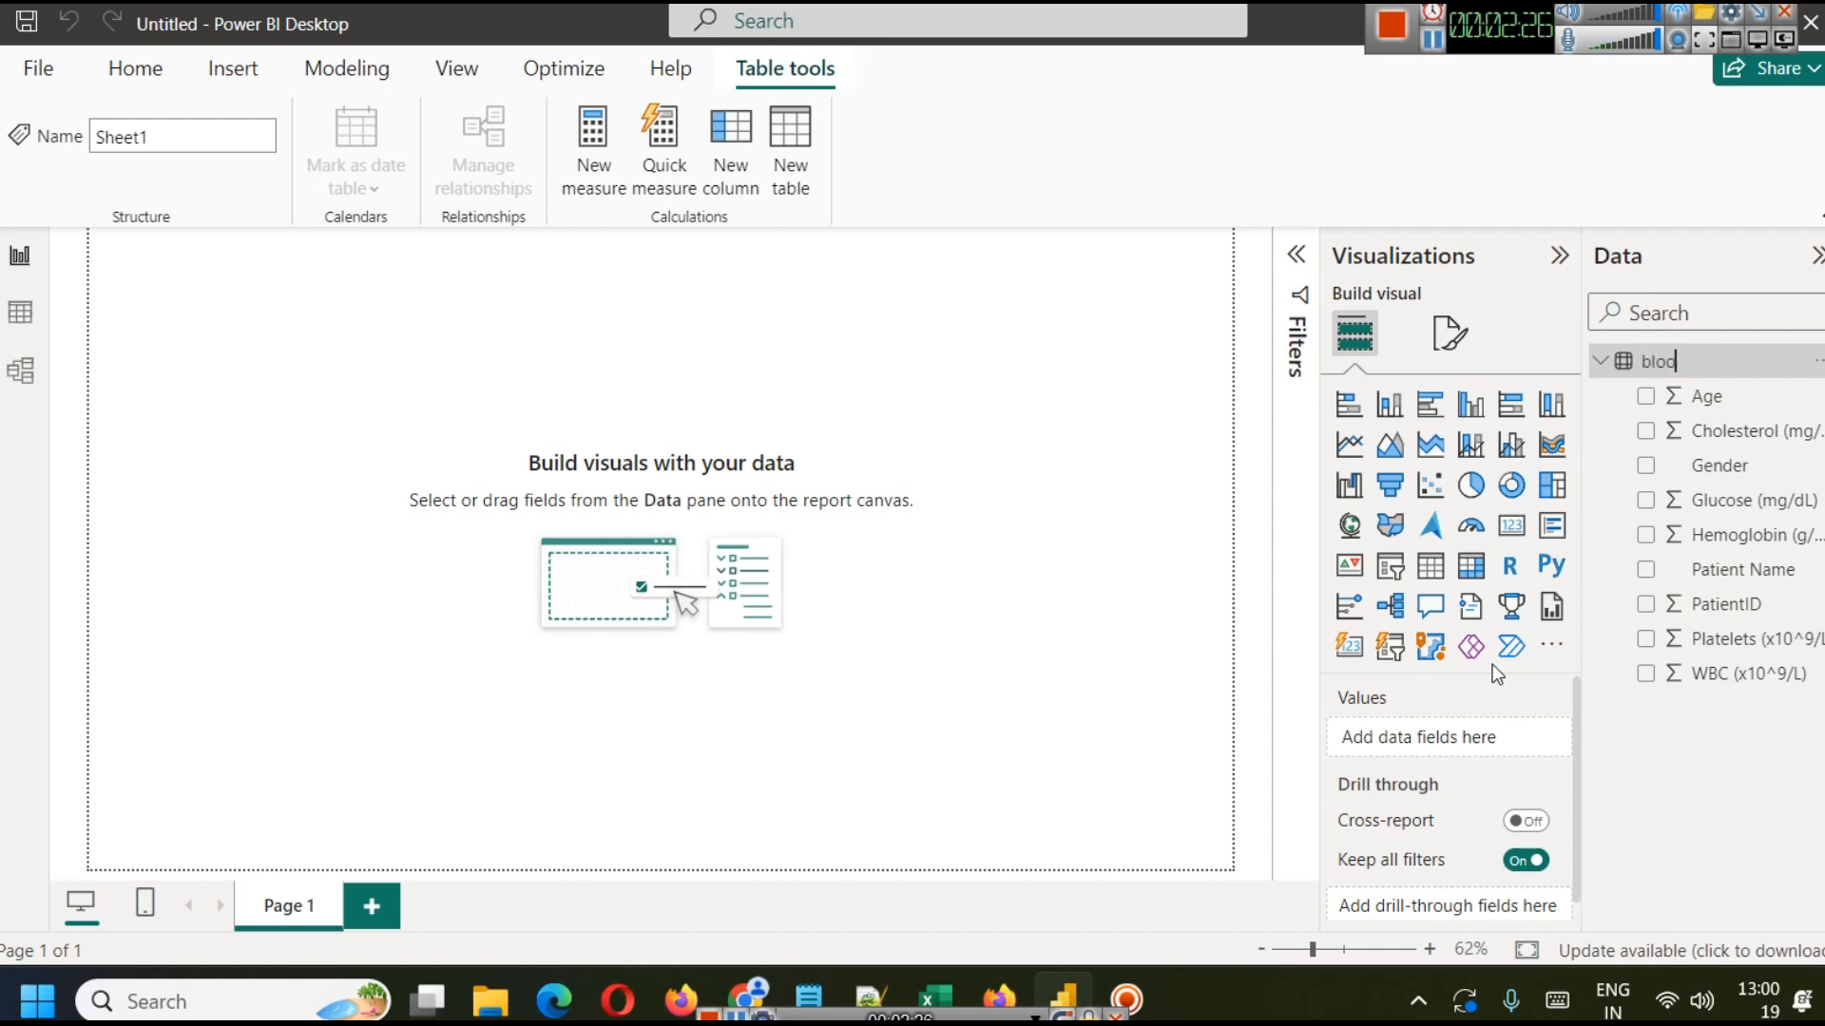
type("loodtest")
left_click(1708, 770)
Switch to the Colorstech.net article in Chrome and read the card visual ideas in its Patient Overview Section.
left_click(748, 998)
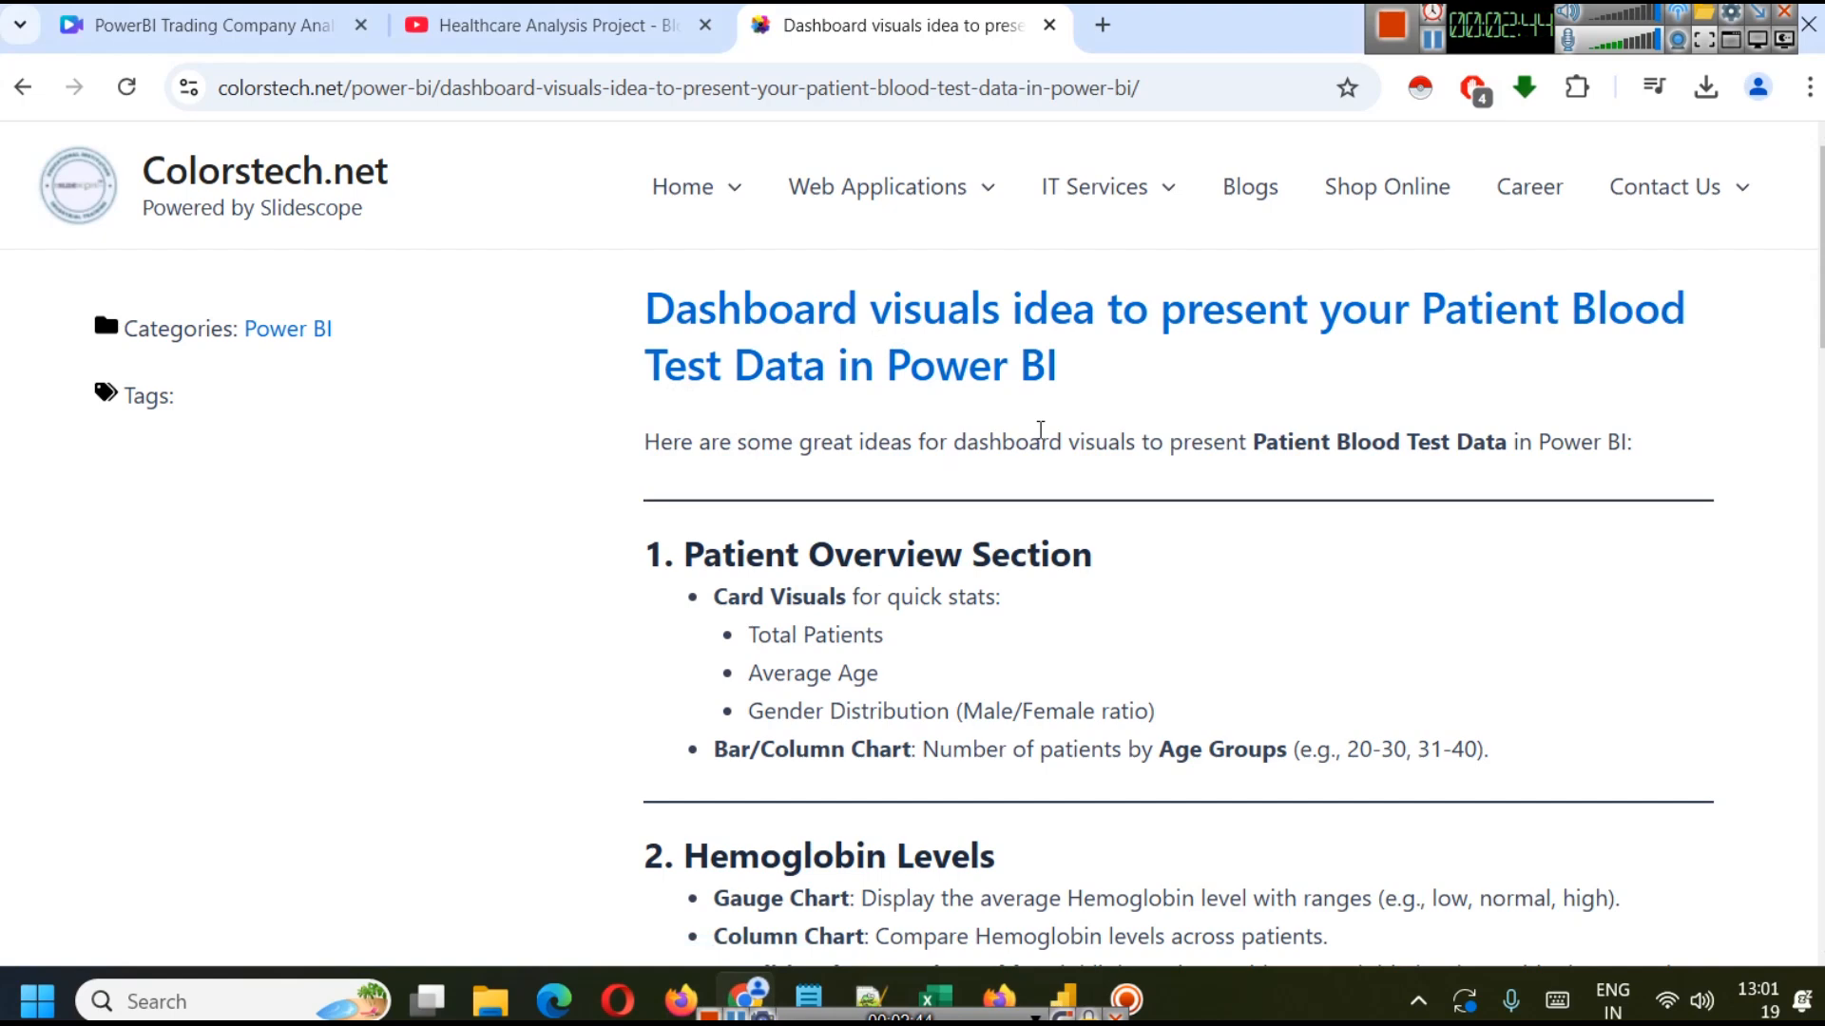
scroll(1178, 546, "down", 1)
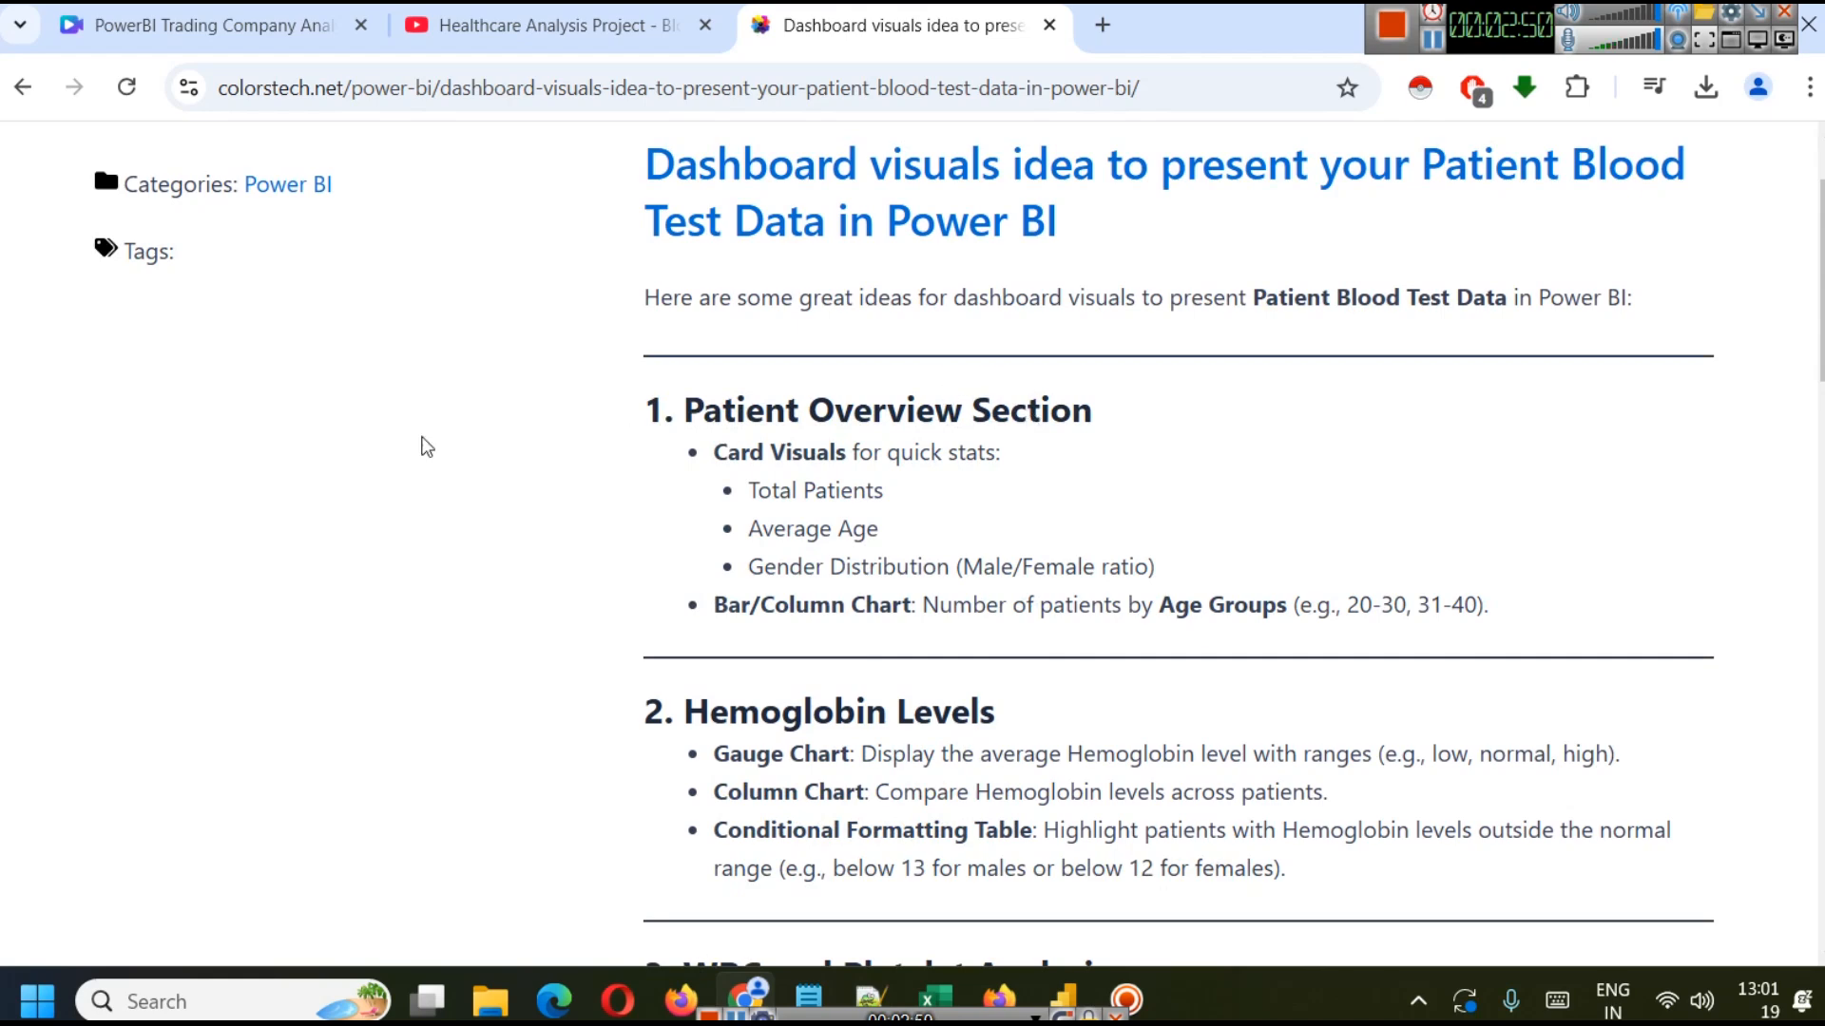
left_click_drag(713, 455, 860, 456)
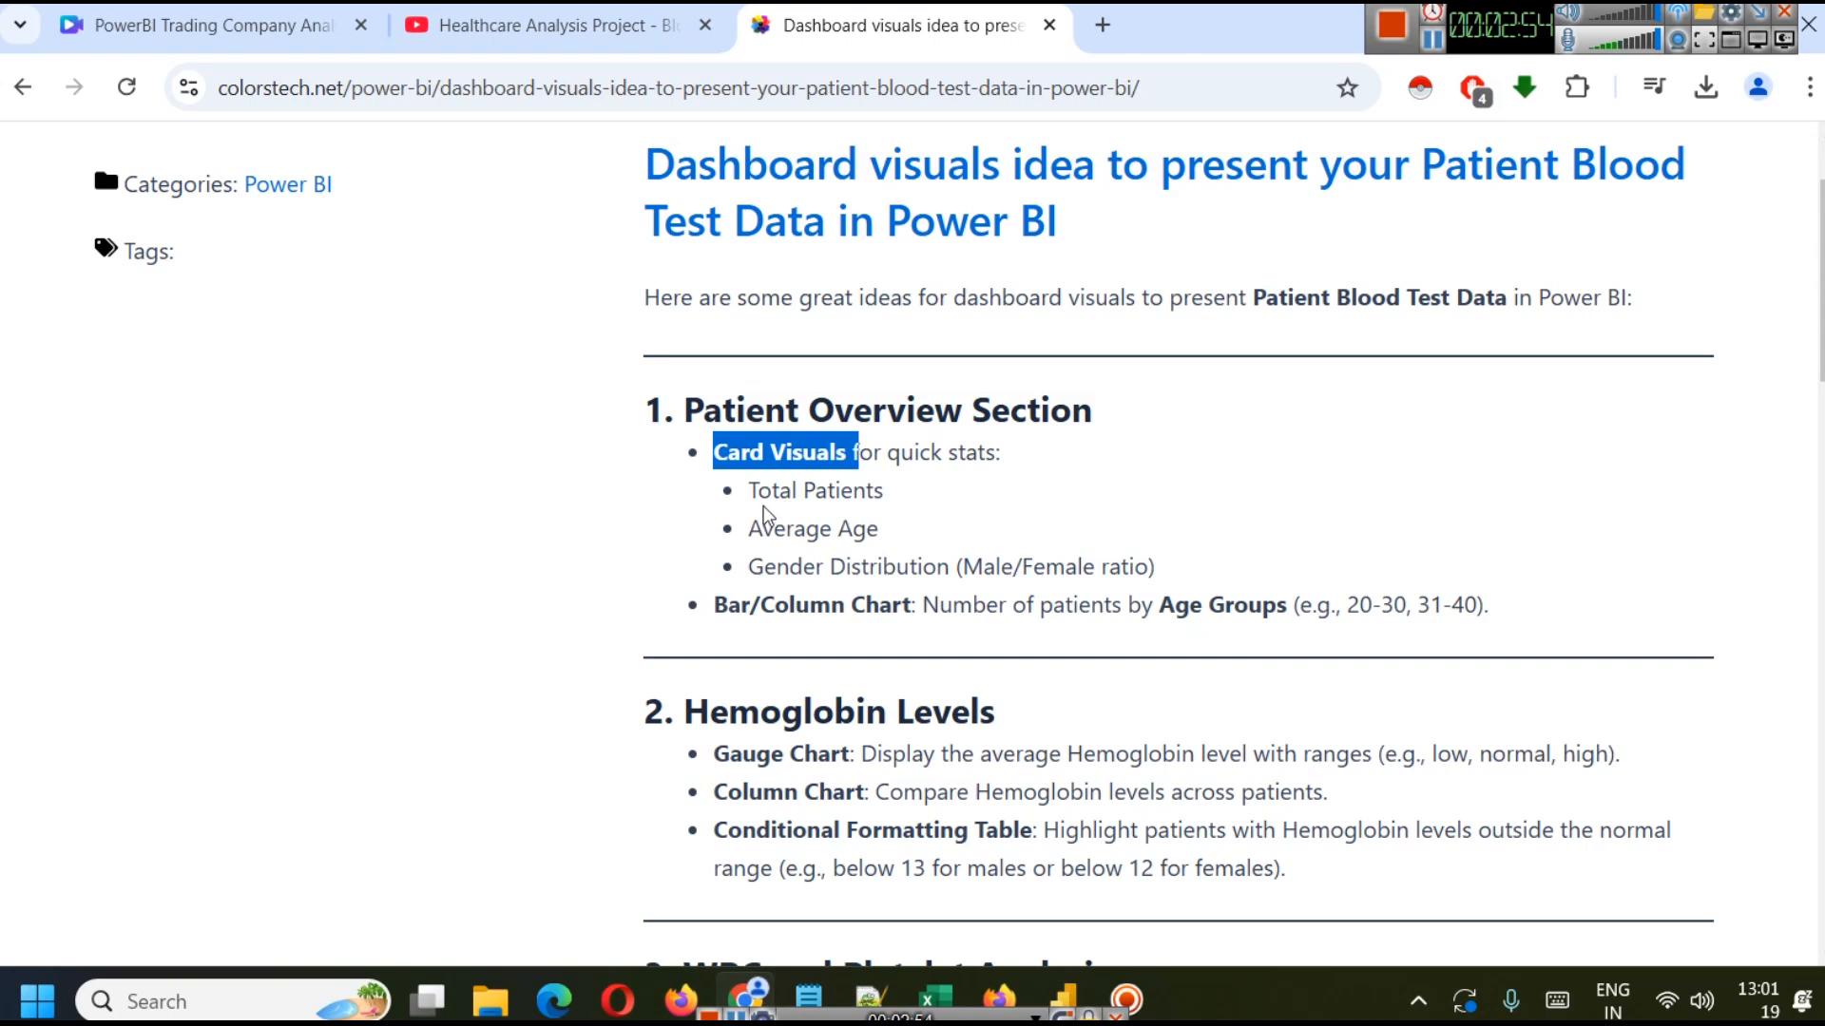
left_click_drag(759, 490, 920, 505)
left_click_drag(748, 529, 883, 531)
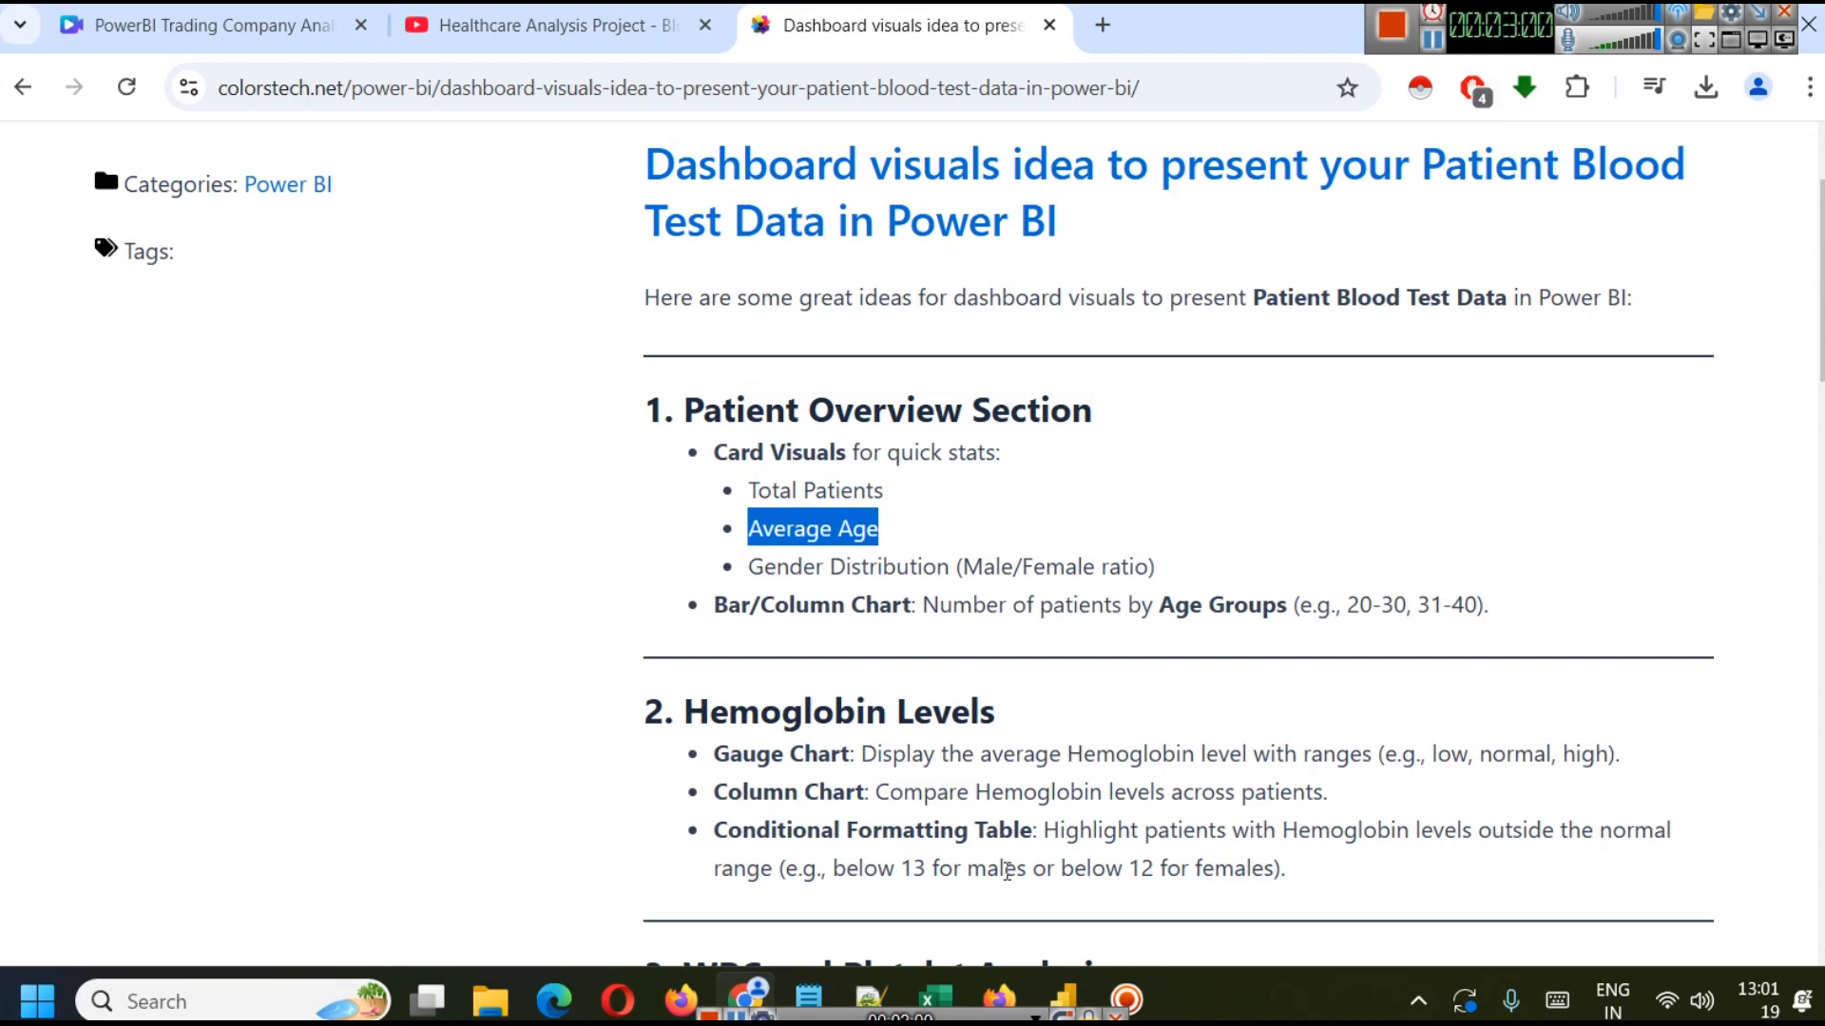
Switch to Power BI Desktop, insert a card visual, reduce its height and place it near the page's upper-left area.
left_click(1064, 998)
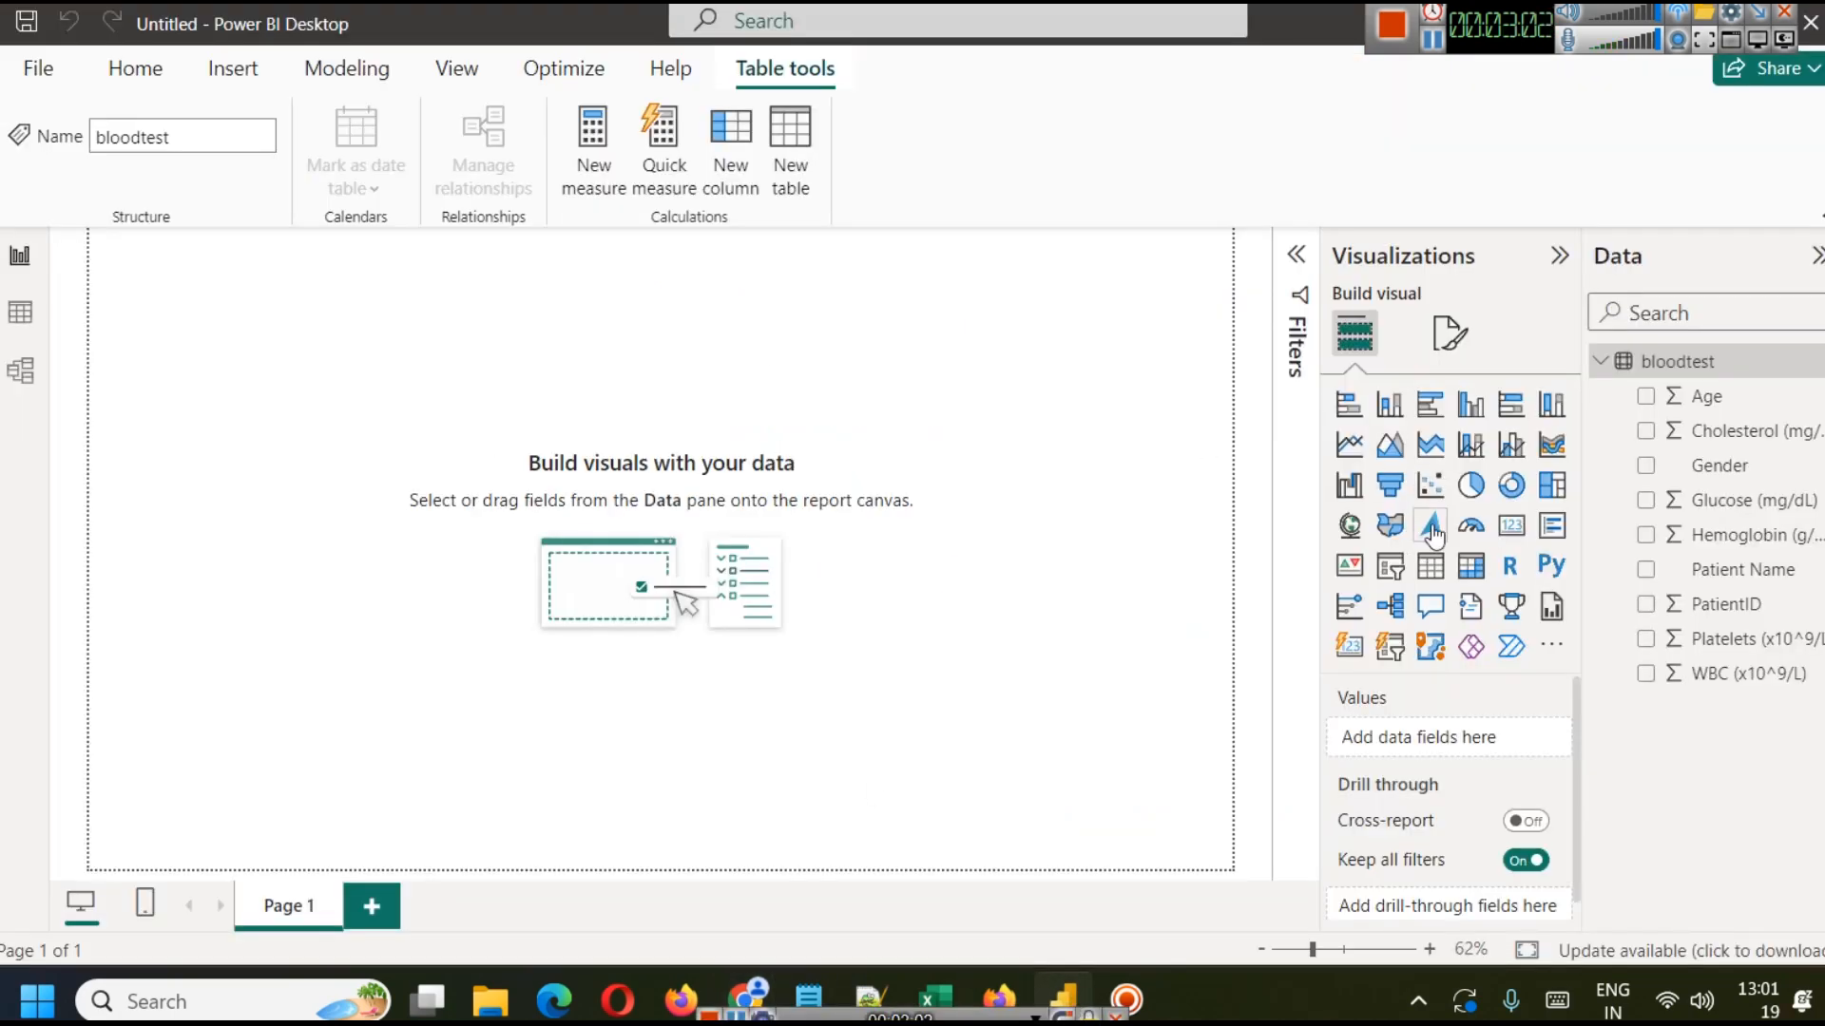
left_click(1513, 528)
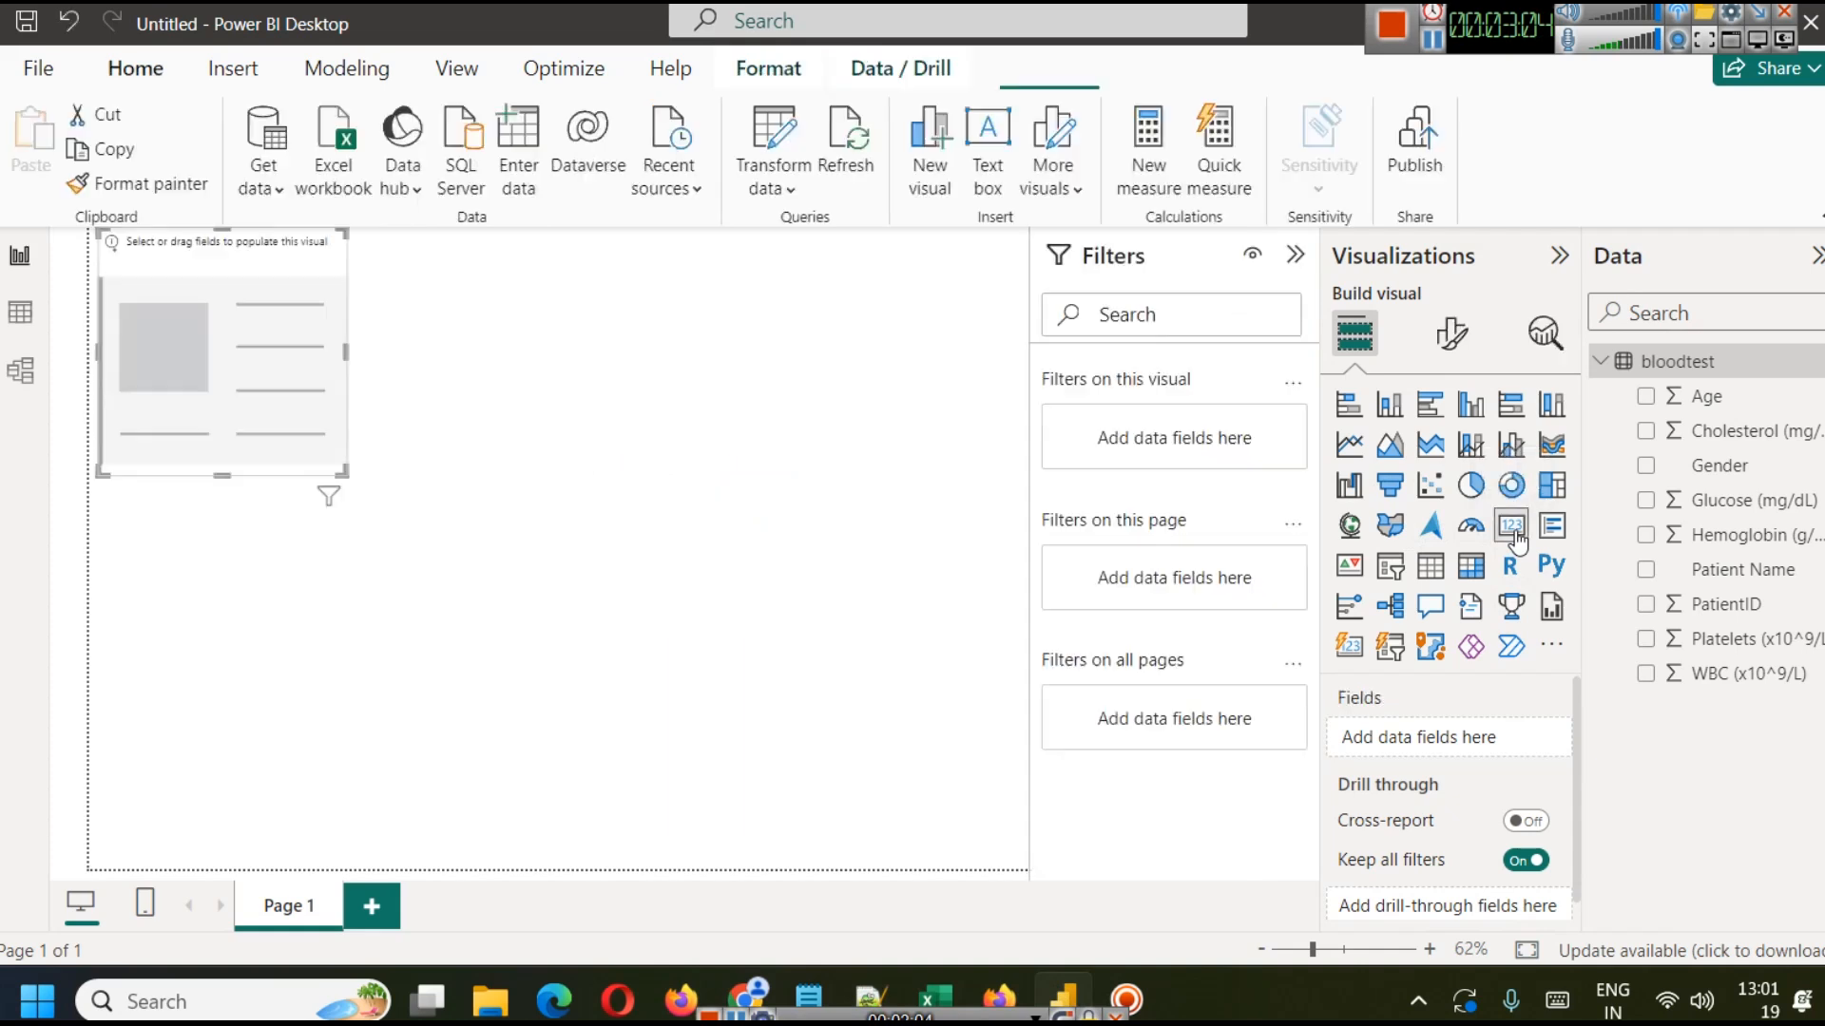
left_click_drag(137, 357, 285, 356)
left_click_drag(303, 258, 275, 402)
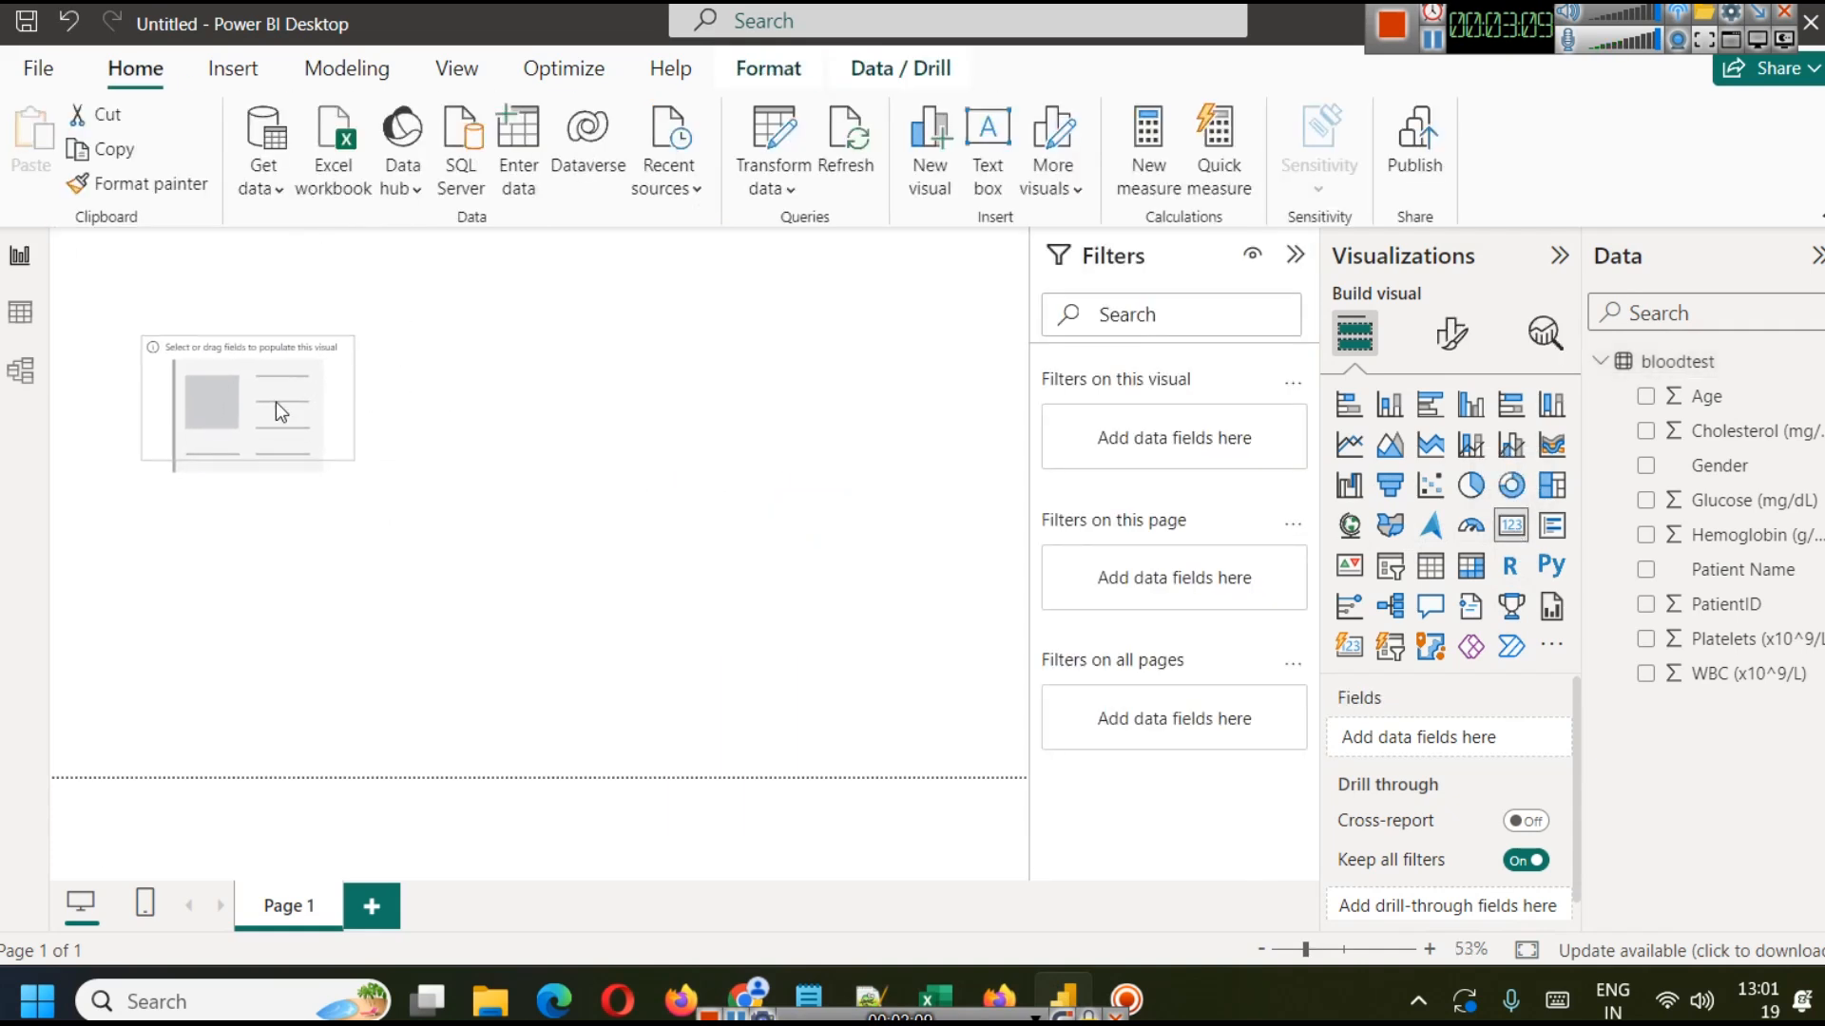
Add the PatientID field to the card as a count.
left_click(1463, 336)
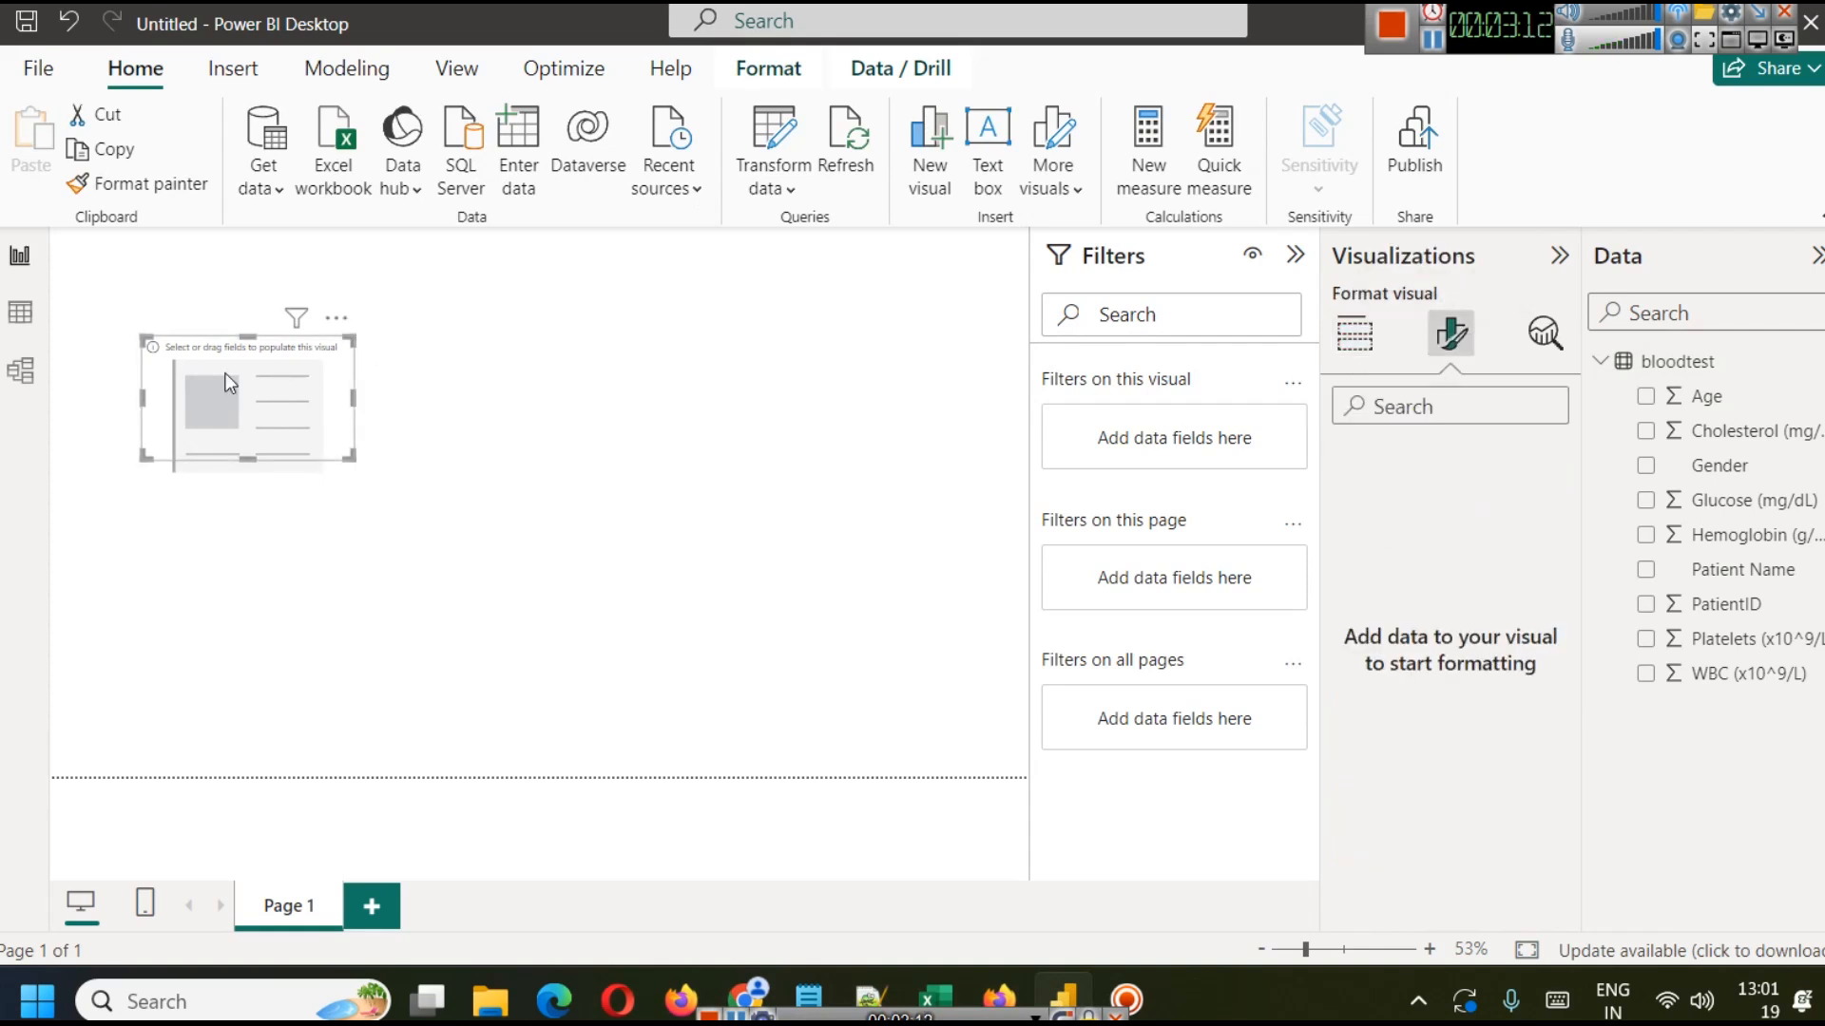
left_click(1354, 332)
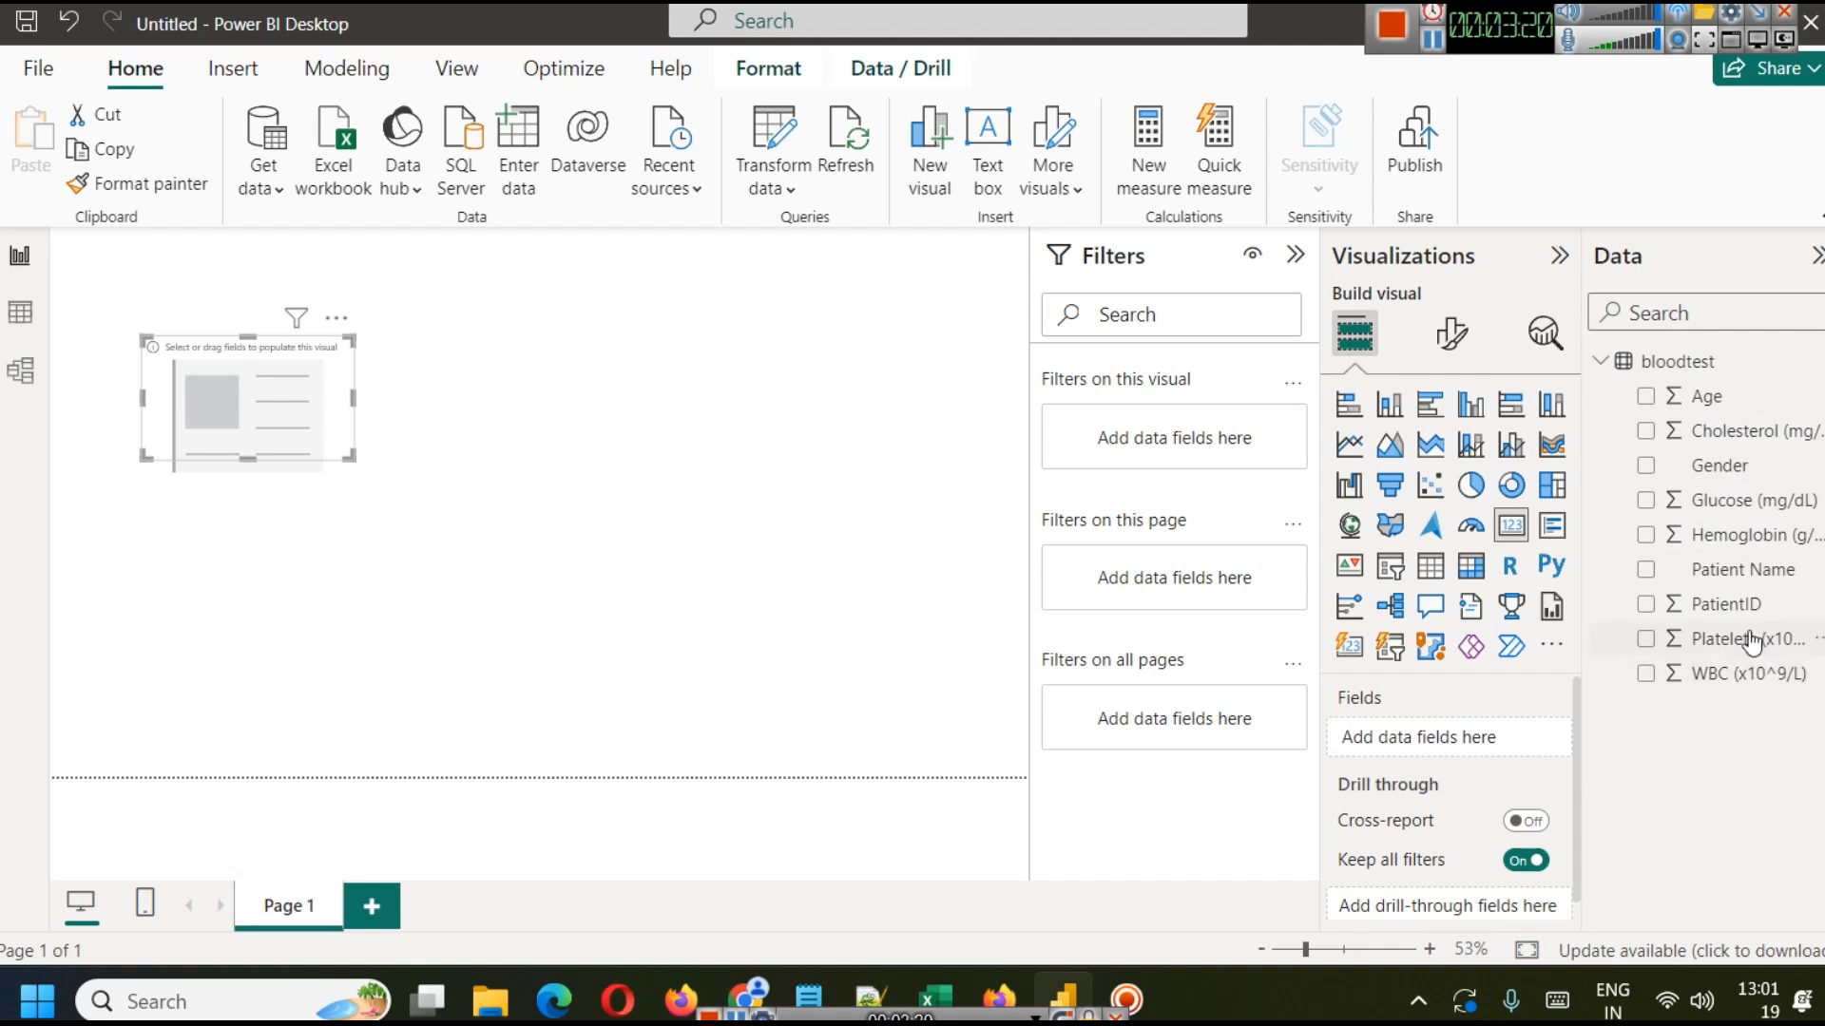
left_click_drag(1747, 616, 1452, 741)
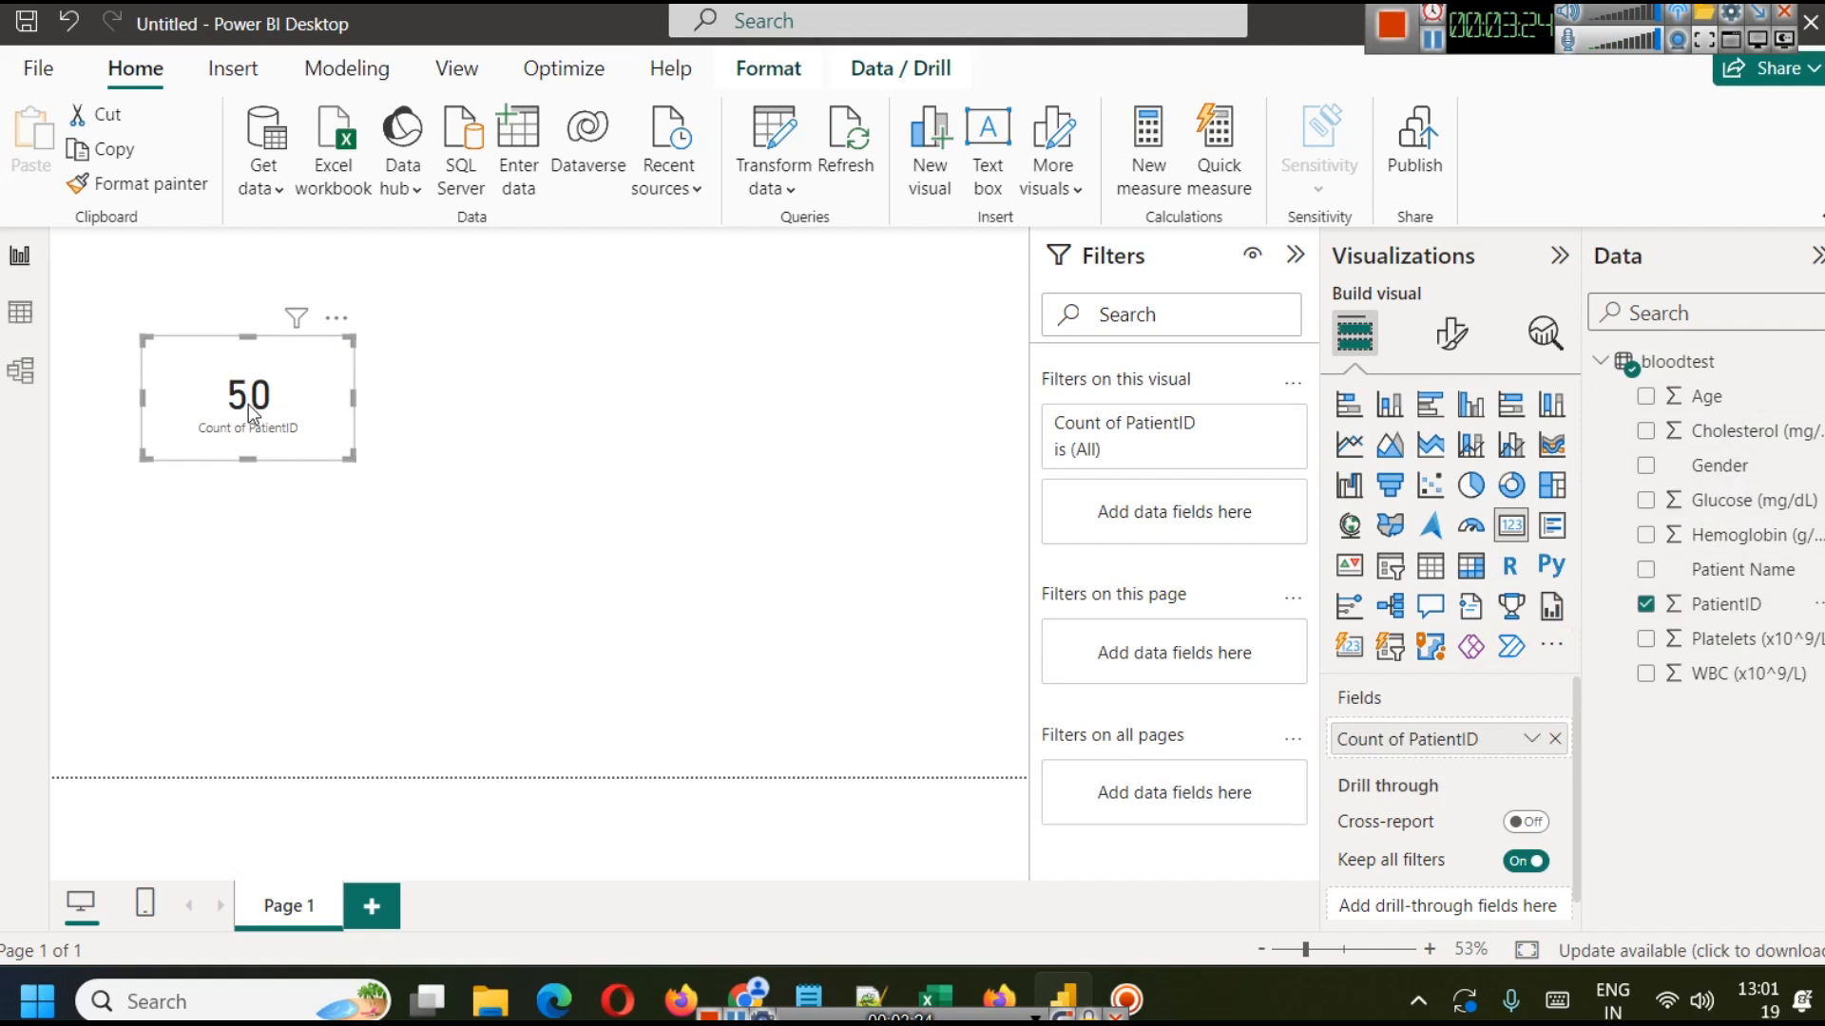
Rename the card's Count of PatientID field for this visual as Patients Count.
right_click(1381, 744)
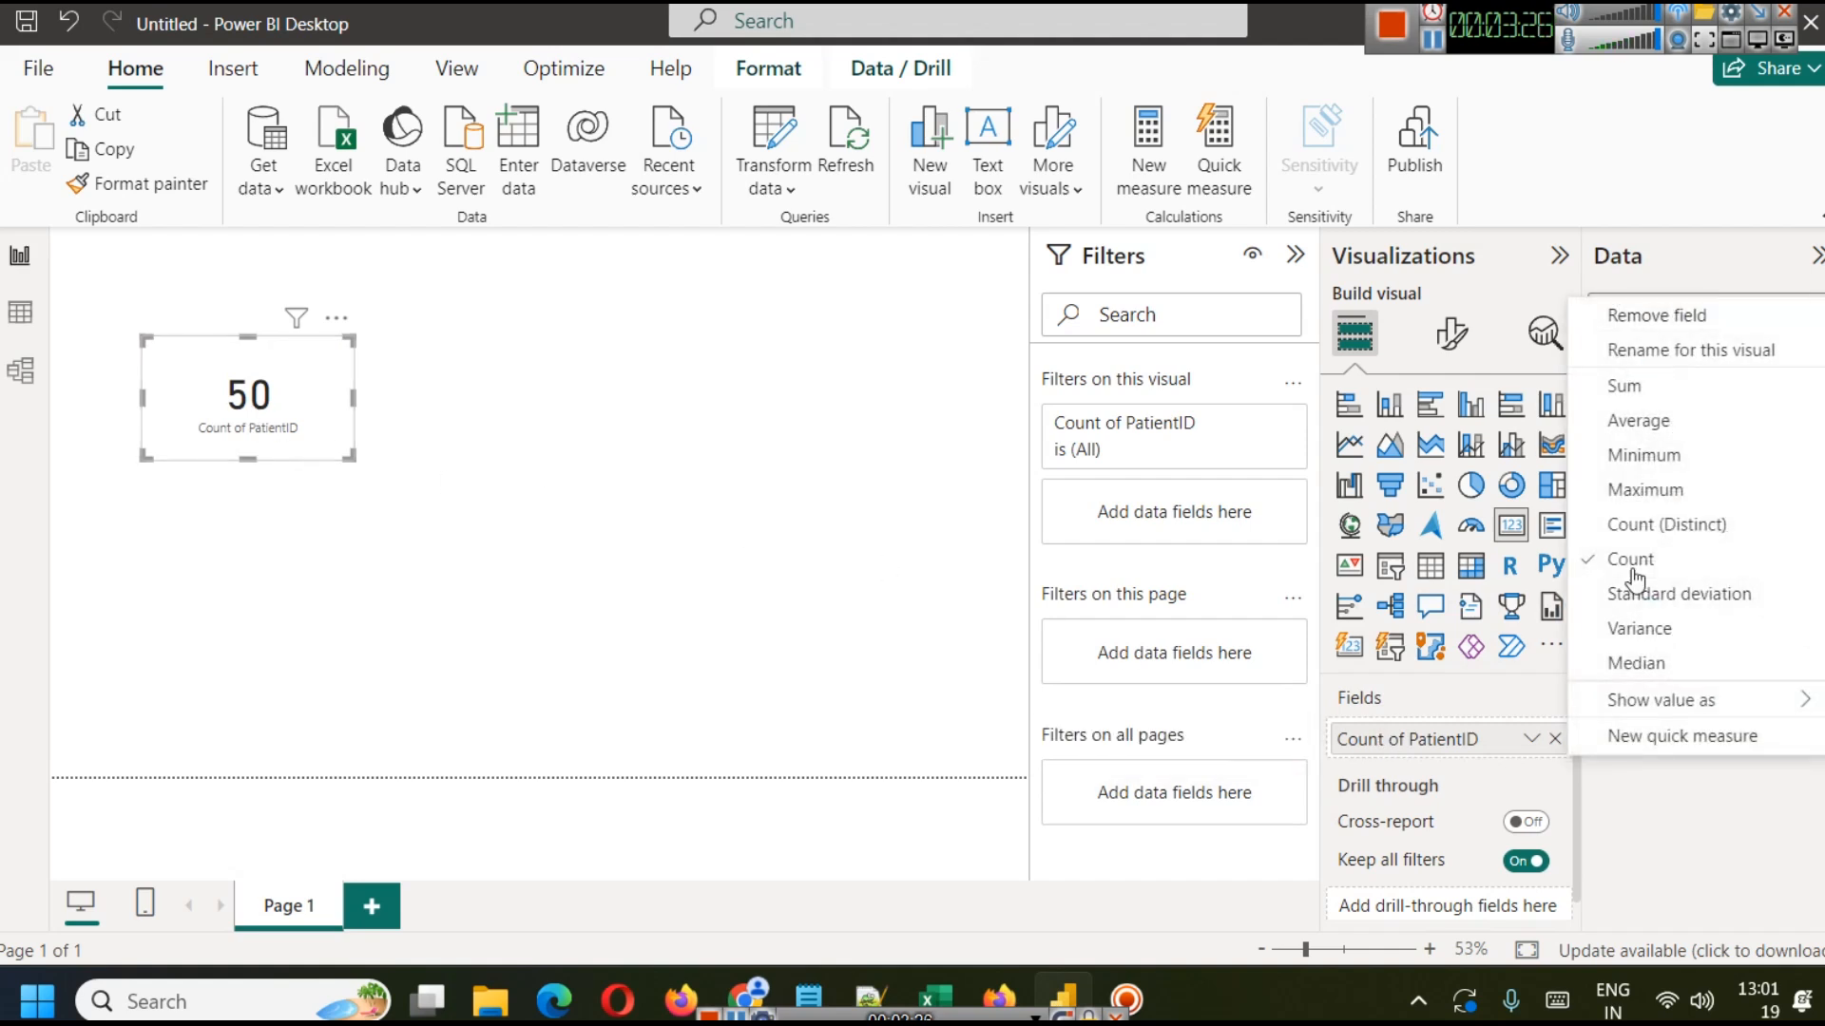
left_click(1651, 362)
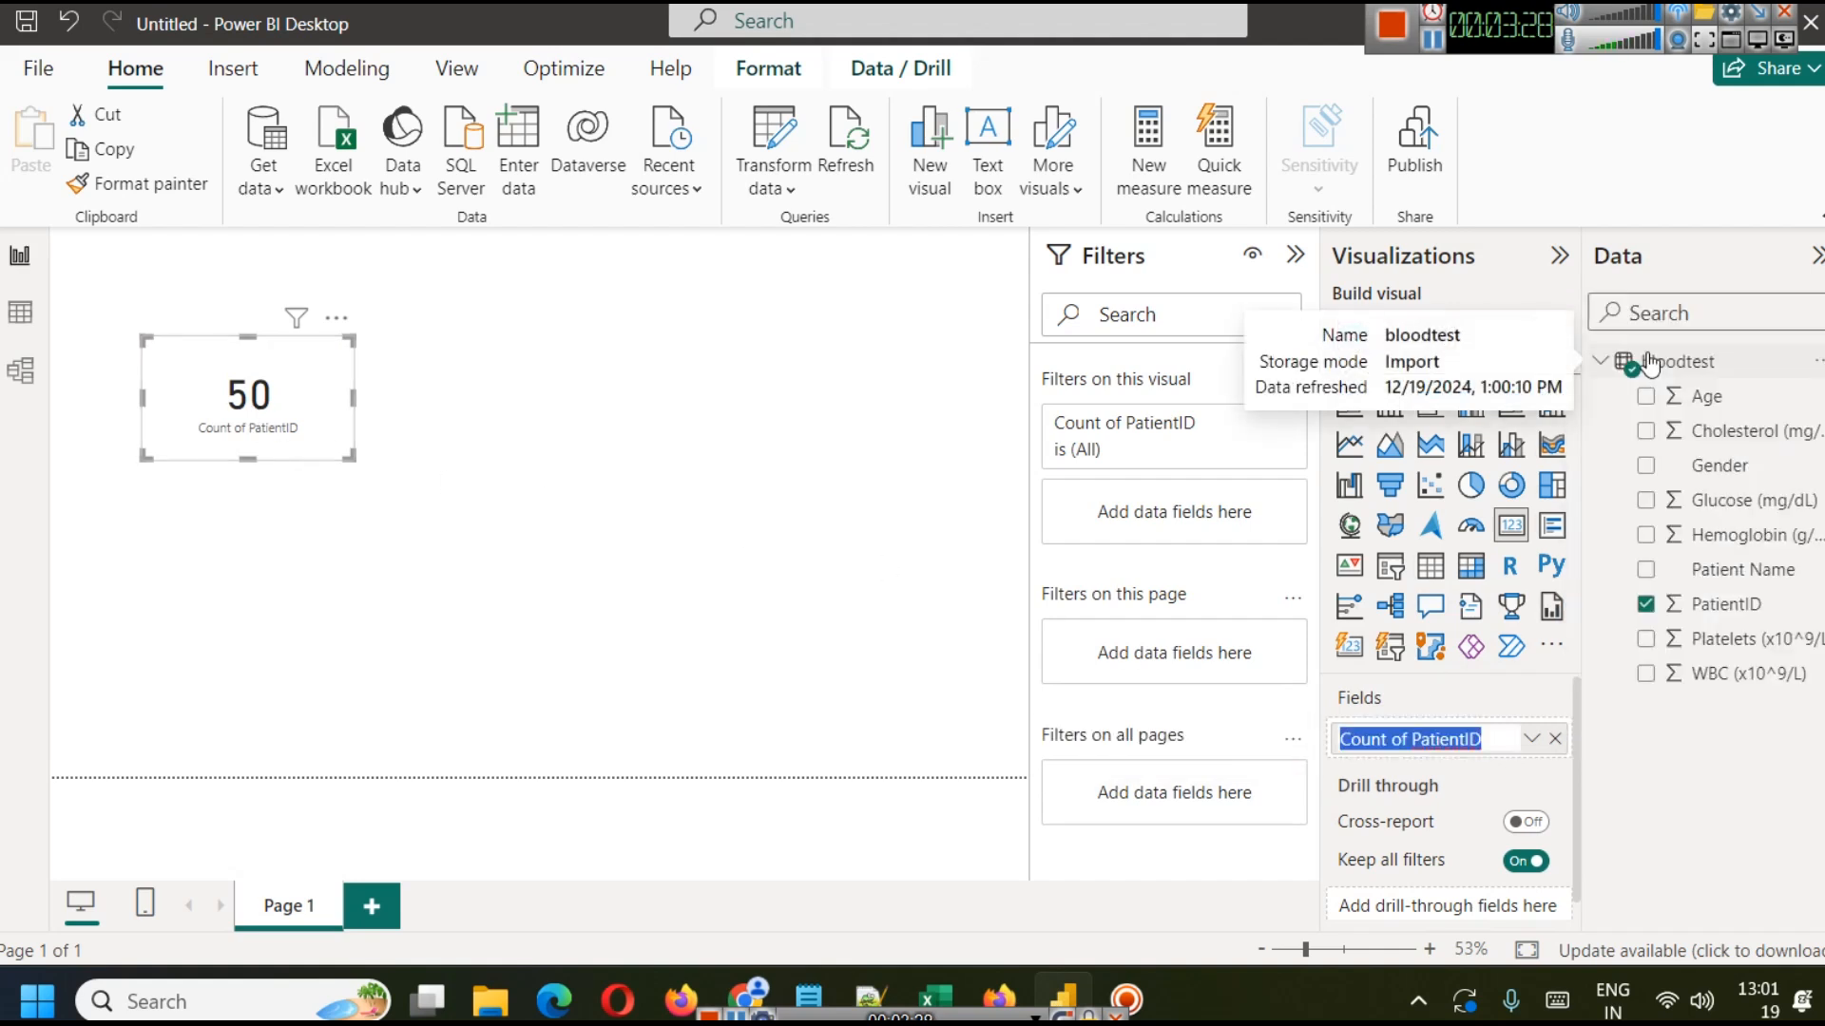
type("Num")
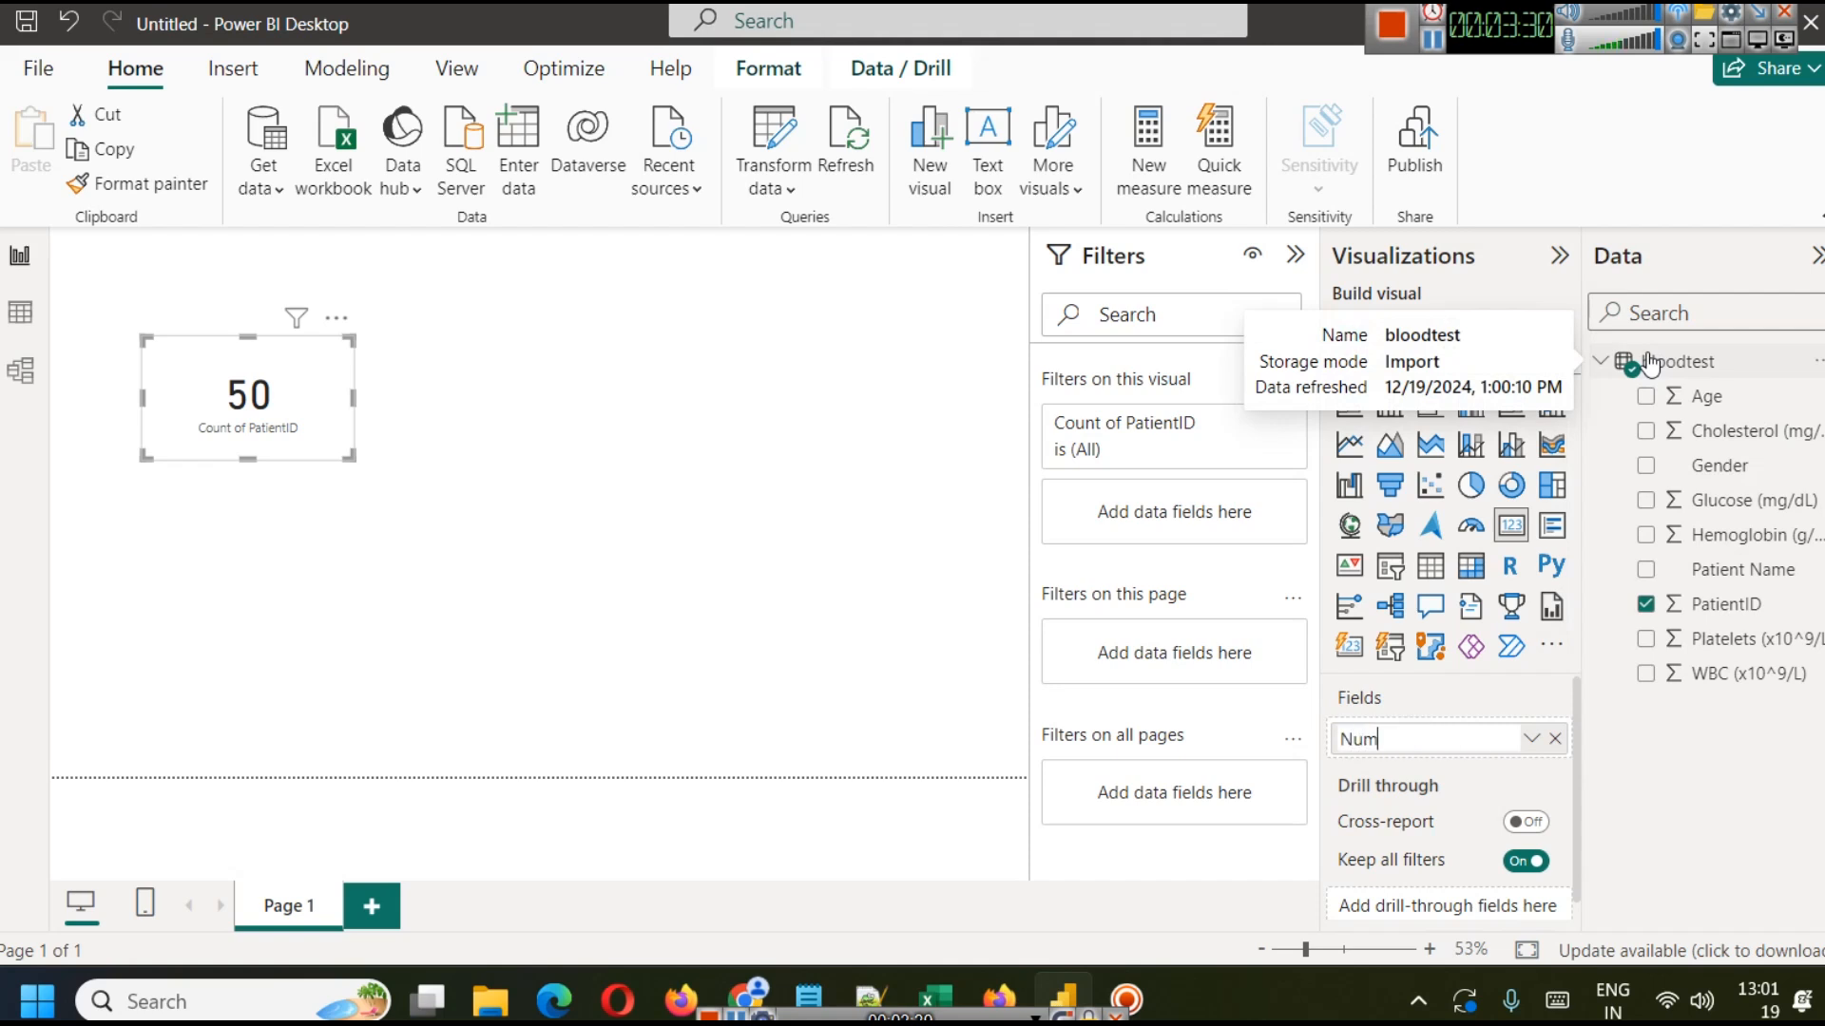
type("ber")
key("ctrl+a")
type("Pa")
key("Return")
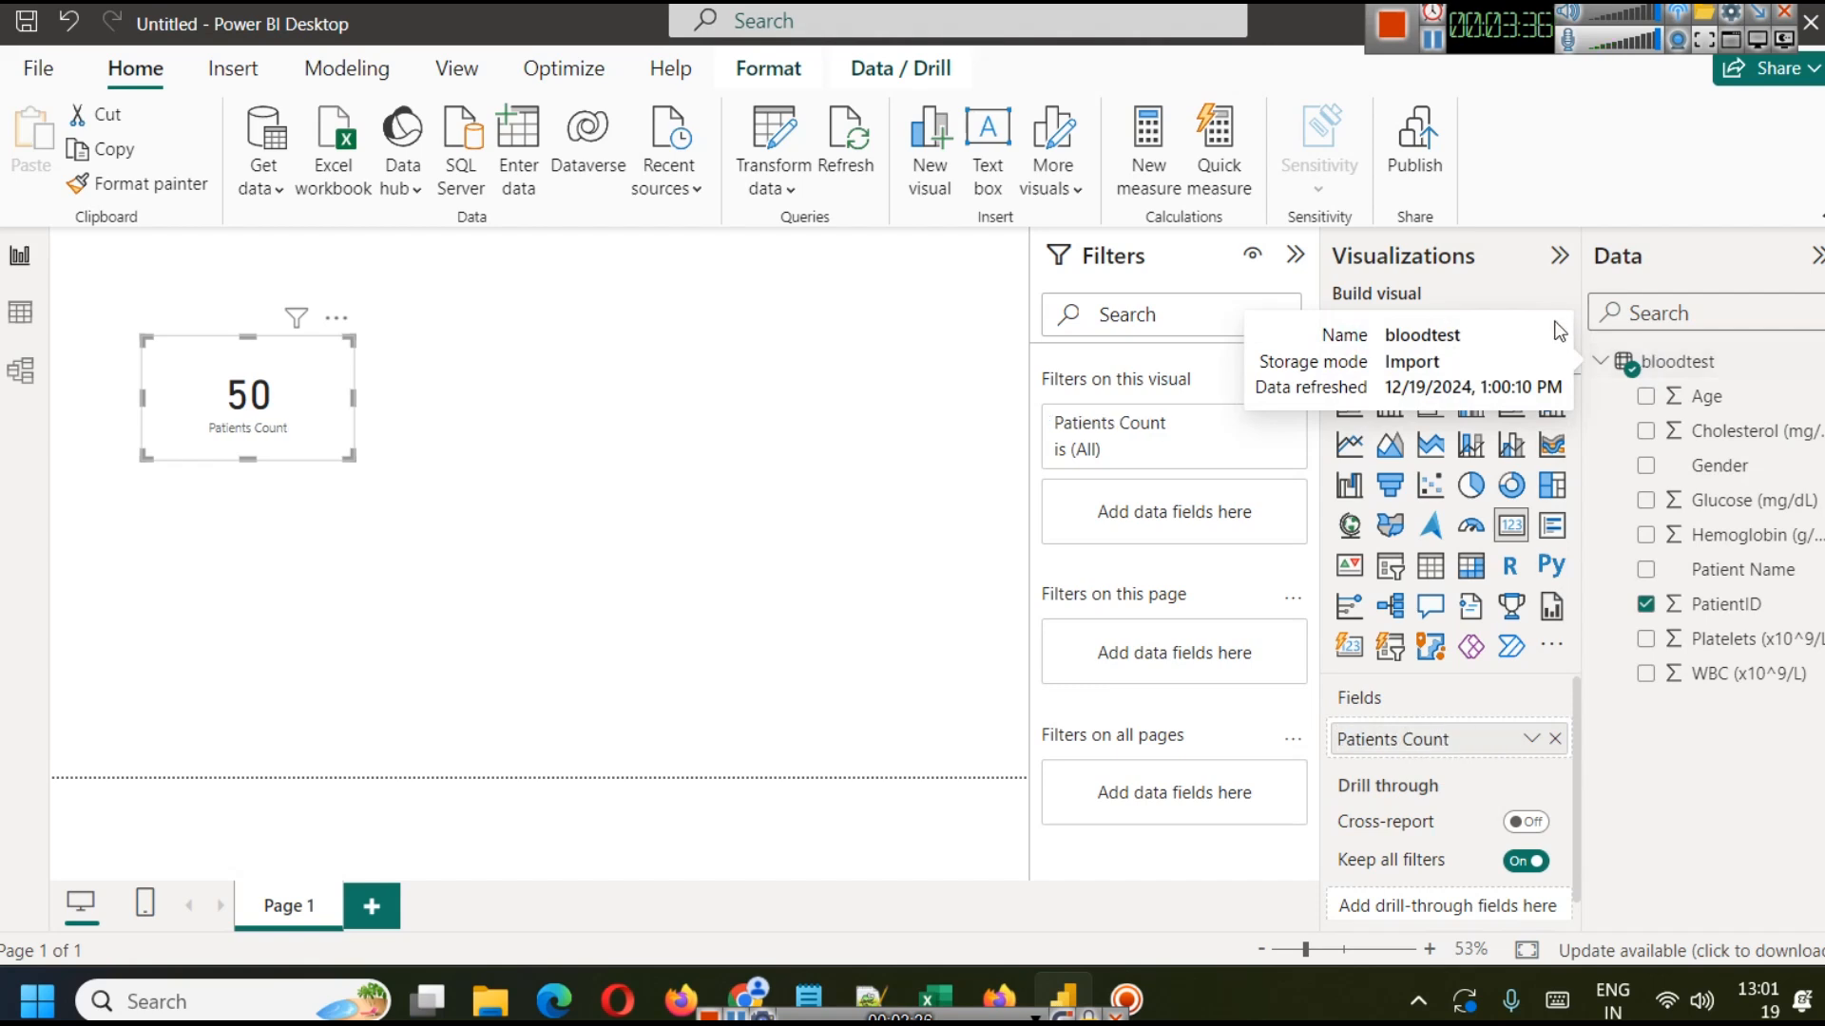
Turn on the visual border and shadow effects for the Patients Count card.
left_click(363, 365)
left_click(344, 368)
left_click(1453, 335)
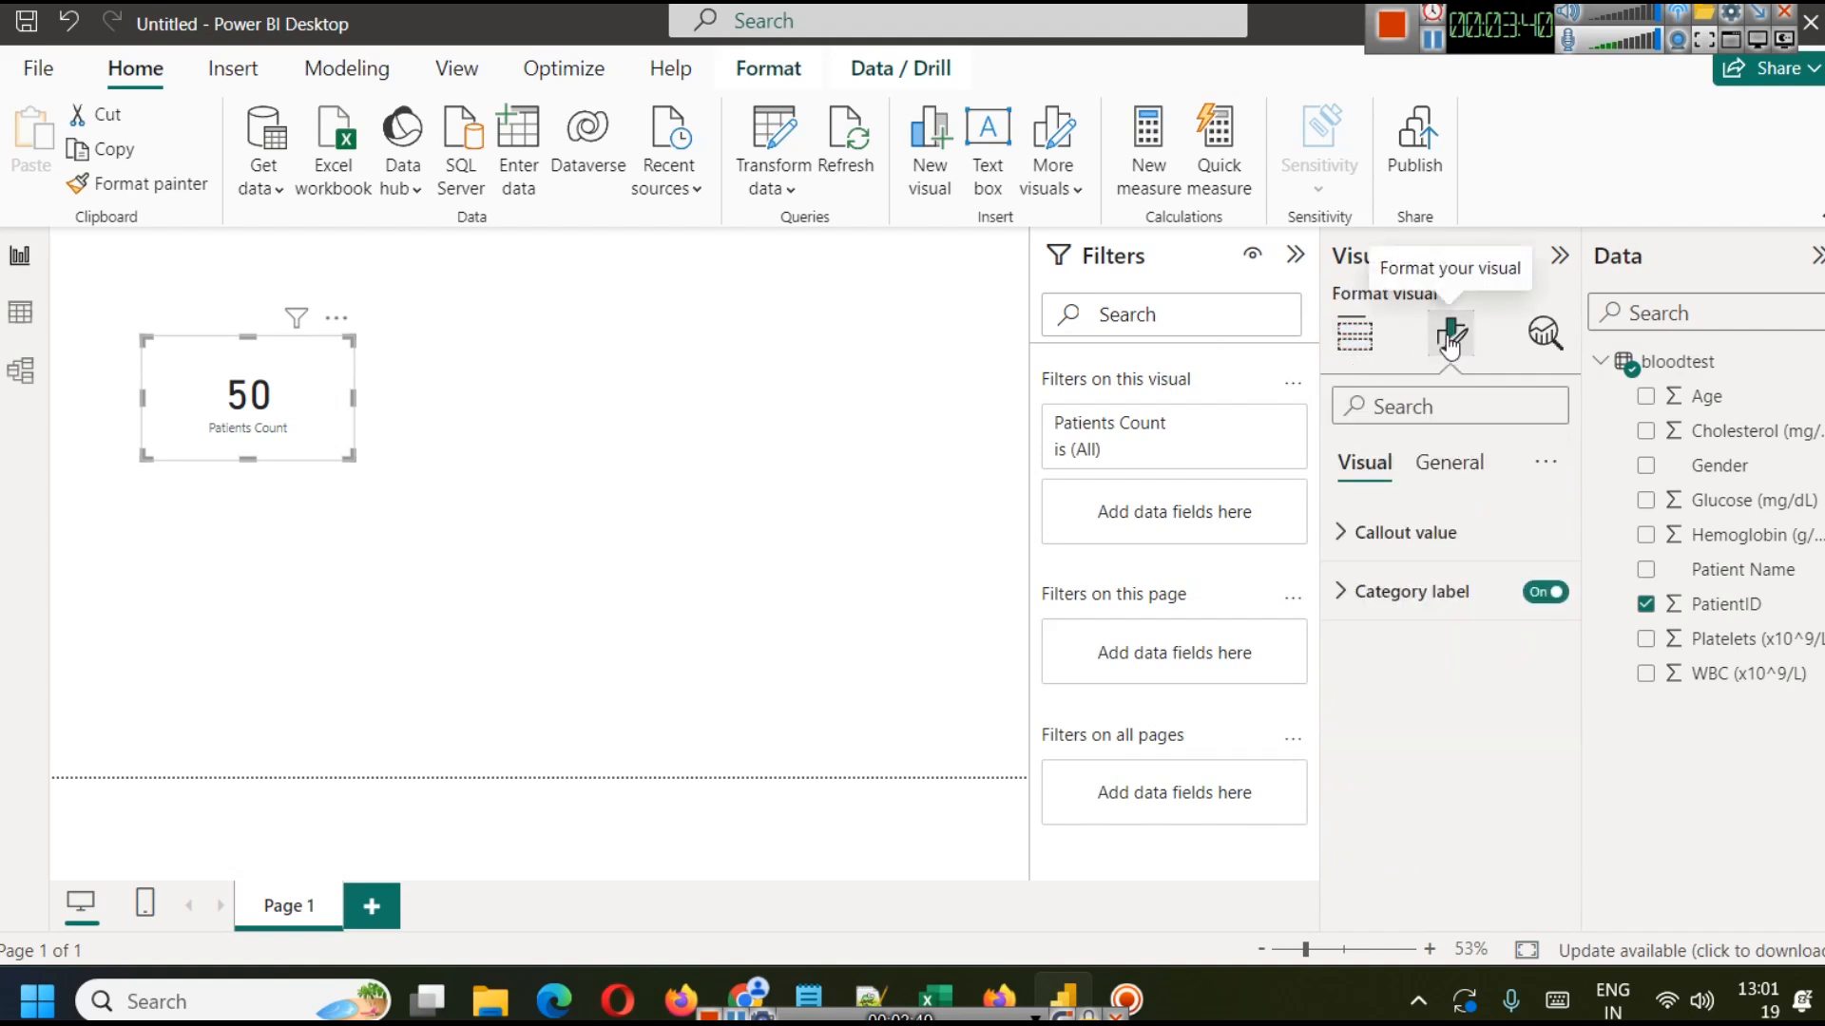
left_click(1449, 464)
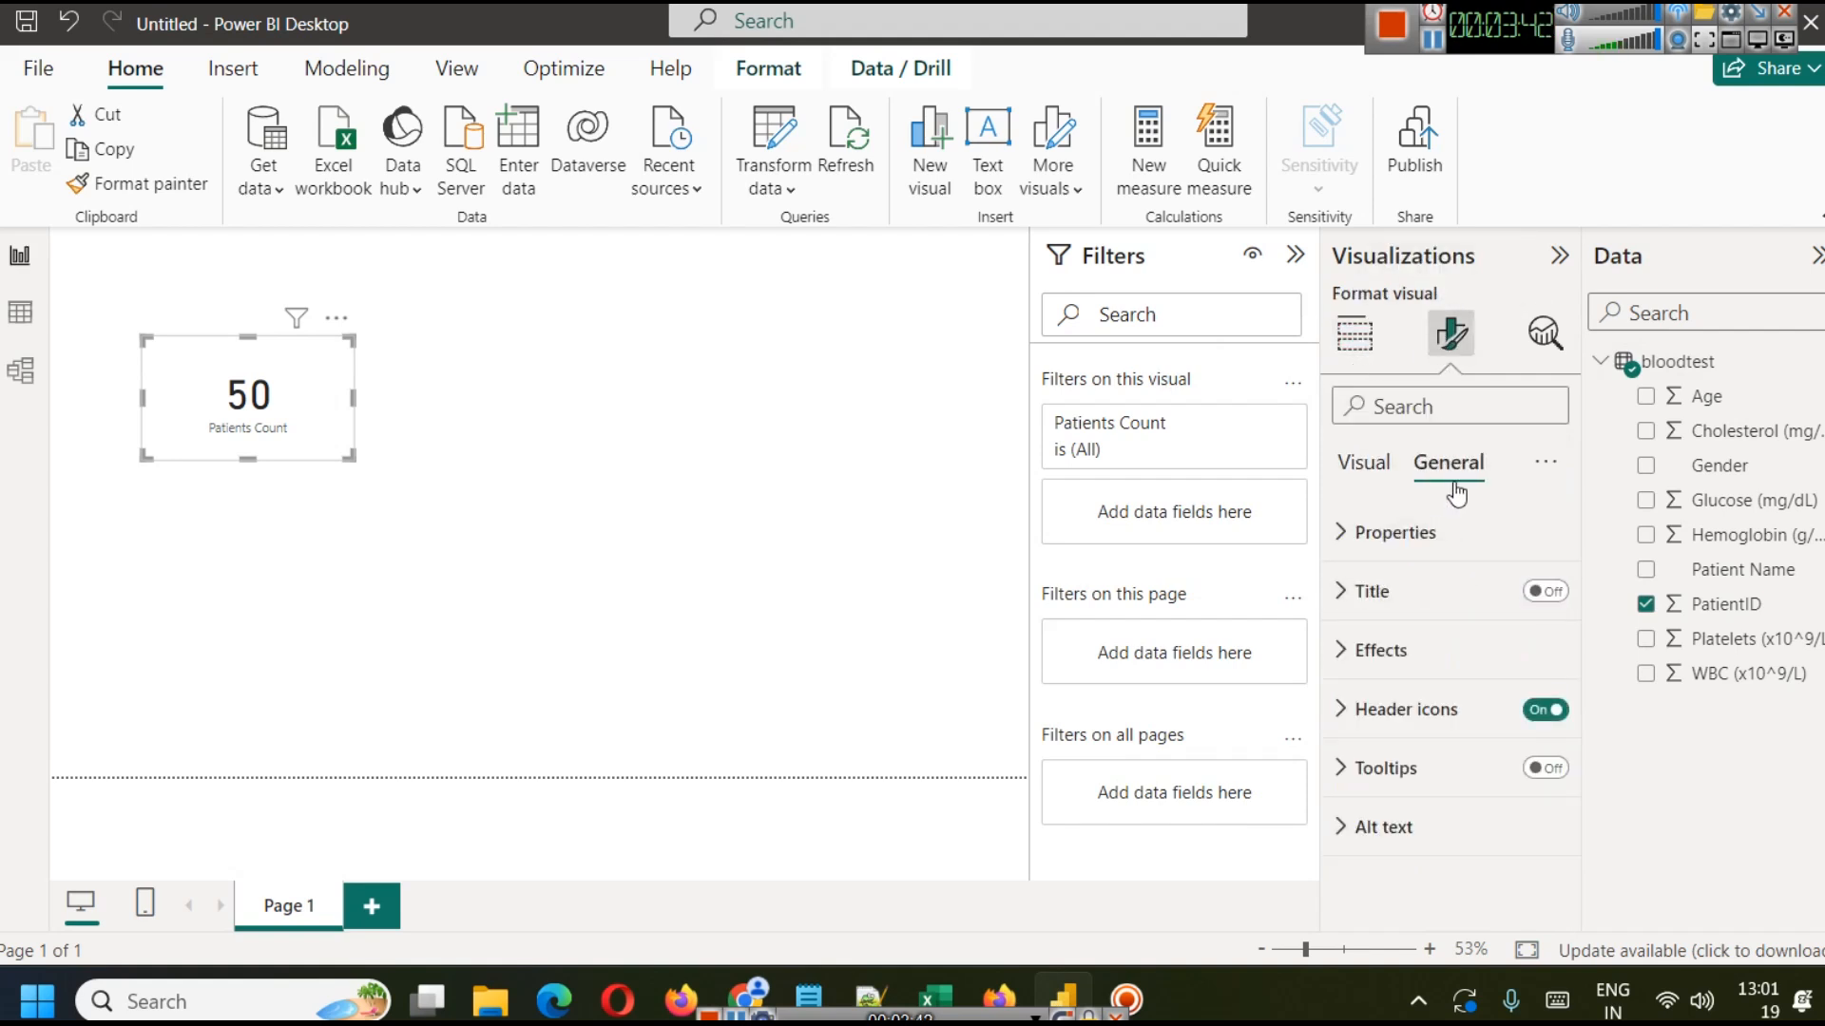
left_click(1336, 656)
scroll(1406, 684, "down", 2)
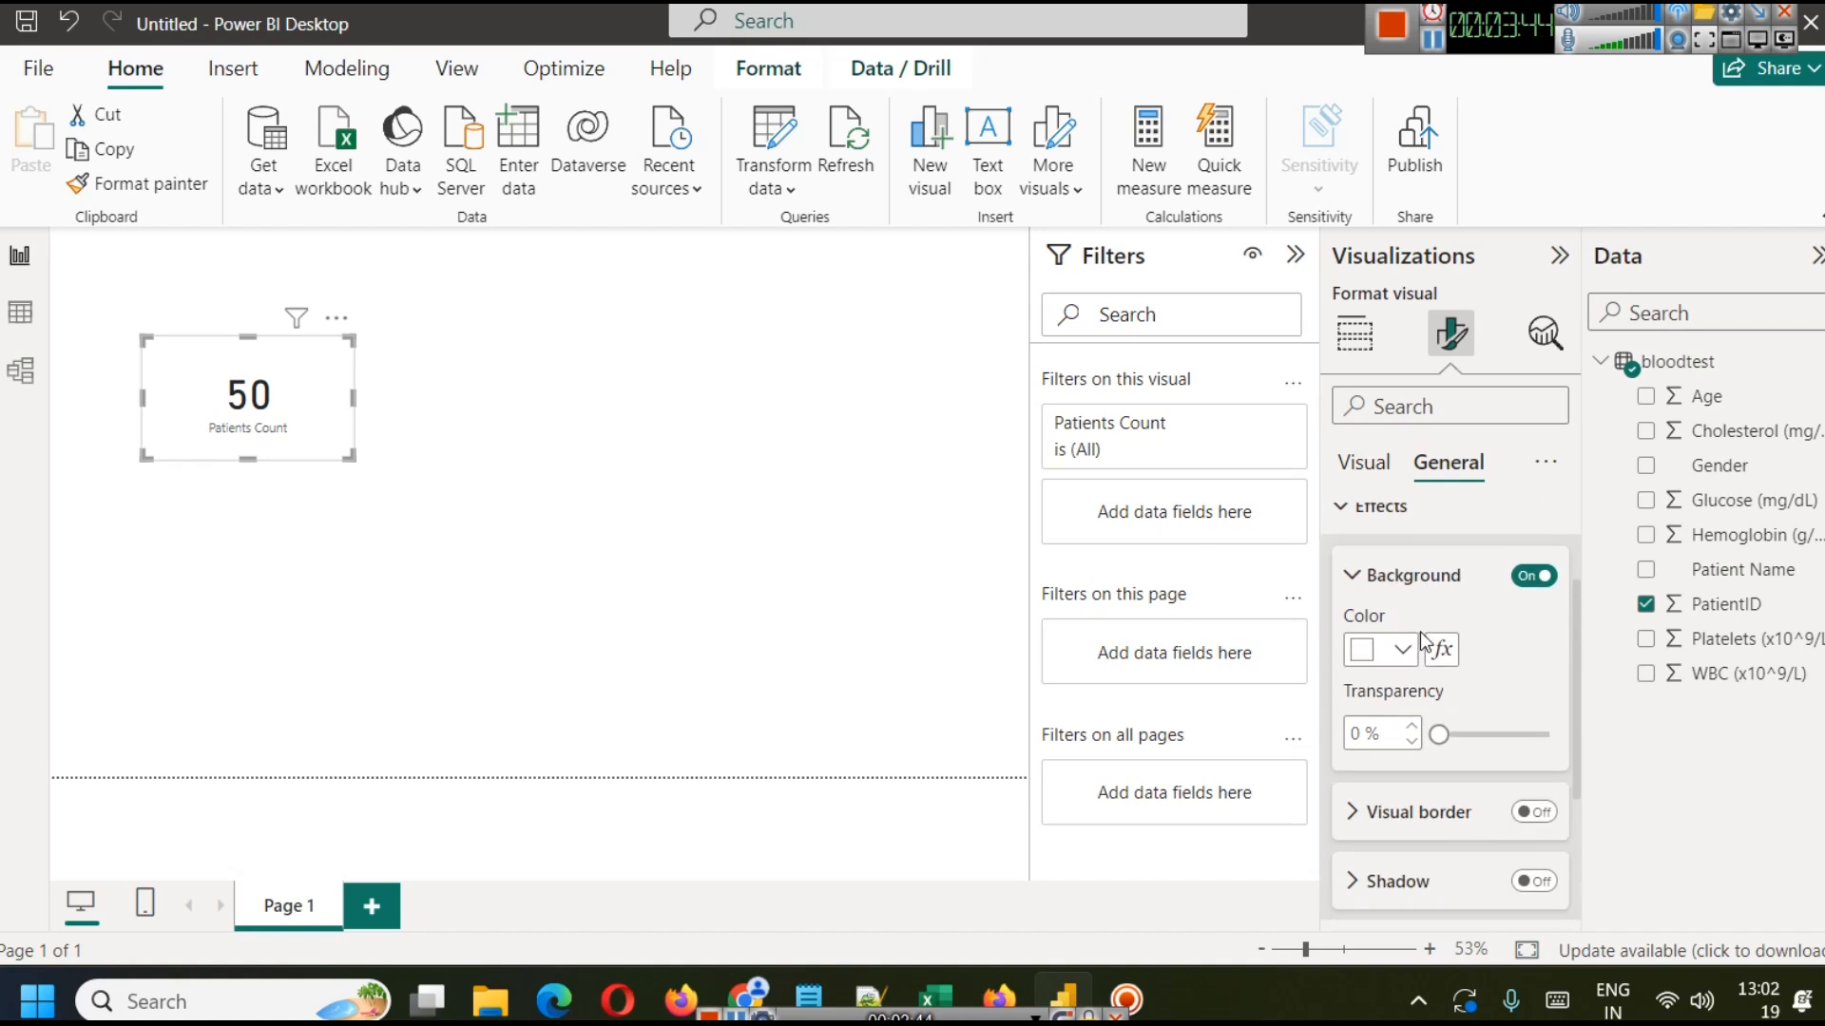
scroll(1488, 724, "down", 2)
left_click(1533, 668)
left_click(1533, 737)
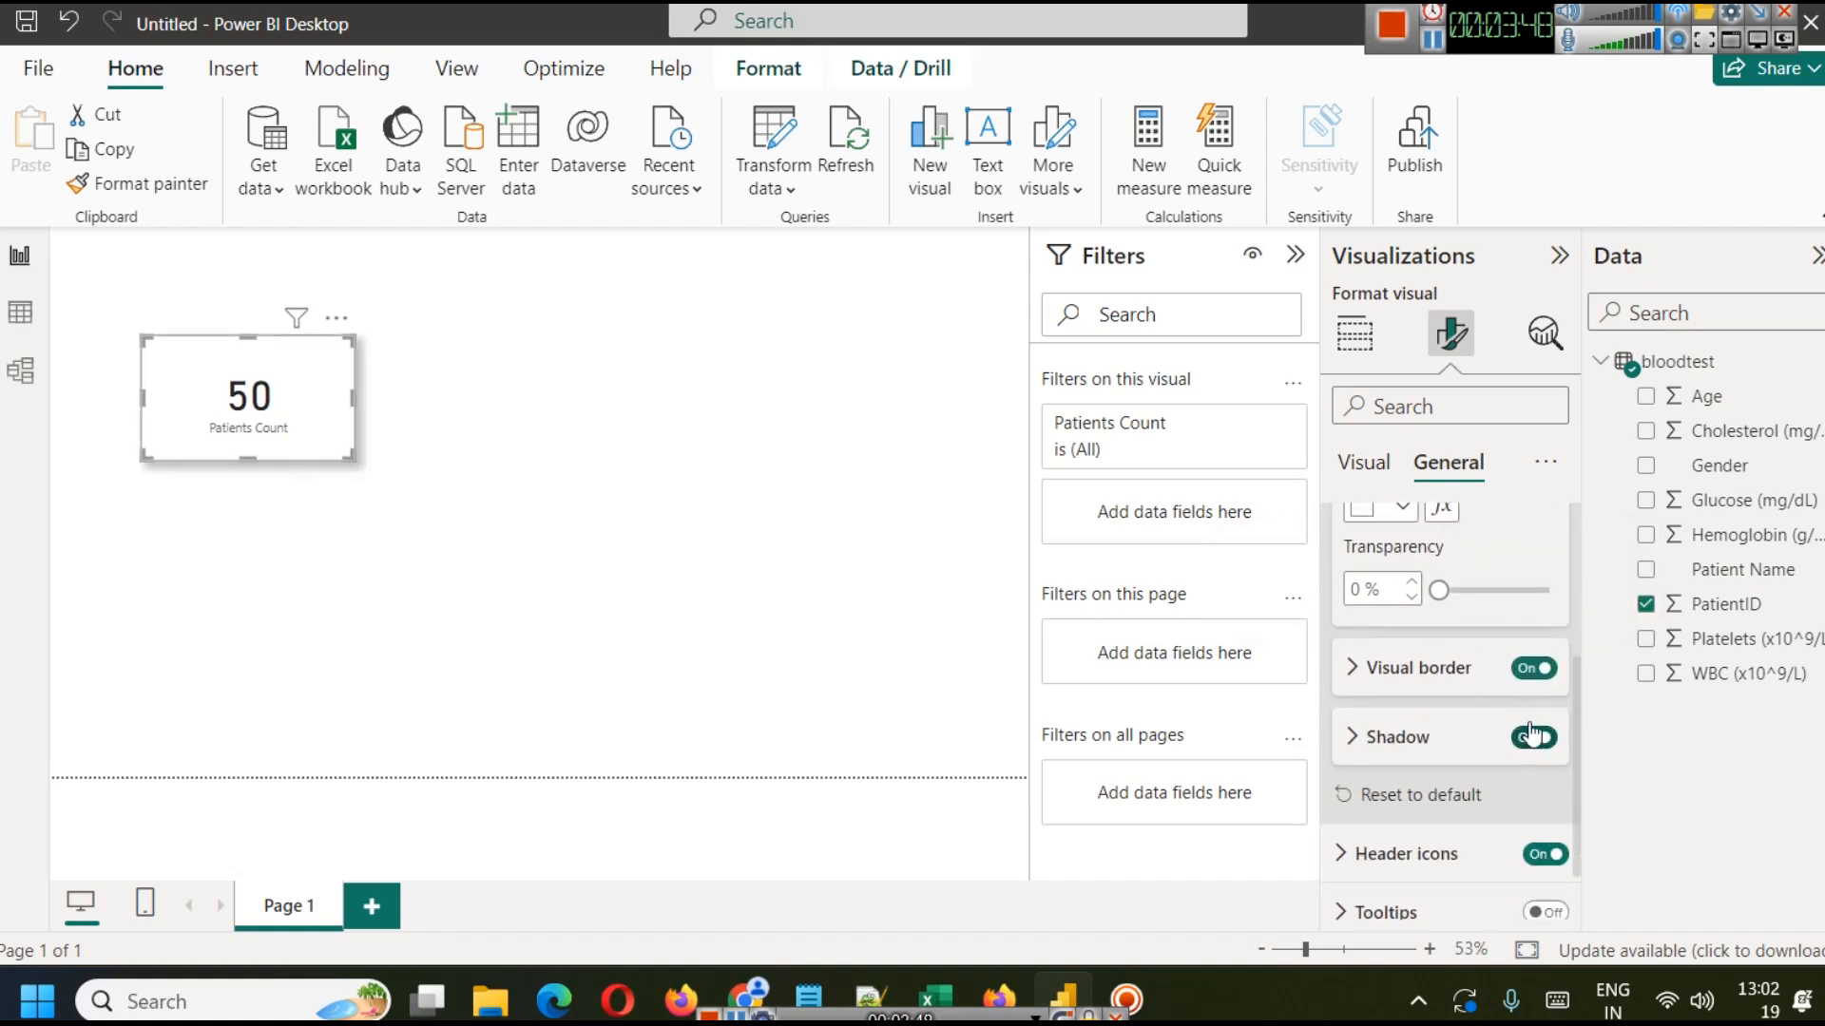
Format the card's category label in bold at size 17 with the darkest gold theme shade.
left_click(1354, 335)
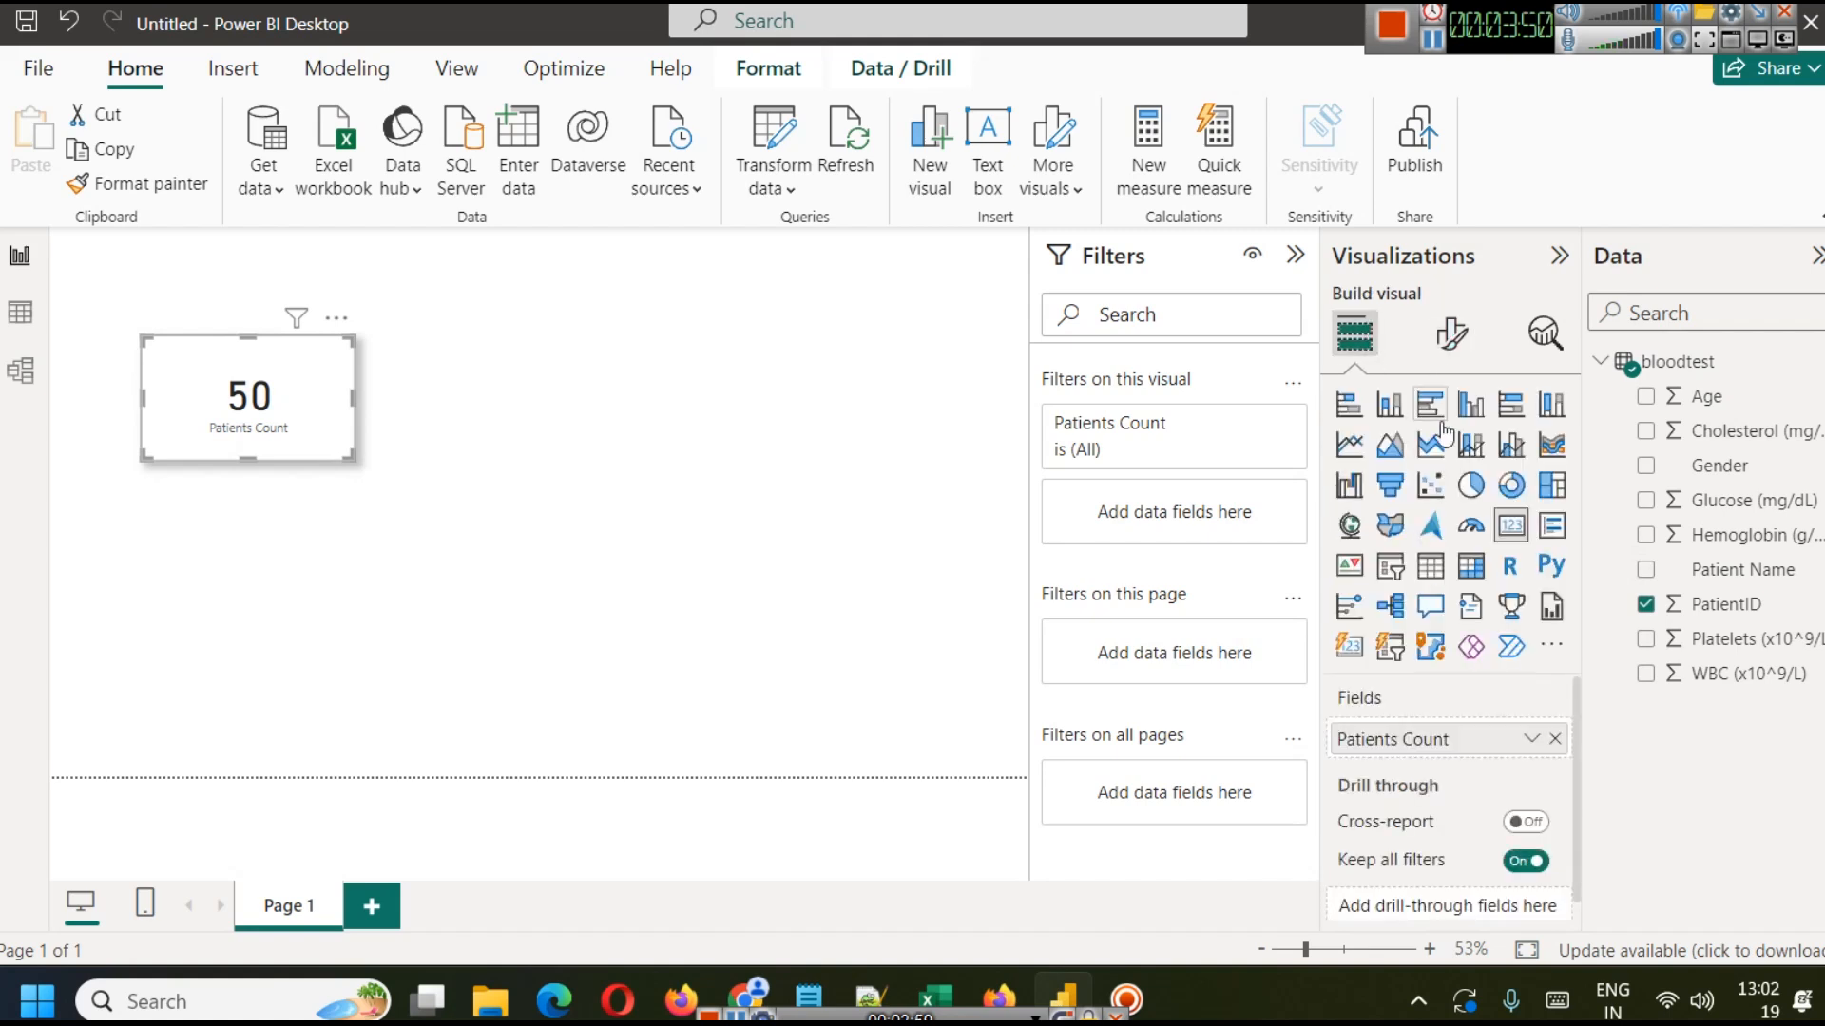
left_click(1459, 340)
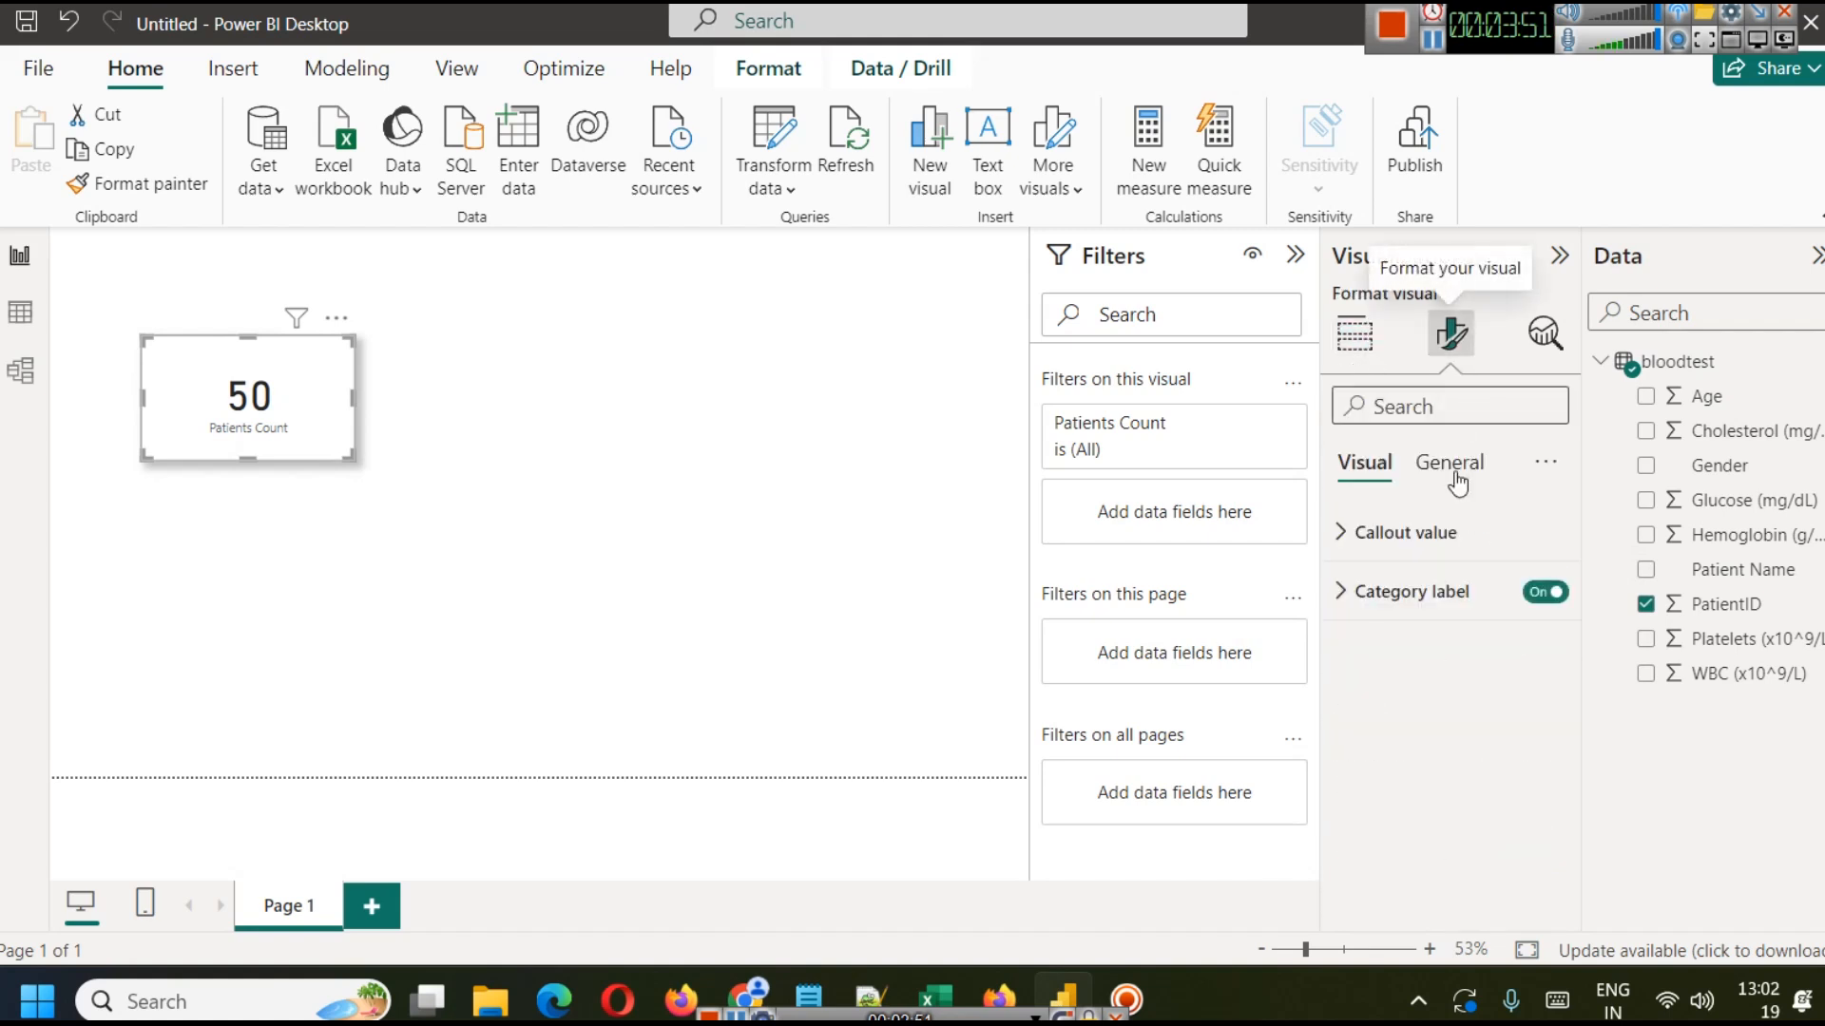
left_click(1343, 594)
left_click(1552, 681)
left_click(1552, 681)
left_click(1551, 682)
left_click(1552, 681)
left_click(1552, 681)
left_click(1361, 730)
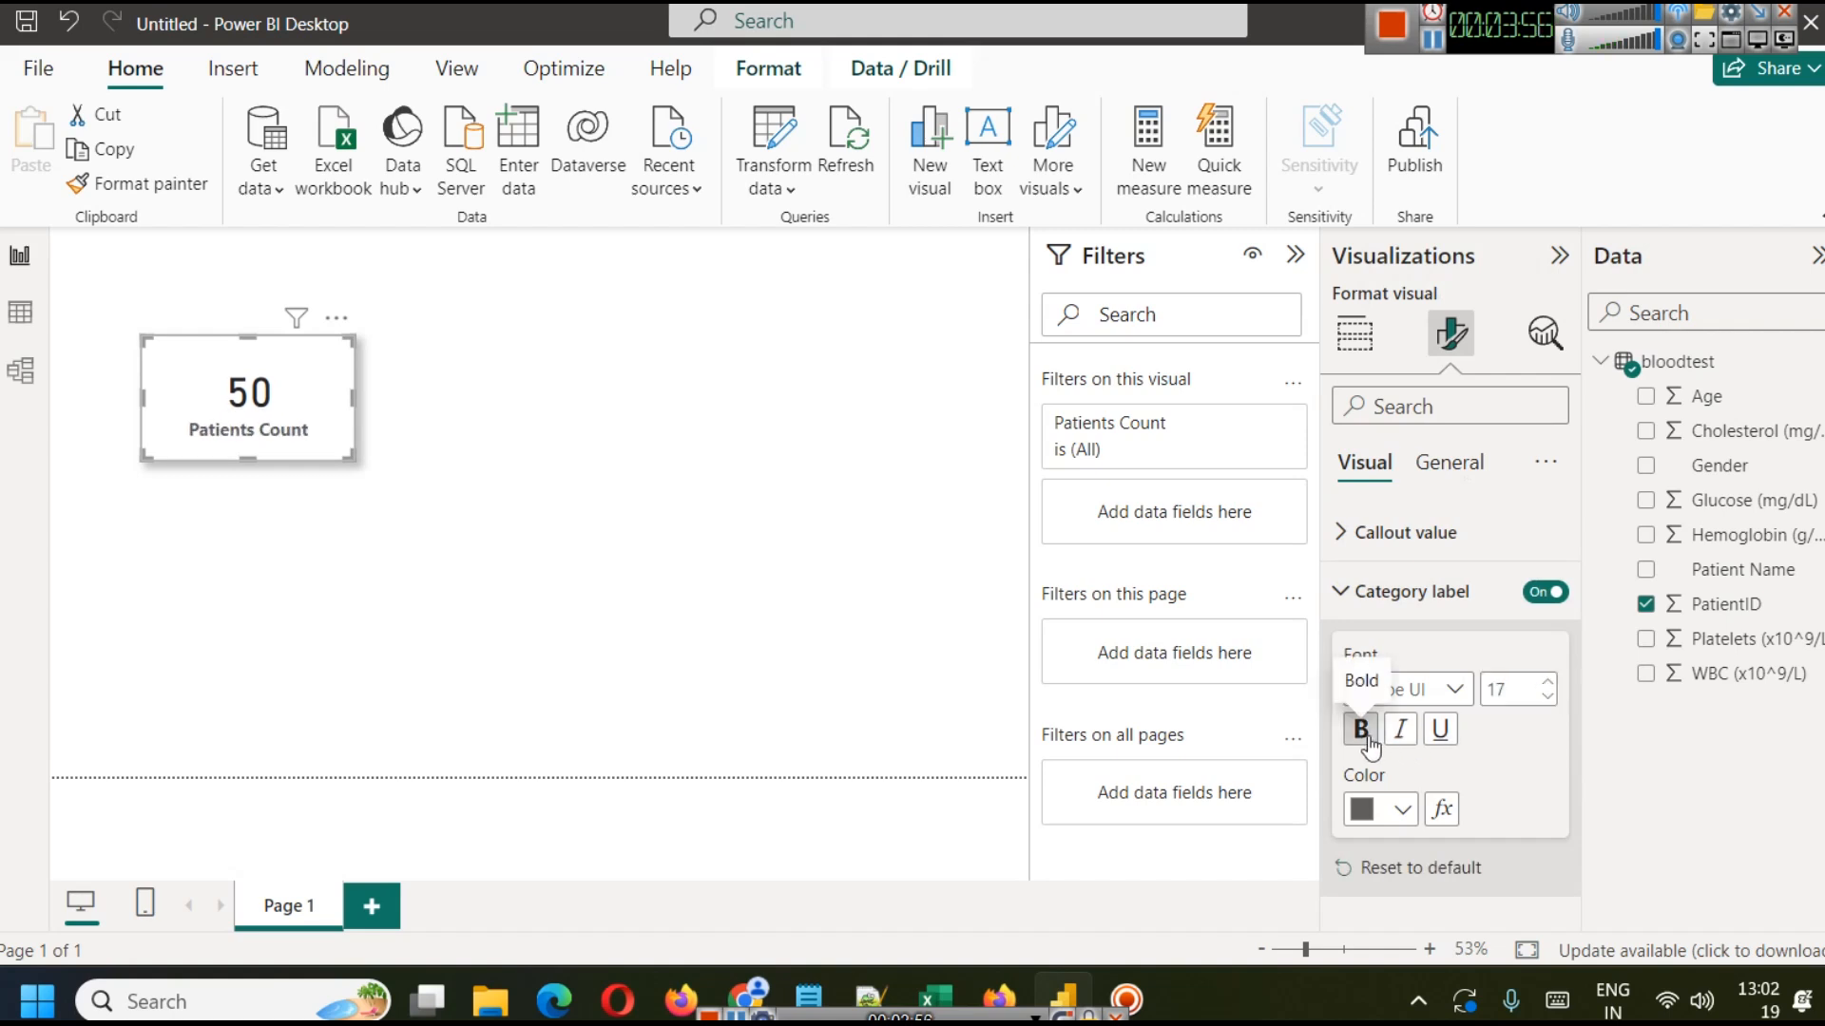
left_click(1368, 809)
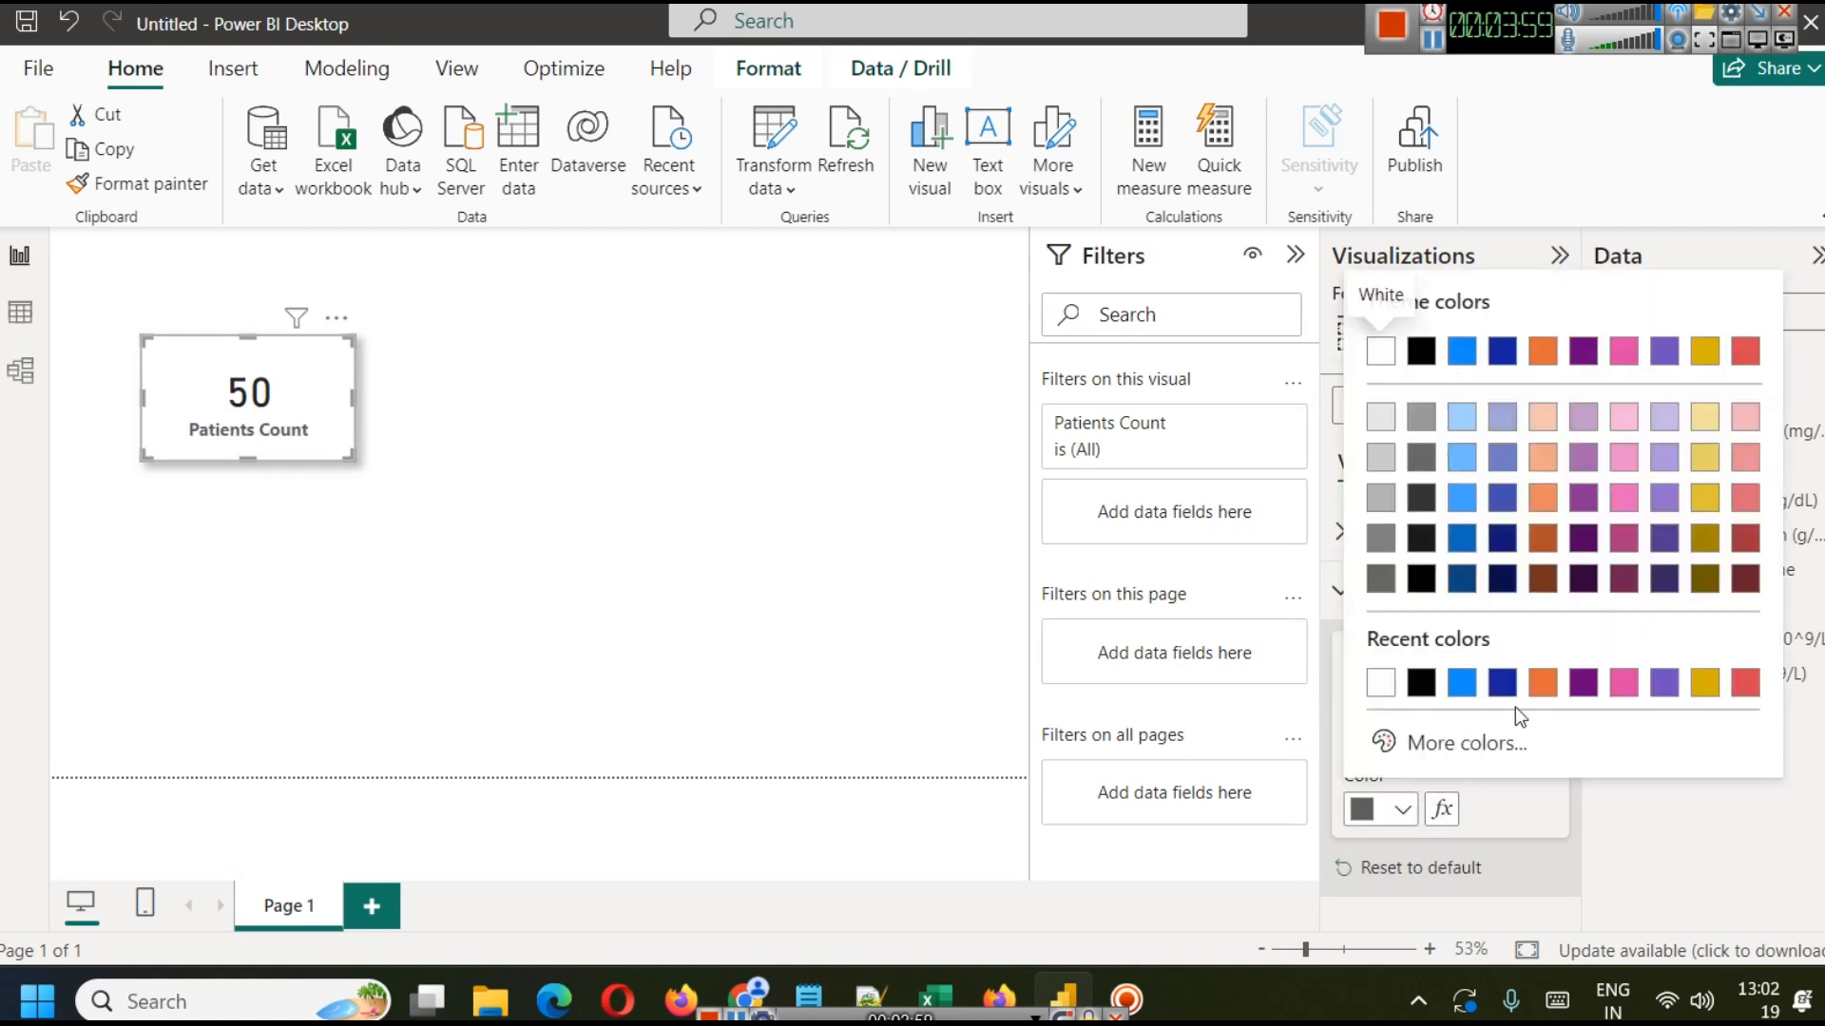
left_click(1707, 579)
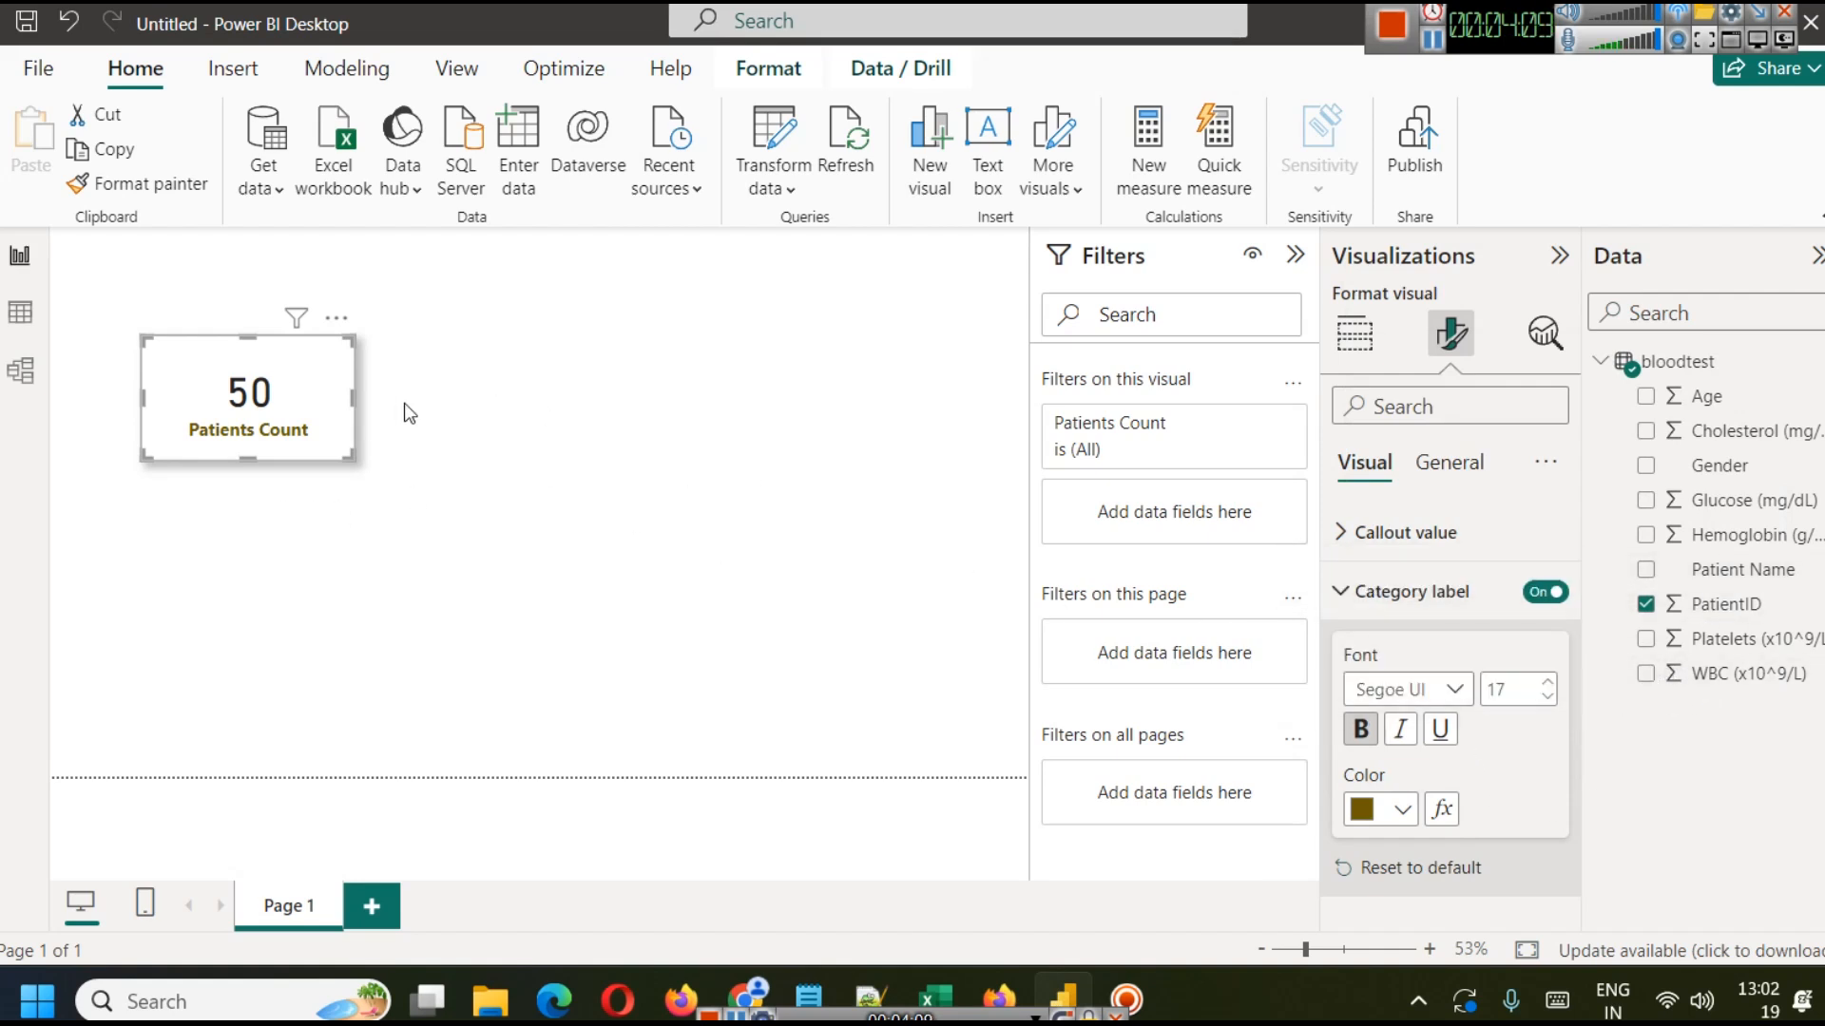
Set the card's callout value colour to the same darkest gold shade as its category label.
left_click(1363, 532)
scroll(1451, 704, "down", 2)
scroll(1451, 704, "down", 1)
left_click(1397, 606)
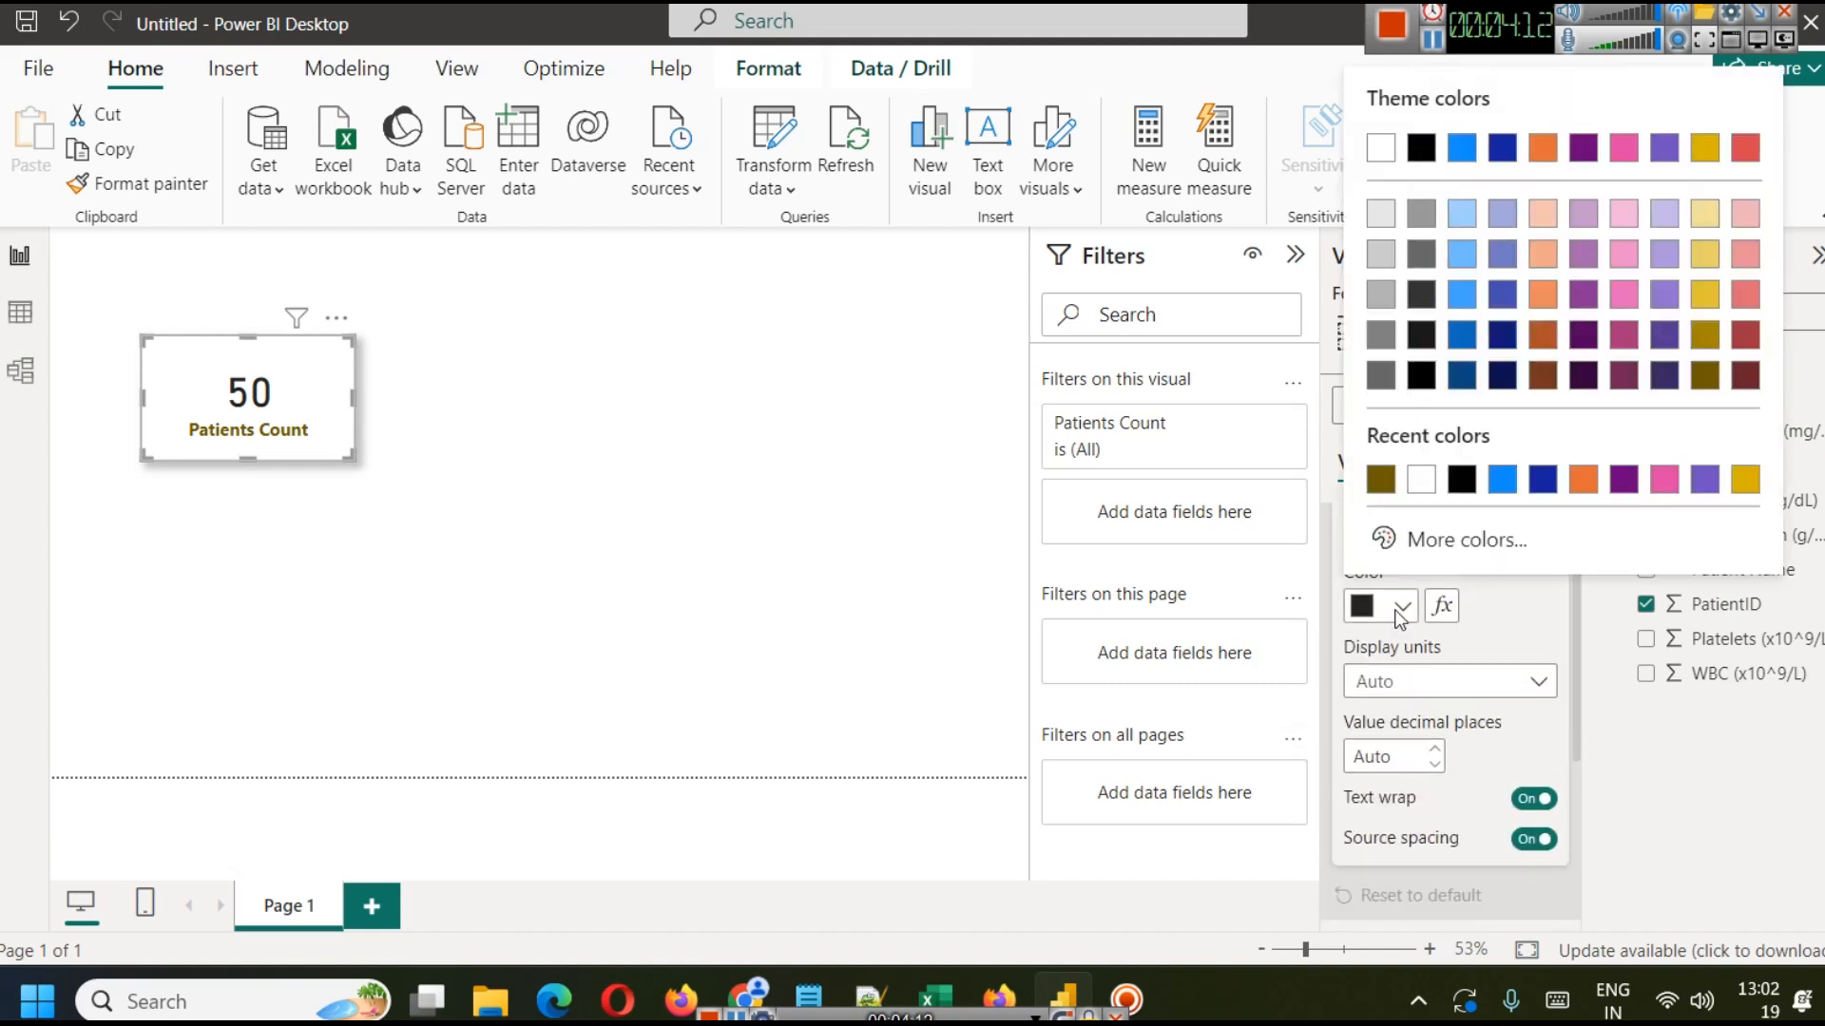
left_click(1708, 378)
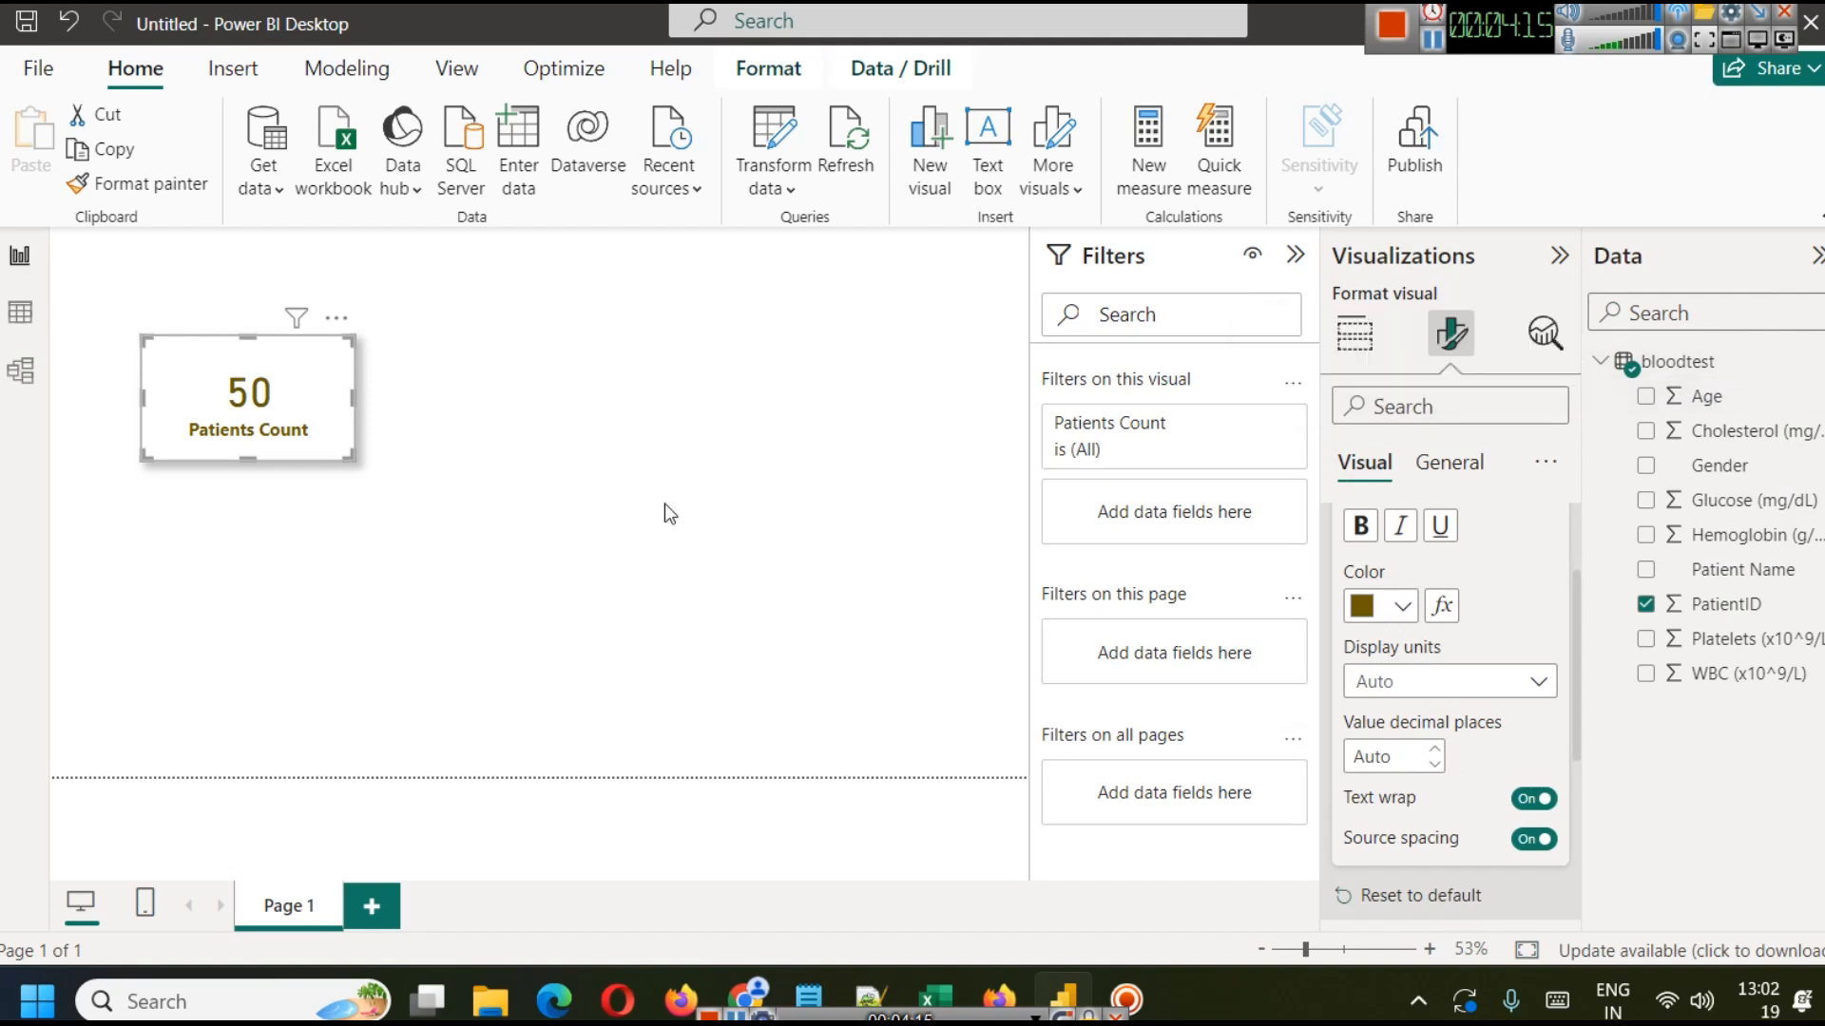
scroll(1463, 701, "down", 3)
scroll(1464, 701, "up", 4)
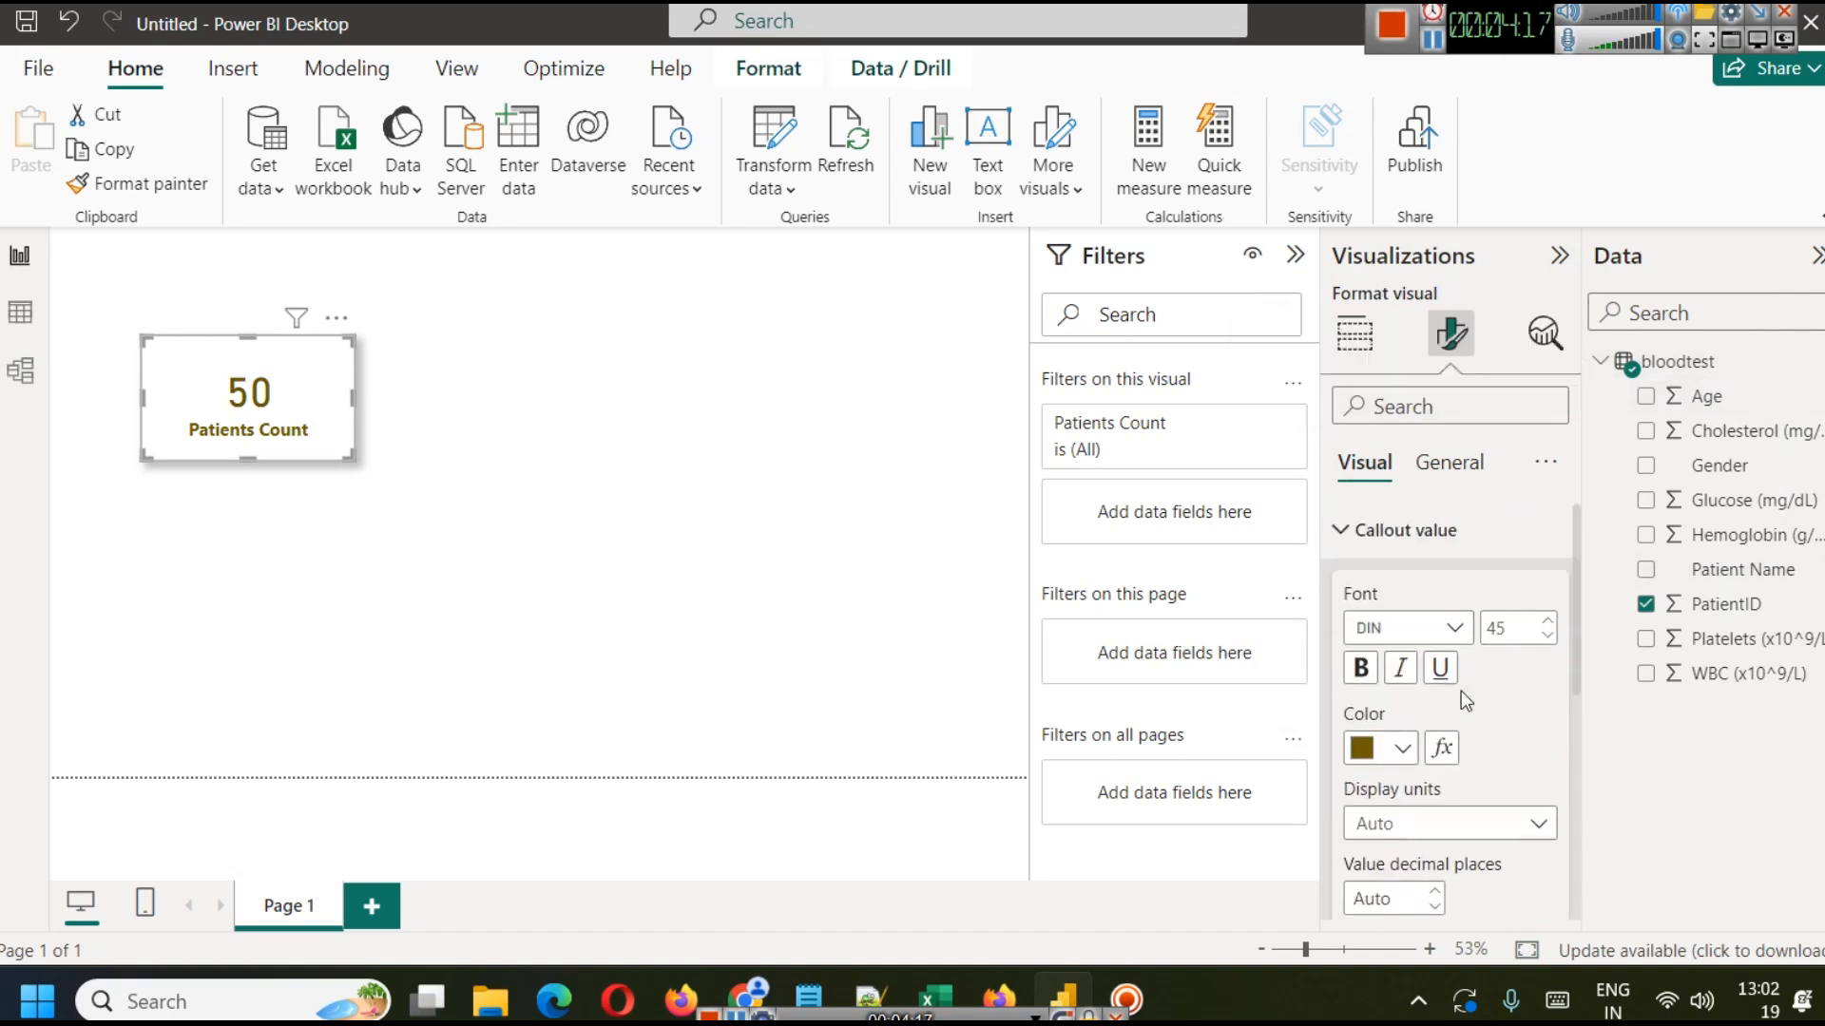
left_click(1356, 535)
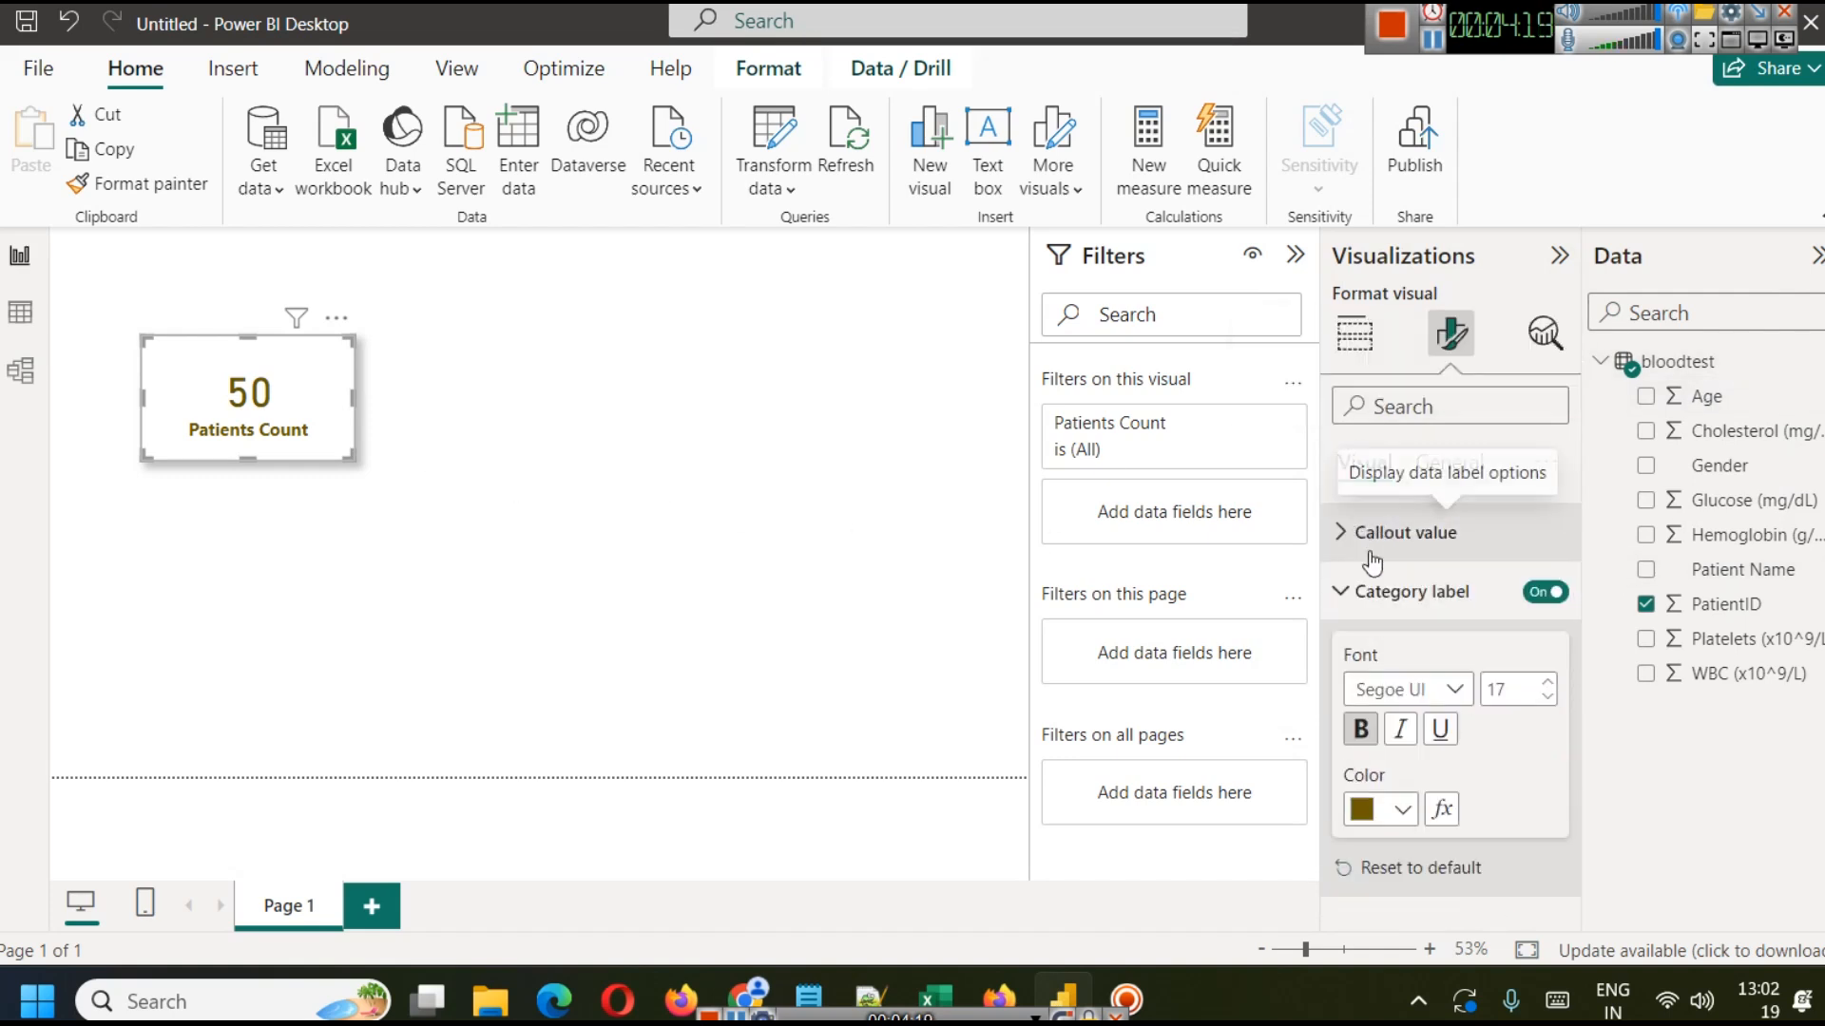
left_click(1346, 597)
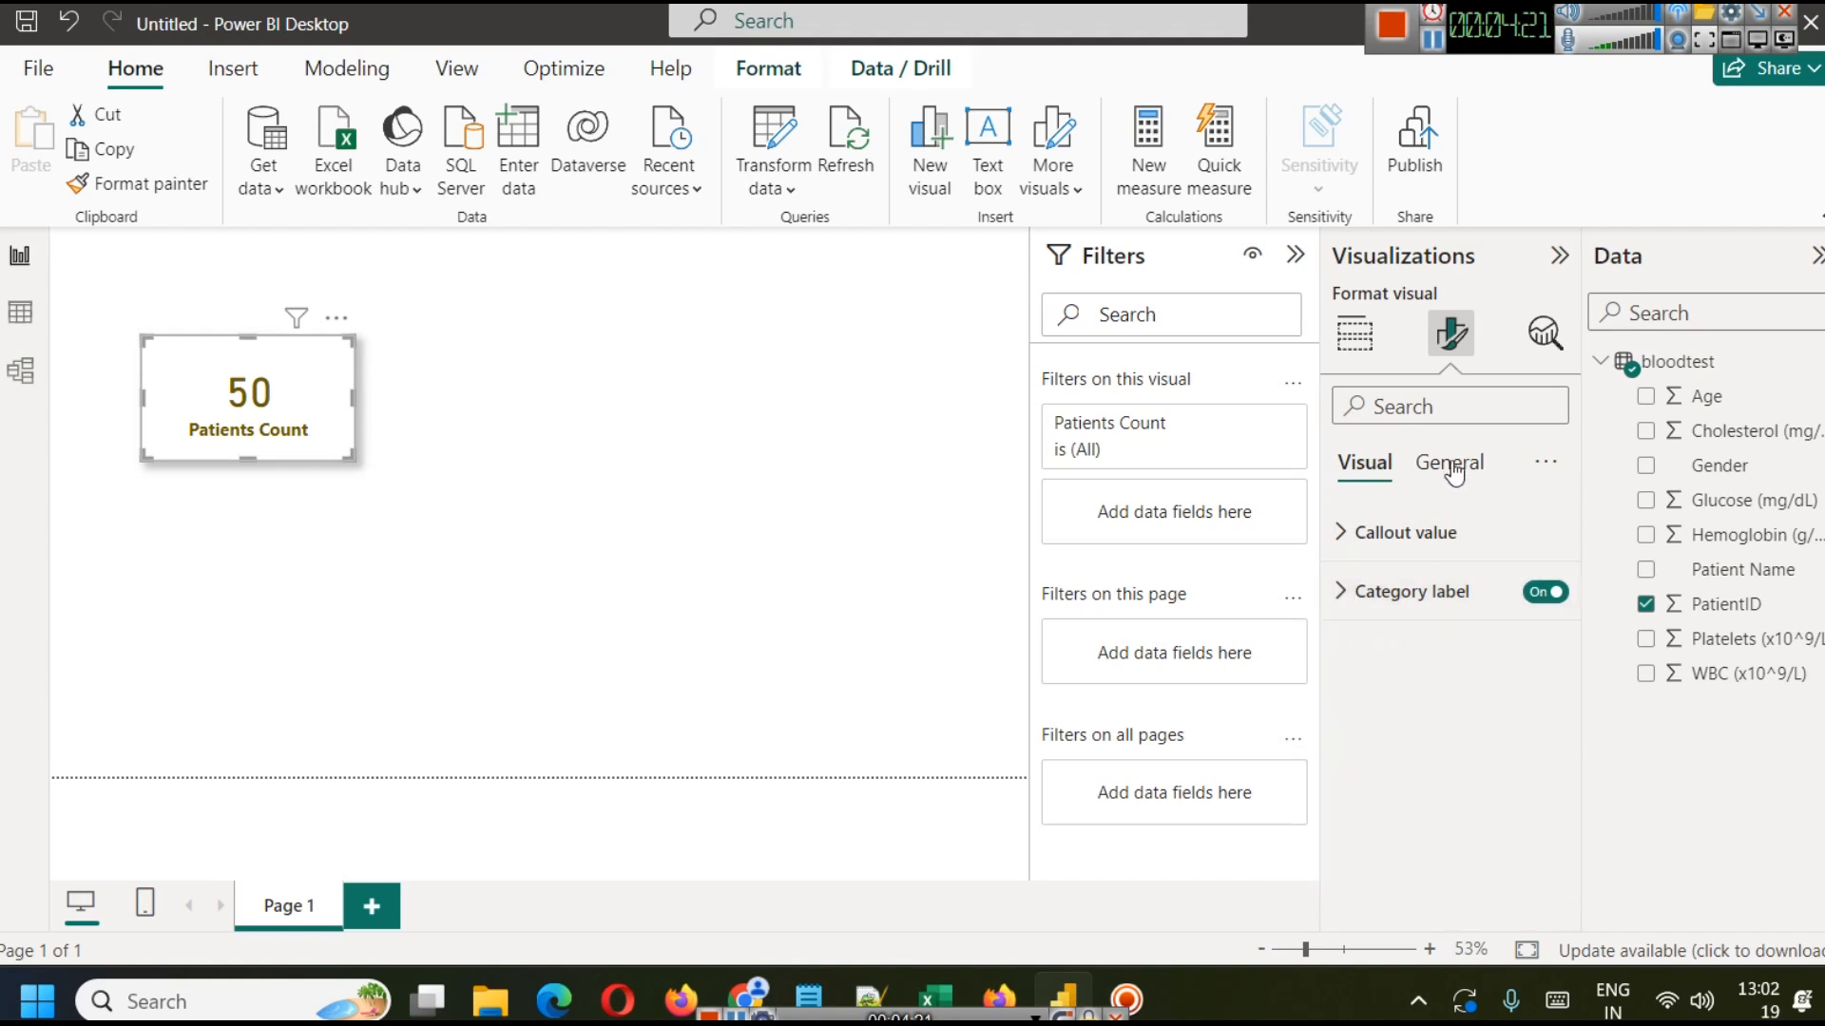
Set the card's visual border colour to a medium gold theme shade.
left_click(1448, 463)
left_click(1359, 650)
scroll(1416, 684, "down", 3)
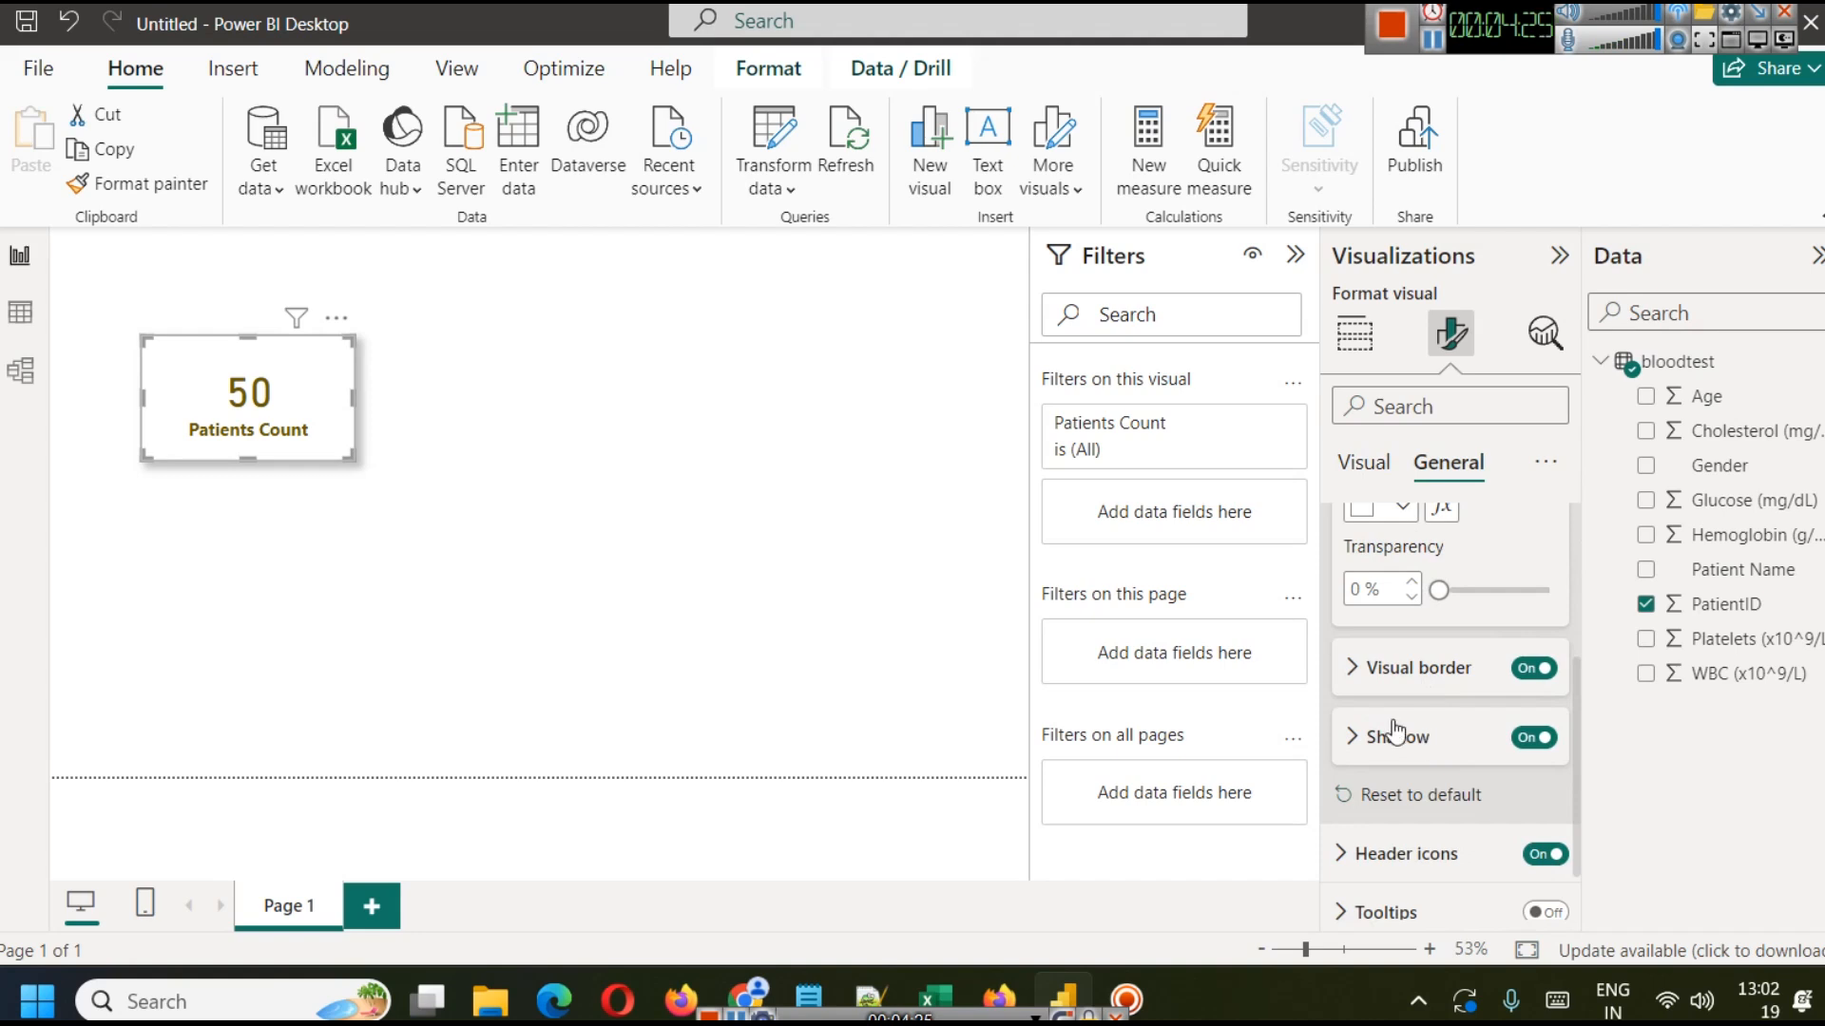
left_click(1359, 667)
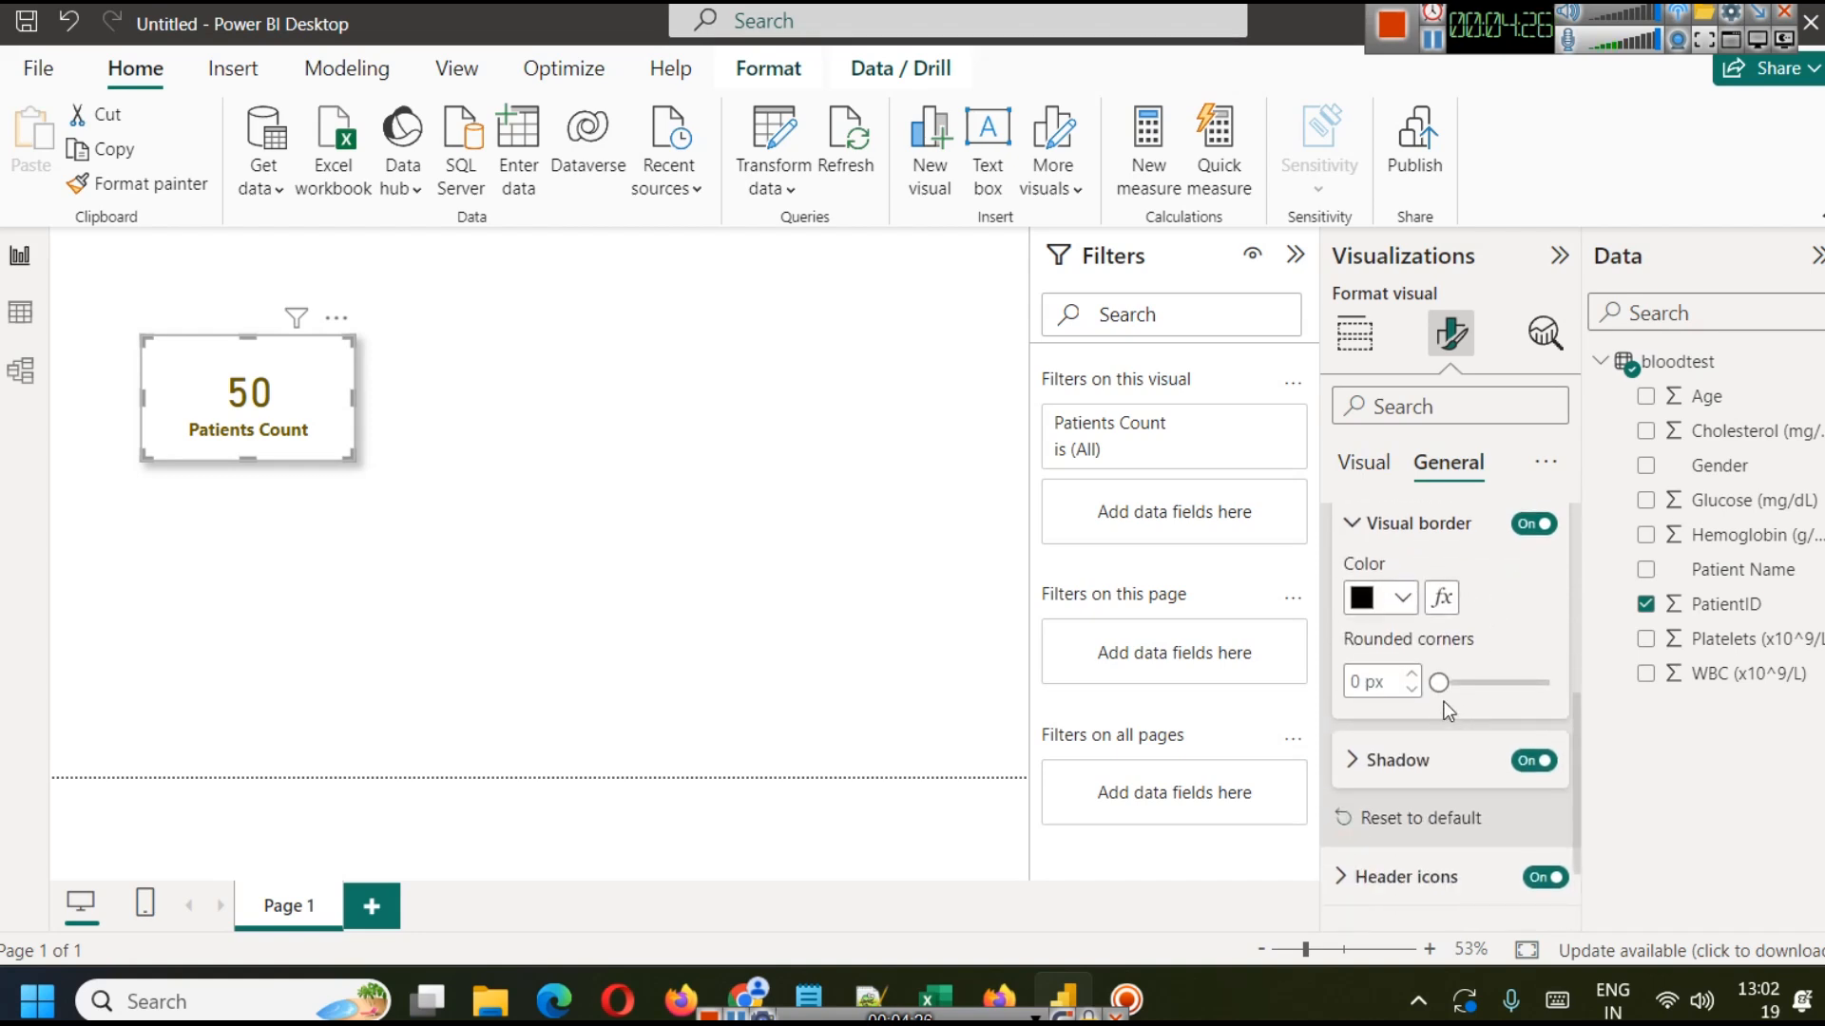
left_click(1403, 598)
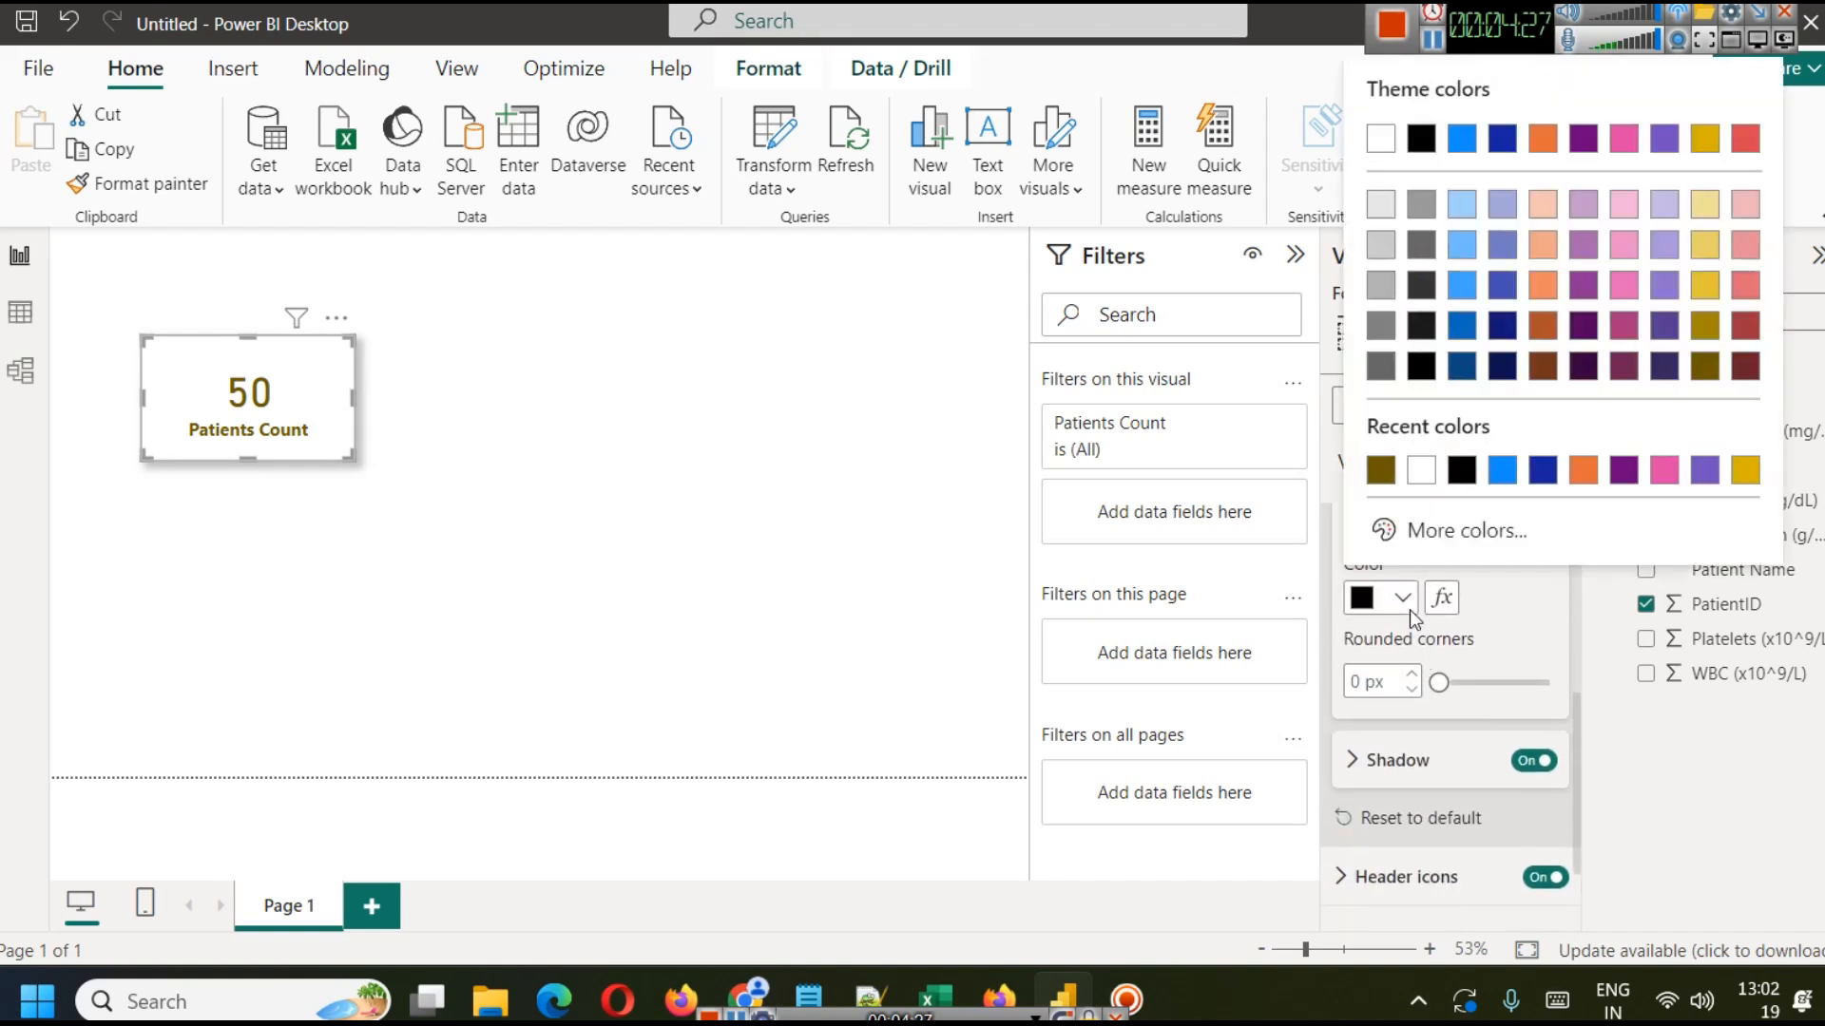
left_click(1705, 285)
left_click(529, 534)
Move the Patients Count card slightly to the right and shrink its width and height.
left_click_drag(290, 443, 349, 443)
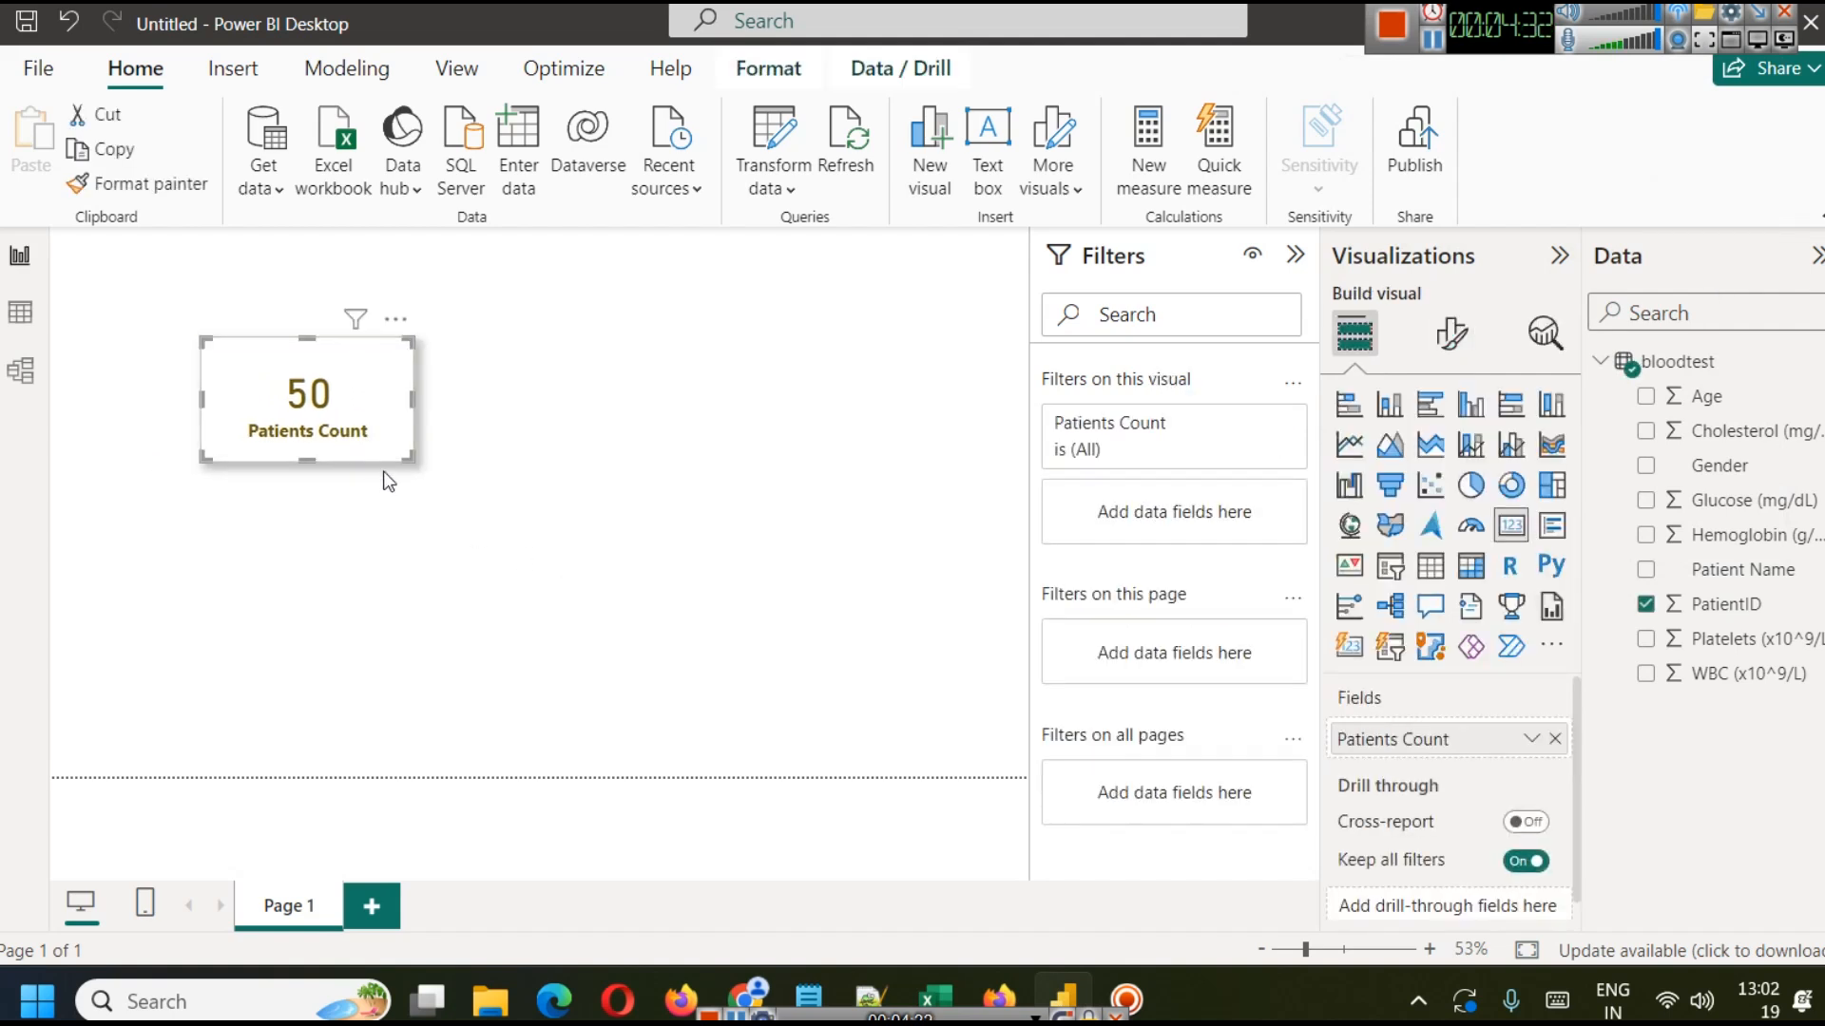
left_click_drag(408, 461, 359, 370)
left_click(467, 500)
left_click(422, 451)
left_click(334, 384)
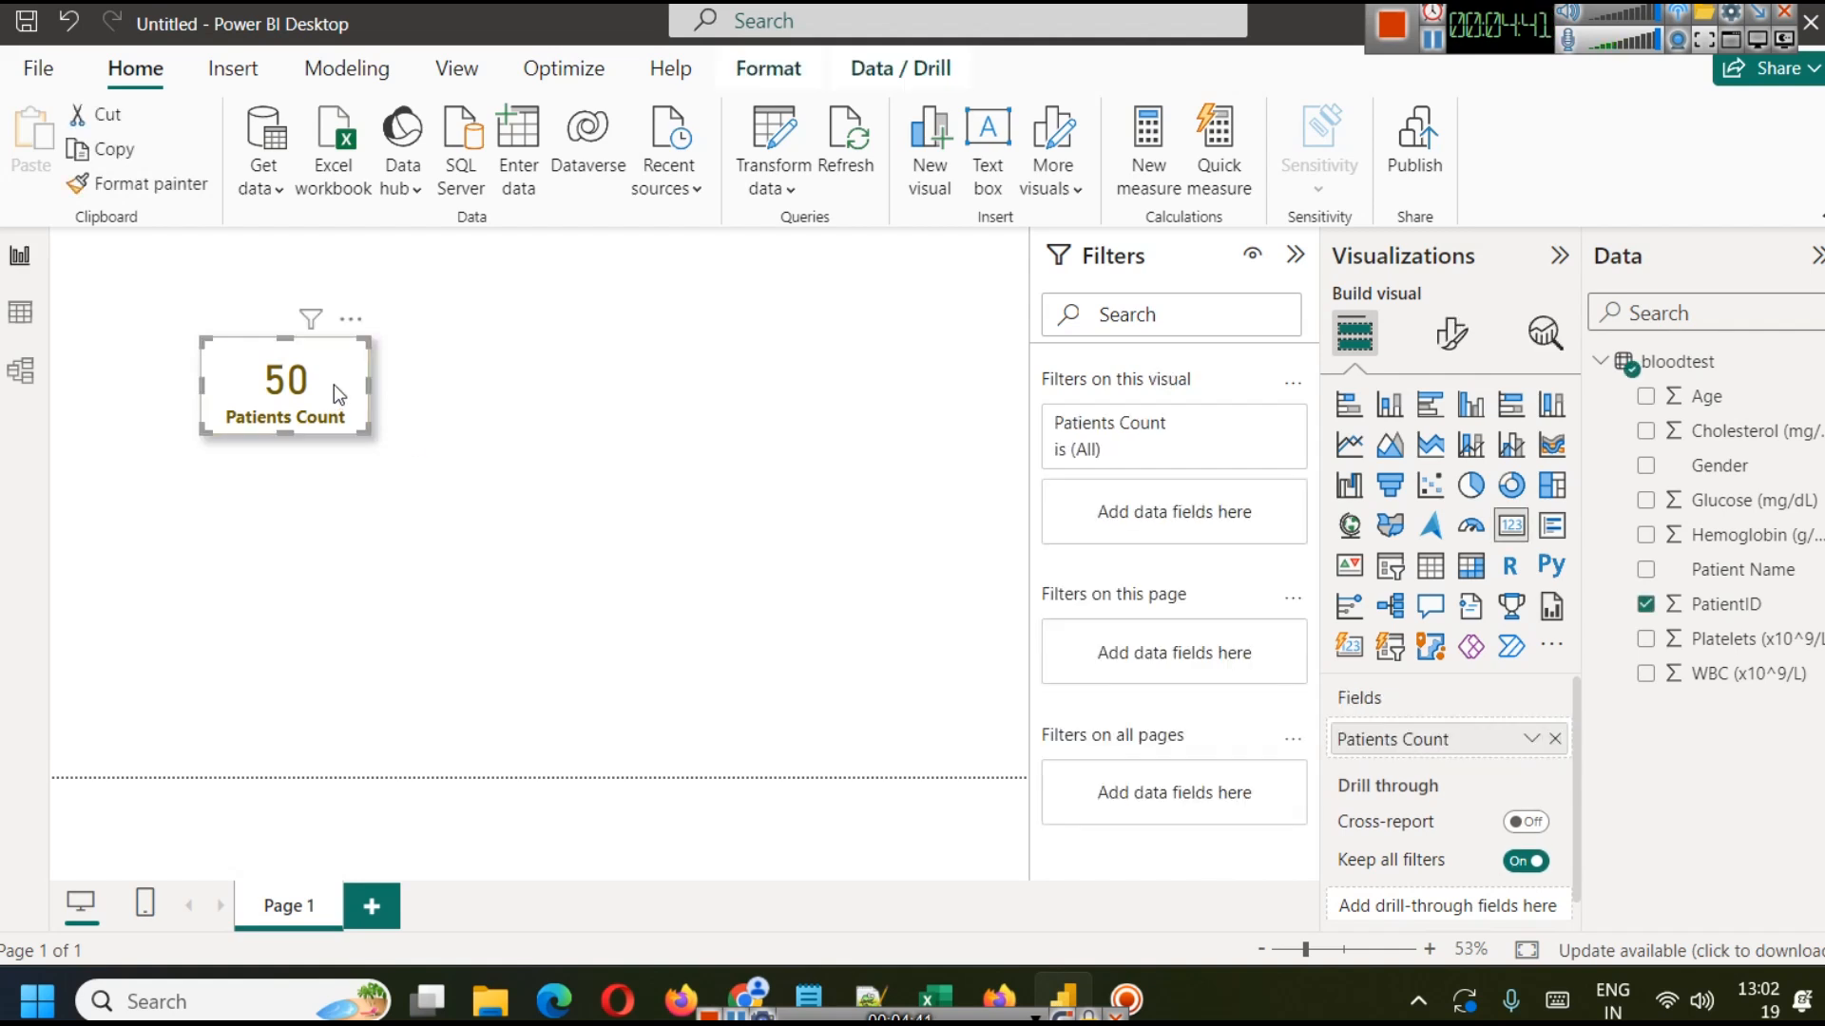
Duplicate the Patients Count card twice and line up the three cards side by side in one evenly spaced row.
left_click_drag(334, 384, 492, 364)
left_click(523, 623)
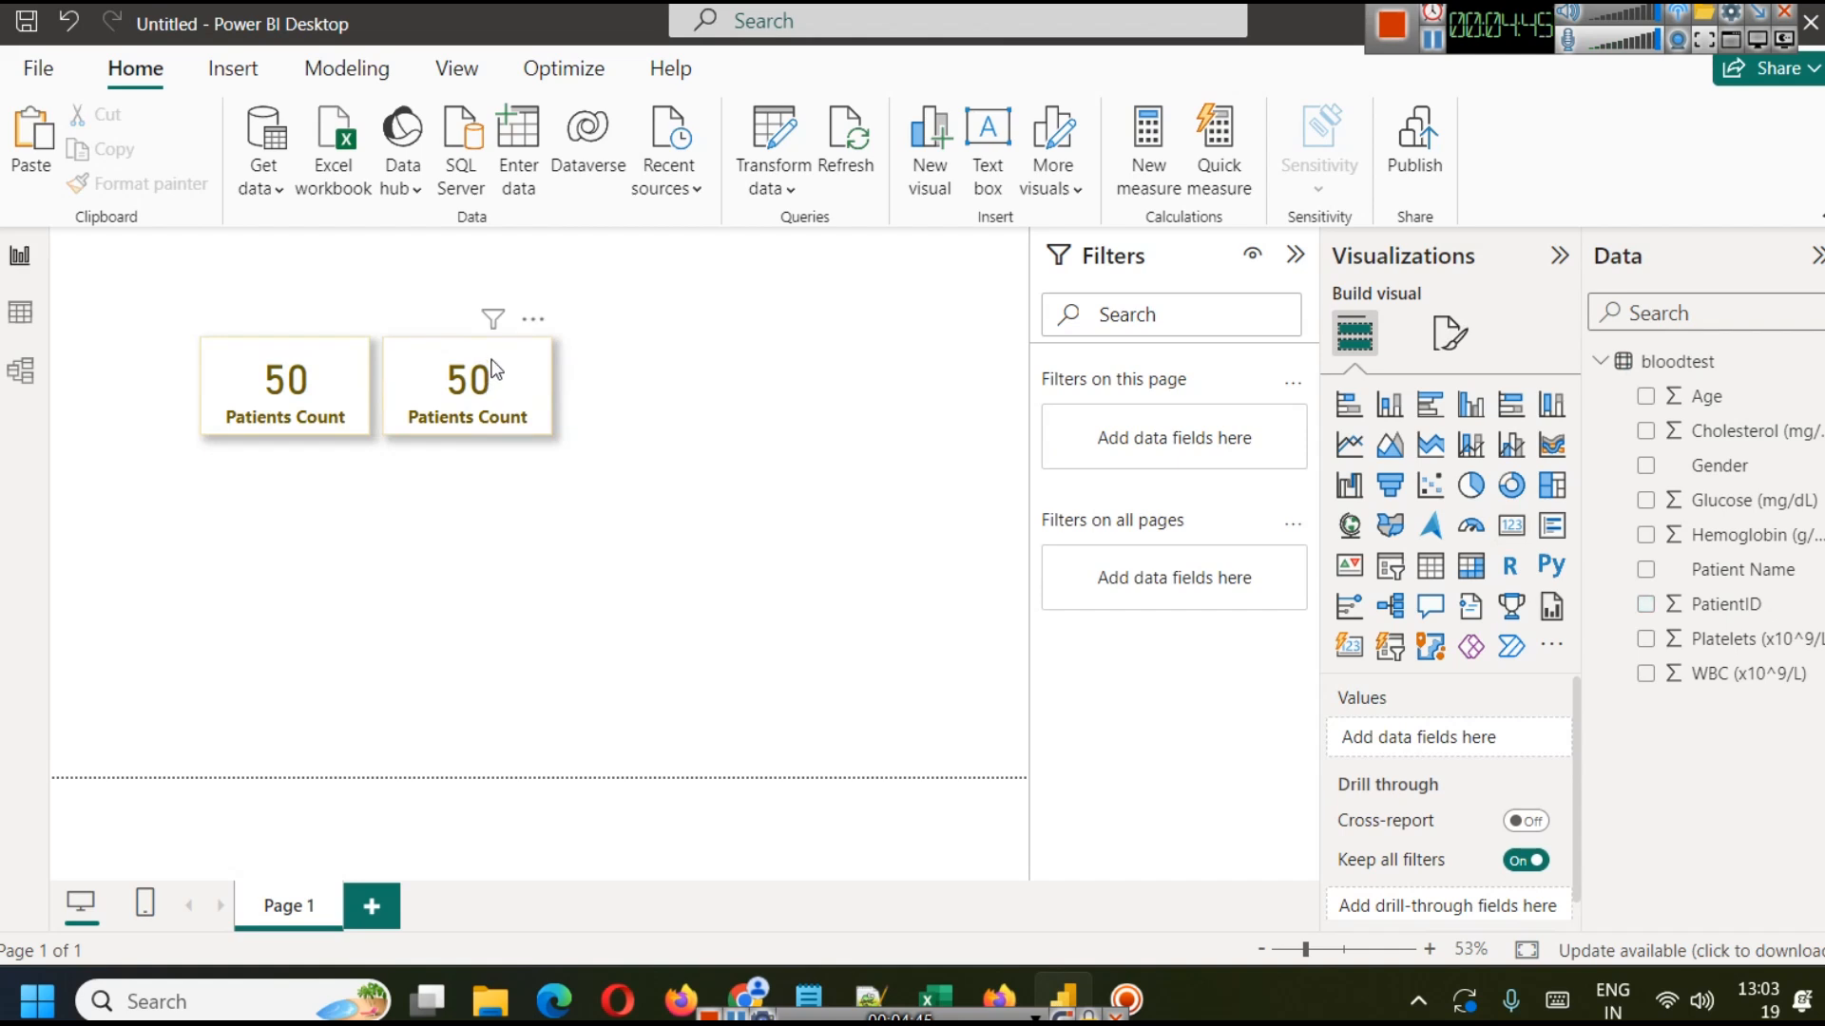
left_click(499, 359)
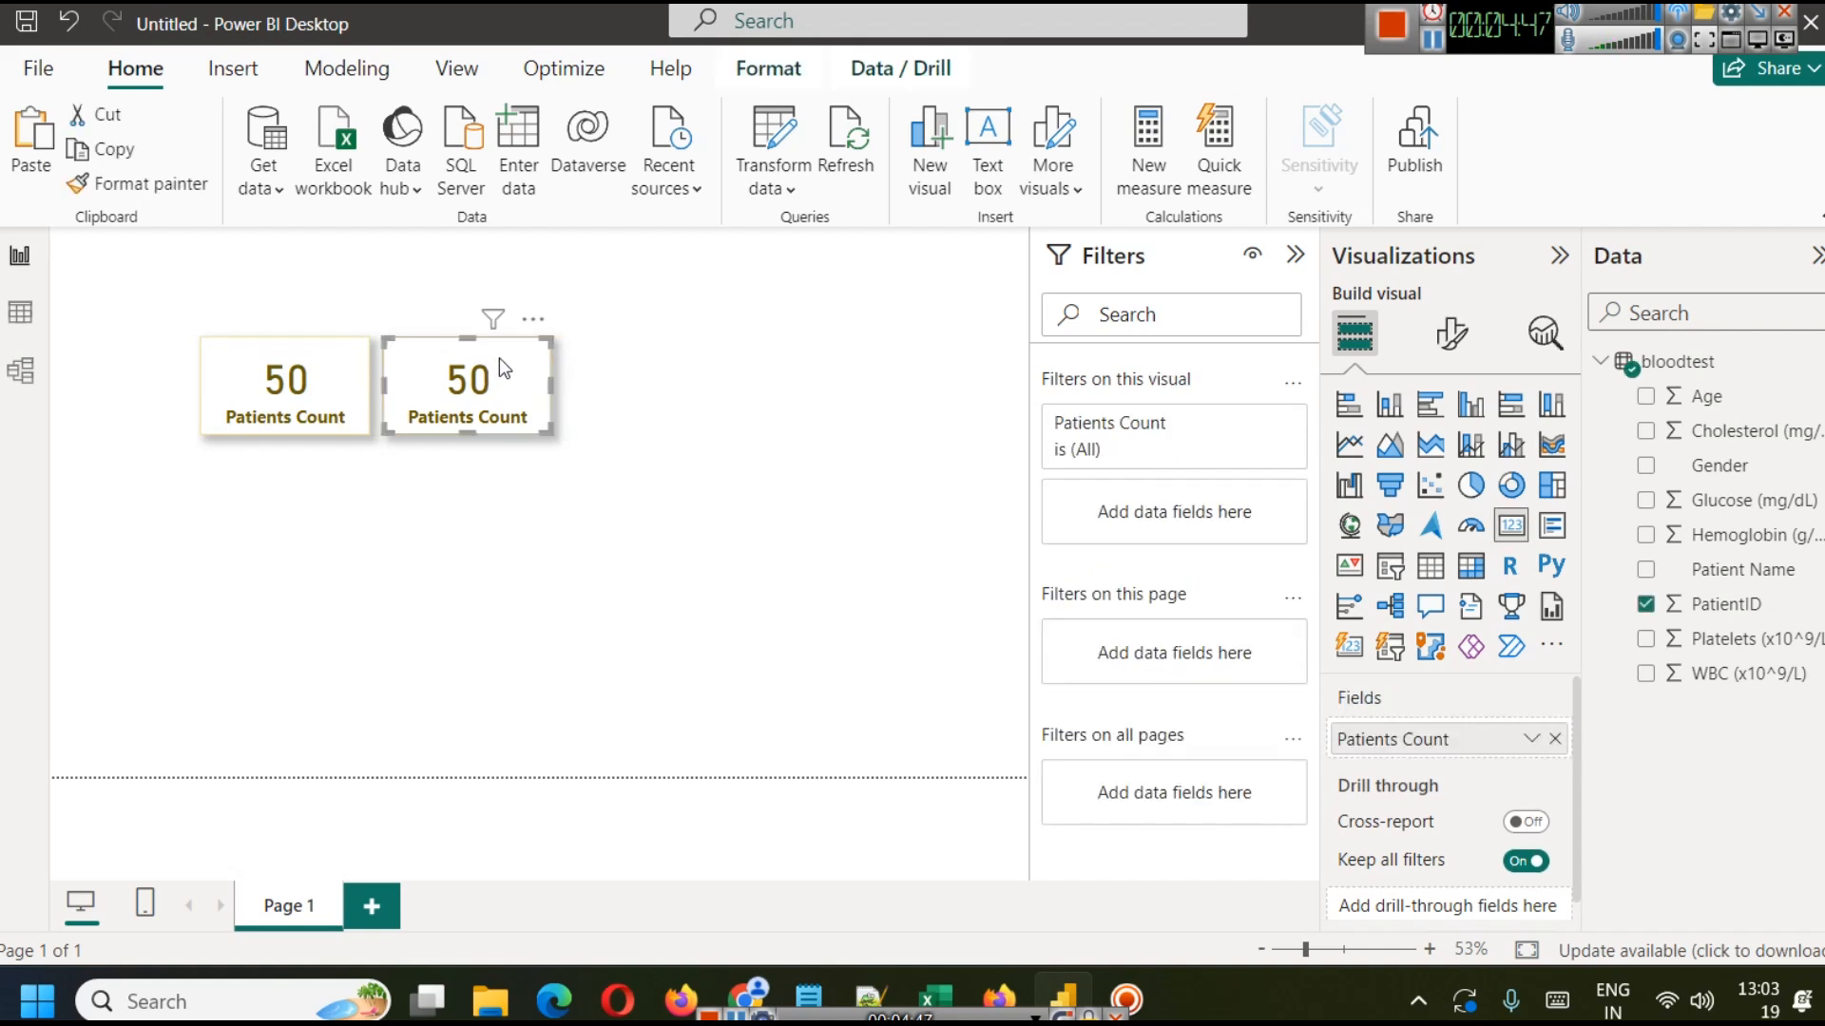
key("ctrl+c")
key("ctrl+v")
left_click_drag(499, 358, 675, 362)
right_click(675, 362)
mouse_move(761, 453)
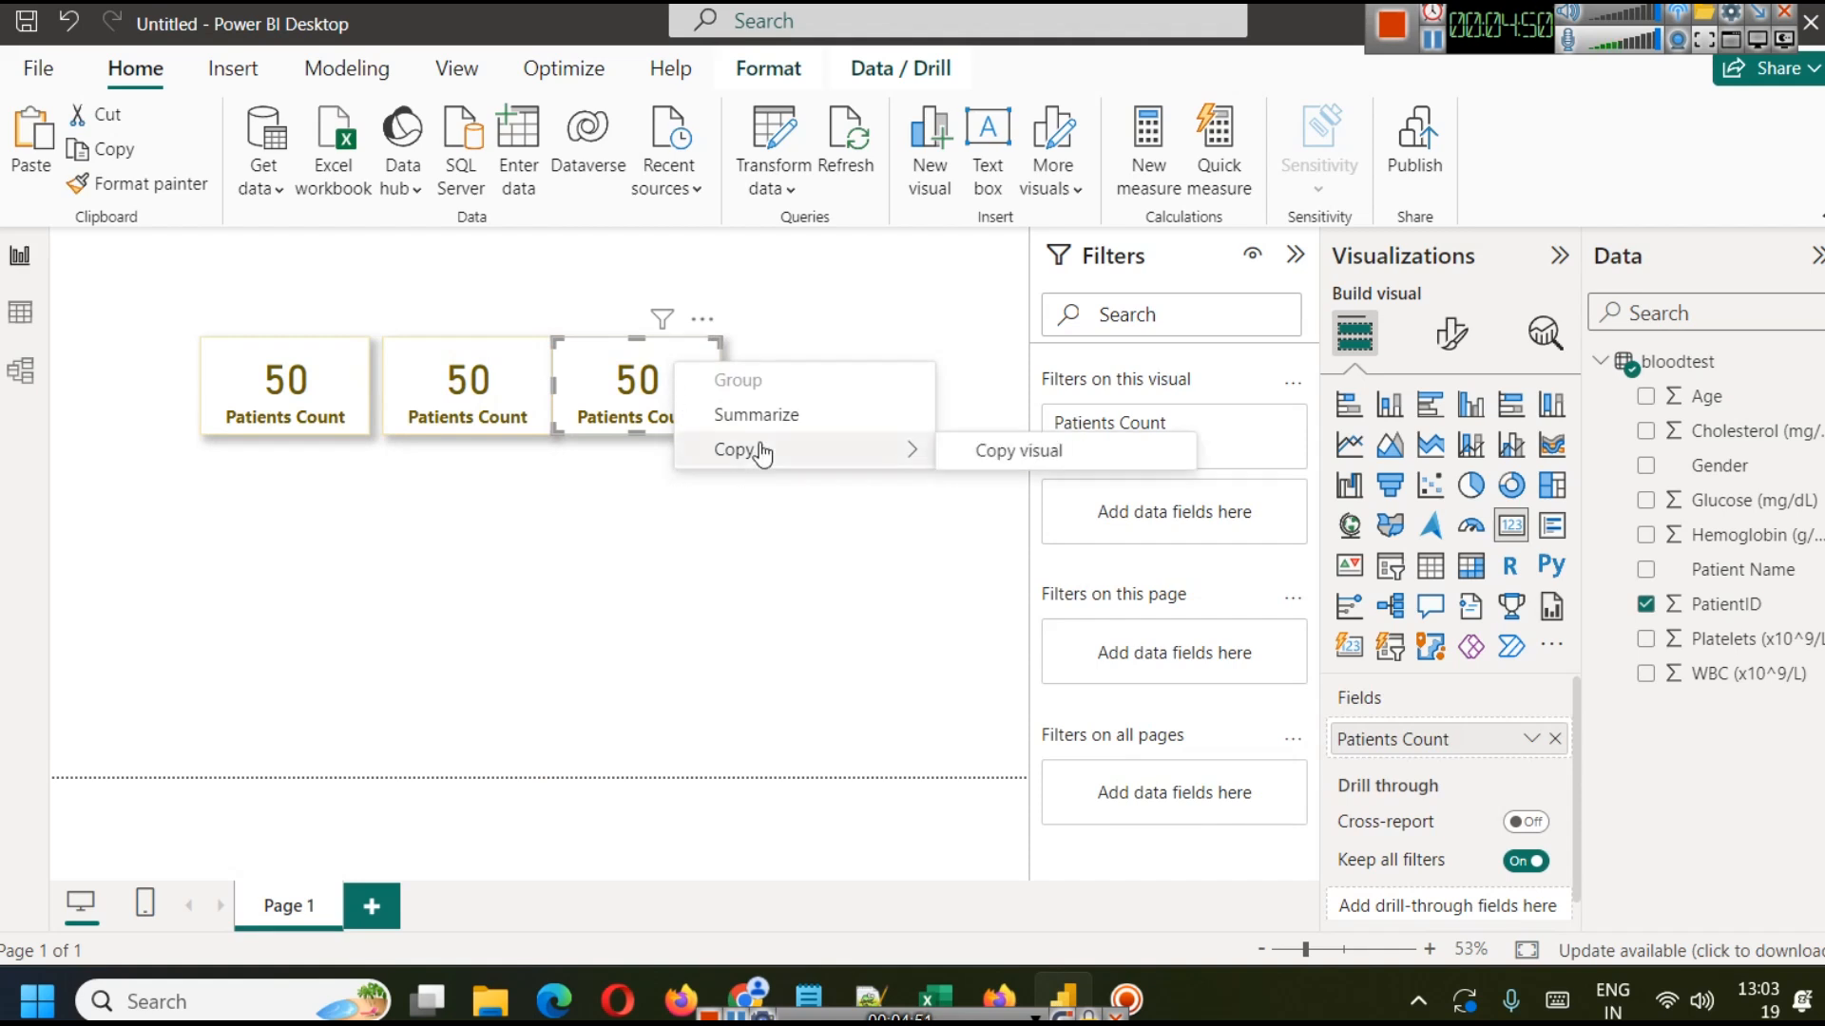
left_click(1019, 451)
left_click_drag(664, 335, 684, 334)
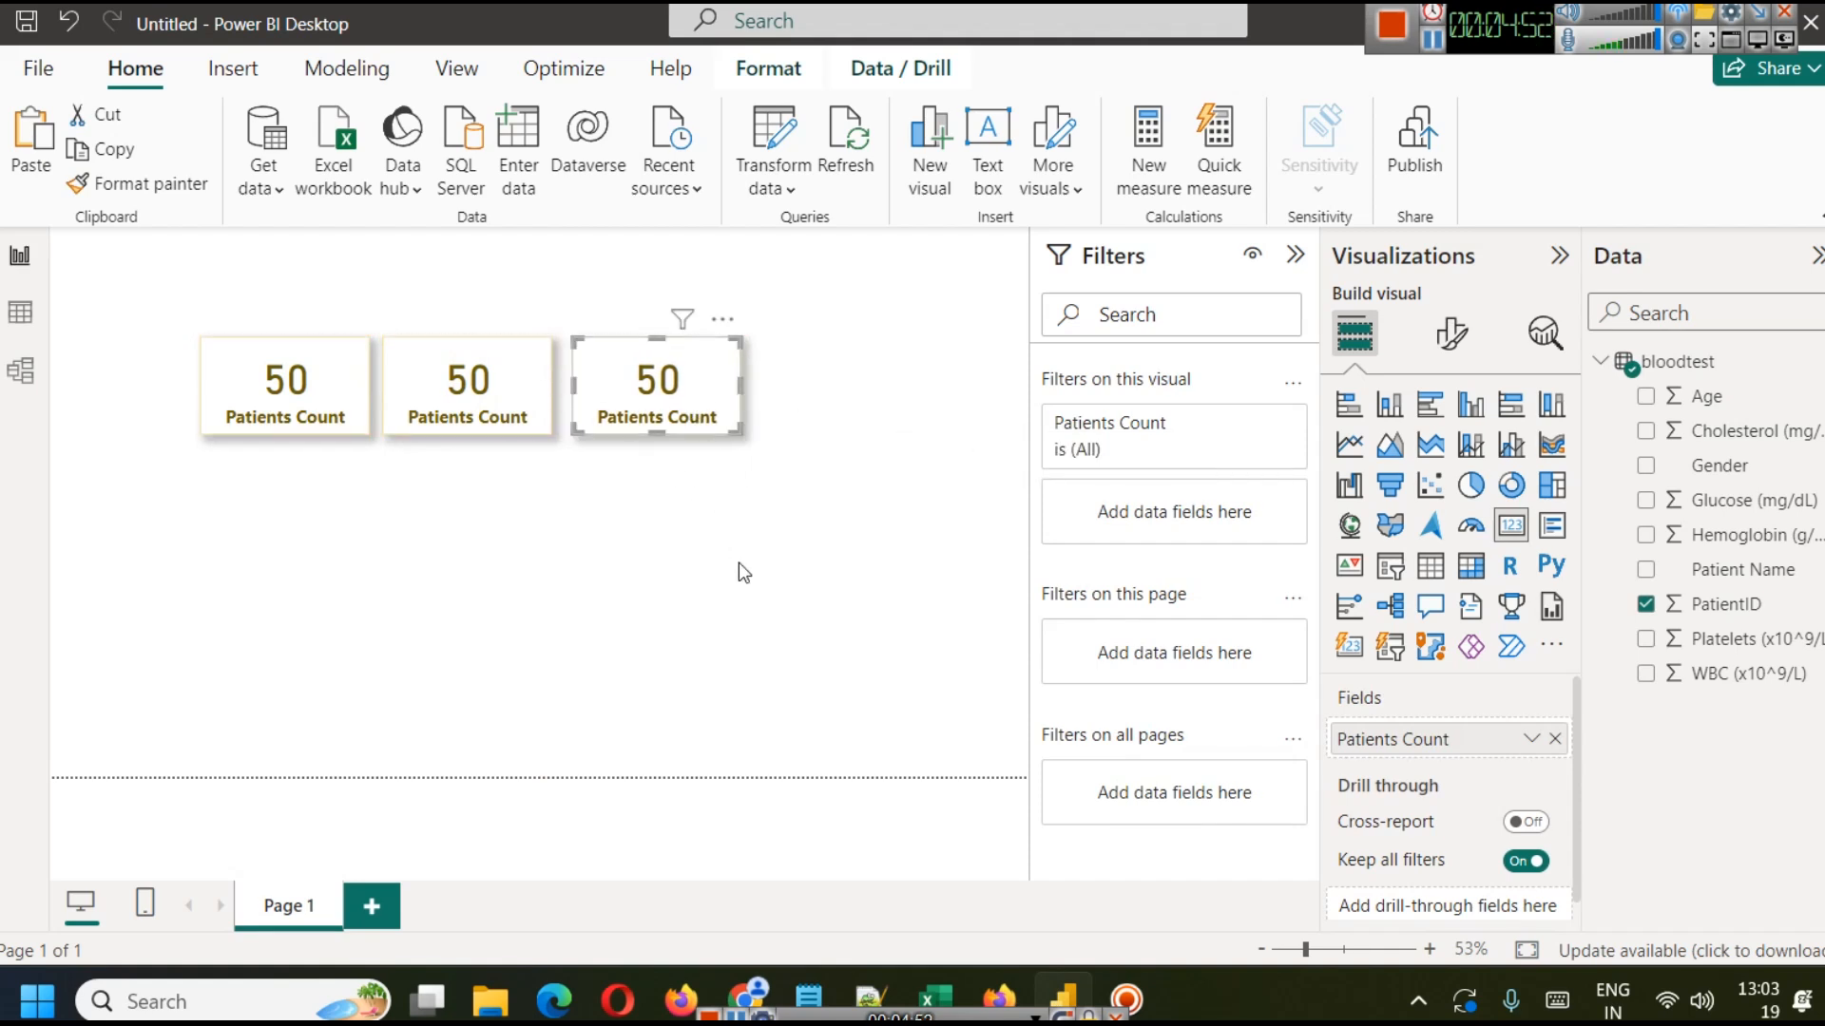
left_click(743, 572)
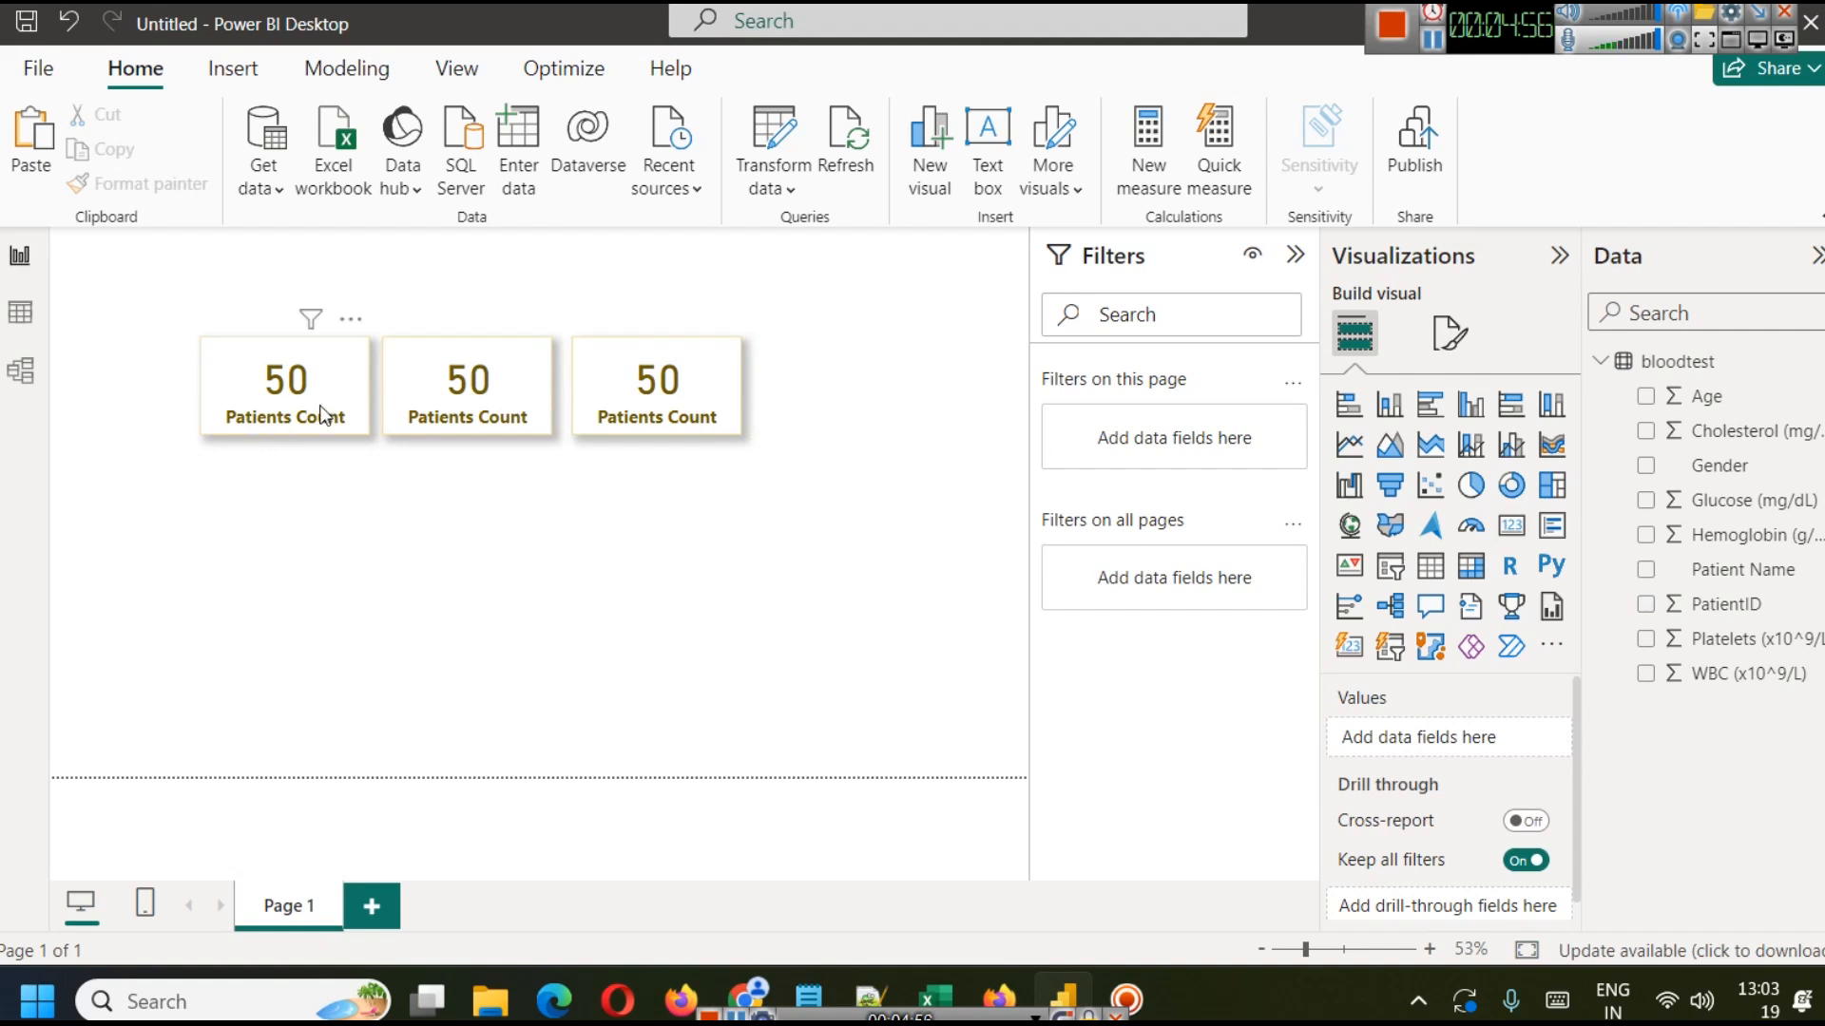
Replace the middle card's field with Age, summarized as an average.
left_click(499, 410)
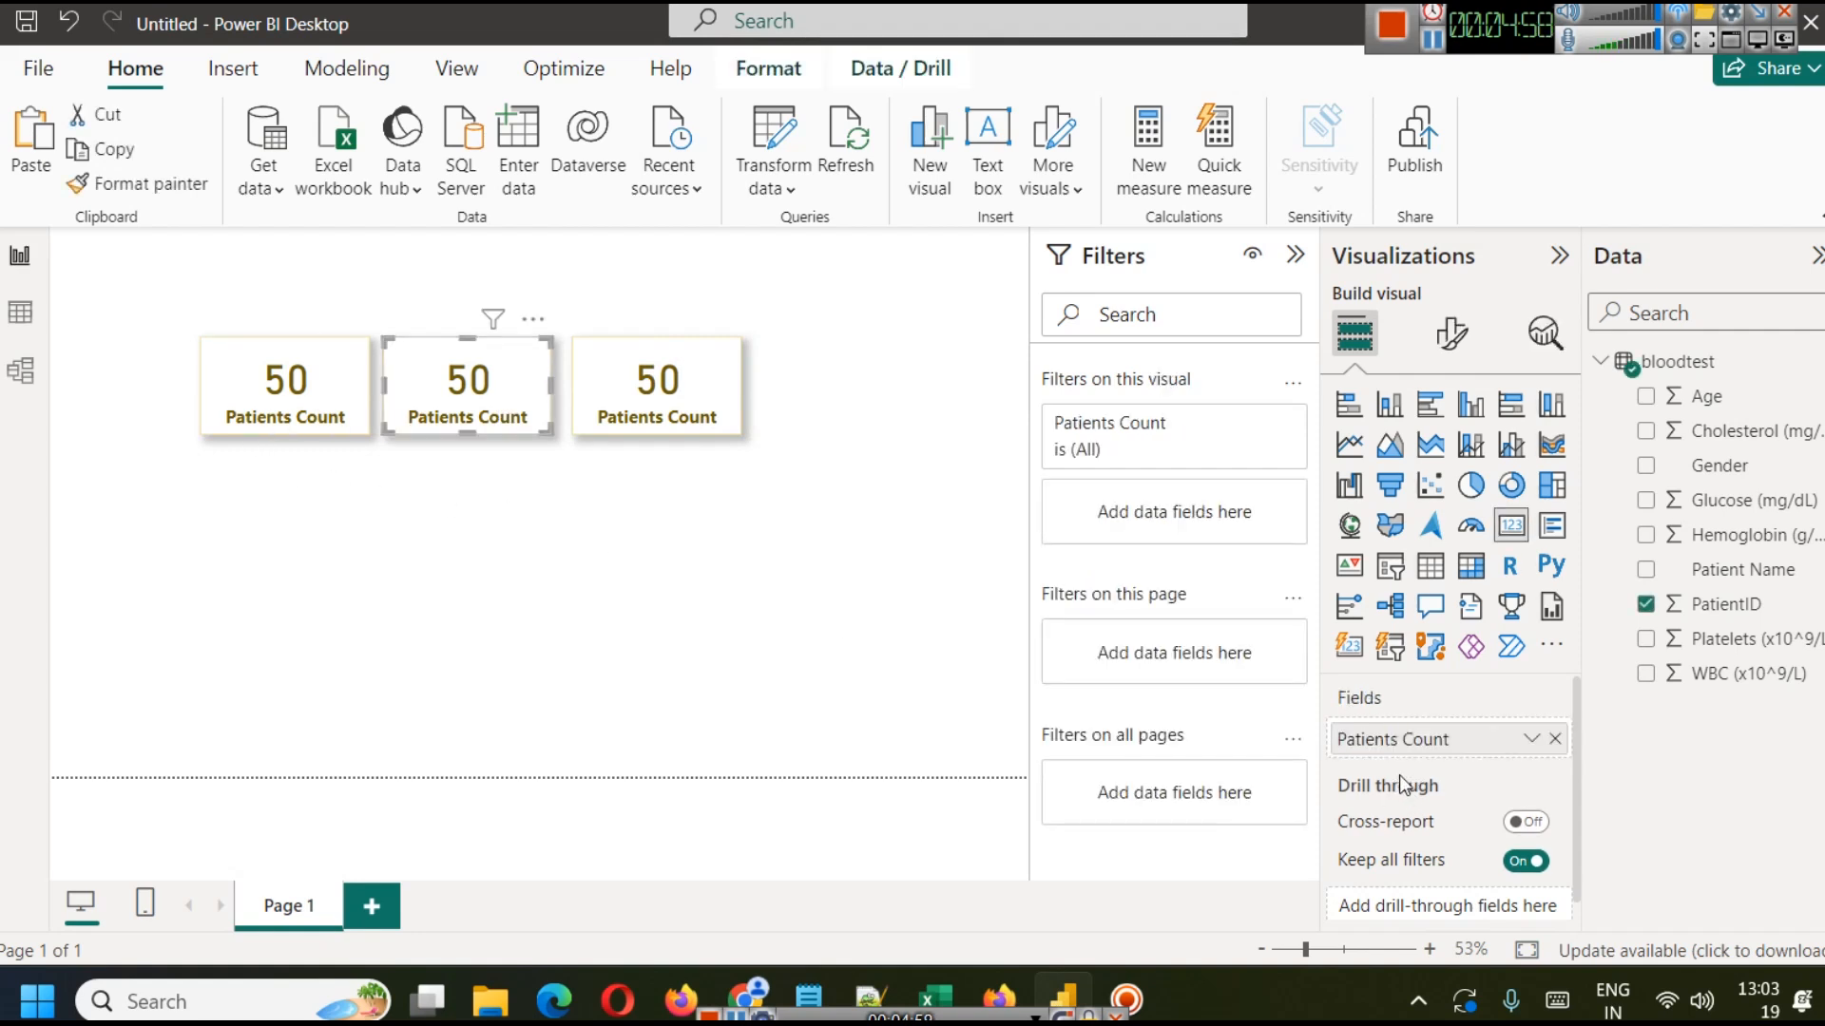
left_click(1555, 739)
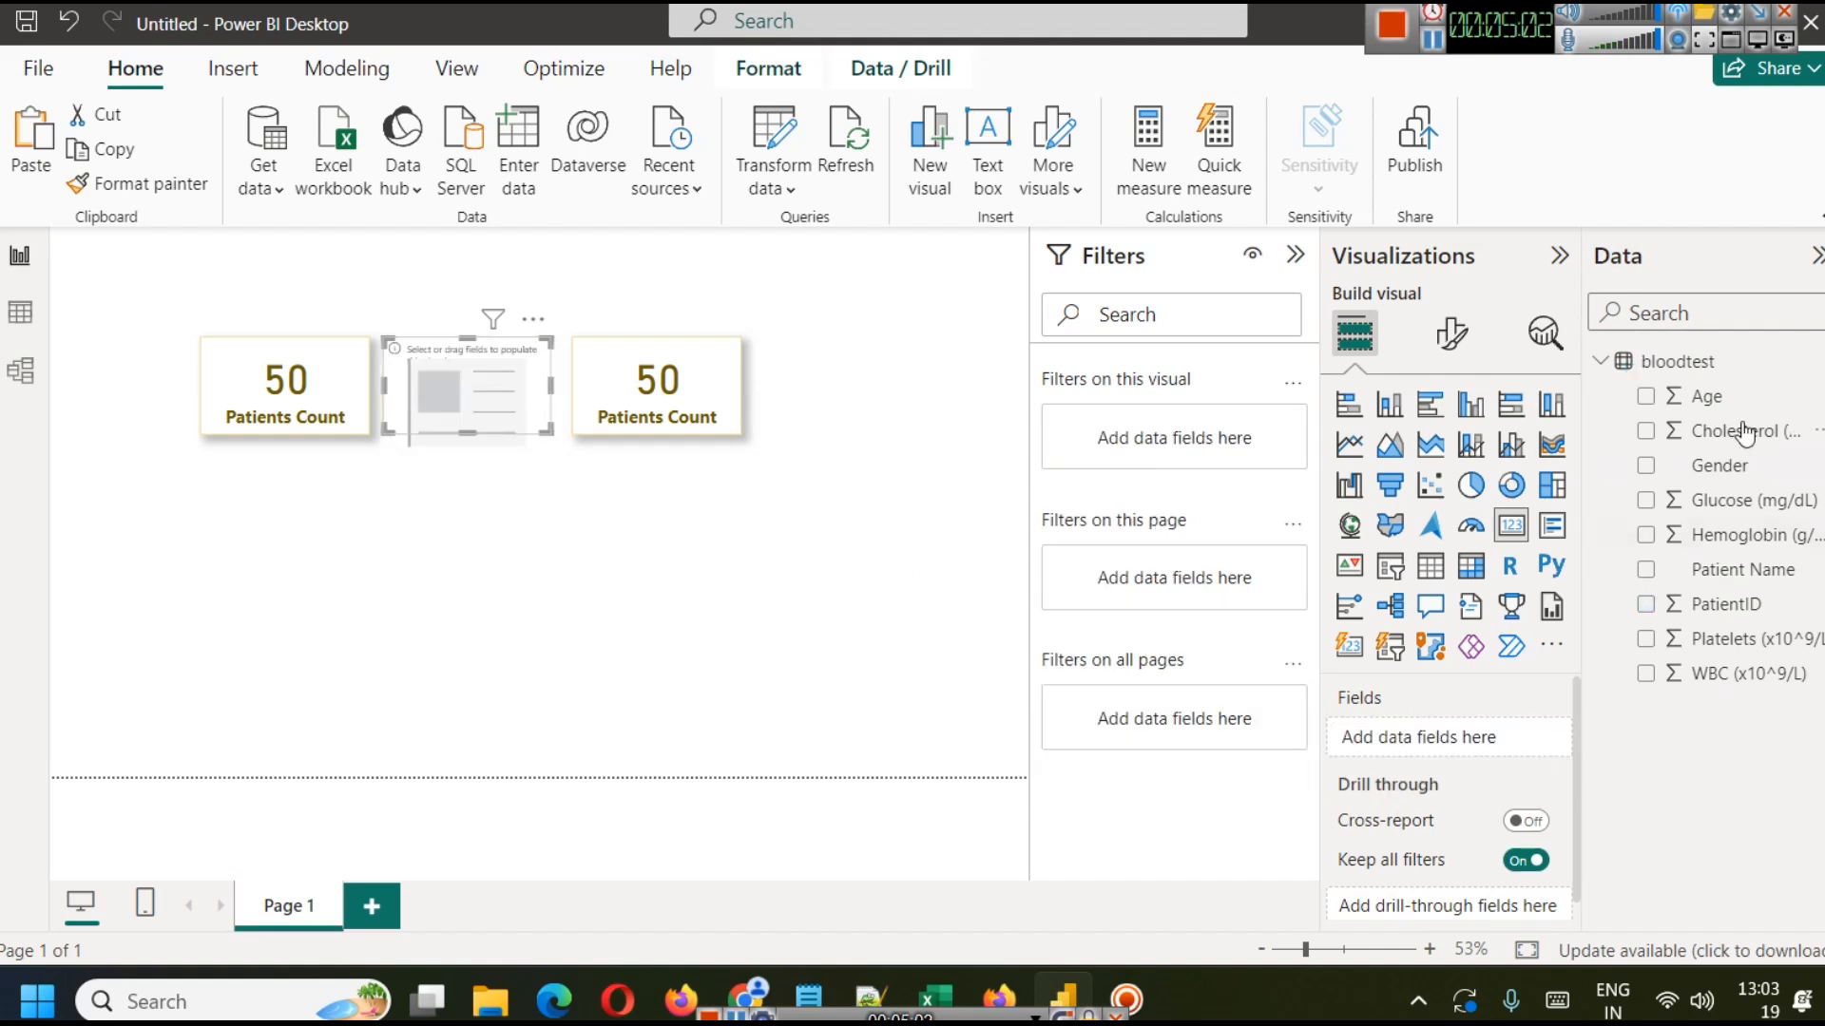
left_click_drag(1739, 396, 1500, 738)
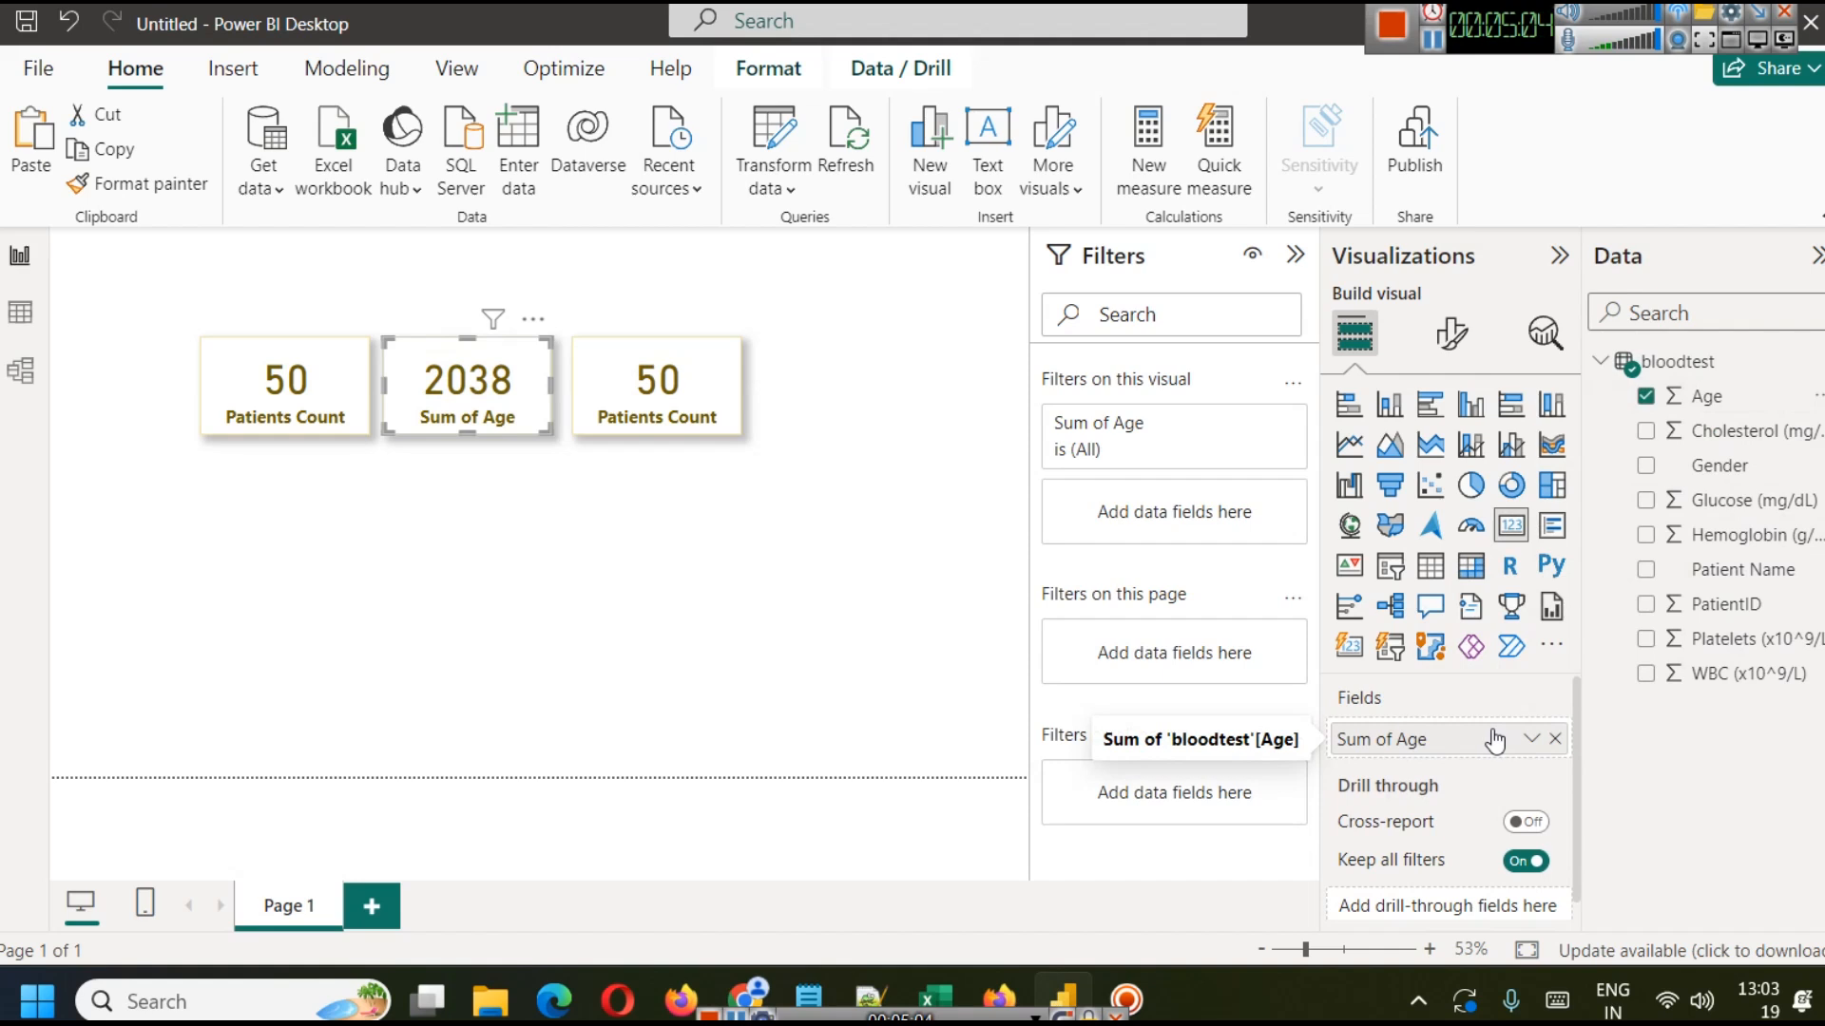
left_click(1530, 739)
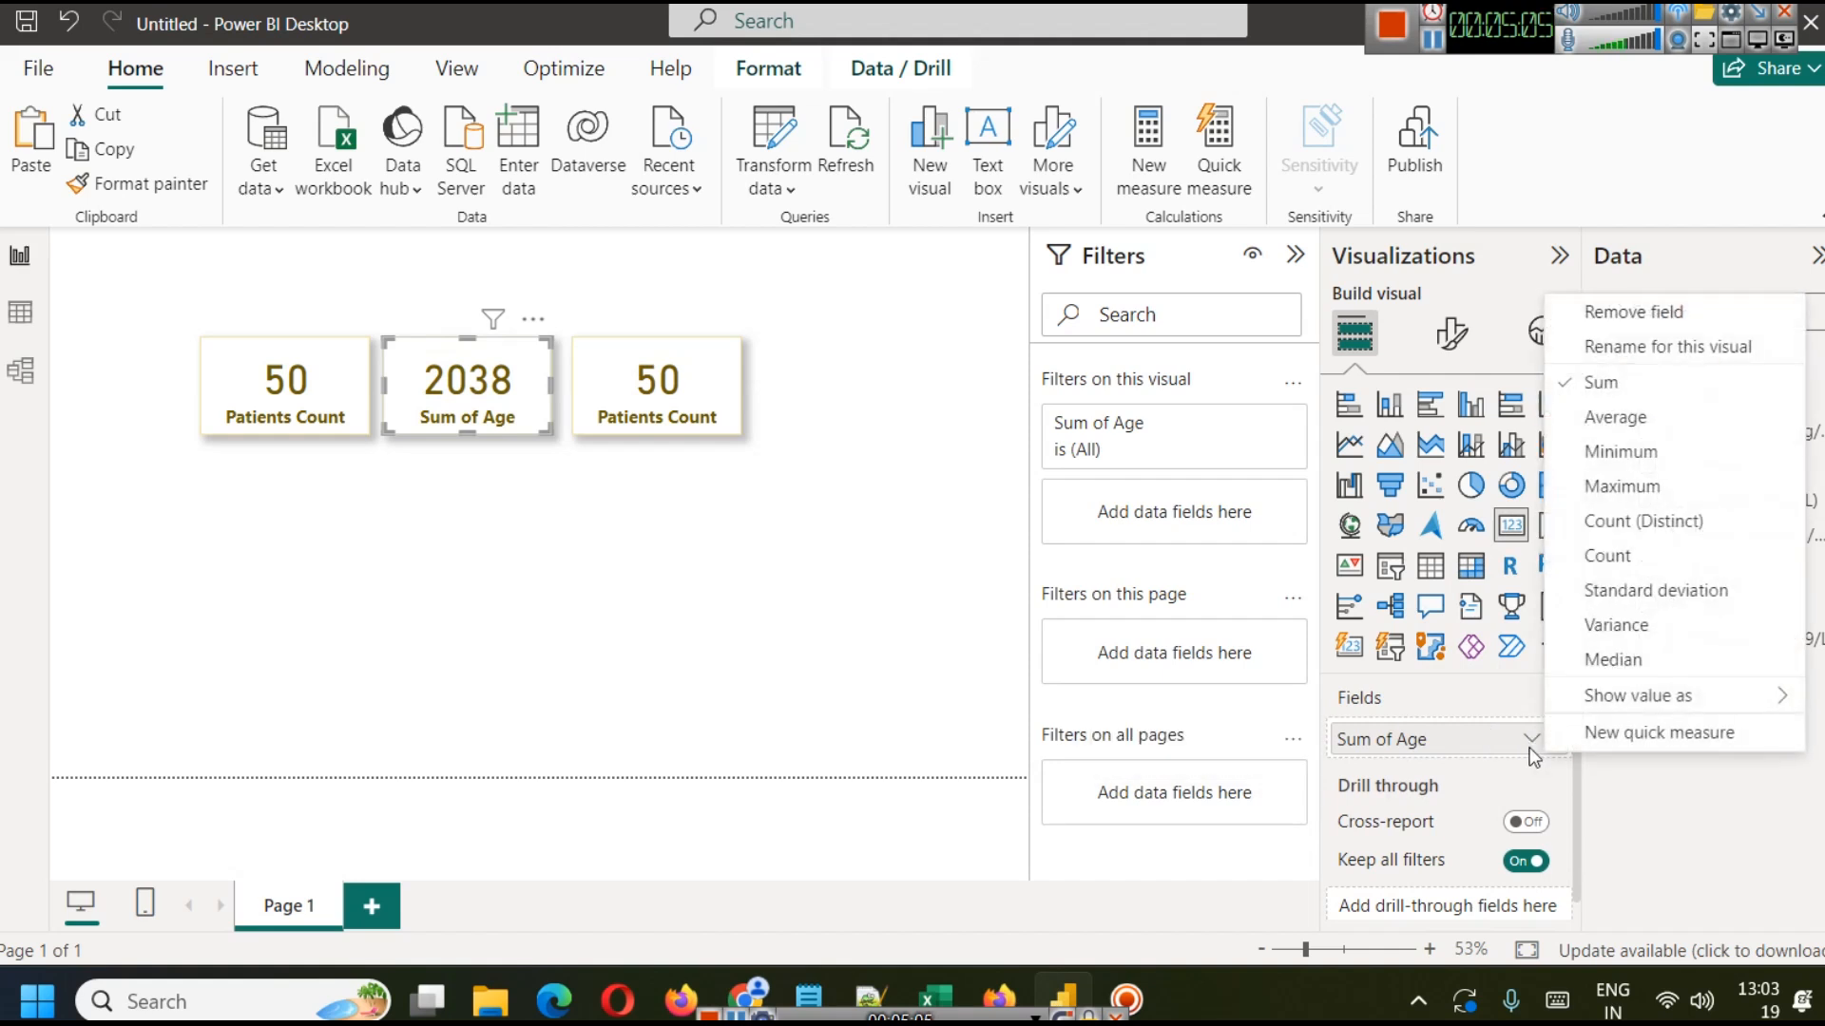
left_click(1610, 417)
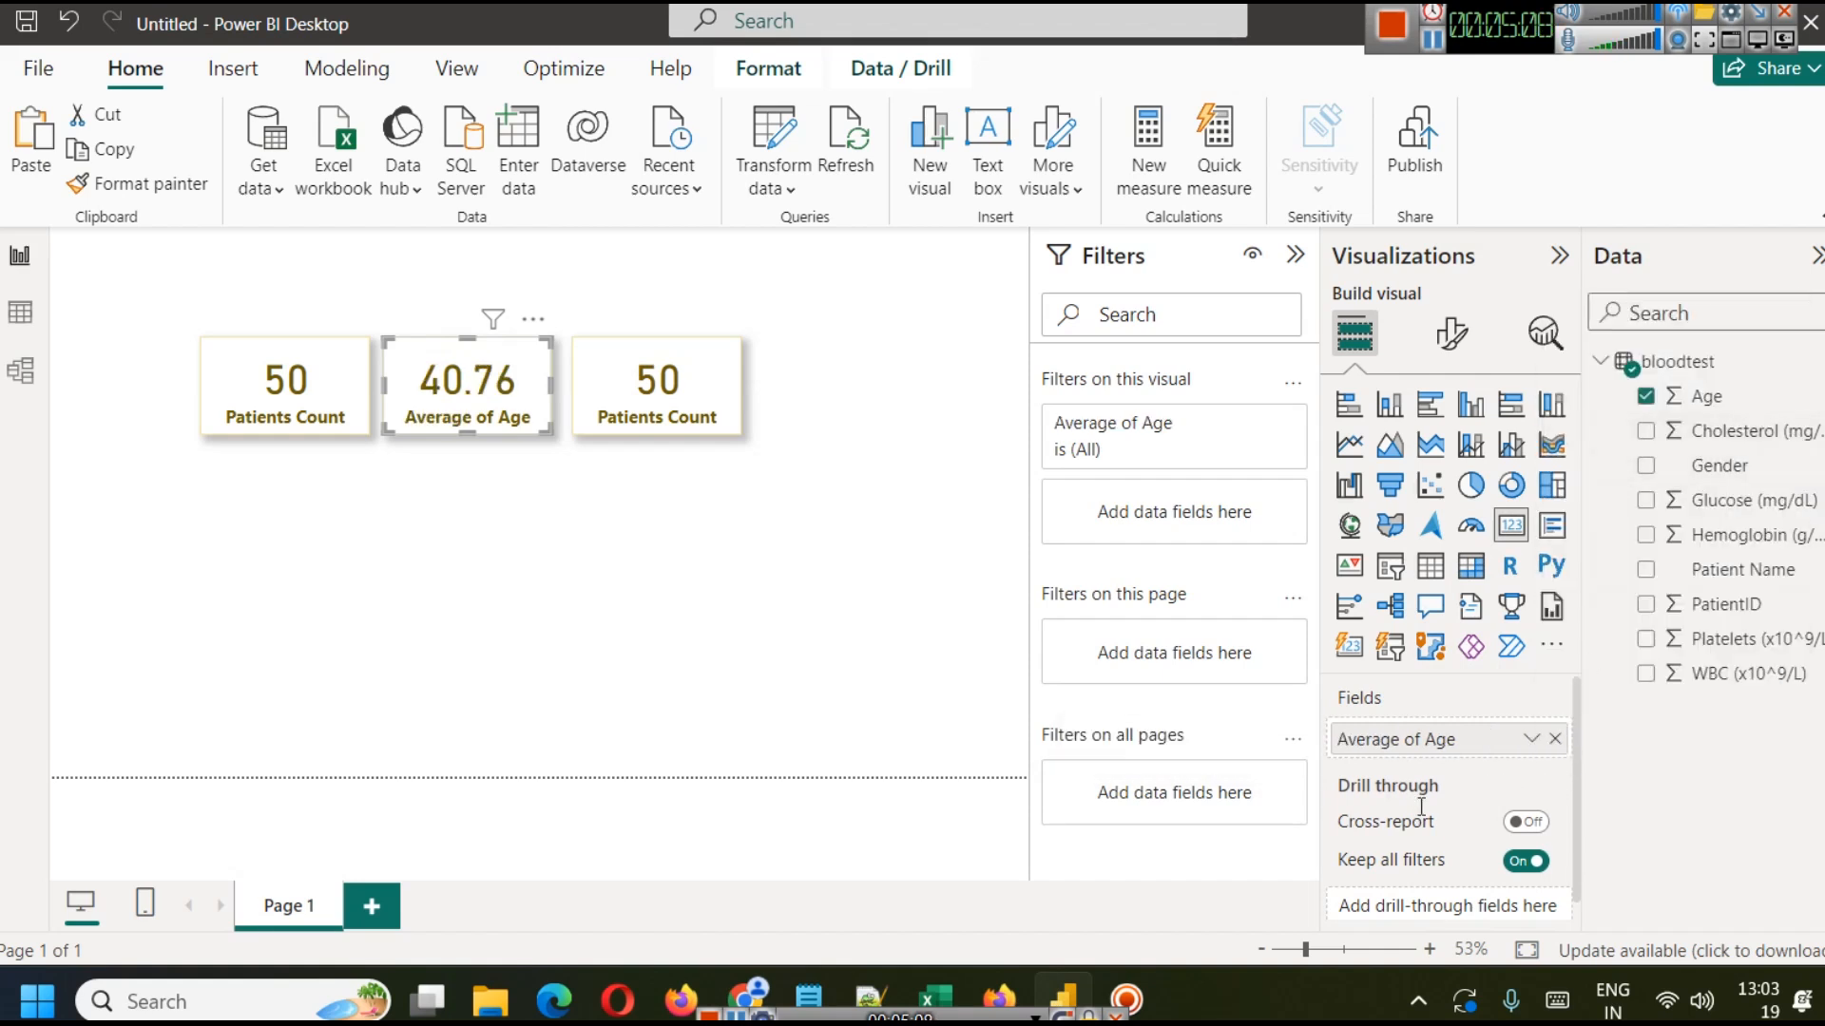
Rename the middle card's field for this visual as "Average Age".
right_click(1414, 744)
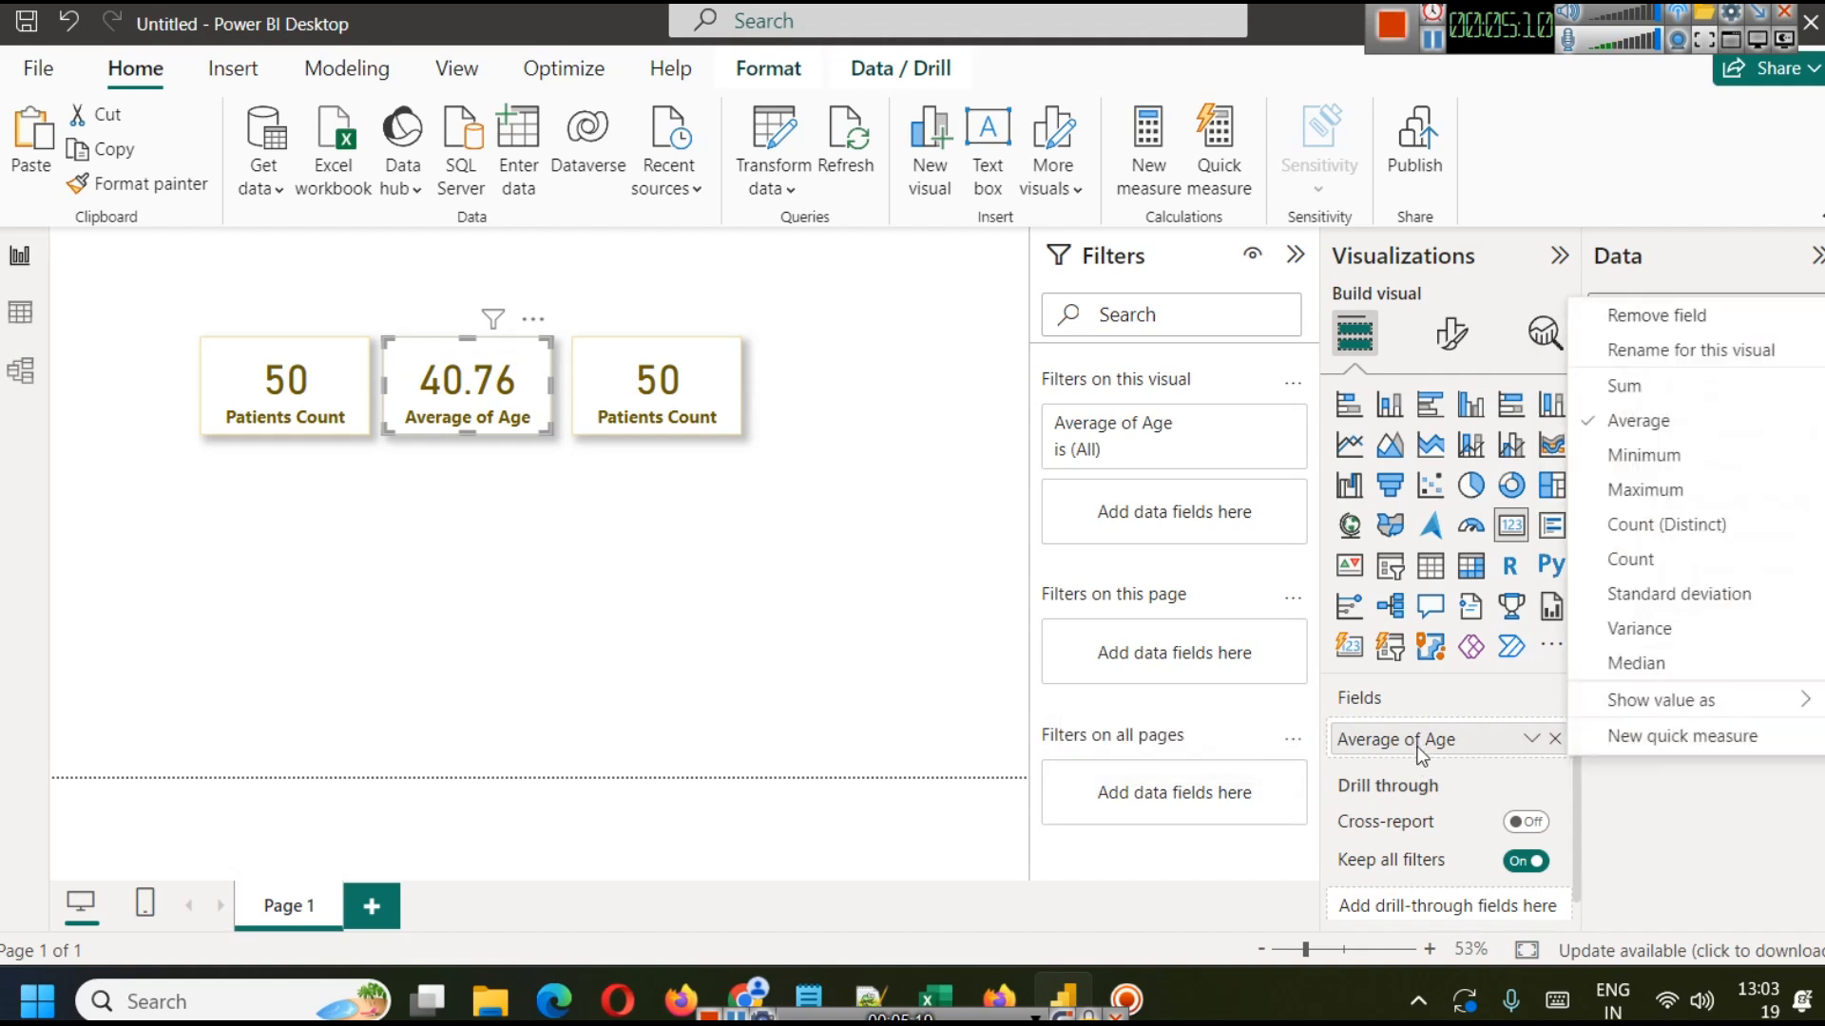
left_click(1673, 350)
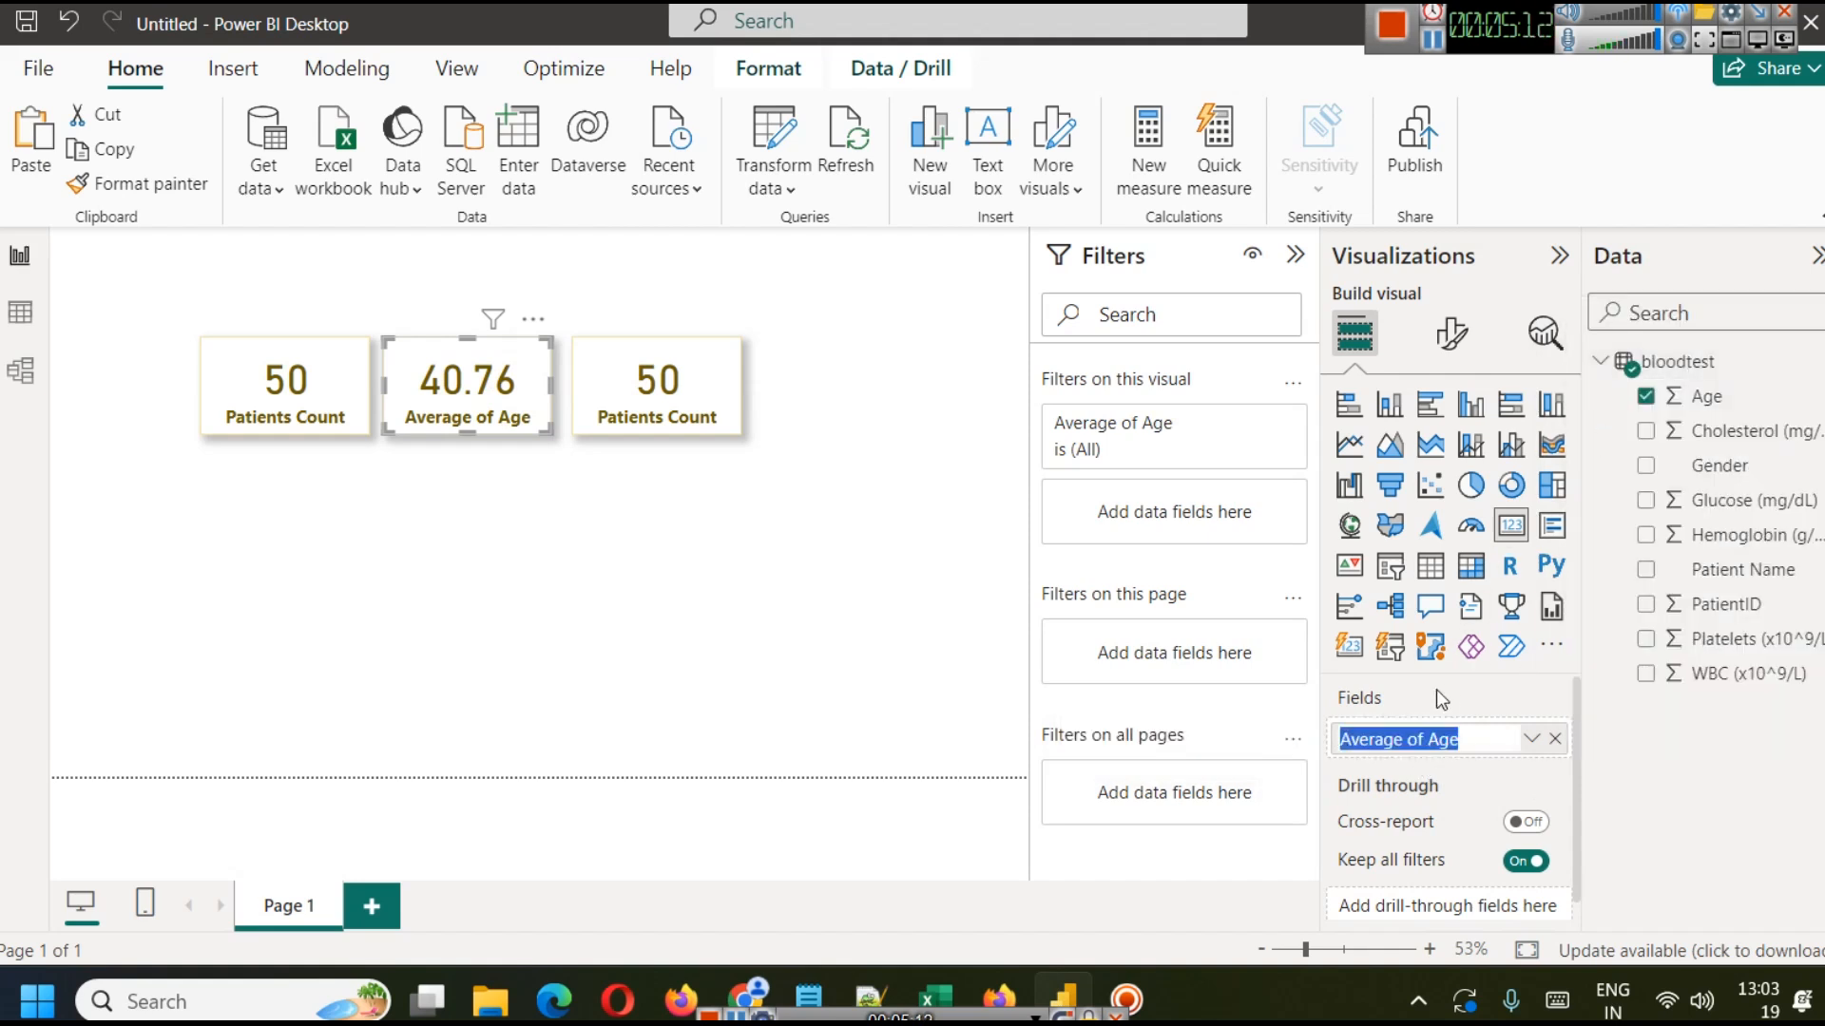
double_click(1407, 744)
key("BackSpace")
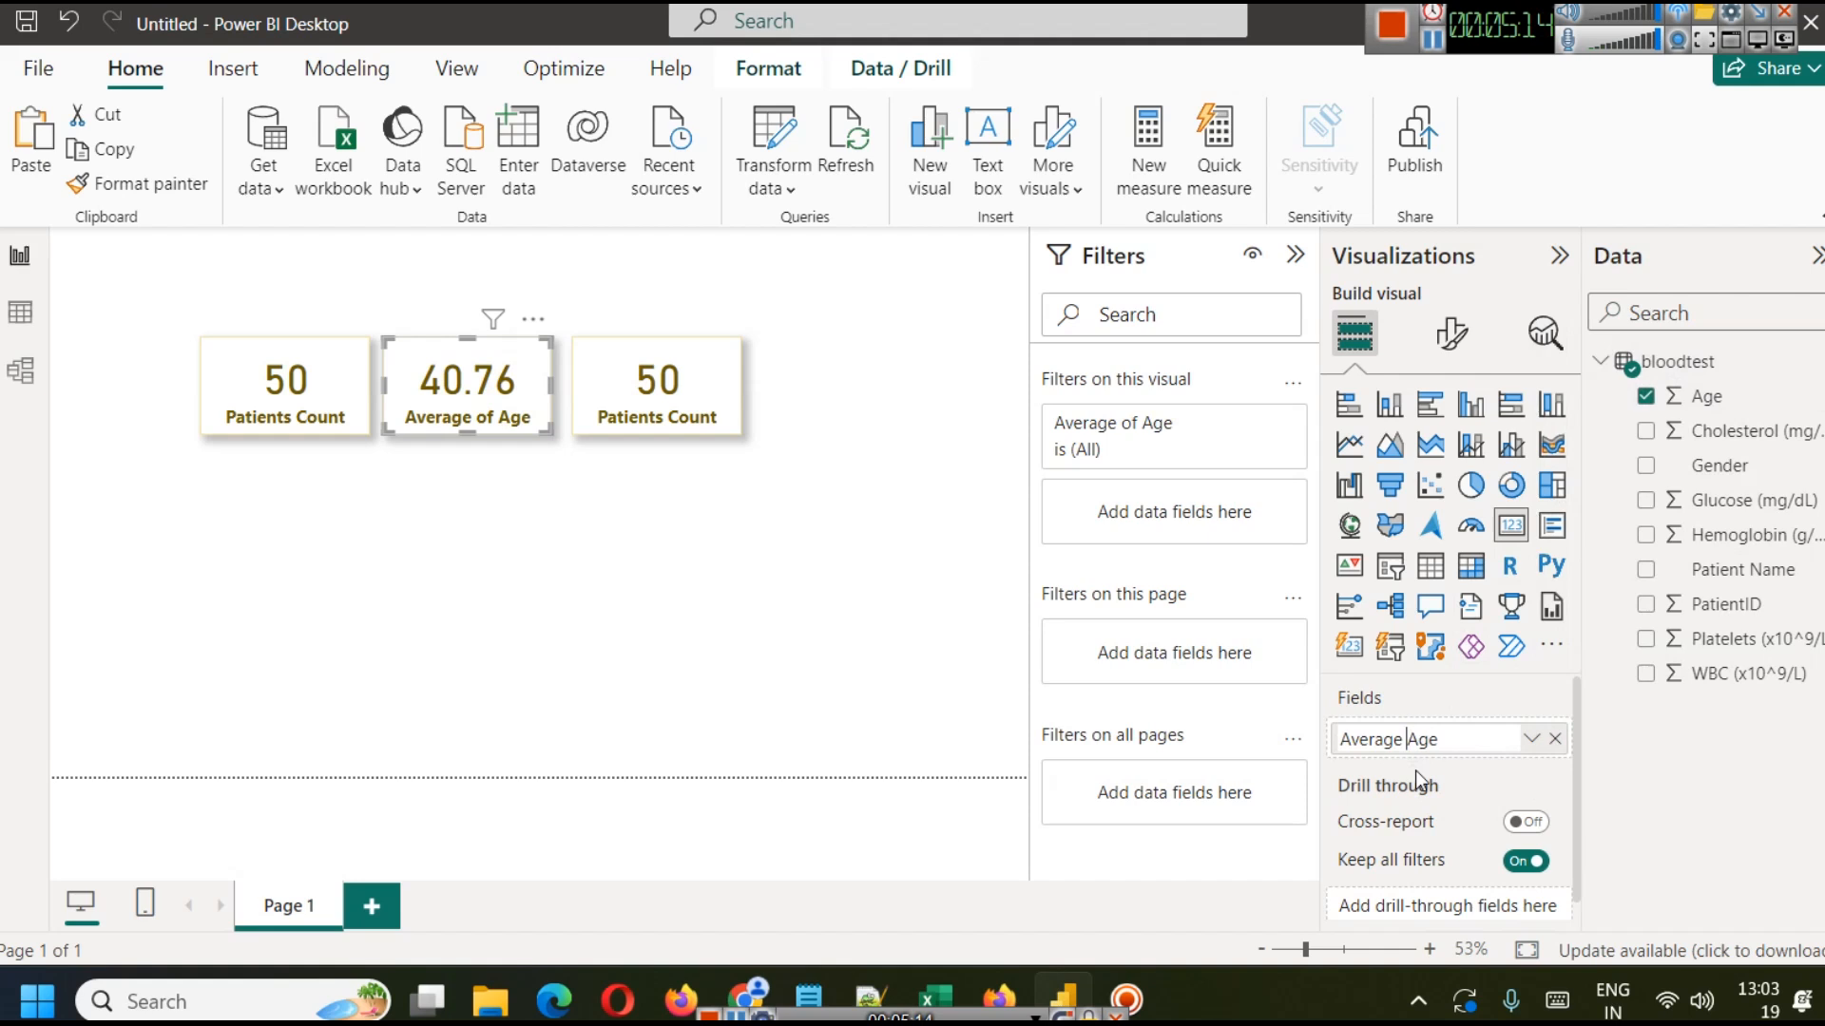
key("Return")
left_click(722, 641)
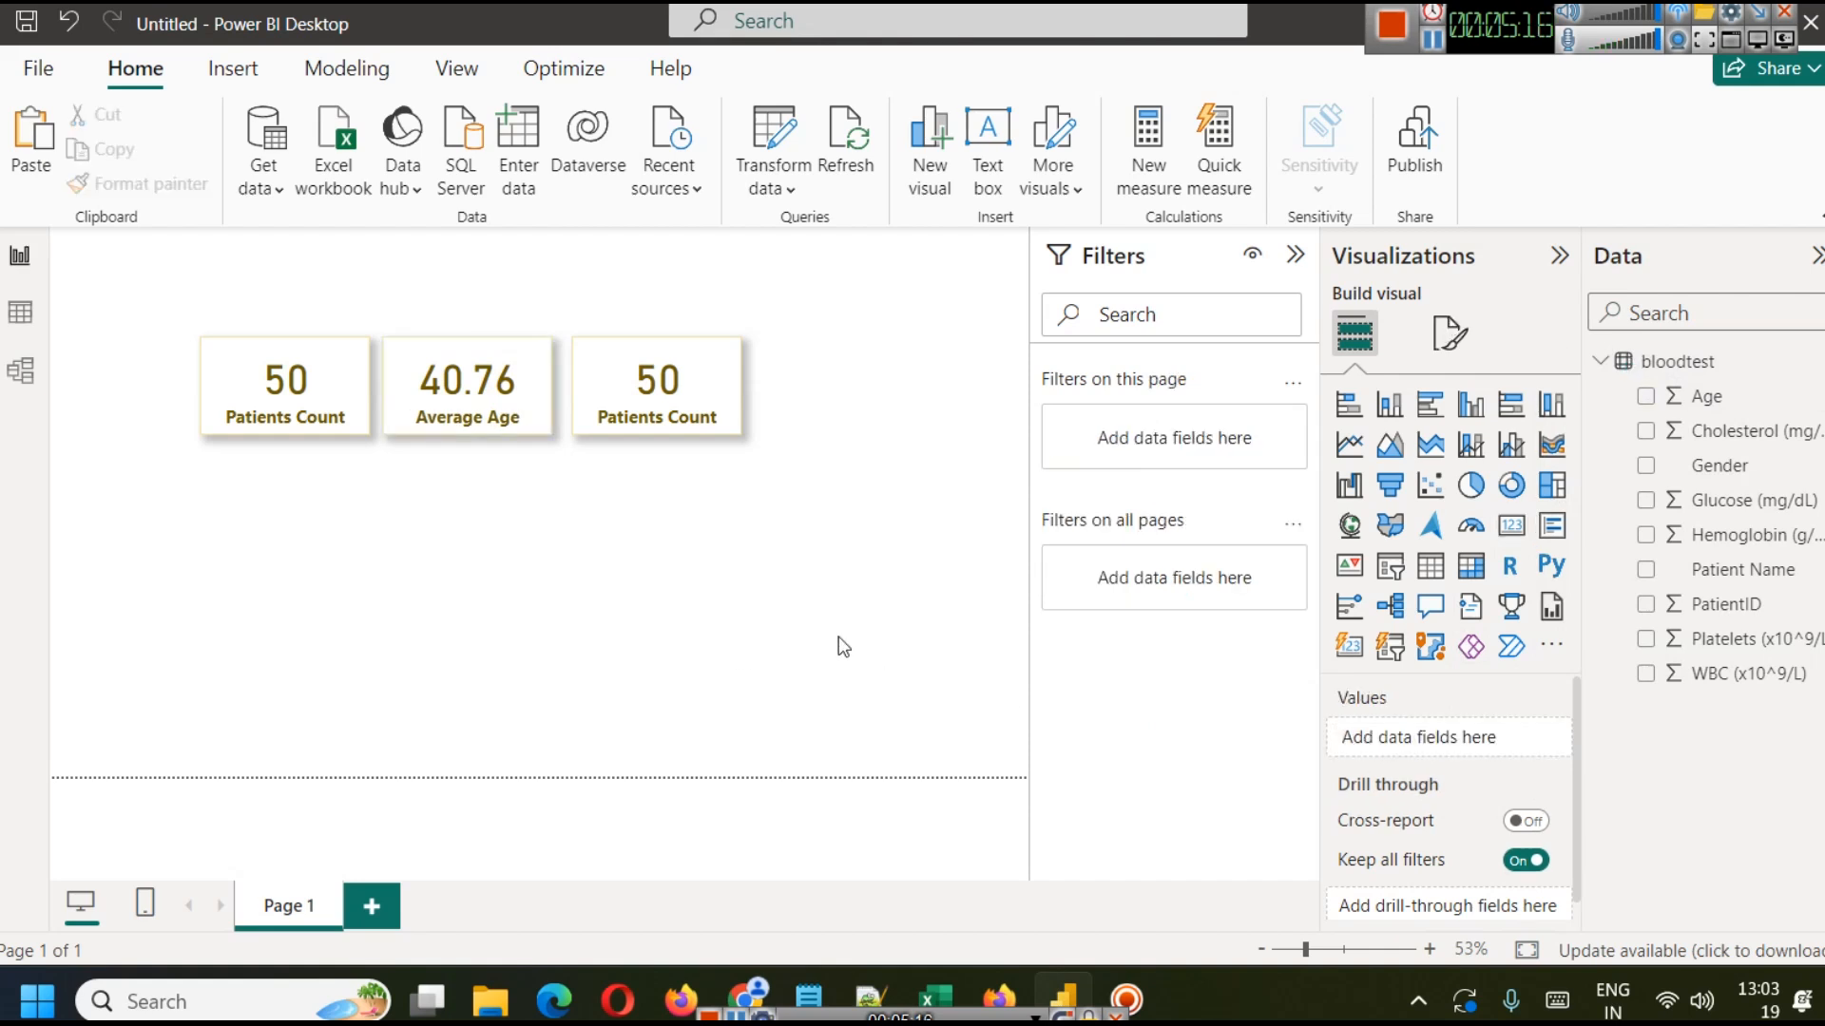
Replace the third card's field with Hemoglobin (g/dL), summarized as an average.
left_click(679, 390)
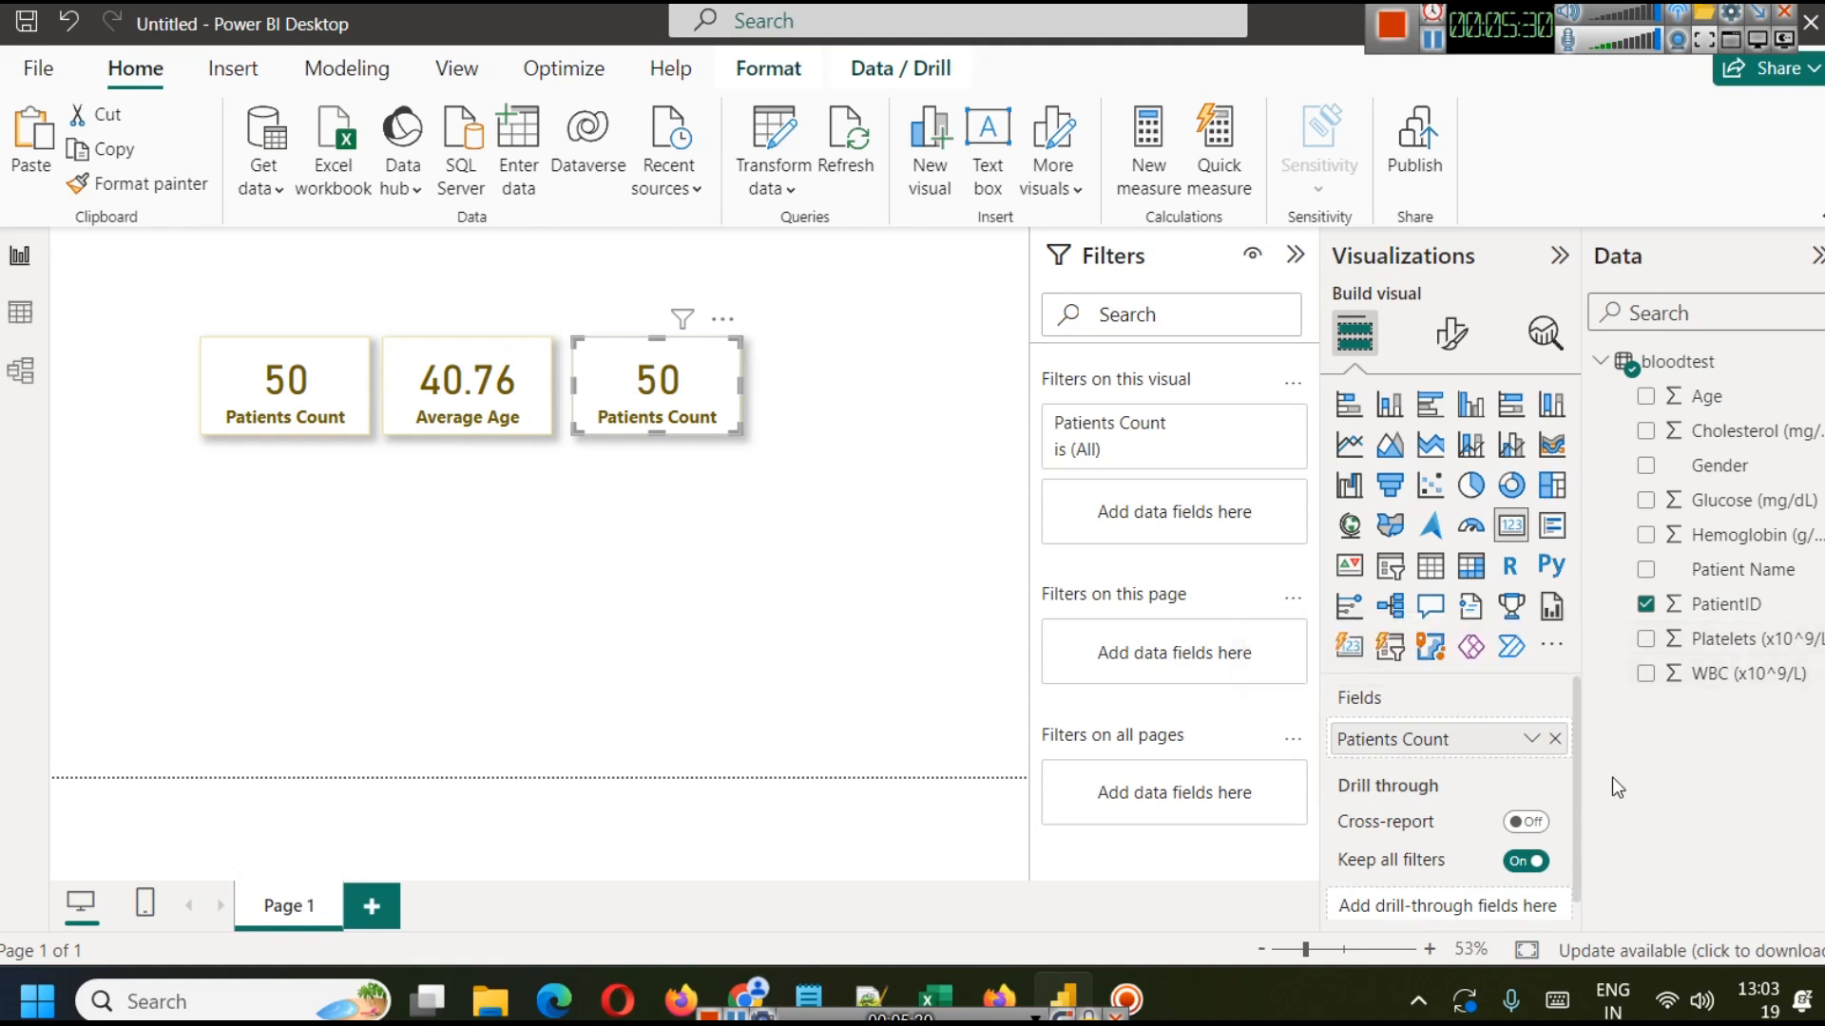
left_click(1556, 739)
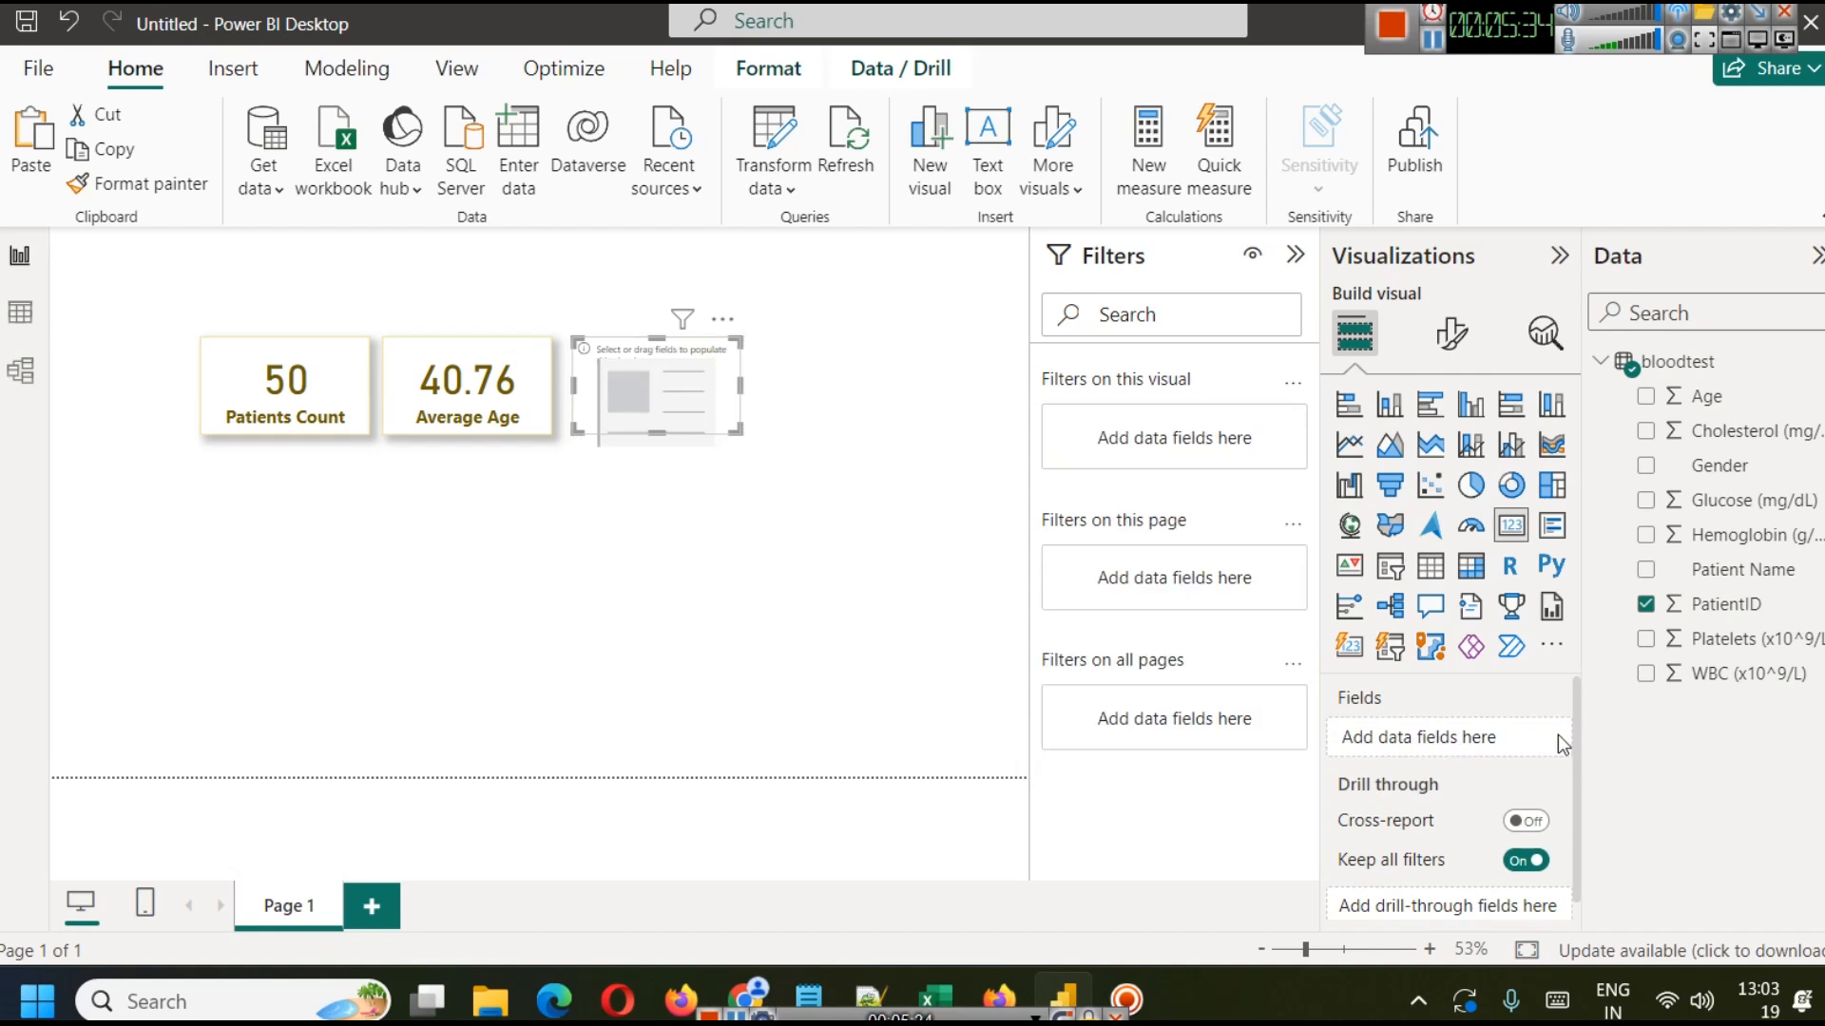
left_click_drag(1722, 535, 1430, 742)
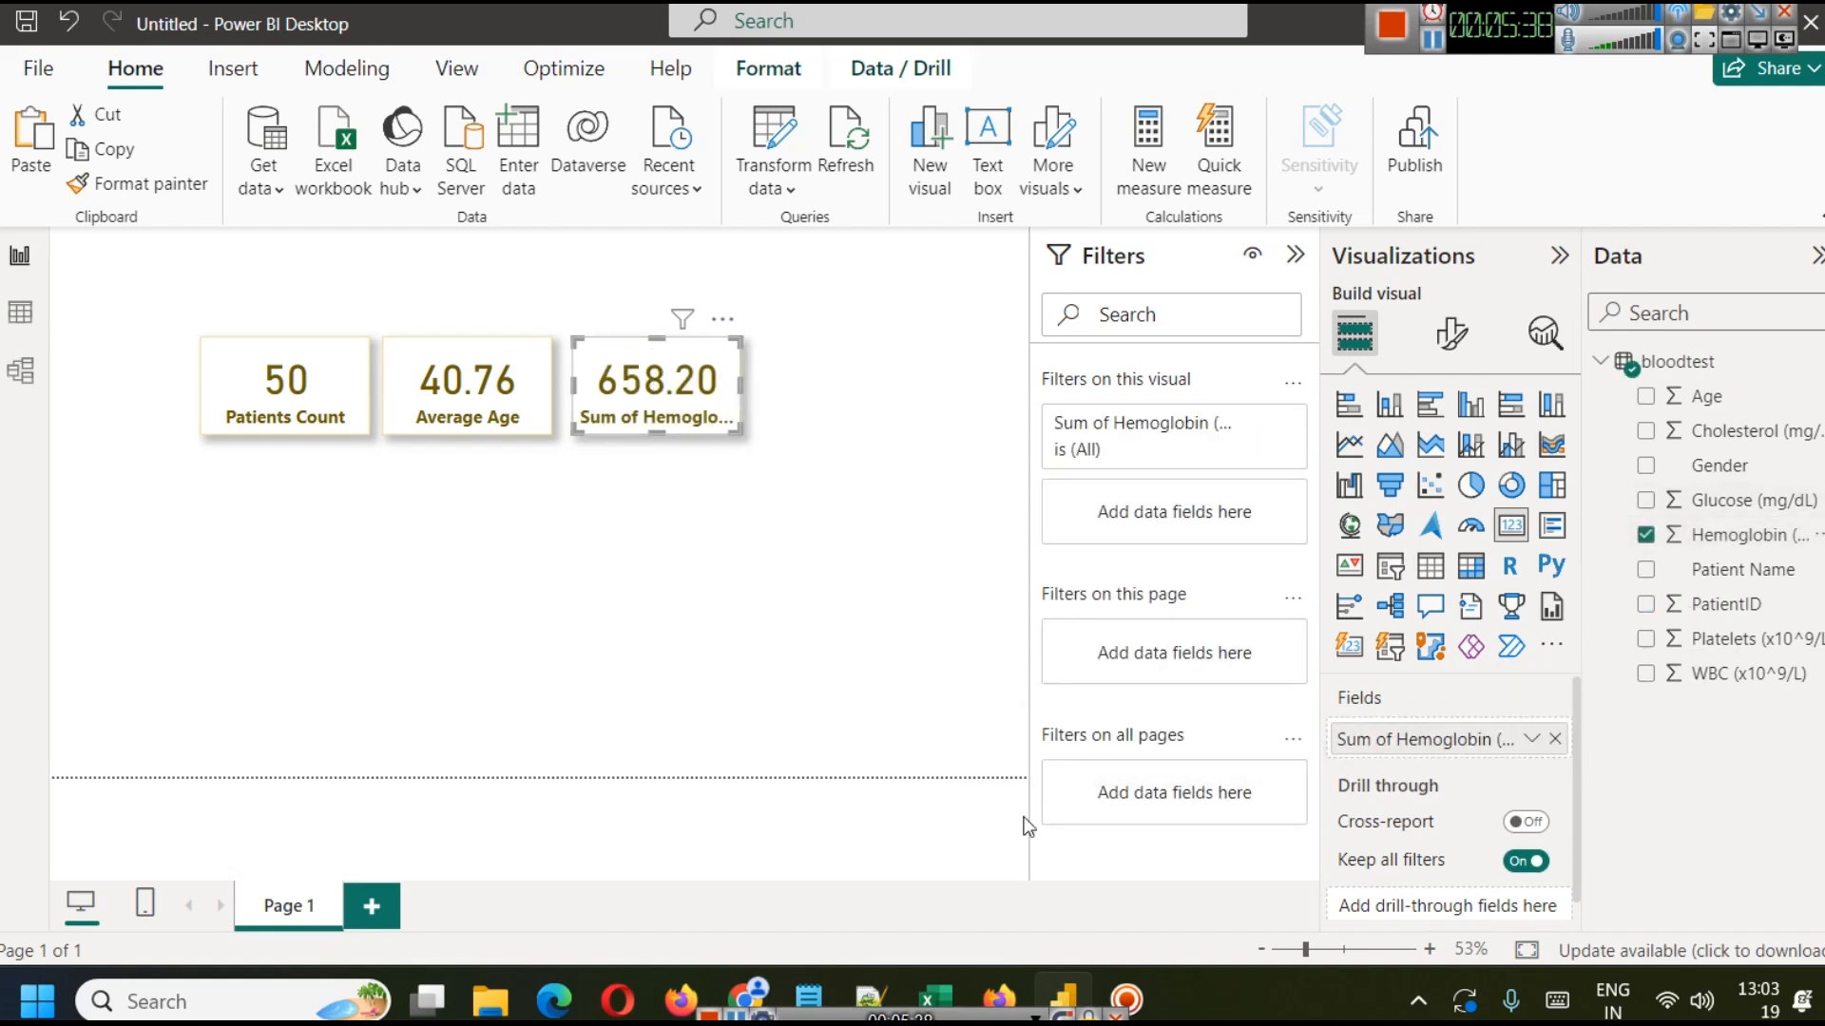
left_click(1531, 738)
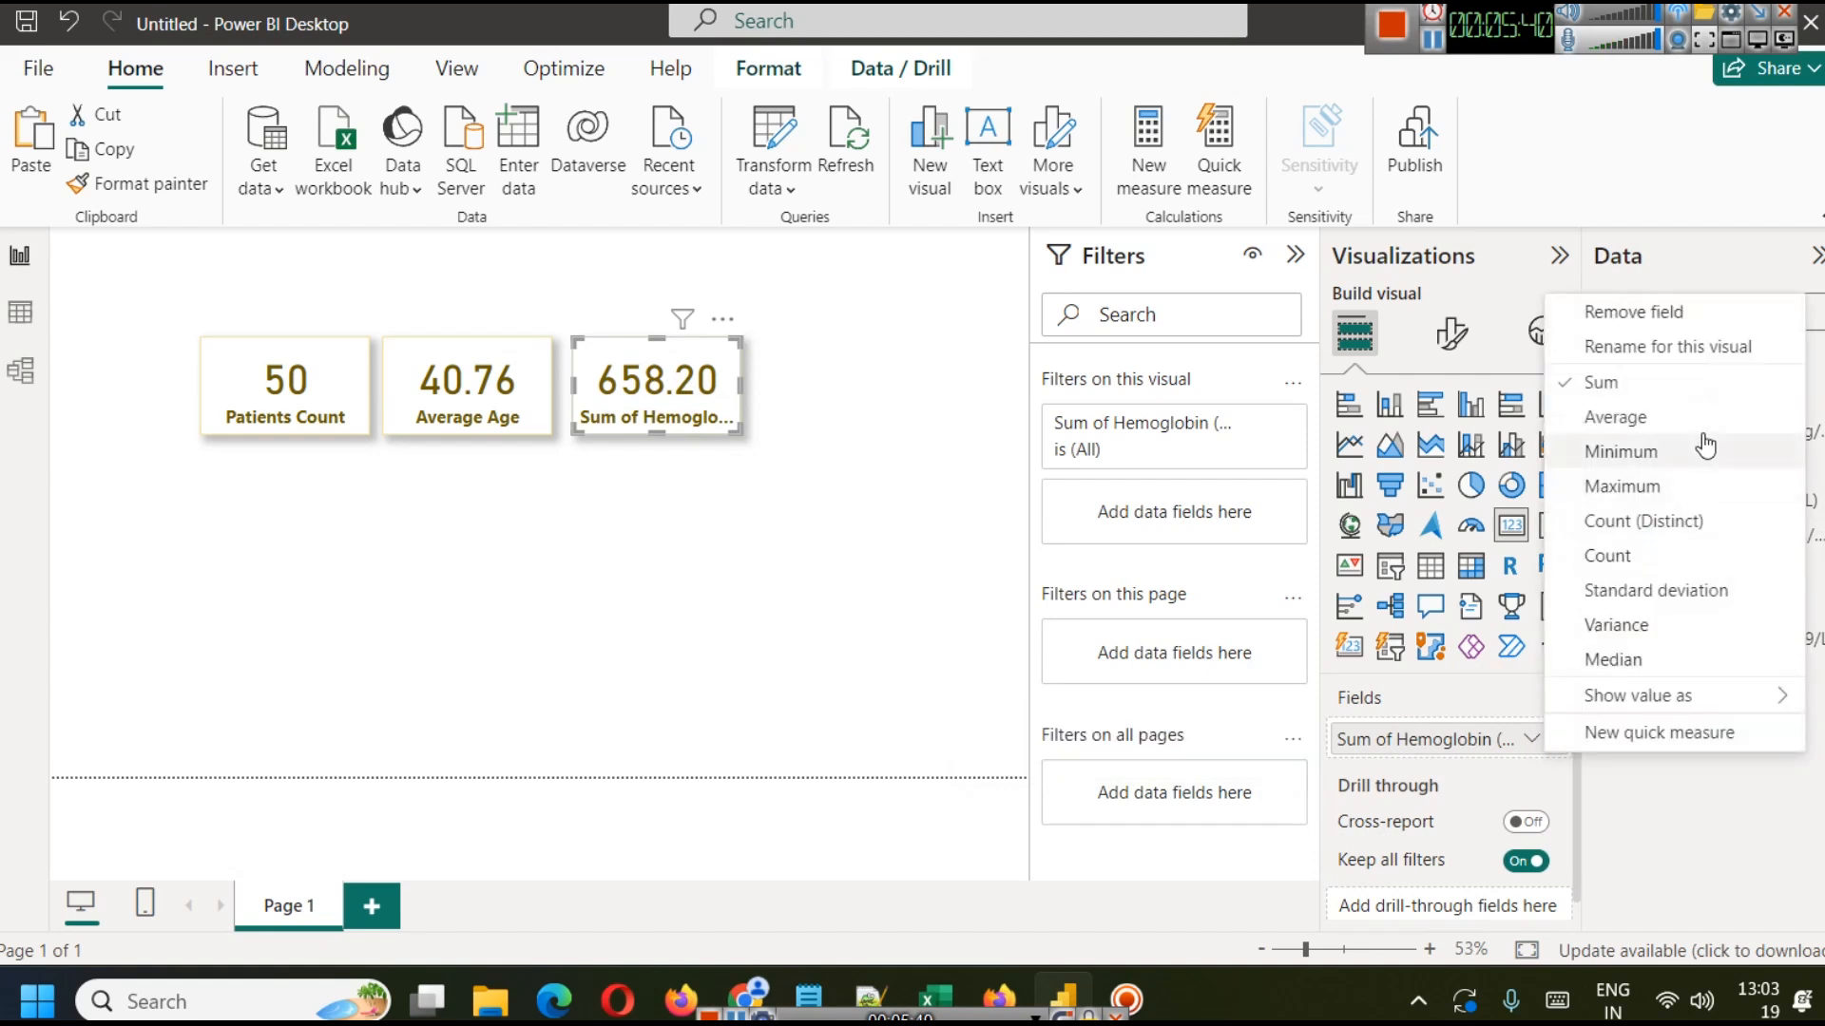
left_click(1658, 418)
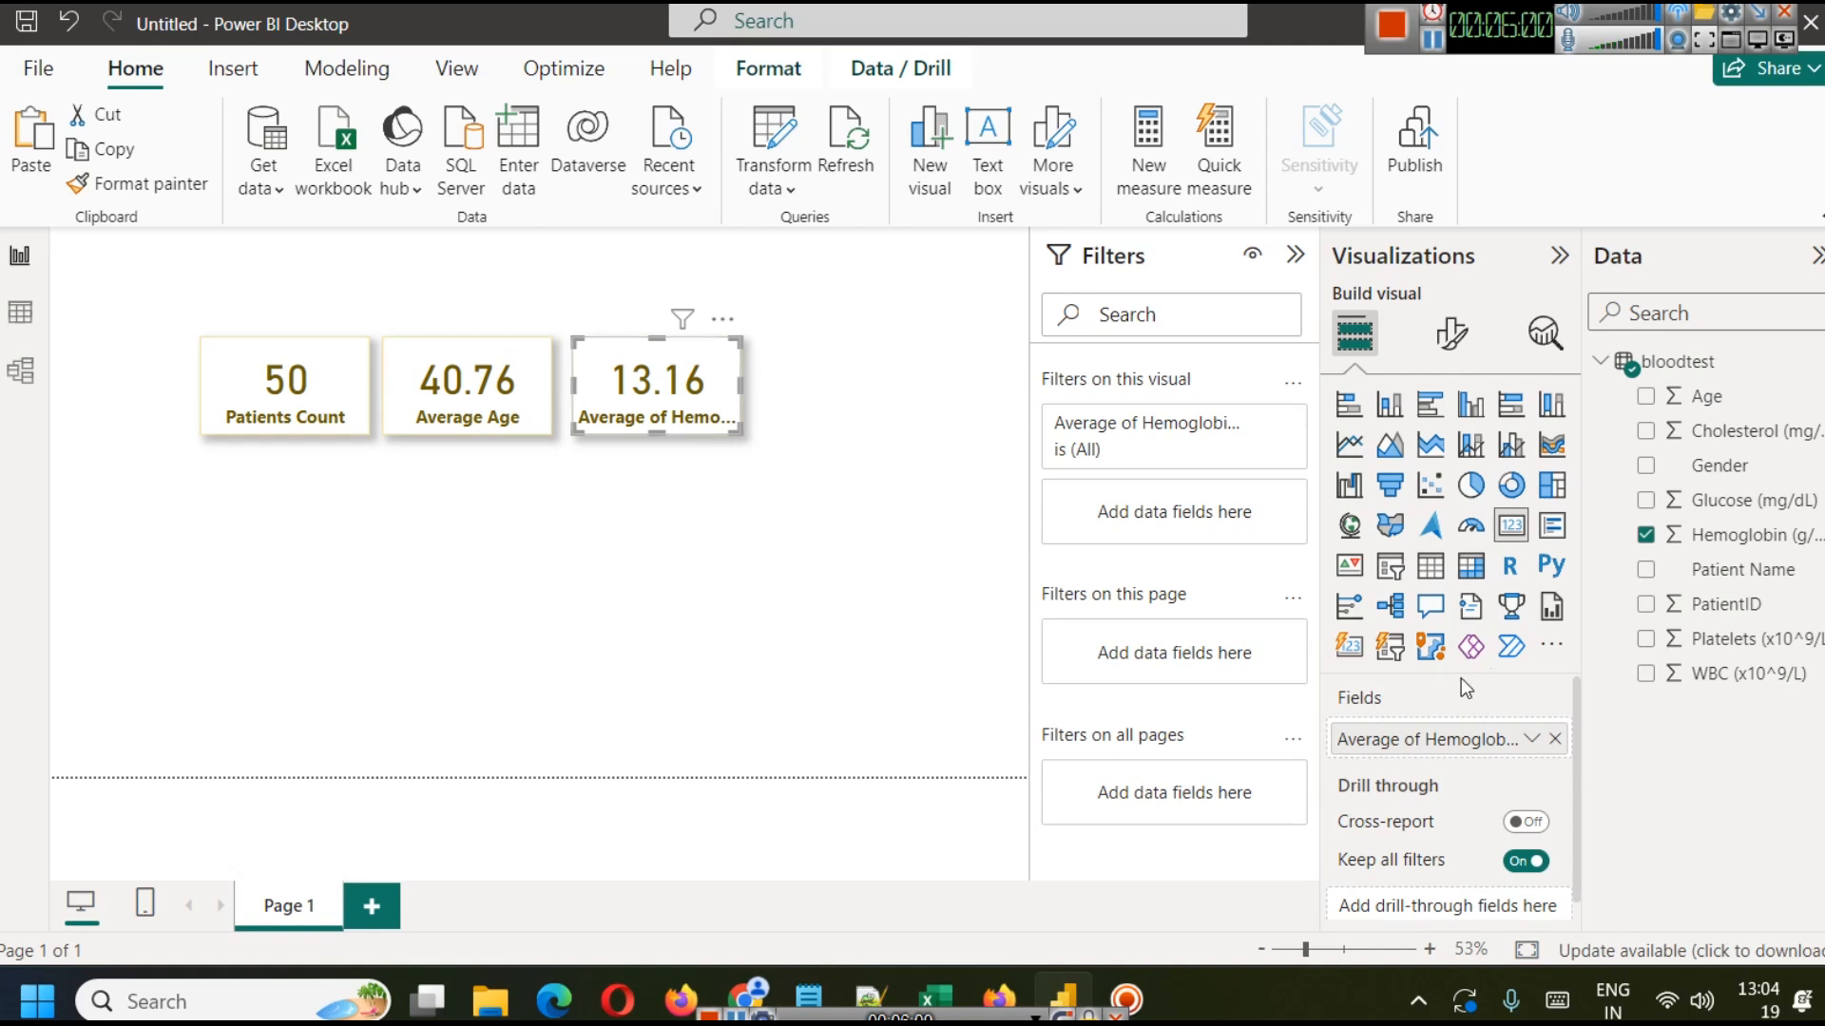
Rename the third card's field for this visual as "Average Hemoglobin (g/dL)".
left_click(1532, 739)
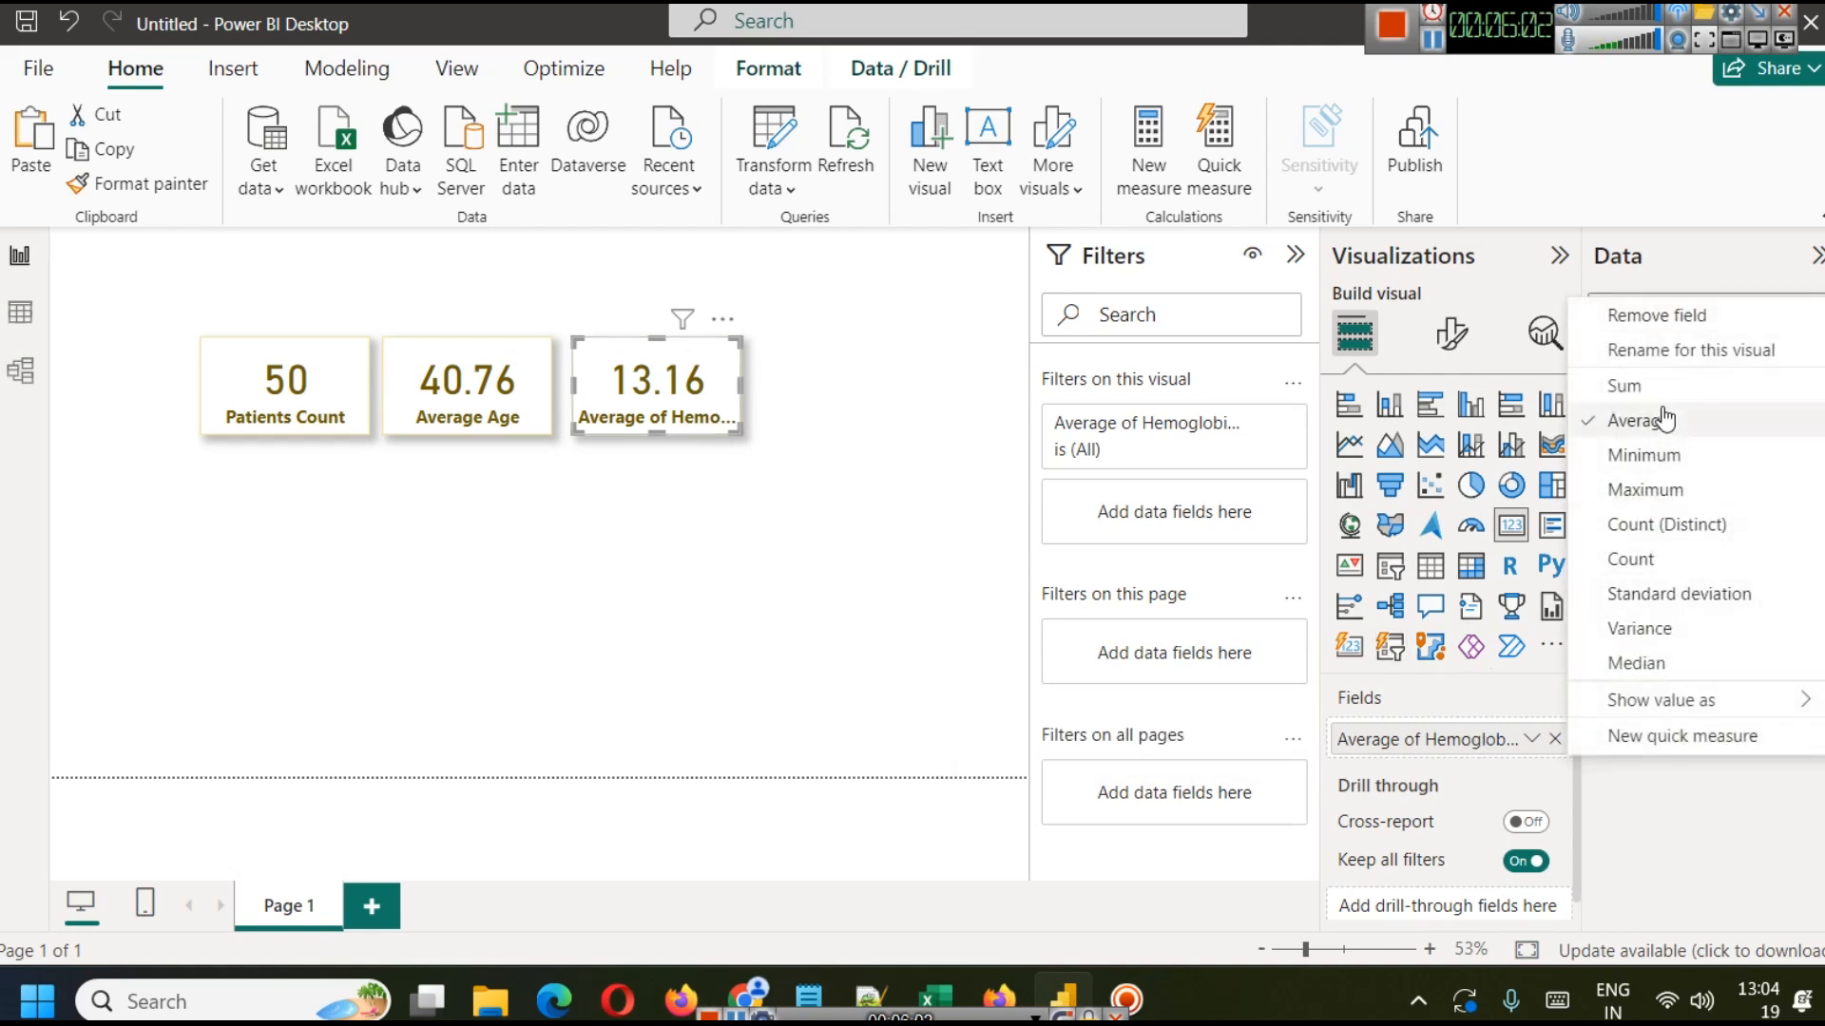
left_click(1657, 349)
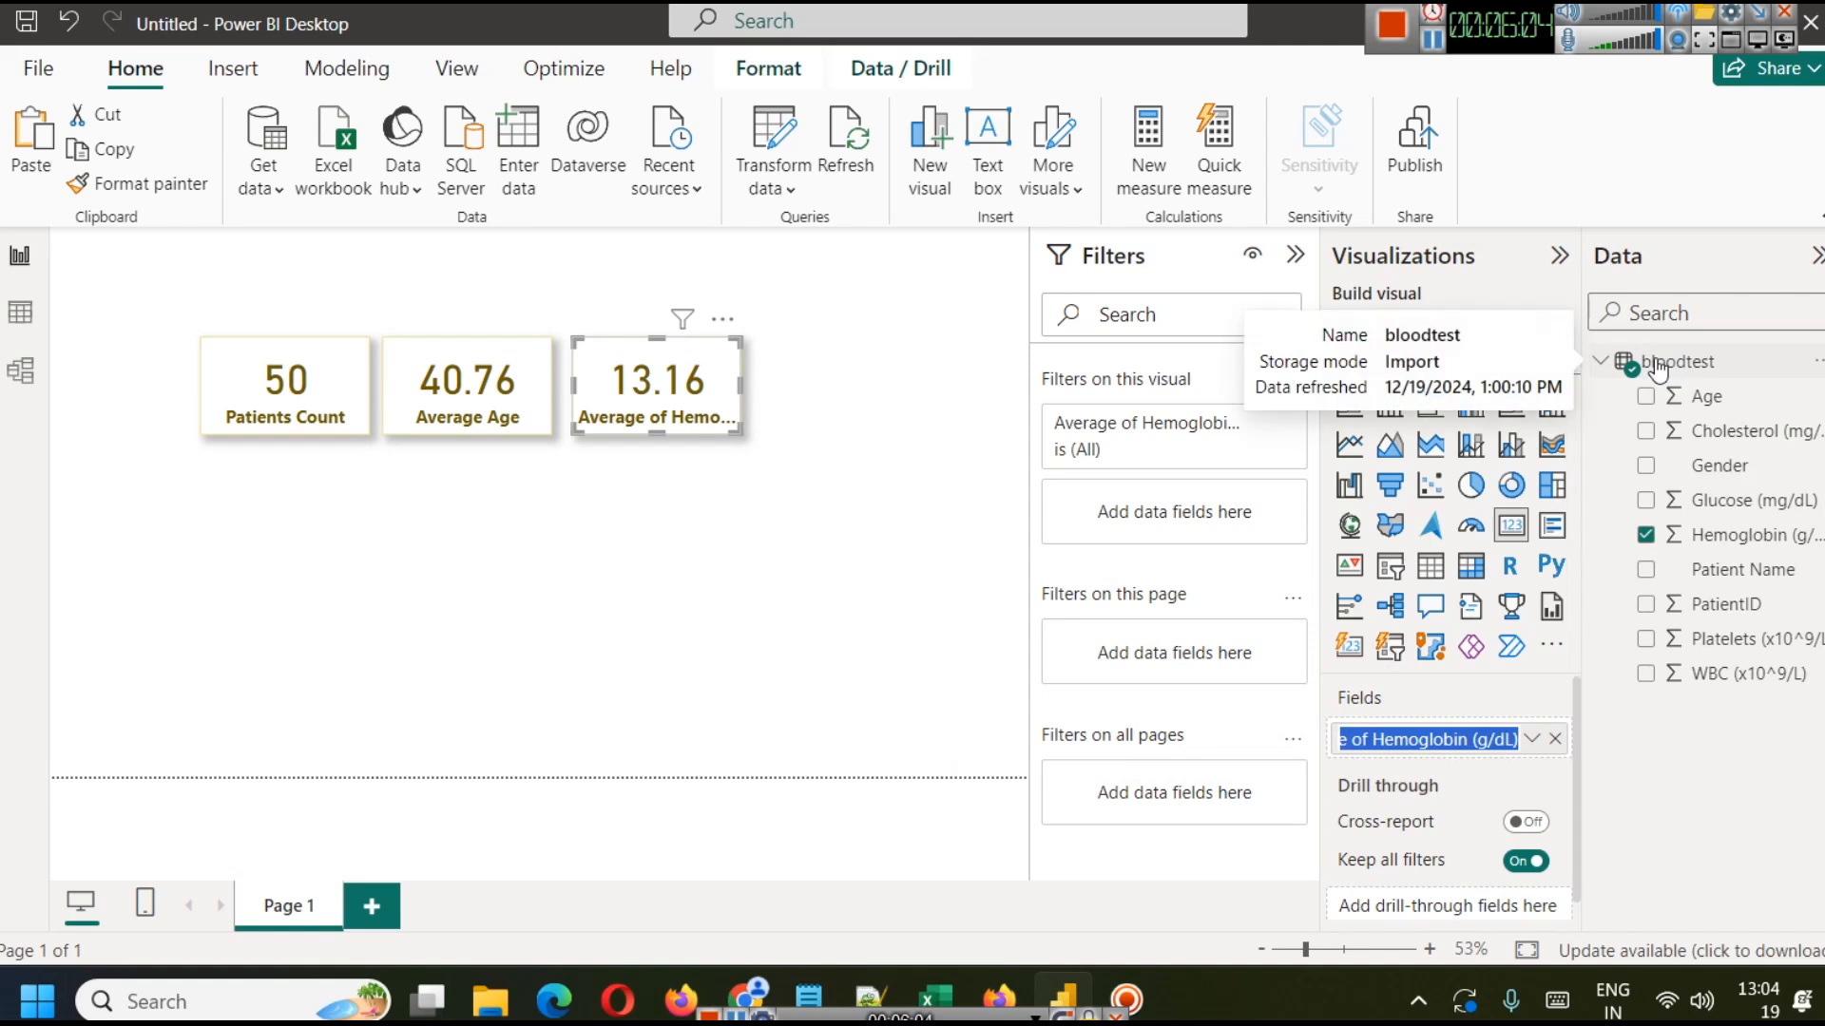
key("Home")
key("shift+Right")
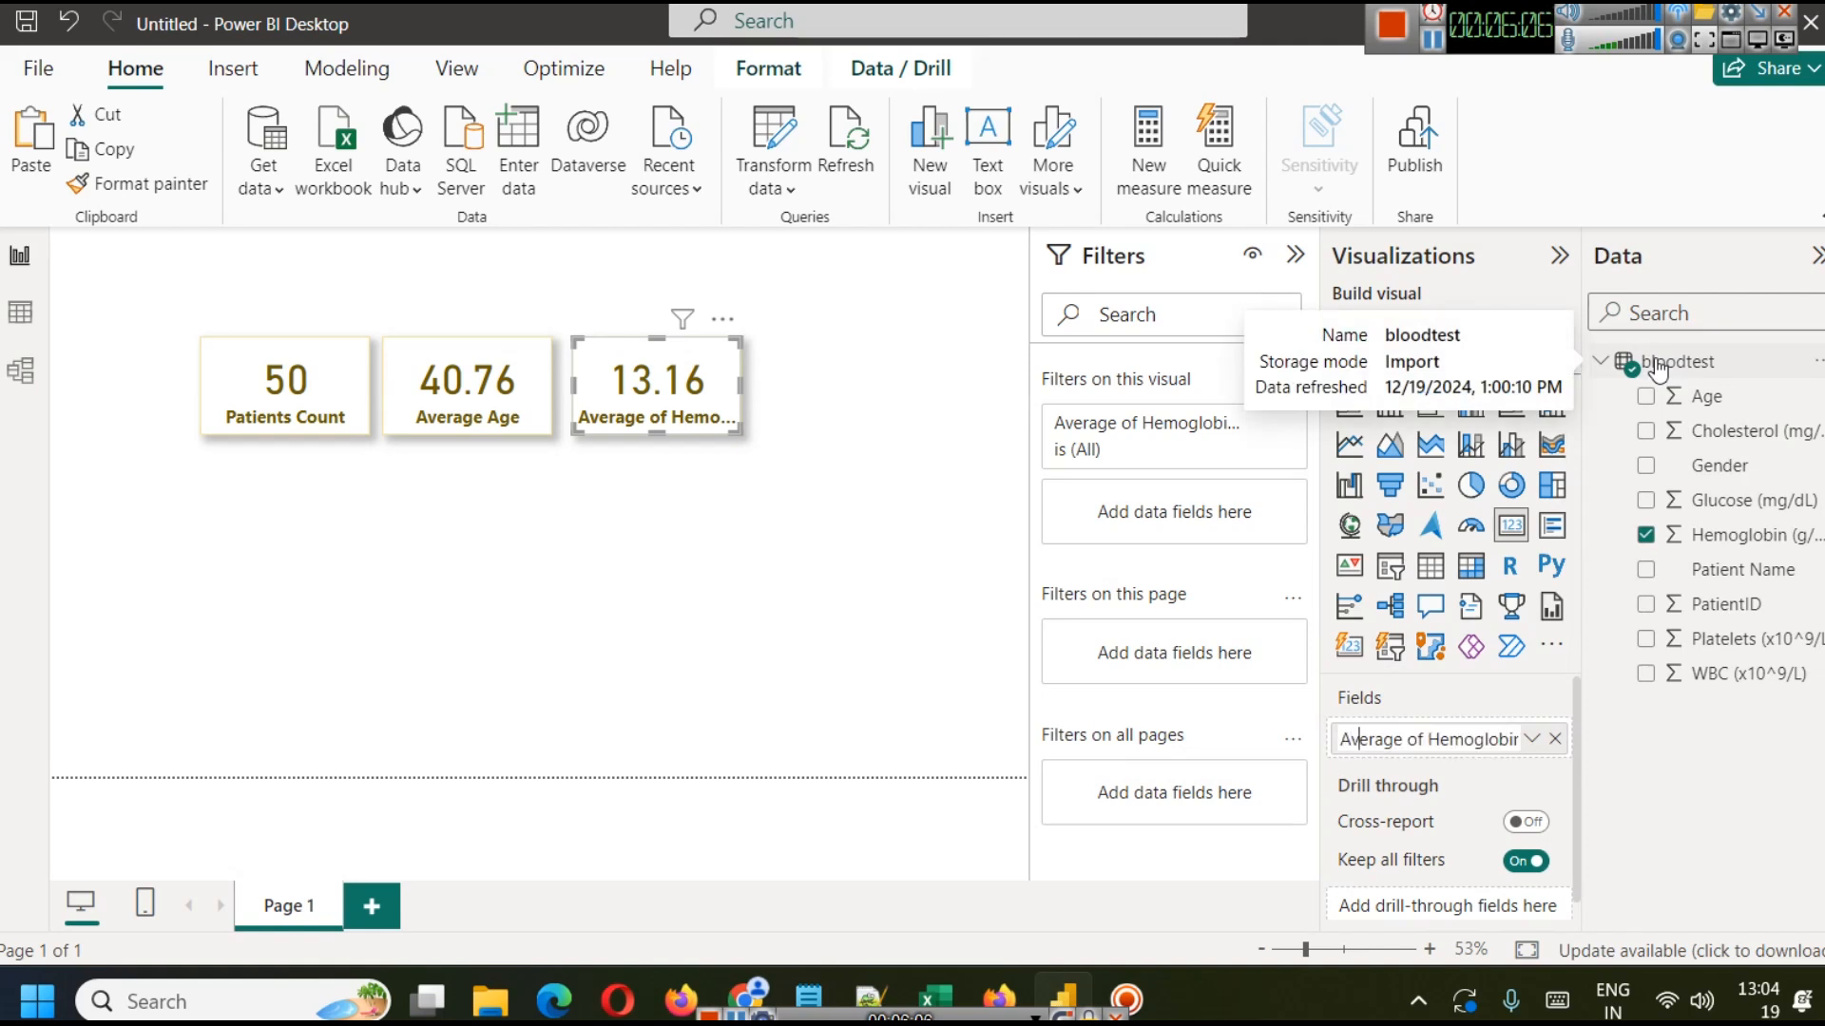
key("shift+Right")
key("shift+Right")
key("Delete")
key("End")
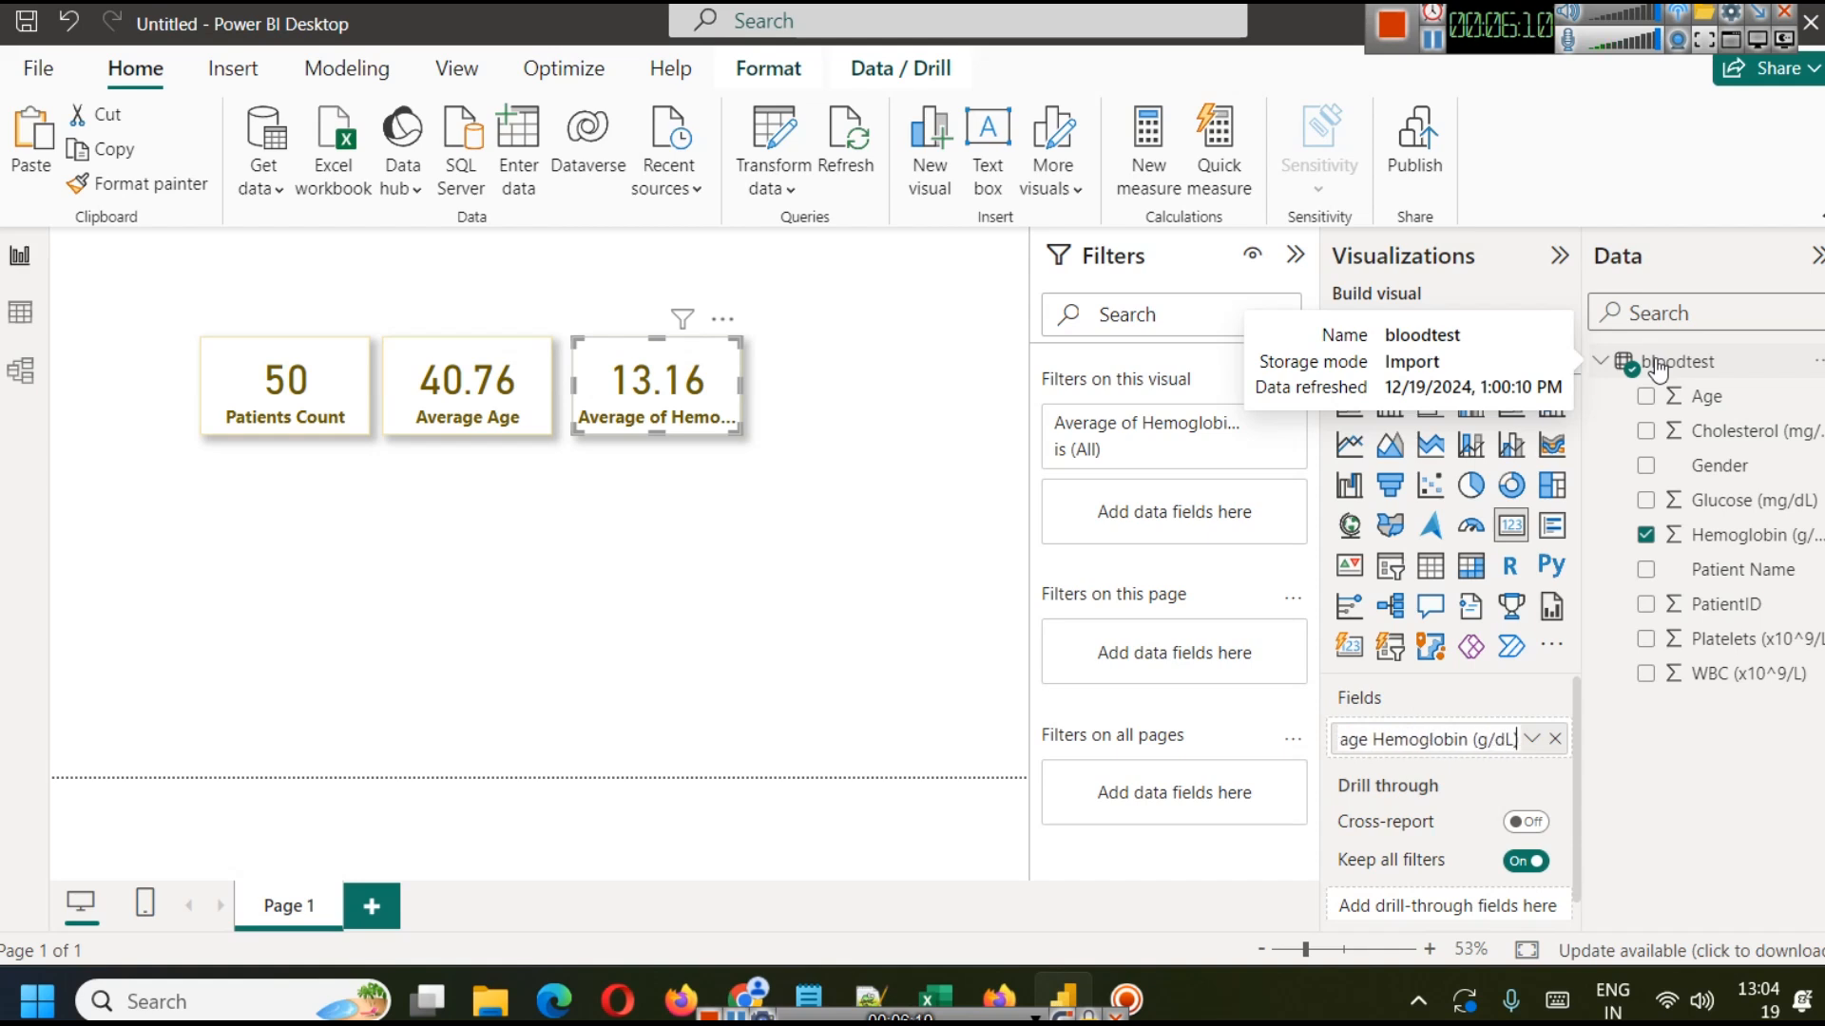
key("Return")
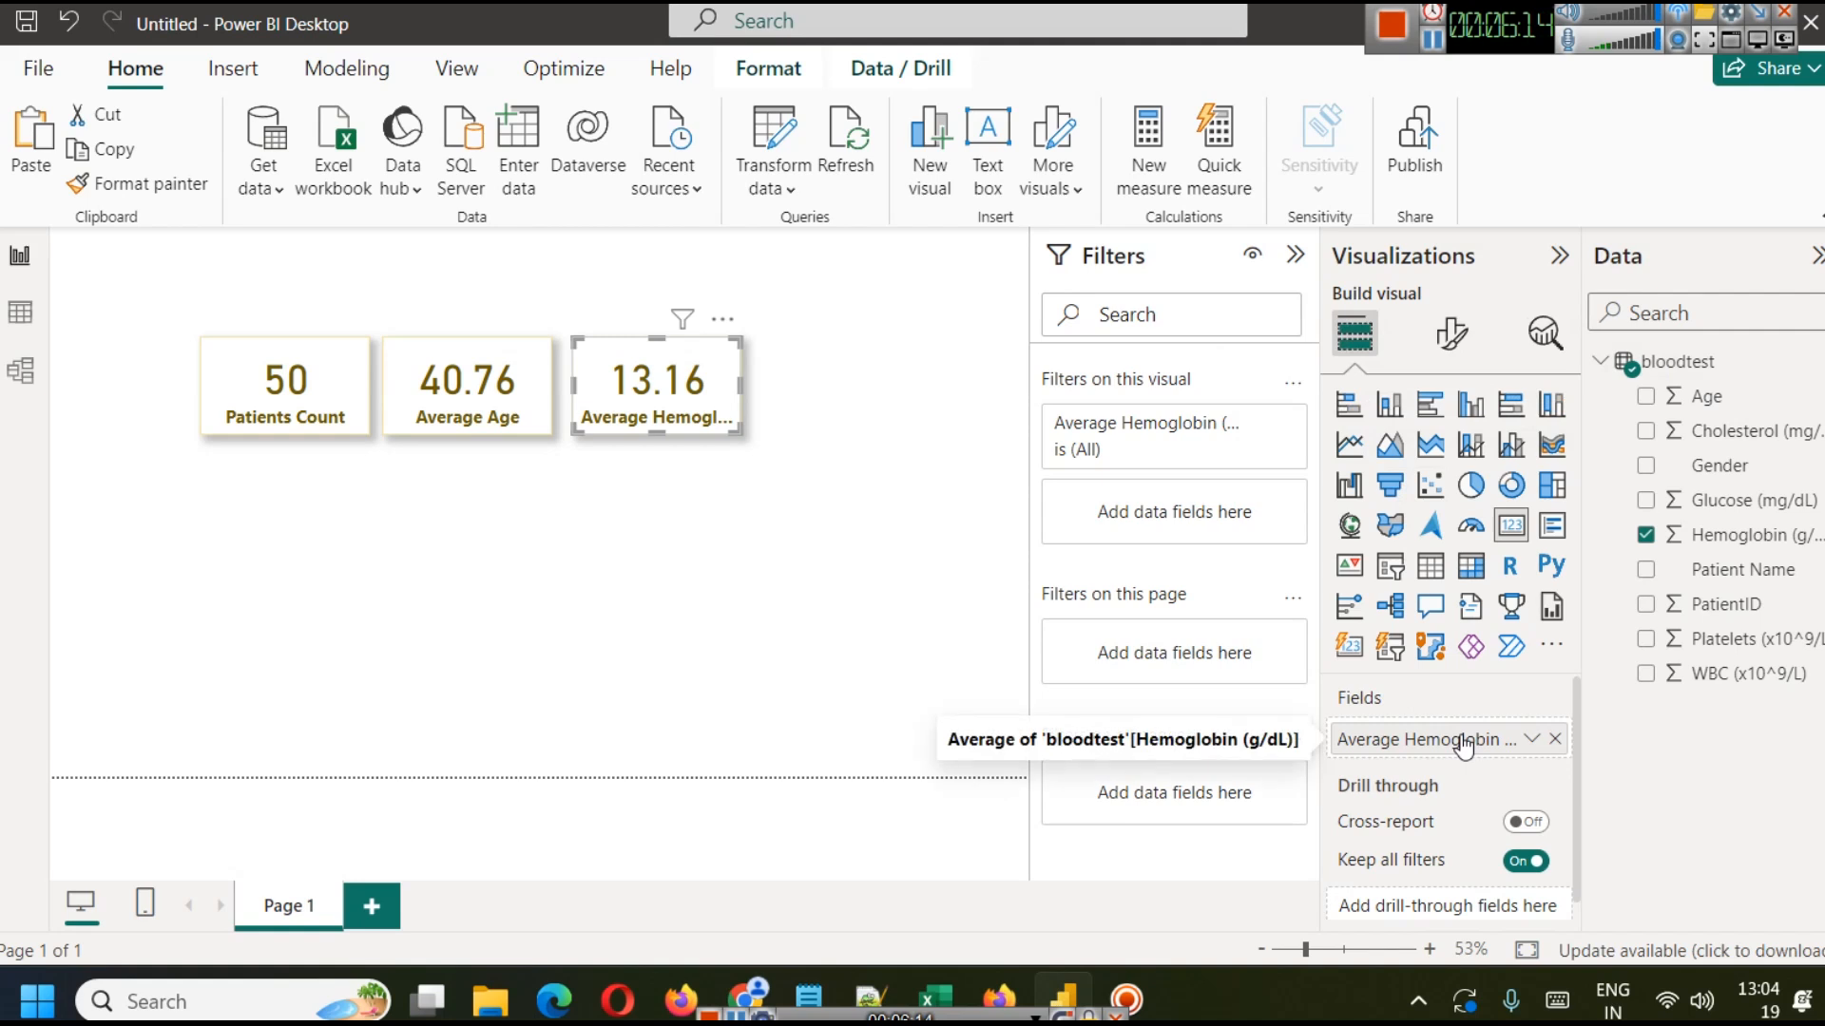
Shorten the hemoglobin card's field name to "Avg. Hemoglobin" so the label fits the card.
left_click(1380, 746)
left_click(1664, 359)
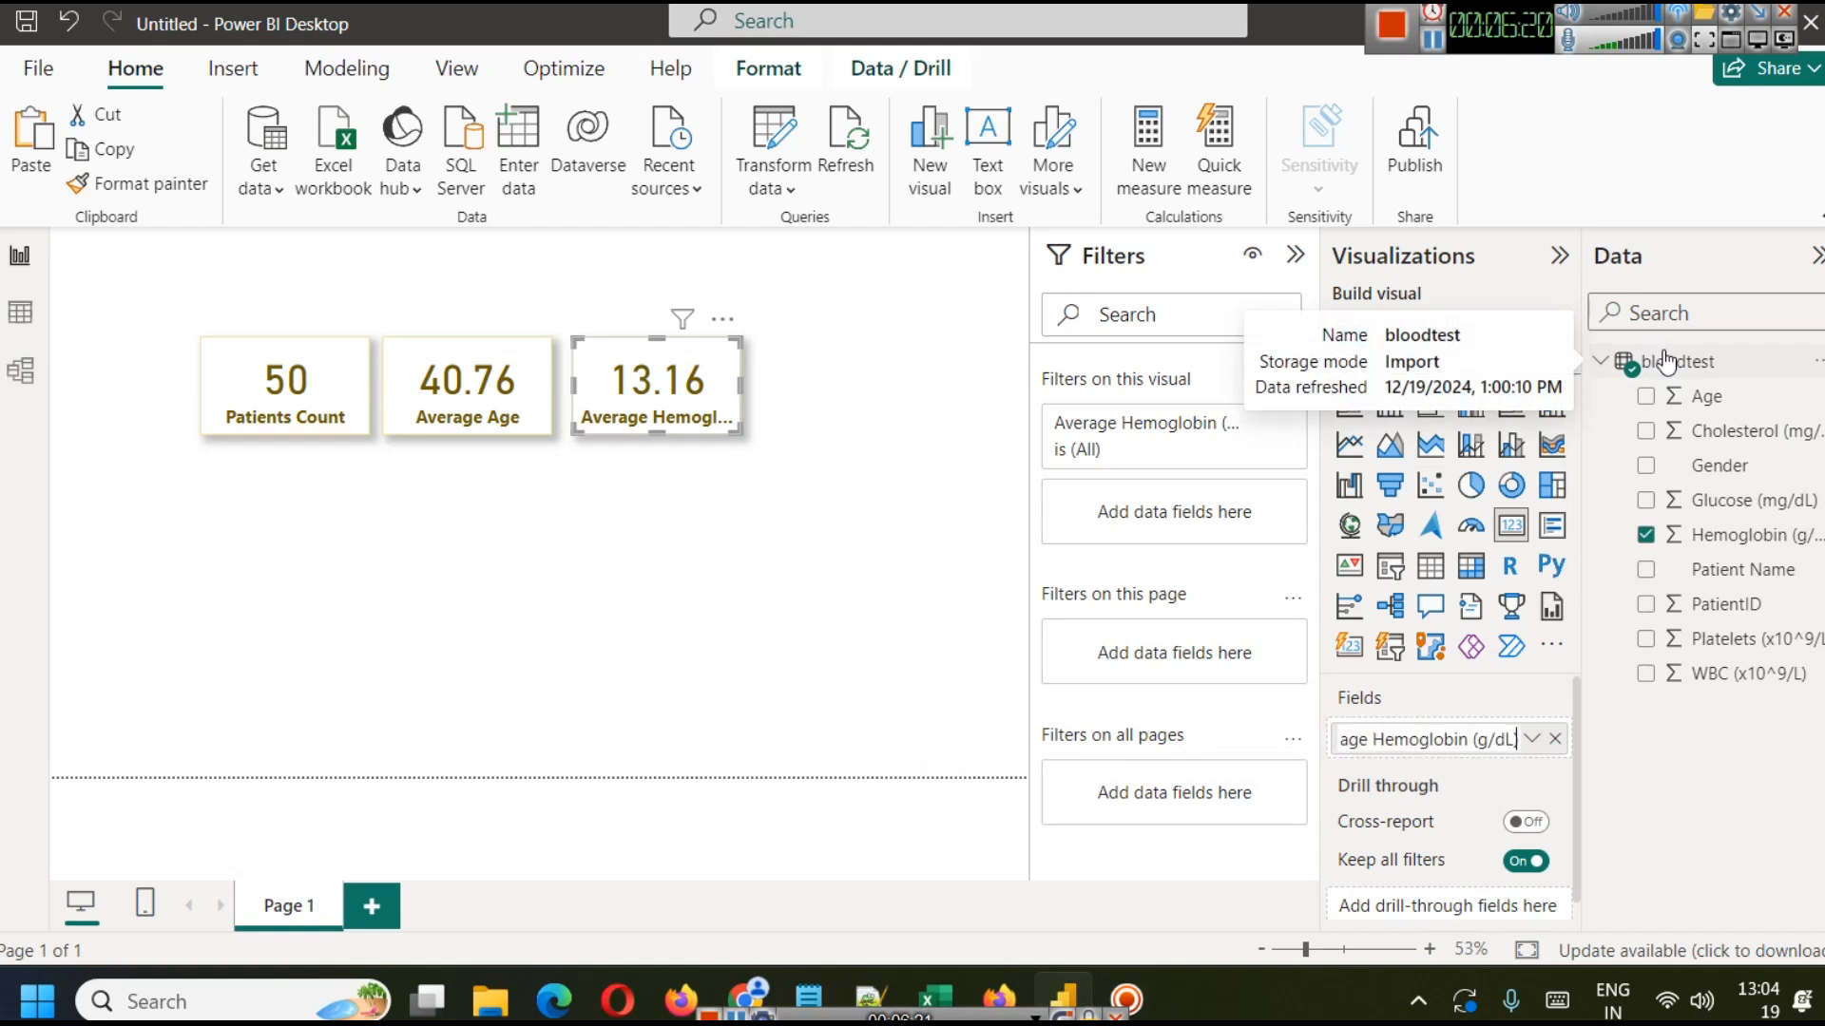
key("BackSpace")
key("BackSpace")
key("BackSpace")
key("BackSpace")
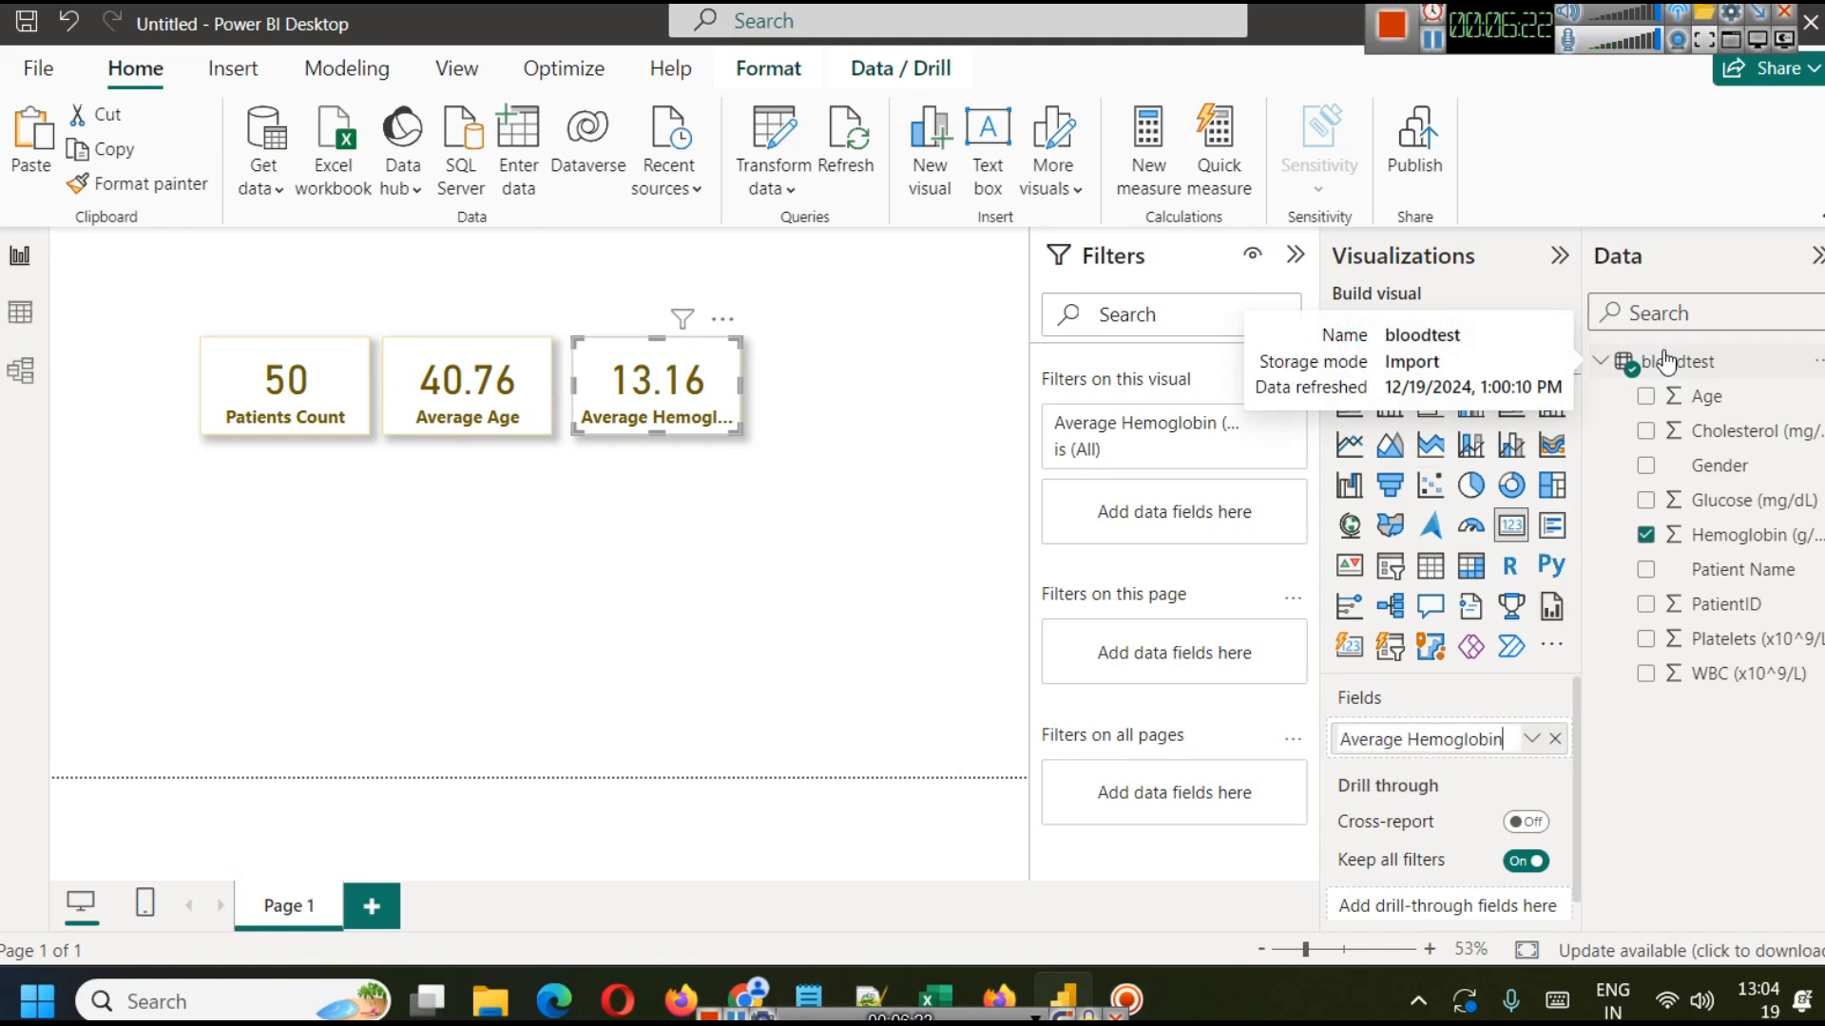
key("BackSpace")
key("BackSpace")
key("BackSpace")
key("BackSpace")
key("BackSpace")
key("BackSpace")
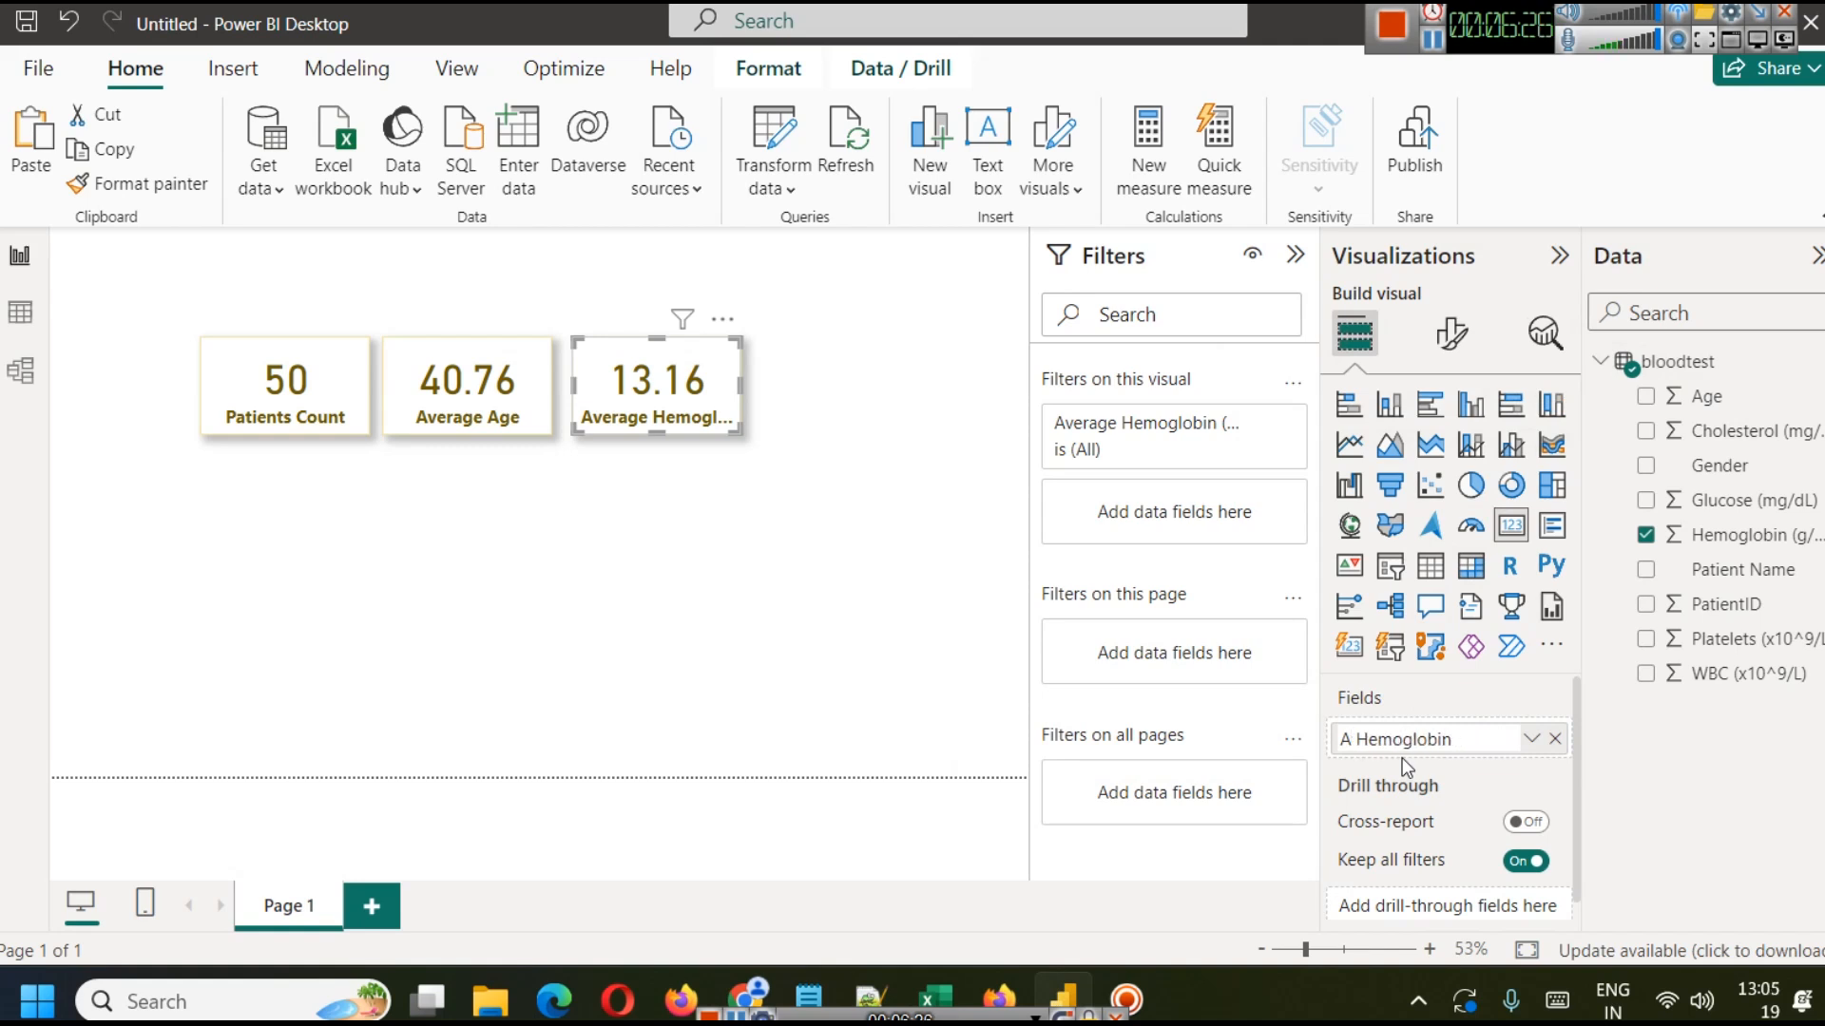
type("vg.")
key("Return")
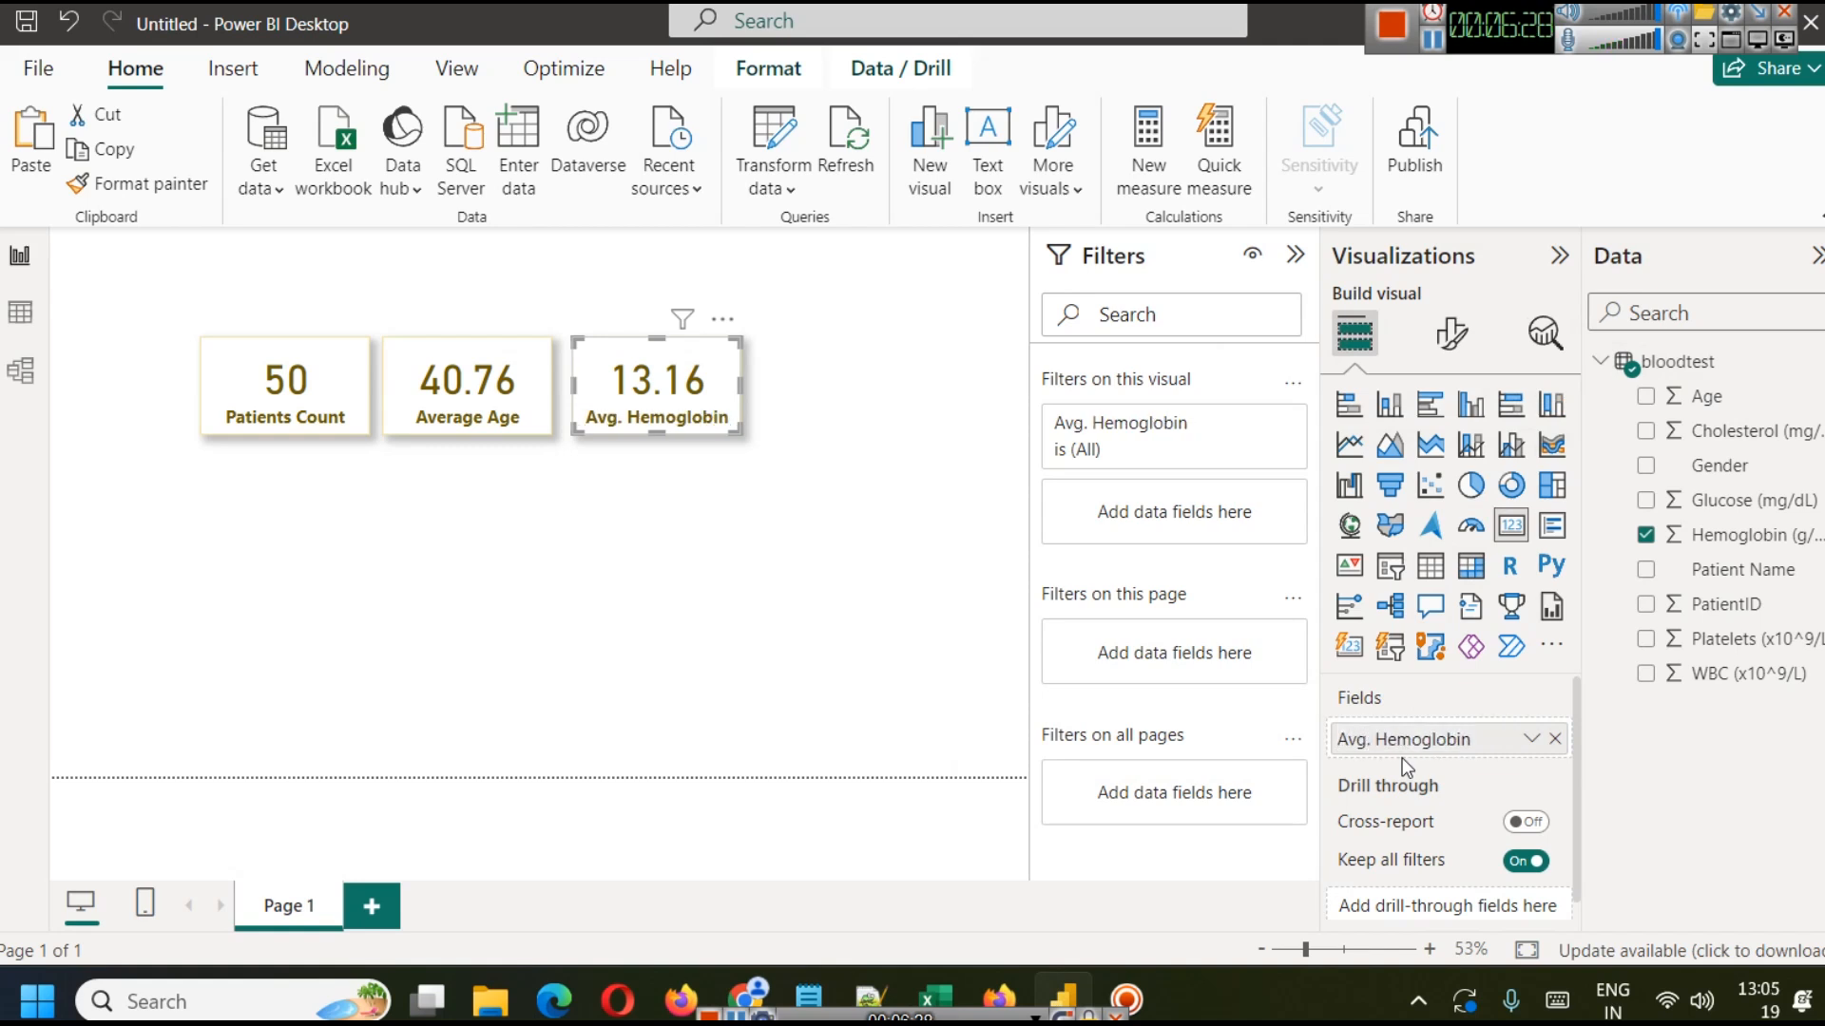
left_click(699, 642)
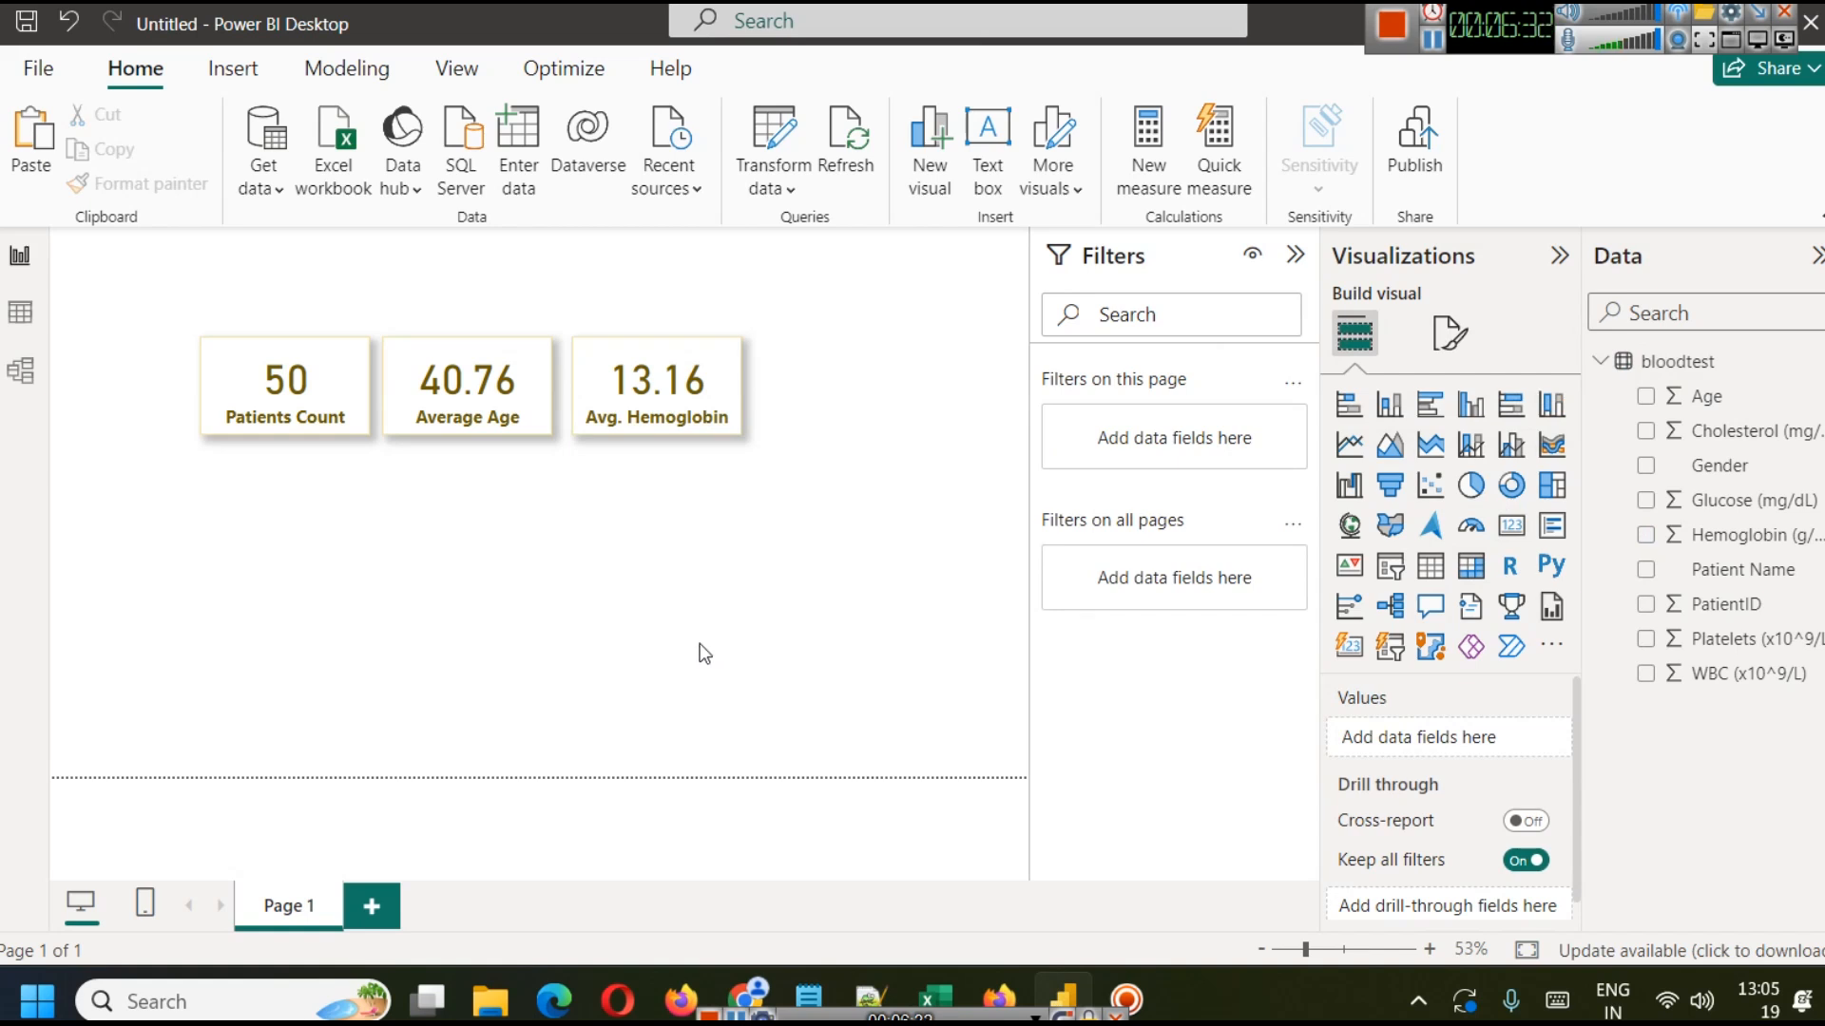
Move the three cards higher on the page and space them in one row, leaving room for a fourth card after Avg. Hemoglobin.
left_click_drag(727, 329, 911, 302)
left_click_drag(483, 356, 658, 327)
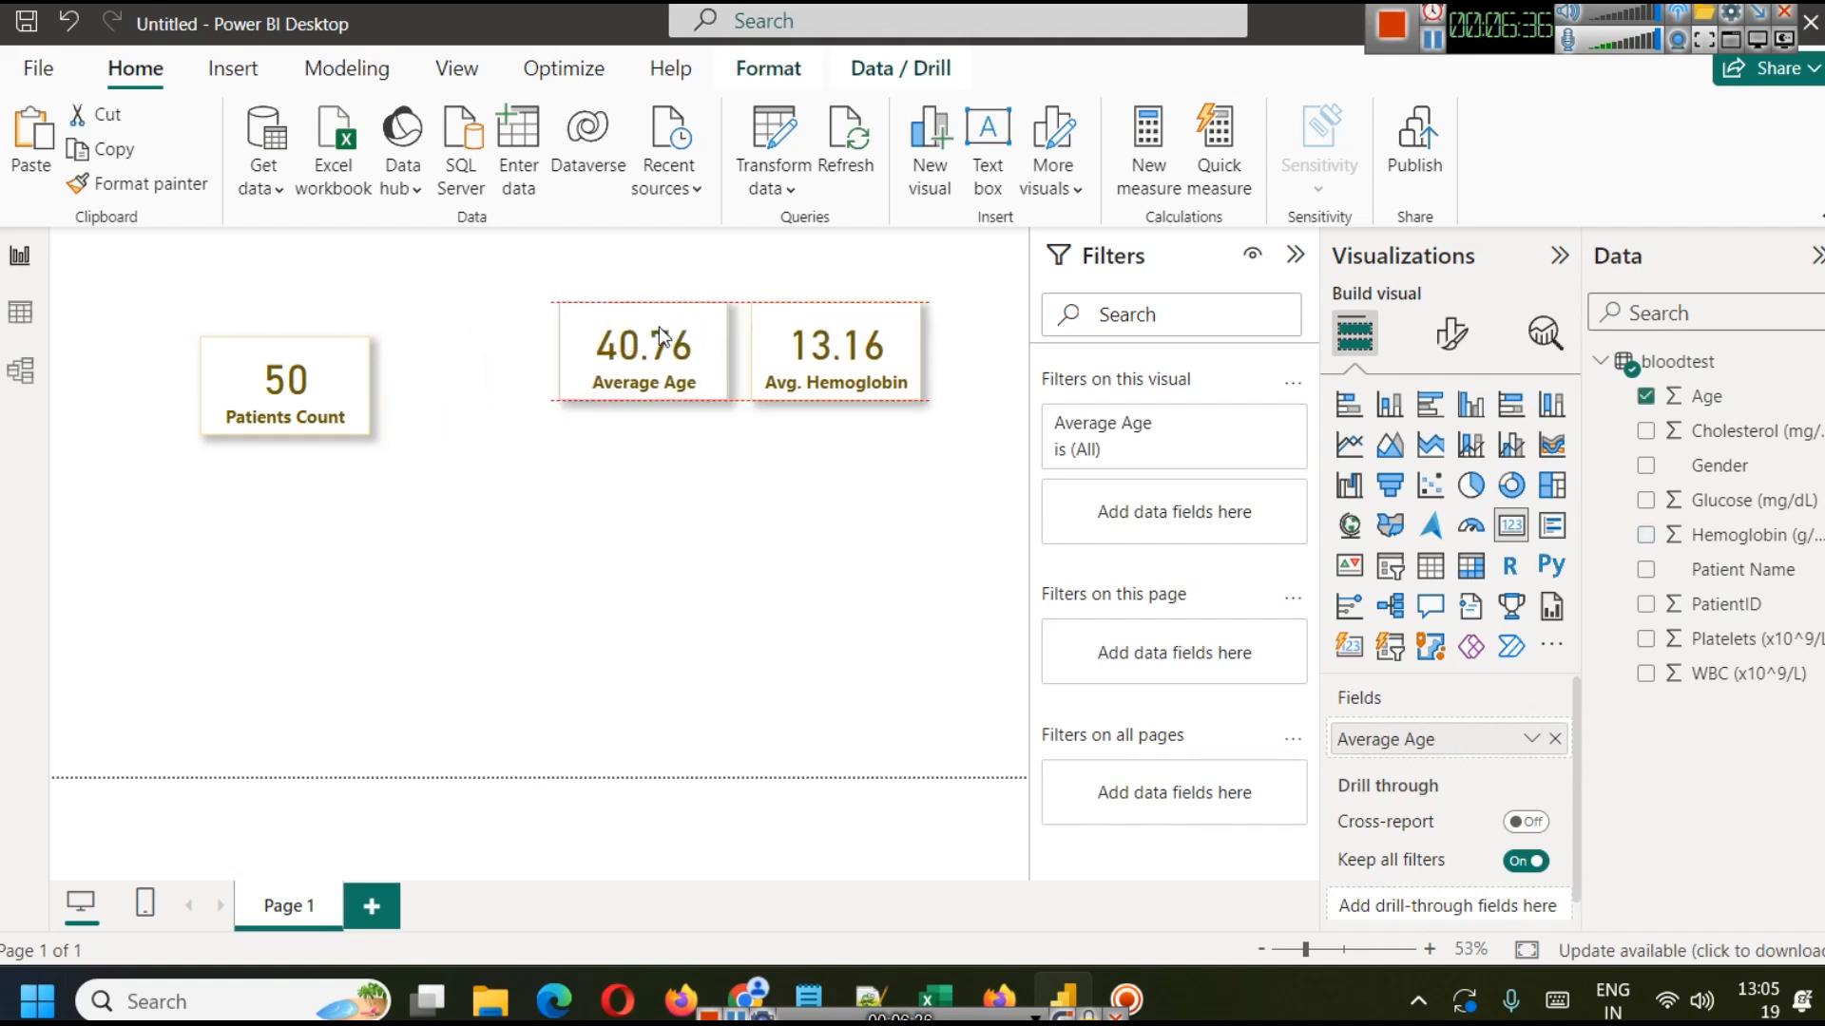
left_click_drag(350, 345, 525, 314)
left_click(694, 516)
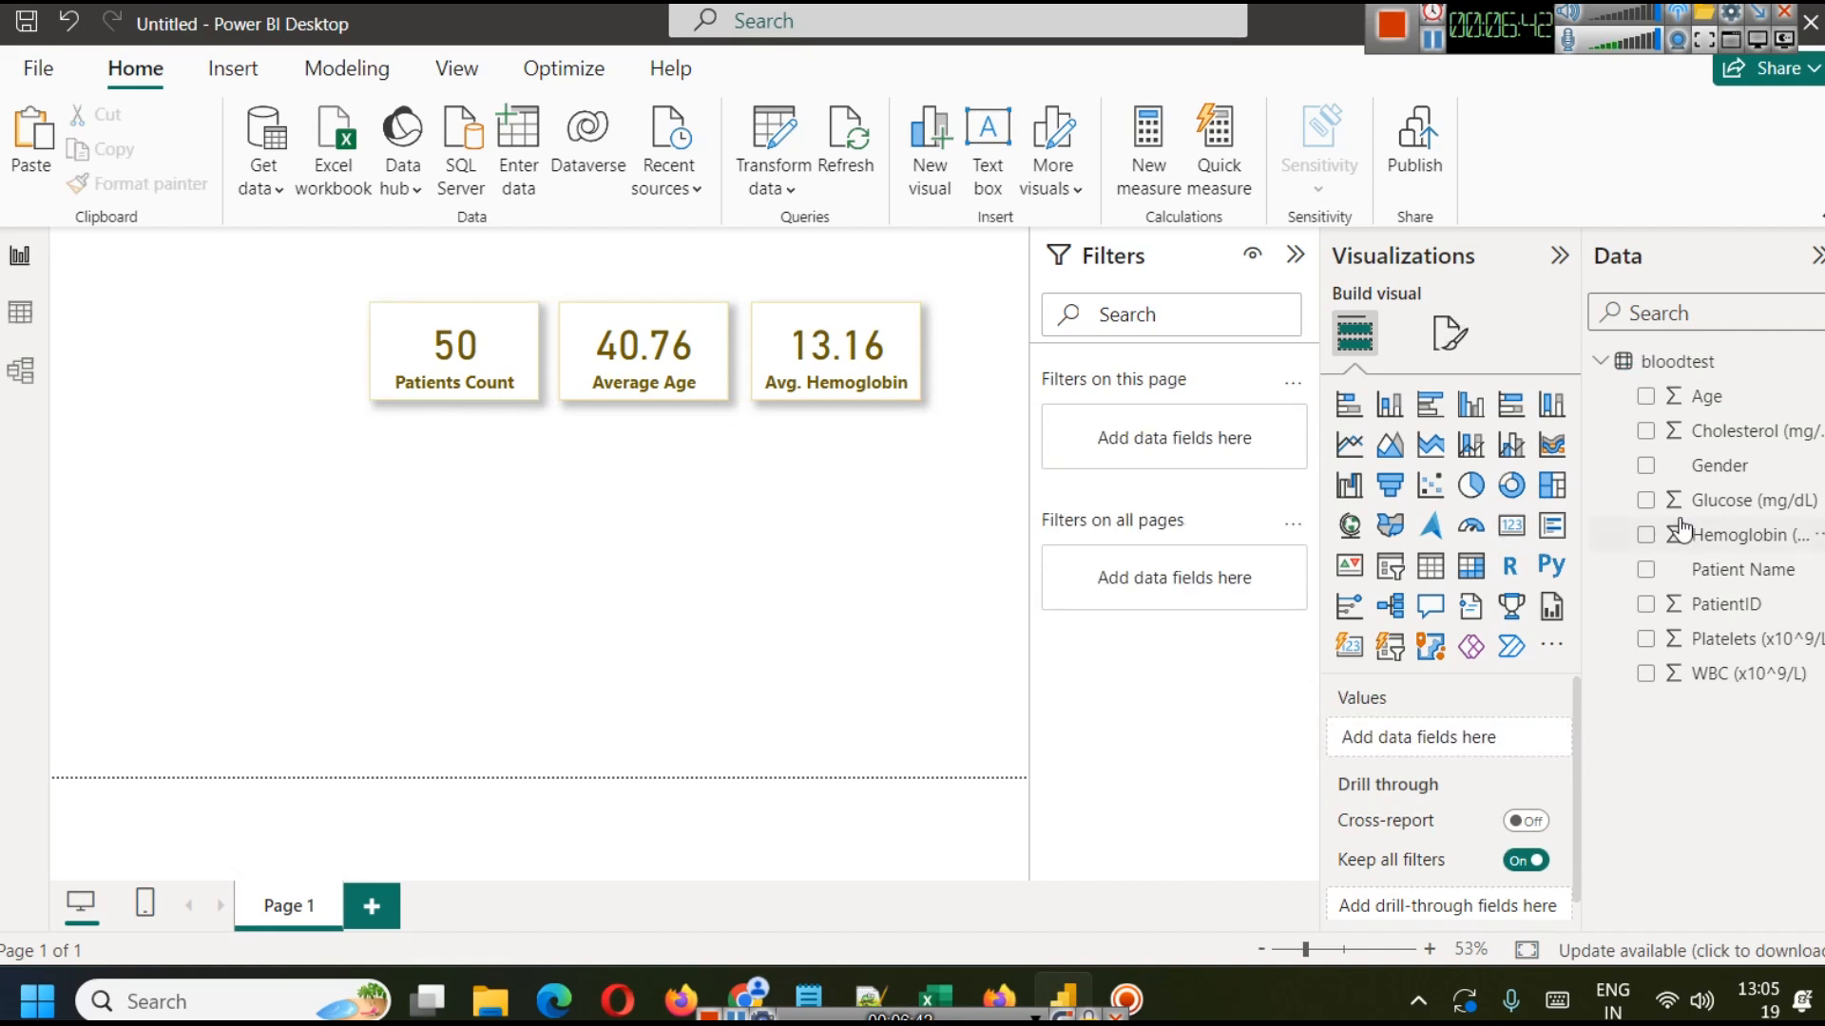
left_click_drag(376, 338, 283, 333)
left_click_drag(607, 342, 490, 333)
left_click_drag(831, 317, 717, 314)
Duplicate the Avg. Hemoglobin card and place the copy at the right end of the card row, aligned with the others.
key("ctrl+c")
key("ctrl+v")
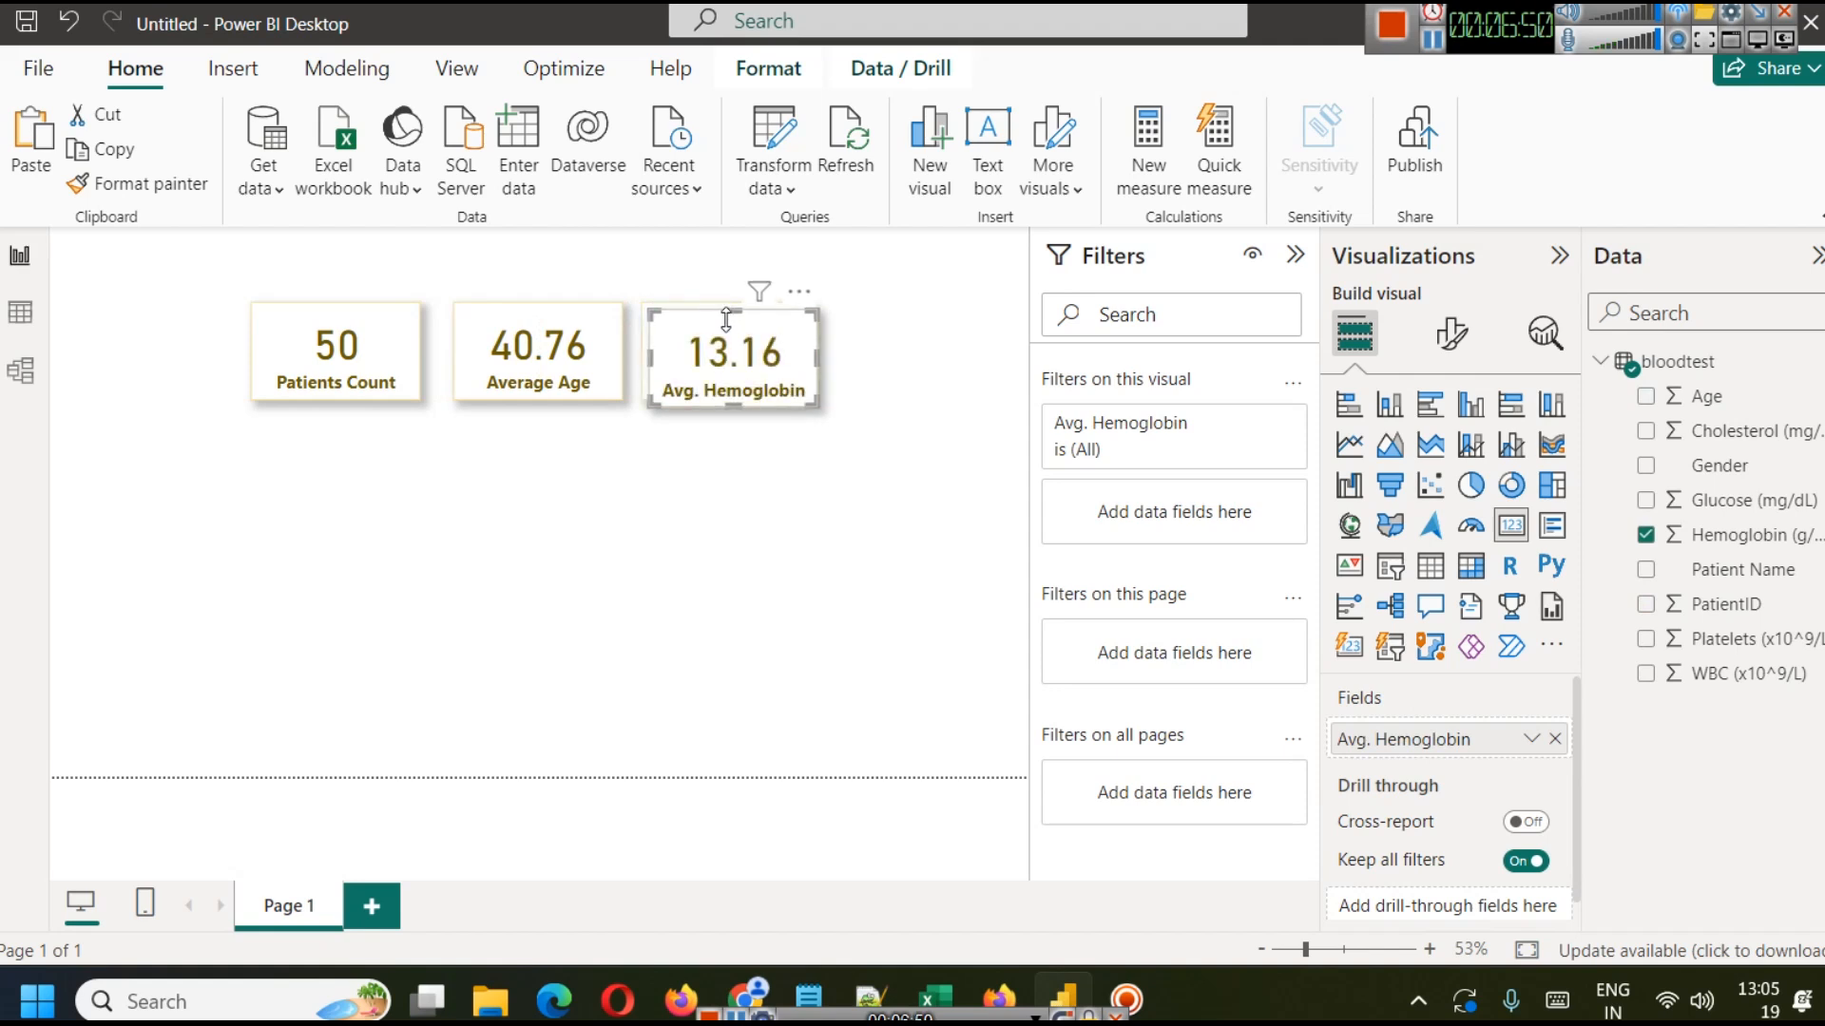
left_click_drag(735, 335, 915, 324)
left_click(912, 470)
Replace the fourth card's field with Glucose (mg/dL), summarized as an average.
left_click(914, 350)
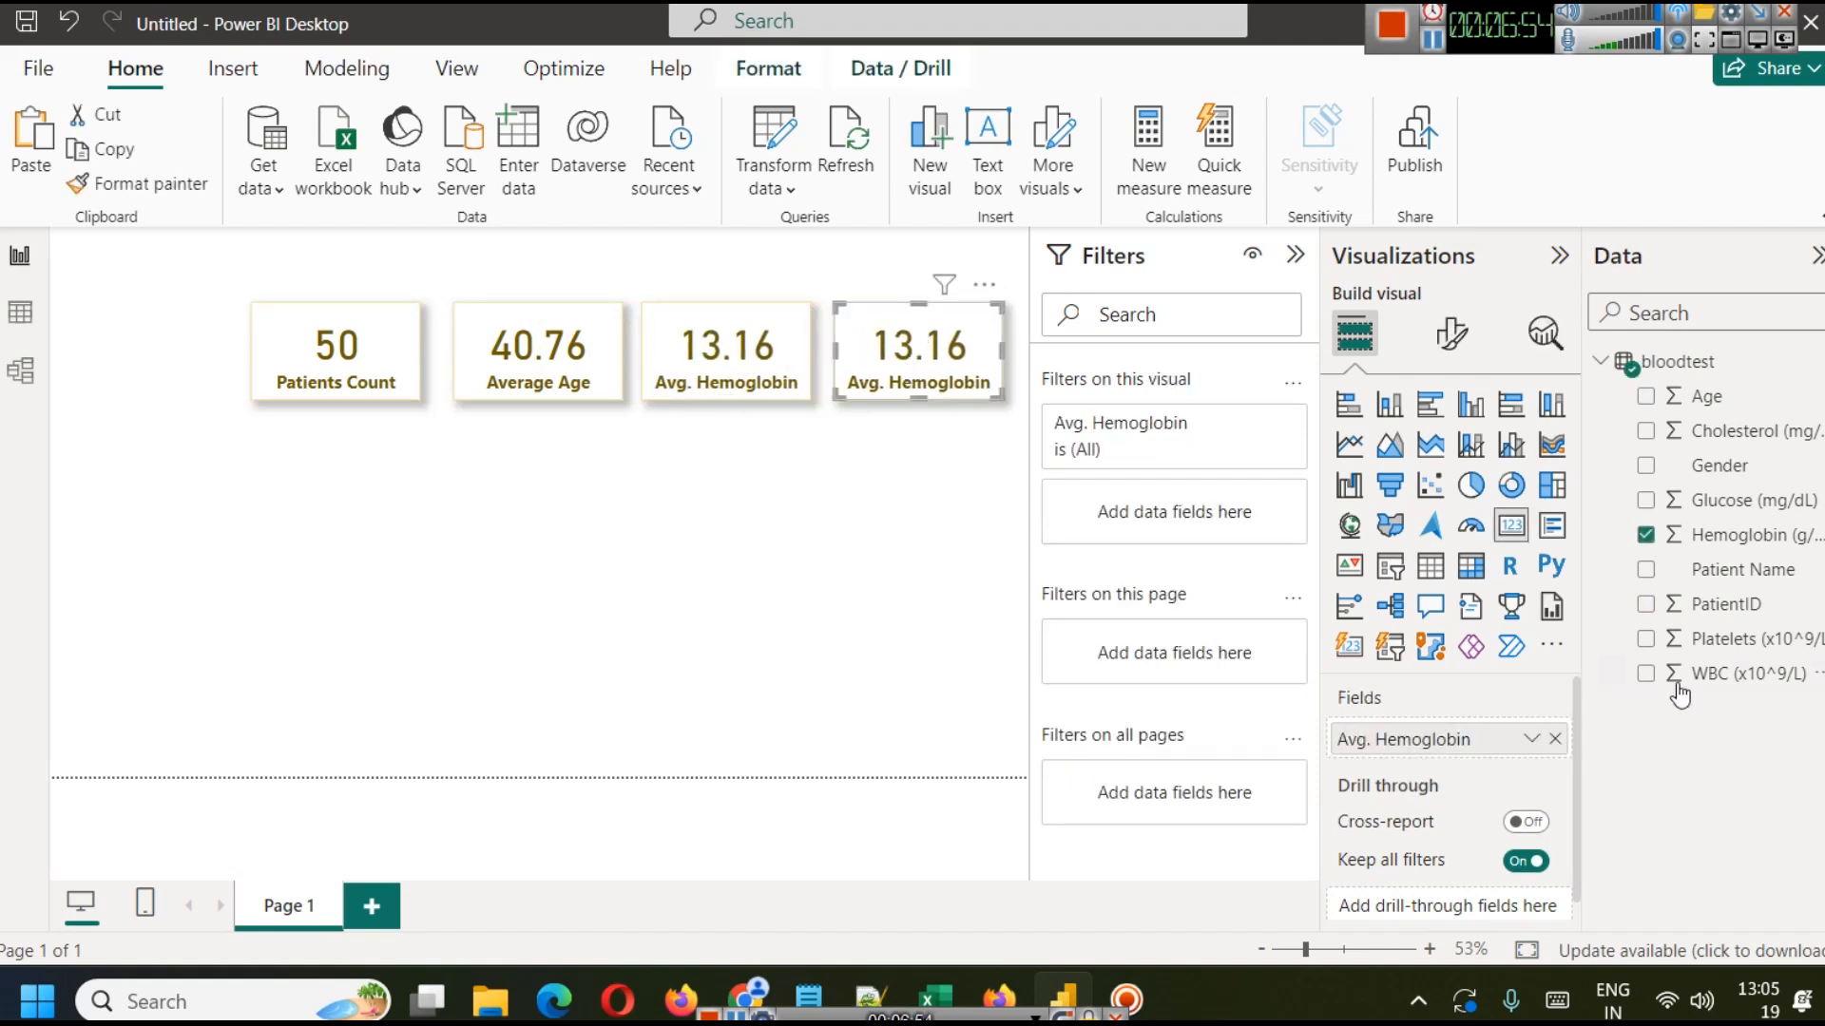
left_click(1752, 503)
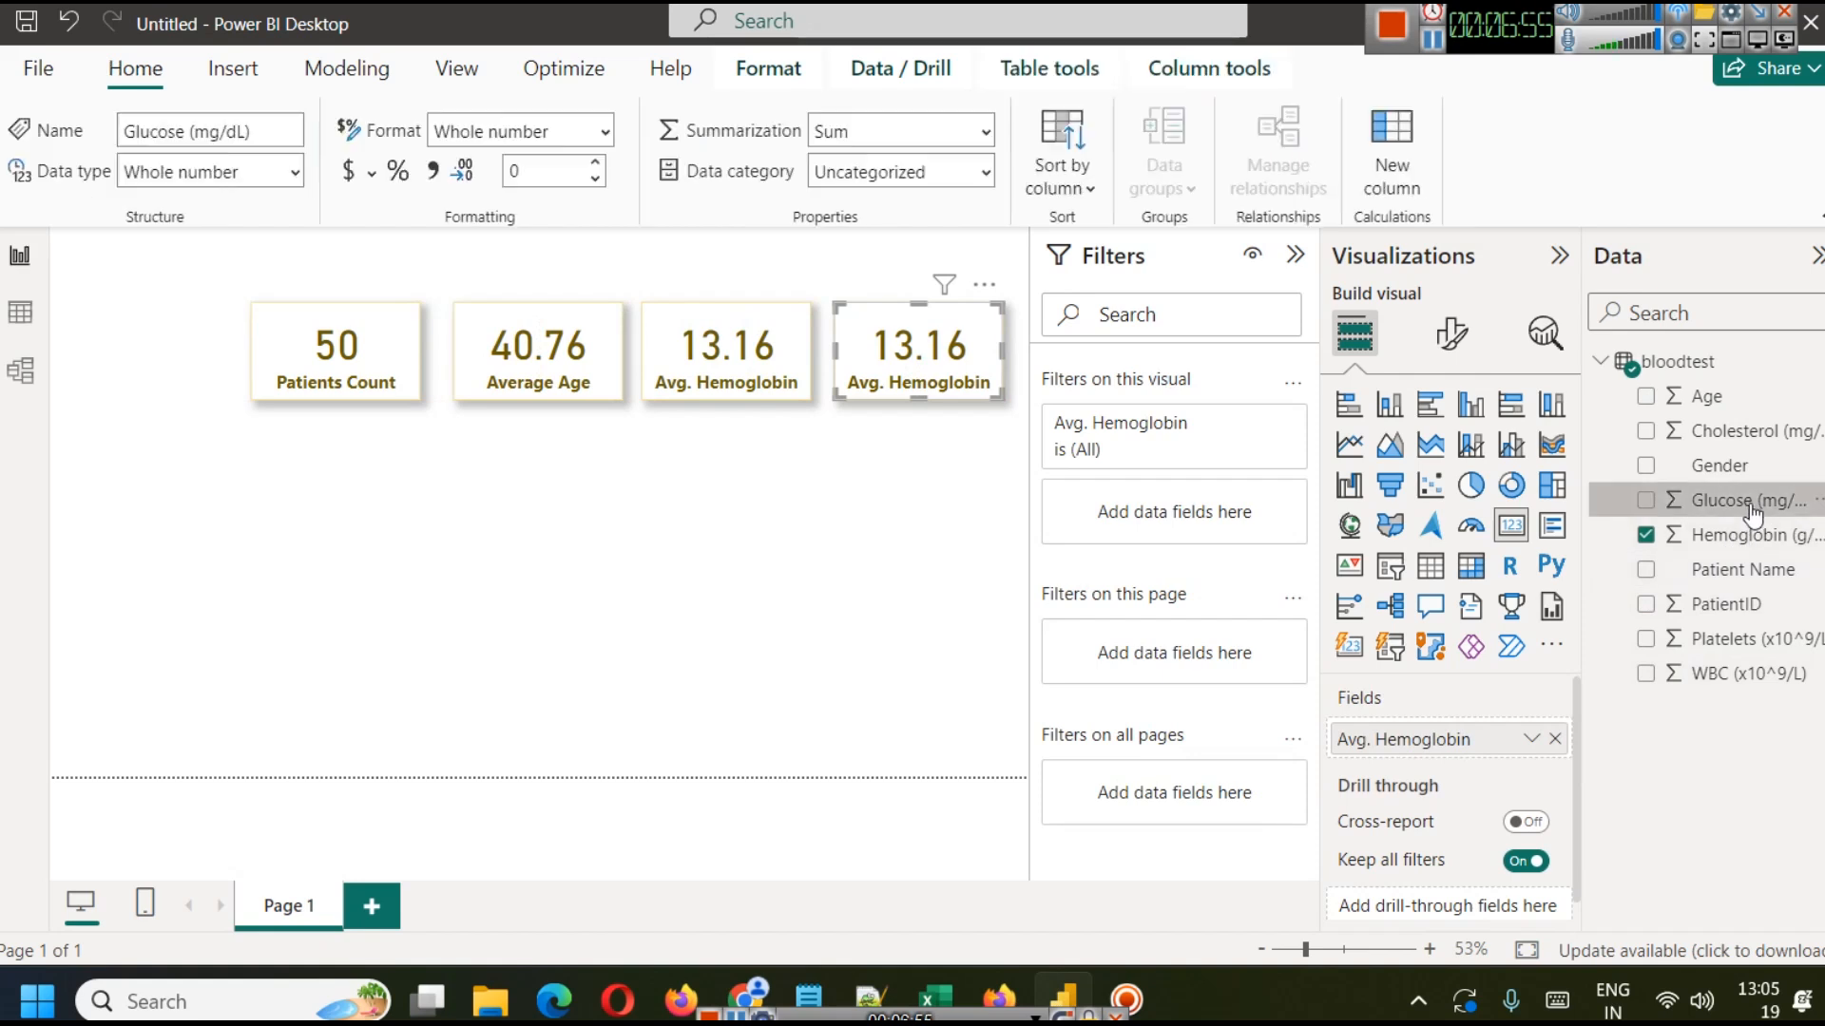
left_click(1555, 740)
left_click_drag(1710, 502, 1445, 748)
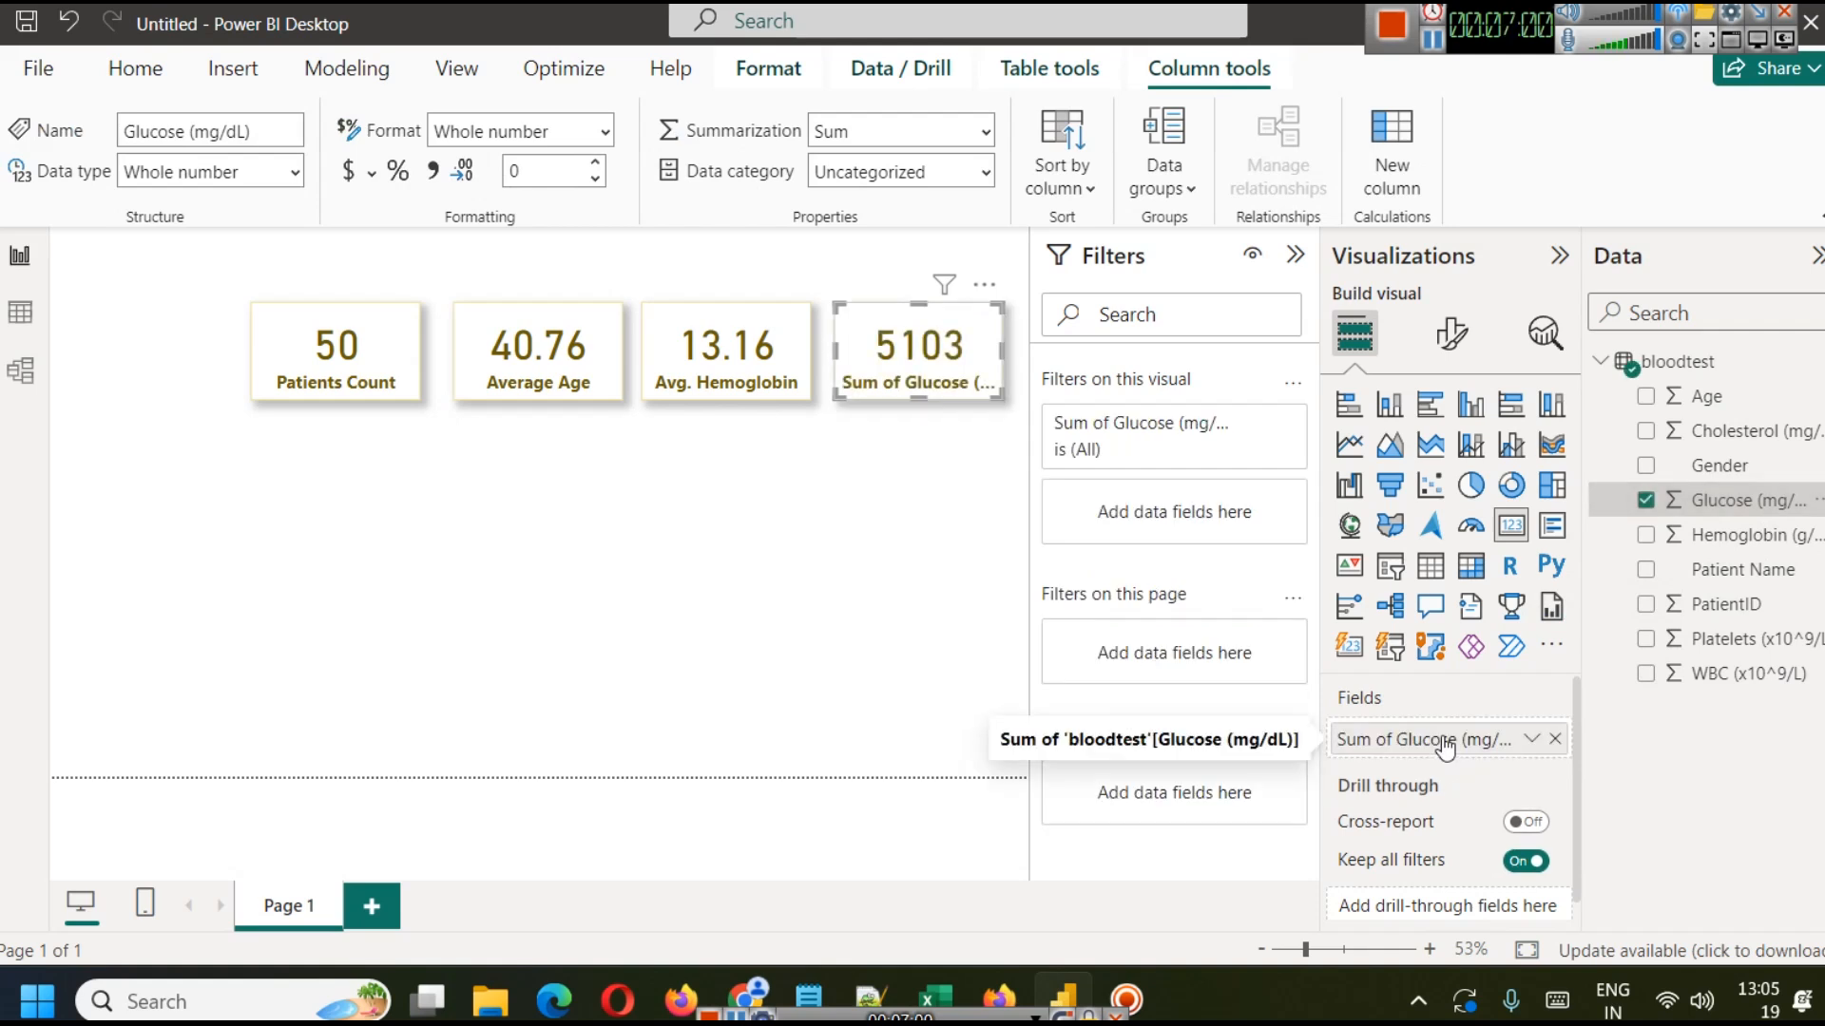
left_click(1530, 740)
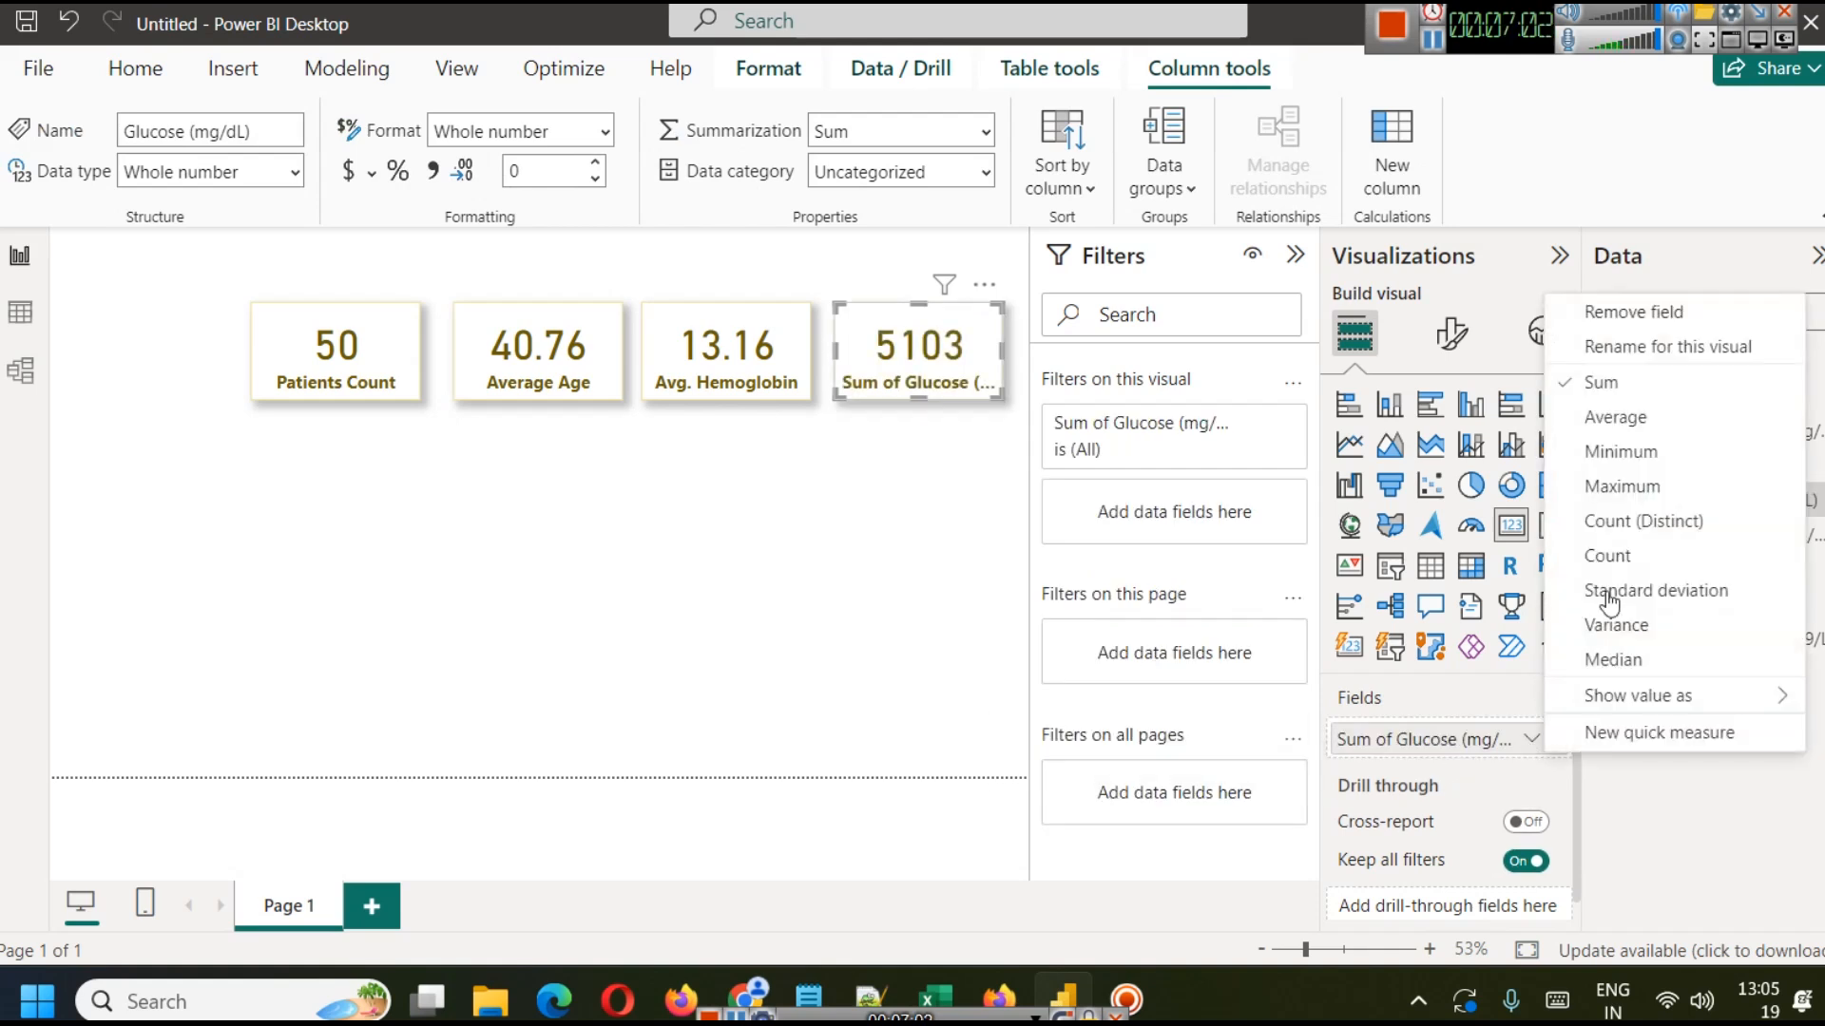
left_click(1616, 418)
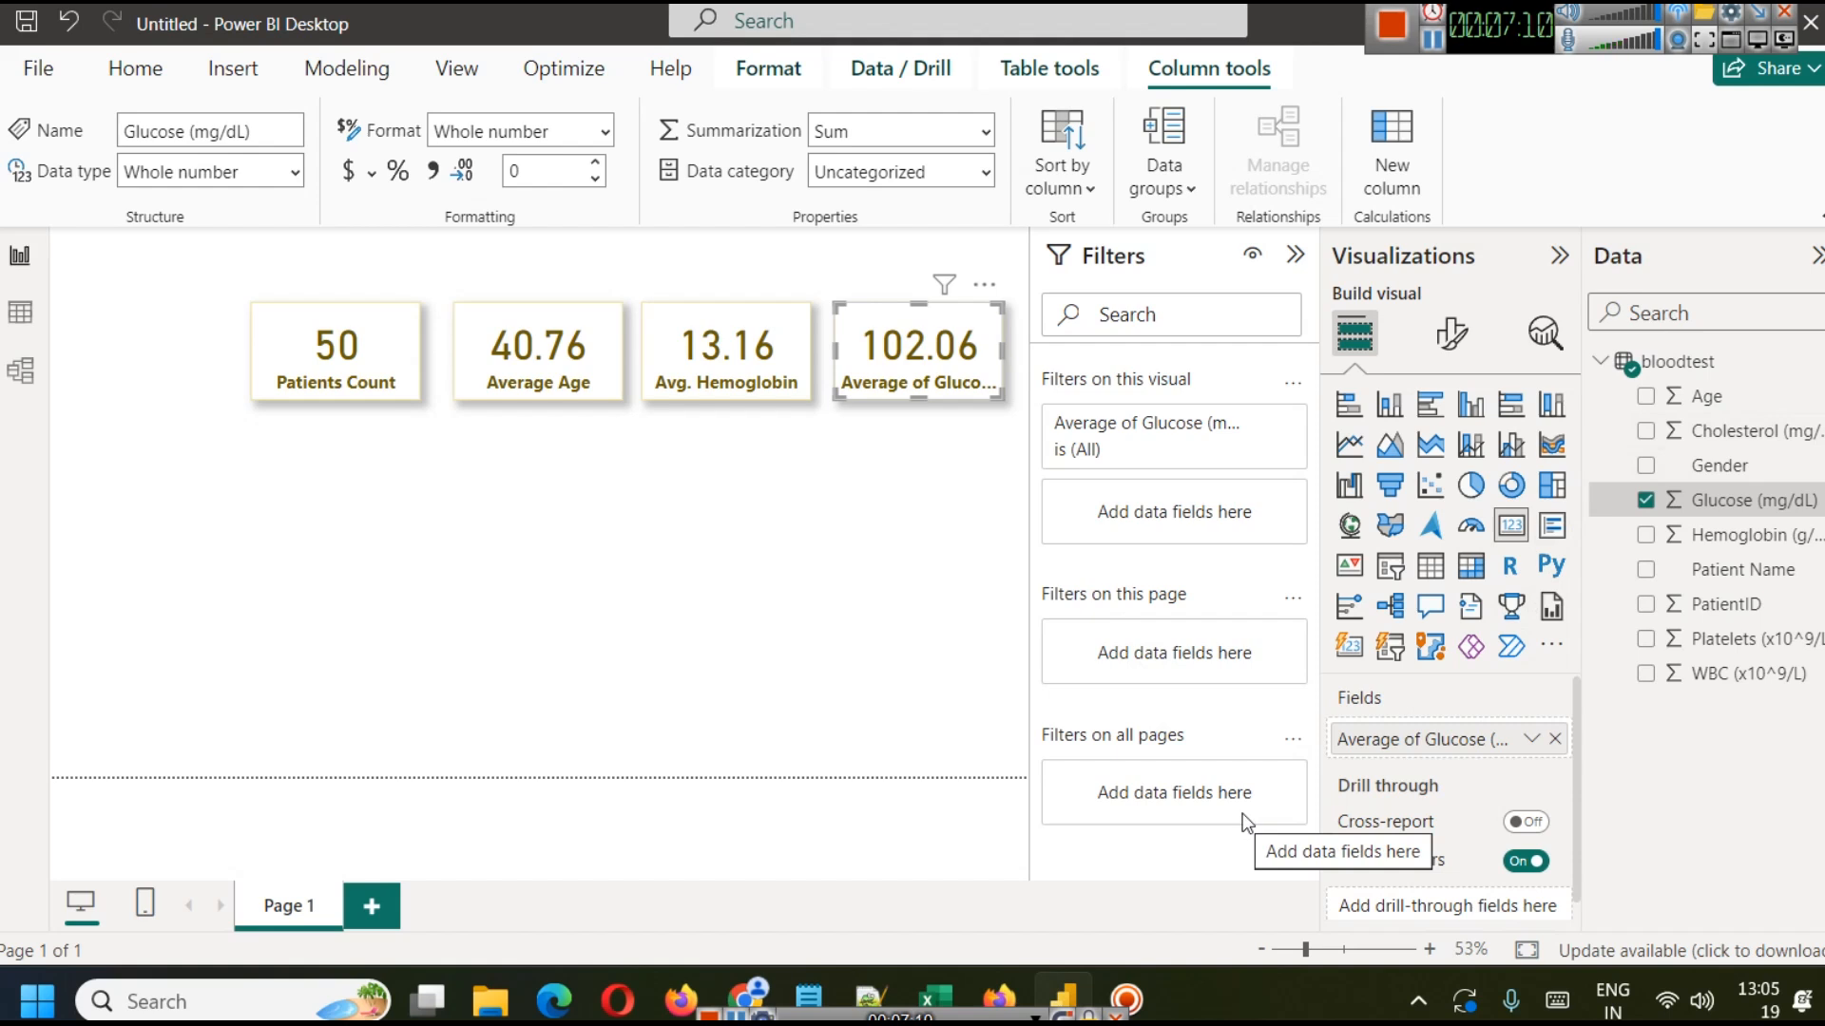
Rename the fourth card's field for this visual as "Avg. Glucose".
right_click(1431, 750)
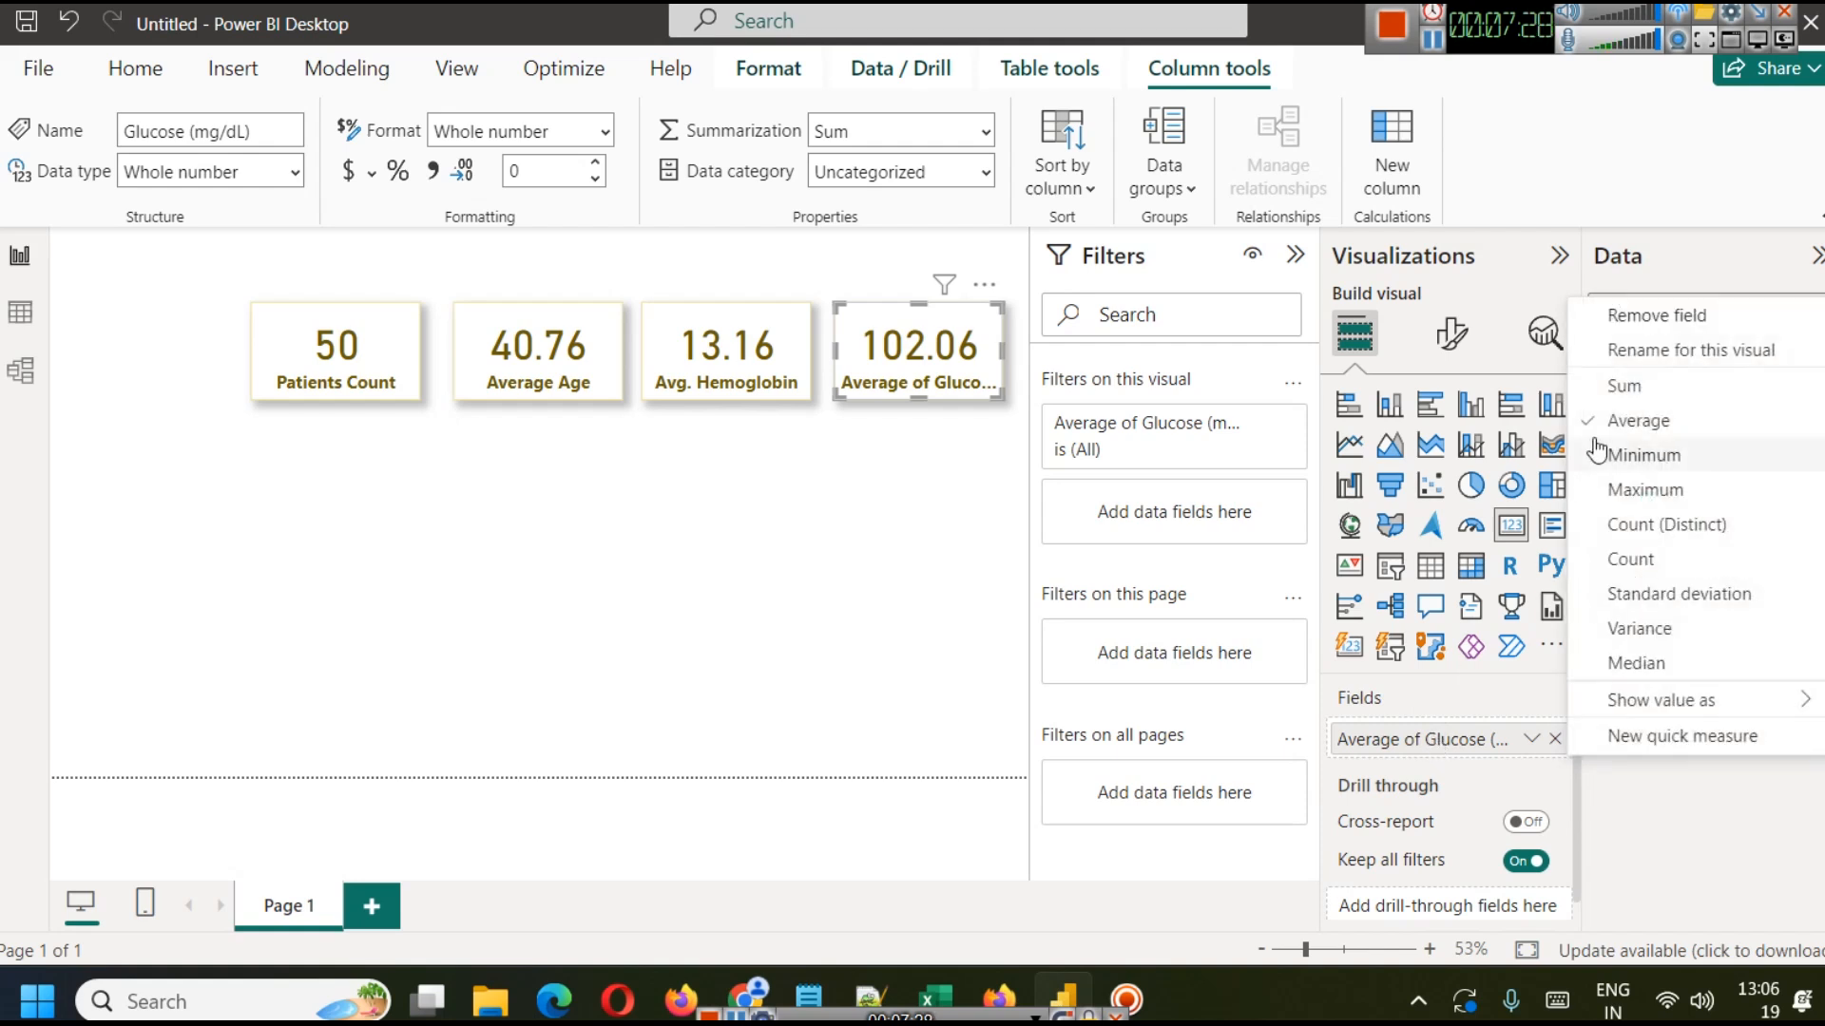
left_click(1665, 350)
type("A")
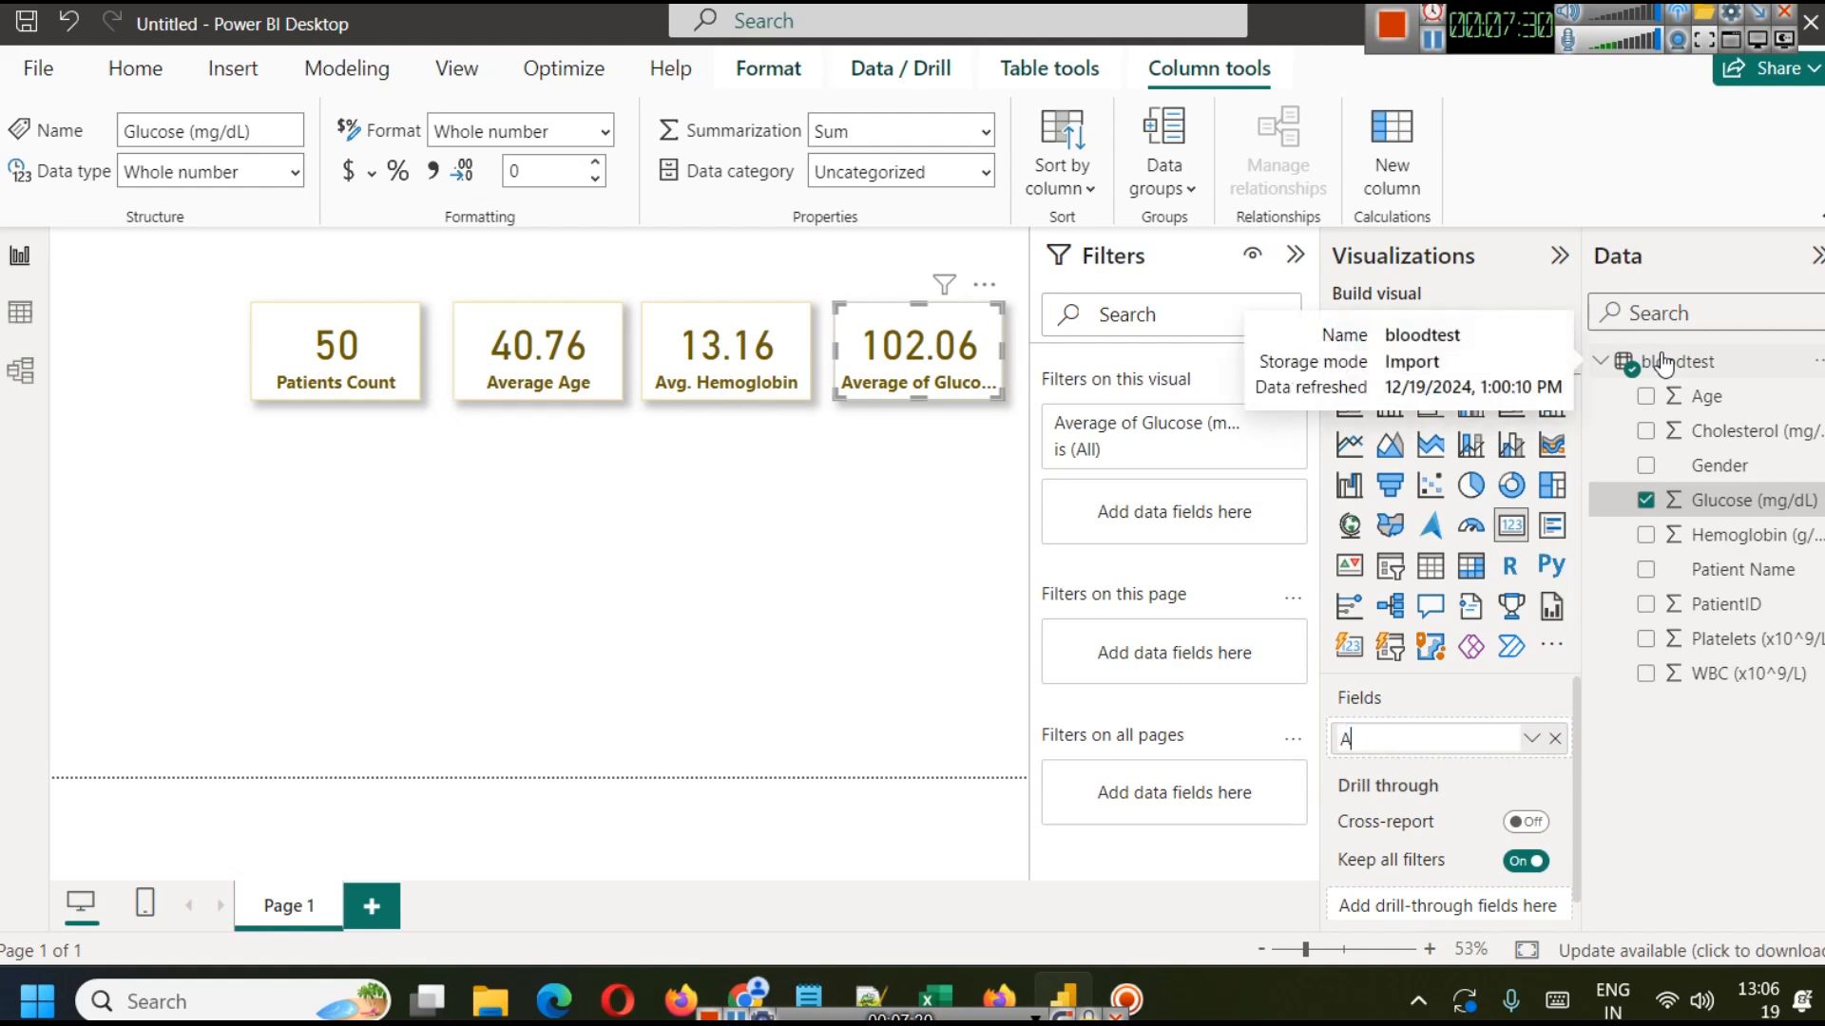
type("vg. Glucoo")
key("BackSpace")
key("Return")
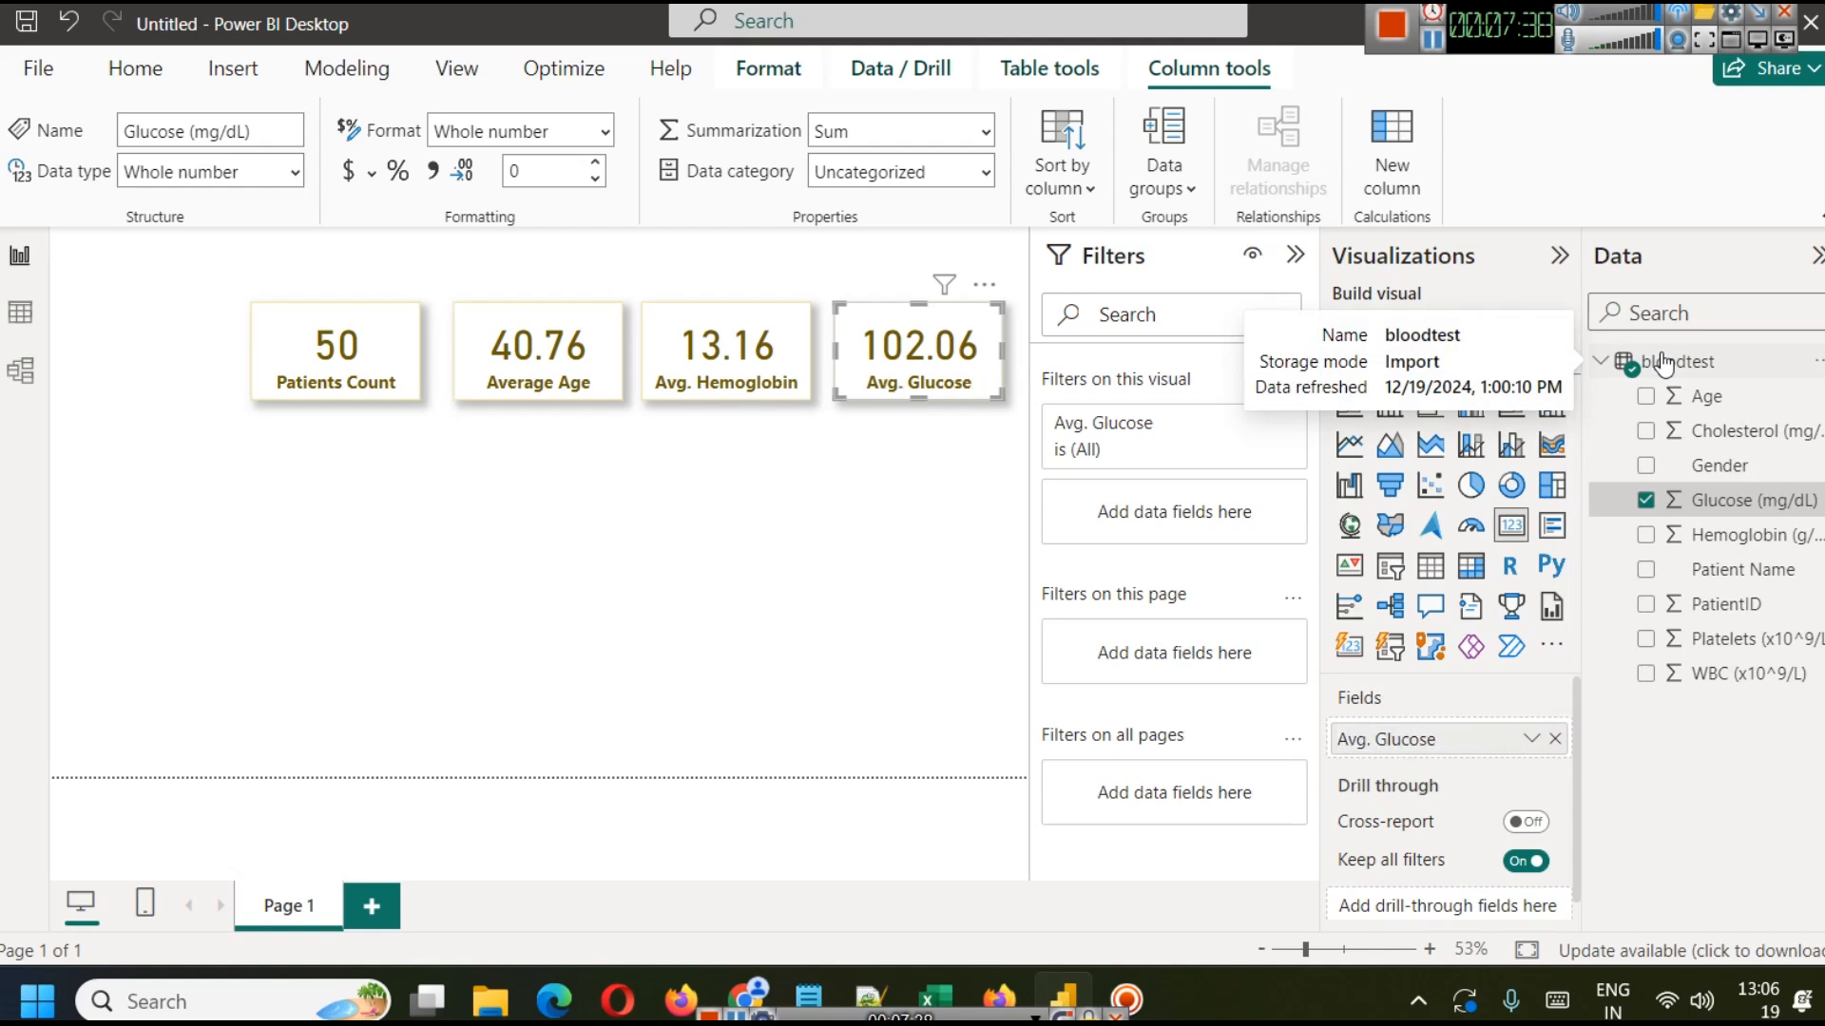
Nudge the Patients Count card toward the Average Age card to even out the spacing of the card row.
left_click(530, 528)
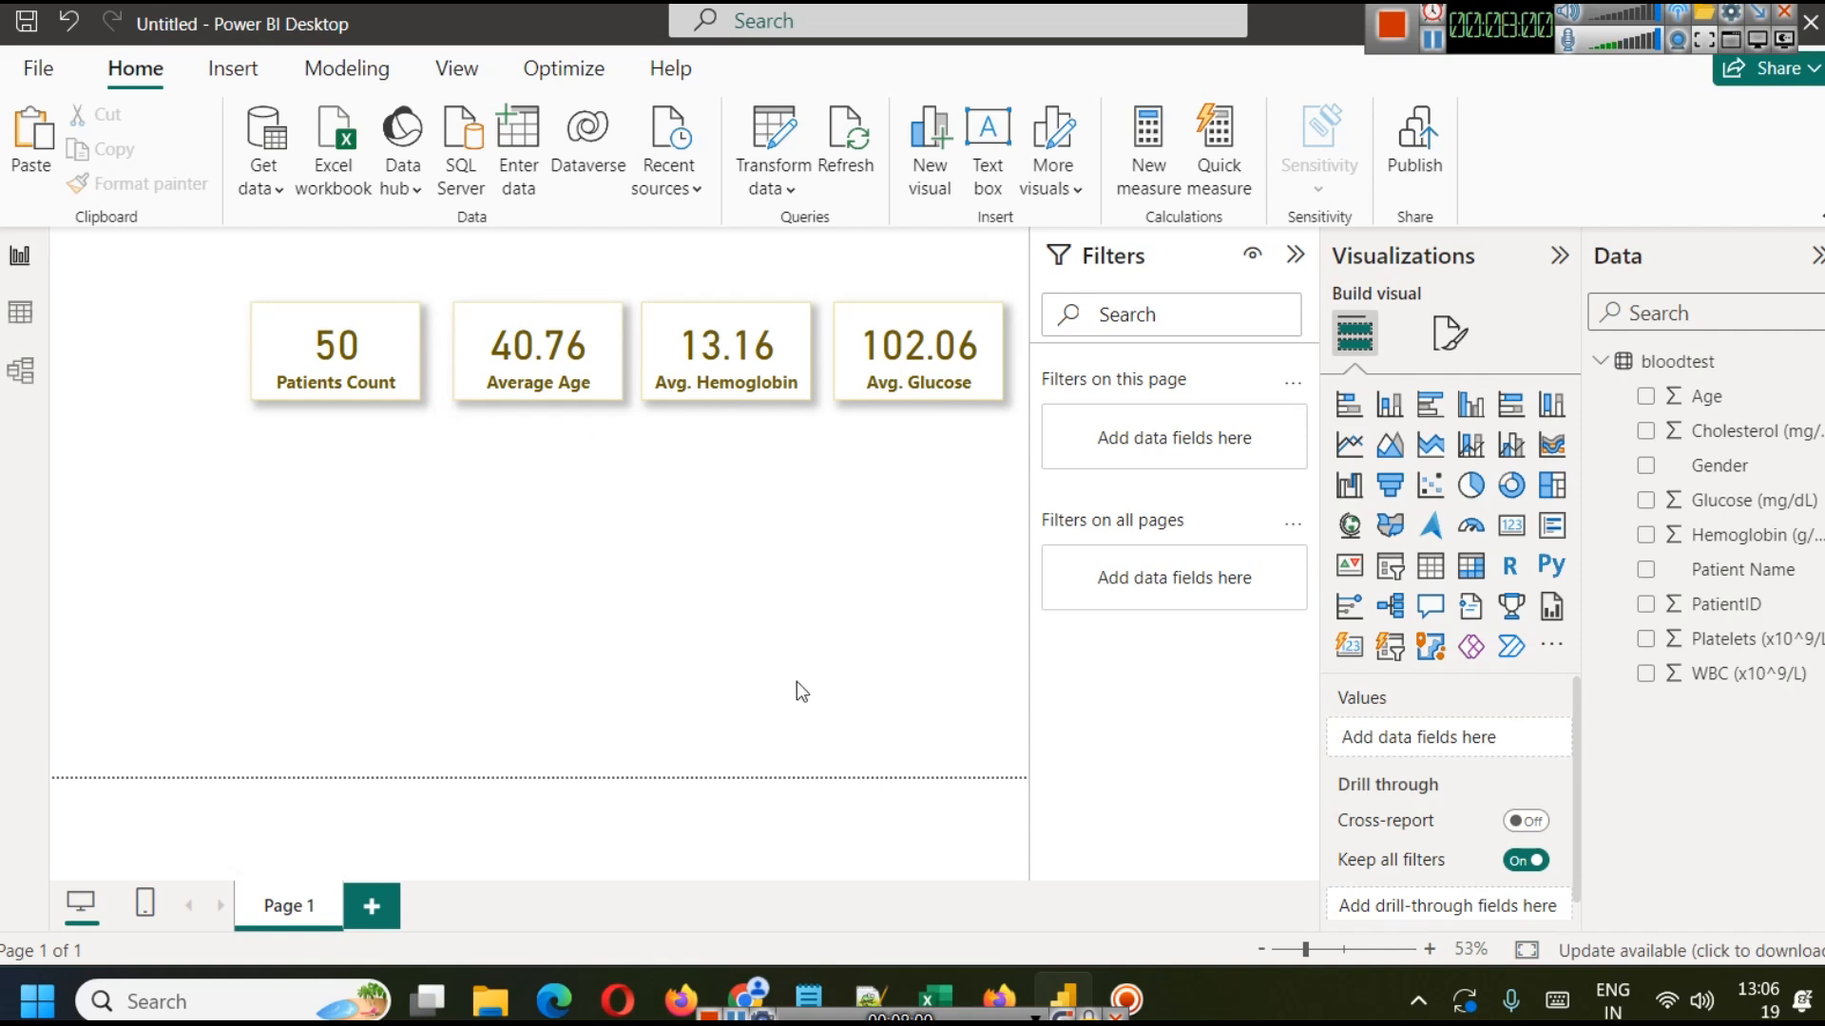
left_click(336, 357)
key("Right")
key("Right")
key("Right")
key("Right")
key("Right")
key("Right")
key("Right")
left_click(521, 494)
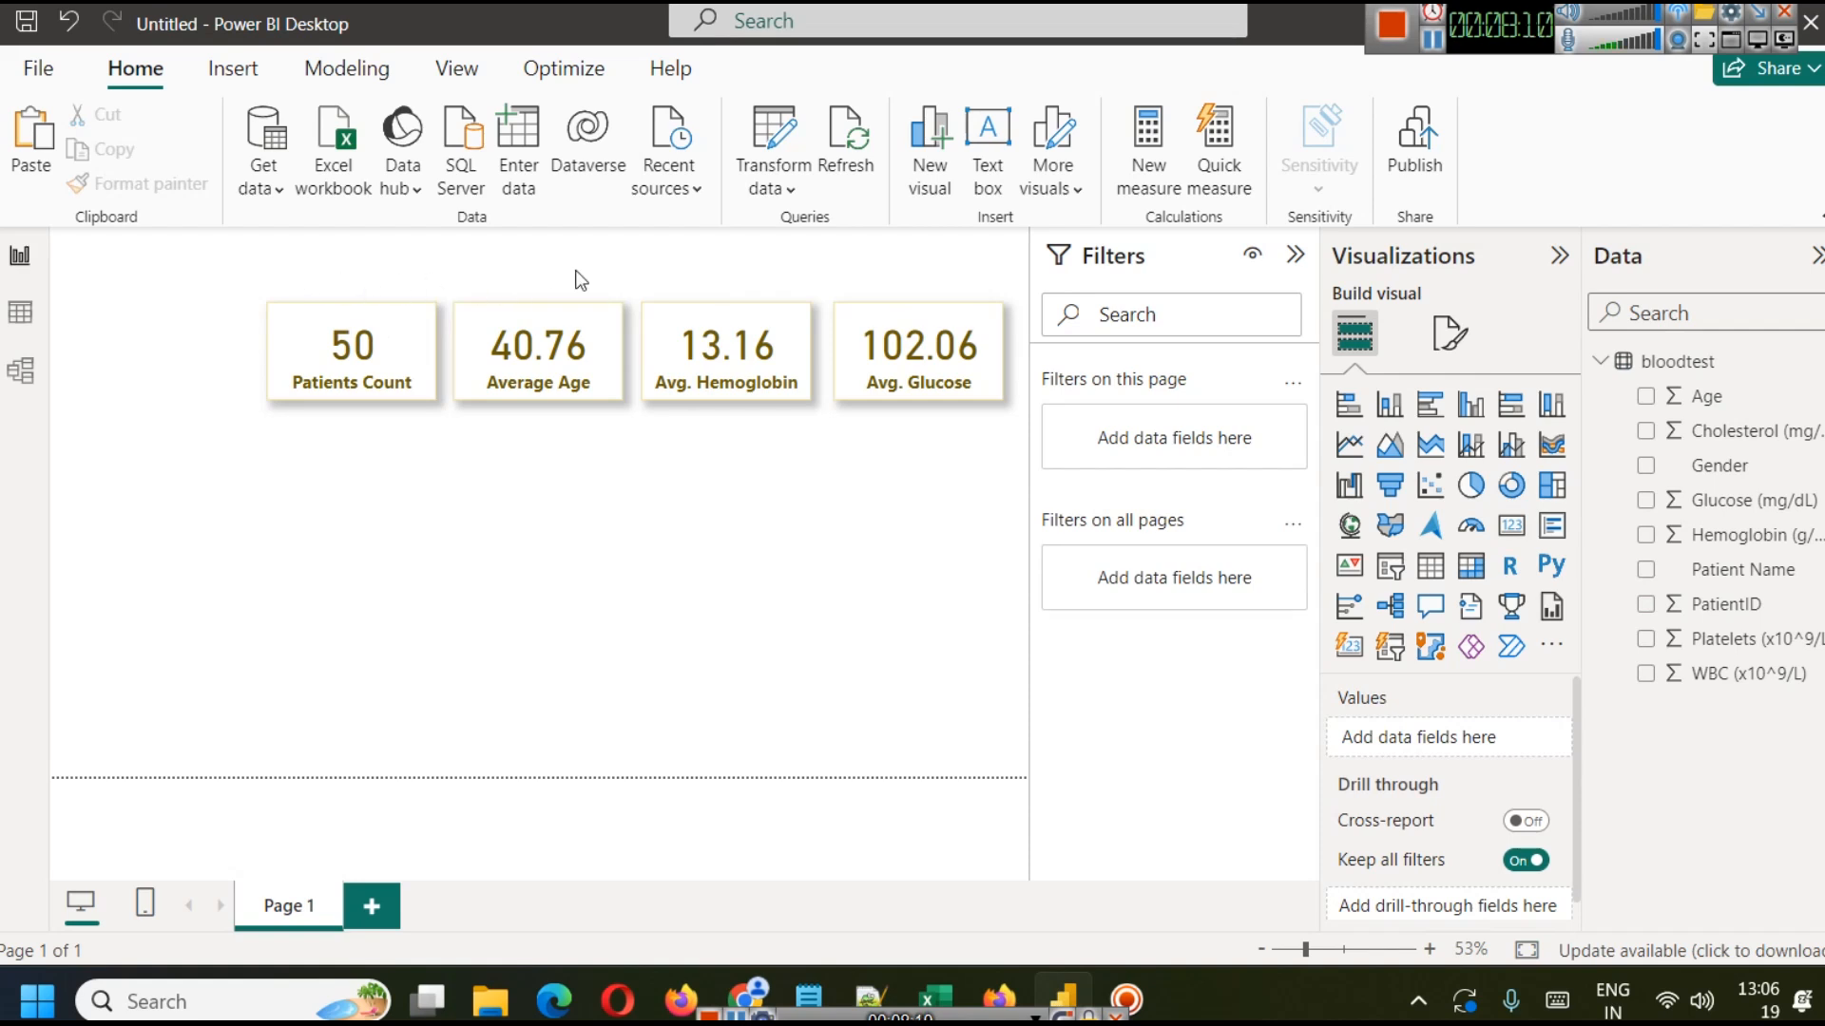
Add a text box to the page with the text "Patient Blood Test Analysis Dashboard".
left_click(987, 138)
left_click(245, 616)
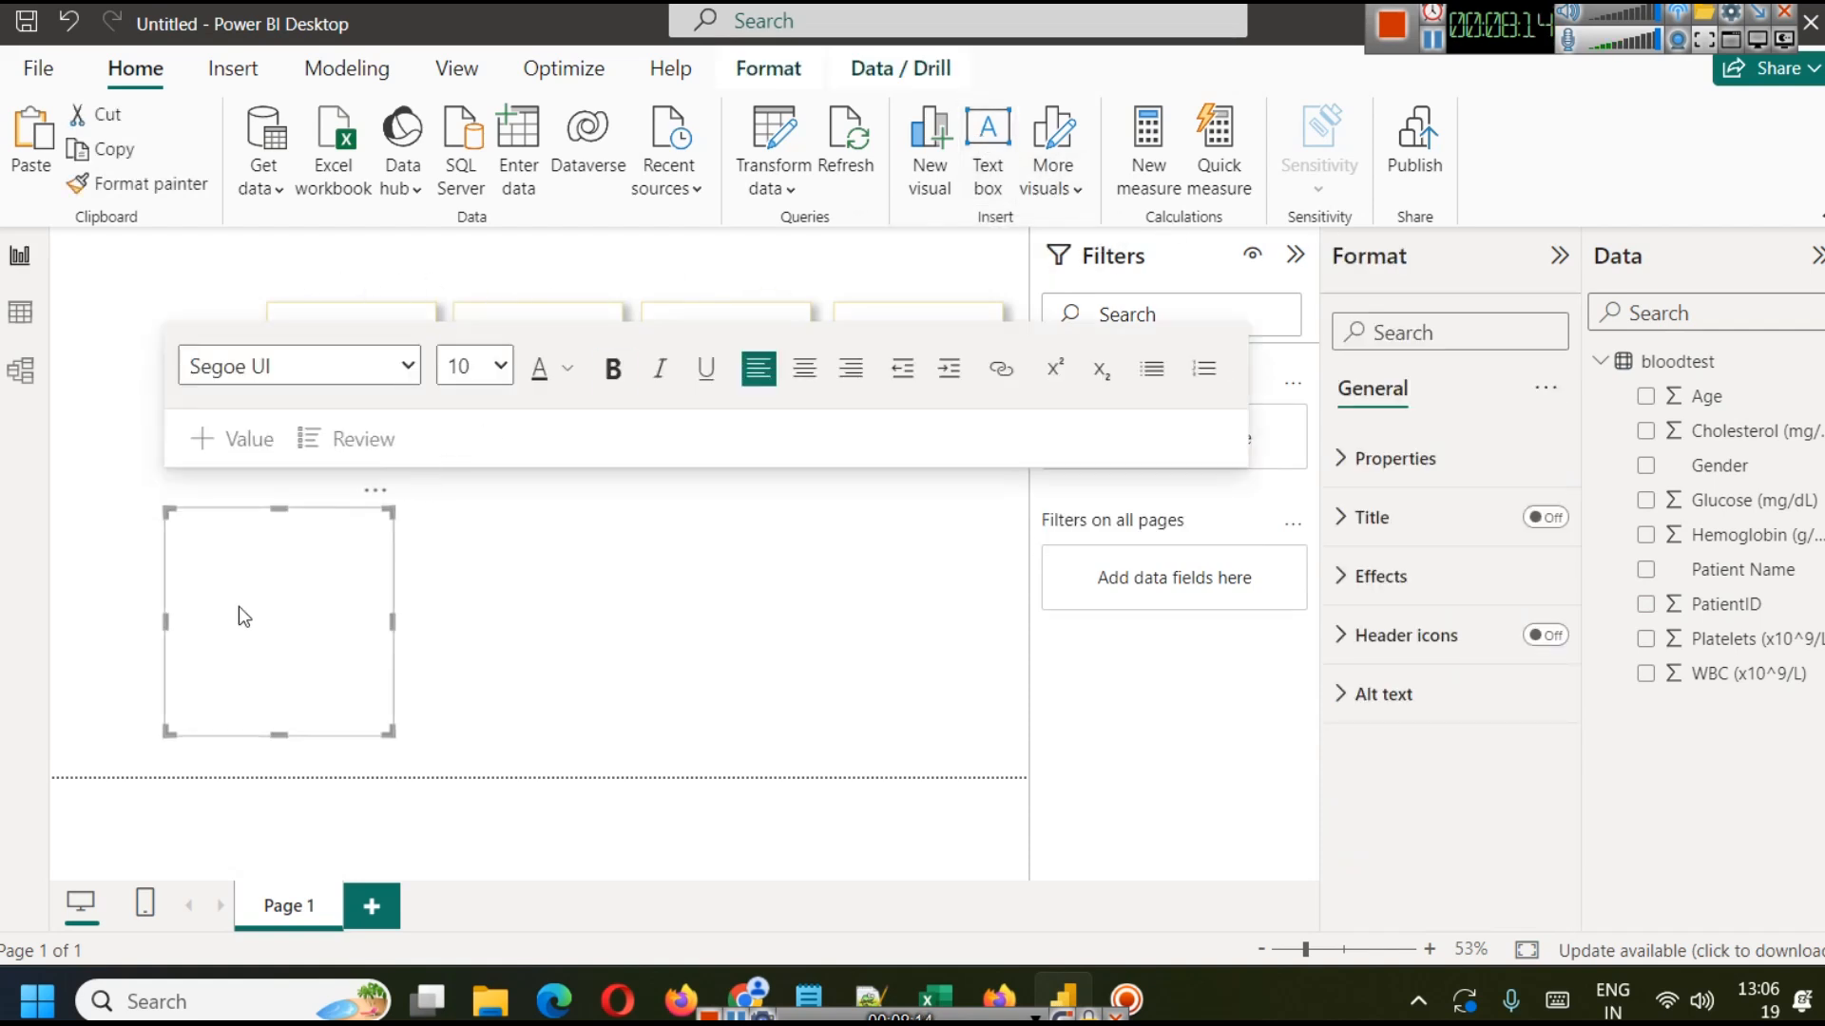
type("Patients")
key("BackSpace")
type("Blood Test Analysis")
key("Return")
type("Dashboard")
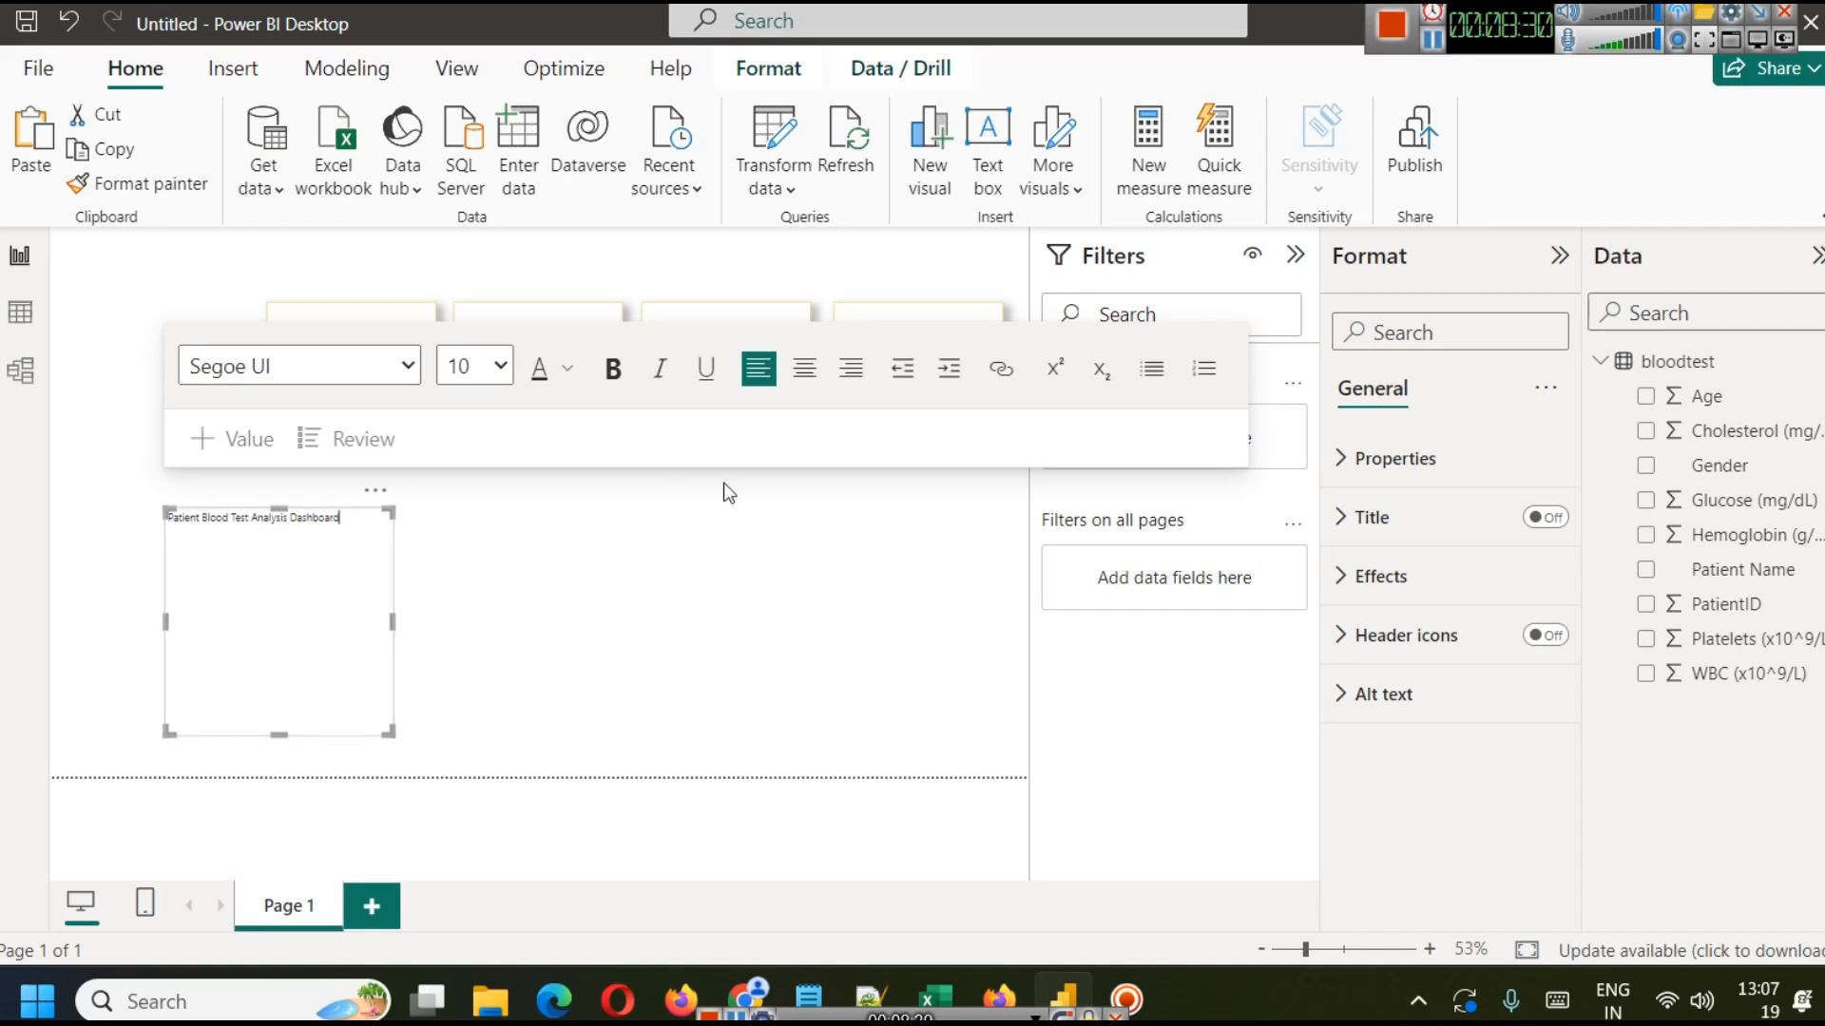
Center the dashboard title text and set its font size to 28.
left_click(804, 368)
key("ctrl+a")
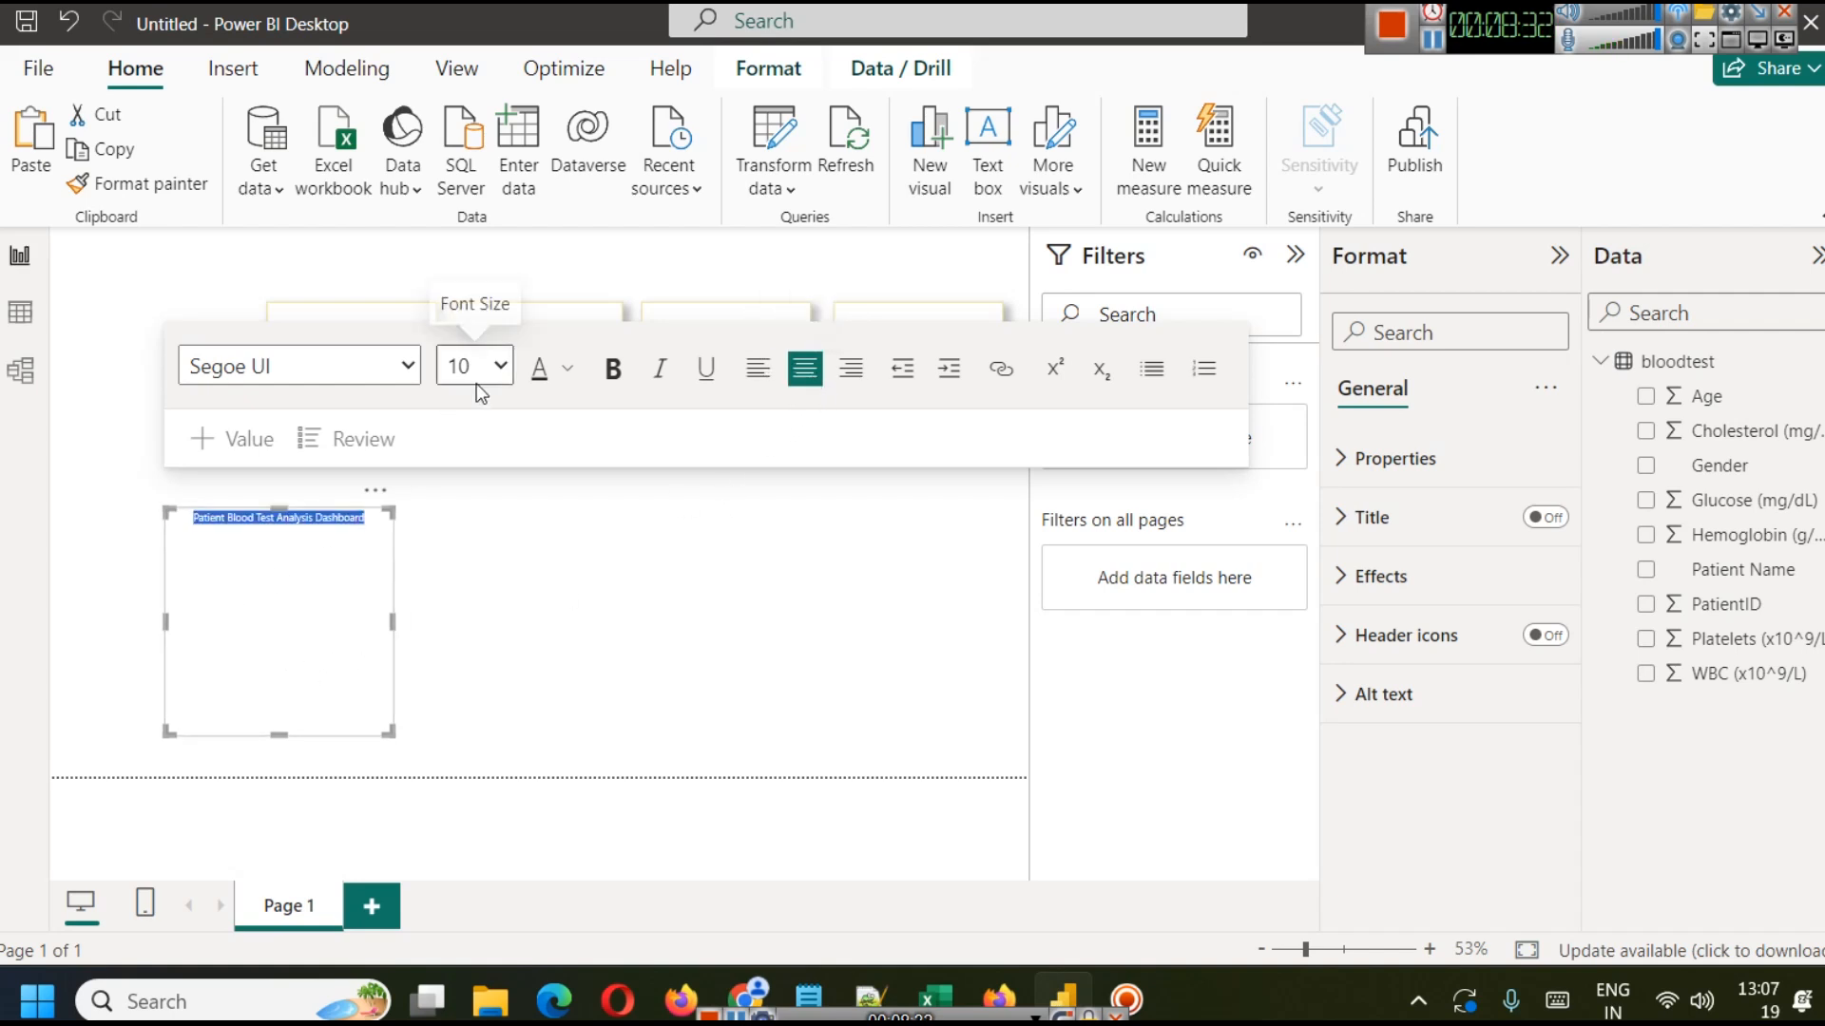
left_click(499, 367)
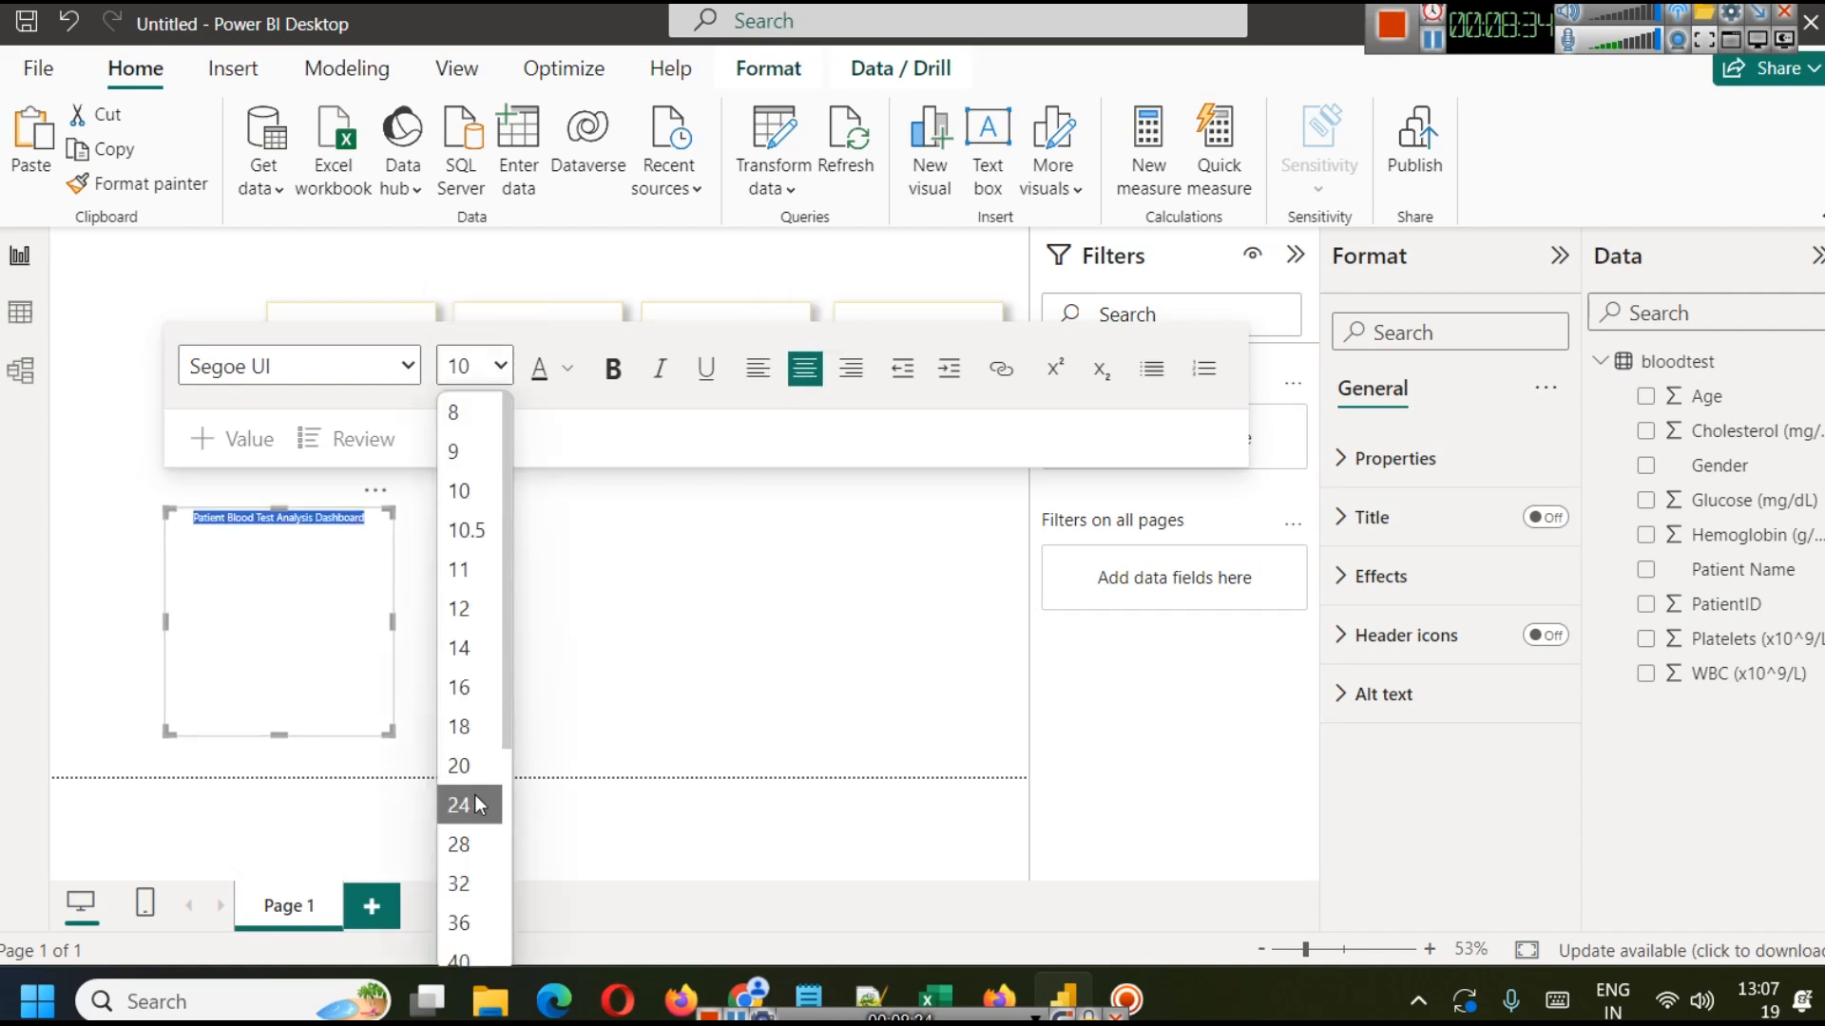
left_click(481, 846)
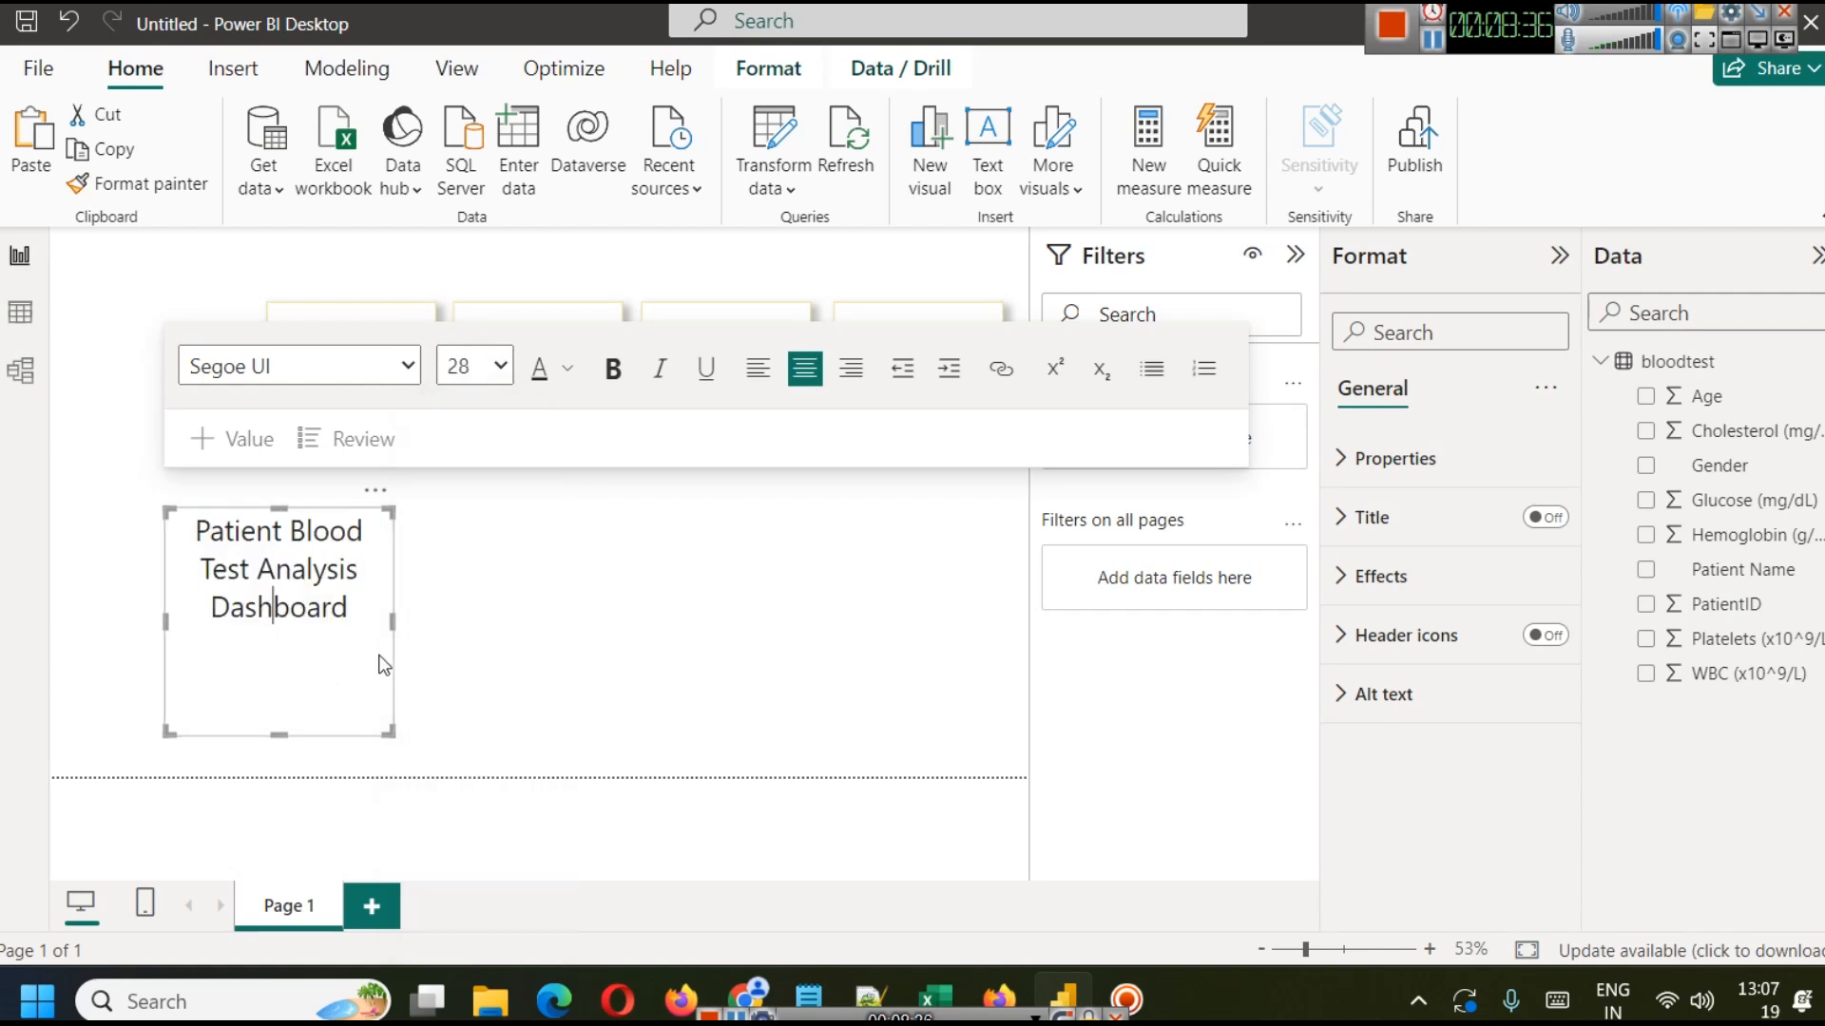
Resize the title text box to fit its four-line text and place it in the page's upper-left corner beside the cards.
left_click_drag(392, 625, 315, 629)
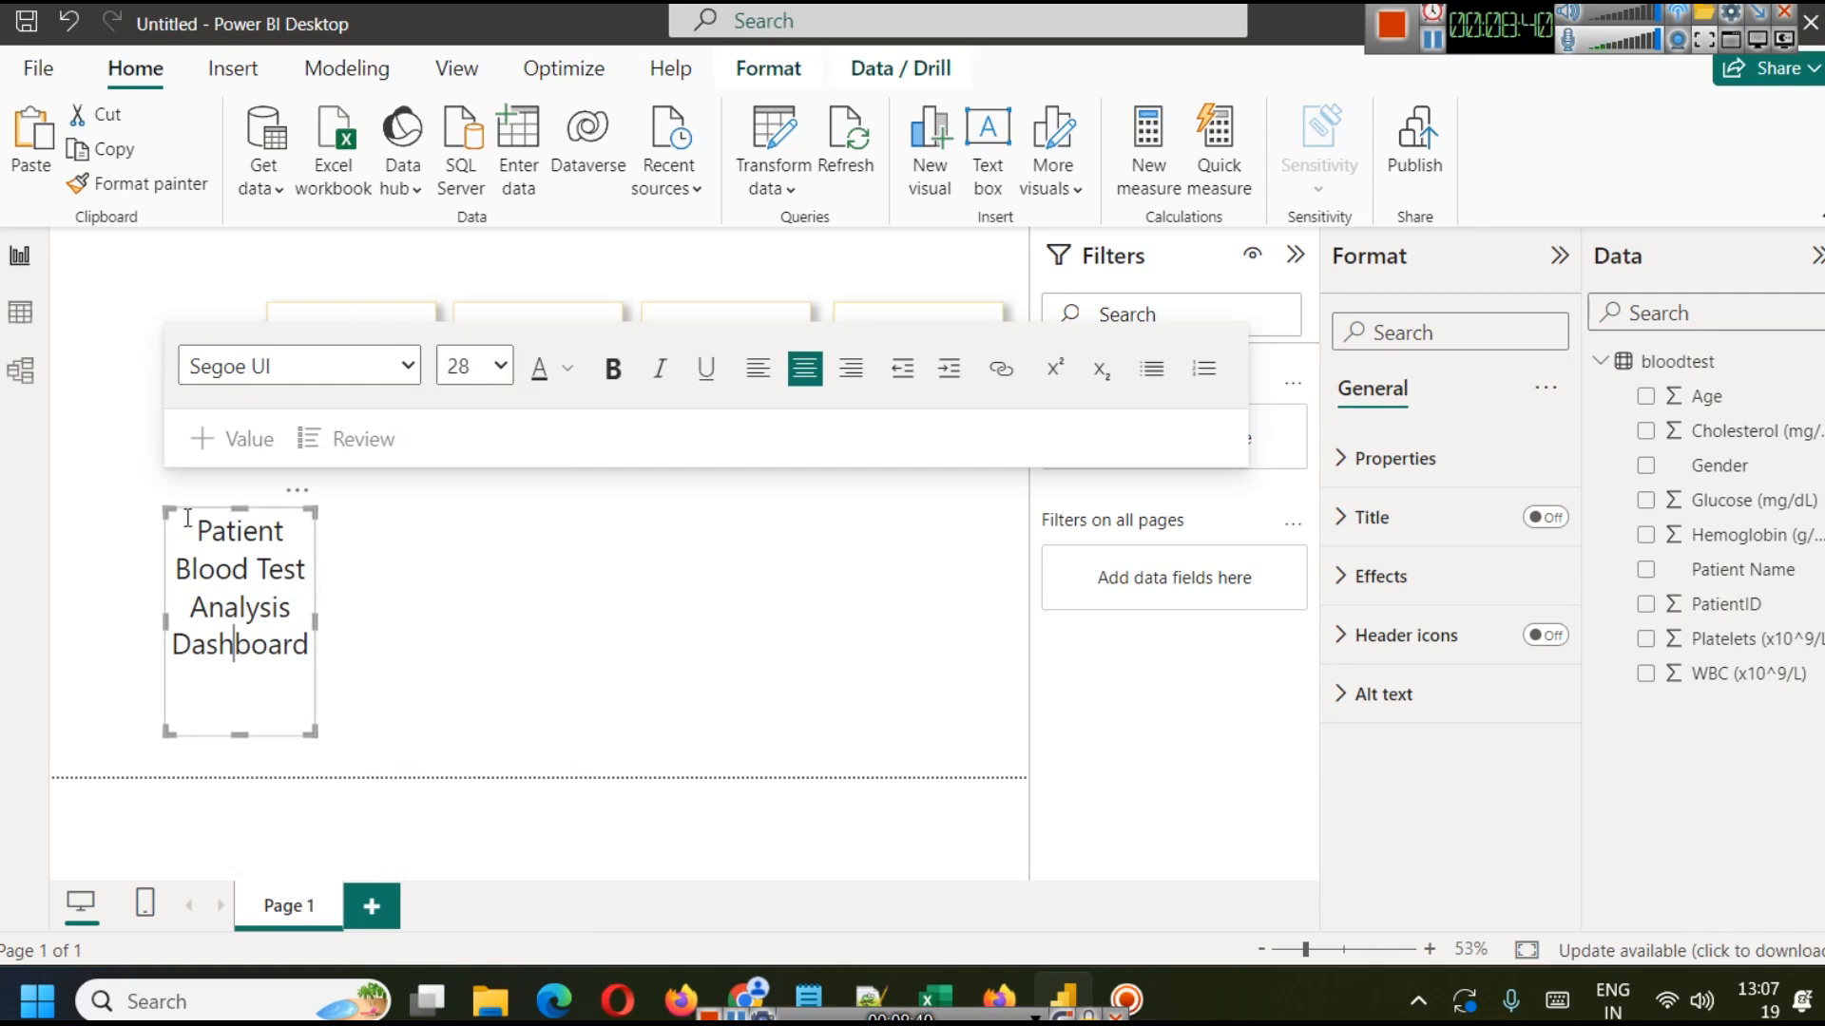
left_click(586, 660)
left_click(234, 688)
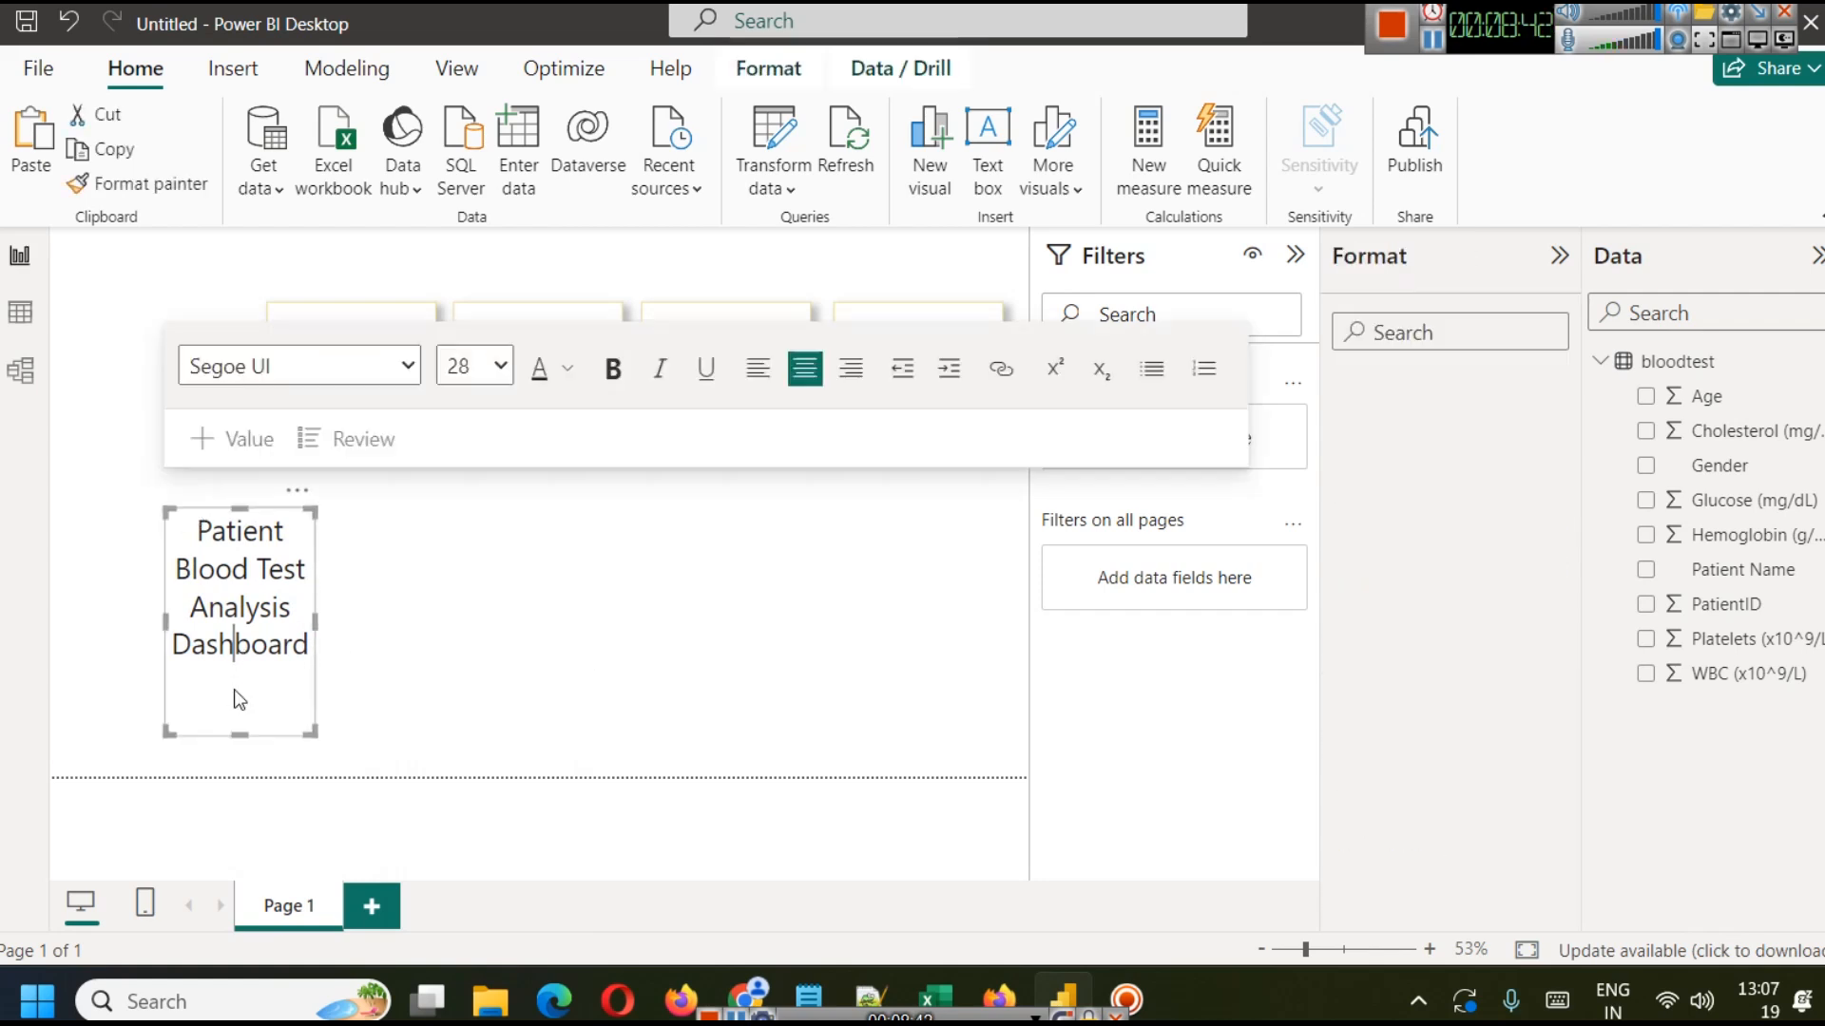
left_click_drag(238, 650, 220, 650)
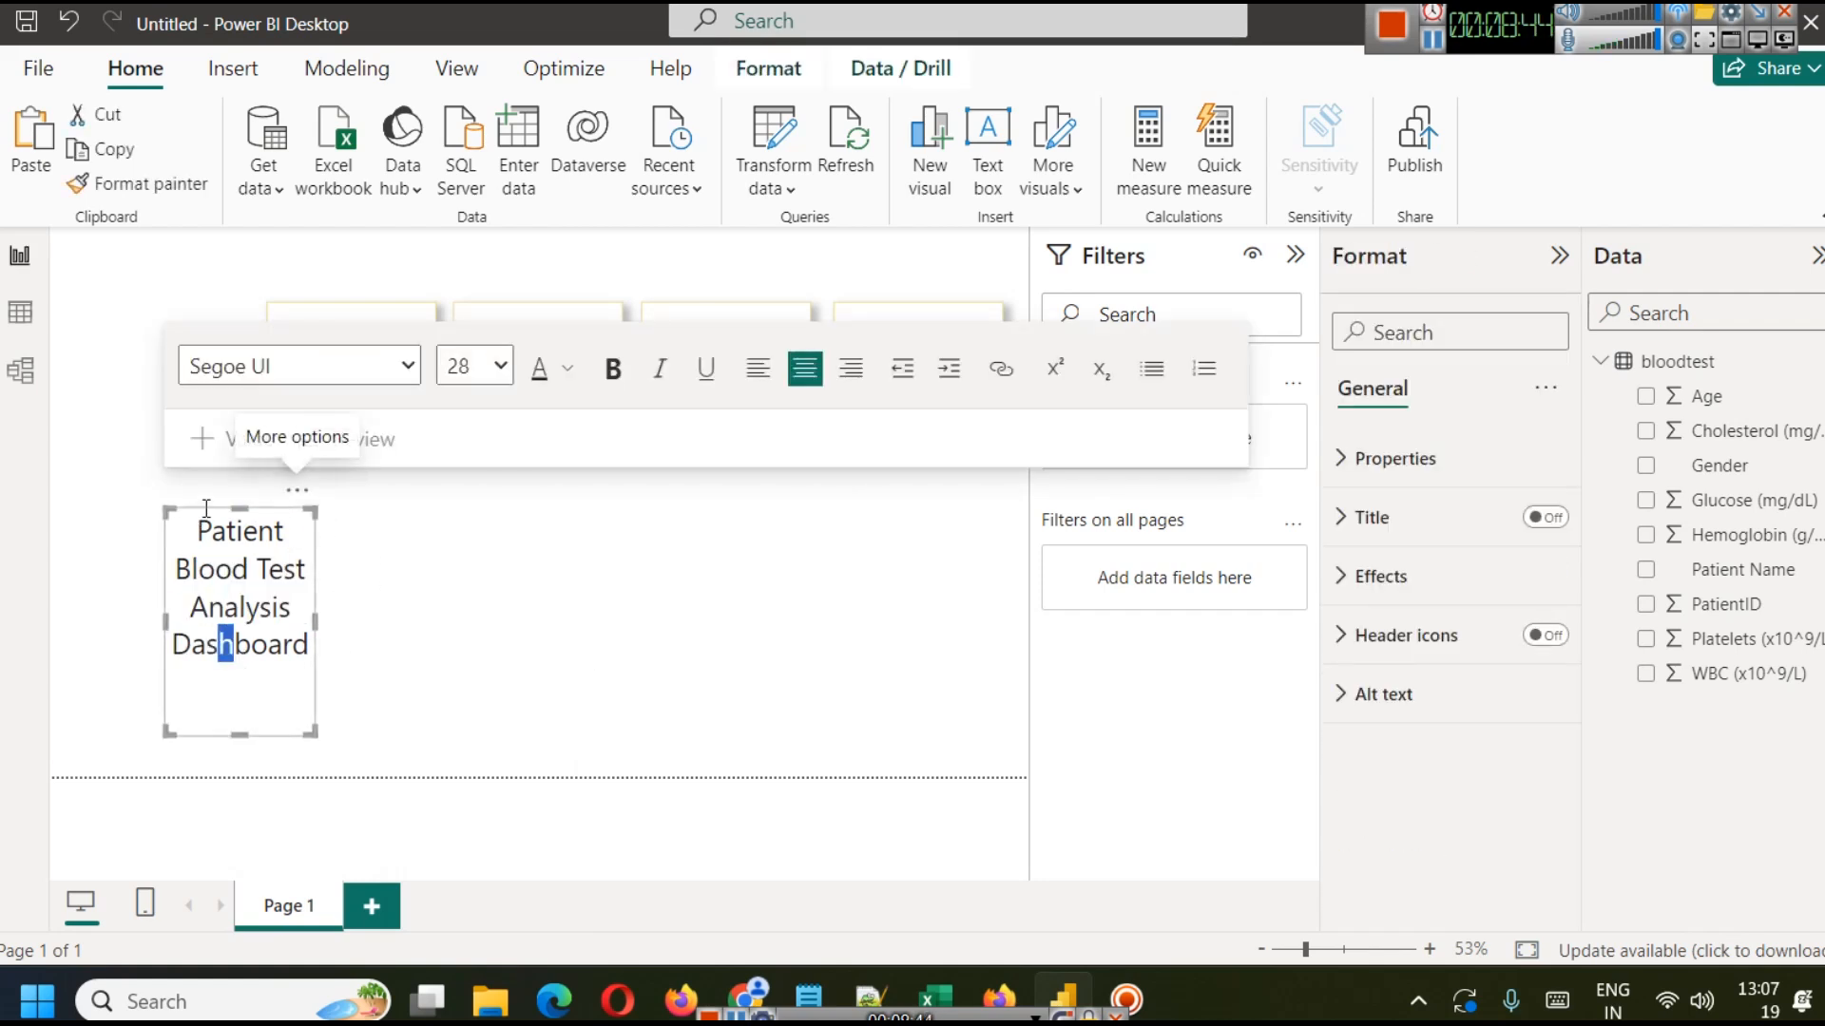
left_click(255, 490)
left_click(308, 569)
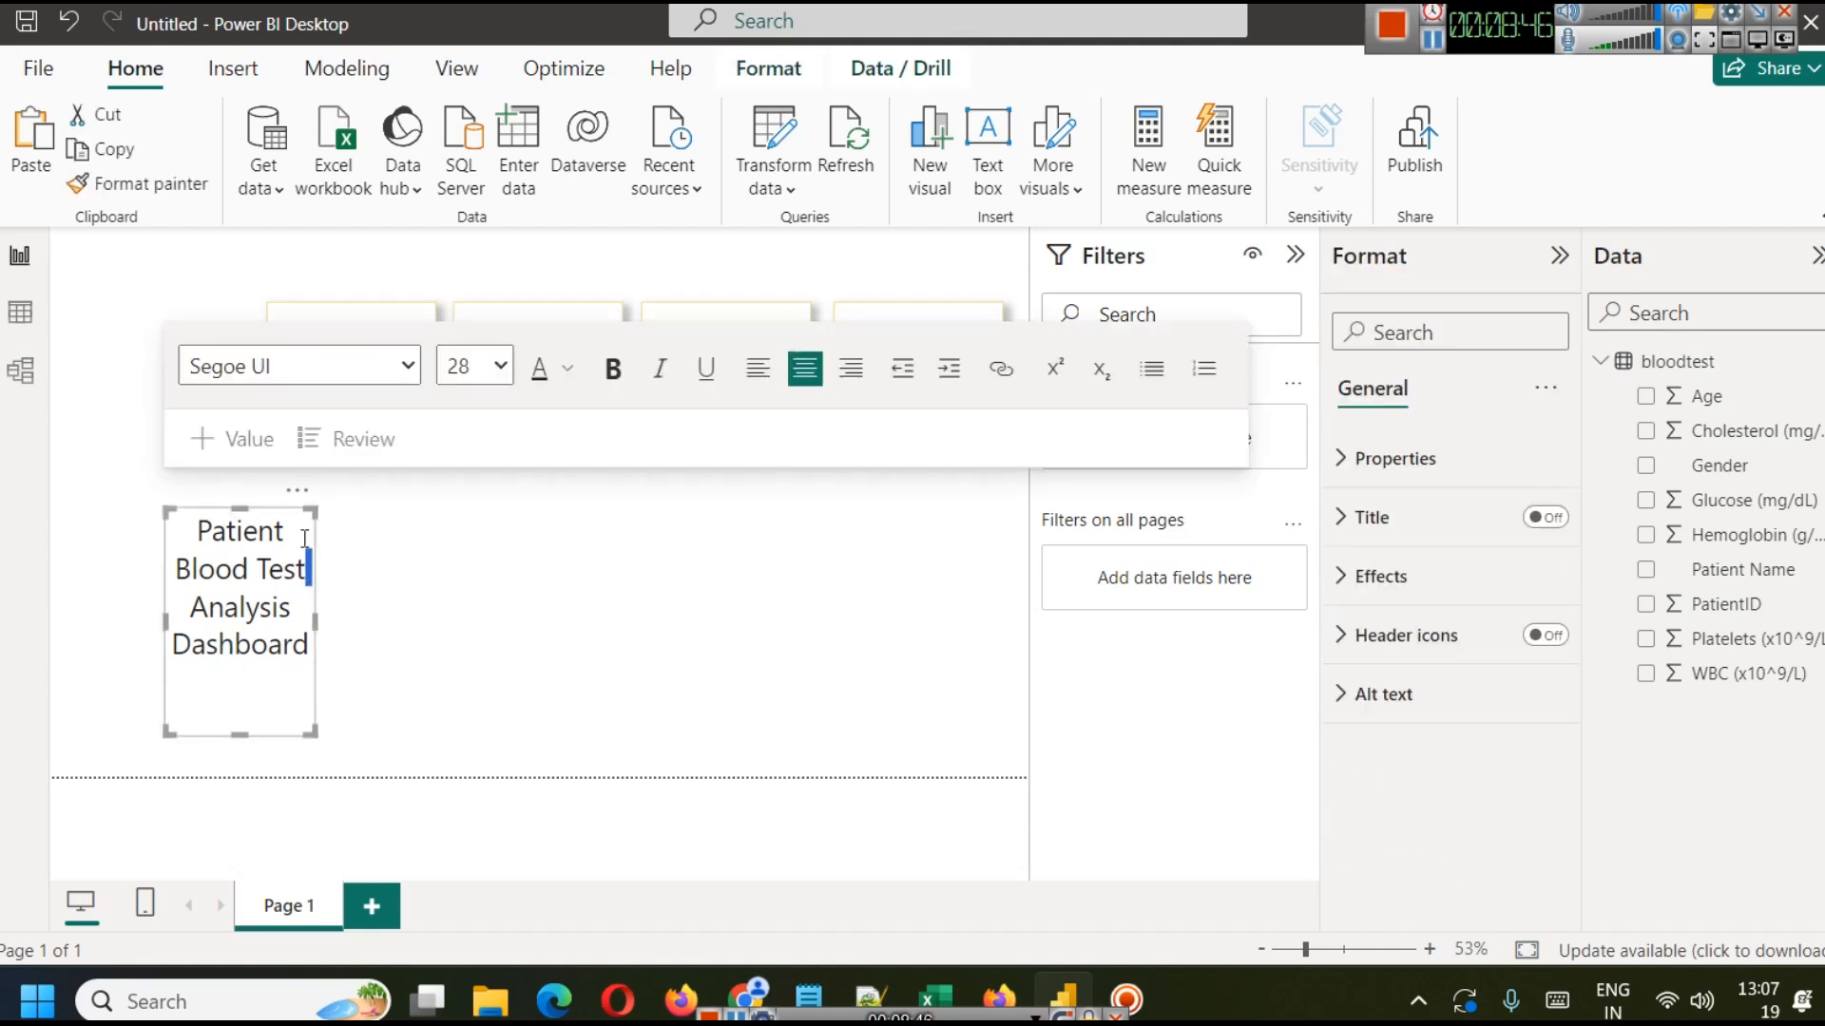
left_click_drag(296, 505, 196, 243)
left_click(195, 243)
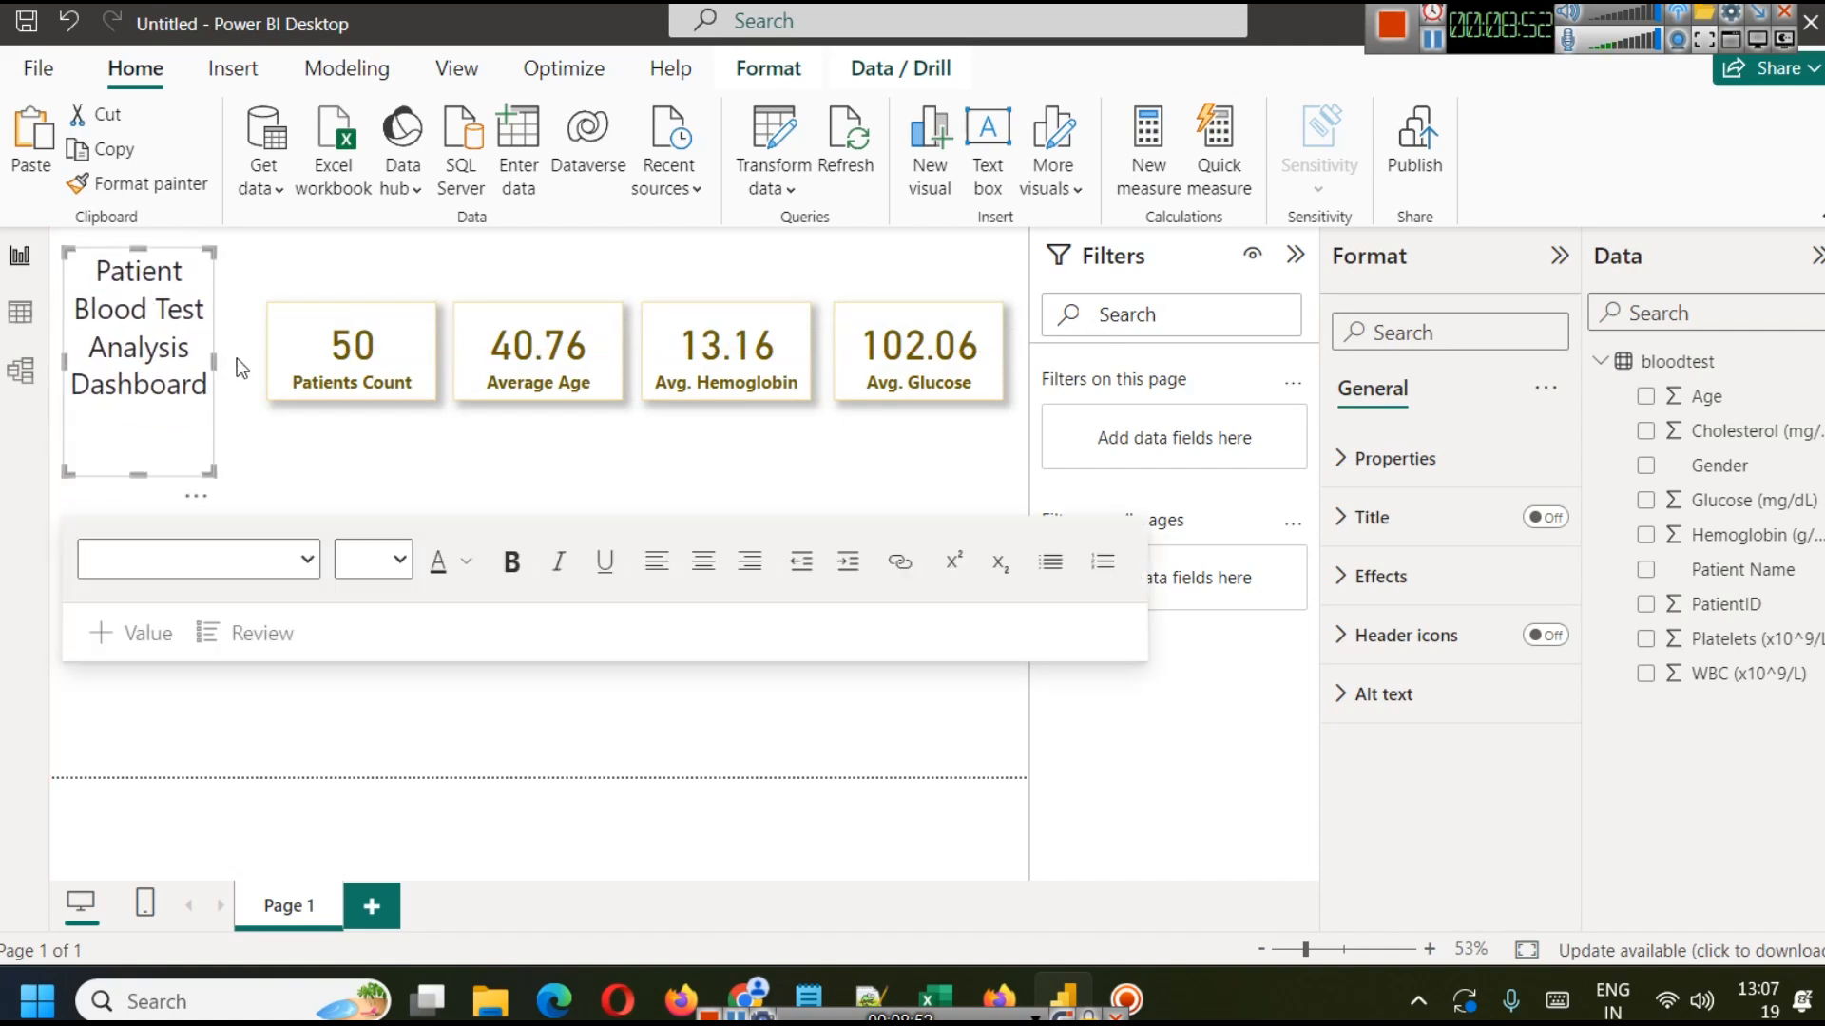
left_click_drag(140, 466, 142, 419)
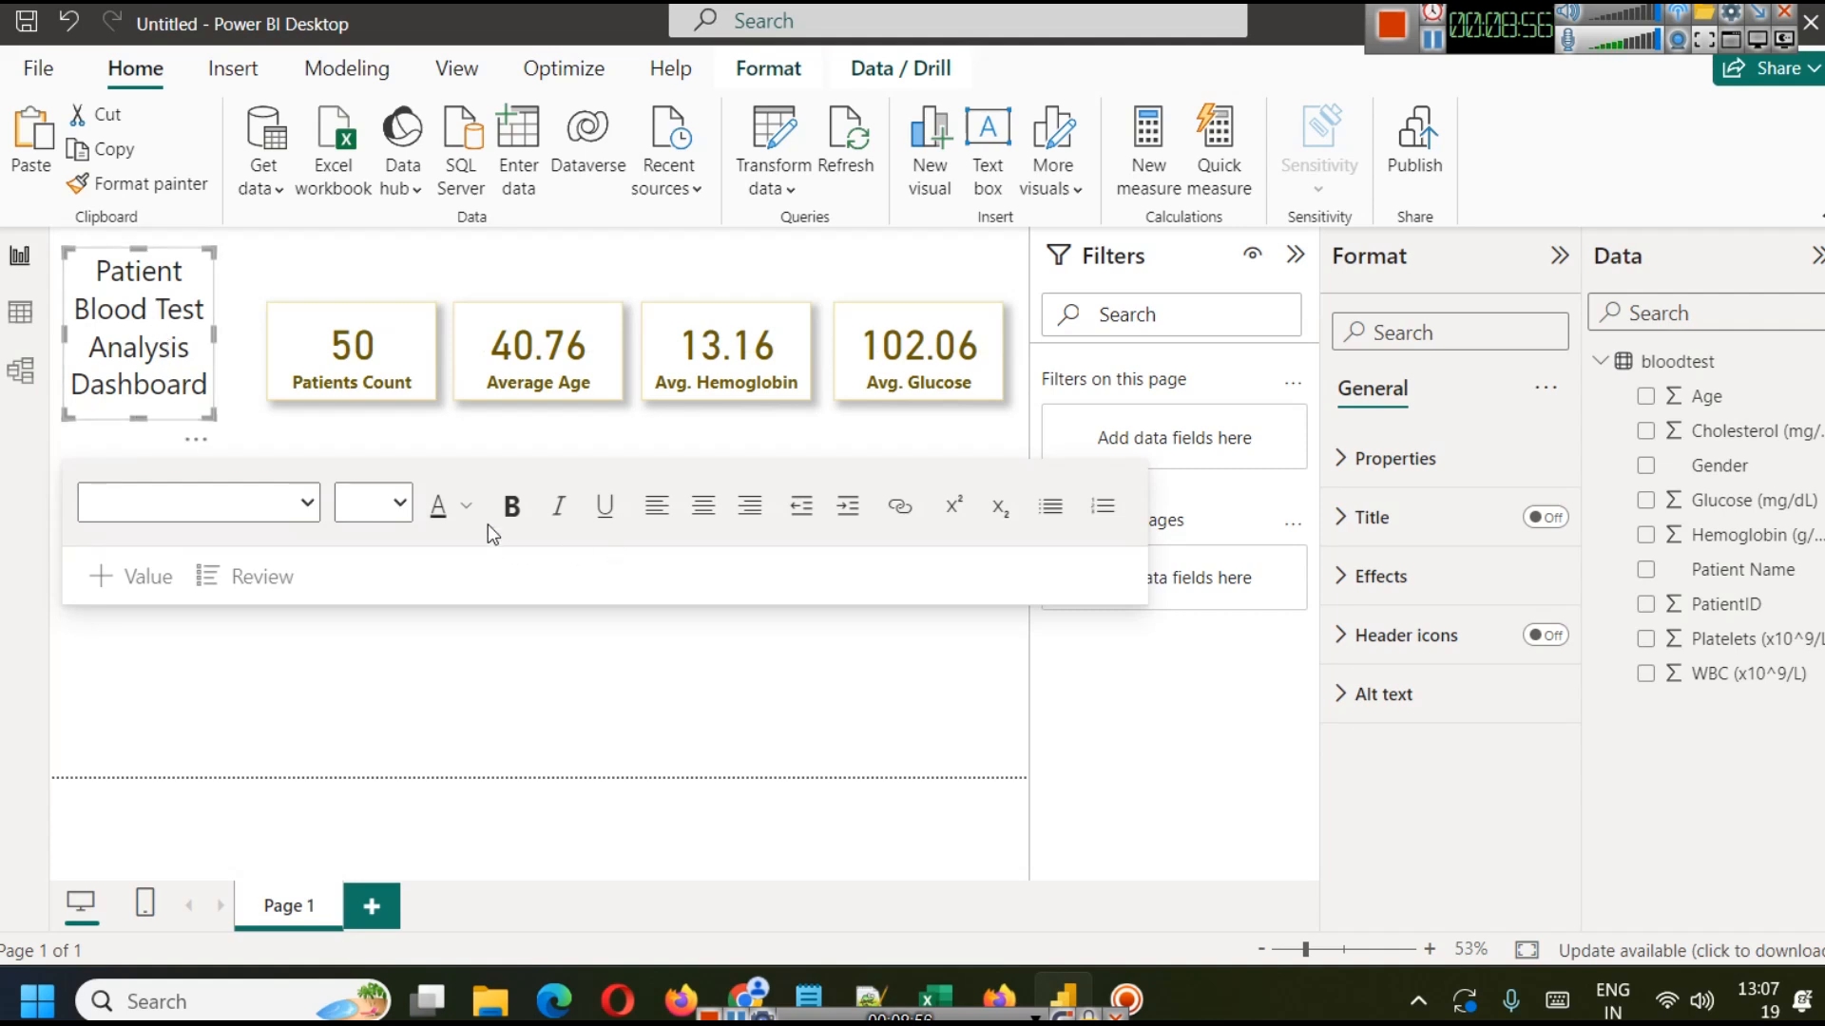
Color the entire dashboard title text dark gold to match the cards.
left_click(466, 506)
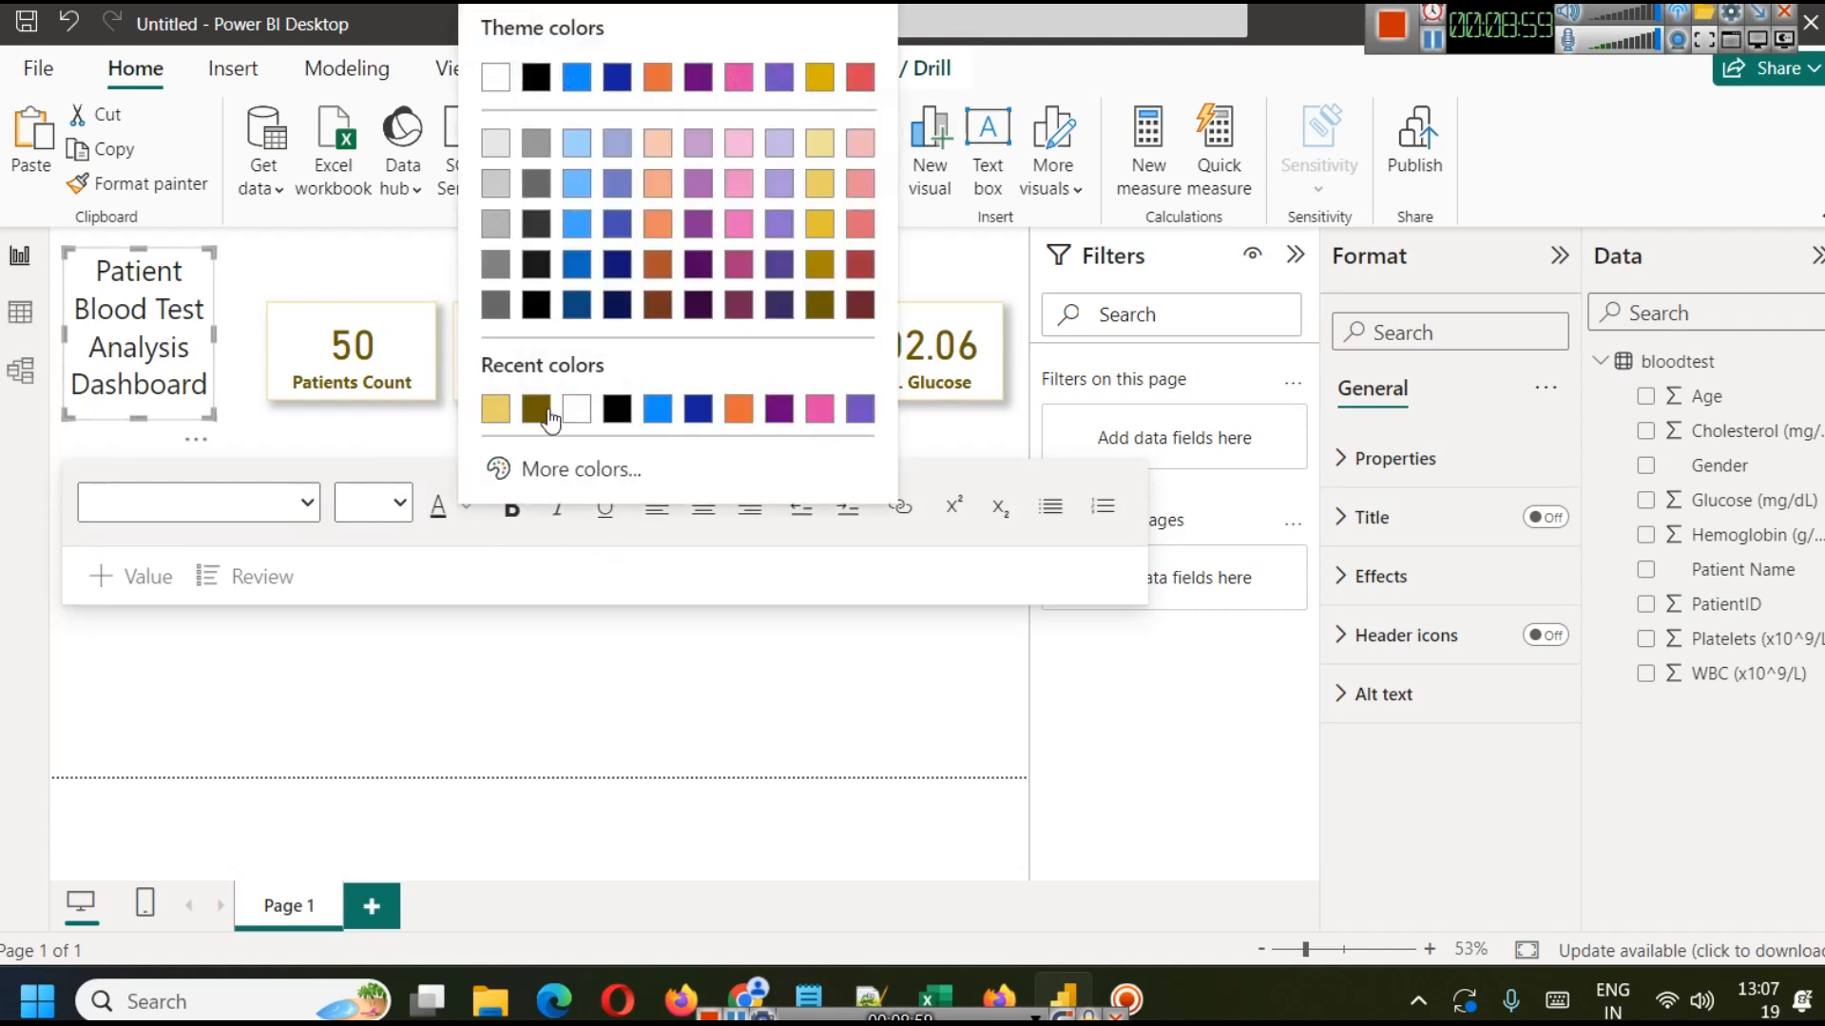
left_click(536, 410)
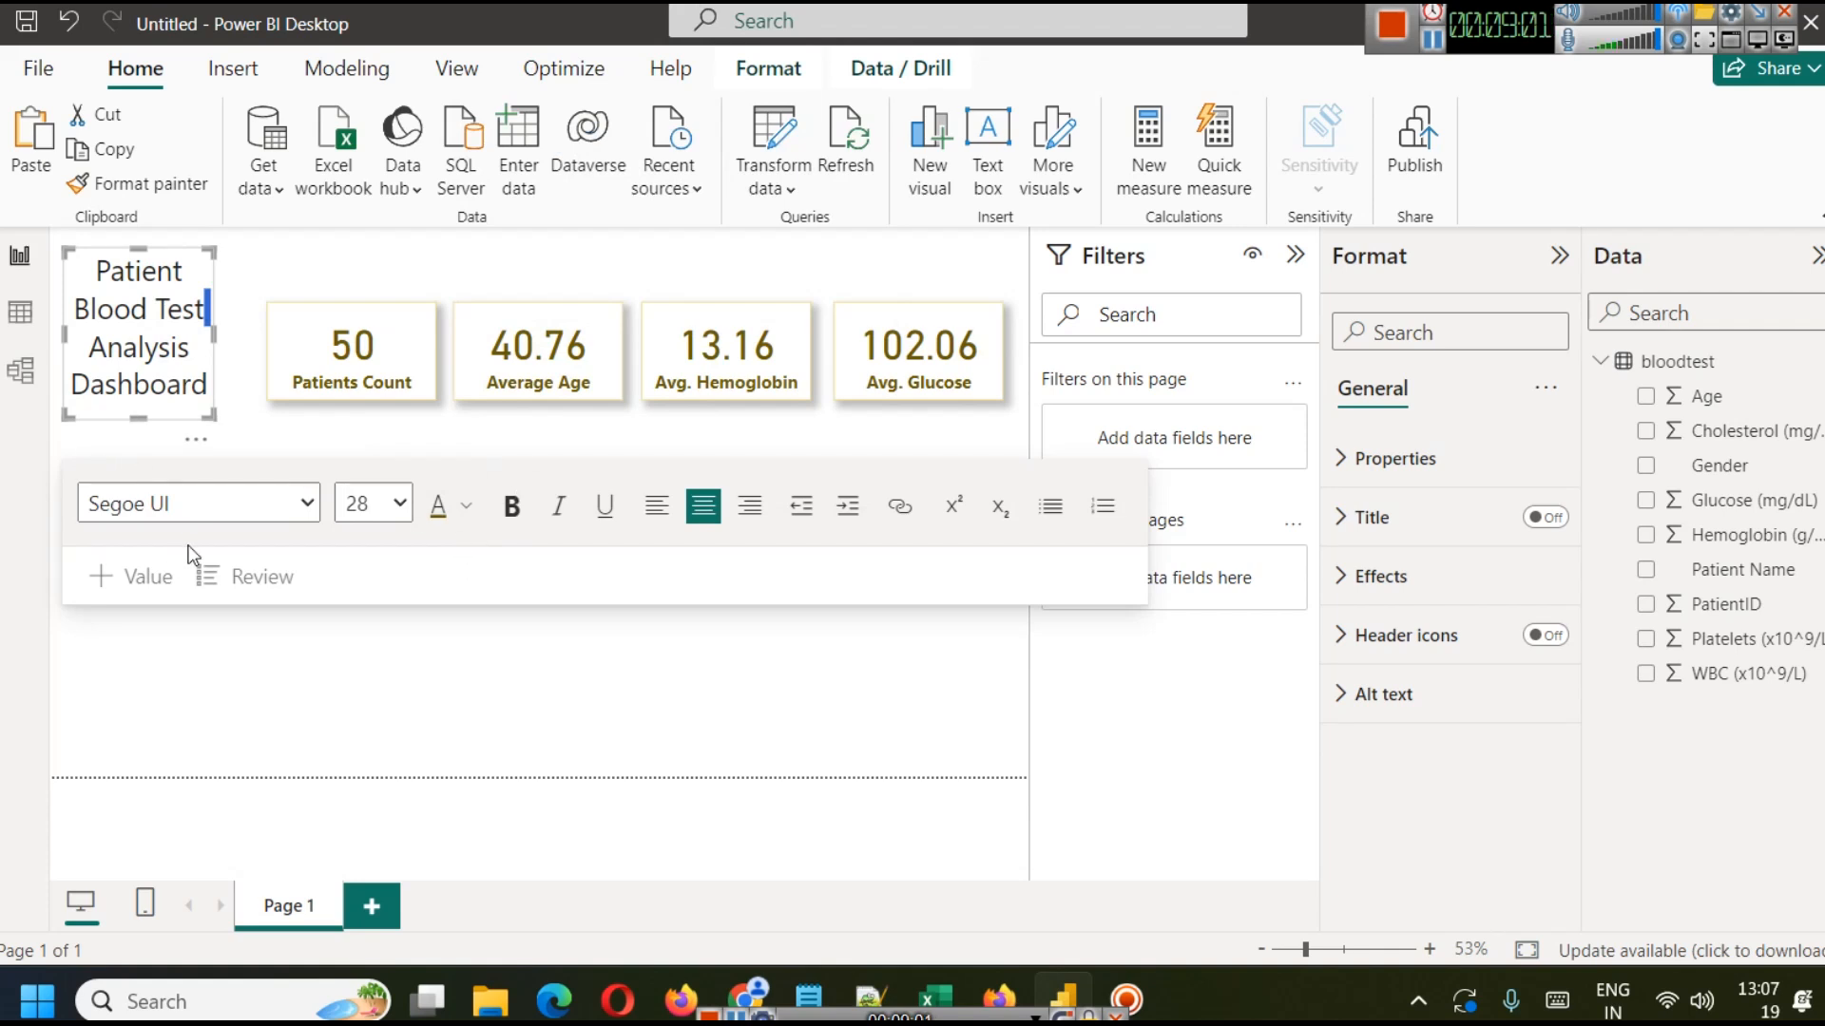
key("ctrl+a")
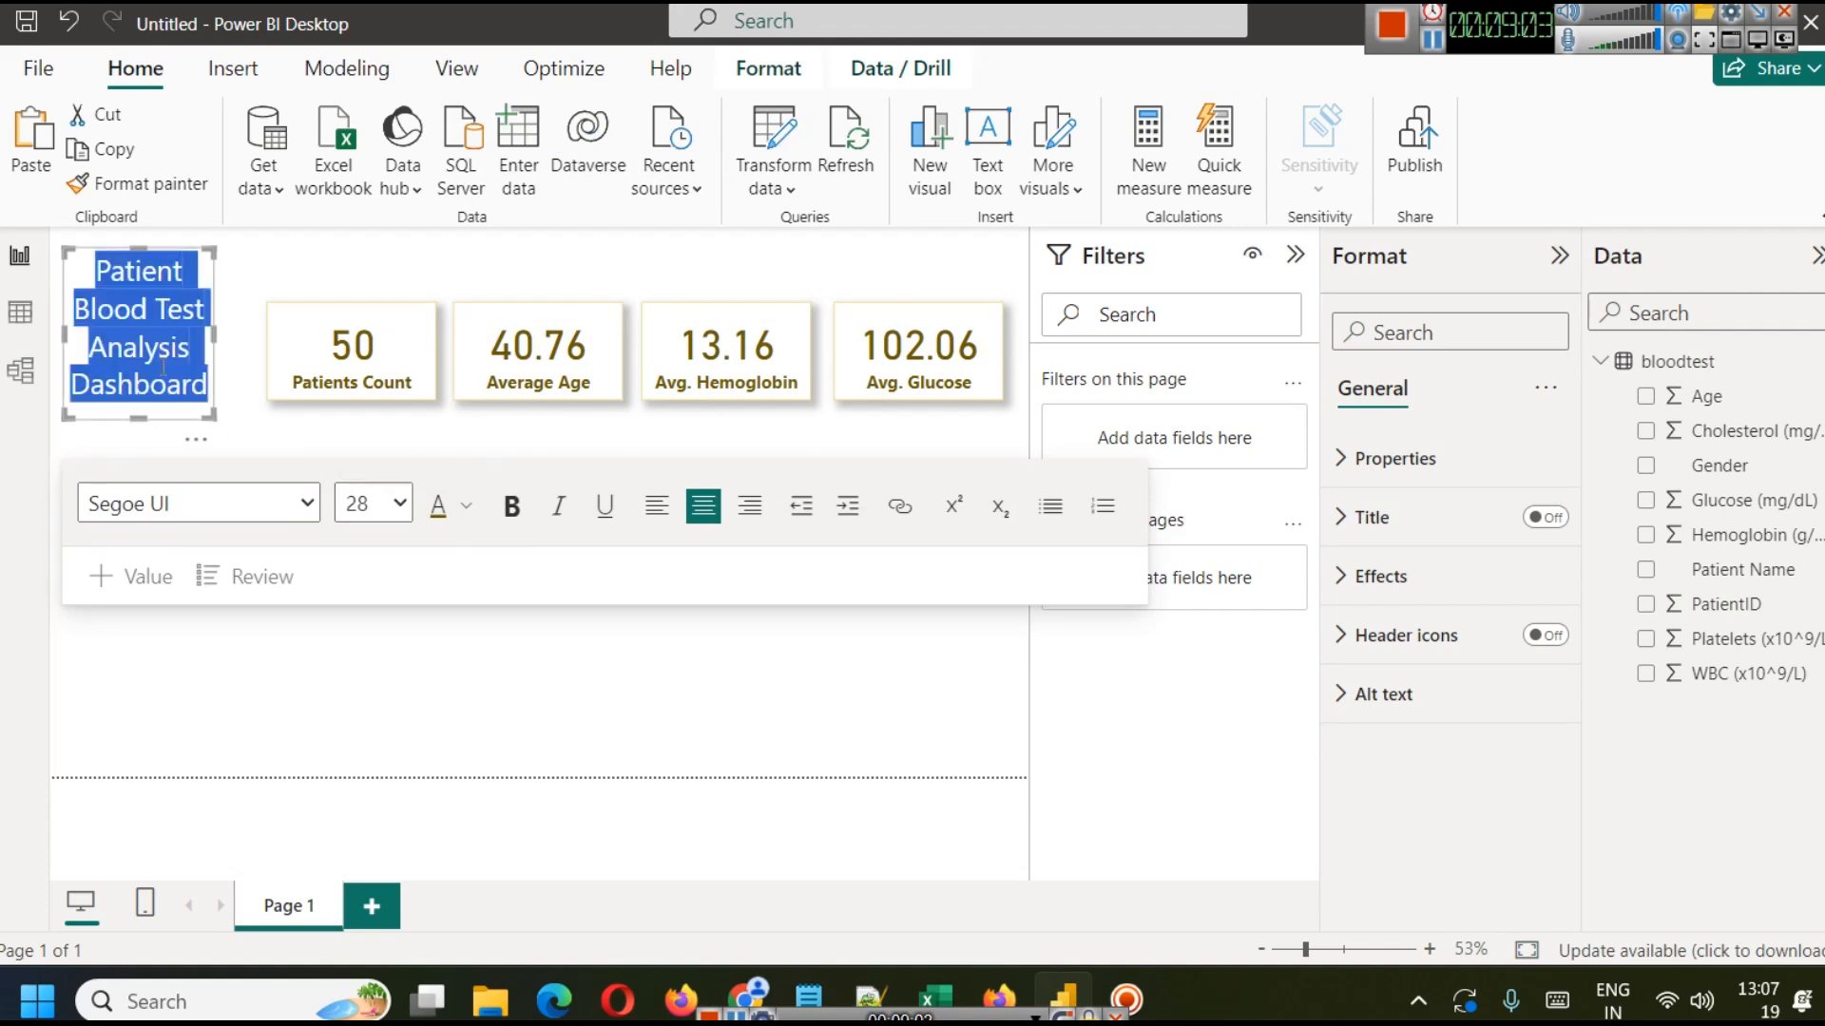
left_click(466, 506)
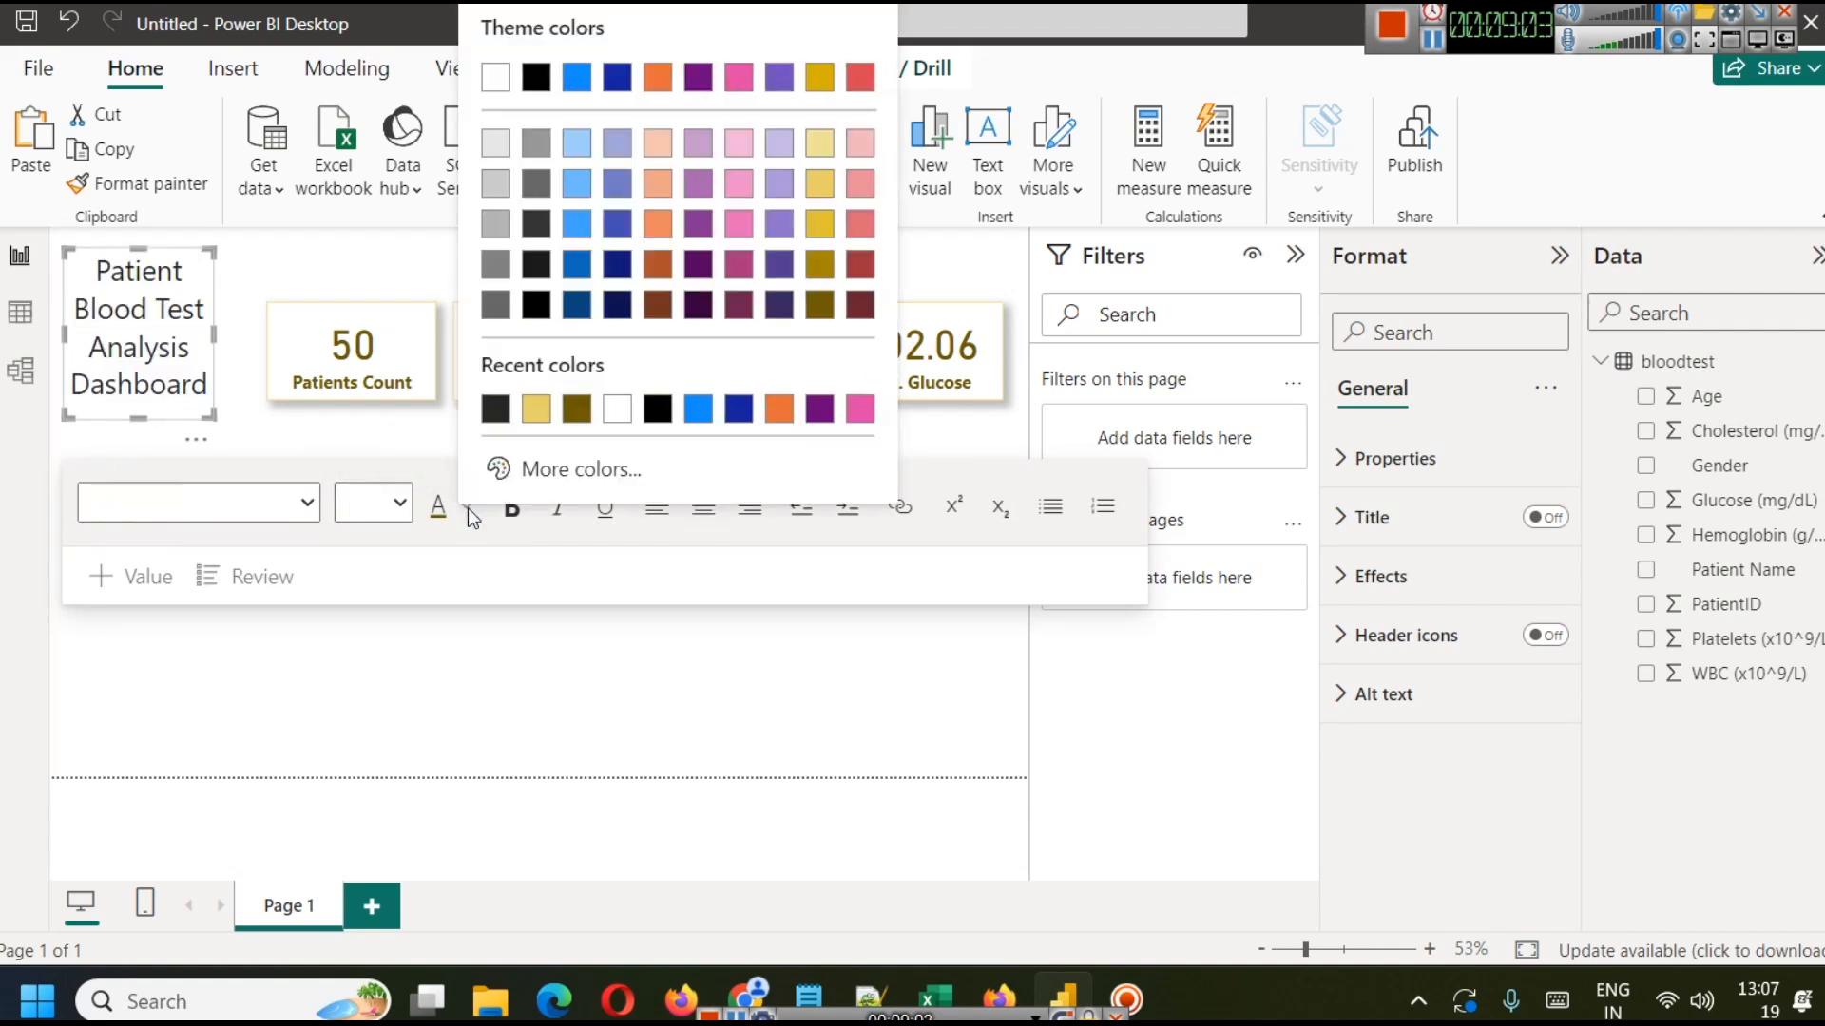
left_click(577, 409)
left_click(318, 569)
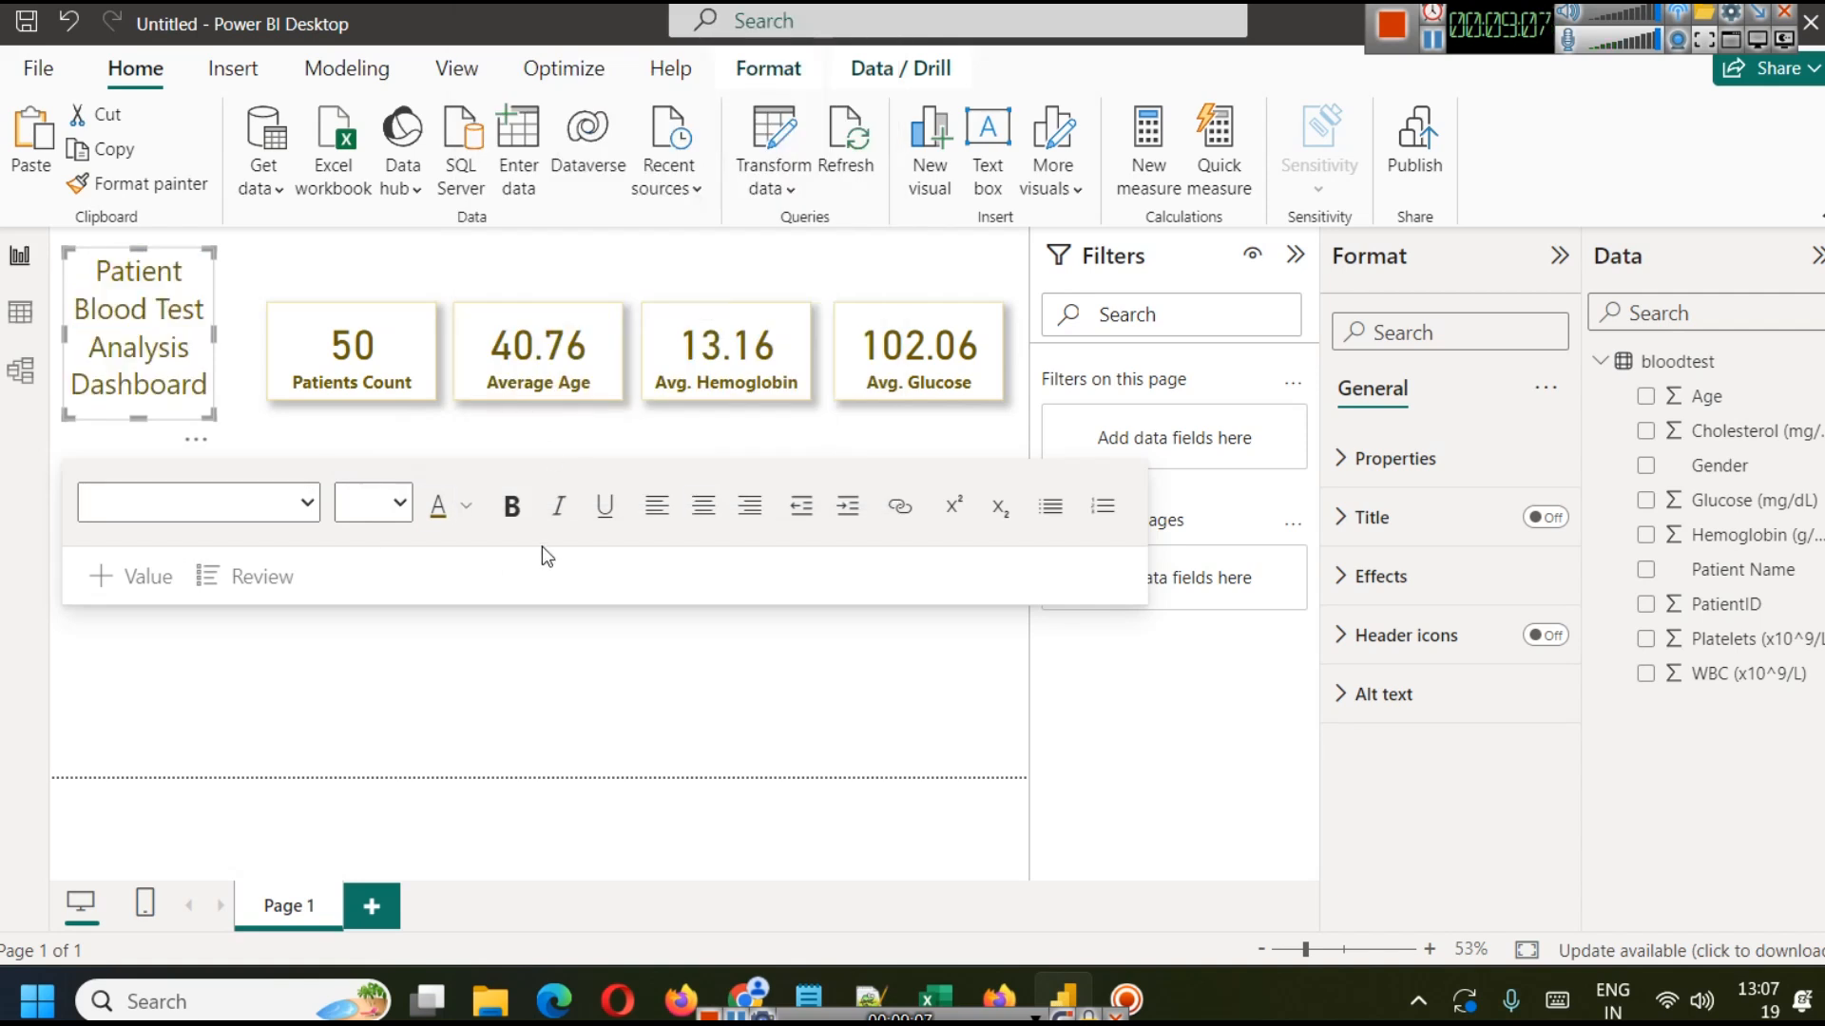
Turn on the visual border and the shadow for the title text box.
left_click(188, 270)
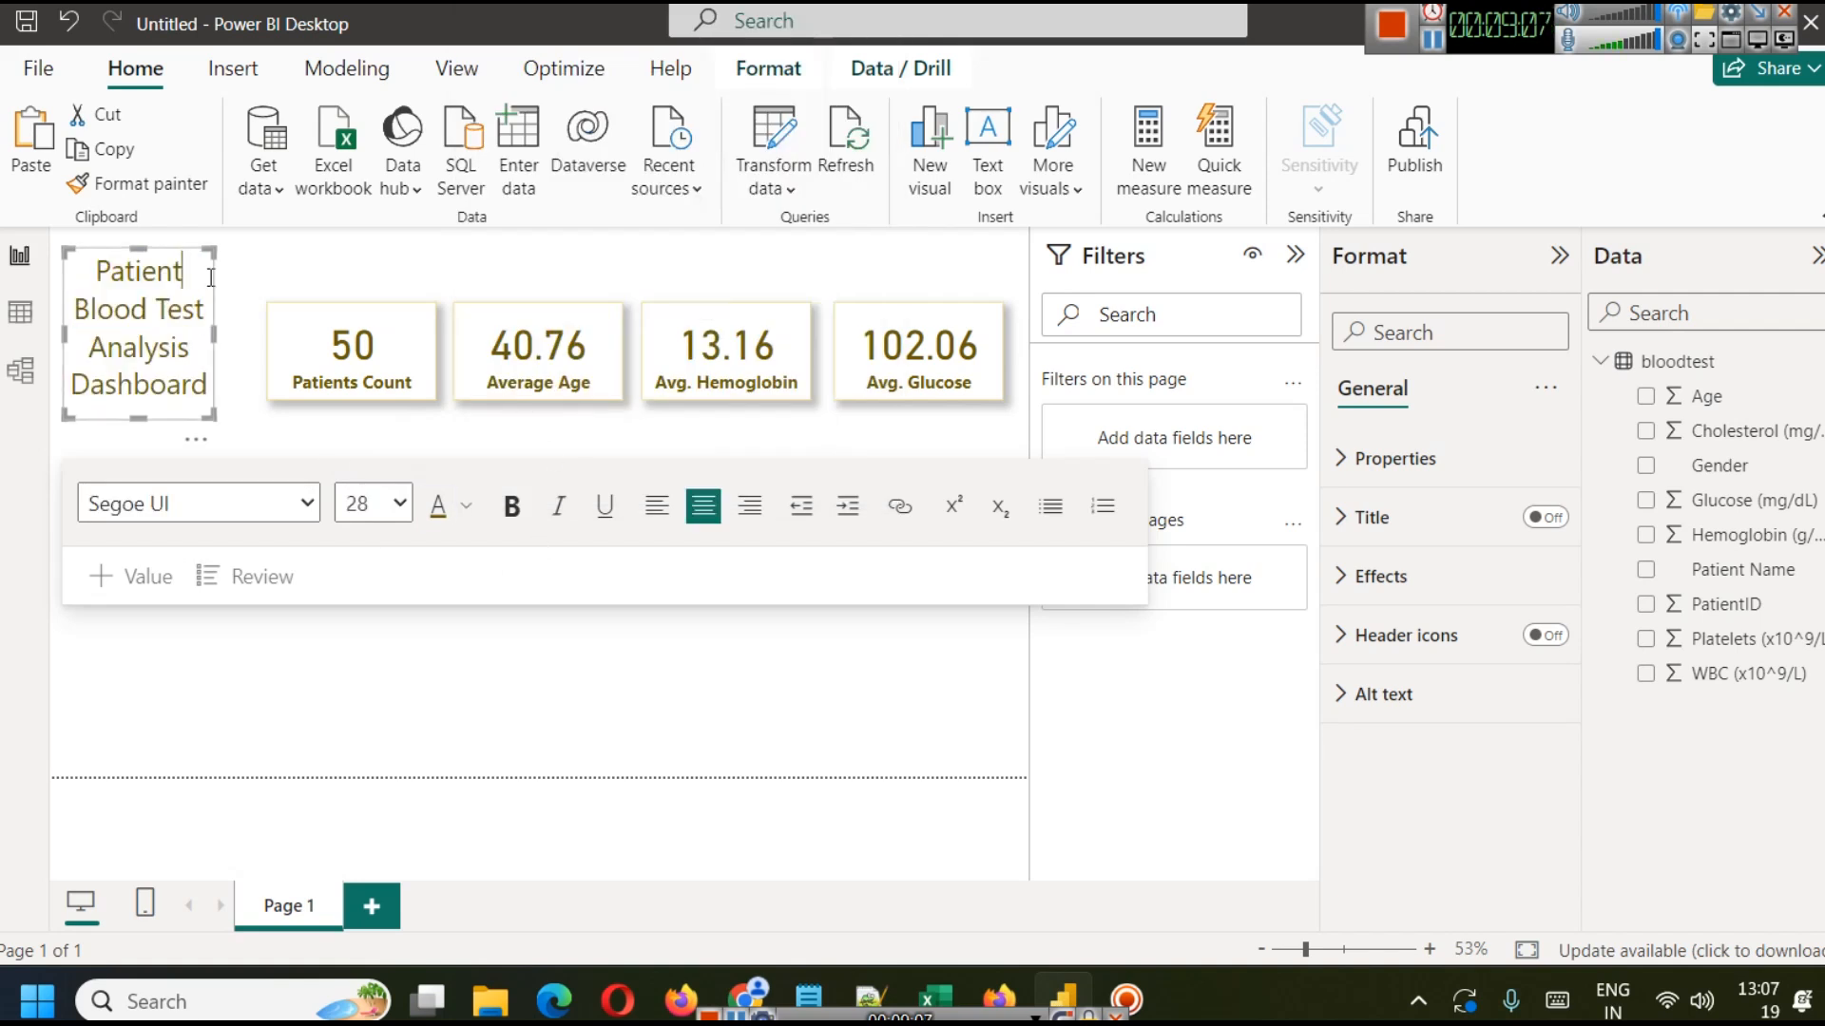
left_click(1408, 451)
left_click(1411, 456)
left_click(1393, 599)
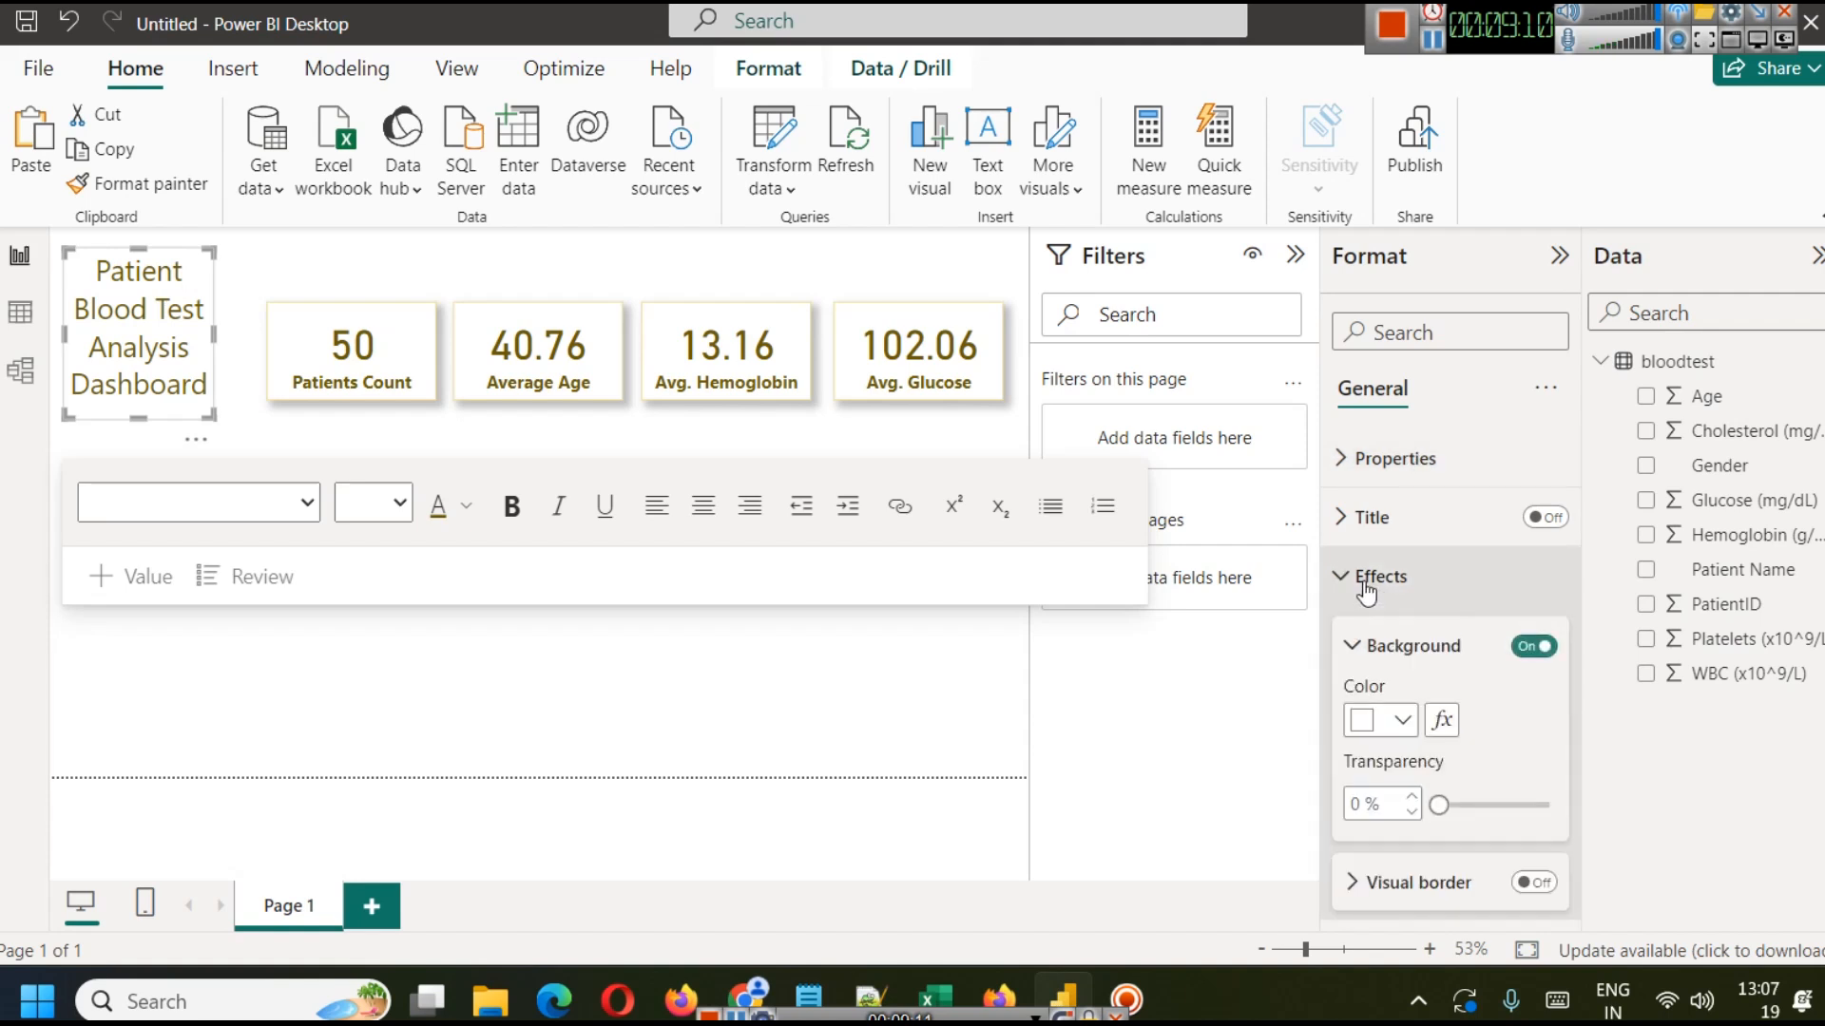
scroll(1478, 665, "down", 2)
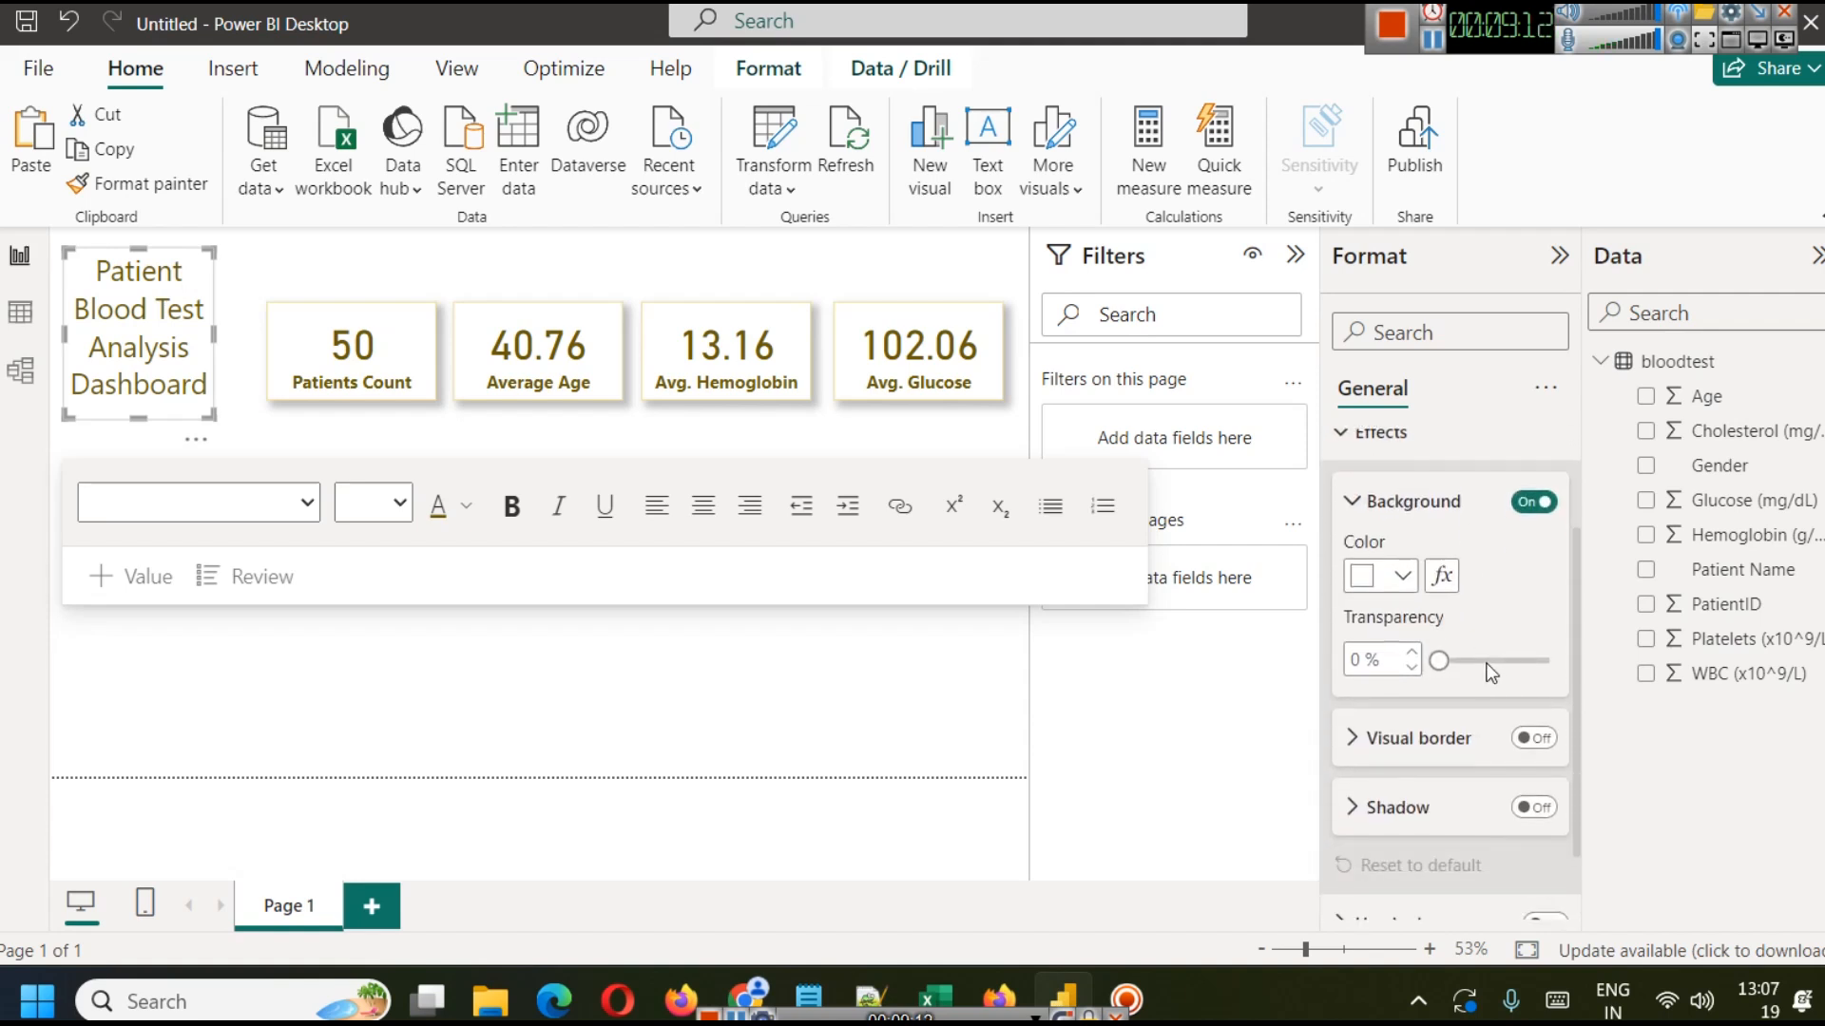
left_click(1538, 743)
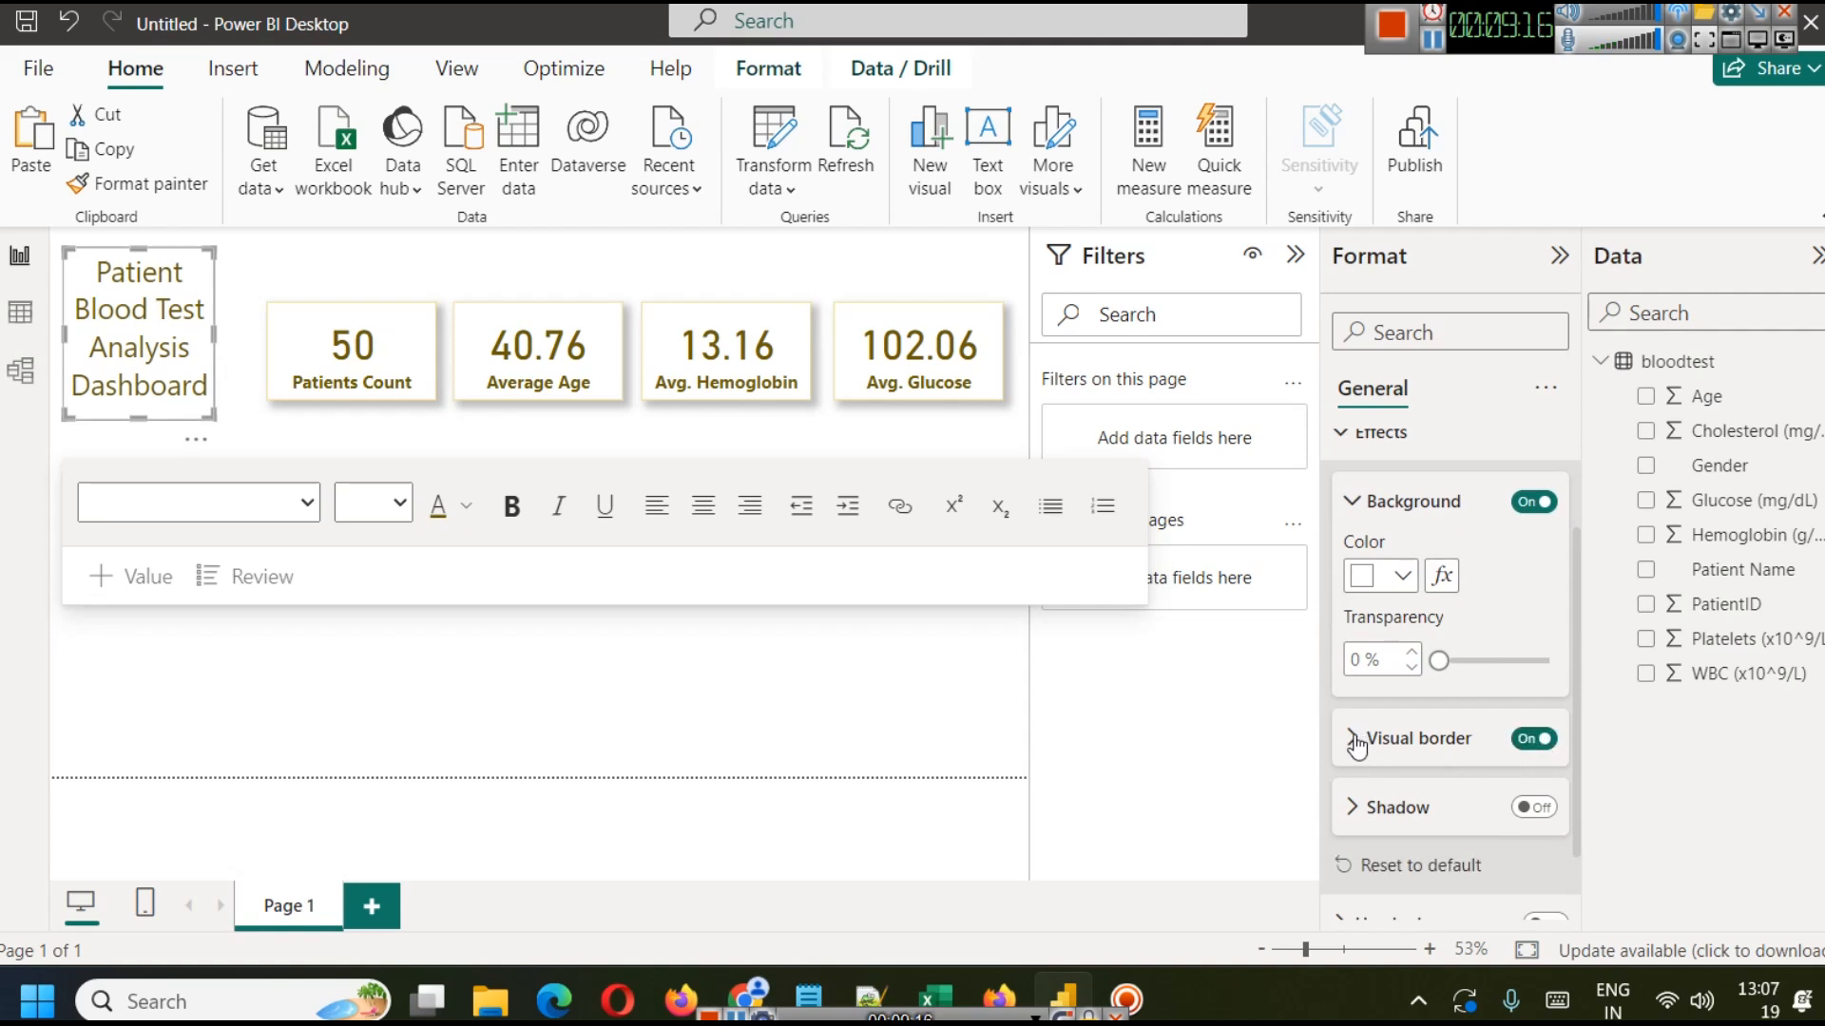
left_click(1533, 808)
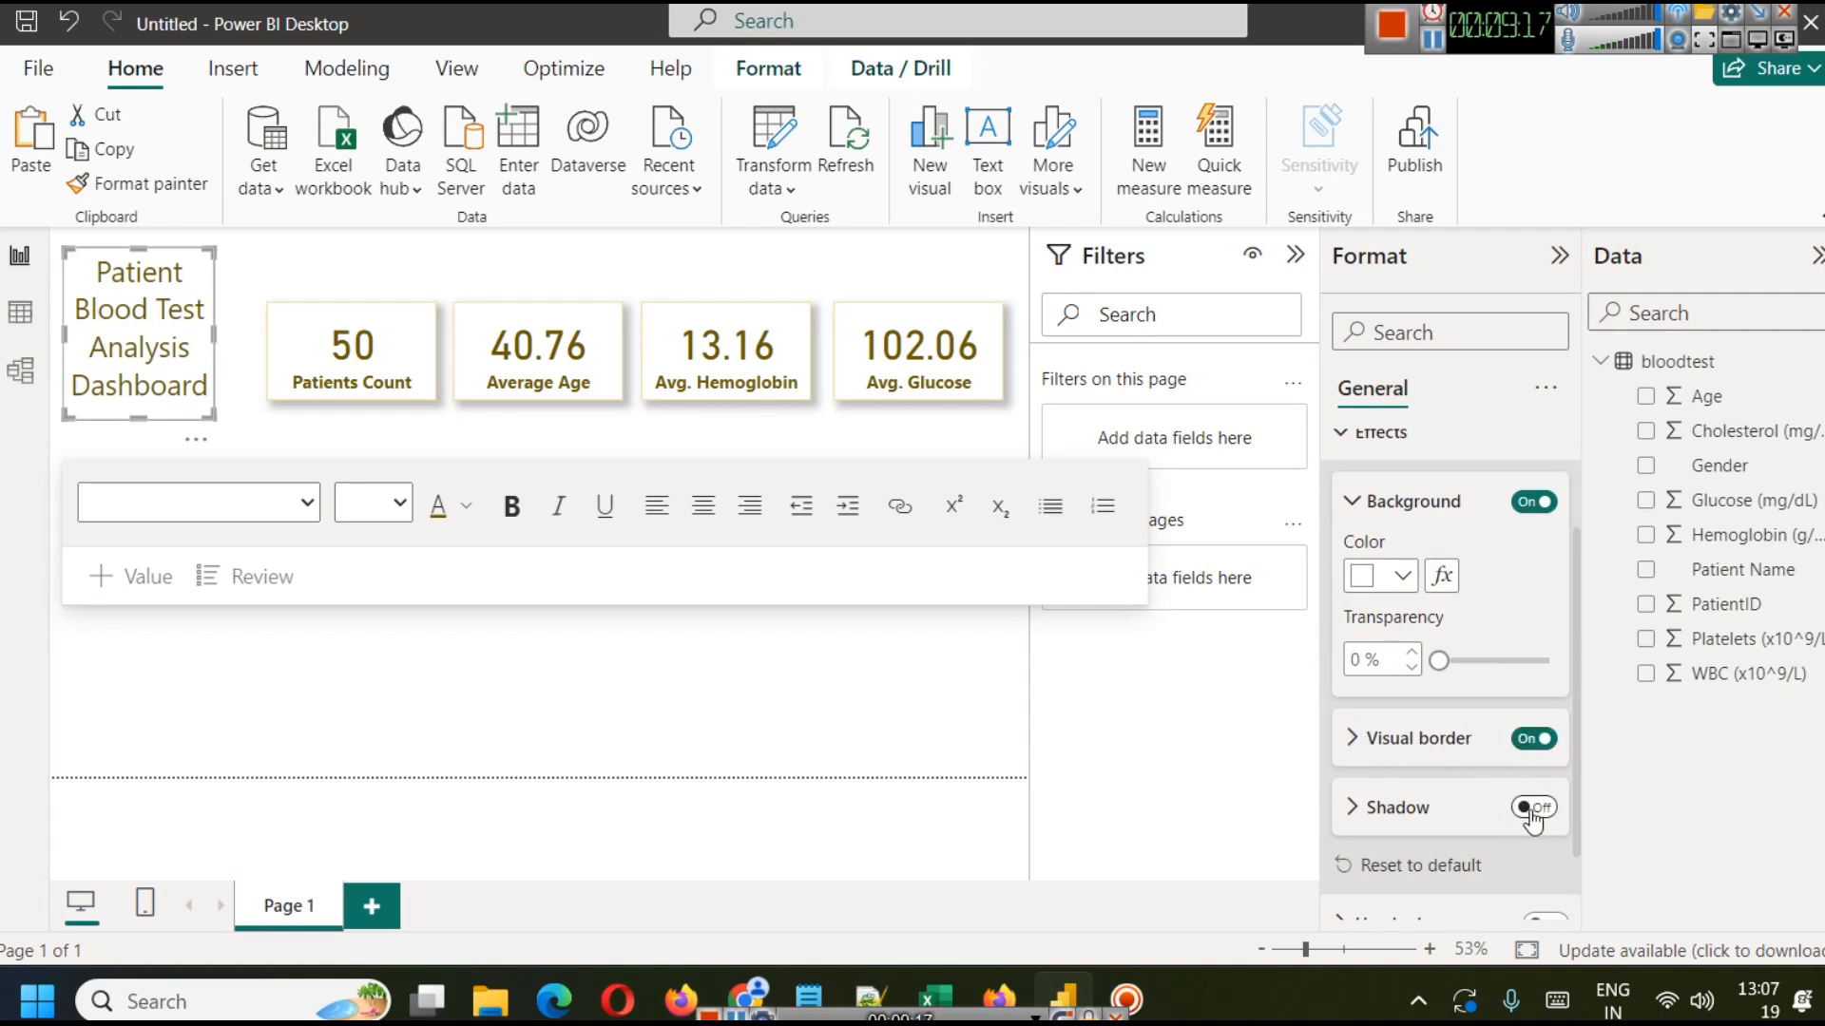
Set the title text box's border color to the recently used light gold.
left_click(1356, 739)
scroll(1369, 665, "down", 3)
left_click(1404, 559)
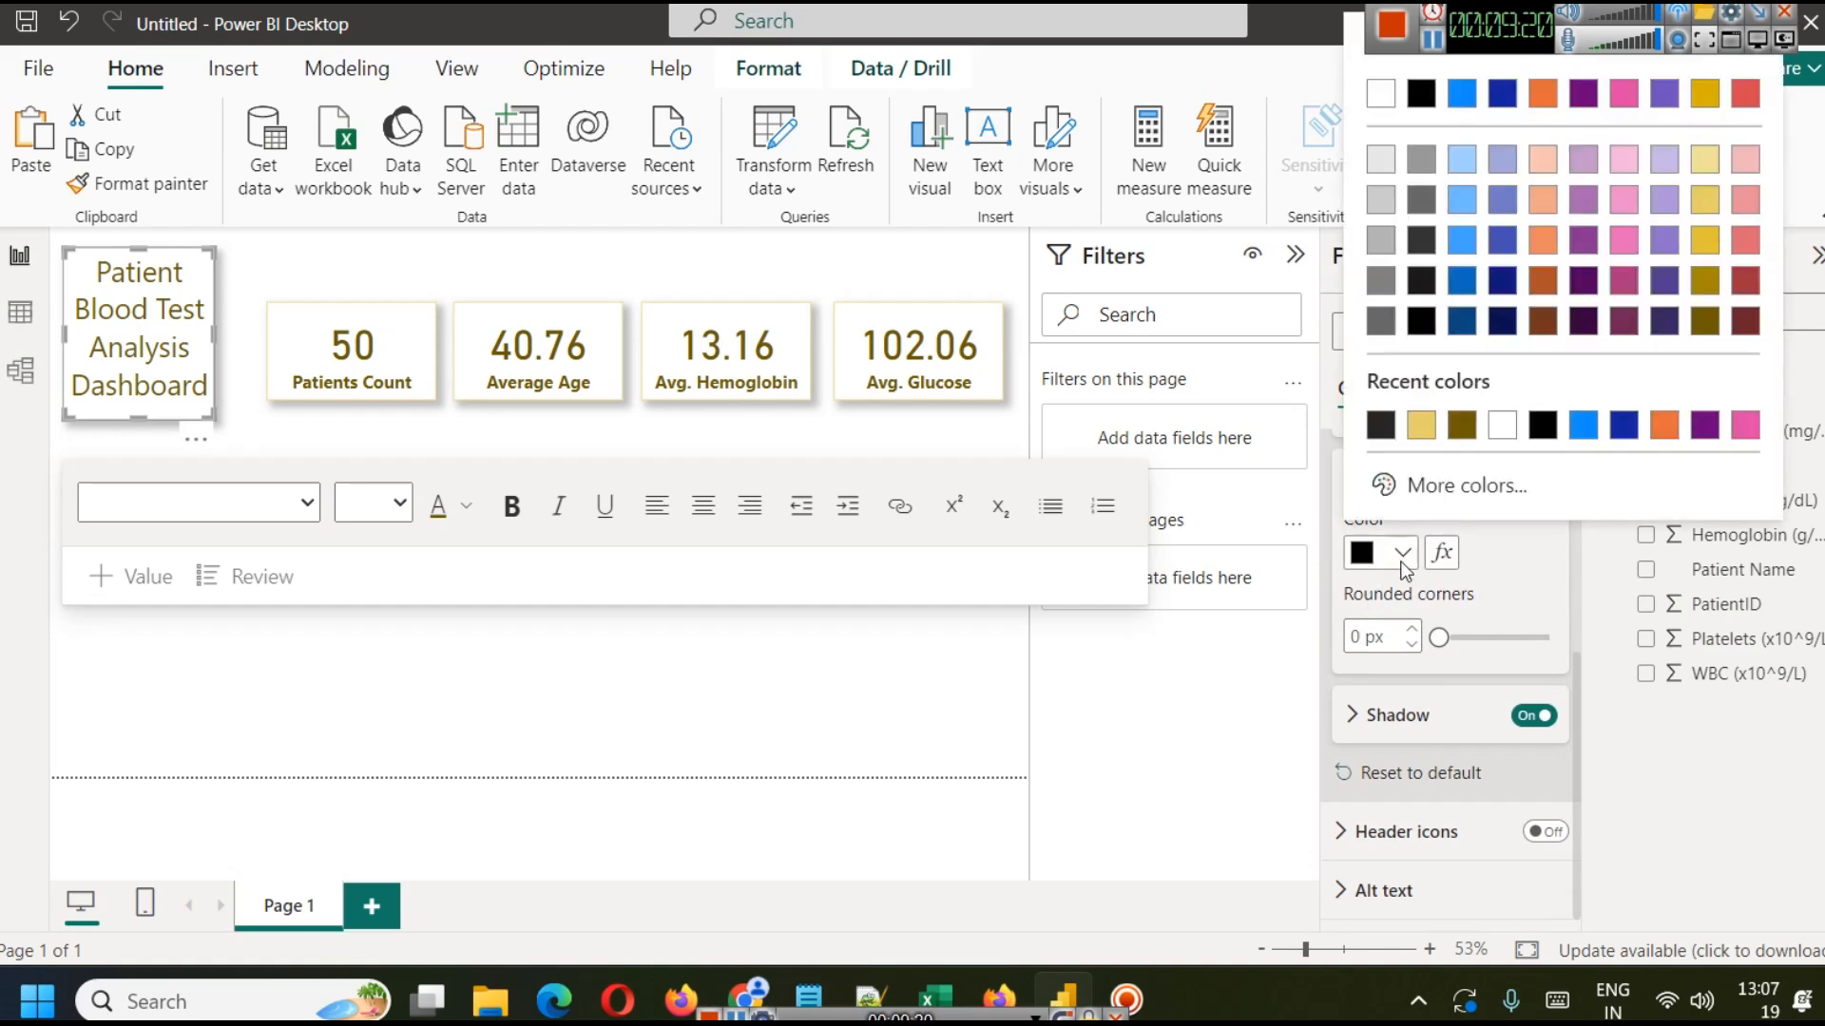
left_click(1431, 426)
left_click(609, 727)
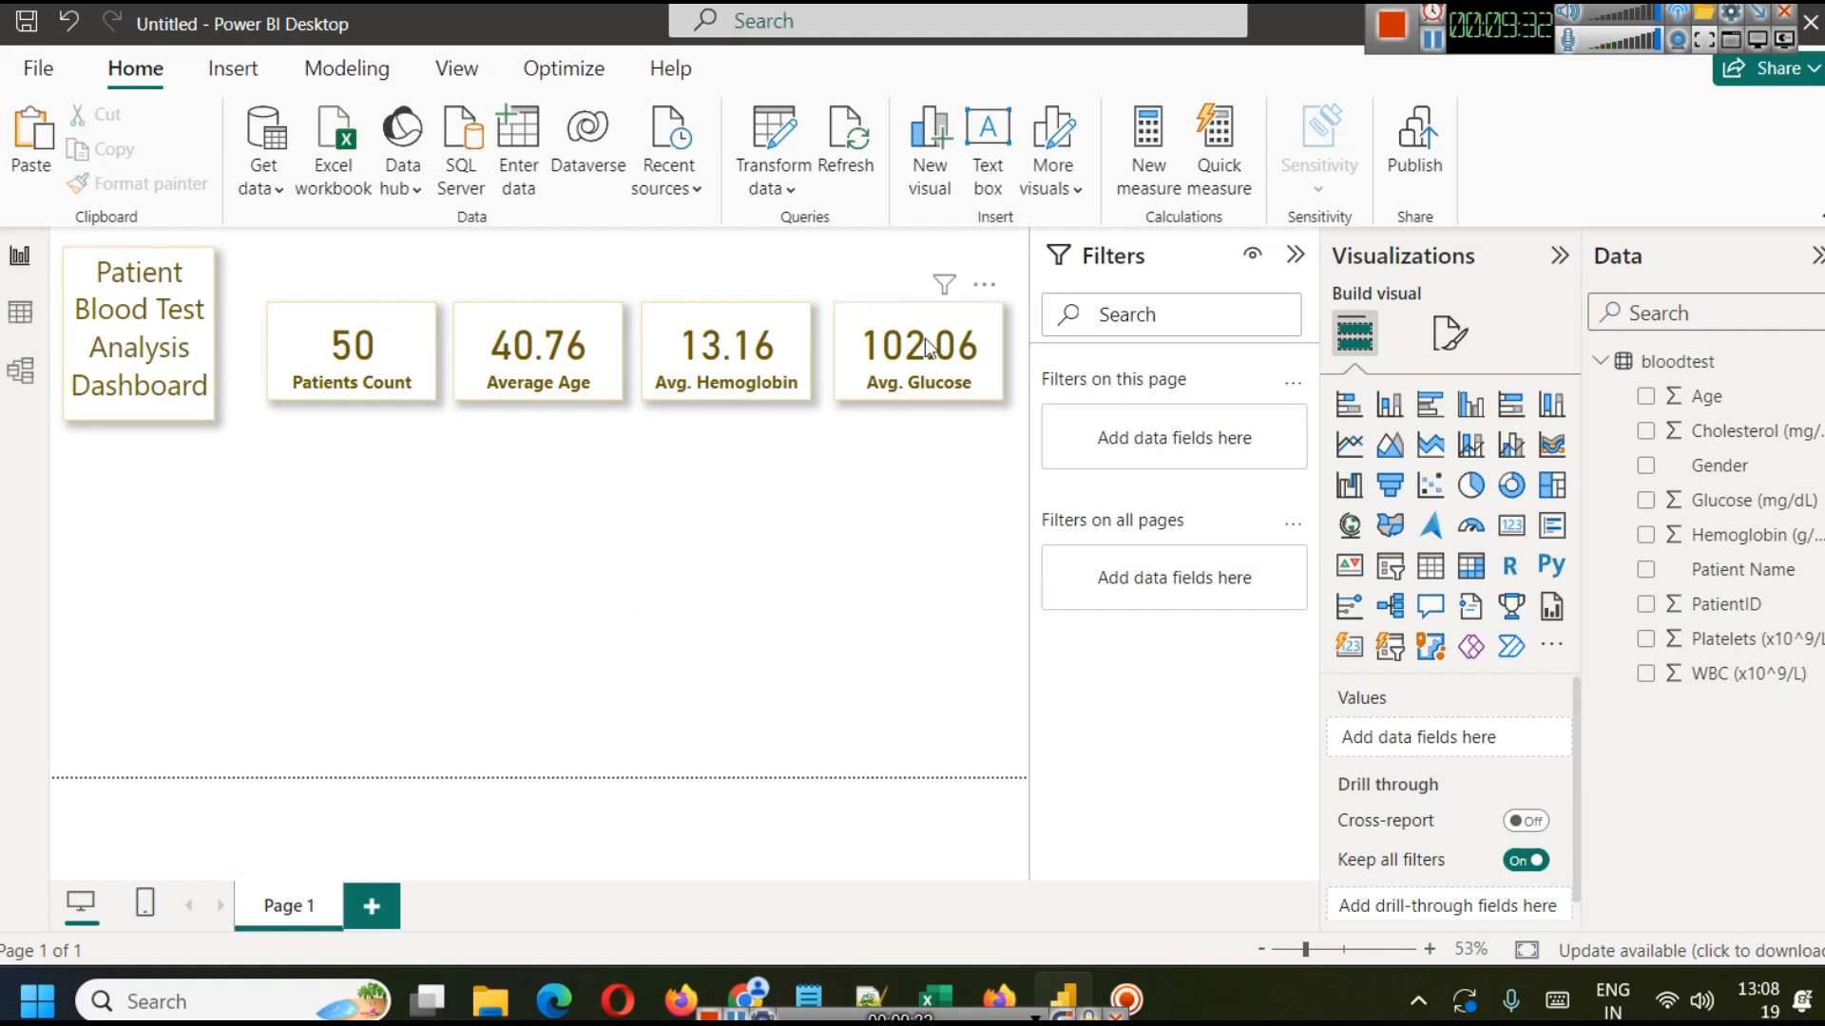
Insert a rectangle shape stretched over the whole report page and collapse the Filters pane.
left_click(233, 69)
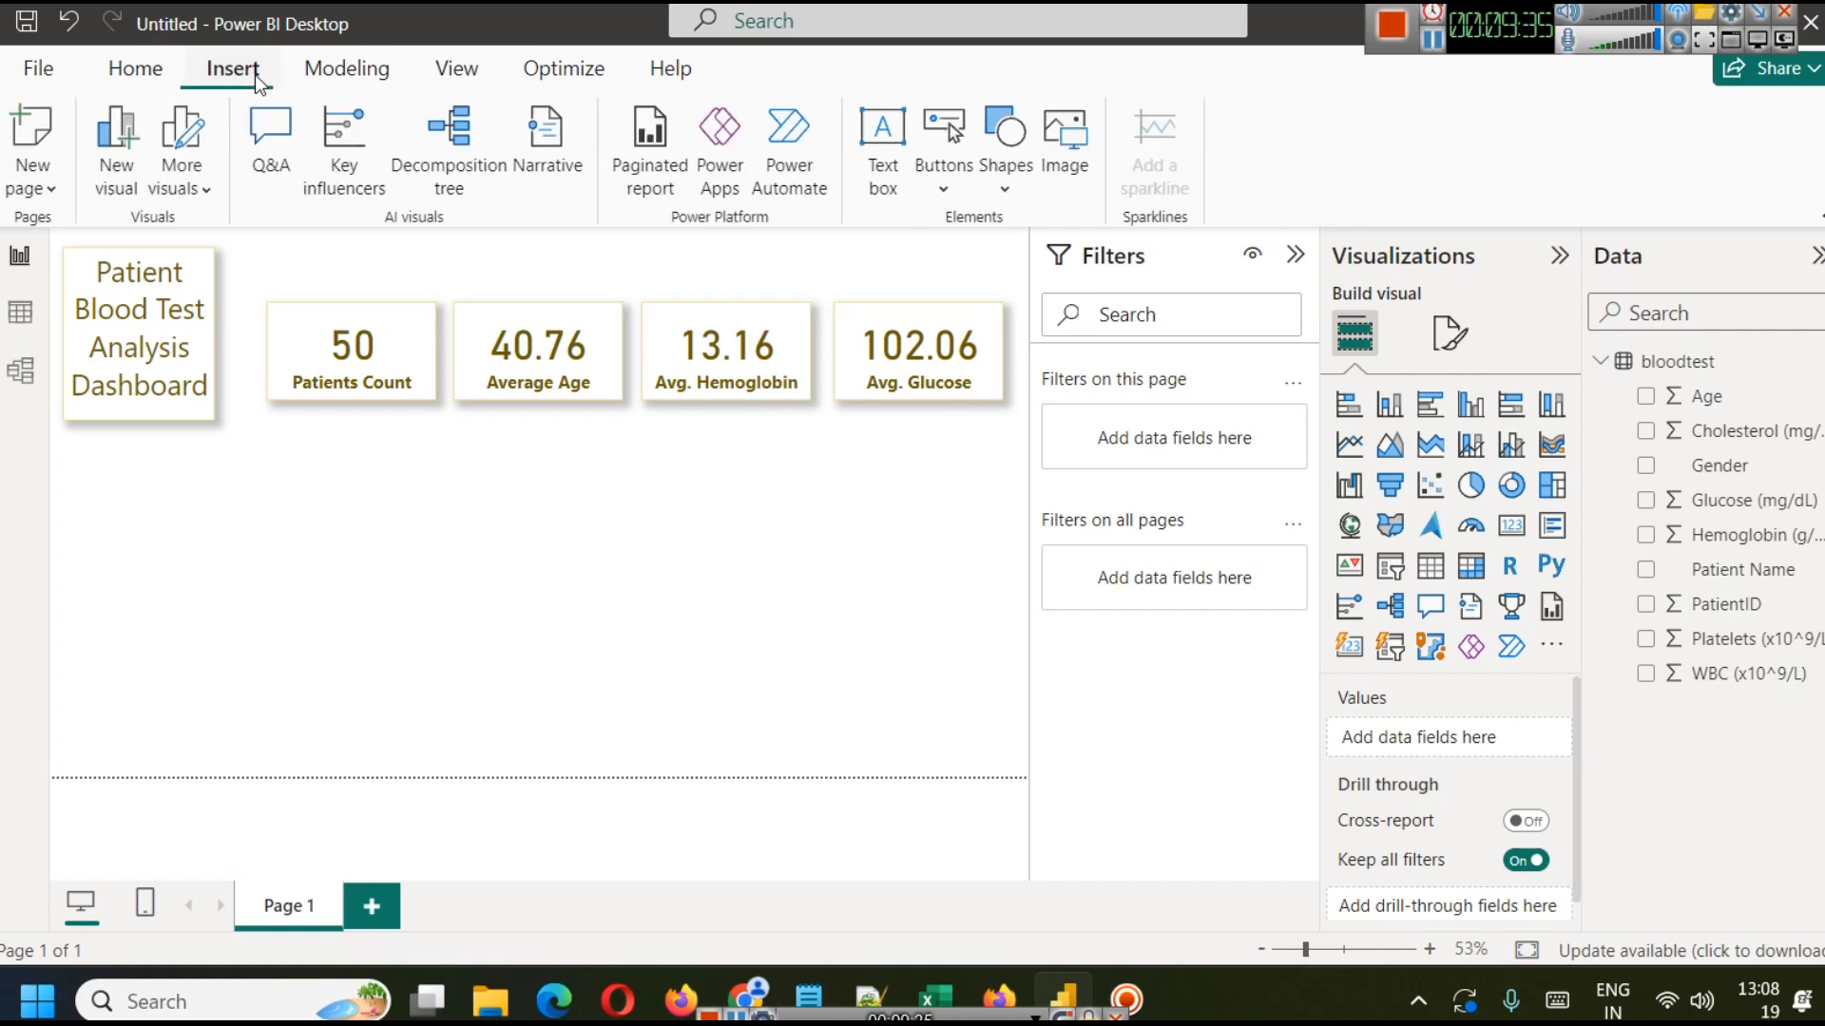
left_click(1004, 185)
left_click(1031, 286)
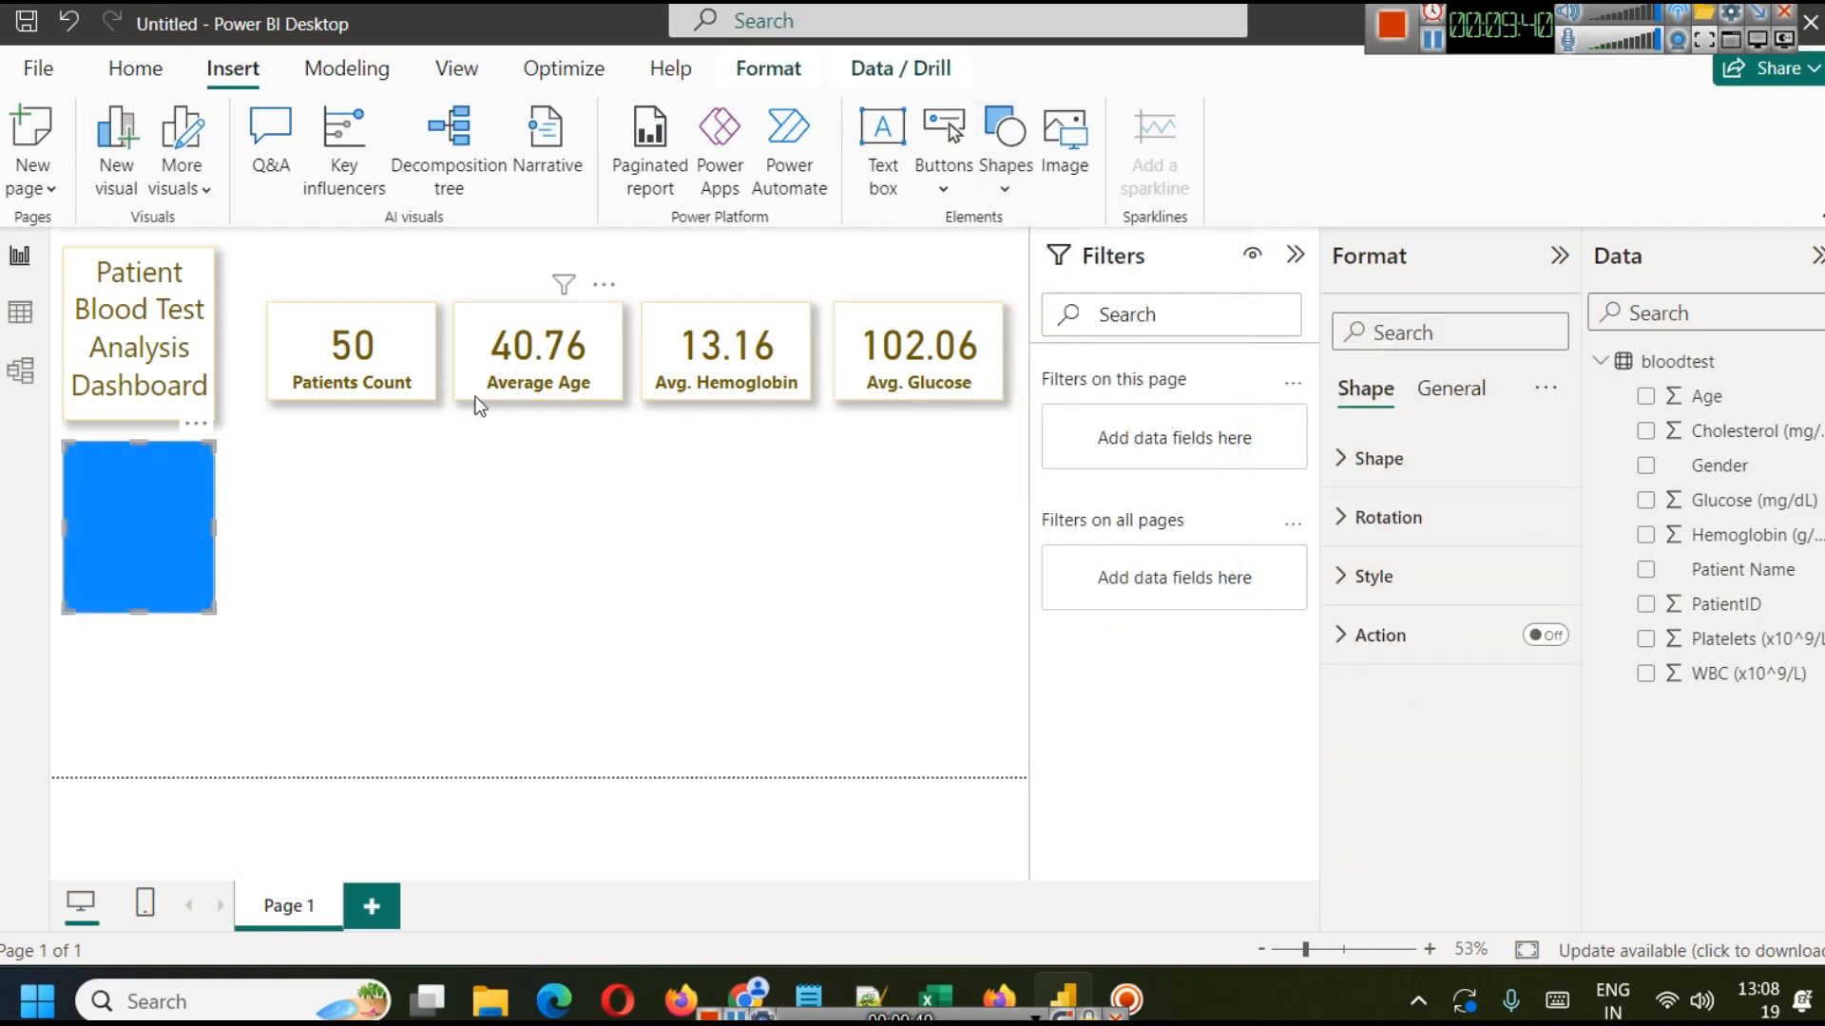
left_click_drag(122, 532, 114, 317)
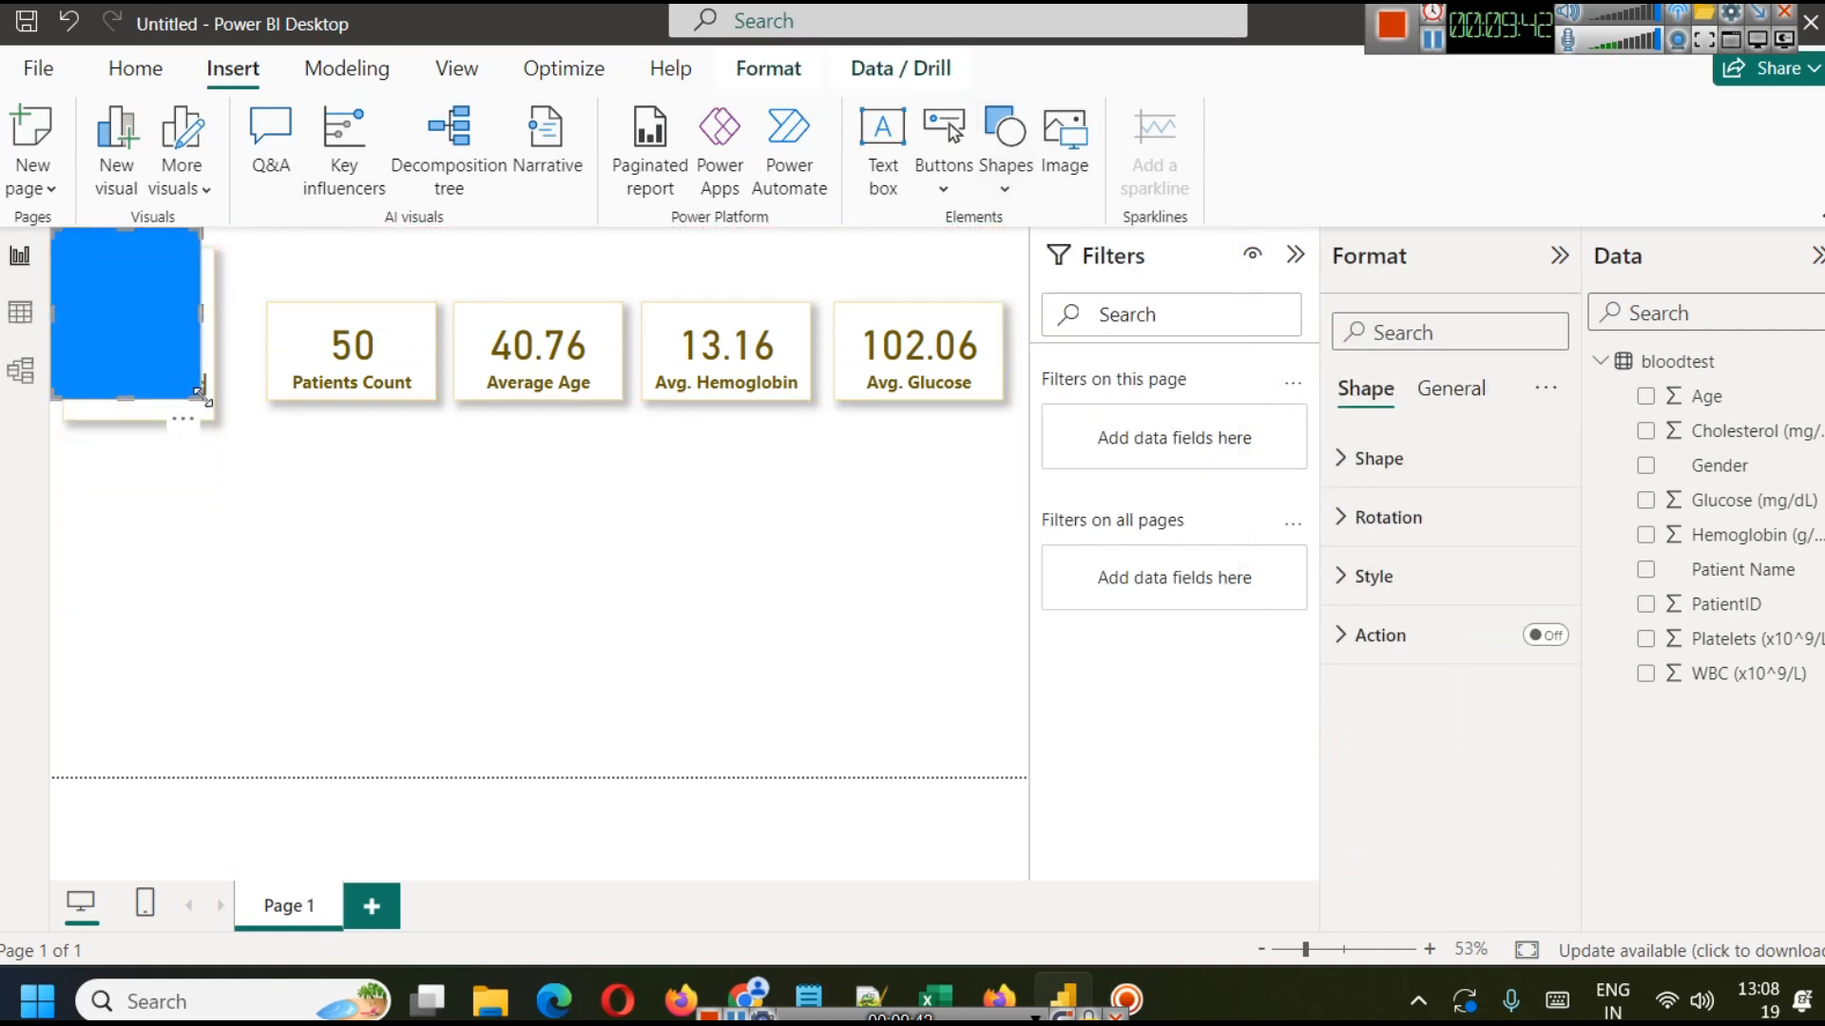
left_click_drag(198, 391, 1028, 777)
left_click(1294, 255)
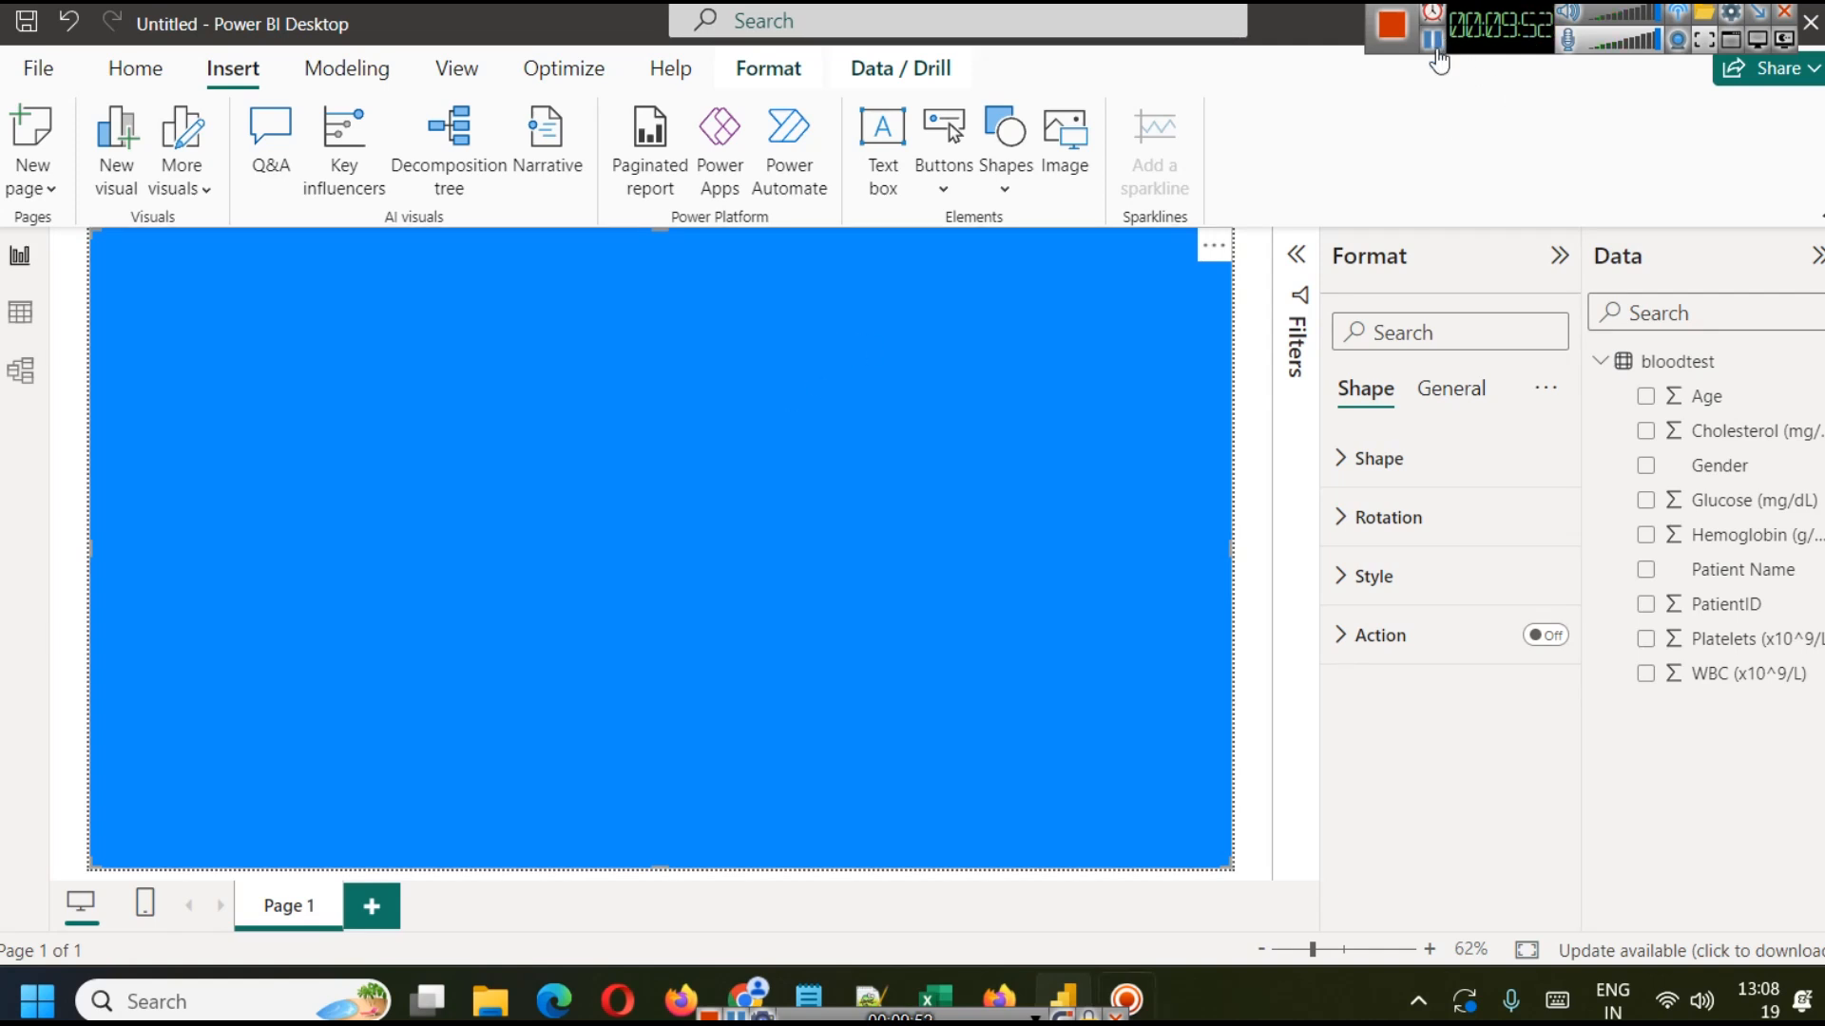
Send the page-sized rectangle to the back, behind the title and the cards.
left_click(135, 67)
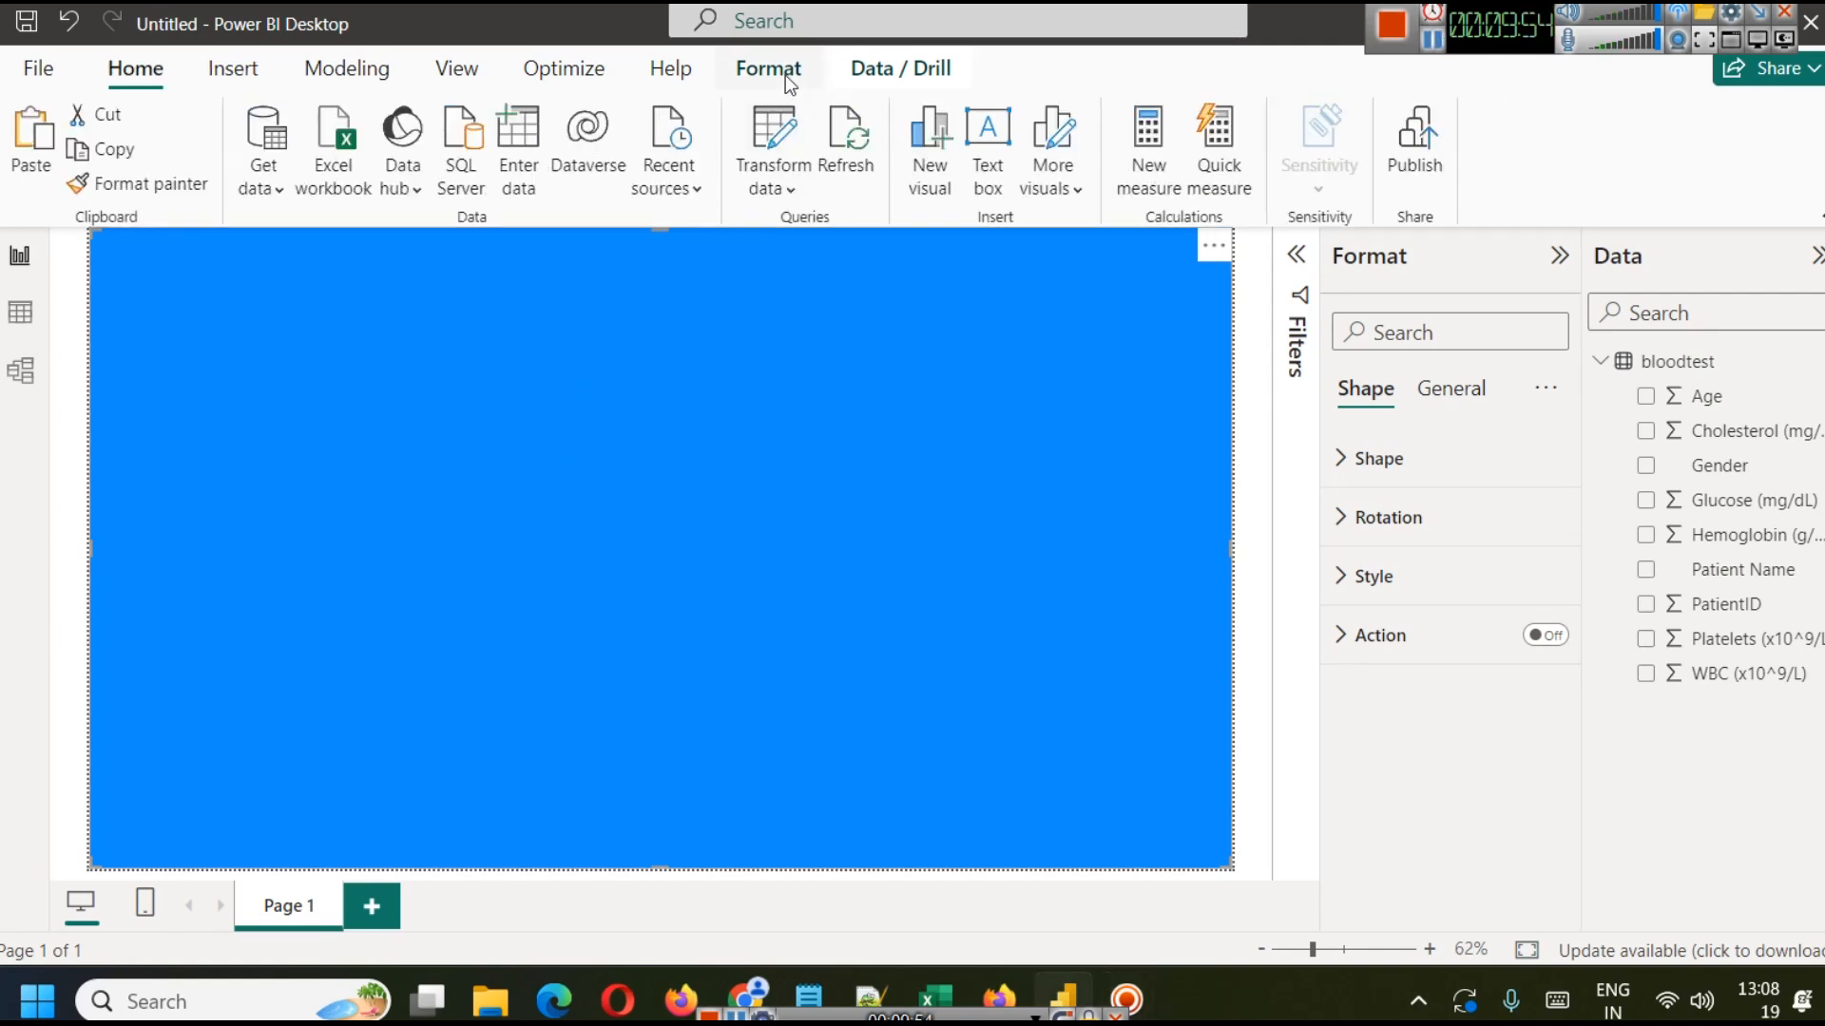
left_click(739, 70)
left_click(460, 182)
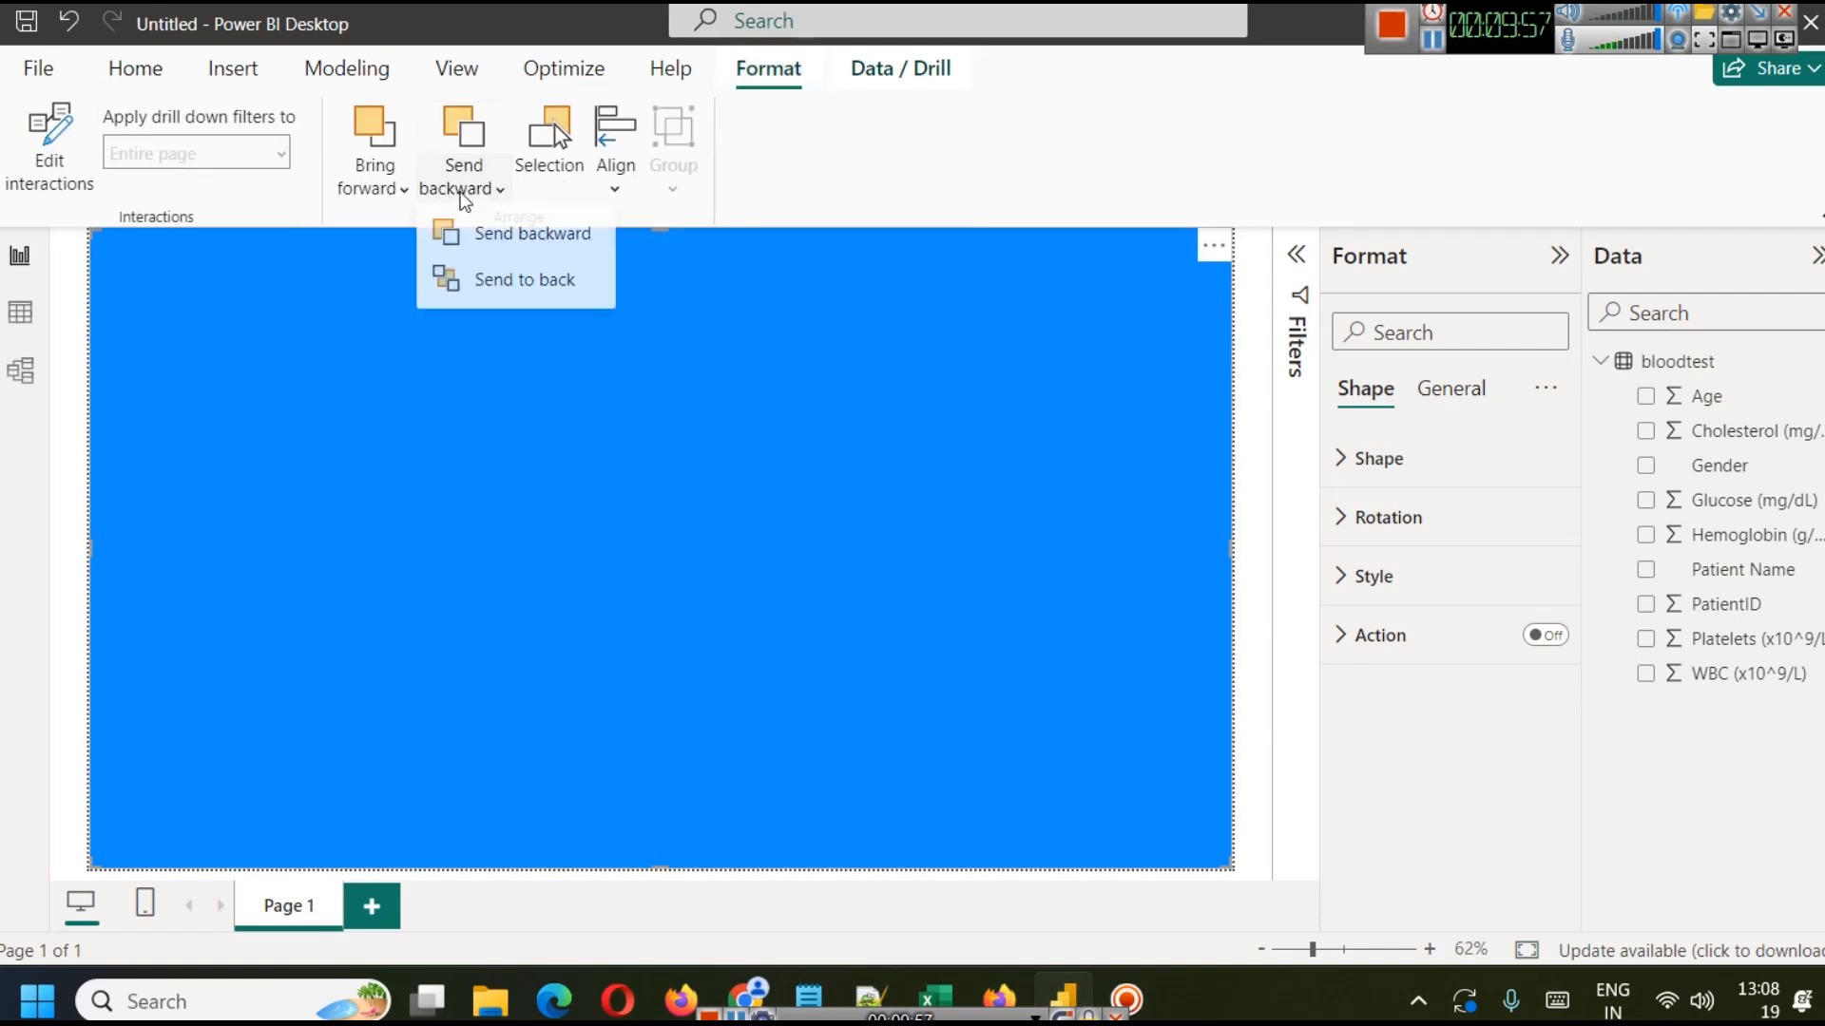
left_click(522, 285)
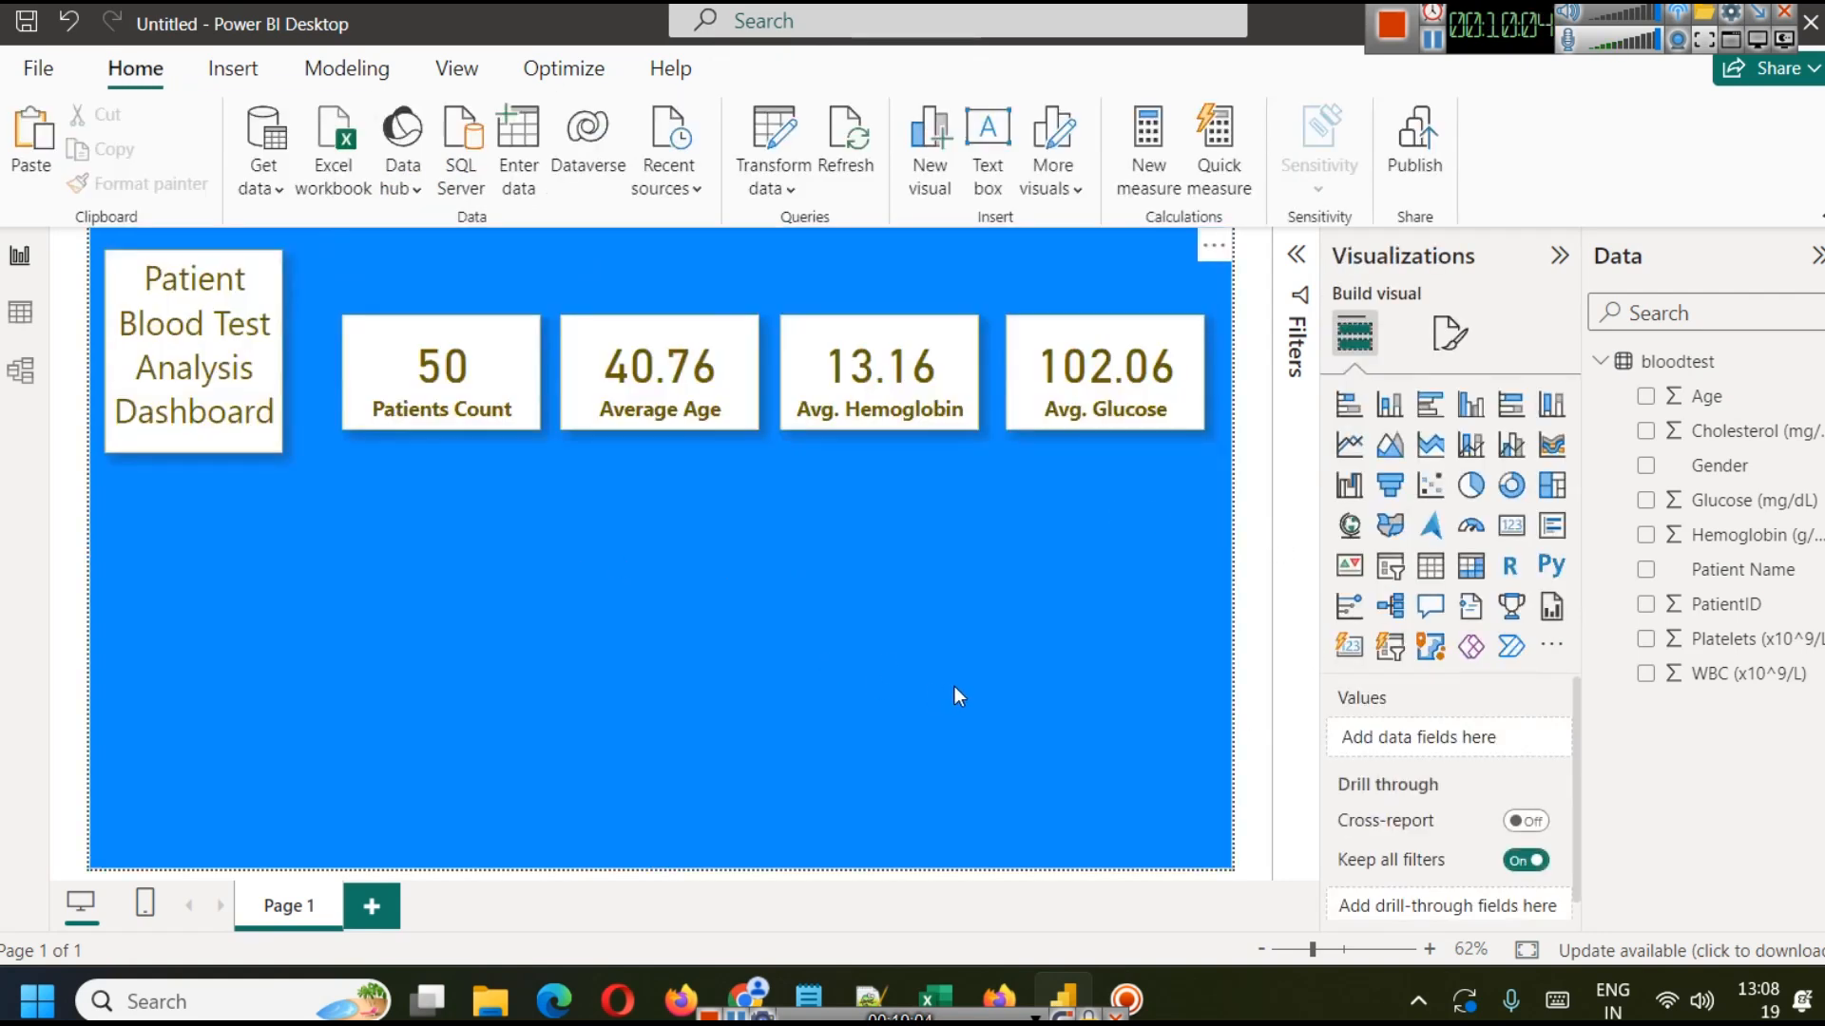
Select the page-sized background rectangle and look through its available shape types.
left_click(888, 708)
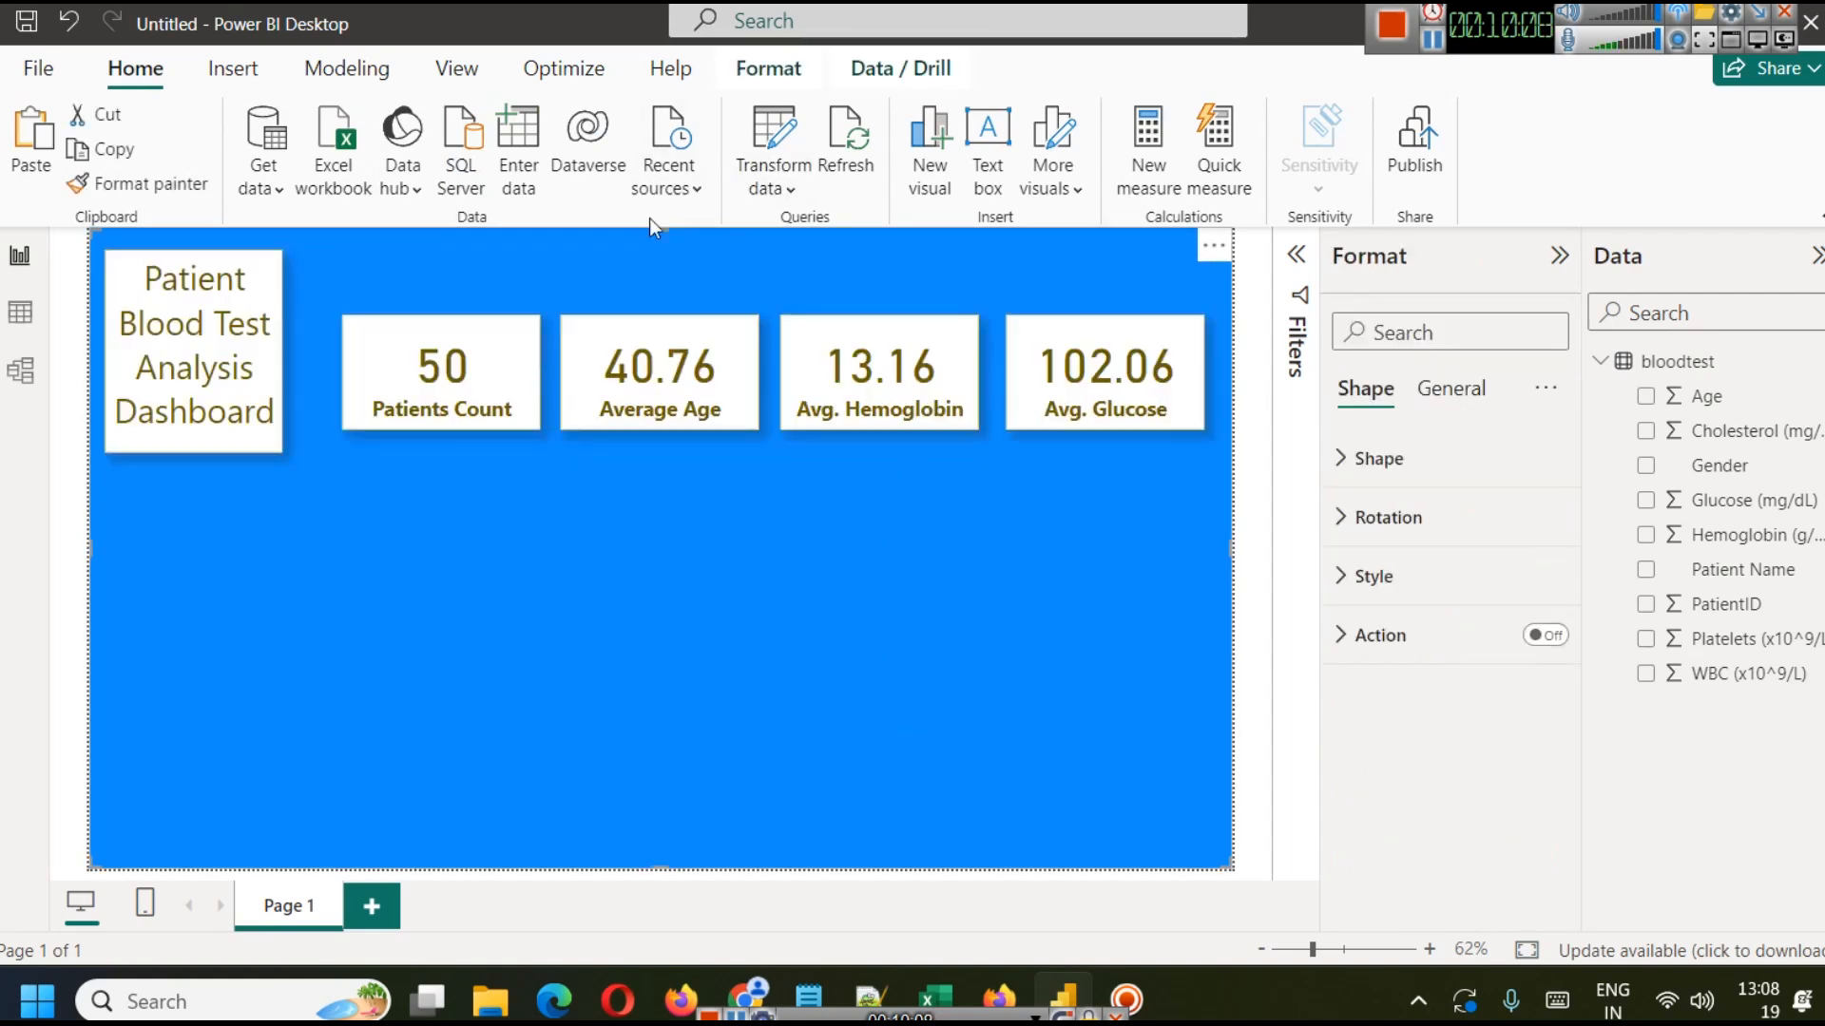
left_click(1344, 459)
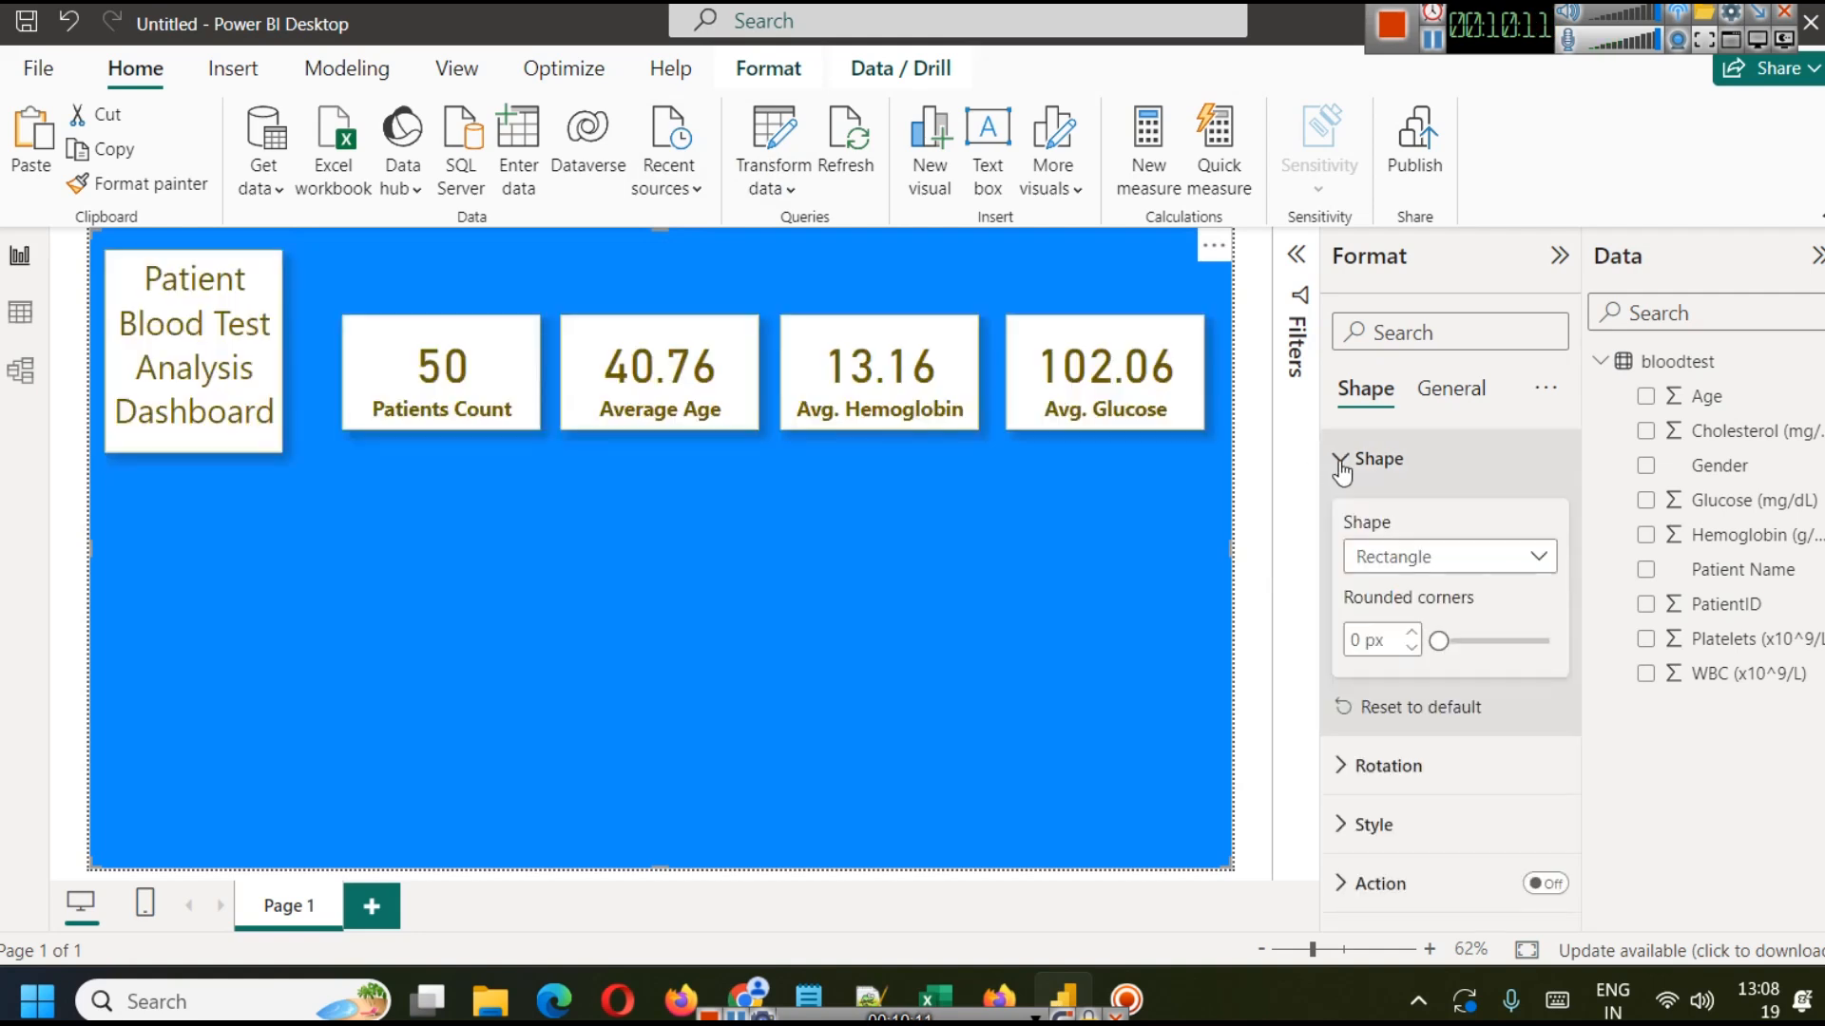
left_click(1539, 557)
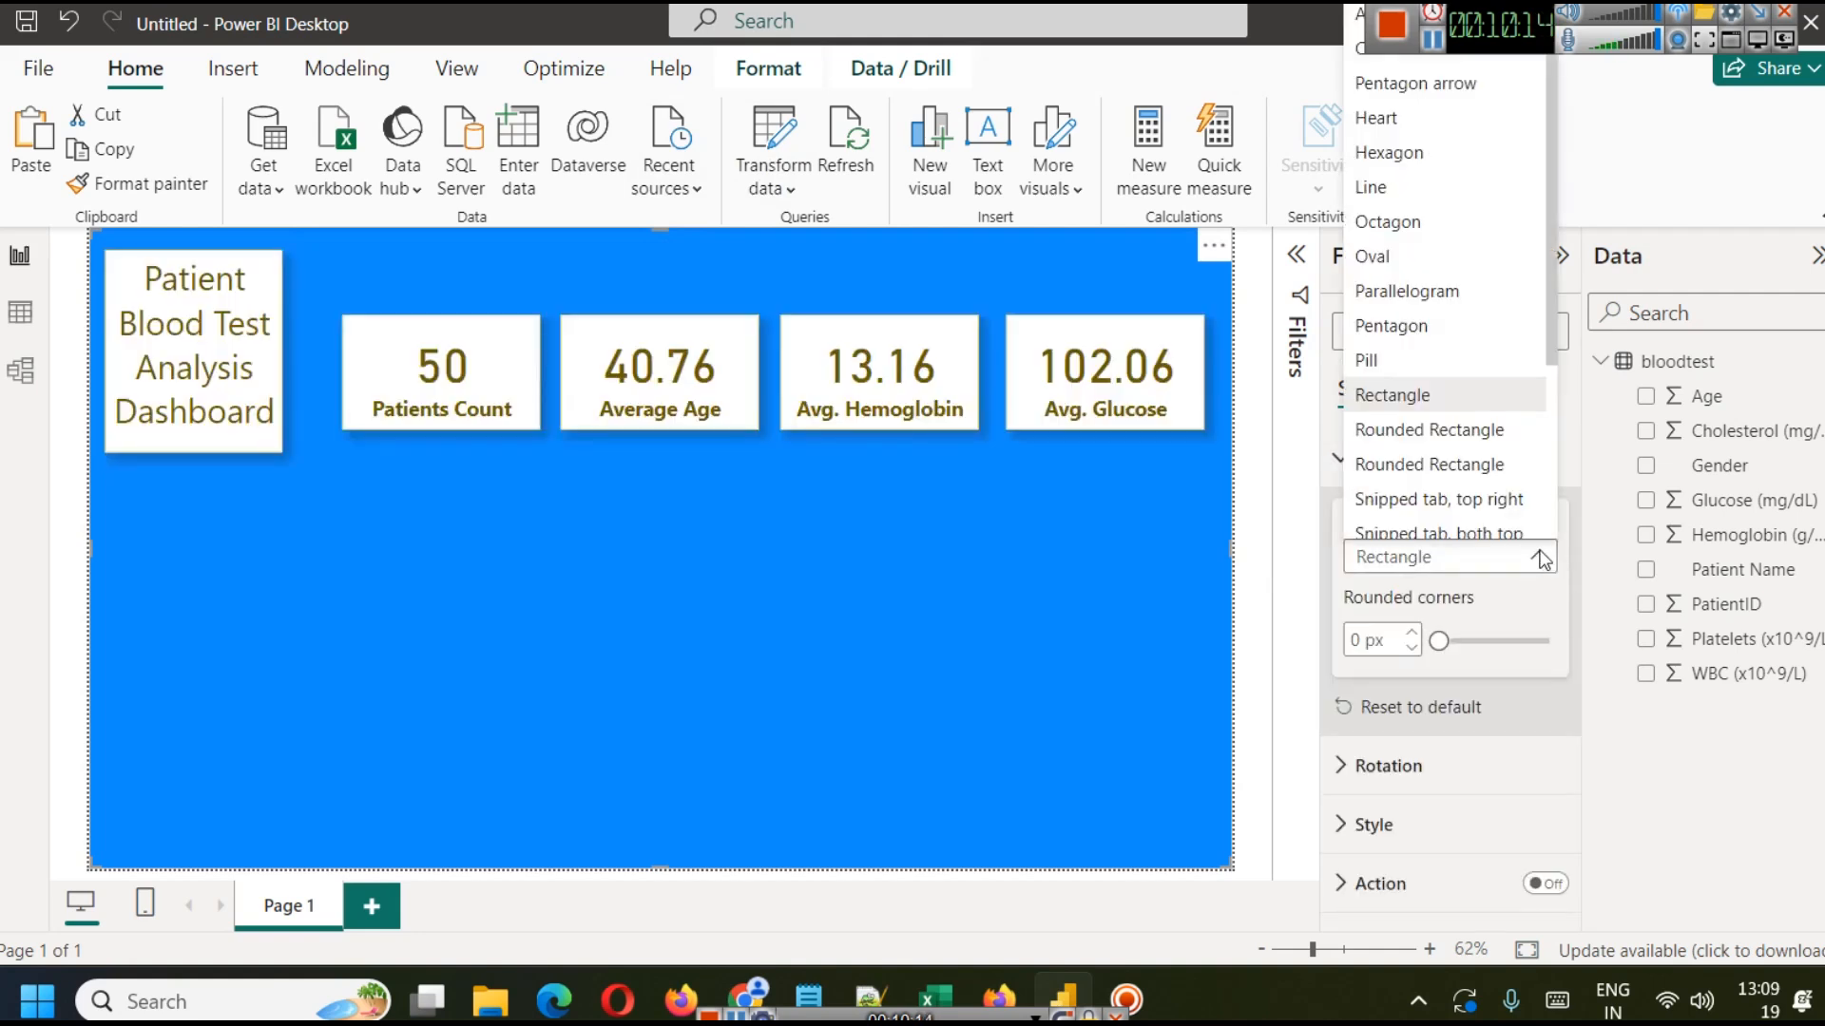
left_click(1319, 591)
left_click(1466, 728)
left_click(1337, 459)
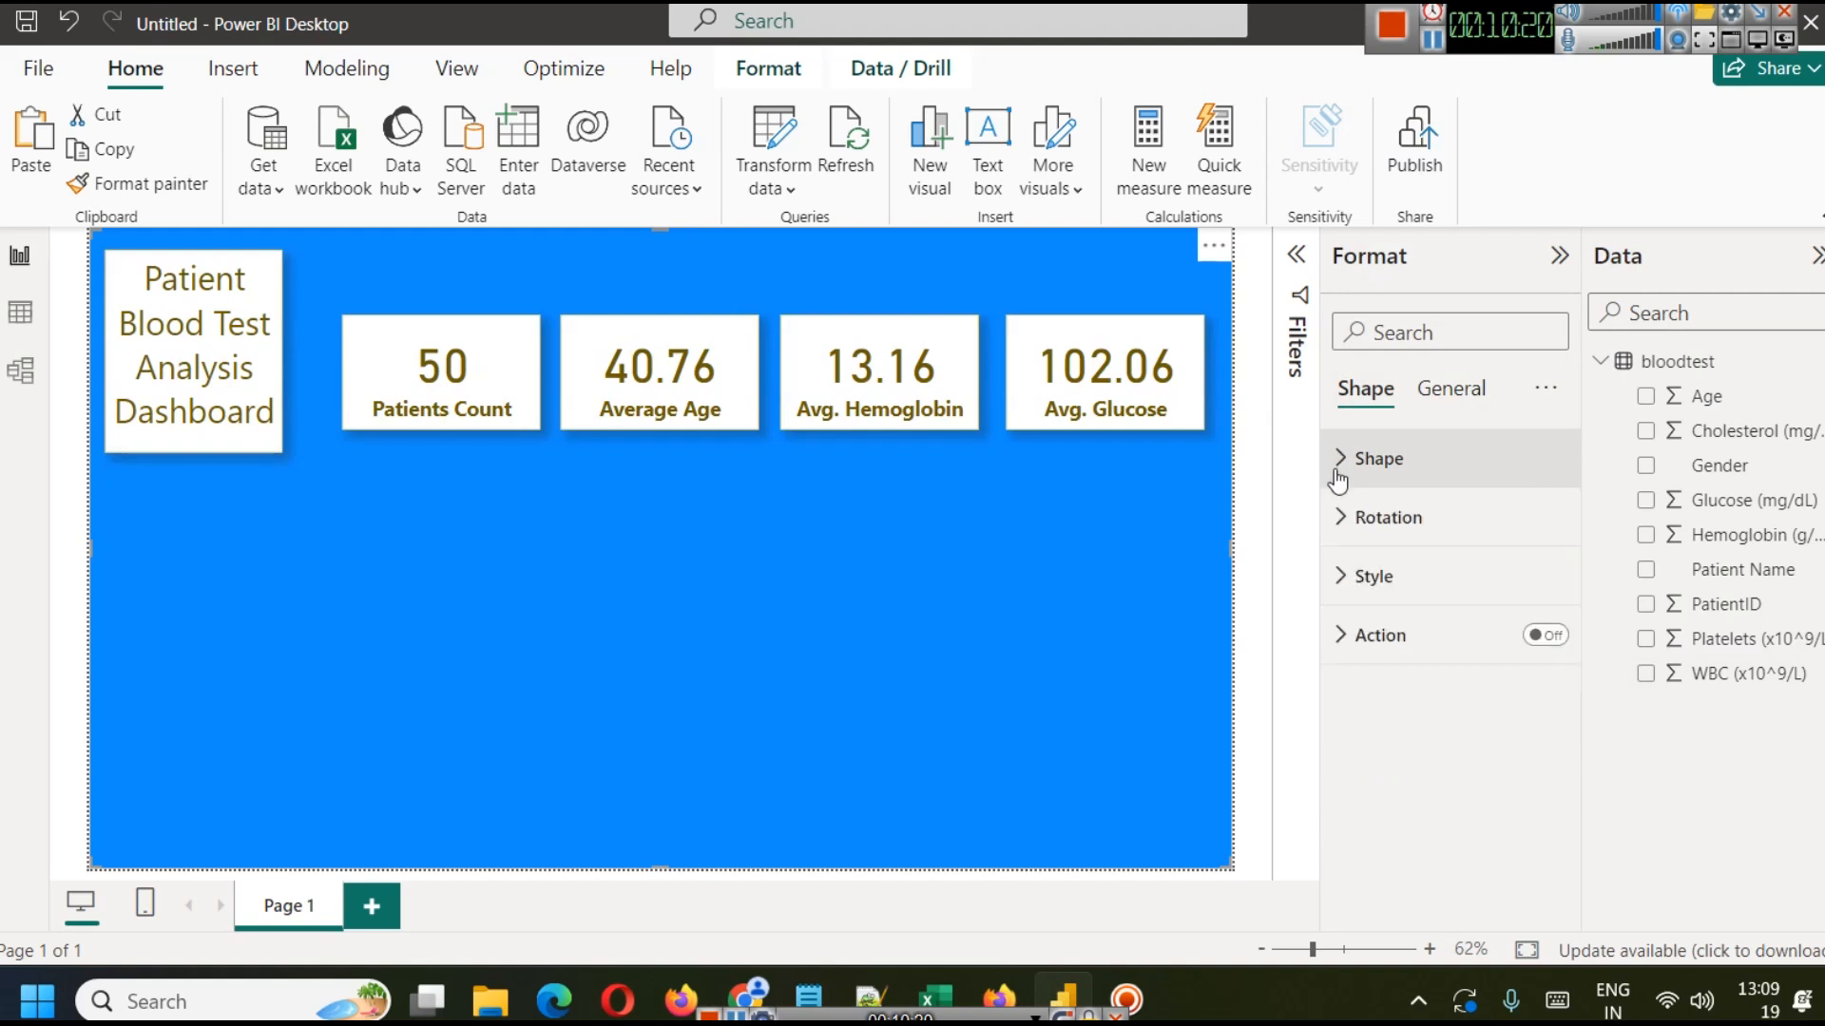
Try the lightest gold theme shade as the background rectangle's fill and replace it with the darkest gold shade.
left_click(1345, 576)
scroll(1416, 679, "down", 2)
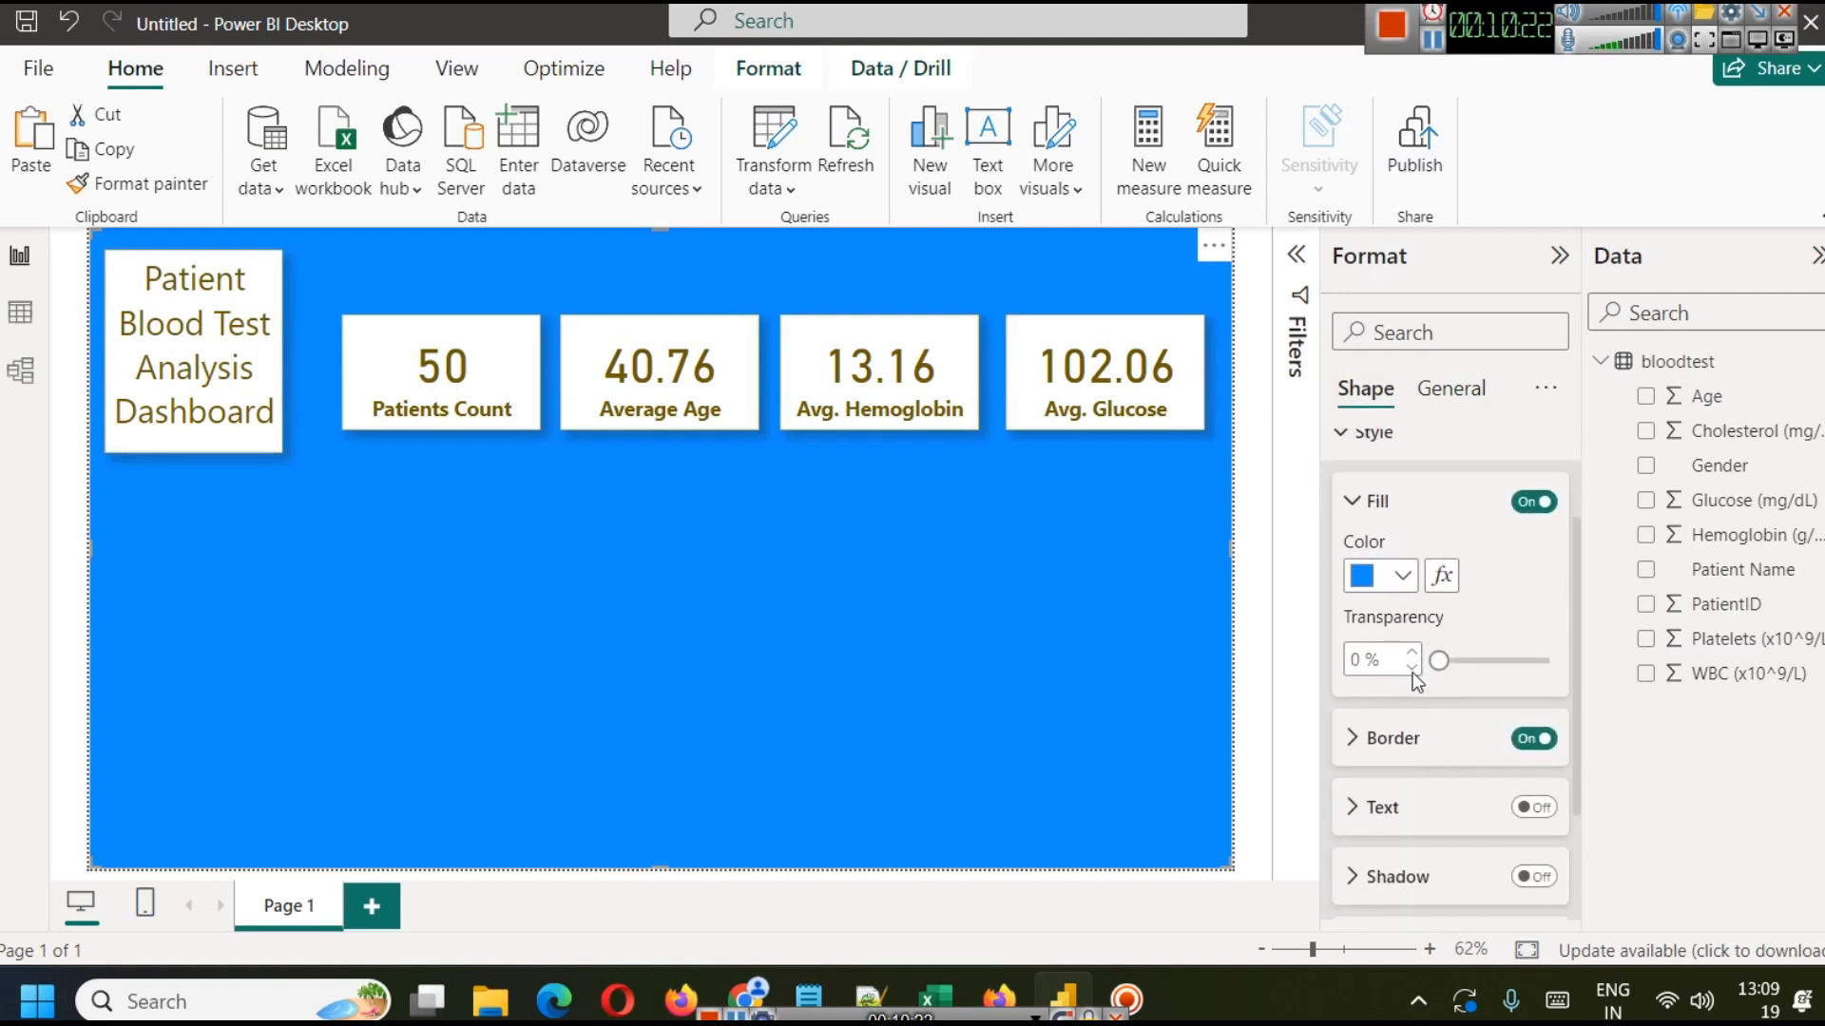
left_click(1402, 576)
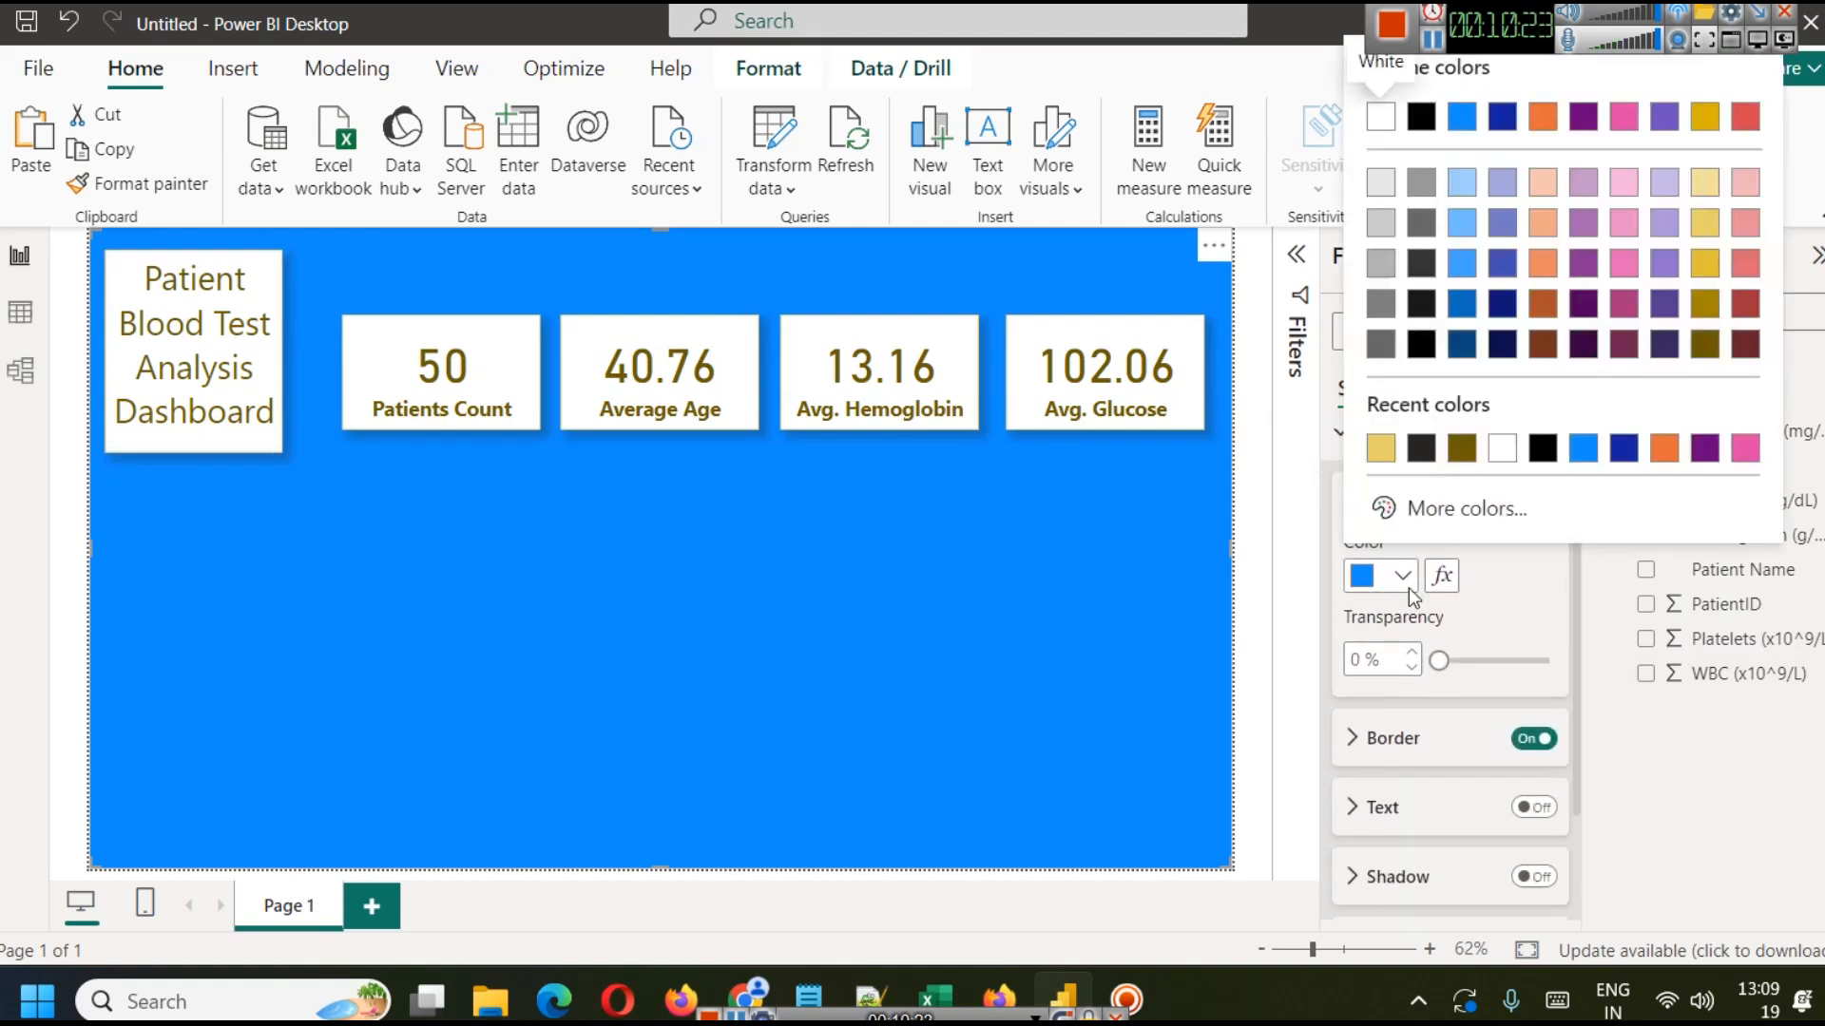
left_click(1711, 192)
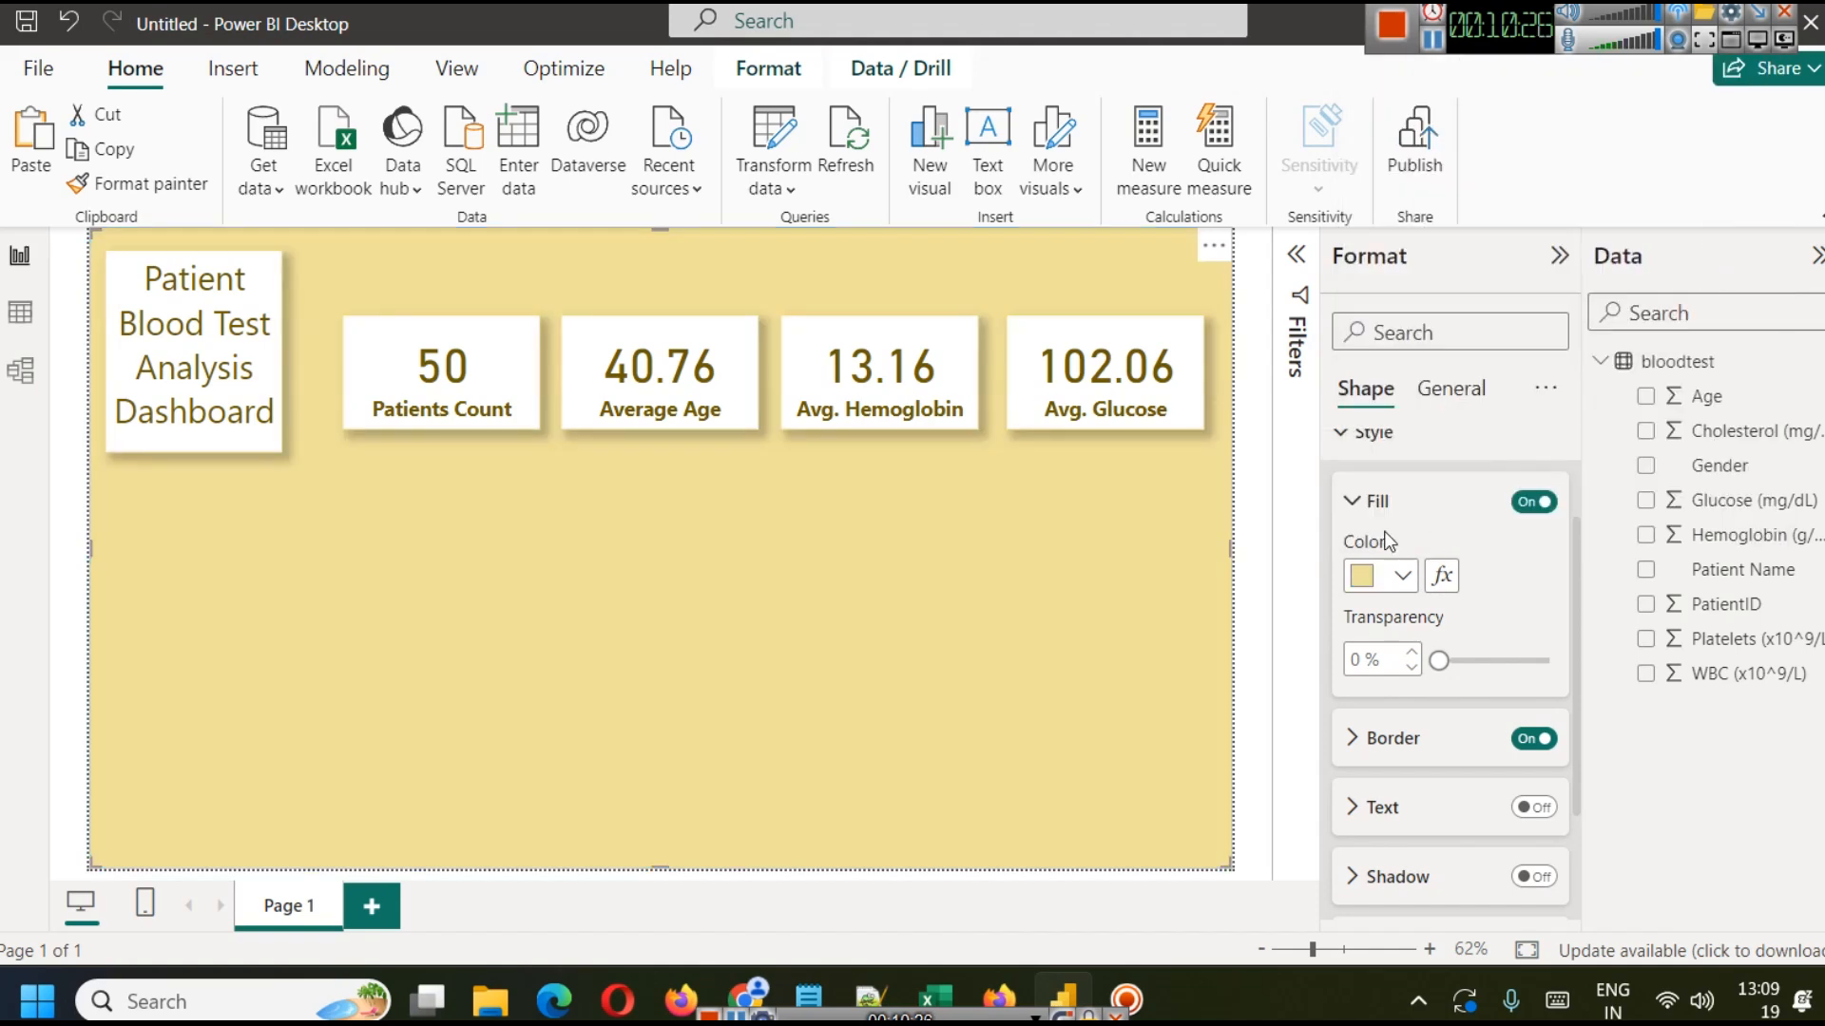
left_click(1395, 576)
left_click(1707, 346)
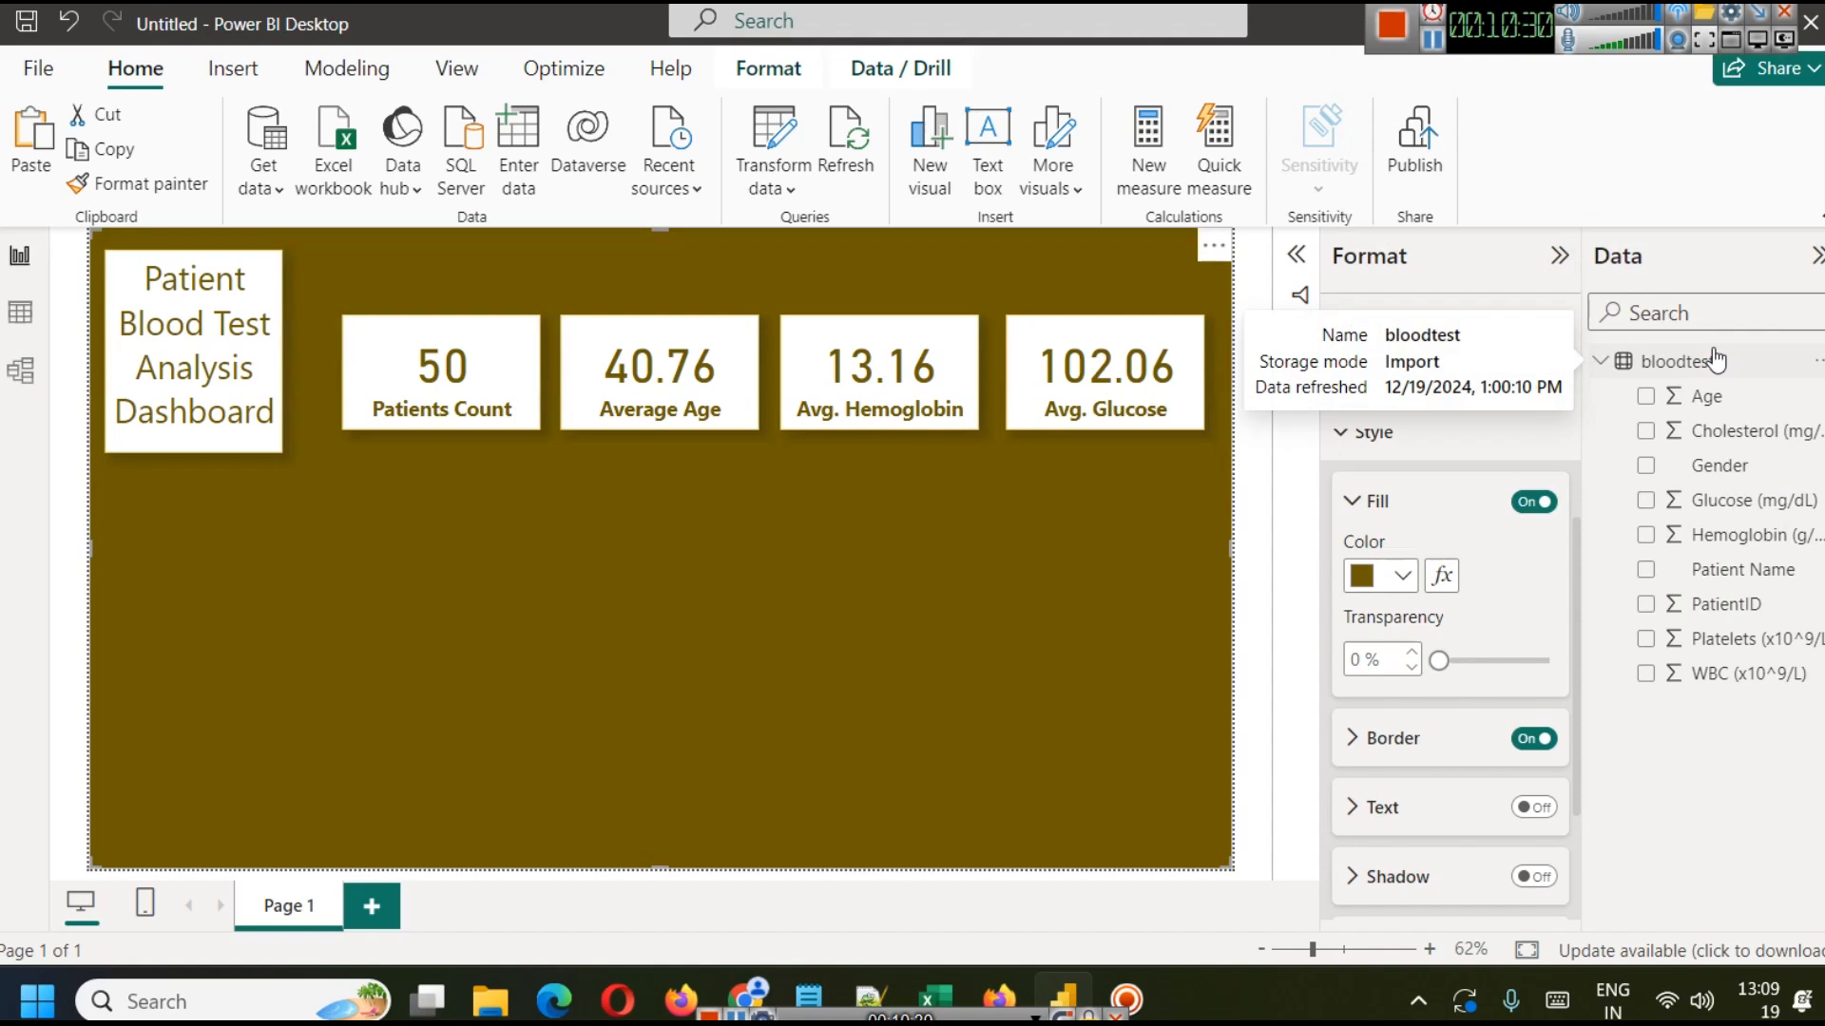
Darken the background rectangle's fill to a custom, very dark olive brown based on the dark gold shade.
left_click(1401, 577)
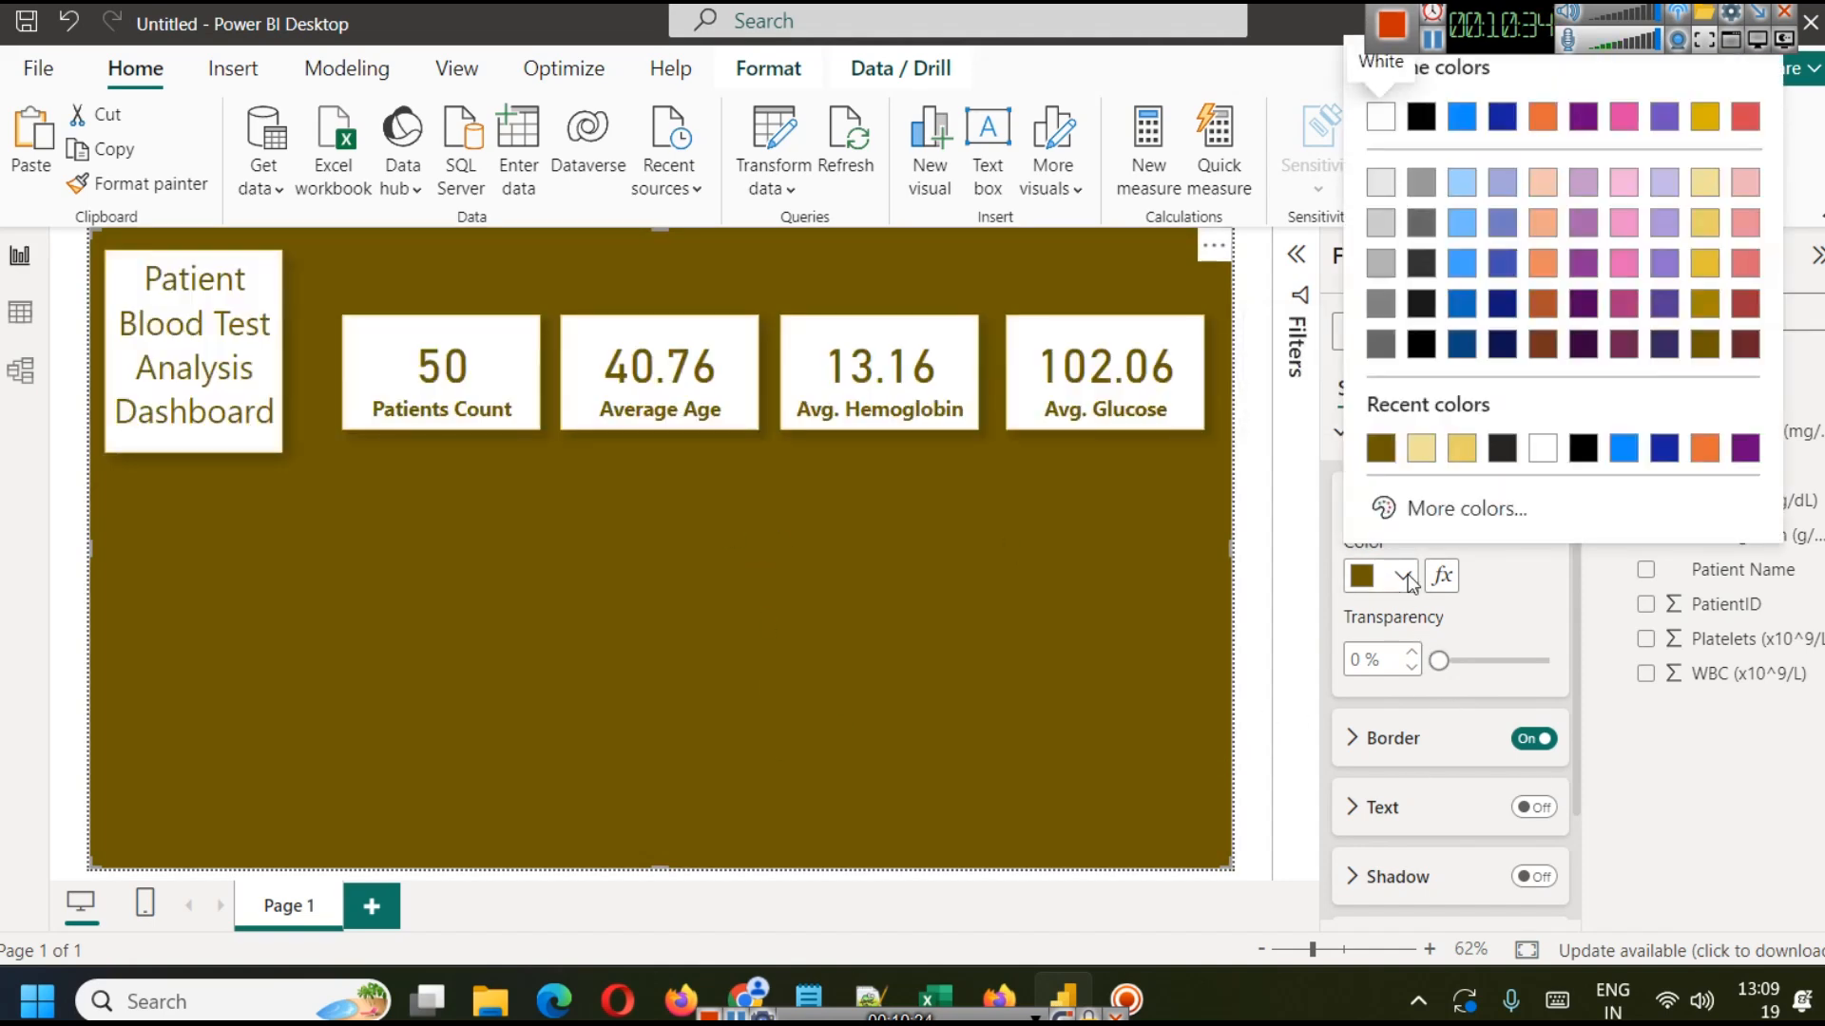
left_click(1442, 510)
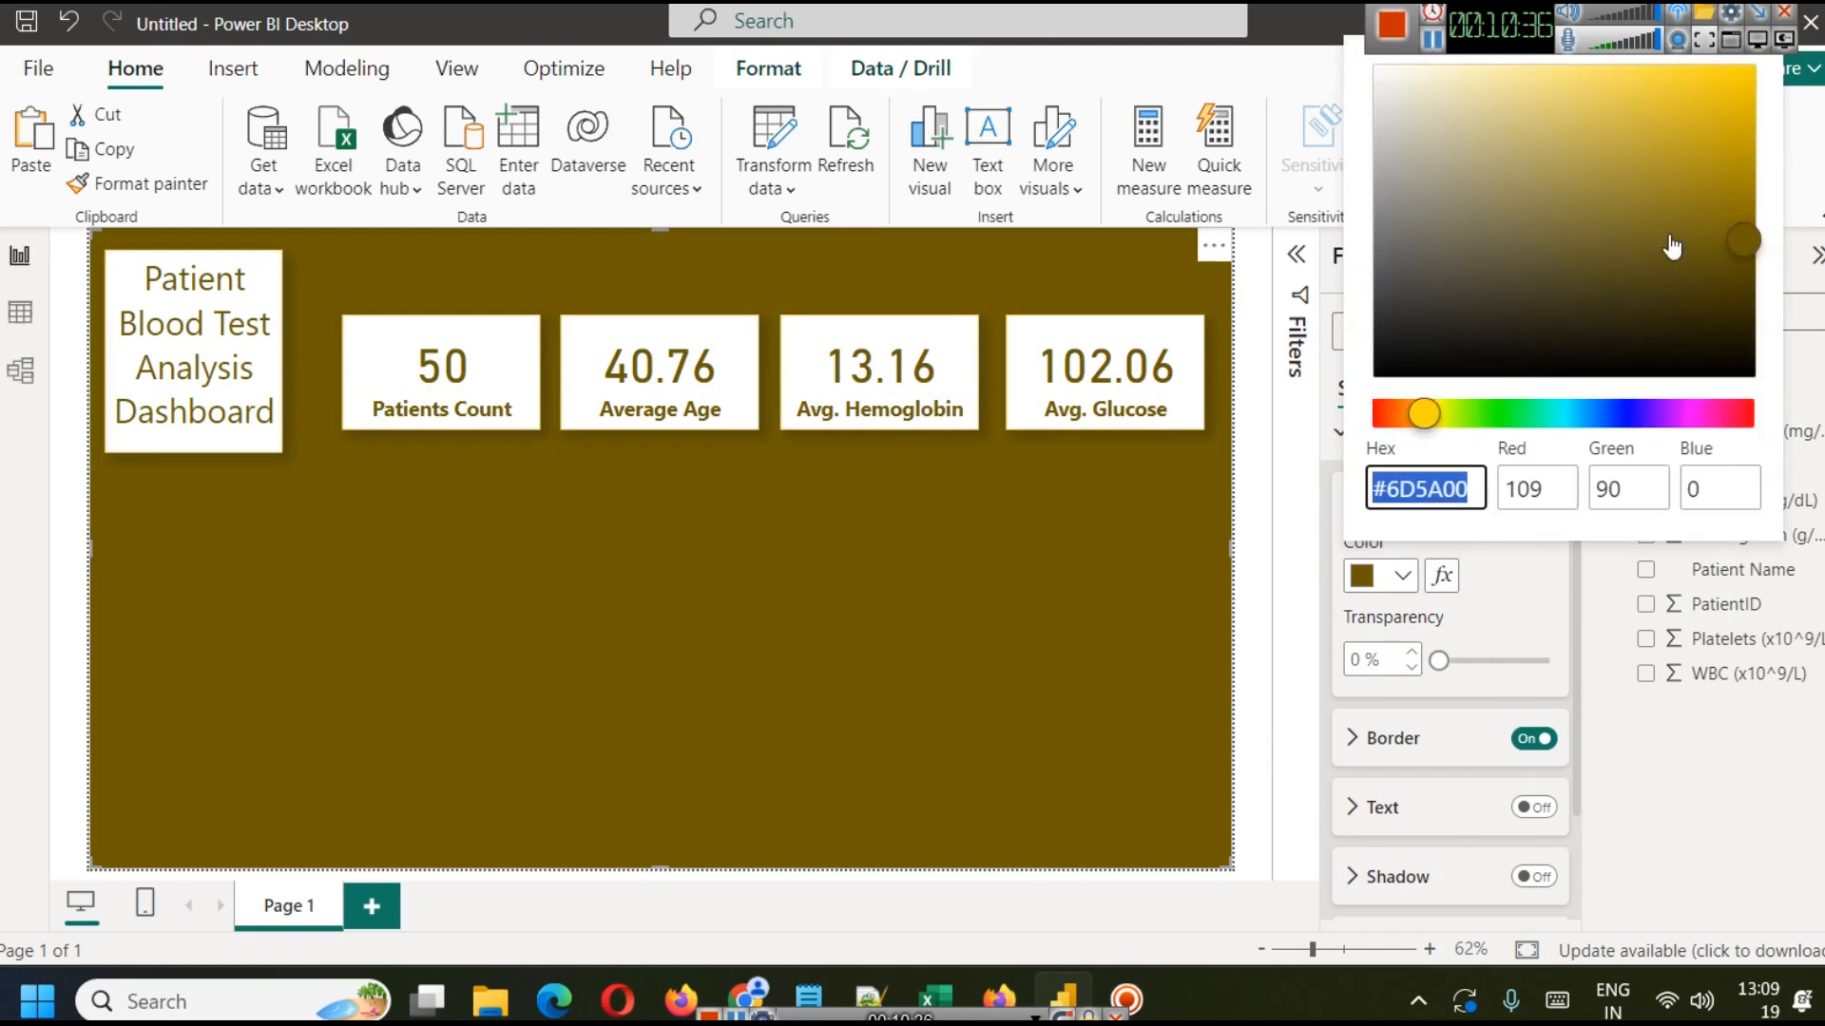
left_click_drag(1742, 245, 1722, 323)
left_click(1303, 521)
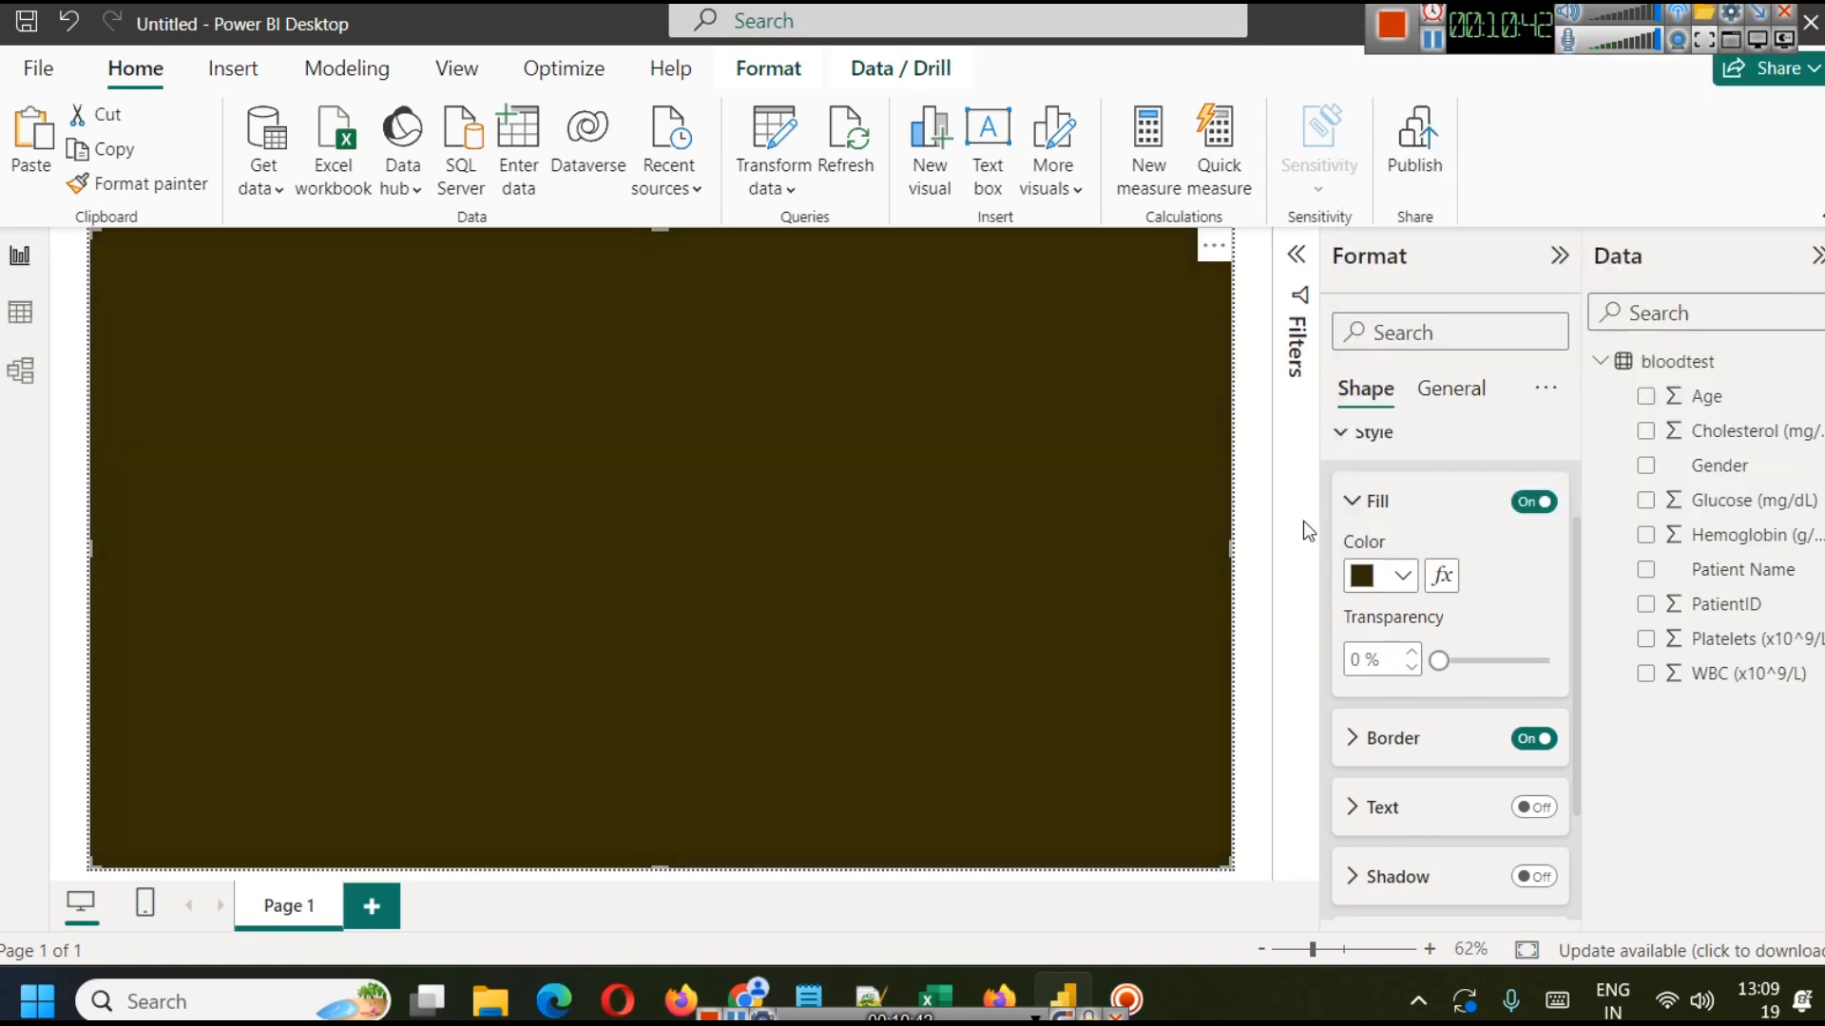
left_click(1266, 686)
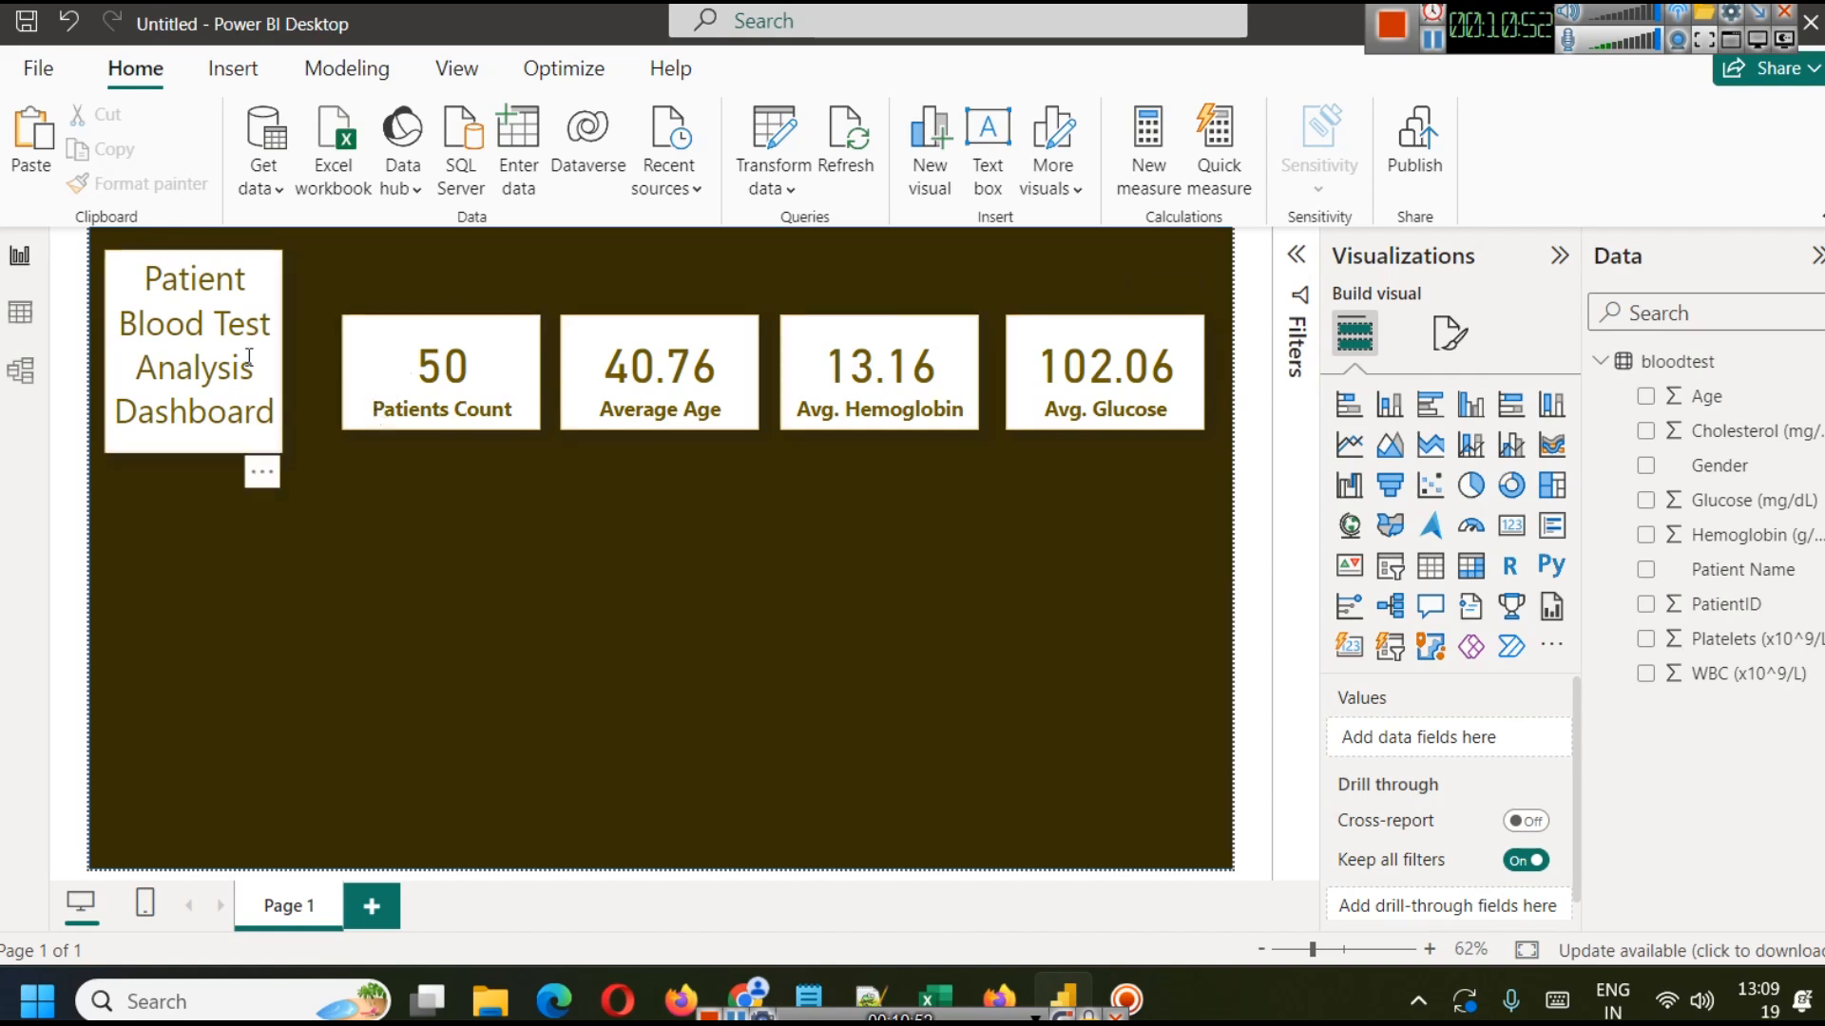
Widen the title text box so its title wraps onto three lines and shorten its height to fit the text.
left_click(280, 347)
left_click_drag(281, 369, 314, 352)
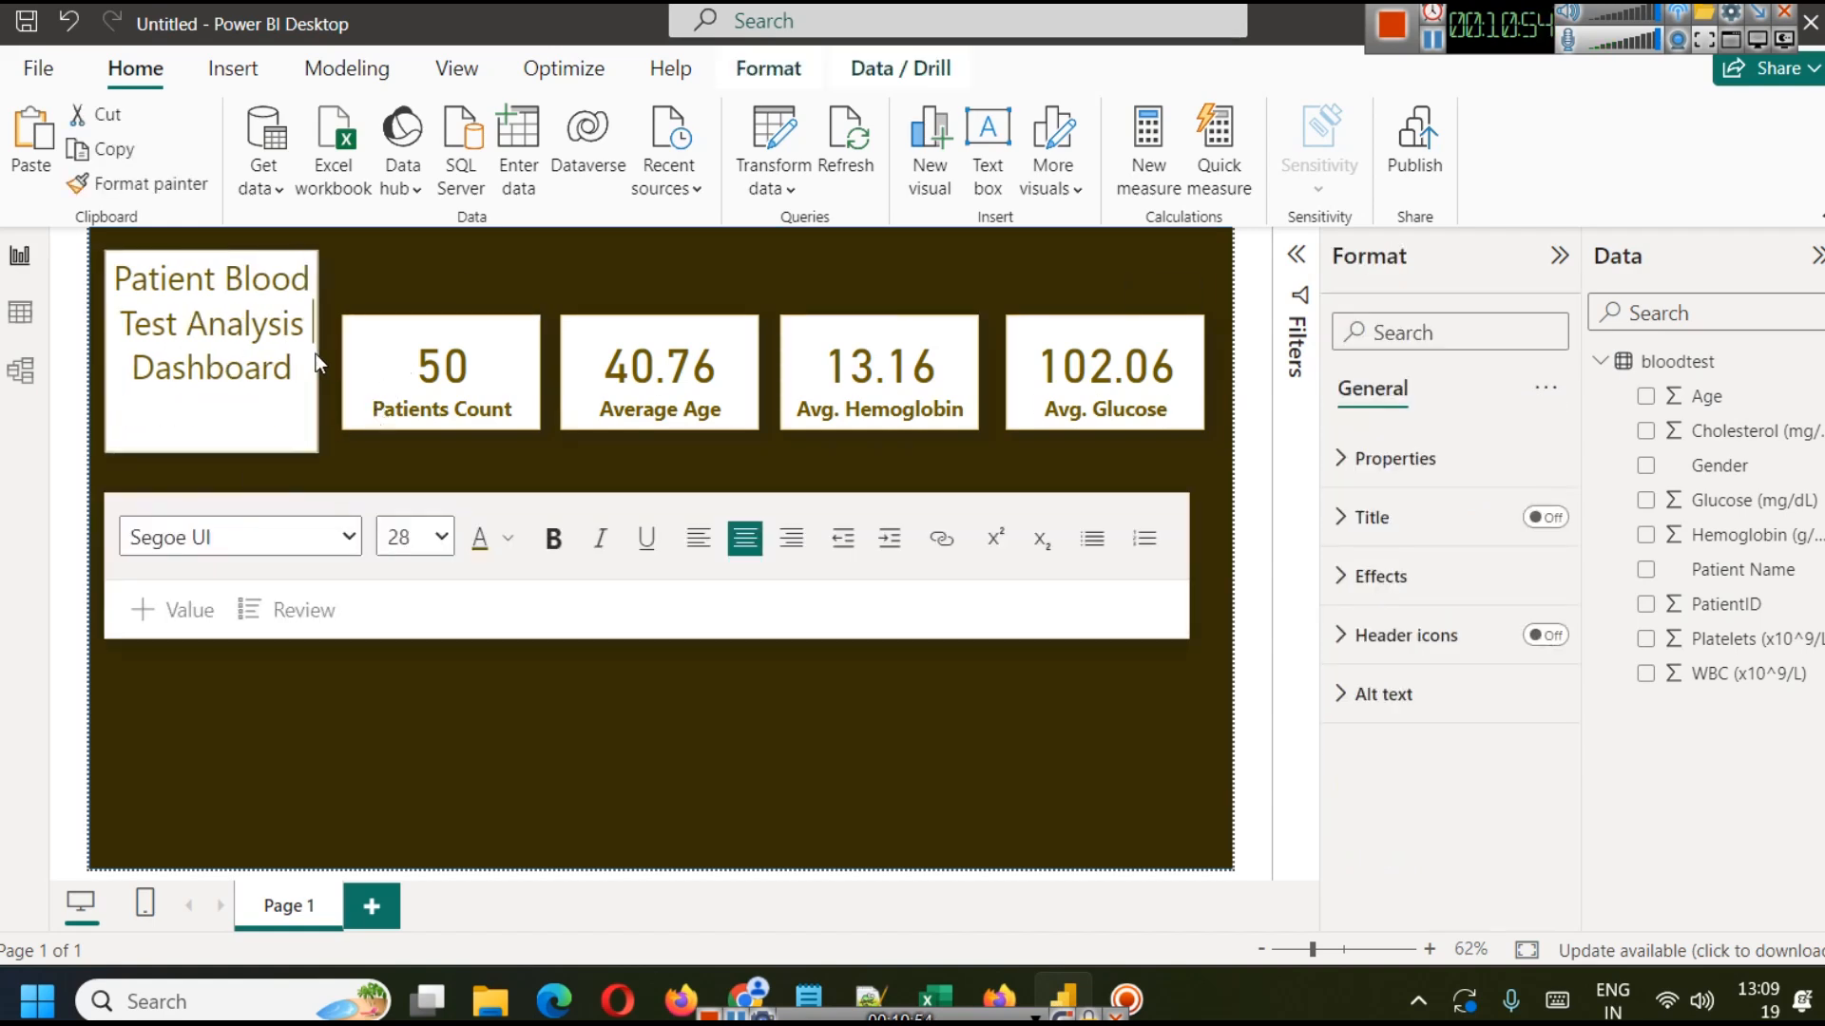
left_click_drag(204, 449, 202, 399)
left_click(367, 264)
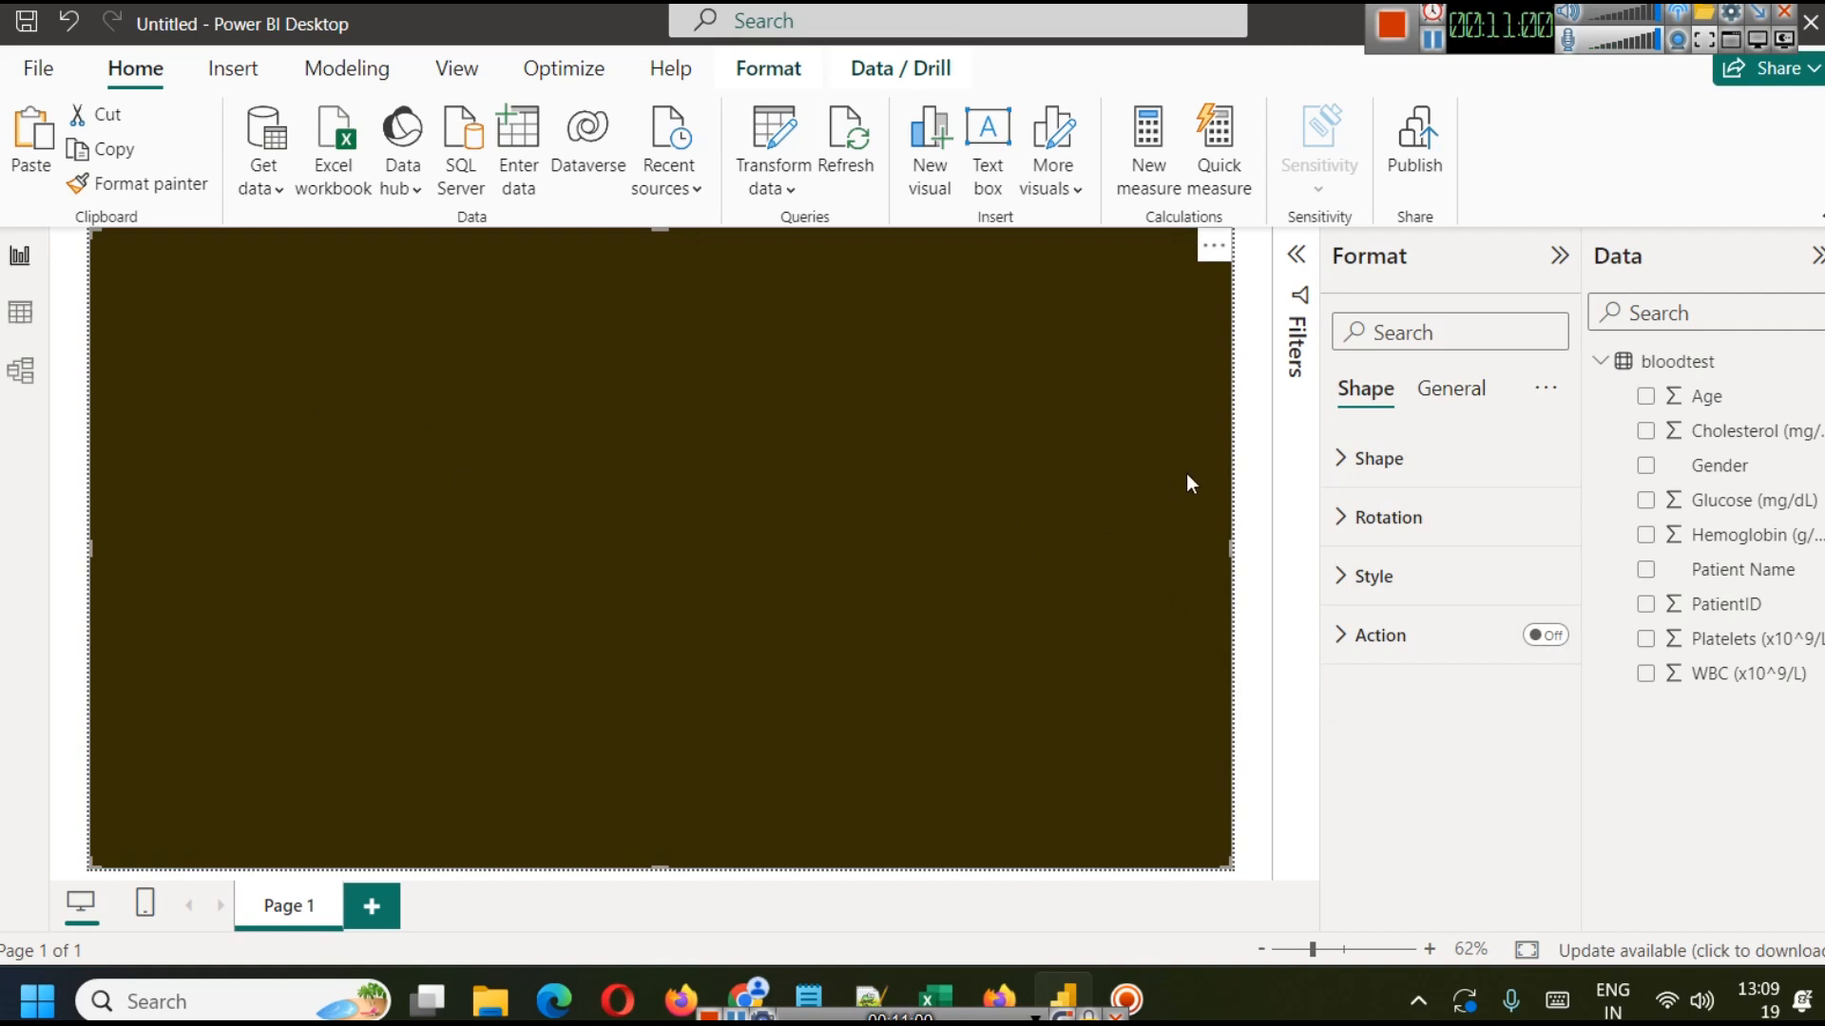
left_click(1253, 441)
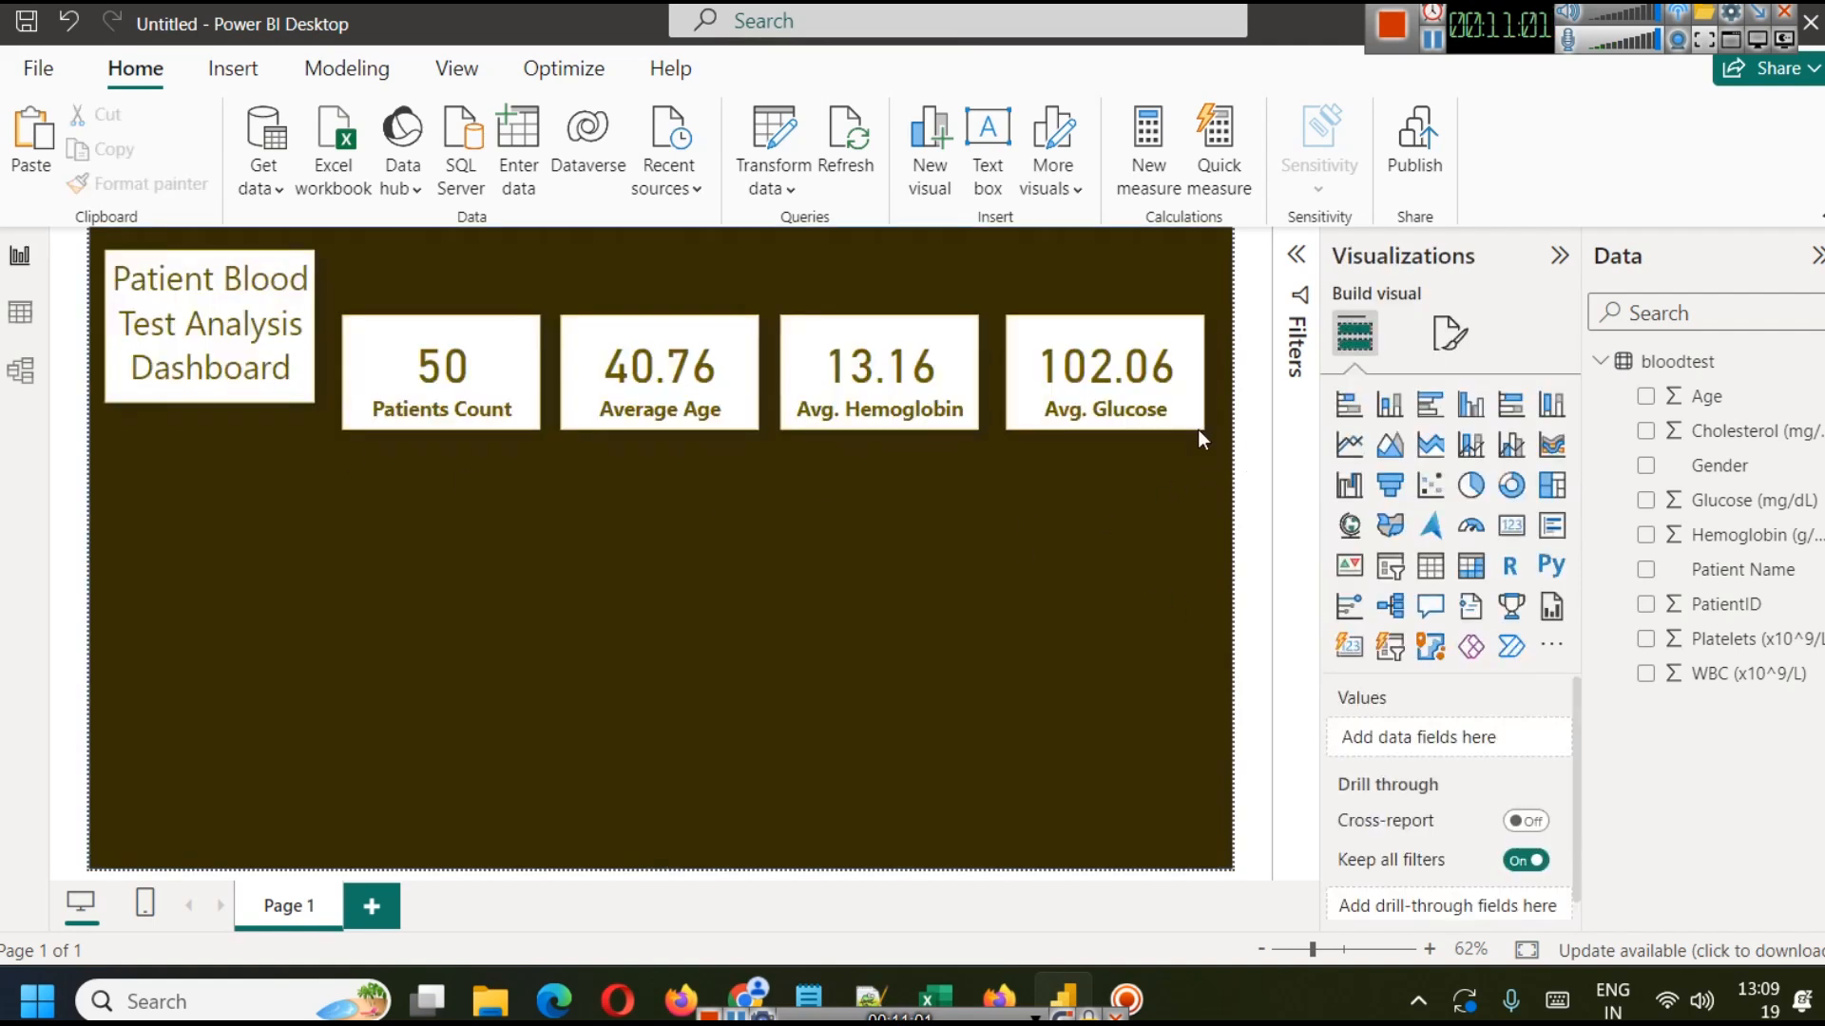
Align the title text box's bottom edge with the bottom of the cards and lower its top edge to fit the text.
left_click(152, 398)
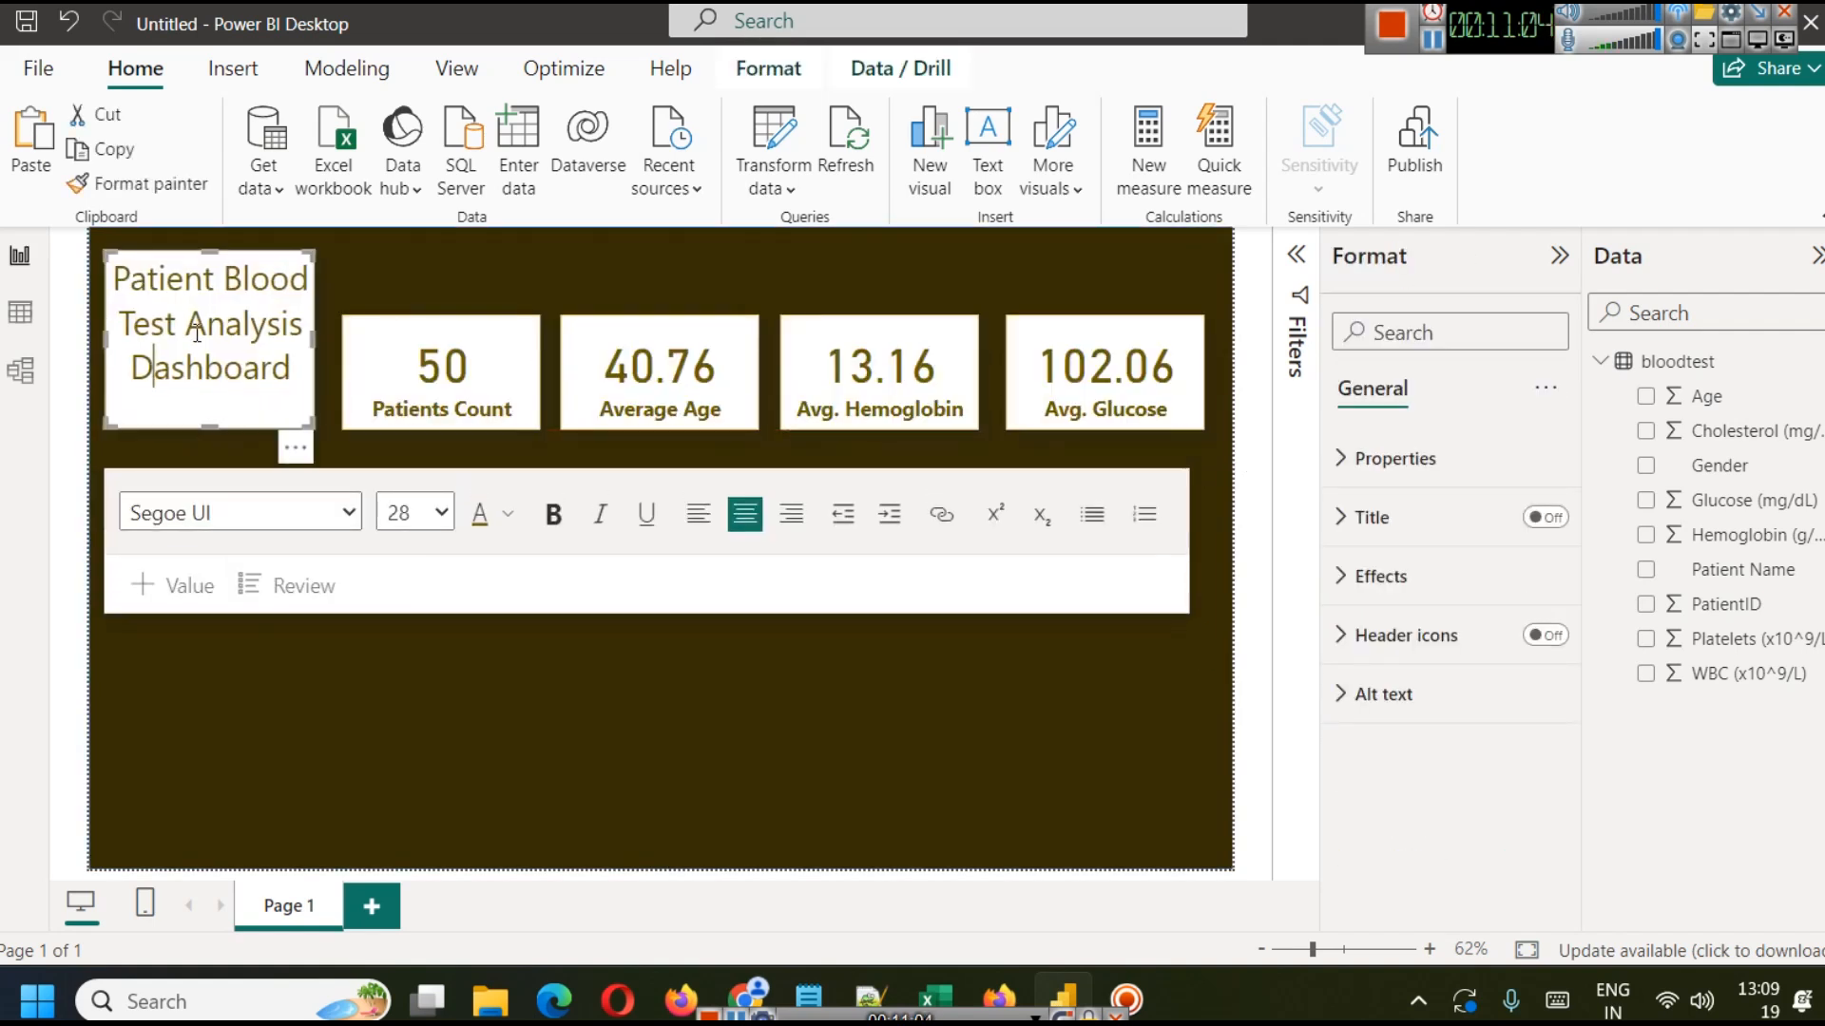
left_click_drag(207, 252, 201, 276)
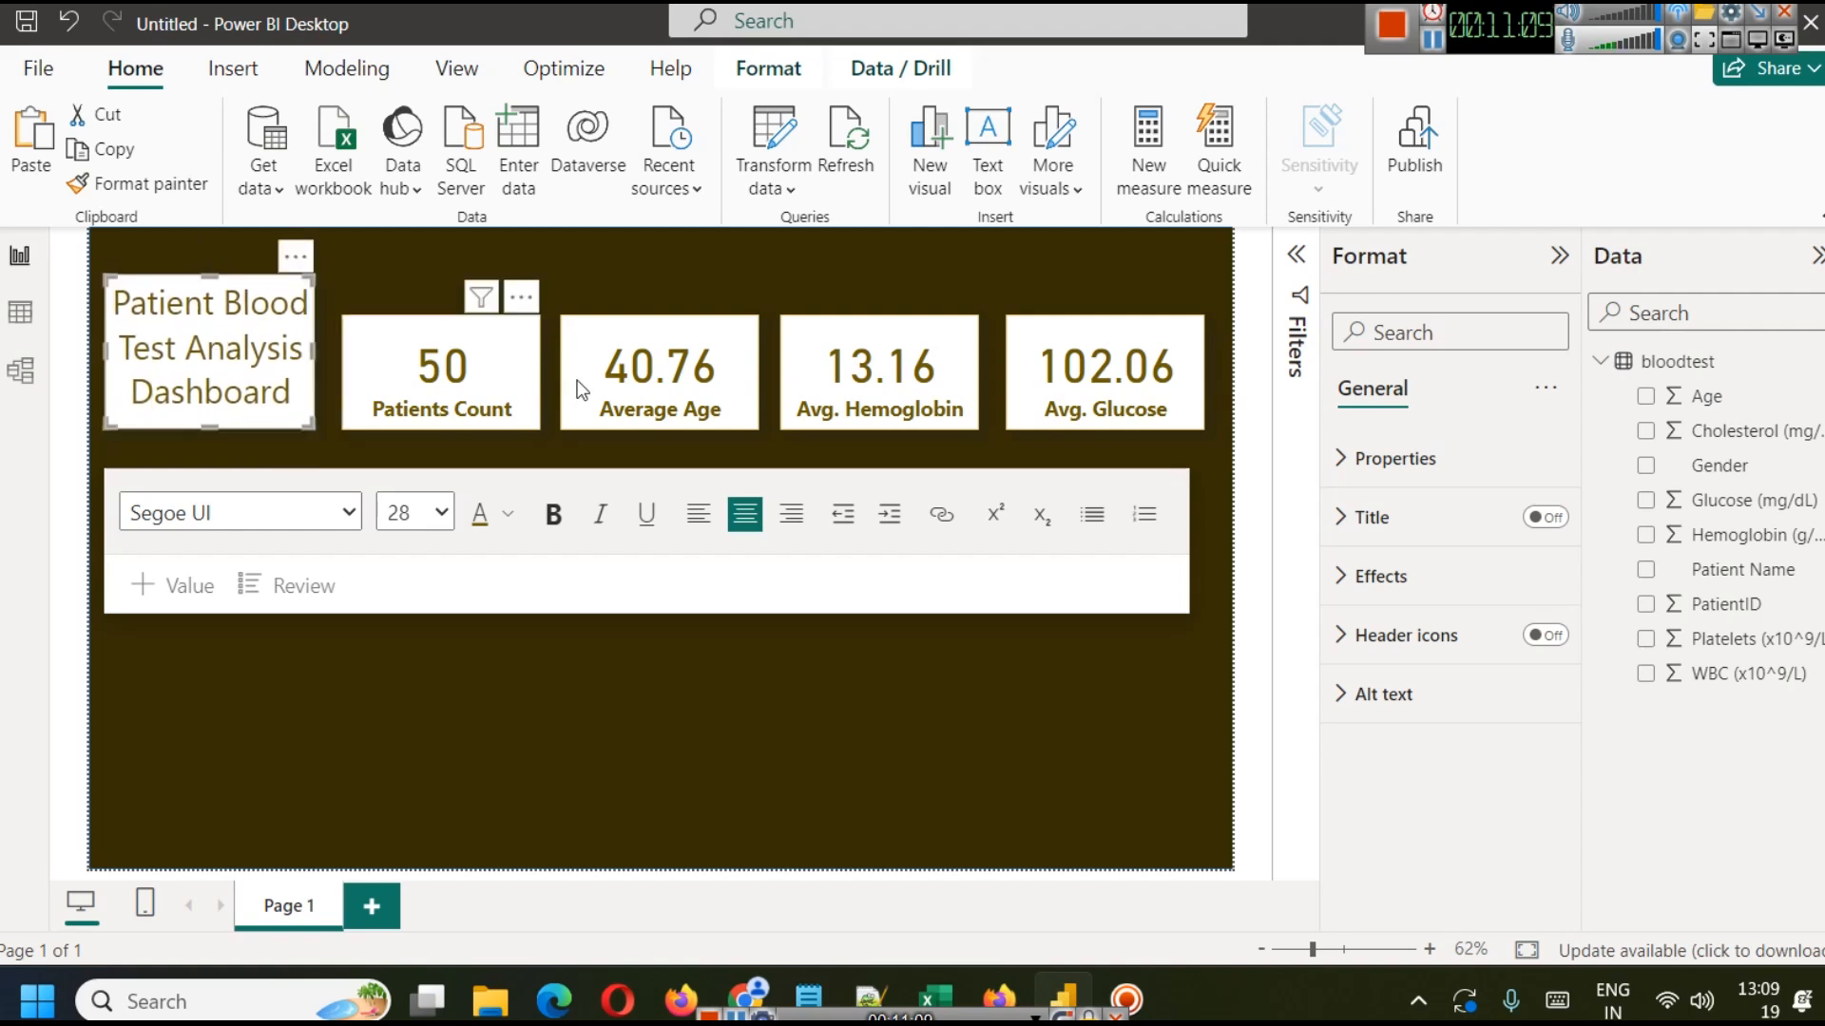
left_click(1257, 416)
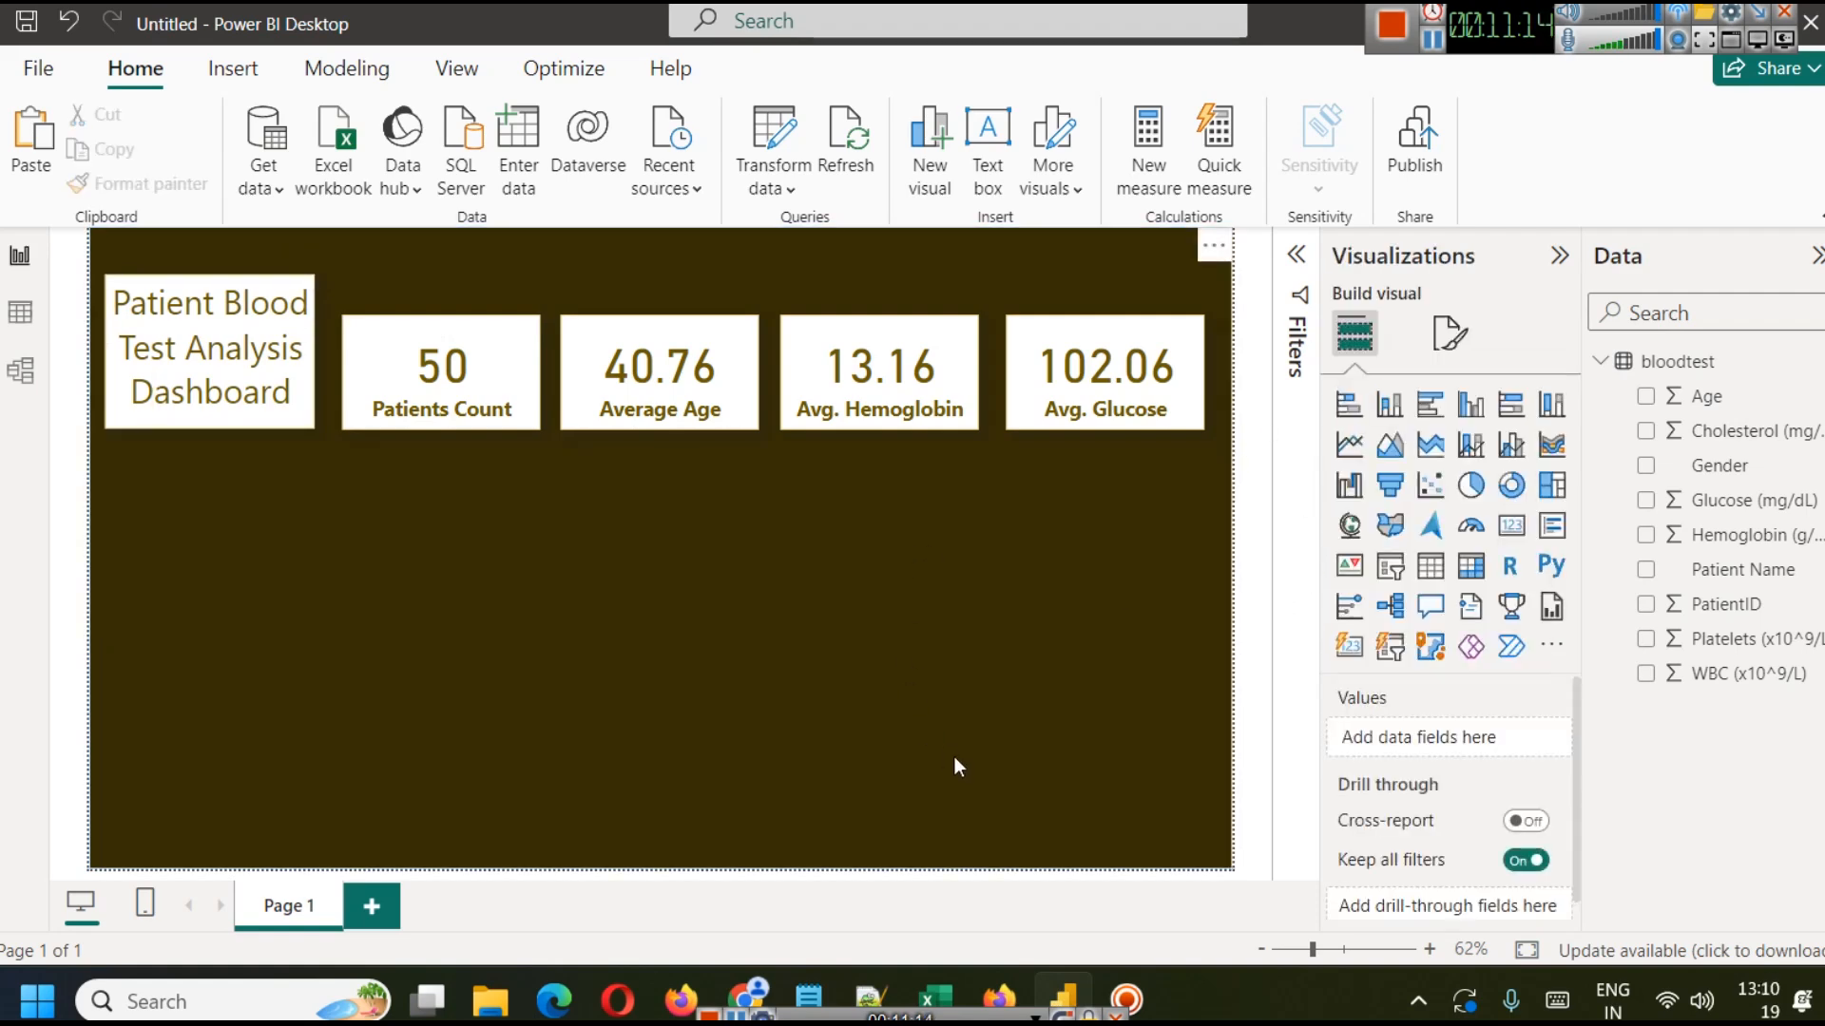
Check the dashboard visuals article in the browser for the chart idea of patients by age group and return to the report.
left_click(741, 979)
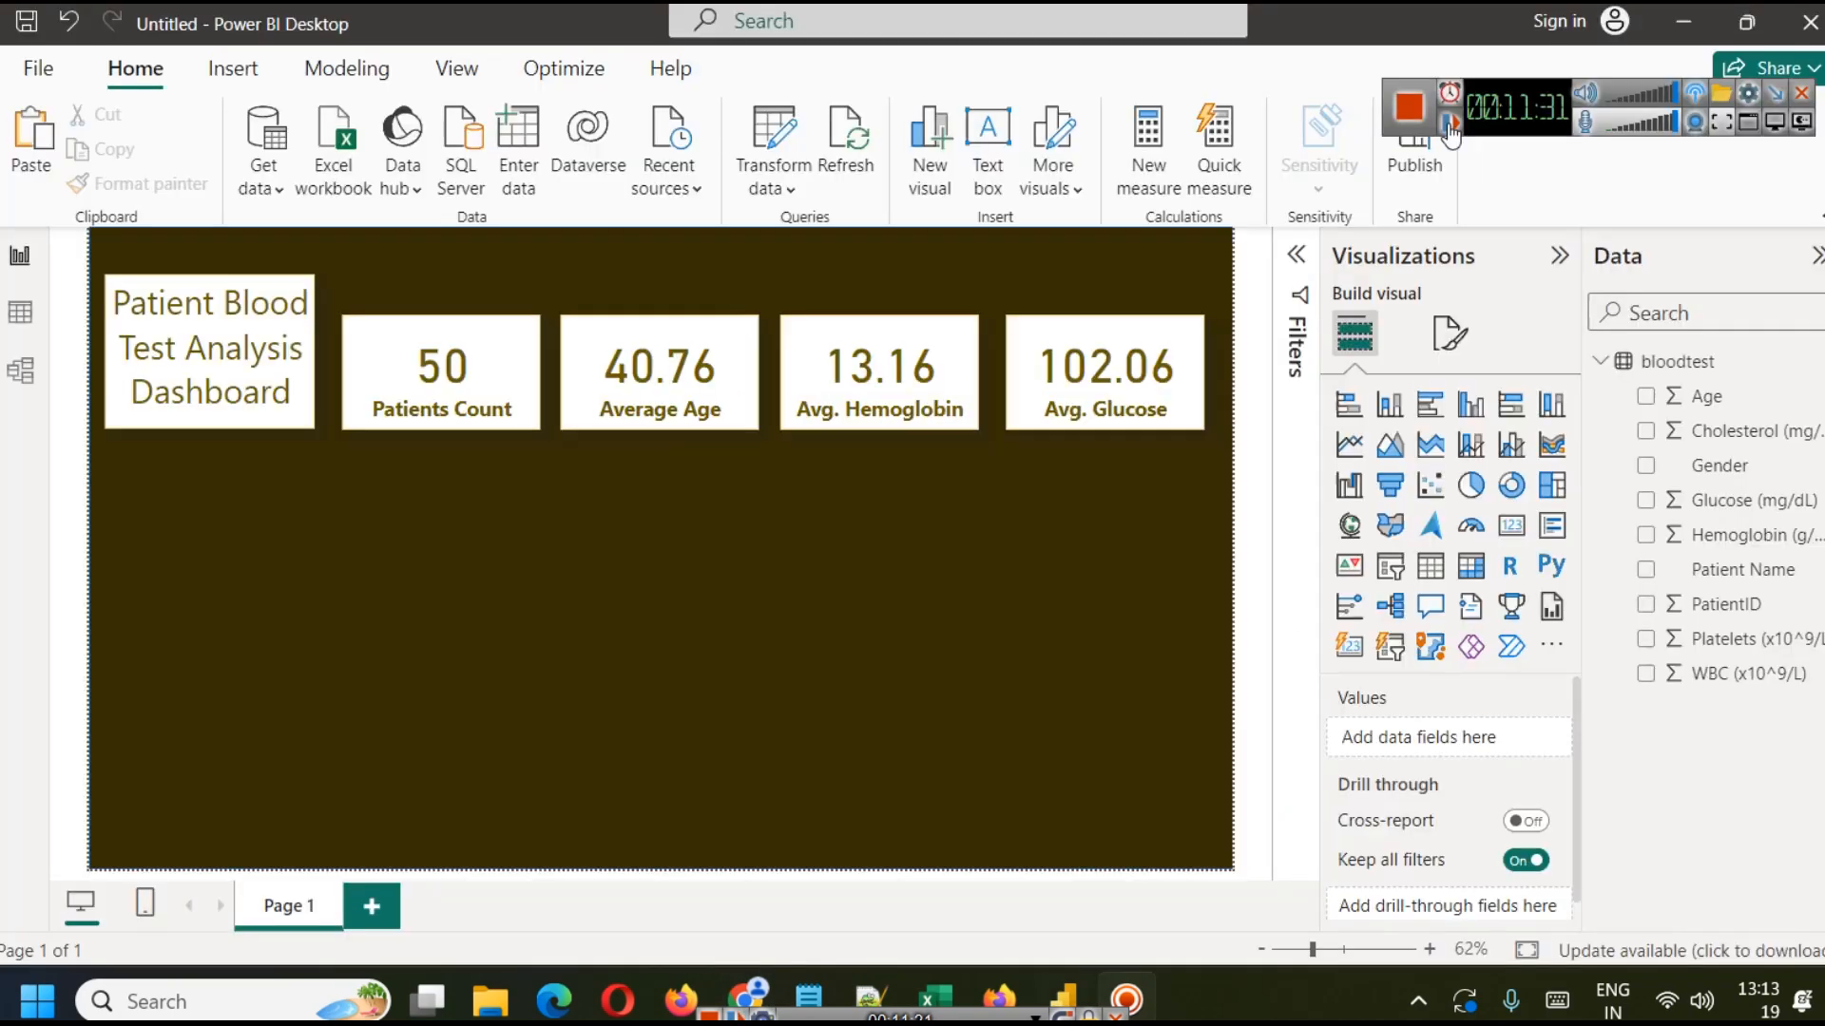
left_click(1552, 645)
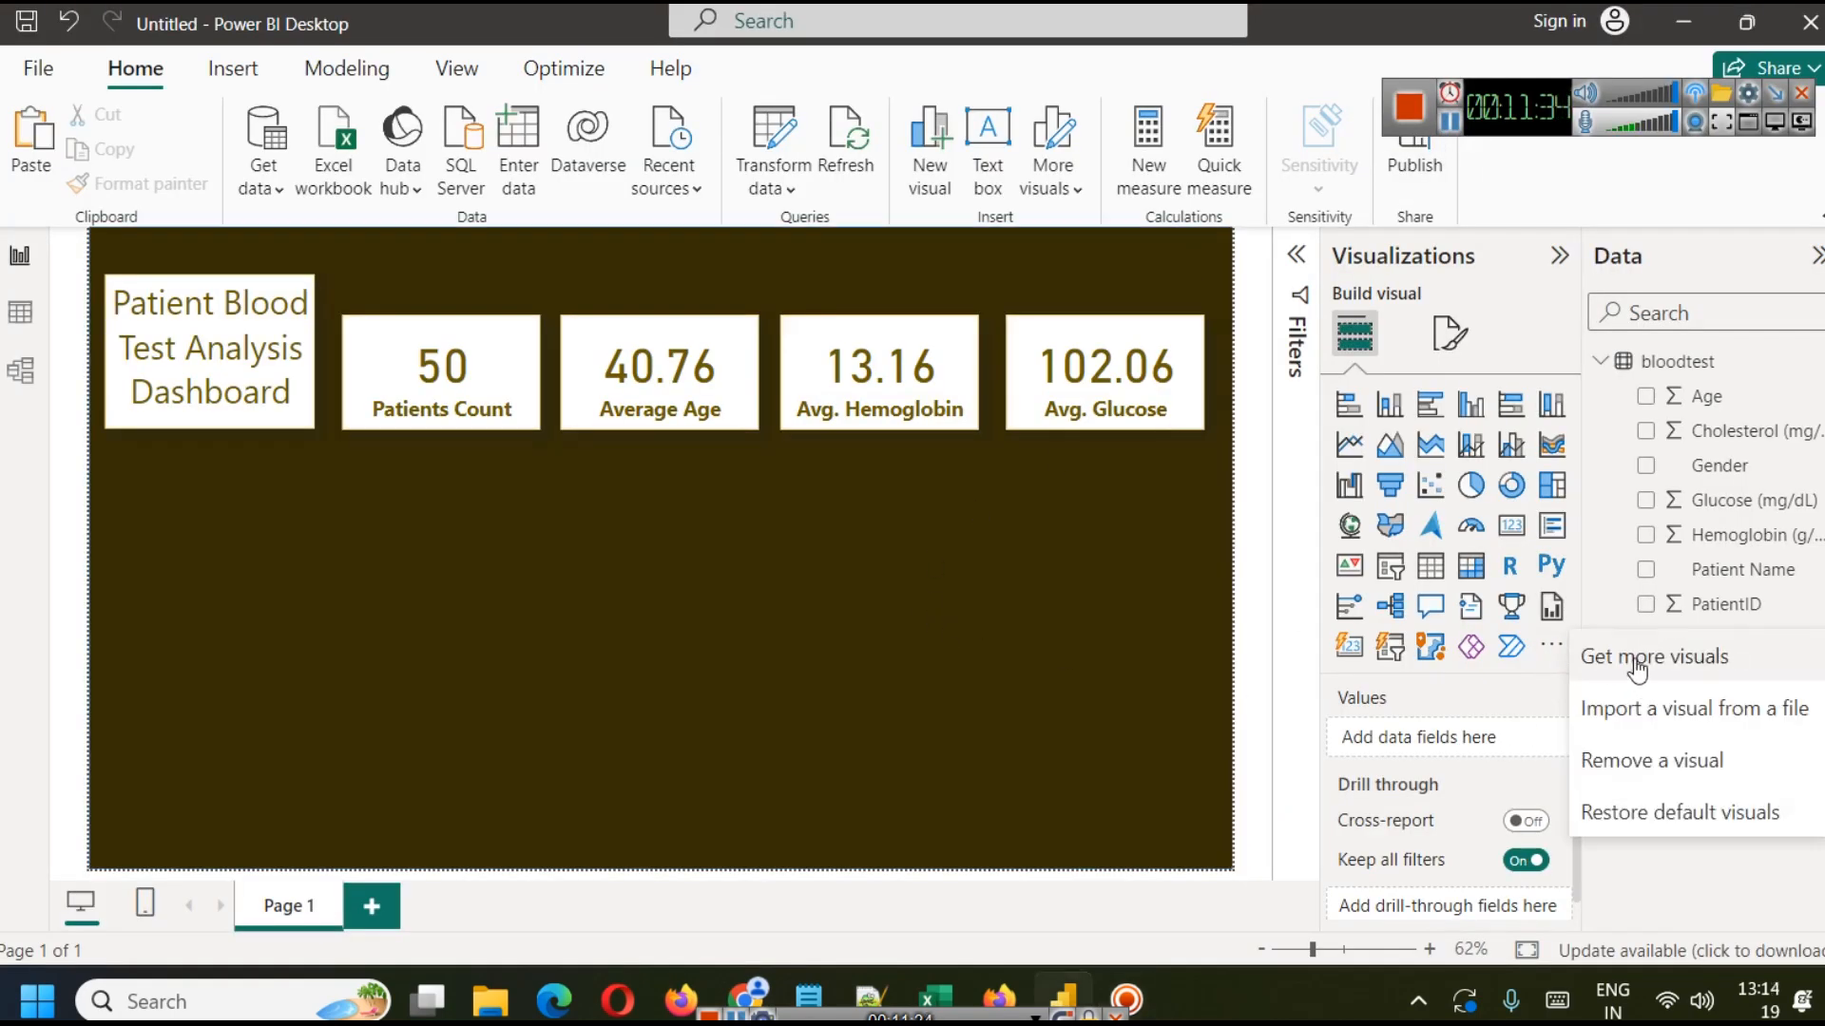
left_click(1540, 697)
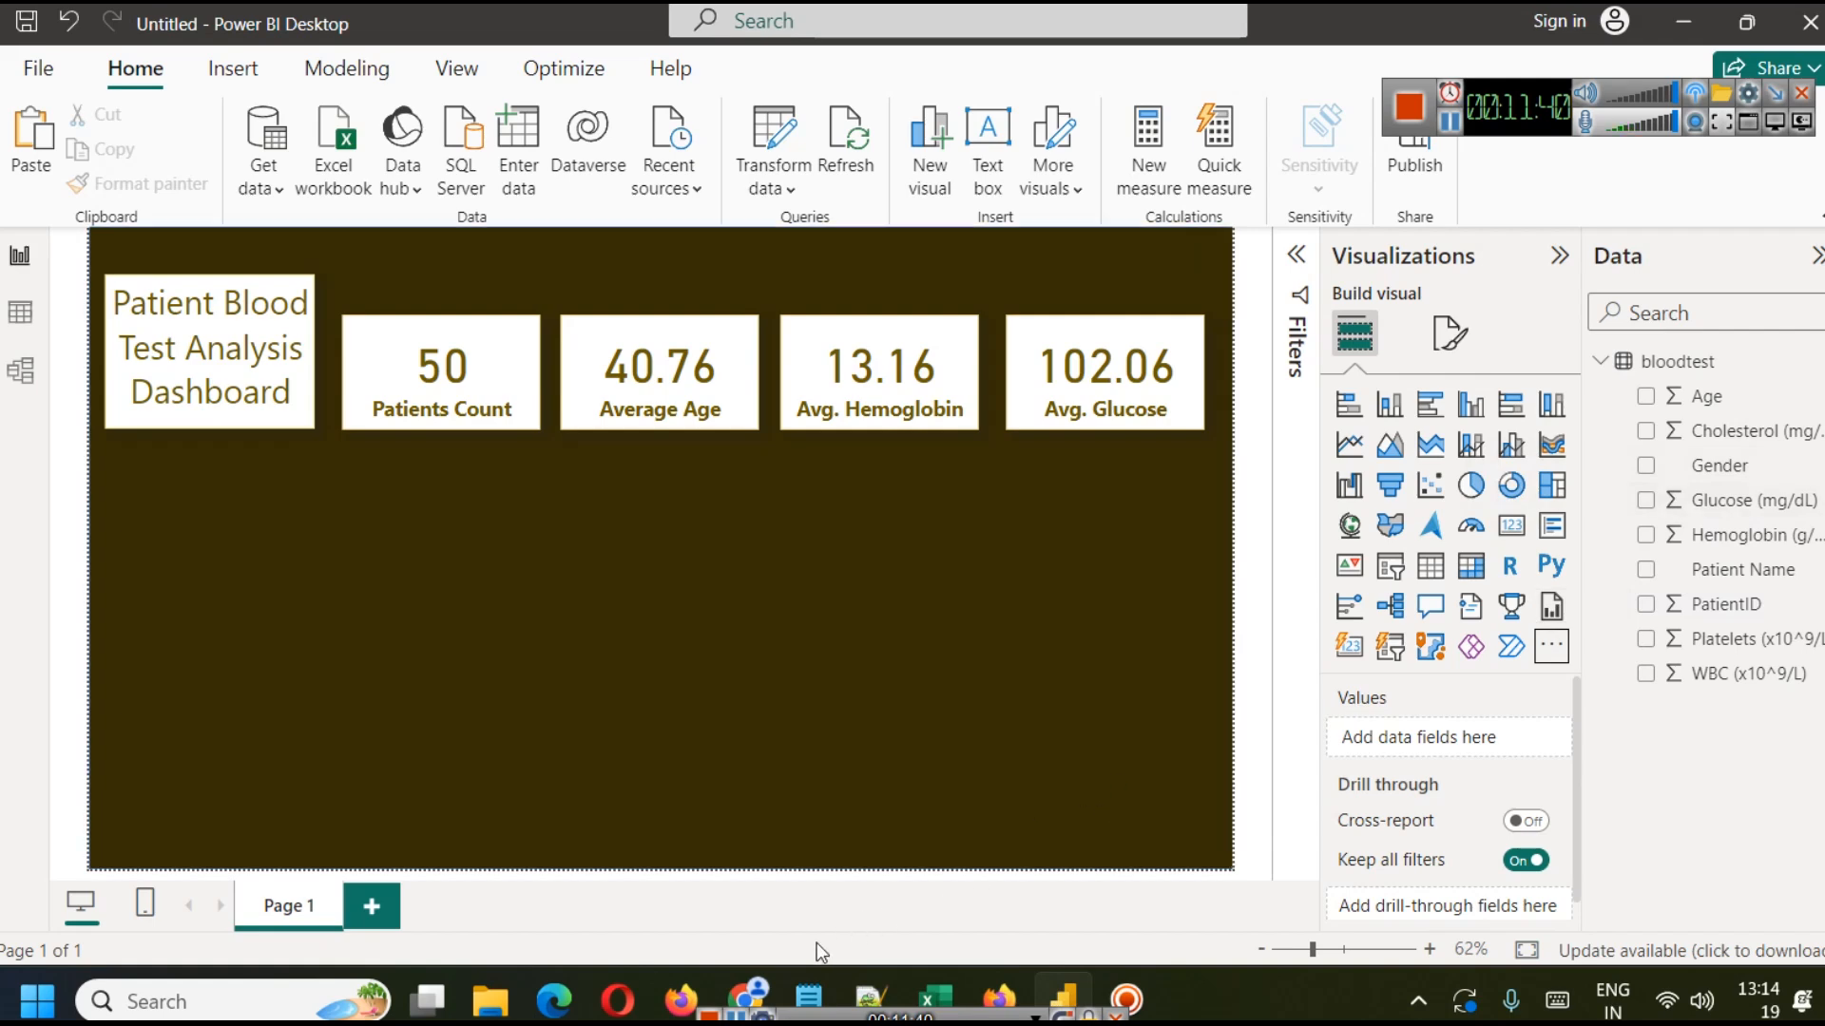
left_click(772, 988)
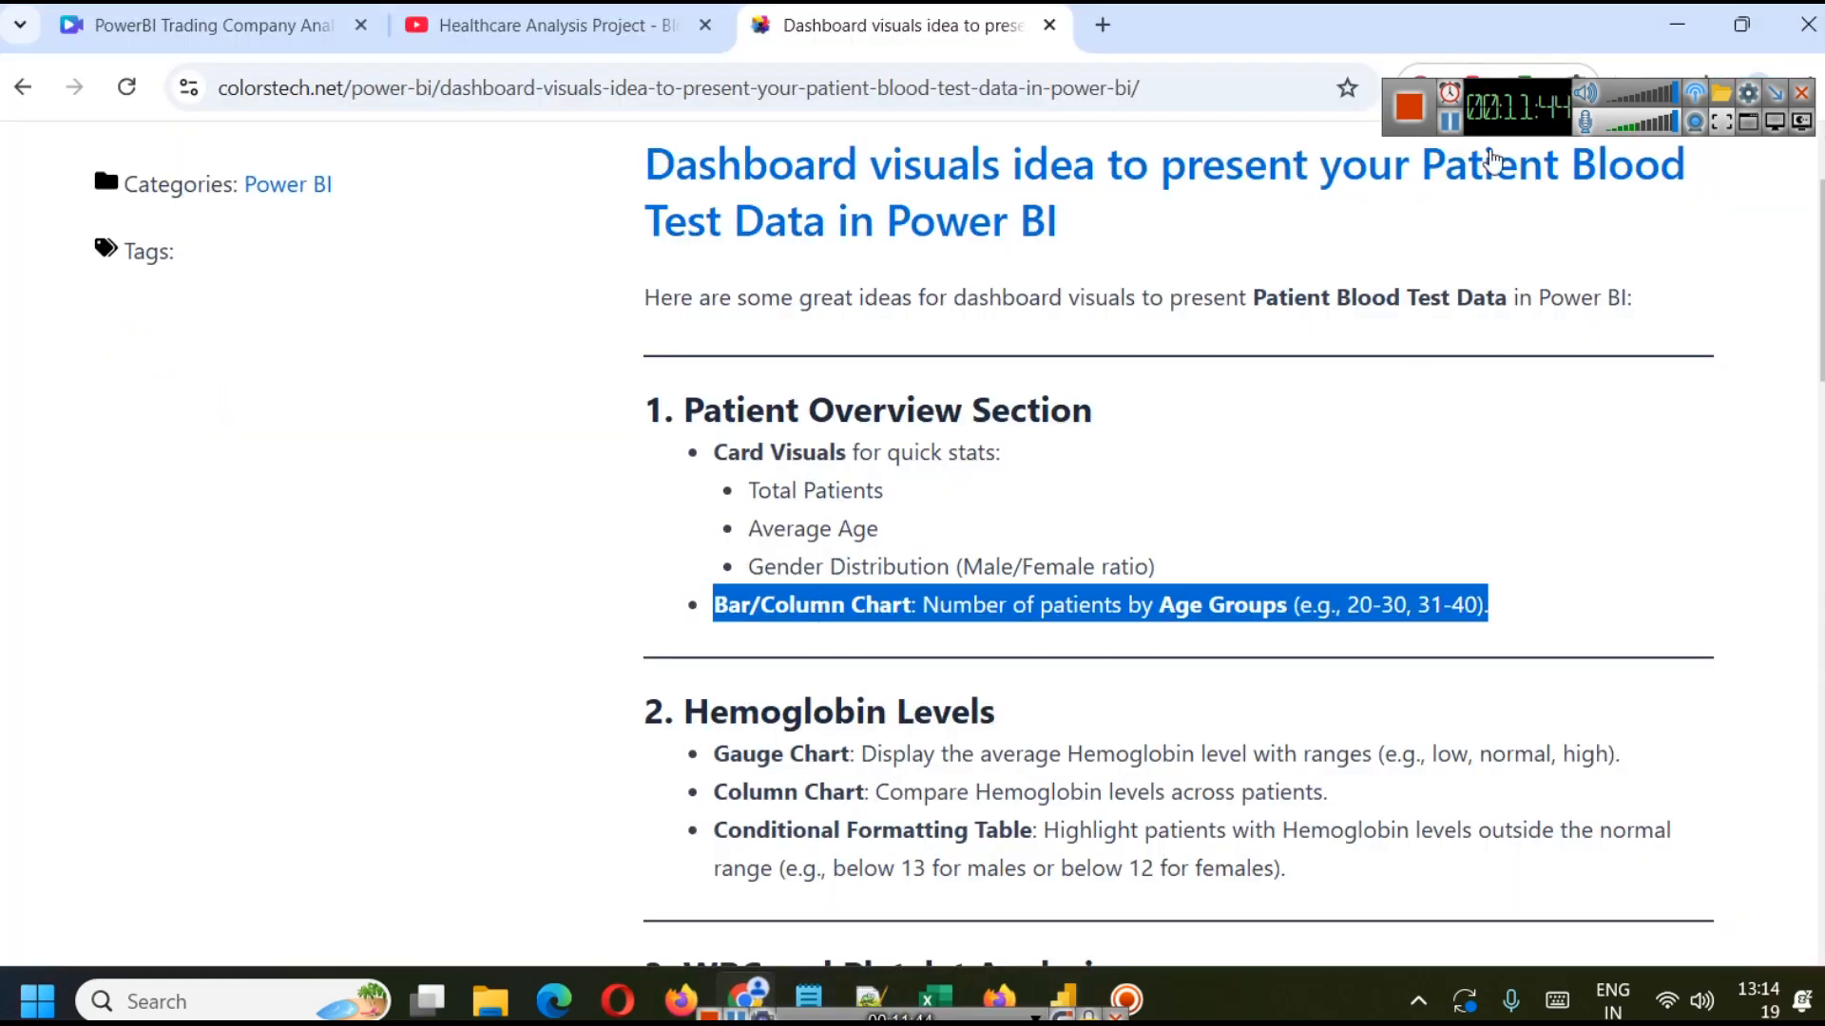
left_click(1661, 24)
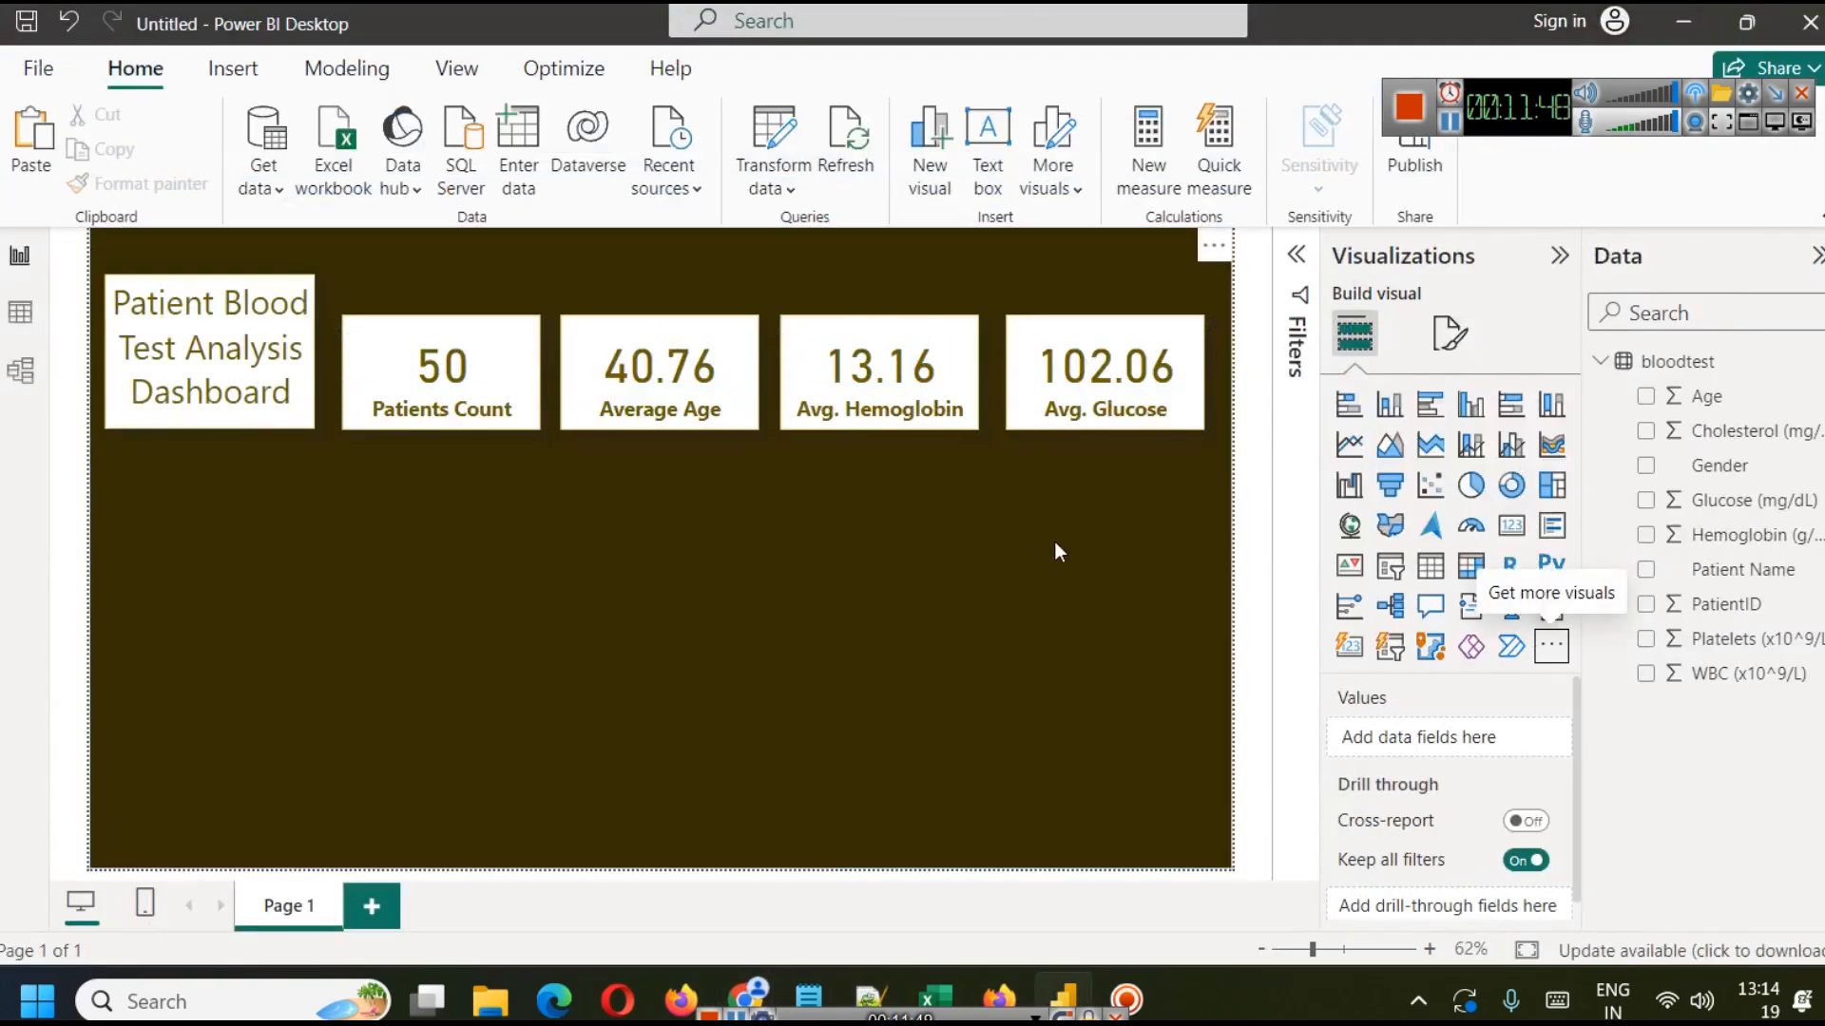
left_click(1547, 652)
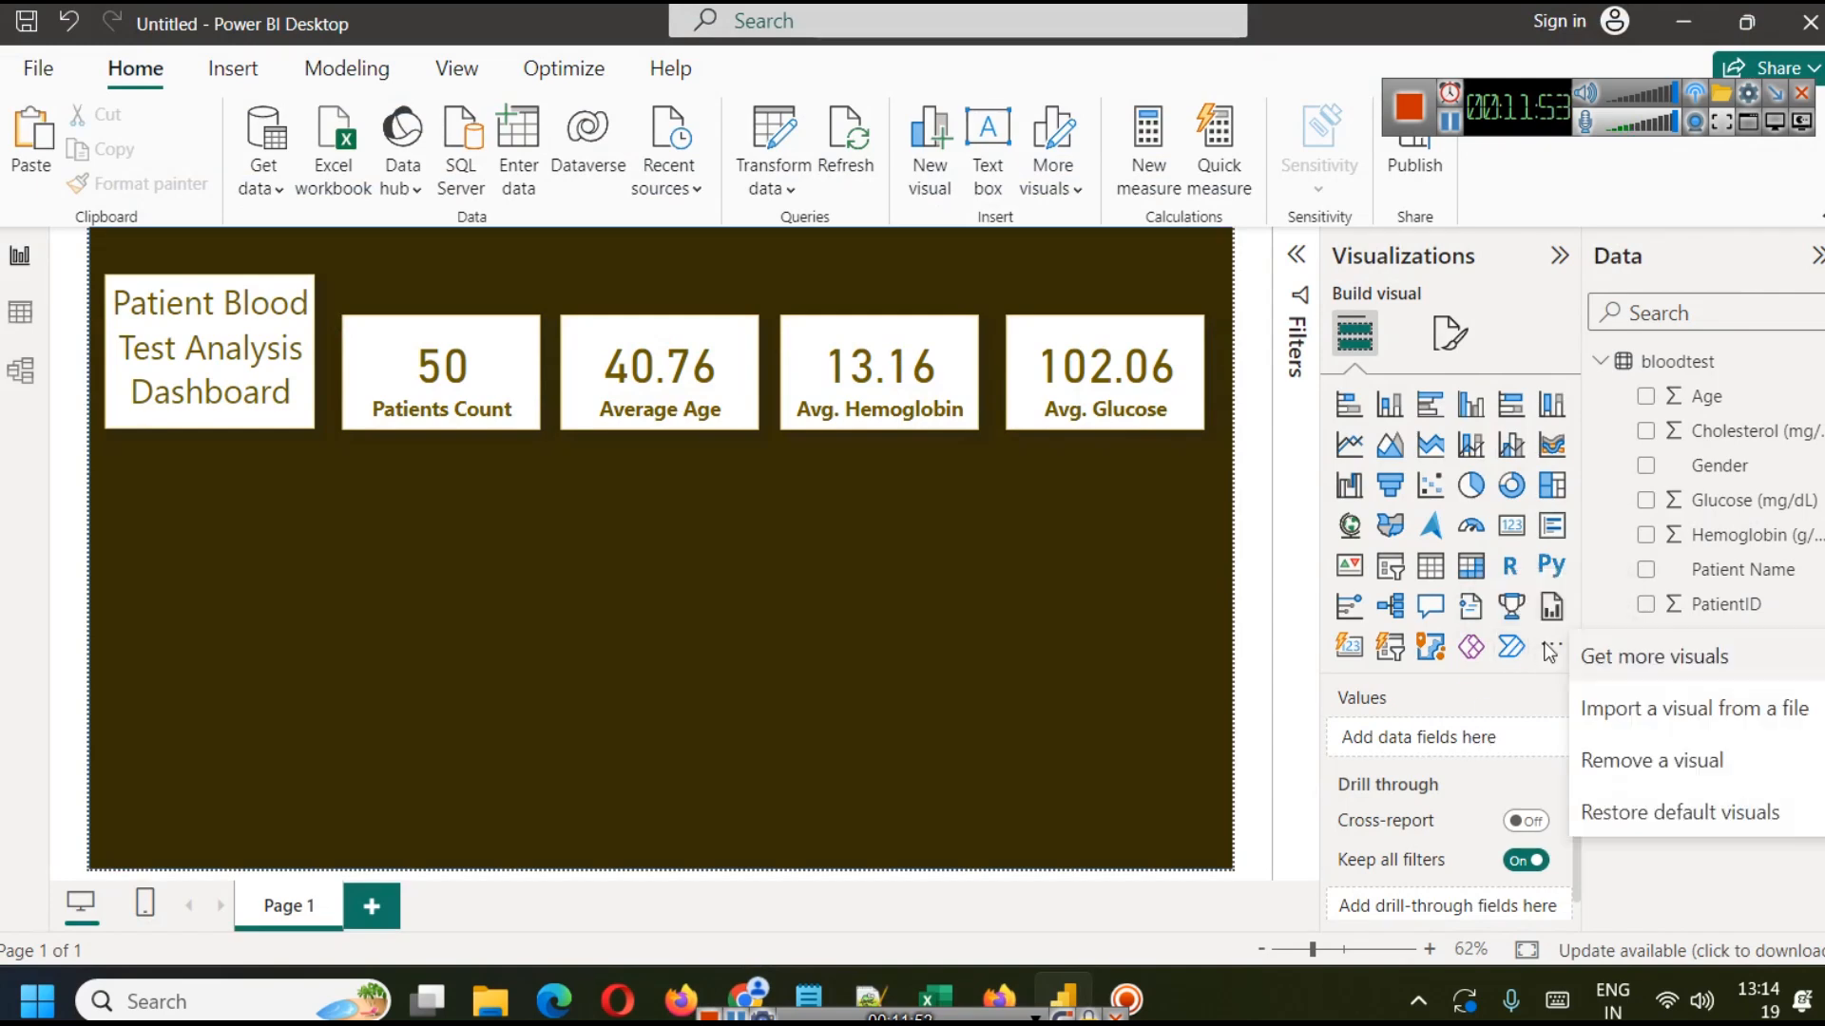
left_click(1610, 659)
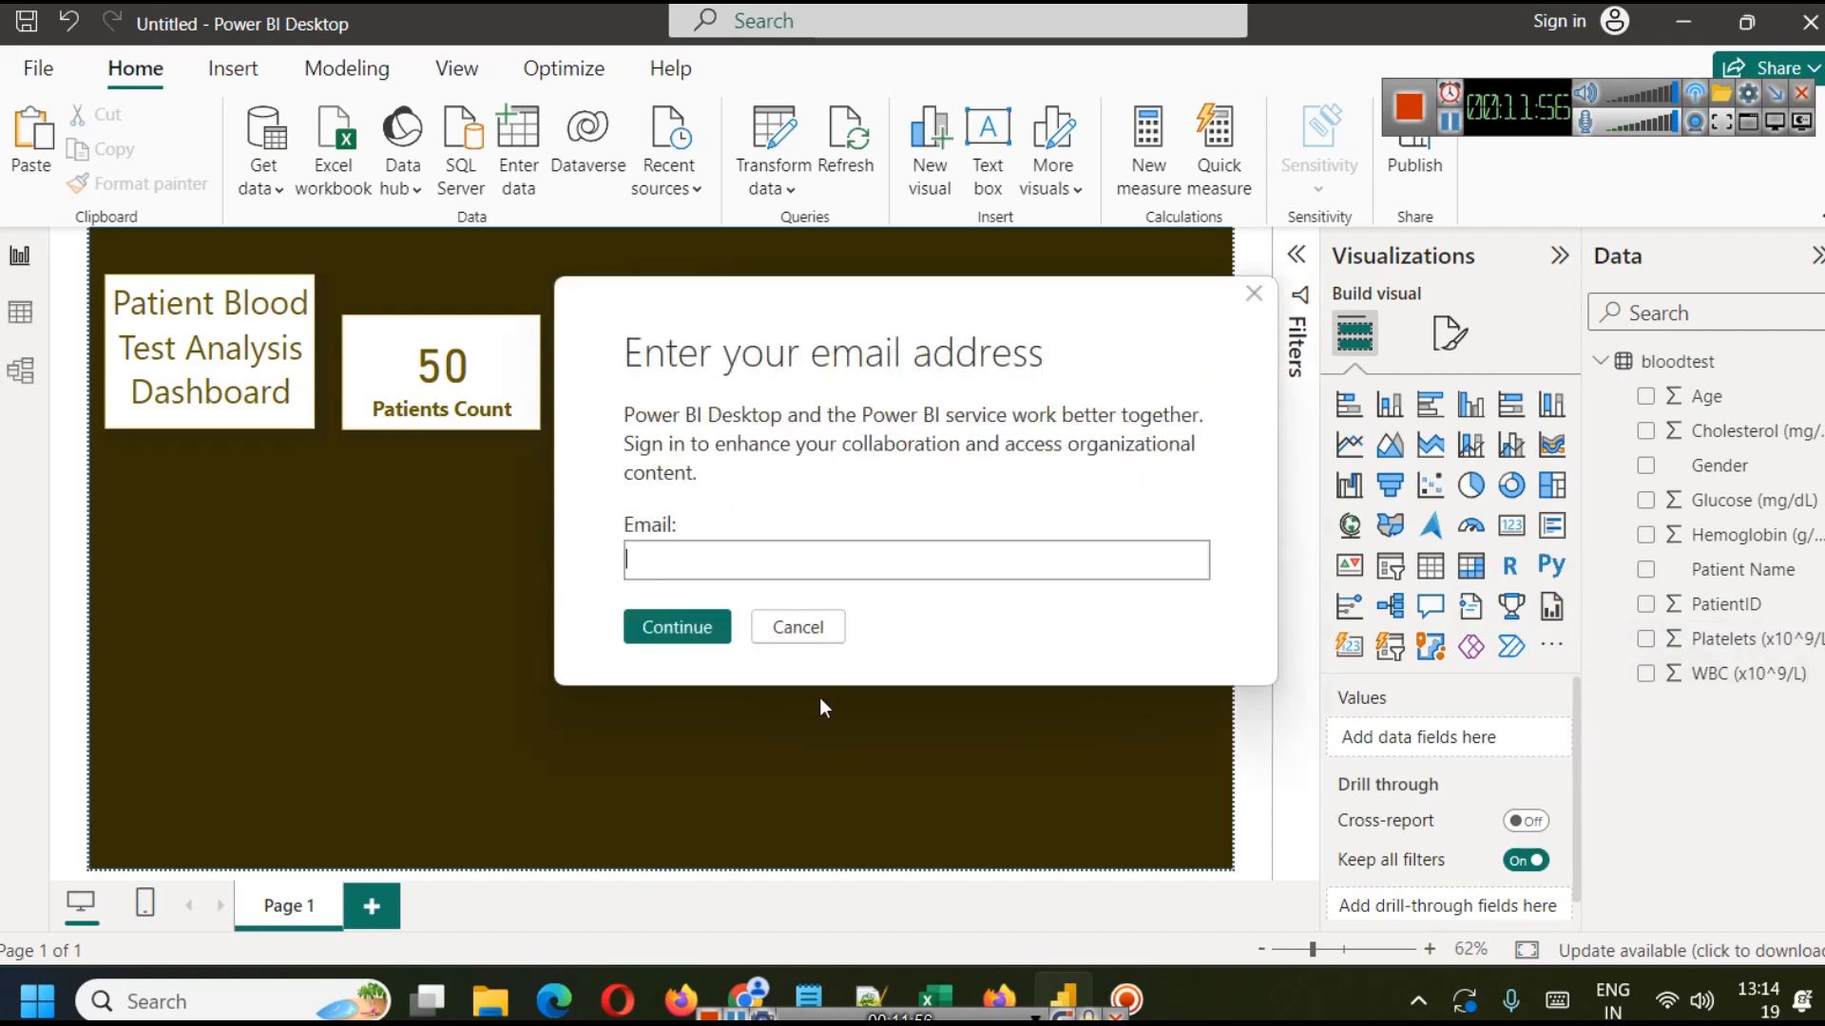
left_click(800, 631)
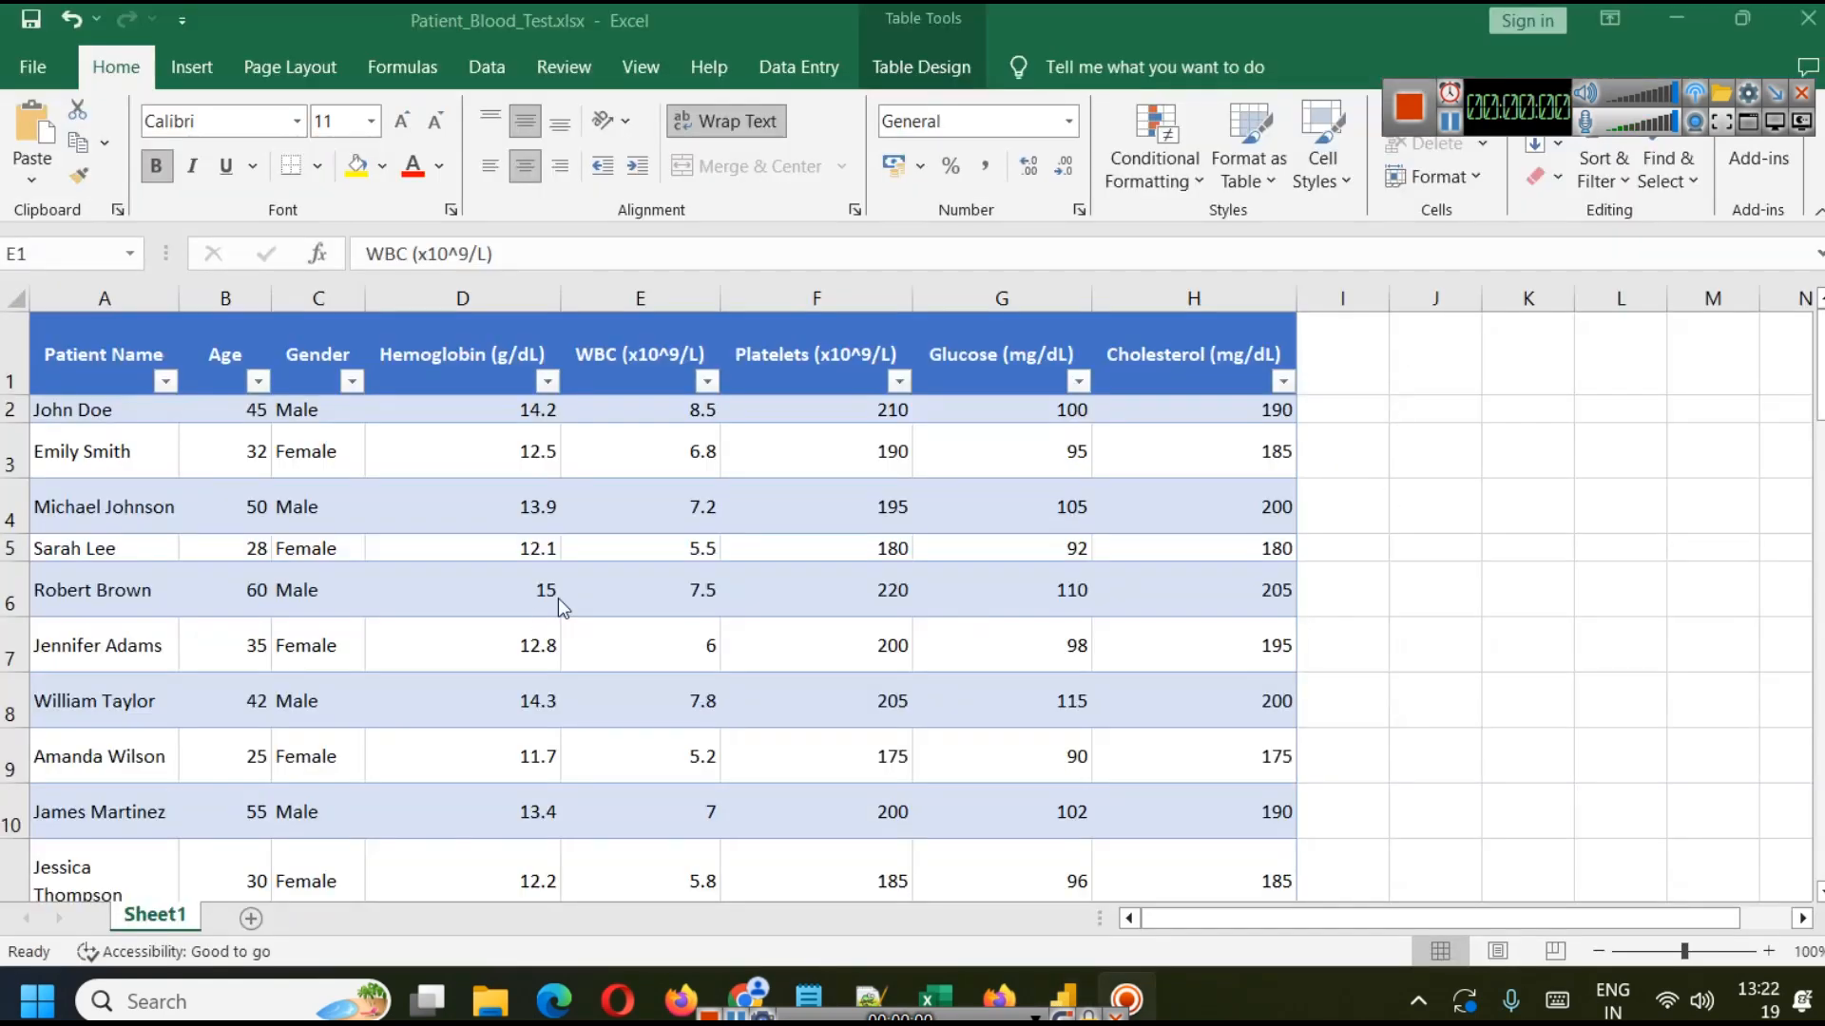
In the Patient_Blood_Test.xlsx workbook in Excel, sort the table by Age from smallest to largest and review the age range.
left_click(216, 287)
left_click(235, 289)
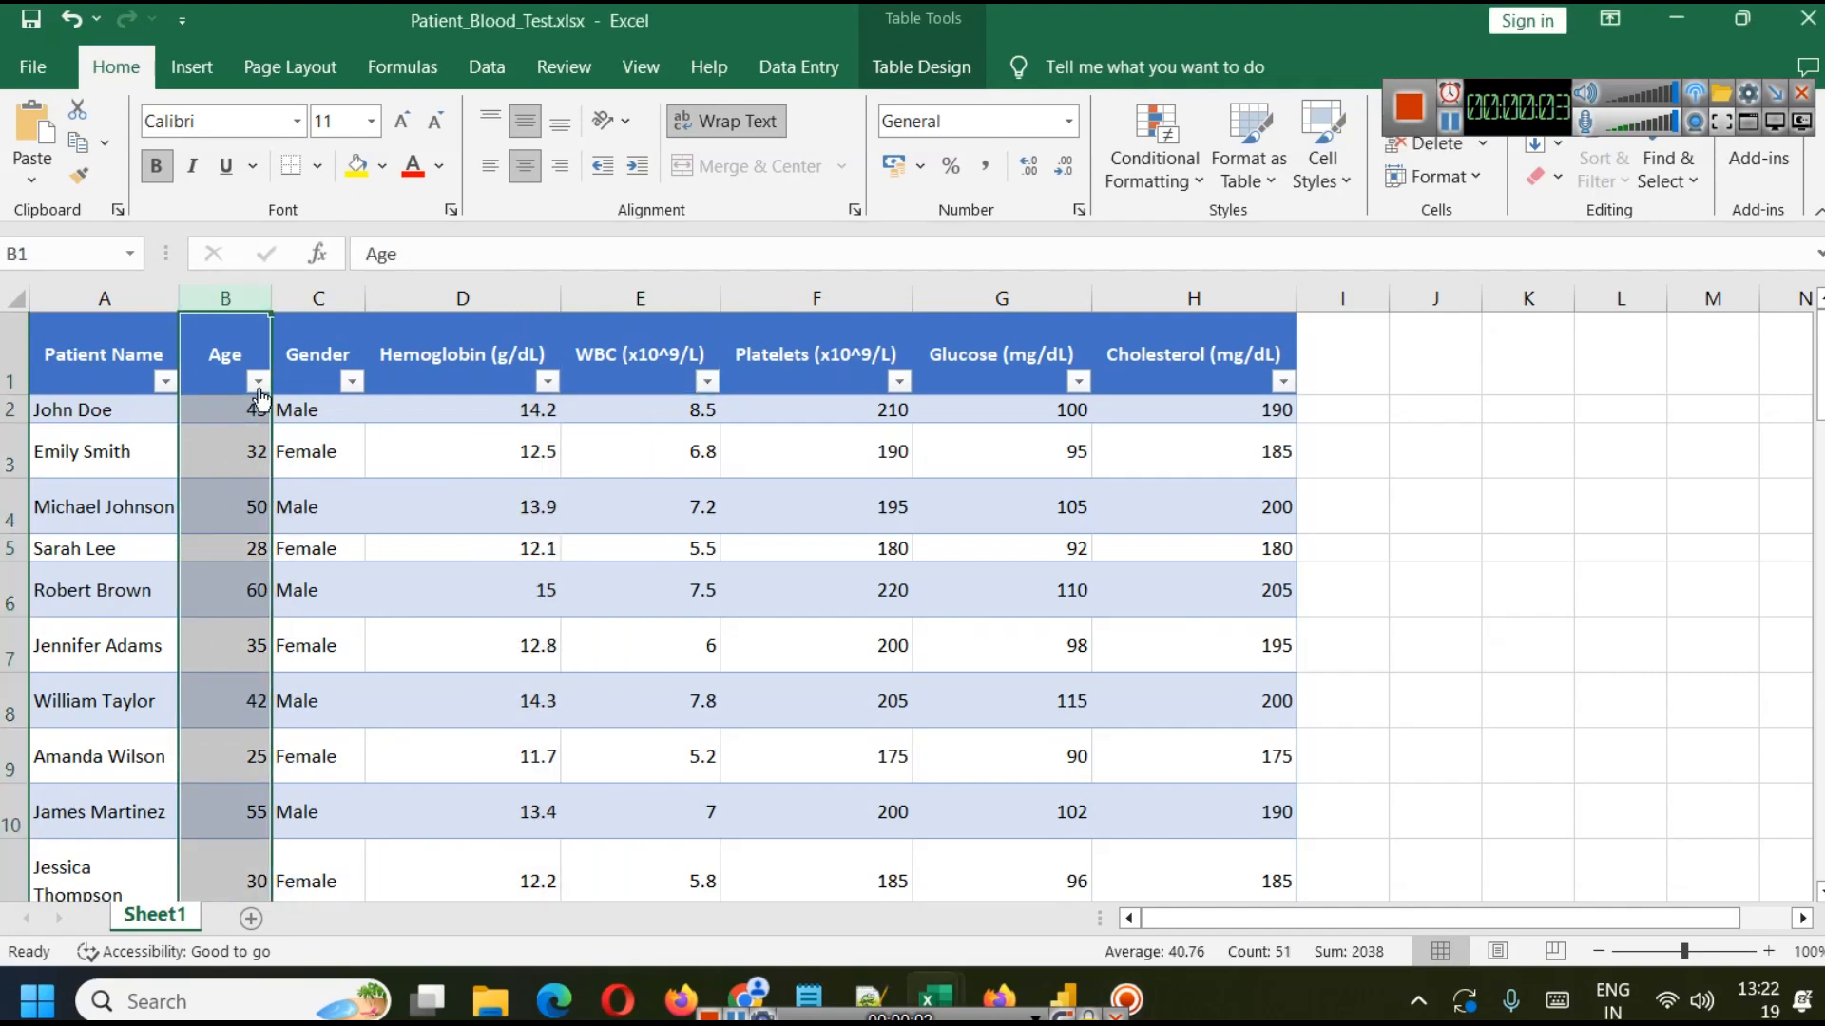
left_click(258, 381)
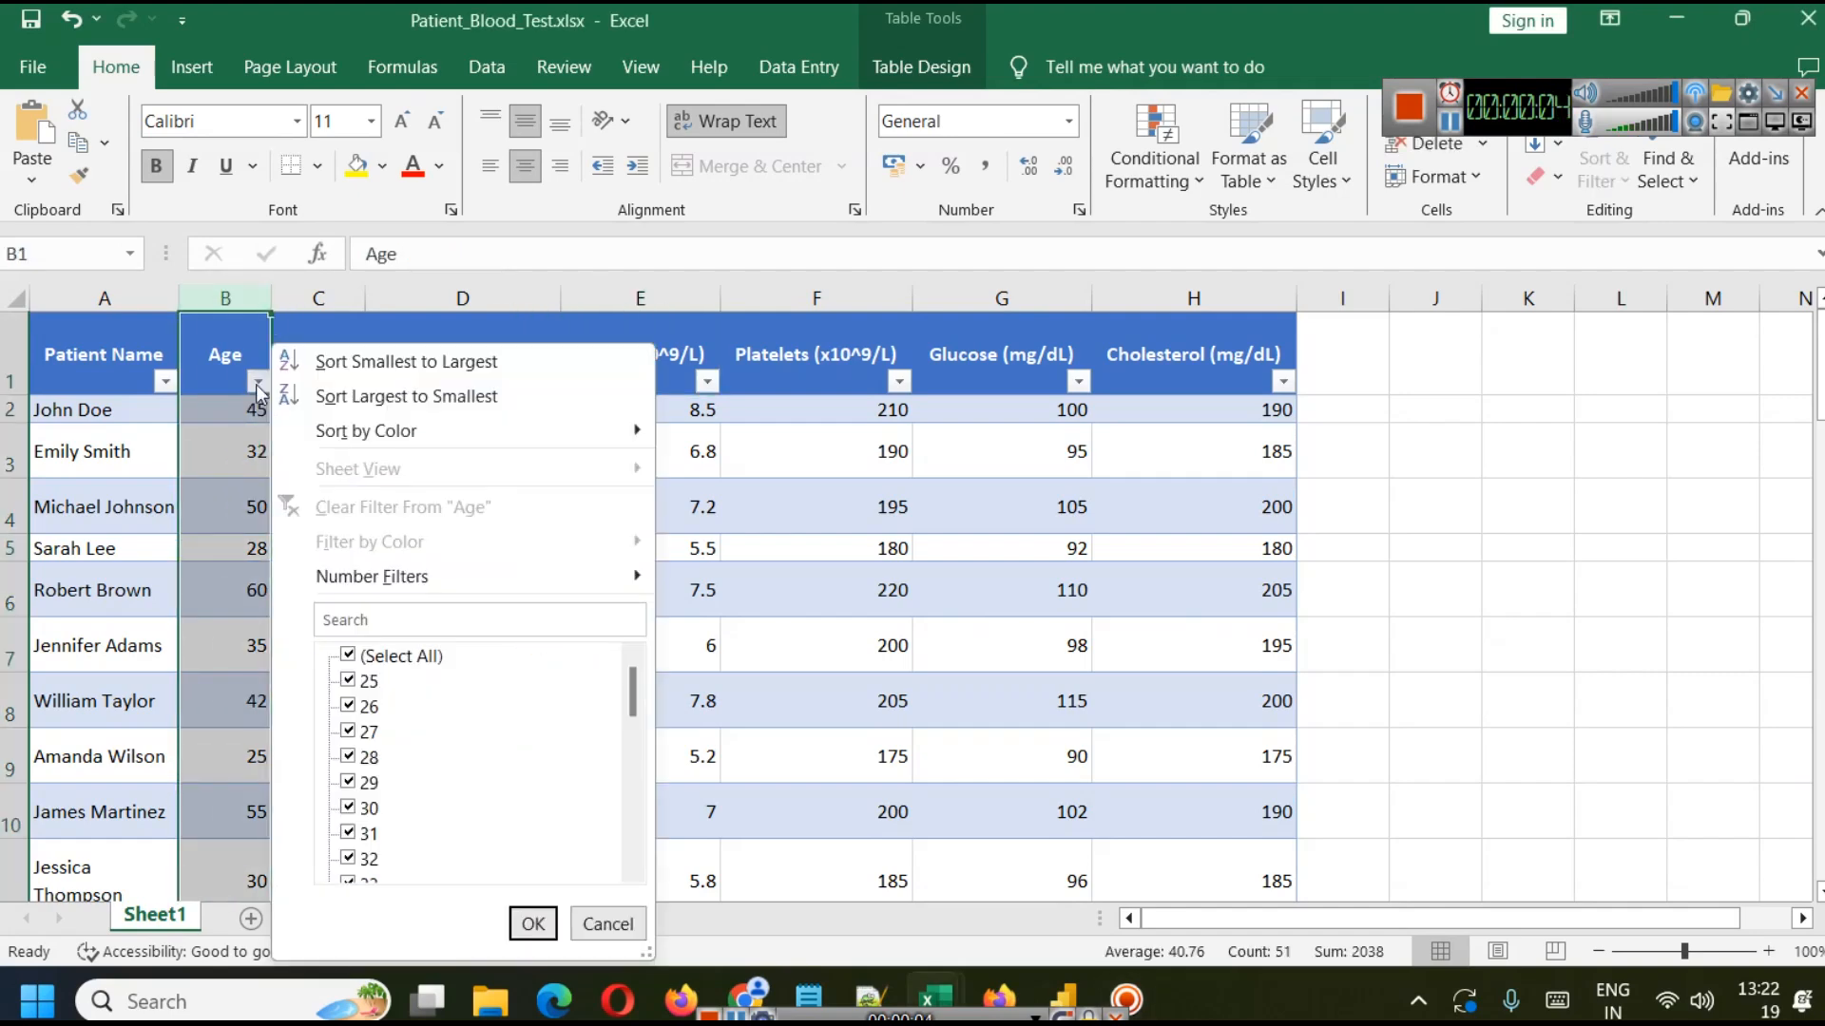
left_click(425, 366)
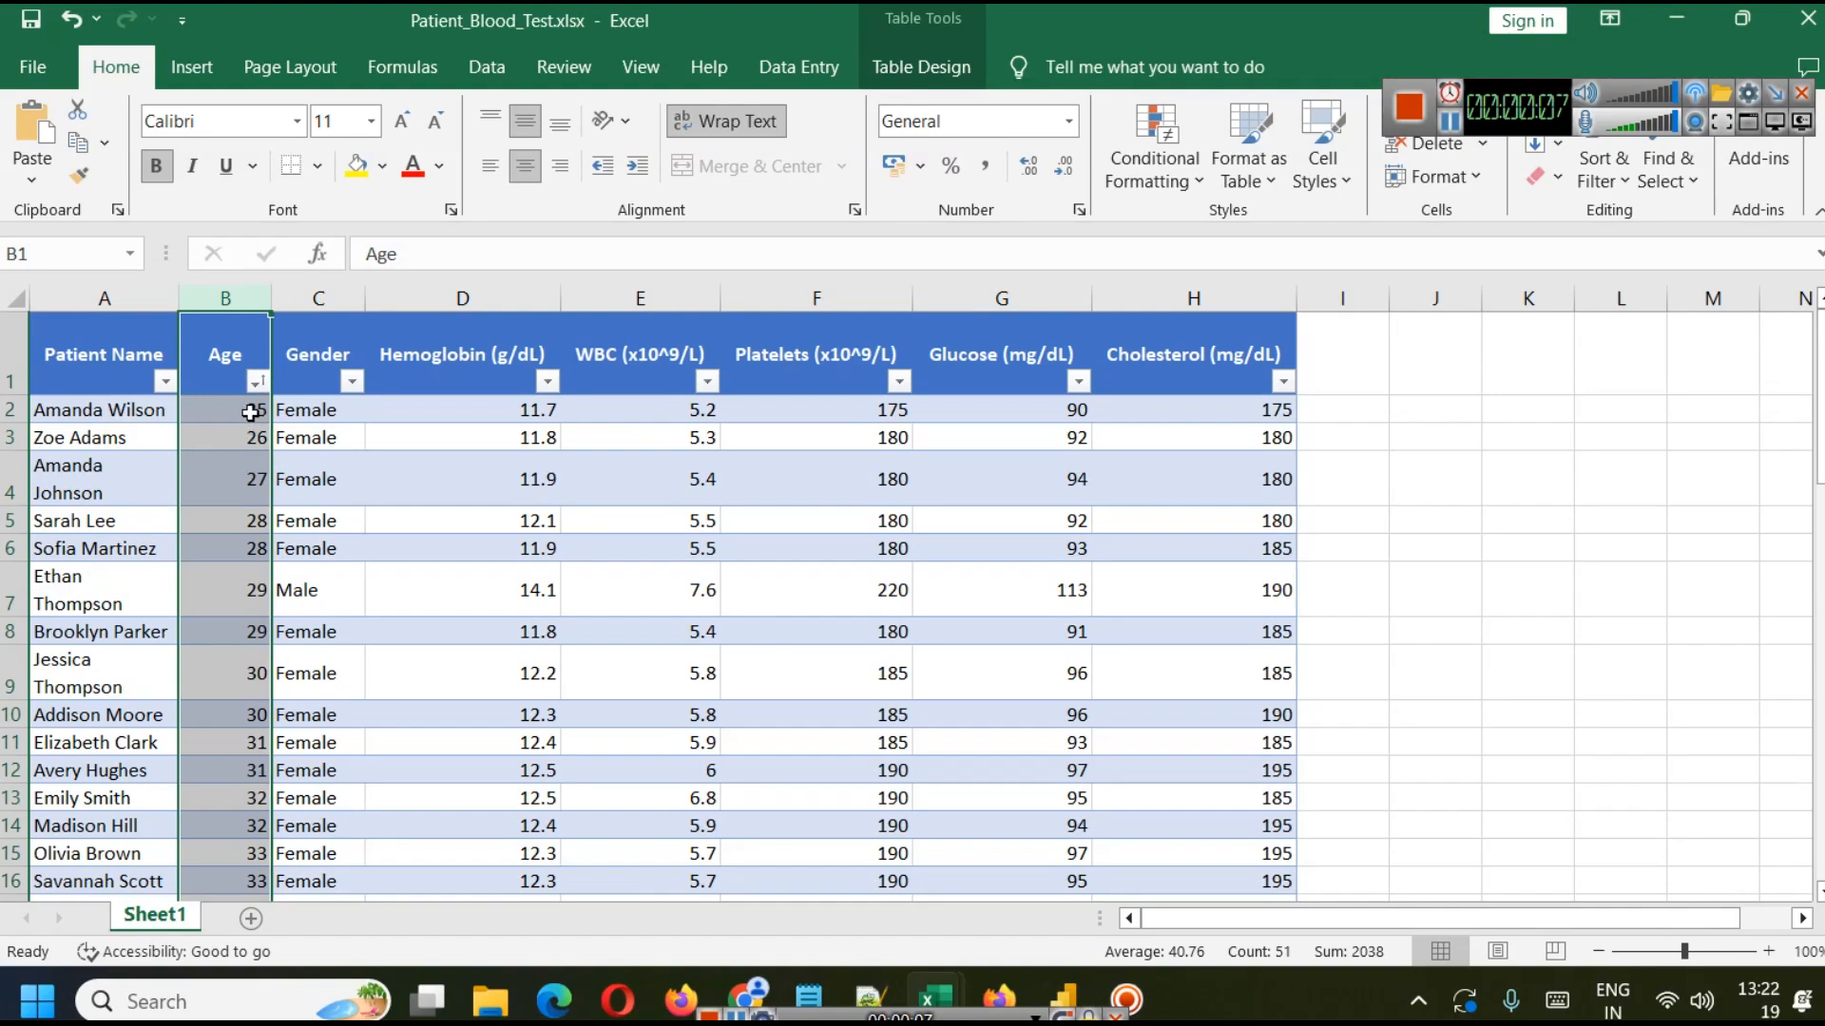
scroll(219, 468, "down", 15)
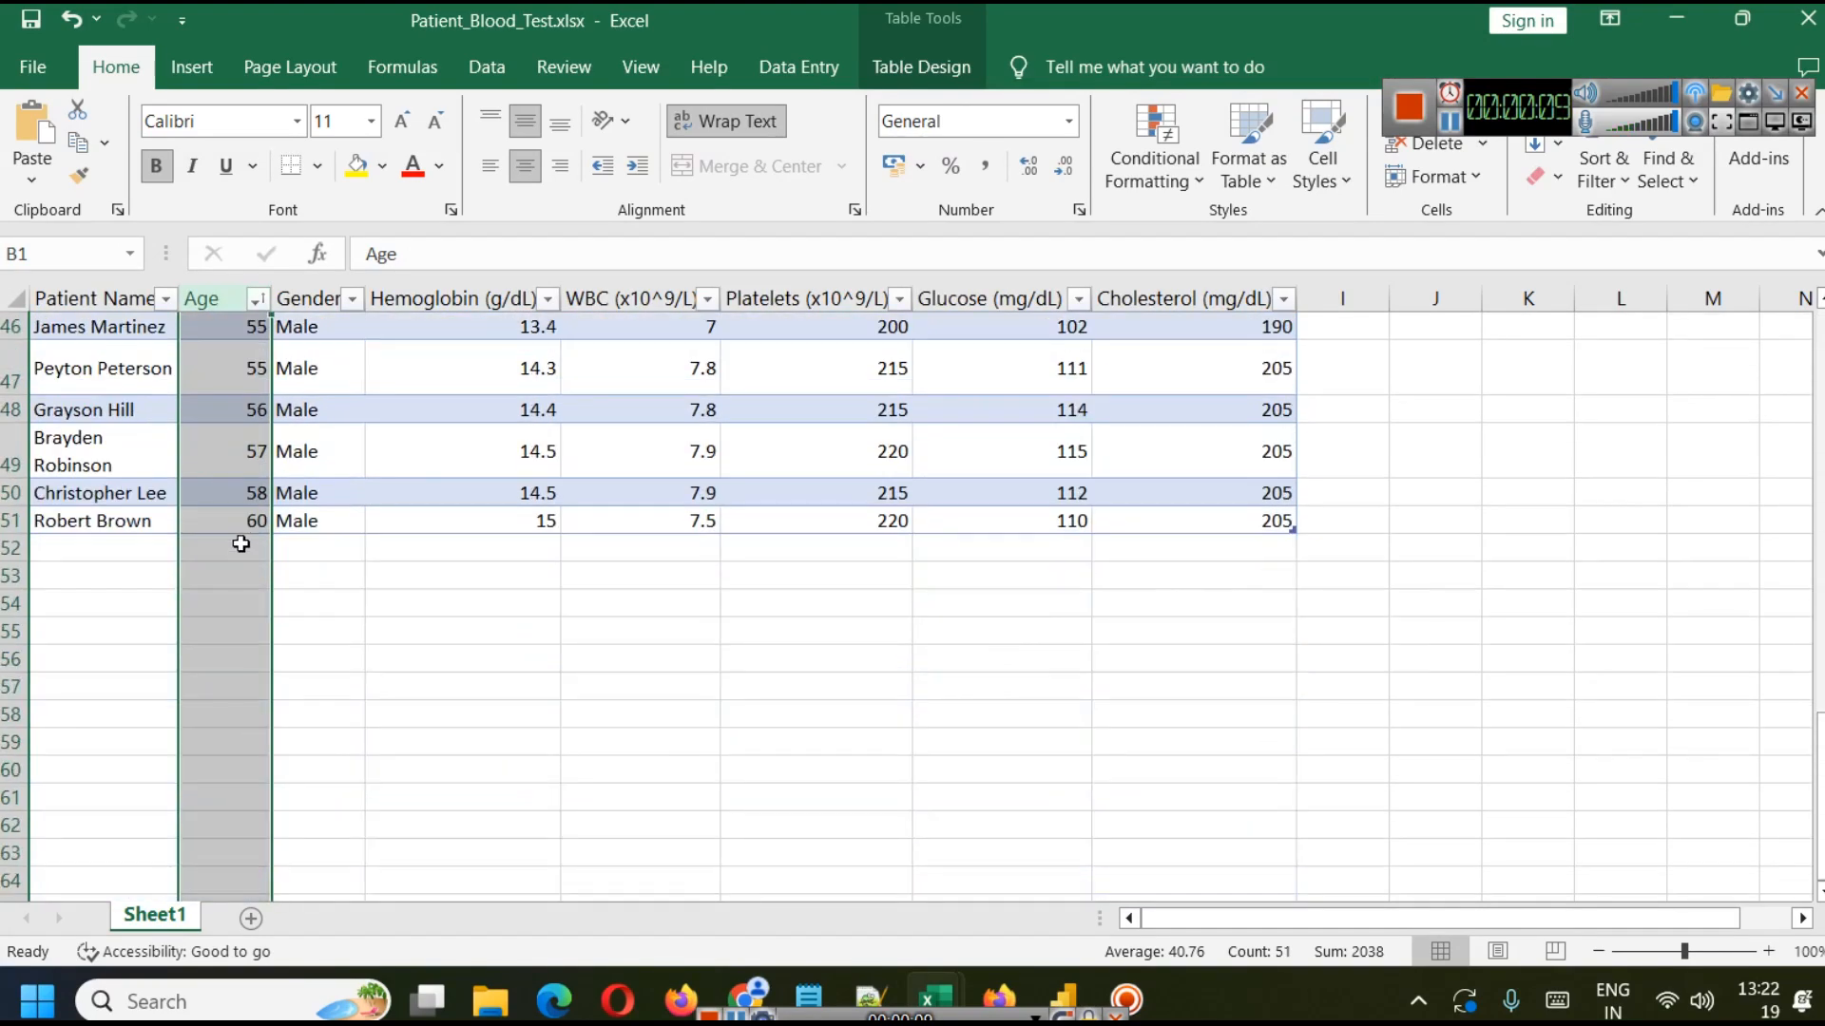
scroll(240, 544, "up", 15)
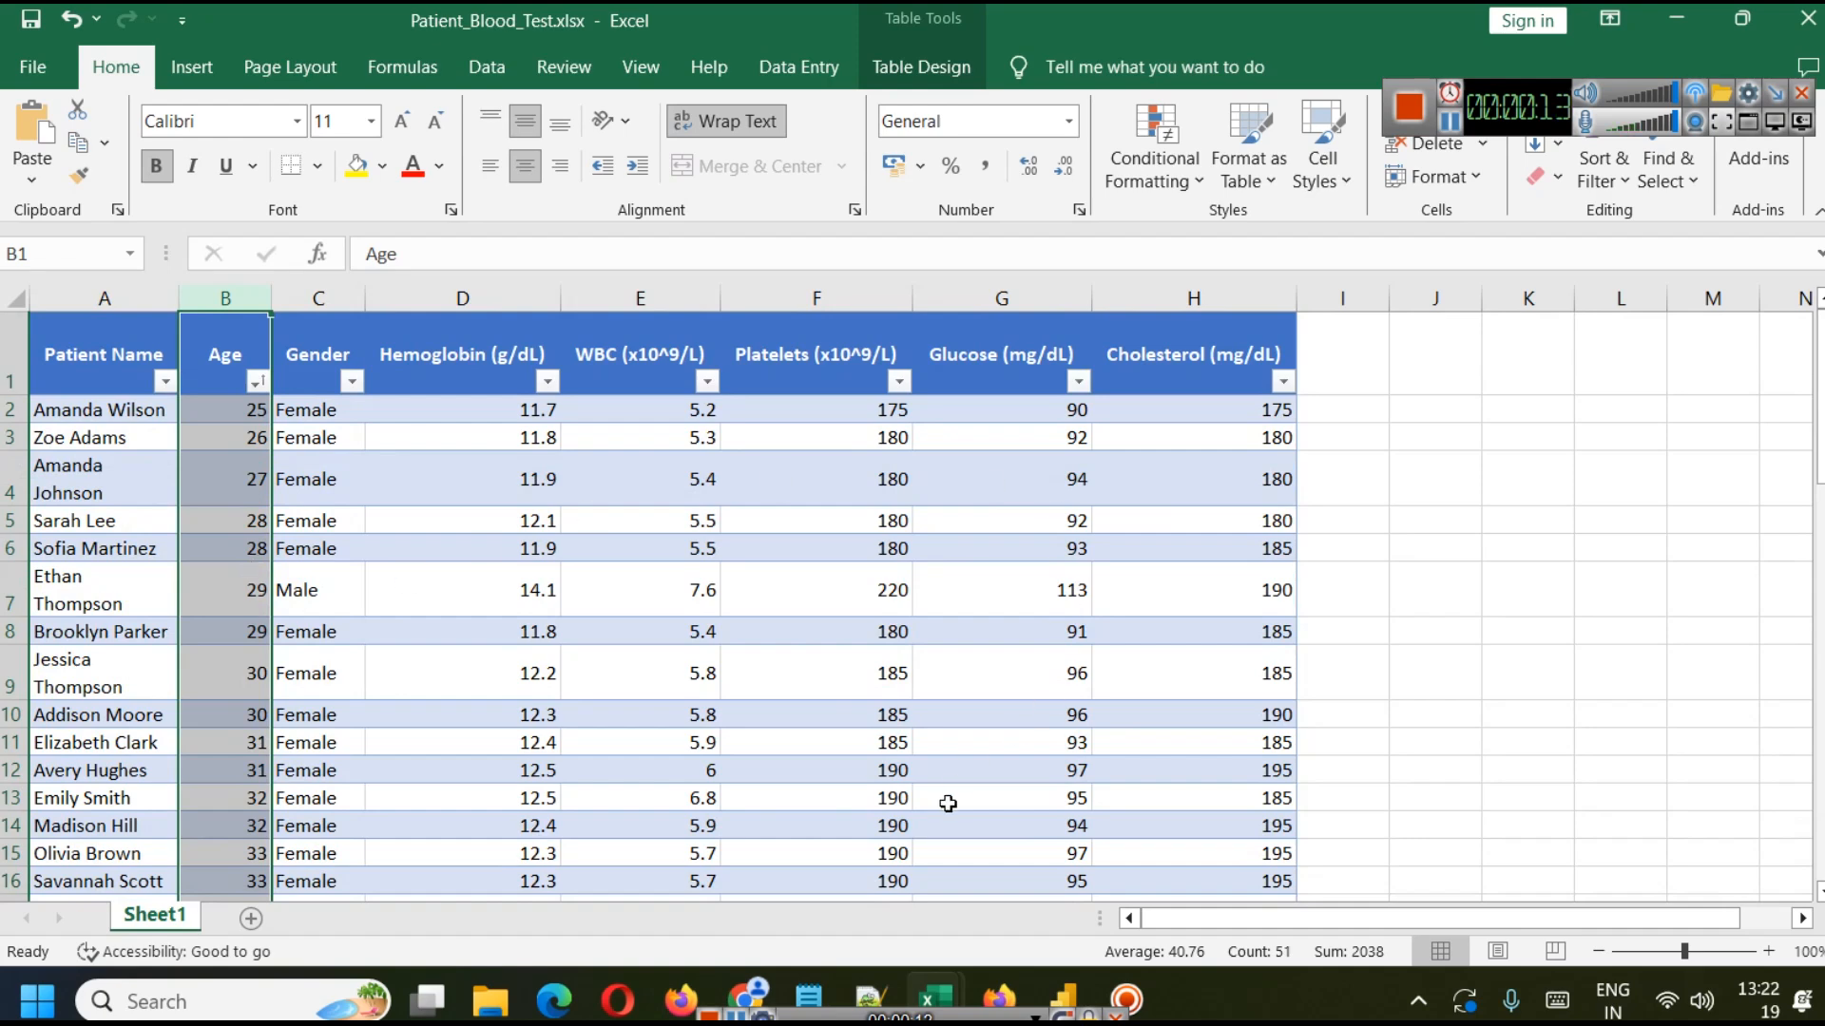
In the Notepad notes on age groups, review the conditions and correct the result label of the 51-60 line to "51-60".
left_click(1220, 833)
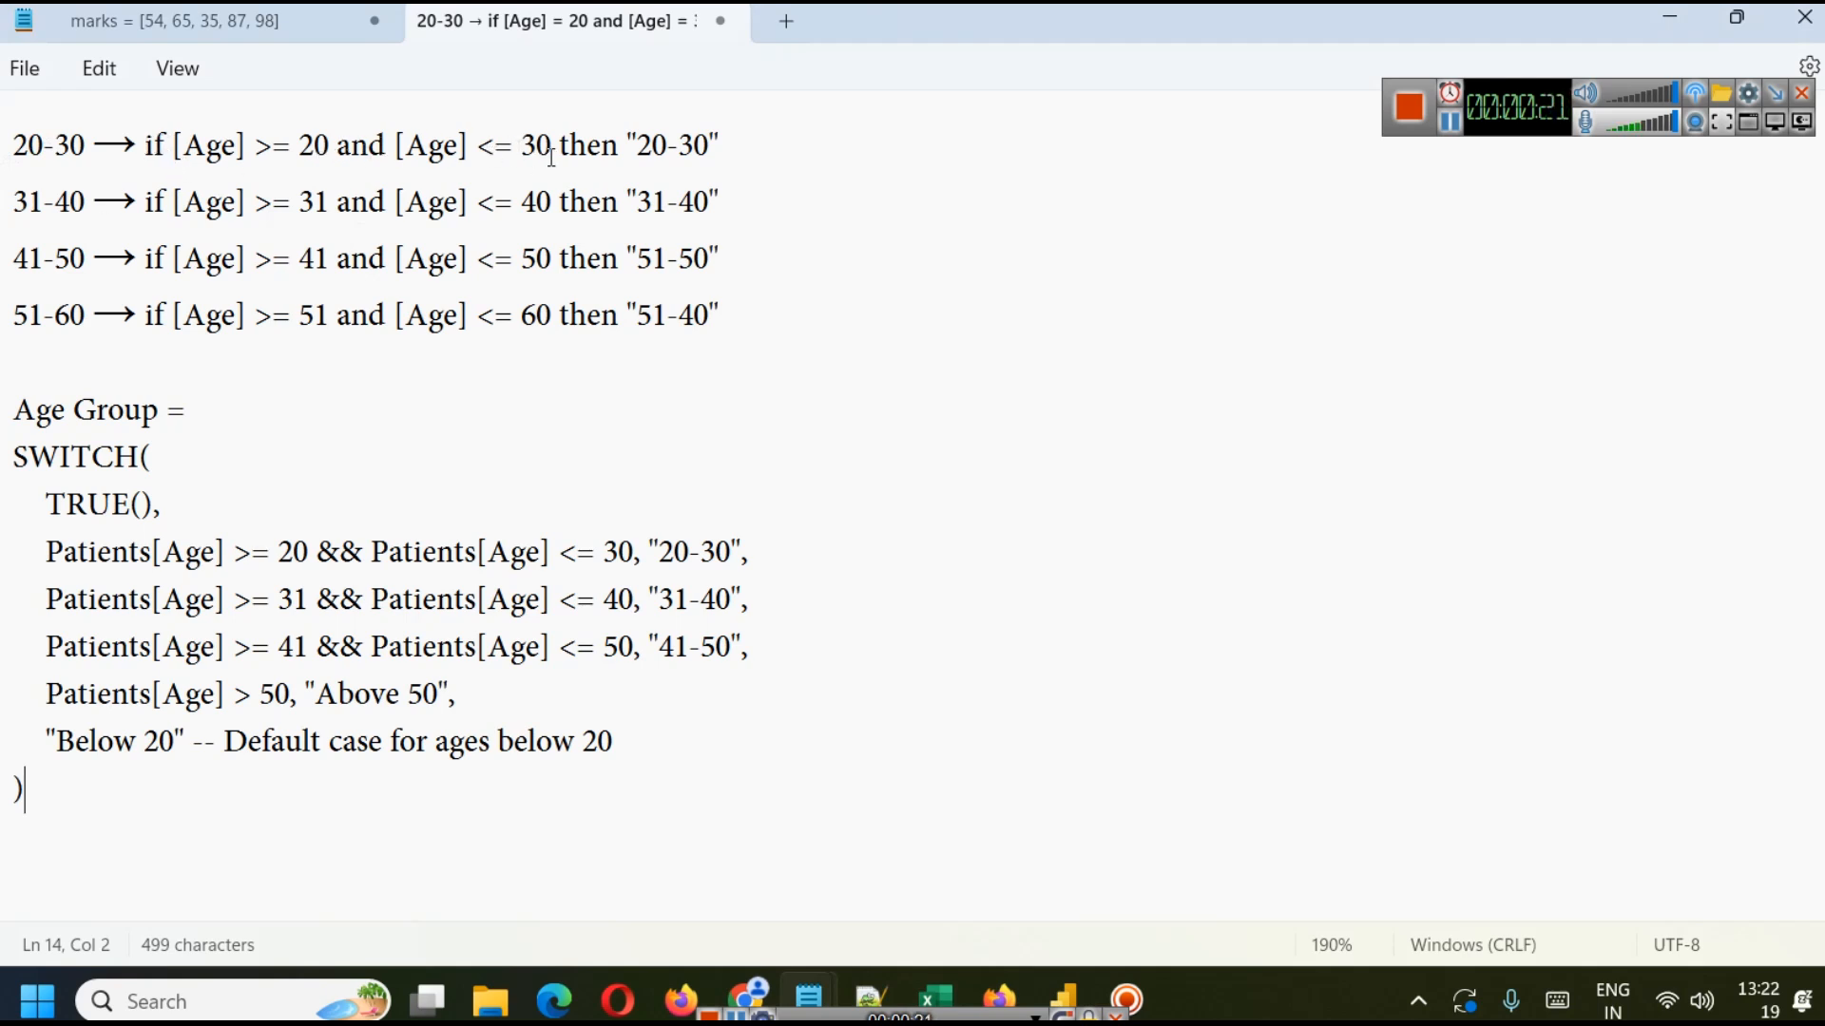
left_click_drag(557, 143, 784, 131)
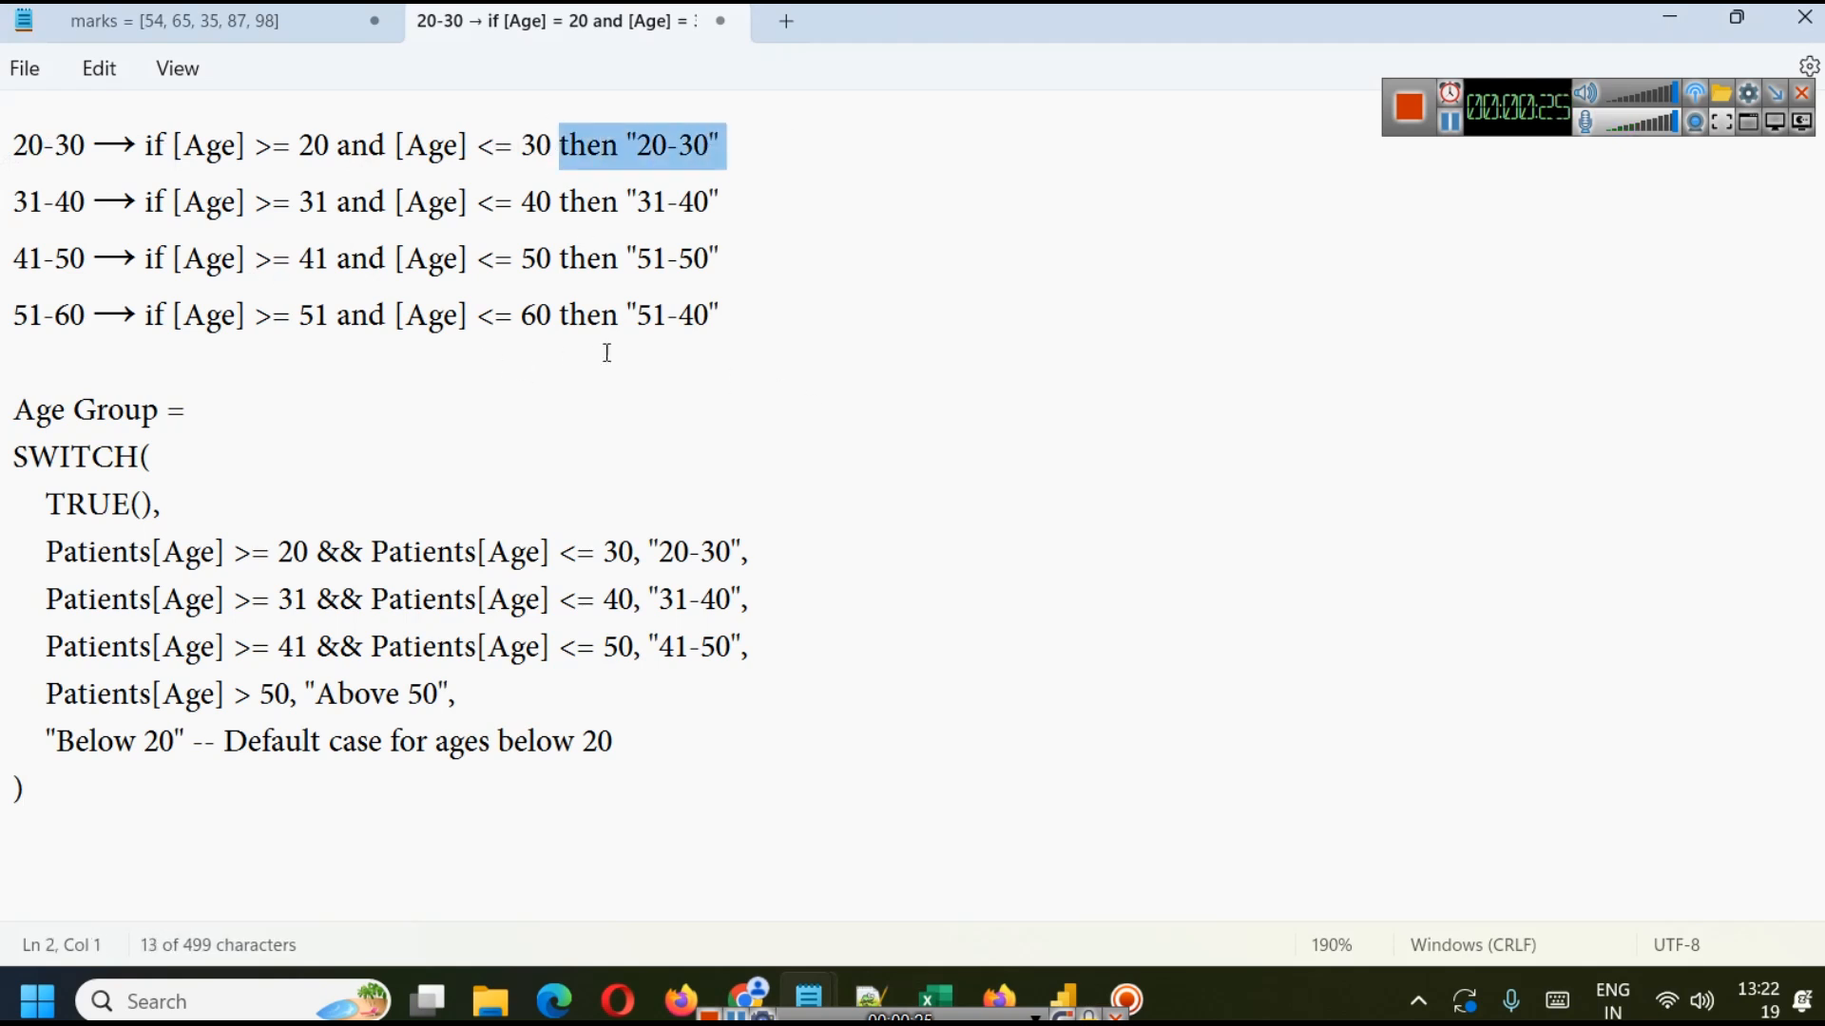
left_click_drag(710, 323, 681, 328)
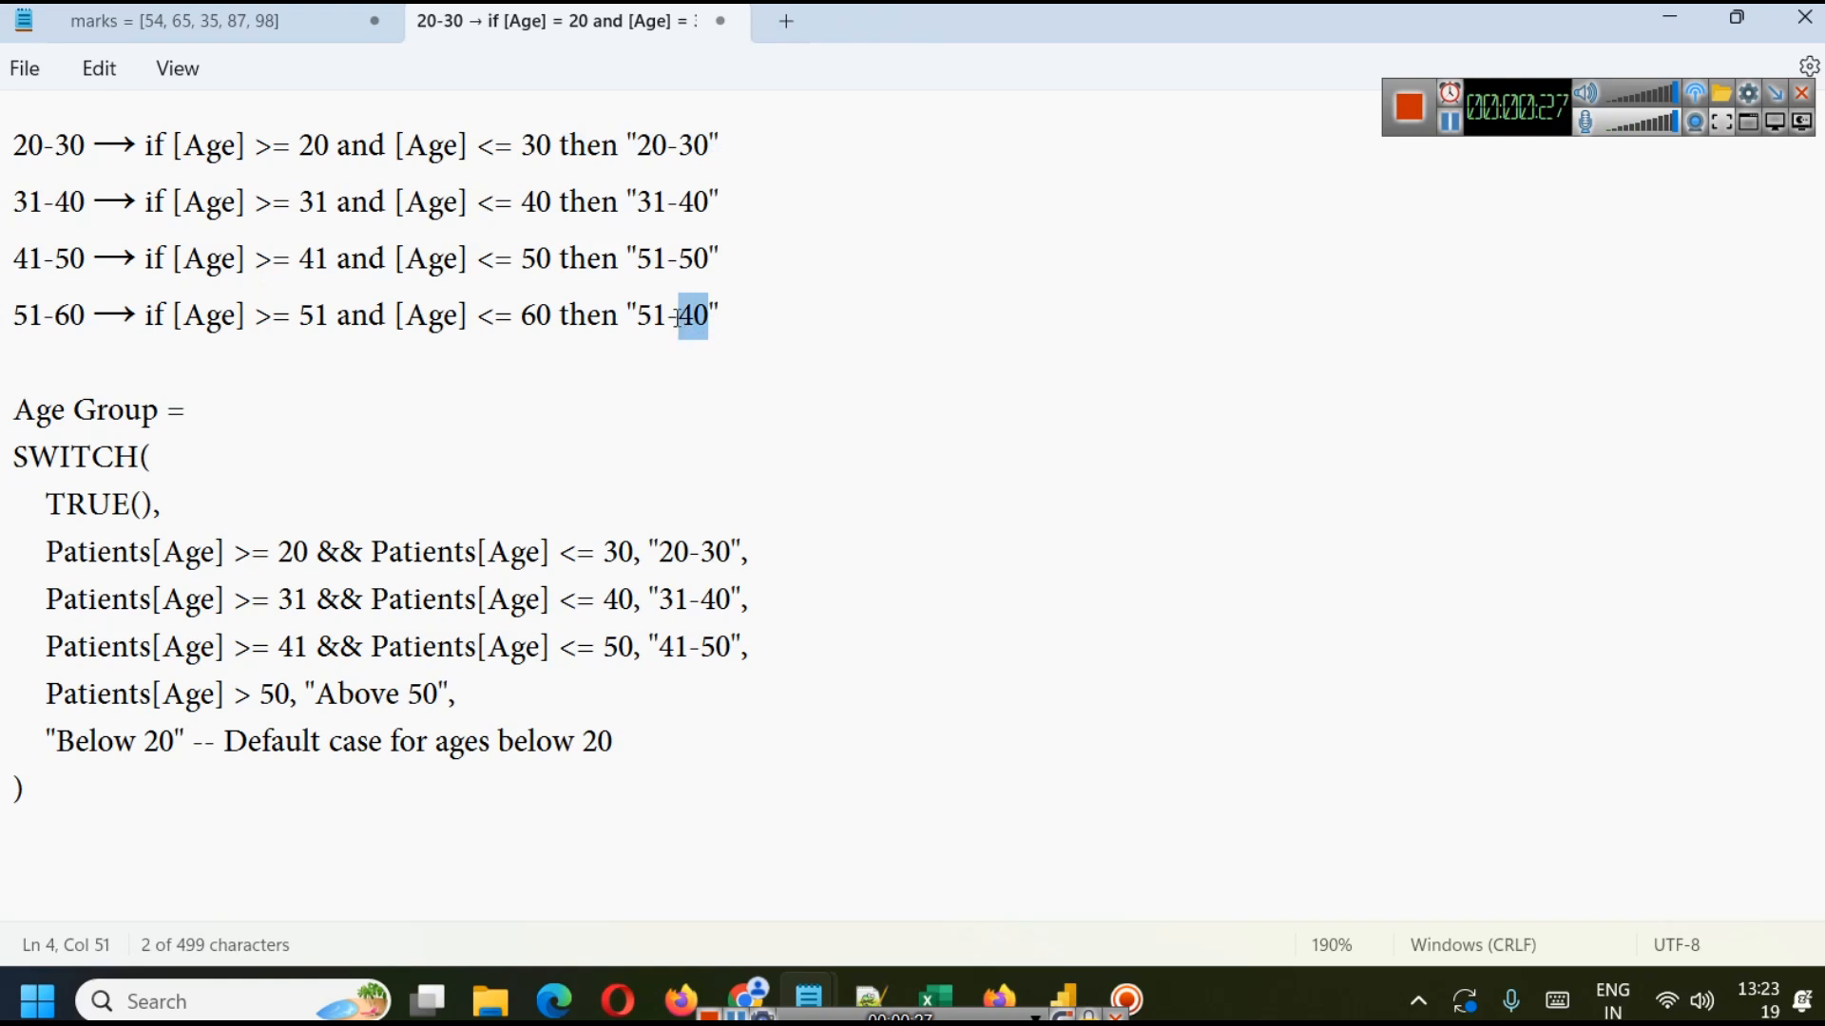
type("60")
key("End")
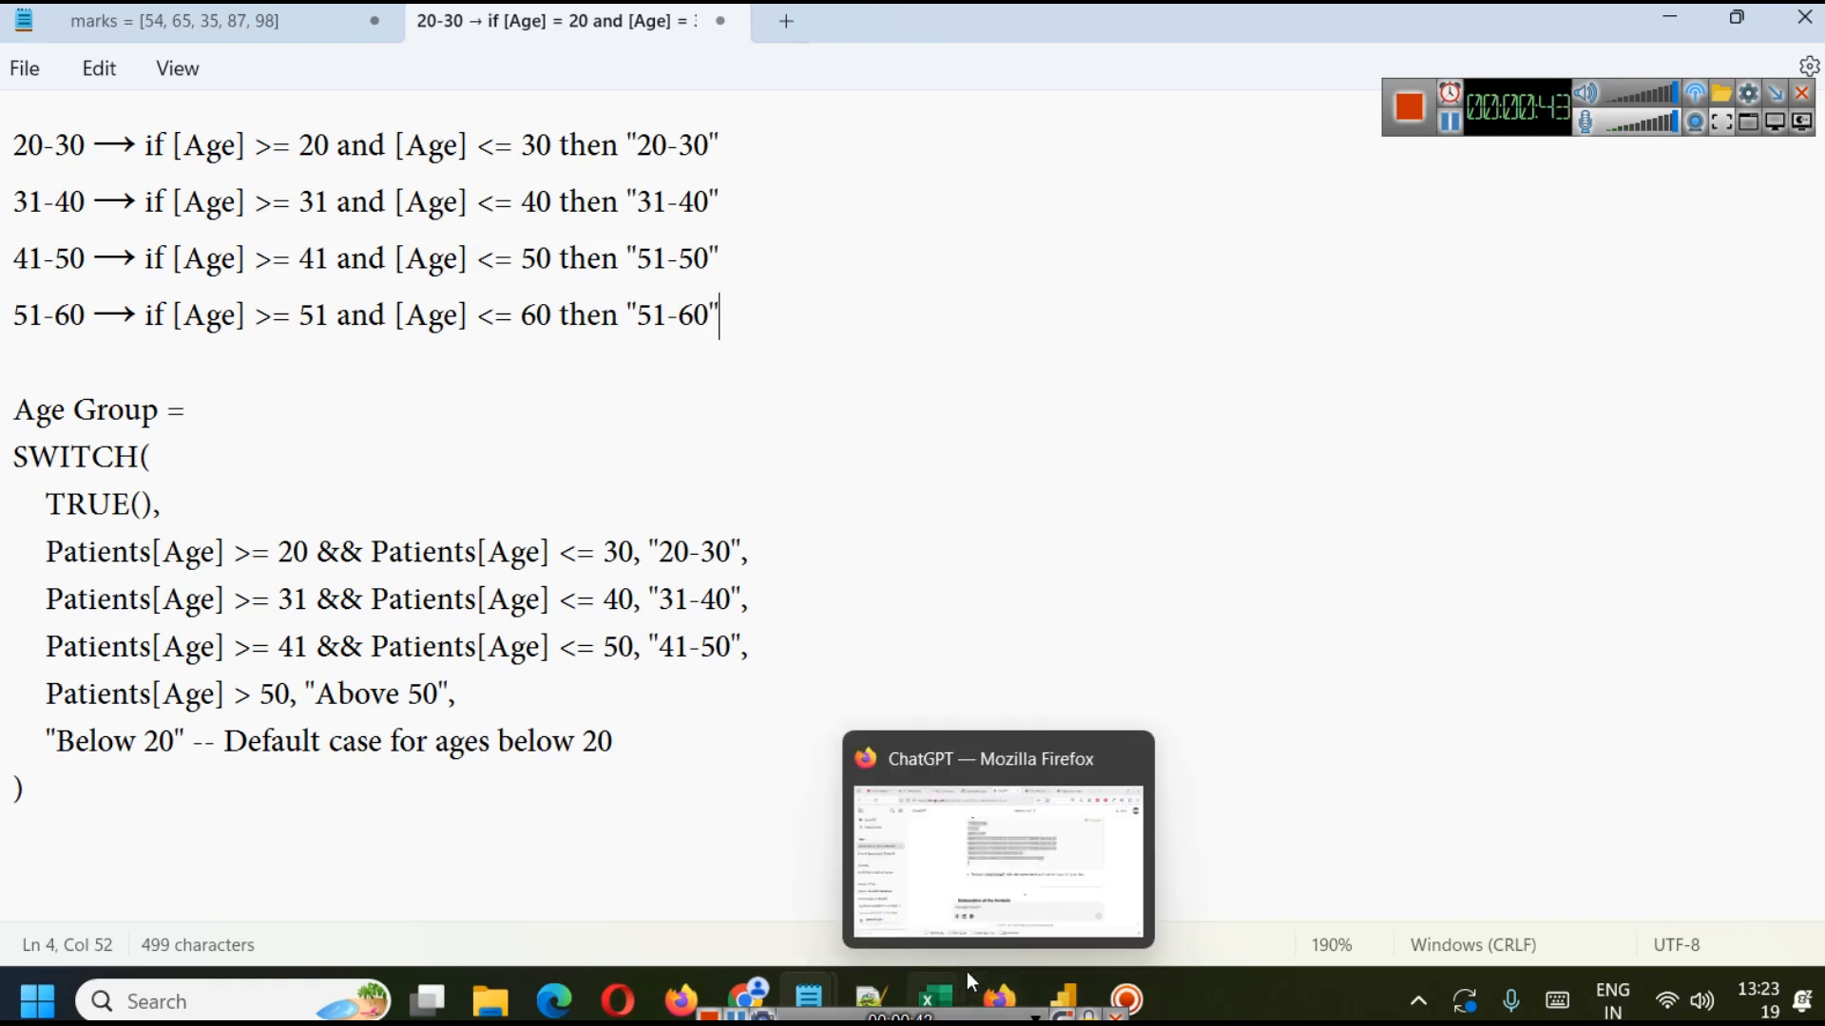
In the Excel workbook, try entering 20-30 as an age group beside the first patient's row, and clear it.
mouse_move(945, 988)
left_click(1093, 837)
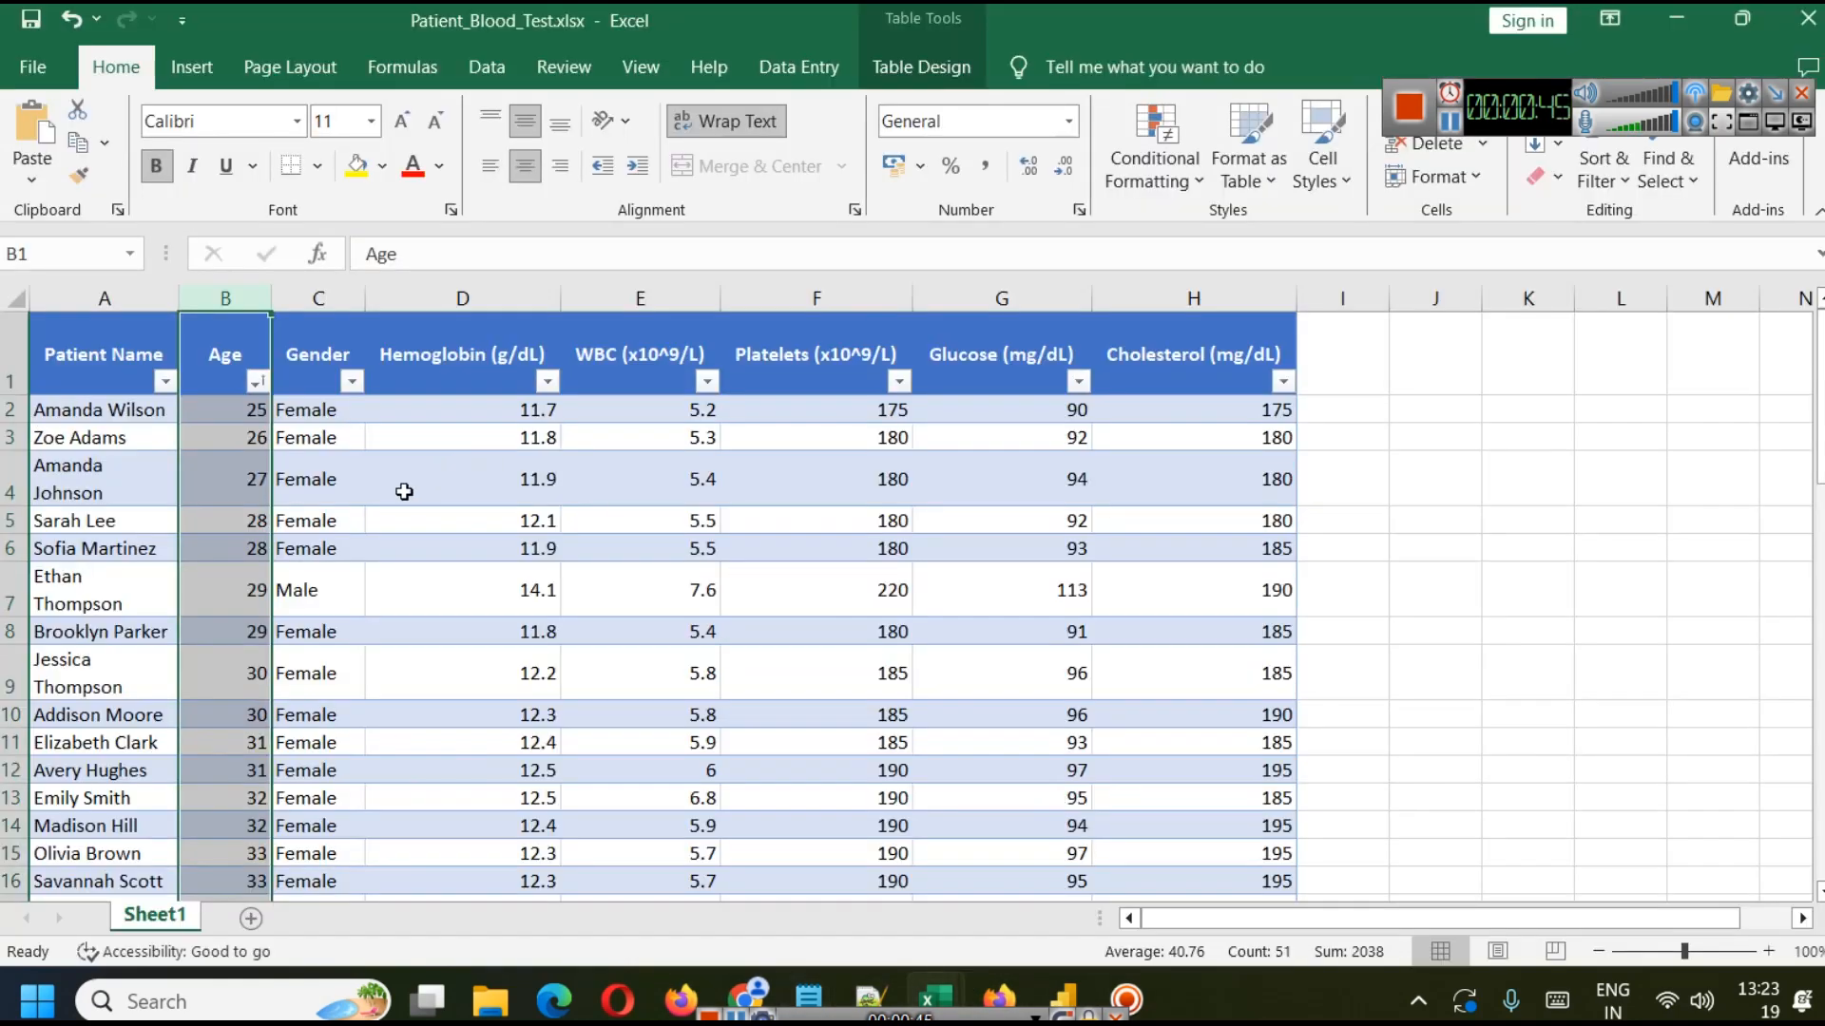
left_click_drag(1388, 298, 1452, 297)
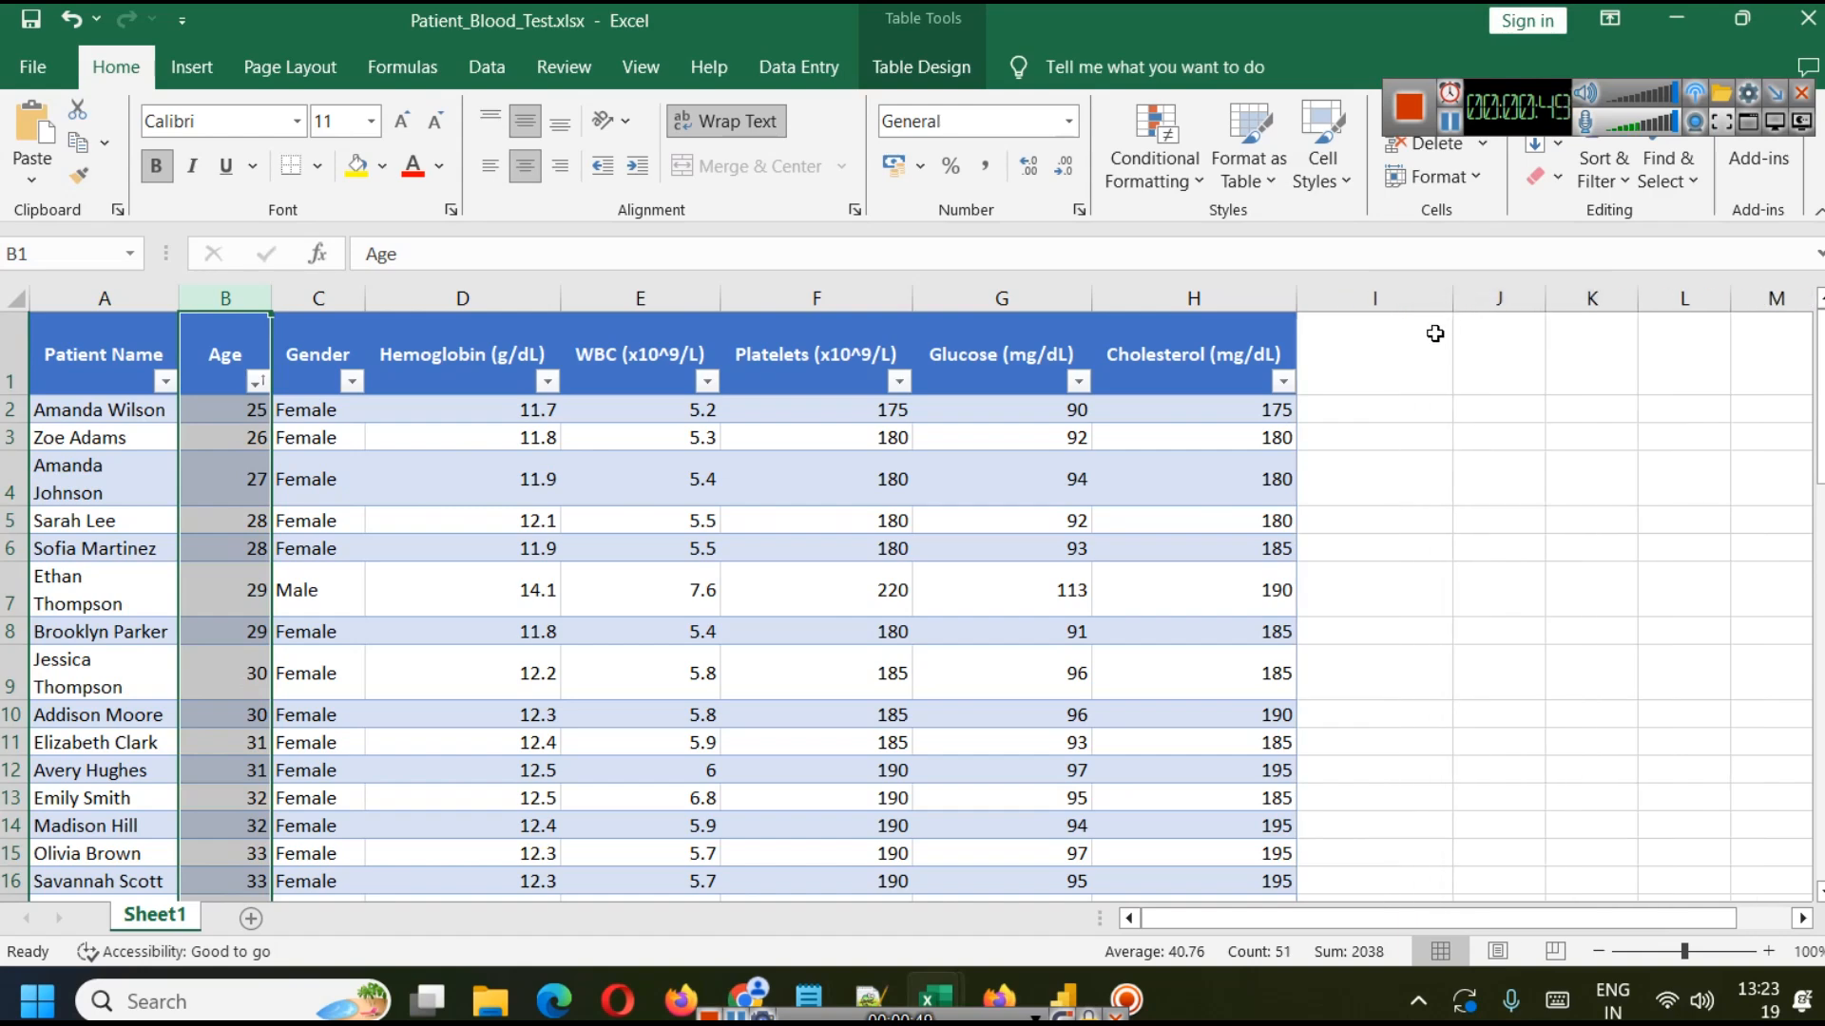
left_click(243, 407)
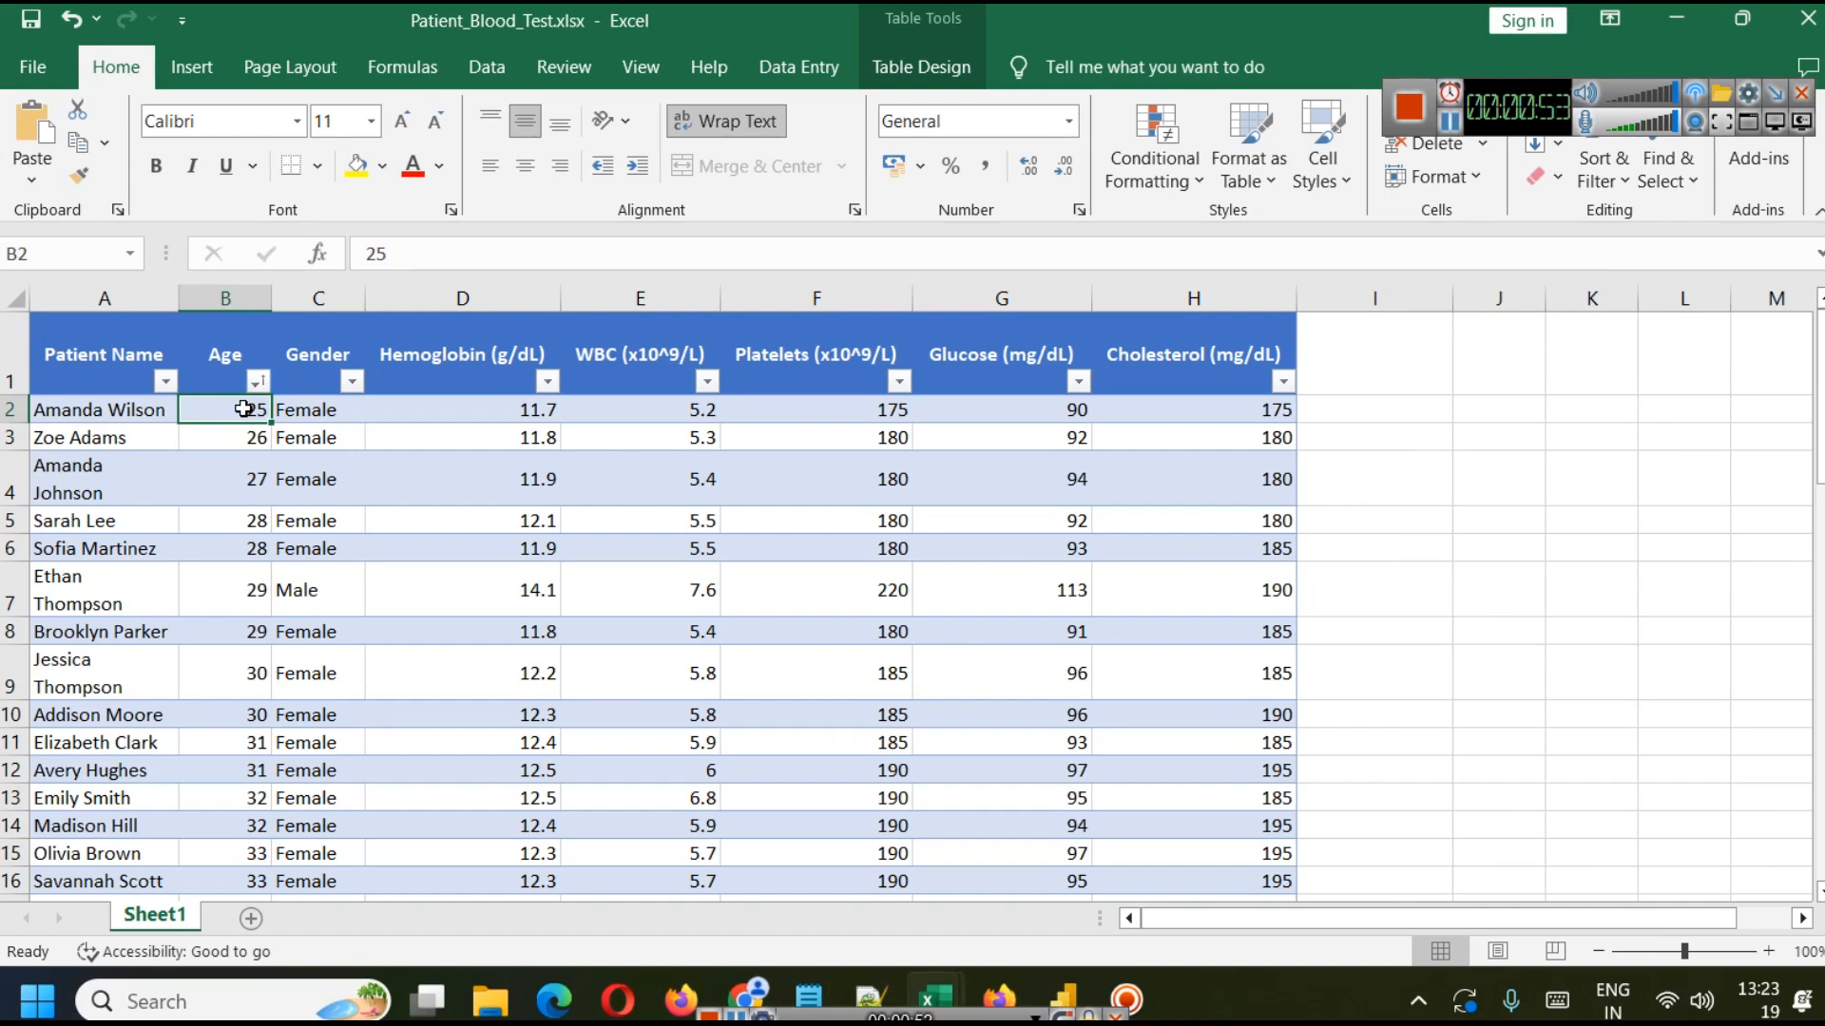
left_click(1321, 411)
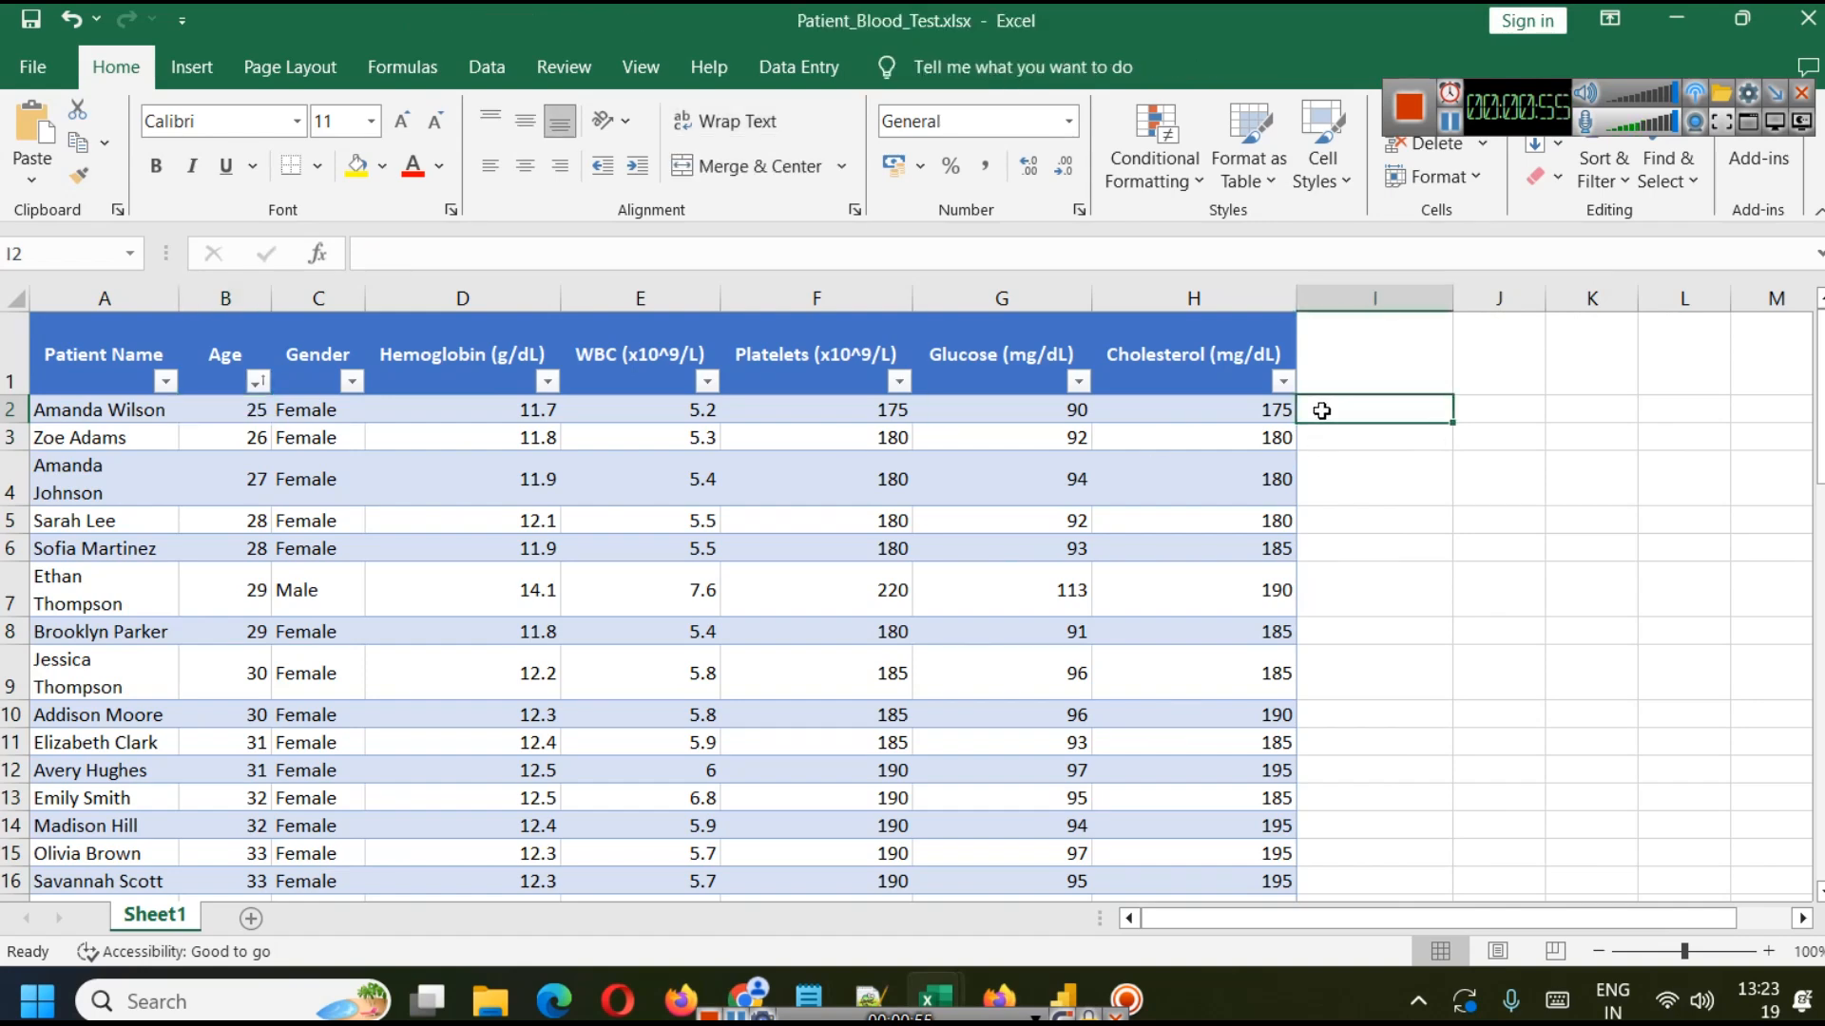
type("20-30")
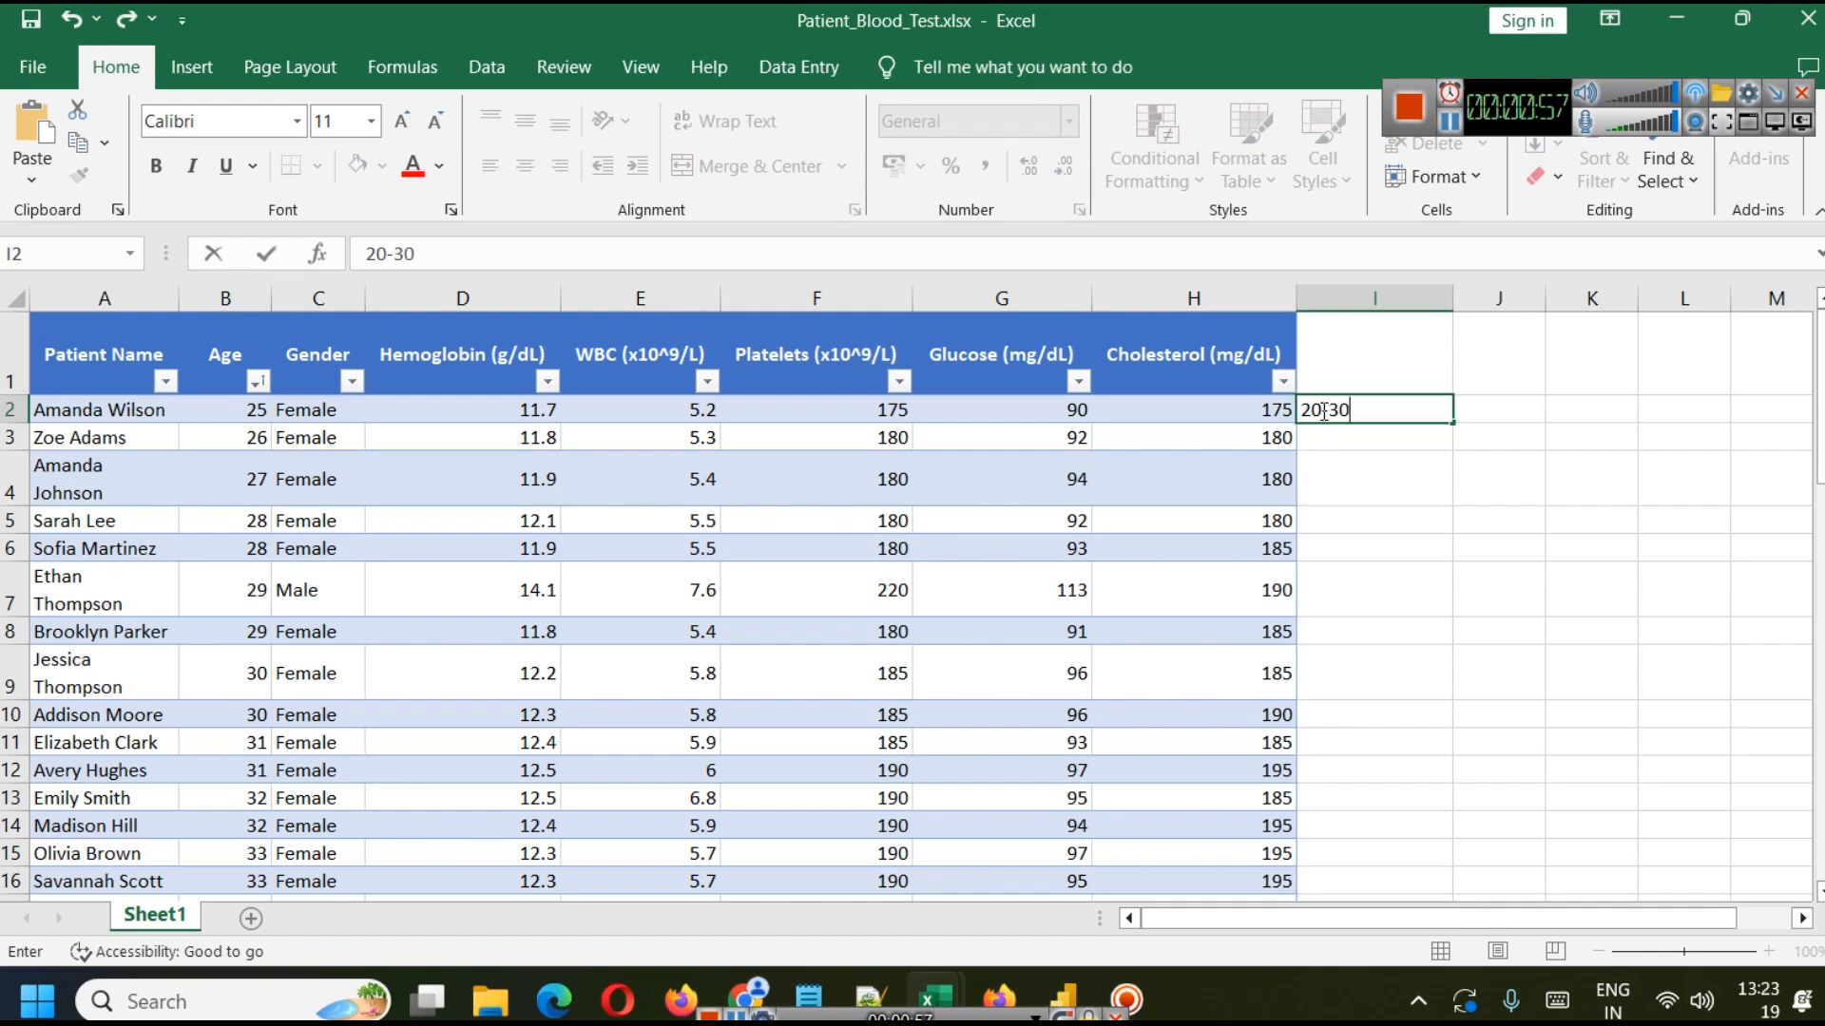
key("BackSpace")
key("BackSpace")
key("BackSpace")
key("BackSpace")
key("BackSpace")
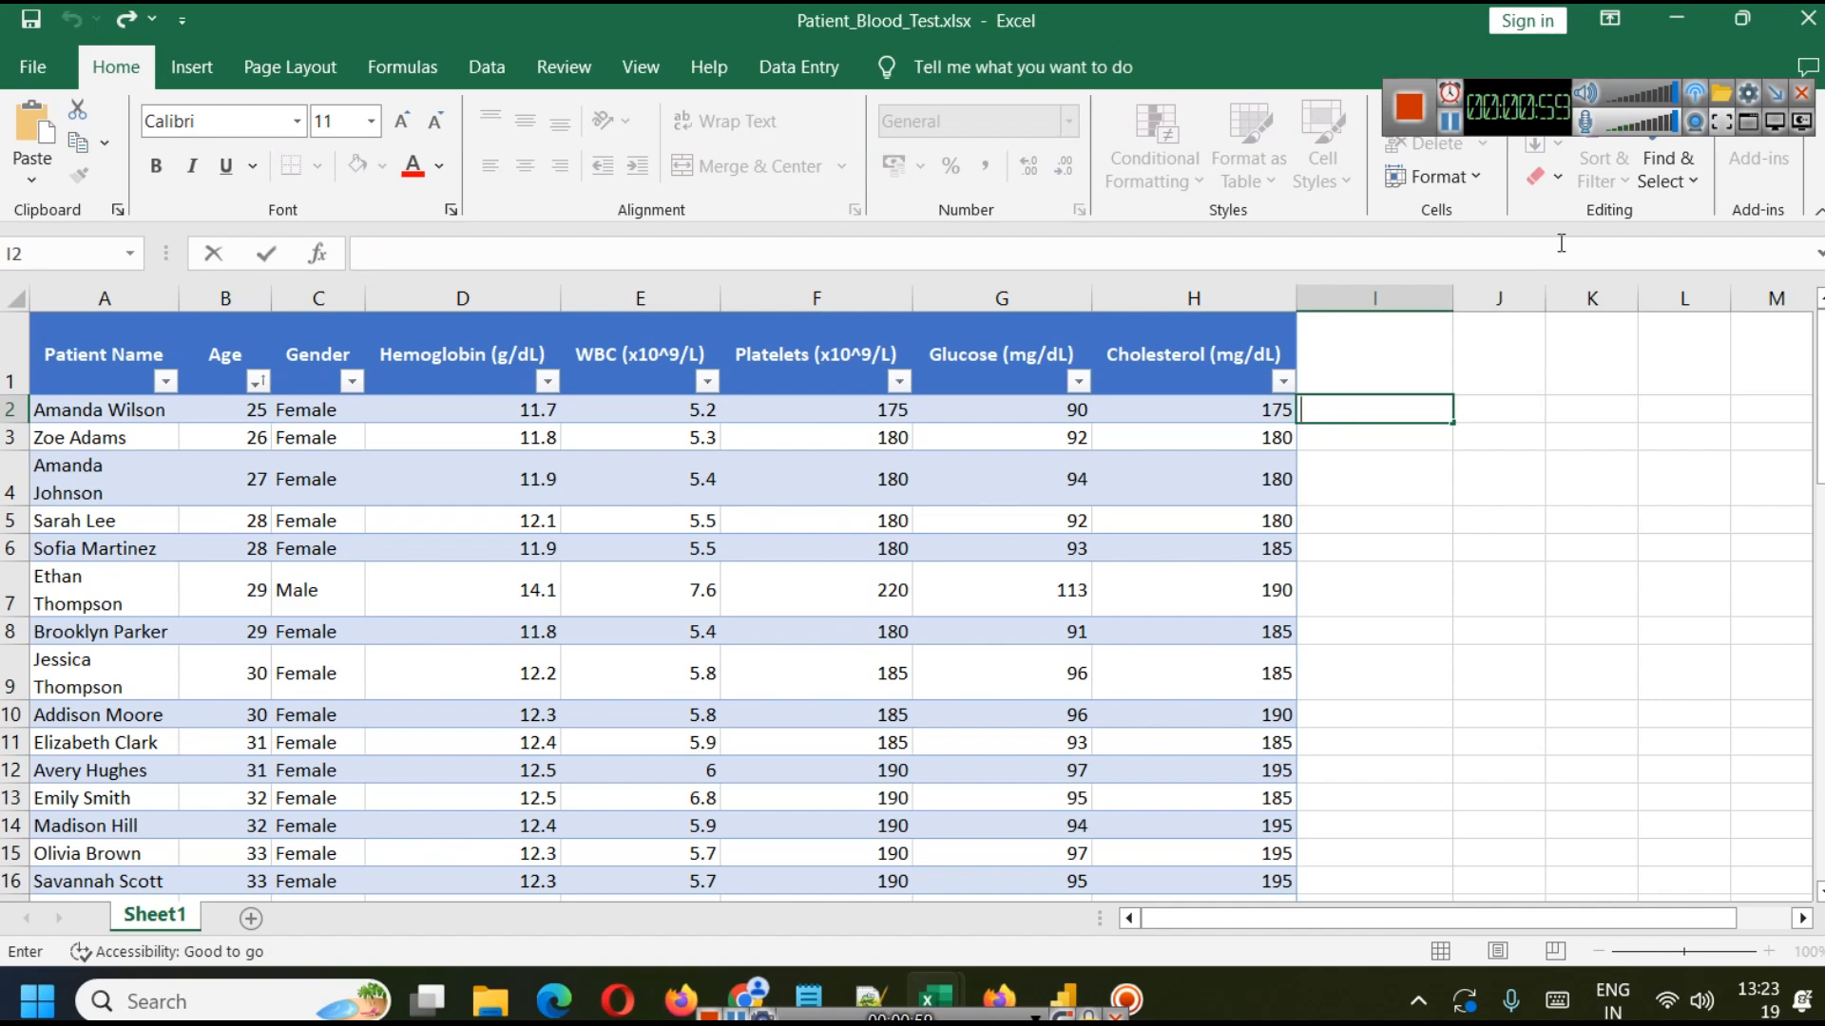
left_click(1708, 31)
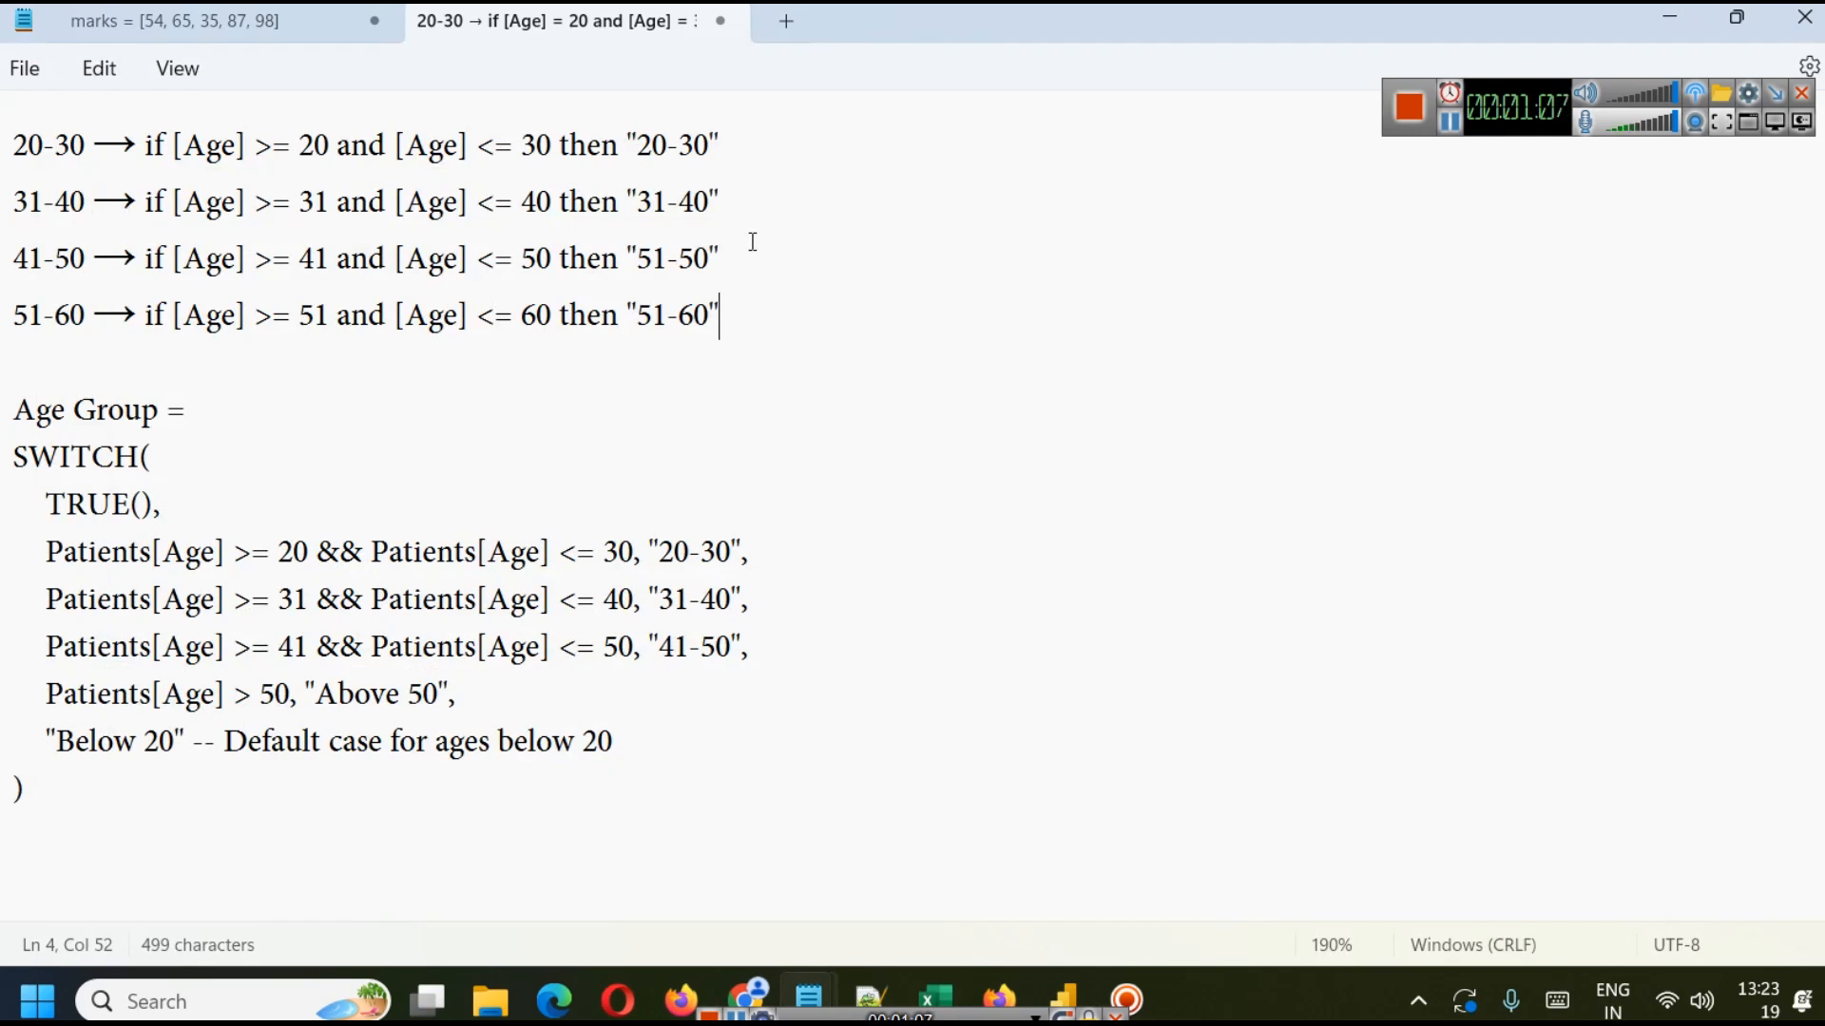
Compare the 51-60 label in the notes with the highest ages at the end of the sorted Excel table.
left_click_drag(638, 314, 717, 314)
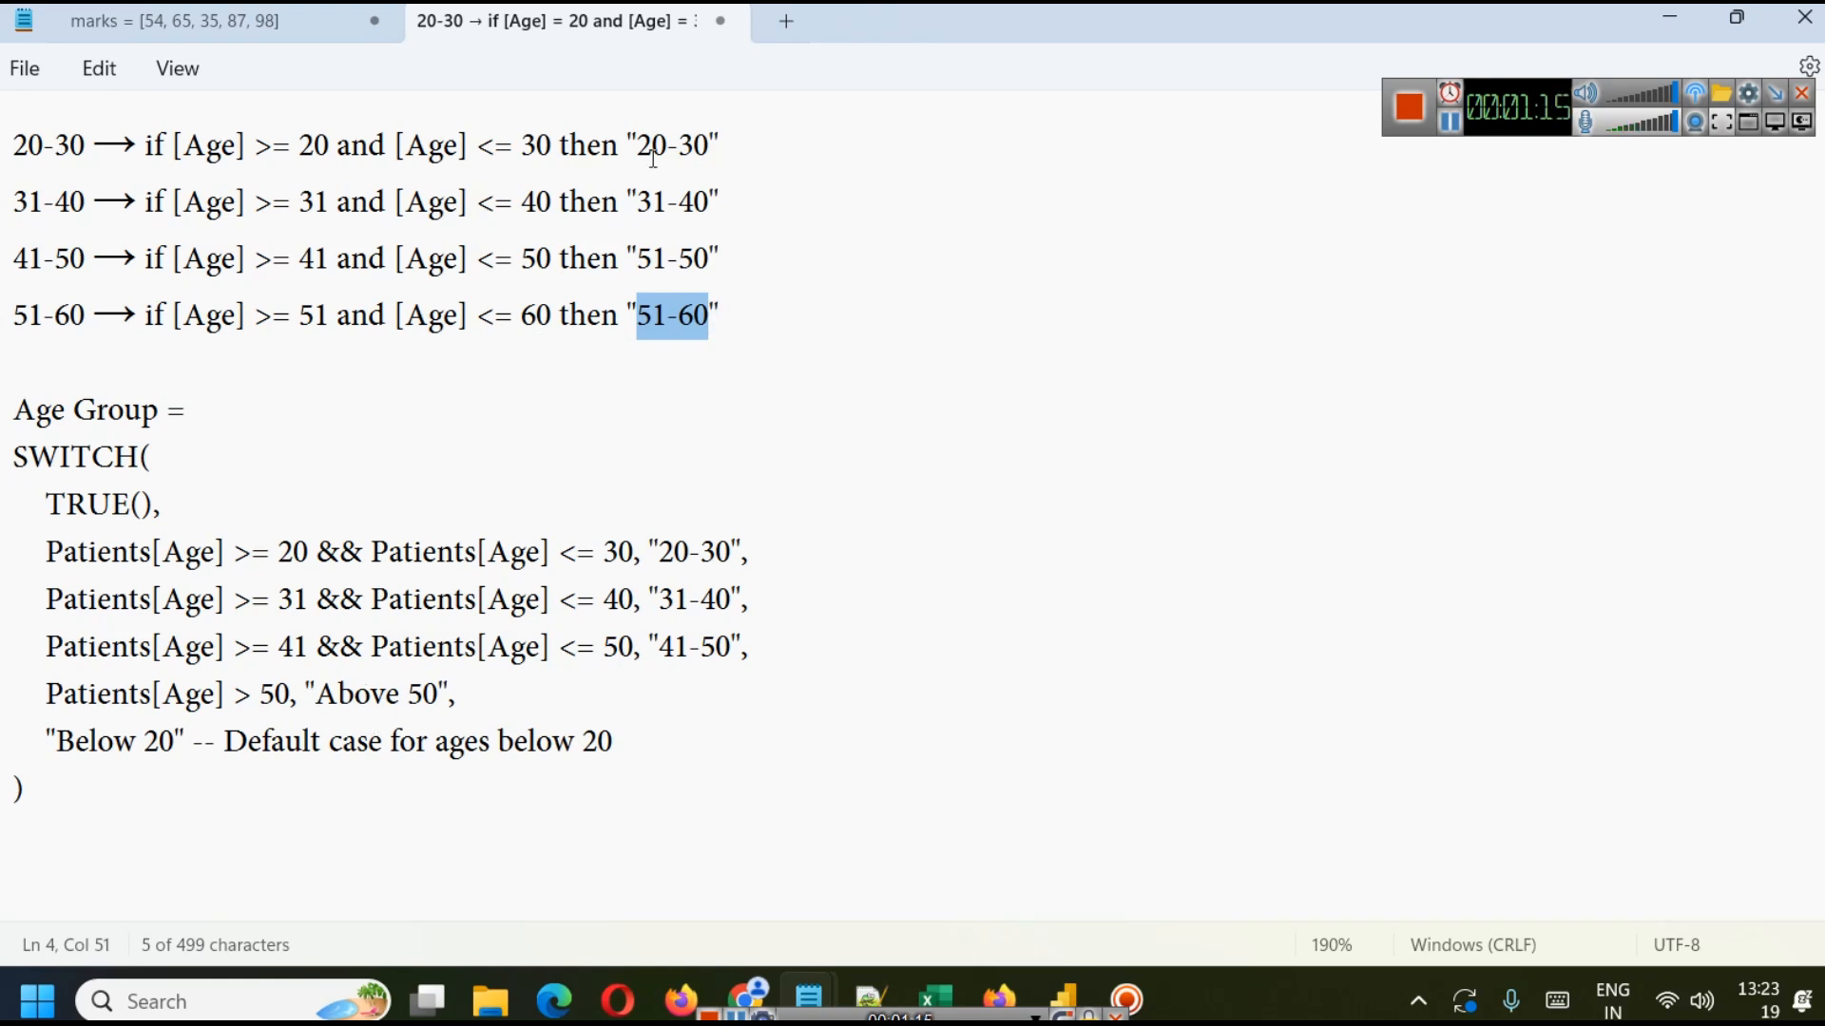
left_click(1063, 997)
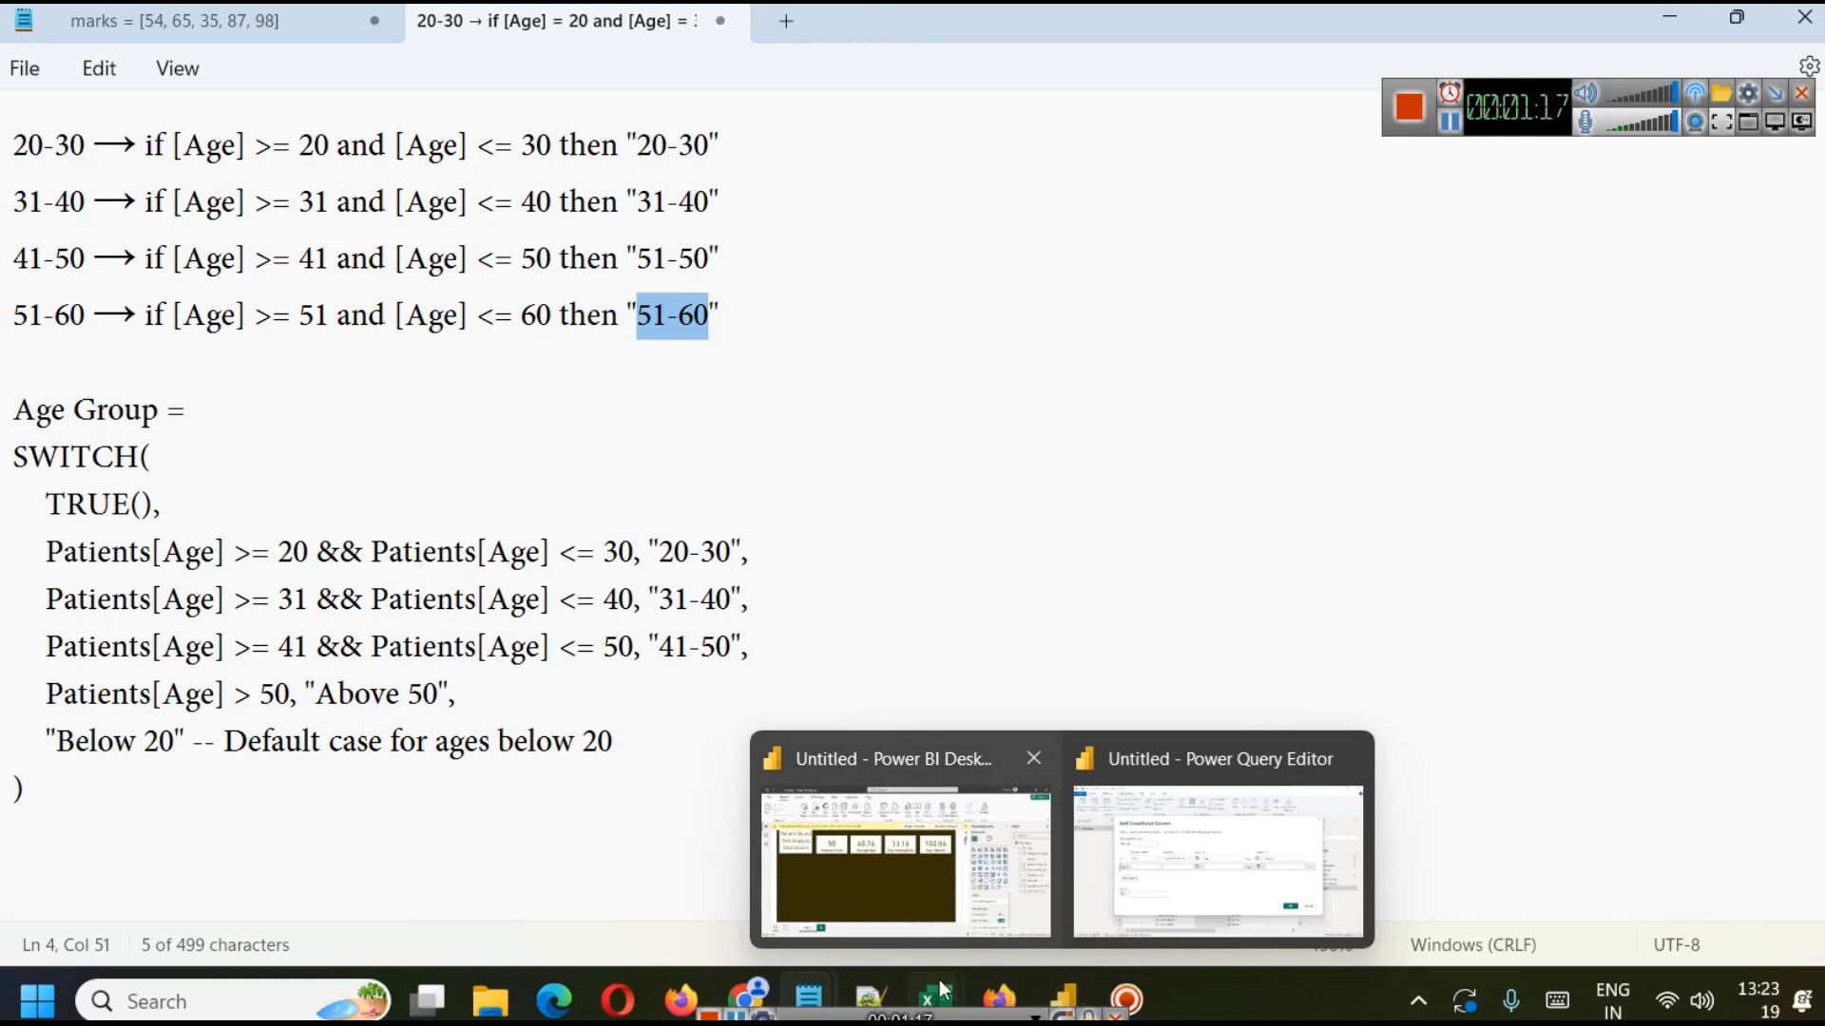
mouse_move(941, 993)
left_click(1092, 860)
scroll(637, 592, "down", 18)
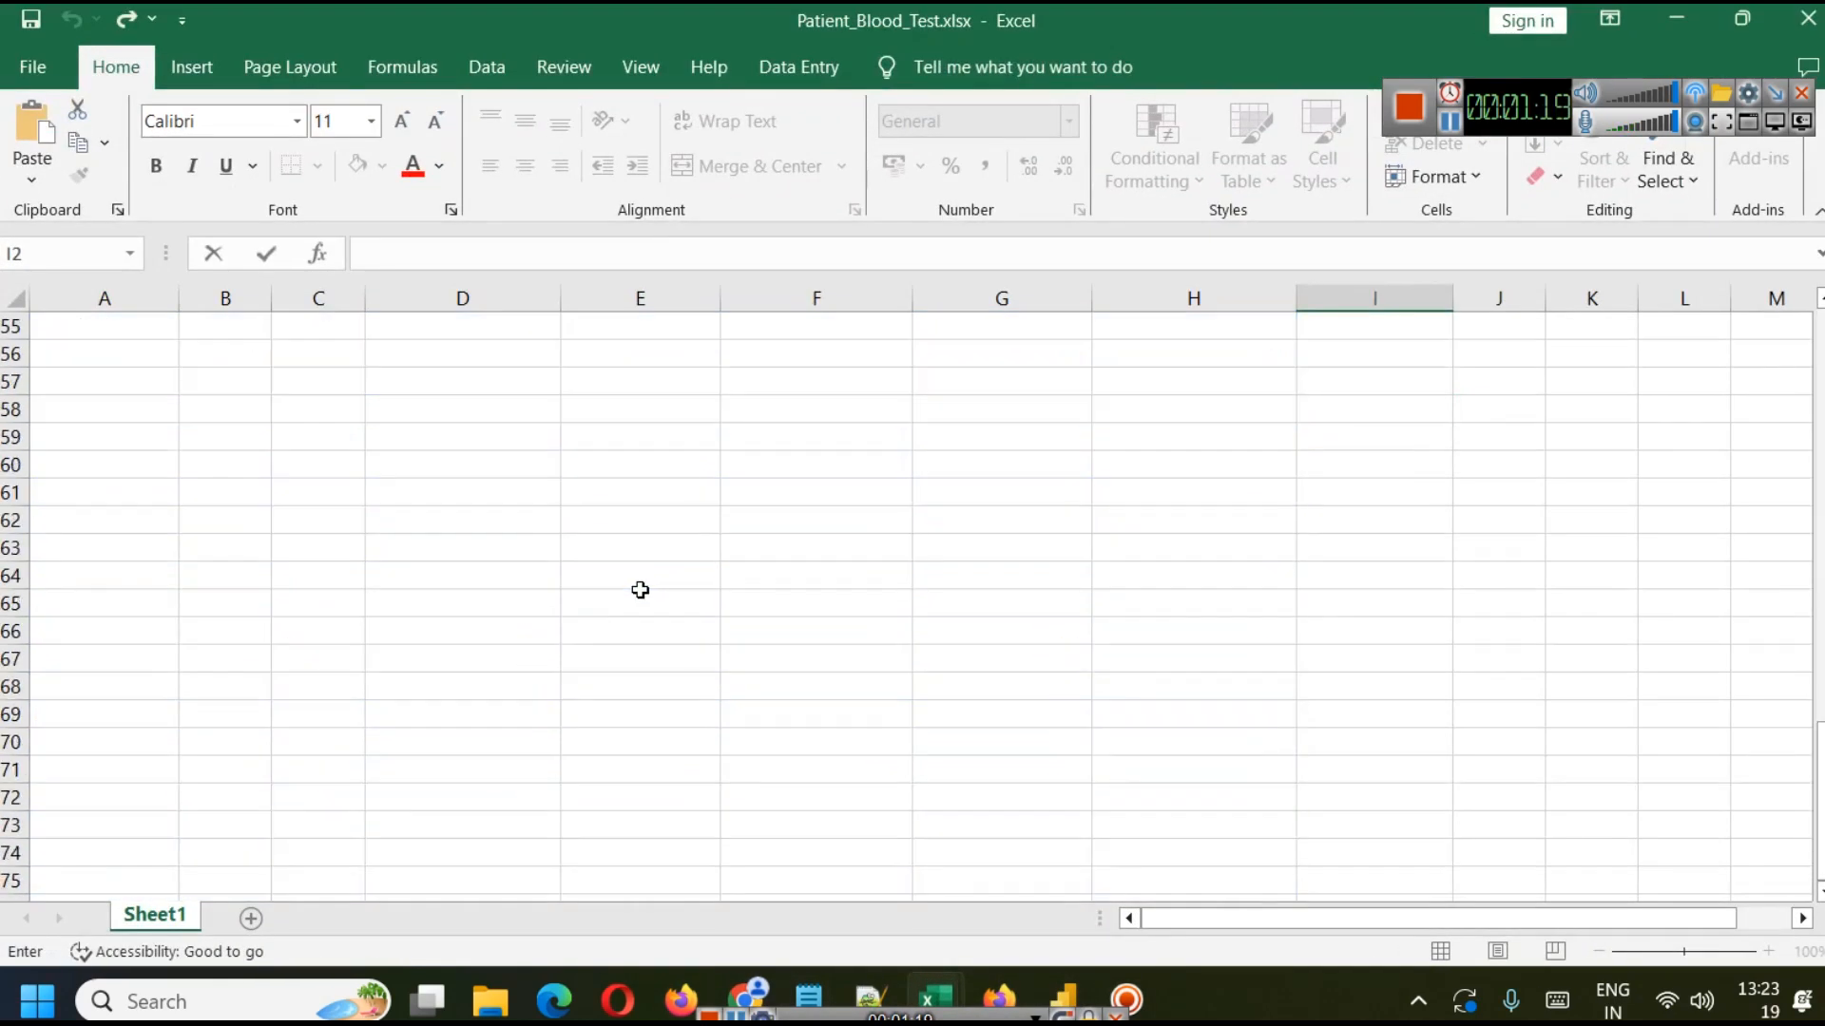
scroll(639, 590, "up", 3)
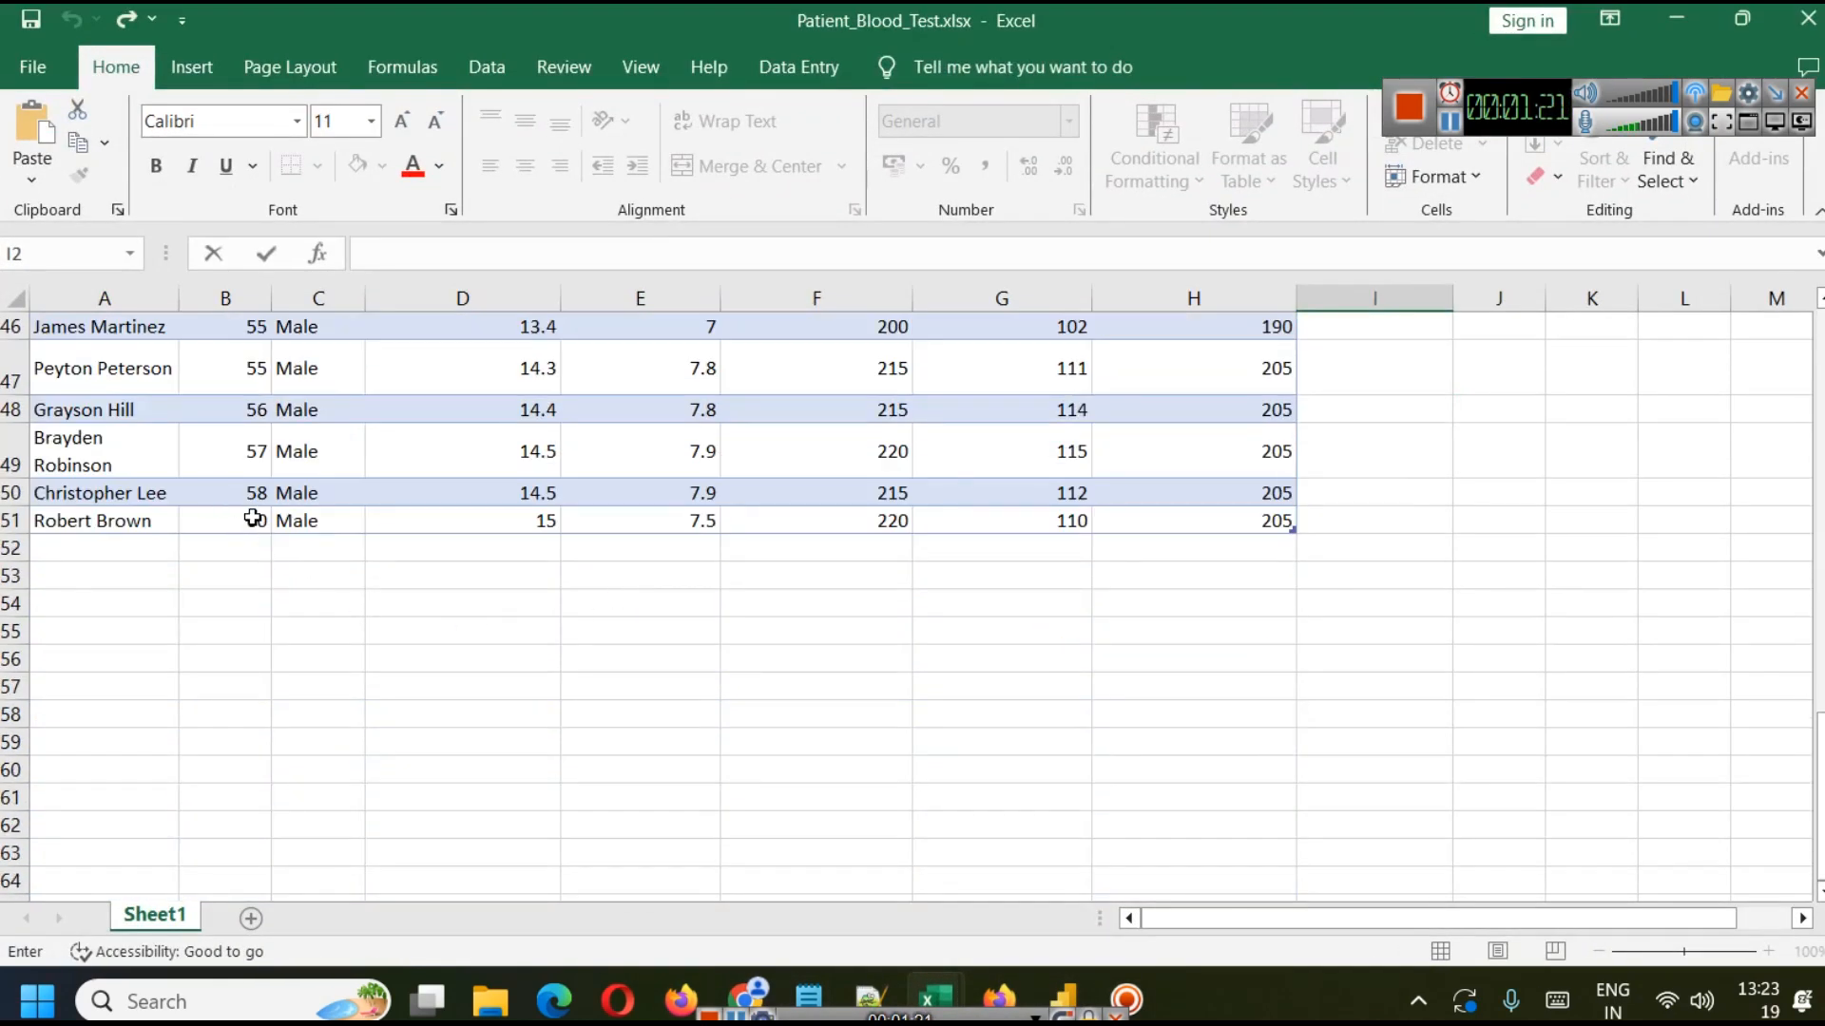
key("alt+Tab")
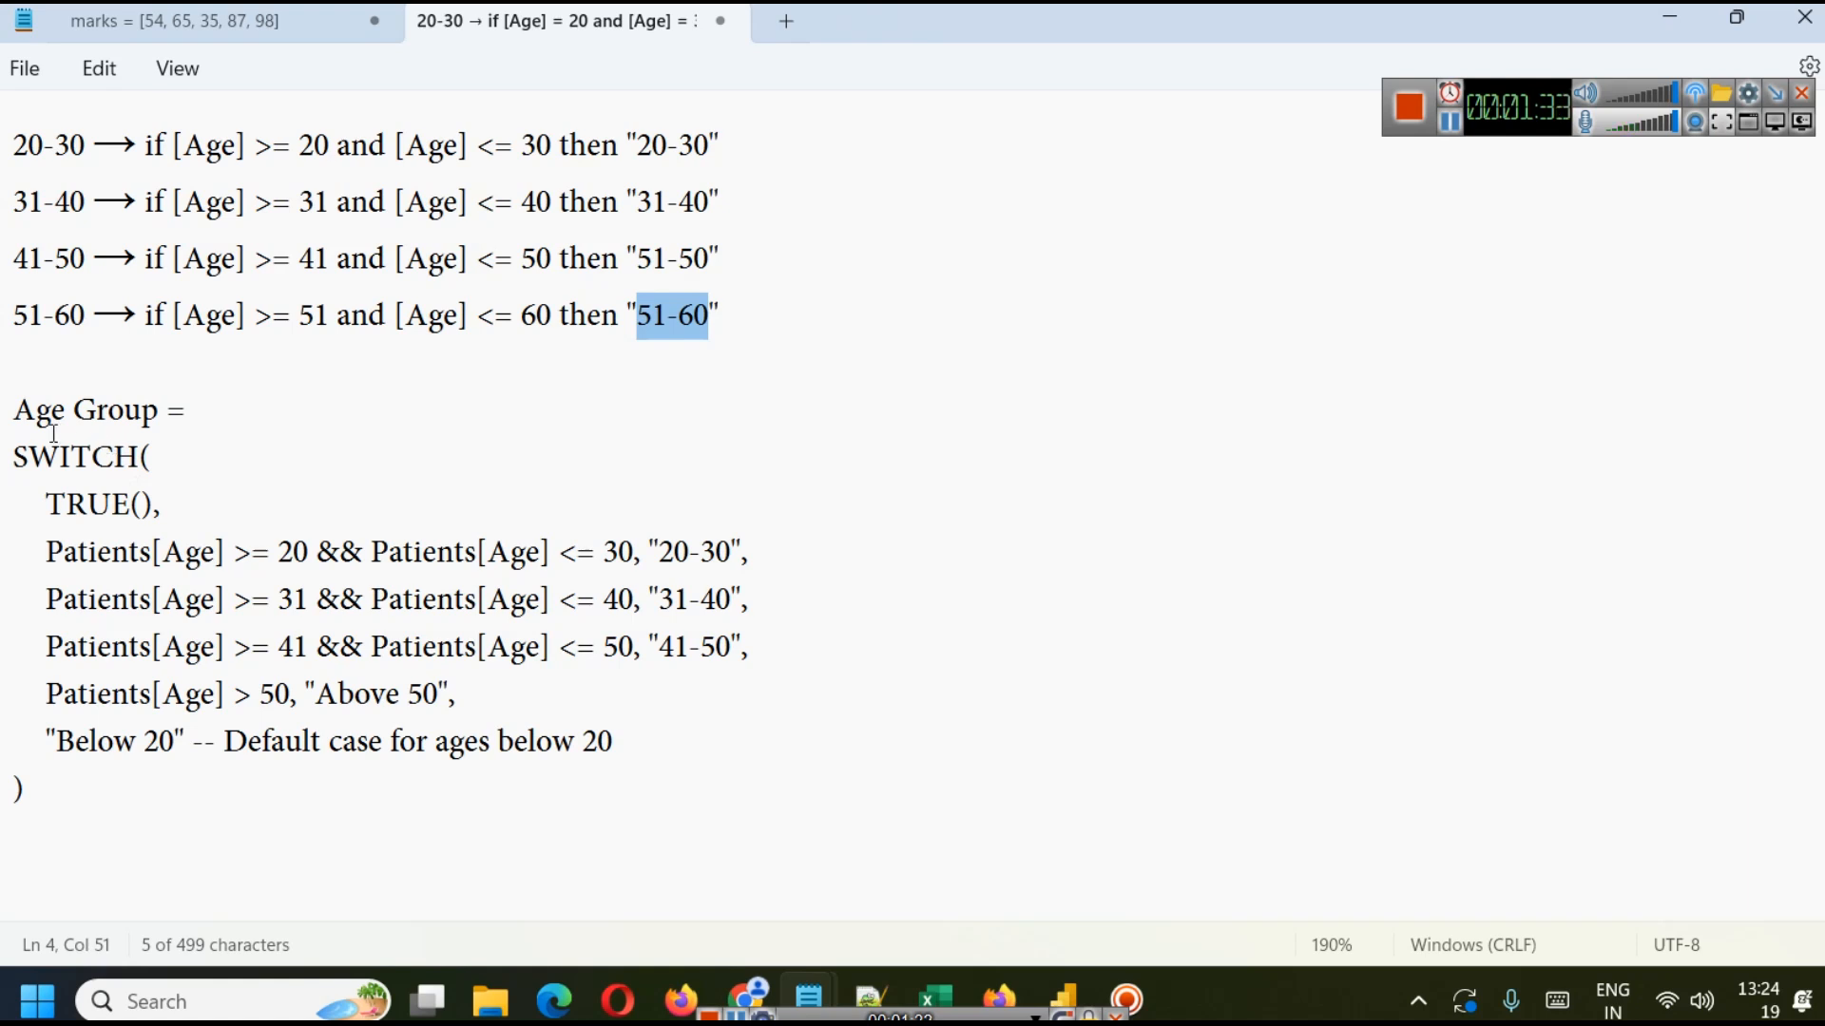
In the Notepad notes, examine the Age Group column name, the SWITCH function and its TRUE() expression.
left_click_drag(16, 413, 176, 413)
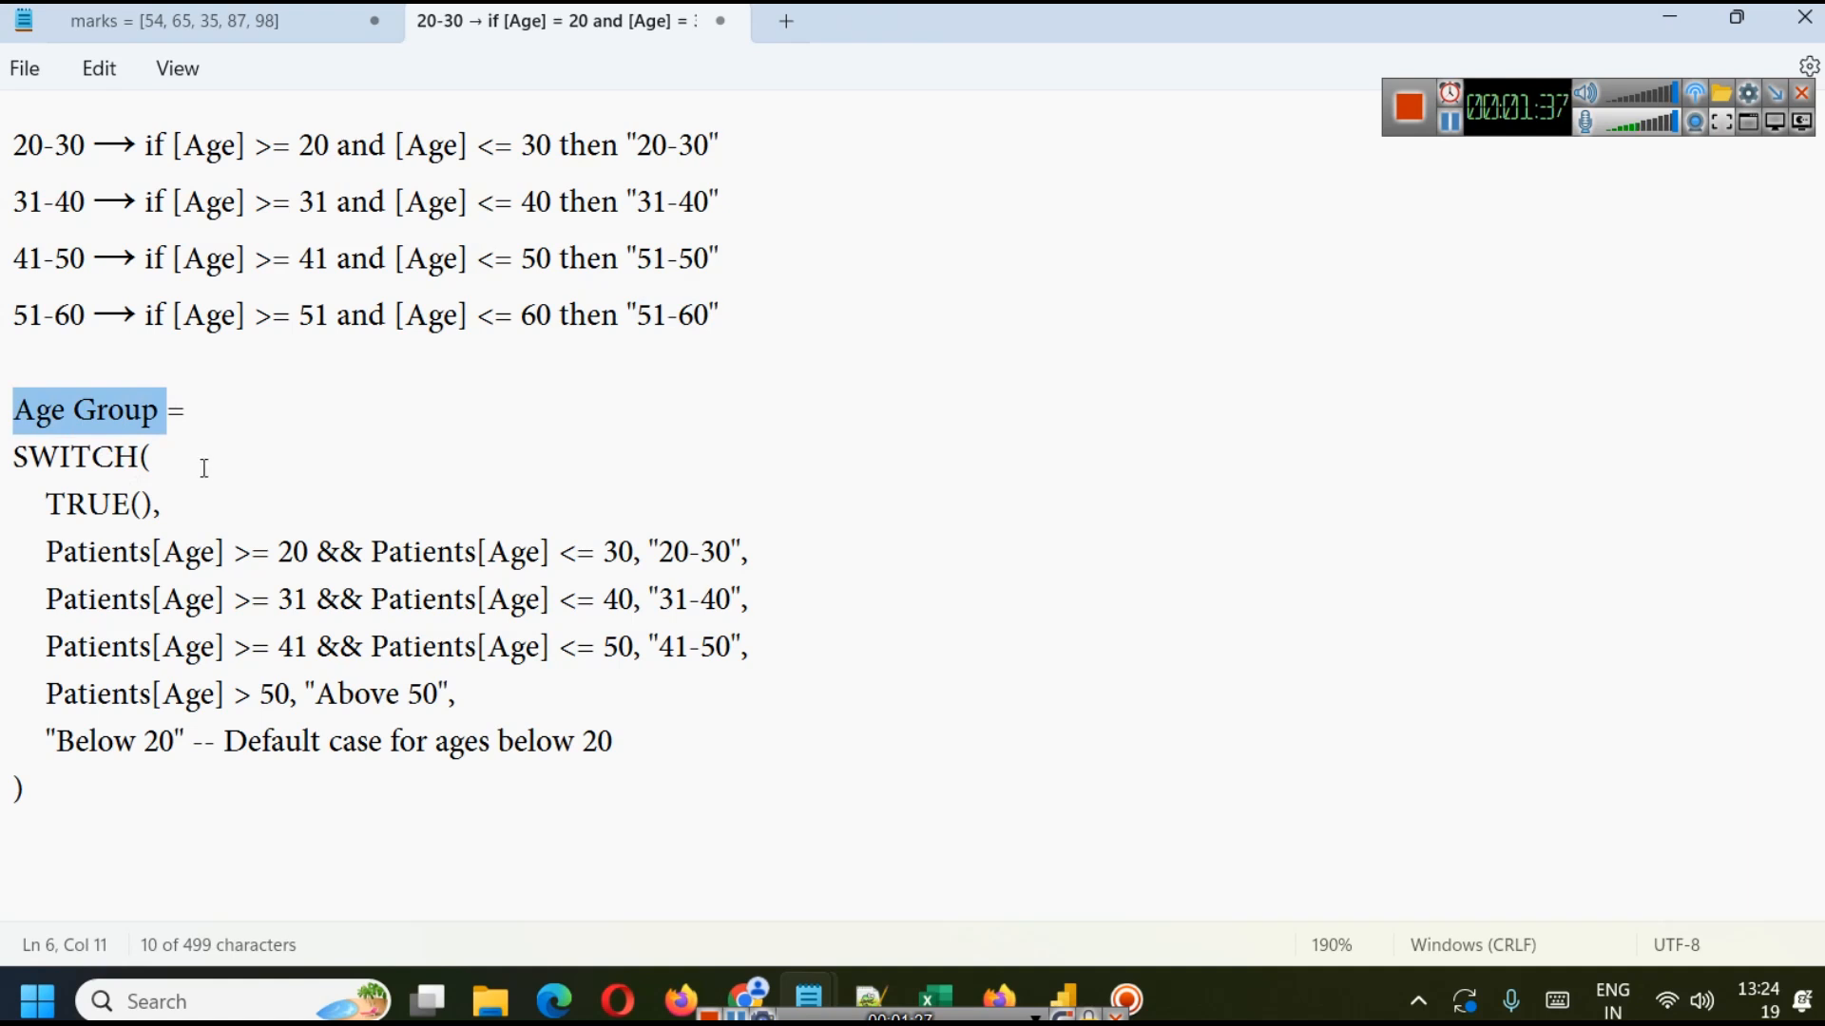
double_click(72, 450)
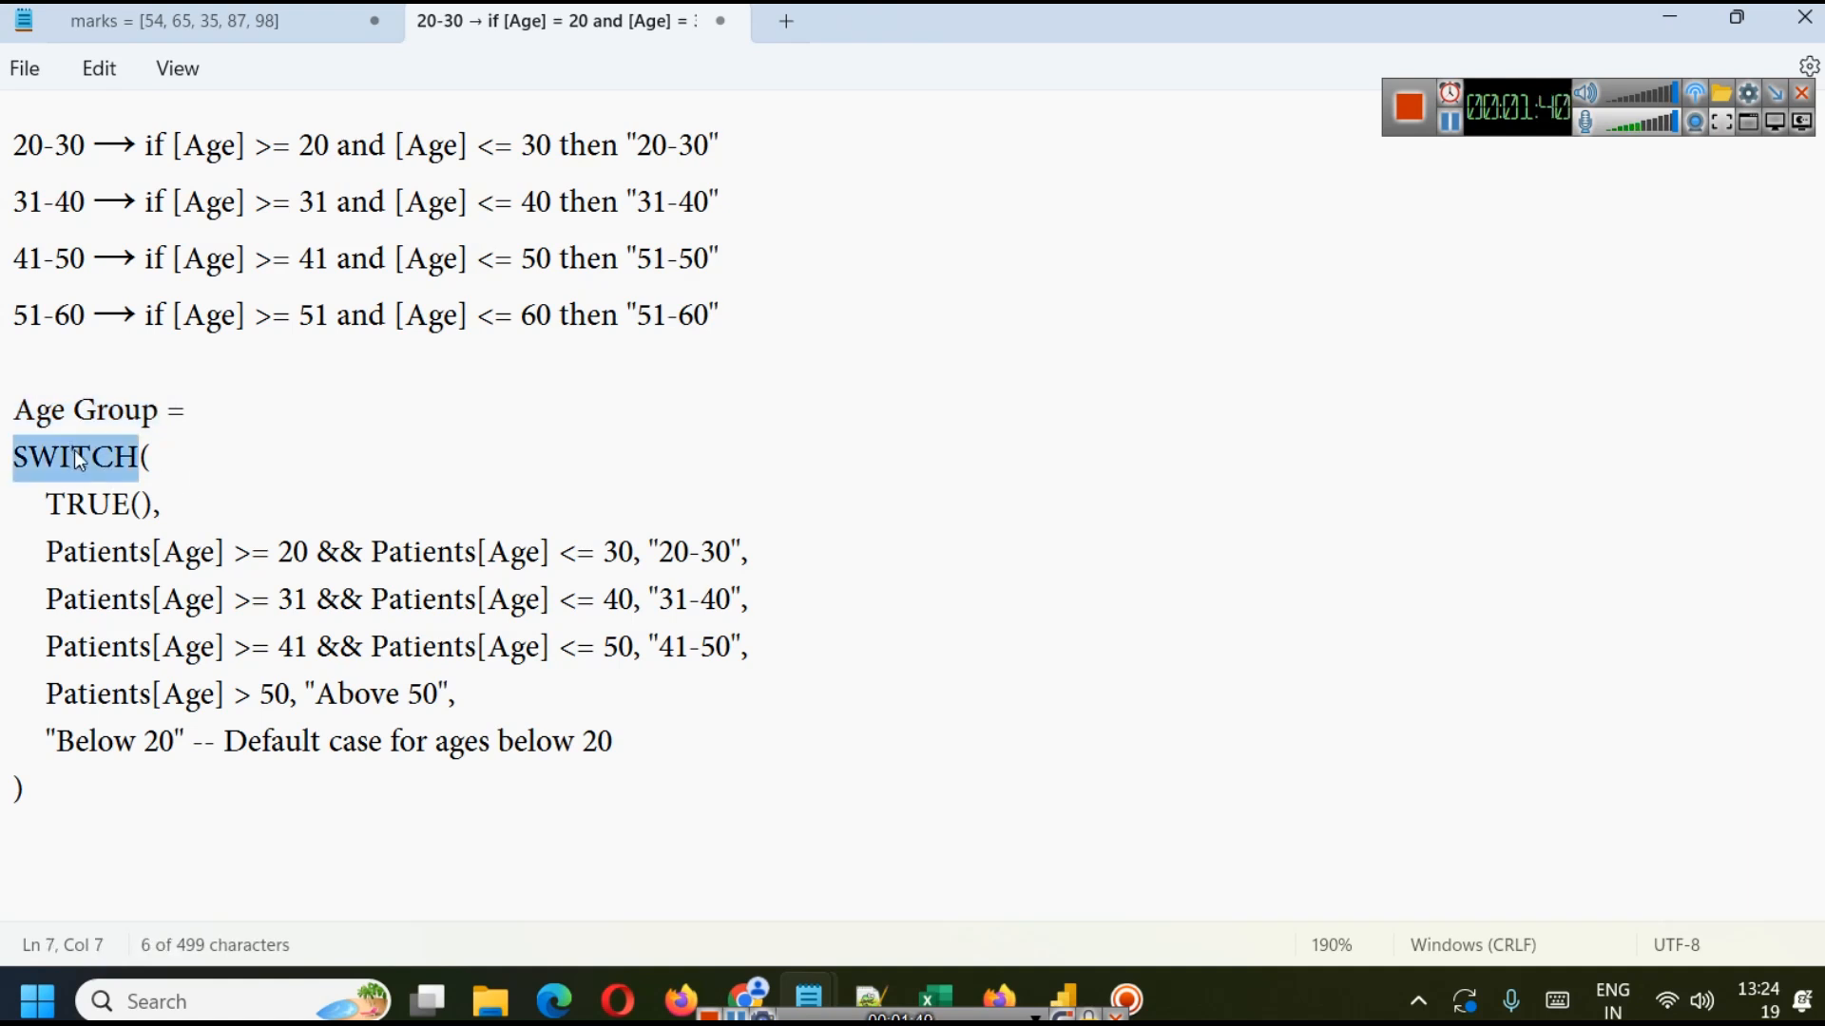
left_click(164, 471)
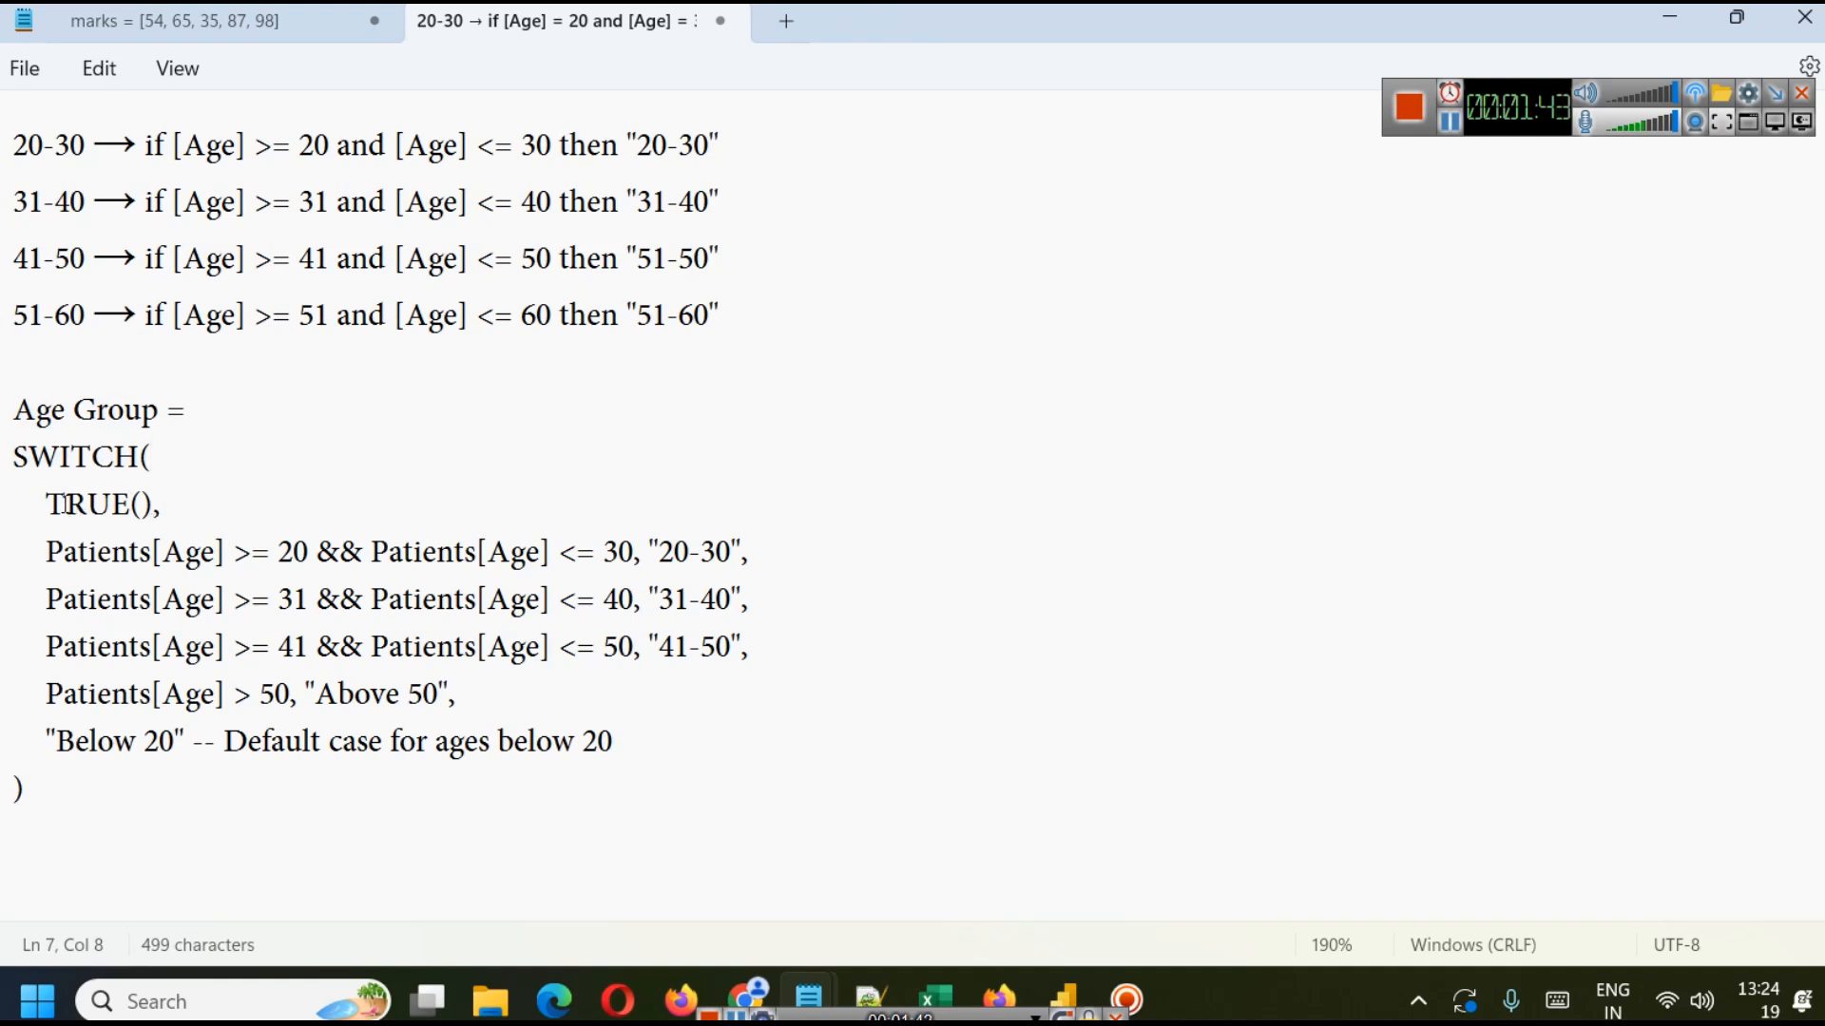
mouse_move(48, 503)
left_mouse_down()
mouse_move(155, 502)
mouse_move(45, 501)
left_mouse_up()
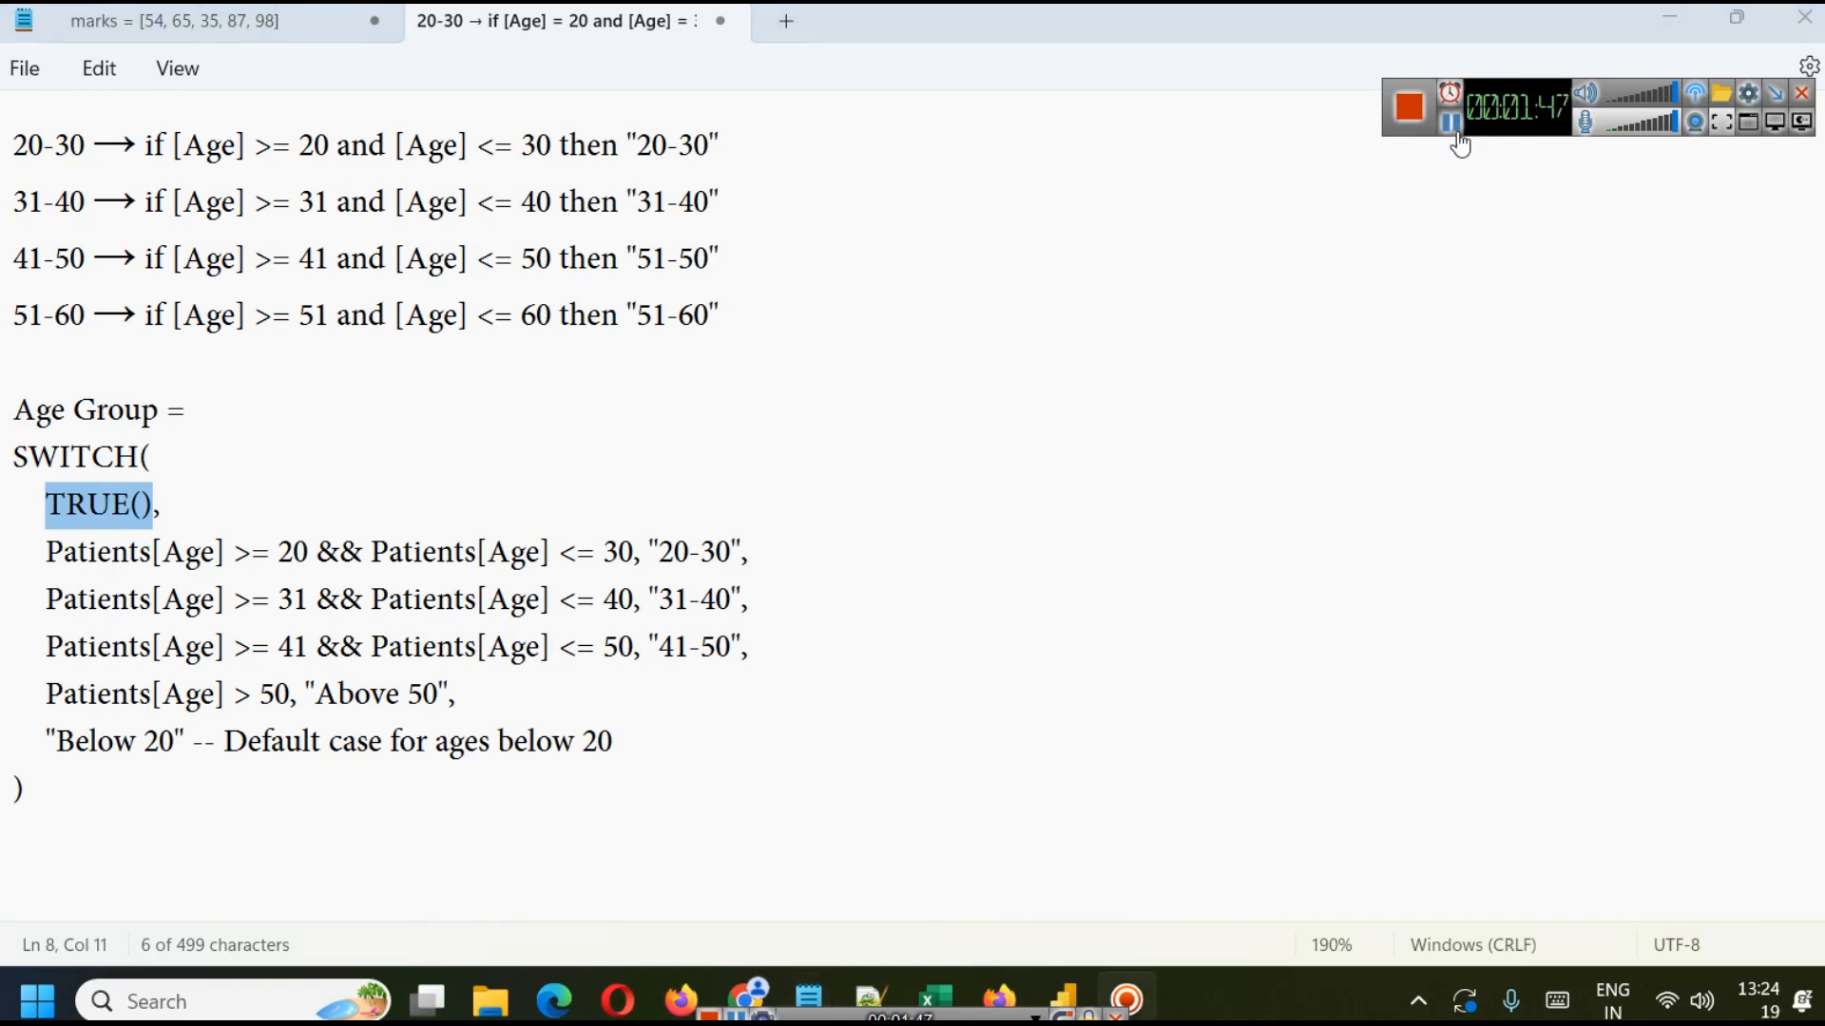
In the browser, read the syntax, parameters and return value of the DAX SWITCH function on the Microsoft Learn page.
key("alt+Tab")
scroll(812, 402, "down", 4)
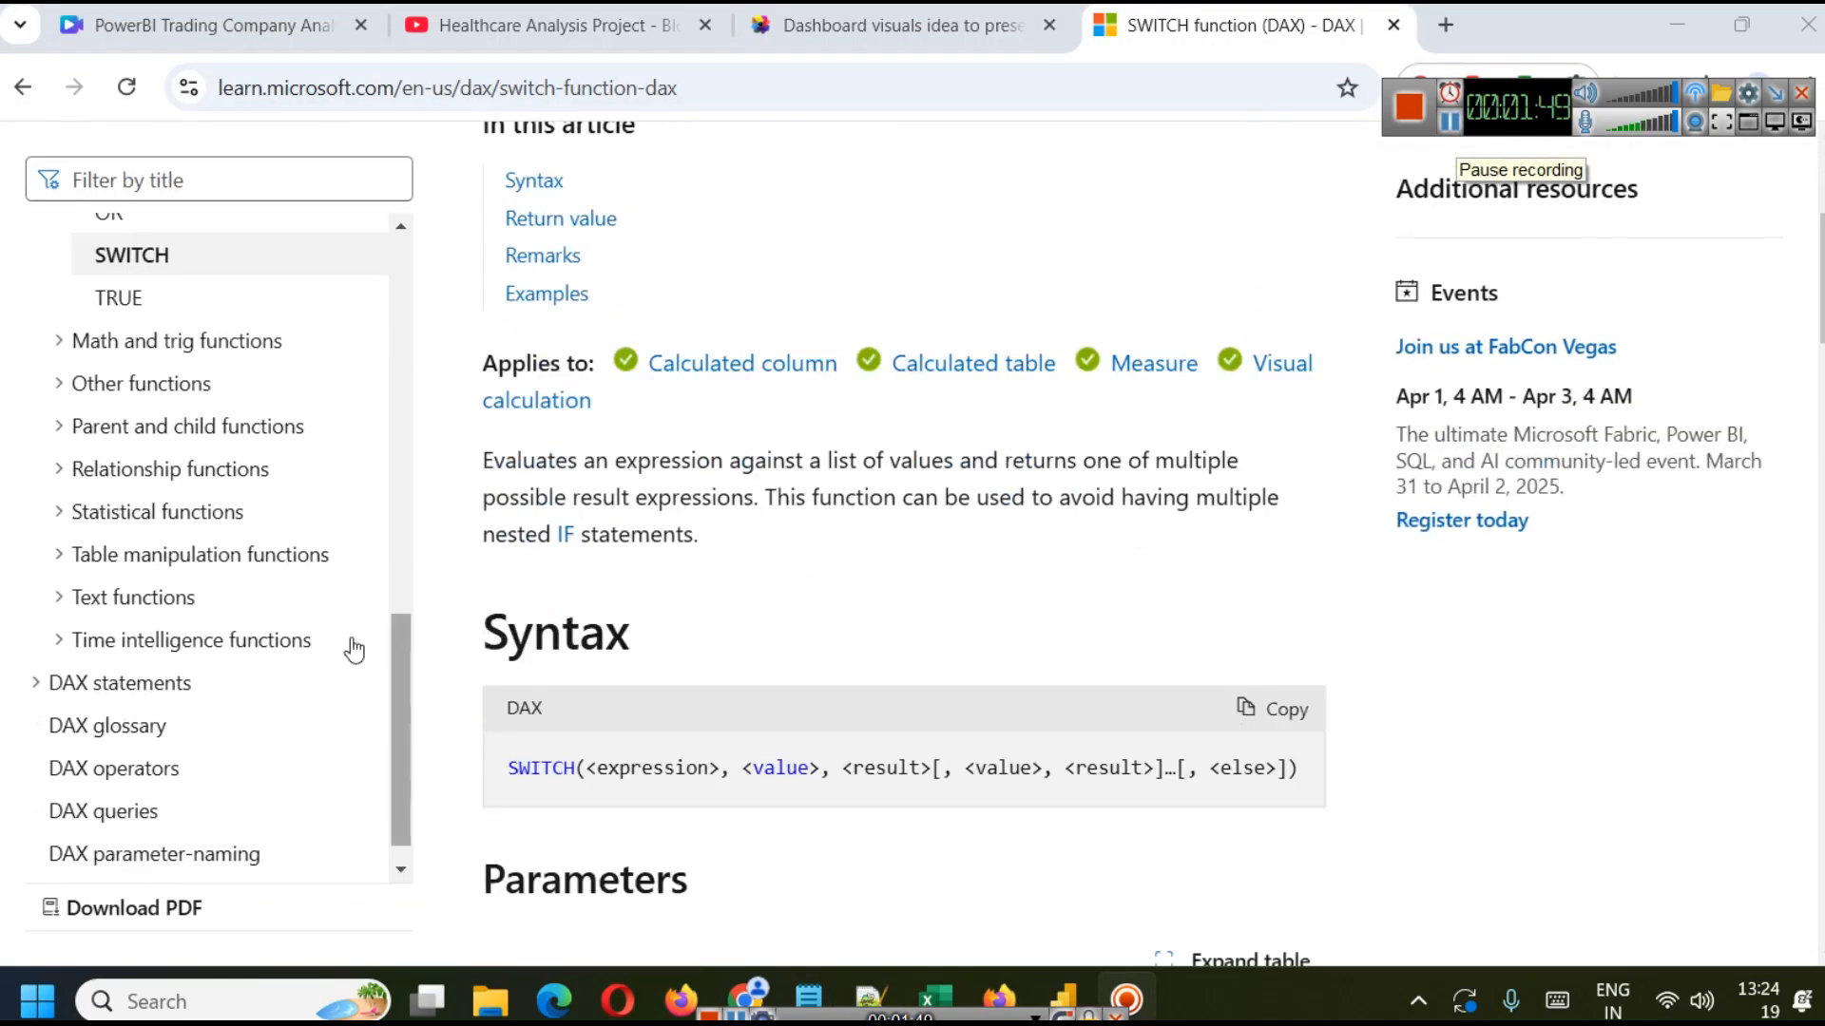
scroll(625, 745, "down", 2)
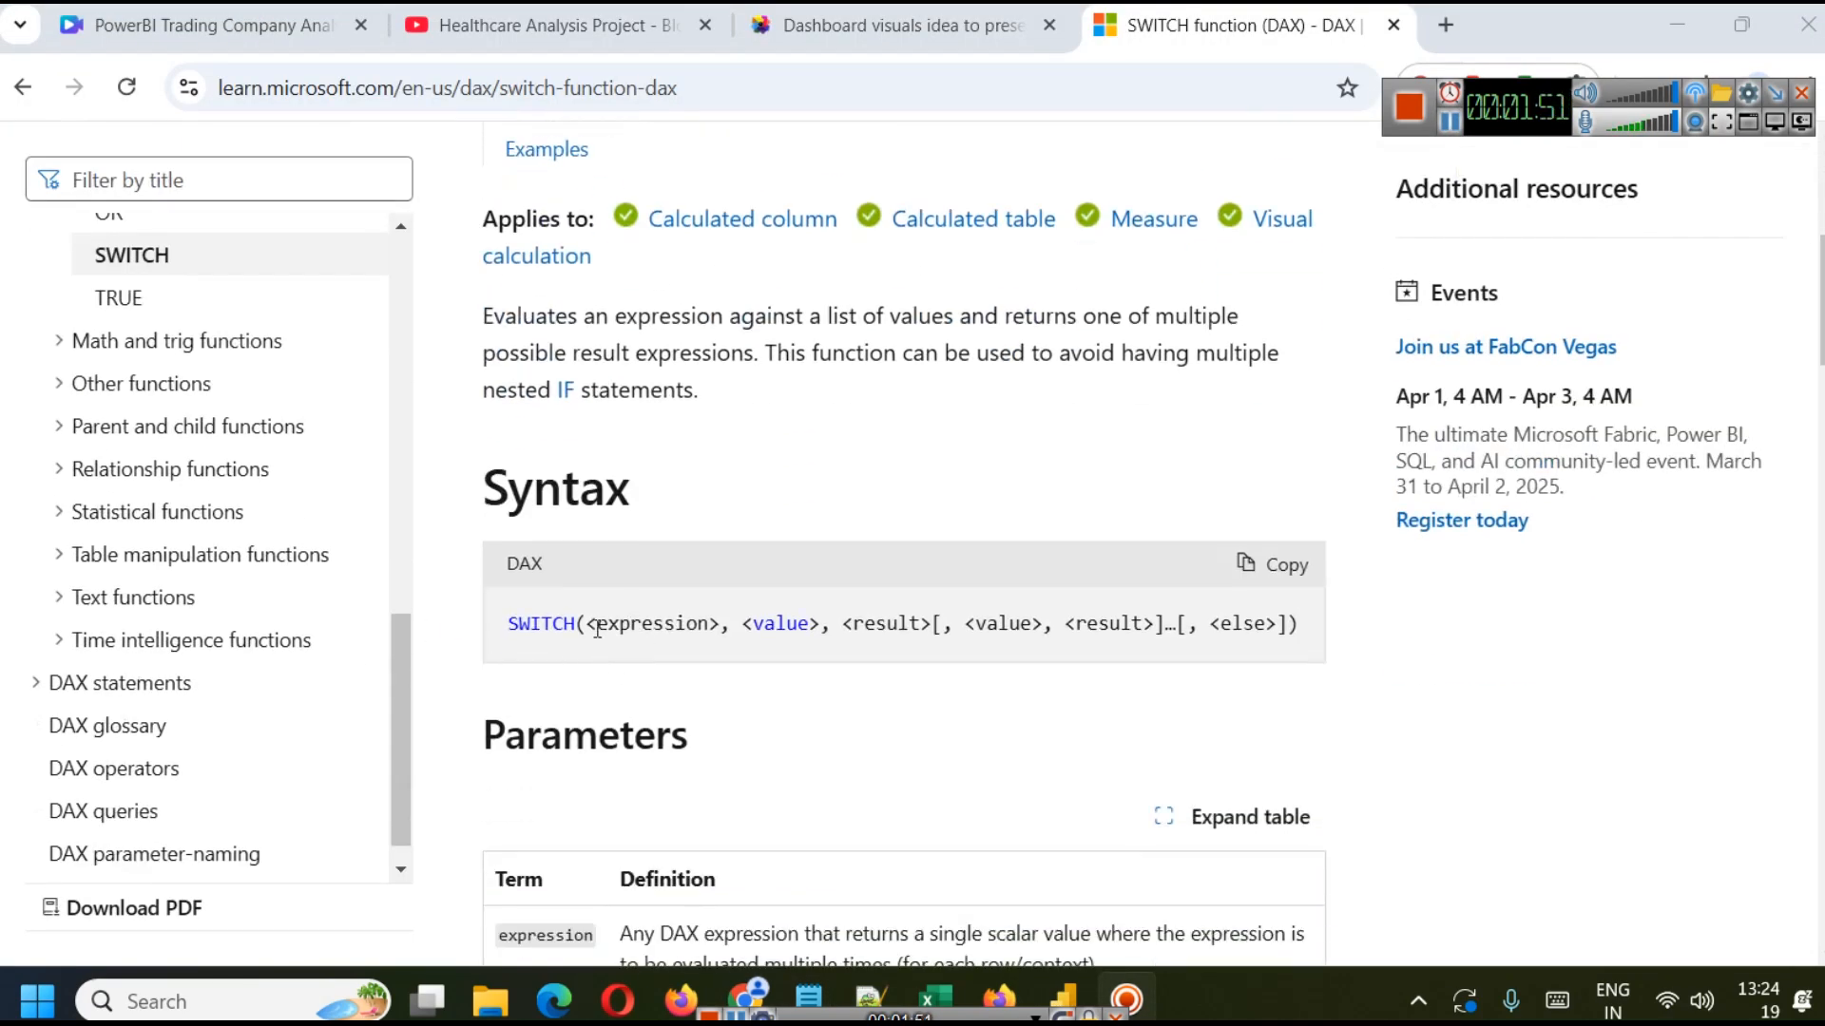
scroll(1055, 616, "down", 1)
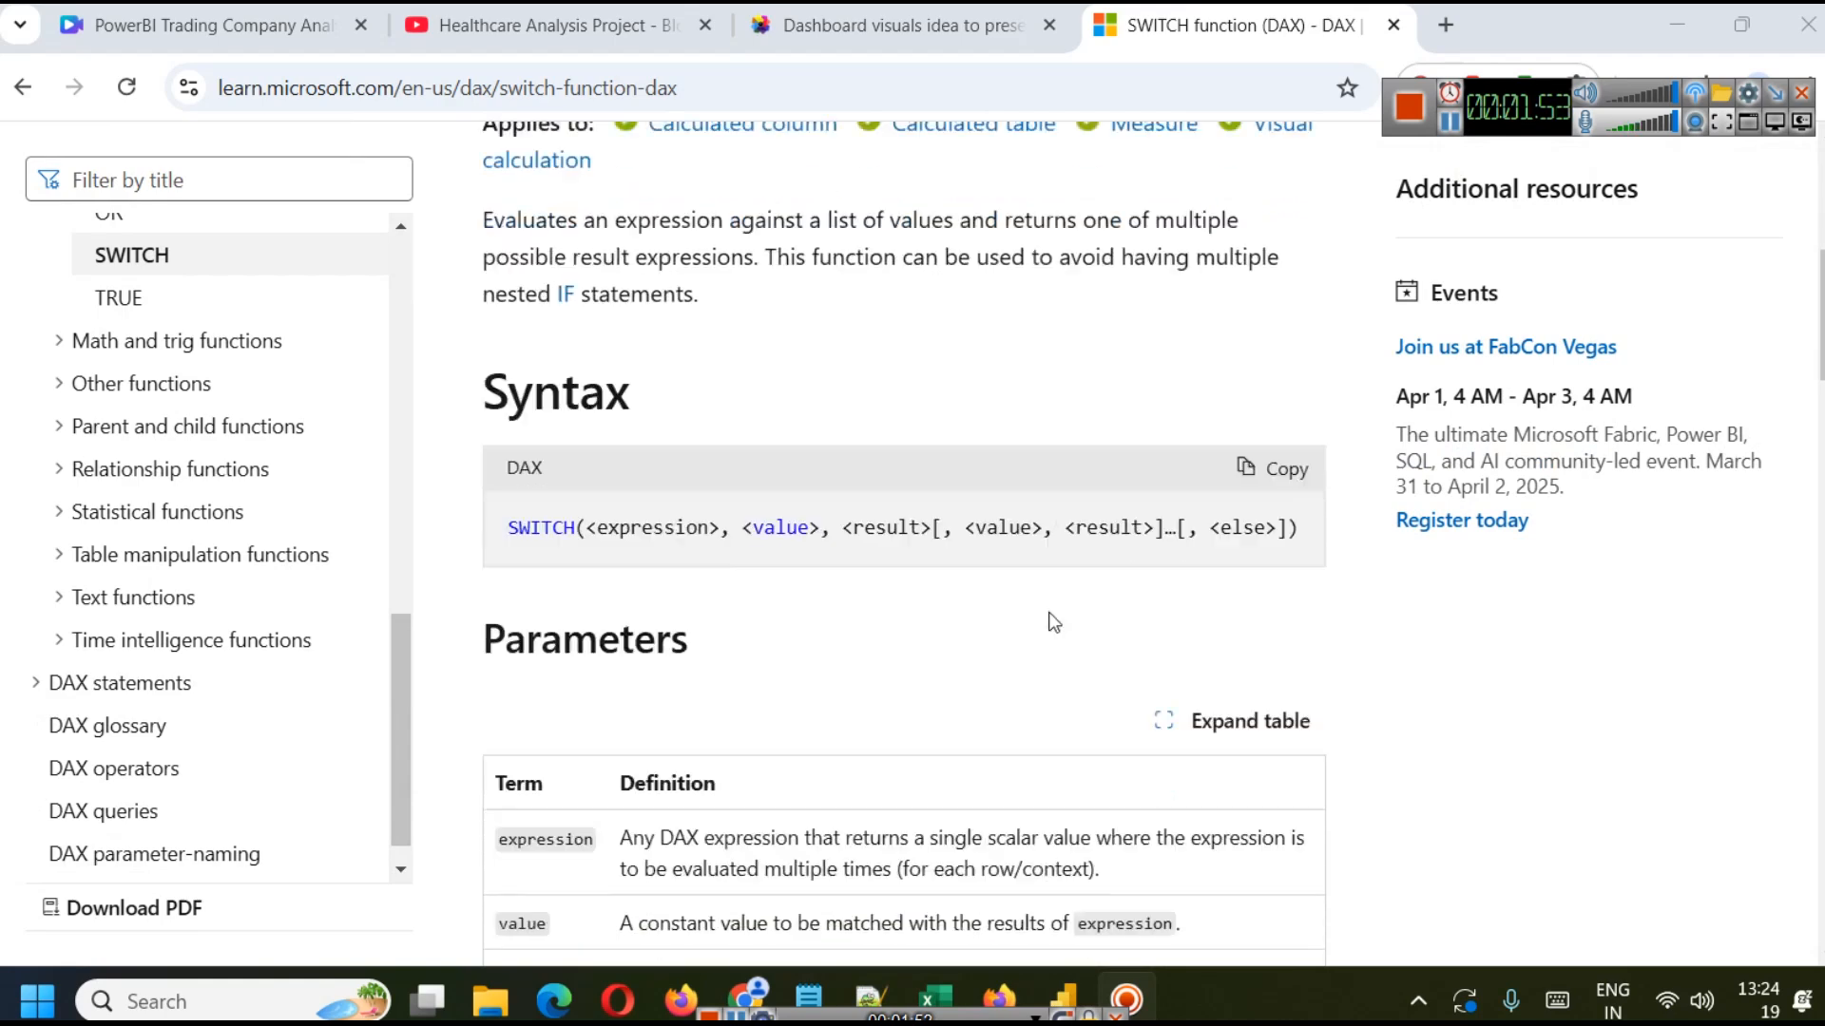
scroll(1055, 622, "down", 3)
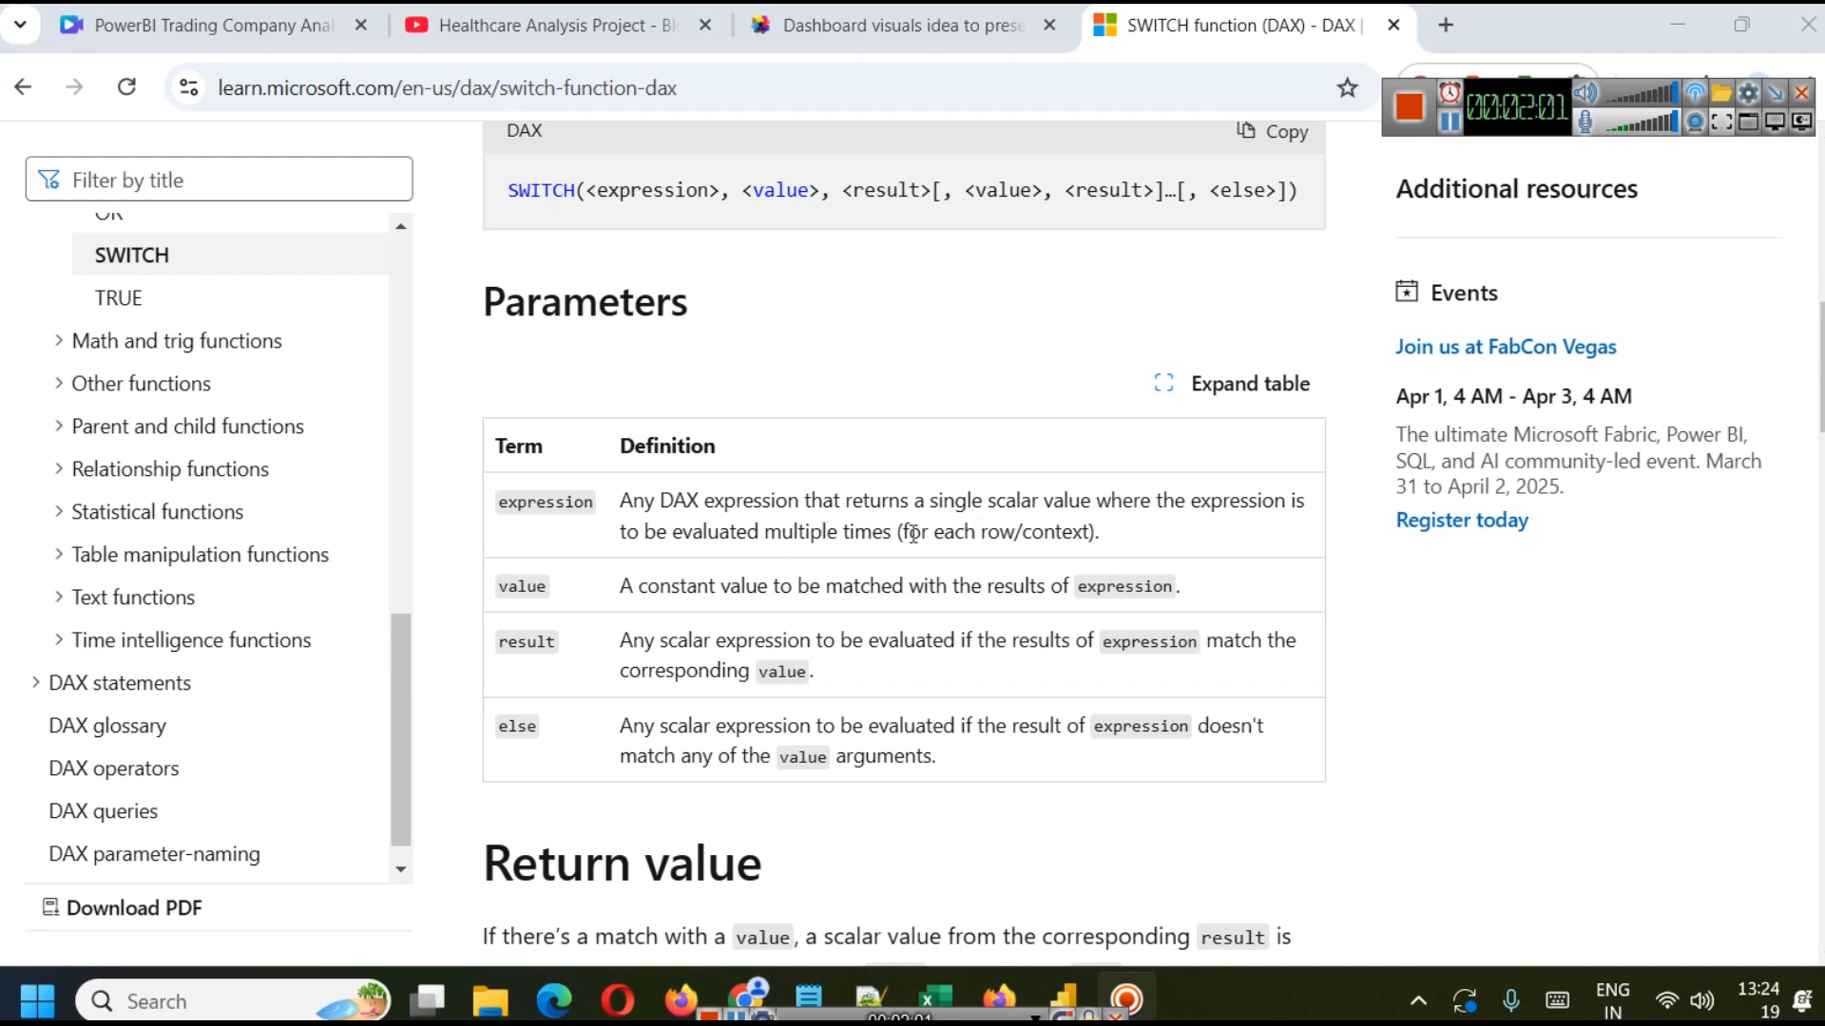
scroll(868, 558, "down", 3)
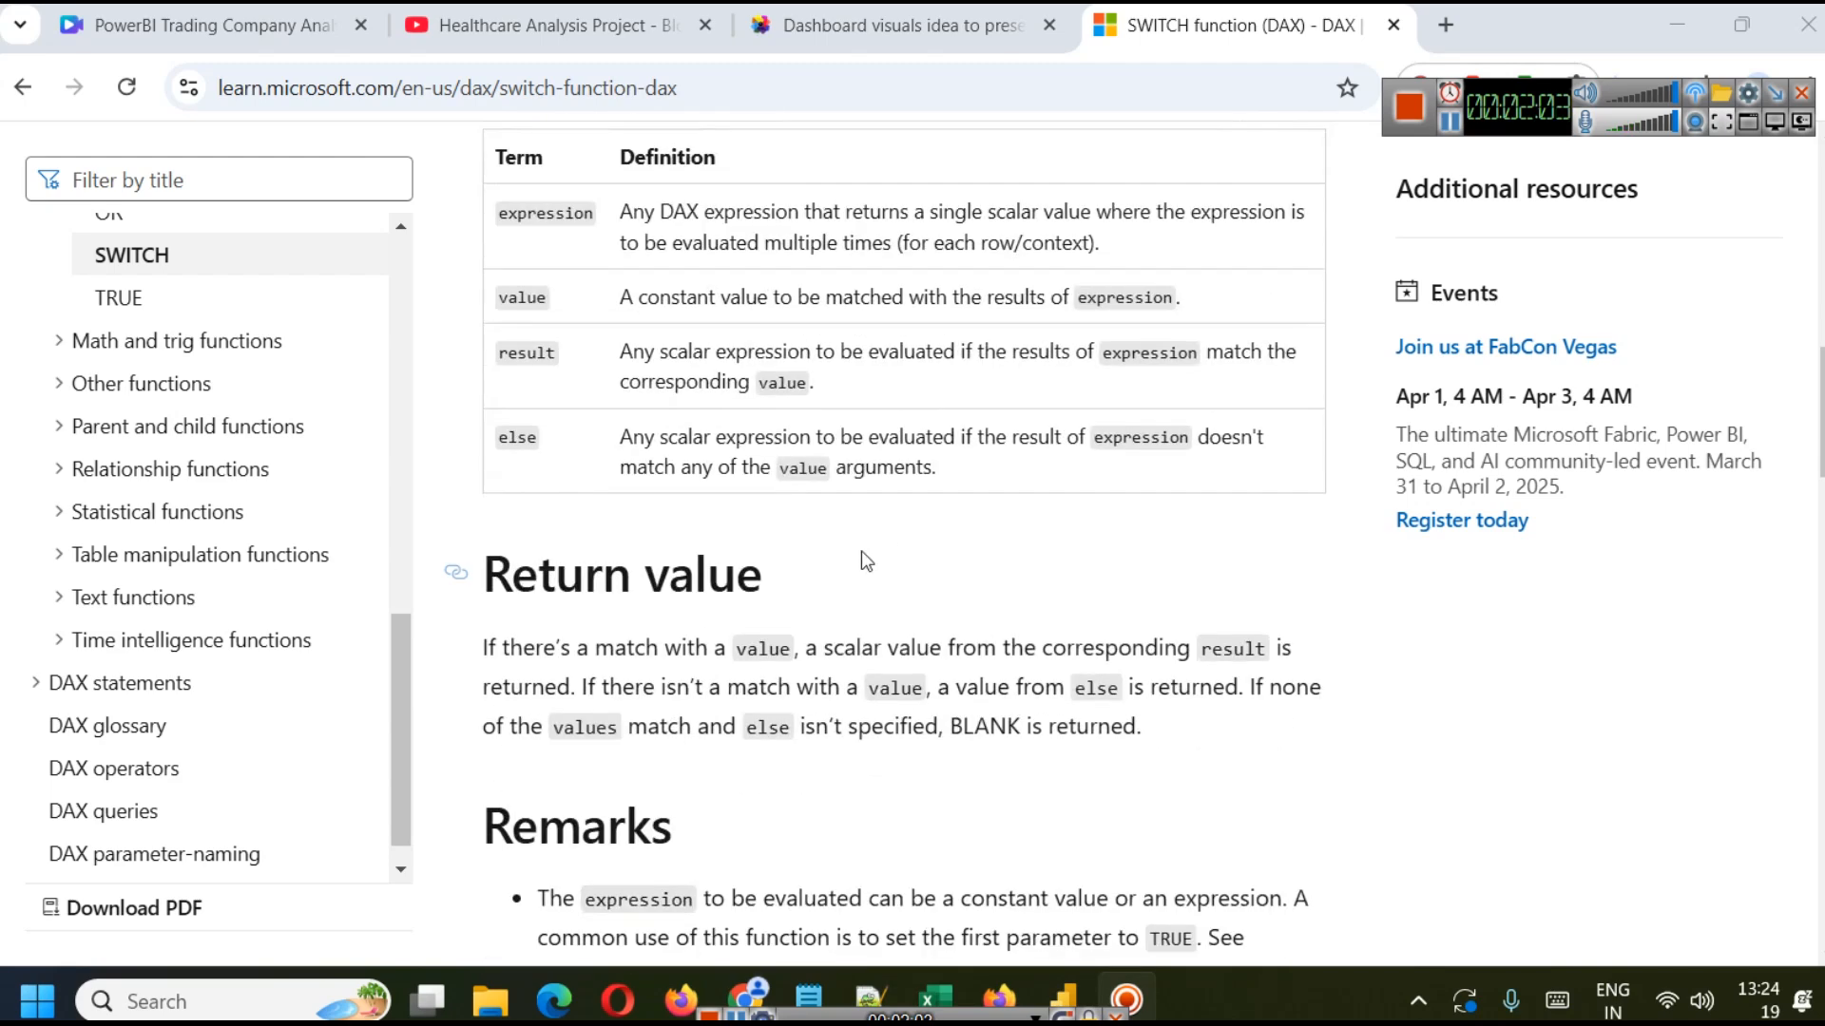
Locate the Patients table reference in the Notepad formula and check the data table's actual name in Power BI Desktop.
mouse_move(809, 997)
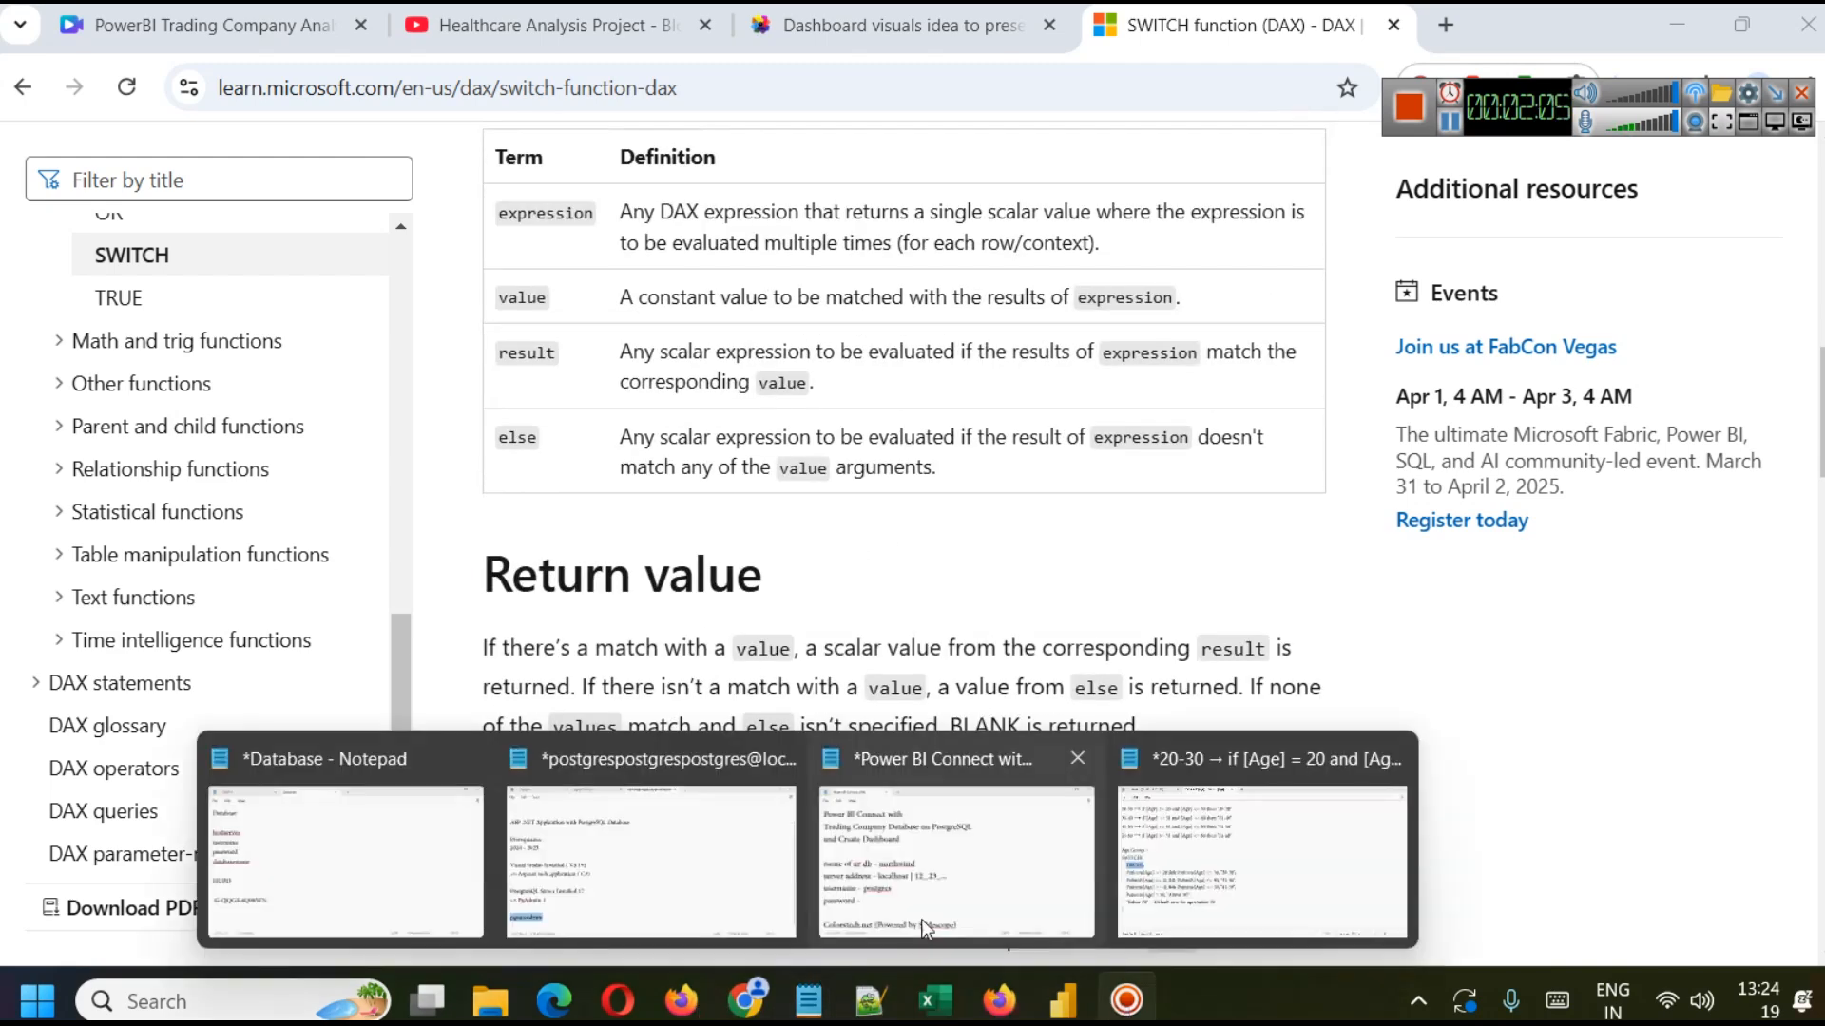
left_click(1311, 827)
left_click(140, 410)
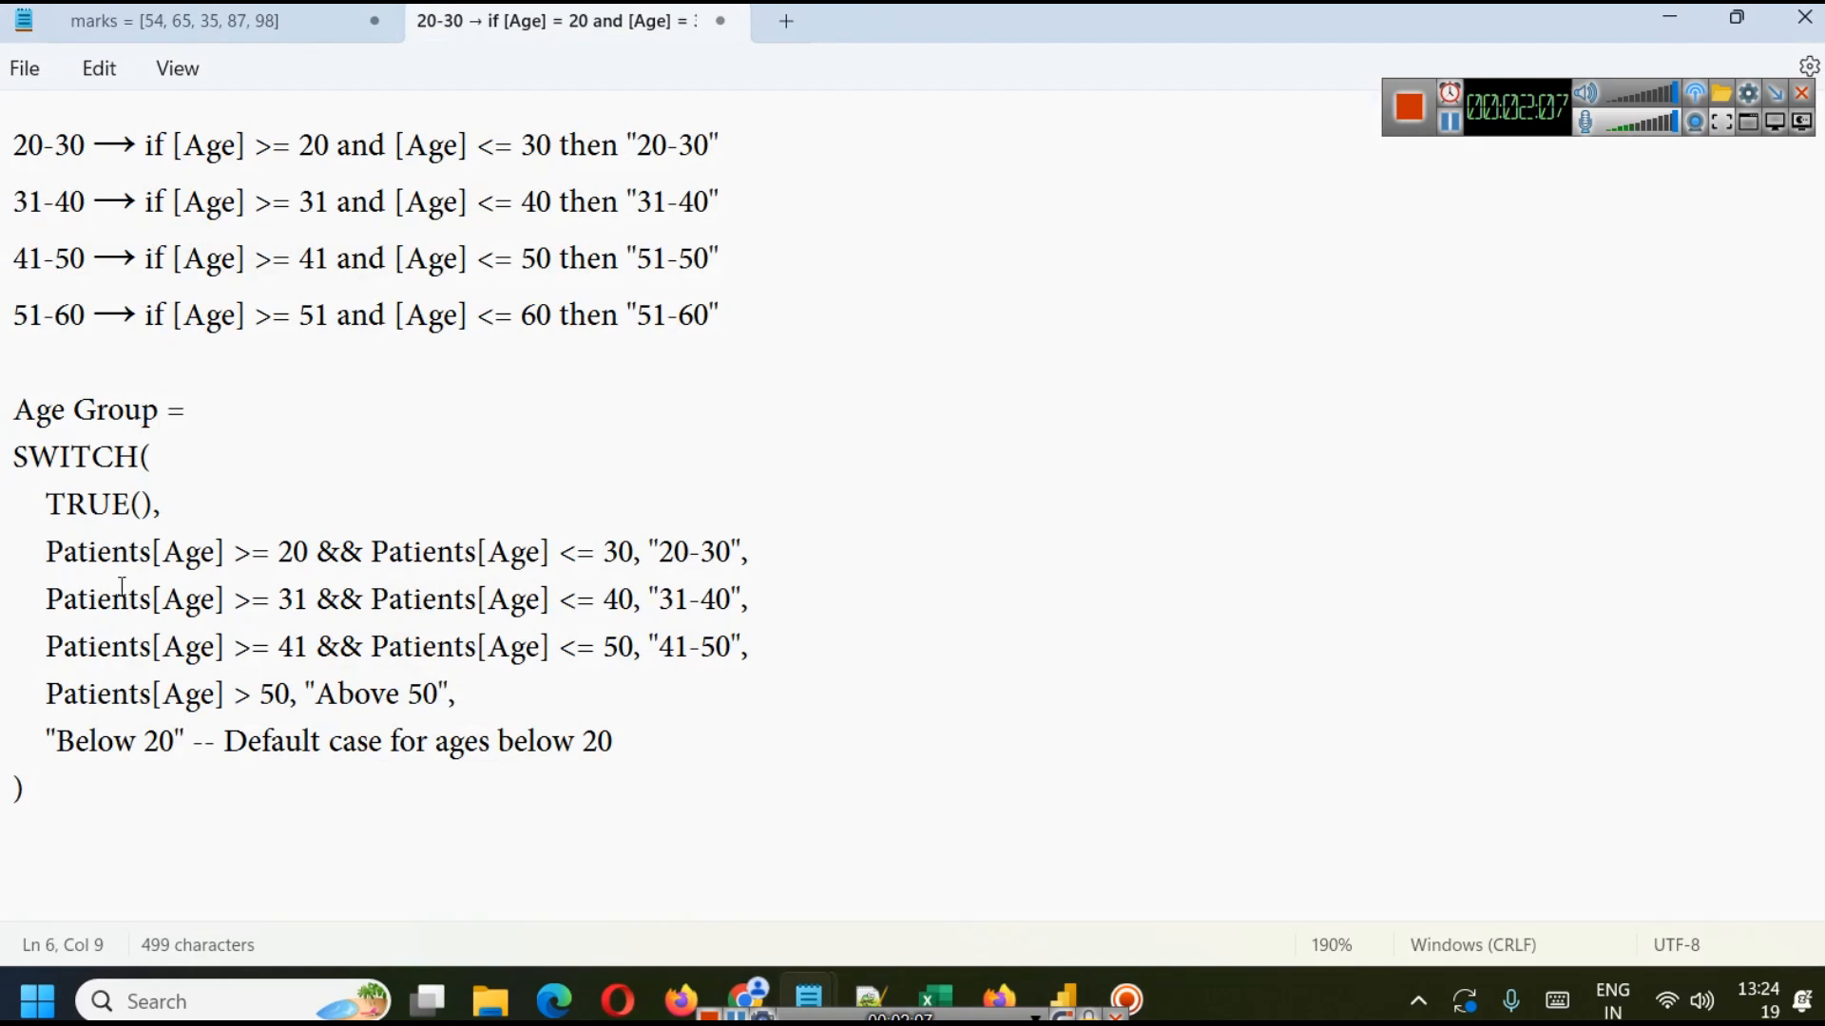
double_click(83, 549)
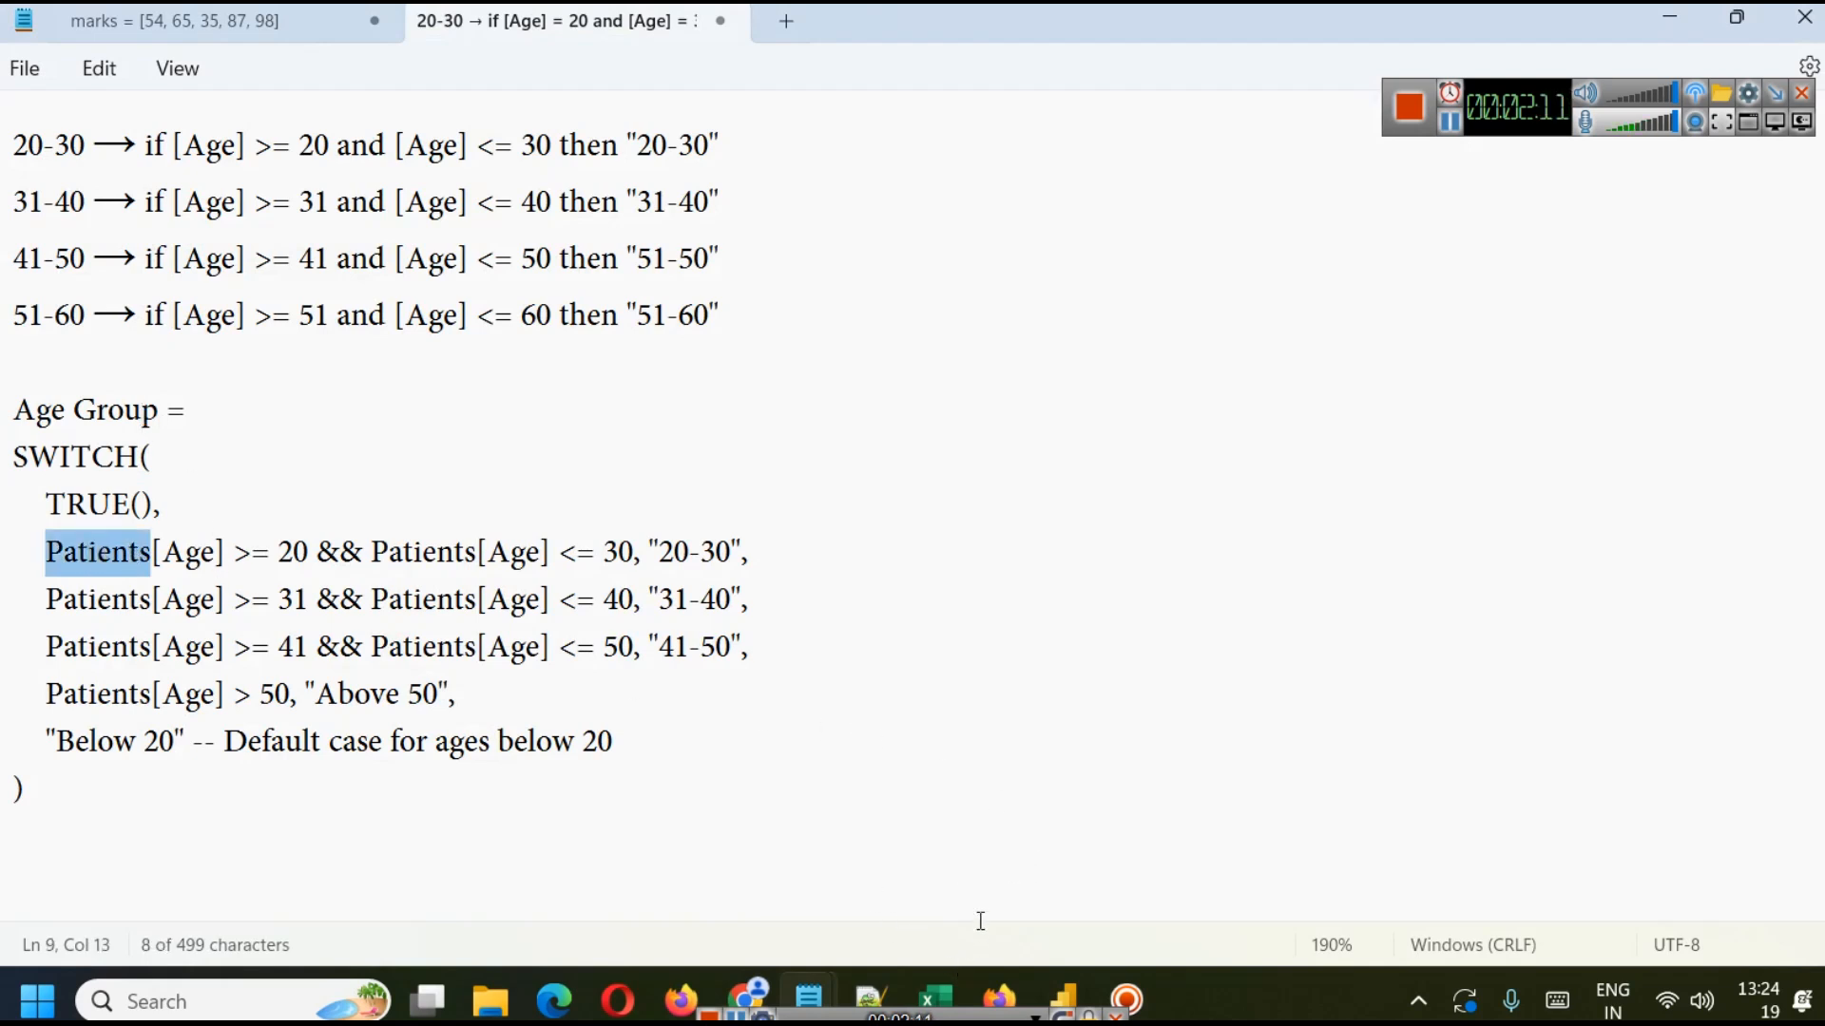
mouse_move(1062, 997)
left_click(983, 818)
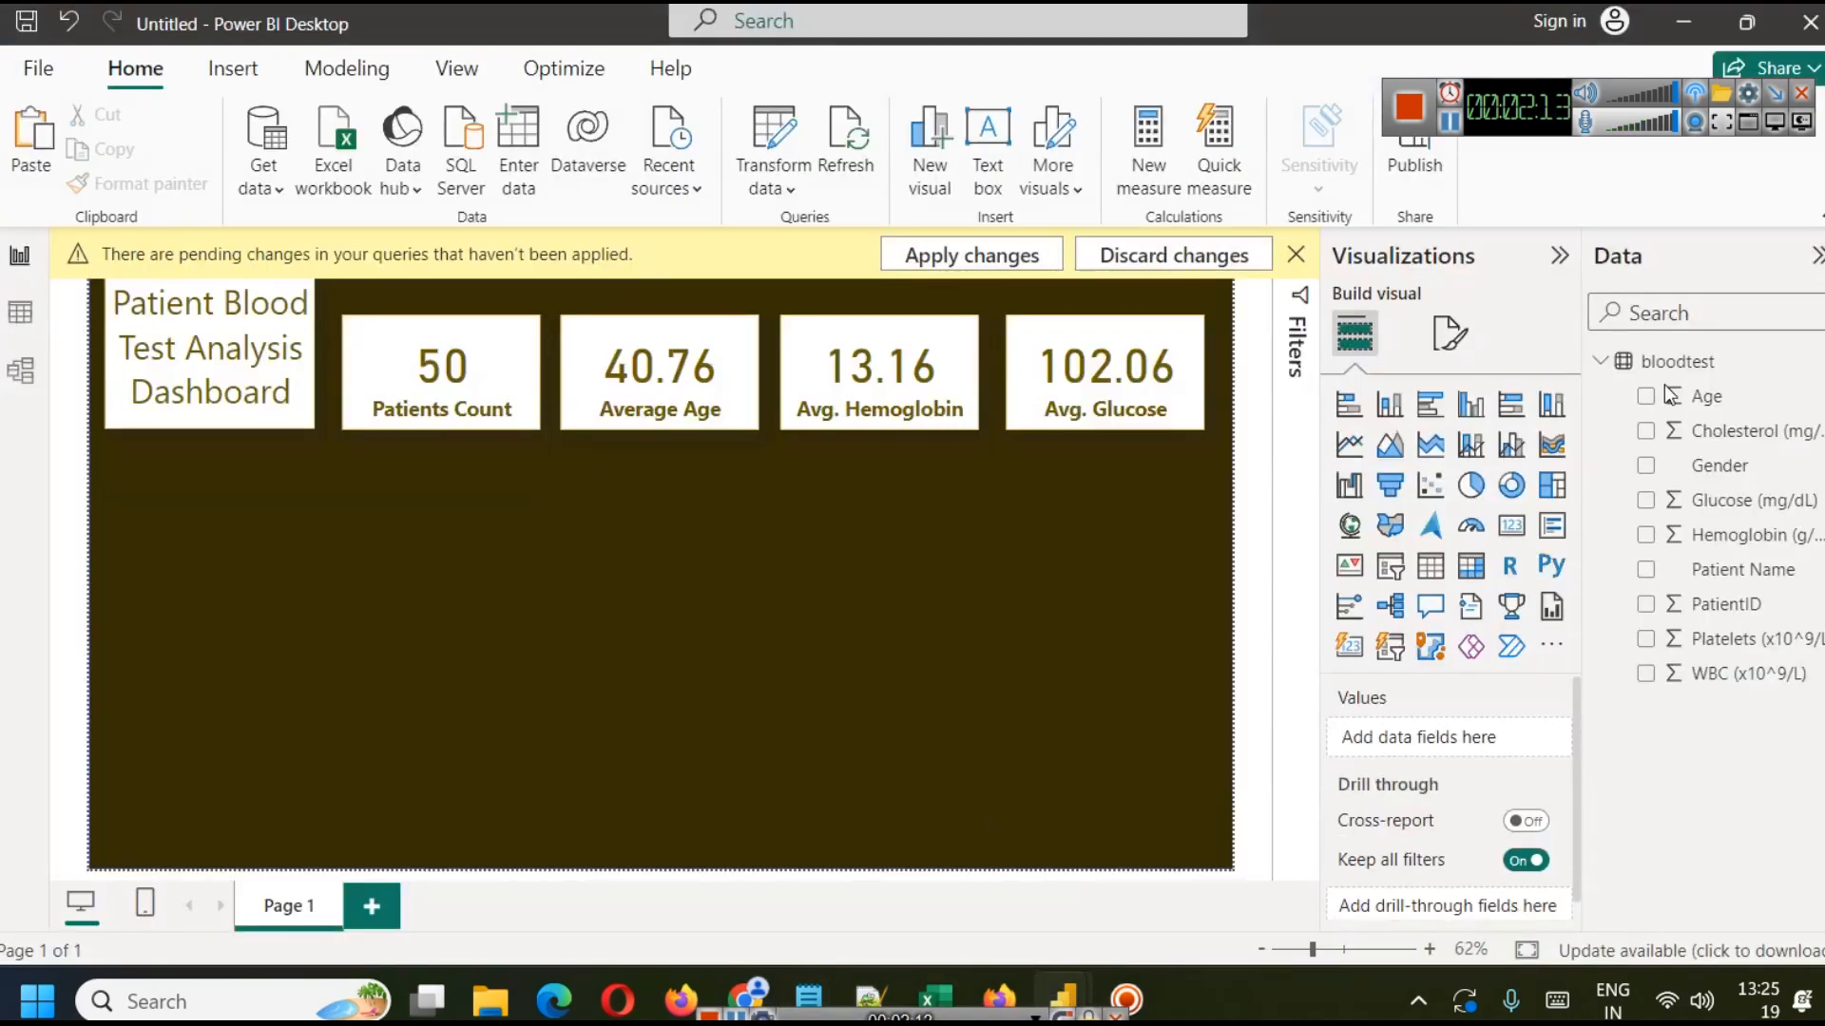
mouse_move(1026, 976)
left_click(1450, 123)
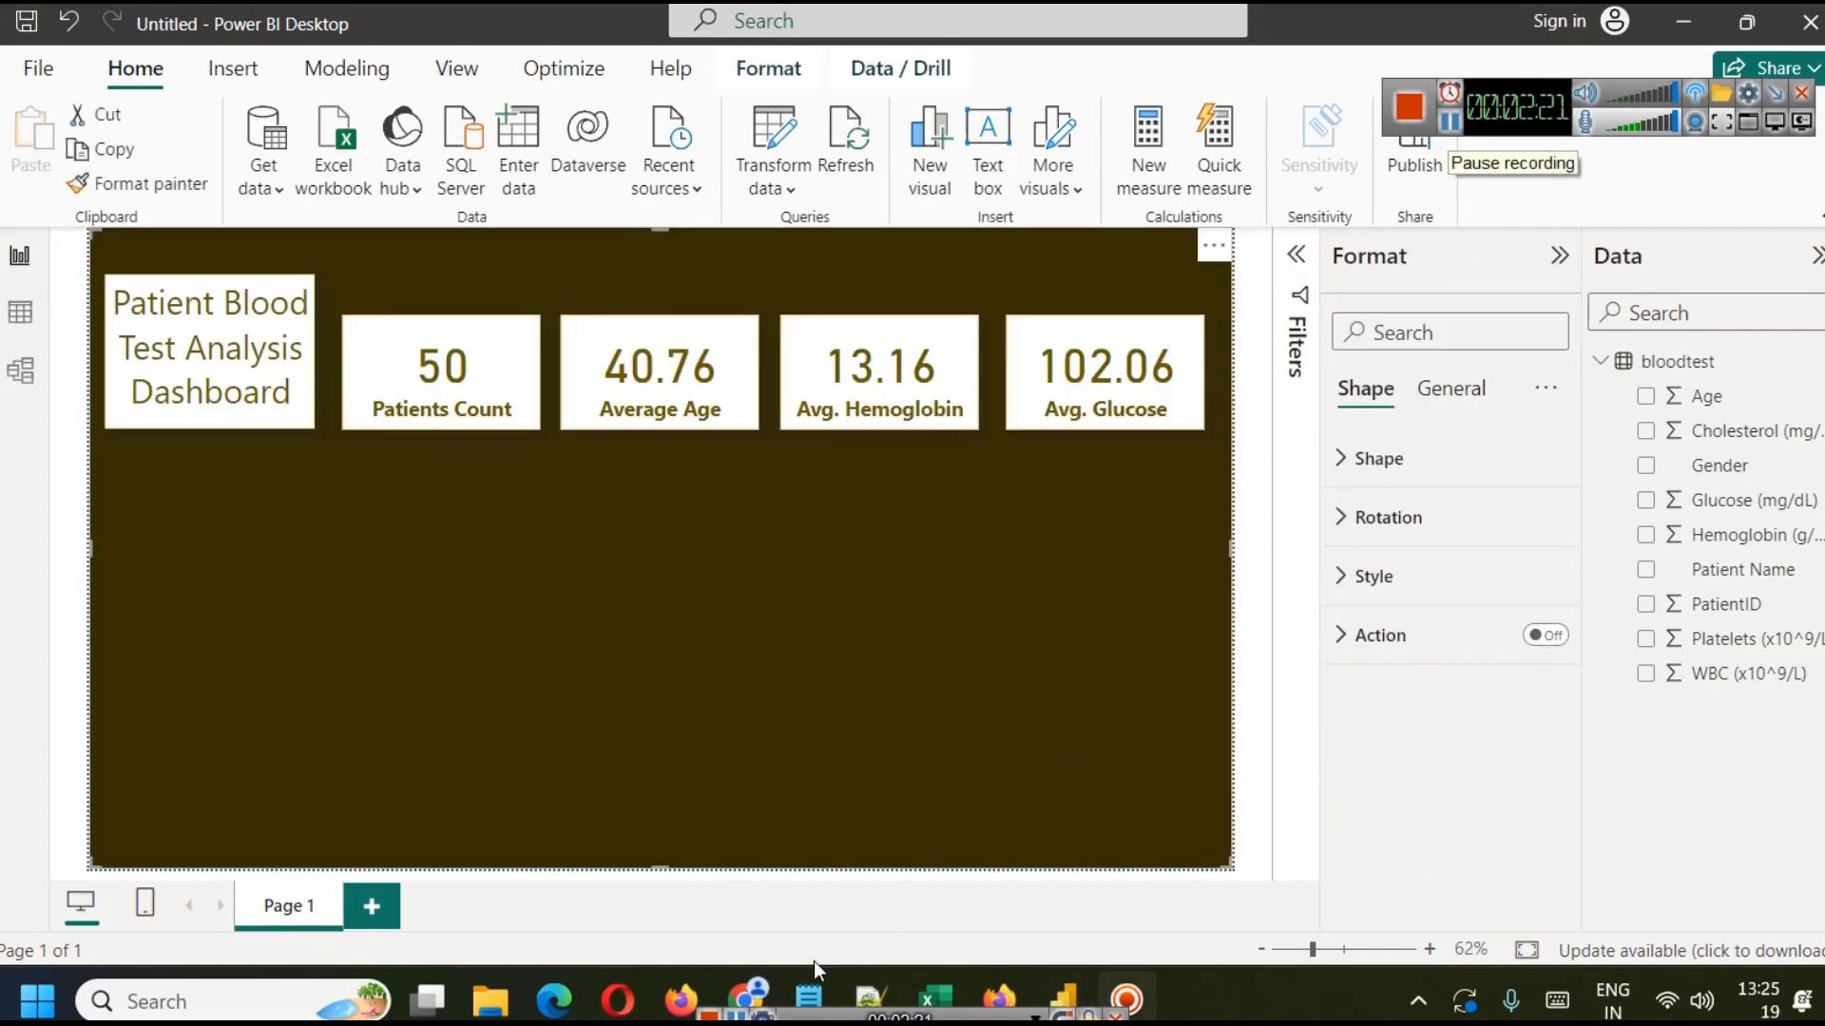
In the Notepad formula, replace the first Patients table name in the 20-30 condition with bloodtest.
mouse_move(818, 972)
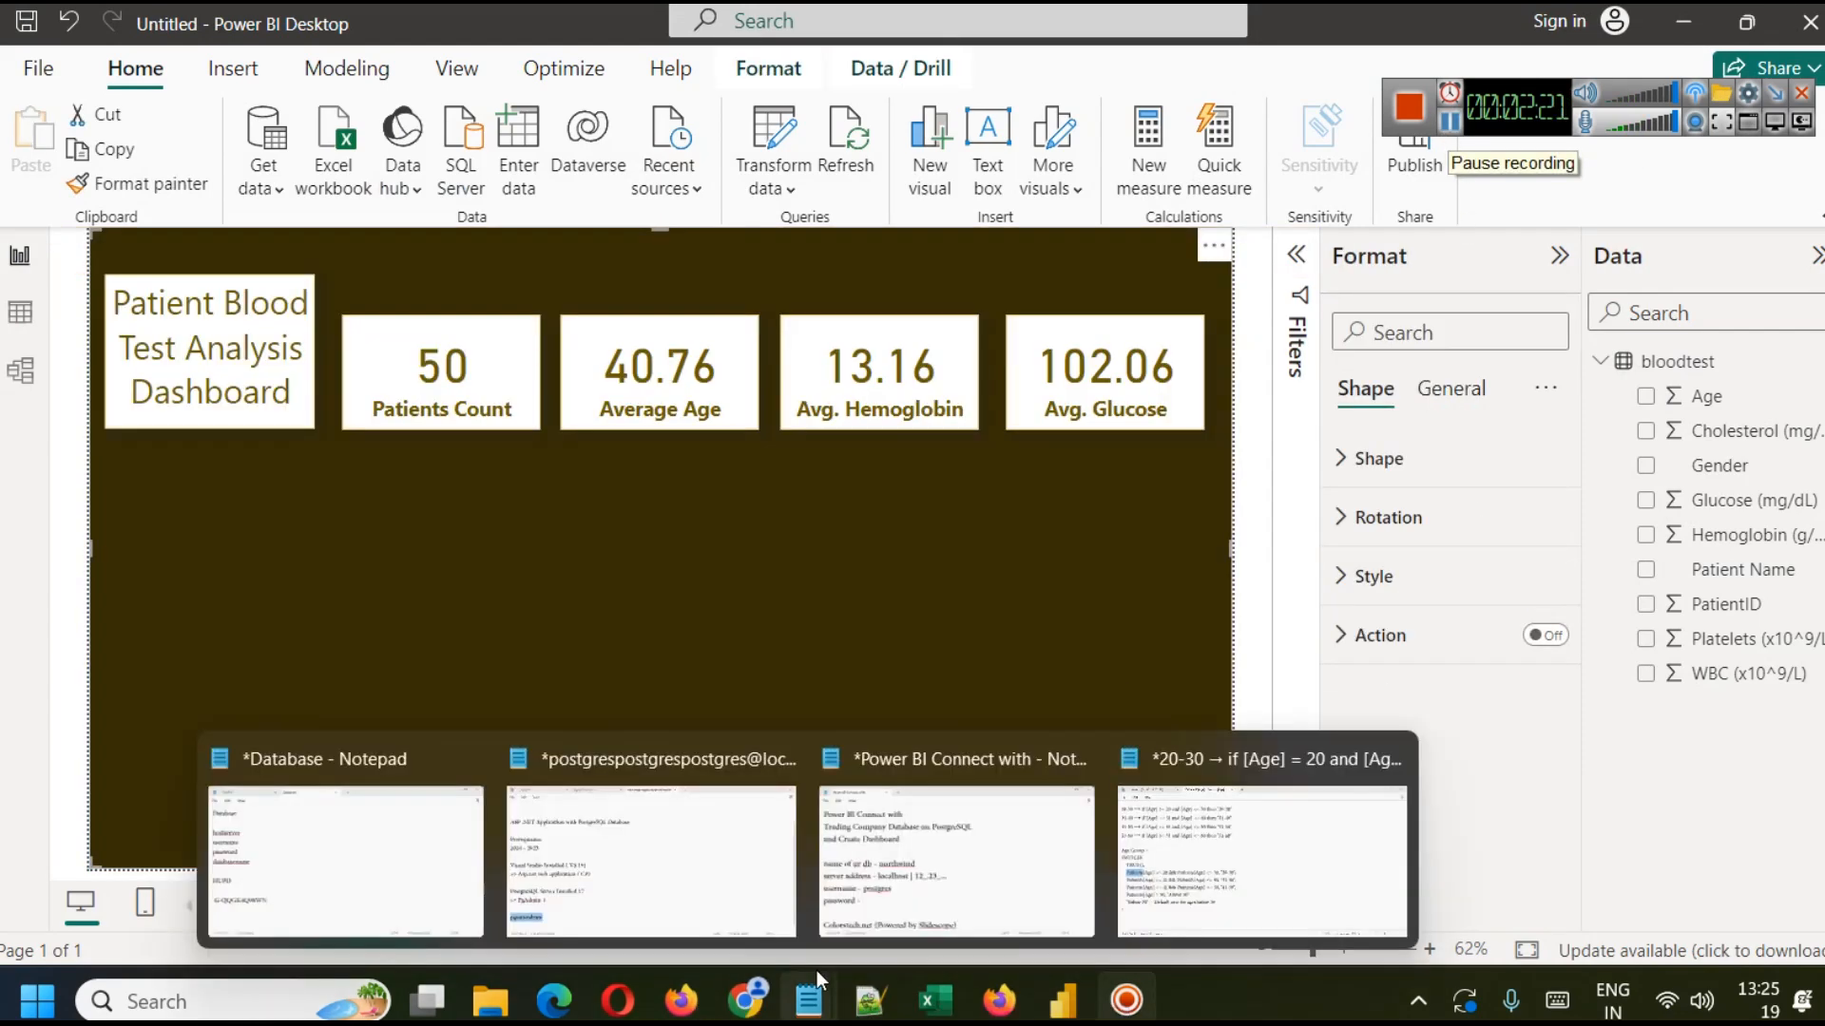
left_click(1264, 913)
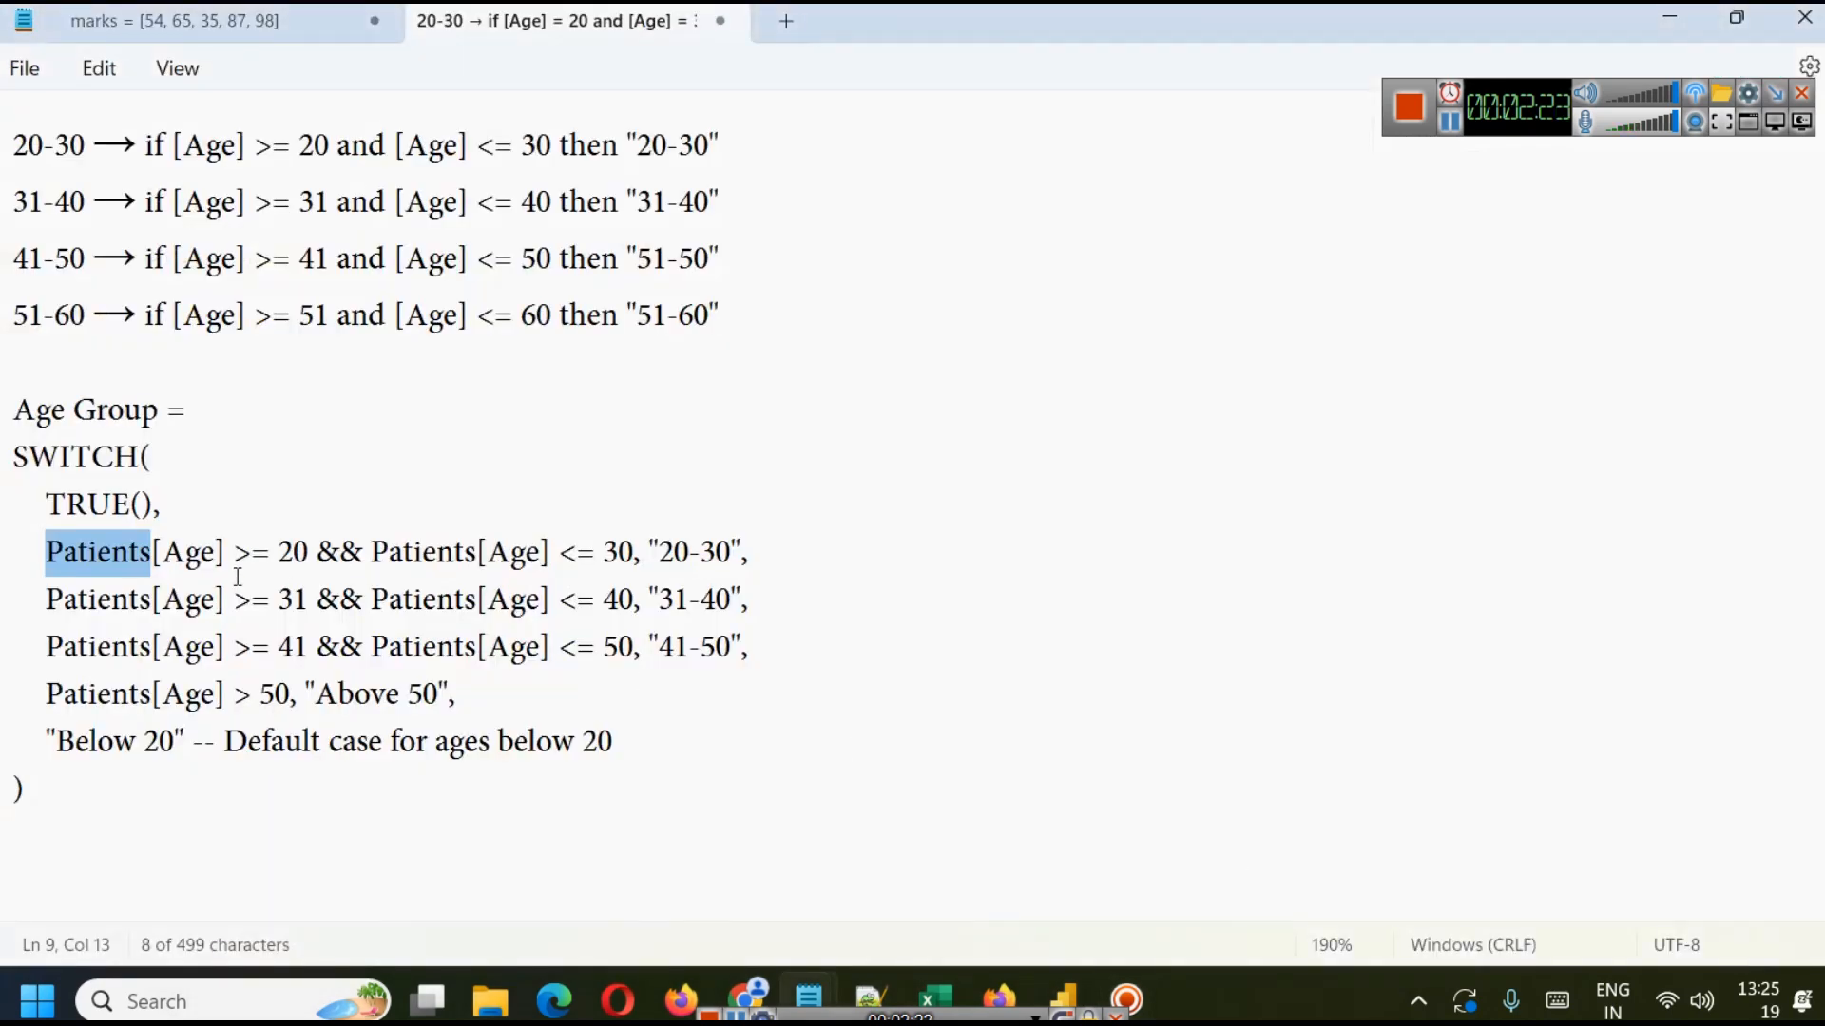
type("bloods")
key("BackSpace")
type("test")
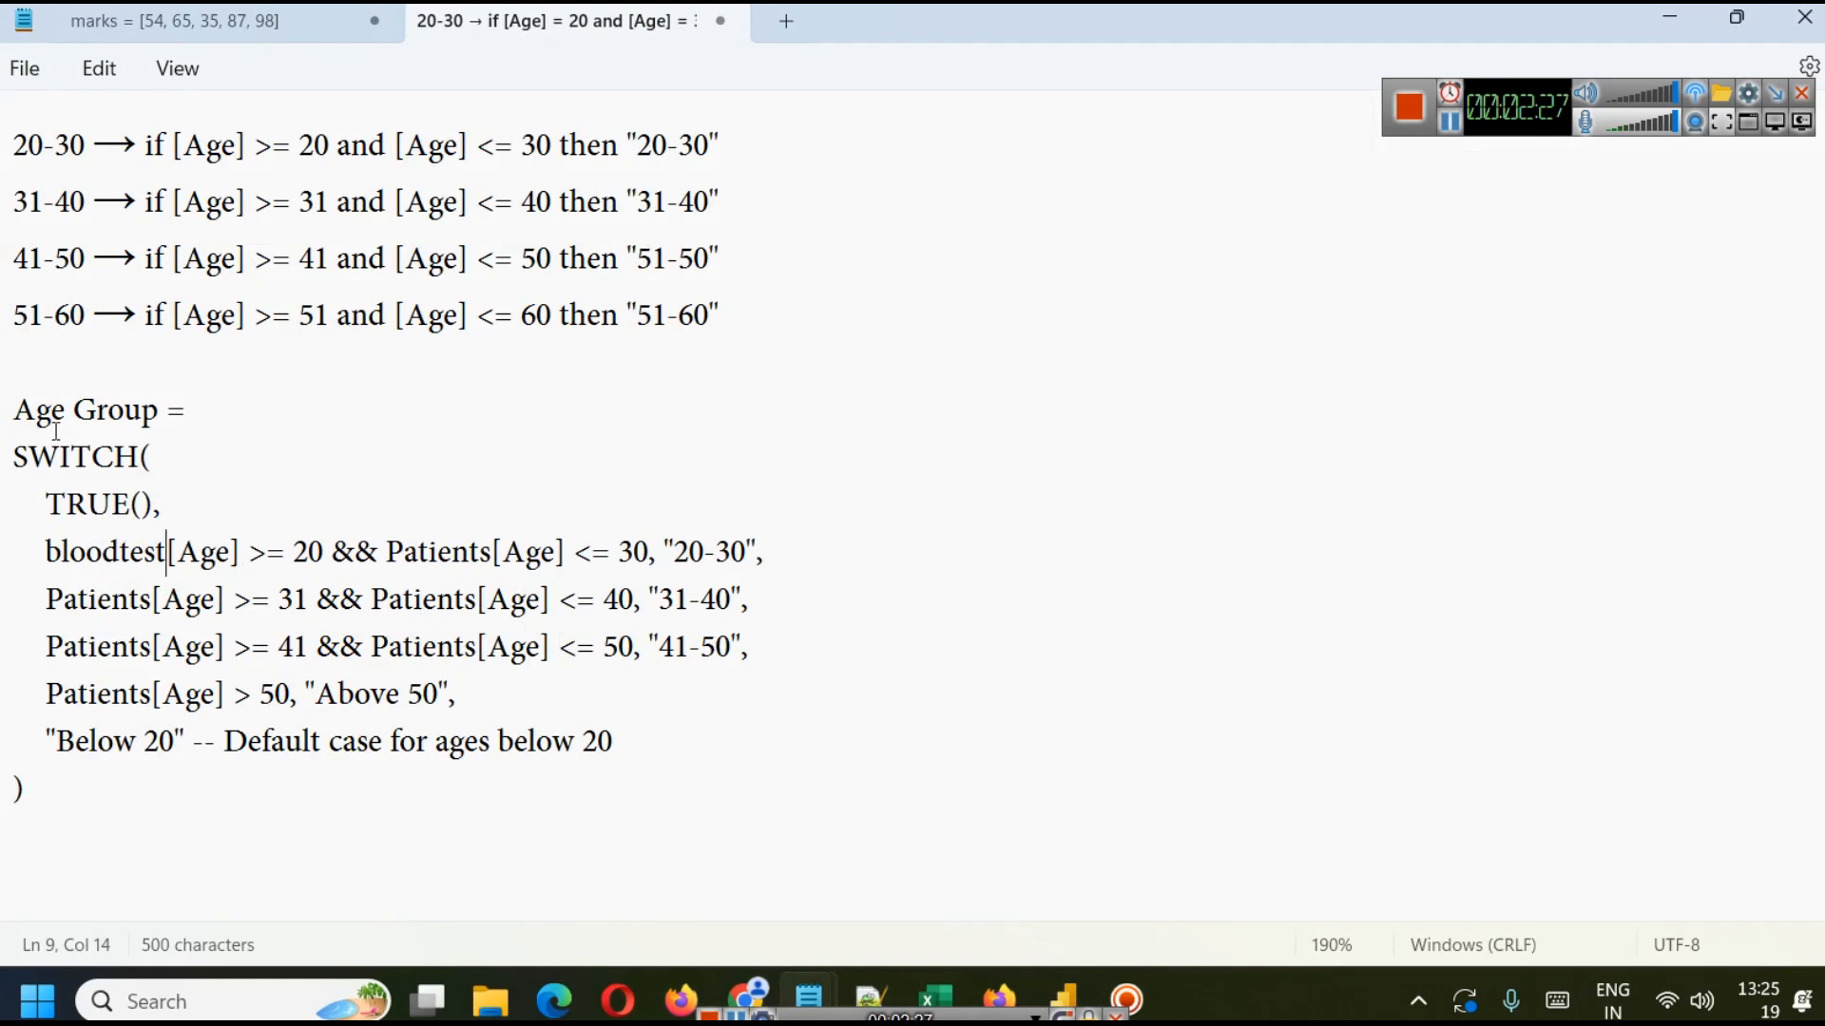
Copy bloodtest over the leading Patients table name in the 31-40, 41-50 and Above 50 conditions.
double_click(77, 553)
key("ctrl+c")
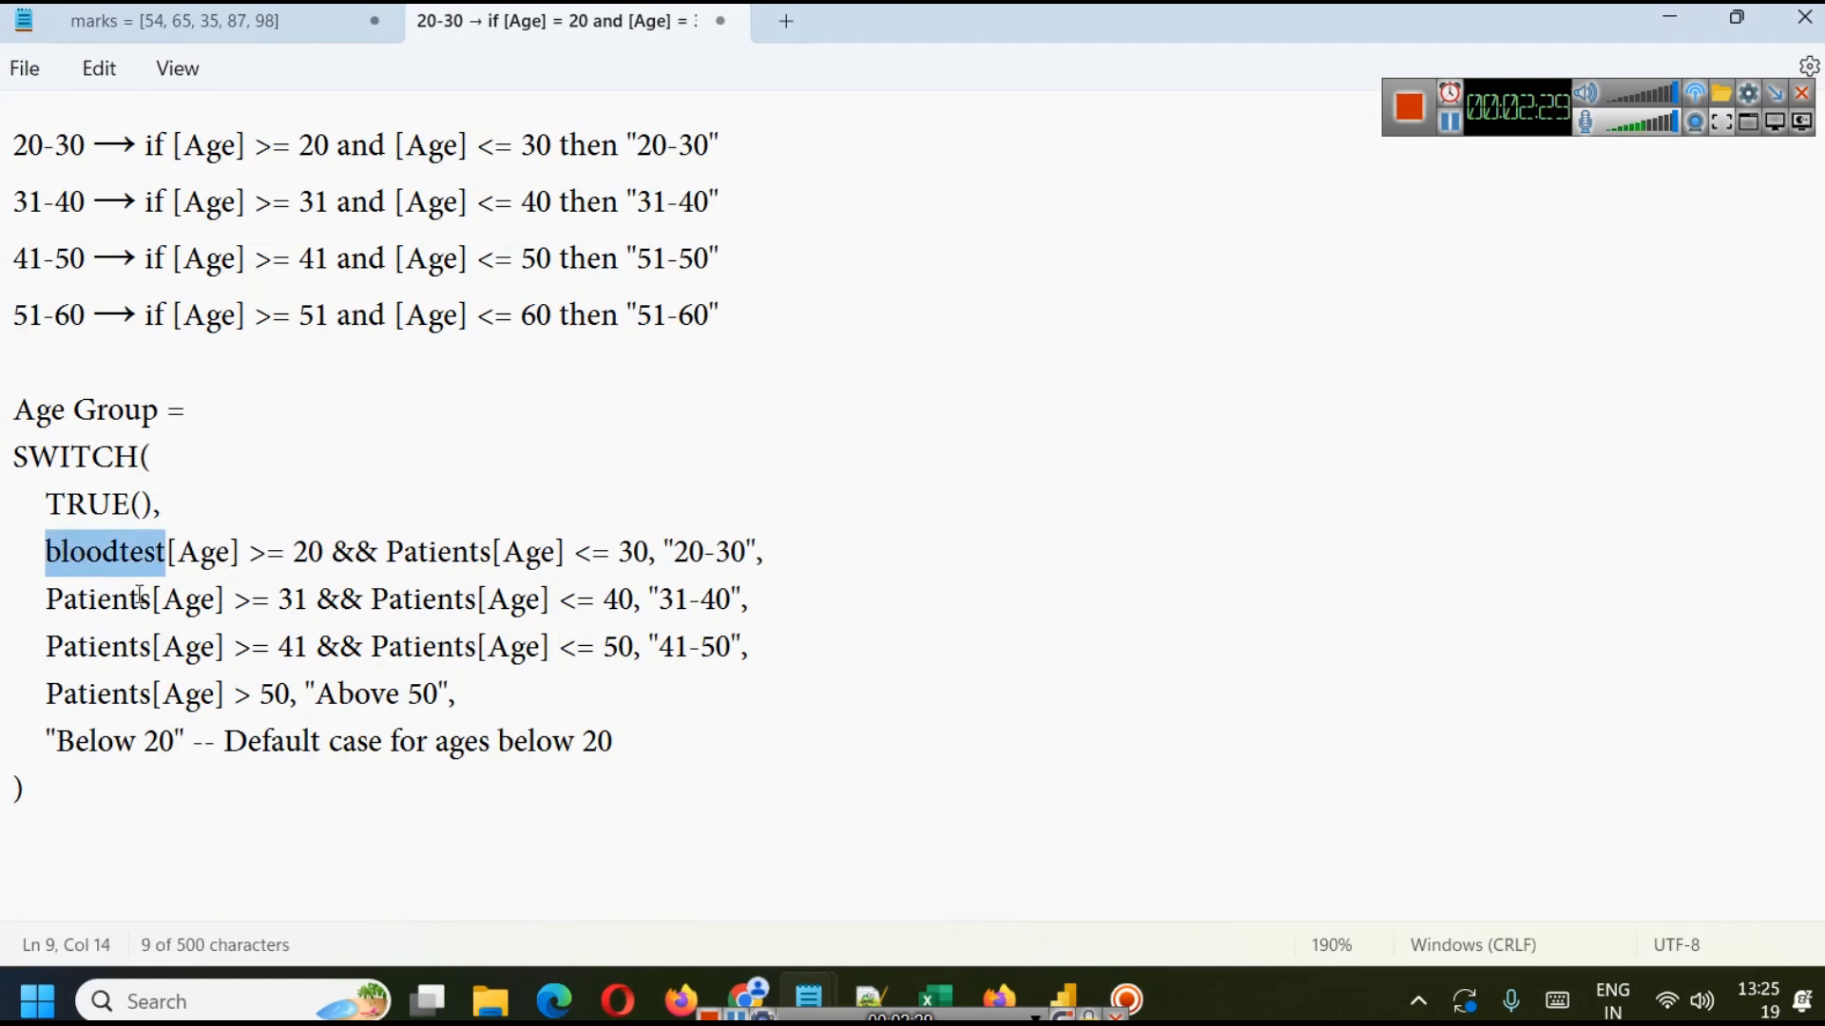
left_click(85, 597)
key("ctrl+v")
key("ctrl+z")
double_click(88, 601)
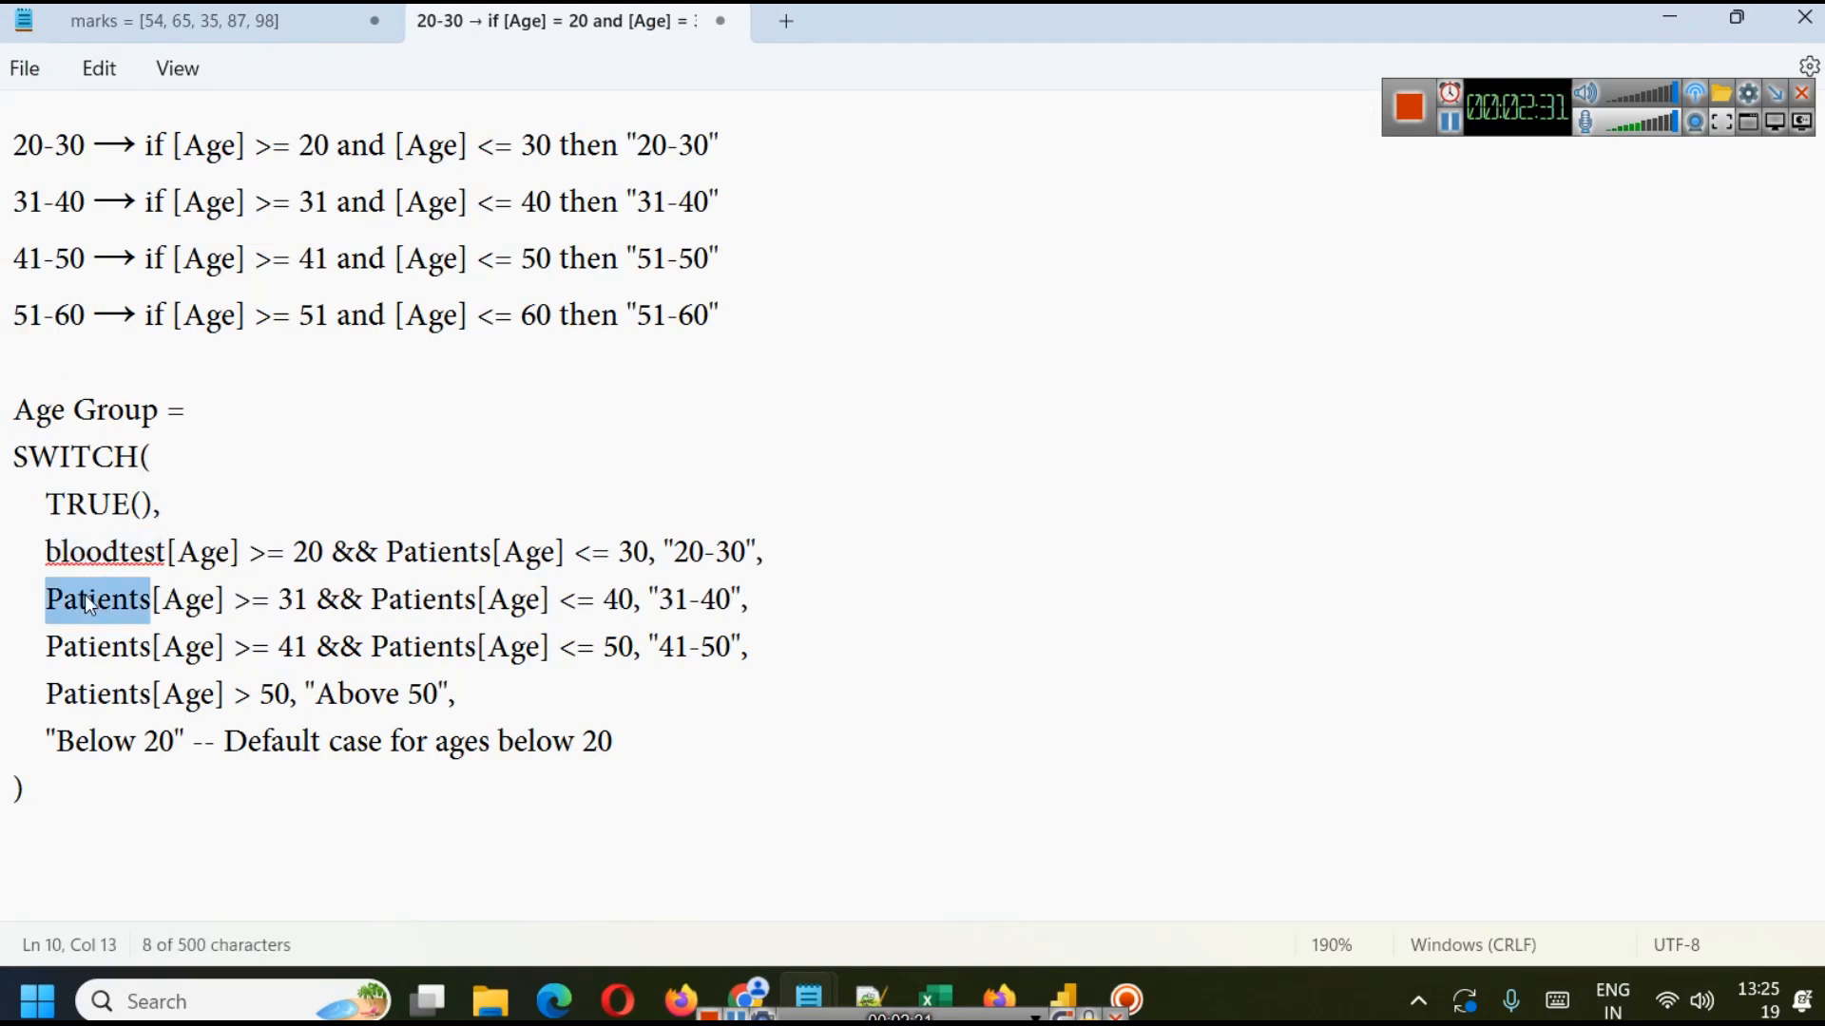
key("ctrl+v")
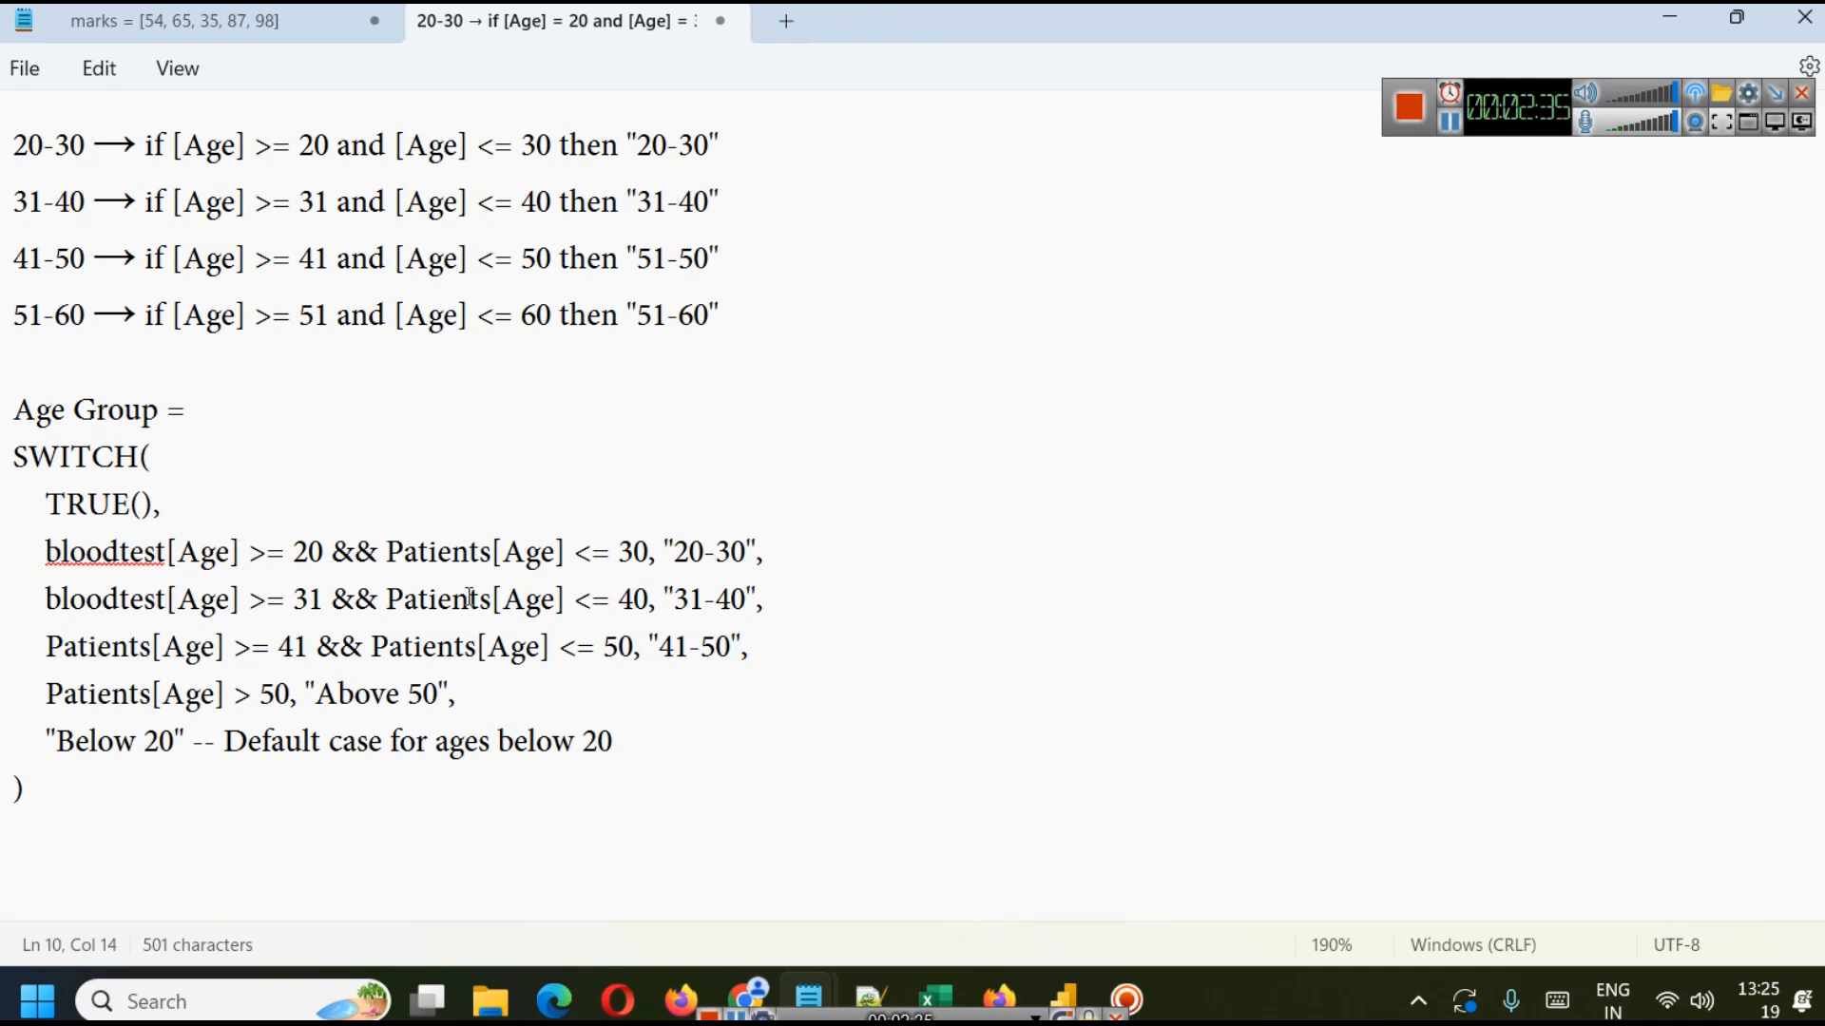
double_click(85, 646)
key("ctrl+v")
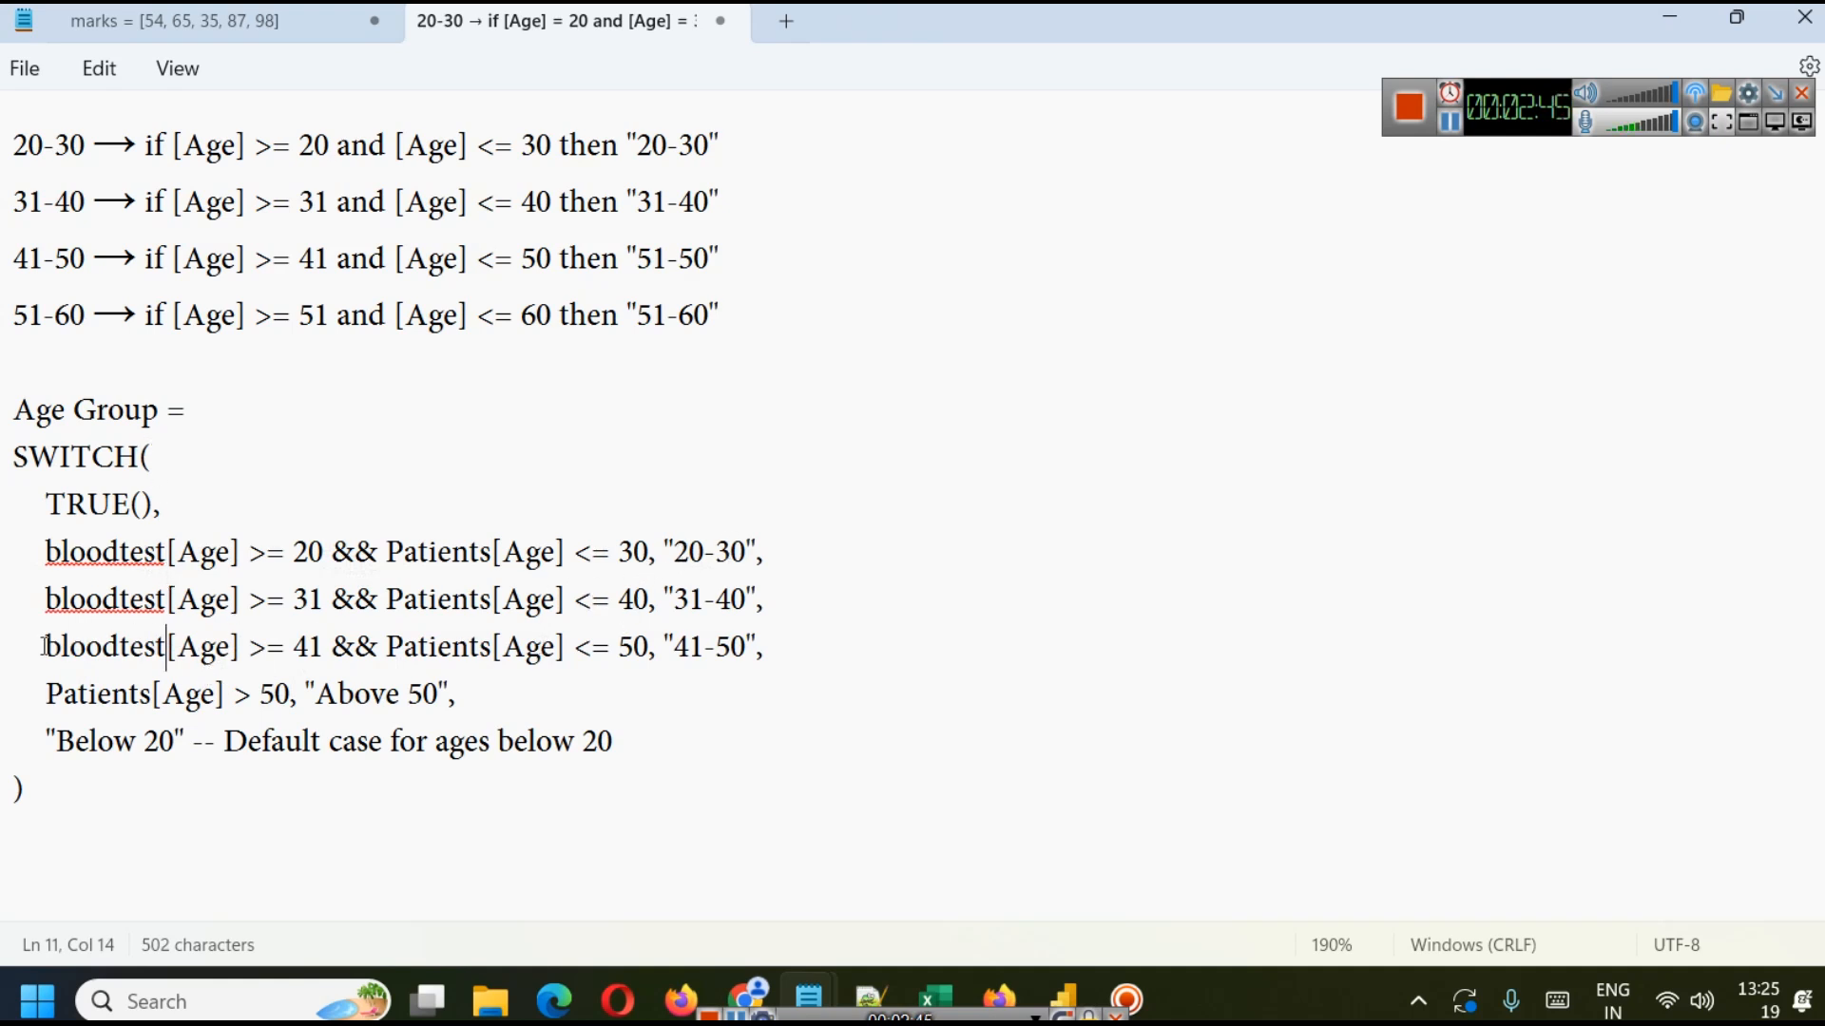
double_click(92, 692)
key("ctrl+v")
Remove the "Below 20" default line, its comment and the comma preceding it from the Notepad SWITCH formula.
left_click(552, 741)
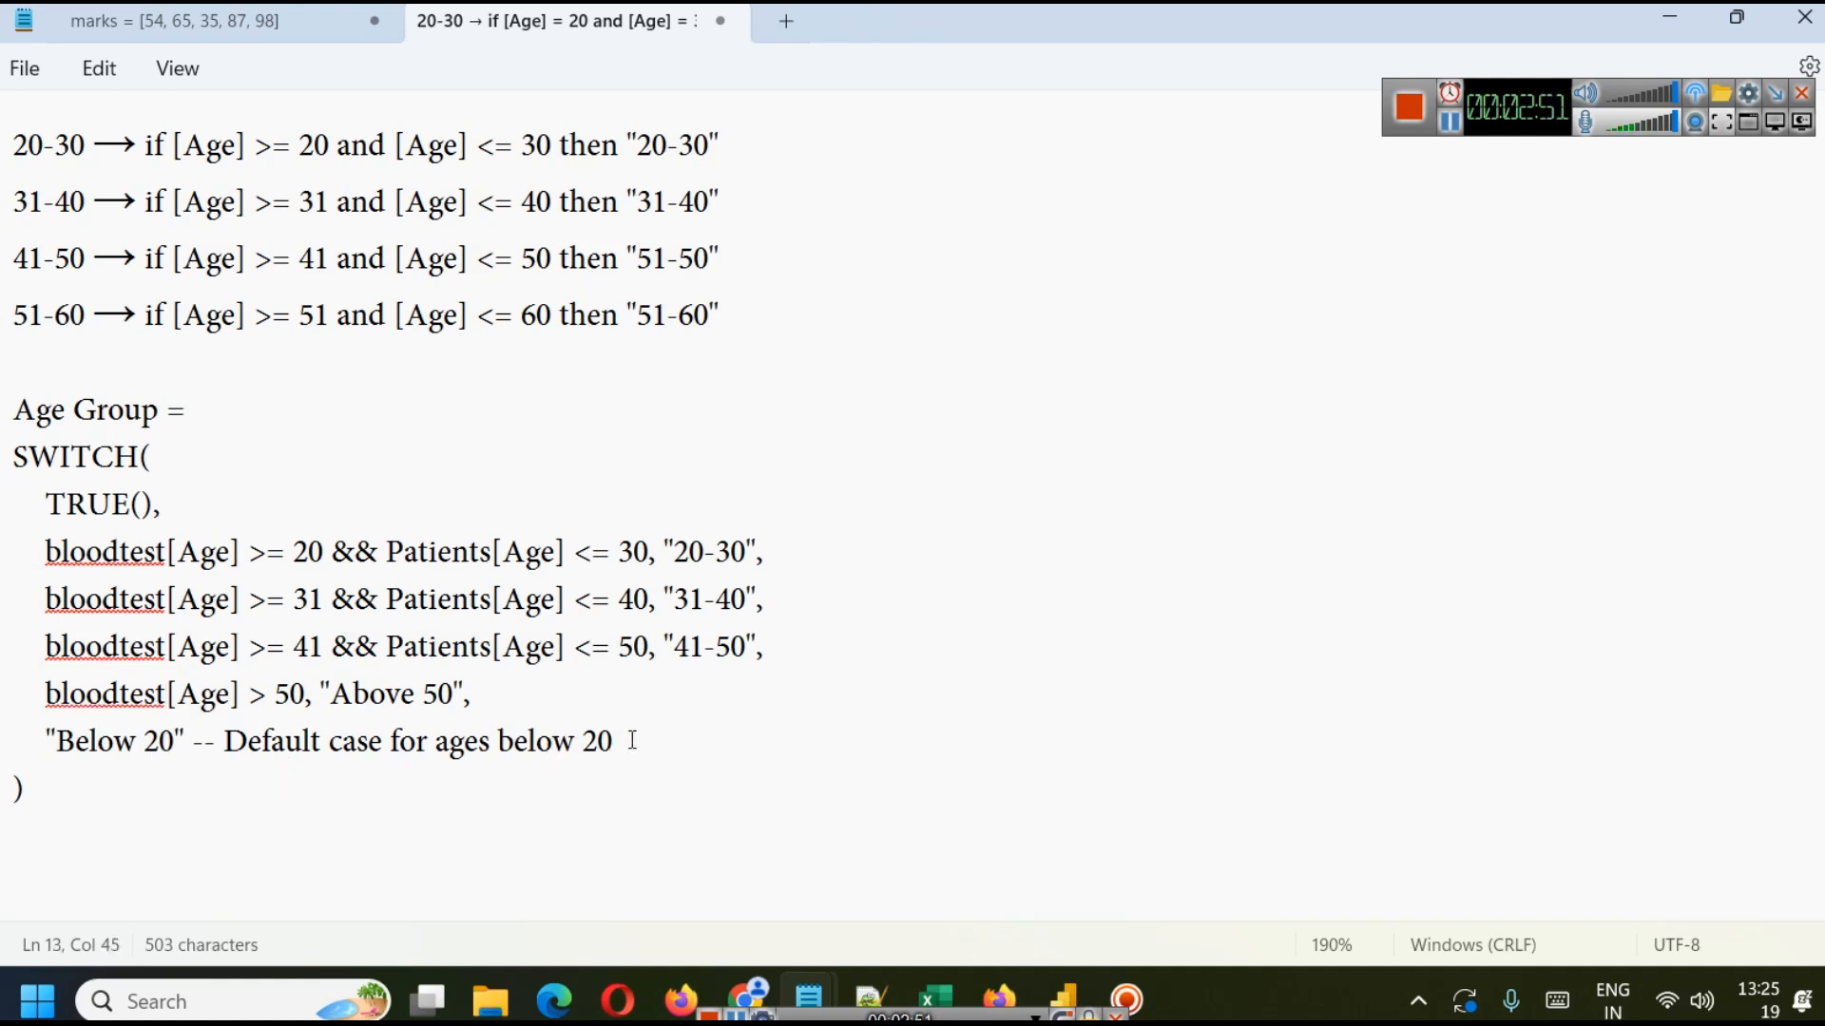
left_click_drag(640, 745, 462, 699)
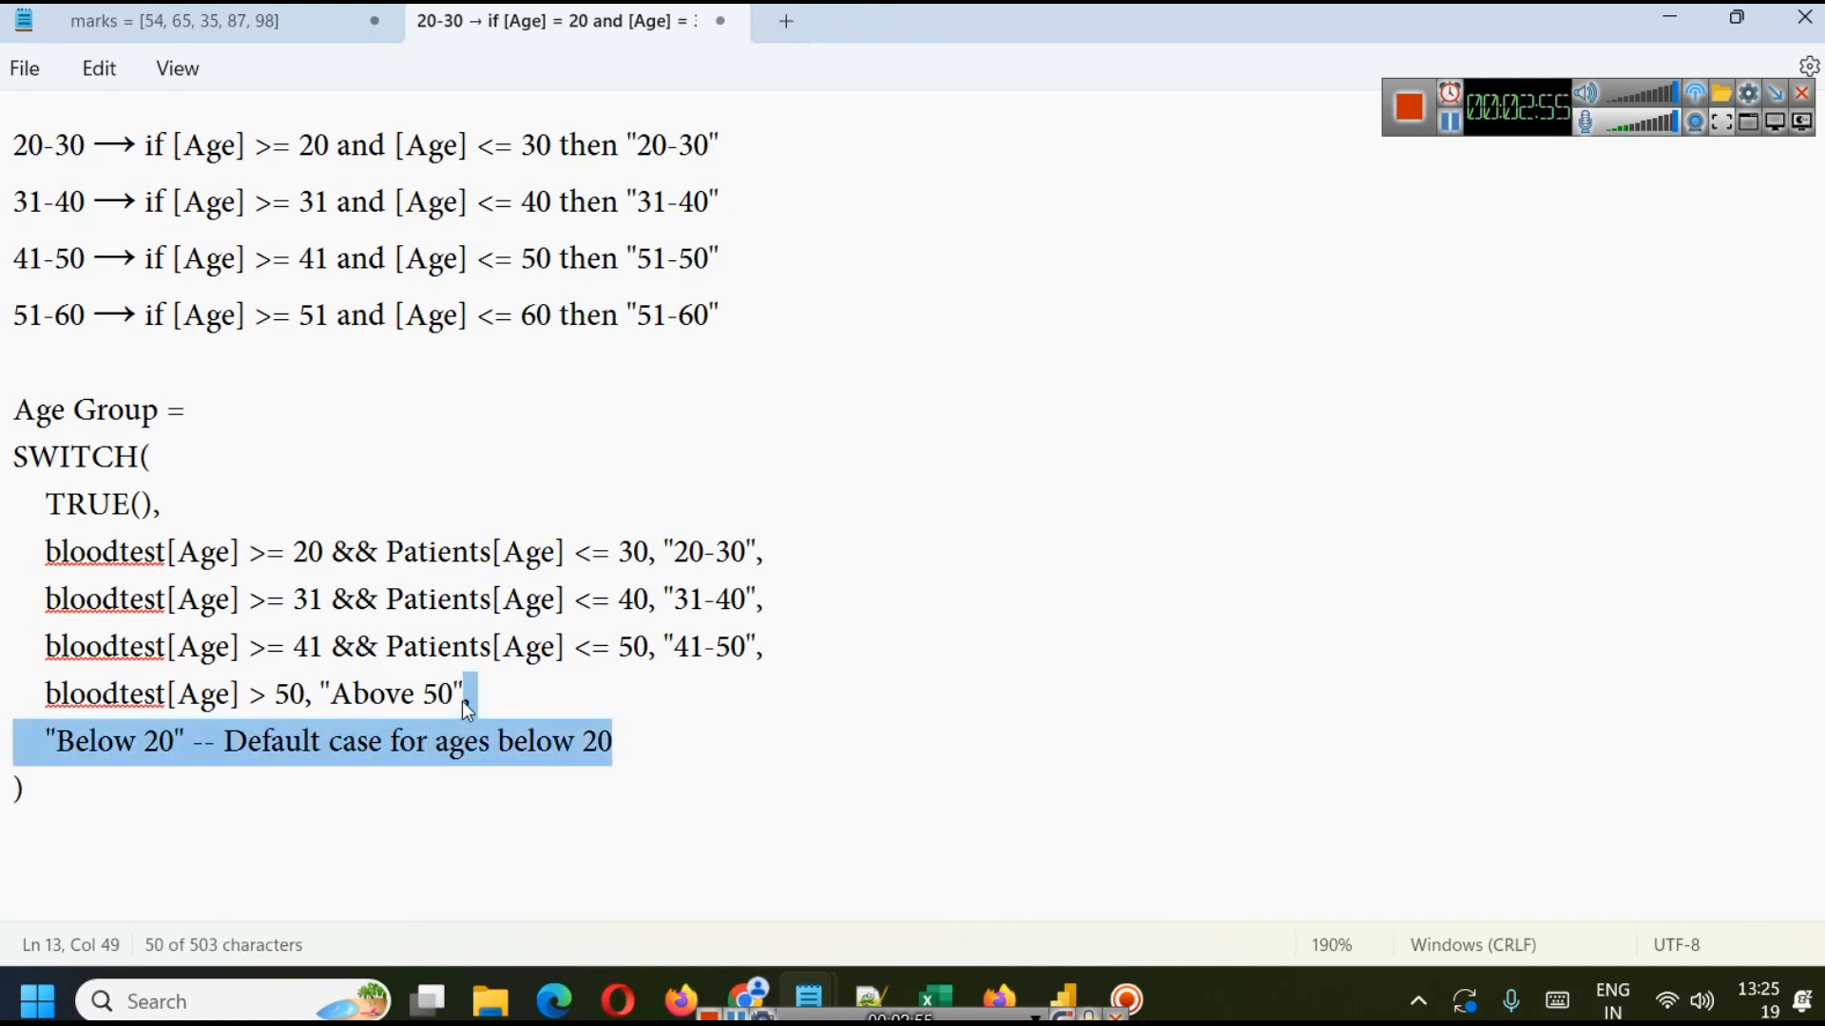
key("BackSpace")
left_click(479, 771)
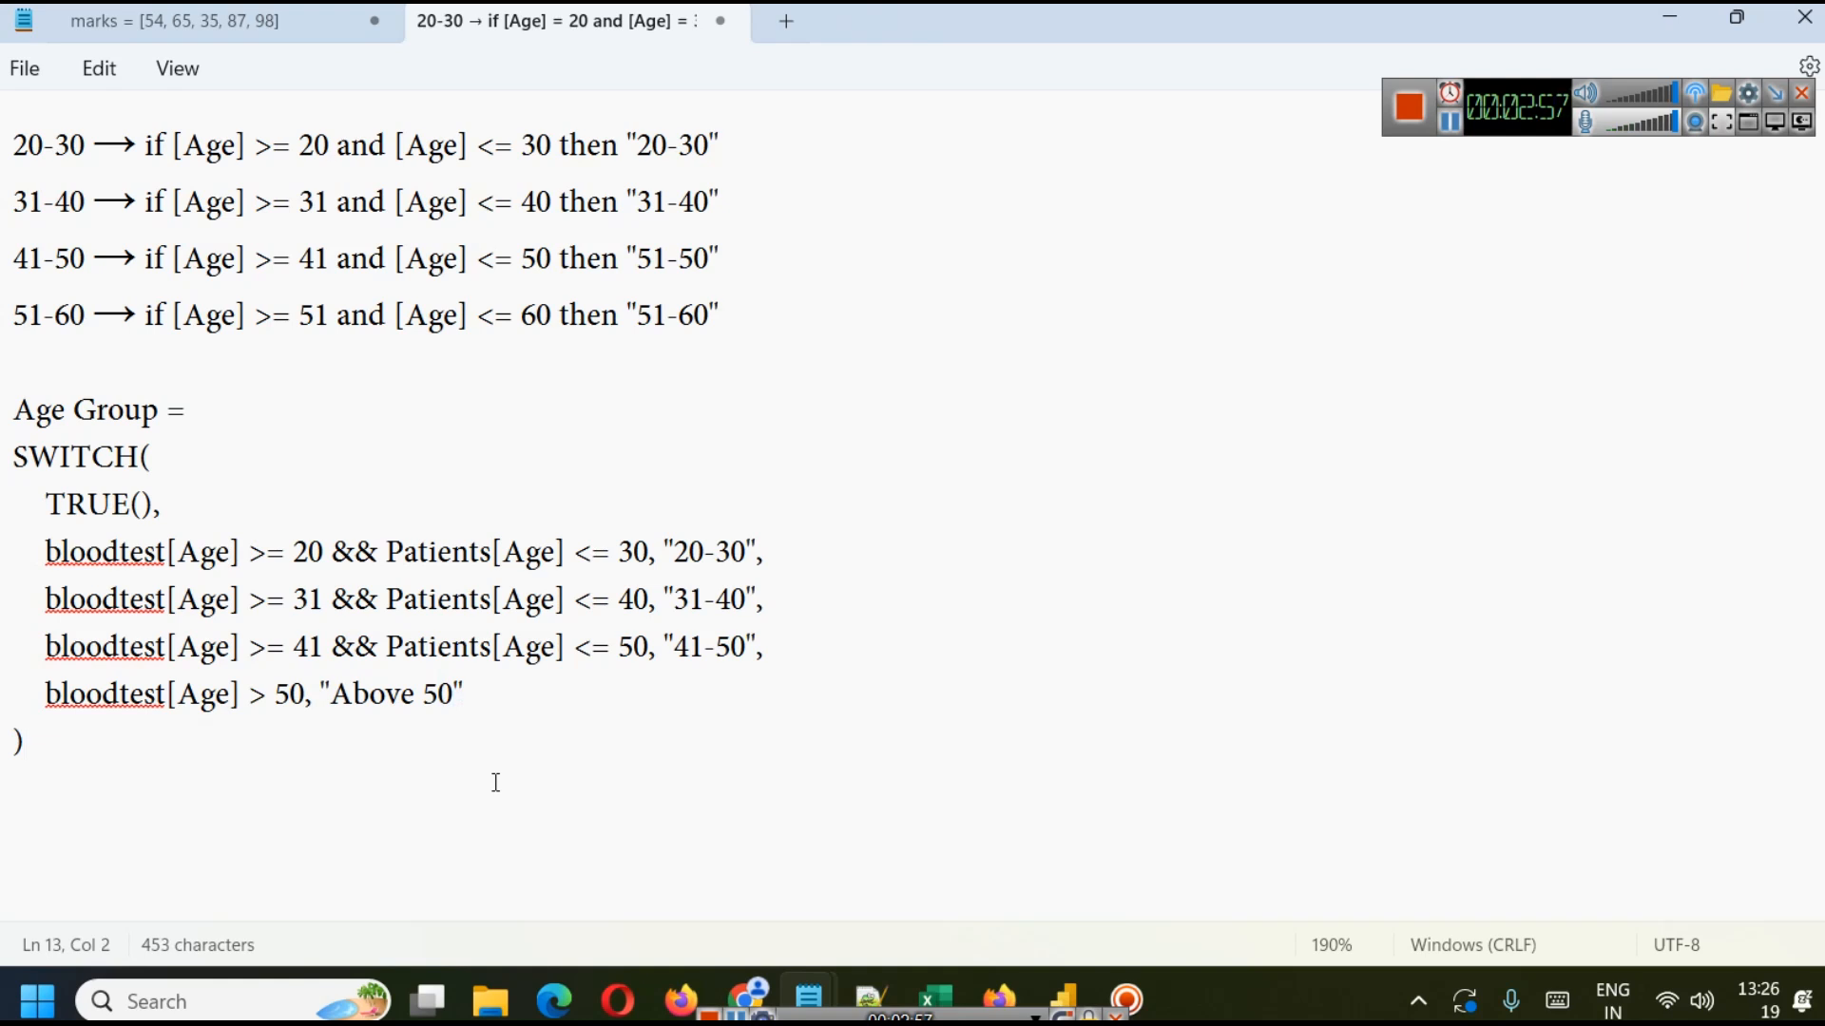
Copy the complete Age Group formula, switch to Power BI Desktop and apply the pending query changes.
left_click_drag(51, 734, 4, 411)
key("ctrl+c")
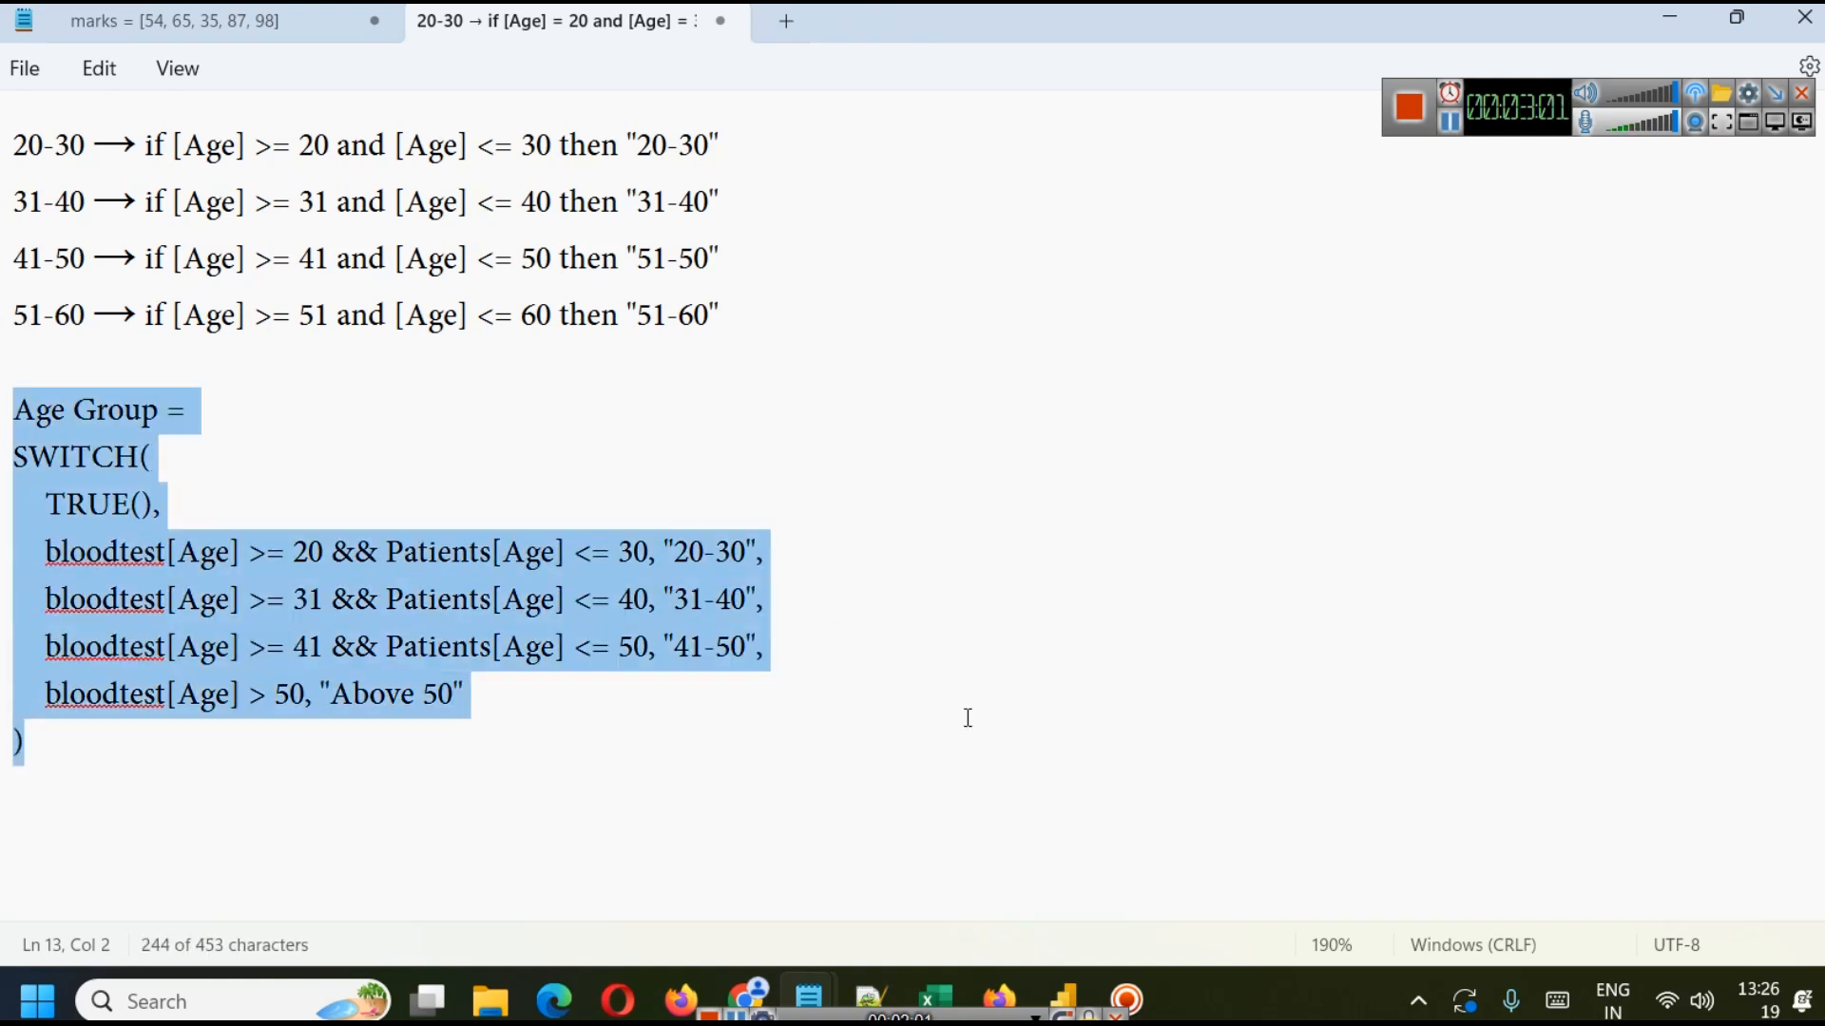
left_click(1062, 998)
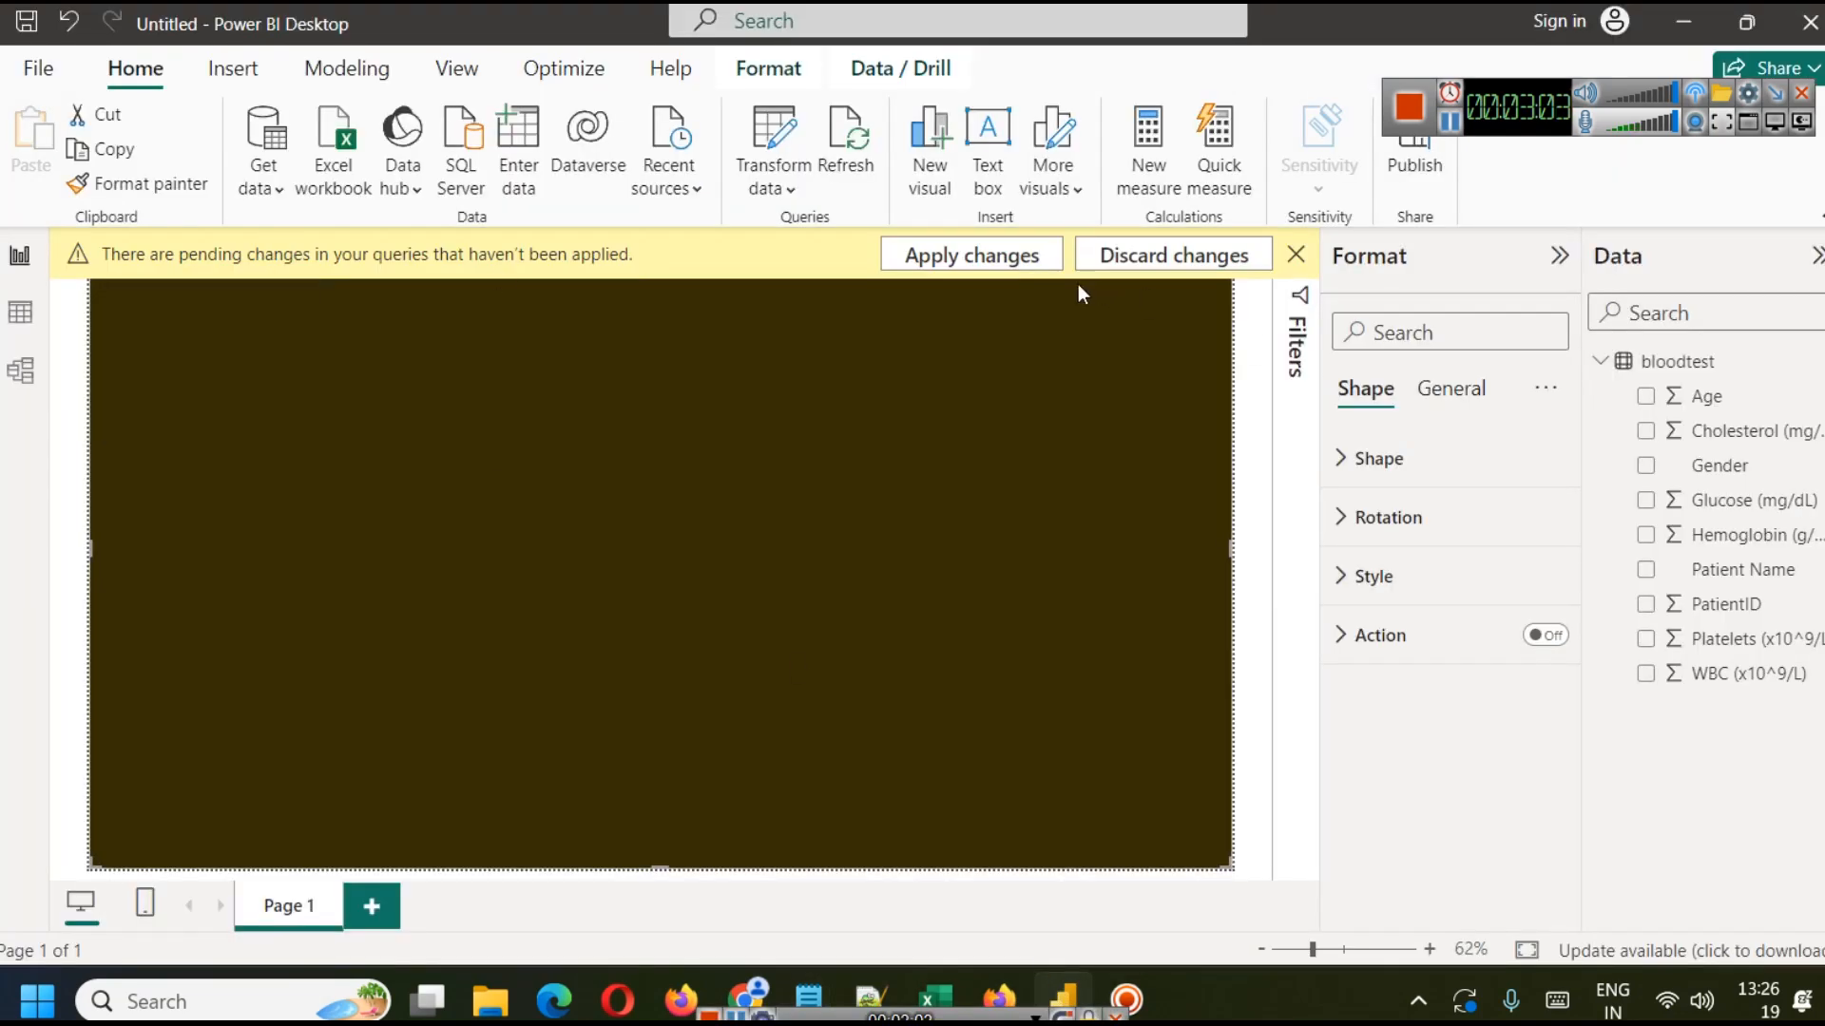
left_click(992, 255)
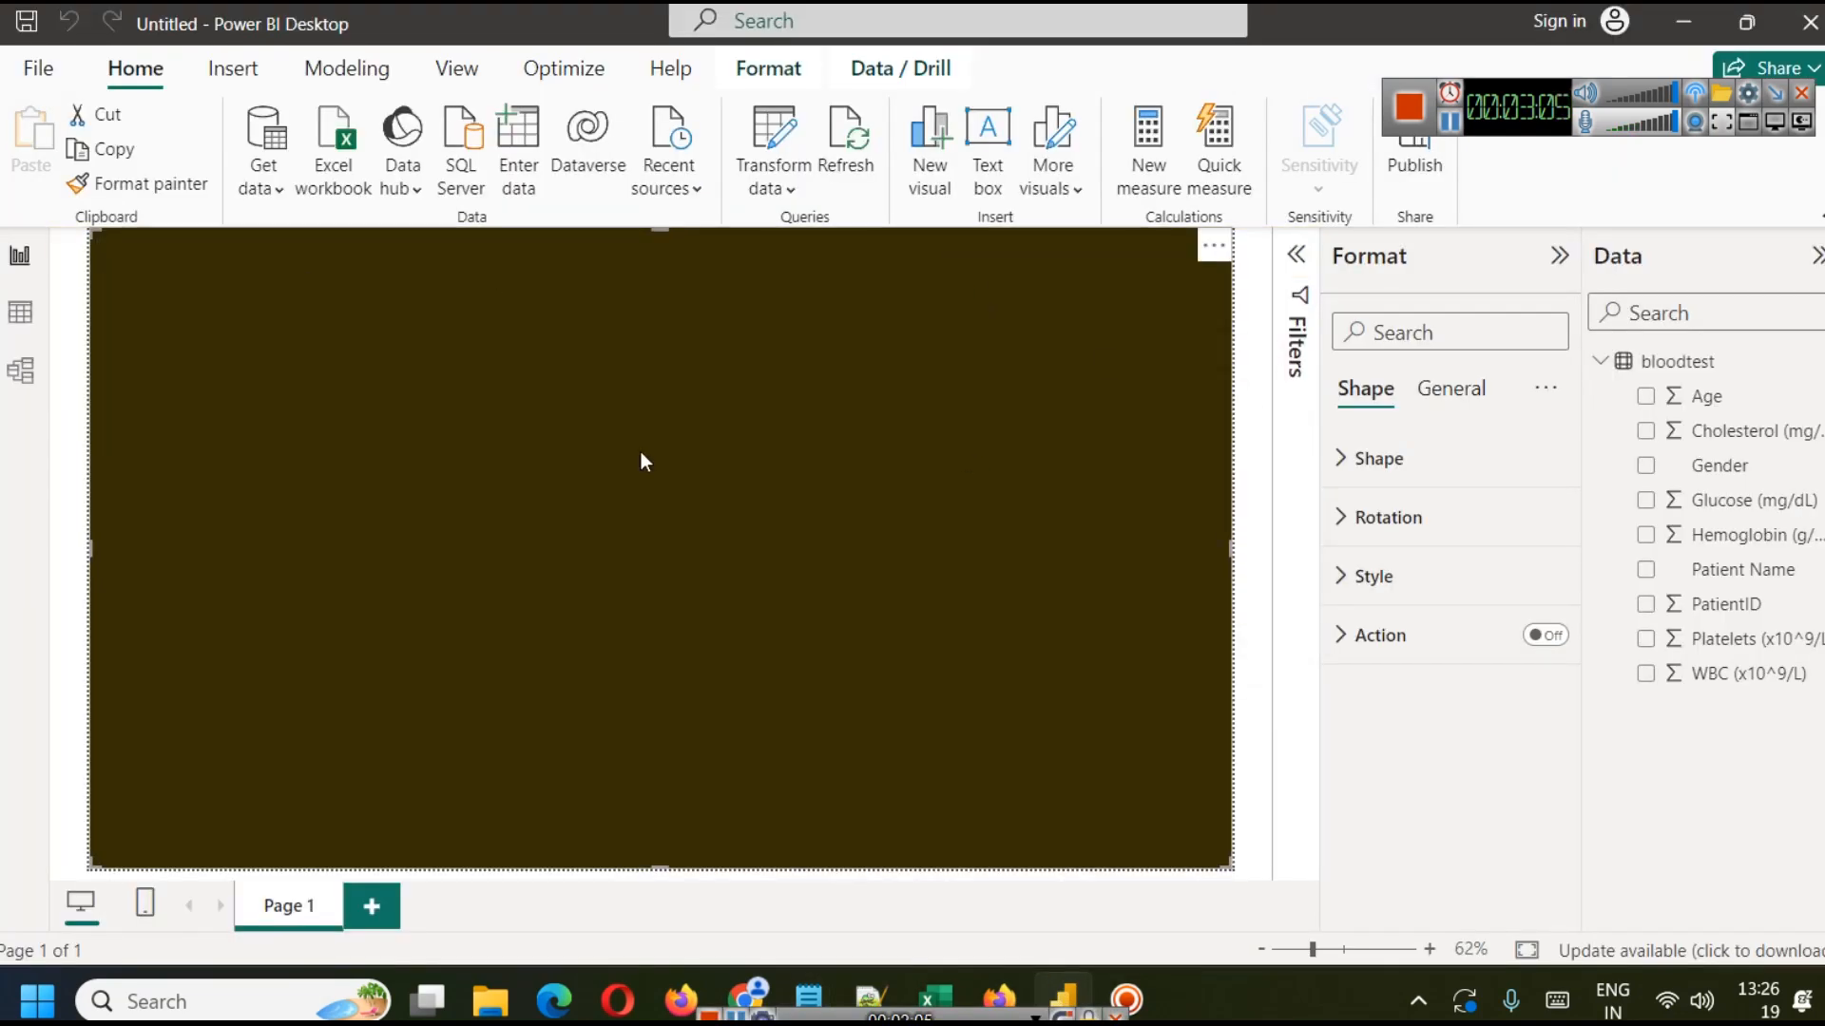
left_click(1247, 740)
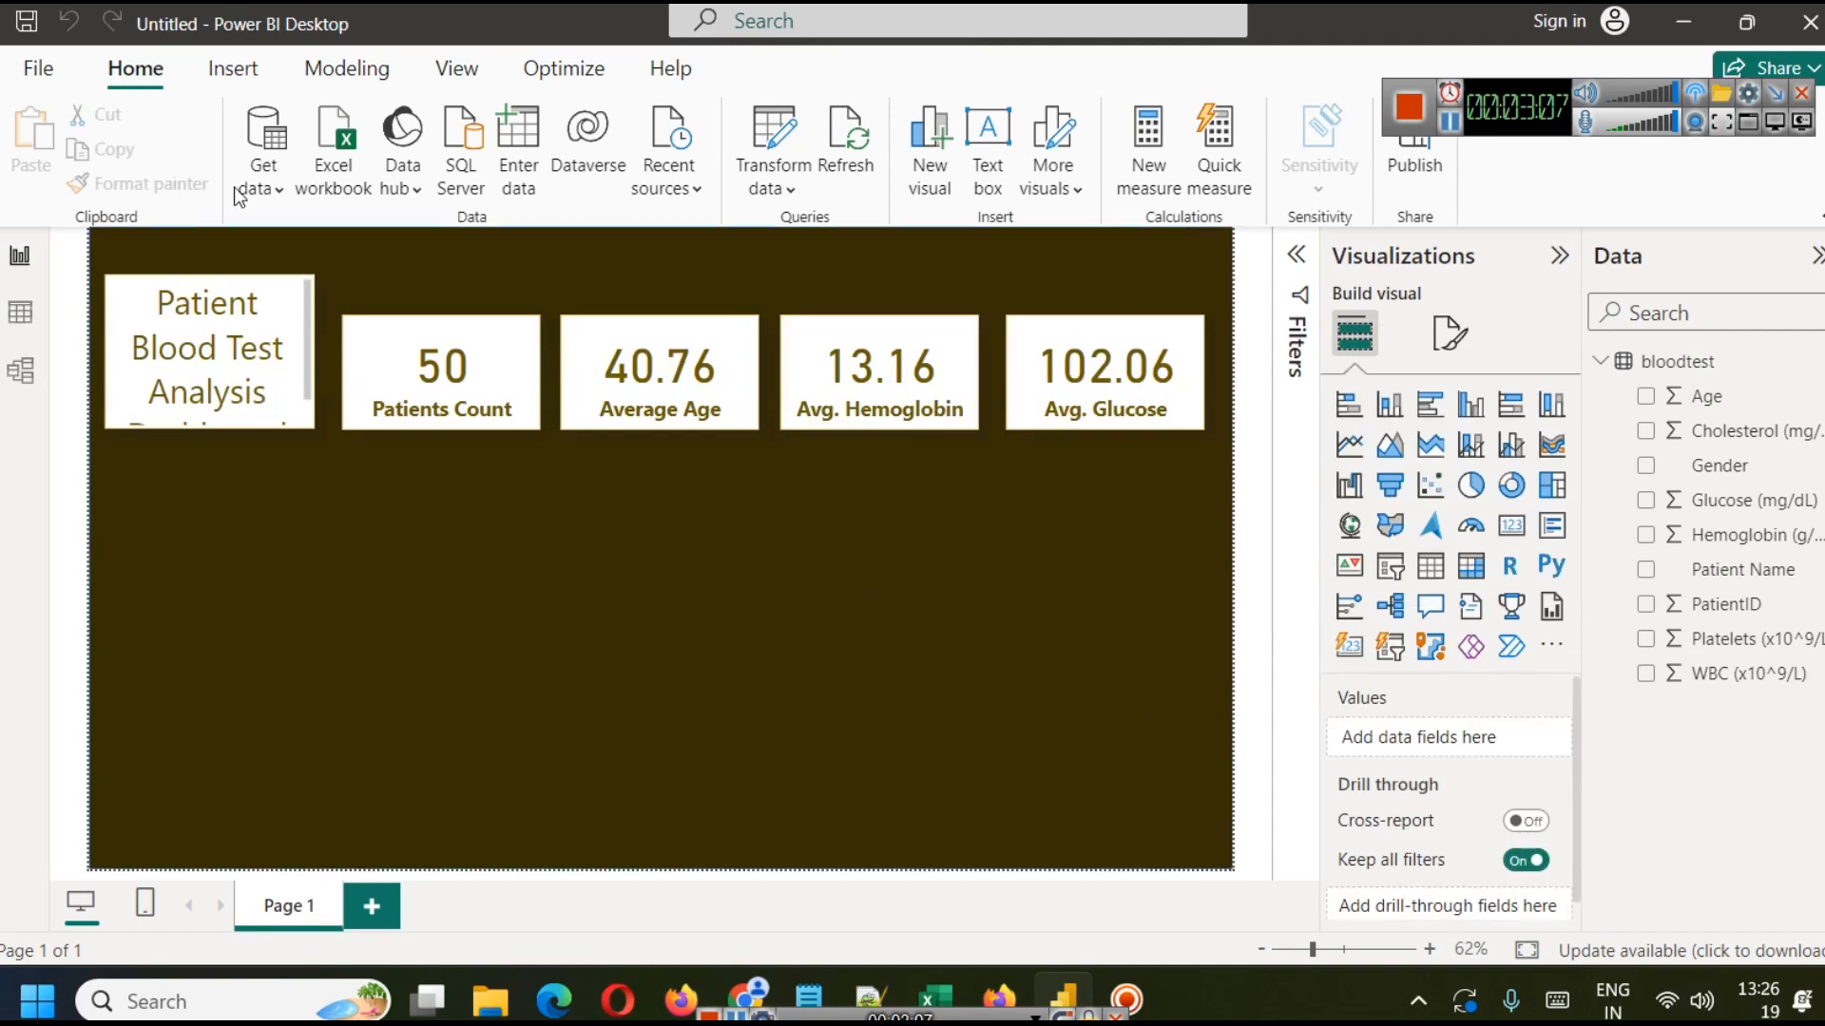
Create a calculated column in the bloodtest table and fill its definition with the copied Age Group SWITCH formula.
left_click(349, 72)
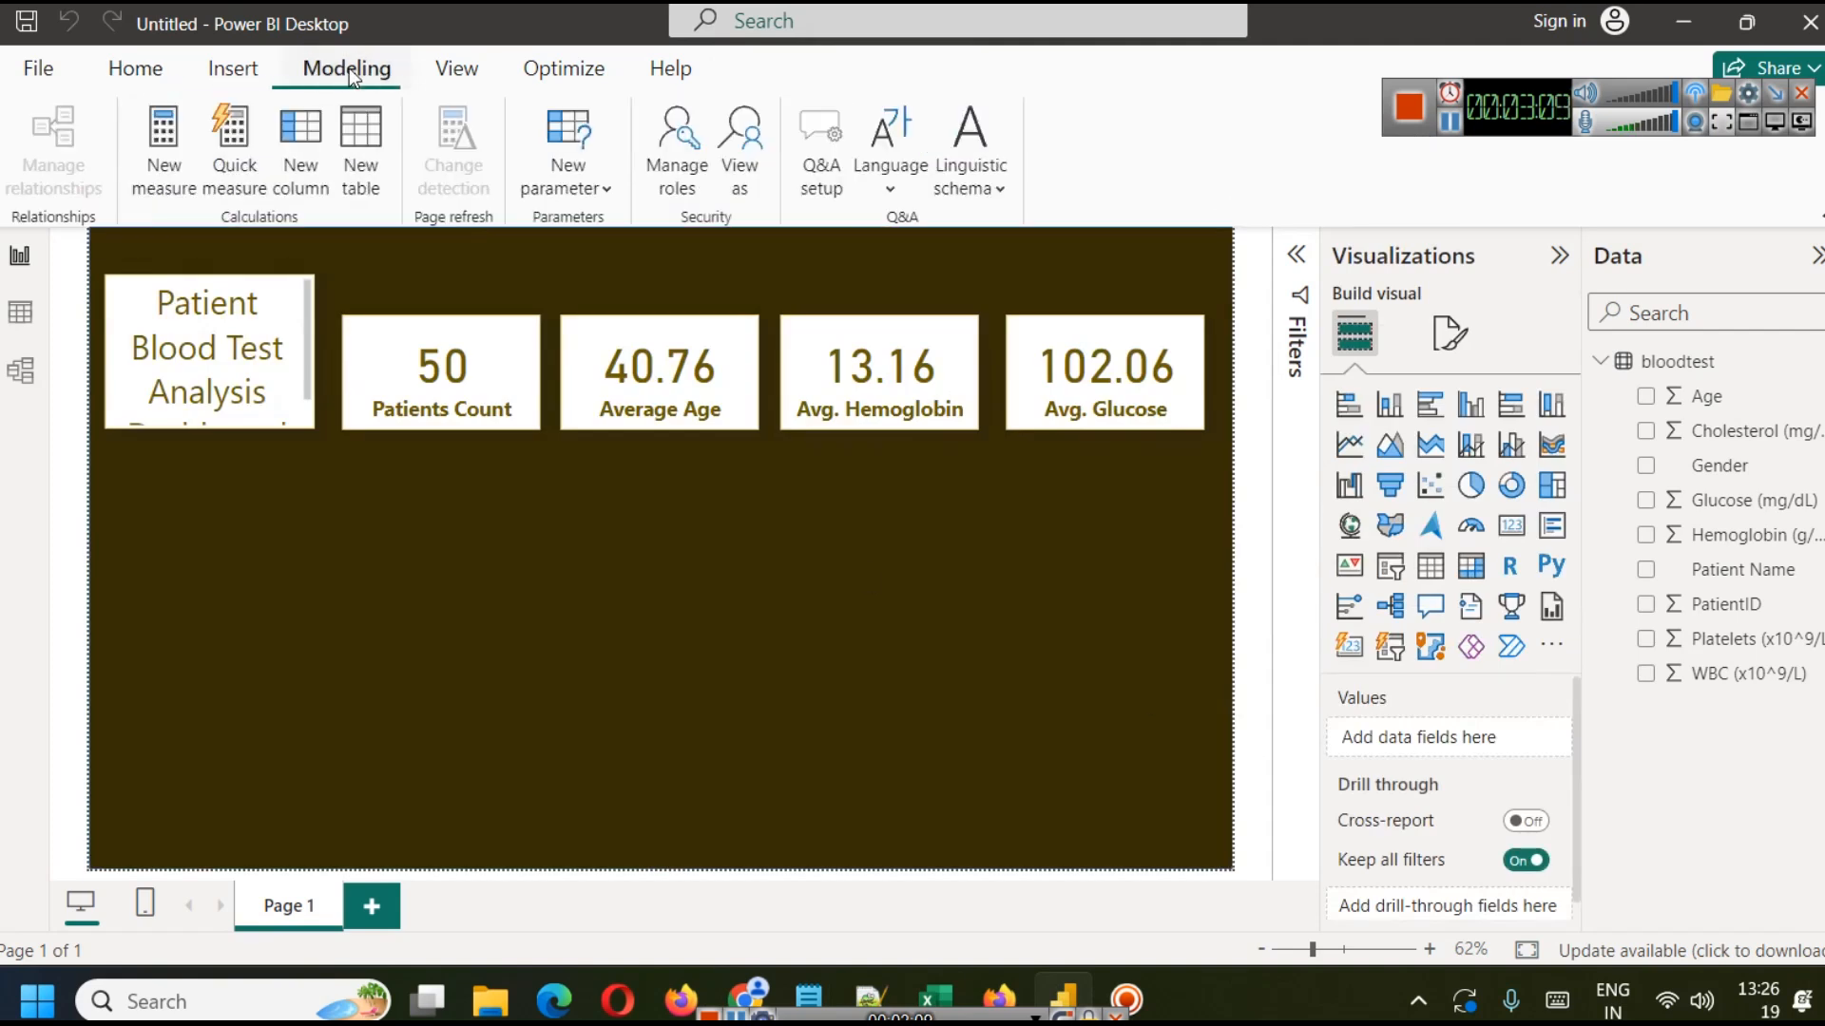
left_click(306, 174)
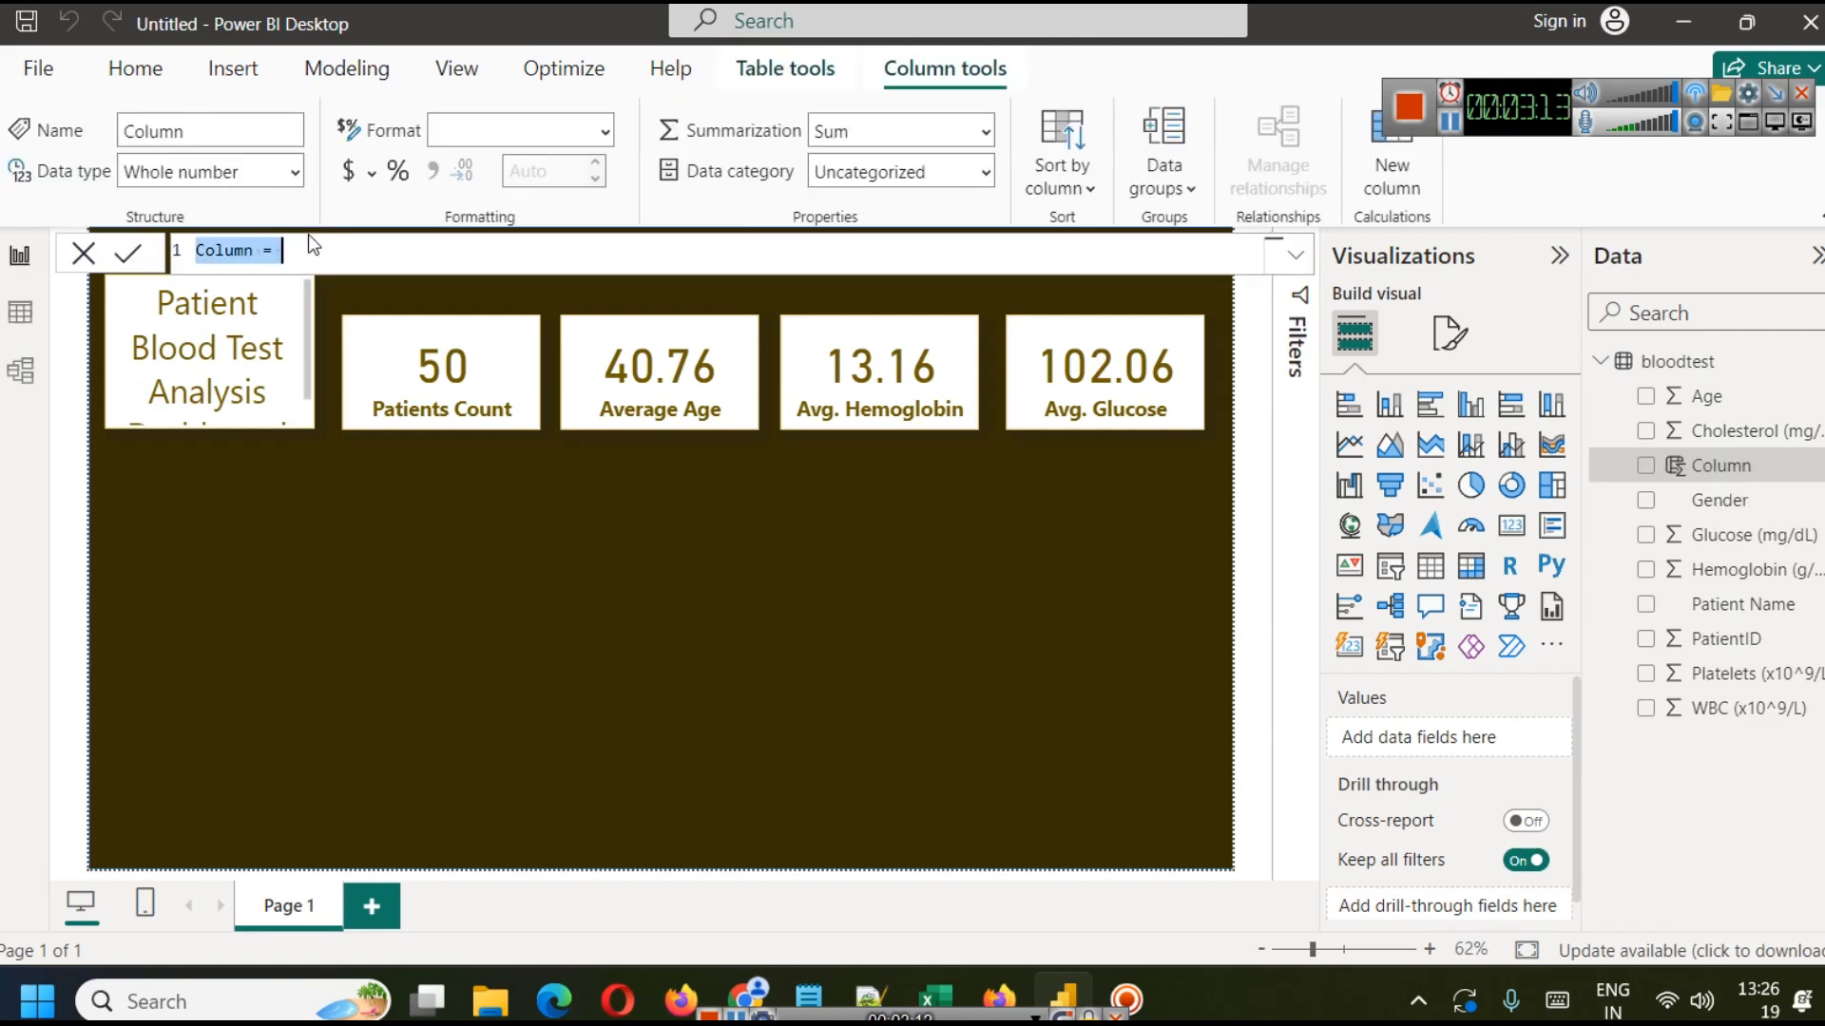
key("ctrl+v")
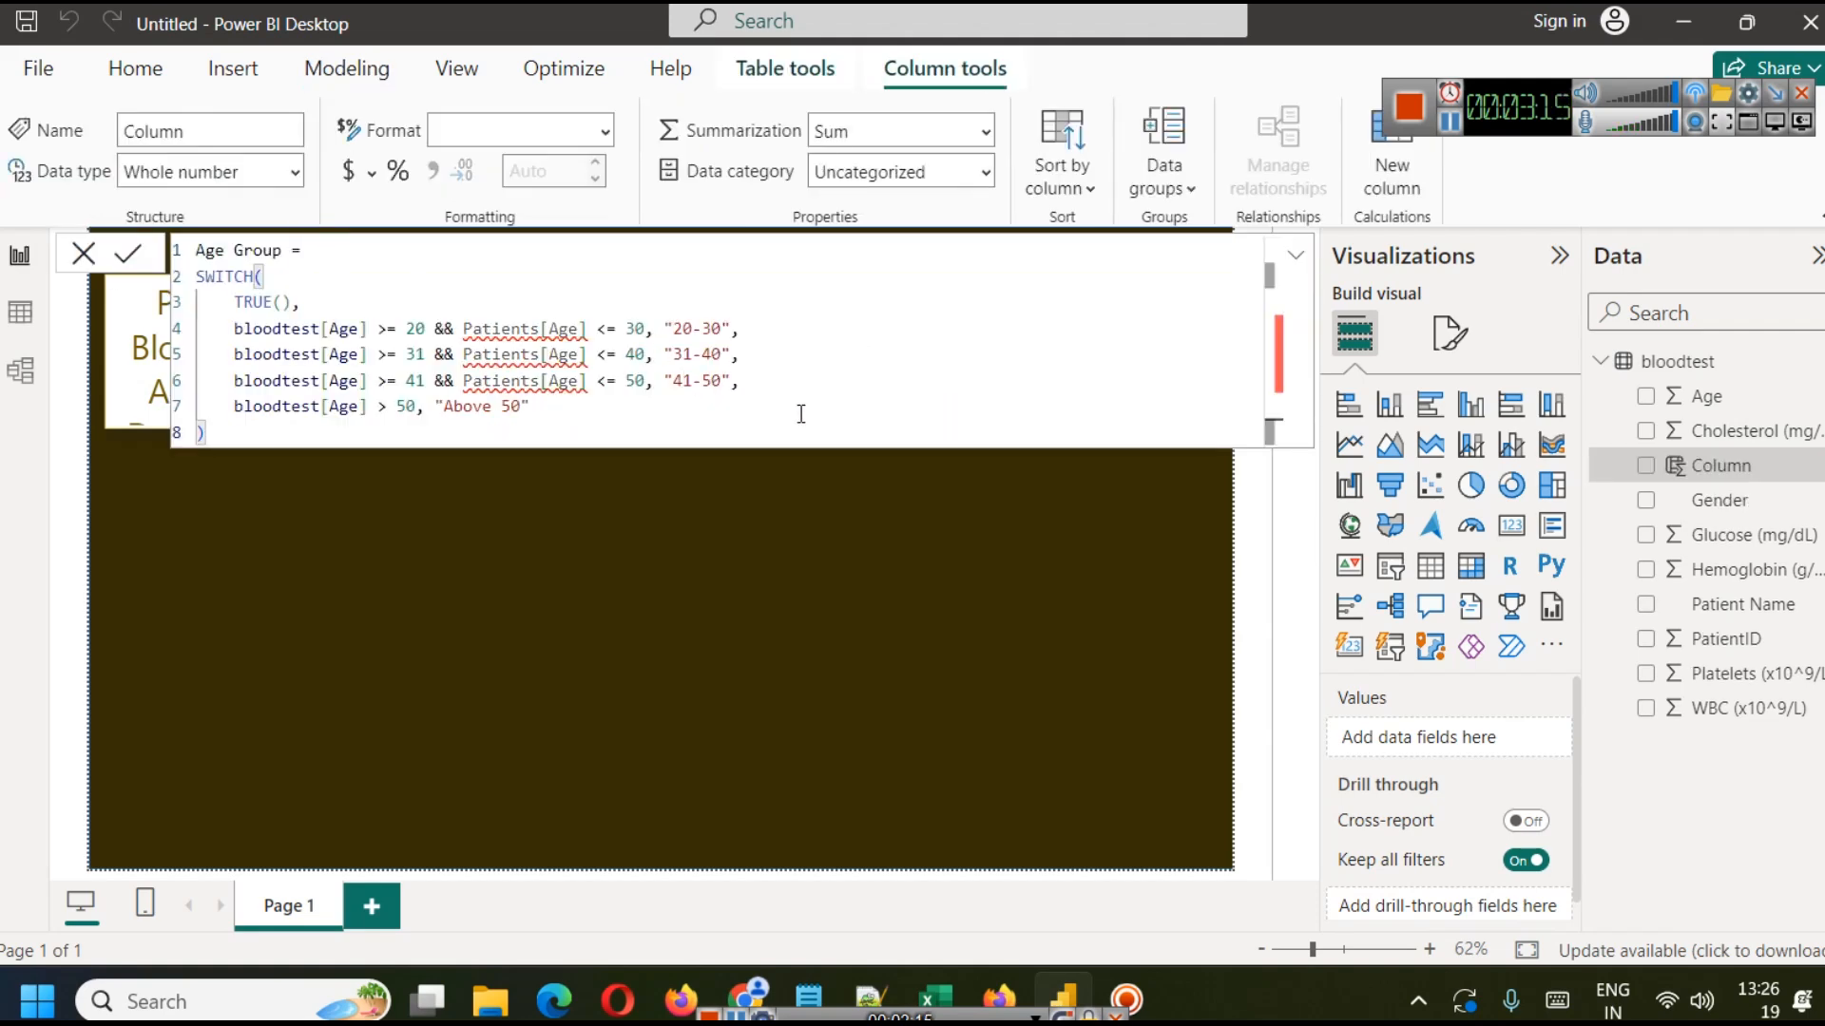
Replace the remaining Patients table names with bloodtest in the 20-30, 31-40 and 41-50 conditions and commit the column formula.
double_click(268, 328)
key("ctrl+c")
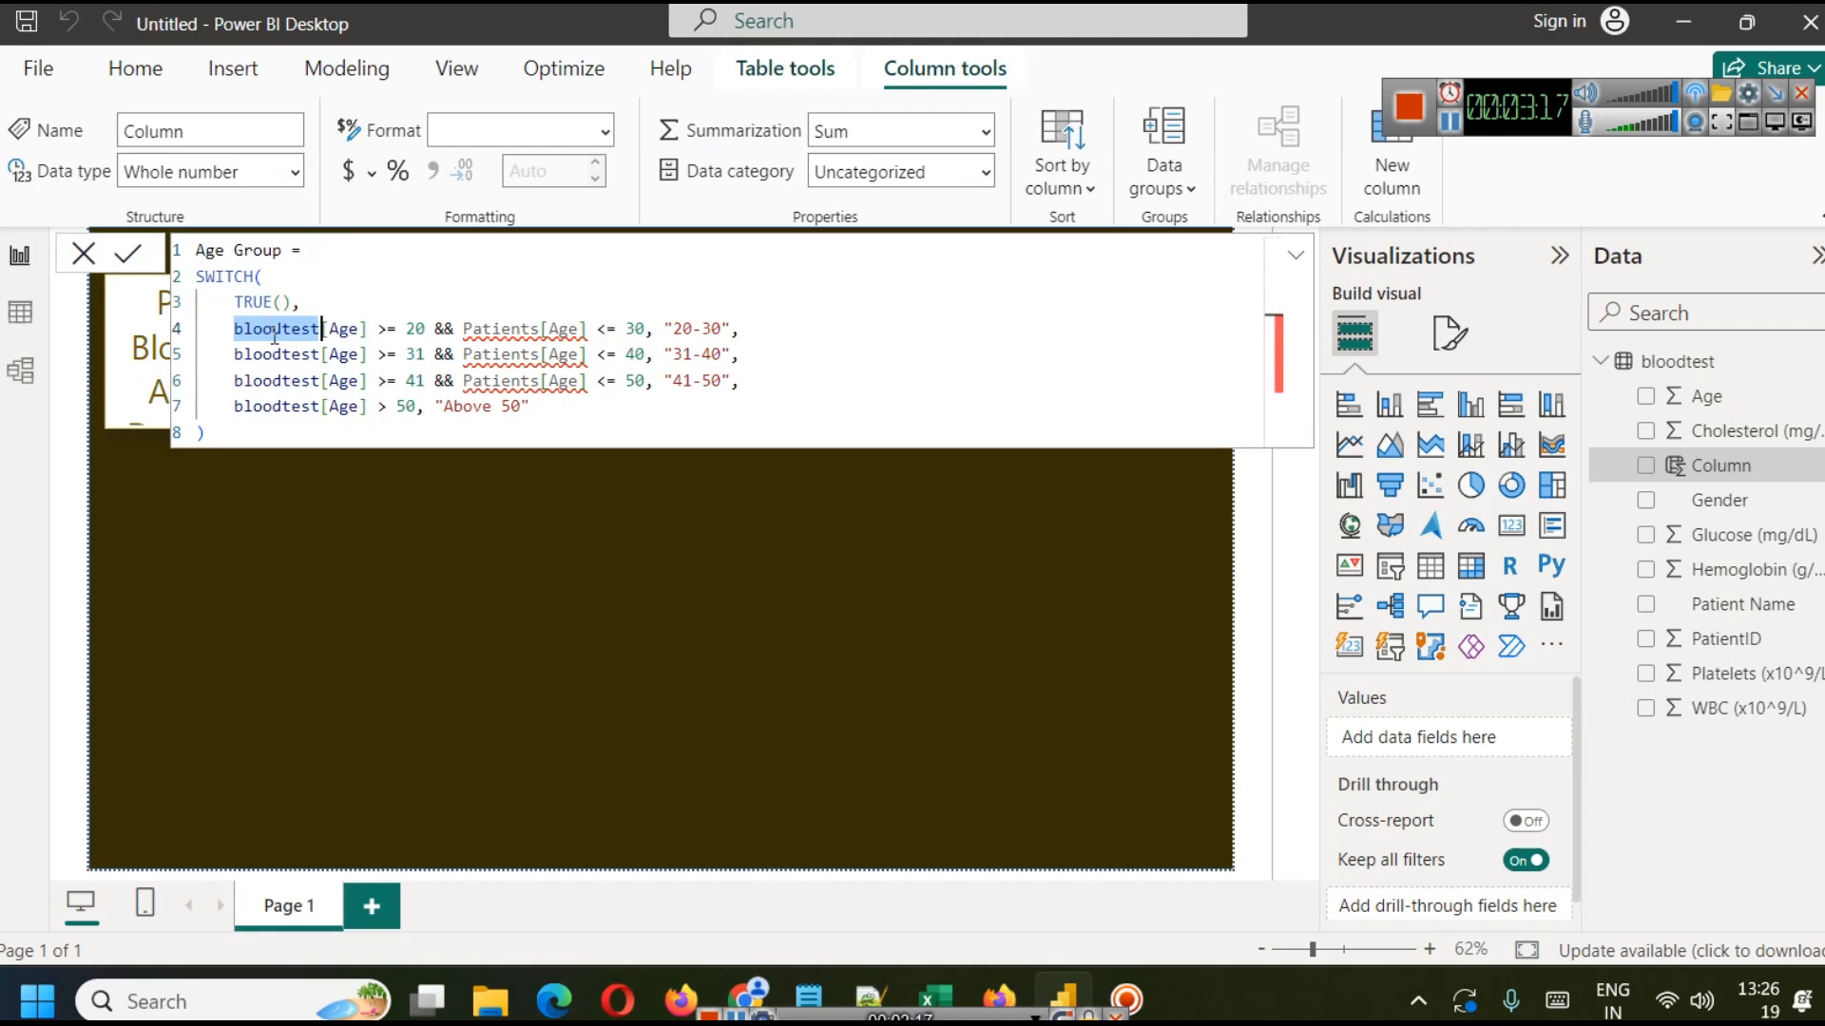
double_click(491, 330)
key("ctrl+v")
double_click(491, 354)
key("ctrl+v")
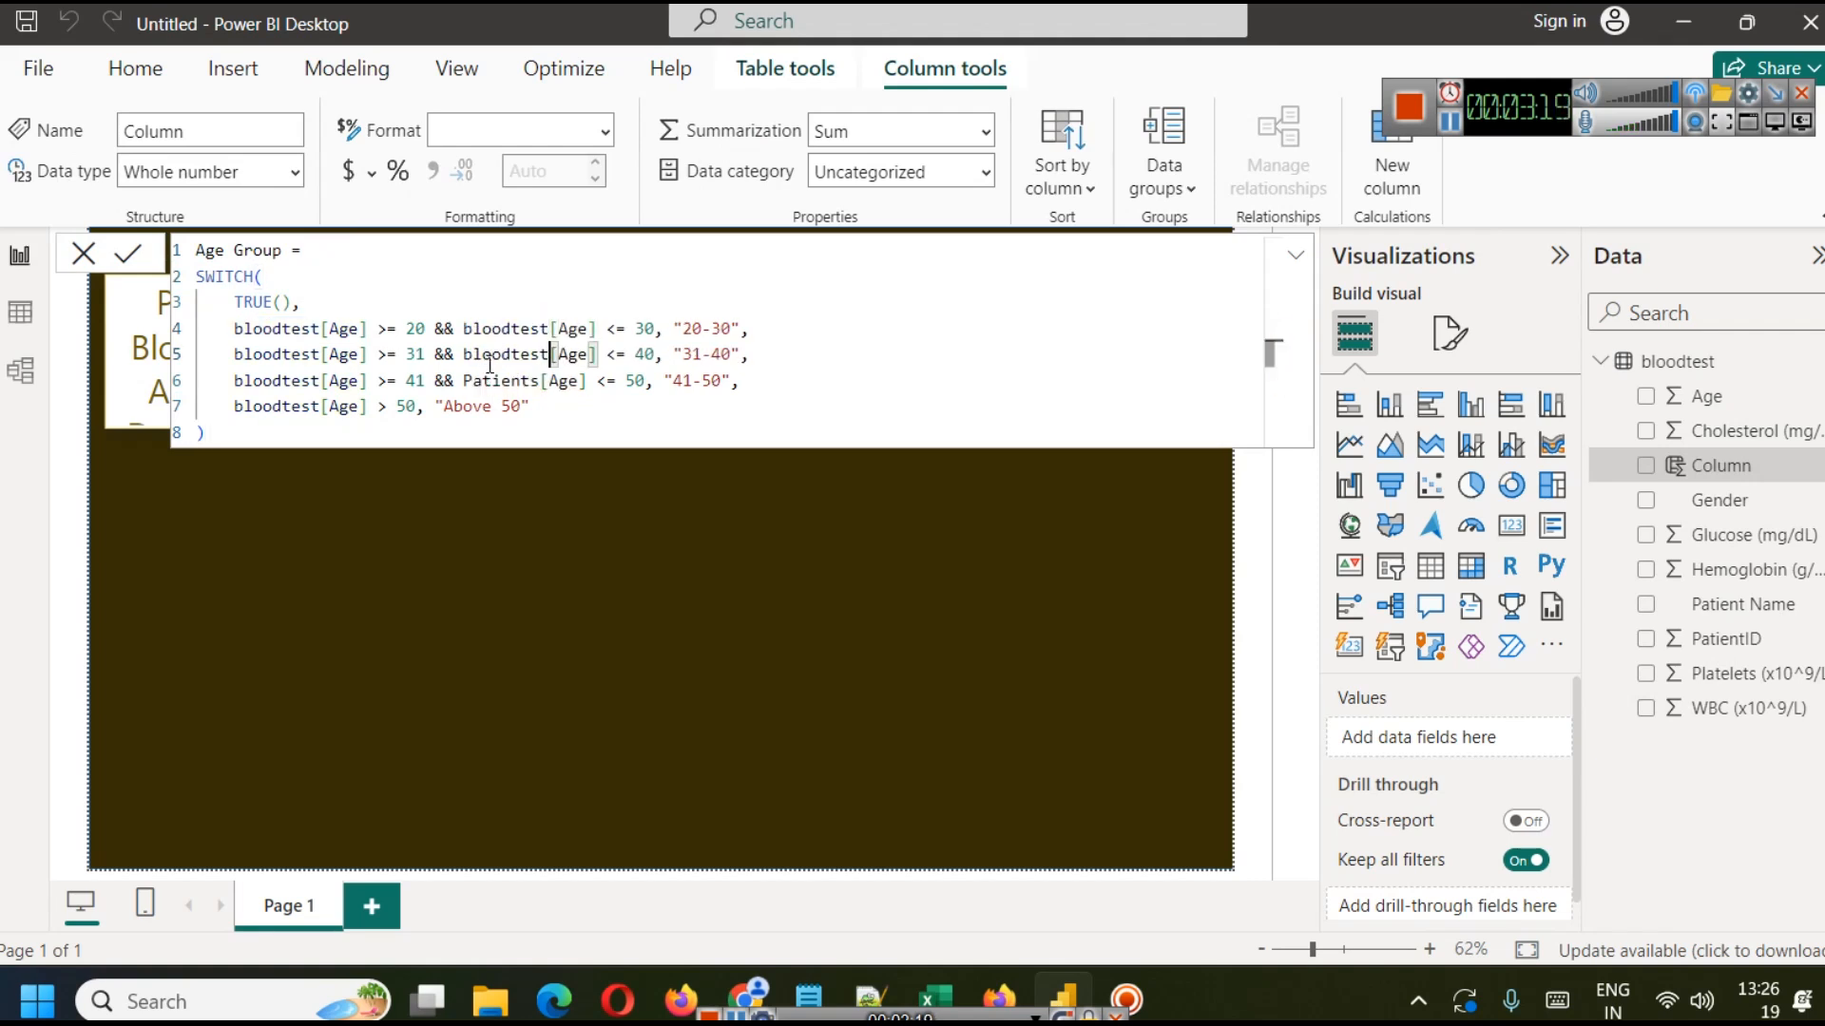
double_click(494, 380)
key("ctrl+v")
left_click(624, 430)
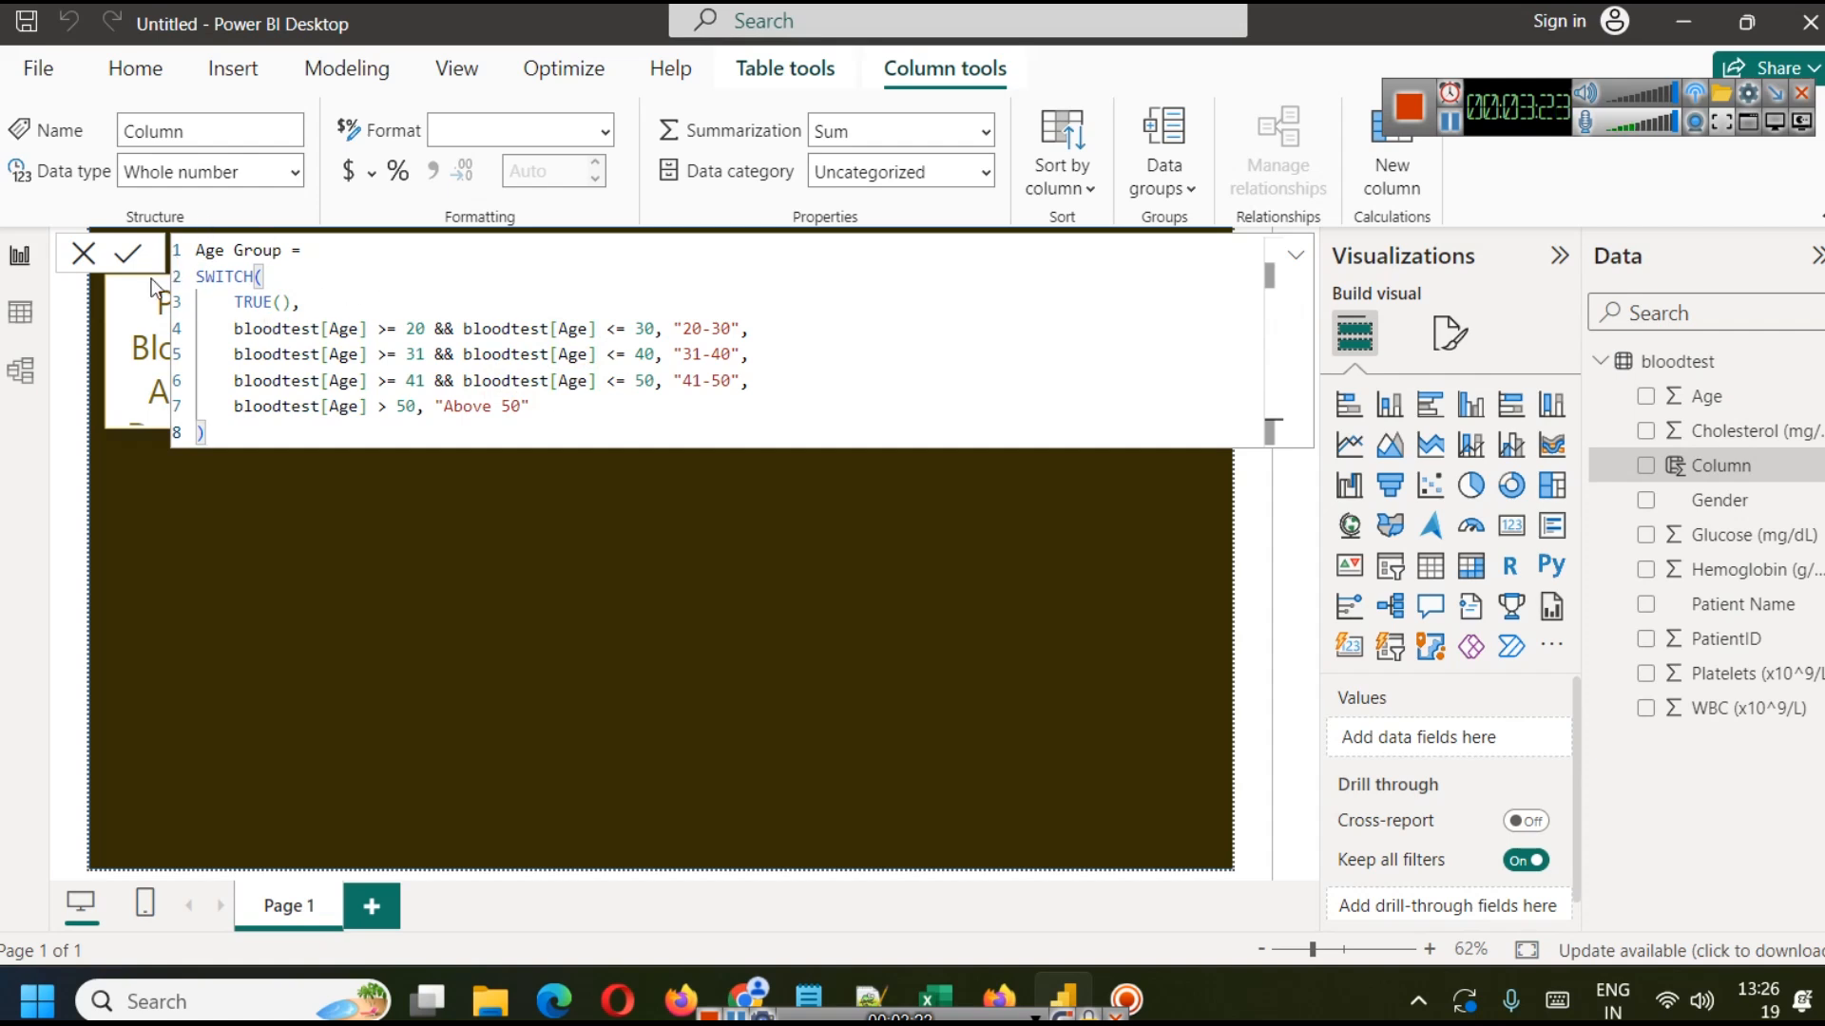
left_click(127, 253)
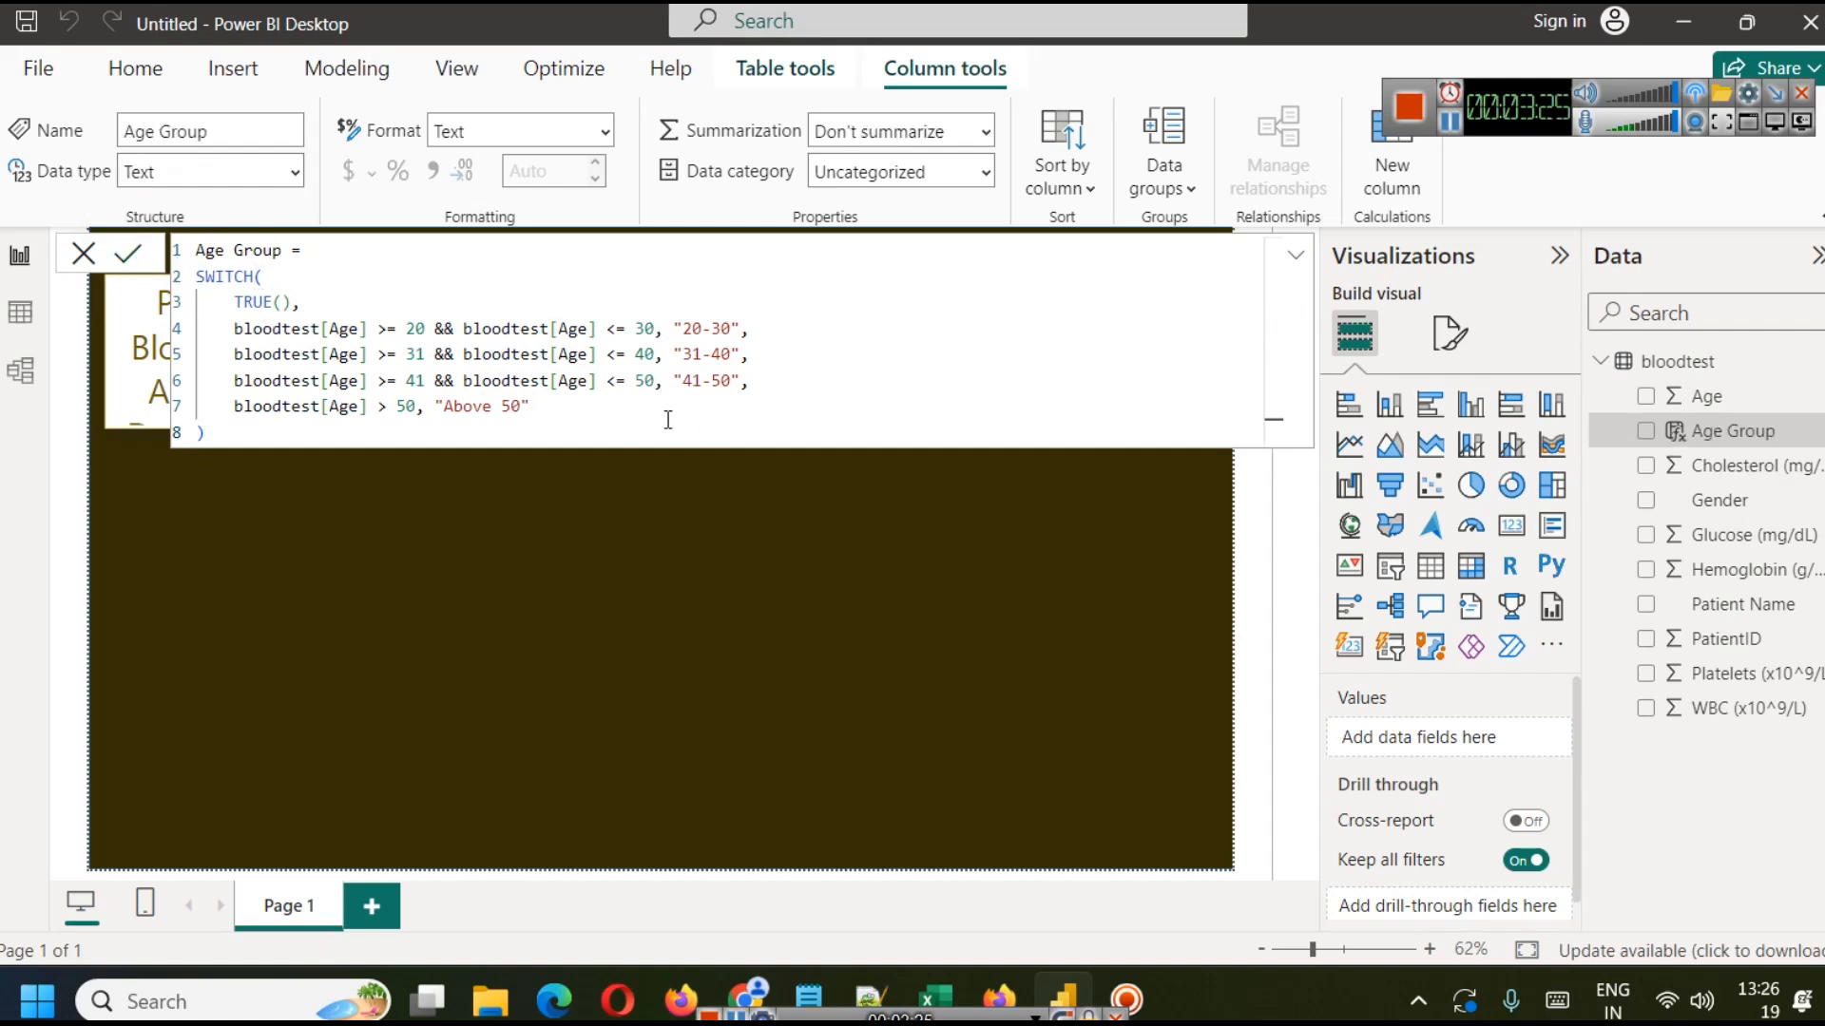
left_click(574, 582)
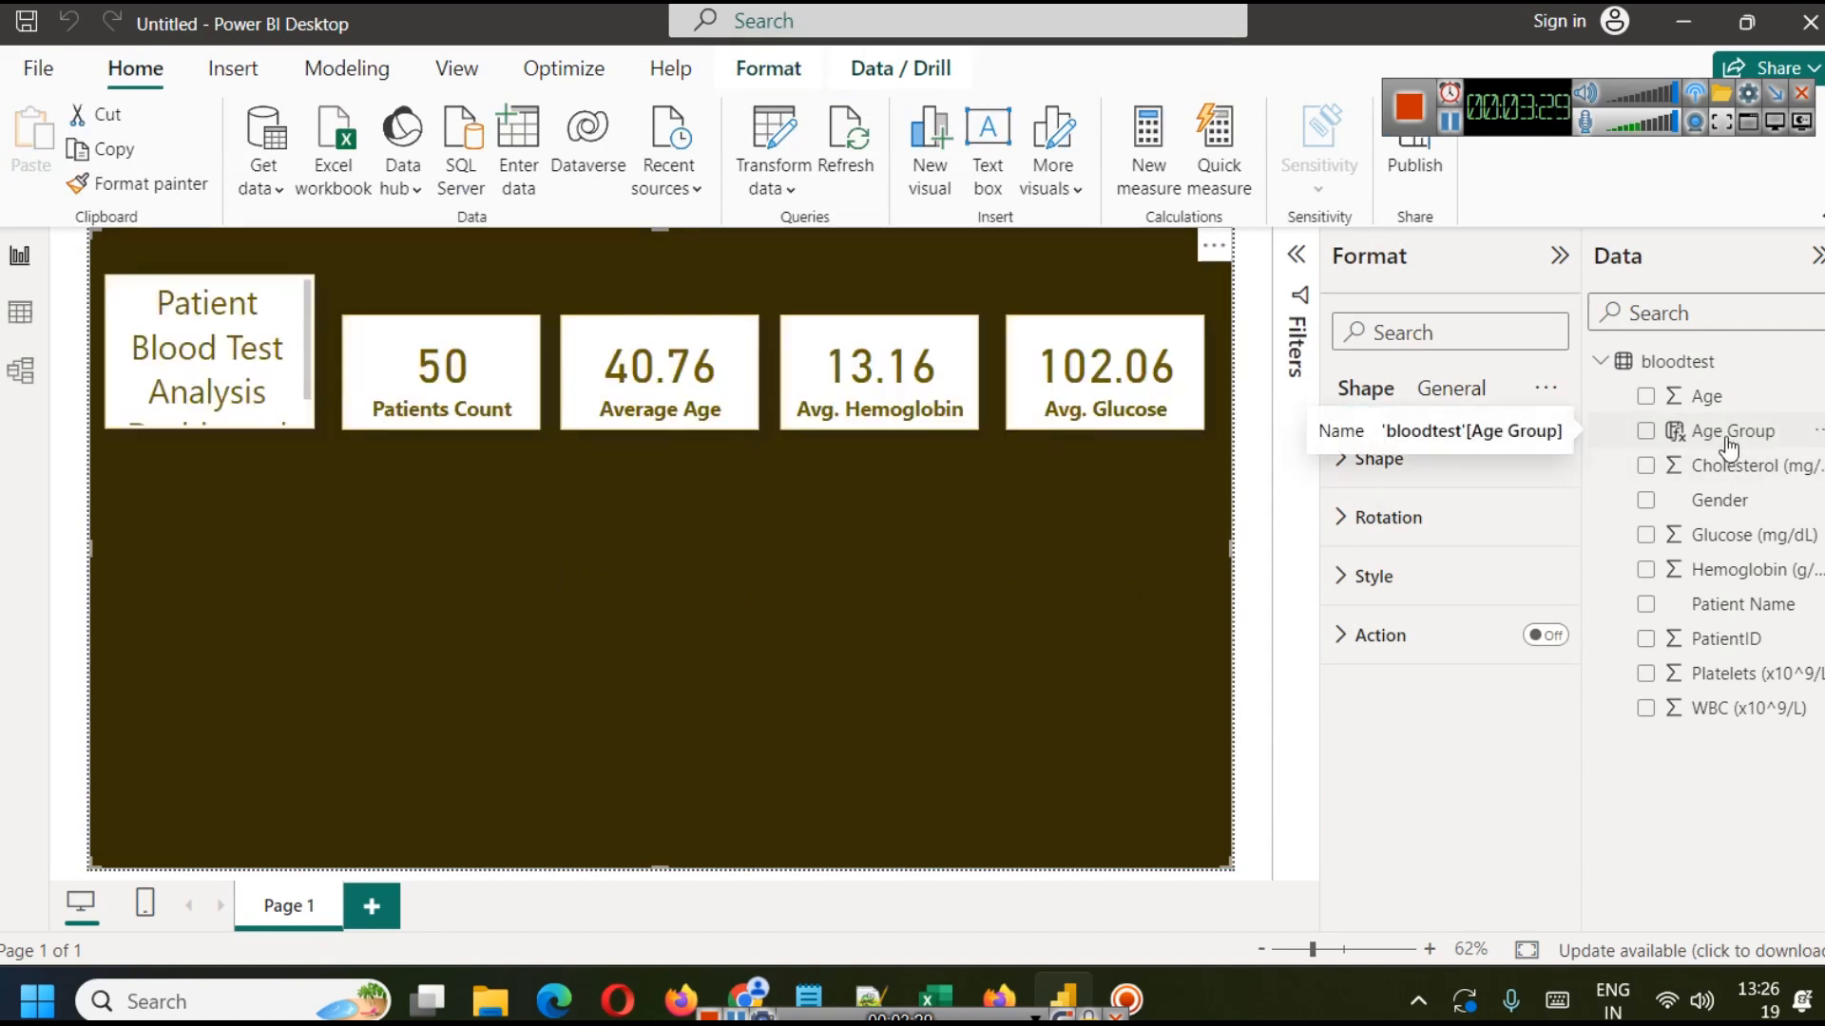
Check the Age Group values across the bloodtest data table and review the age group chart idea on the colorstech.net page.
left_click(23, 319)
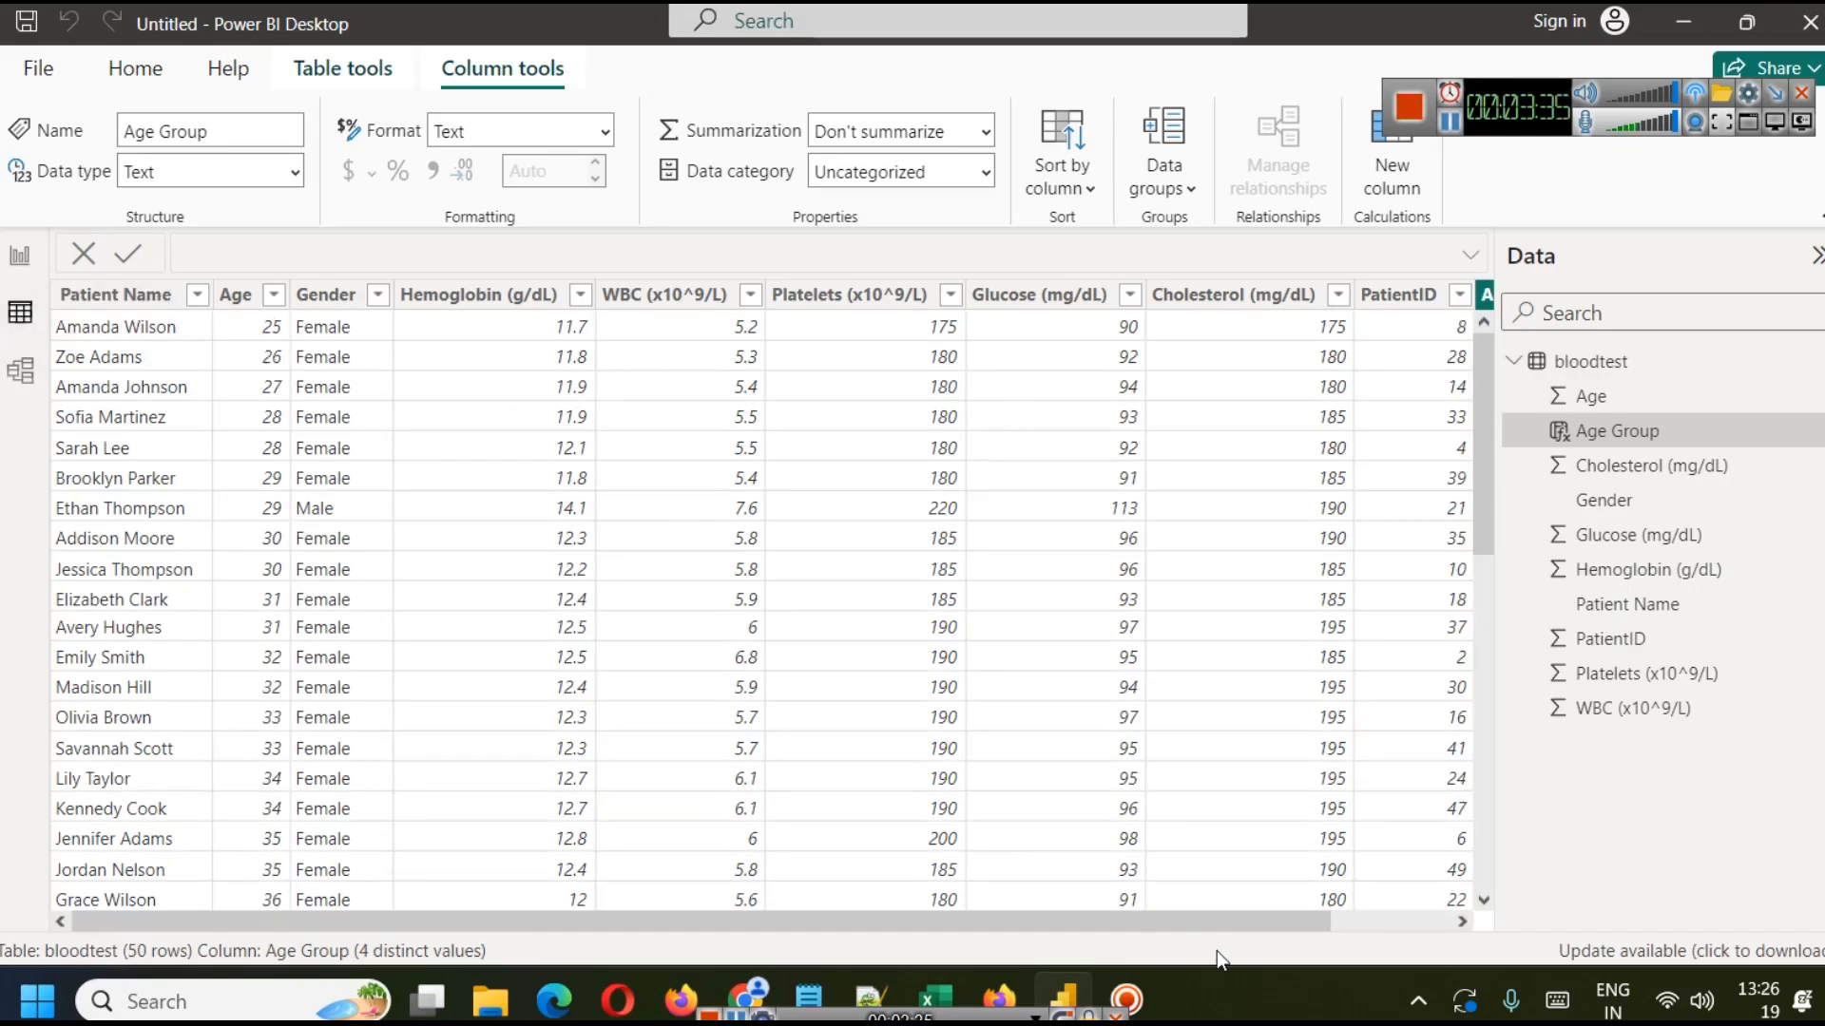
left_click_drag(1184, 922, 1331, 915)
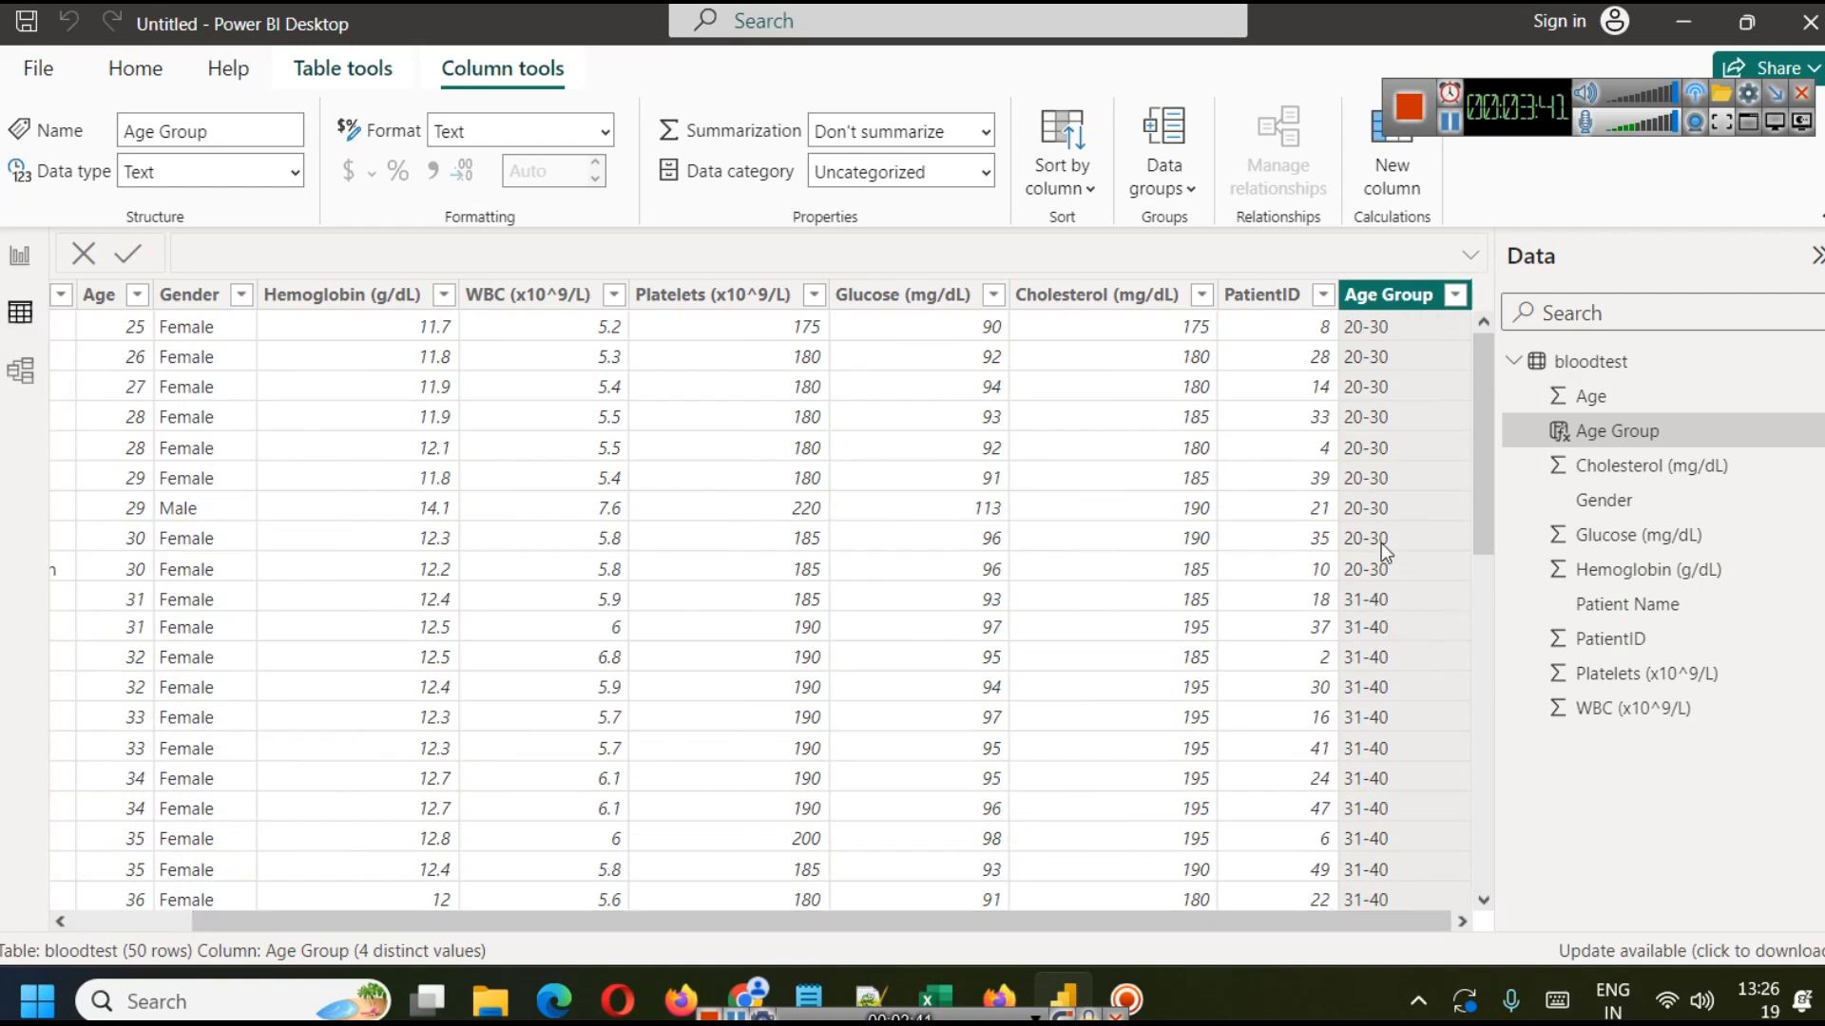
scroll(1382, 509, "down", 7)
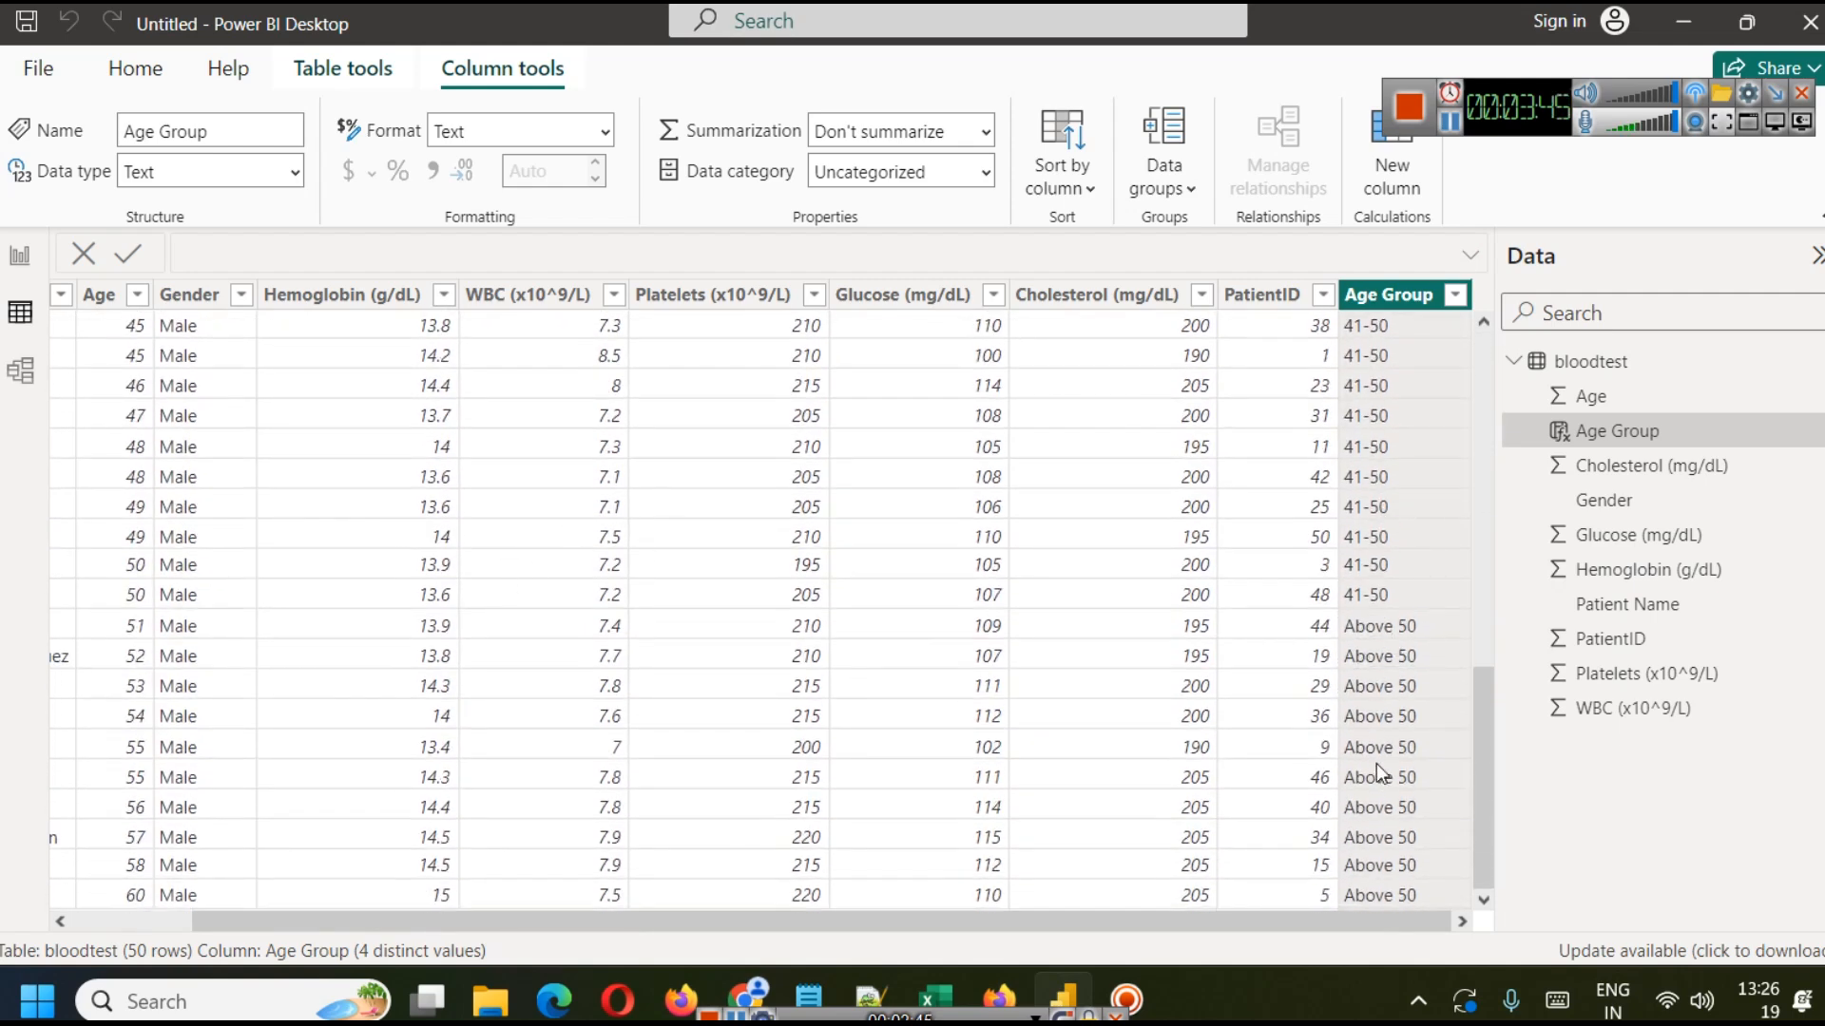
scroll(1378, 765, "up", 7)
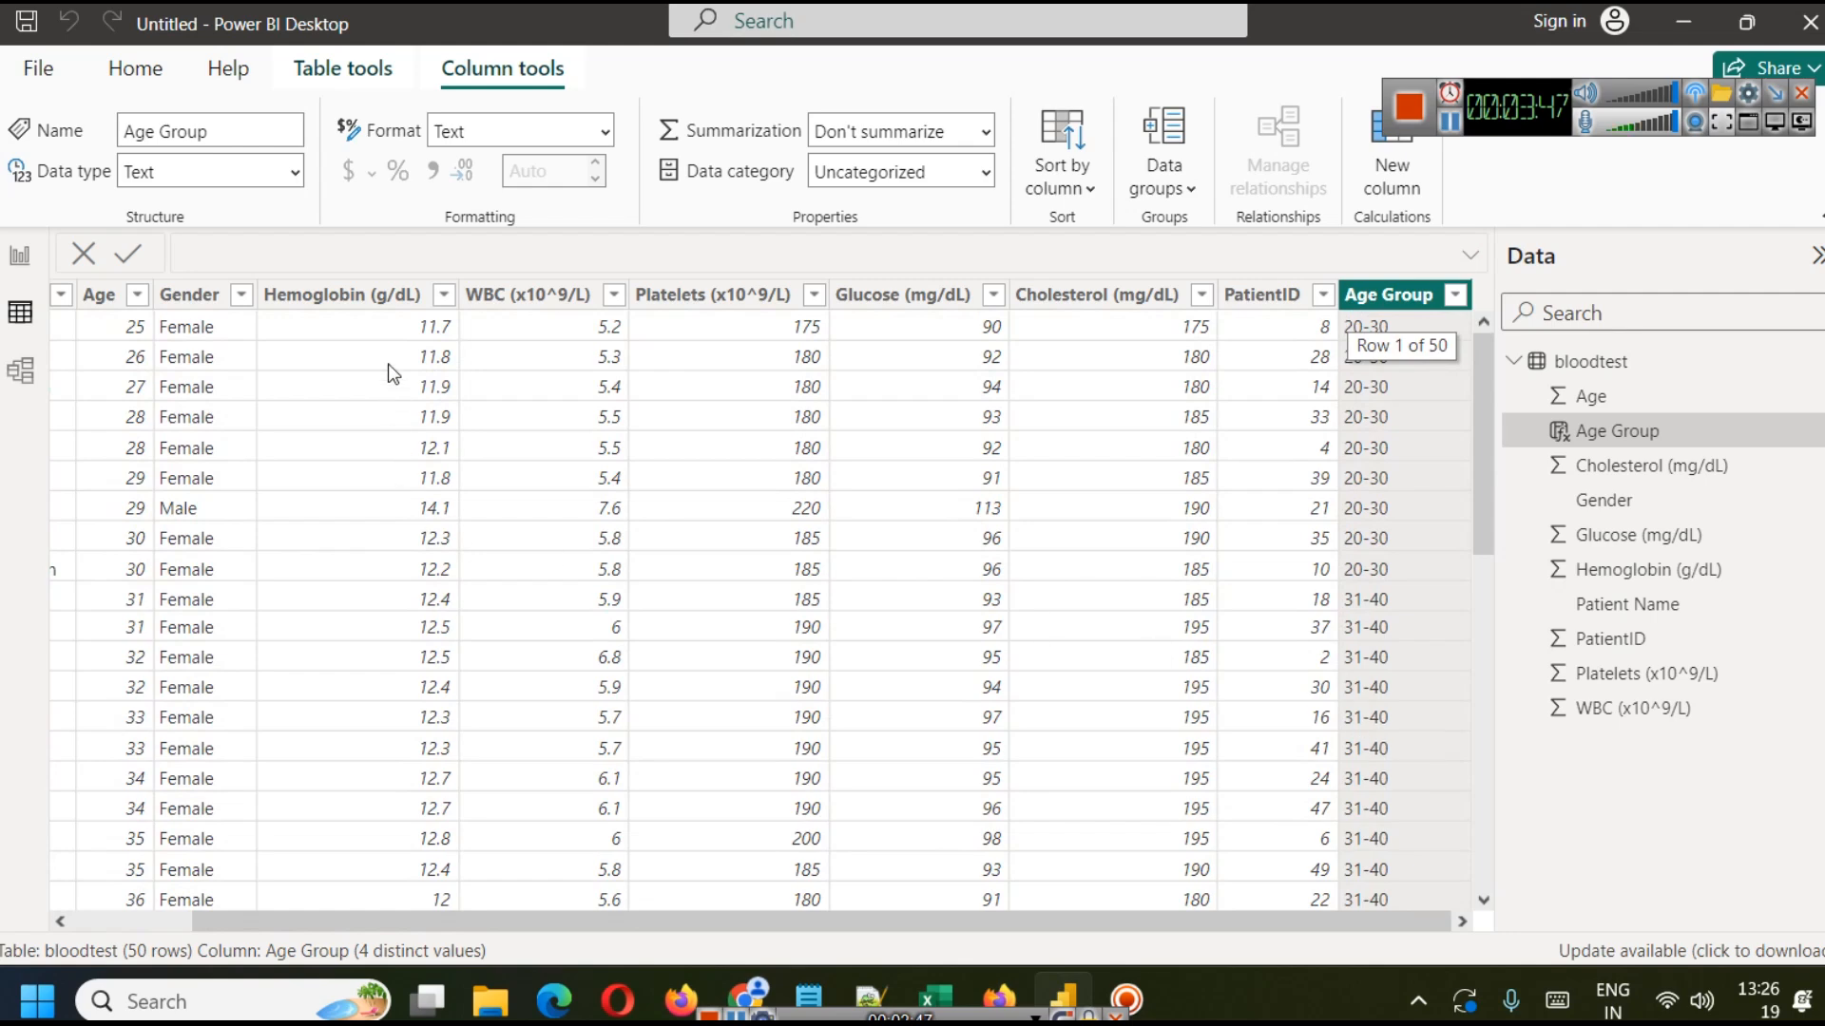
left_click(20, 255)
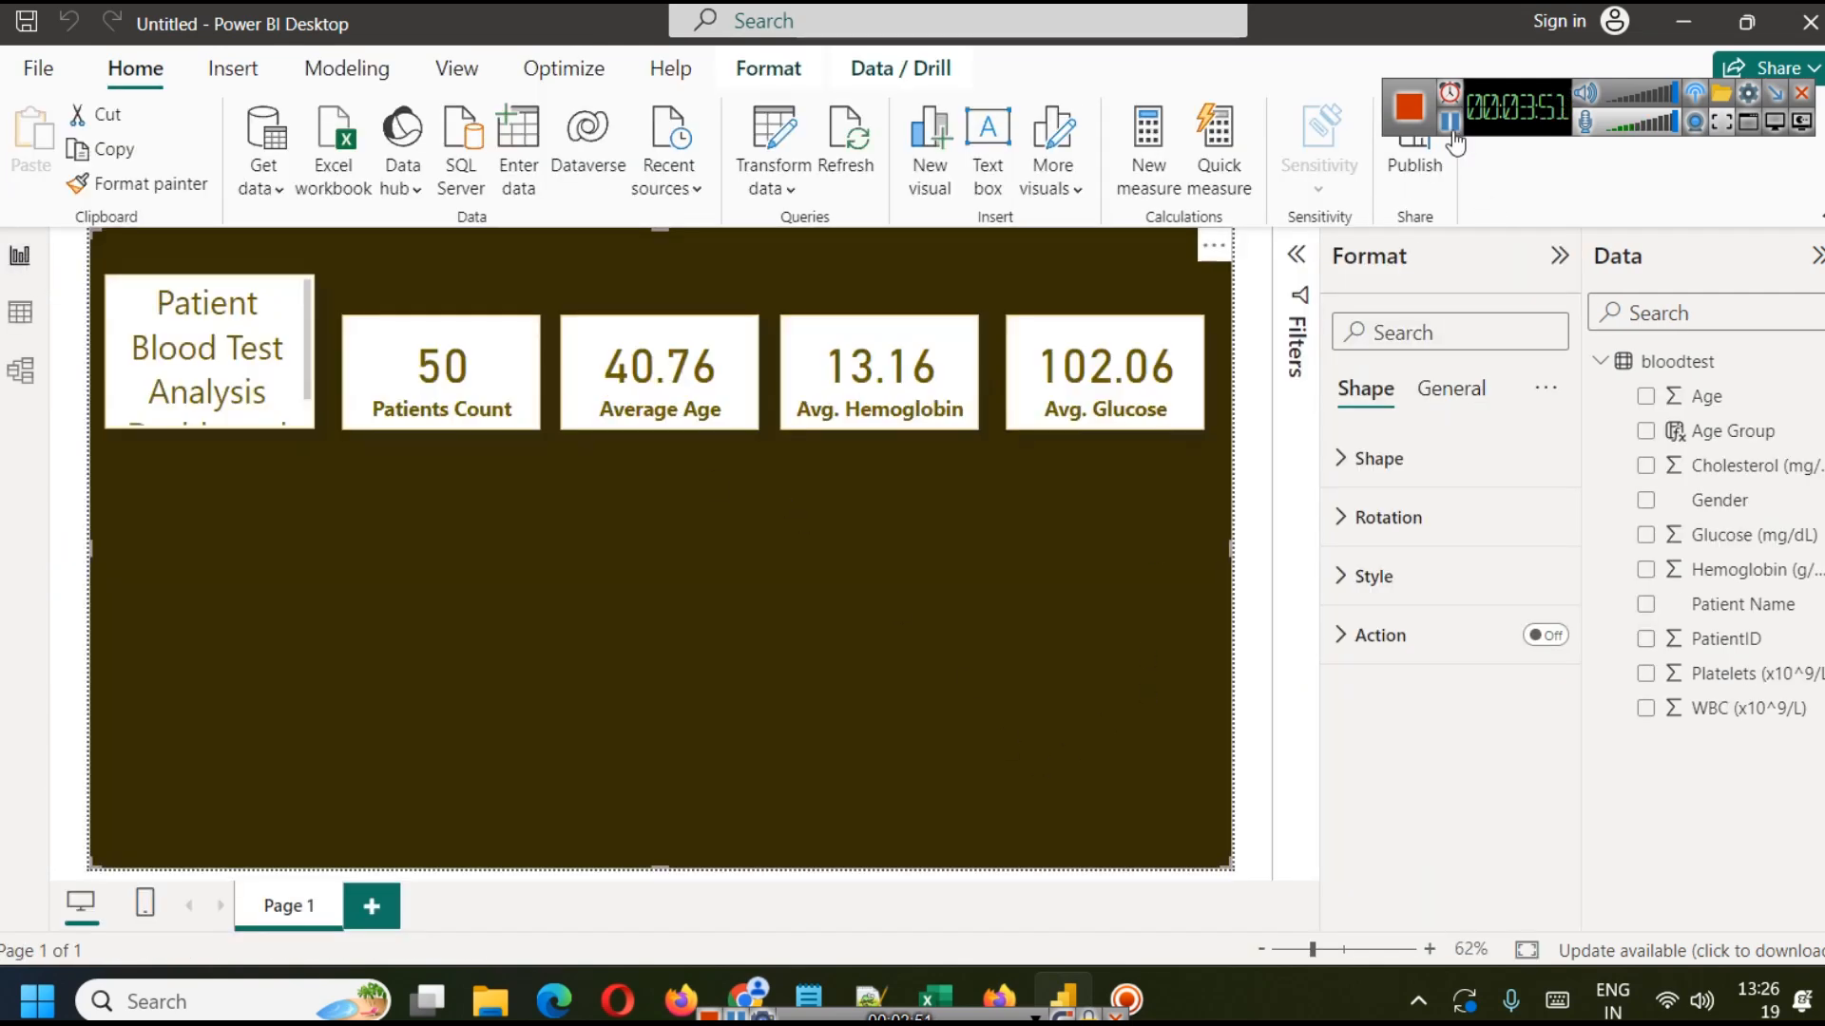
key("alt+Tab")
scroll(912, 633, "down", 3)
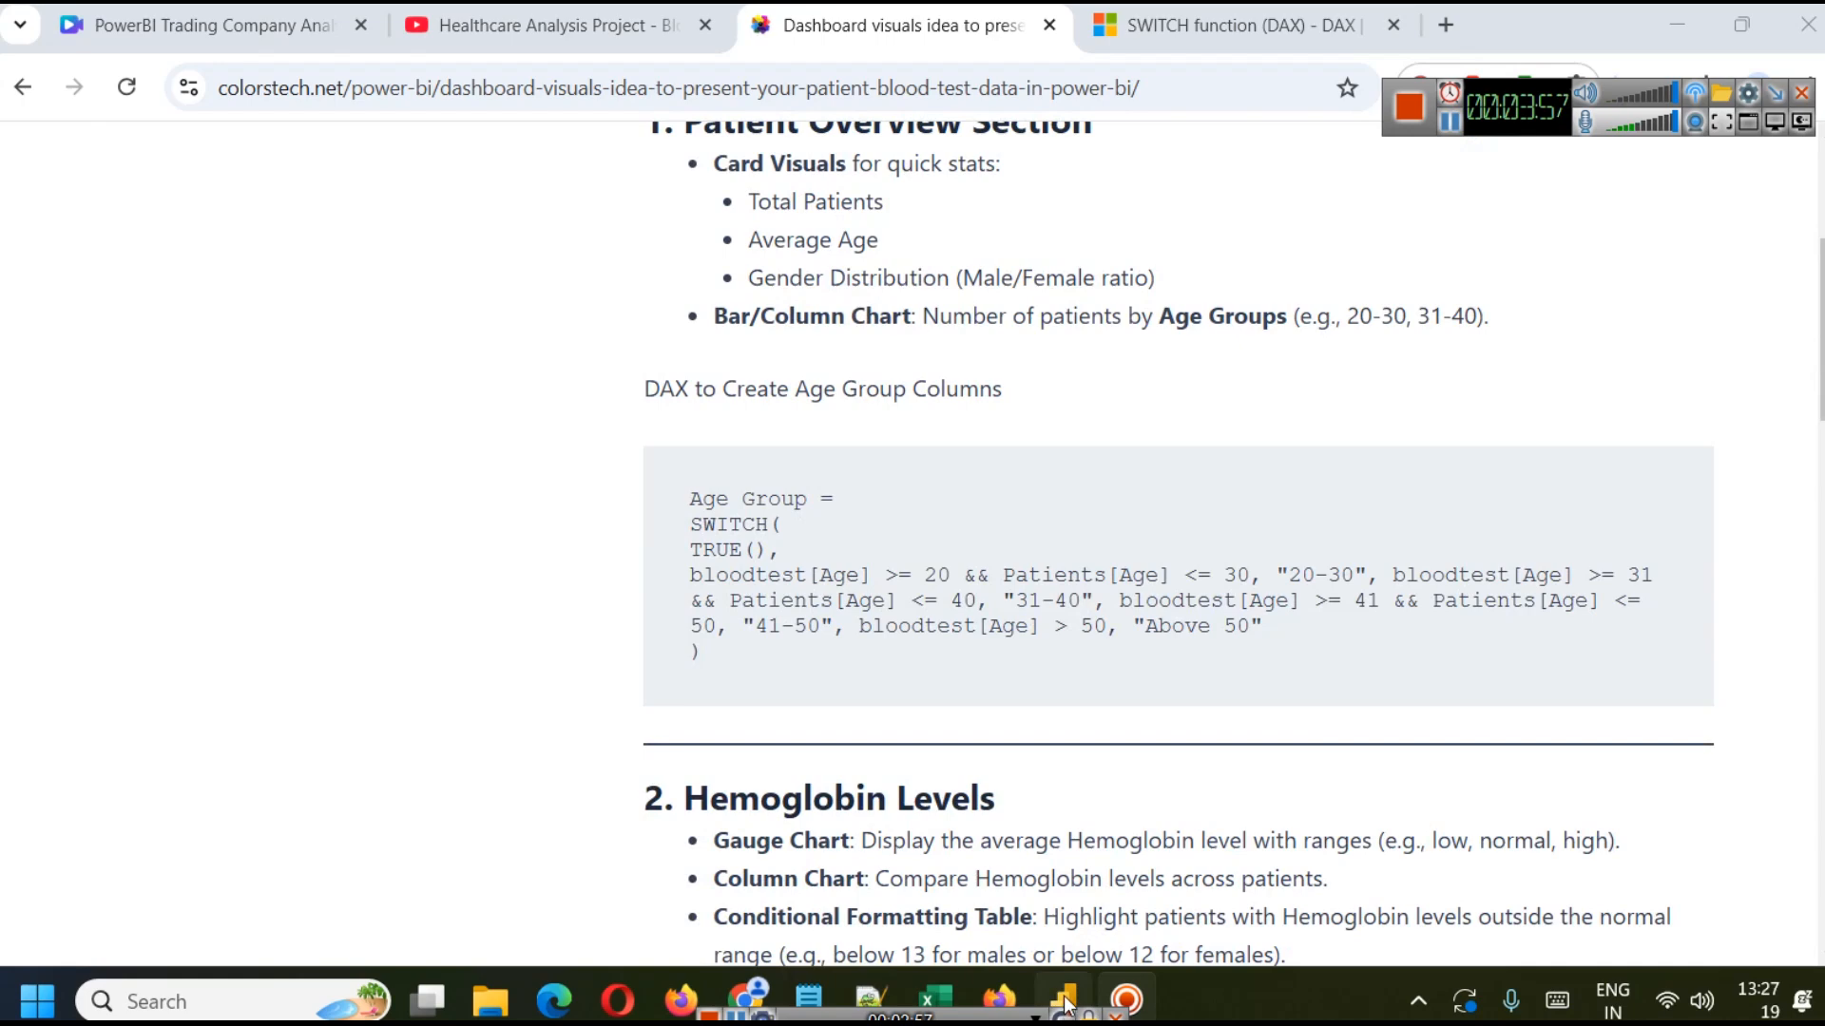
mouse_move(1064, 998)
left_click(1058, 900)
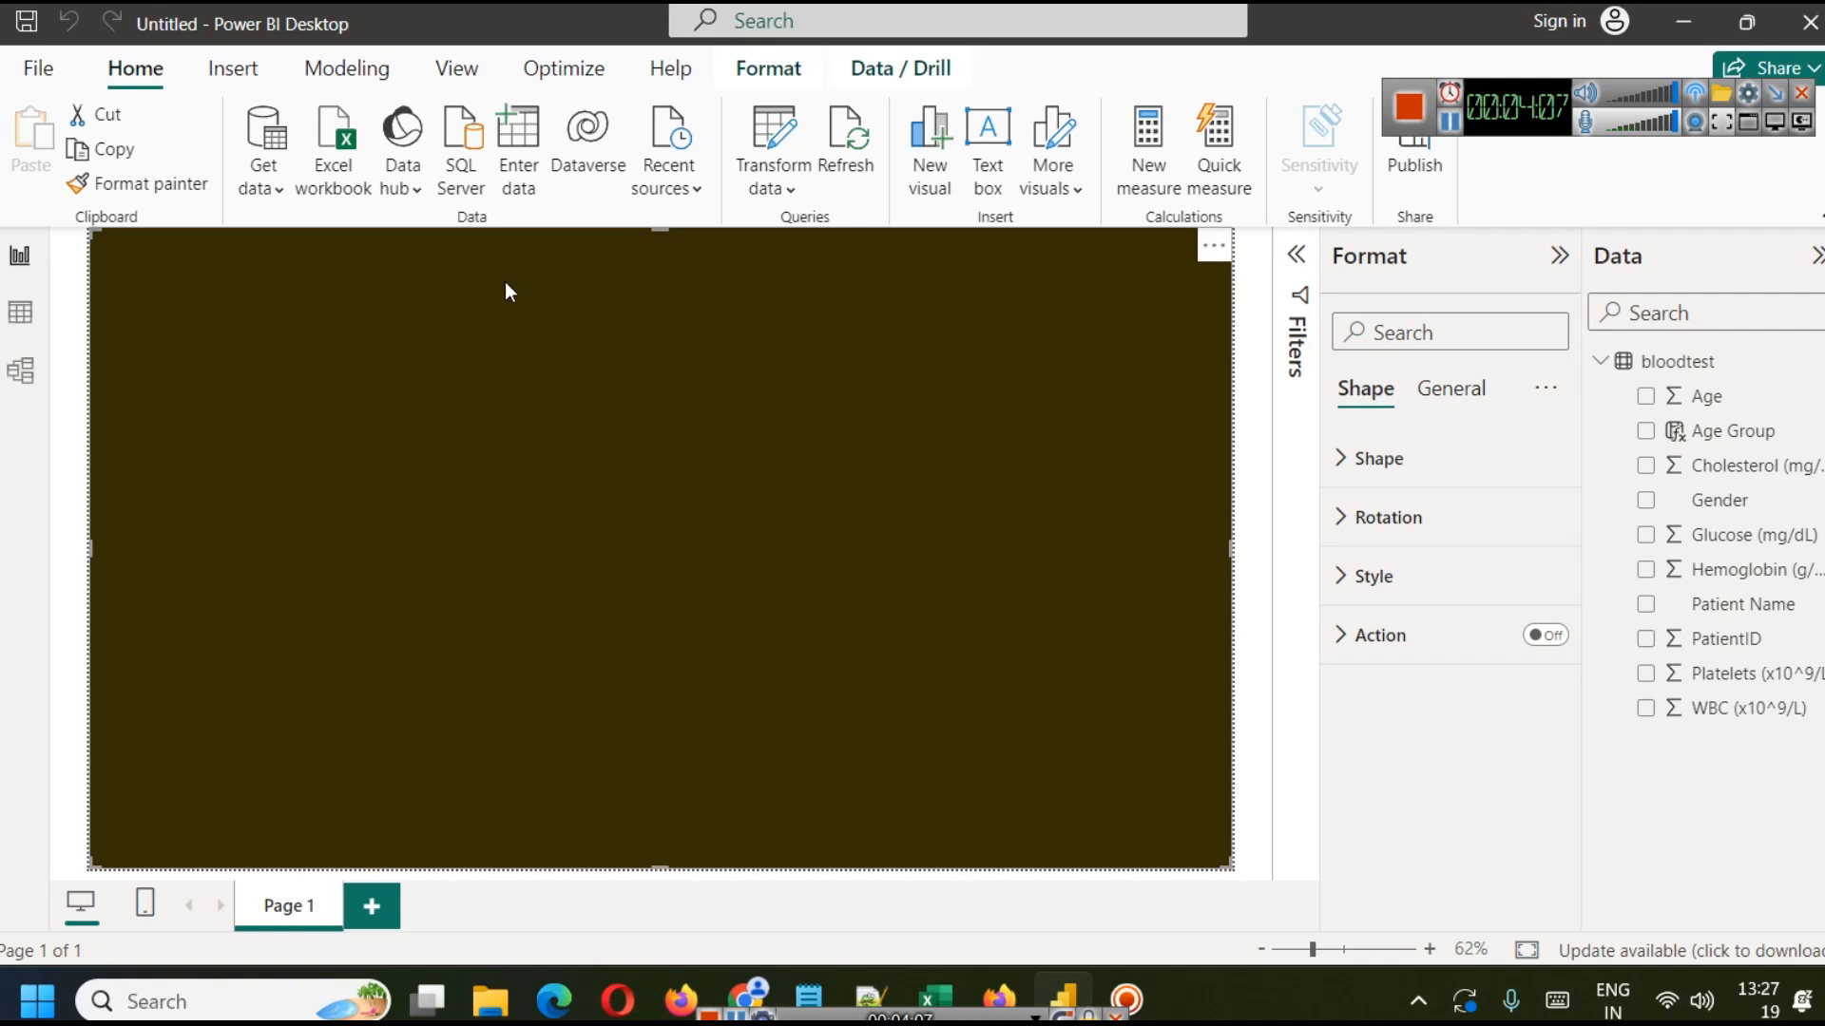
Delete the dark background rectangle from the report page and keep the dashboard title box in its original position.
key("Delete")
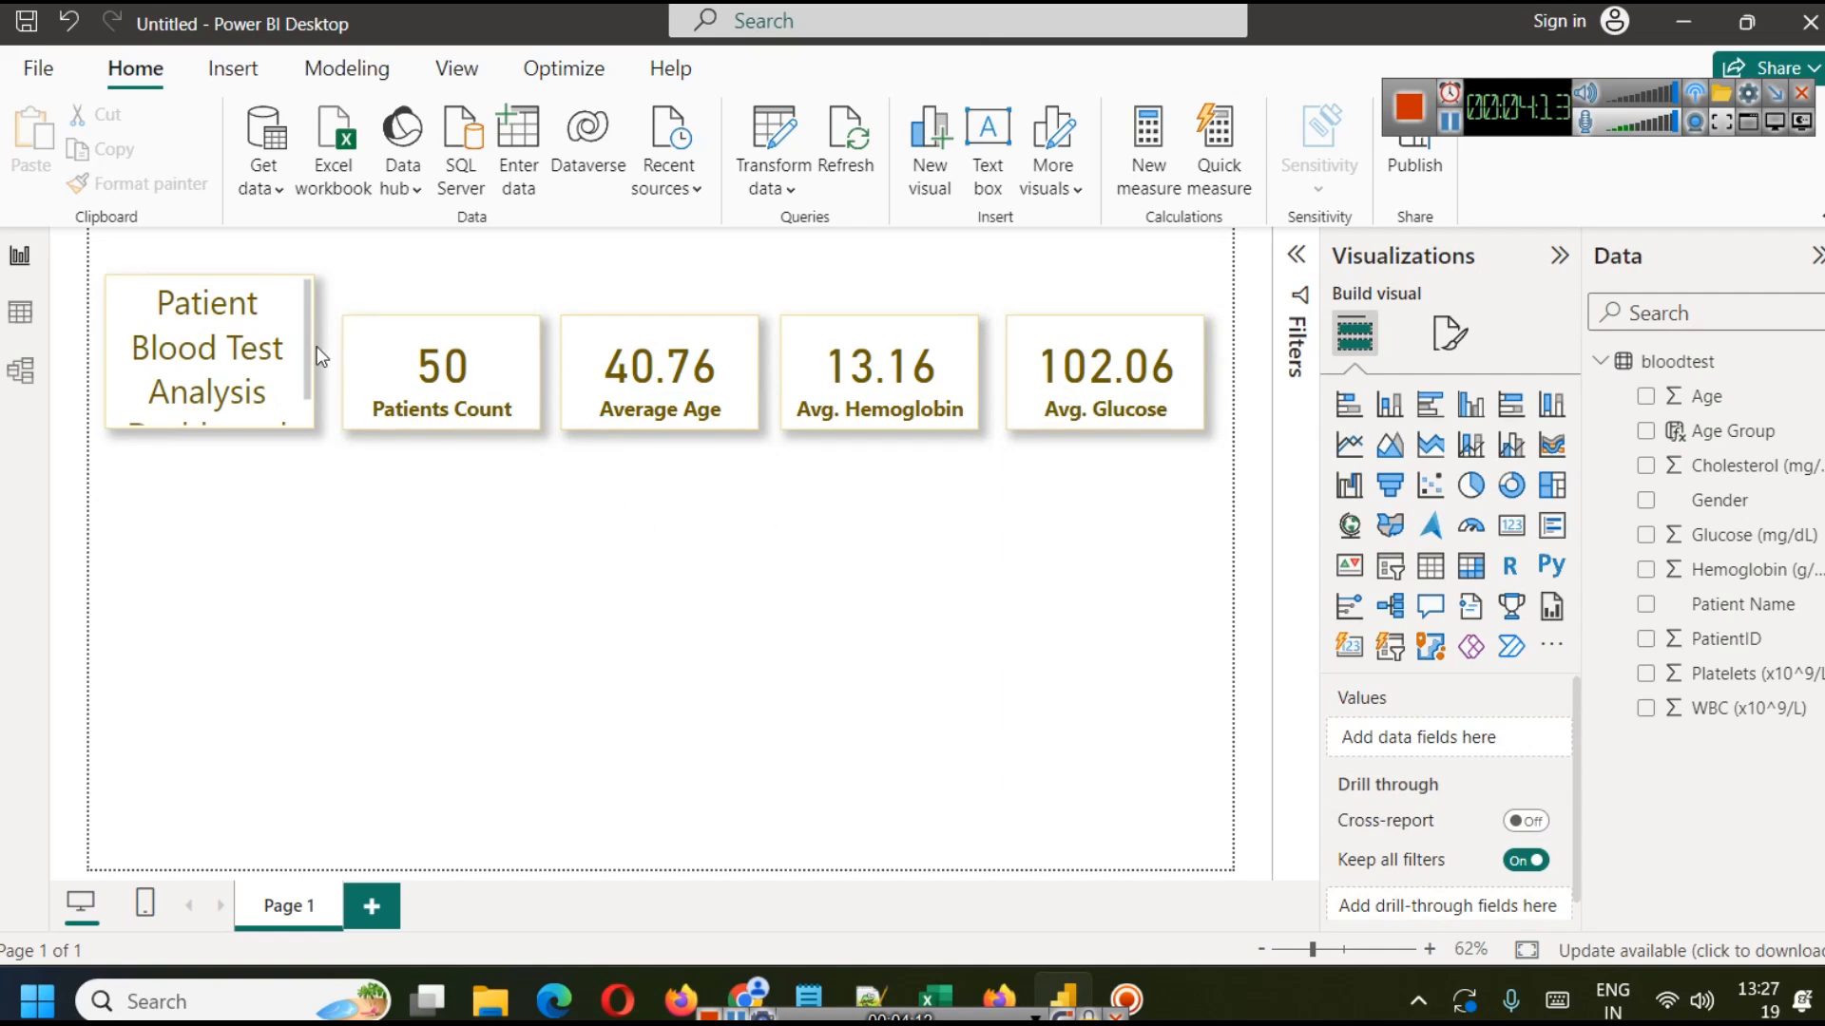
left_click_drag(311, 300, 310, 350)
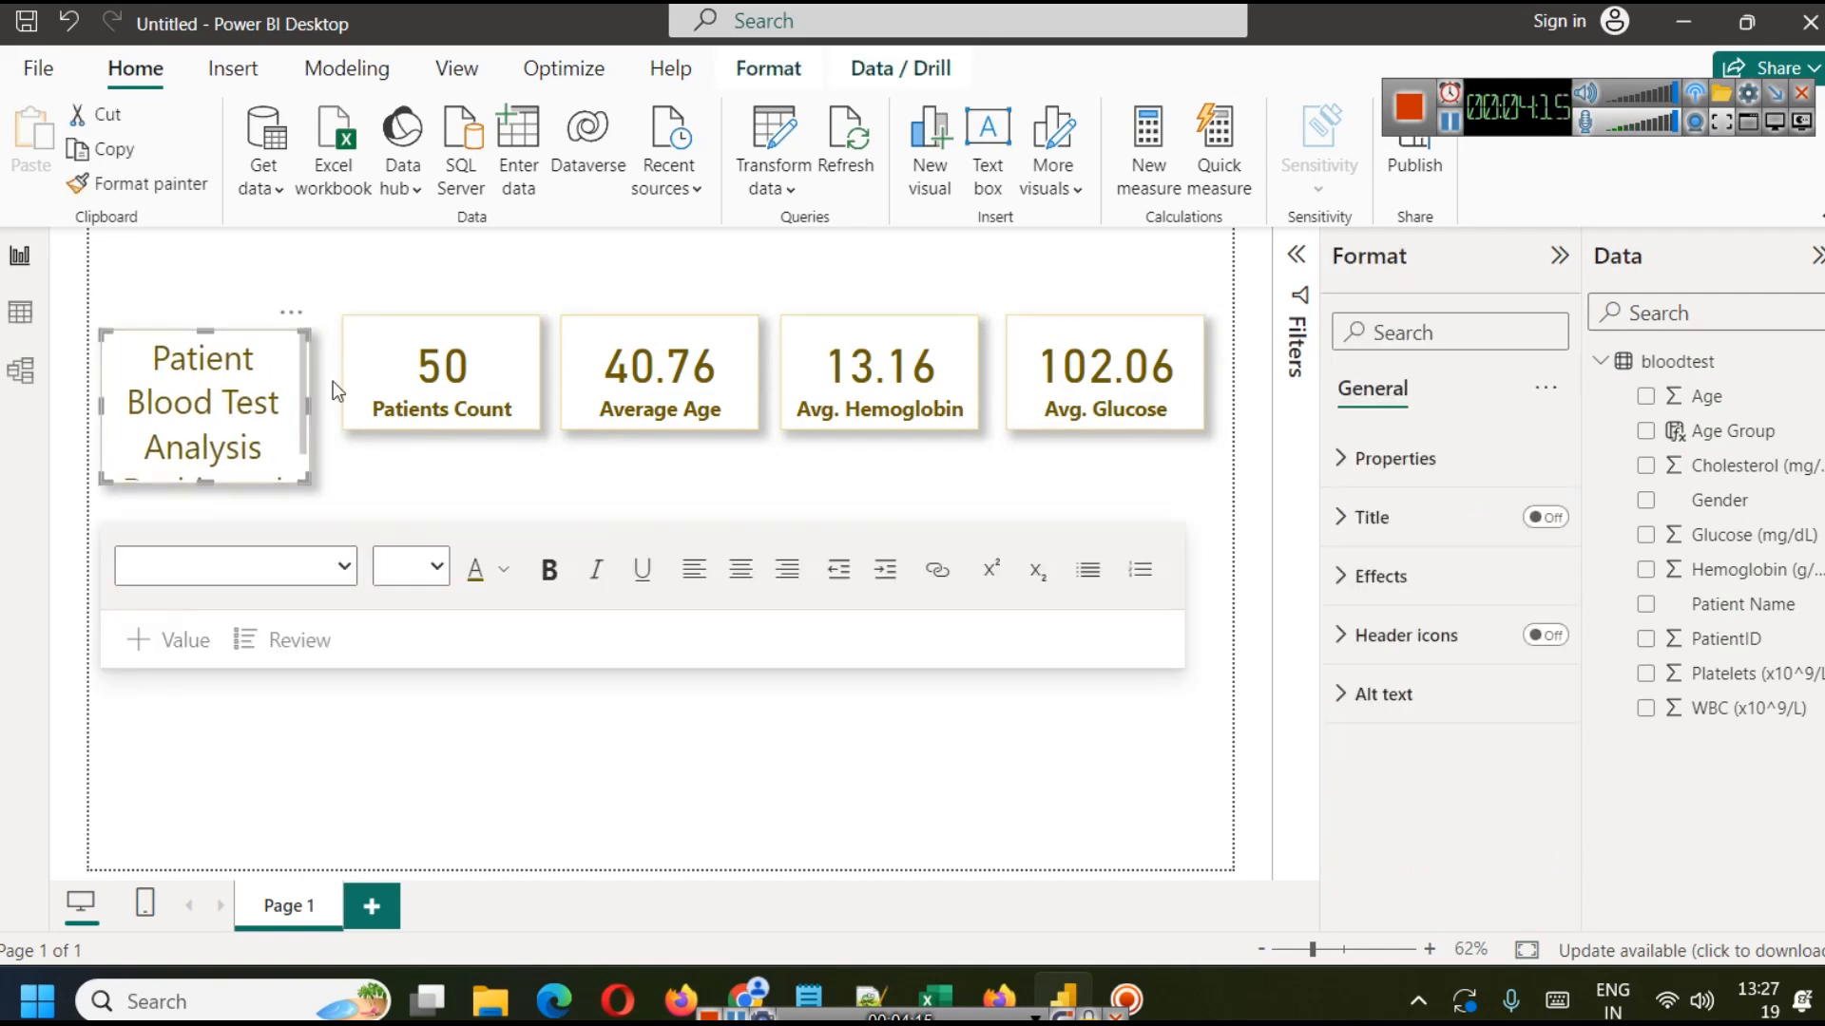
key("ctrl+z")
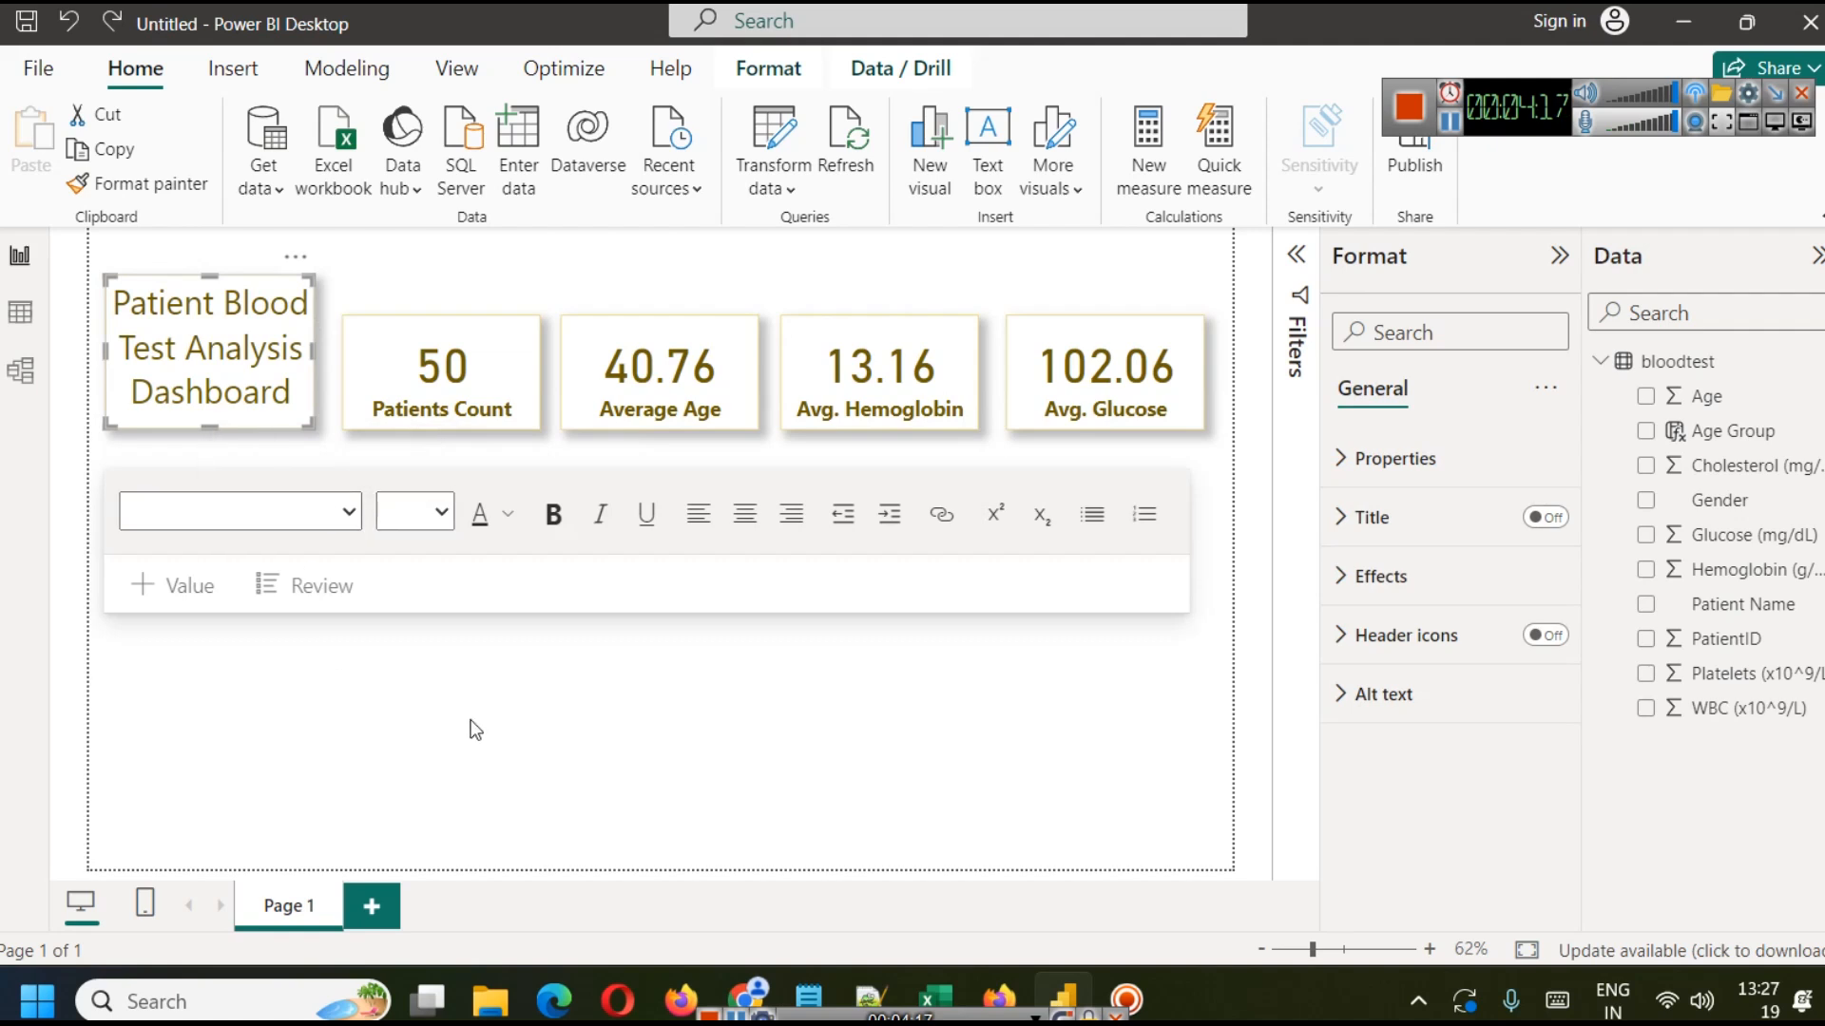
left_click(475, 730)
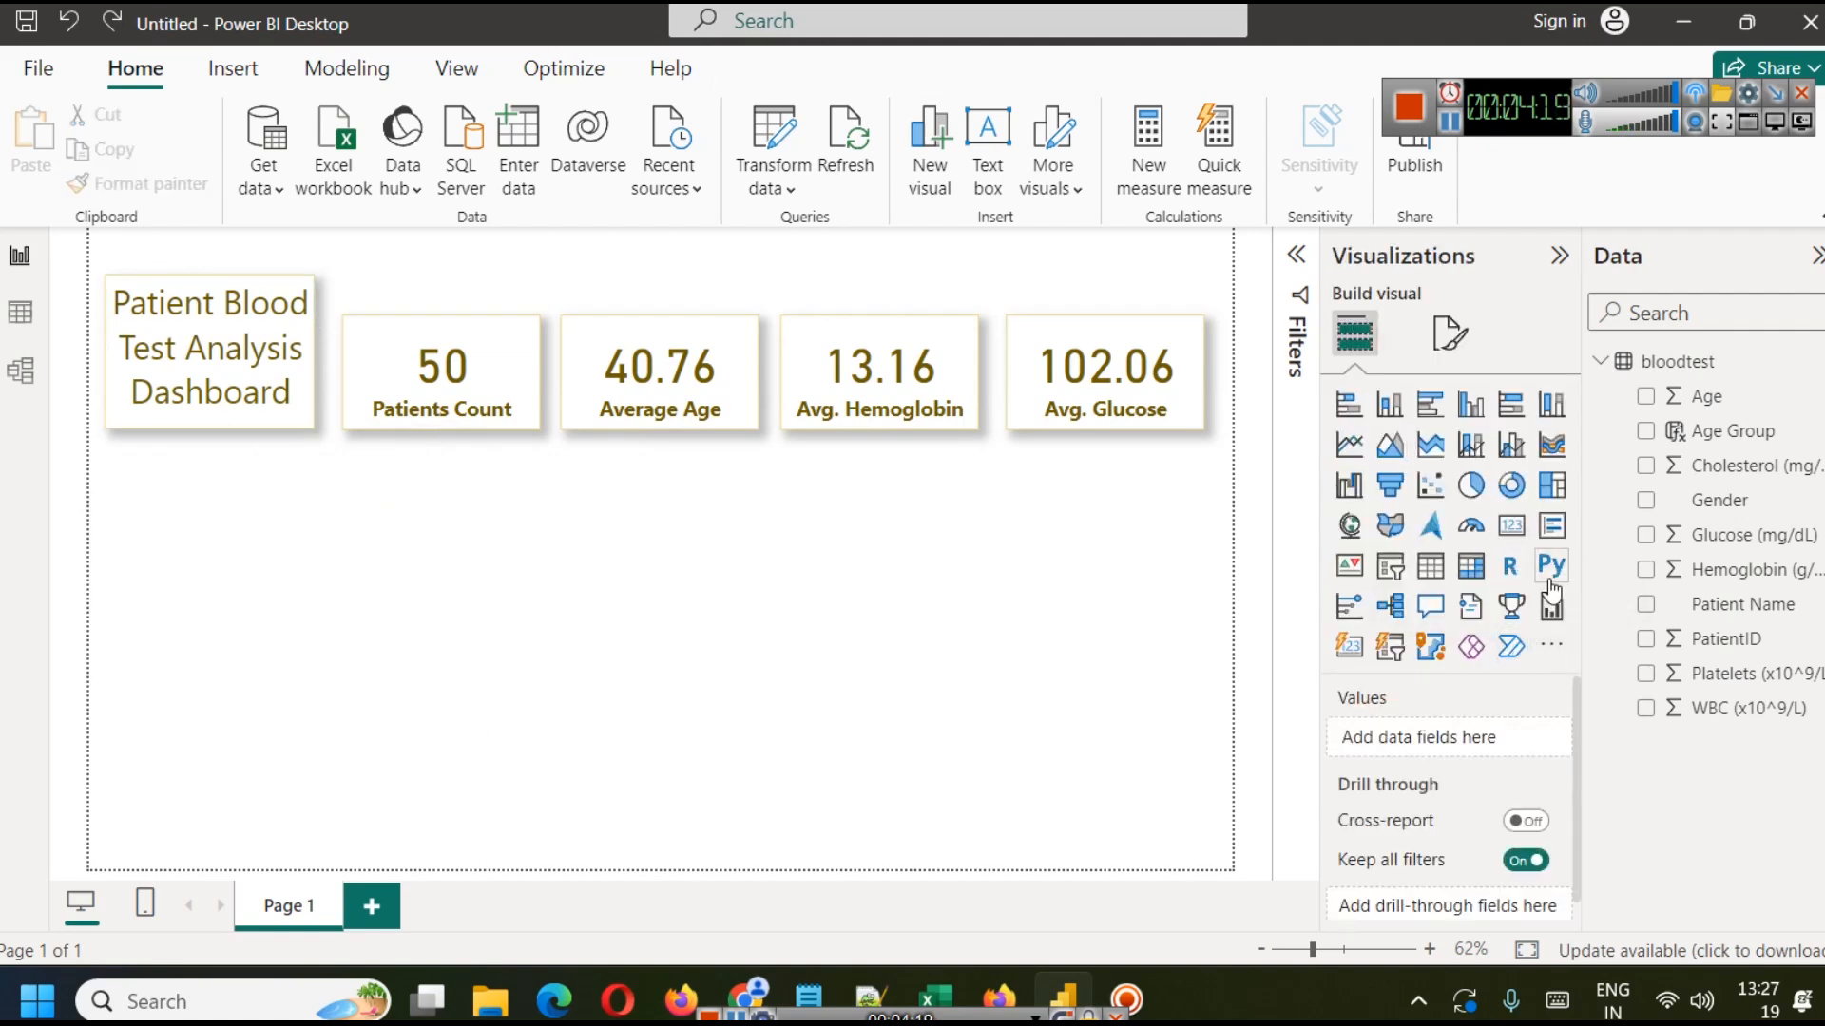
Insert a clustered column chart below the Avg. Hemoglobin and Avg. Glucose cards with Age Group on the X-axis.
left_click(1470, 405)
left_click_drag(273, 591, 1205, 692)
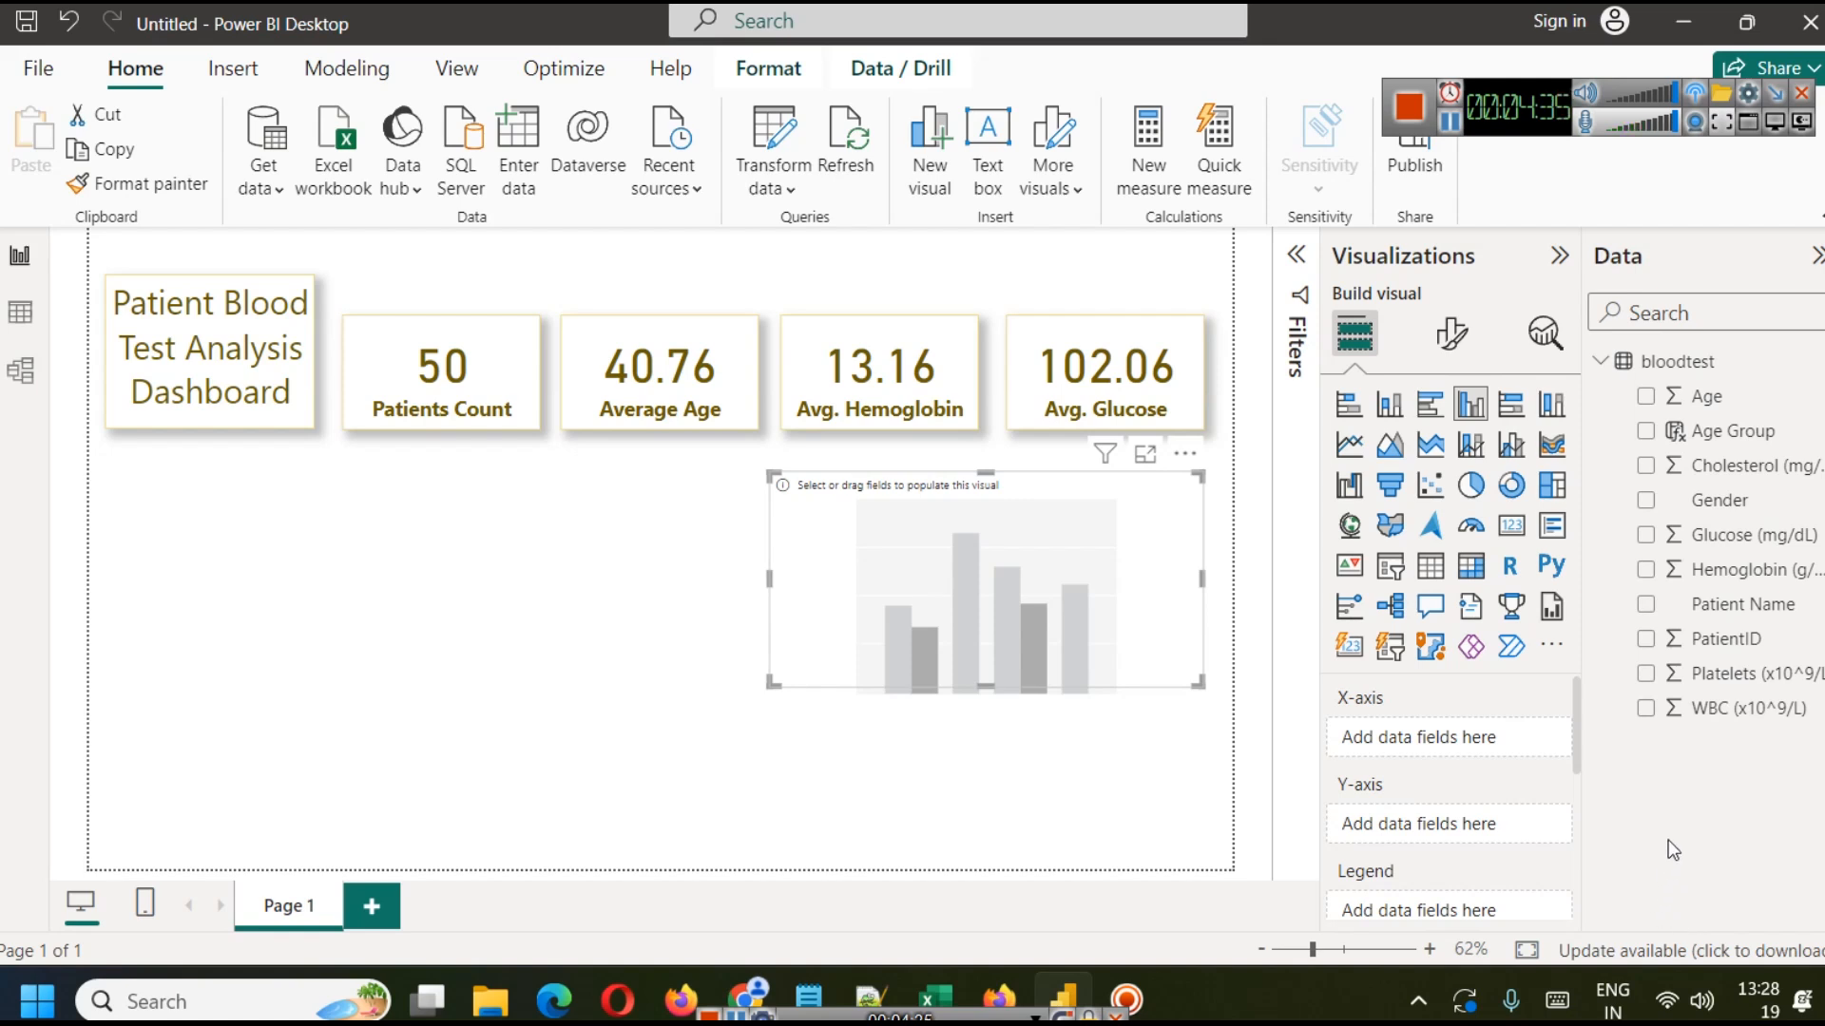
left_click_drag(1739, 432, 1456, 740)
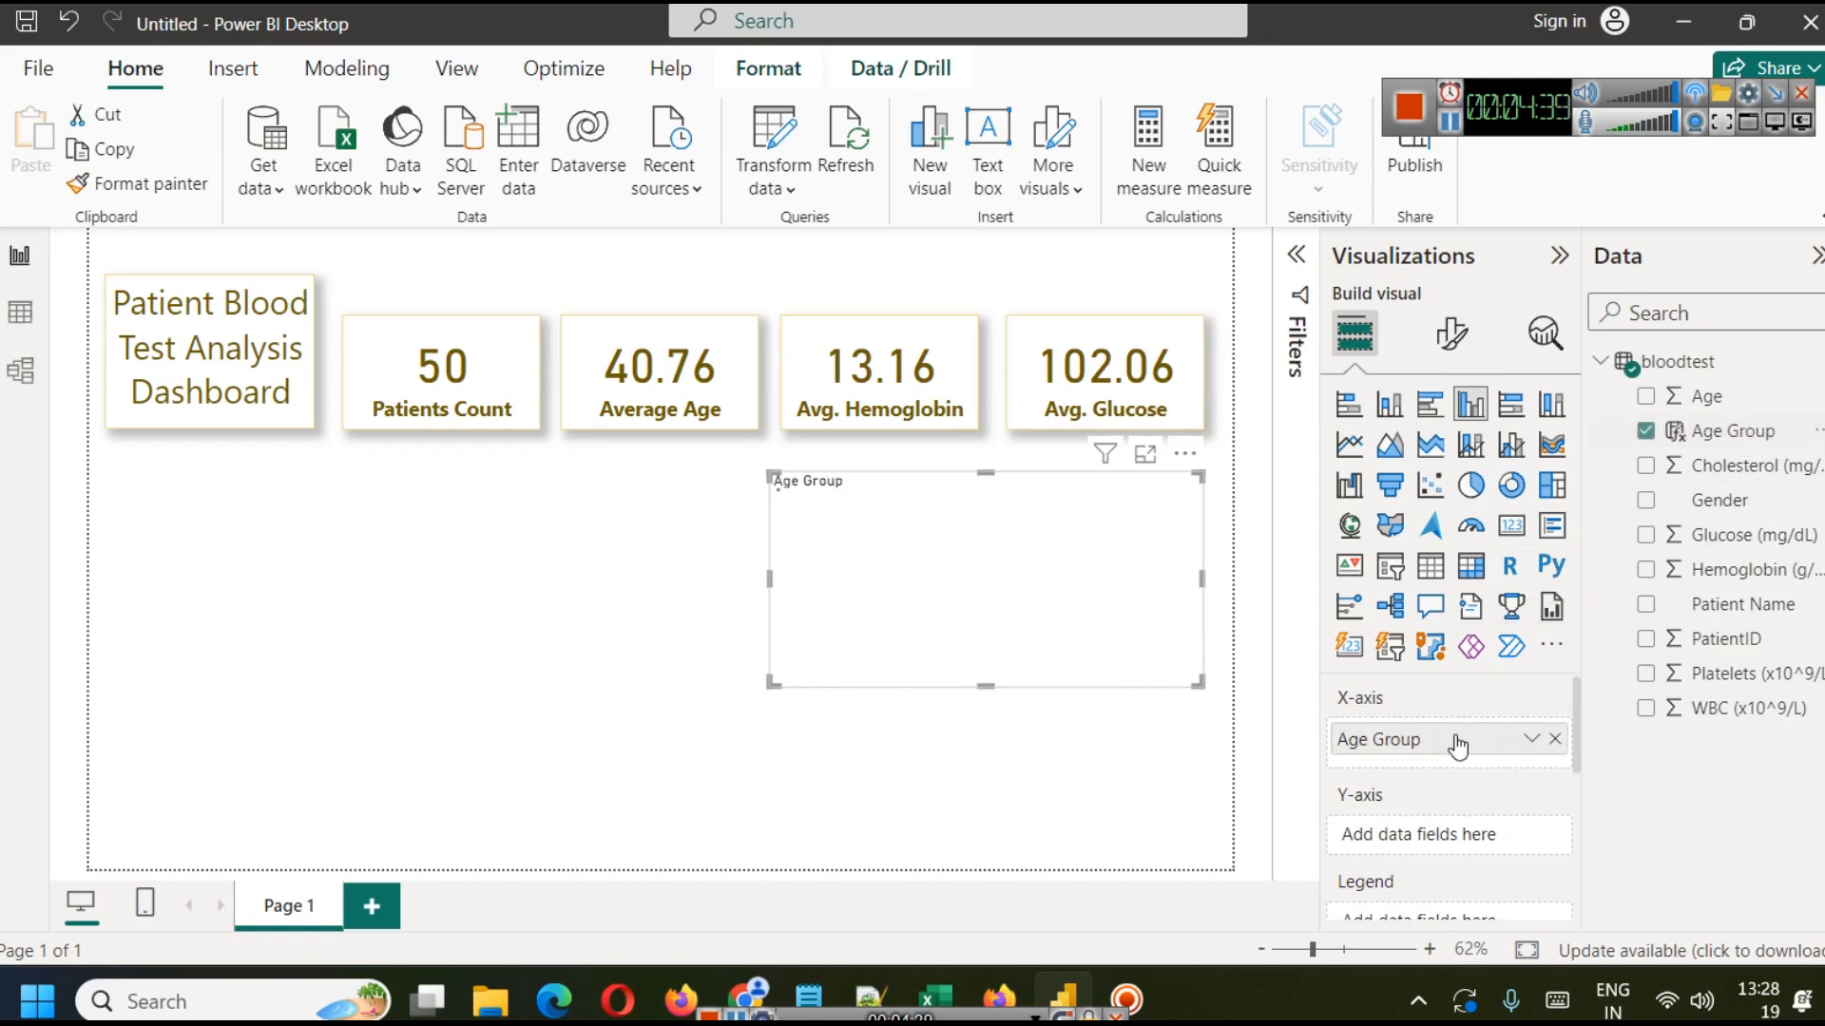
Plot the count of PatientID on the Y-axis of the Age Group column chart, following the blog page's chart suggestion.
left_click(20, 311)
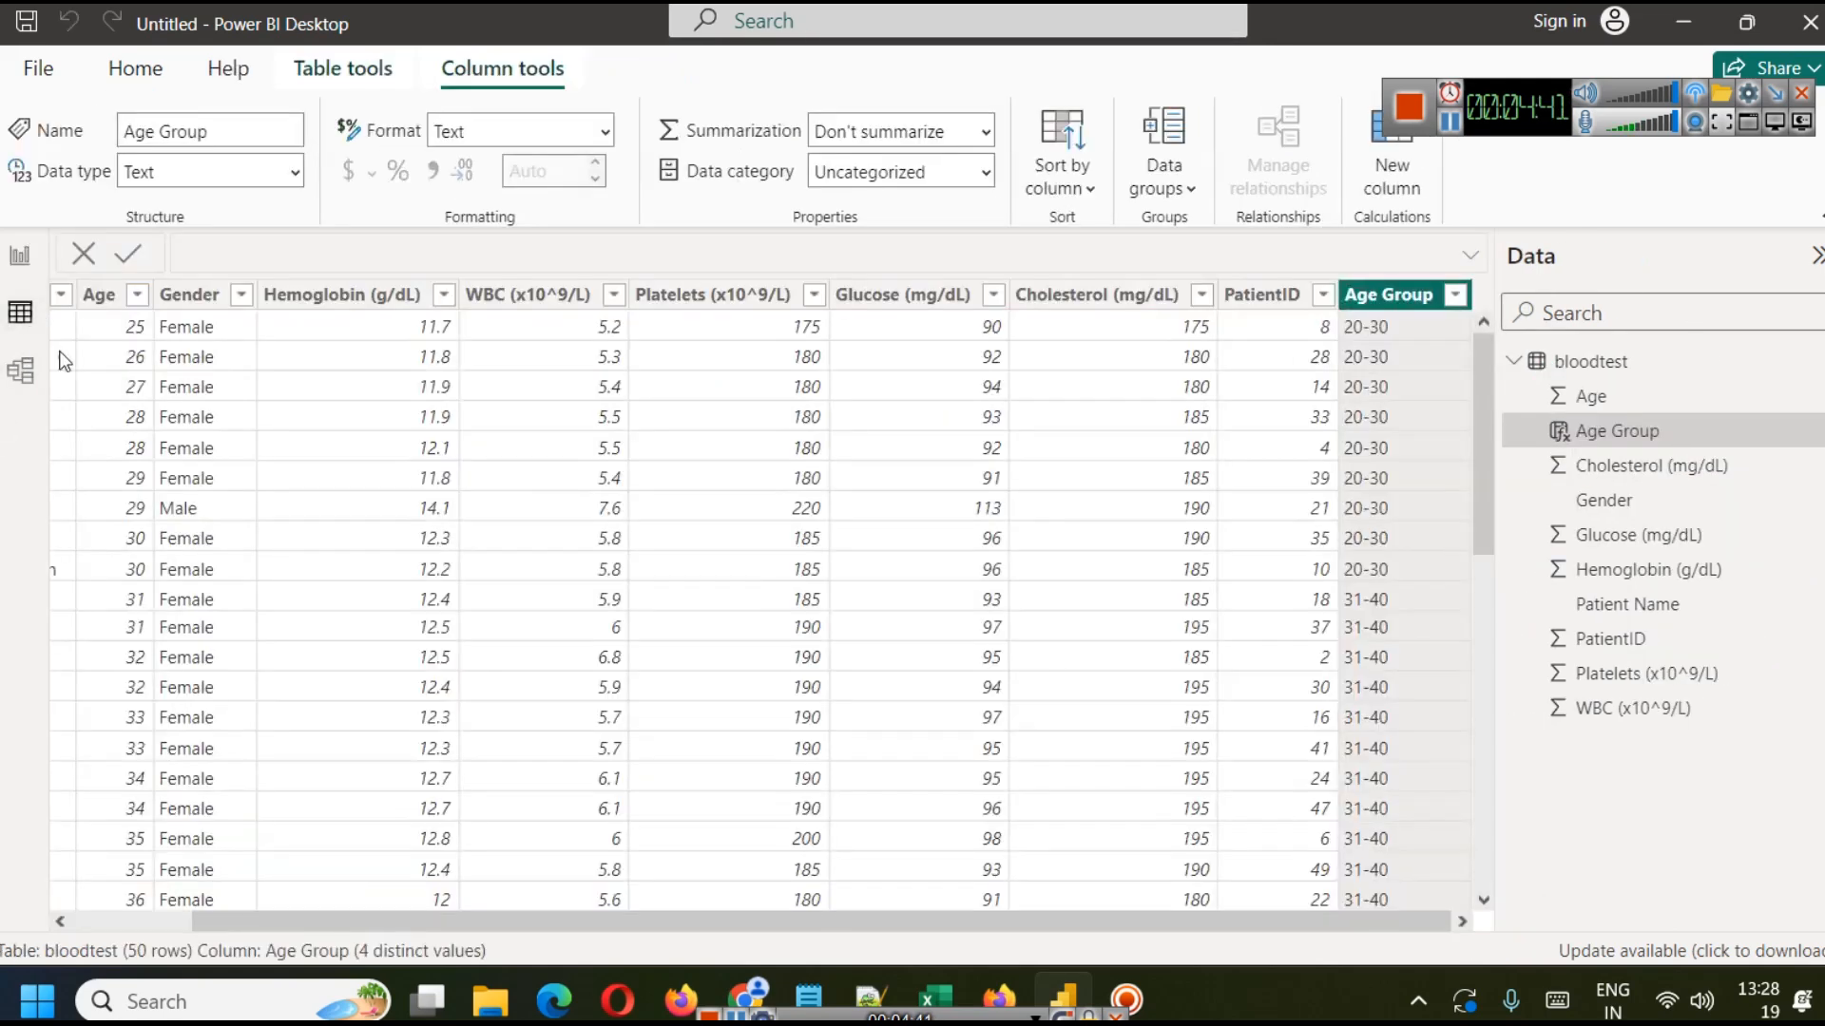
left_click(18, 257)
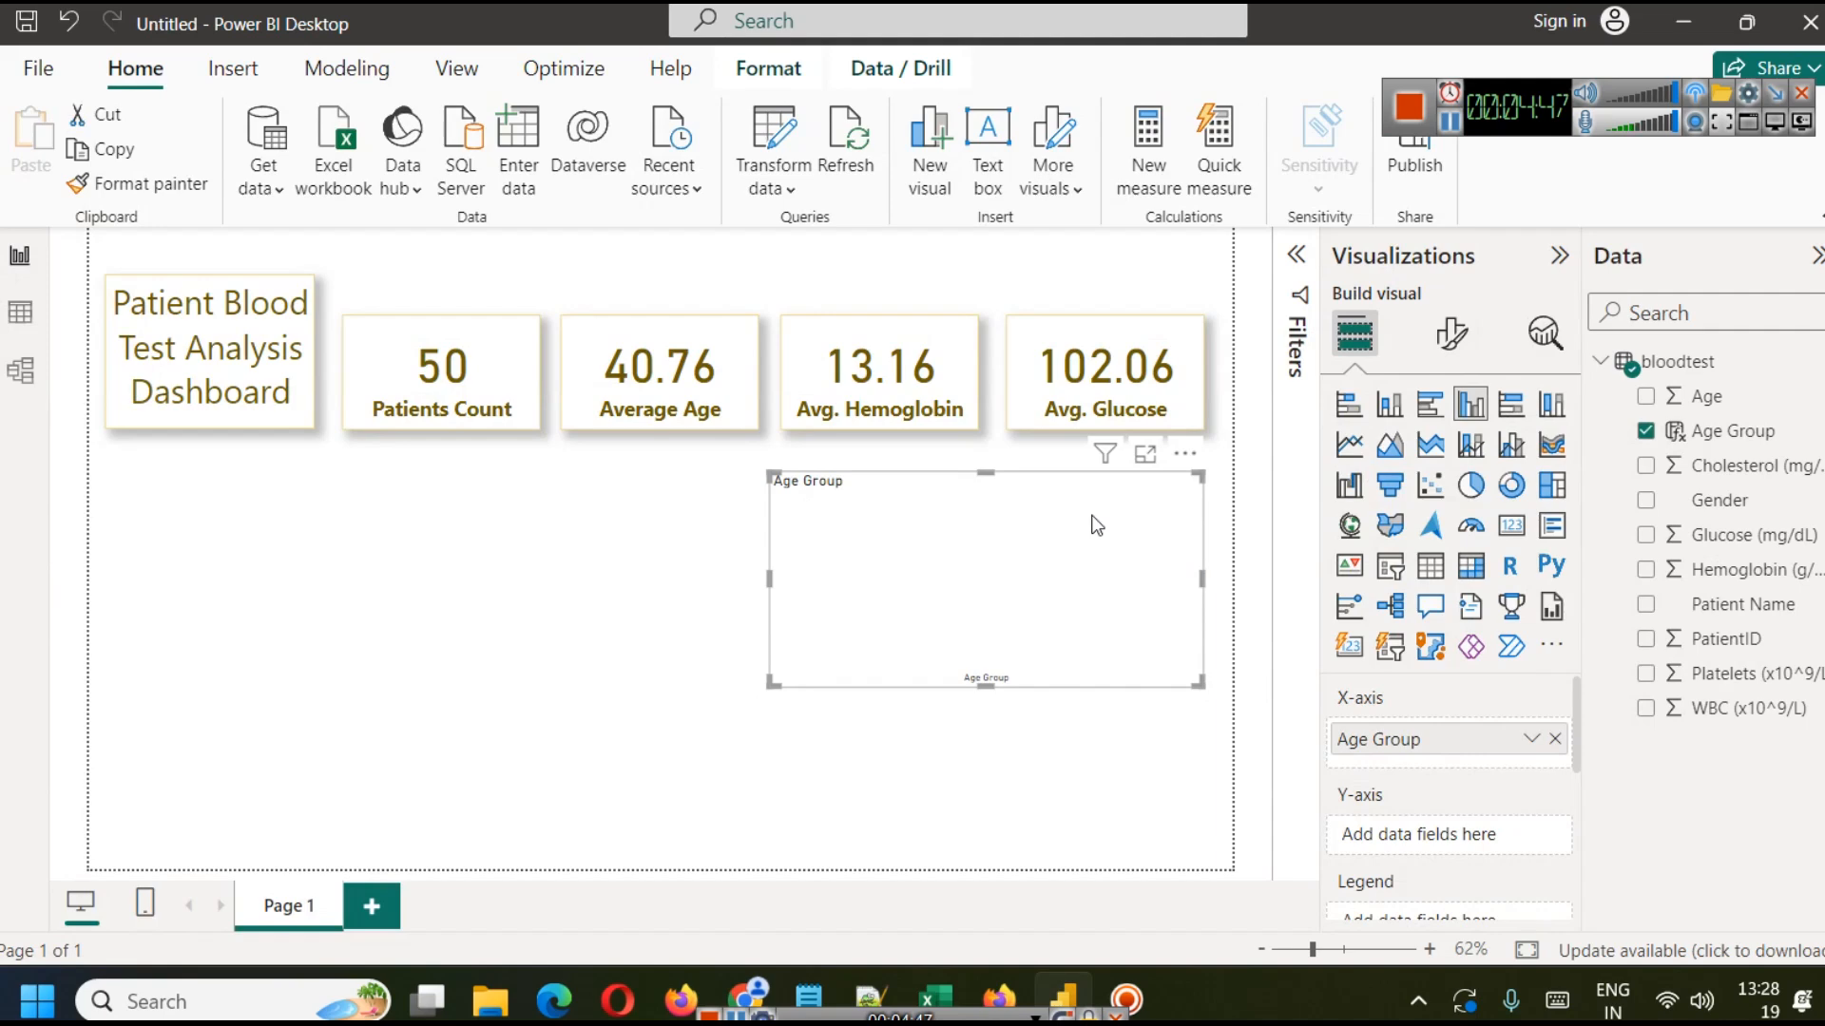
left_click(766, 973)
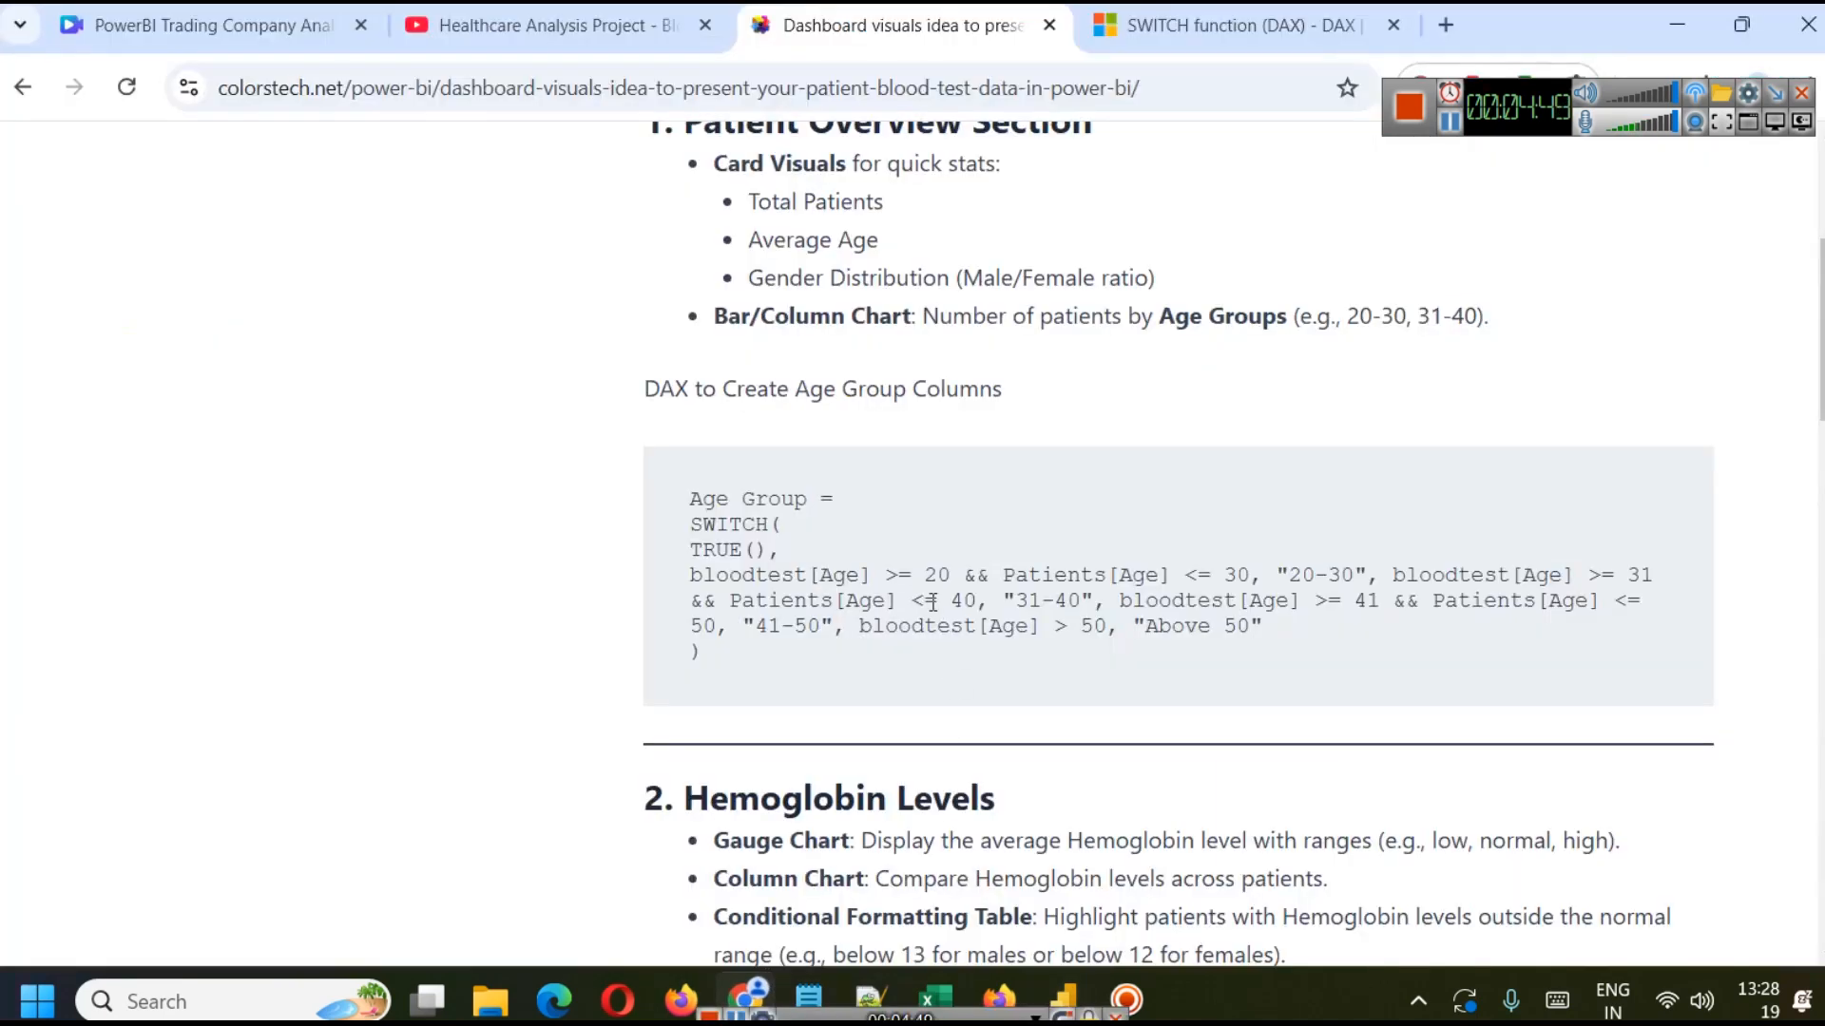
scroll(966, 521, "up", 1)
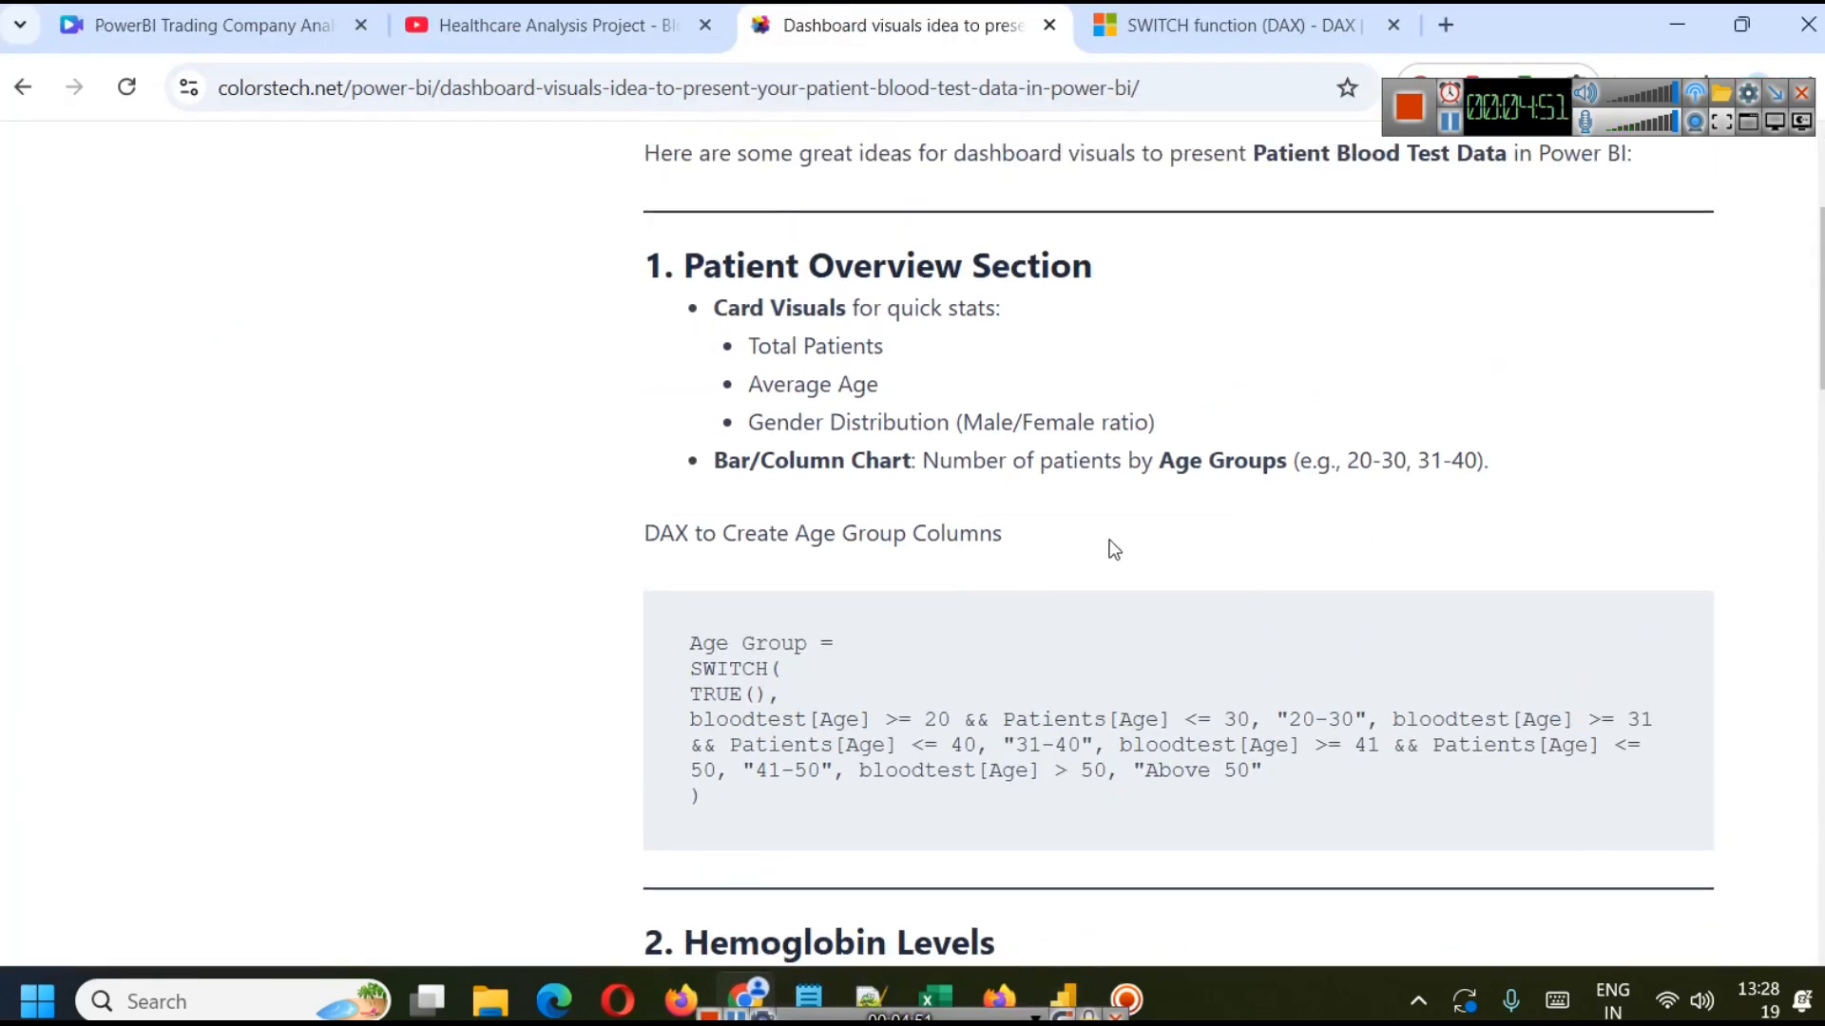
left_click(1677, 25)
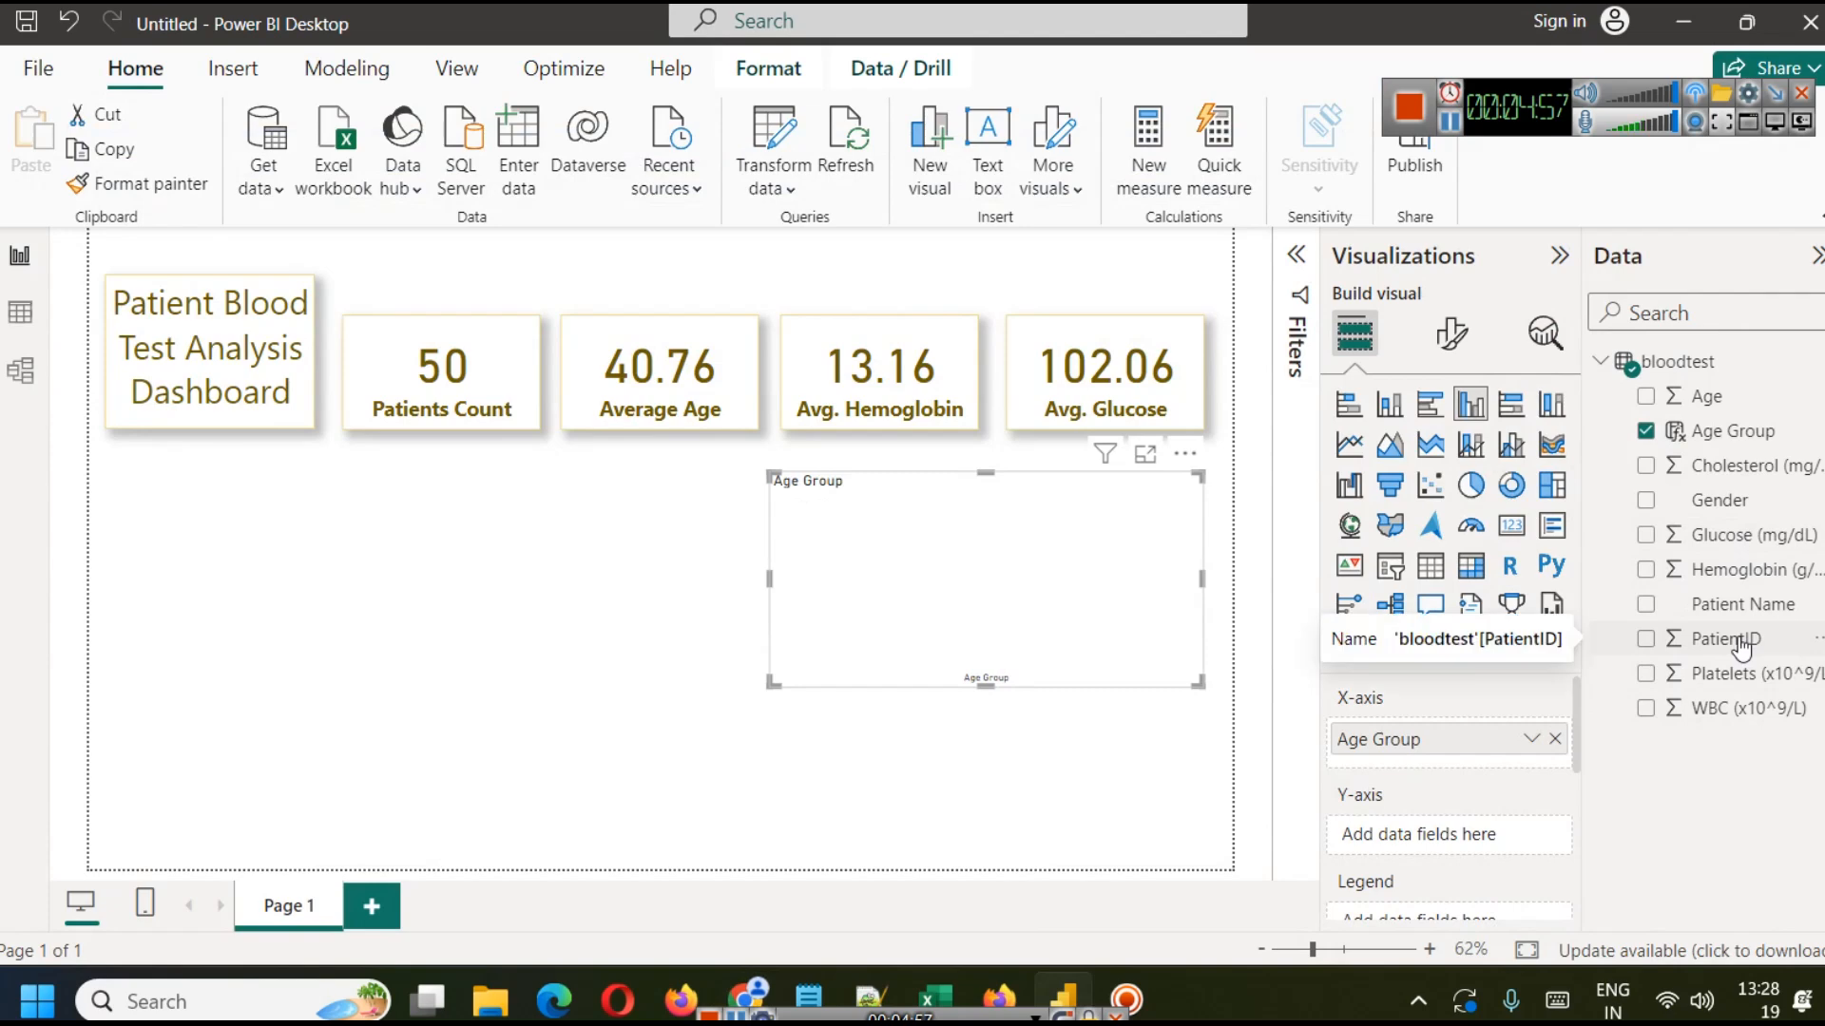
left_click_drag(1741, 648, 1452, 844)
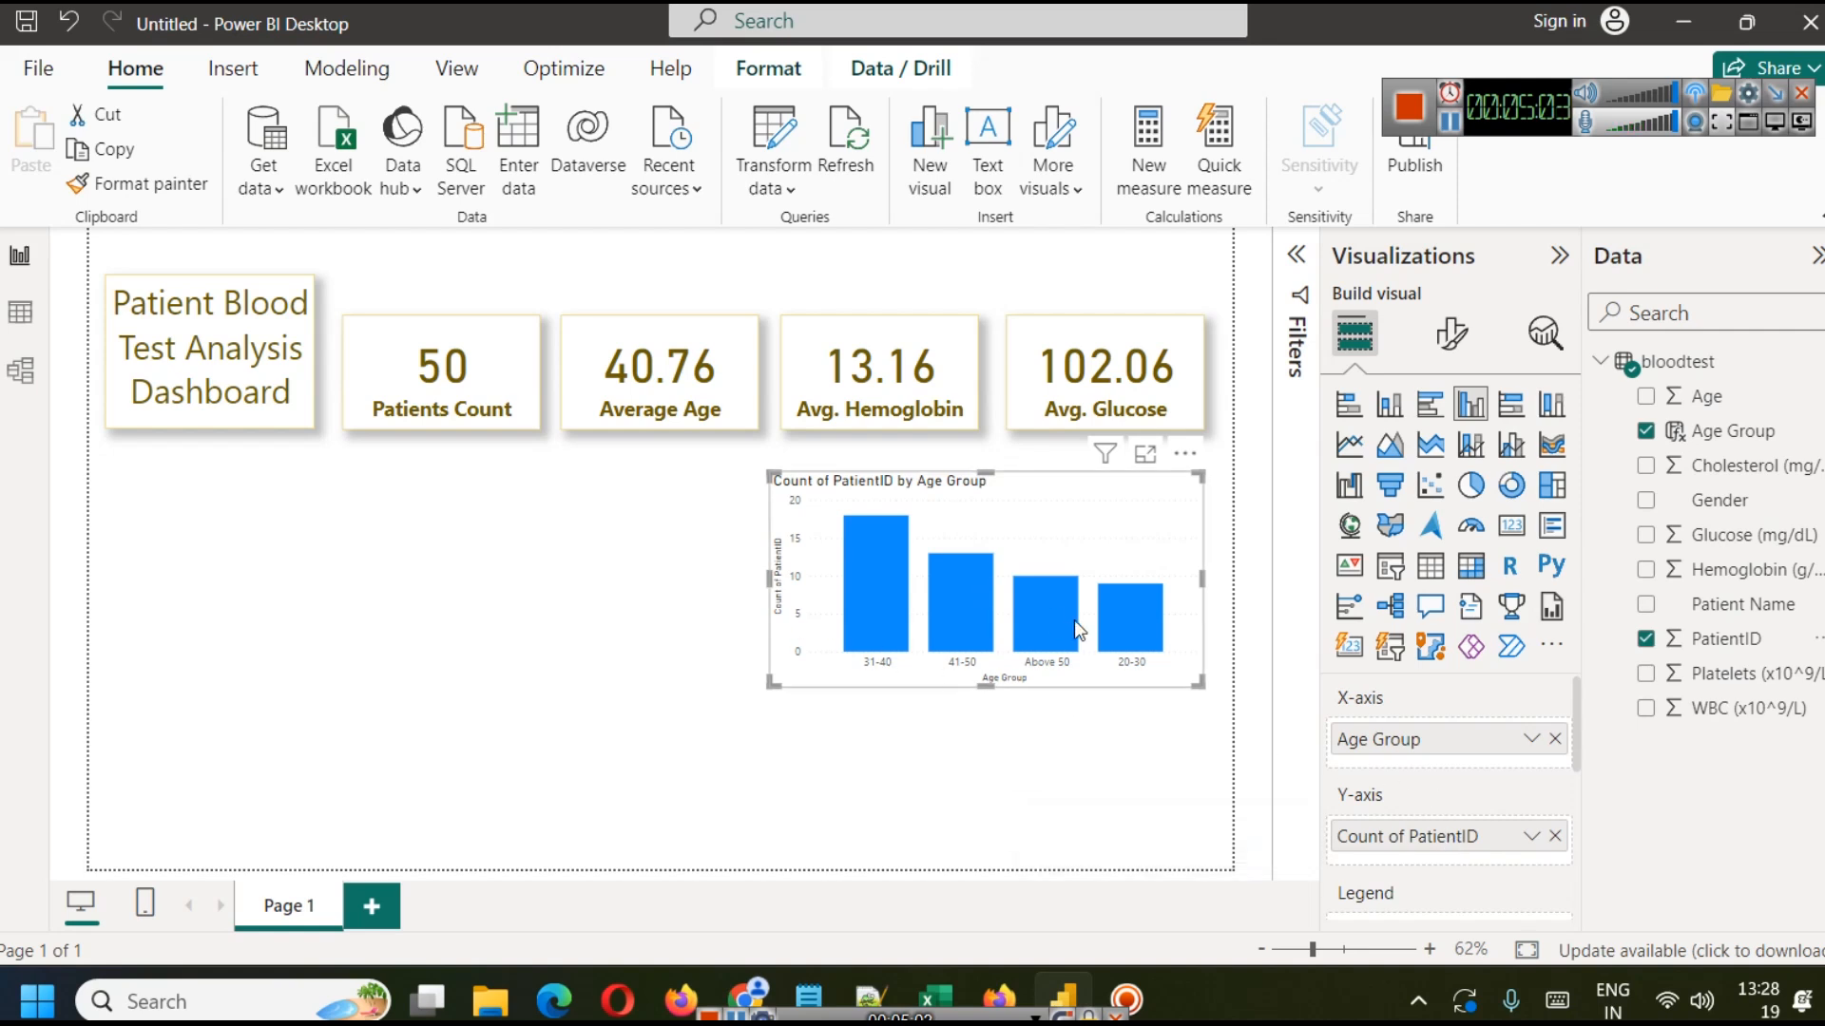
mouse_move(1074, 622)
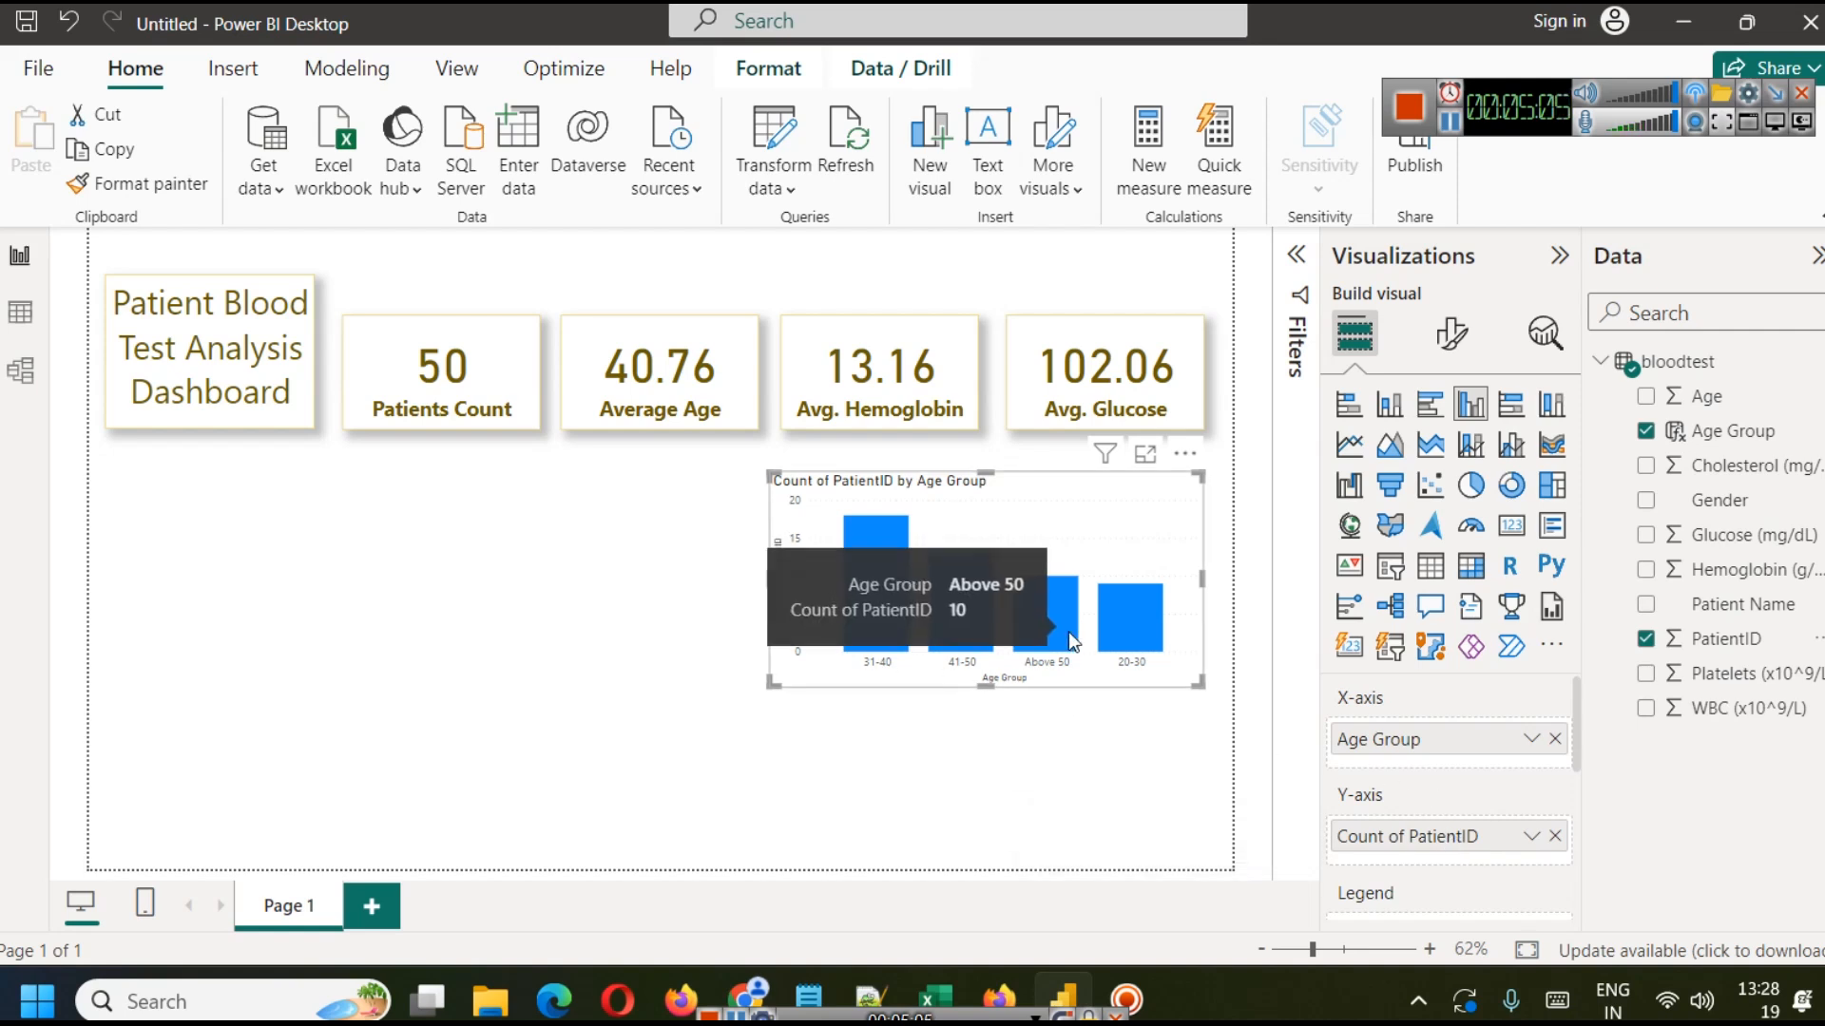
Rename the Age Group column chart's Y-axis field for this visual as Patient Count.
mouse_move(888, 534)
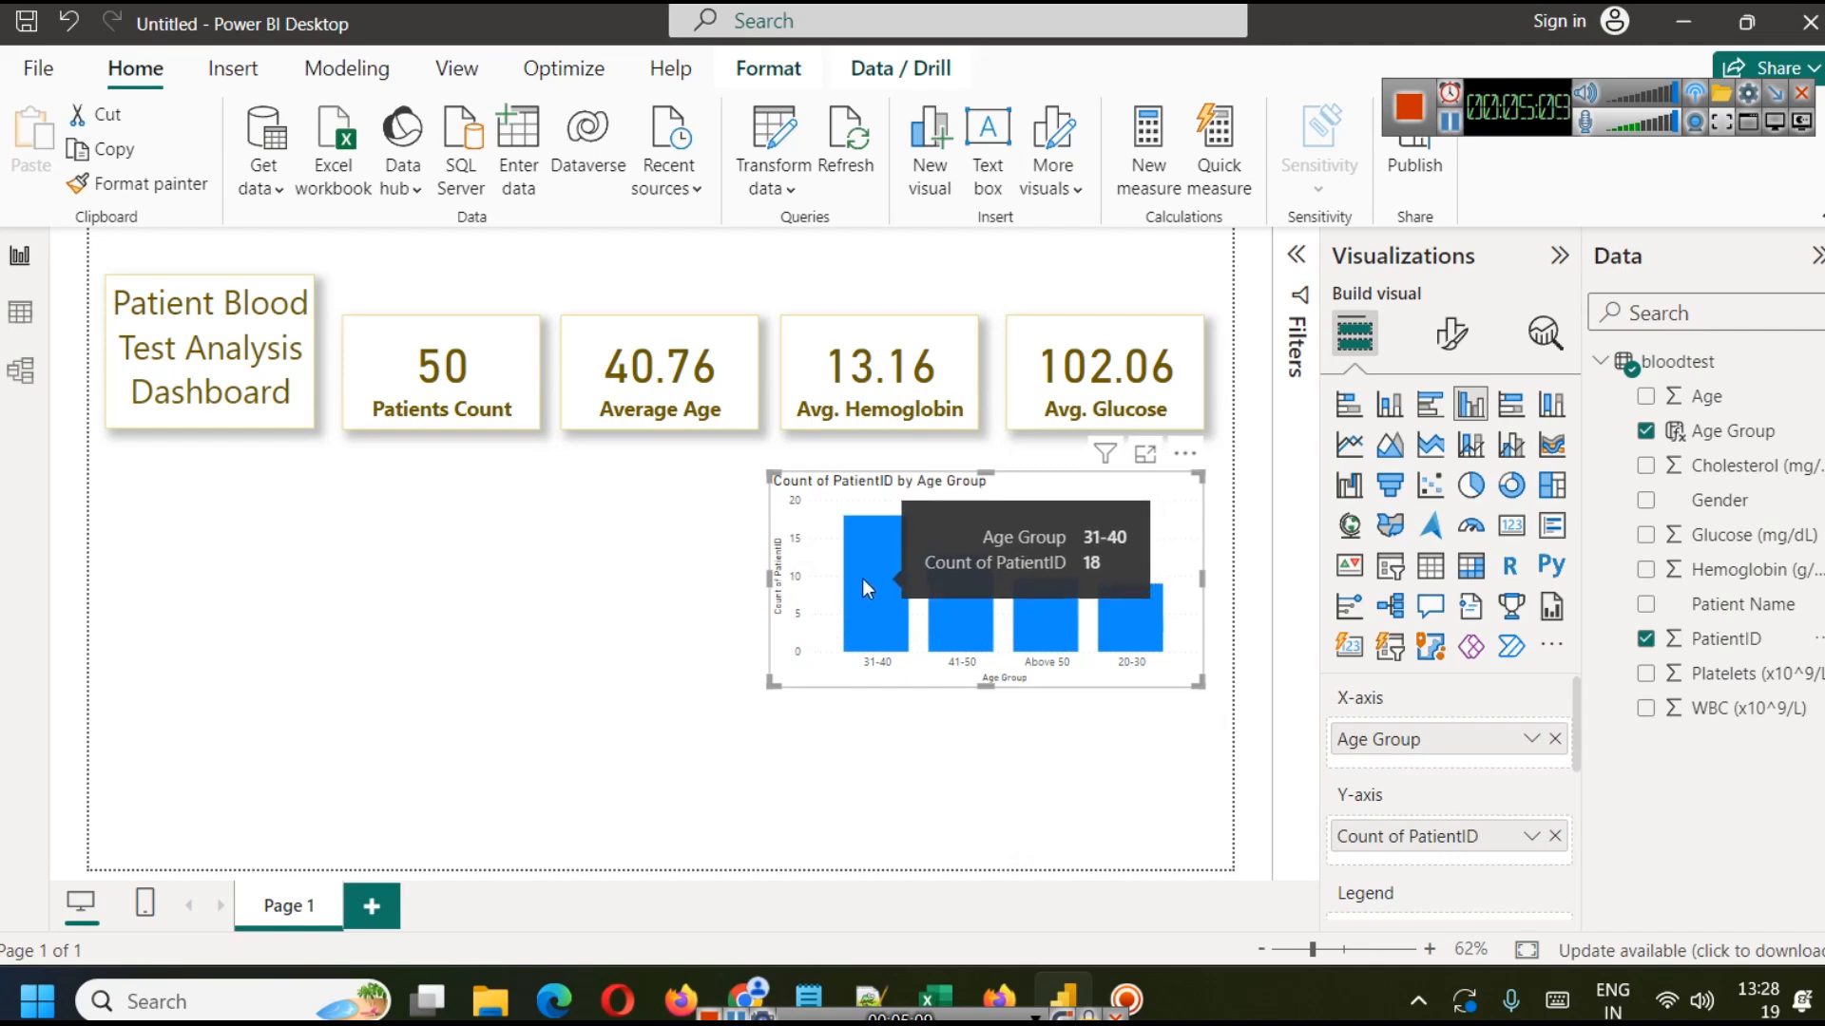
mouse_move(978, 613)
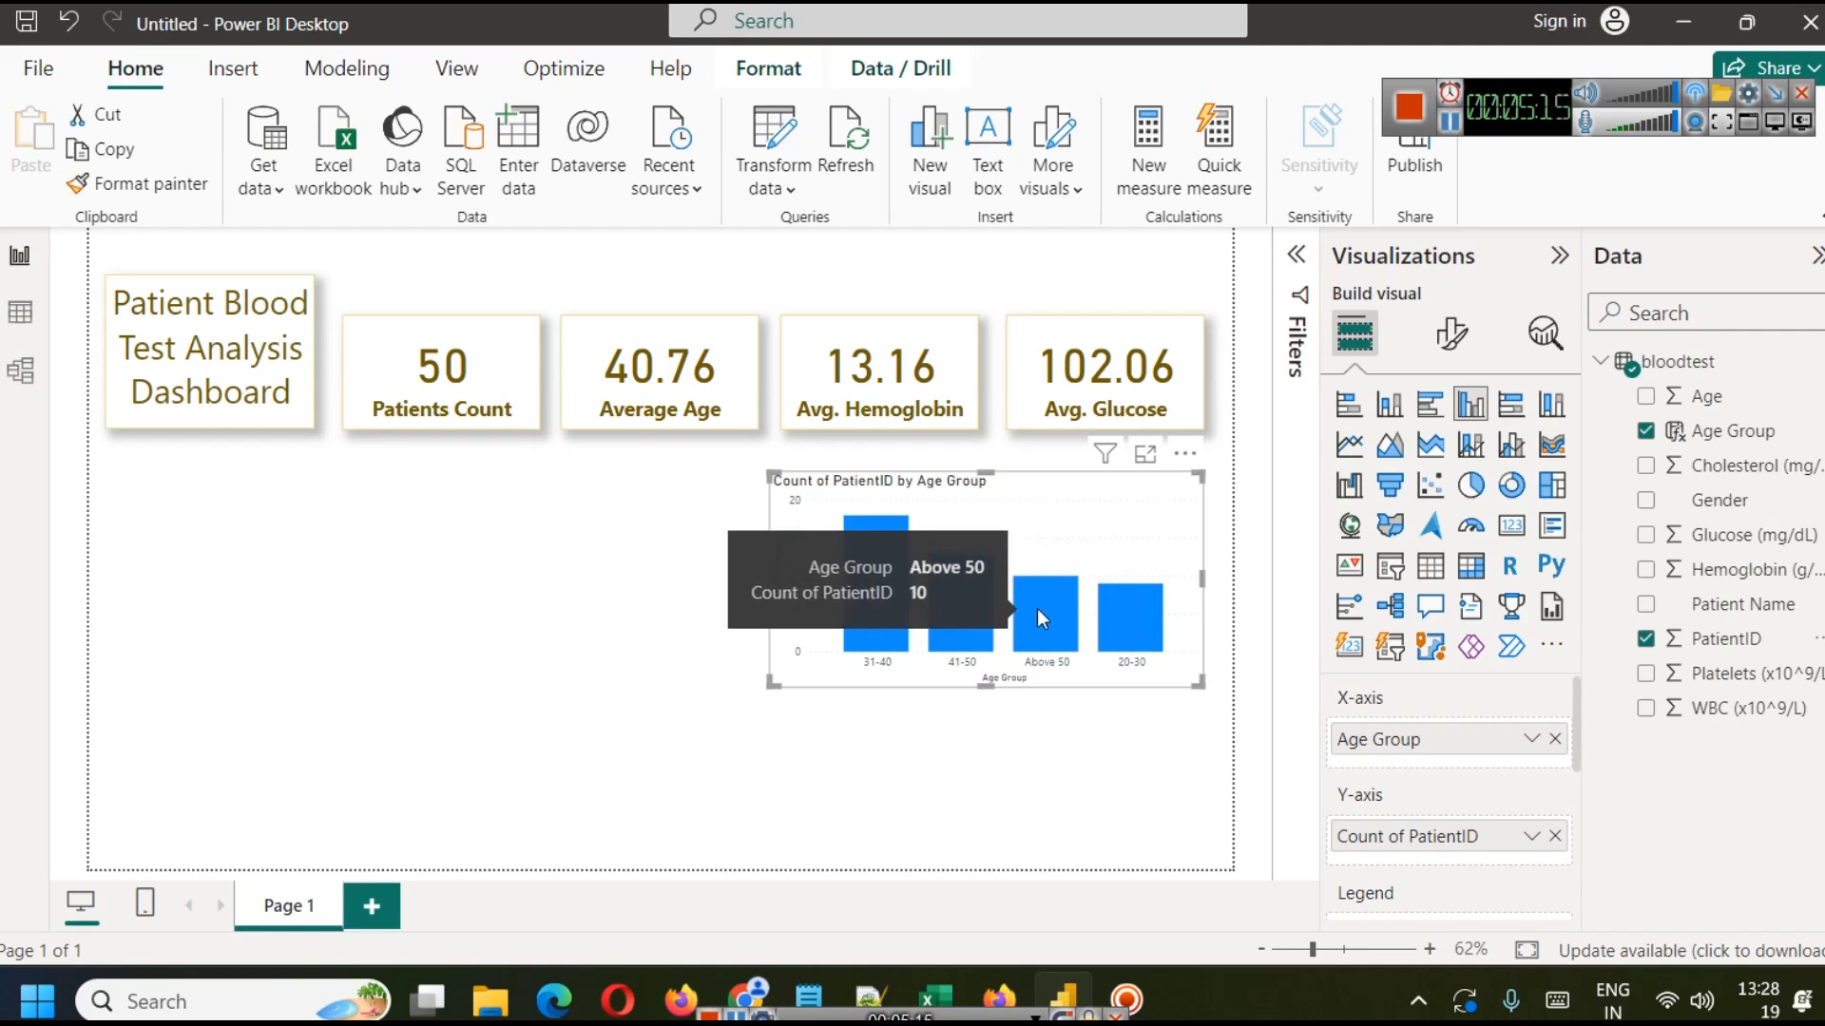
mouse_move(1128, 612)
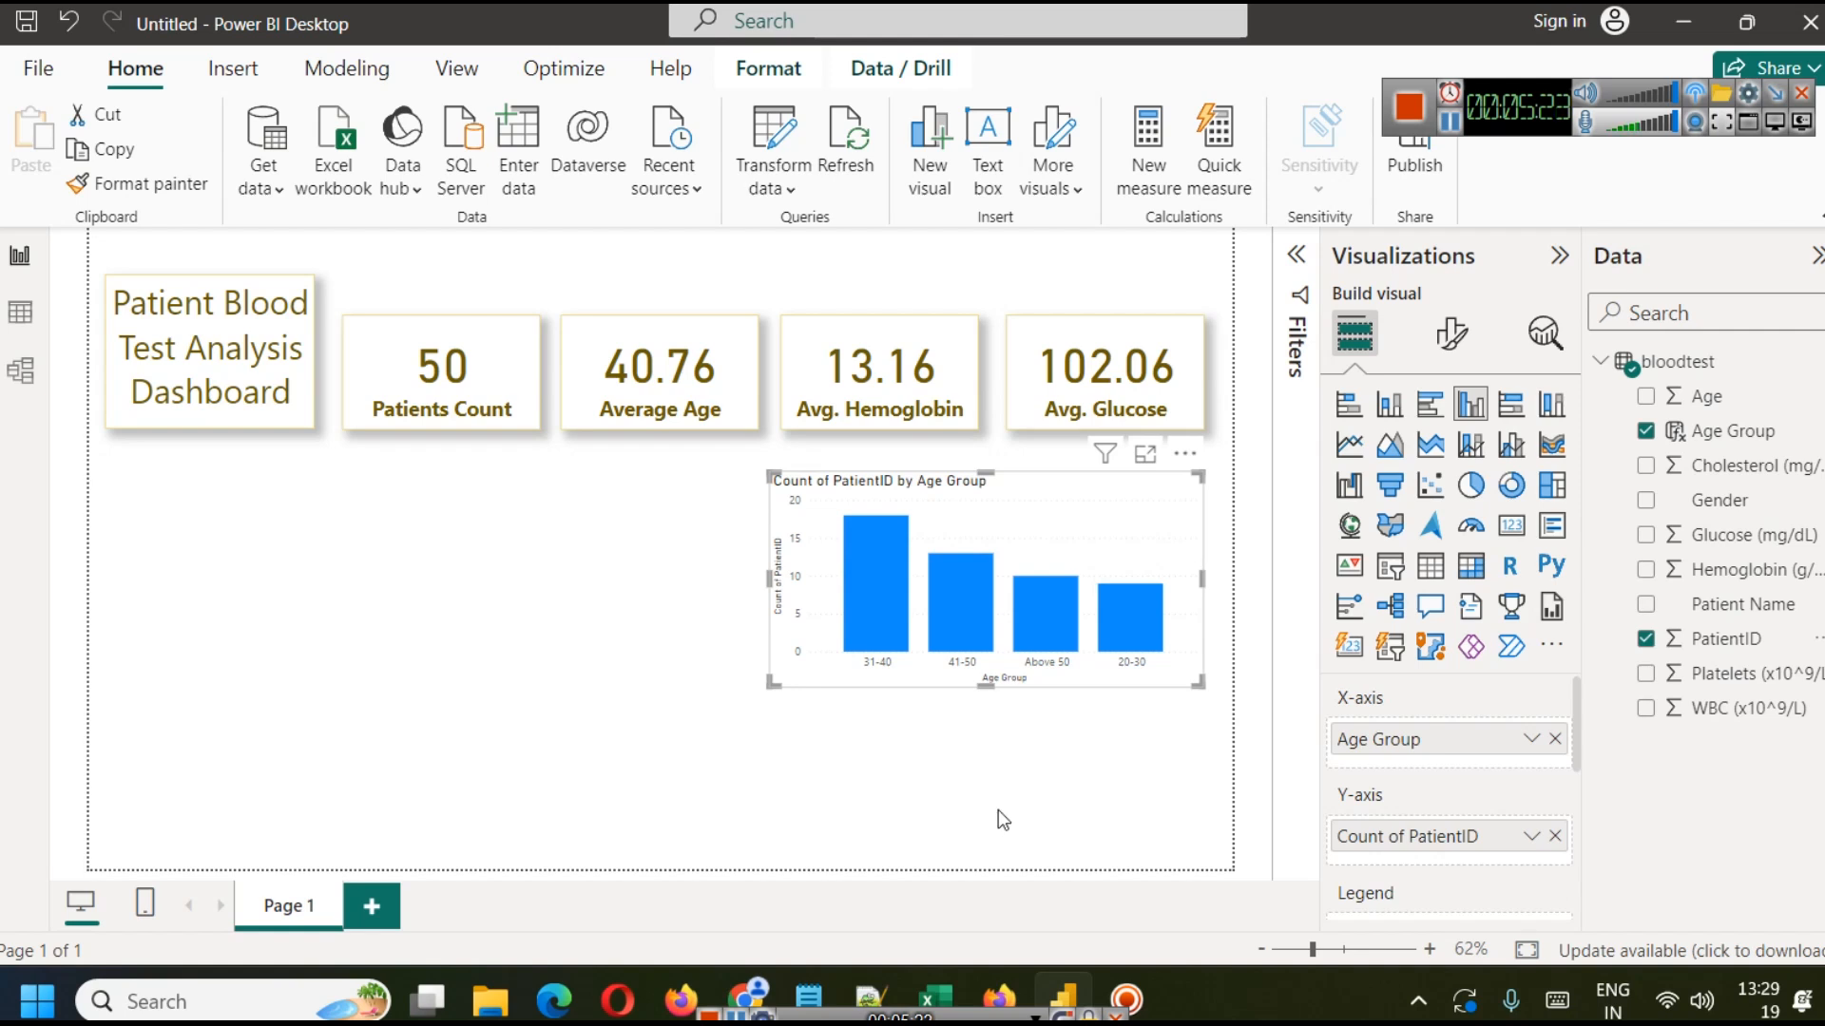
right_click(1471, 854)
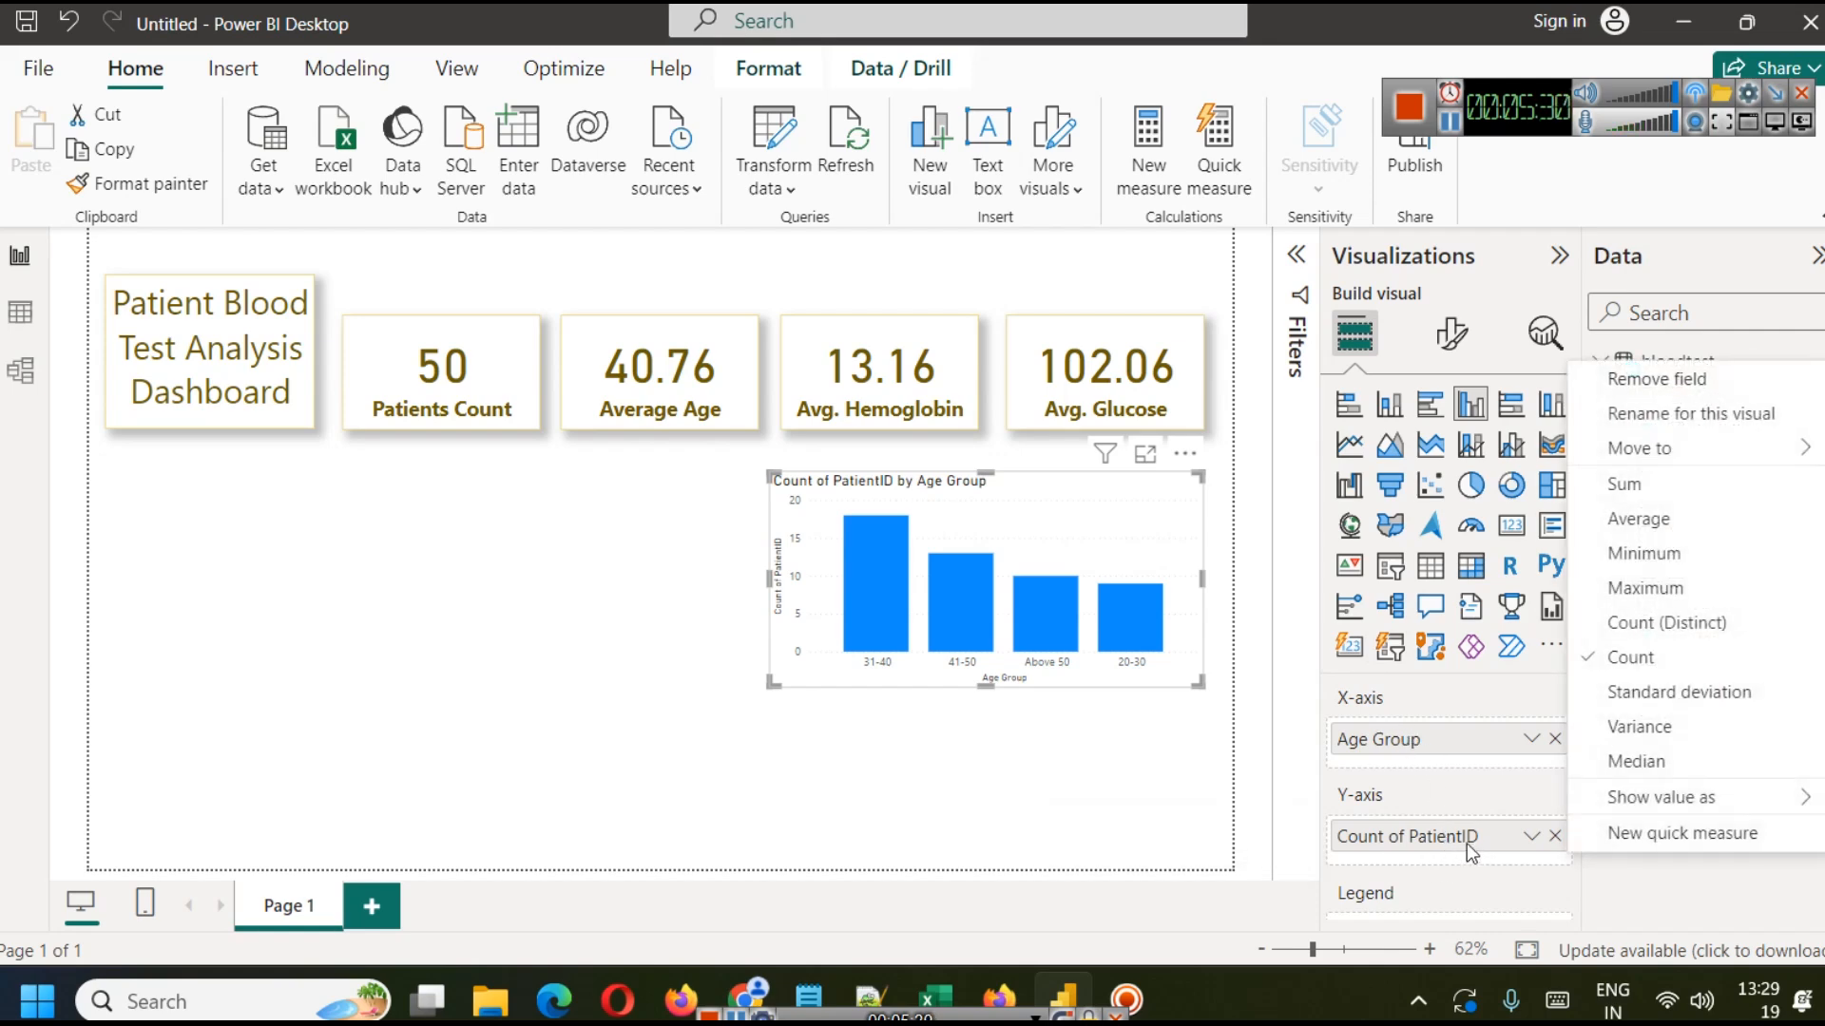
left_click(1670, 415)
type("Coun")
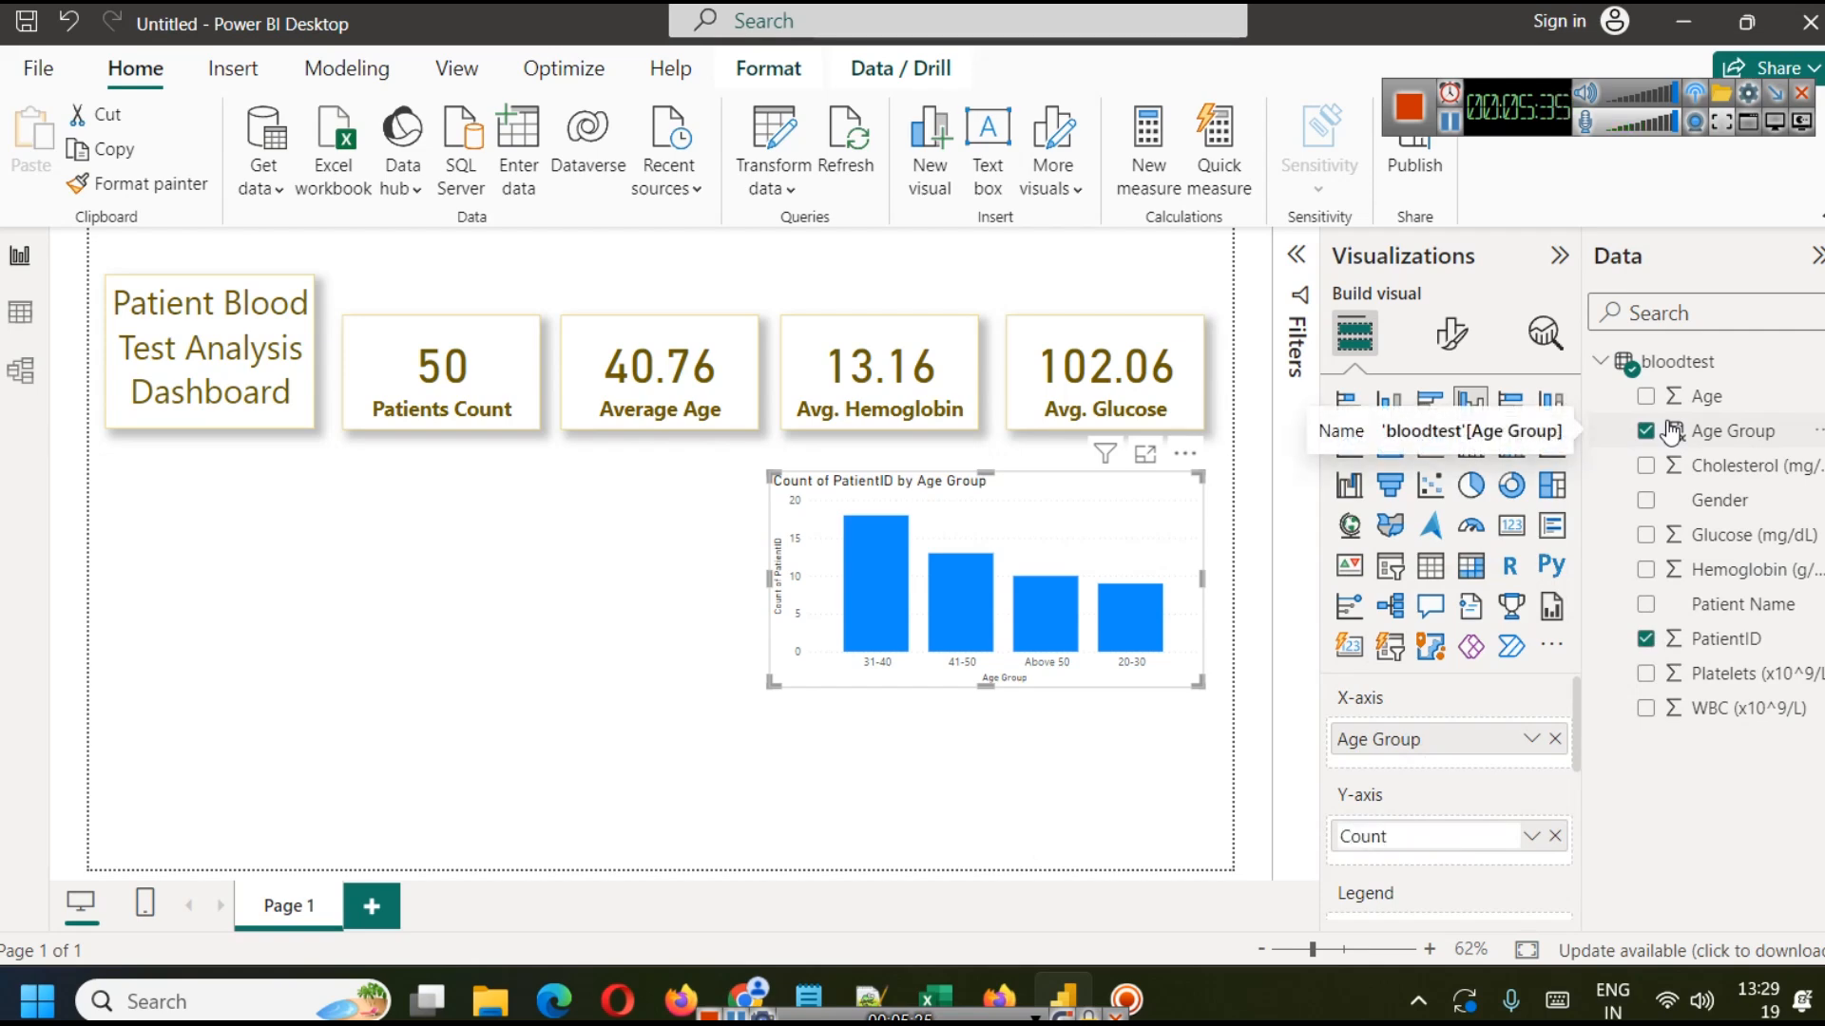
type("t")
key("Home")
type("Patient")
key("Return")
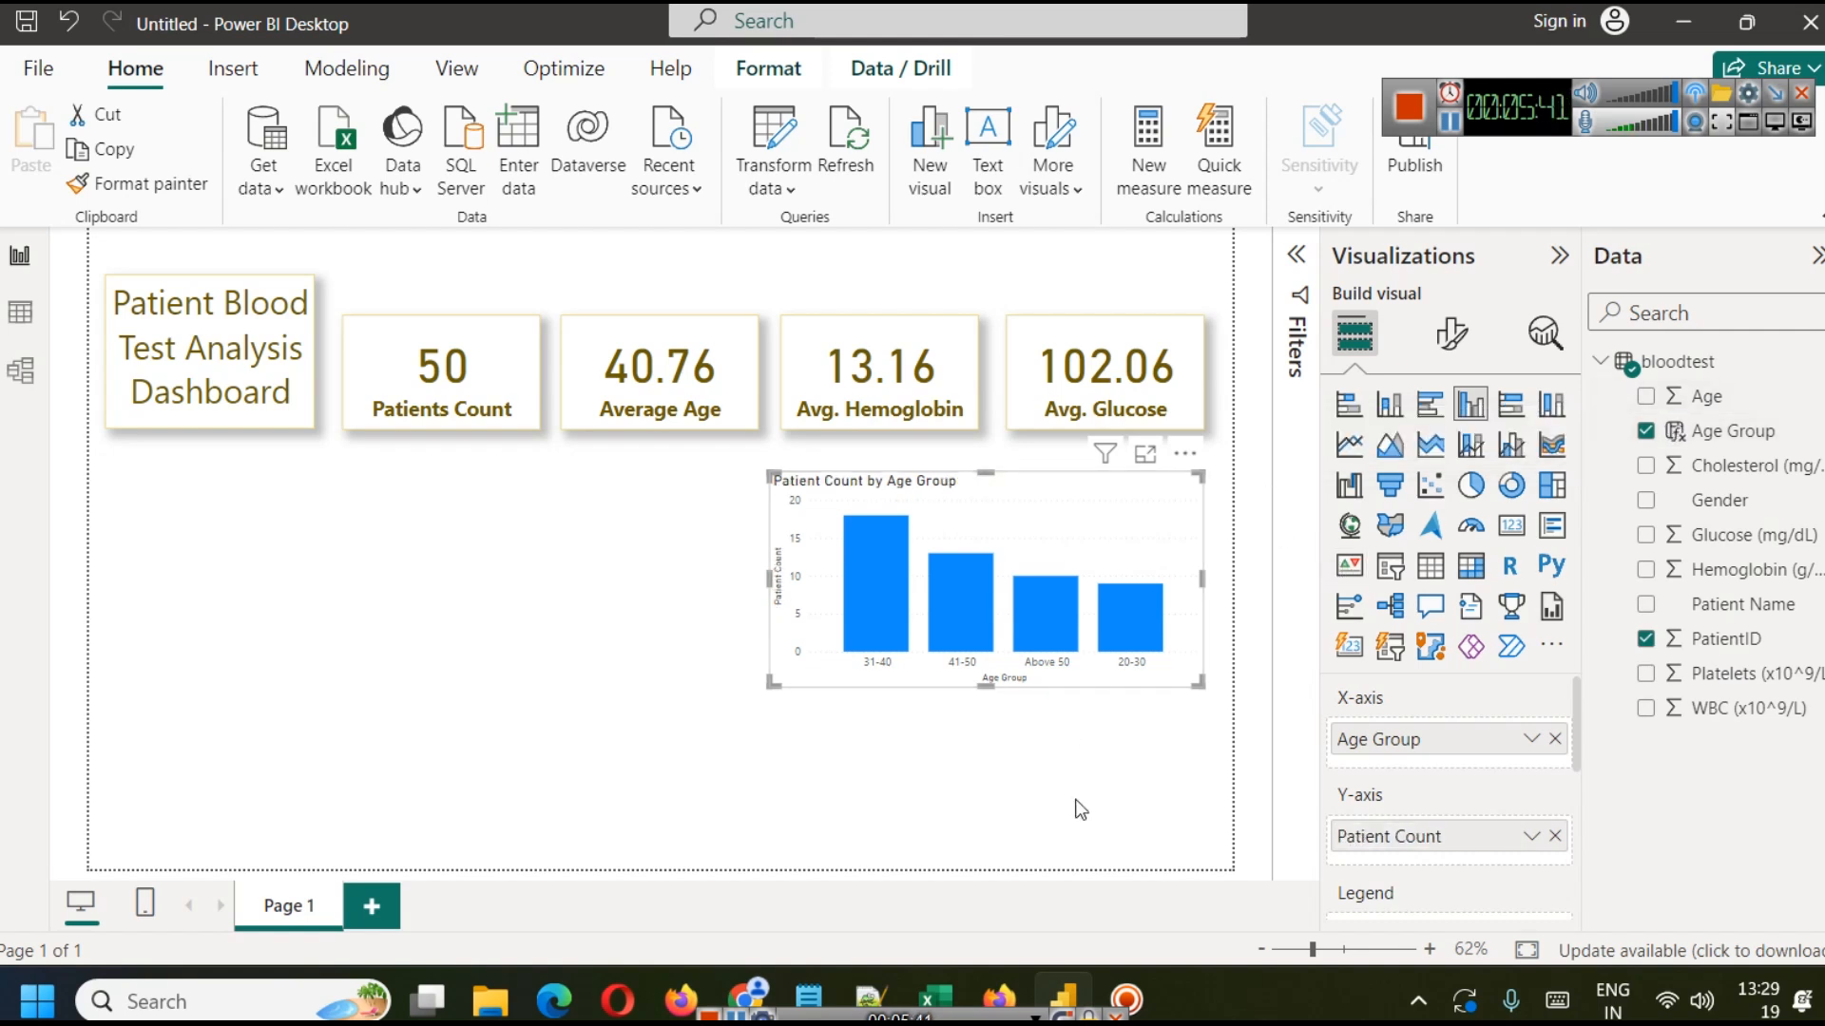
Turn on the visual border and the shadow for the Age Group column chart.
left_click(1448, 340)
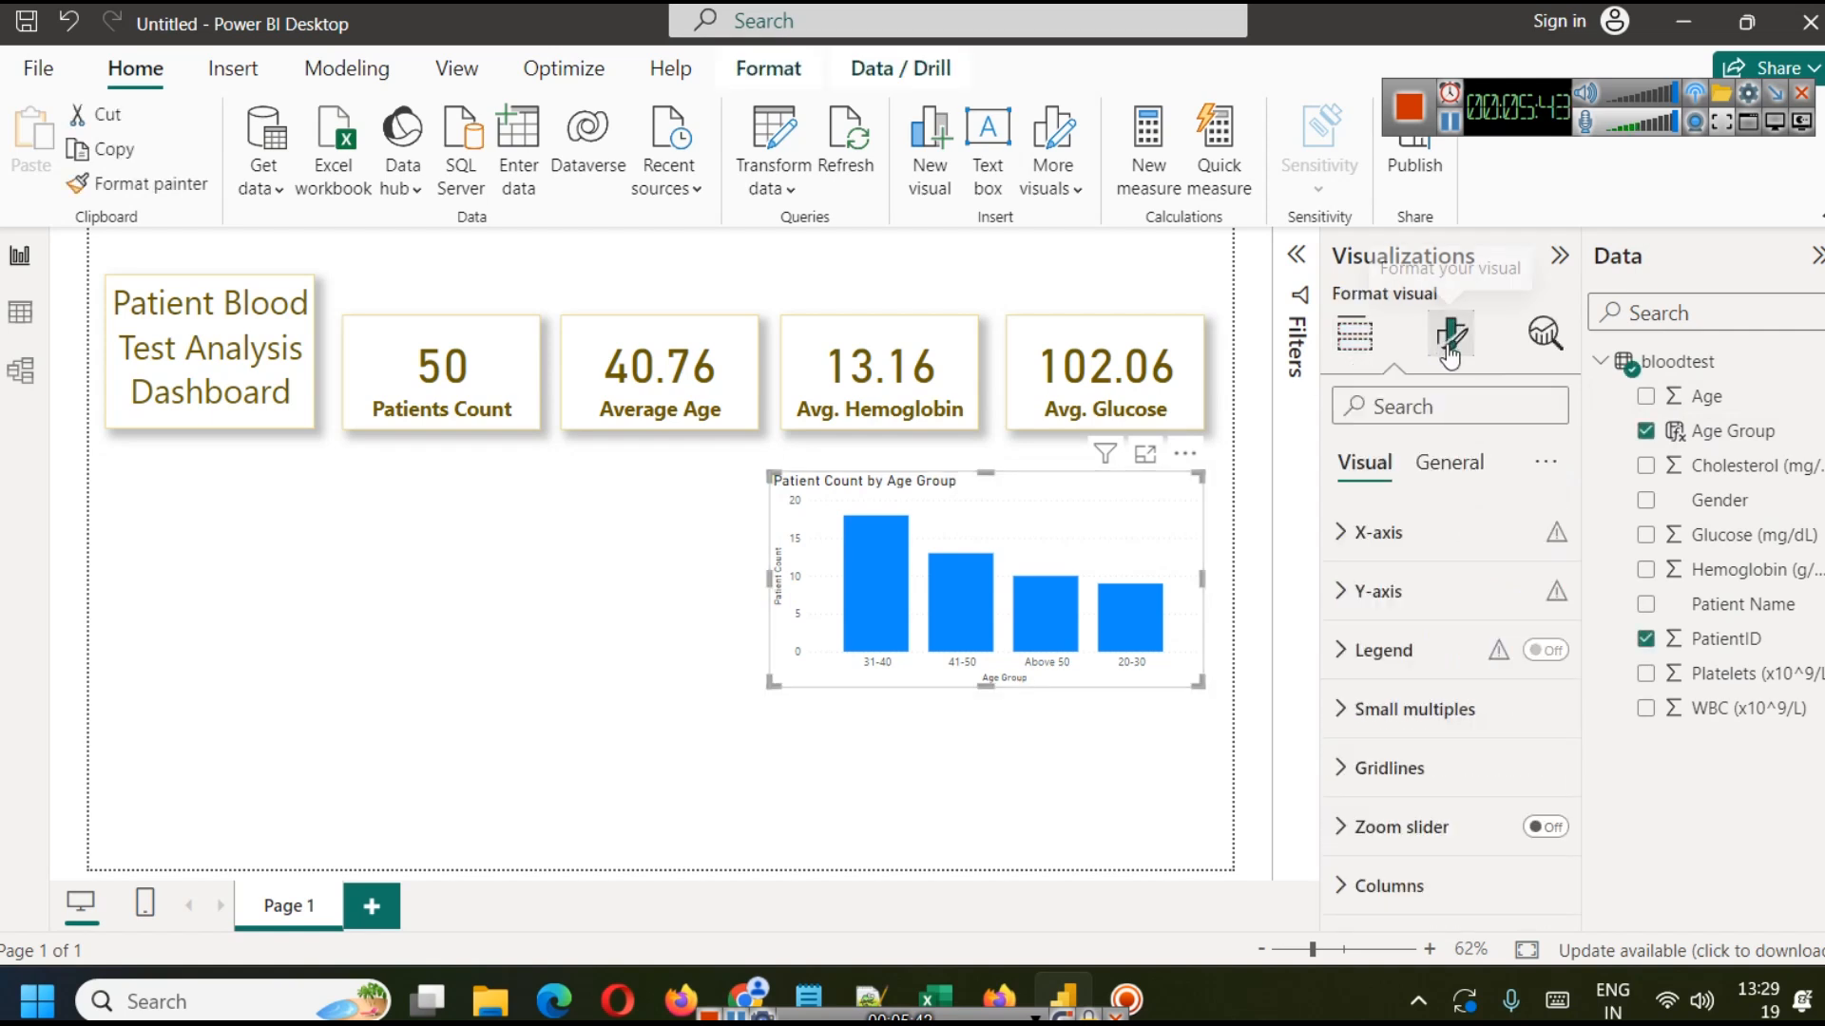
left_click(1460, 475)
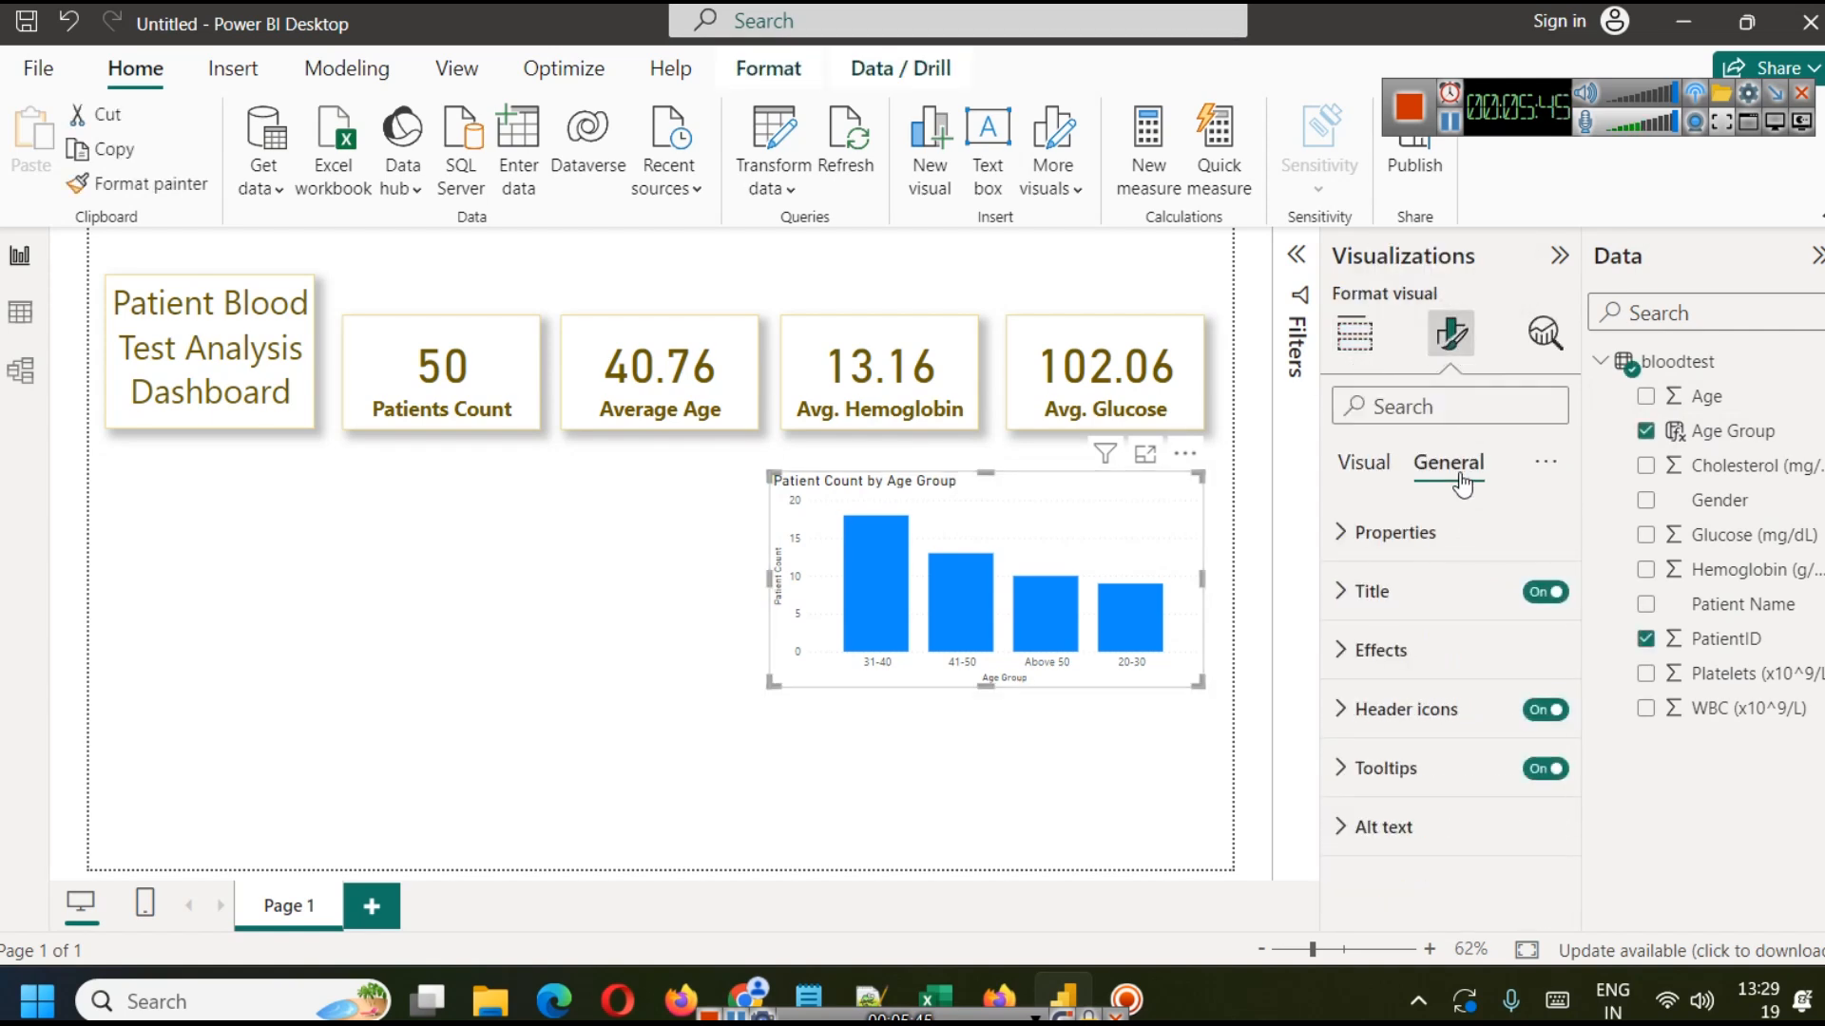
left_click(1393, 652)
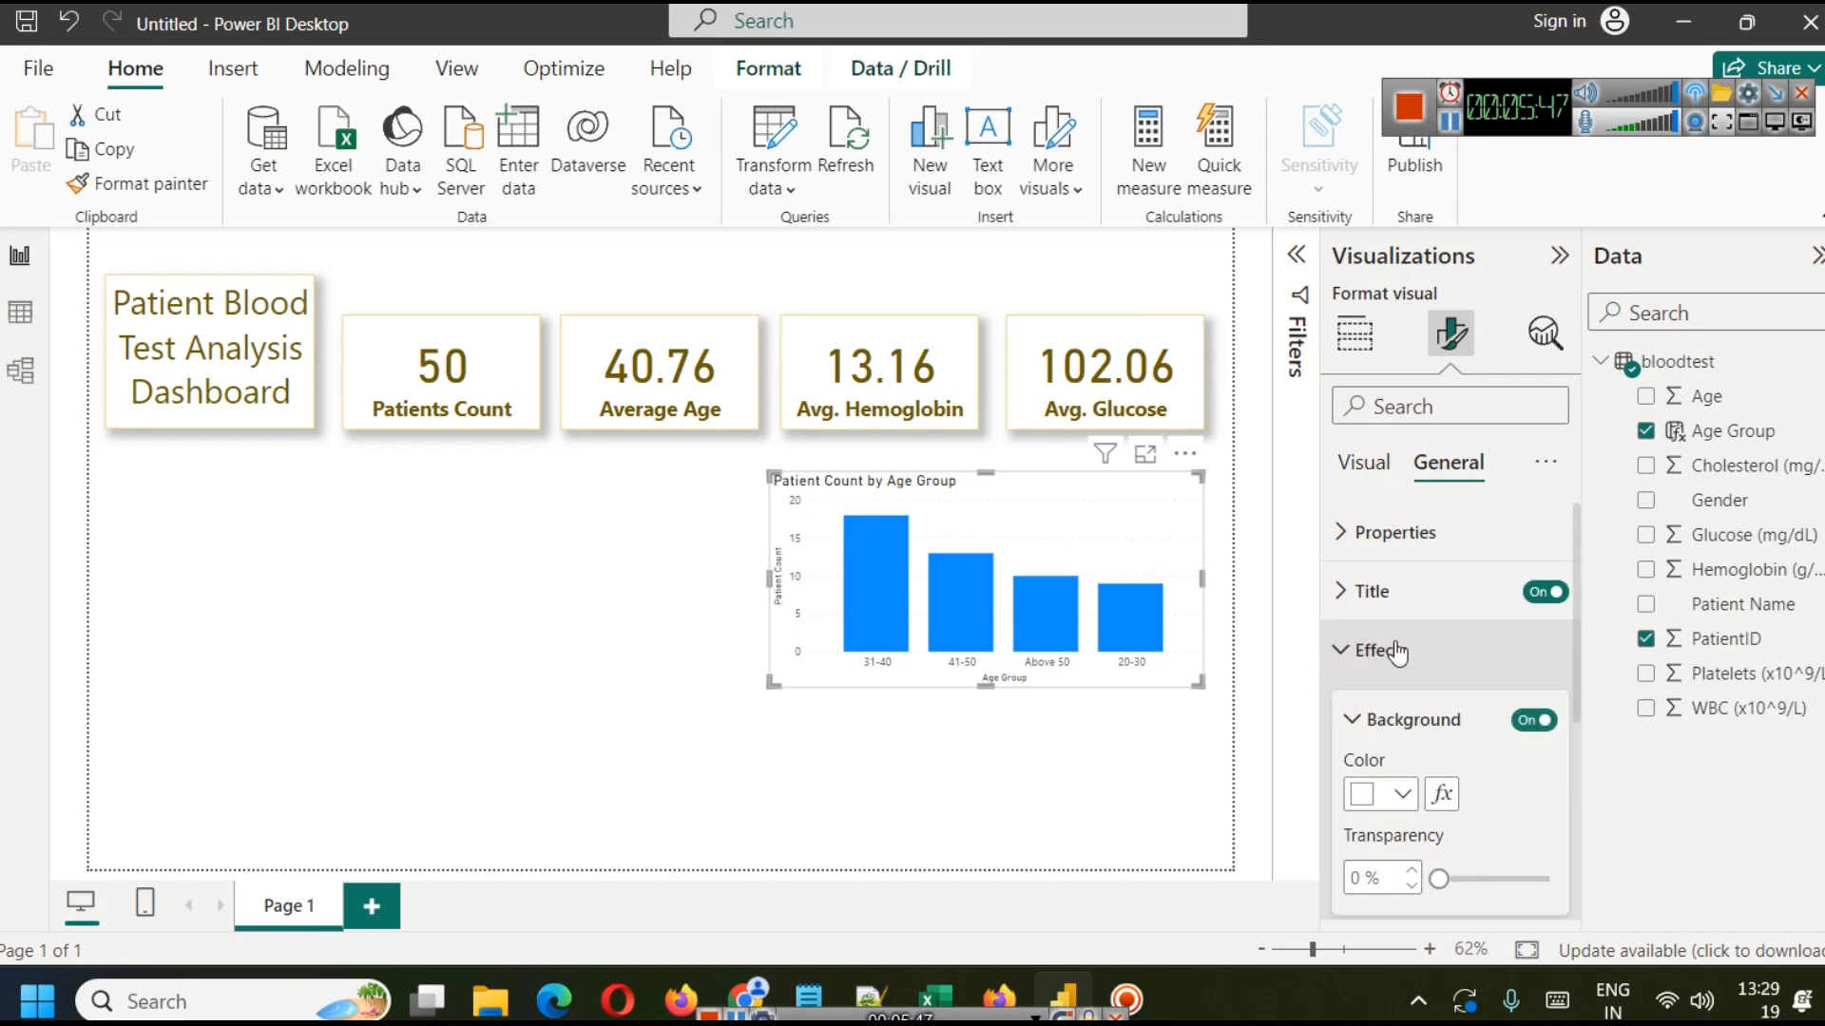
scroll(1397, 656, "down", 2)
scroll(1426, 684, "down", 2)
left_click(1534, 668)
left_click(1532, 737)
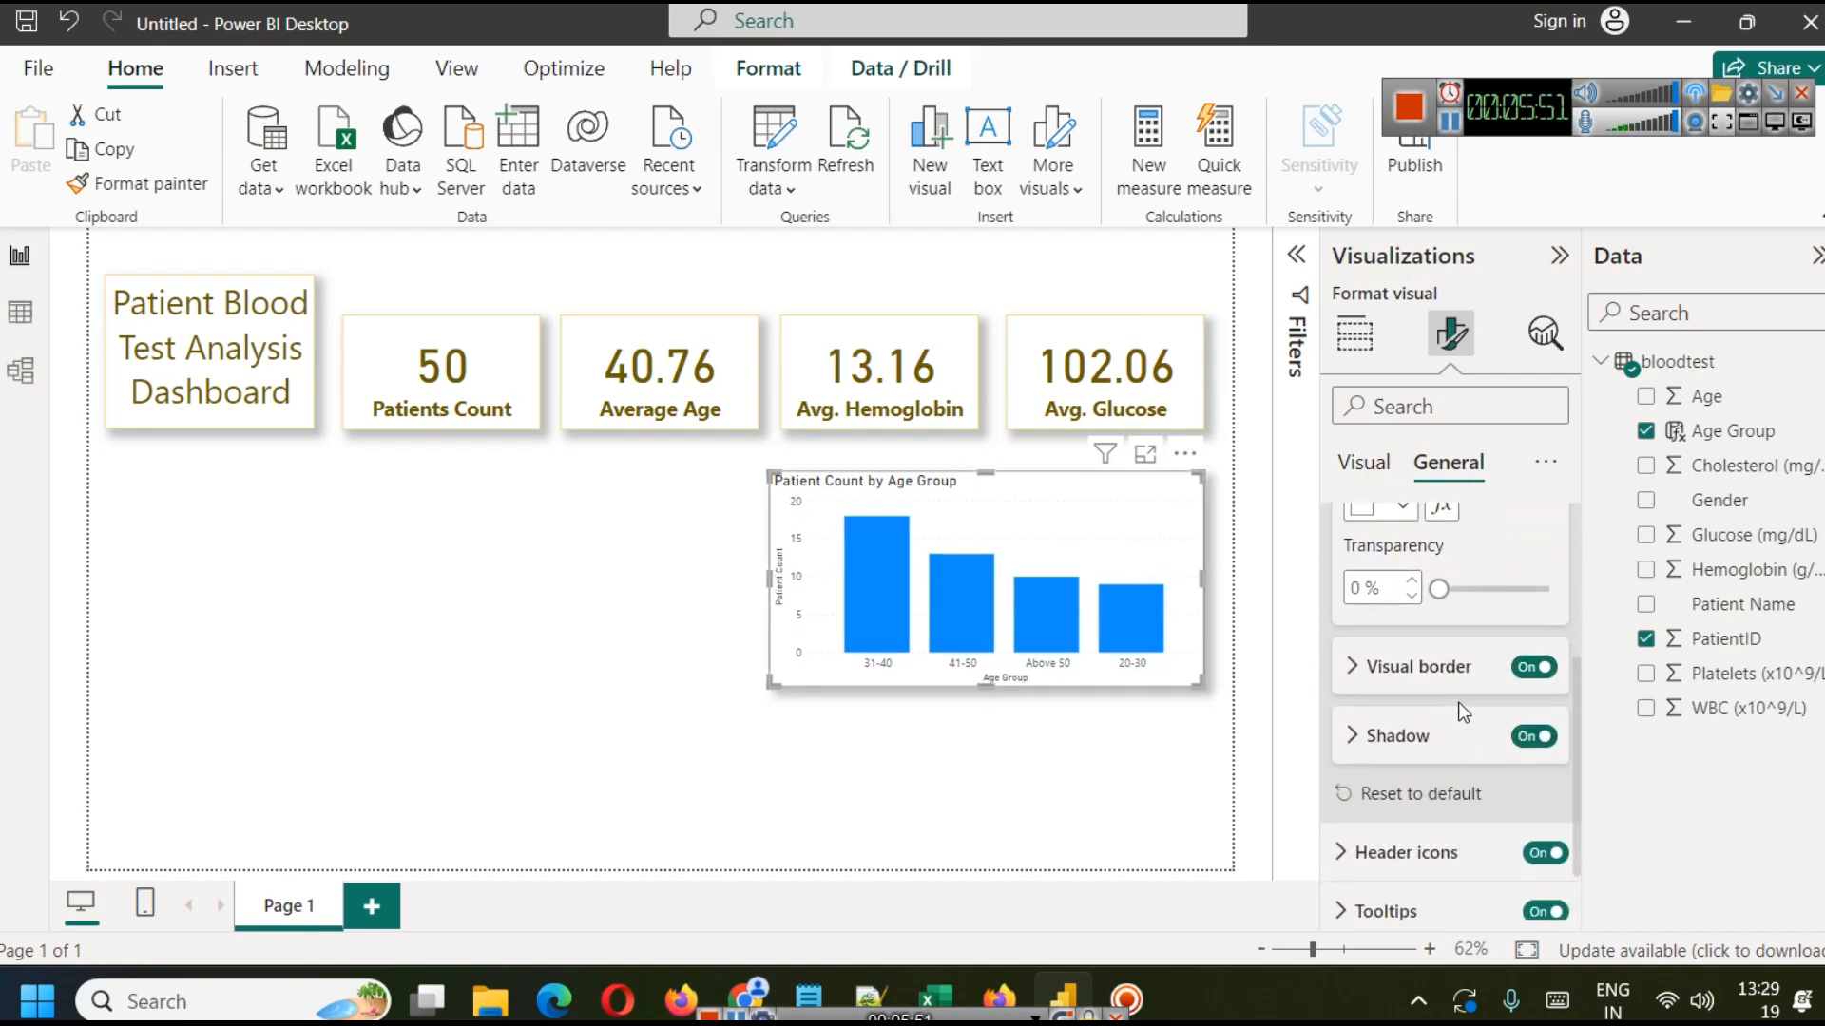
scroll(1445, 708, "down", 1)
scroll(1421, 704, "up", 5)
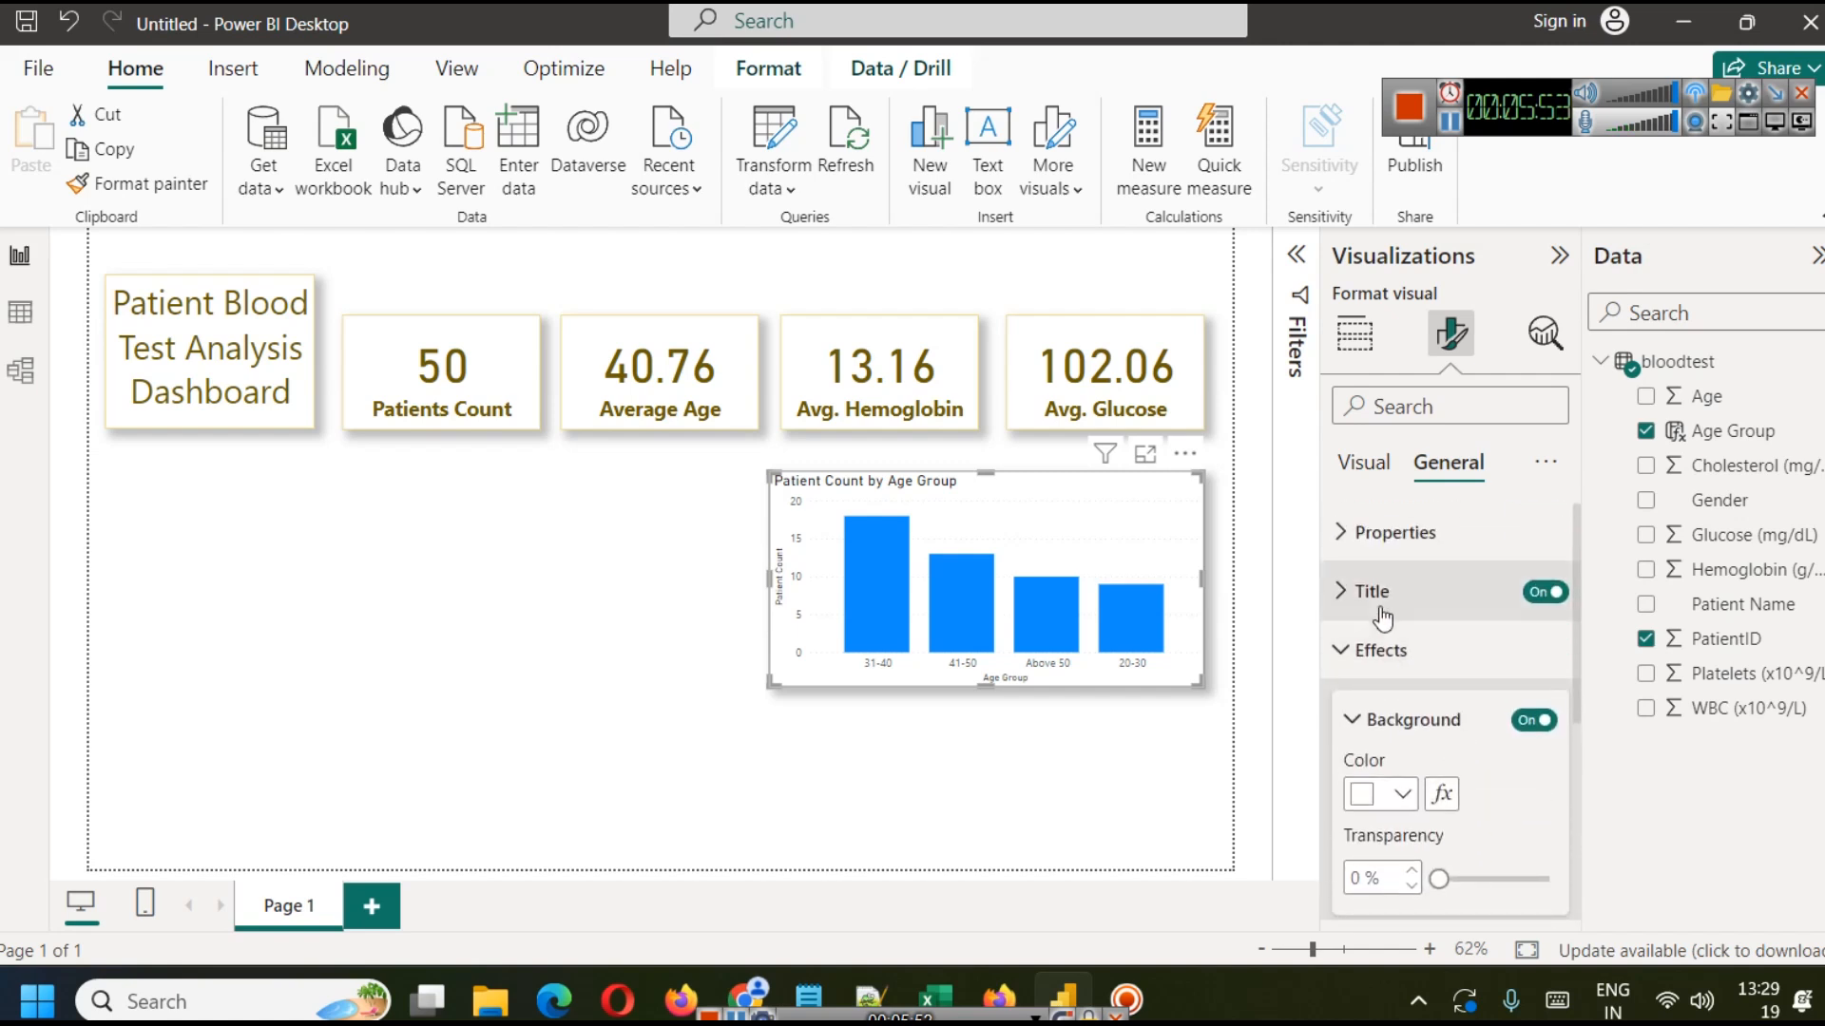
left_click(1348, 650)
Change the column chart's Y-axis values color to the dark gold-brown shade used in the cards.
left_click(1370, 471)
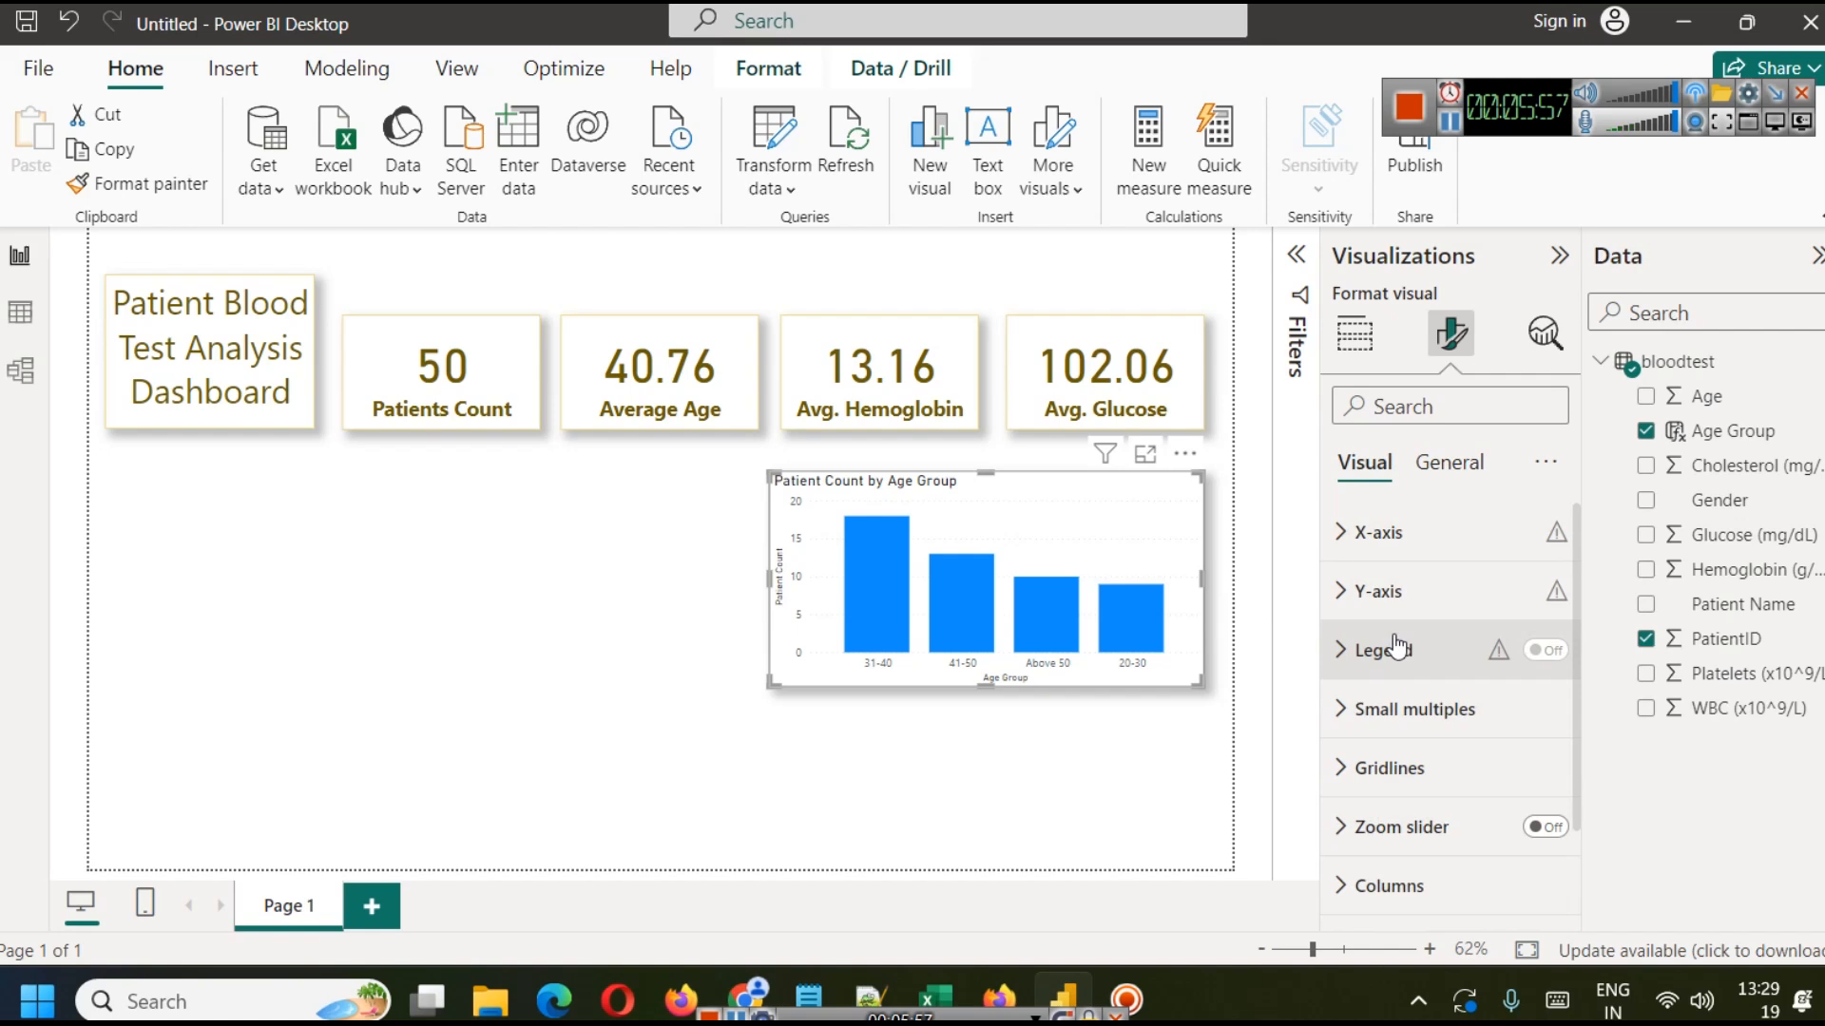
left_click(1355, 601)
scroll(1424, 669, "down", 4)
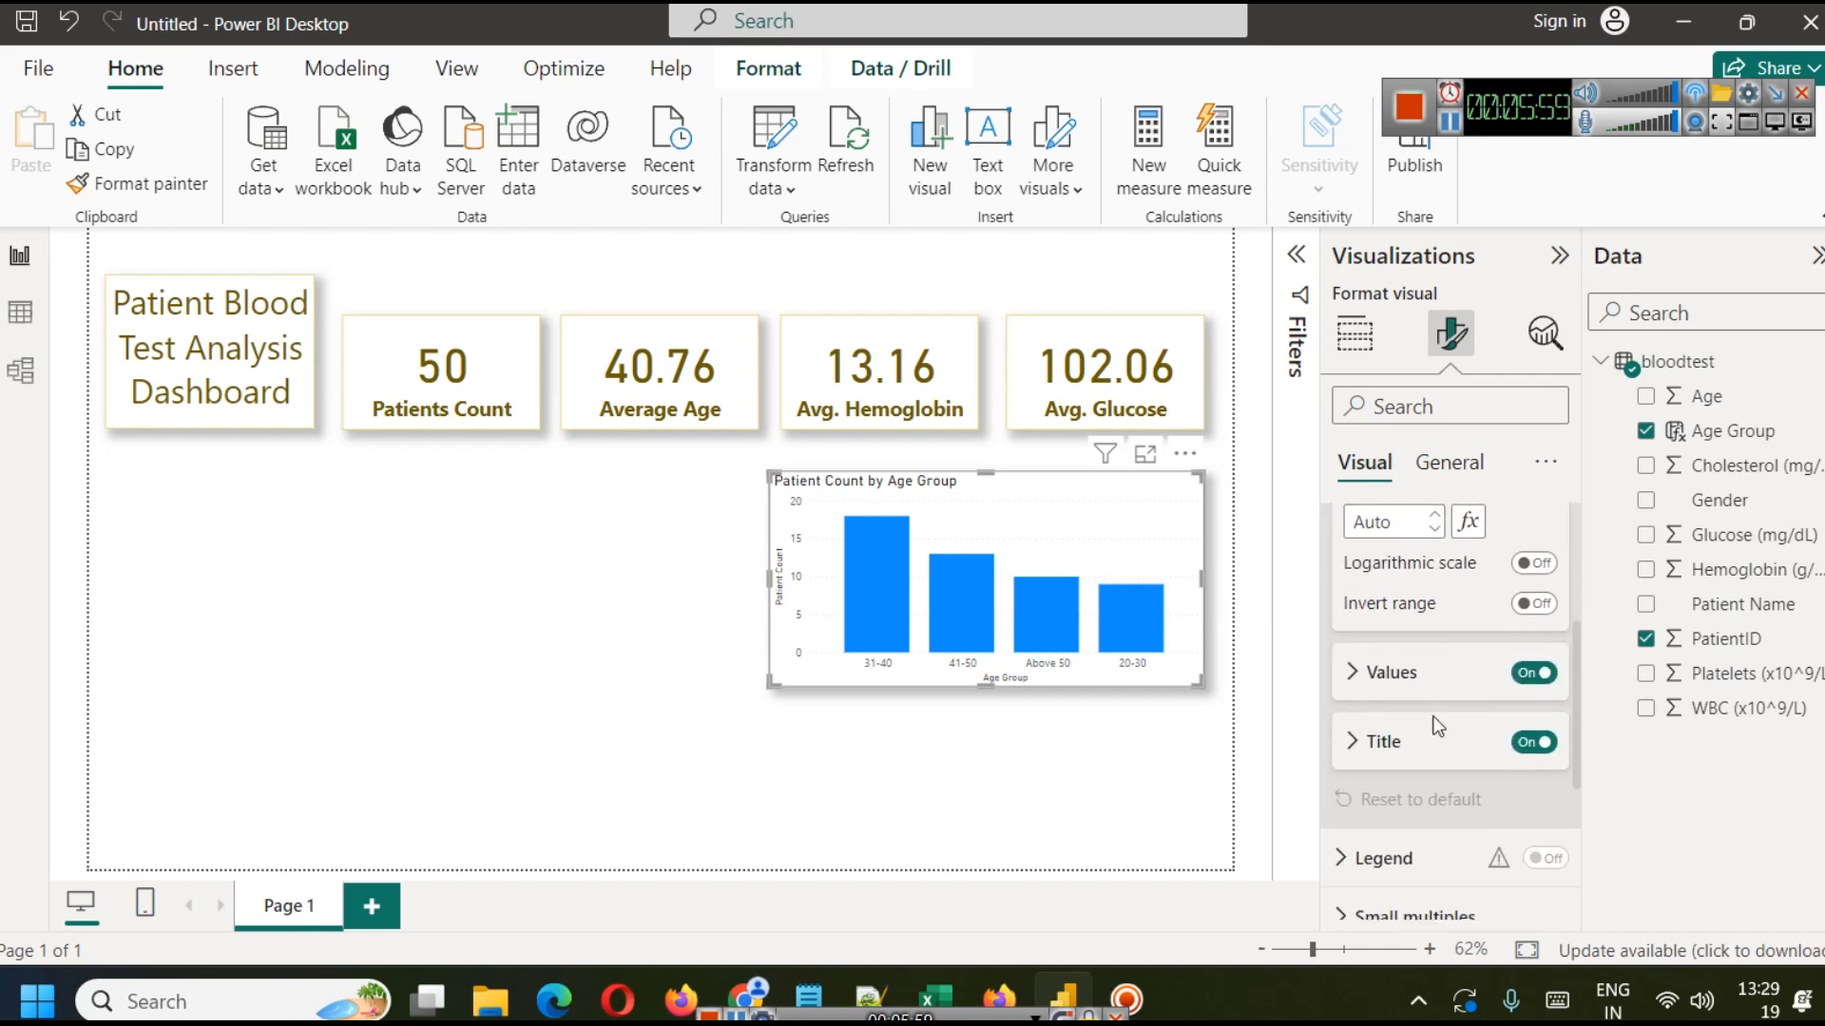
left_click(1354, 675)
scroll(1426, 698, "down", 3)
scroll(1454, 689, "down", 1)
left_click(1408, 590)
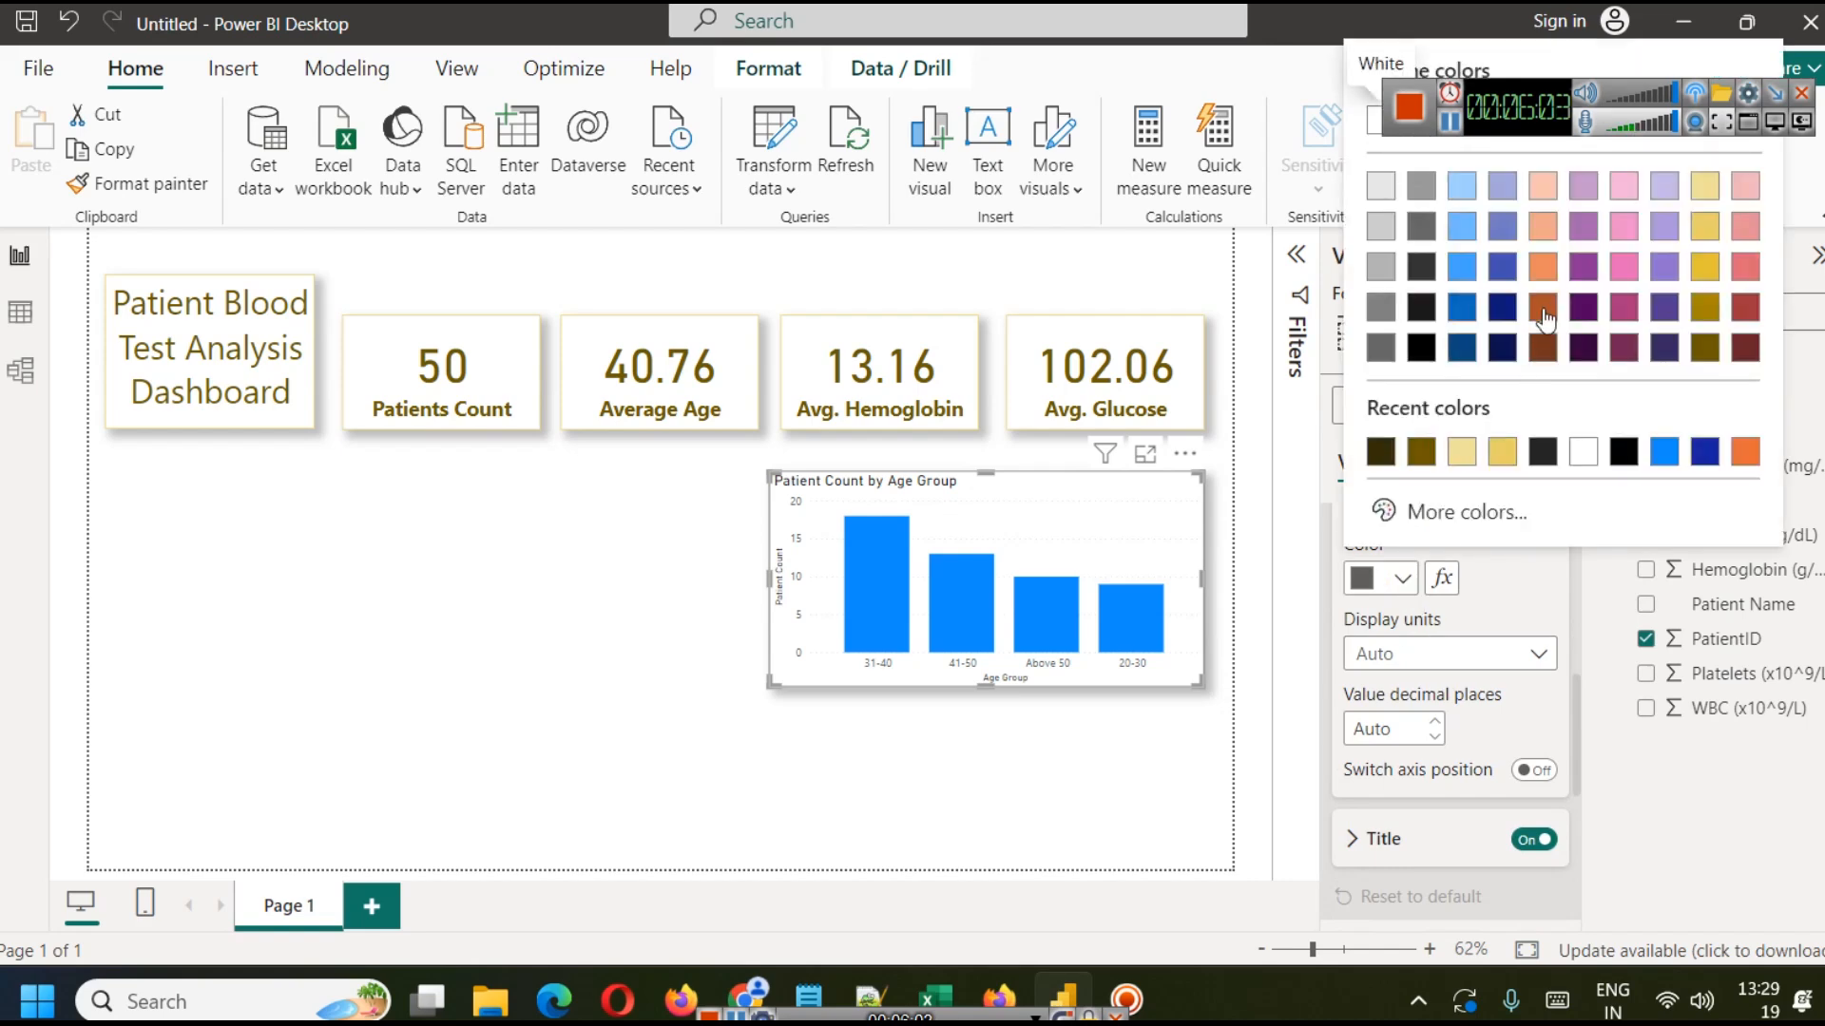
left_click(1705, 344)
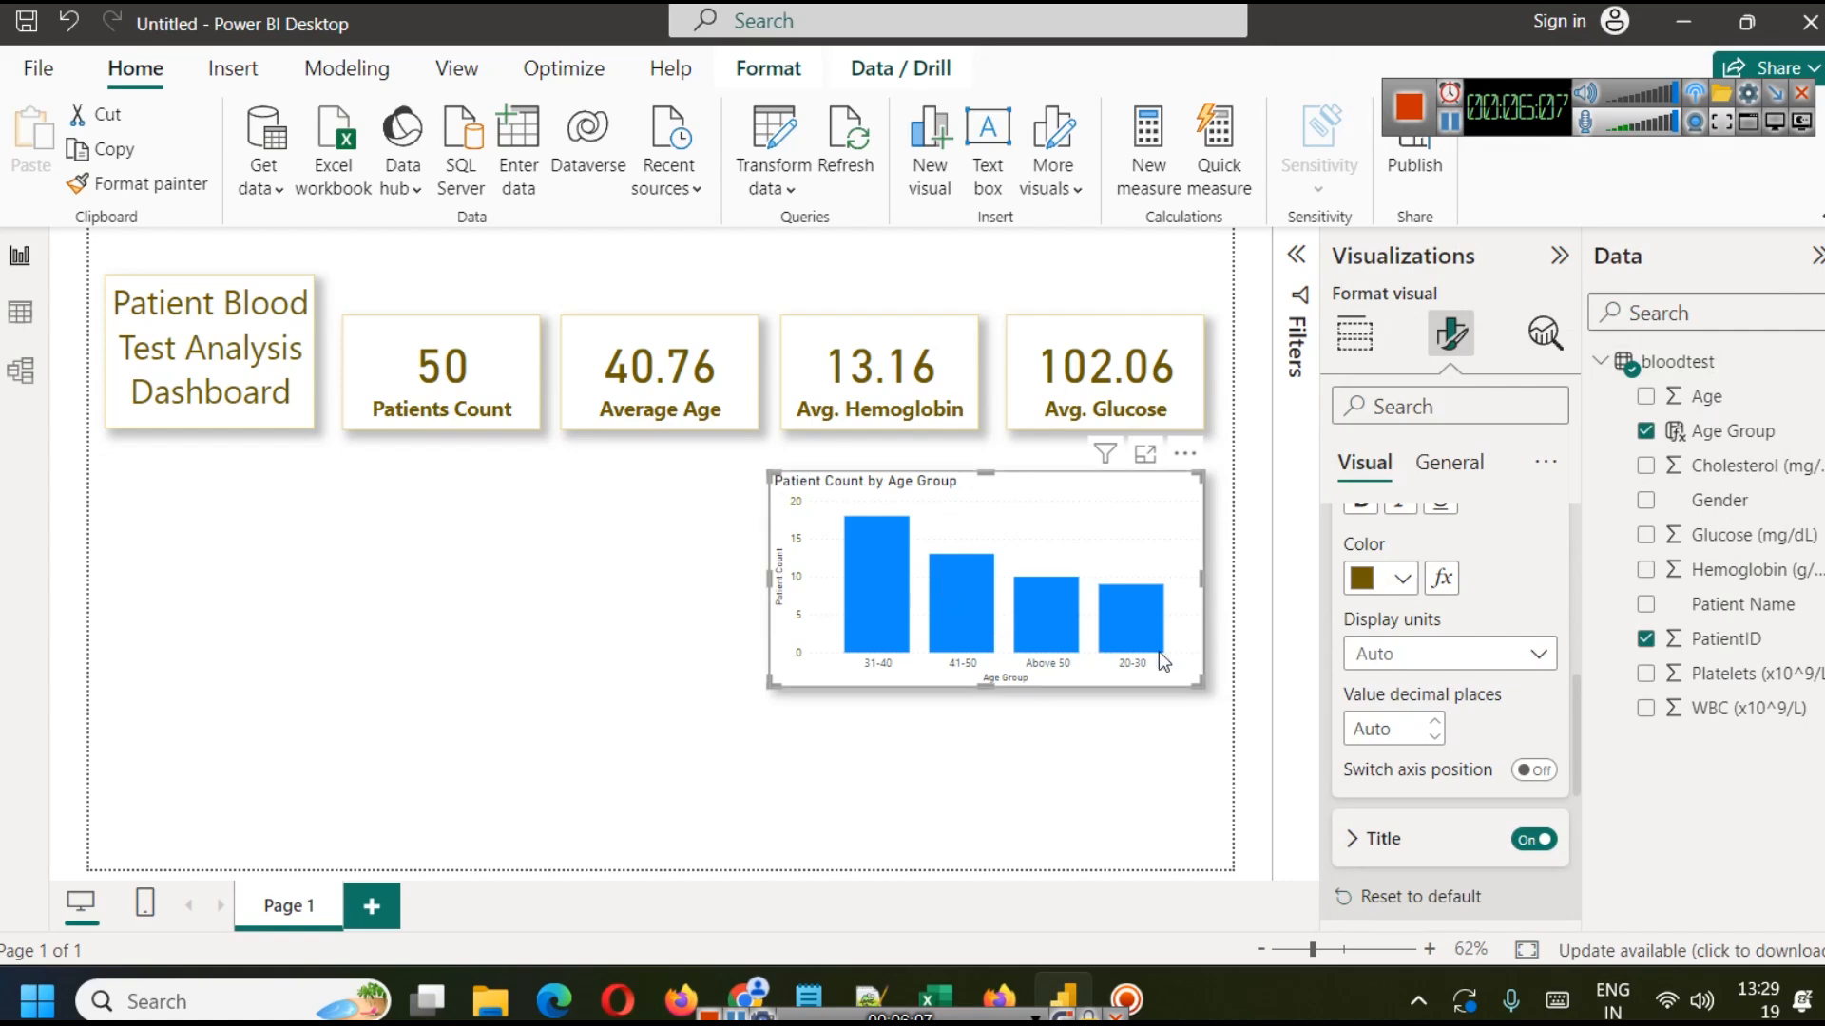
Recolor all columns of the Age Group chart in the same dark gold-brown as the cards.
scroll(1379, 761, "down", 3)
scroll(1454, 699, "down", 2)
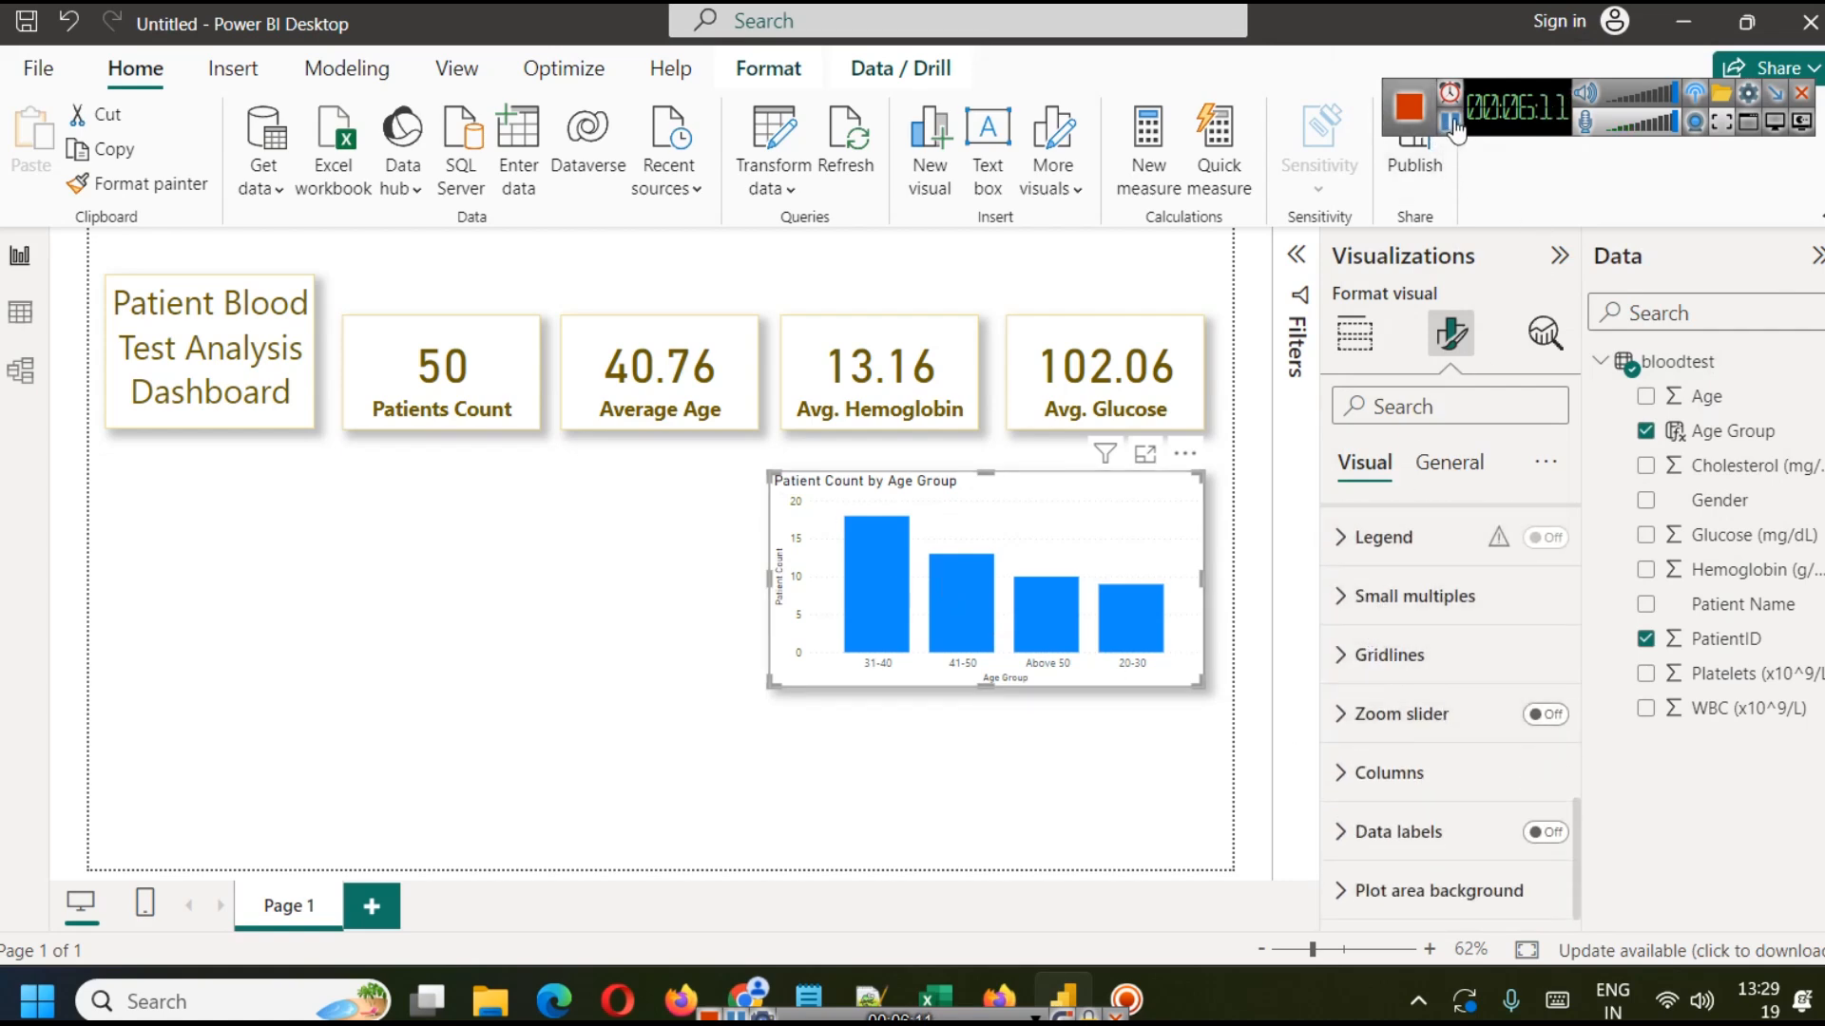
left_click(1348, 777)
scroll(1359, 774, "down", 3)
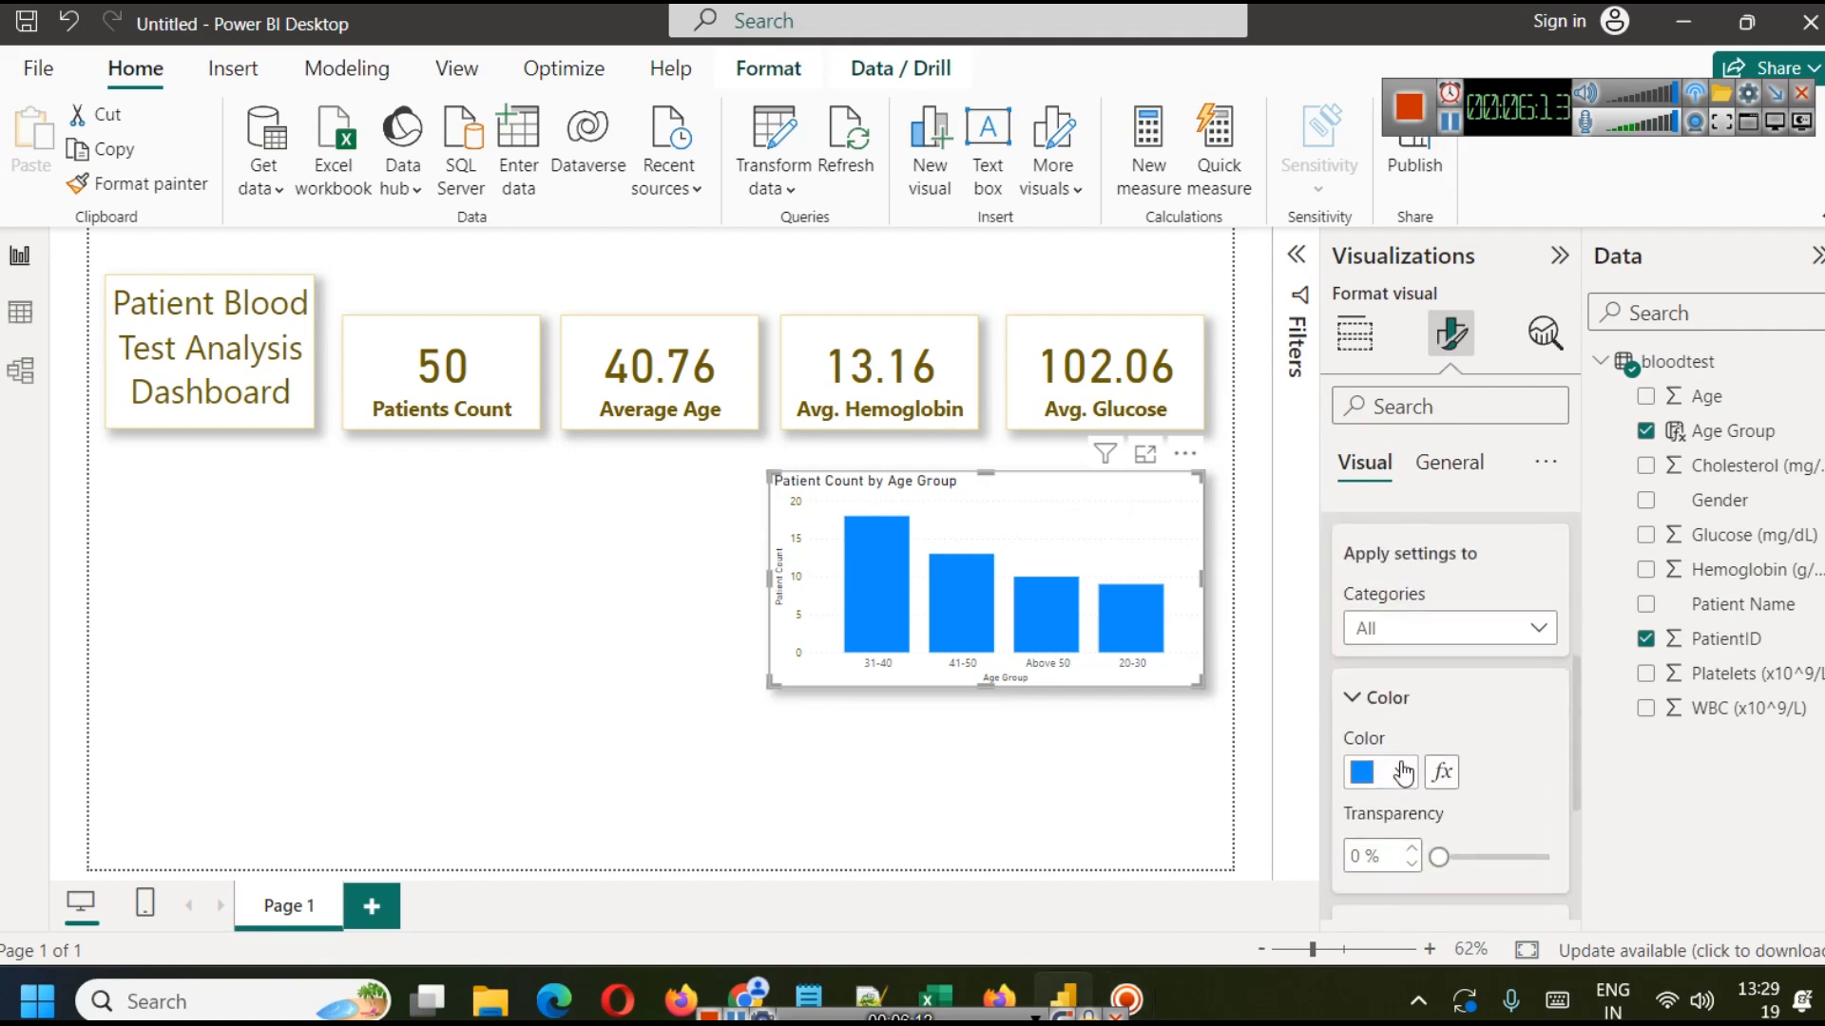
left_click(1403, 772)
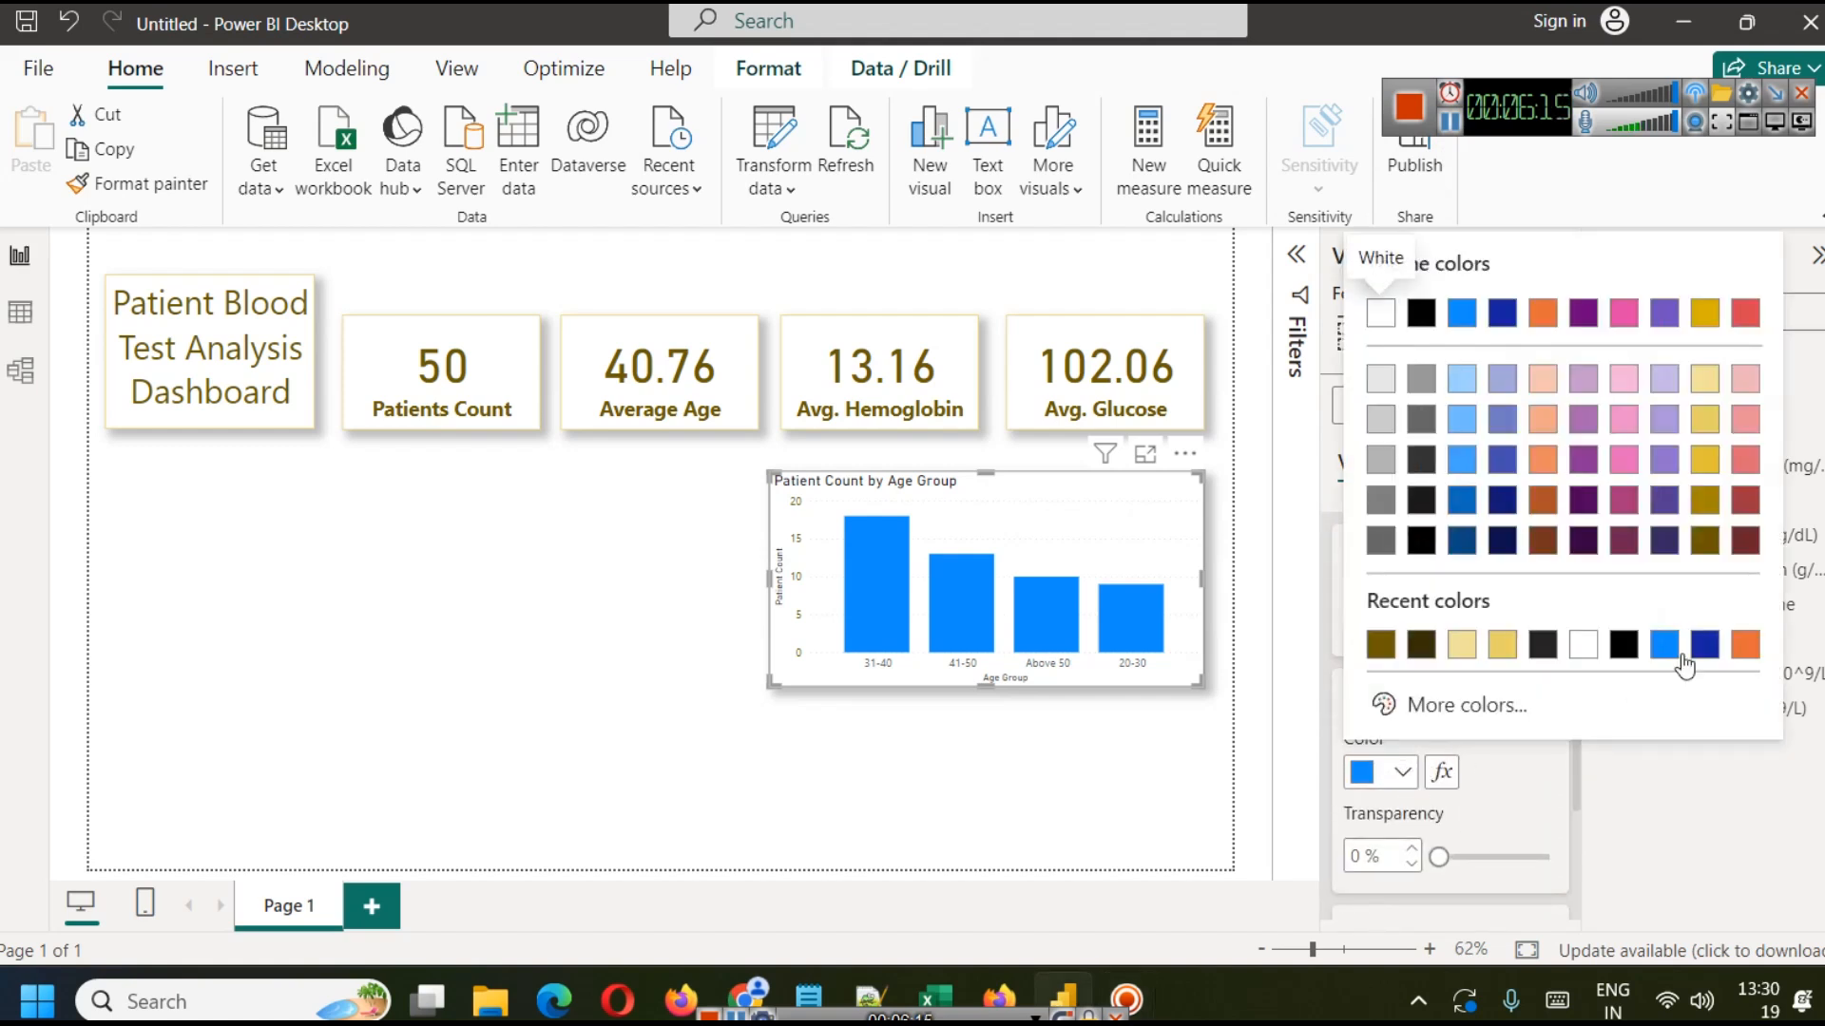
left_click(1712, 552)
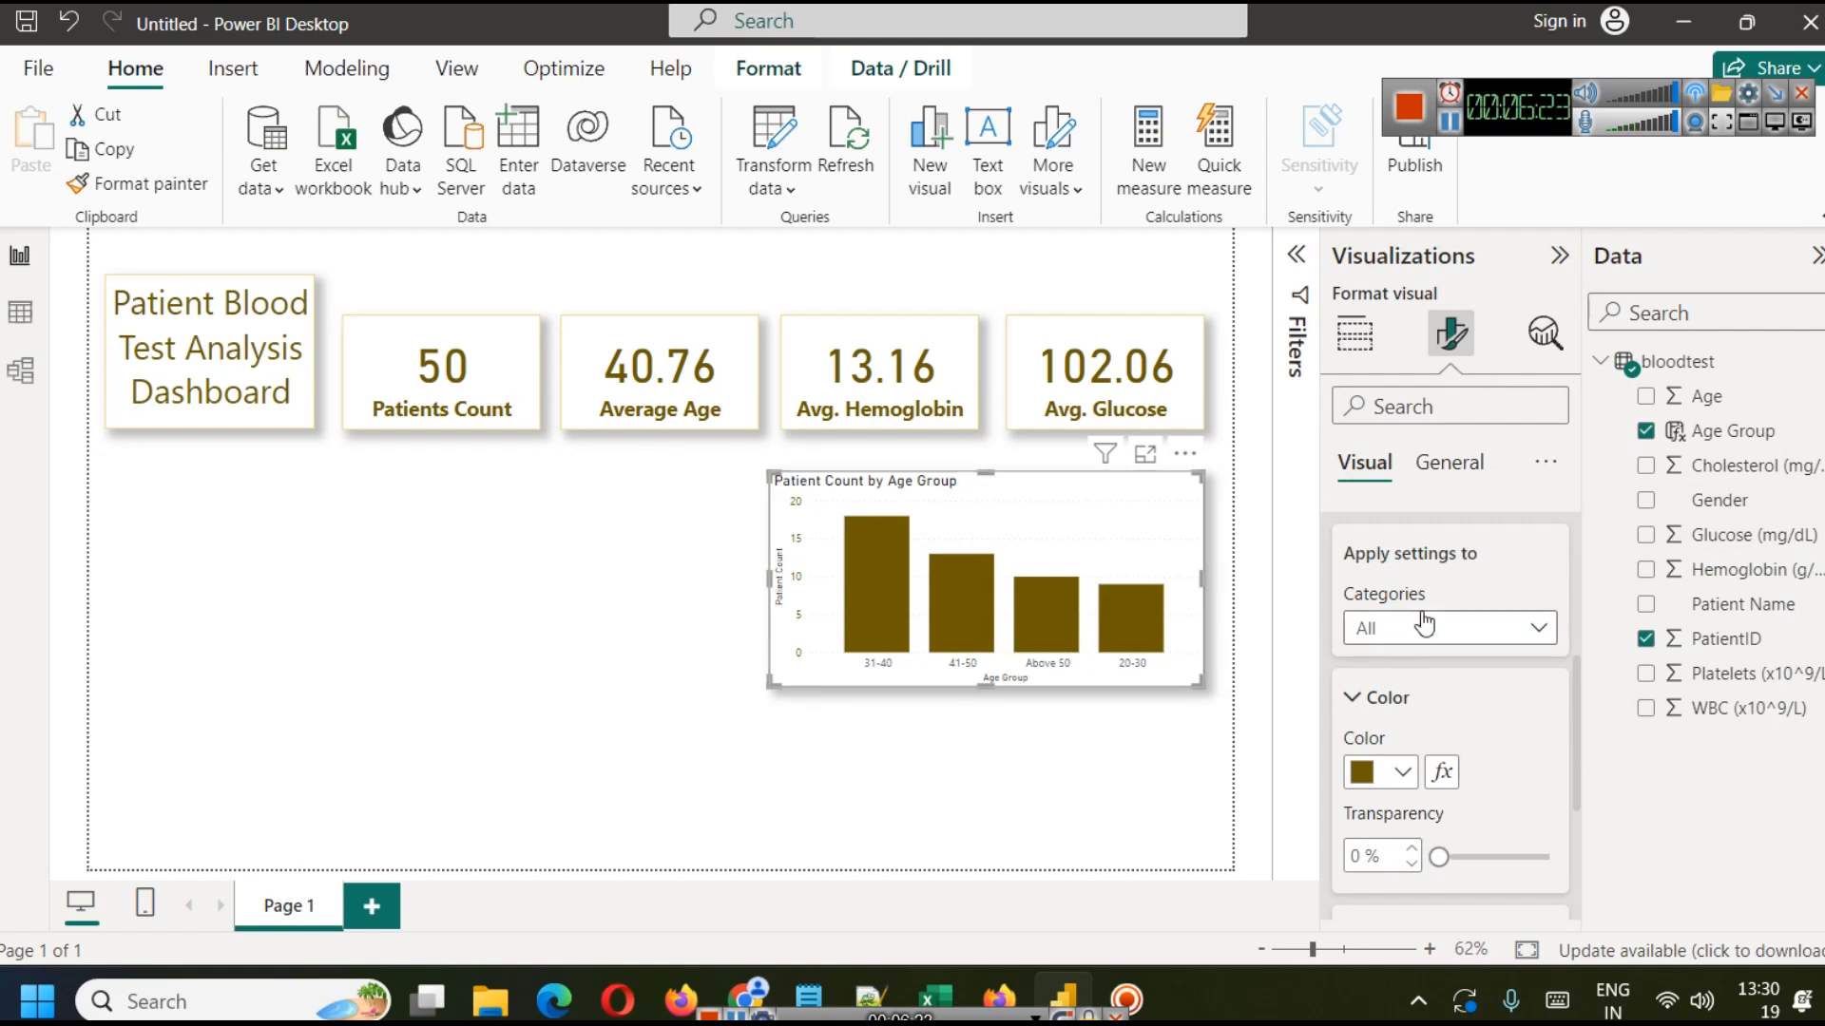
Center the column chart's title and format it in bold, size 17, with dark gold-brown text.
scroll(1410, 528, "up", 5)
left_click(1447, 464)
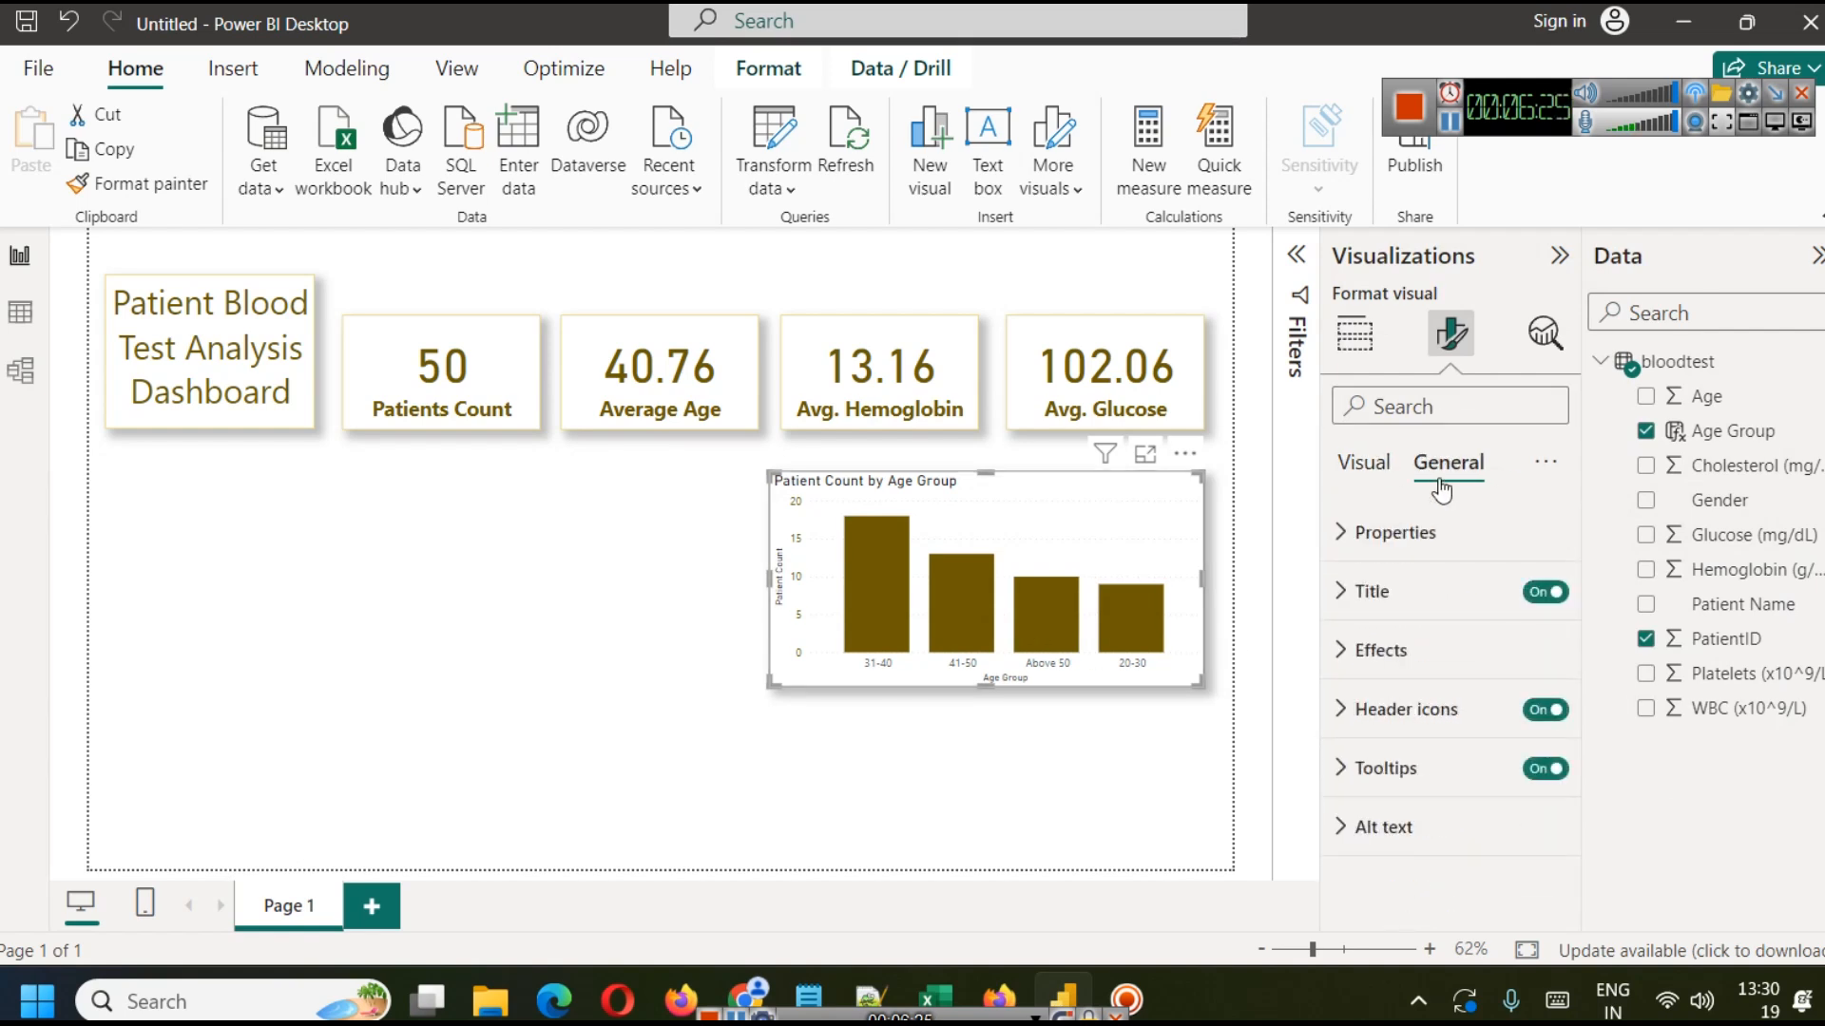
left_click(1341, 592)
scroll(1397, 823, "down", 3)
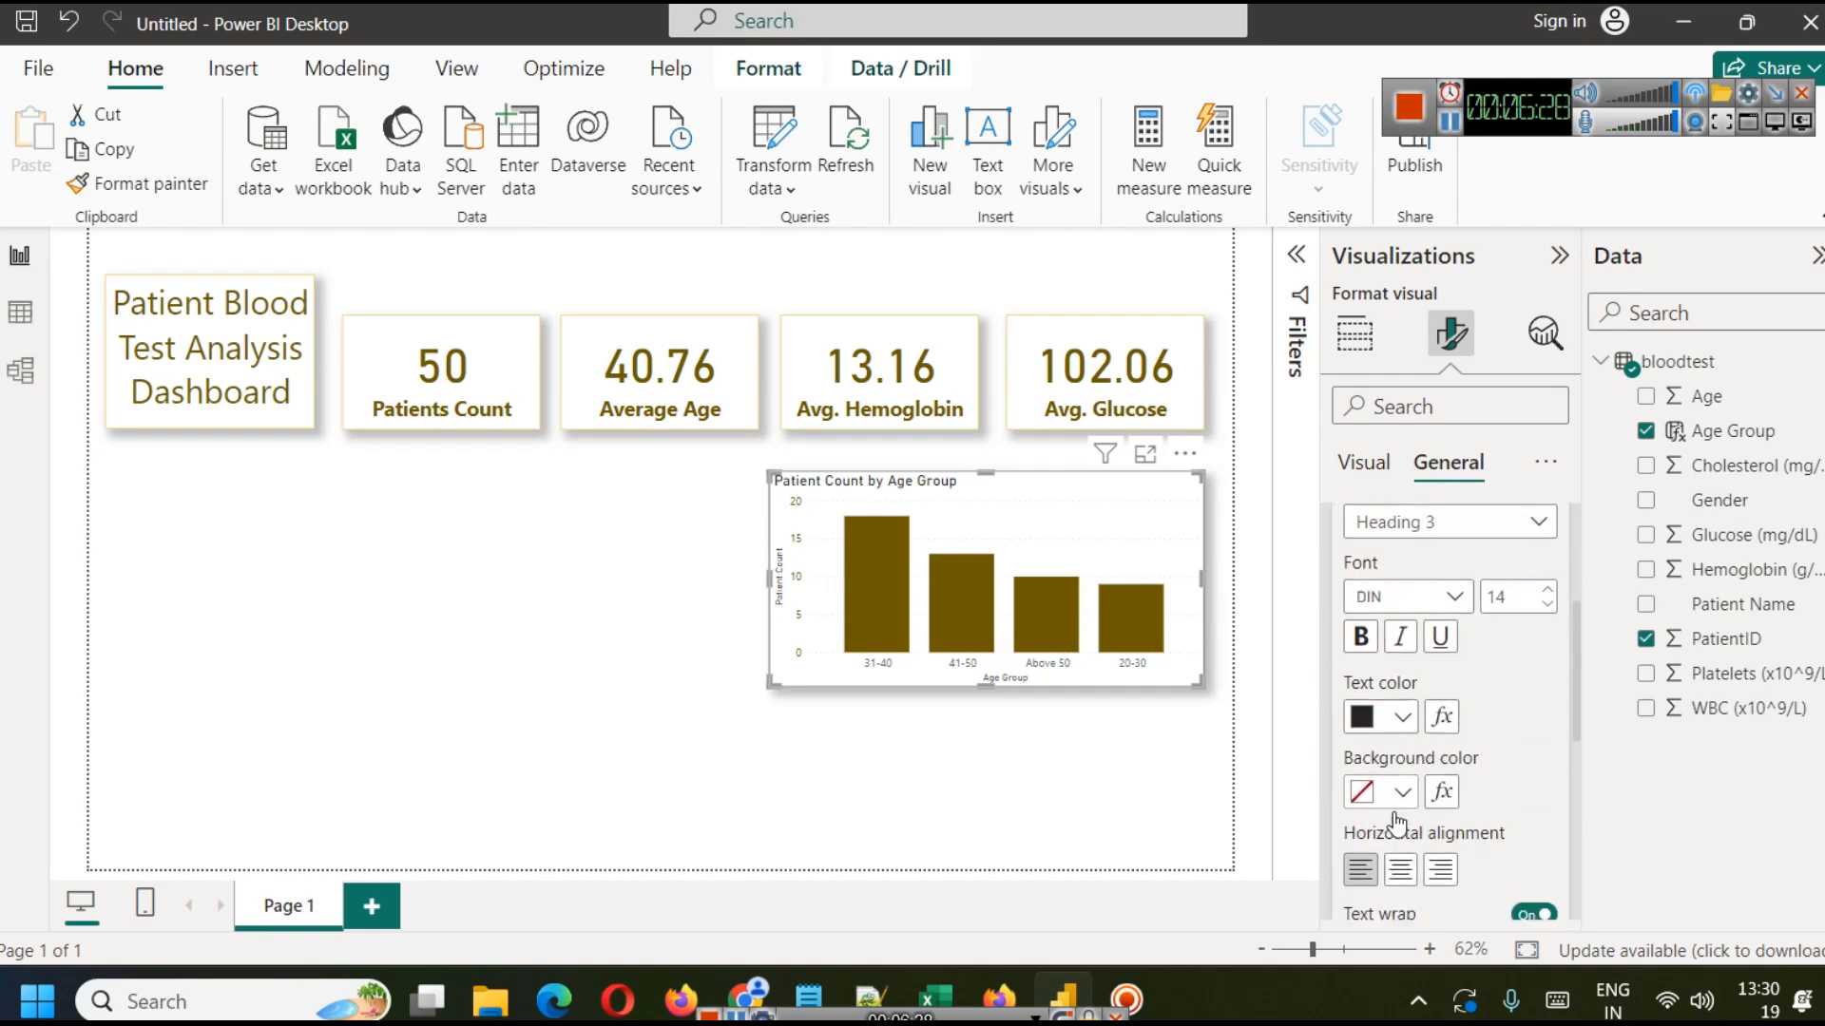
left_click(1401, 871)
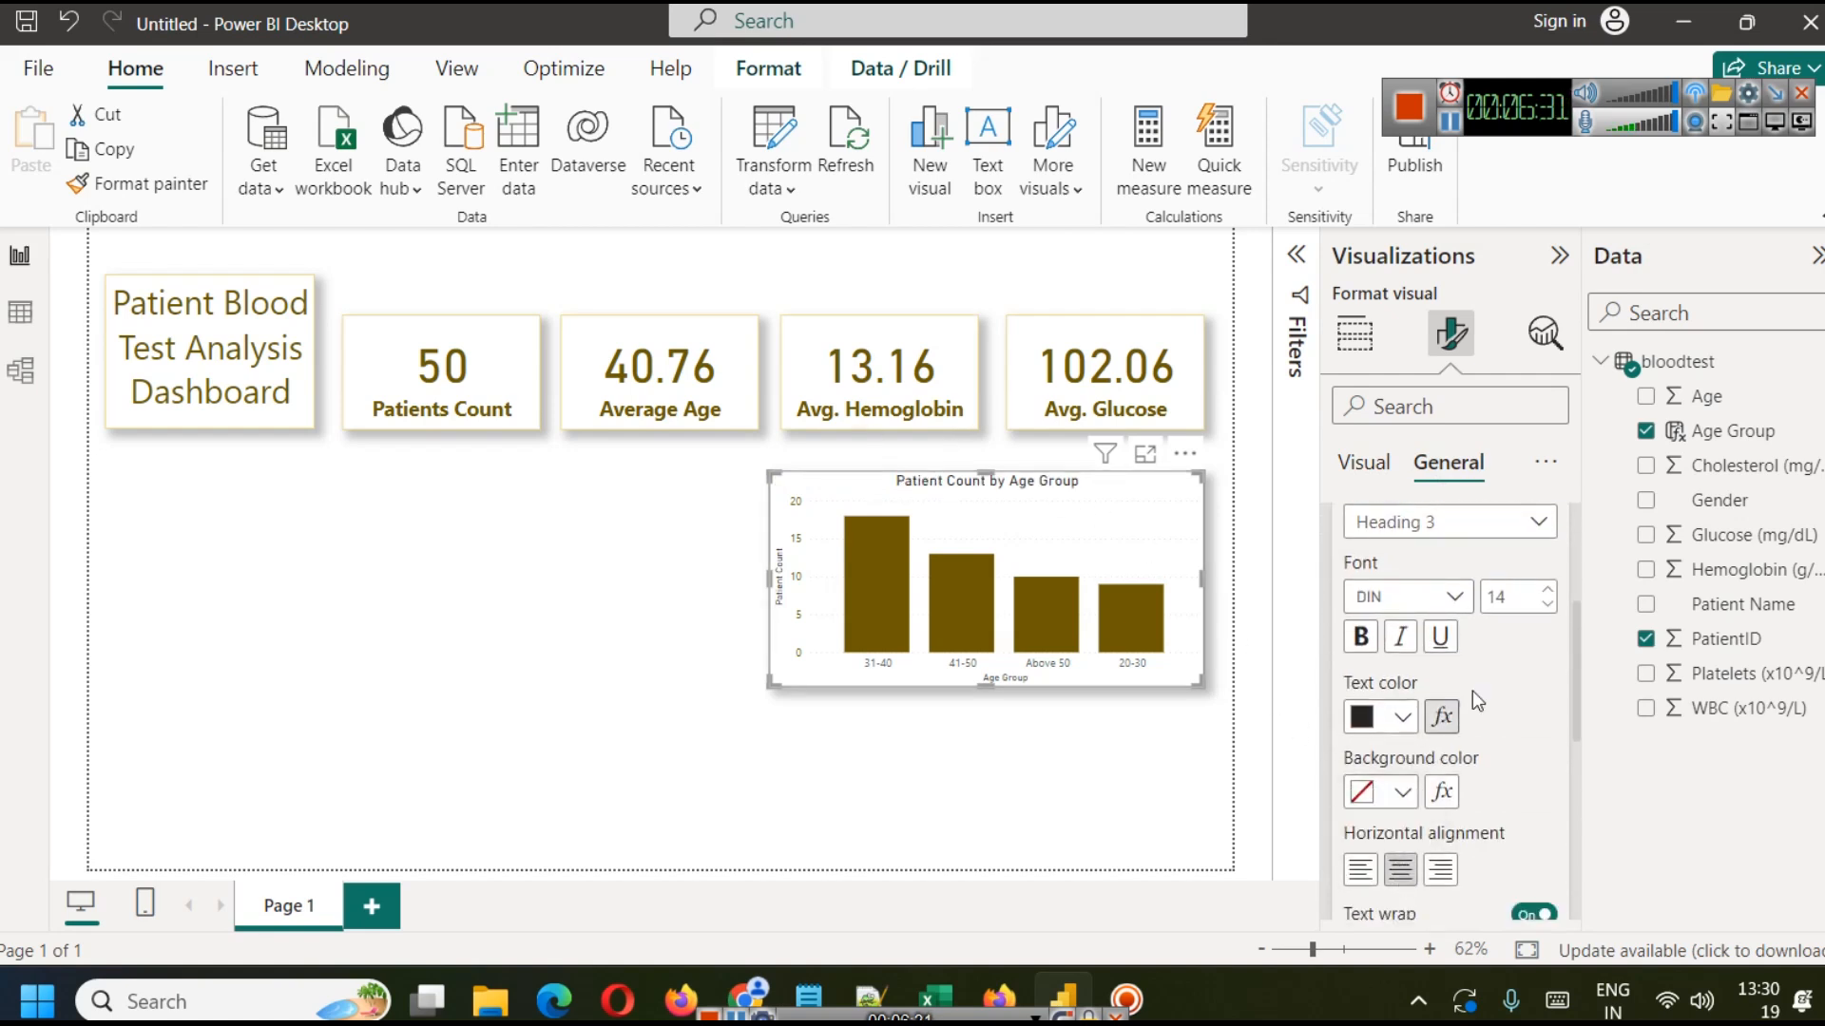
left_click(1548, 588)
left_click(1548, 588)
left_click(1548, 588)
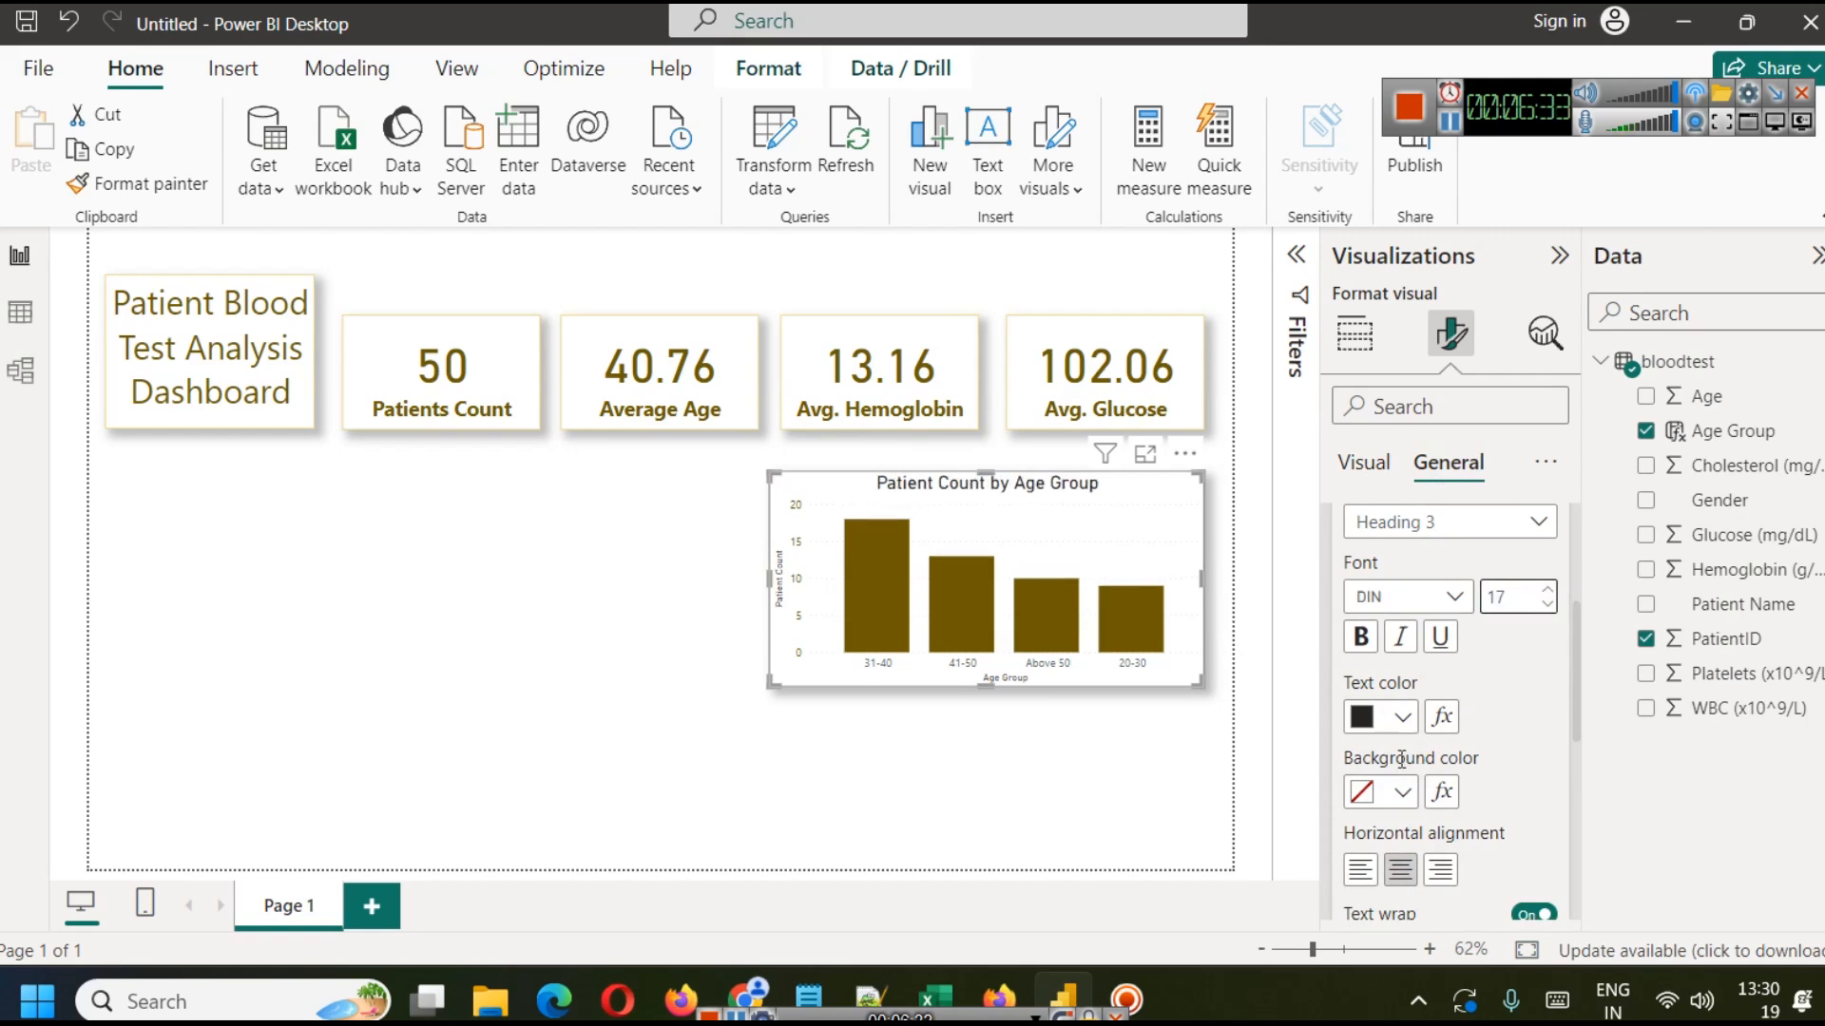
left_click(1402, 717)
left_click(1369, 588)
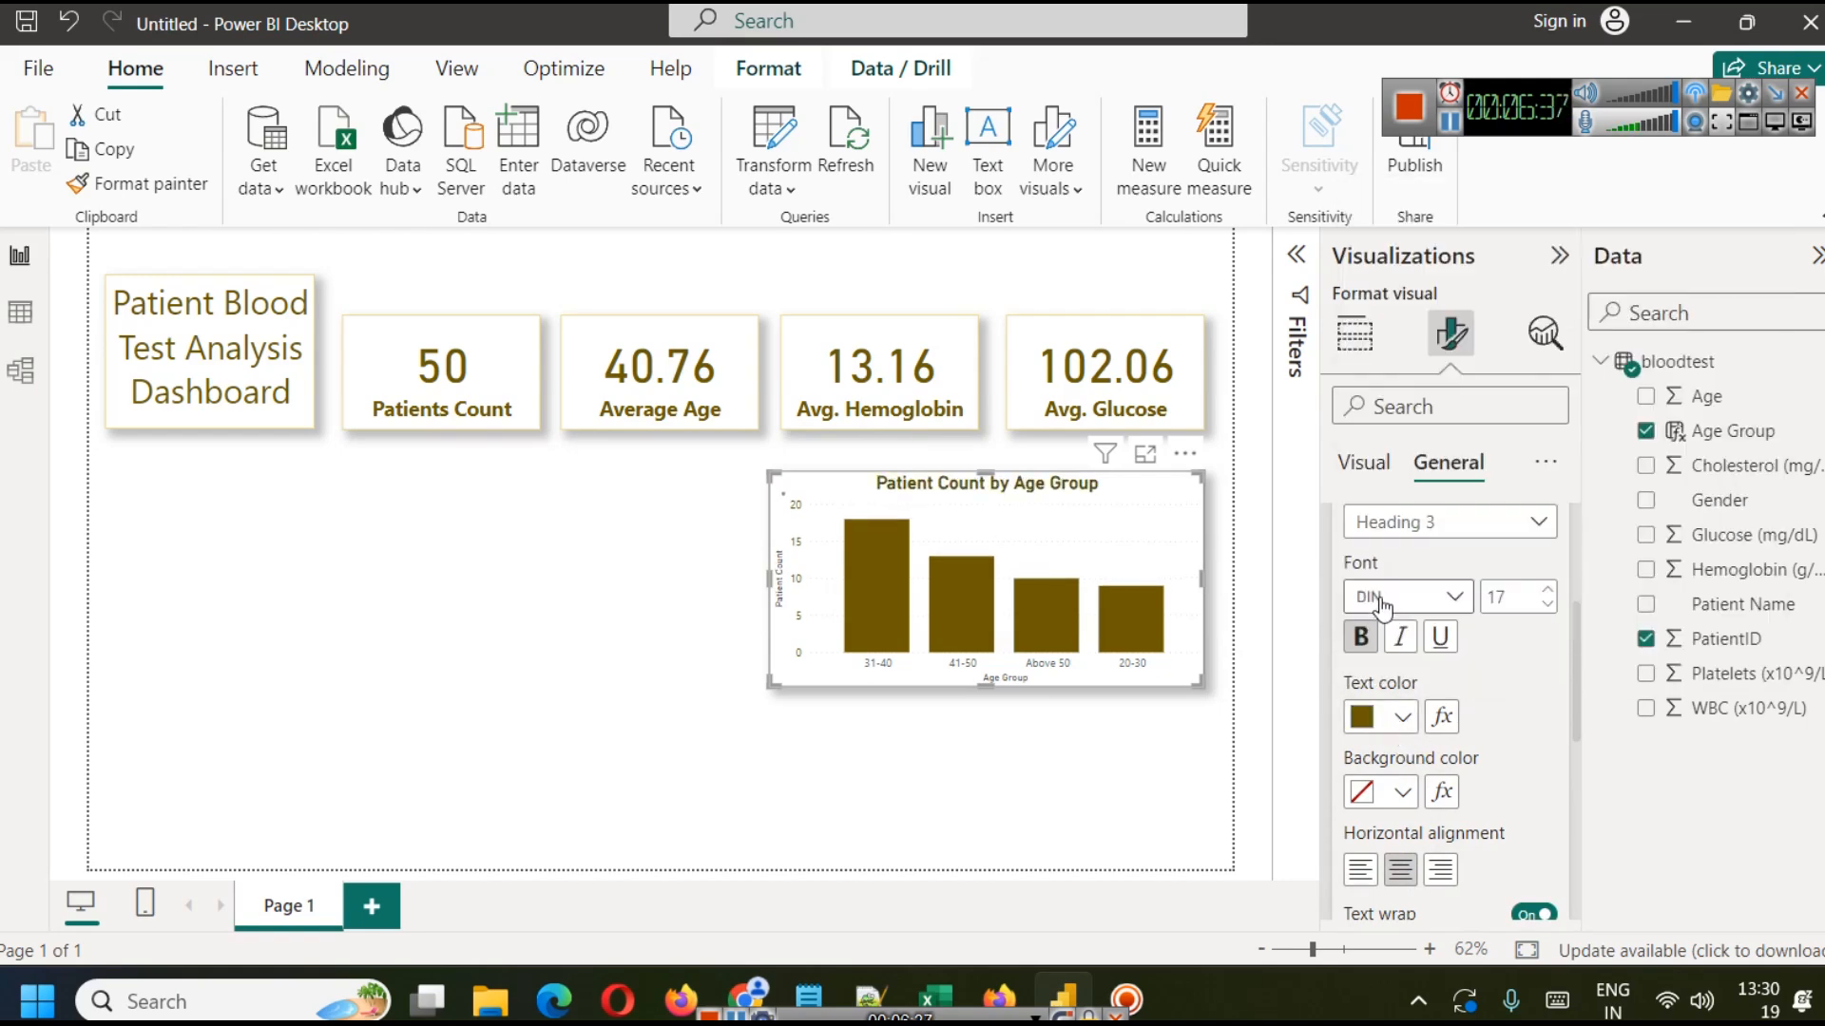
left_click(924, 843)
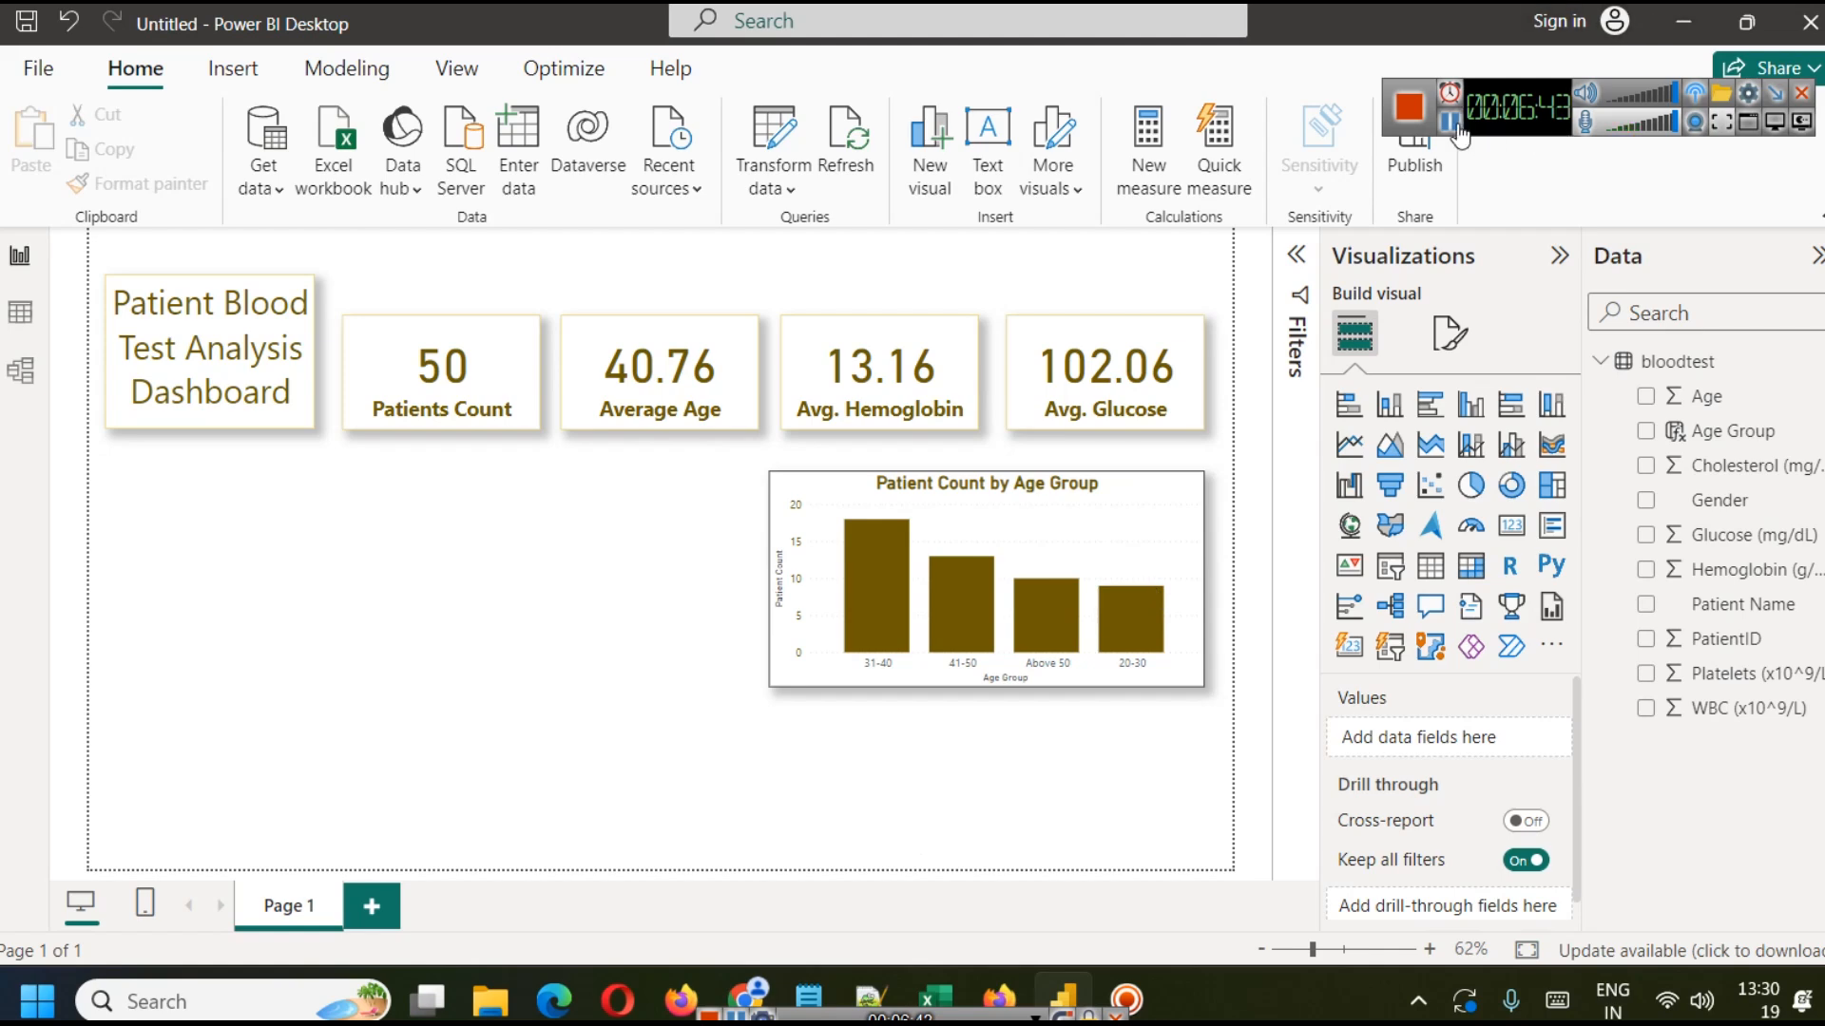
Switch to the colorstech.net page in the browser and review the Age Group SWITCH formula, the hemoglobin visuals and the gender distribution idea.
left_click(744, 1002)
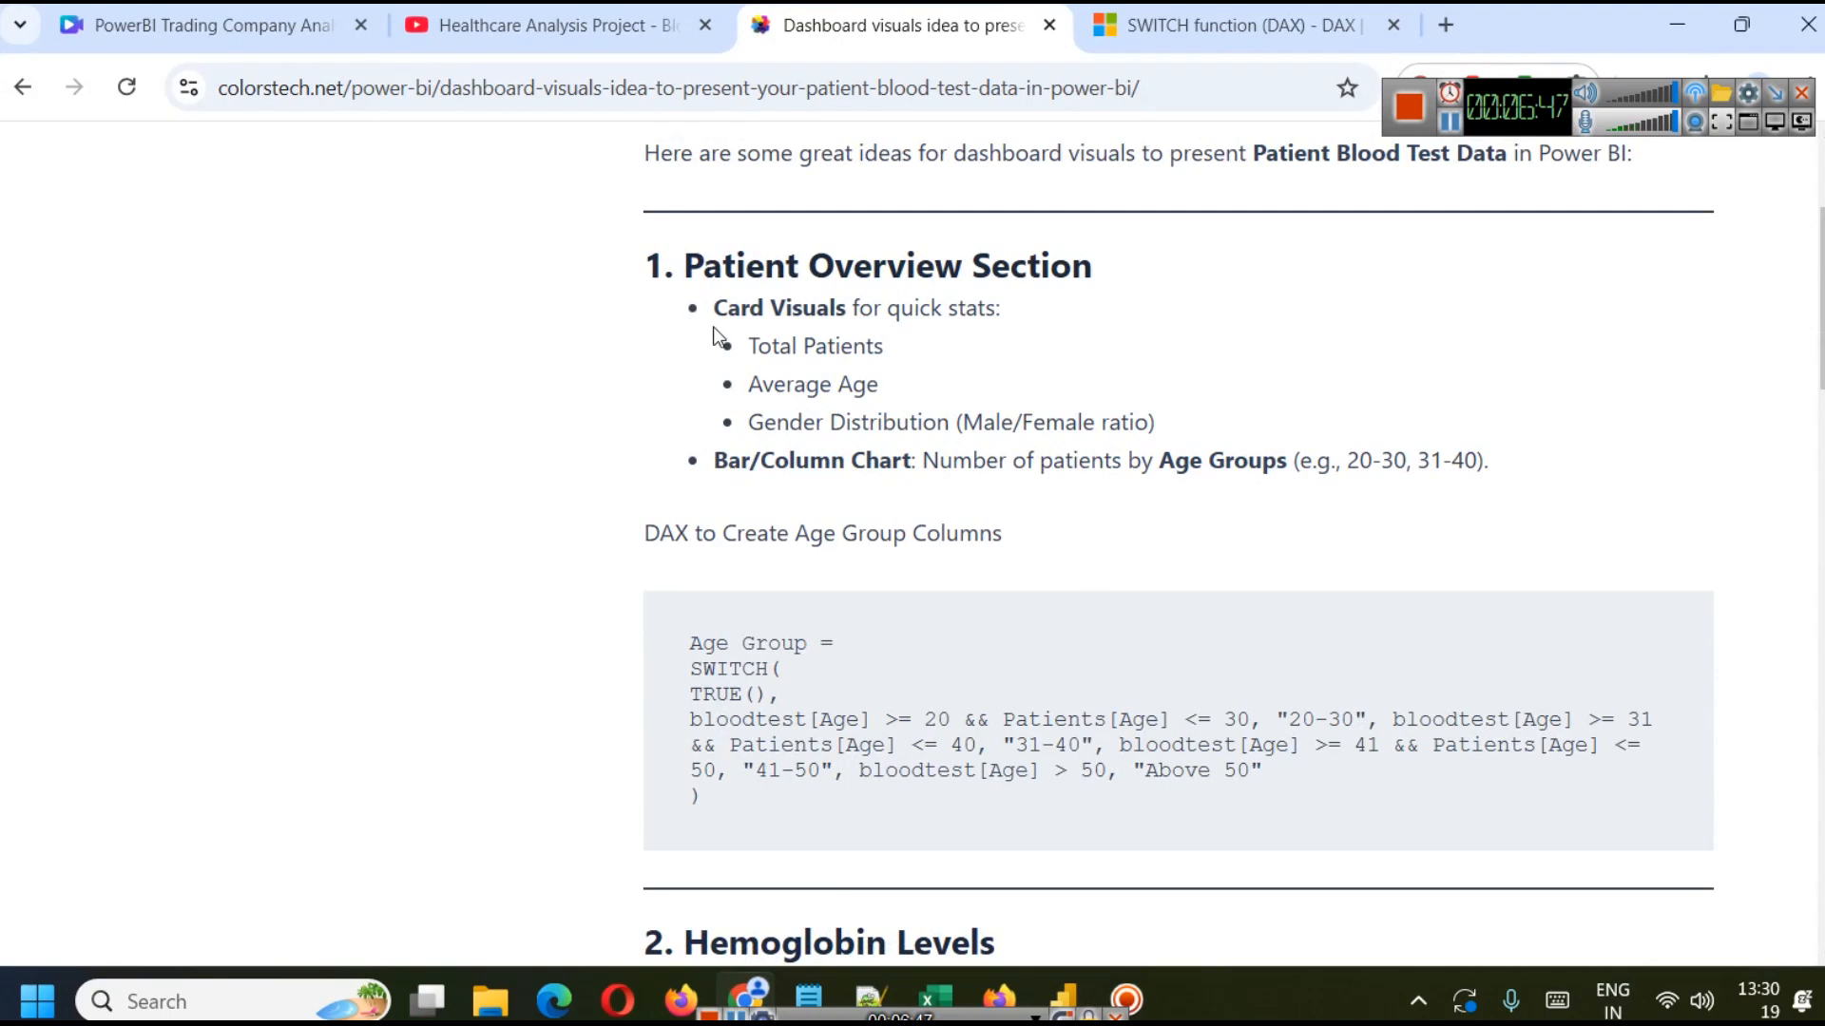
scroll(876, 558, "down", 3)
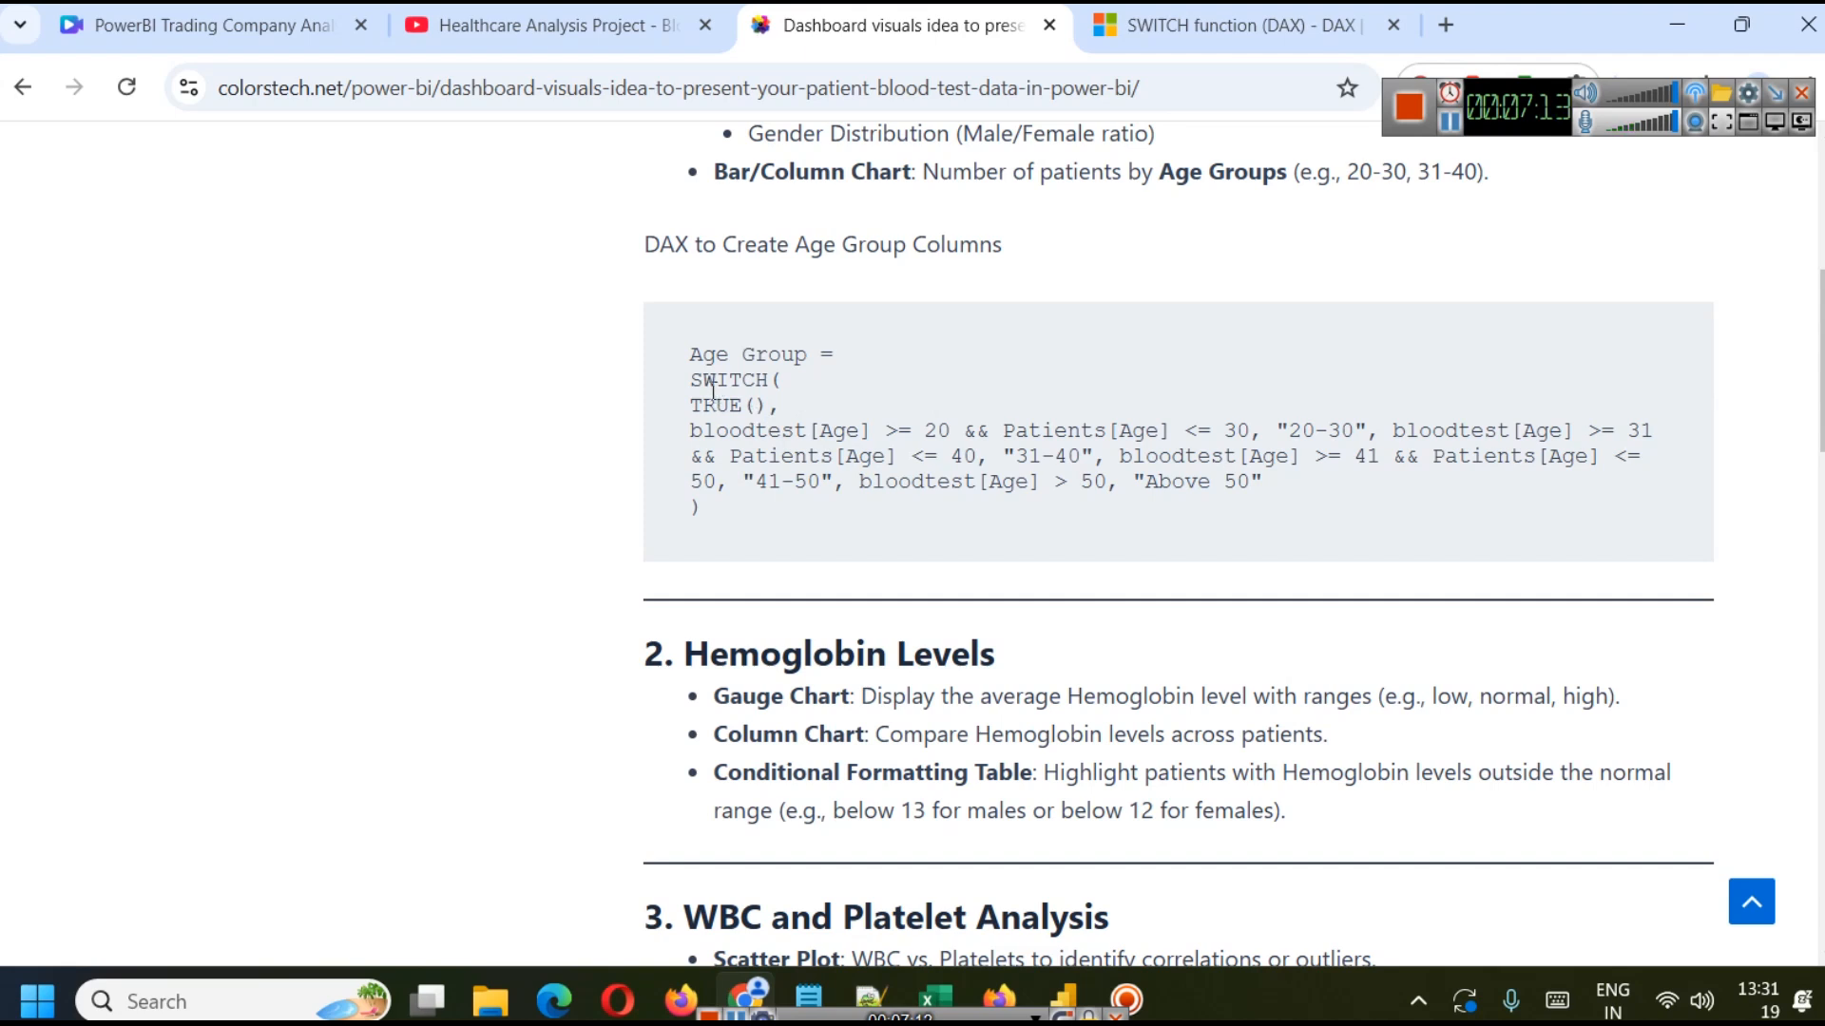
left_click_drag(688, 406, 805, 417)
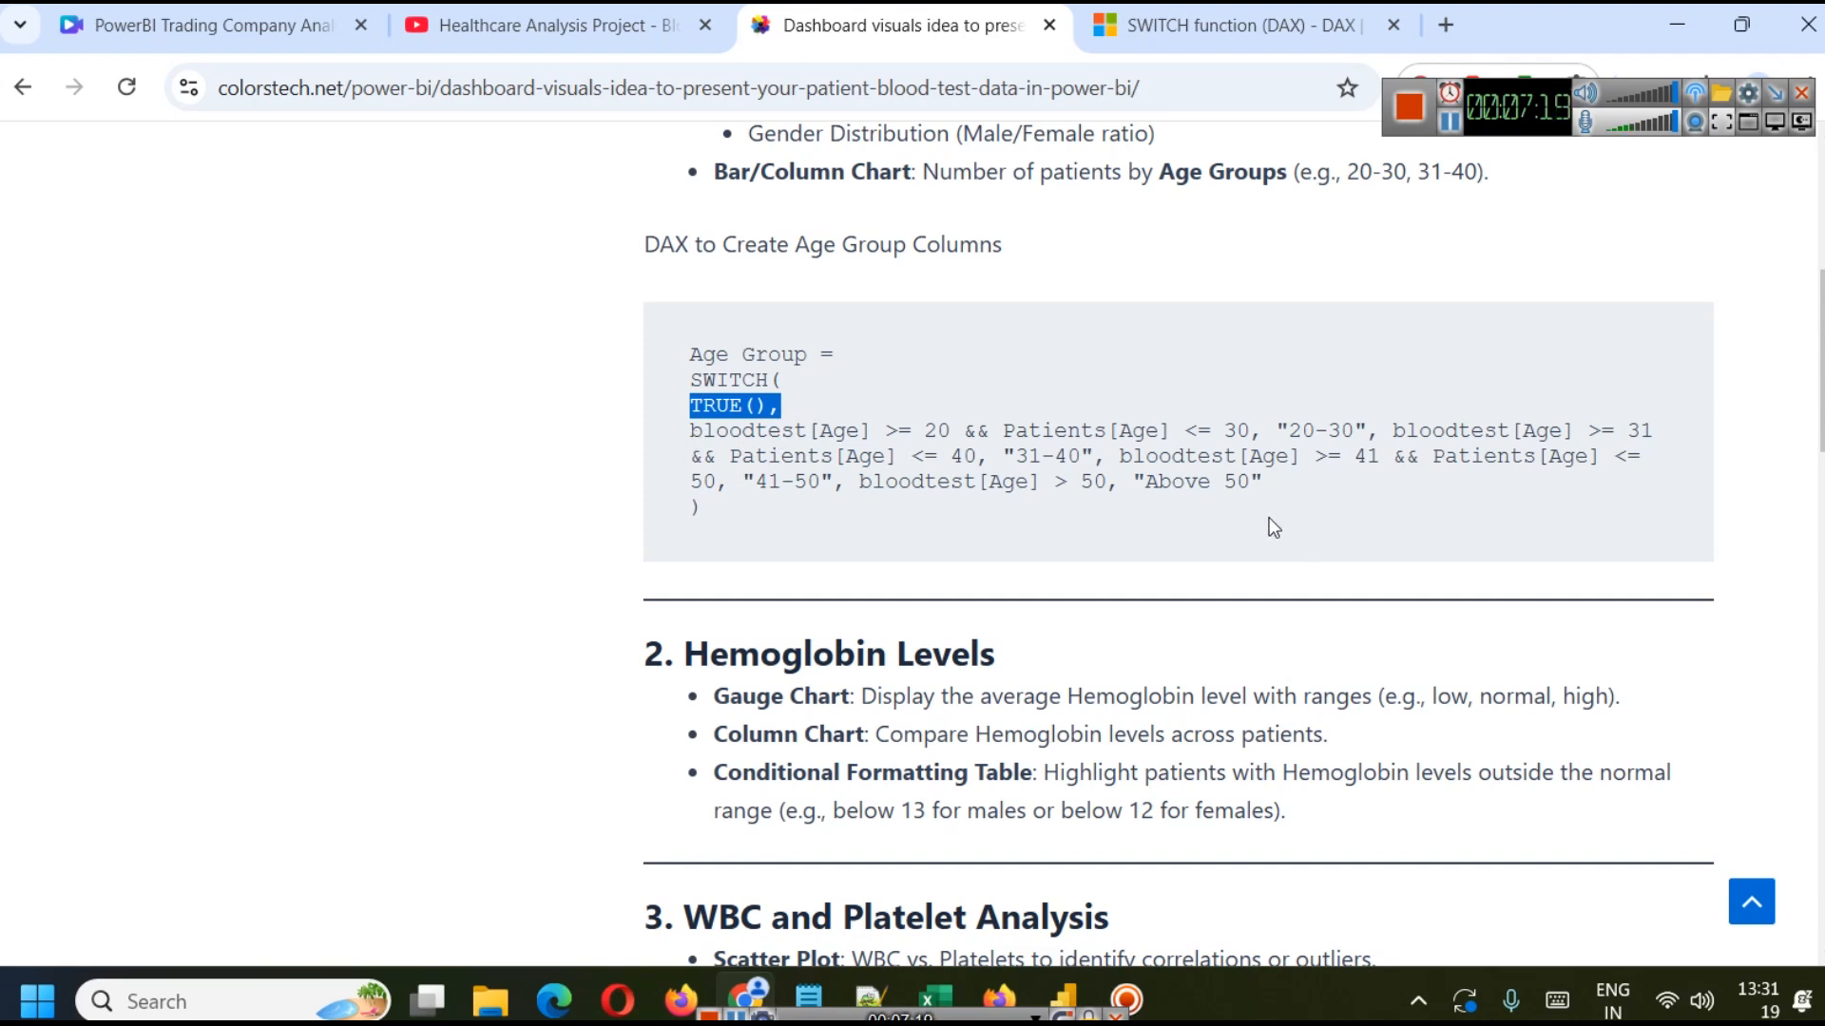
scroll(1233, 509, "down", 2)
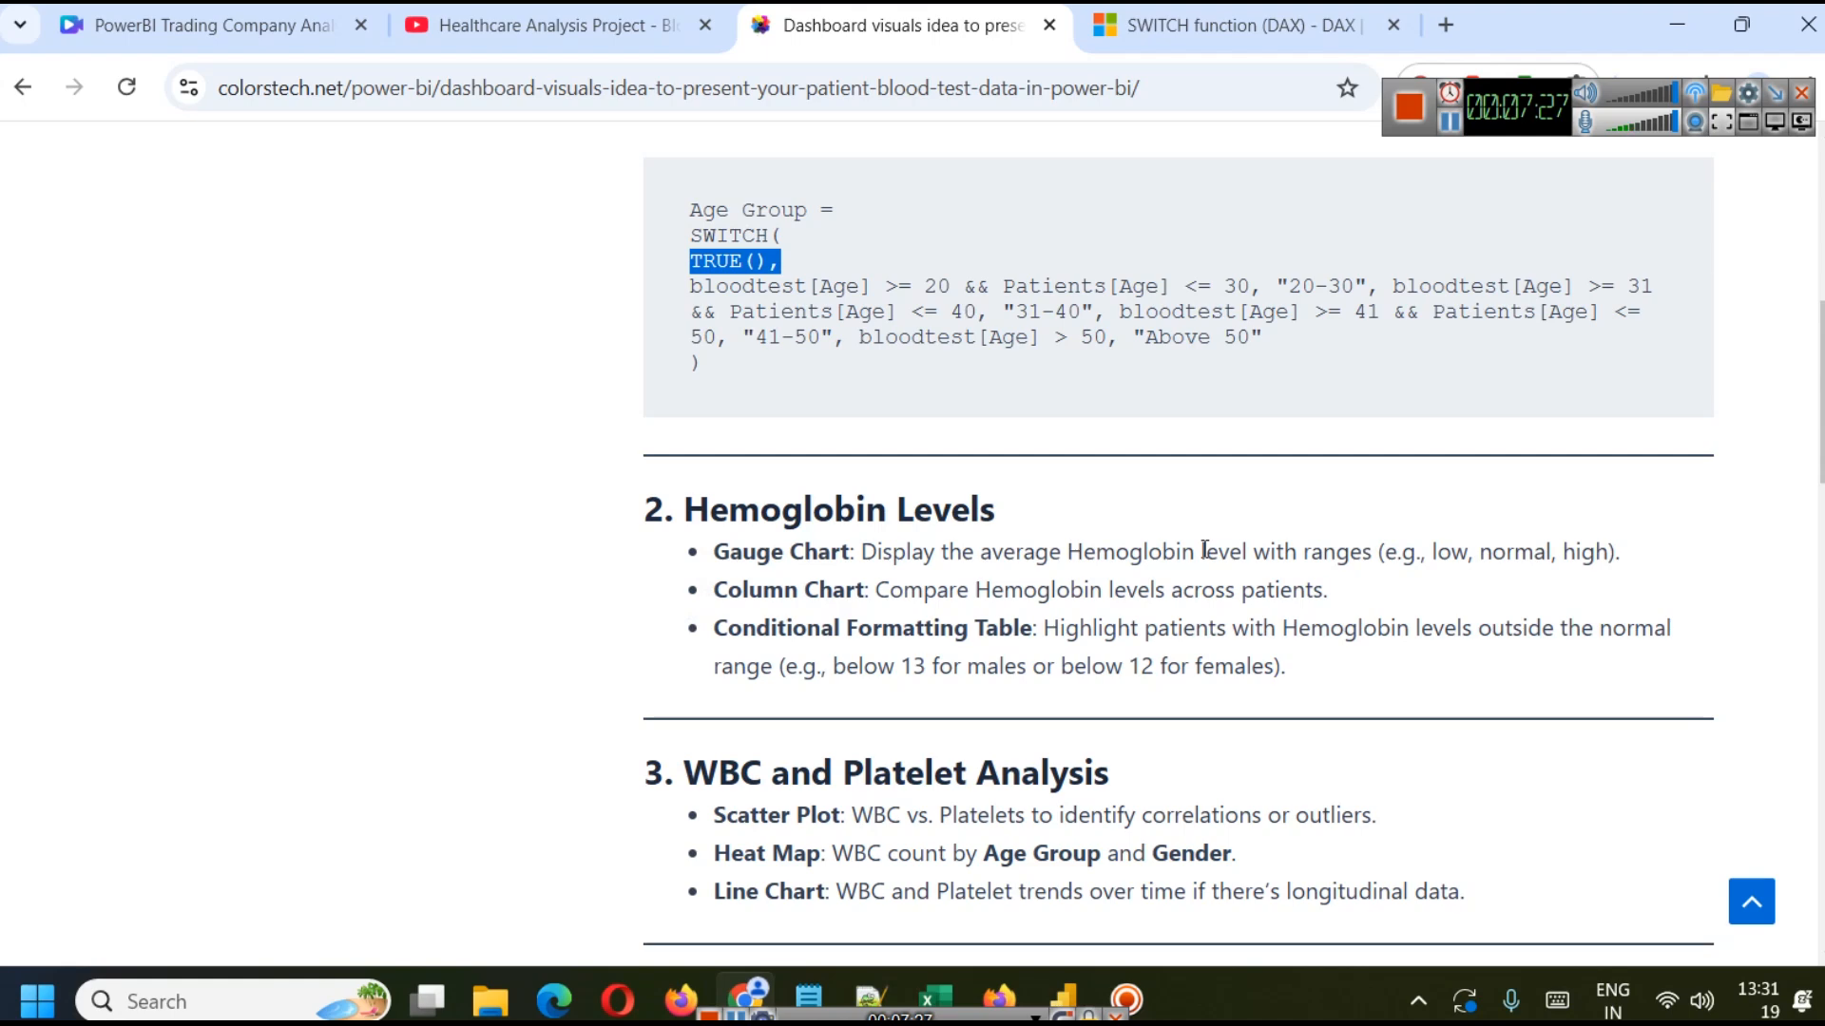
scroll(1167, 570, "up", 5)
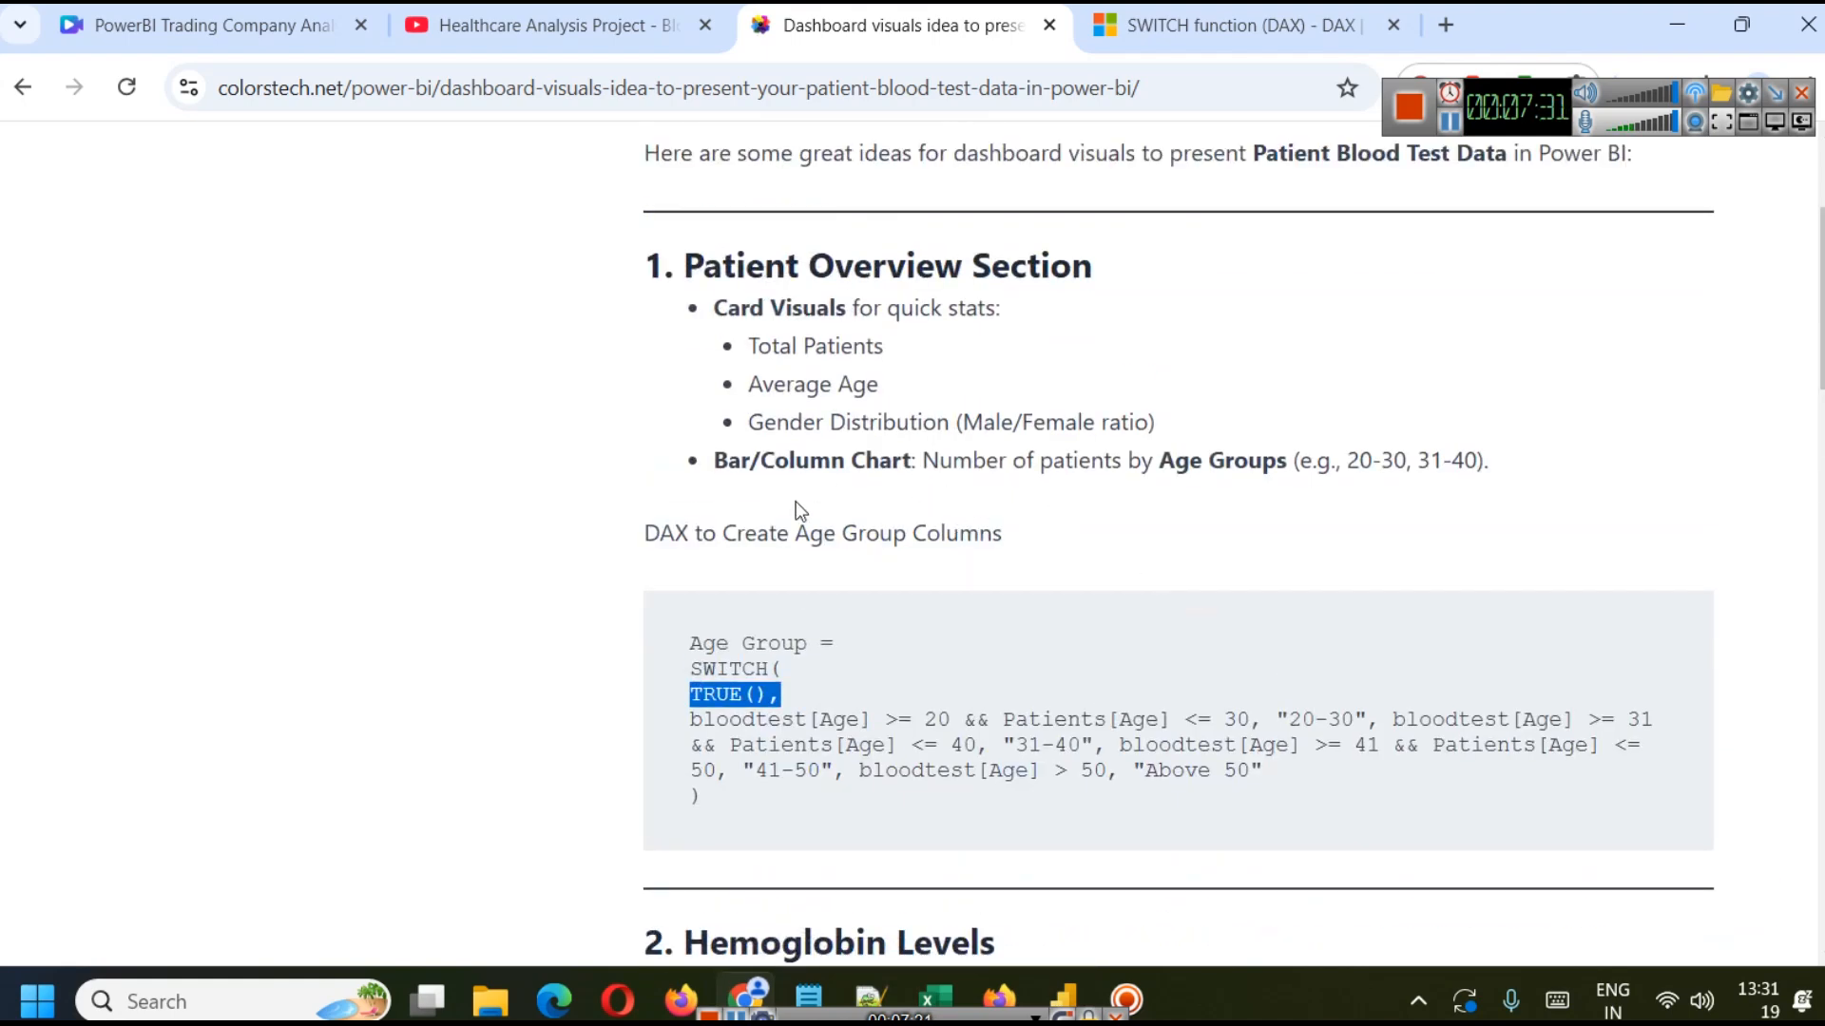
left_click_drag(753, 426, 1172, 438)
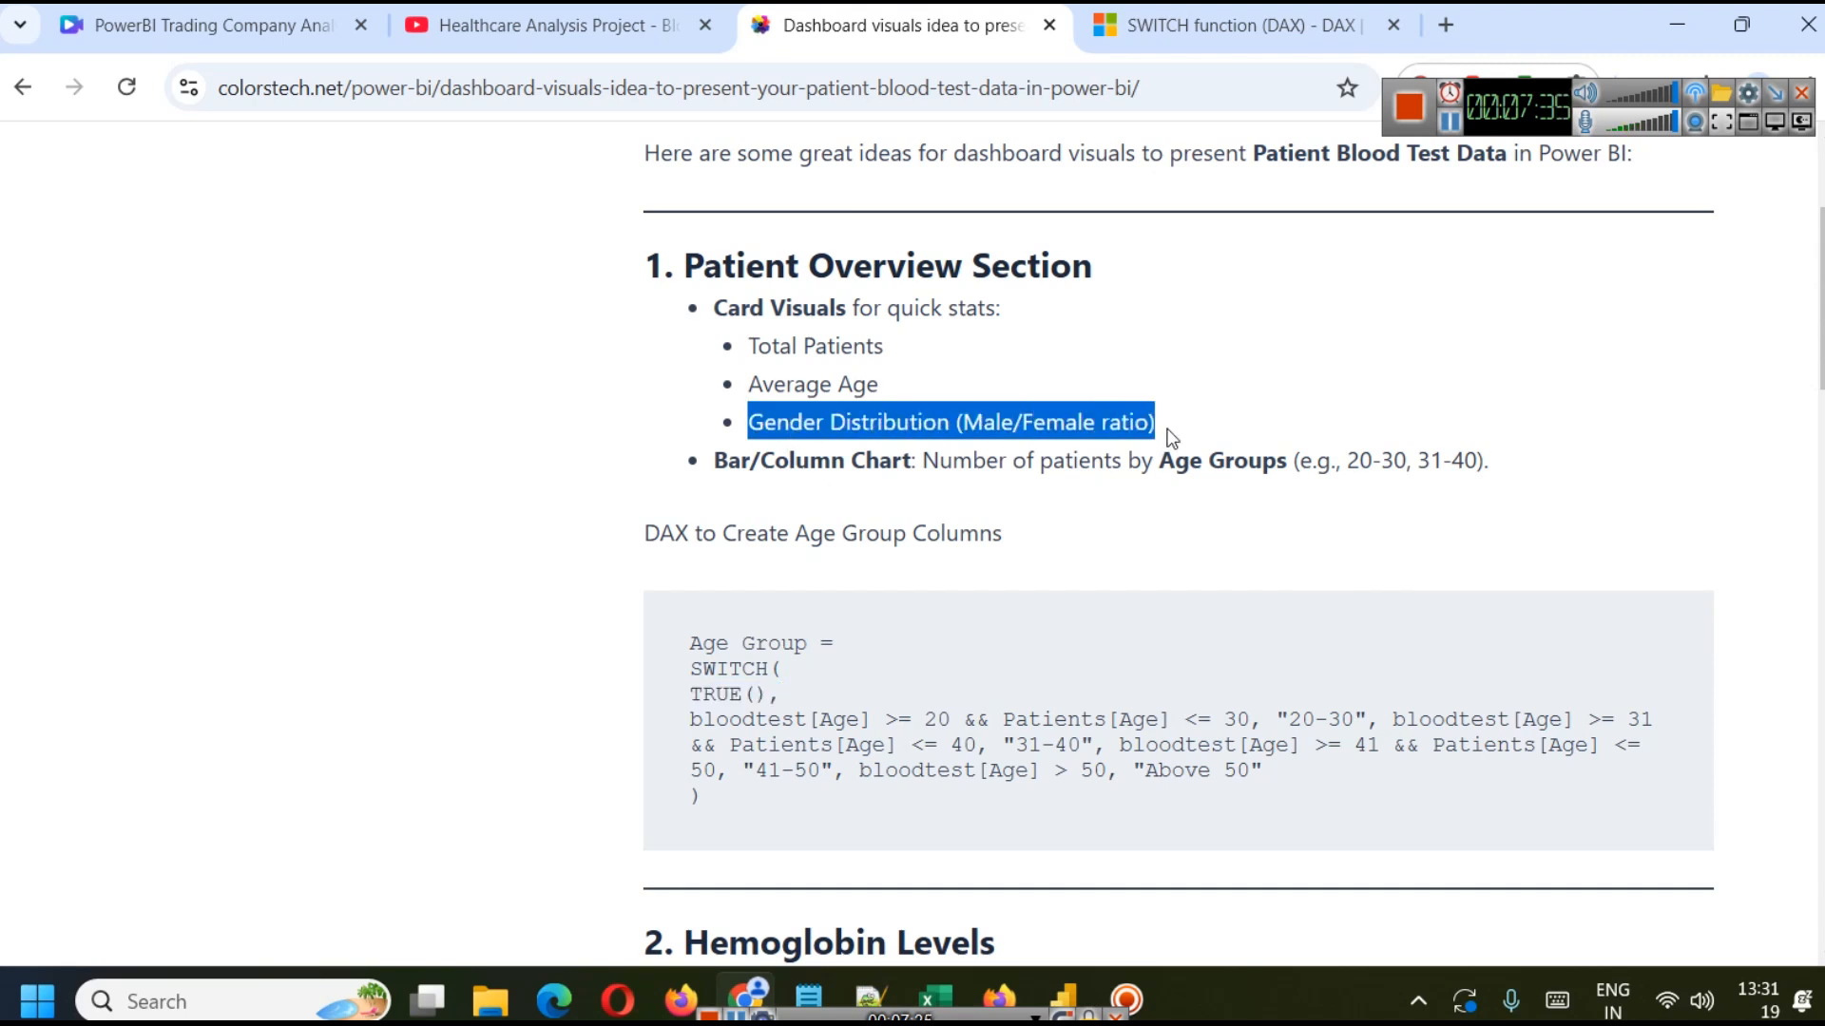
Switch back to Power BI and insert a pie chart below the Patients Count and Average Age cards, sized to match the column chart's height.
left_click(1075, 979)
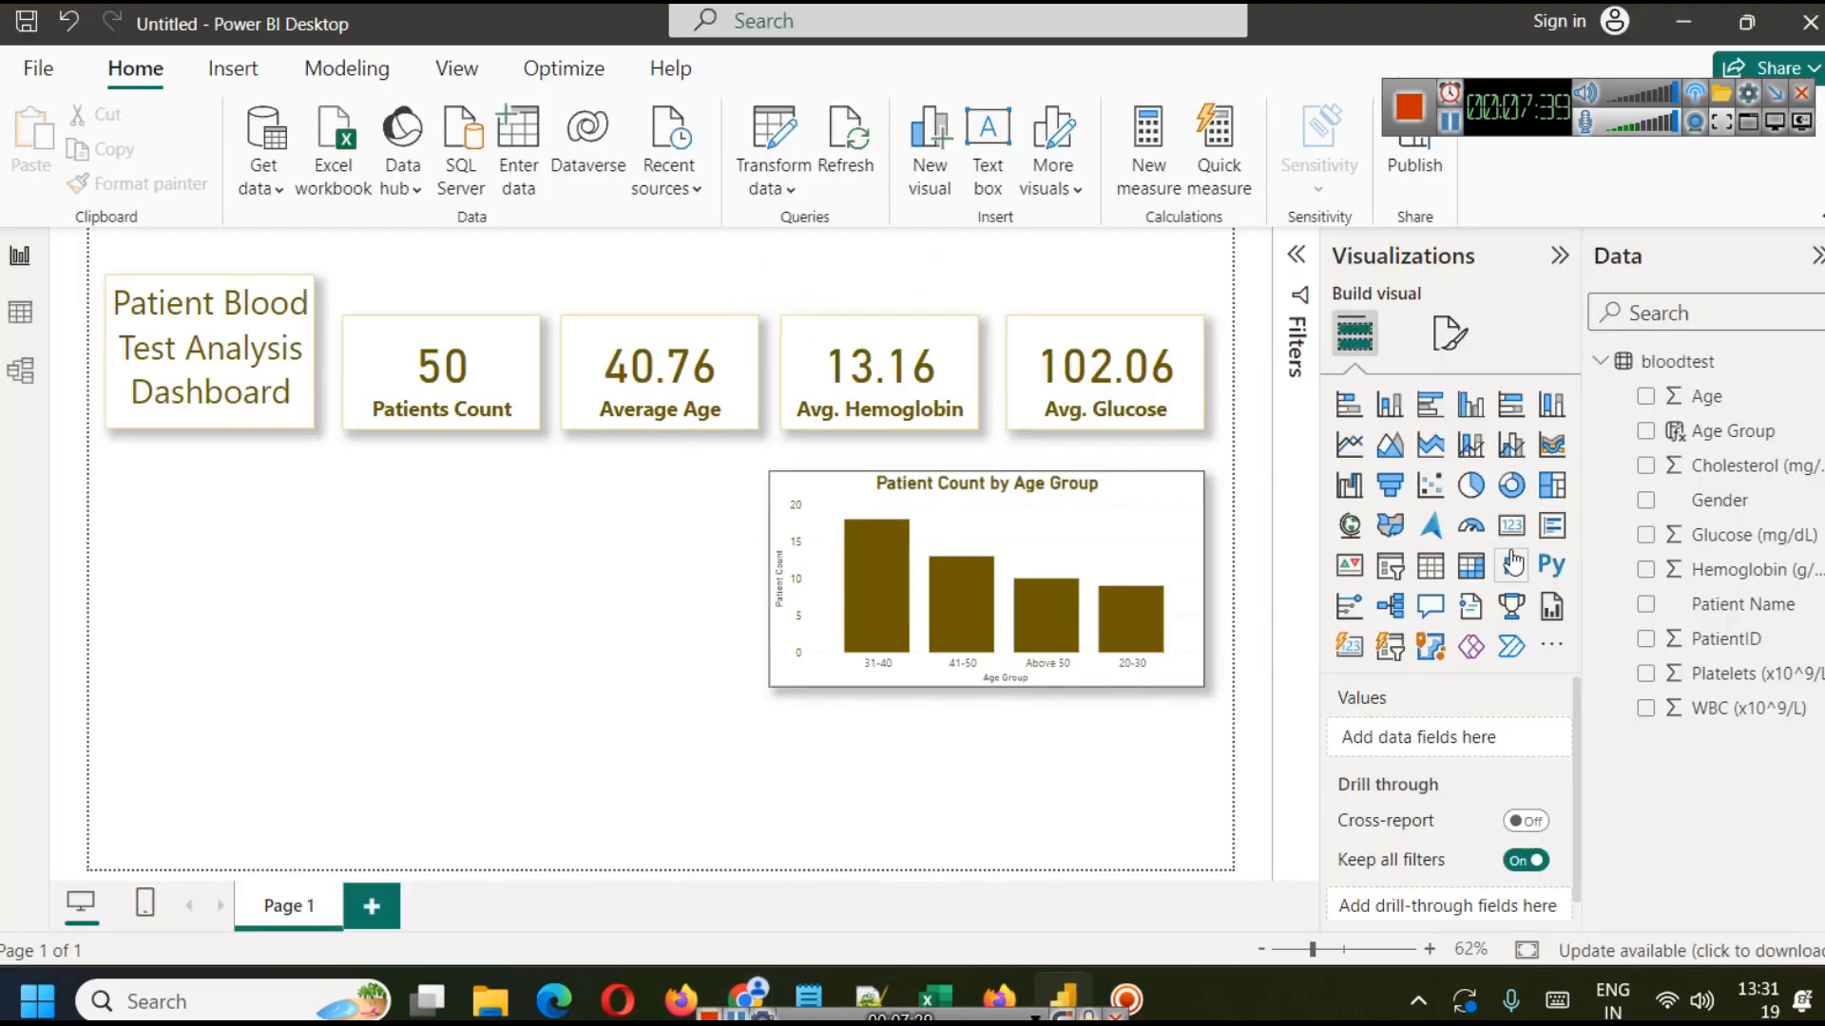
left_click(1472, 491)
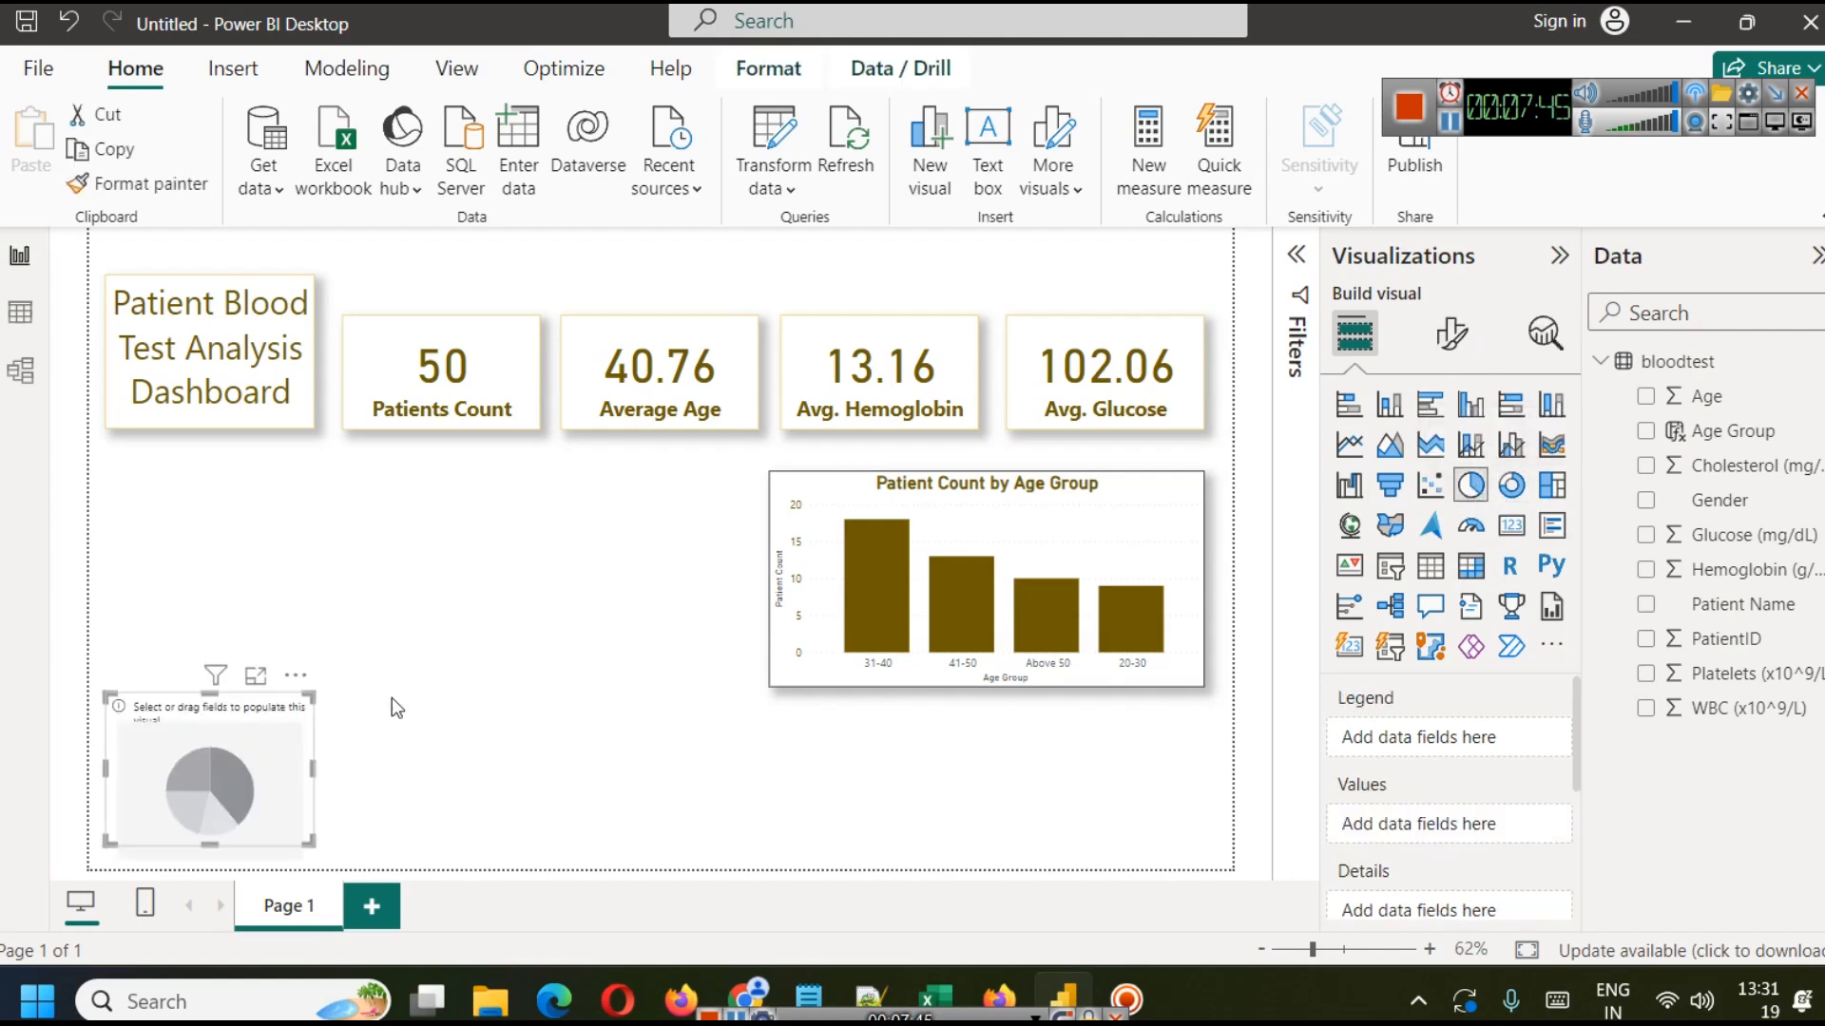
left_click_drag(287, 736, 532, 506)
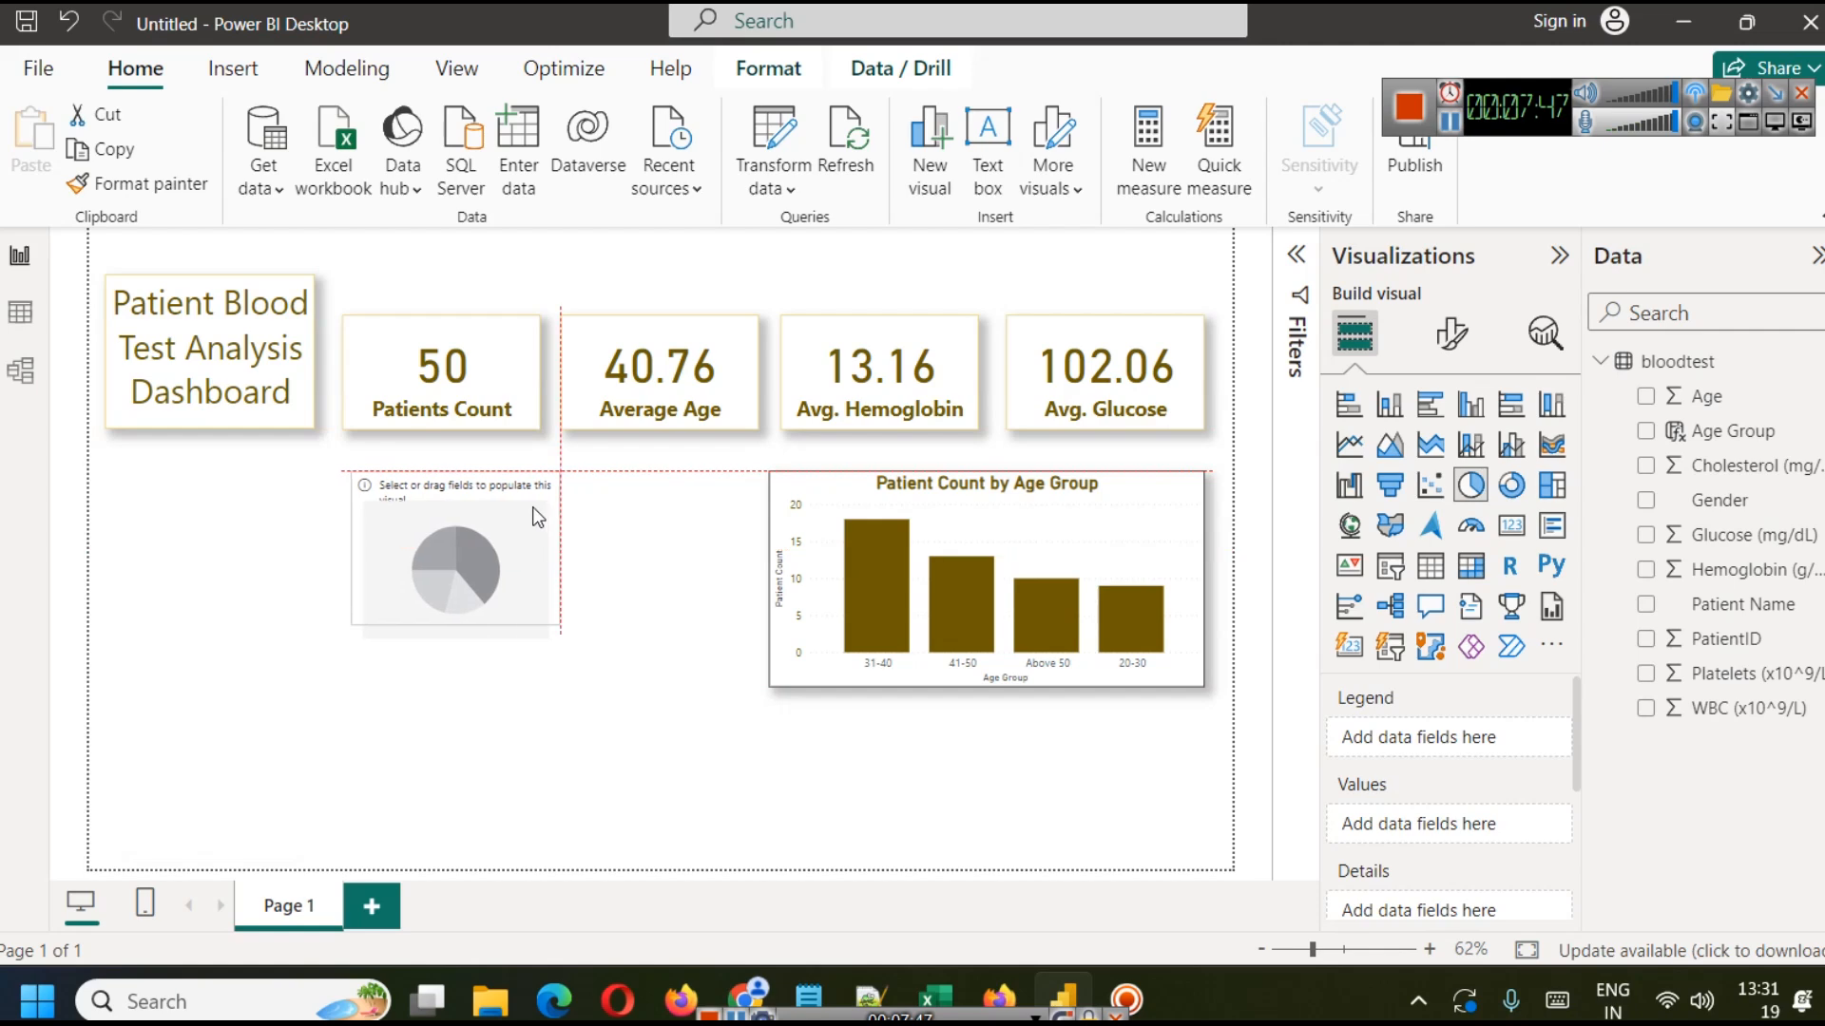
left_click_drag(560, 627, 733, 669)
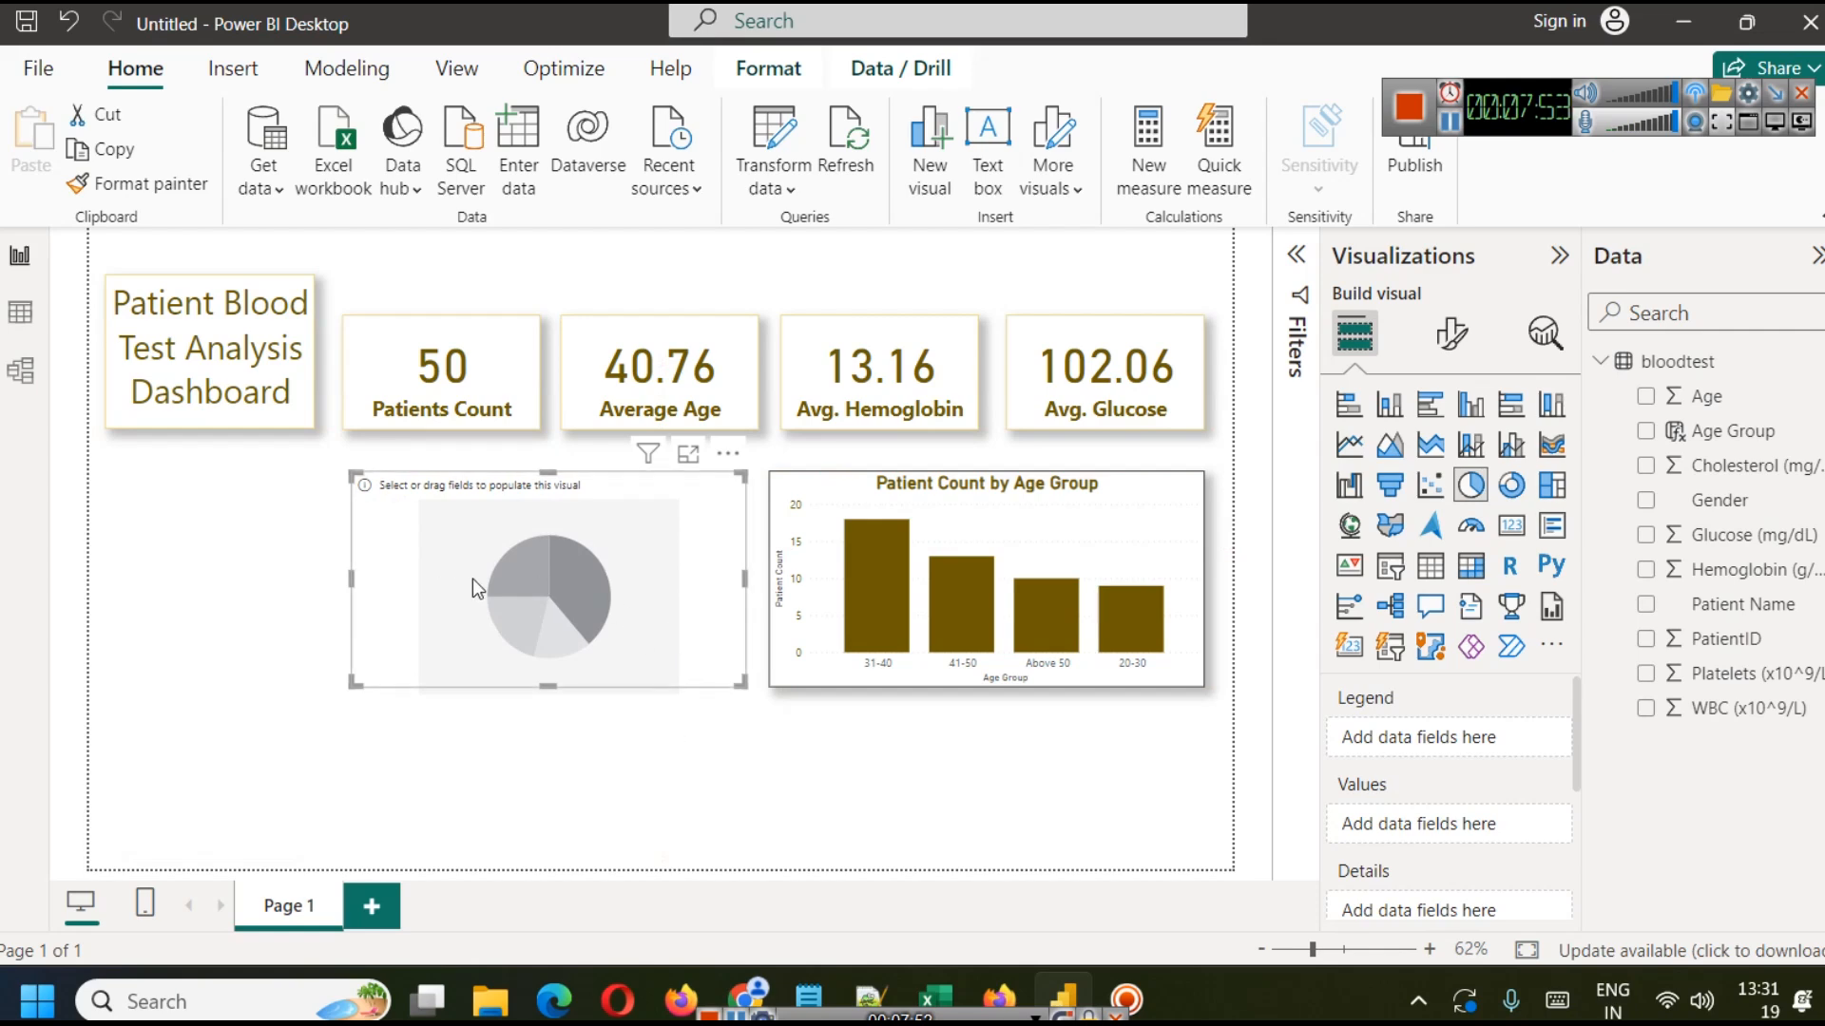
Align the pie chart with the edge of the Patients Count card and widen it to nearly reach the column chart.
left_click_drag(472, 578, 462, 576)
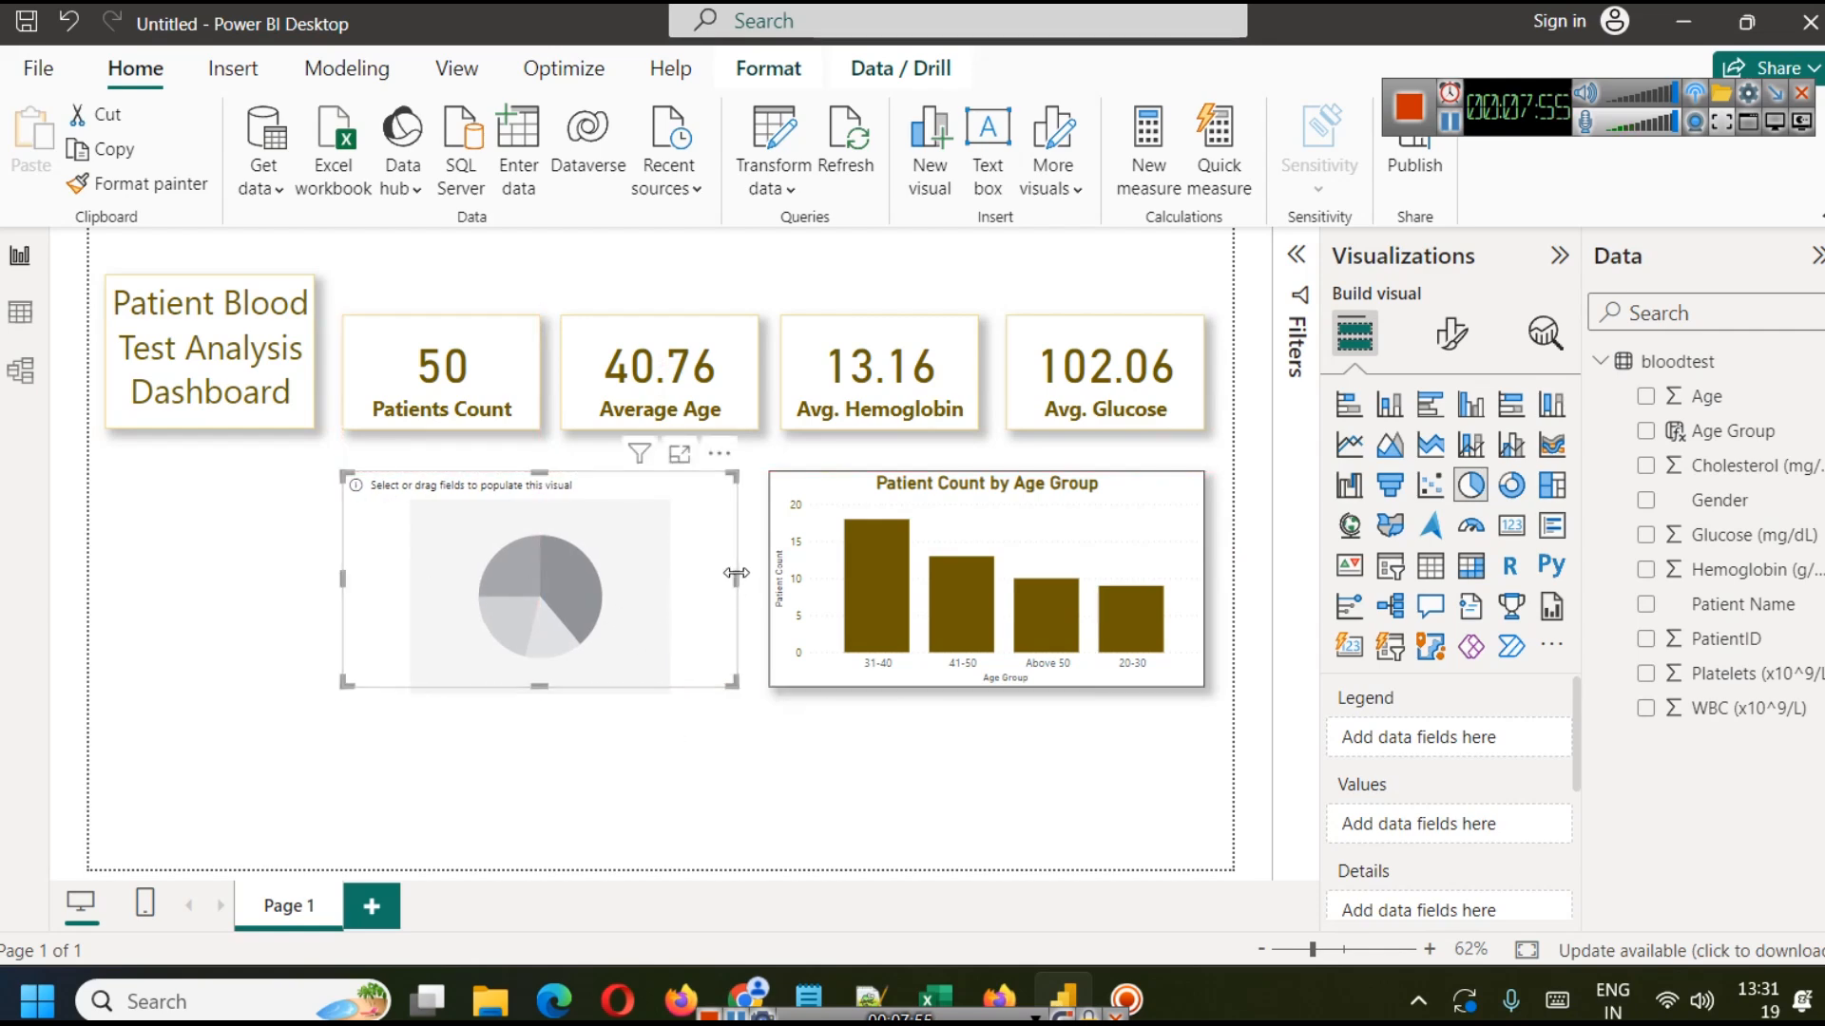
left_click_drag(737, 572, 757, 572)
left_click(765, 768)
left_click(692, 517)
Assign Gender as the pie chart's legend and the count of PatientID as its values.
left_click(1451, 332)
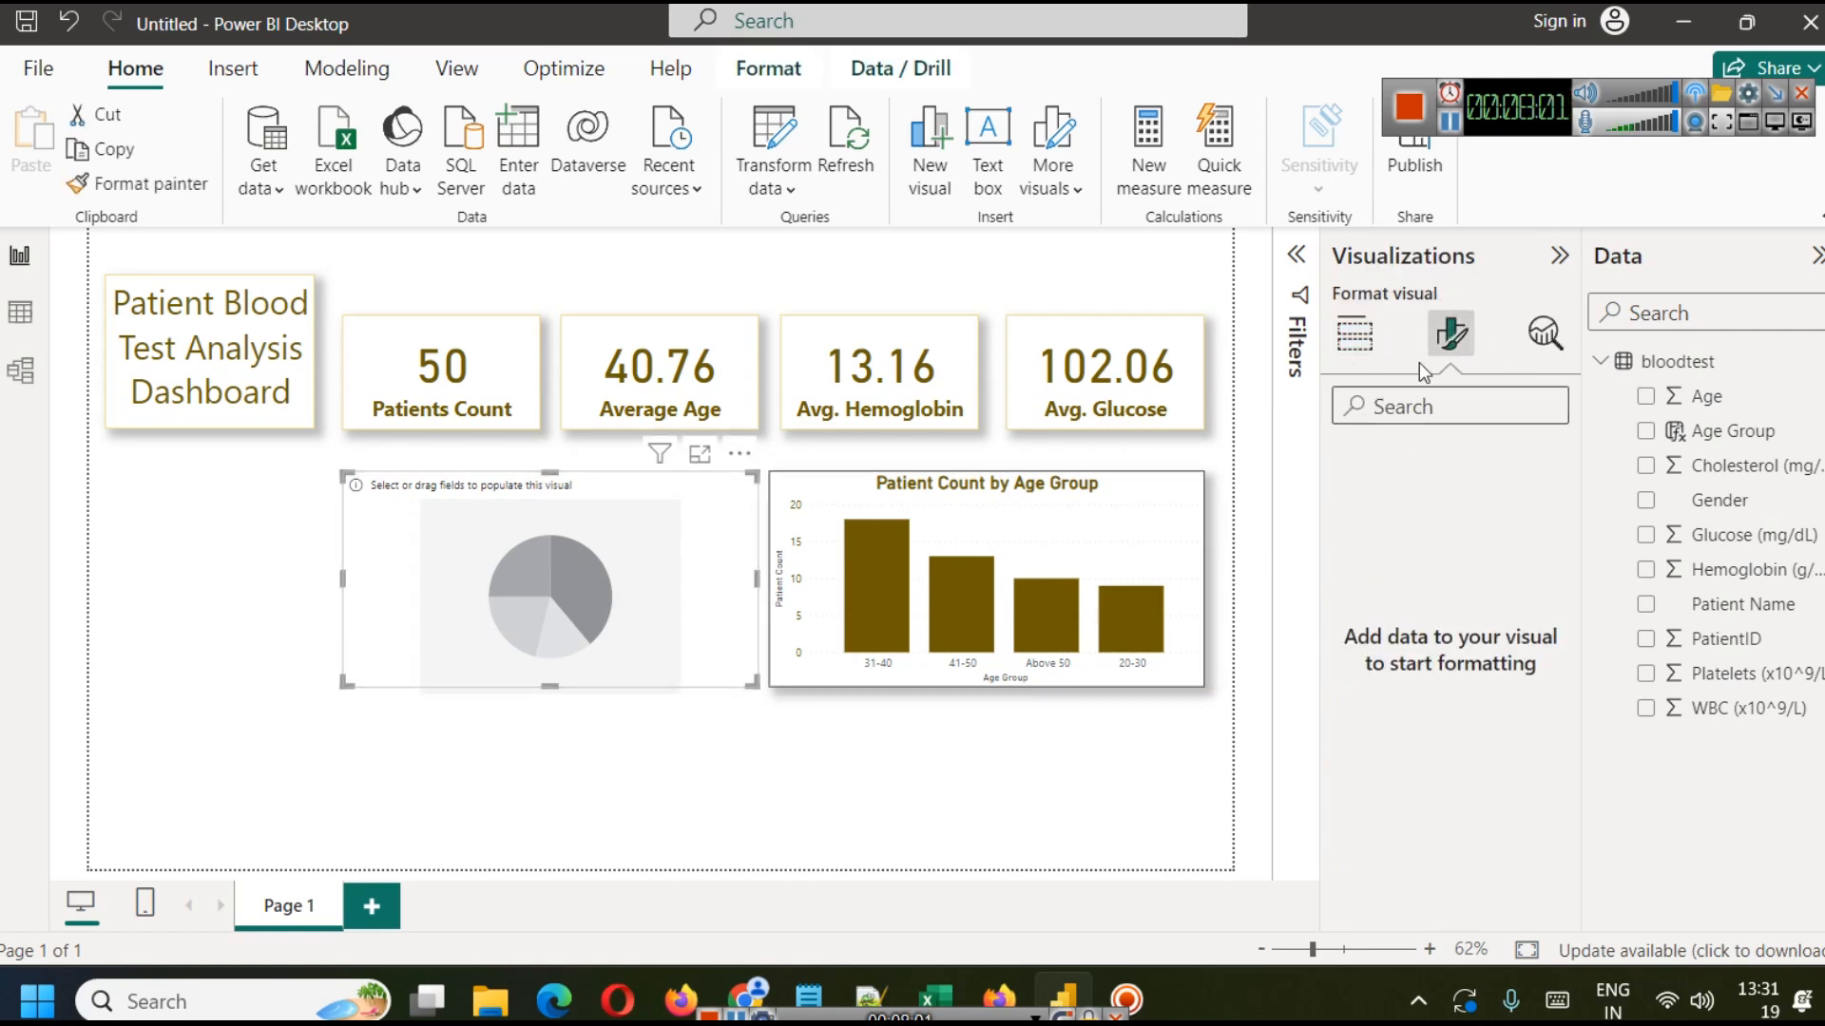
left_click(1354, 333)
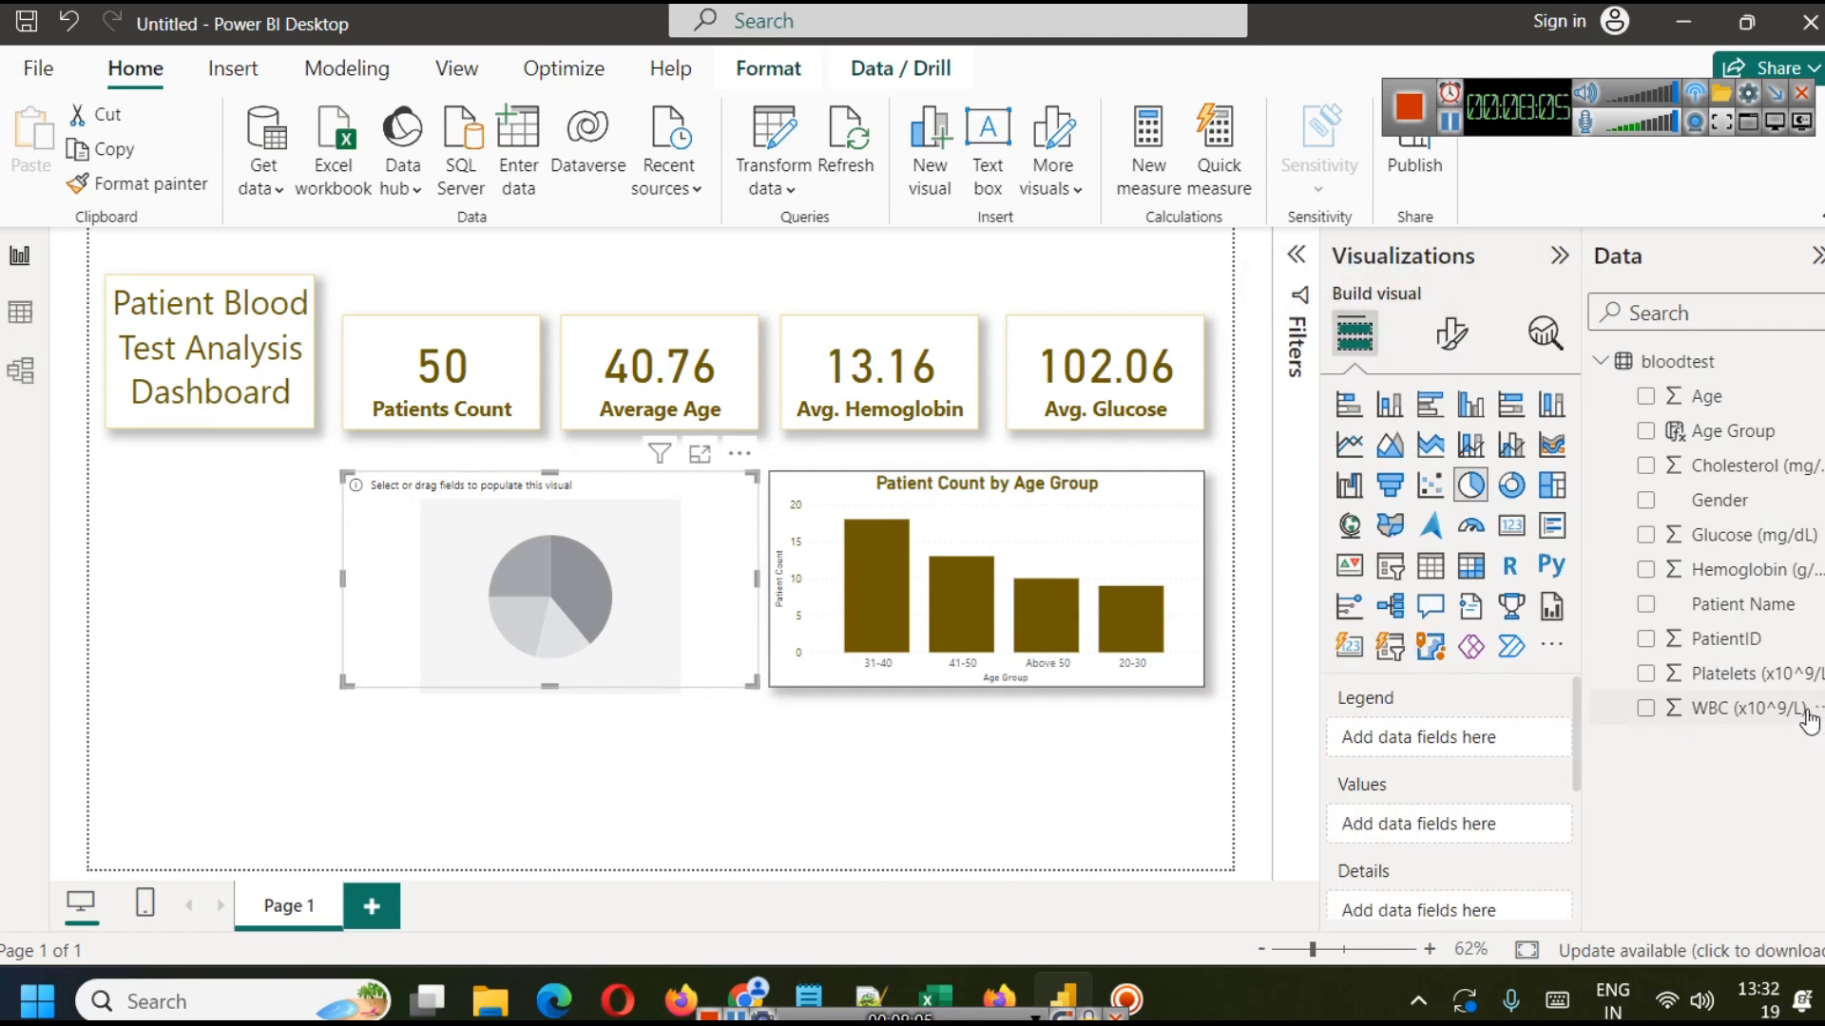
left_click_drag(1739, 513, 1430, 743)
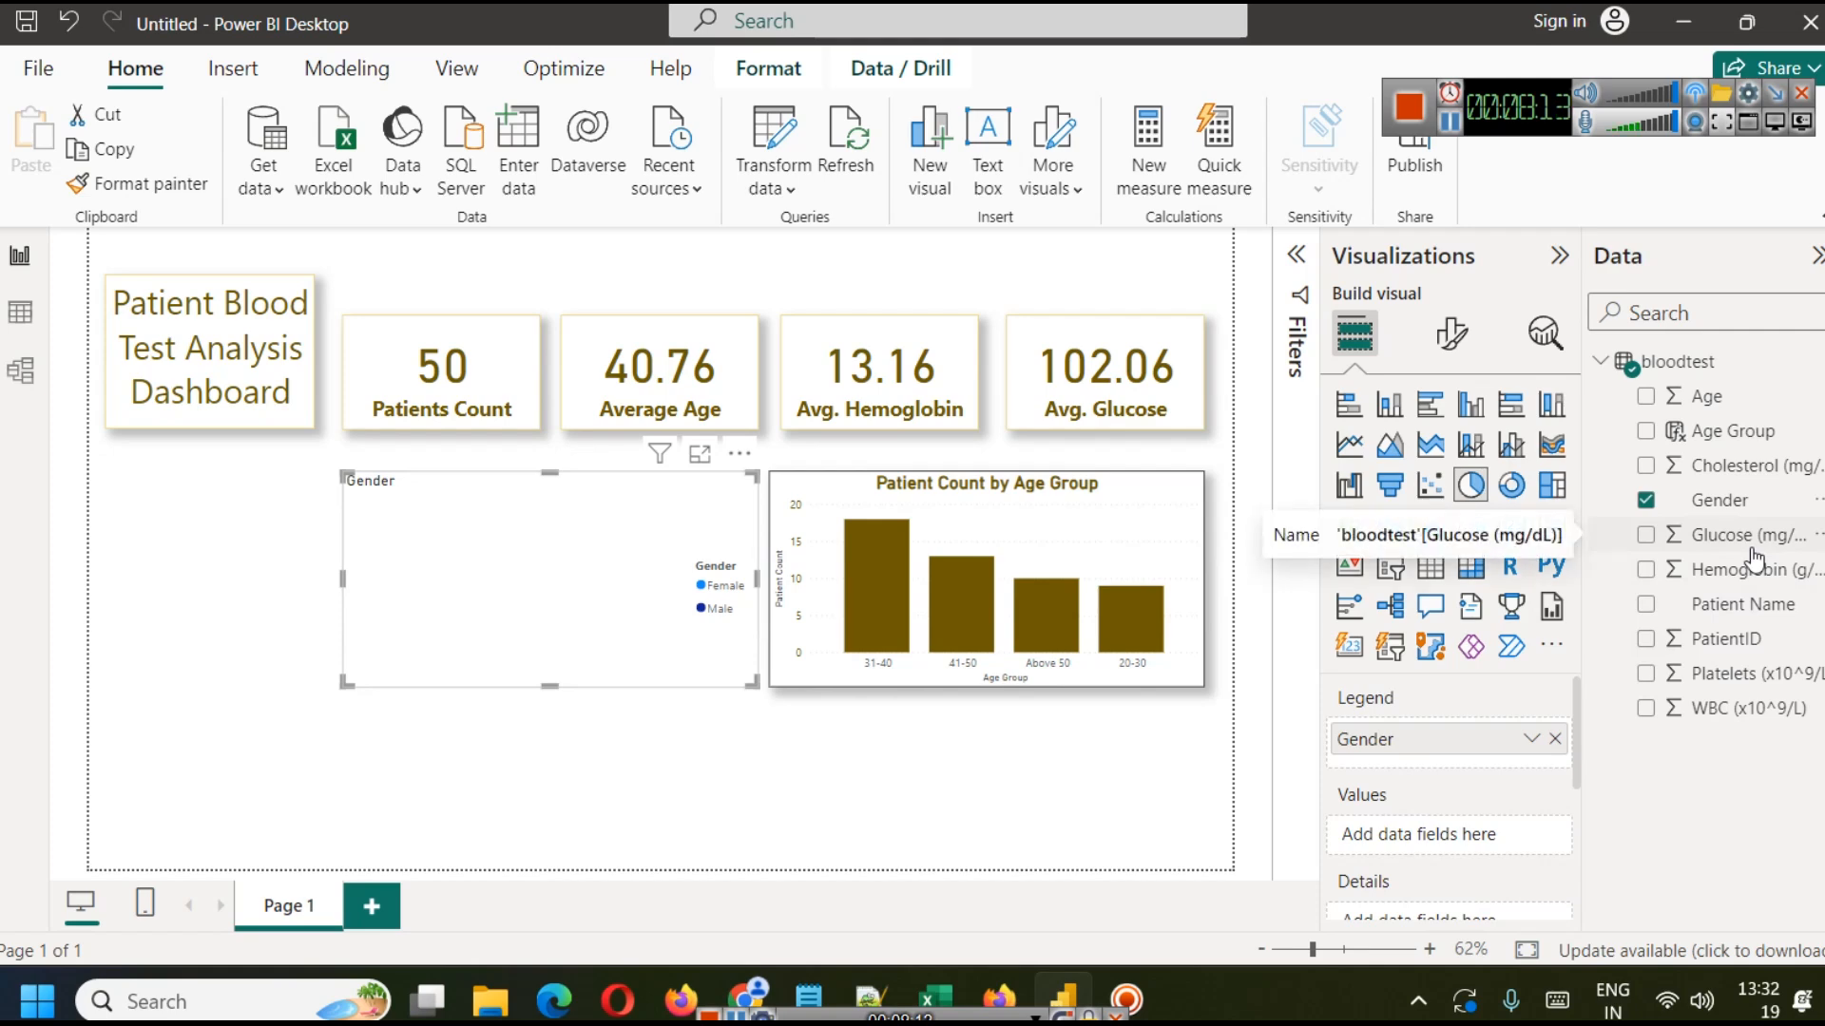
left_click_drag(1727, 648, 1405, 836)
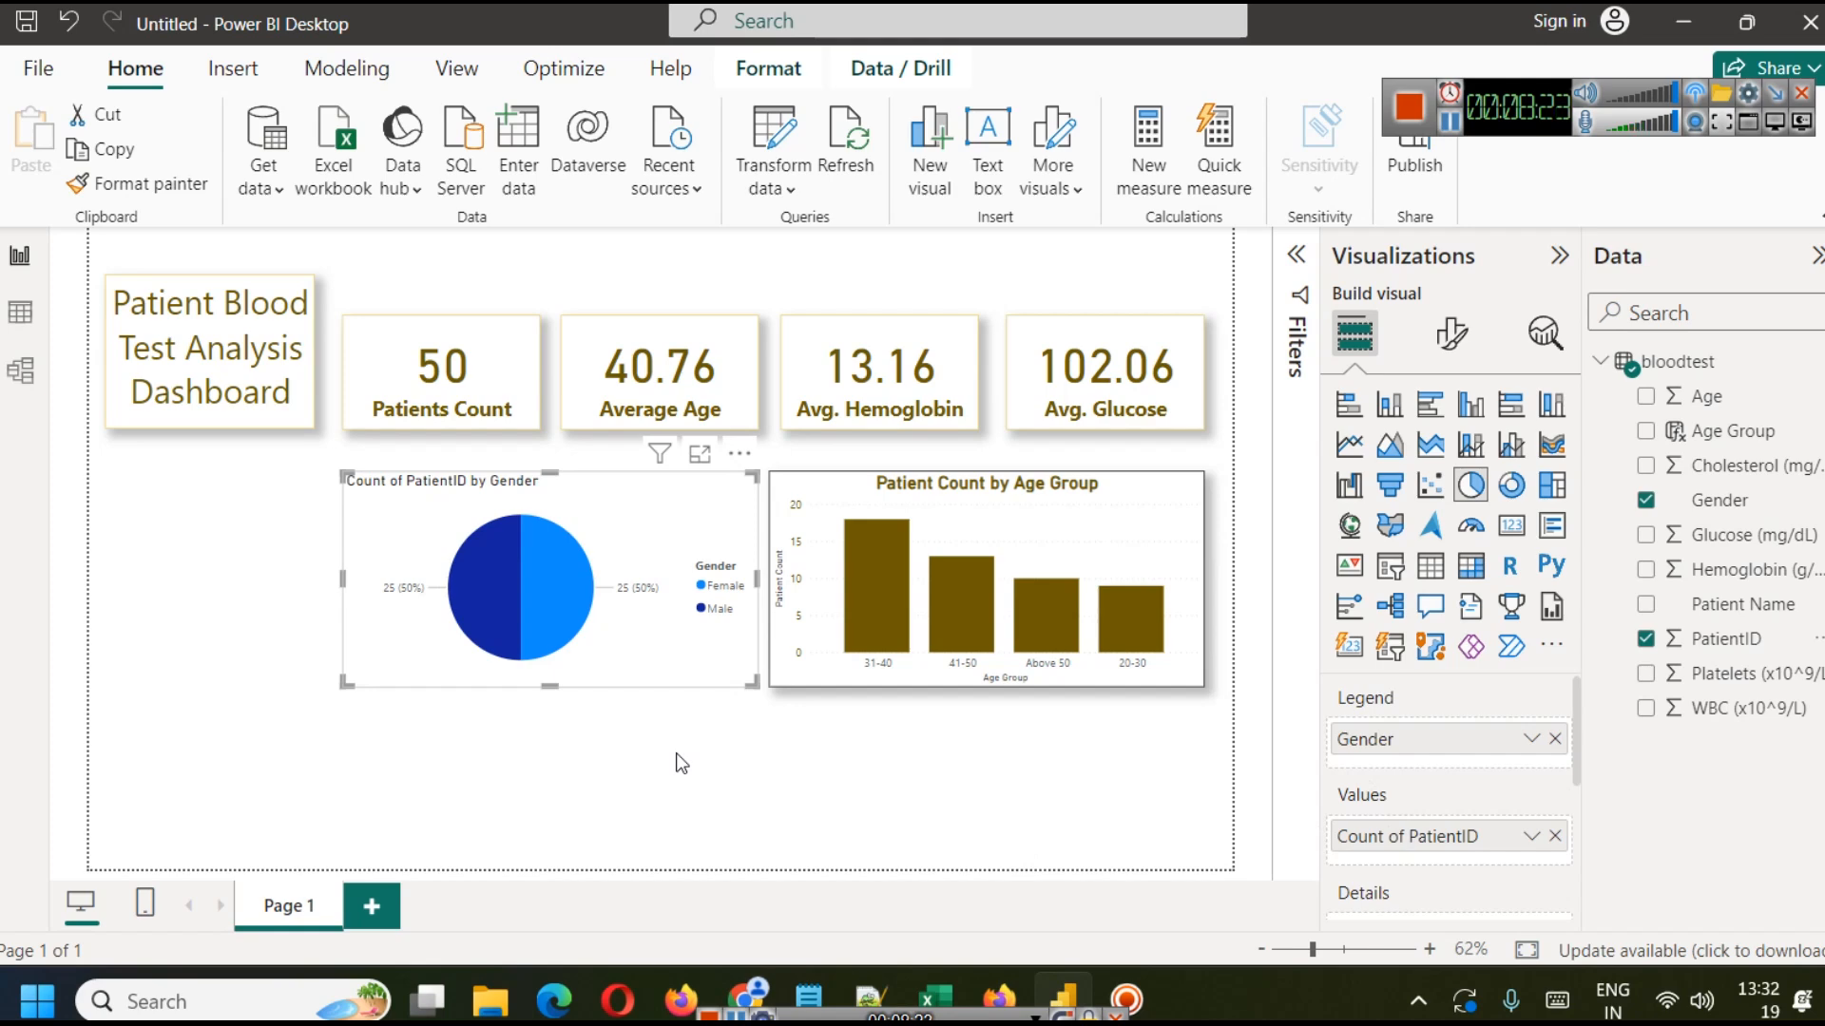
Try Hemoglobin (g/dL) and then Age as the pie chart's details field, undoing each addition.
scroll(1481, 836, "down", 3)
scroll(1479, 832, "up", 1)
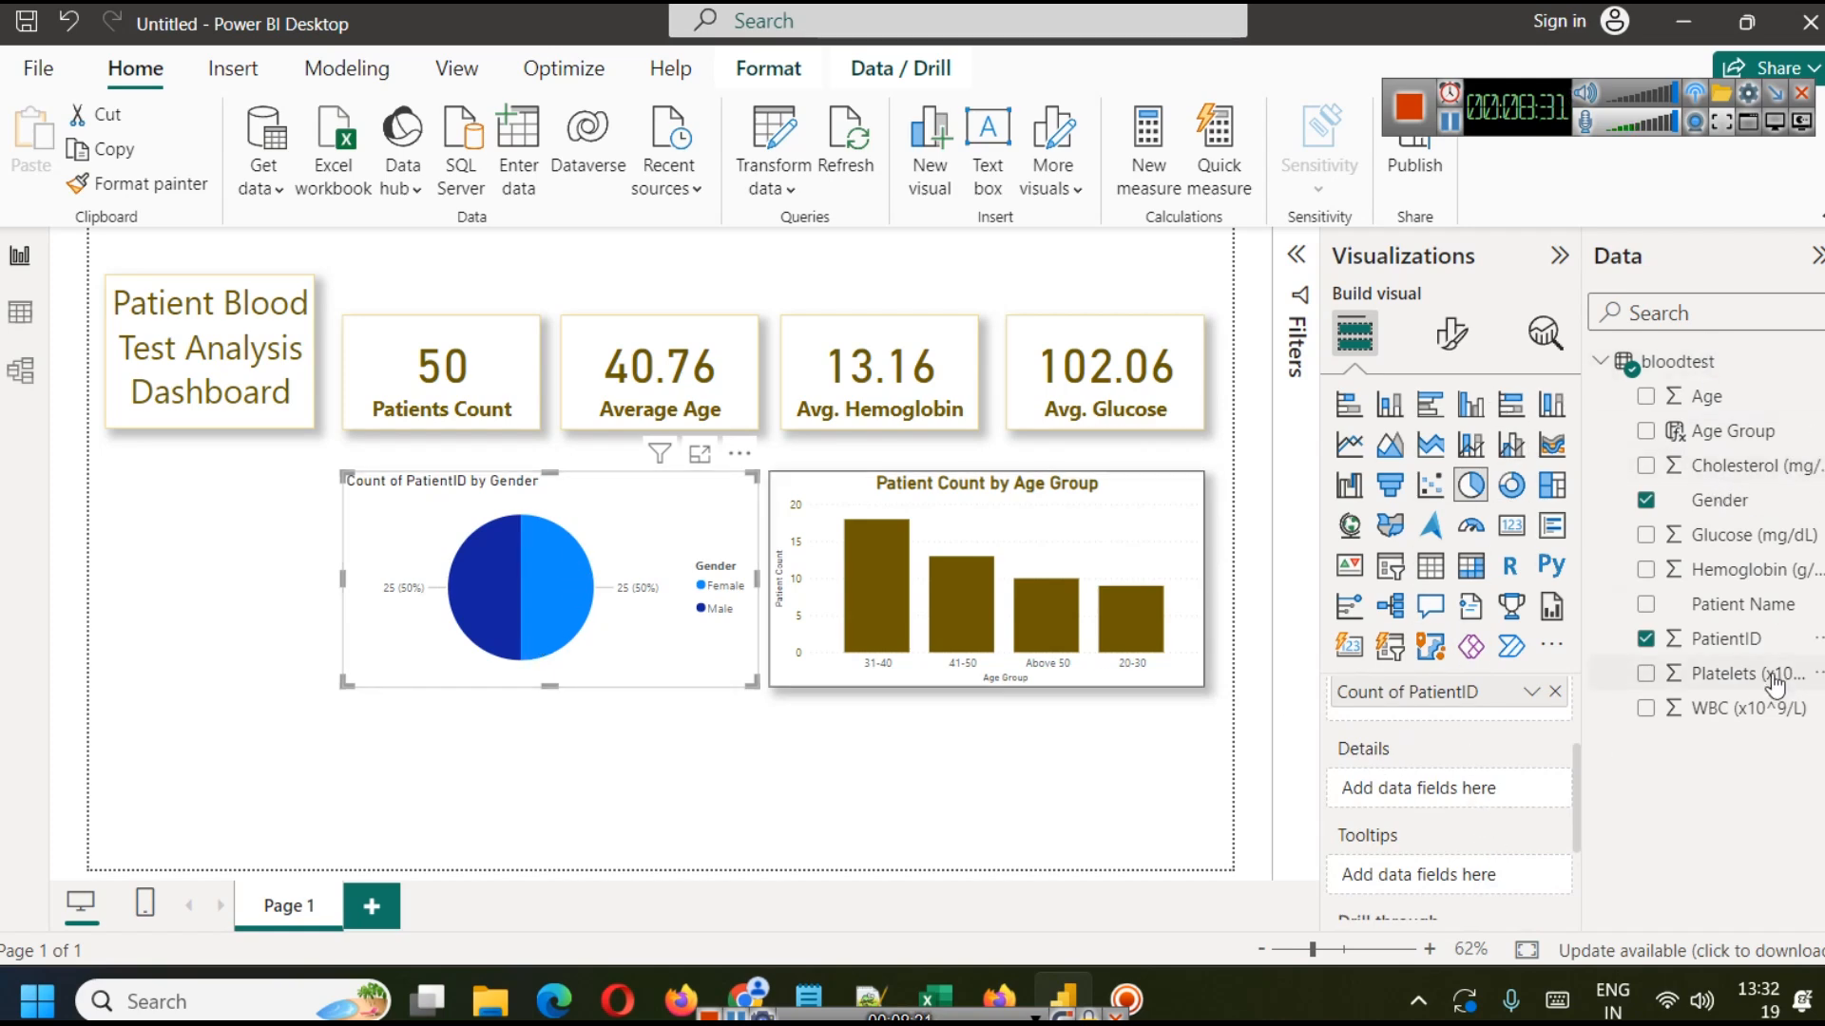
left_click_drag(1739, 569, 1472, 784)
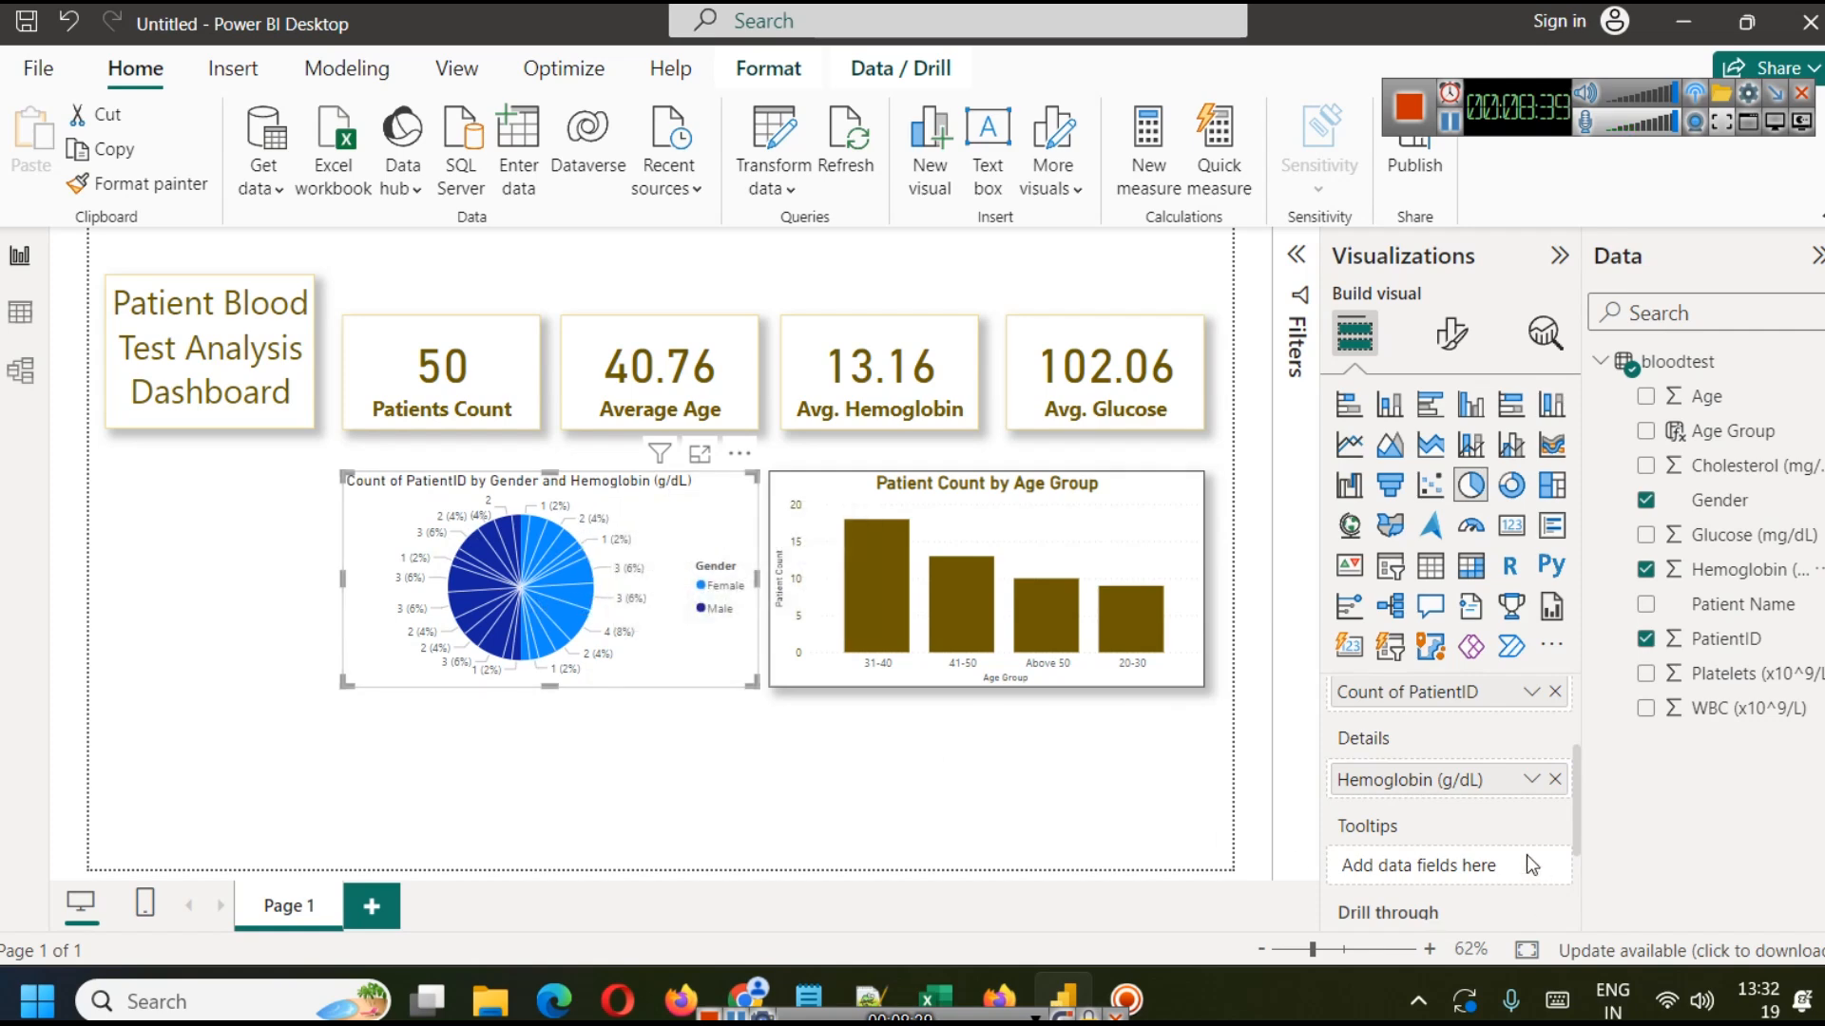
key("ctrl+z")
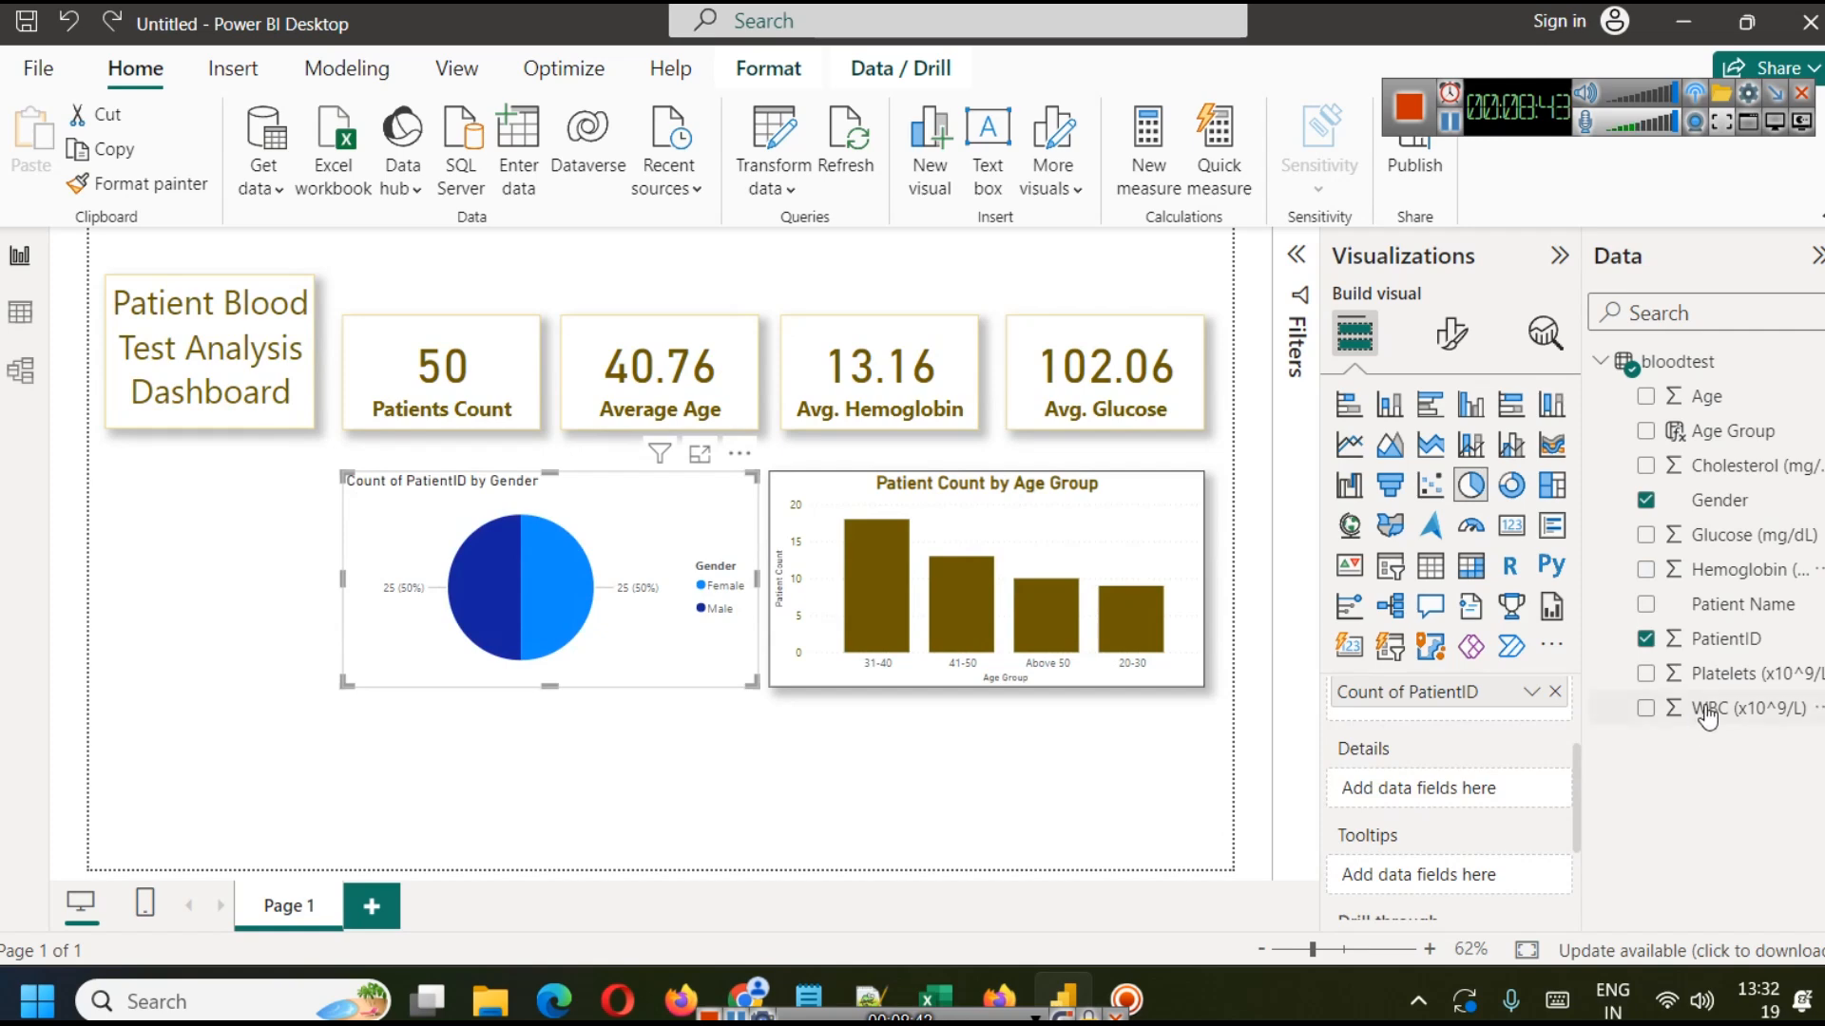
left_click_drag(1705, 396, 1440, 796)
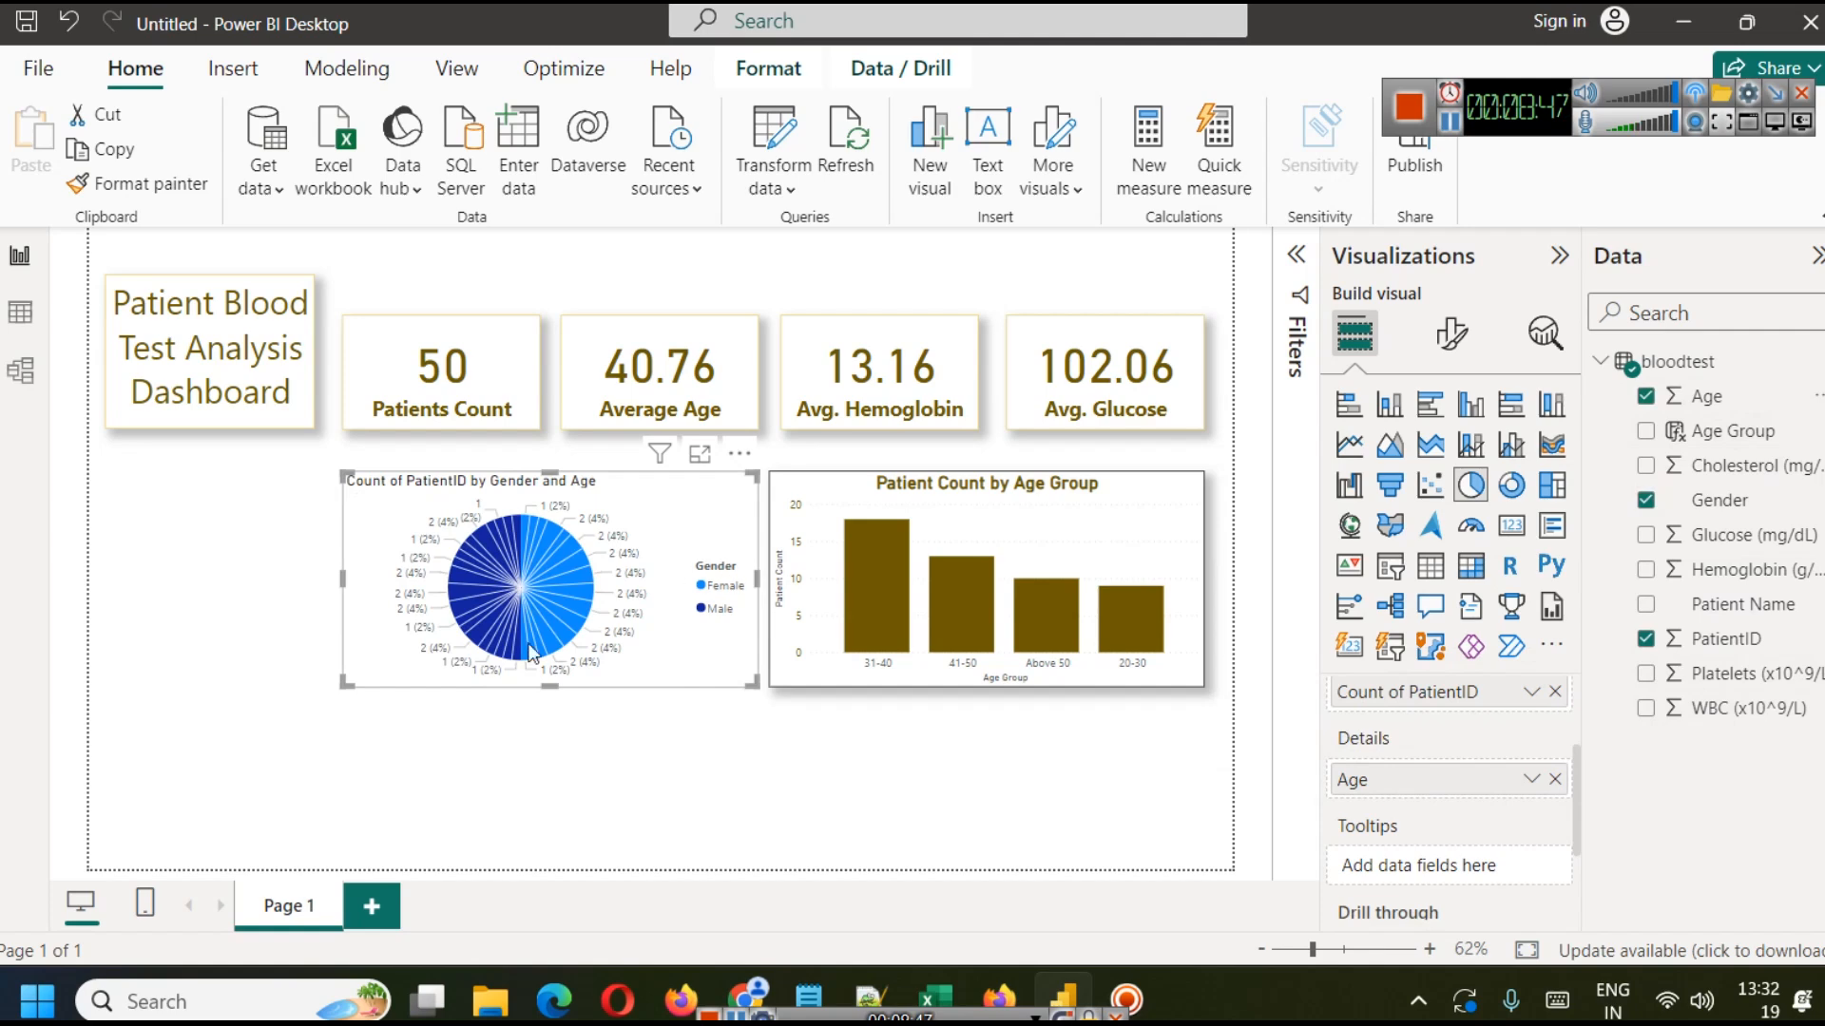
key("ctrl+z")
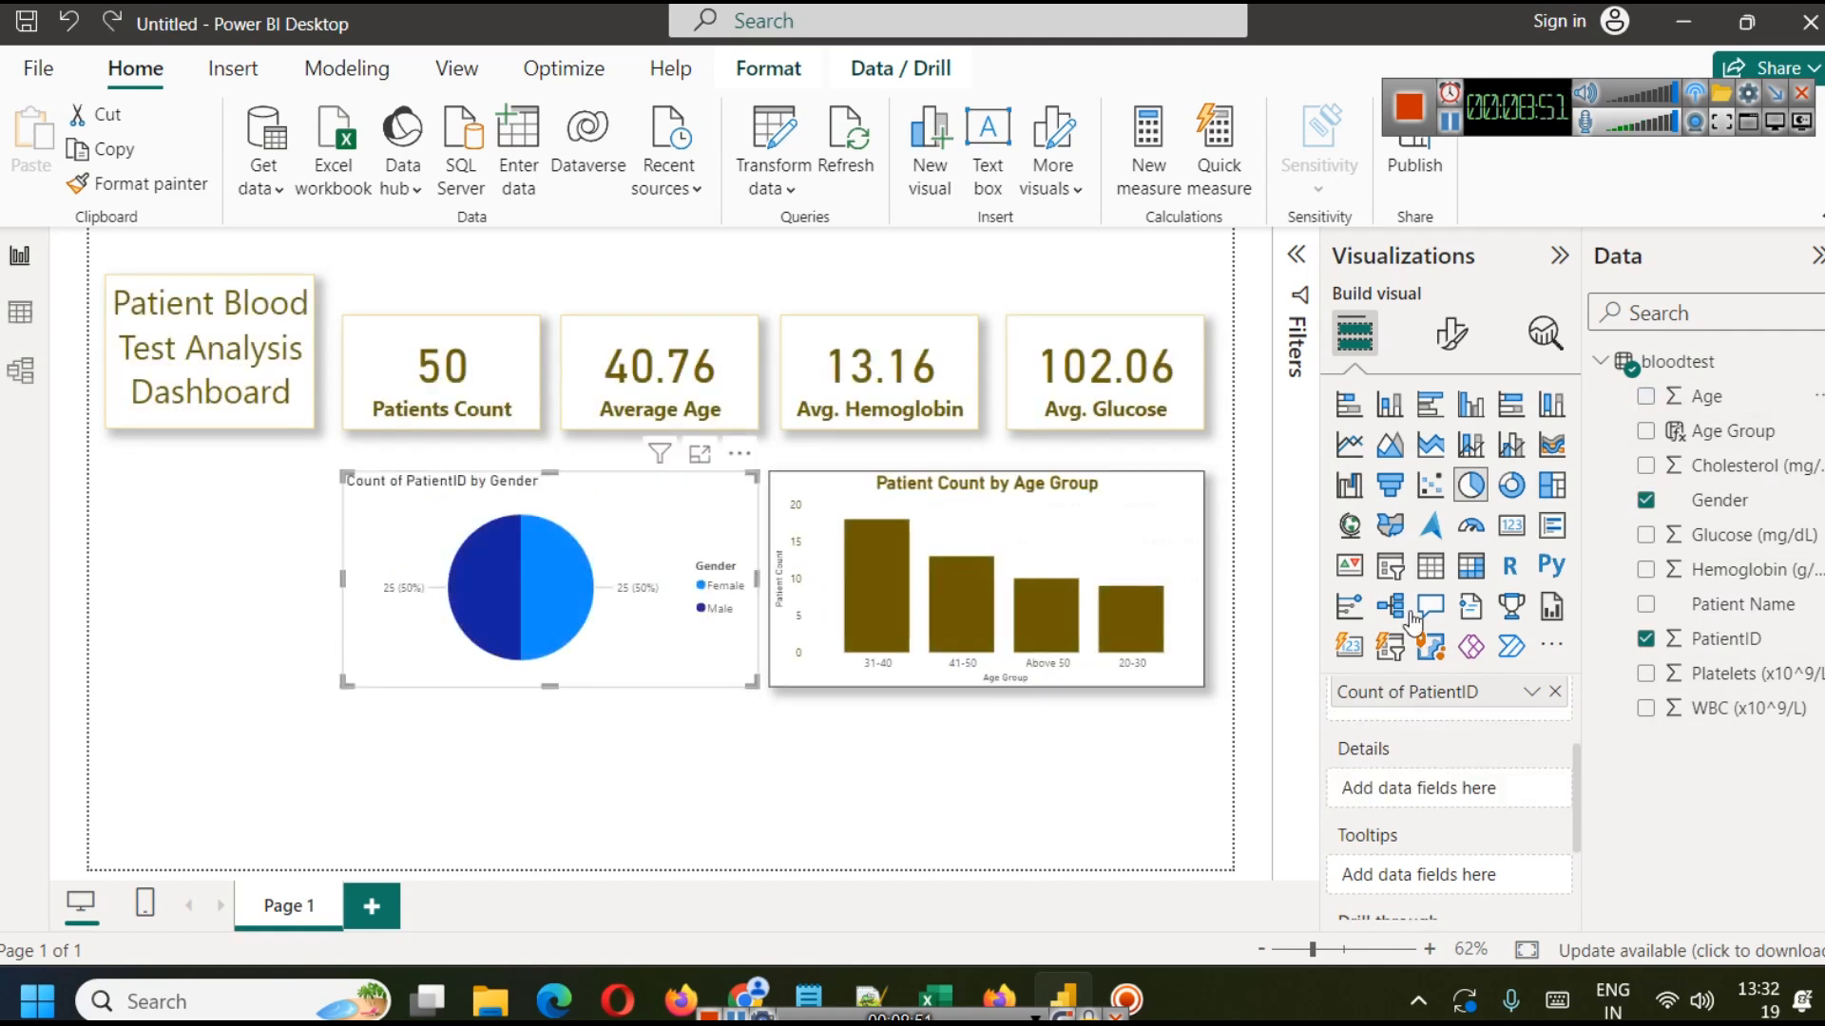
Center the pie chart's title and format it in bold, size 17, with dark gold-brown text.
left_click(1451, 332)
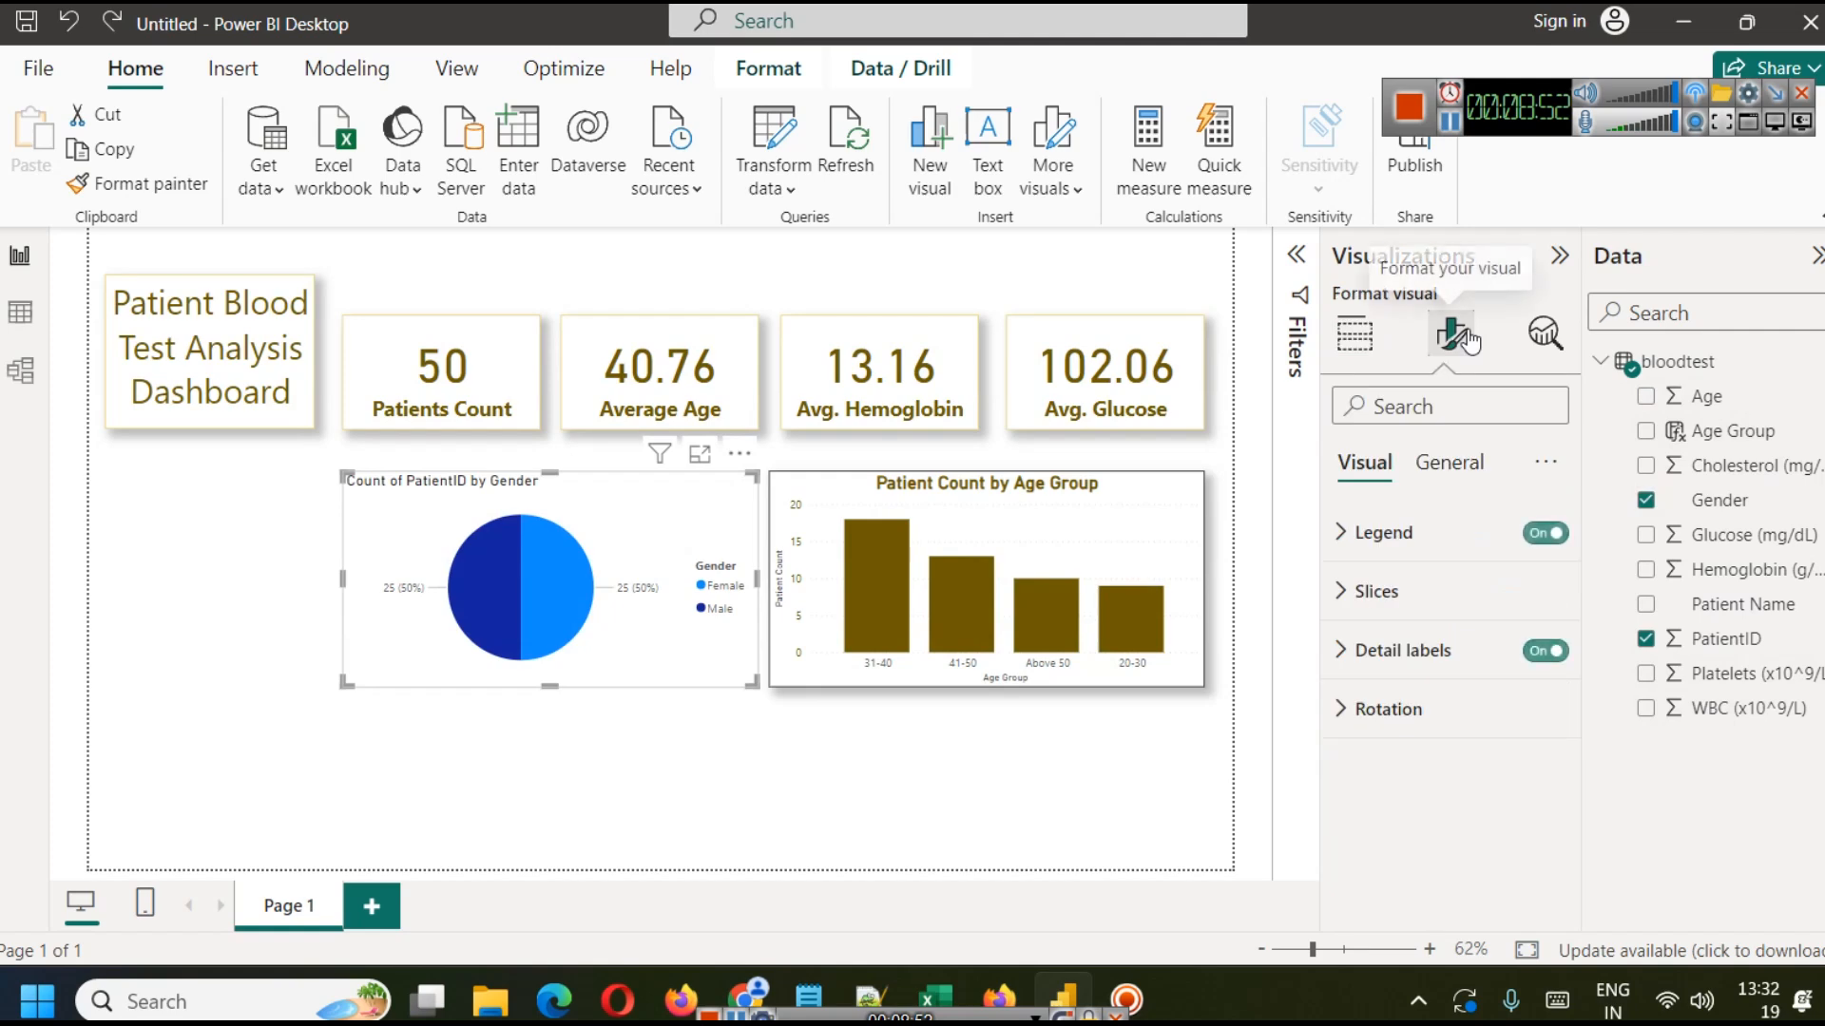
left_click(1445, 480)
left_click(1343, 591)
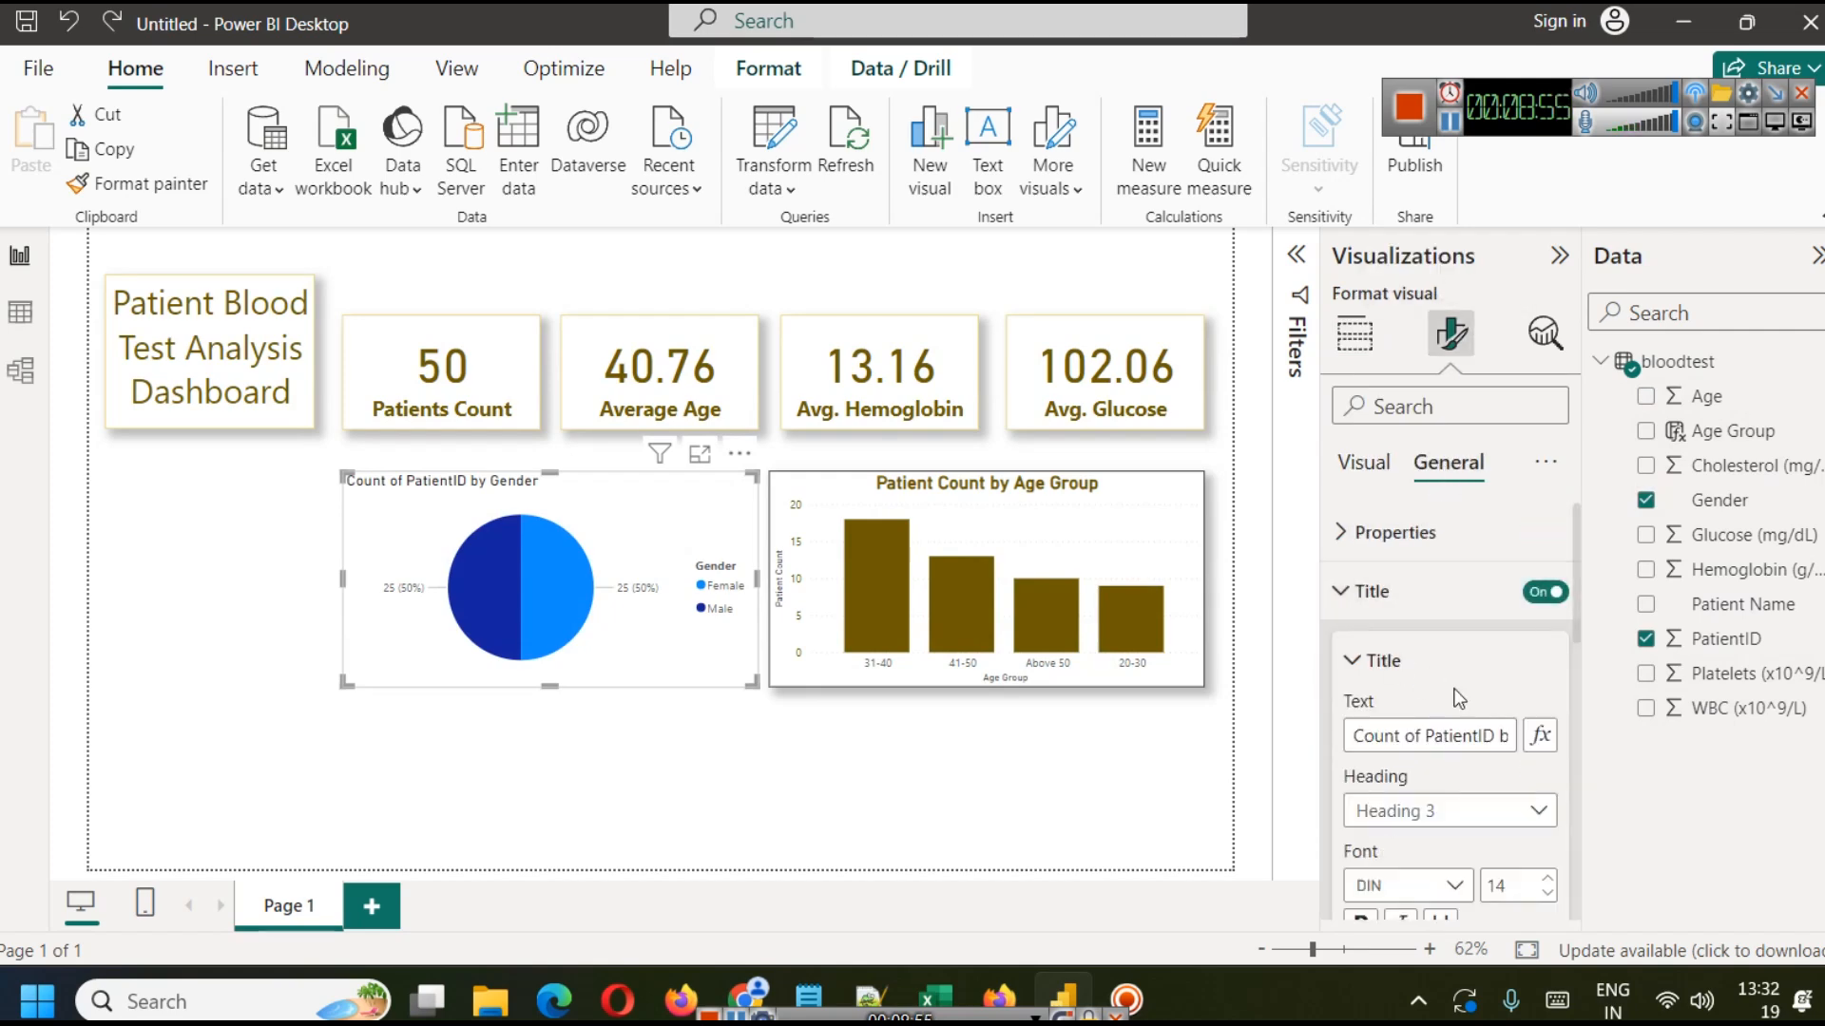
scroll(1459, 698, "down", 3)
left_click(1403, 862)
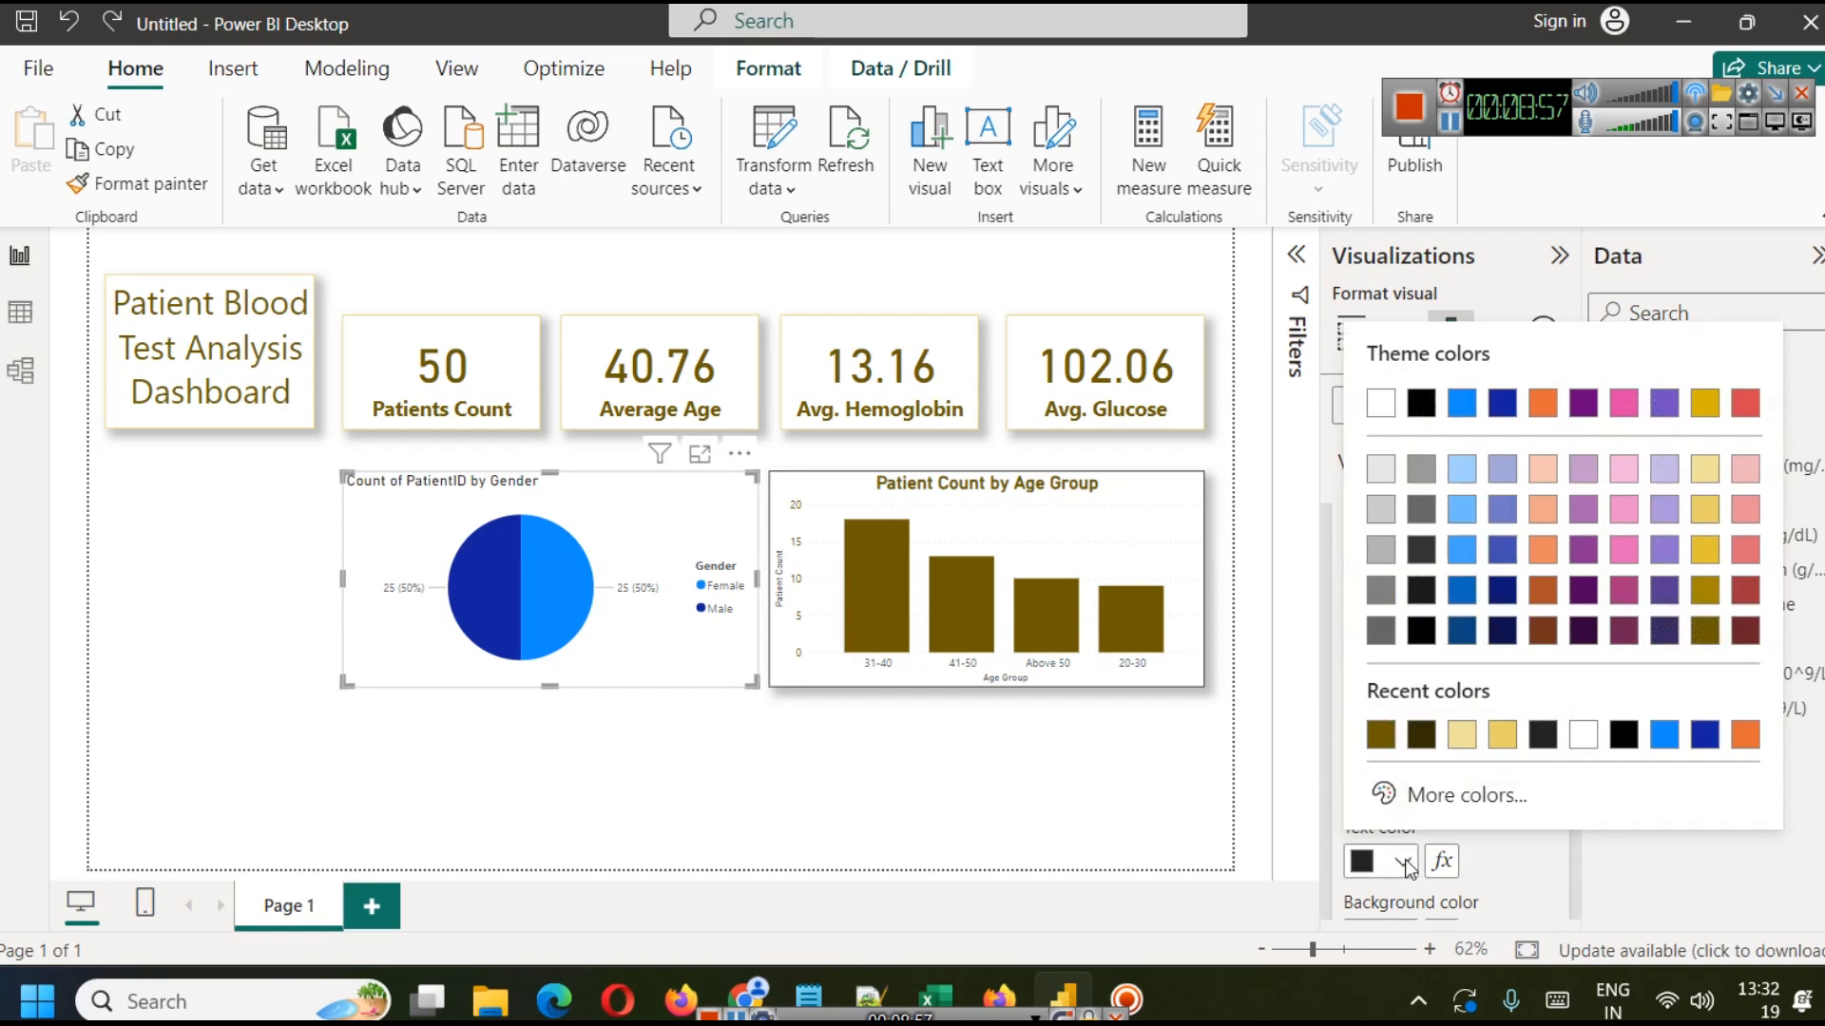
left_click(1381, 735)
left_click(1361, 781)
left_click(1548, 734)
left_click(1548, 733)
left_click(1548, 734)
scroll(1452, 783, "down", 2)
left_click(1402, 870)
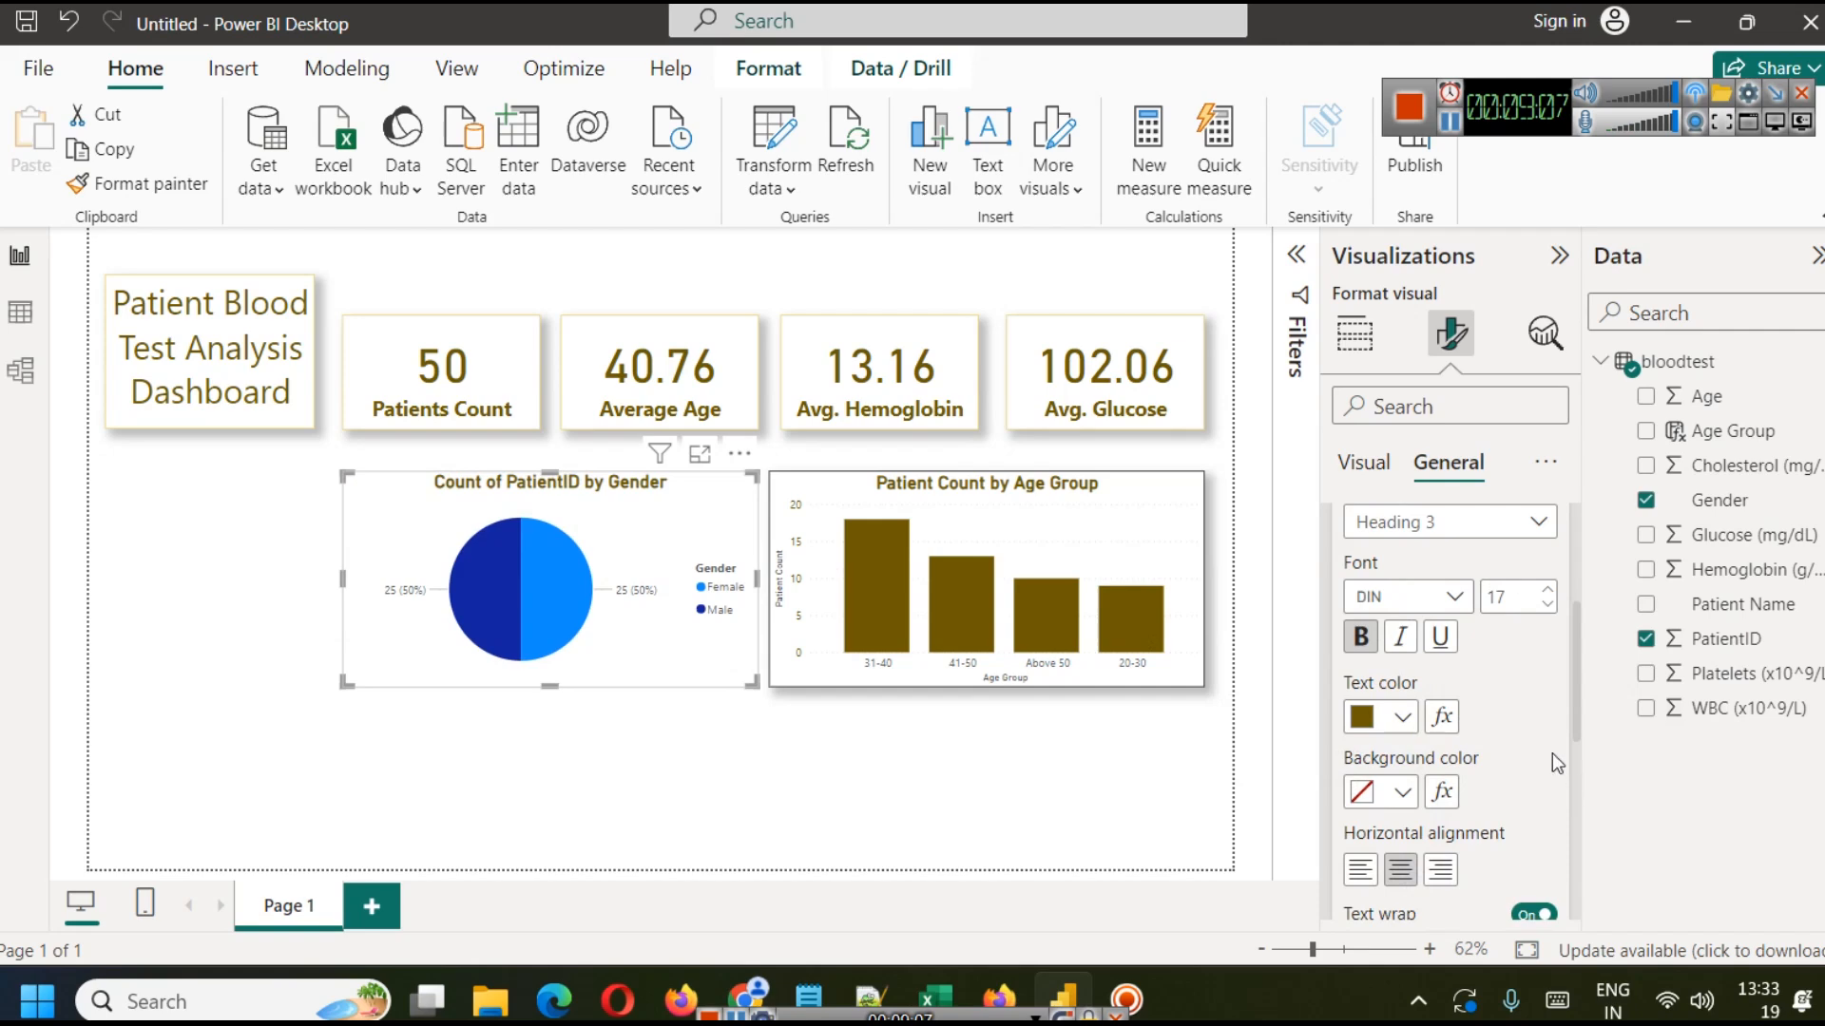
Recolor the pie chart's Female slice in a custom muted gold, darker than the light yellow theme shade.
scroll(1522, 711, "up", 3)
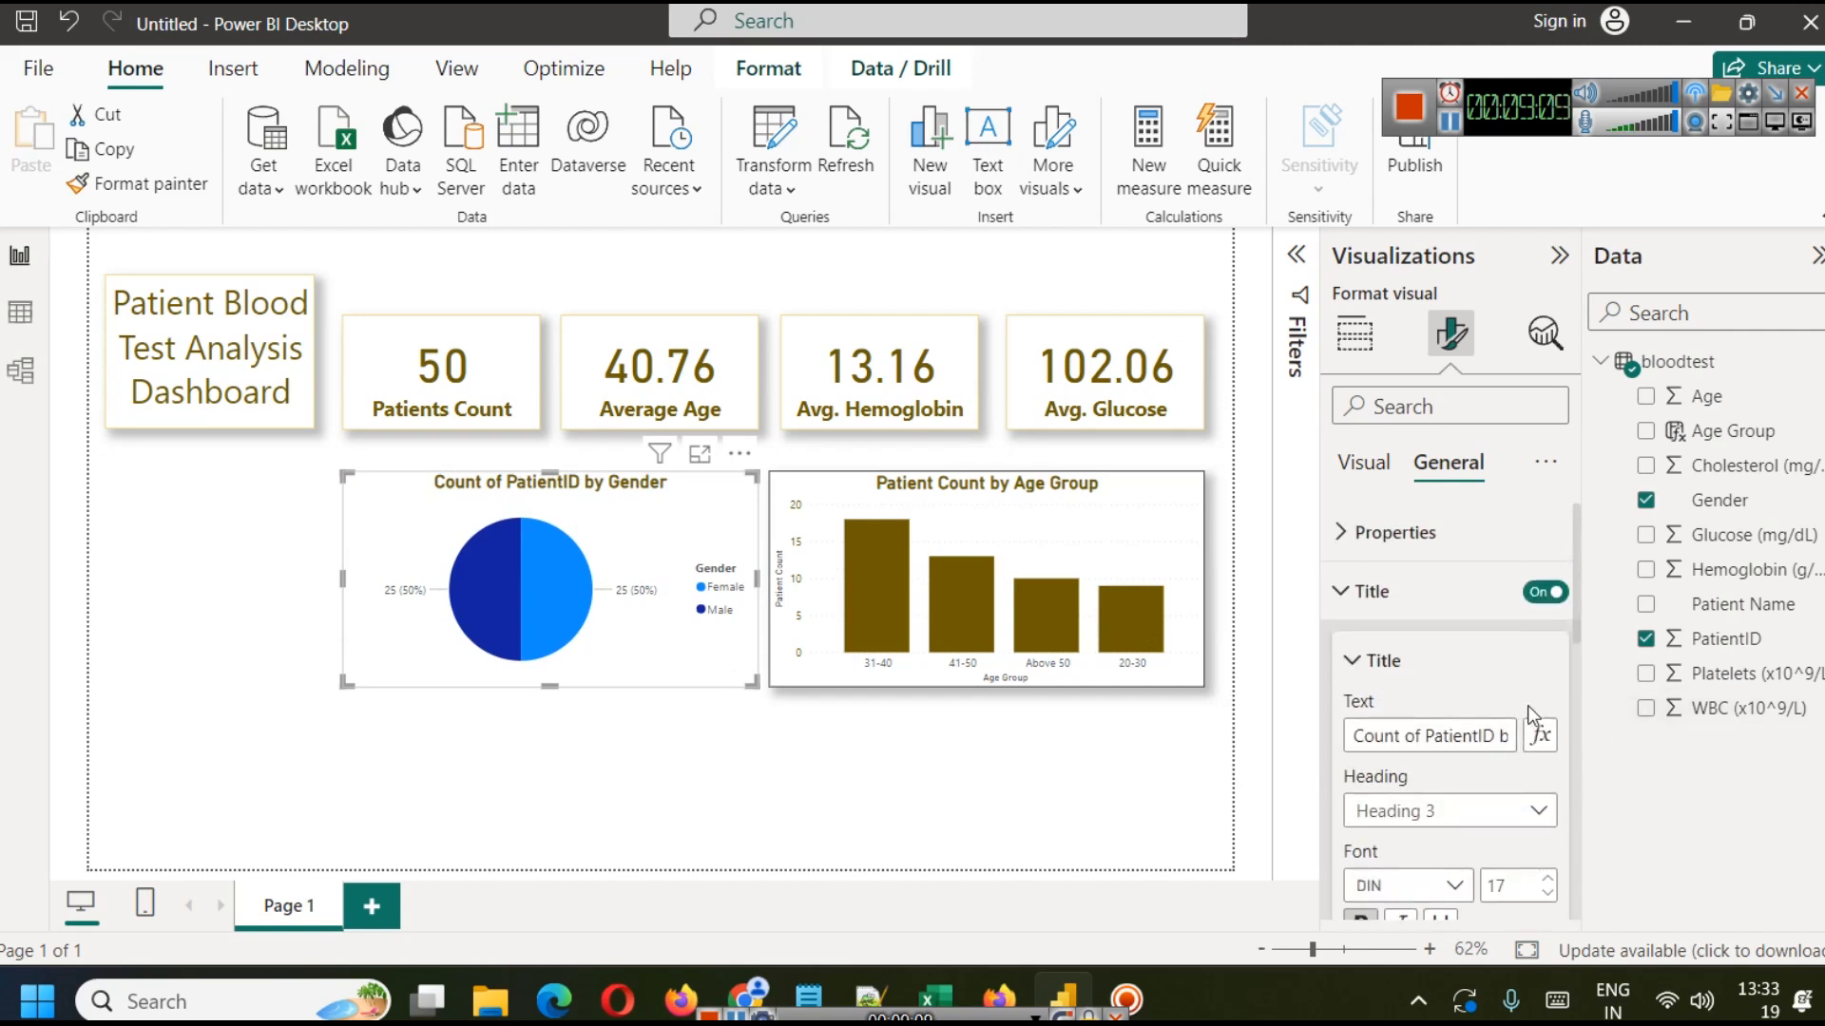
left_click(1362, 463)
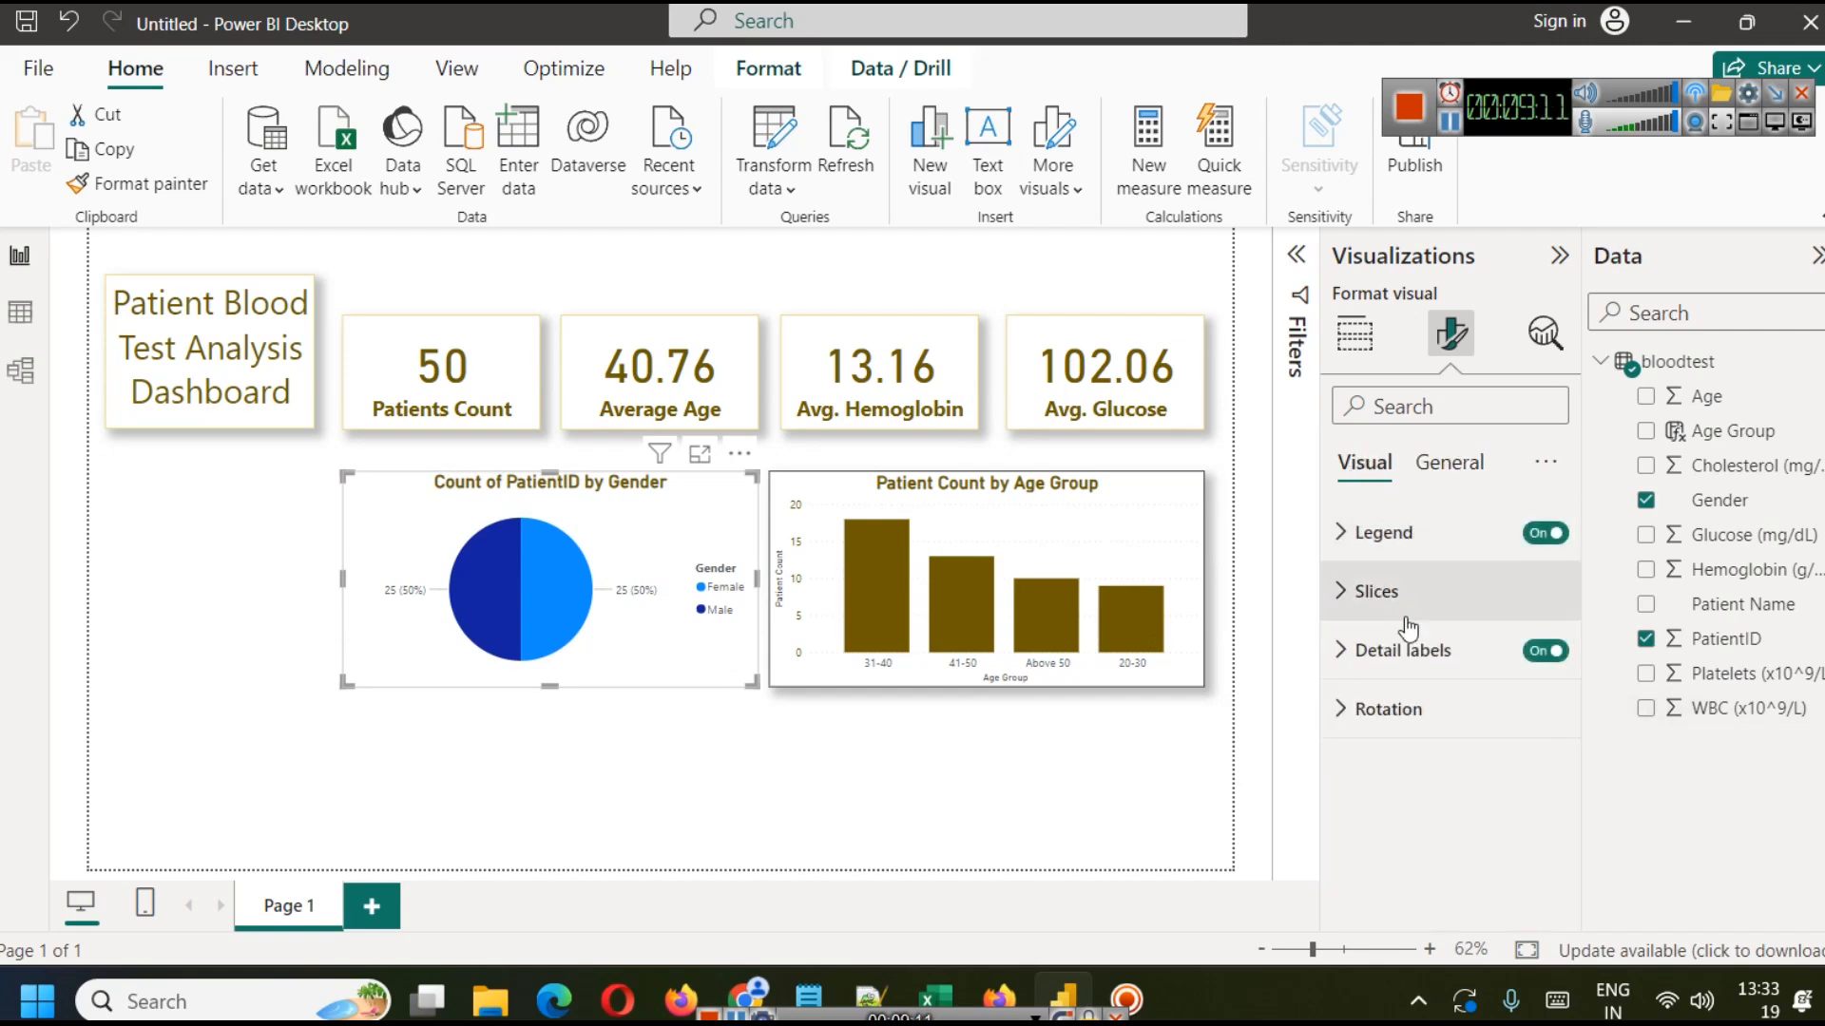
left_click(1342, 591)
left_click(1404, 737)
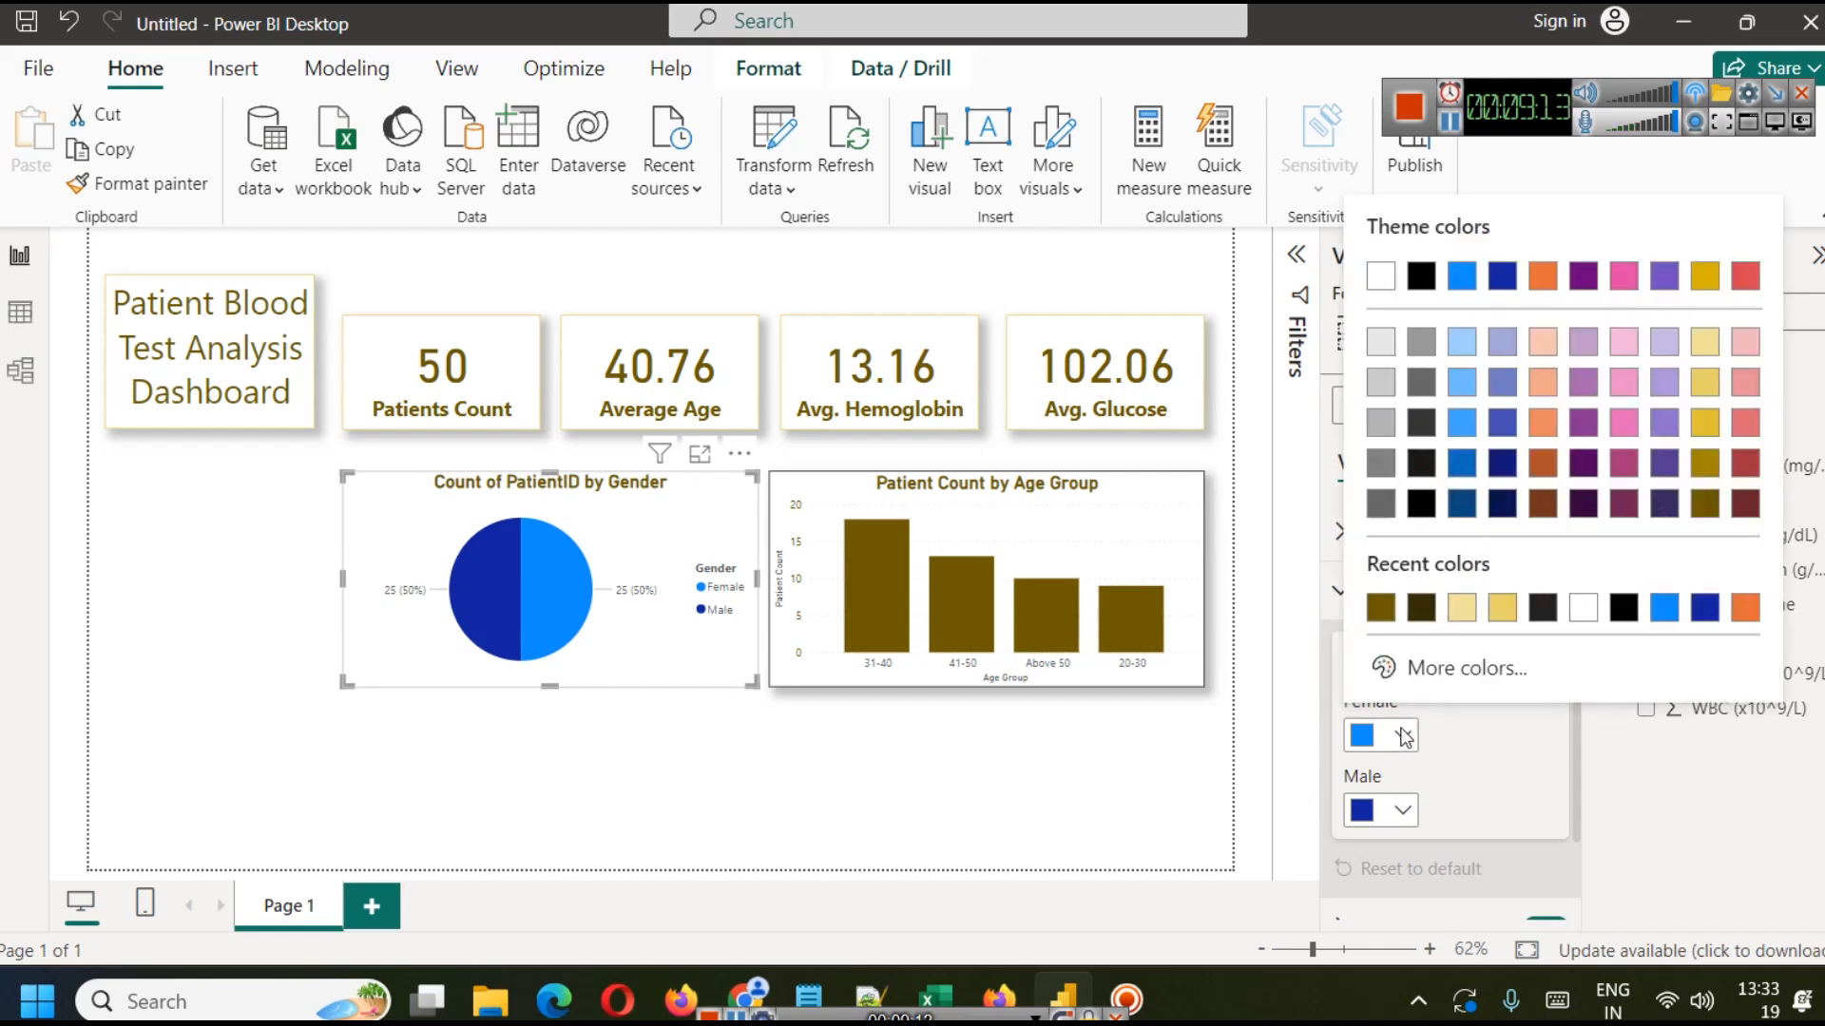
left_click(1706, 343)
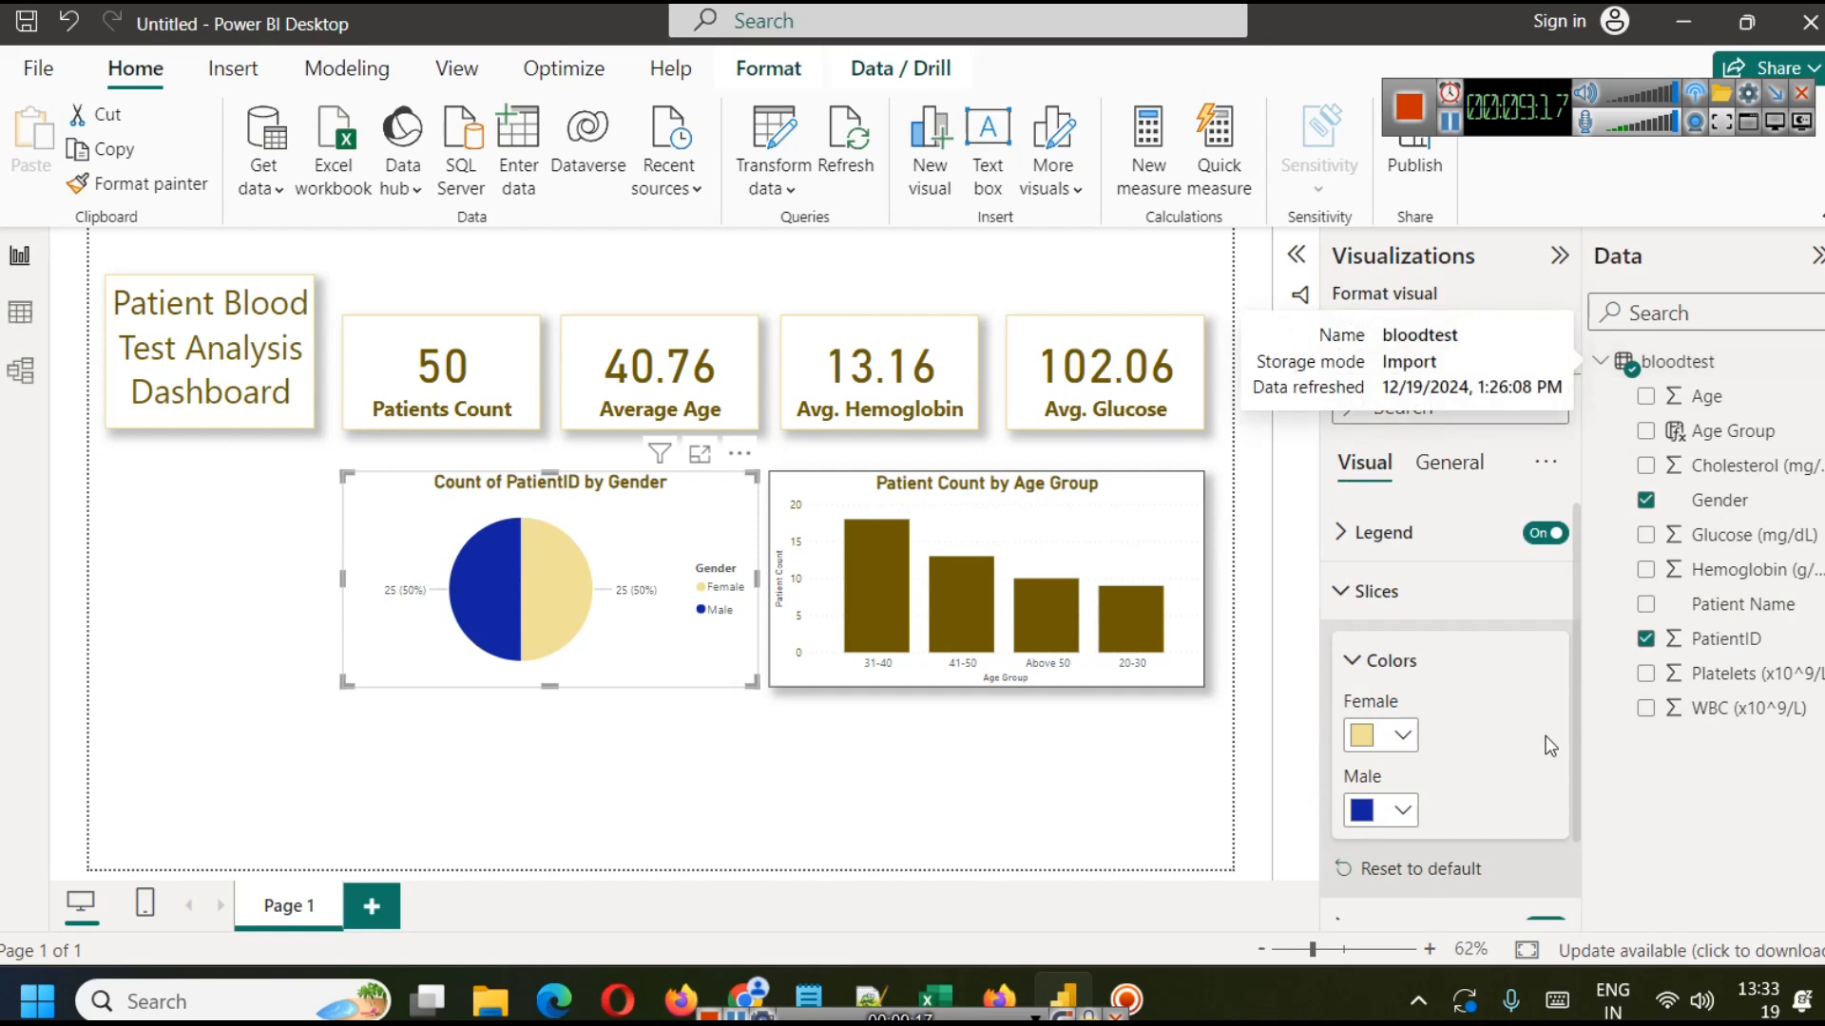
left_click(1401, 736)
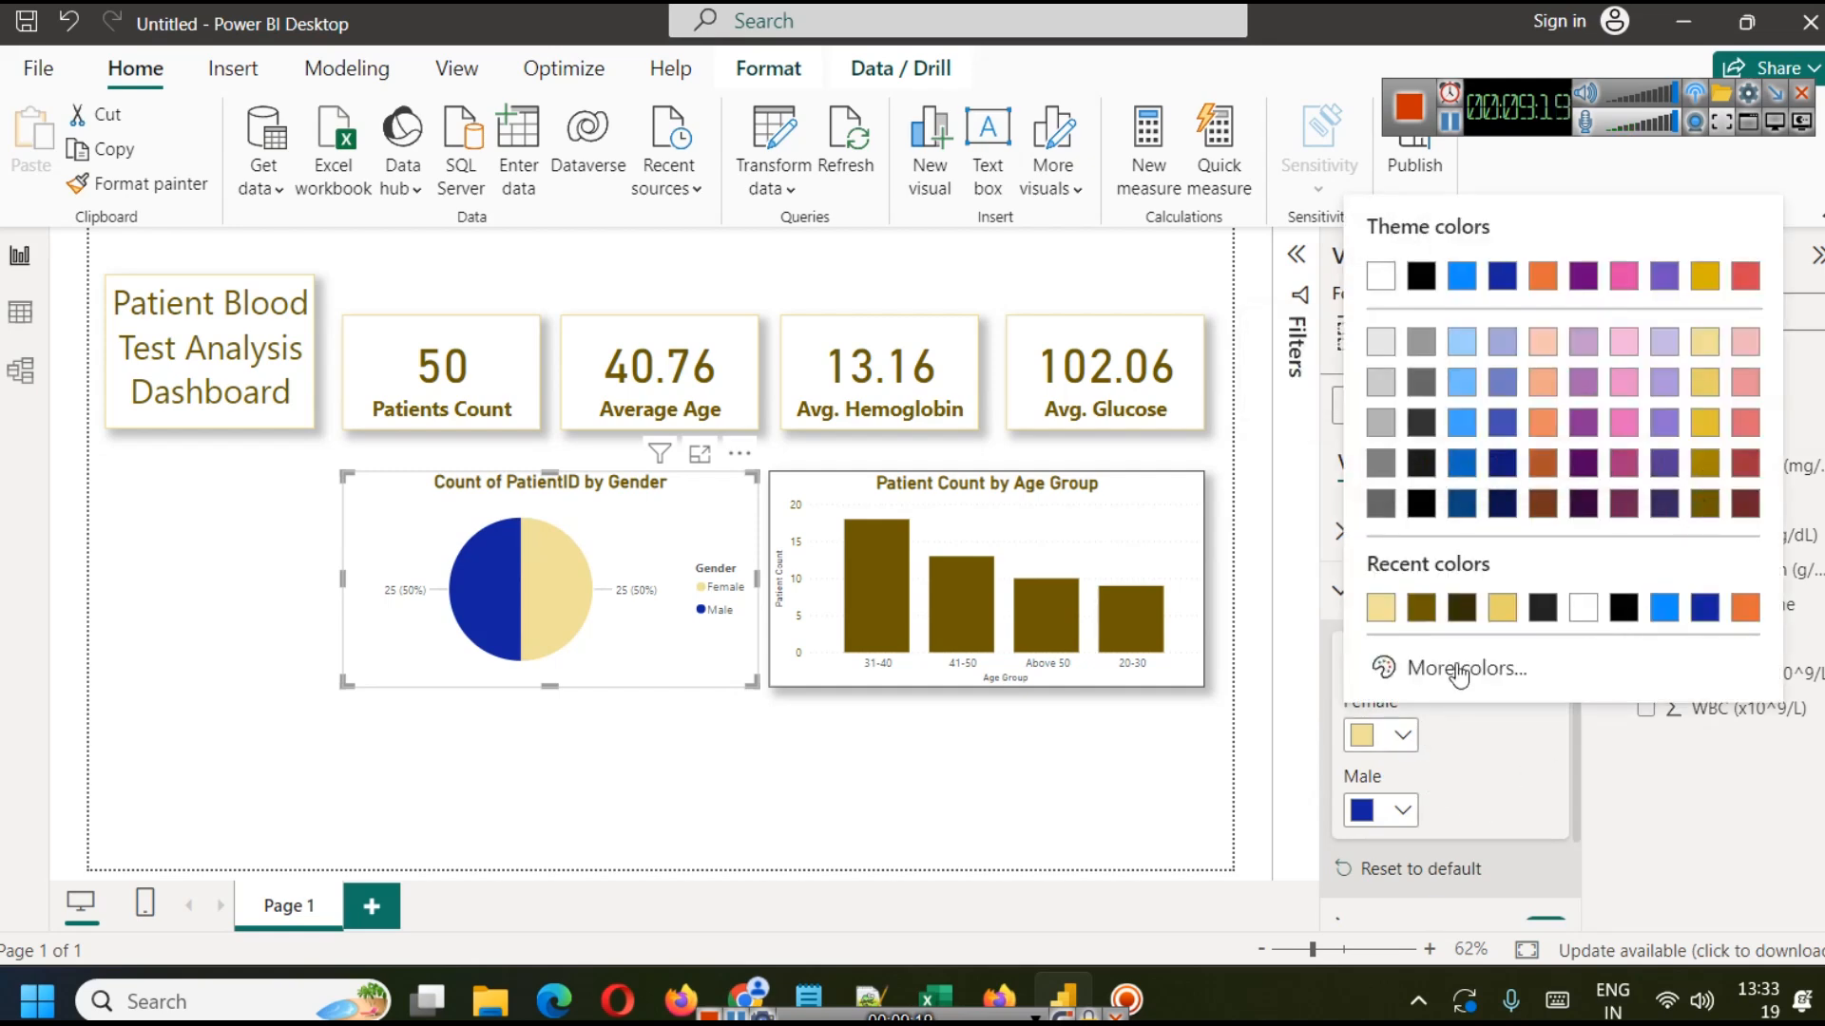
left_click(1454, 670)
left_click_drag(1519, 243, 1596, 310)
left_click(1518, 763)
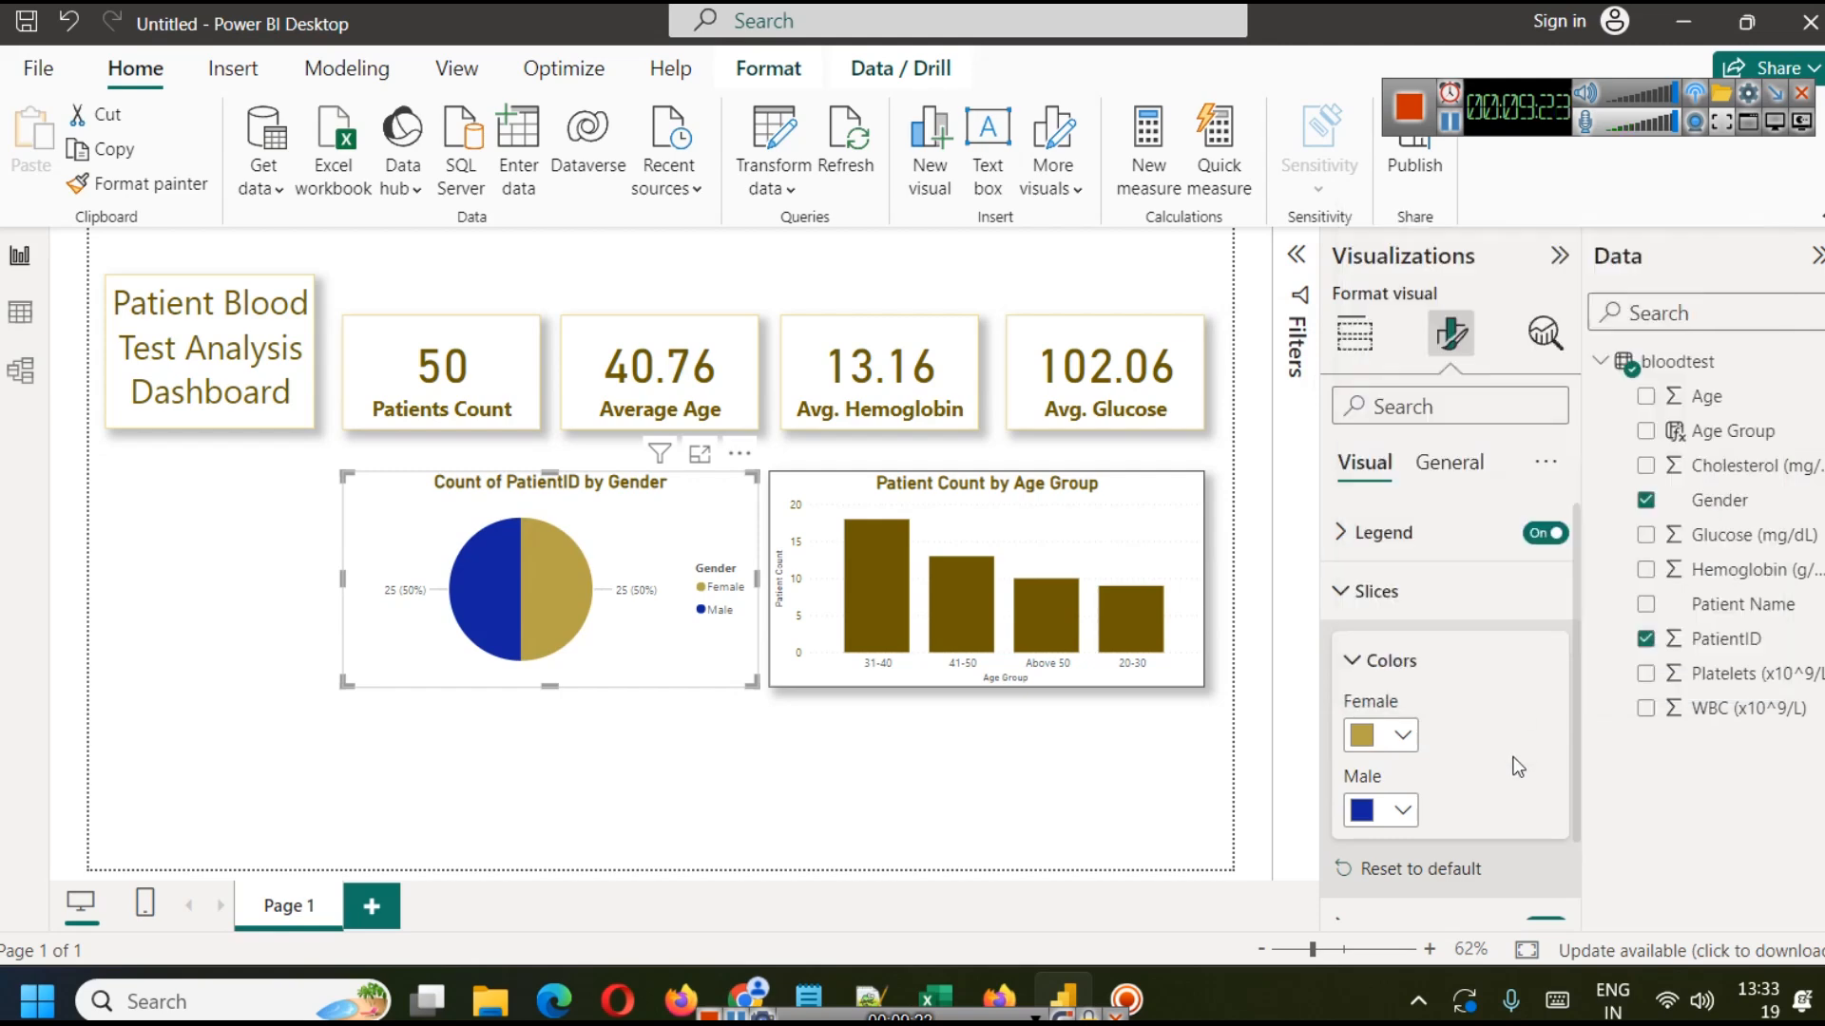
Recolor the pie chart's Male slice in the same dark gold-brown as the columns.
left_click(1398, 810)
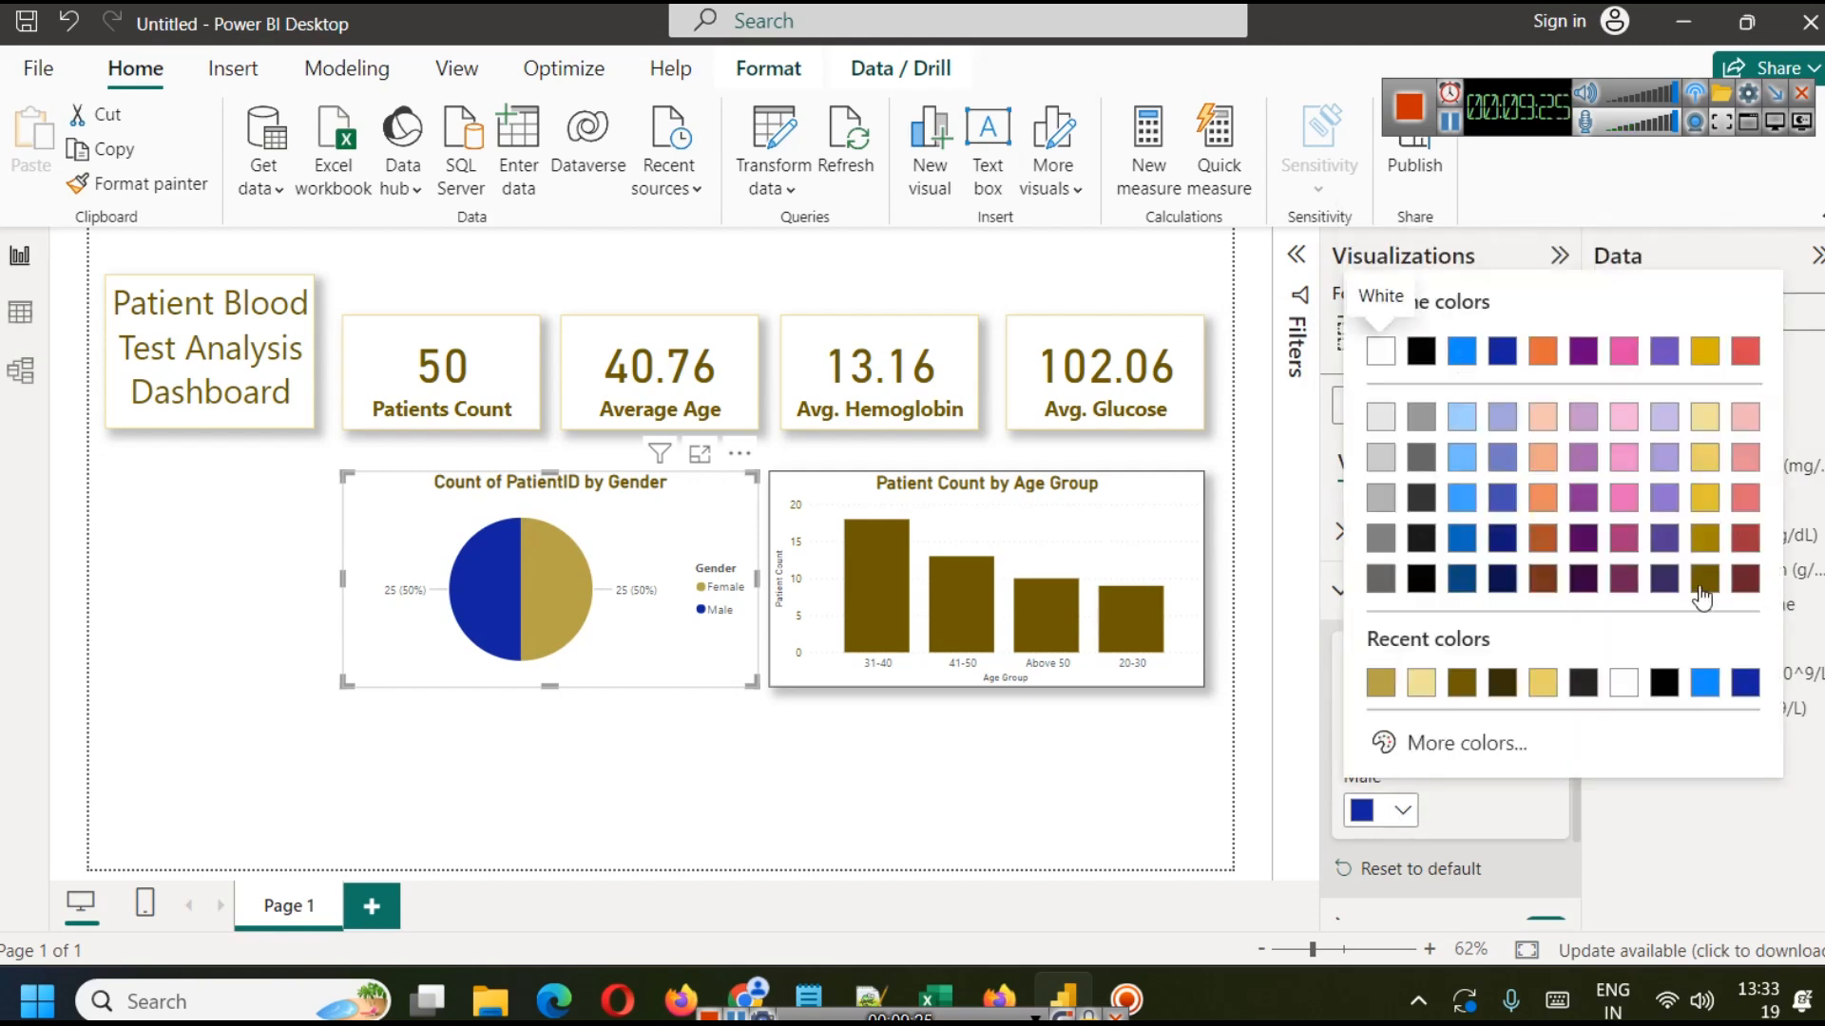
left_click(1473, 686)
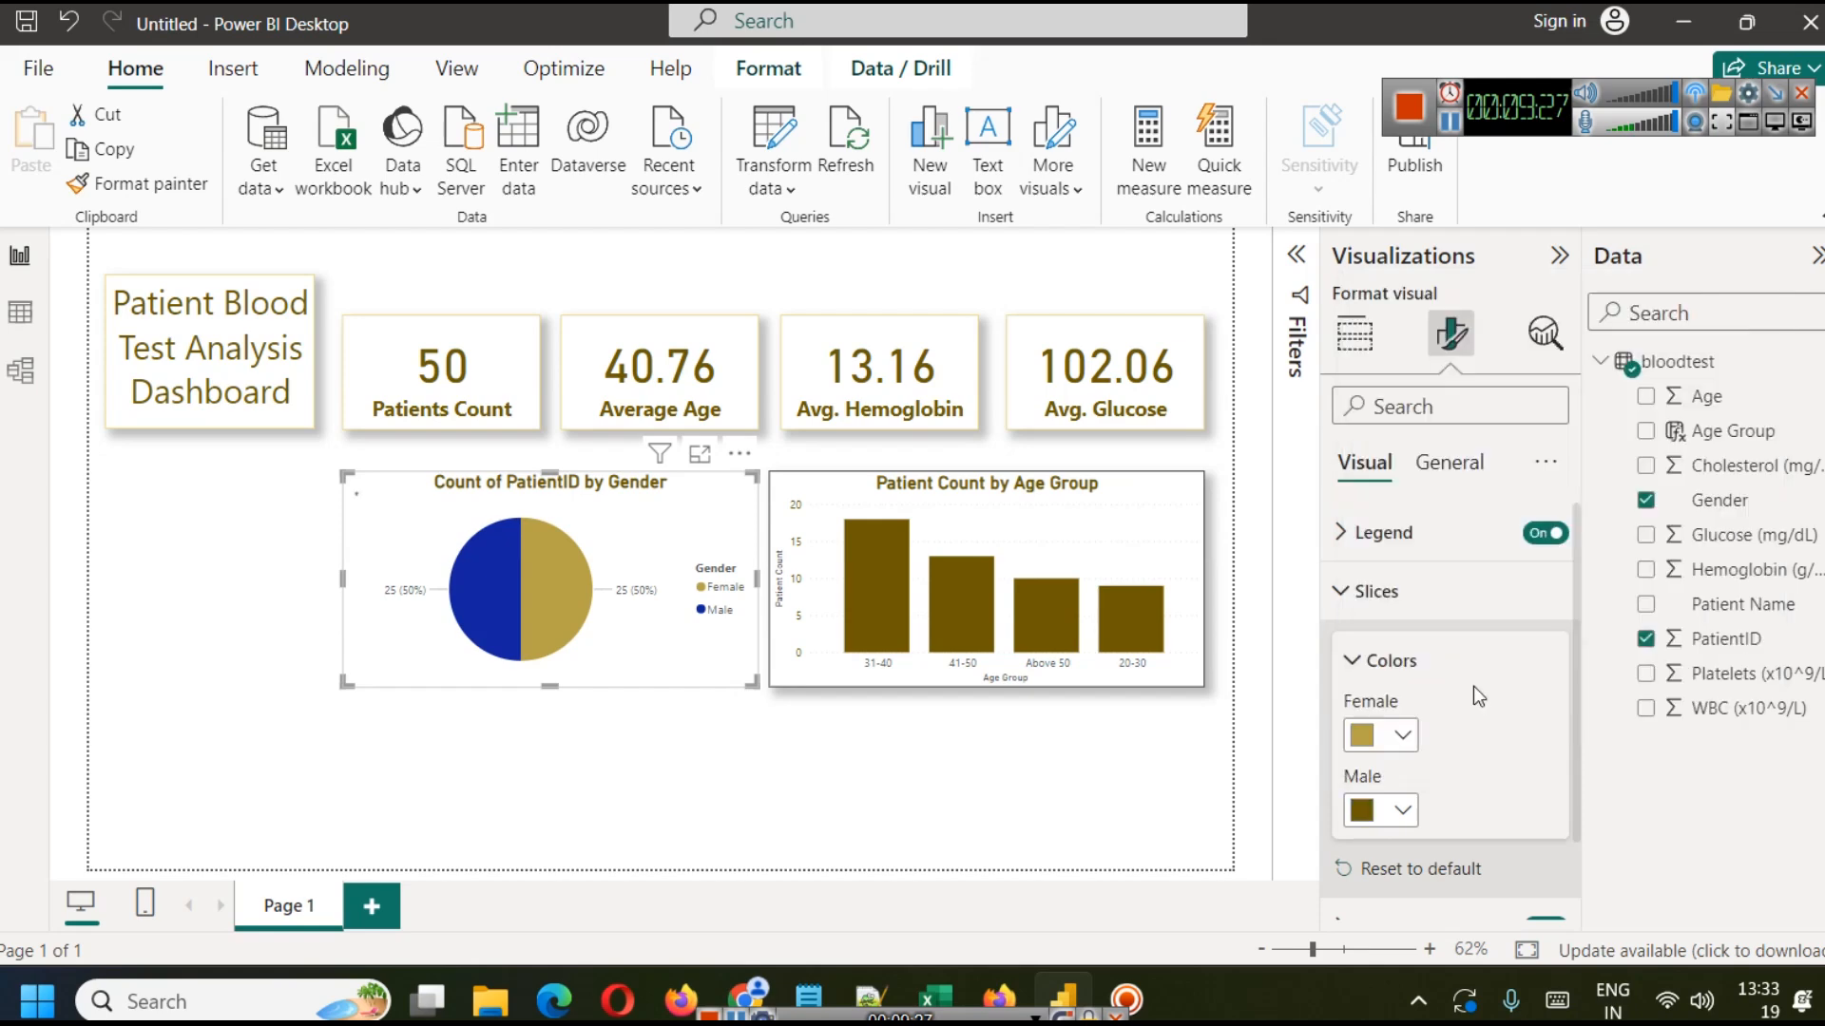
left_click(735, 761)
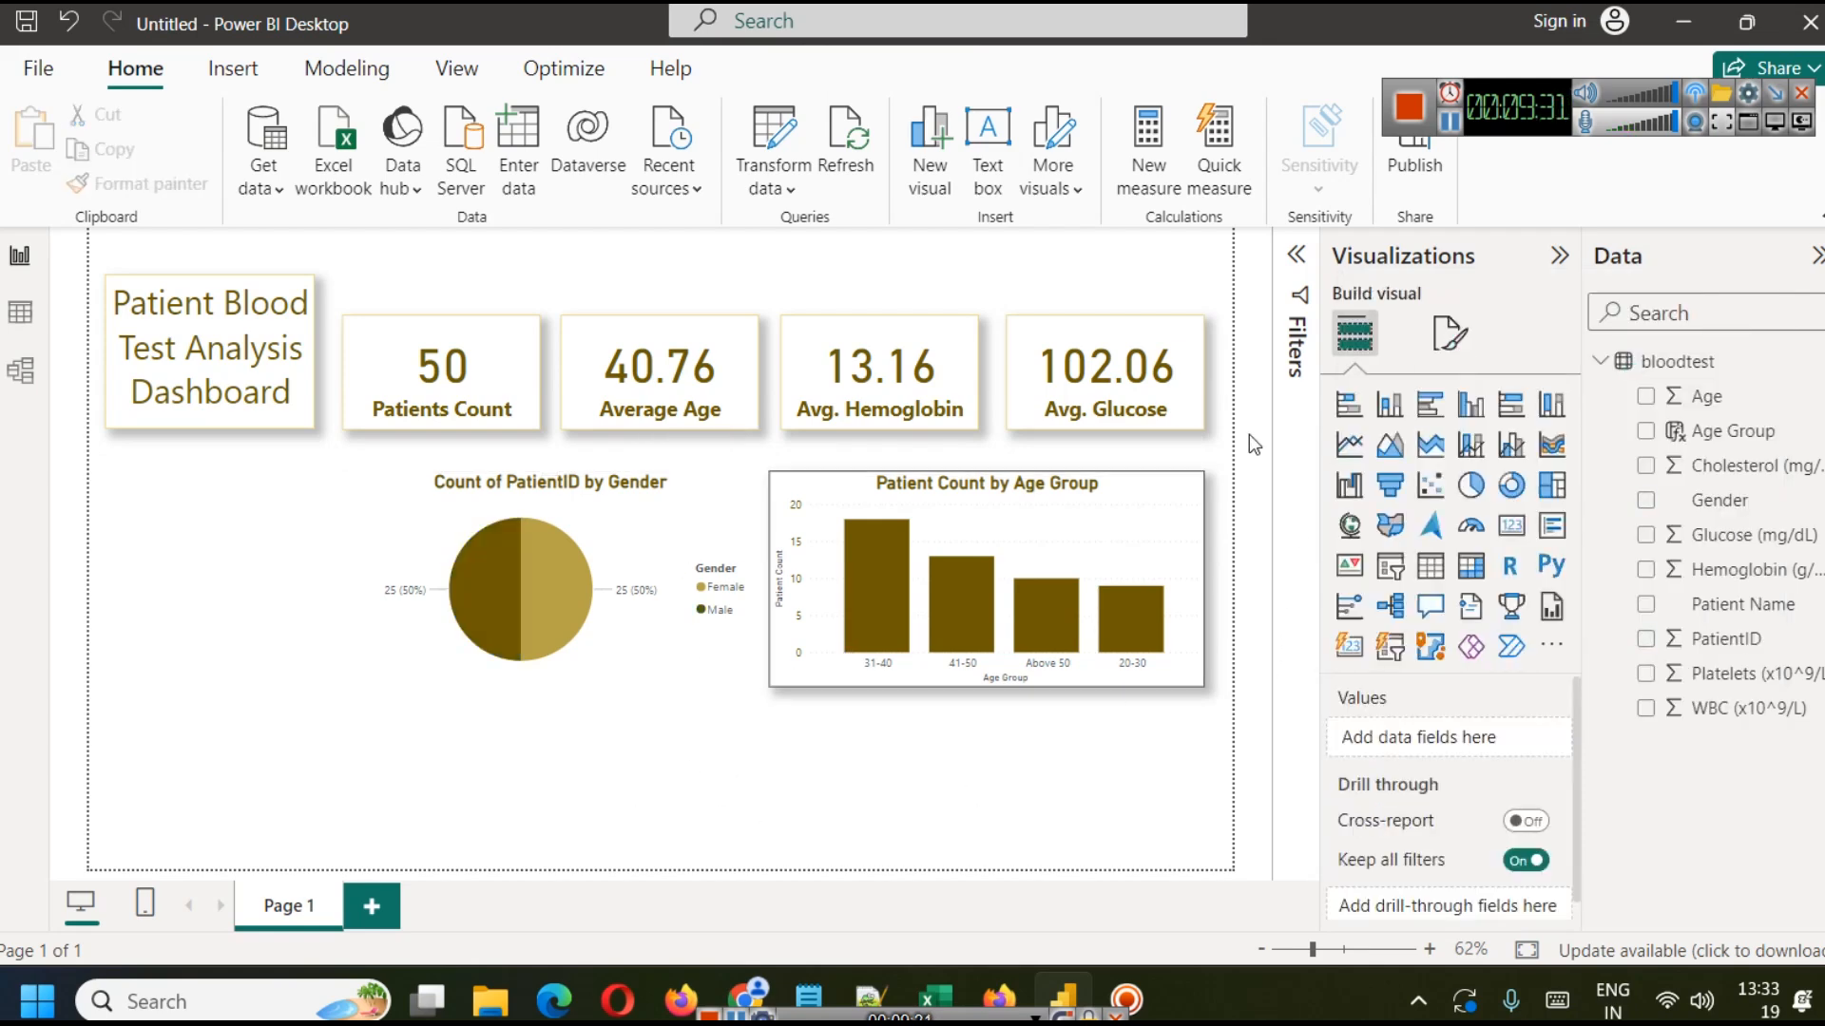
Format the pie chart's detail label values in bold, size 12, with dark gold-brown text.
left_click(609, 545)
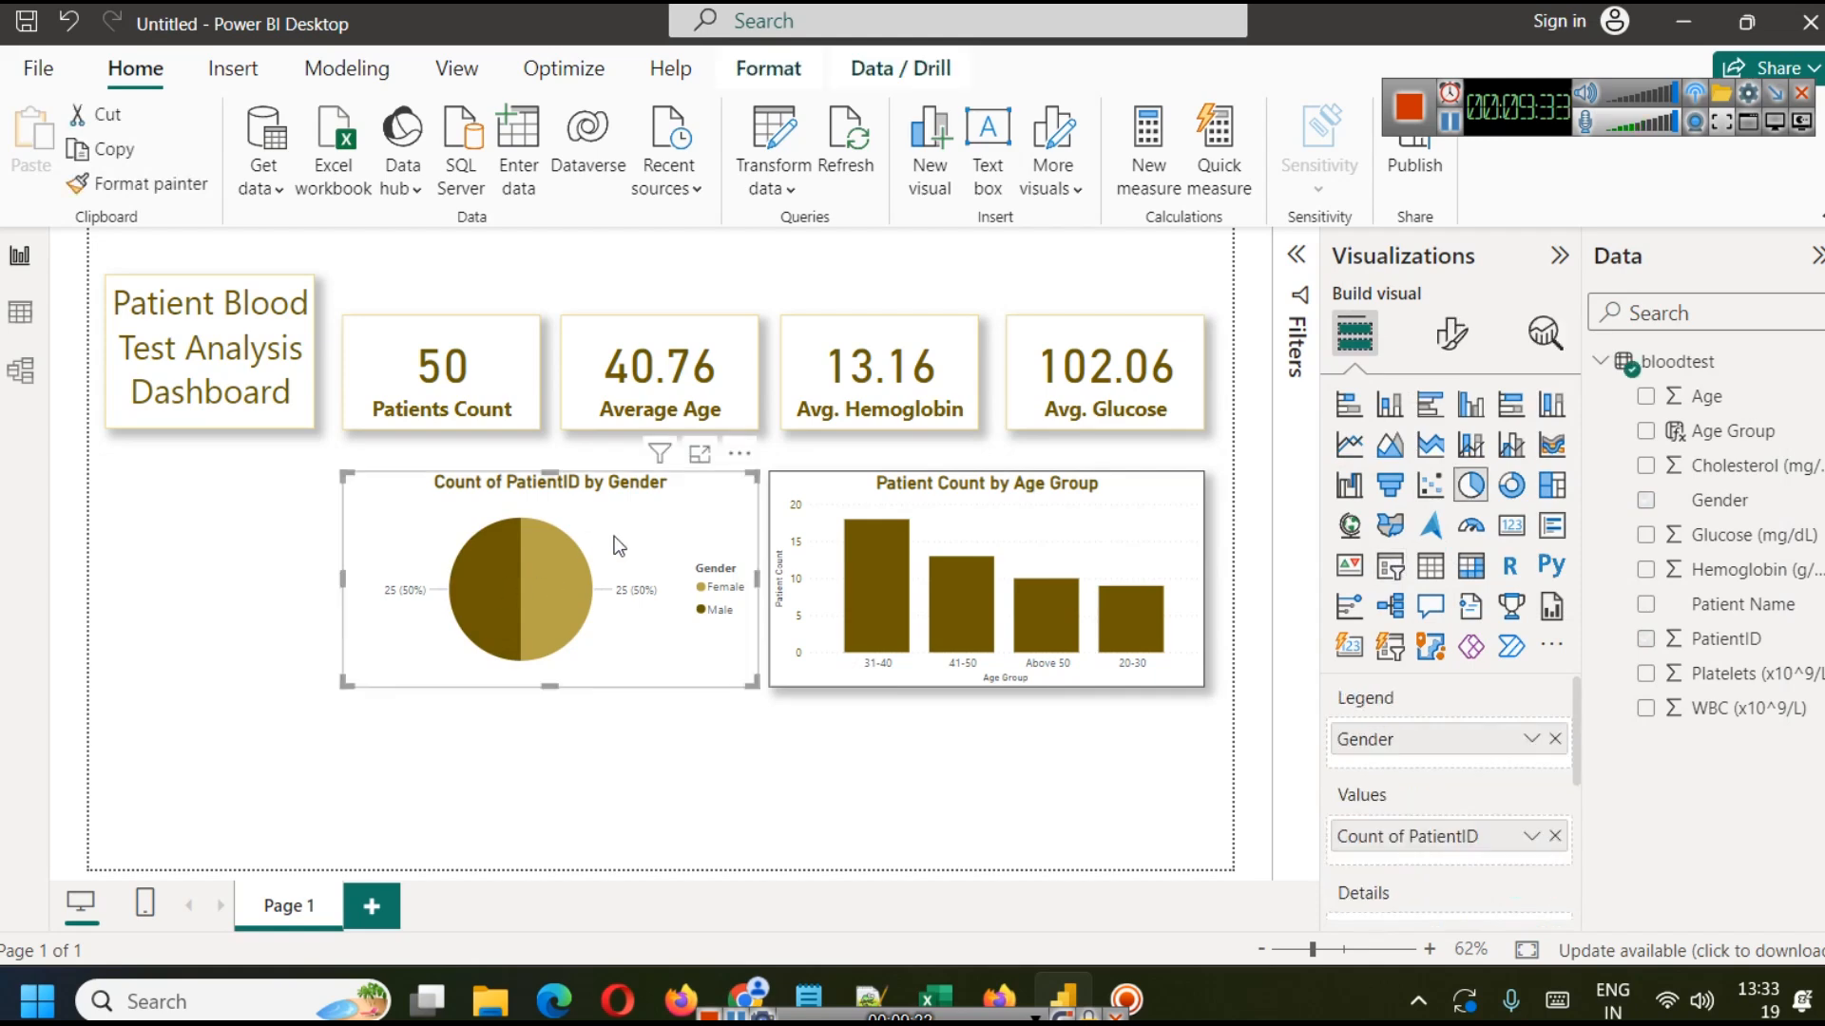
left_click(1451, 332)
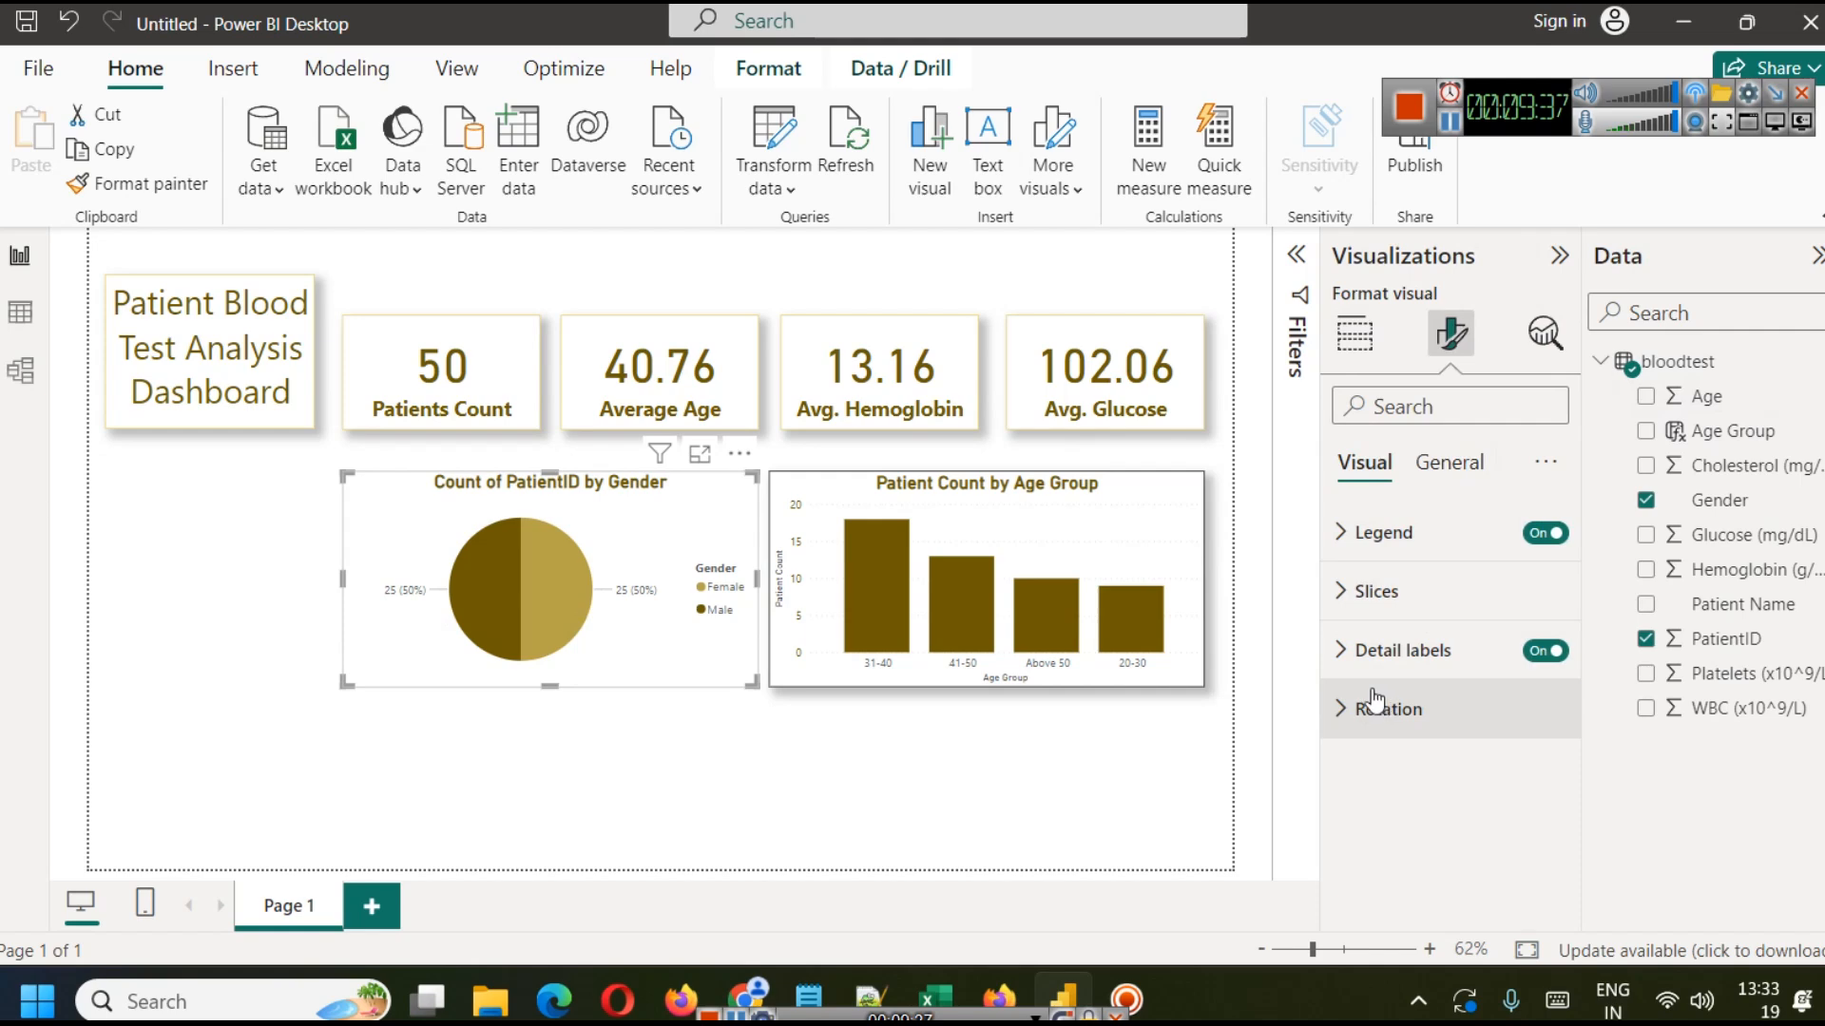
left_click(1344, 652)
scroll(1407, 684, "down", 3)
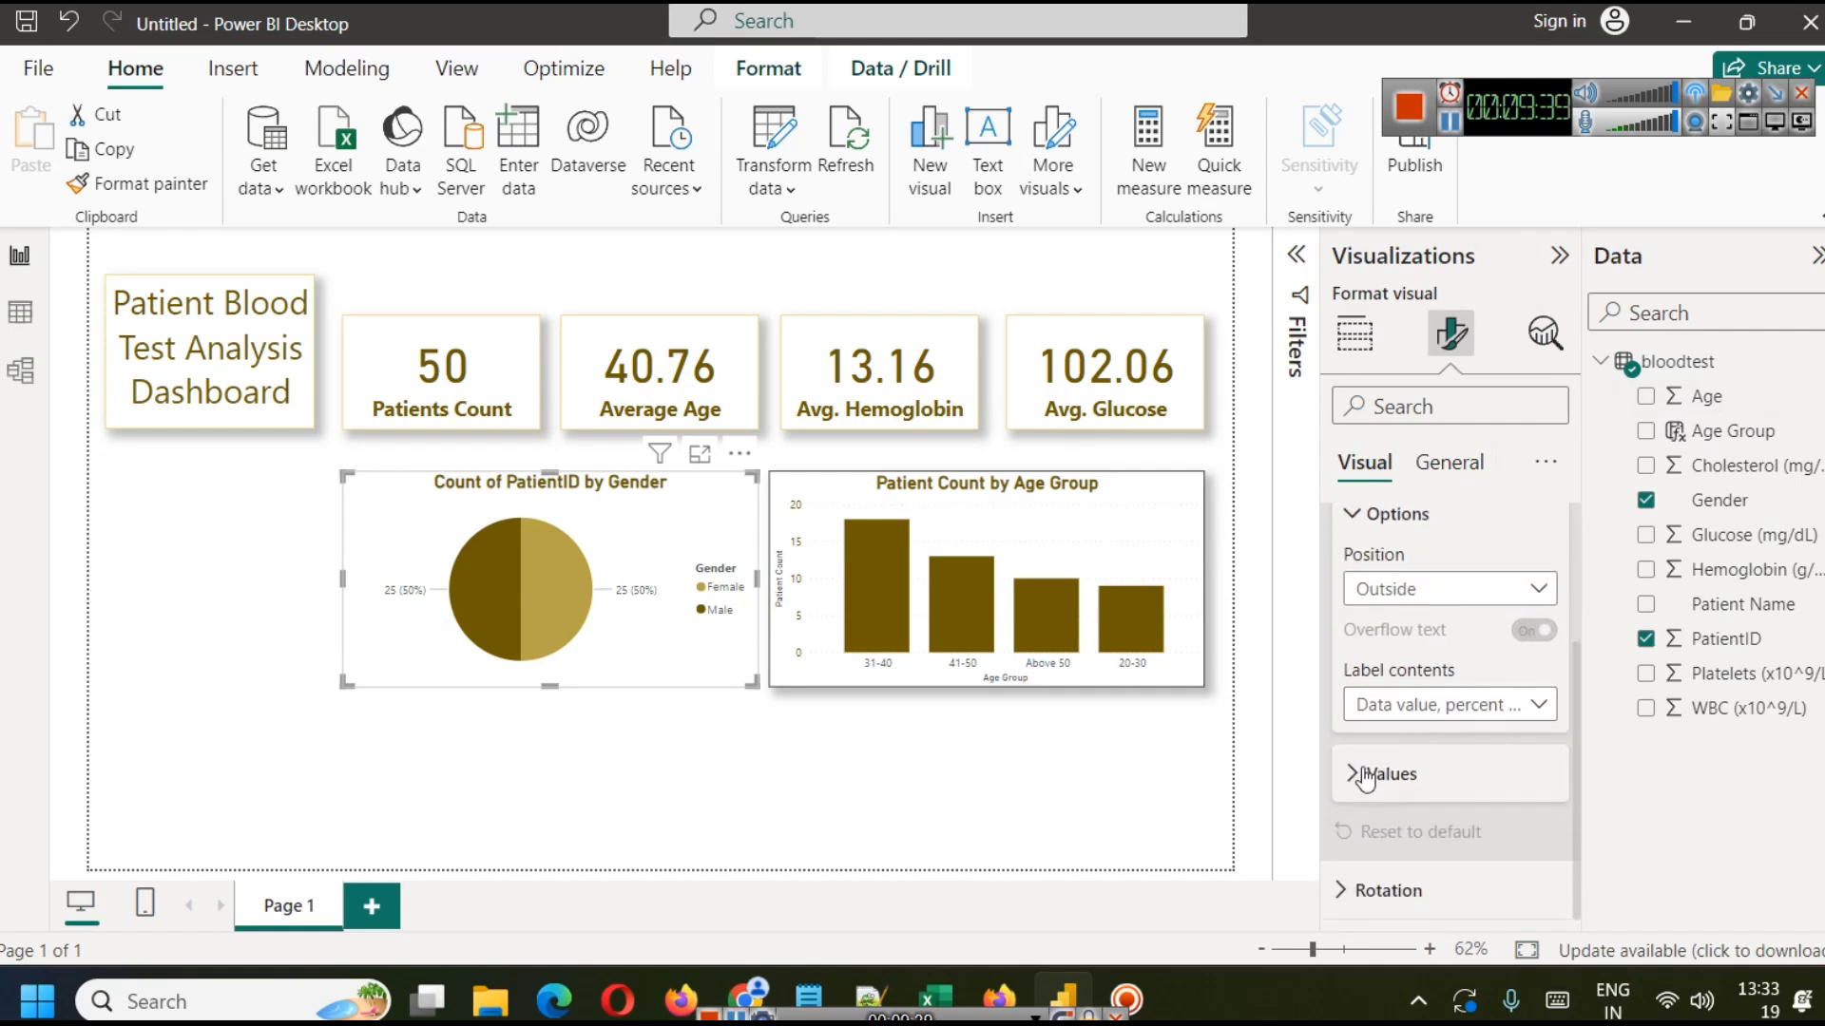
left_click(1372, 772)
scroll(1451, 779, "down", 2)
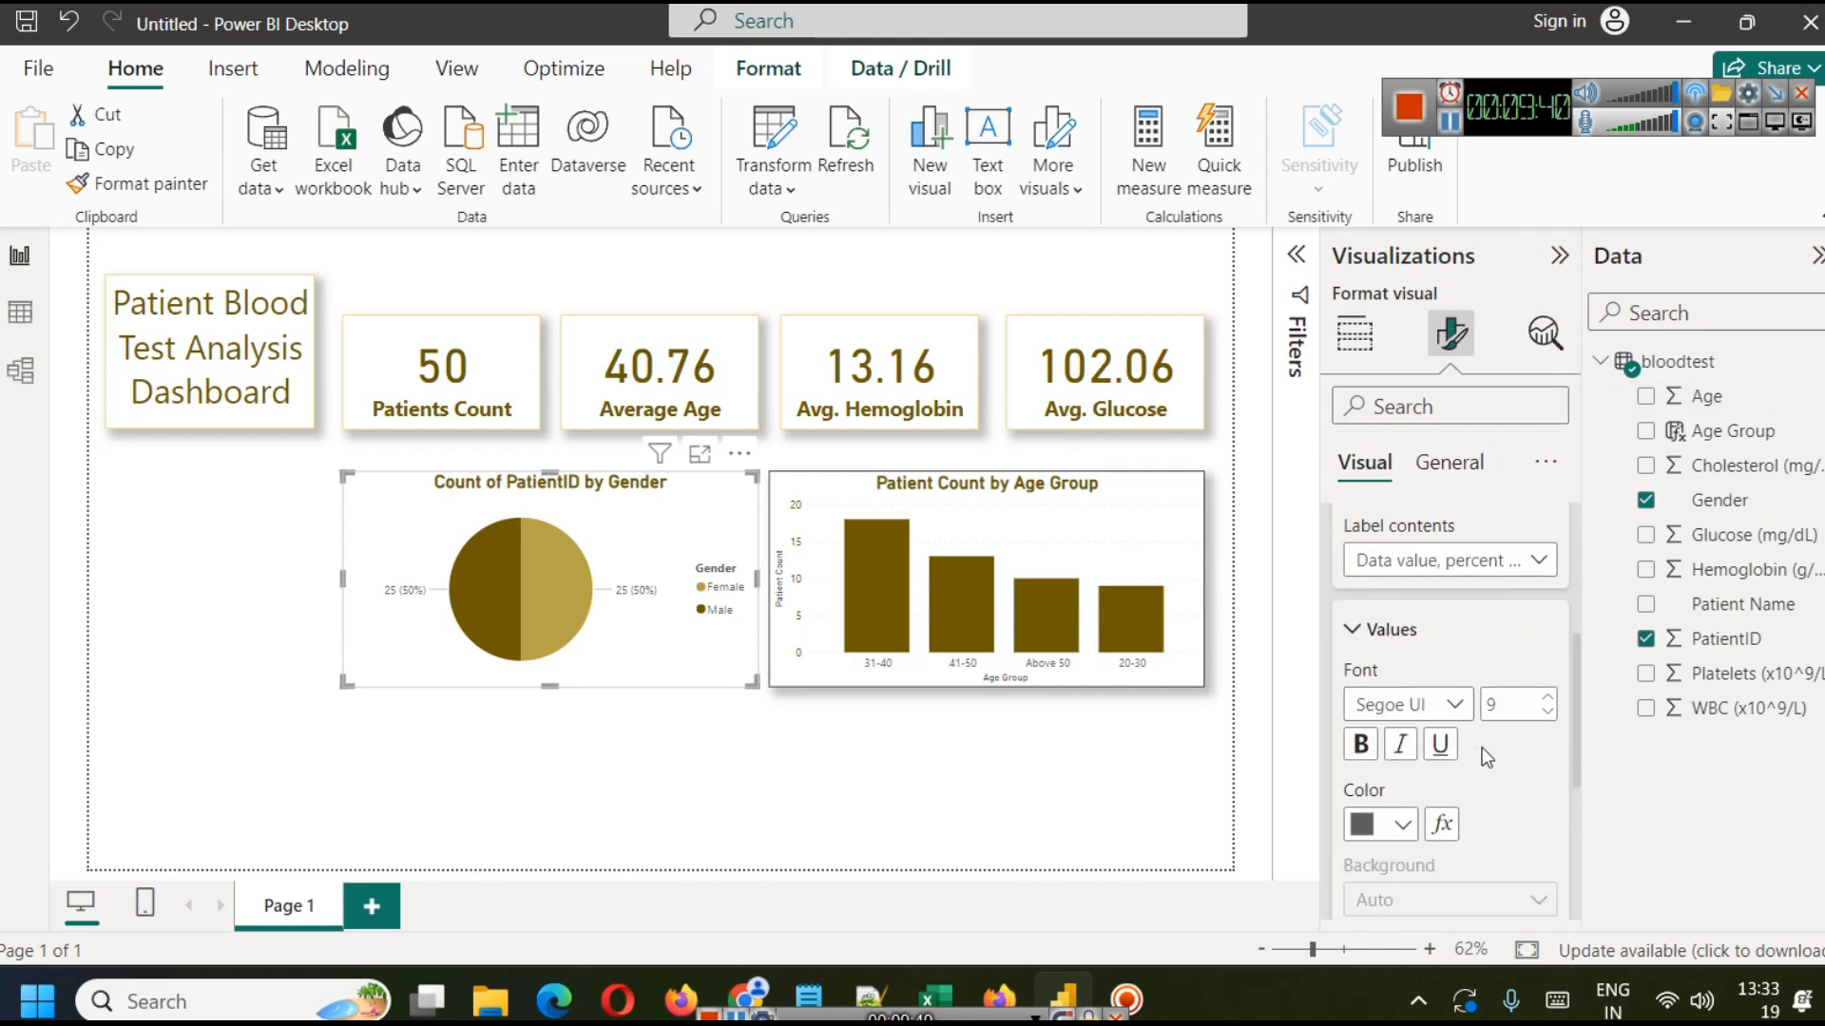
left_click(1549, 699)
left_click(1549, 699)
left_click(1549, 700)
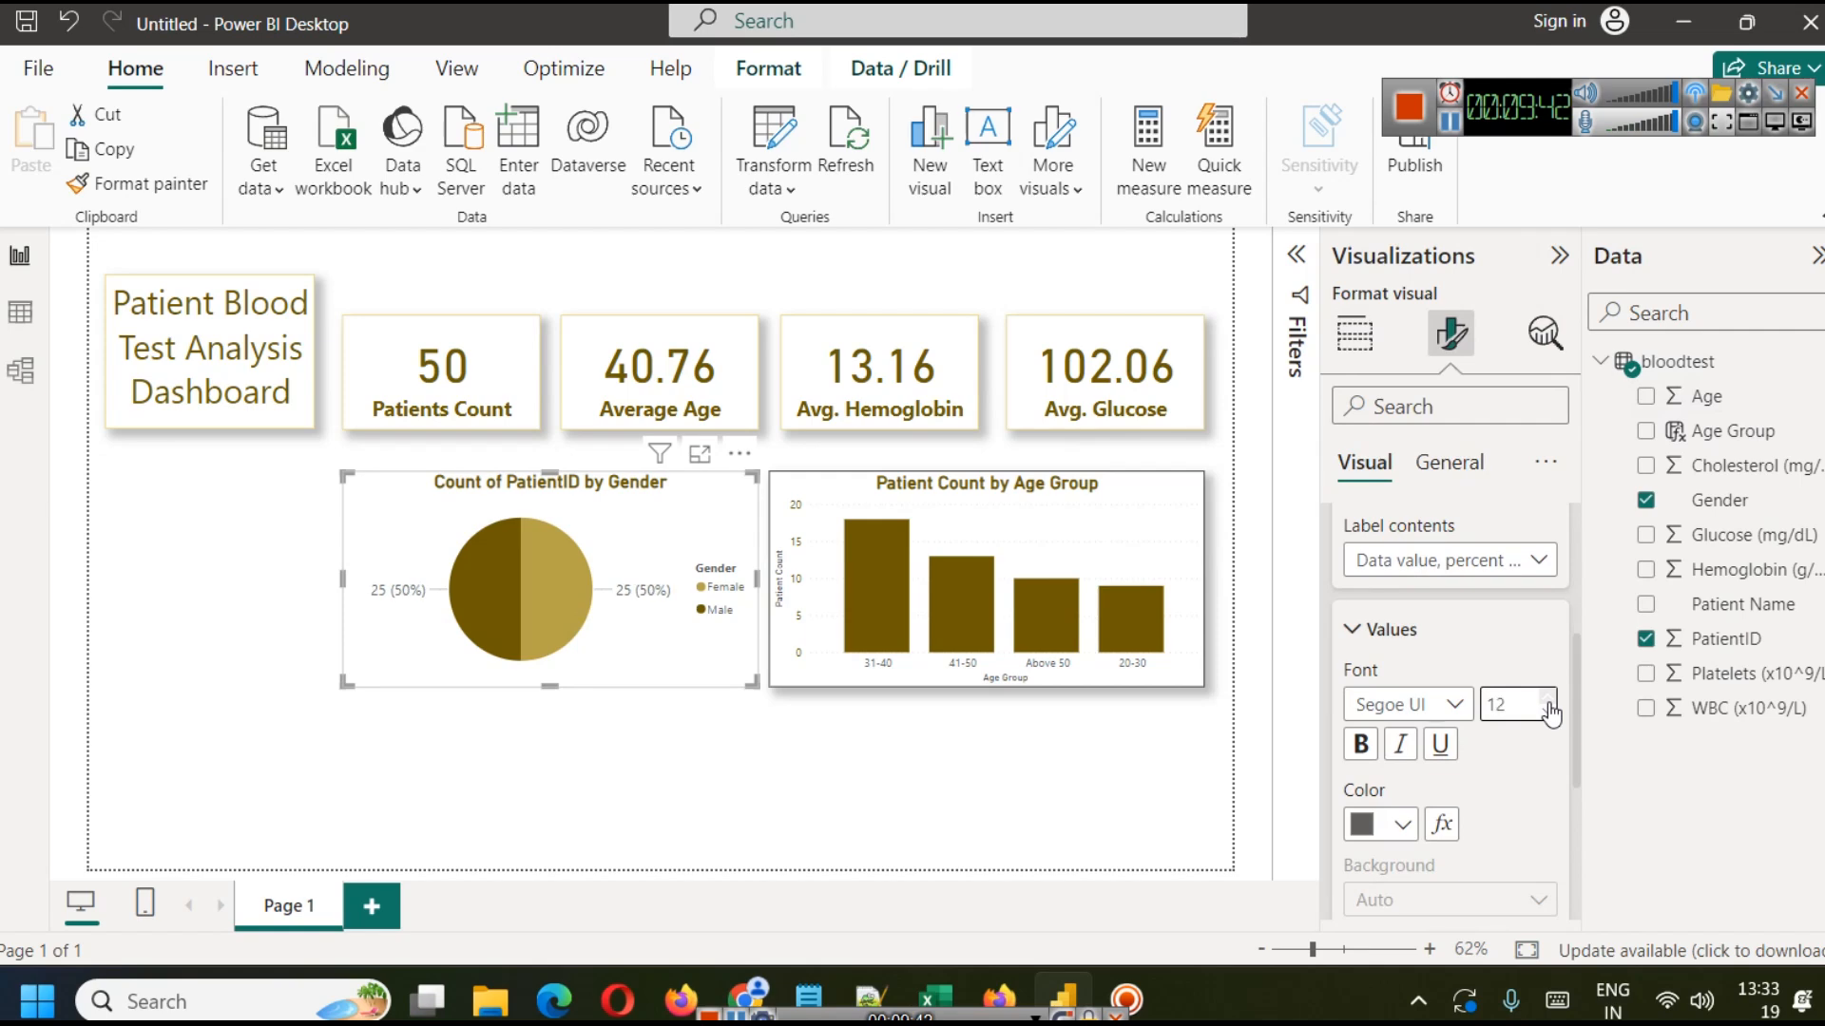
left_click(1403, 825)
left_click(1381, 698)
left_click(1373, 750)
left_click(606, 762)
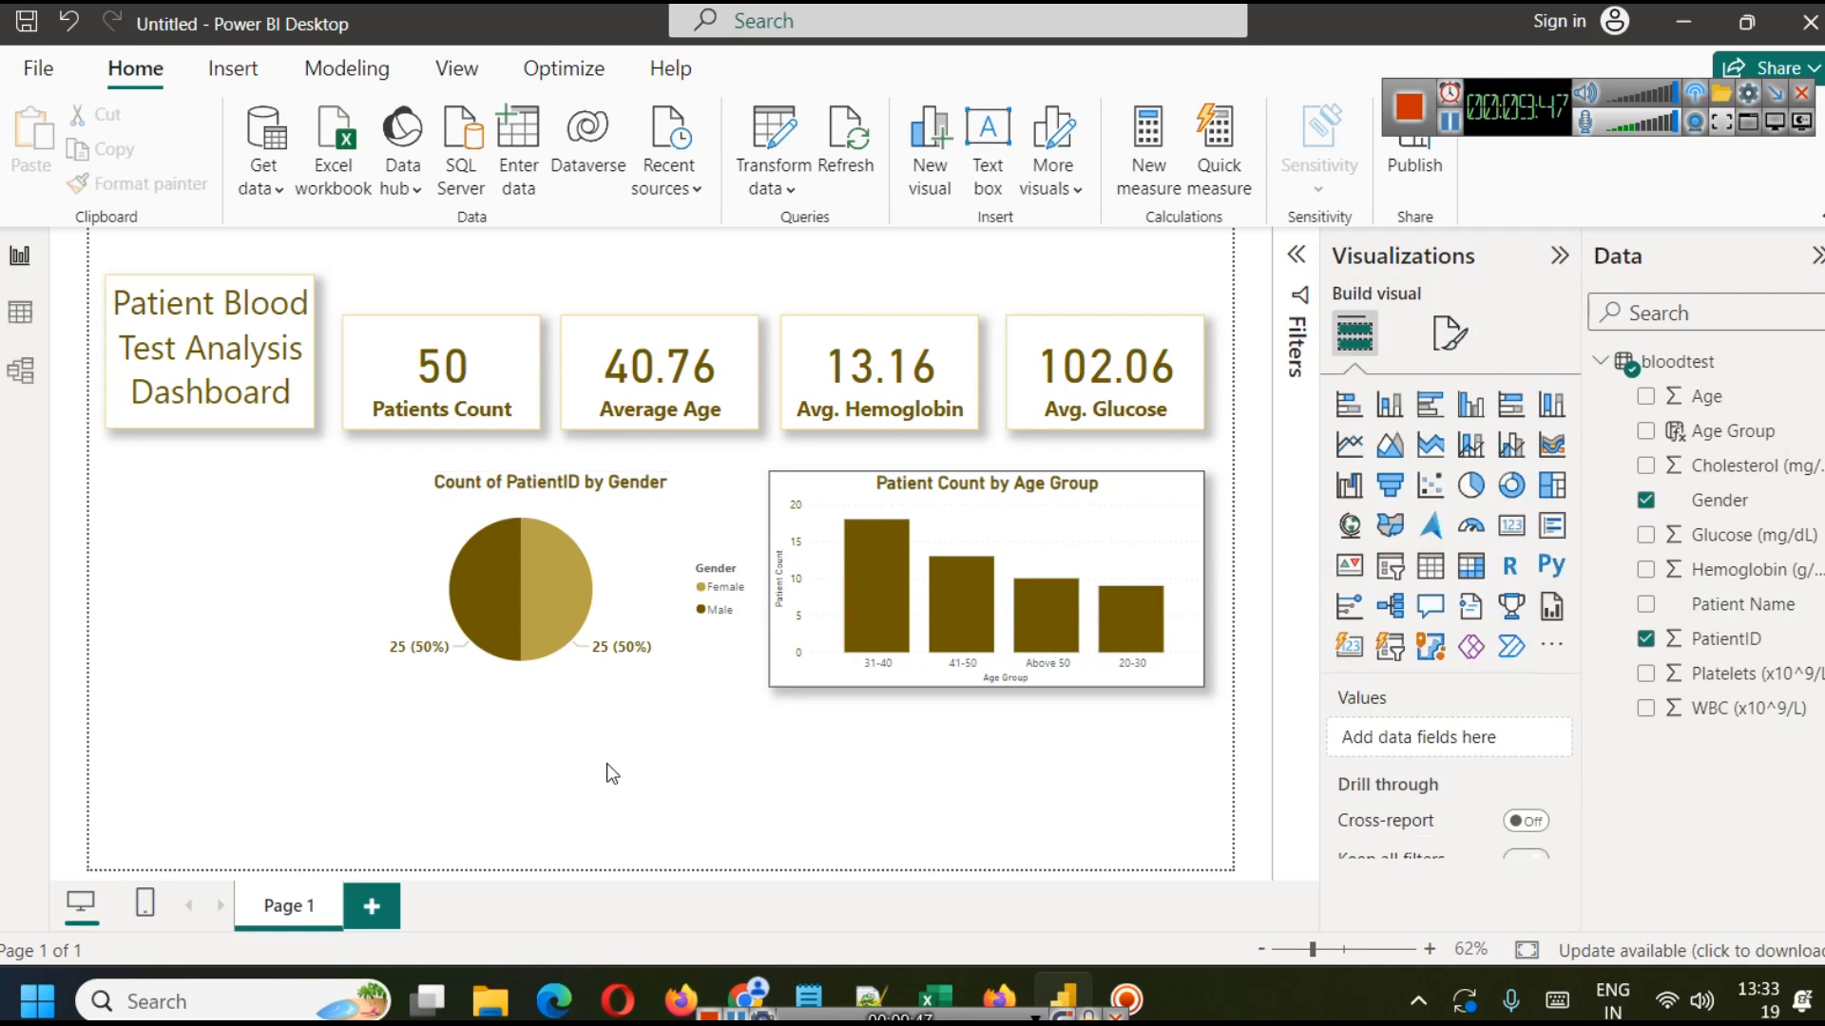
Turn on the visual border and the shadow for the pie chart.
left_click(696, 555)
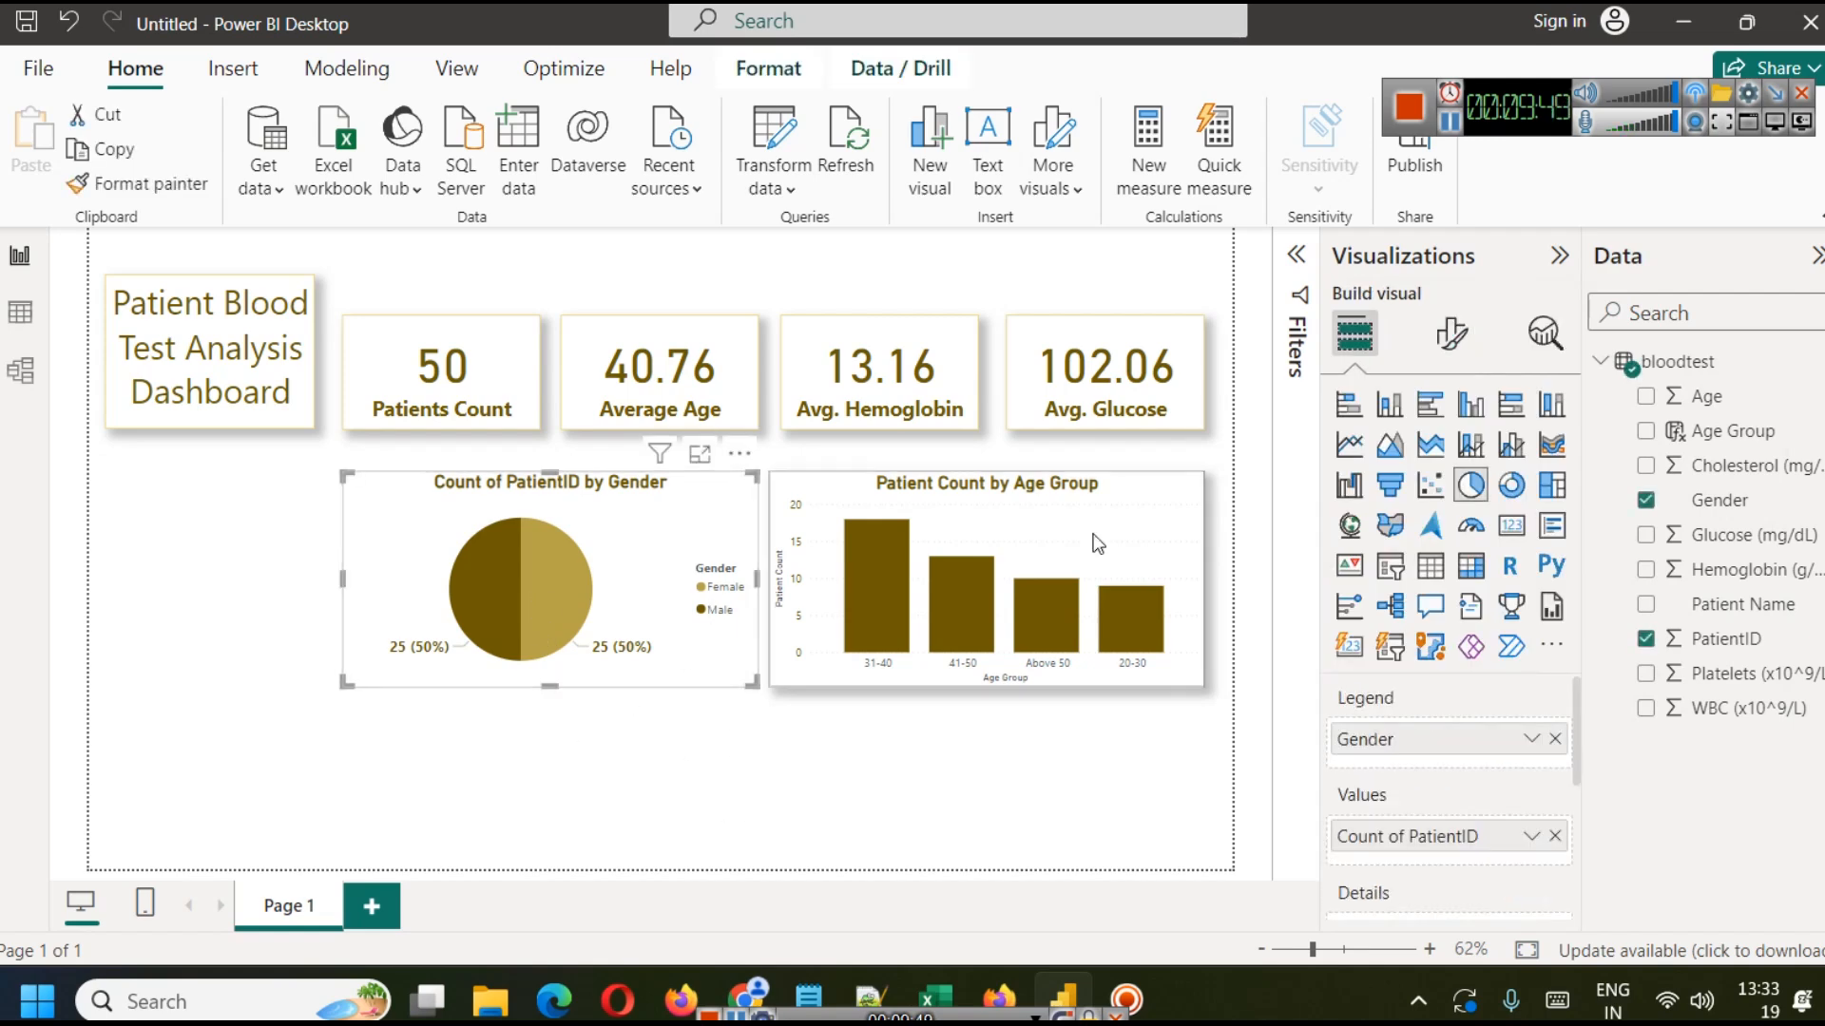
left_click(1470, 352)
left_click(1446, 464)
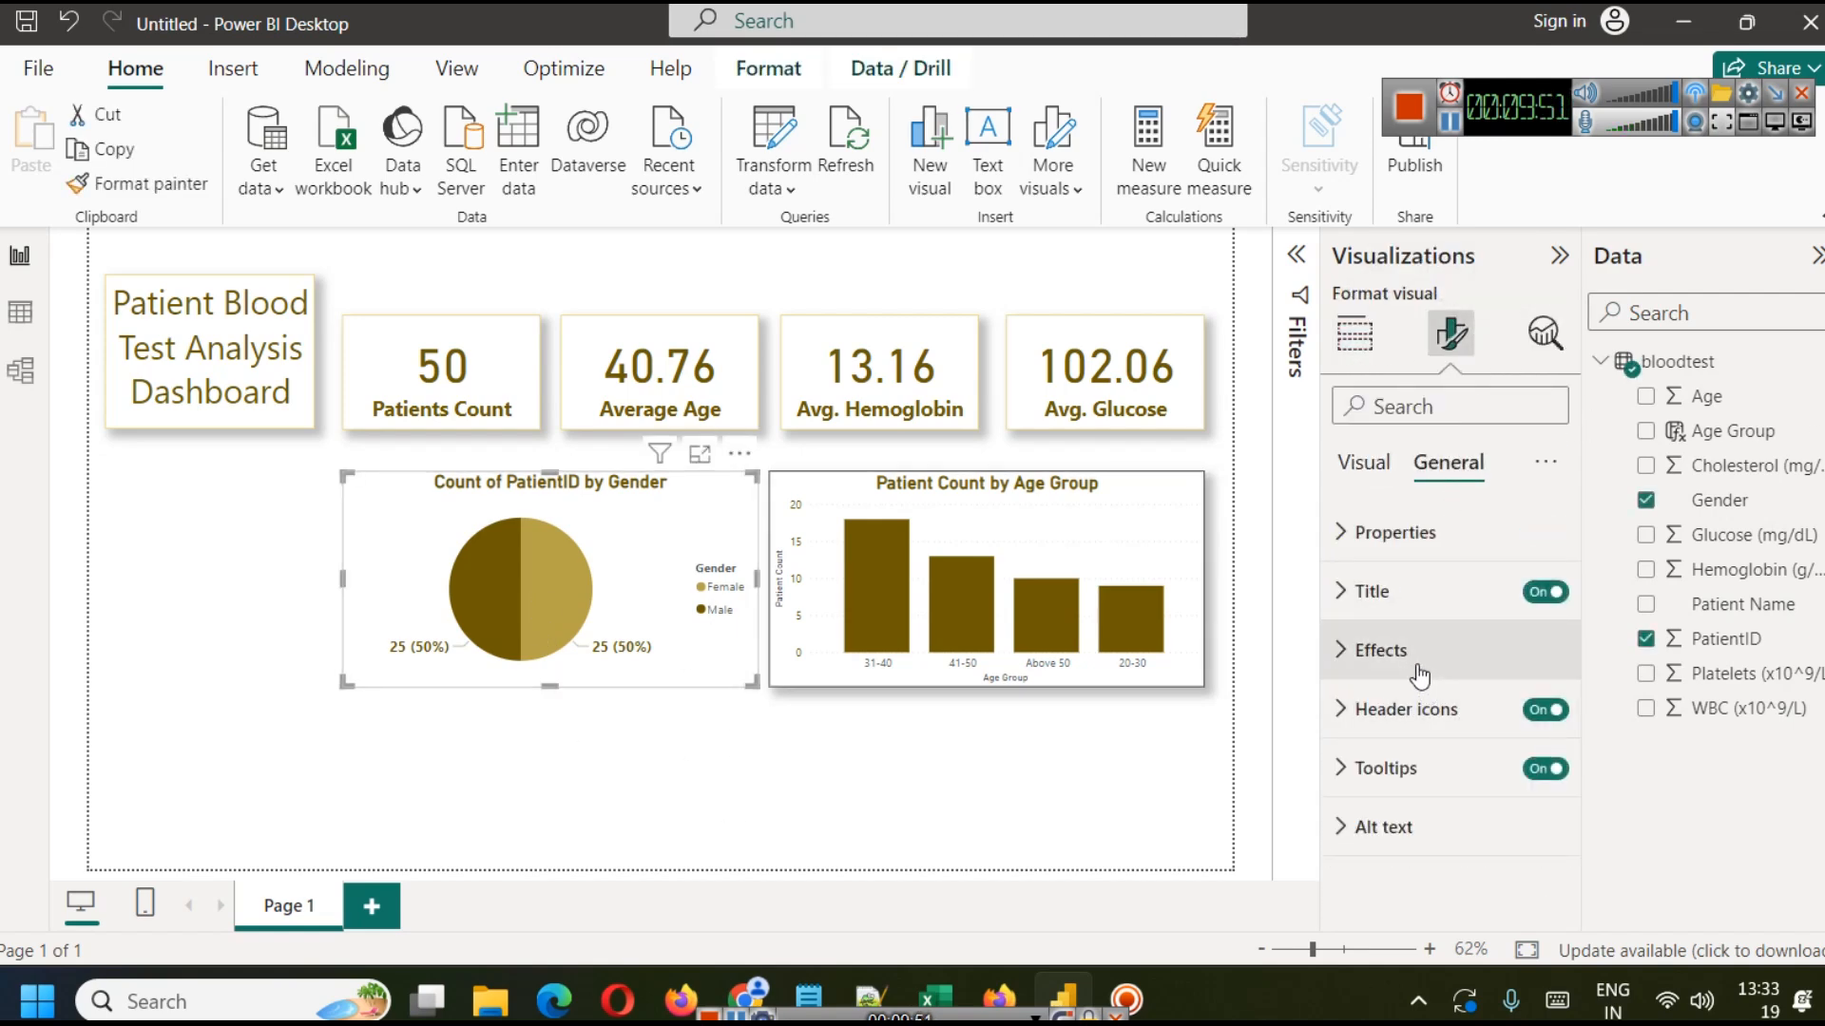
left_click(1361, 652)
scroll(1492, 656, "down", 3)
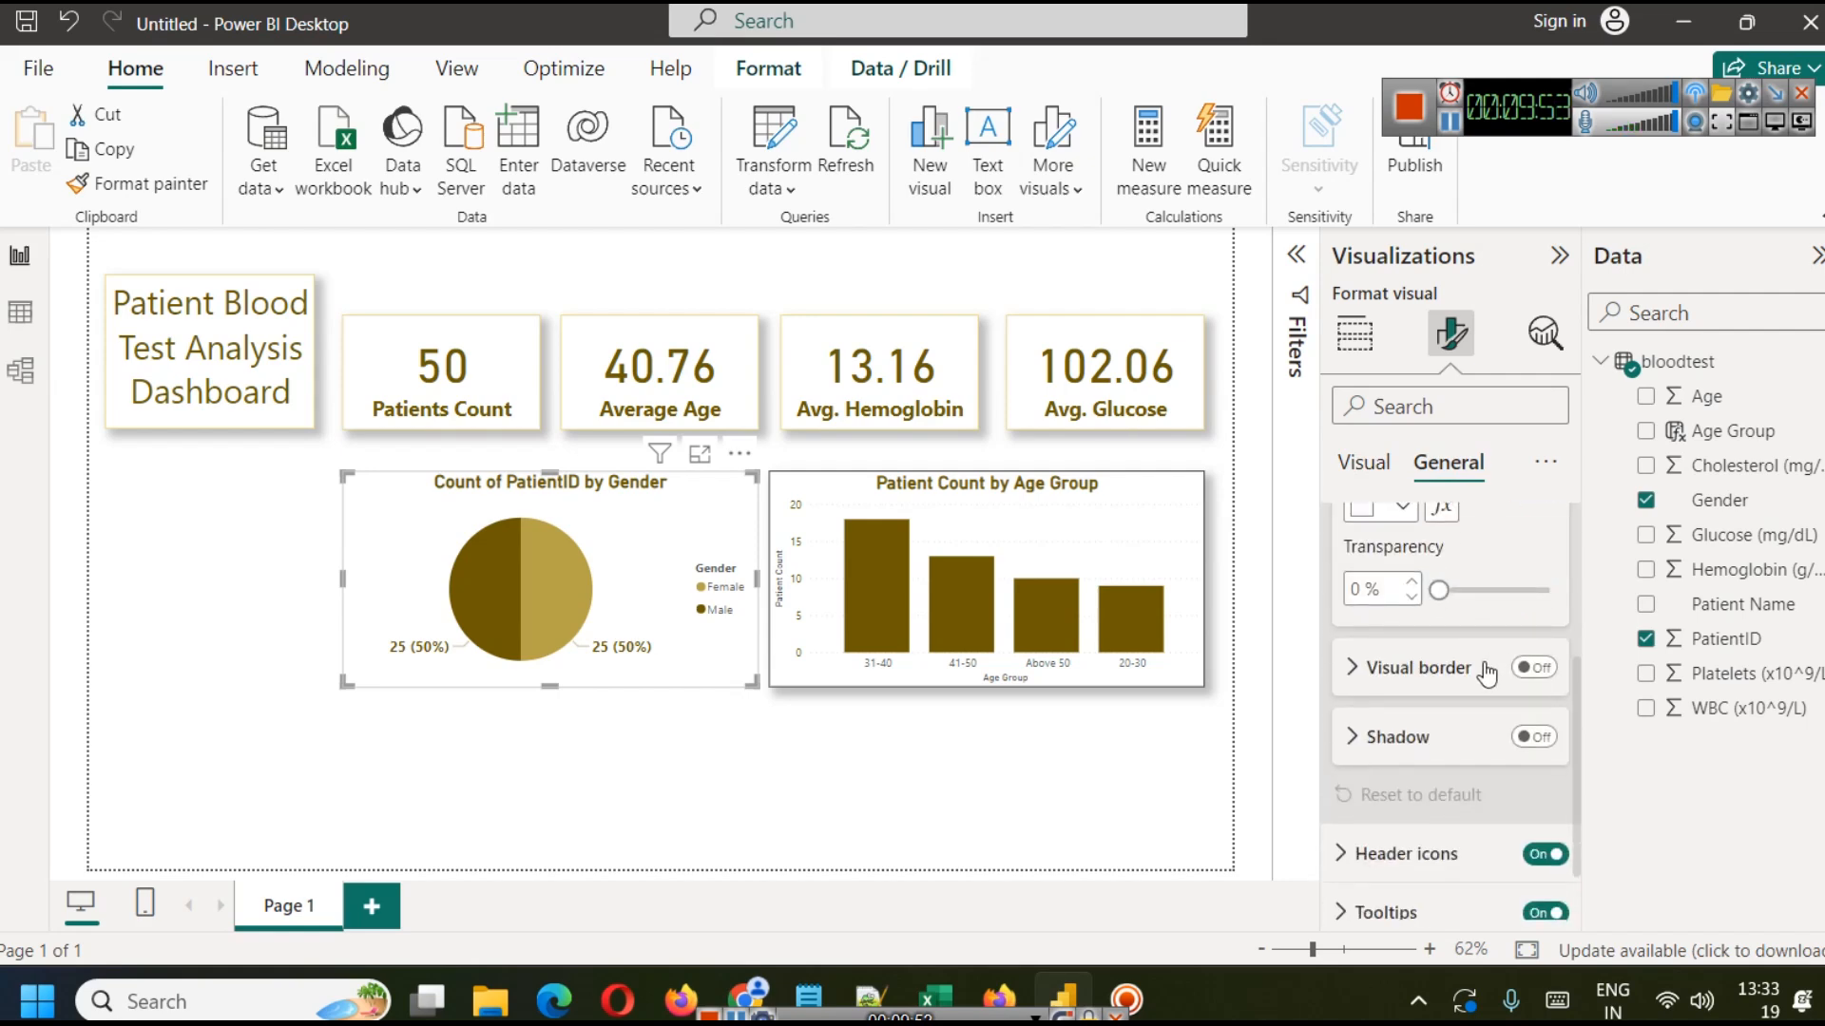
left_click(1545, 670)
left_click(1534, 736)
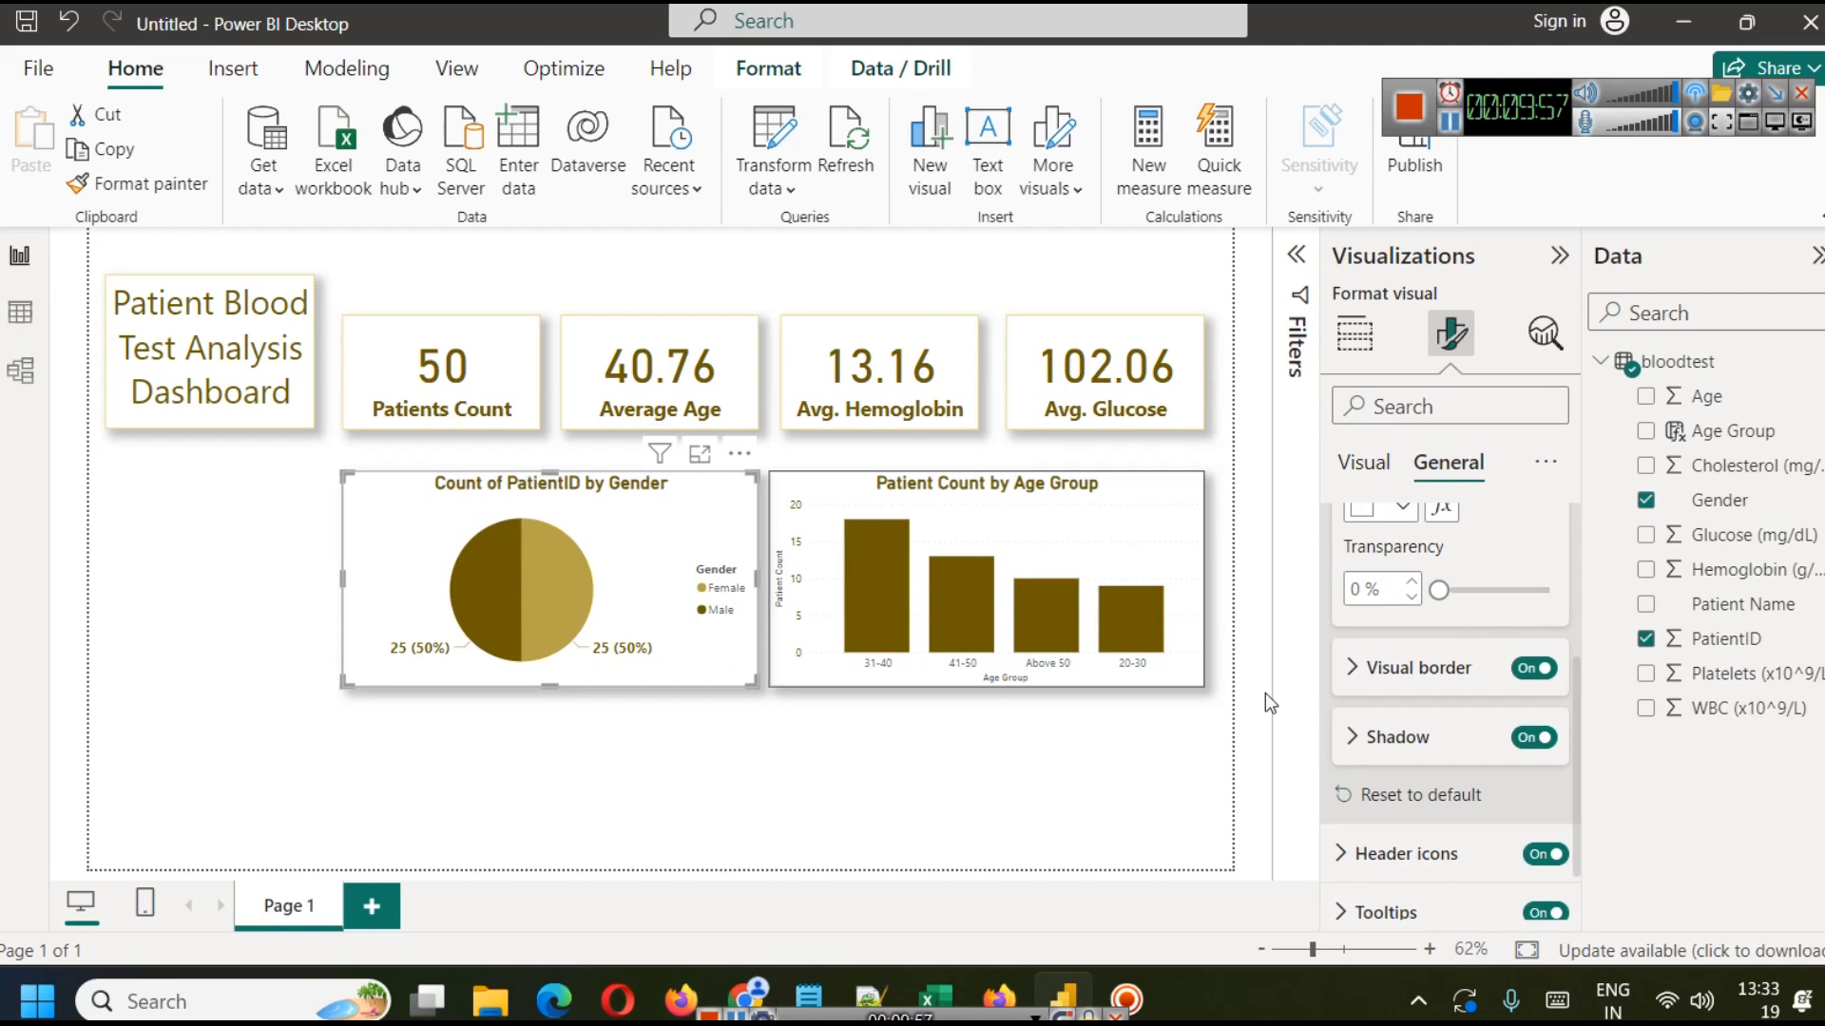
Rename the pie chart's value field to "Count of Patients" for this visual.
left_click(1354, 332)
scroll(1425, 760, "down", 3)
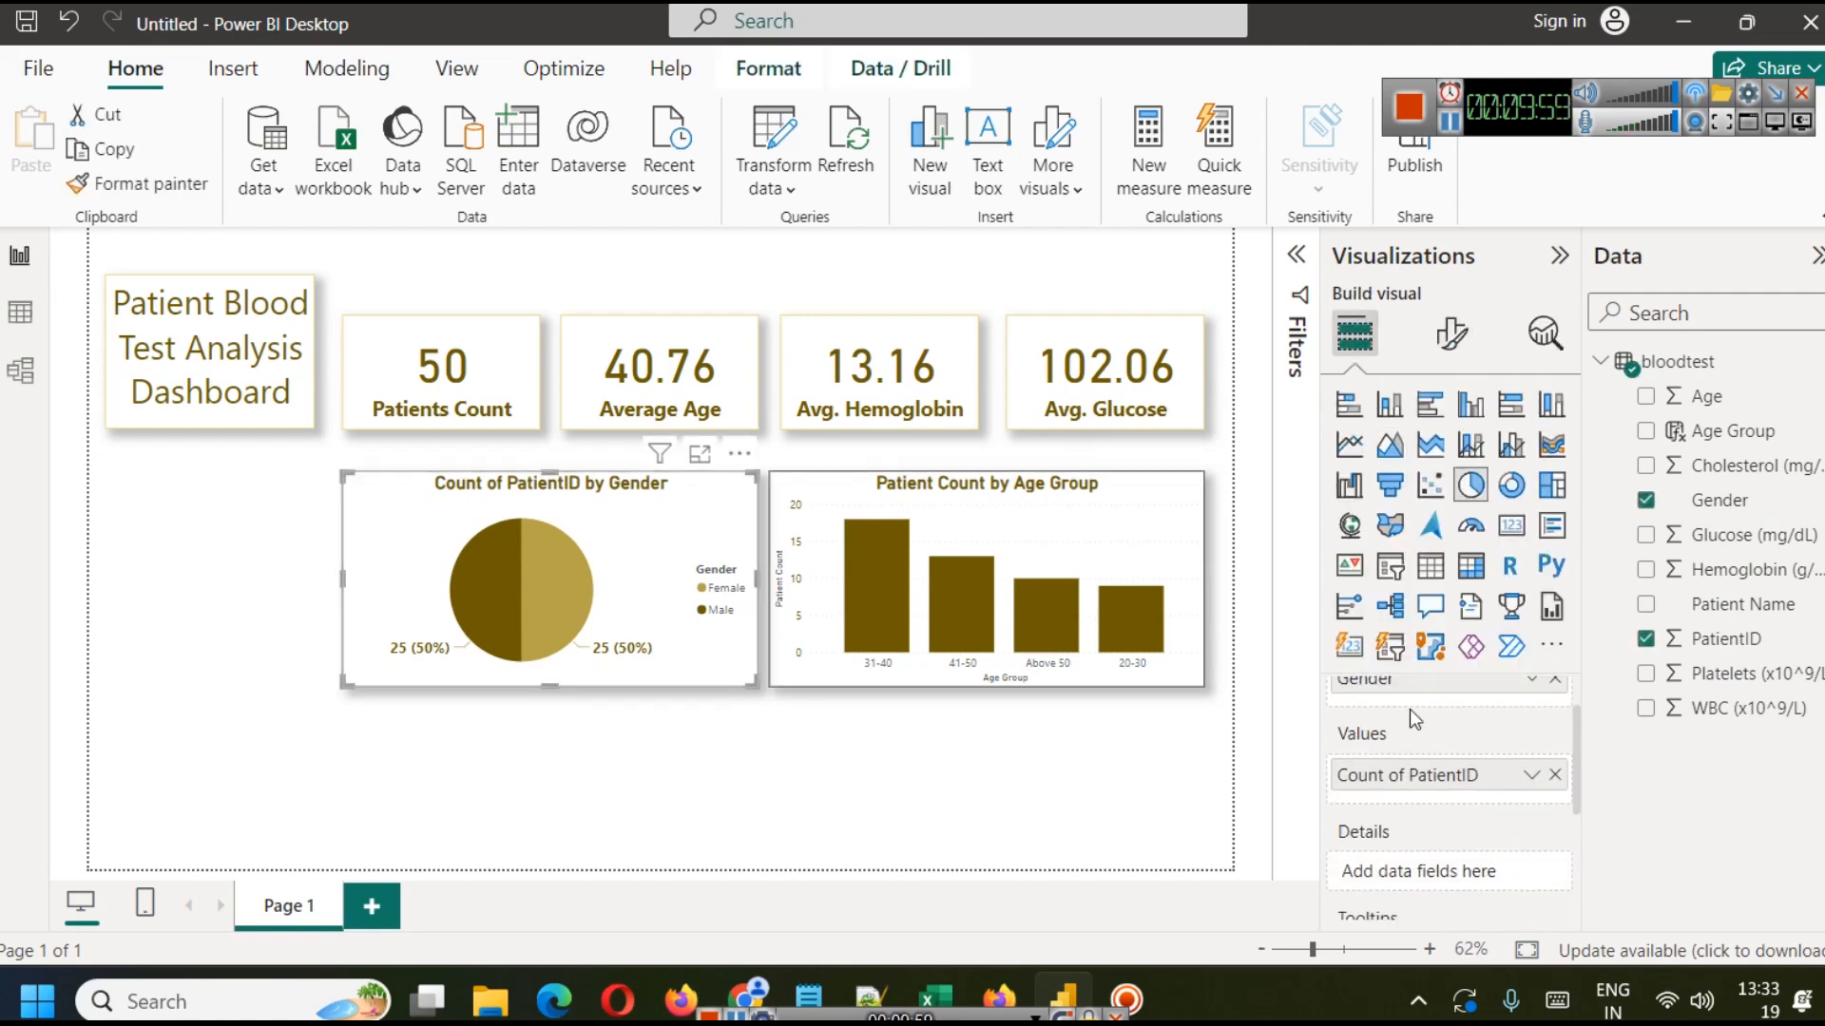
scroll(1423, 801, "up", 3)
left_click(1531, 836)
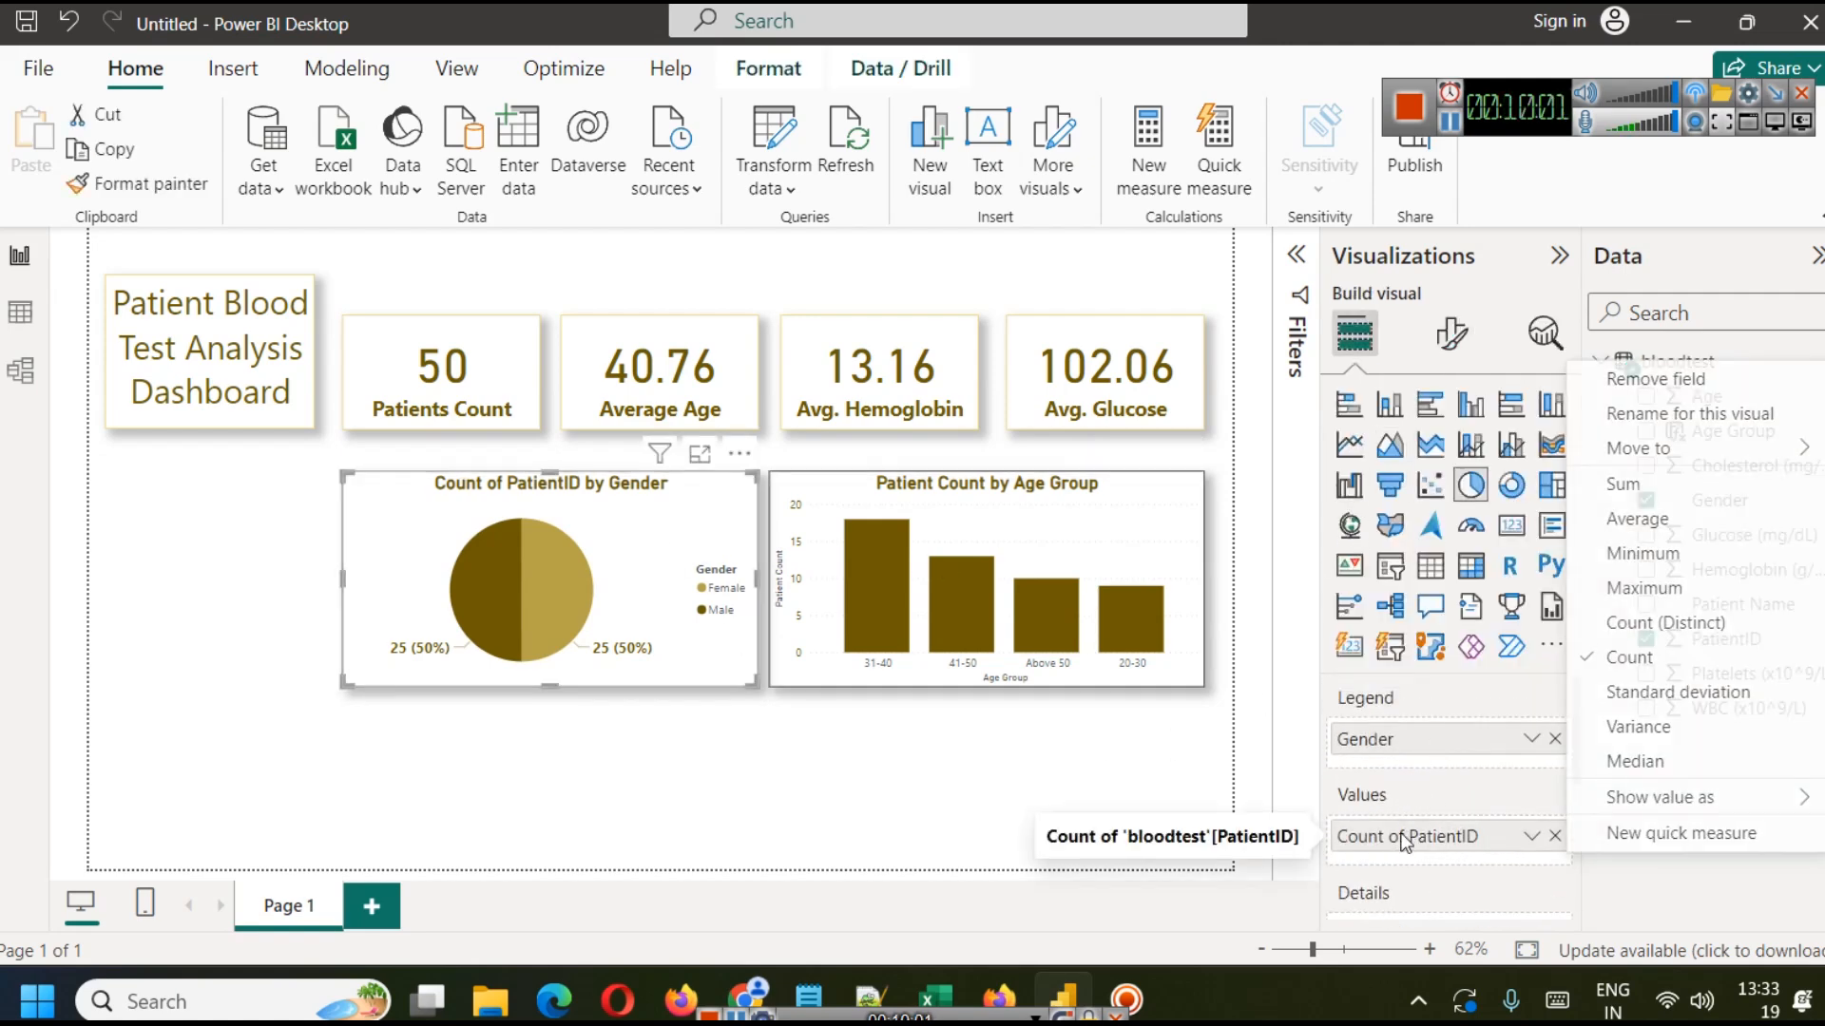
left_click(1675, 416)
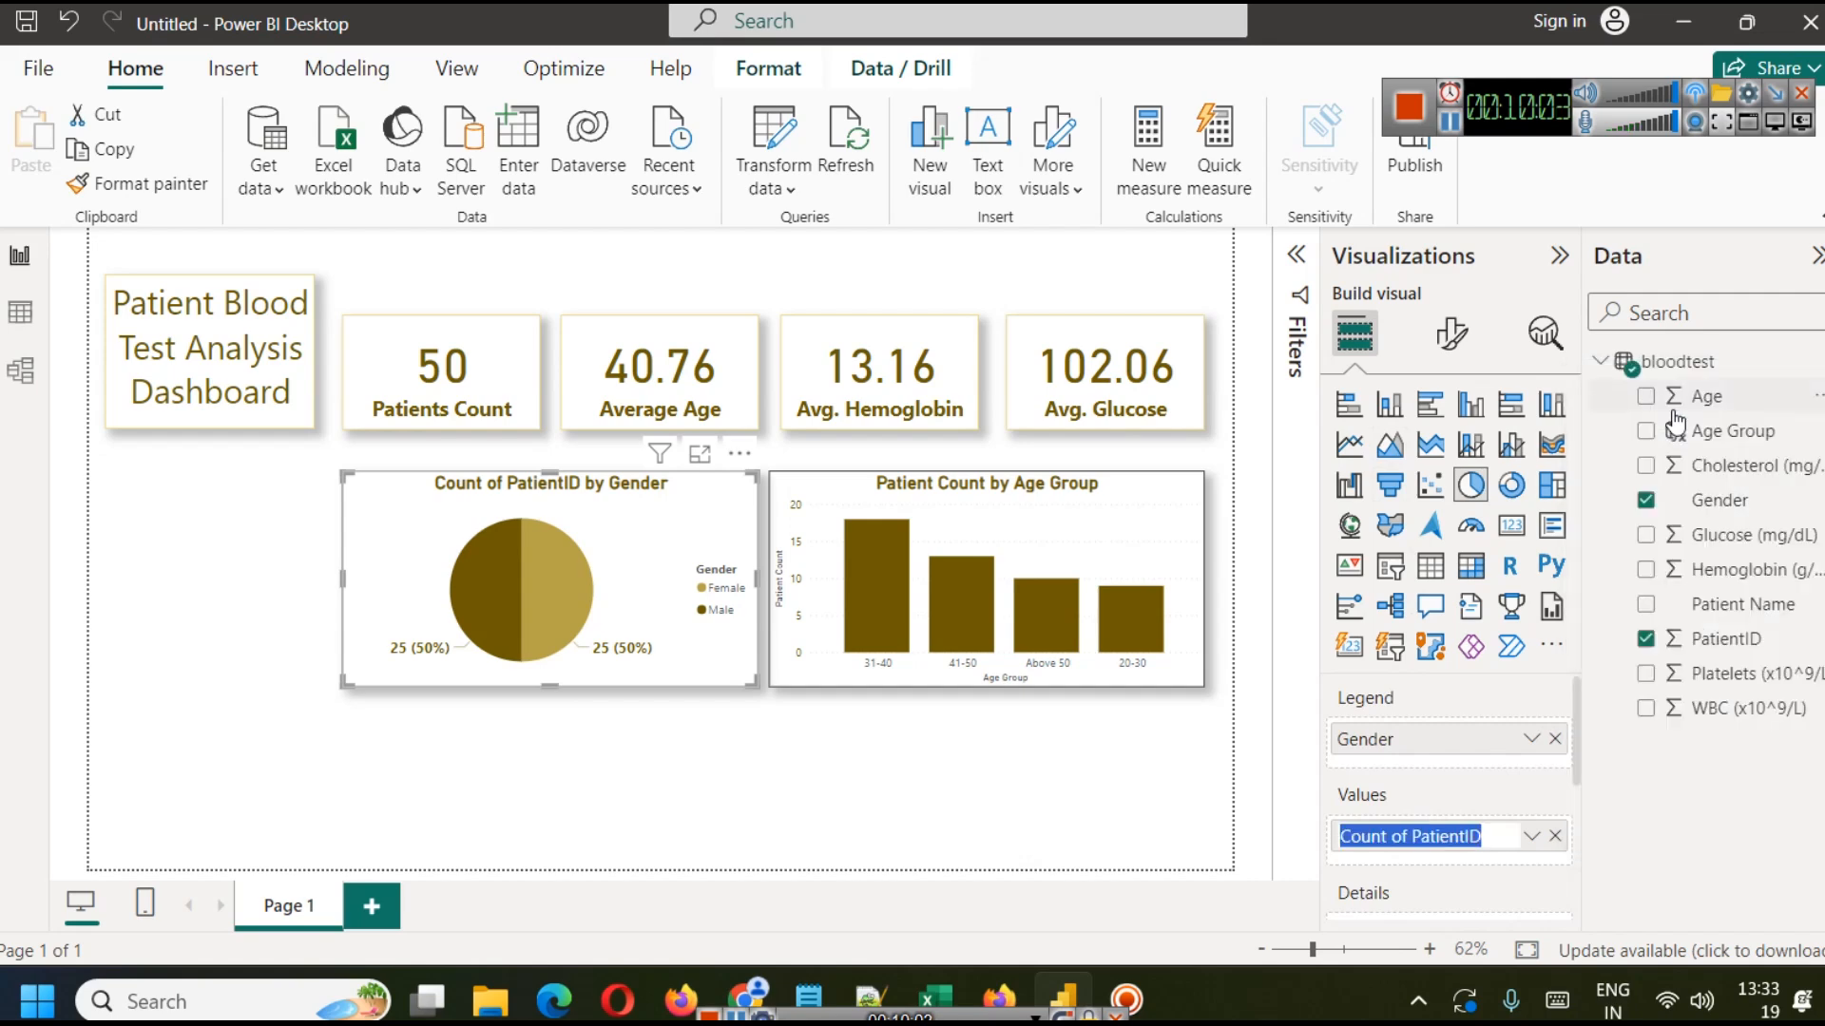
key("End")
key("BackSpace")
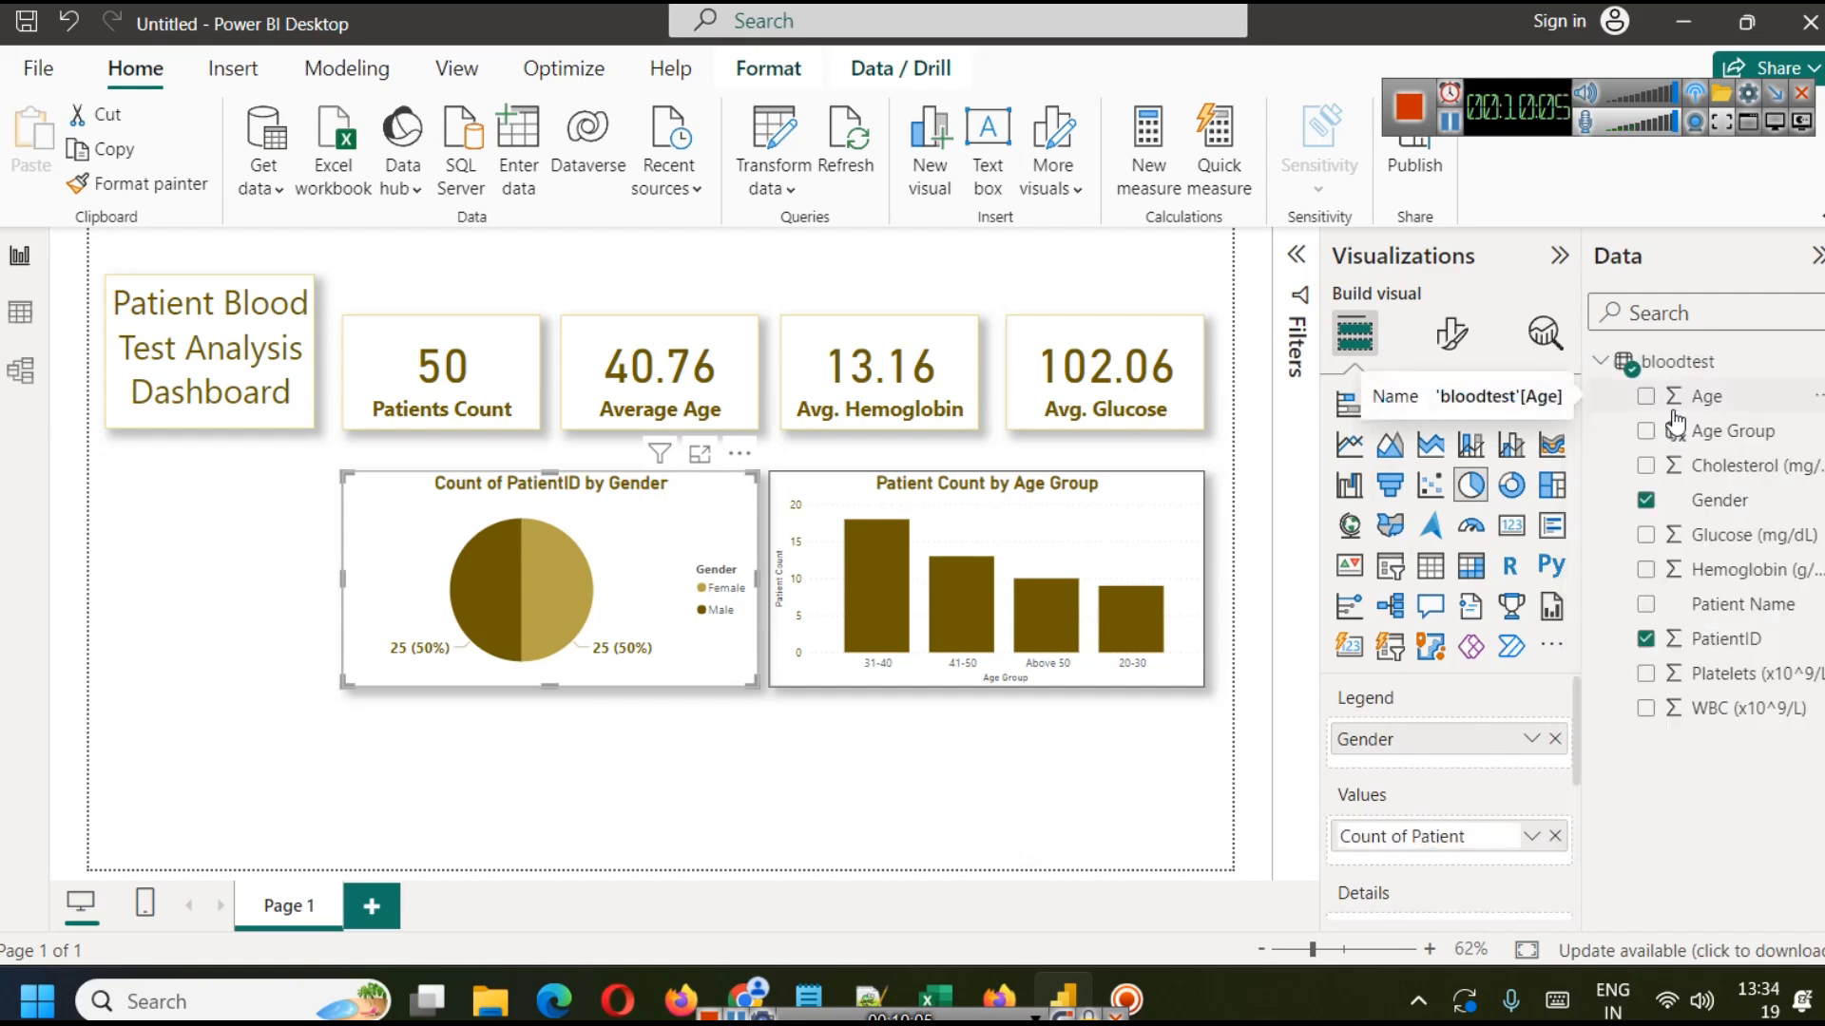
key("Return")
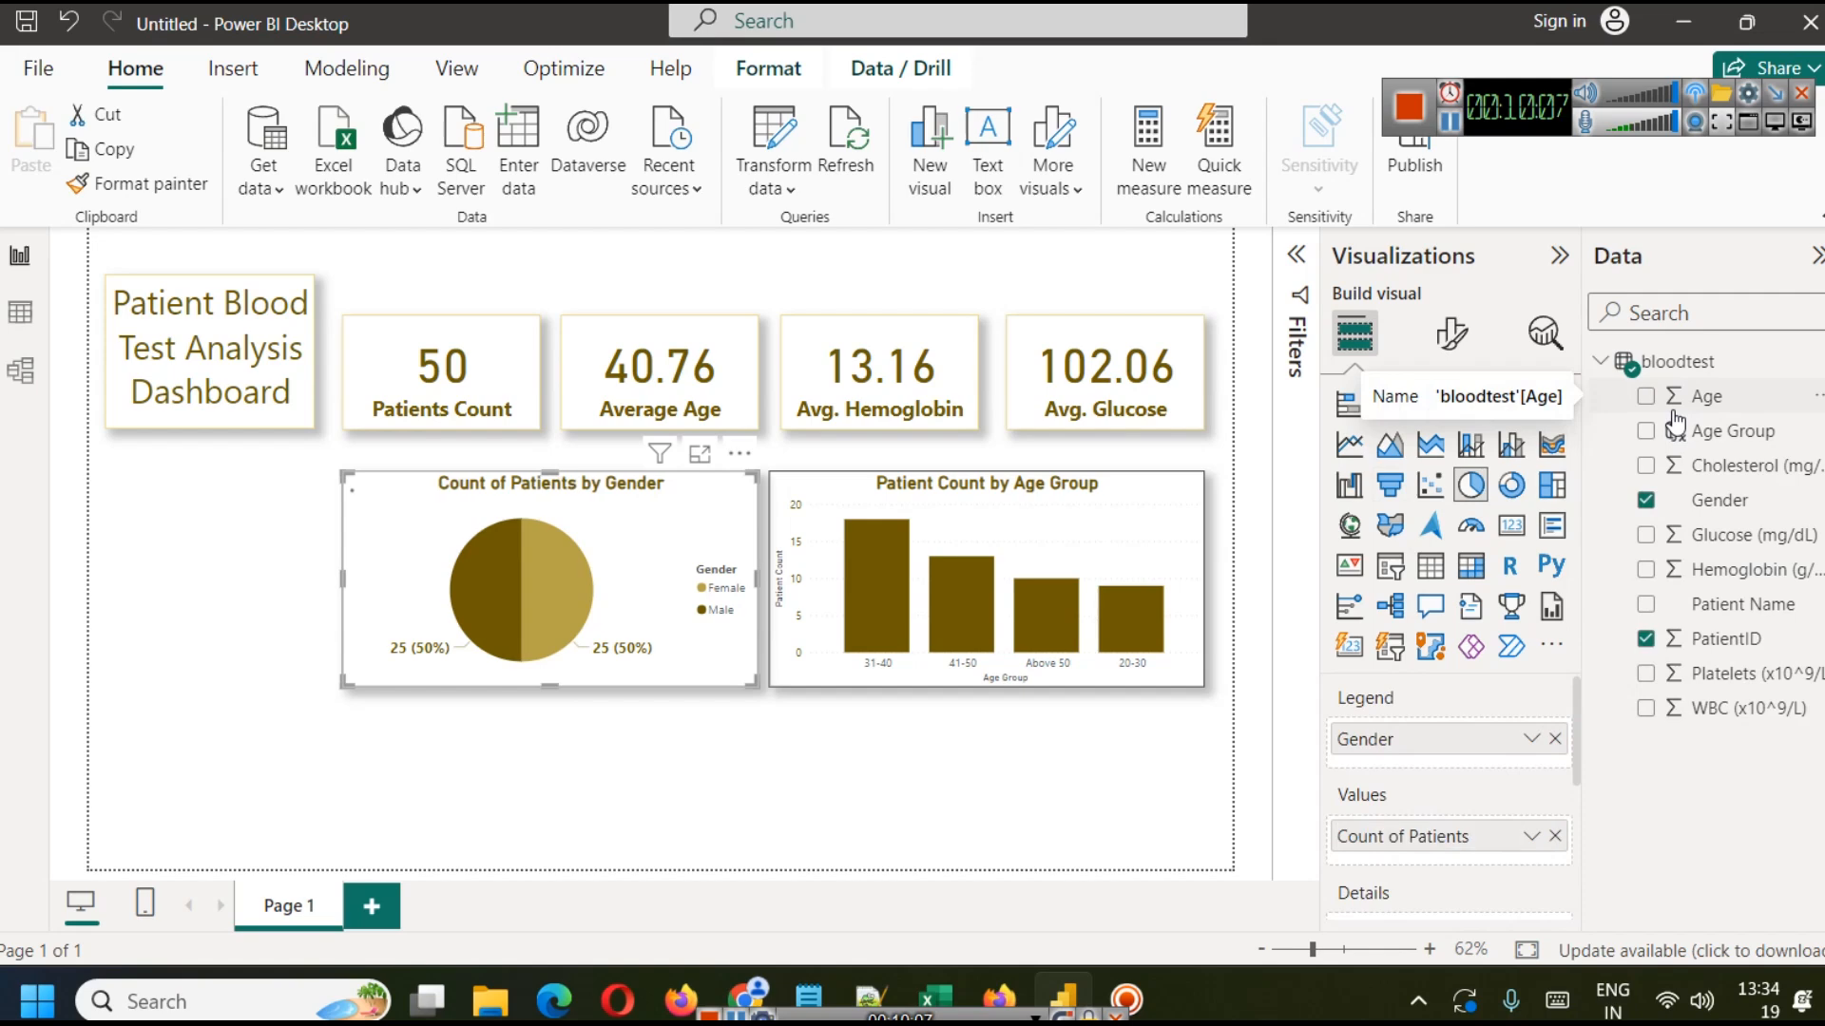
left_click(887, 789)
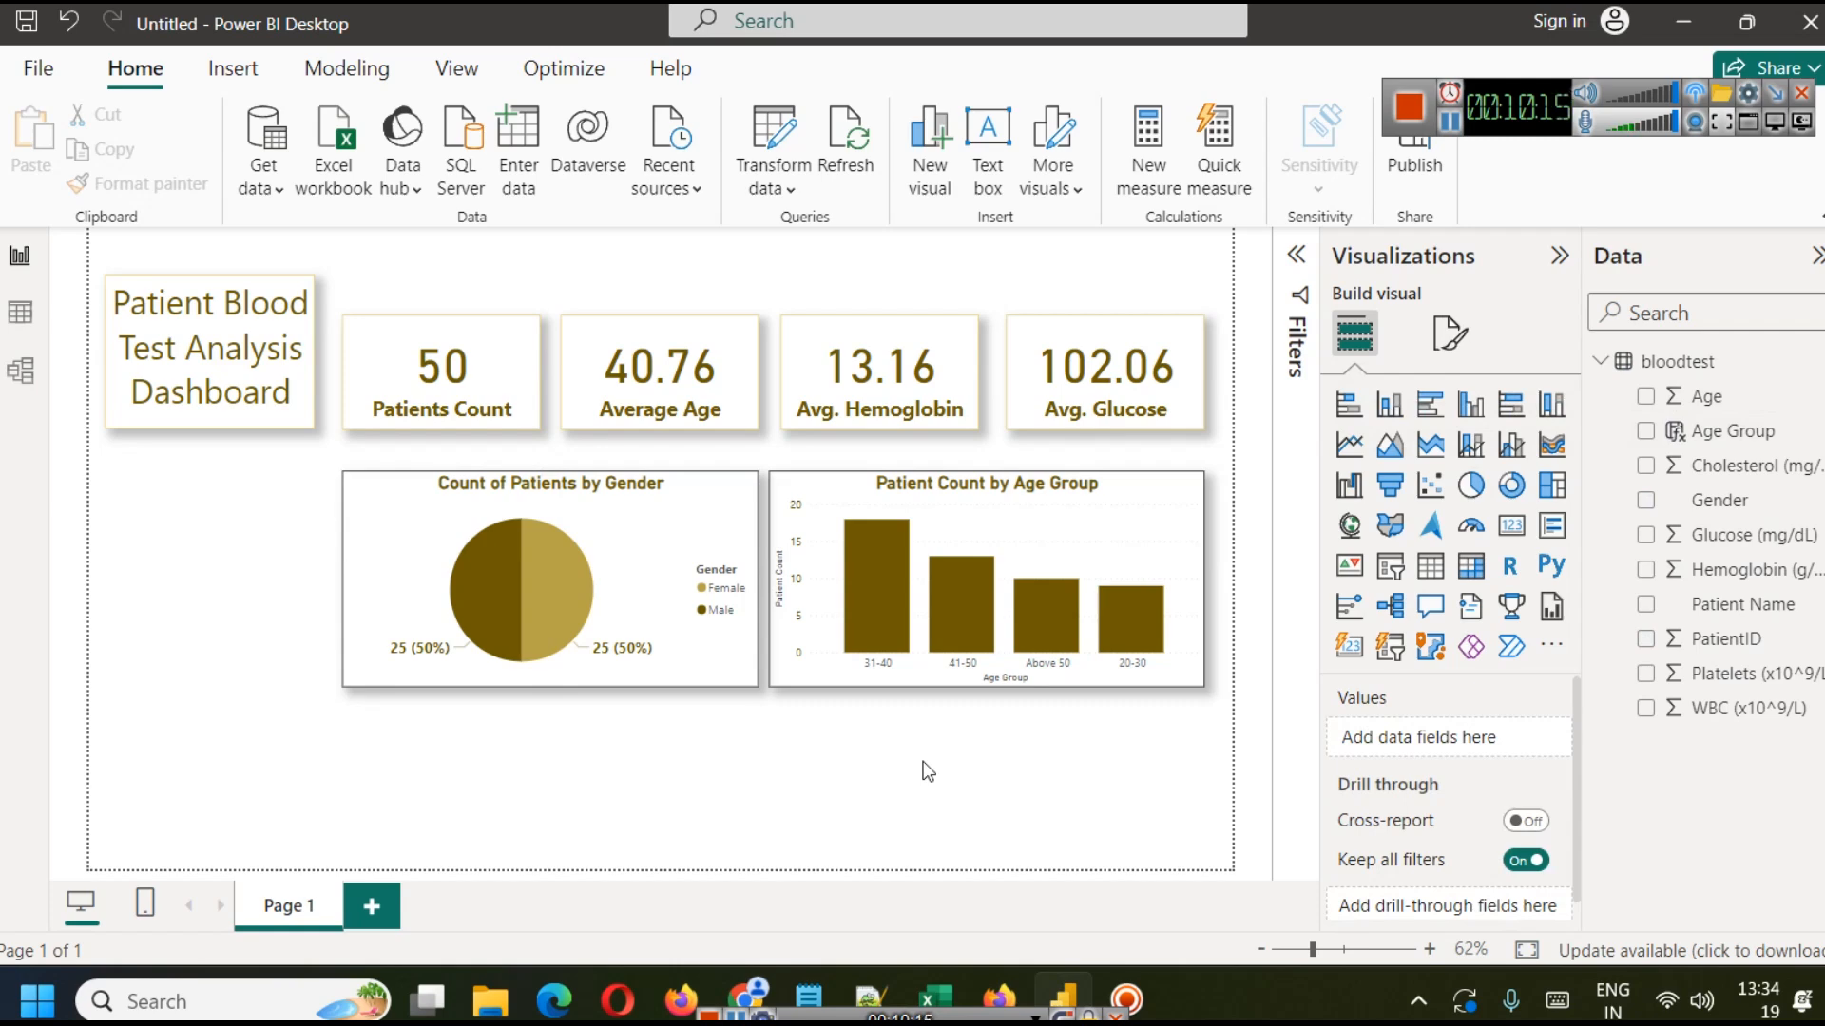
Widen the dashboard title text box and reduce its height so the title fits on a single line.
left_click(307, 311)
left_click_drag(311, 340, 1104, 328)
left_click_drag(604, 427, 603, 337)
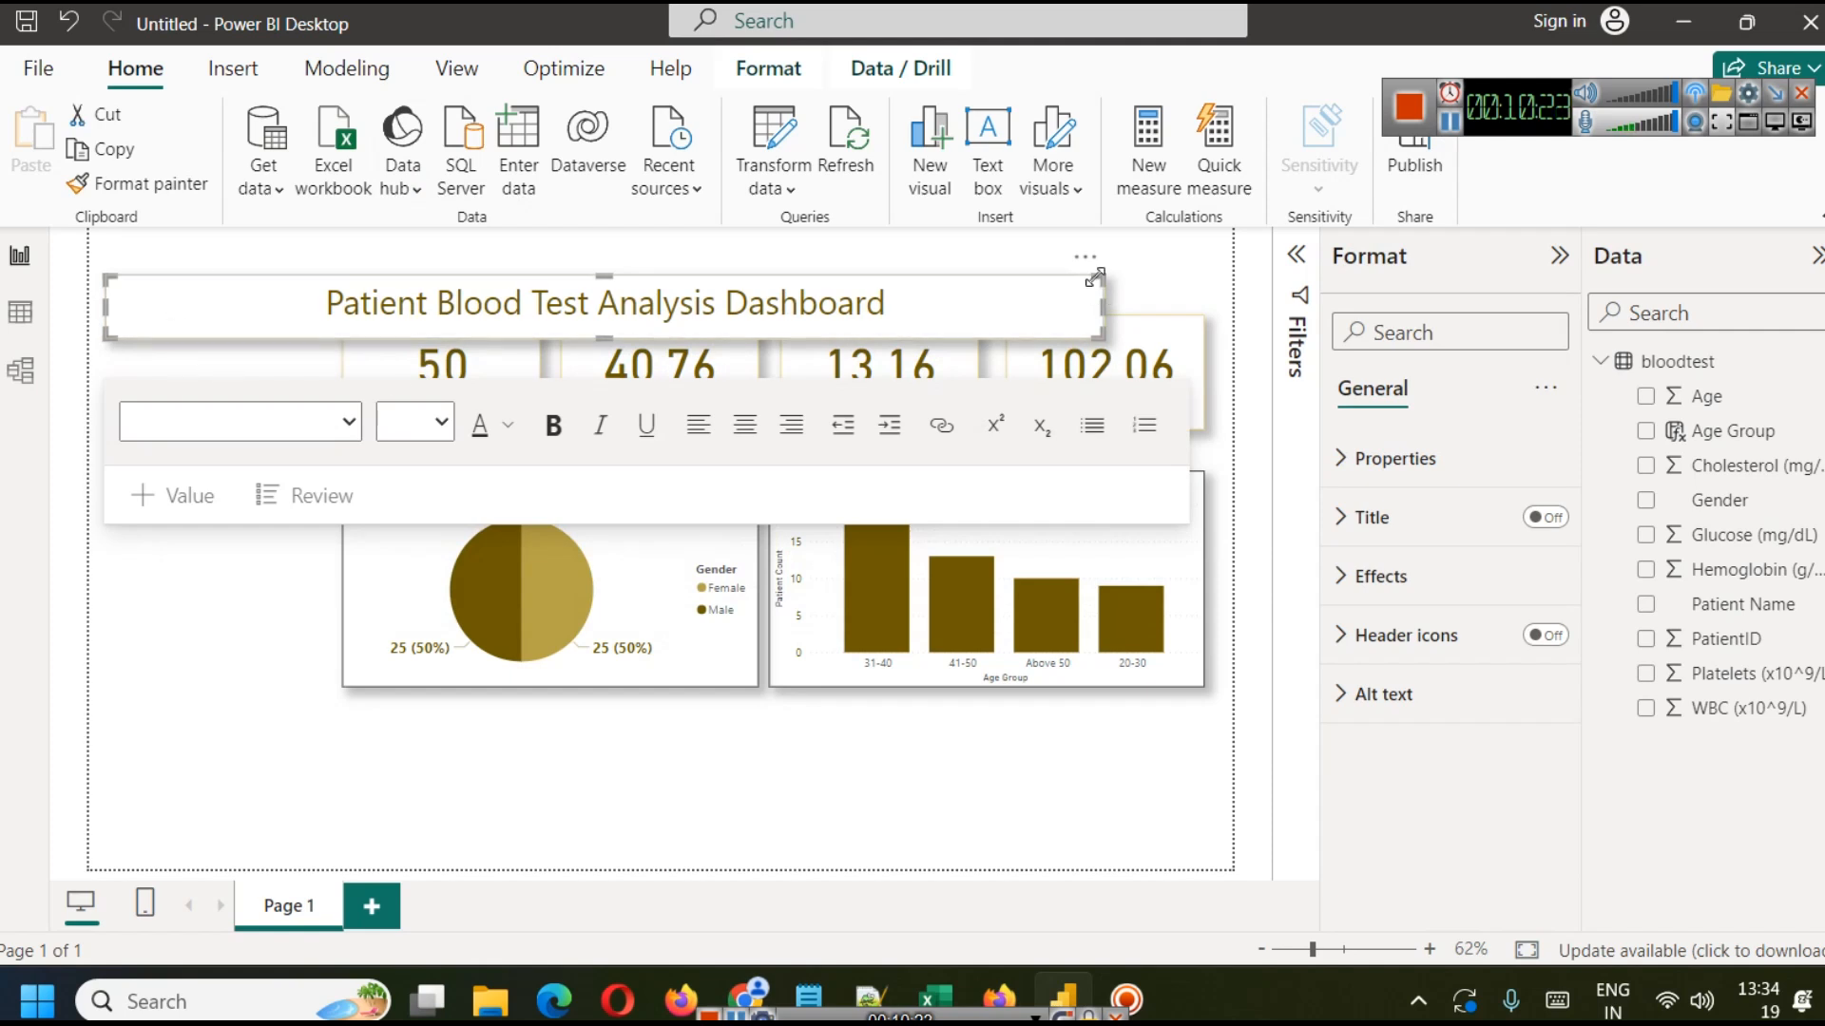
left_click(1080, 247)
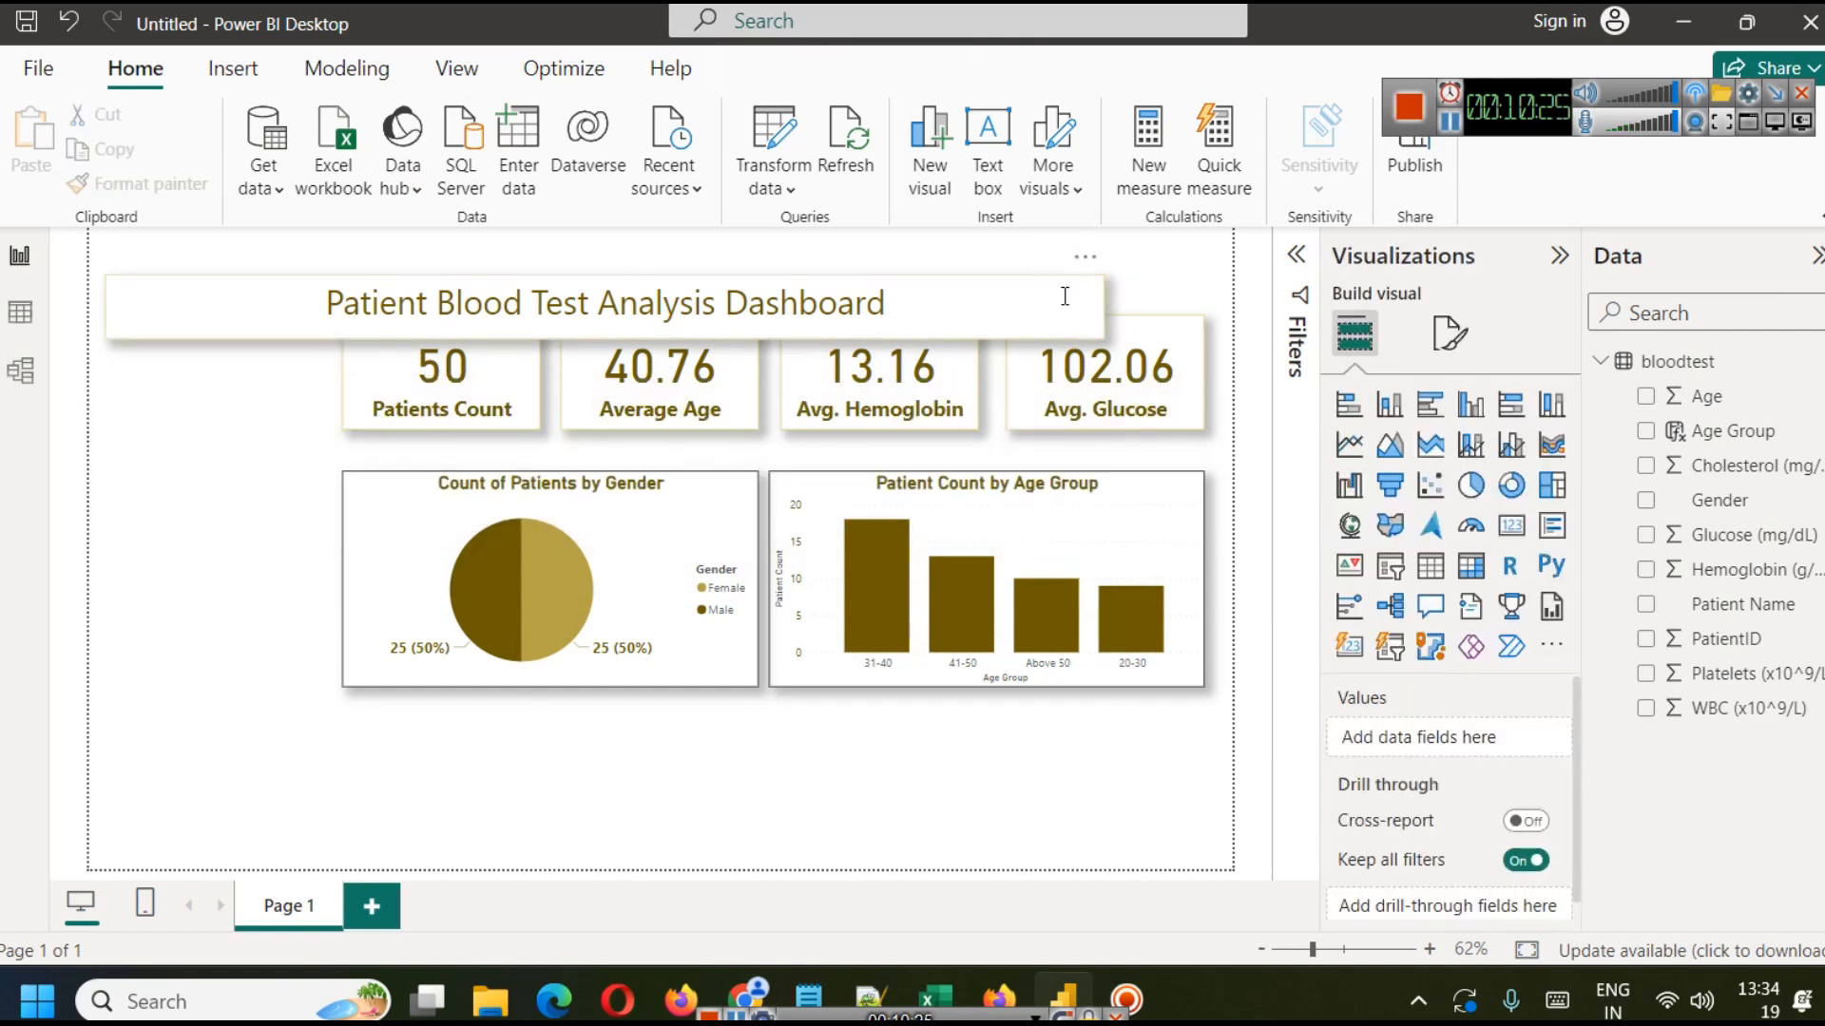
Move the title box above the cards and narrow it to span exactly from the Patients Count card to the Avg. Glucose card.
left_click(1067, 302)
left_click(1051, 272)
left_click_drag(1052, 278, 1161, 240)
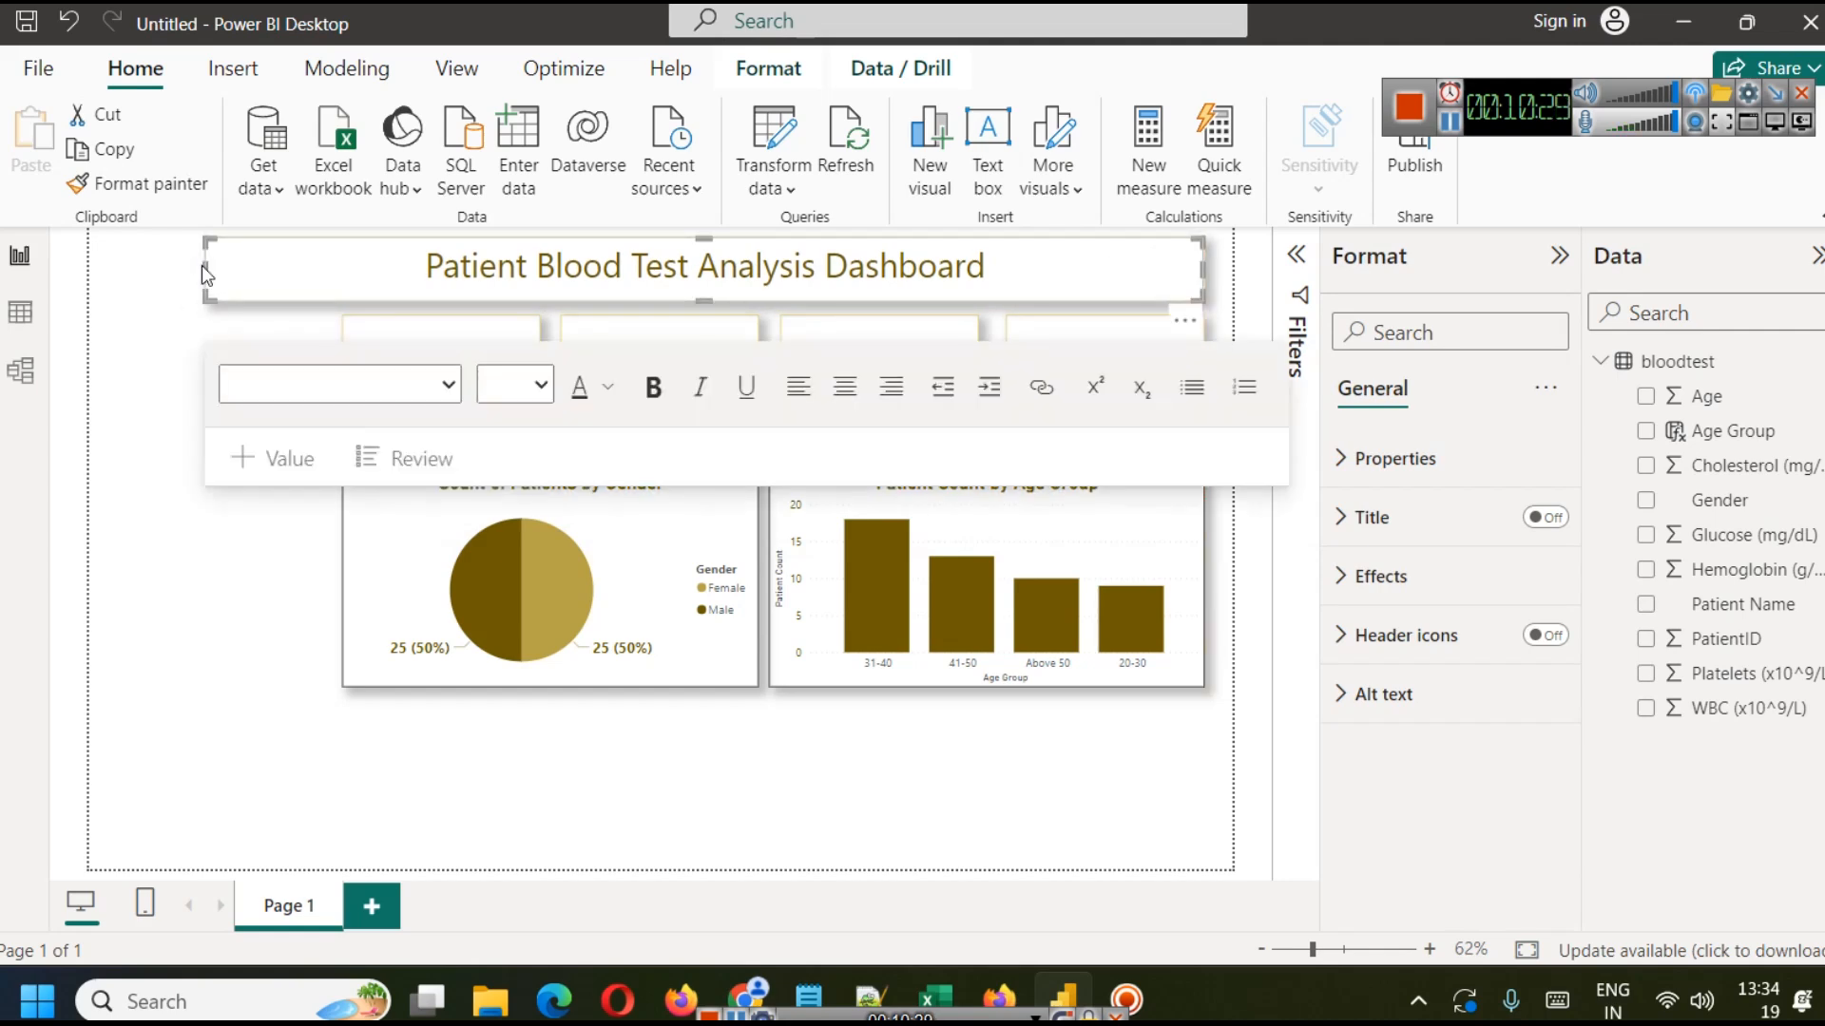
left_click_drag(204, 266, 340, 272)
left_click(276, 305)
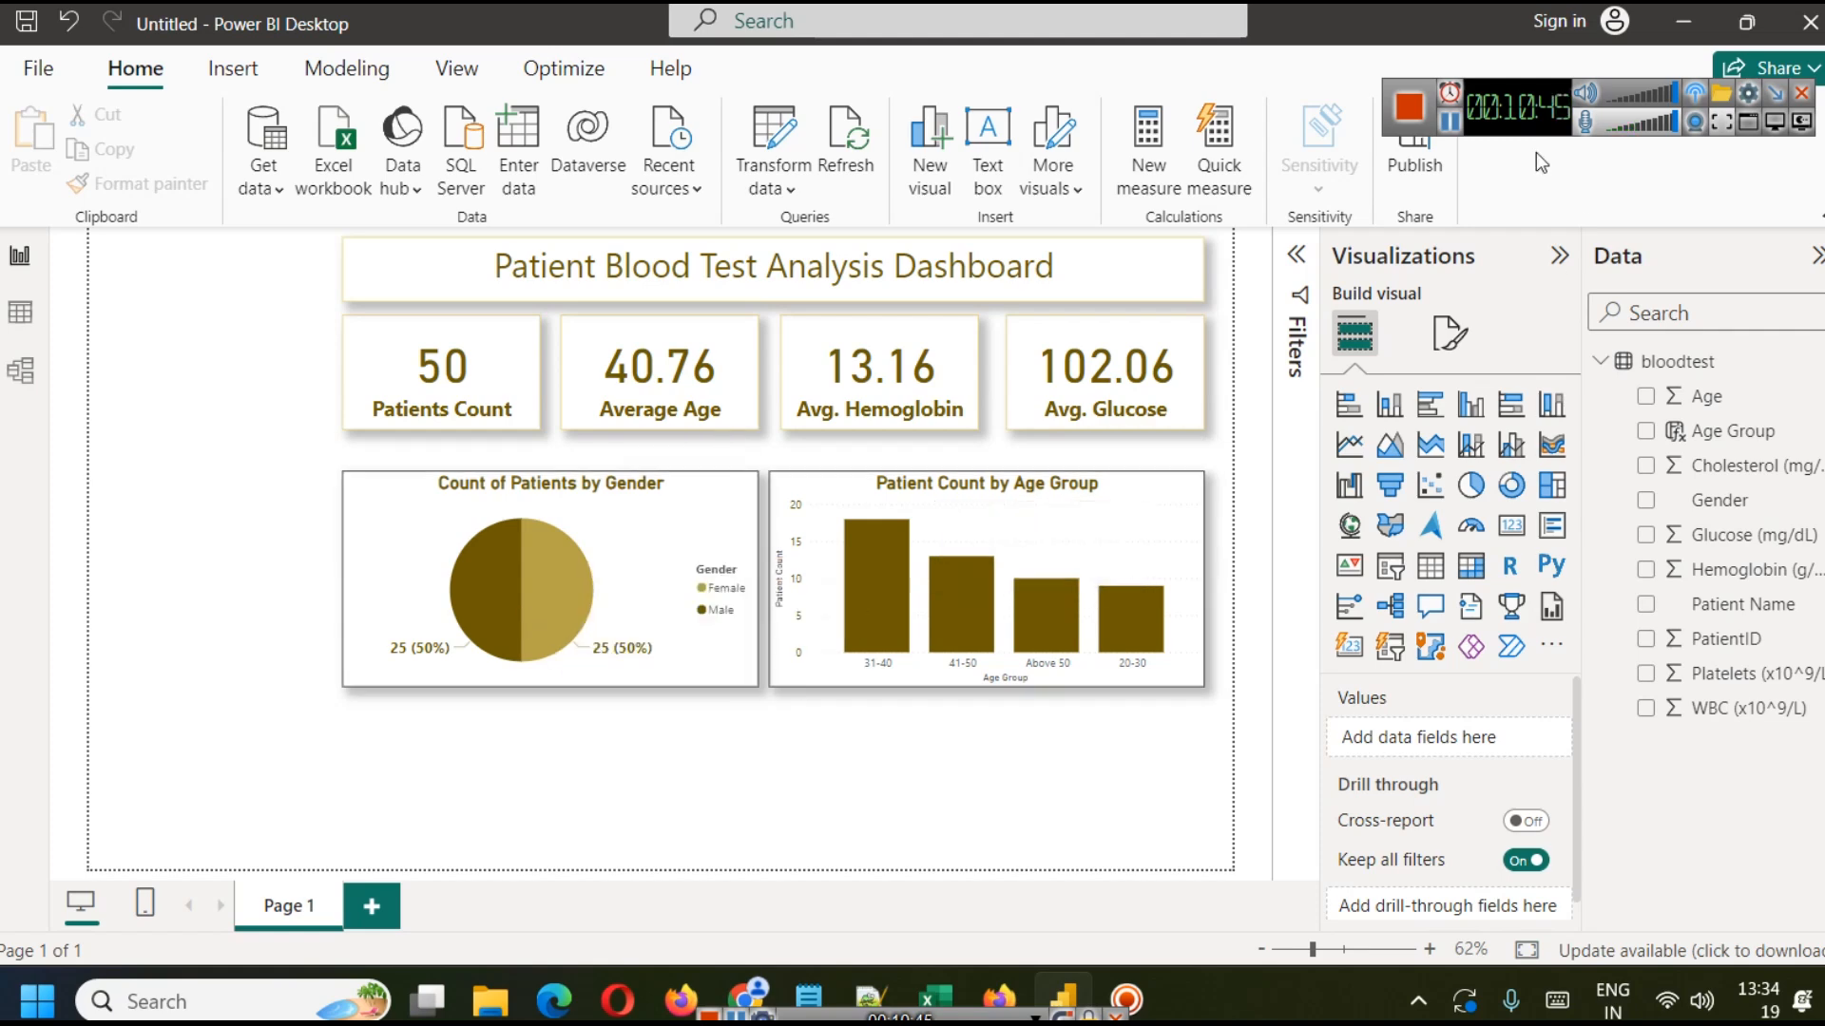
Shorten the gender pie chart and the age group column chart slightly from below to the same height.
left_click(619, 665)
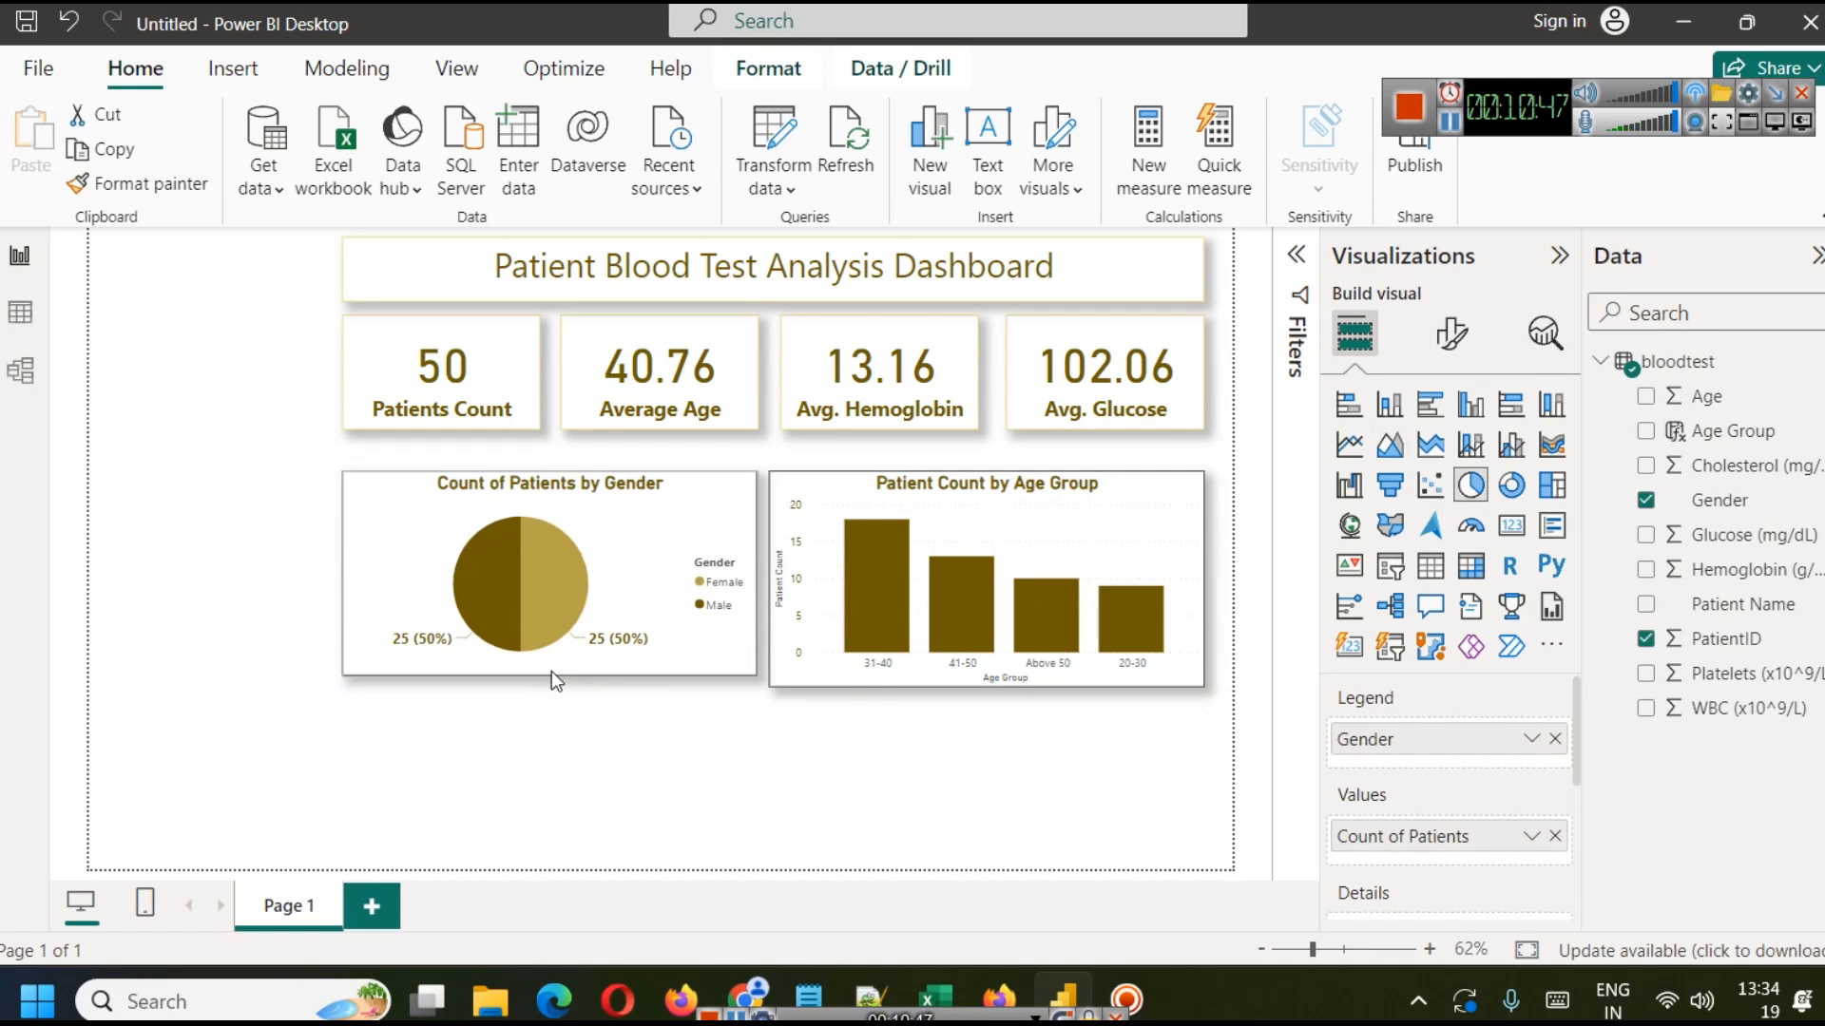
left_click(980, 682)
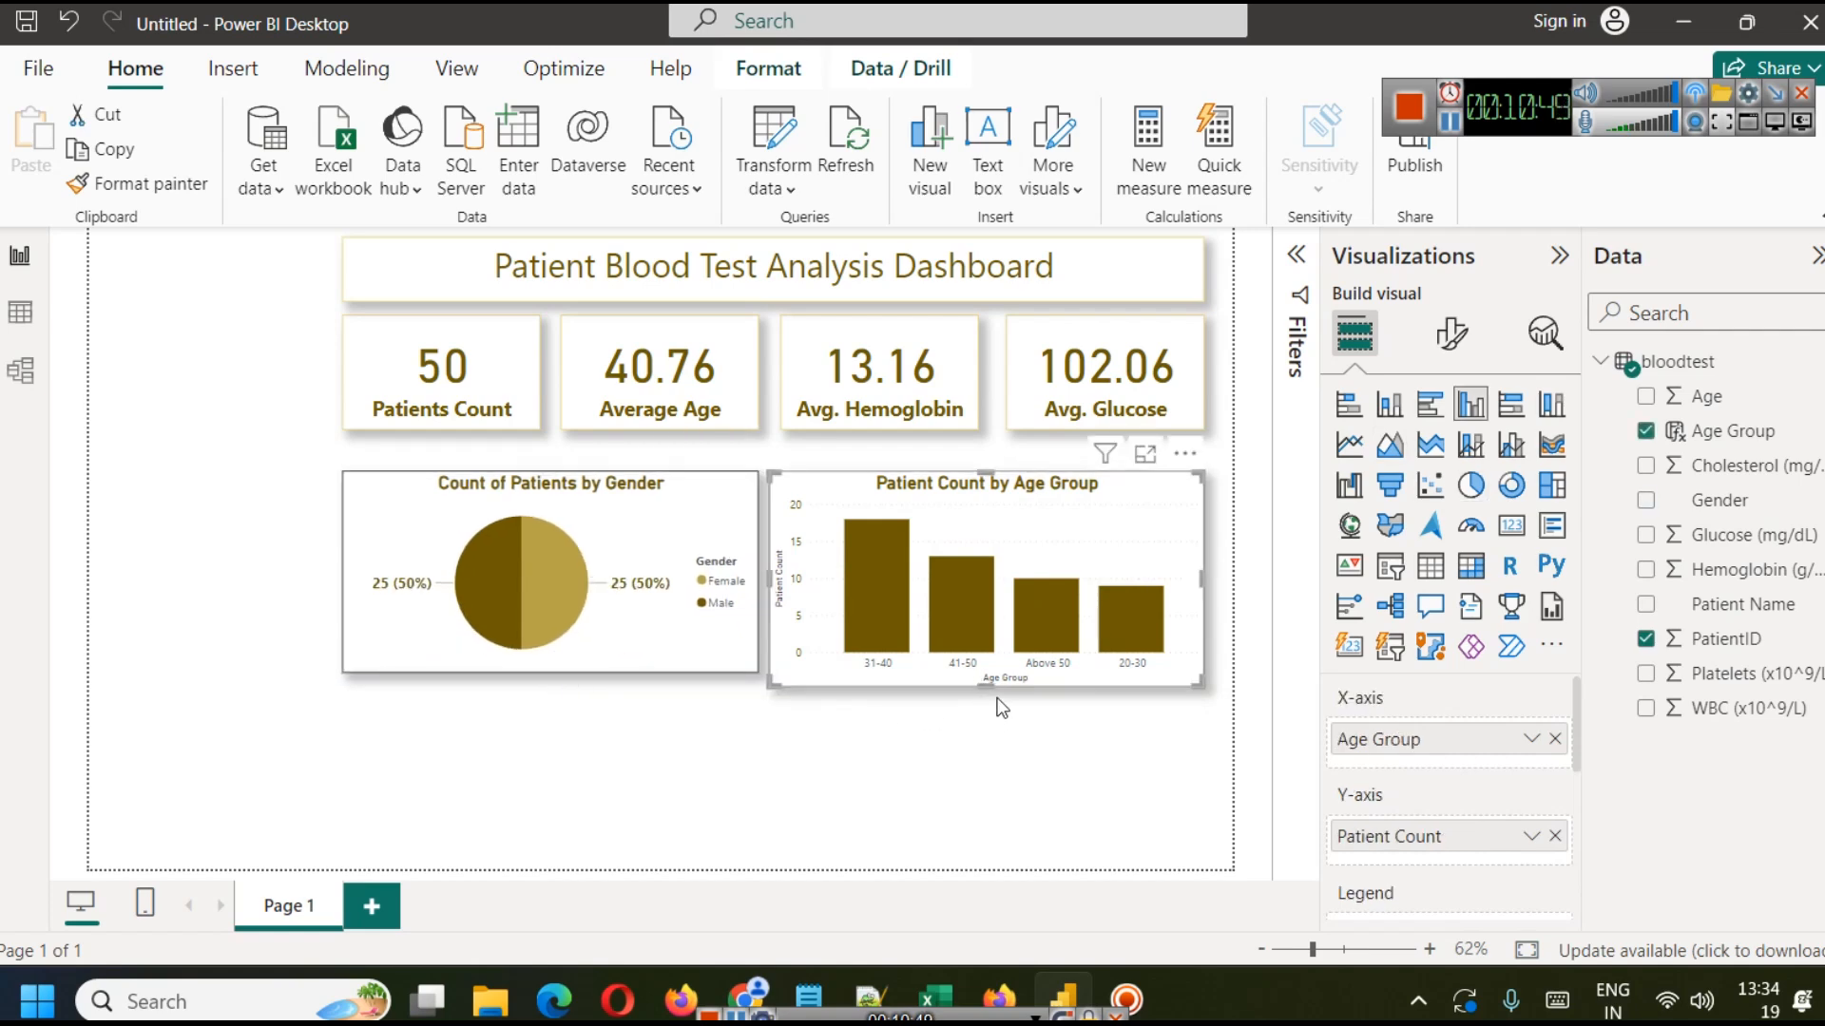
left_click(981, 745)
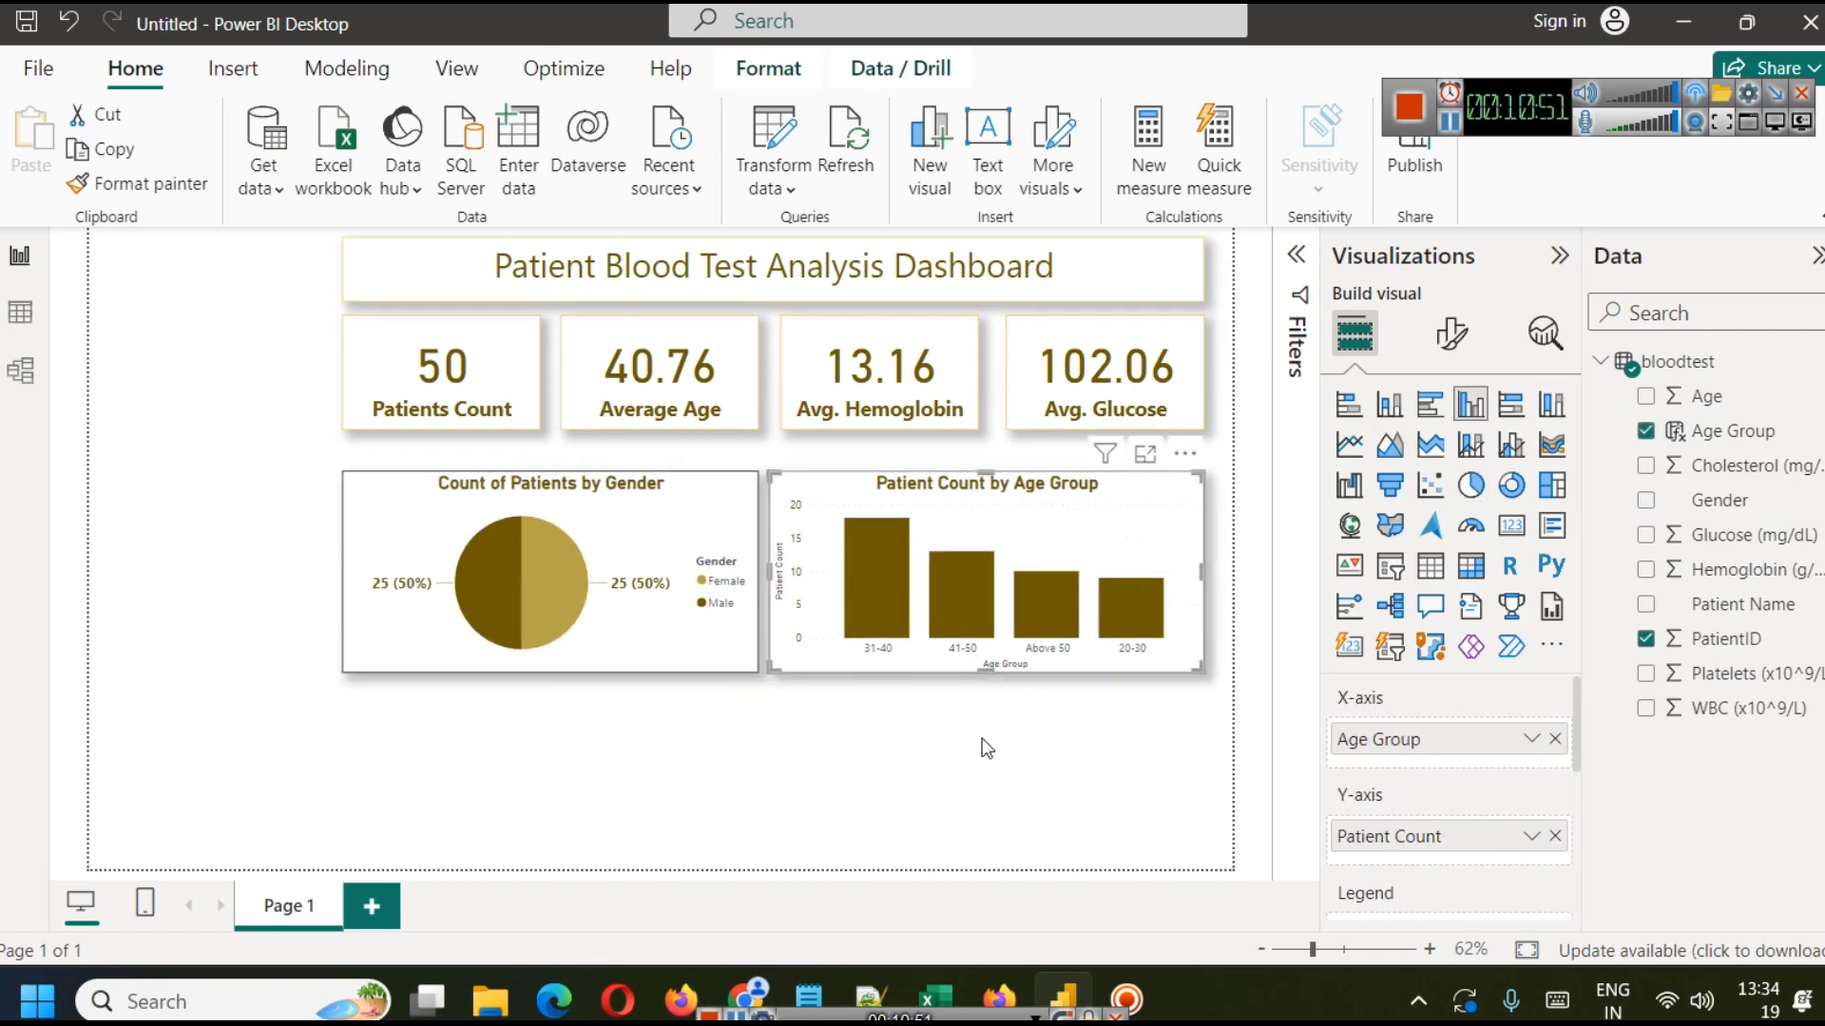
Move the pie chart and the column chart up to sit level with each other just beneath the cards.
left_click(622, 560)
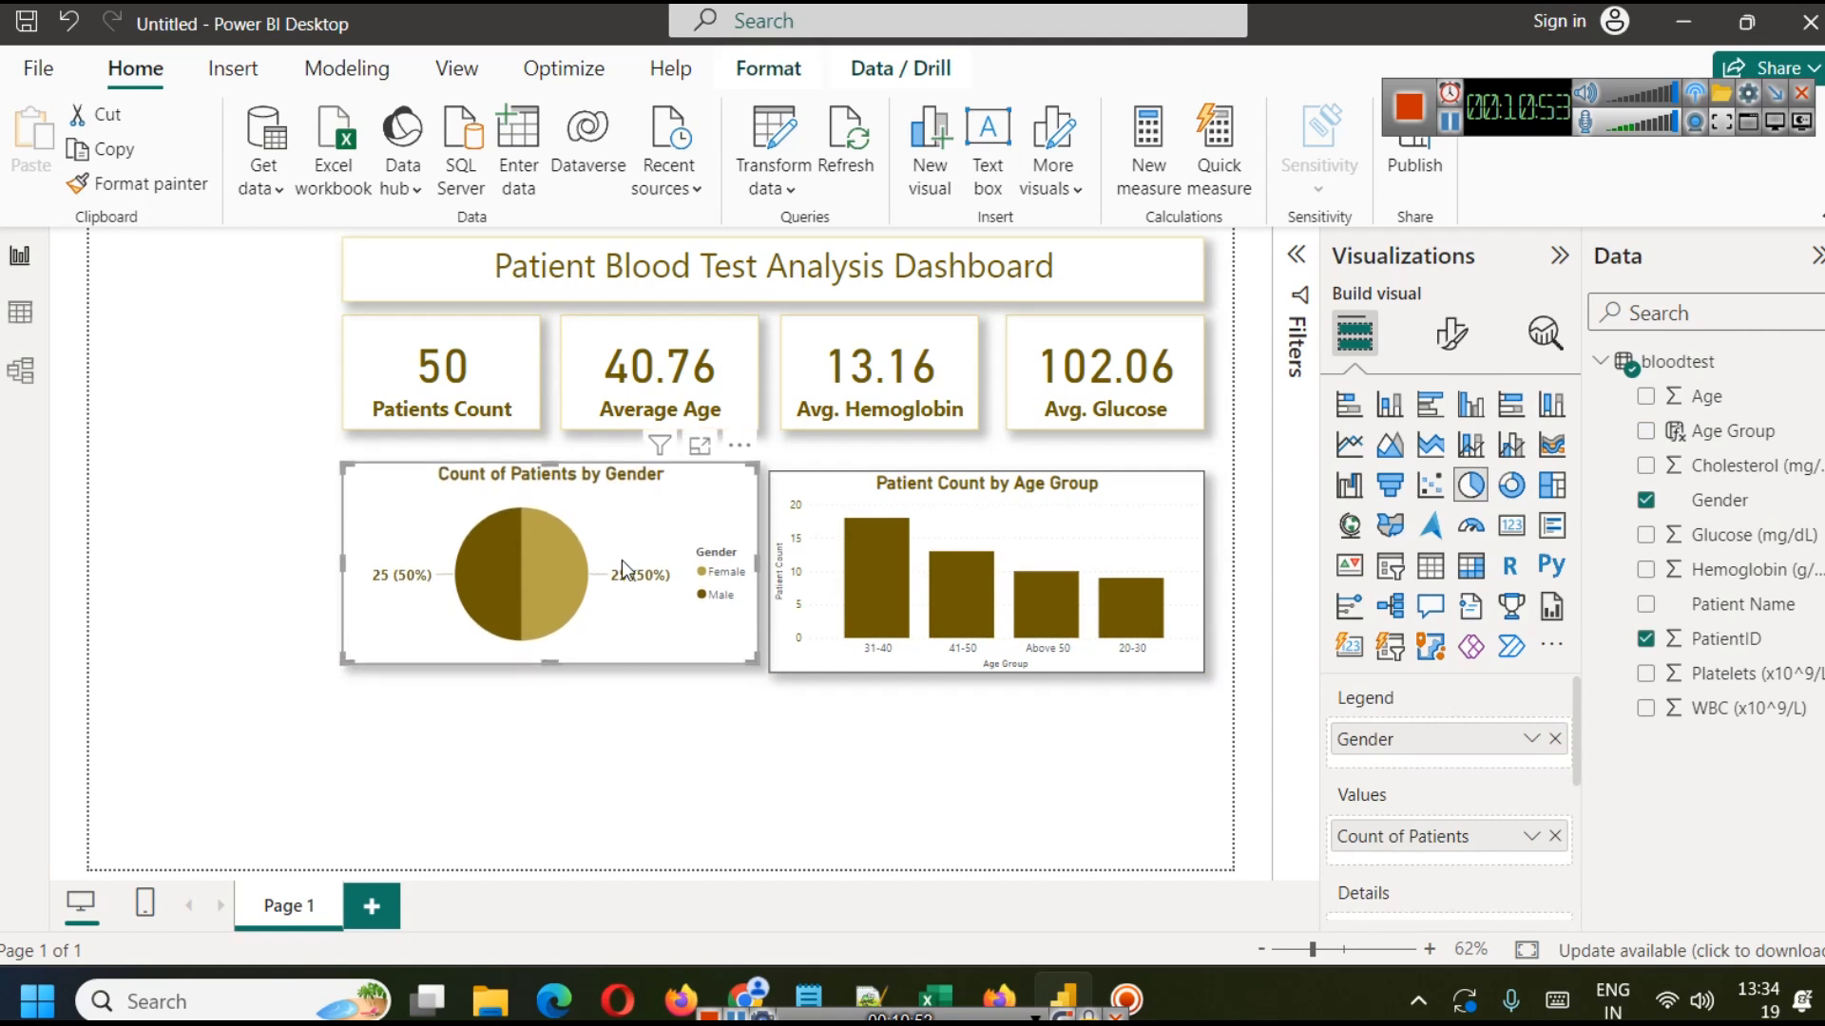
left_click(1140, 513)
left_click_drag(1140, 513, 1137, 504)
left_click(1119, 748)
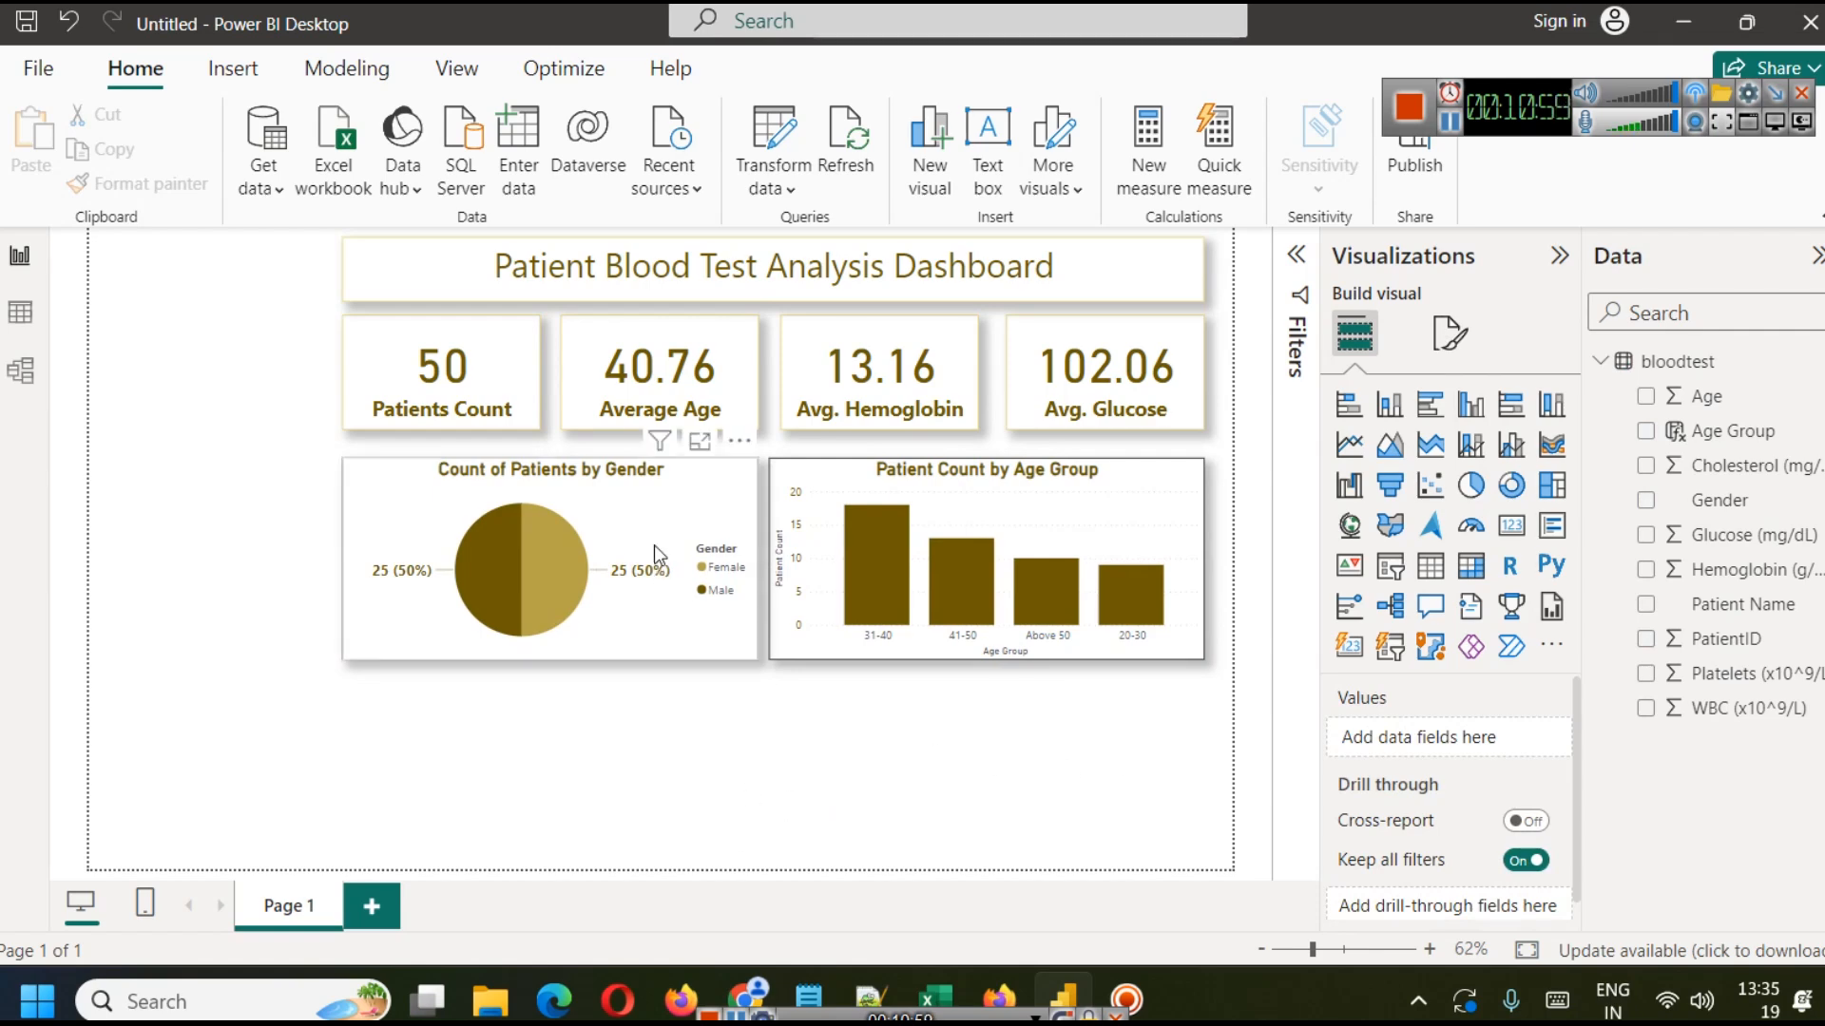
left_click_drag(653, 532, 653, 523)
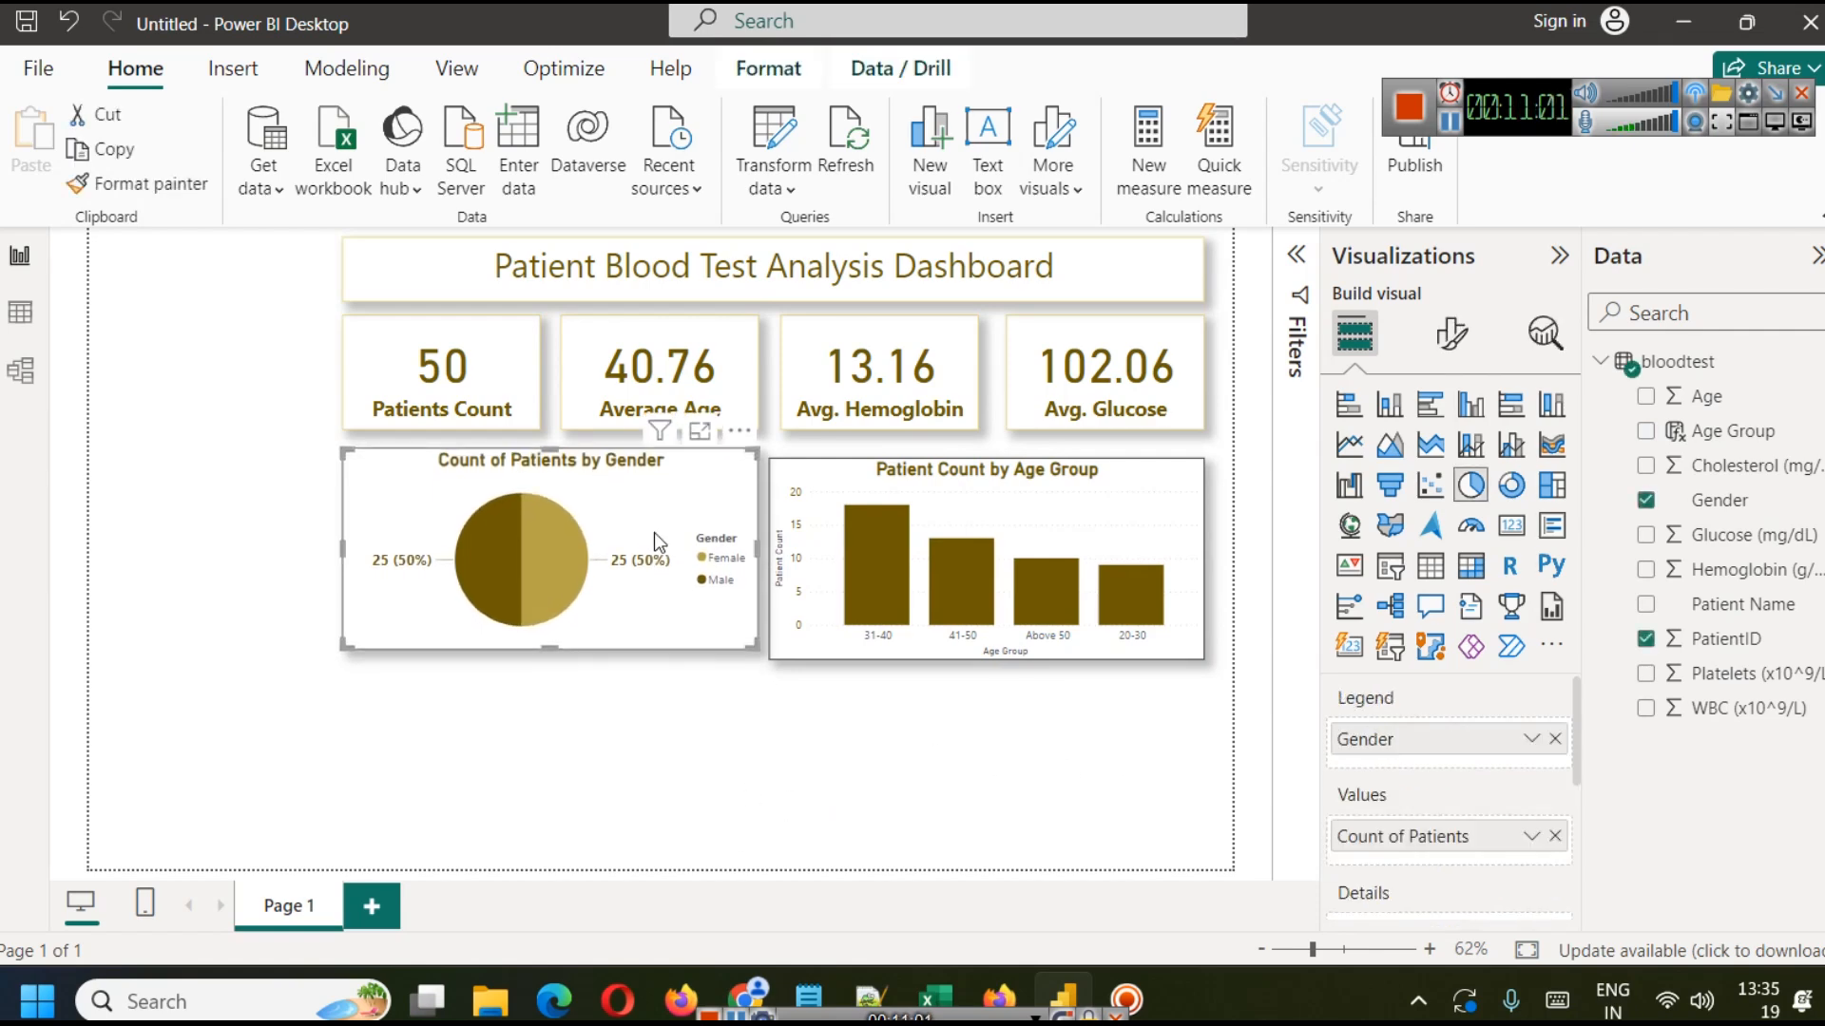
left_click(947, 584)
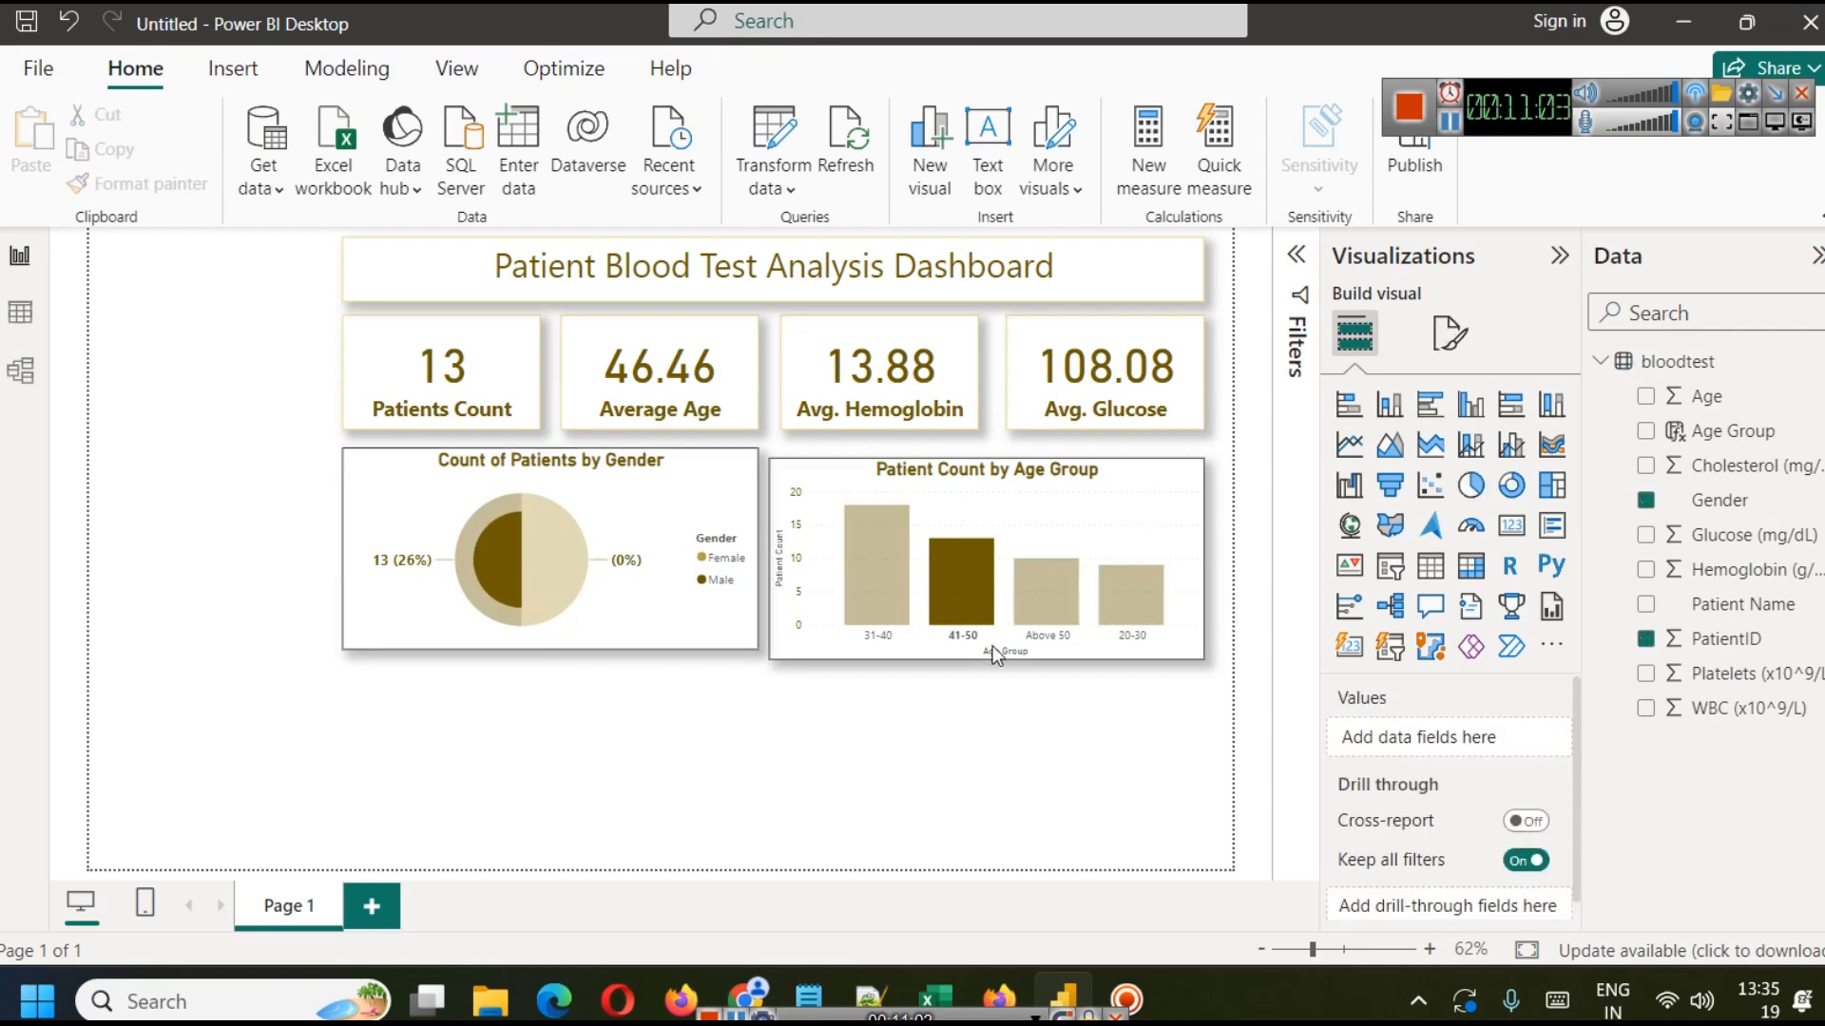
left_click(1148, 489)
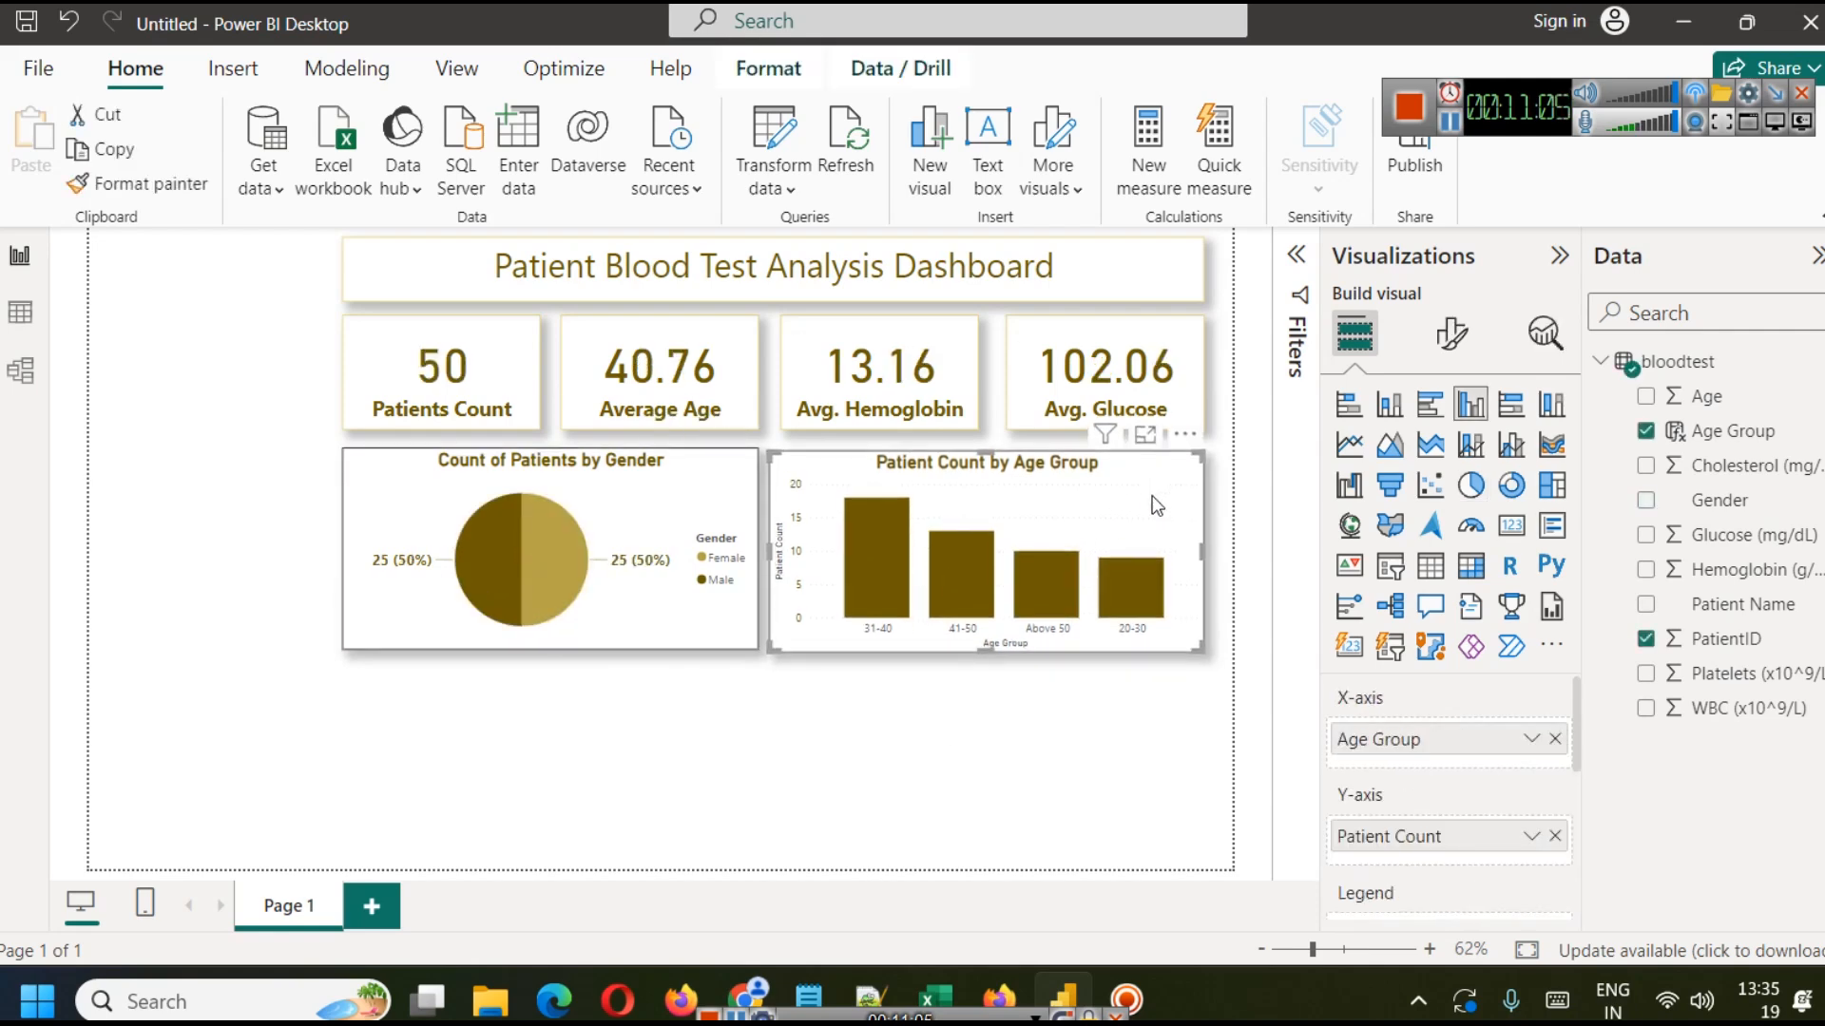
key("Down")
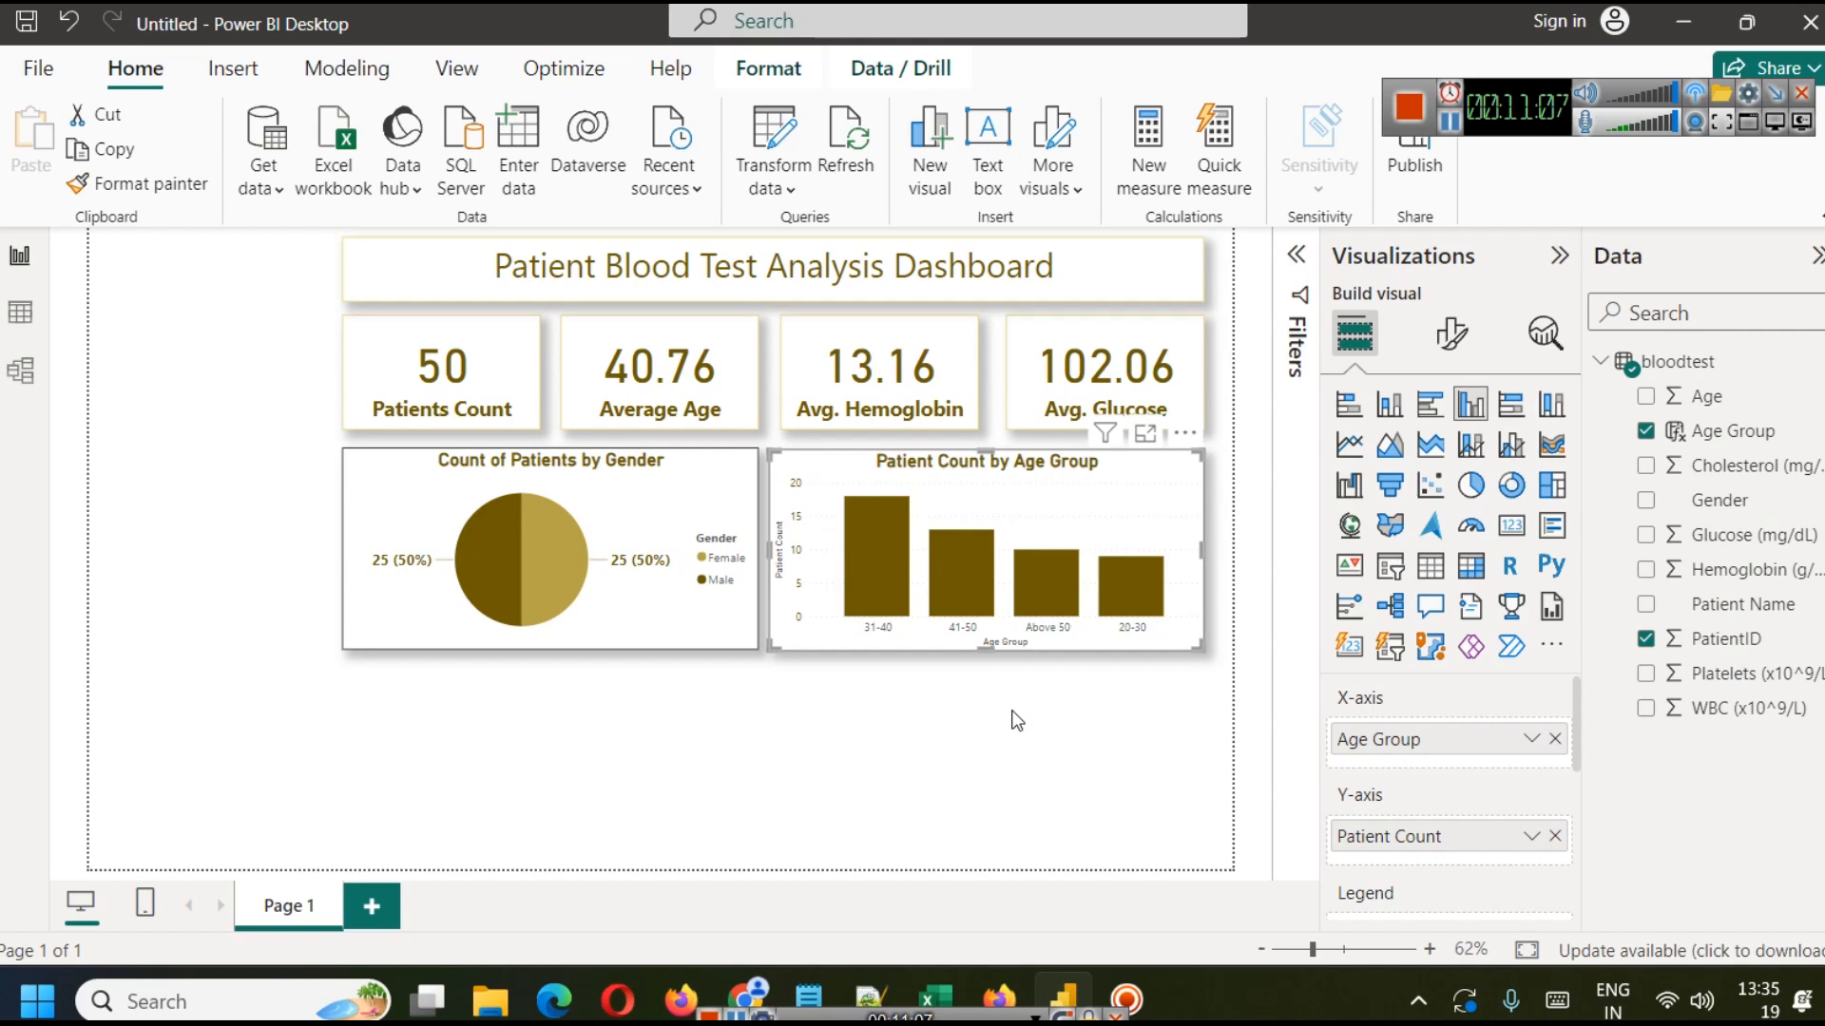
Cross-filter the dashboard by the 41-50 column of the age group chart and clear that selection again.
mouse_move(966, 581)
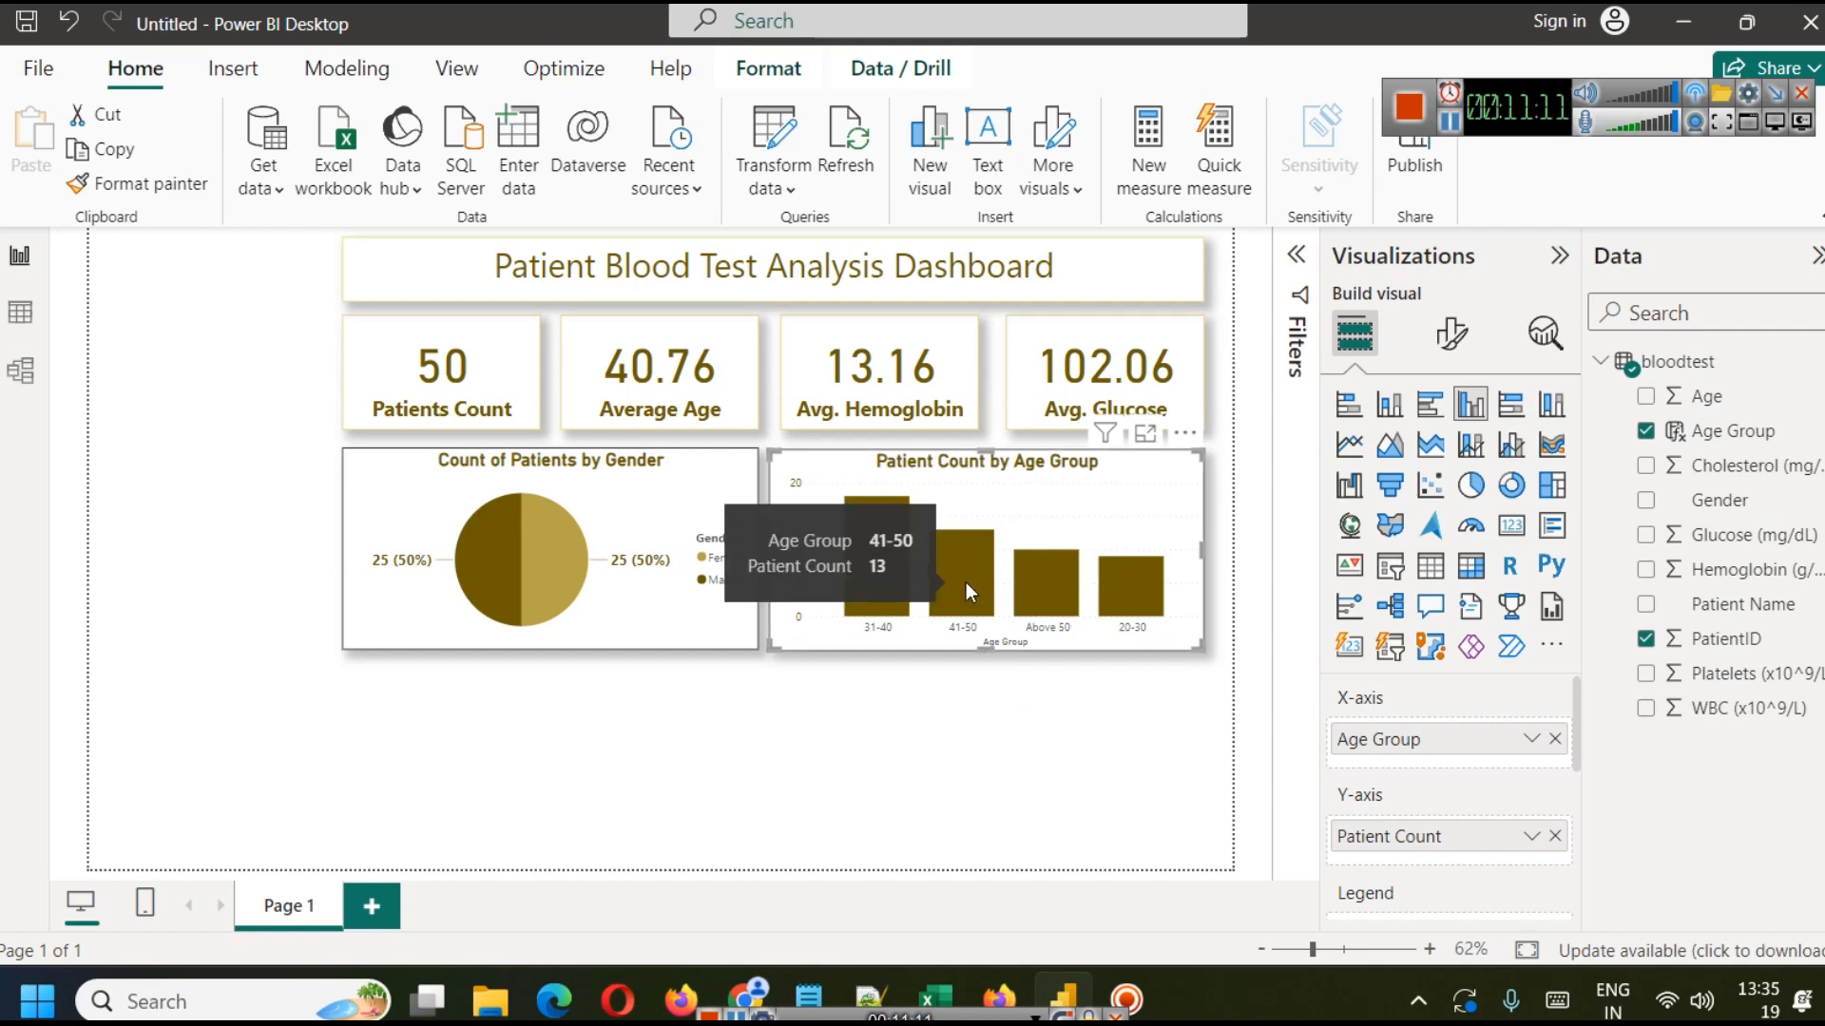
left_click(966, 581)
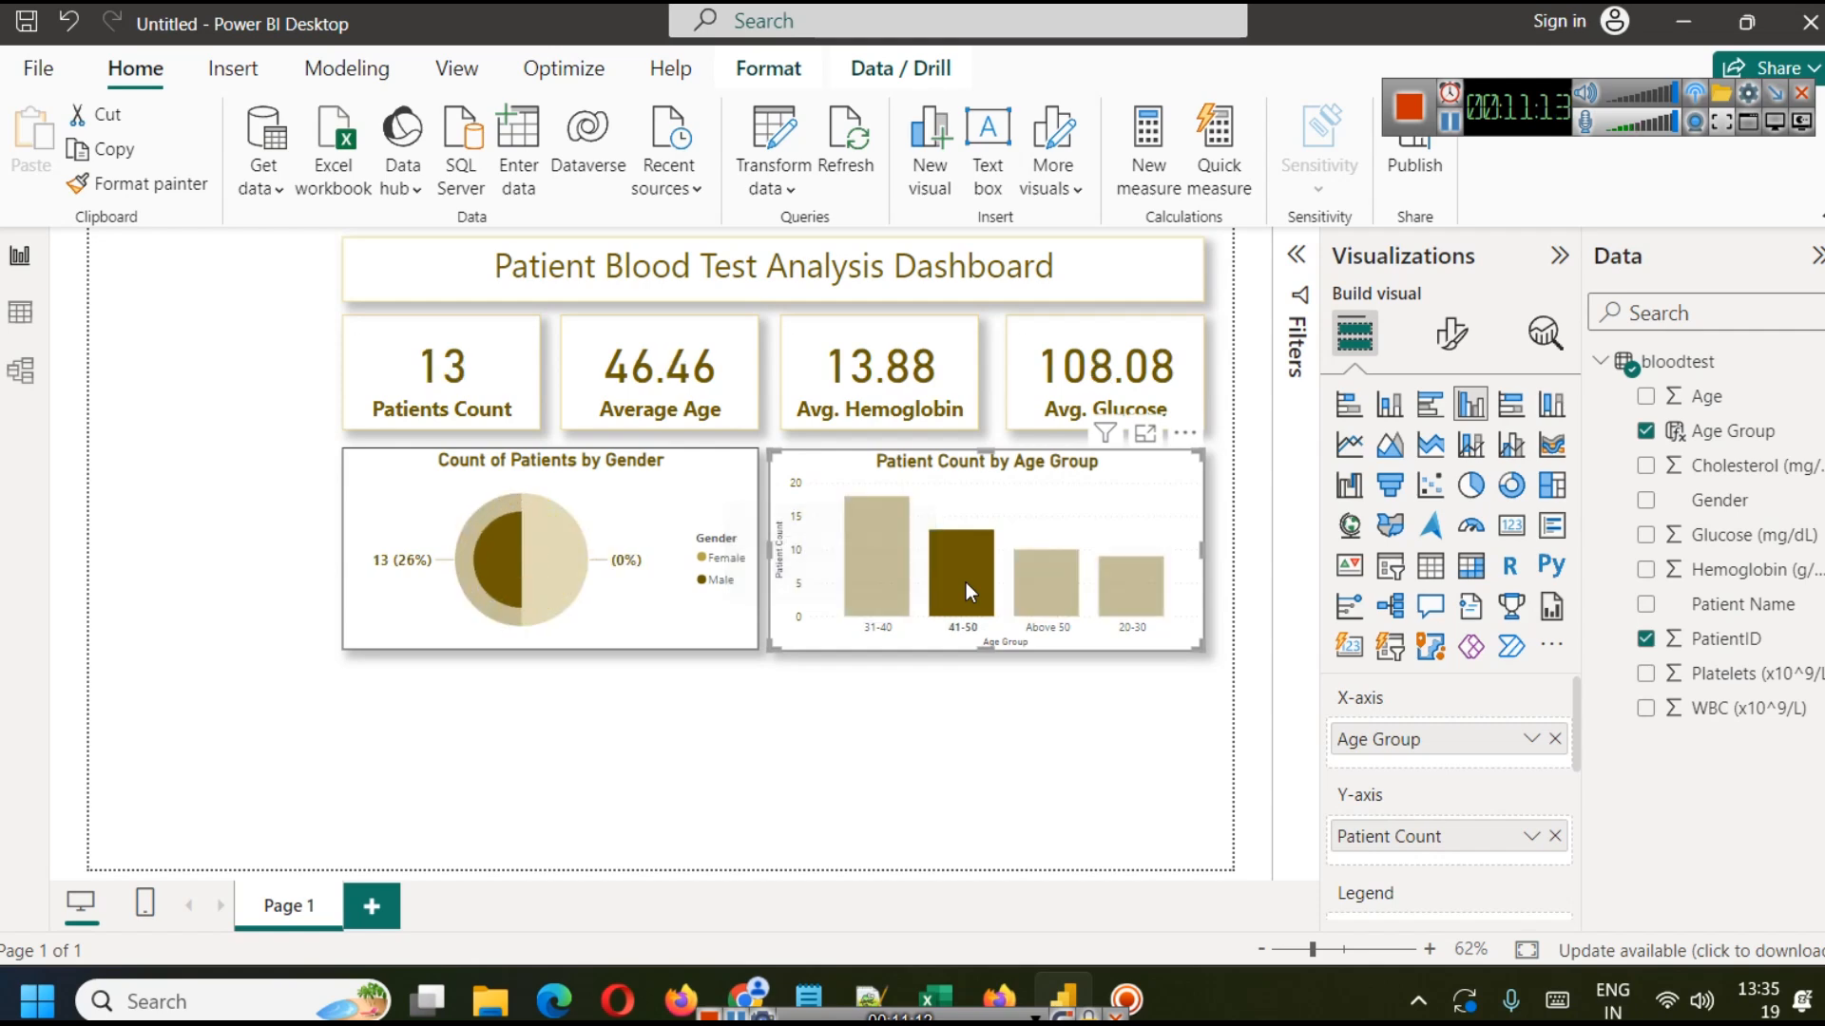
left_click(994, 737)
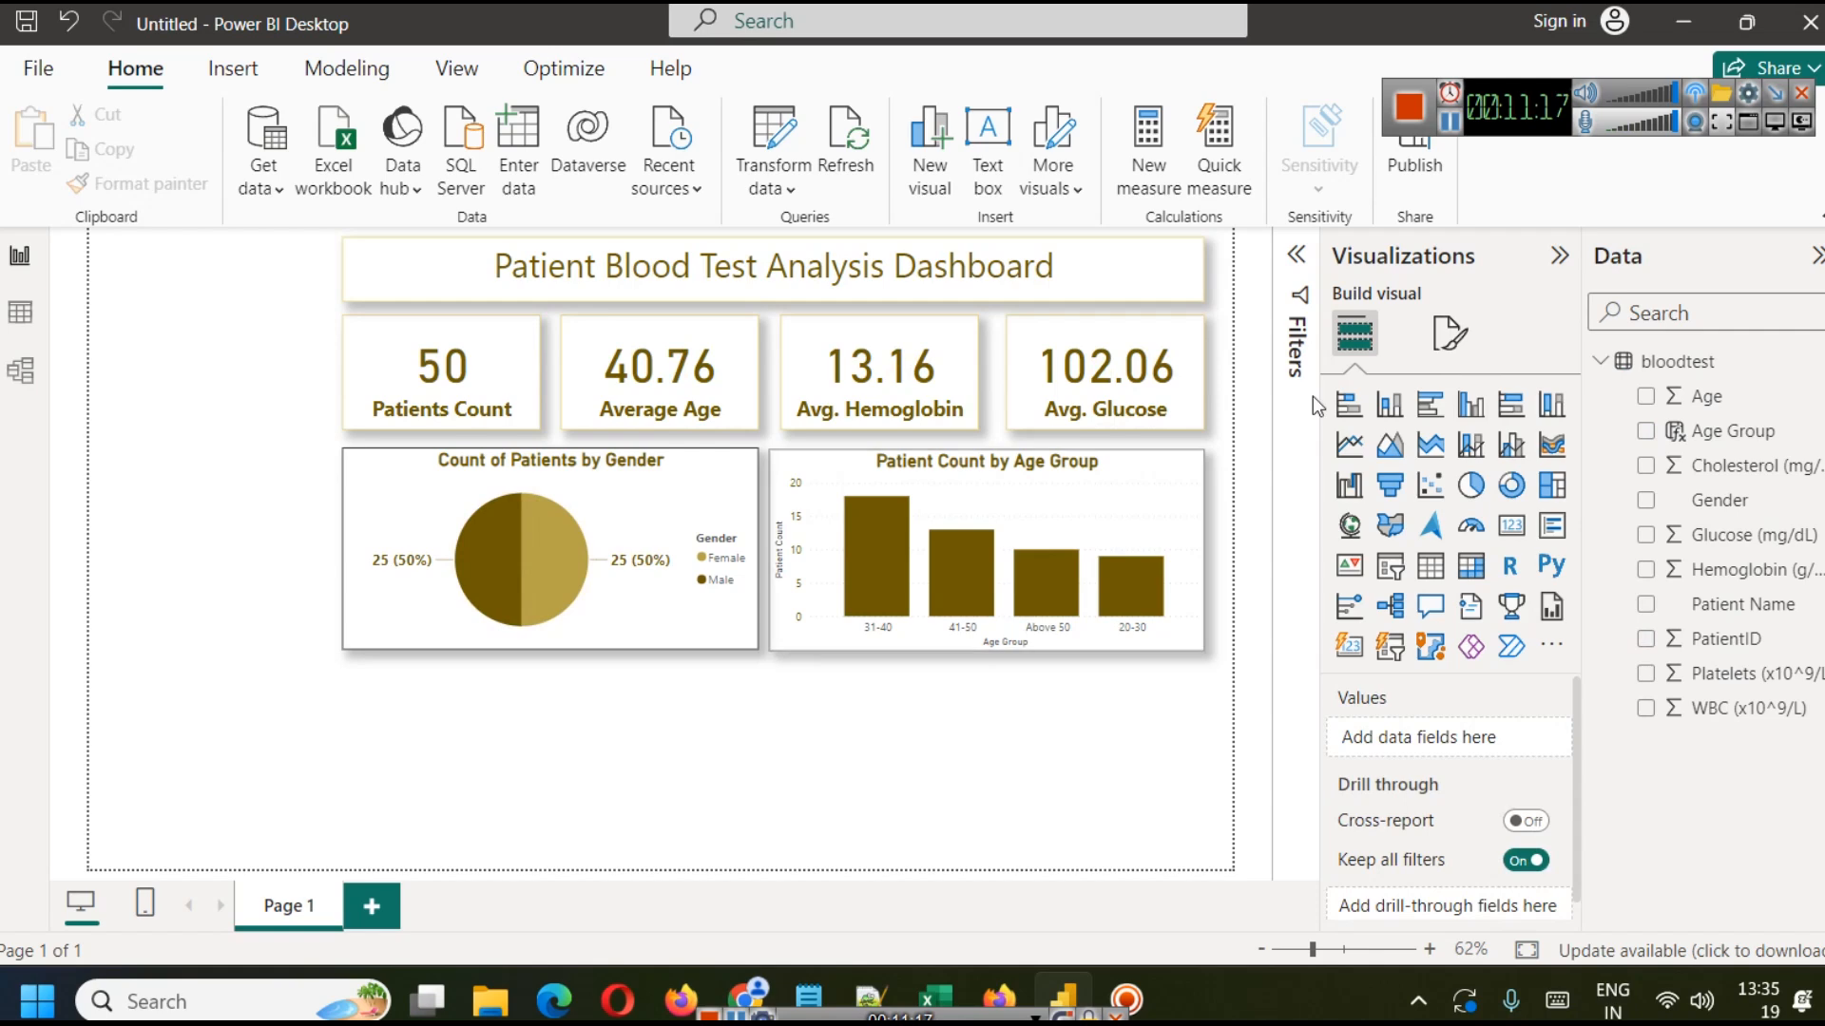
Switch to the browser article and read its Hemoglobin Levels visual ideas, including the gauge and column charts.
key("alt+Tab")
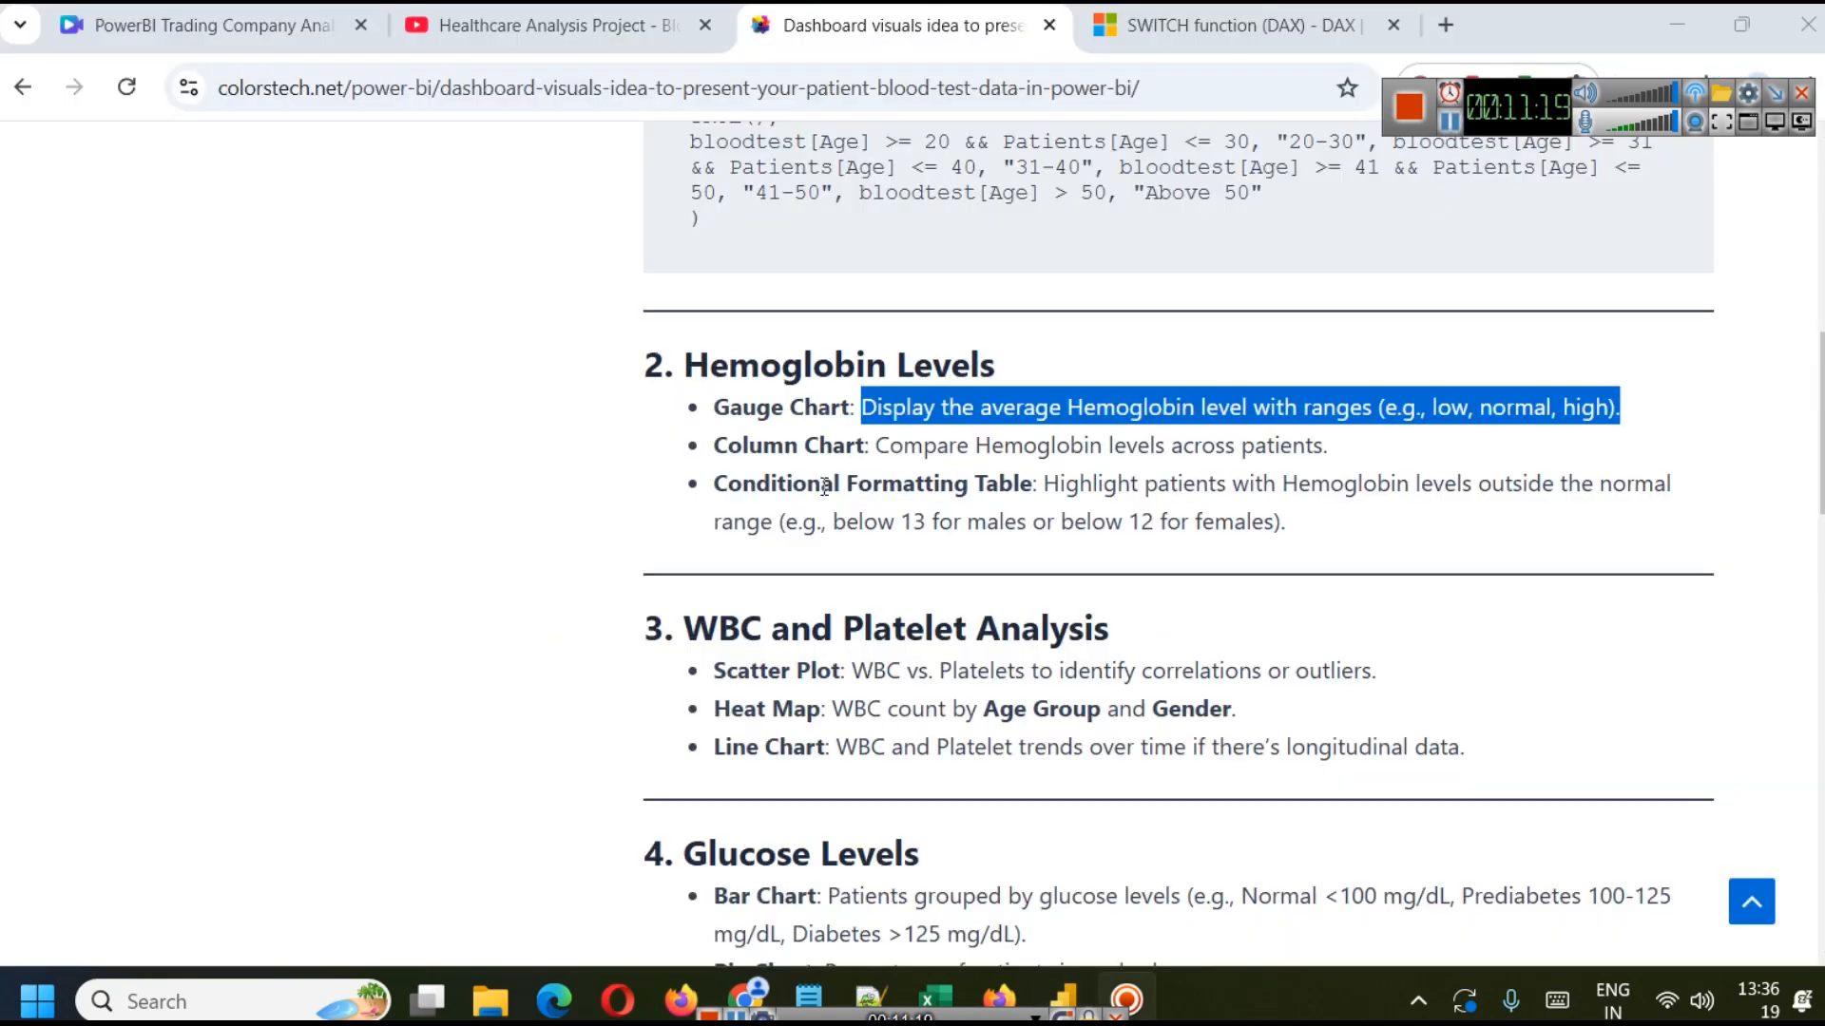
left_click(844, 444)
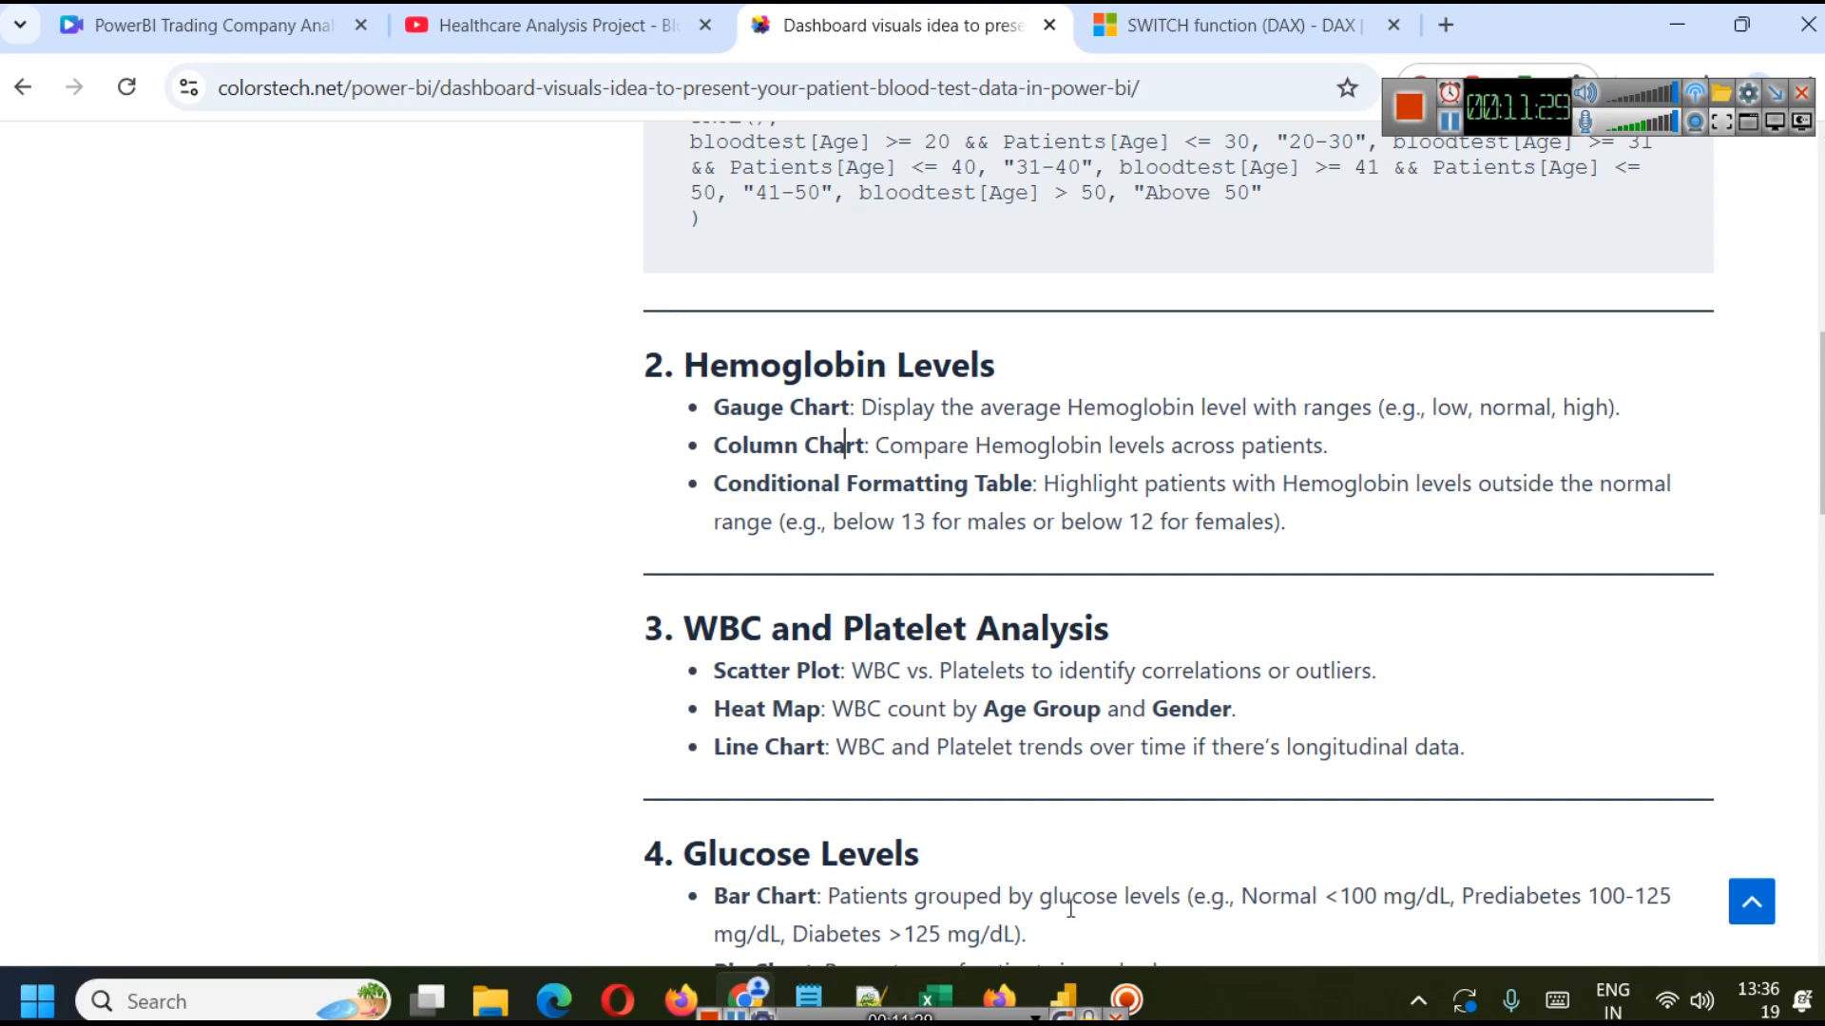
left_click(1064, 988)
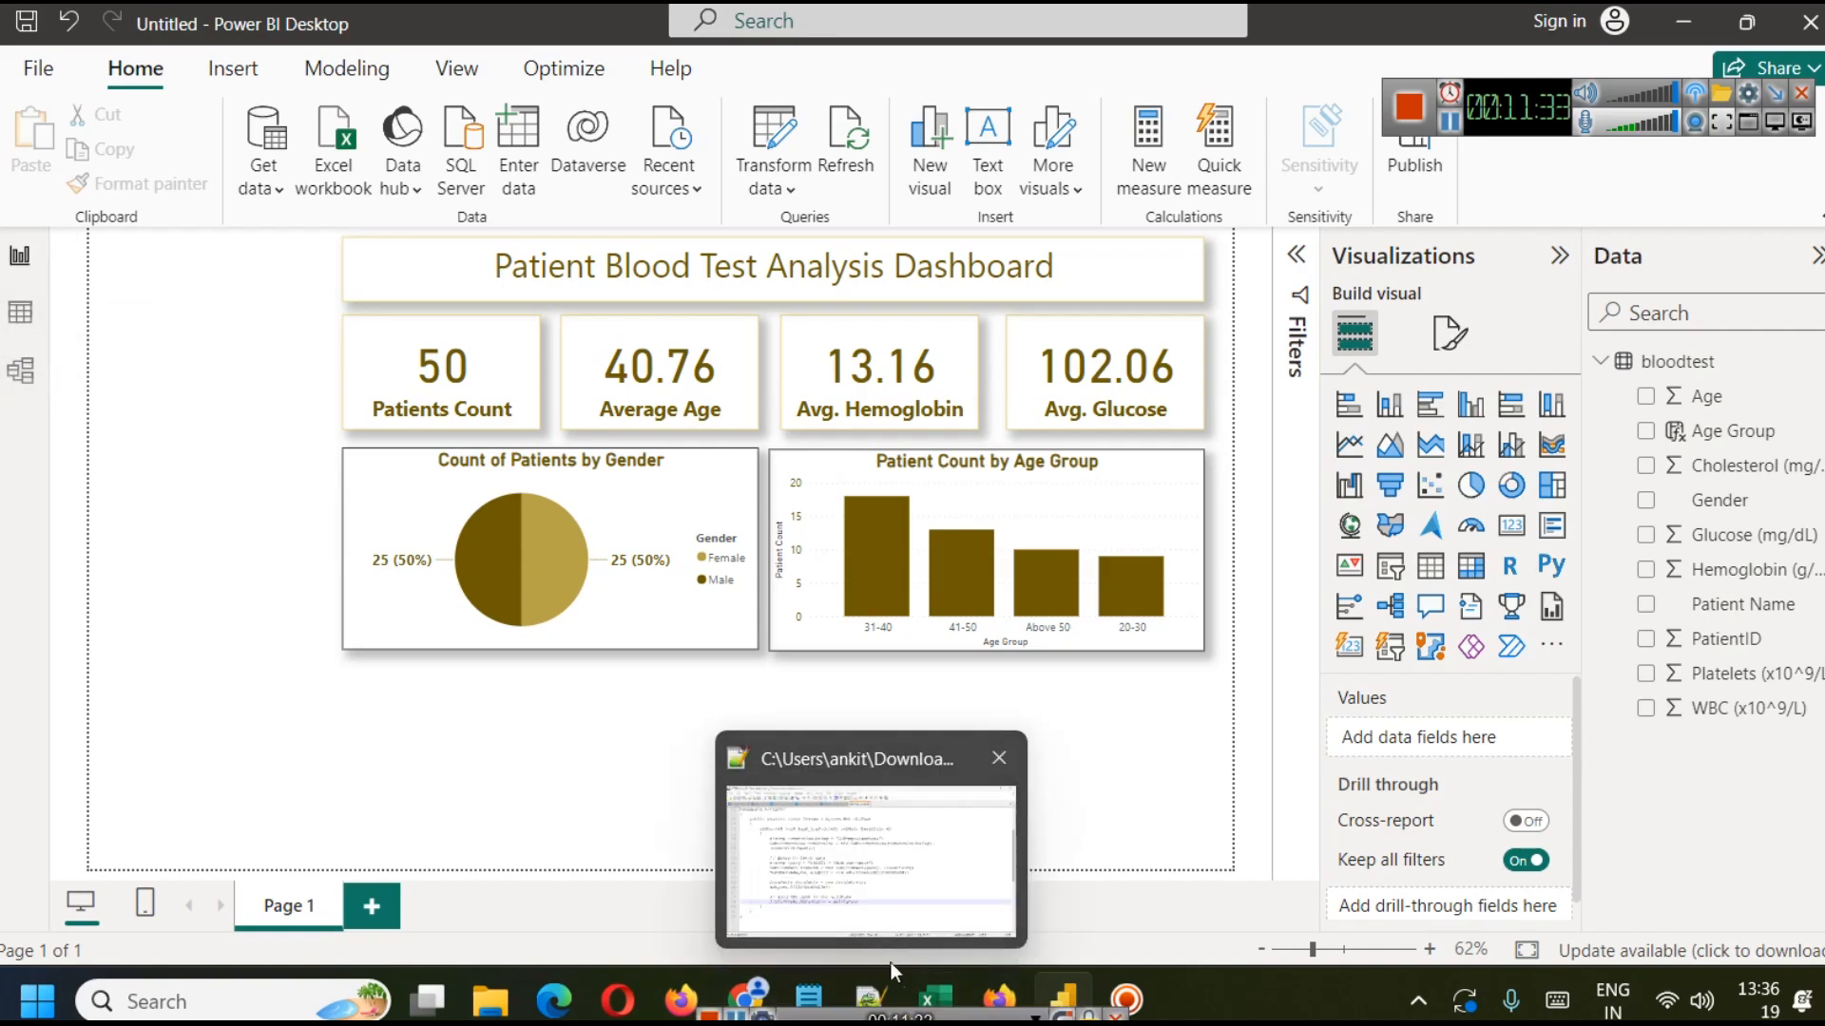
Switch to the Patient_Blood_Test.xlsx workbook in Excel and examine the values in the Hemoglobin (g/dL) column.
mouse_move(931, 993)
left_click(876, 865)
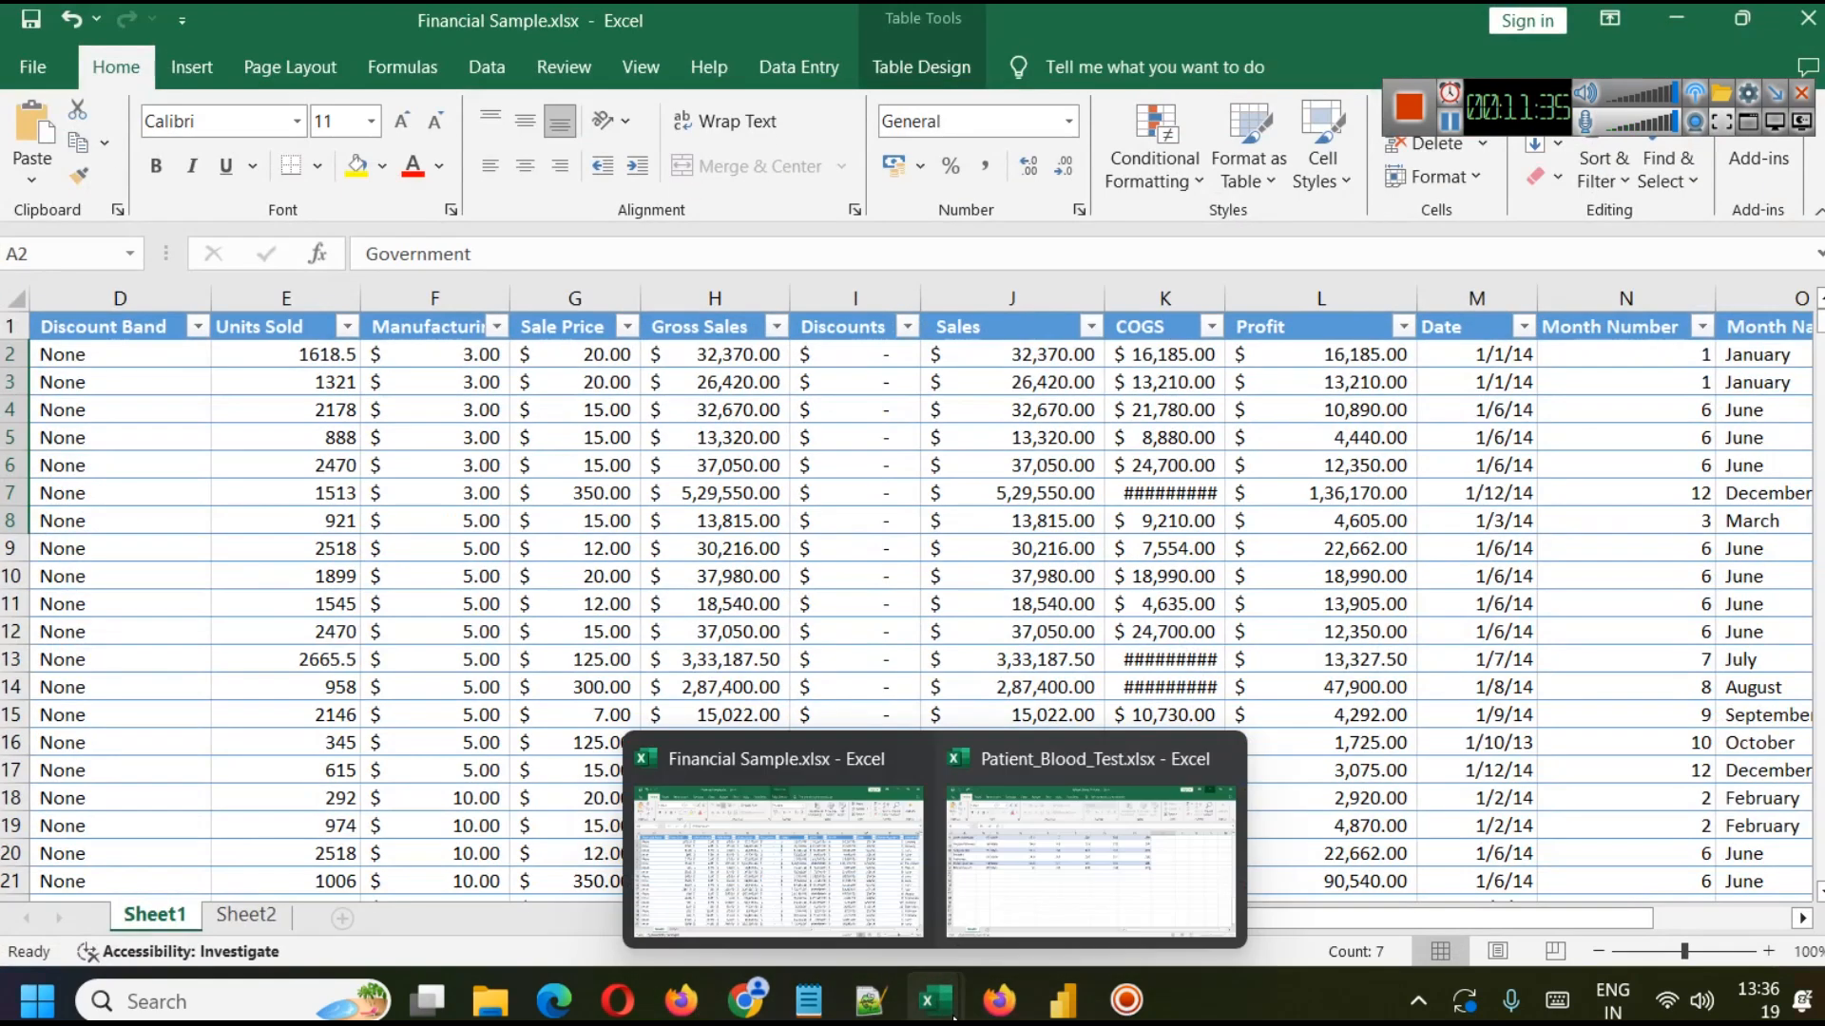
left_click(1039, 886)
scroll(888, 732, "up", 15)
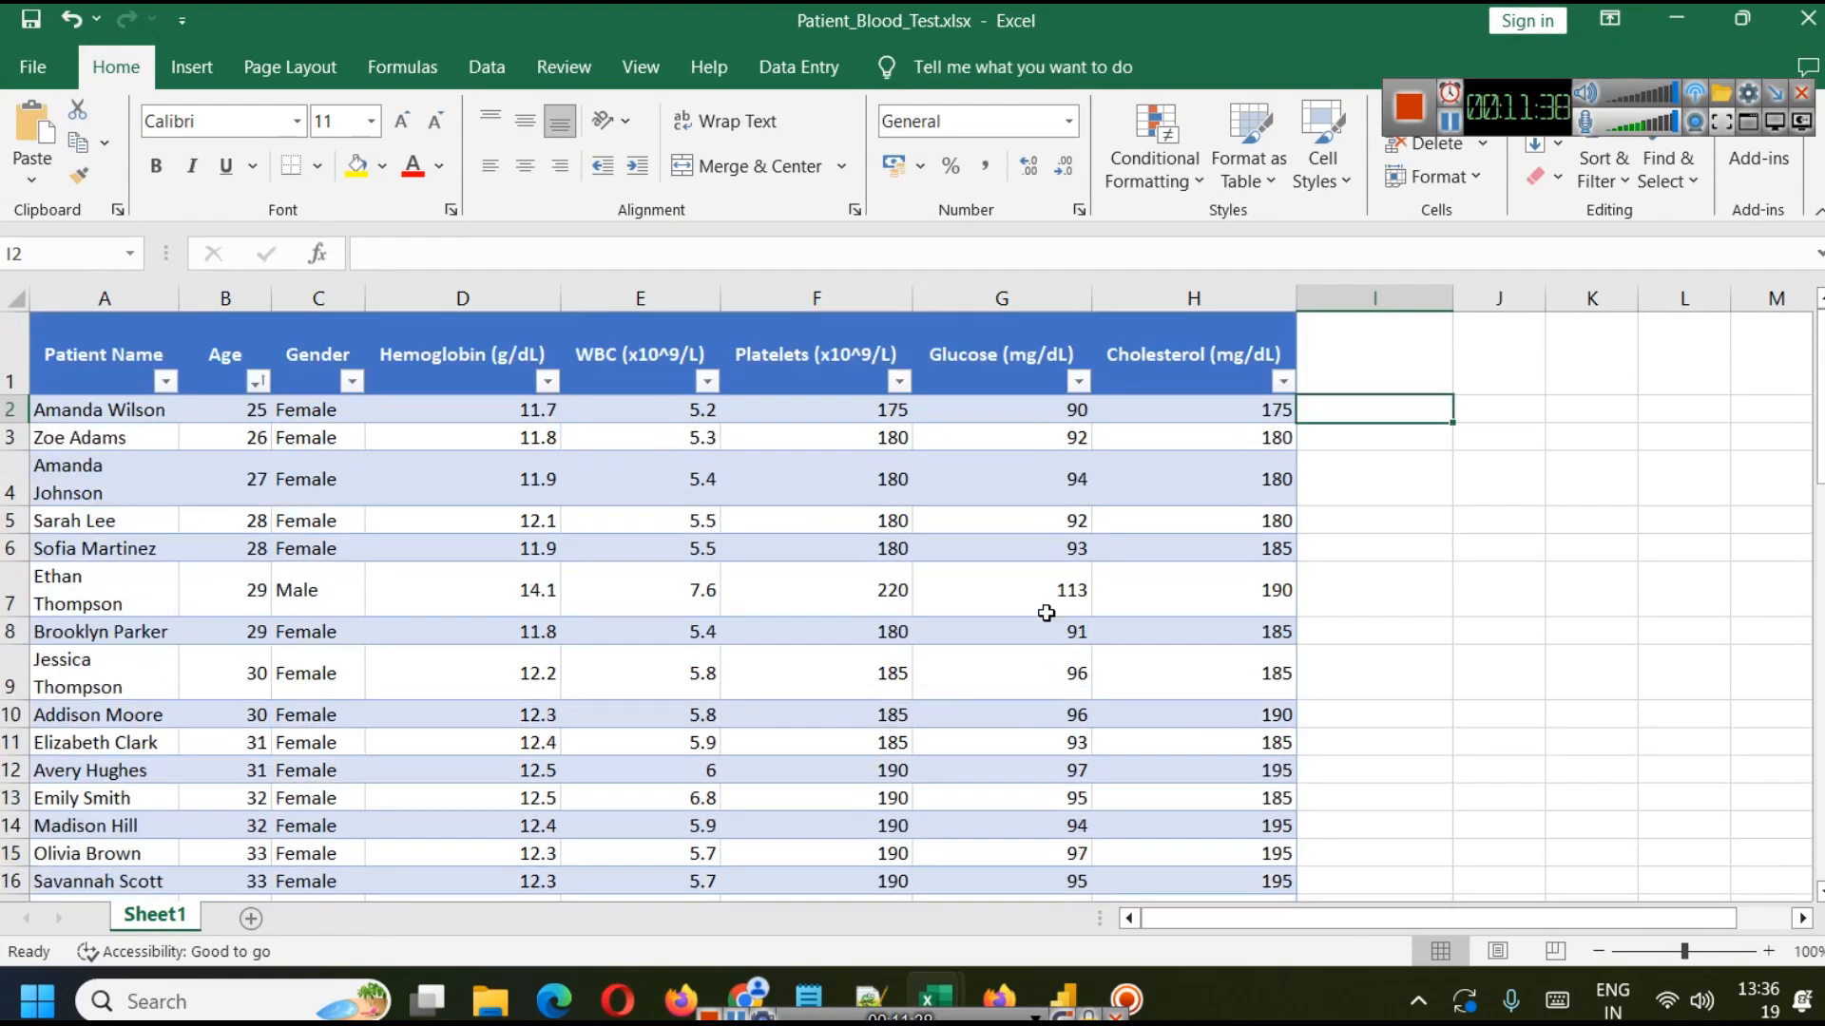
left_click(460, 409)
scroll(514, 523, "down", 5)
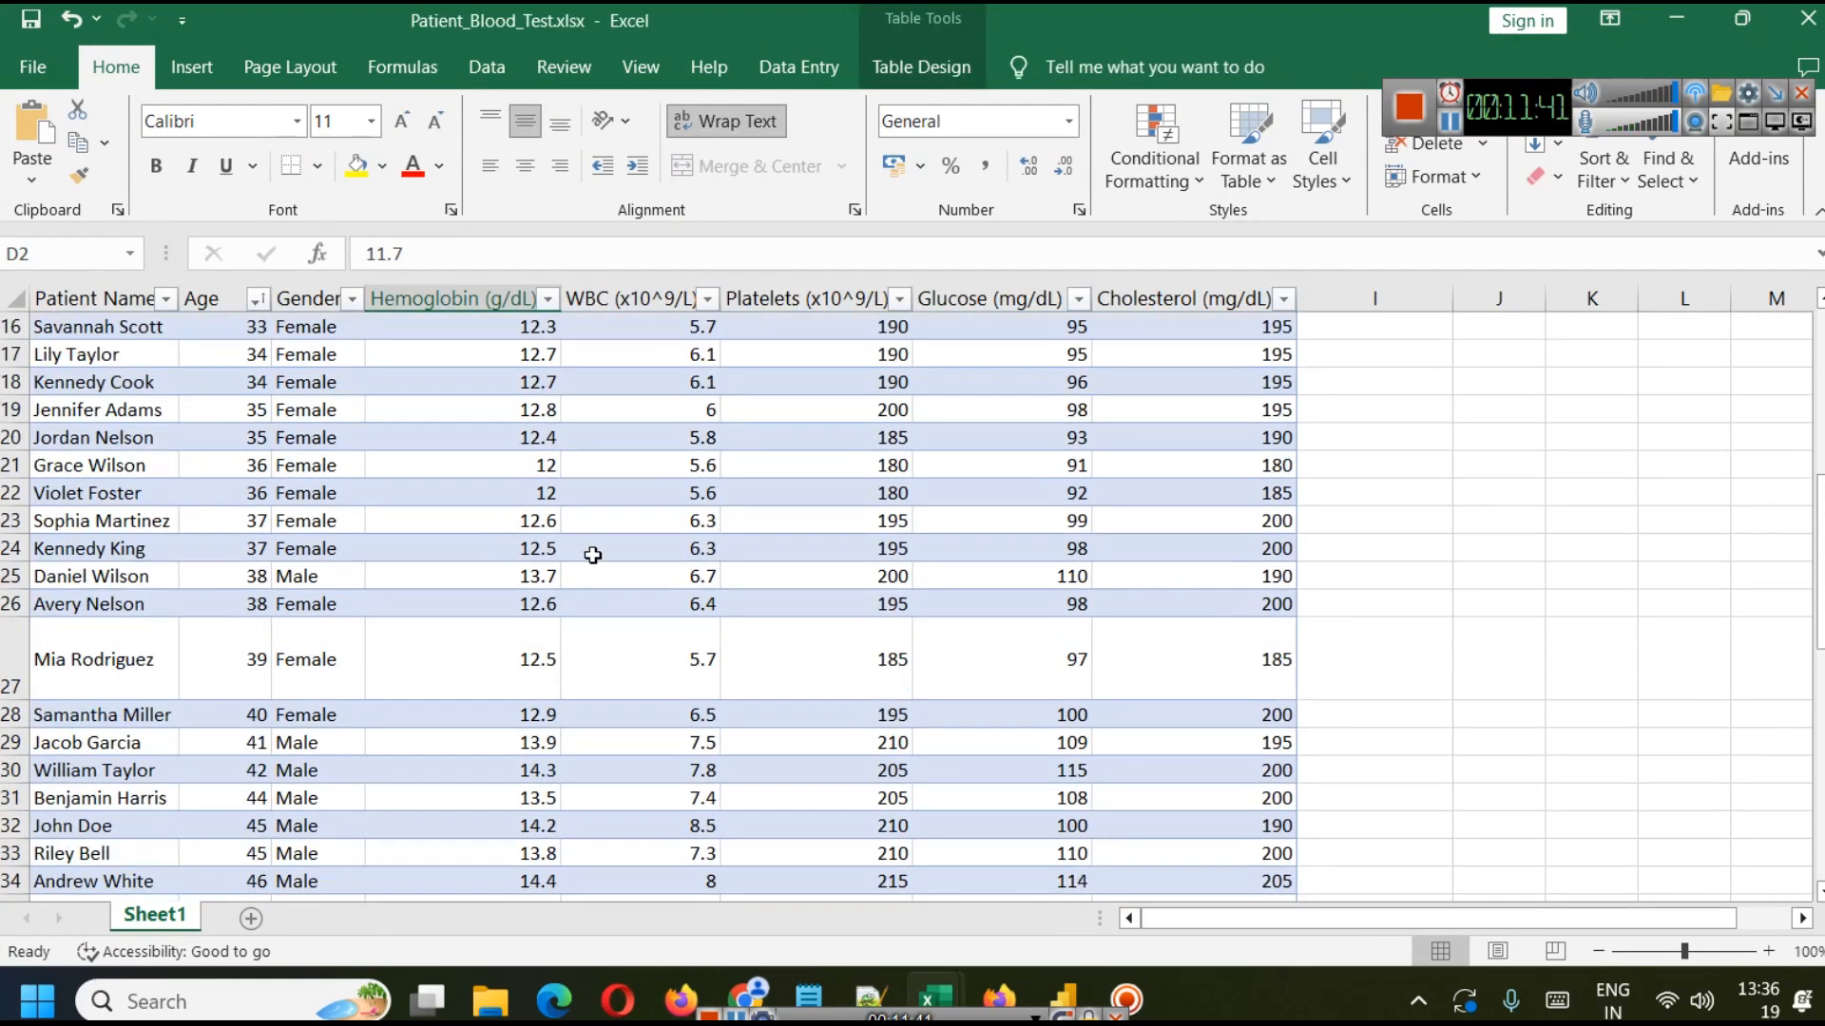
scroll(570, 556, "down", 3)
scroll(496, 568, "down", 2)
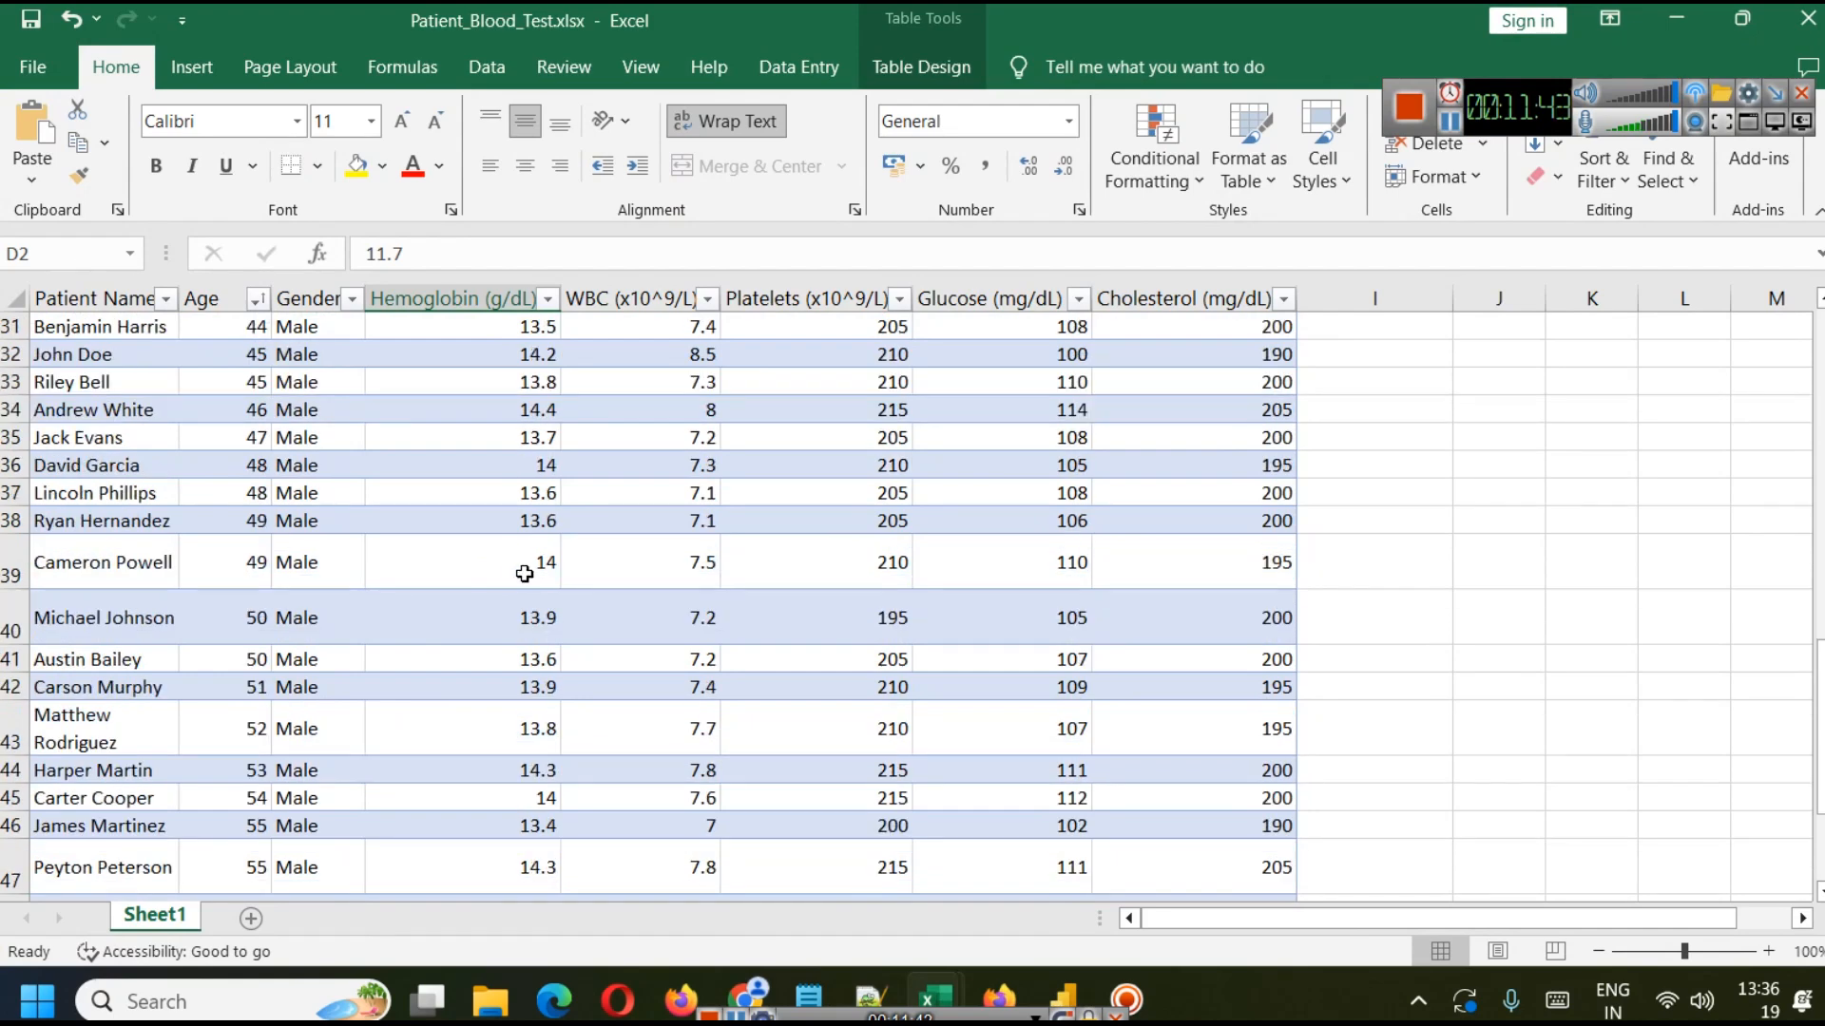
scroll(518, 571, "down", 4)
scroll(521, 572, "up", 7)
scroll(524, 575, "up", 7)
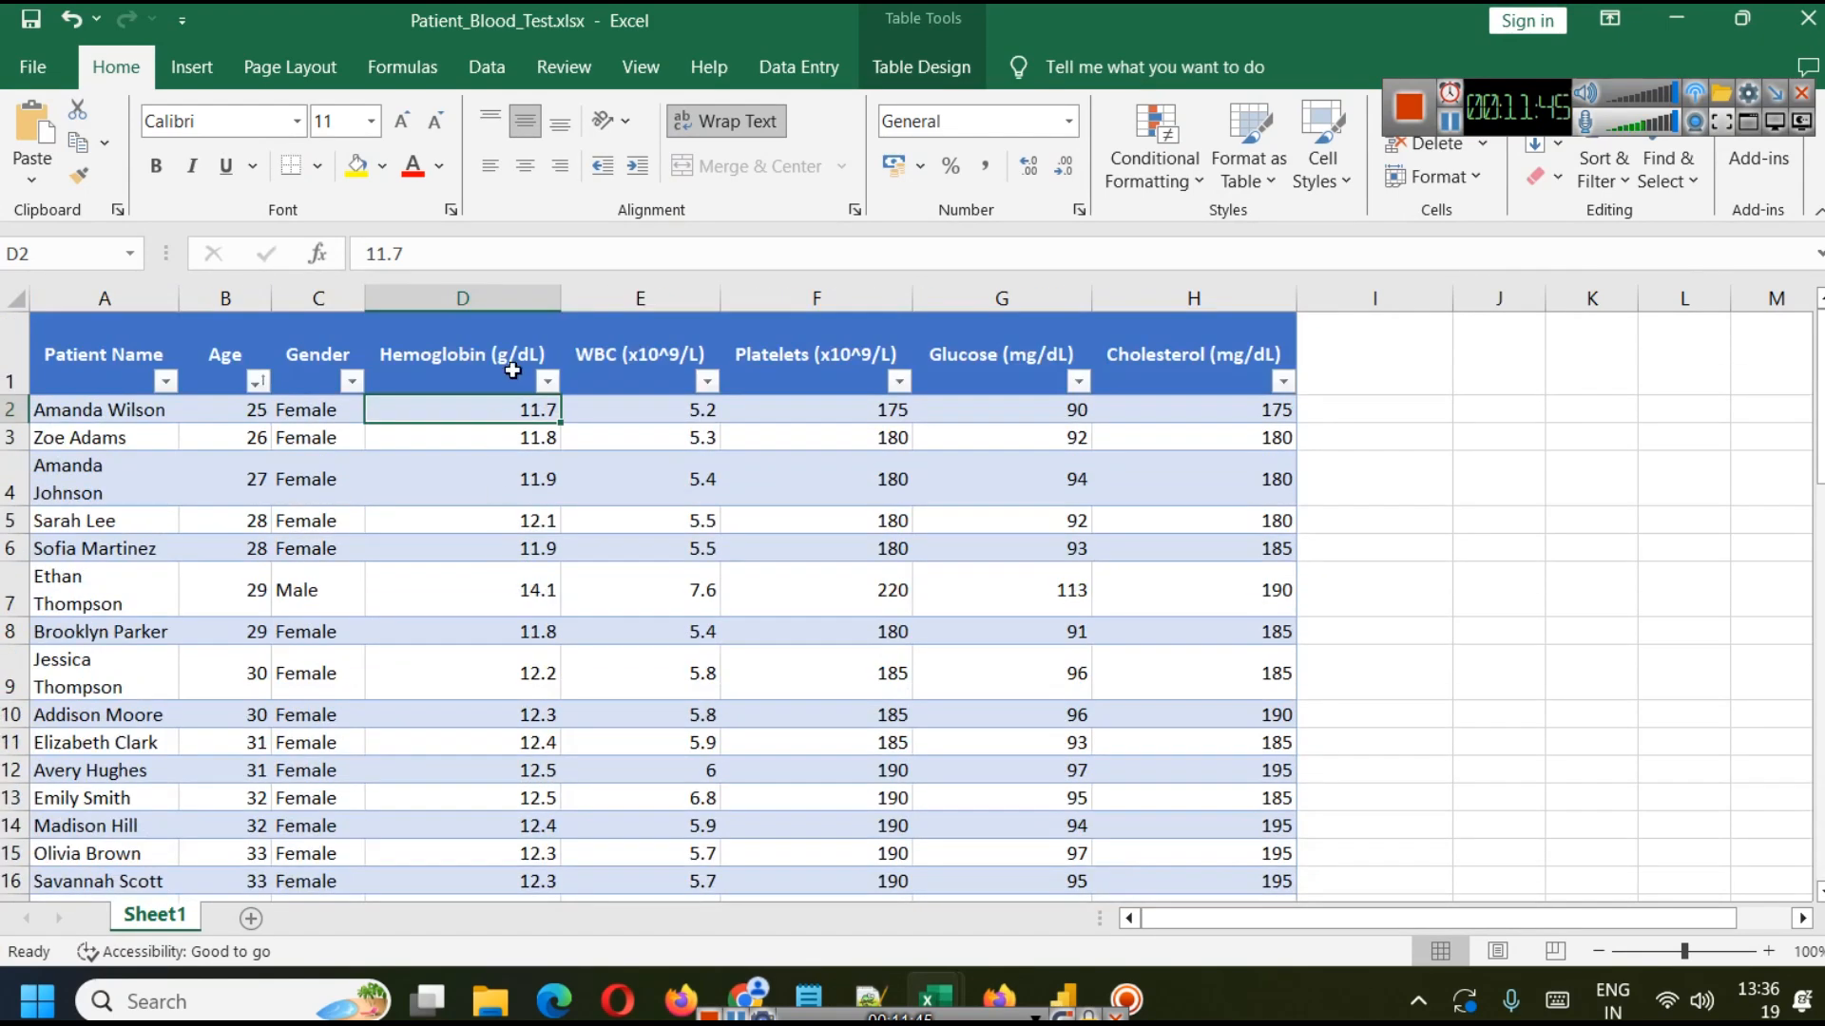
left_click(465, 292)
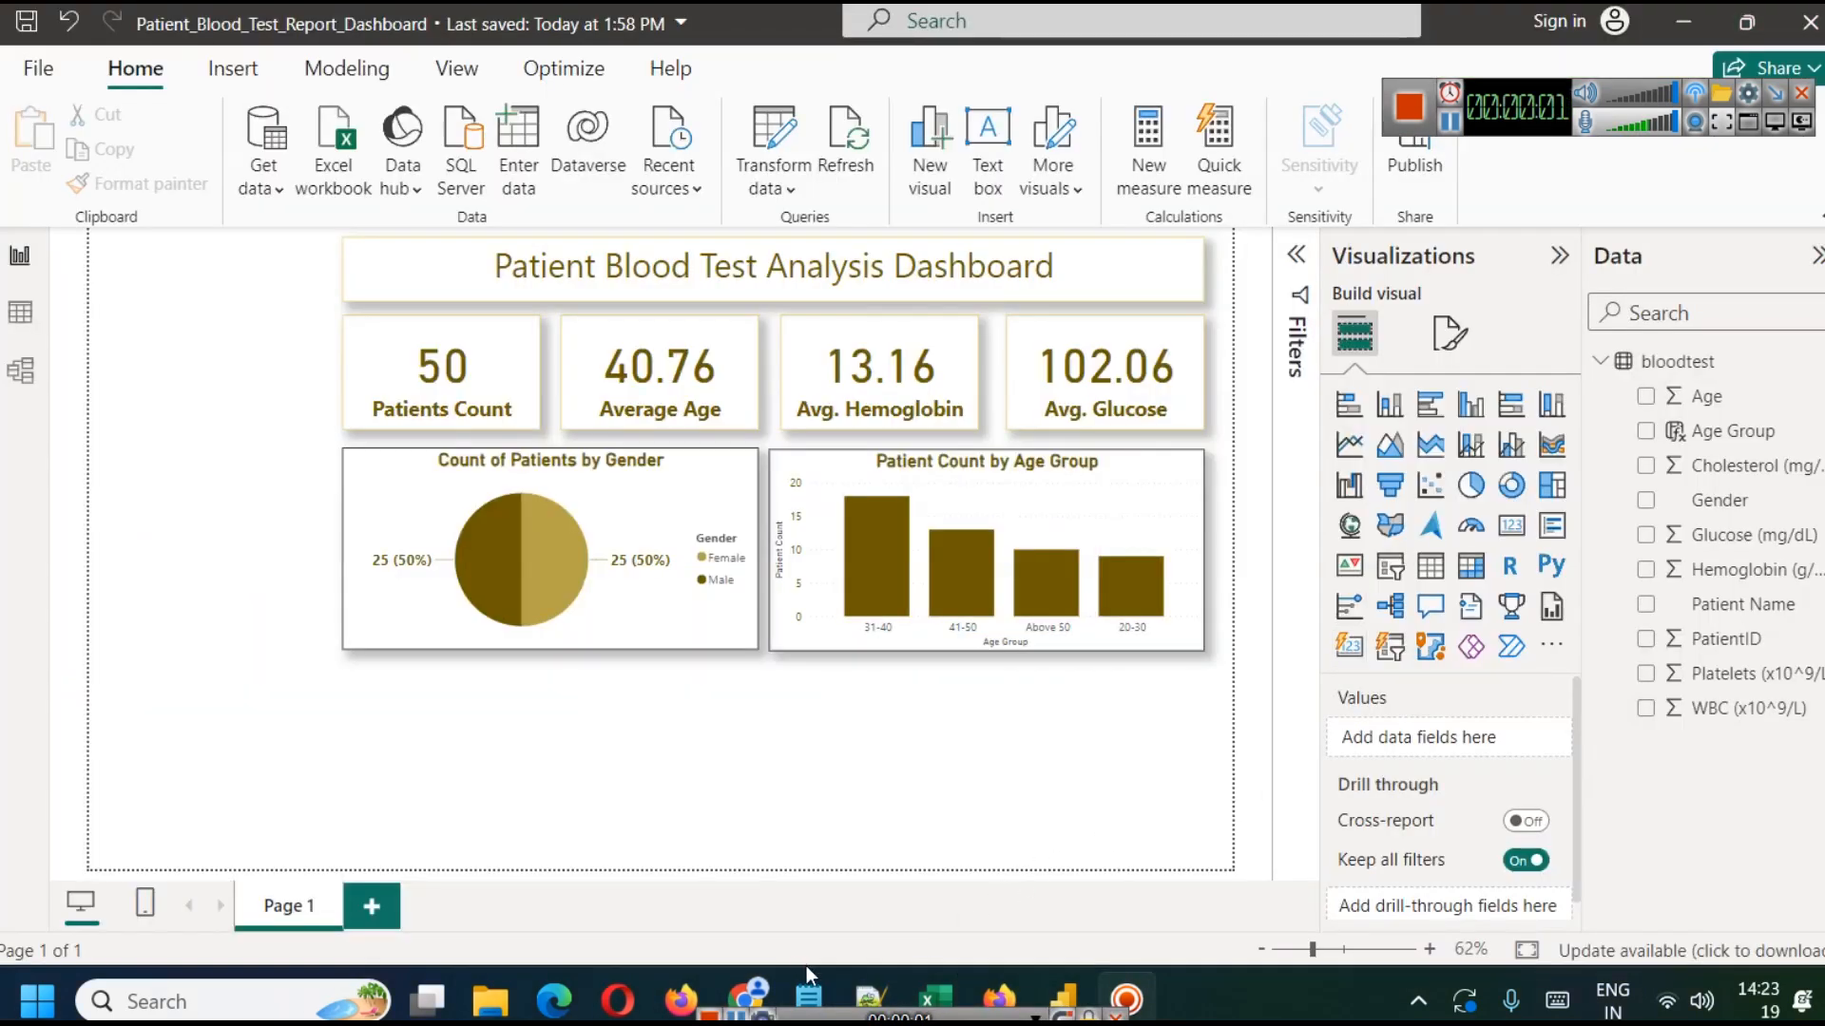
Switch to the Notepad formula notes and copy the whole Hemoglobin Range SWITCH formula.
mouse_move(813, 970)
left_click(1235, 855)
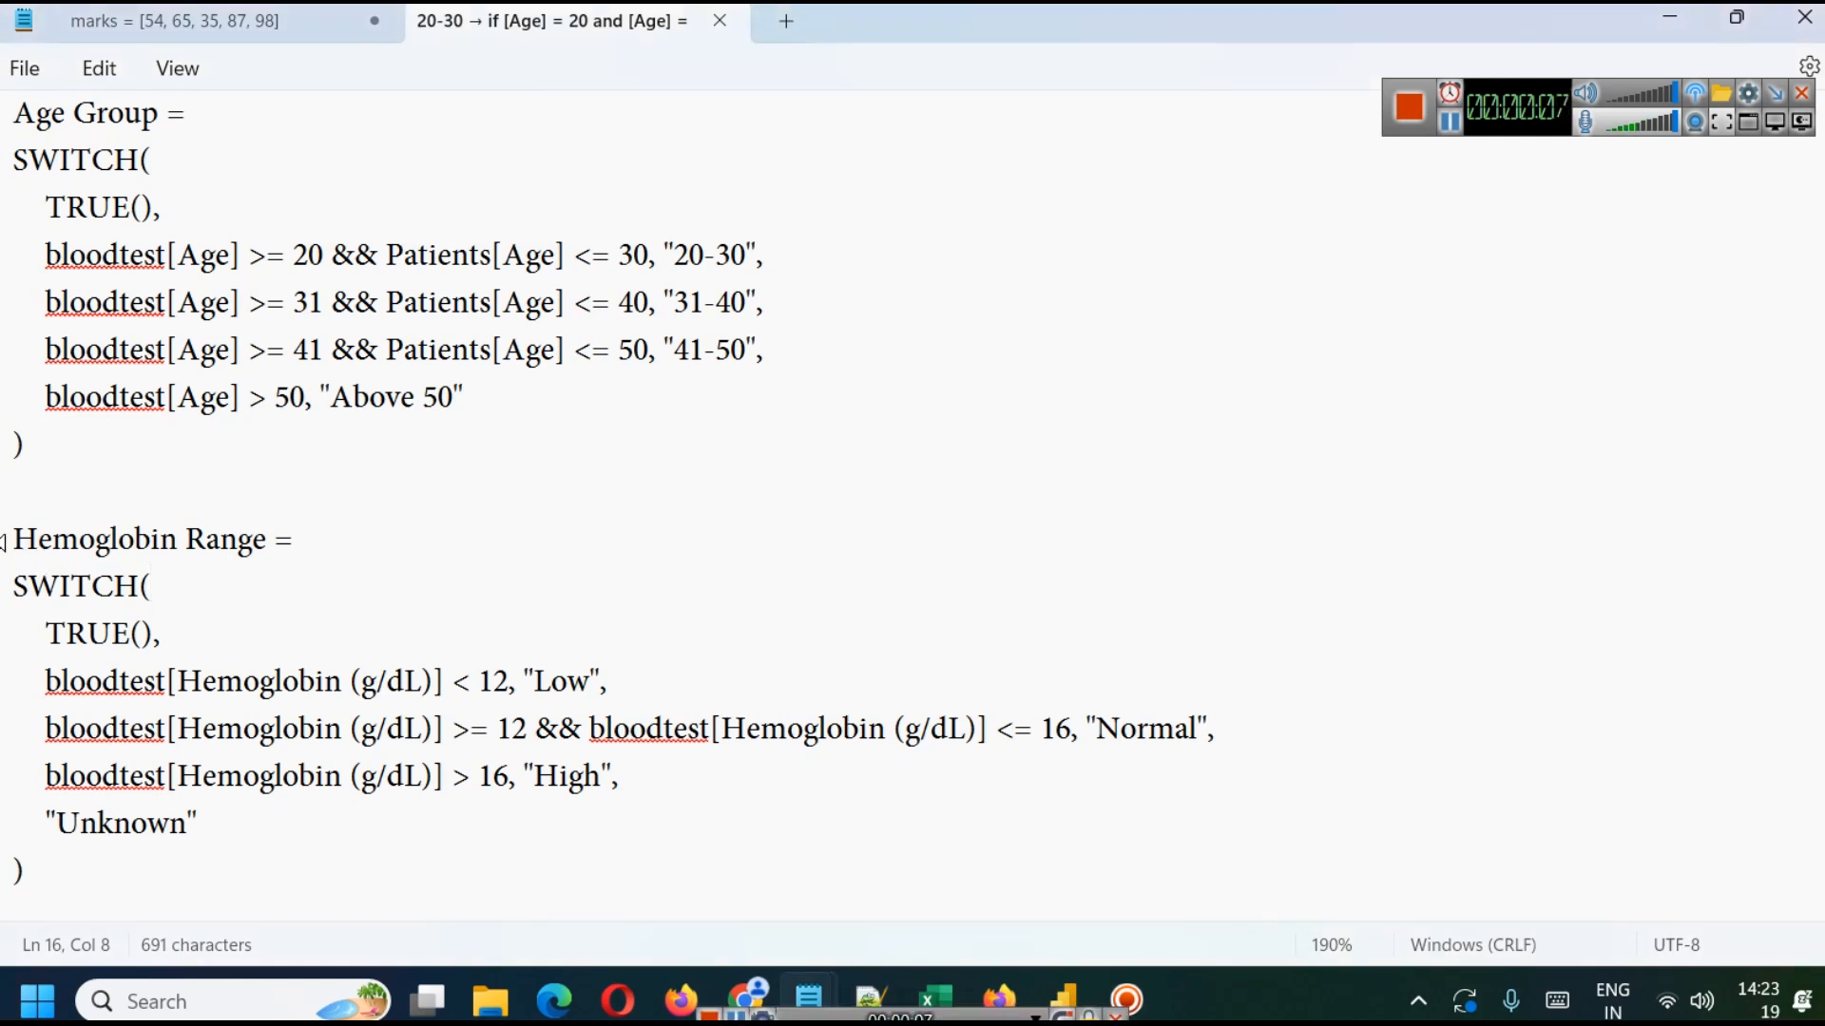
left_click(186, 541)
key("BackSpace")
left_click_drag(57, 881, 2, 549)
key("ctrl+c")
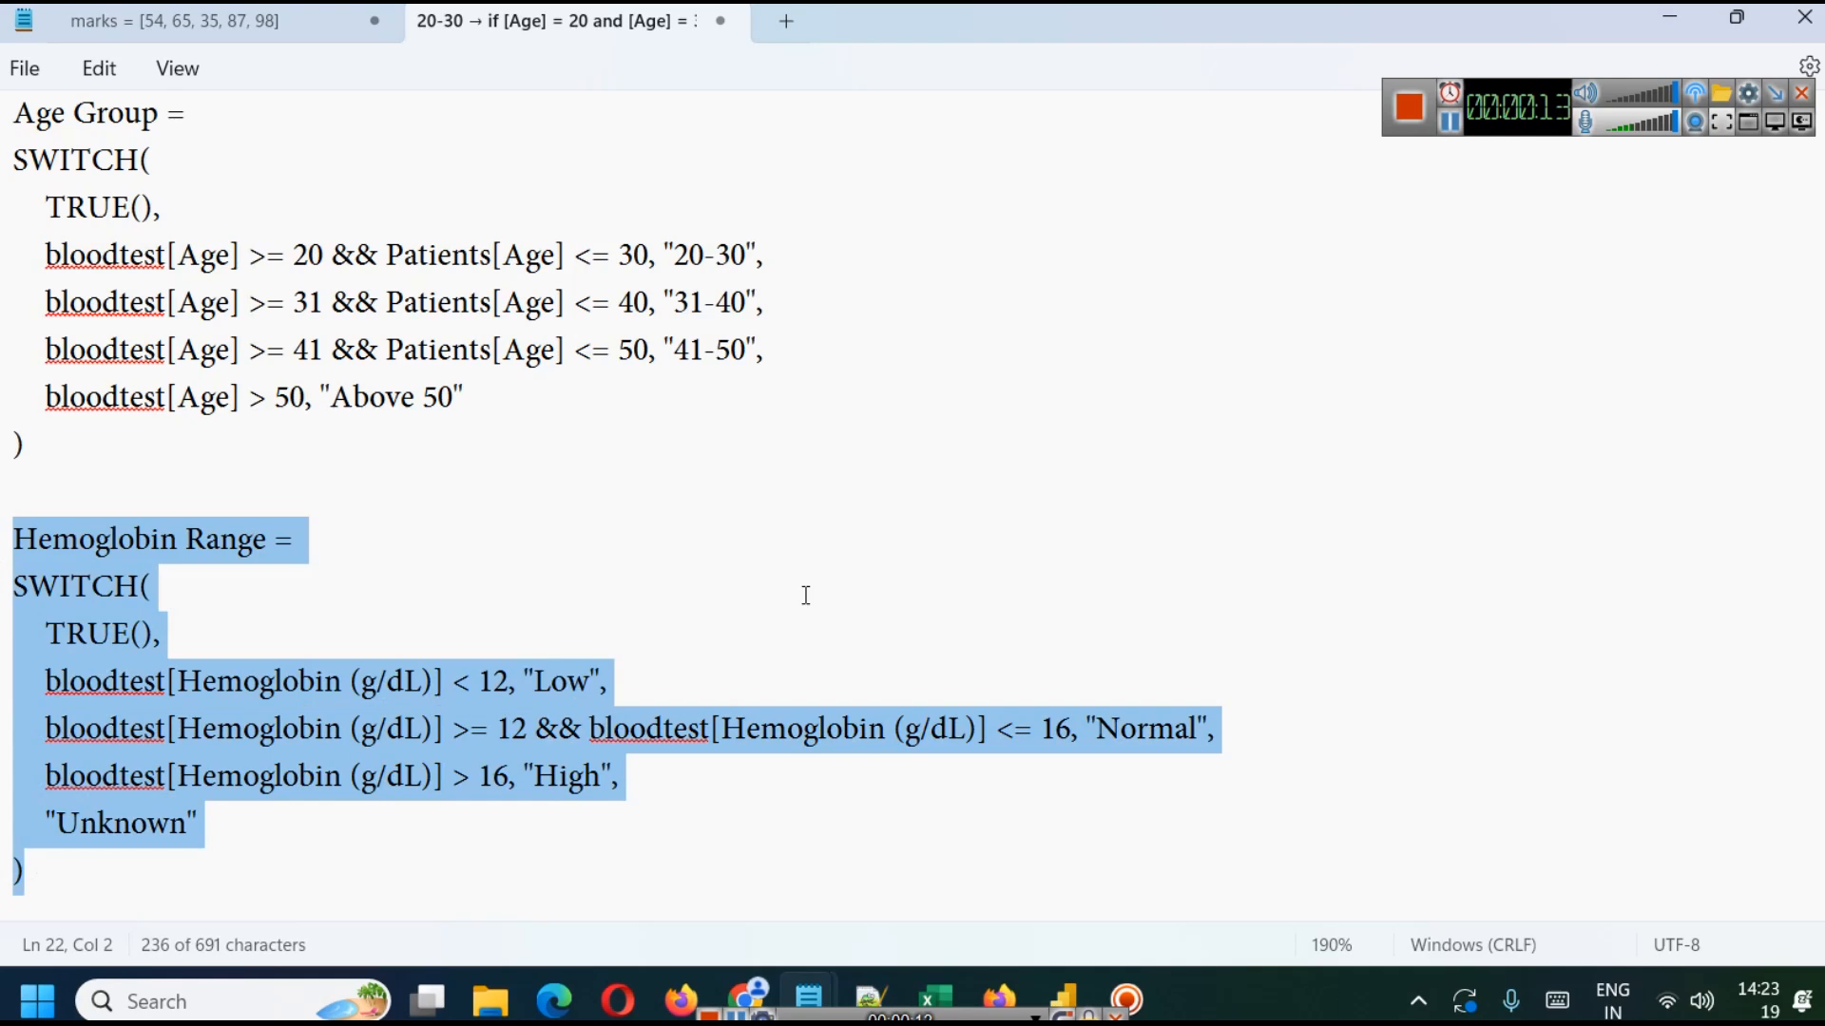
Back in Power BI, create a calculated column in bloodtest from the copied Hemoglobin Range SWITCH formula with Low, Normal and High categories.
left_click(1060, 975)
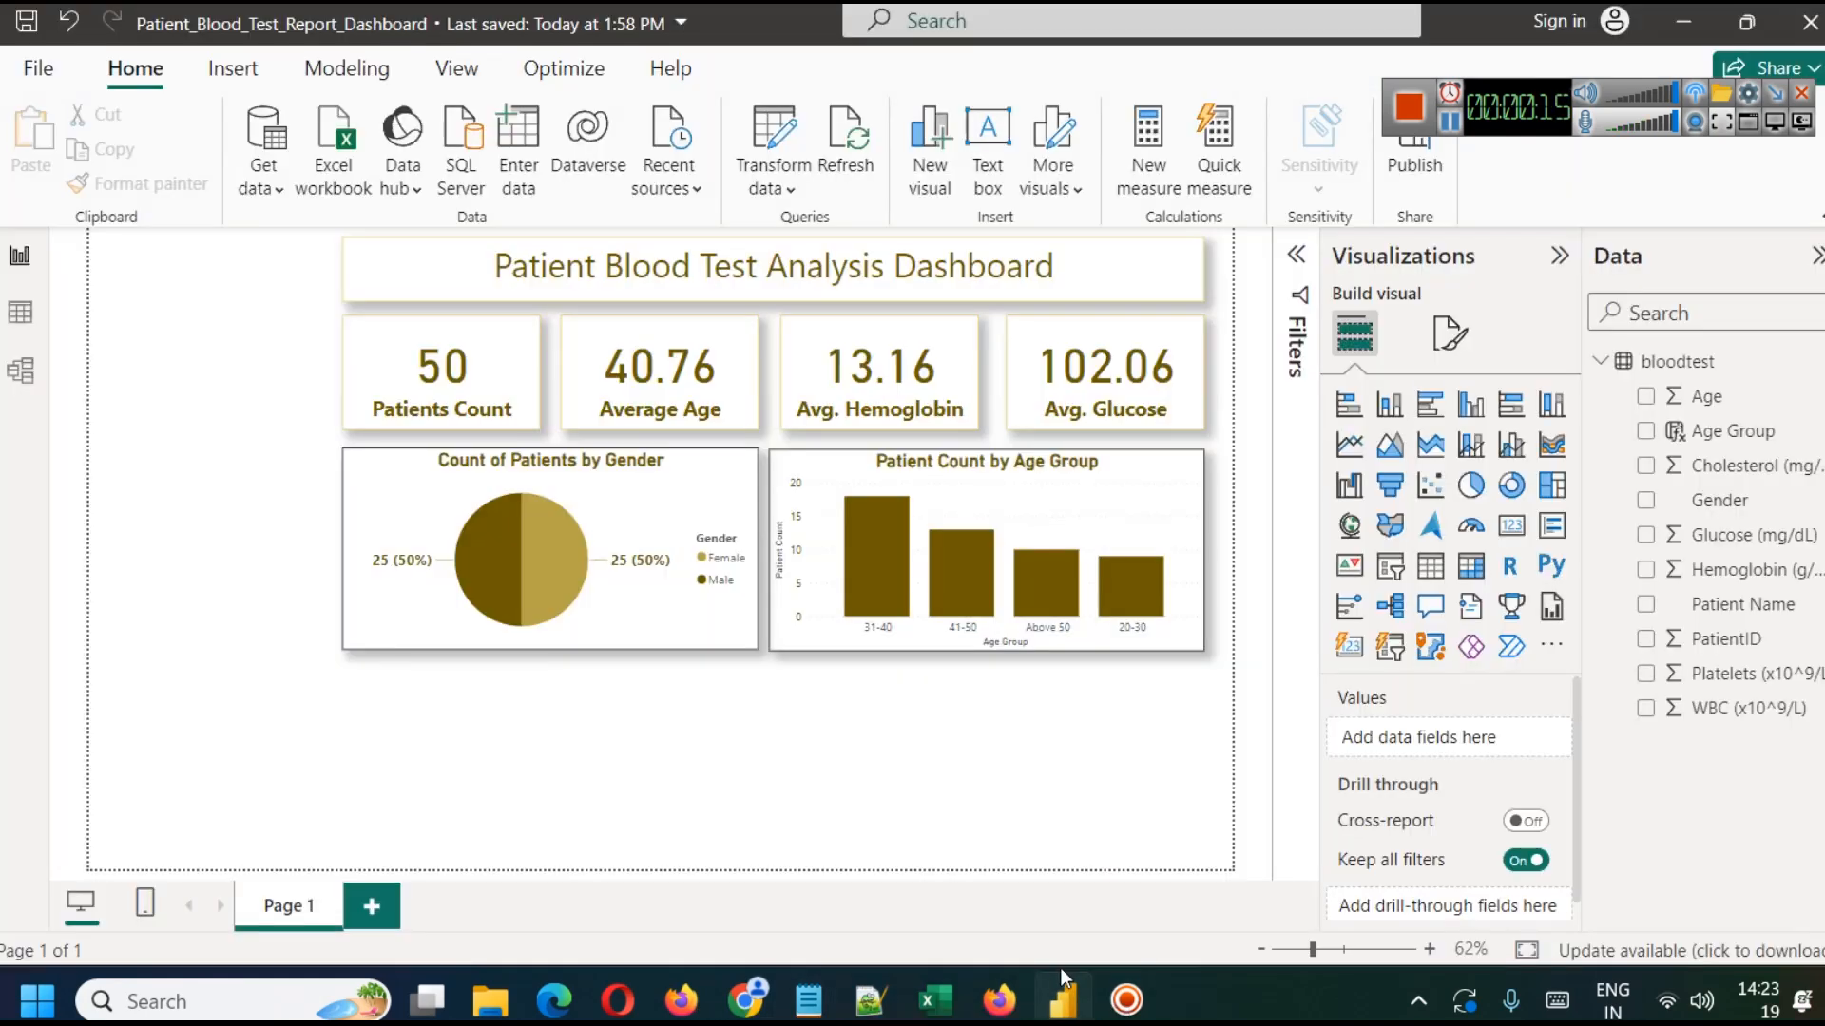
left_click(347, 70)
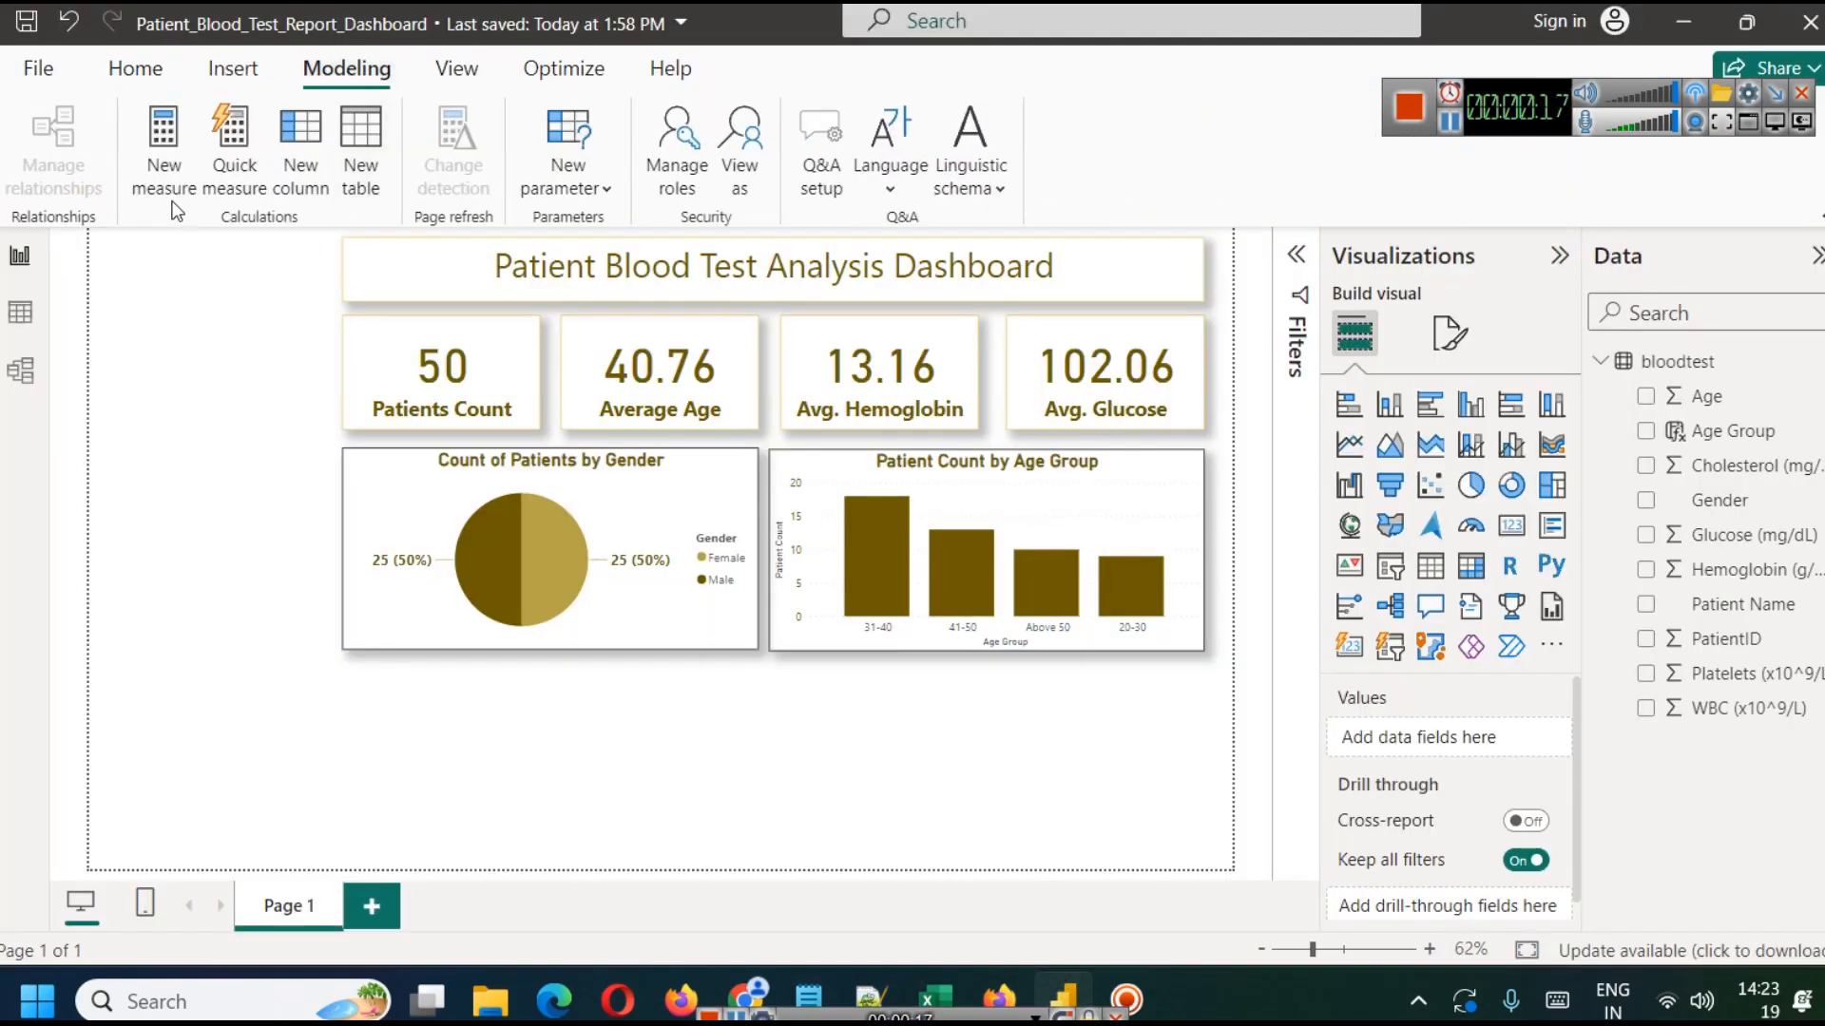
left_click(310, 161)
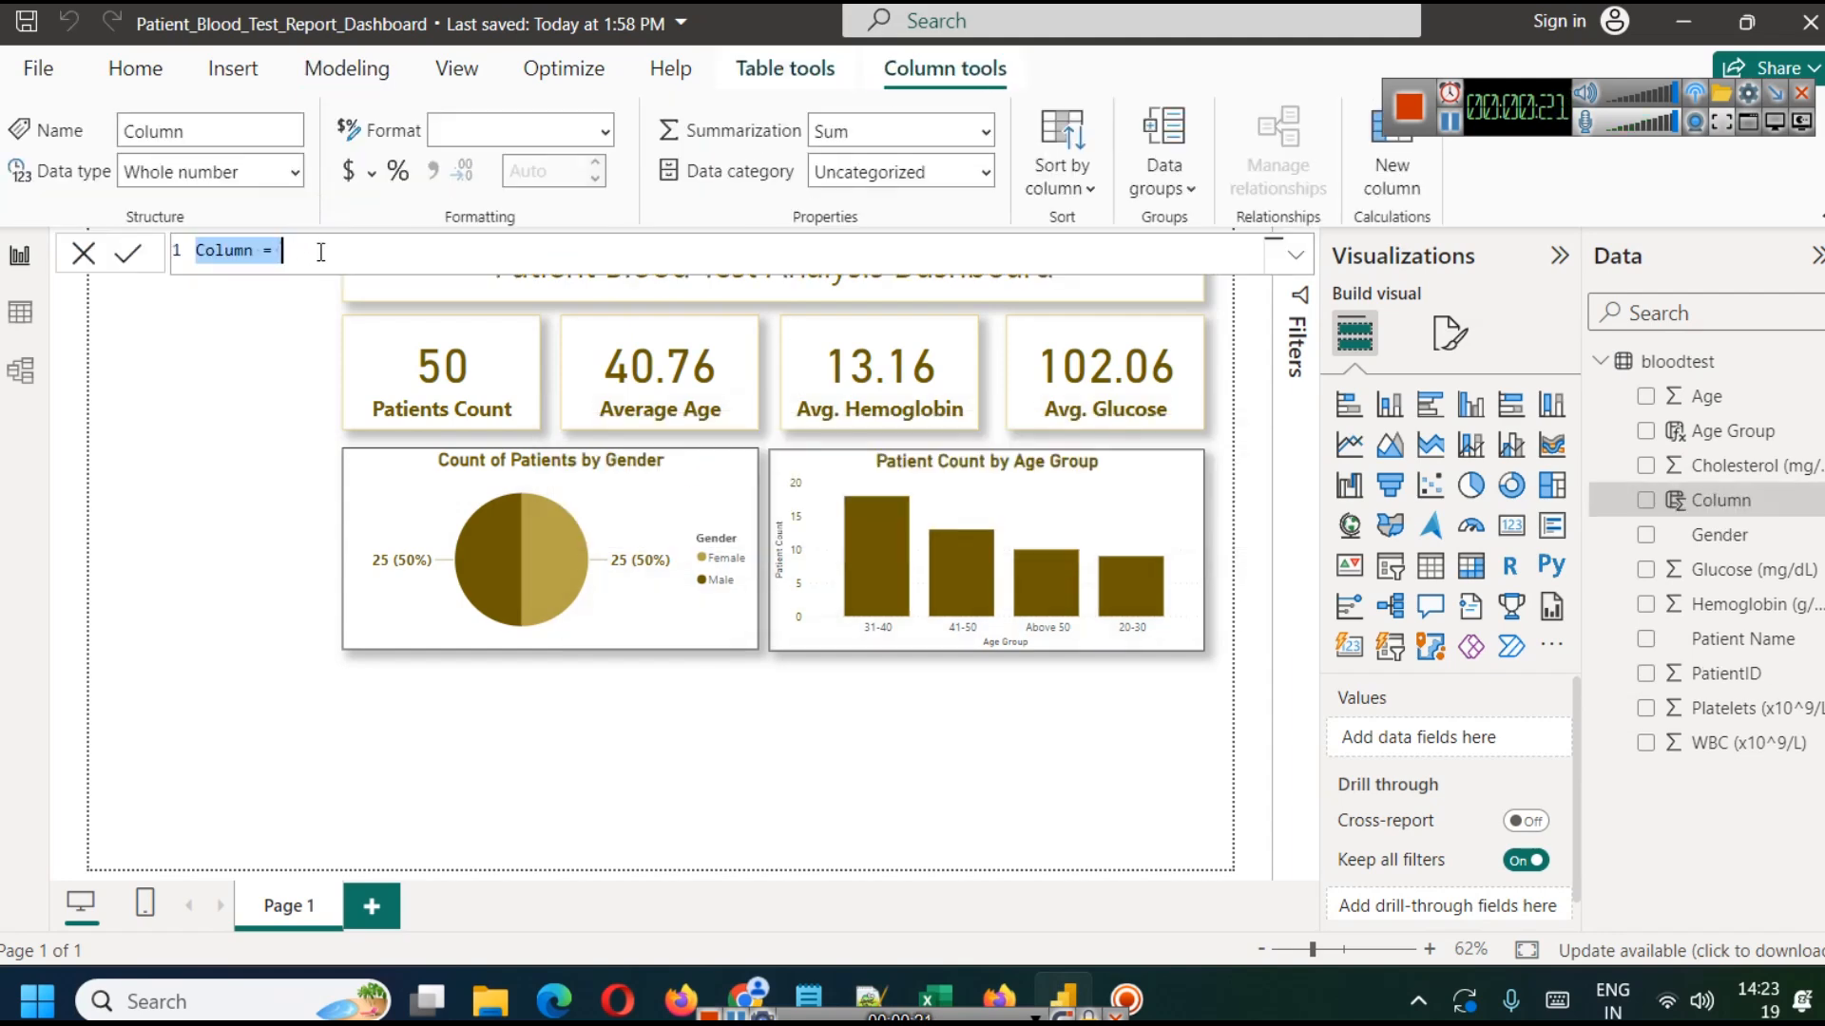
key("ctrl+v")
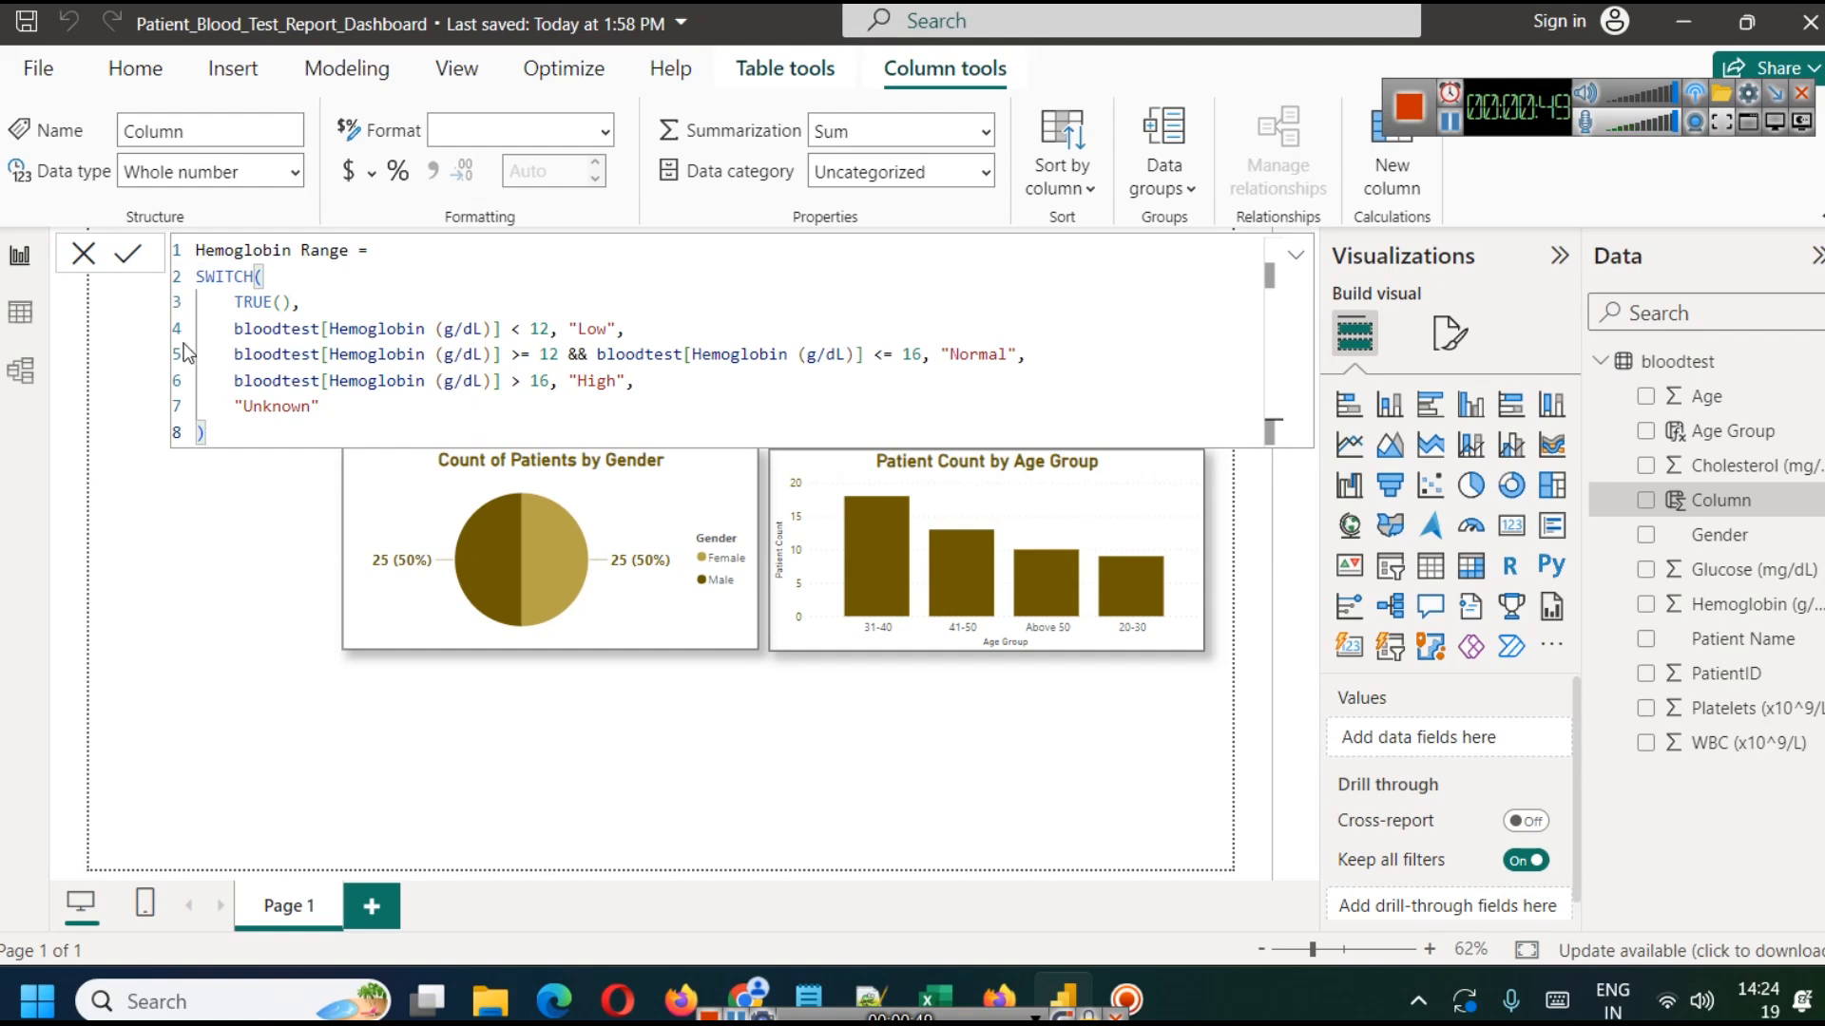
left_click(127, 252)
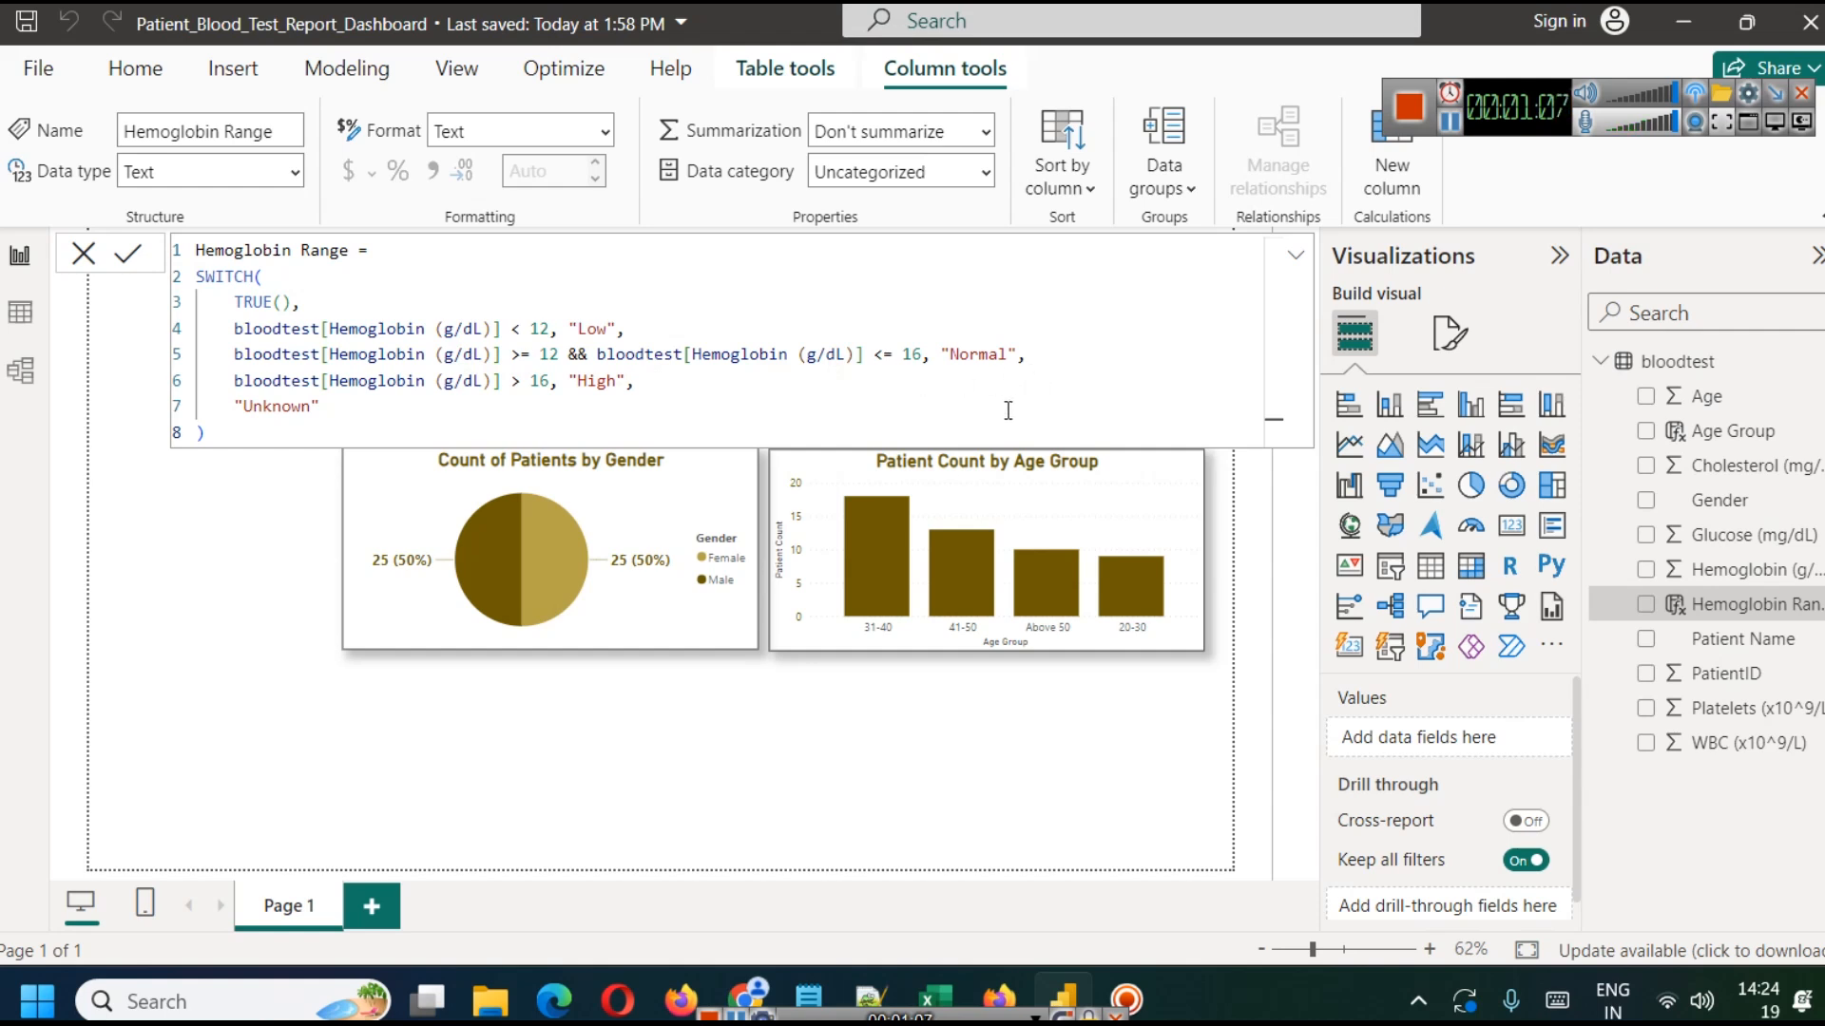
left_click(209, 526)
Examine the Hemoglobin Range column across the rows of the bloodtest data table against the hemoglobin values.
left_click(20, 314)
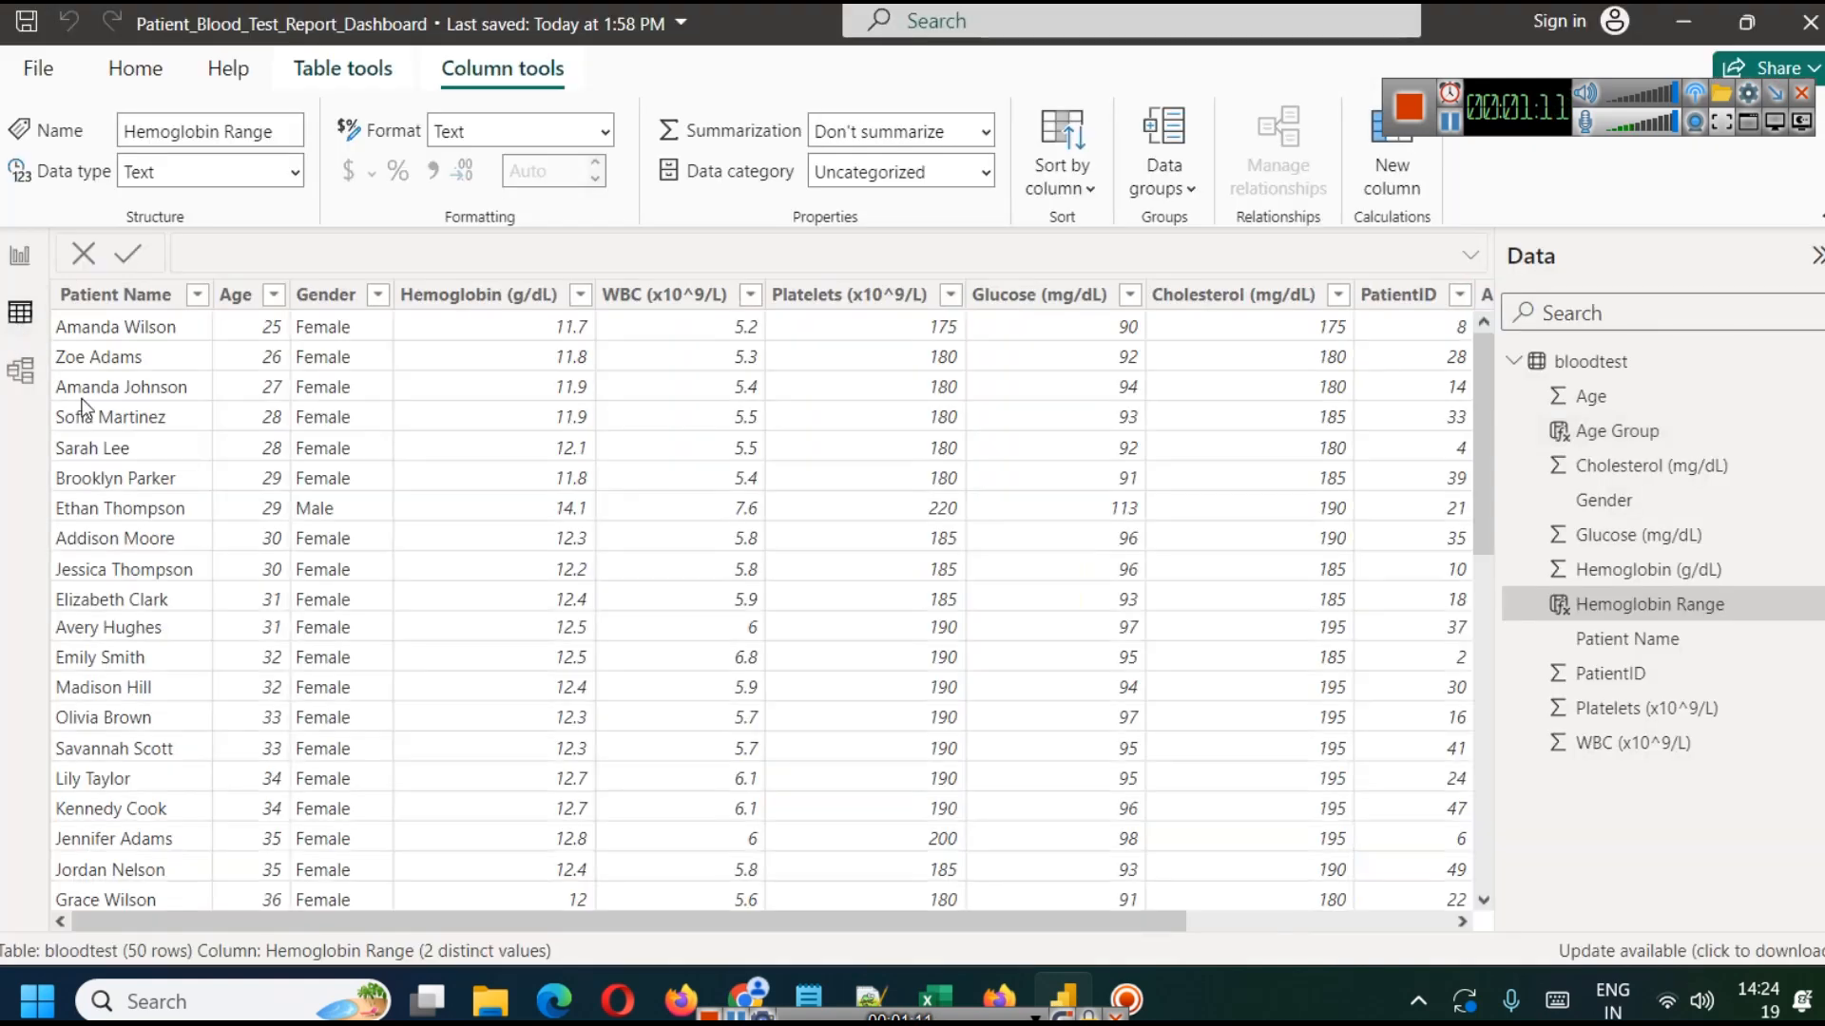
left_click_drag(989, 918, 697, 851)
left_click_drag(823, 916, 1187, 961)
scroll(1307, 452, "down", 7)
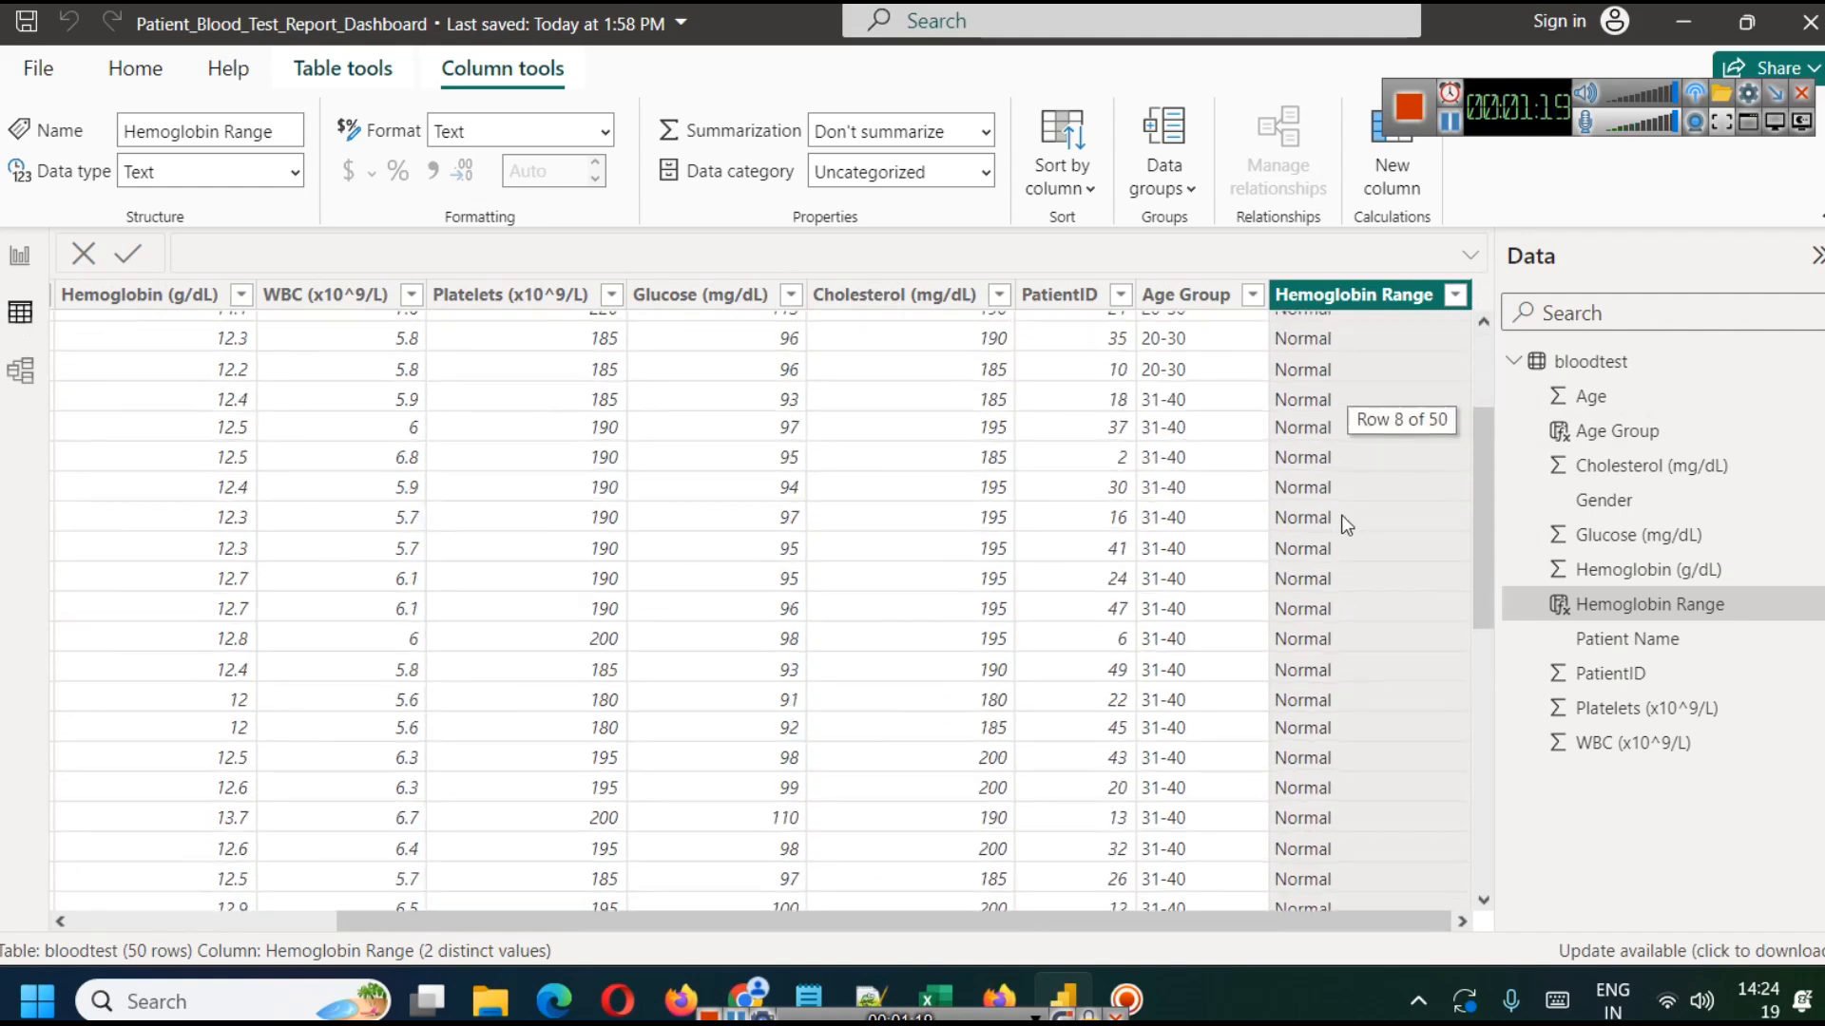
scroll(1341, 516, "up", 3)
scroll(1341, 516, "up", 4)
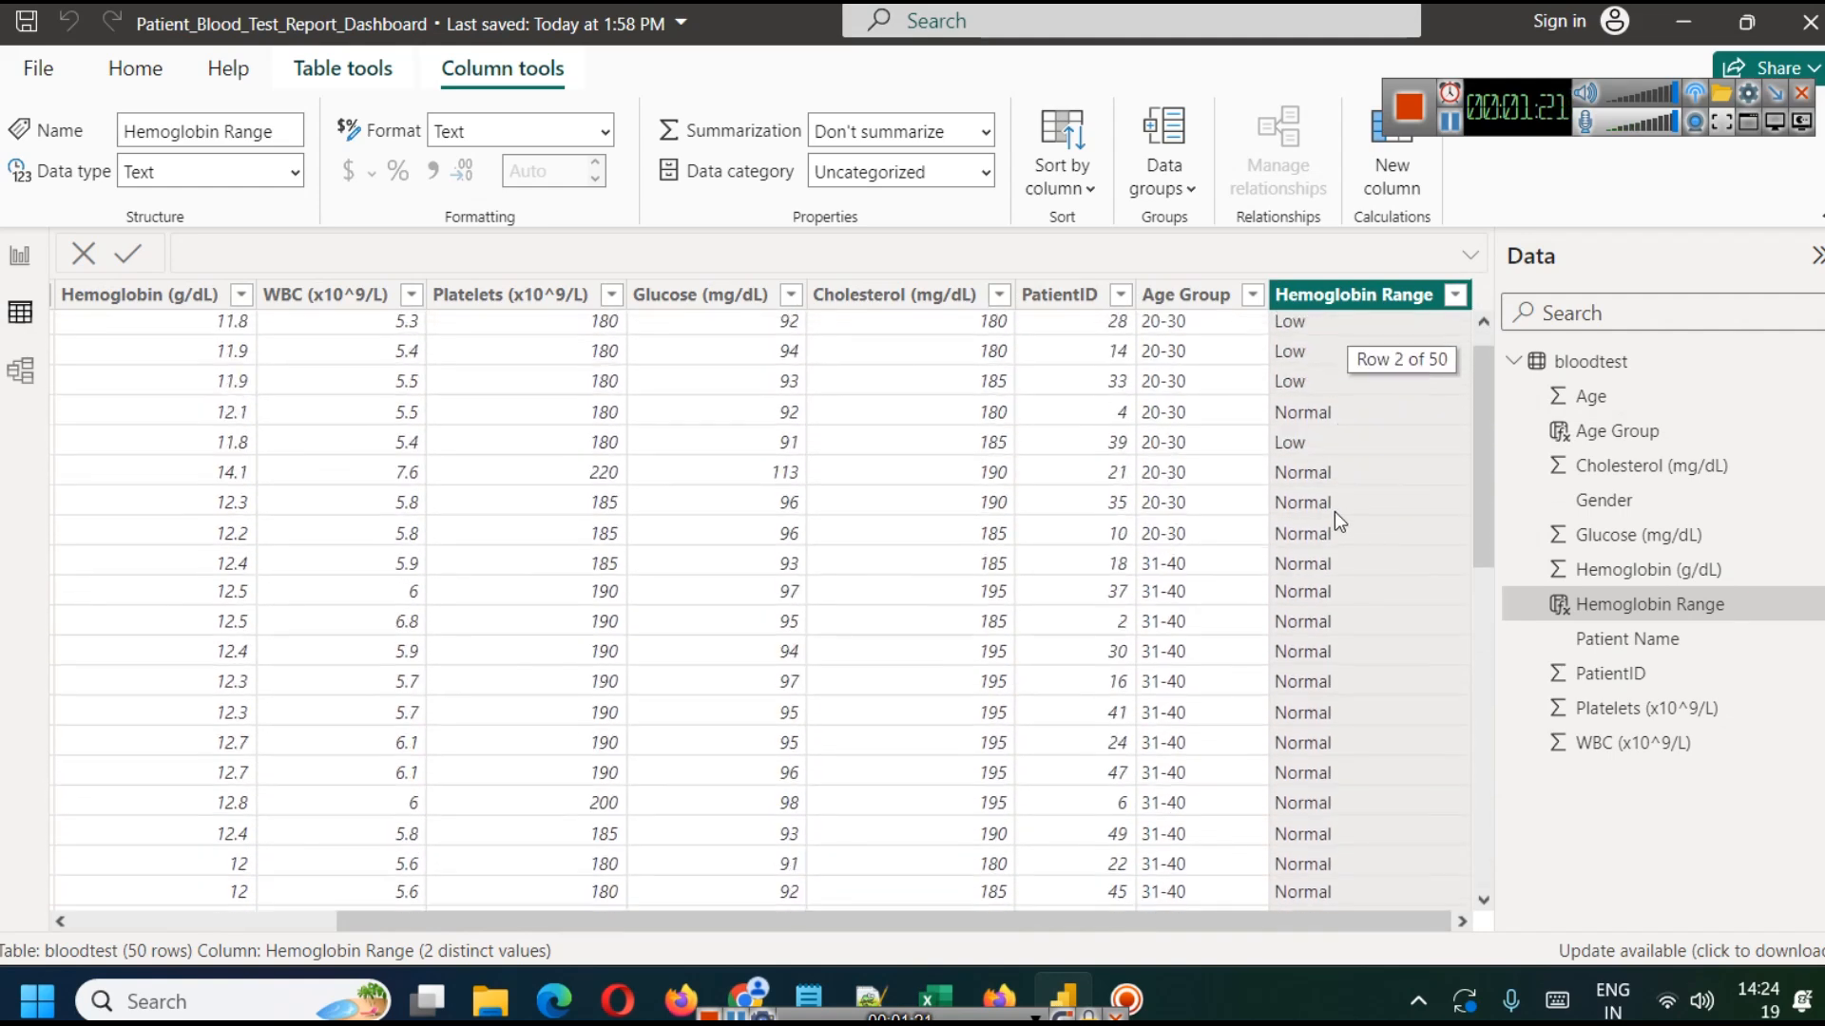
scroll(1350, 564, "down", 10)
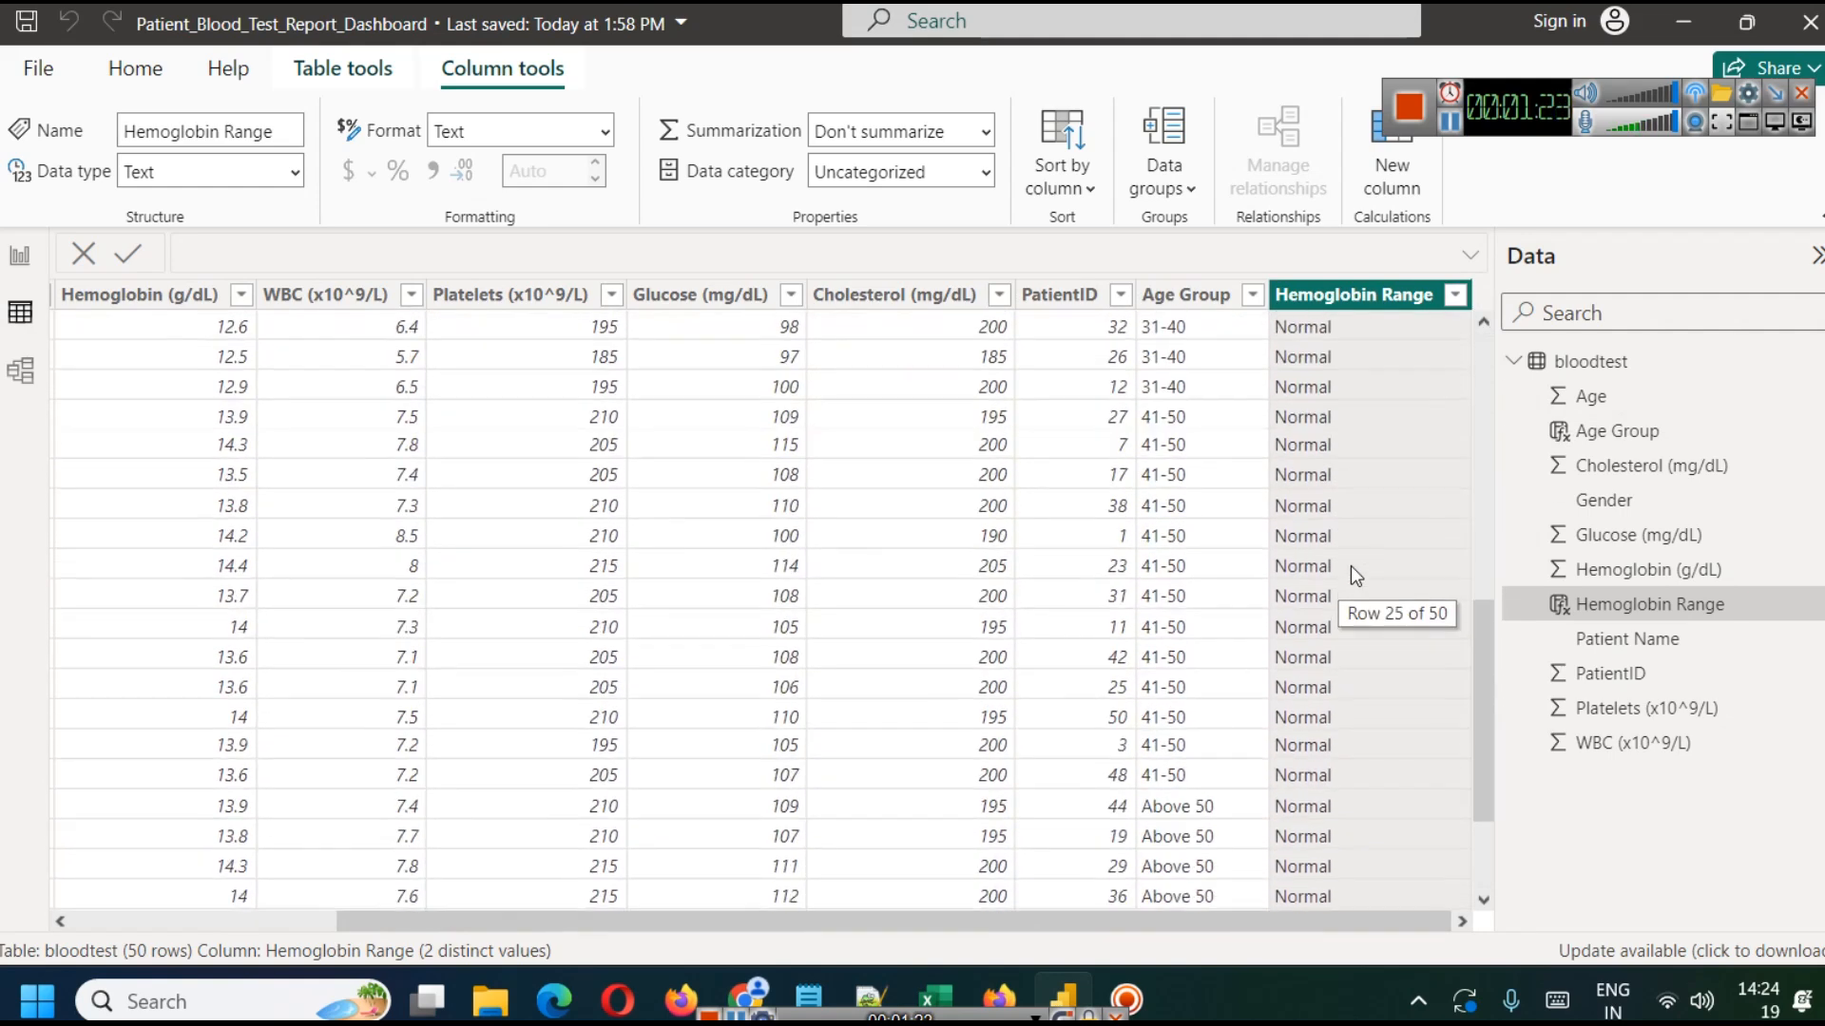
scroll(1349, 563, "up", 10)
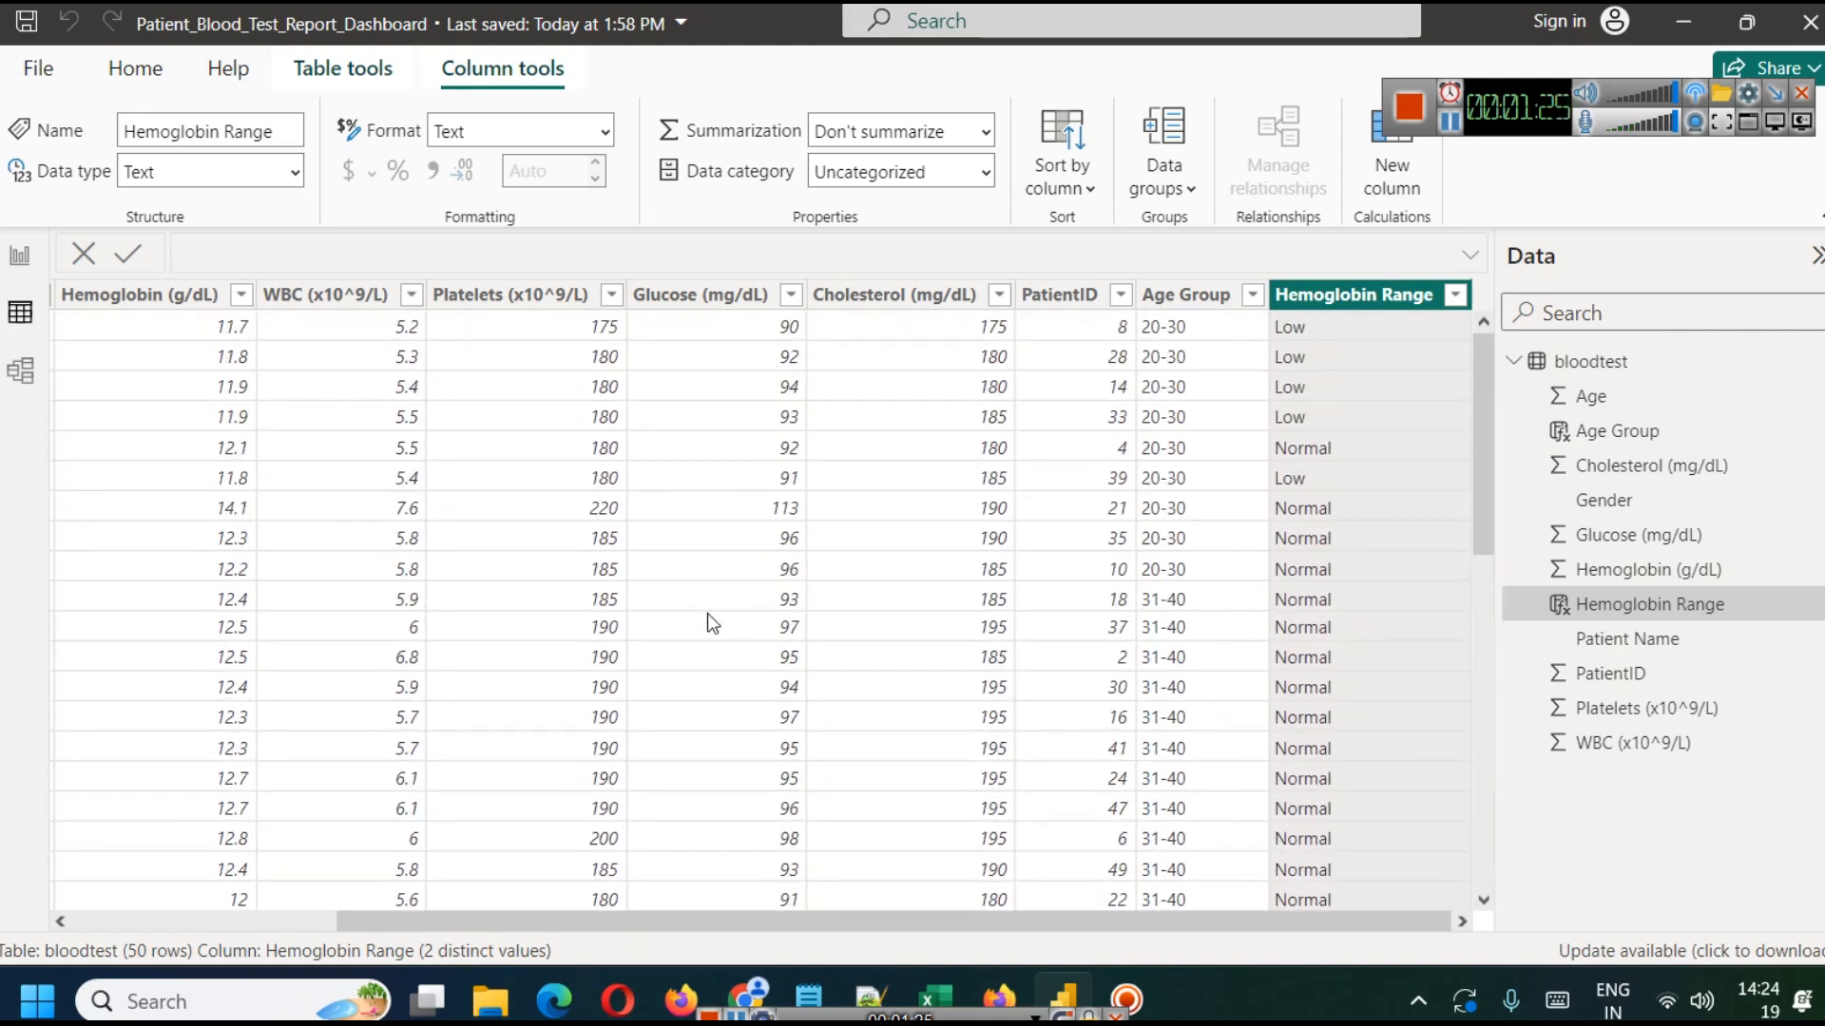
Add a gauge visual to the report page, placing it below the gender pie chart and enlarging it to that chart's width.
left_click(19, 254)
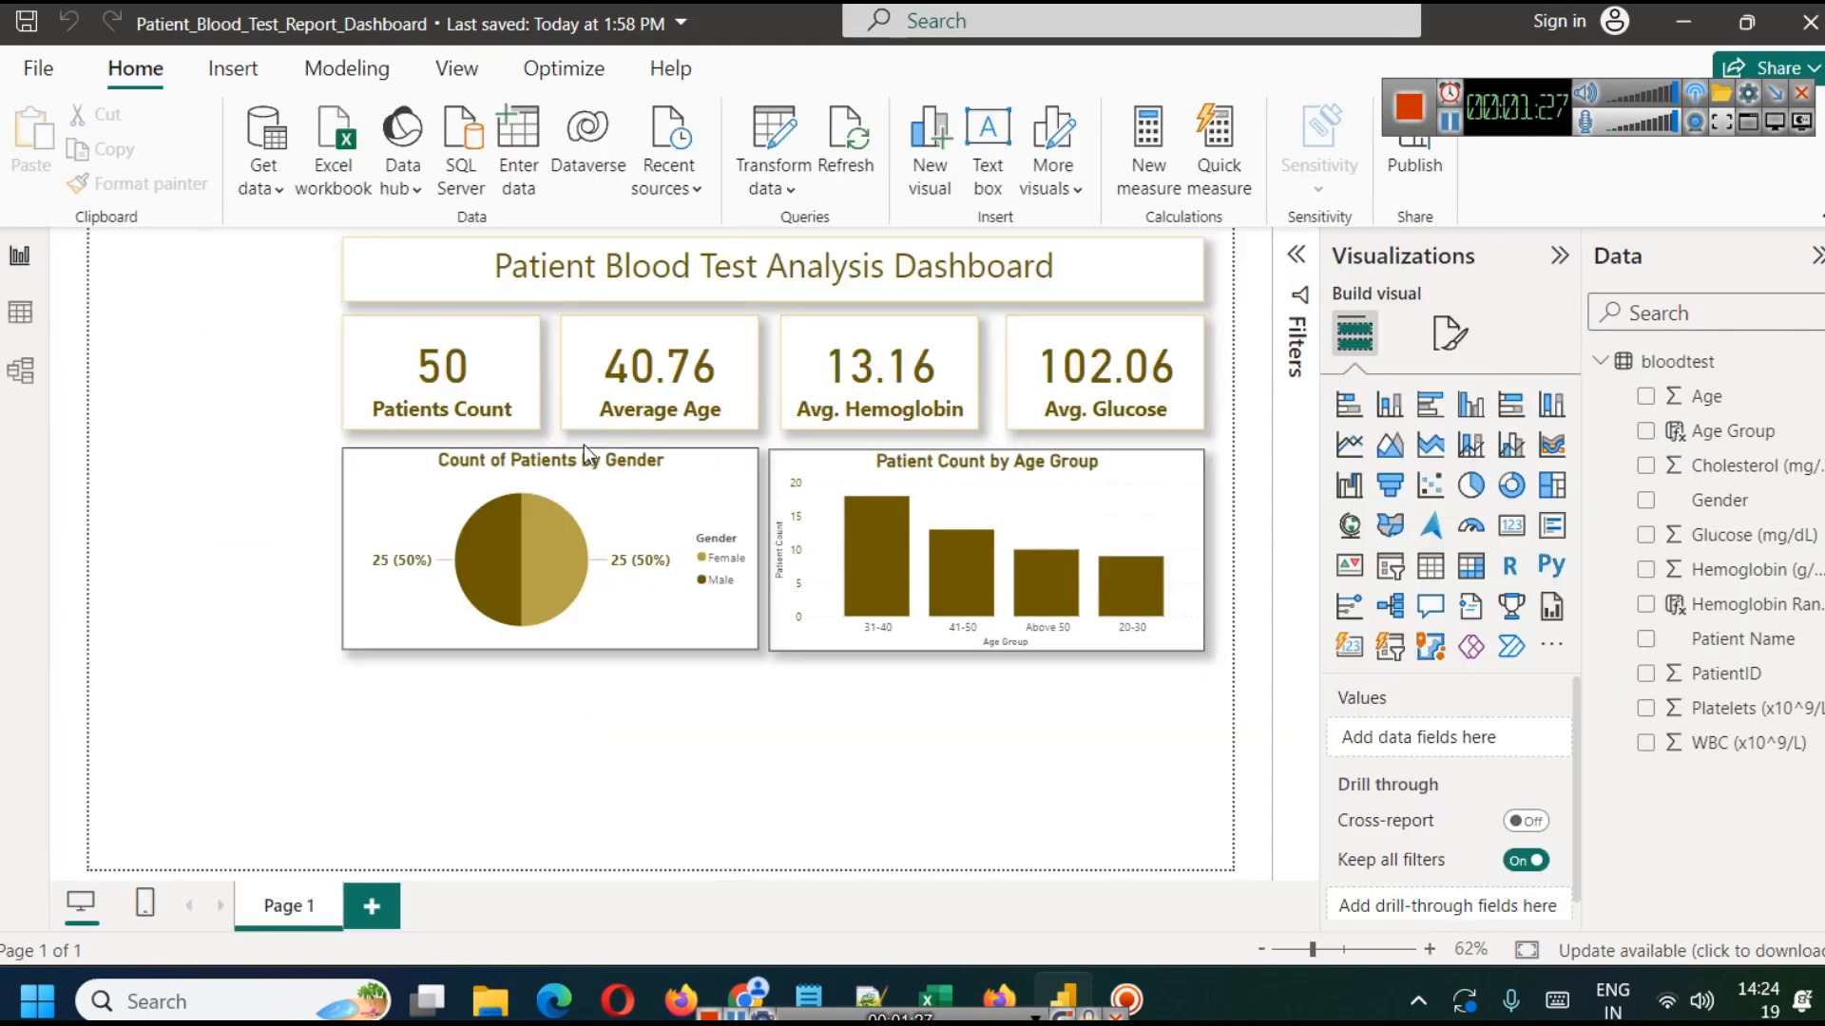
left_click(1471, 538)
left_click_drag(205, 389, 434, 747)
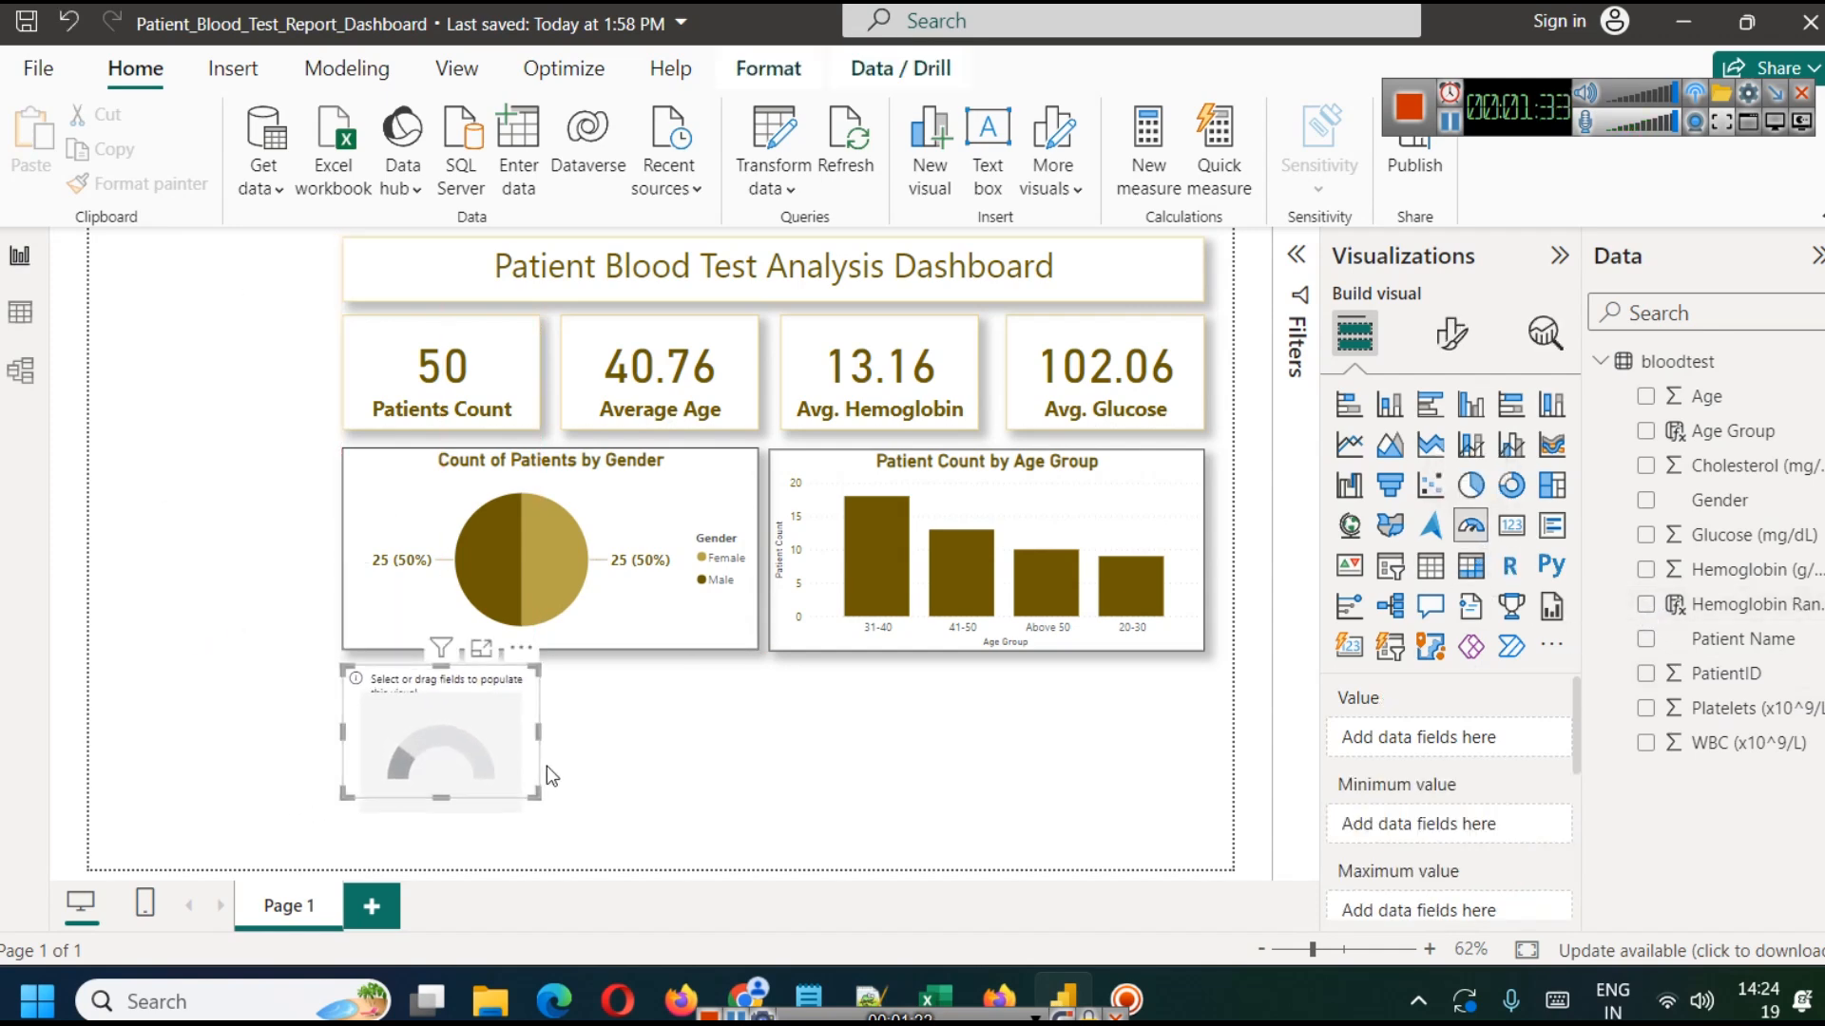
left_click_drag(538, 796, 753, 866)
left_click(888, 774)
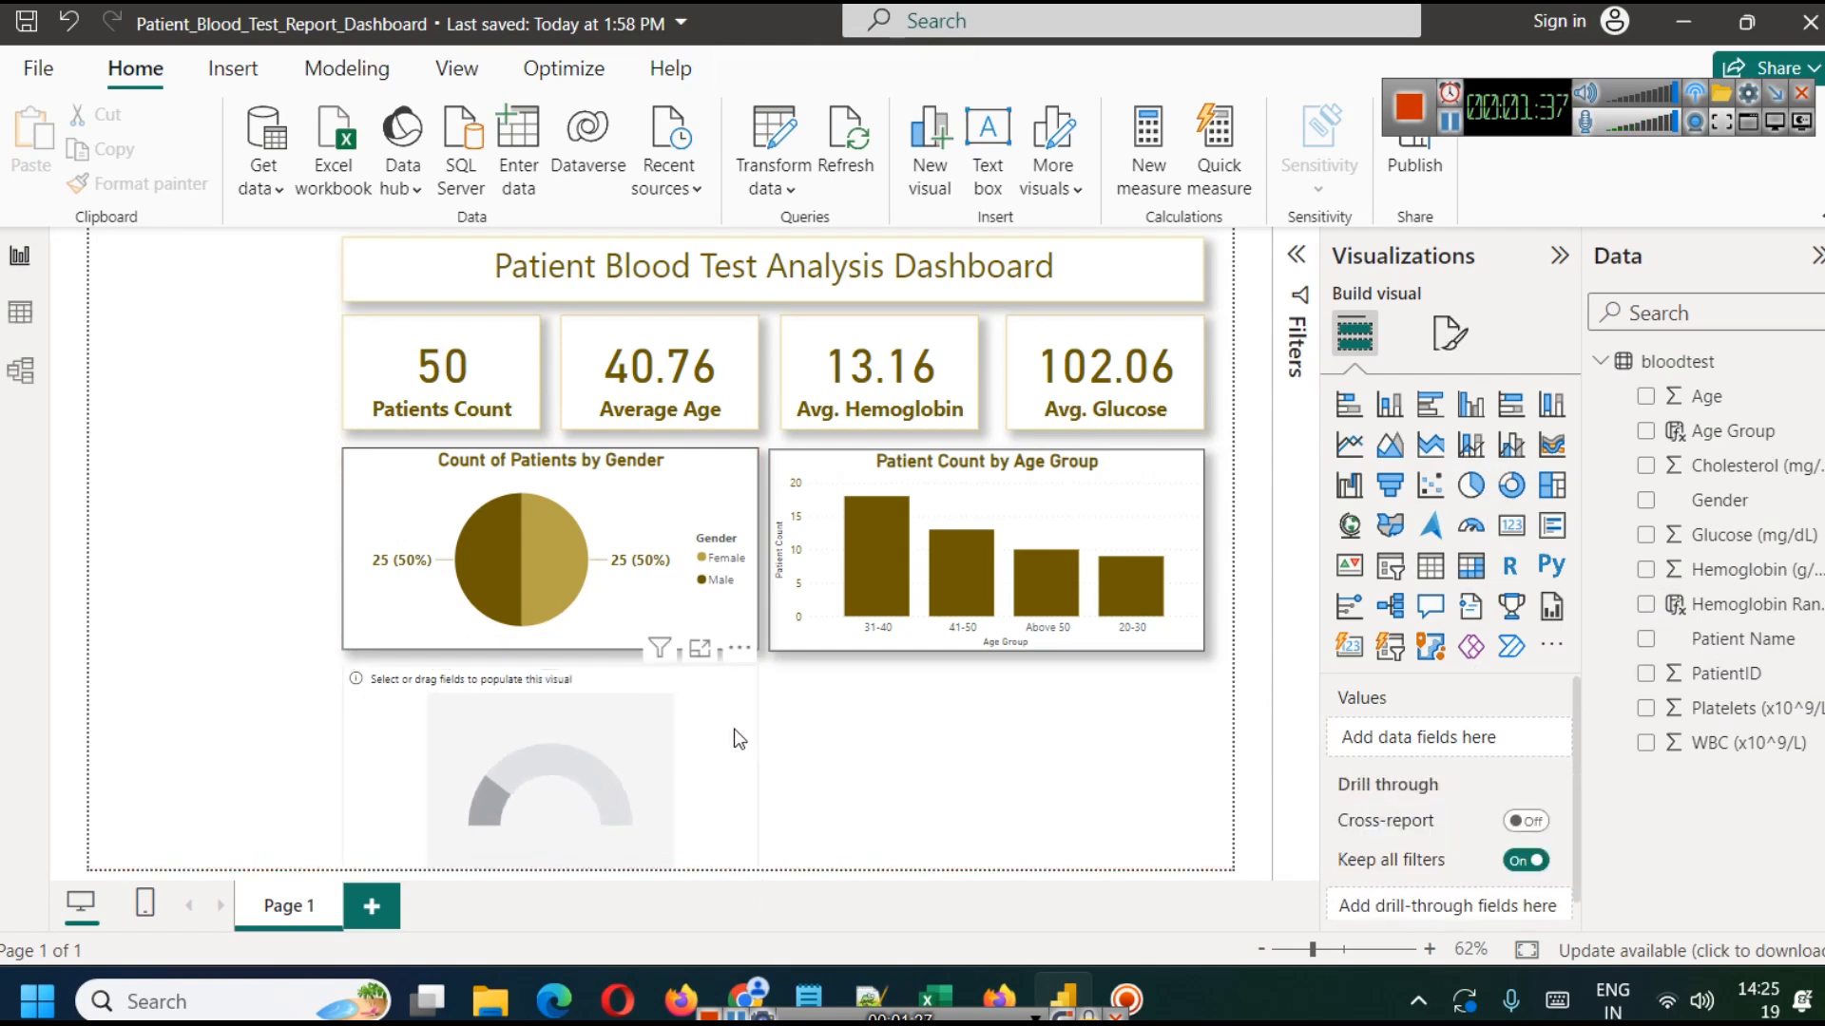
Select the empty gauge and look through its value, minimum, maximum and target field slots.
left_click(728, 727)
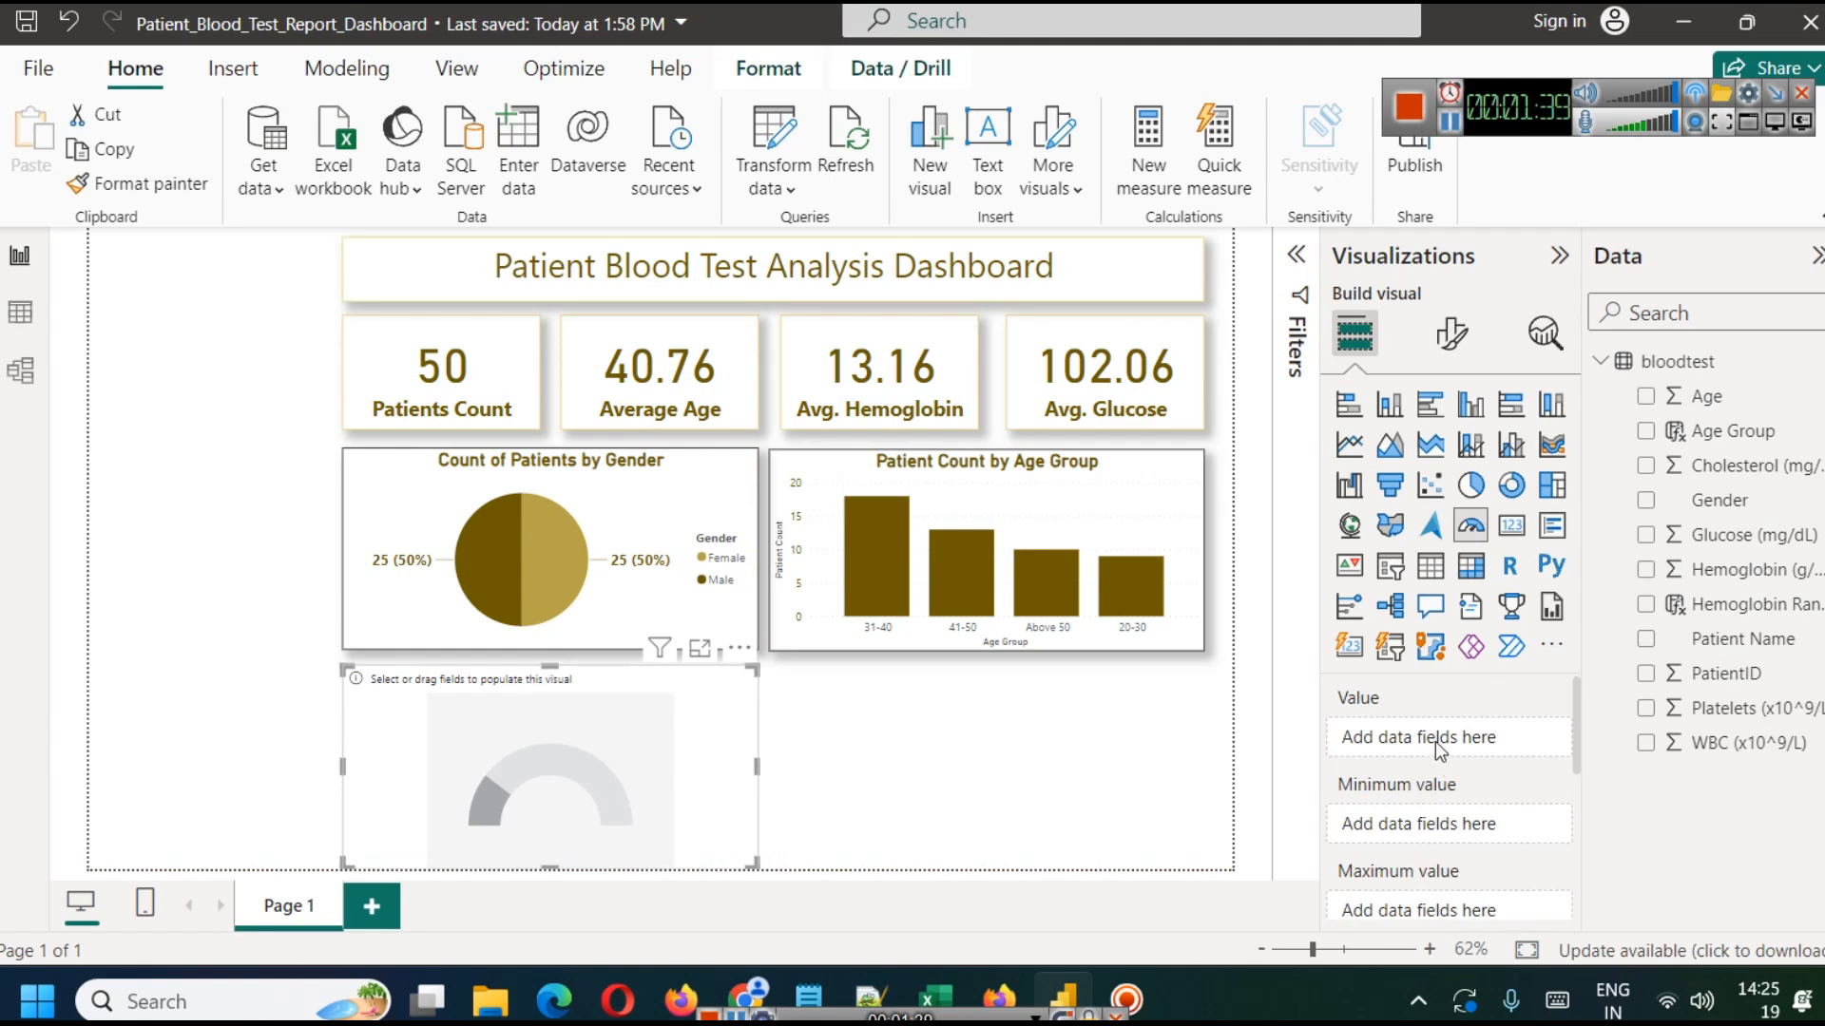
scroll(1481, 842, "down", 2)
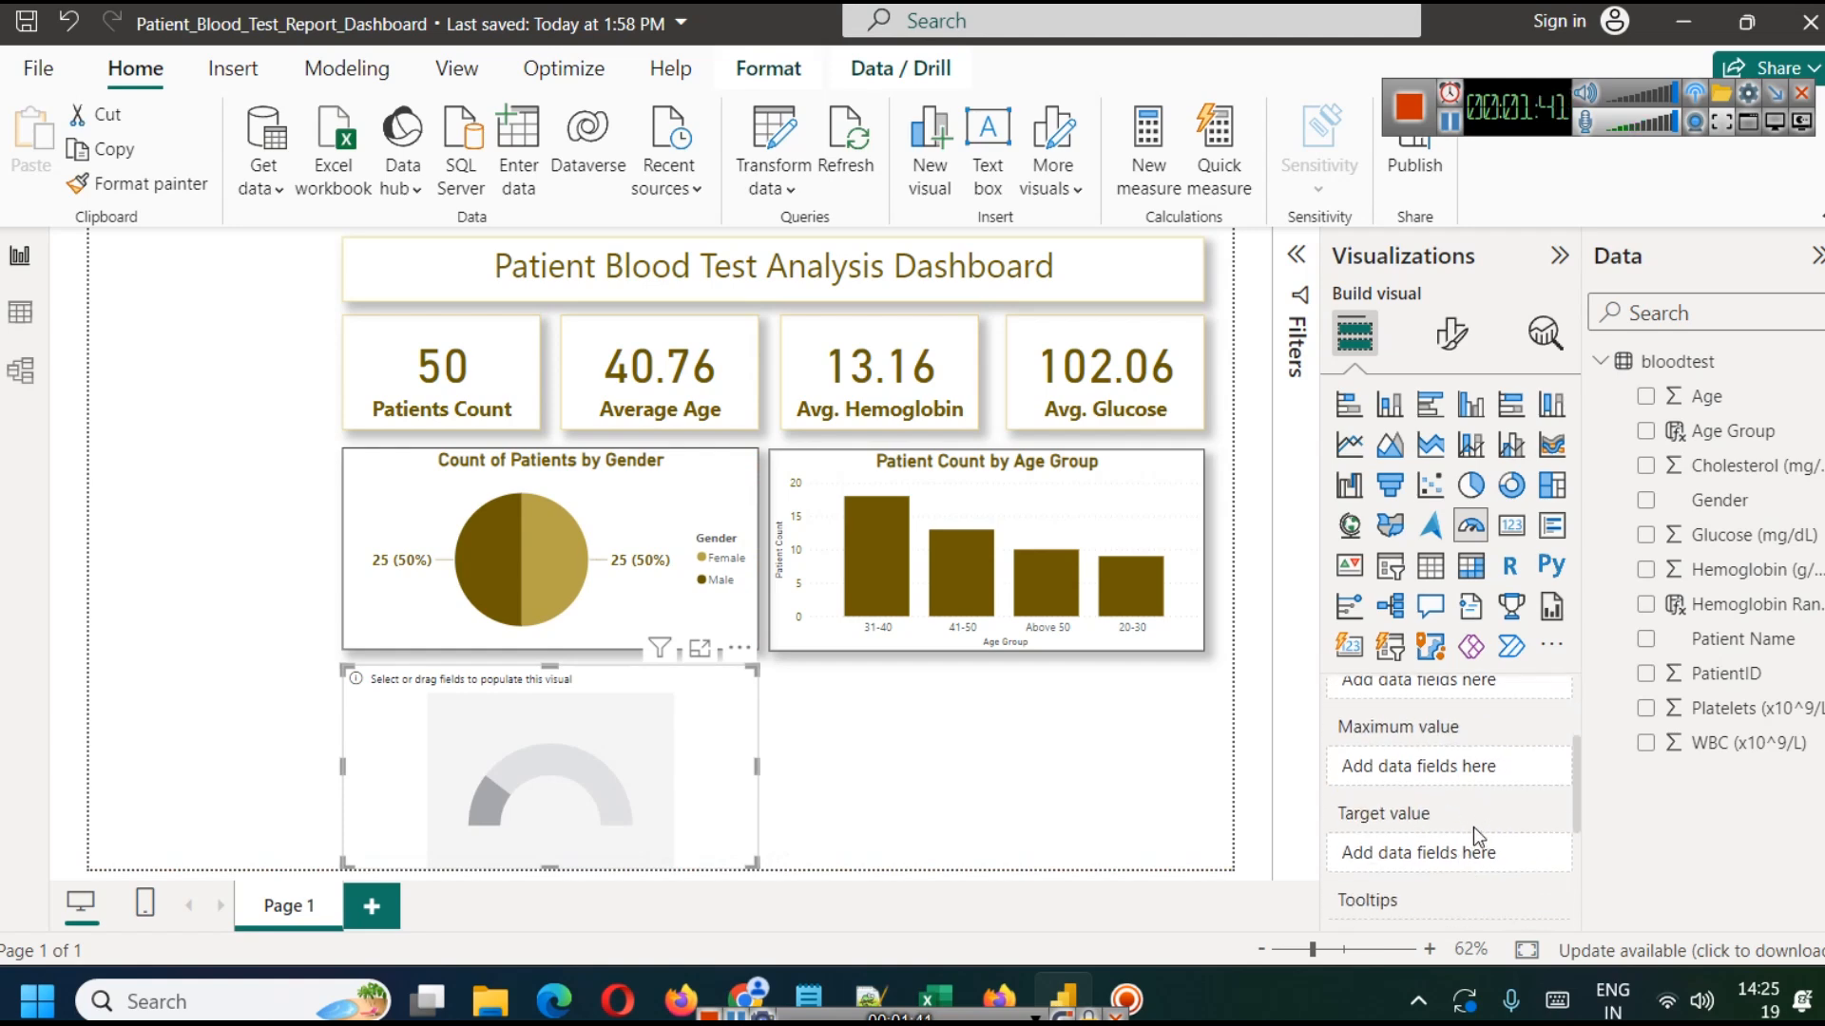
scroll(1474, 830, "down", 2)
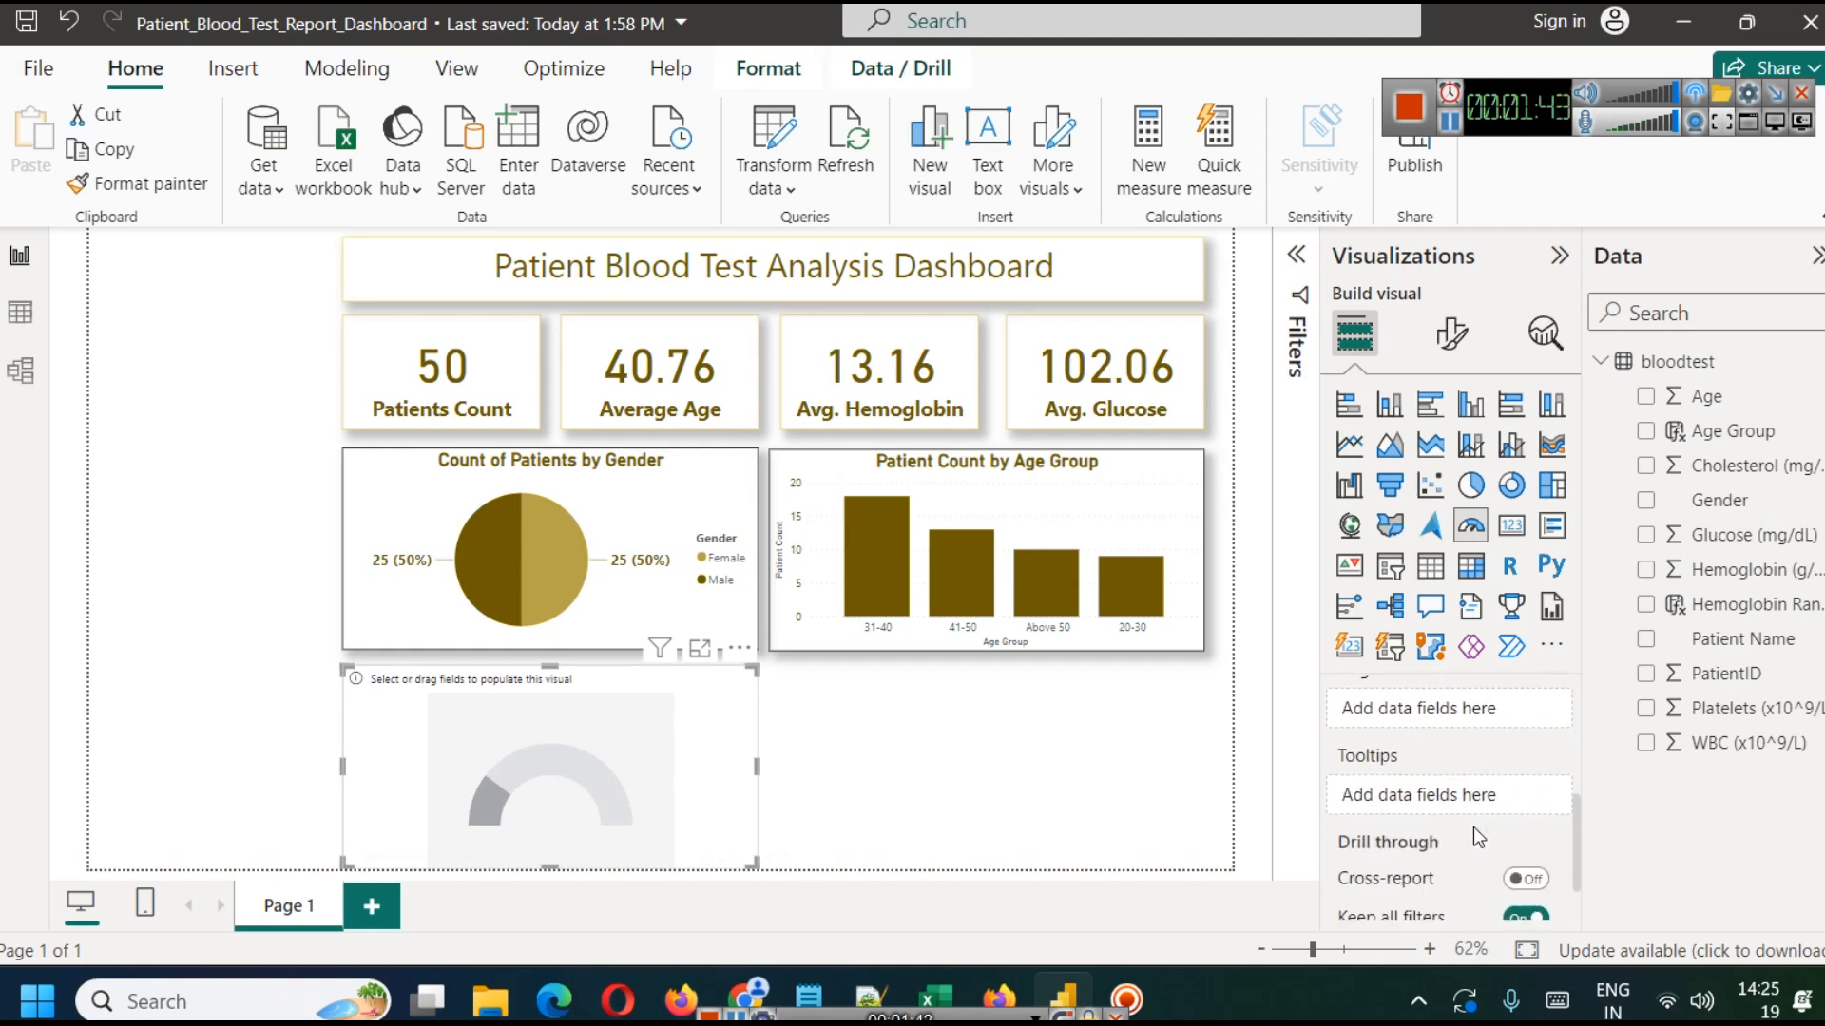
scroll(1473, 827, "up", 4)
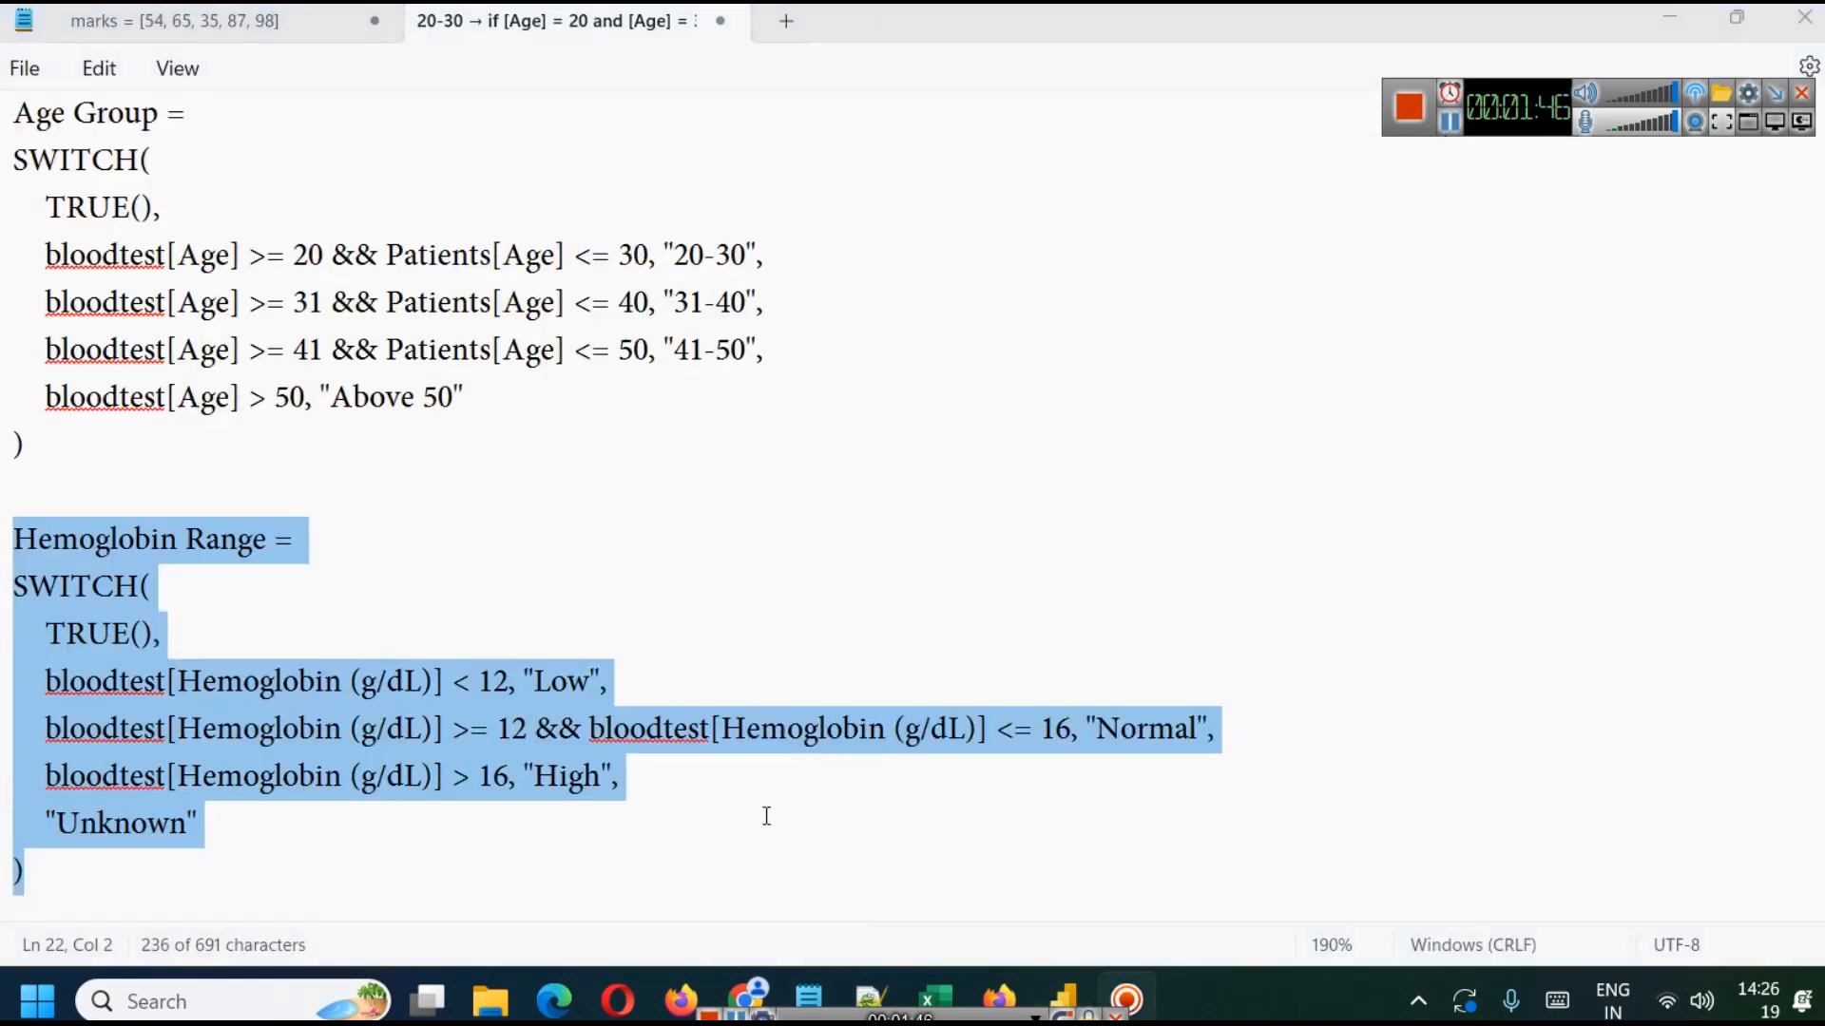
In the Notepad formula notes, add "Avg Hemoglobin = AVERAGE(Patients[Hemoglobin (g/dL)])" below the Hemoglobin Range formula.
left_click(778, 812)
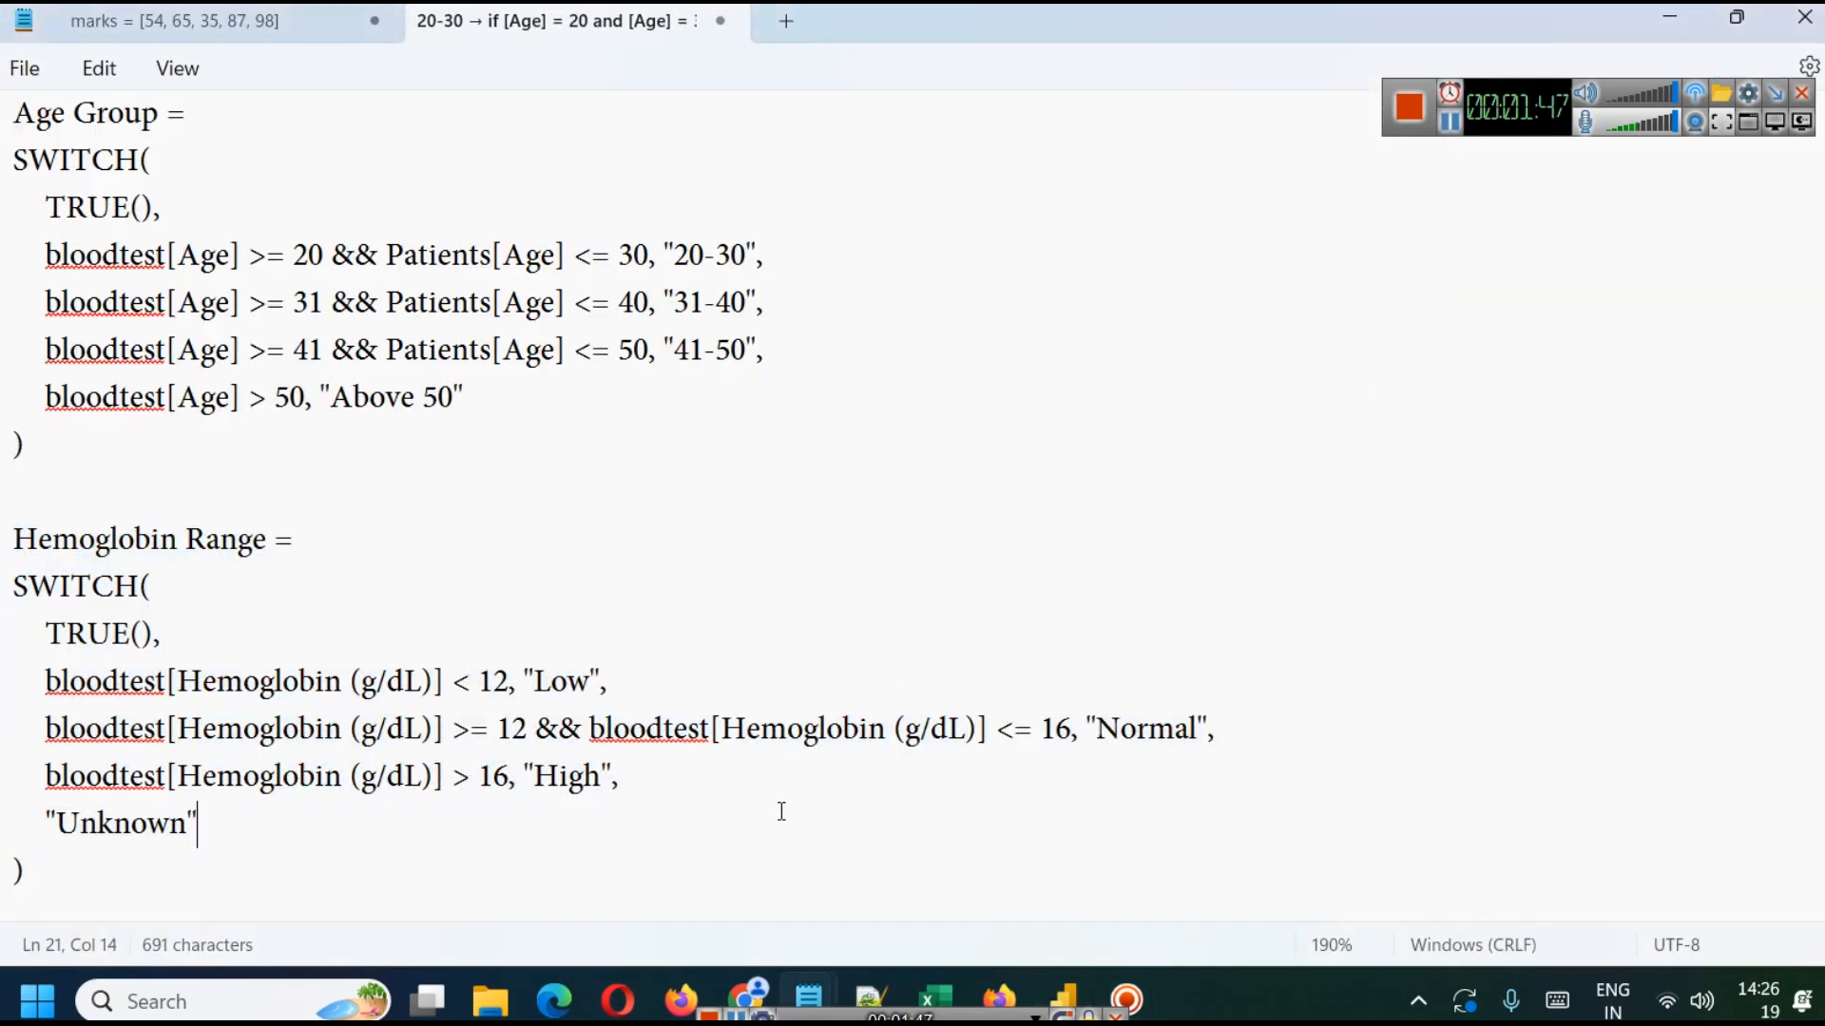
key("Down")
key("Return")
key("Return")
type("Avg Hemoglobin = AVERAGE(Patients[Hemoglobin (g/dL)])")
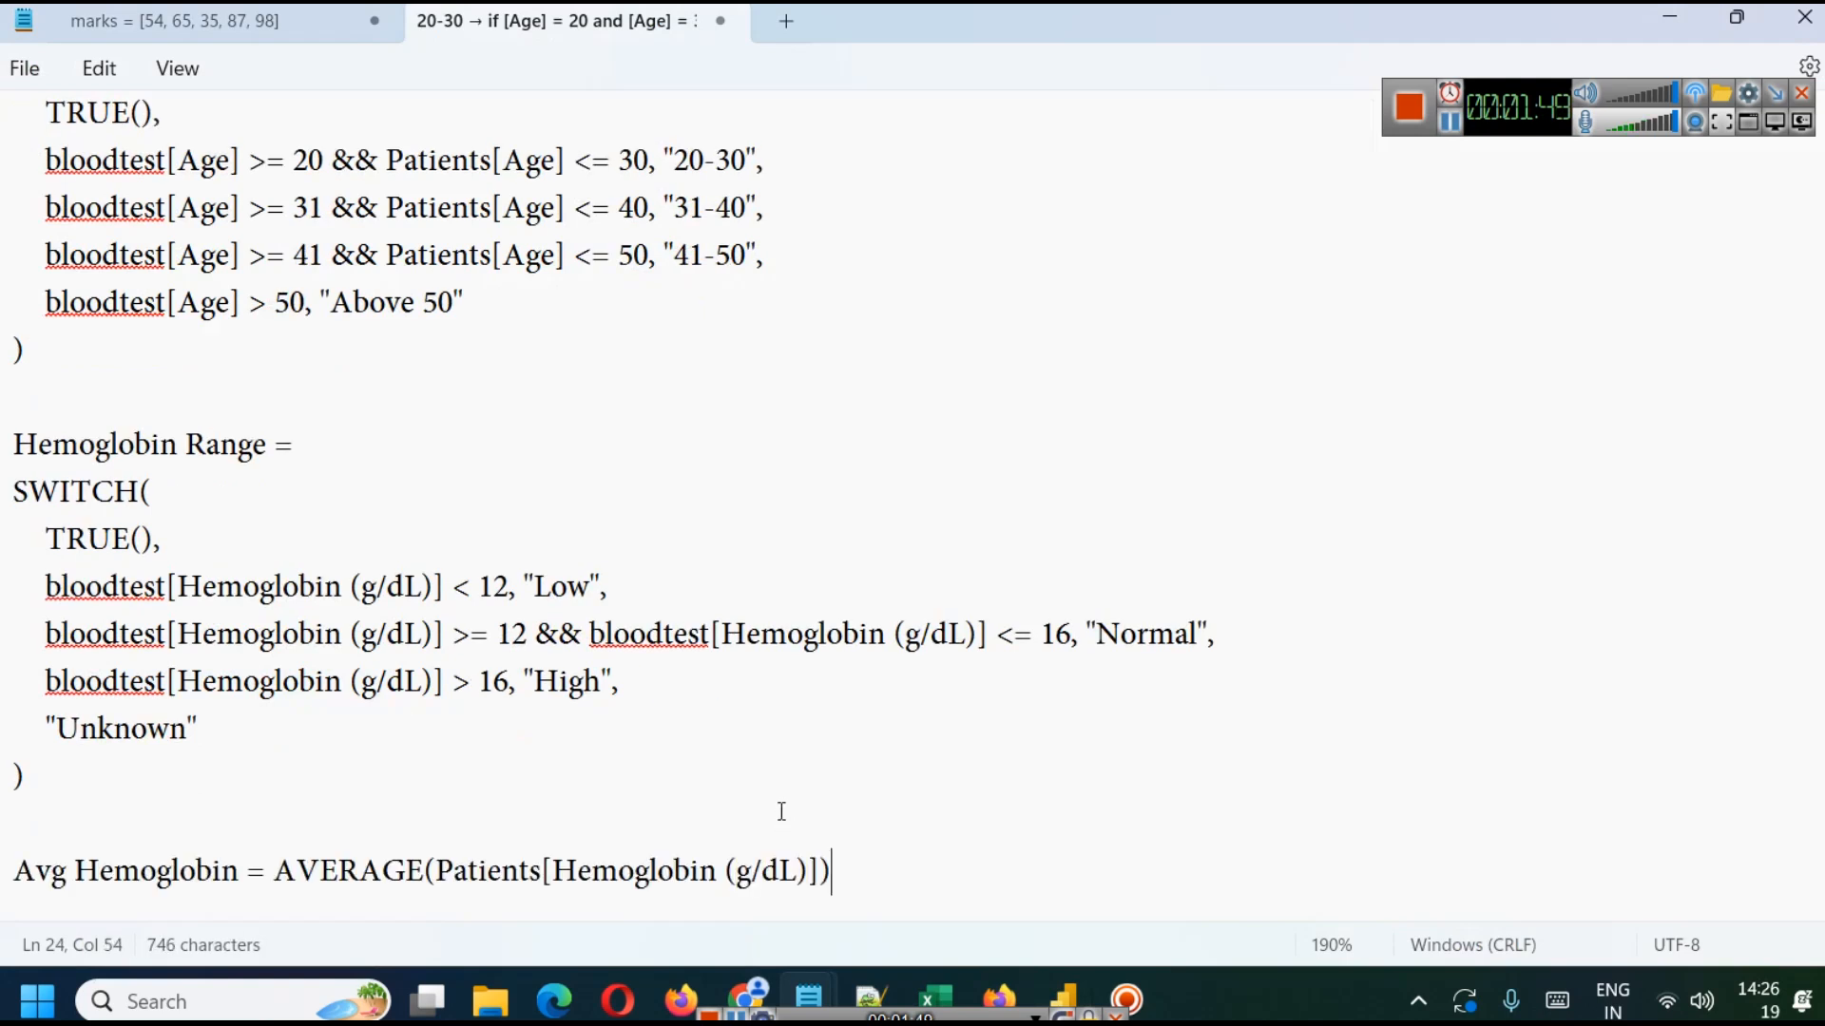
Replace the Patients table name with bloodtest in the Avg Hemoglobin formula in the notes, and save the file.
scroll(788, 788, "up", 1)
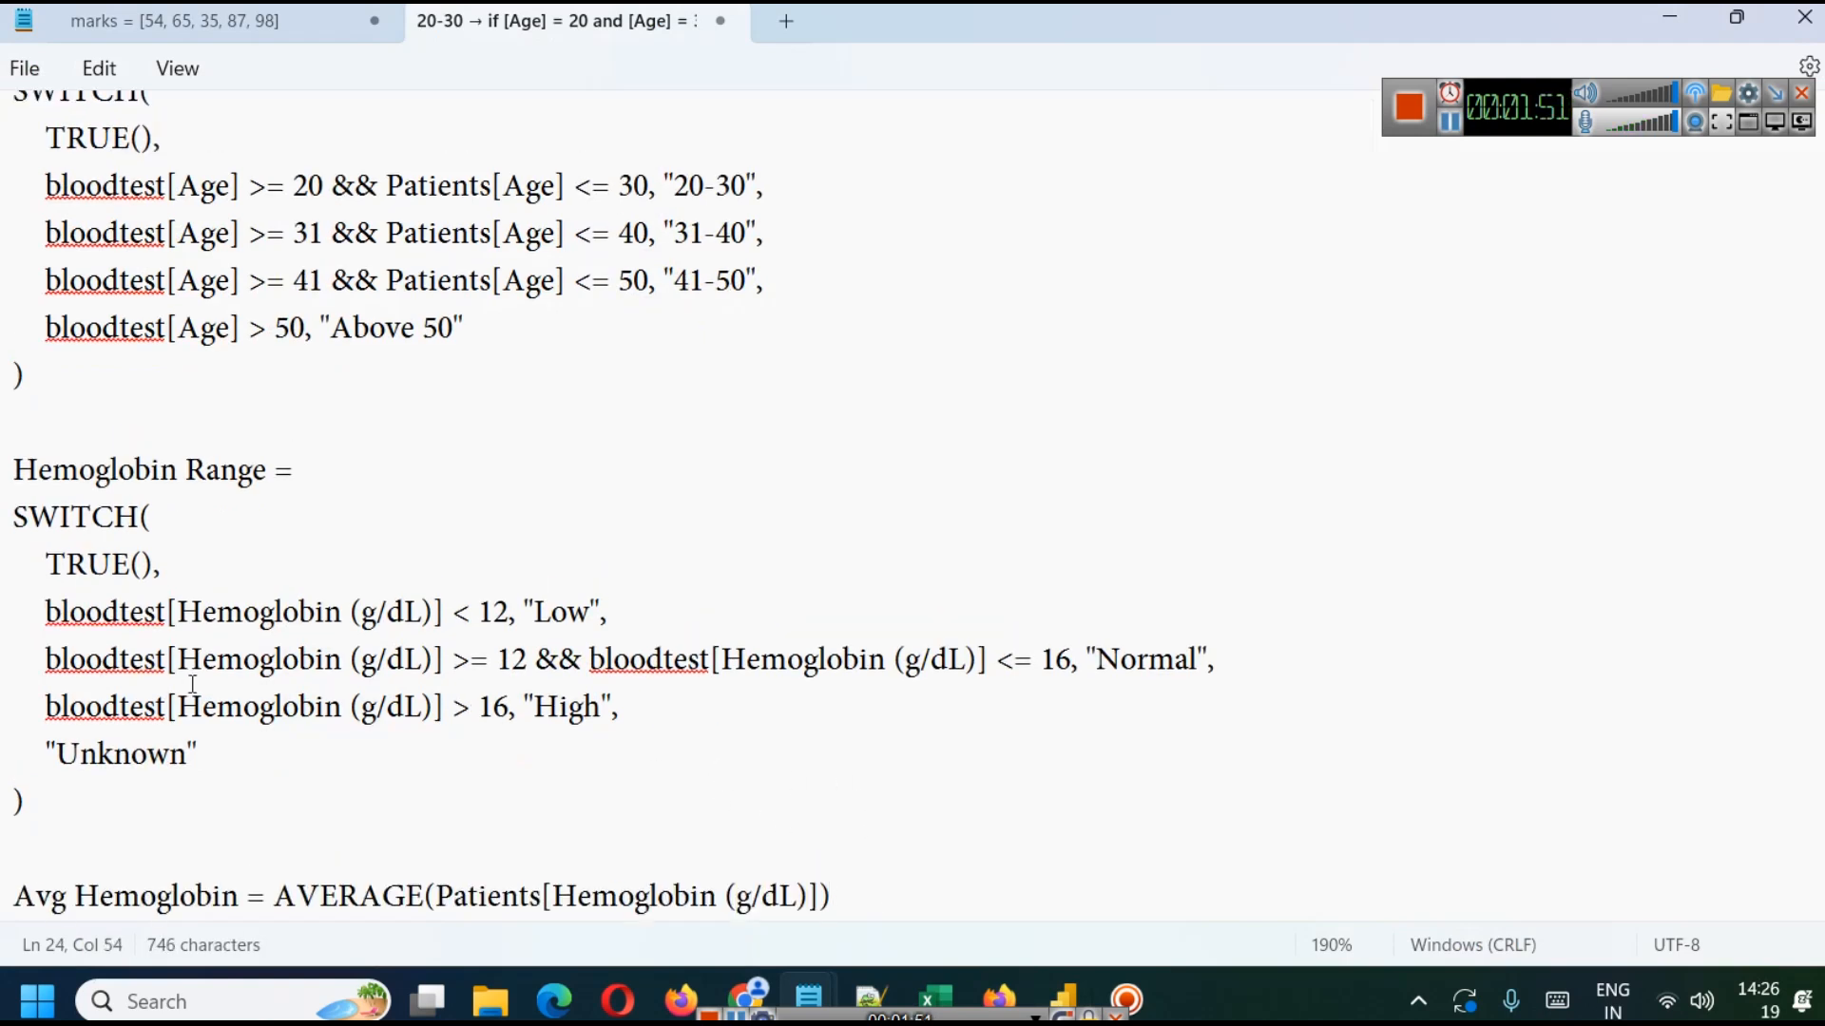
double_click(118, 675)
key("ctrl+c")
double_click(456, 886)
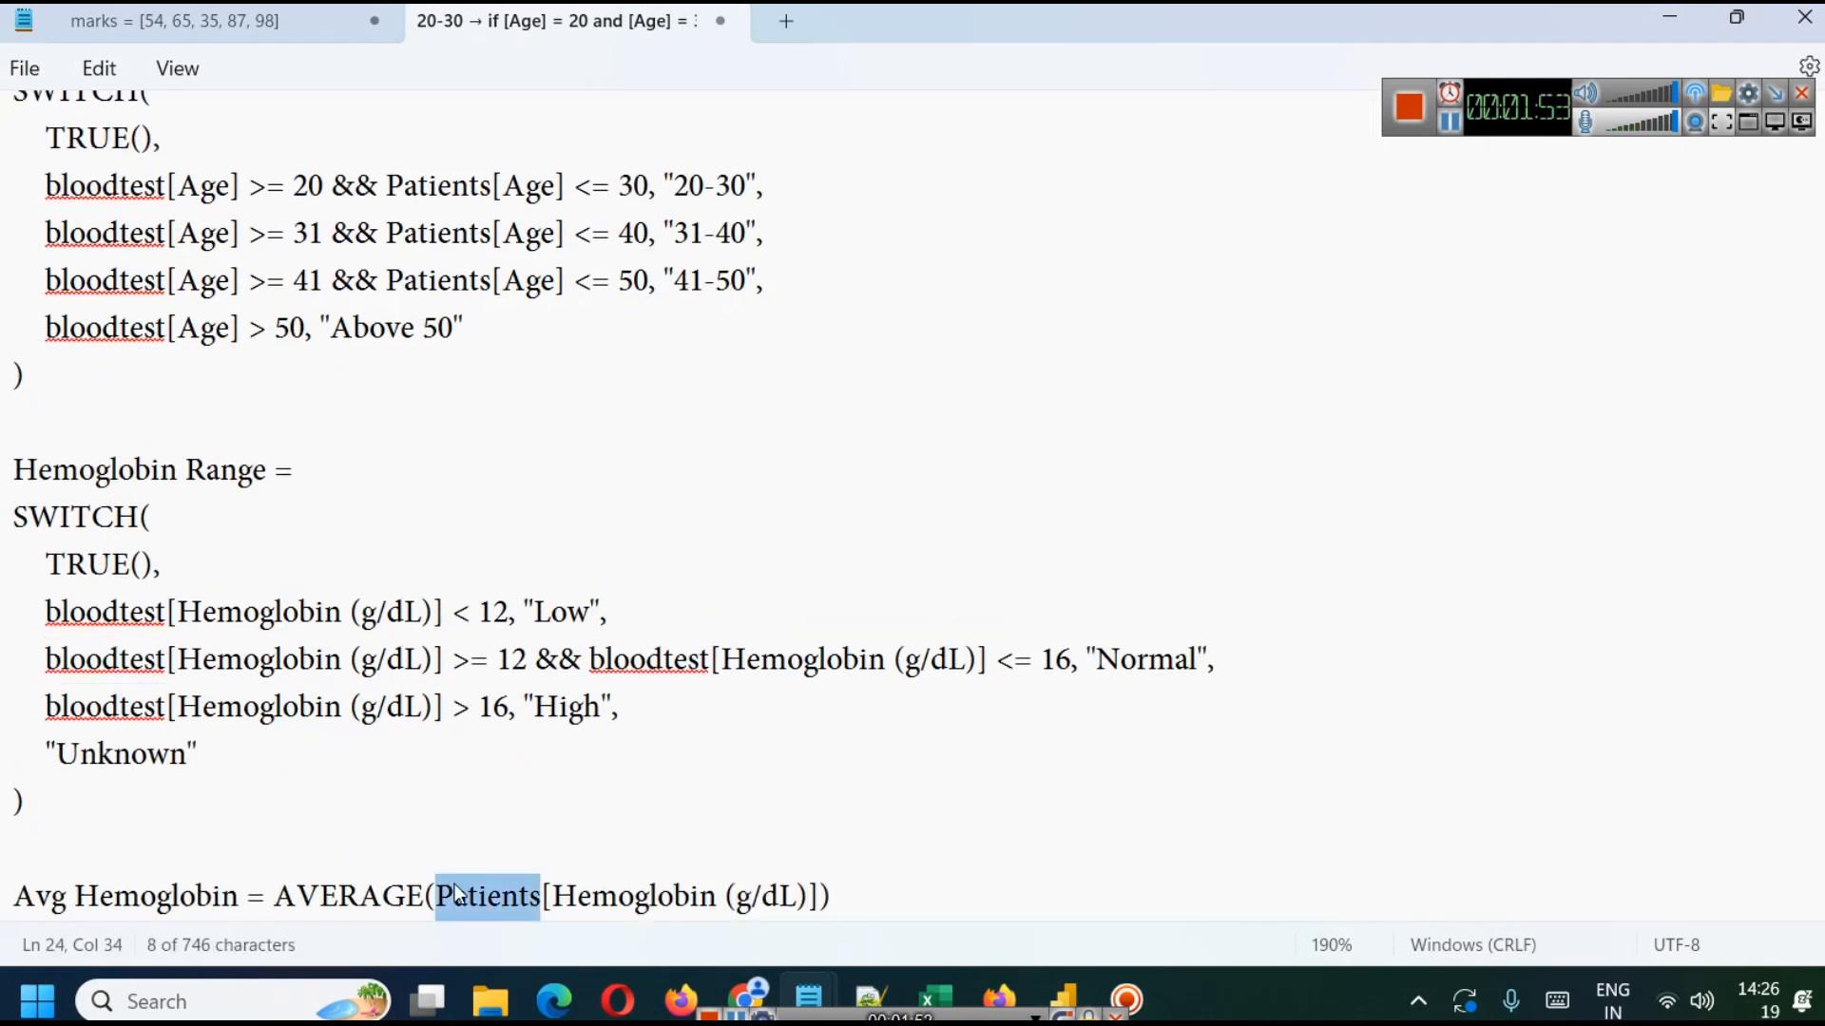
key("ctrl+v")
left_click(733, 850)
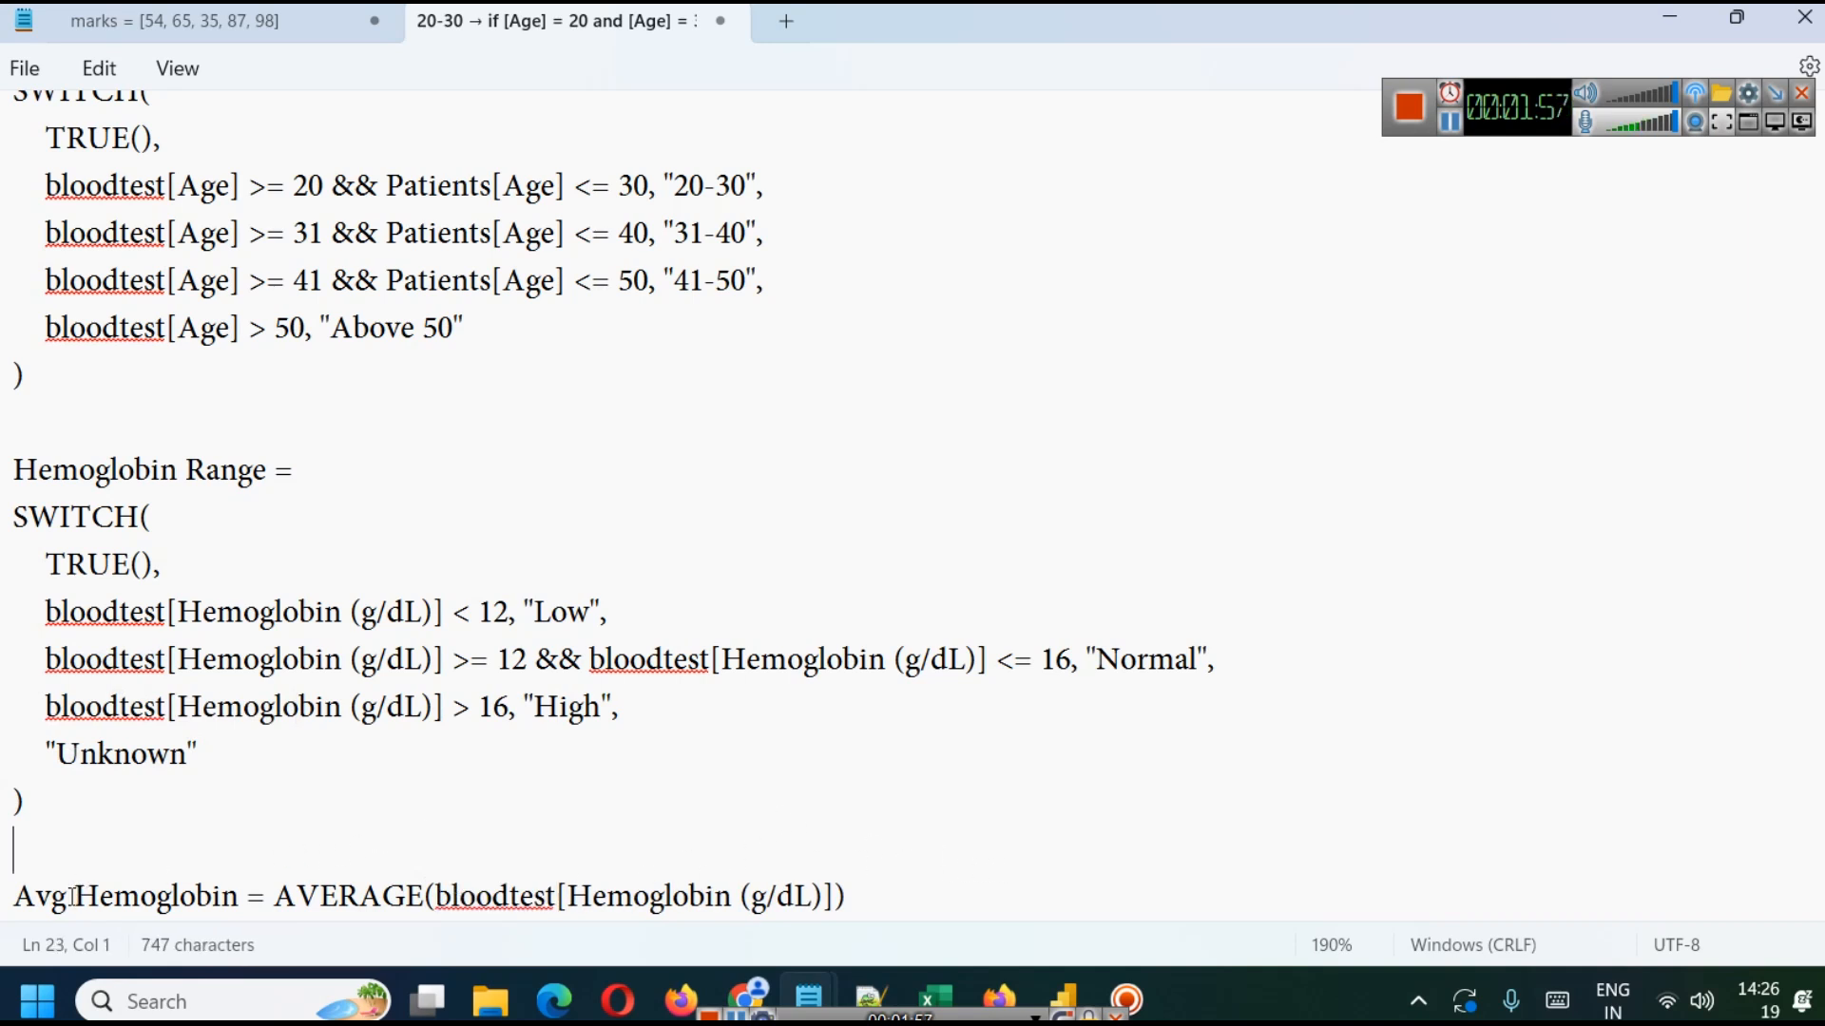
key("ctrl+s")
Switch to the Power BI report and create the measure "Avg Hemoglobin = AVERAGE(bloodtest[Hemoglobin (g/dL)])", copied from the Notepad notes.
left_click_drag(14, 901, 875, 905)
key("ctrl+c")
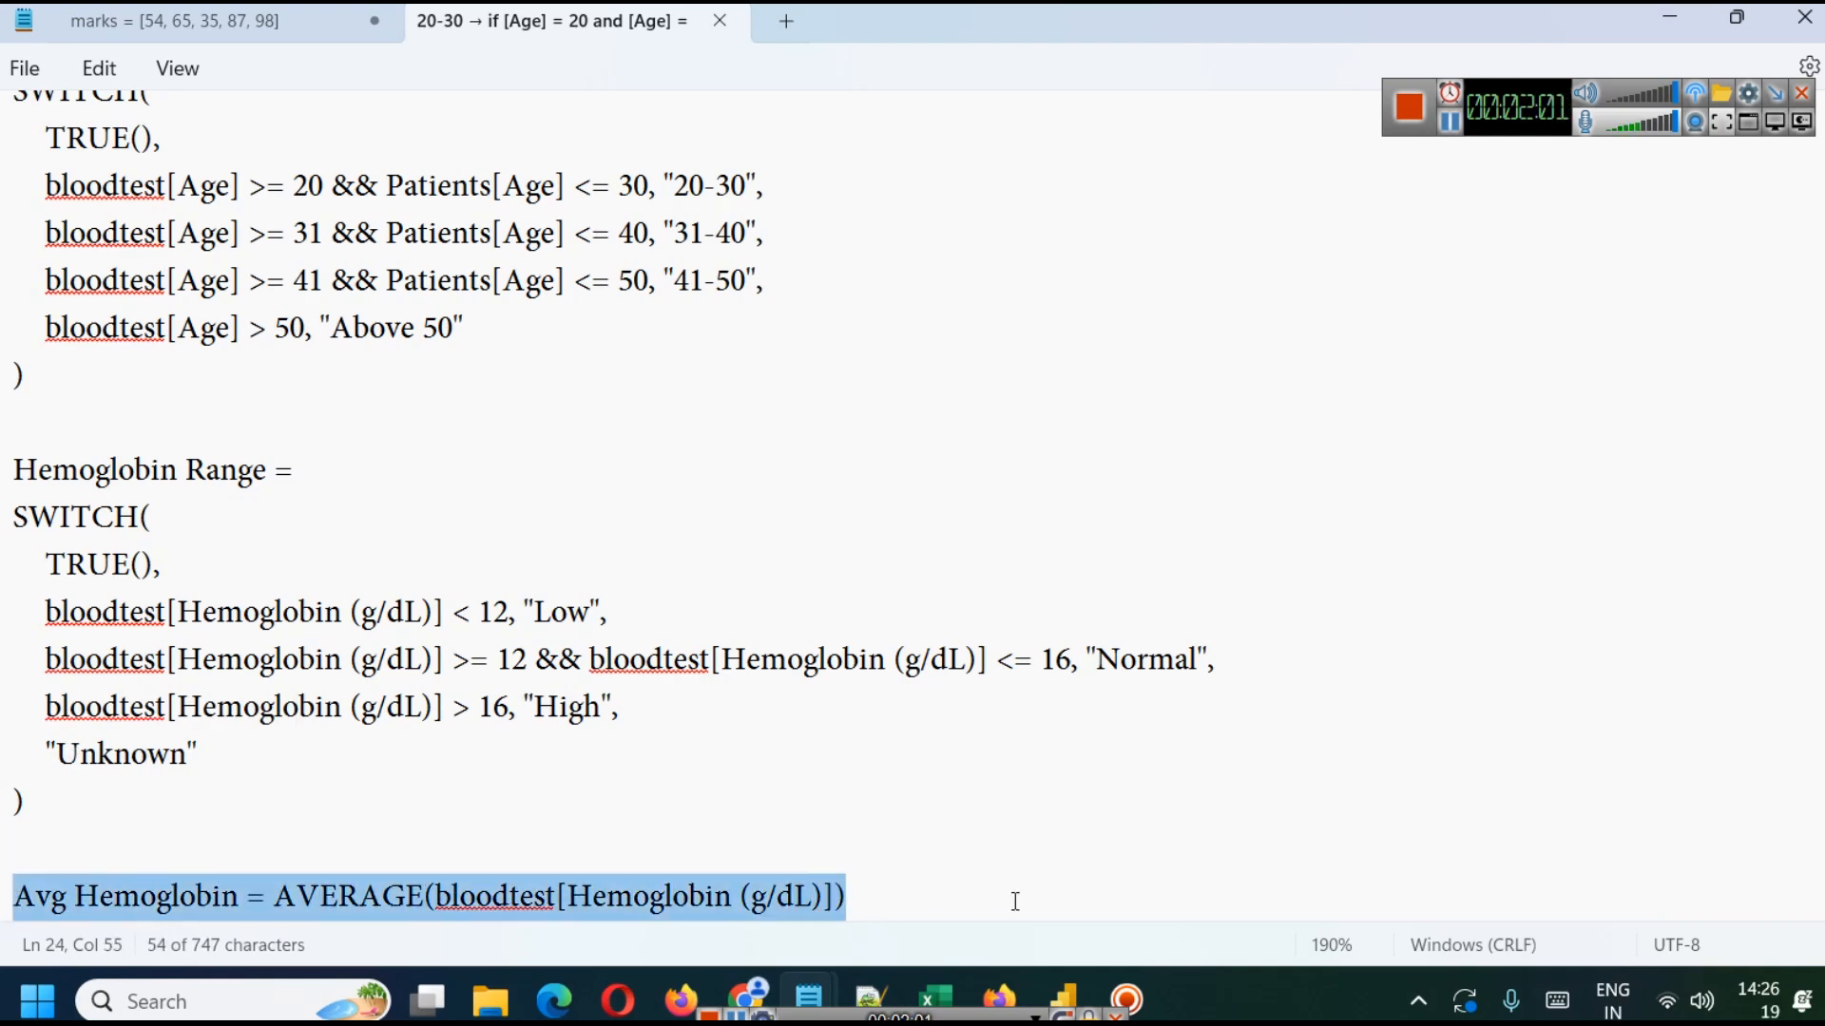
left_click(1057, 993)
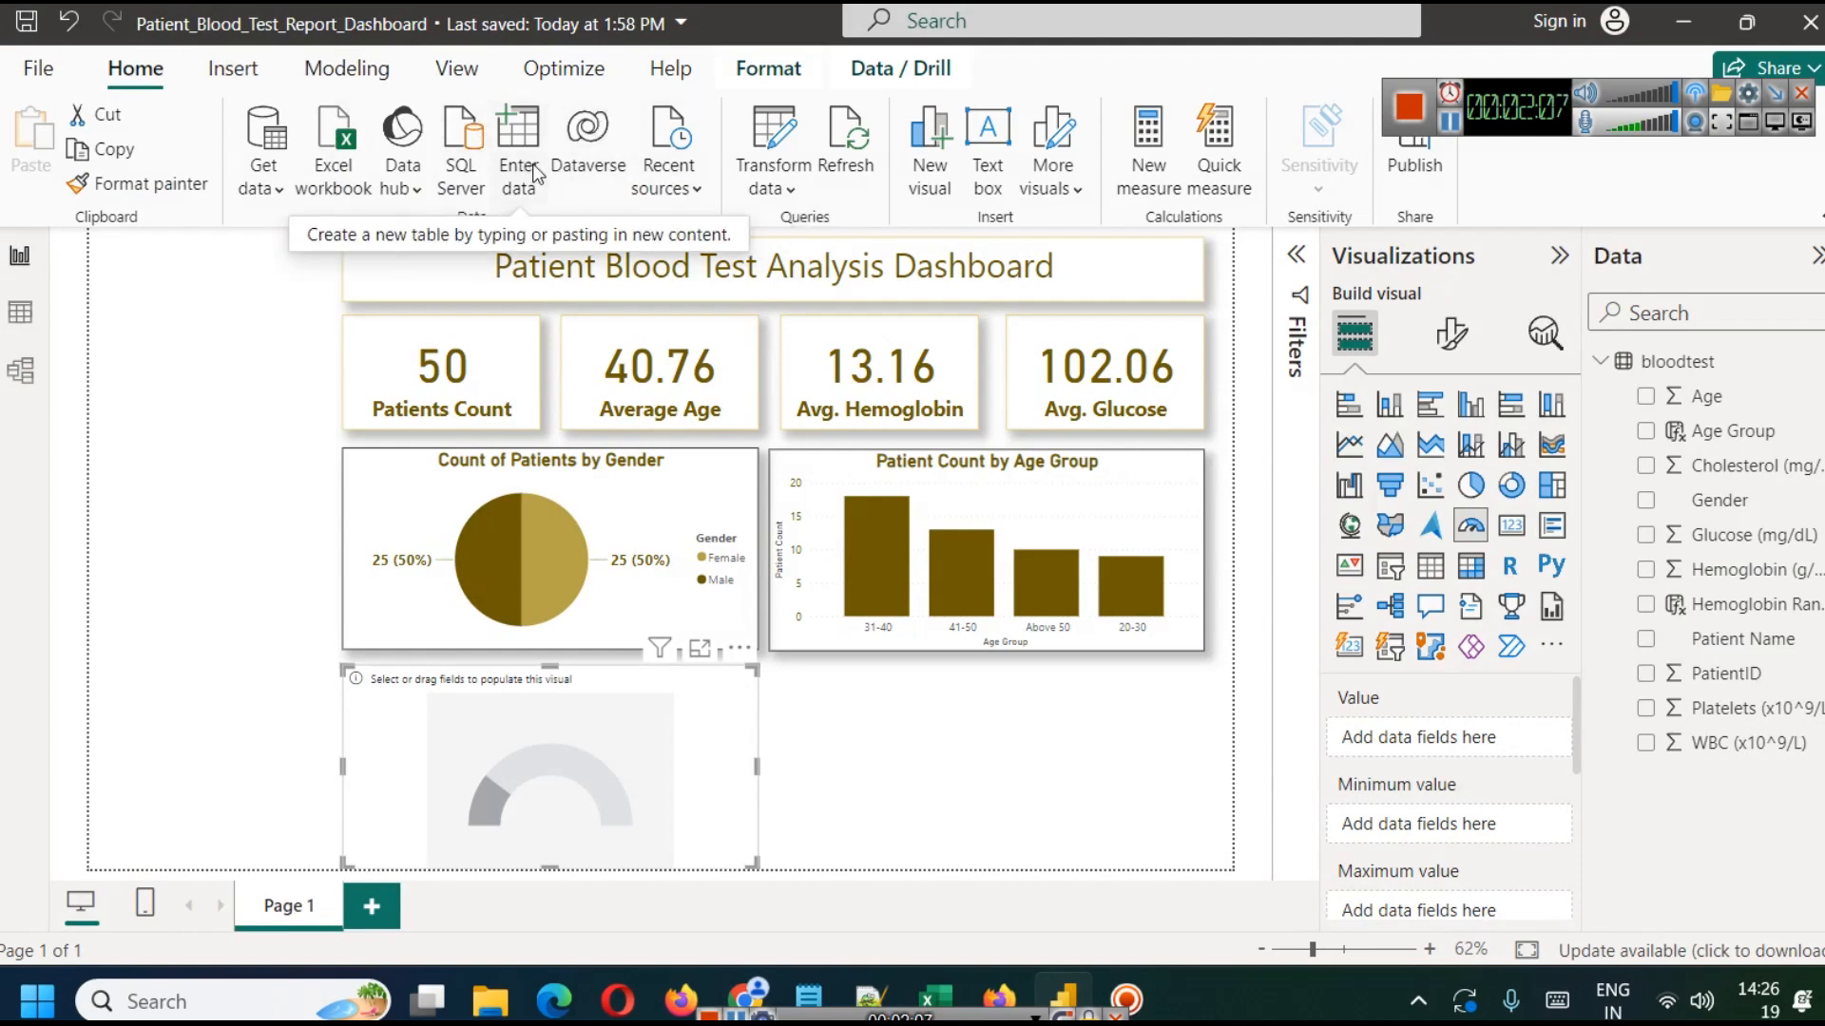
left_click(338, 87)
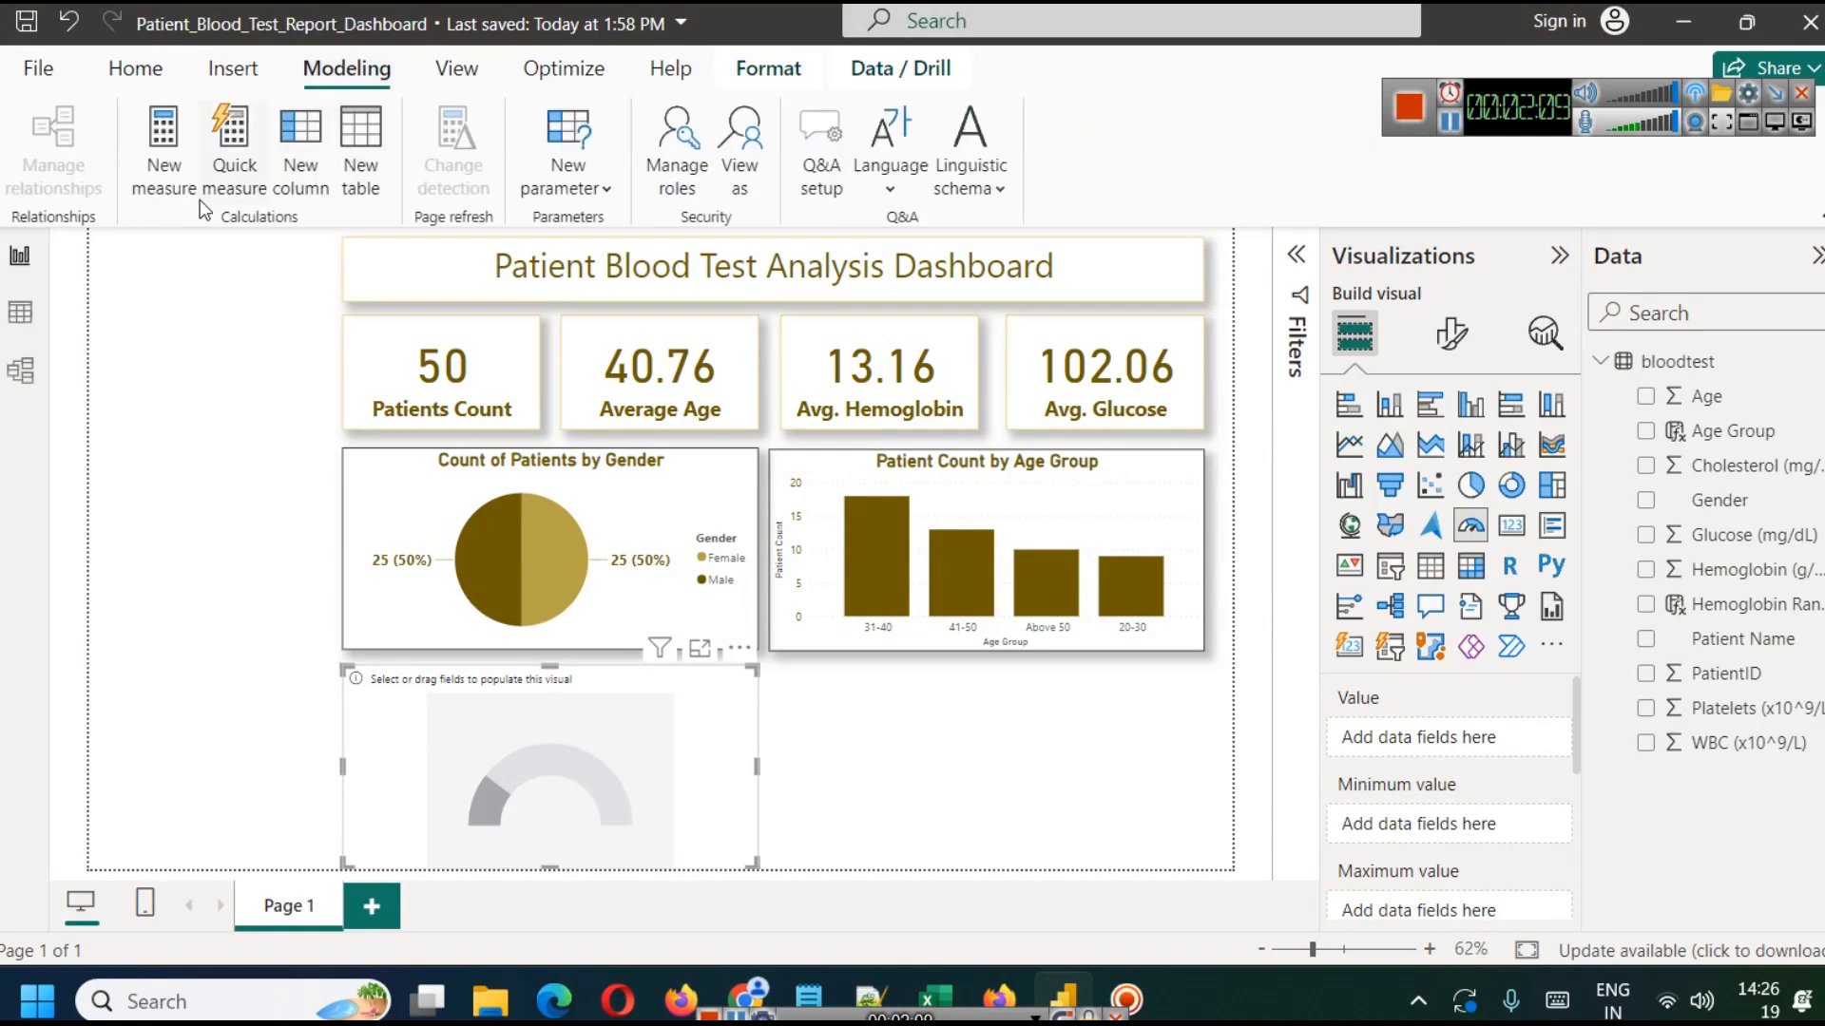
left_click(175, 169)
key("ctrl+v")
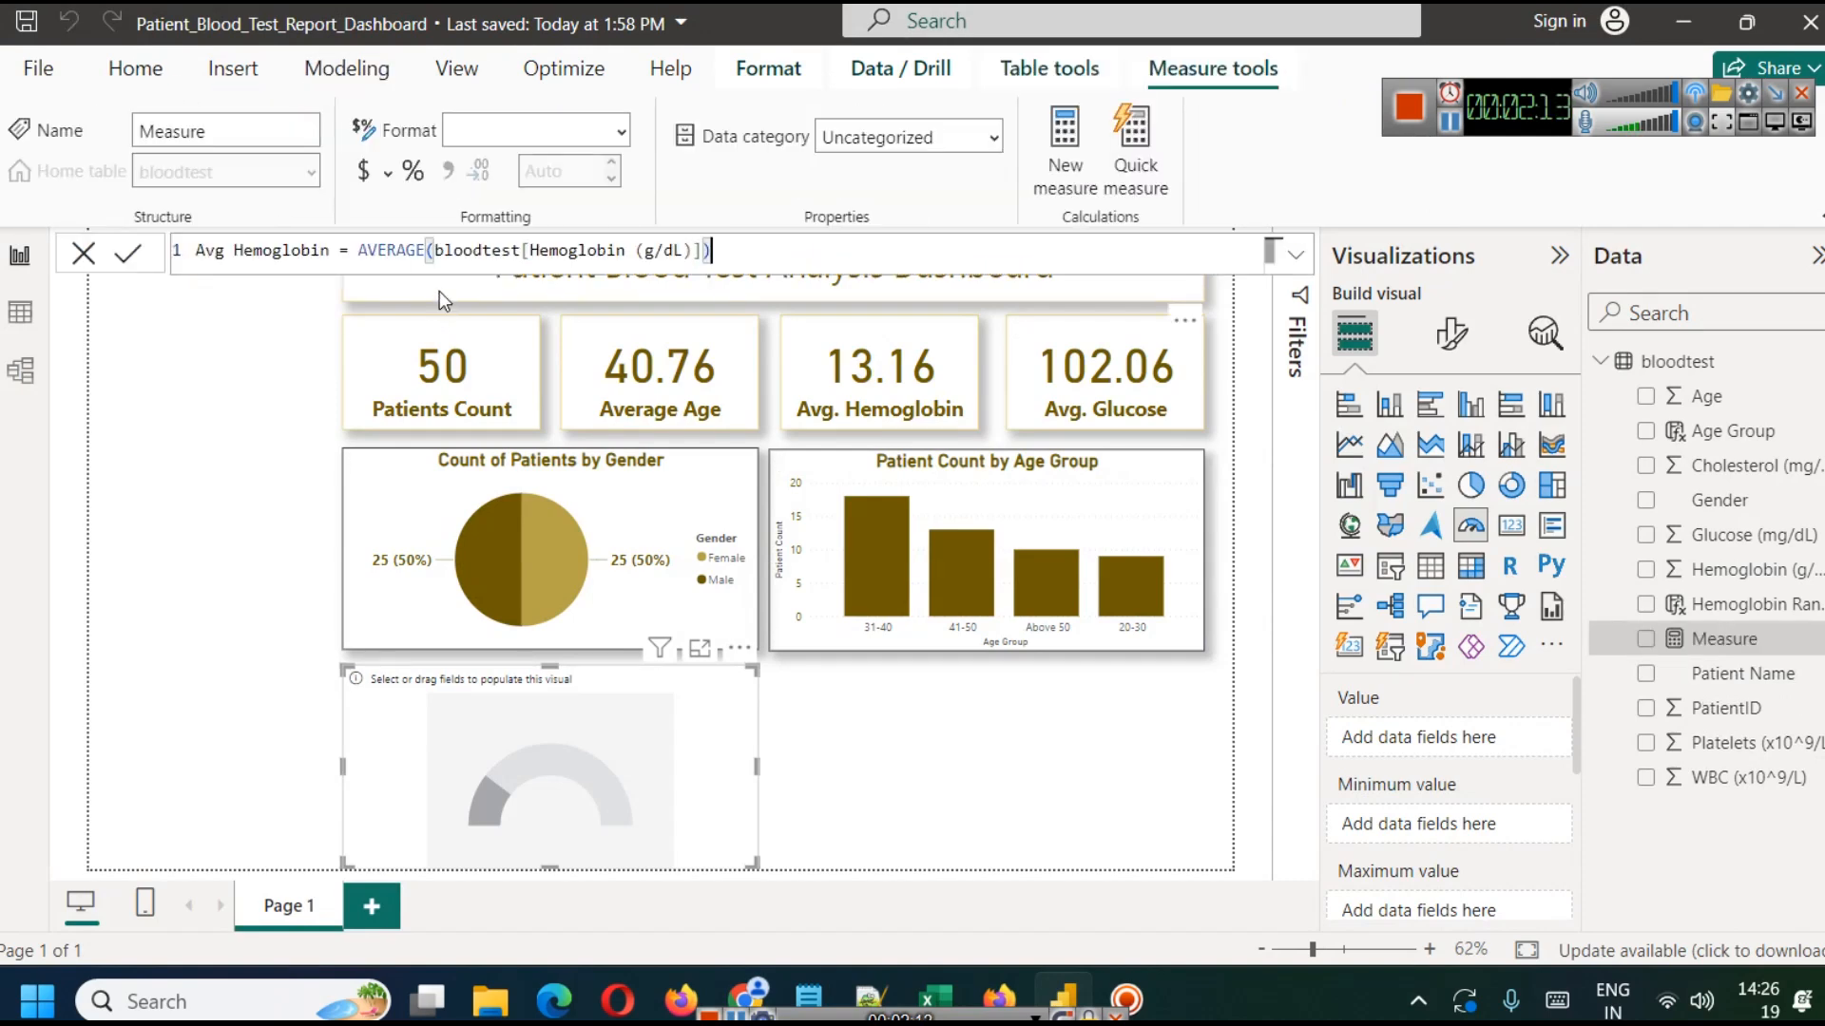
left_click(127, 254)
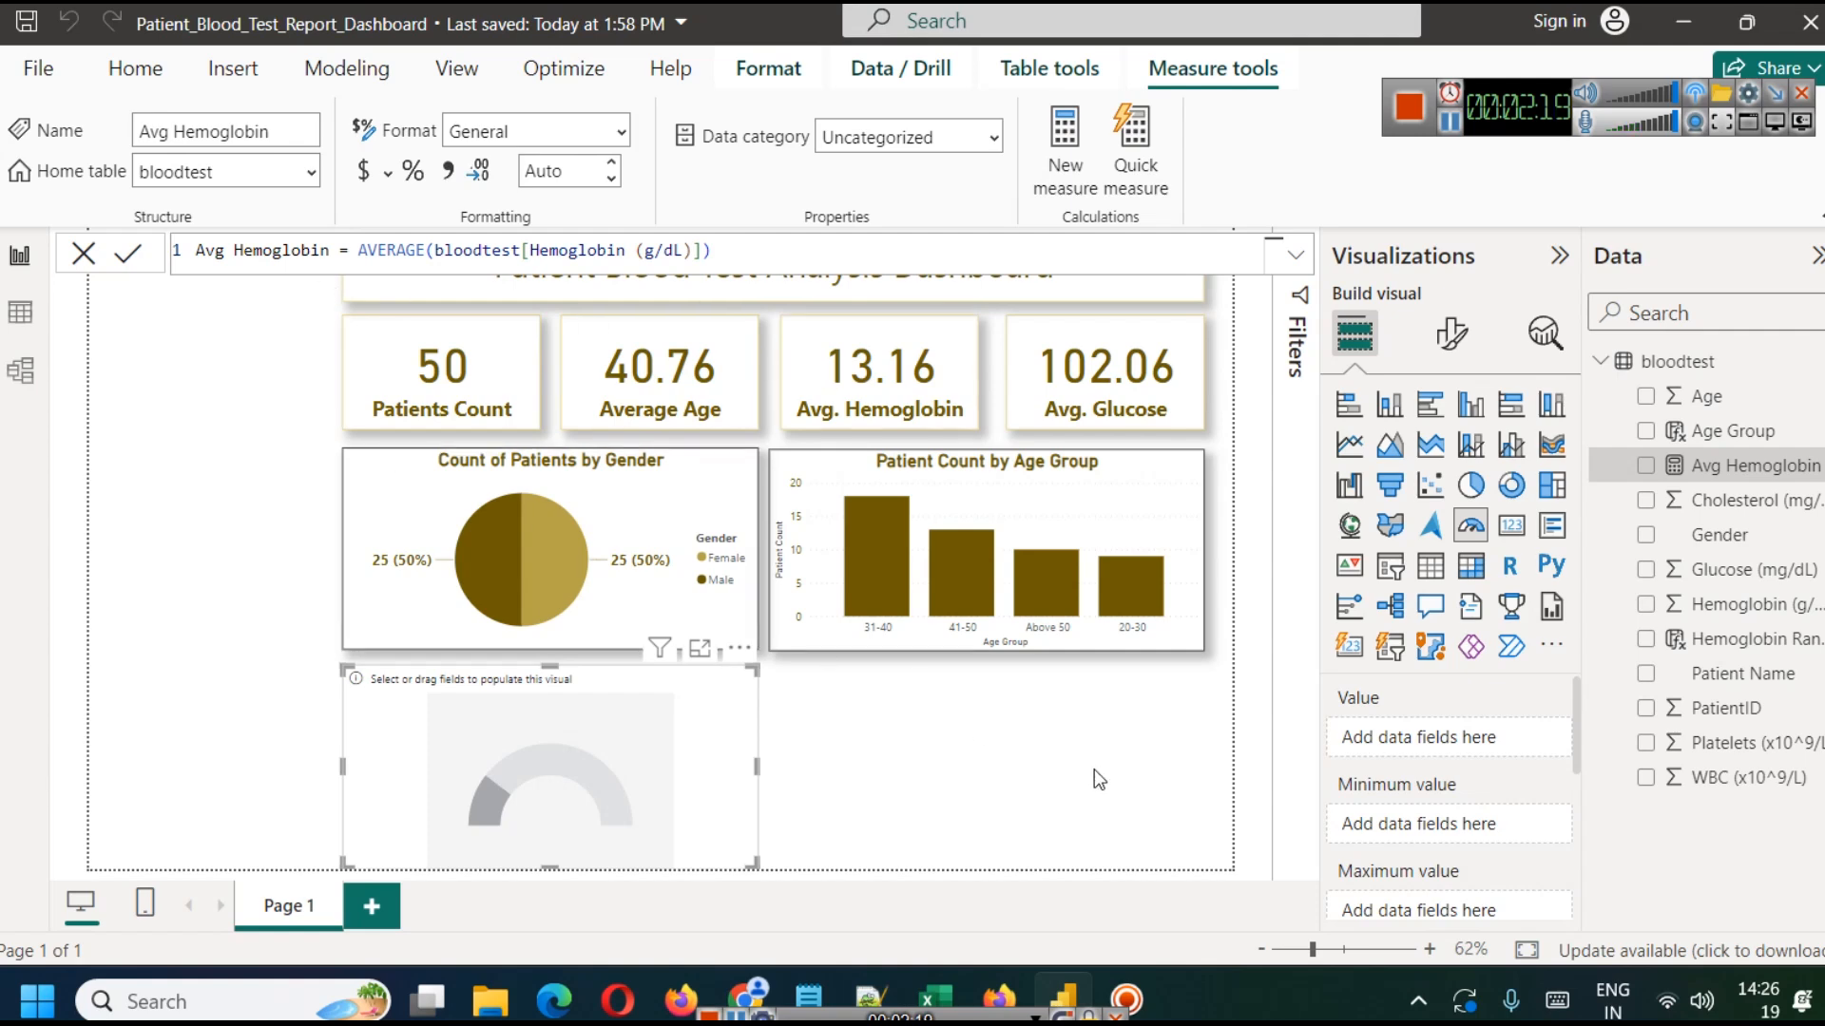
left_click(999, 762)
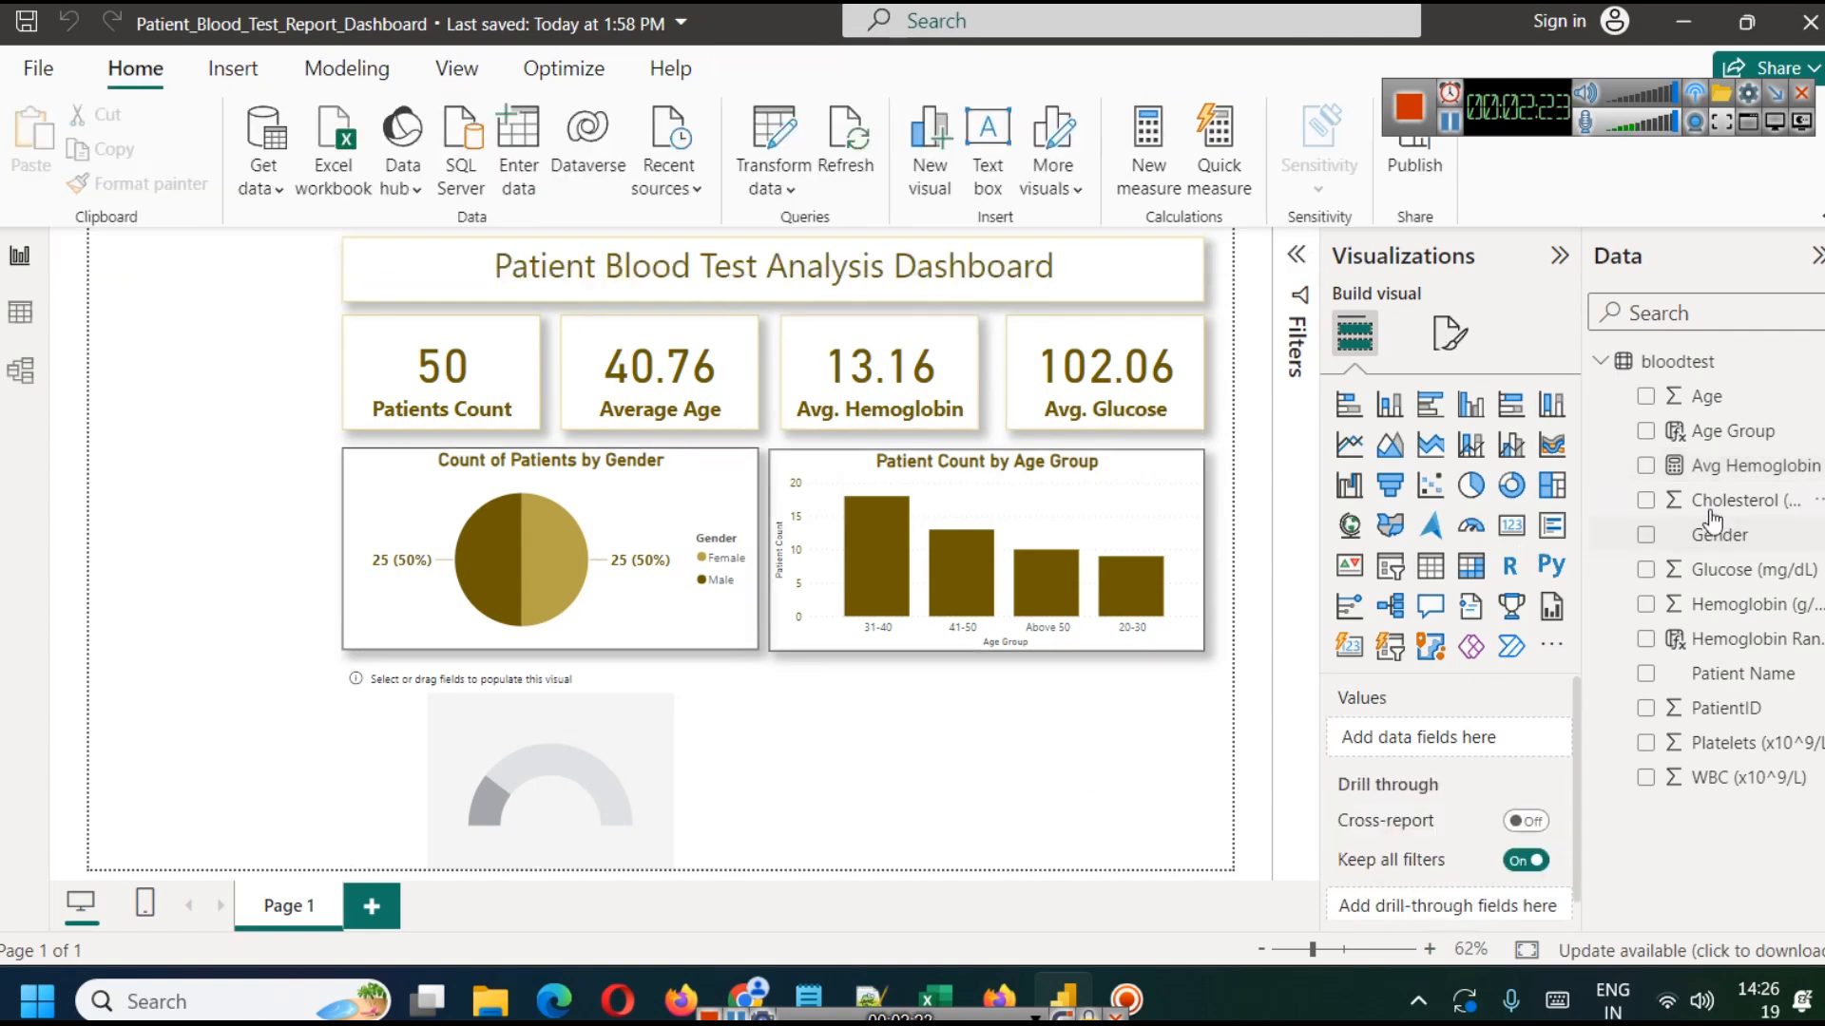
left_click(1701, 470)
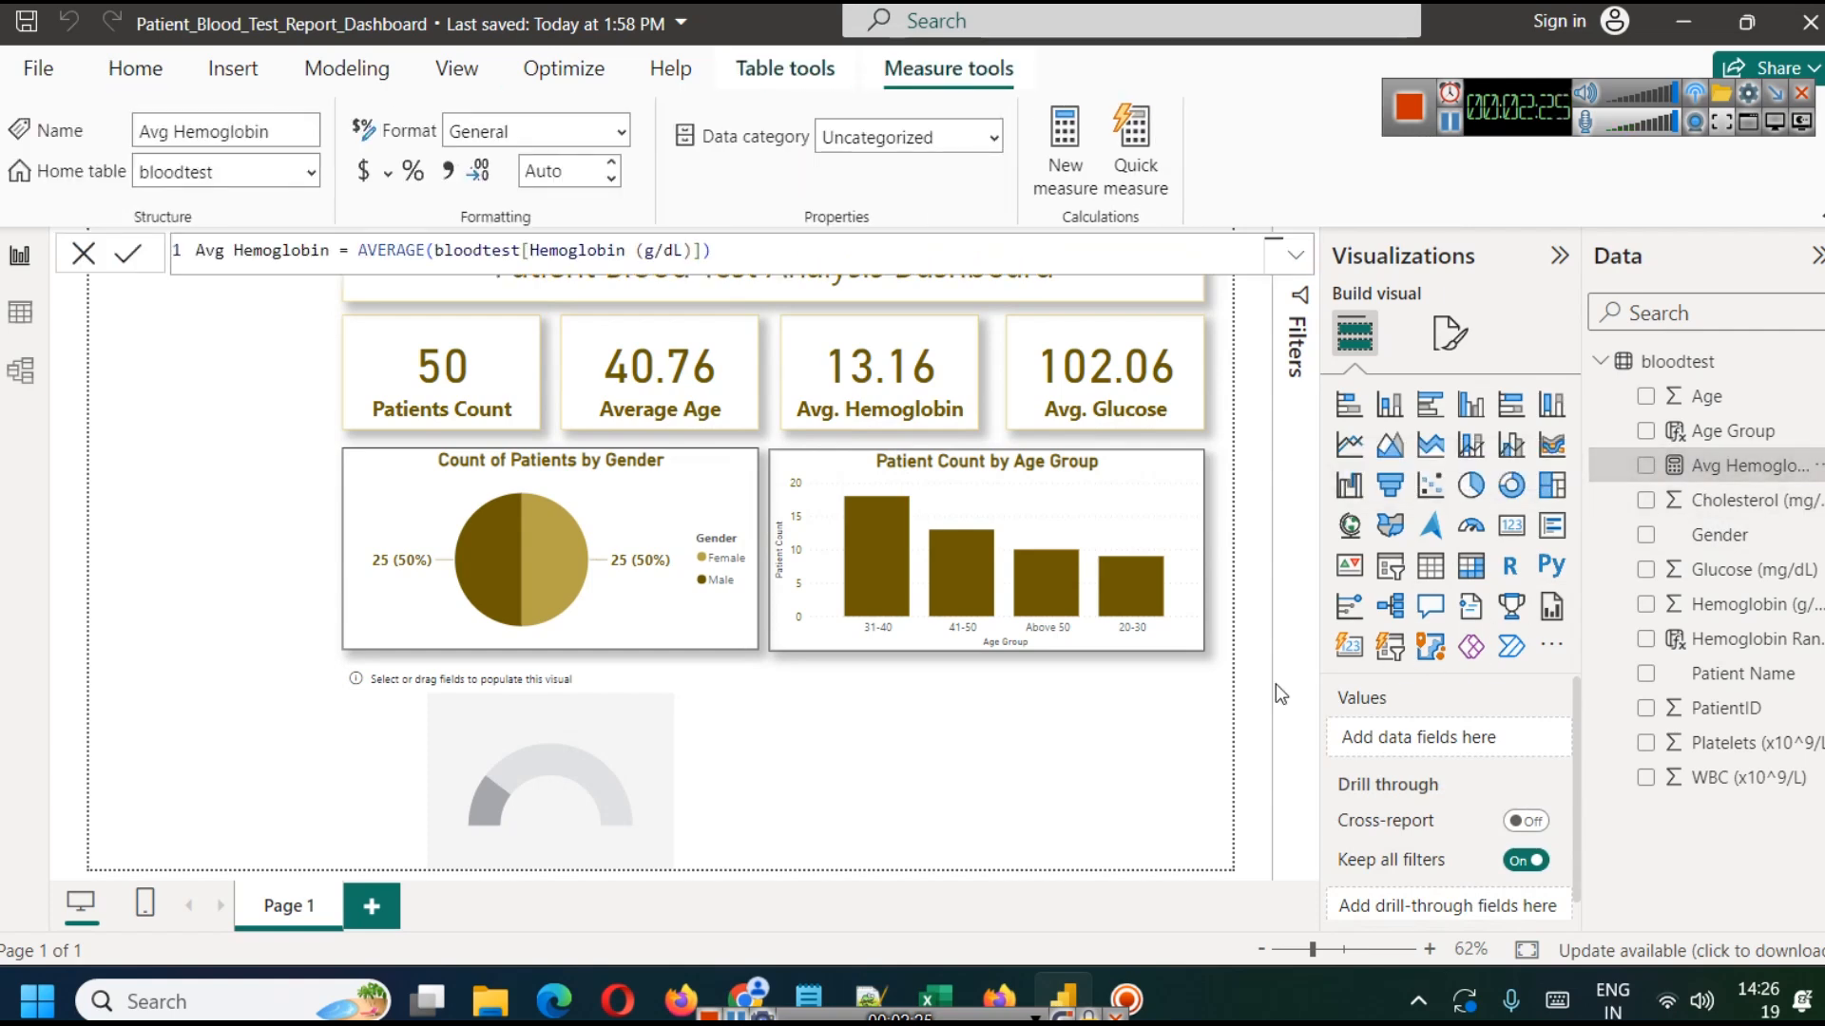
left_click(1214, 710)
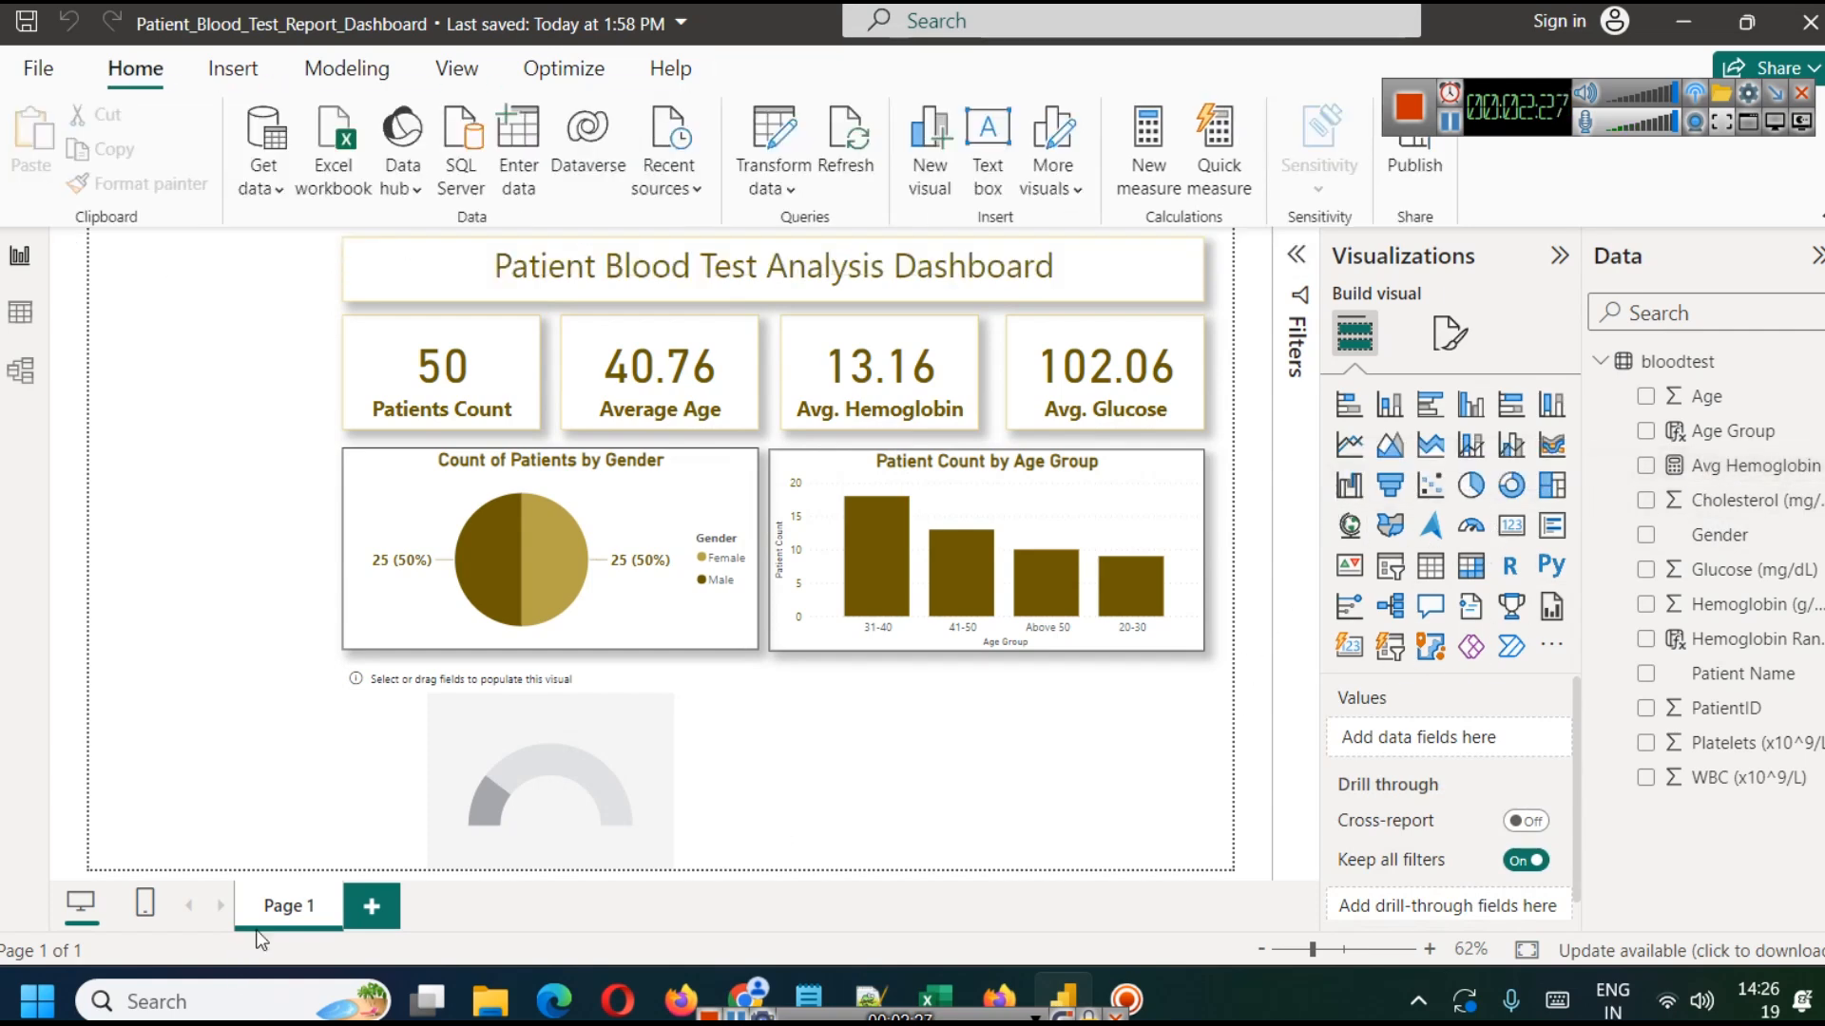
Try the Avg Hemoglobin measure in a card visual on a new report page.
left_click(366, 908)
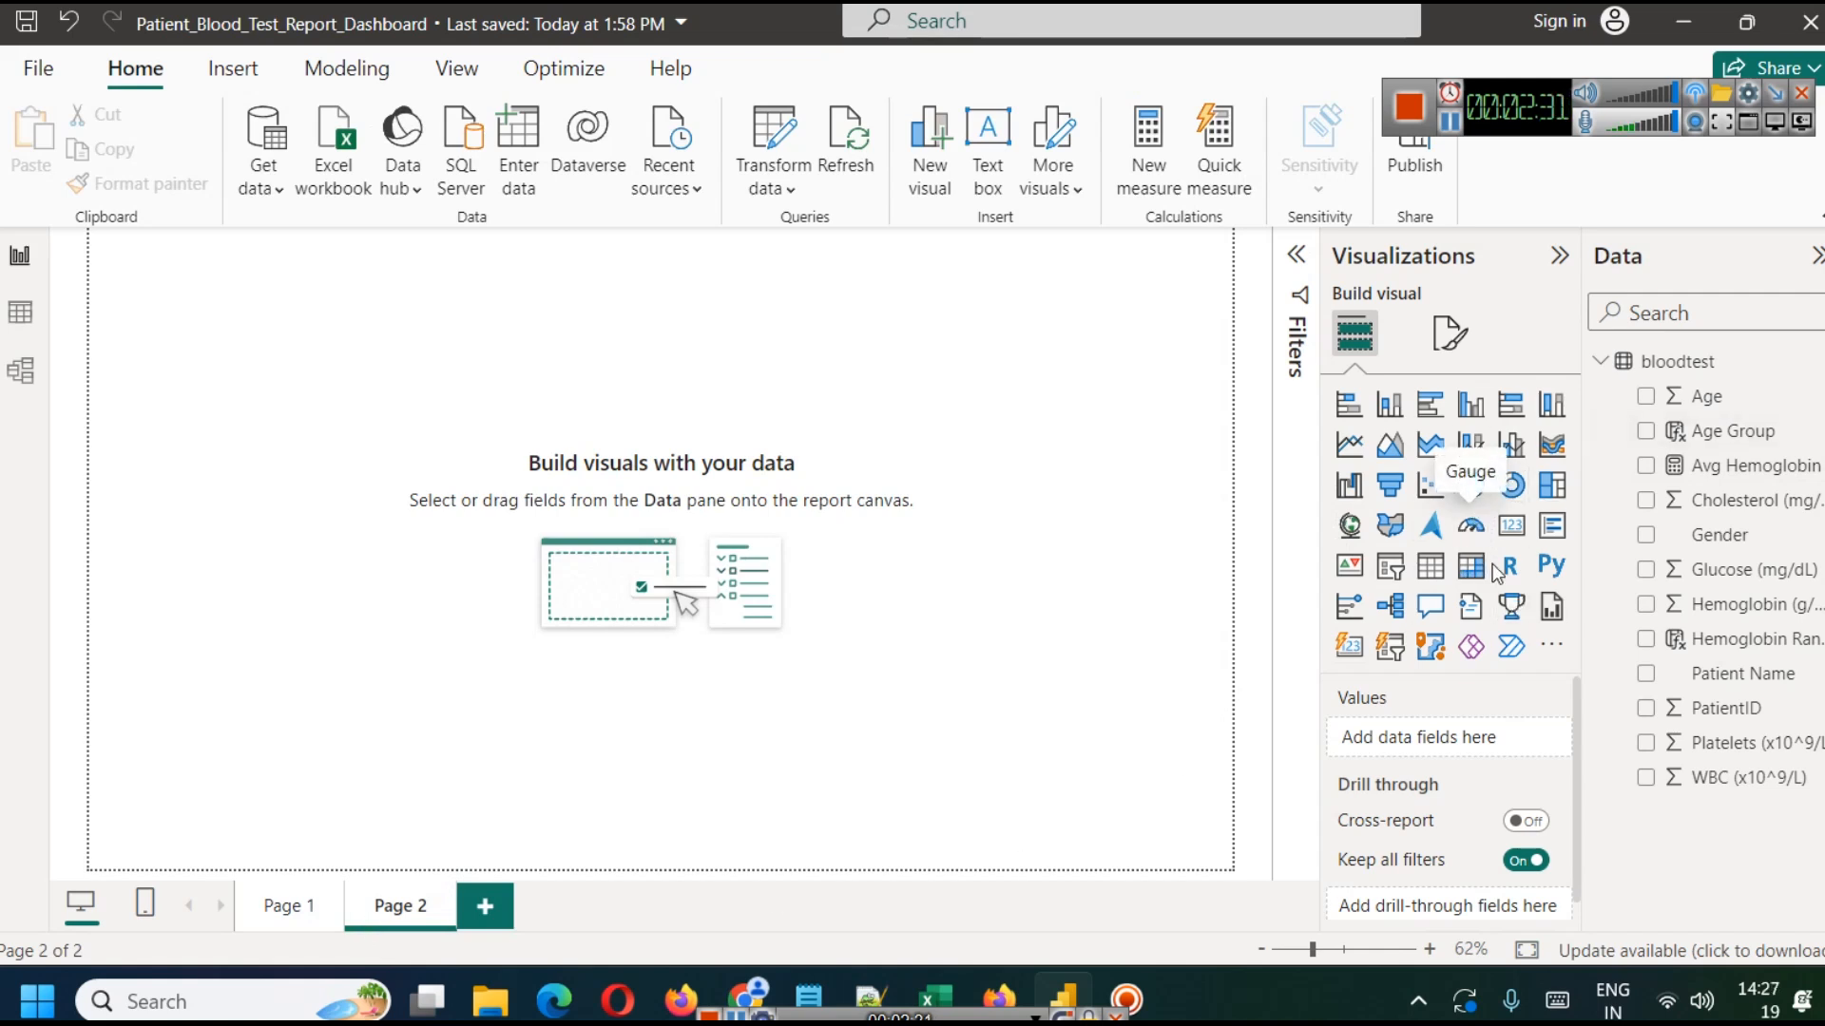
left_click(1511, 525)
left_click_drag(164, 337, 710, 443)
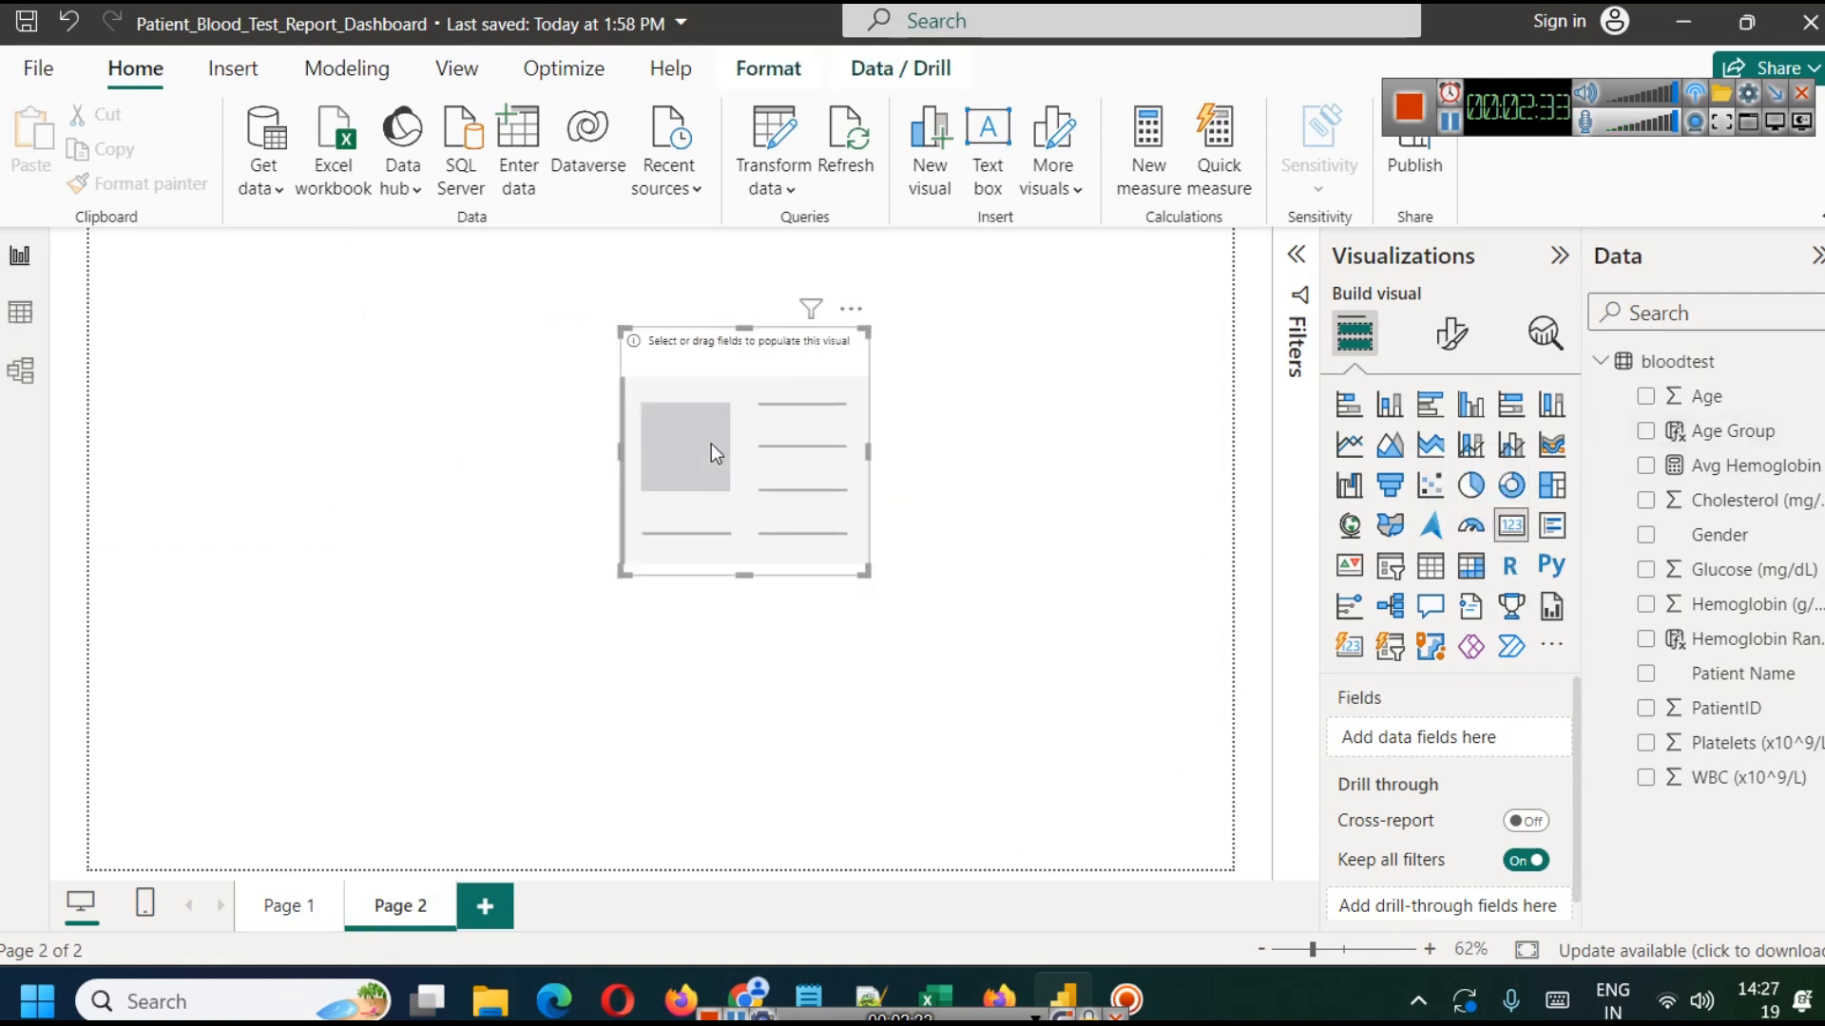
left_click_drag(1758, 466, 743, 470)
left_click(1002, 499)
Delete the test card and the extra report page.
left_click(741, 419)
key("Delete")
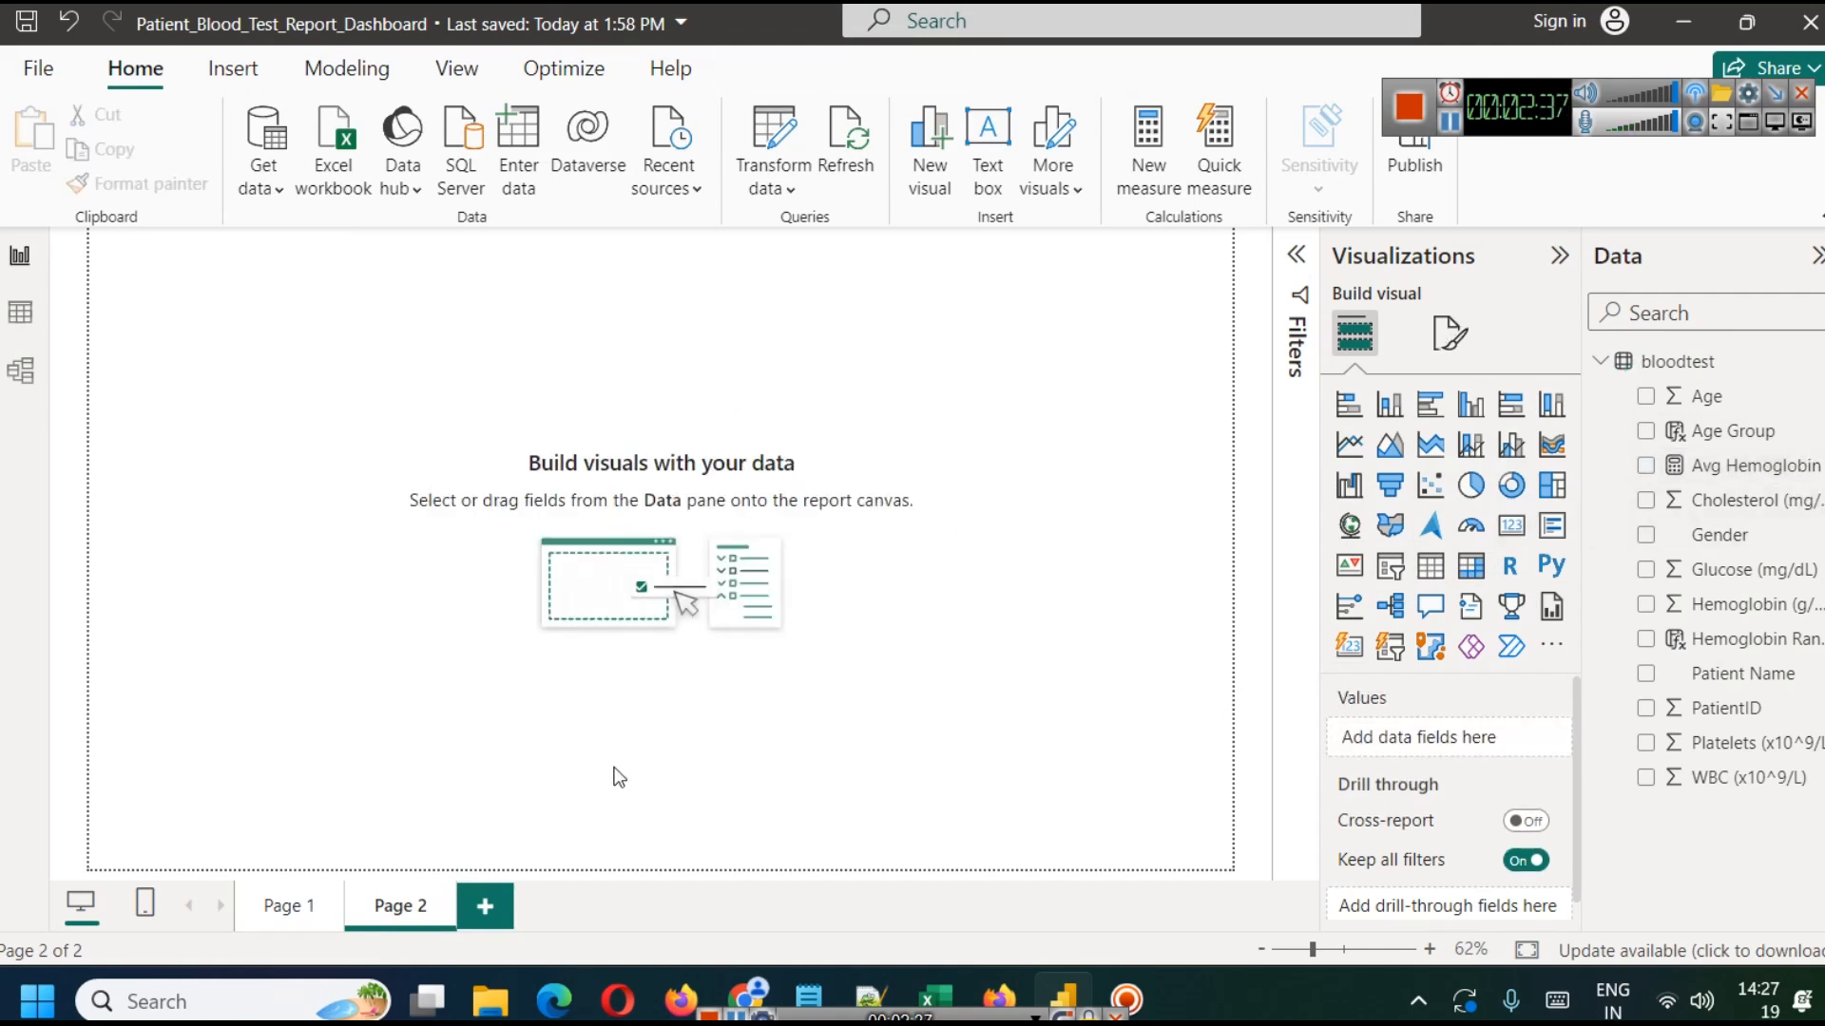
left_click(445, 899)
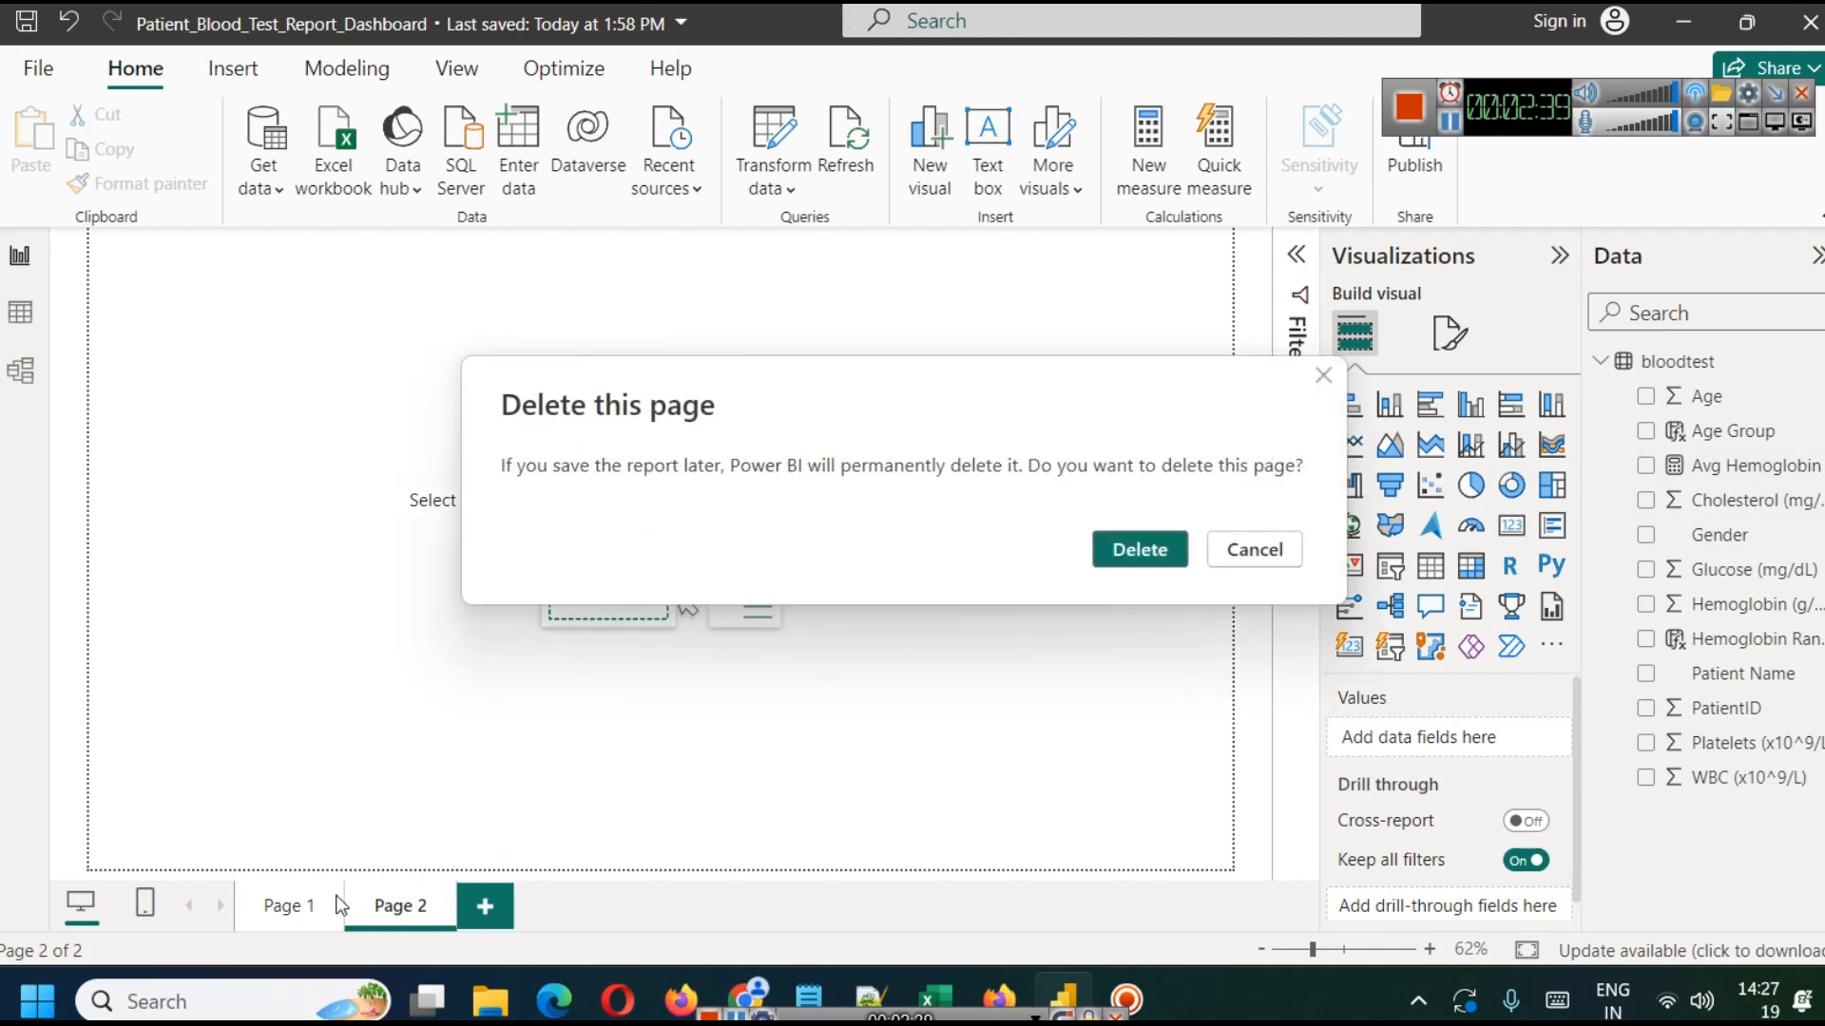
key("Escape")
Rename the dashboard page as "Report Analysis".
right_click(290, 905)
left_click(357, 888)
type("Report")
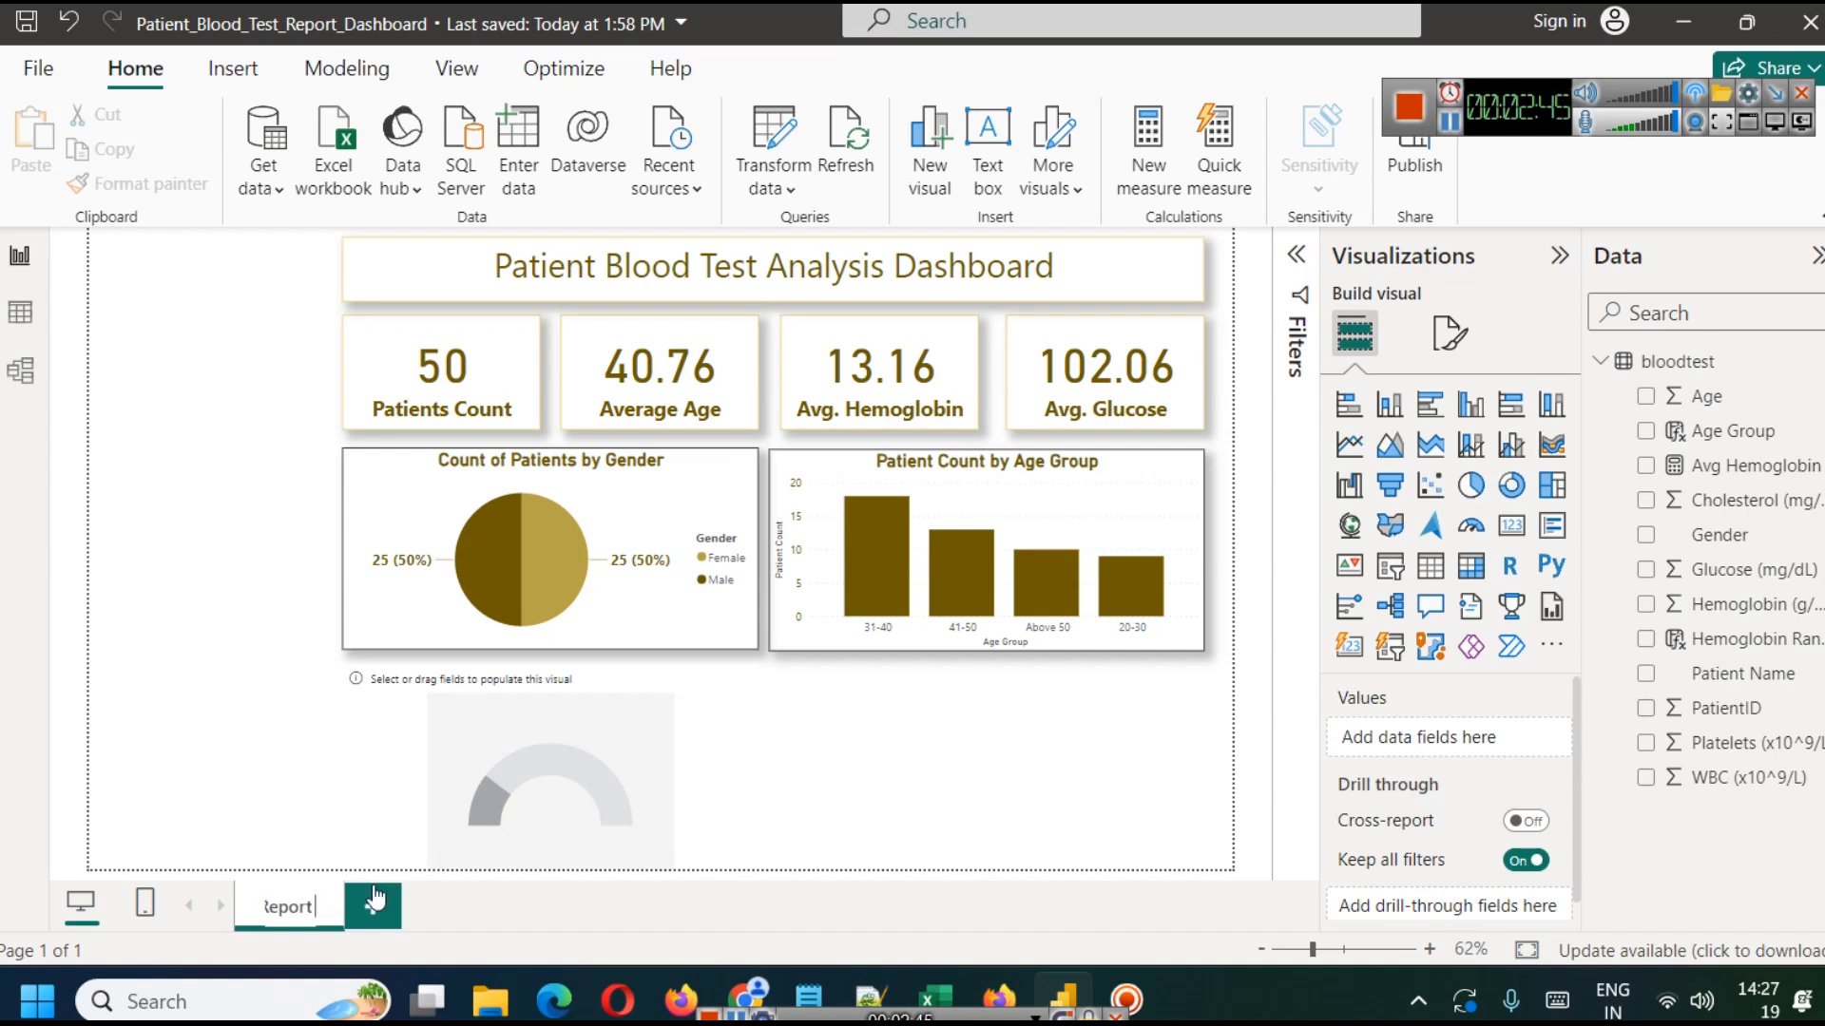
type(" Analysis")
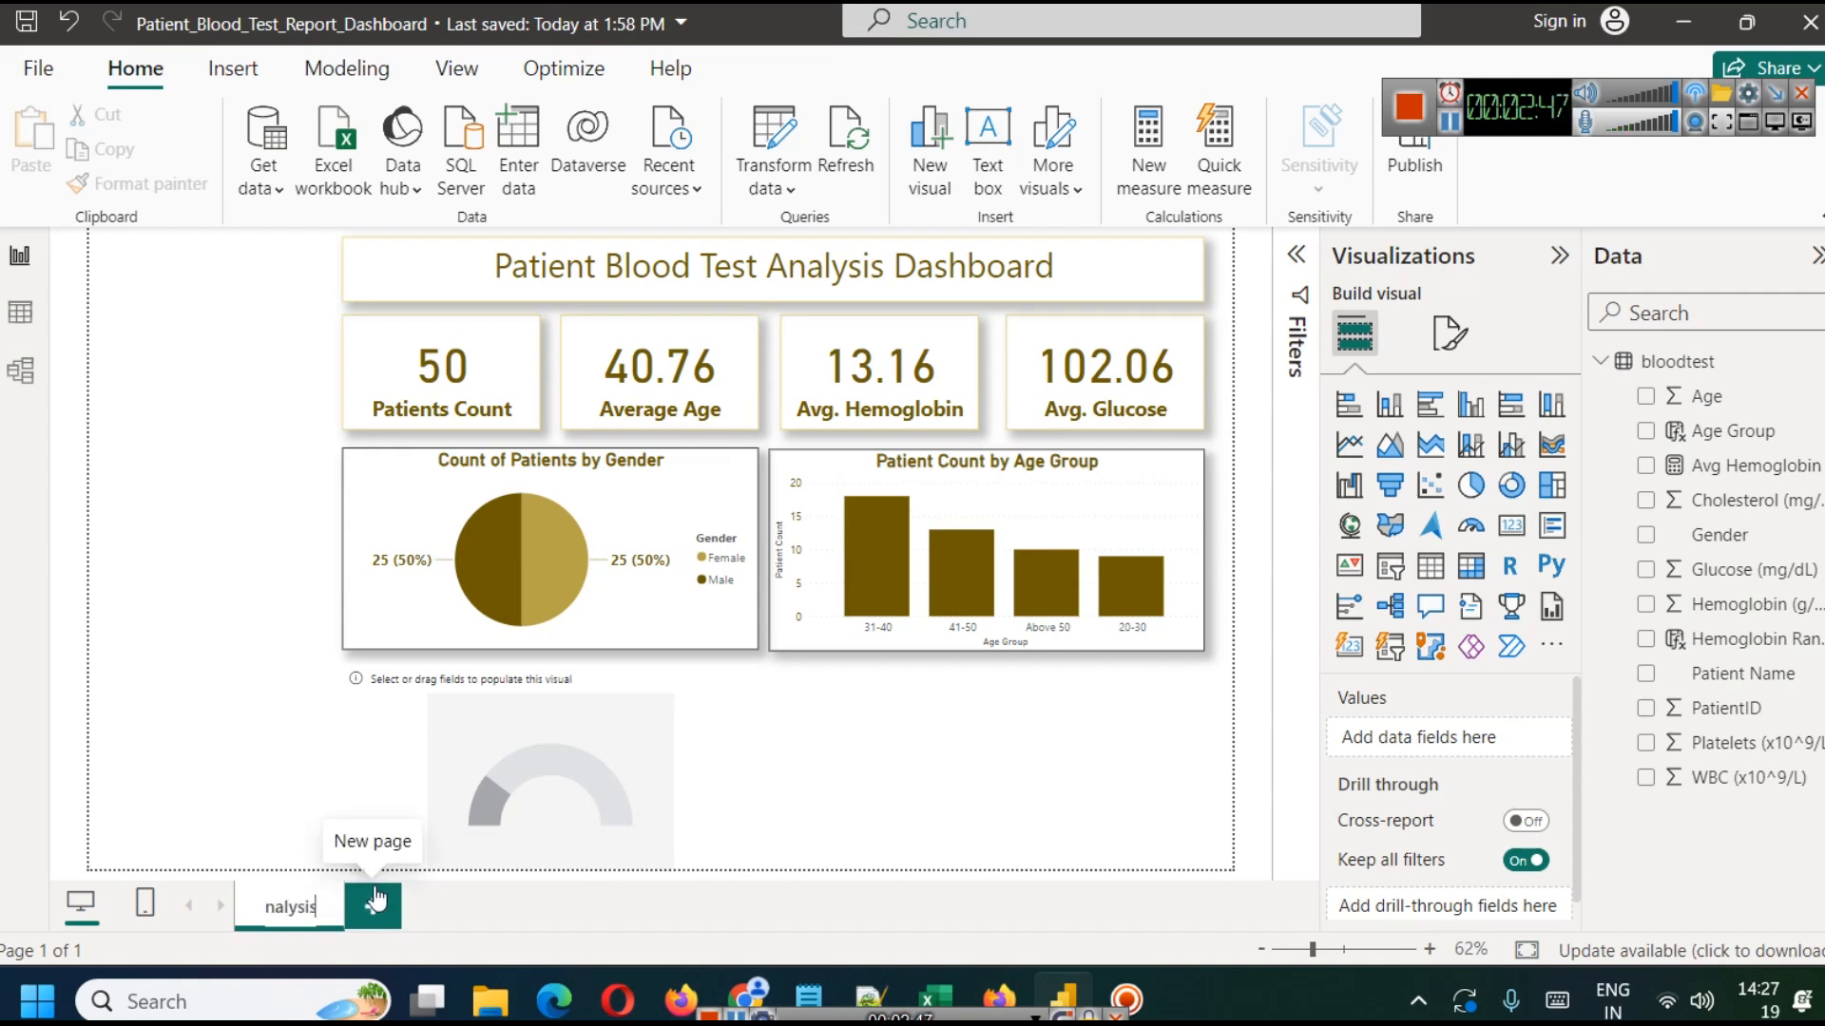
left_click(494, 922)
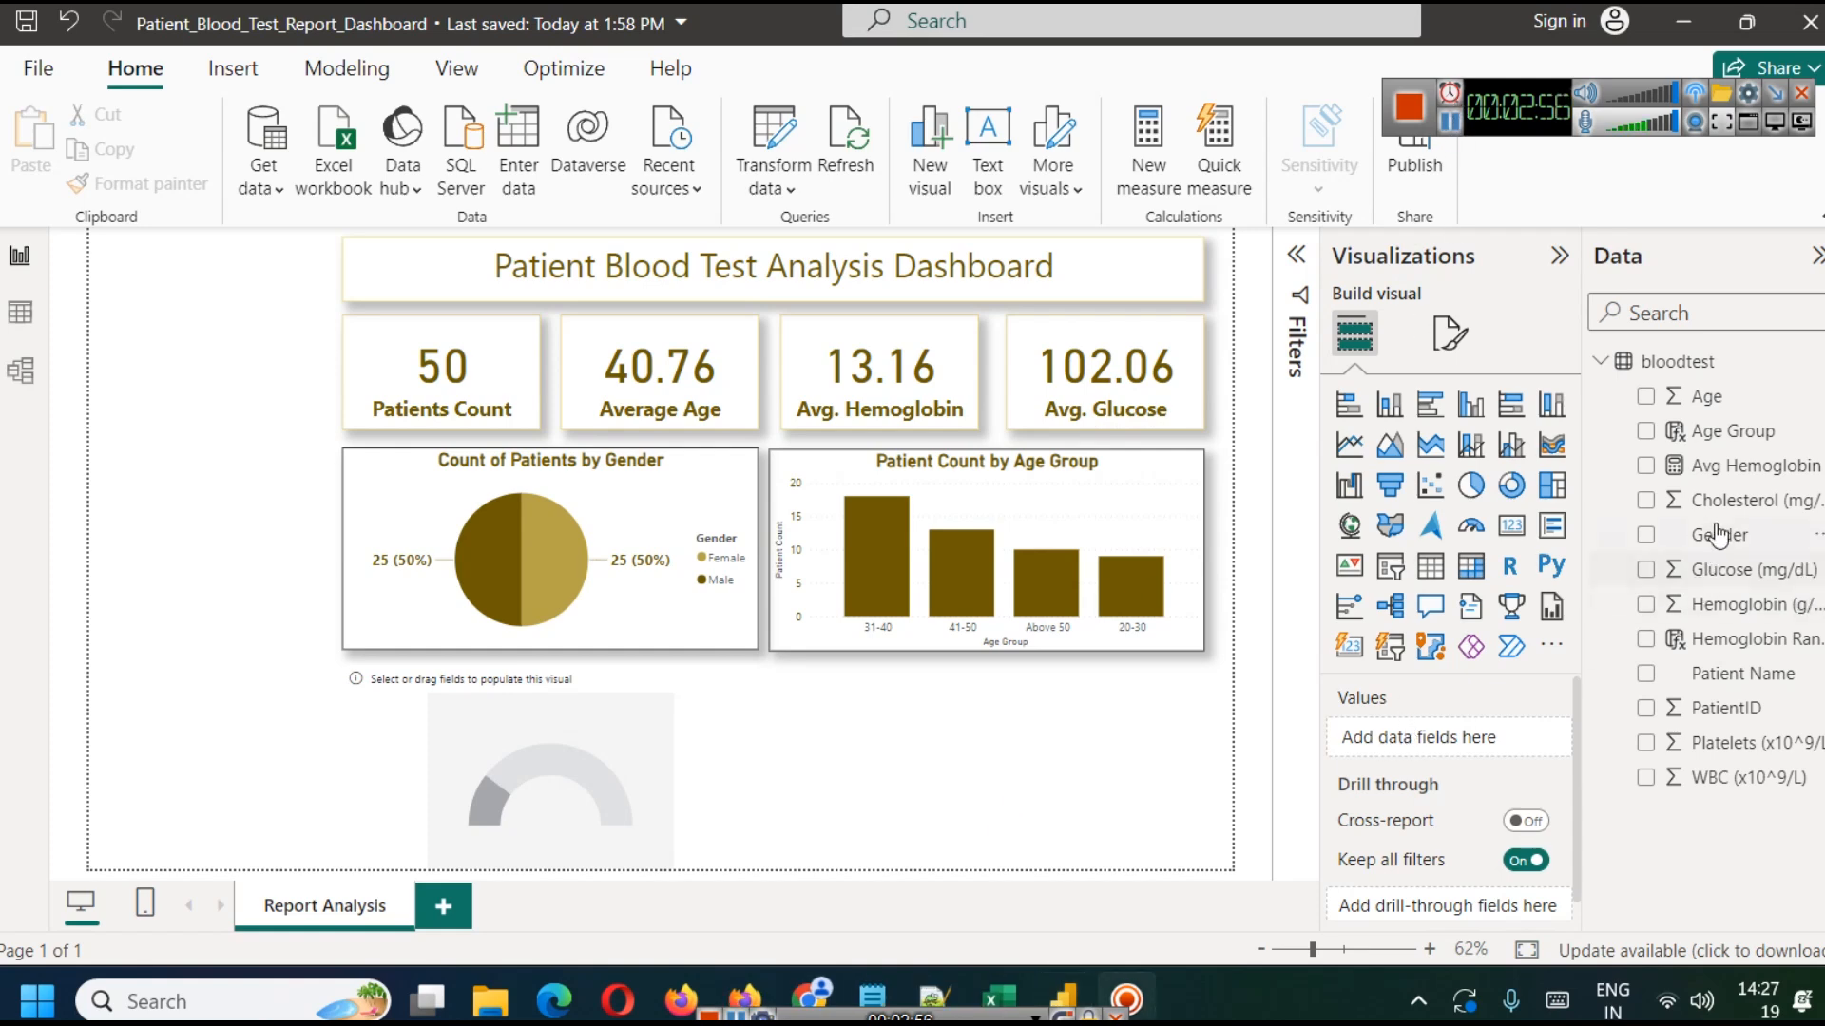
left_click_drag(1686, 465, 1452, 741)
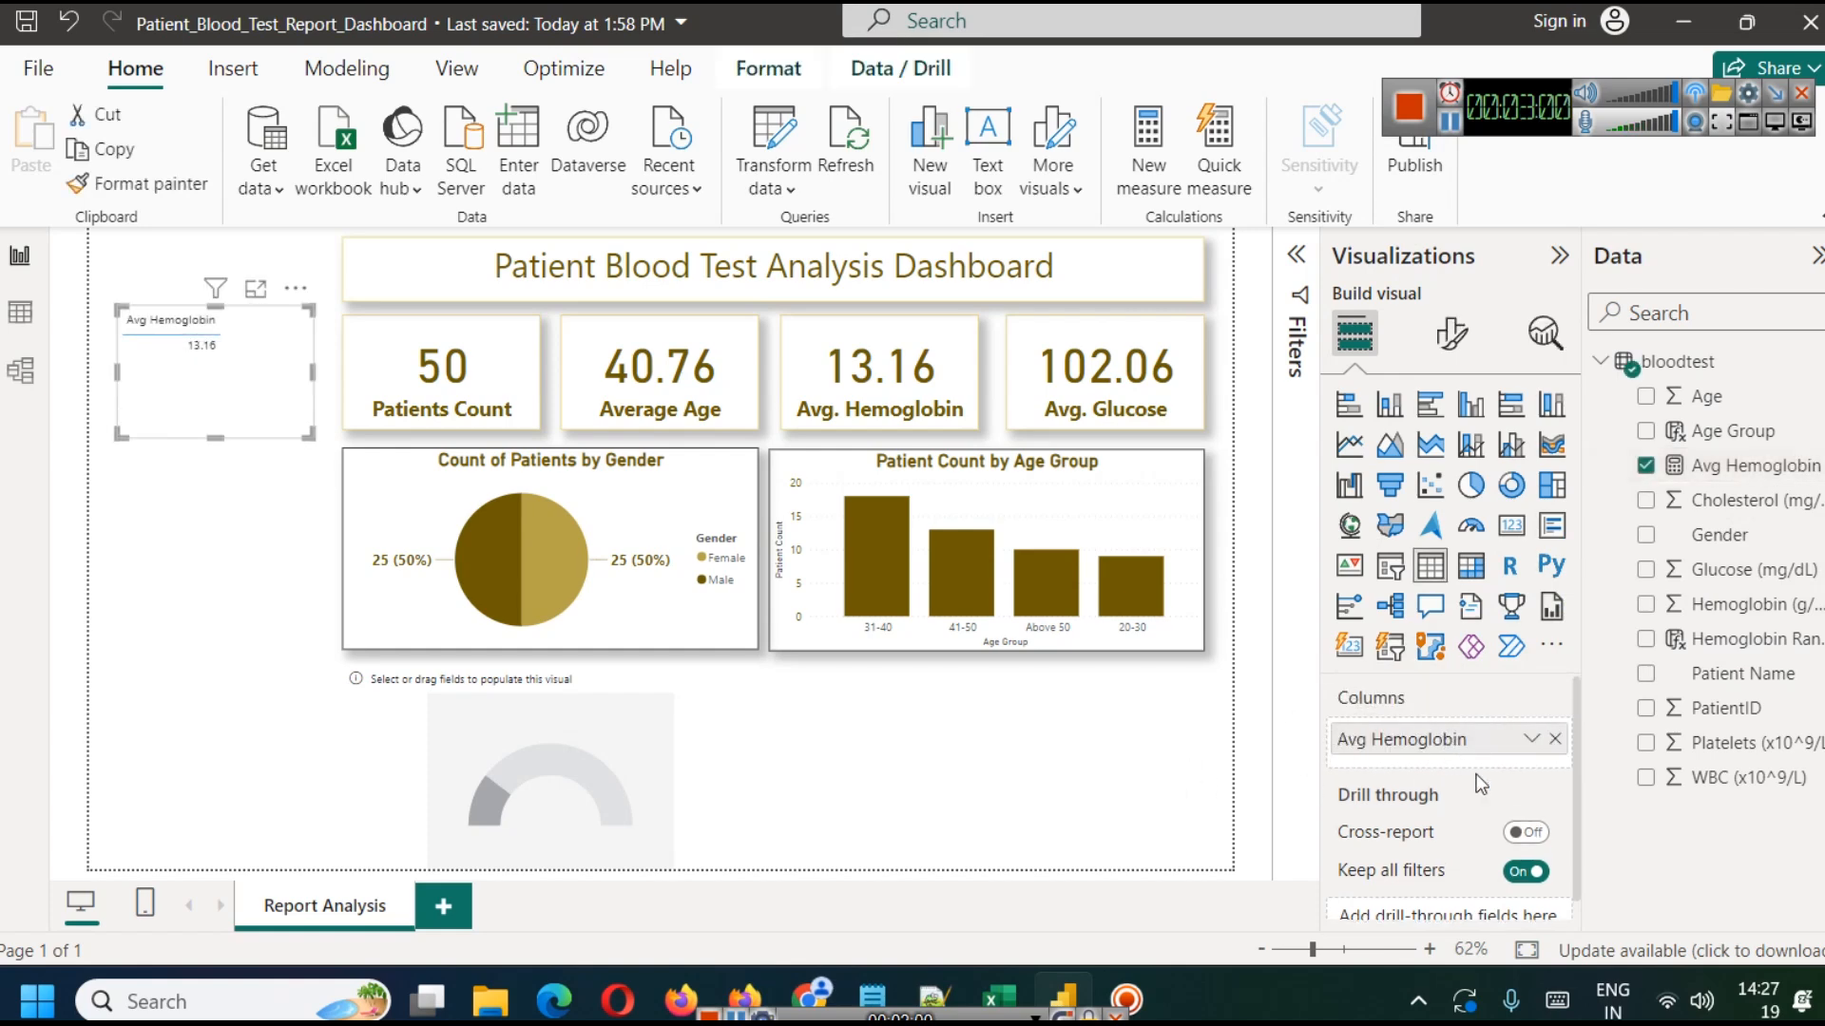
left_click(1554, 739)
left_click(500, 779)
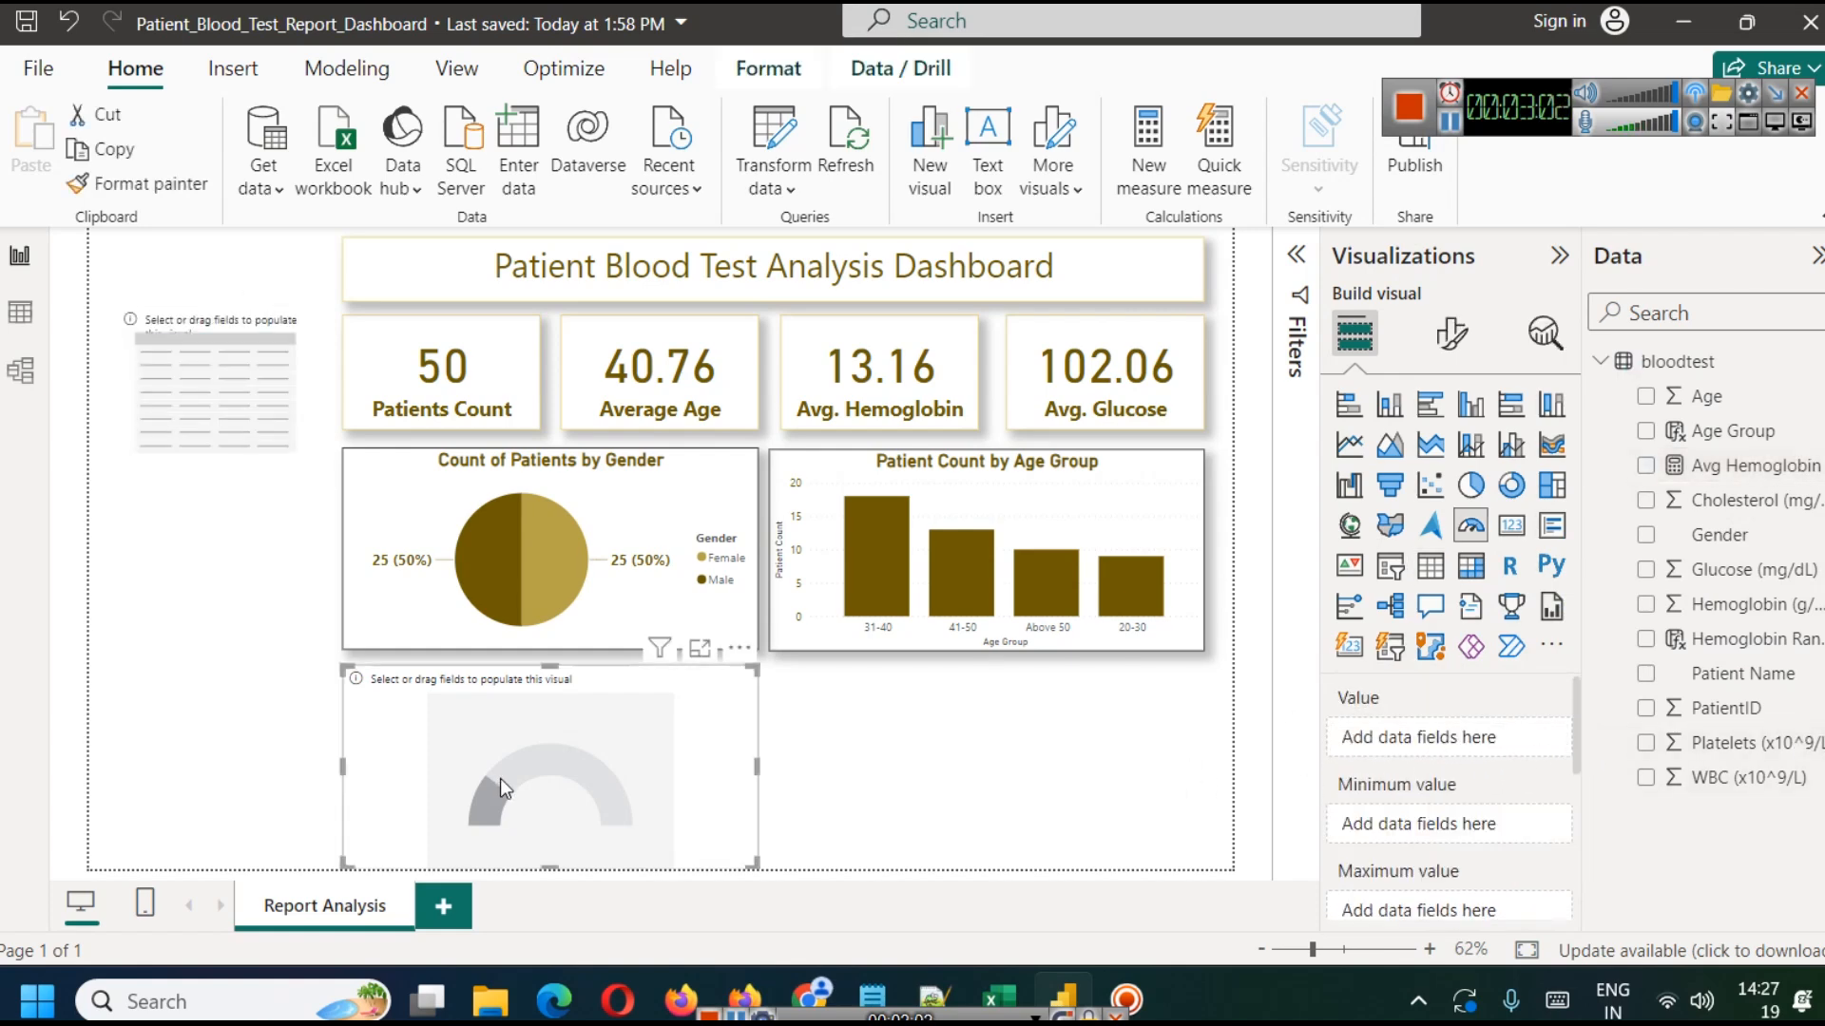
left_click(264, 390)
key("Delete")
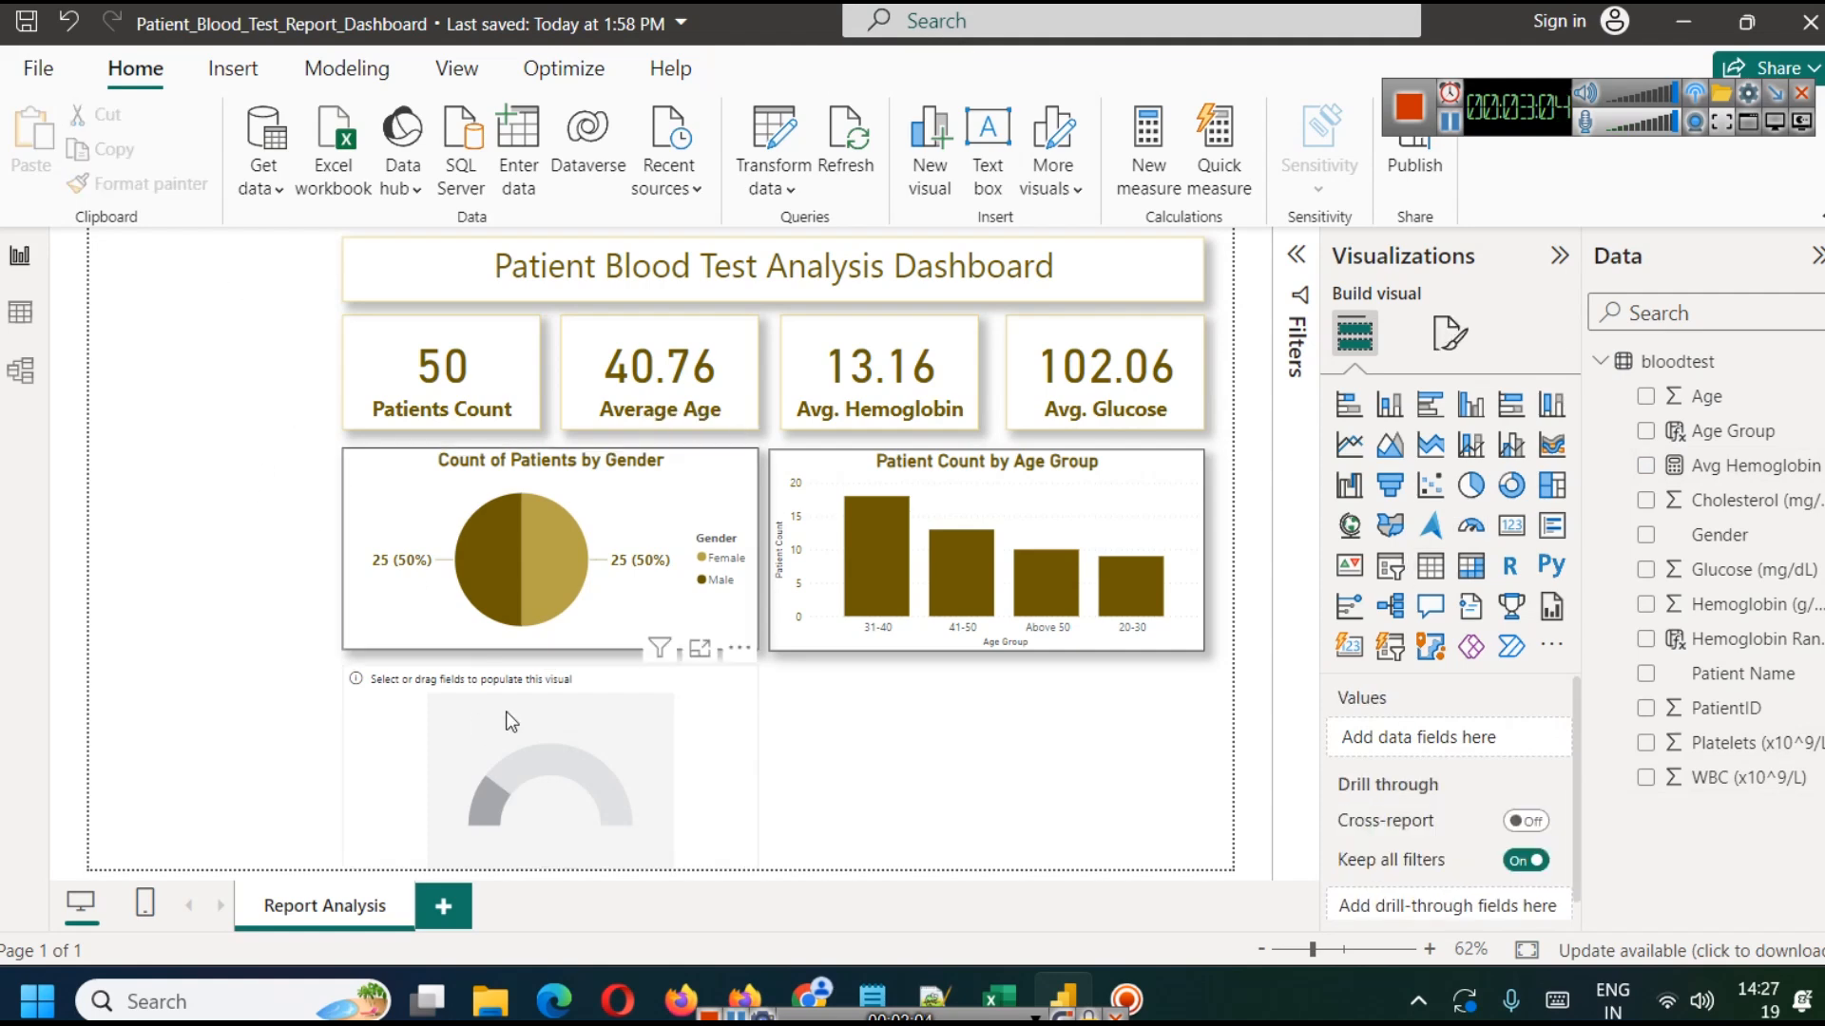
Assign the Avg Hemoglobin measure as the gauge's value and the Target HB measure as its target value.
left_click(510, 731)
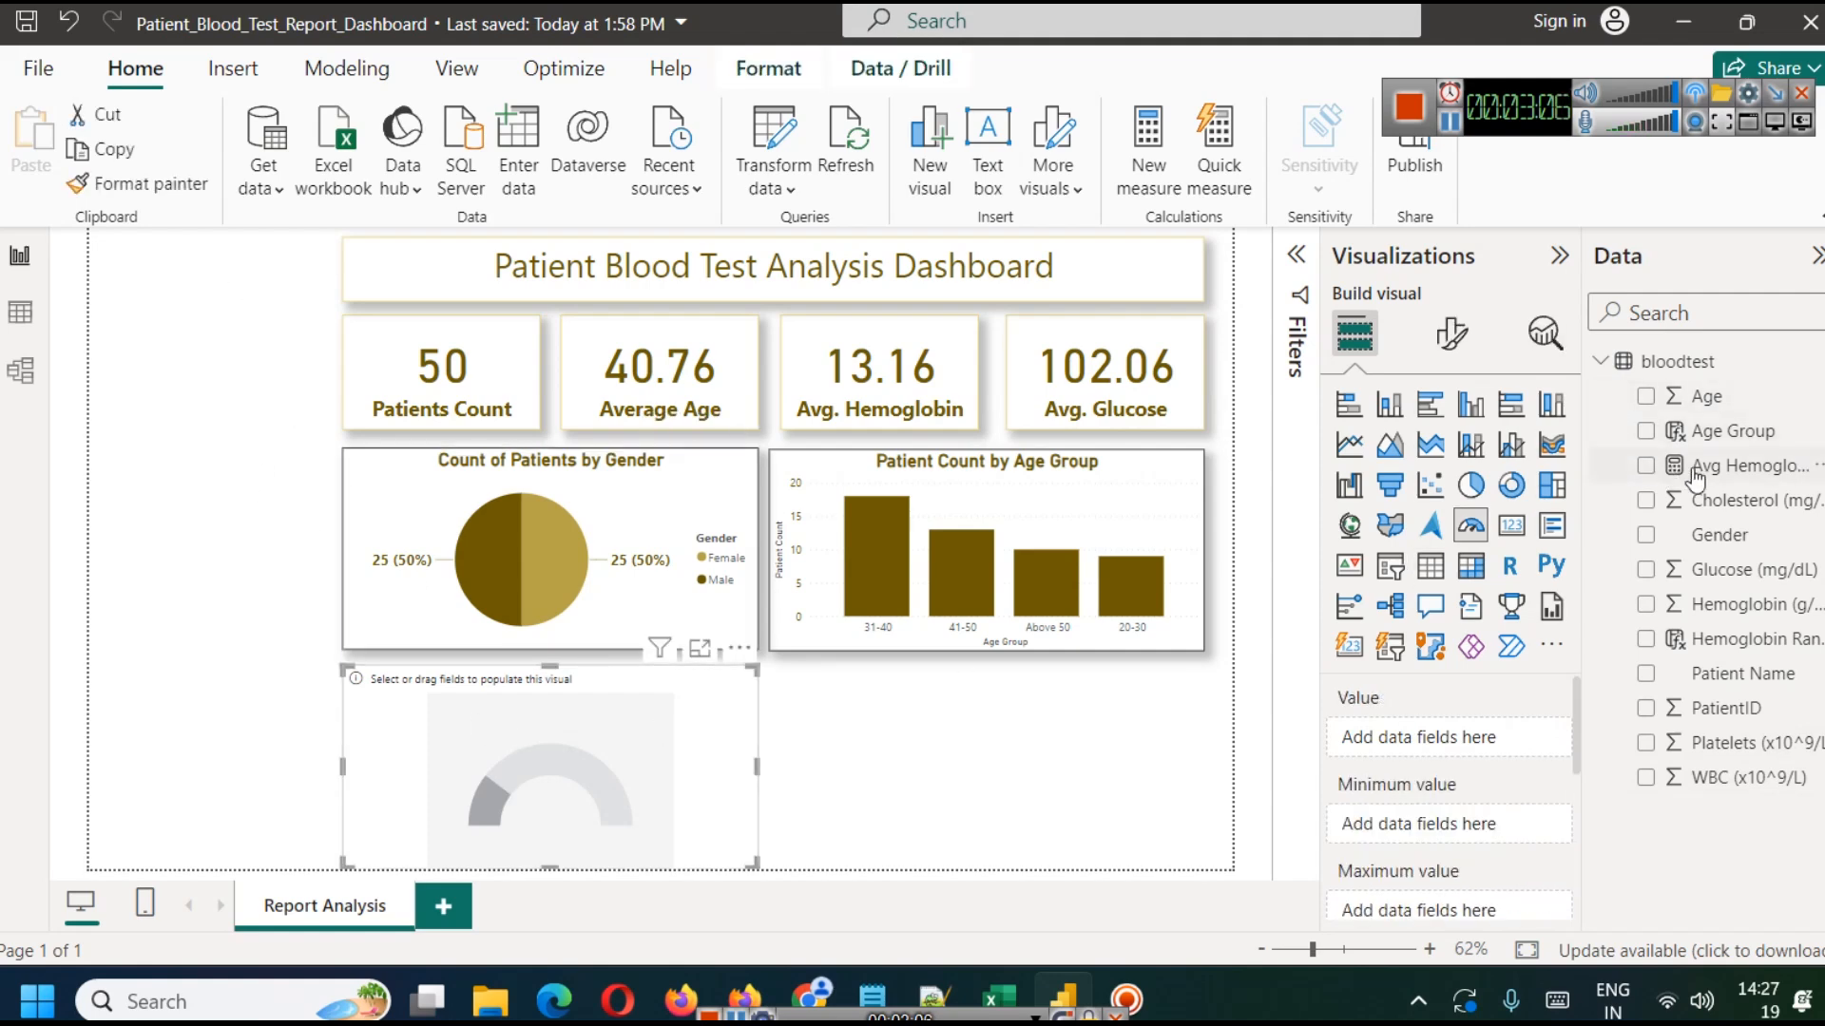
left_click_drag(1687, 480, 1443, 734)
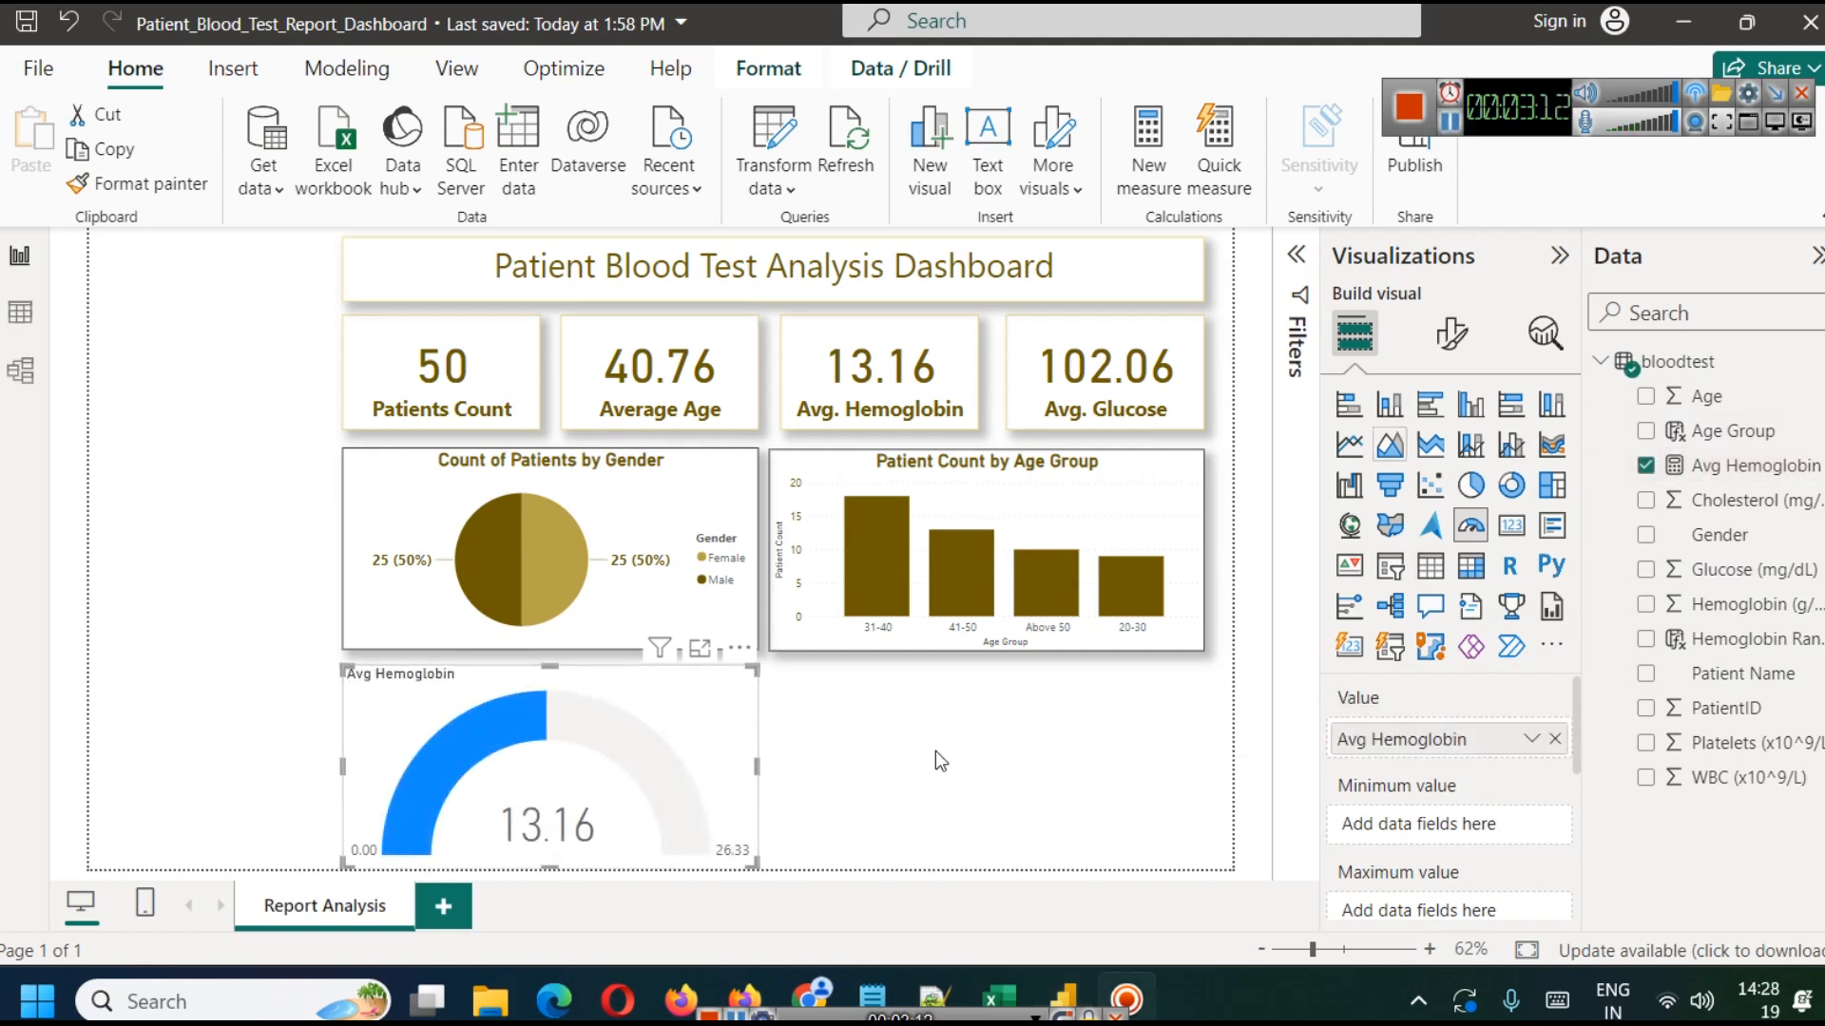
scroll(1441, 806, "down", 3)
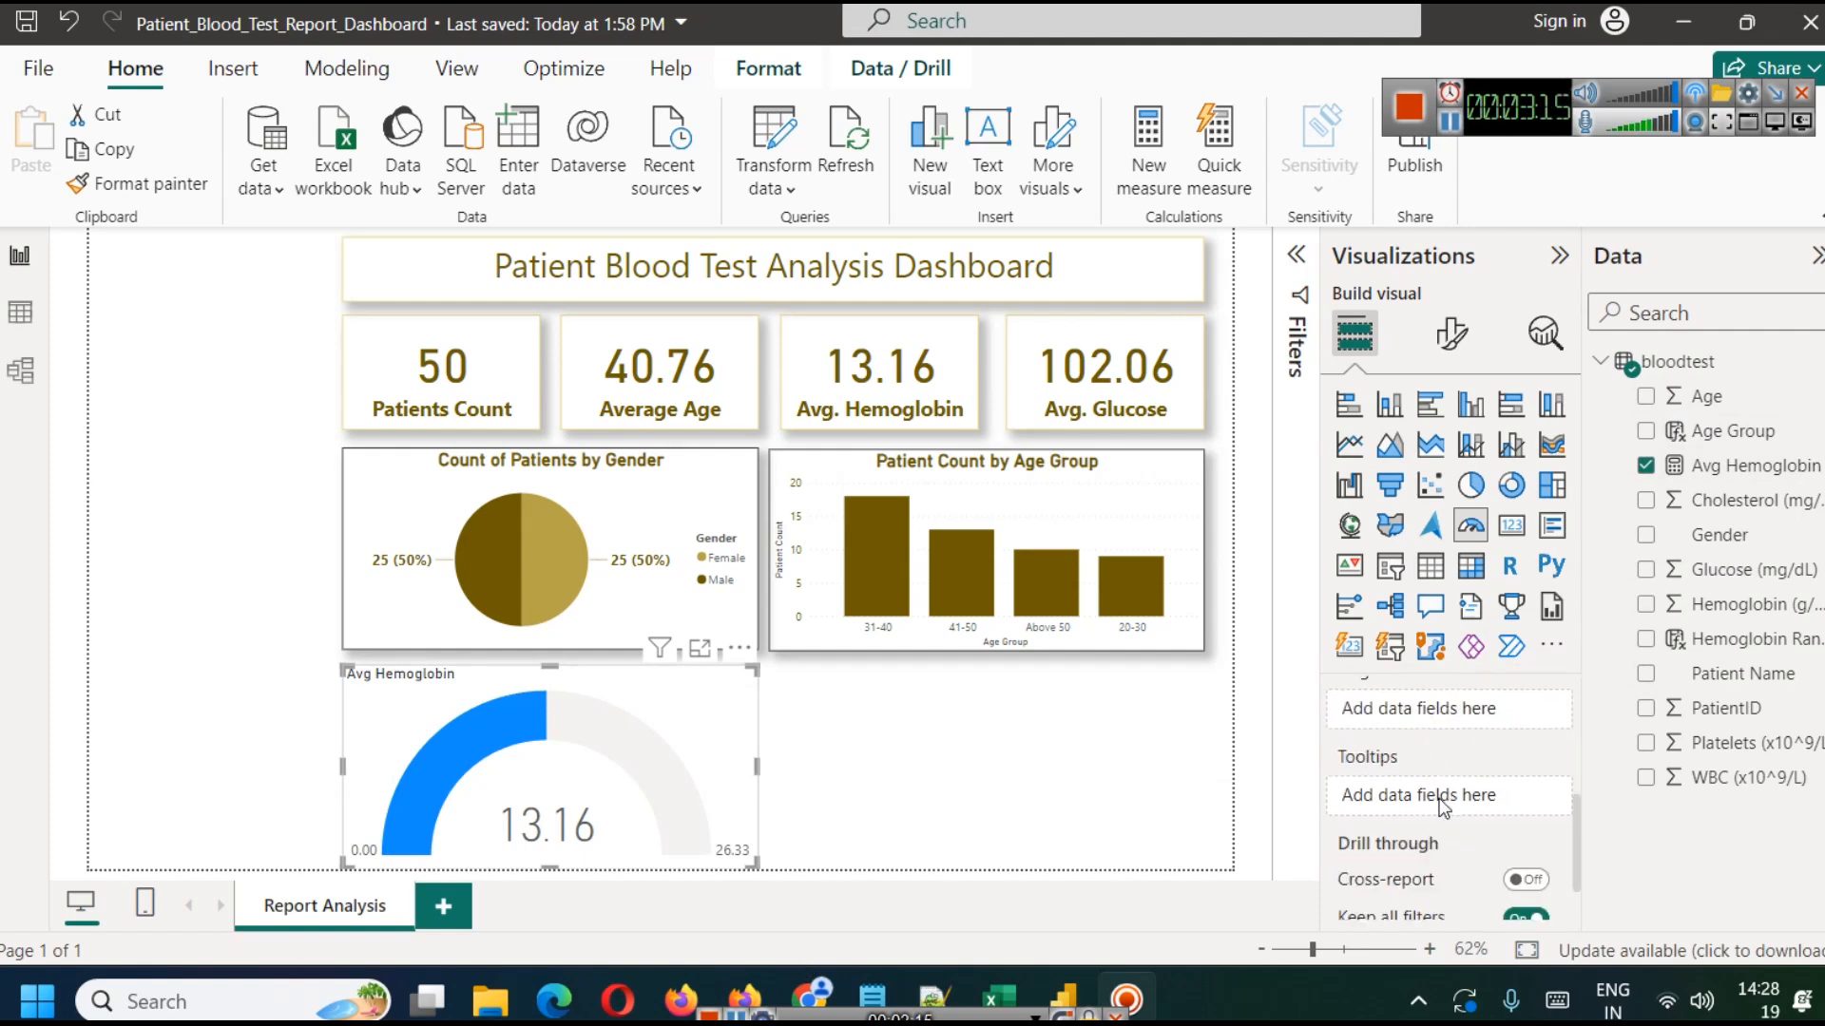
scroll(1477, 812, "up", 2)
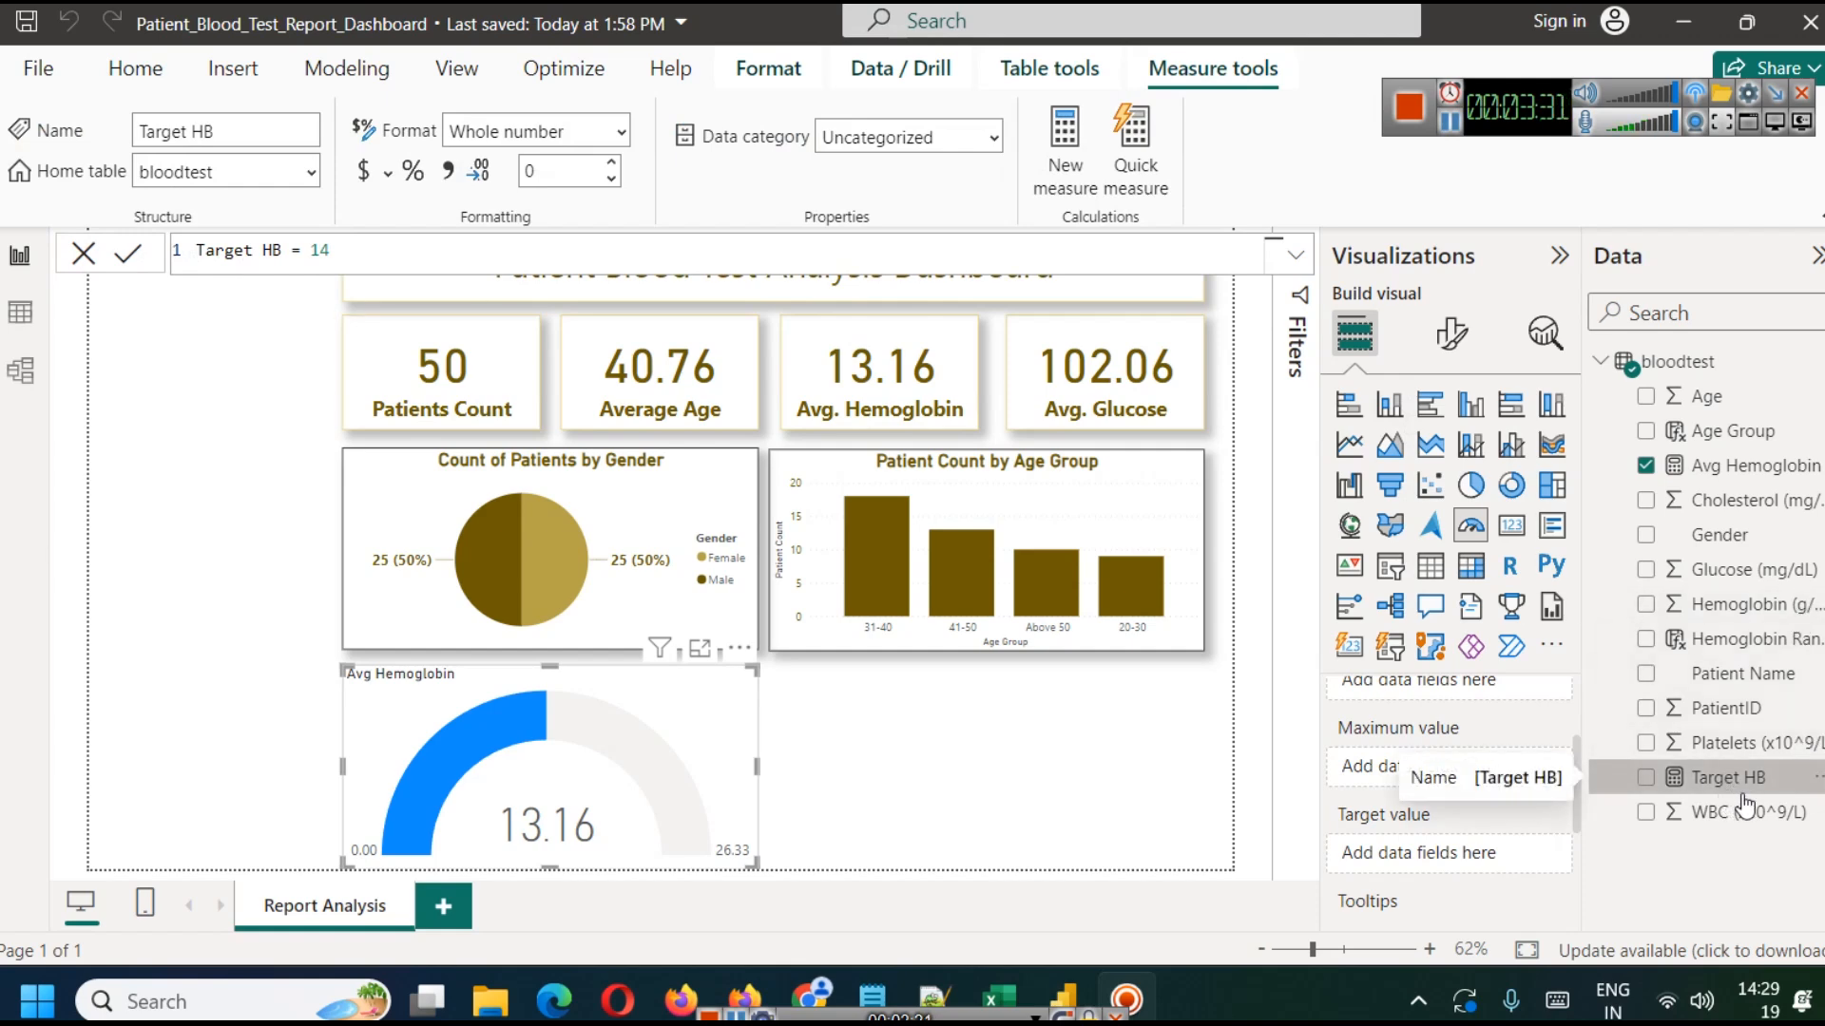
left_click_drag(1737, 800, 1450, 853)
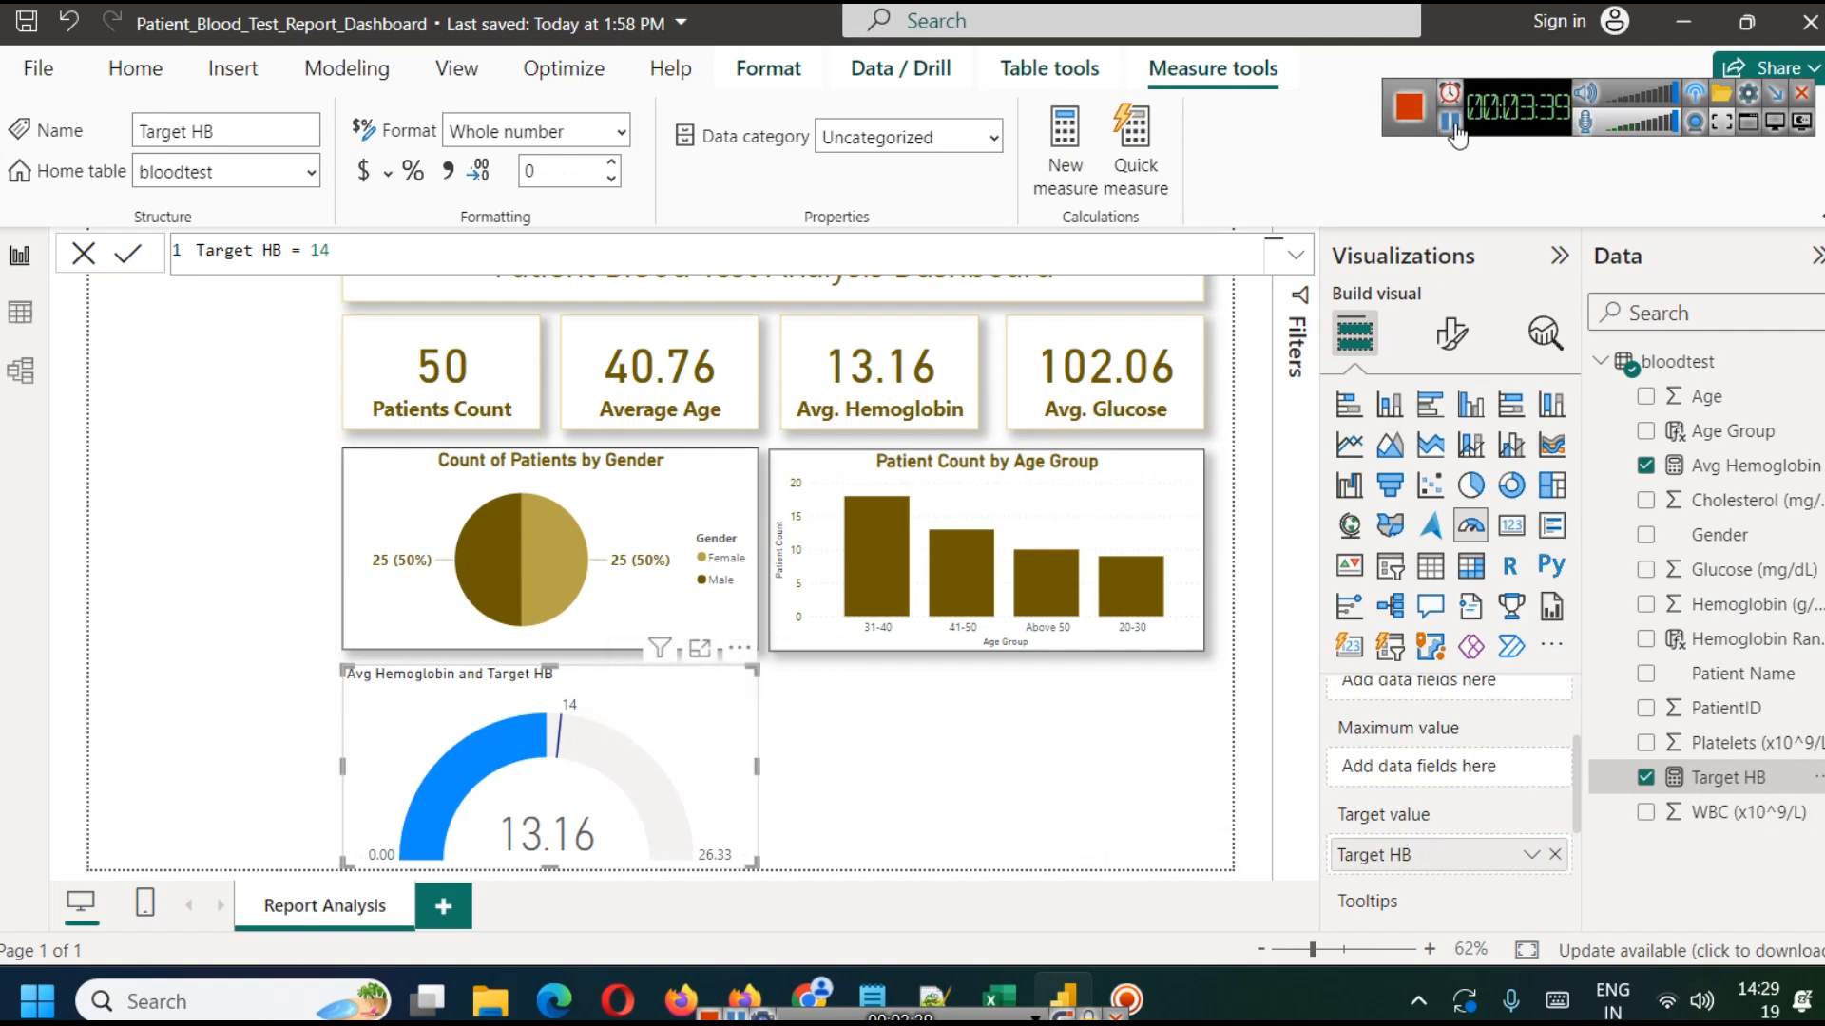
Create a new measure "Min HB = 5" in the bloodtest table.
scroll(1438, 801, "up", 2)
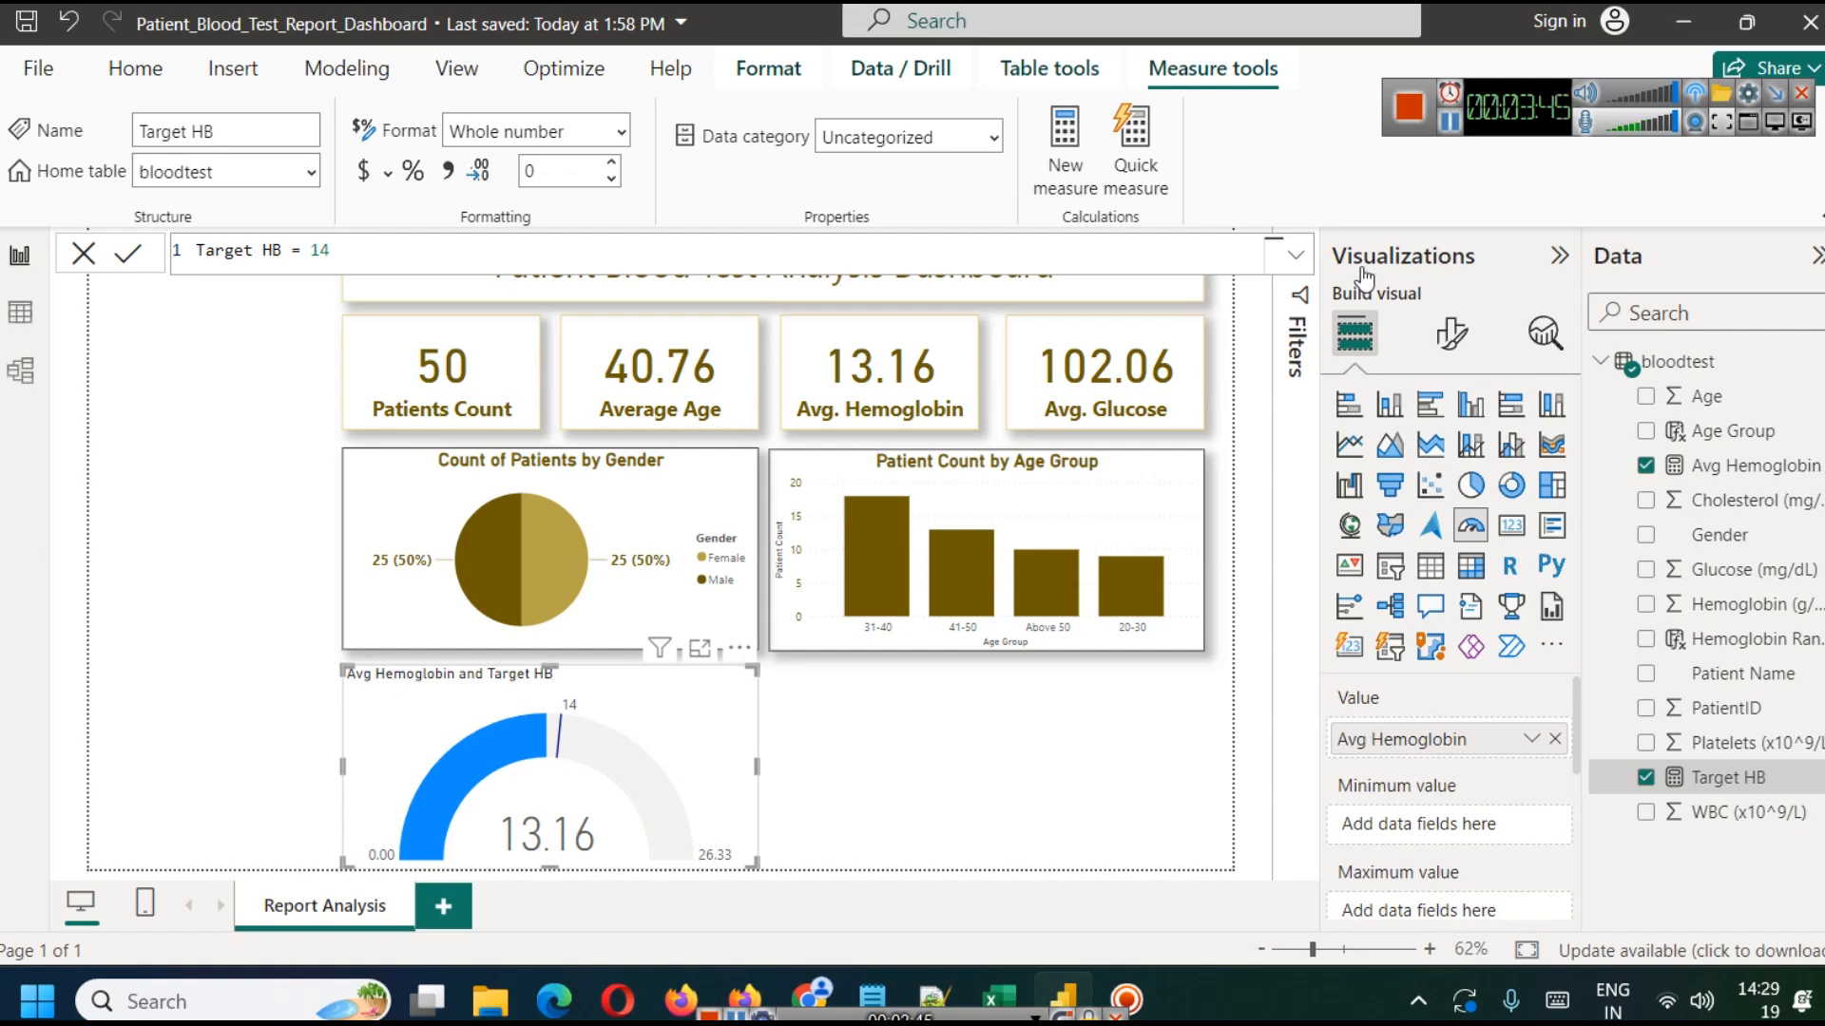
left_click(1065, 143)
double_click(240, 248)
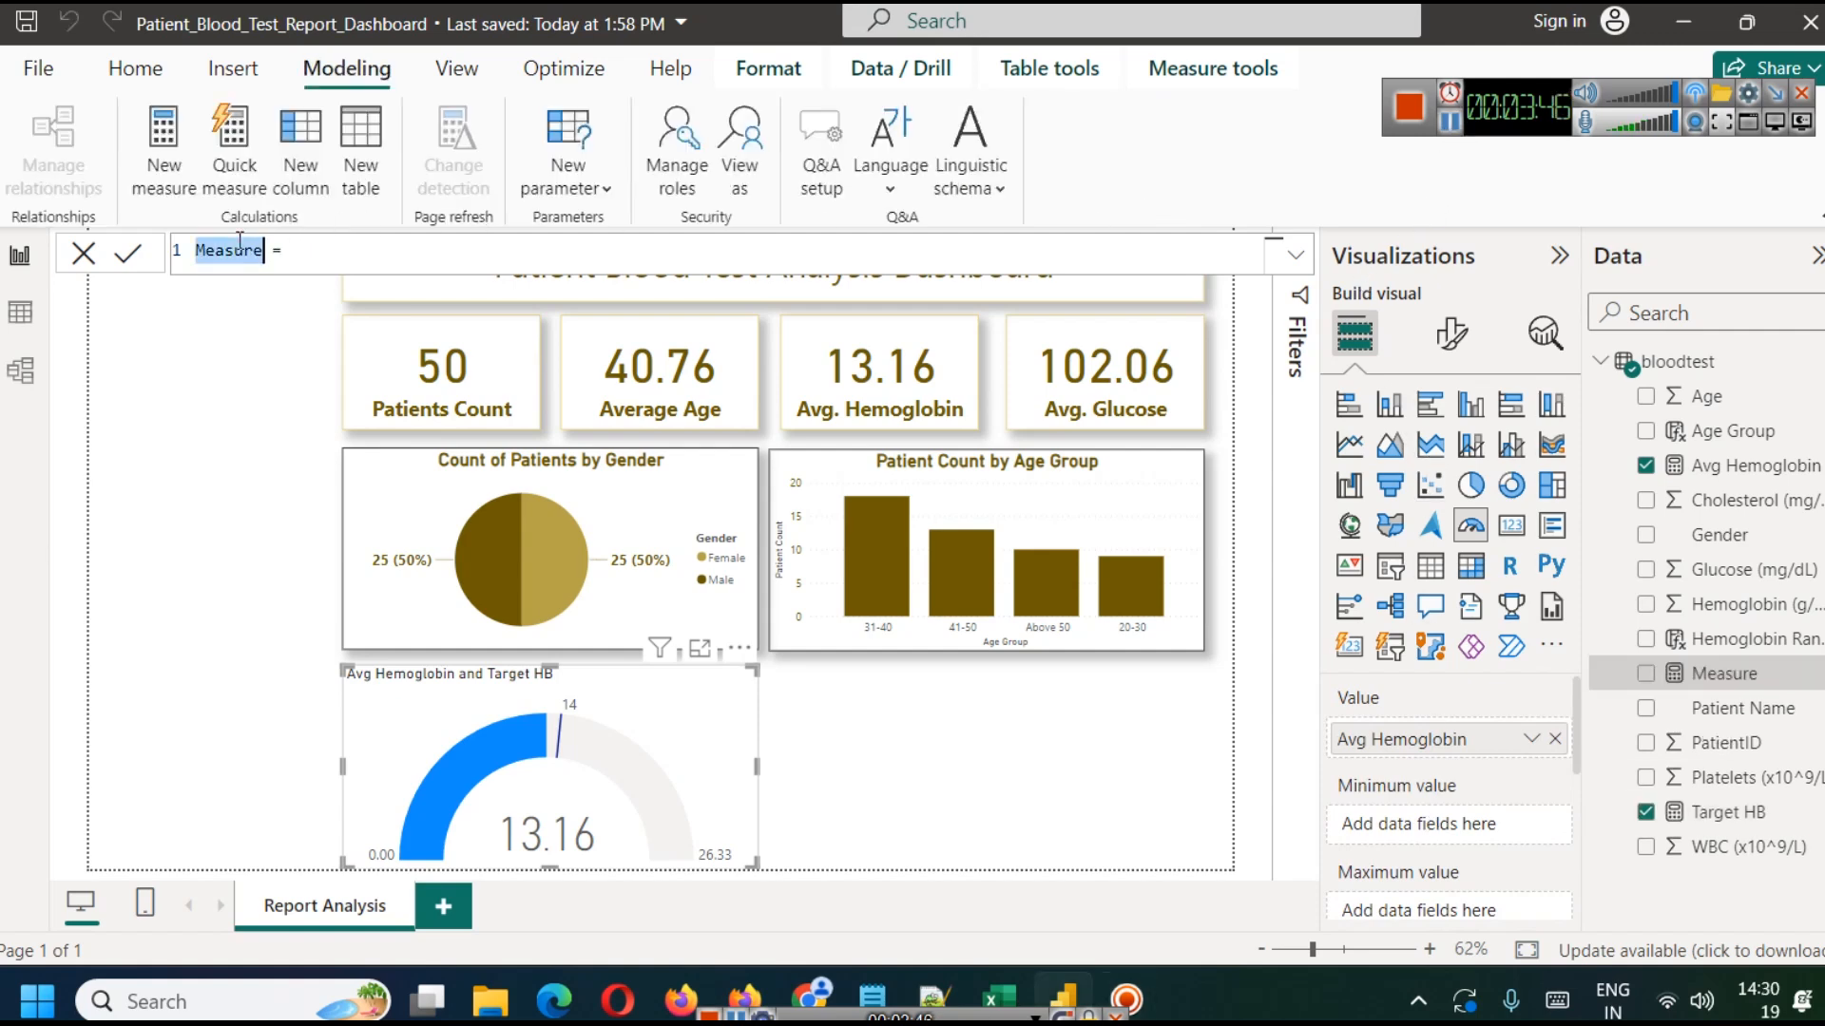
type("Min H")
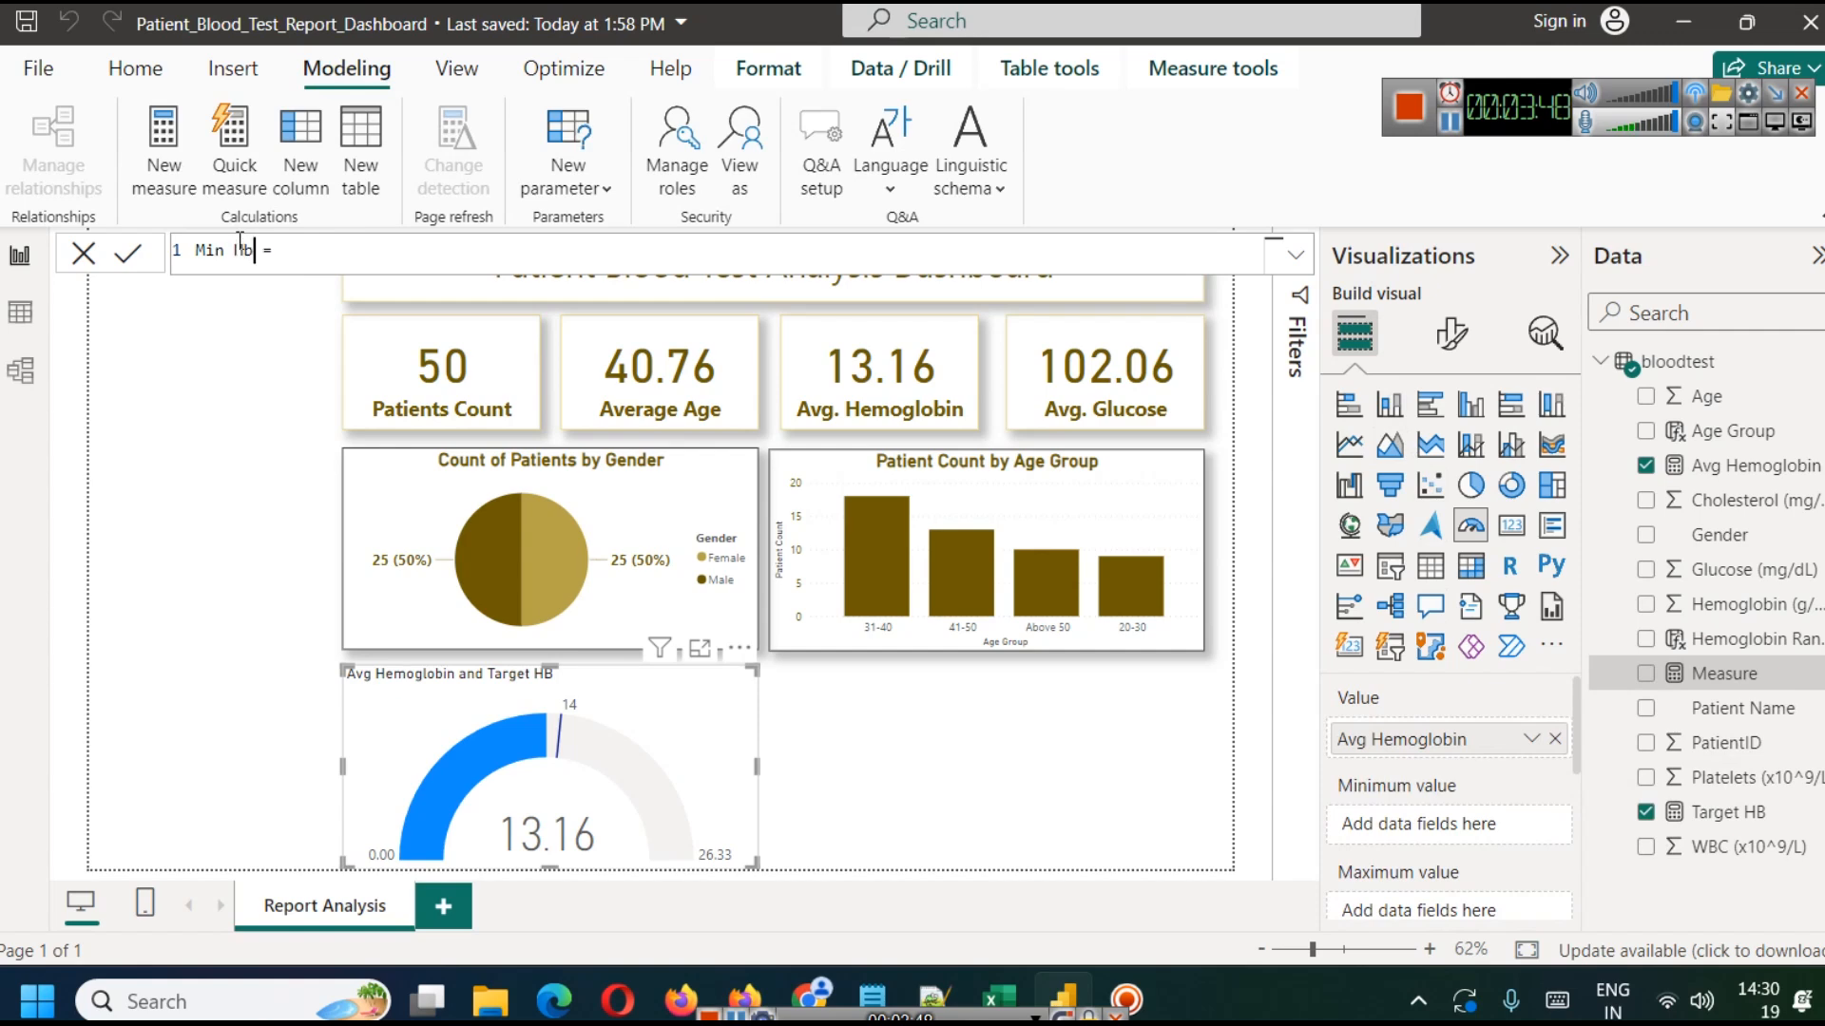
type("B = 5")
left_click(127, 252)
Create a new measure "Max HB = 18" in the bloodtest table.
left_click(168, 160)
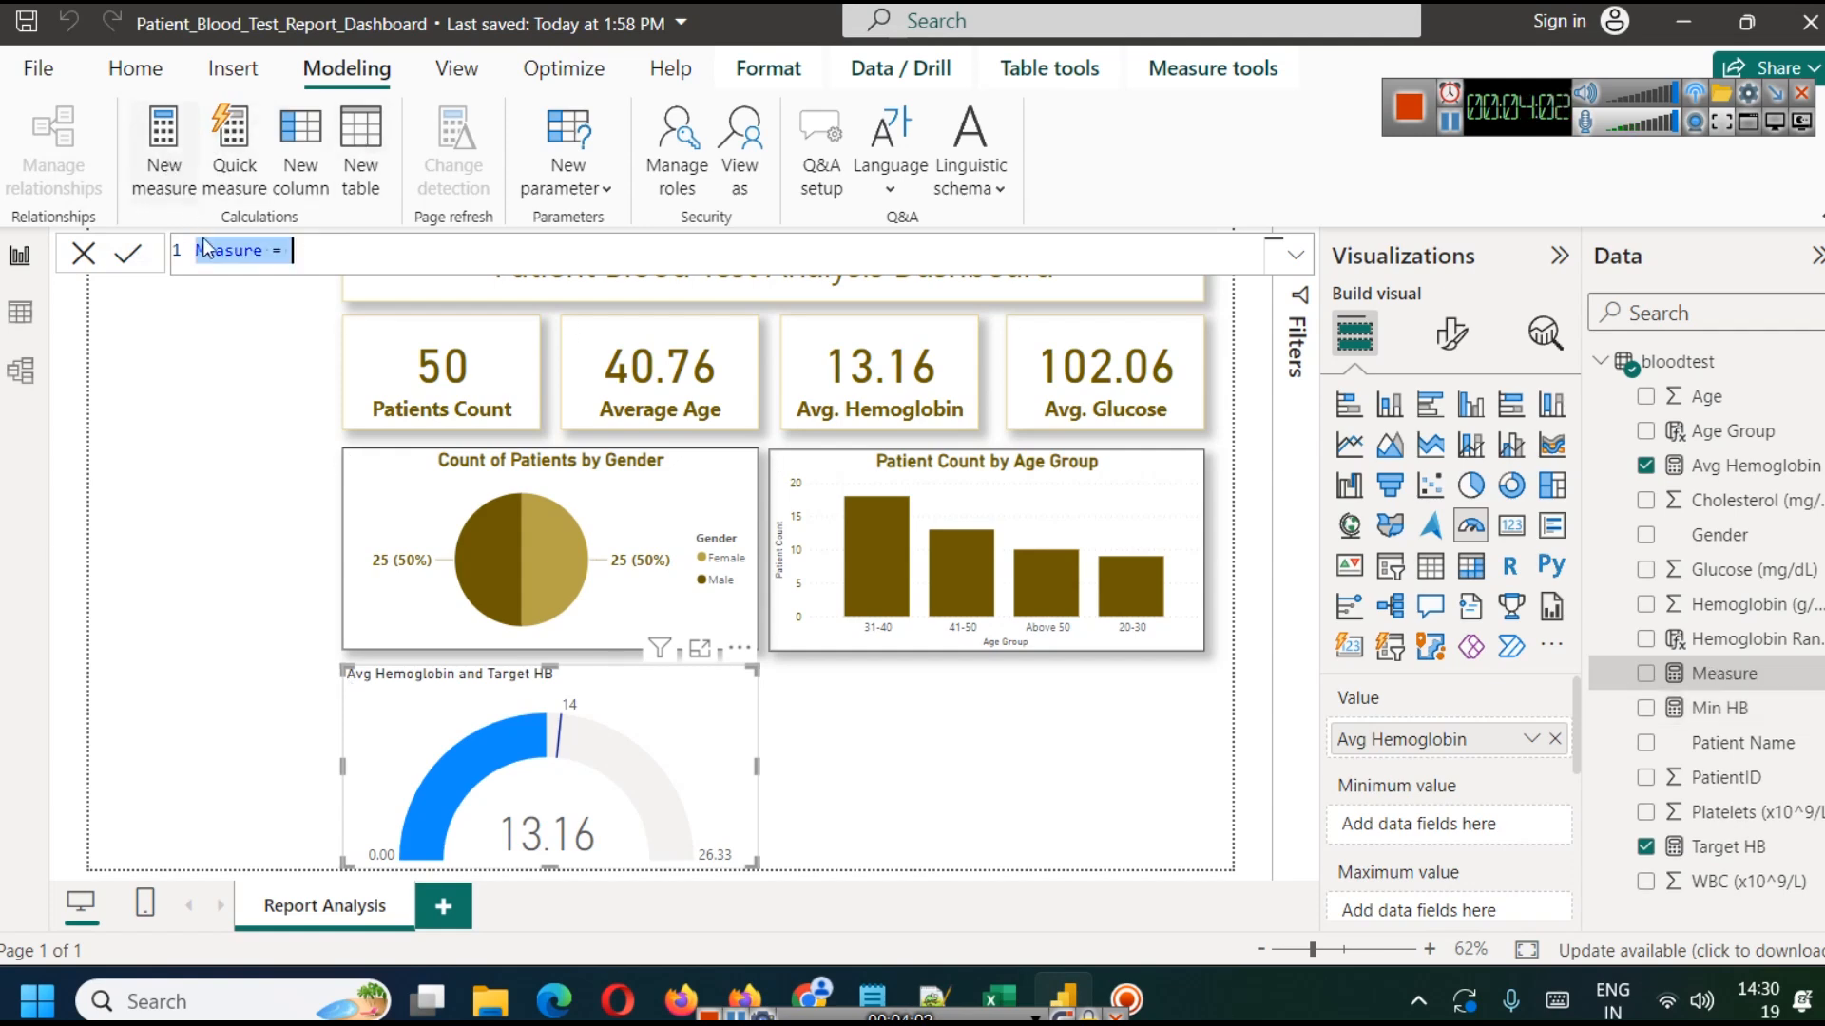
double_click(243, 258)
type("Max HB")
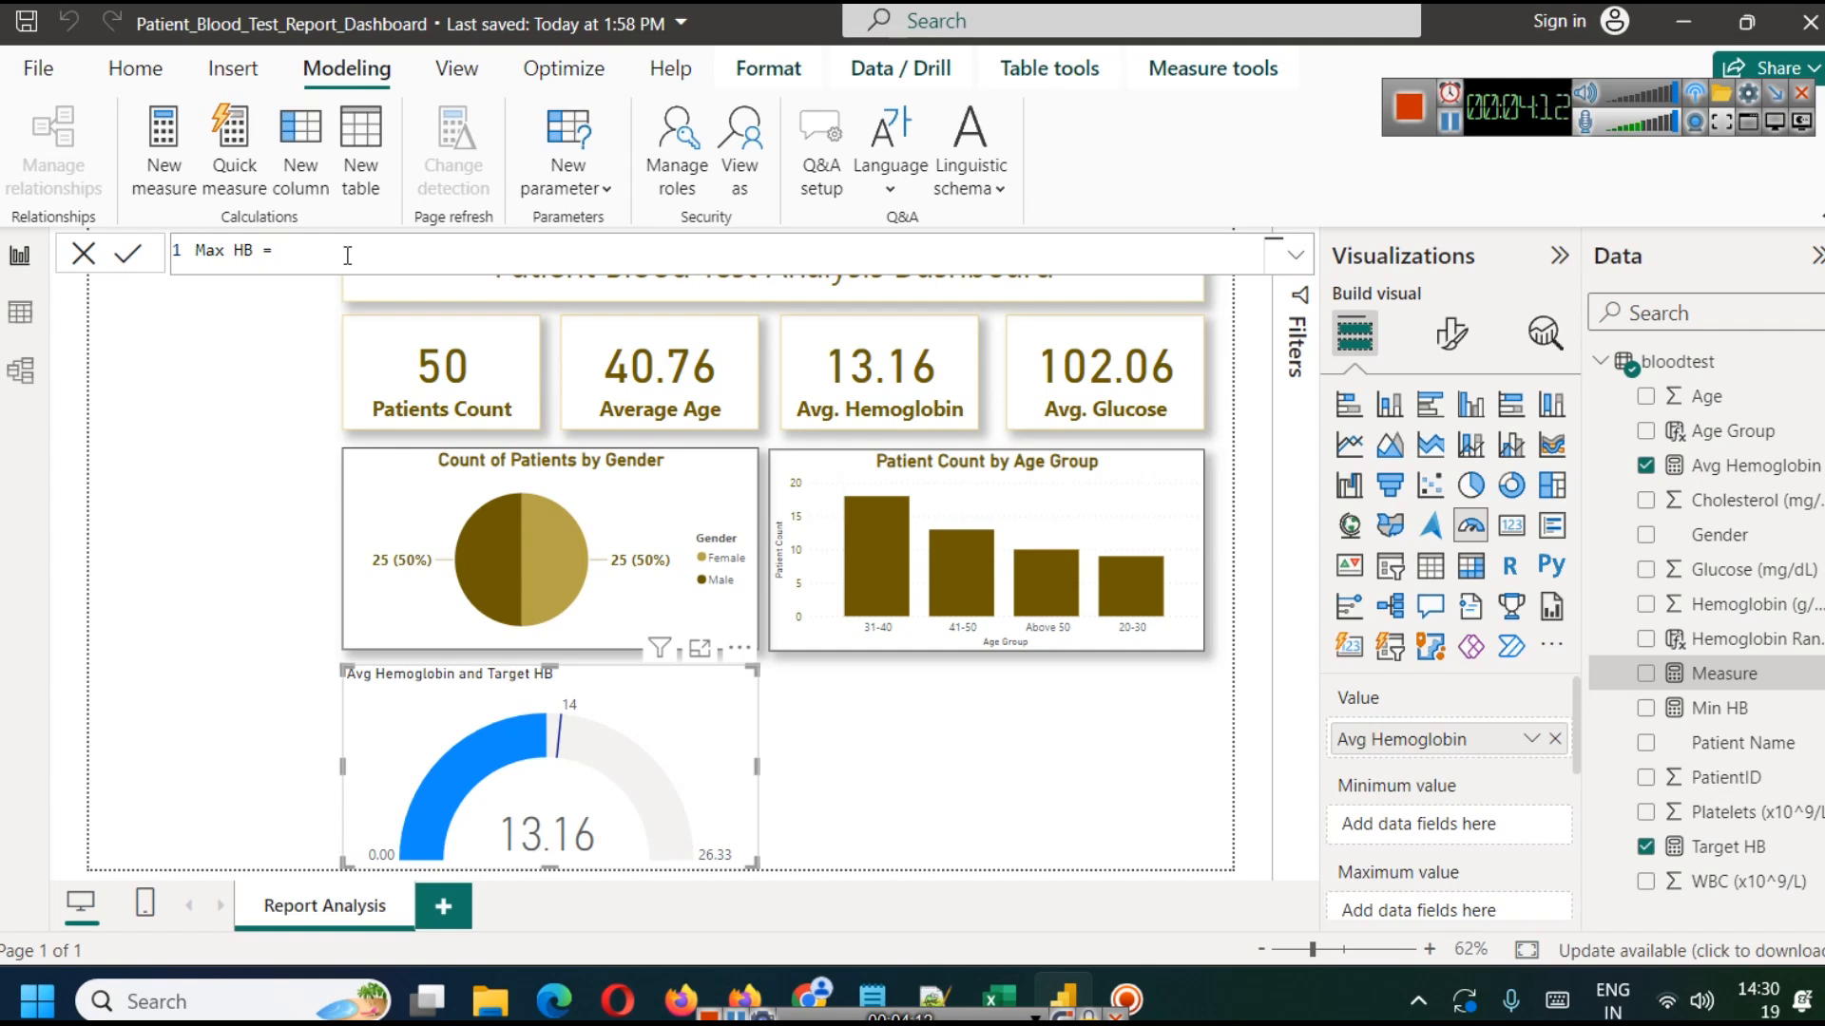
type("18")
left_click(125, 255)
Consult the "max hb value" Google results in the browser and change the Max HB measure to 16.5 in the report.
key("alt+Tab")
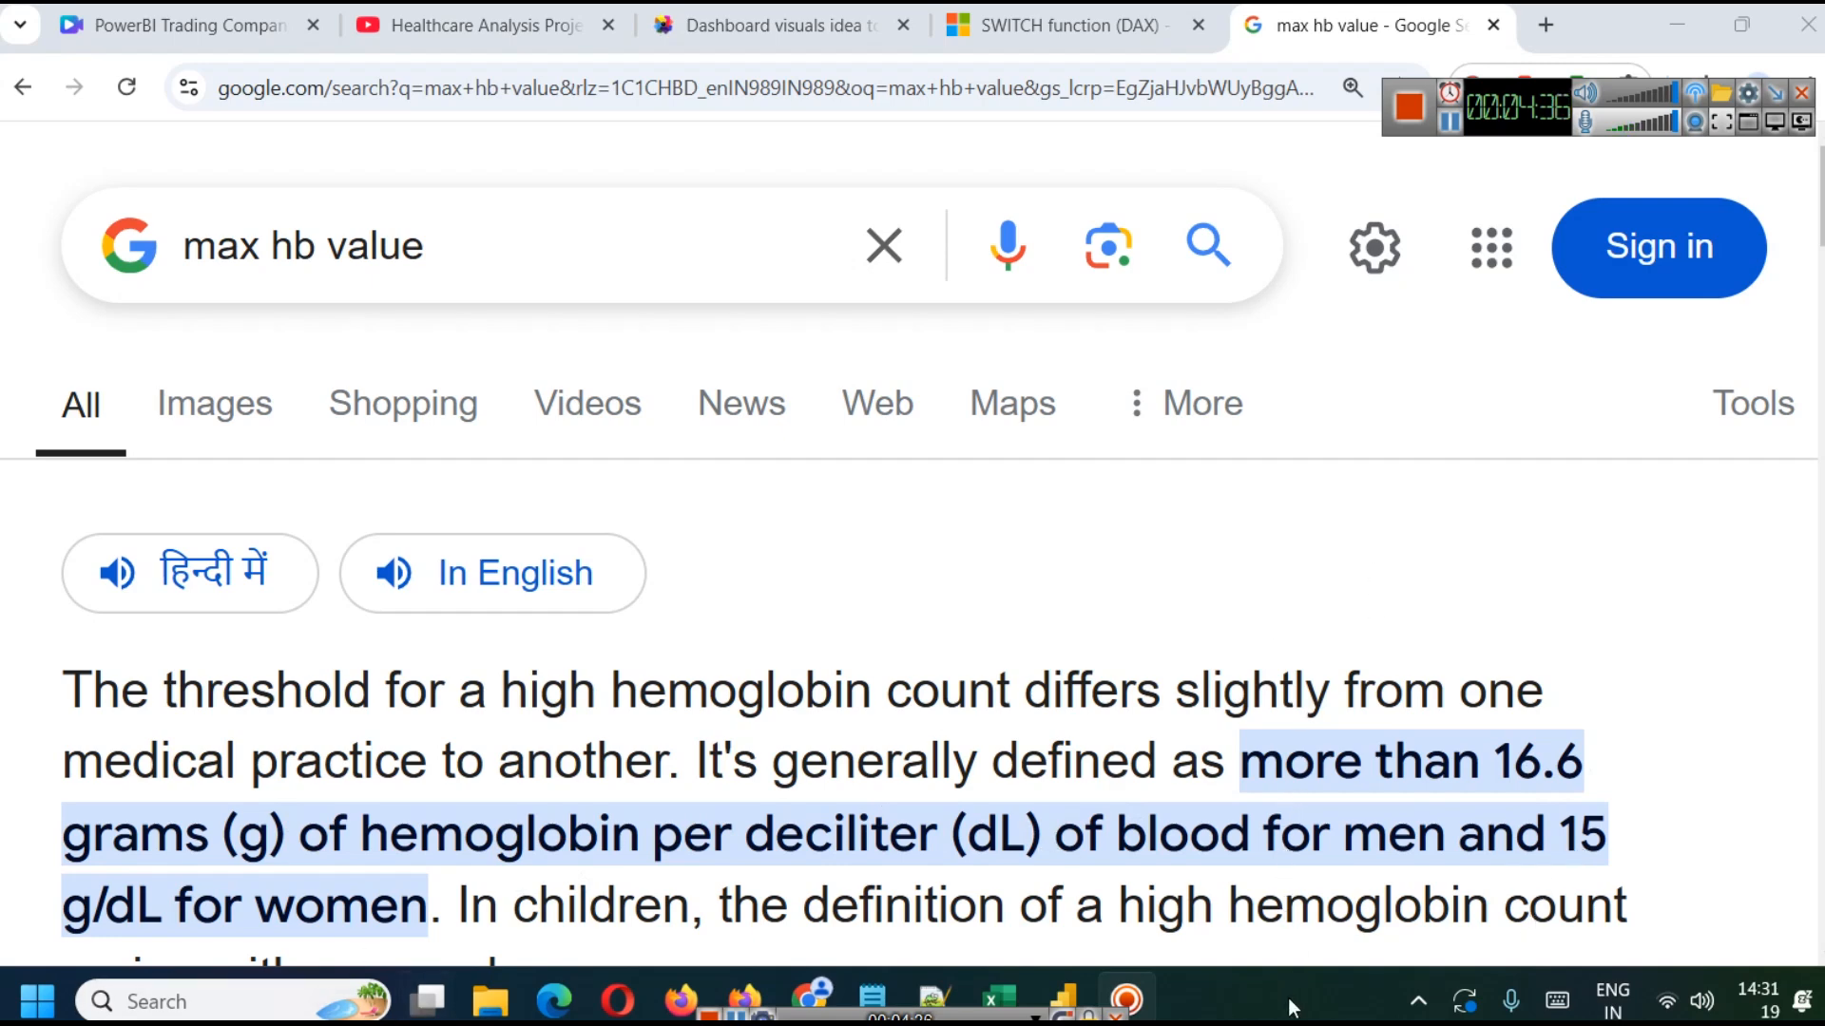
left_click(1065, 971)
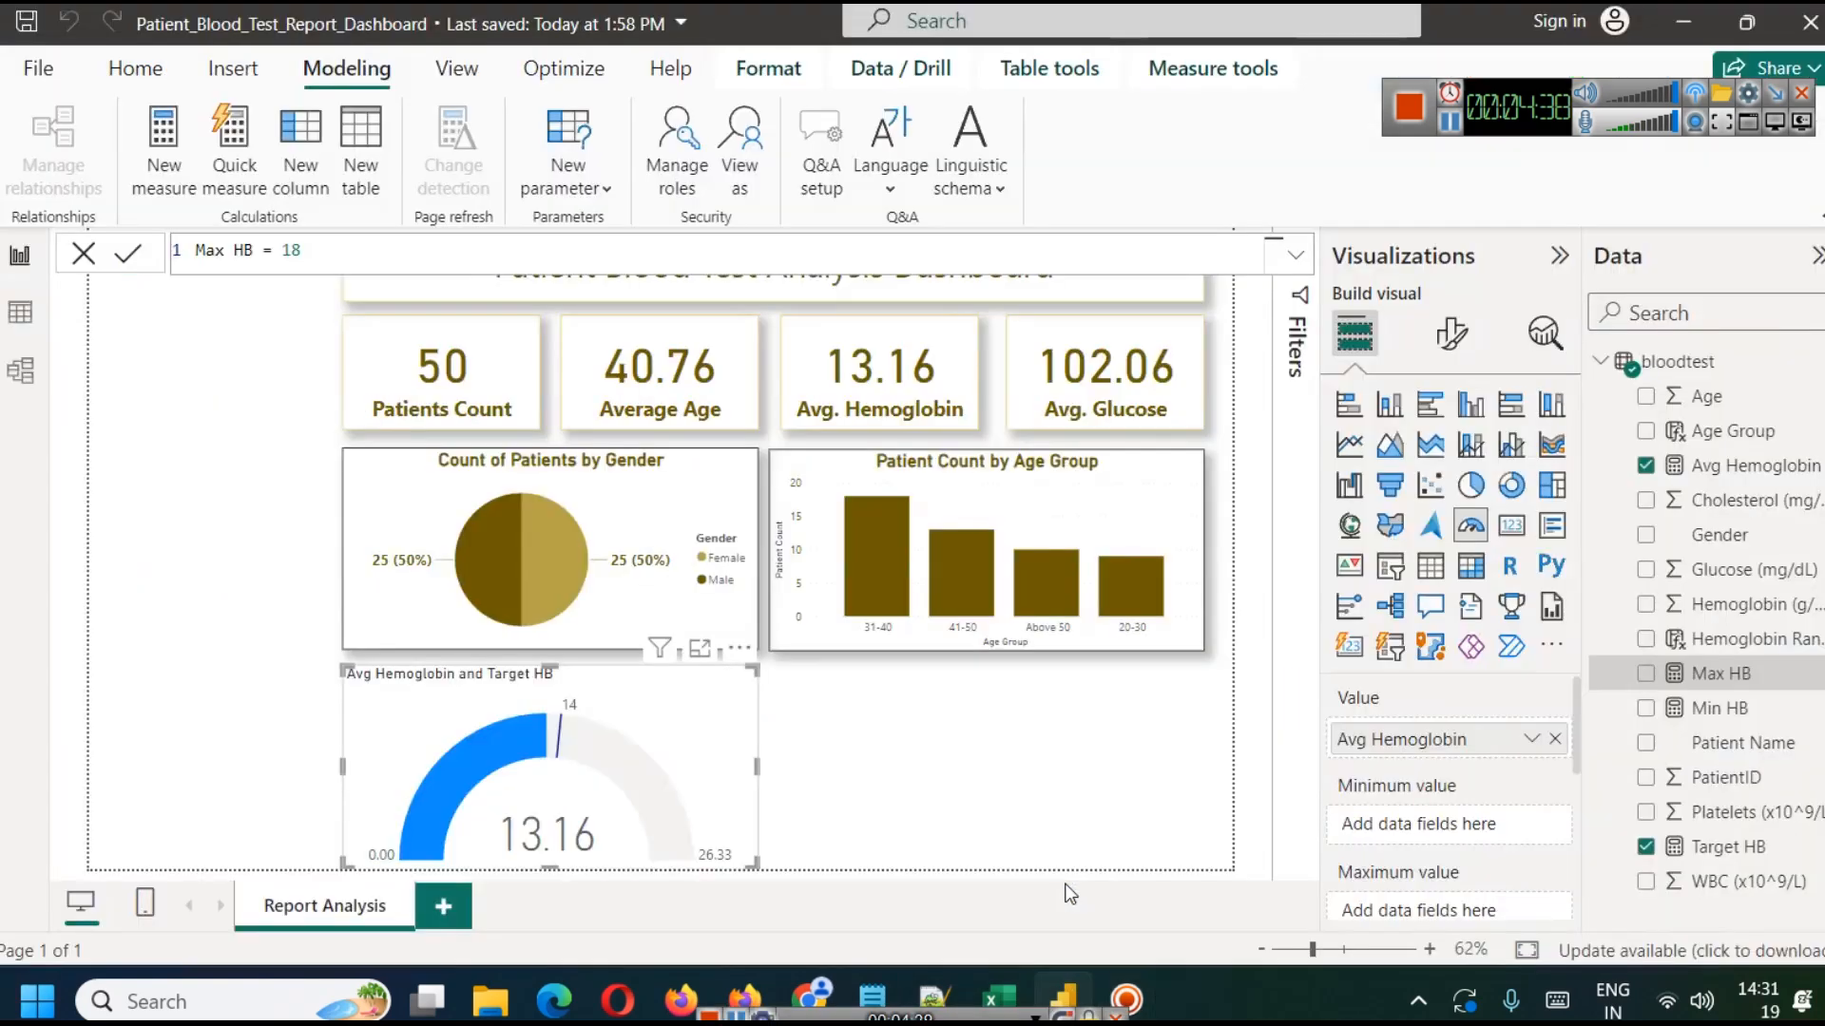
double_click(335, 249)
type("16.5")
Assign the Min HB measure as the gauge's minimum value and the Max HB measure as its maximum value.
left_click(1731, 708)
left_click_drag(1731, 708, 1463, 827)
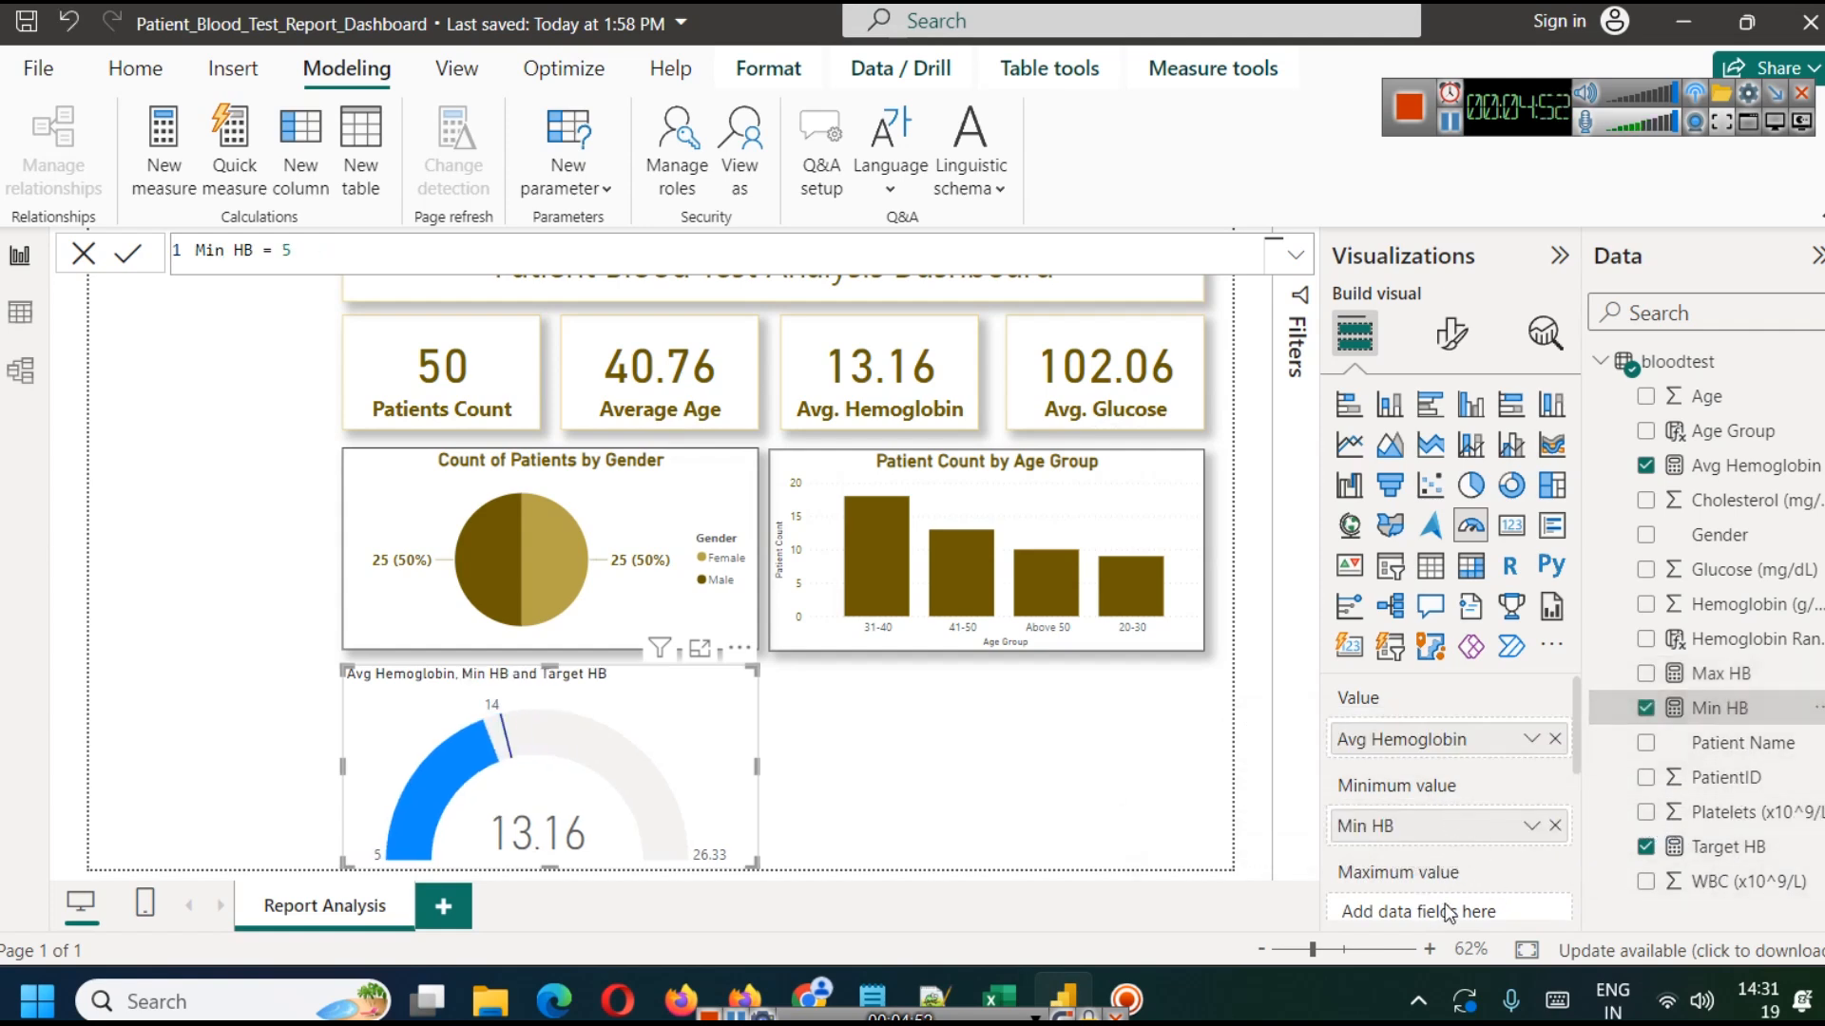
left_click_drag(1706, 672, 1453, 906)
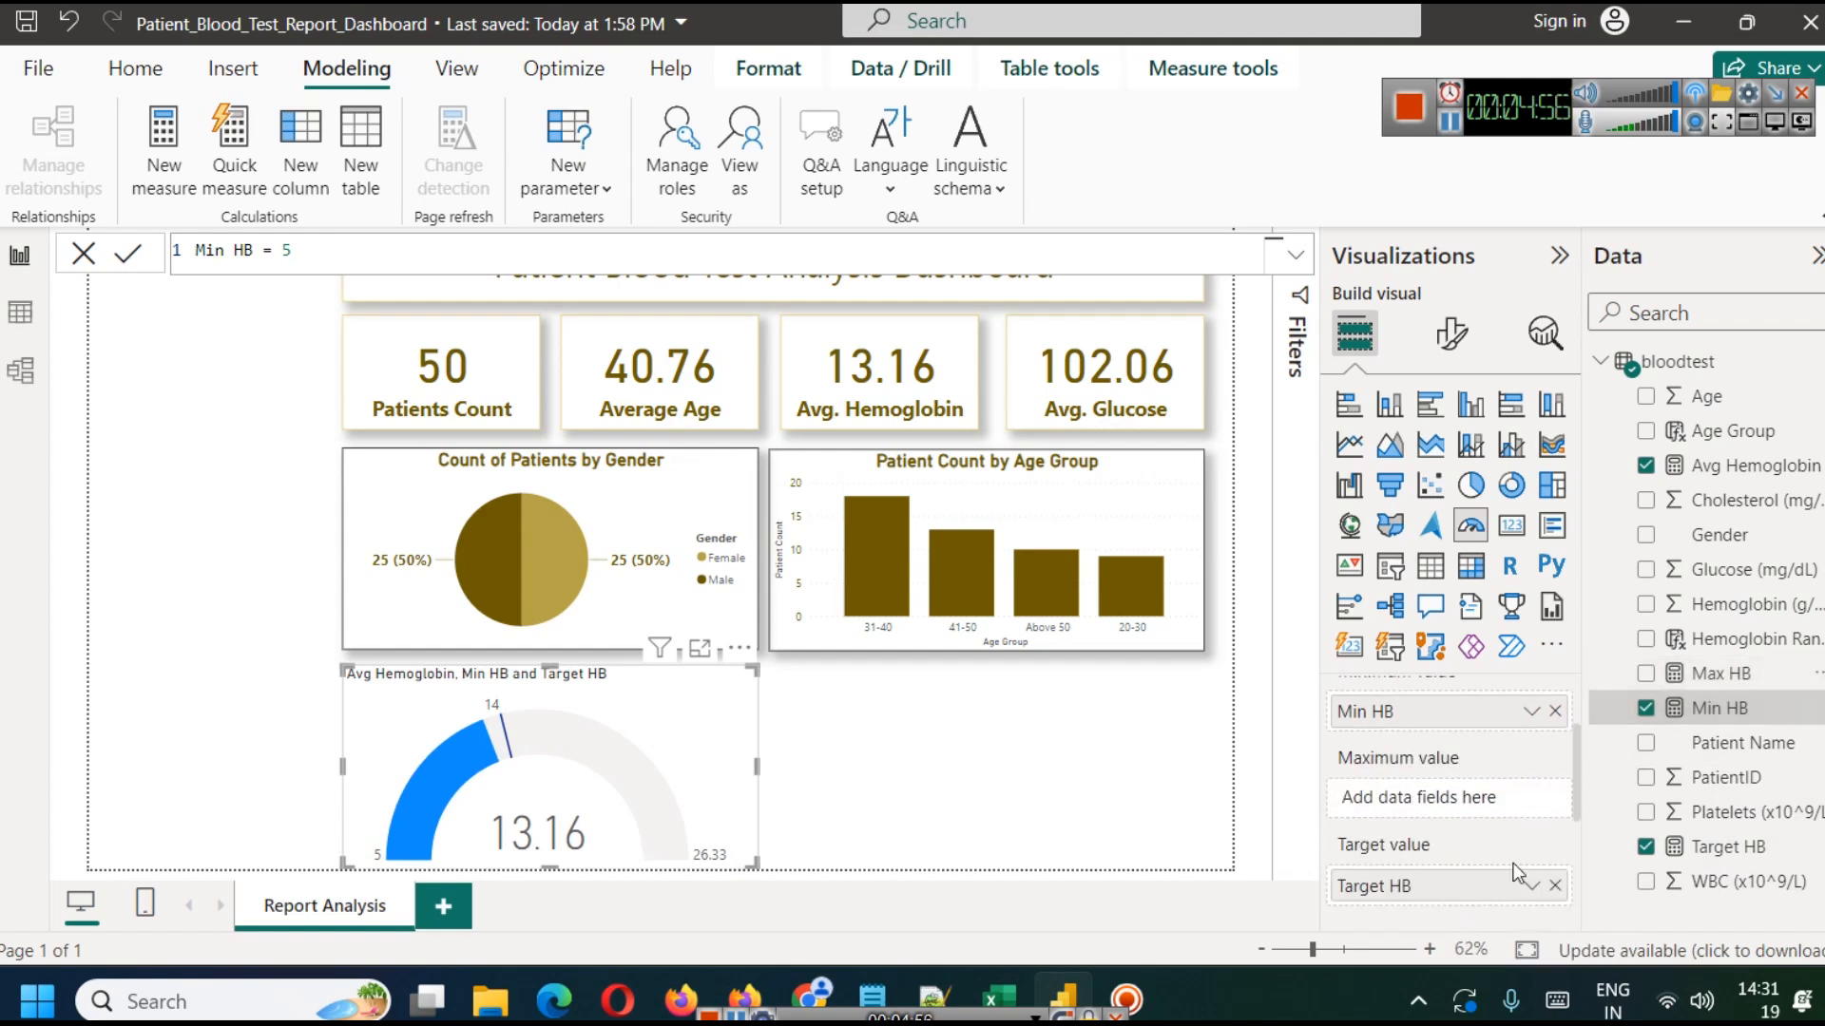
left_click_drag(1711, 673, 1455, 801)
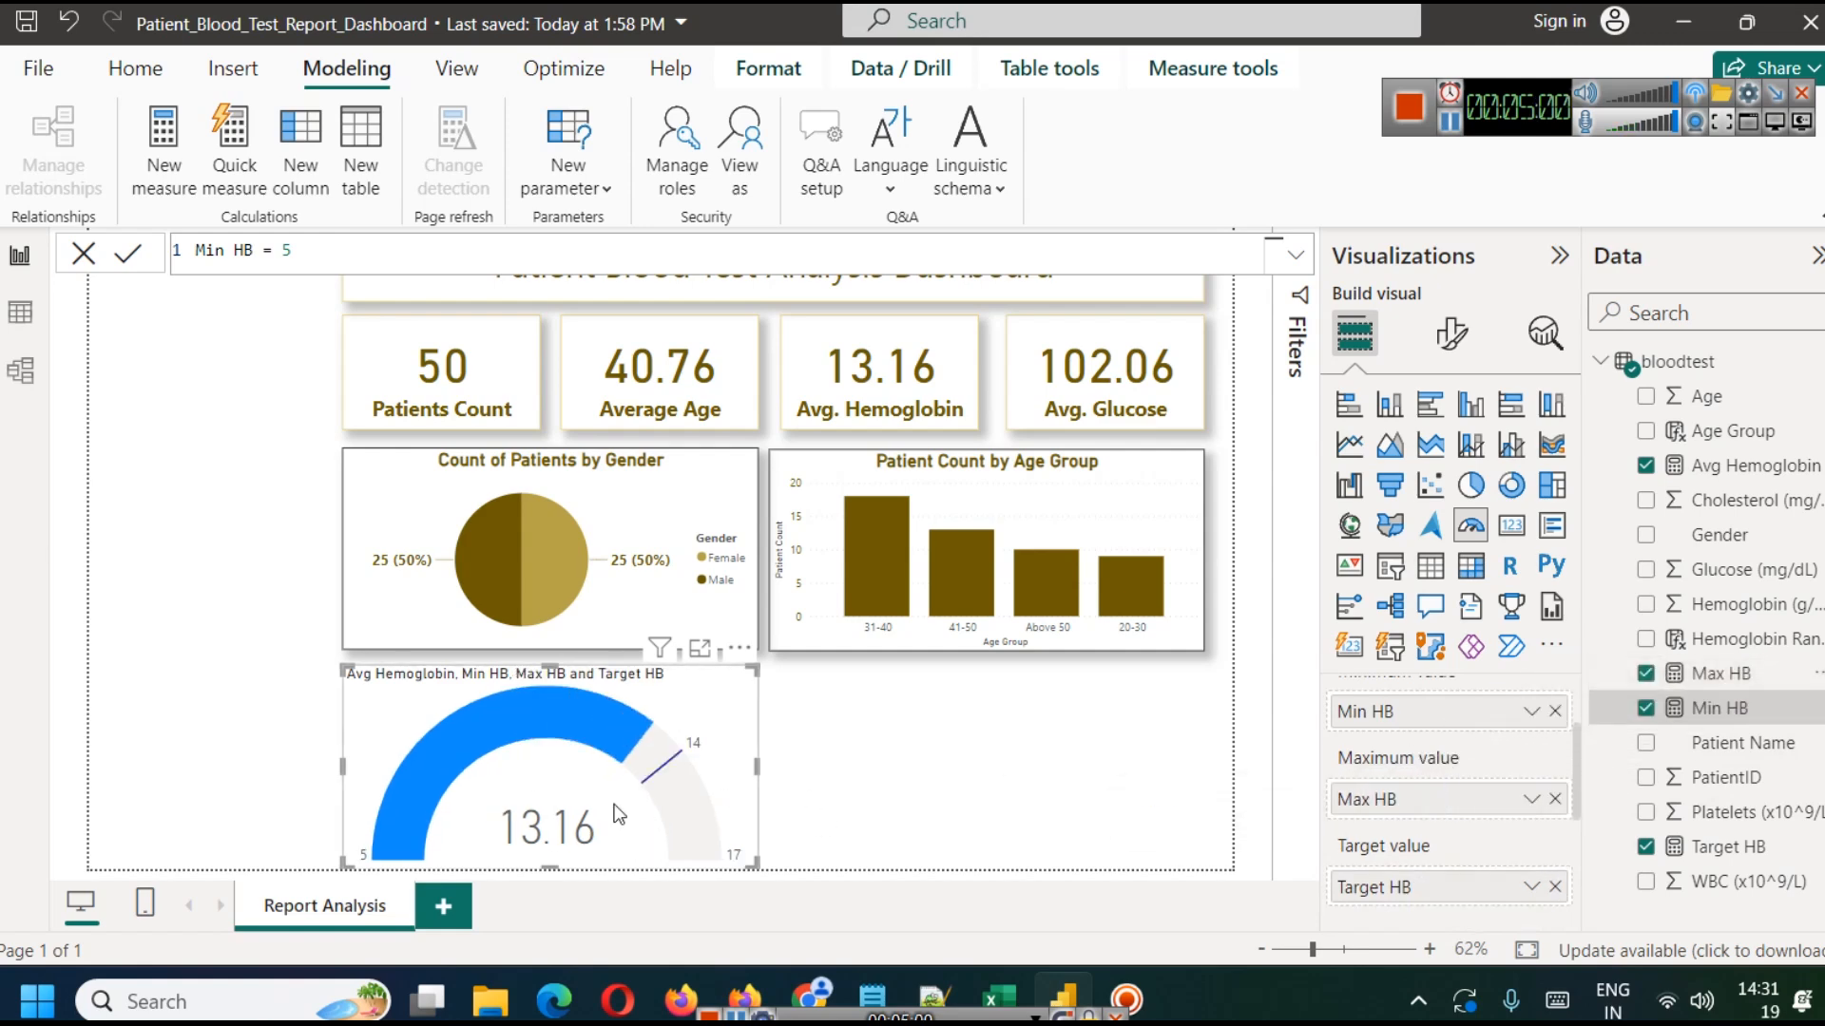
Try defining the Min HB measure as MIN(bloodtest[Hemoglobin (g/dL)]), and restore its definition to 5.
left_click(1448, 124)
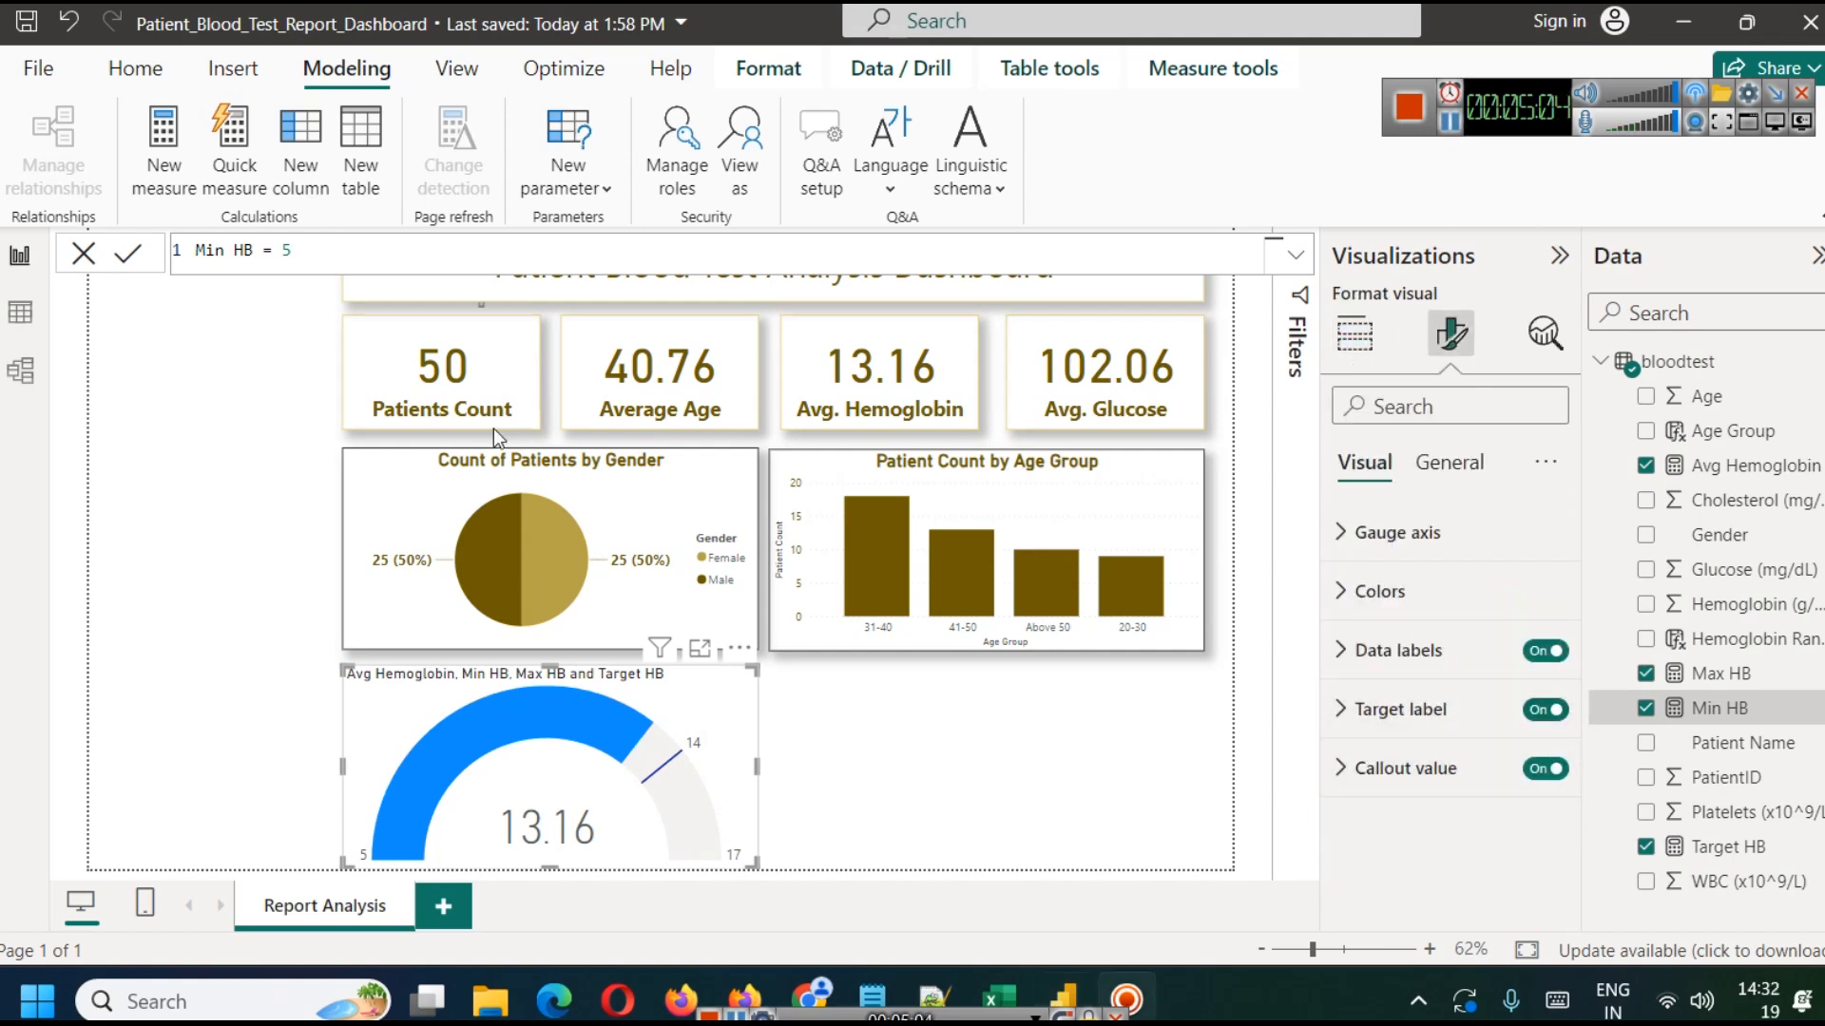
double_click(298, 245)
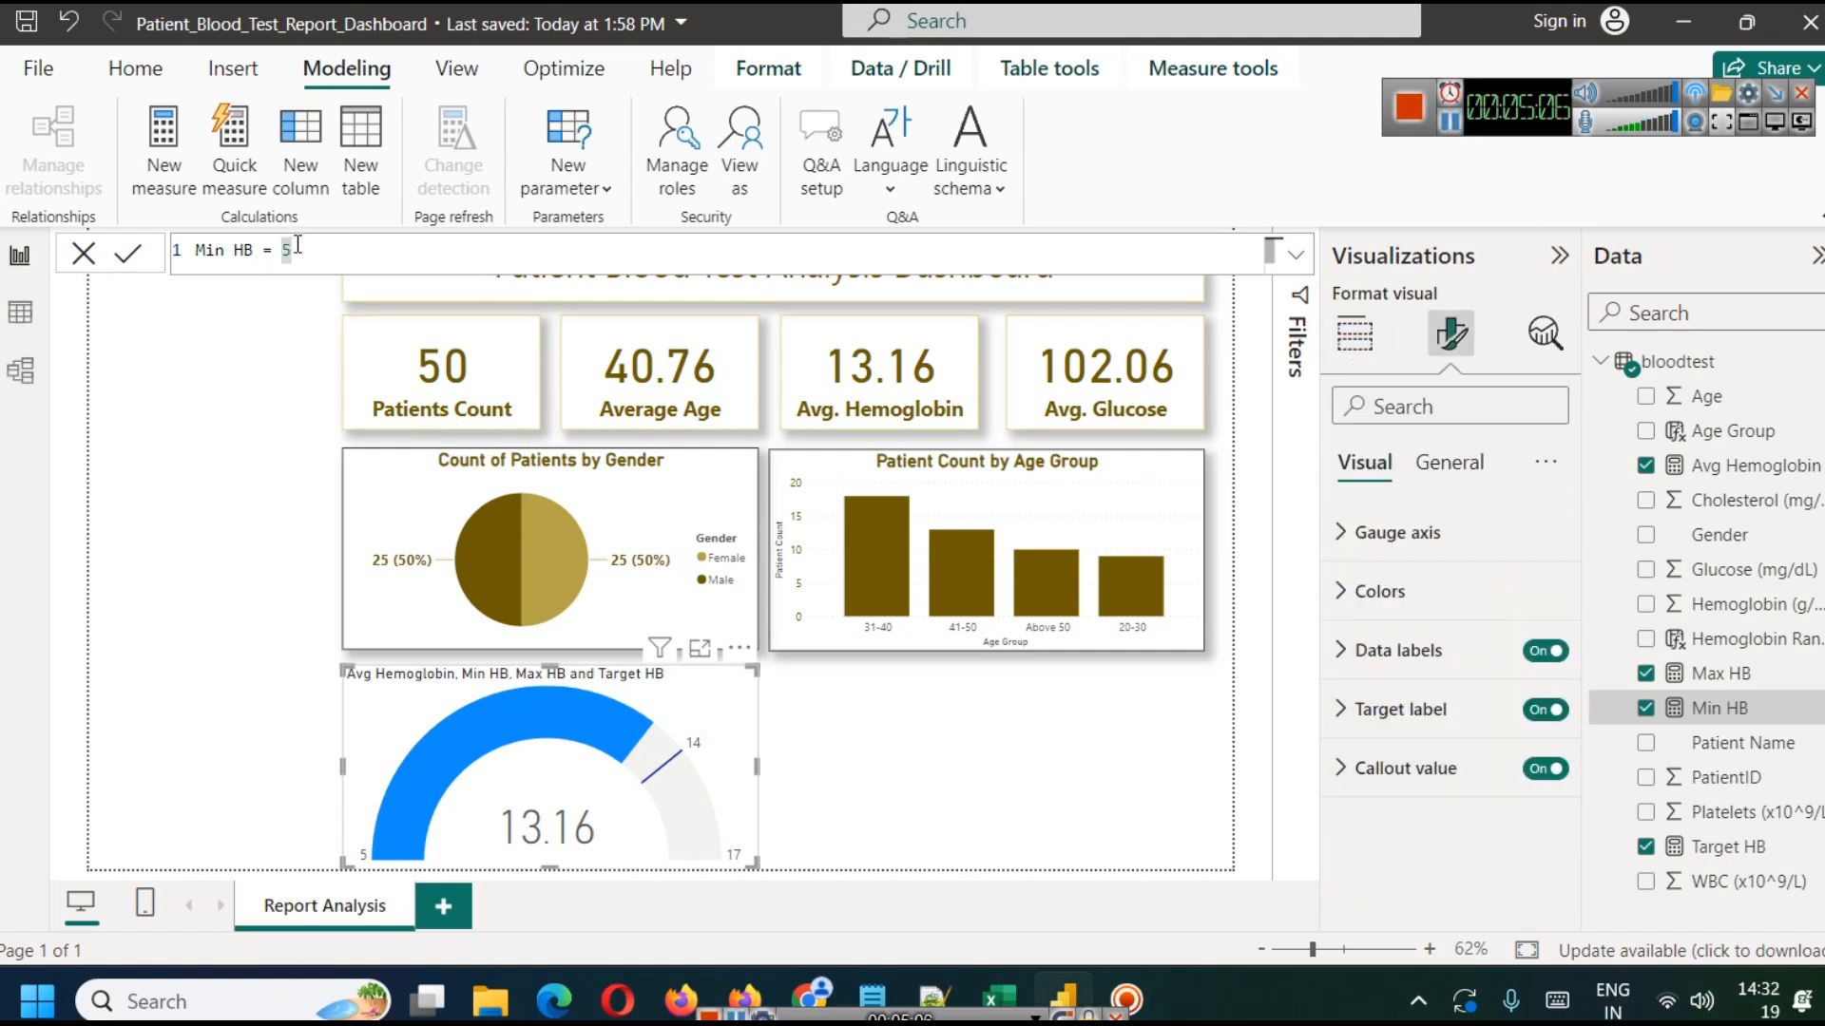
key("BackSpace")
type("MI")
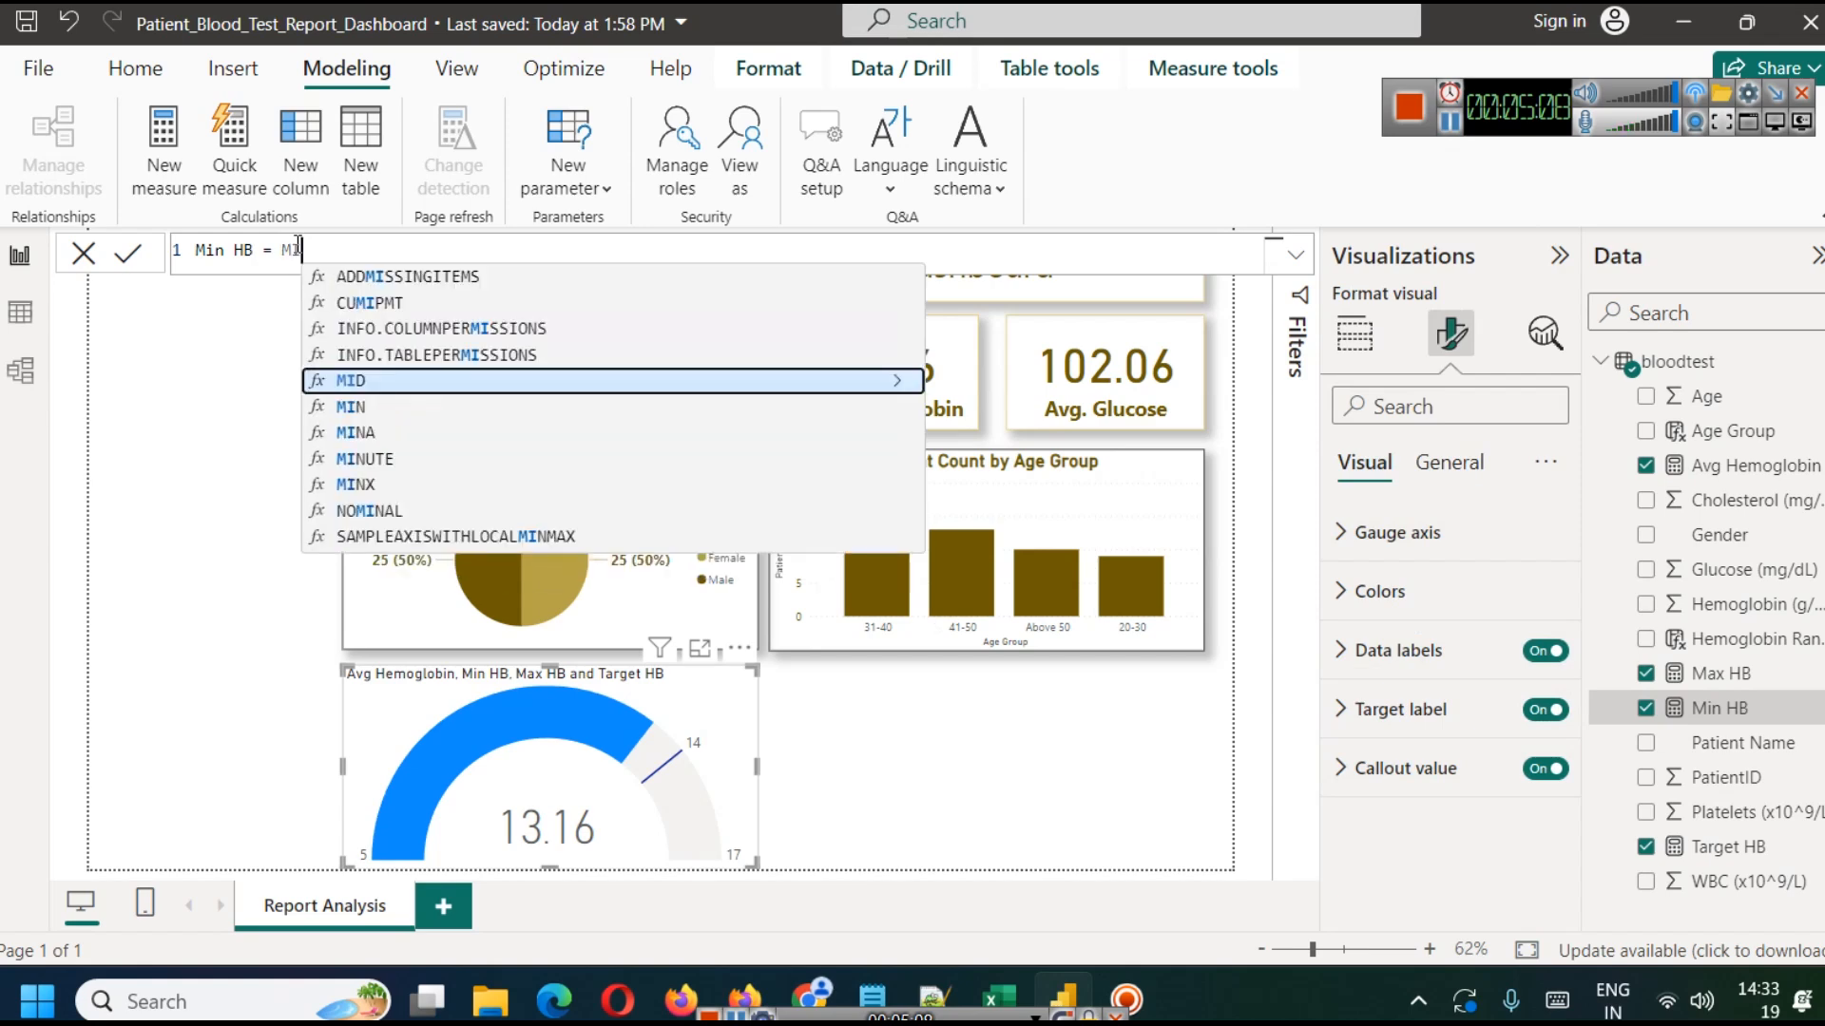
type("N(")
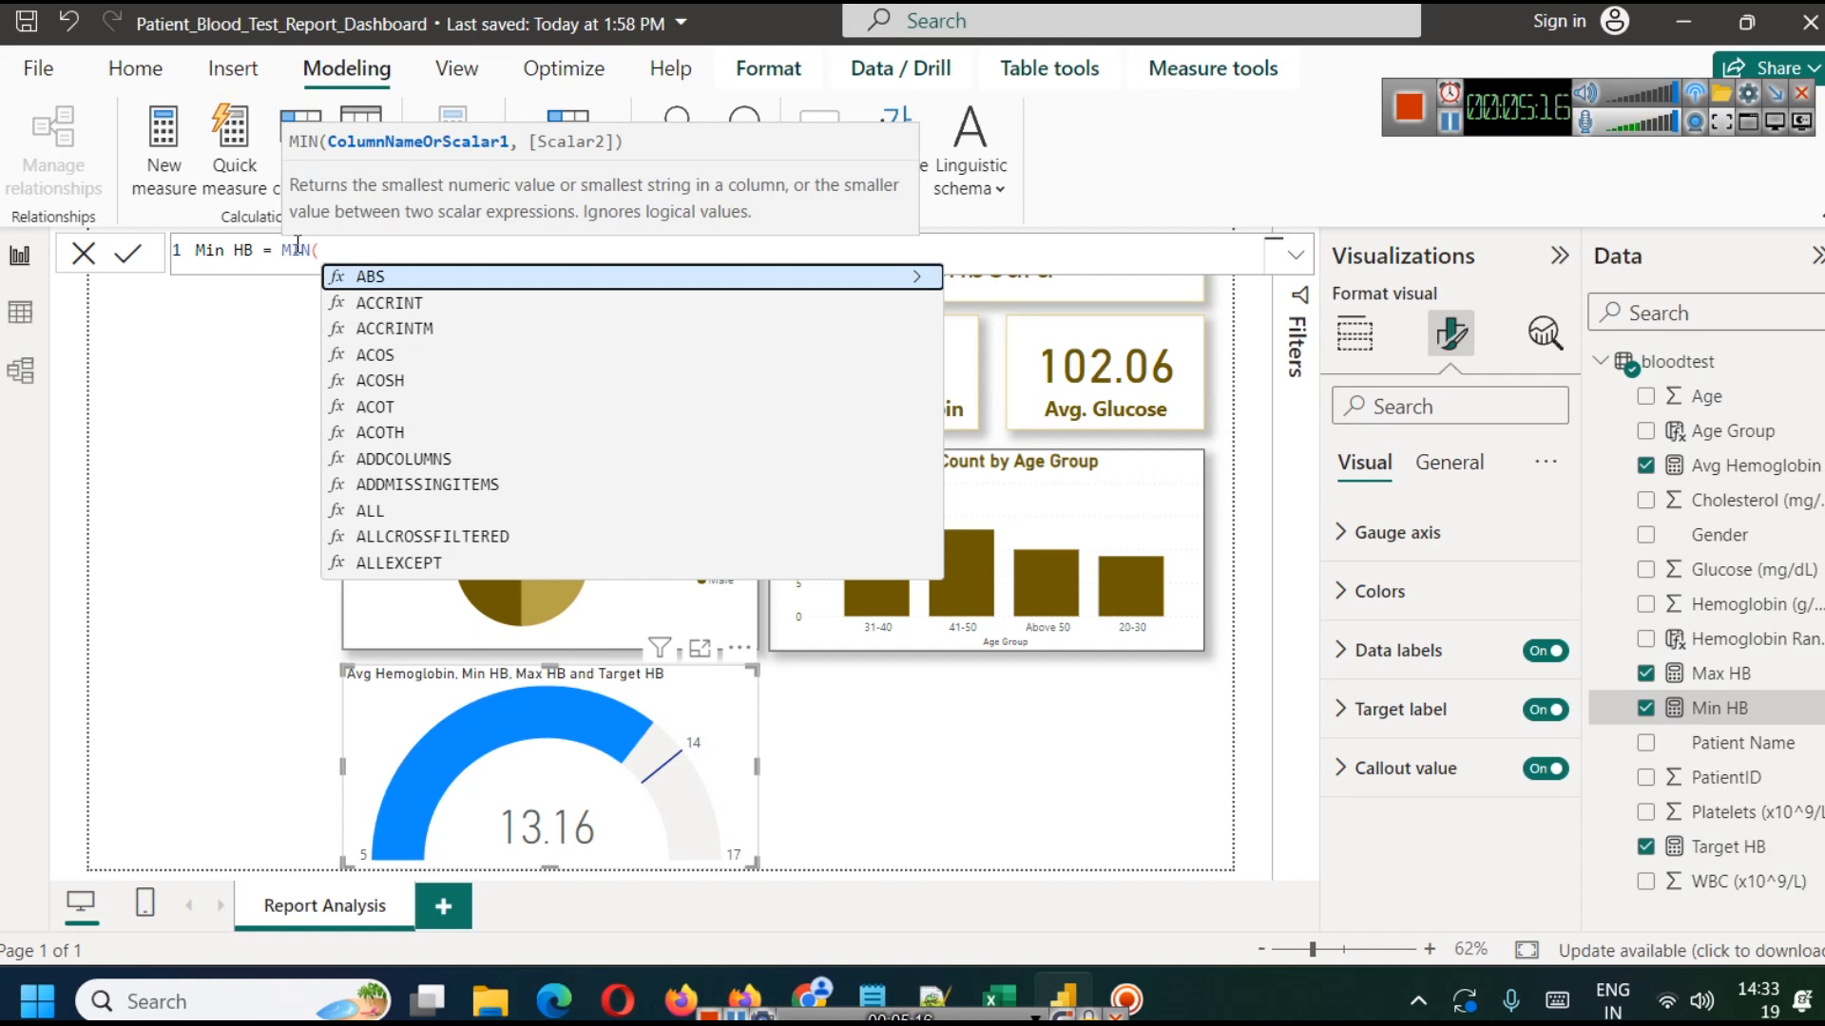
type("H")
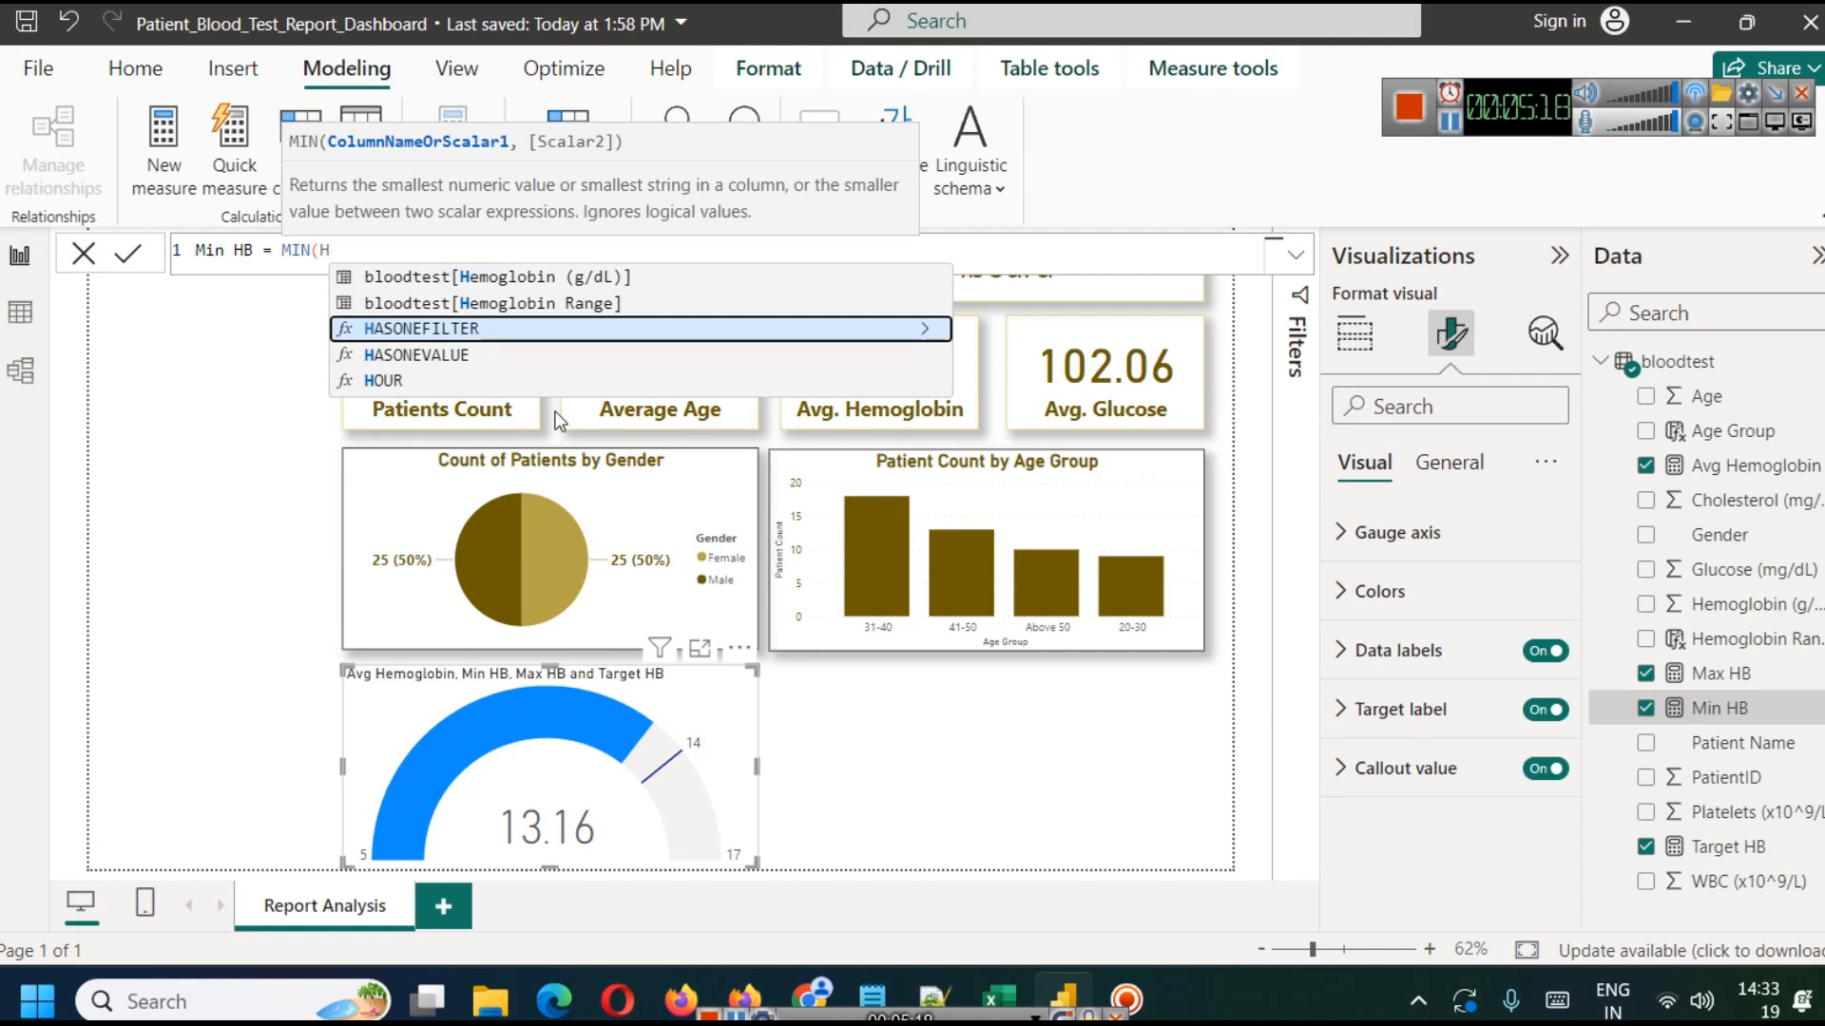
left_click(528, 279)
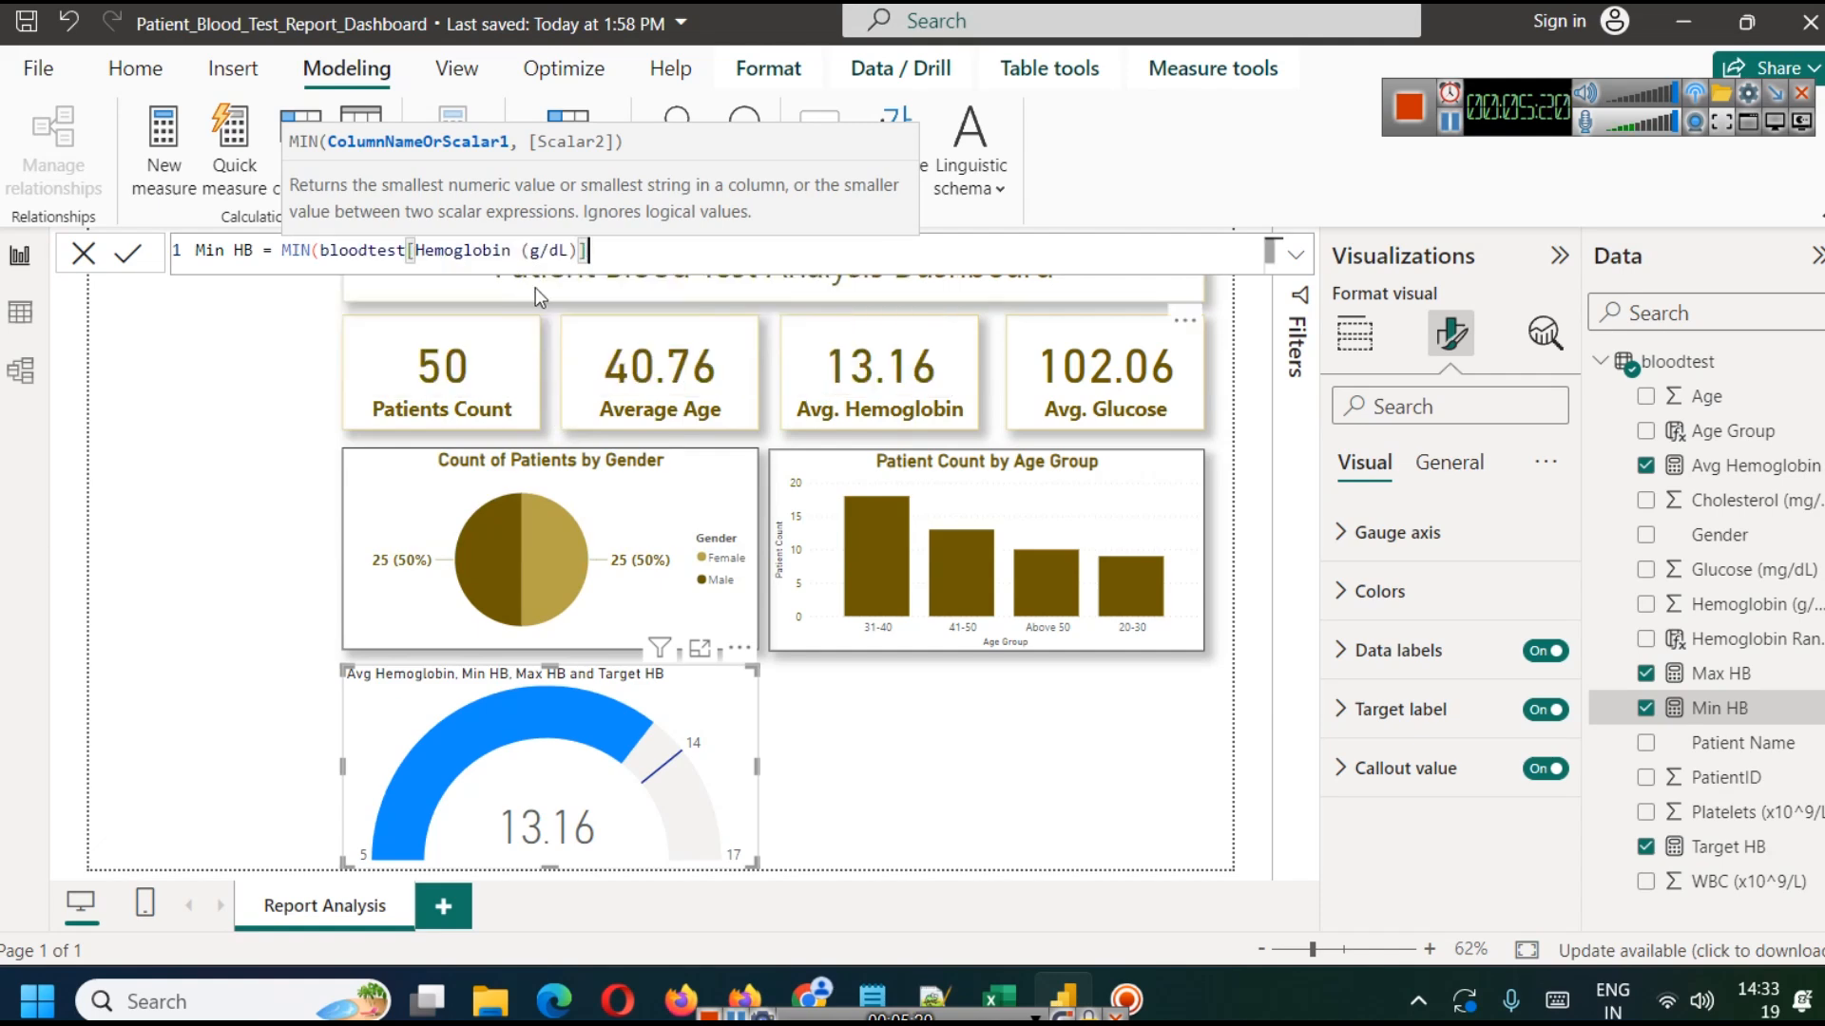
key("BackSpace")
key("BackSpace")
key("BackSpace")
key("BackSpace")
key("BackSpace")
key("BackSpace")
key("BackSpace")
key("BackSpace")
key("BackSpace")
key("BackSpace")
key("BackSpace")
key("BackSpace")
key("BackSpace")
key("BackSpace")
key("BackSpace")
key("BackSpace")
key("BackSpace")
key("BackSpace")
key("BackSpace")
key("BackSpace")
type("5")
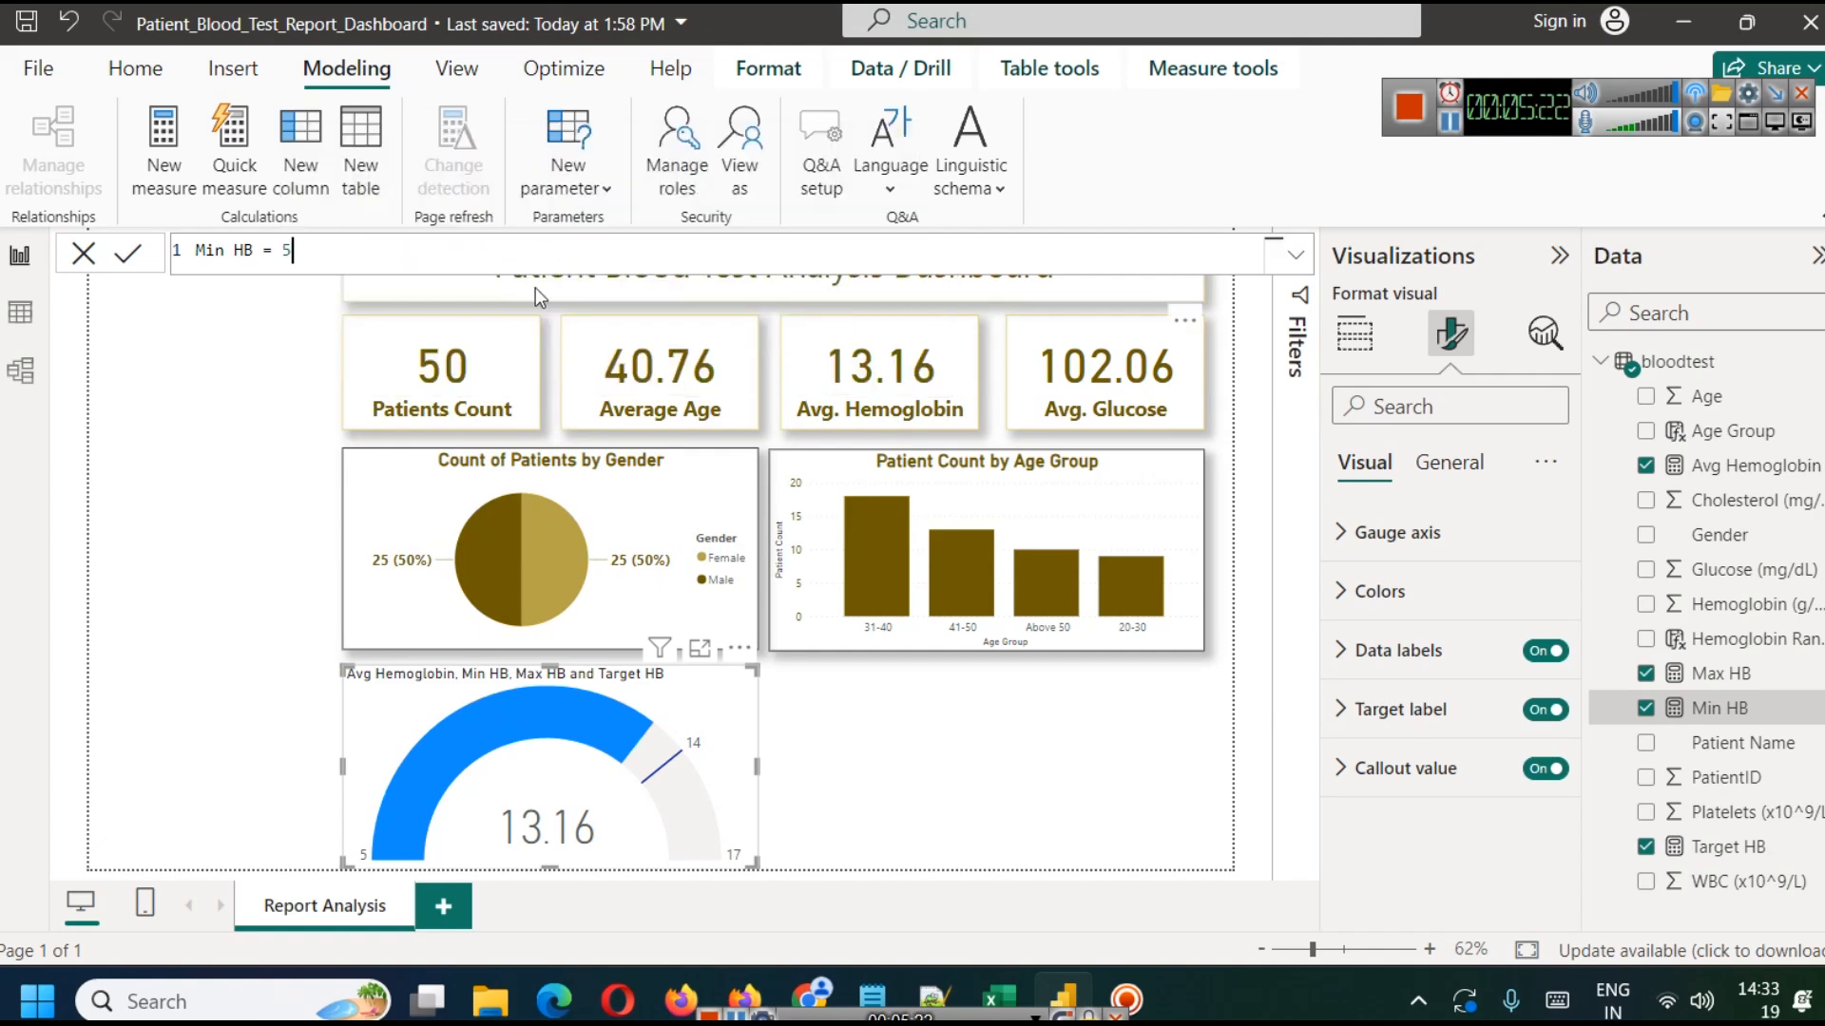
left_click(128, 253)
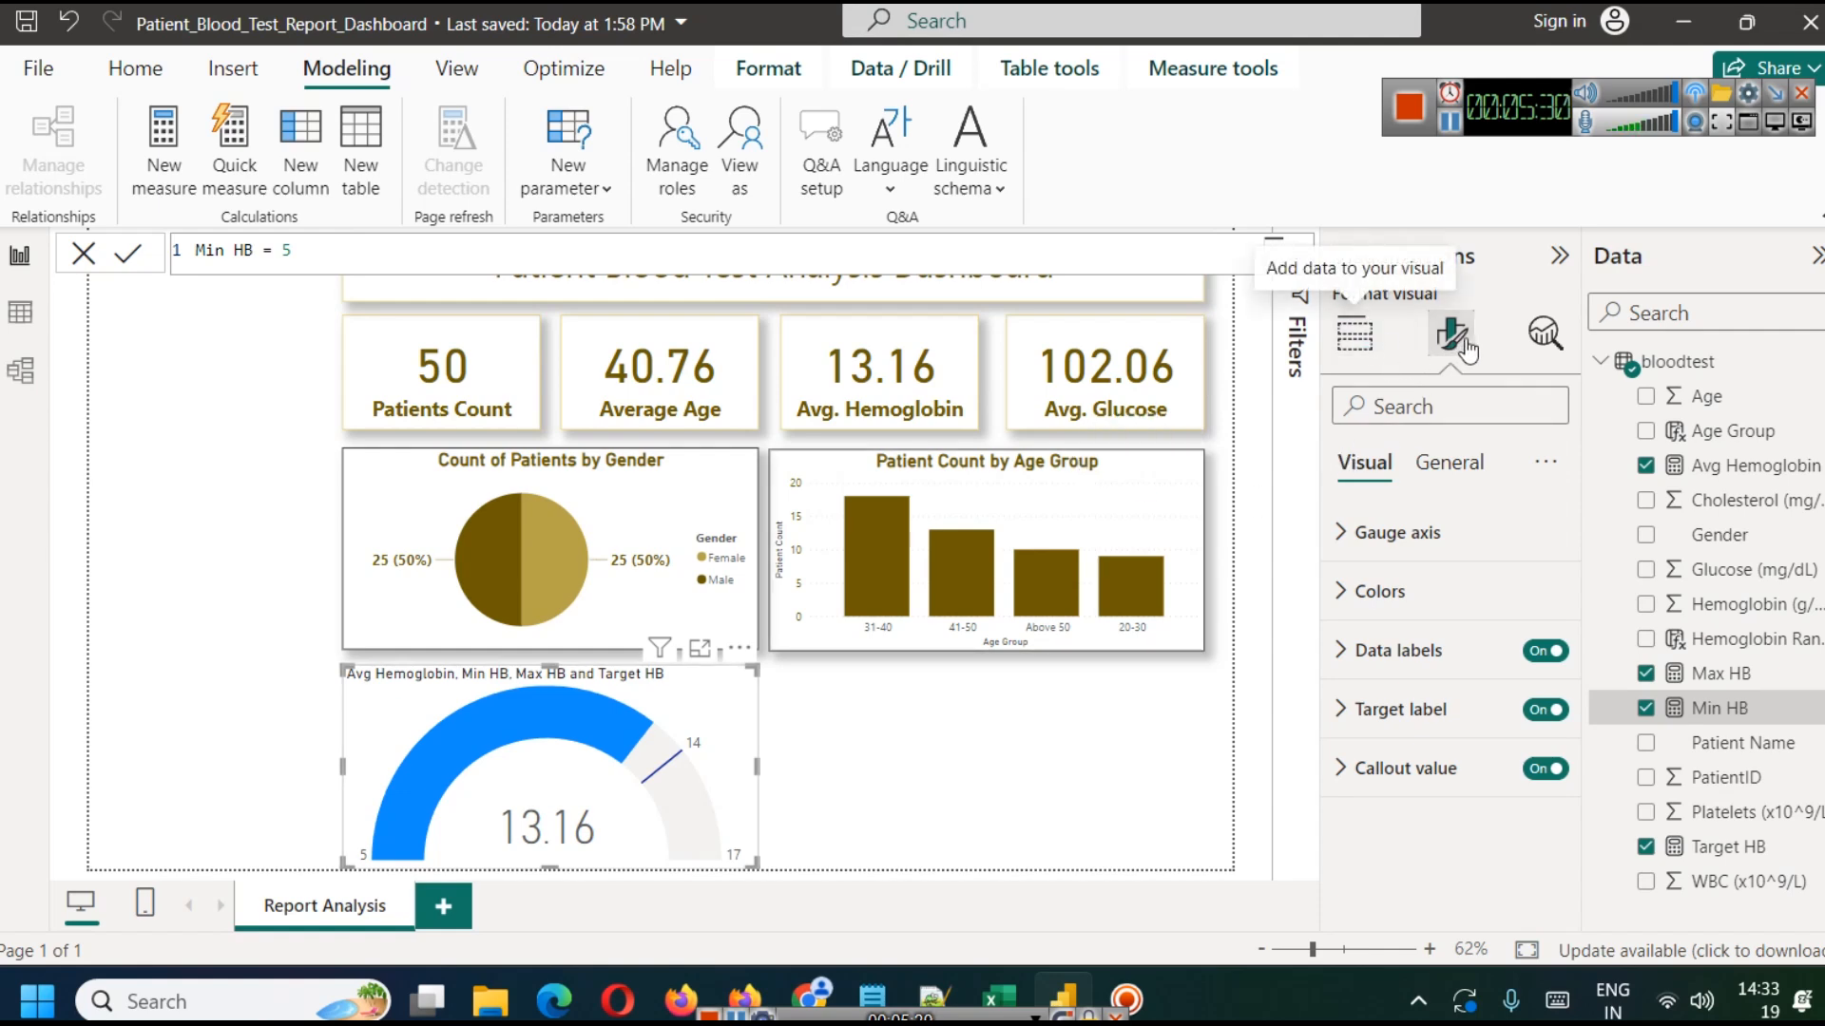
Remove the Max HB and Min HB measures from the gauge's maximum and minimum values and open its gauge axis settings.
left_click(1372, 340)
left_click(1449, 334)
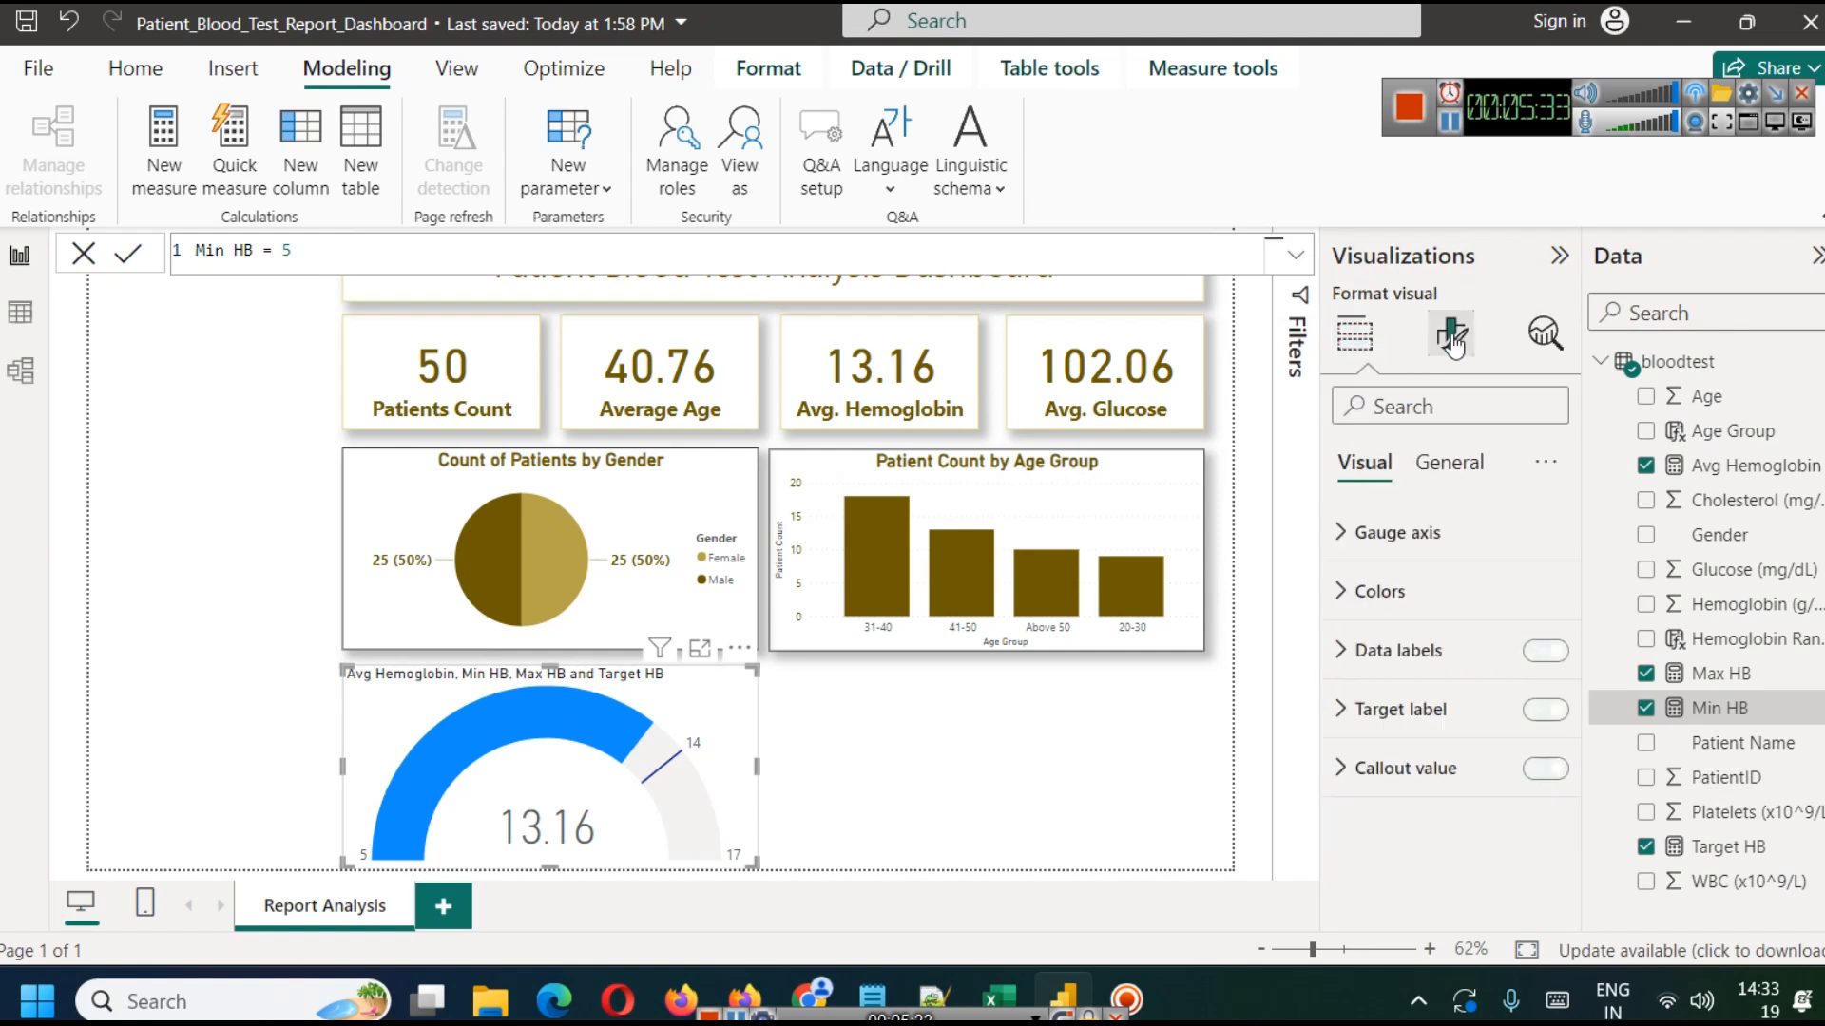
left_click(1342, 540)
scroll(1435, 596, "up", 2)
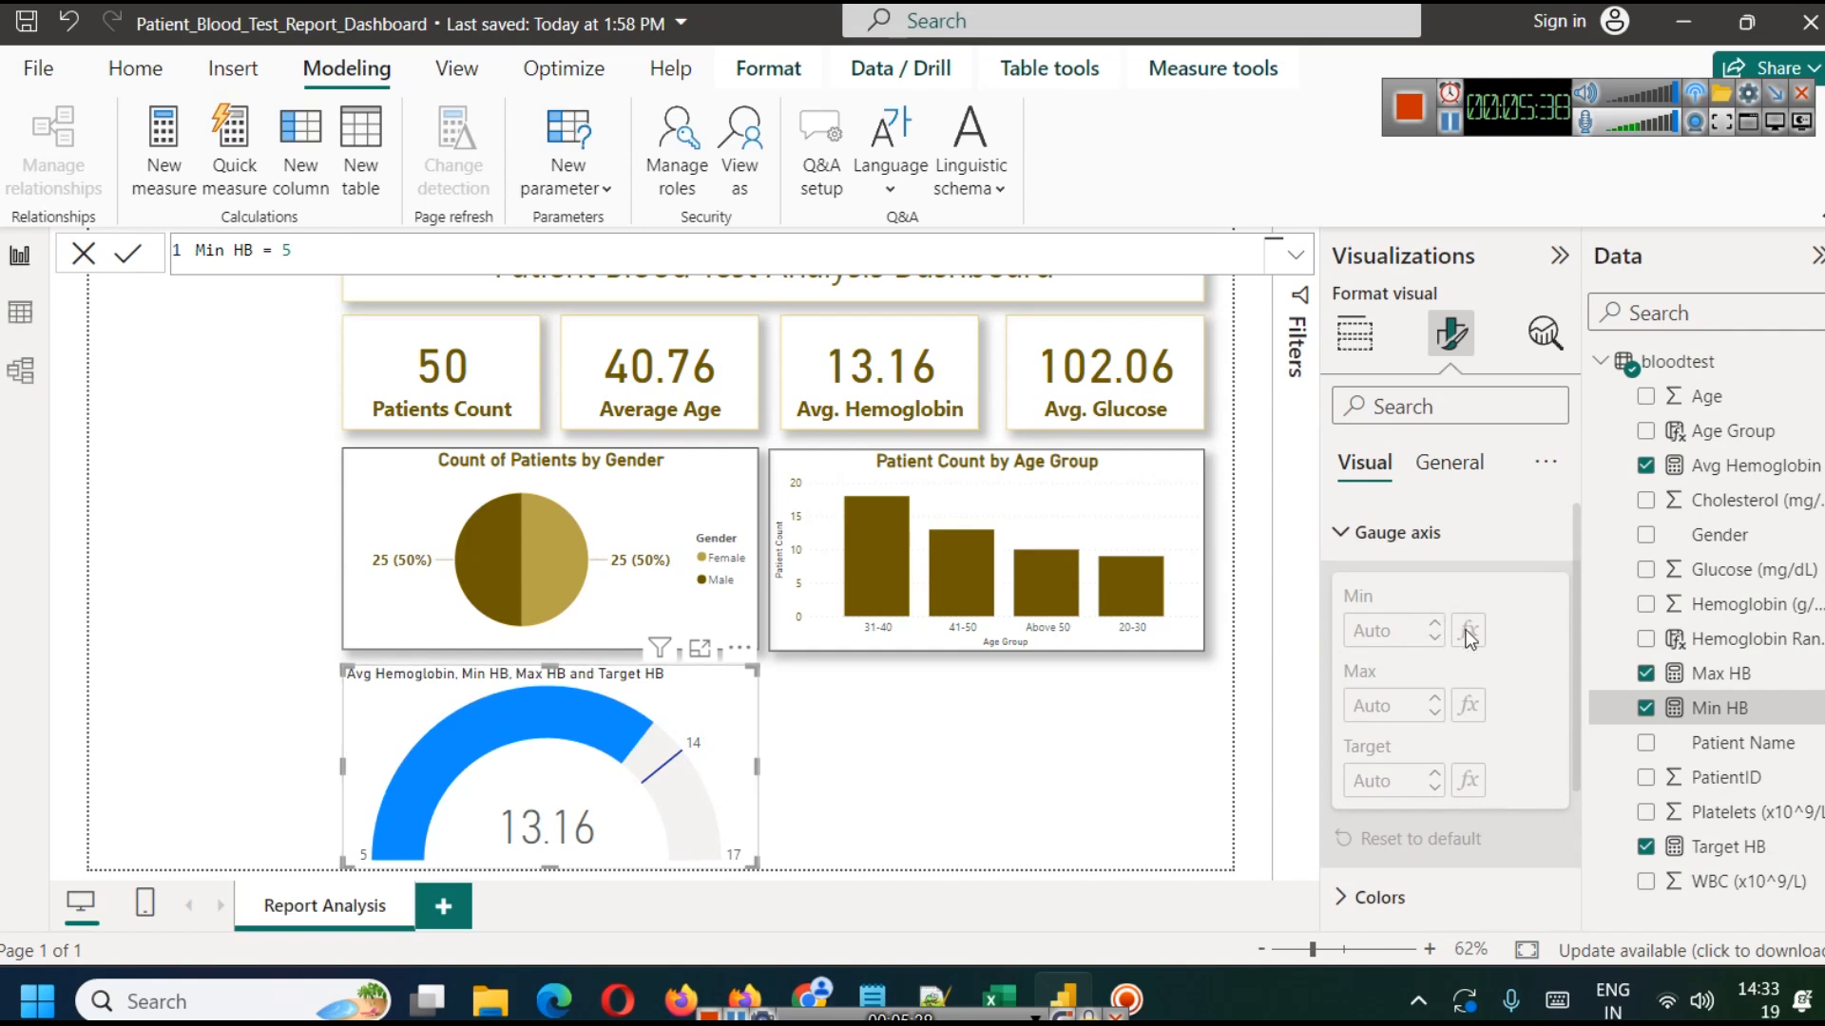
scroll(1463, 630, "down", 2)
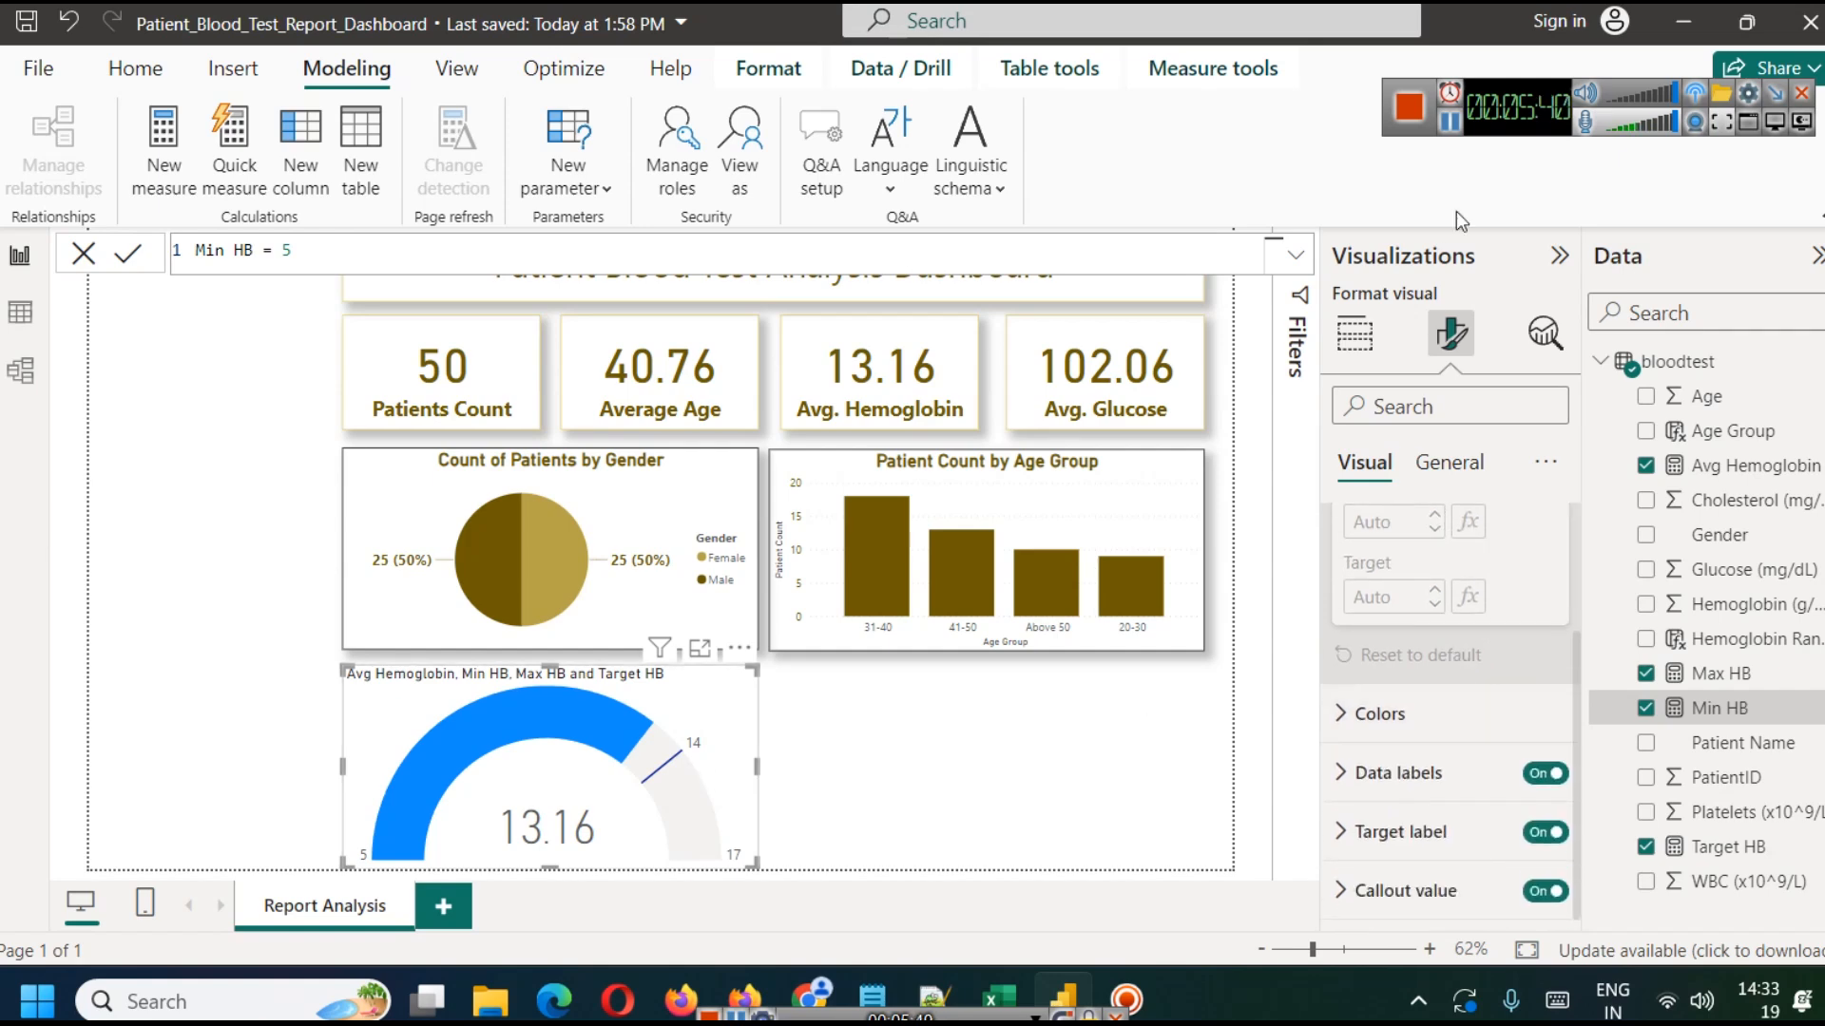
left_click(1354, 333)
scroll(1527, 779, "down", 4)
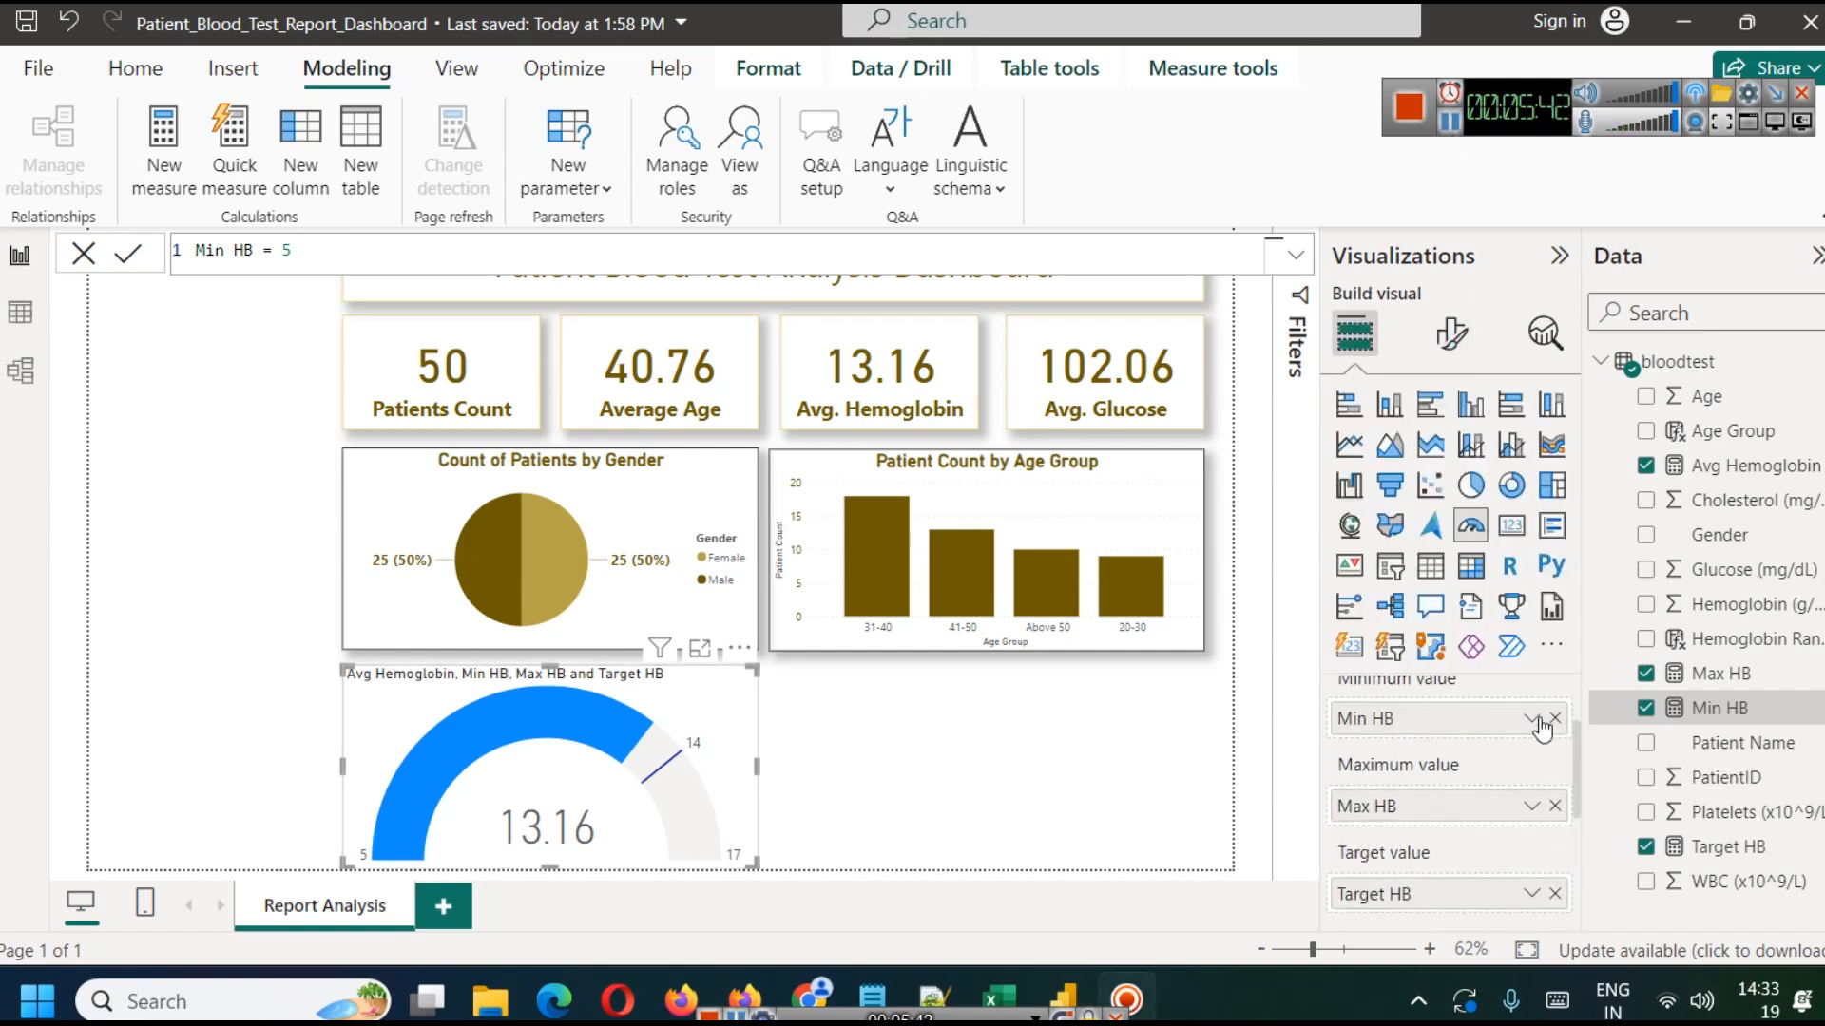
left_click(1553, 711)
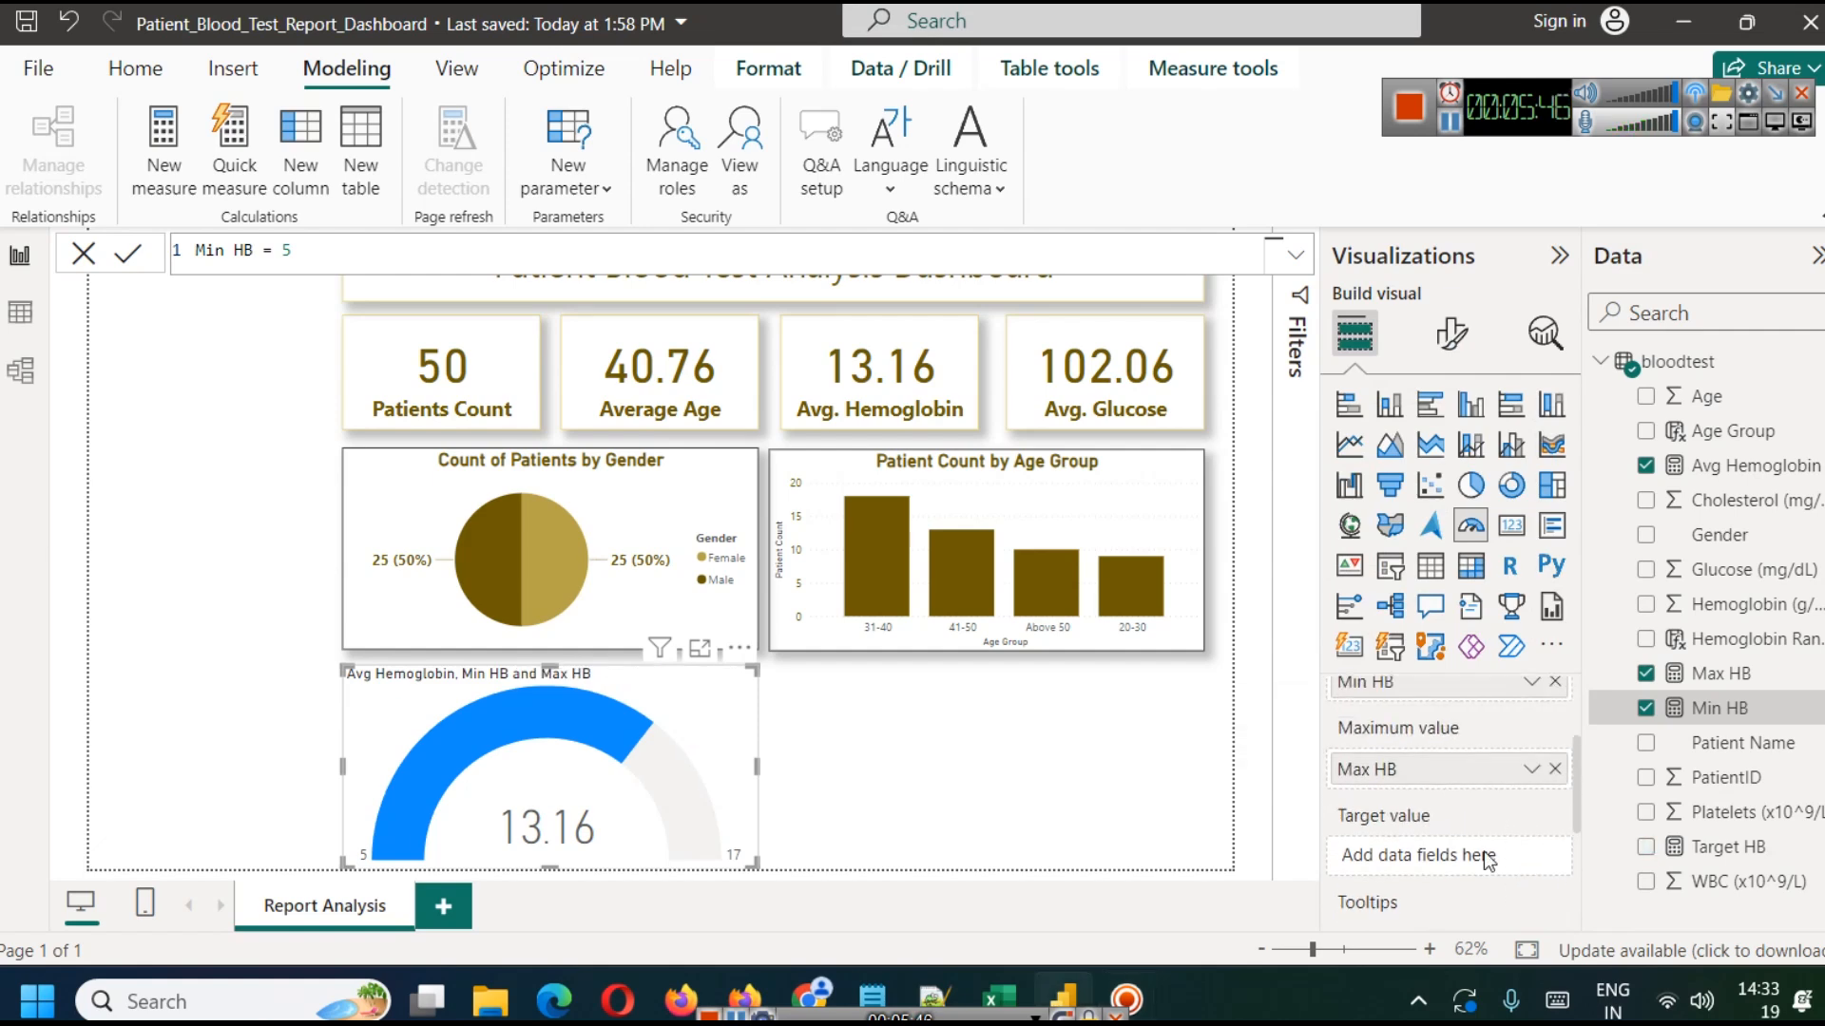
key("ctrl+z")
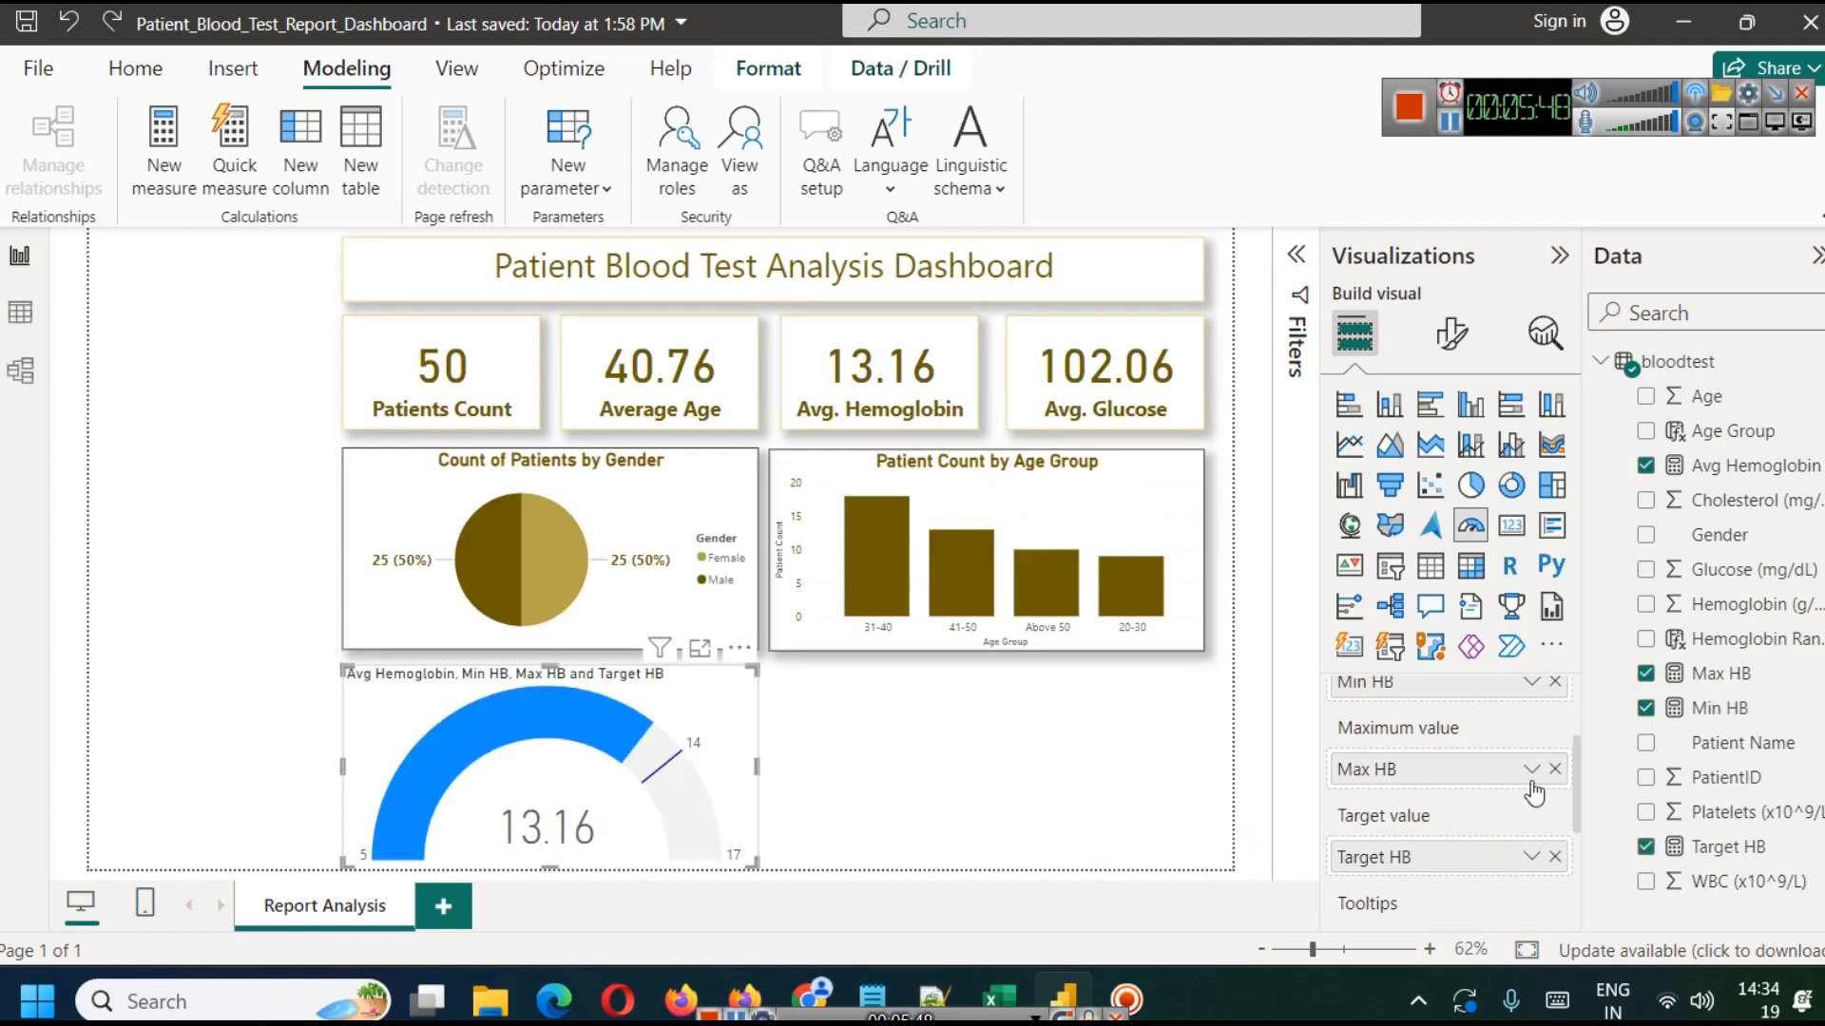
left_click(1554, 769)
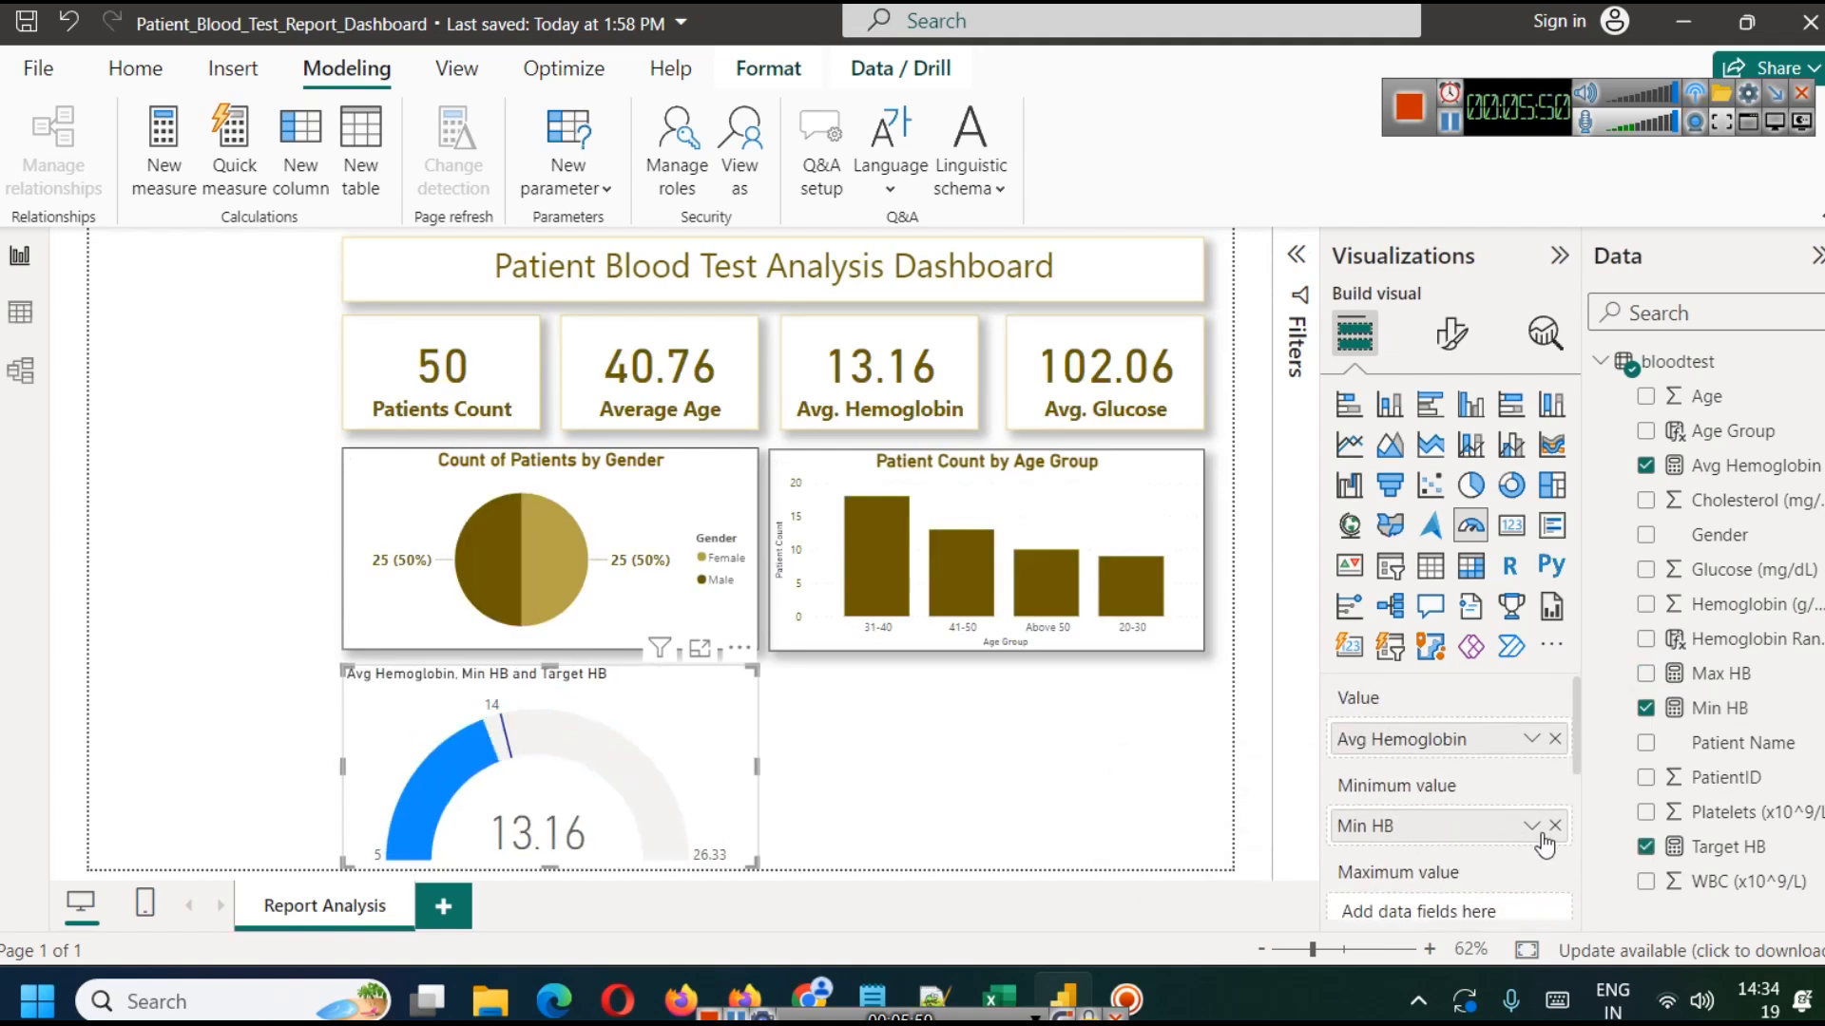
left_click(1555, 825)
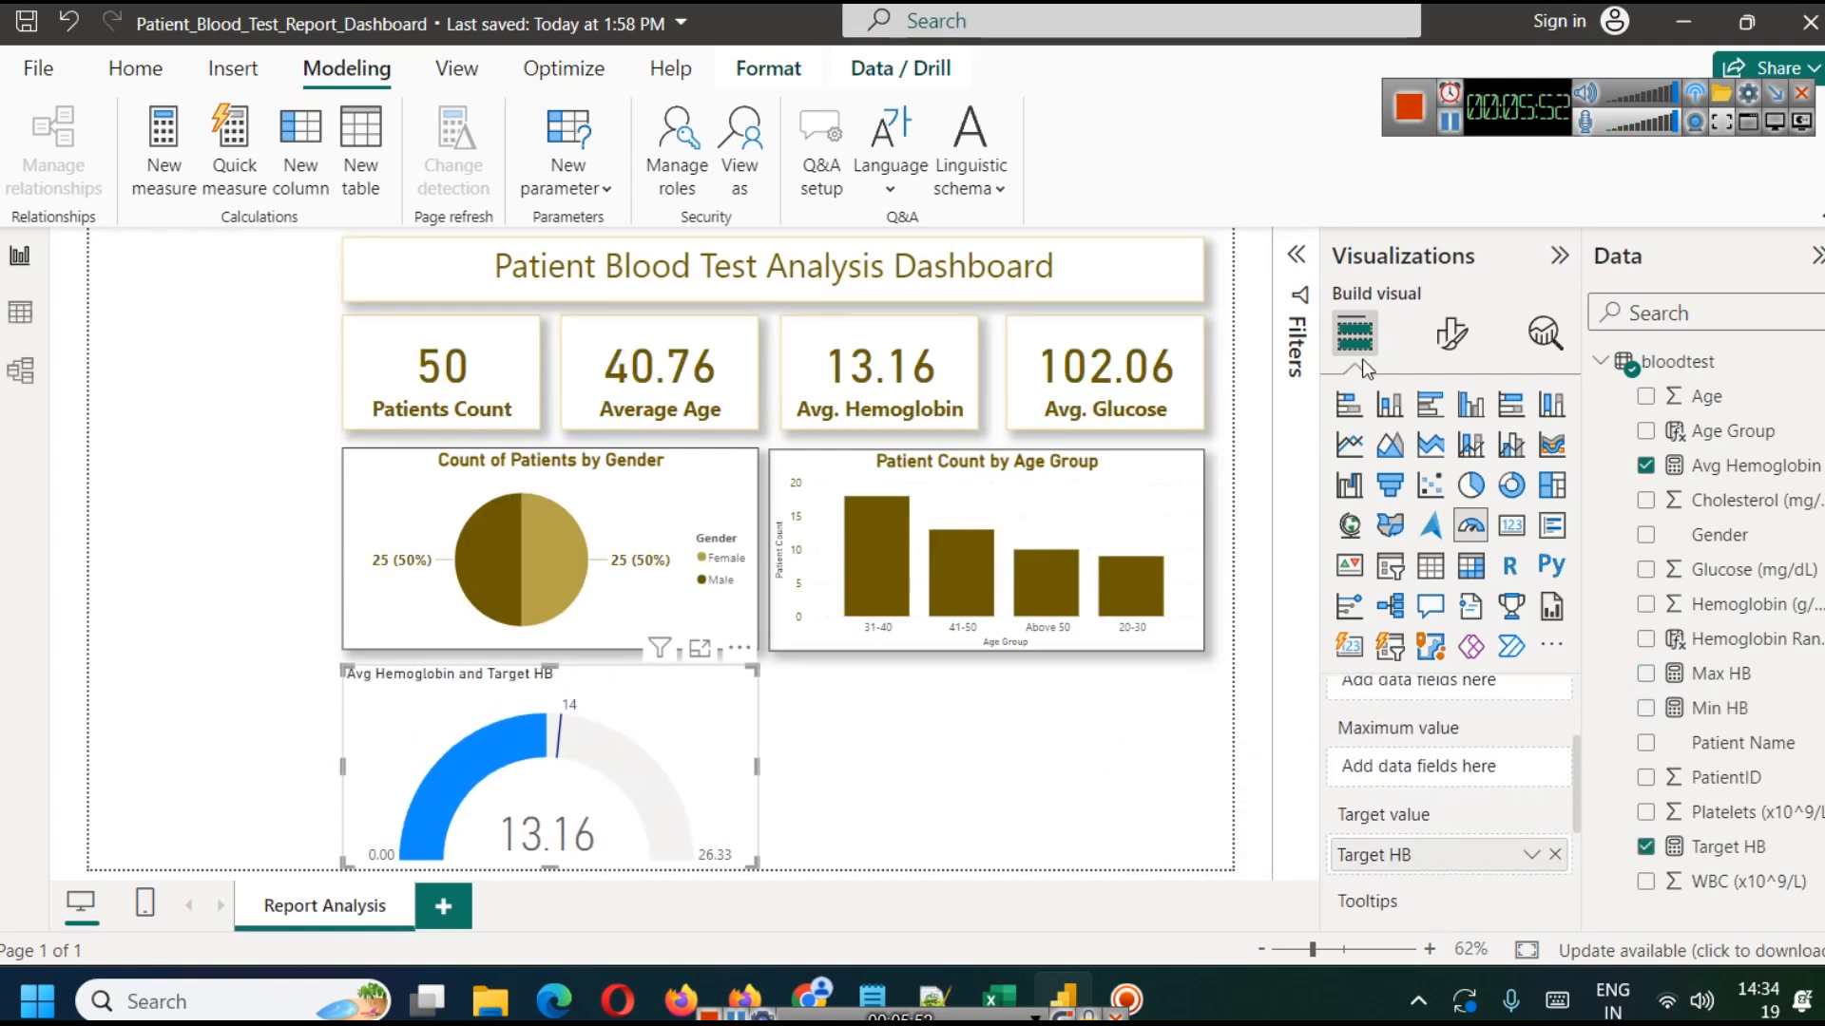
left_click(1452, 334)
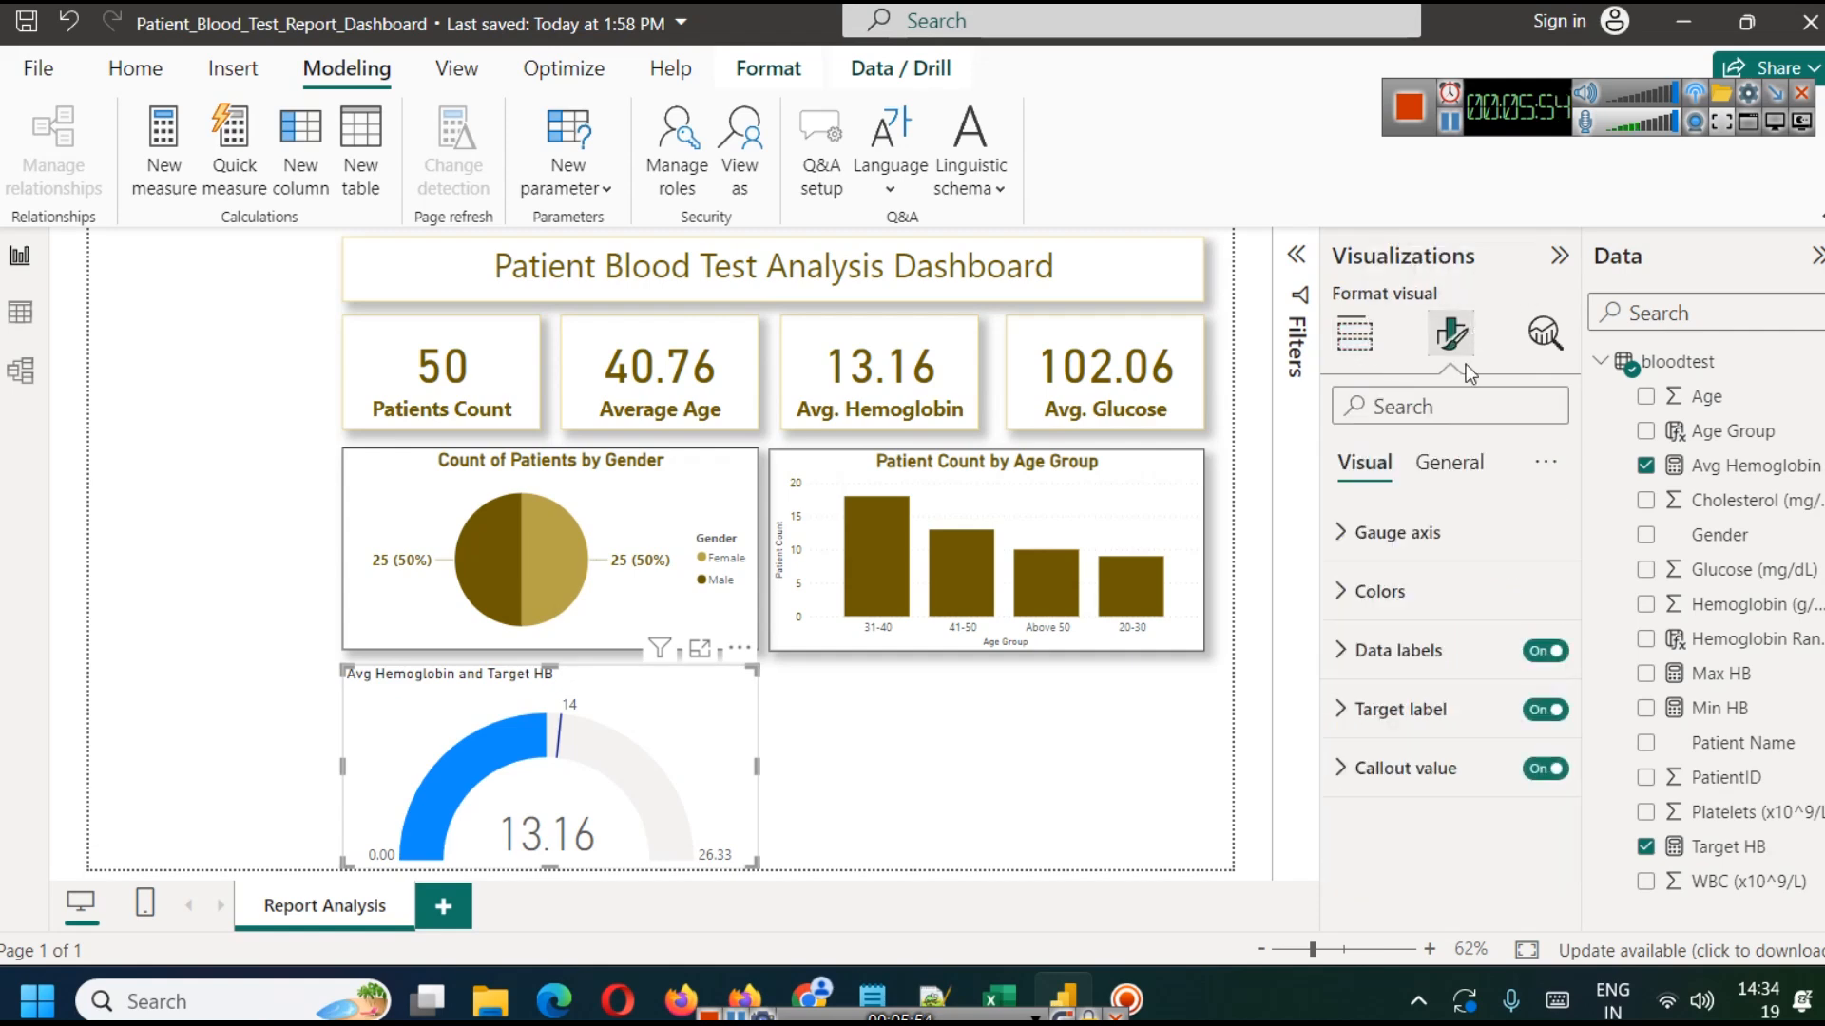
left_click(1338, 538)
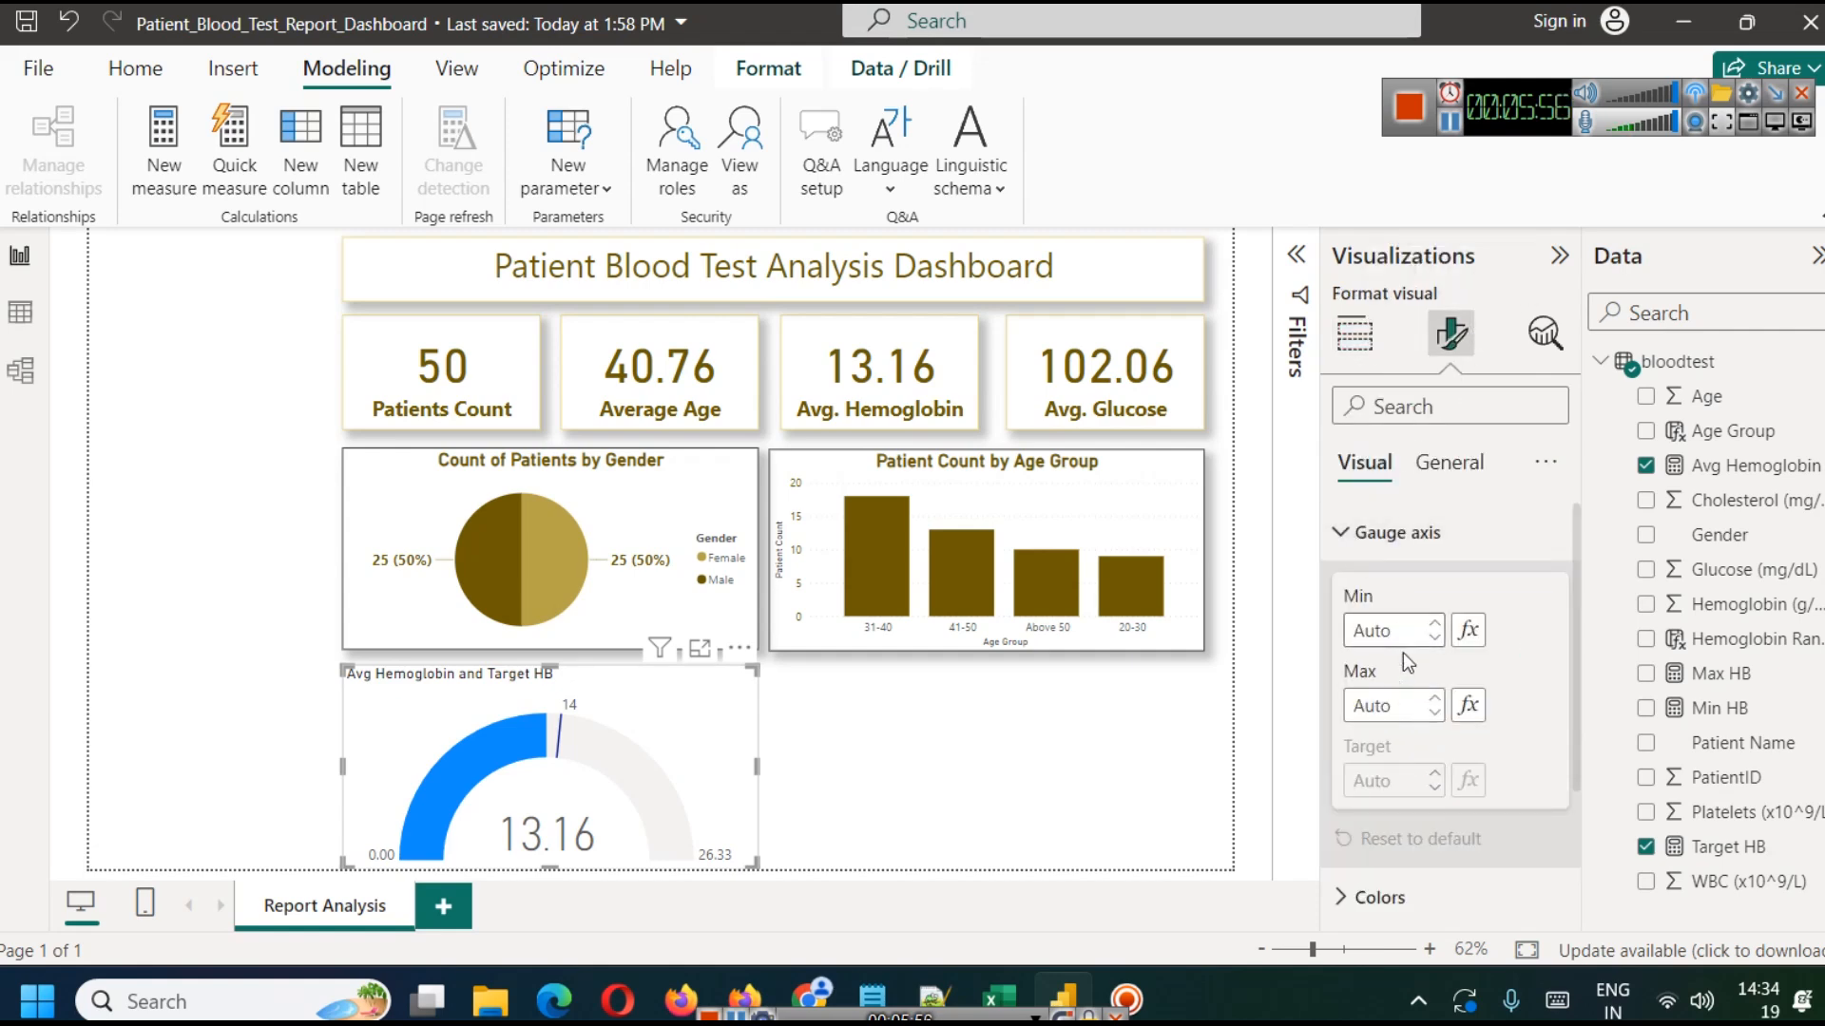
left_click(1465, 631)
left_click(516, 164)
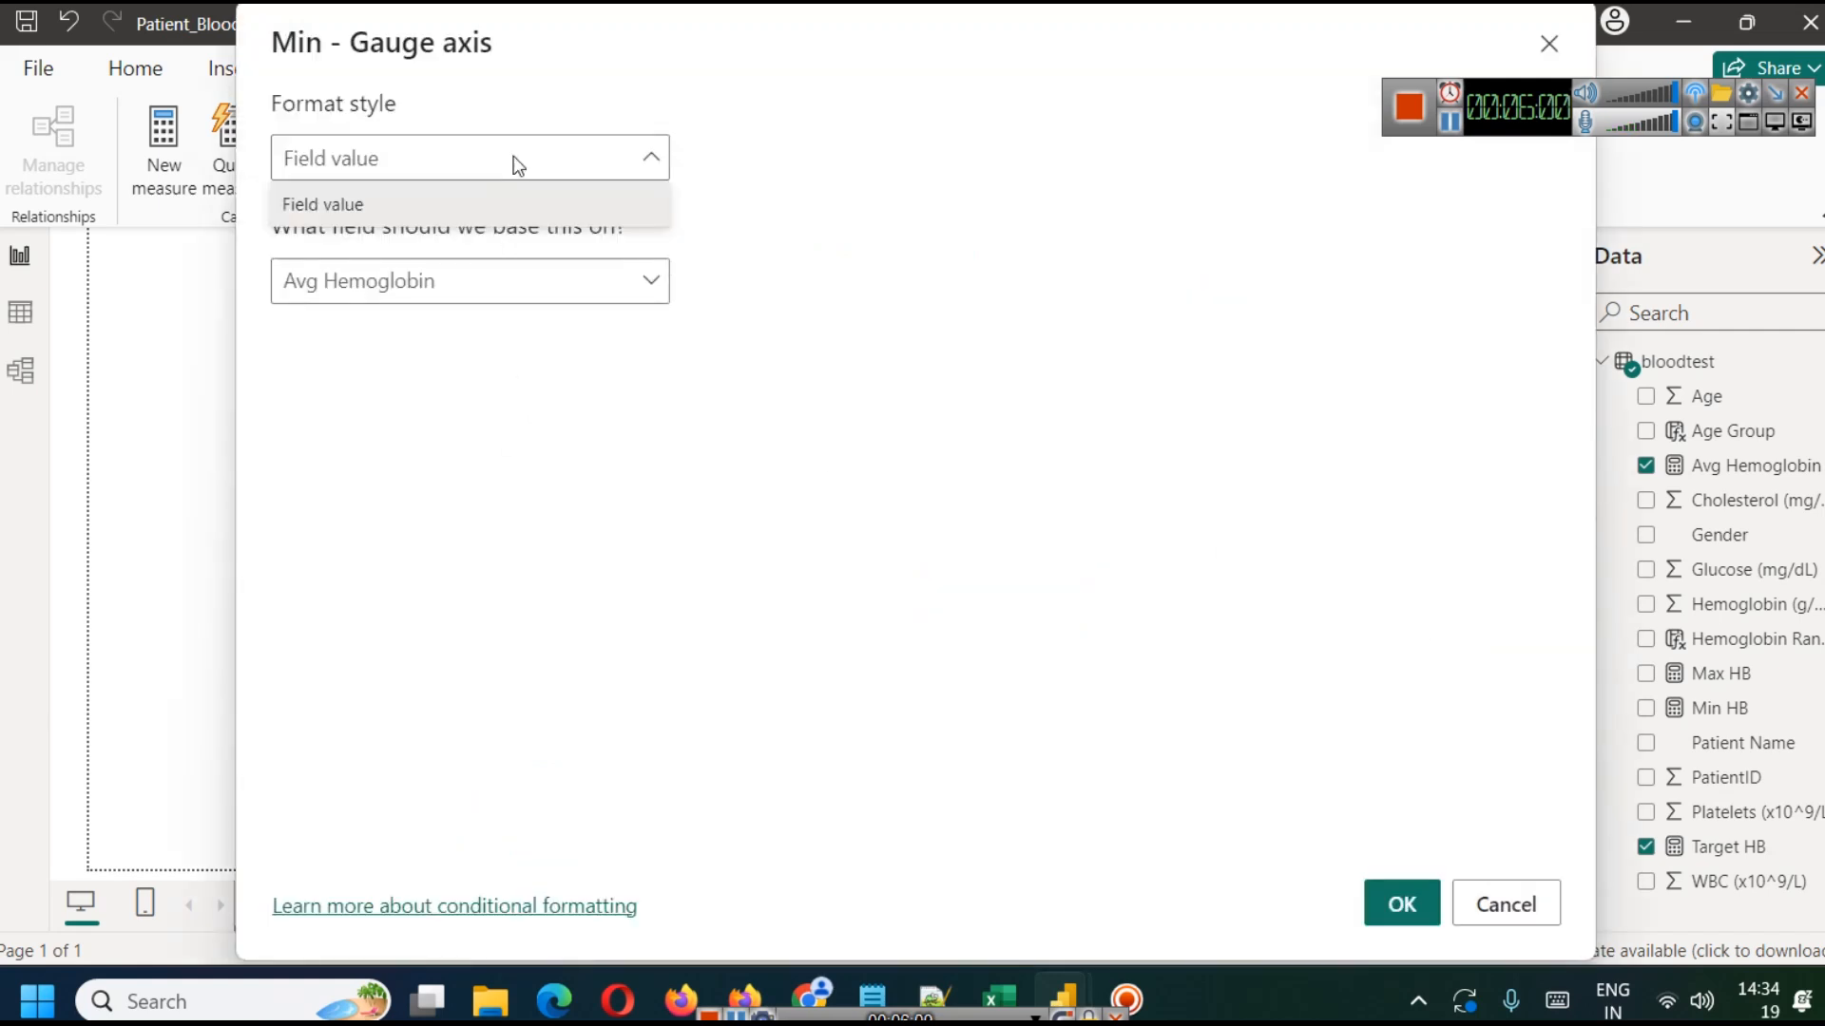
left_click(558, 202)
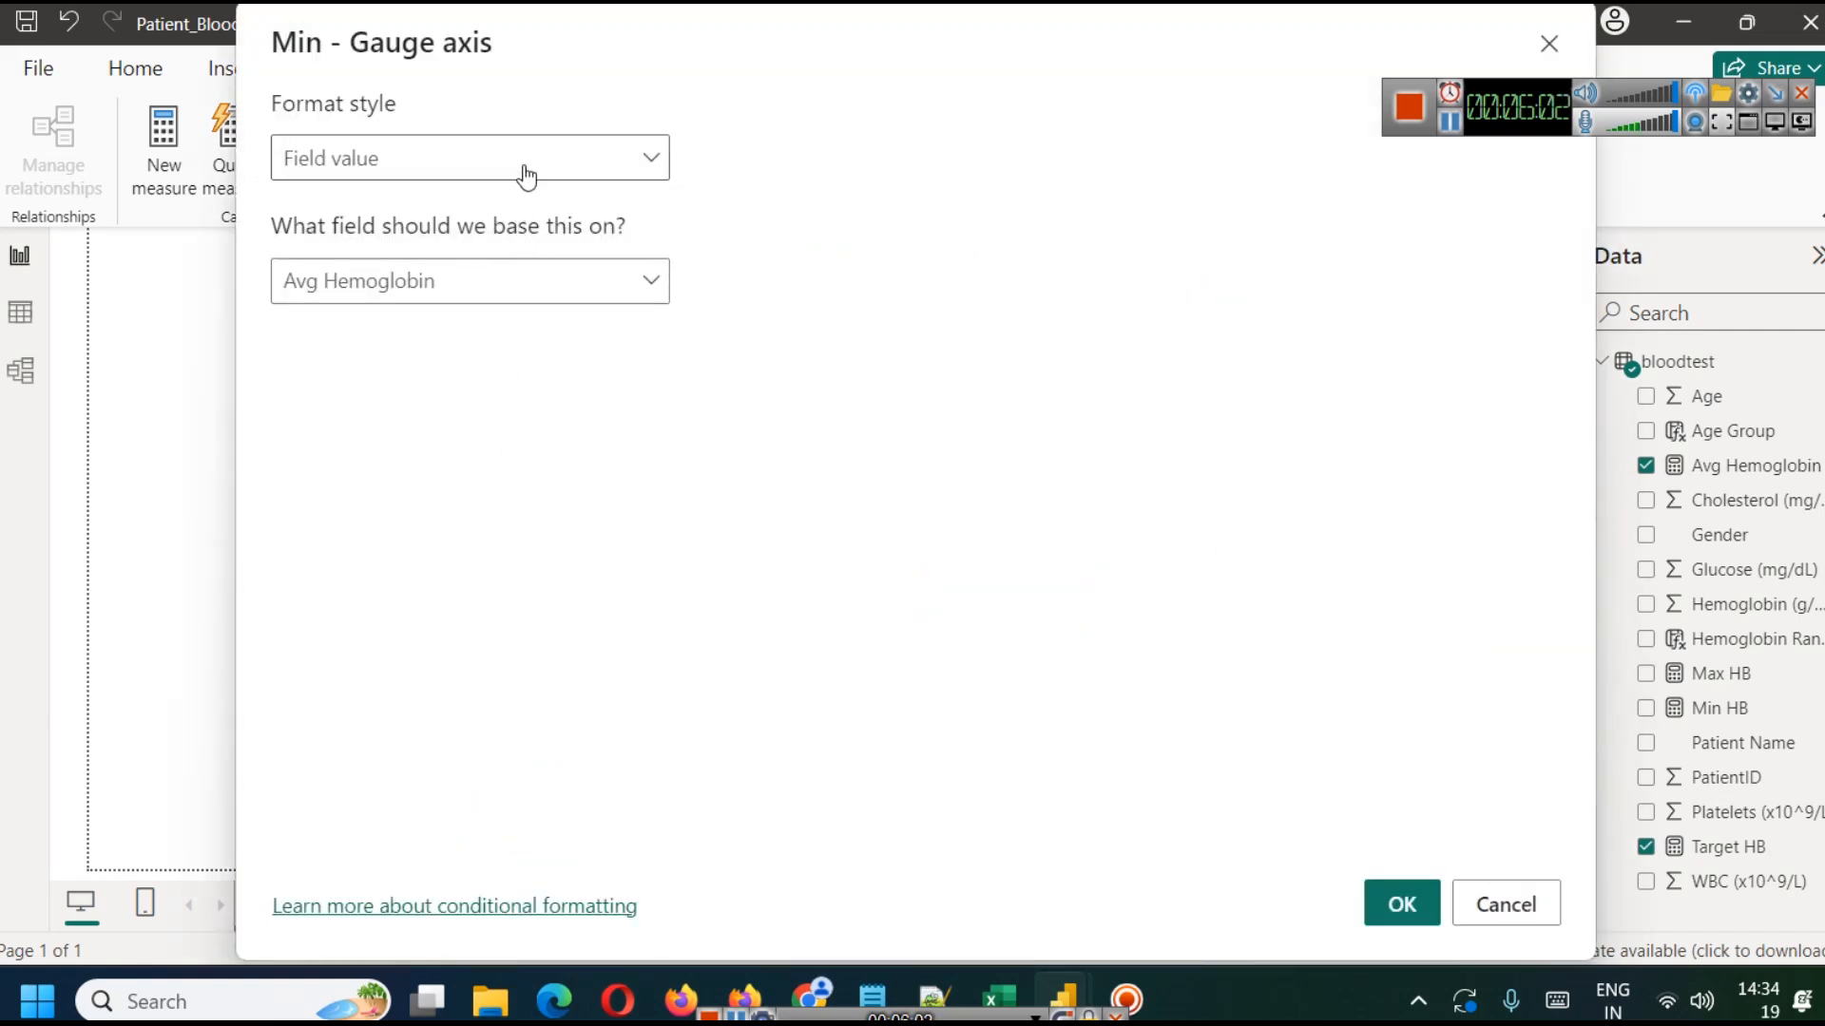
left_click(543, 281)
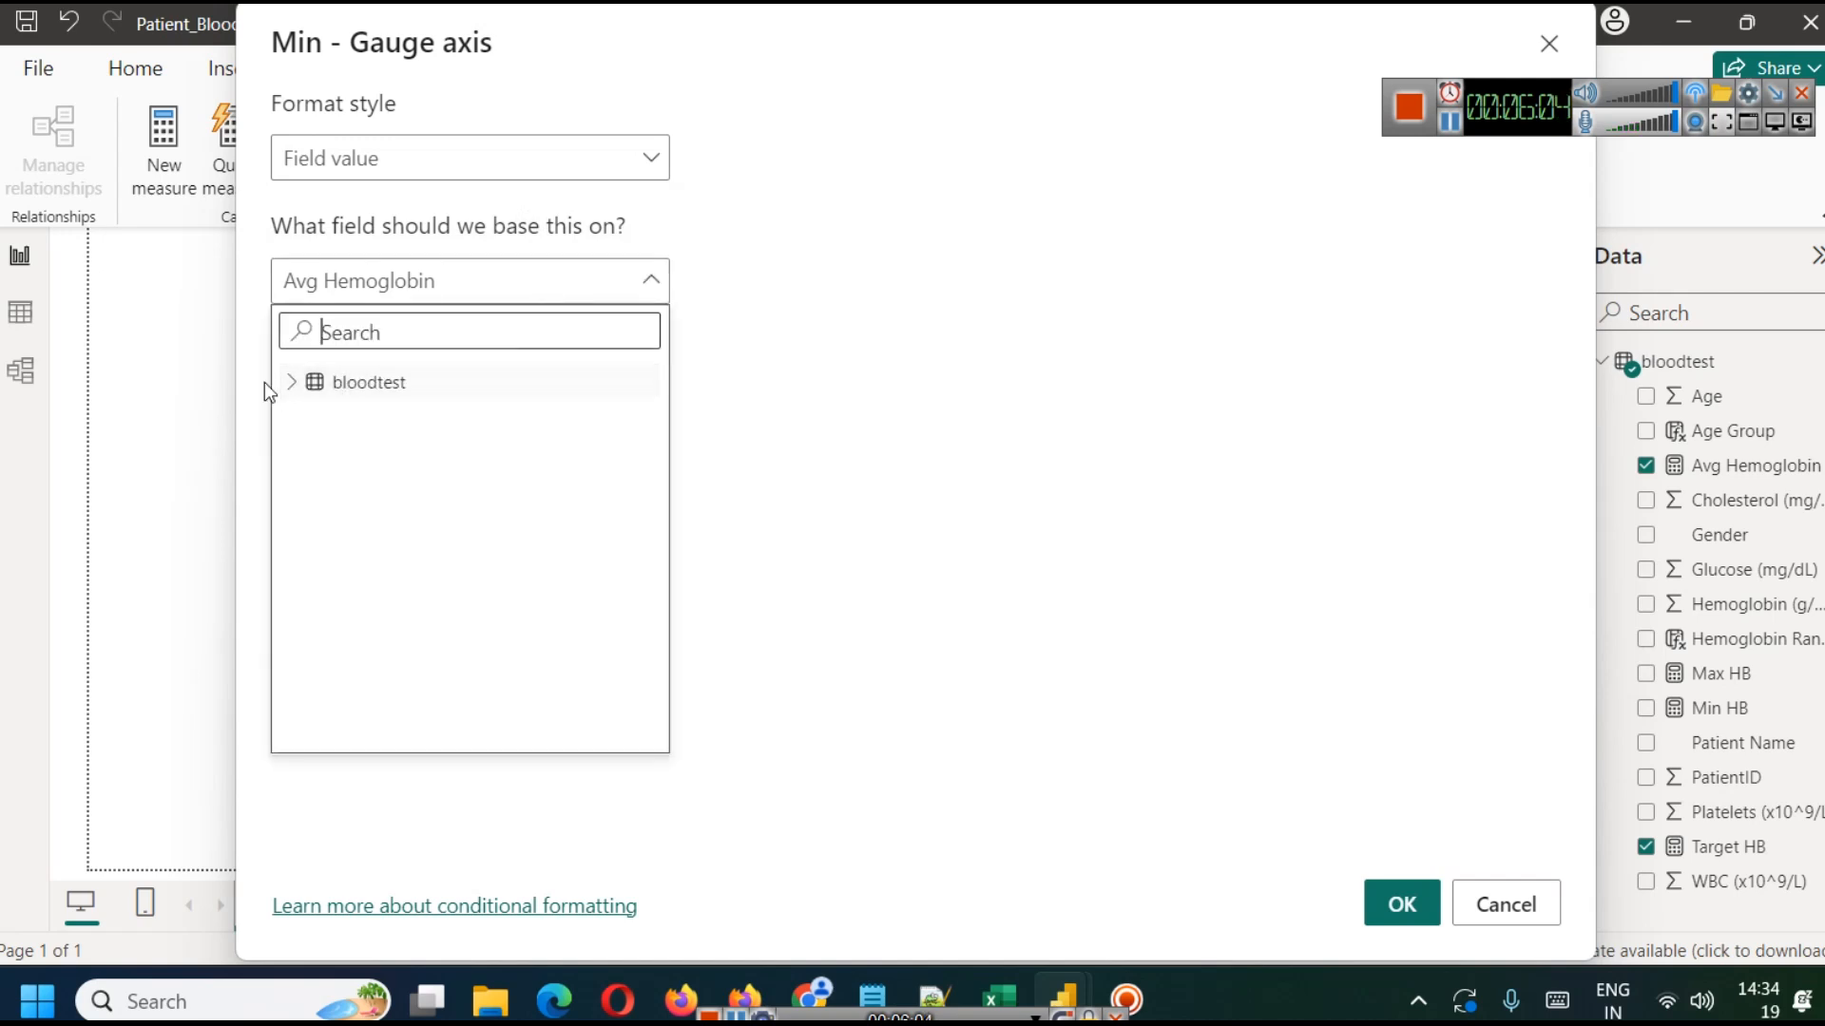
left_click(409, 283)
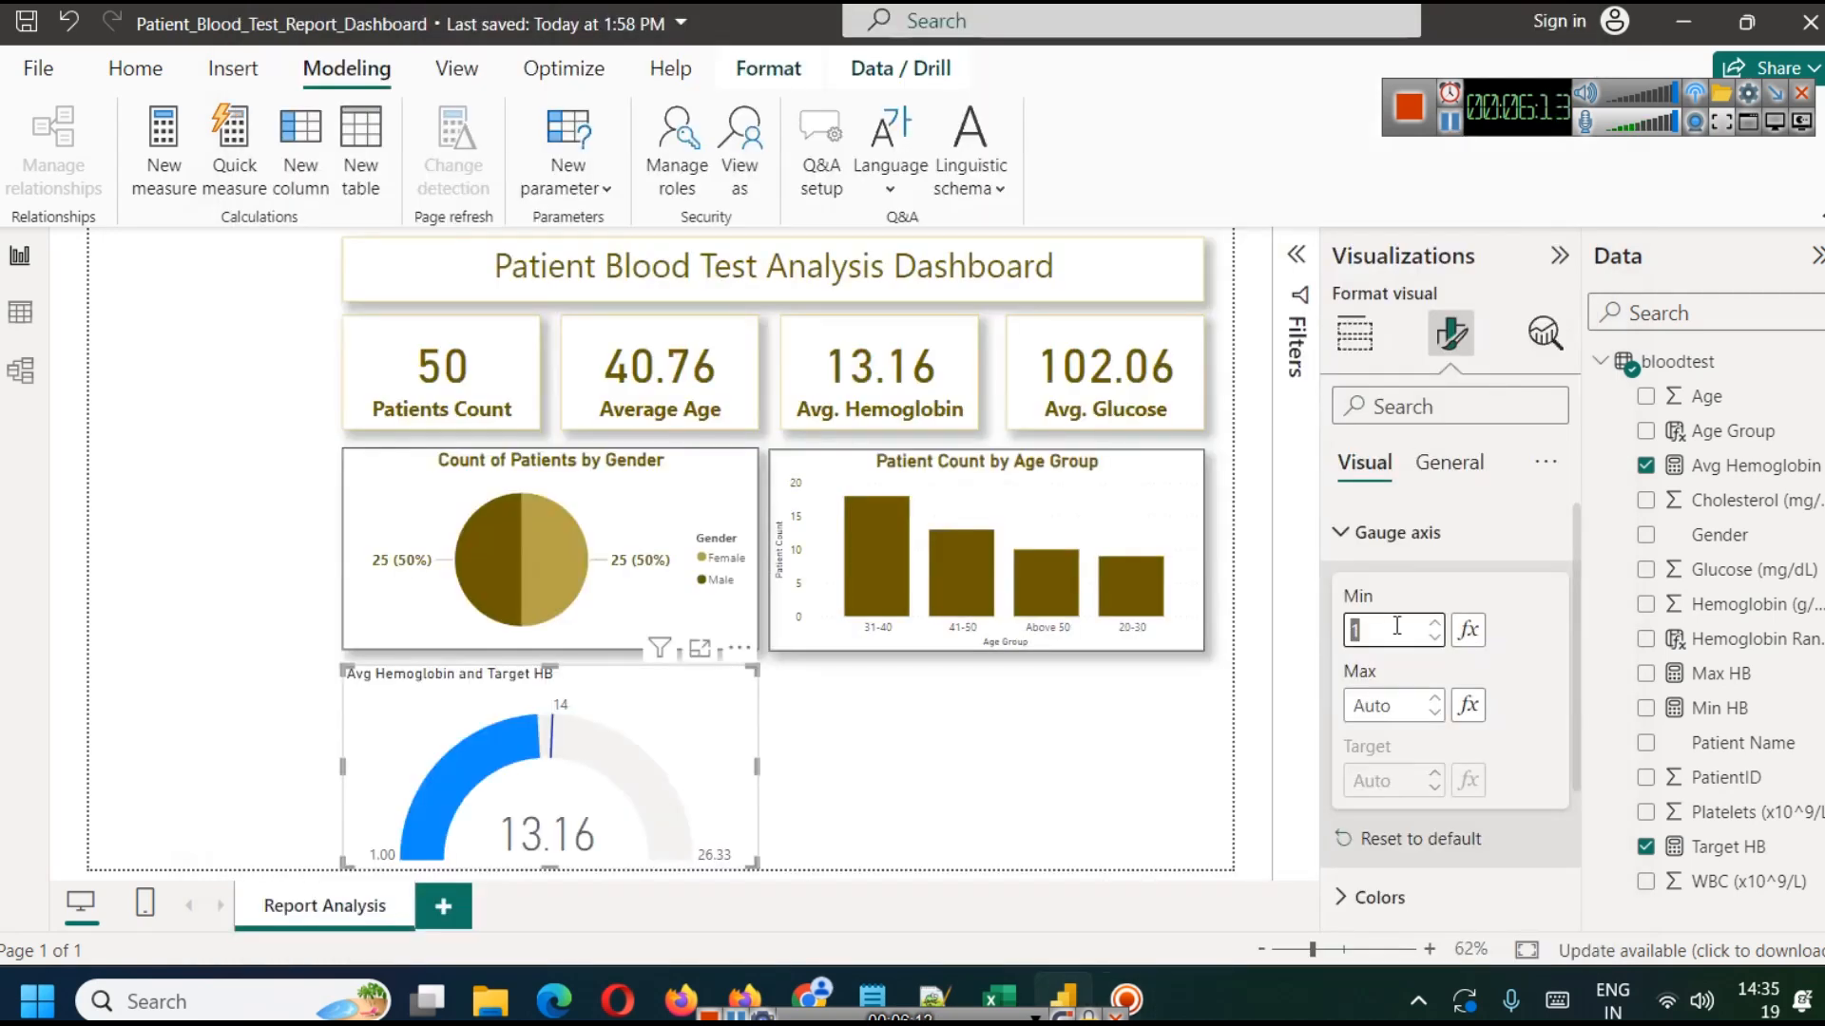
Set the gauge axis minimum to 5 and its maximum to 16.5.
type("5")
left_click(1394, 701)
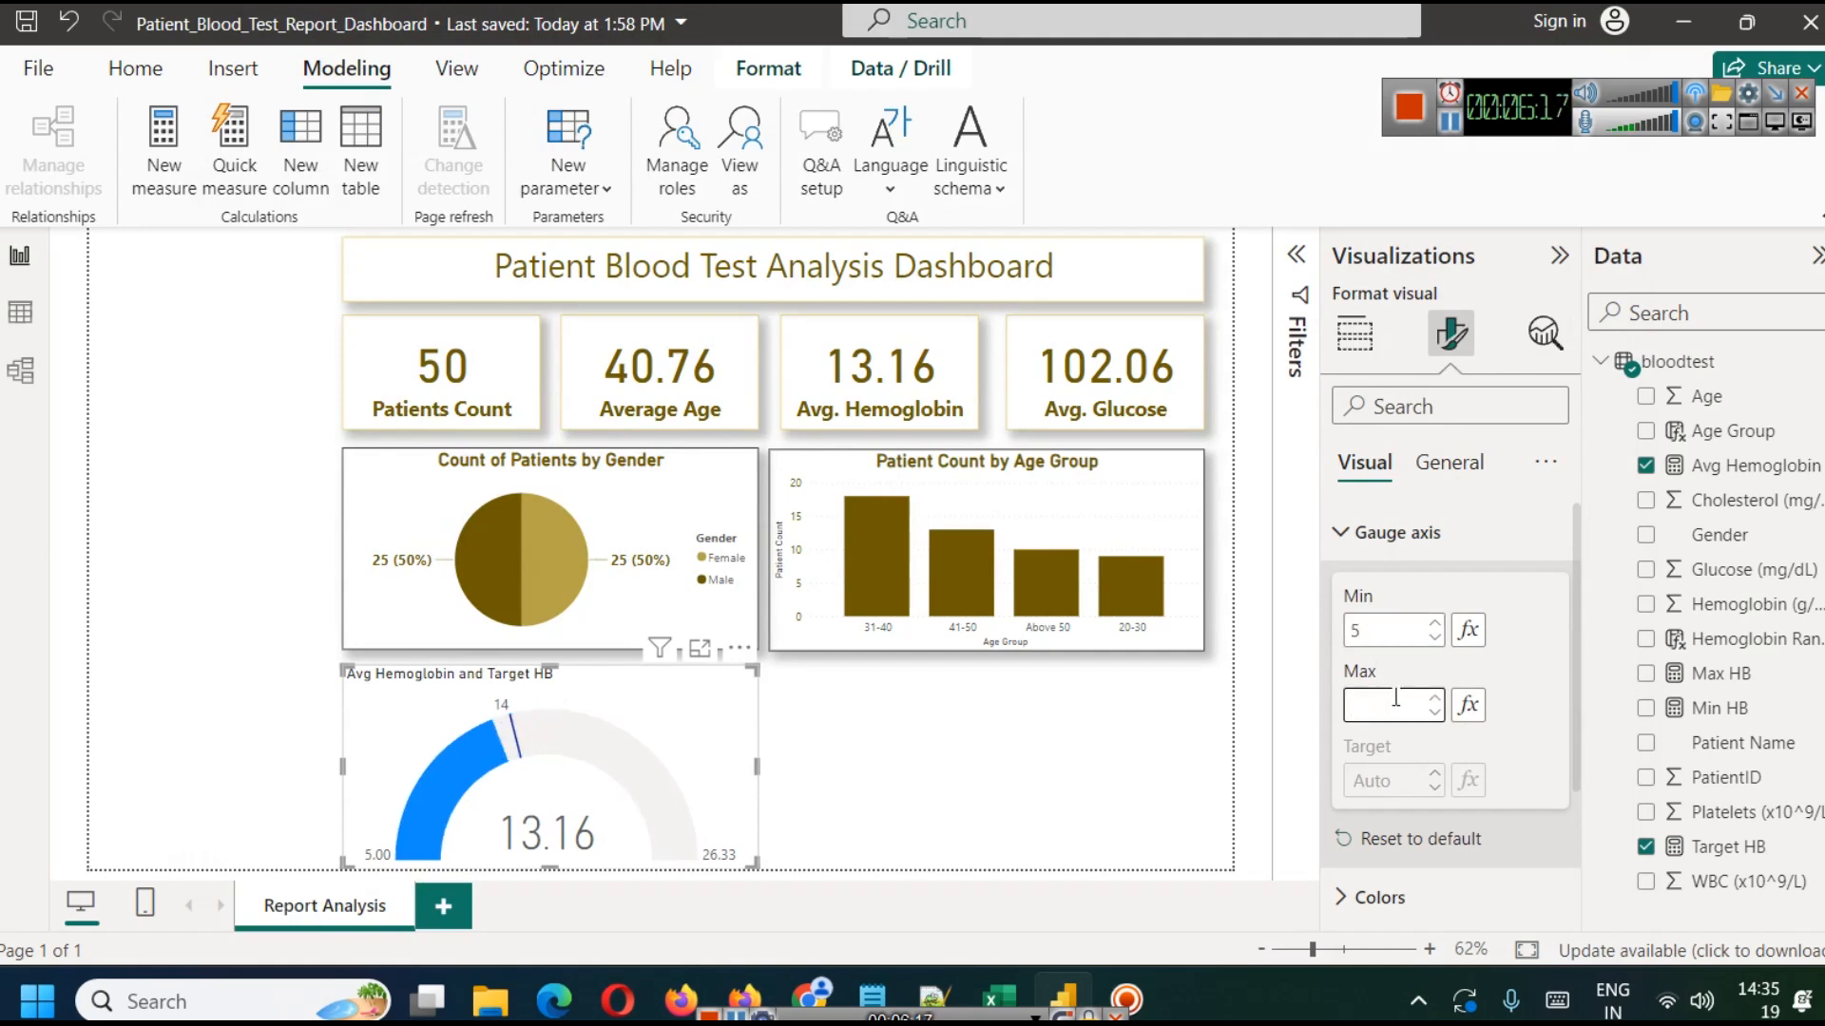
type("16.5")
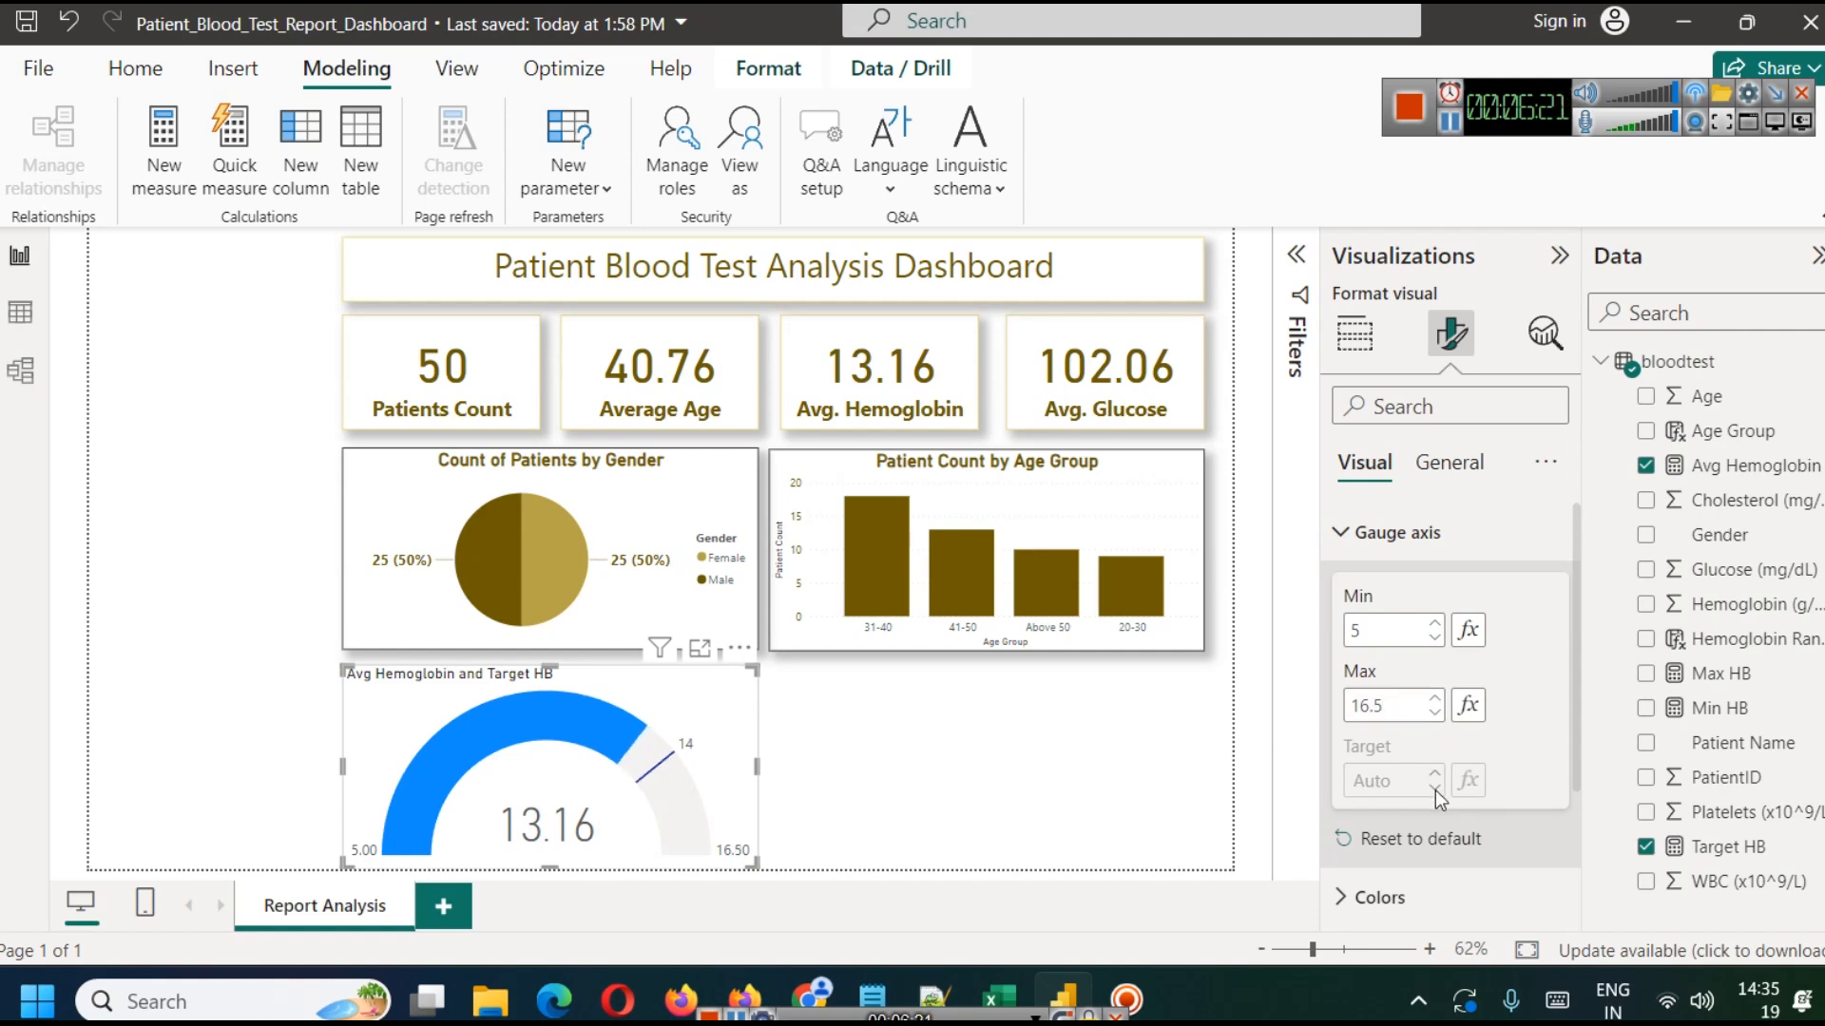
Change the gauge's fill color to golden yellow and its target color to the dark golden brown theme color.
scroll(1433, 789, "down", 2)
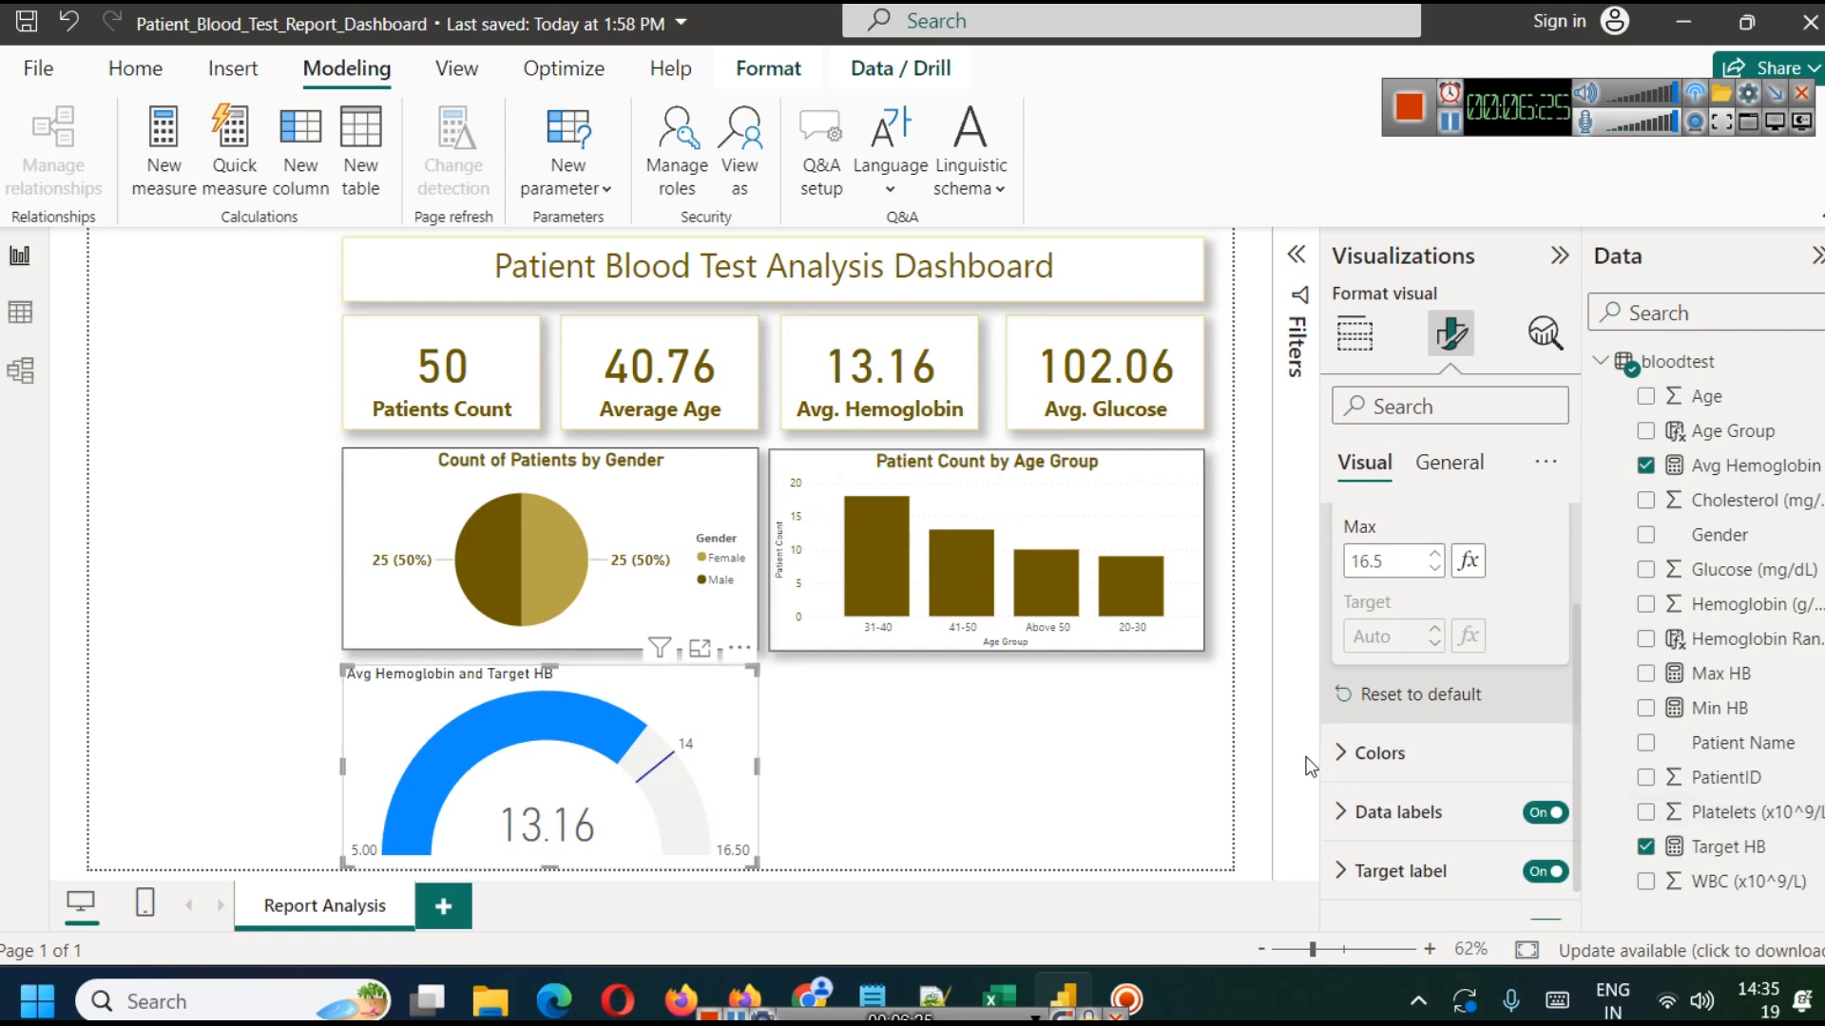
left_click(1392, 765)
scroll(1395, 782, "down", 3)
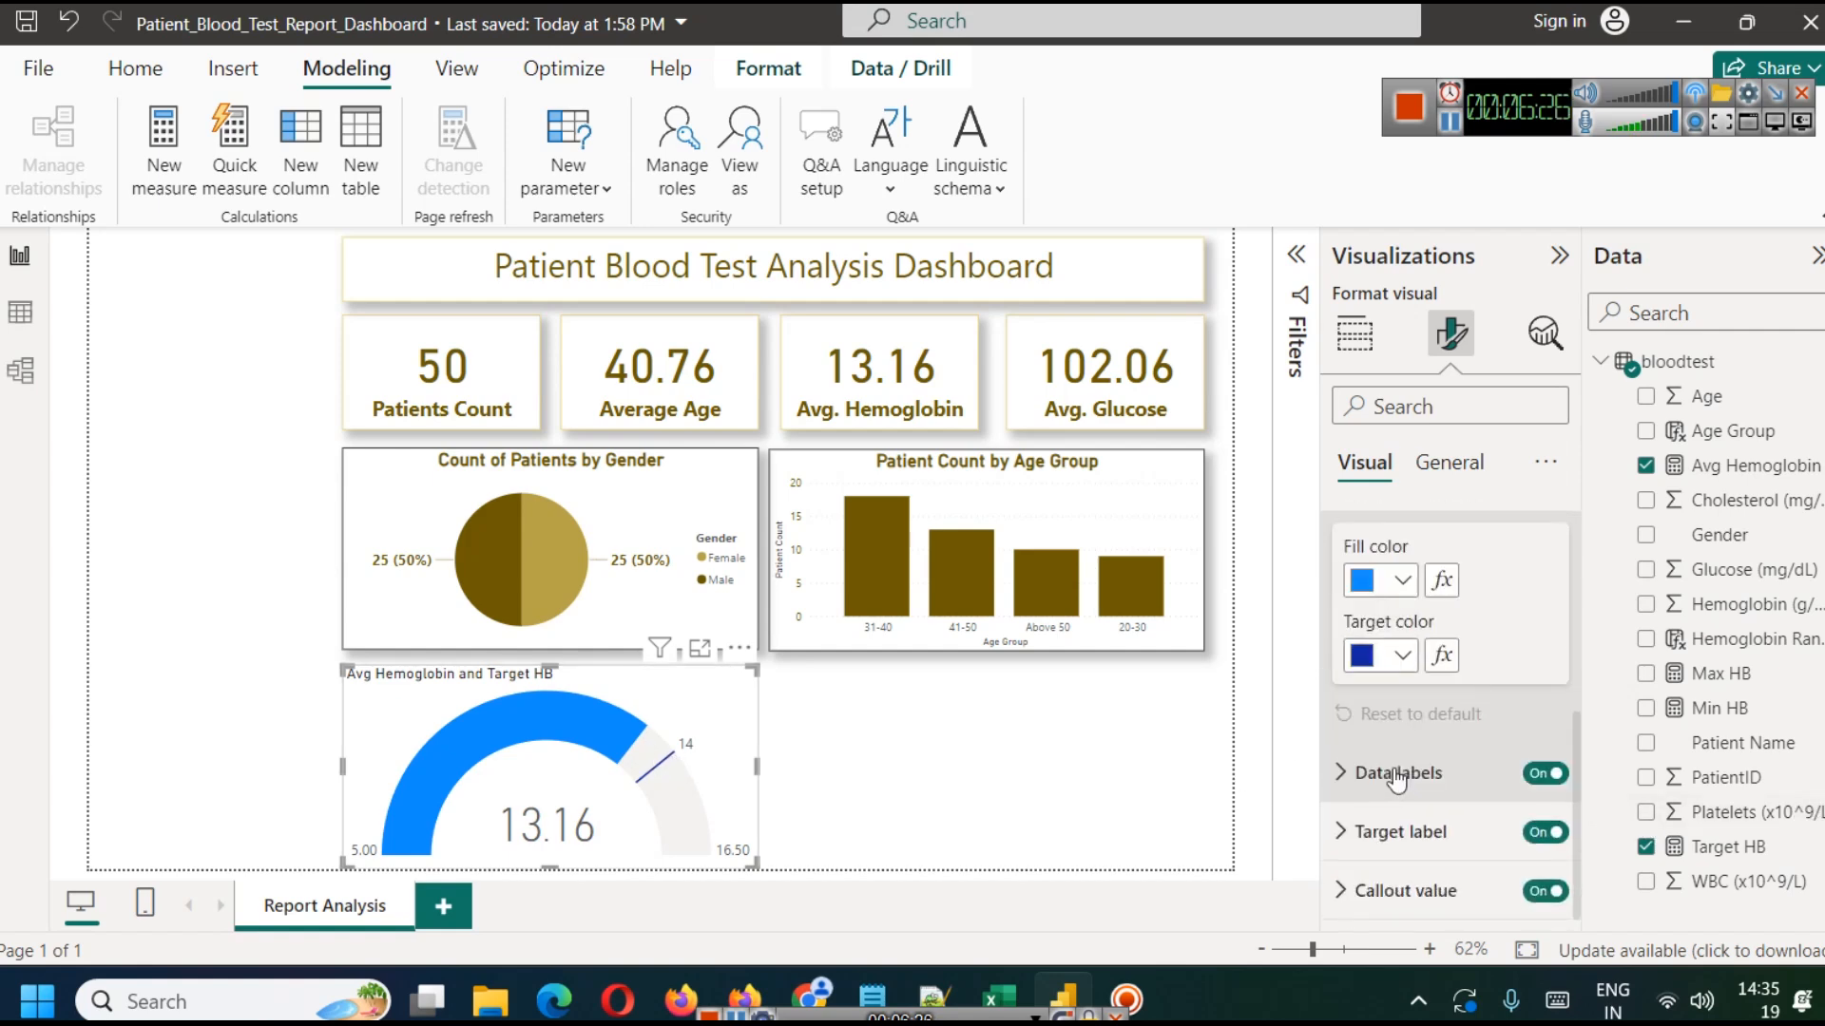
left_click(1402, 582)
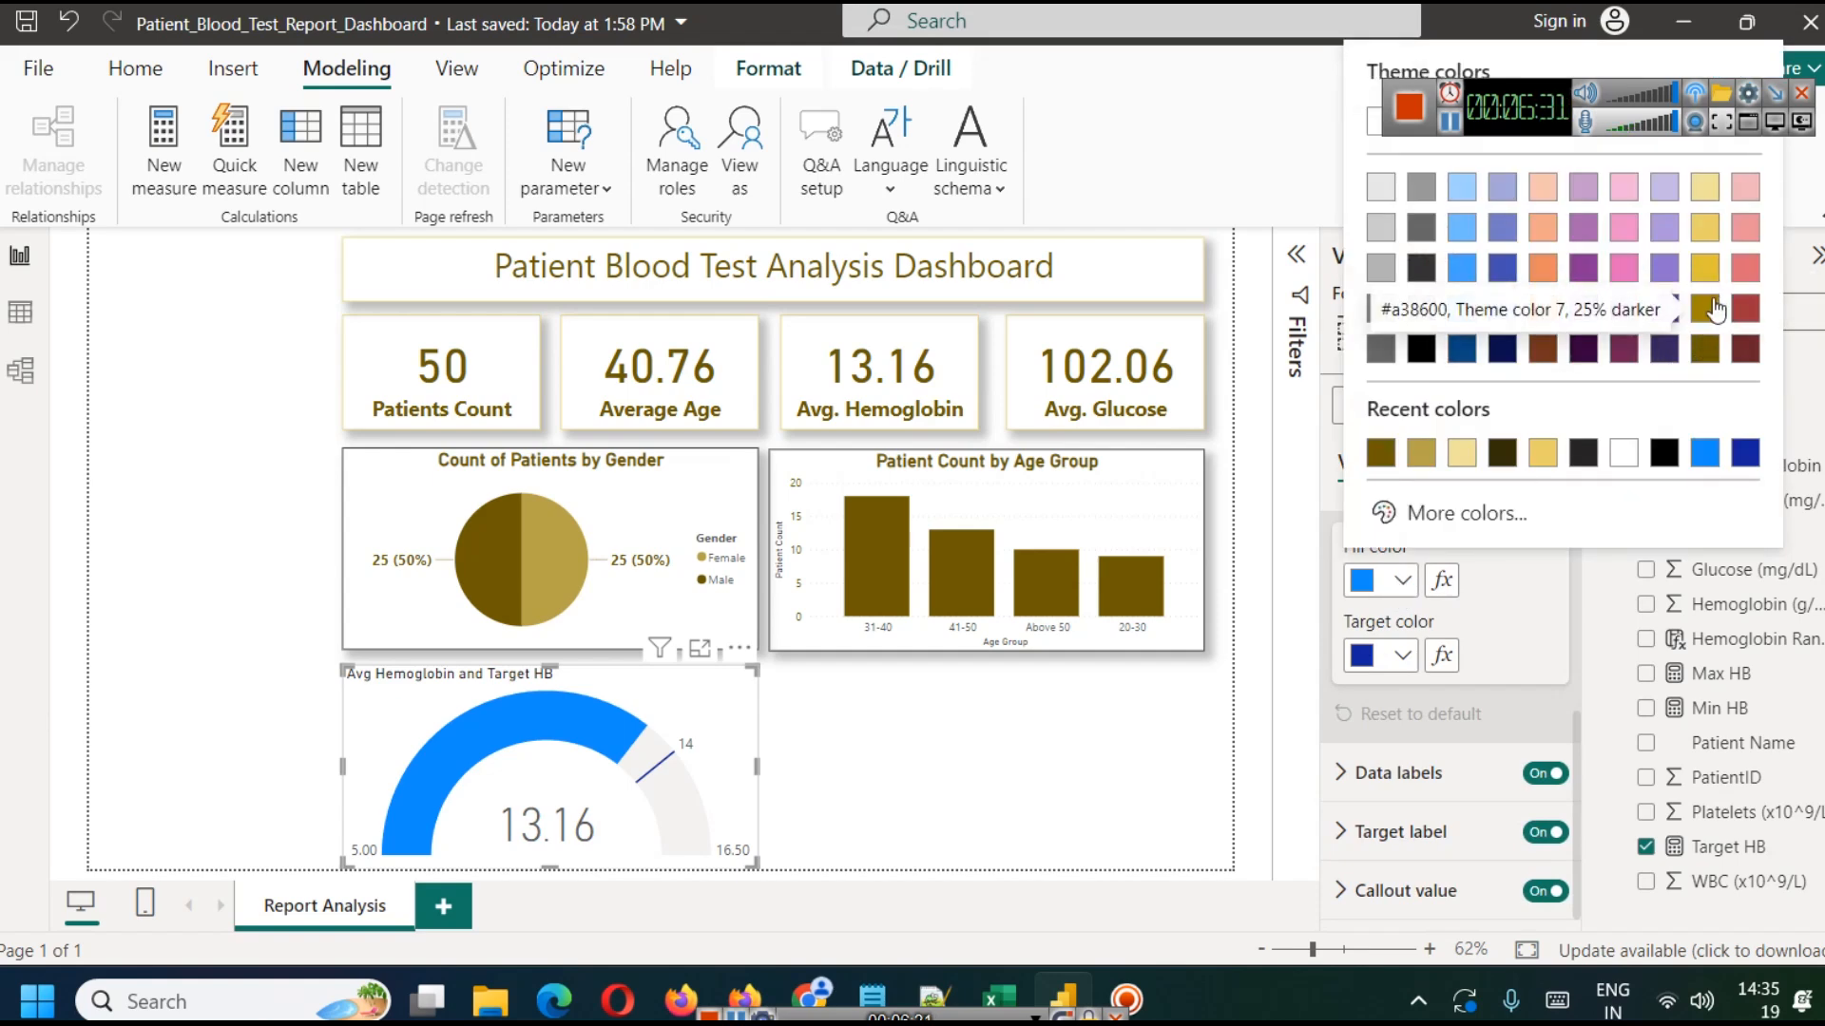
left_click(1712, 276)
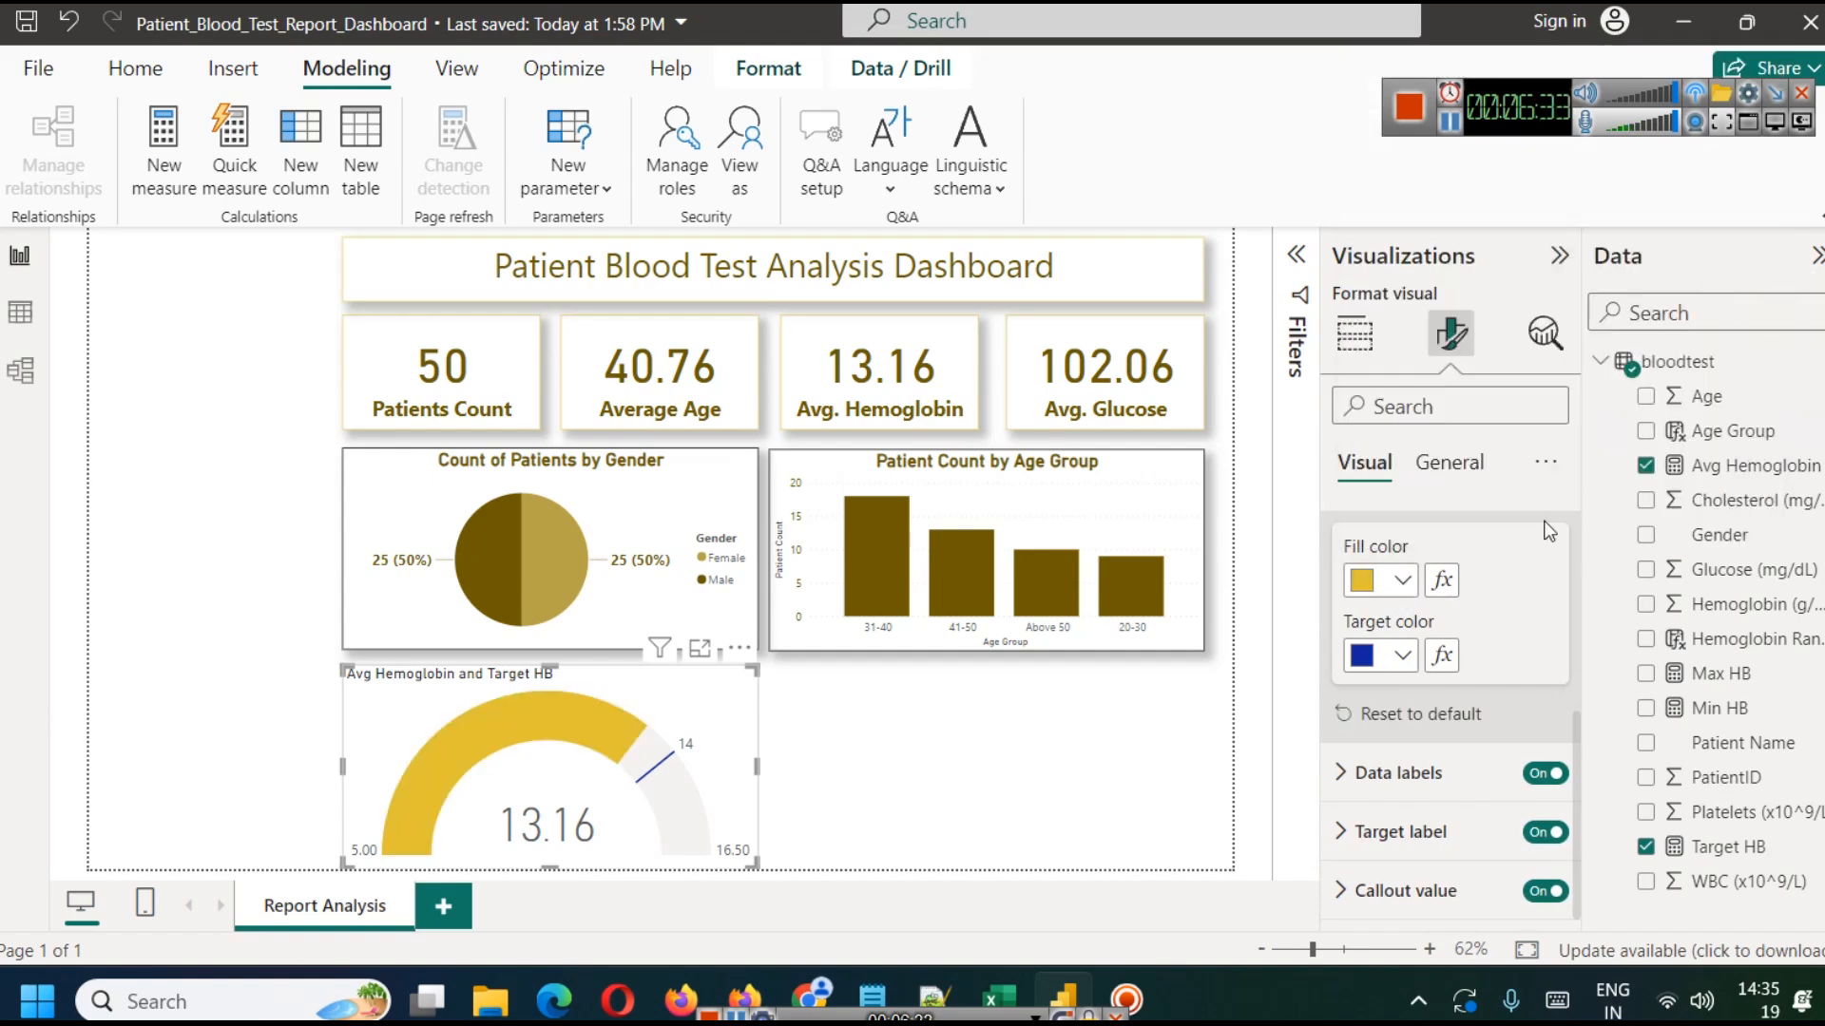
left_click(1406, 655)
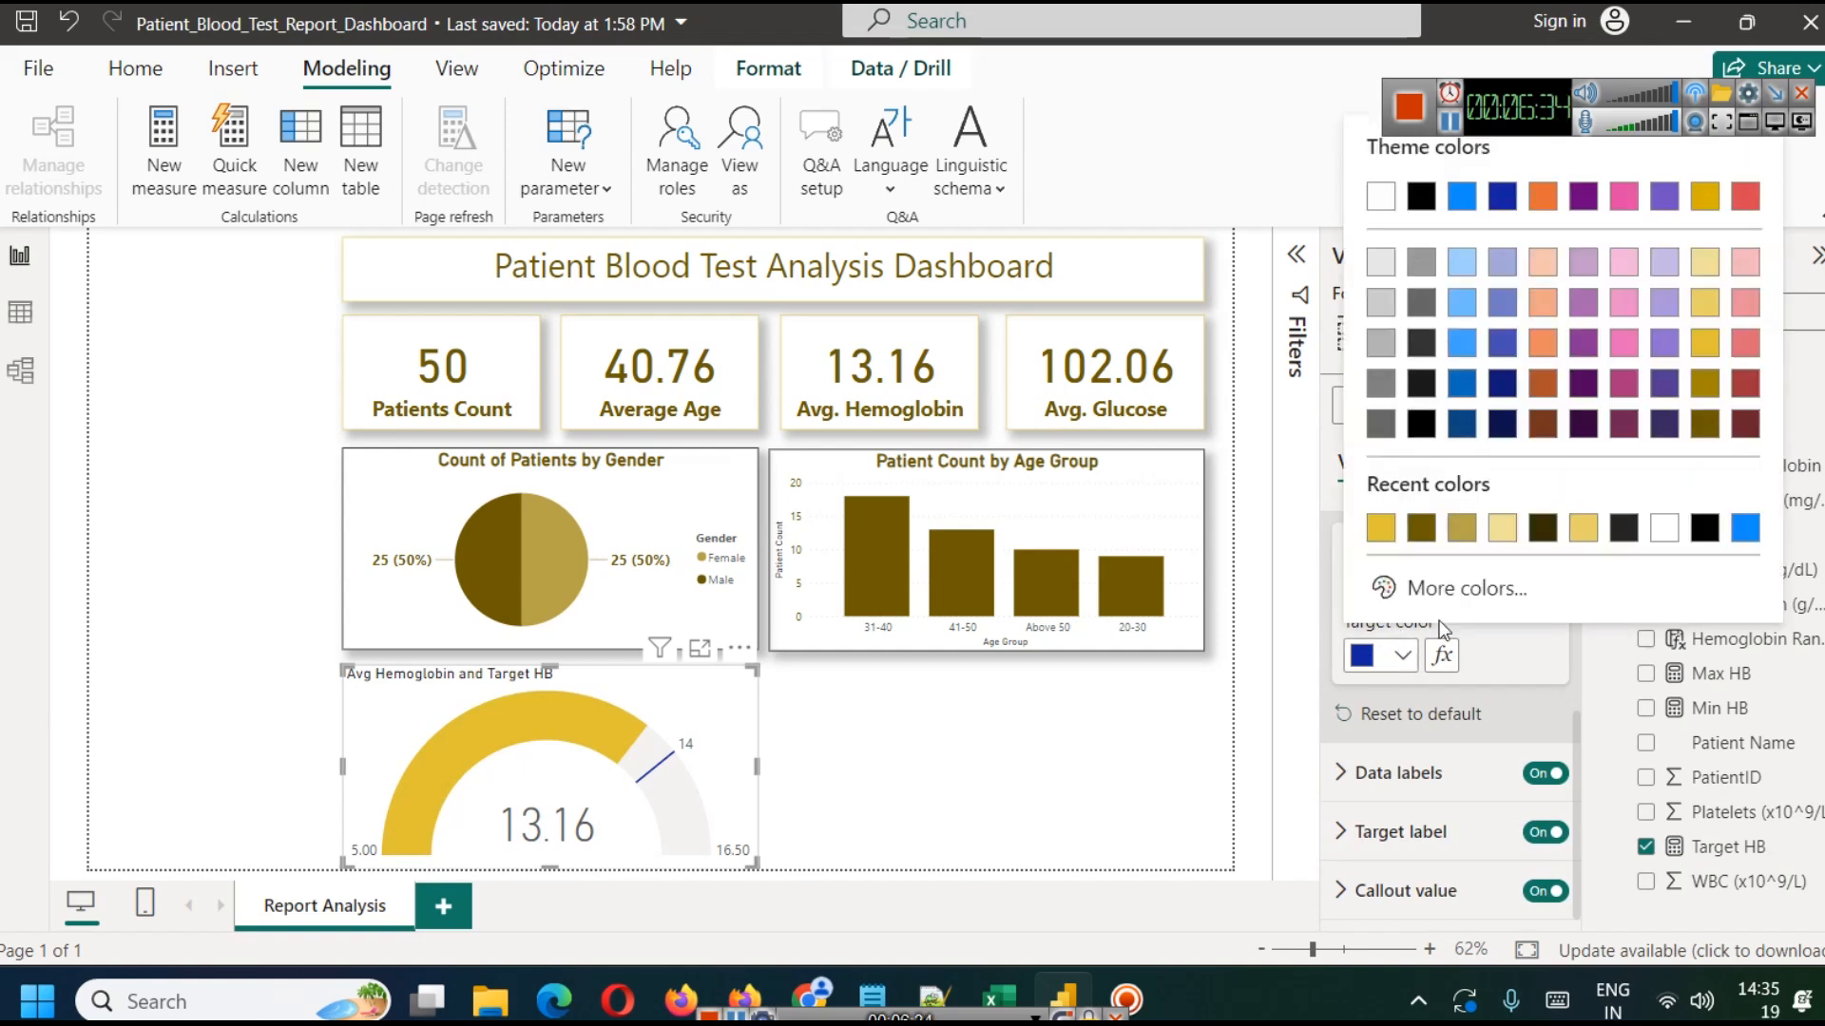
left_click(1701, 429)
left_click(893, 784)
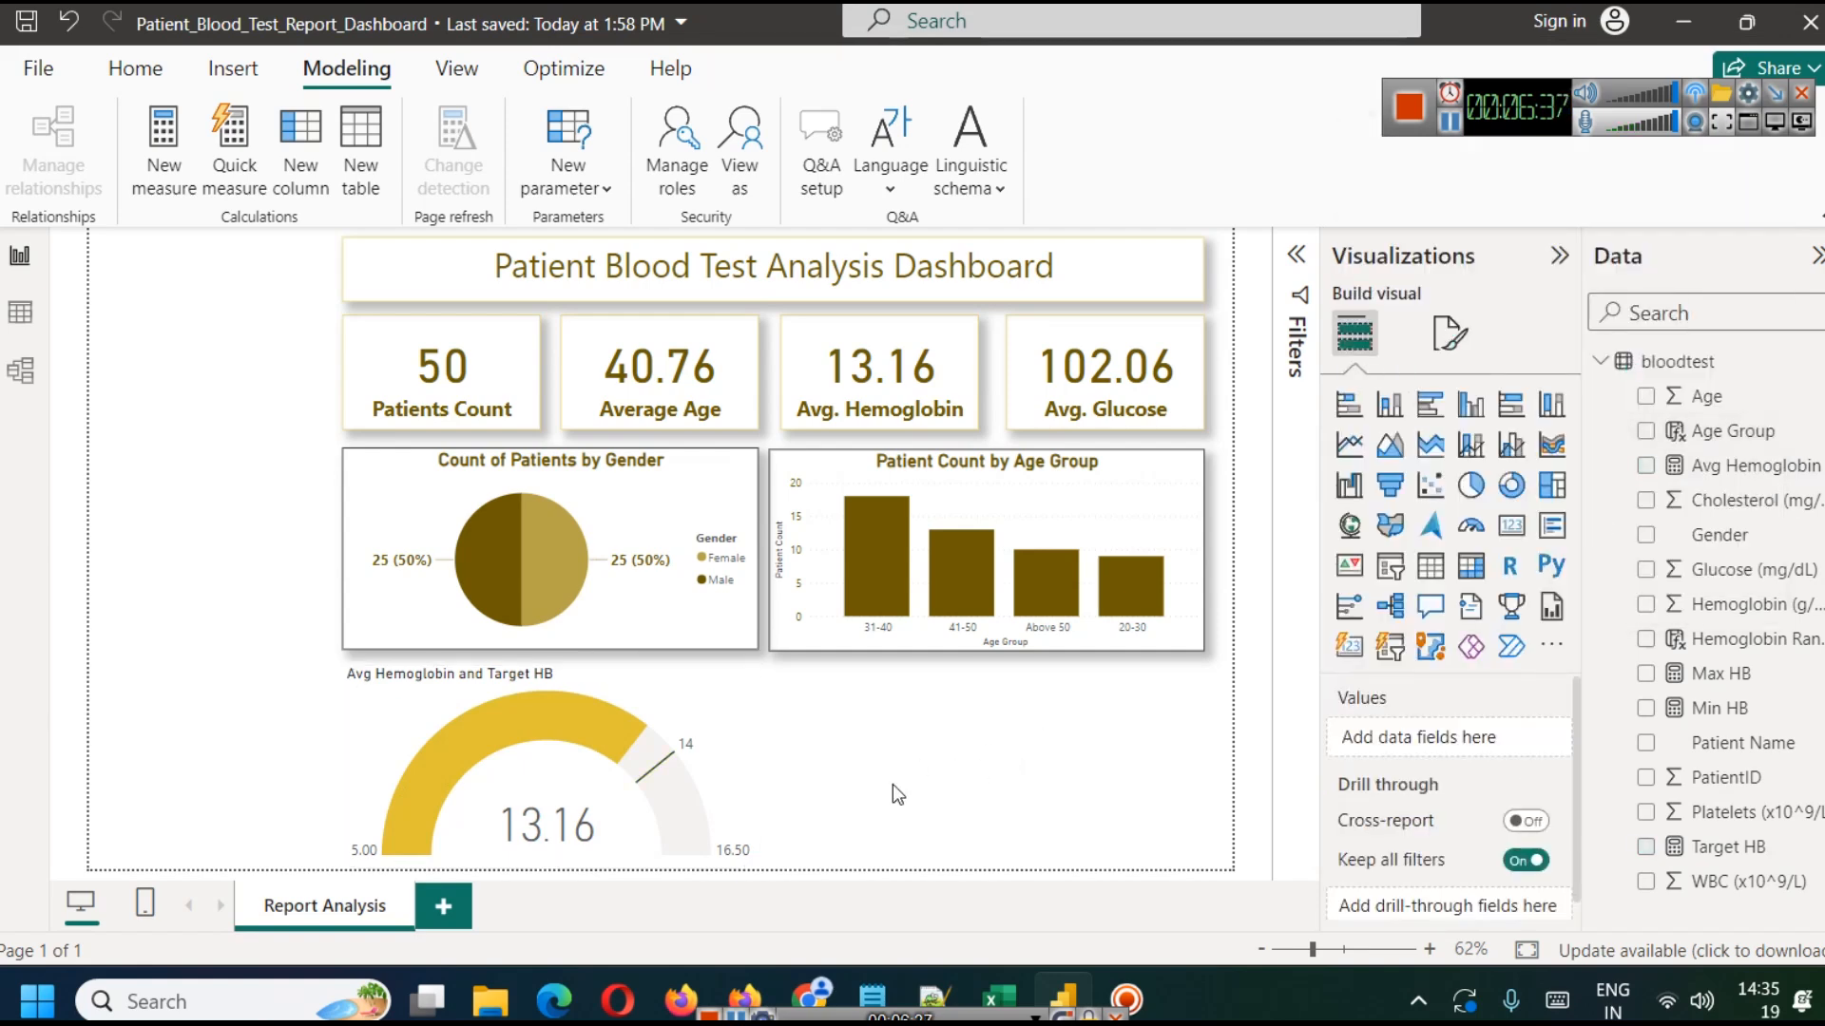
Change the gauge's fill color to the dark gold theme color.
left_click(718, 706)
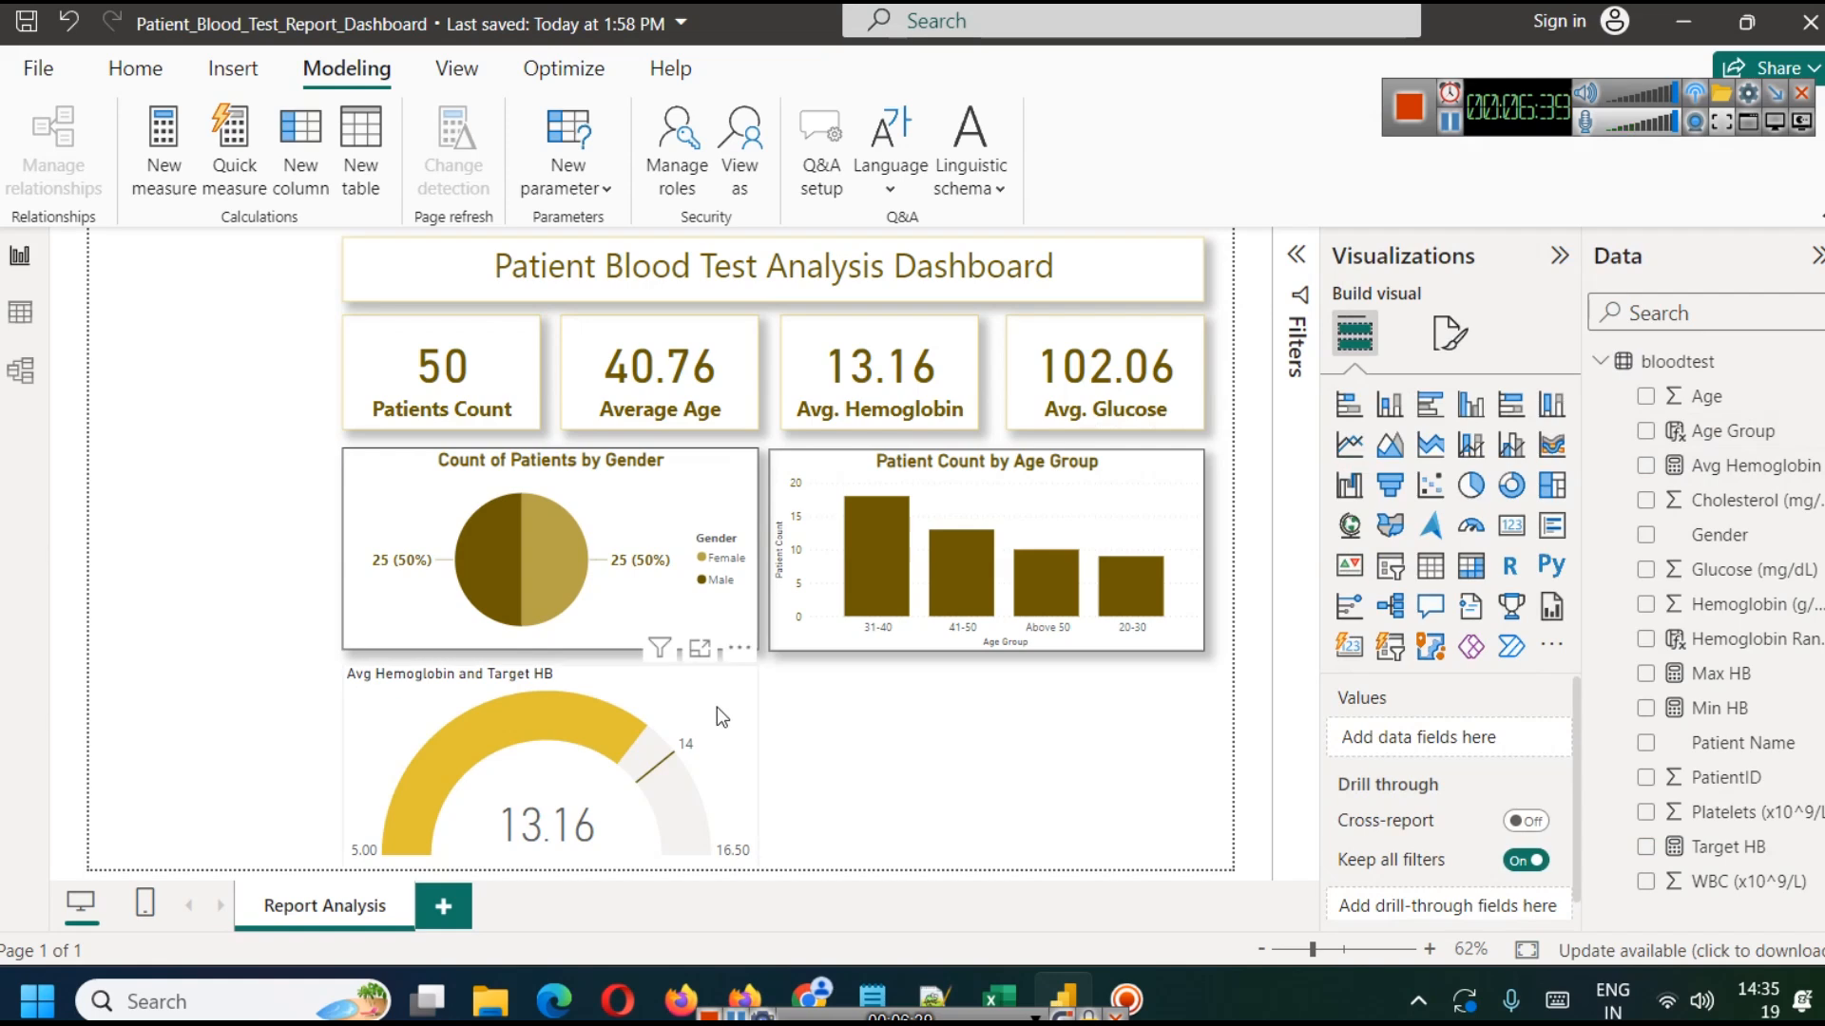
left_click(1451, 333)
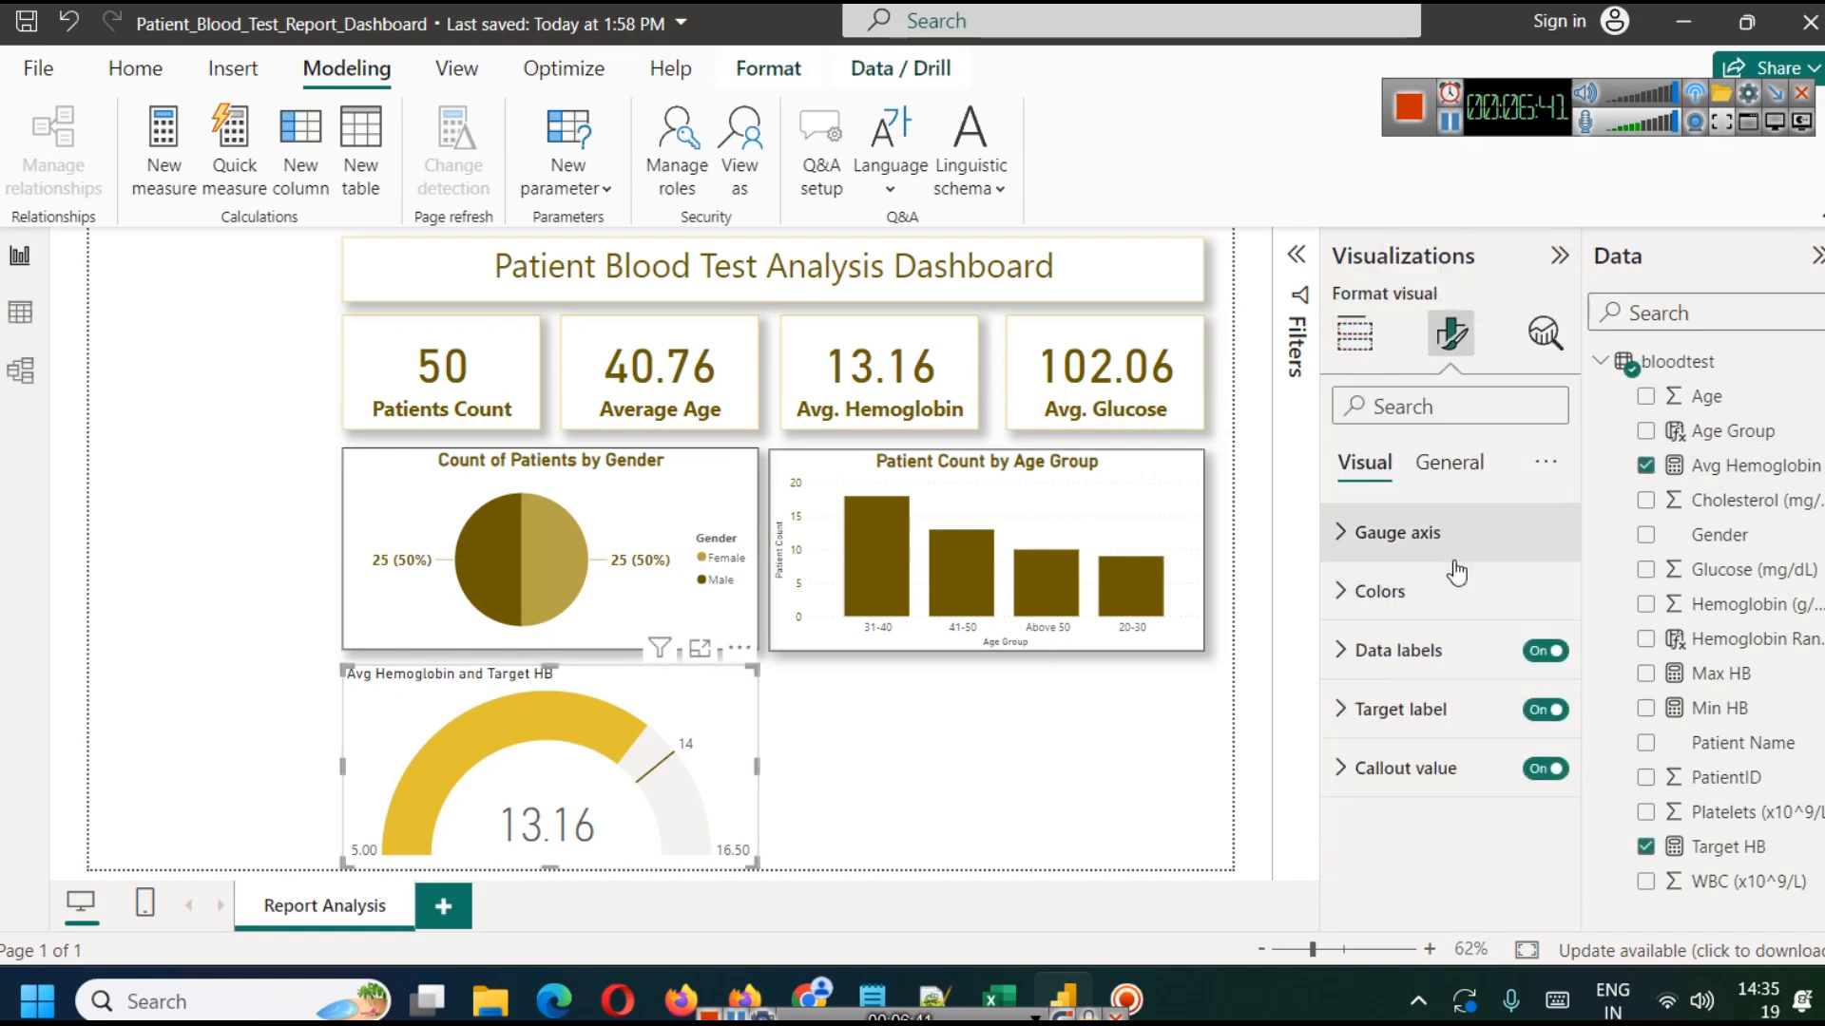
left_click(1466, 475)
left_click(1365, 463)
left_click(1395, 532)
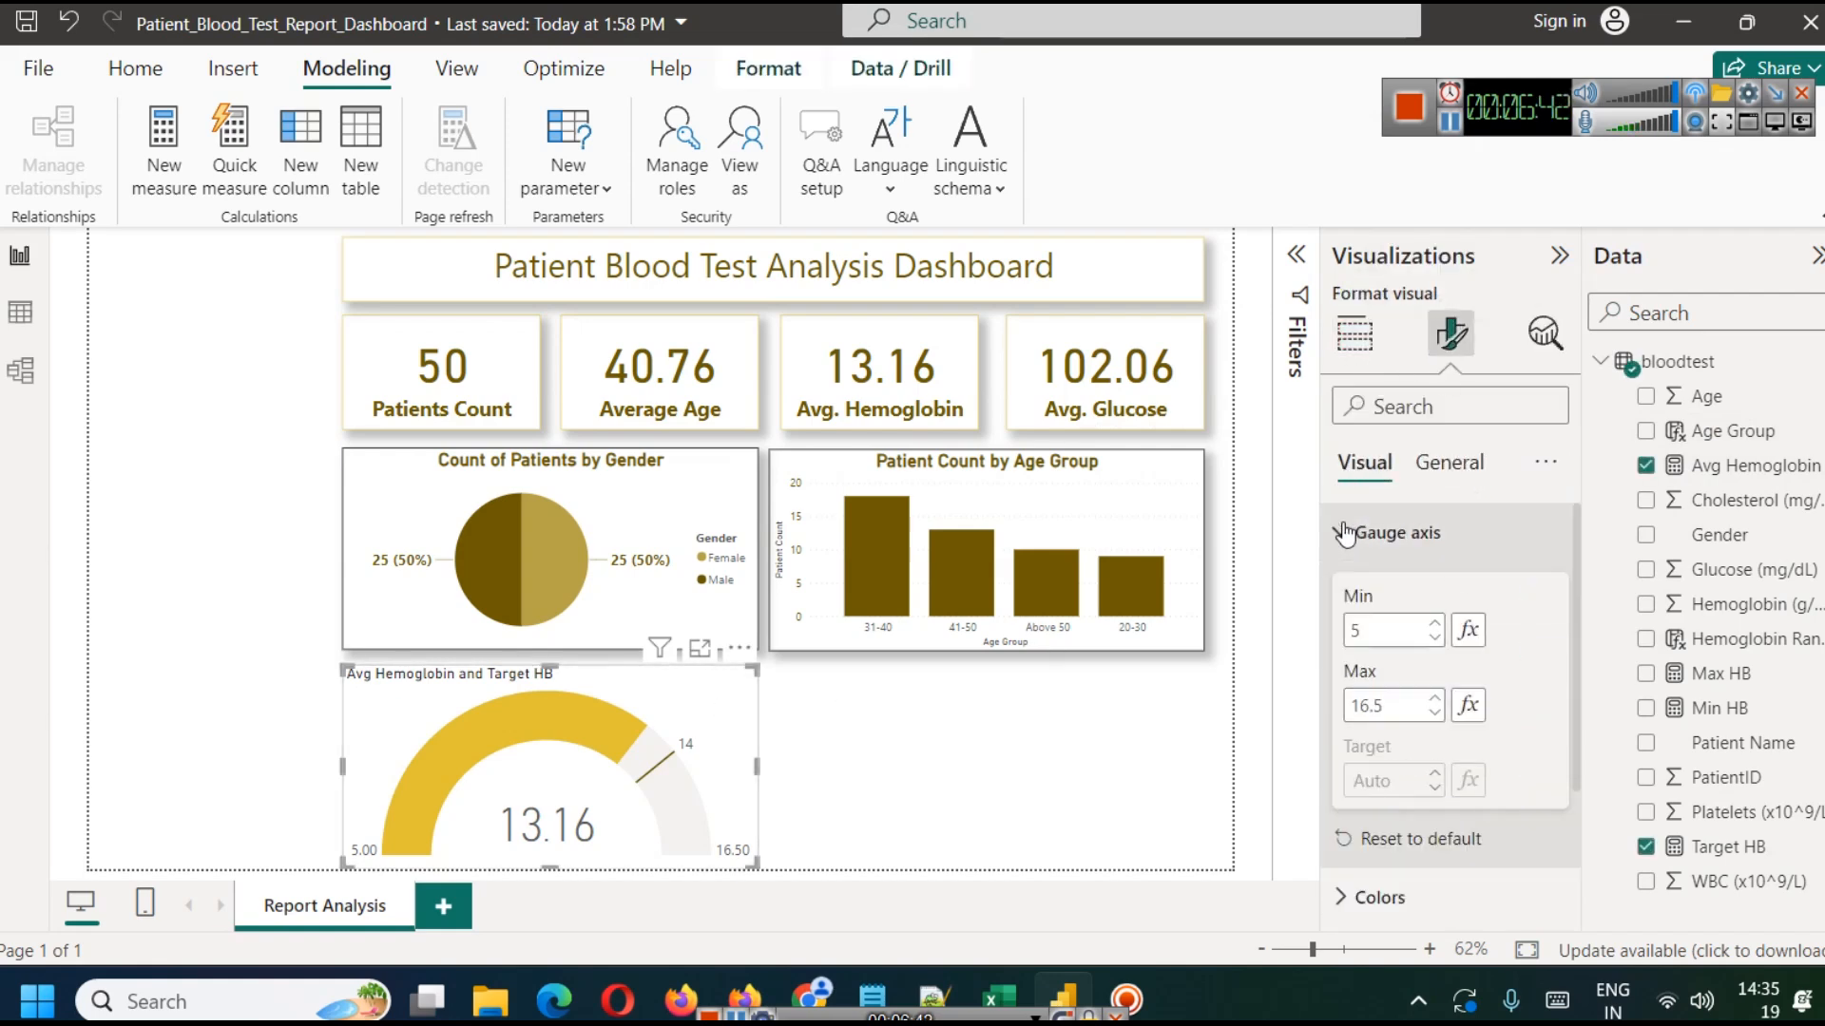
scroll(1441, 714, "down", 3)
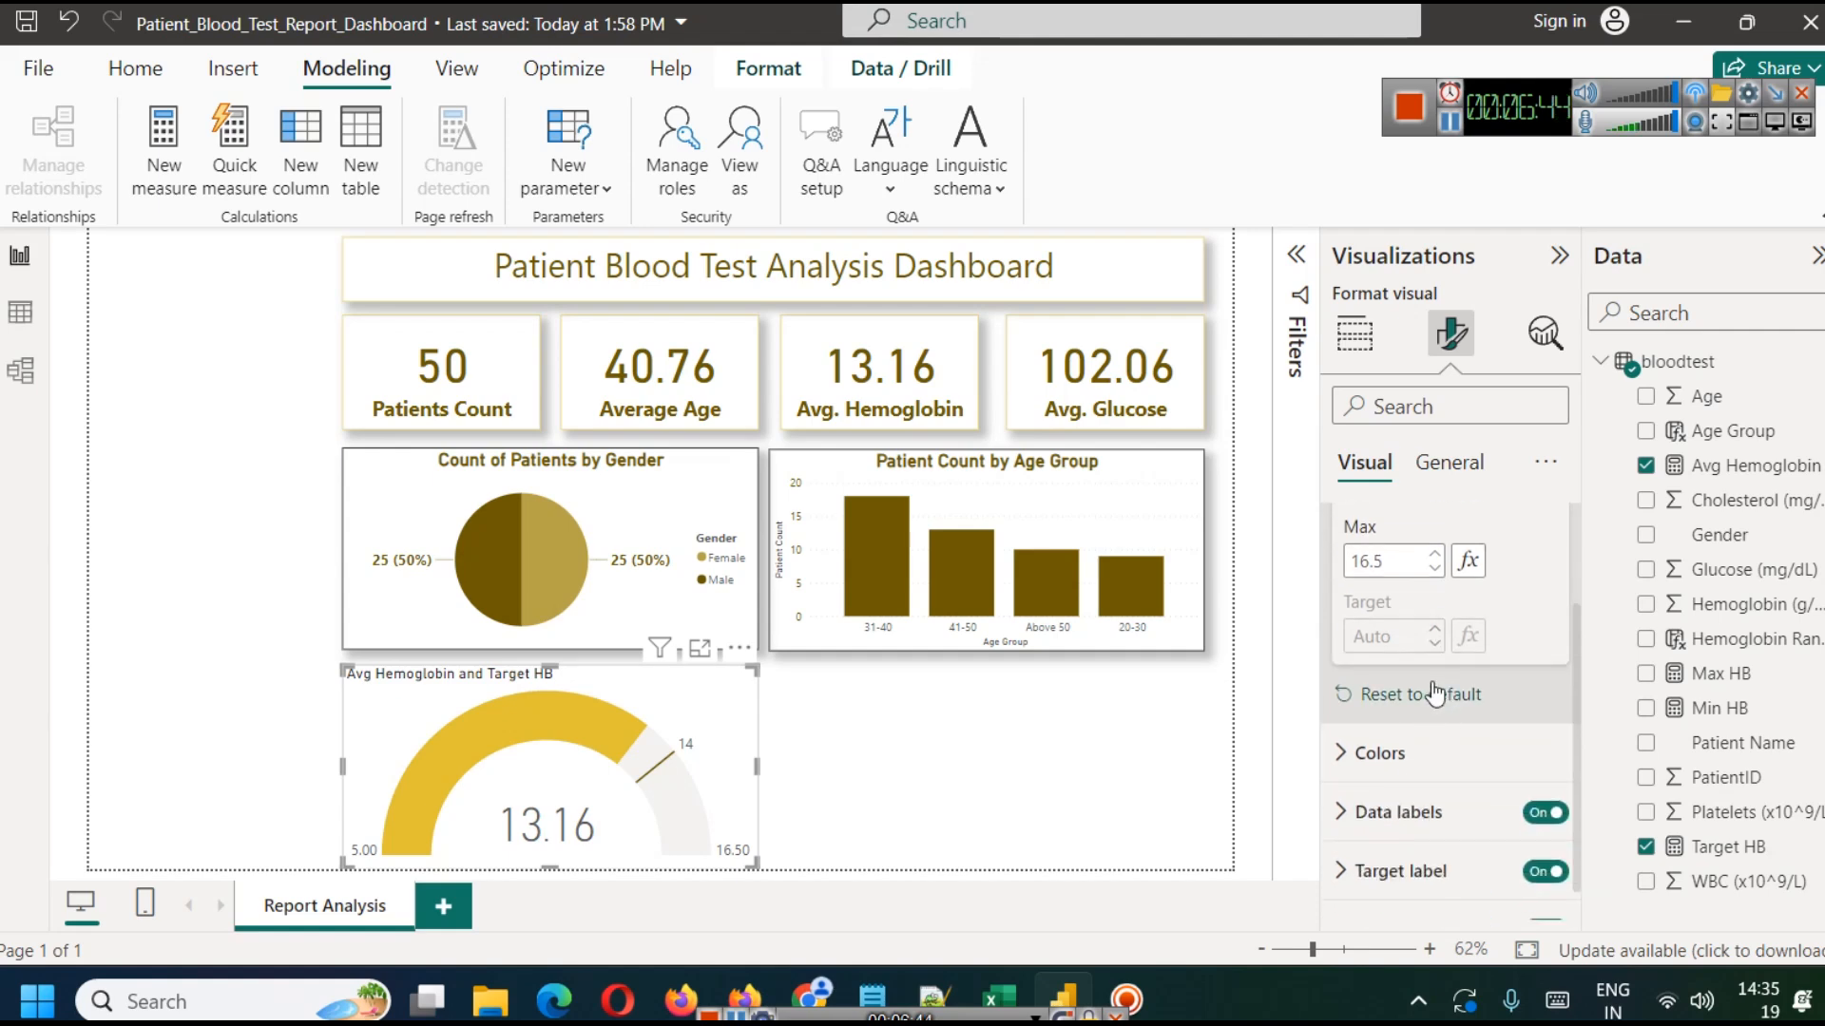
scroll(1438, 703, "up", 3)
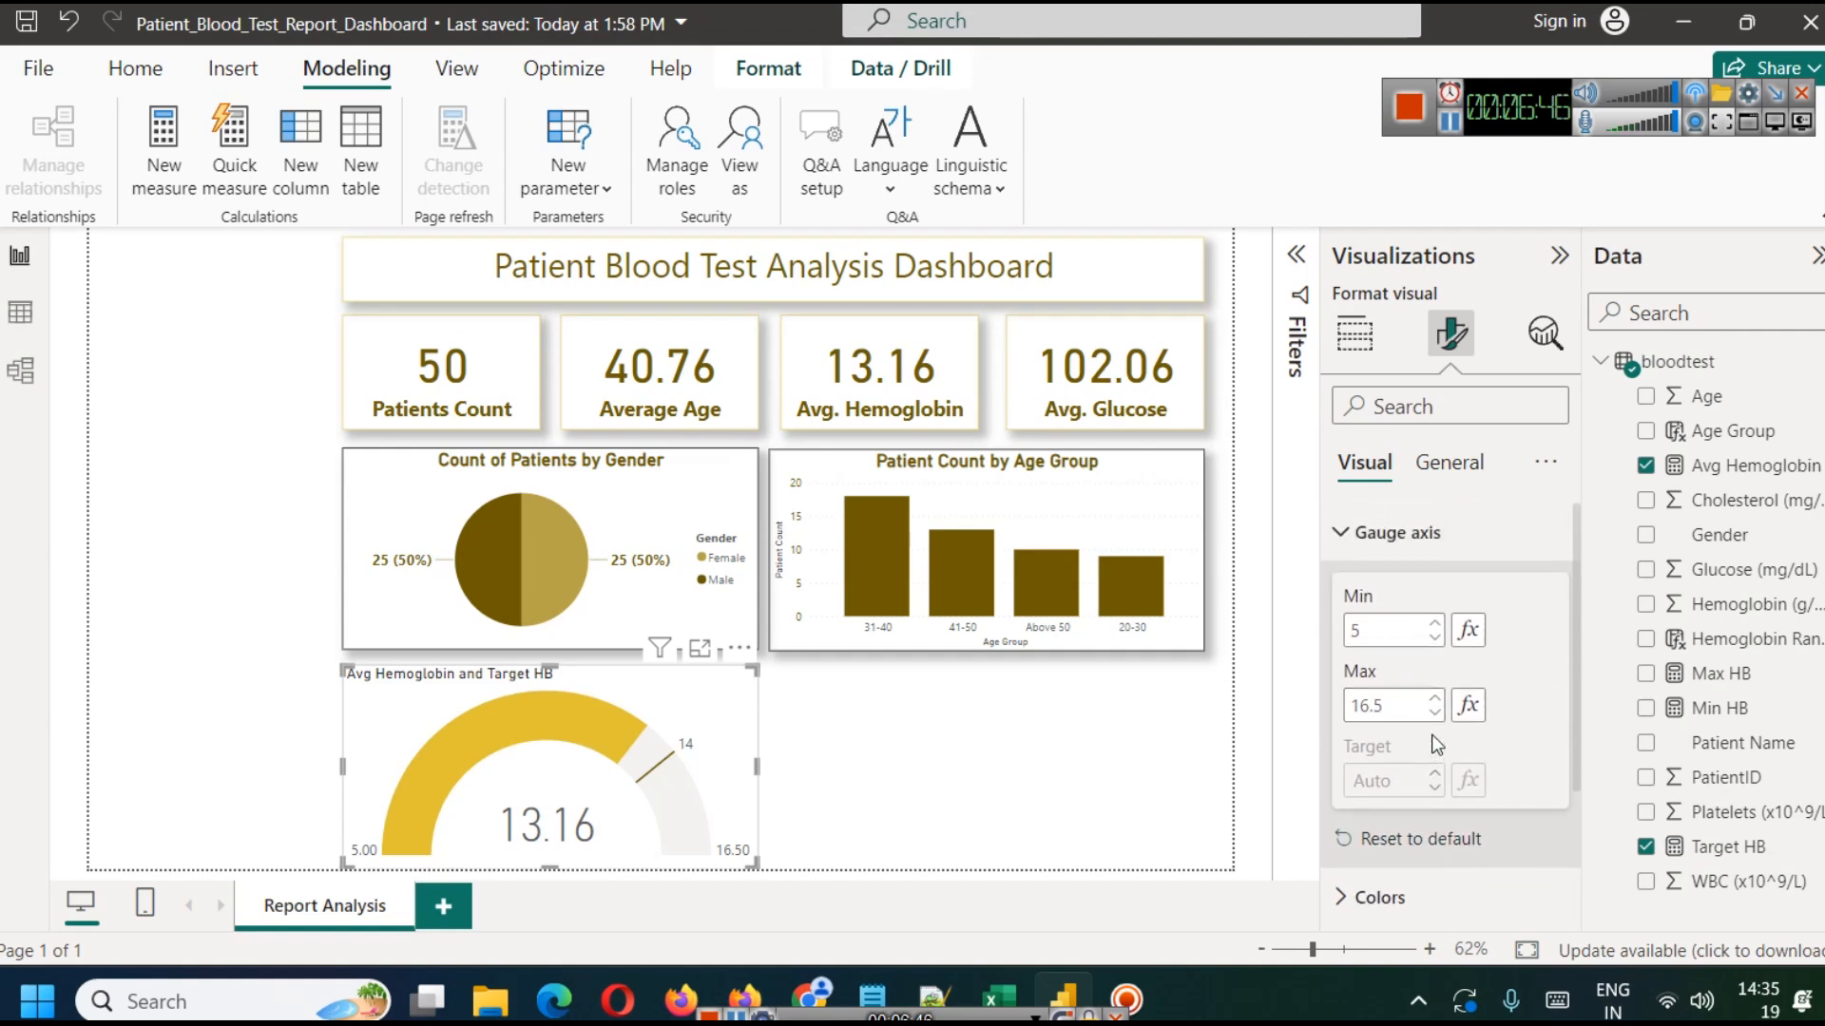
scroll(1450, 745, "down", 3)
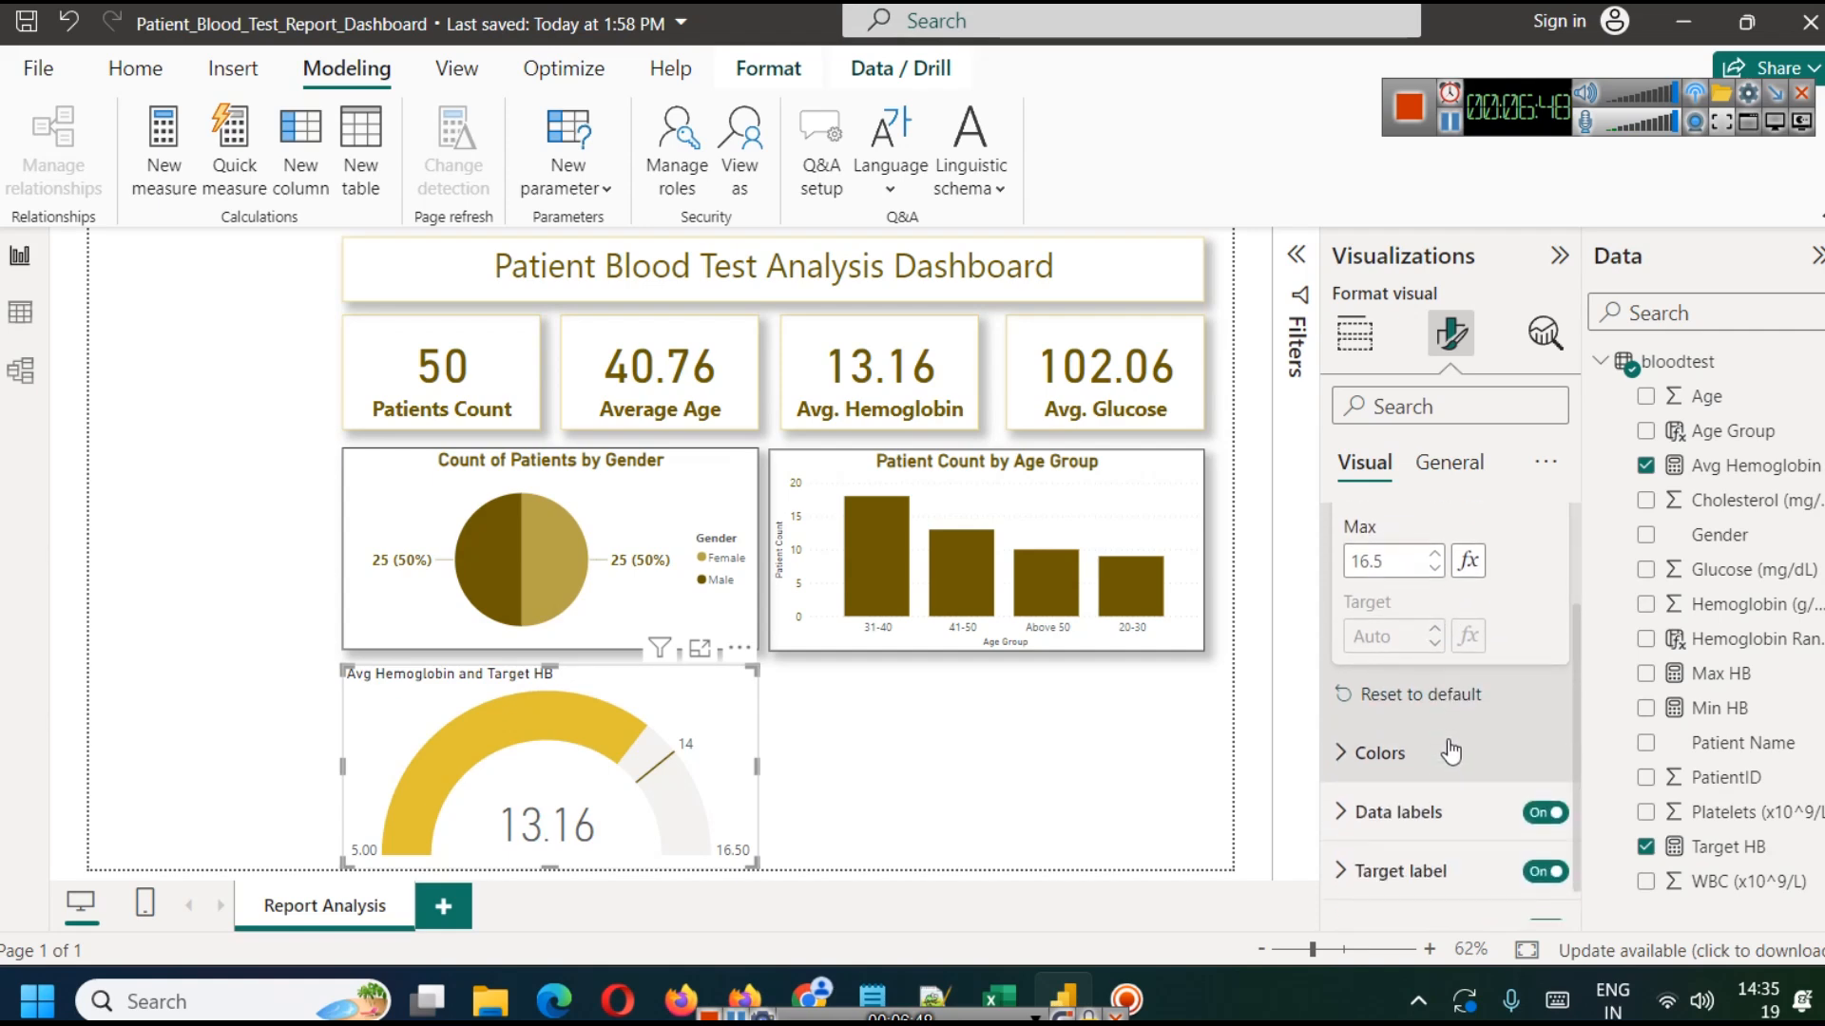
left_click(1330, 755)
scroll(1378, 732, "down", 1)
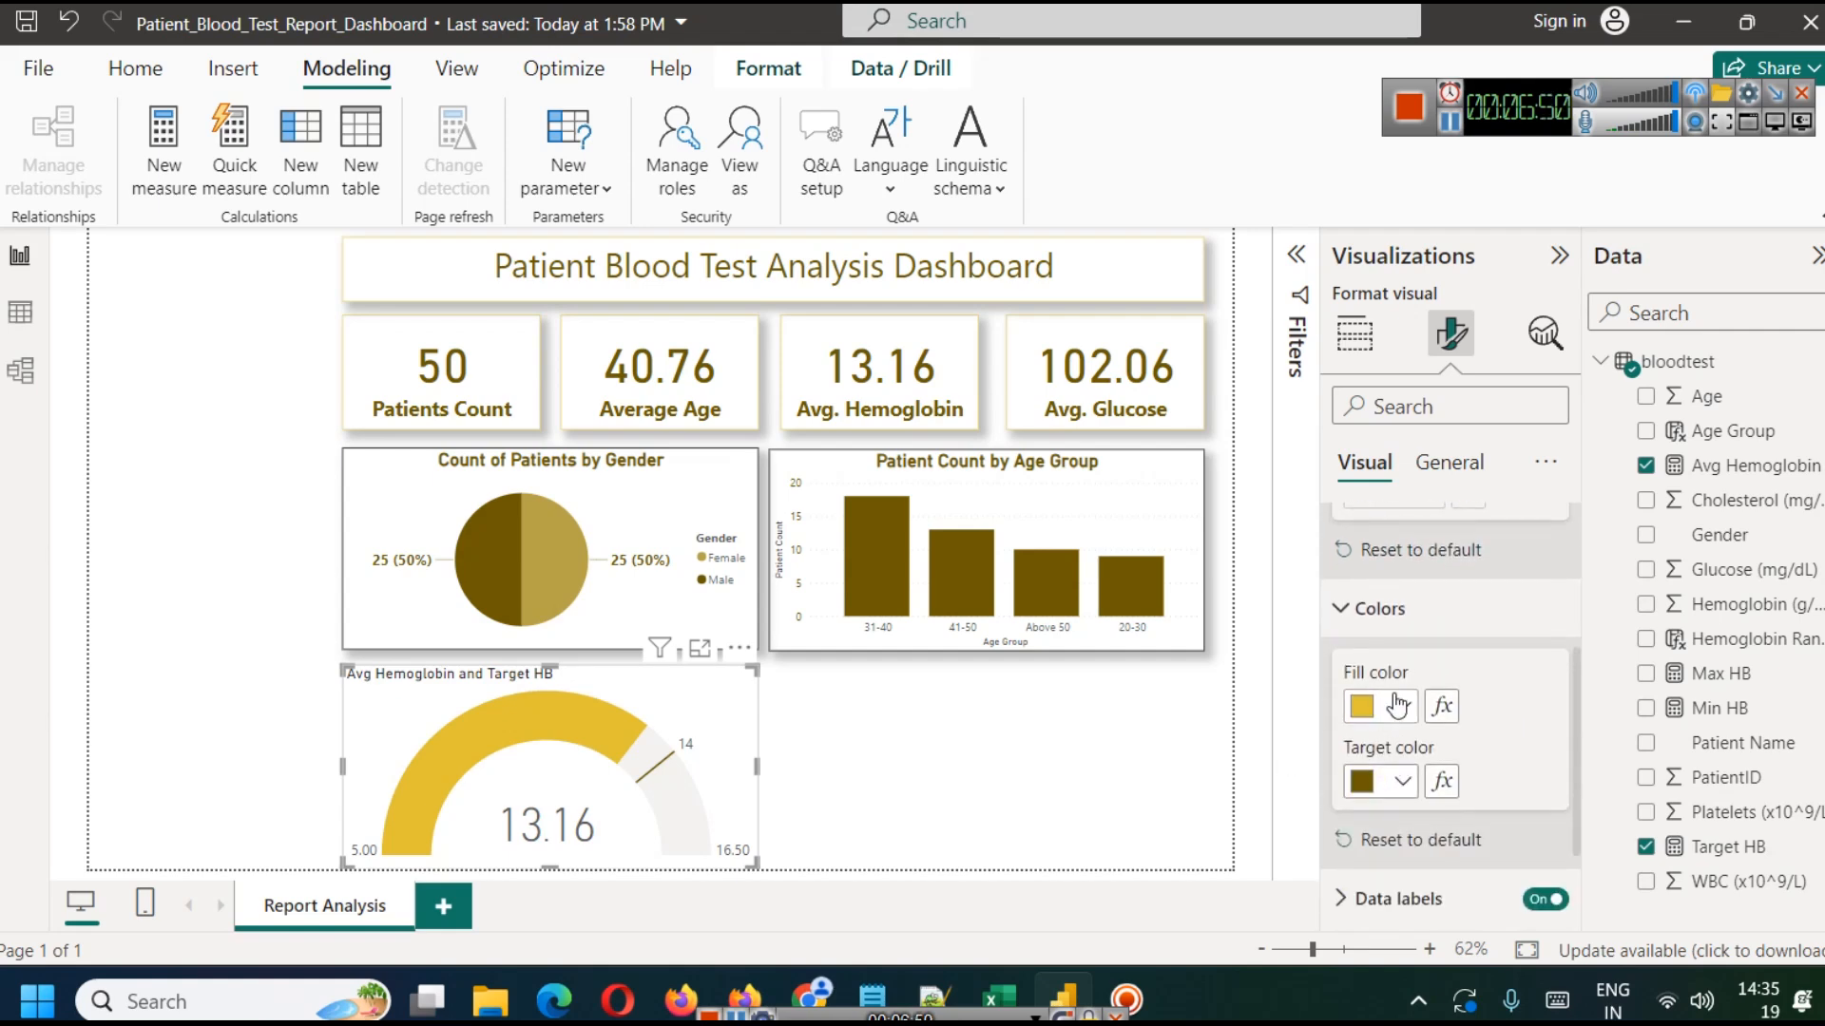
left_click(1402, 706)
left_click(1707, 405)
left_click(1402, 708)
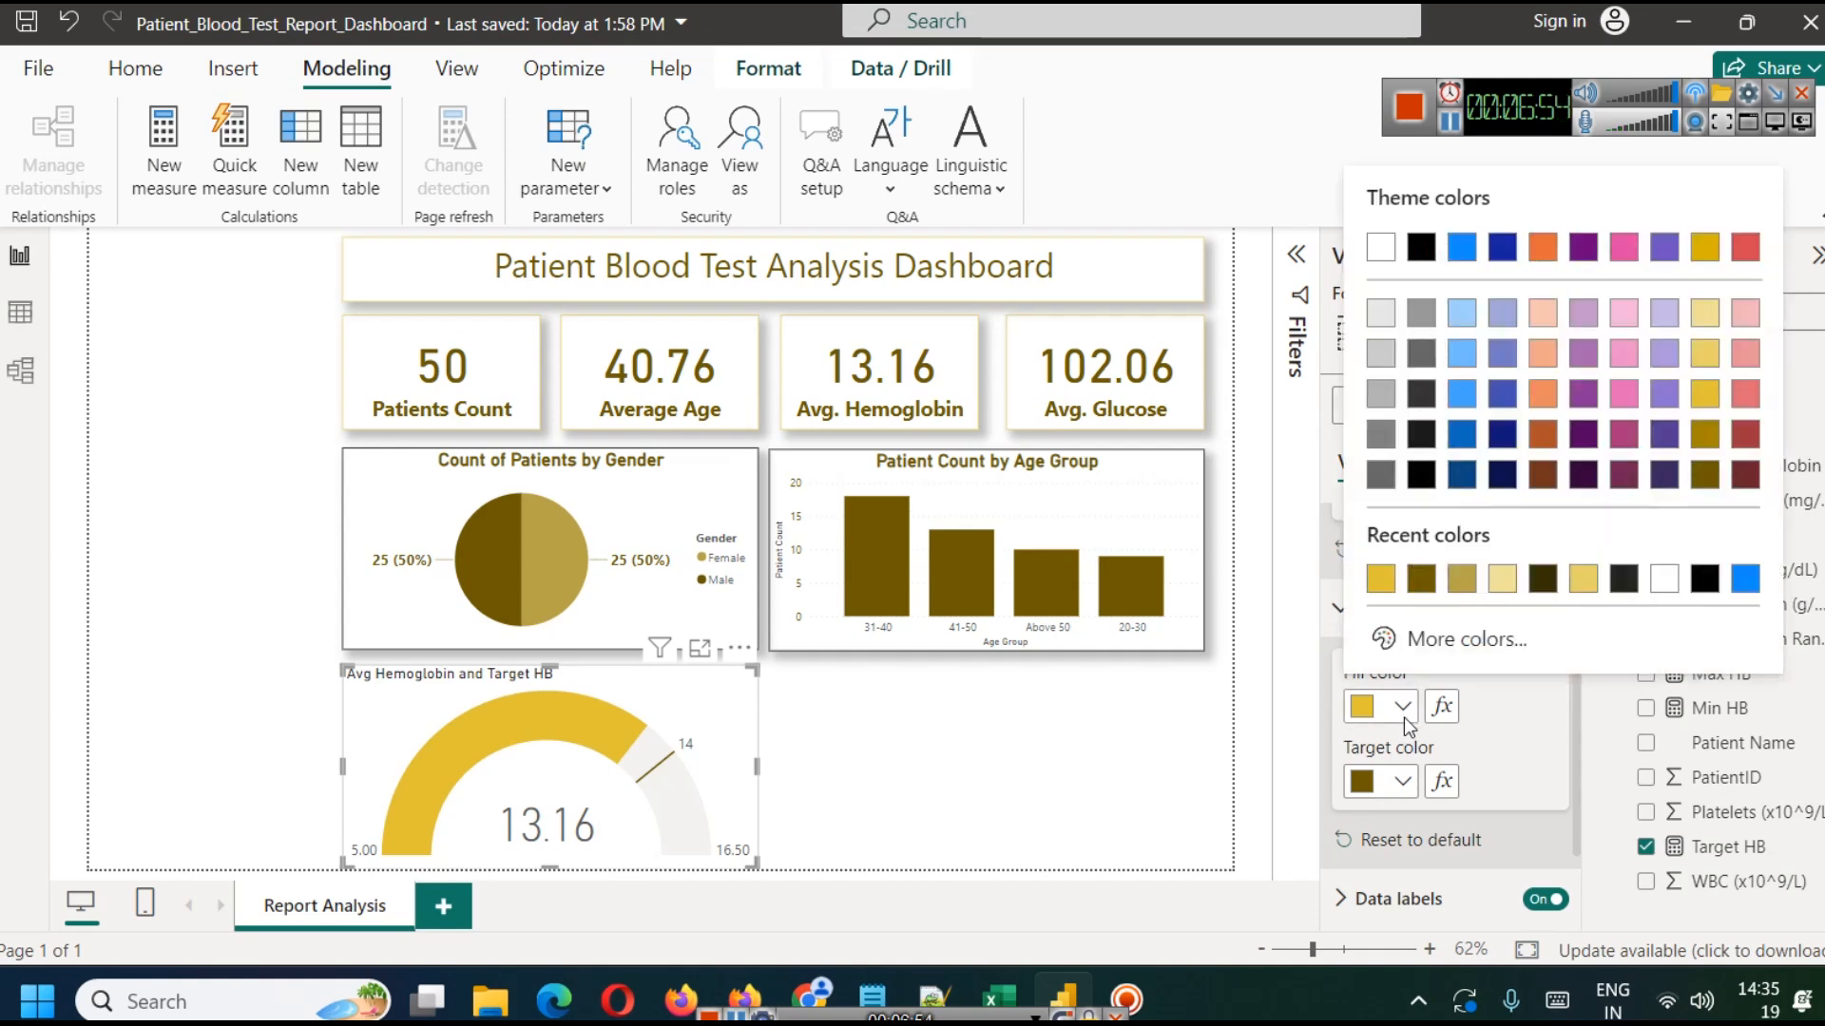
left_click(1699, 470)
left_click(978, 745)
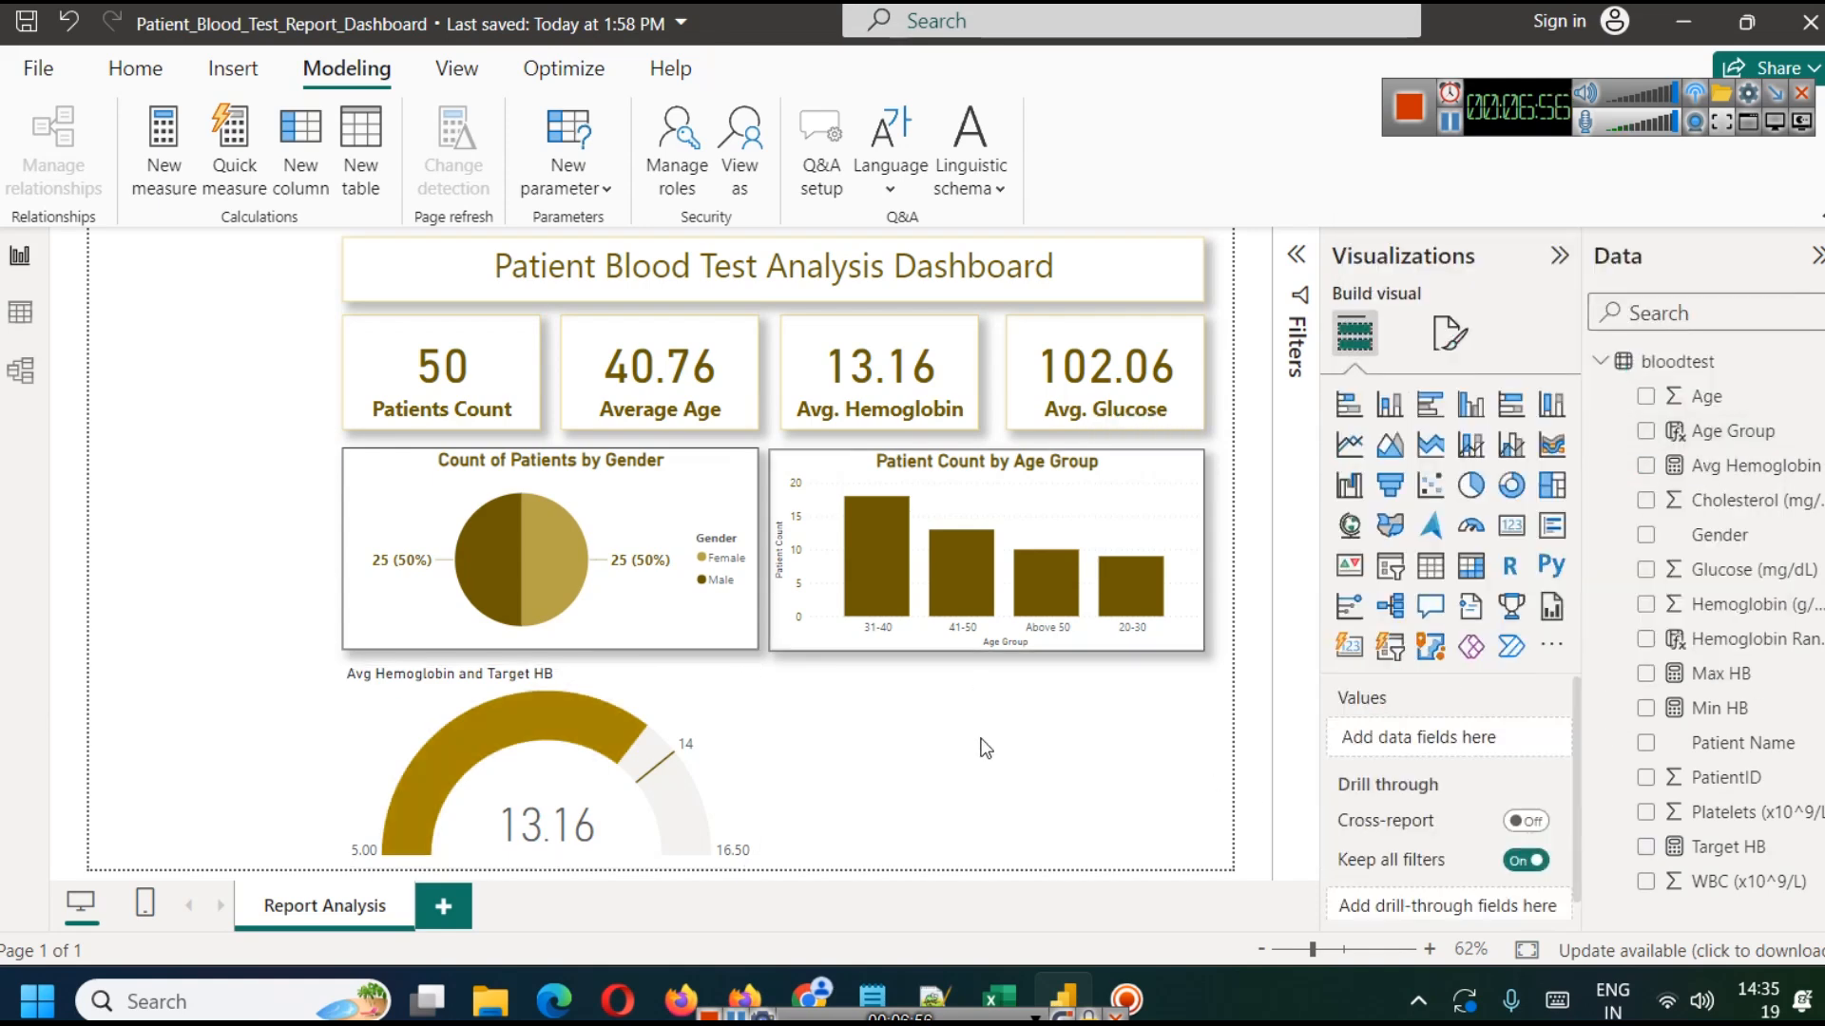
Set the gauge title's font size to 16.
left_click(664, 725)
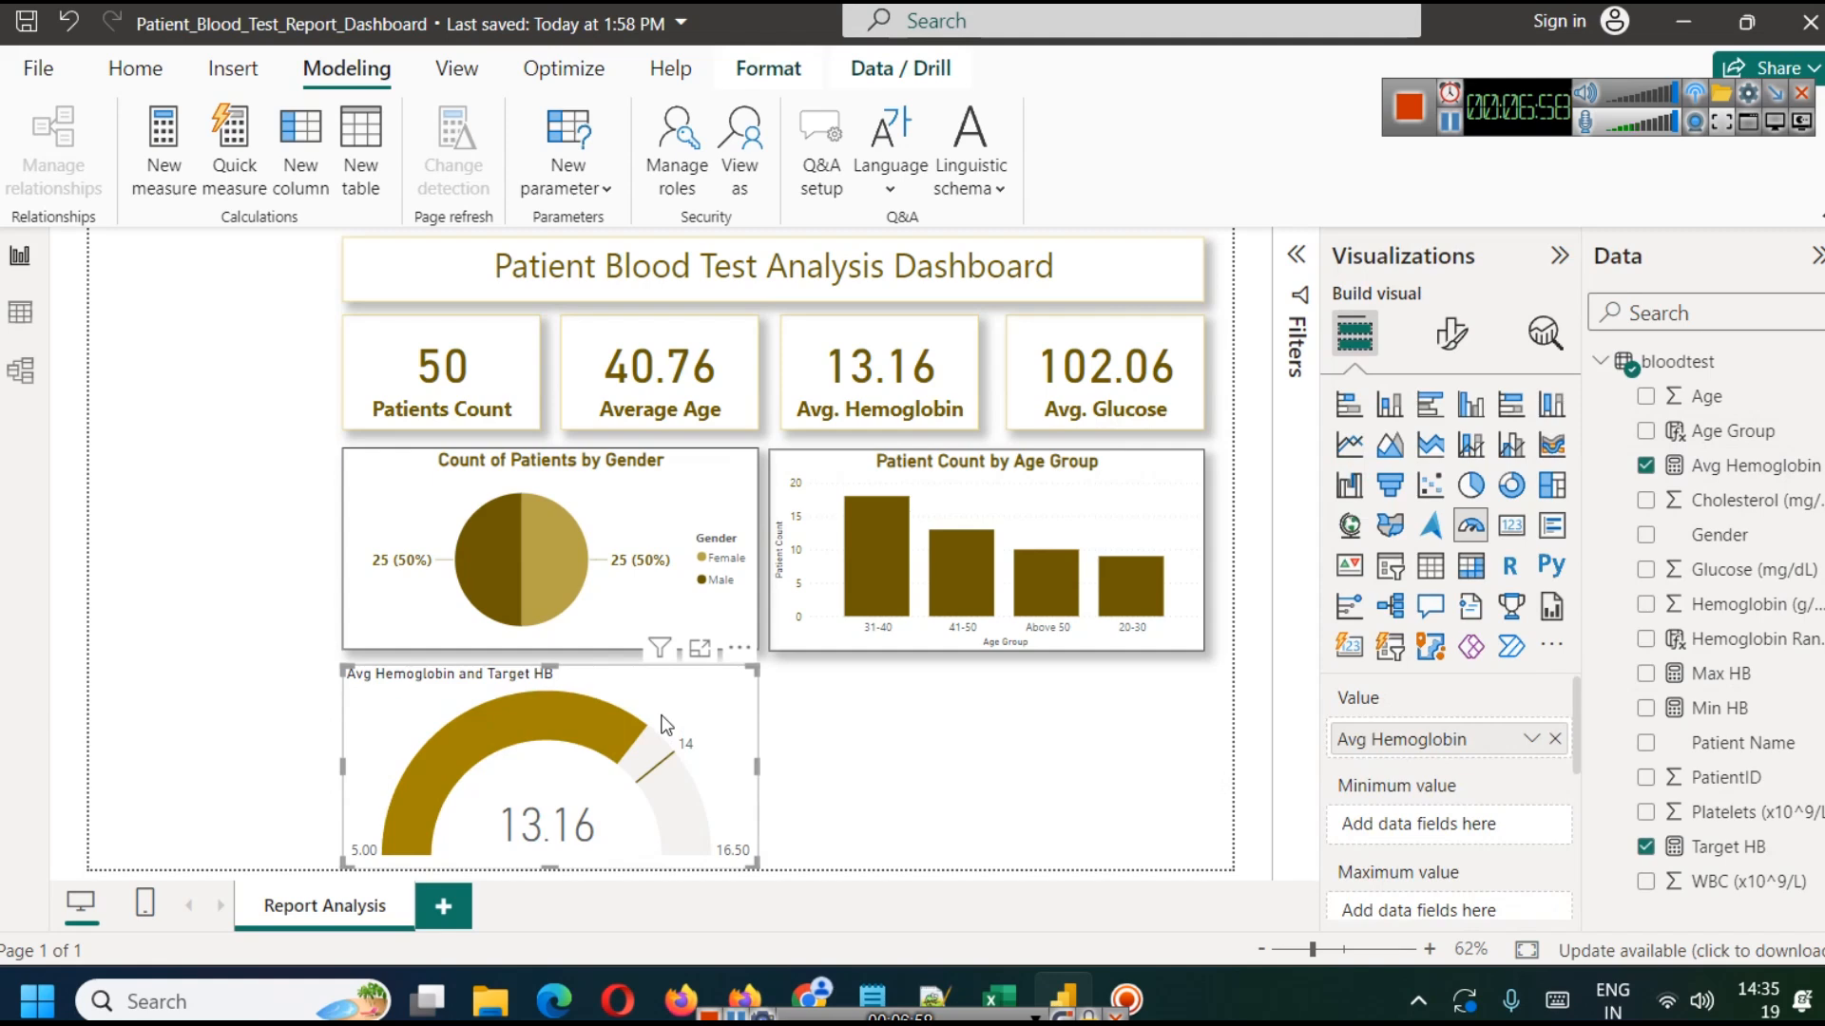
left_click(1451, 141)
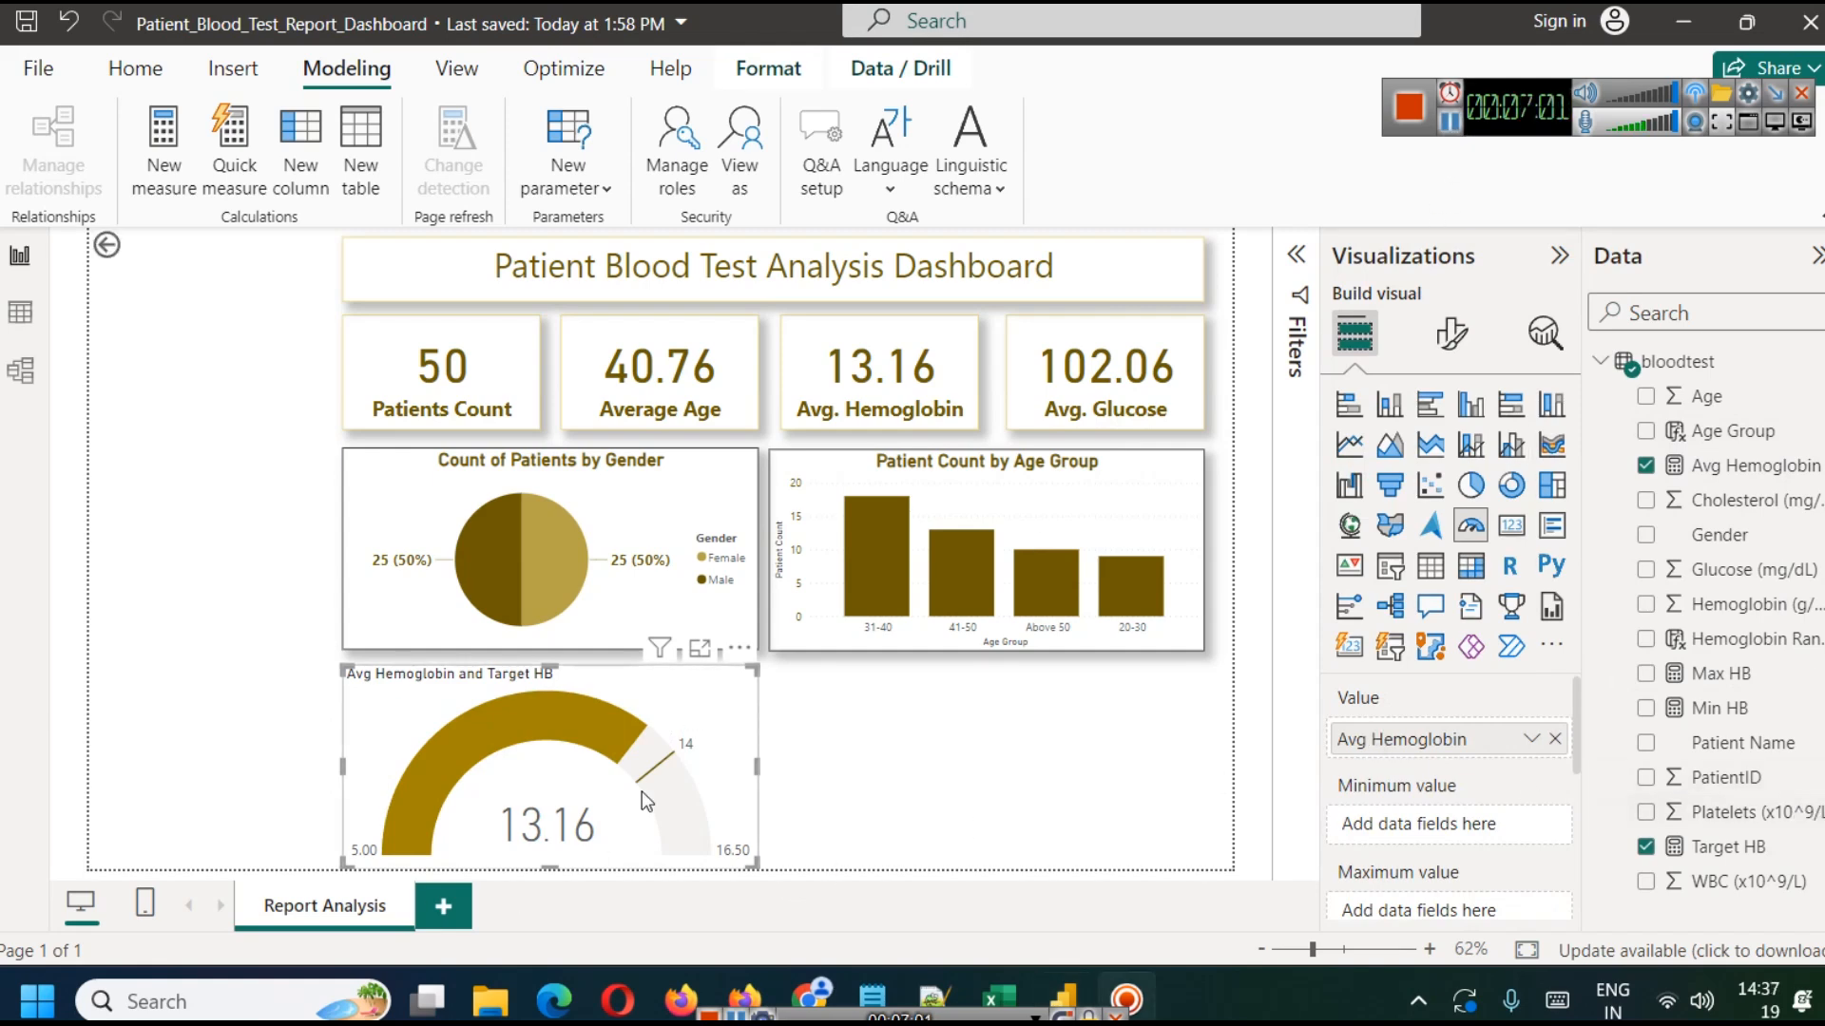
left_click(1451, 332)
left_click(1463, 464)
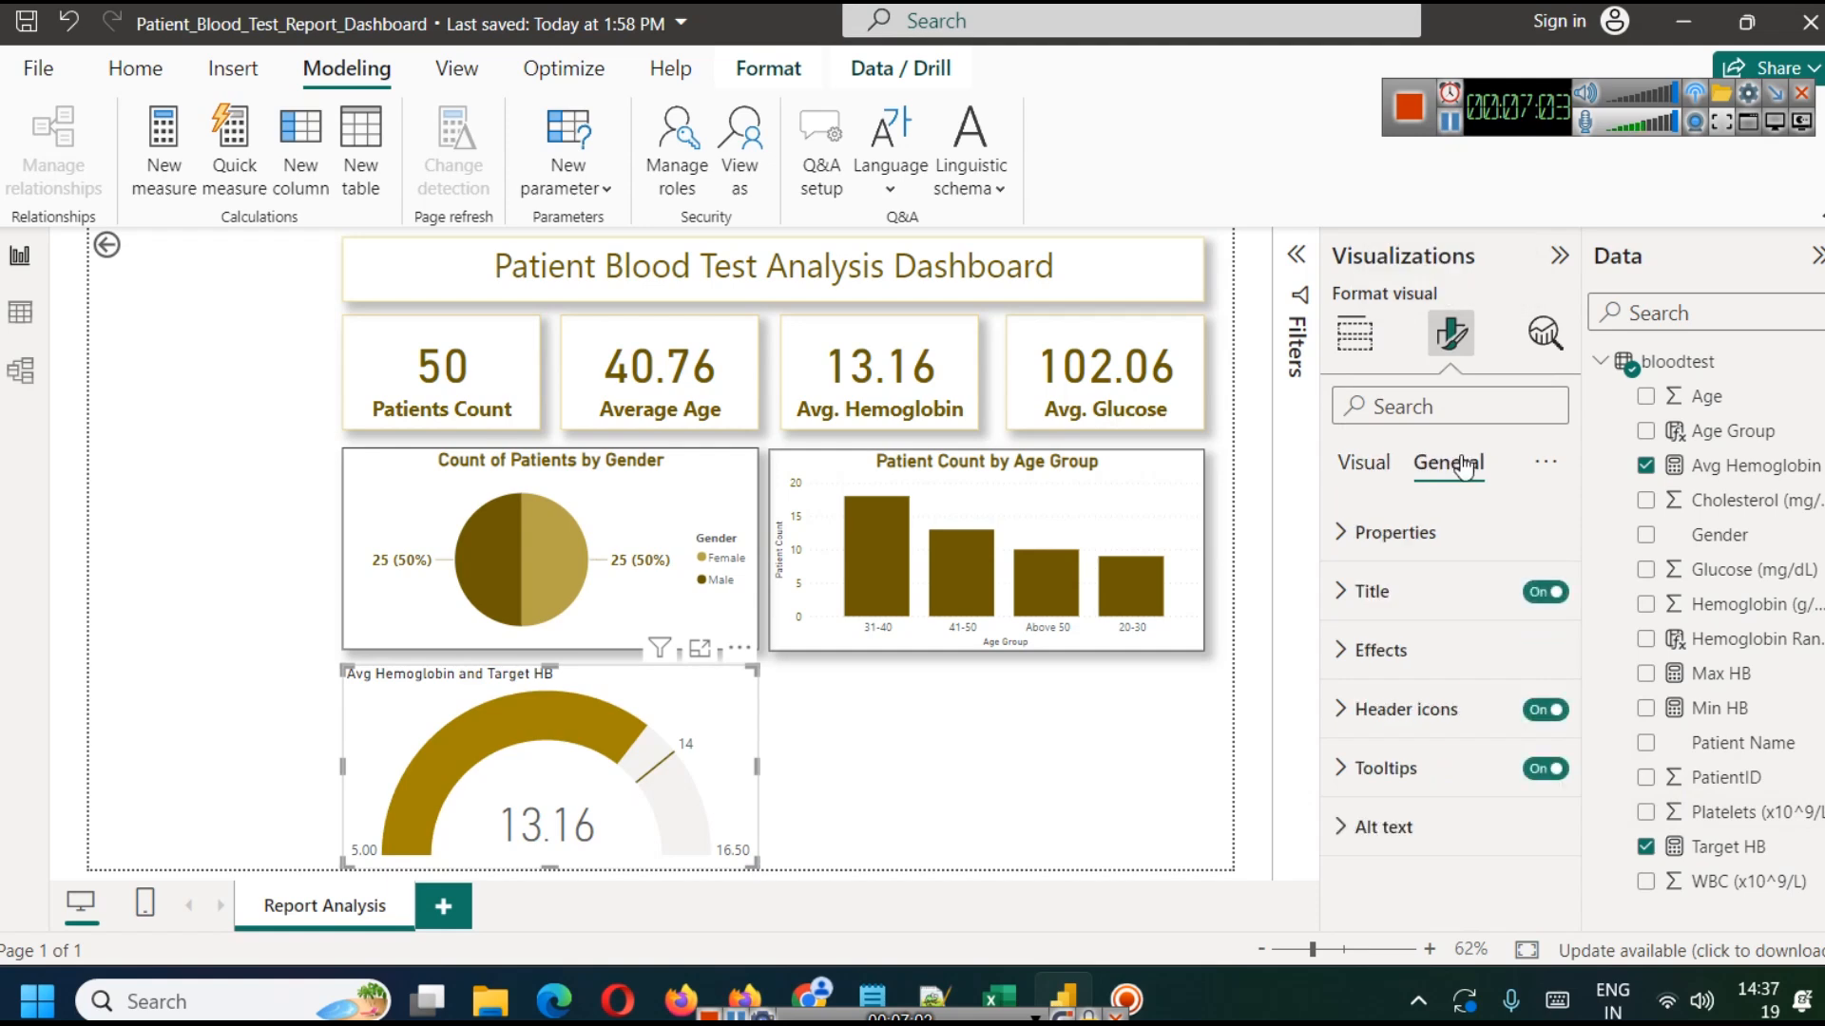
left_click(1336, 593)
left_click(1546, 736)
left_click(1546, 735)
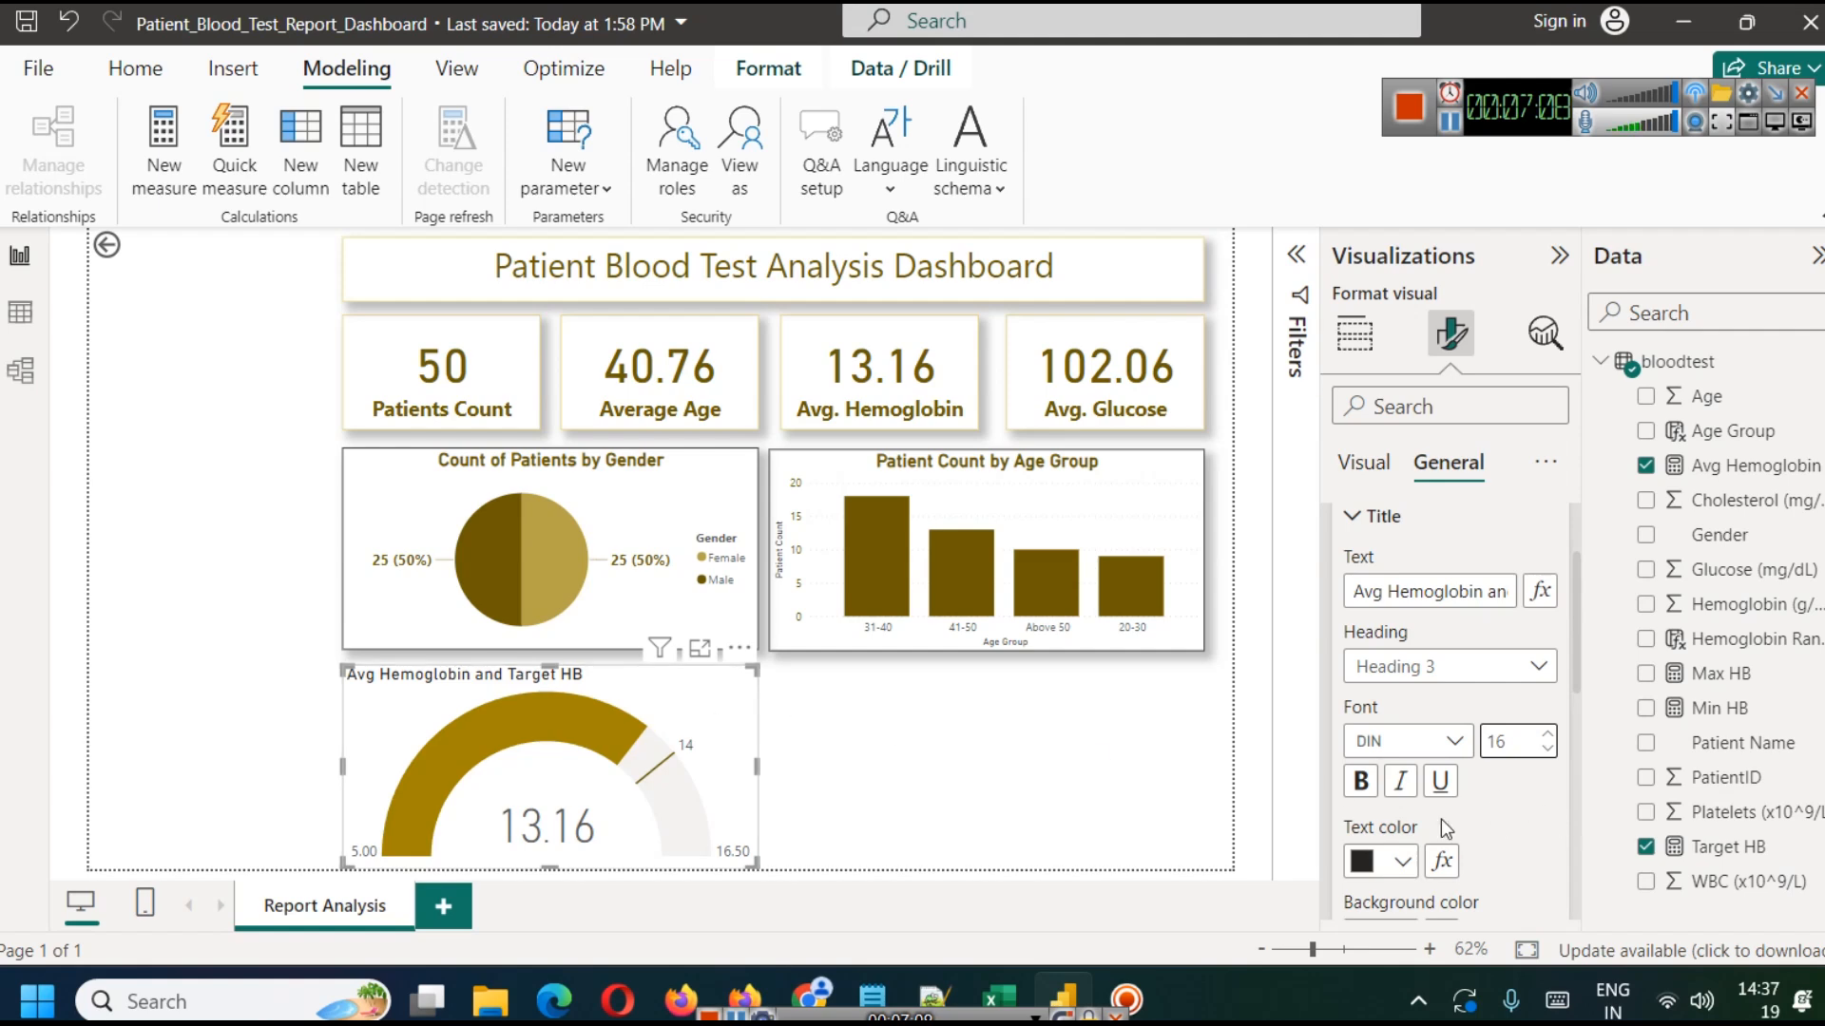
Make the gauge title bold, dark golden brown and horizontally centered.
scroll(1441, 799, "down", 2)
left_click(1403, 718)
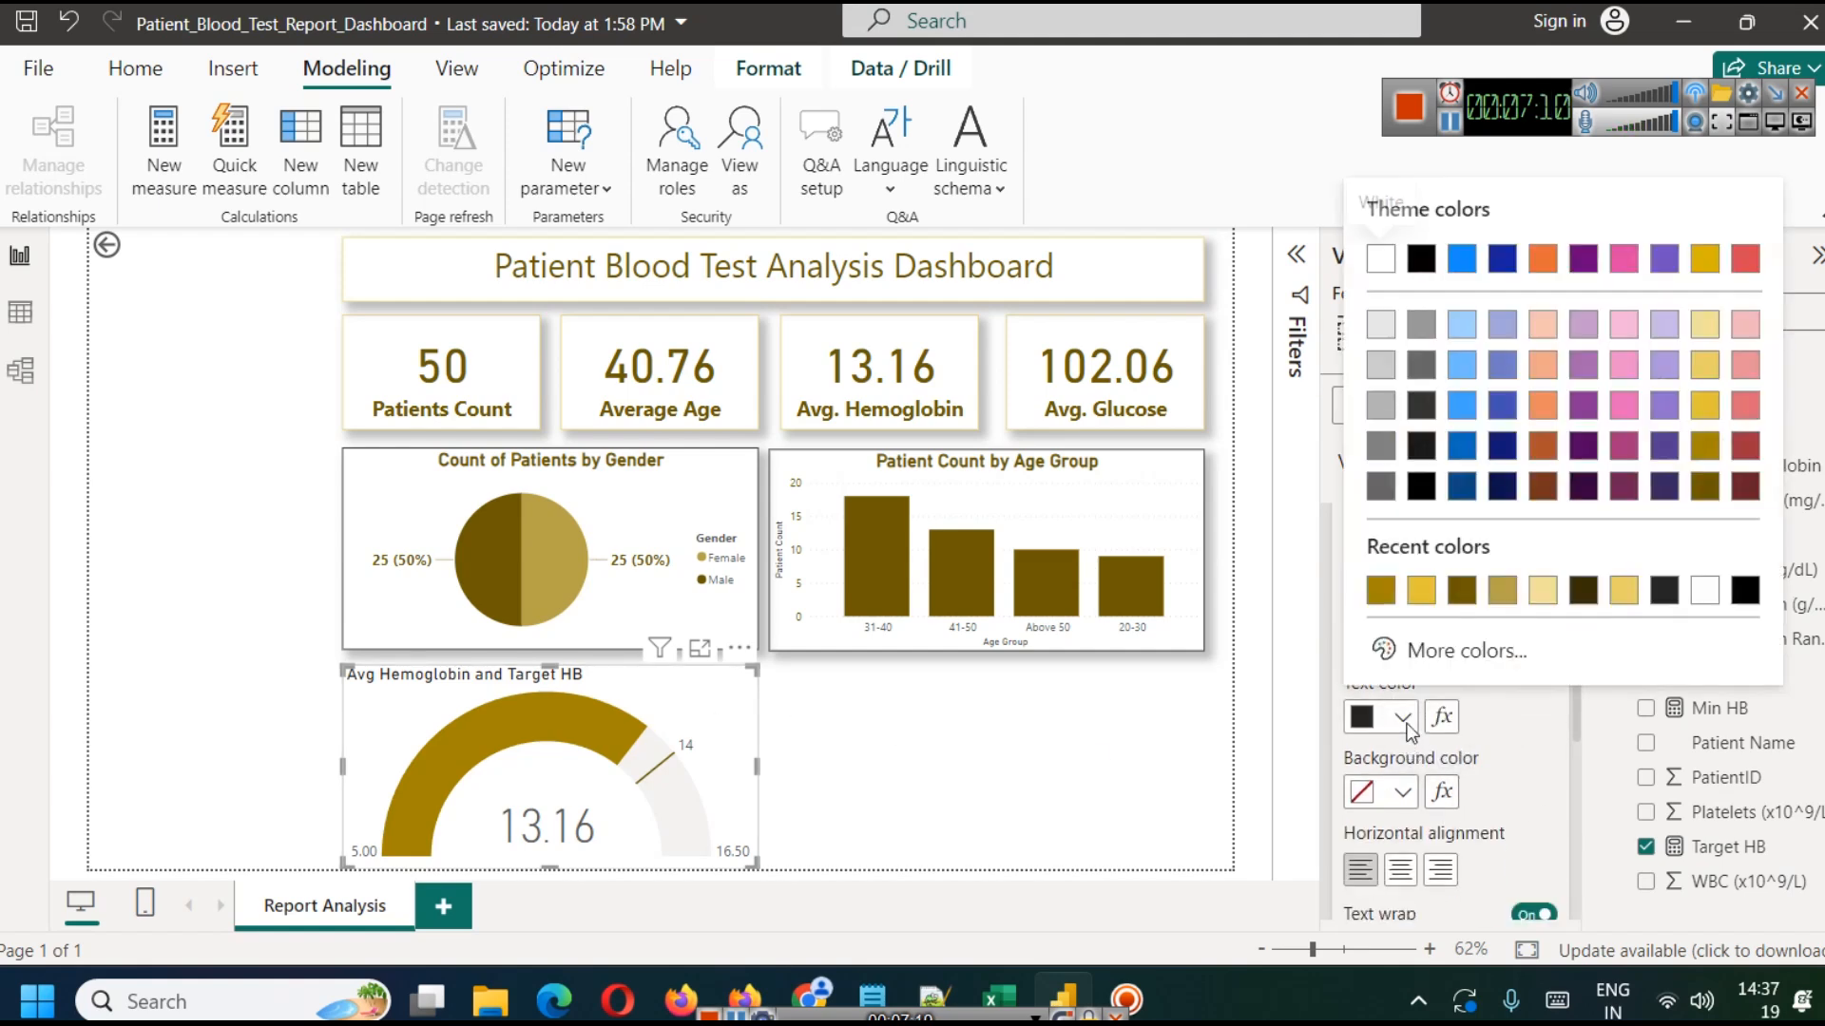
left_click(1461, 591)
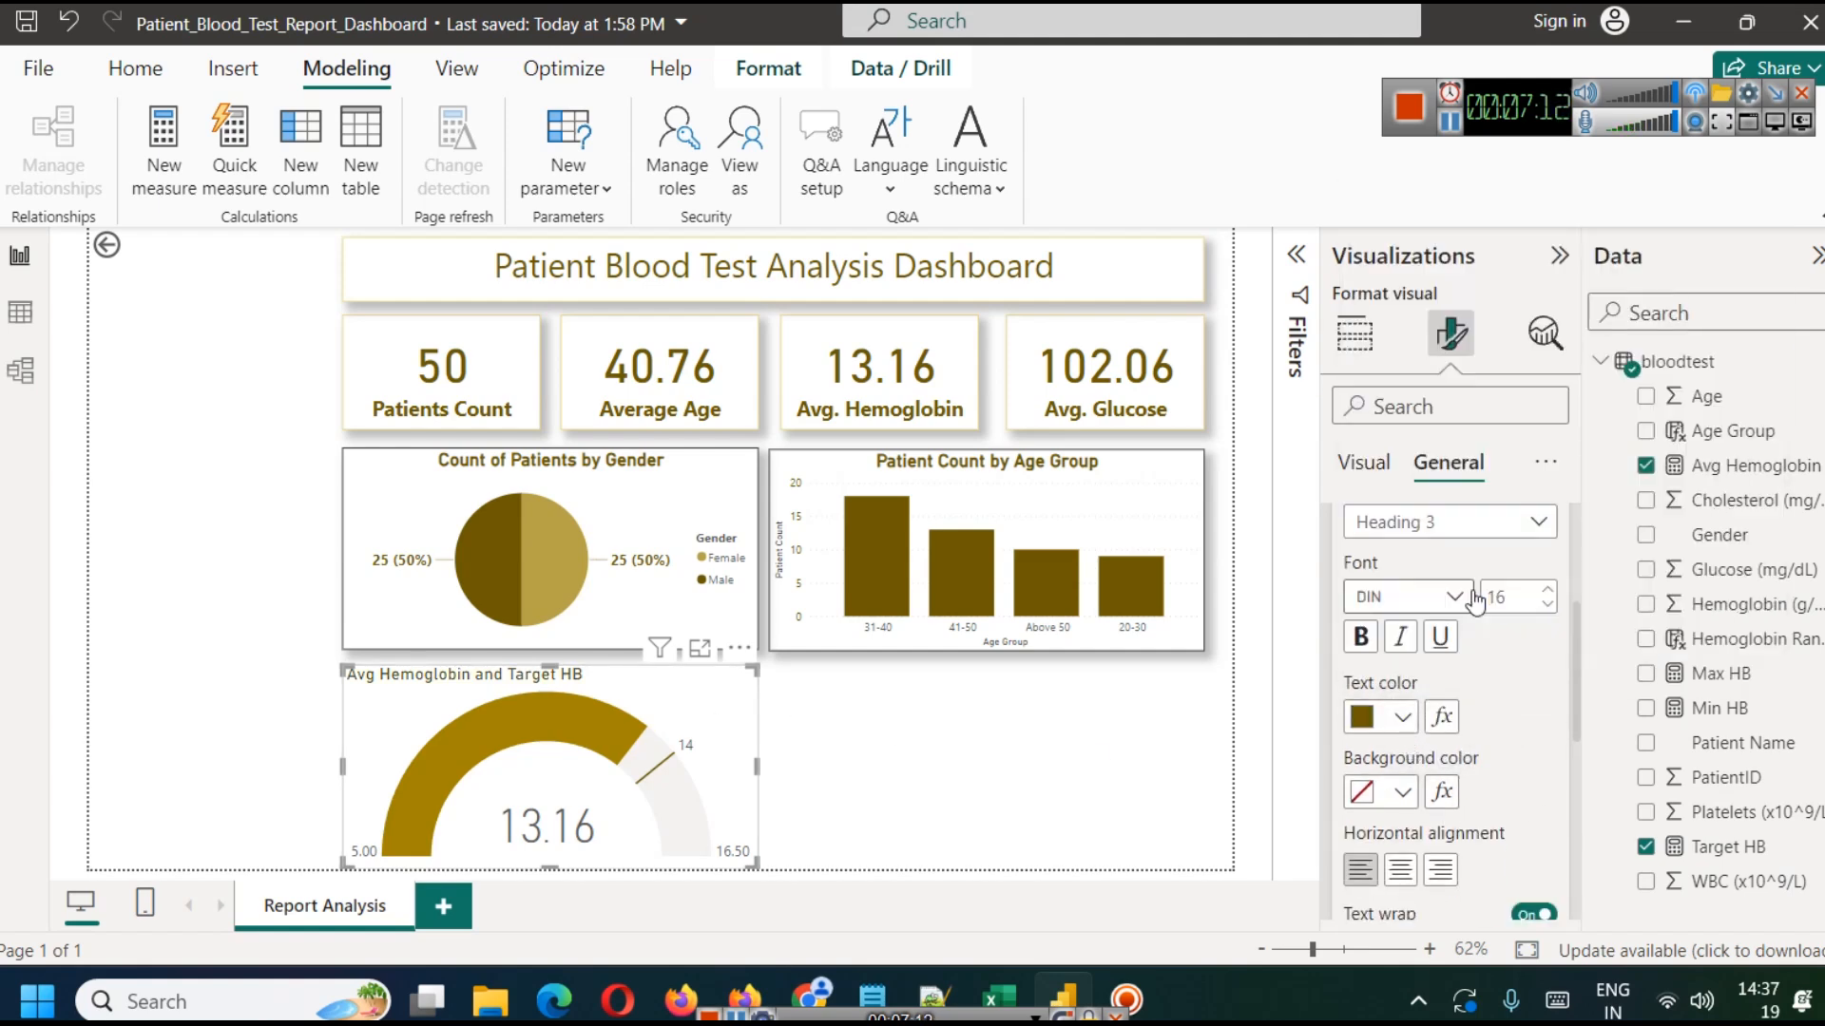
left_click(1361, 637)
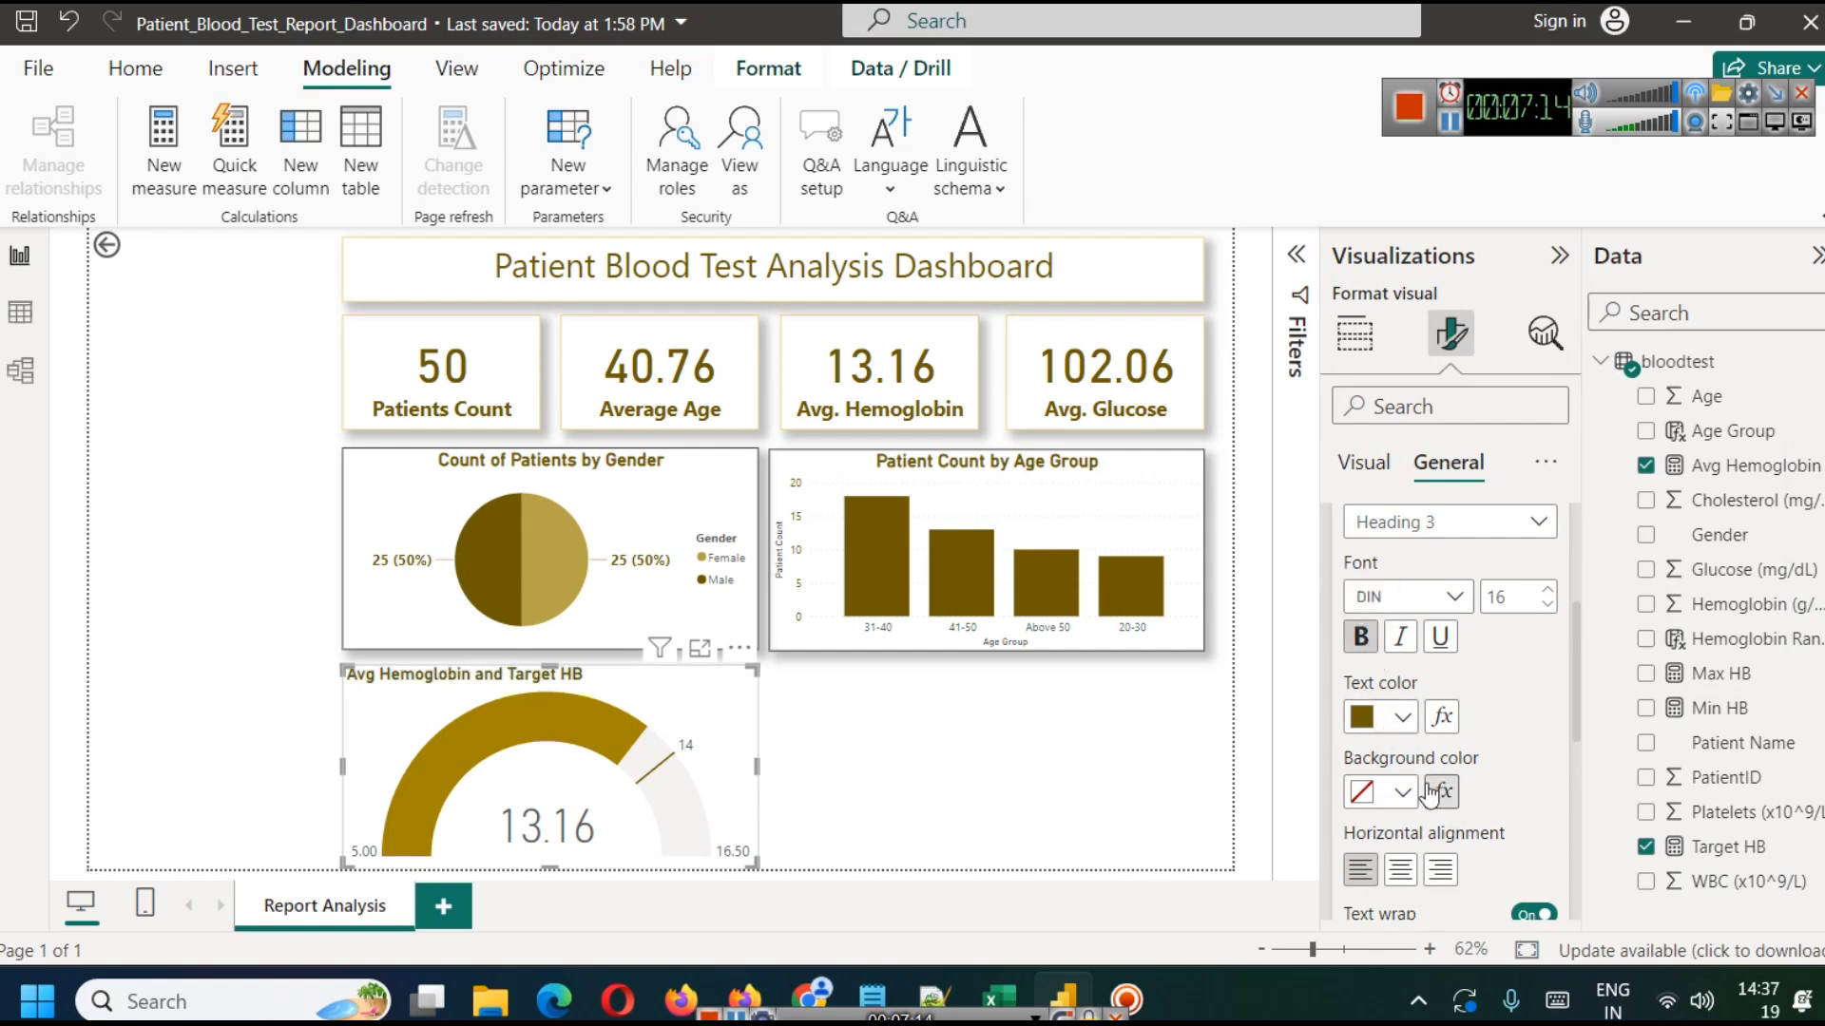
left_click(1414, 870)
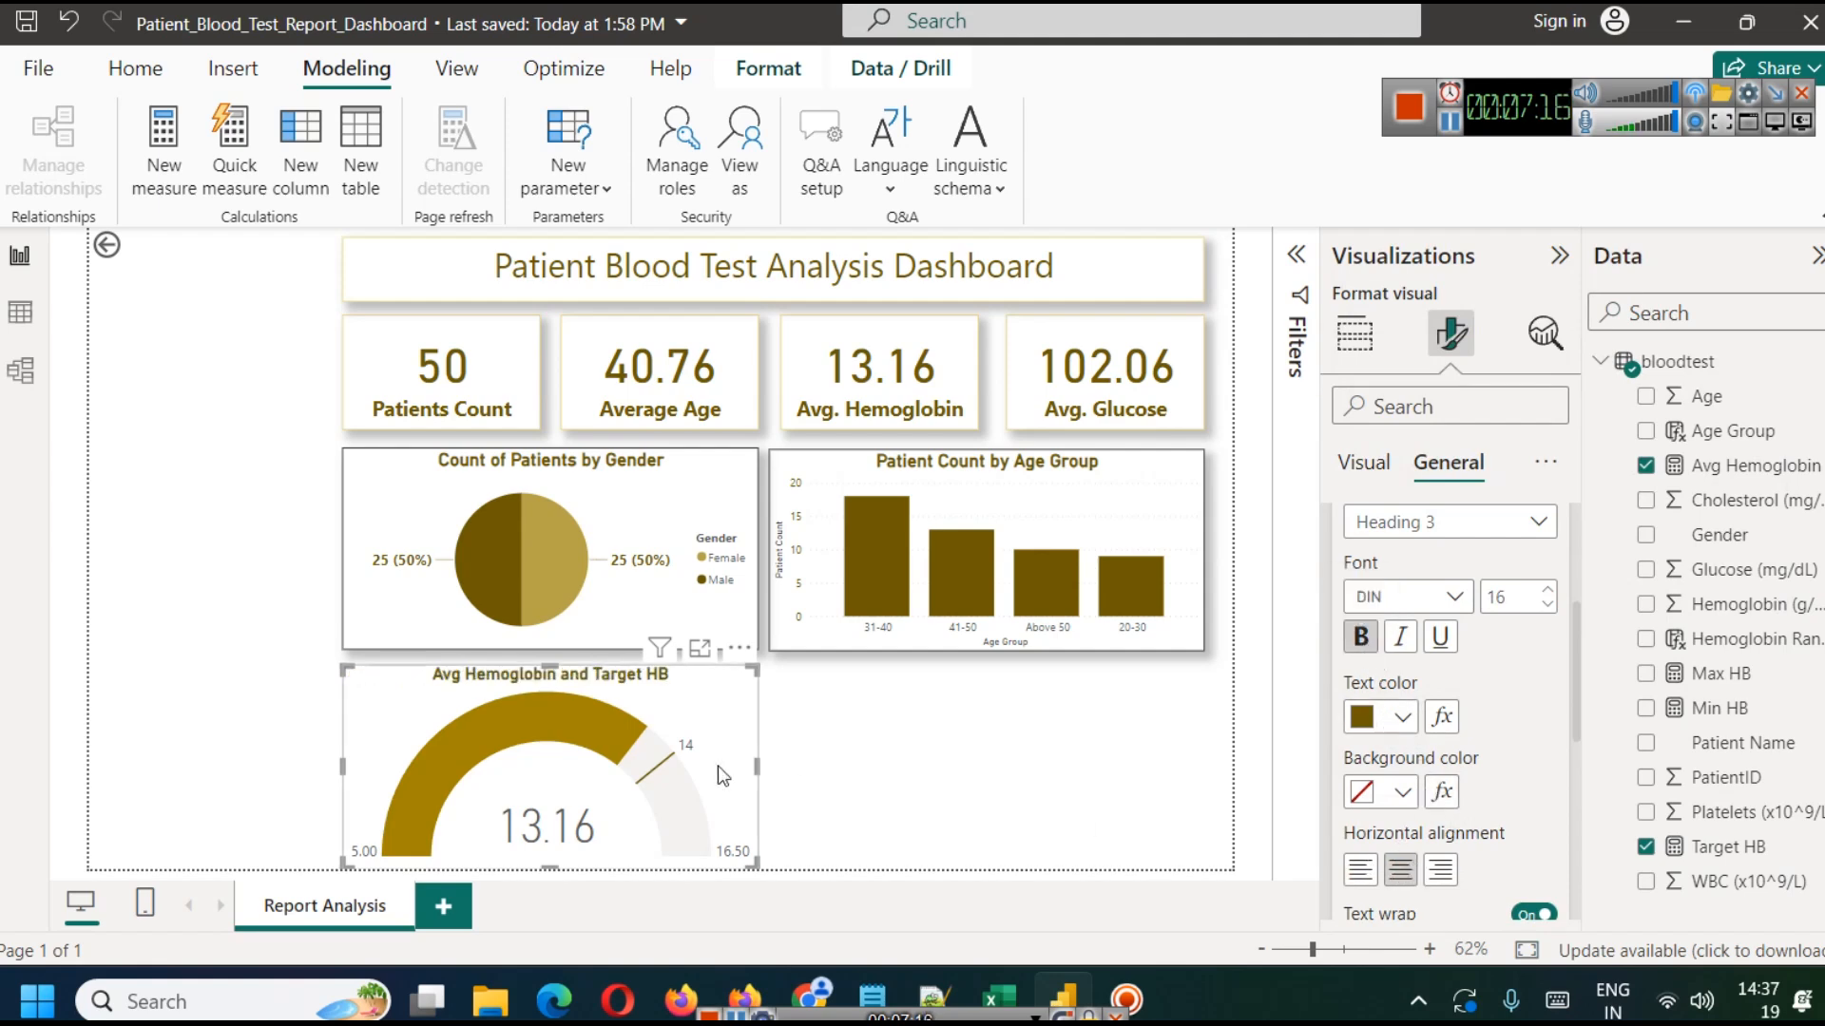
left_click(989, 755)
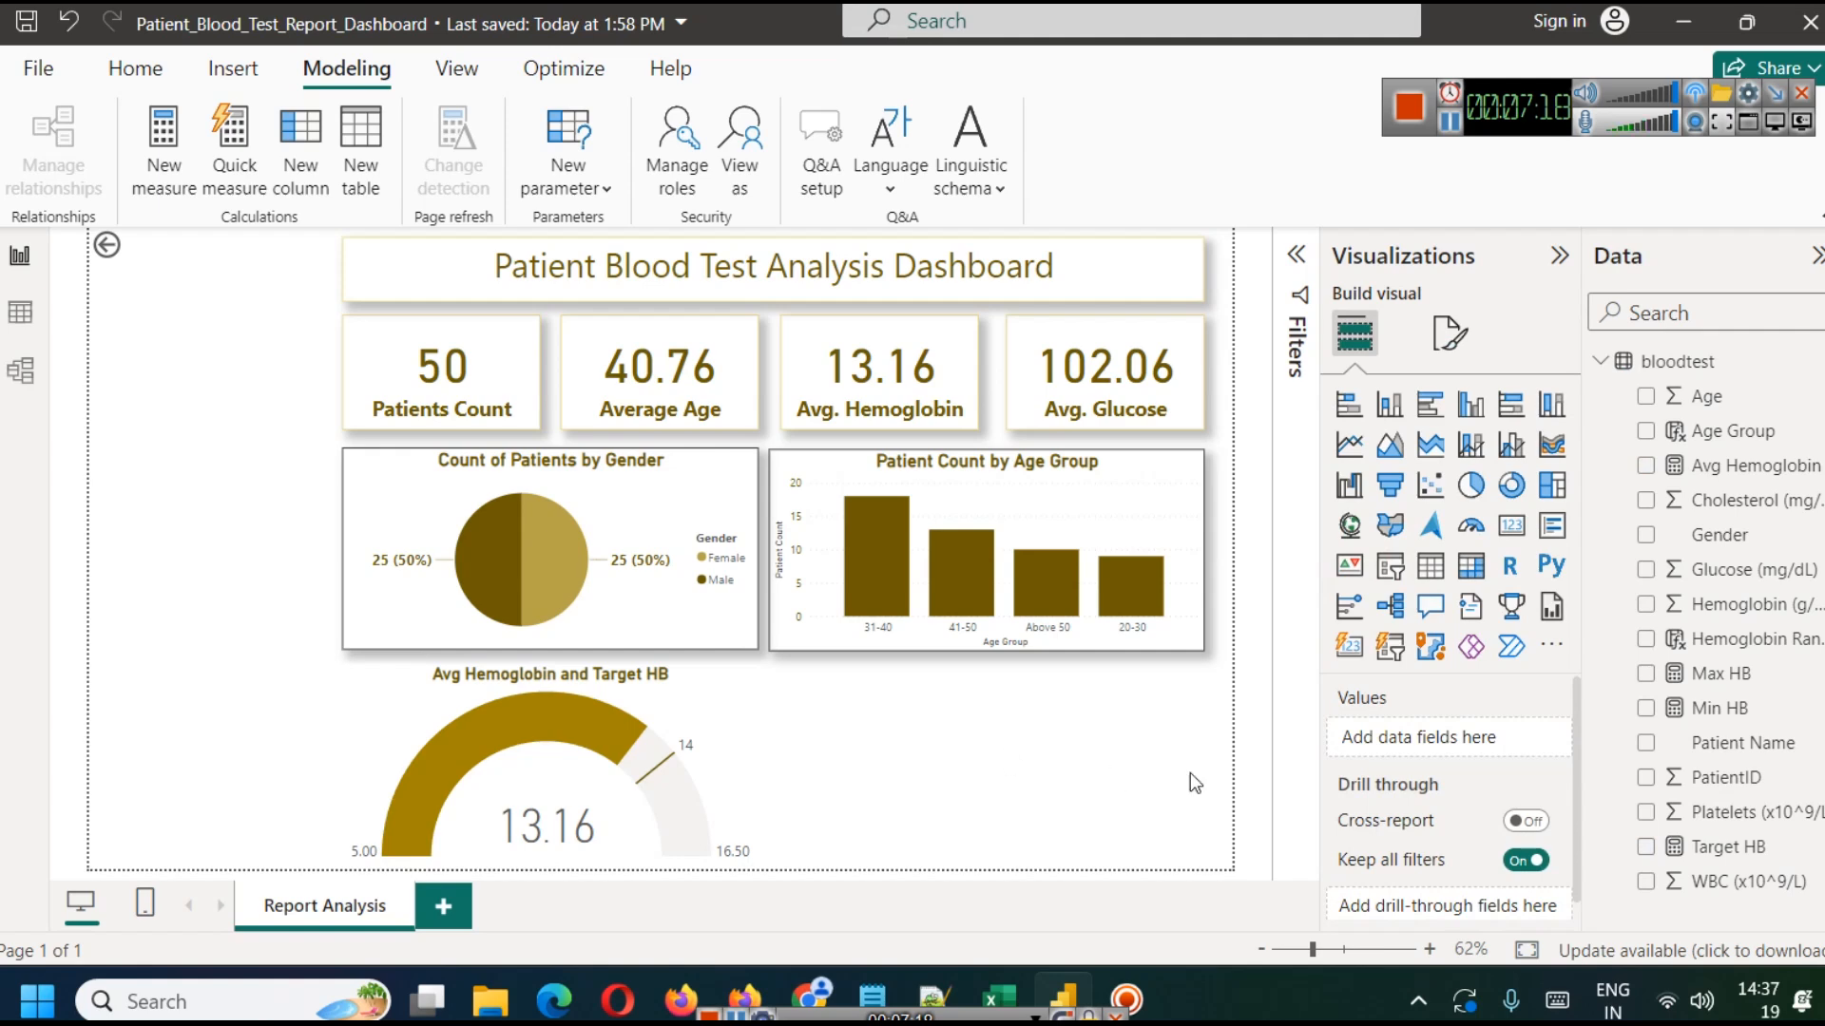
Try building a matrix beside the gauge with Hemoglobin Range rows, Patient Name columns and Count of PatientID values, and delete it.
left_click(1432, 570)
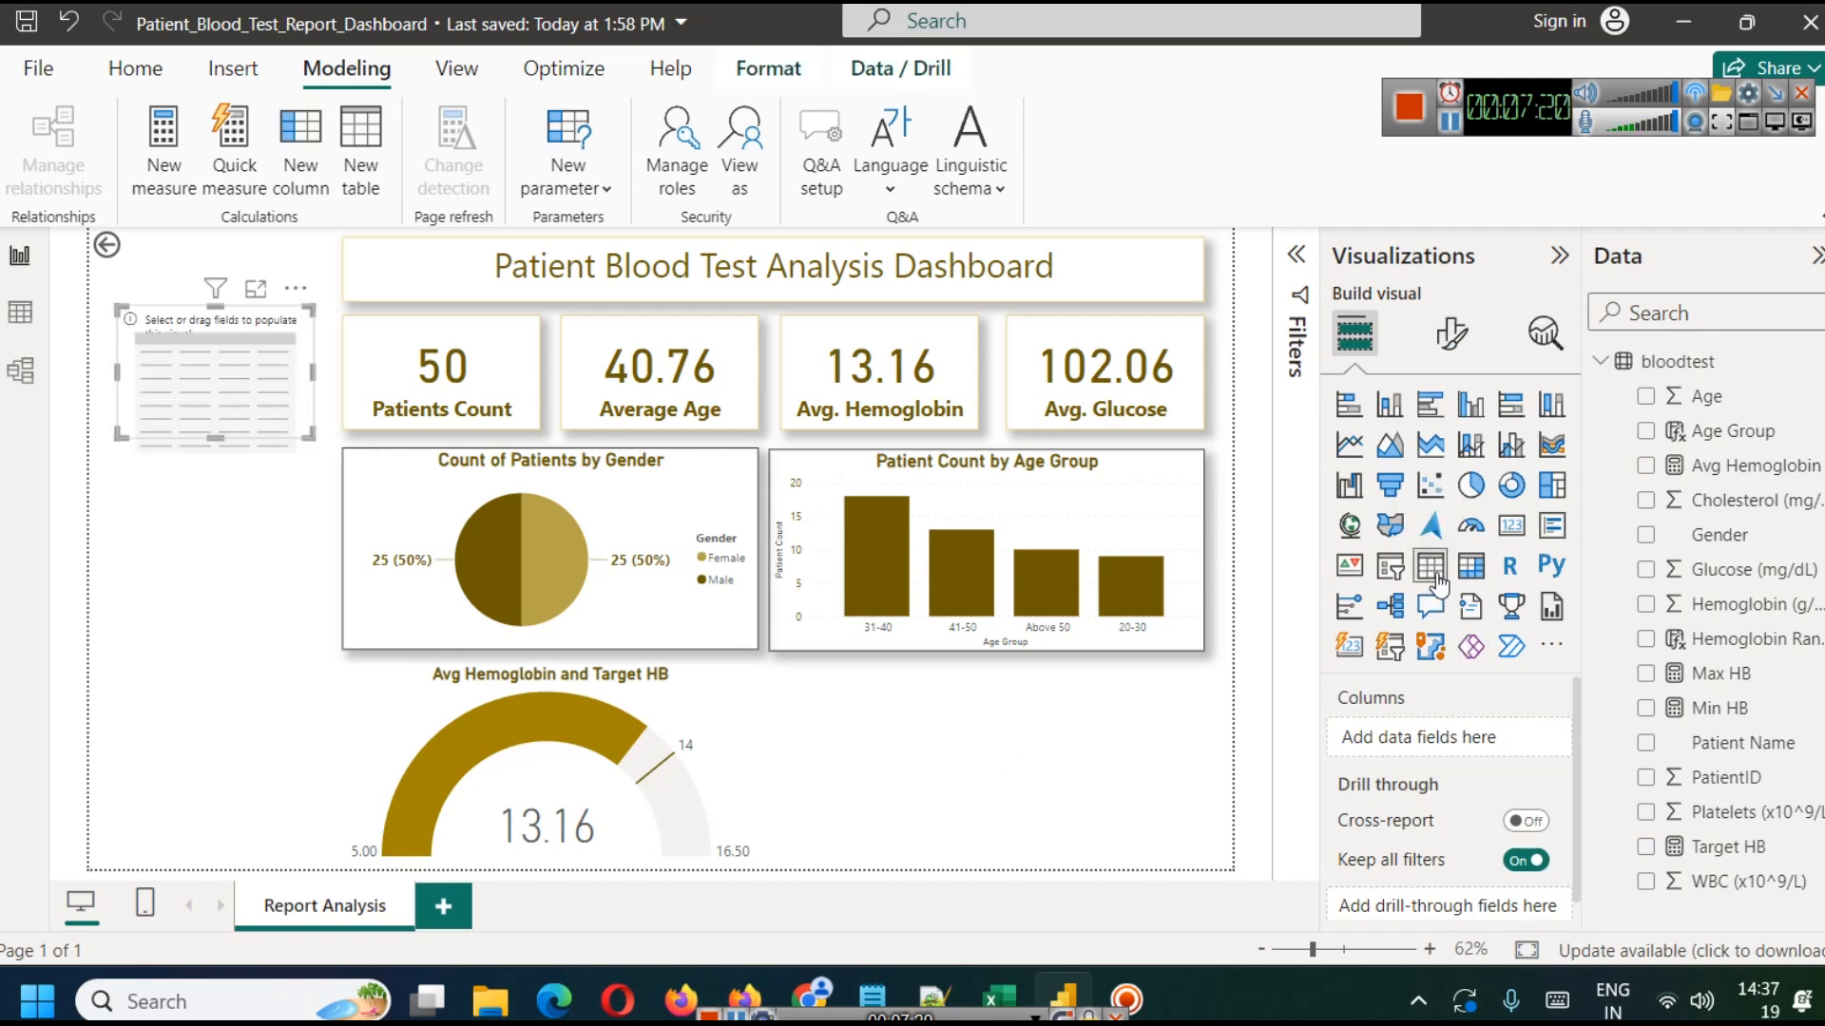
left_click_drag(200, 423, 858, 782)
left_click_drag(968, 795, 1196, 854)
left_click(1448, 122)
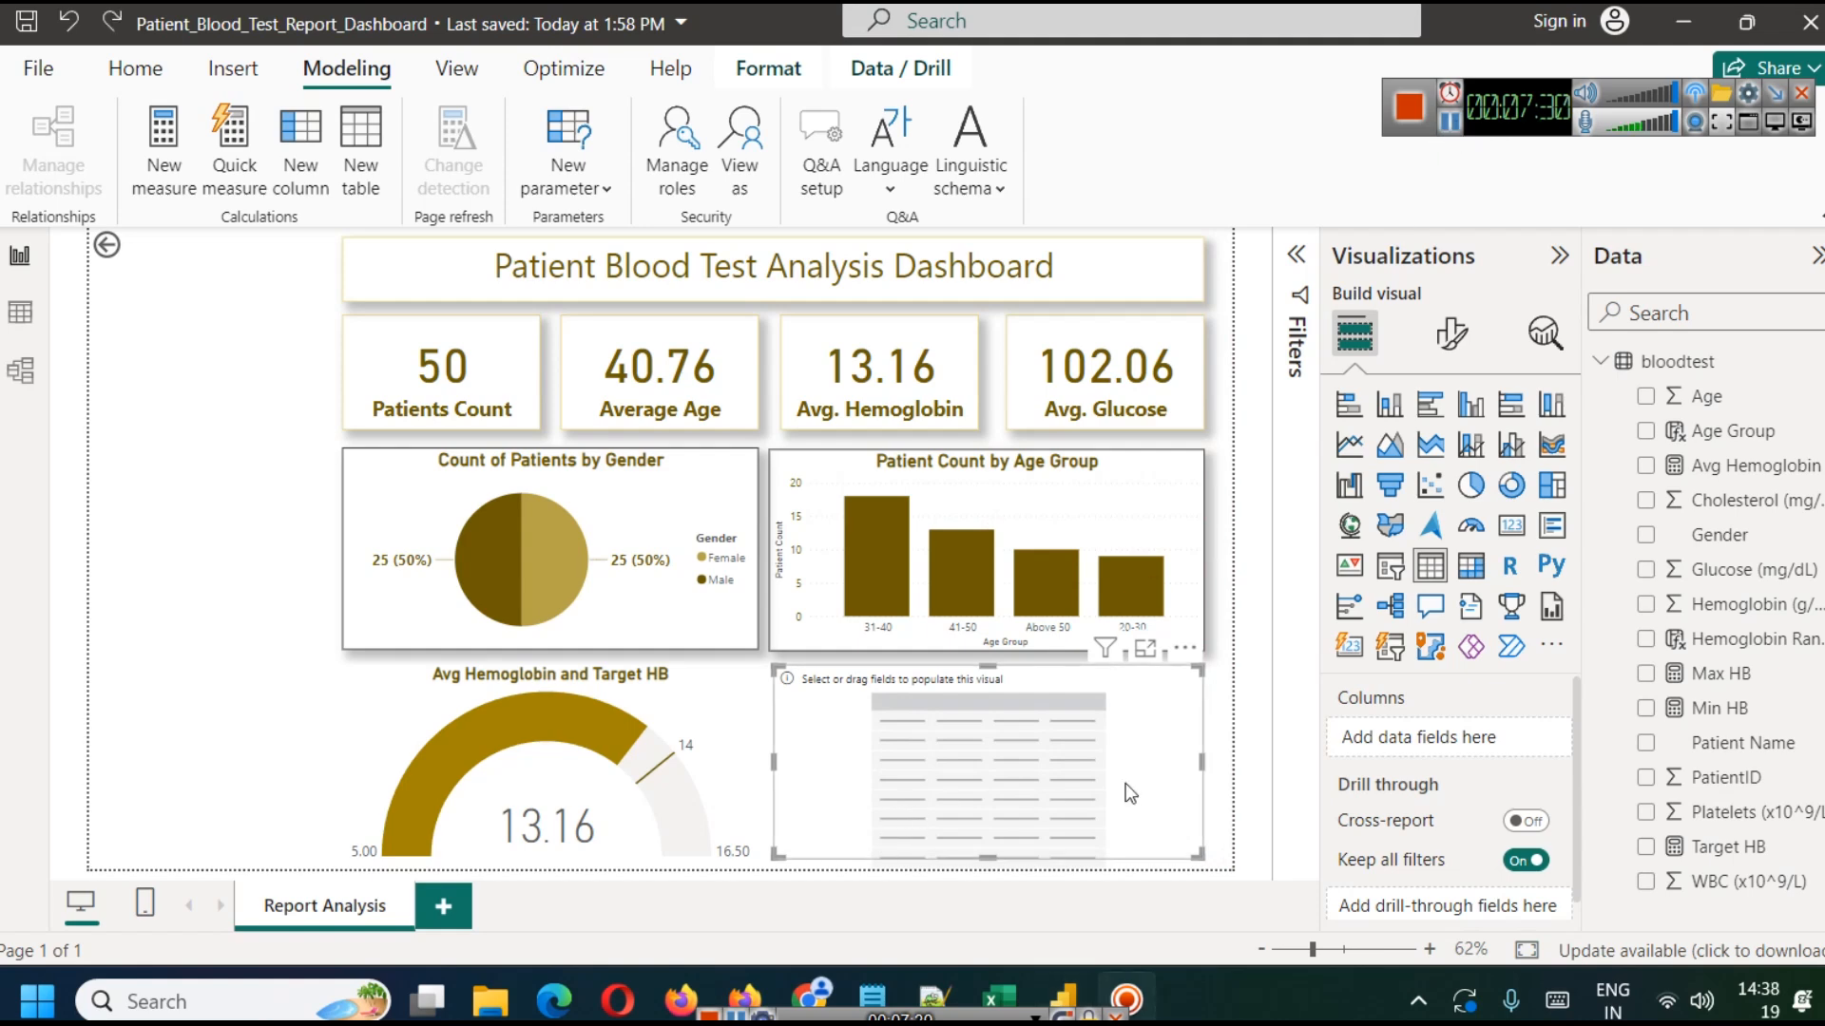
left_click(1468, 570)
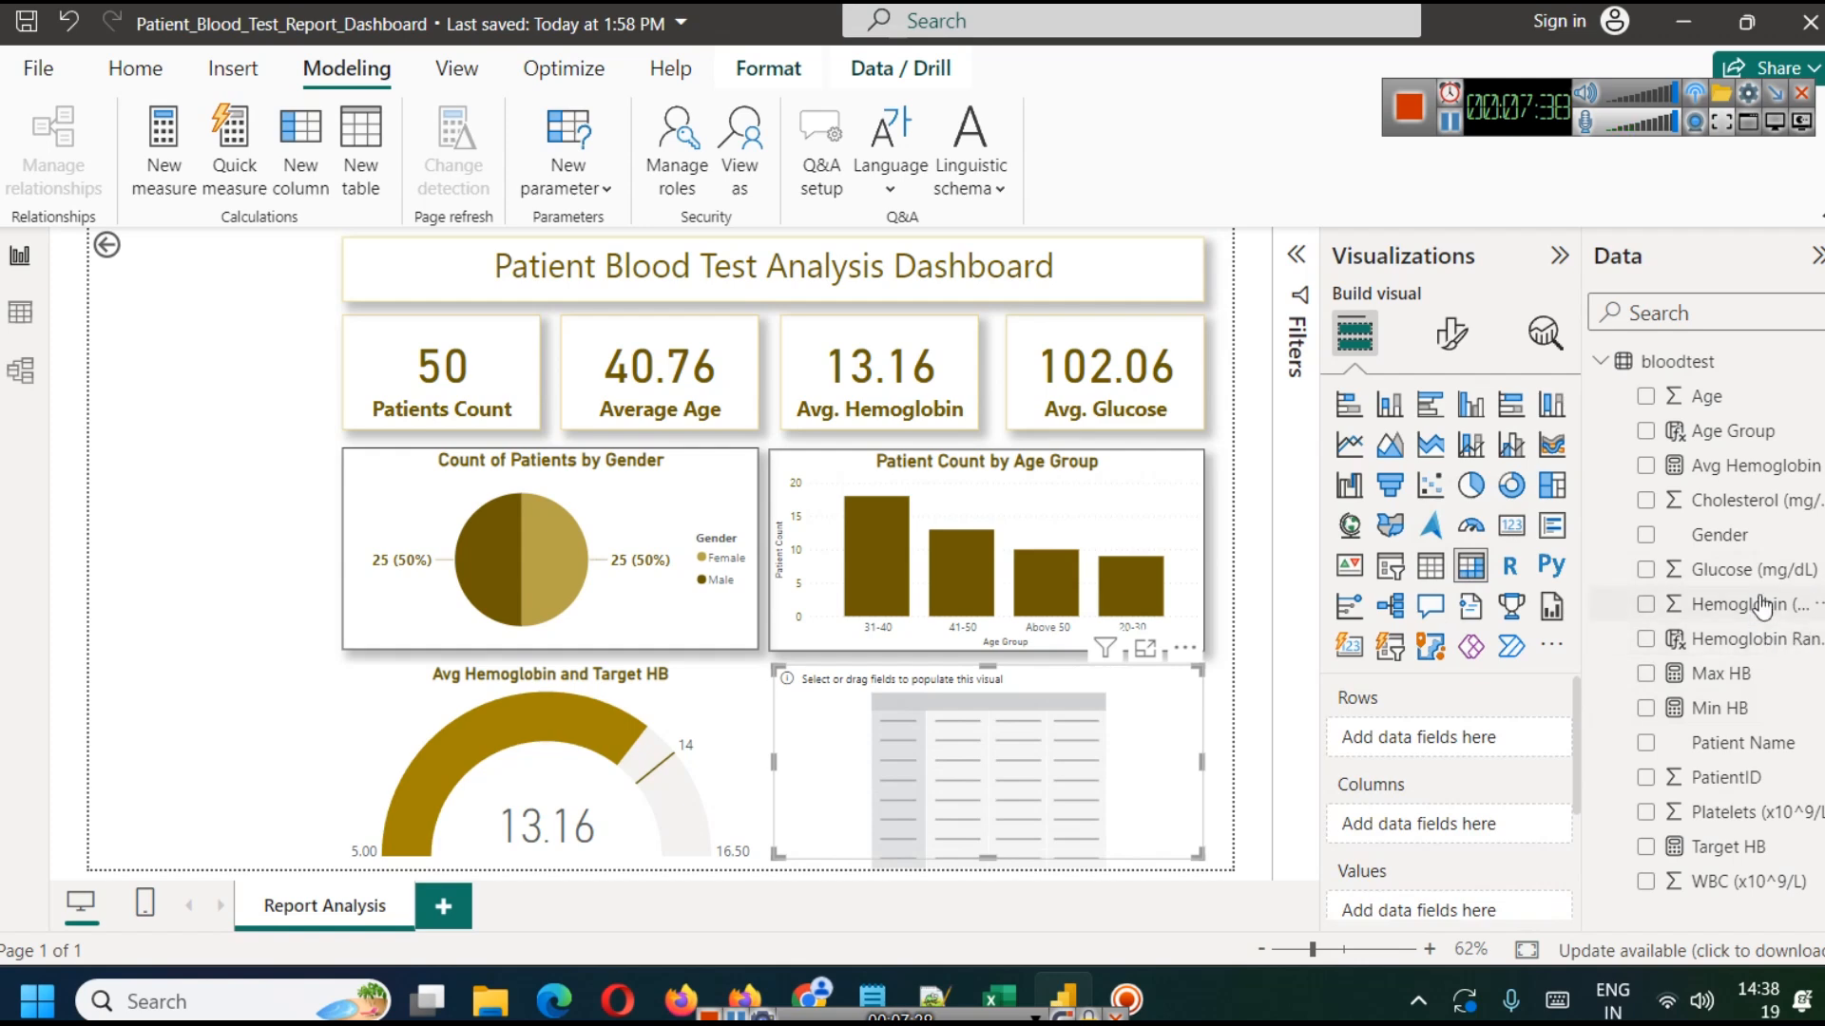
left_click_drag(1753, 787, 1046, 733)
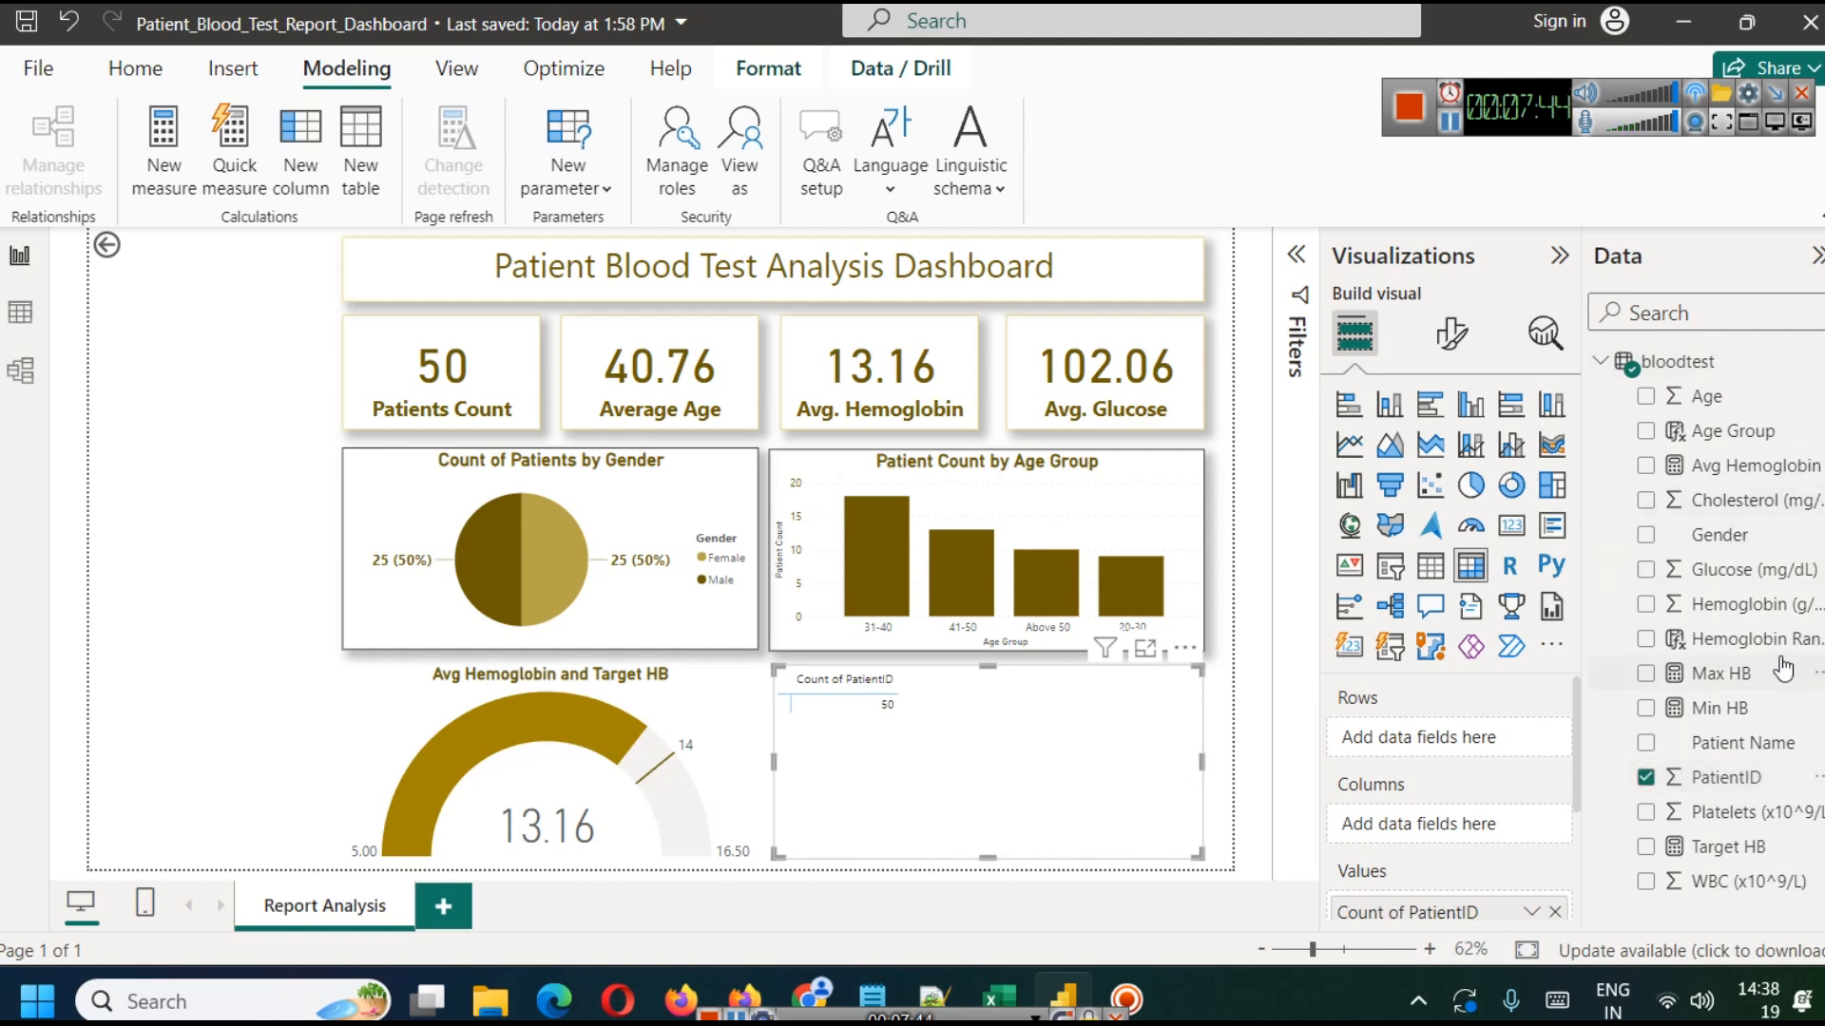
left_click_drag(1746, 646, 1062, 733)
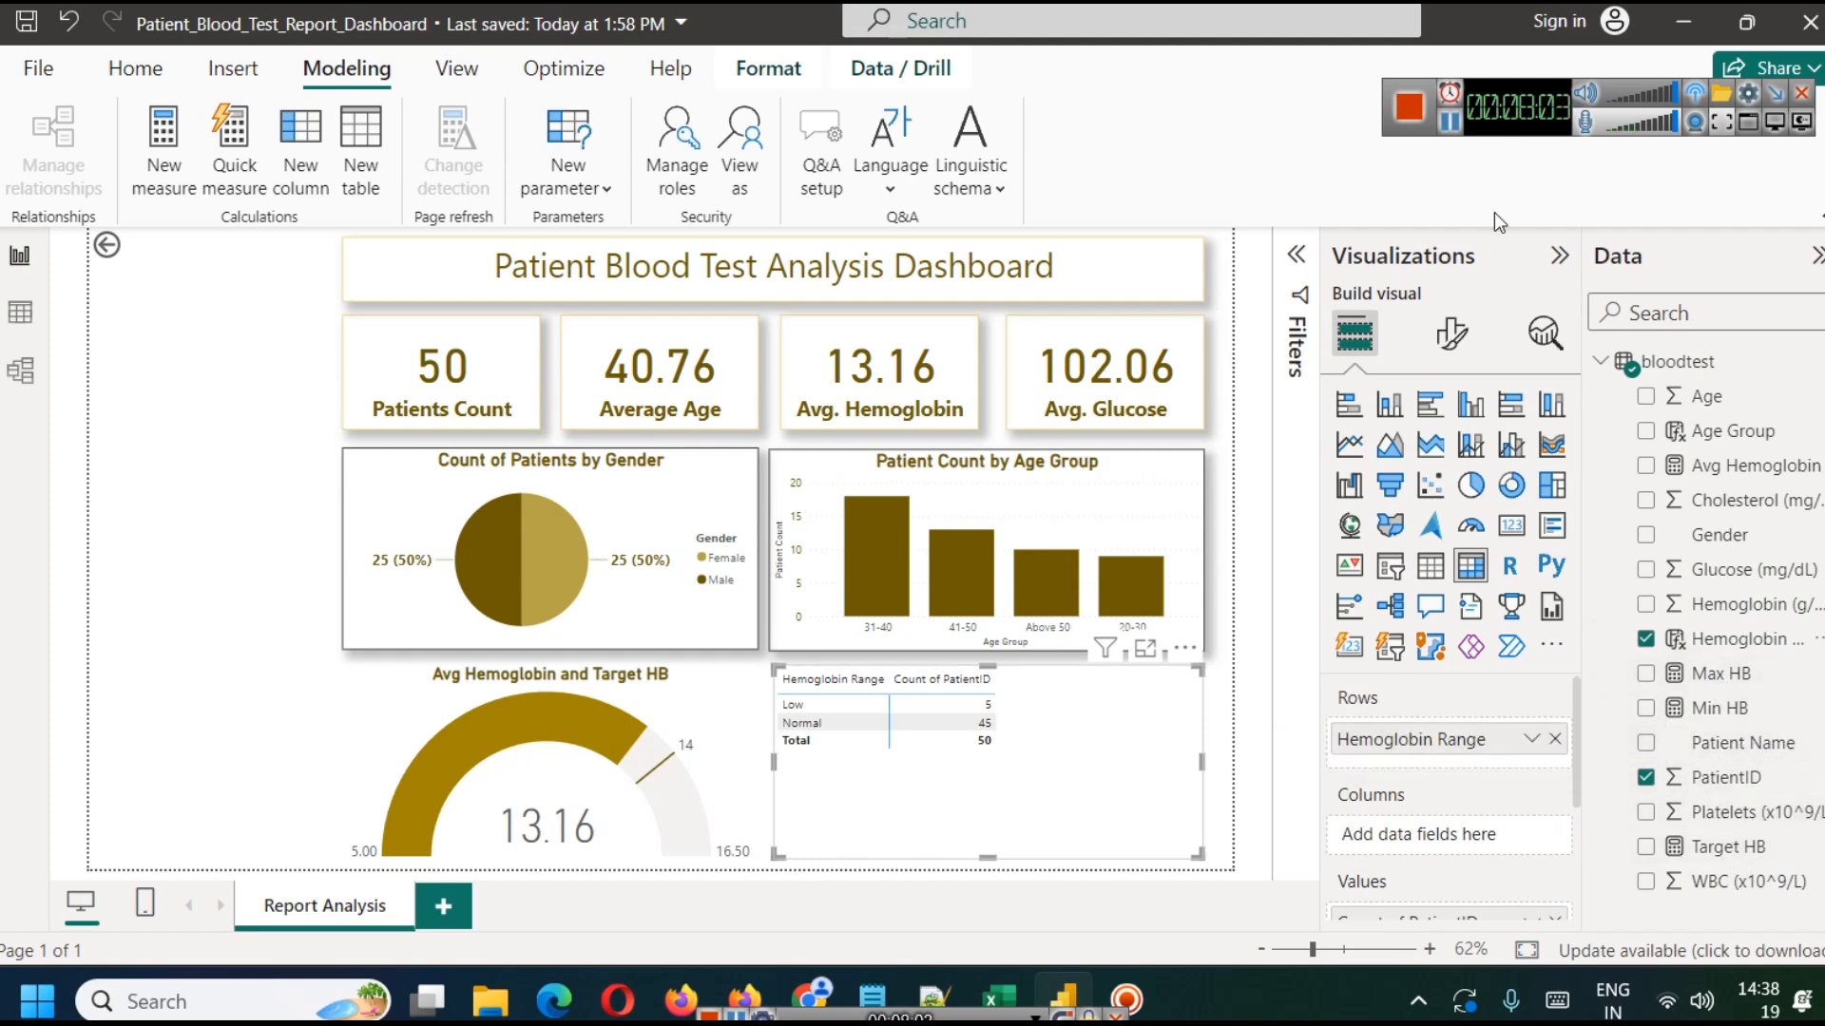
left_click_drag(1745, 751, 1034, 781)
left_click_drag(790, 848, 872, 843)
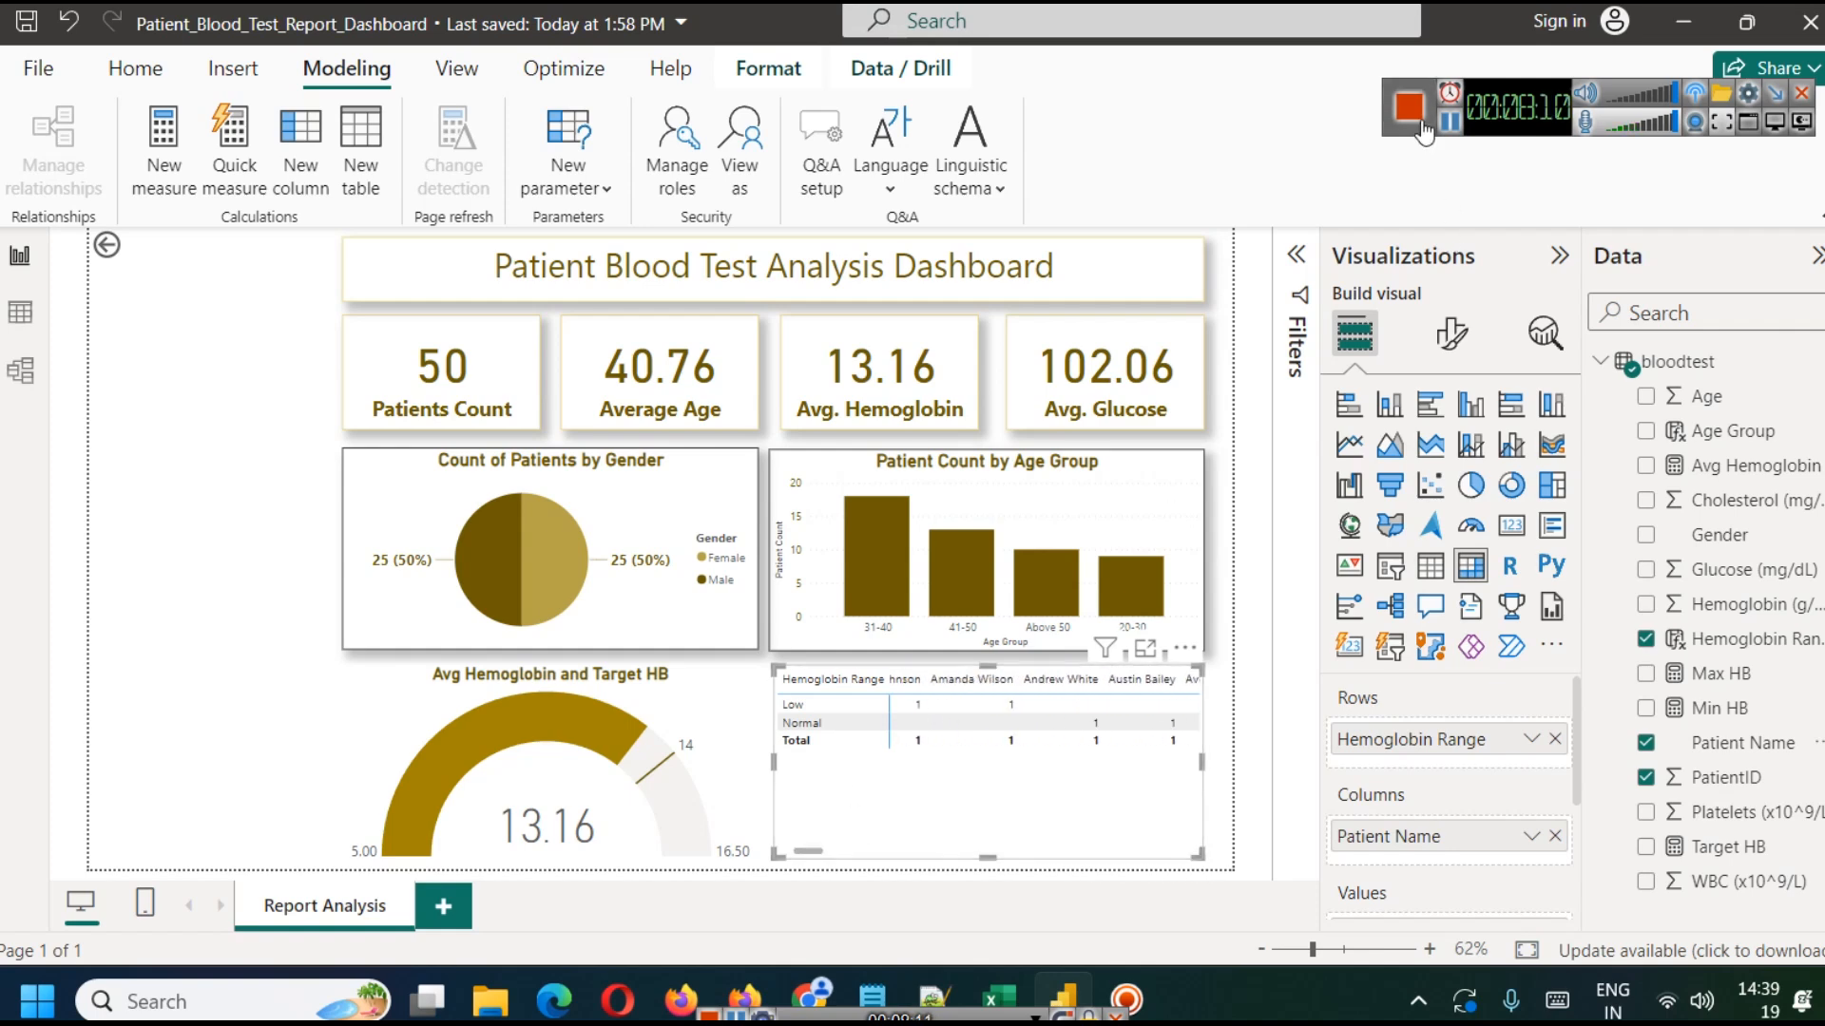
key("Delete")
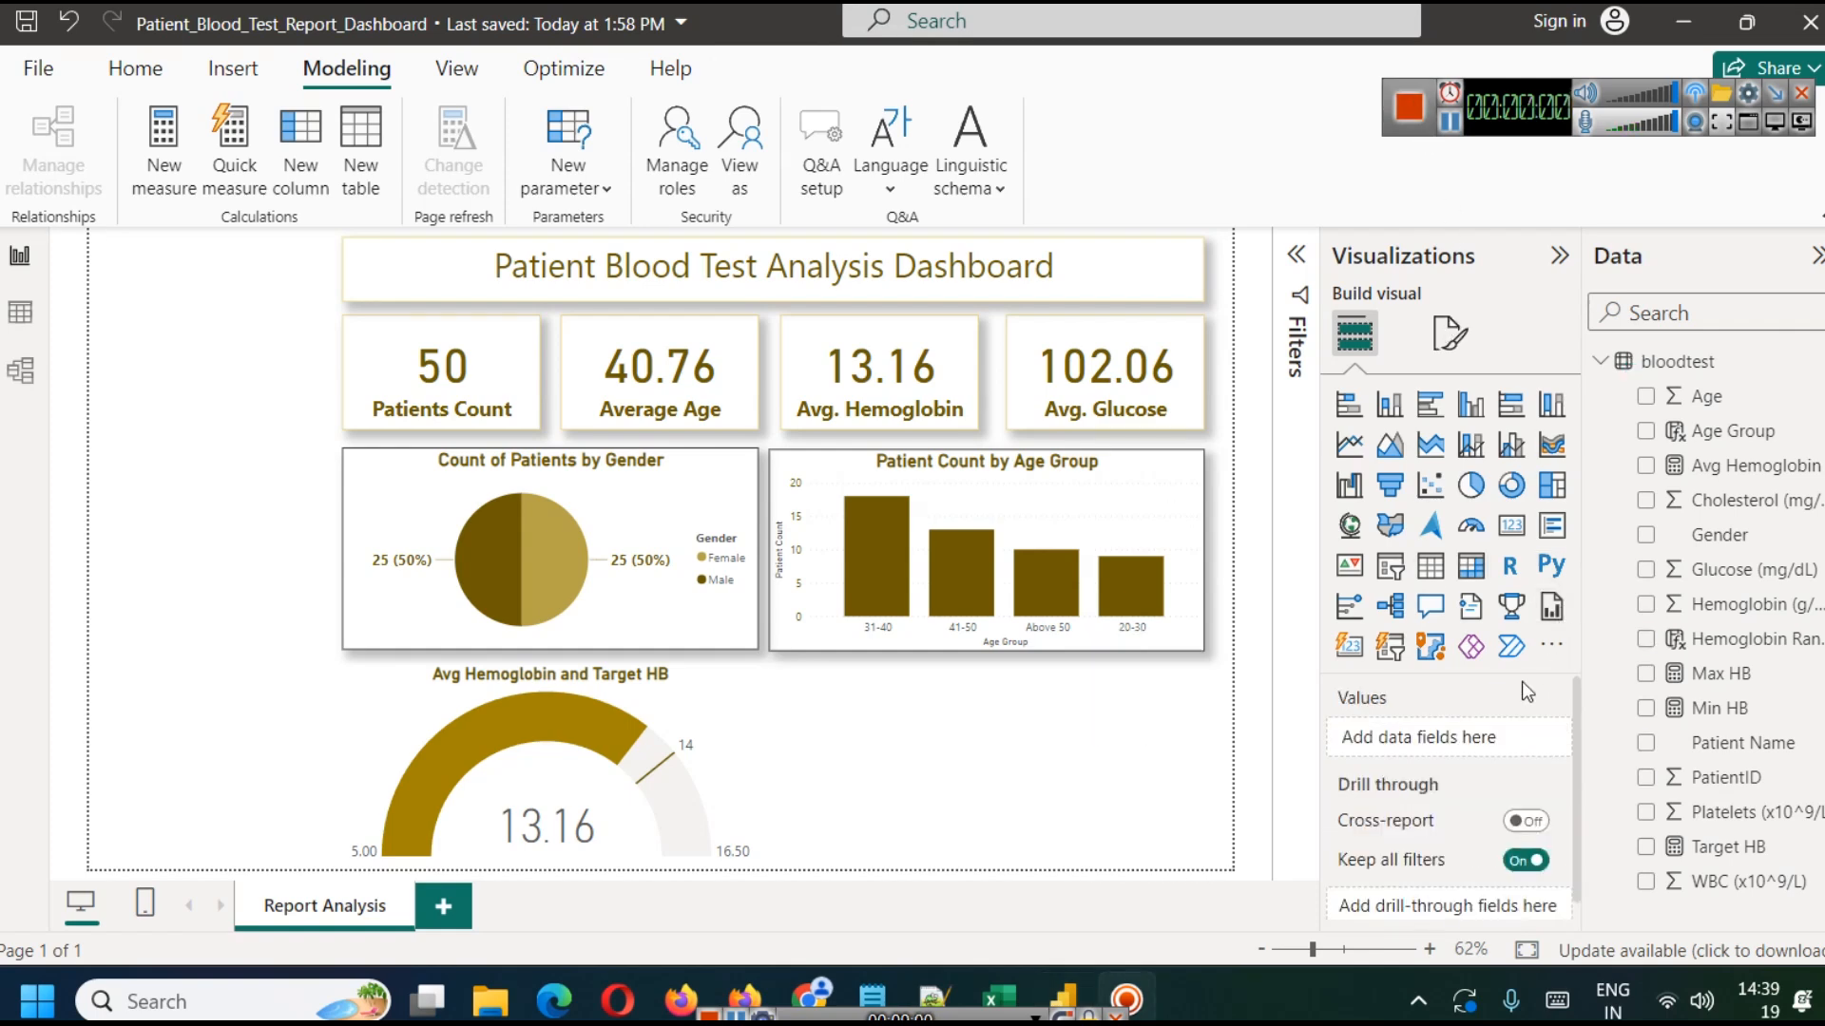
Add a table visual beside the gauge and size it to the width of the Patient Count by Age Group chart above.
left_click(1431, 567)
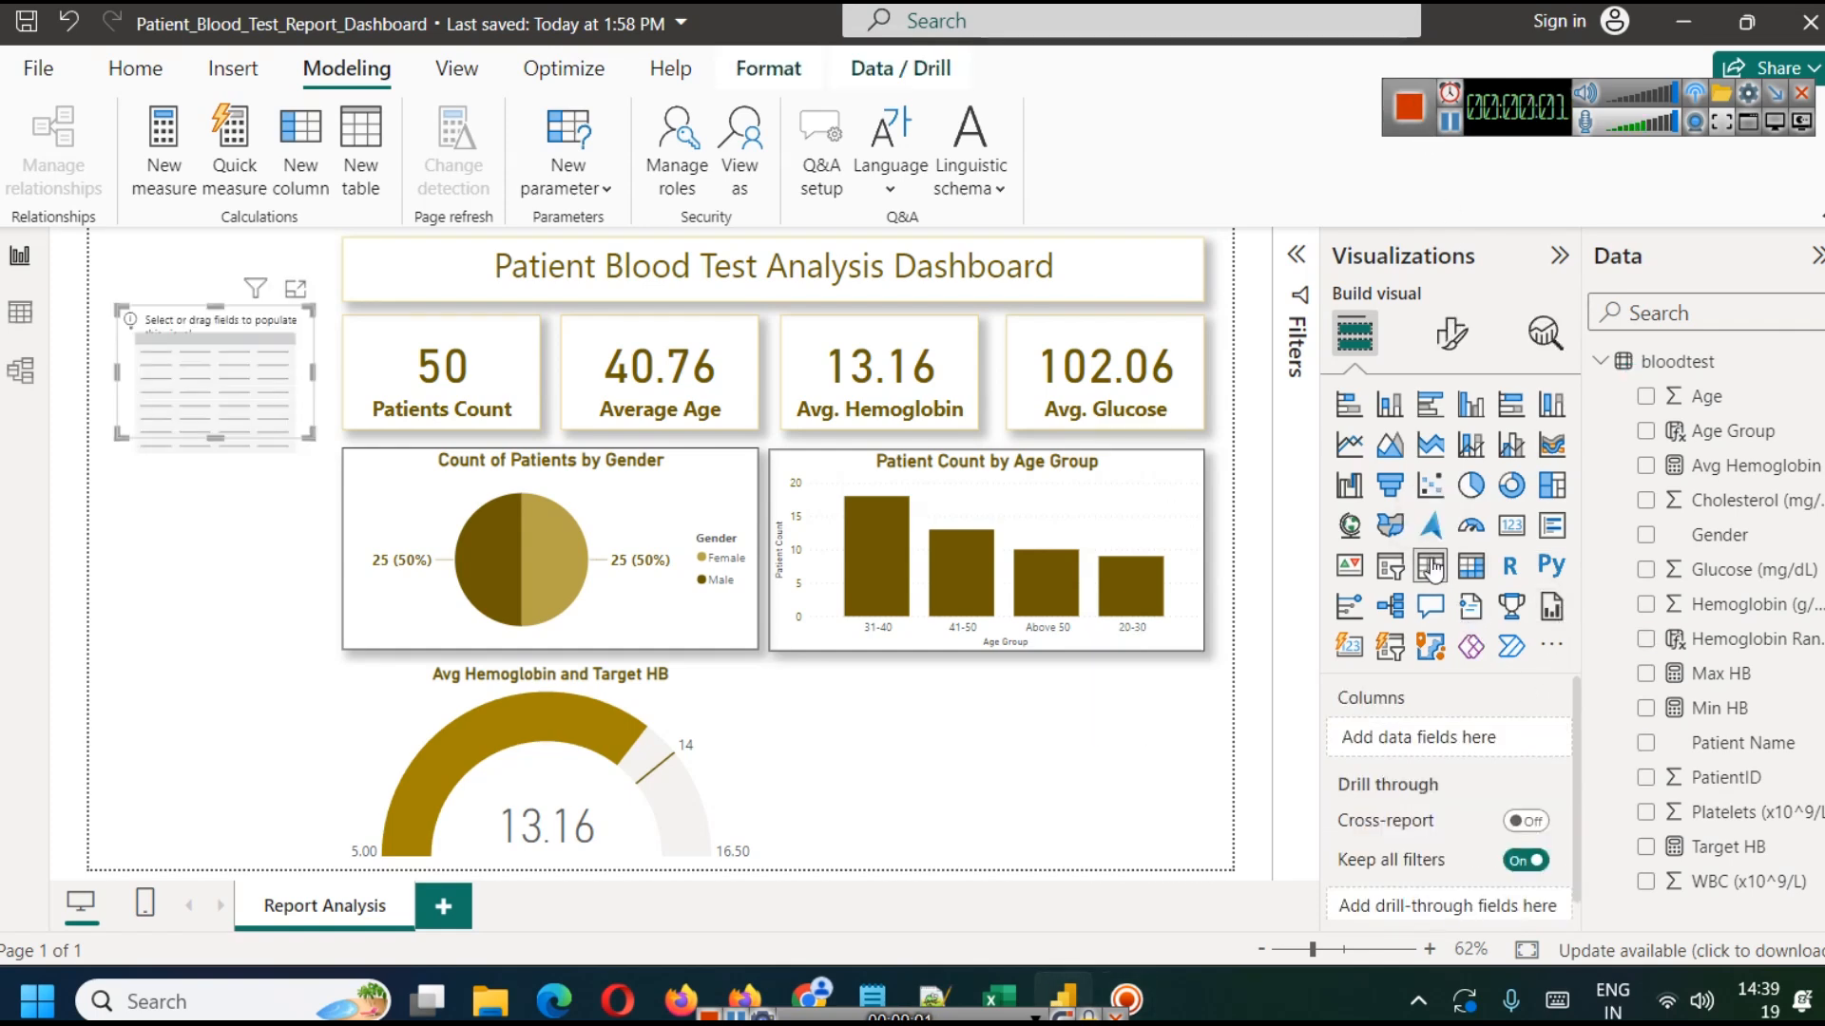
left_click_drag(253, 337, 908, 698)
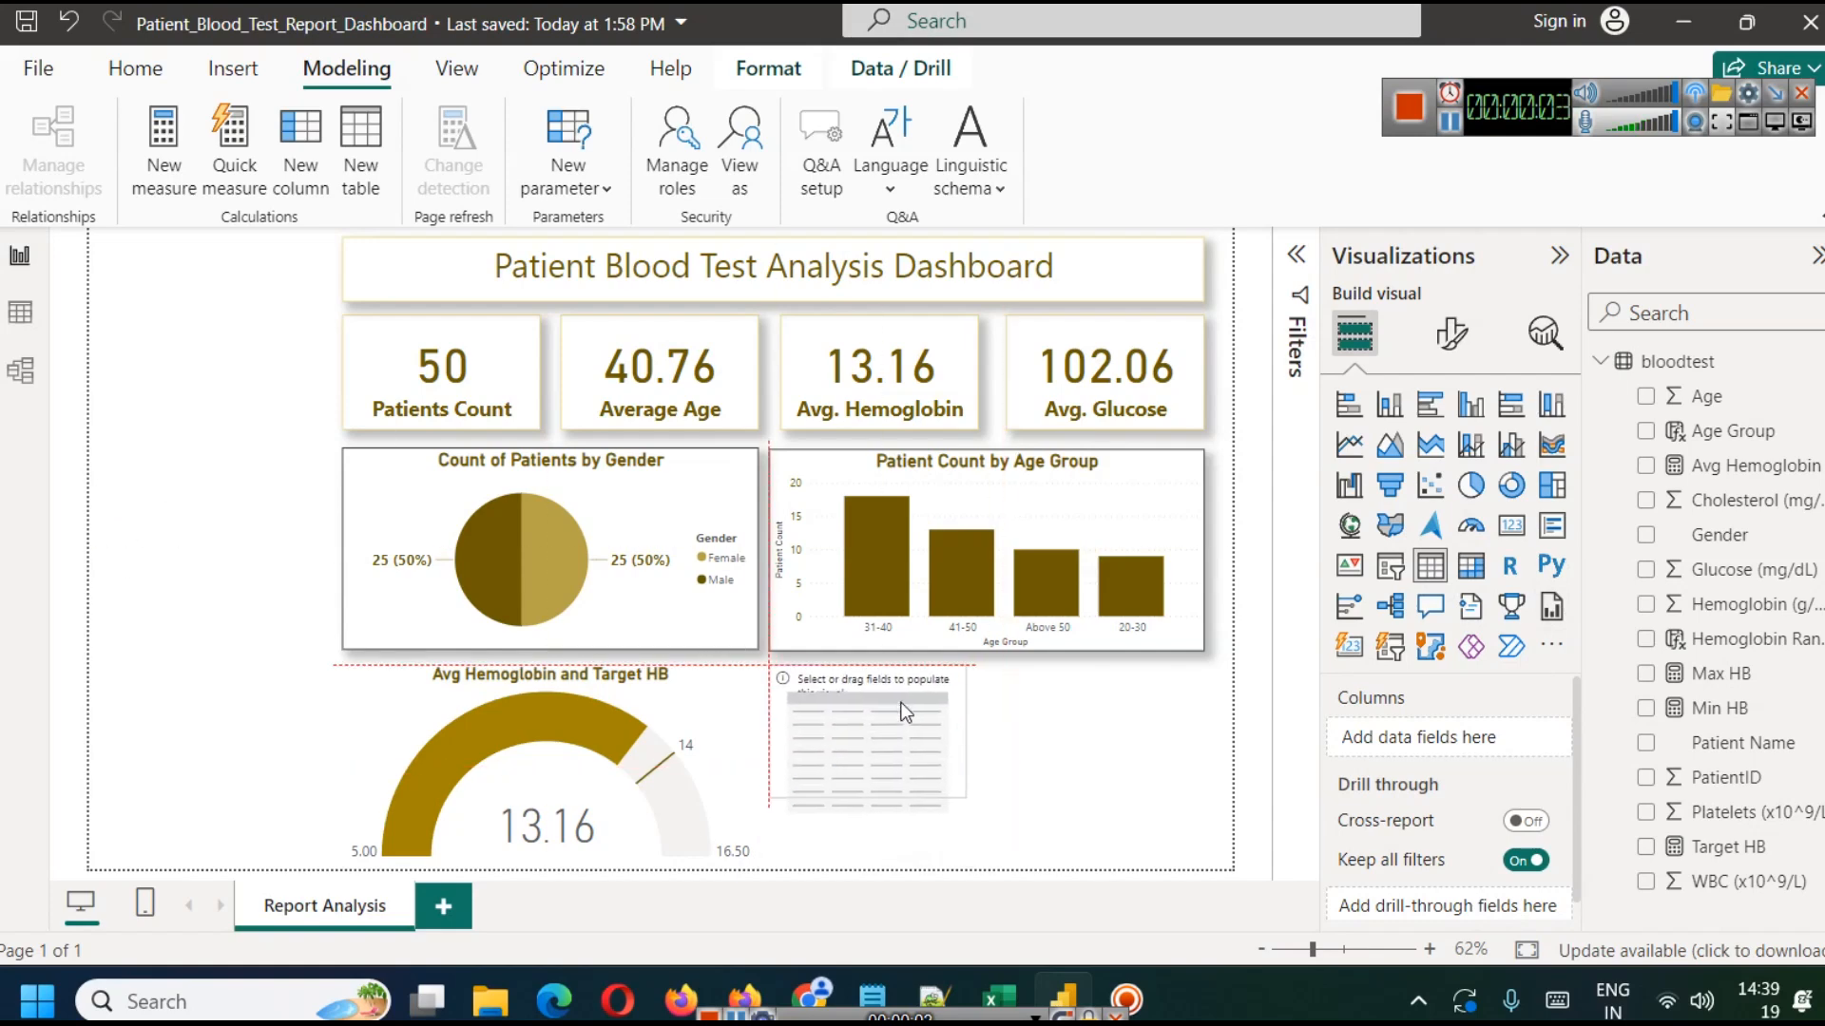
left_click_drag(959, 793, 1207, 849)
left_click_drag(1210, 754, 1200, 760)
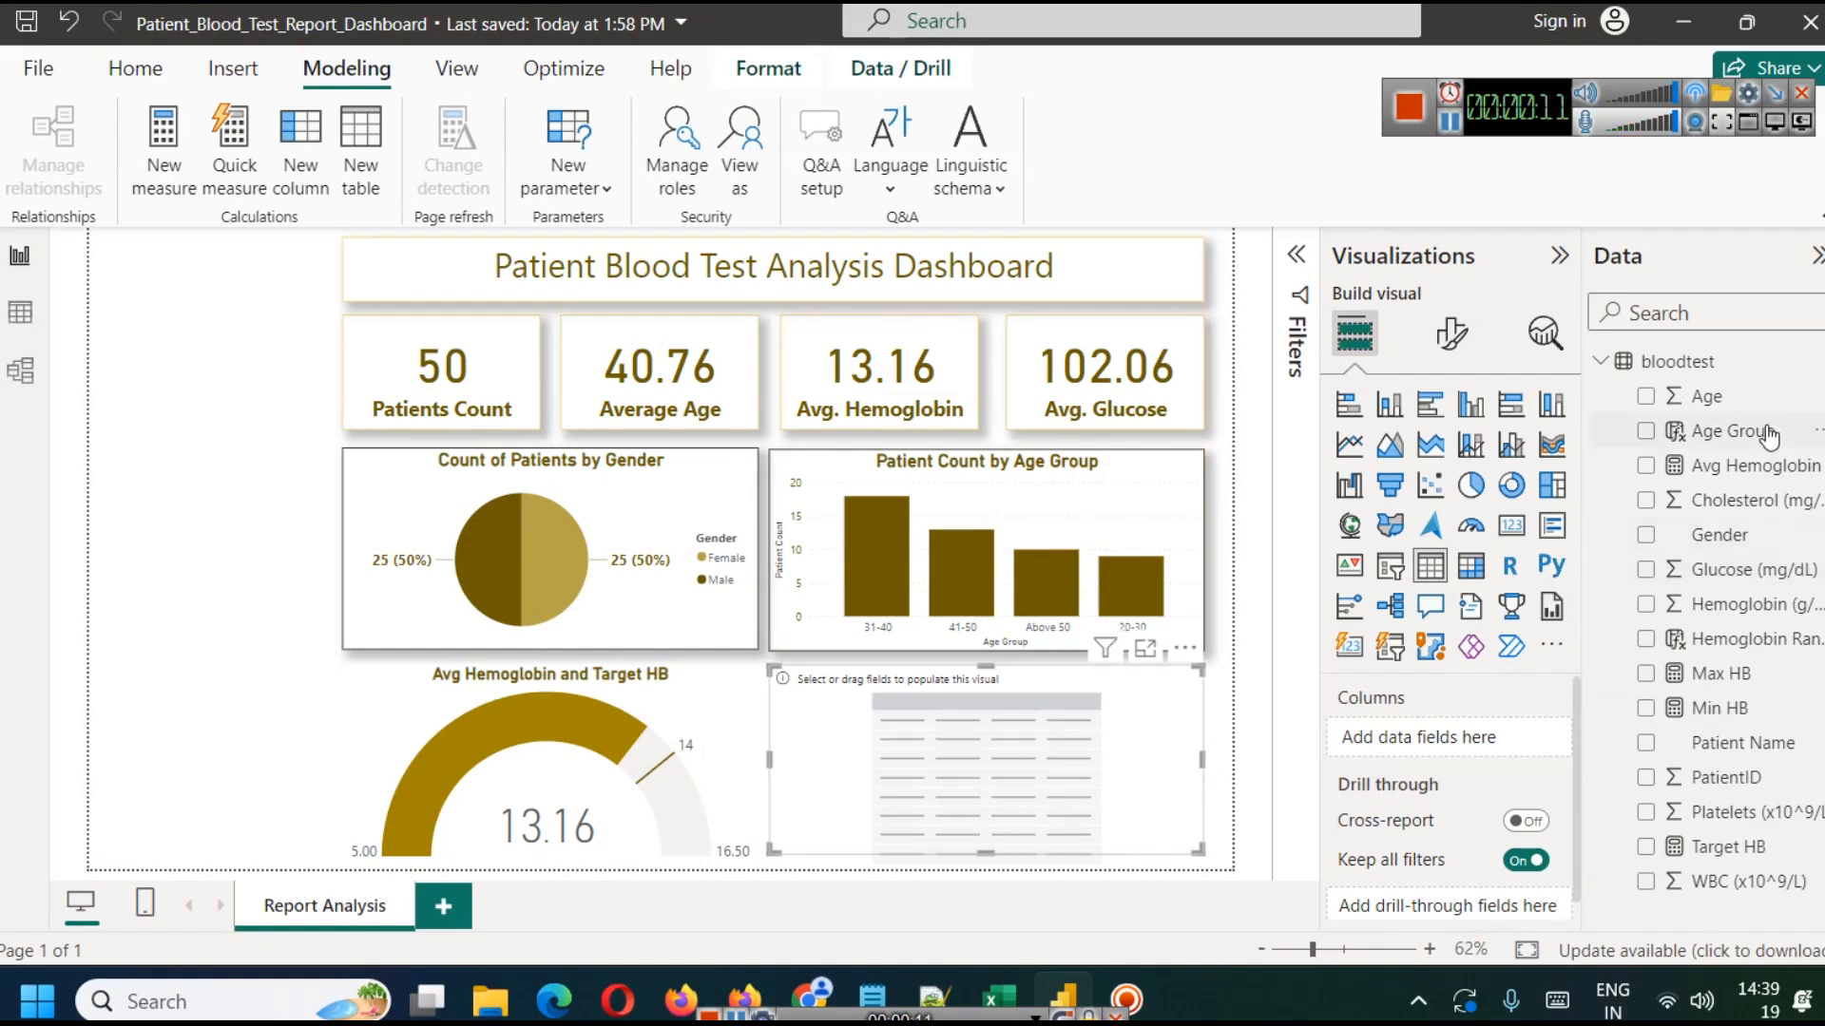
Add Patient Name, Hemoglobin (g/dL) and Hemoglobin Range as the table's columns.
left_click_drag(1794, 739, 869, 771)
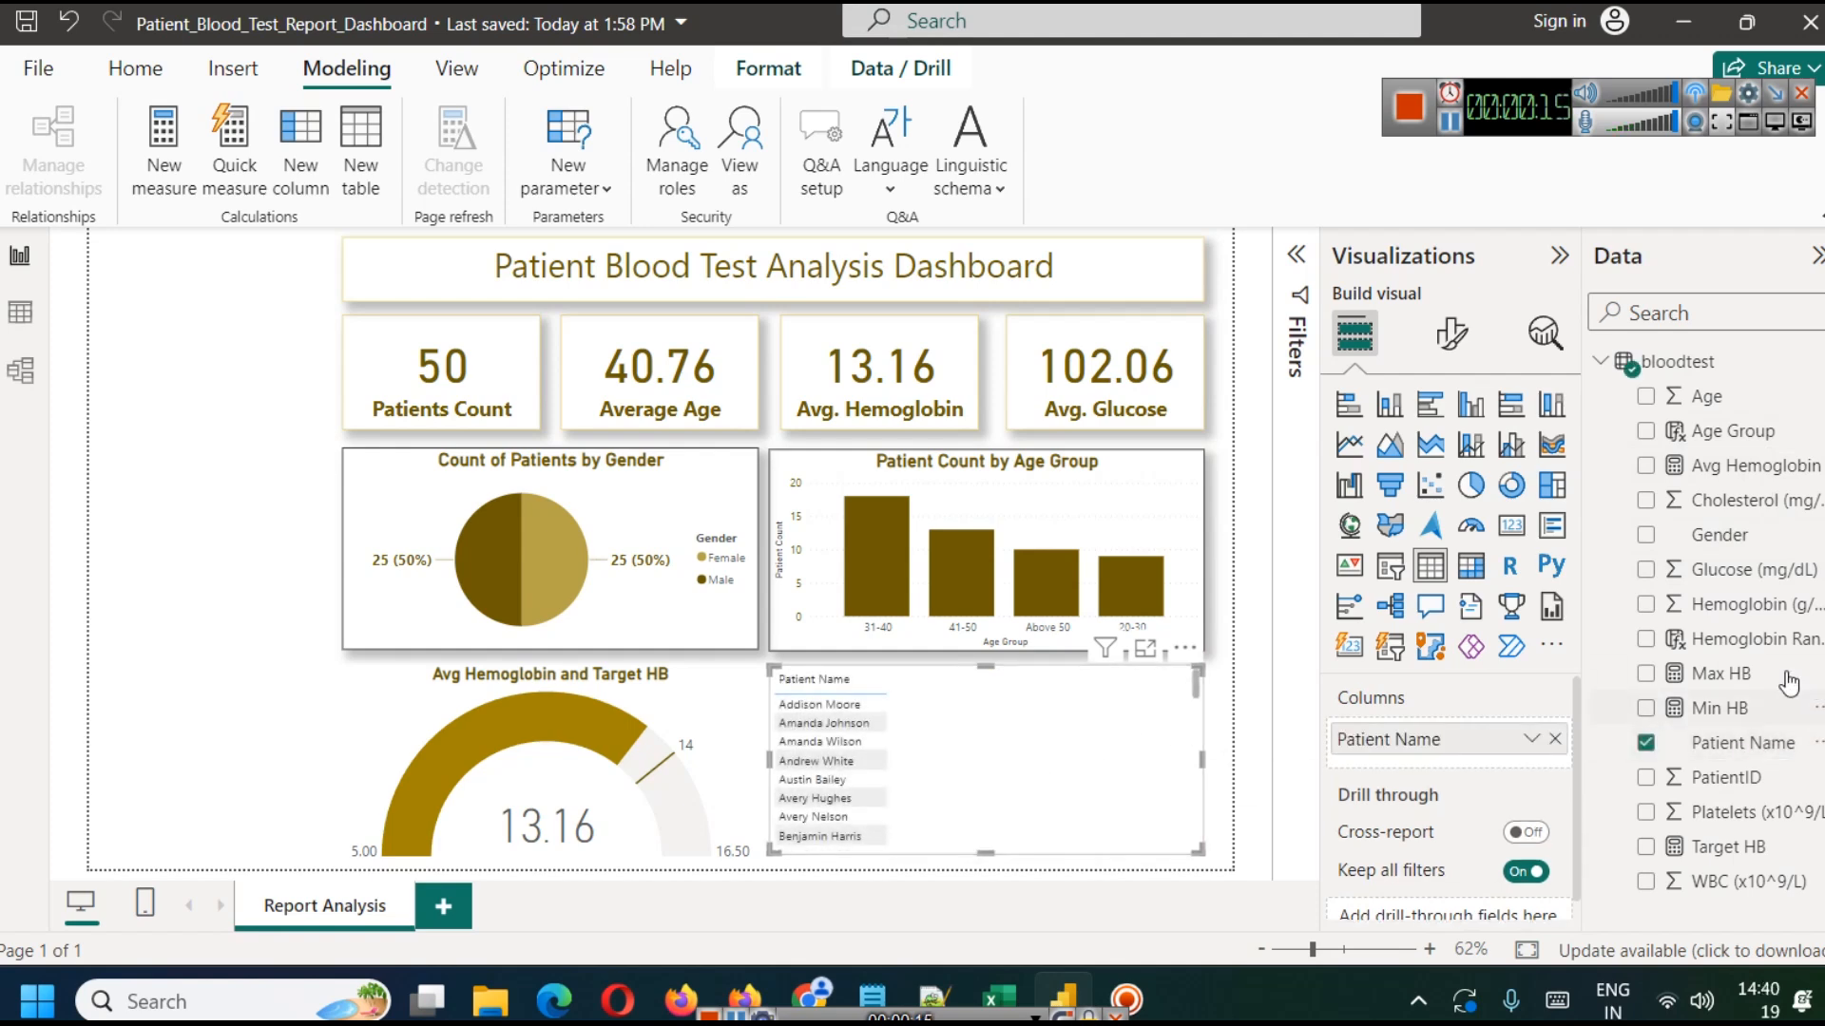
left_click_drag(1758, 605, 1058, 765)
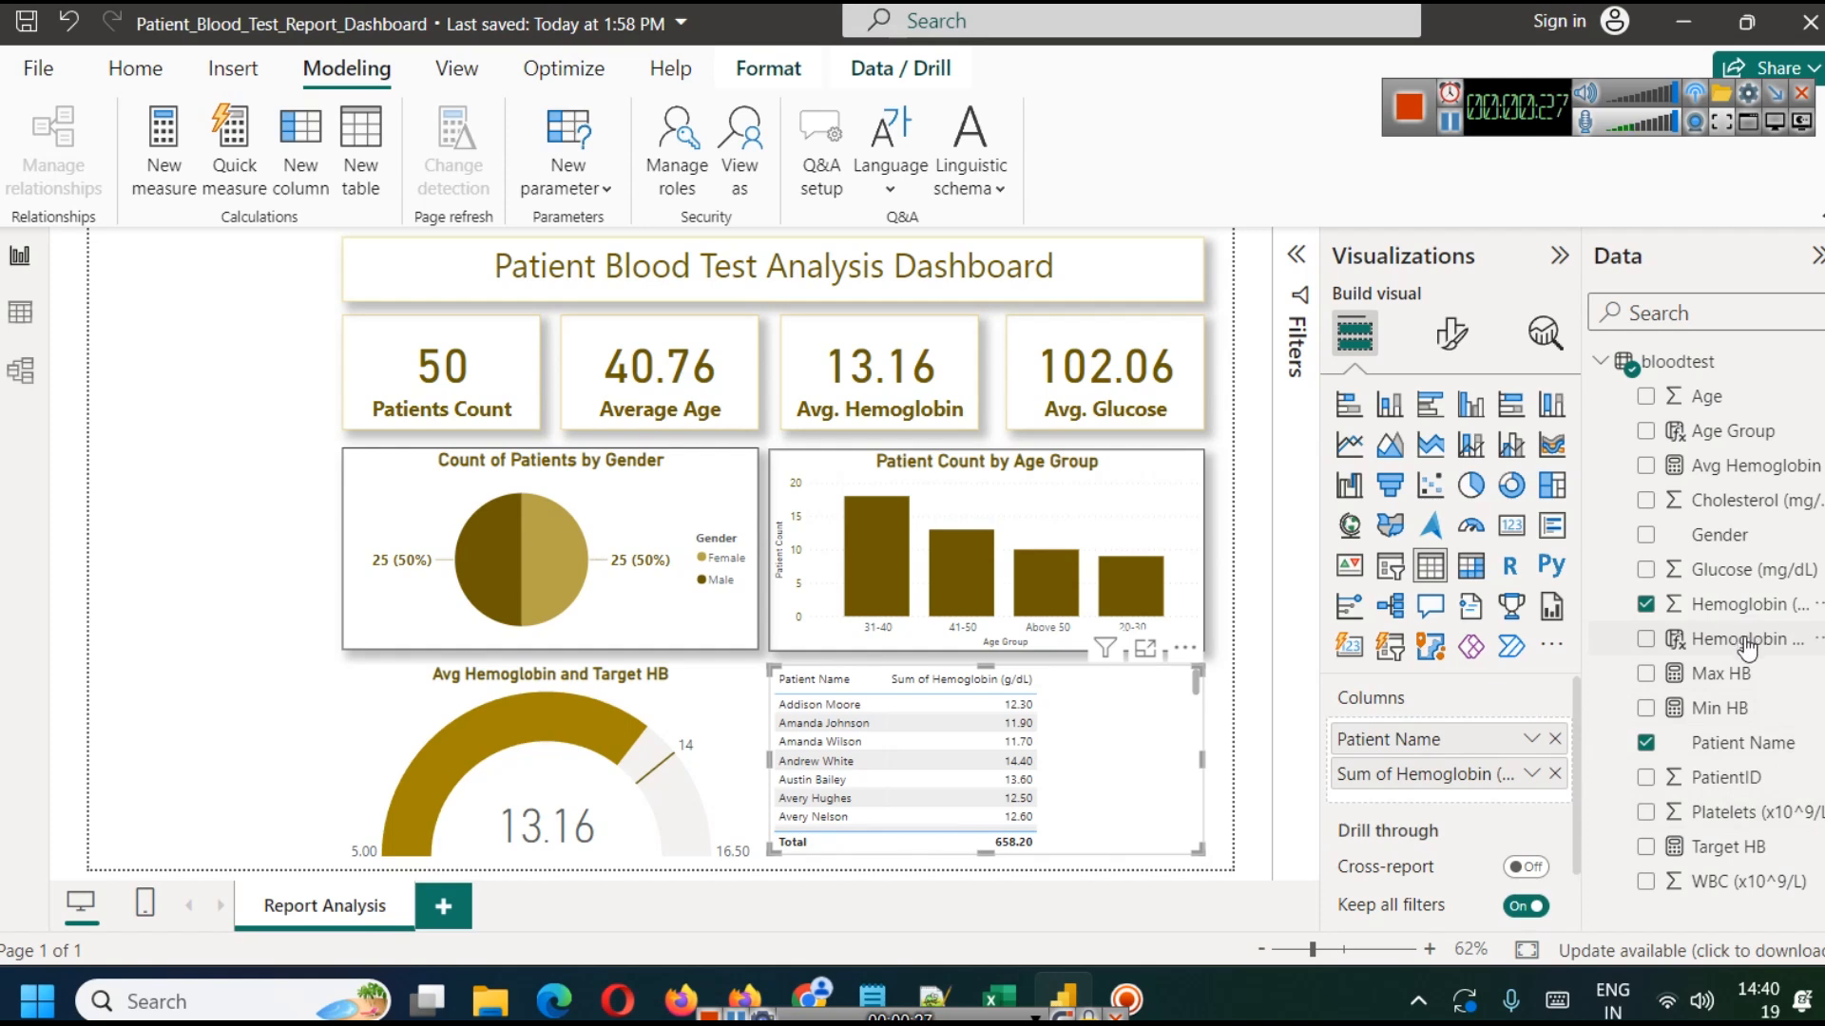
left_click_drag(1746, 641, 1209, 819)
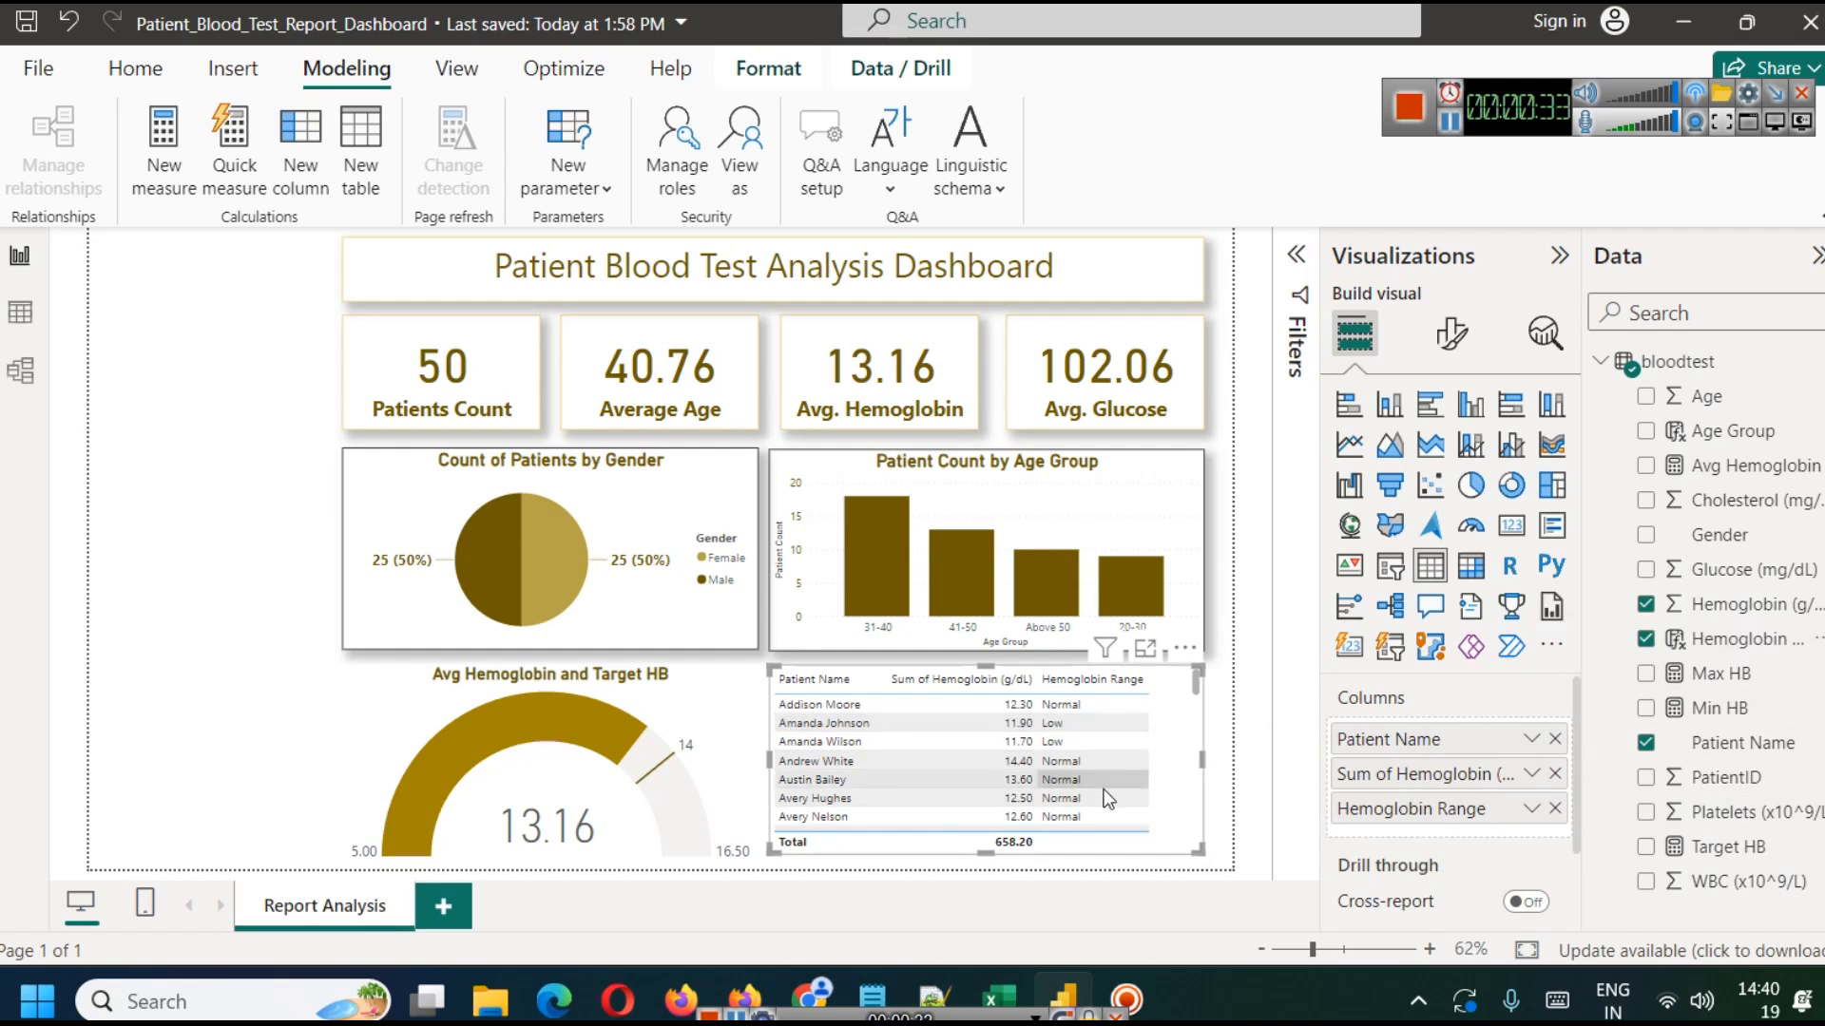
Apply the Flashy rows style preset to the patient hemoglobin table.
left_click(1451, 335)
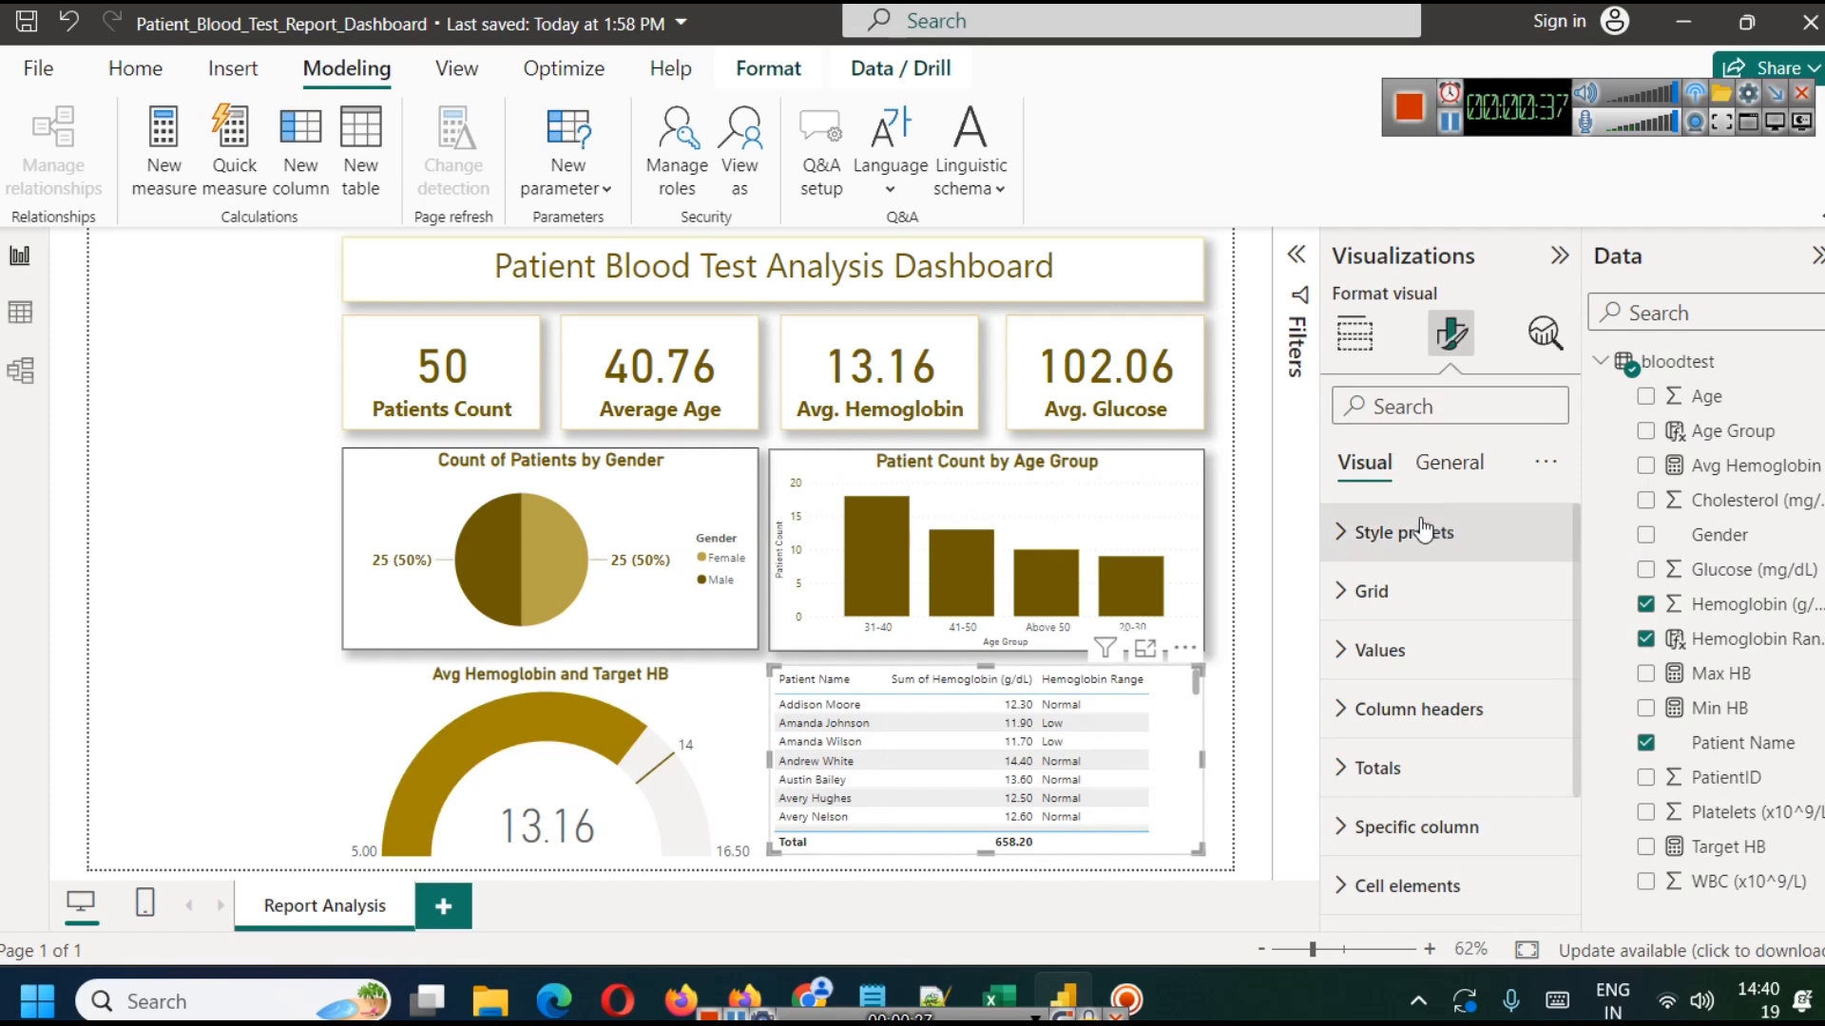
left_click(1339, 534)
left_click(1503, 599)
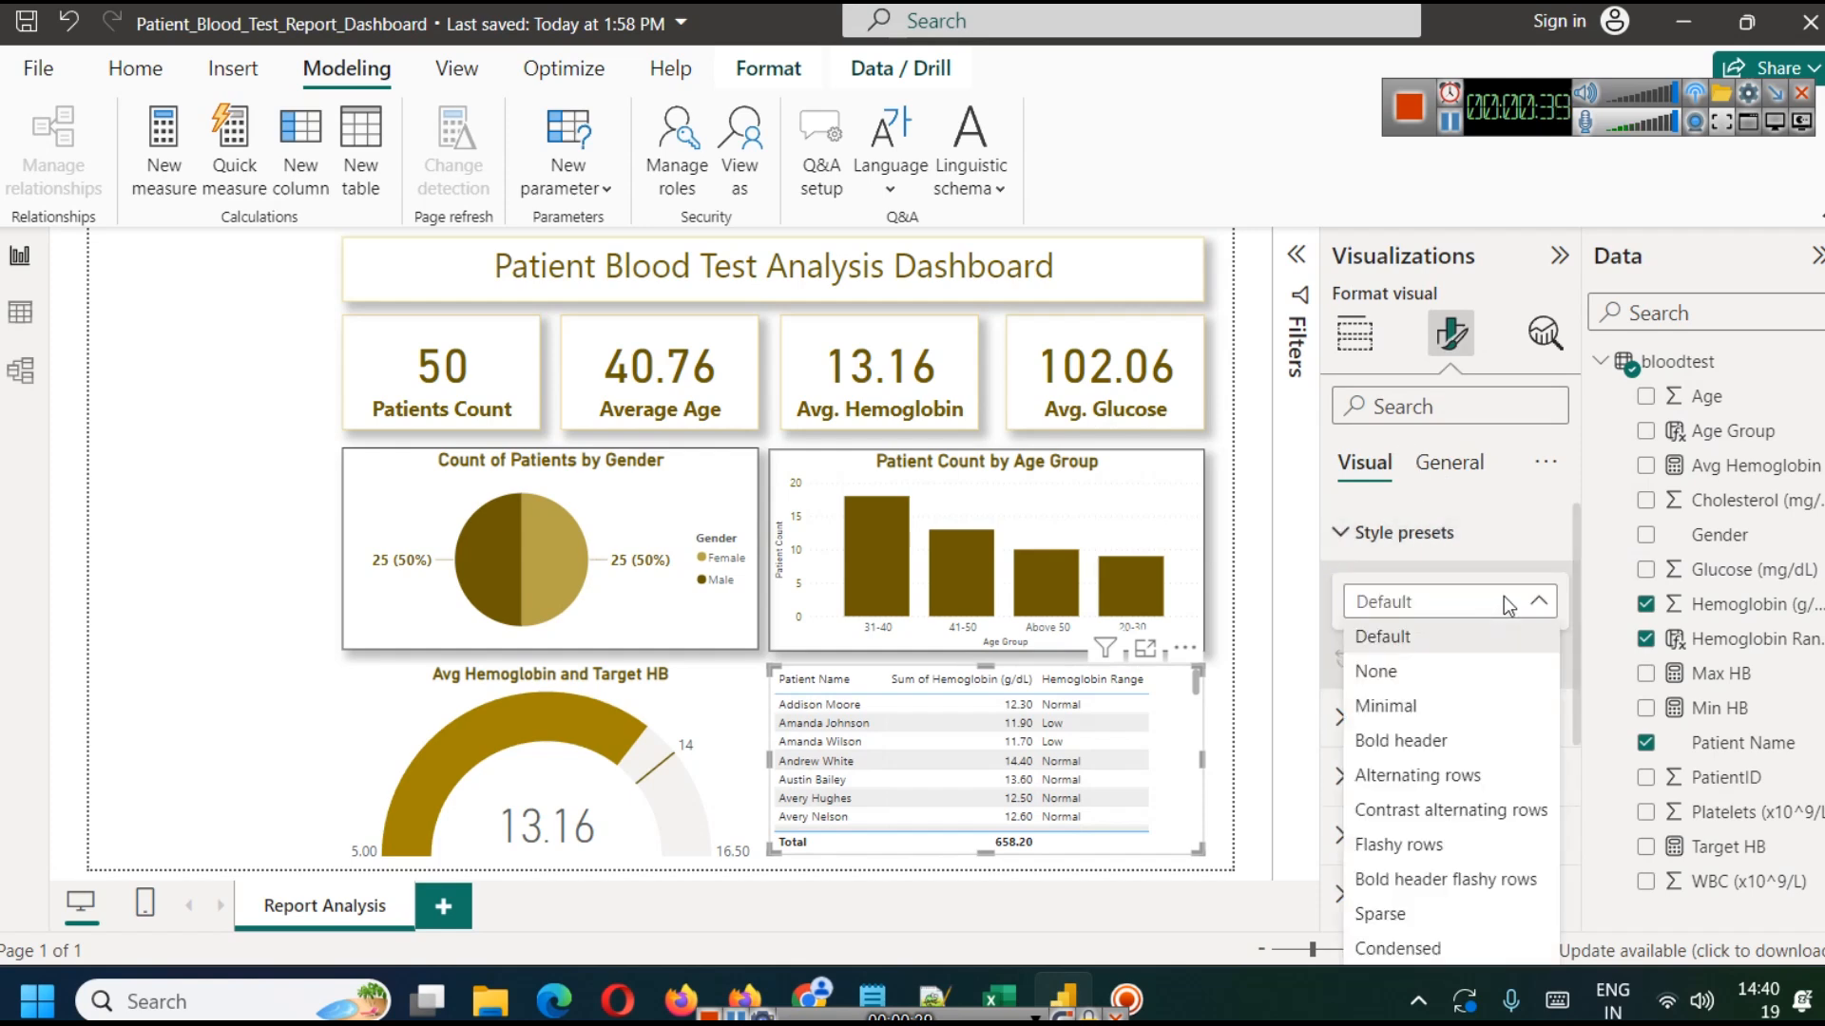
left_click(1454, 844)
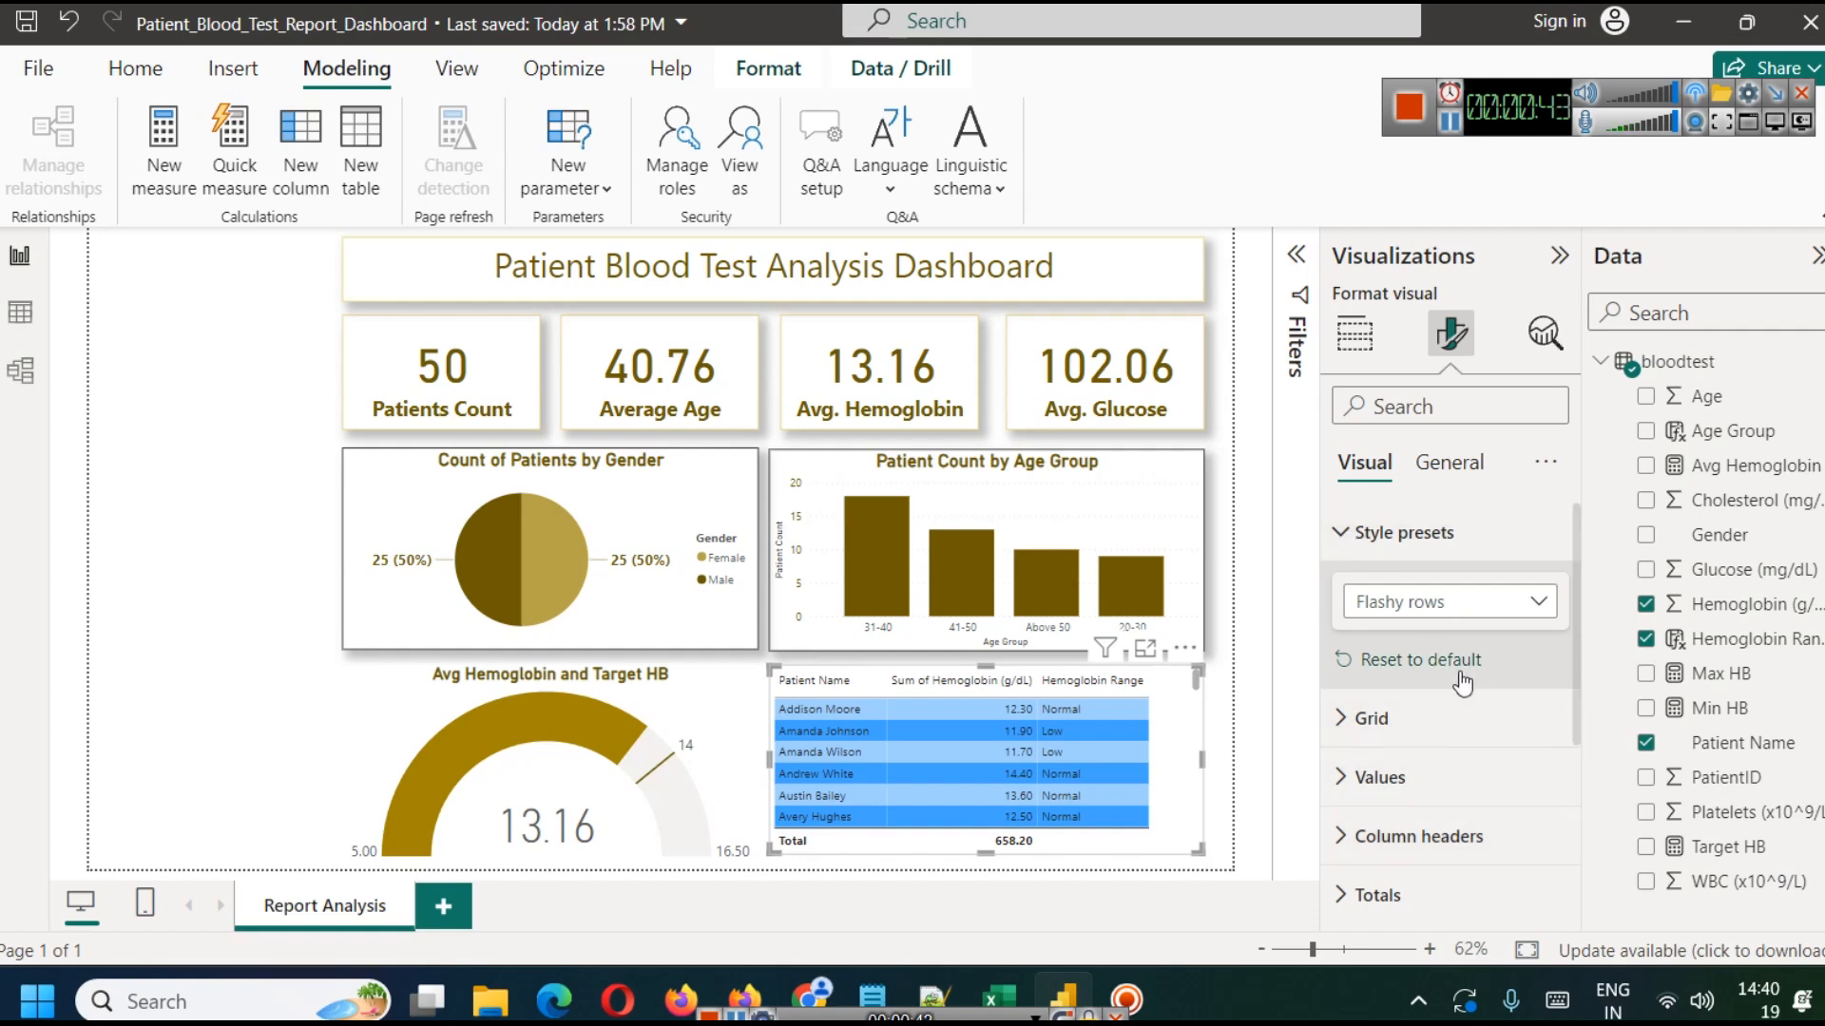
scroll(1429, 696, "down", 1)
scroll(1397, 694, "down", 2)
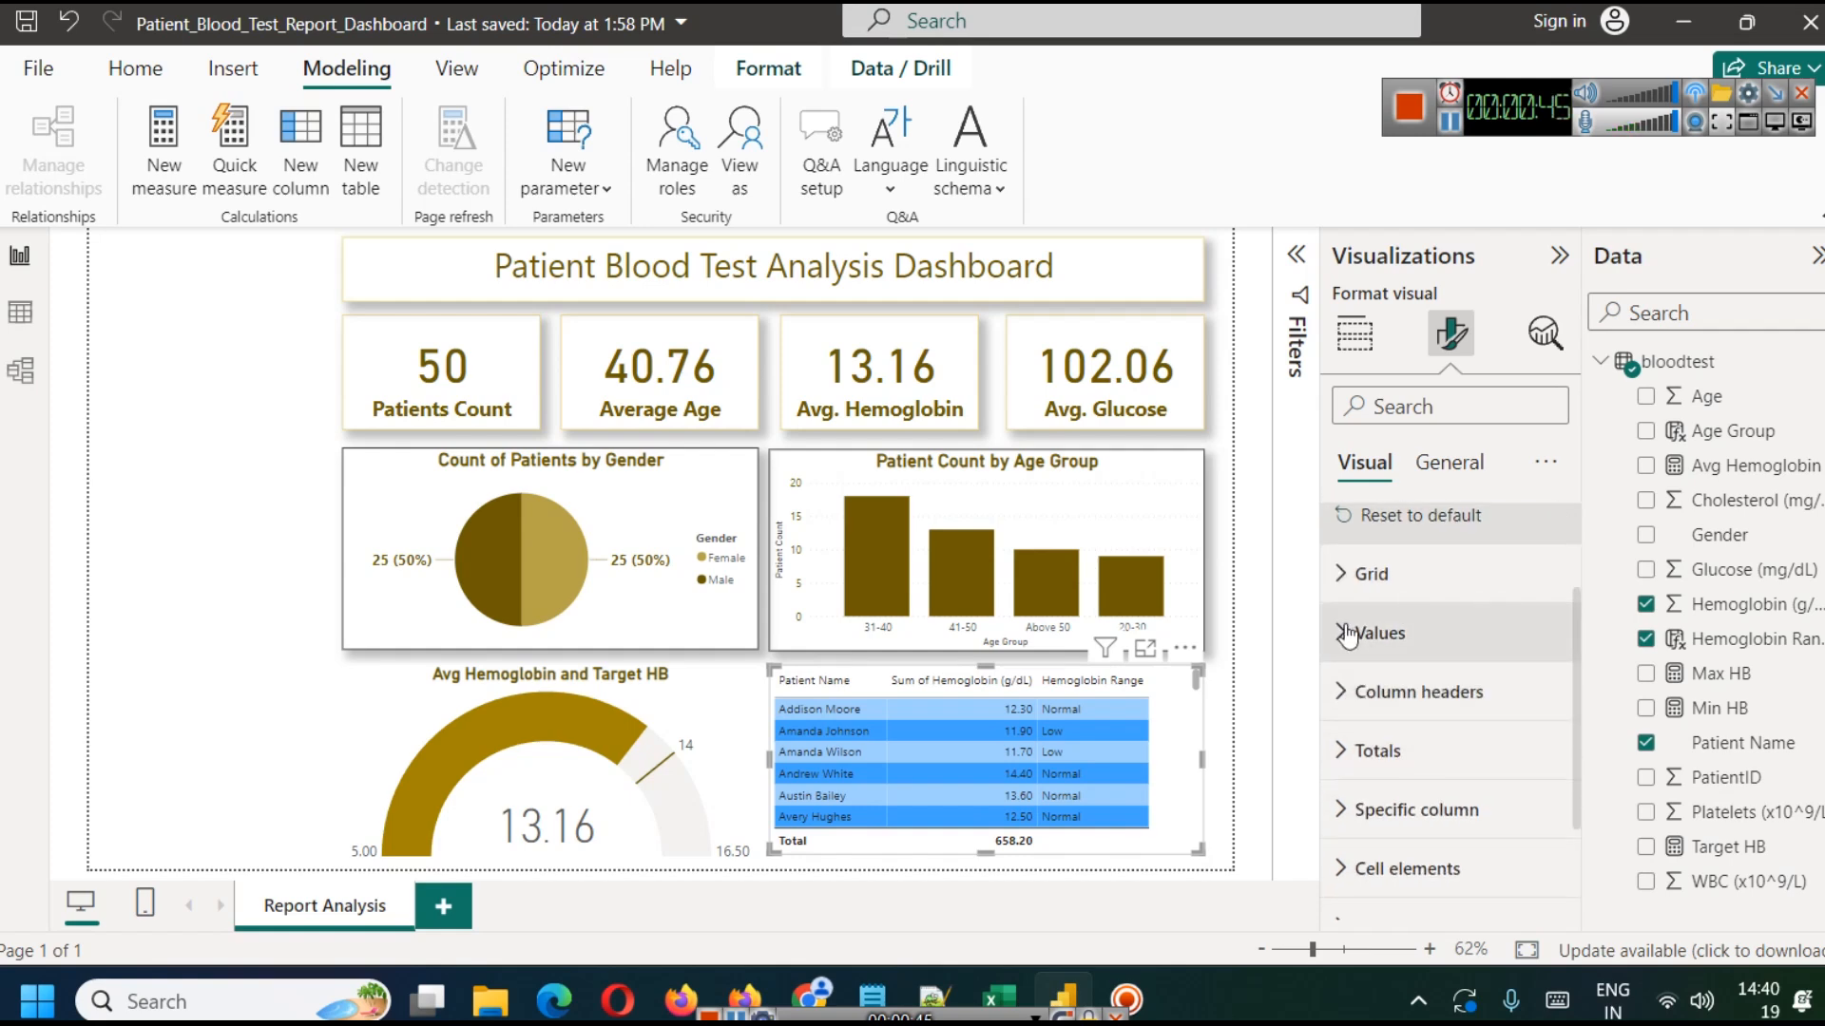
scroll(1425, 689, "down", 3)
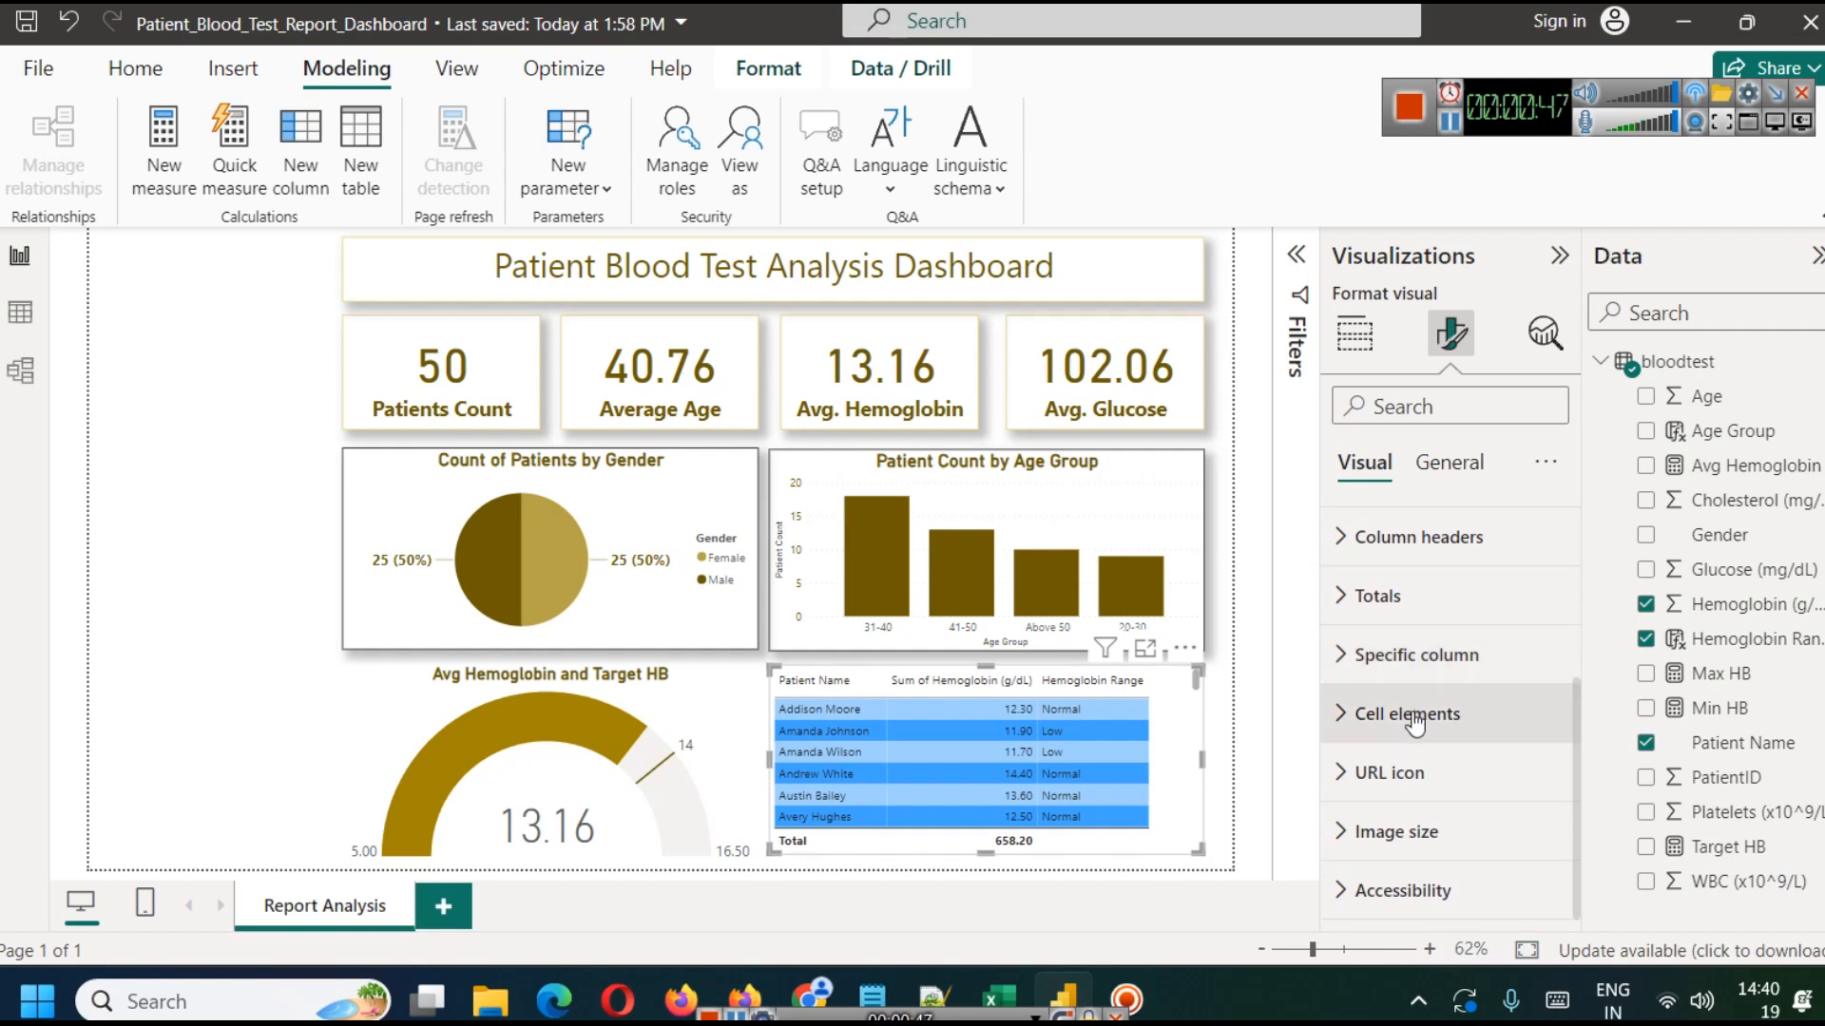
scroll(1407, 708, "up", 3)
left_click(1344, 715)
scroll(1368, 727, "down", 3)
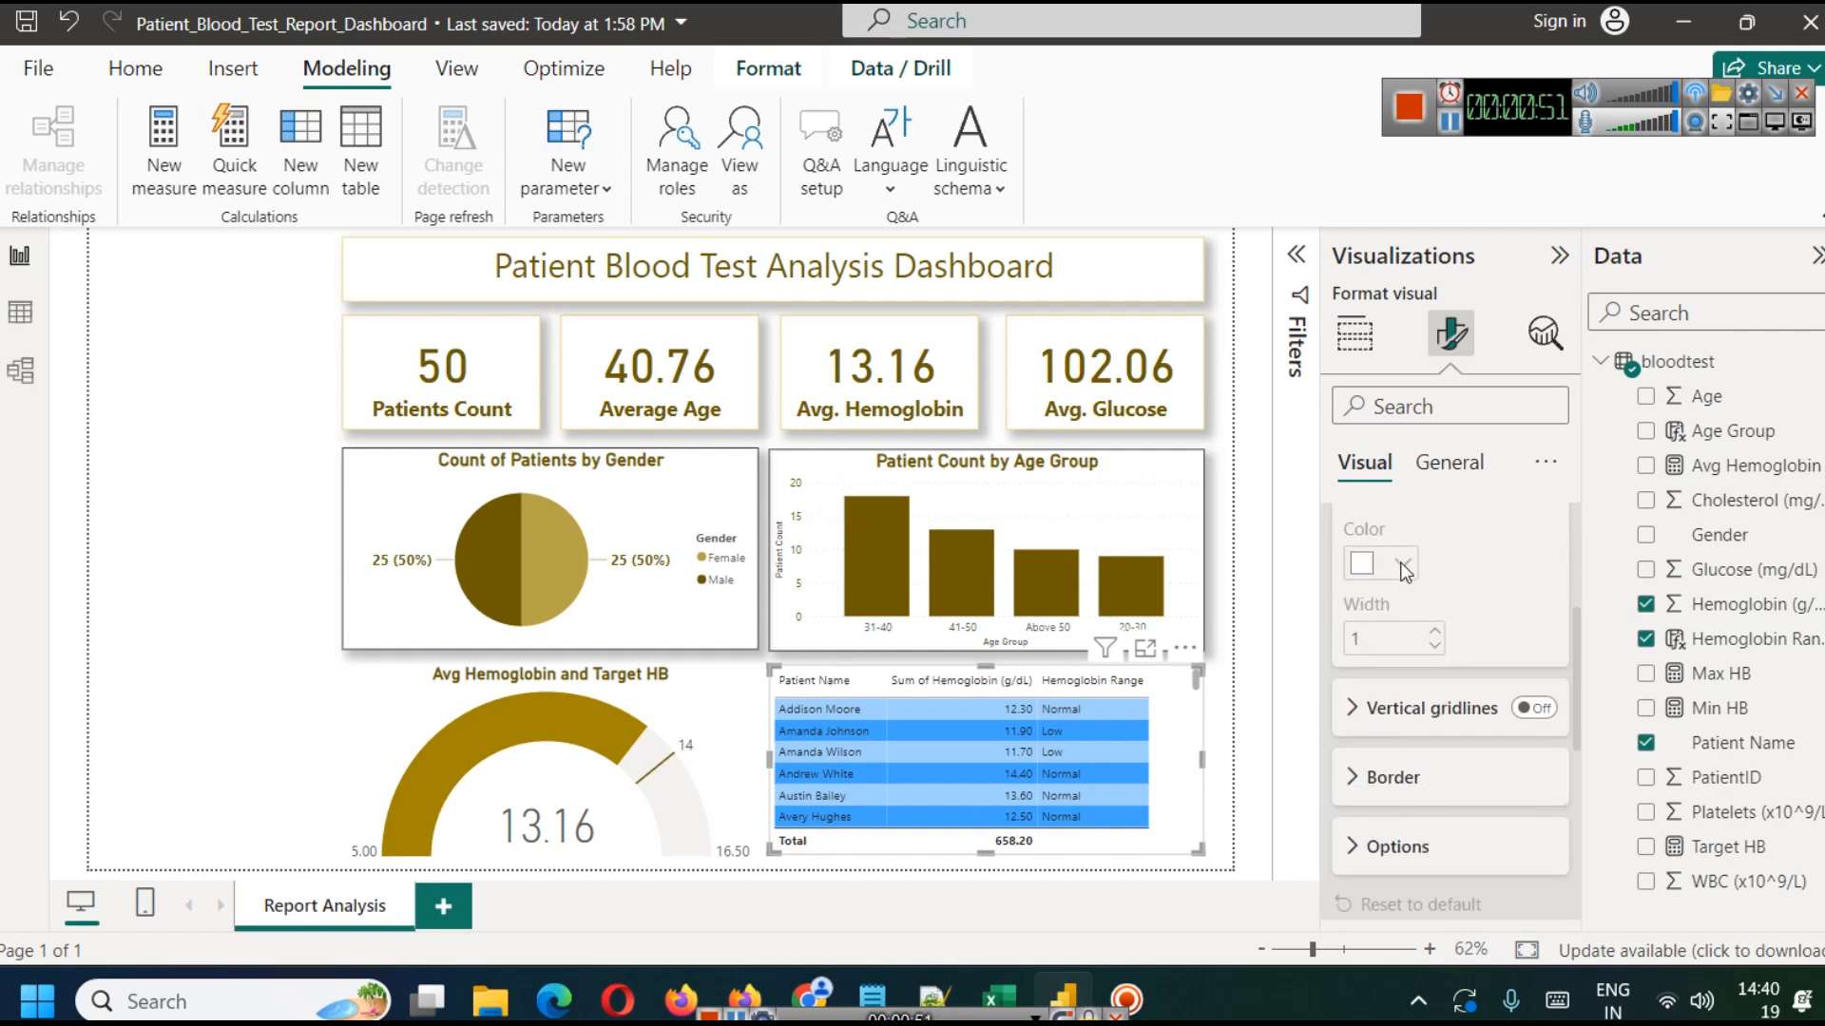
scroll(1403, 570, "up", 3)
left_click(1354, 567)
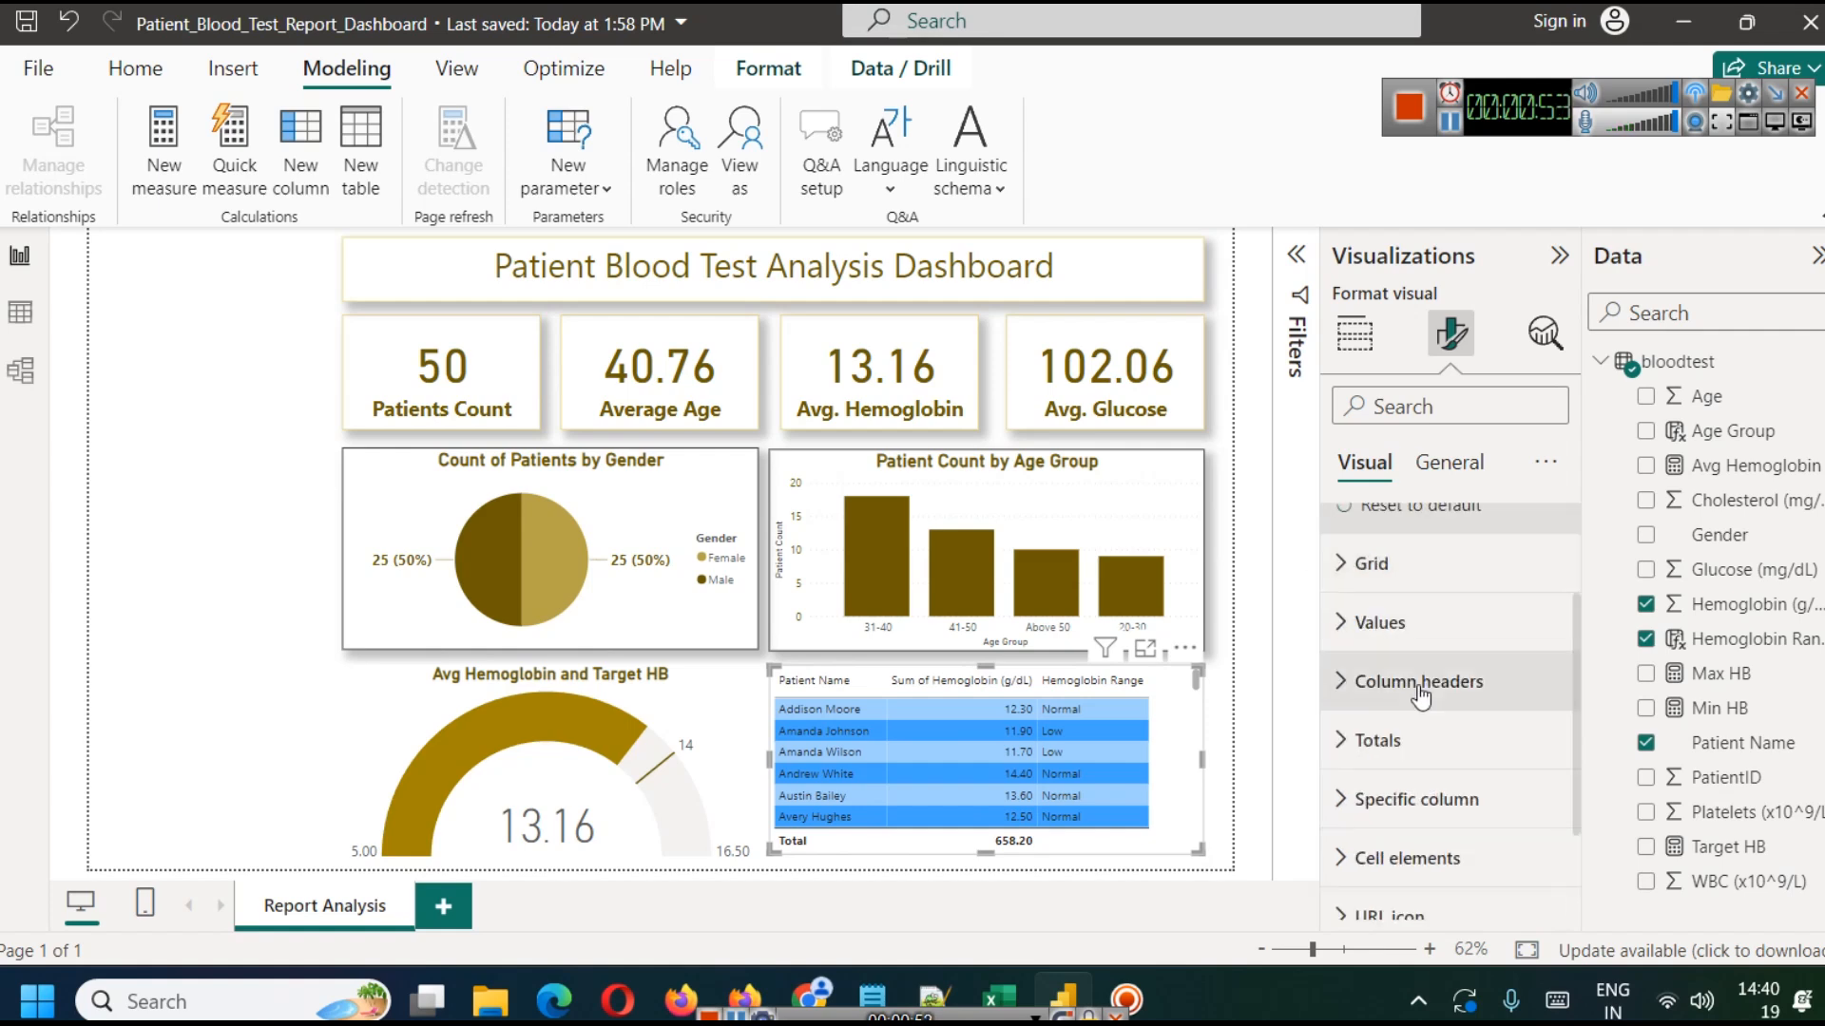
scroll(1464, 711, "up", 2)
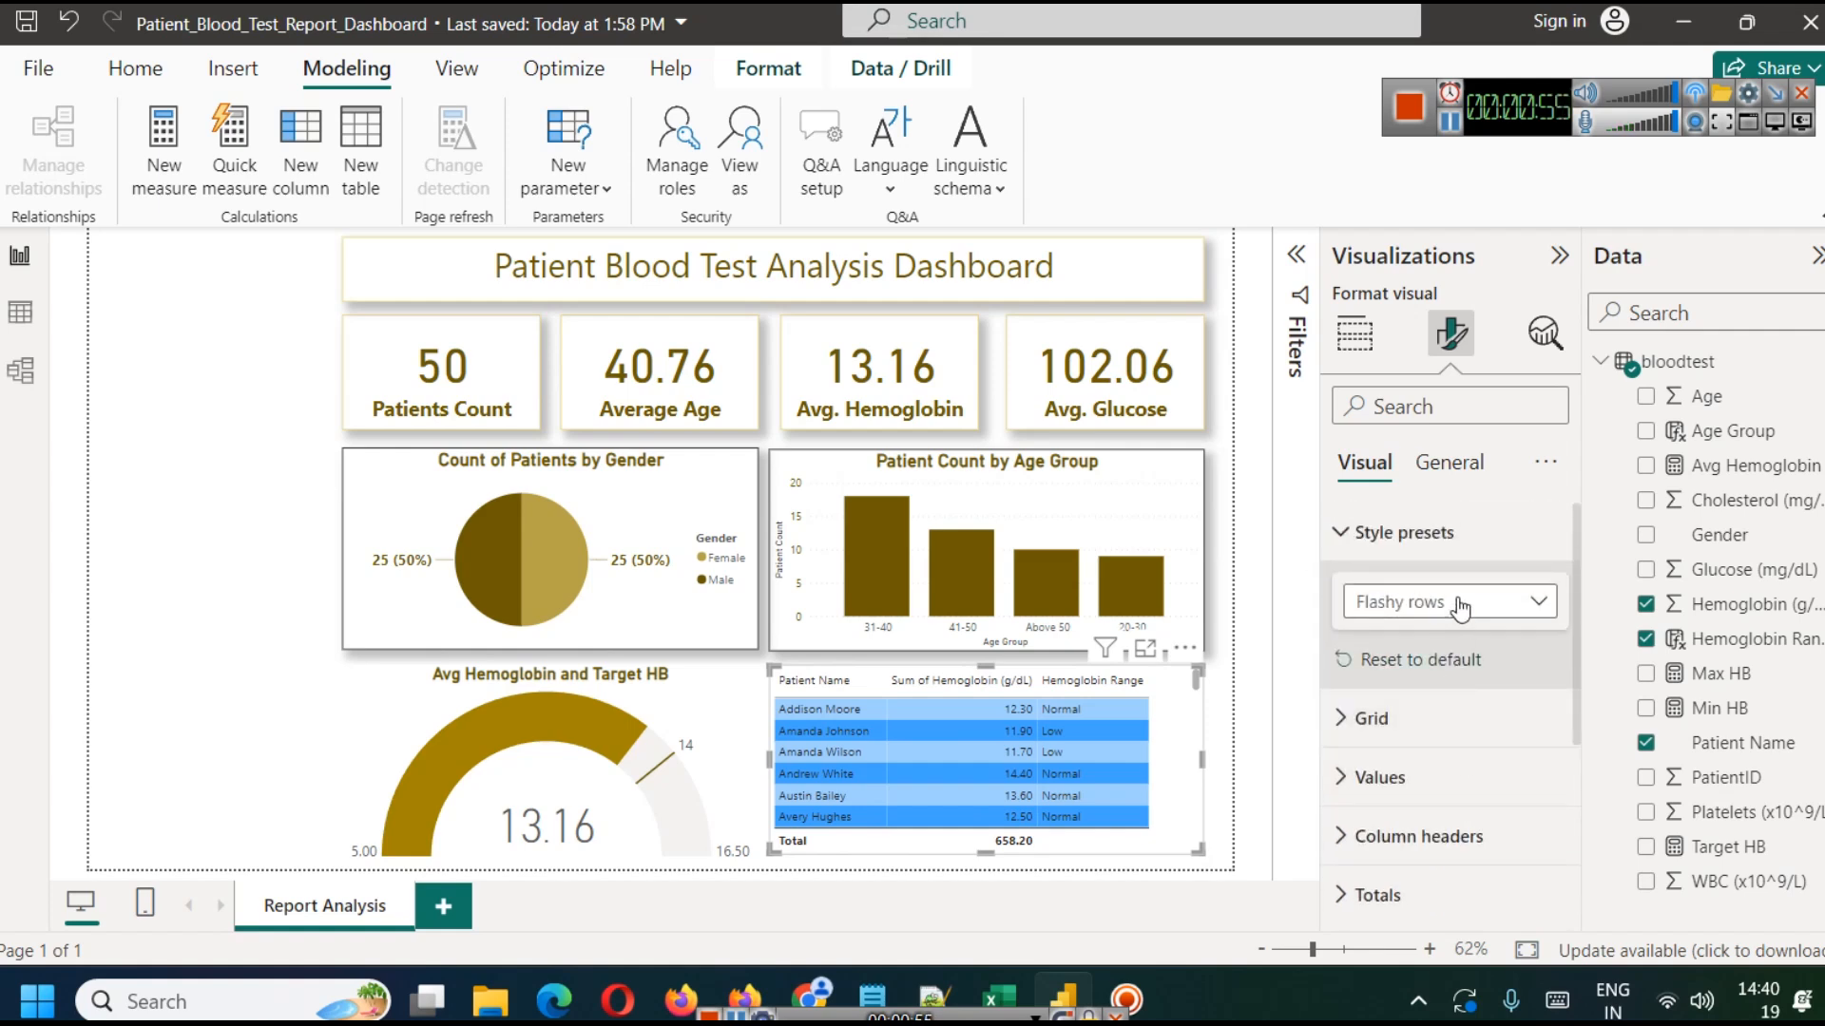
Change the patient hemoglobin table's style preset to Bold header.
left_click(1511, 601)
left_click(1477, 519)
left_click(1450, 122)
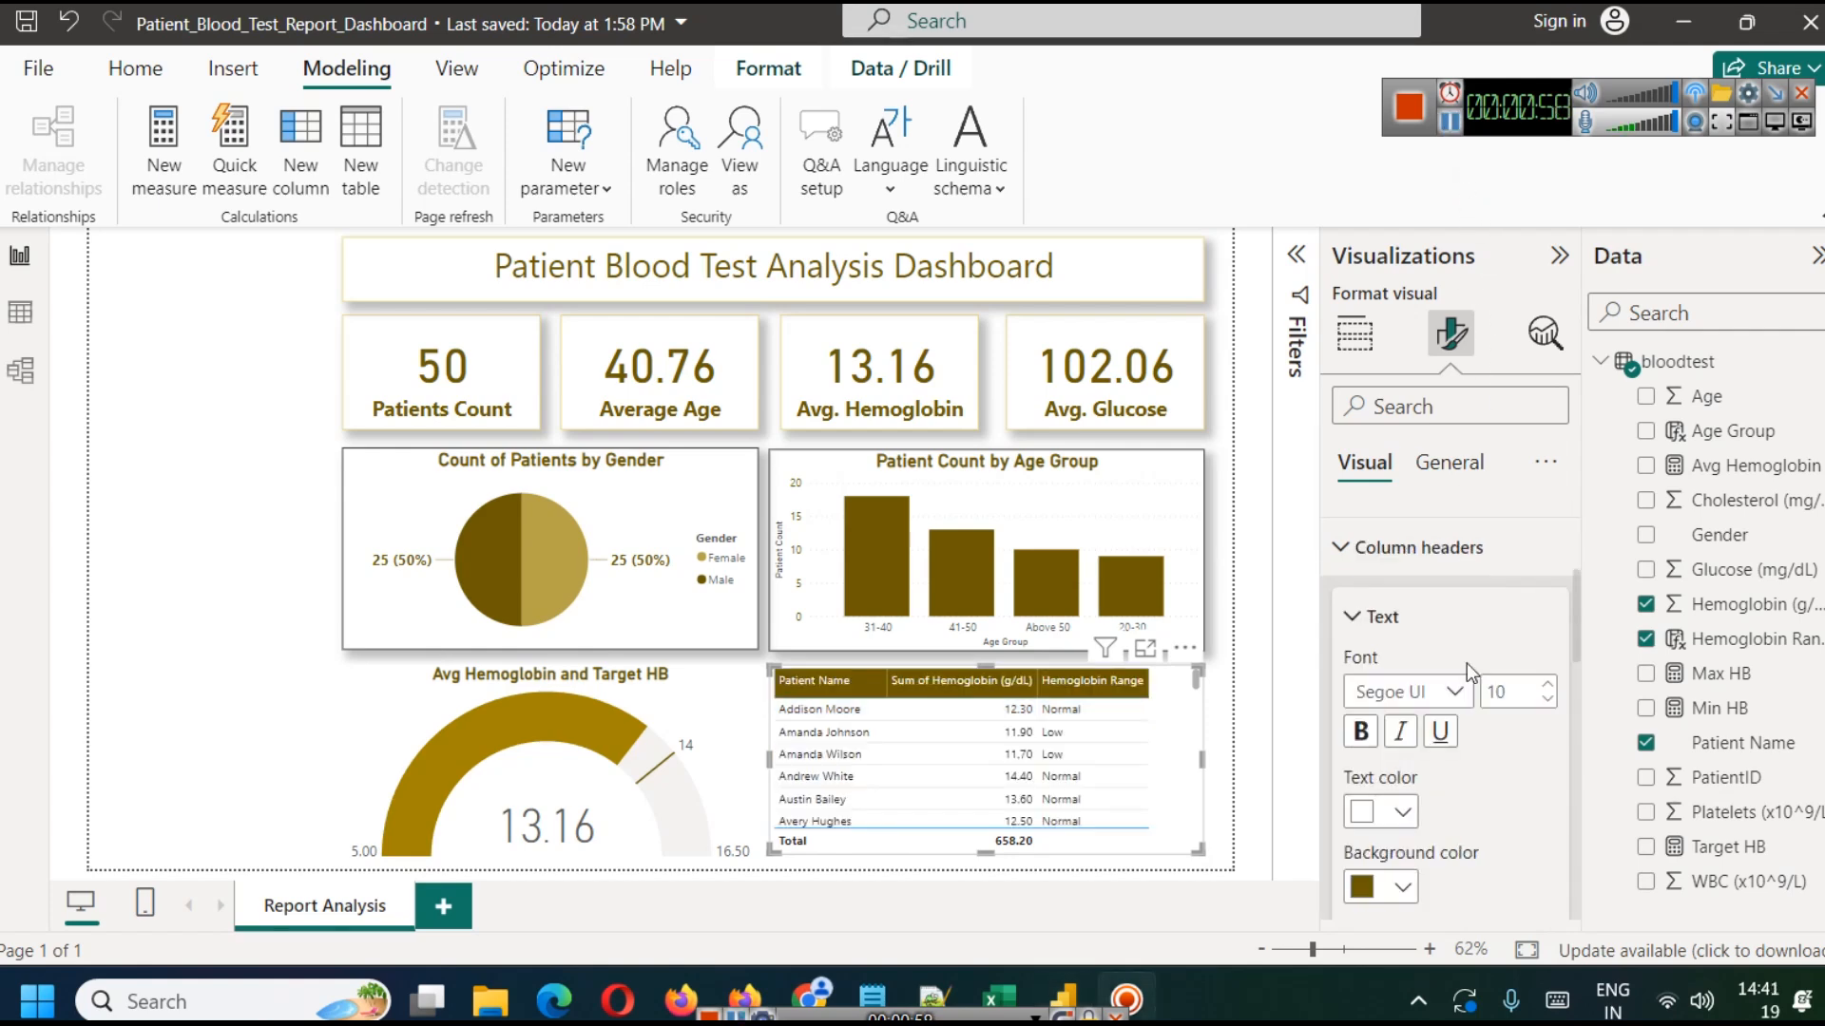
scroll(1454, 655, "up", 3)
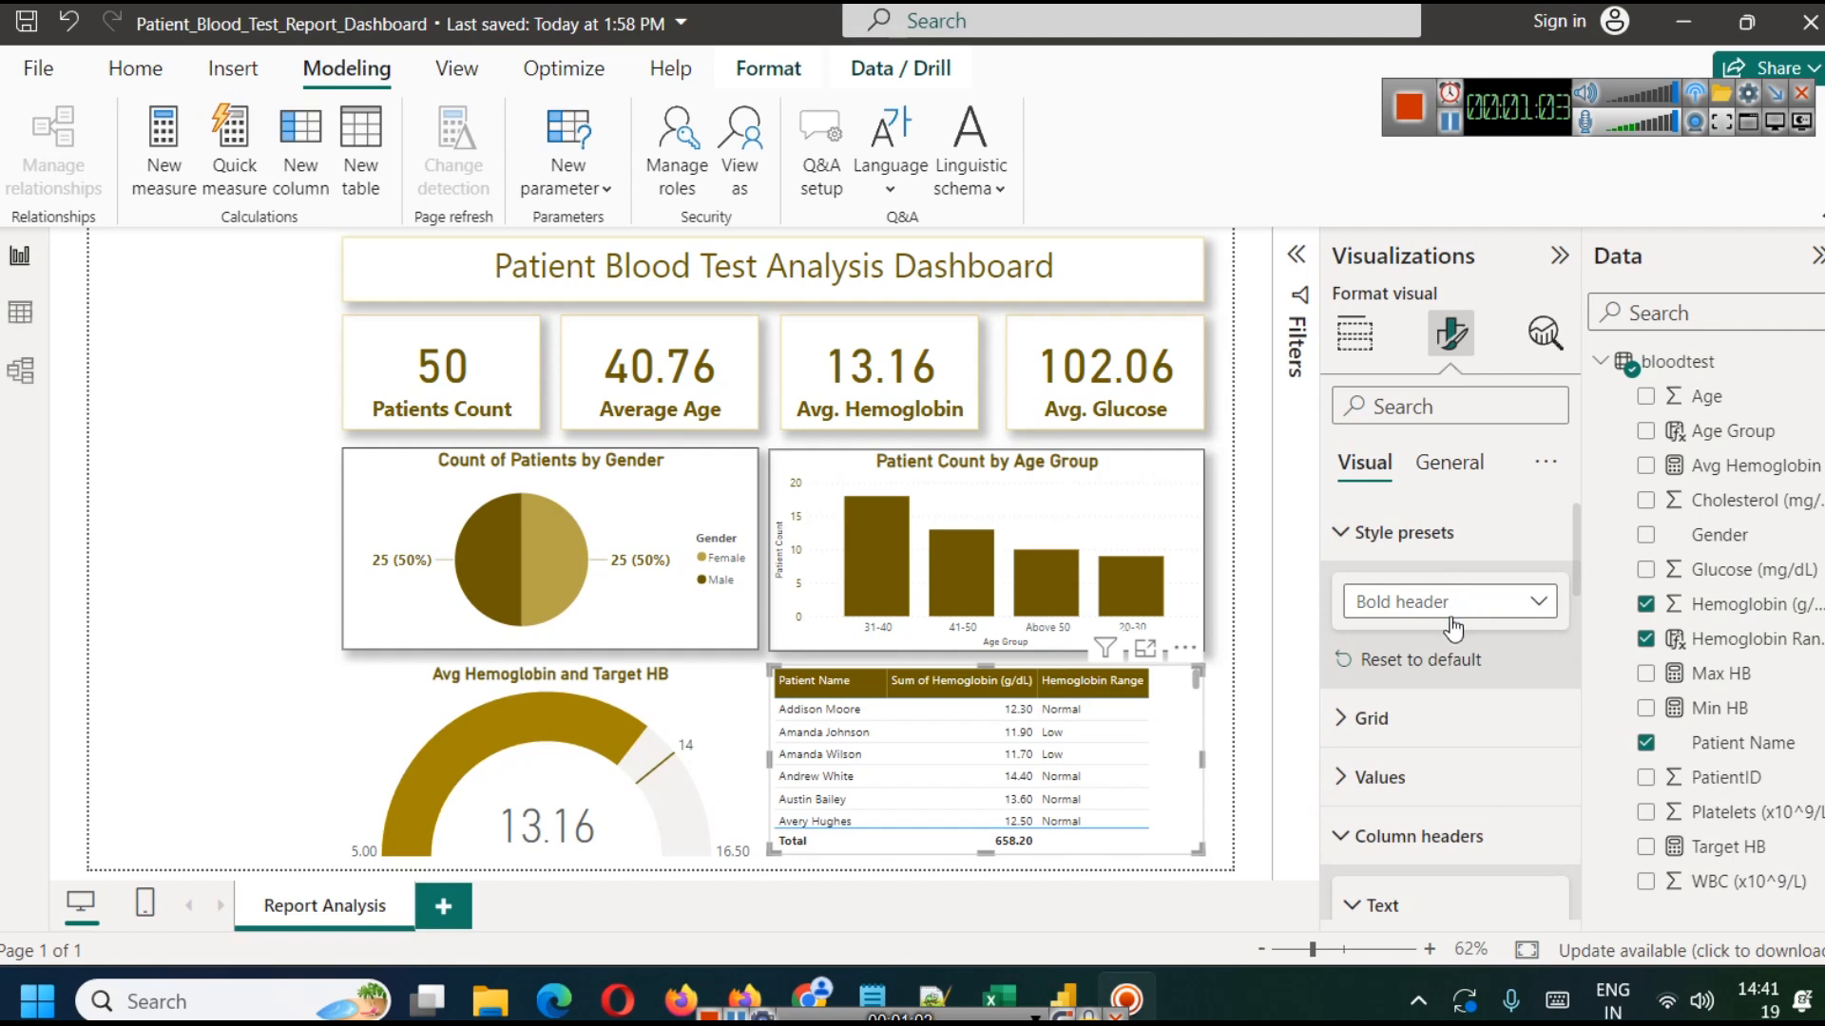
Make the column header text of the patient hemoglobin table bold.
scroll(1457, 628, "down", 8)
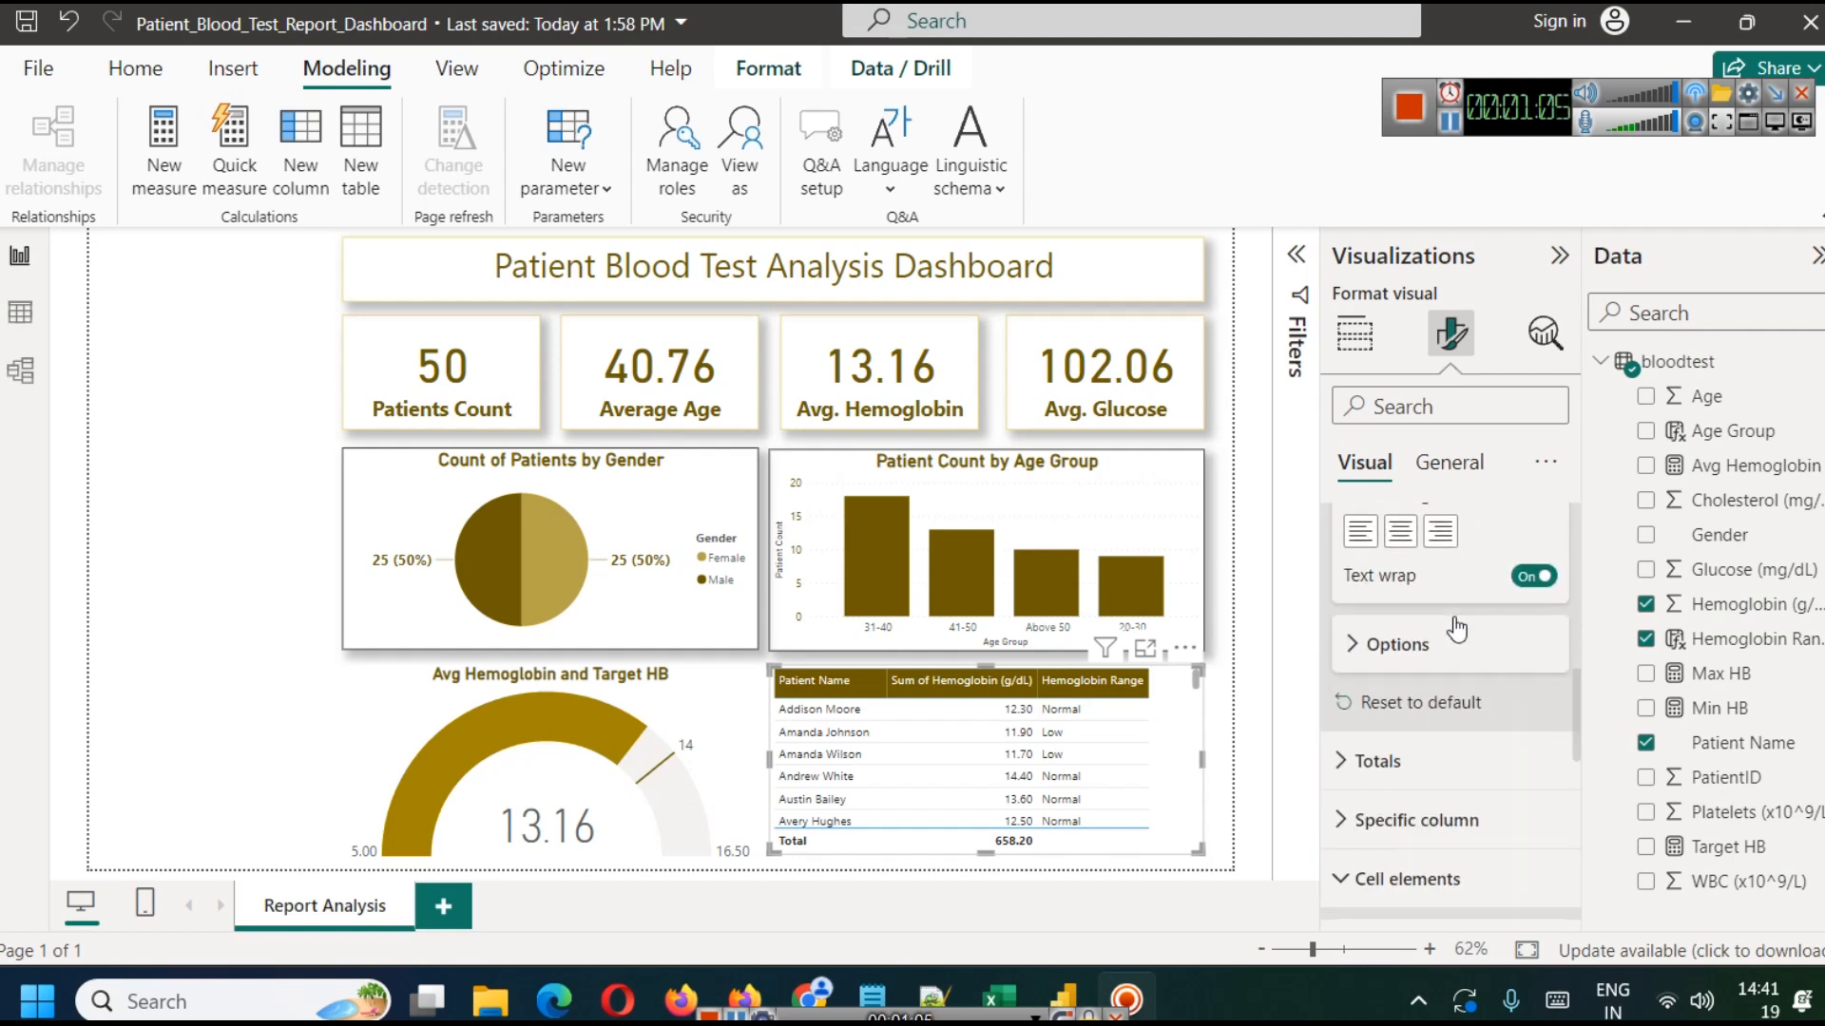
scroll(1457, 627, "up", 5)
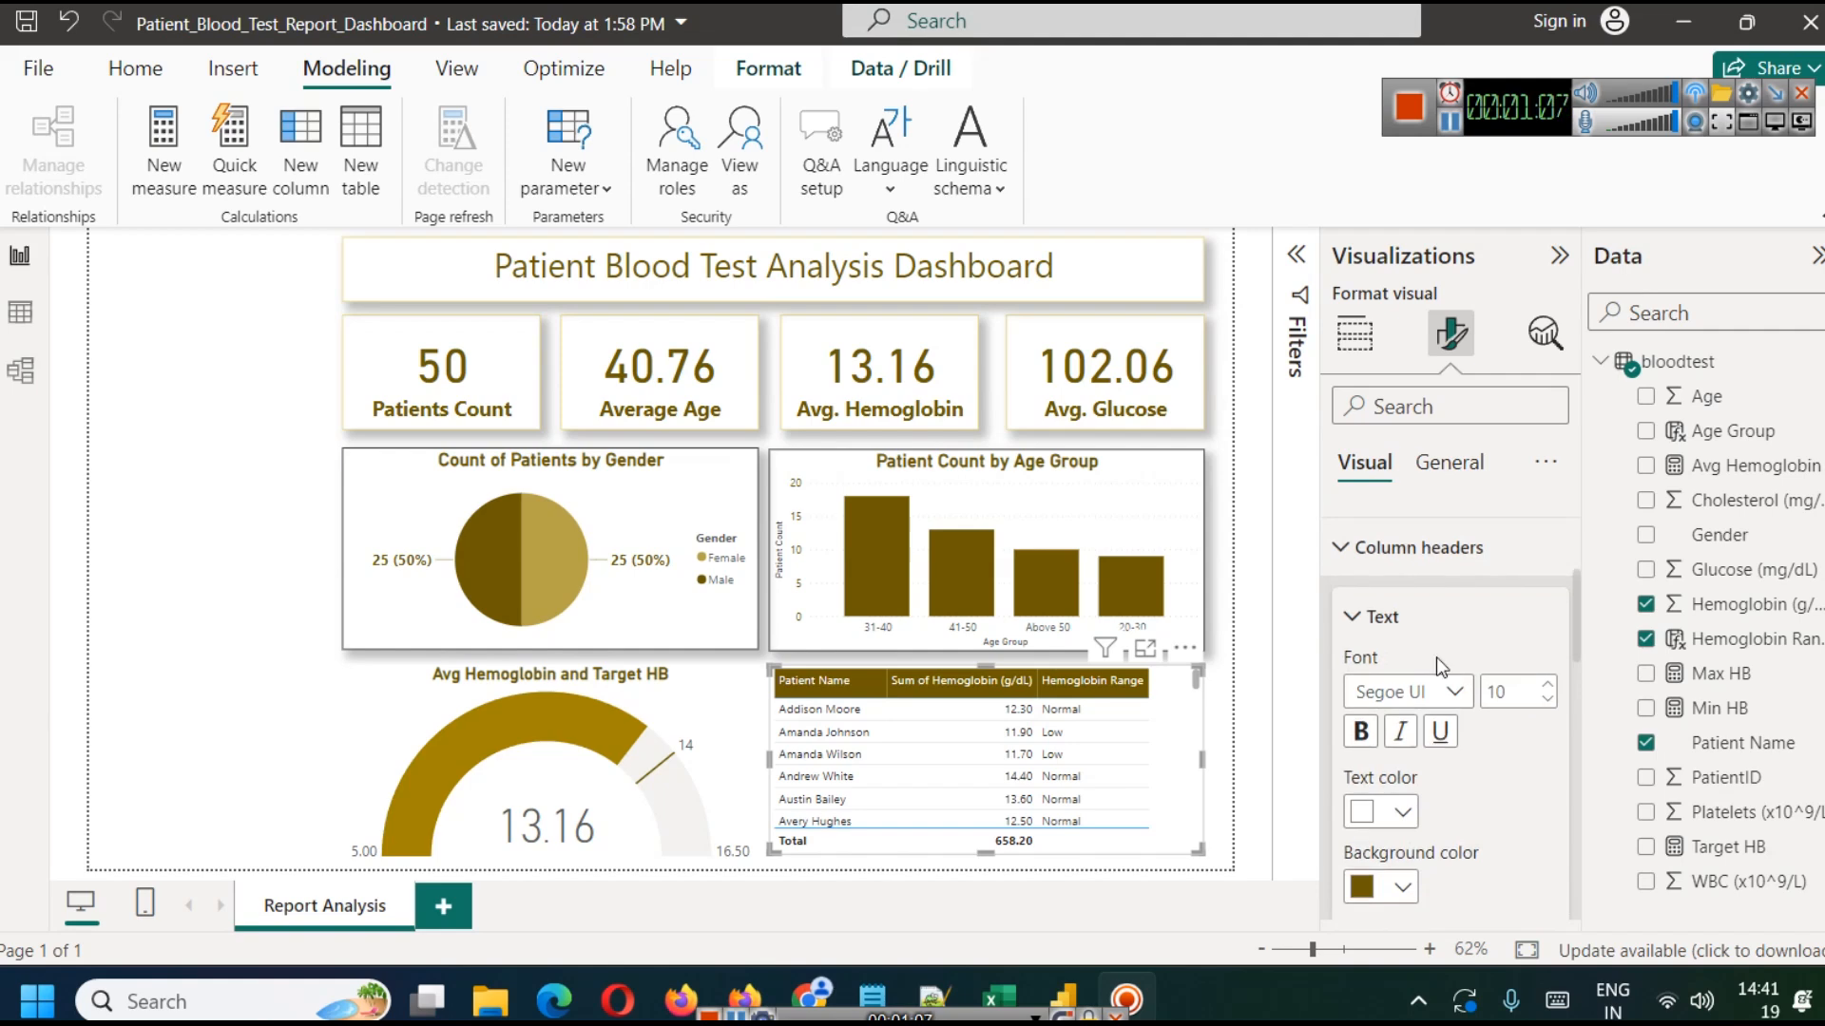
scroll(1416, 703, "down", 2)
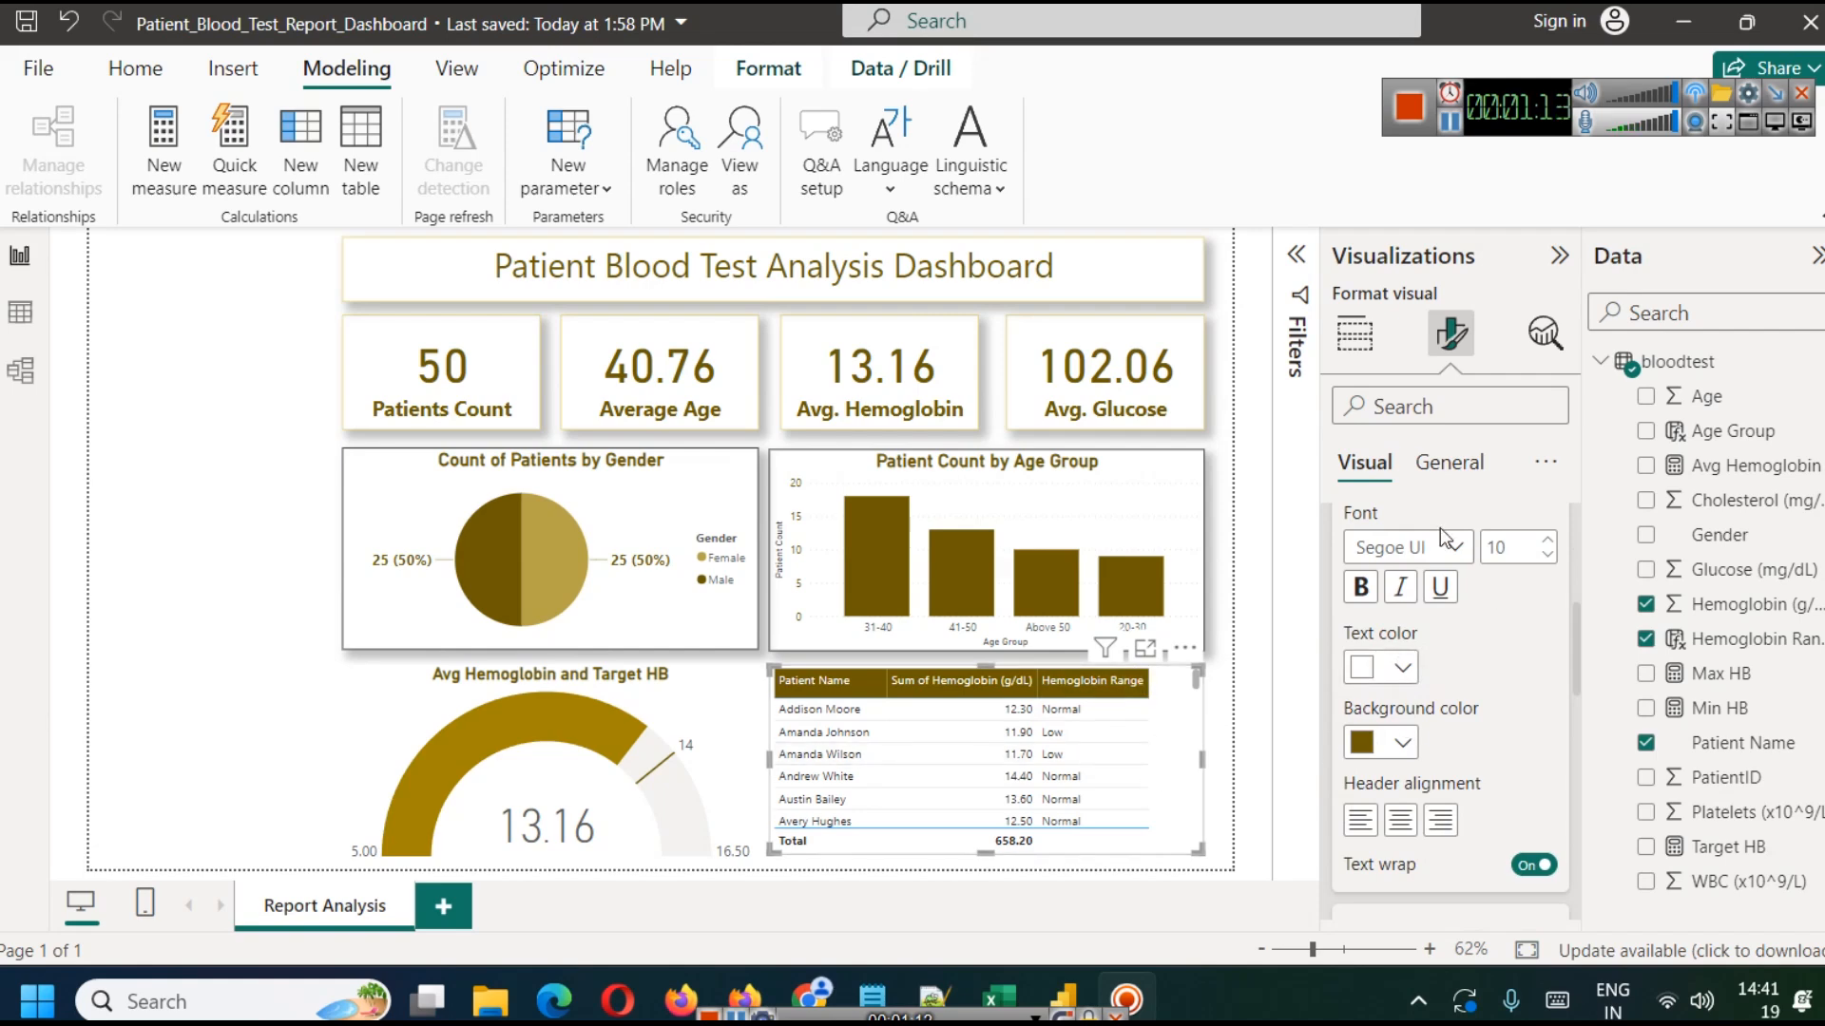
left_click(1361, 589)
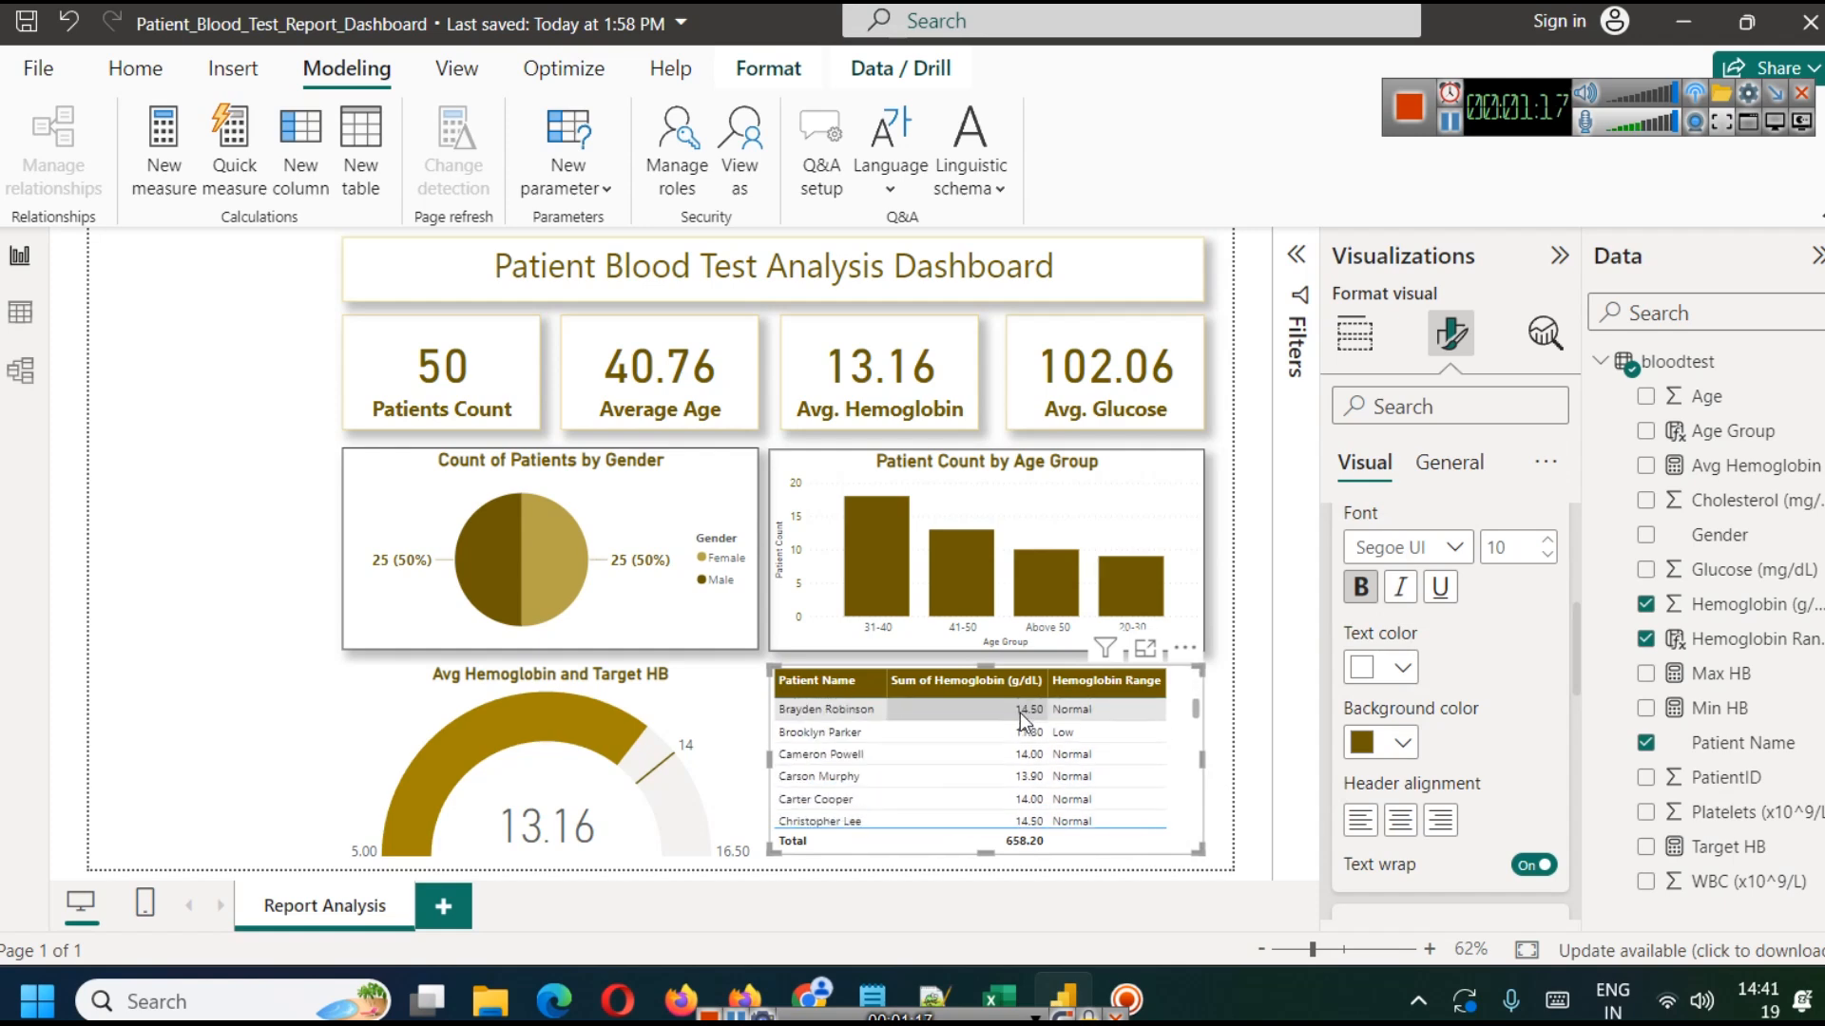
left_click(225, 627)
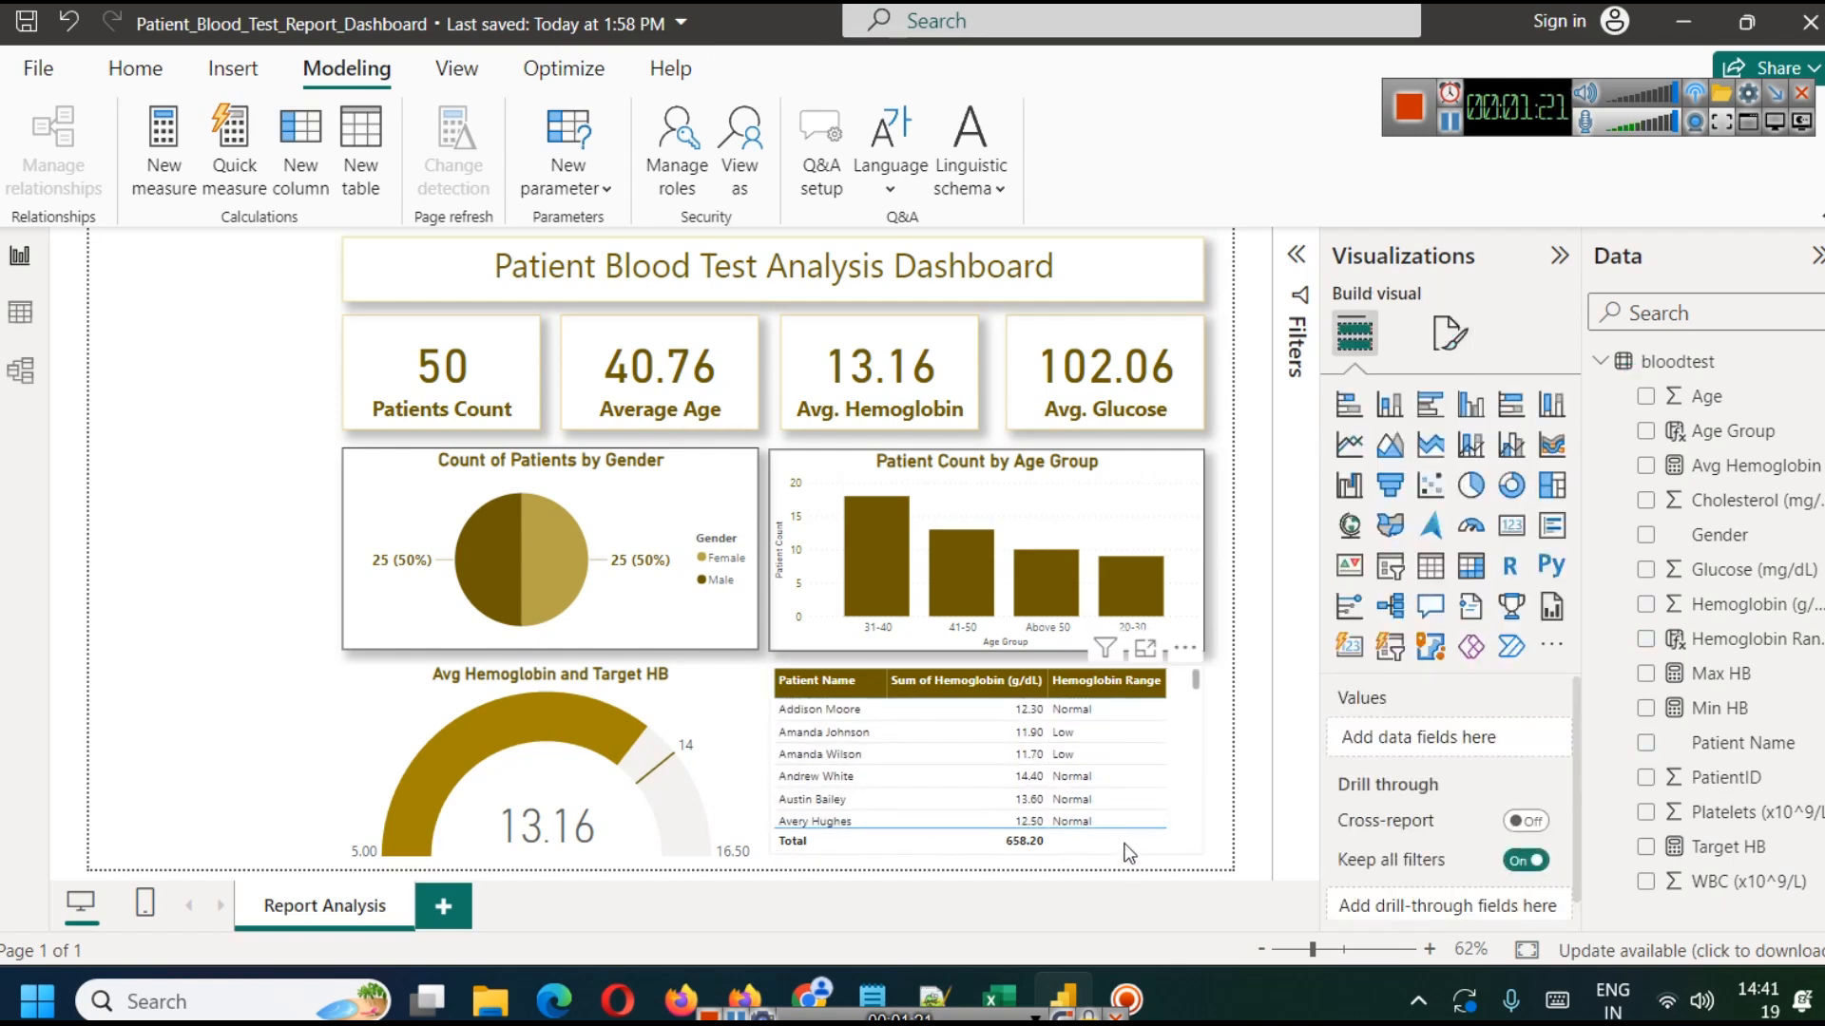
Turn on the visual border and shadow effects for the patient hemoglobin table.
left_click(1169, 812)
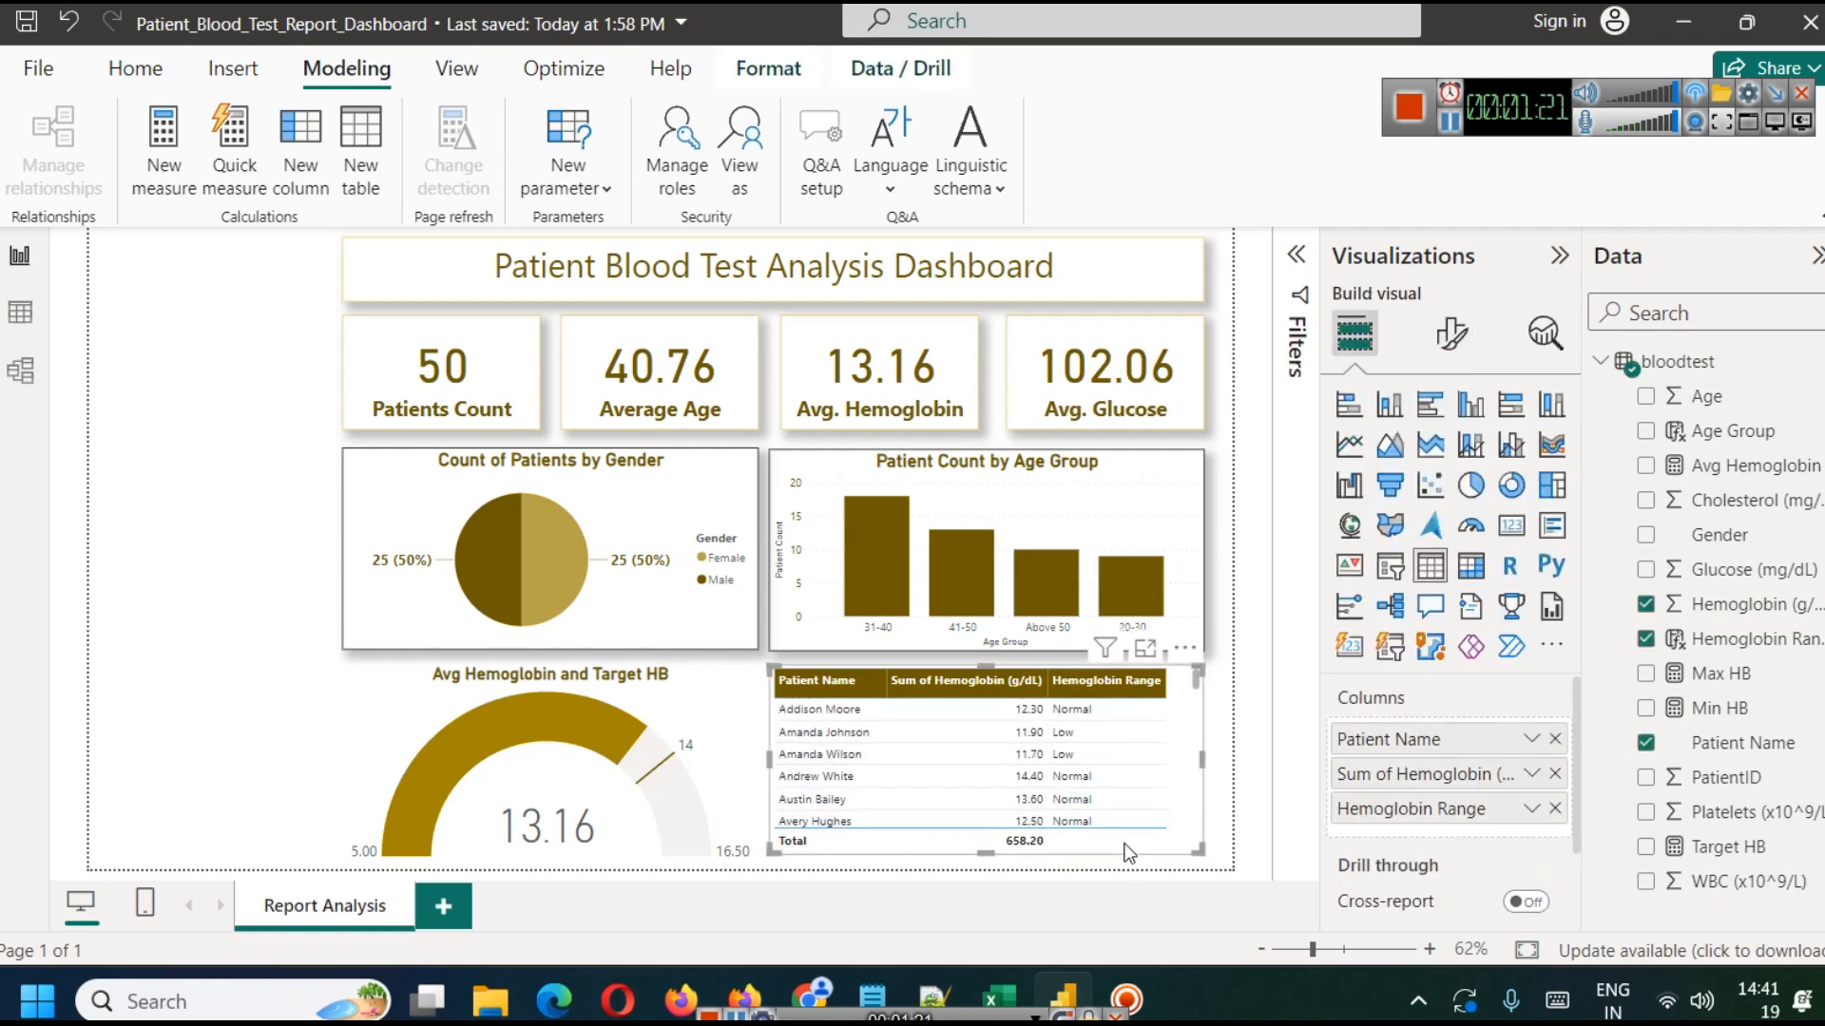
left_click(1451, 333)
left_click(1470, 468)
left_click(1446, 652)
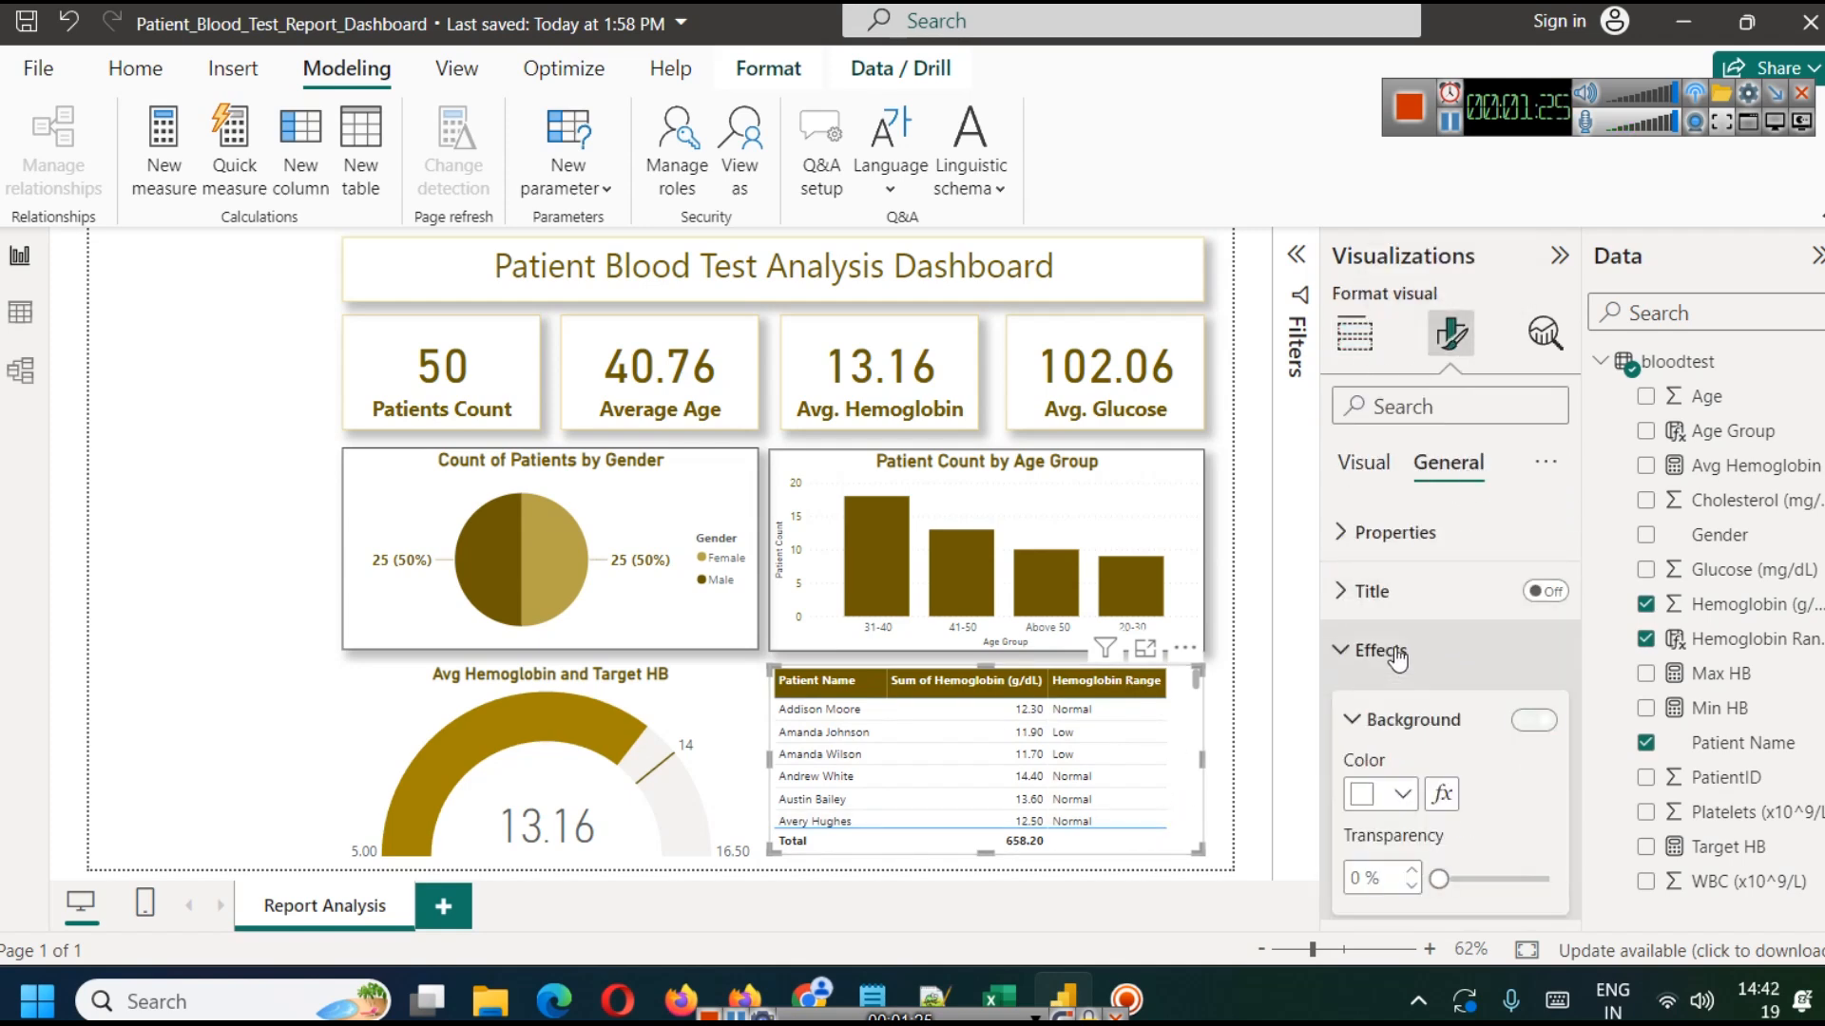
scroll(1511, 732, "down", 2)
scroll(1492, 678, "up", 2)
scroll(1487, 742, "down", 3)
scroll(1502, 722, "down", 1)
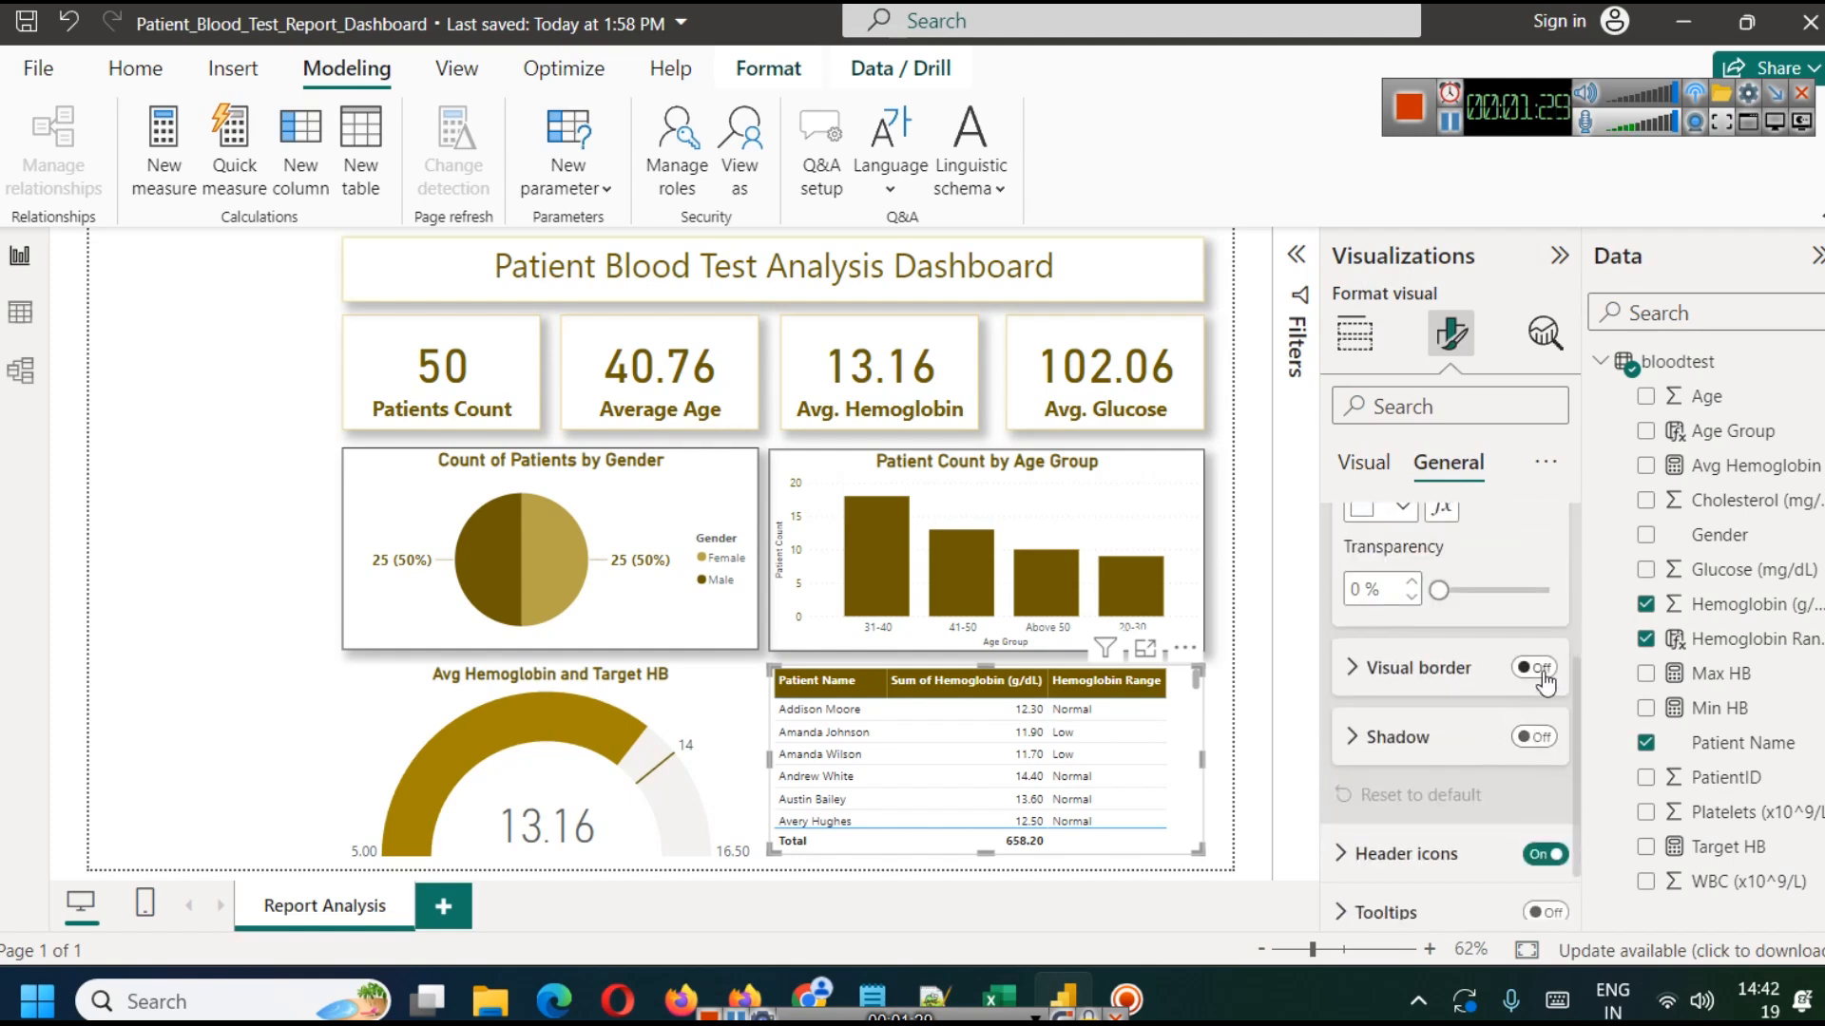
left_click(1536, 668)
left_click(1536, 738)
Turn on the visual border and shadow for the Avg Hemoglobin and Target HB gauge, with a light yellow shadow colour.
left_click(557, 750)
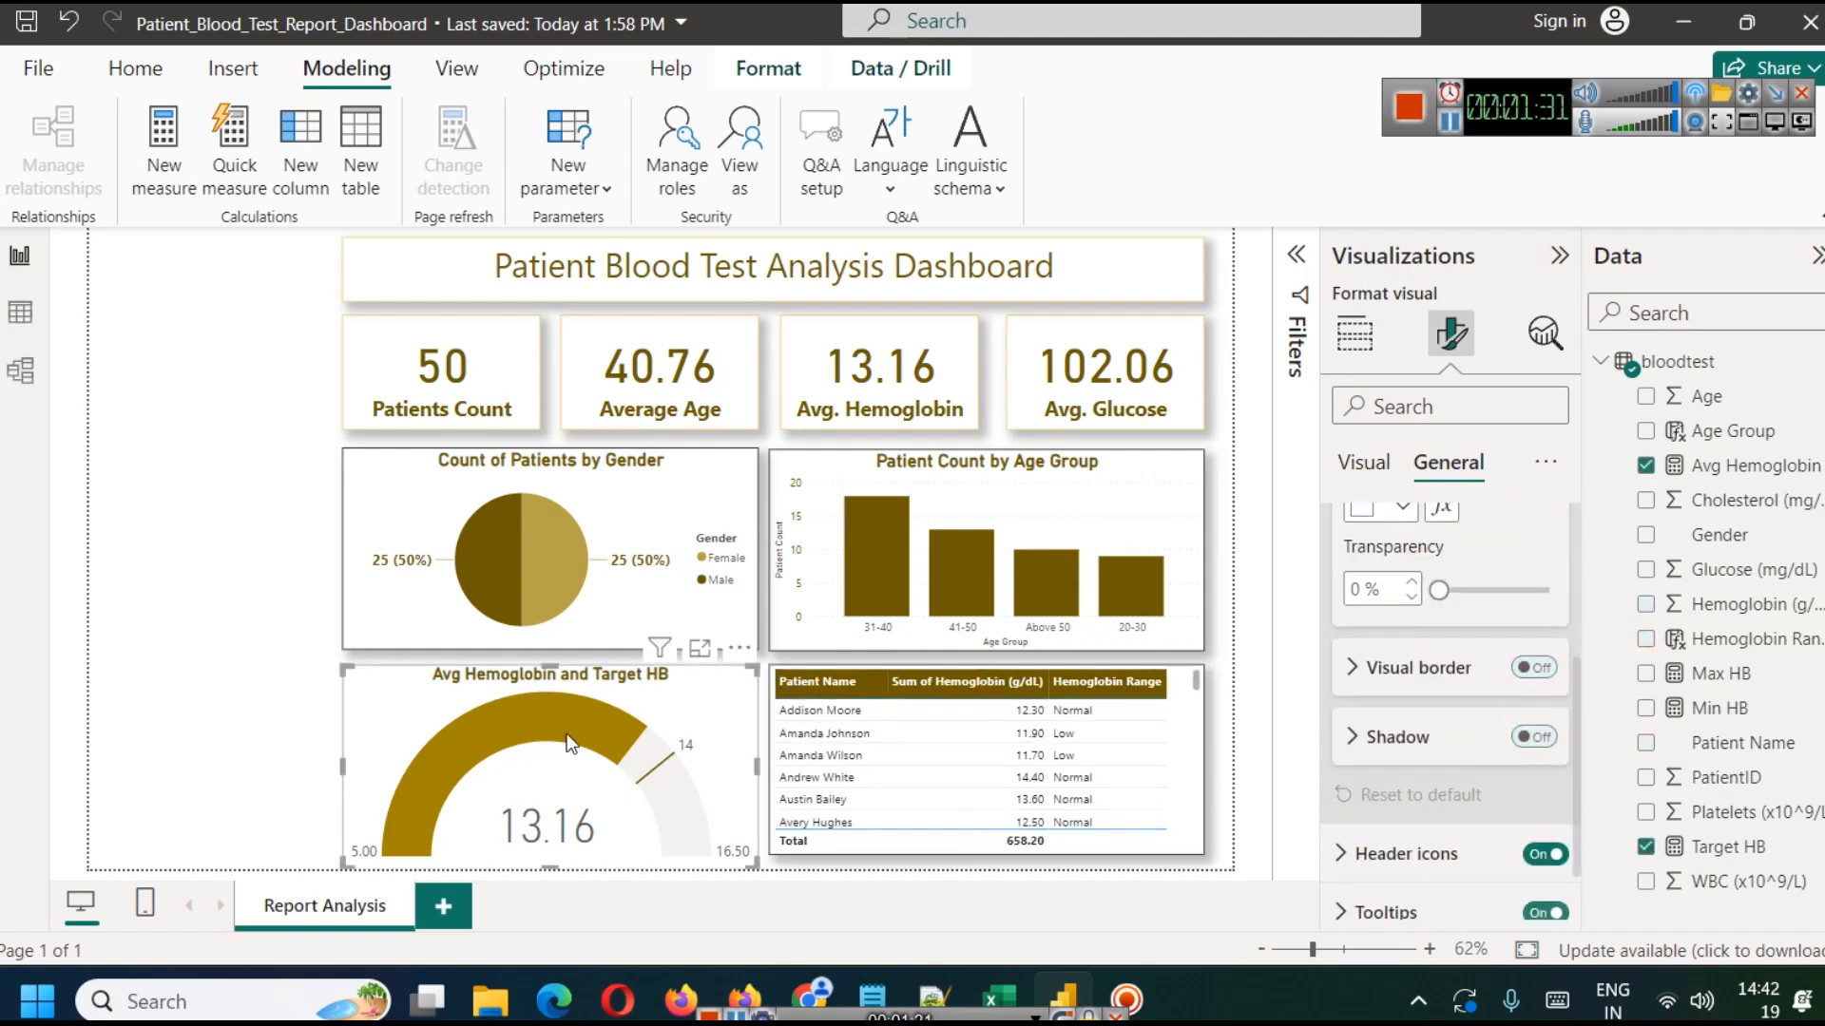
left_click(1532, 670)
left_click(1535, 737)
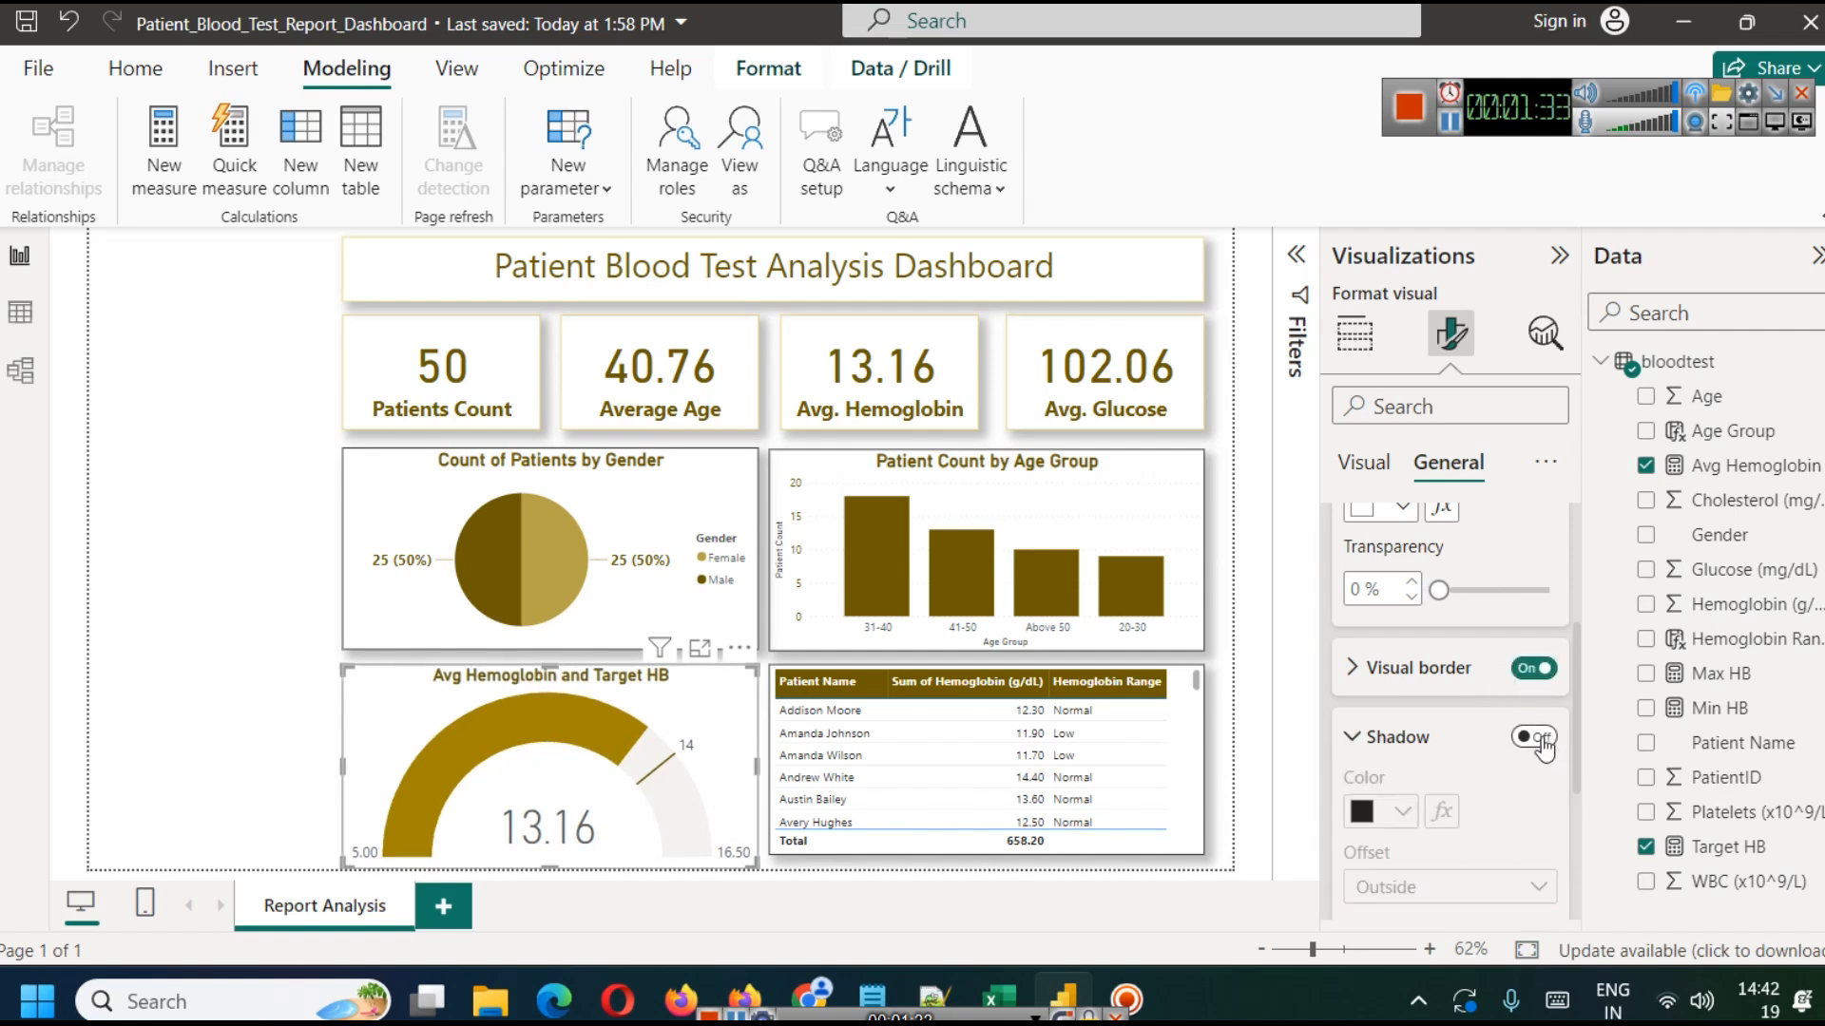
left_click(1410, 812)
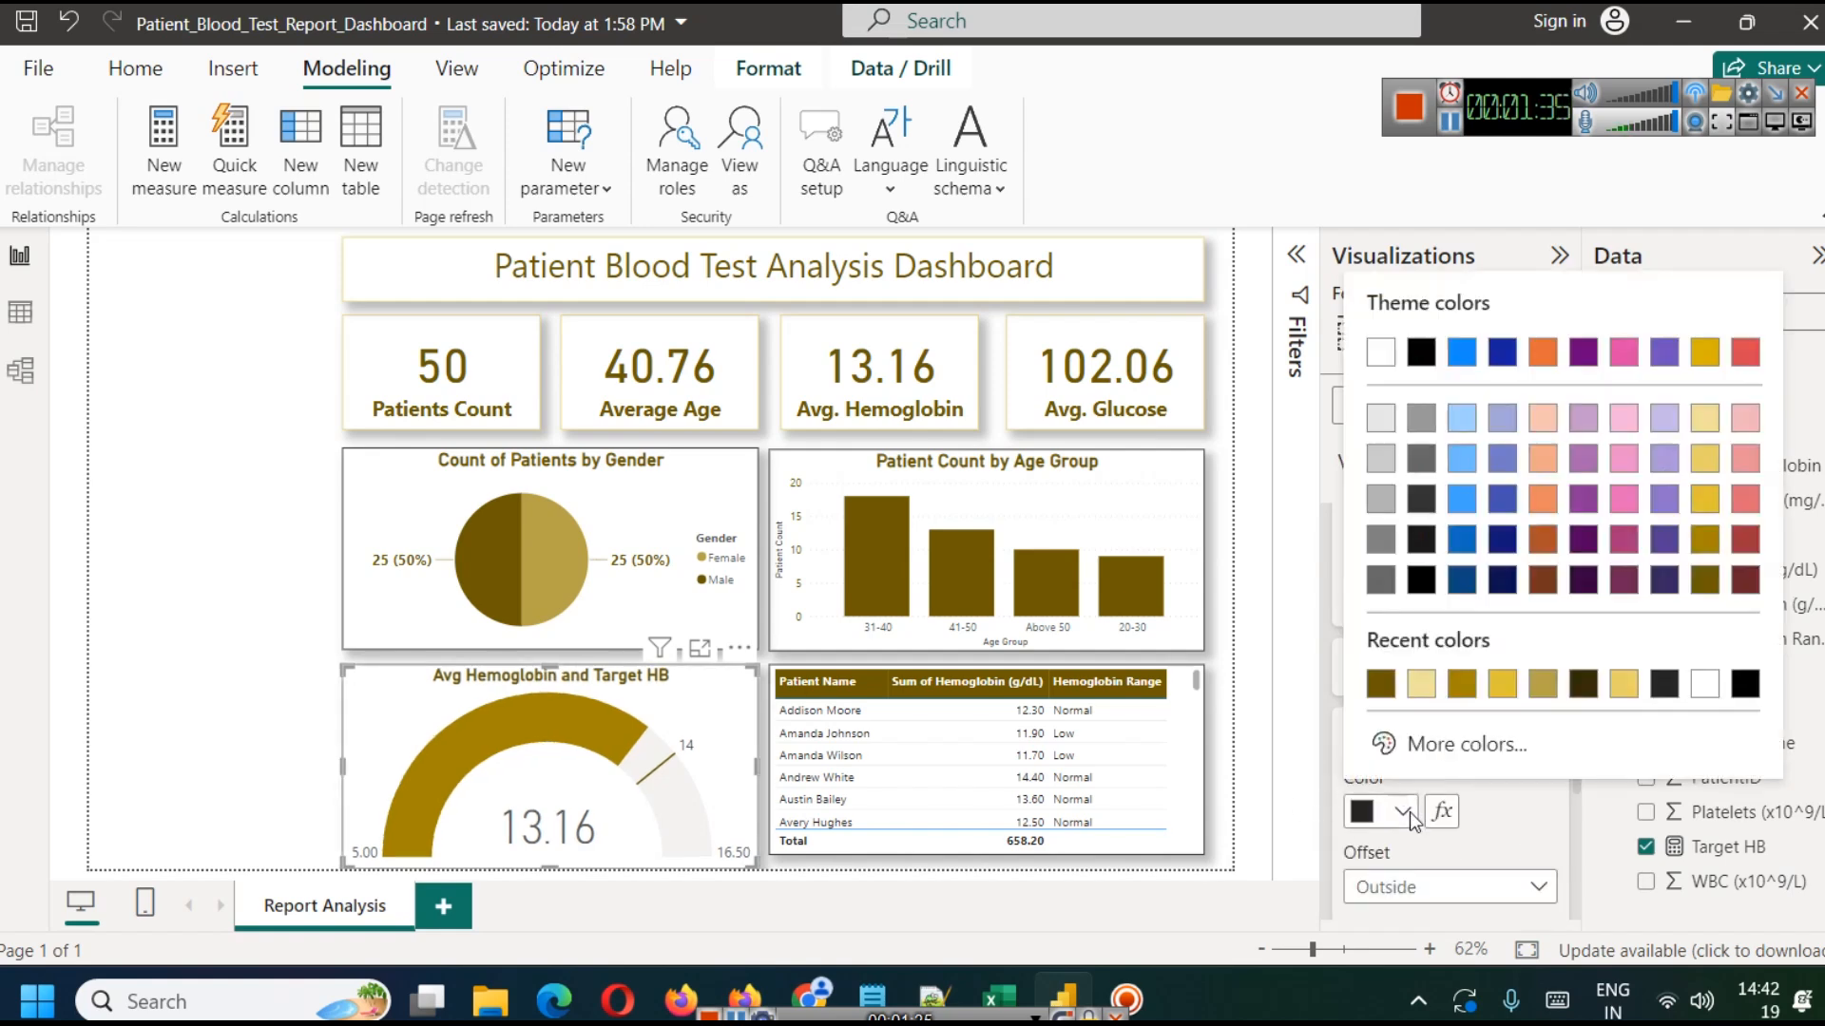
left_click(1410, 815)
left_click(1410, 817)
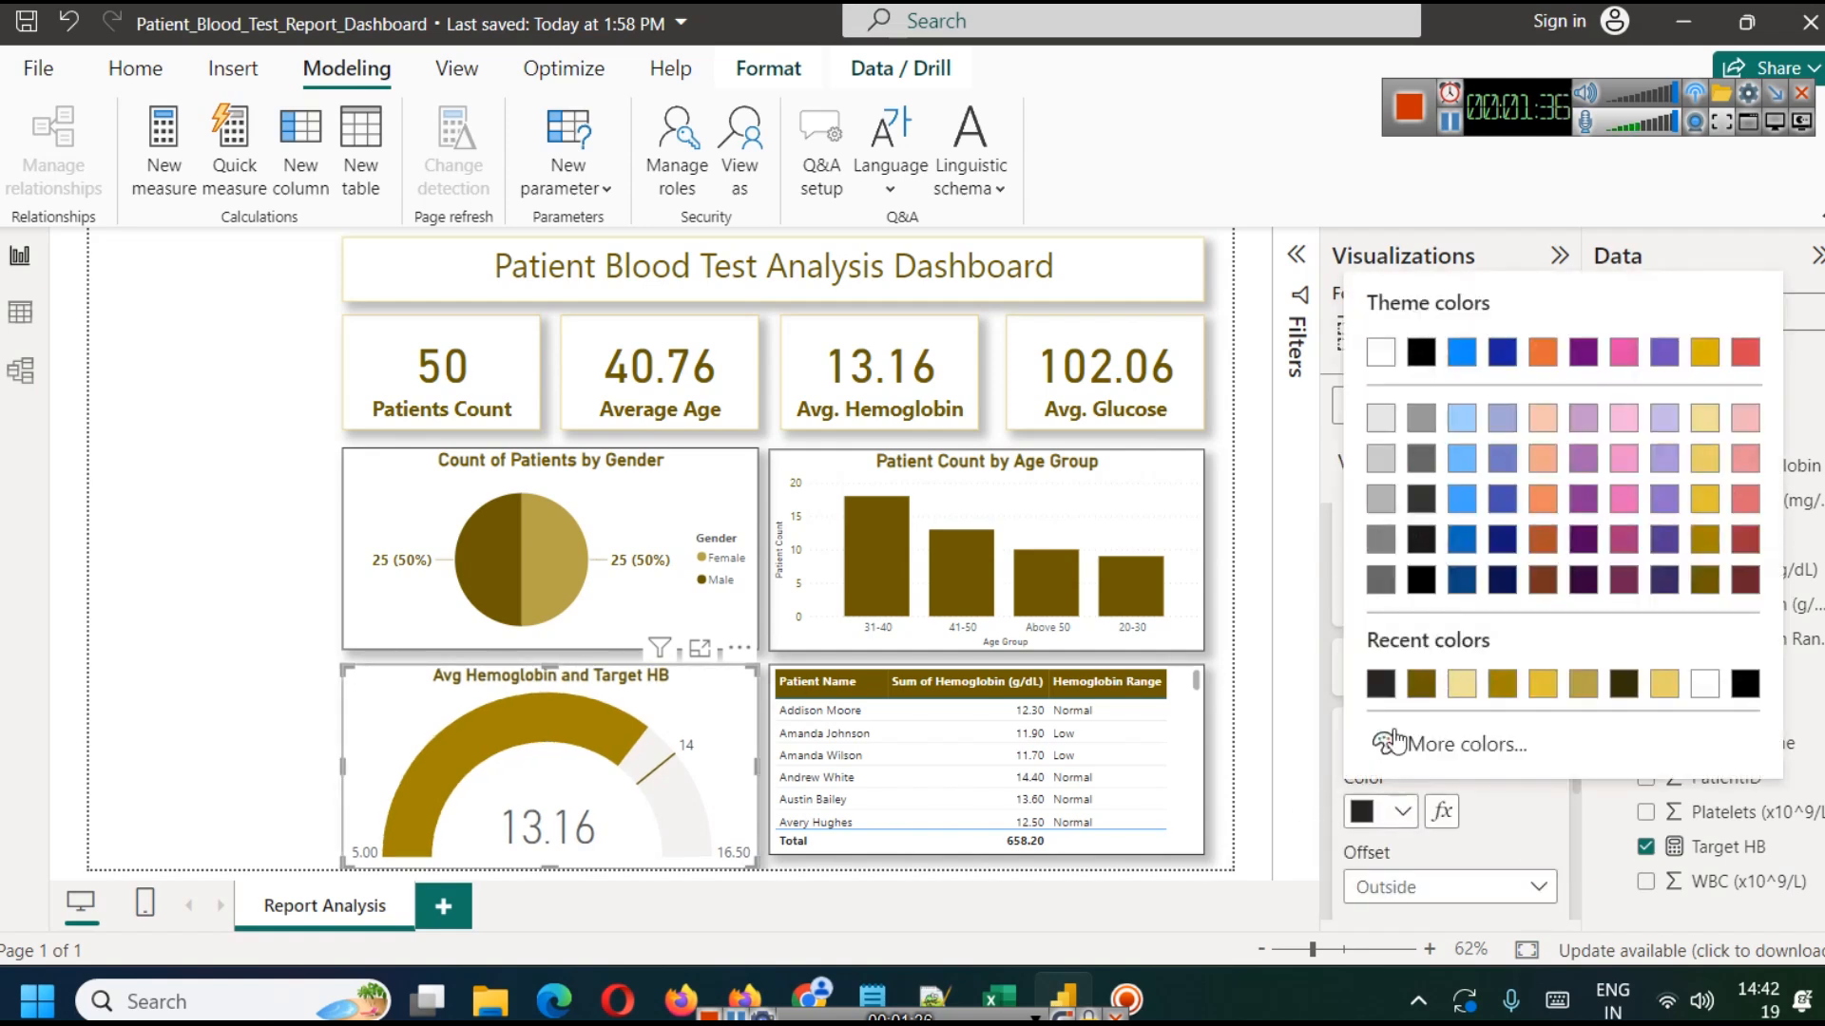
left_click(1461, 683)
double_click(251, 702)
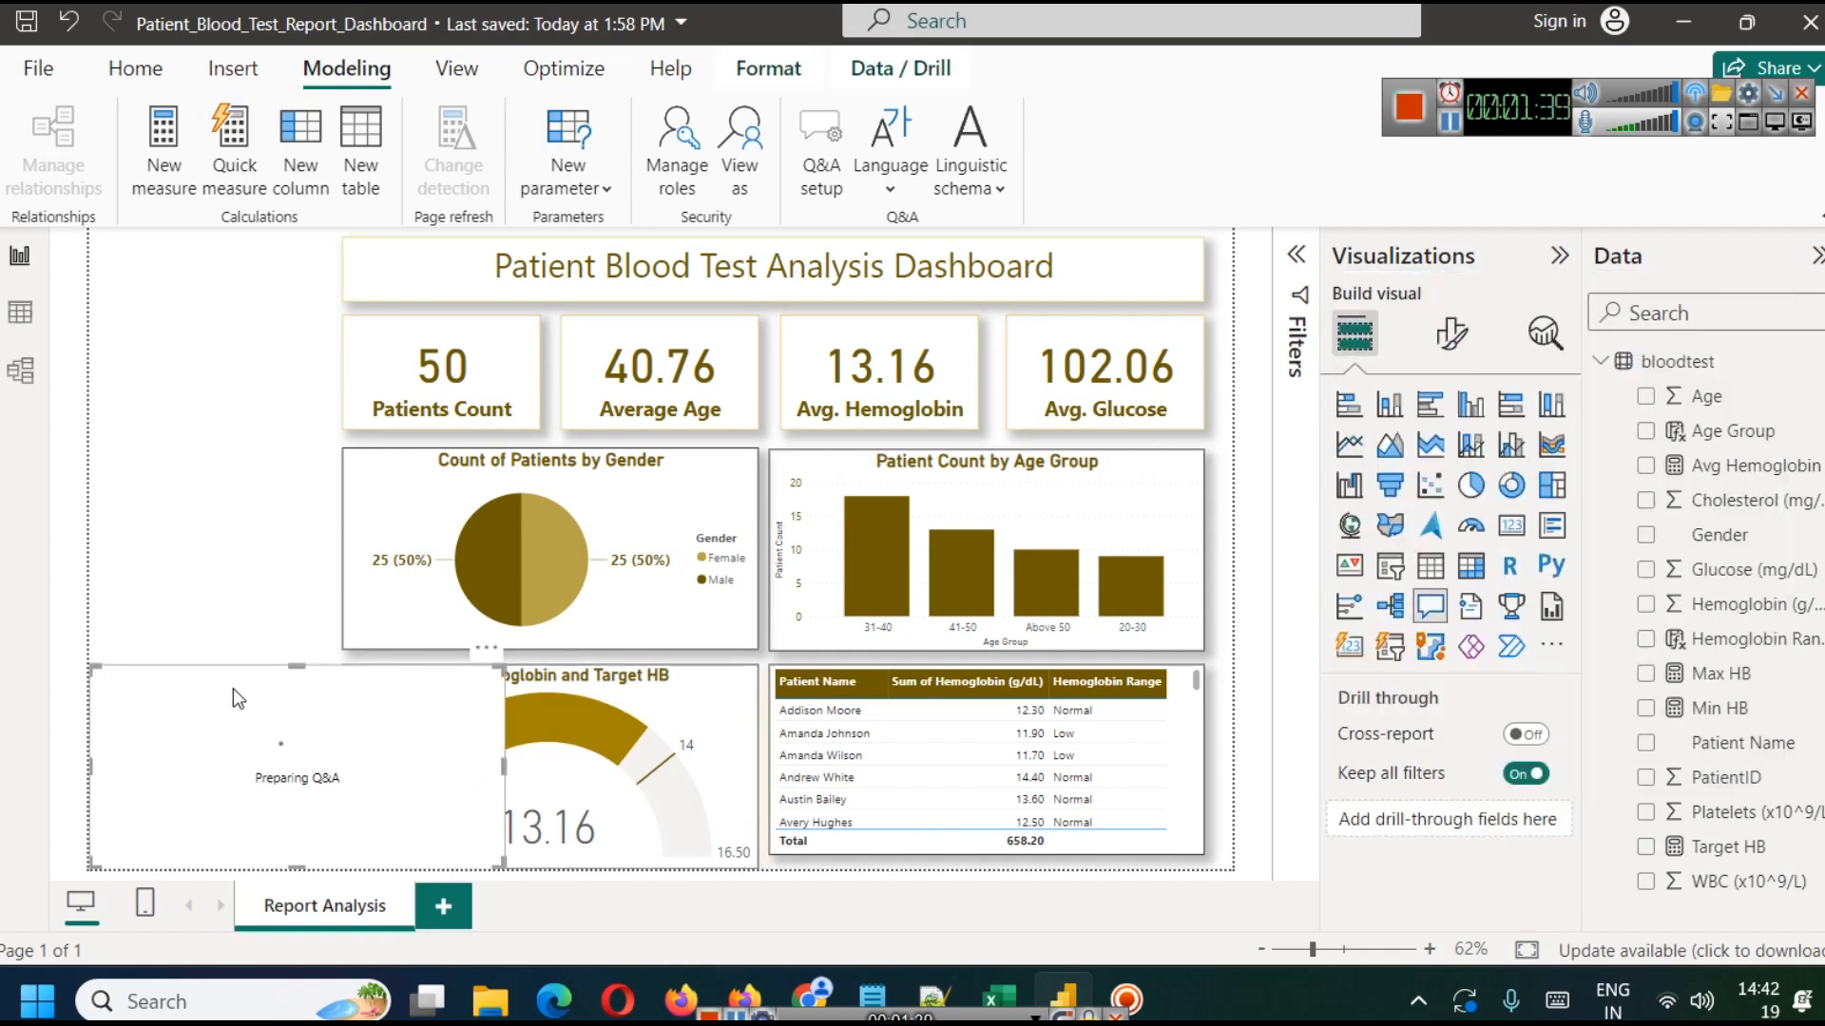
left_click(228, 699)
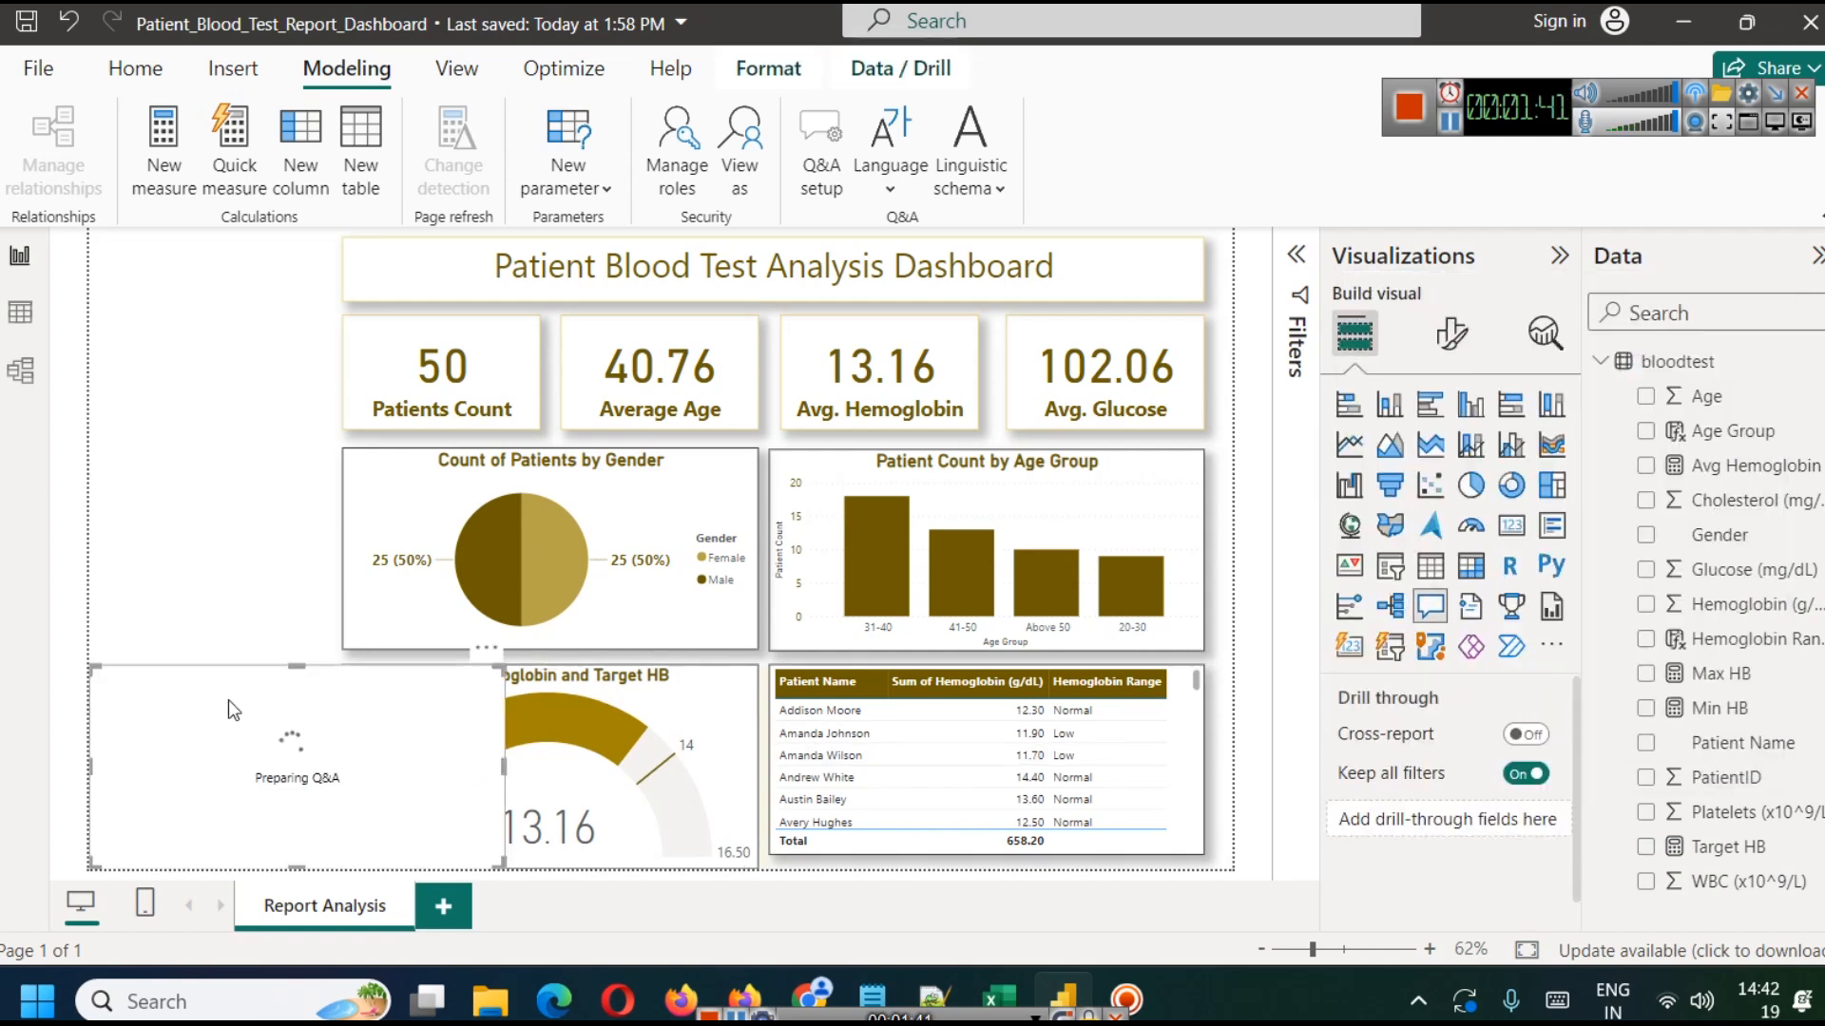
left_click(484, 654)
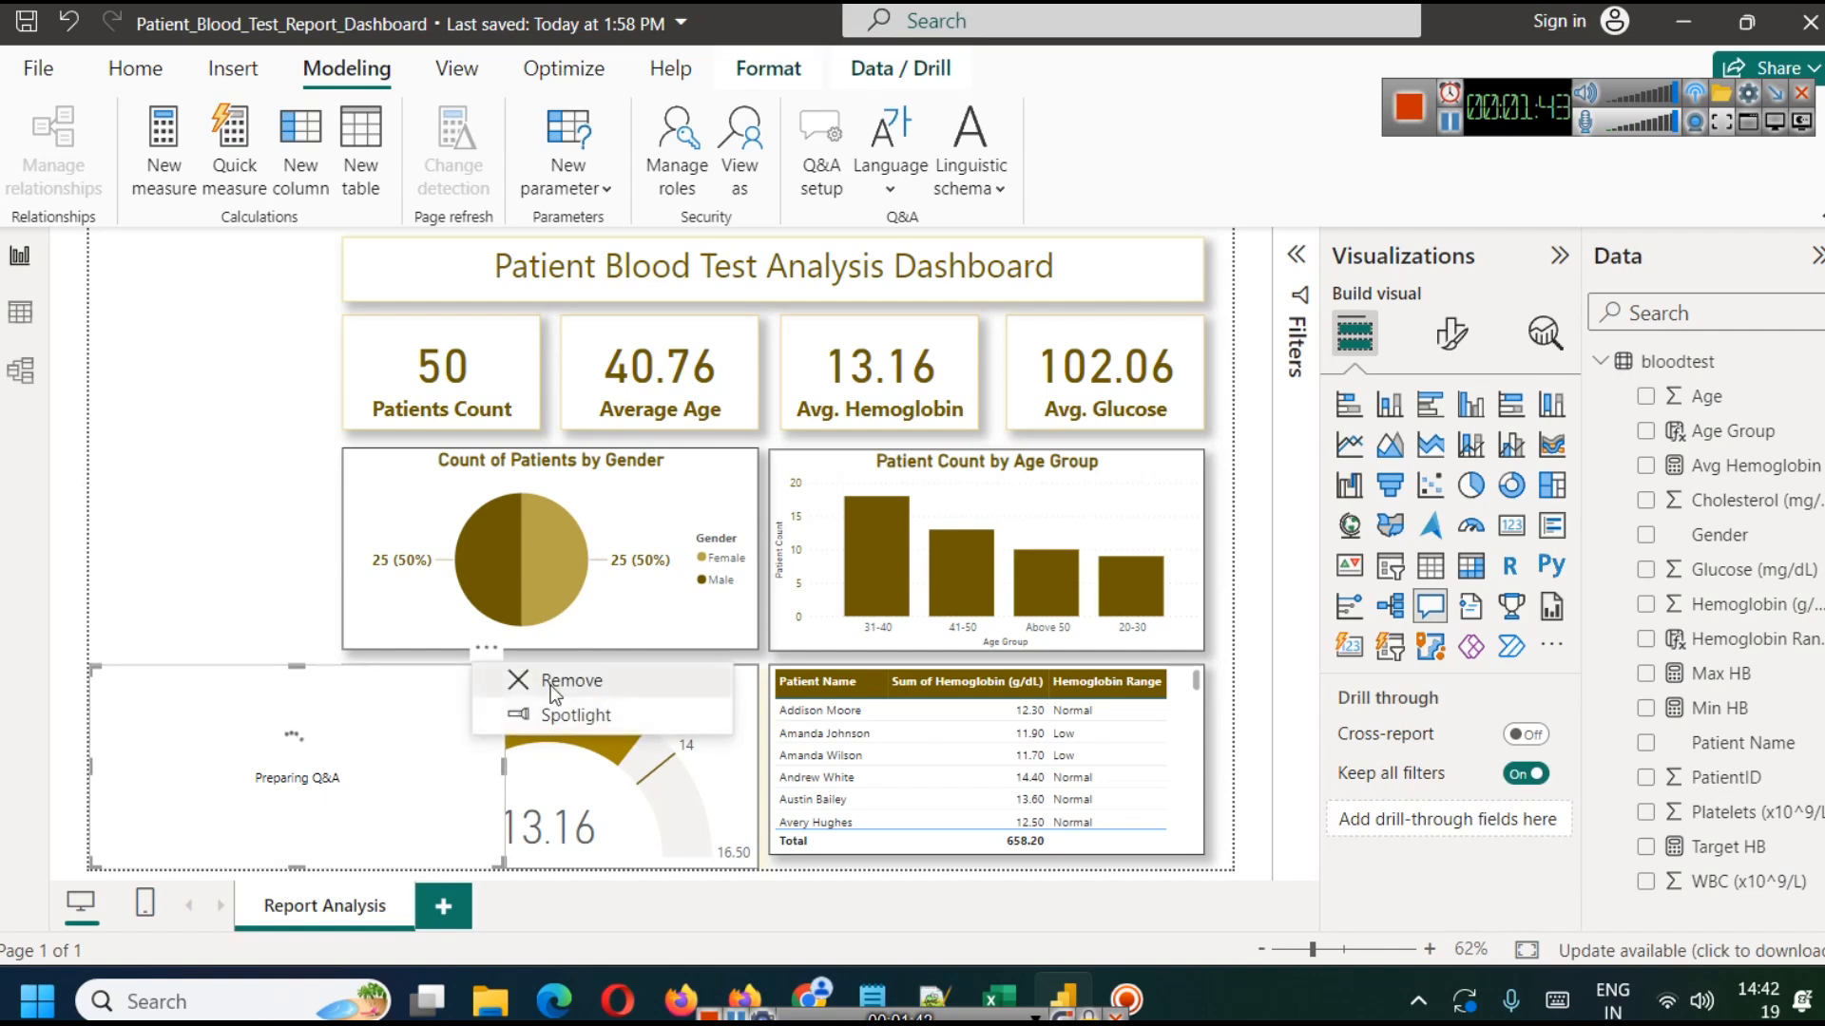
left_click(542, 678)
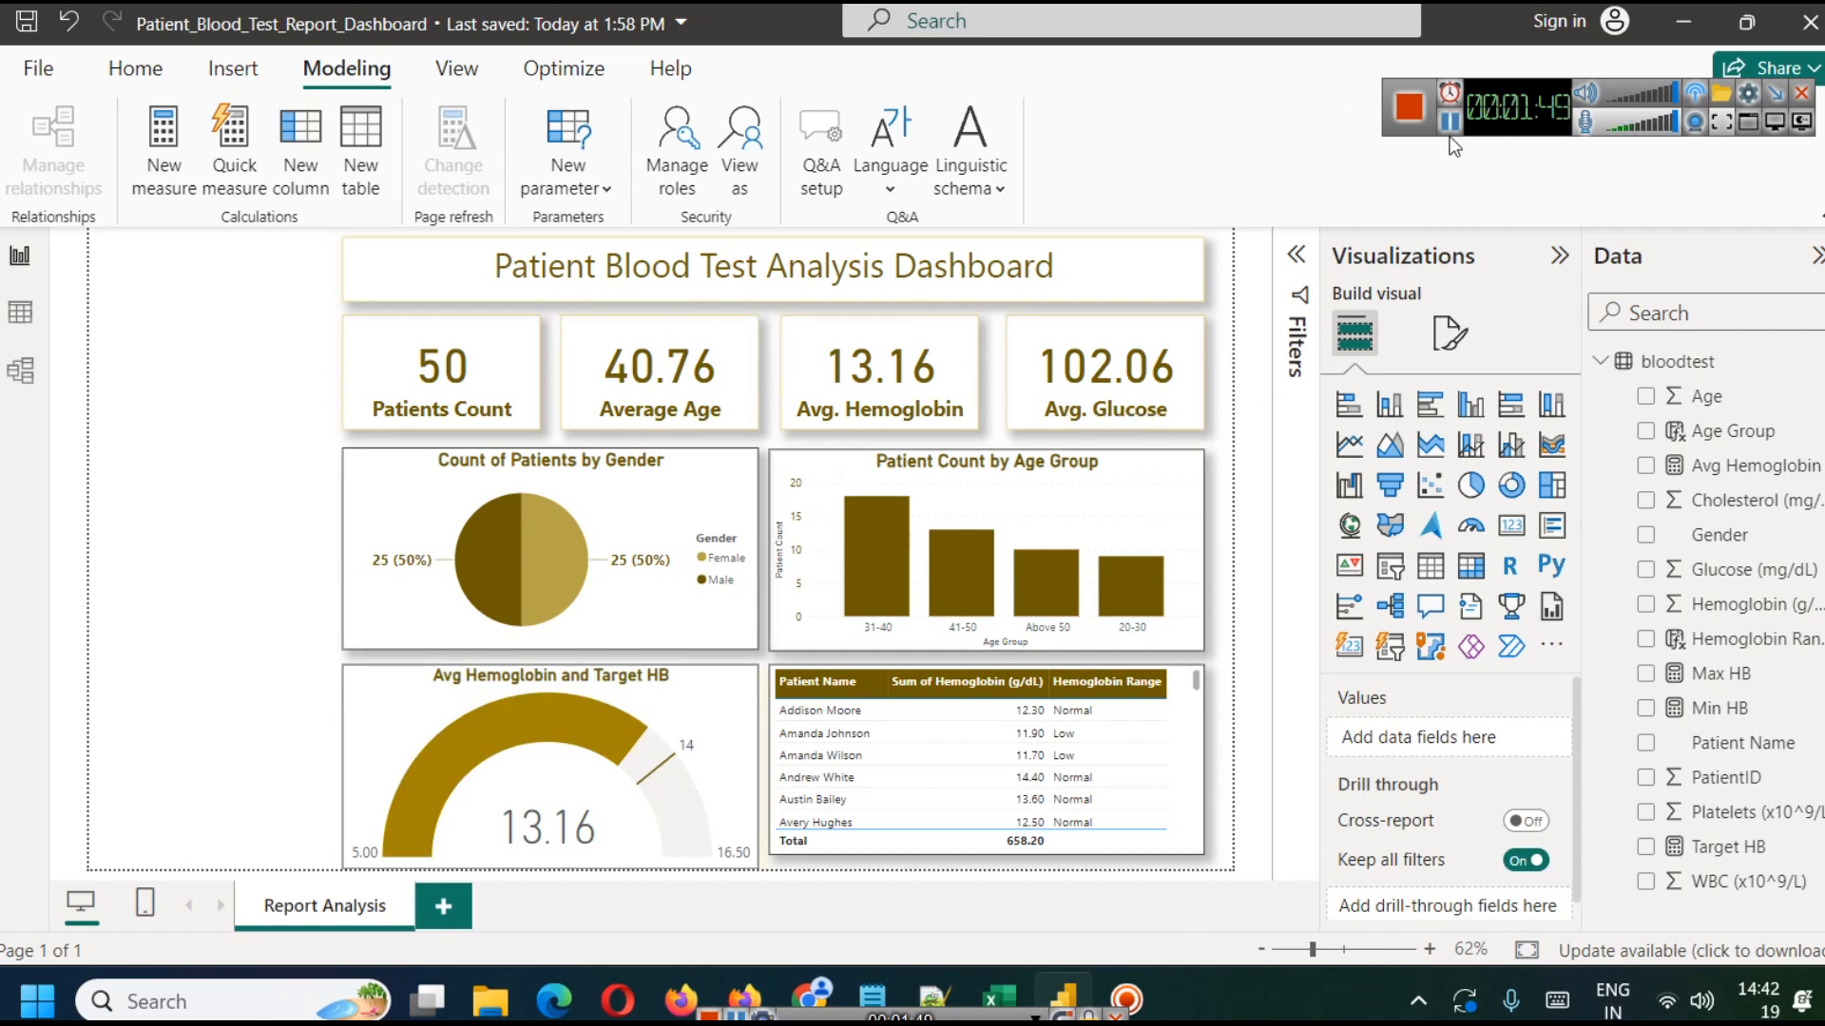
Add a new report page and paste copies of all the Report Analysis visuals onto it.
left_click(443, 906)
key("ctrl+v")
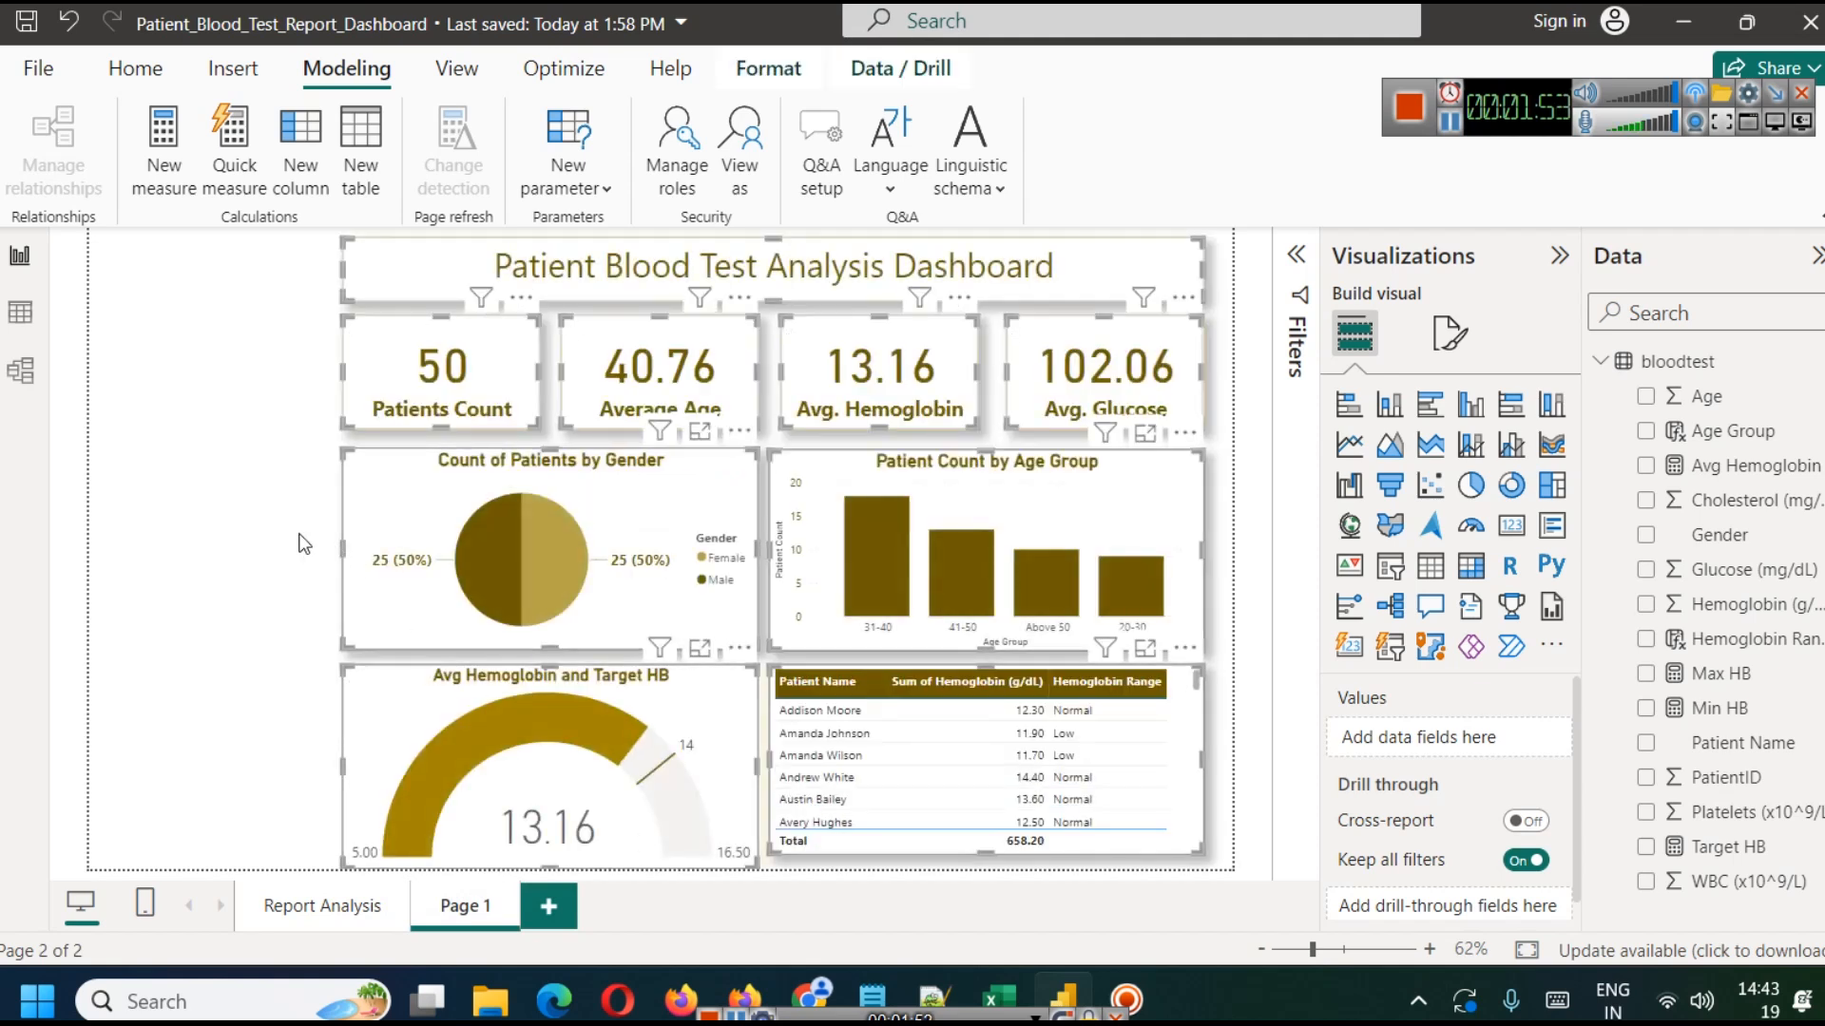
left_click(510, 658)
Delete the patient hemoglobin table from Page 1.
left_click(840, 718)
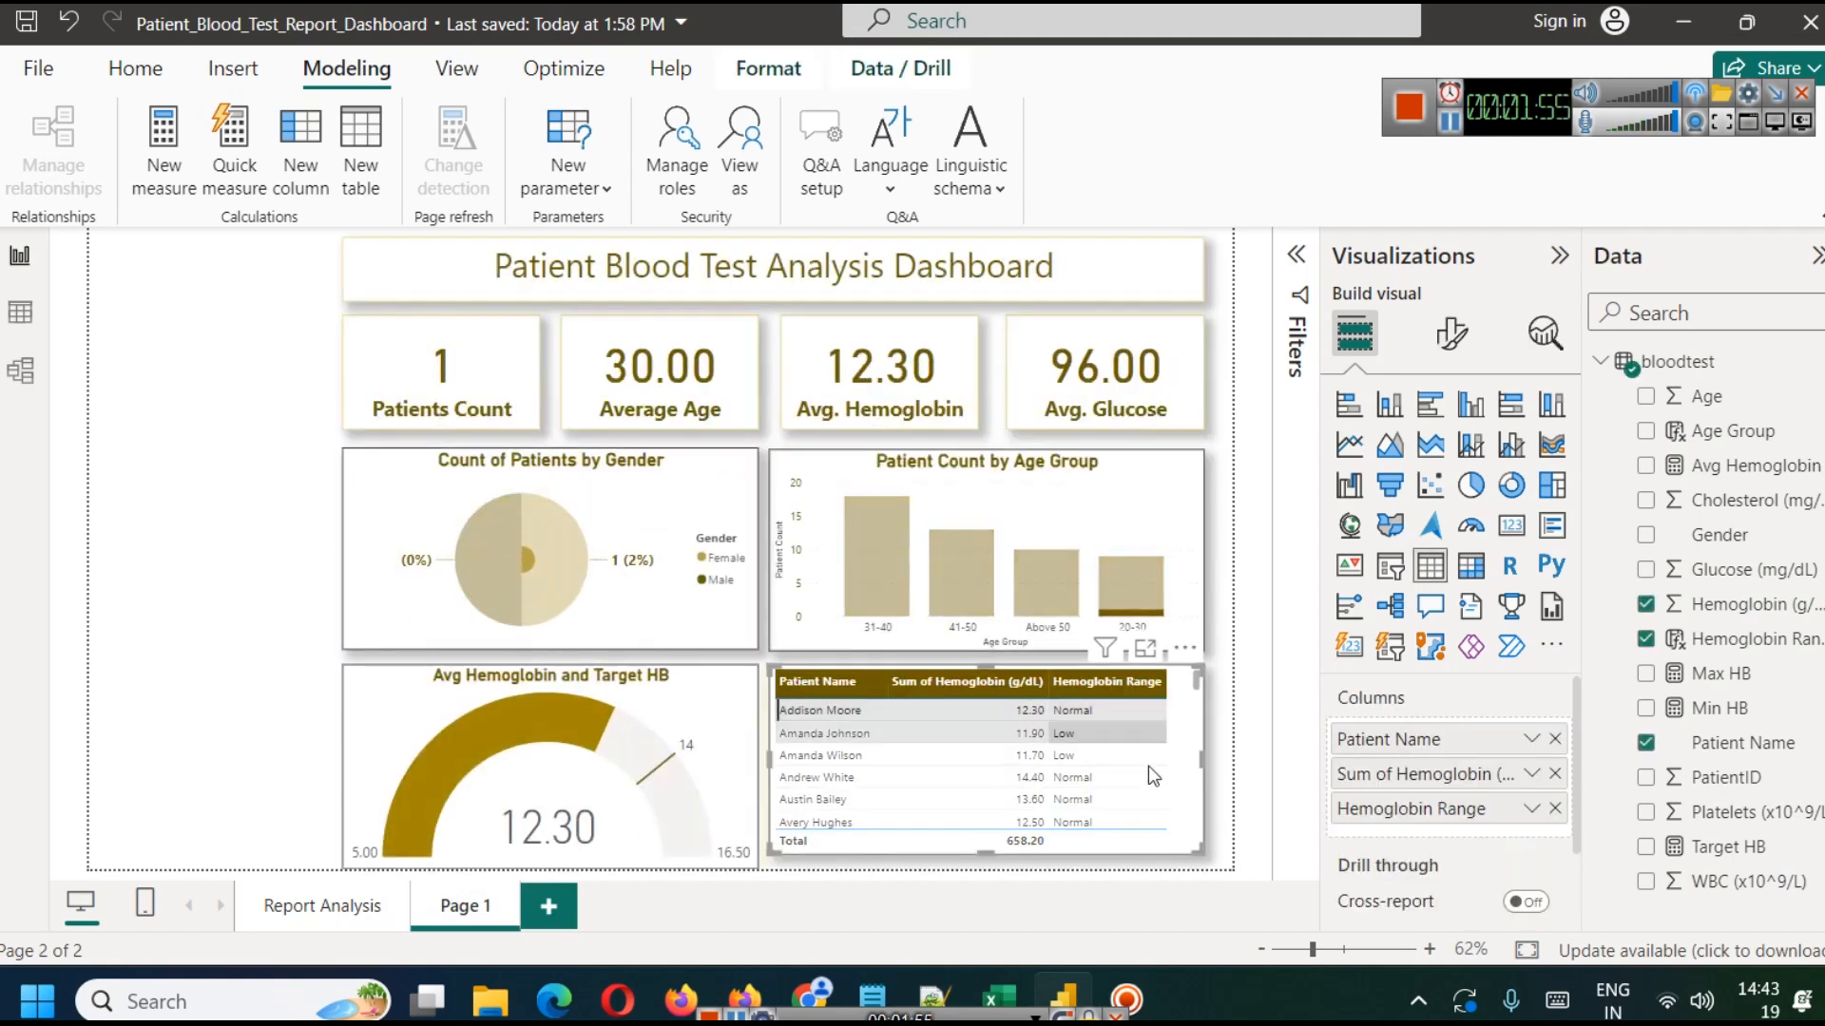
left_click(1222, 817)
left_click(1199, 816)
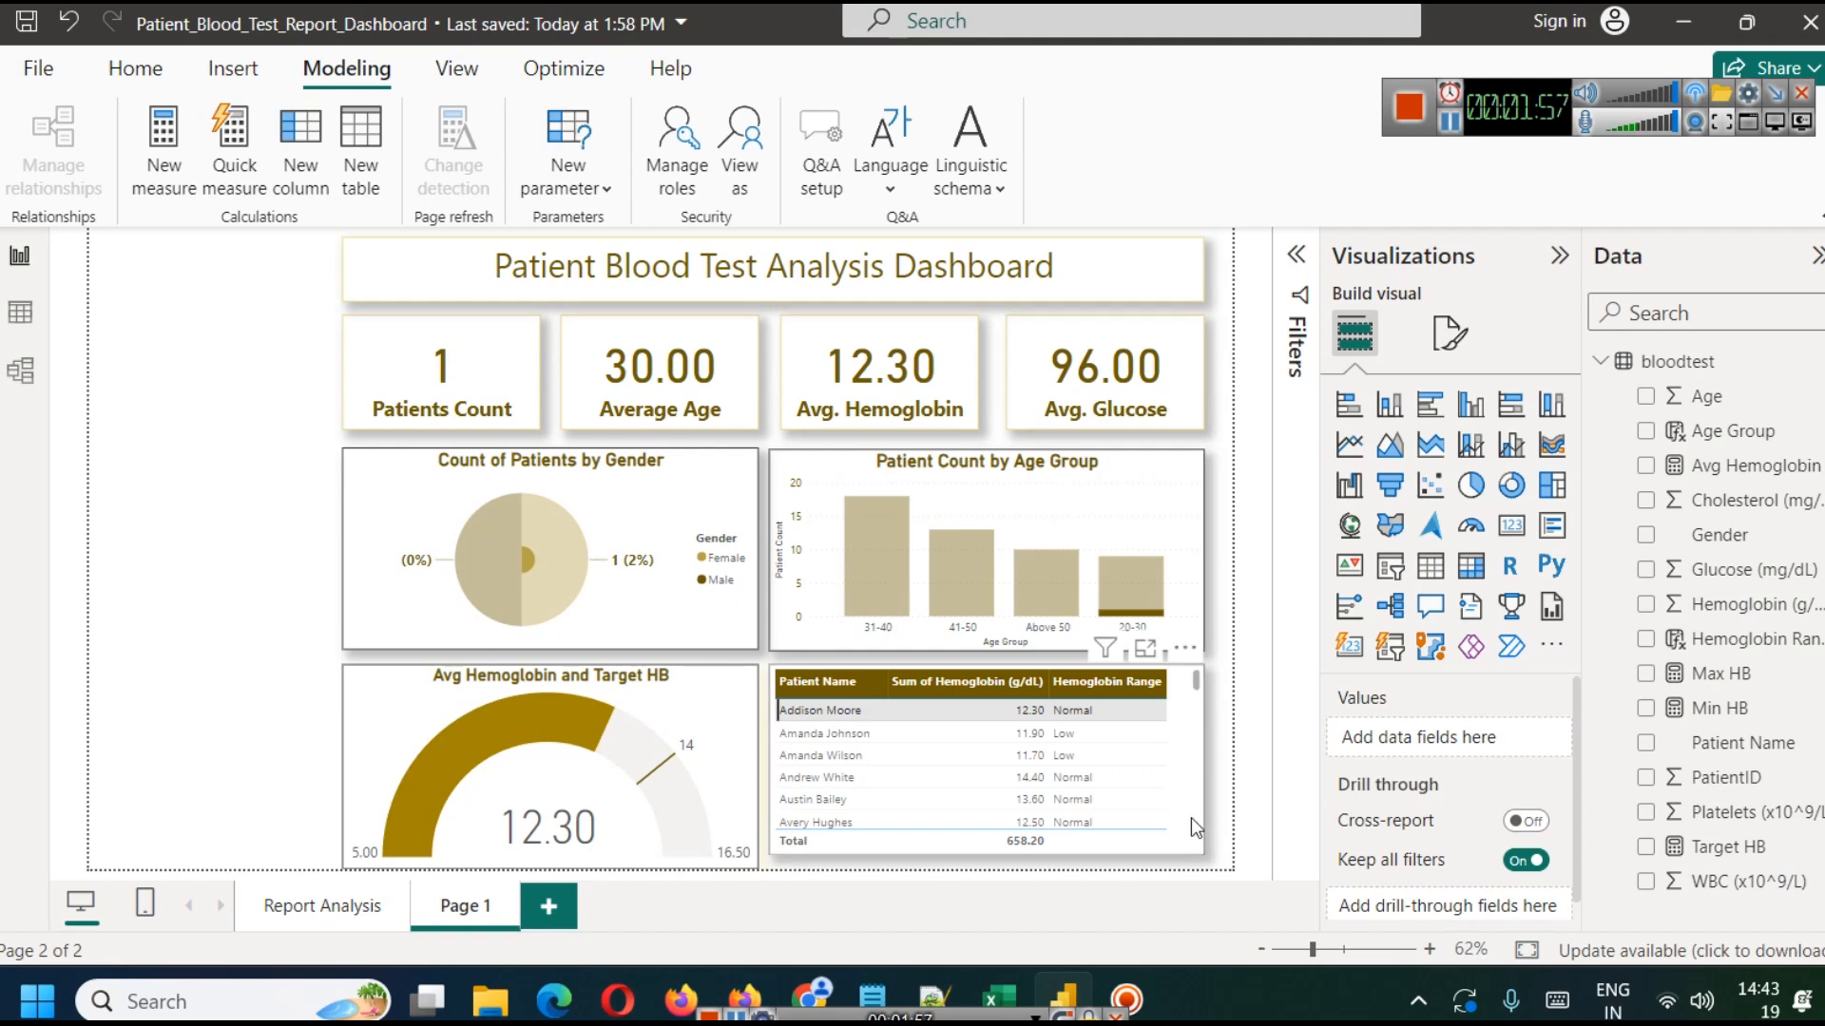
key("Delete")
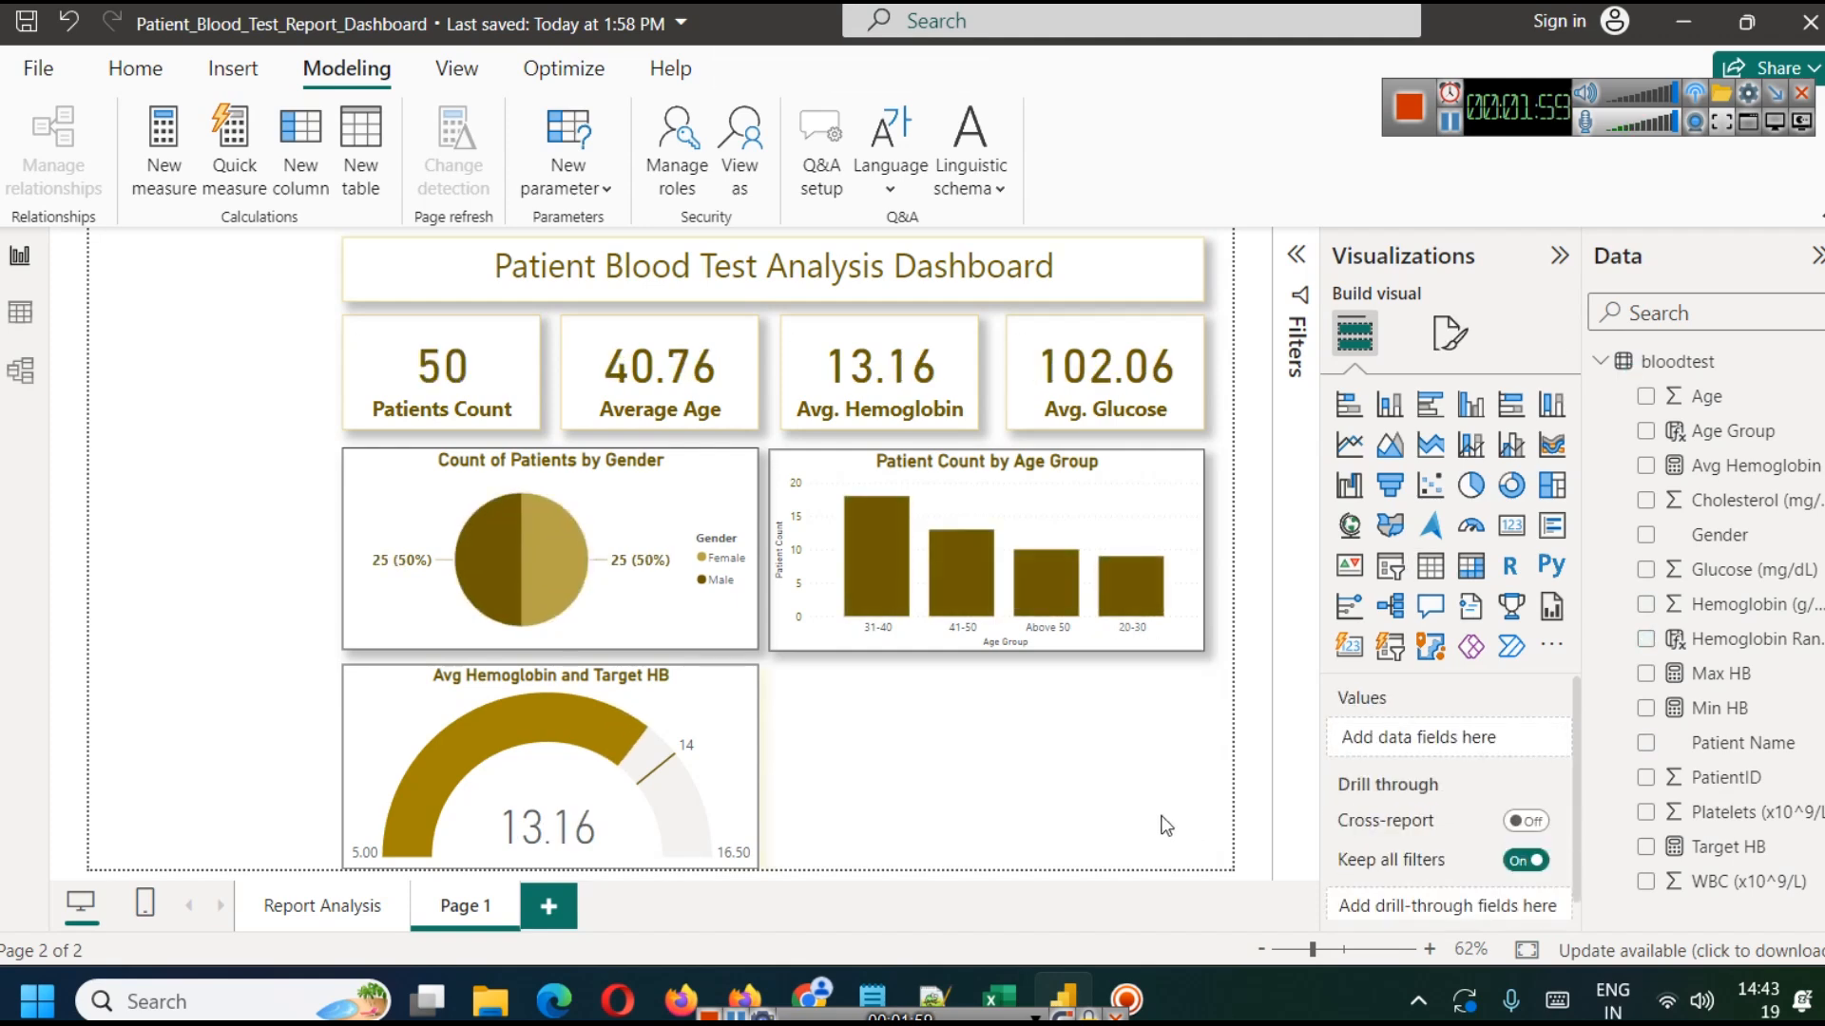
Add a scatter chart on Page 1, positioned and sized to fill the empty space beside the hemoglobin gauge.
left_click(1430, 484)
left_click_drag(228, 352, 882, 712)
left_click_drag(959, 797, 1210, 868)
Switch to the dashboard visuals article in Chrome and read the scatter plot suggestion under WBC and Platelet Analysis, then return to Power BI.
left_click(809, 998)
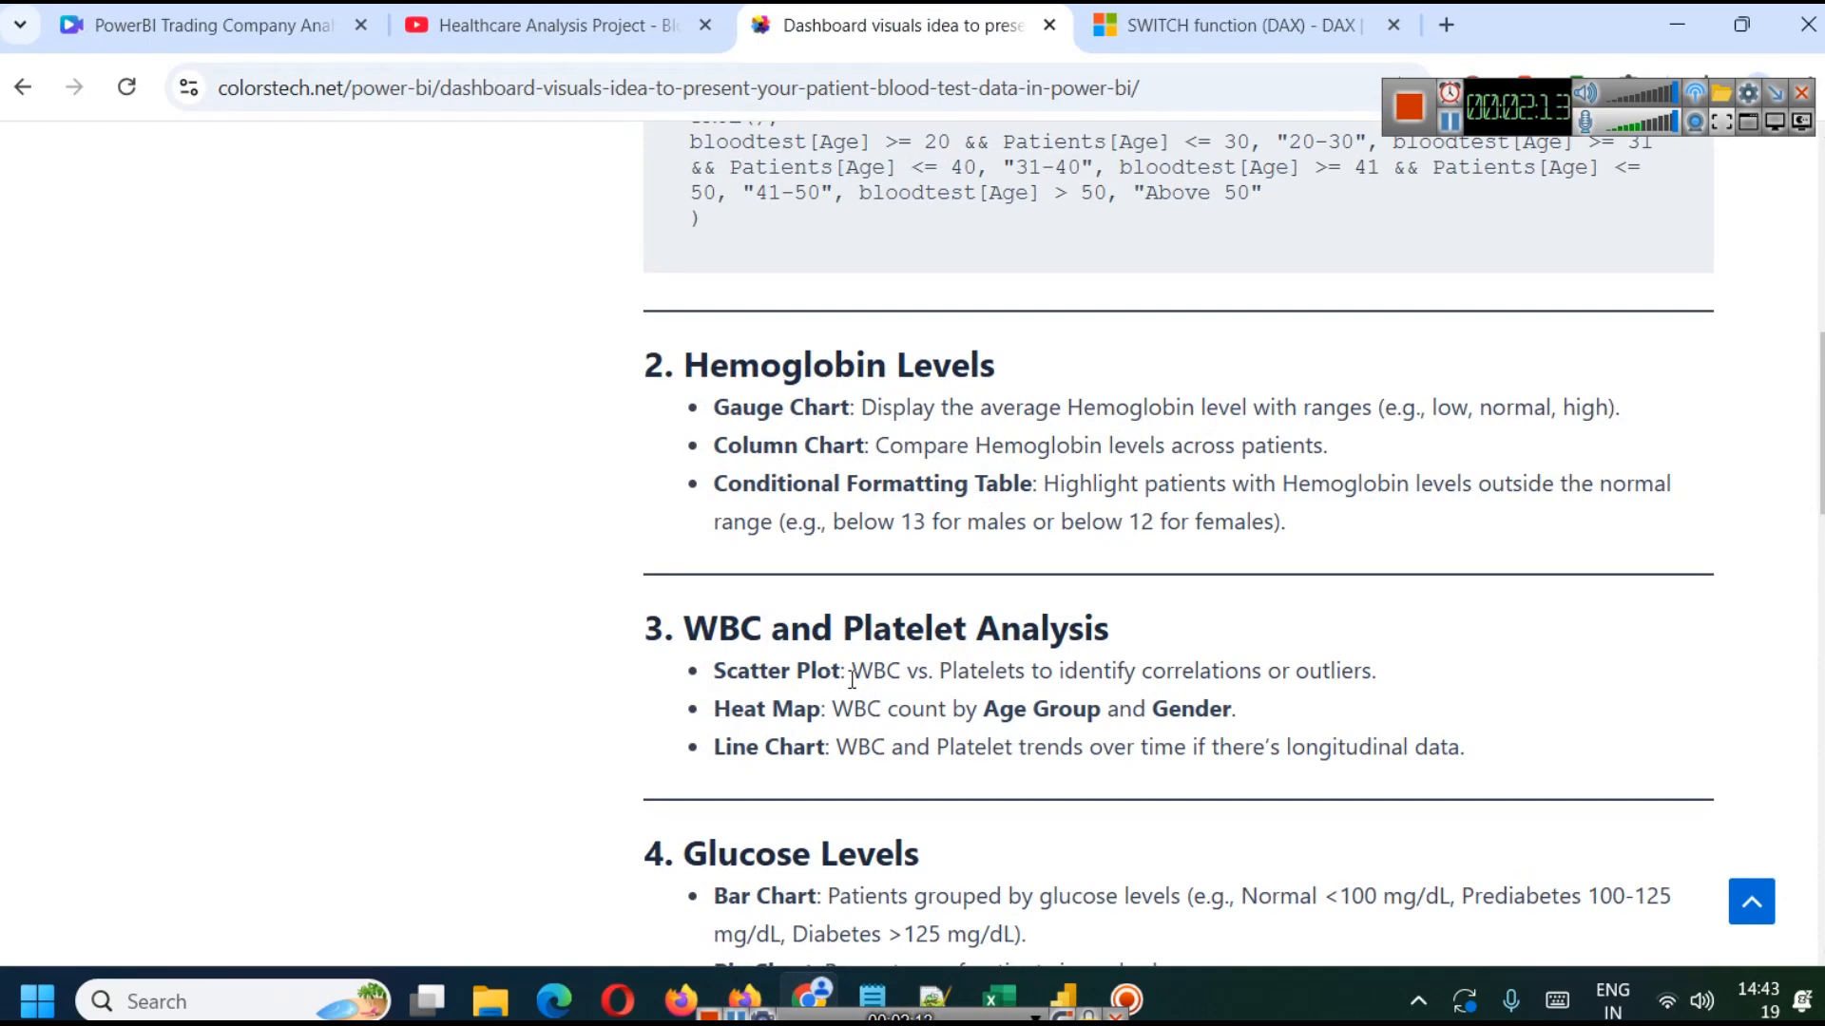
left_click_drag(855, 678, 1380, 686)
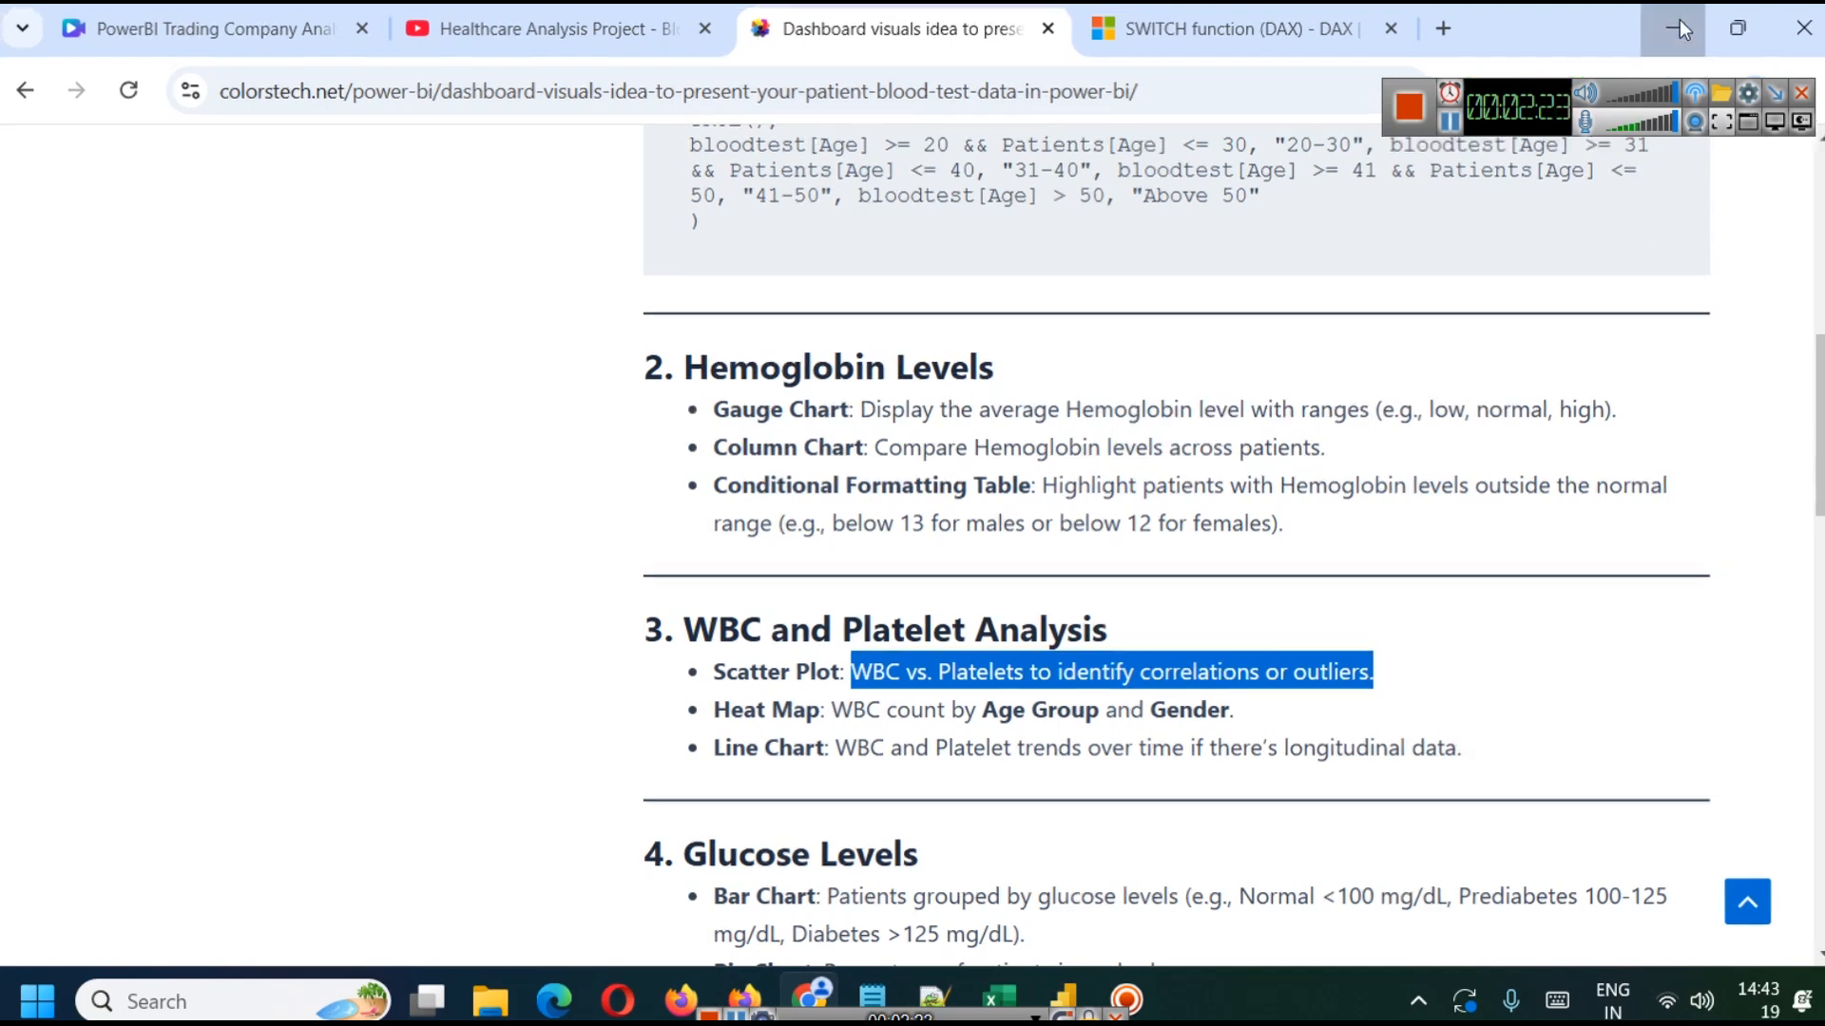
left_click(1679, 20)
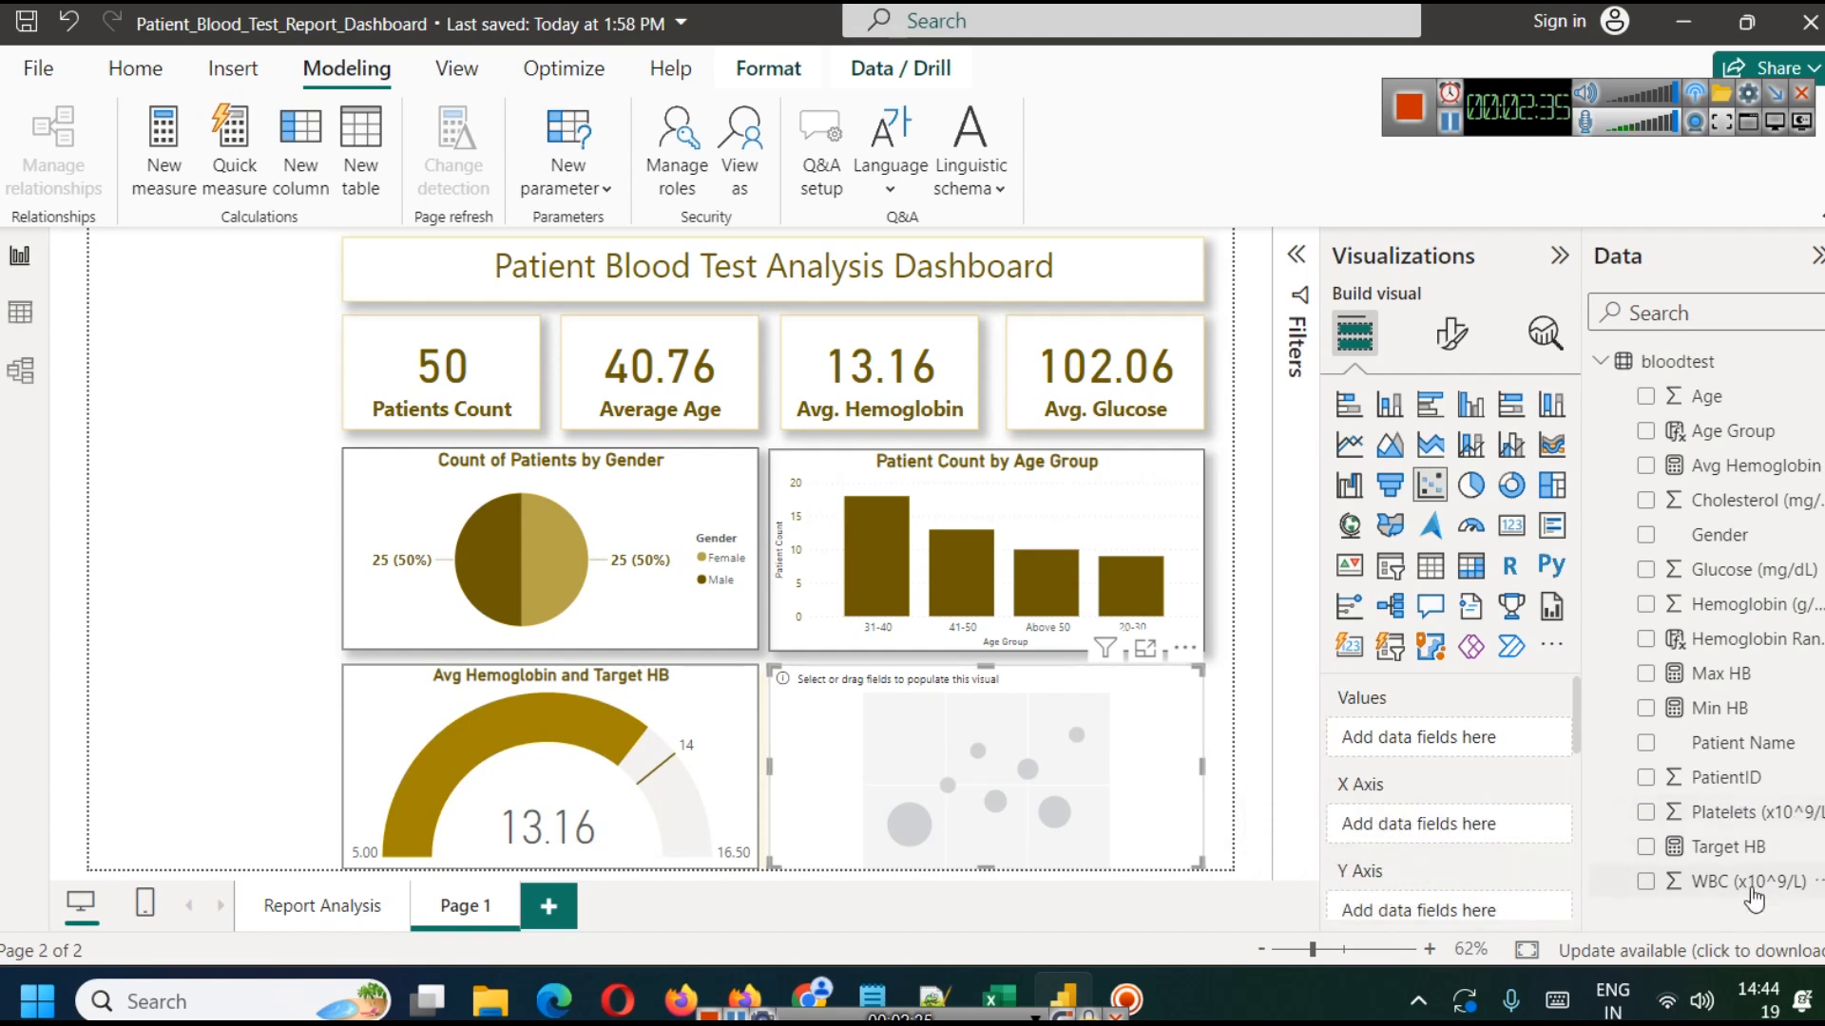
Put WBC (x10^9/L) on the scatter chart's X axis and Platelets (x10^9/L) on its Y axis.
left_click_drag(1753, 898, 1457, 830)
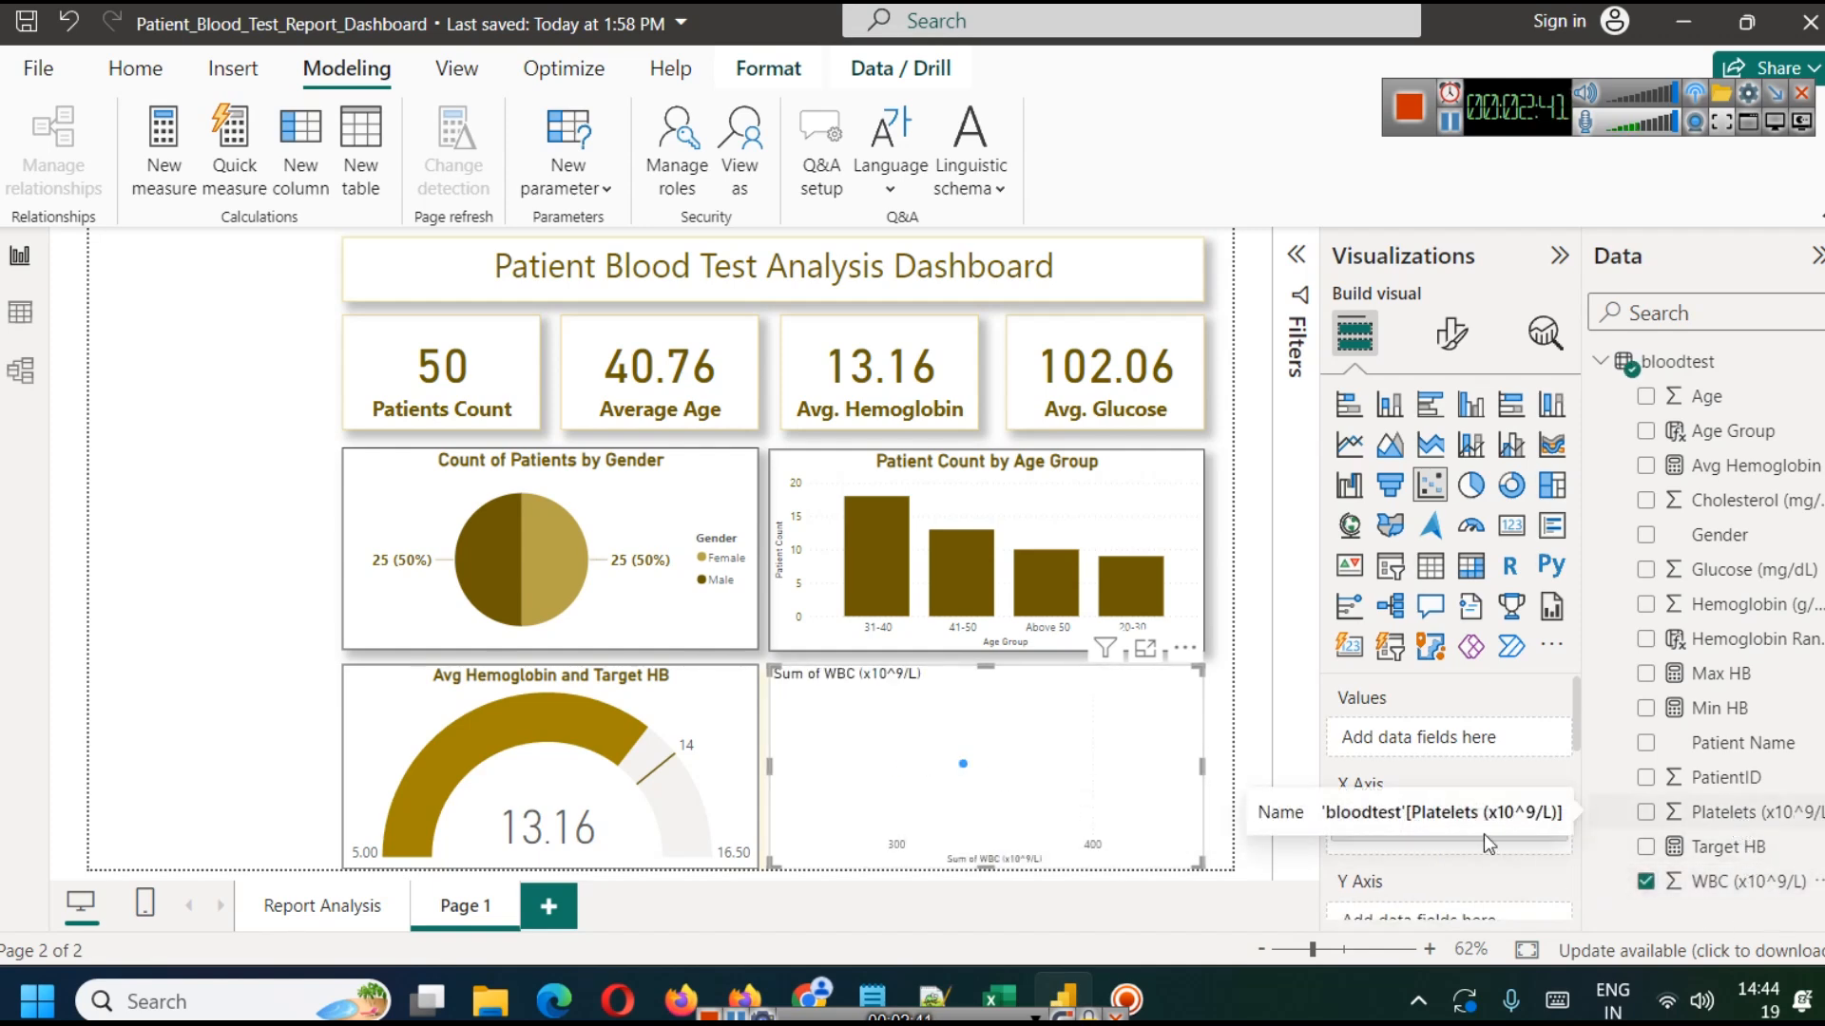
left_click_drag(1579, 703, 1579, 747)
left_click_drag(1748, 820, 1440, 825)
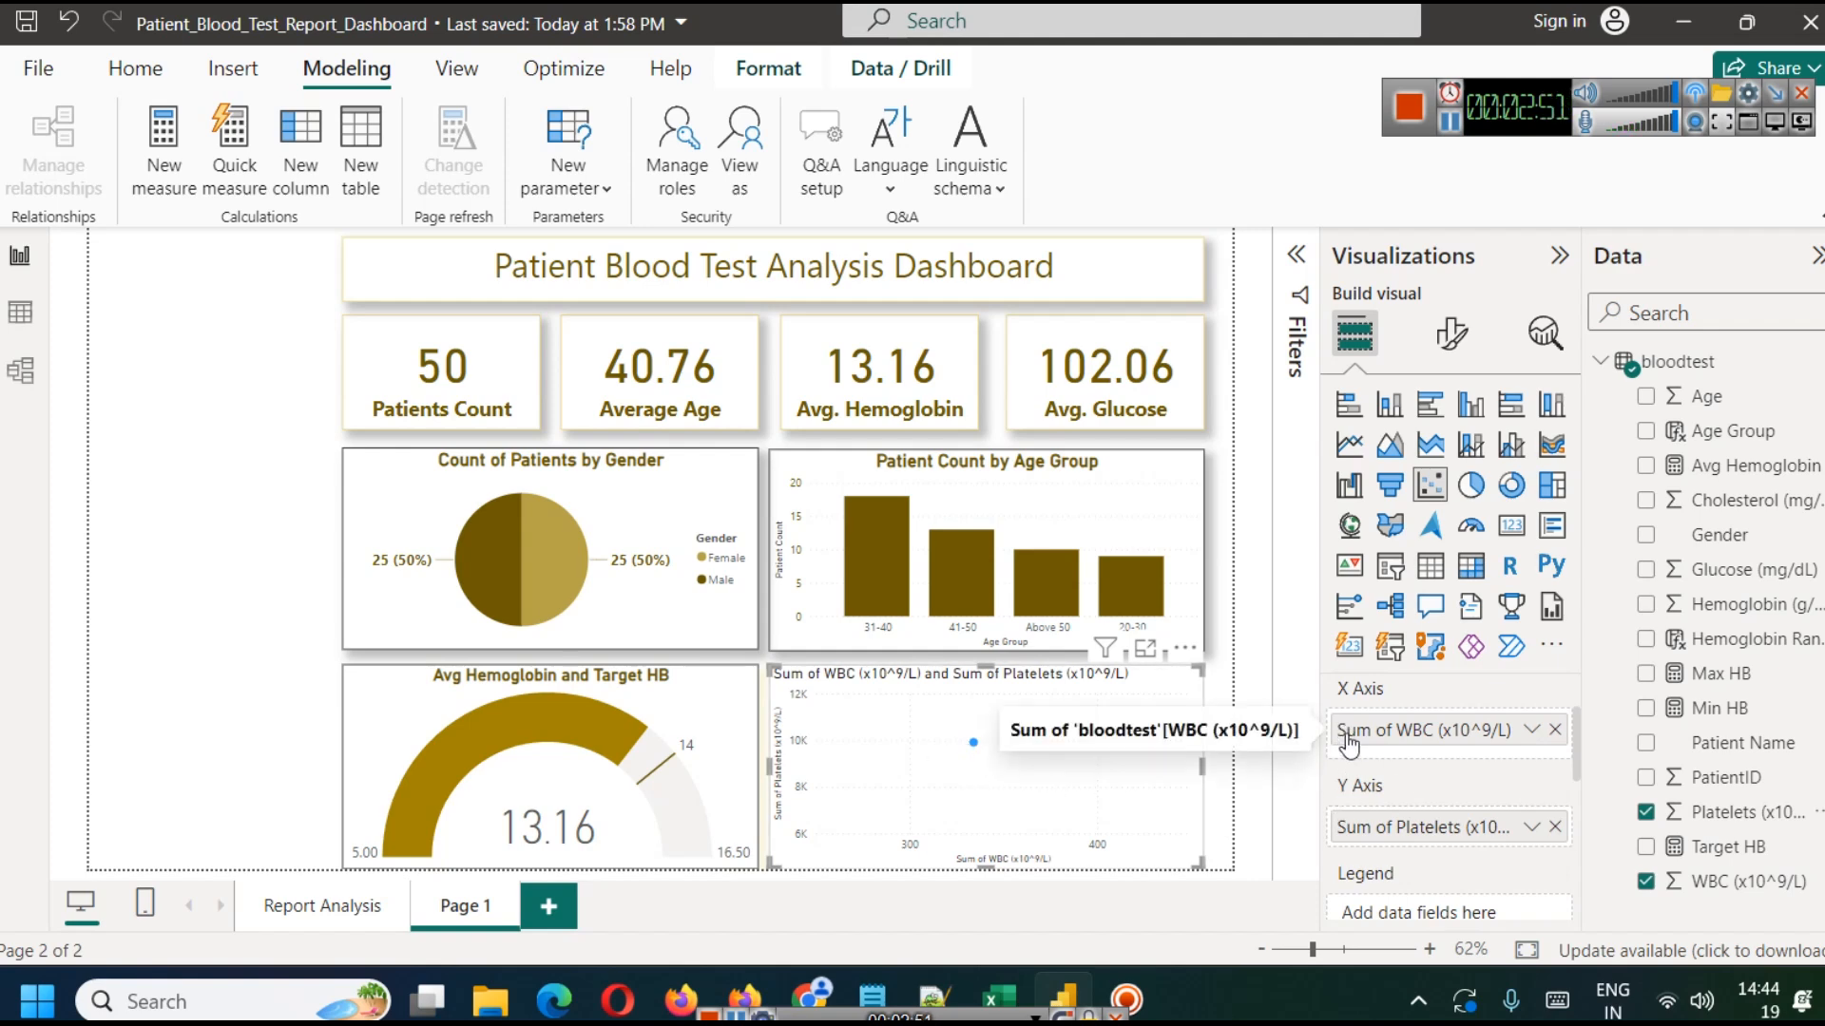
Set both the WBC and Platelets axis fields of the scatter chart to Don't summarize.
left_click(1530, 730)
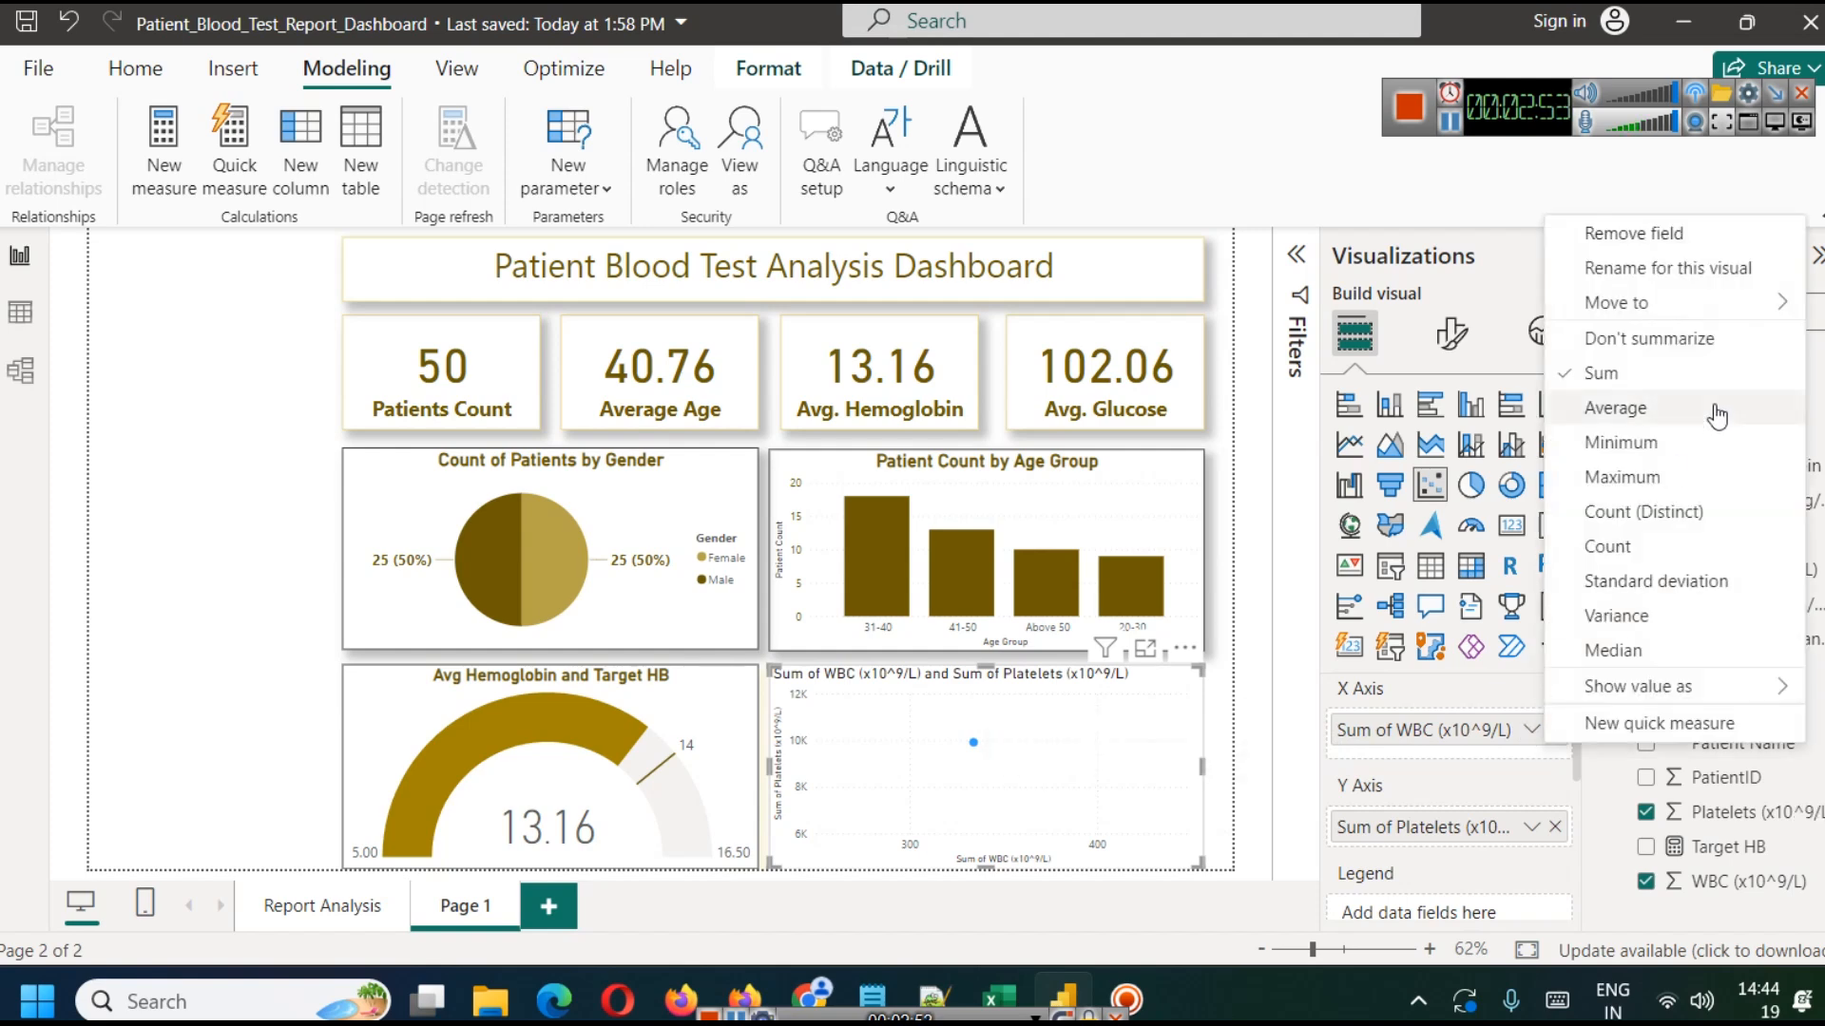
left_click(1683, 340)
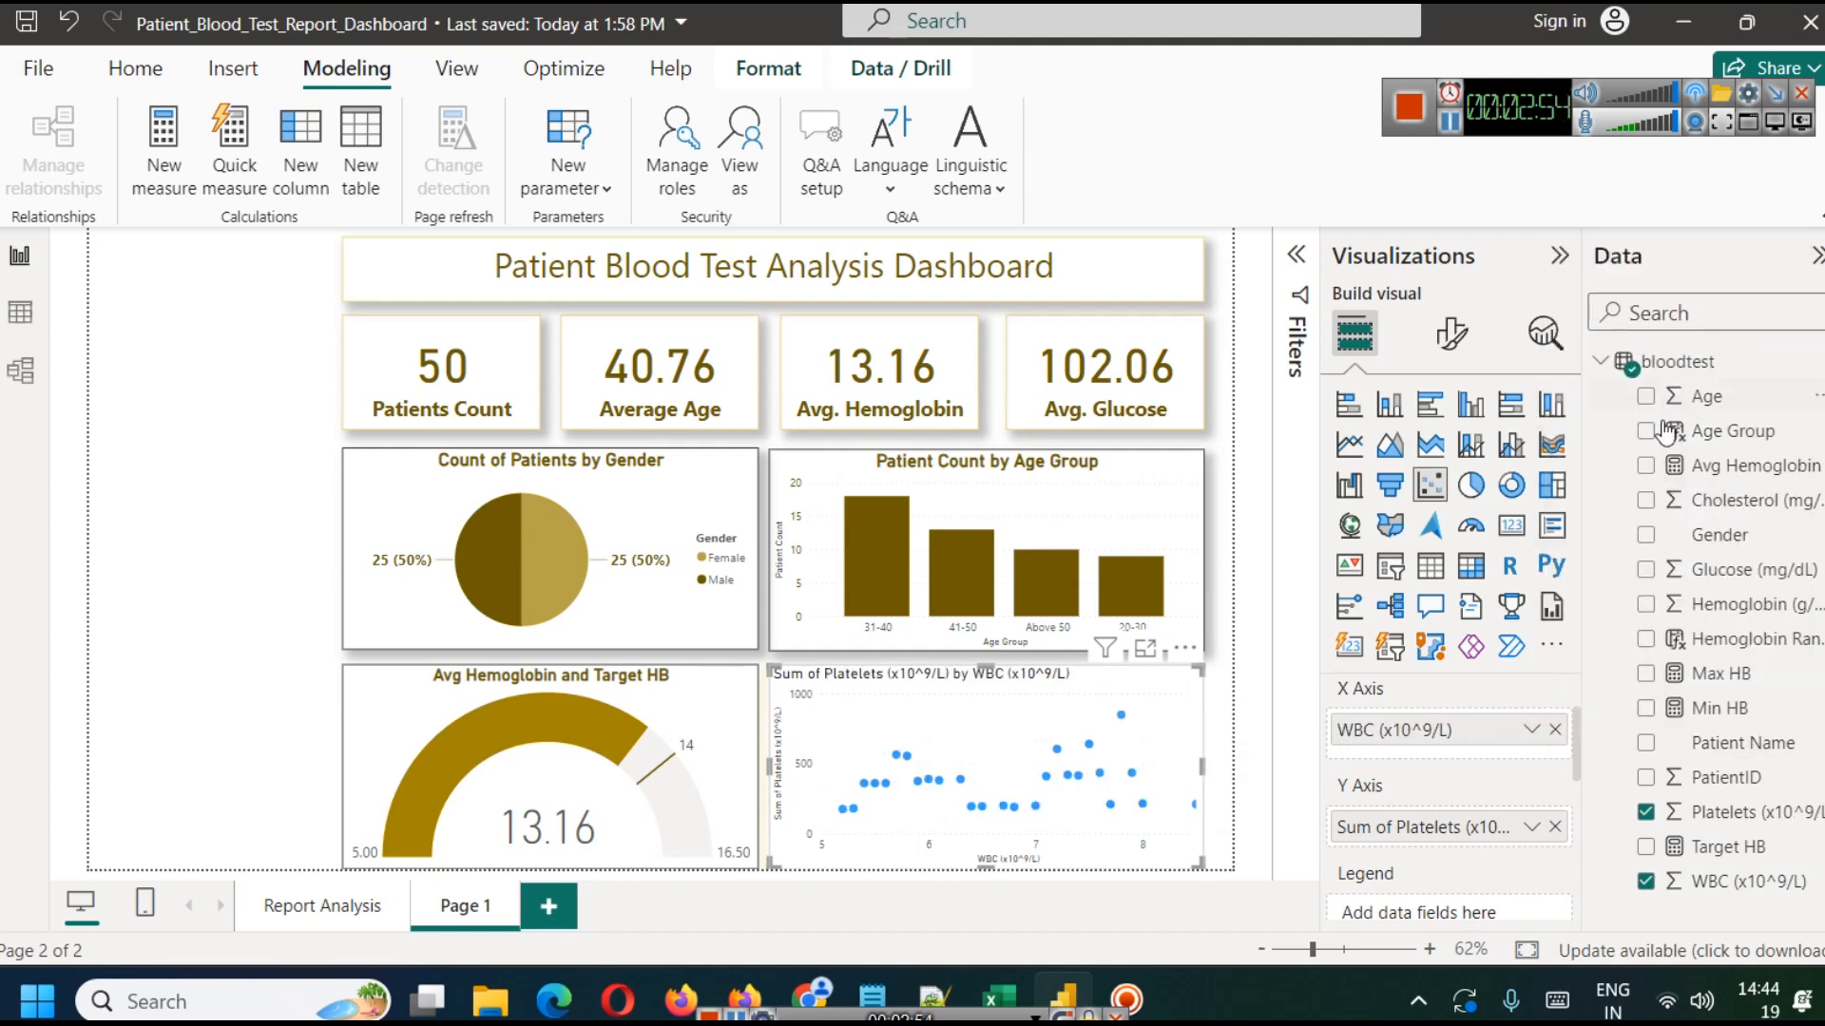
left_click(1544, 832)
left_click(1615, 440)
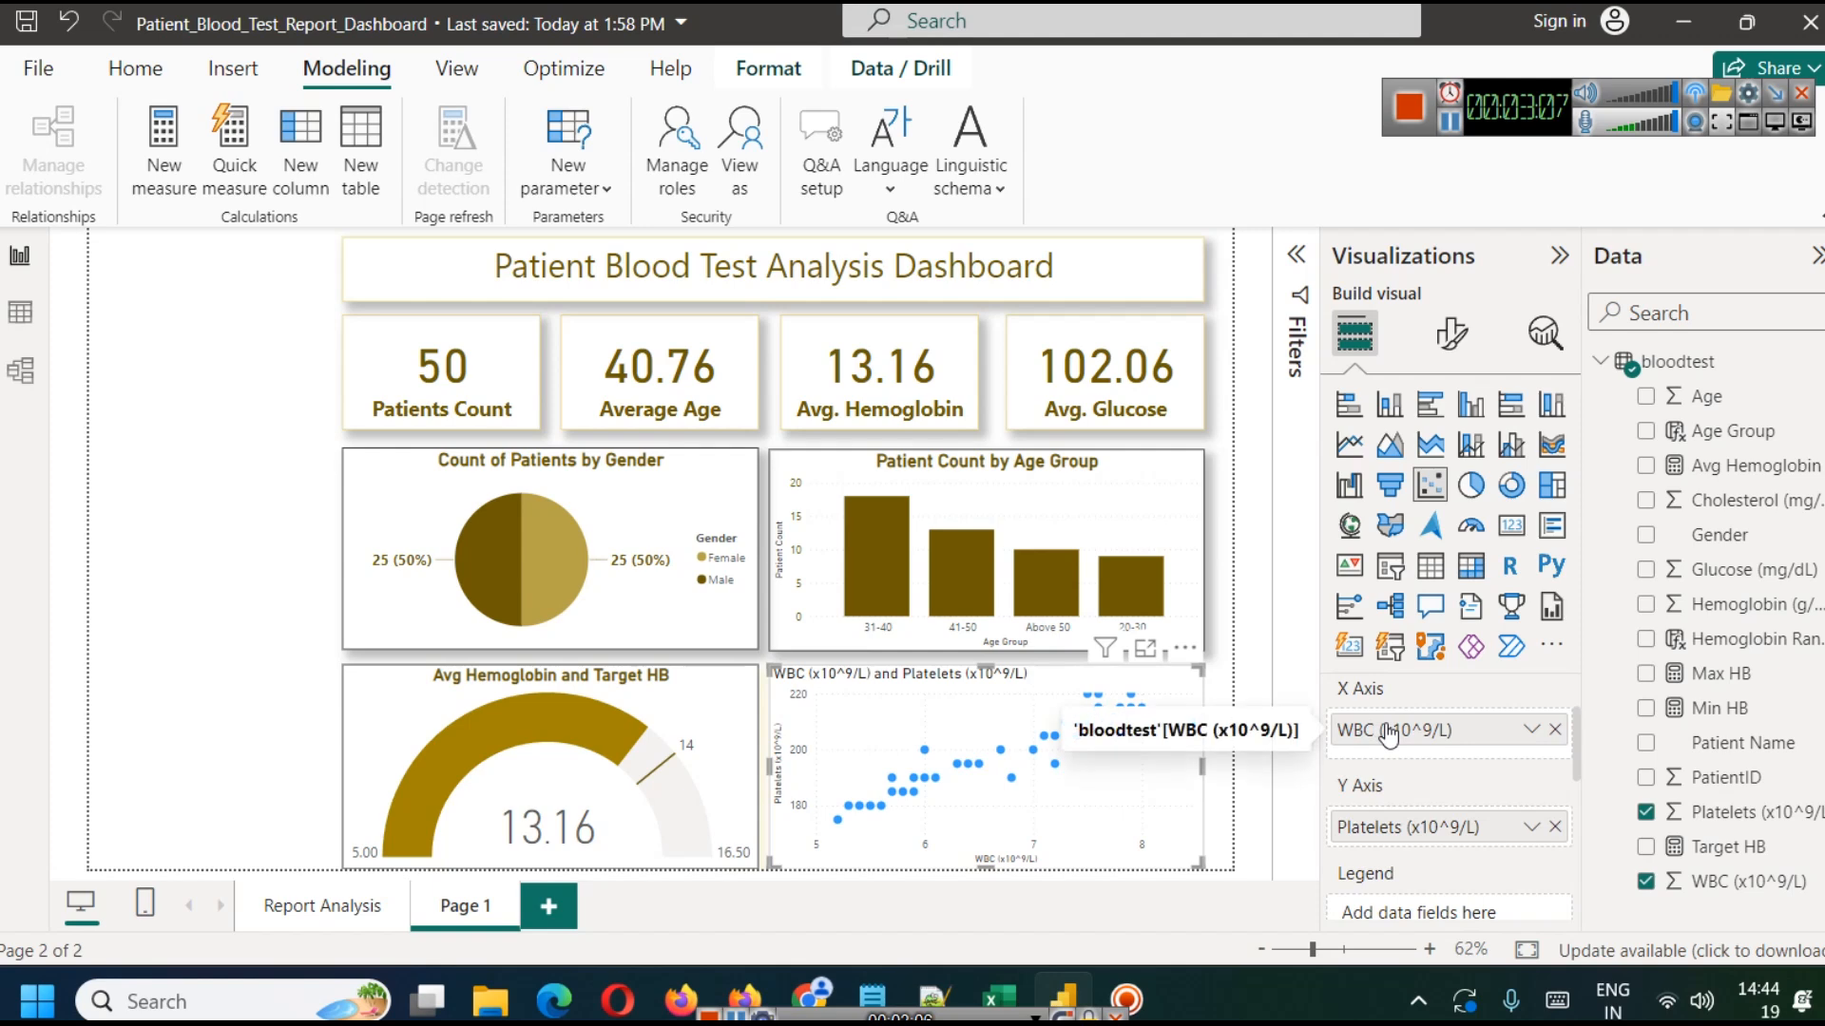
left_click(1530, 729)
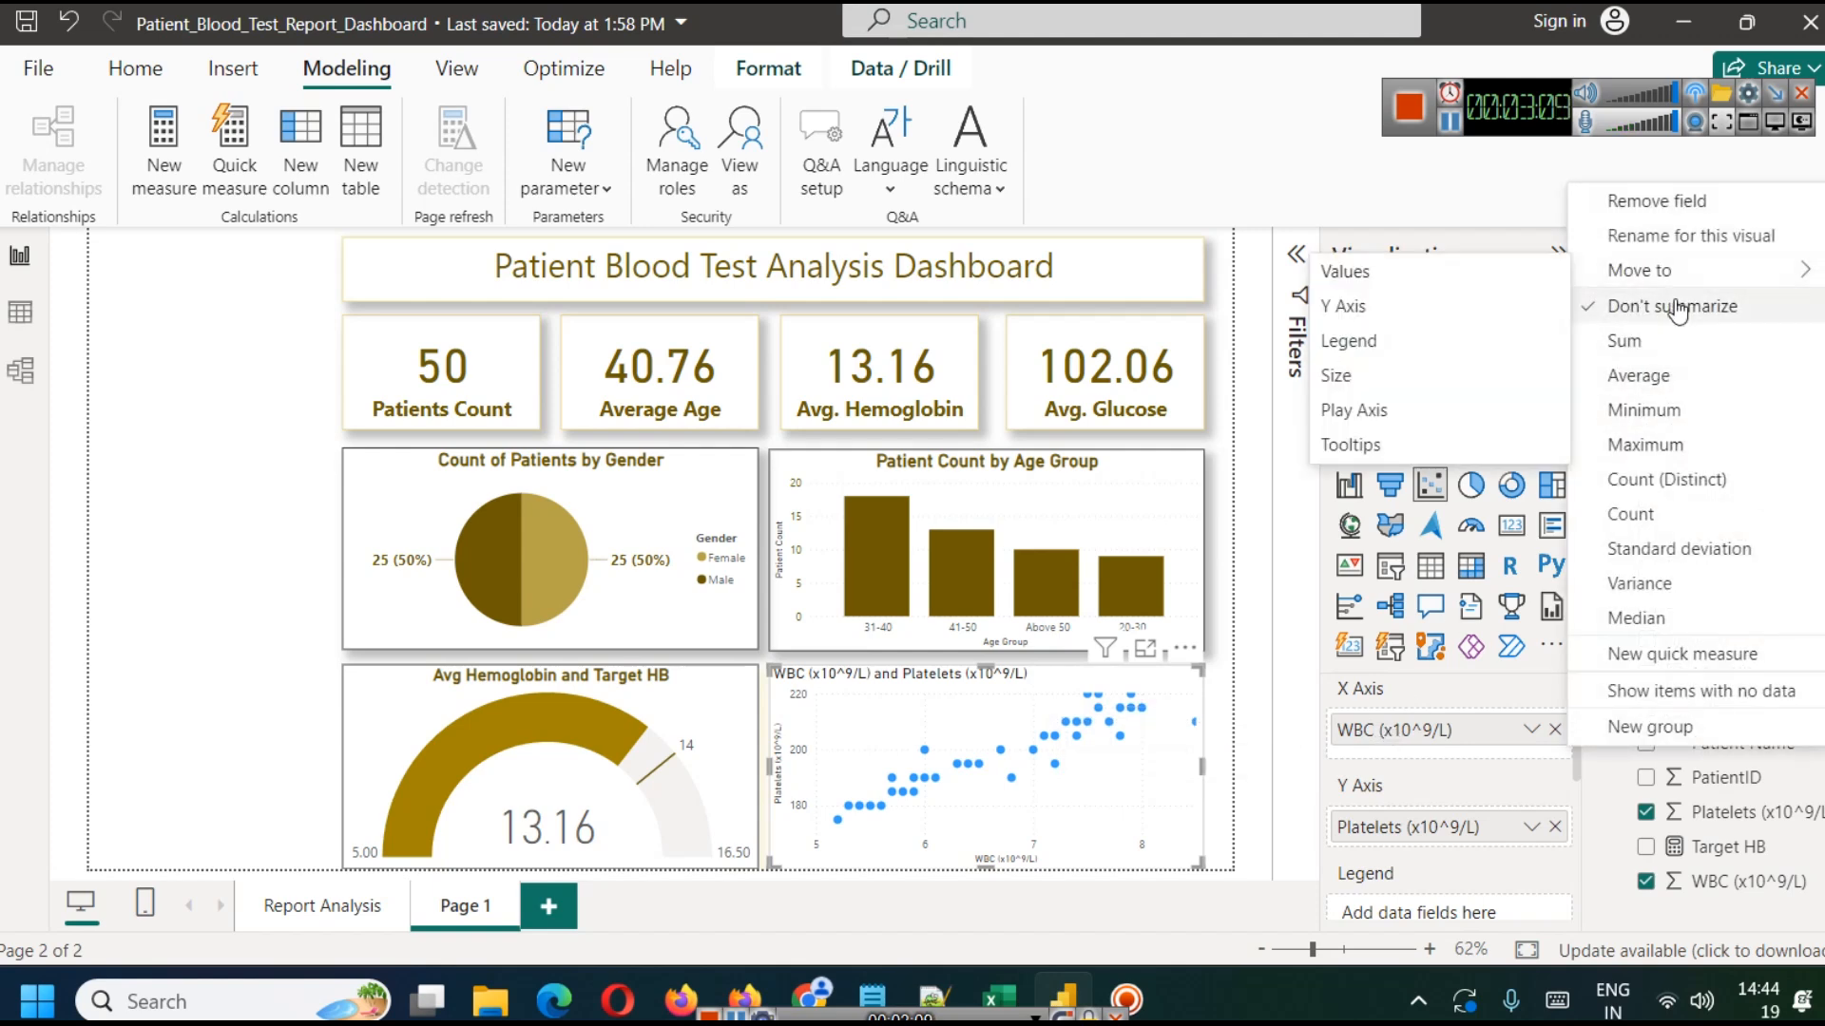
Rename the scatter chart's X axis field to WBC and its Y axis field to Platelets for this visual.
left_click(1639, 235)
type("W")
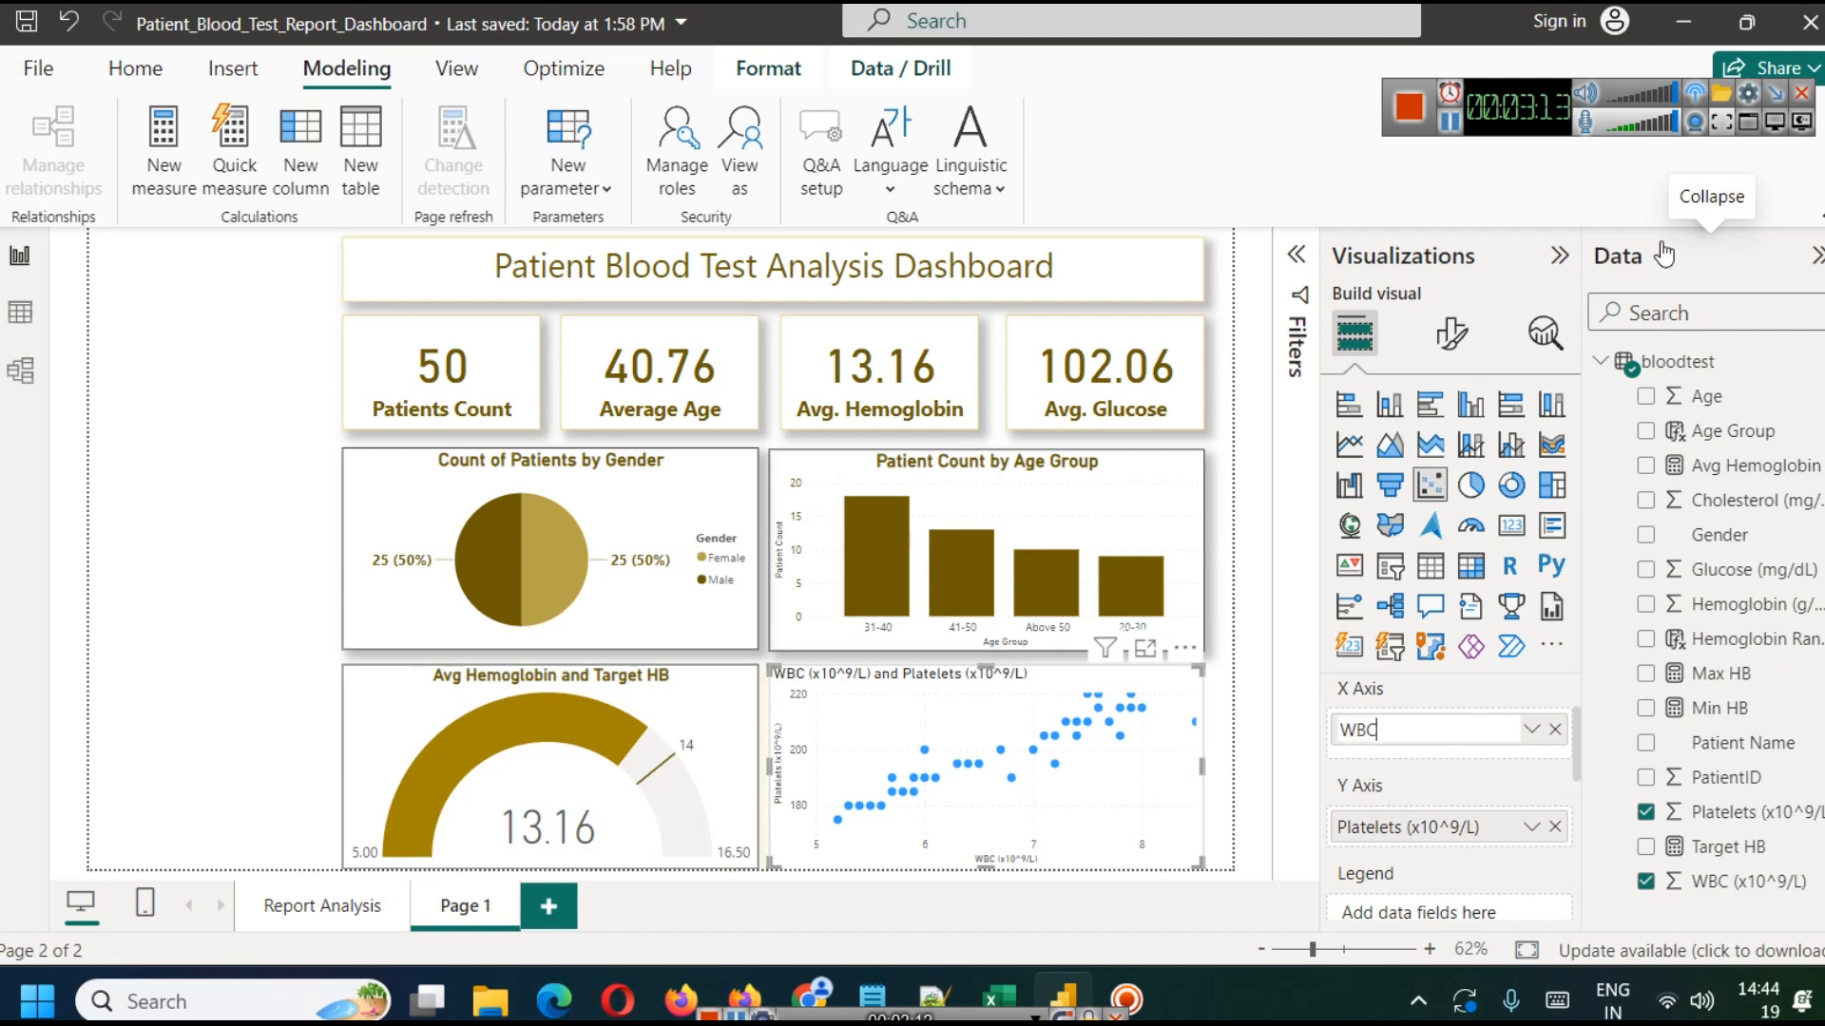
type("BC")
key("Return")
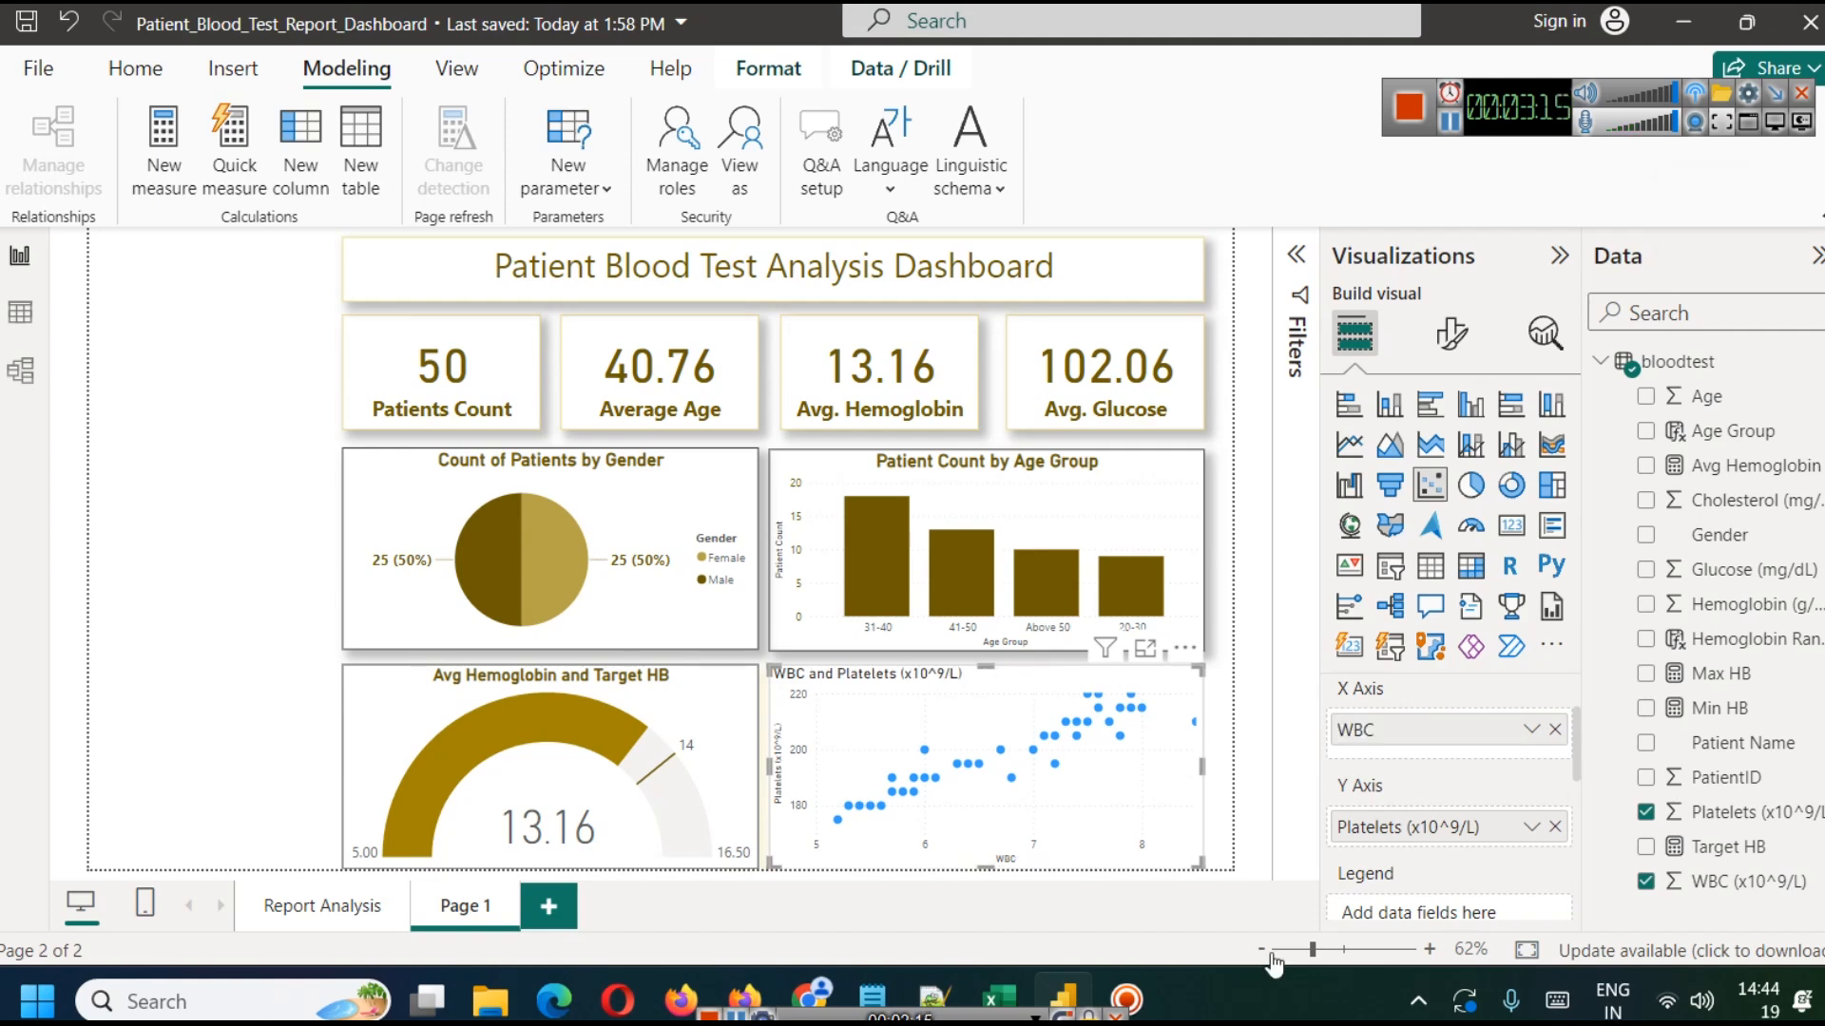
right_click(1405, 829)
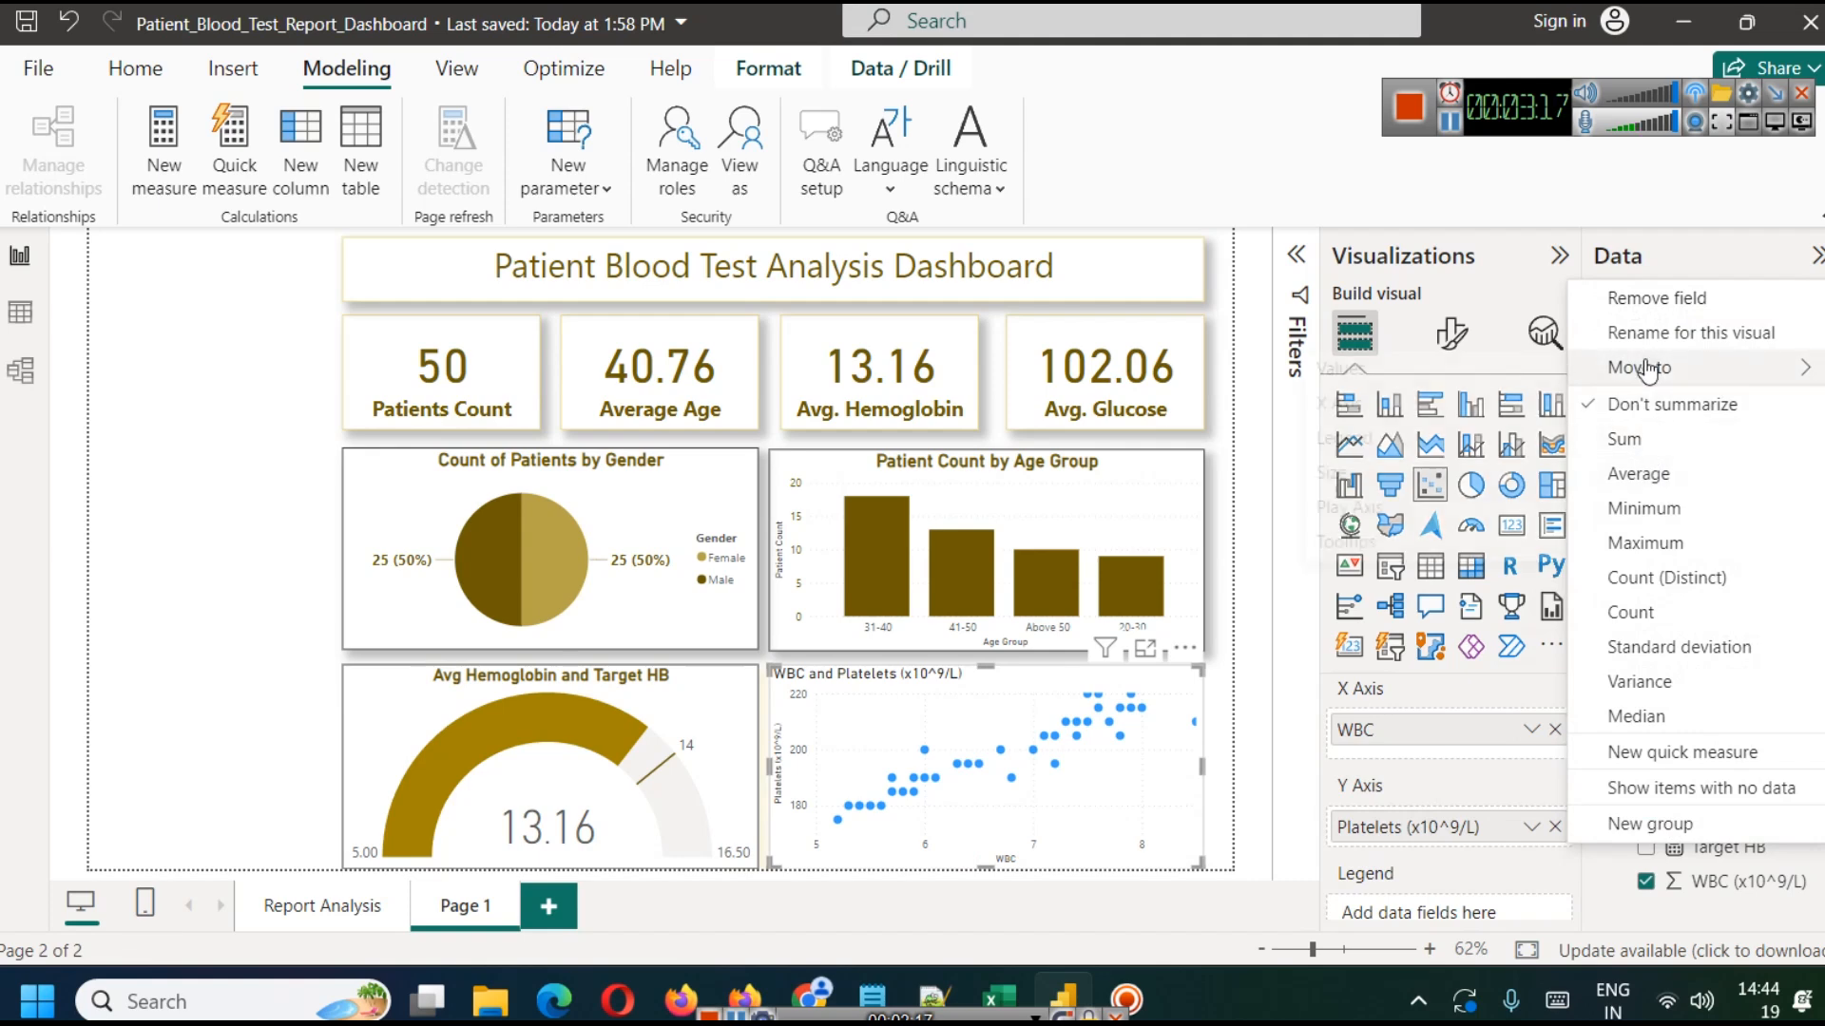
left_click(1652, 334)
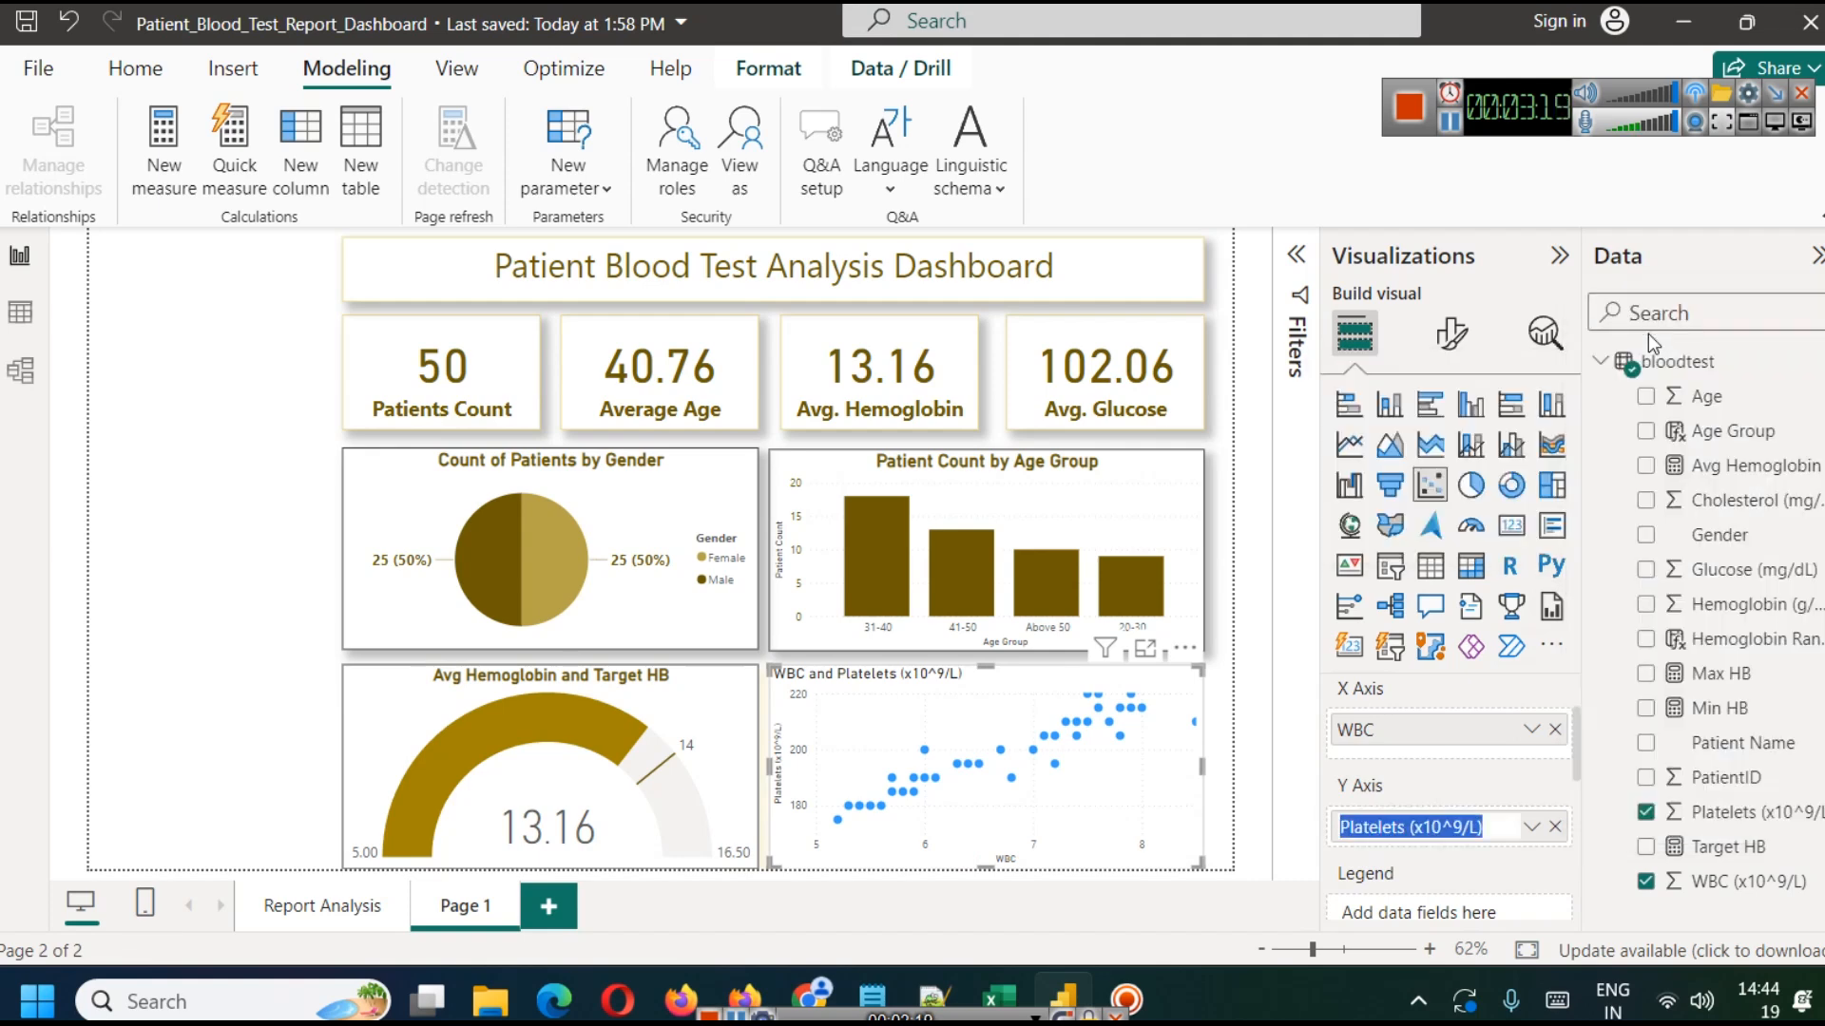
type("Platel")
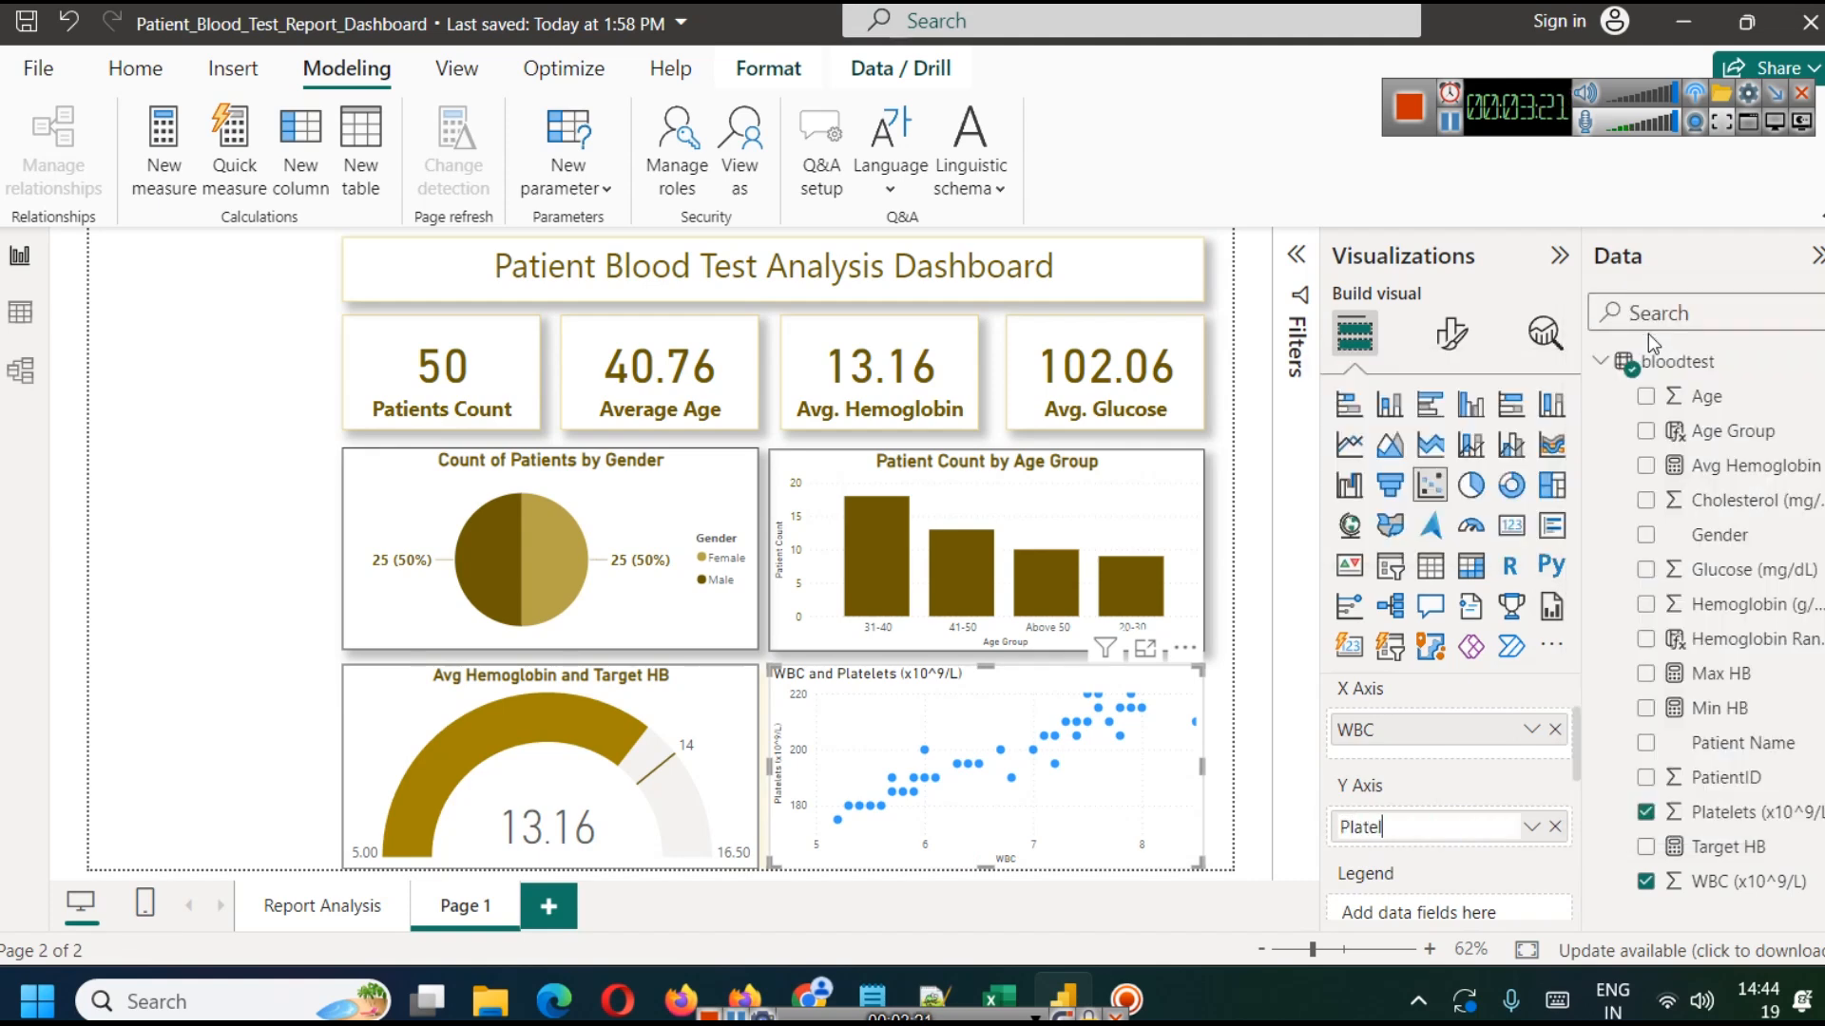
type("ets")
key("Return")
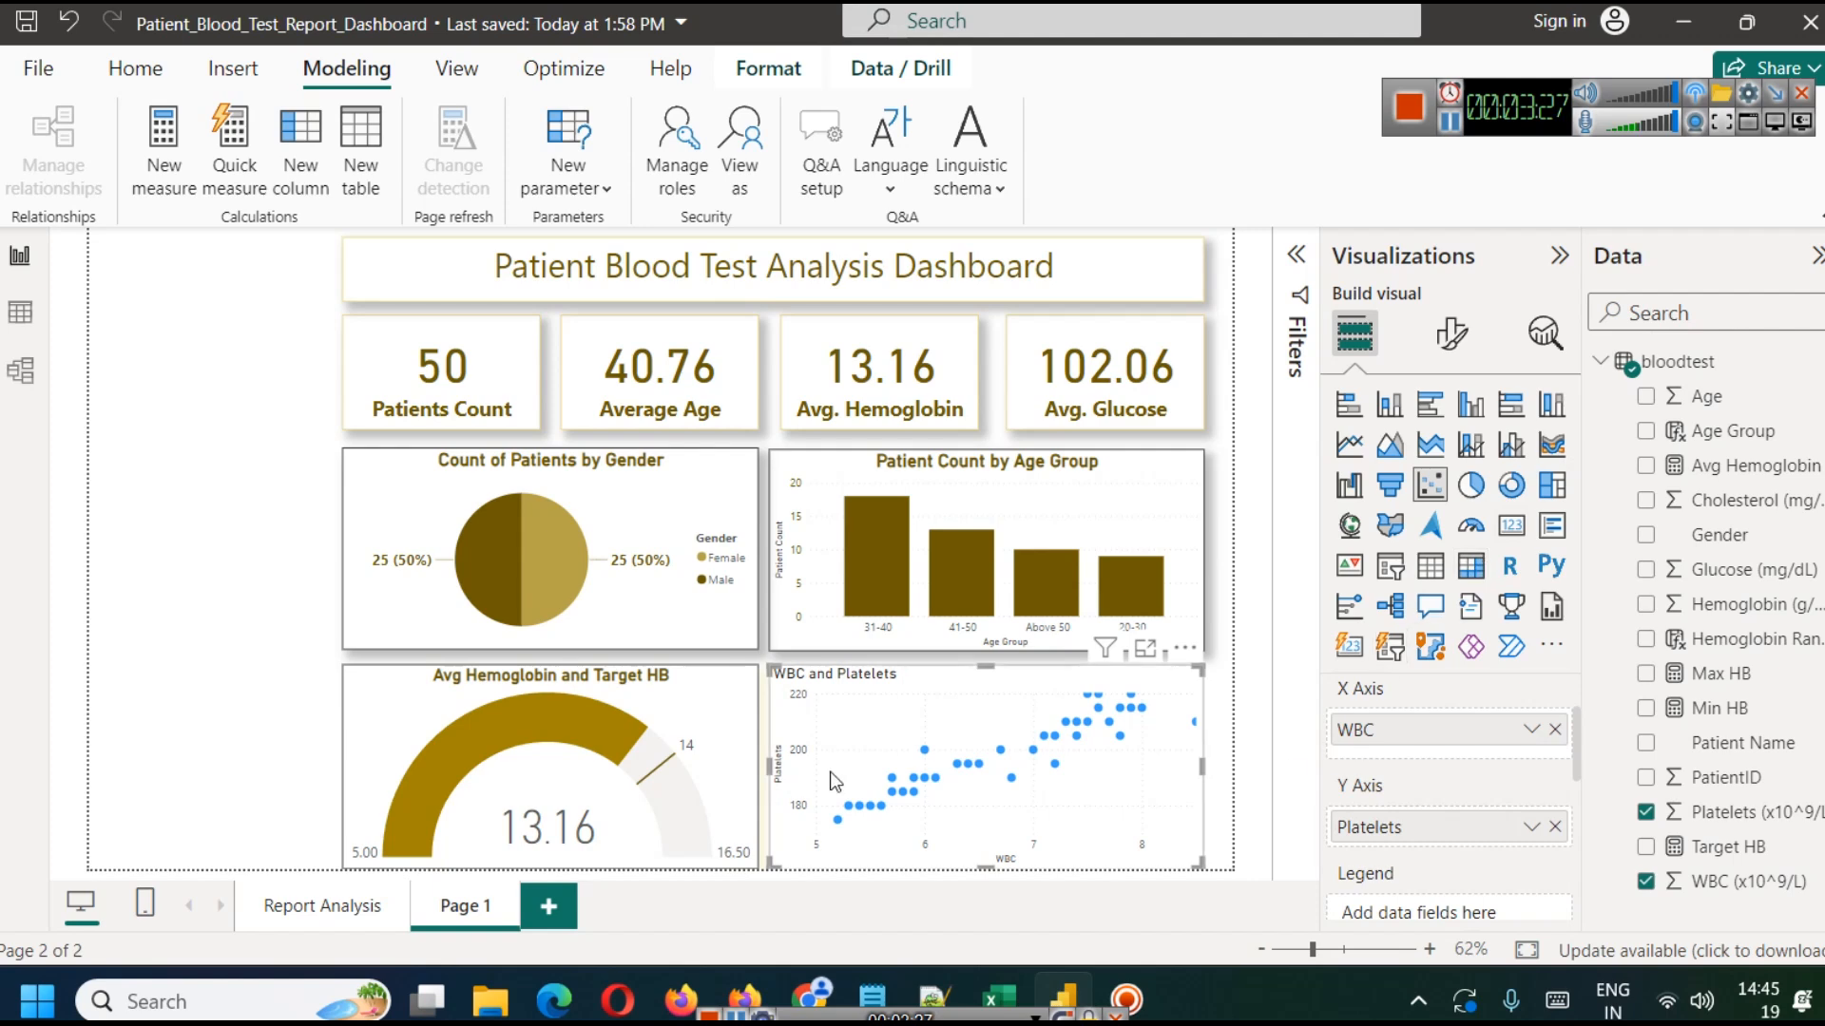
Set the scatter chart title's text color to the dark olive-brown used in the other chart titles.
left_click(1451, 332)
left_click(1468, 471)
left_click(1344, 591)
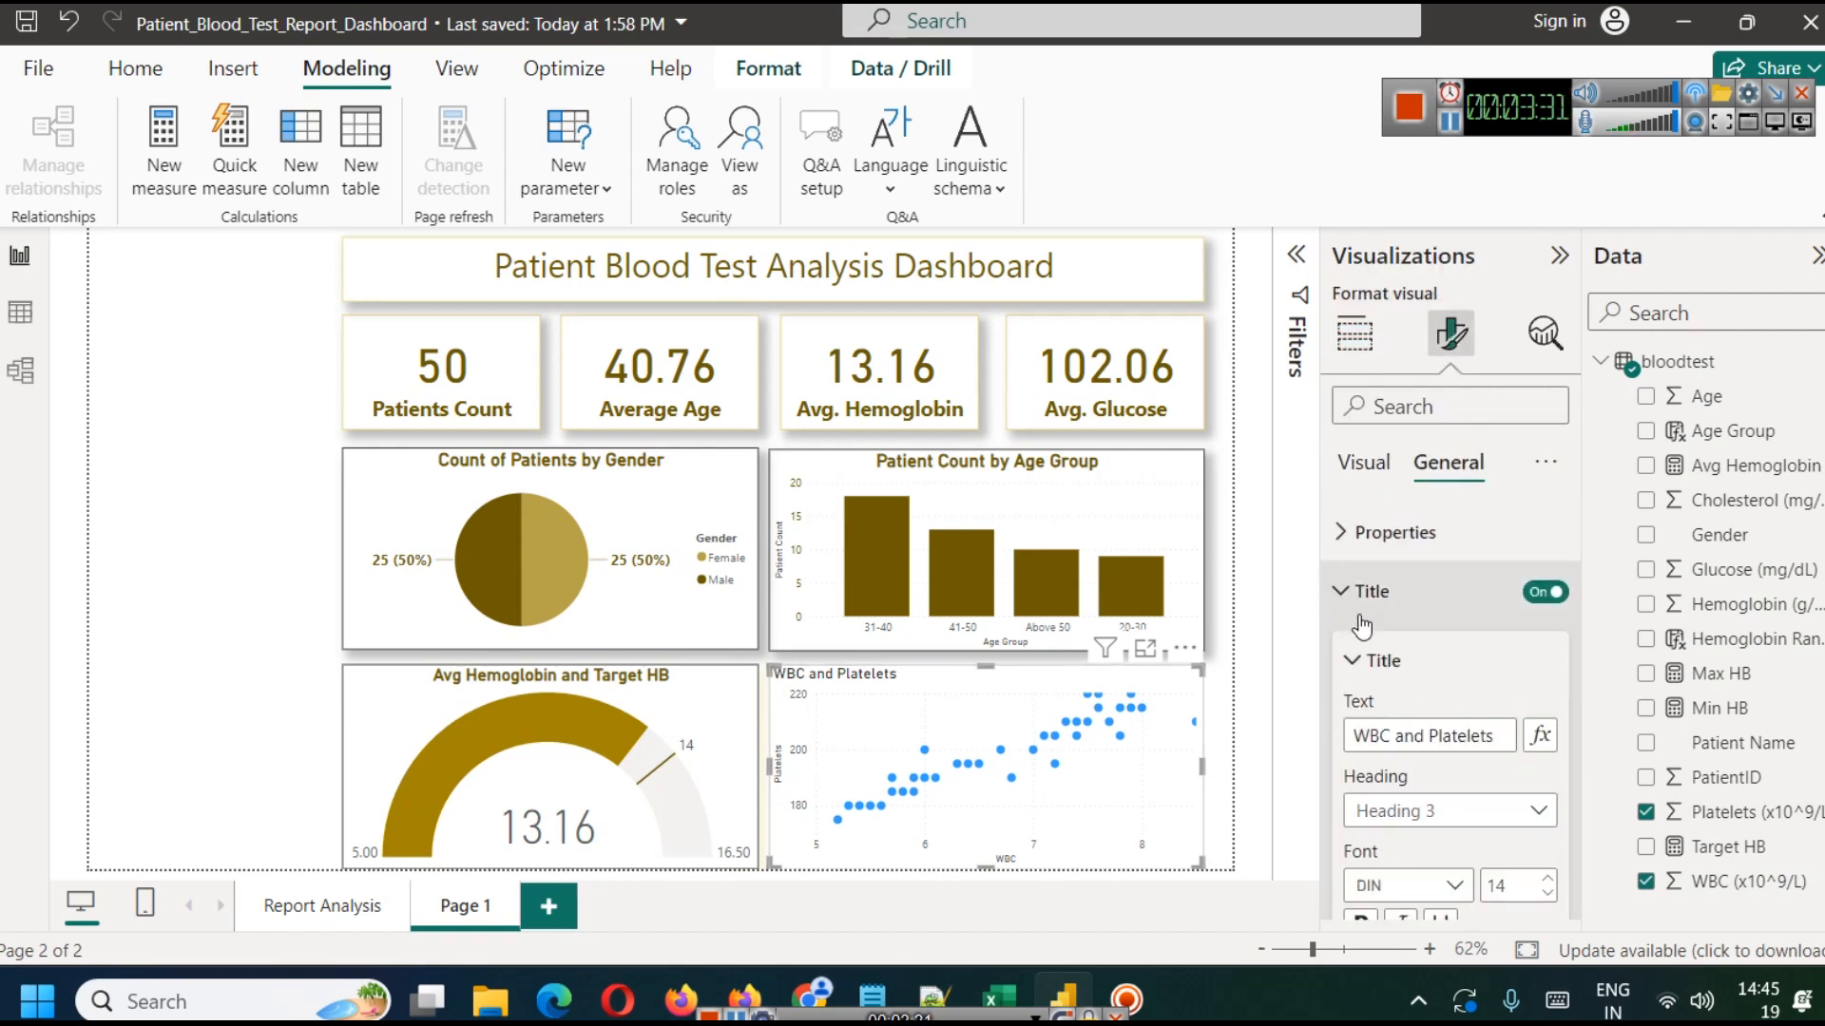
left_click(1499, 737)
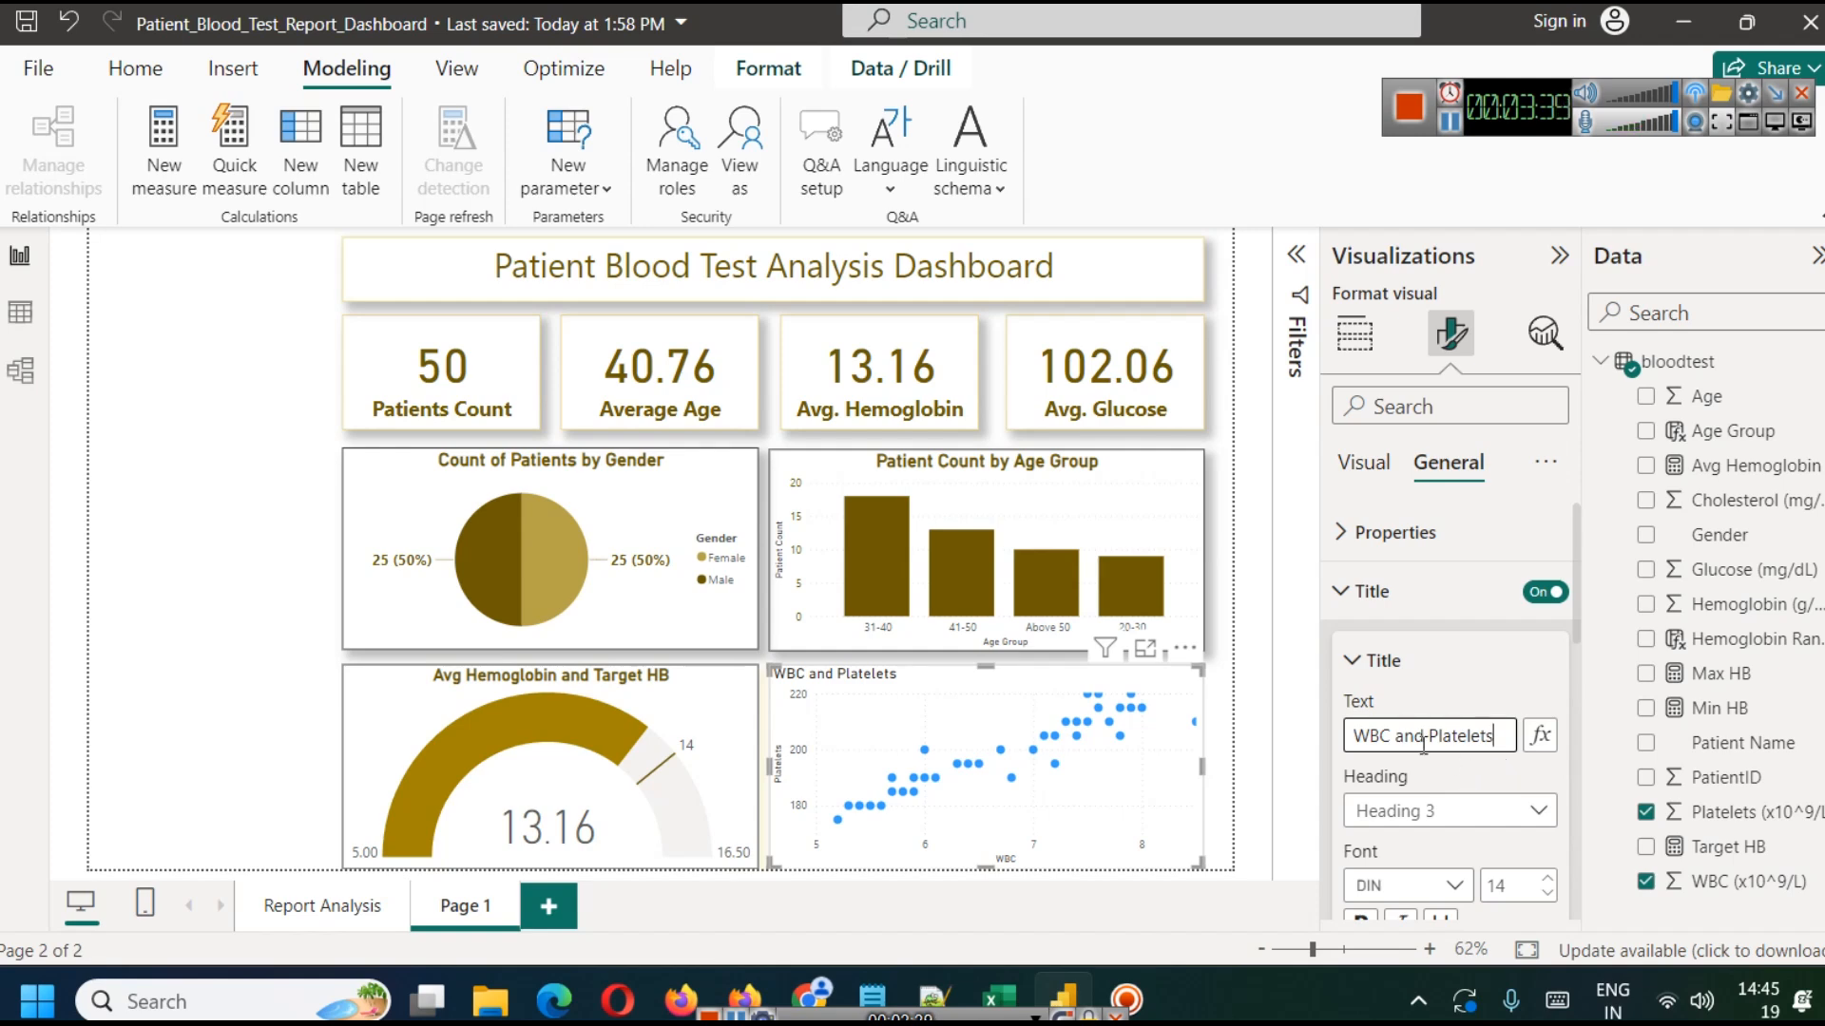
double_click(1414, 737)
scroll(1451, 770, "down", 2)
left_click(1403, 862)
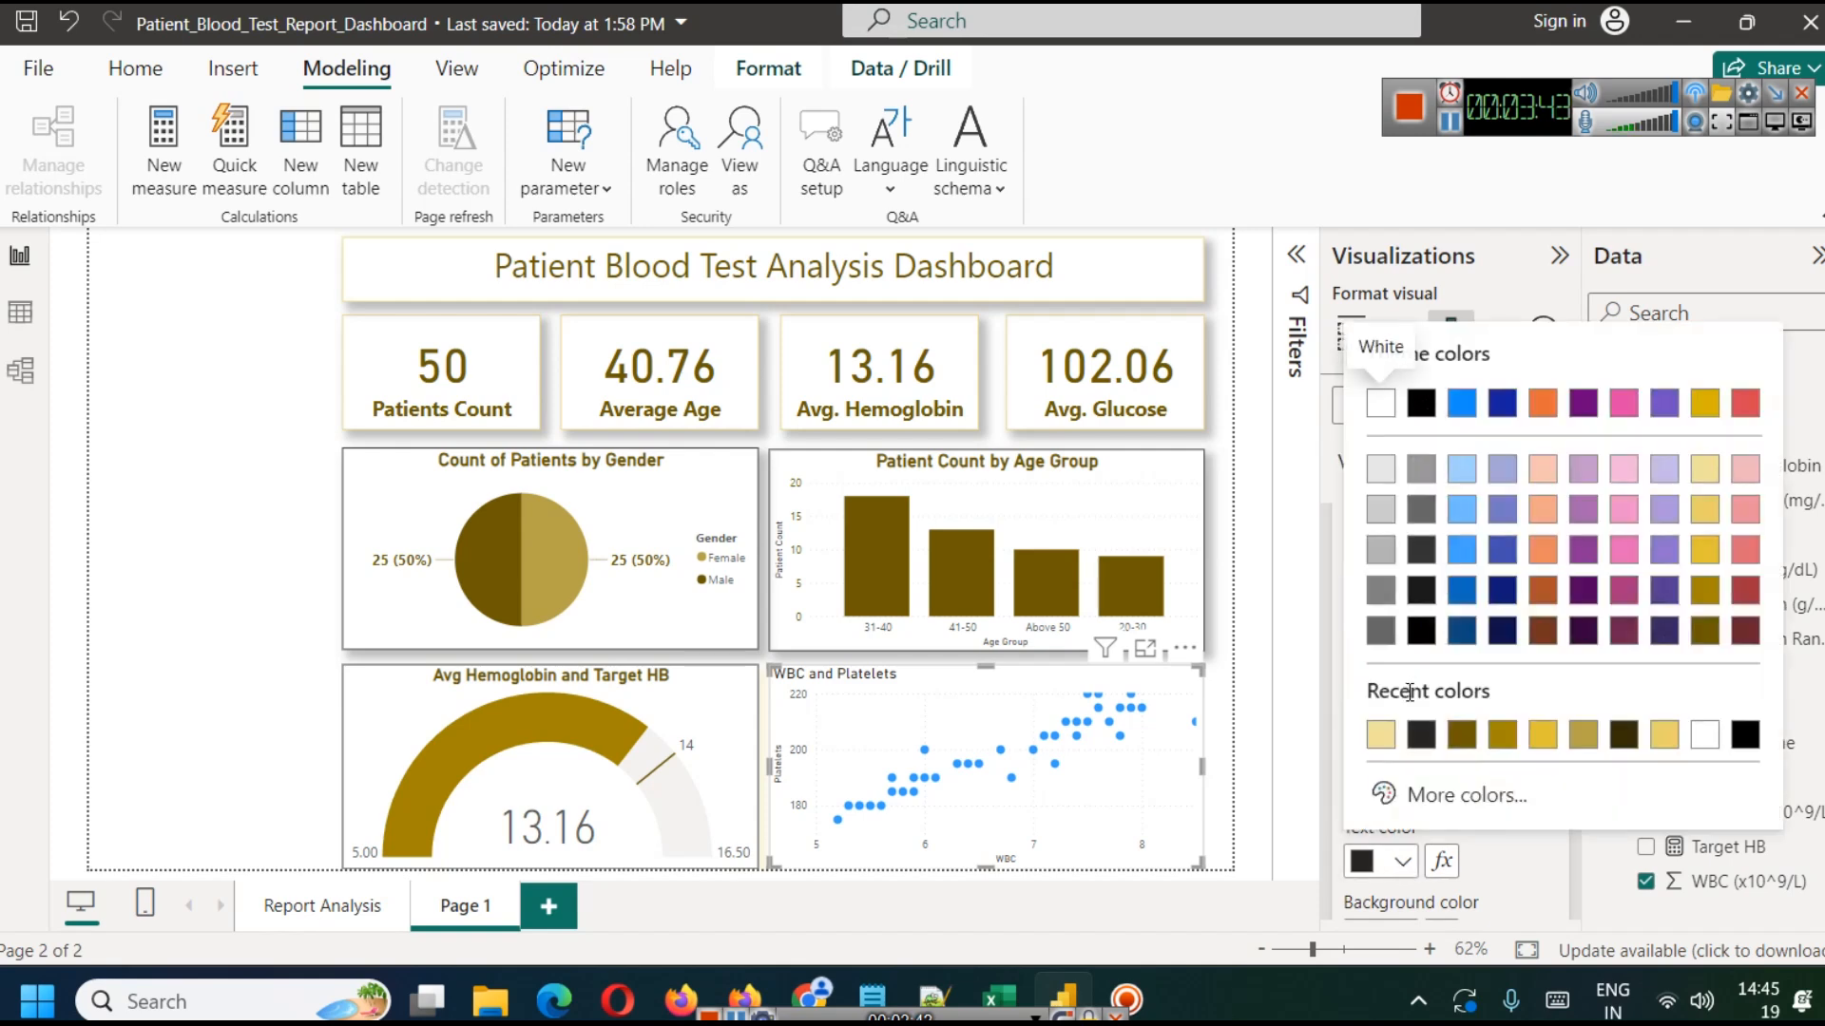
left_click(1461, 736)
Set the scatter chart title to font size 17, bold and horizontally centered.
left_click(1548, 735)
left_click(1547, 735)
left_click(1547, 735)
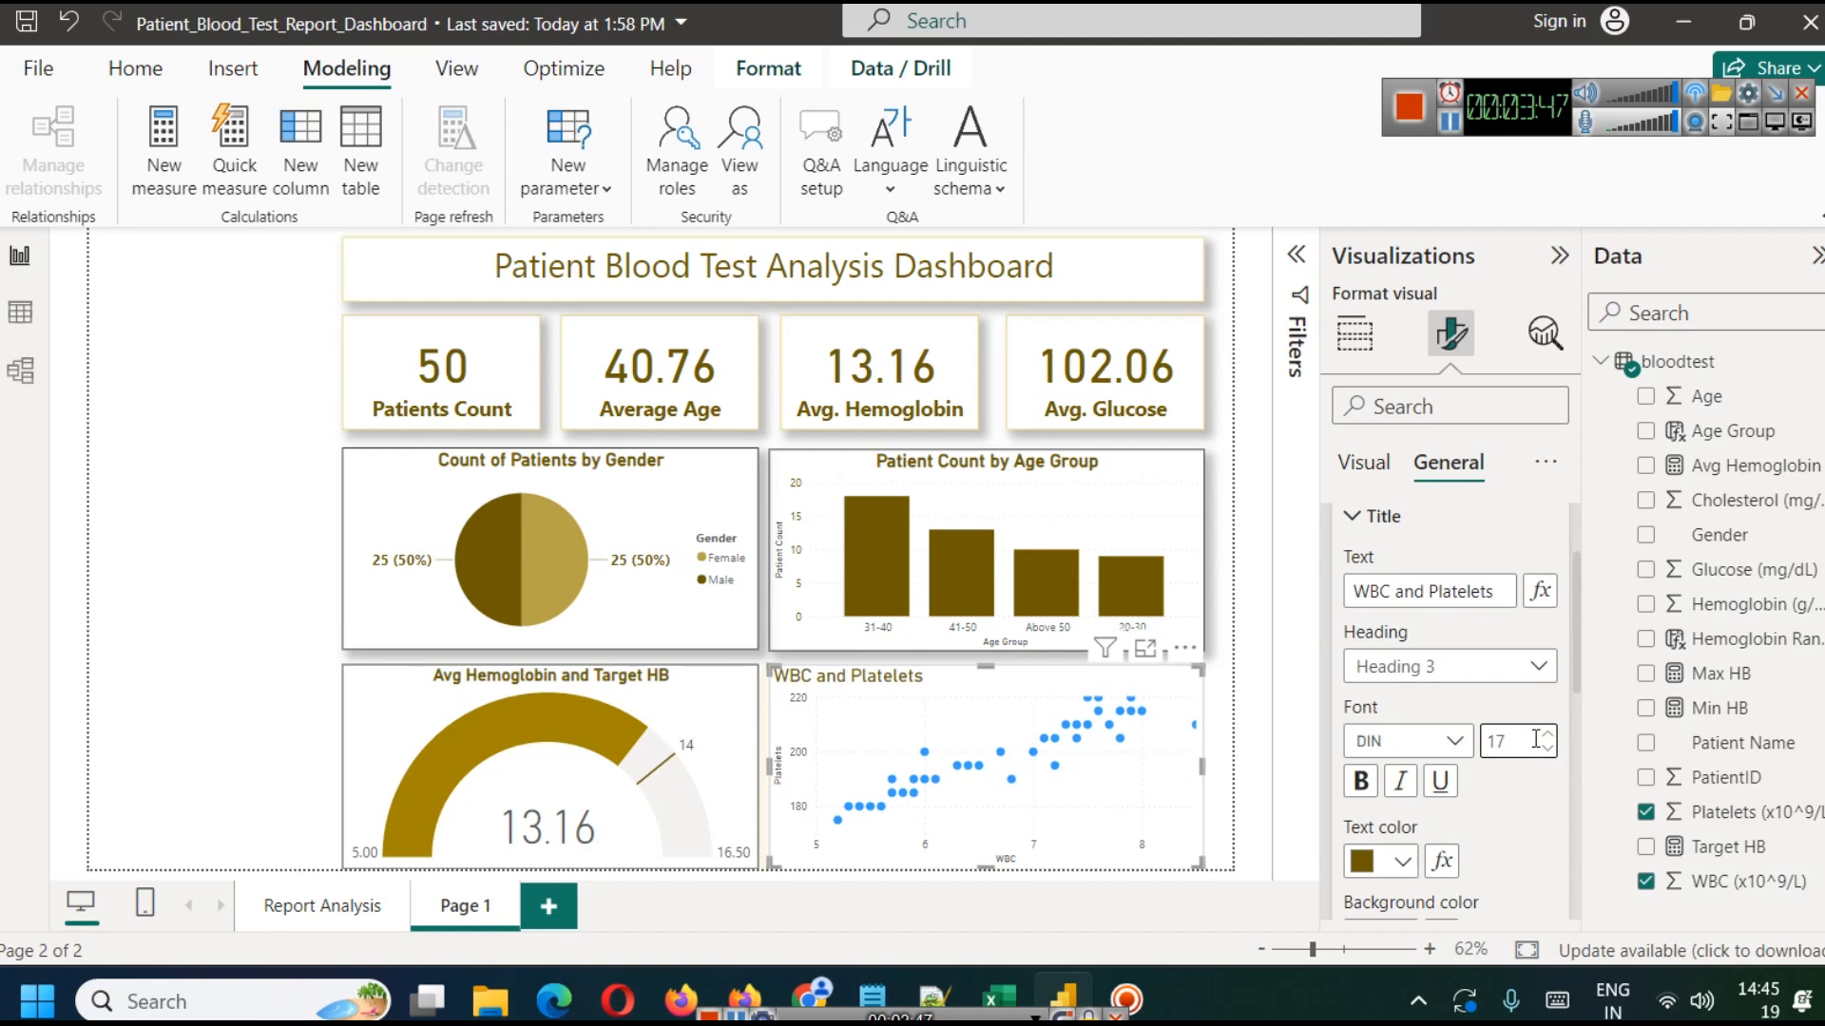
left_click(1360, 782)
scroll(1401, 819, "down", 3)
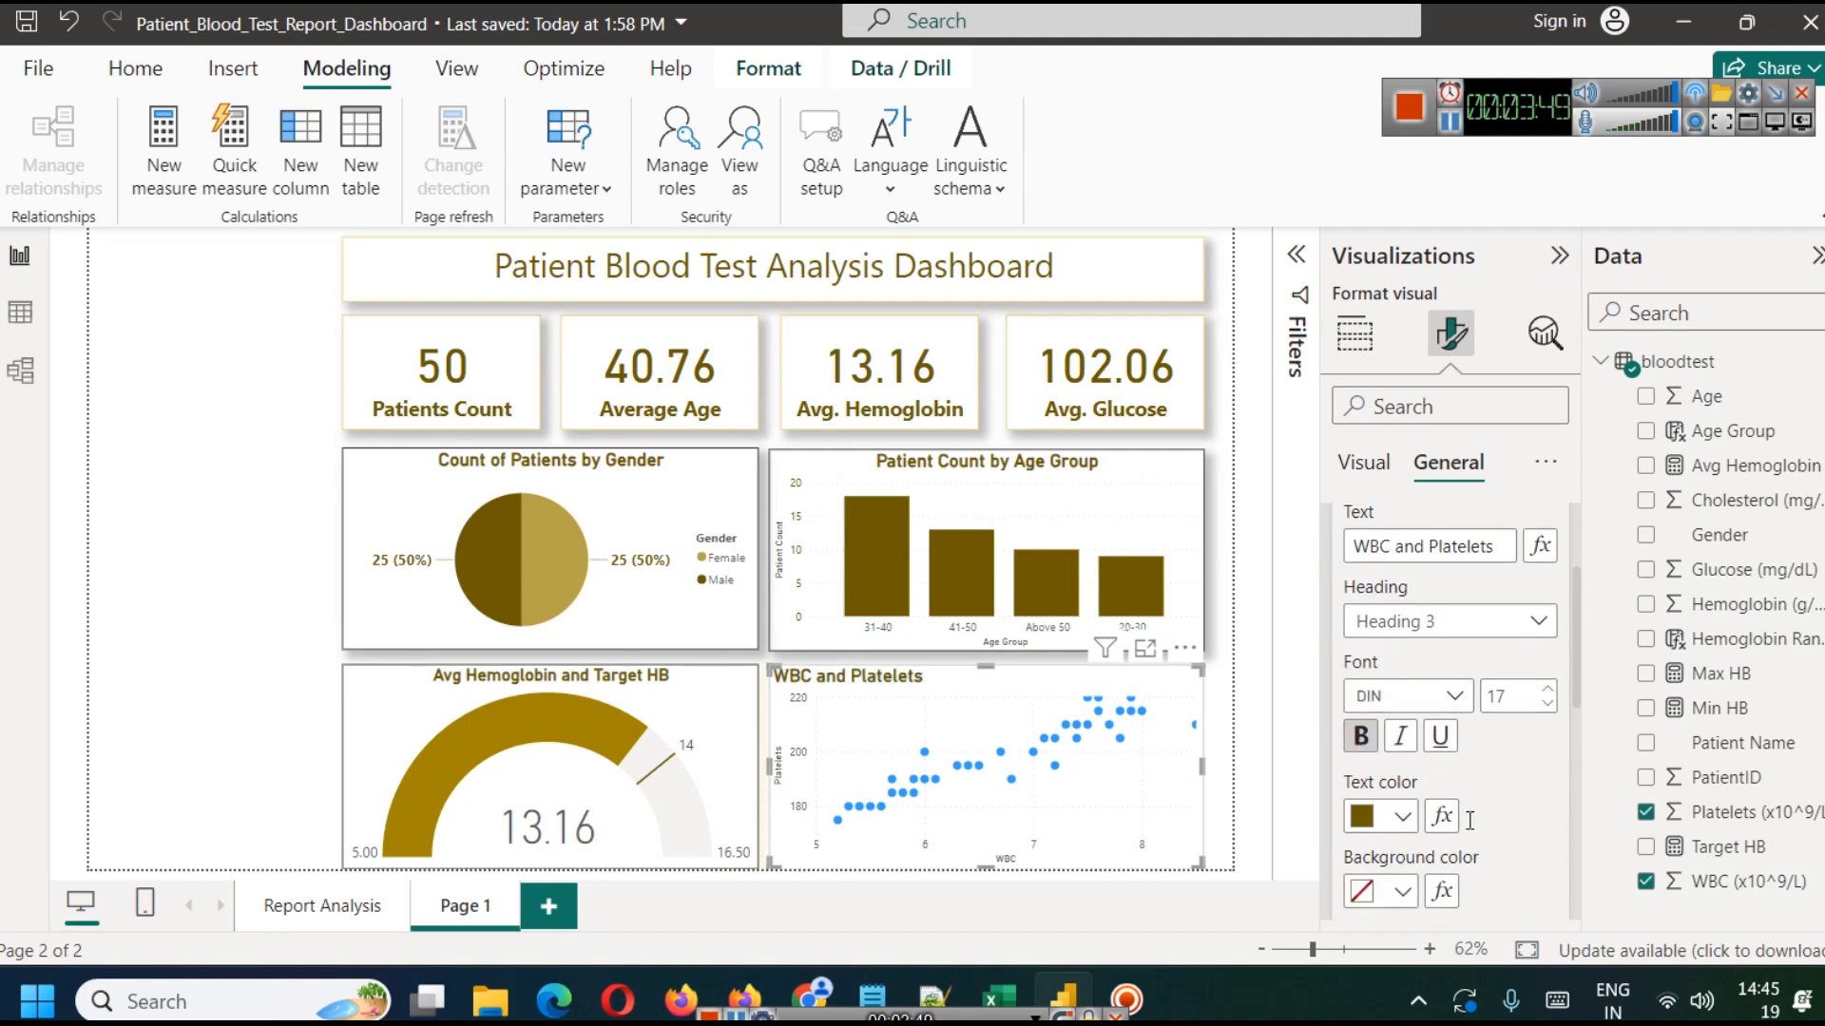
left_click(1399, 725)
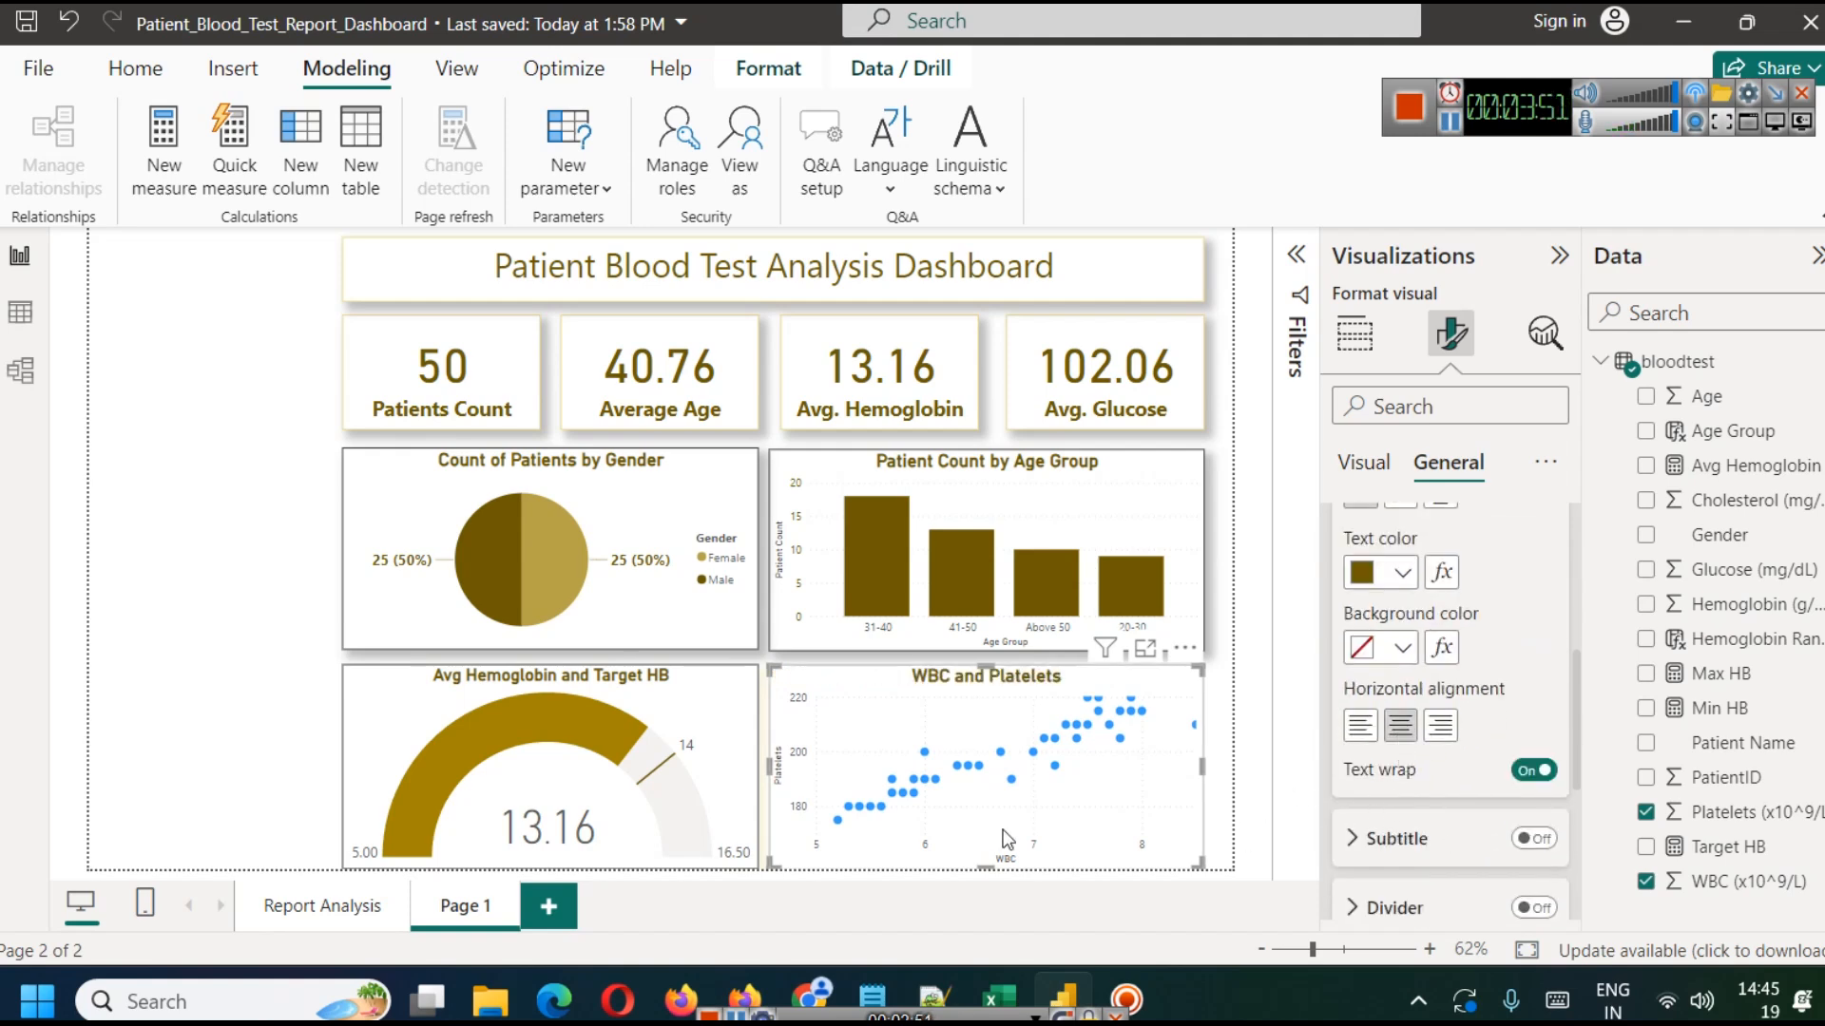
Change the scatter chart's marker shape to a diamond for all series.
scroll(1405, 523, "up", 5)
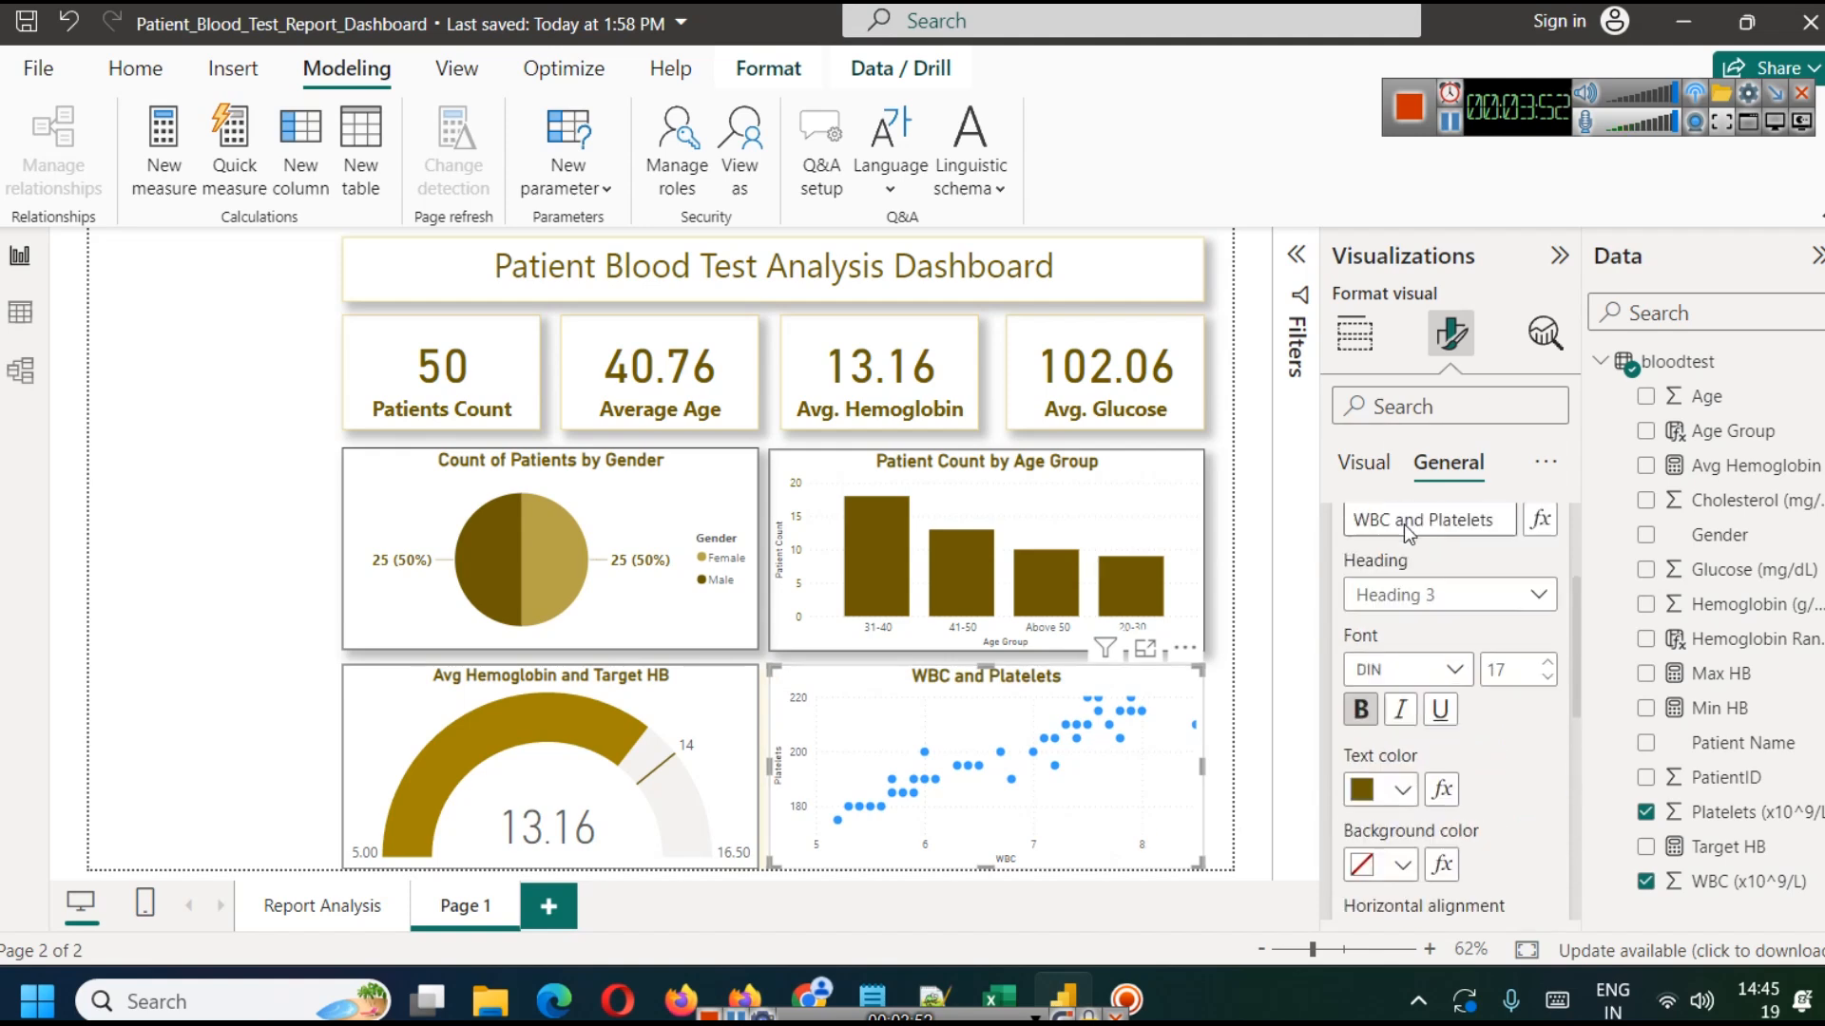
left_click(1369, 463)
scroll(1425, 608, "up", 1)
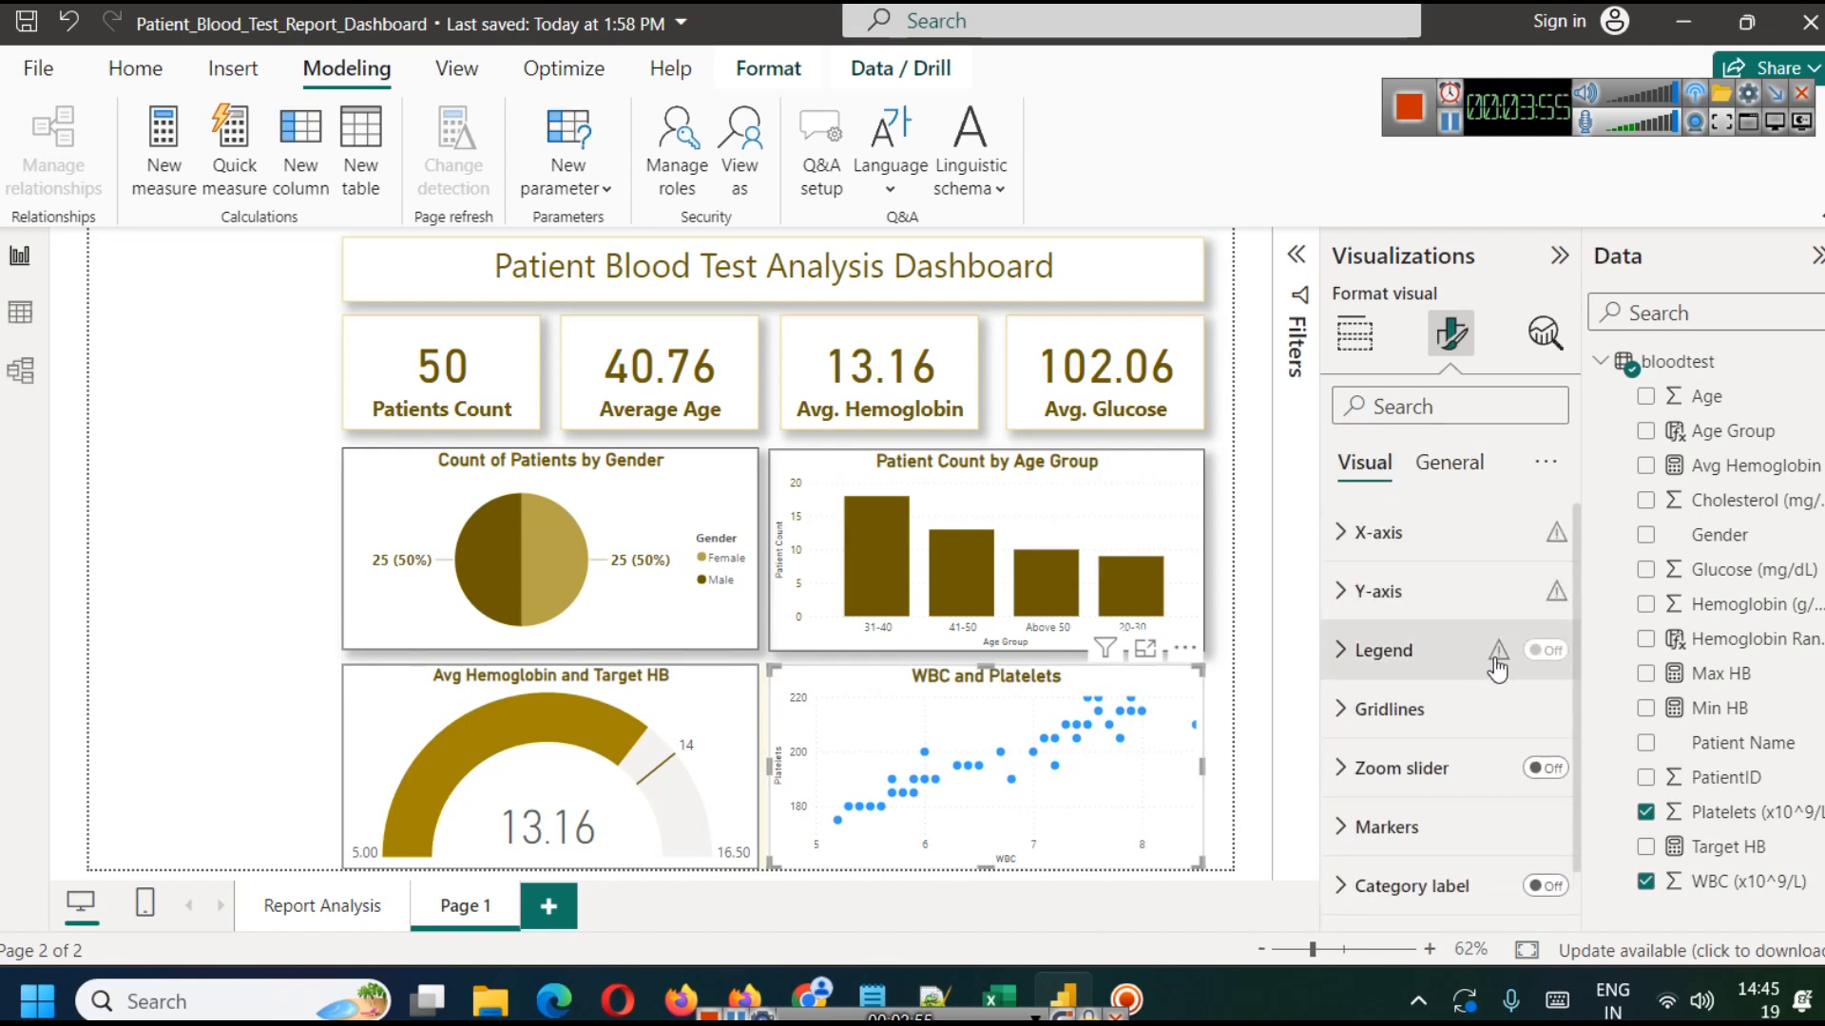
scroll(1449, 609, "down", 1)
left_click(1359, 769)
scroll(1454, 781, "down", 3)
scroll(1452, 708, "down", 2)
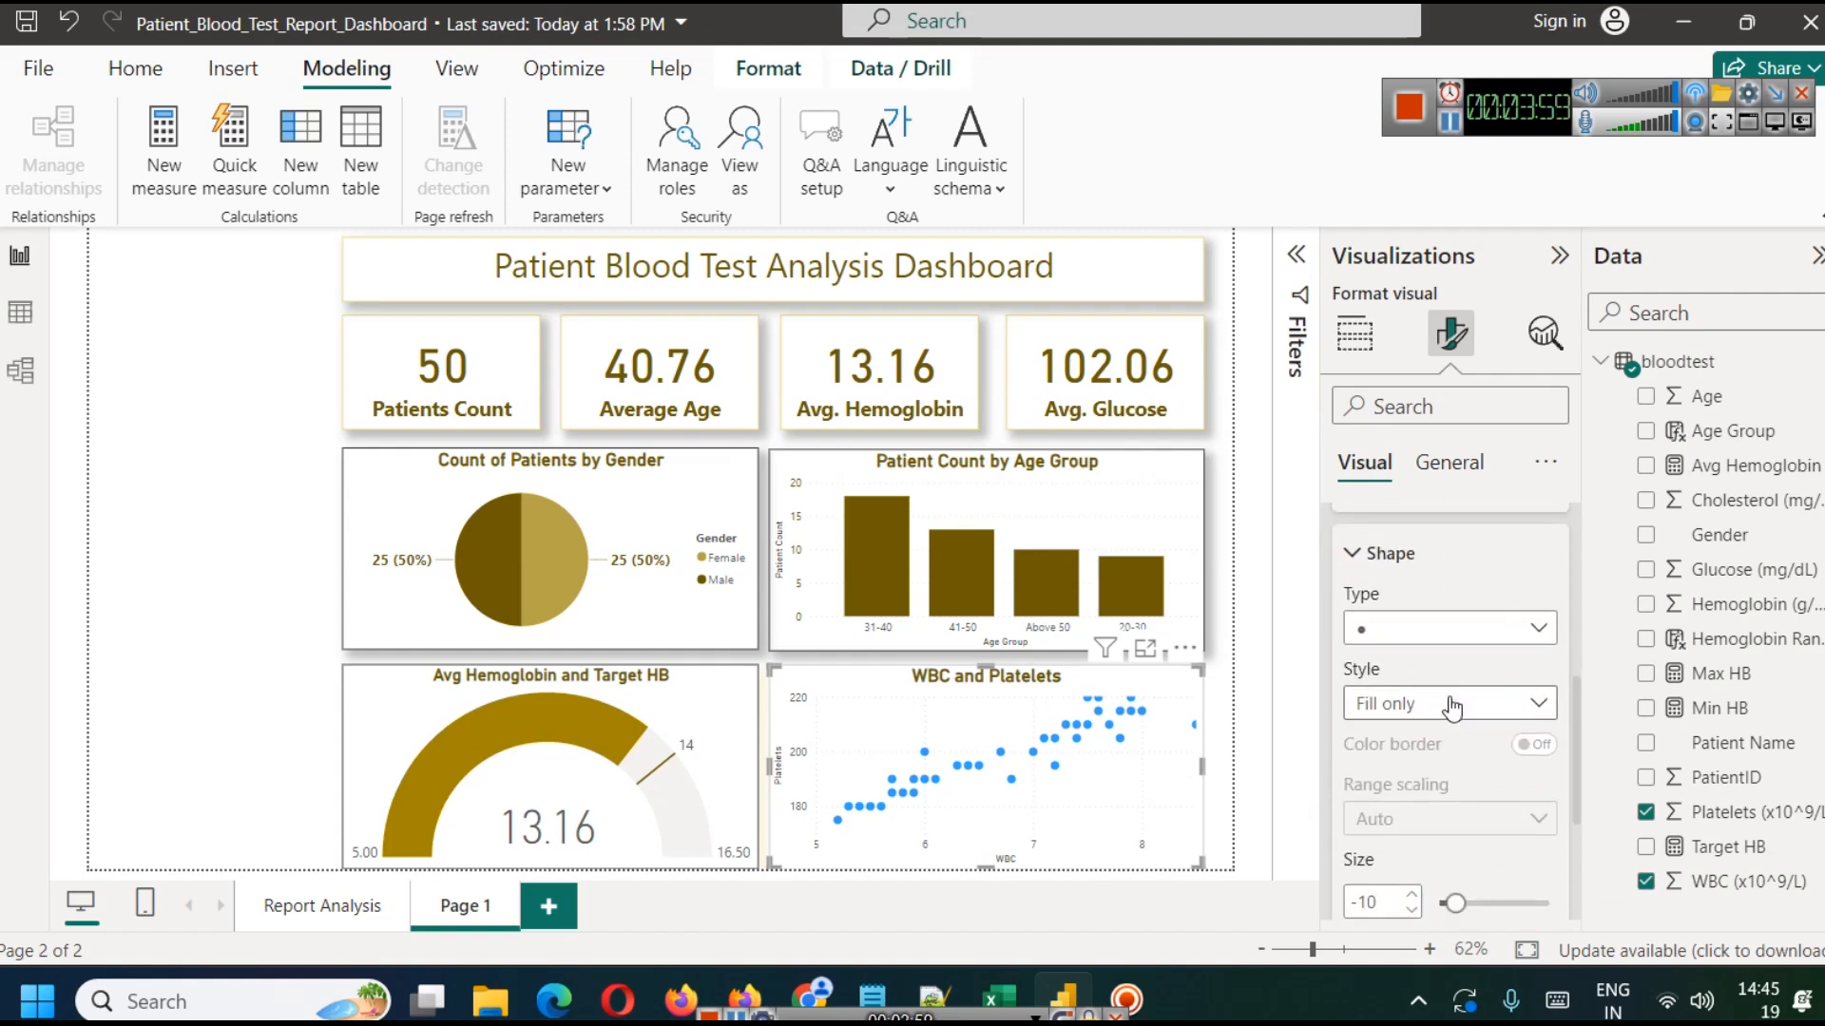
scroll(1445, 694, "up", 2)
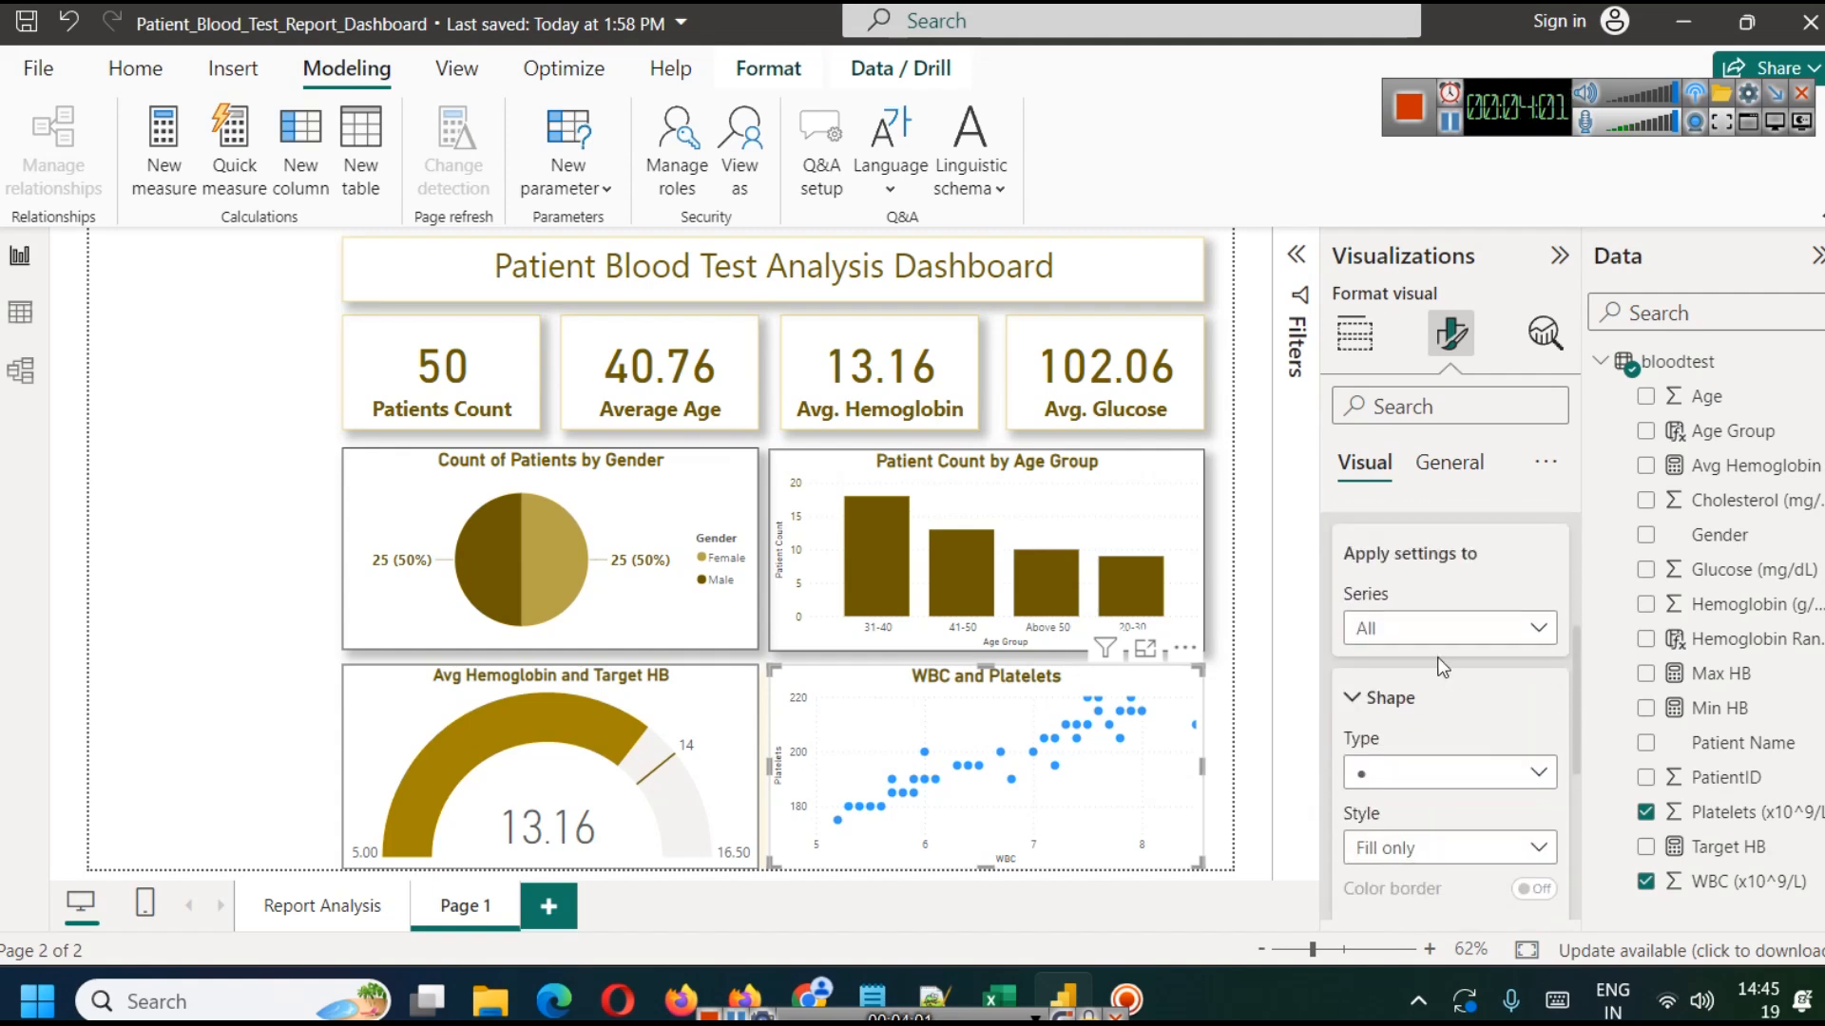
left_click(1441, 775)
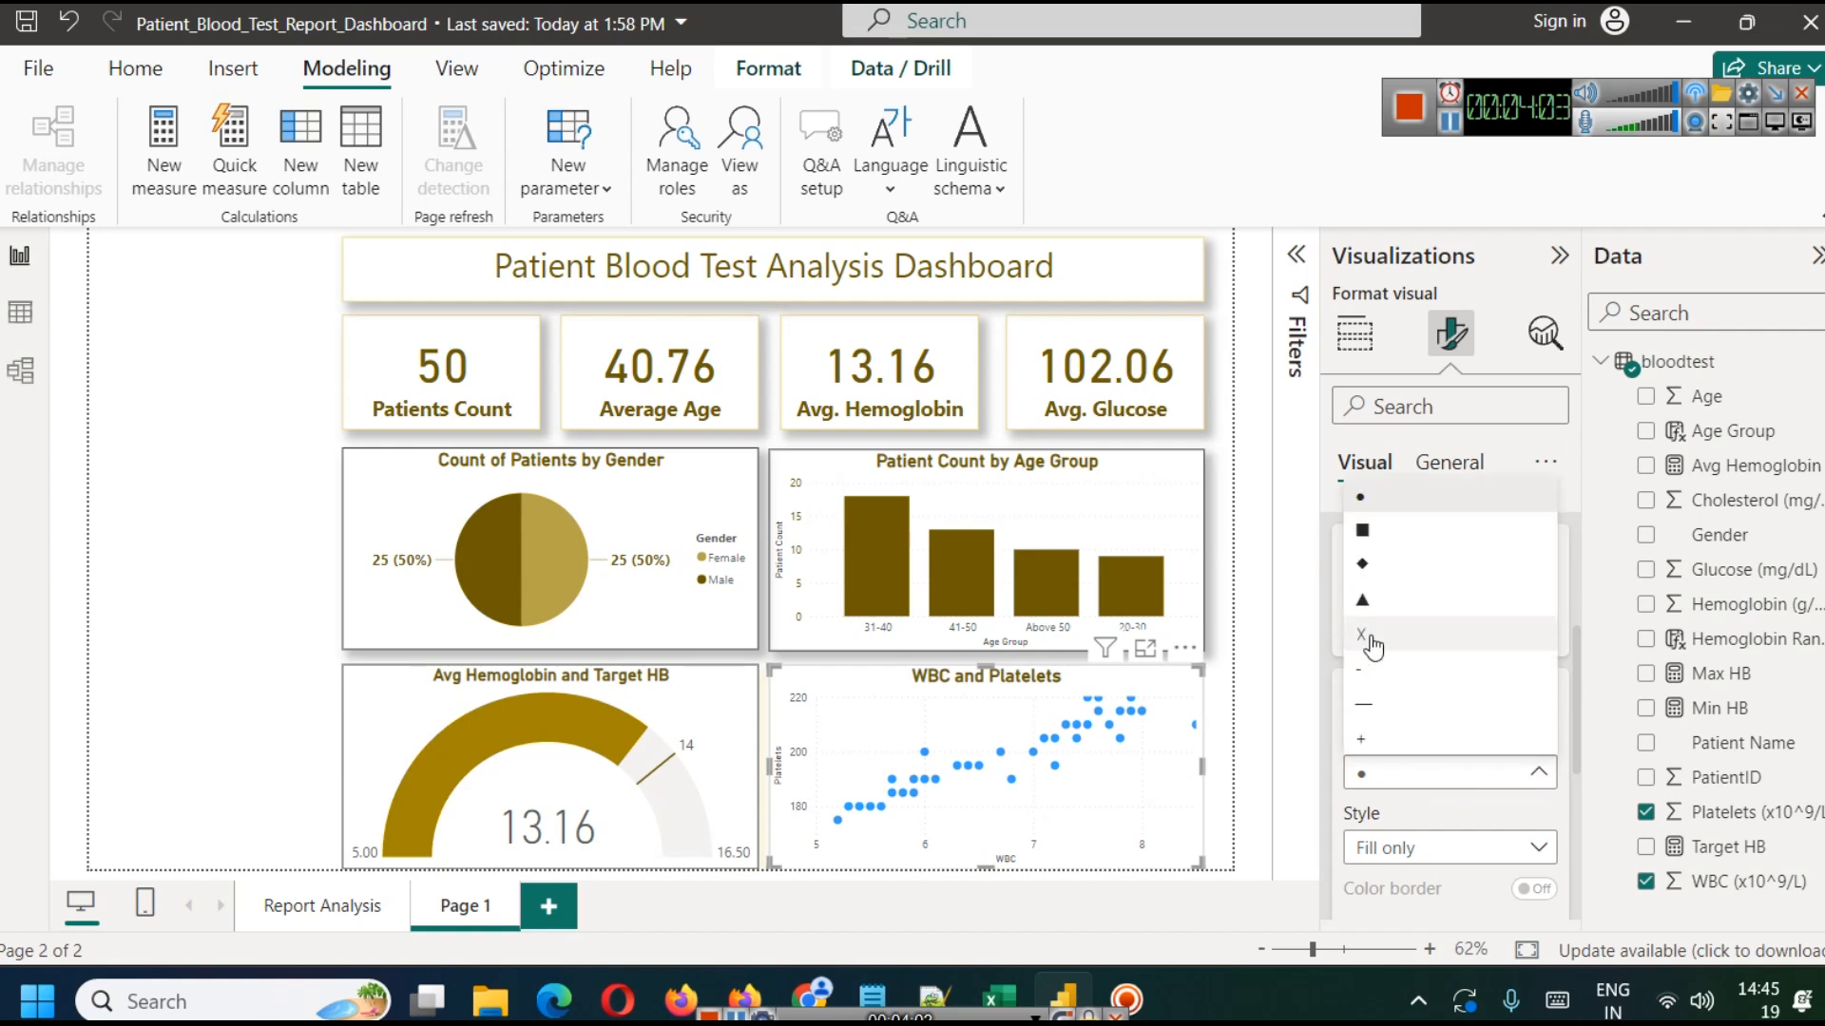
left_click(1381, 594)
left_click(1441, 801)
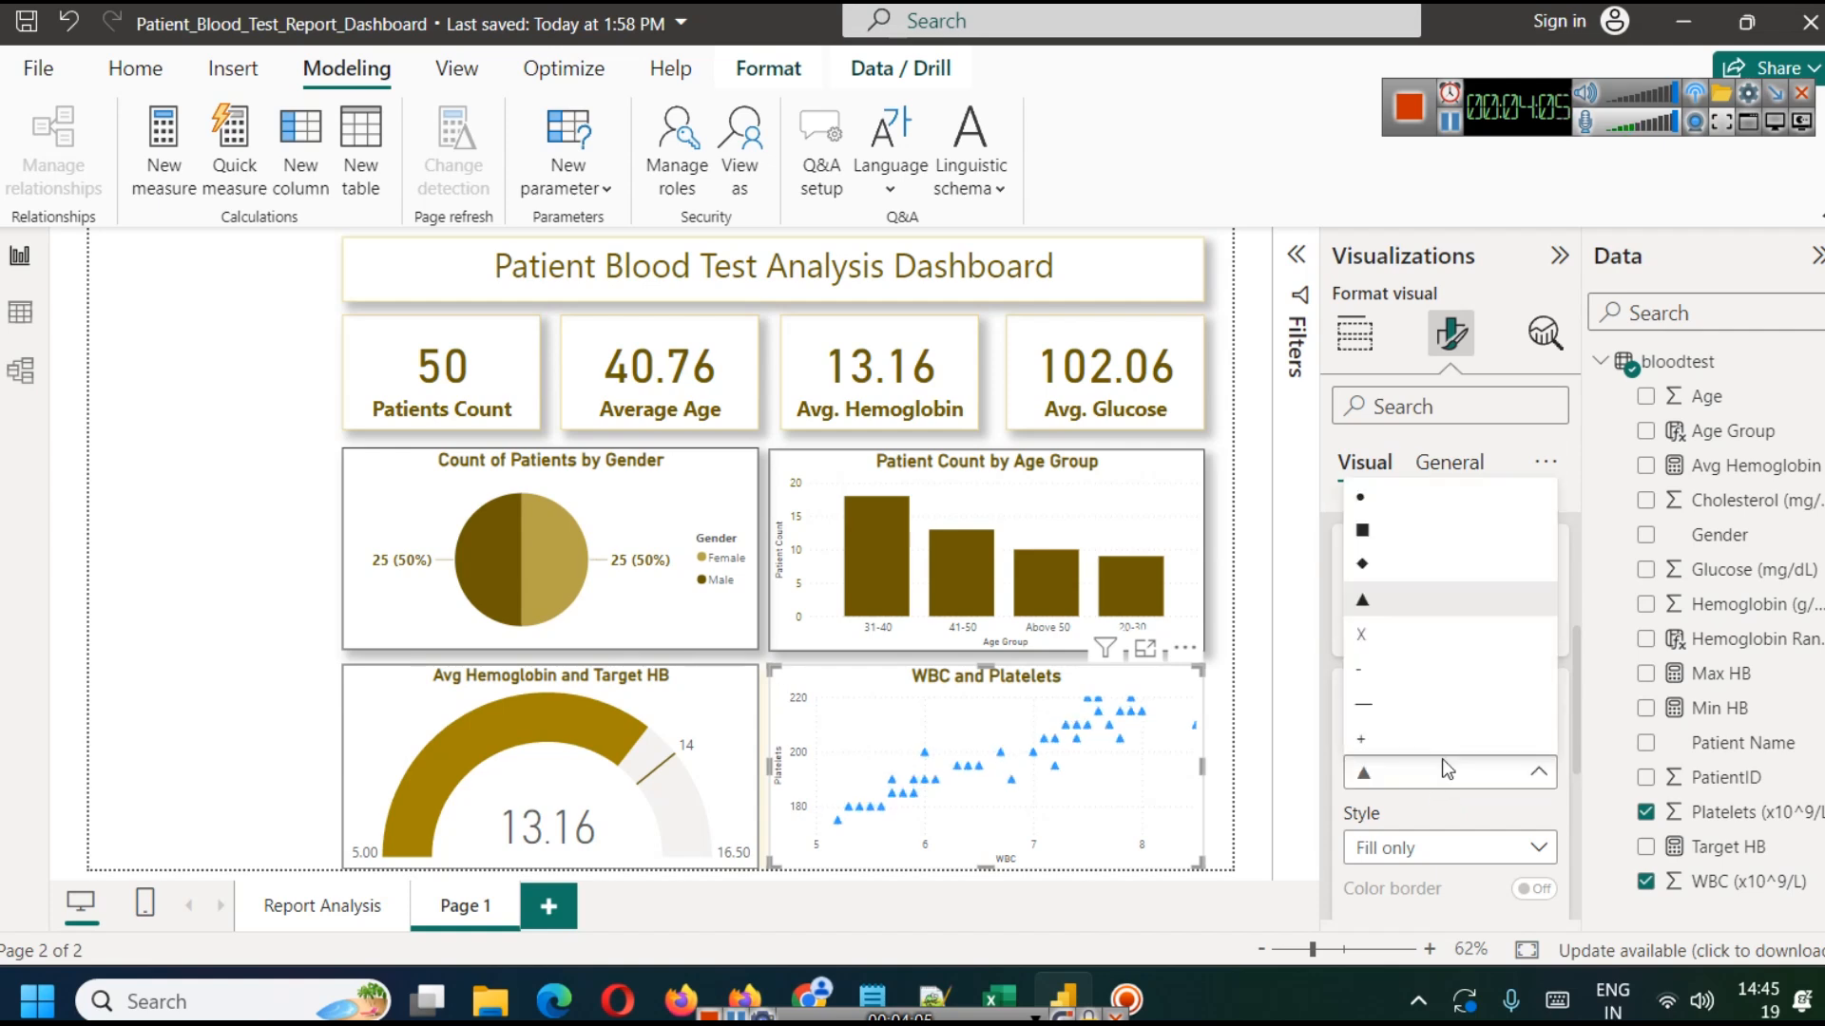
left_click(1393, 560)
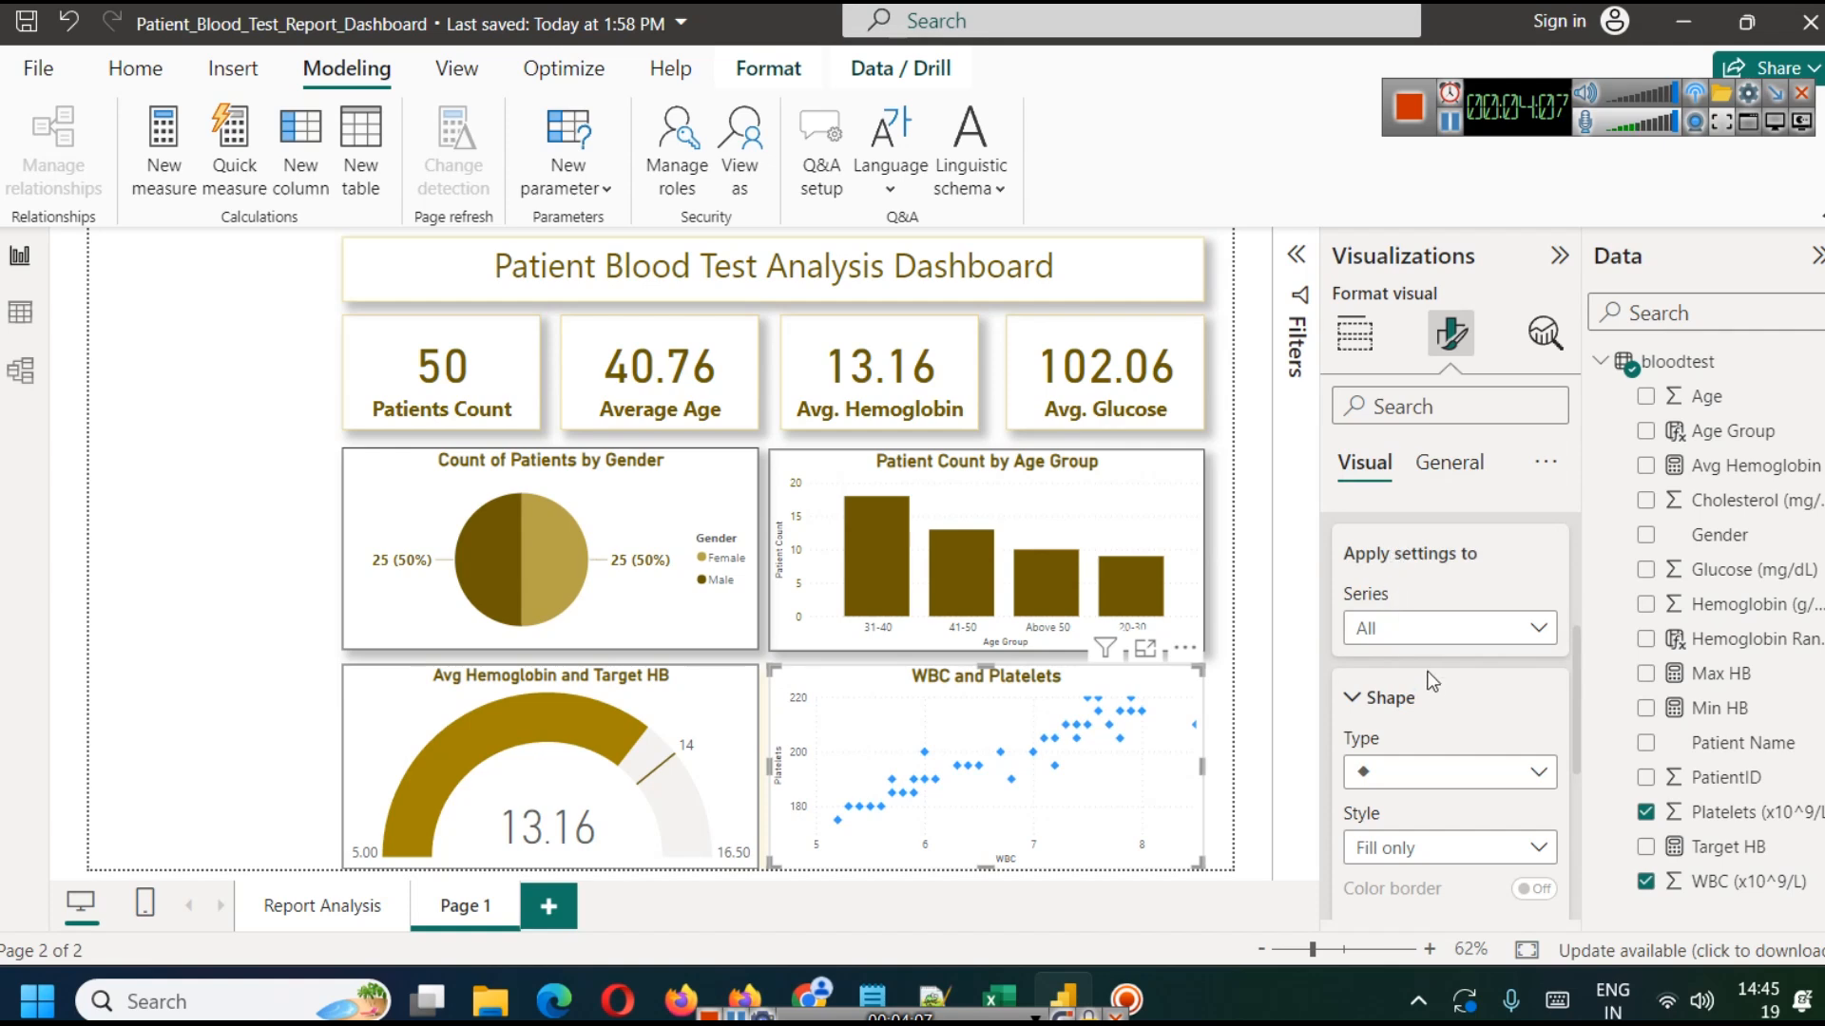
Set the scatter chart markers' default color to the dashboard's dark olive-brown.
scroll(1442, 733, "down", 3)
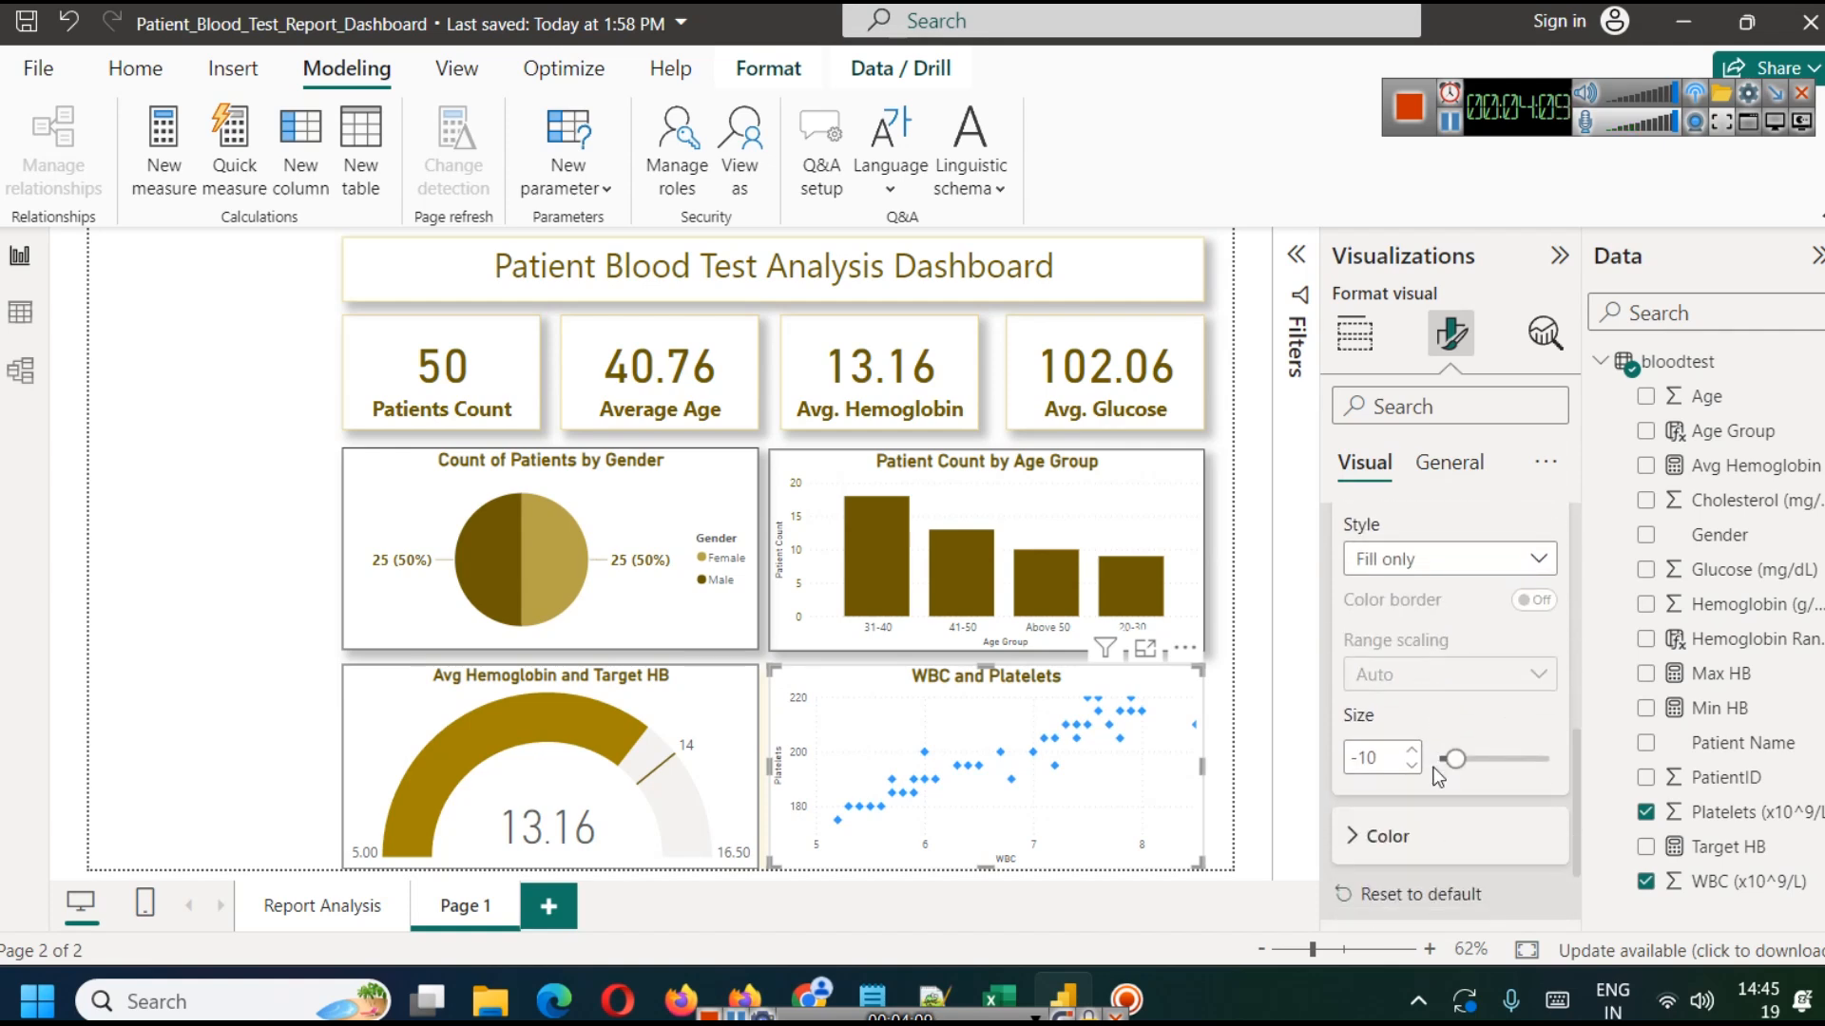
scroll(1397, 736, "down", 1)
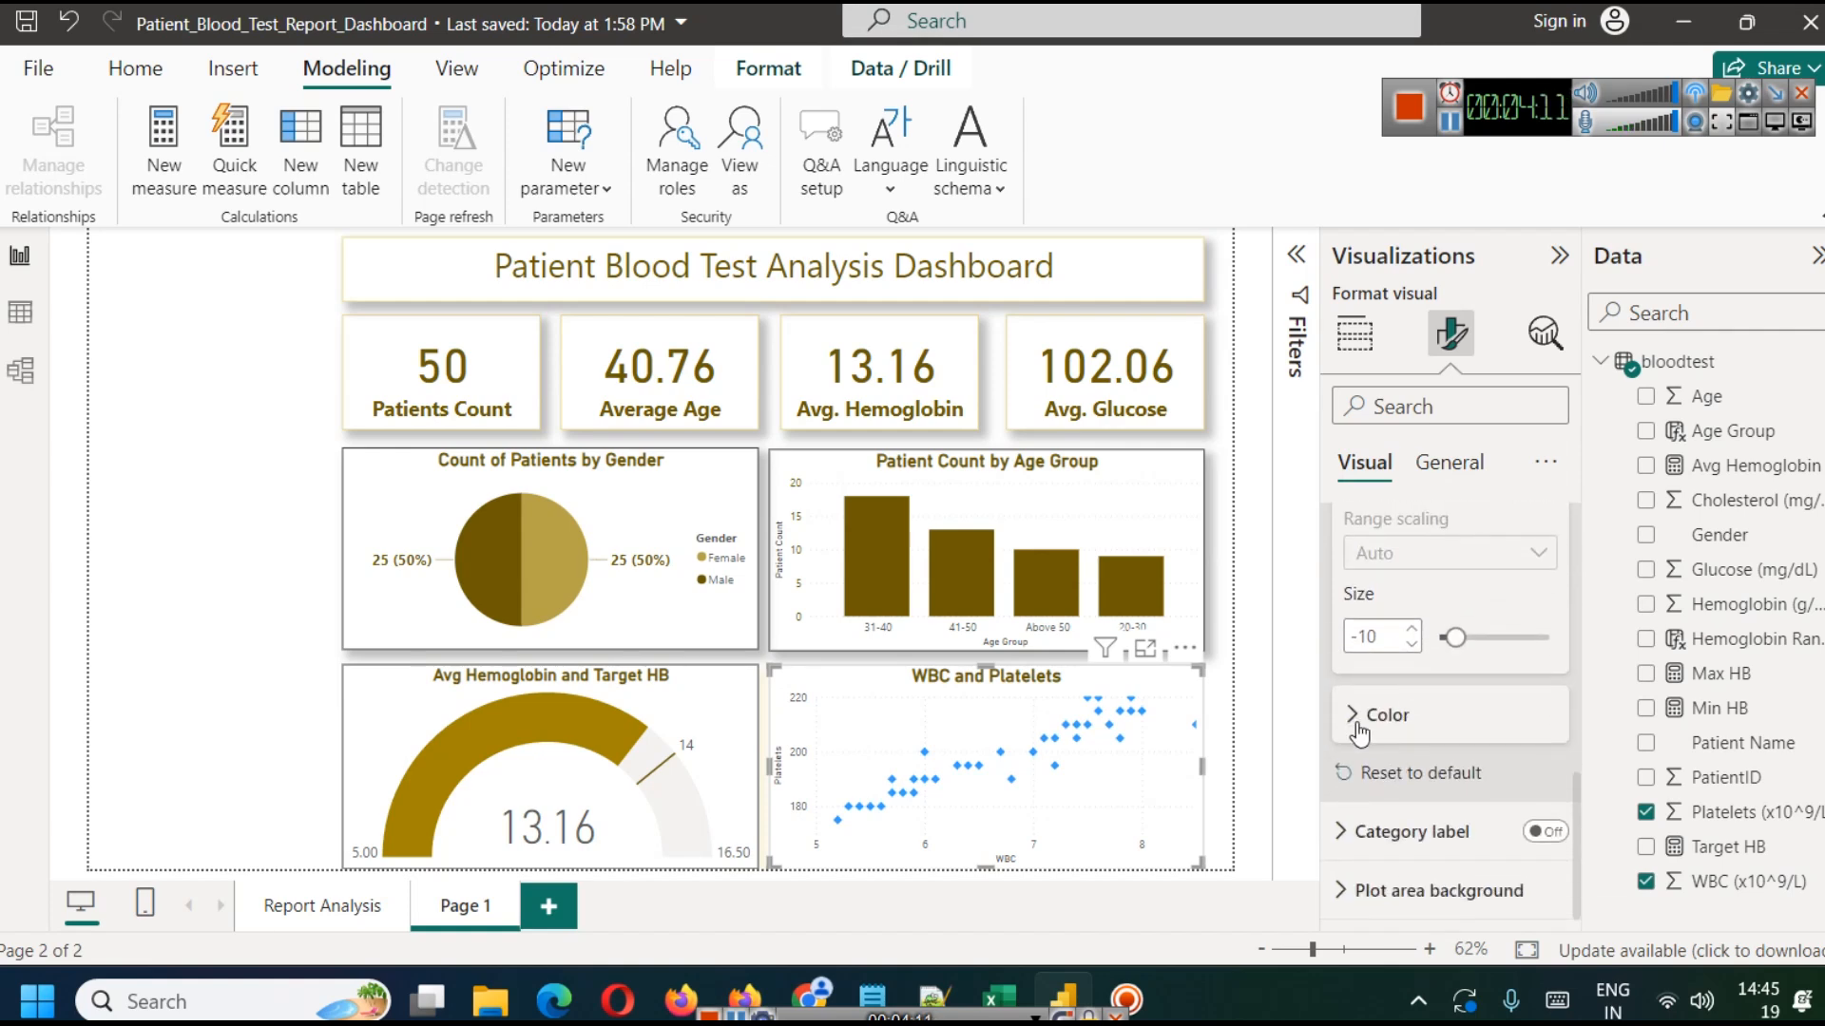
left_click(1357, 722)
left_click(1403, 830)
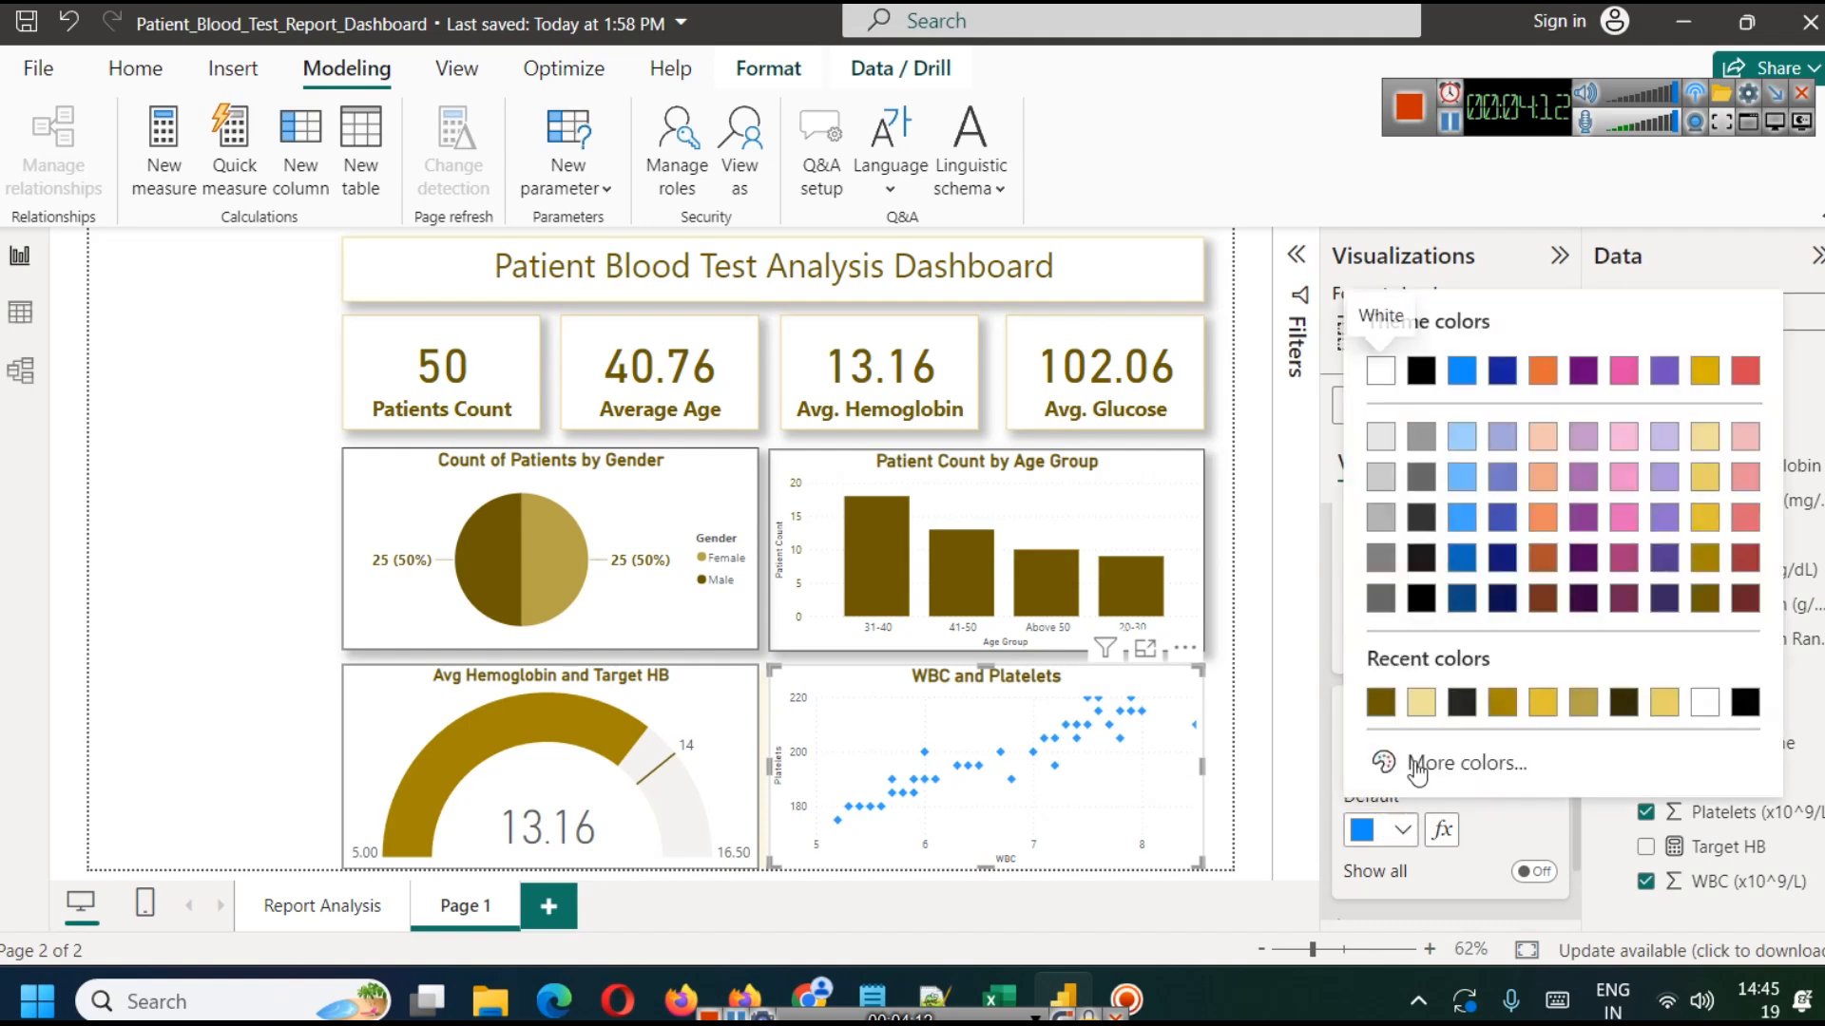
left_click(1378, 706)
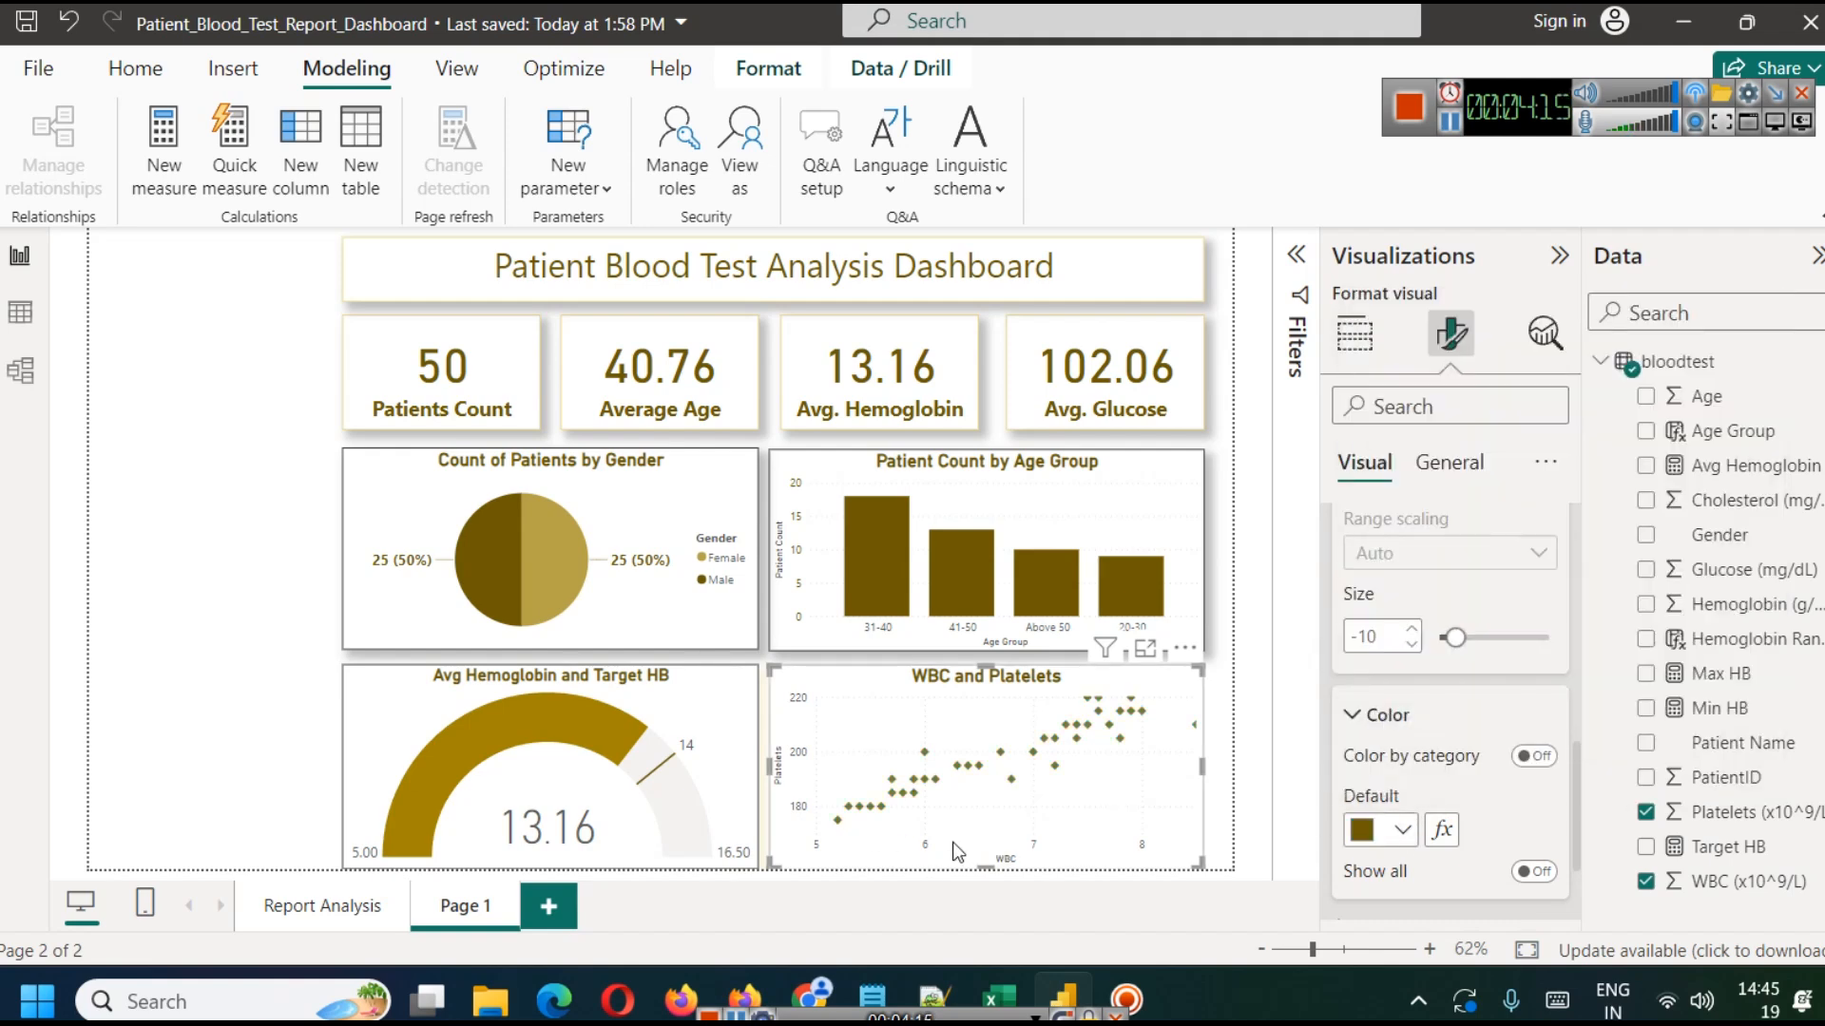
Format the scatter chart's X-axis title with font size 16 and the dark olive-brown color.
scroll(1539, 548, "up", 5)
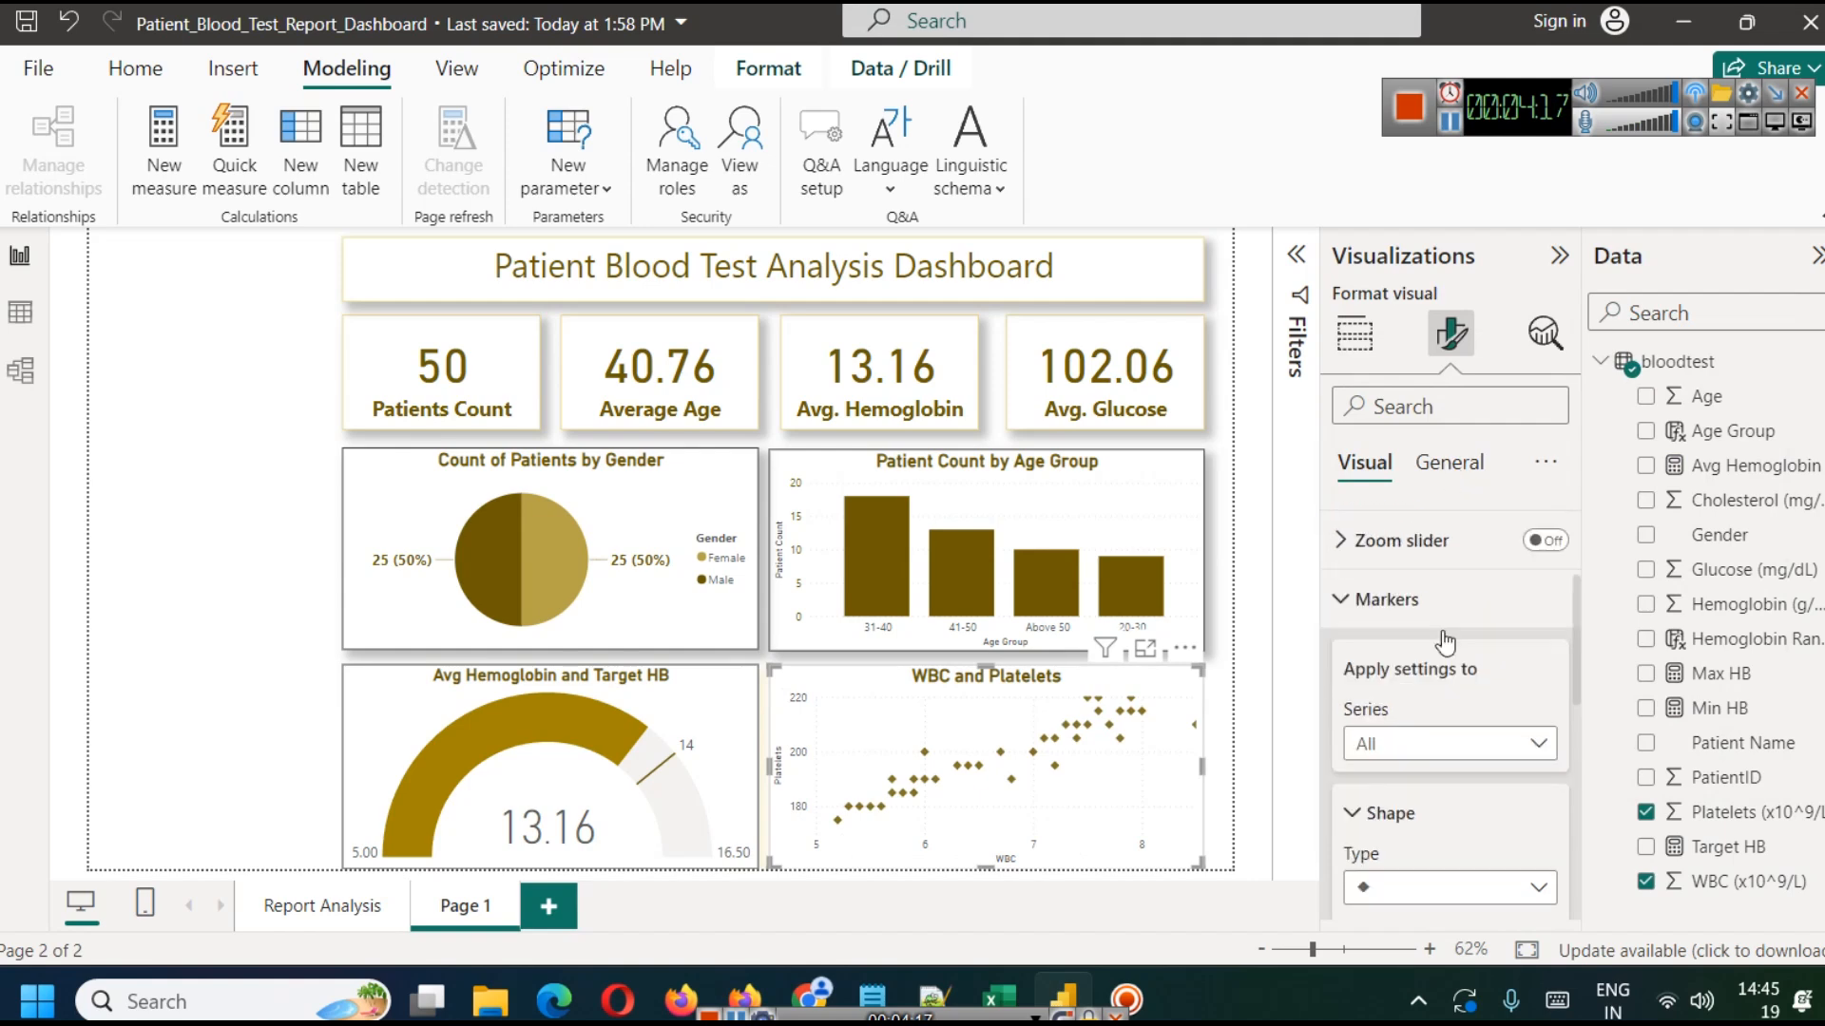
left_click(1349, 534)
scroll(1484, 694, "down", 5)
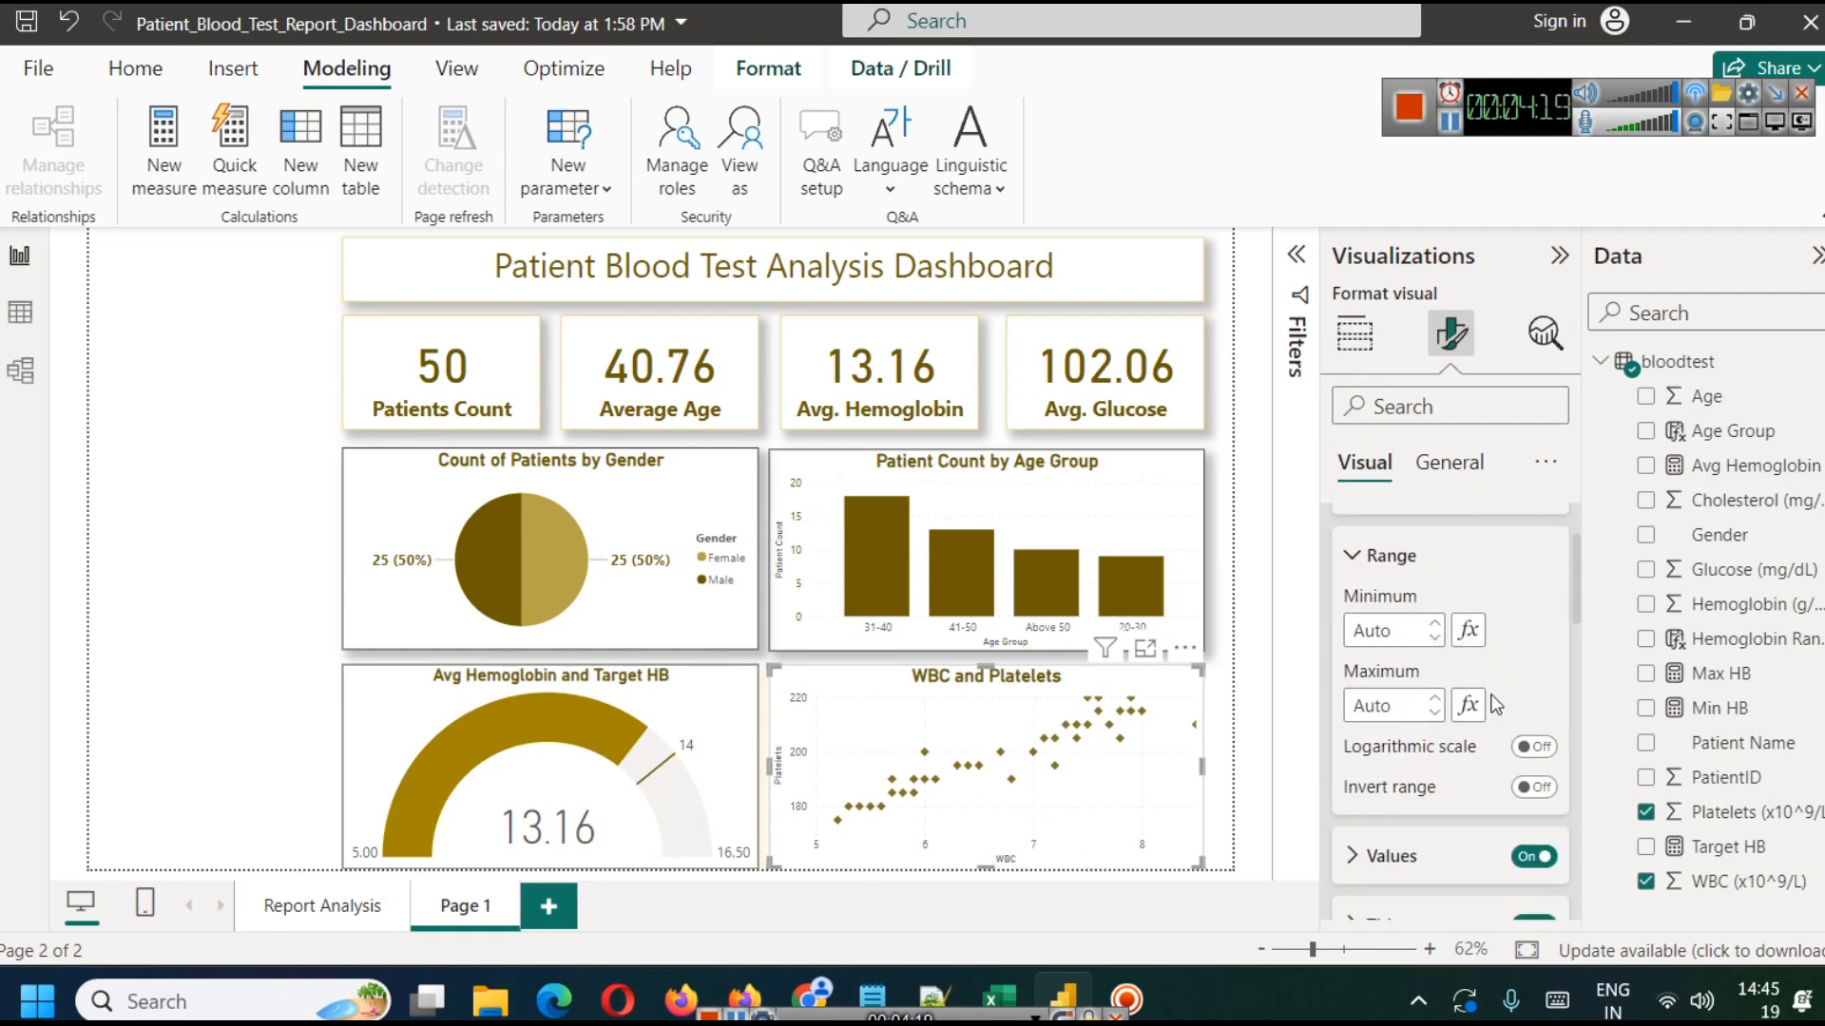
left_click(1365, 783)
scroll(1520, 722, "down", 4)
left_click(1548, 709)
left_click(1548, 709)
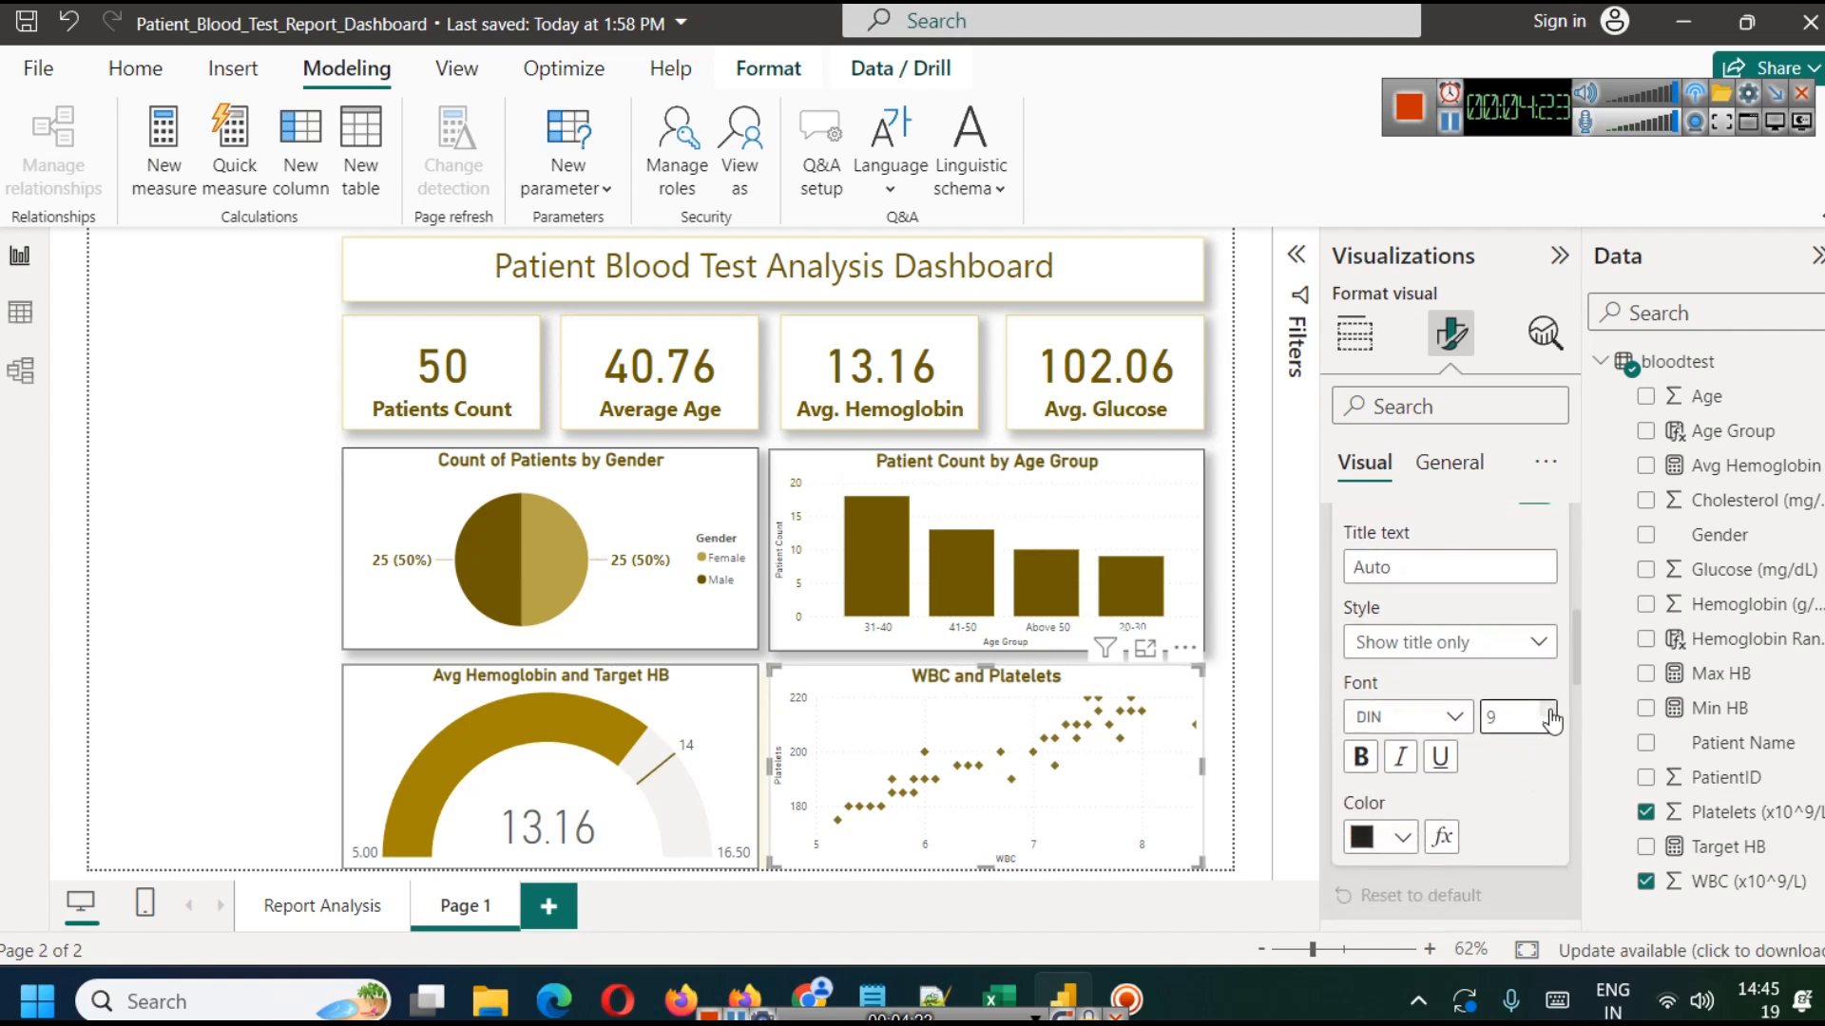
left_click(1547, 710)
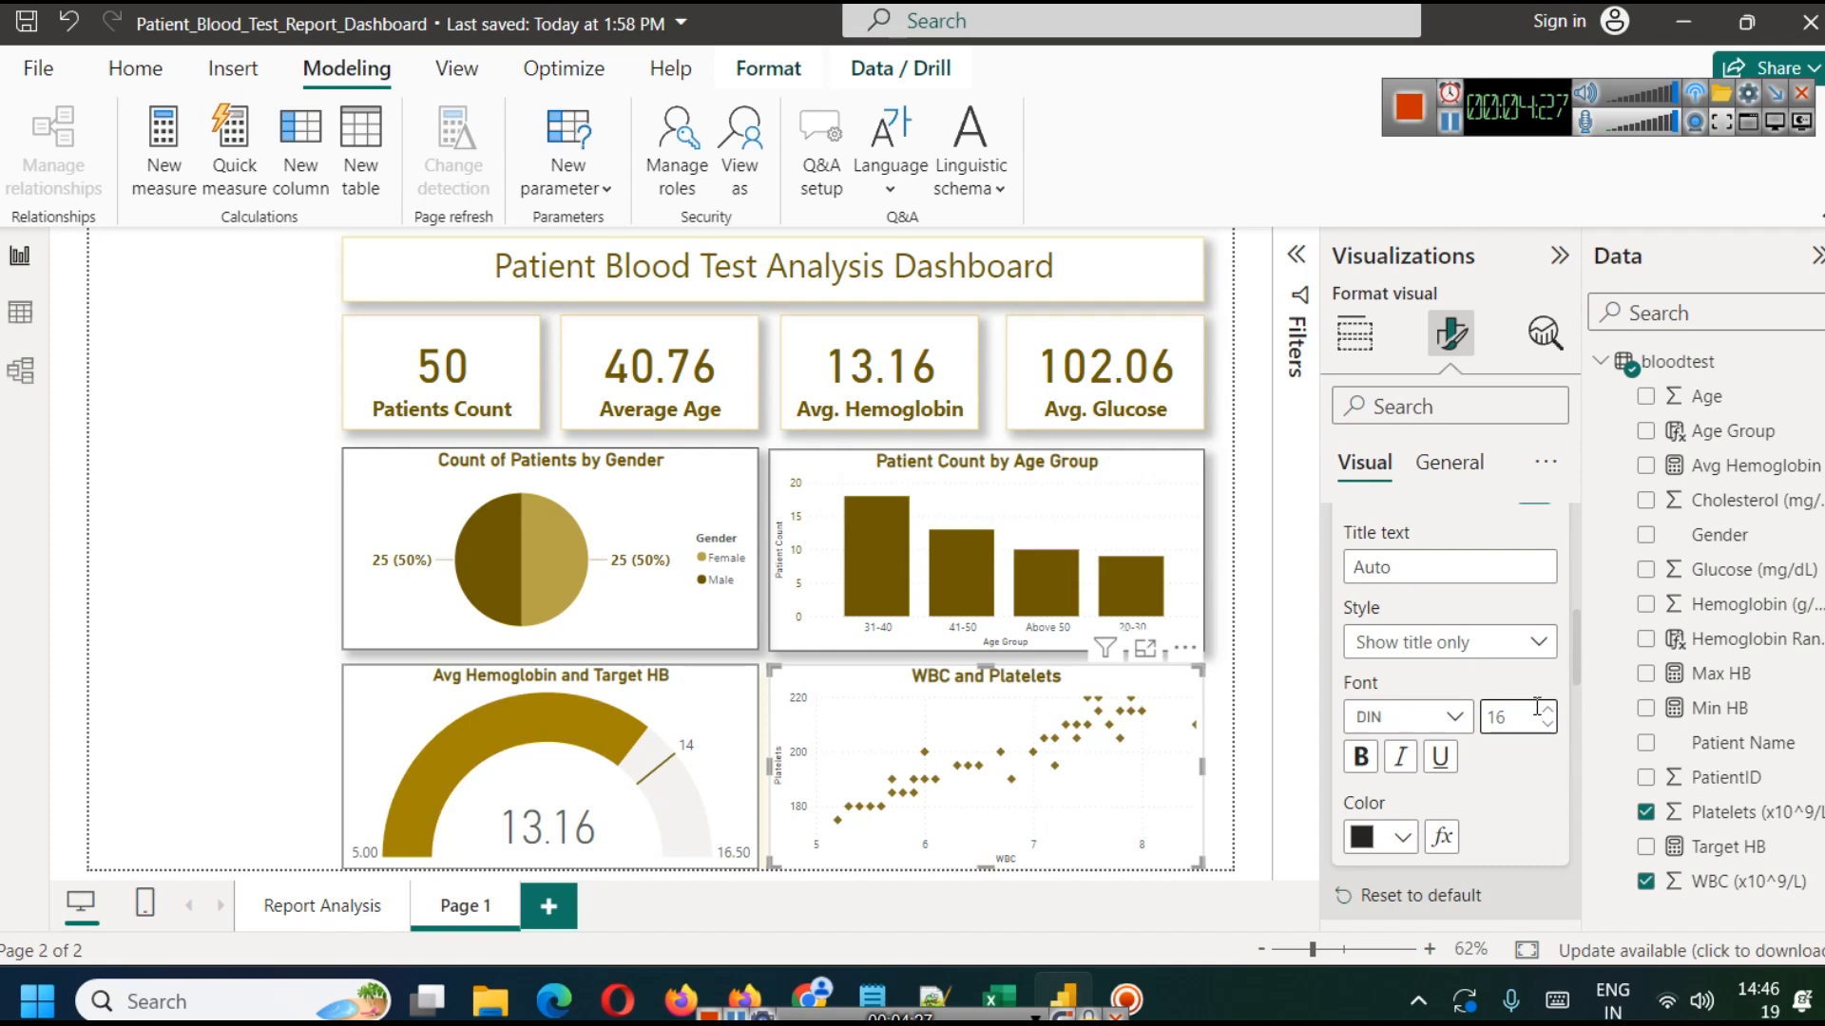
left_click(1368, 836)
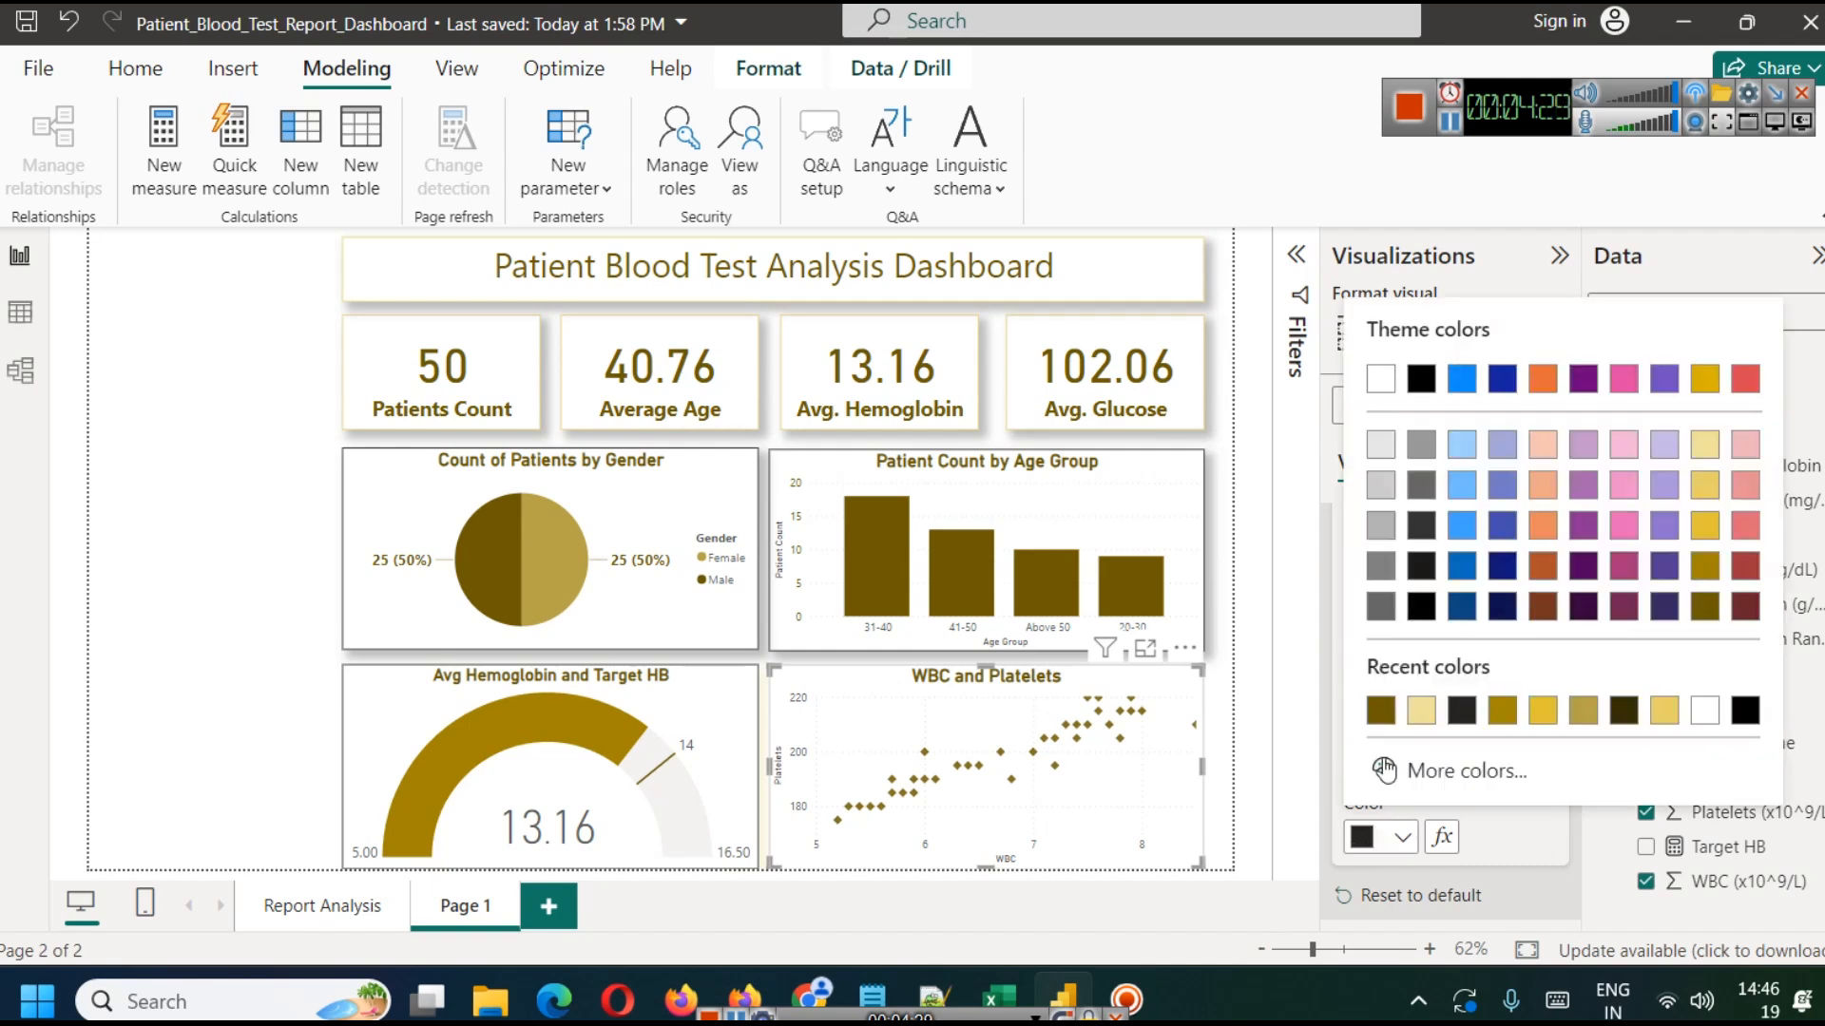
left_click(1378, 713)
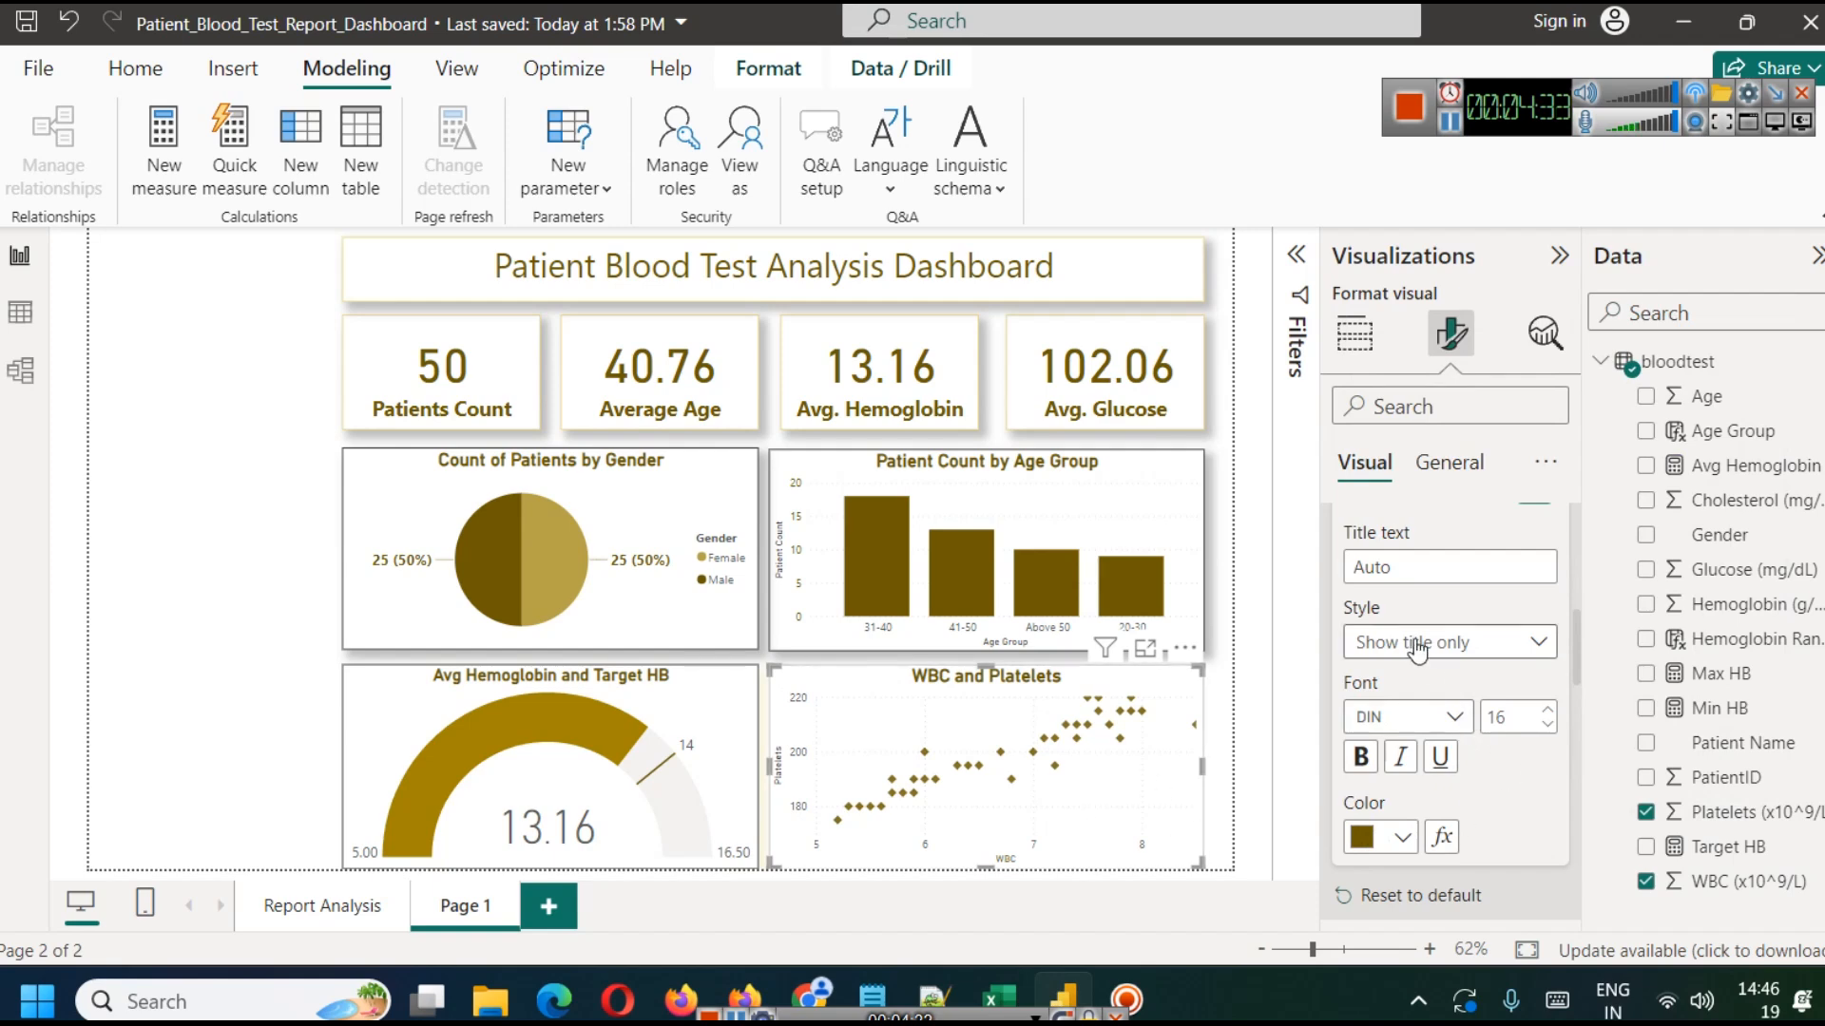
Format the scatter chart's Y-axis title with font size 18 and the dark olive-brown color, then deselect the chart.
scroll(1449, 763, "down", 3)
scroll(1448, 761, "down", 5)
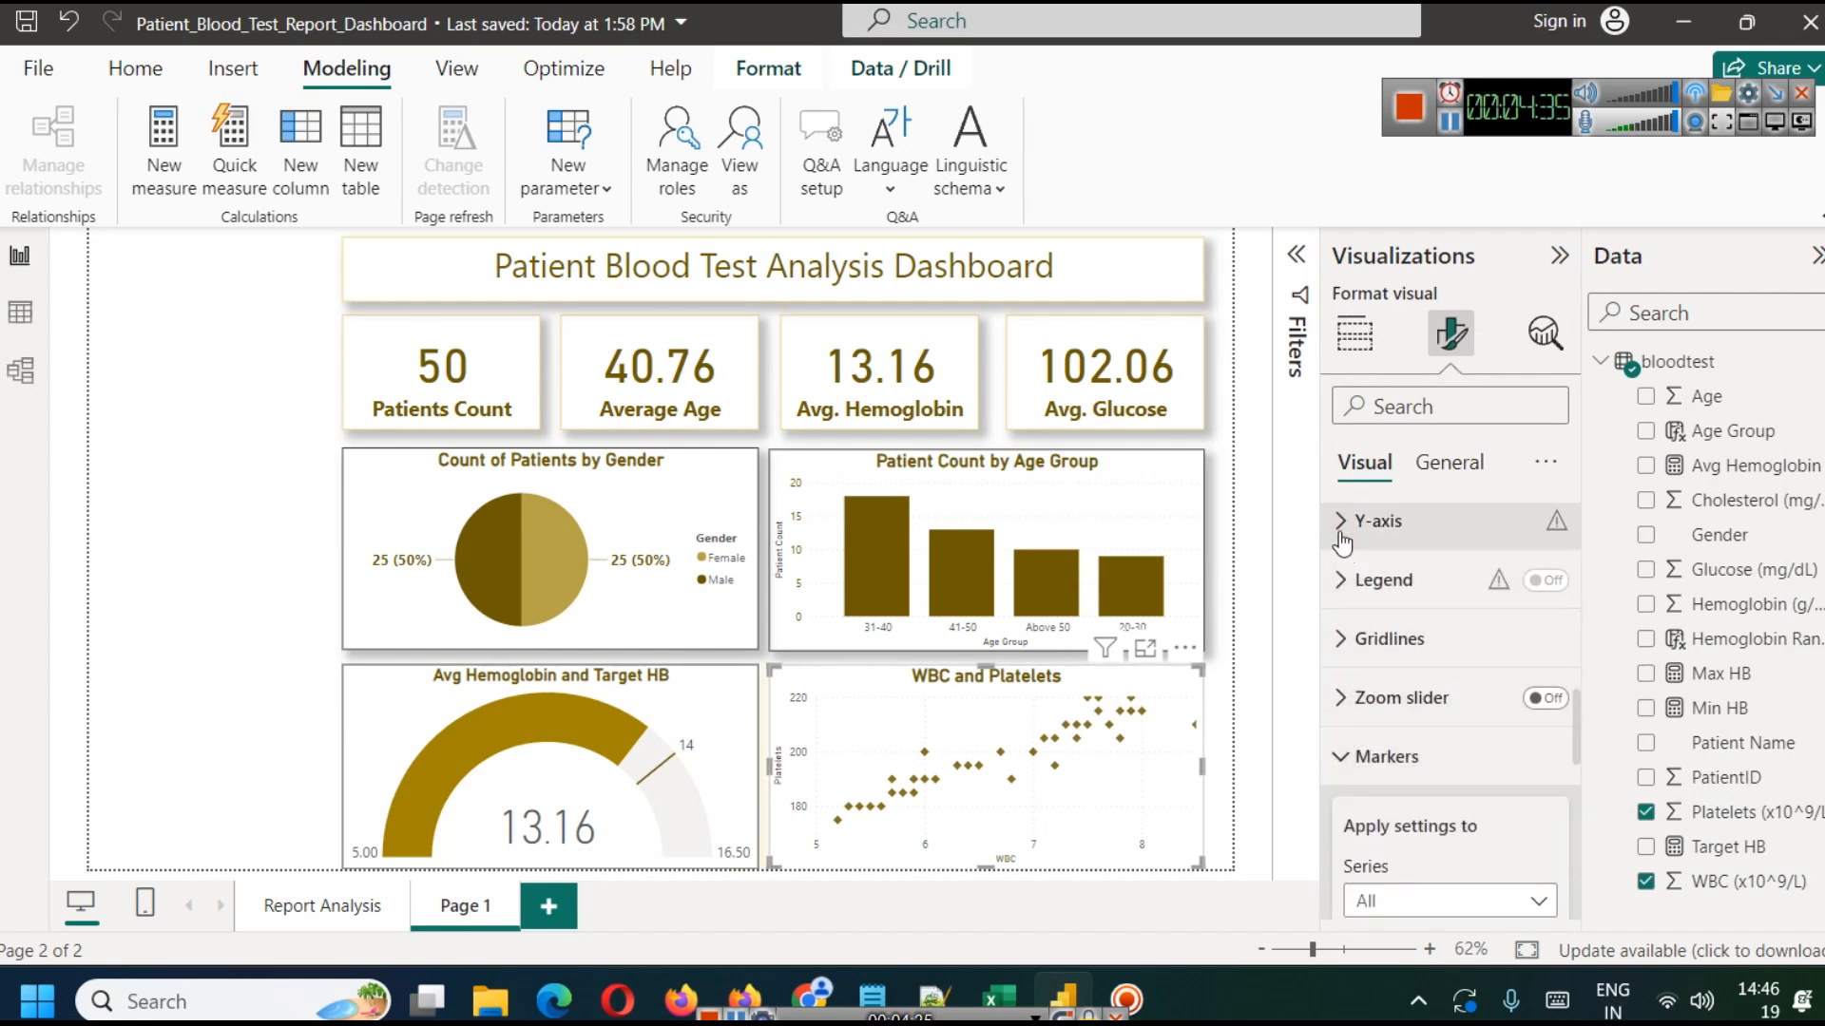
left_click(1373, 513)
scroll(1430, 694, "down", 2)
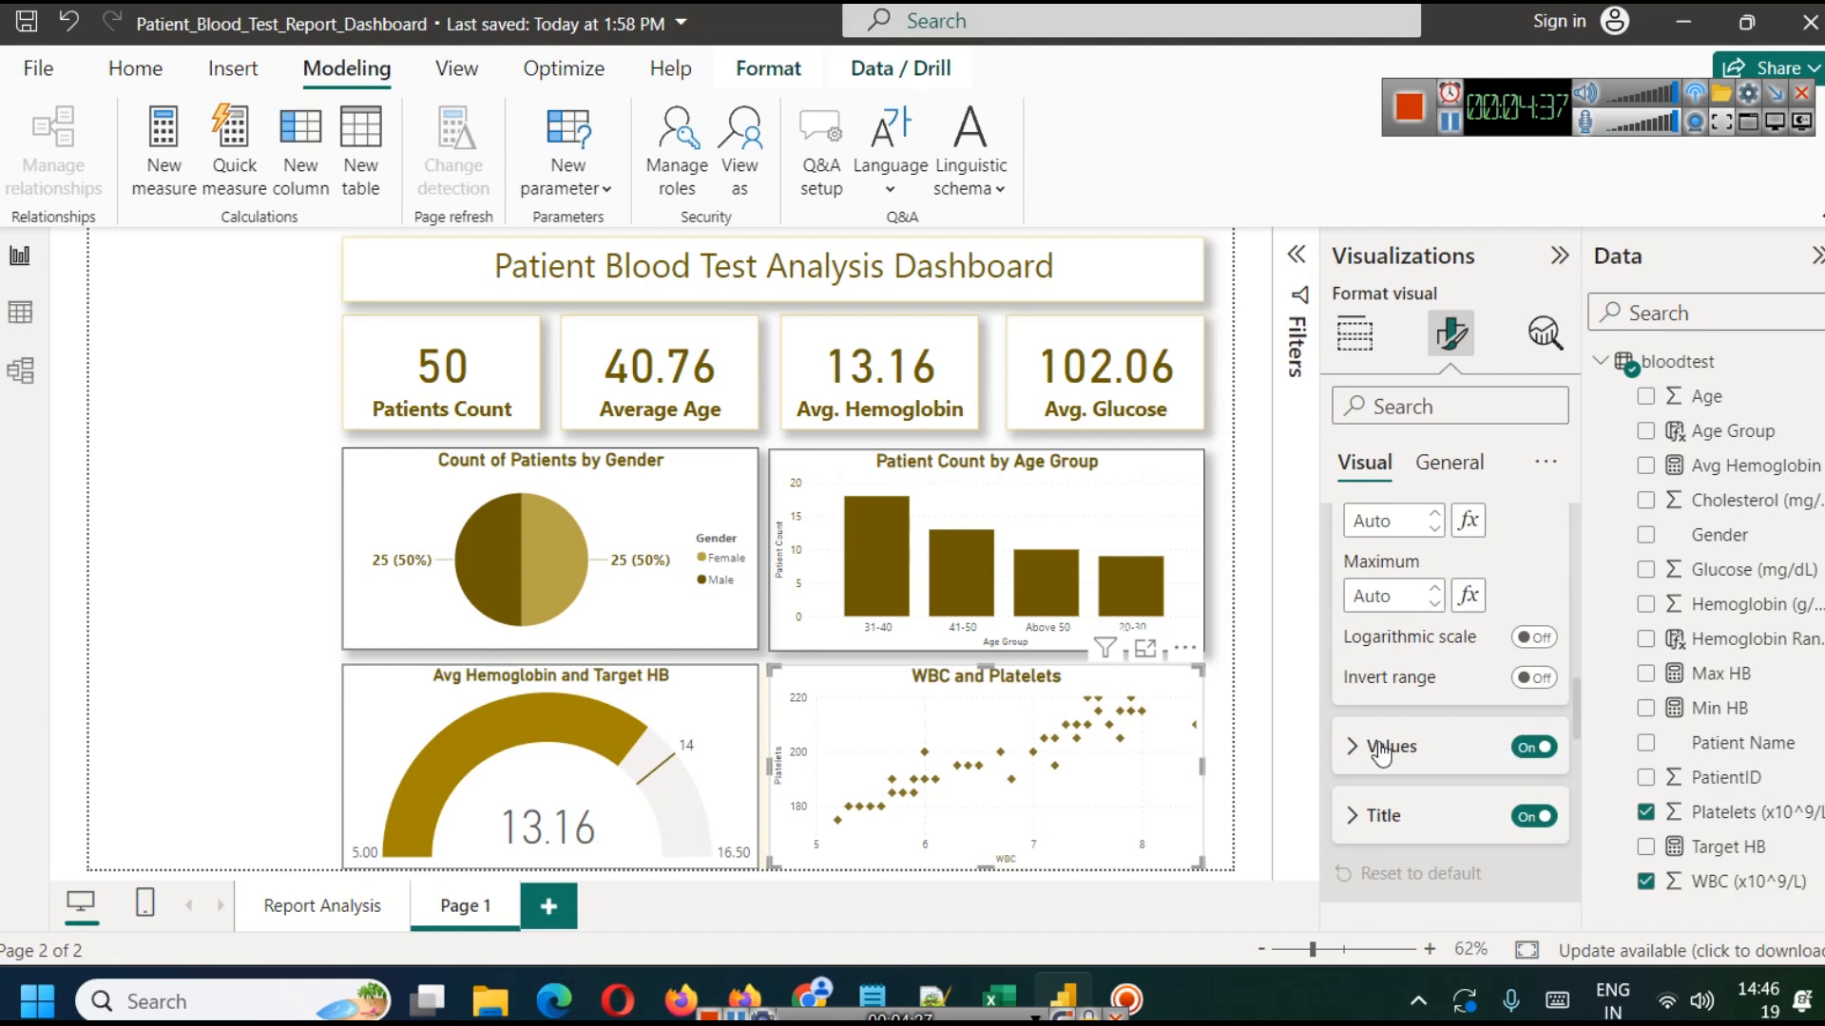
left_click(1351, 817)
scroll(1521, 741, "down", 4)
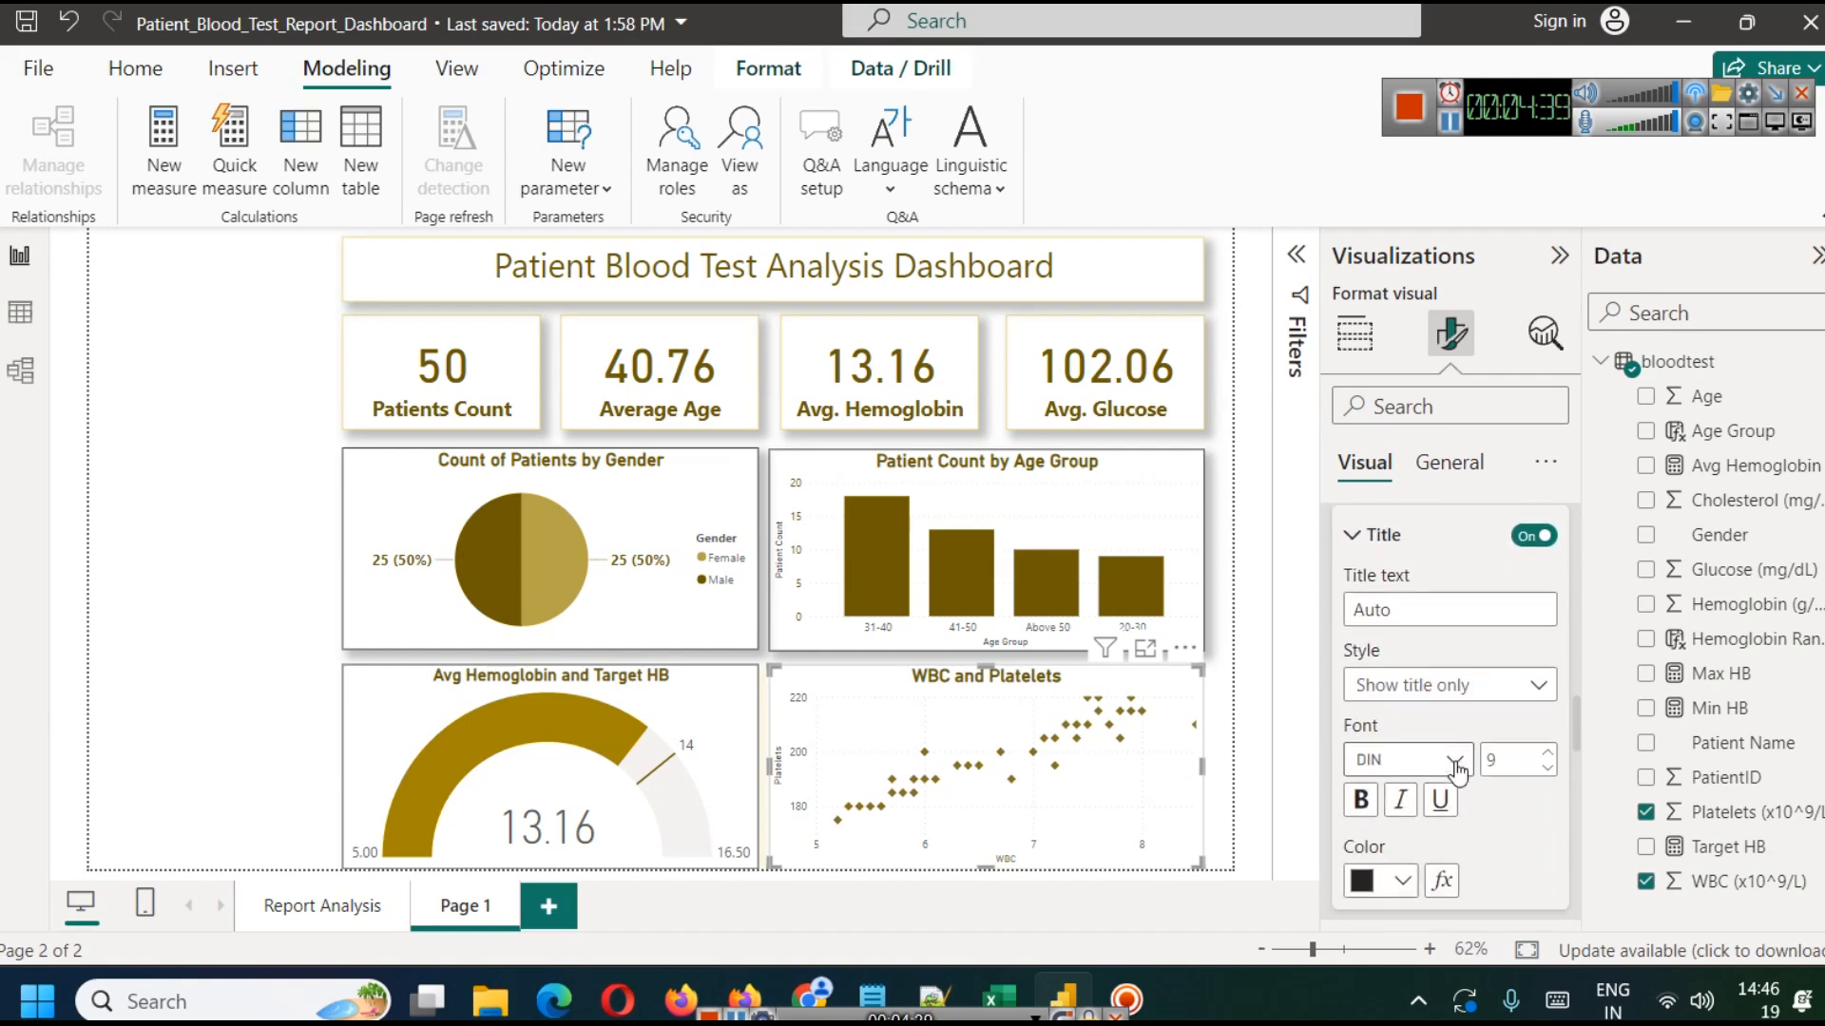
left_click(1547, 746)
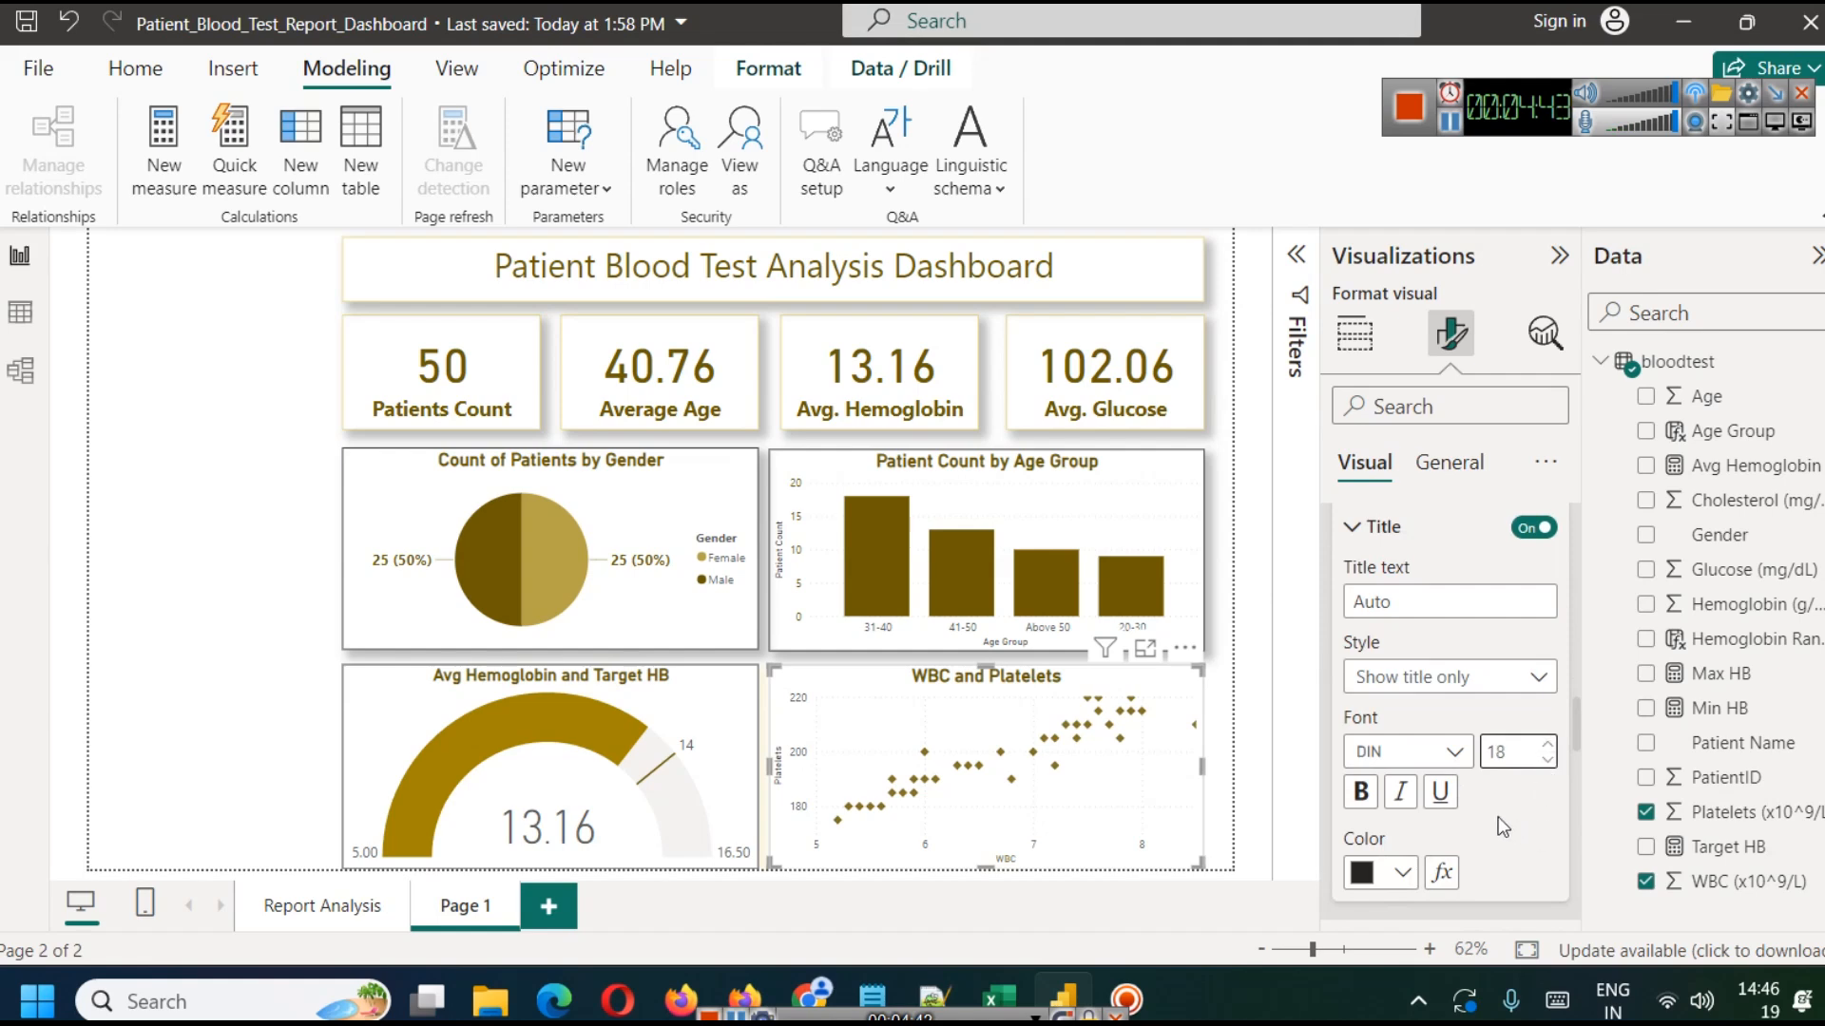
left_click(1403, 872)
left_click(1382, 747)
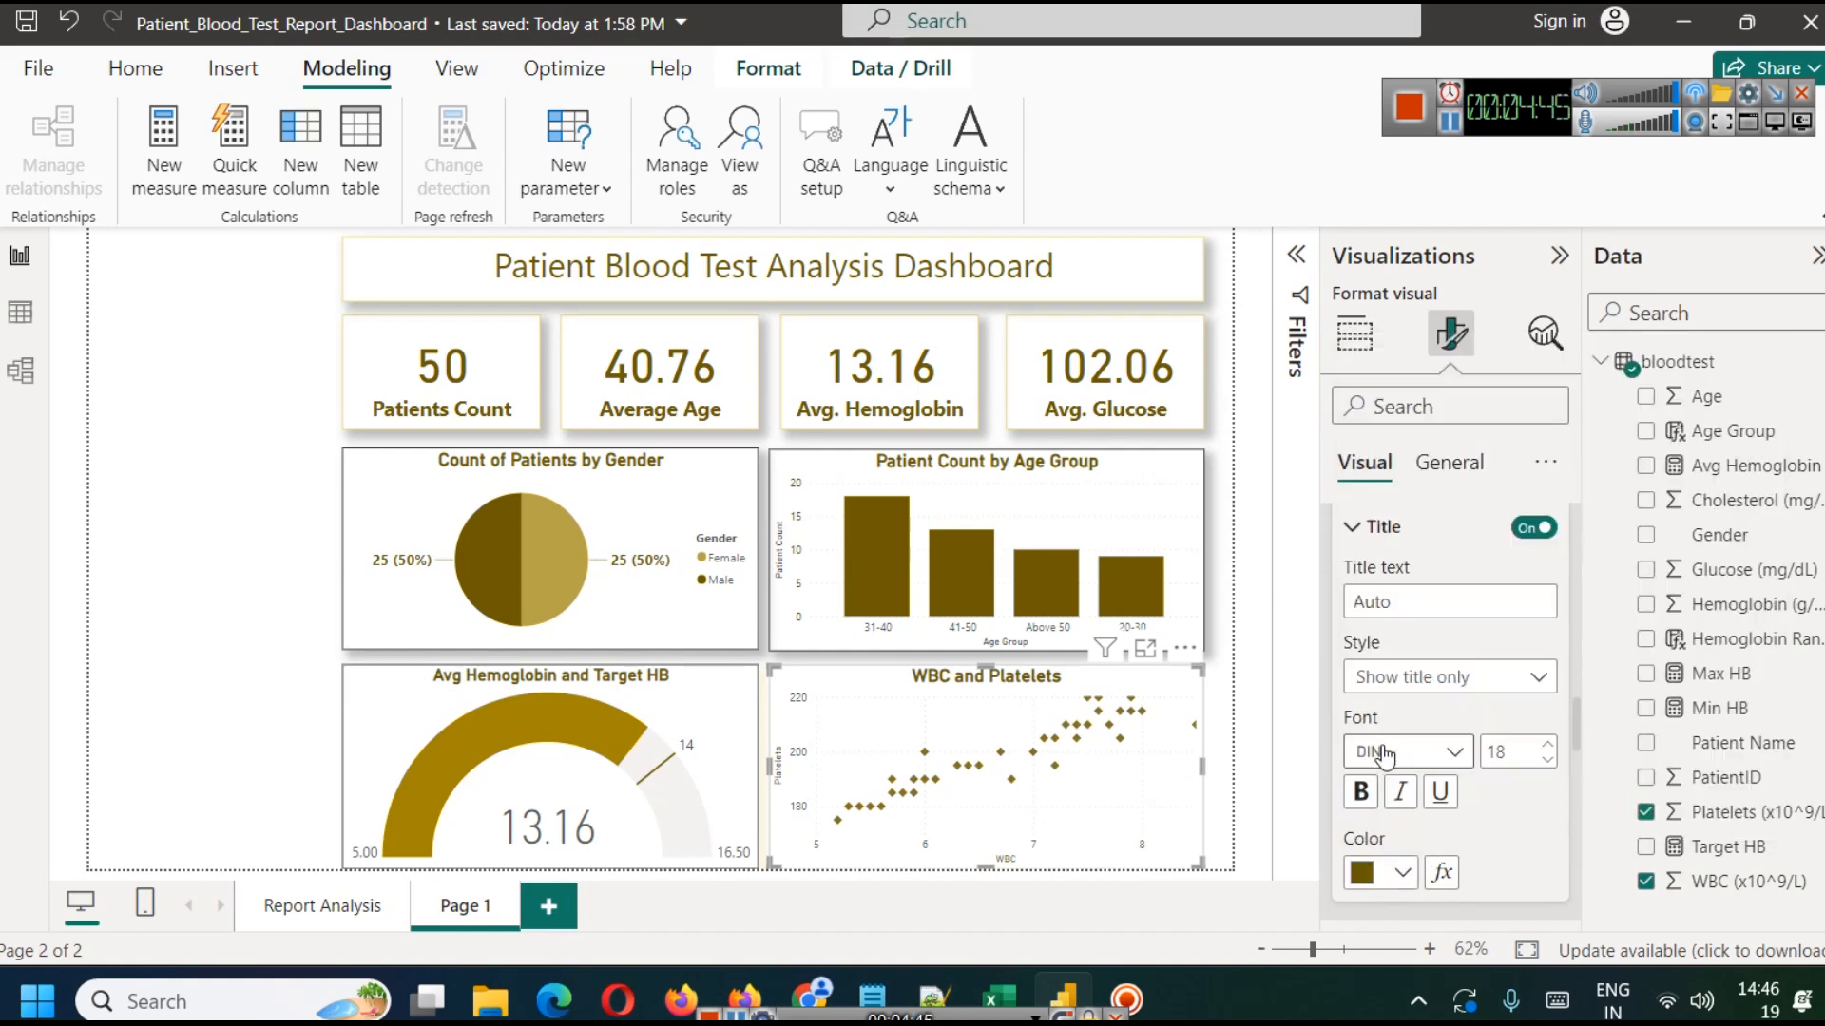
left_click(1223, 757)
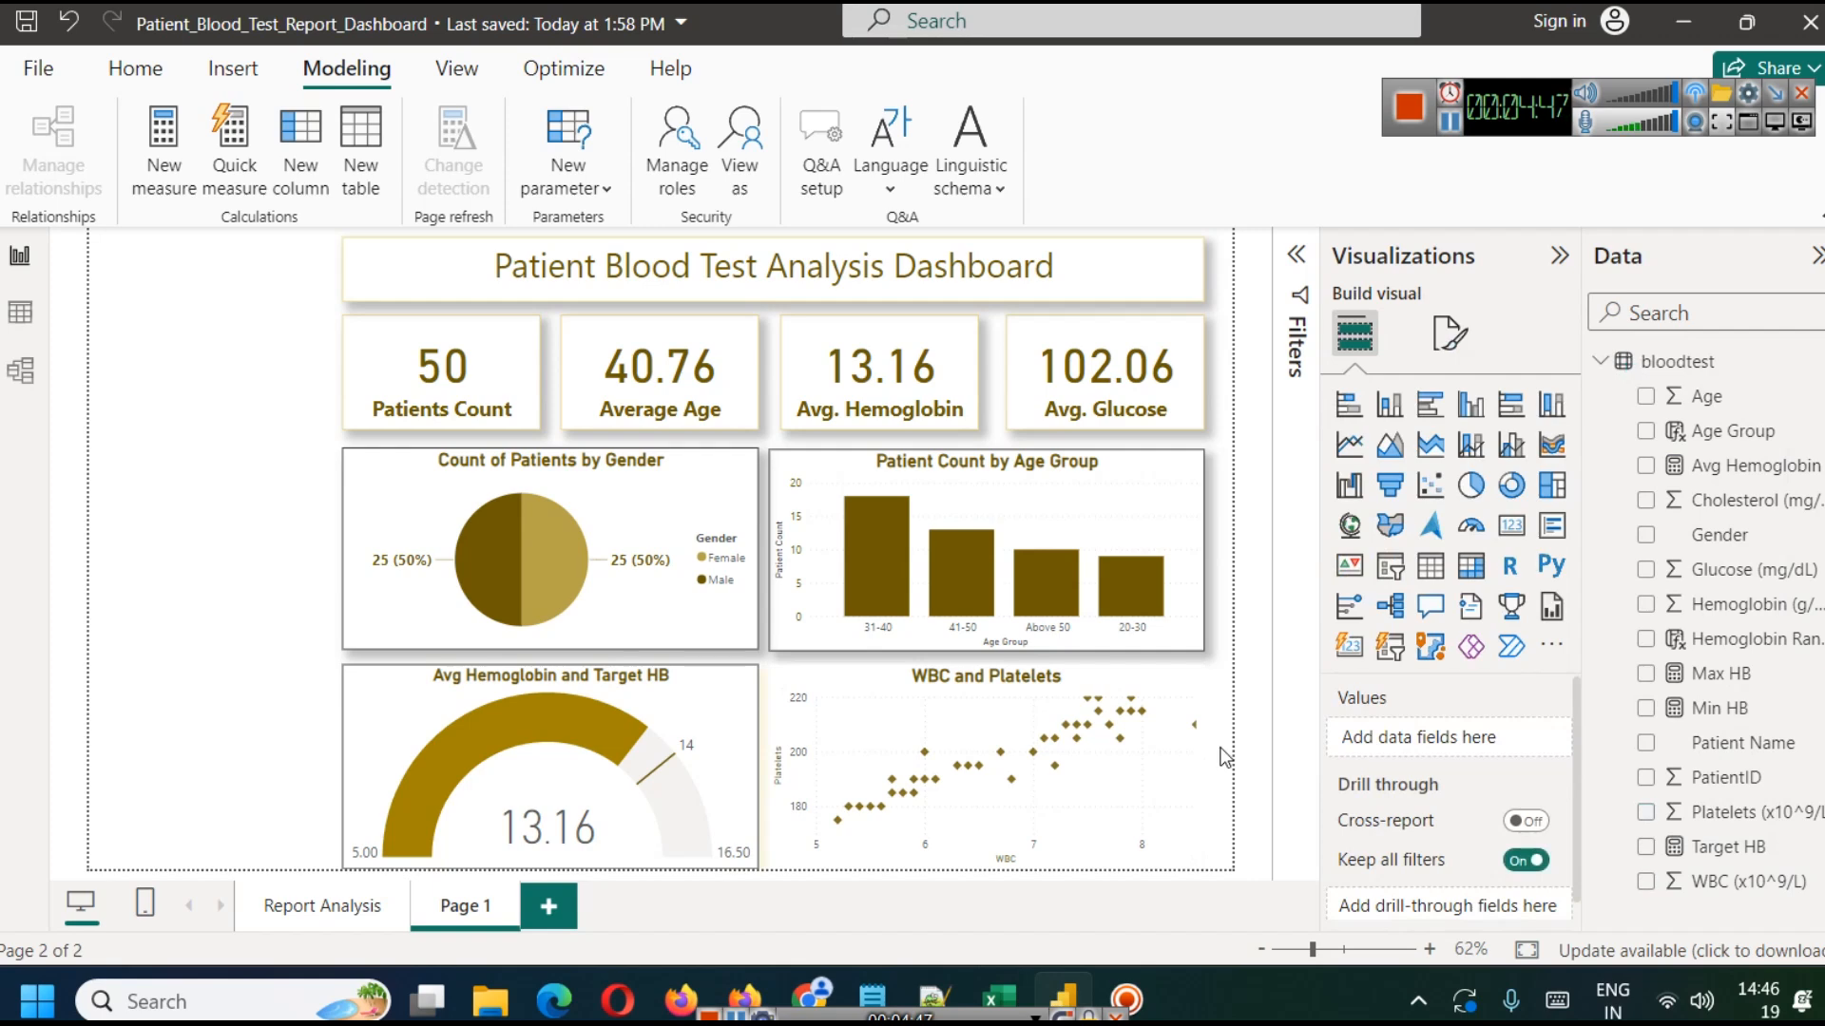
Turn on the shadow and the visual border for the WBC and Platelets scatter chart, then deselect it.
left_click(1150, 781)
left_click(1451, 335)
left_click(1448, 462)
left_click(1380, 669)
scroll(1492, 768, "down", 3)
left_click(1534, 738)
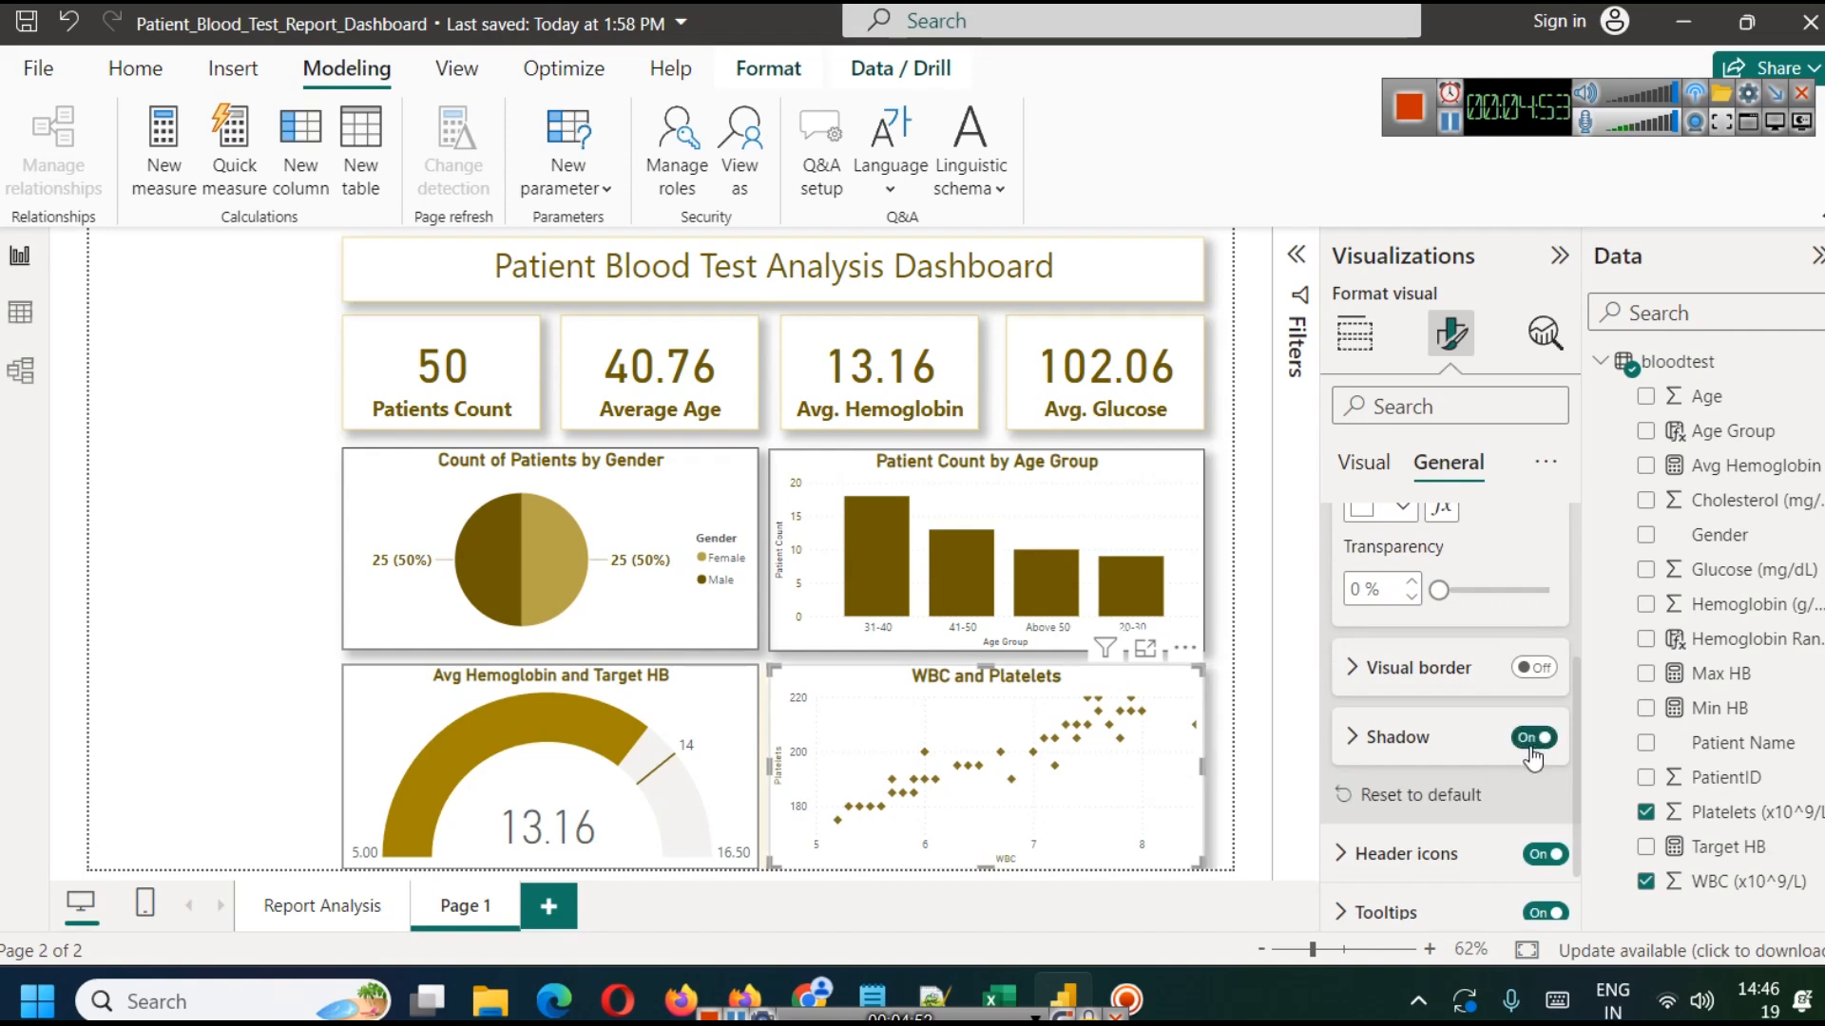
left_click(1533, 669)
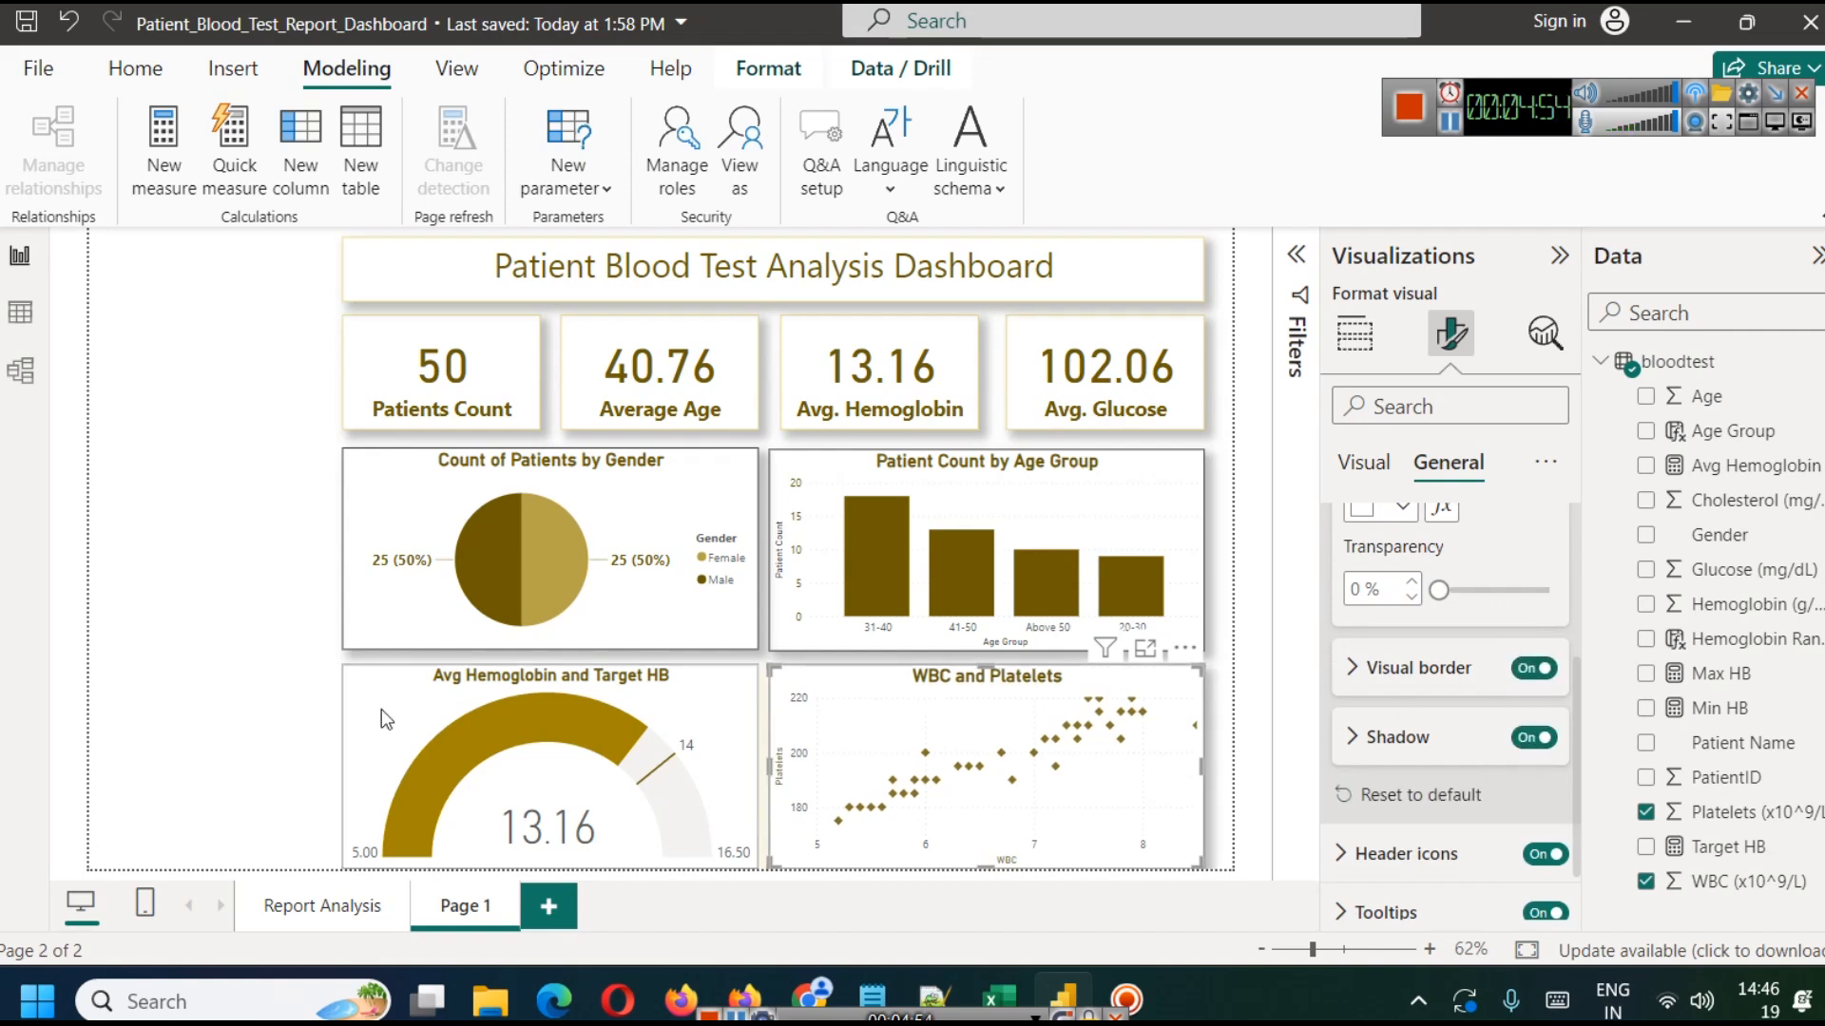
left_click(128, 643)
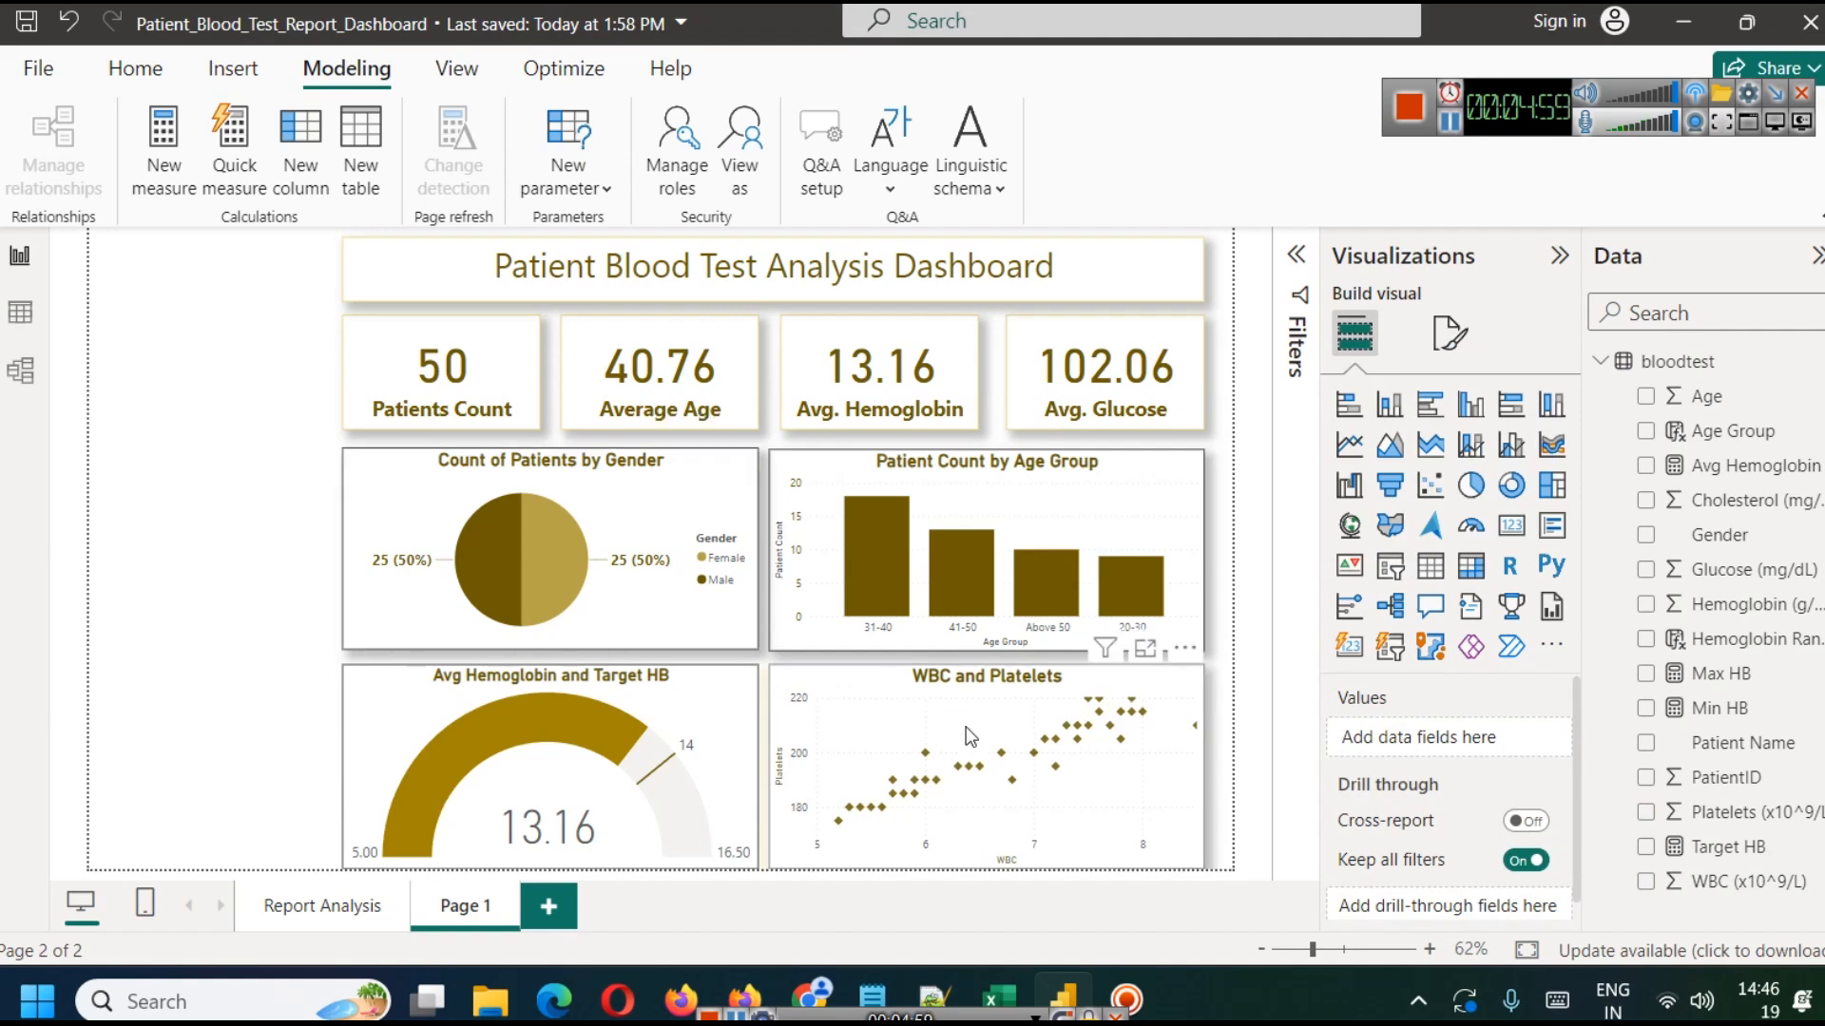
Change the scatter chart's title to "WBC Vs Platelets" and deselect the chart.
left_click(1058, 688)
left_click(1451, 333)
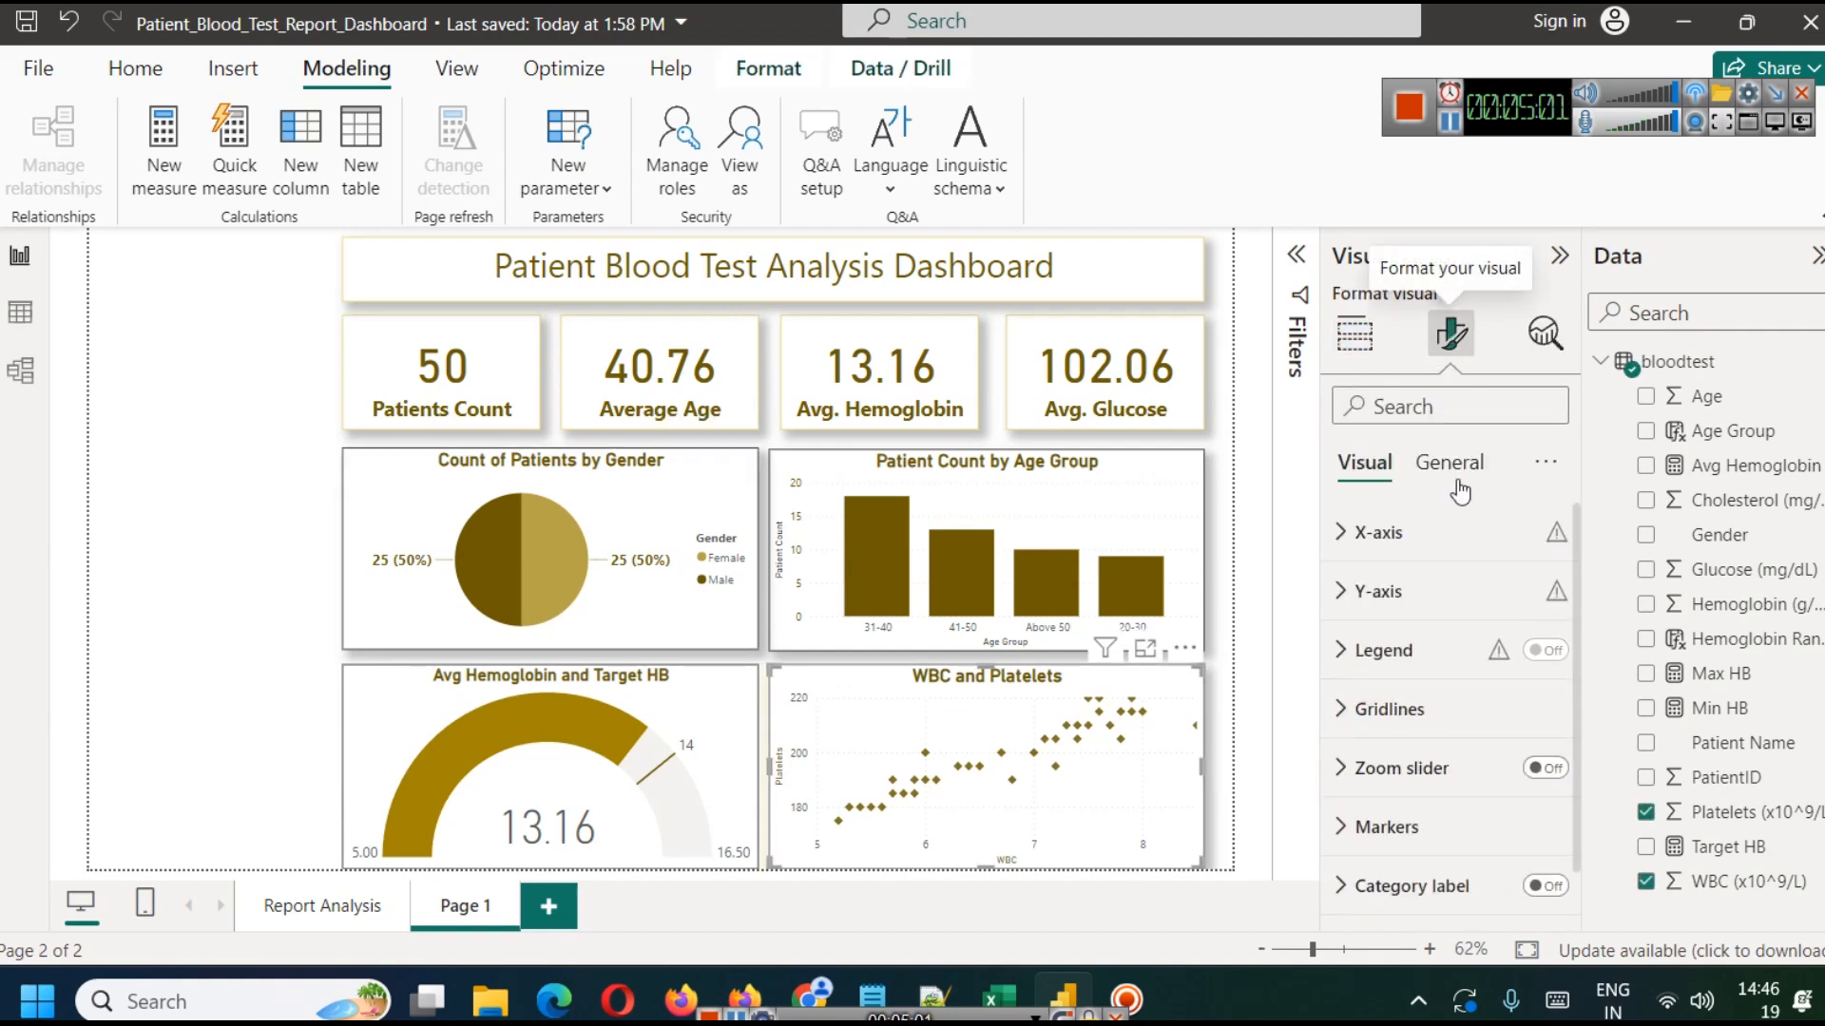
left_click(1448, 463)
left_click(1421, 598)
double_click(1401, 736)
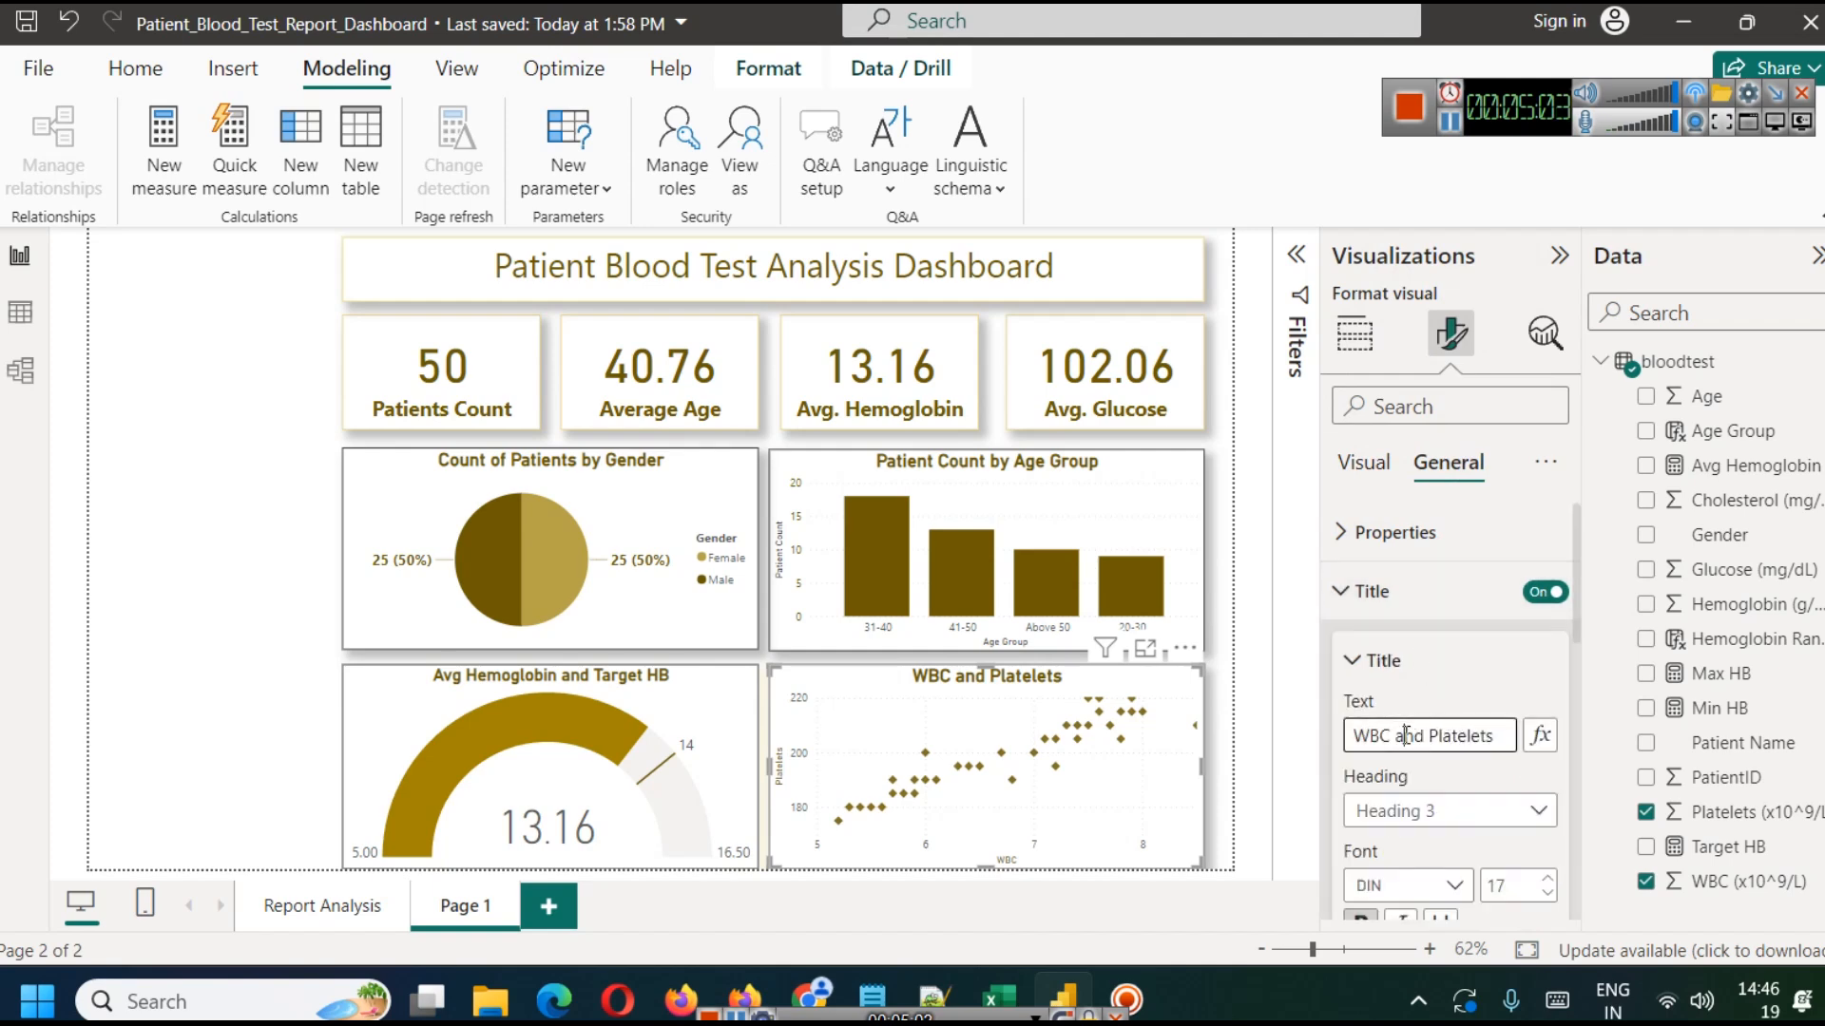
type("Vs")
left_click(1238, 753)
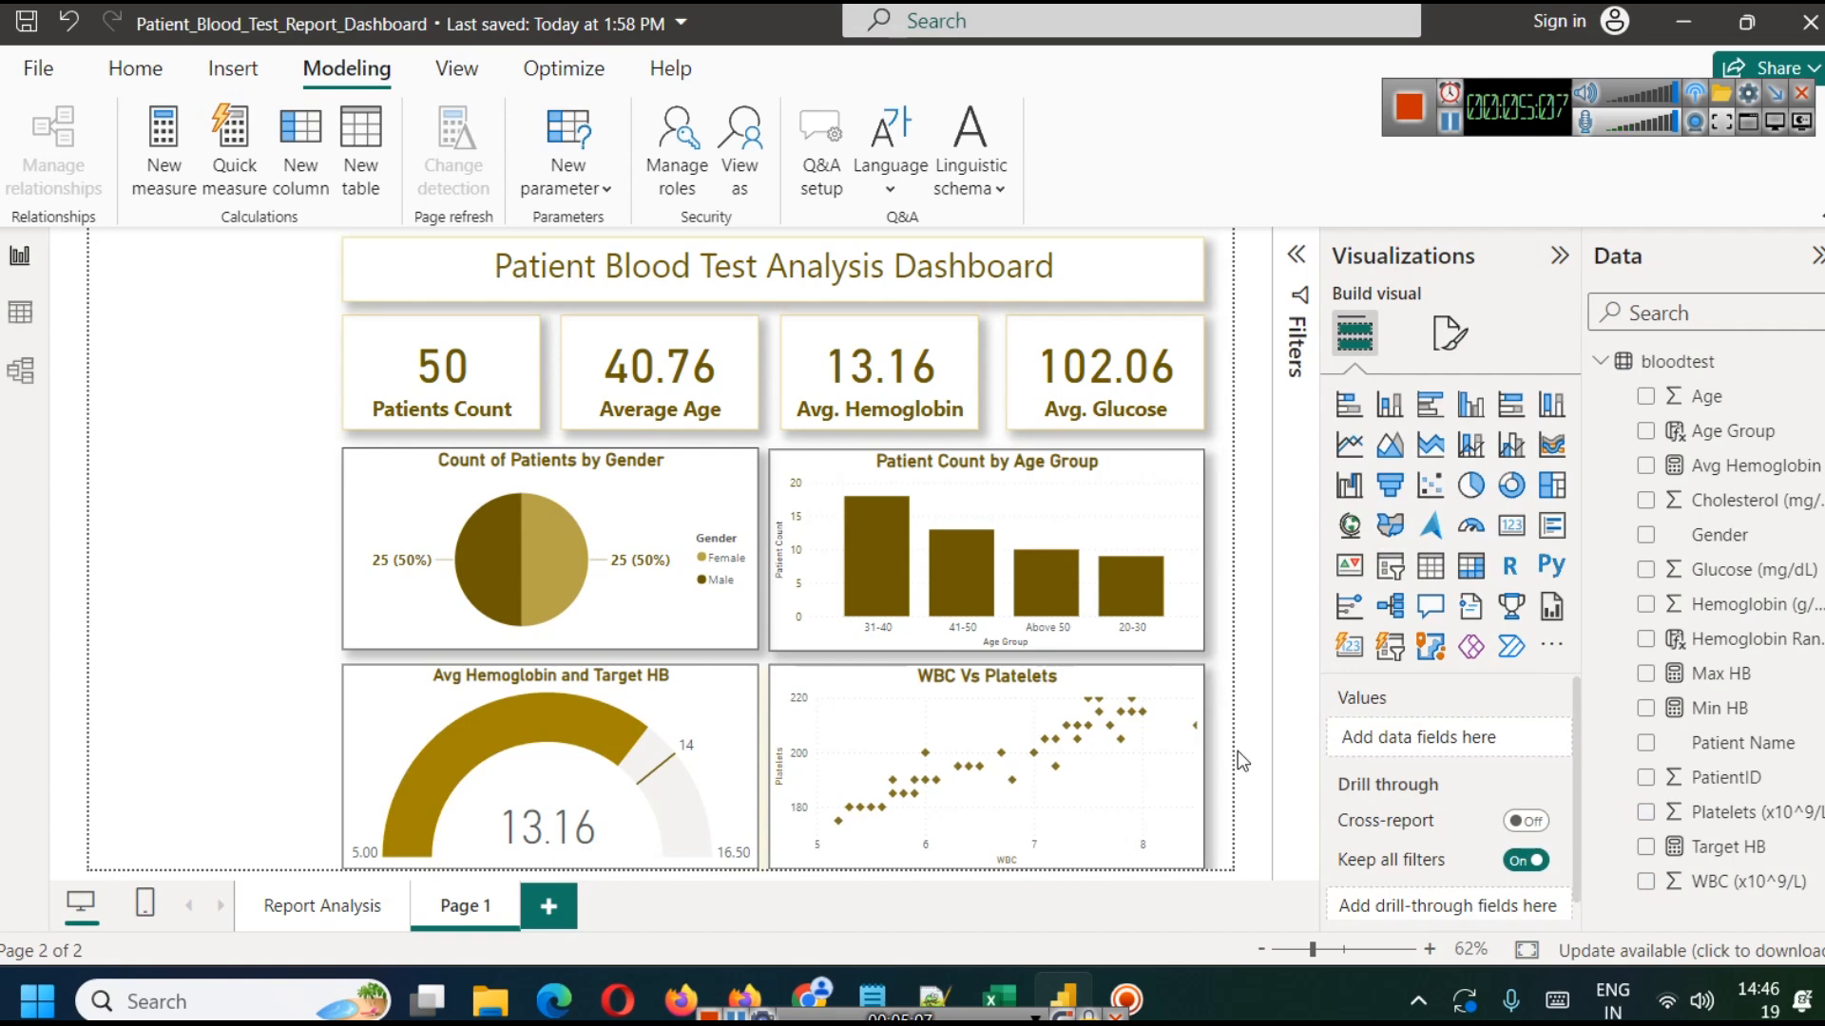
Add a trend line to the WBC Vs Platelets scatter chart and show its color and line style options.
left_click(894, 716)
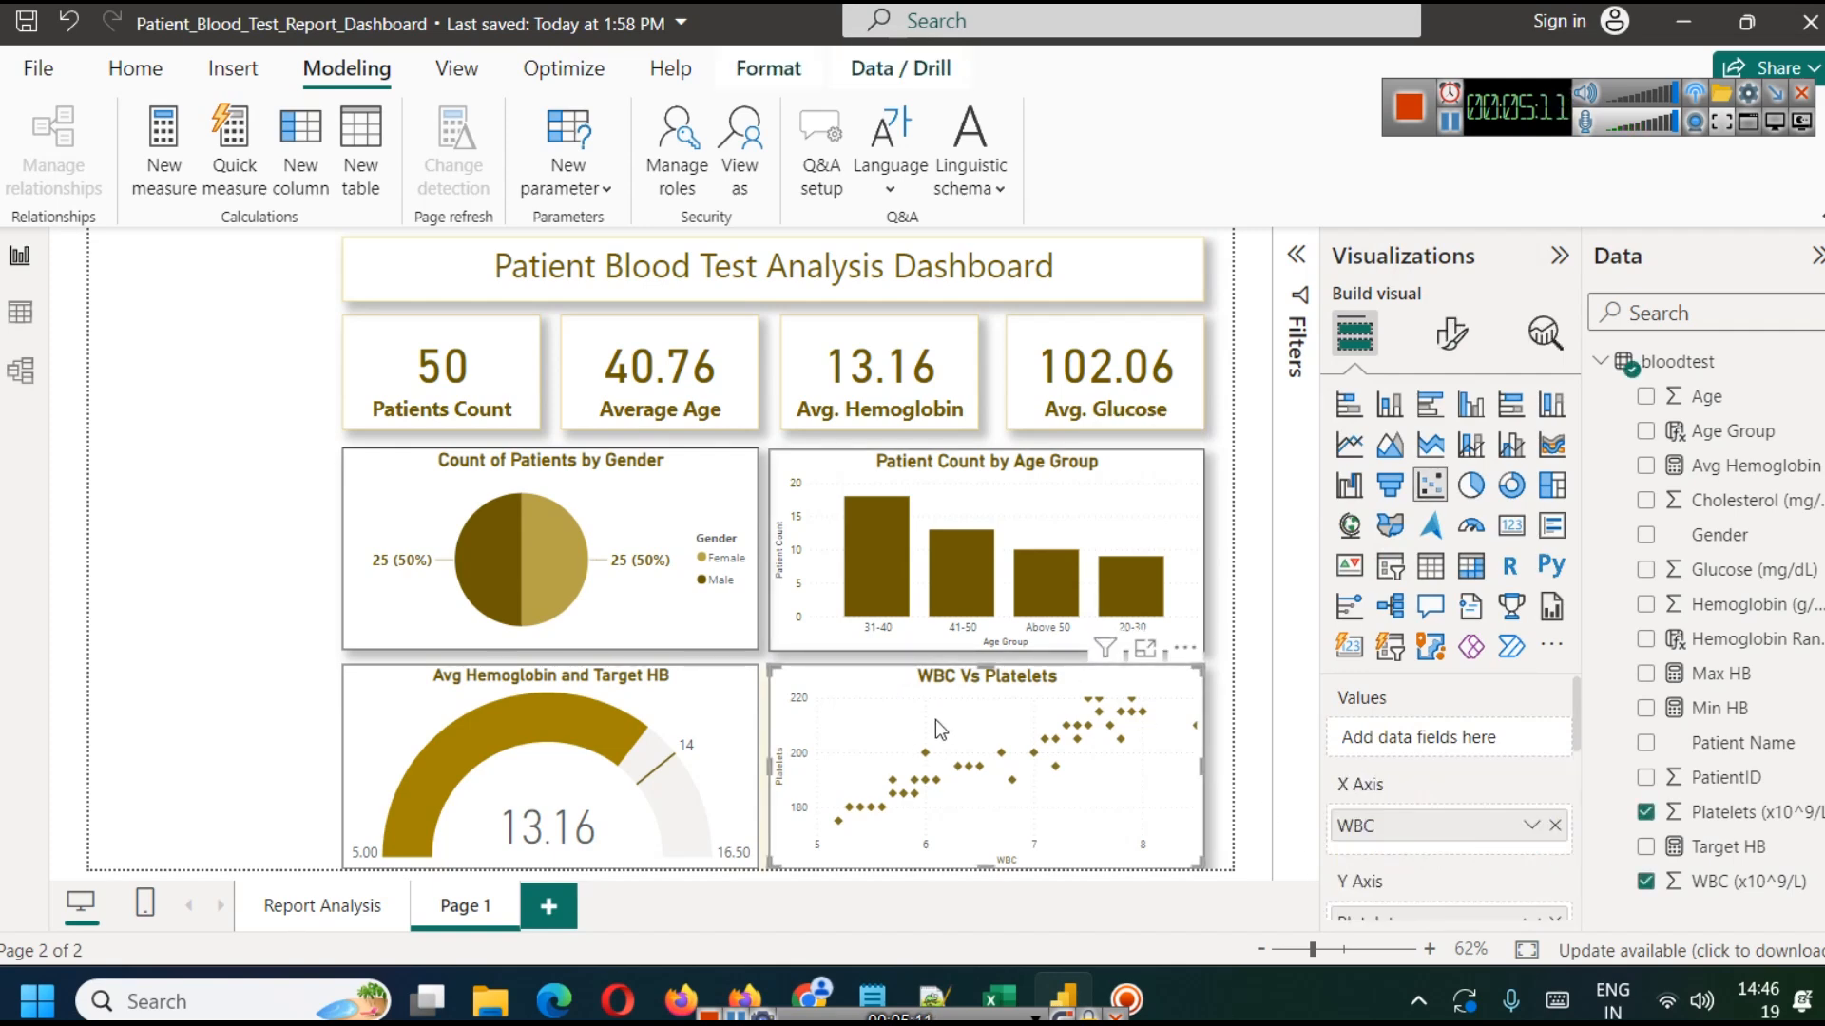
left_click(1544, 334)
left_click(1545, 471)
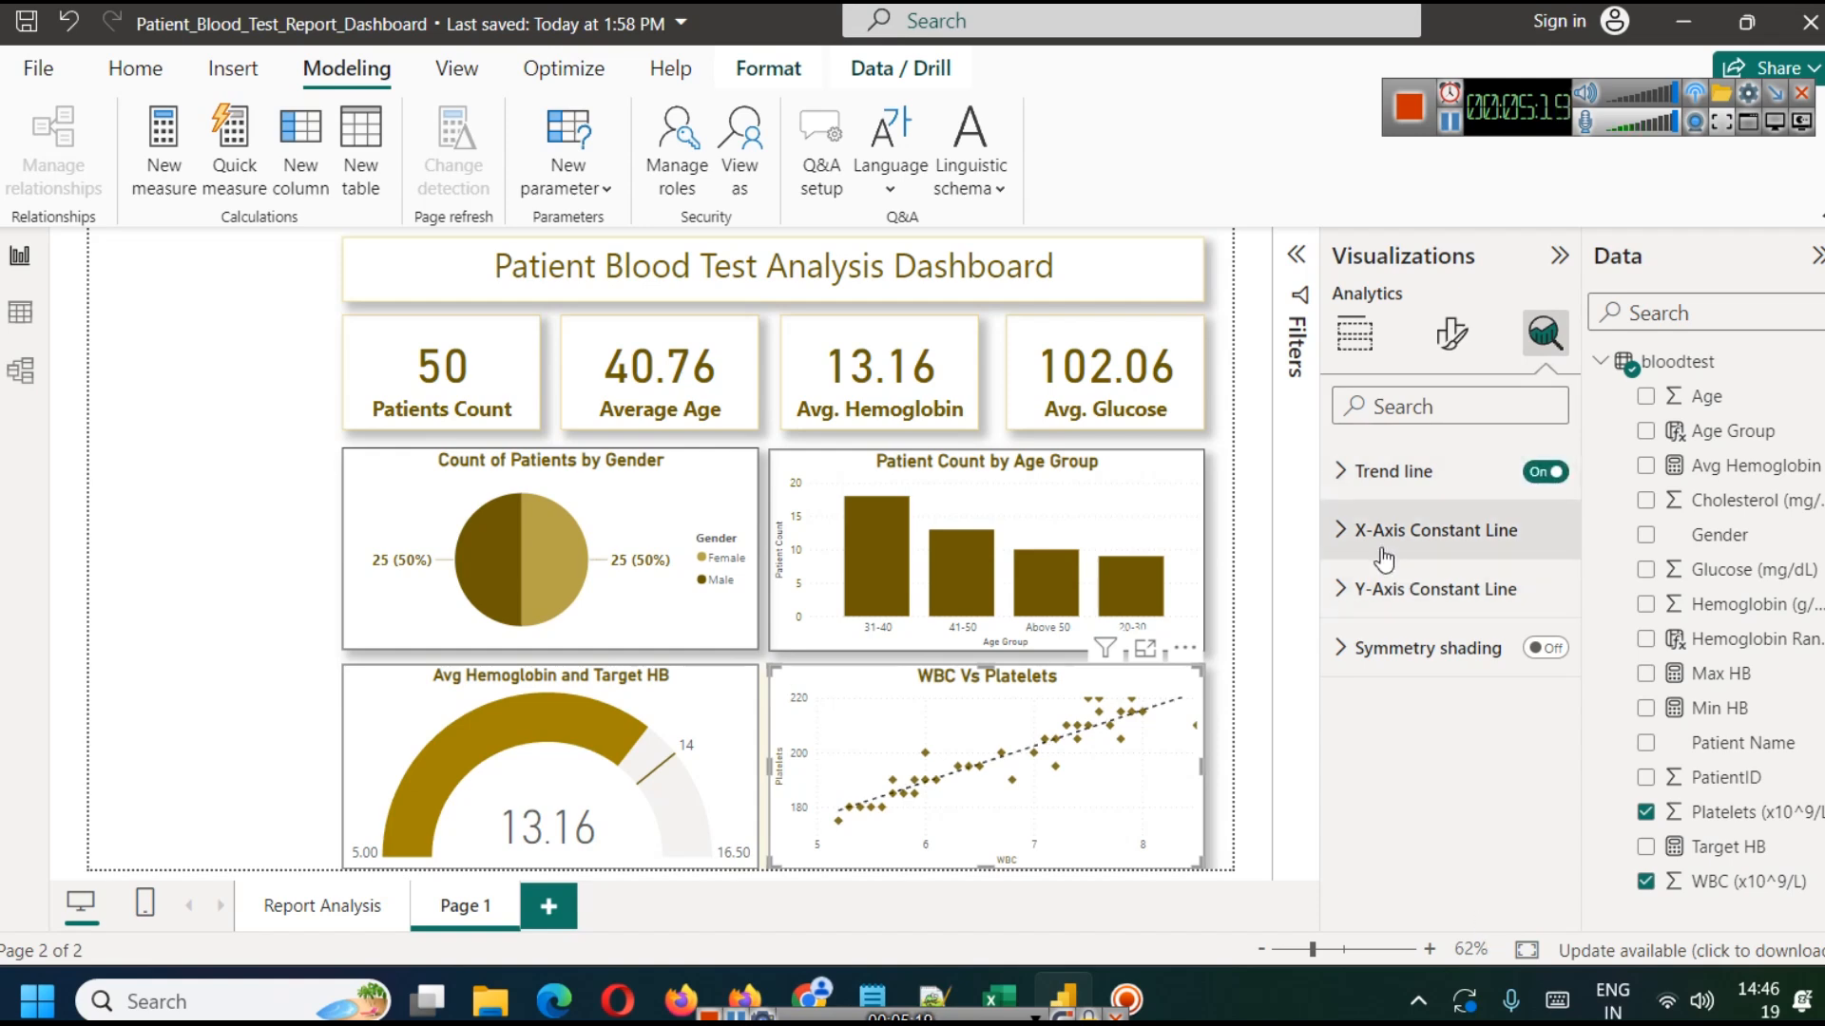
left_click(1340, 471)
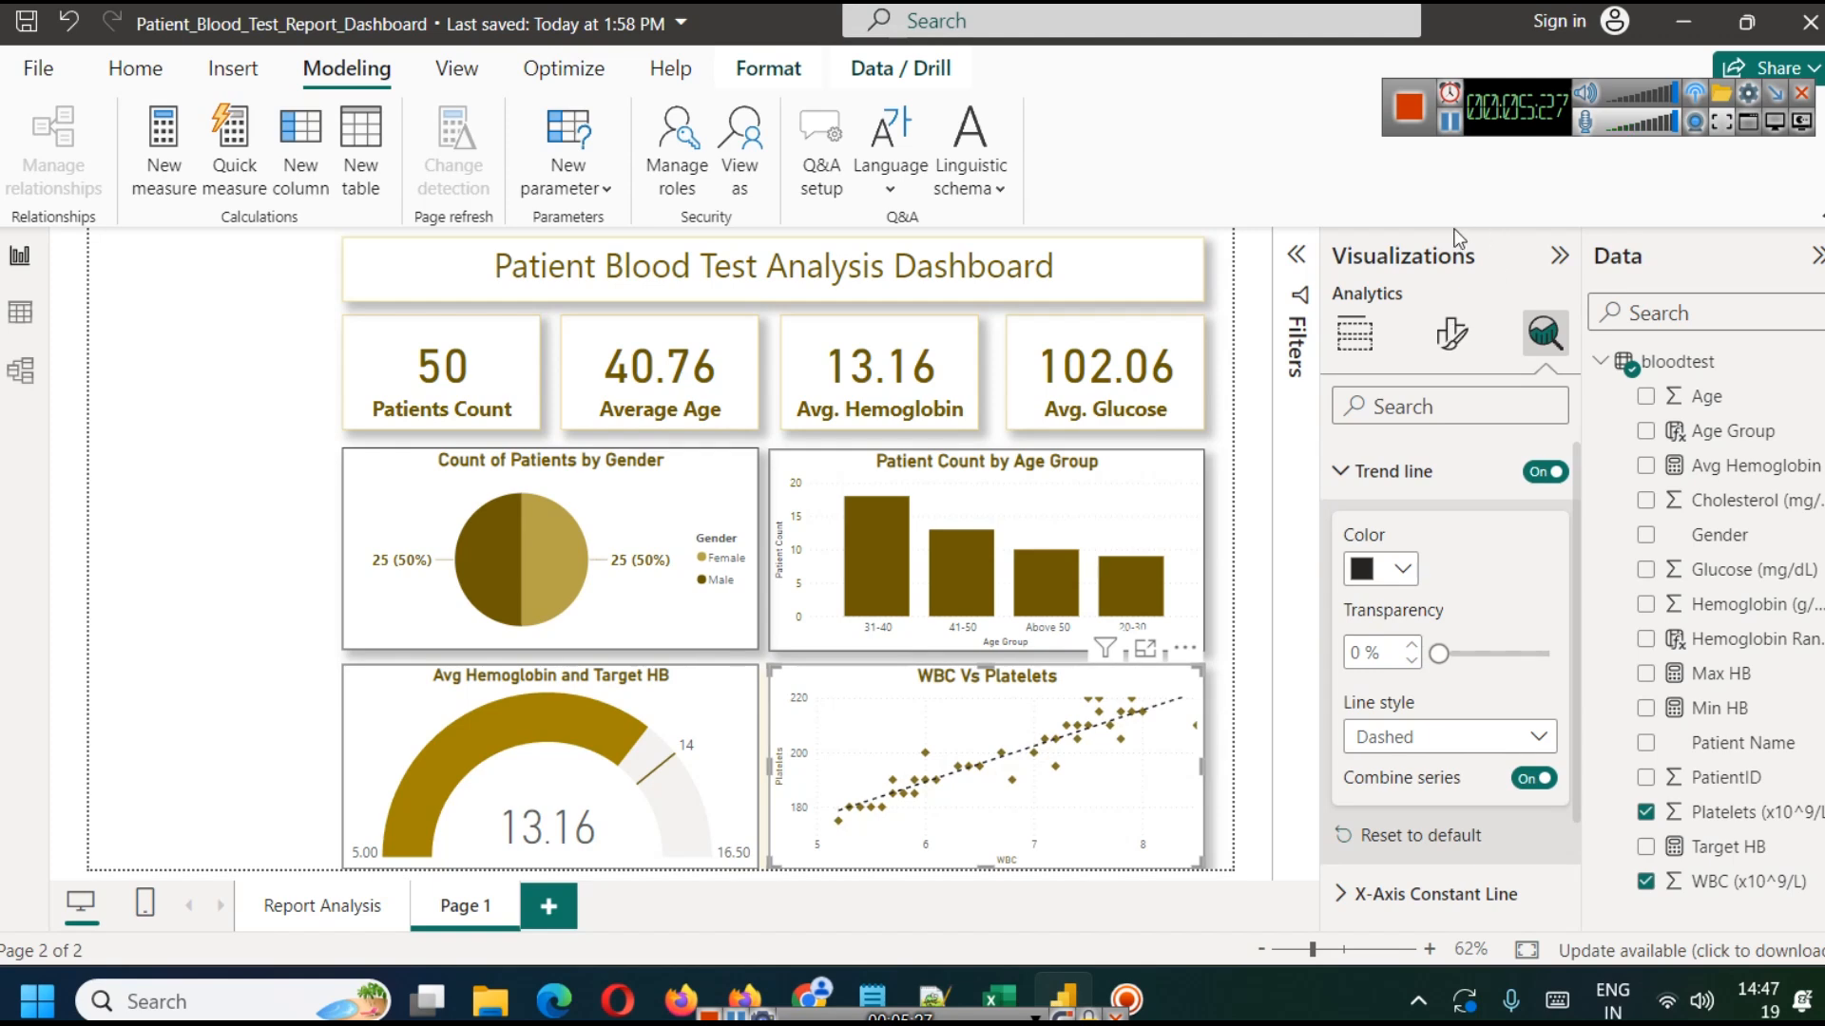
Switch to the Notepad notes, read how a scatter plot trend line indicates positive, negative or no trend, and return to Power BI.
key("alt+Tab")
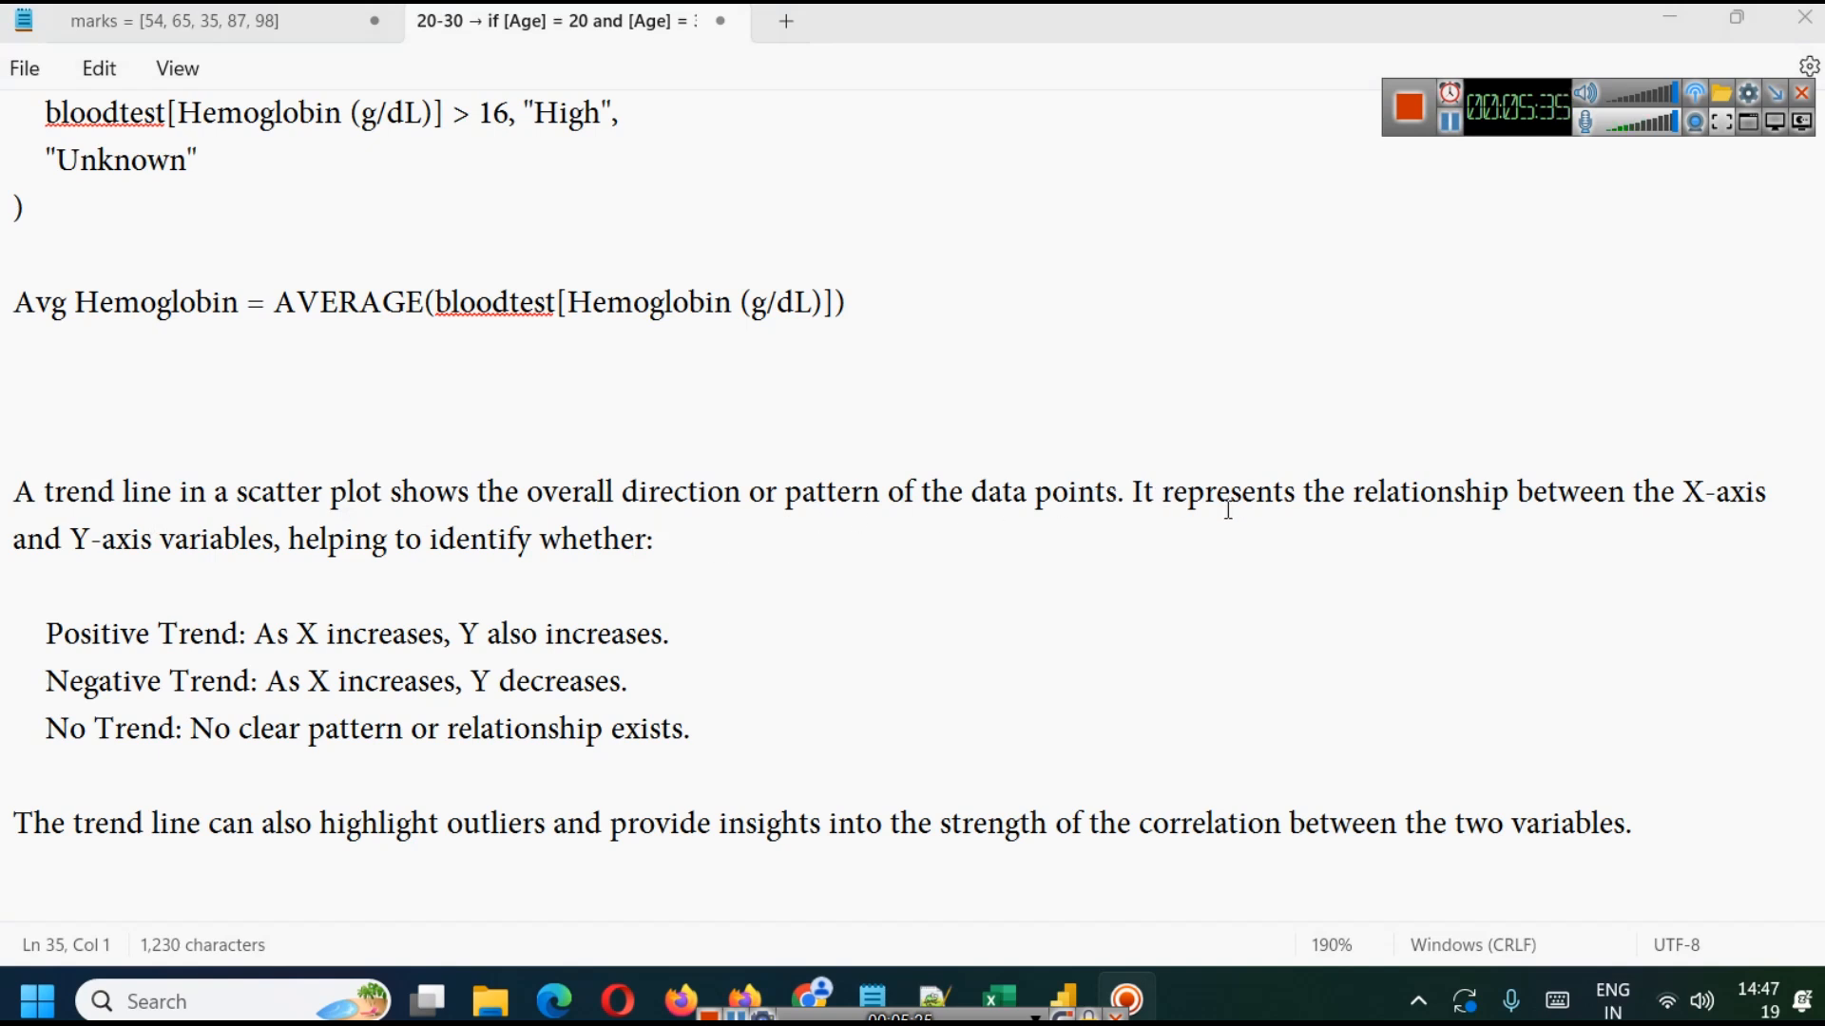
left_click_drag(1670, 491, 1782, 514)
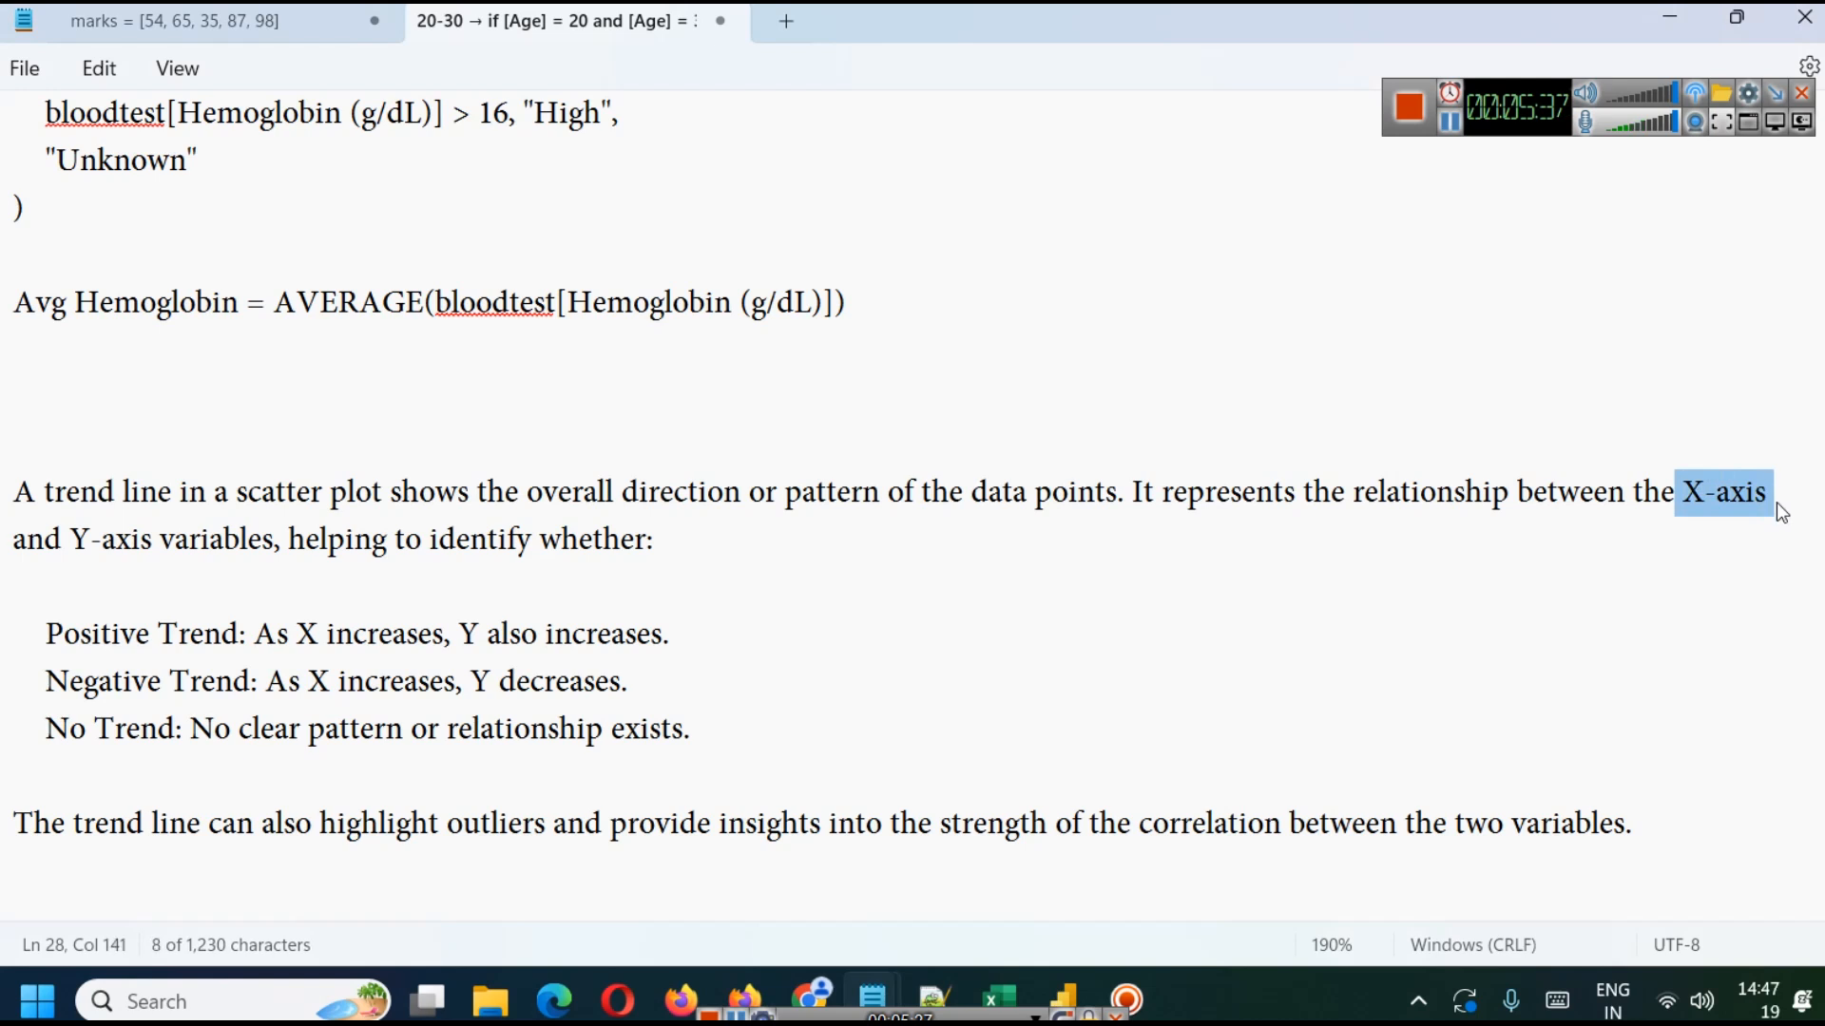
left_click_drag(71, 542, 266, 549)
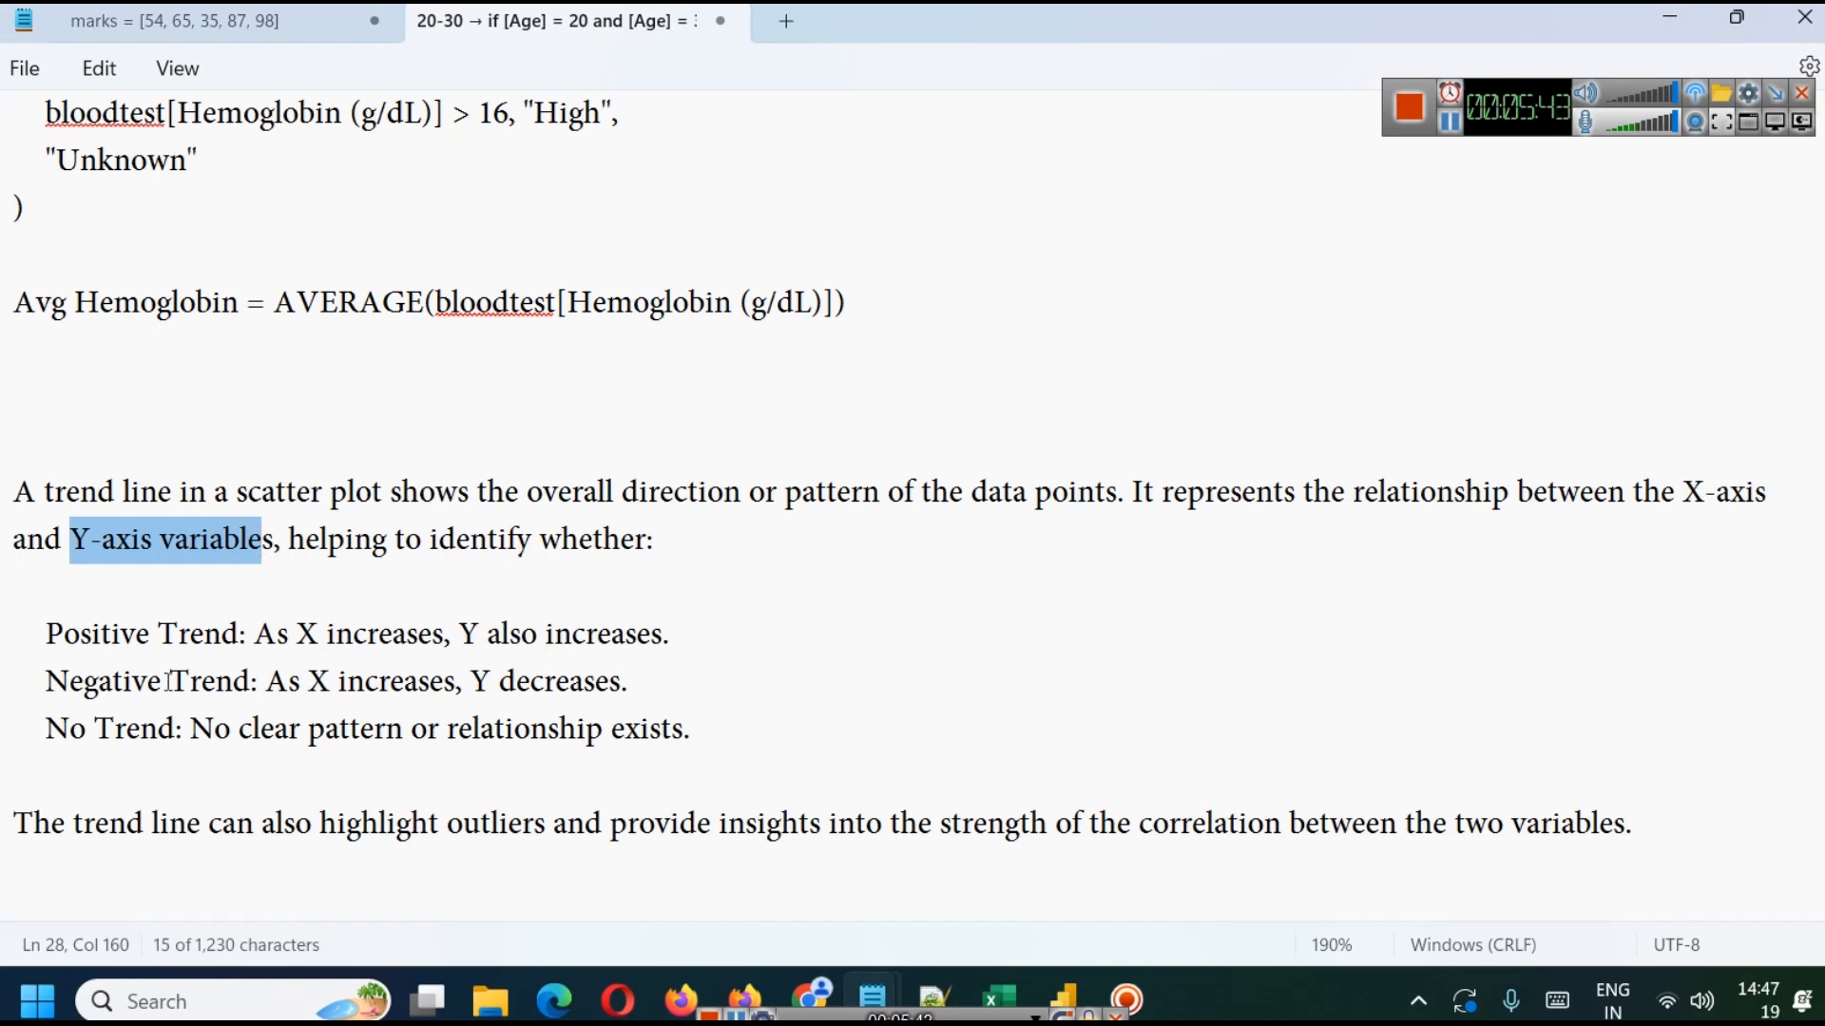
left_click_drag(299, 630, 856, 629)
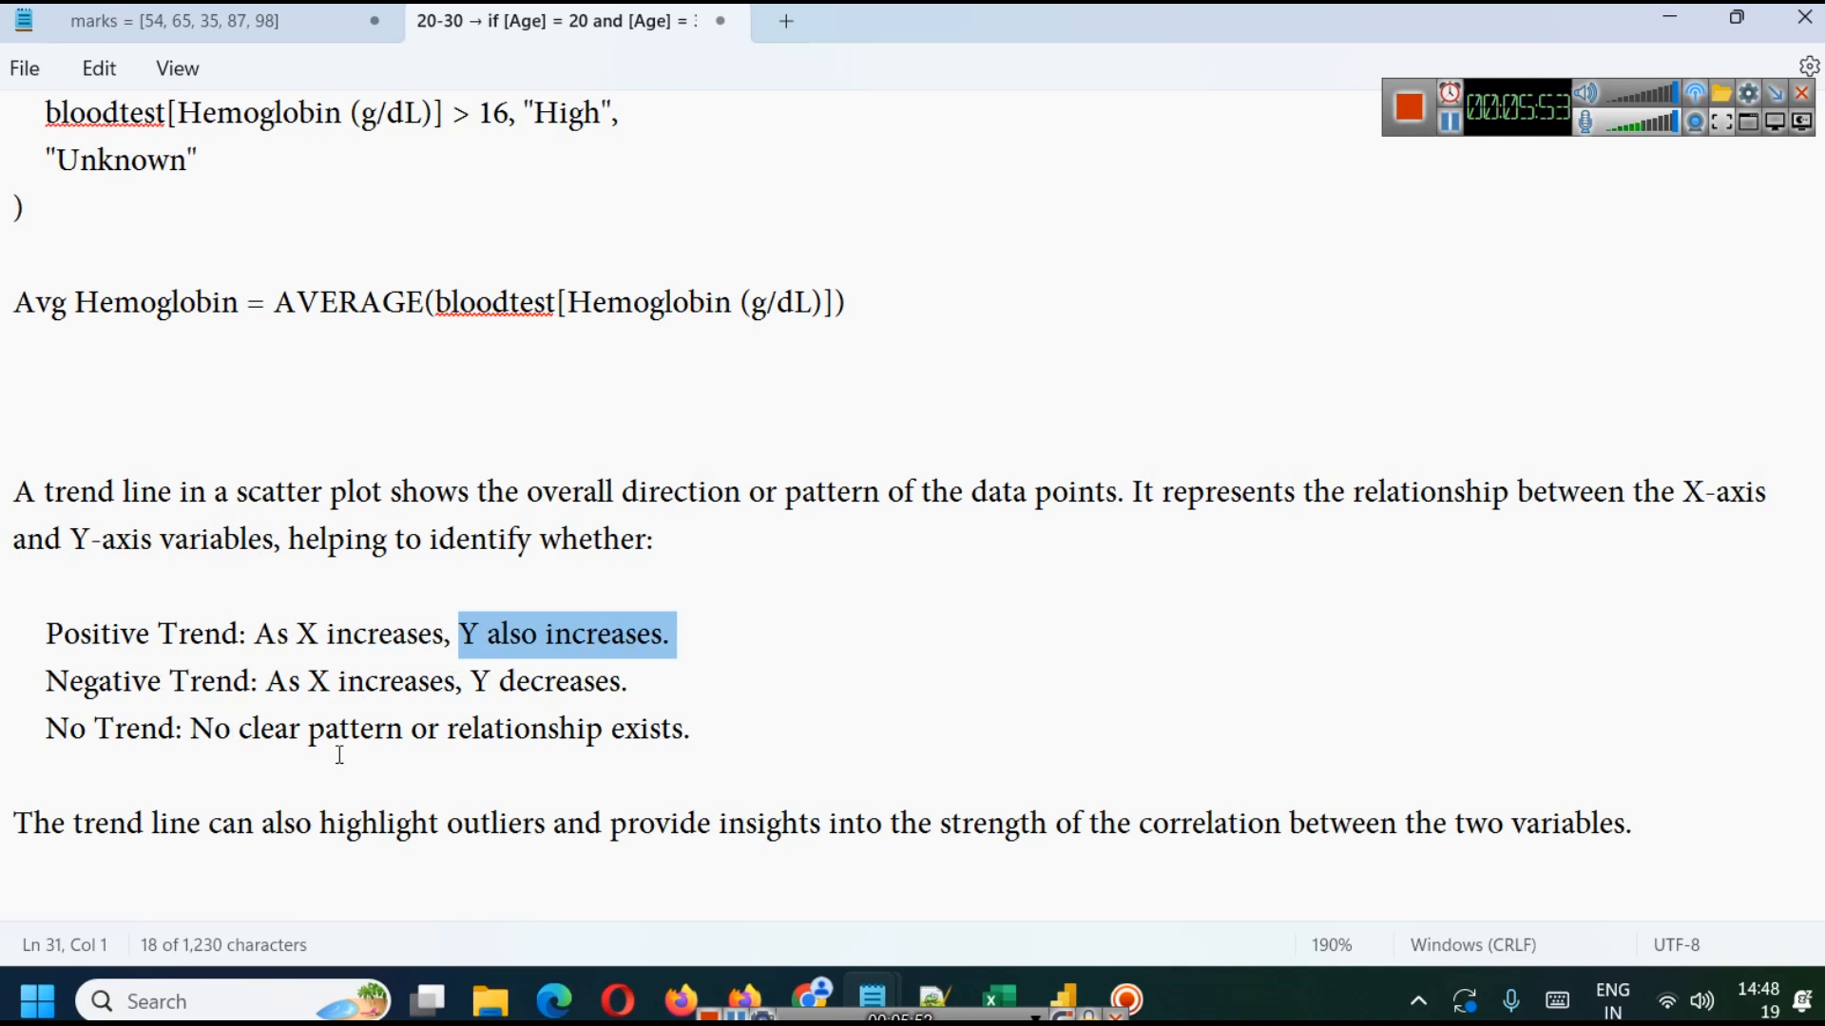
left_click_drag(711, 632, 19, 668)
scroll(561, 650, "up", 1)
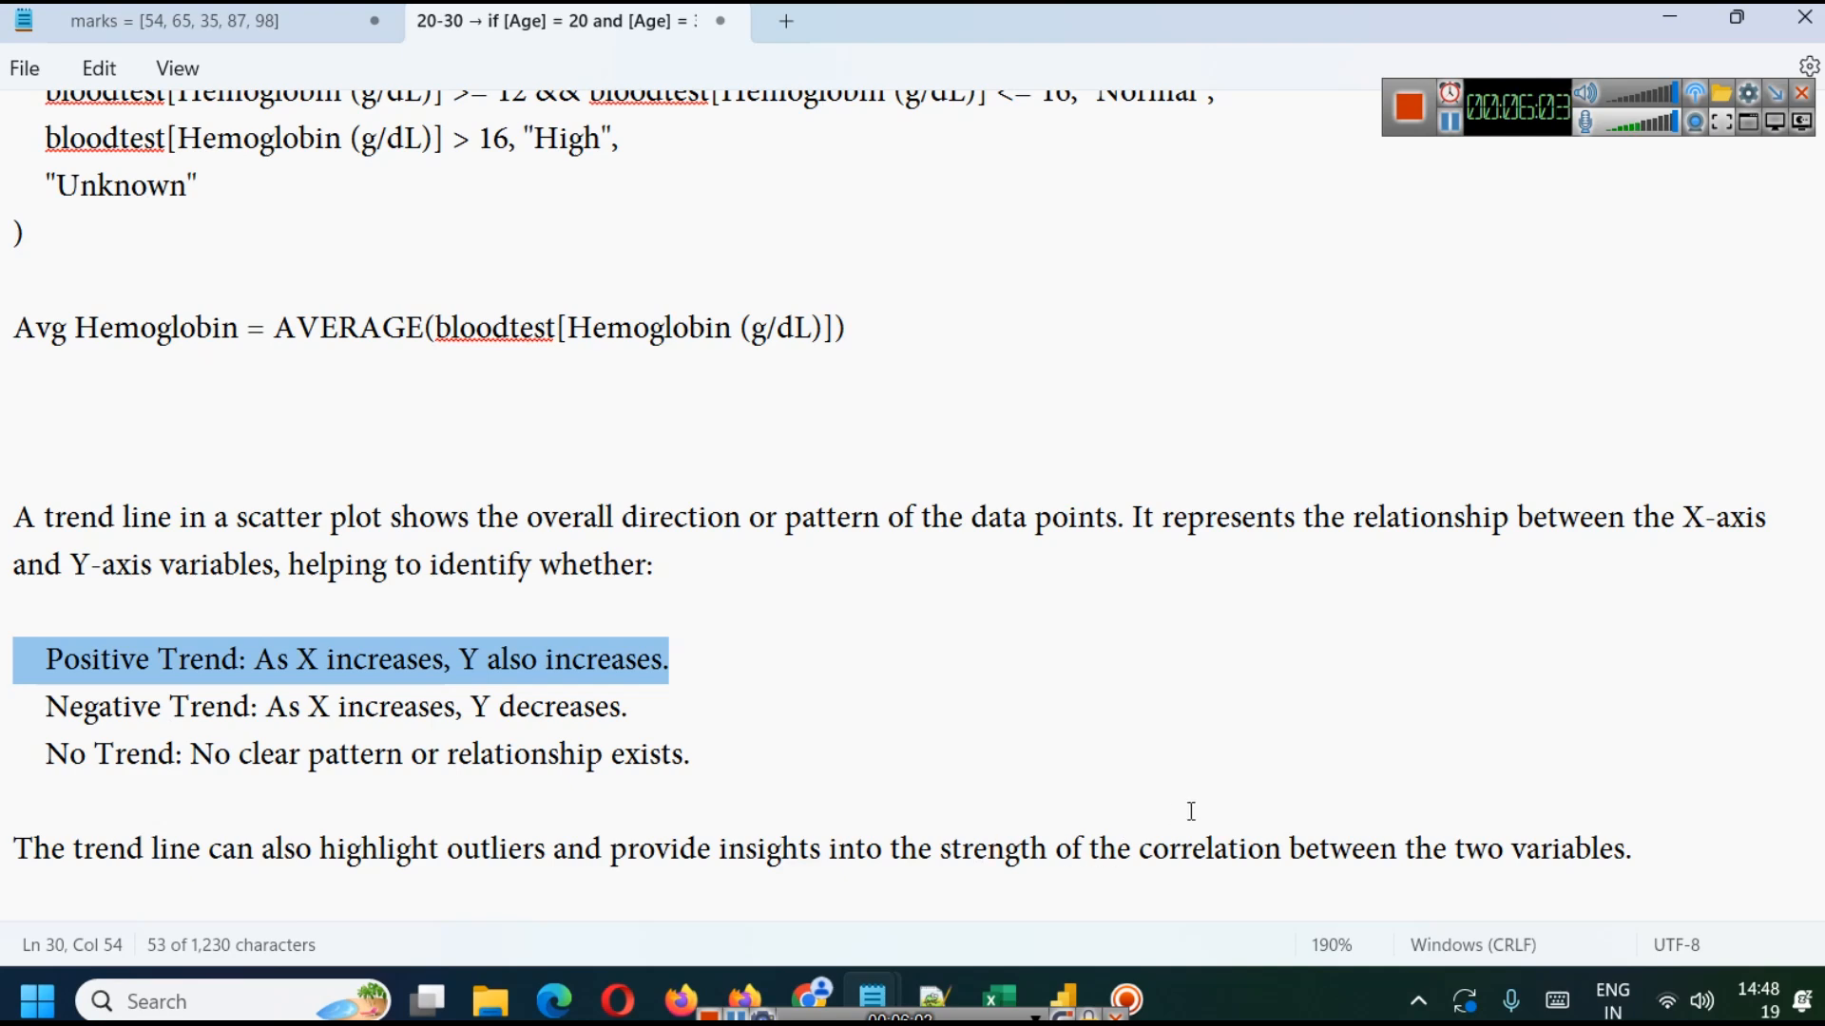
left_click(1694, 13)
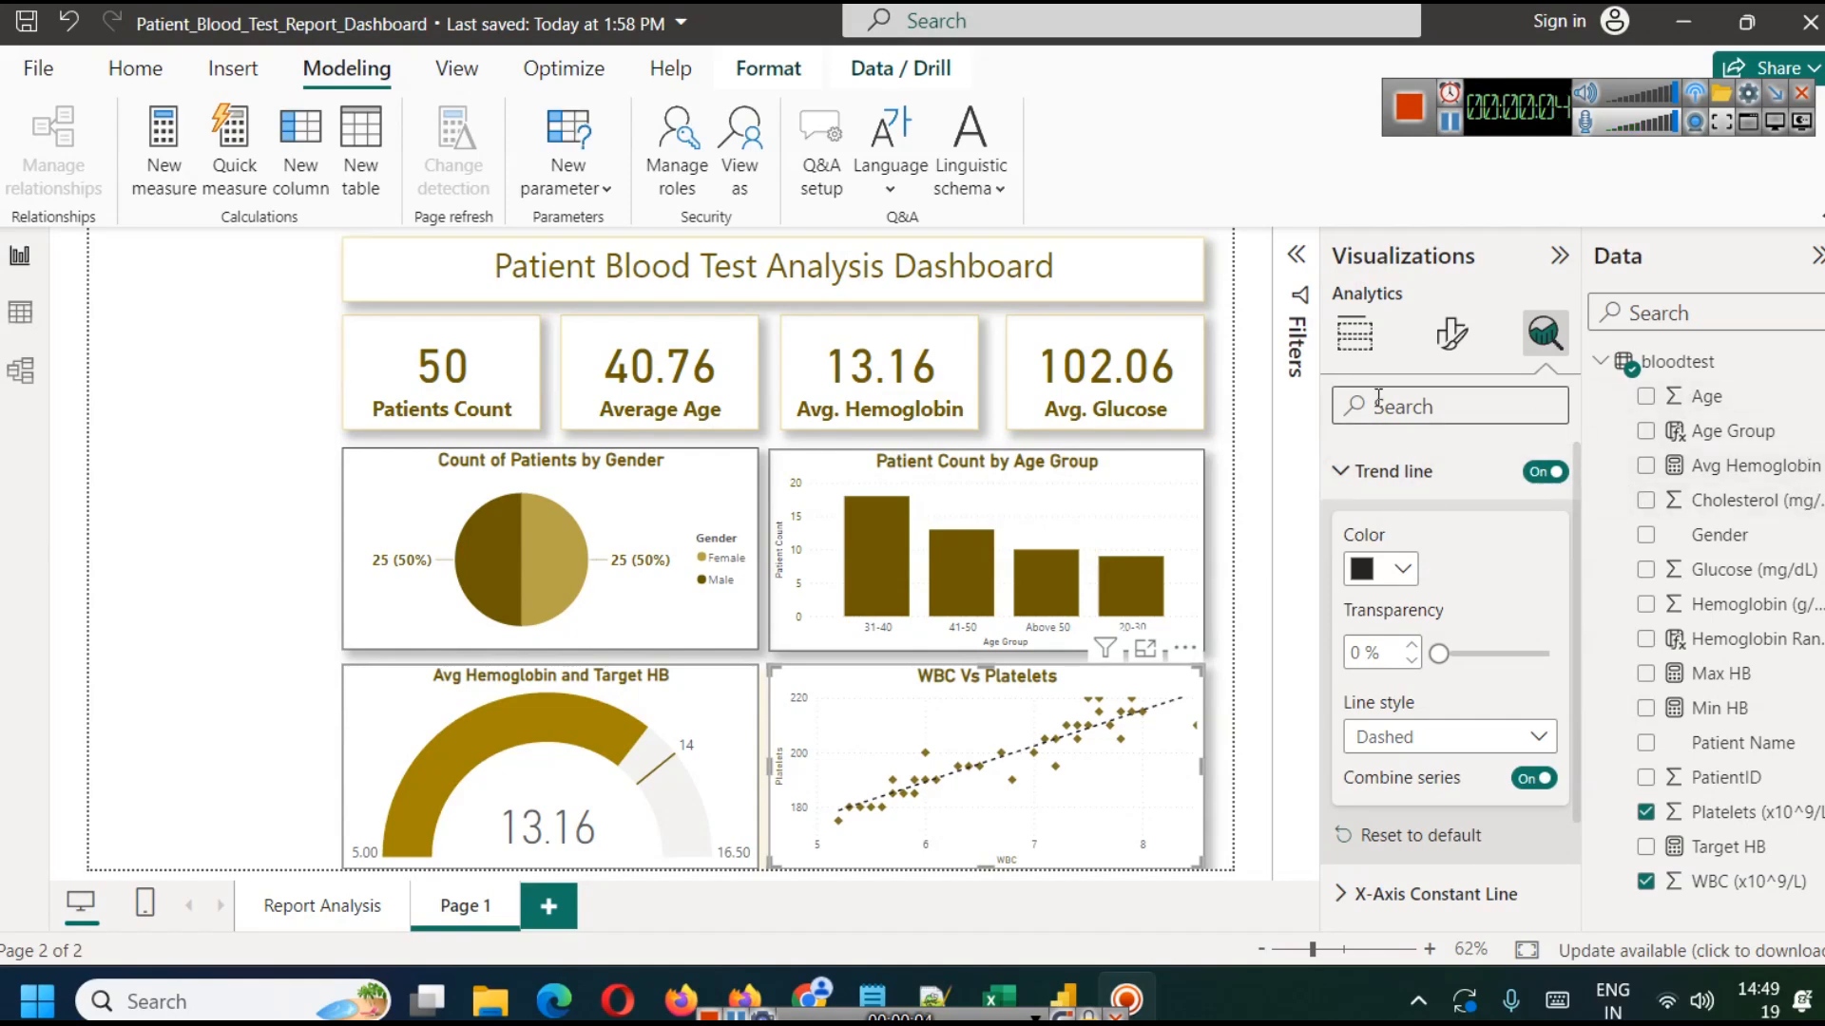
left_click(1355, 335)
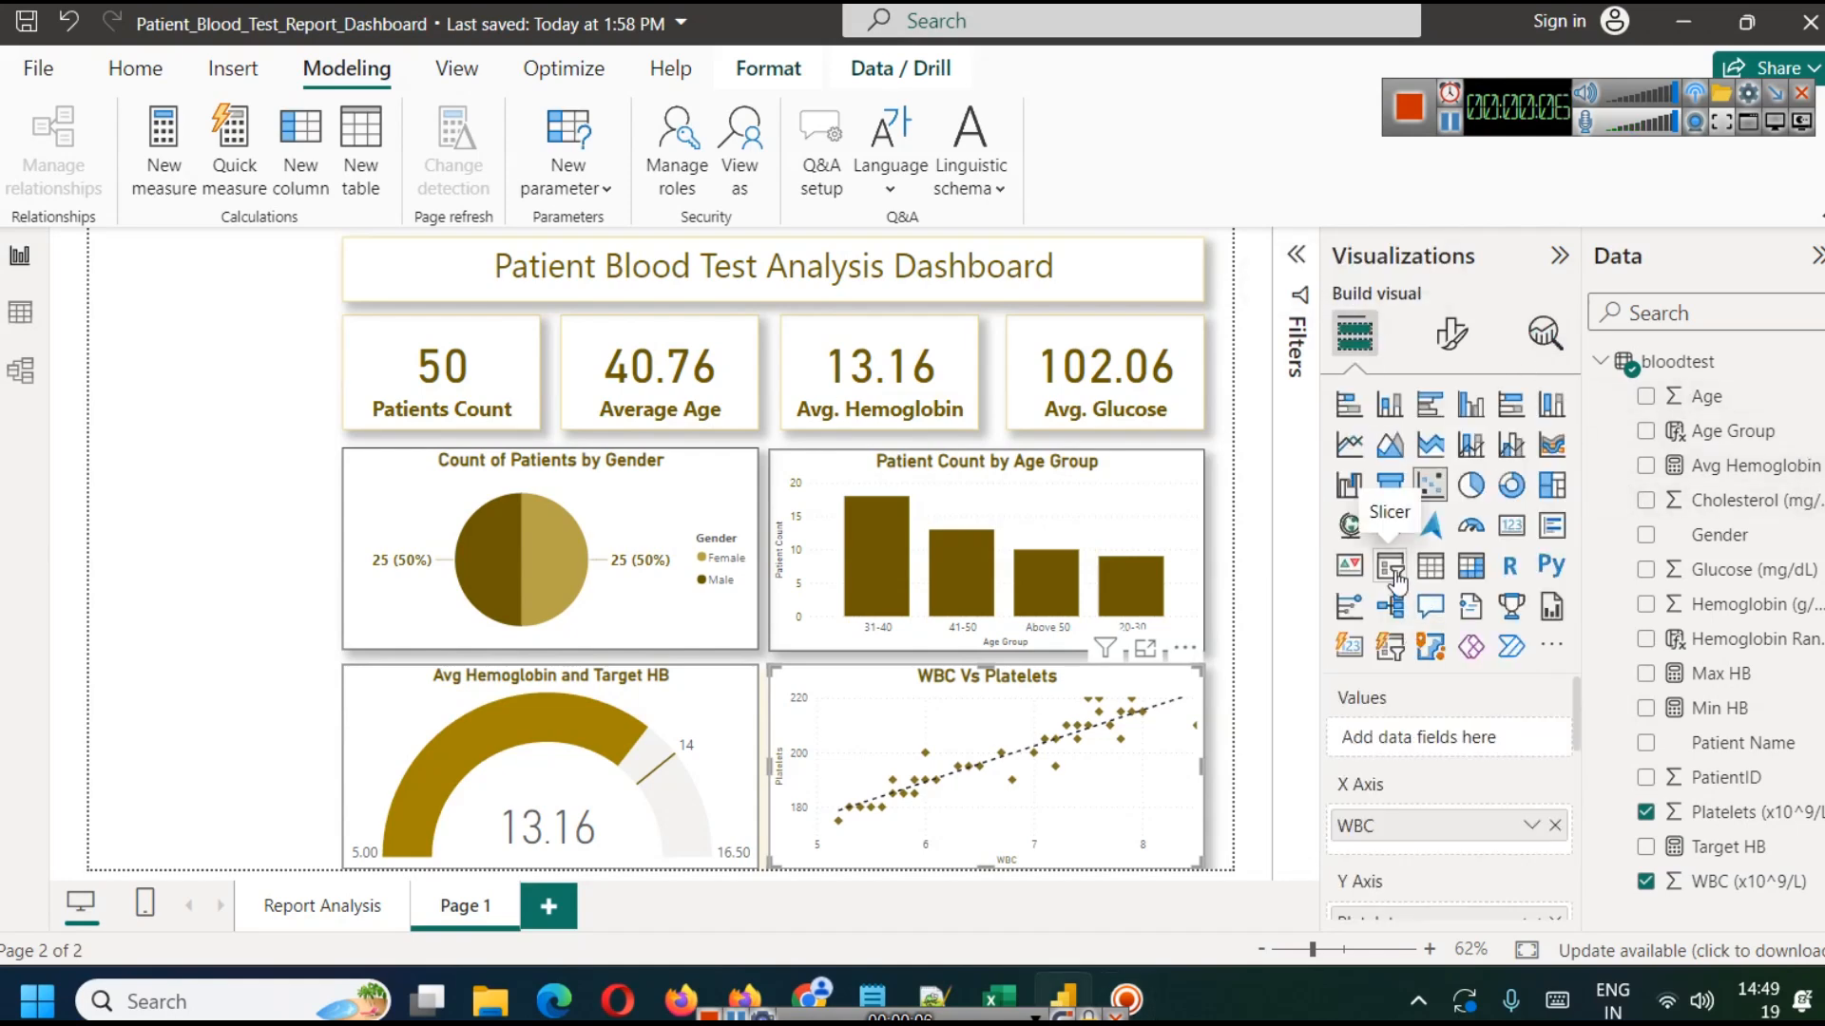
left_click(1392, 569)
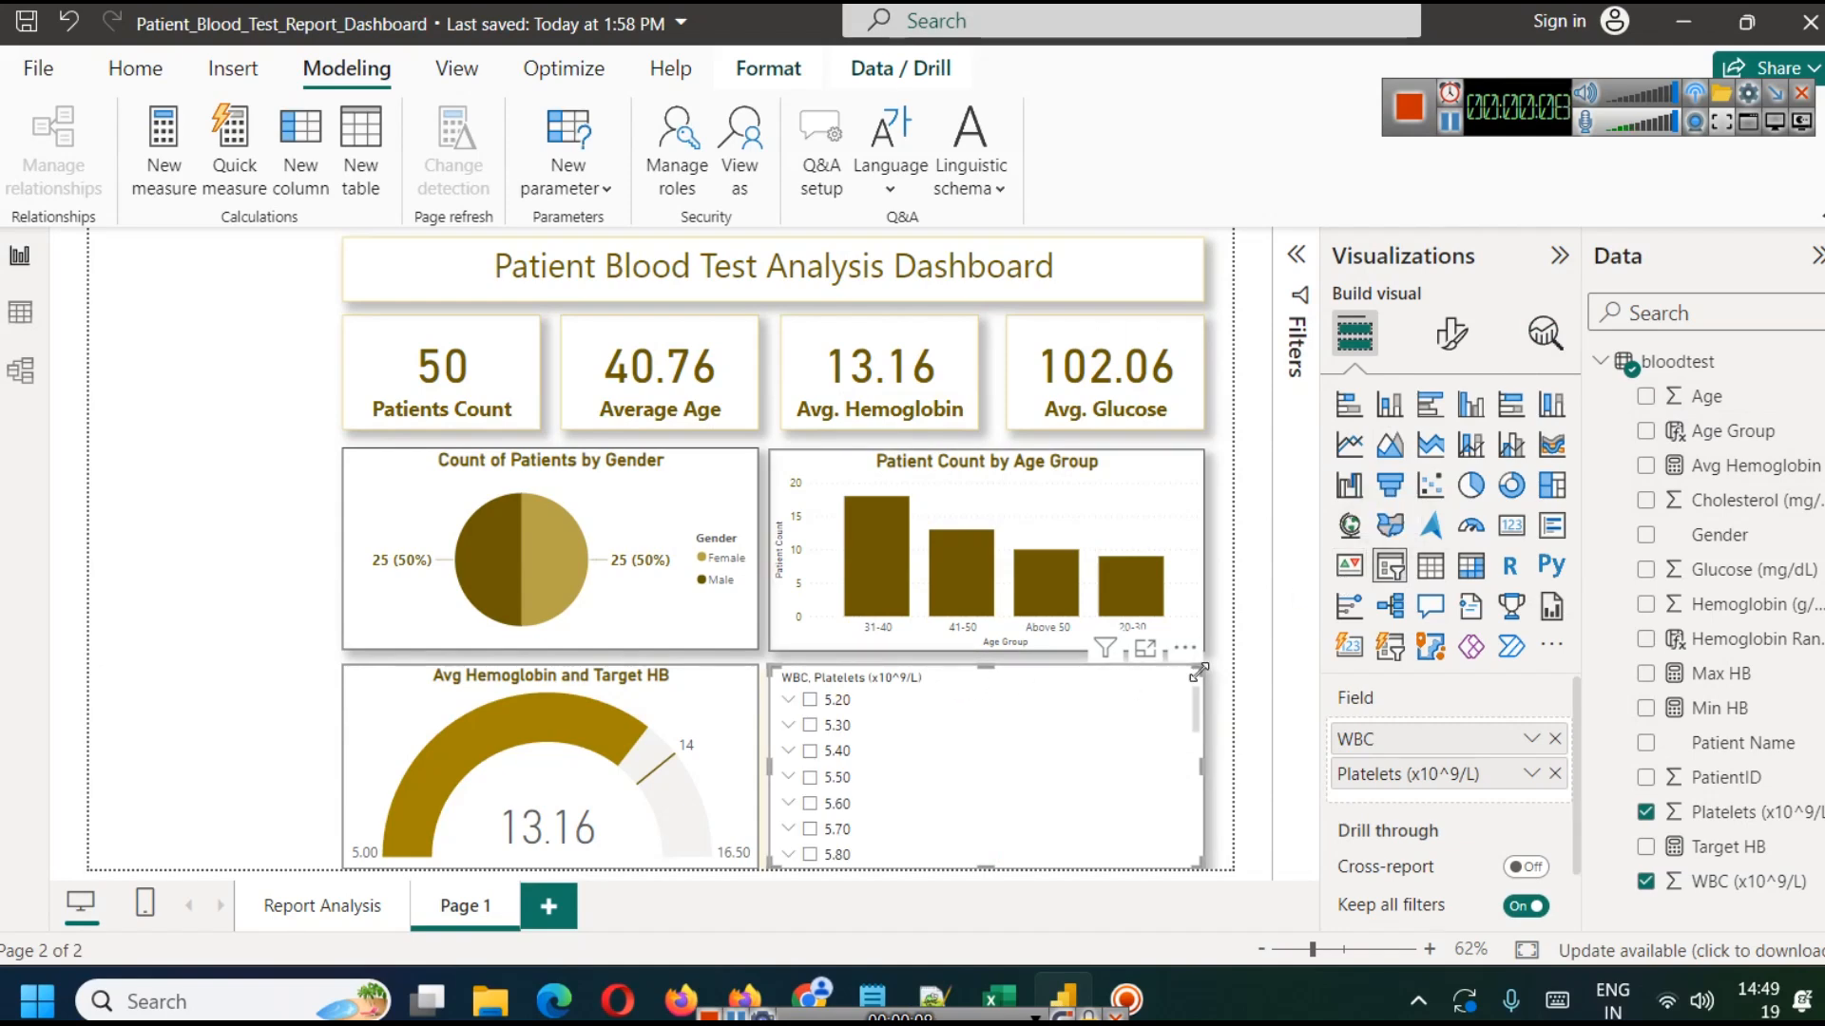
key("ctrl+z")
Add a separate Gender slicer in the empty area beside the Patients Count card and reduce its height to fit both values.
left_click(81, 456)
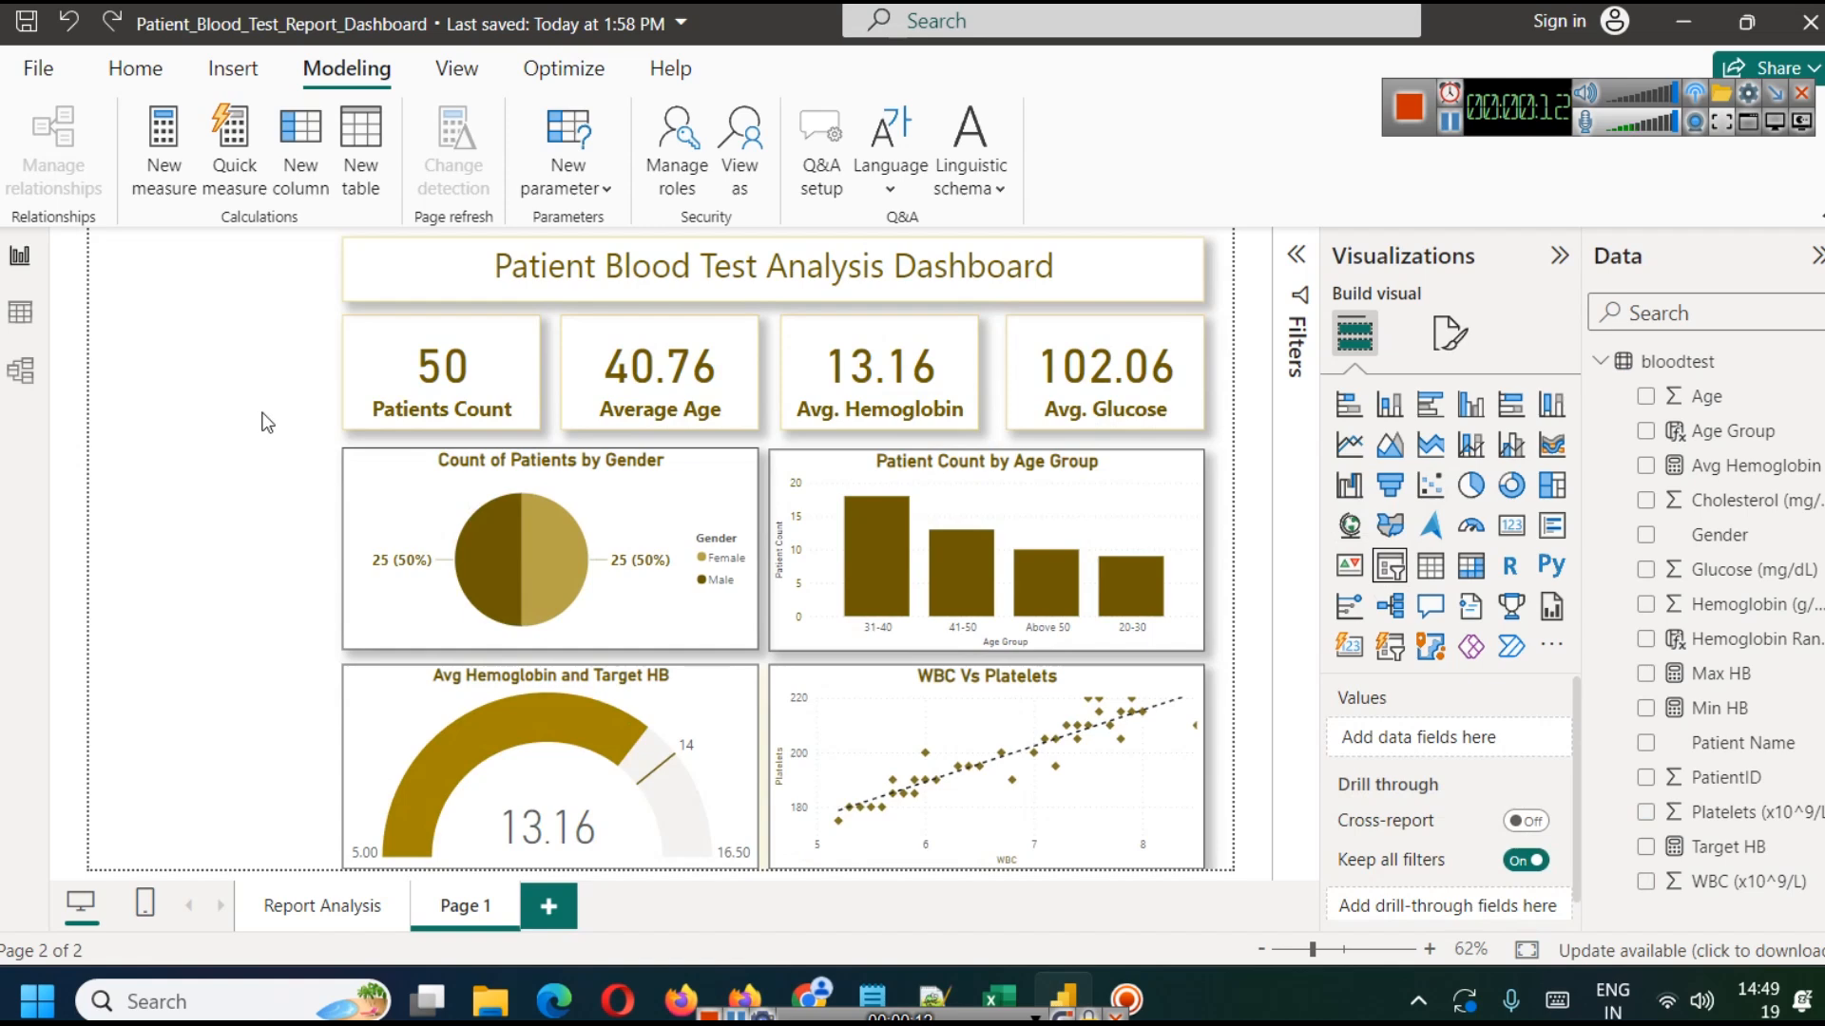
left_click(1390, 567)
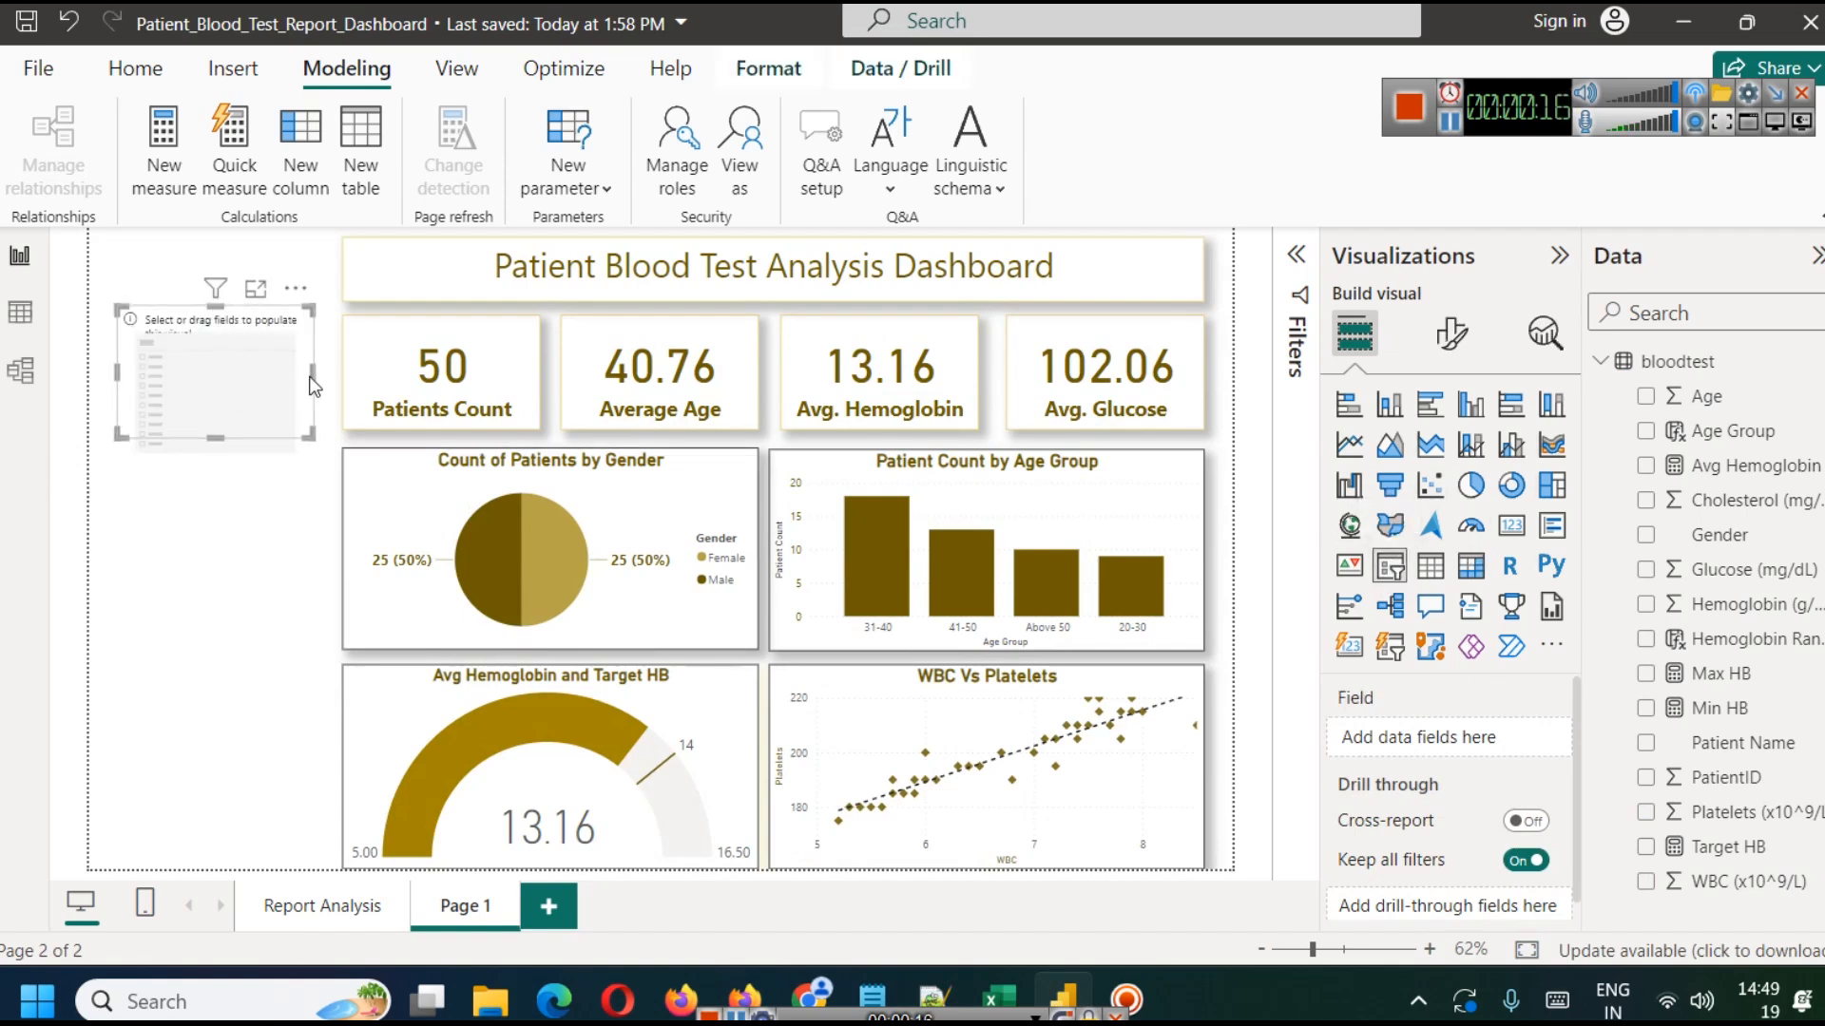
left_click_drag(220, 304, 219, 316)
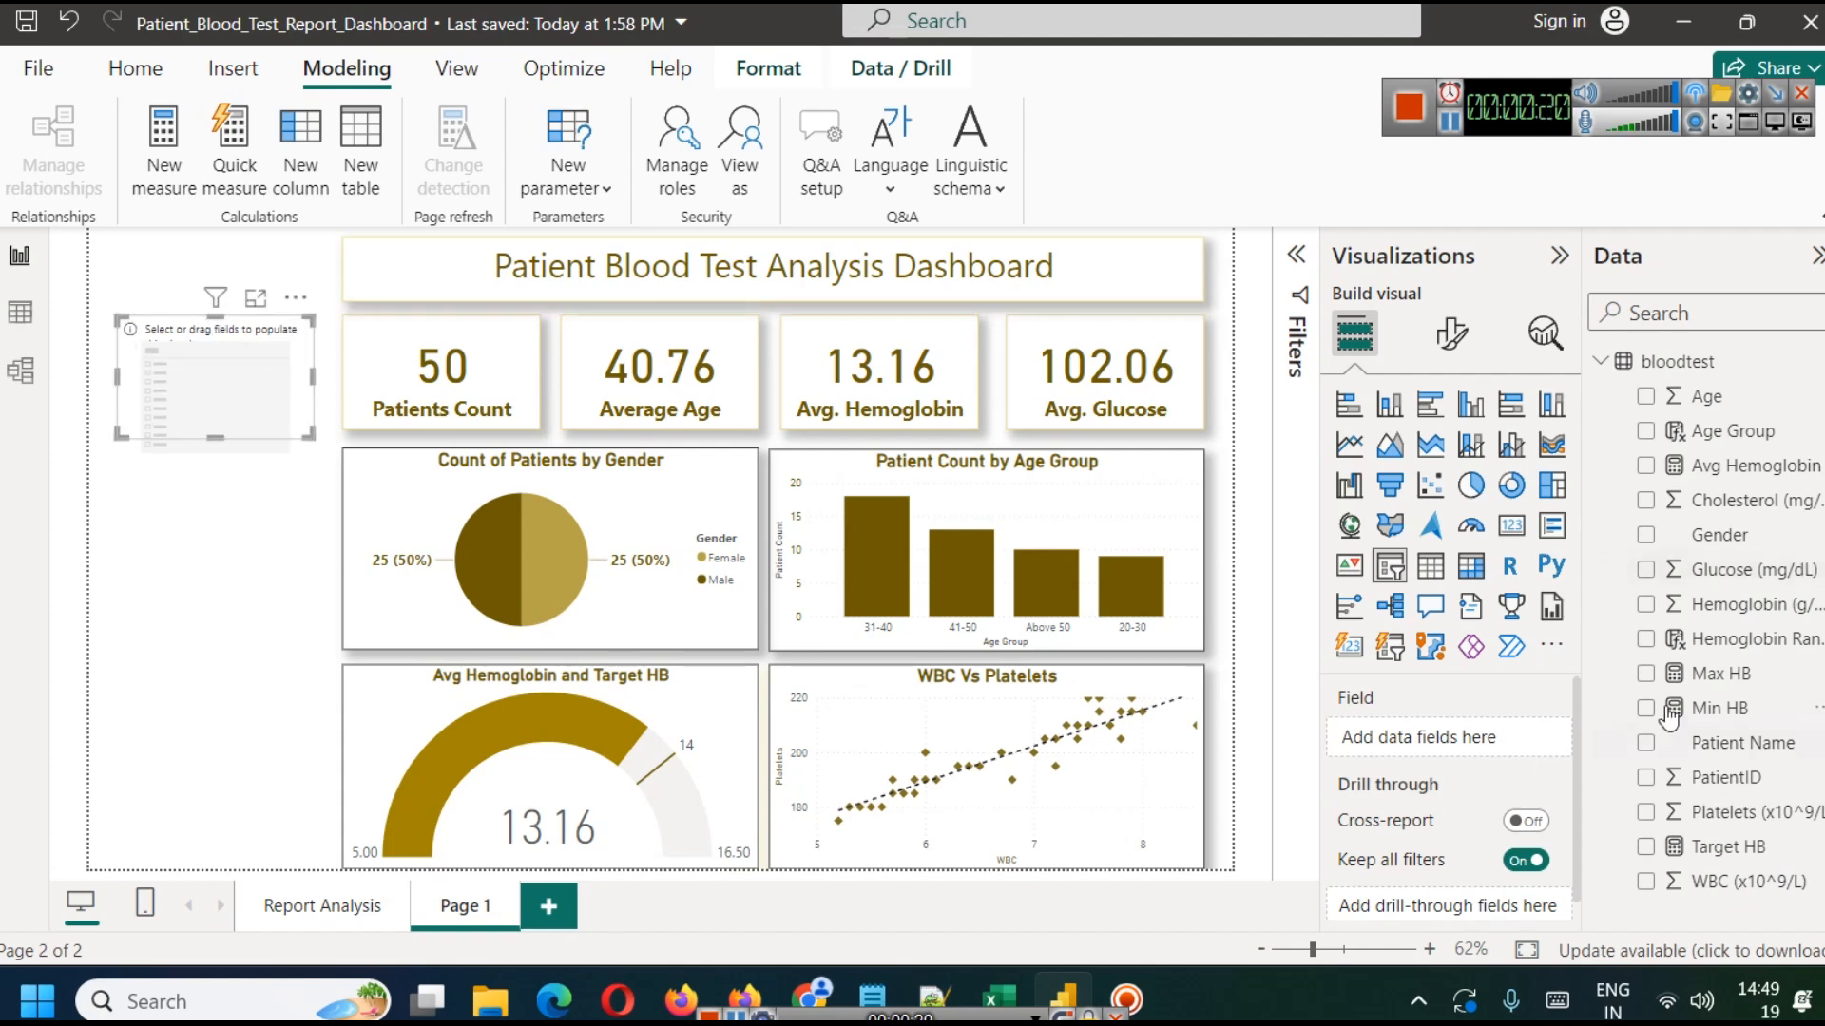
left_click_drag(1744, 534, 1465, 720)
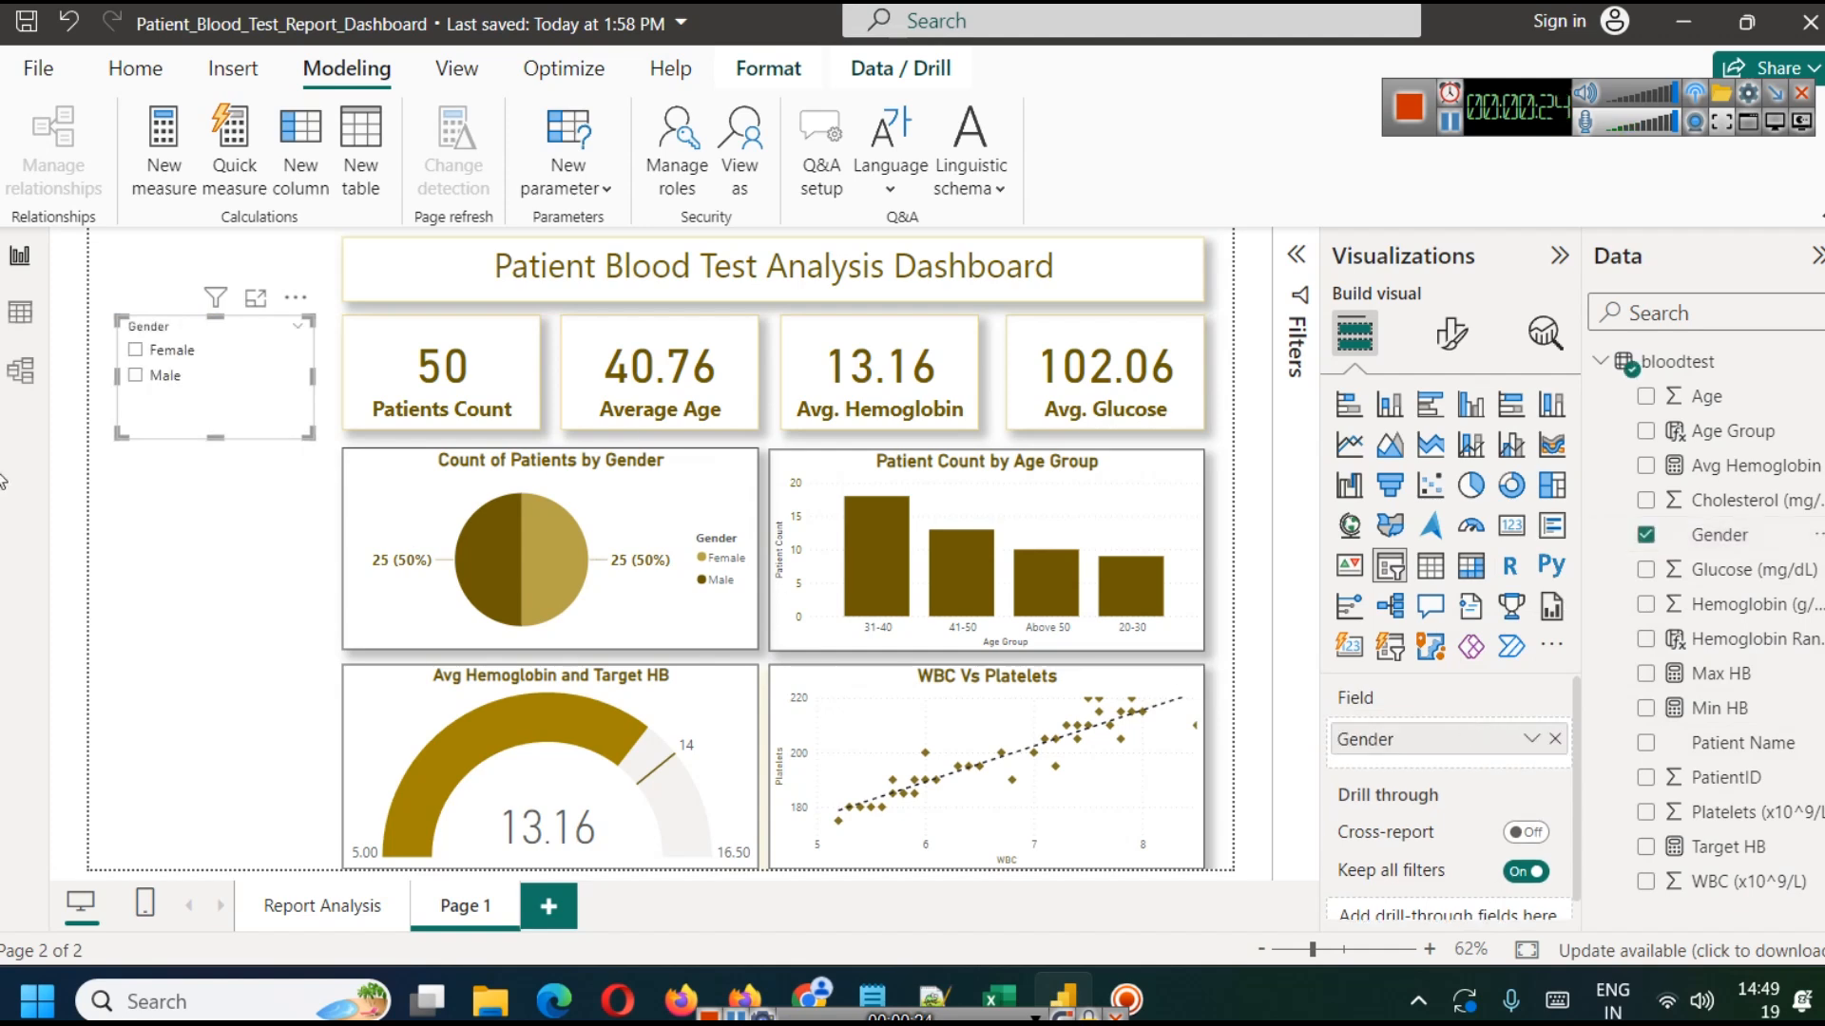
left_click_drag(213, 437, 214, 405)
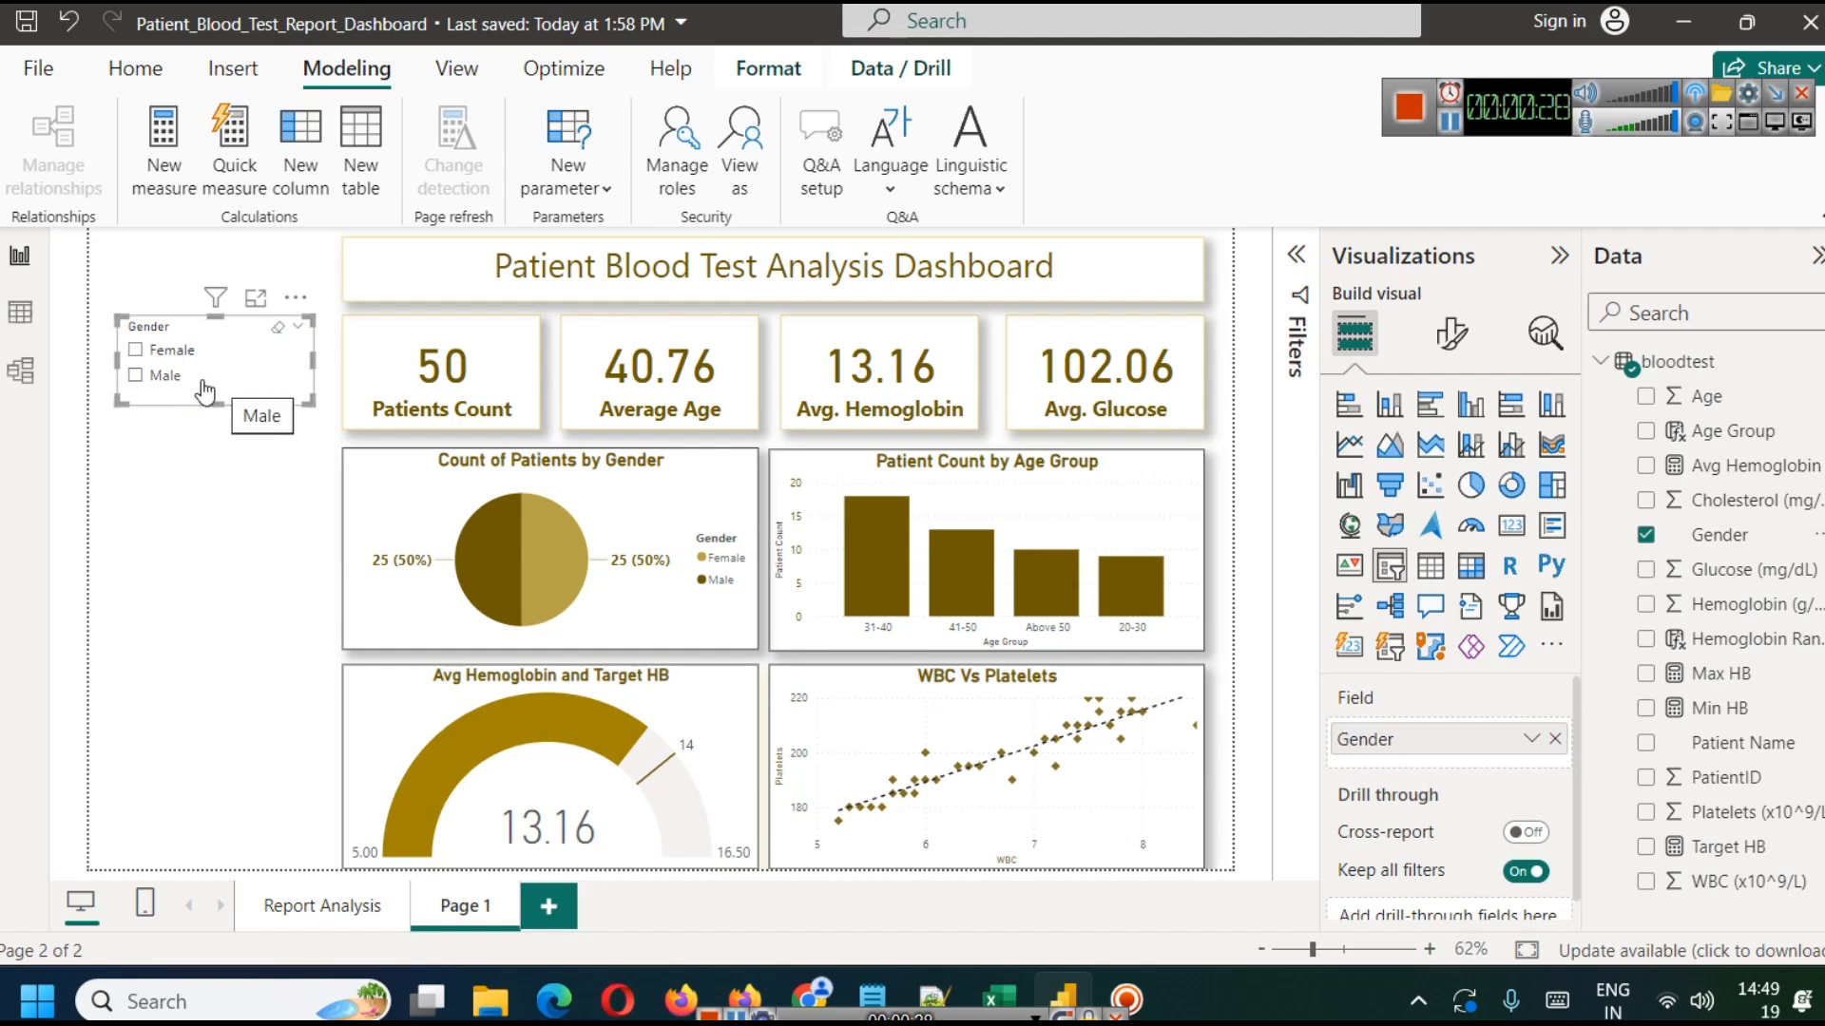
Format the Gender slicer's values in bold with font size 15 and the dashboard's dark olive-brown color.
left_click(1457, 344)
left_click(1347, 533)
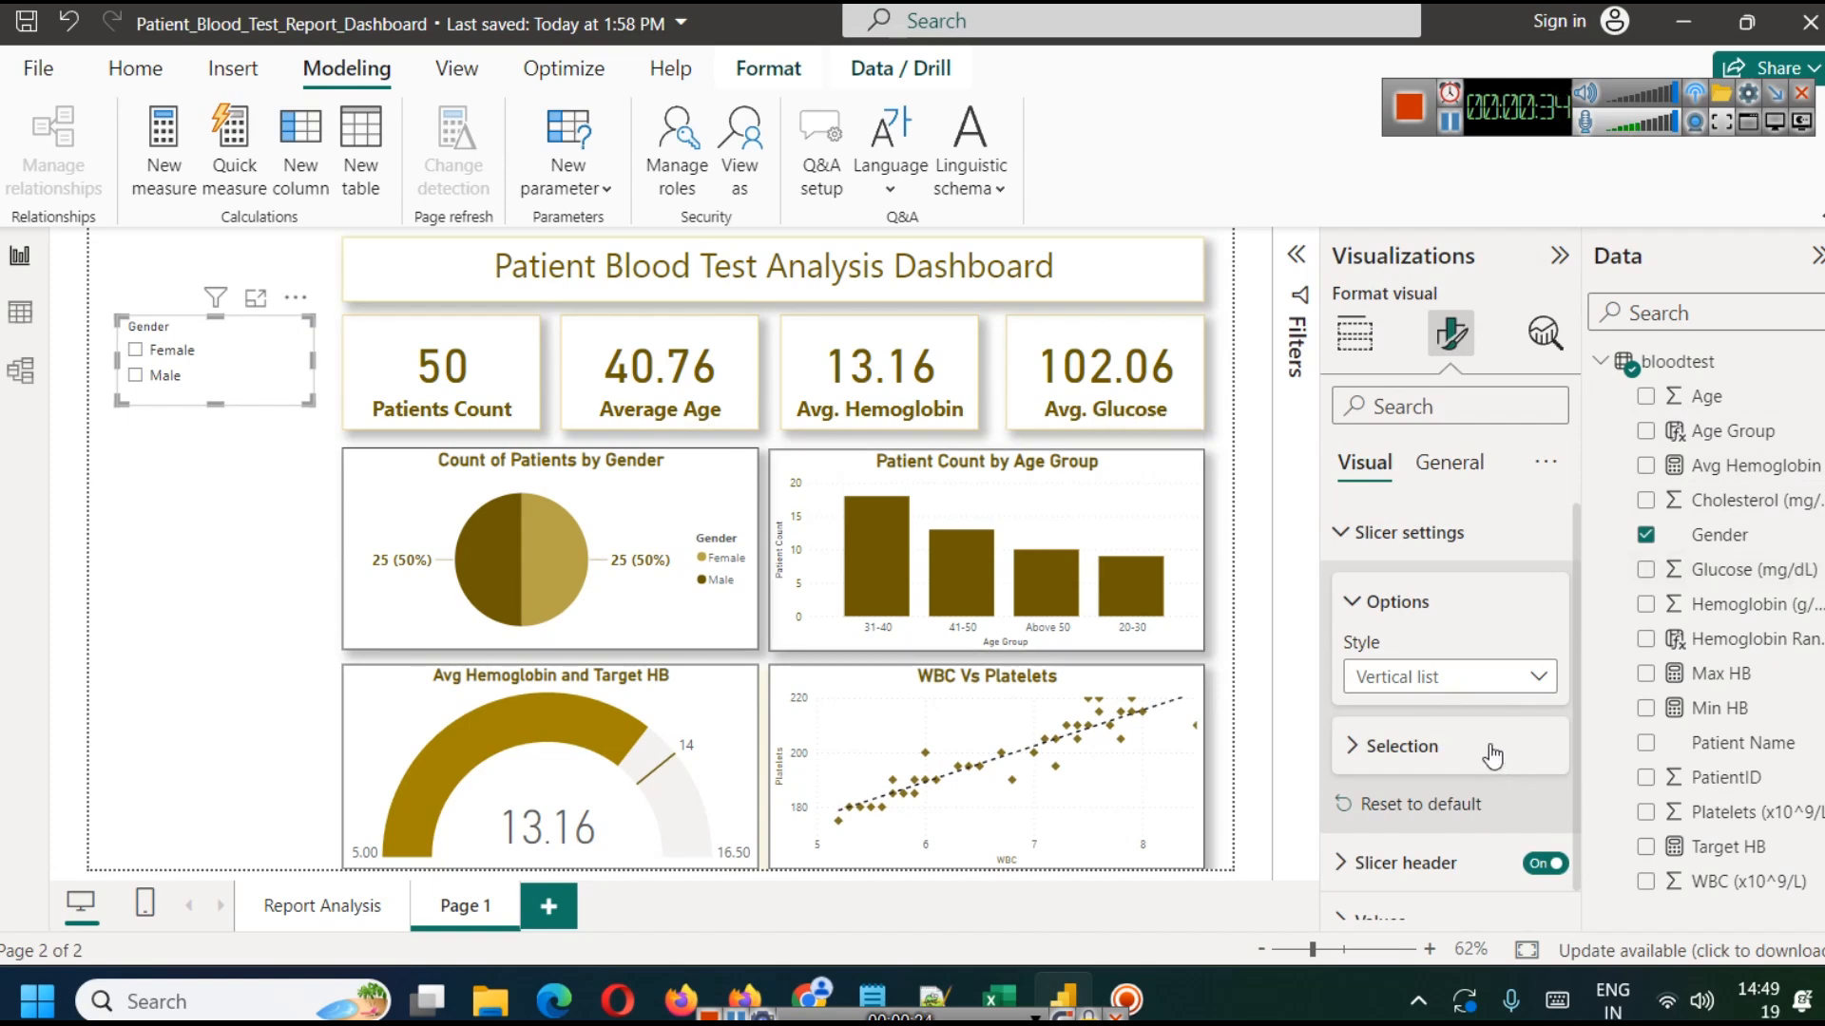
scroll(1483, 741, "down", 1)
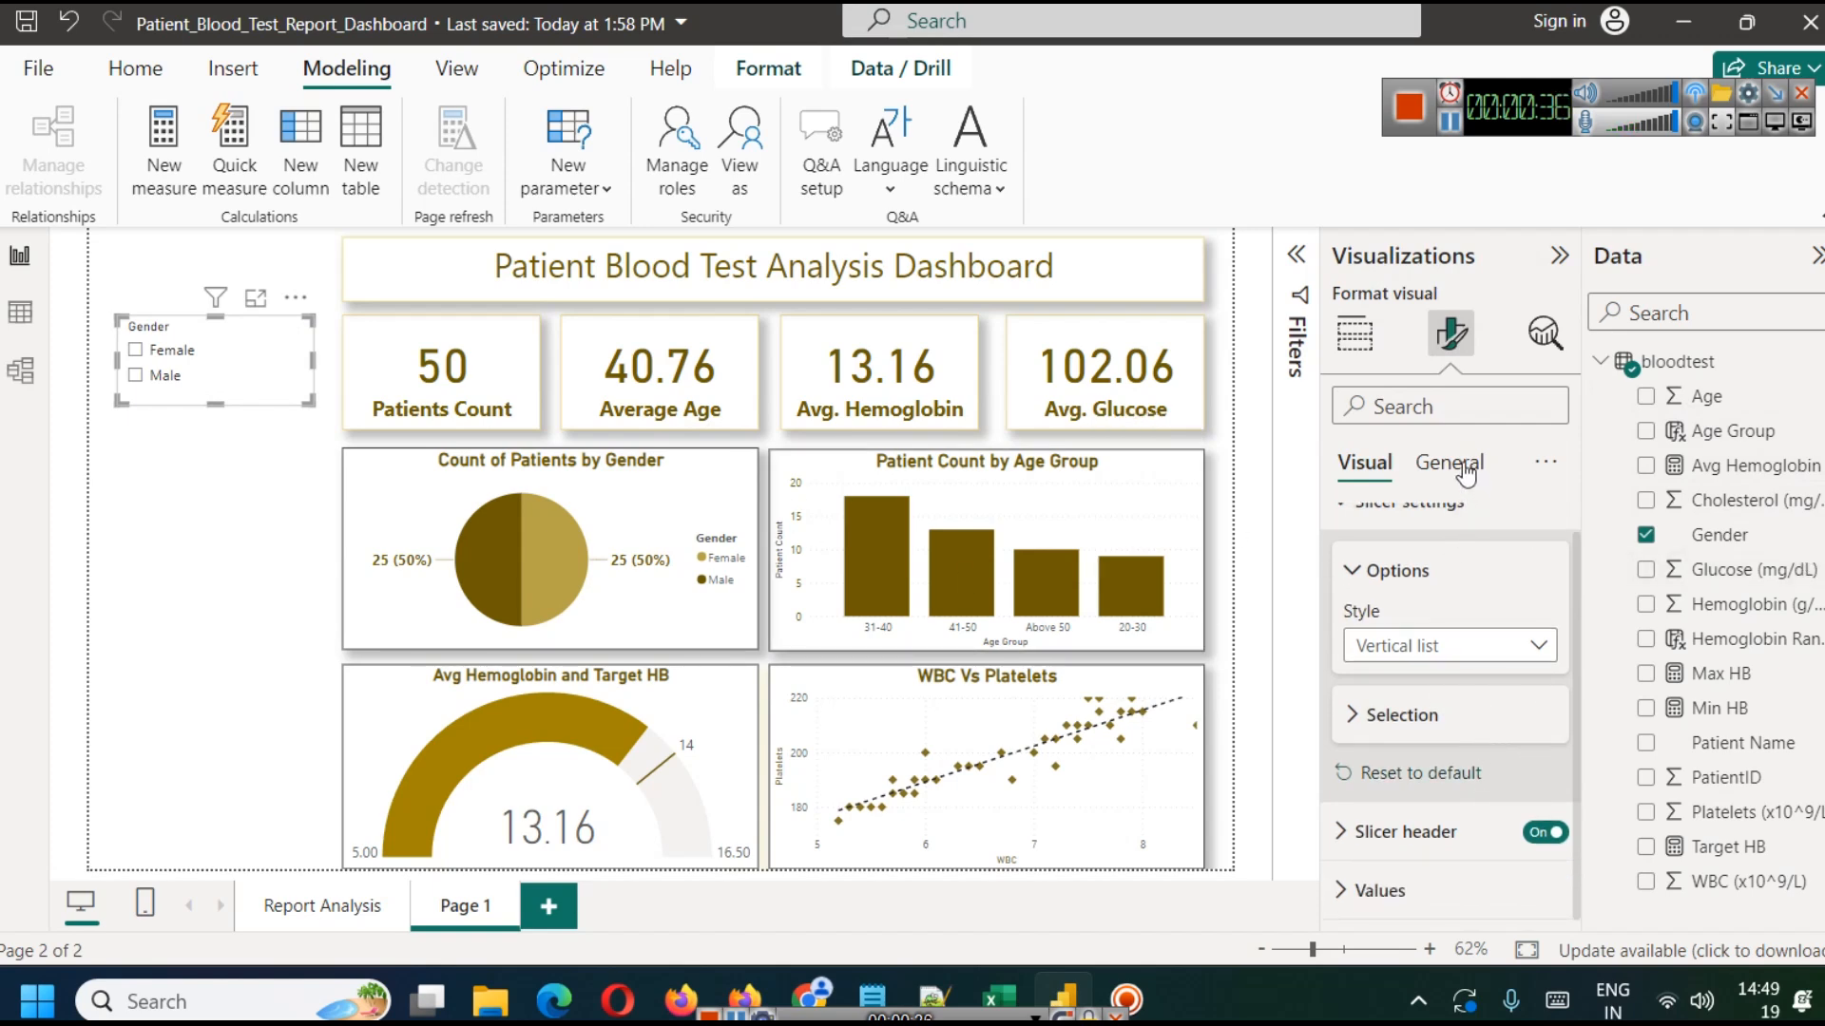
left_click(1350, 891)
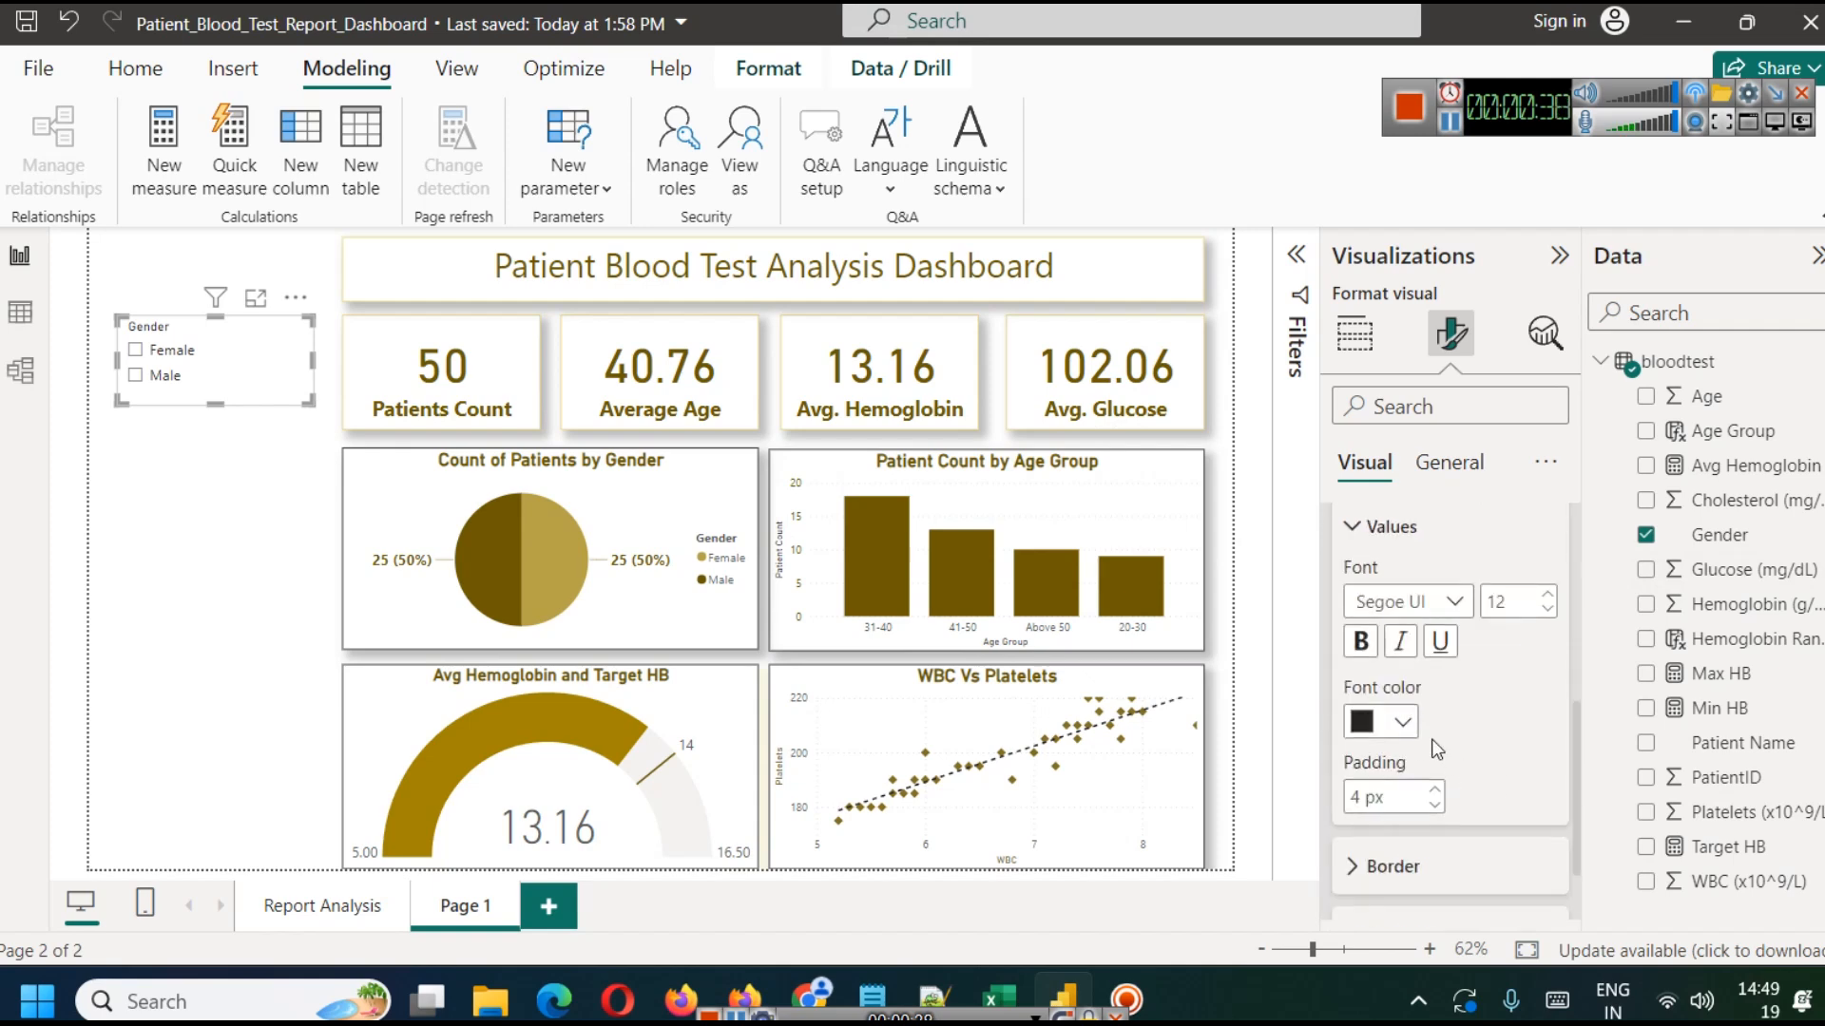
left_click(1400, 723)
left_click(1384, 591)
left_click(1373, 639)
left_click(1546, 594)
left_click(1547, 594)
left_click(1546, 594)
left_click(1475, 470)
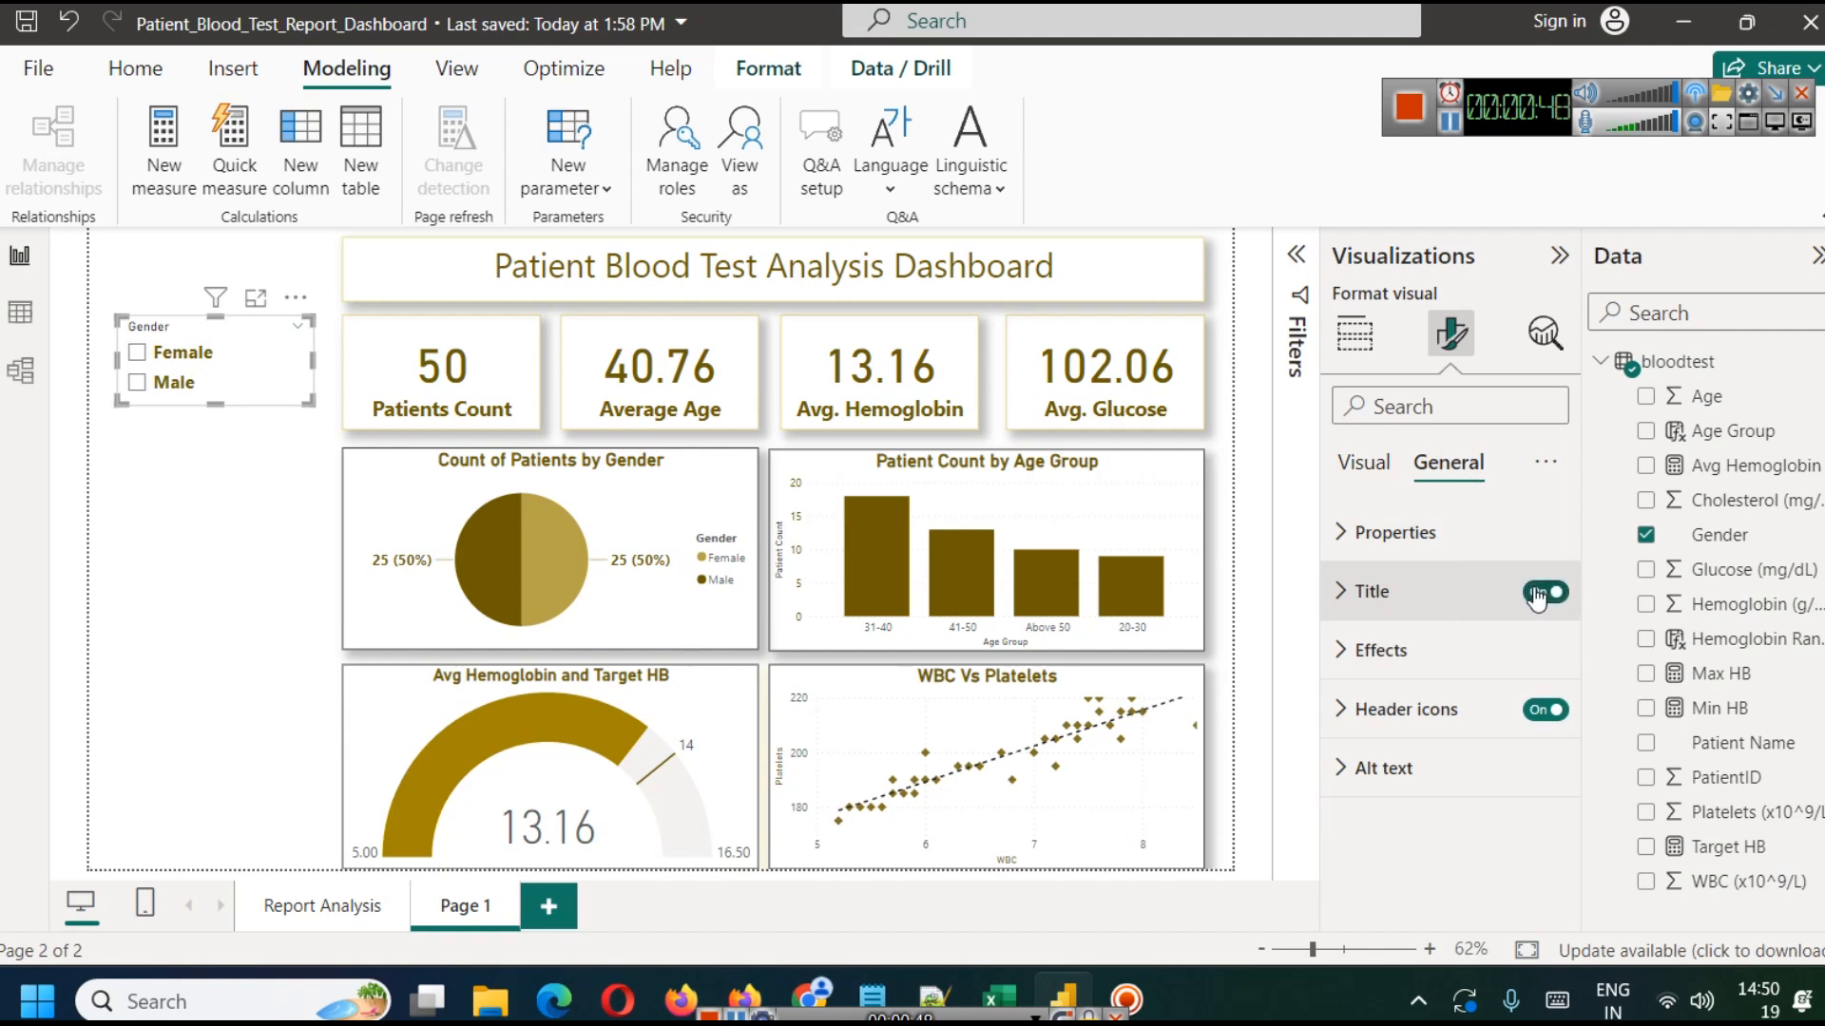
left_click(1335, 593)
left_click(1340, 593)
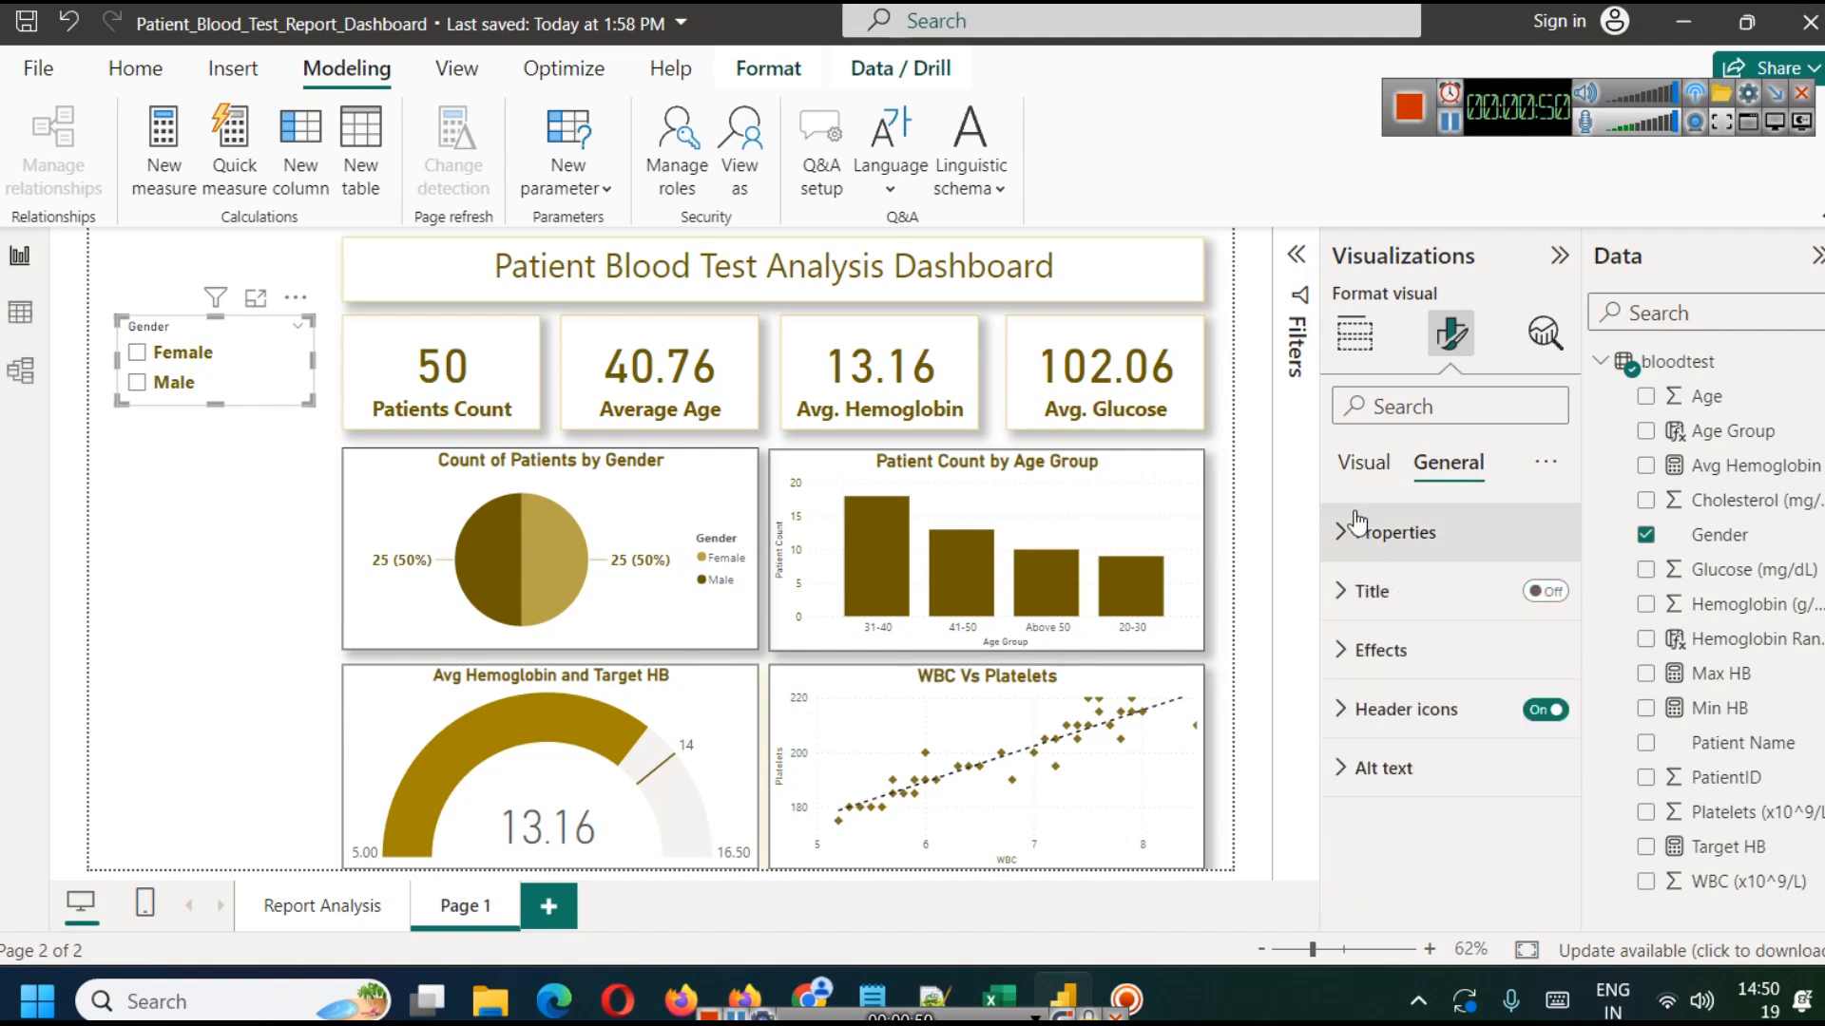
left_click(1354, 480)
left_click(1340, 532)
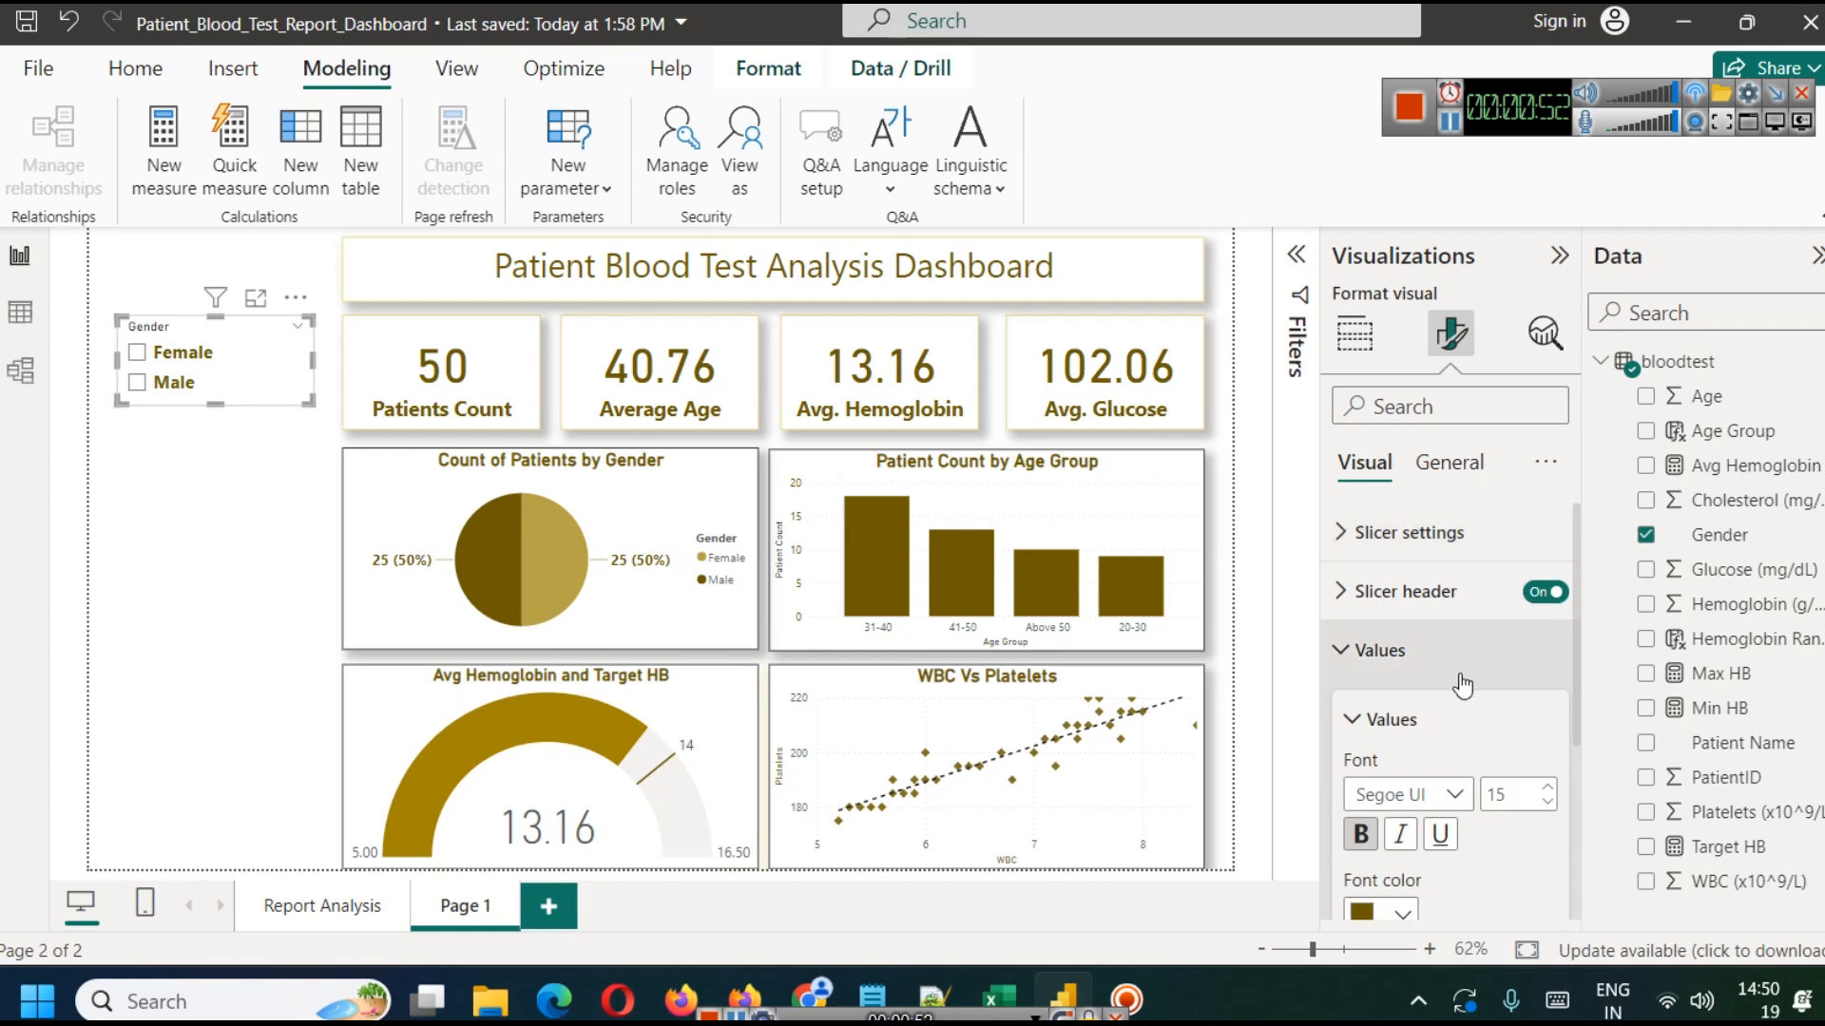
scroll(1461, 751, "down", 3)
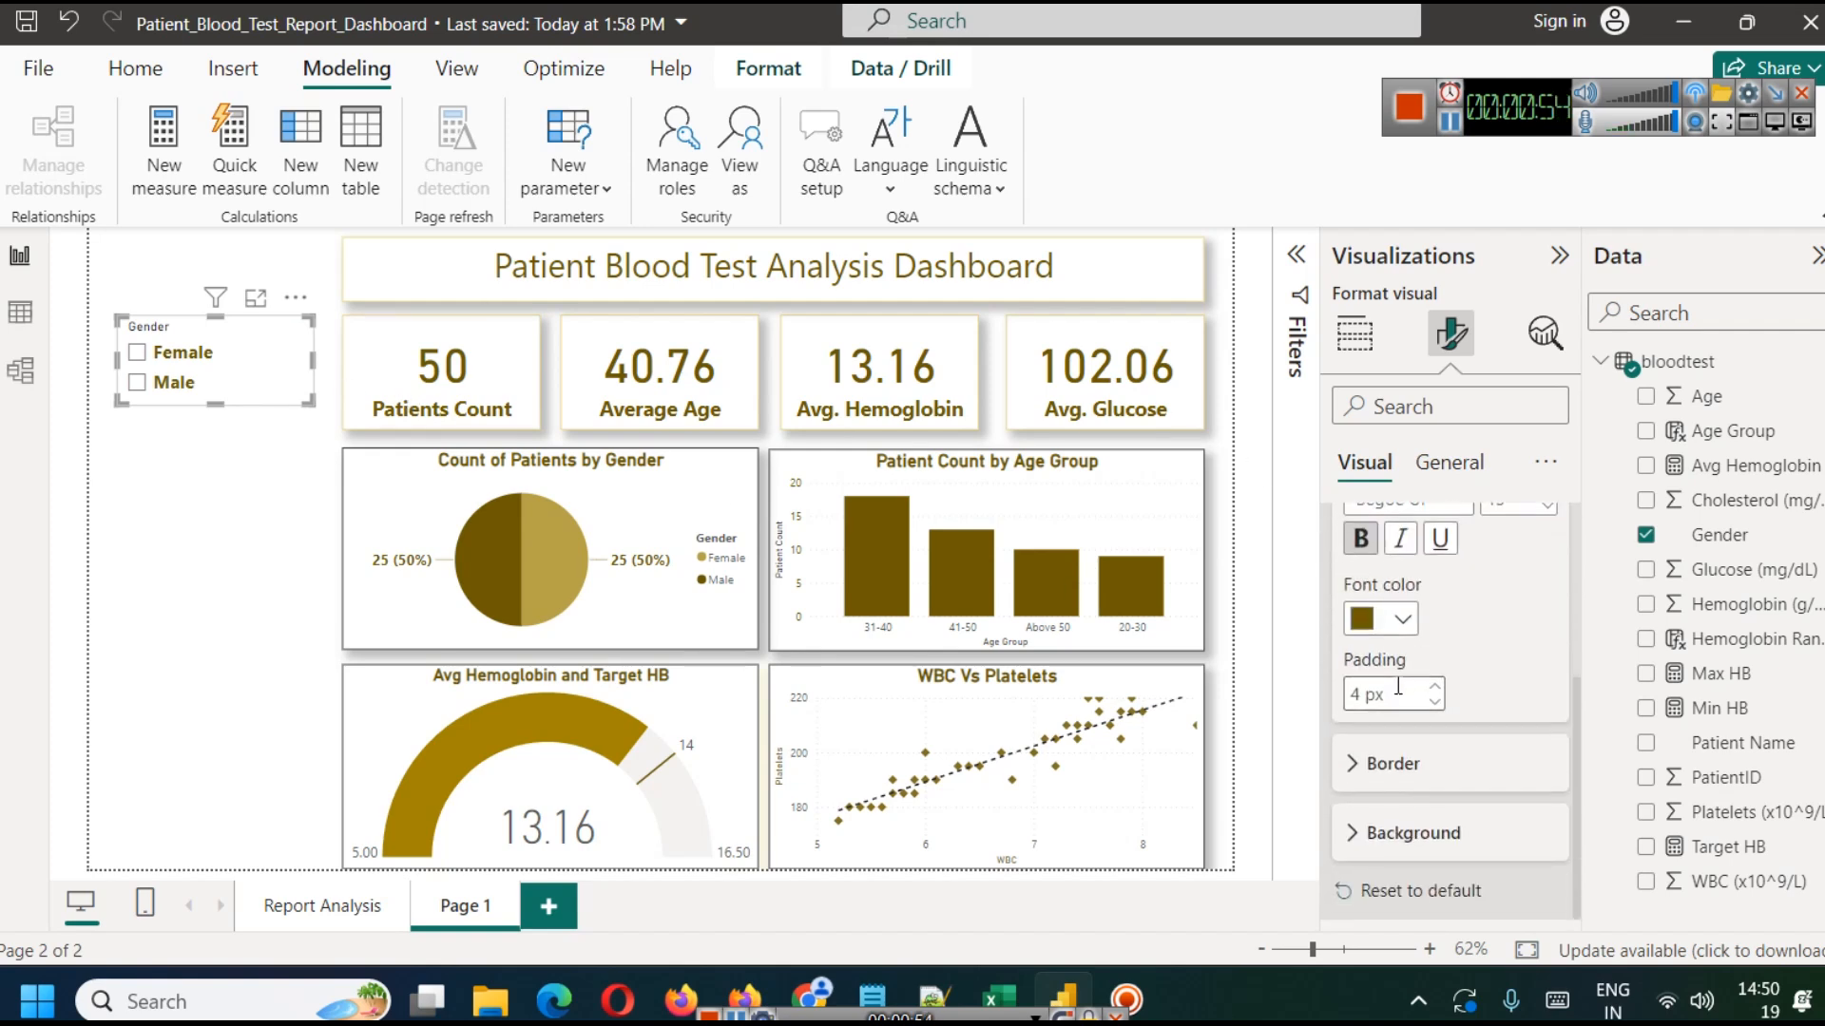
scroll(1406, 760, "up", 3)
left_click(1463, 468)
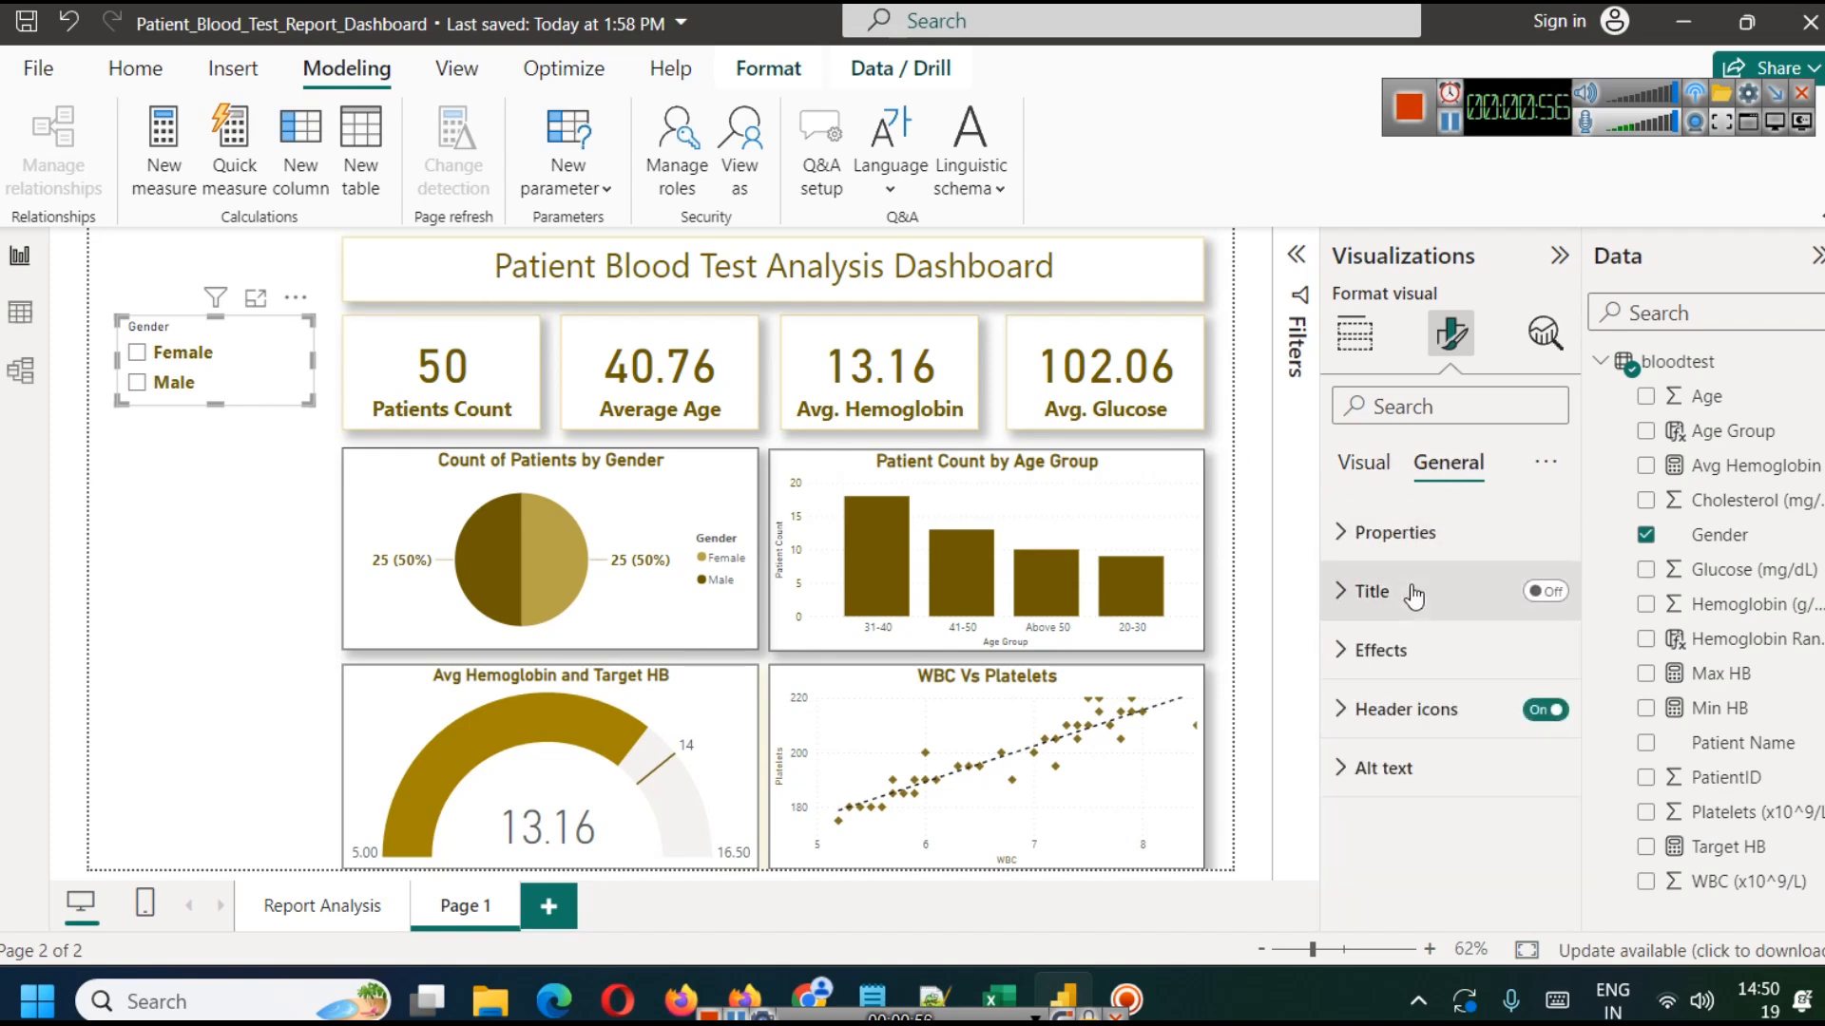
left_click(1444, 599)
left_click(1415, 733)
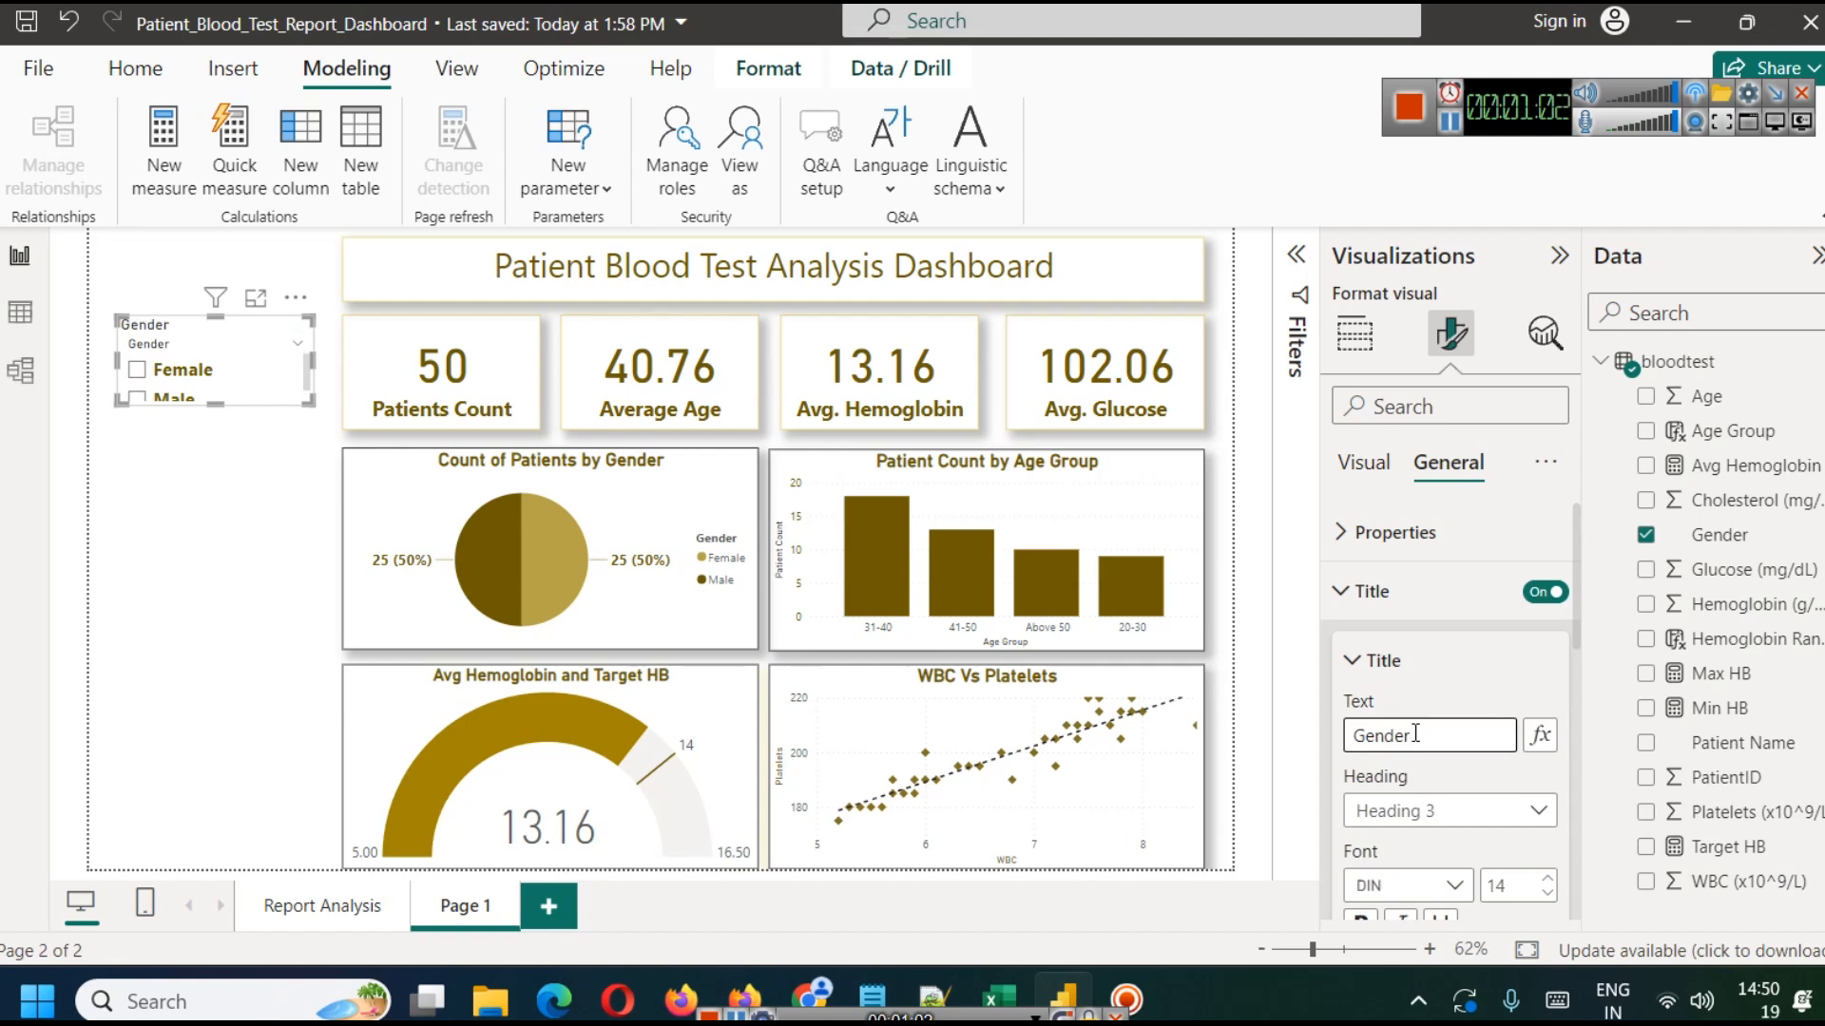
key("ctrl+z")
key("BackSpace")
scroll(1415, 732, "down", 1)
scroll(1443, 652, "up", 1)
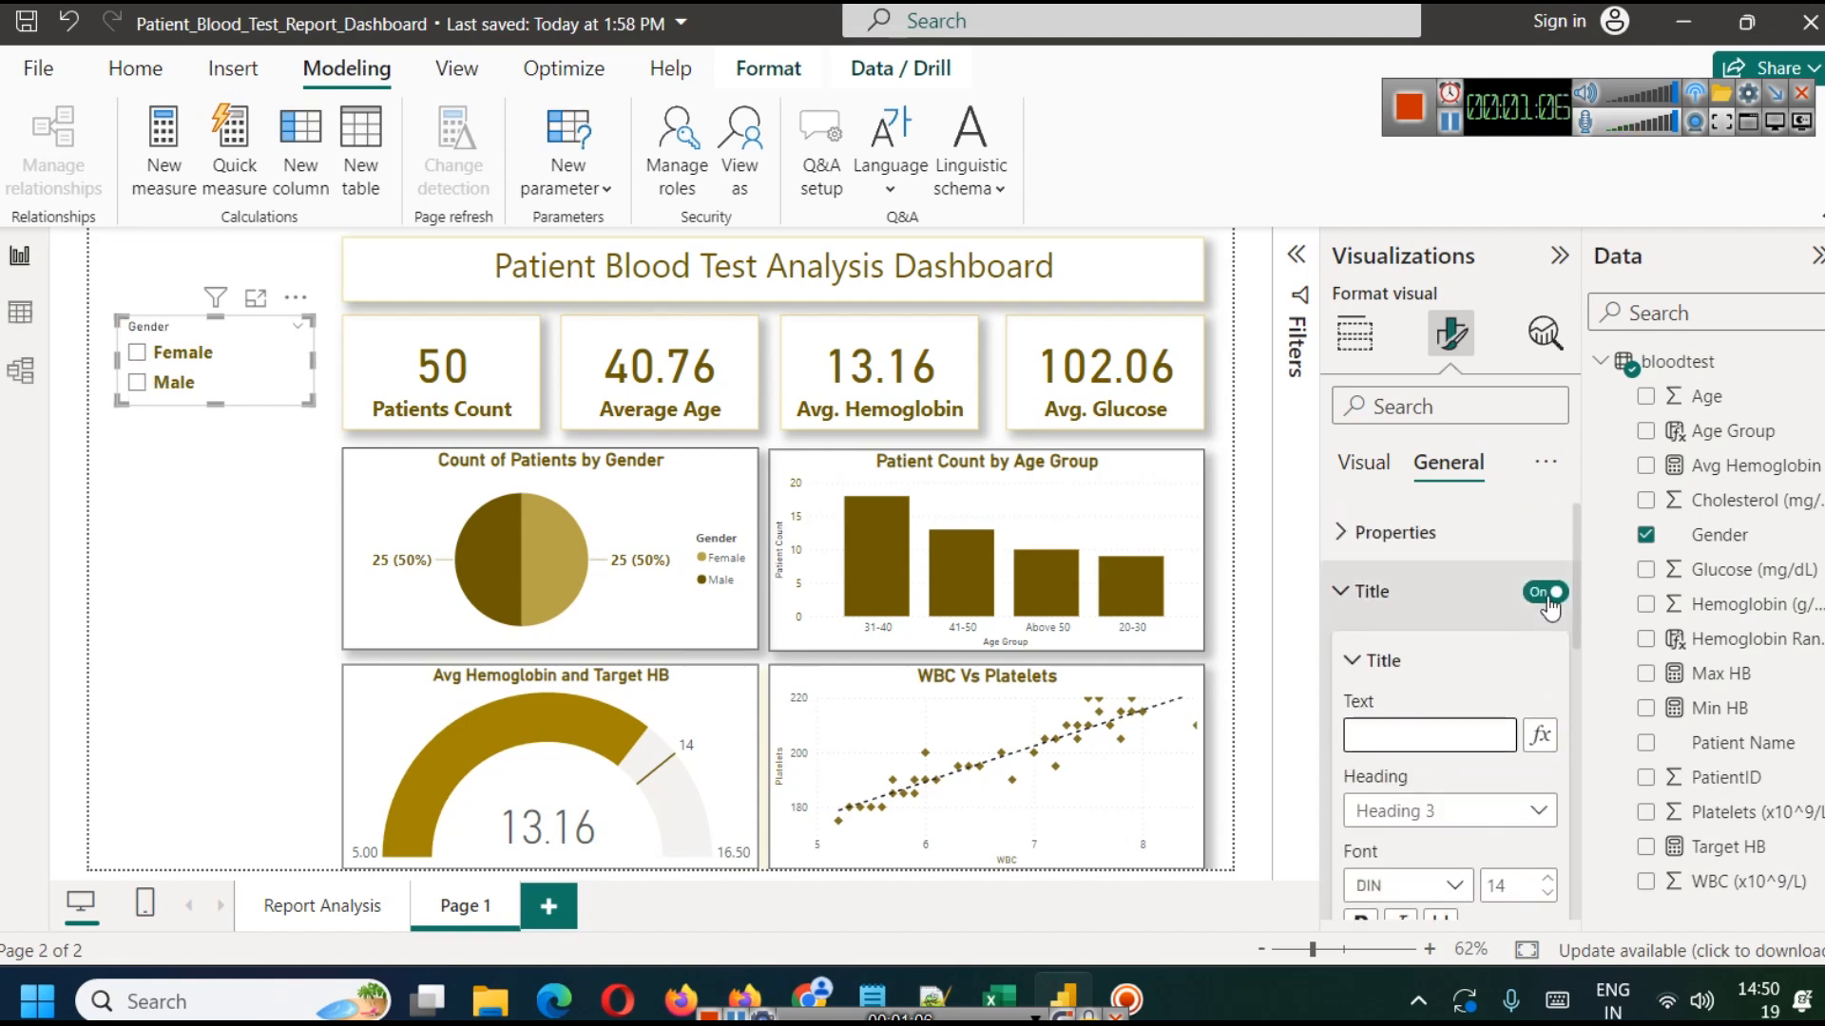
left_click(1544, 591)
left_click(1362, 594)
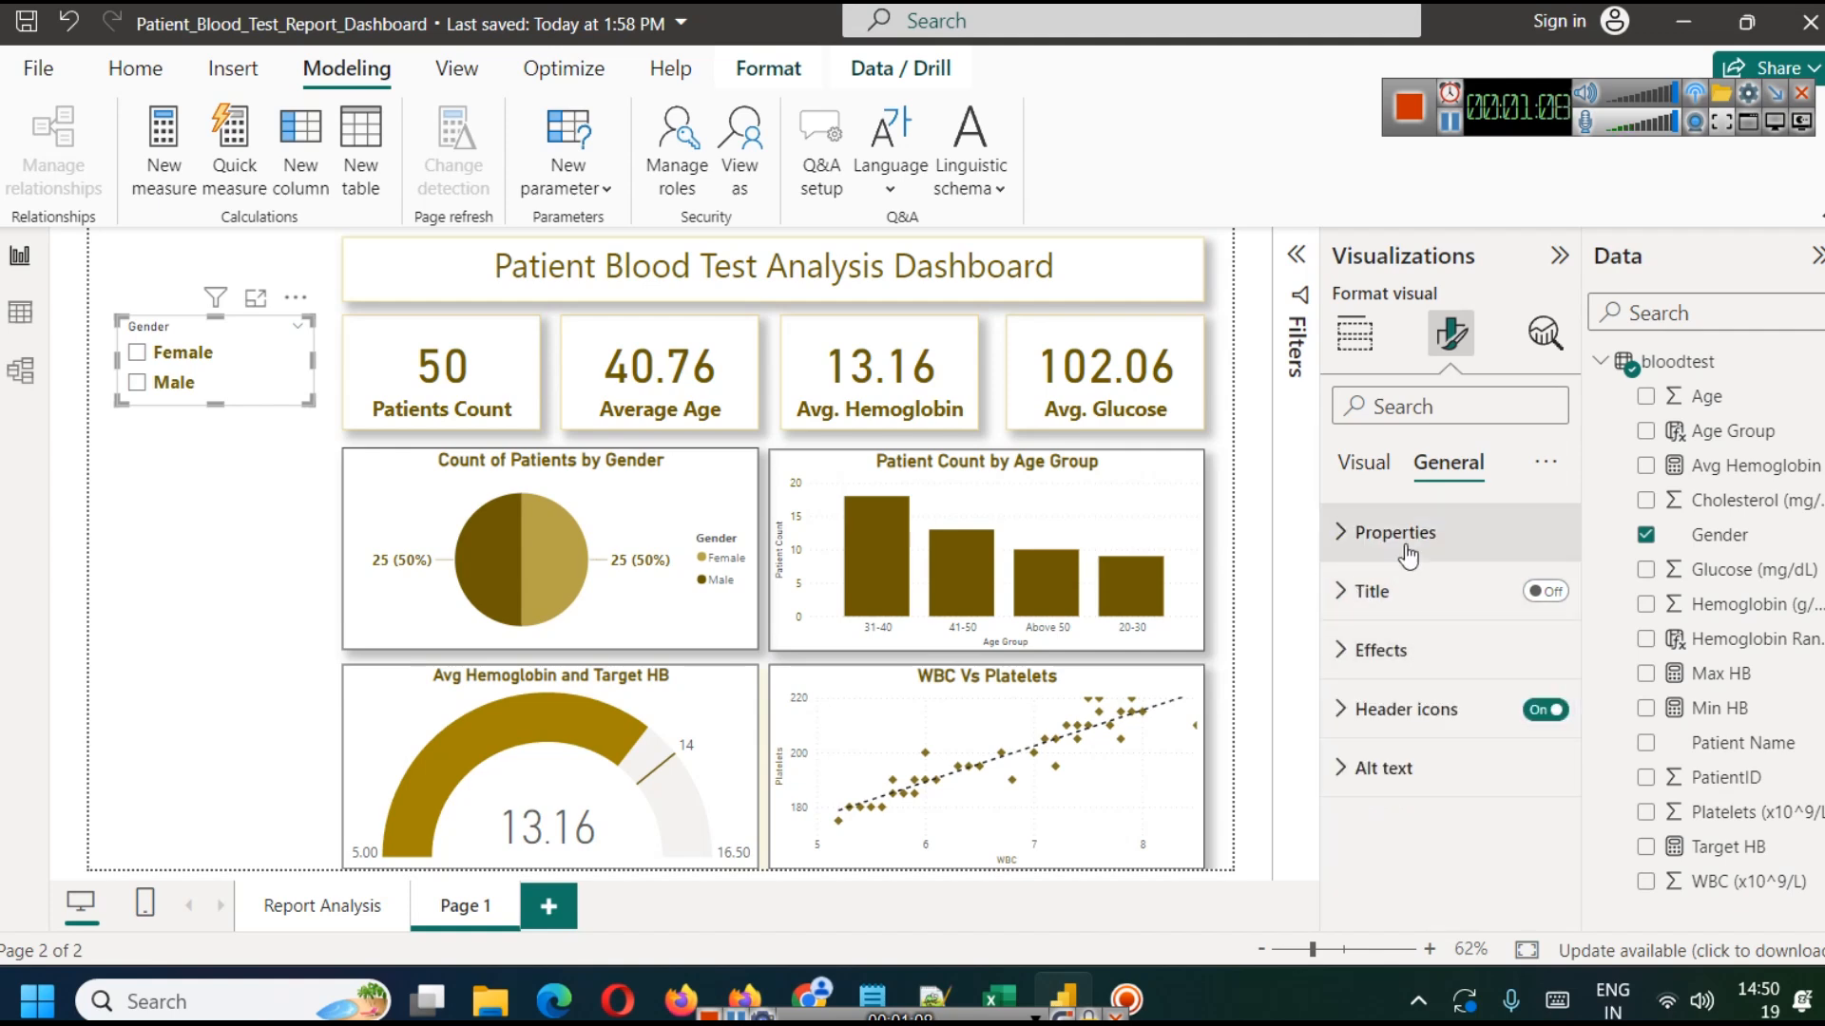
Format the Gender slicer's header text in bold with font size 17 and the dashboard's dark olive-brown color.
left_click(1366, 465)
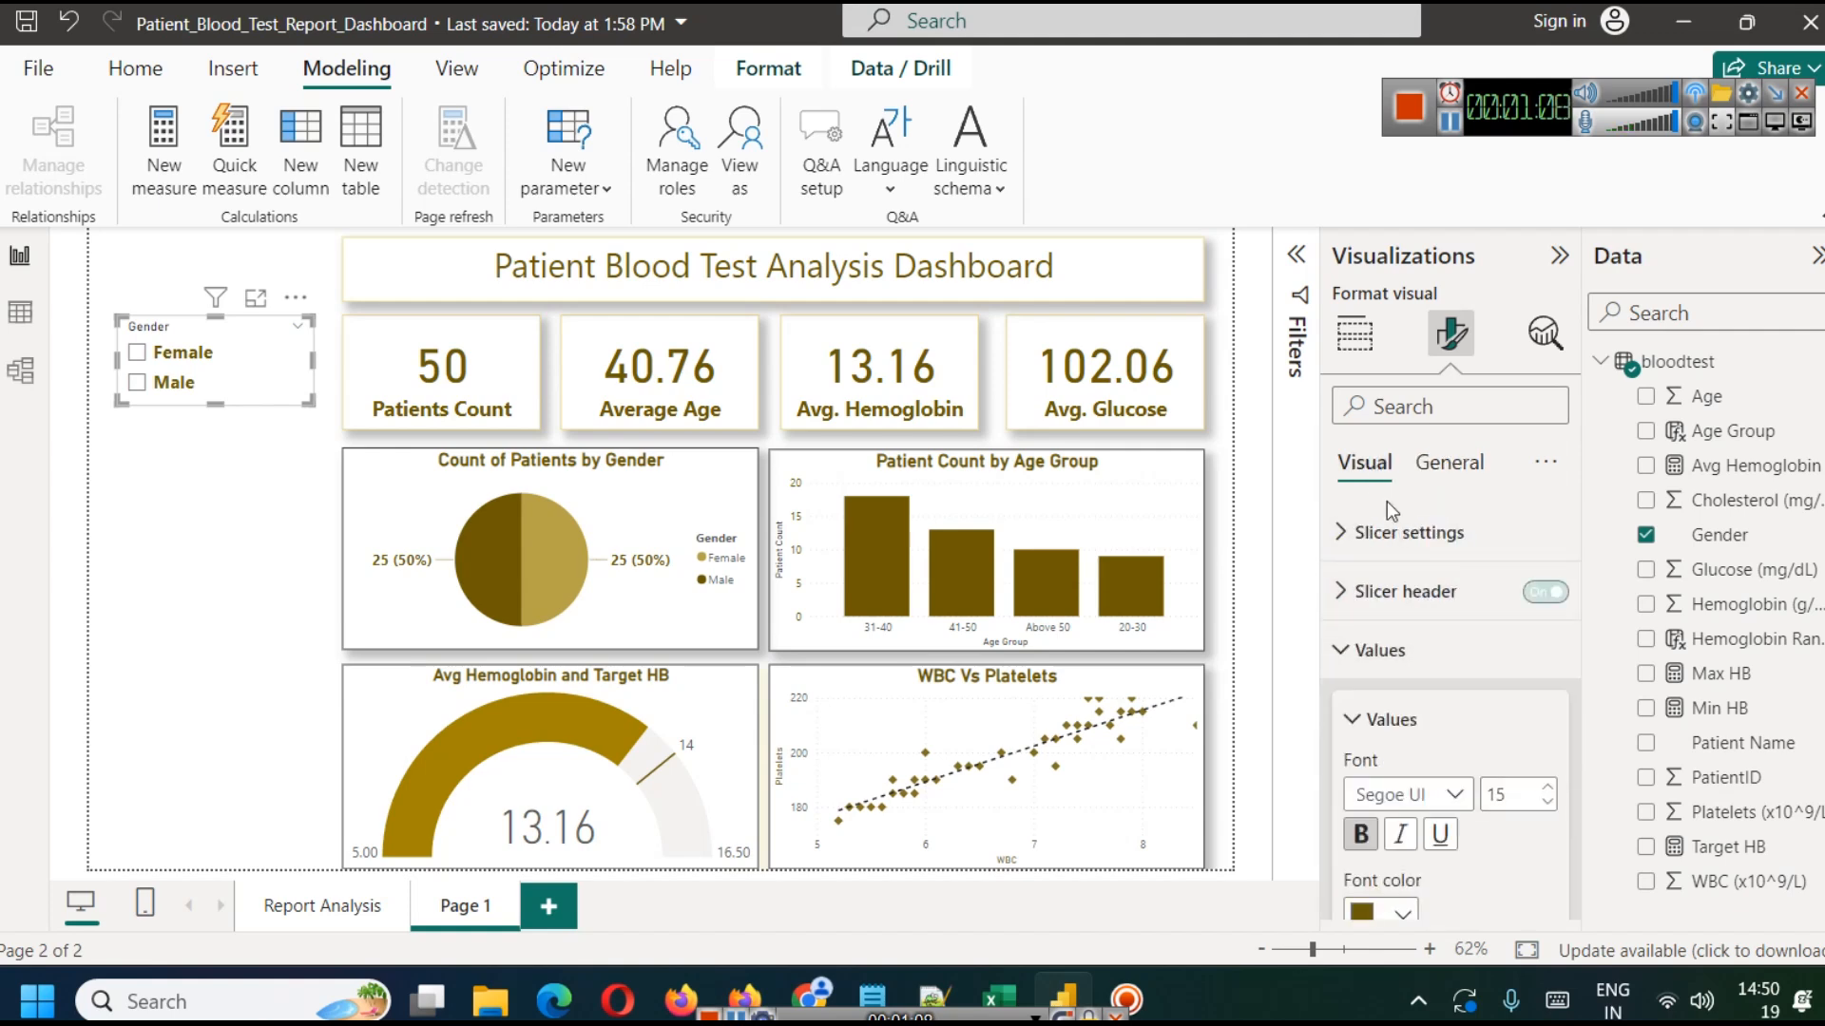
left_click(1351, 593)
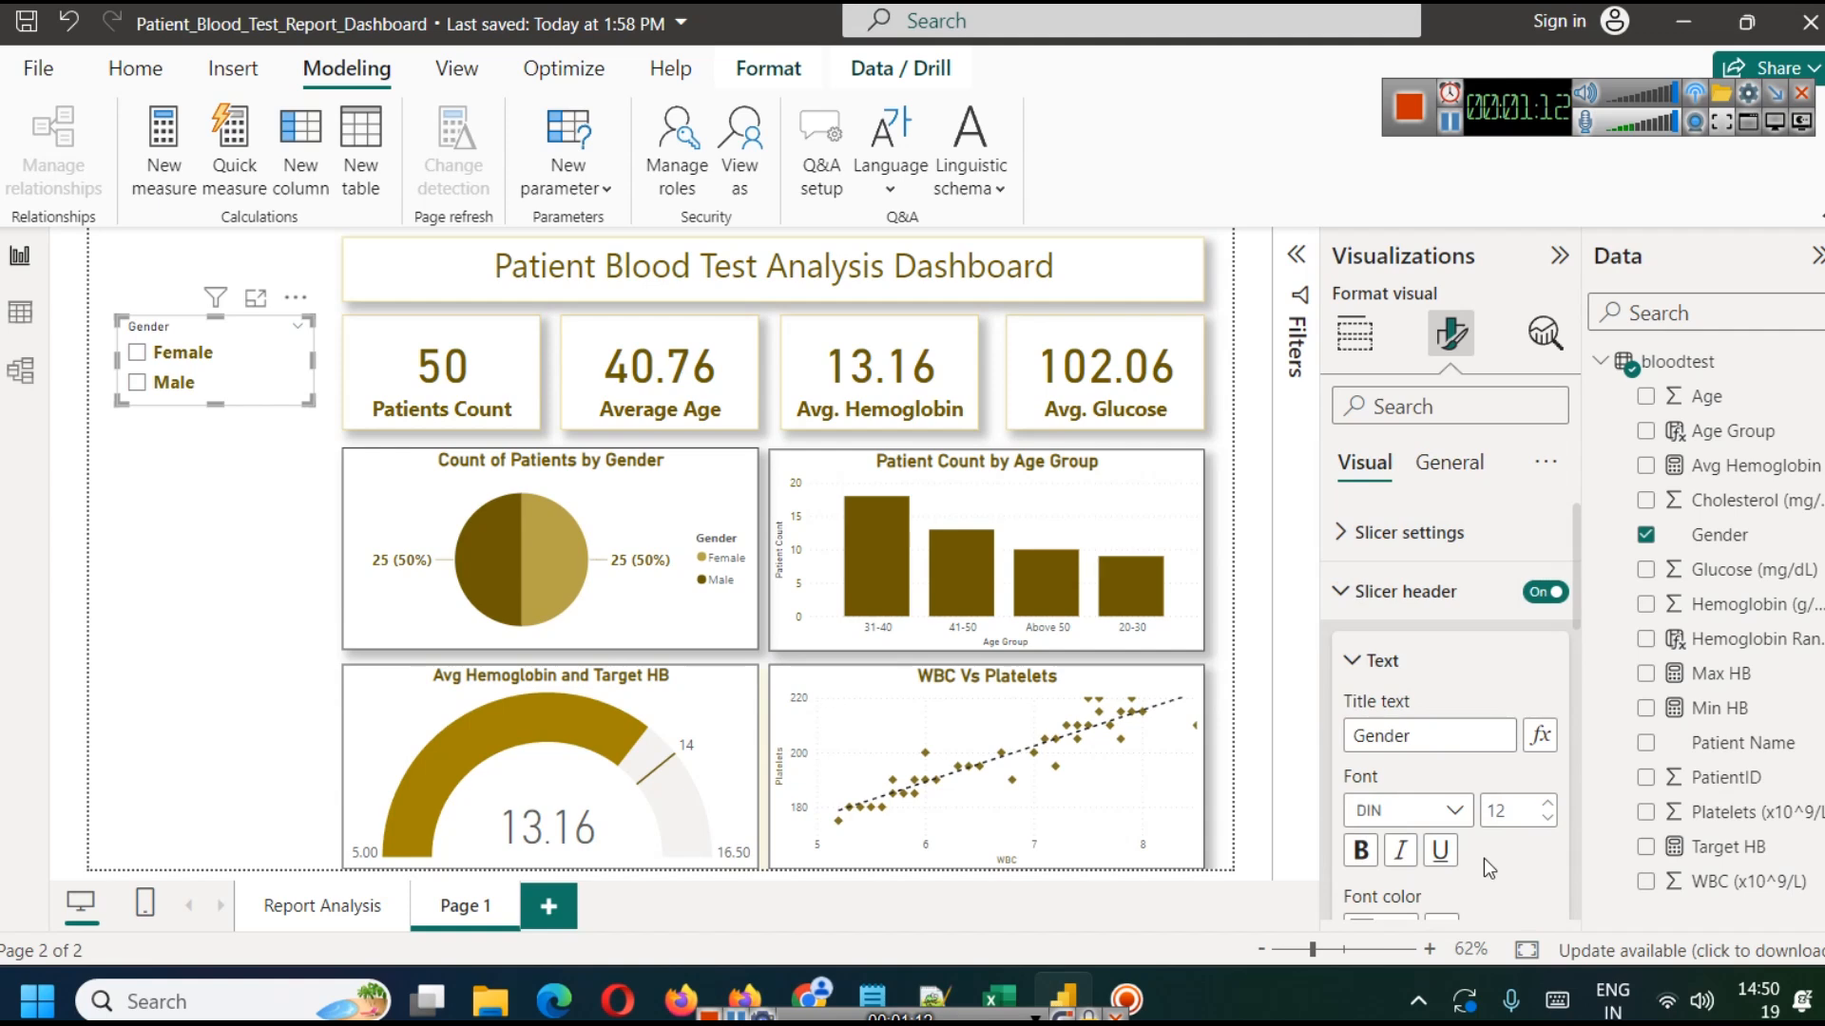
left_click(1546, 806)
left_click(1546, 806)
left_click(1546, 805)
left_click(1547, 805)
left_click(1546, 806)
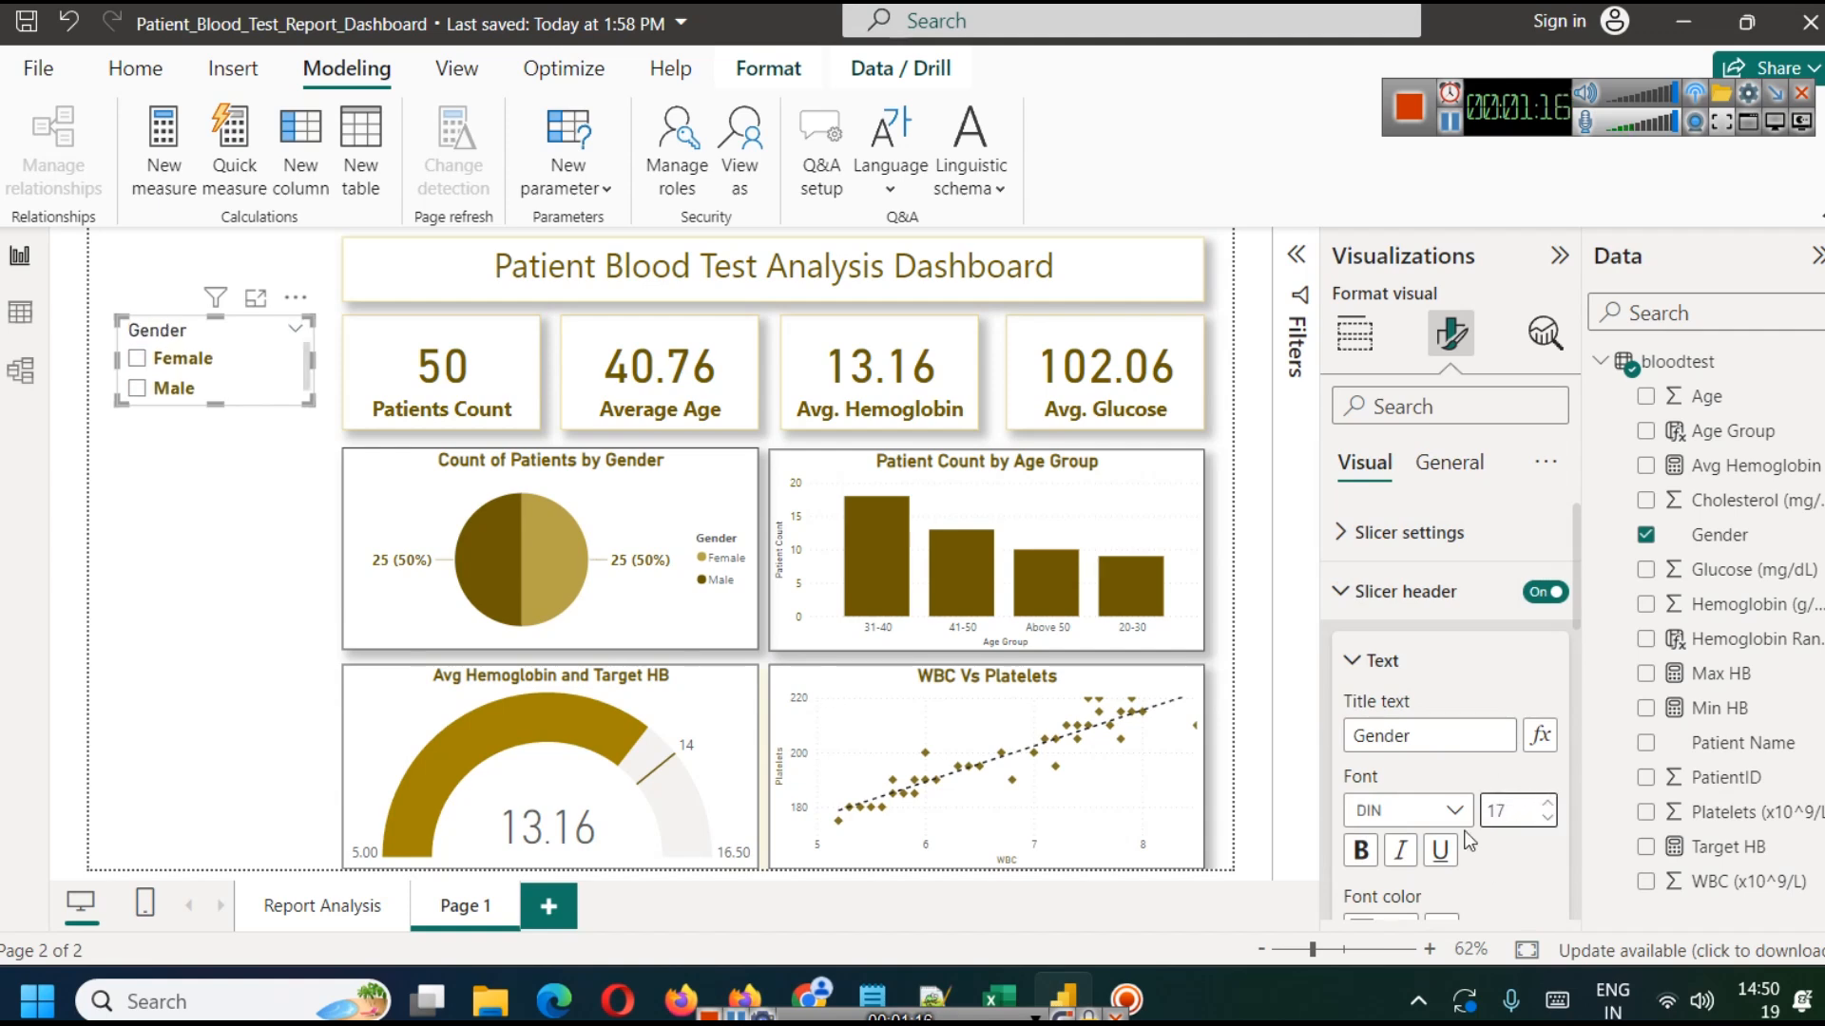
left_click(1361, 850)
scroll(1479, 744, "down", 1)
scroll(1480, 744, "down", 2)
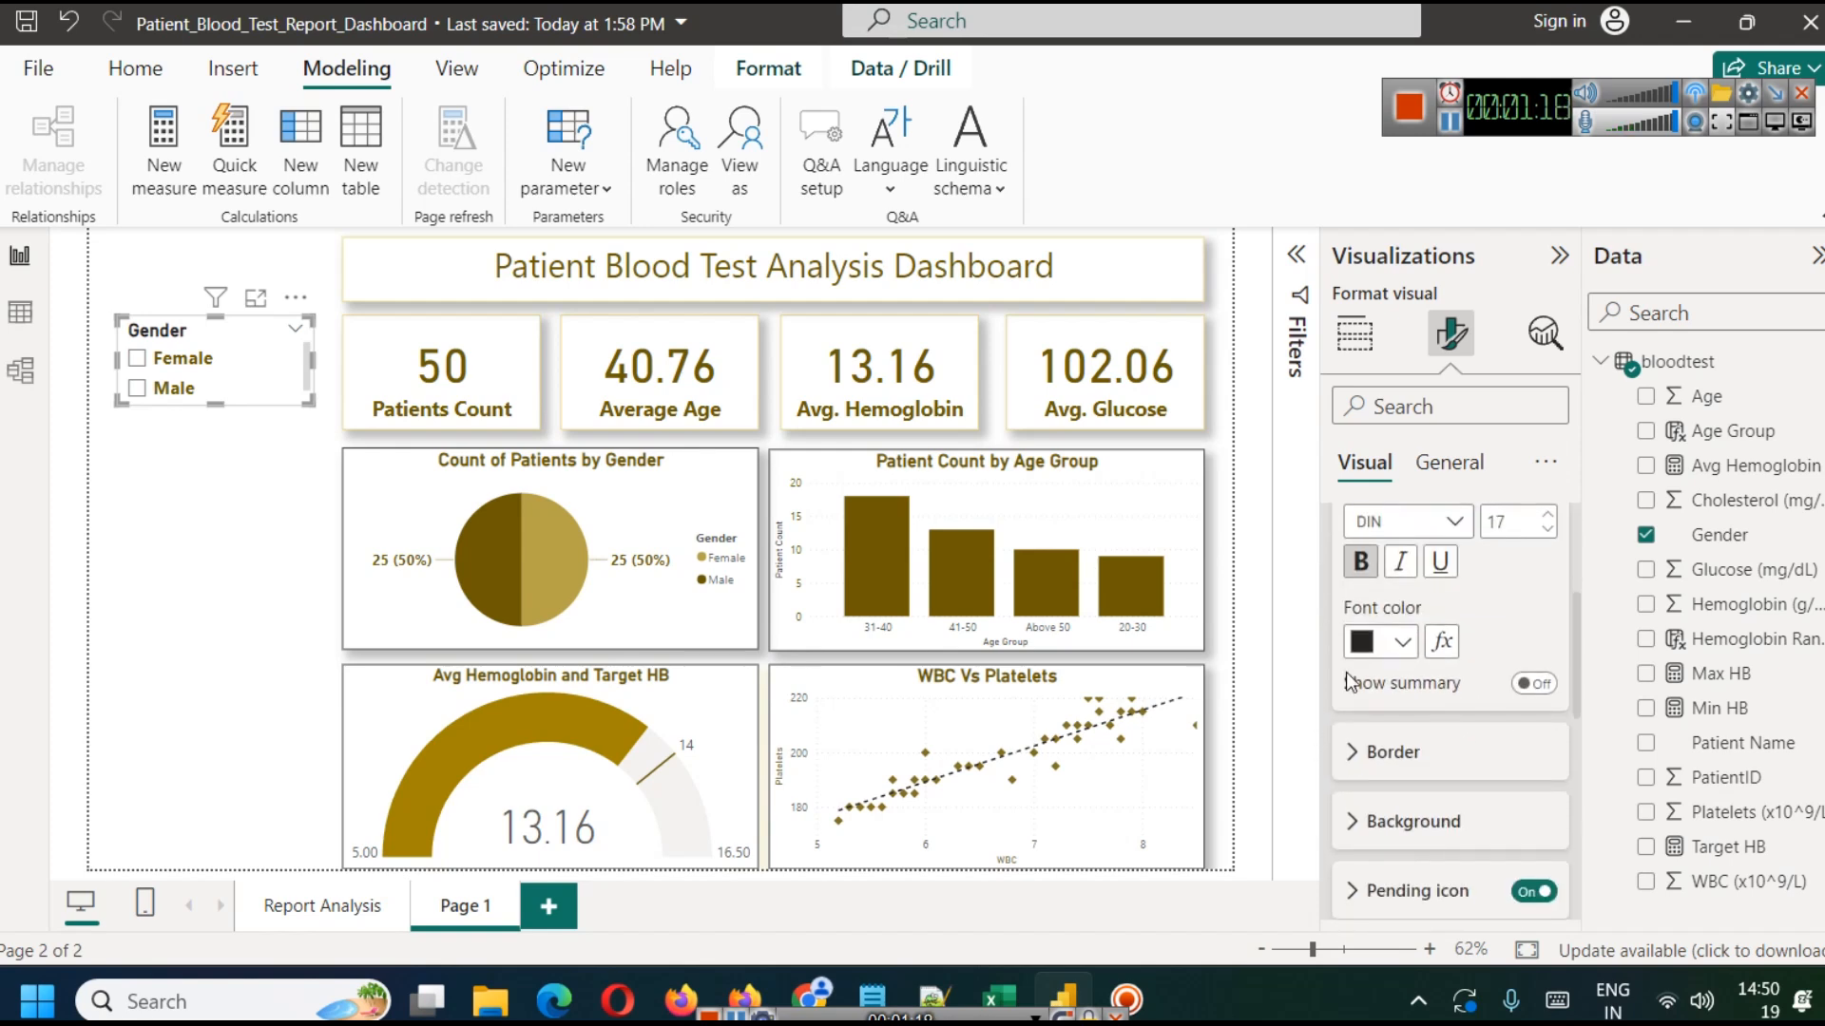
left_click(1403, 643)
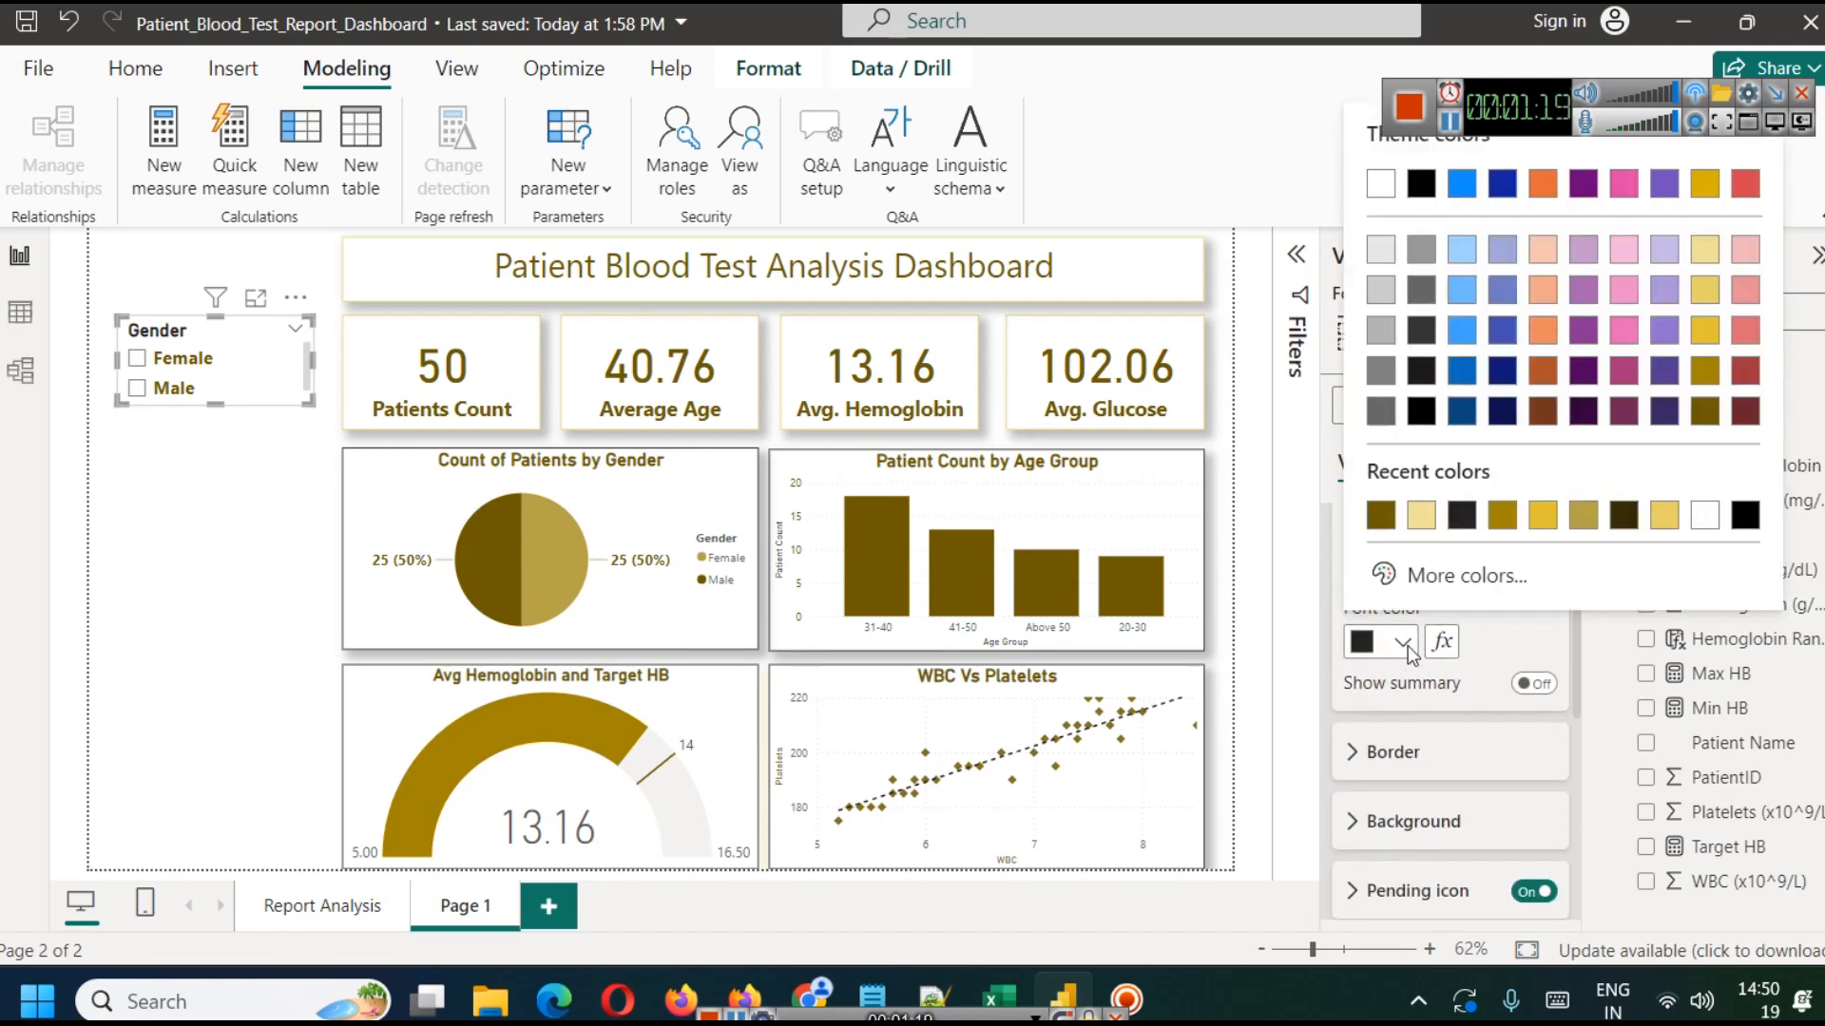
left_click(237, 557)
Try the Female and Male filters in the Gender slicer, clear them, and increase the slicer's height slightly.
left_click(217, 365)
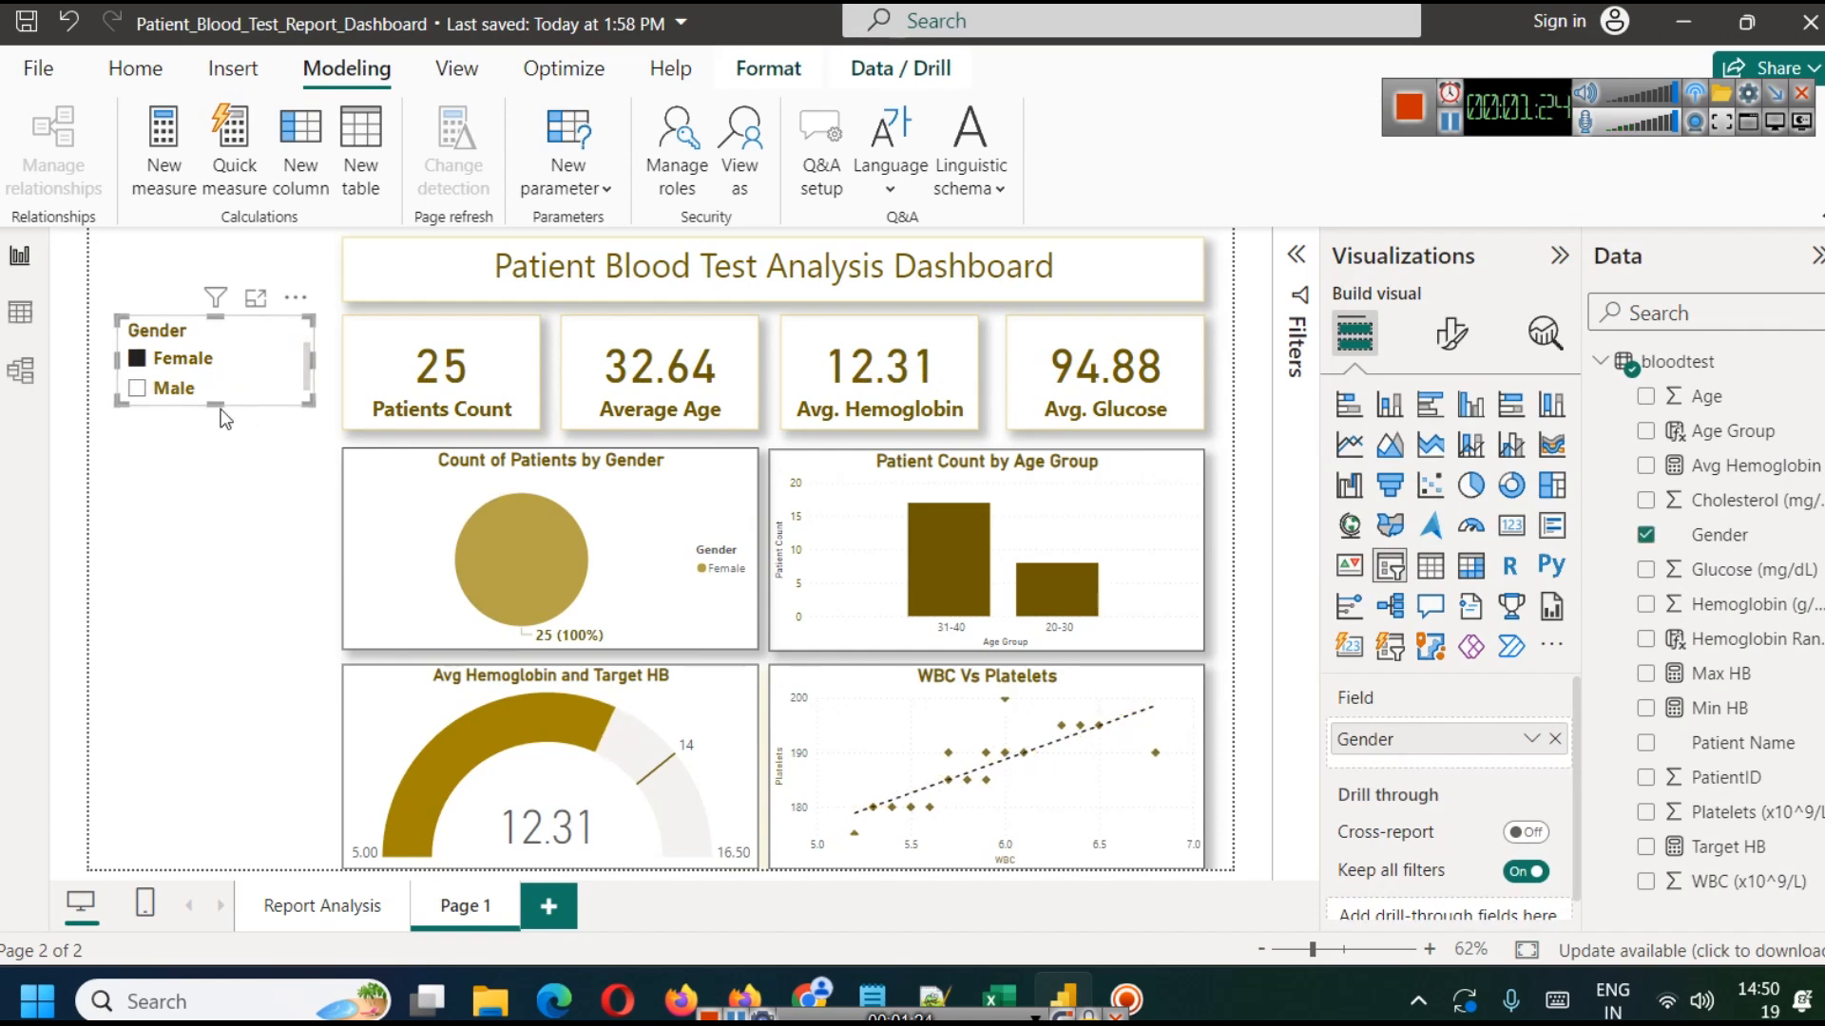
left_click(227, 494)
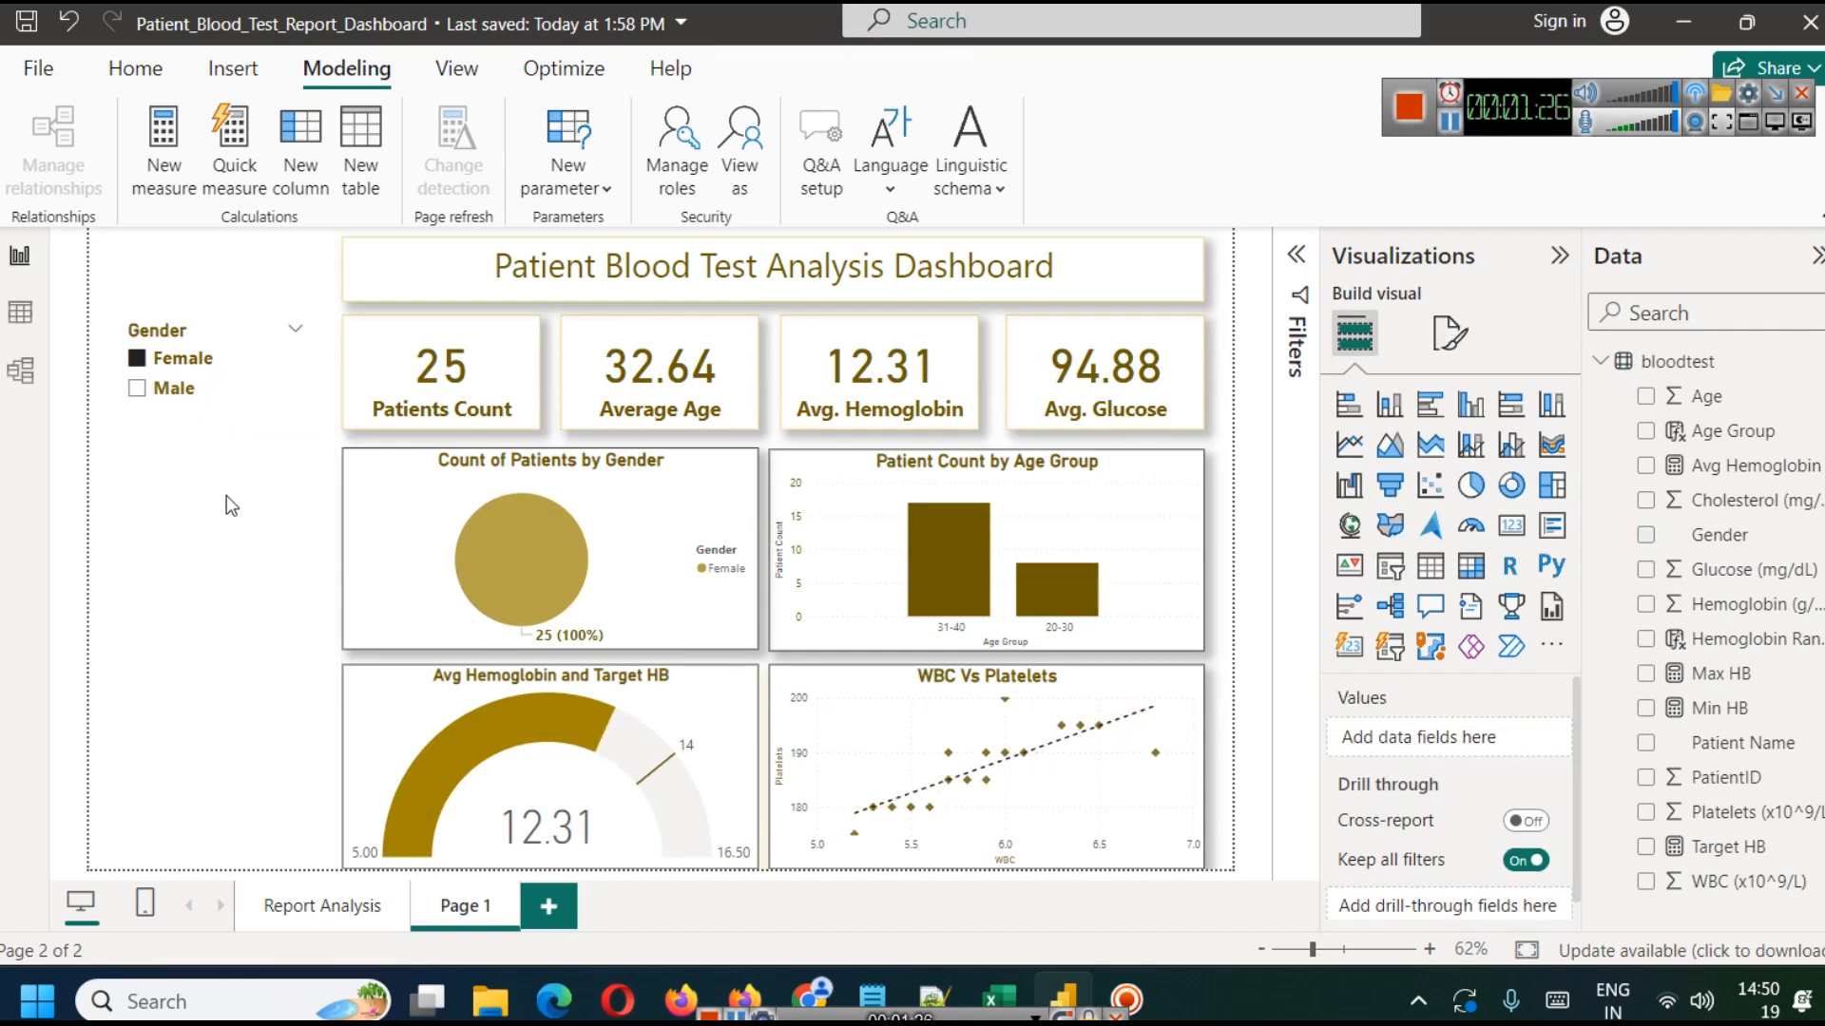
left_click(230, 390)
left_click(195, 392)
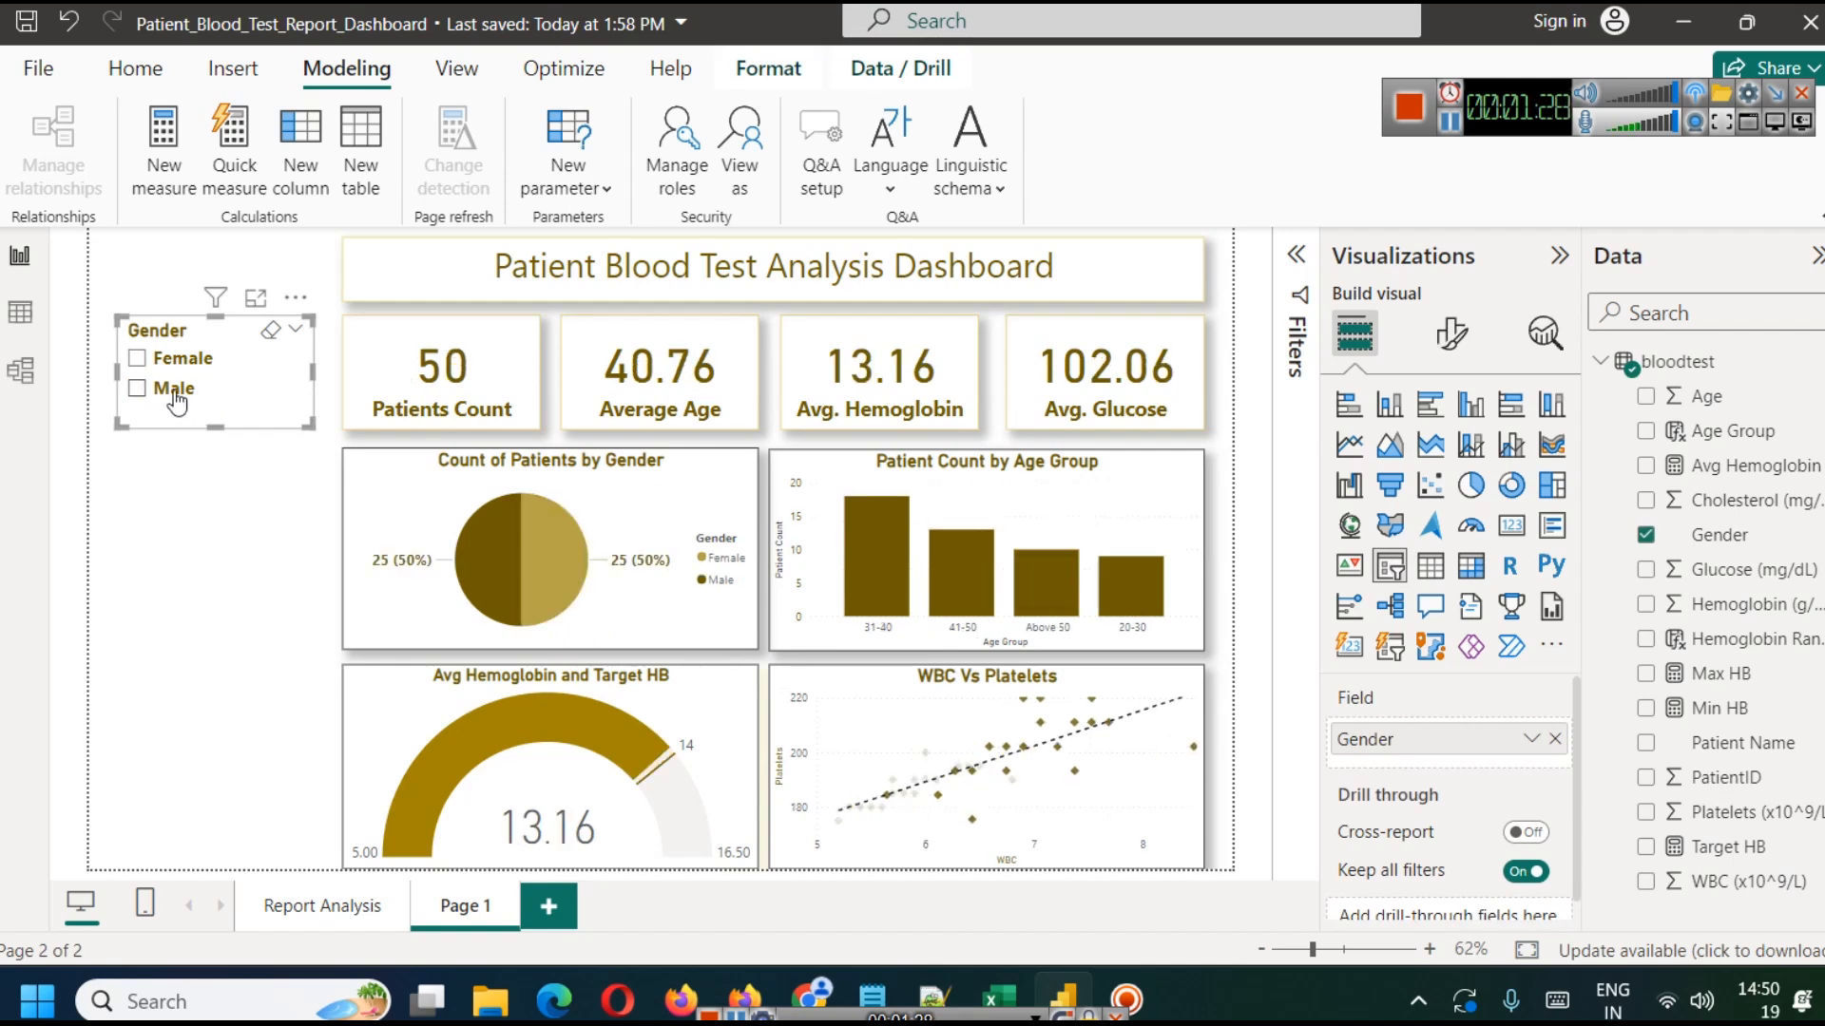
Enable the visual border and shadow effects for the Gender slicer.
left_click(1451, 332)
left_click(1449, 464)
left_click(1368, 650)
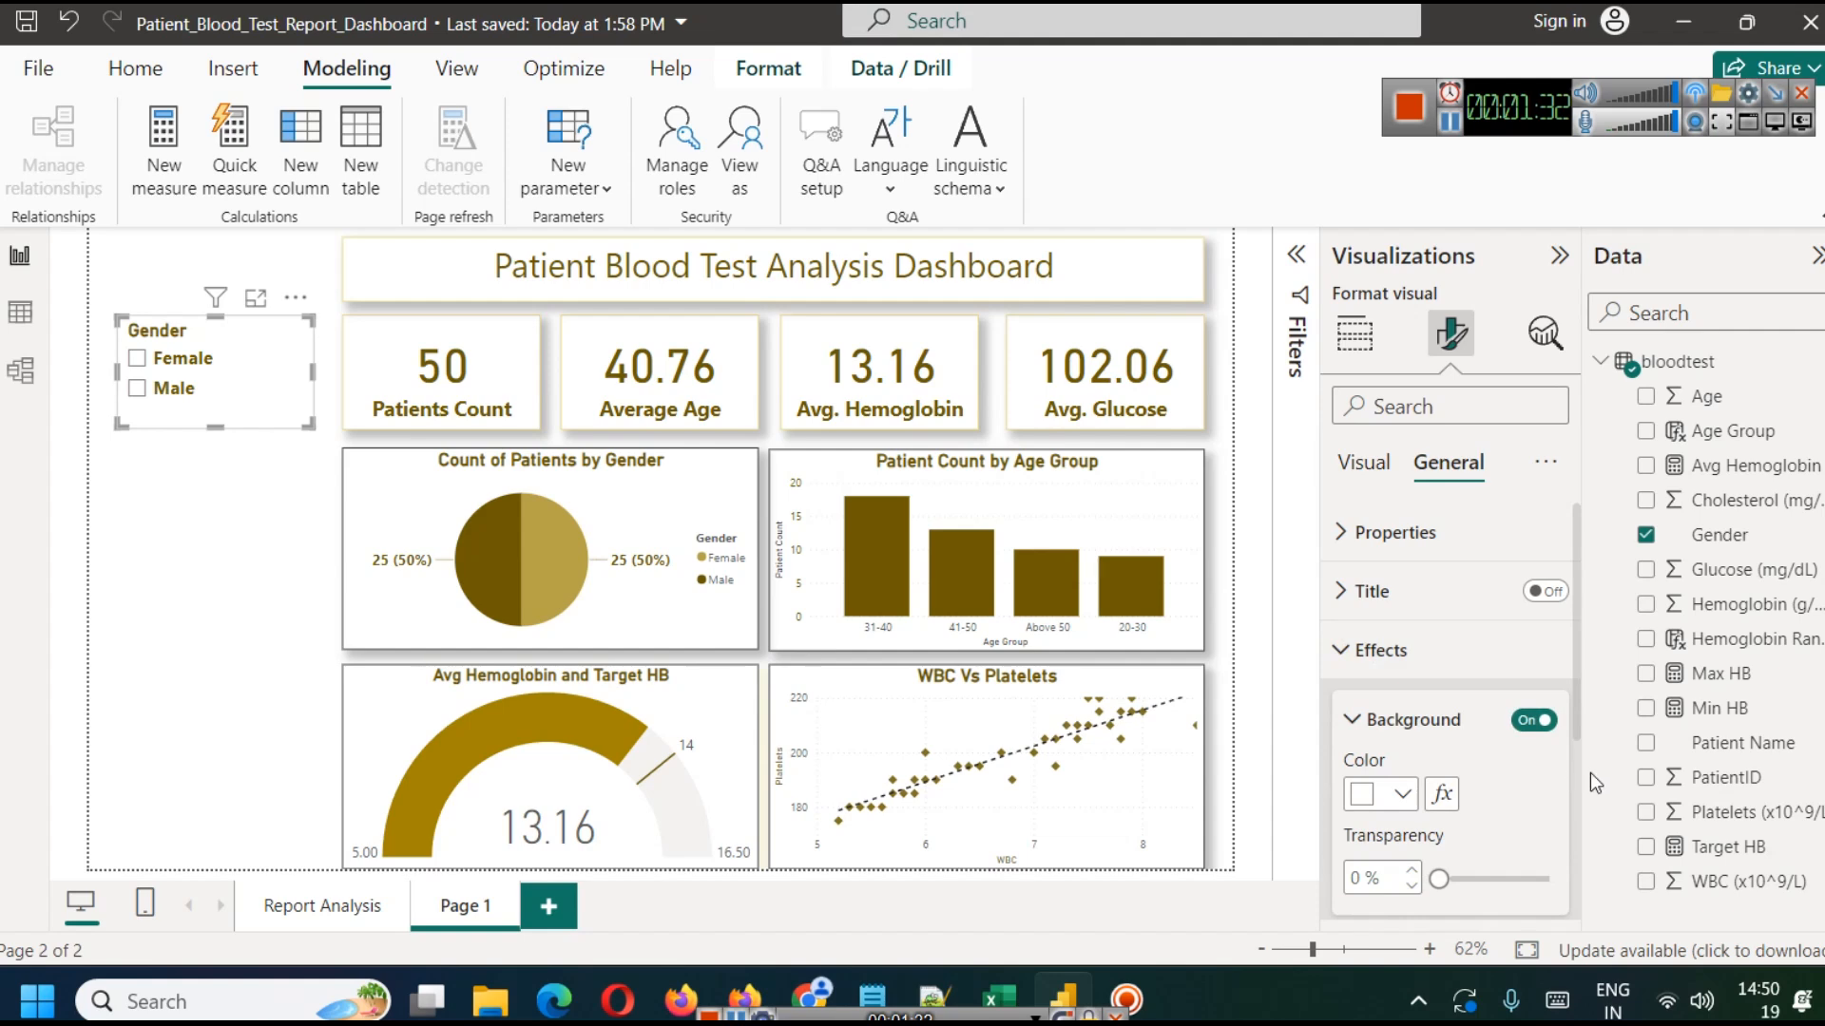
scroll(1521, 788, "down", 3)
left_click(1531, 668)
left_click(1529, 736)
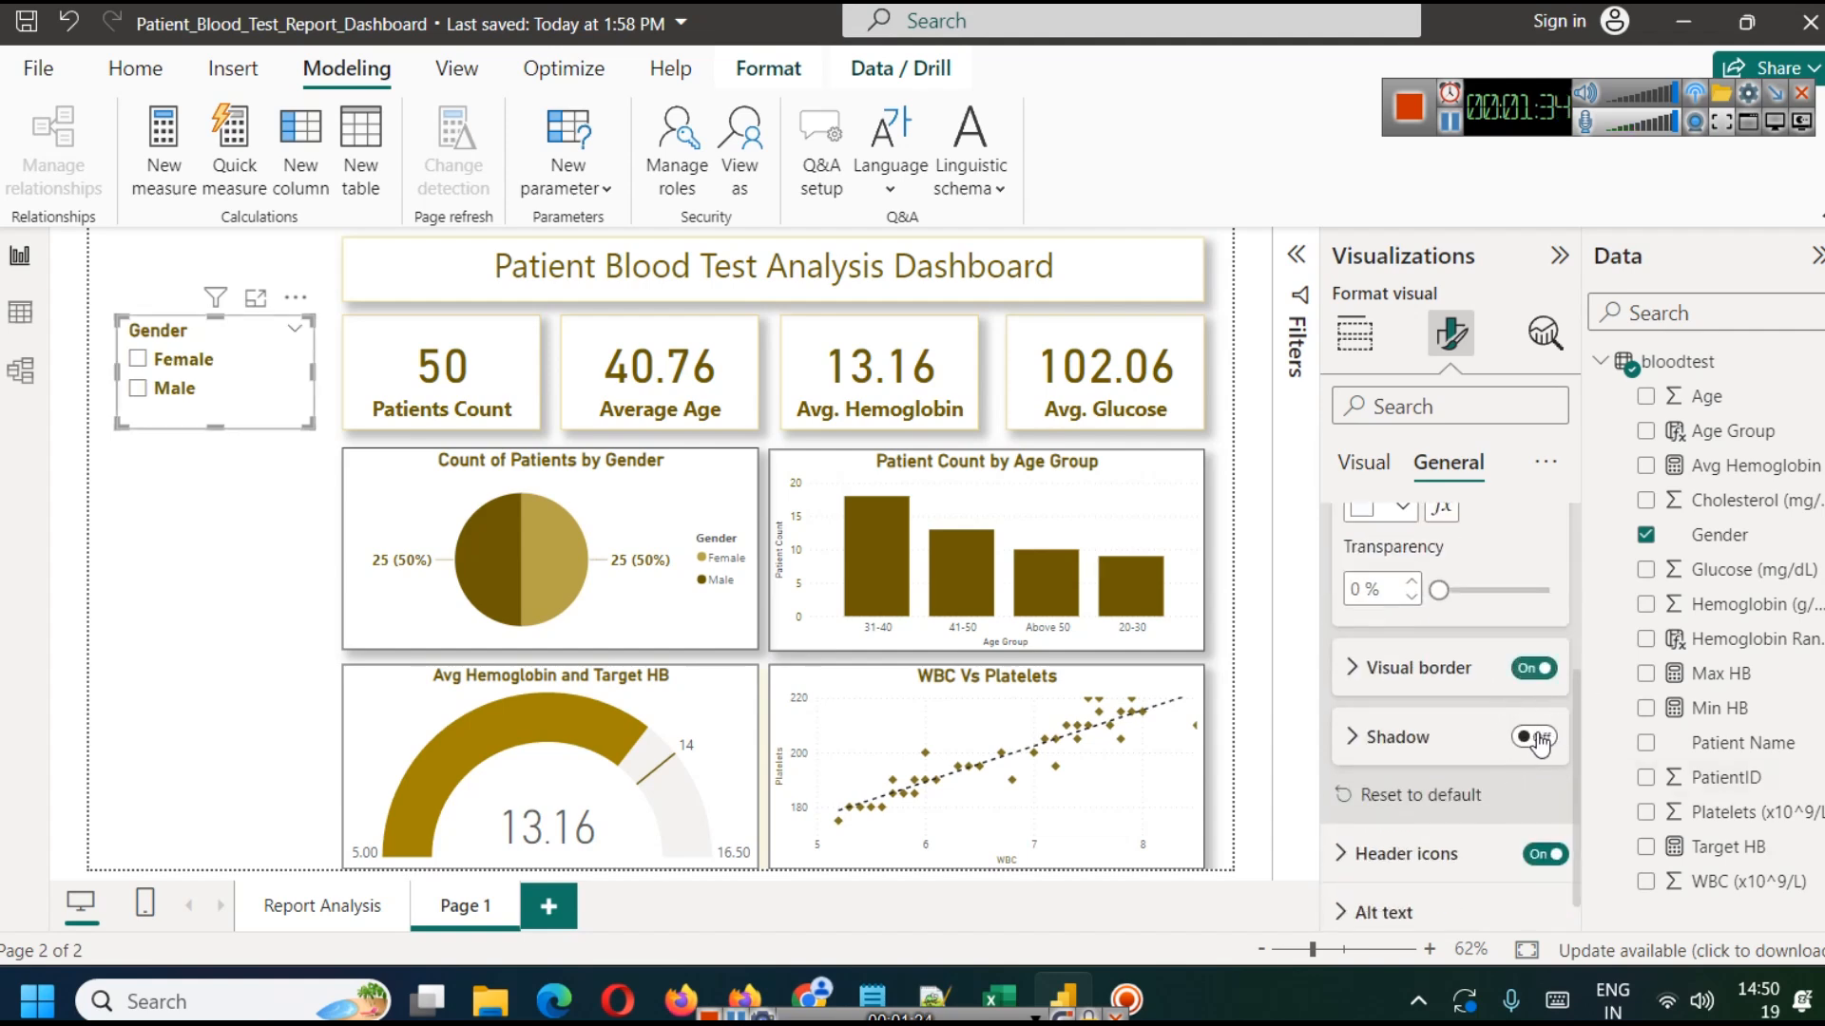
left_click(119, 621)
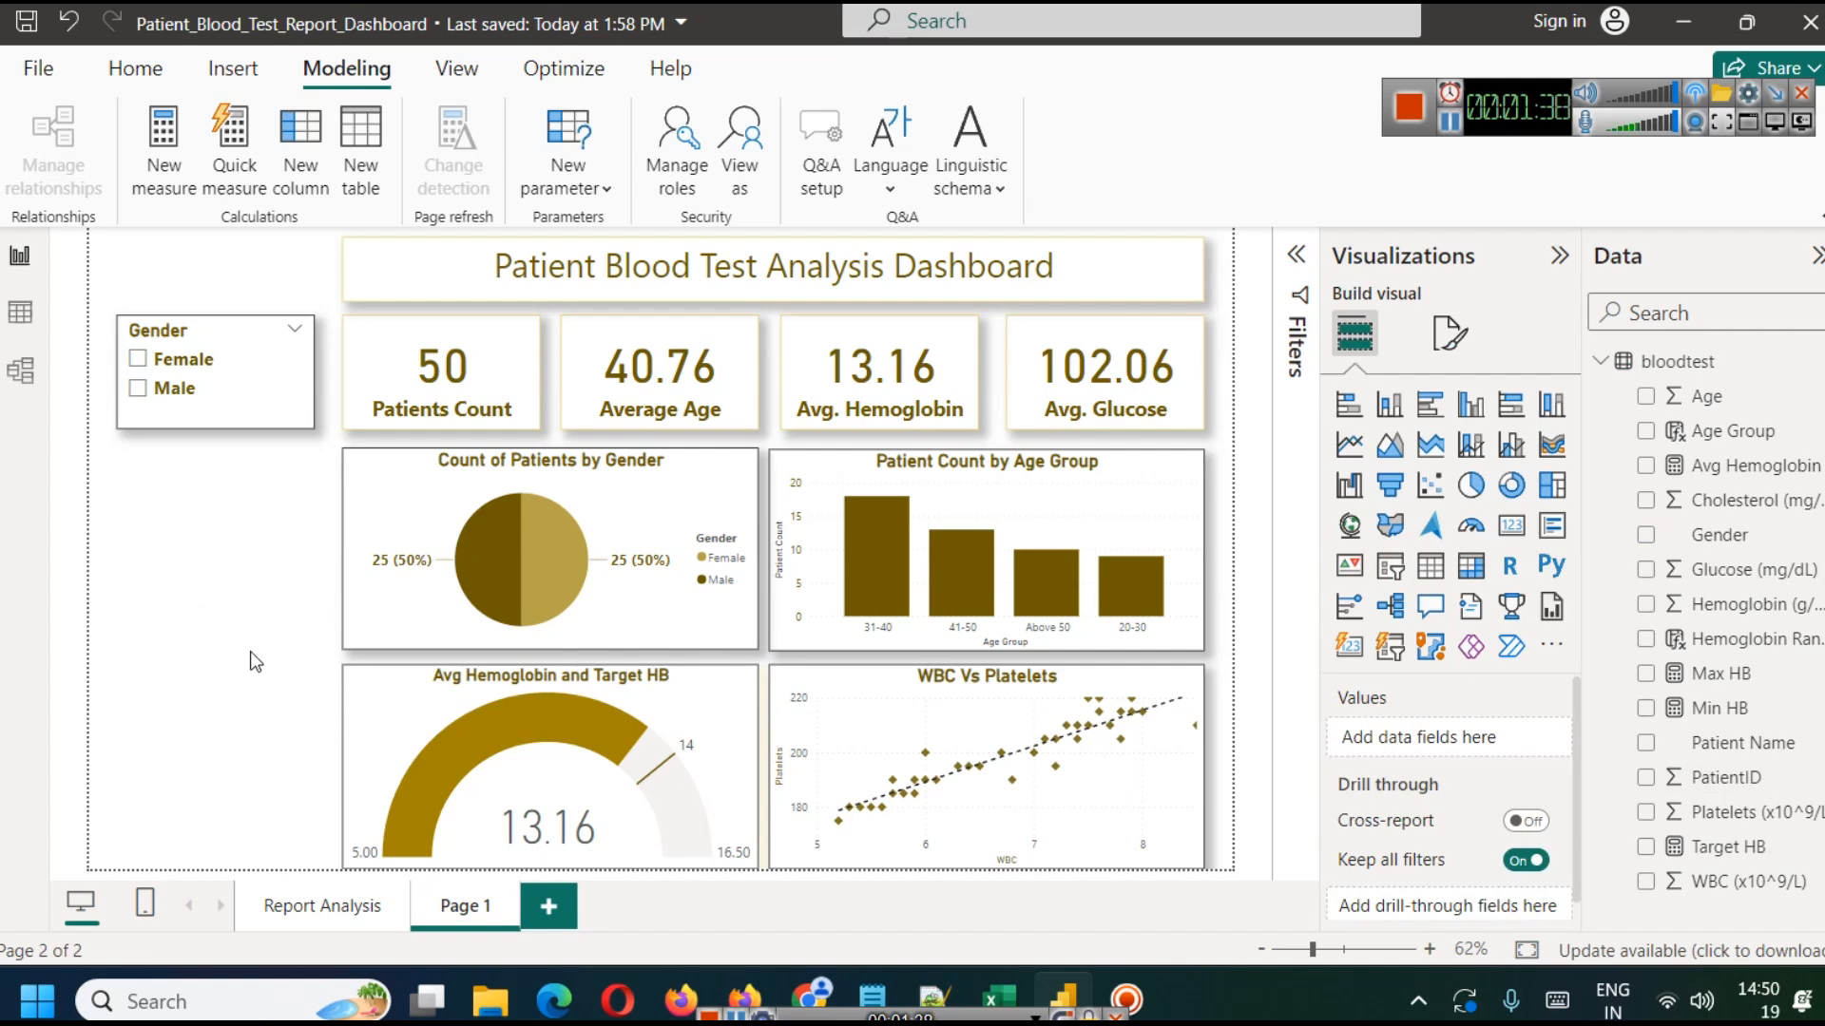
Filter the dashboard by Male and by Female in the Gender slicer, compare the visuals, and clear the filter.
left_click(137, 389)
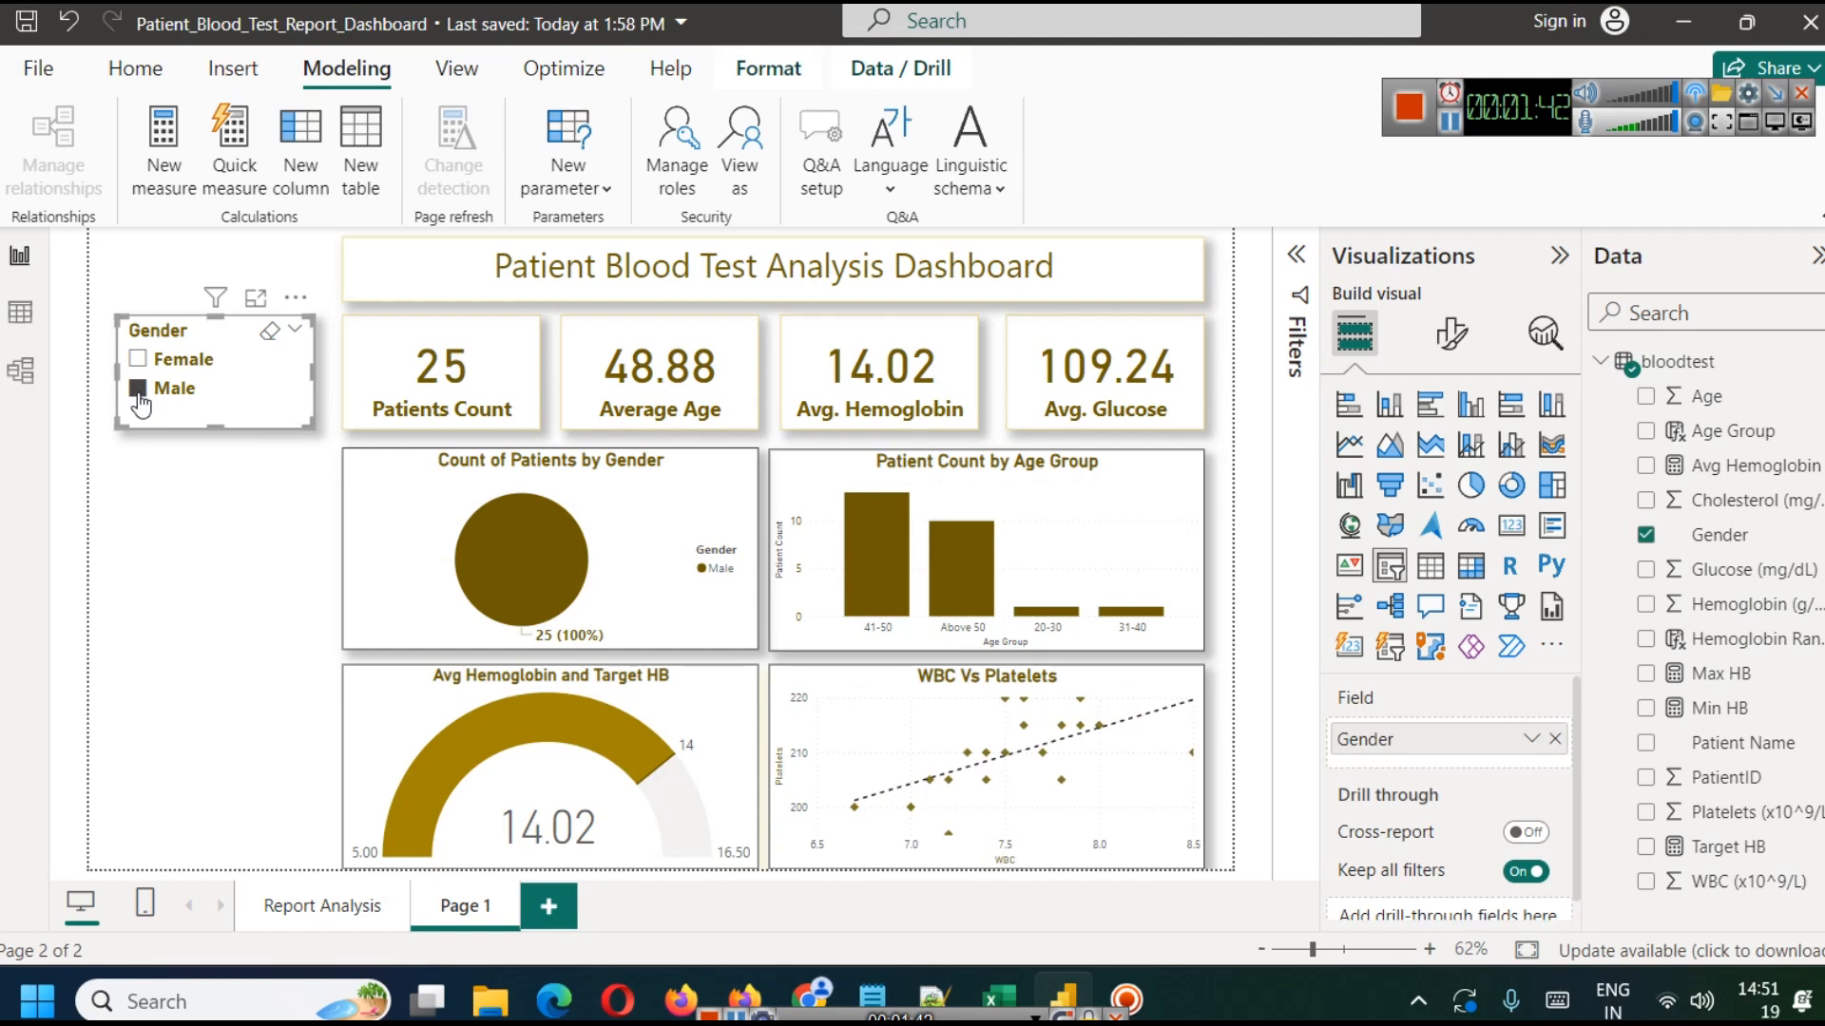
left_click(139, 390)
left_click(138, 361)
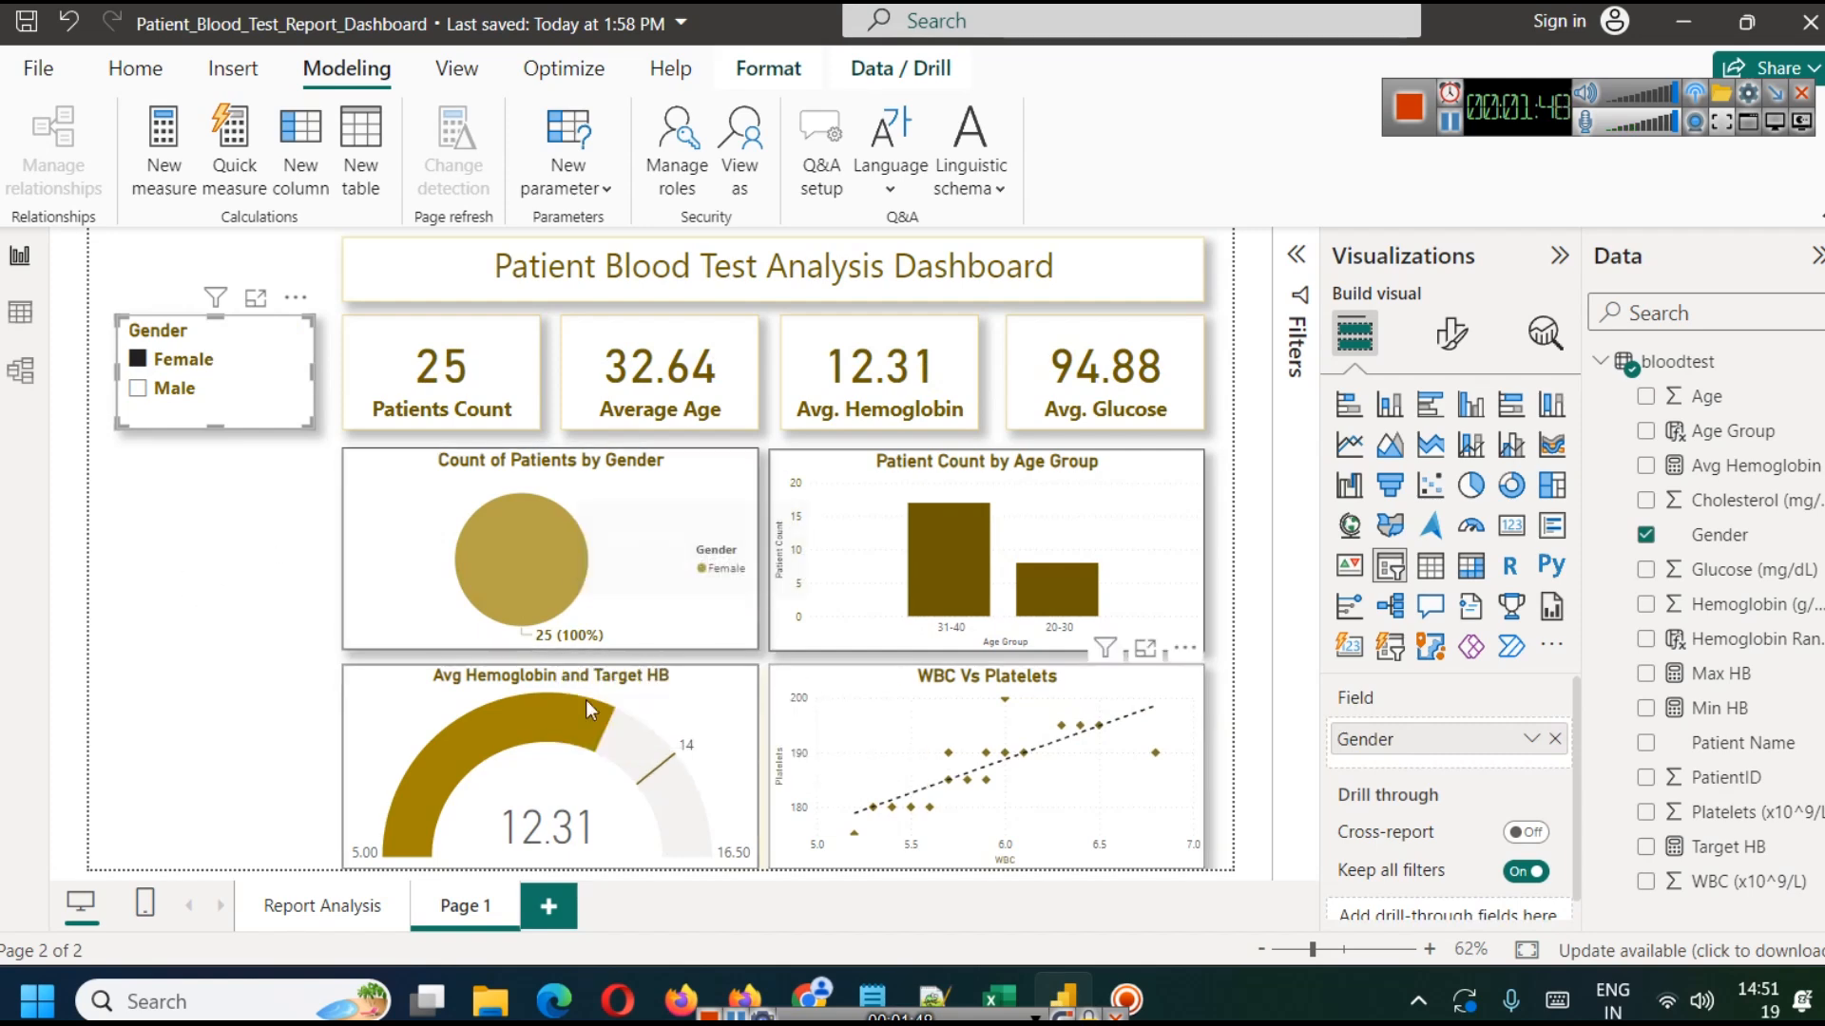
left_click(162, 391)
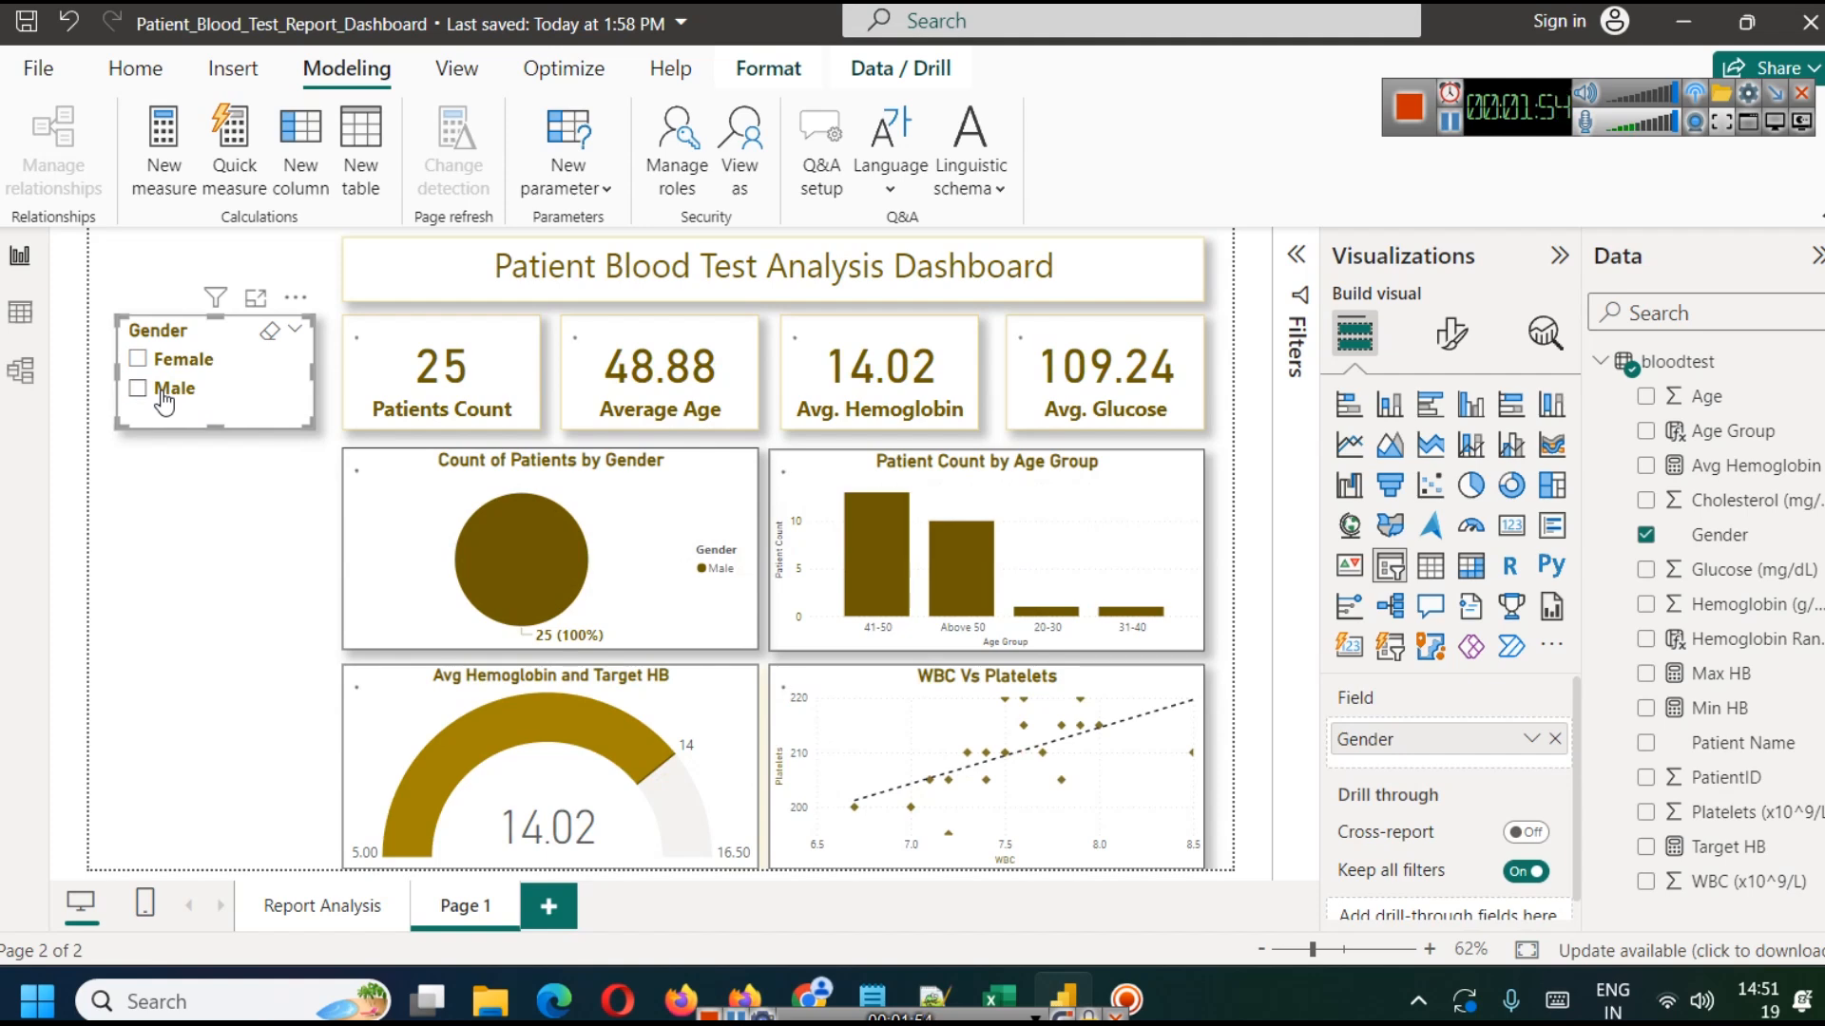
left_click(305, 566)
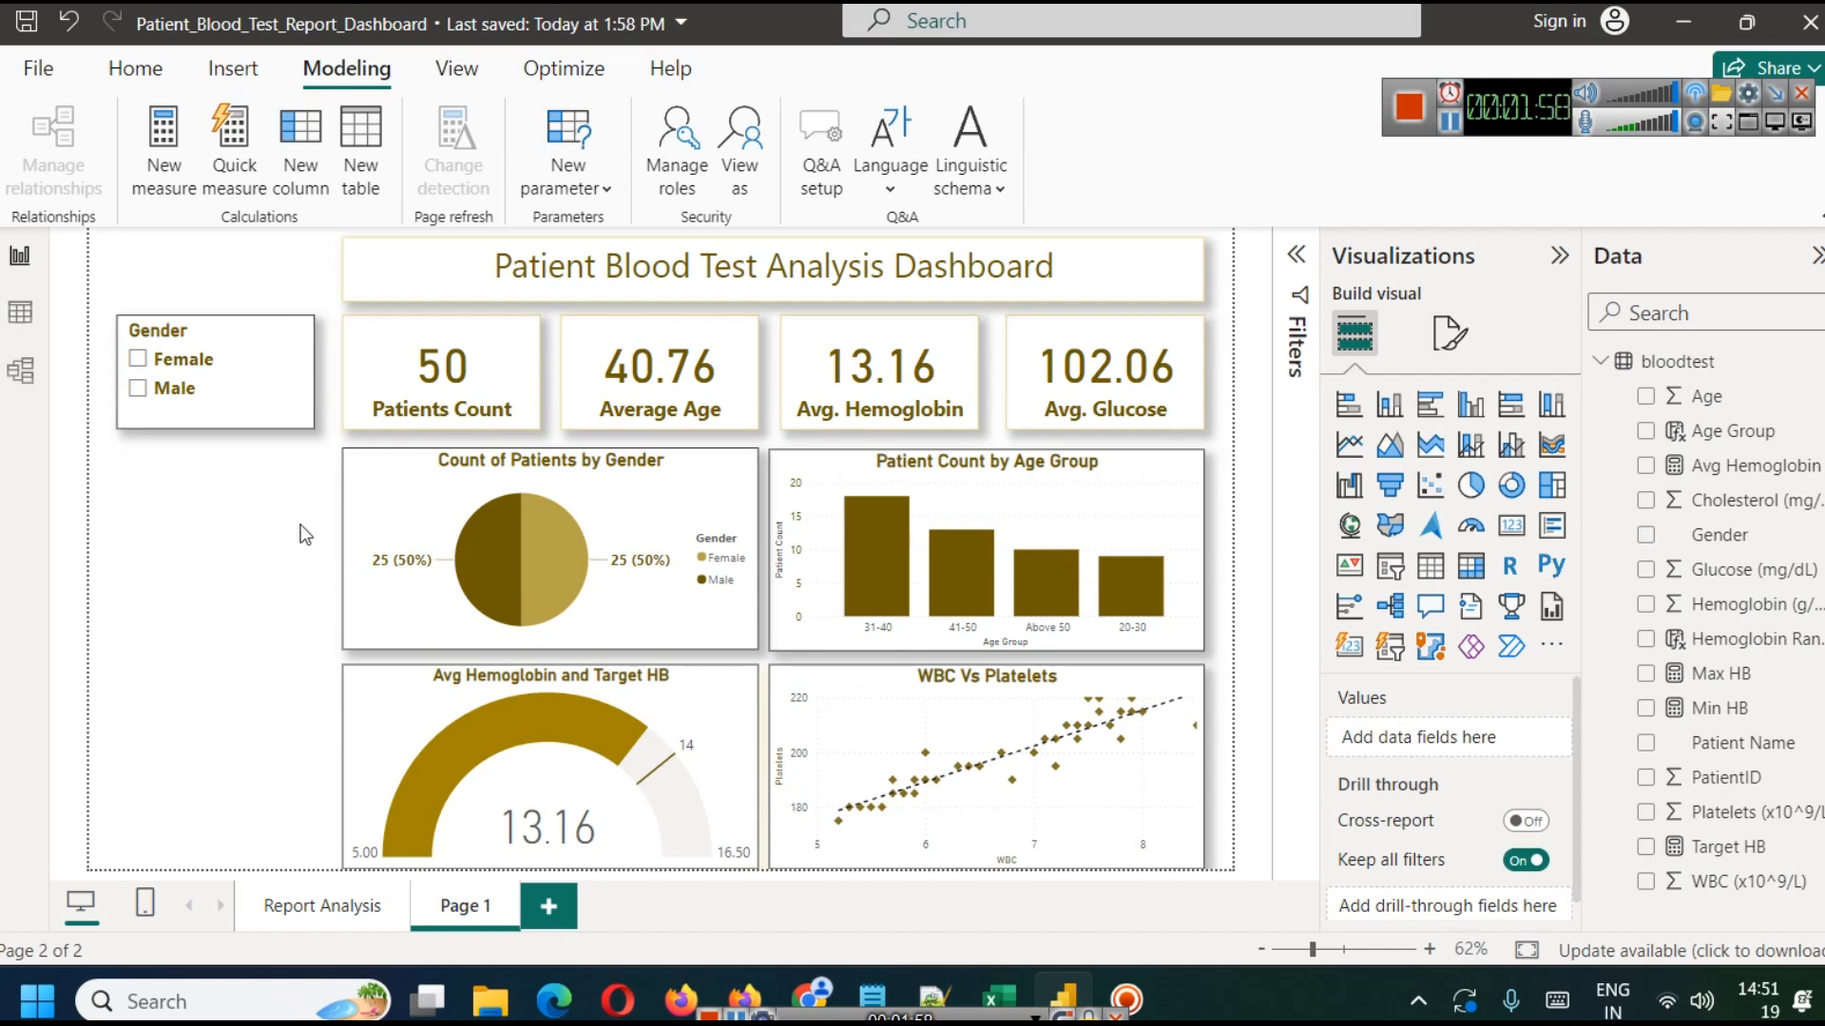
left_click(177, 392)
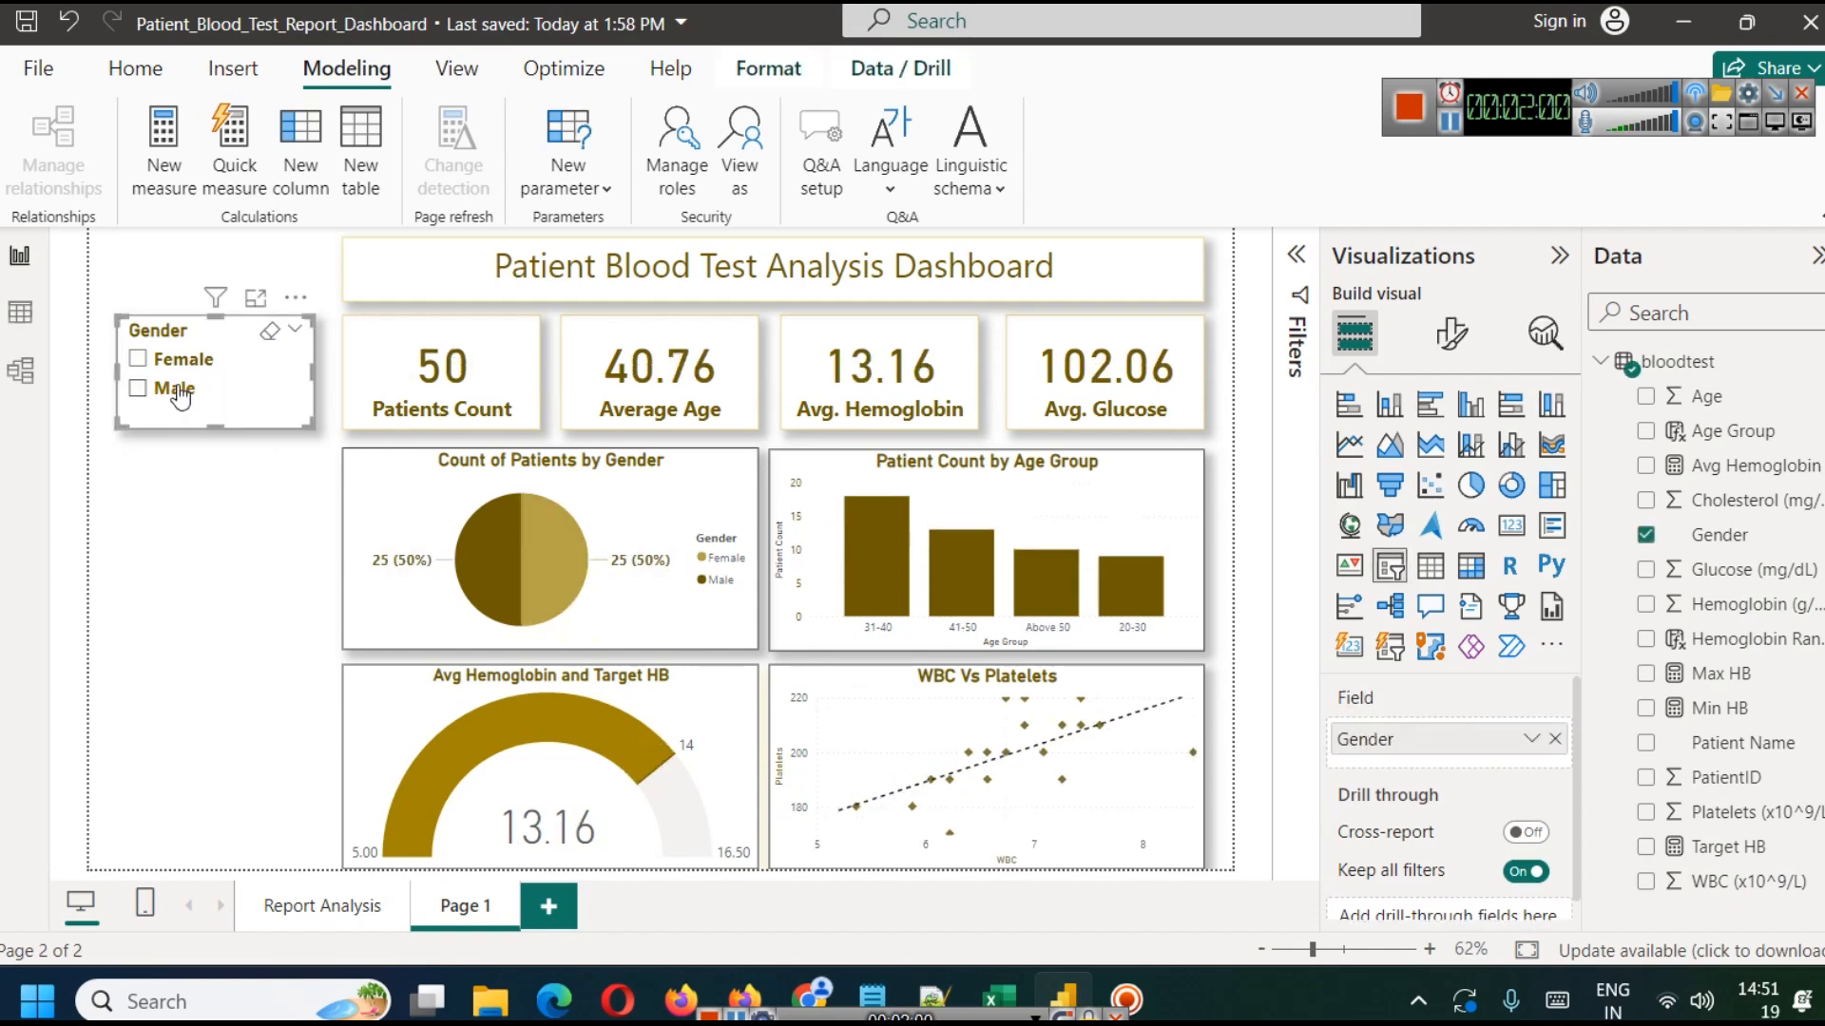
left_click(203, 557)
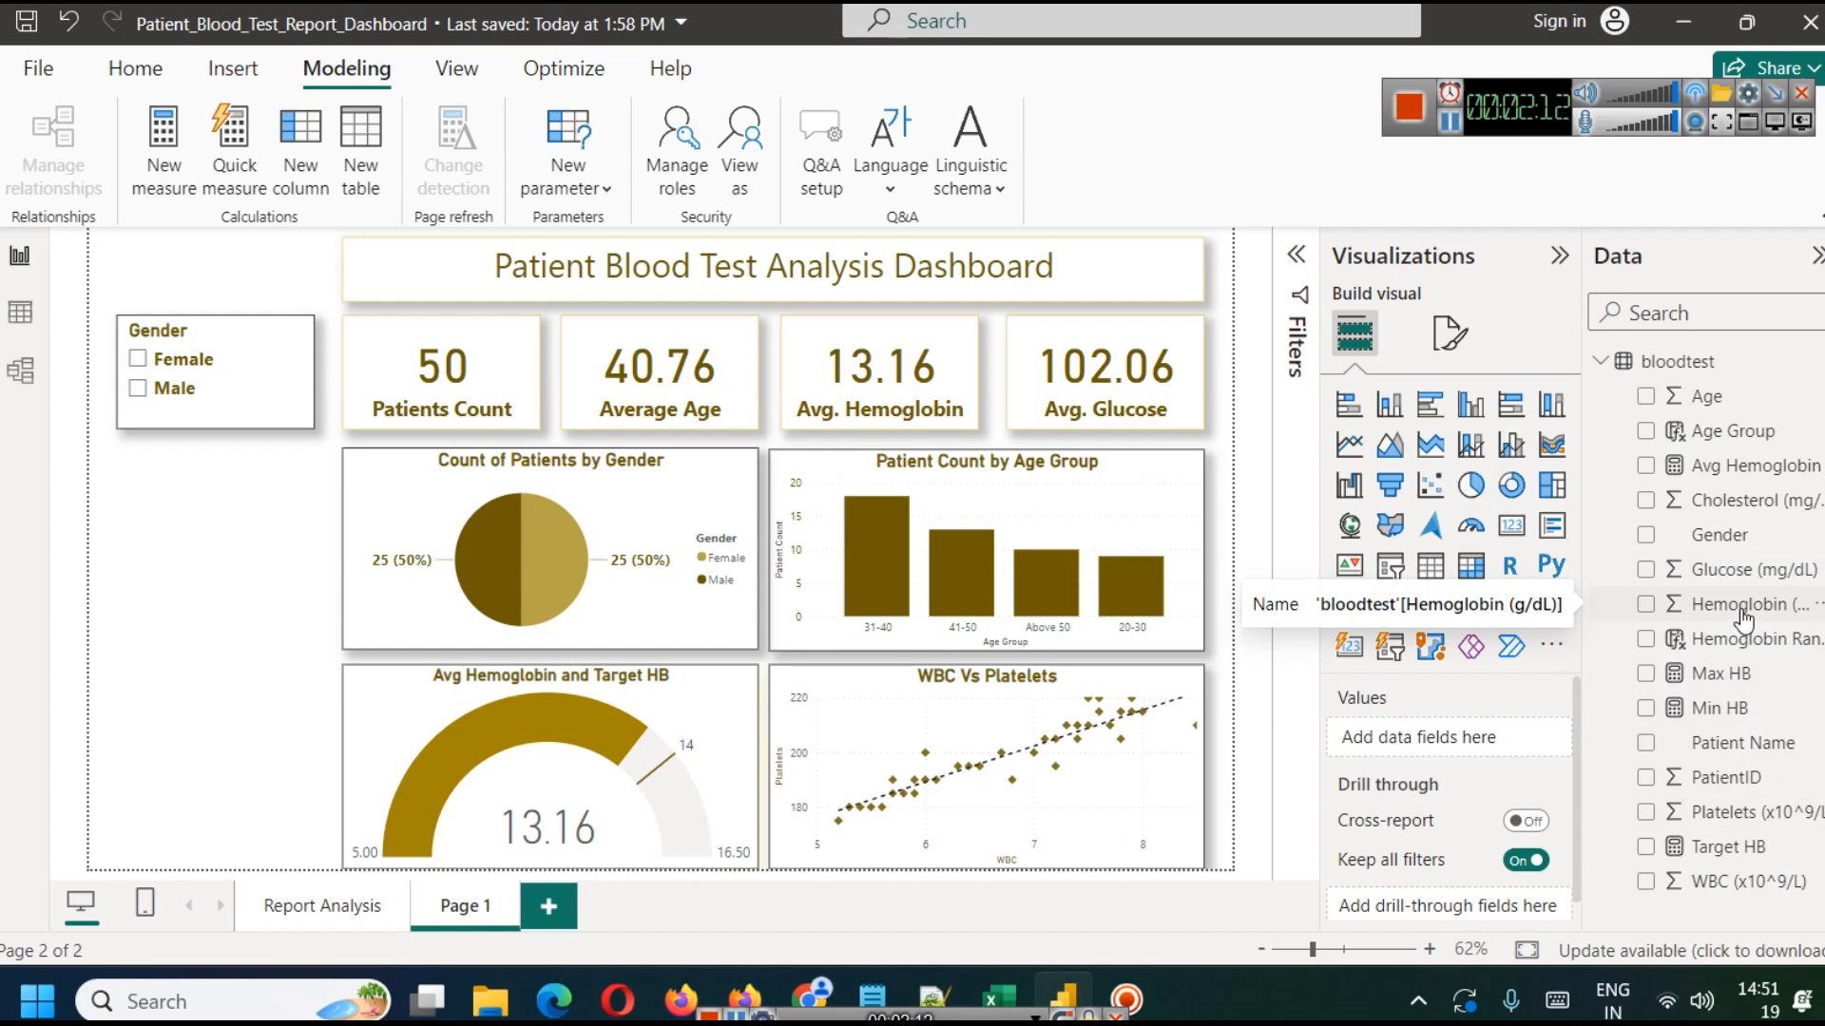
Duplicate the Gender slicer and place the copy directly below it, aligned with the original.
left_click(1751, 644)
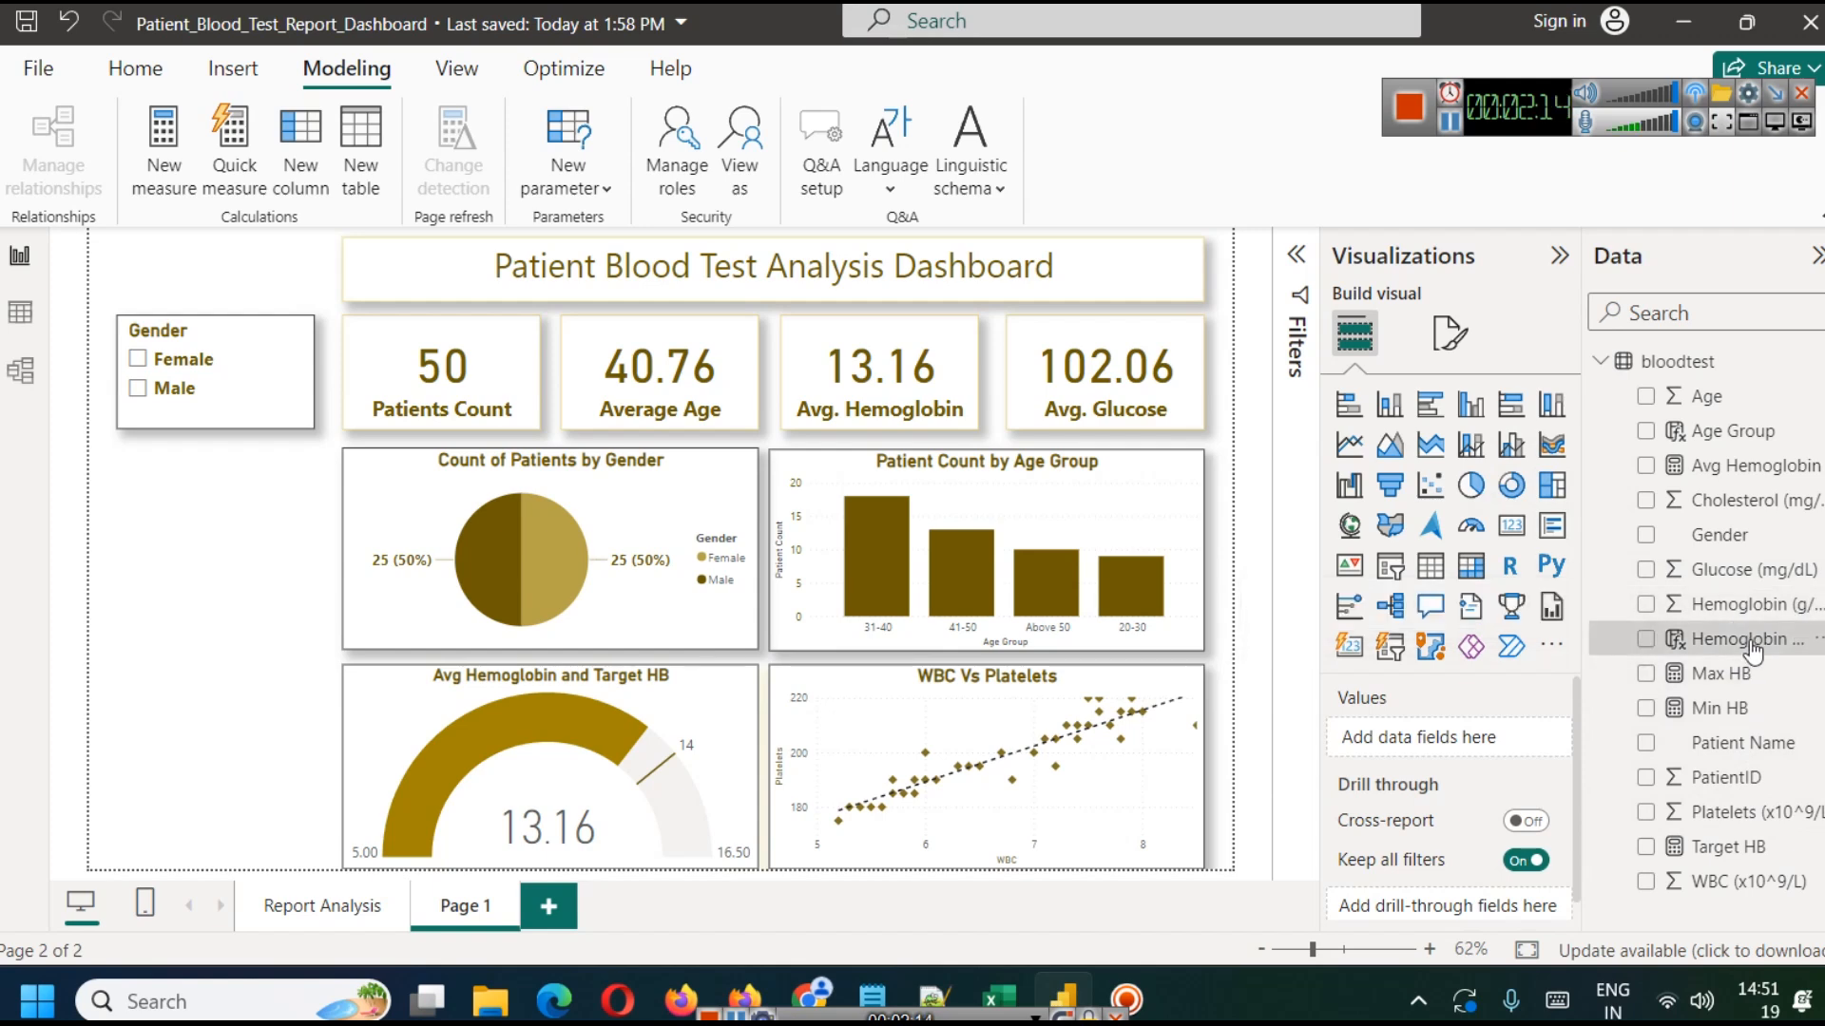
left_click(180, 629)
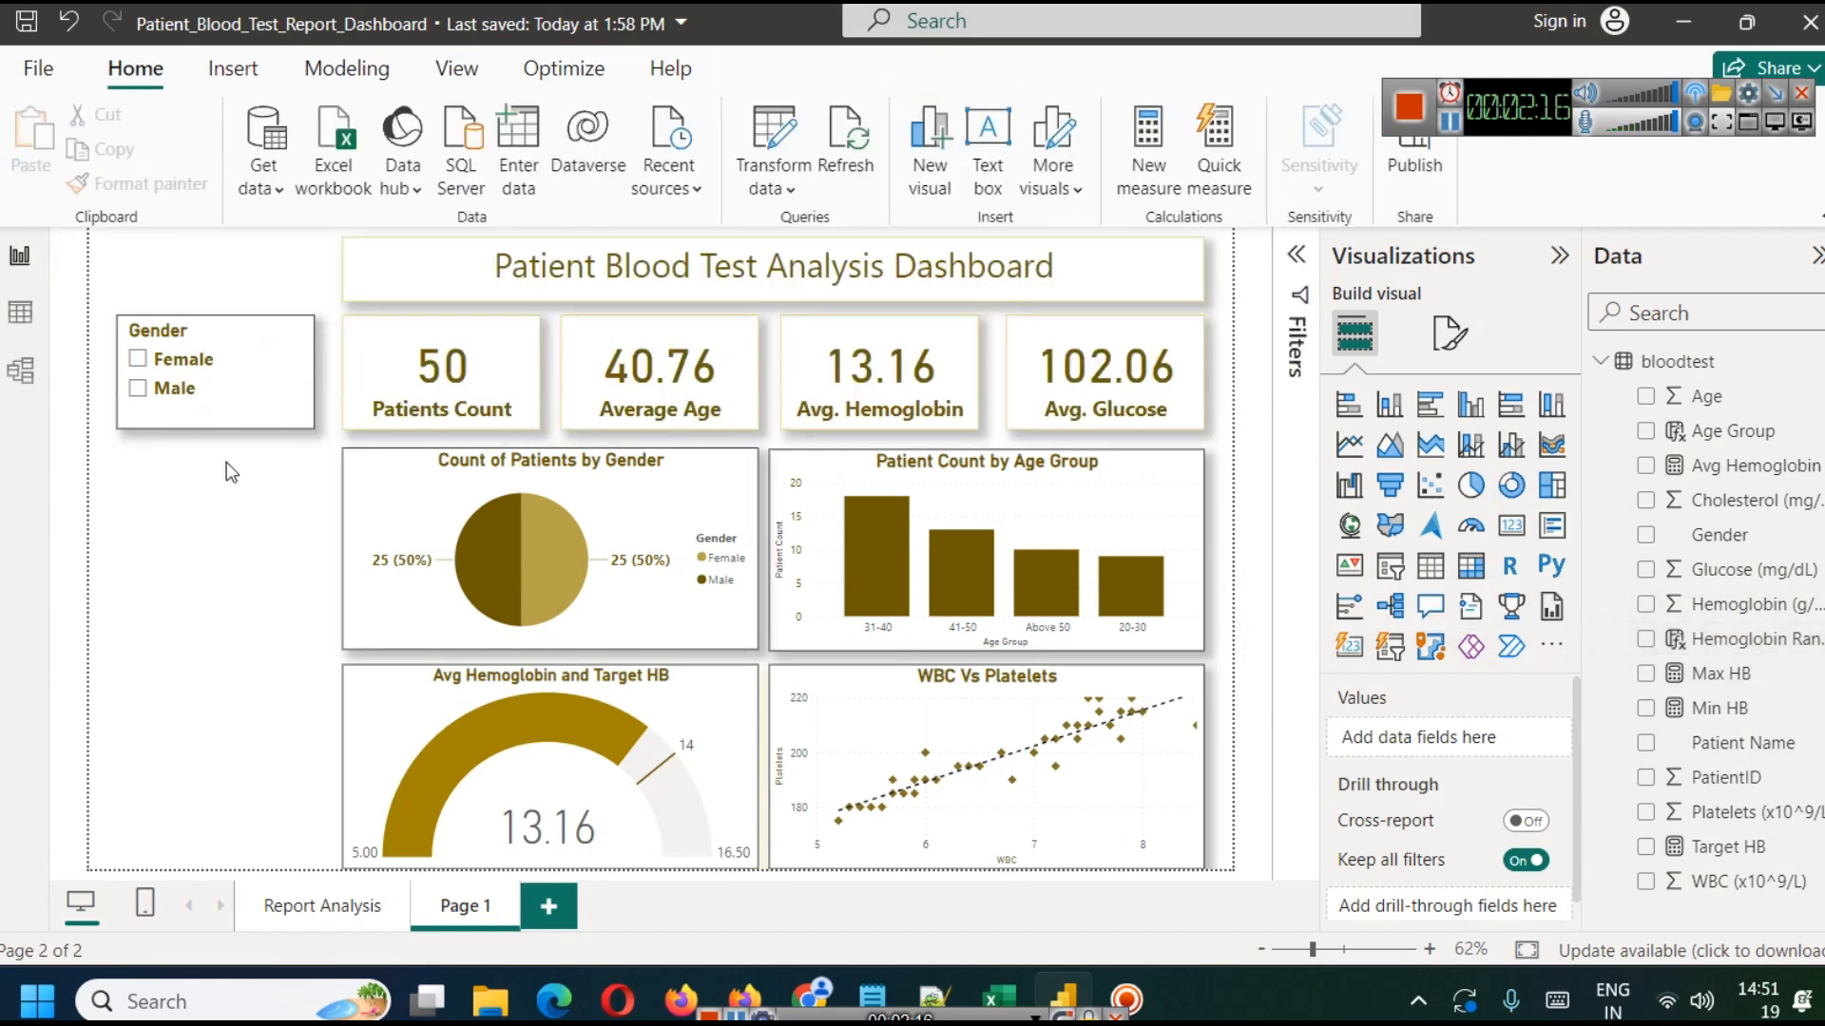
left_click(235, 418)
key("ctrl+c")
key("ctrl+v")
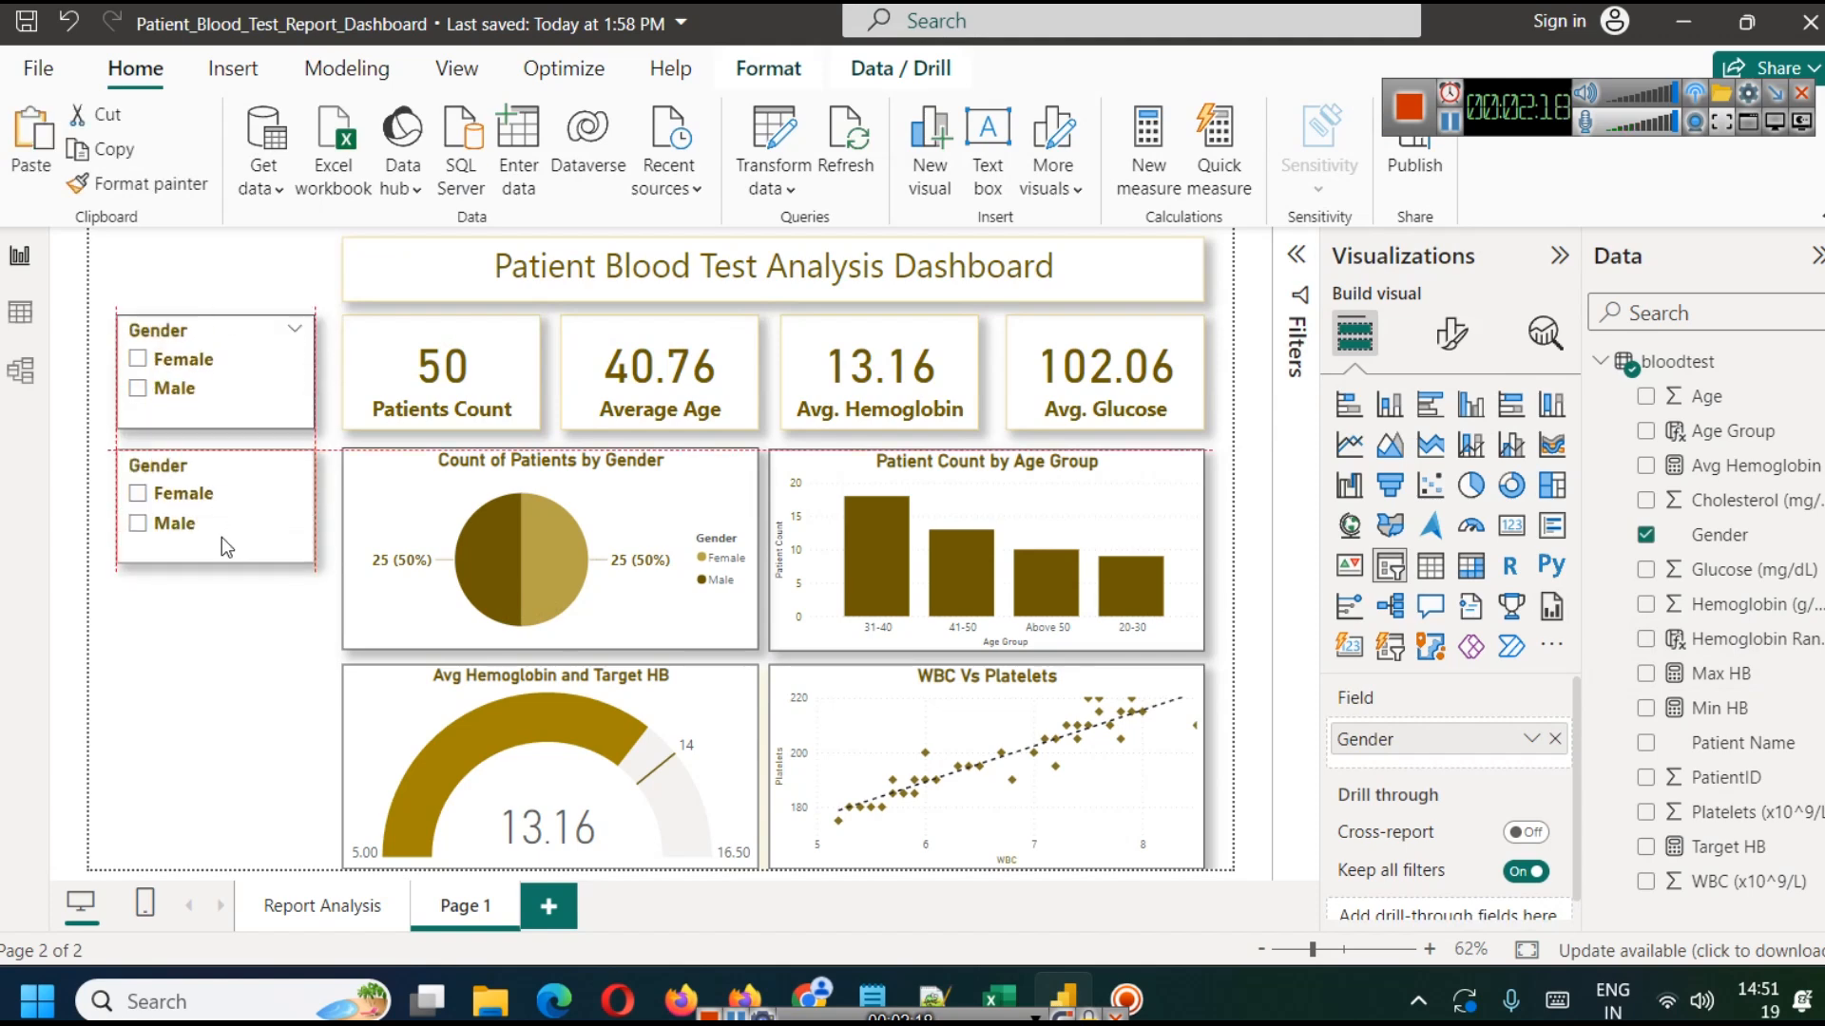
left_click_drag(220, 538, 220, 540)
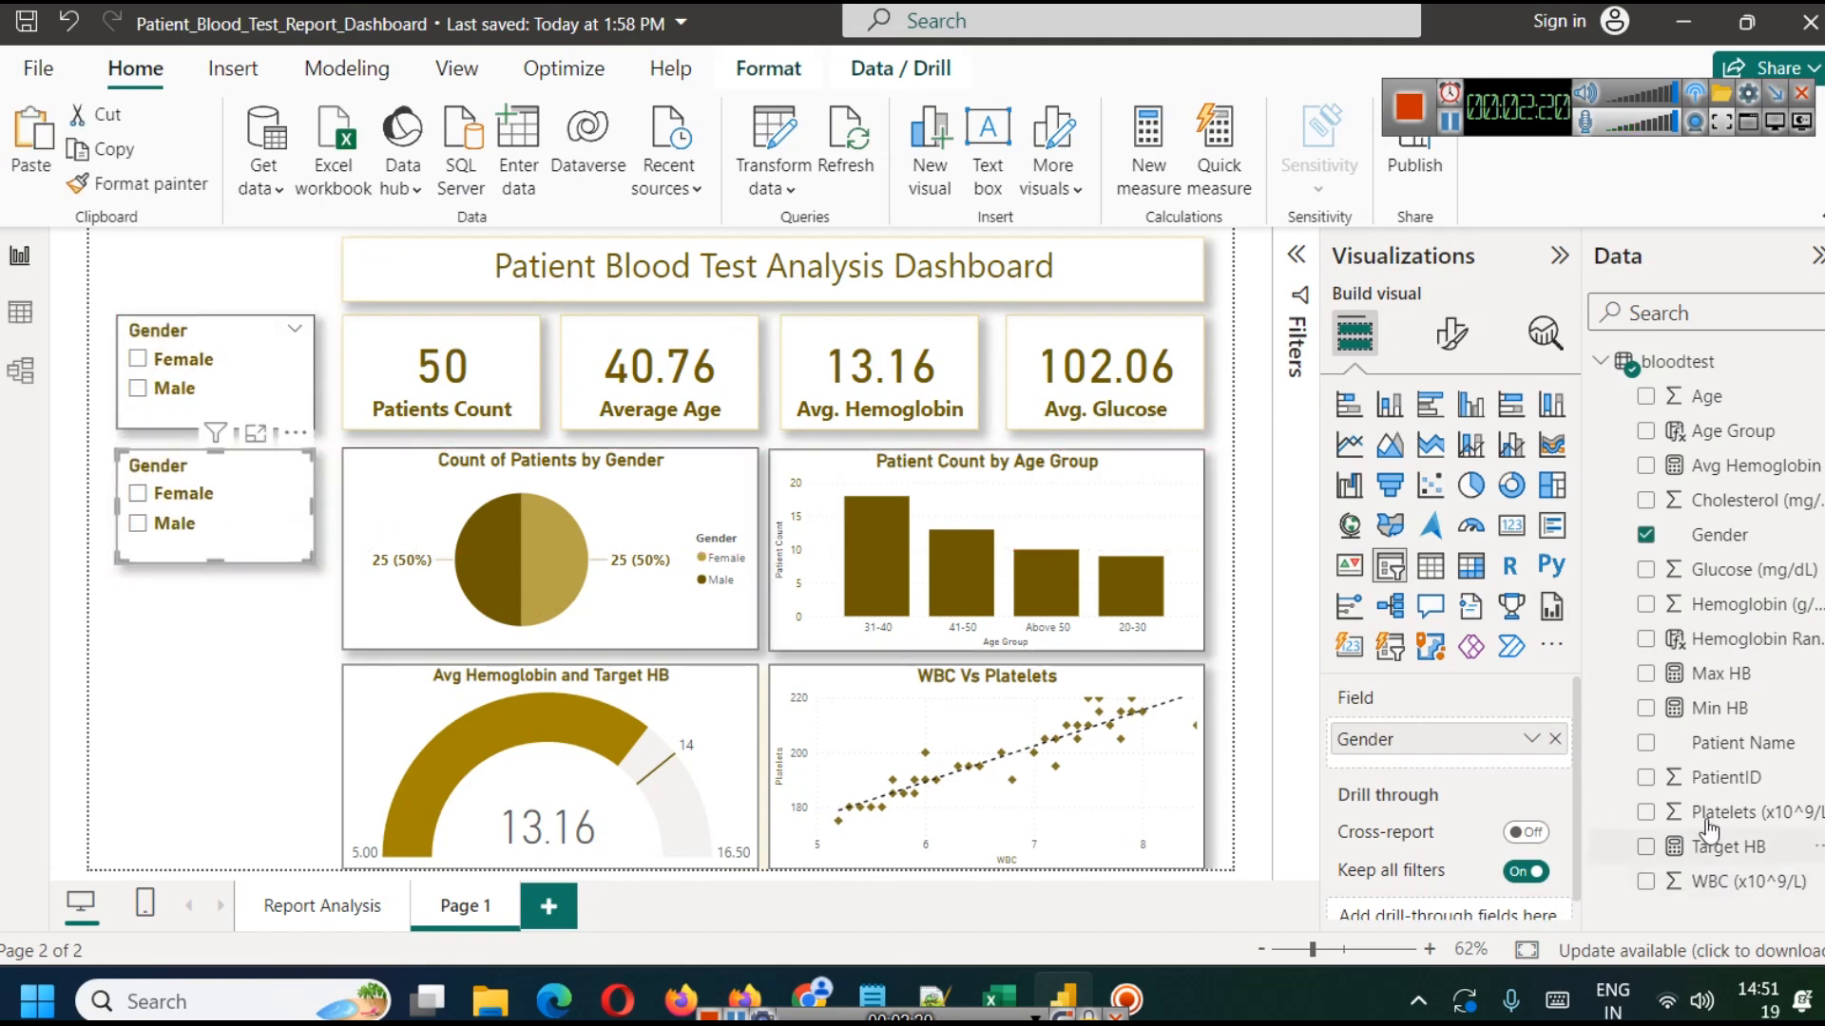
Replace the copied slicer's Gender field with Hemoglobin Range.
left_click(1556, 739)
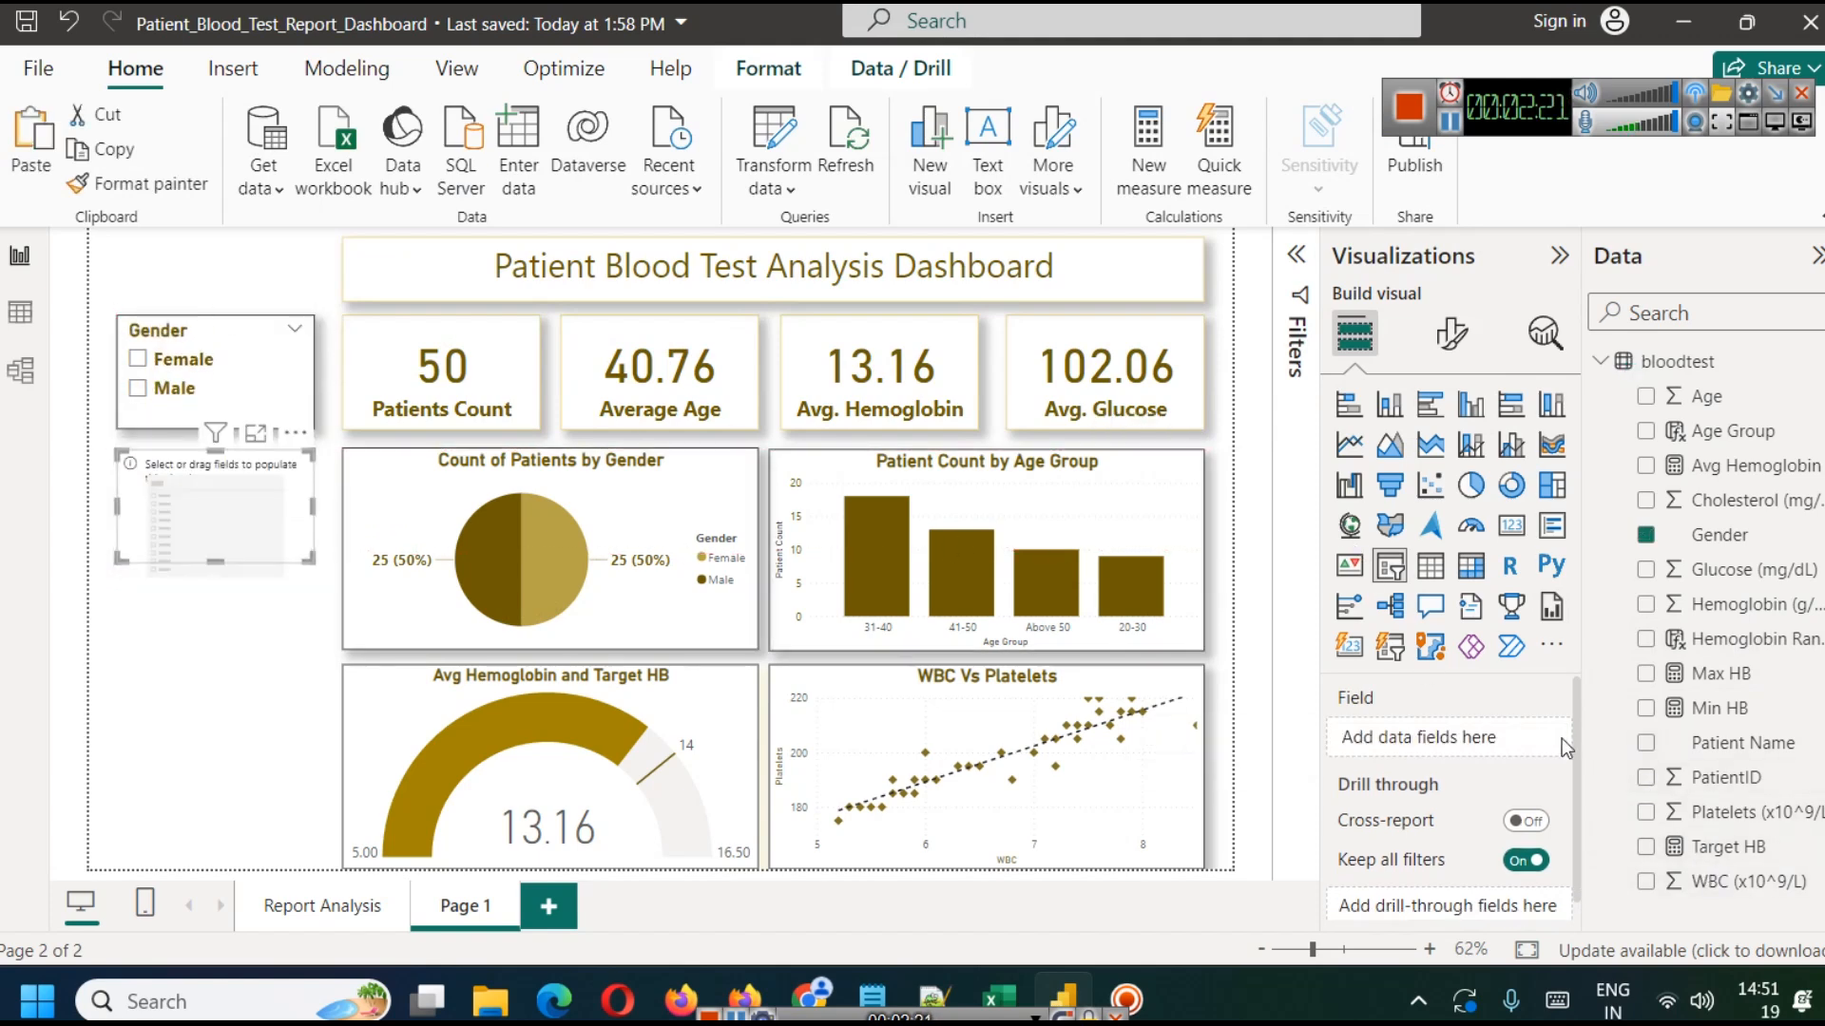
left_click(1746, 606)
left_click_drag(1739, 639, 1416, 742)
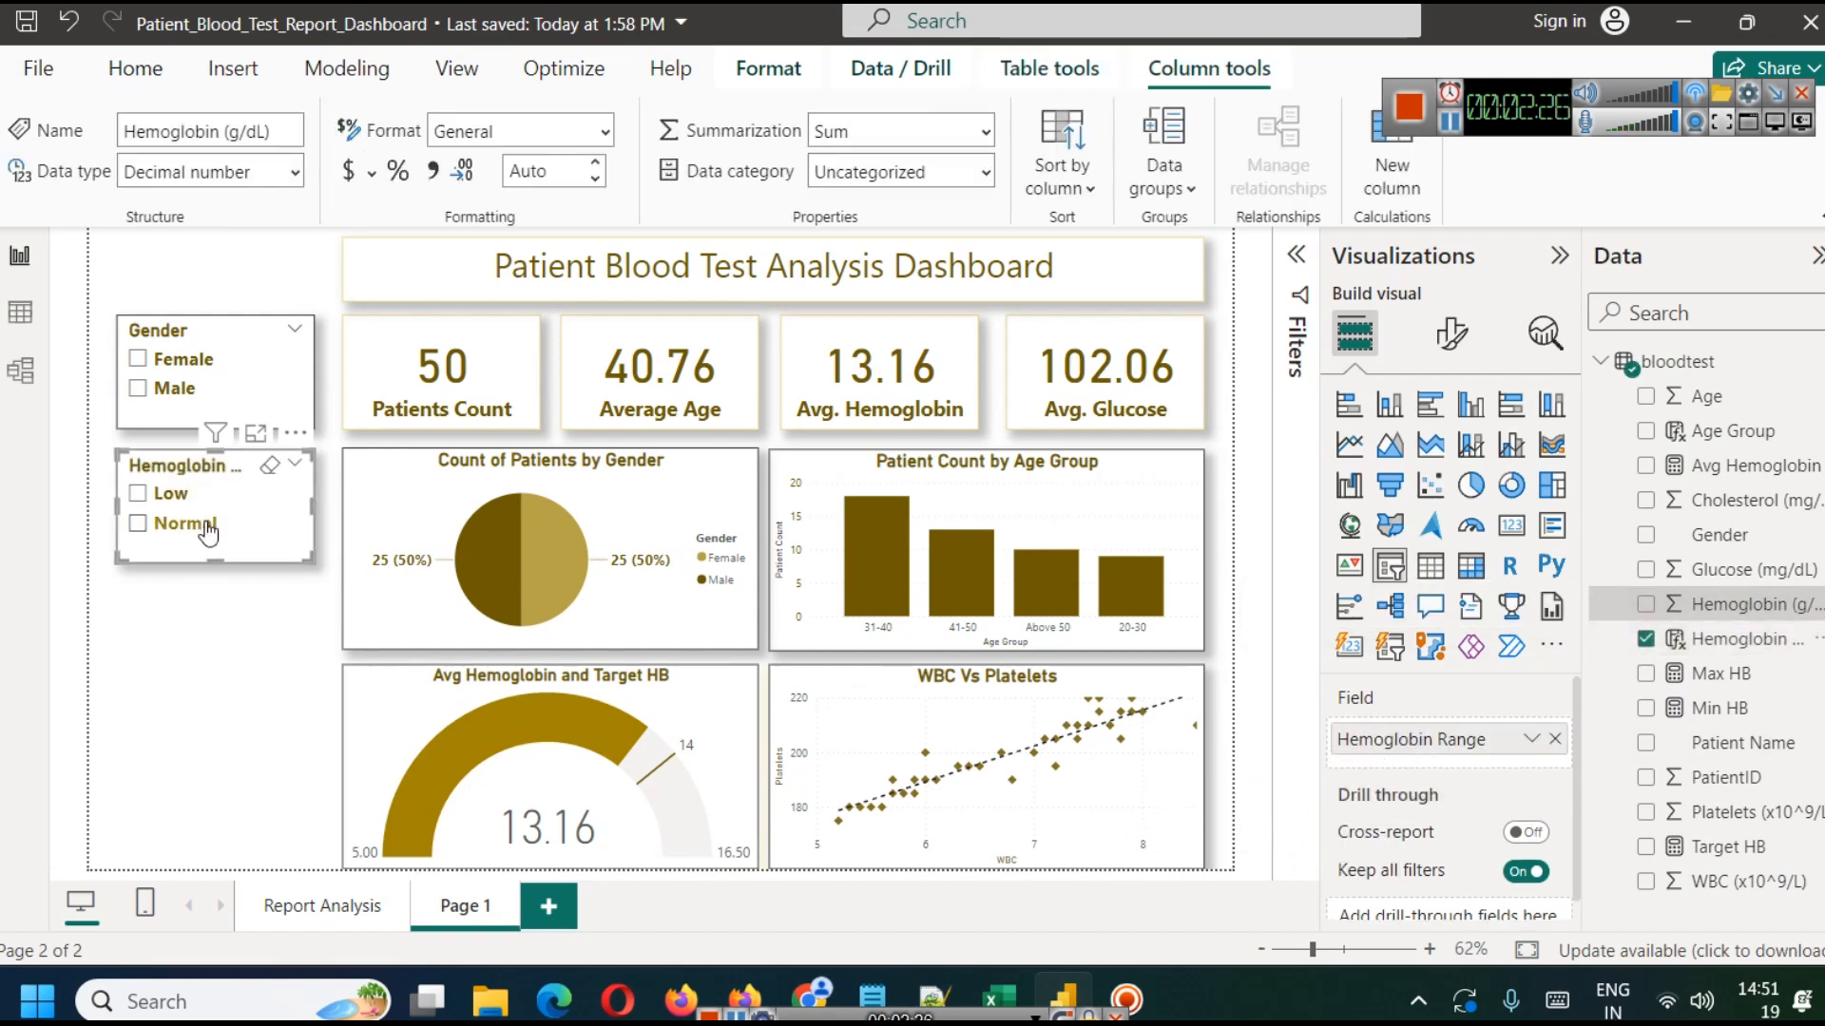
left_click(216, 647)
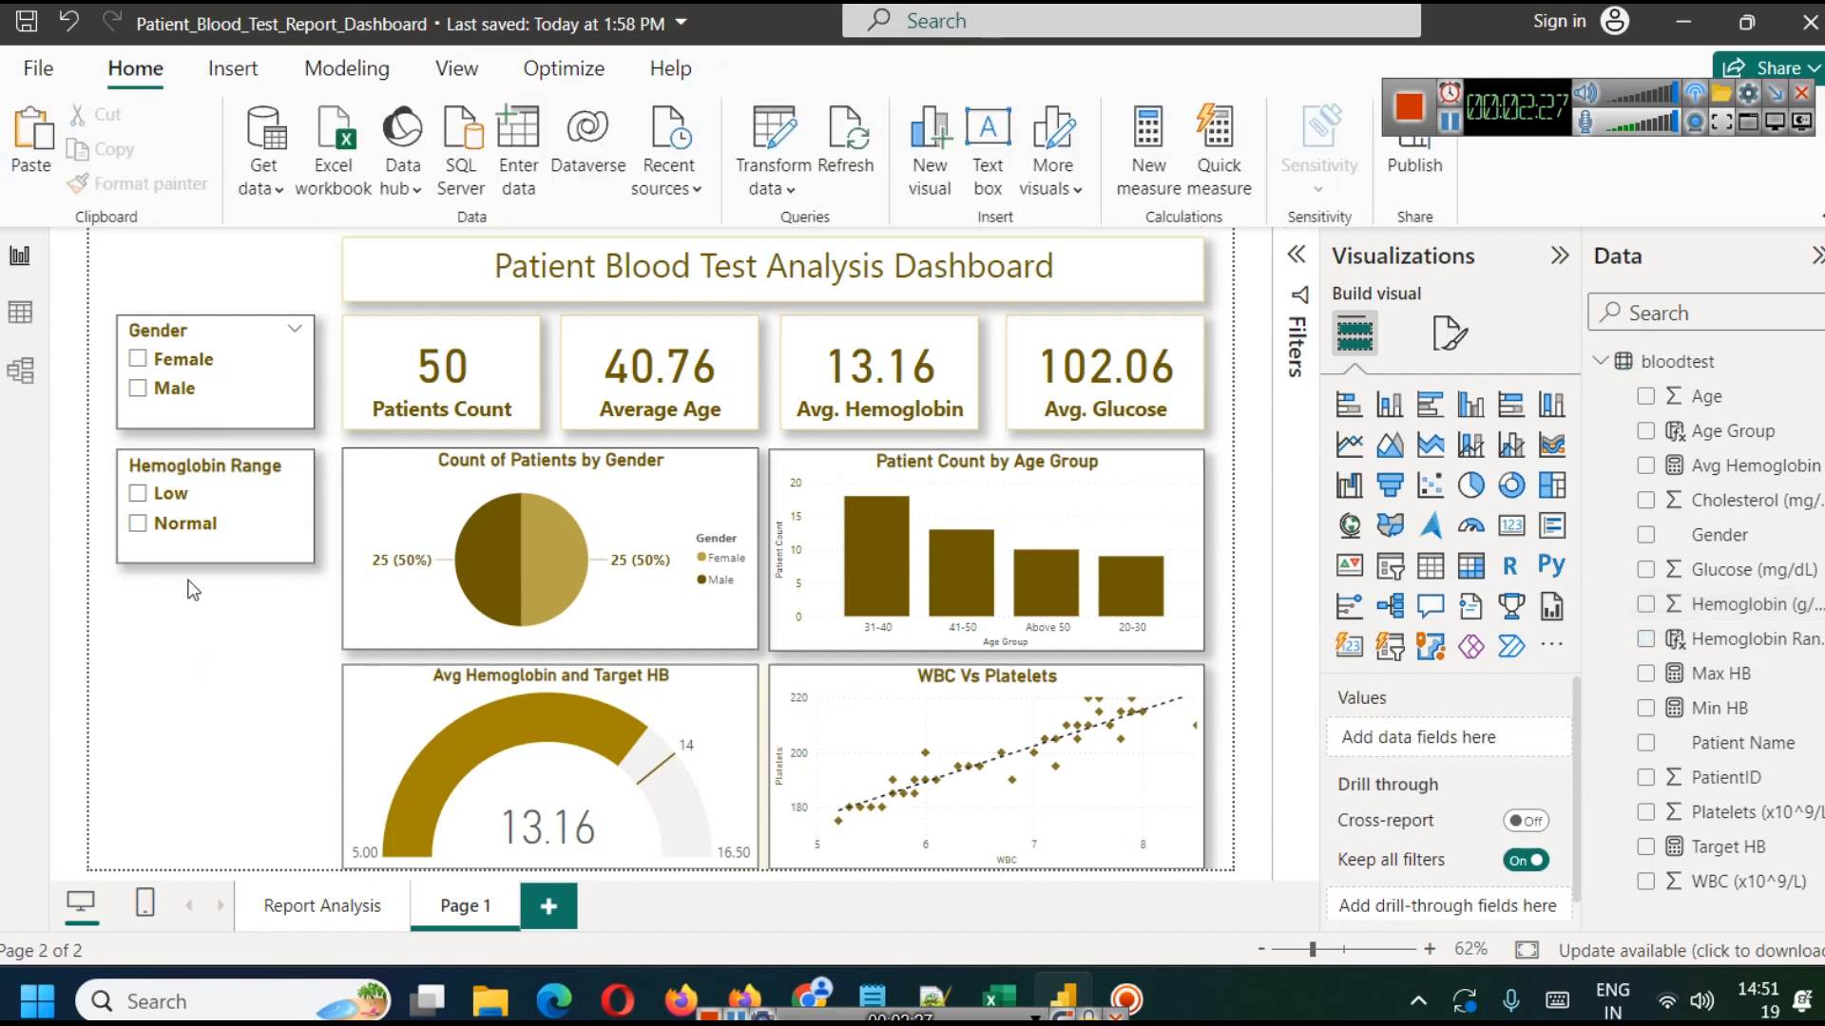
Filter the dashboard by the Low hemoglobin range, examine the cards and charts, and clear the filter.
left_click(139, 494)
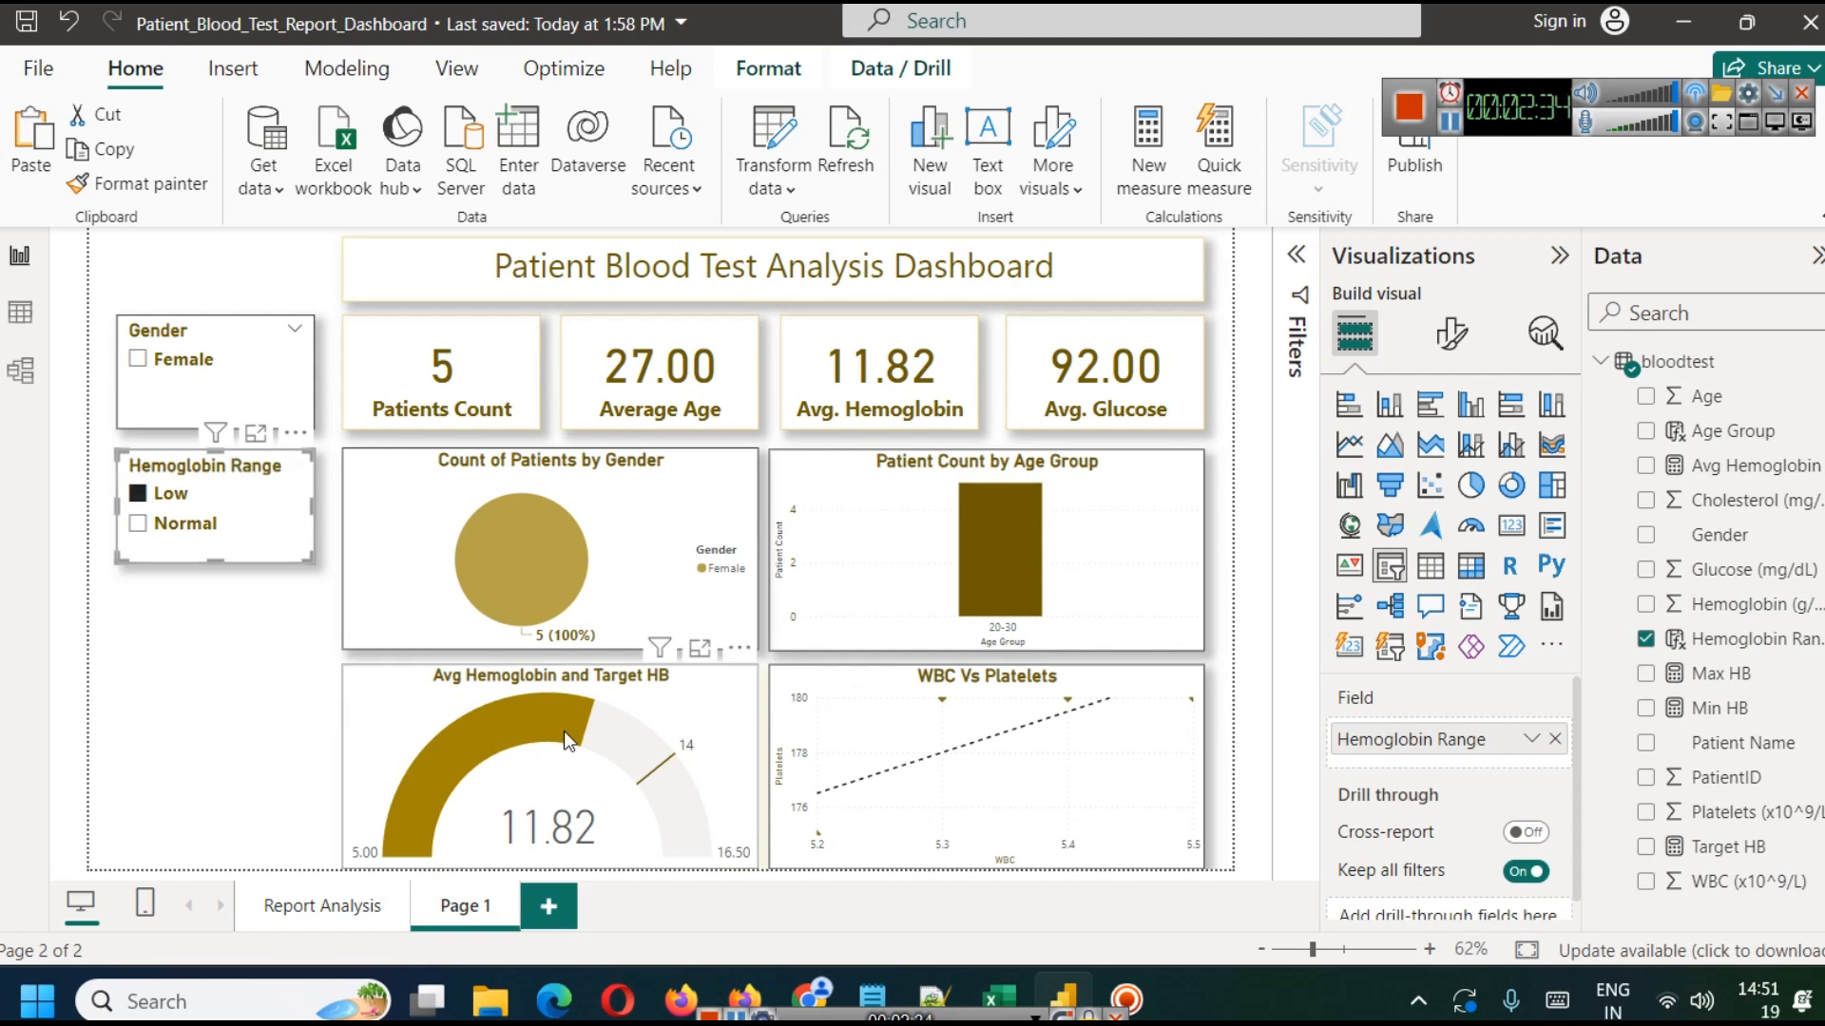
mouse_move(563, 729)
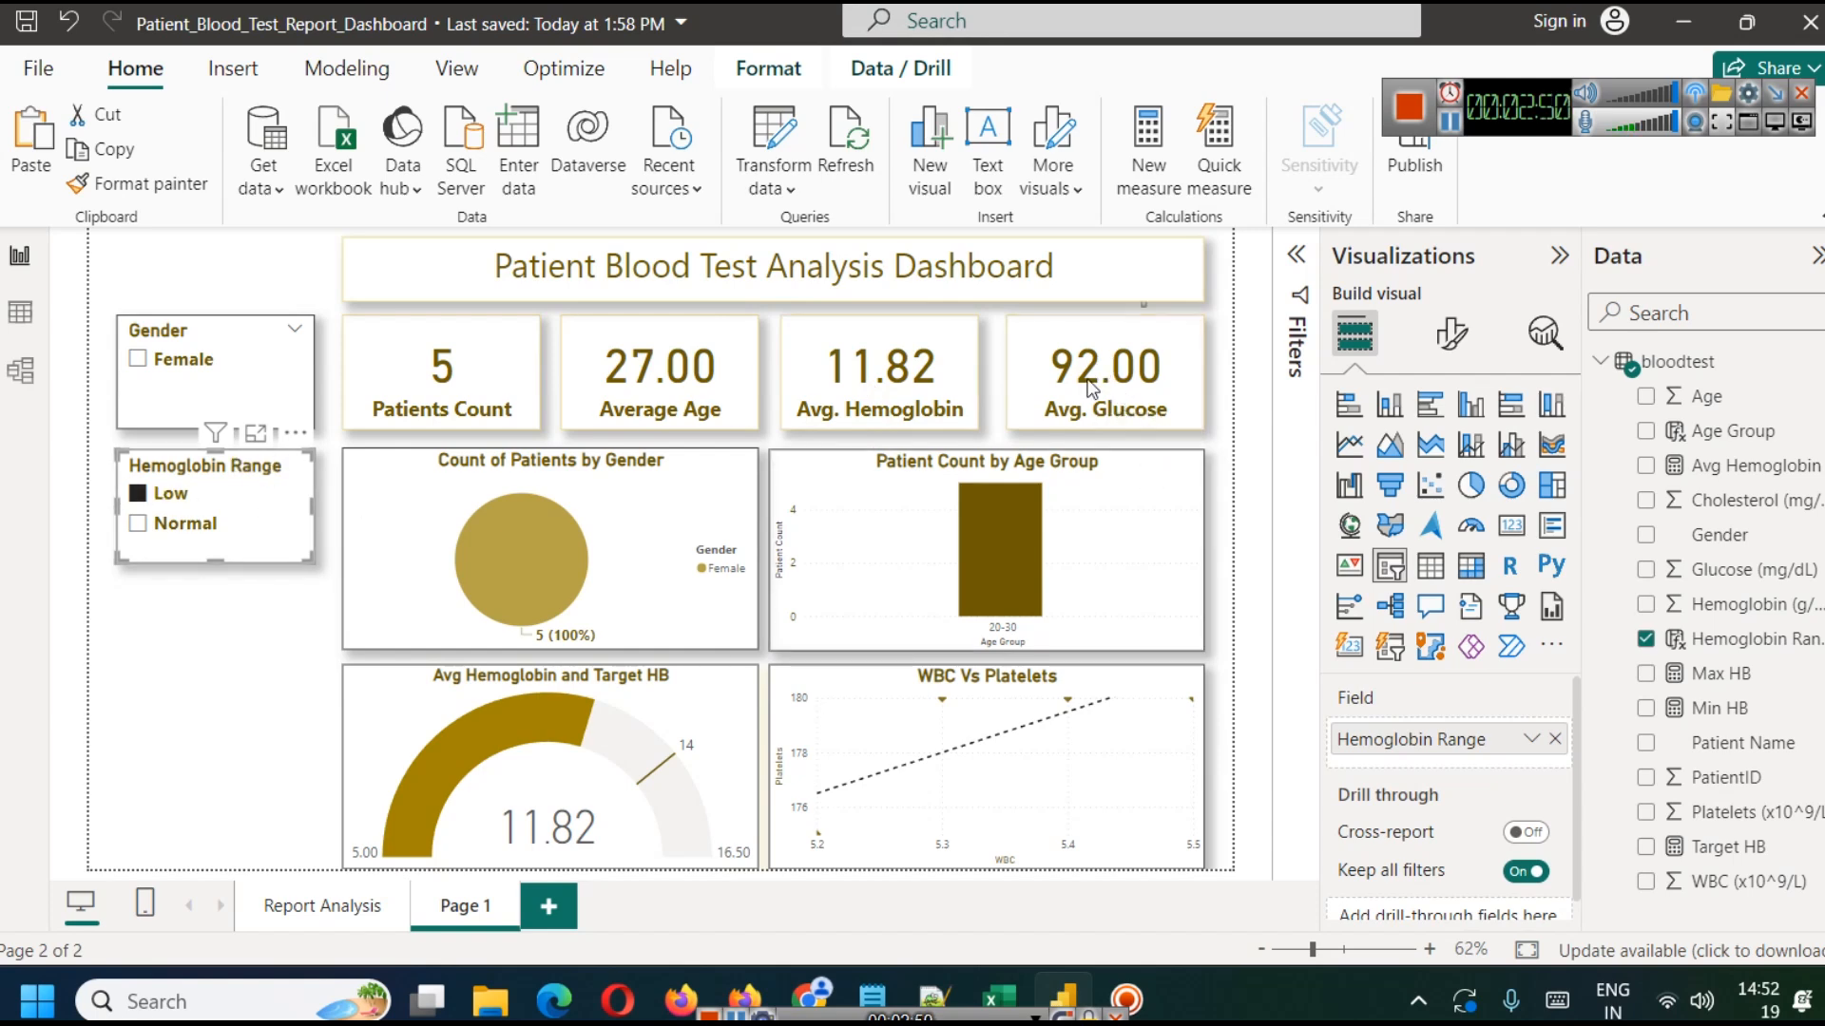
left_click(157, 495)
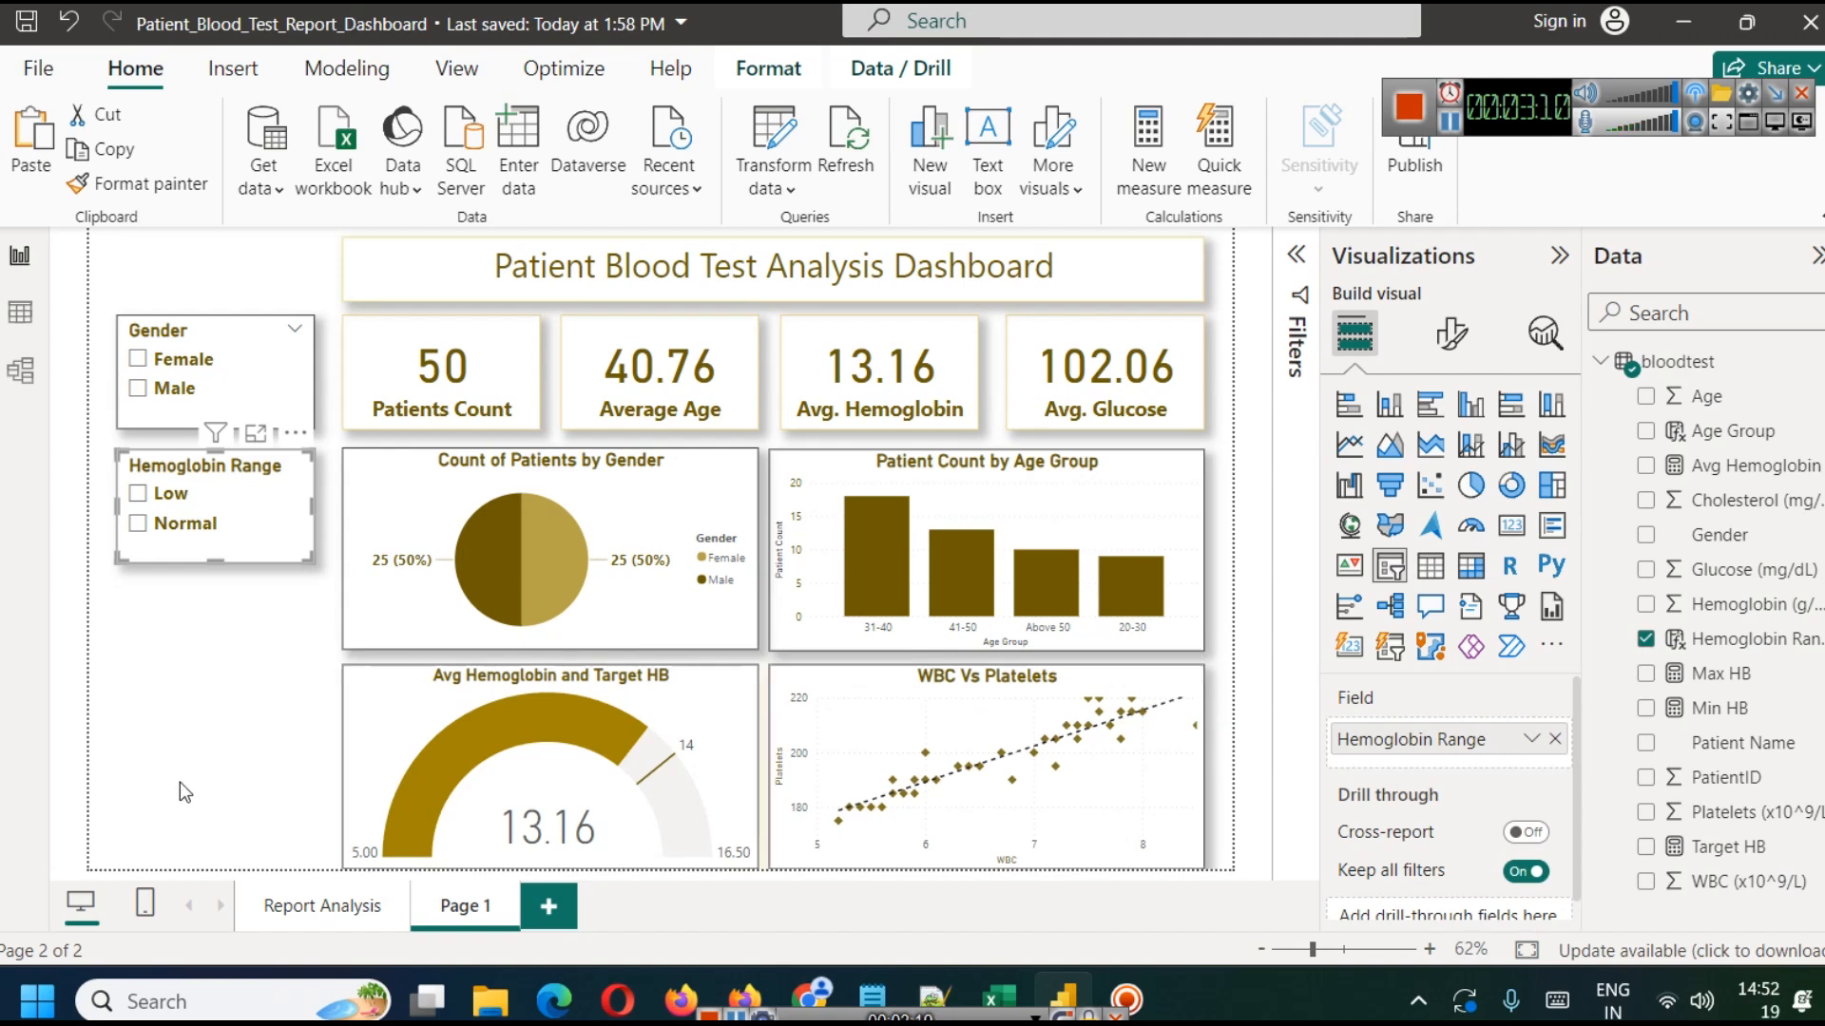
Duplicate the Hemoglobin Range slicer, place the copy below the original, and clear the copy's Normal selection.
left_click(269, 537)
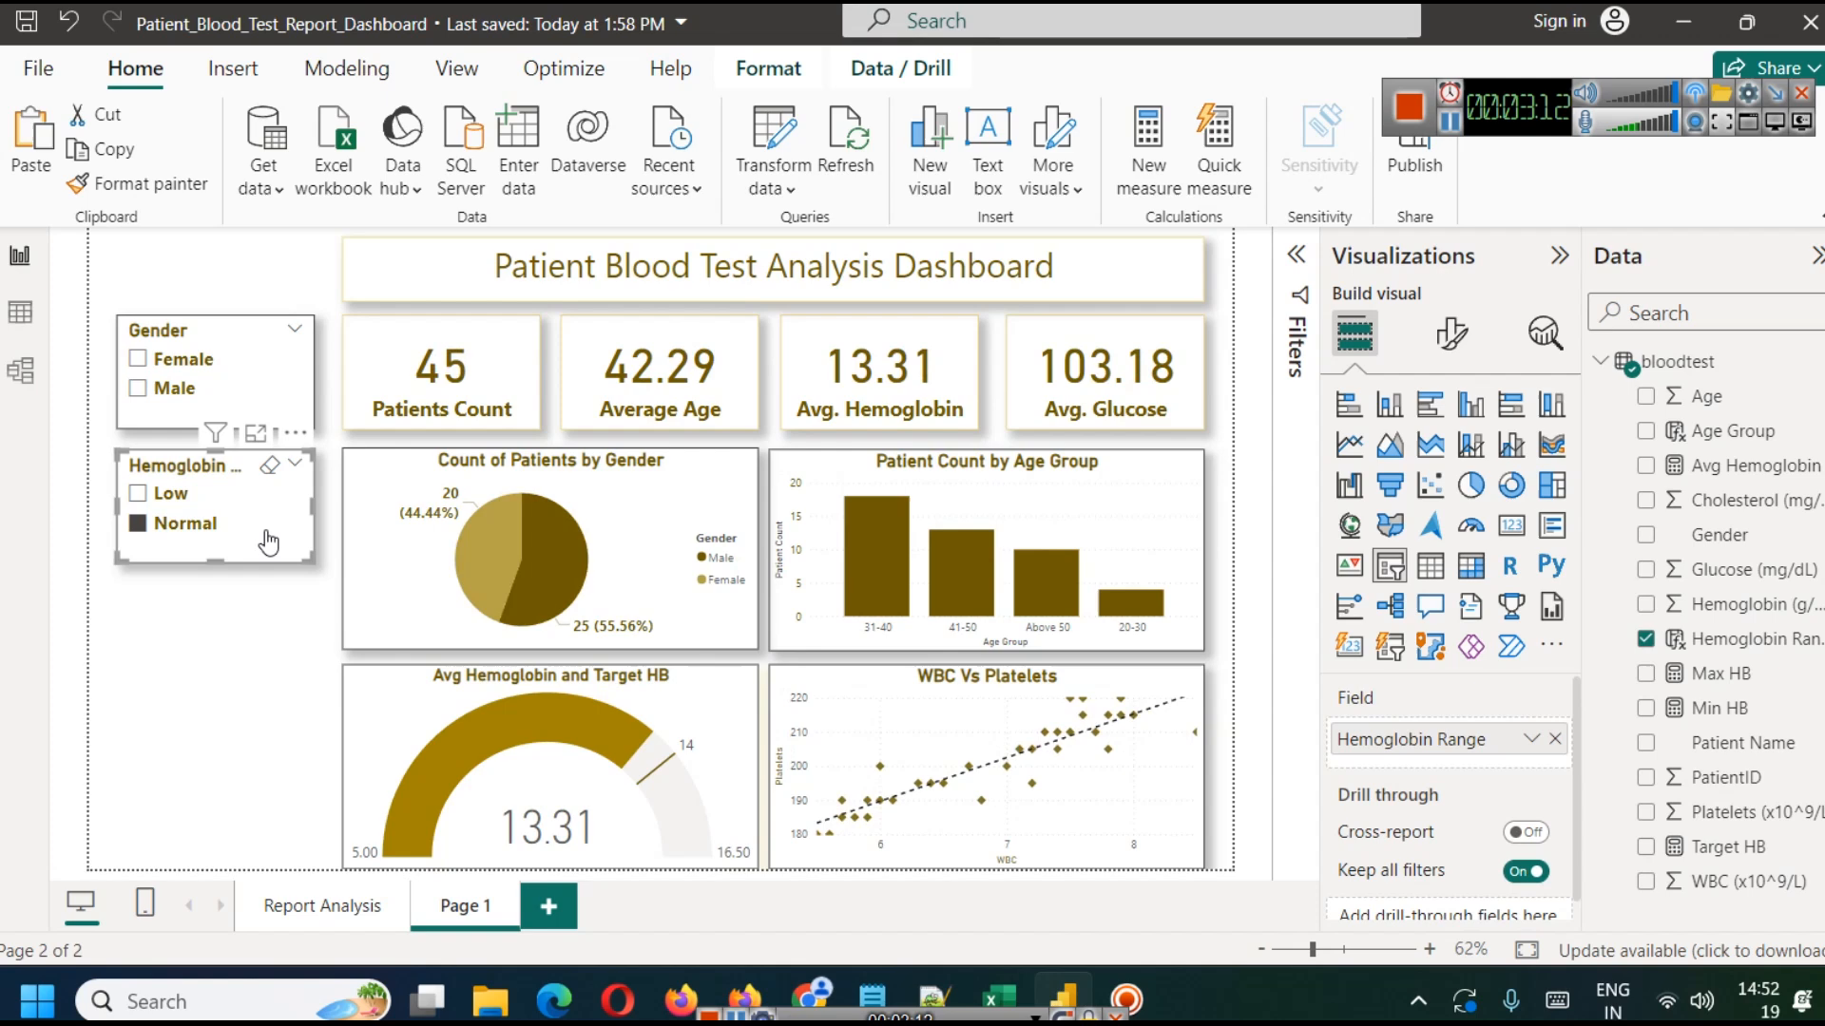
key("ctrl+c")
key("ctrl+v")
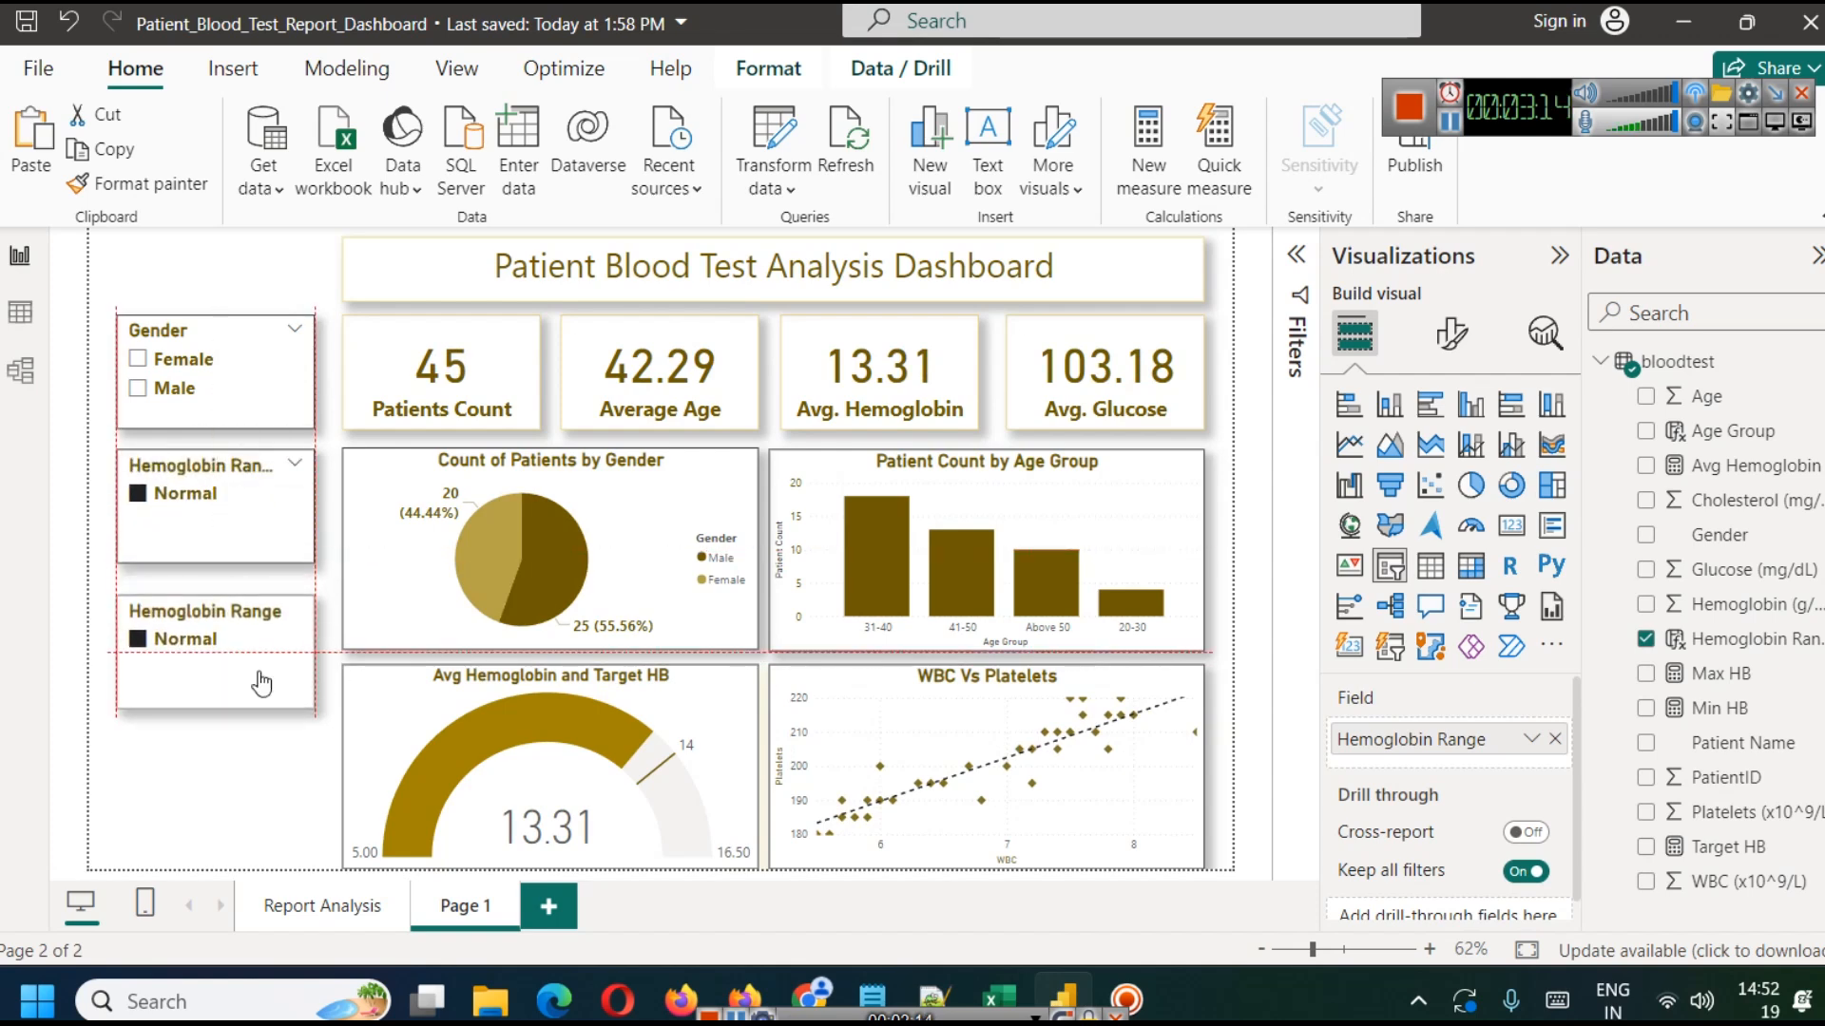
left_click(258, 752)
left_click(225, 666)
left_click(180, 640)
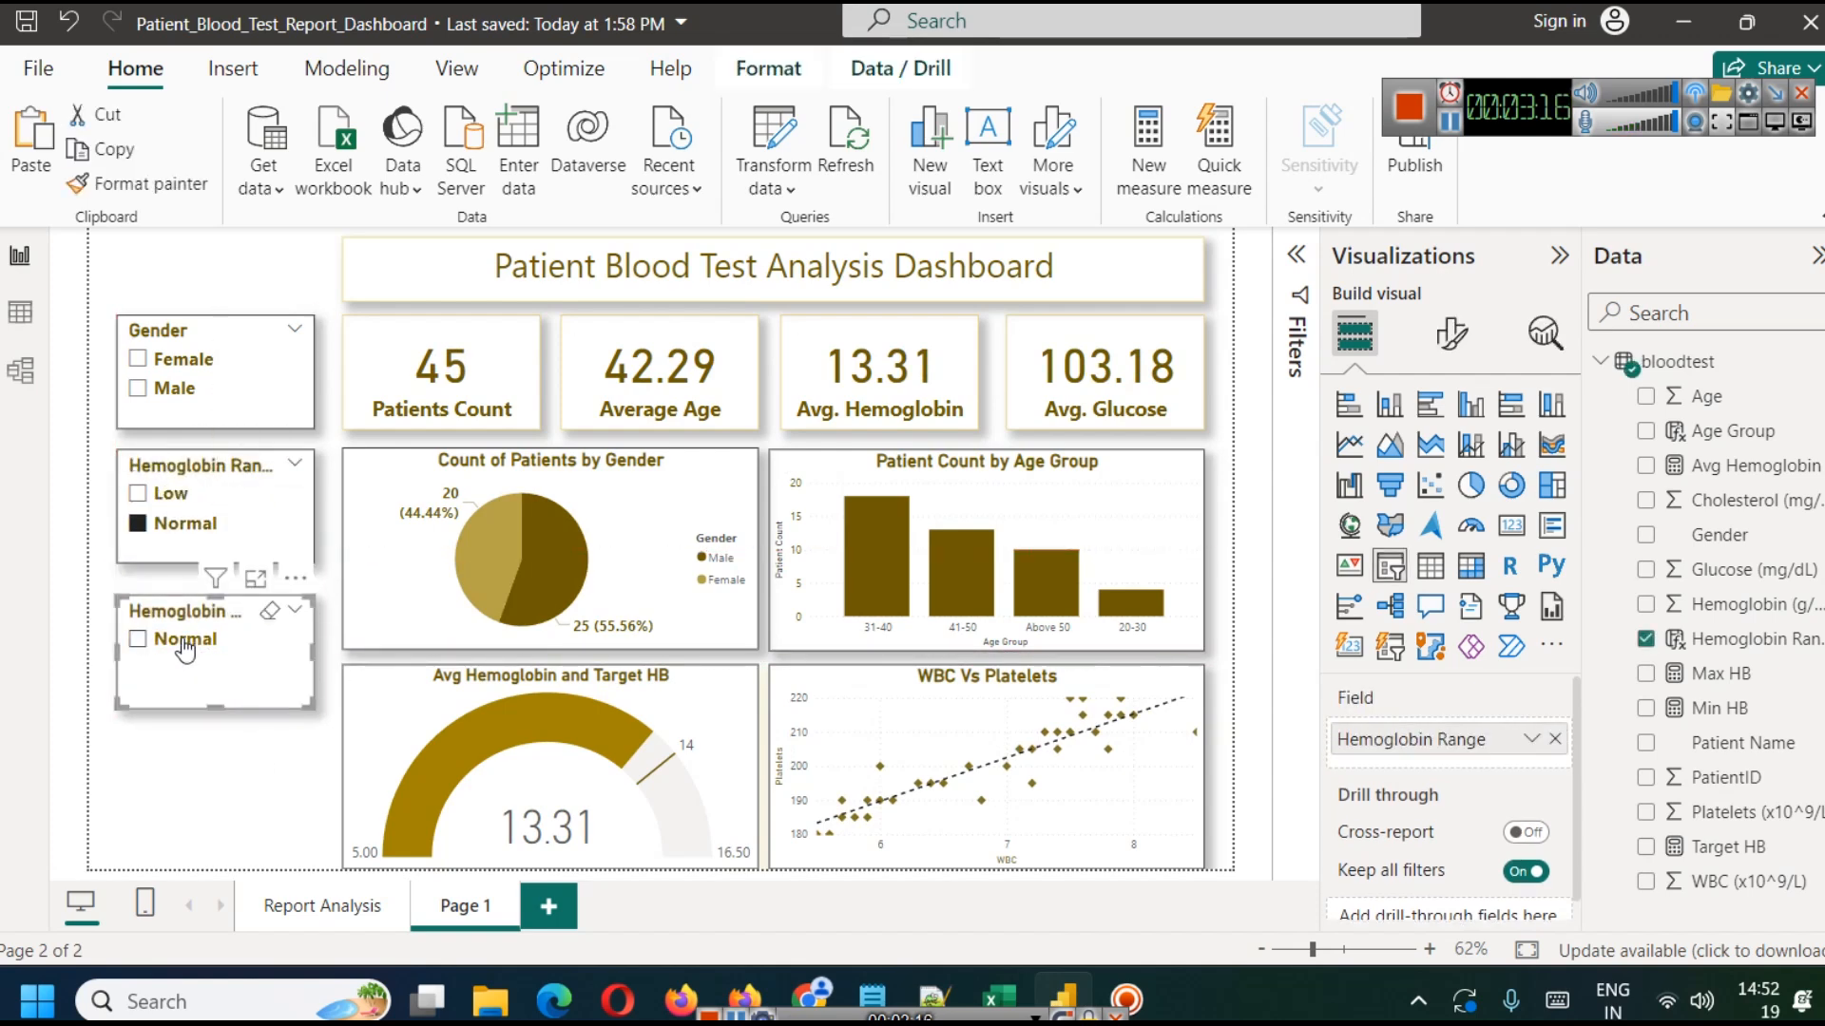
Filter by Low in the upper Hemoglobin Range slicer, clear it, and highlight Female in the gender pie chart.
left_click(177, 500)
left_click(177, 501)
left_click(177, 501)
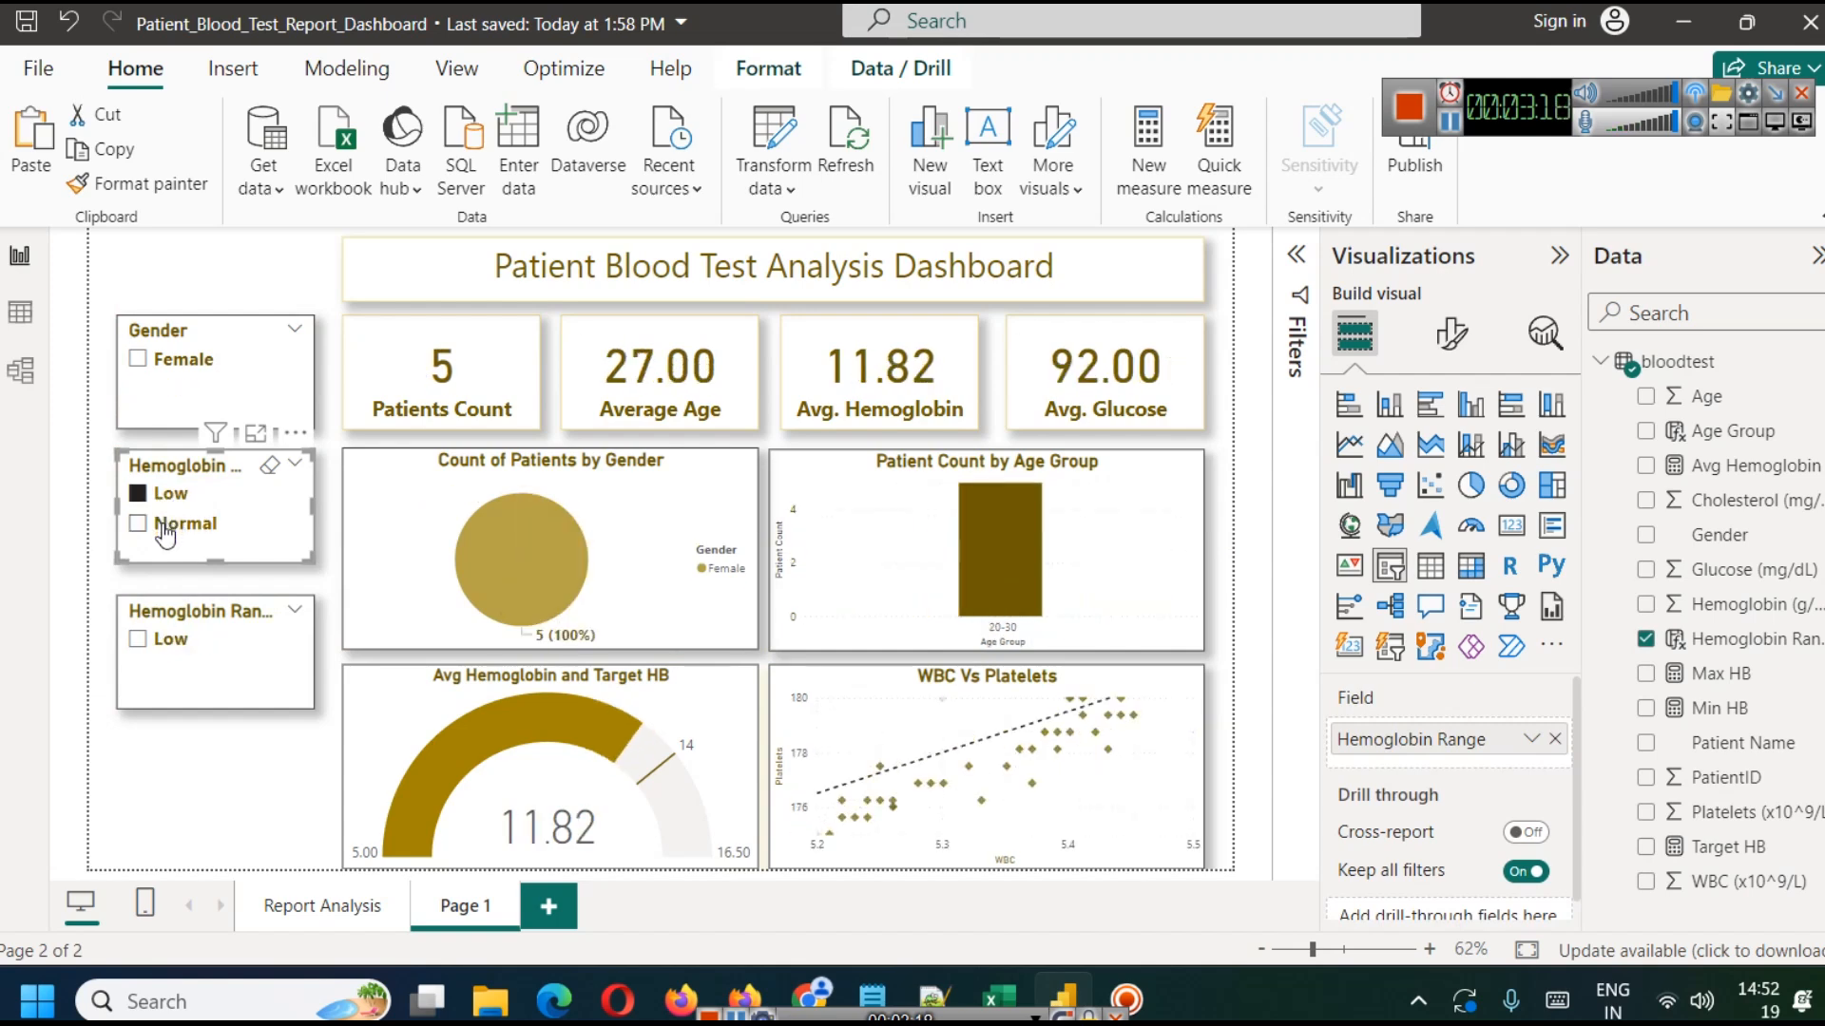
left_click(191, 761)
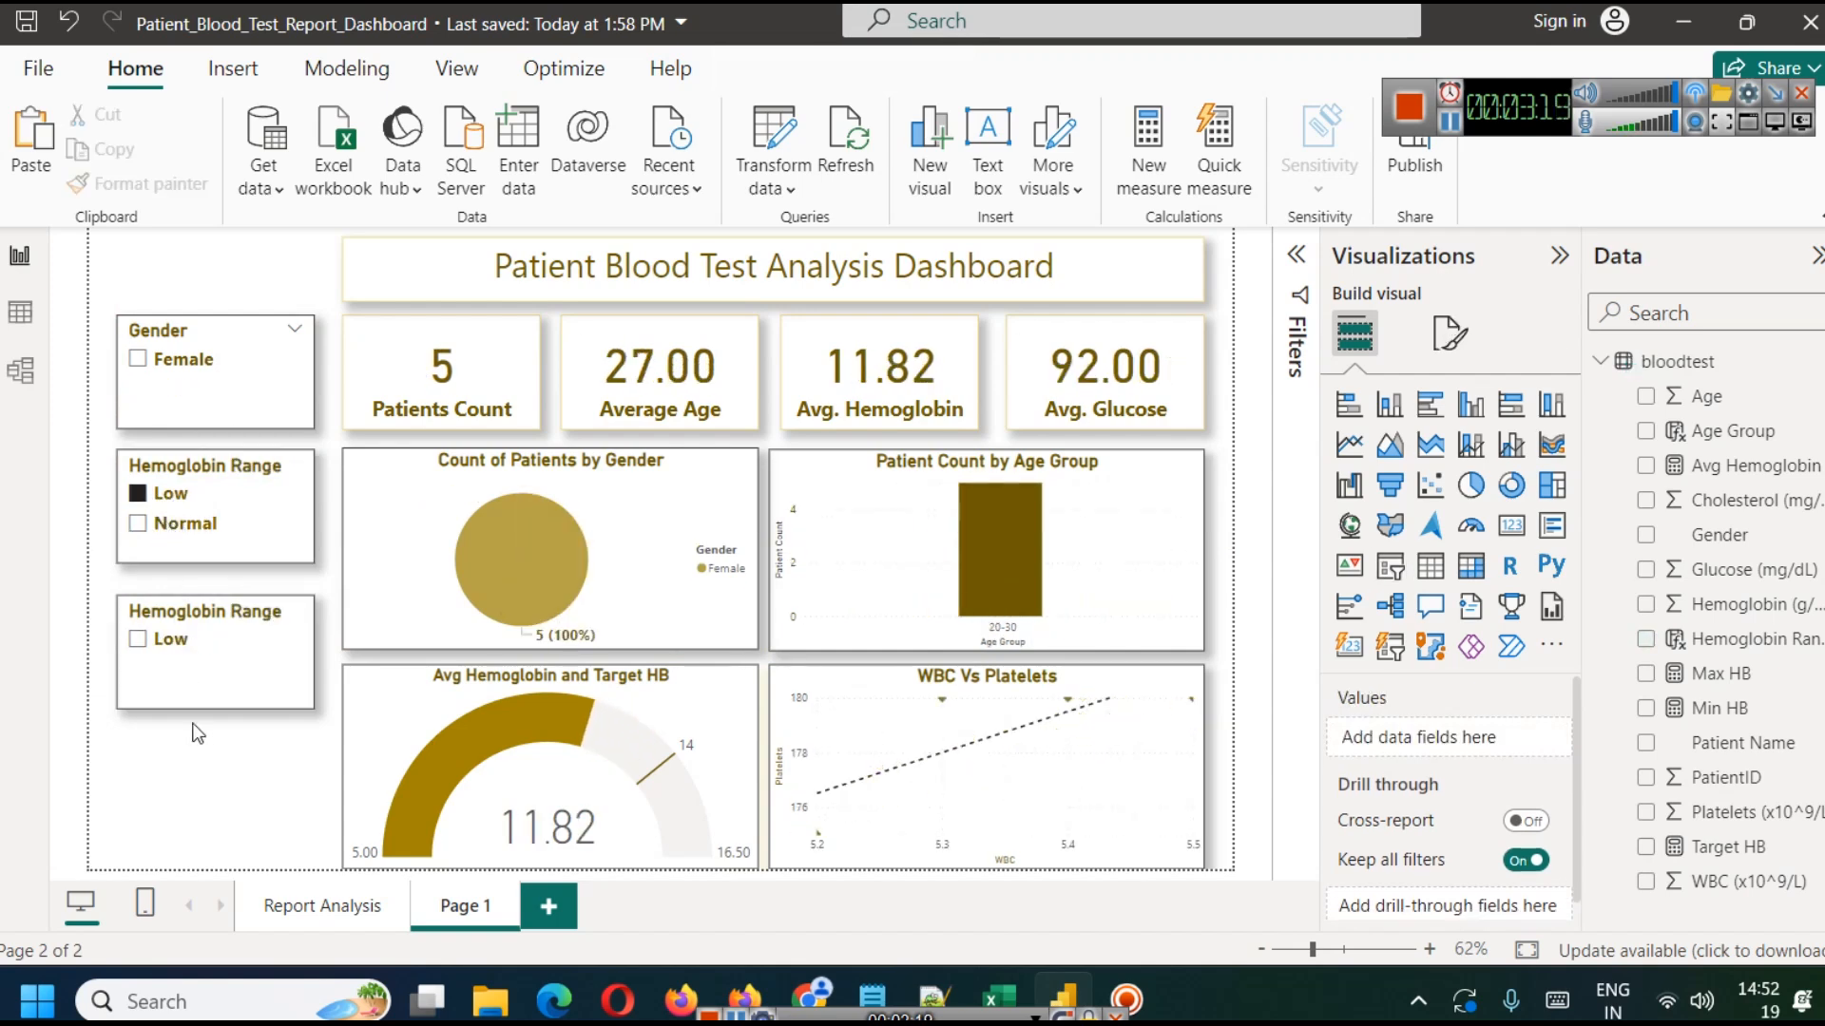
left_click(500, 584)
left_click(176, 501)
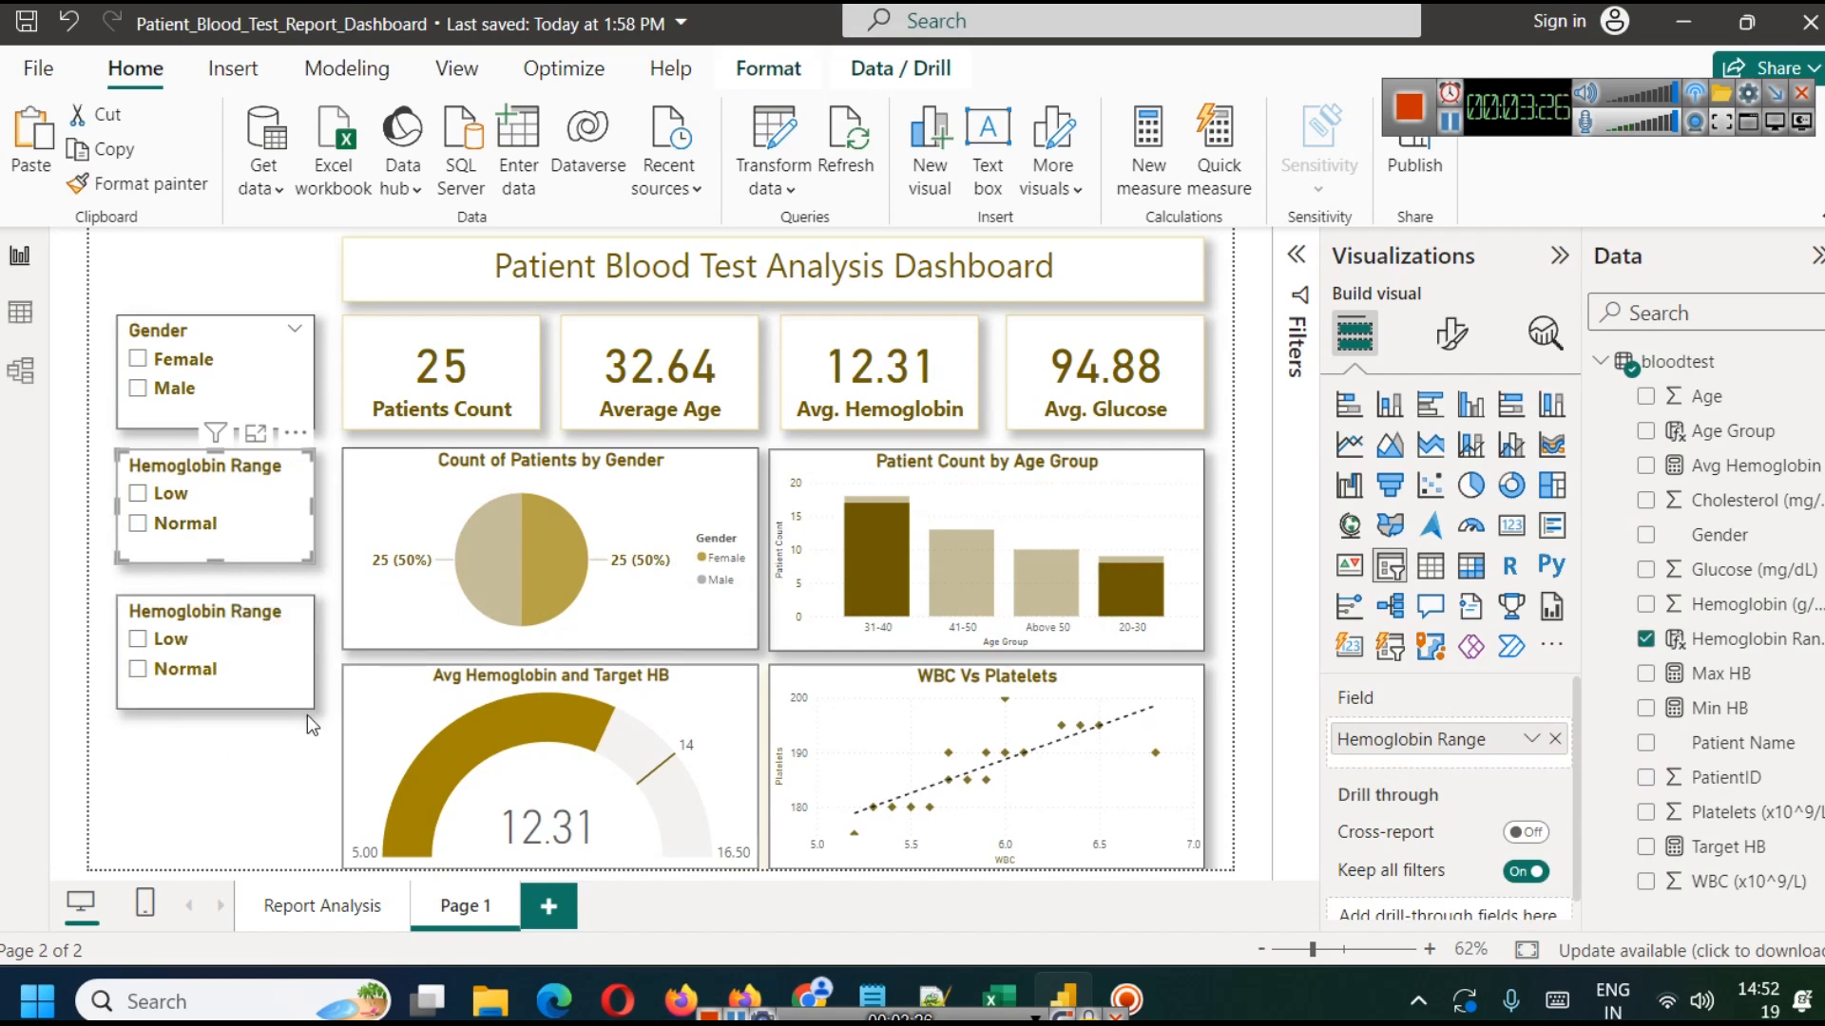
Try the Select all option on the lower Hemoglobin Range slicer, turn it back off, and clear the slicer's Normal selection.
left_click(139, 669)
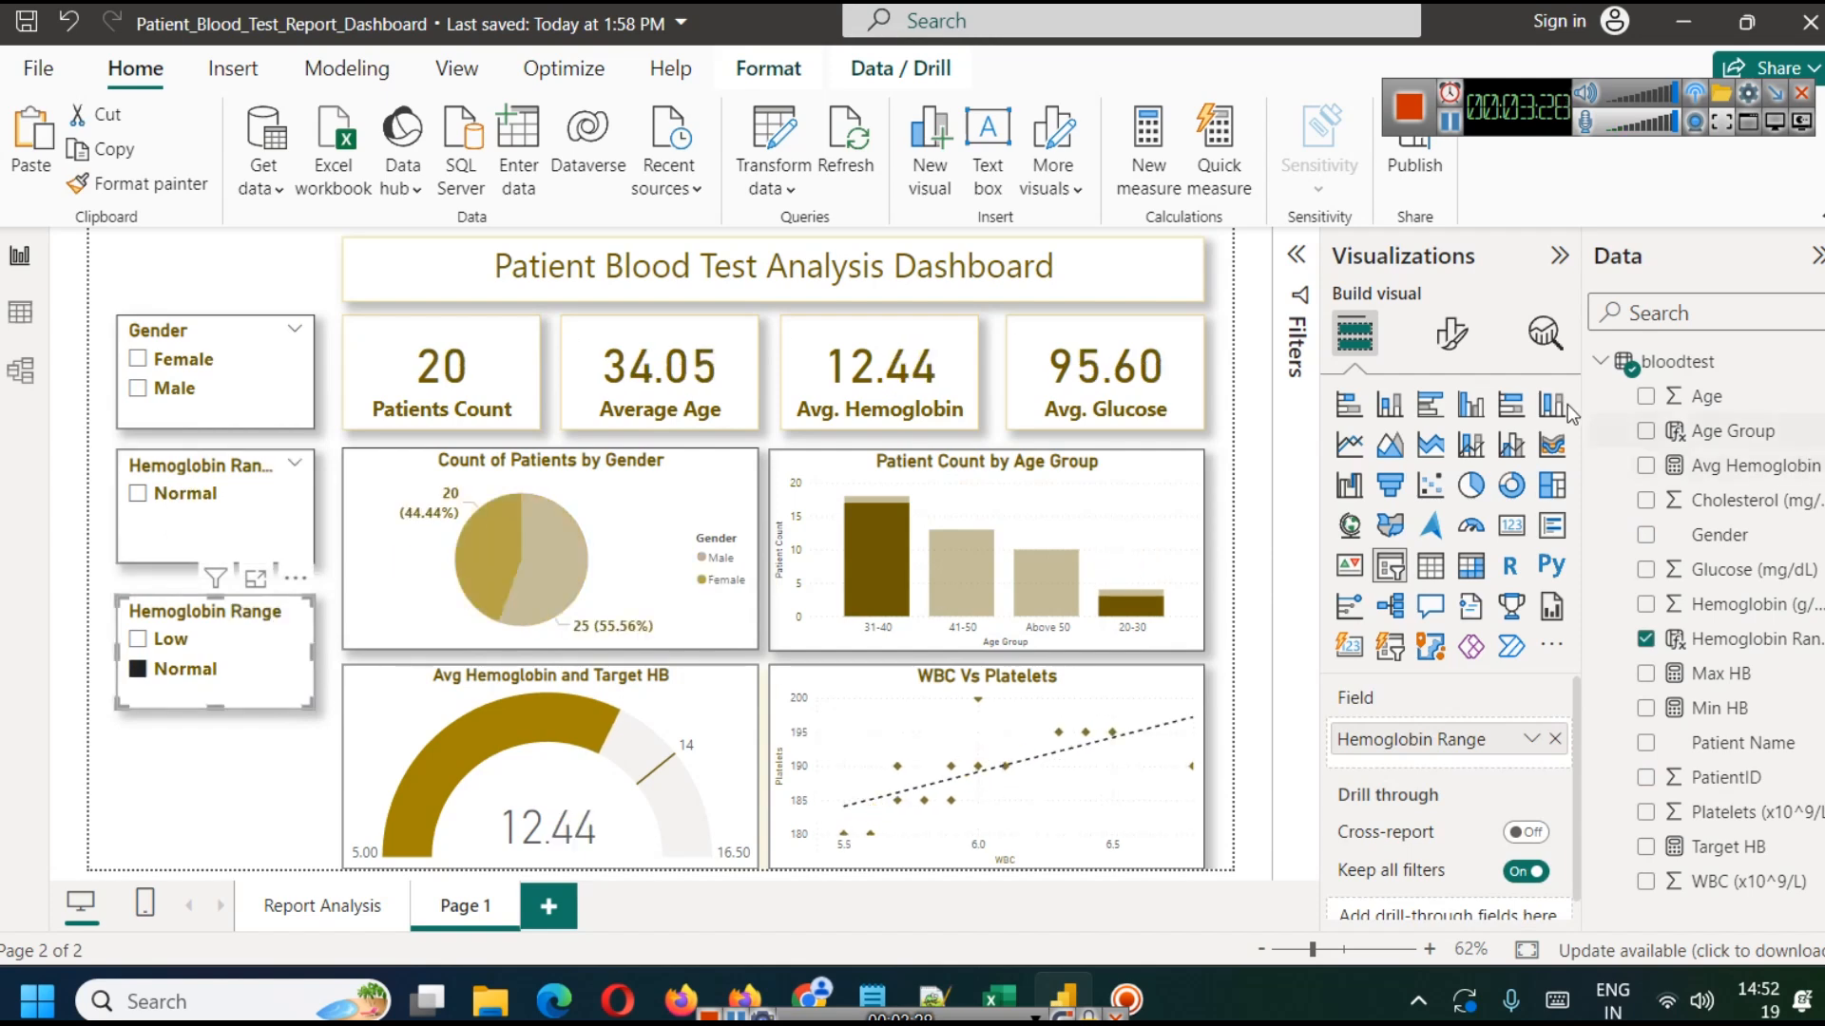
left_click(1451, 334)
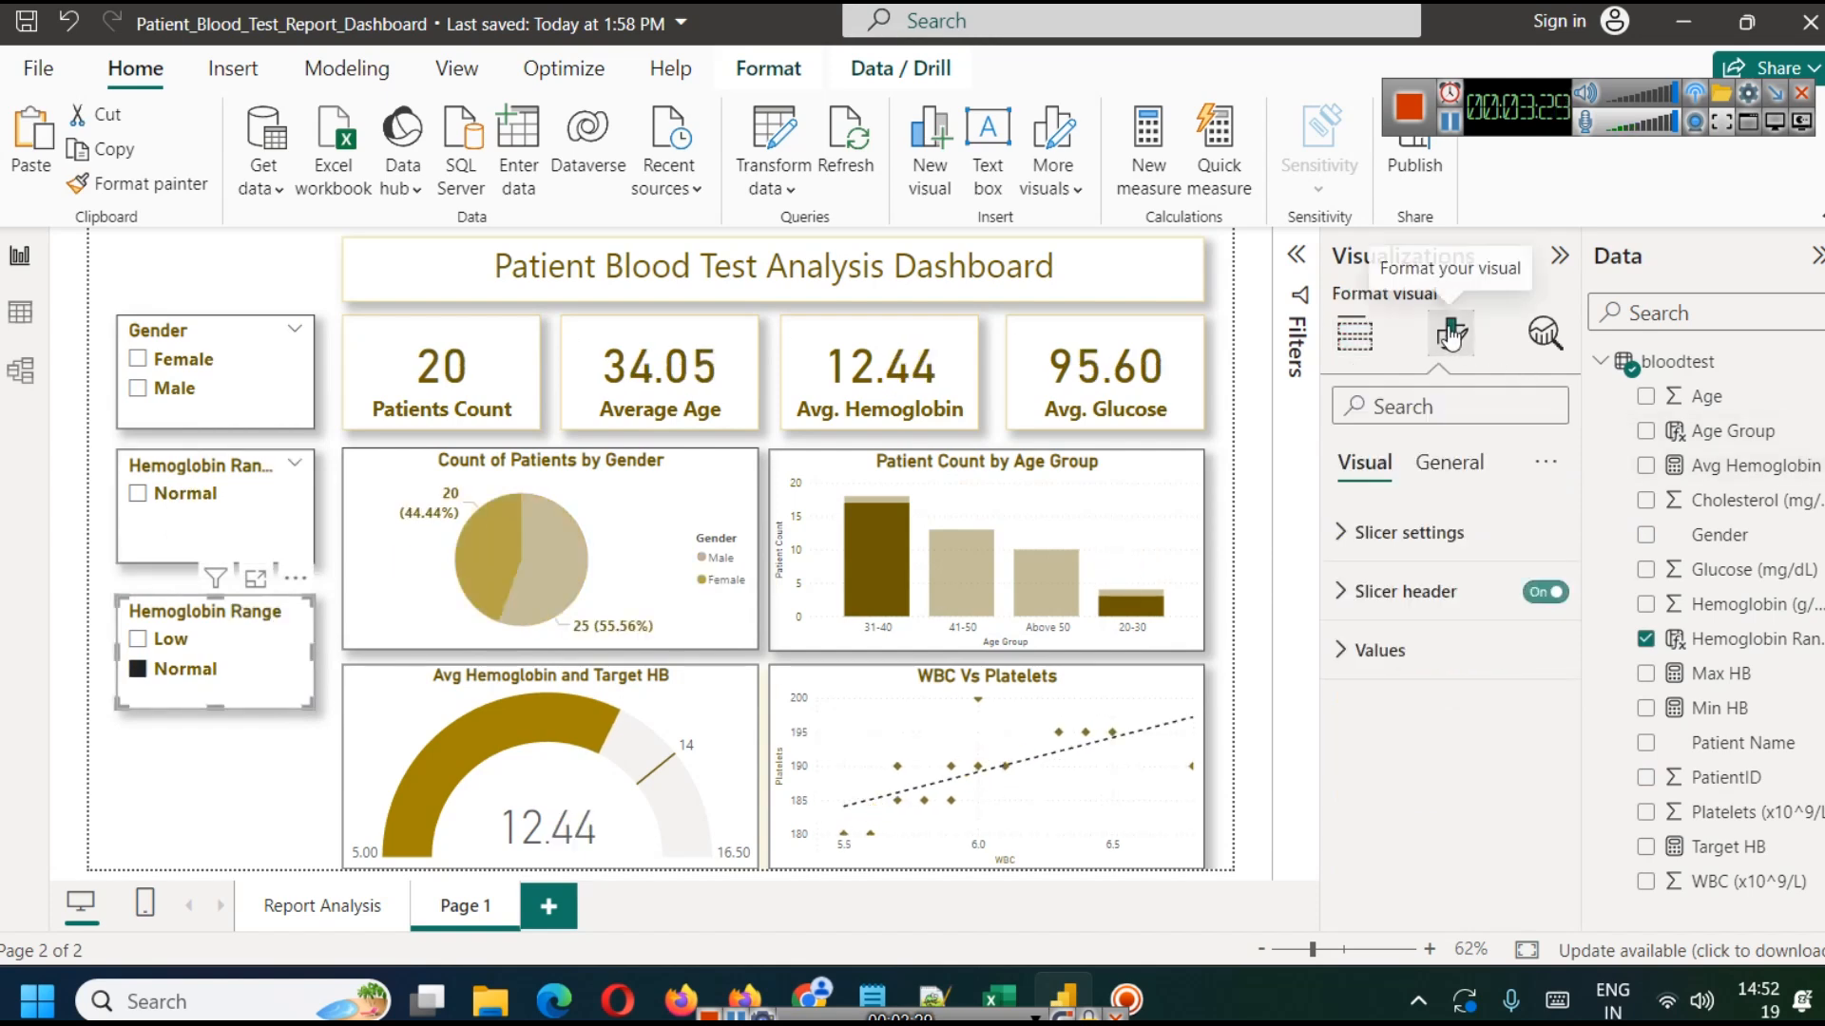
left_click(1345, 533)
scroll(1423, 672, "down", 1)
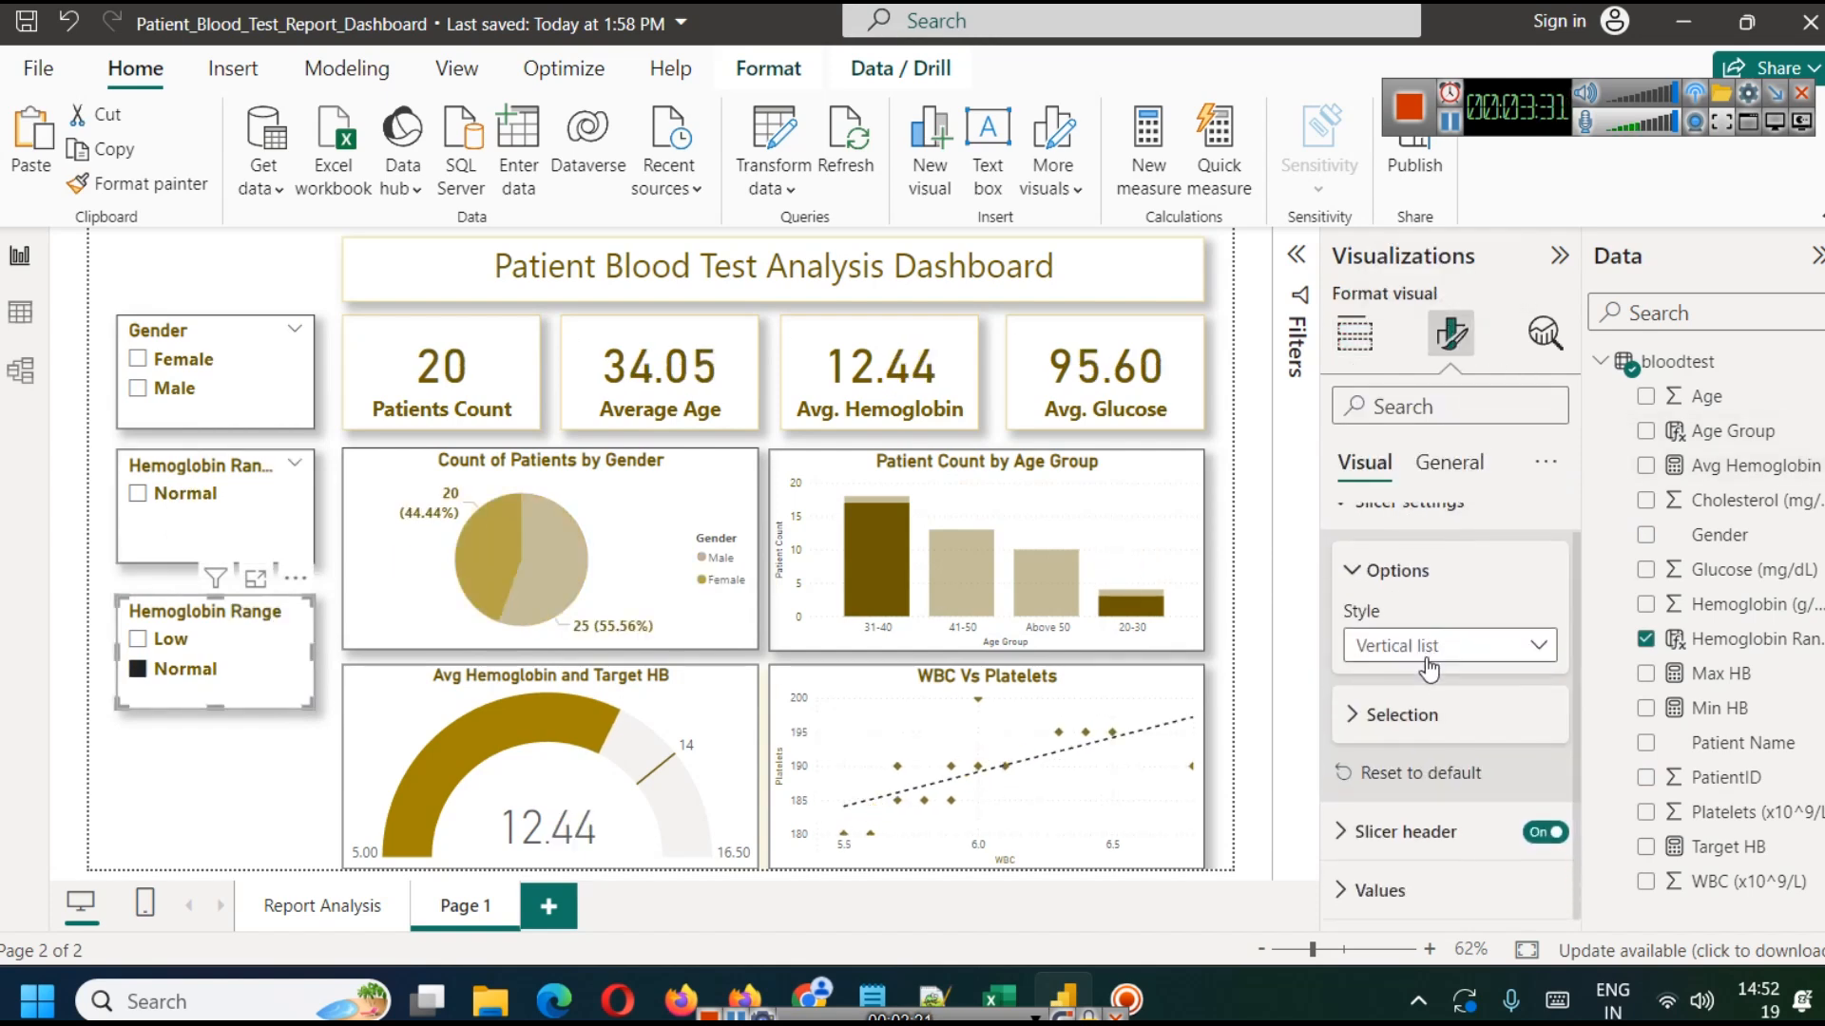
left_click(1380, 718)
scroll(1441, 746, "down", 1)
left_click(1532, 717)
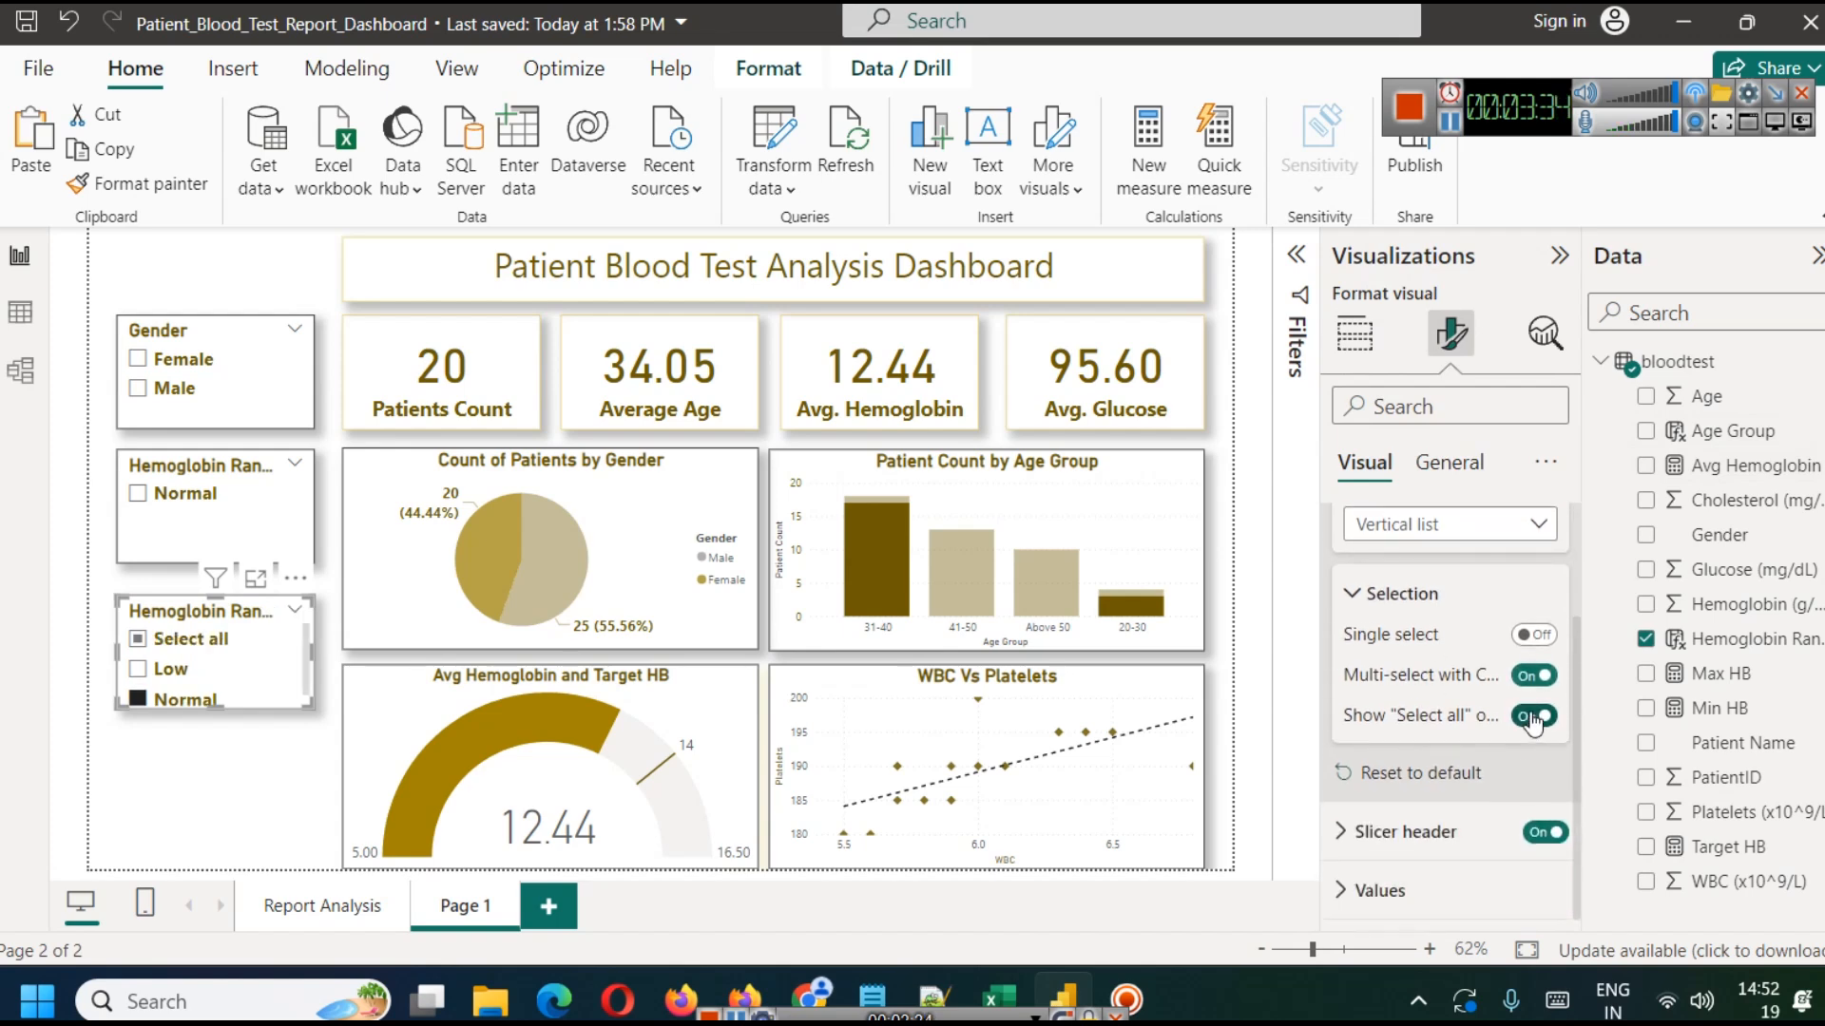
left_click(1531, 718)
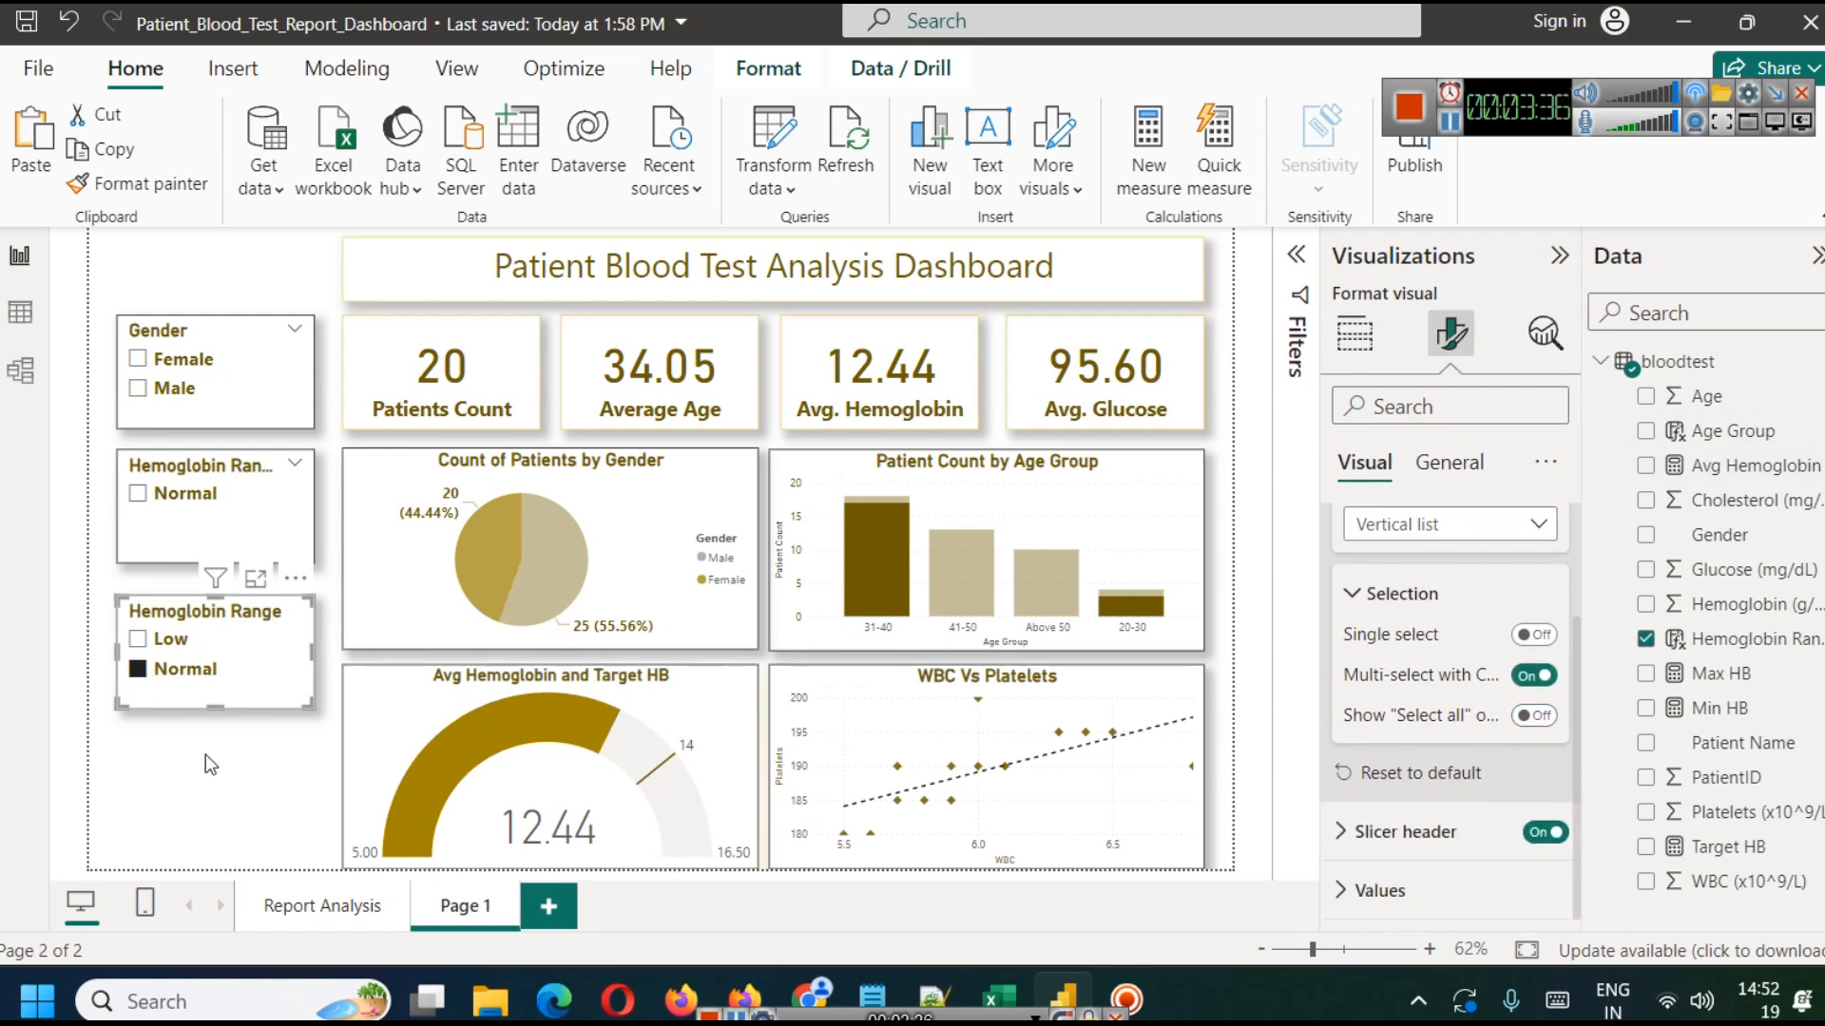
left_click(260, 767)
left_click(269, 691)
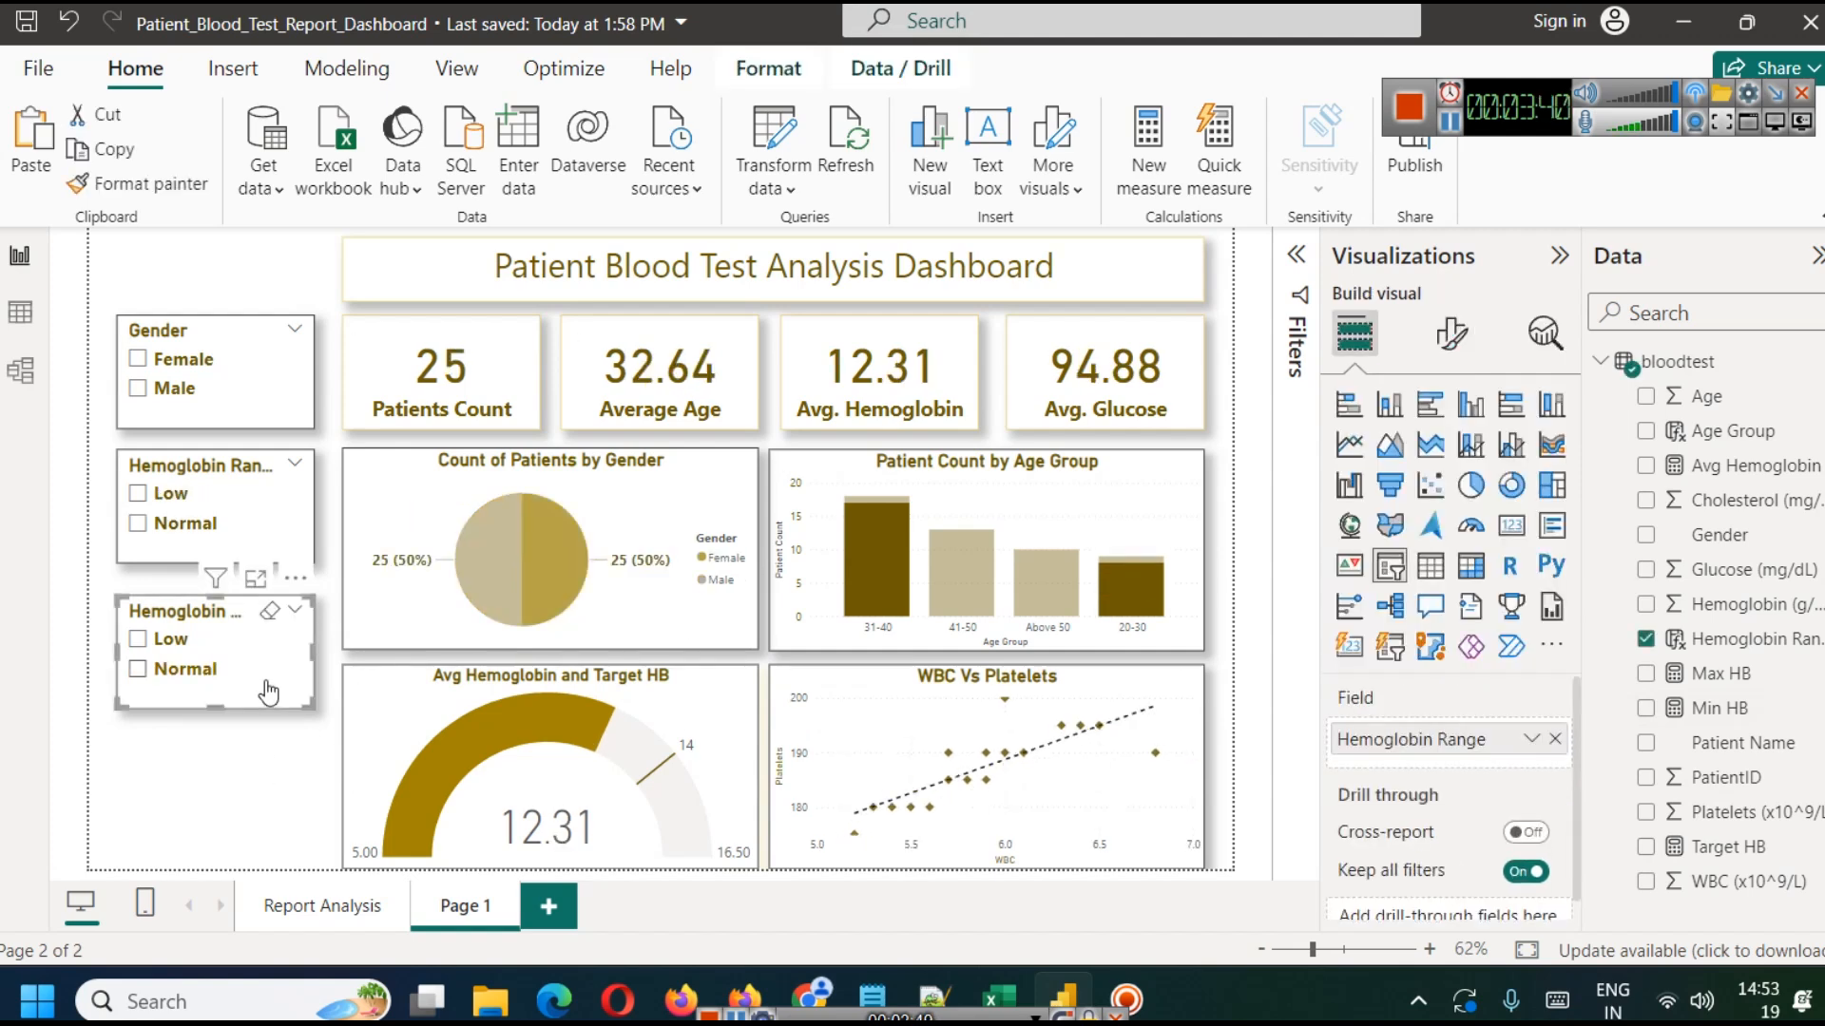
Replace the lower slicer's Hemoglobin Range field with Age Group and make the slicer tall enough to show every age group.
left_click(1554, 741)
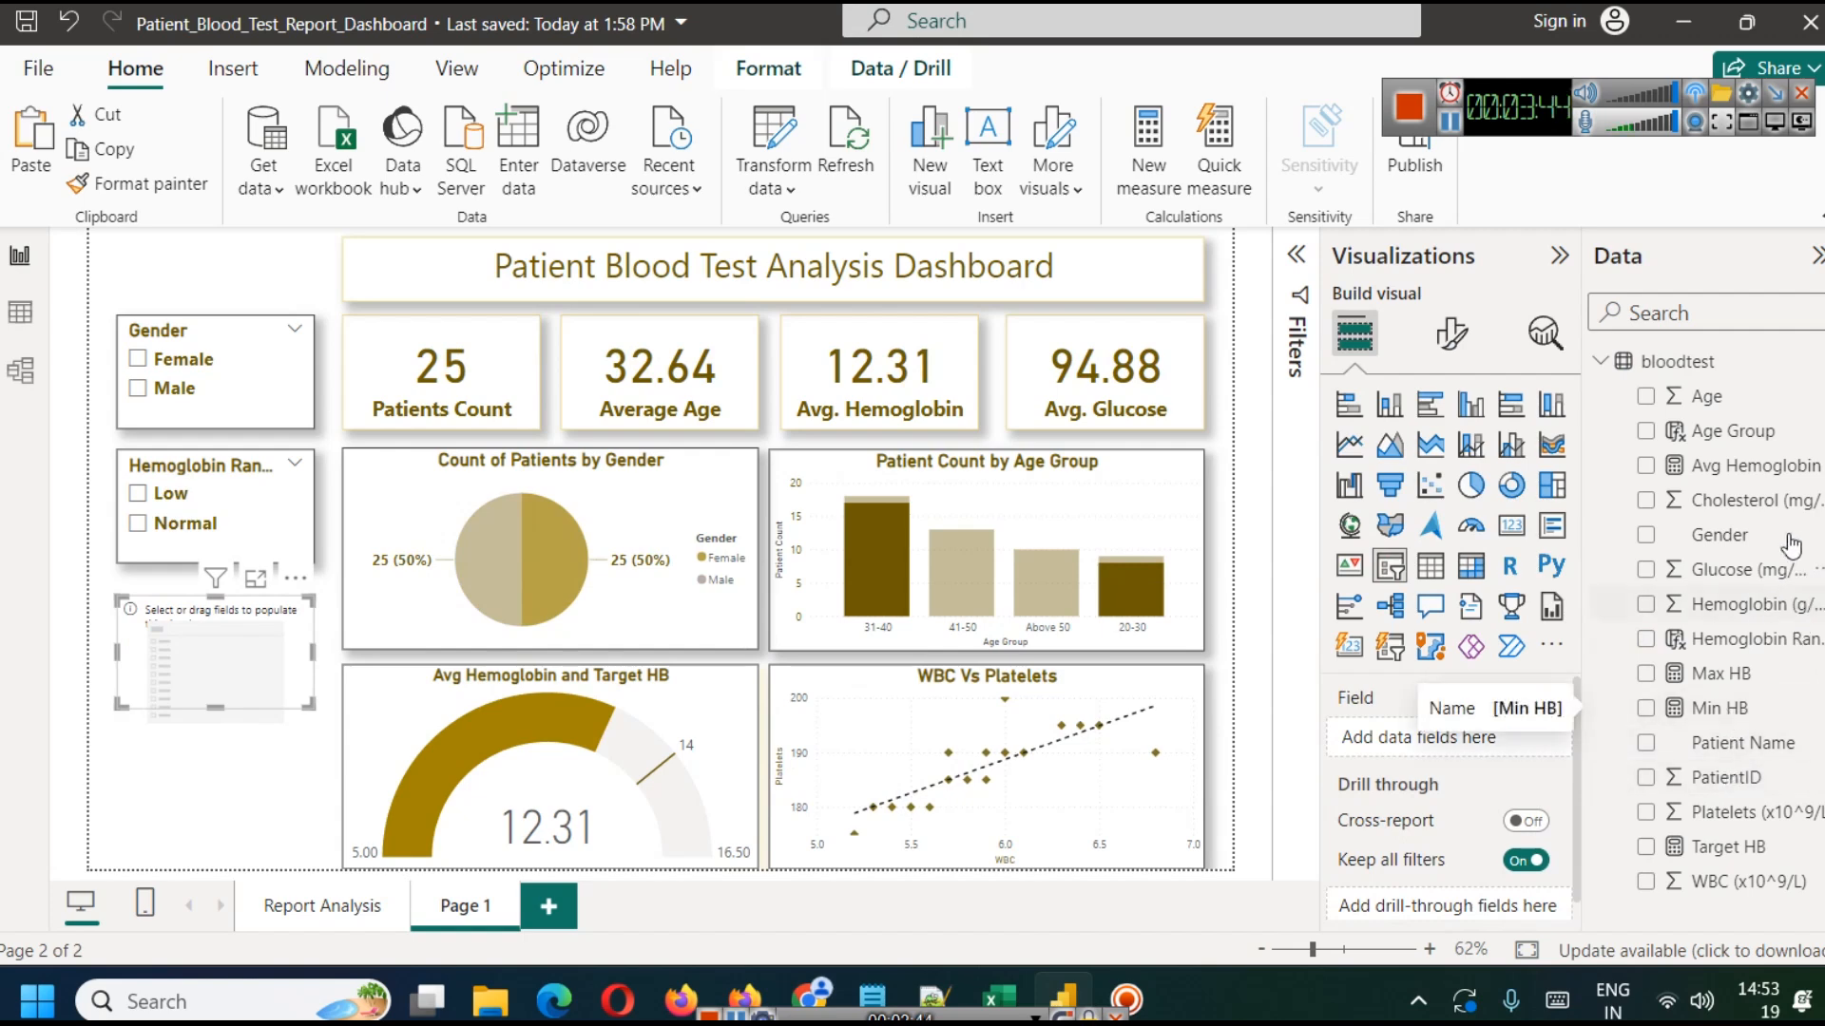
left_click_drag(1715, 430, 1476, 737)
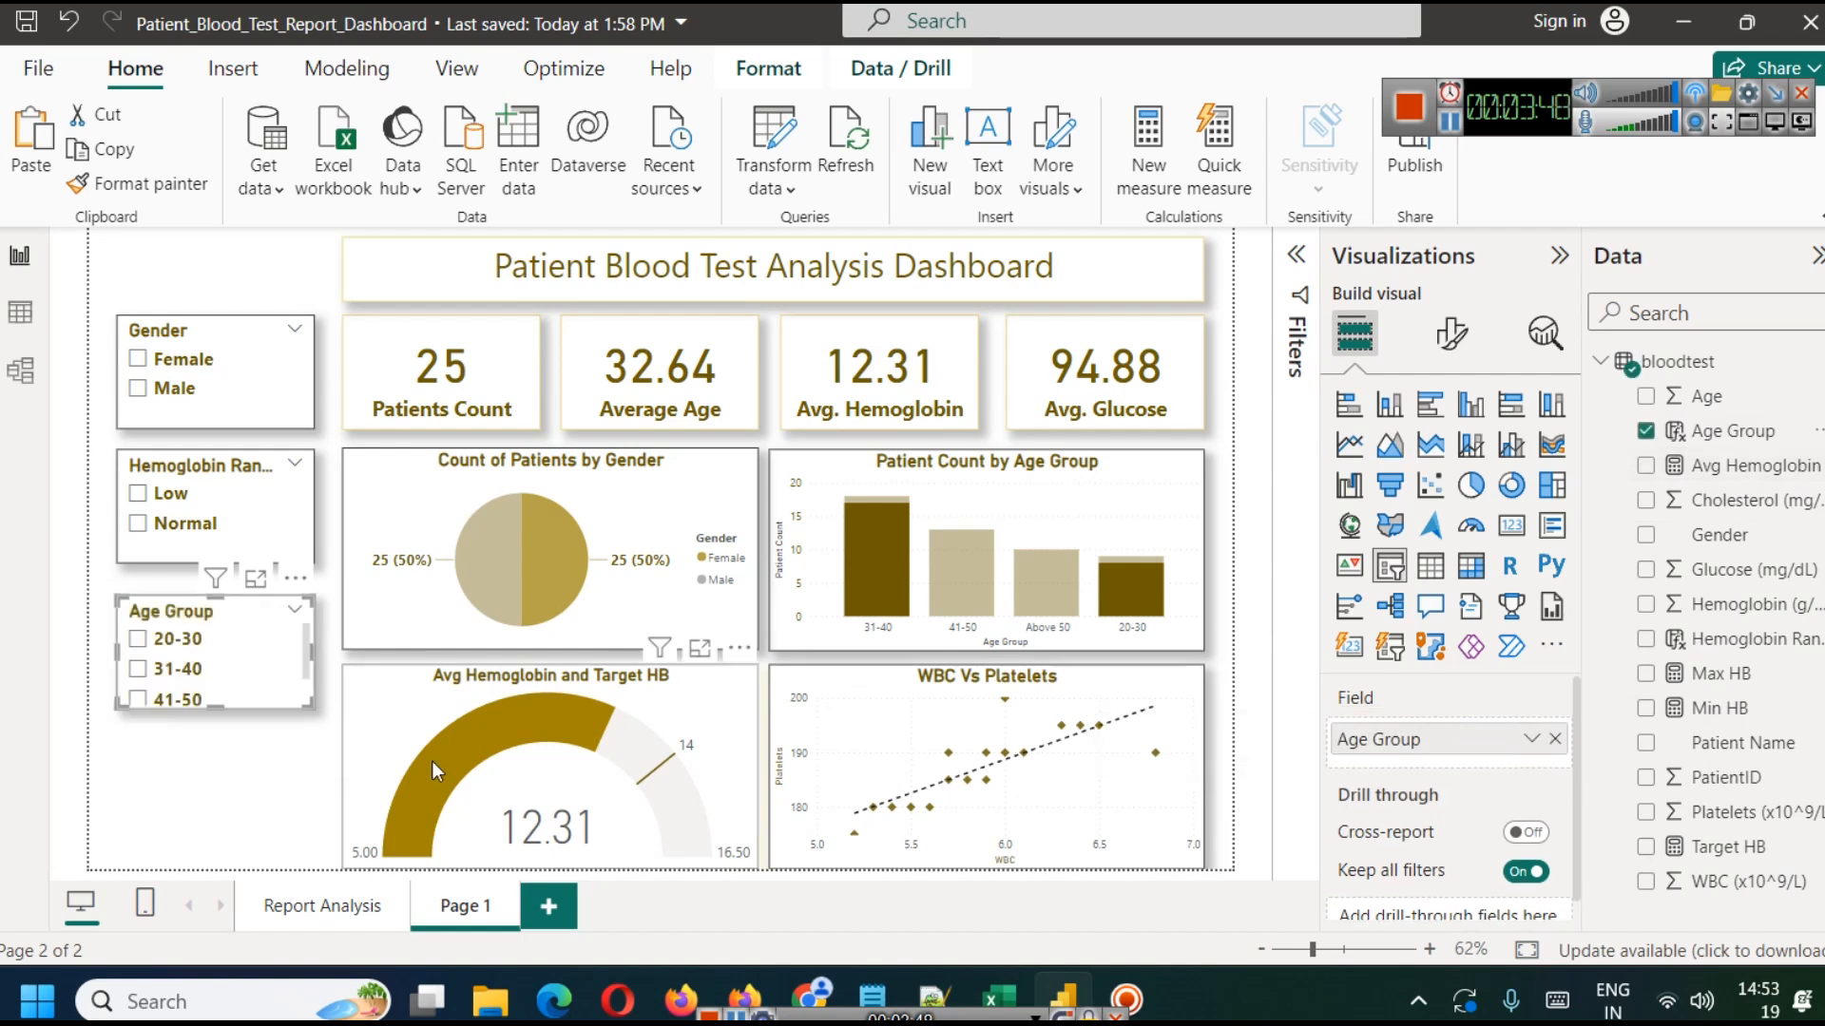
left_click_drag(214, 706, 215, 765)
left_click(238, 836)
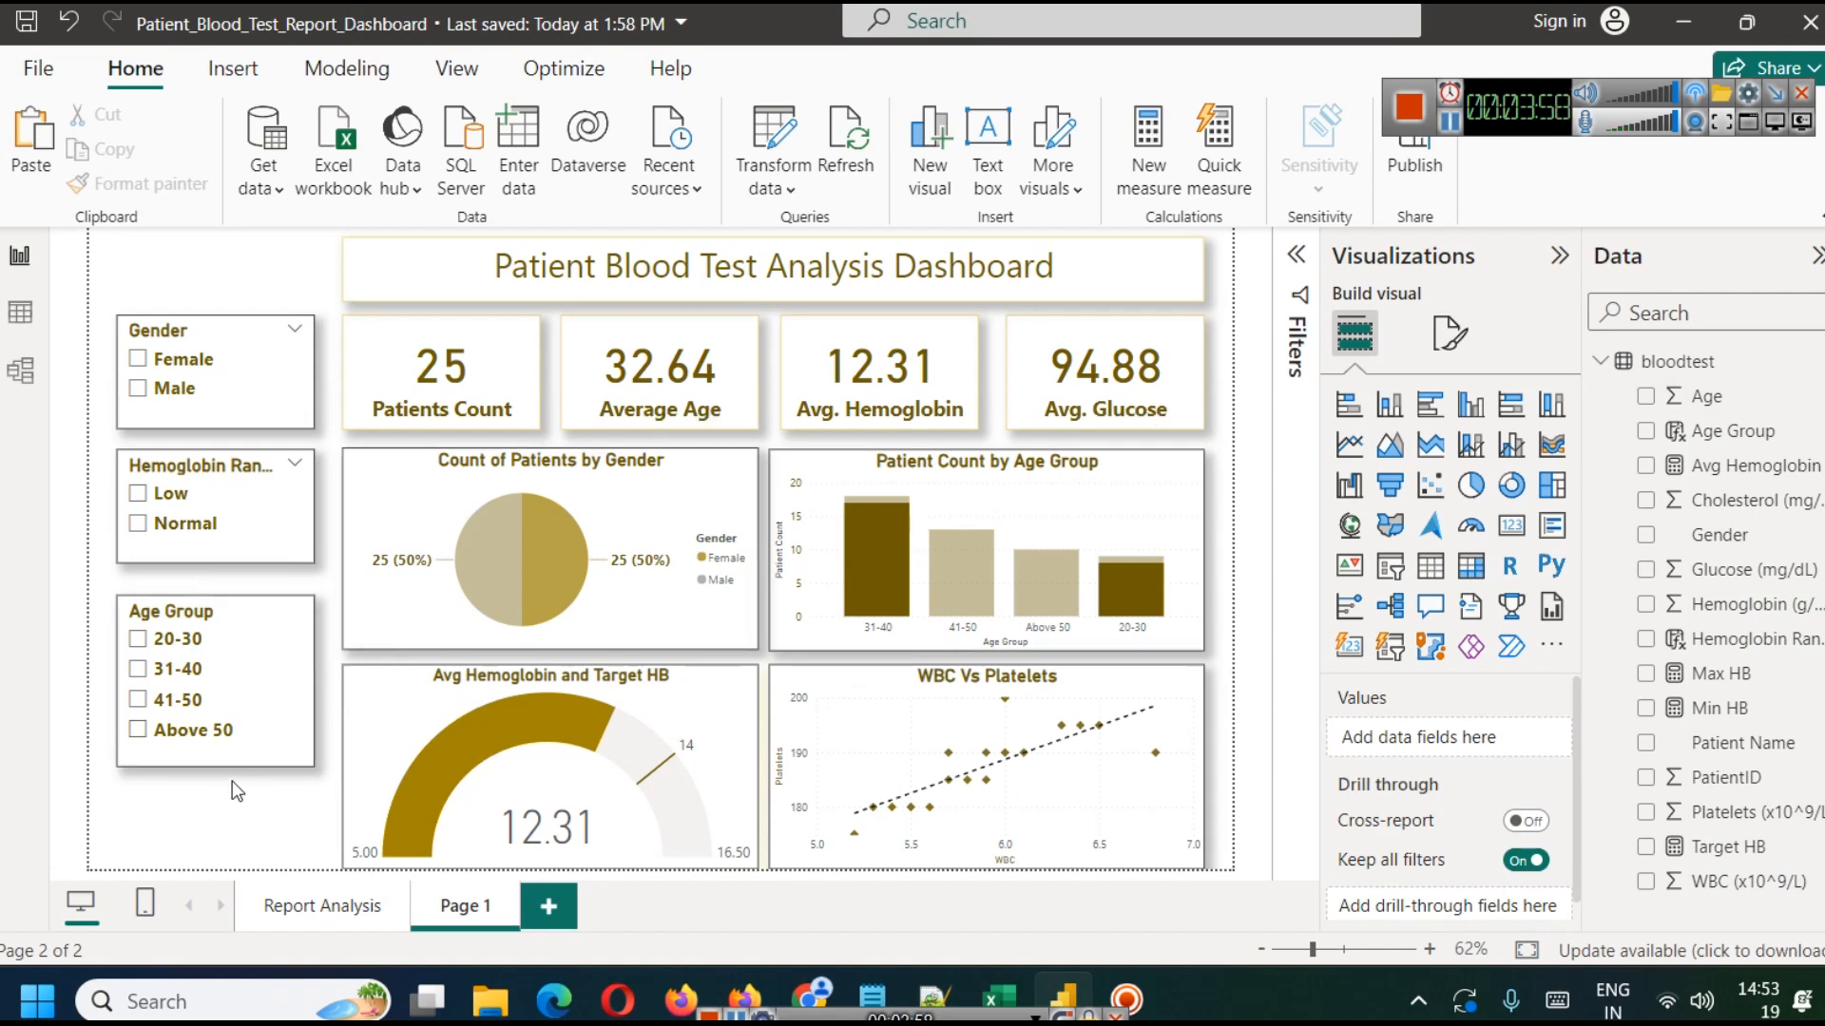
Filter the dashboard by the 31-40 bar of the age group chart and try the 20-30 option in the Age Group slicer.
left_click(874, 545)
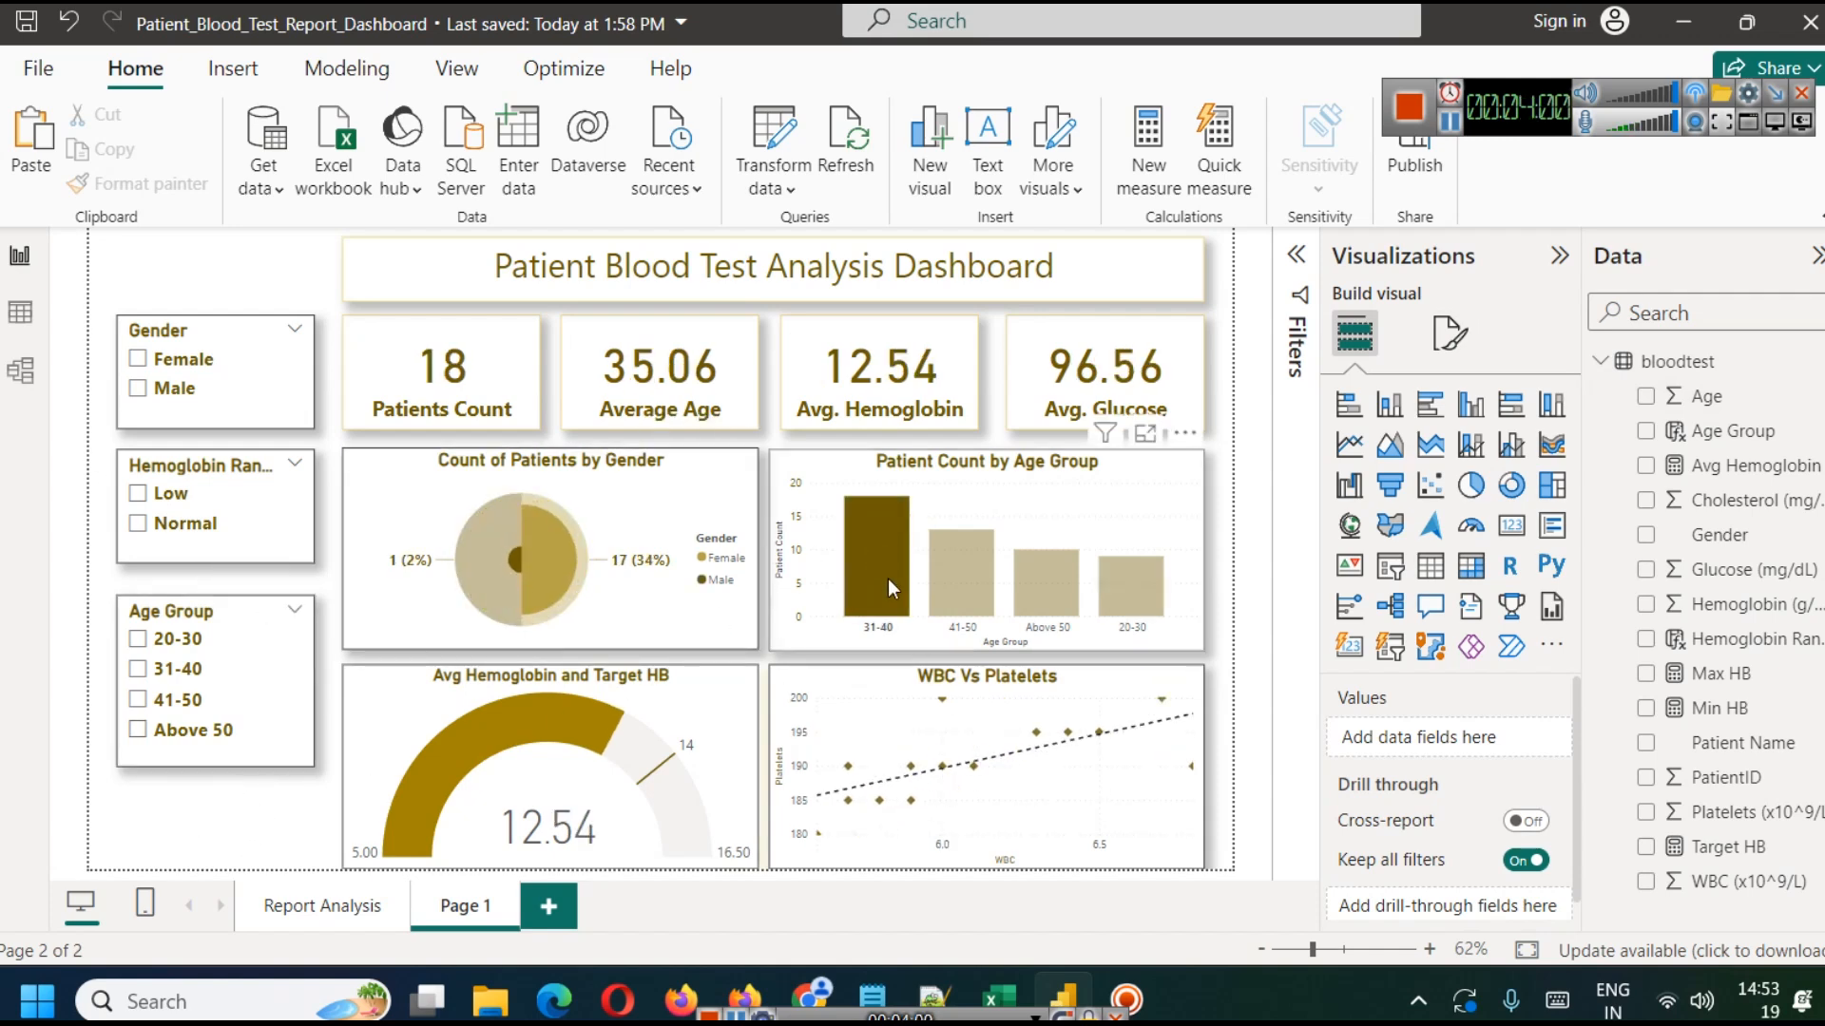
left_click(678, 623)
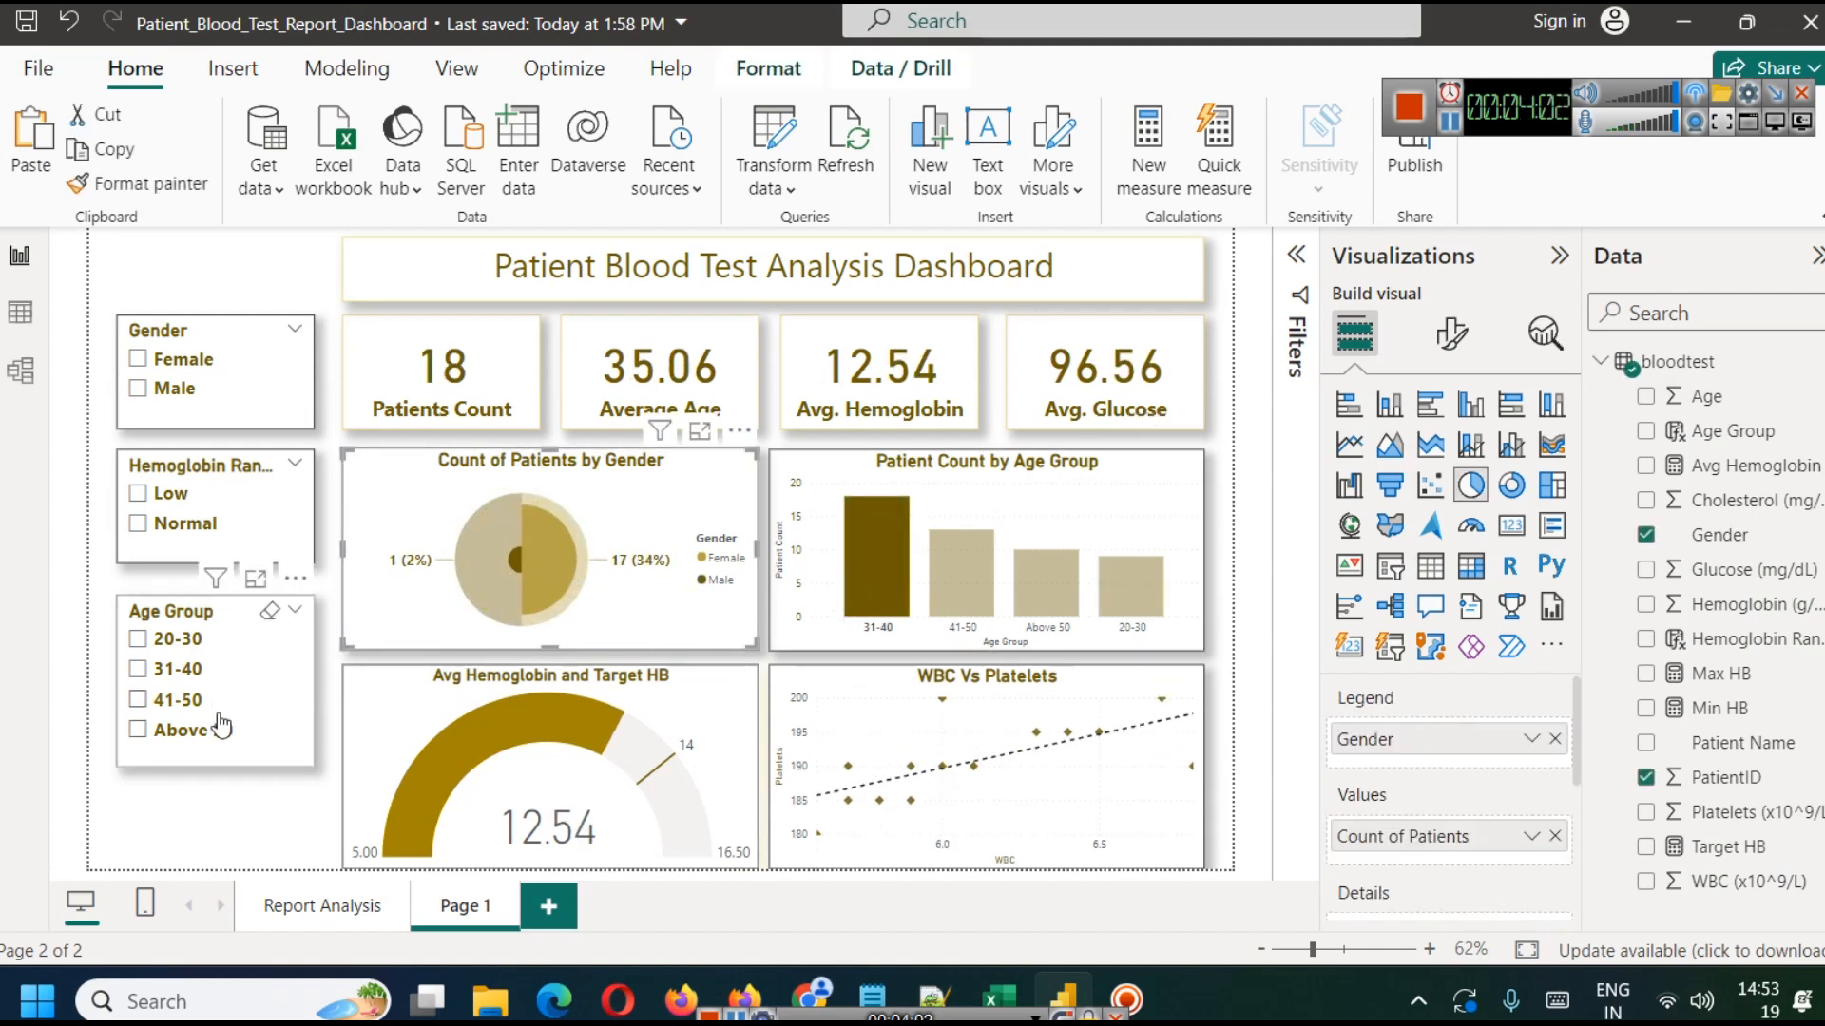
left_click(149, 646)
left_click(152, 652)
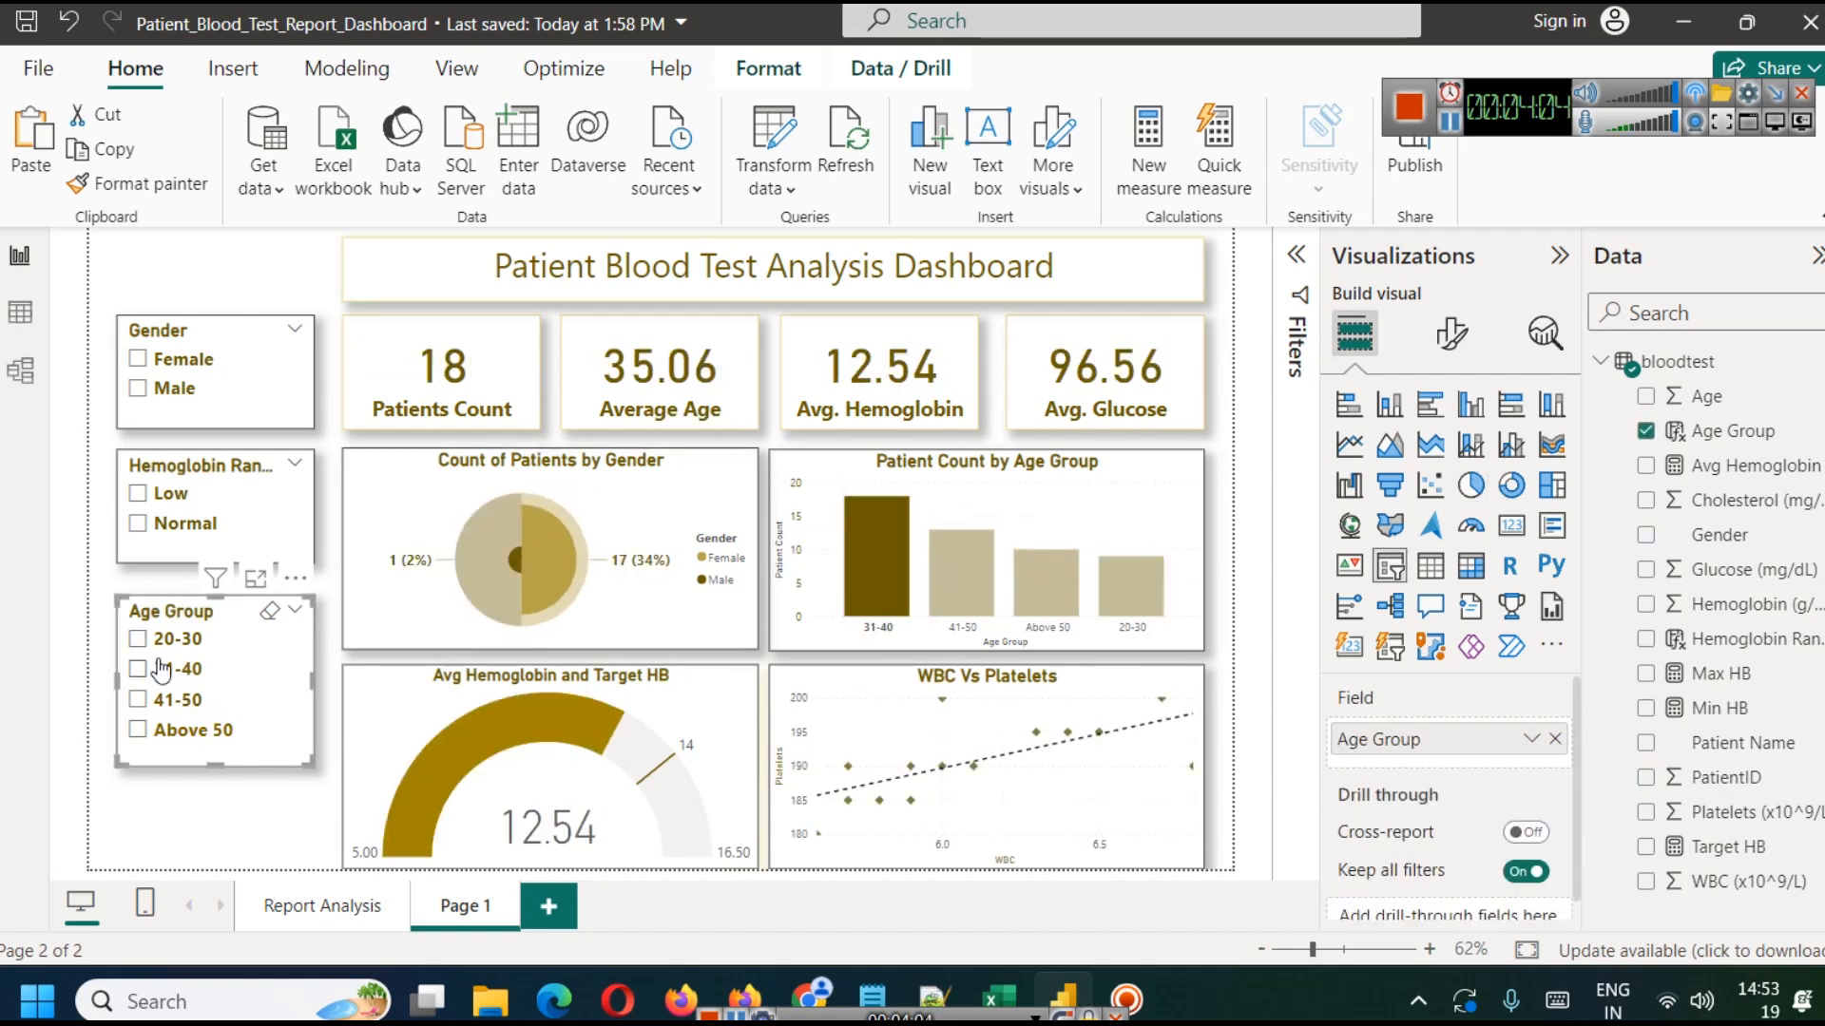
Select Female in the Gender slicer and turn on the slicer's Select all option.
left_click(238, 363)
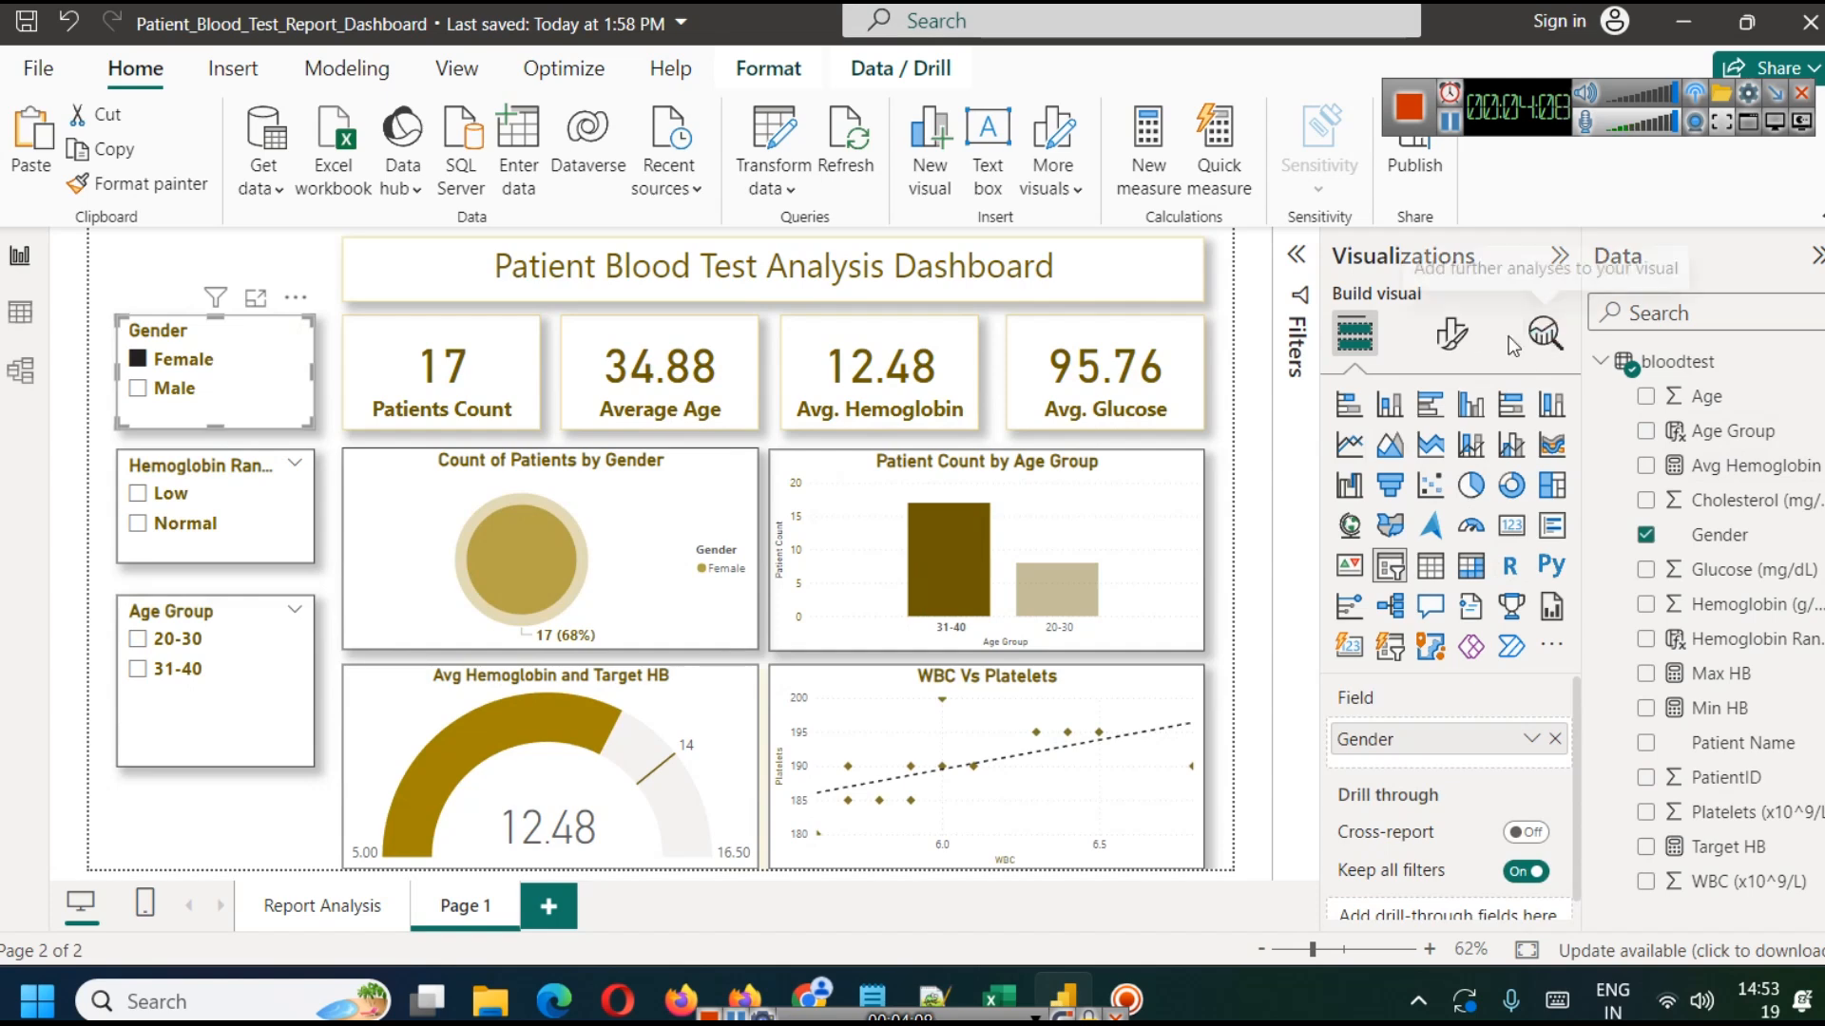
left_click(1448, 345)
left_click(1444, 468)
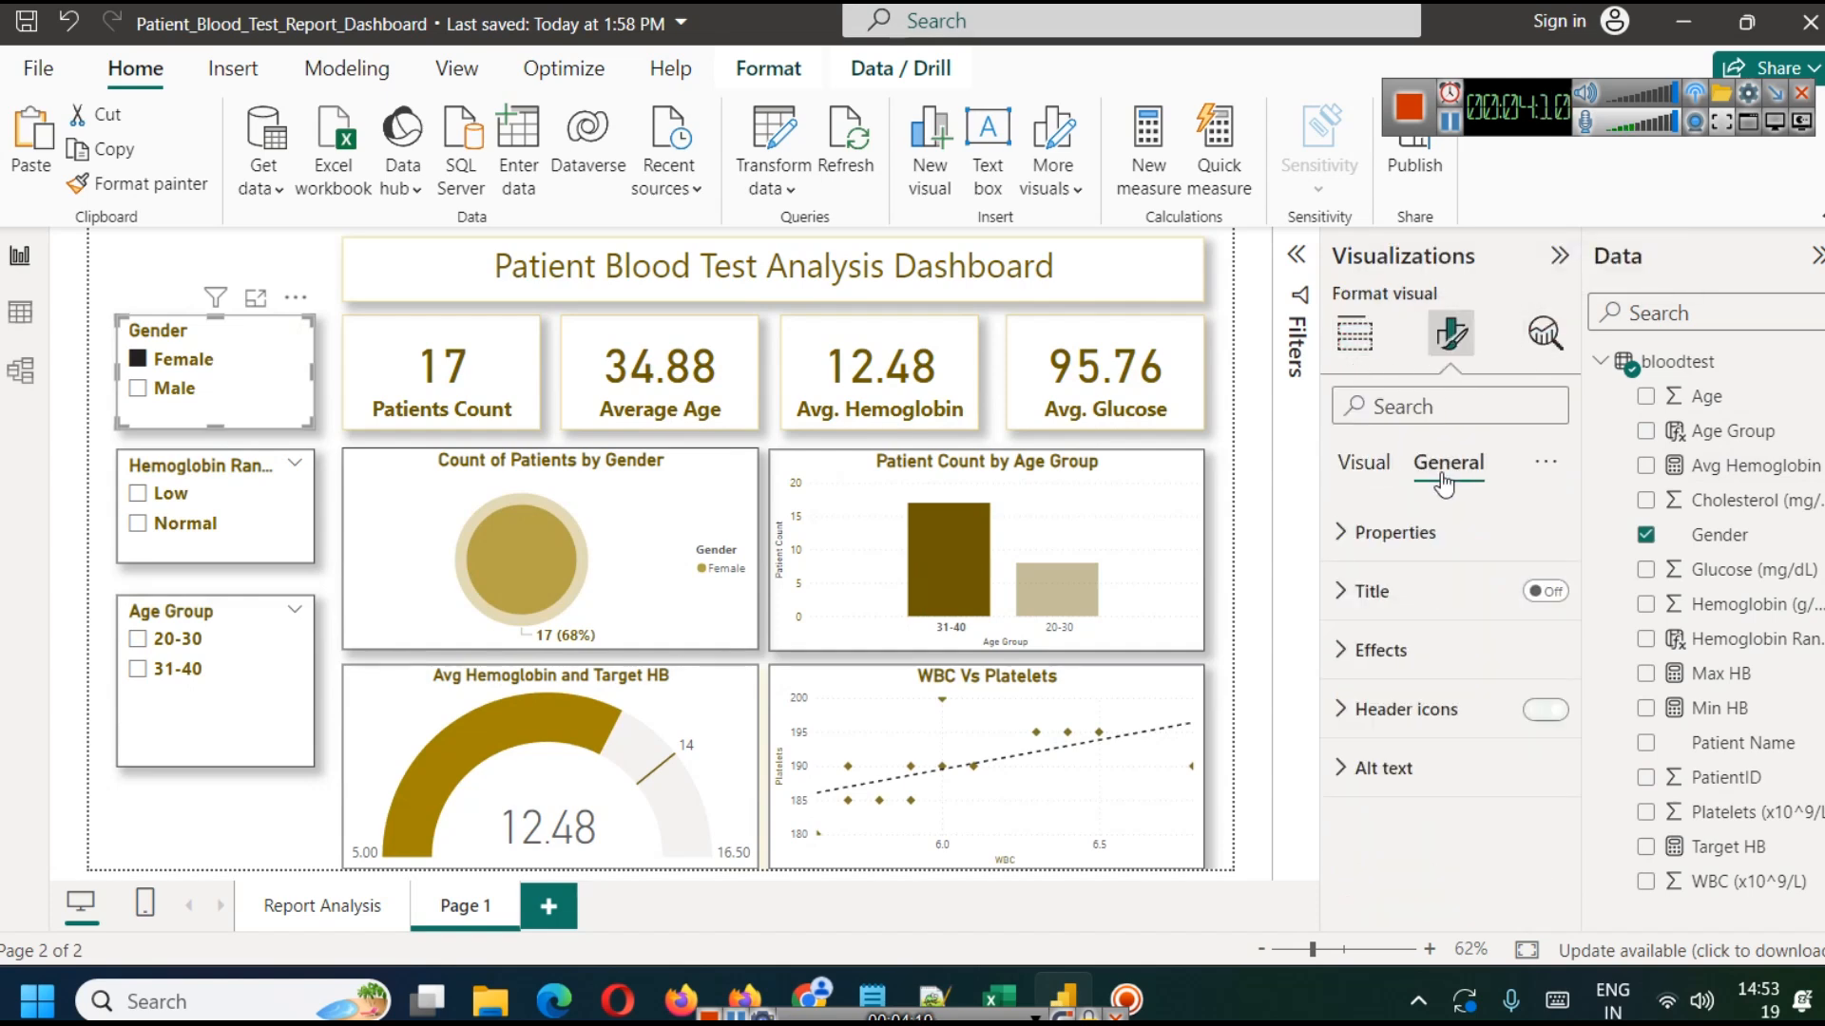
left_click(1378, 474)
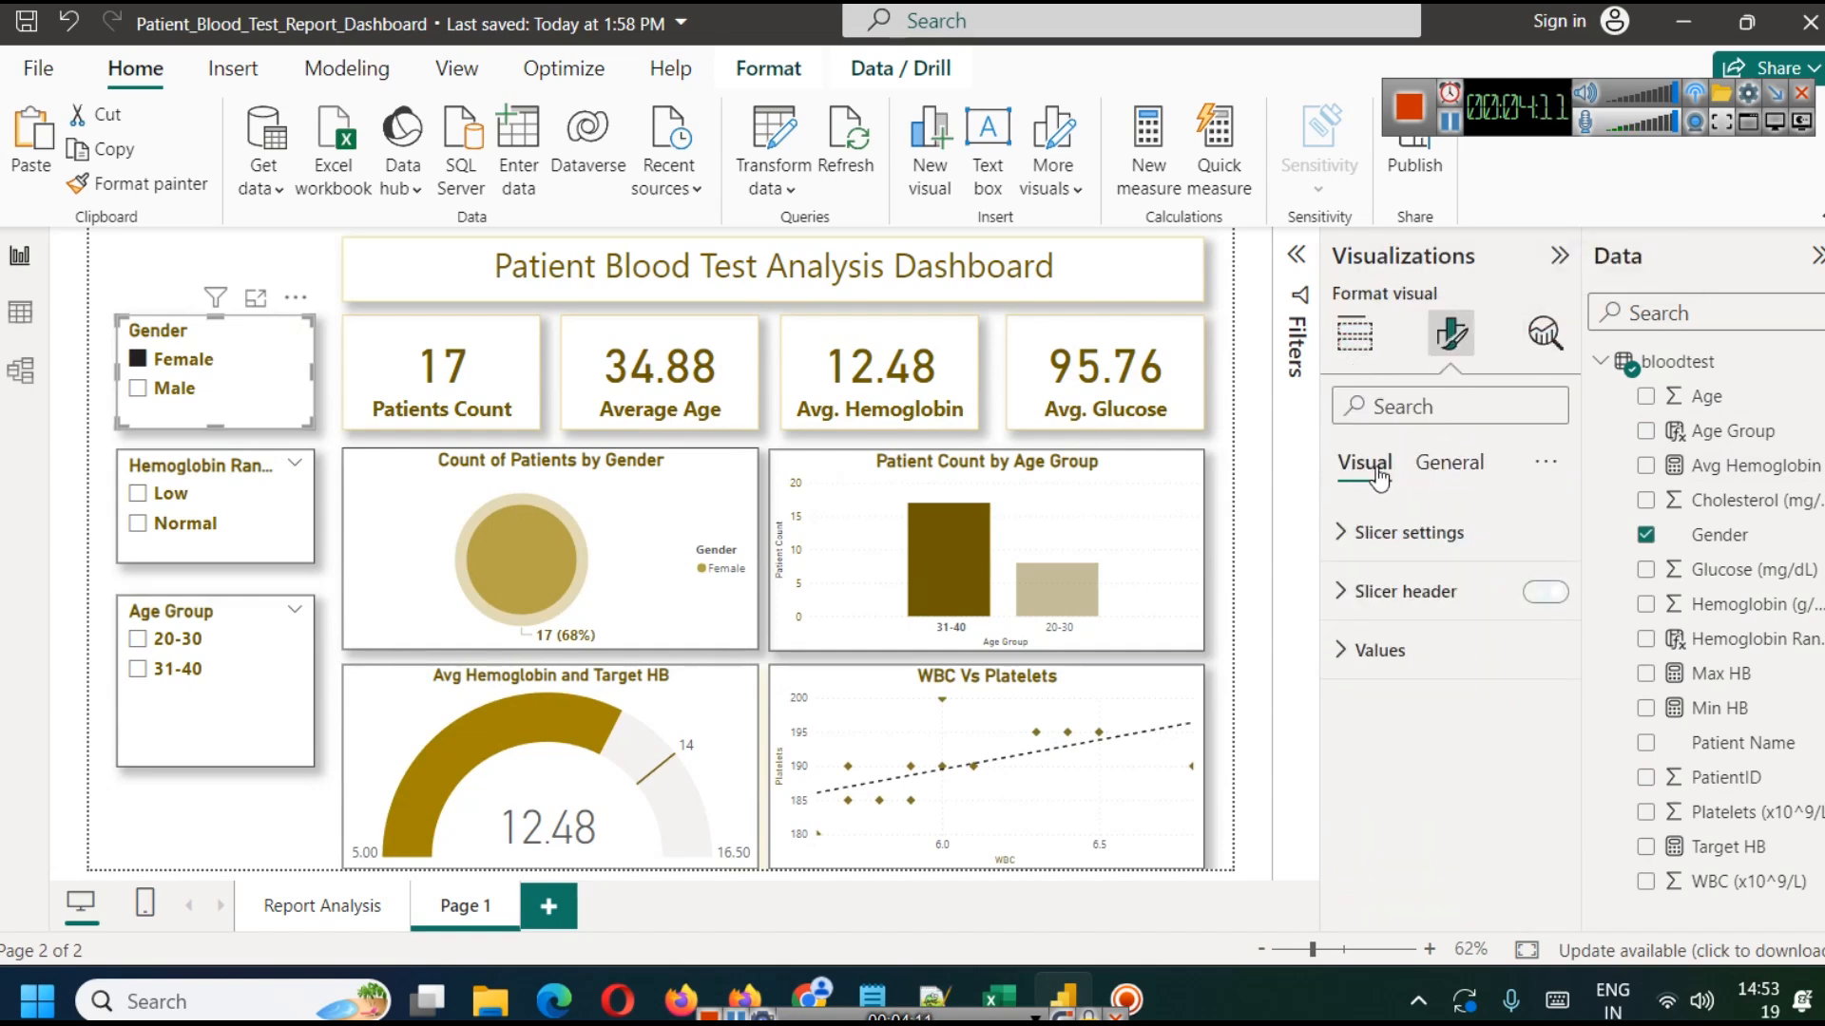
left_click(1348, 534)
scroll(1383, 661, "down", 1)
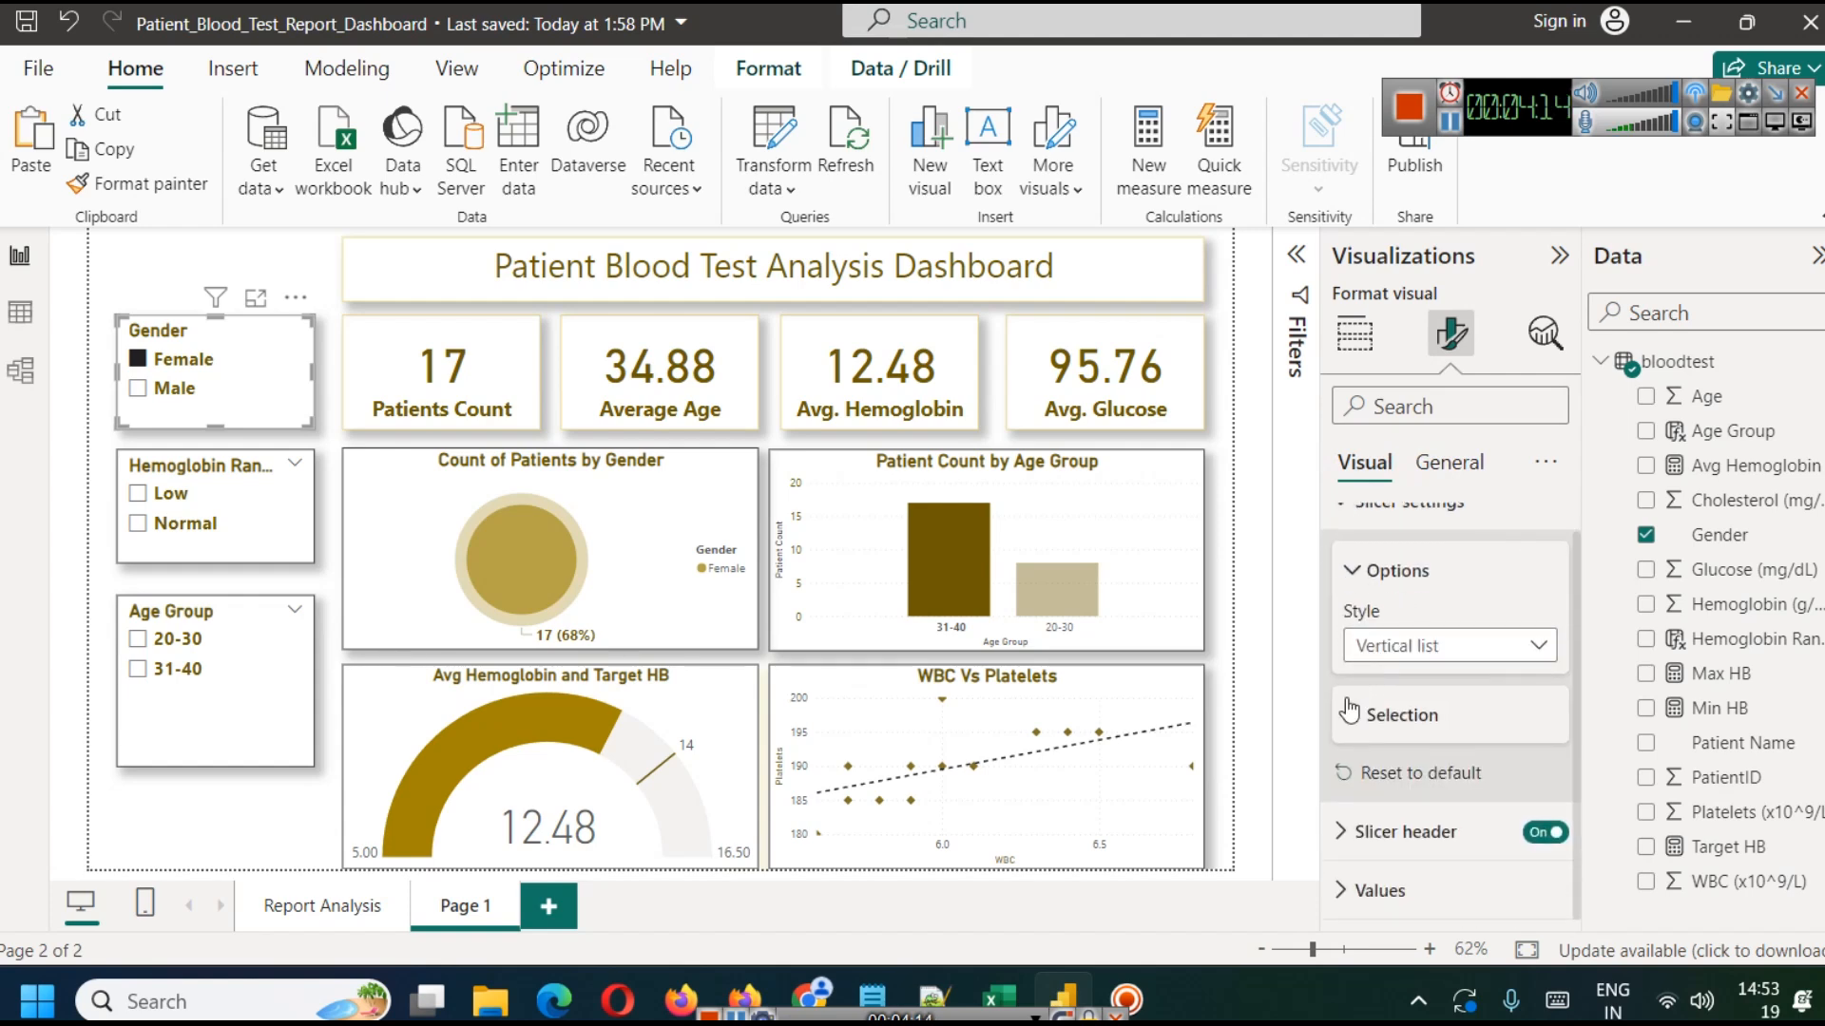
left_click(1368, 714)
left_click(1534, 838)
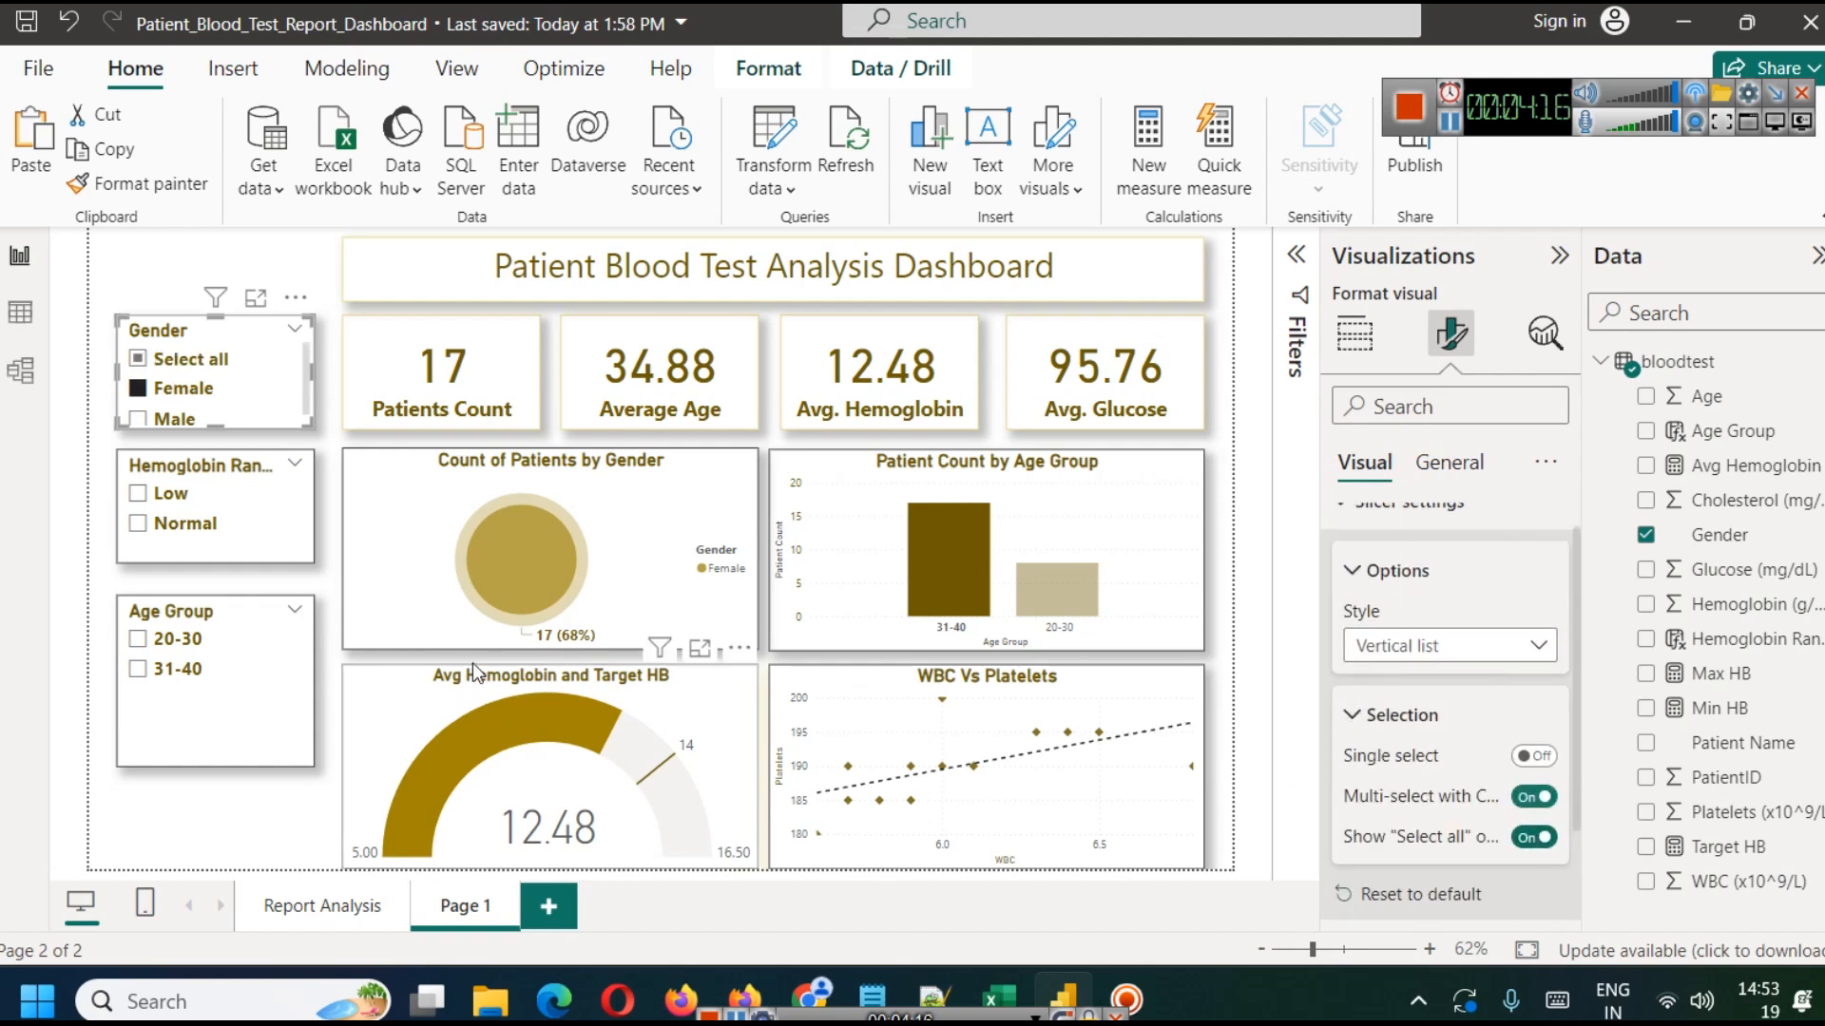
Turn on the Select all option for the Age Group and Hemoglobin Range slicers.
left_click(269, 732)
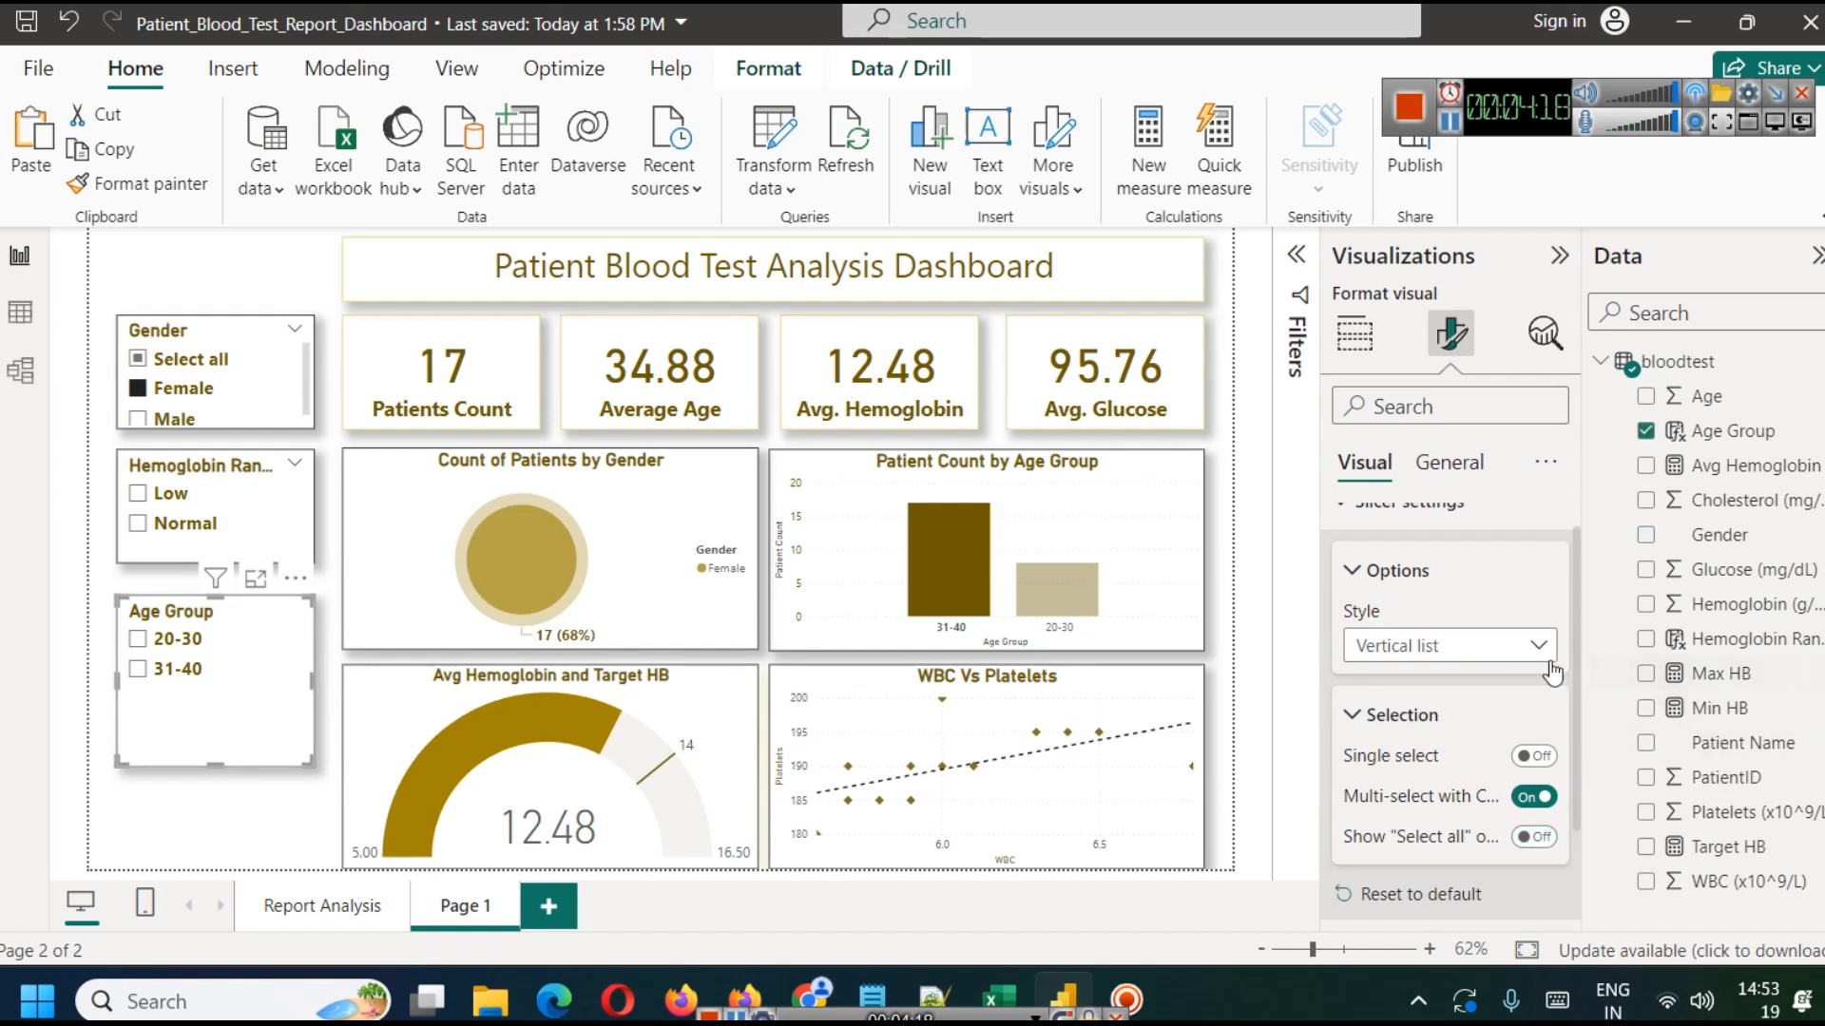
left_click(1530, 646)
left_click(1514, 682)
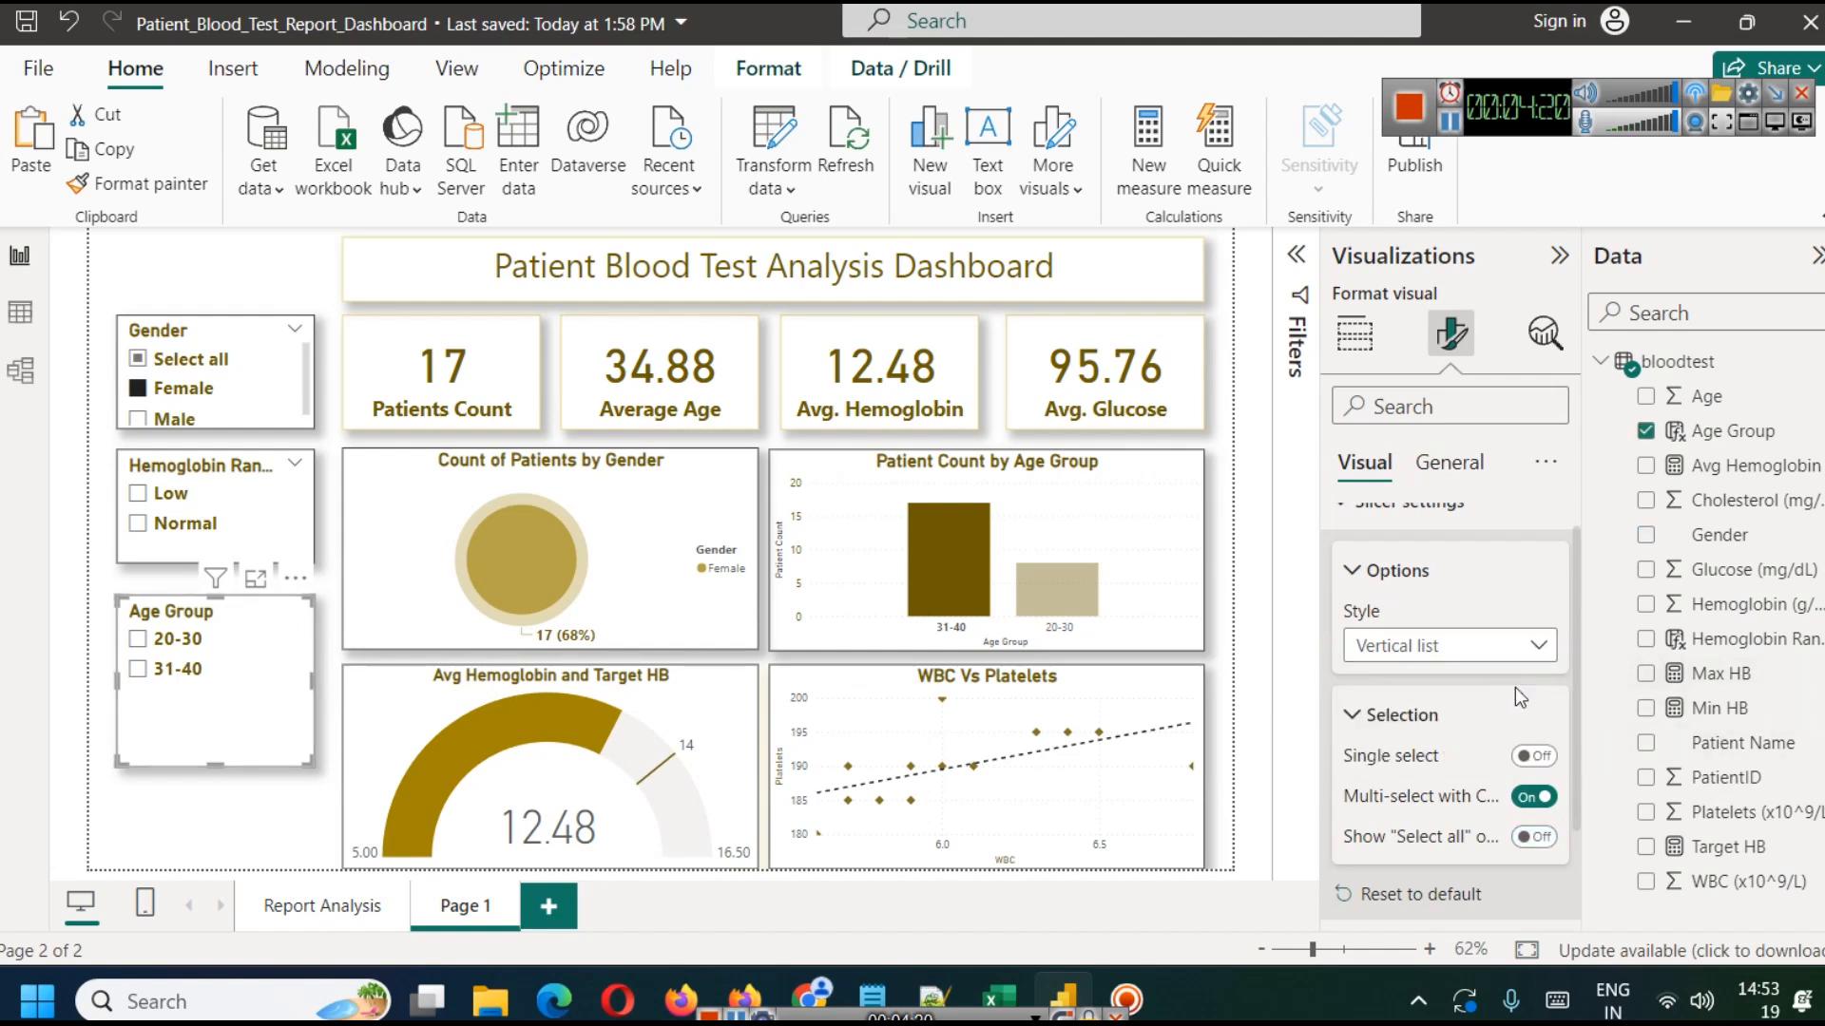
left_click(1542, 838)
left_click(270, 550)
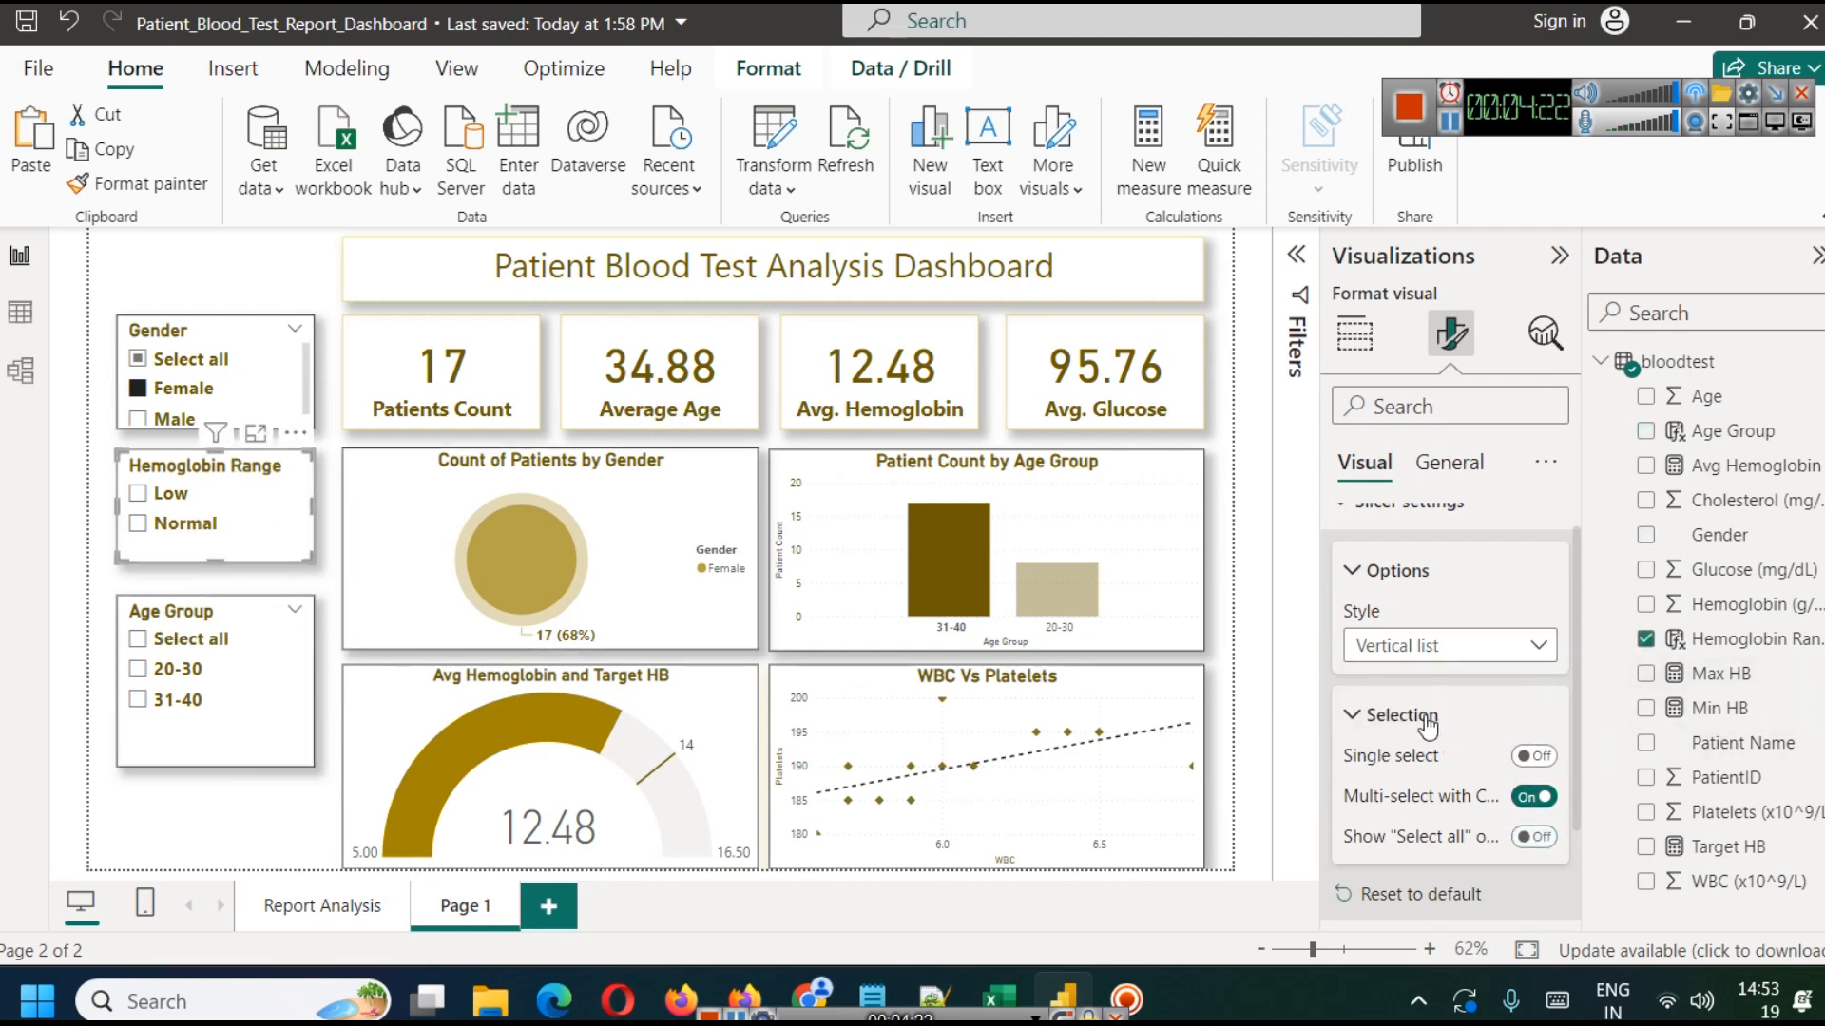
left_click(1534, 837)
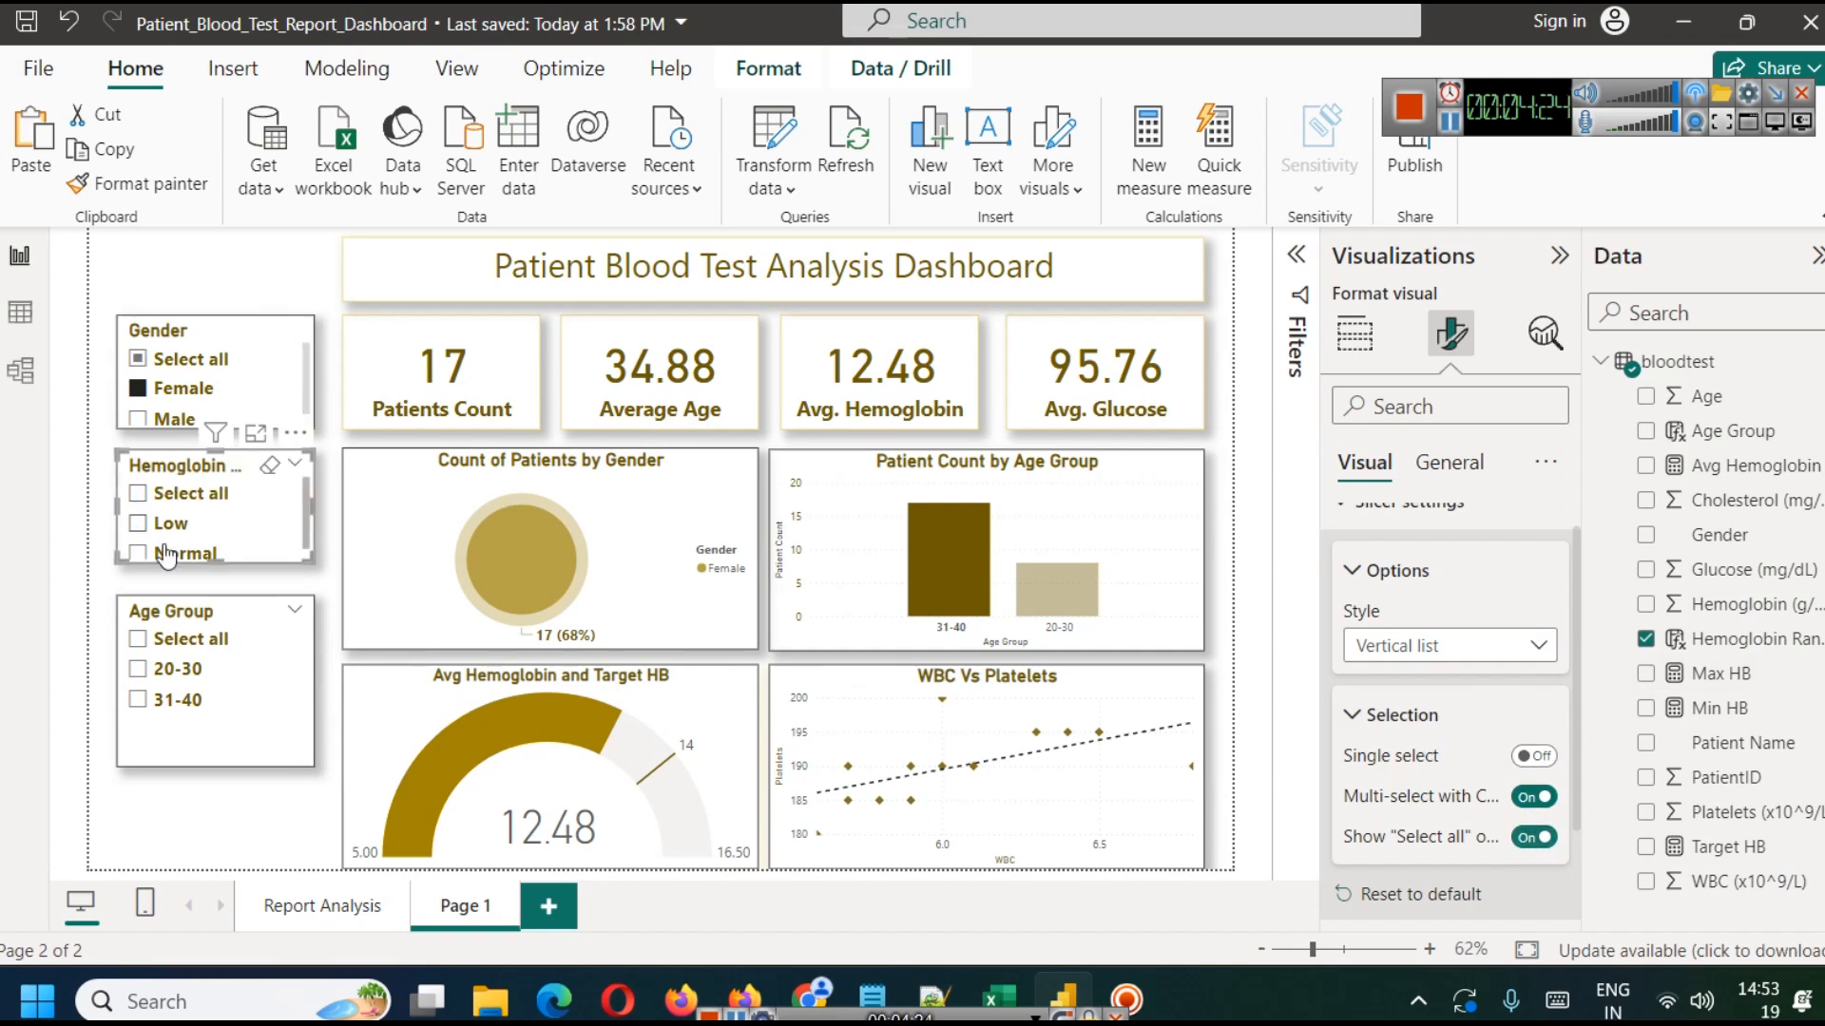
Move the Age Group and Hemoglobin Range slicers down and enlarge all three slicers so every option fits without scrolling.
left_click_drag(221, 737, 220, 791)
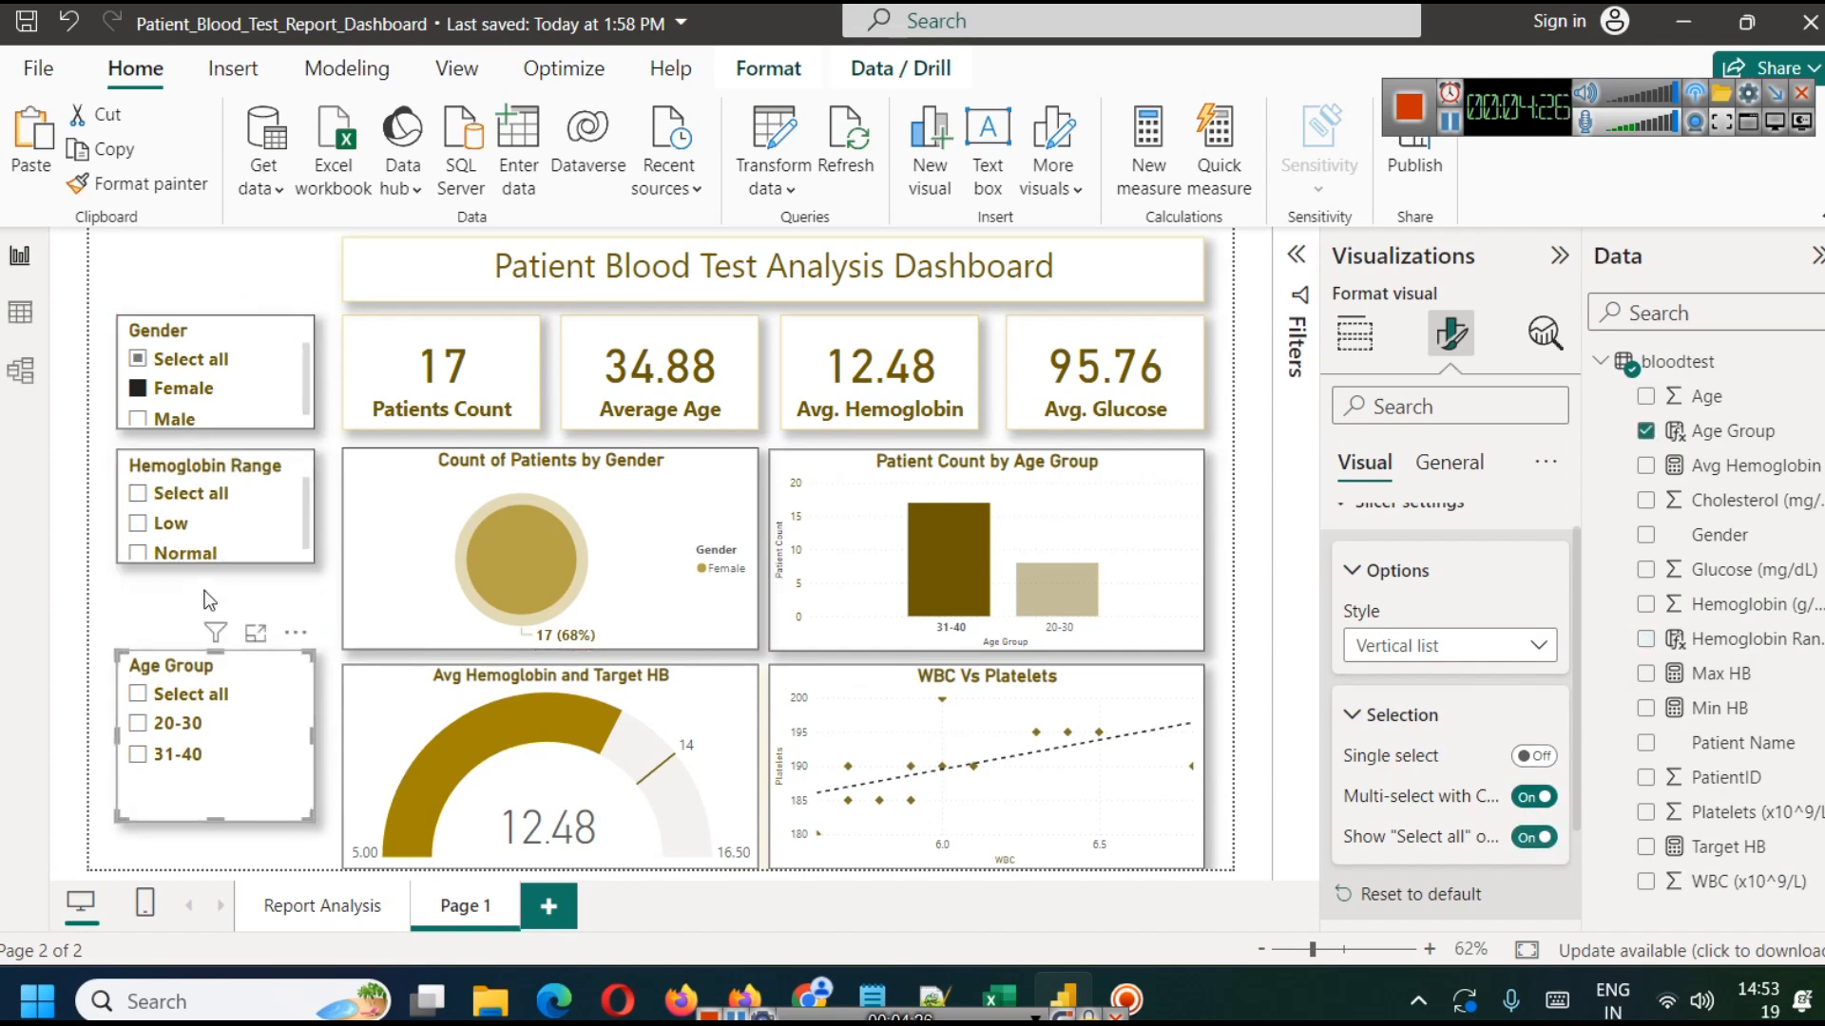
left_click_drag(217, 544, 226, 578)
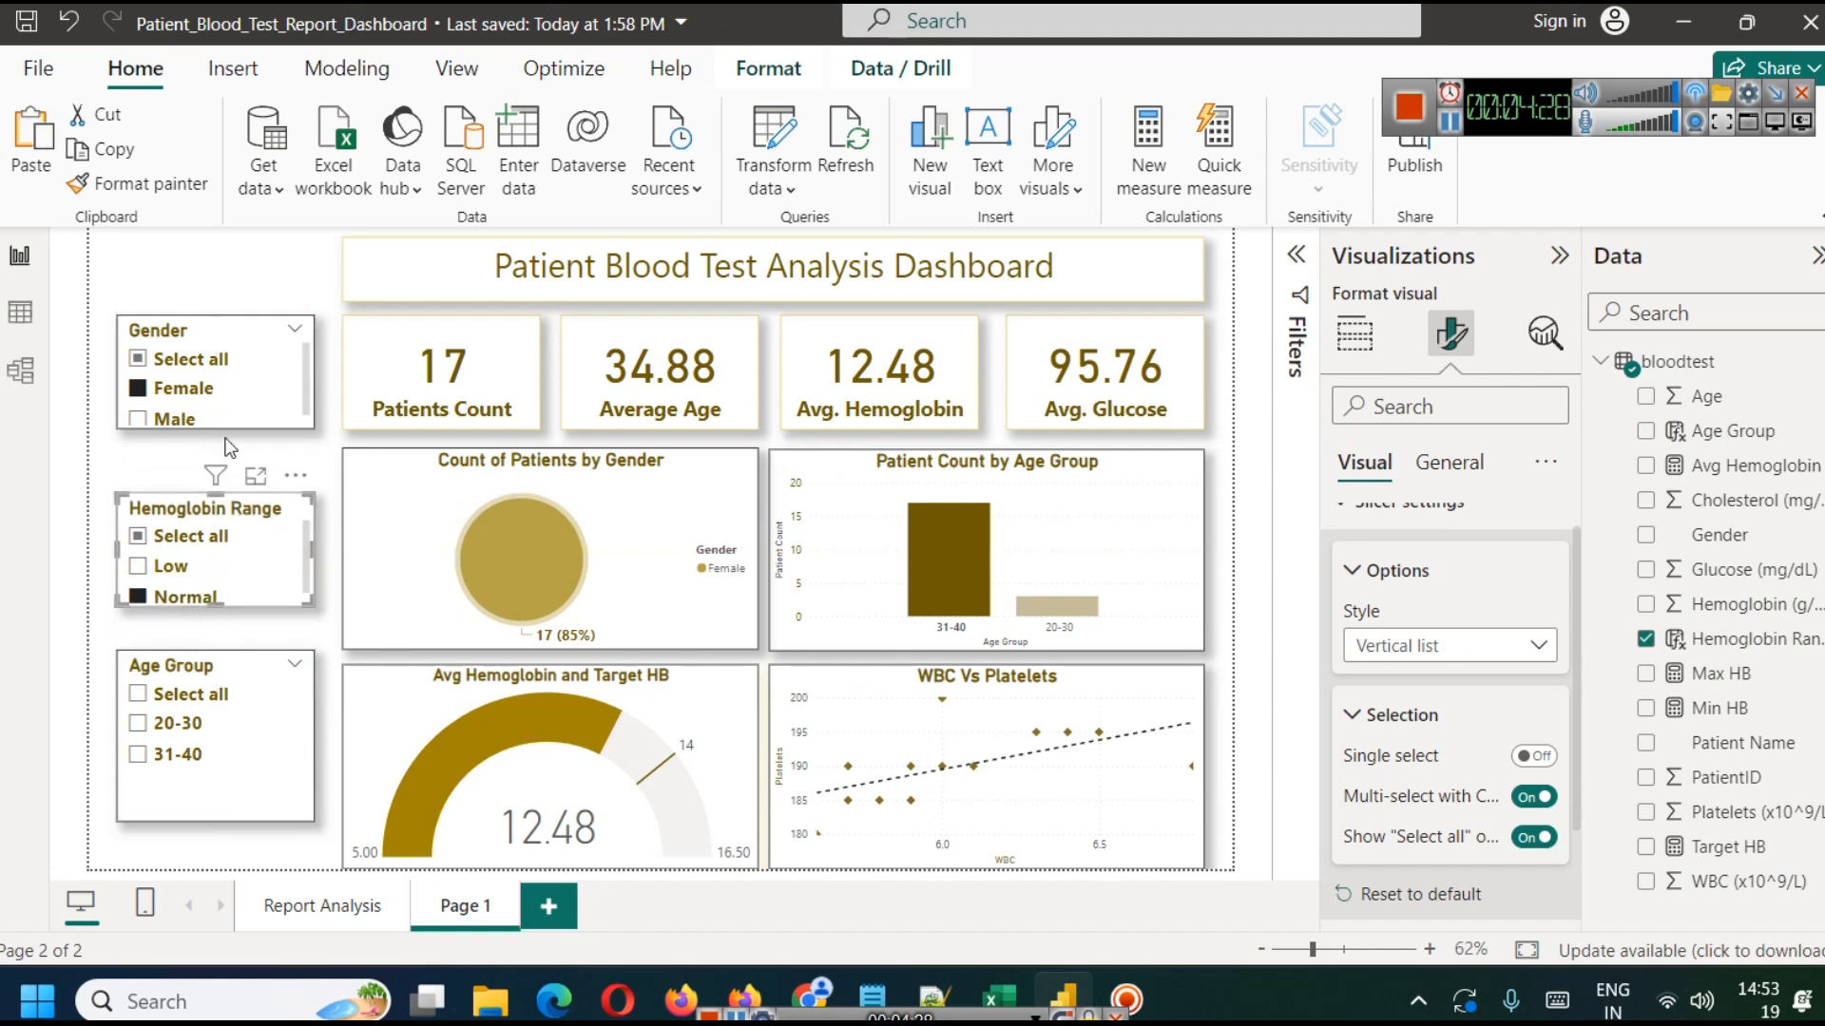
left_click(222, 390)
left_click_drag(219, 432, 221, 463)
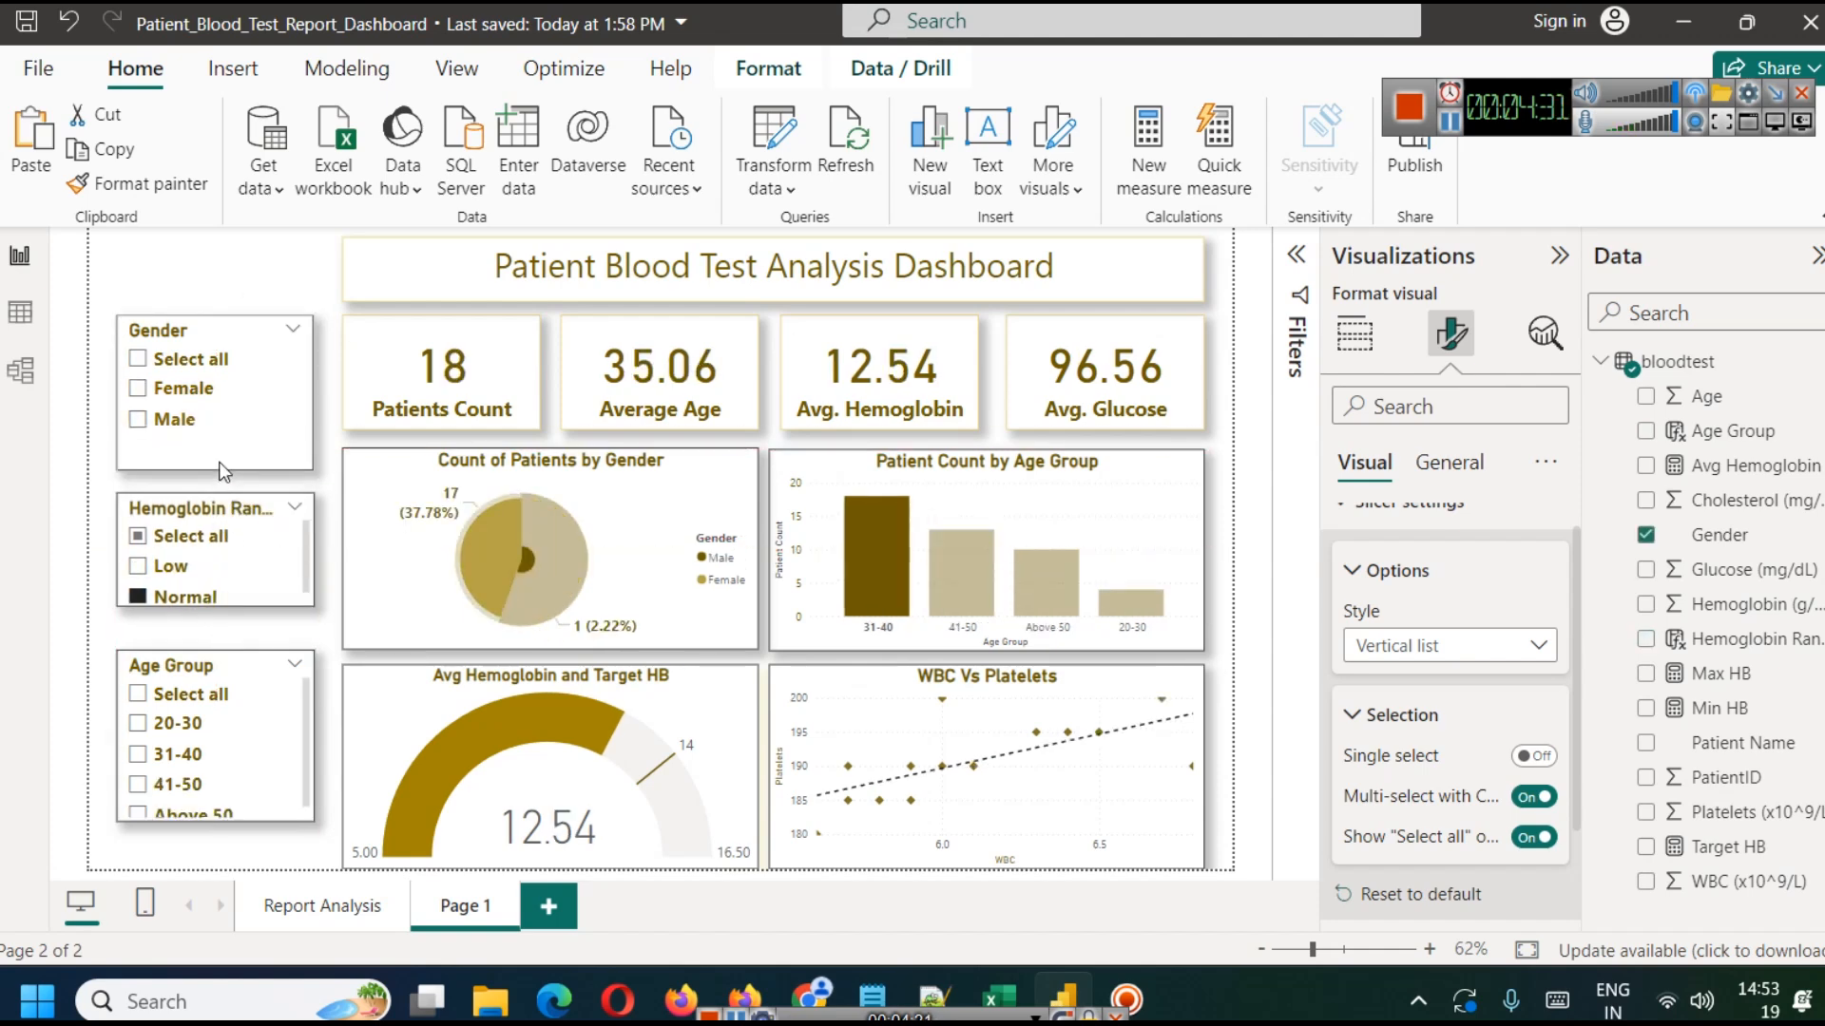
left_click(250, 599)
left_click_drag(215, 610, 219, 641)
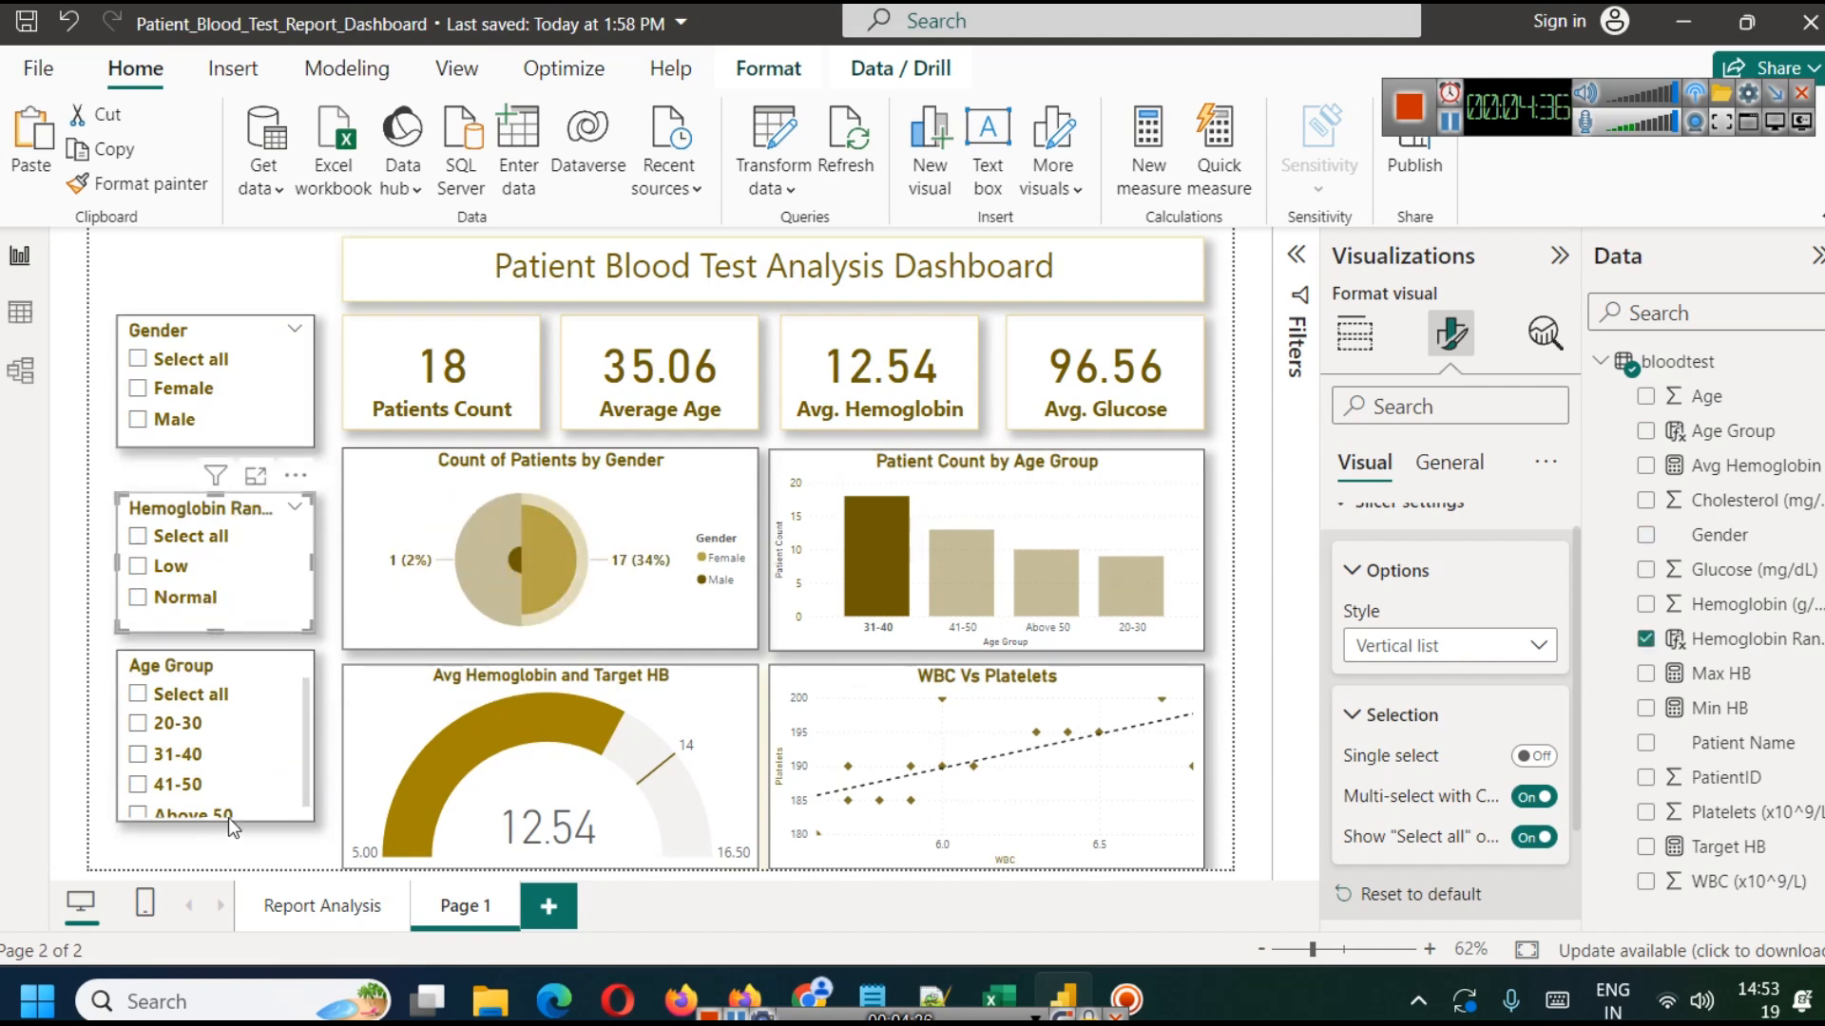
left_click(177, 784)
left_click_drag(217, 813, 217, 830)
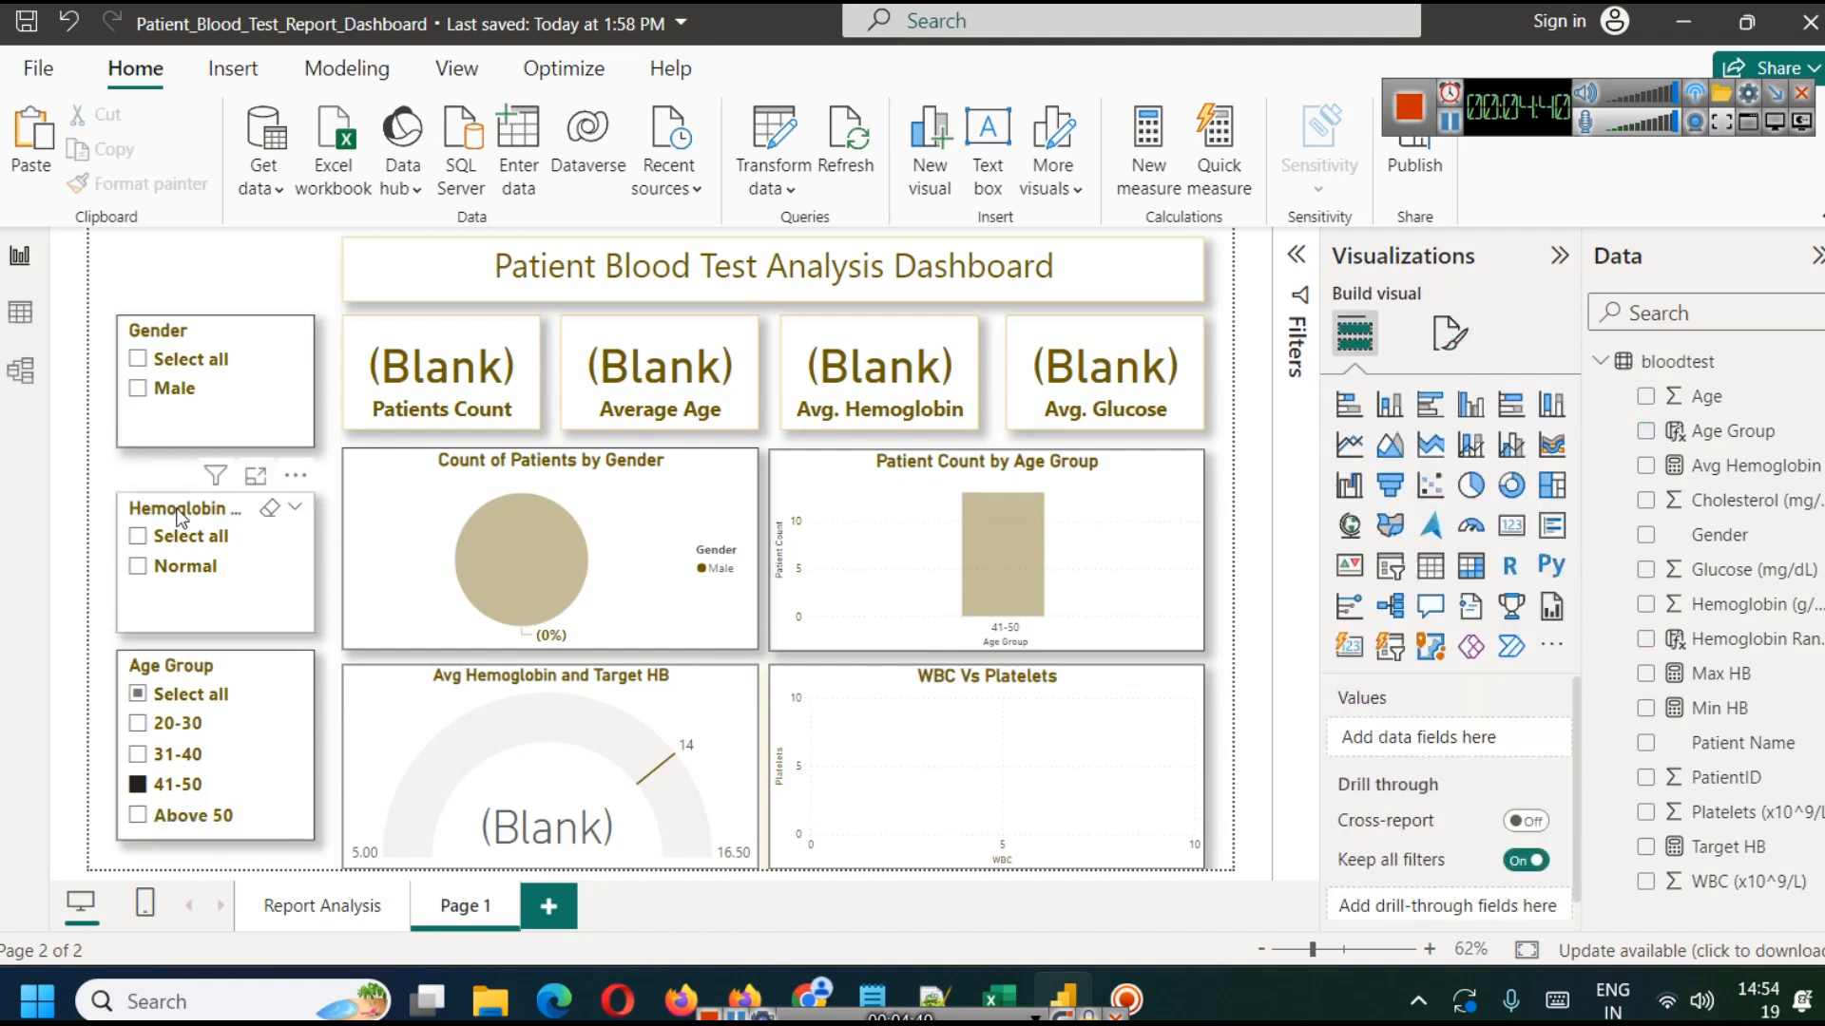
Select all options in the Gender, Hemoglobin Range and Age Group slicers.
left_click(163, 384)
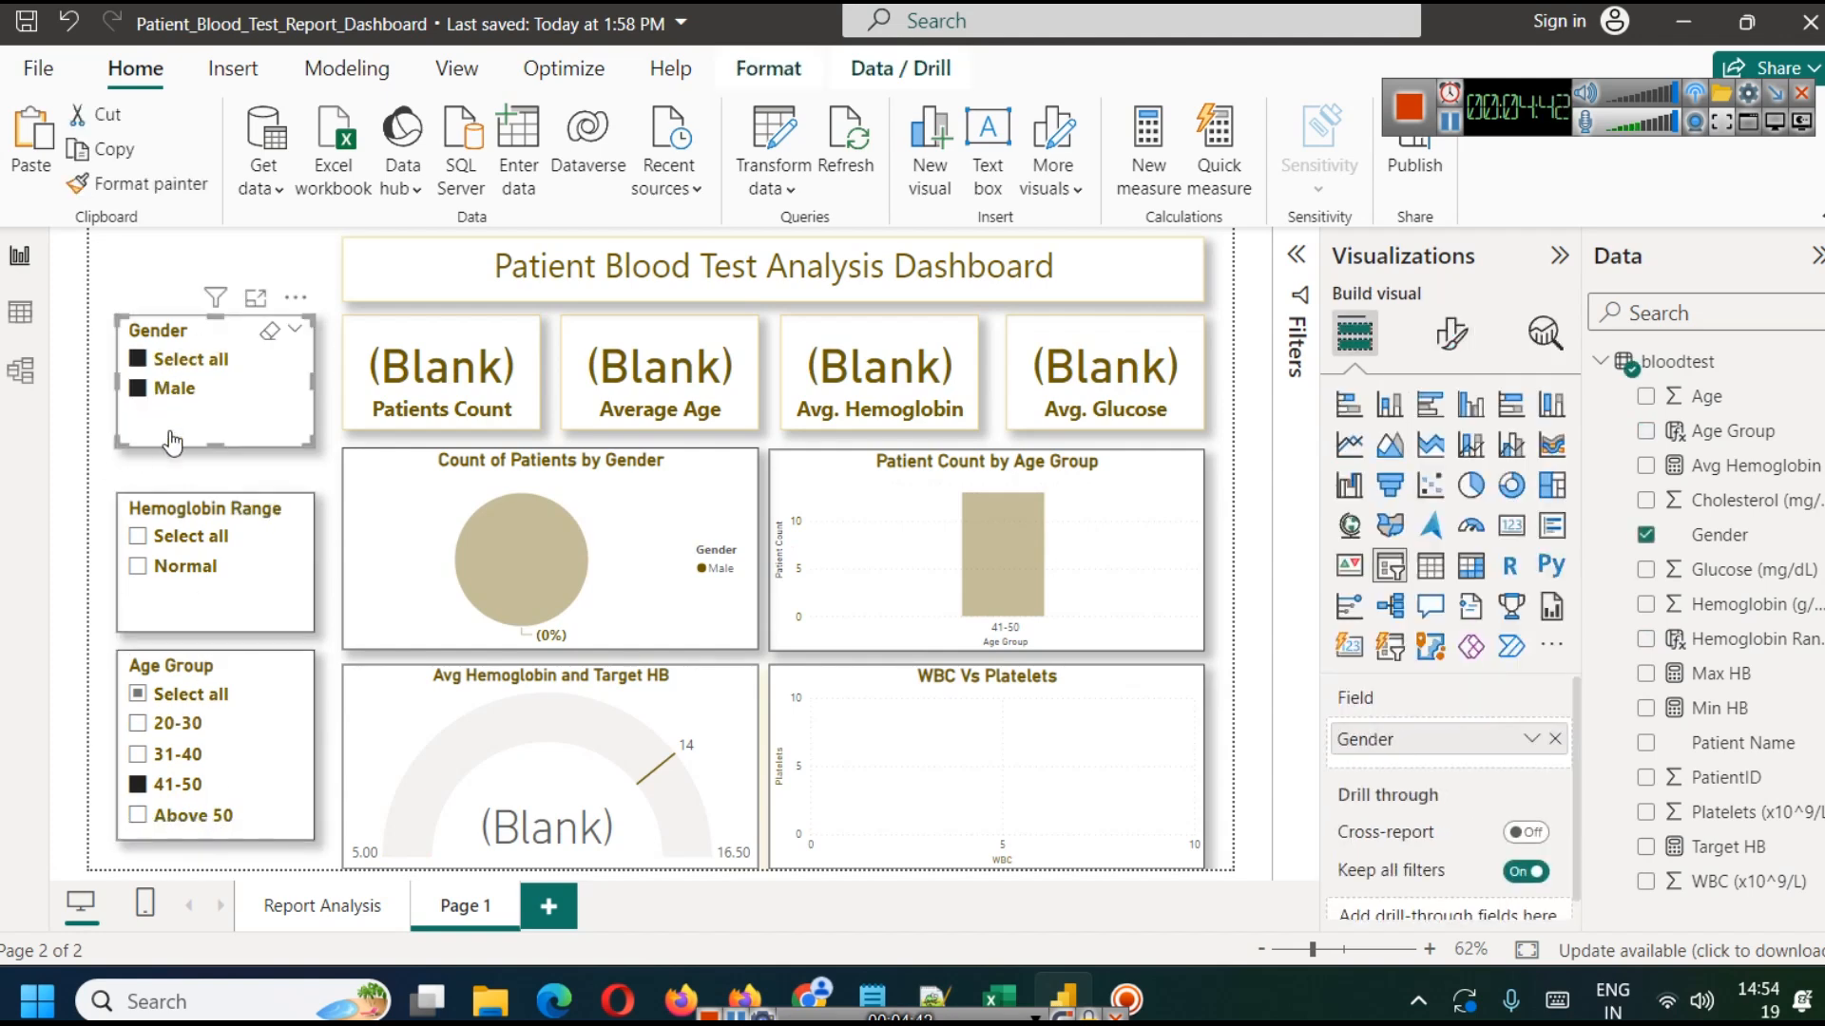
left_click(167, 540)
left_click(172, 703)
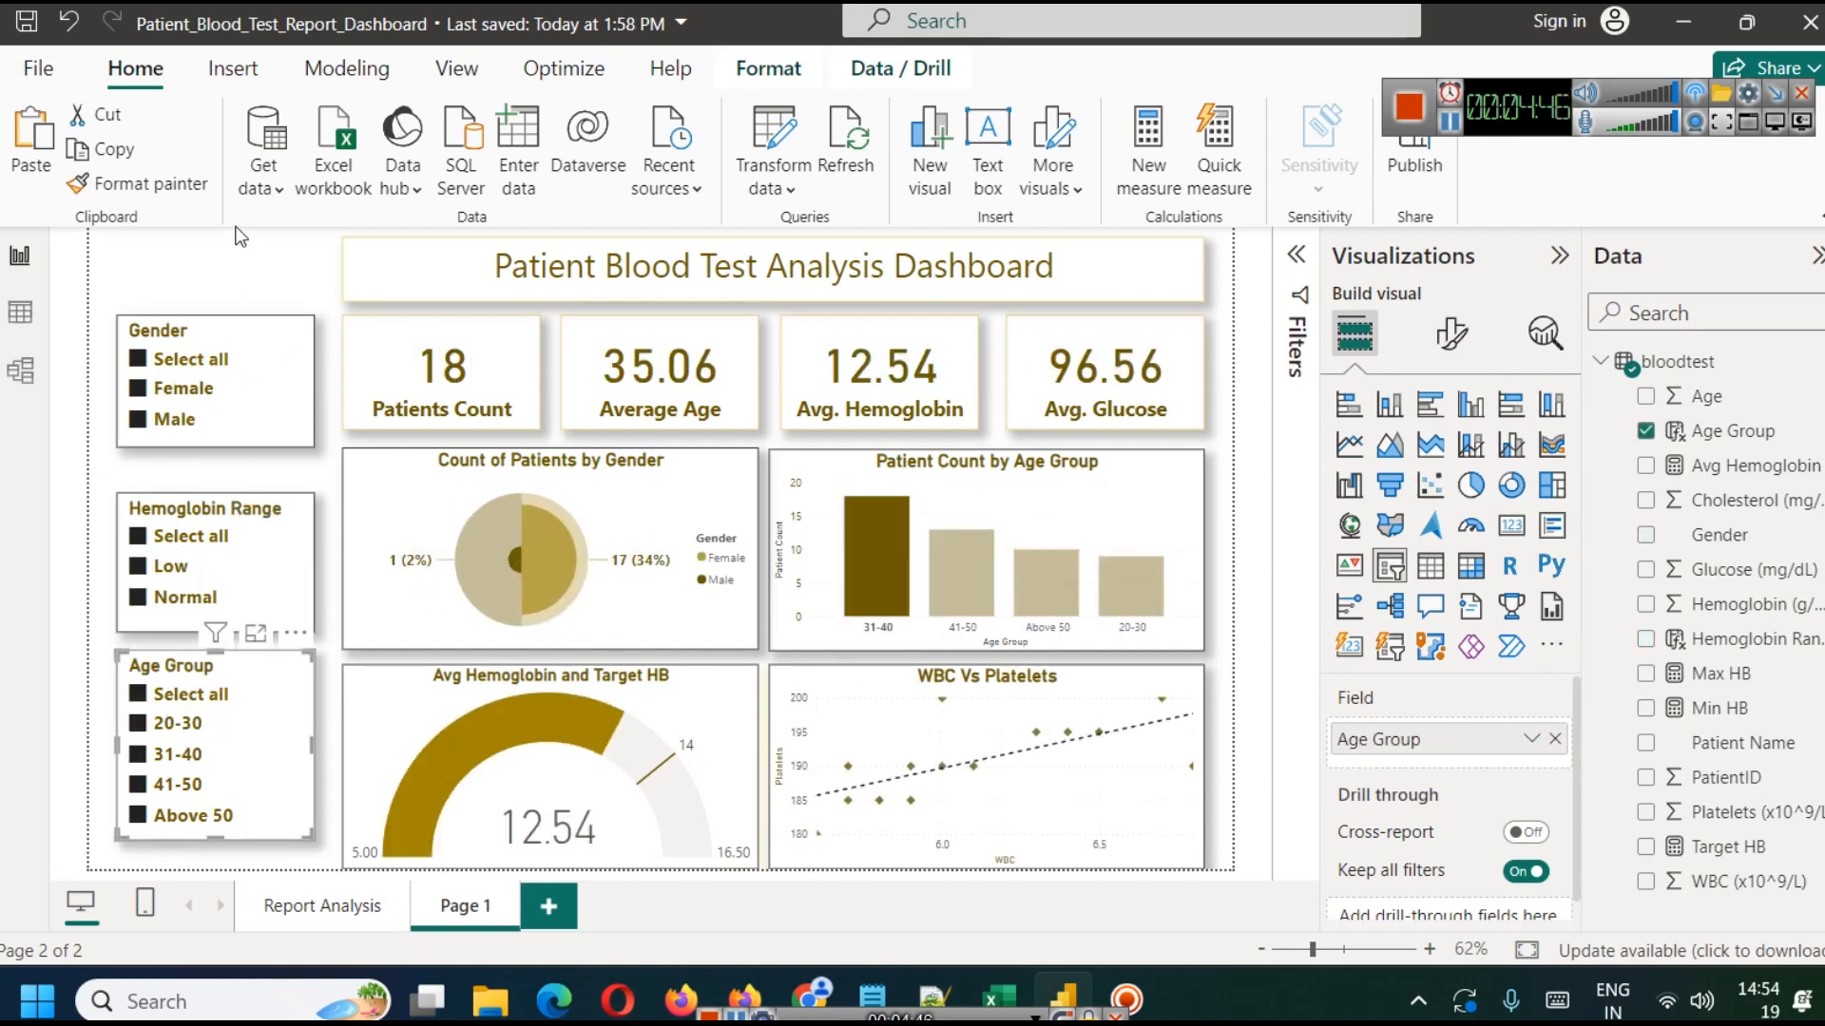
Clear the selections in all three slicers and remove the chart highlighting through the gender pie chart.
left_click(219, 338)
left_click(180, 359)
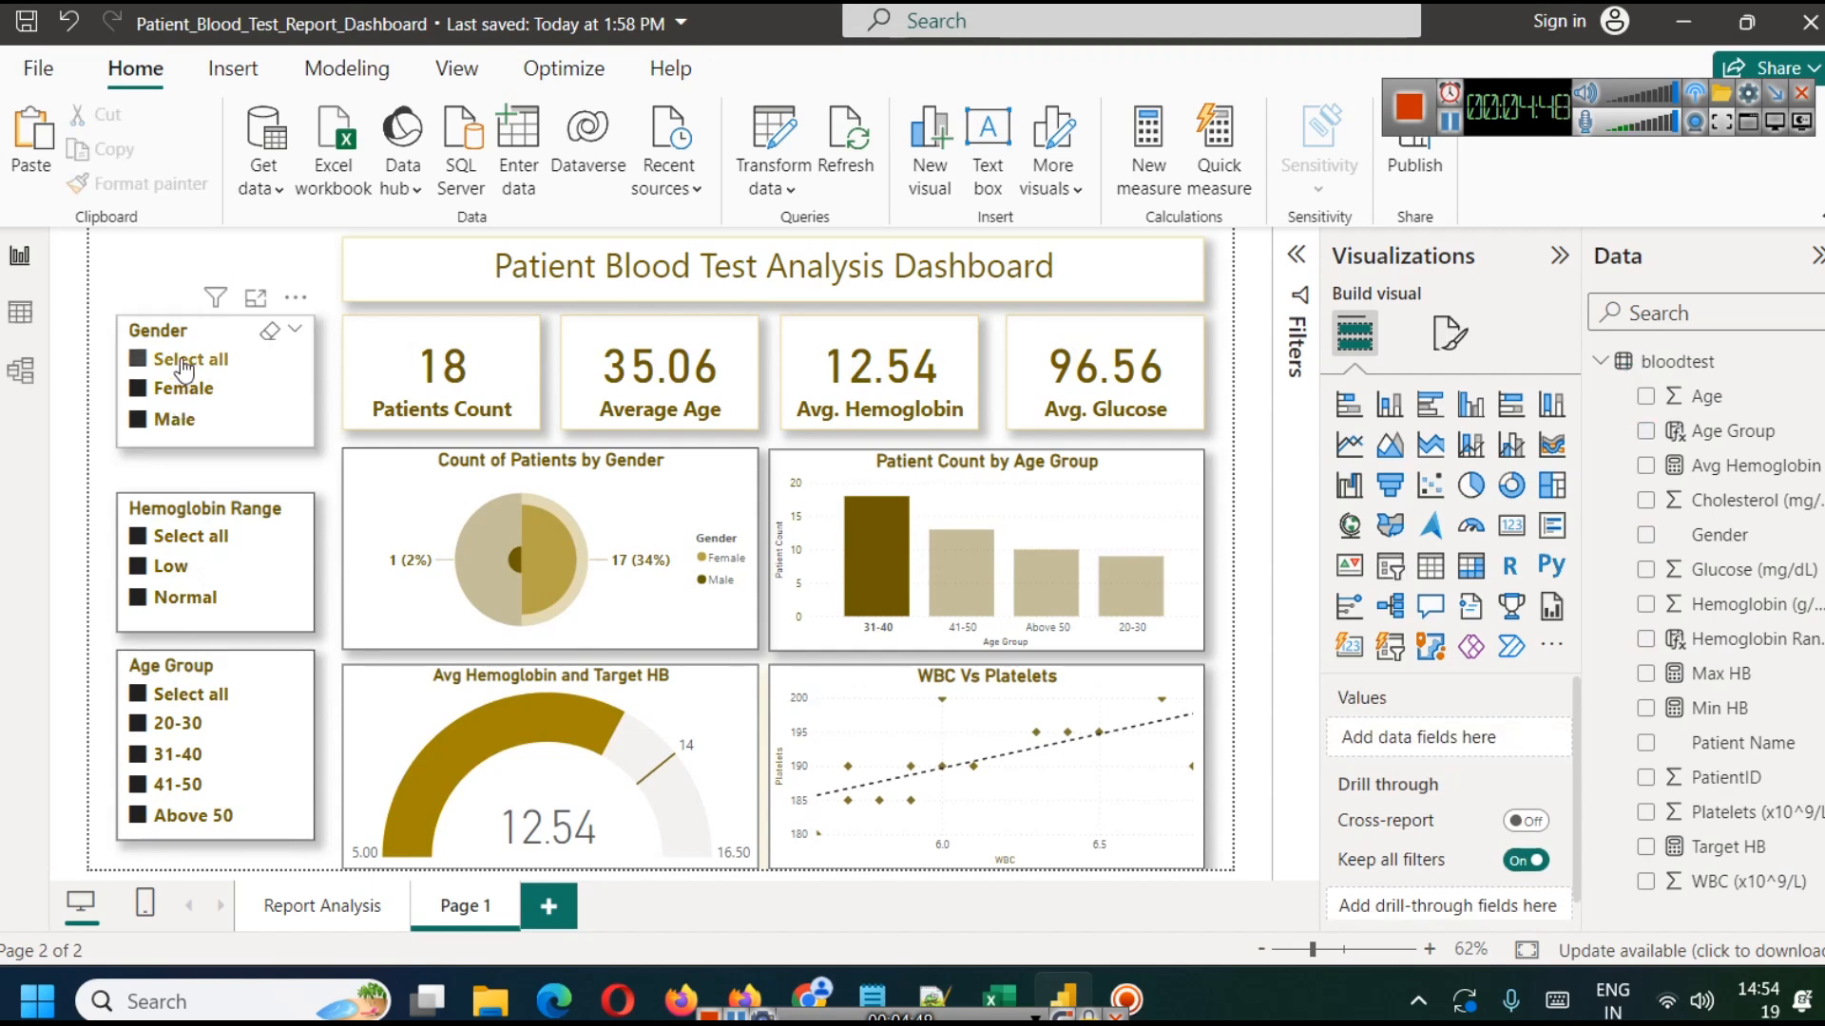
left_click(195, 535)
left_click(186, 698)
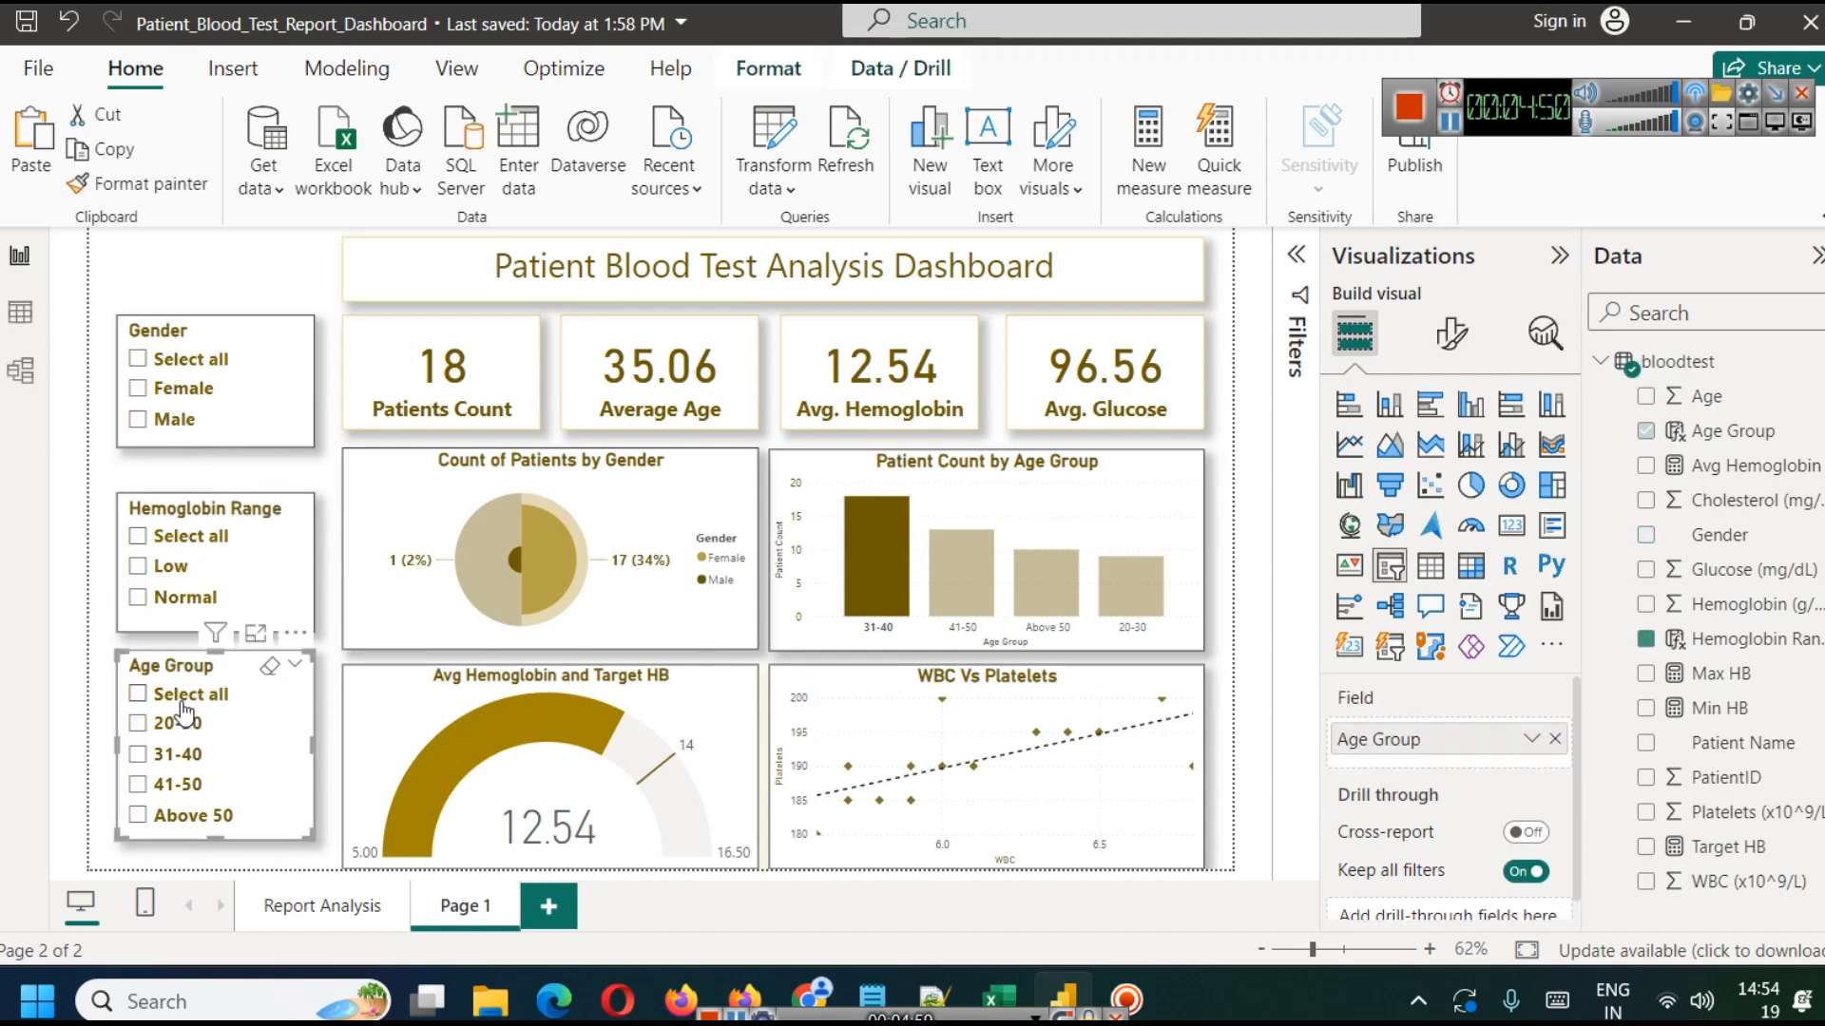
left_click(542, 602)
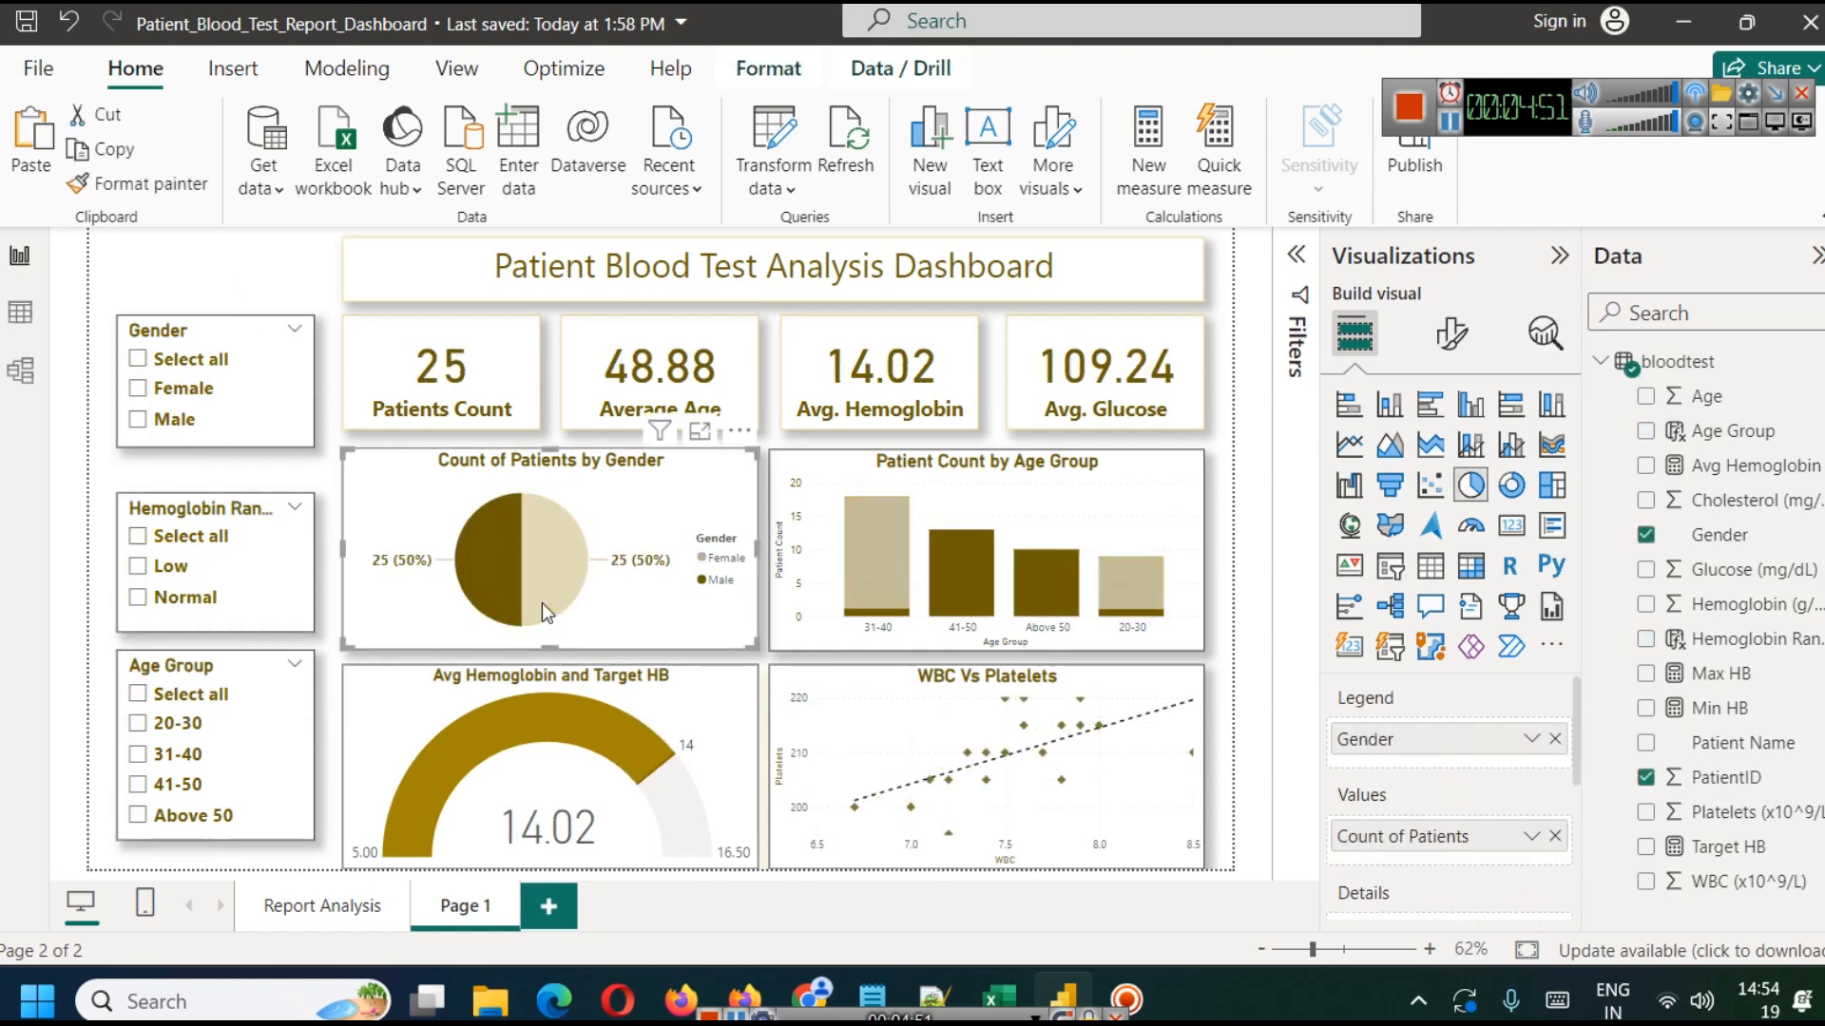
left_click(653, 635)
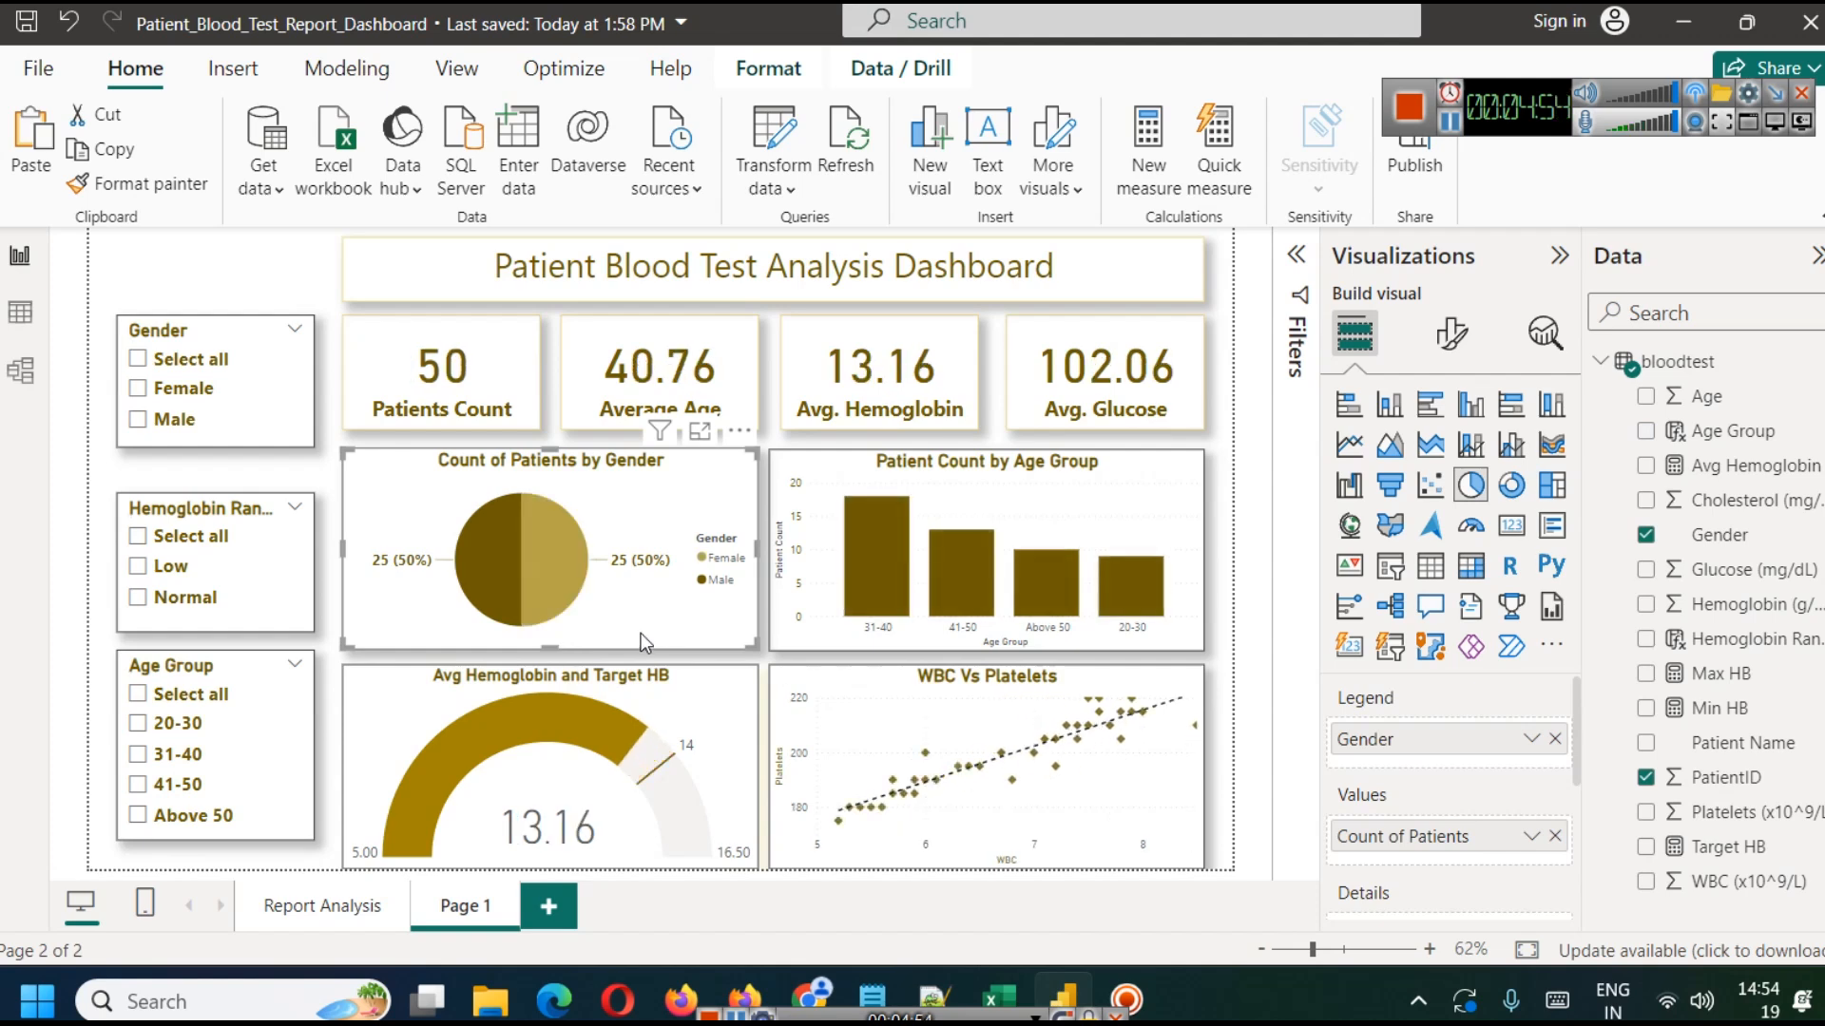
Select Normal in the Hemoglobin Range slicer and nudge the slicer up slightly to even out the spacing between slicers.
left_click(295, 594)
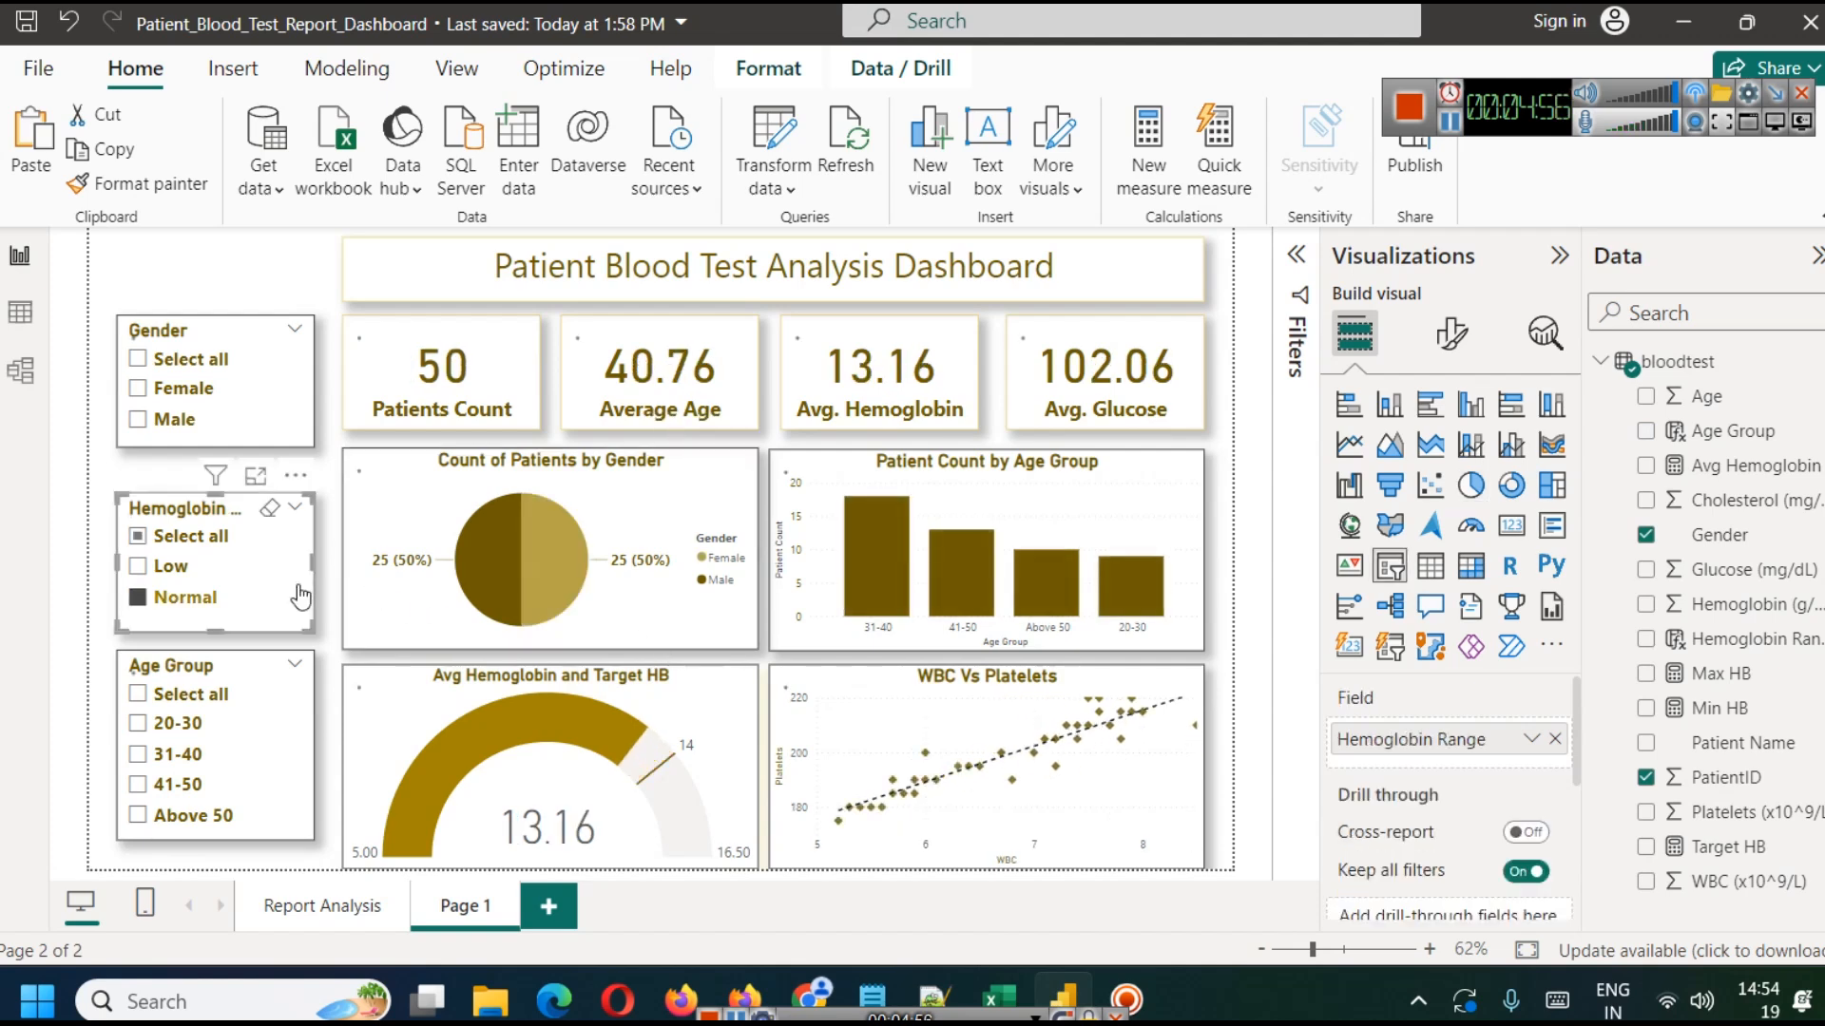
key("Up")
key("Up")
key("Up")
key("Up")
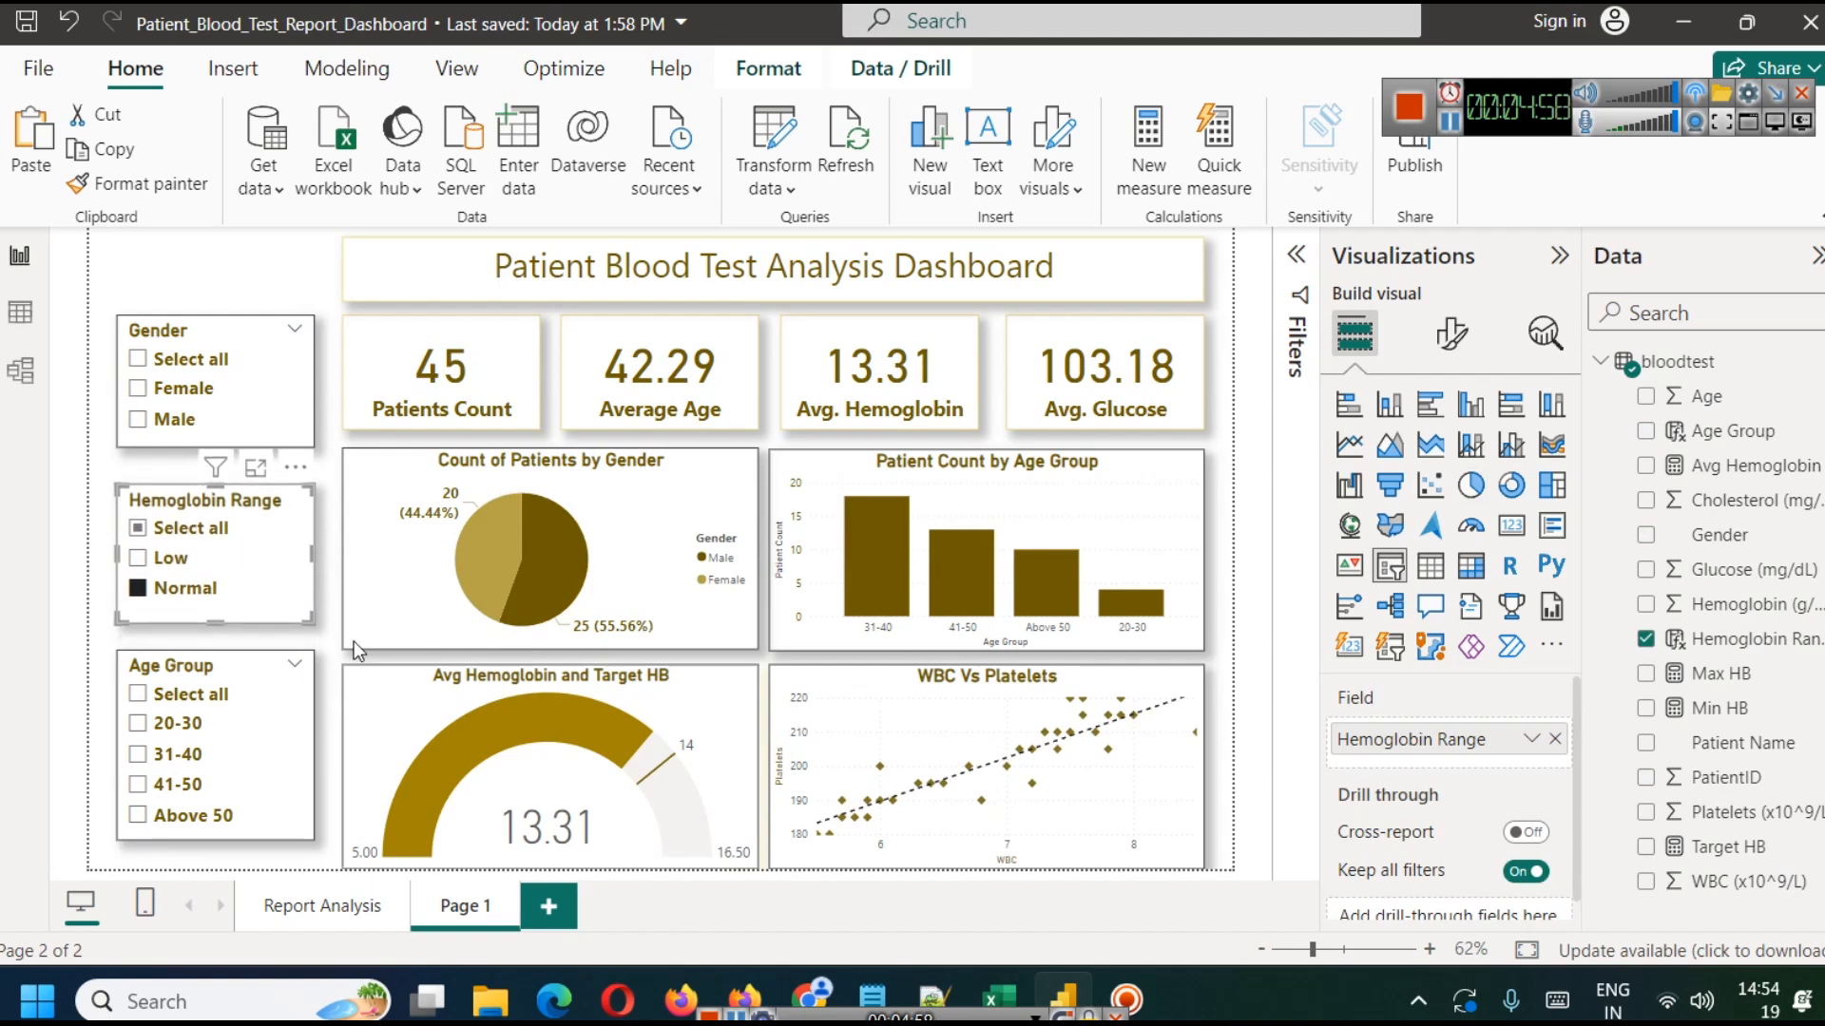
left_click(163, 281)
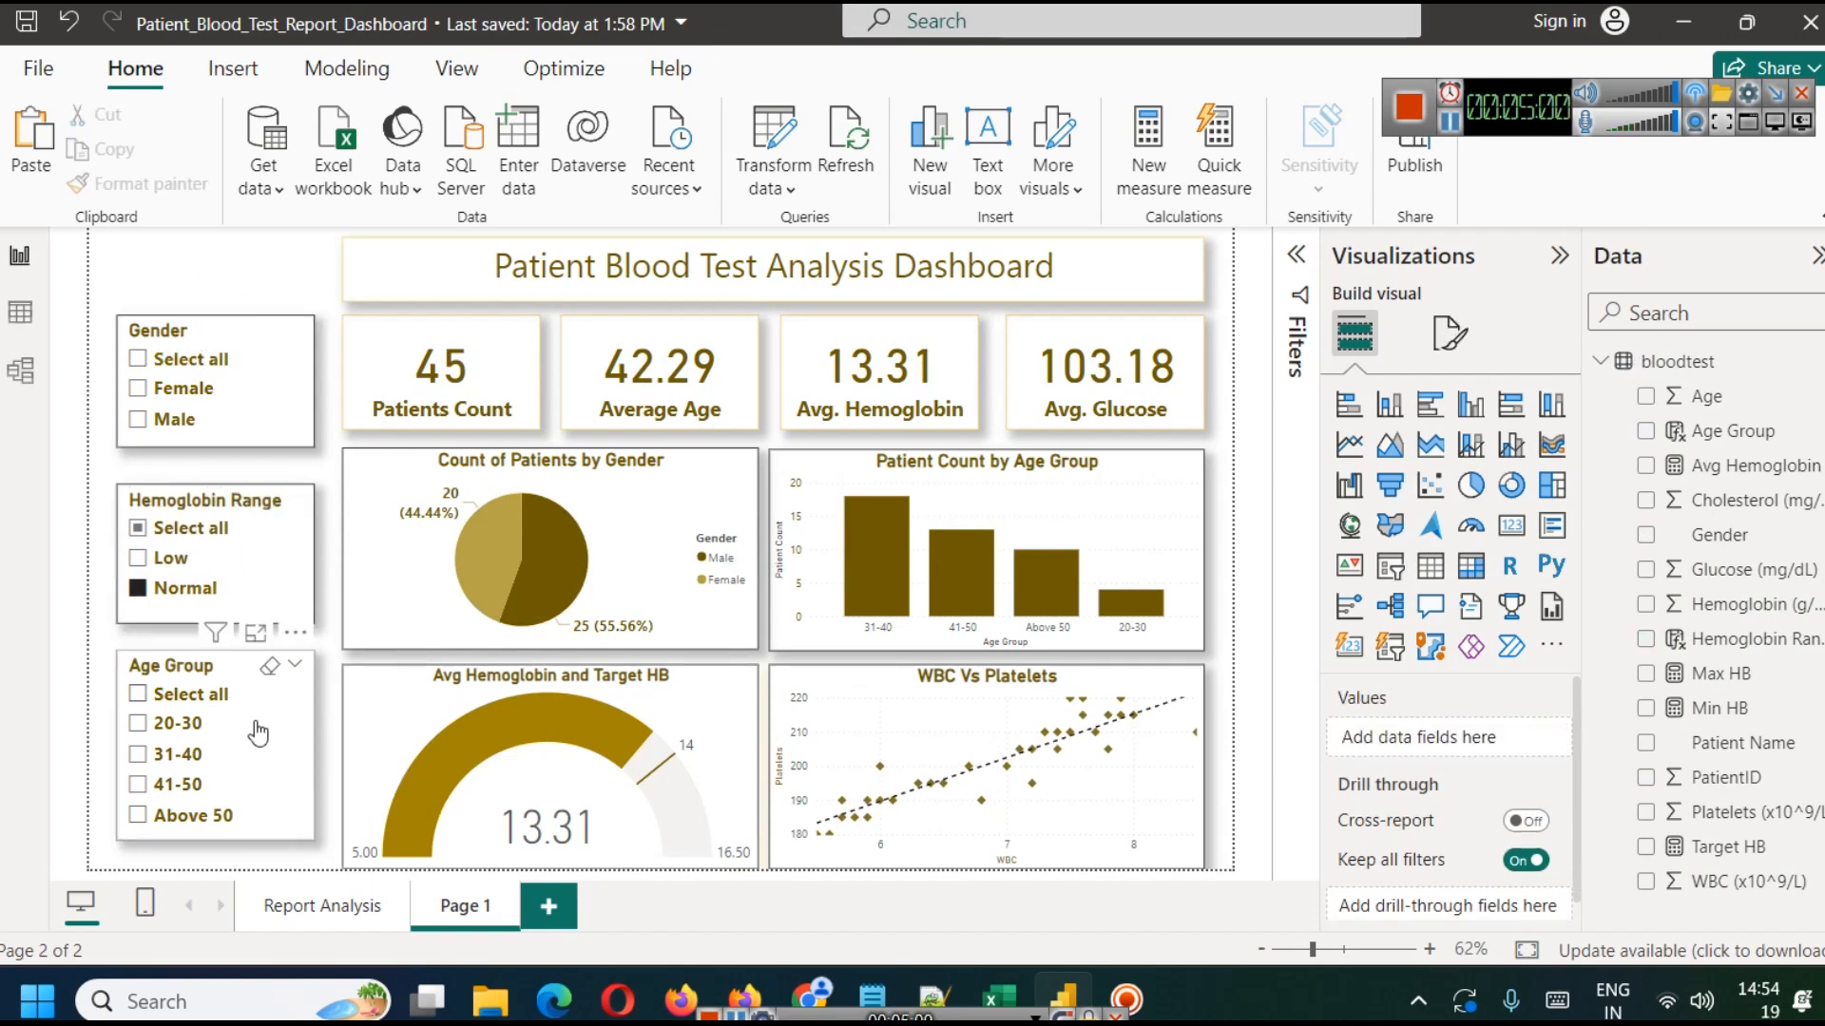
Clear the Normal selection in the Hemoglobin Range slicer.
left_click(140, 591)
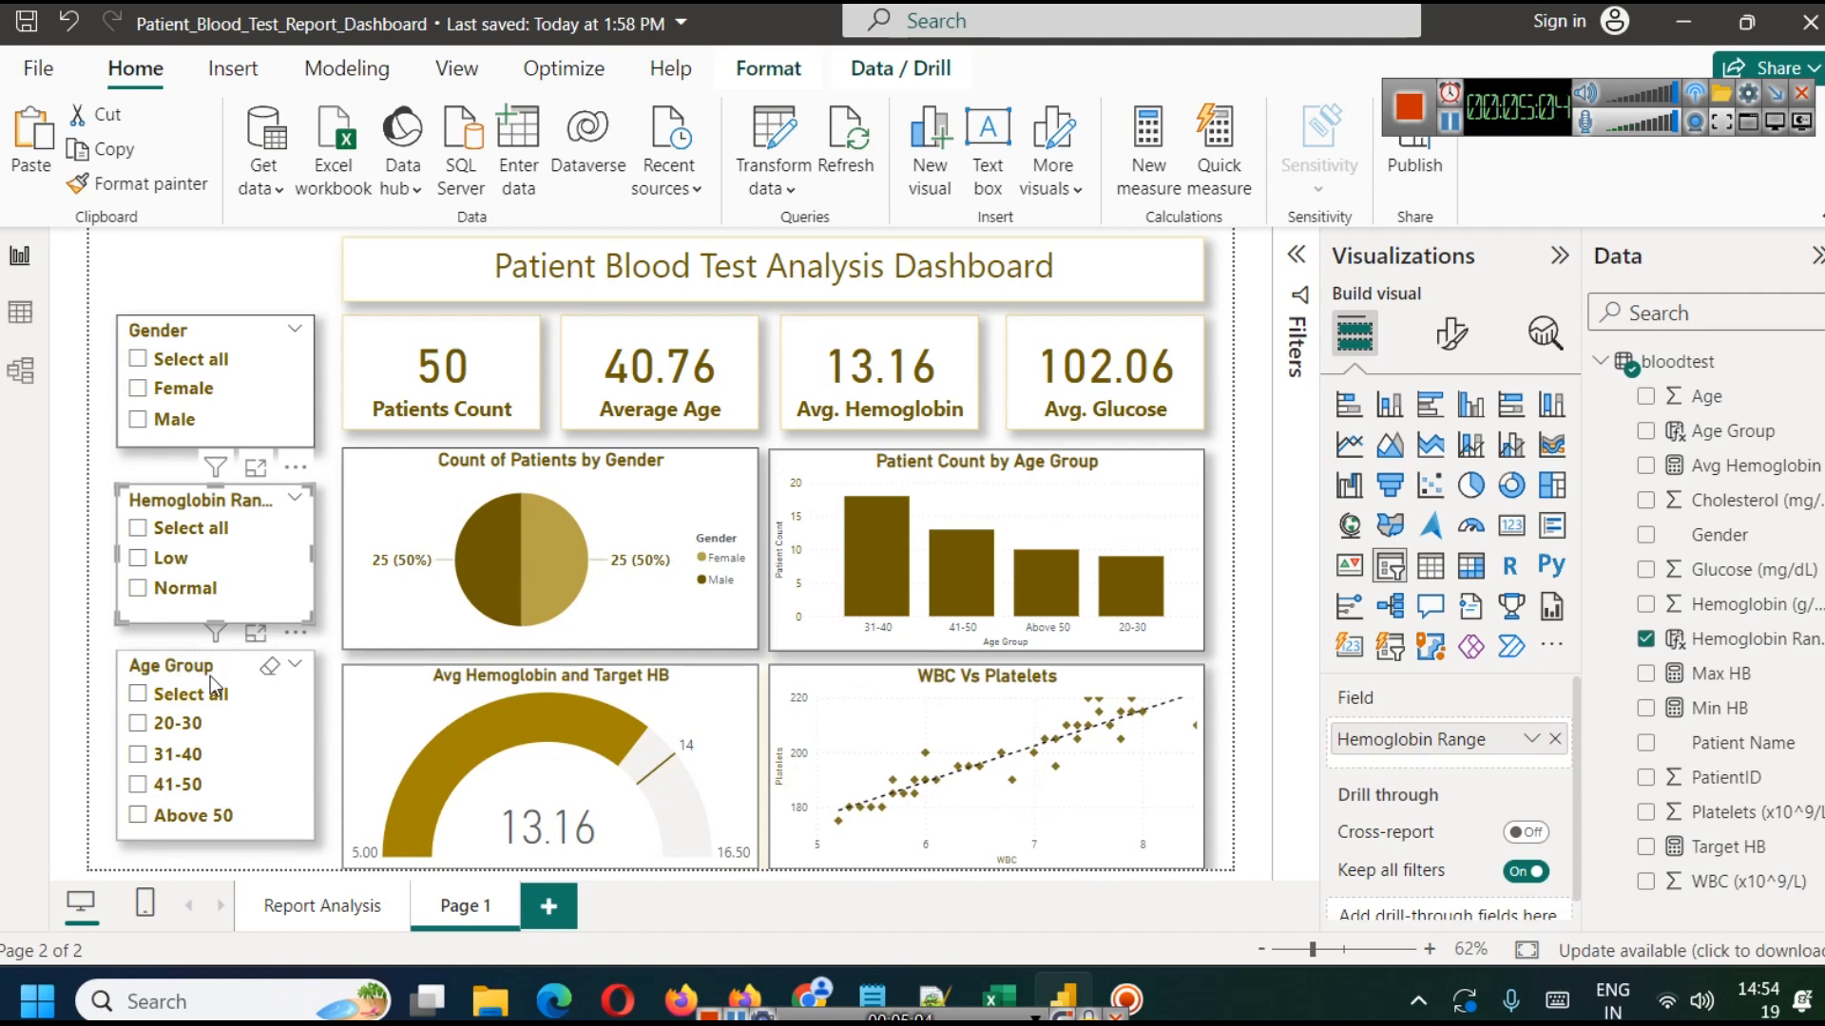
left_click(1449, 124)
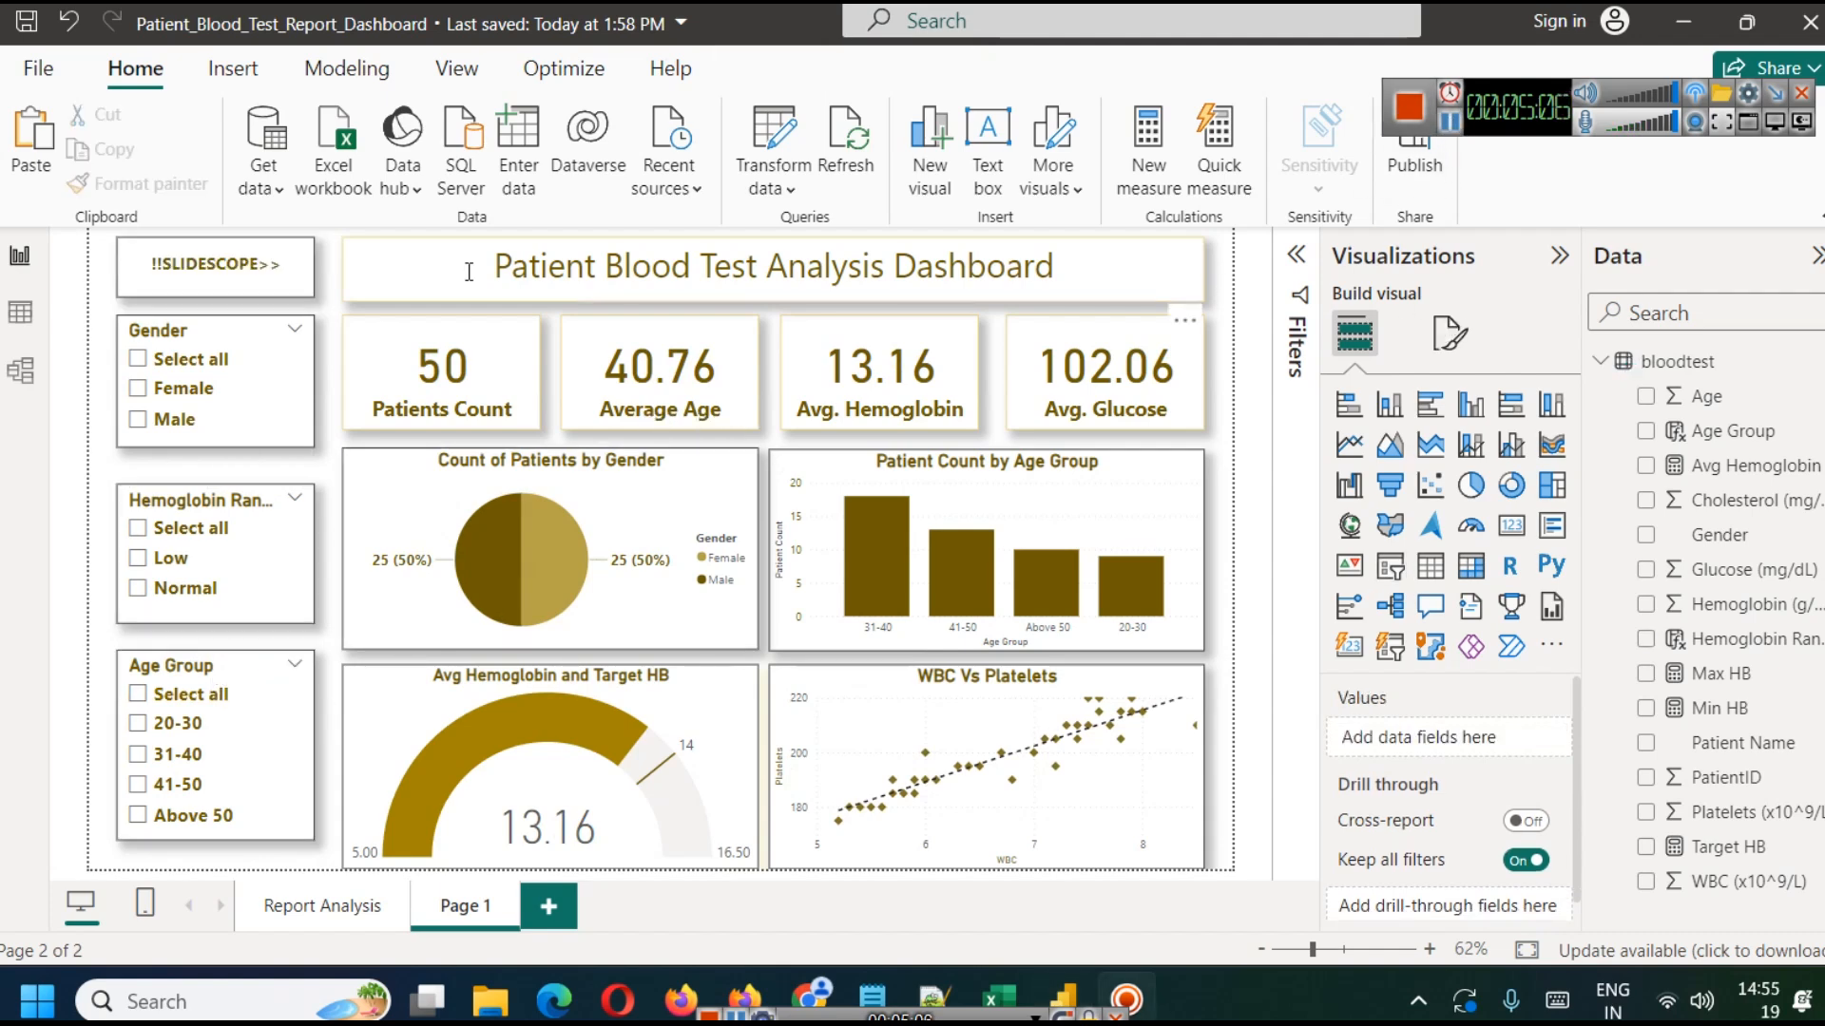
Insert a rectangle shape and enlarge it to cover the entire Page 1 canvas.
left_click(243, 76)
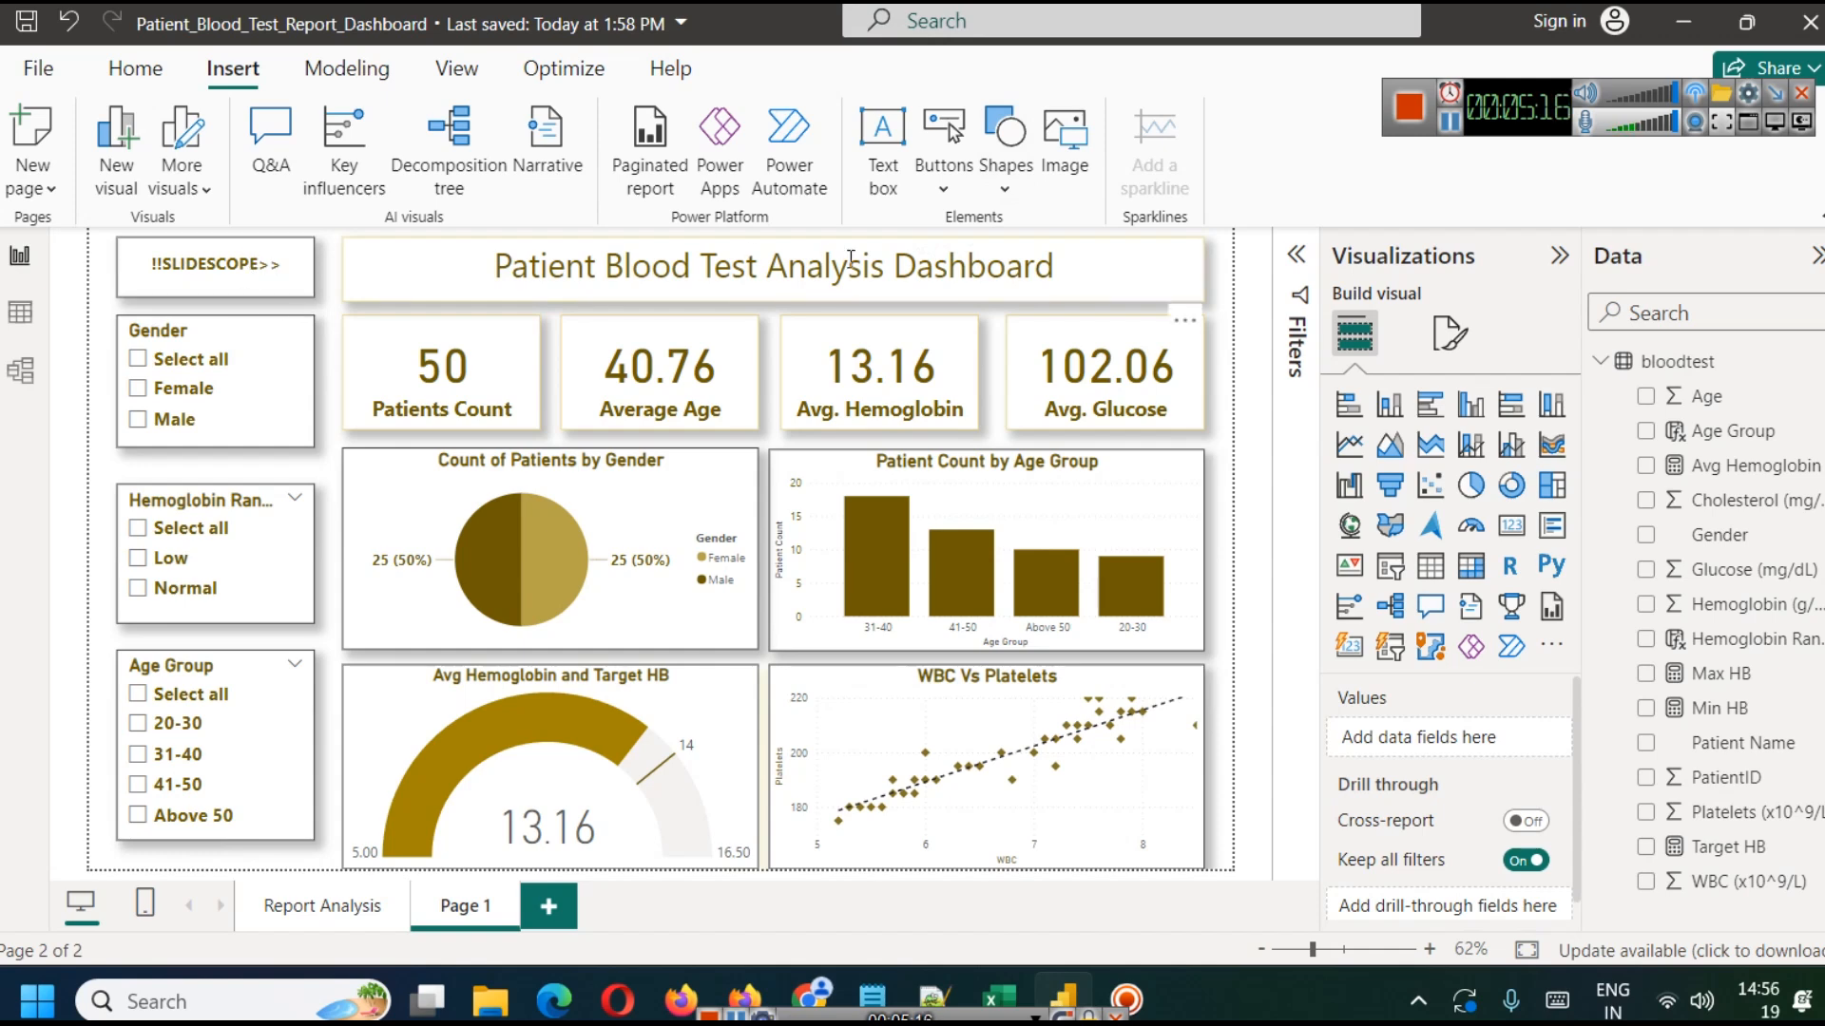
left_click(1005, 189)
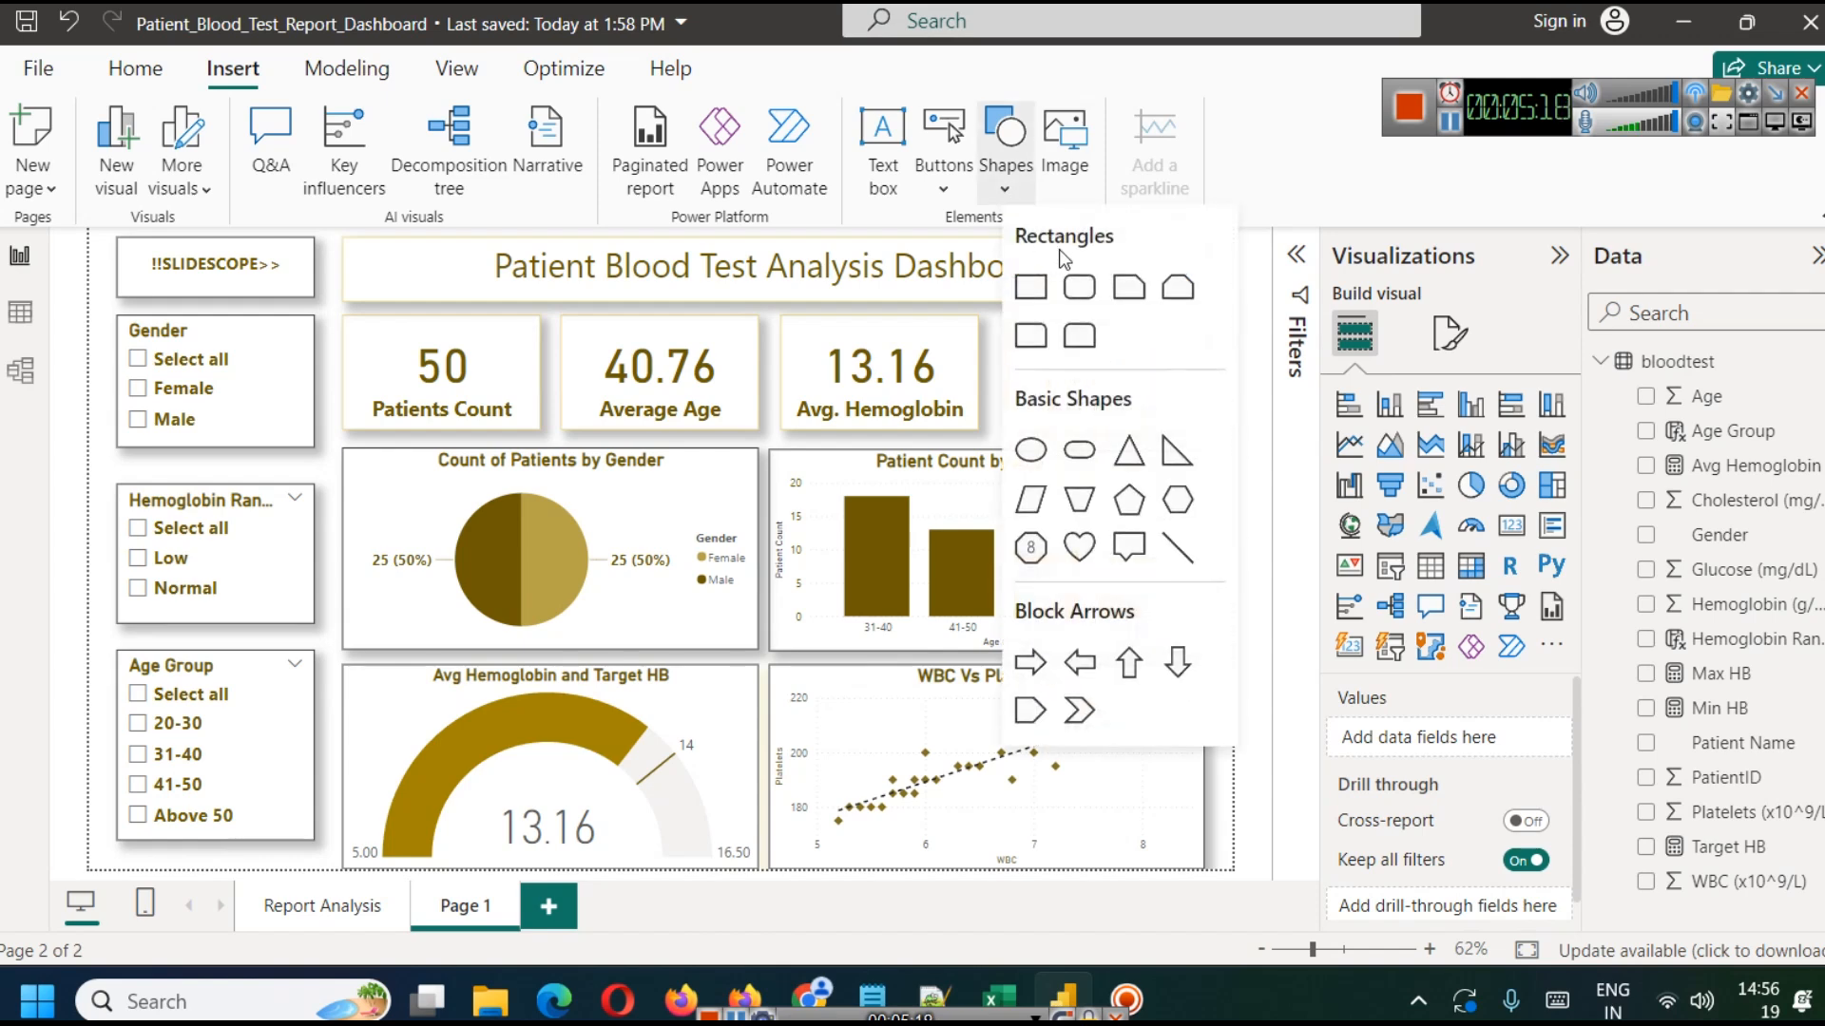
left_click(1024, 300)
left_click_drag(300, 342, 205, 253)
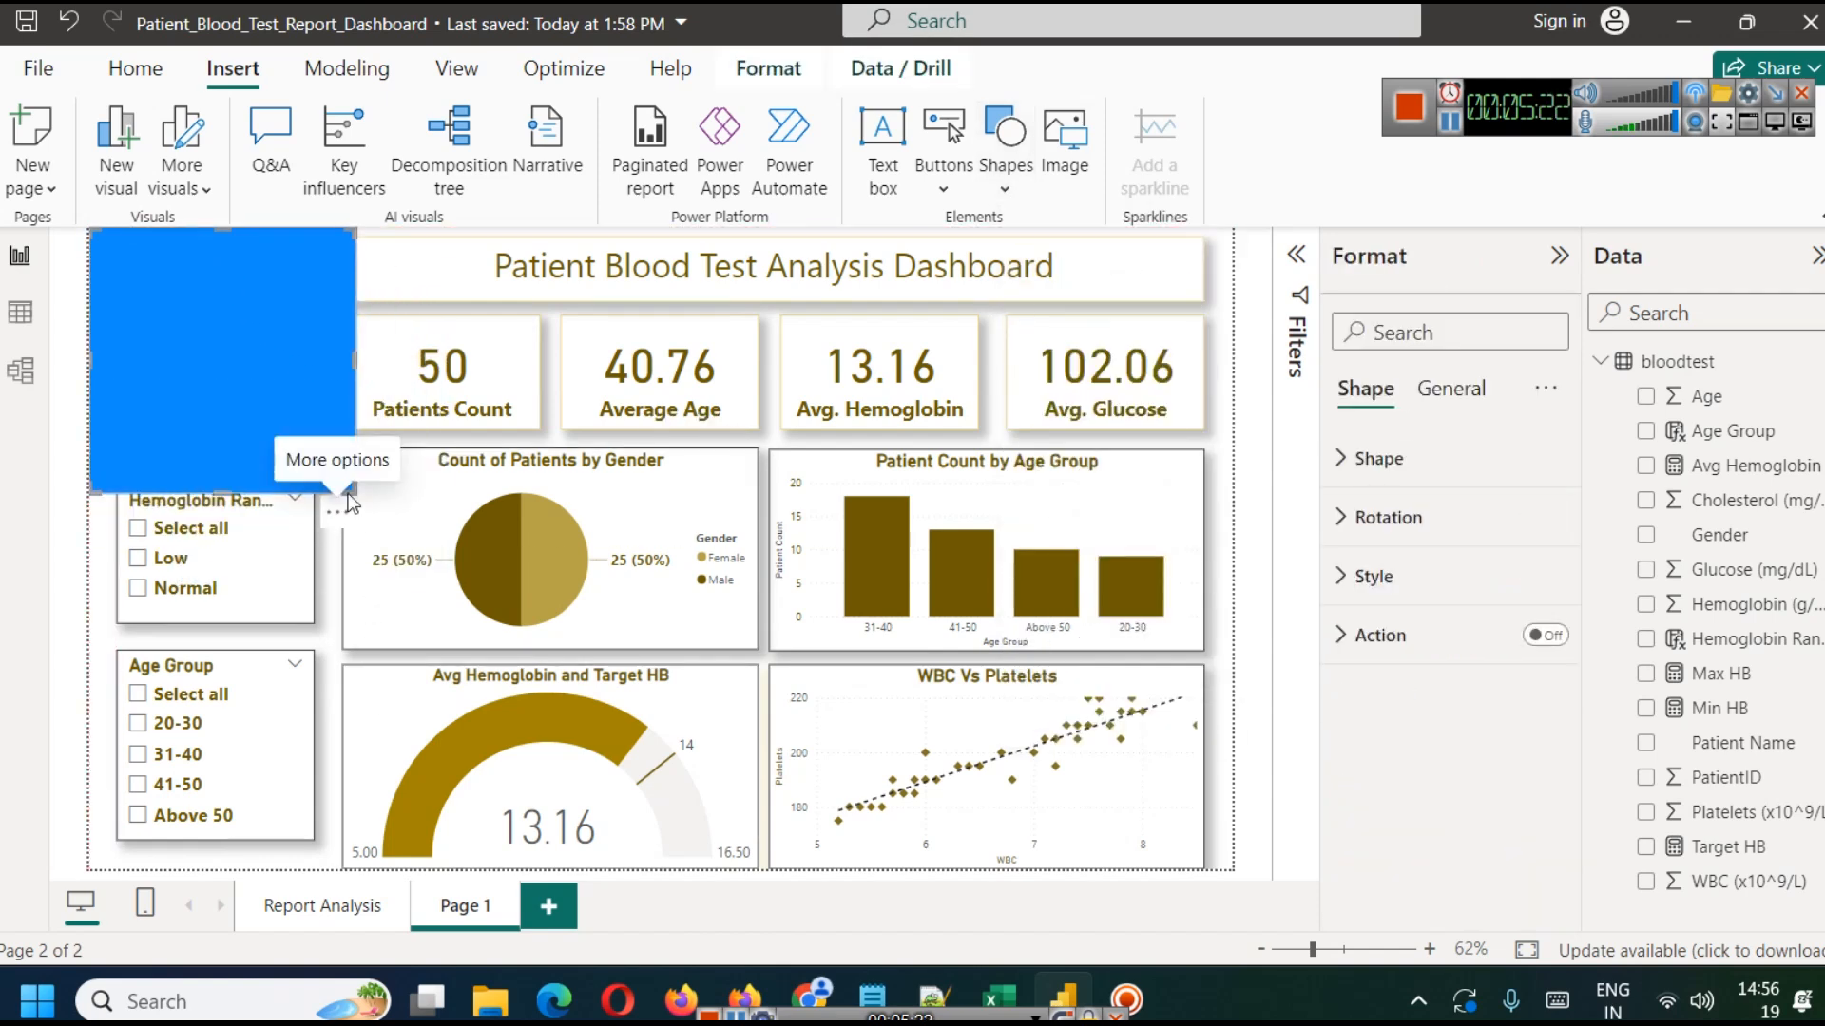
left_click_drag(349, 489, 1222, 869)
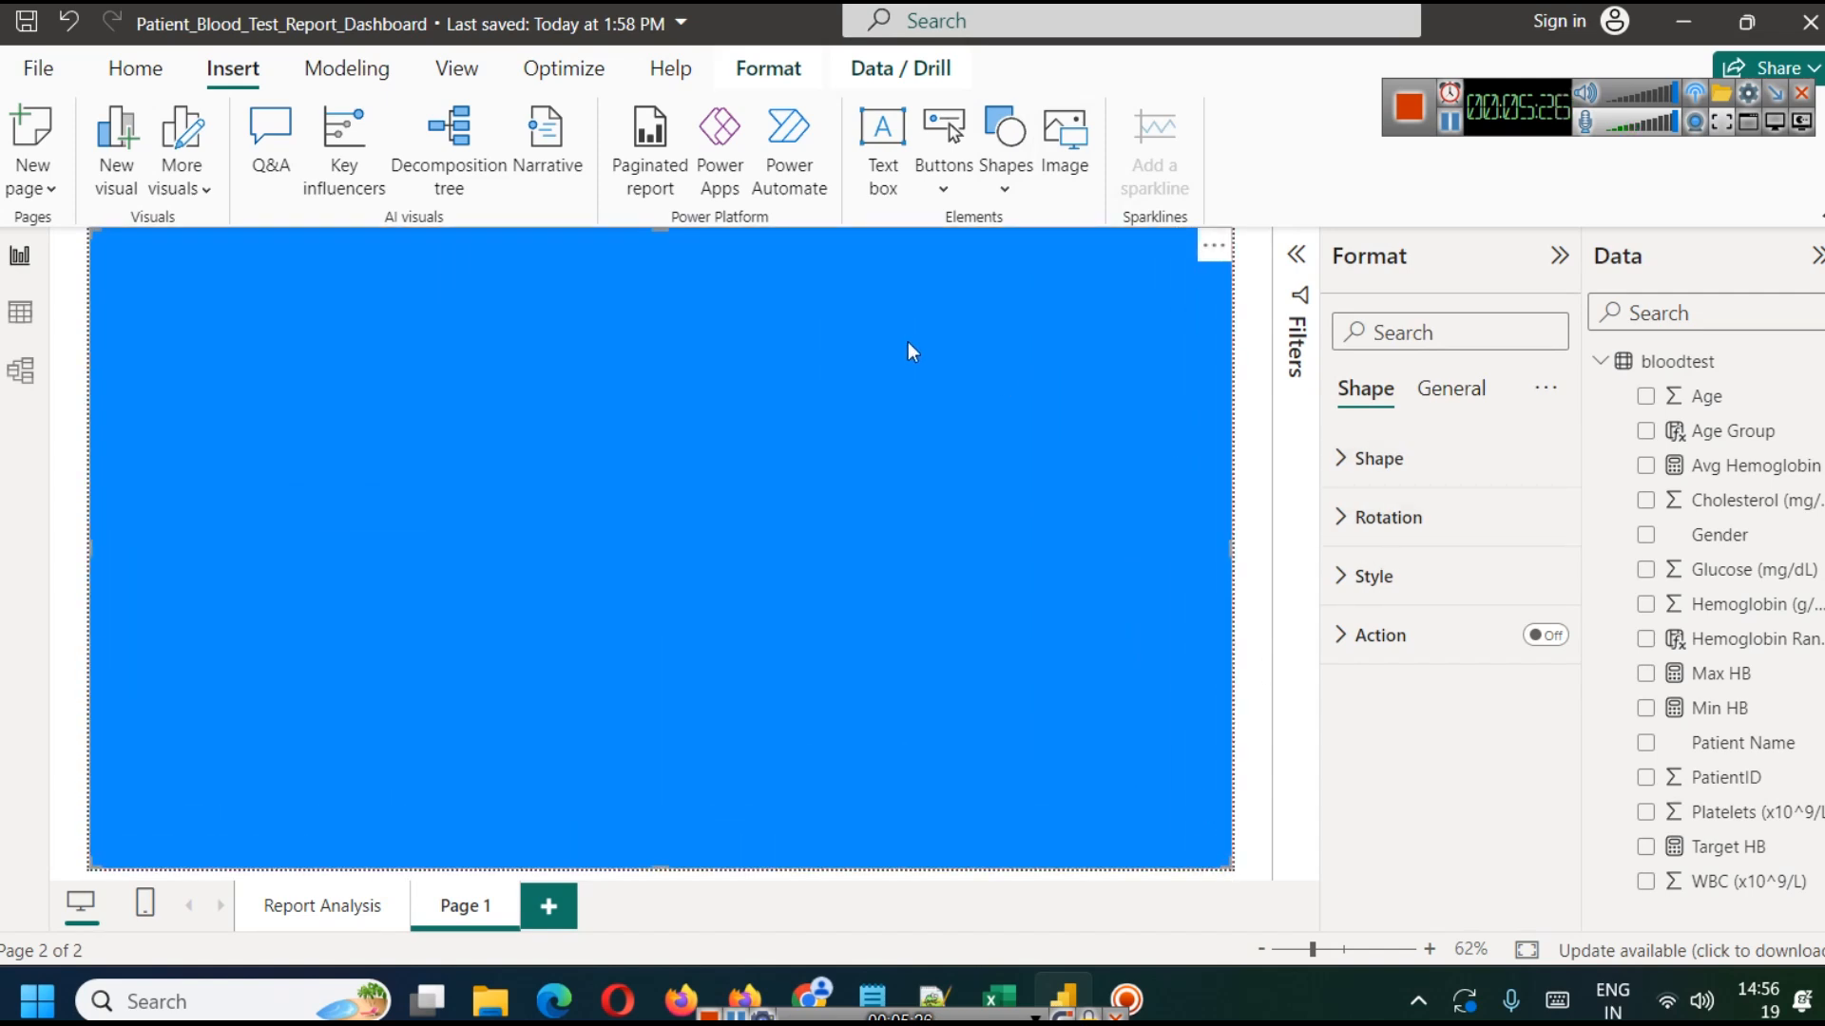
Send the full-page rectangle to the back, behind all the dashboard visuals.
left_click(770, 70)
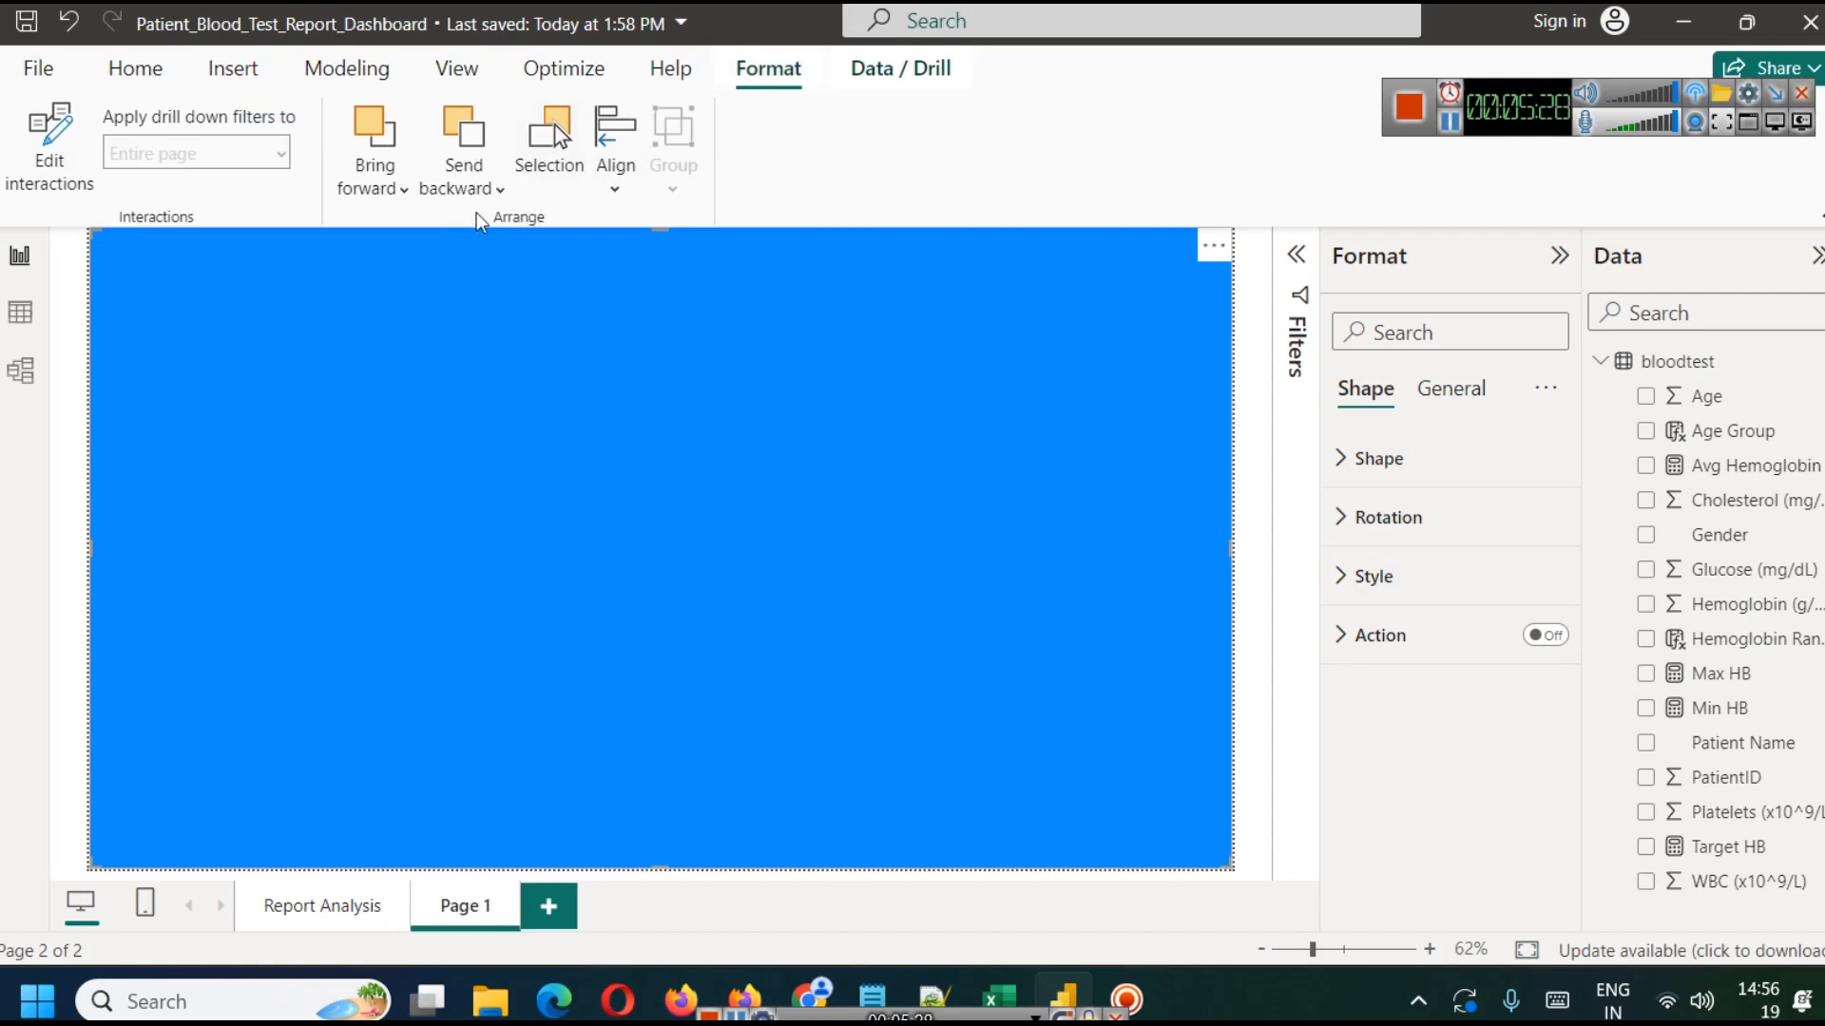
left_click(494, 188)
left_click(489, 281)
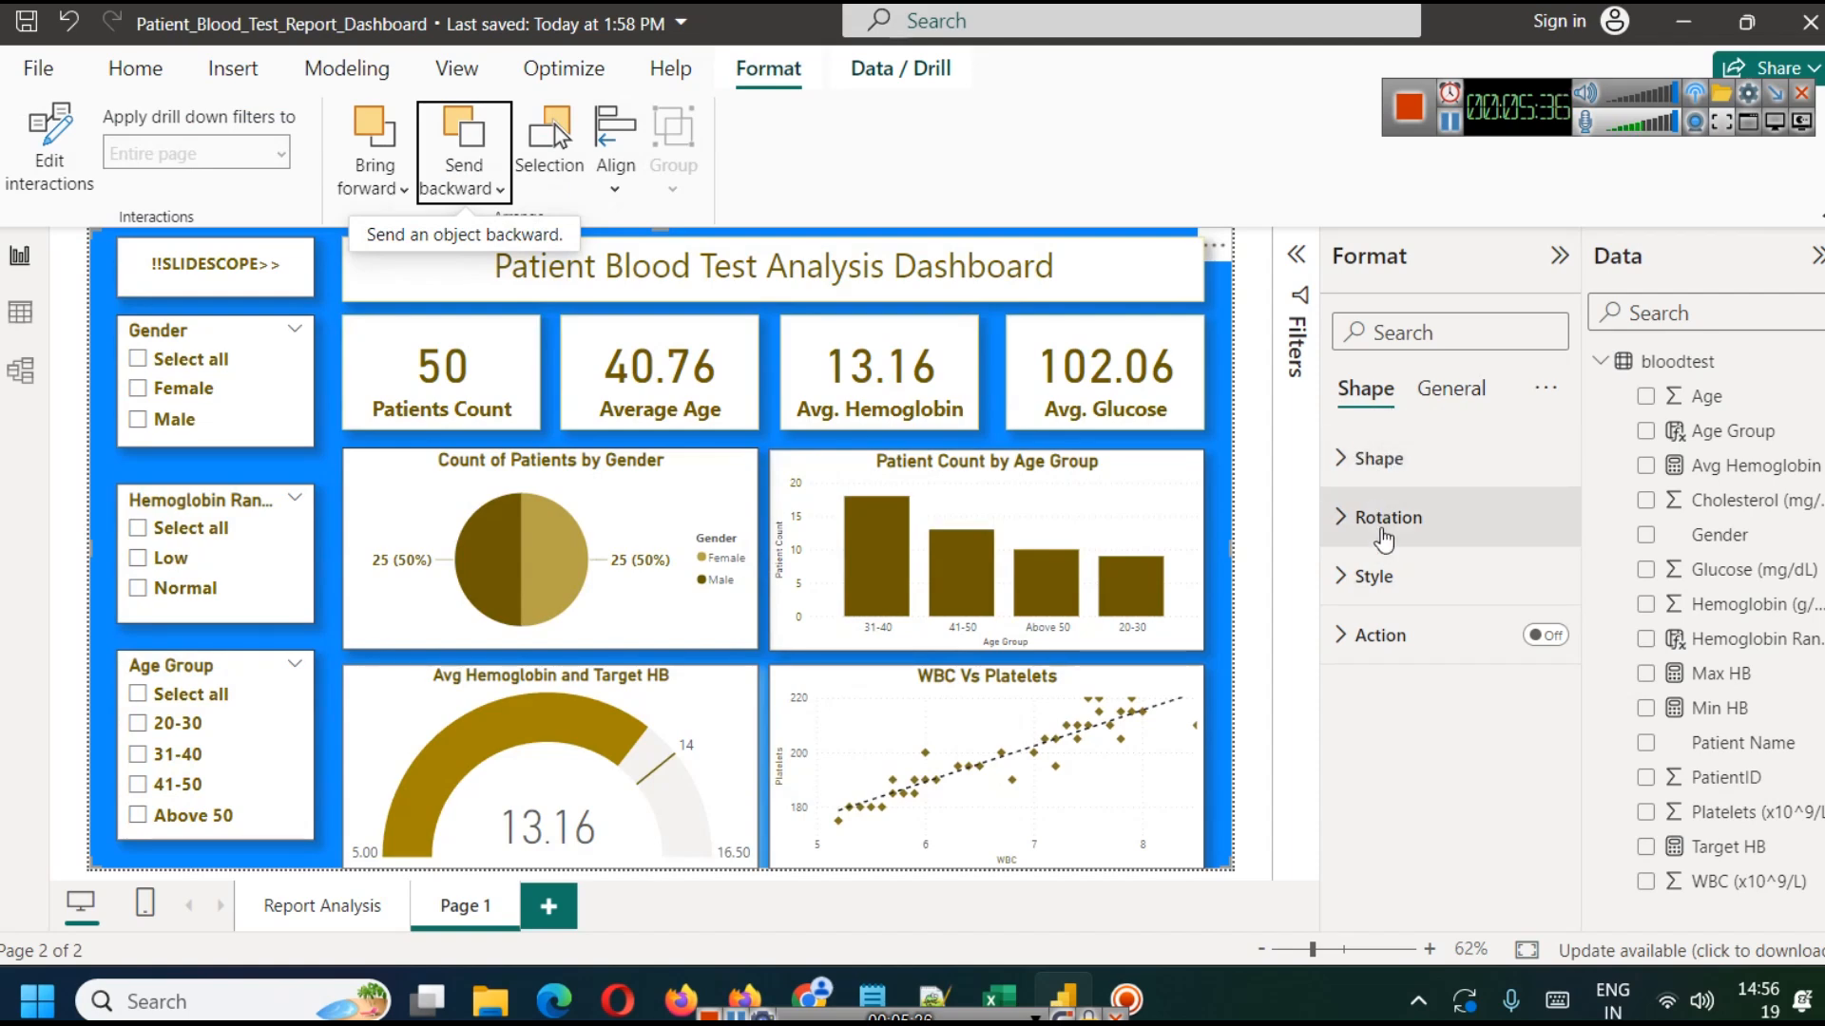
Fill the background rectangle with the dark olive-brown colour used in the charts, then deselect it.
left_click(1342, 467)
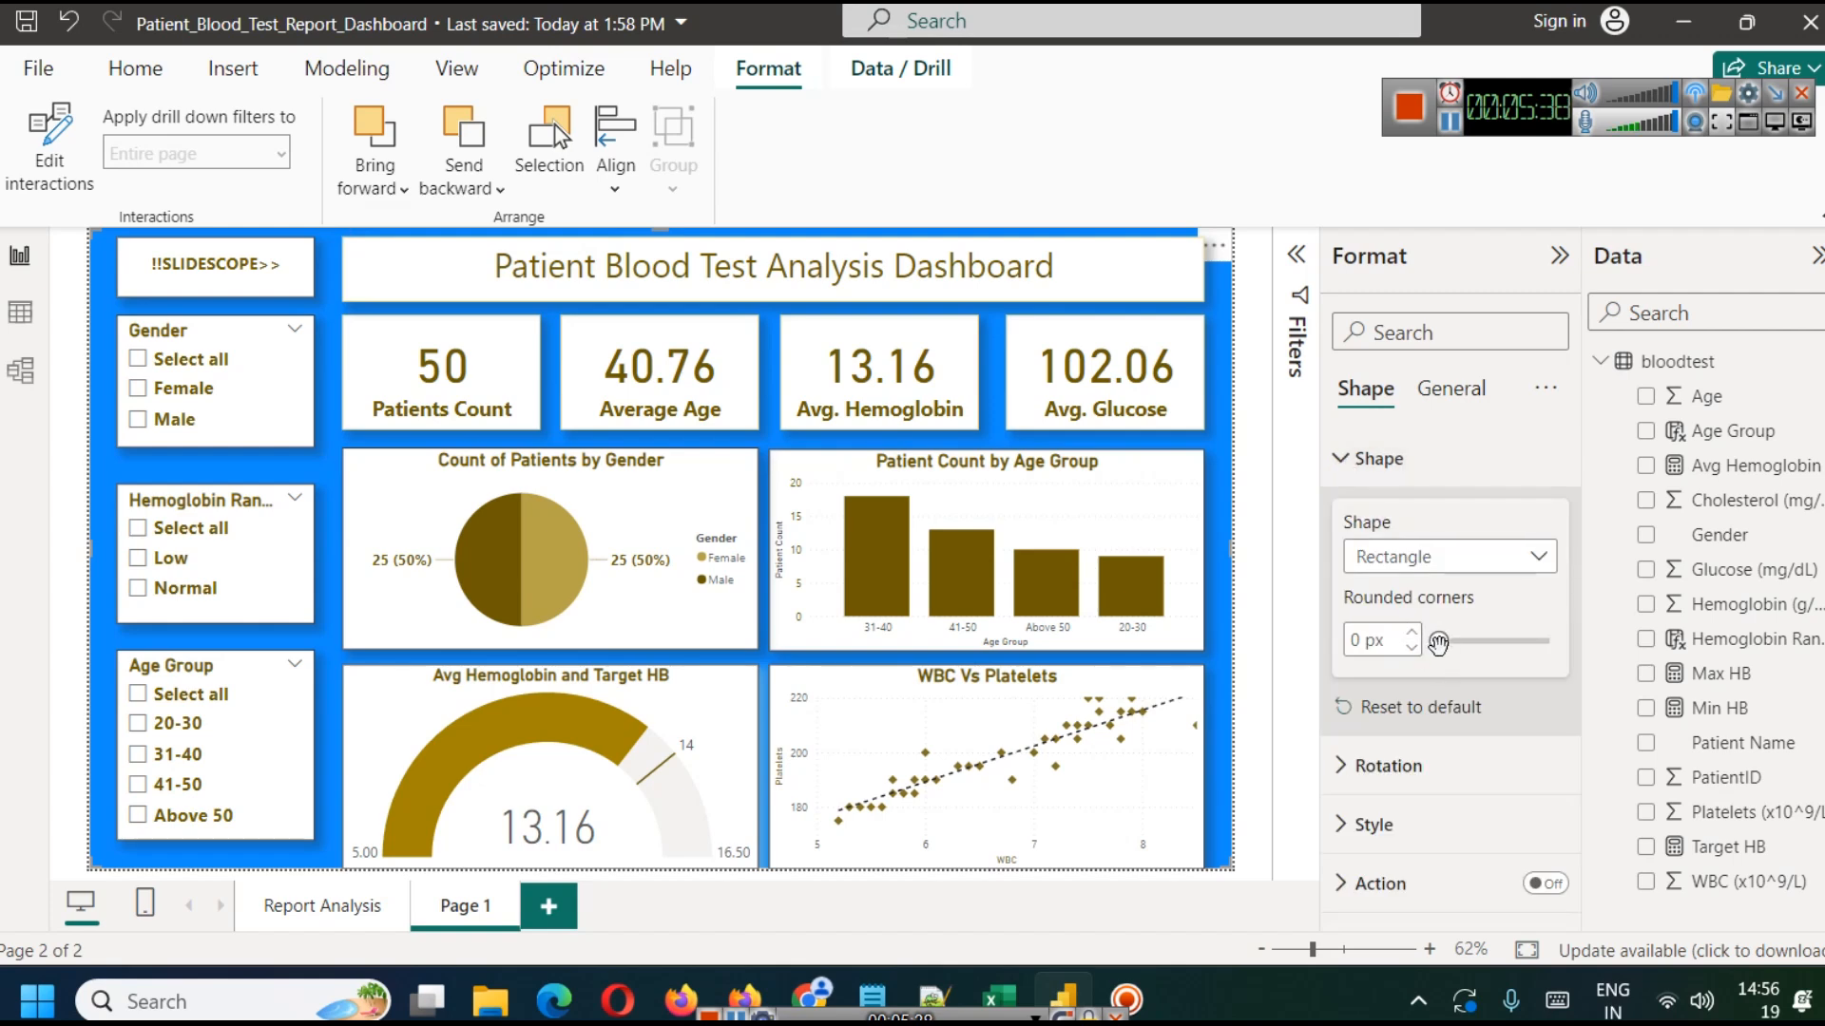
left_click(1335, 825)
scroll(1378, 779, "down", 3)
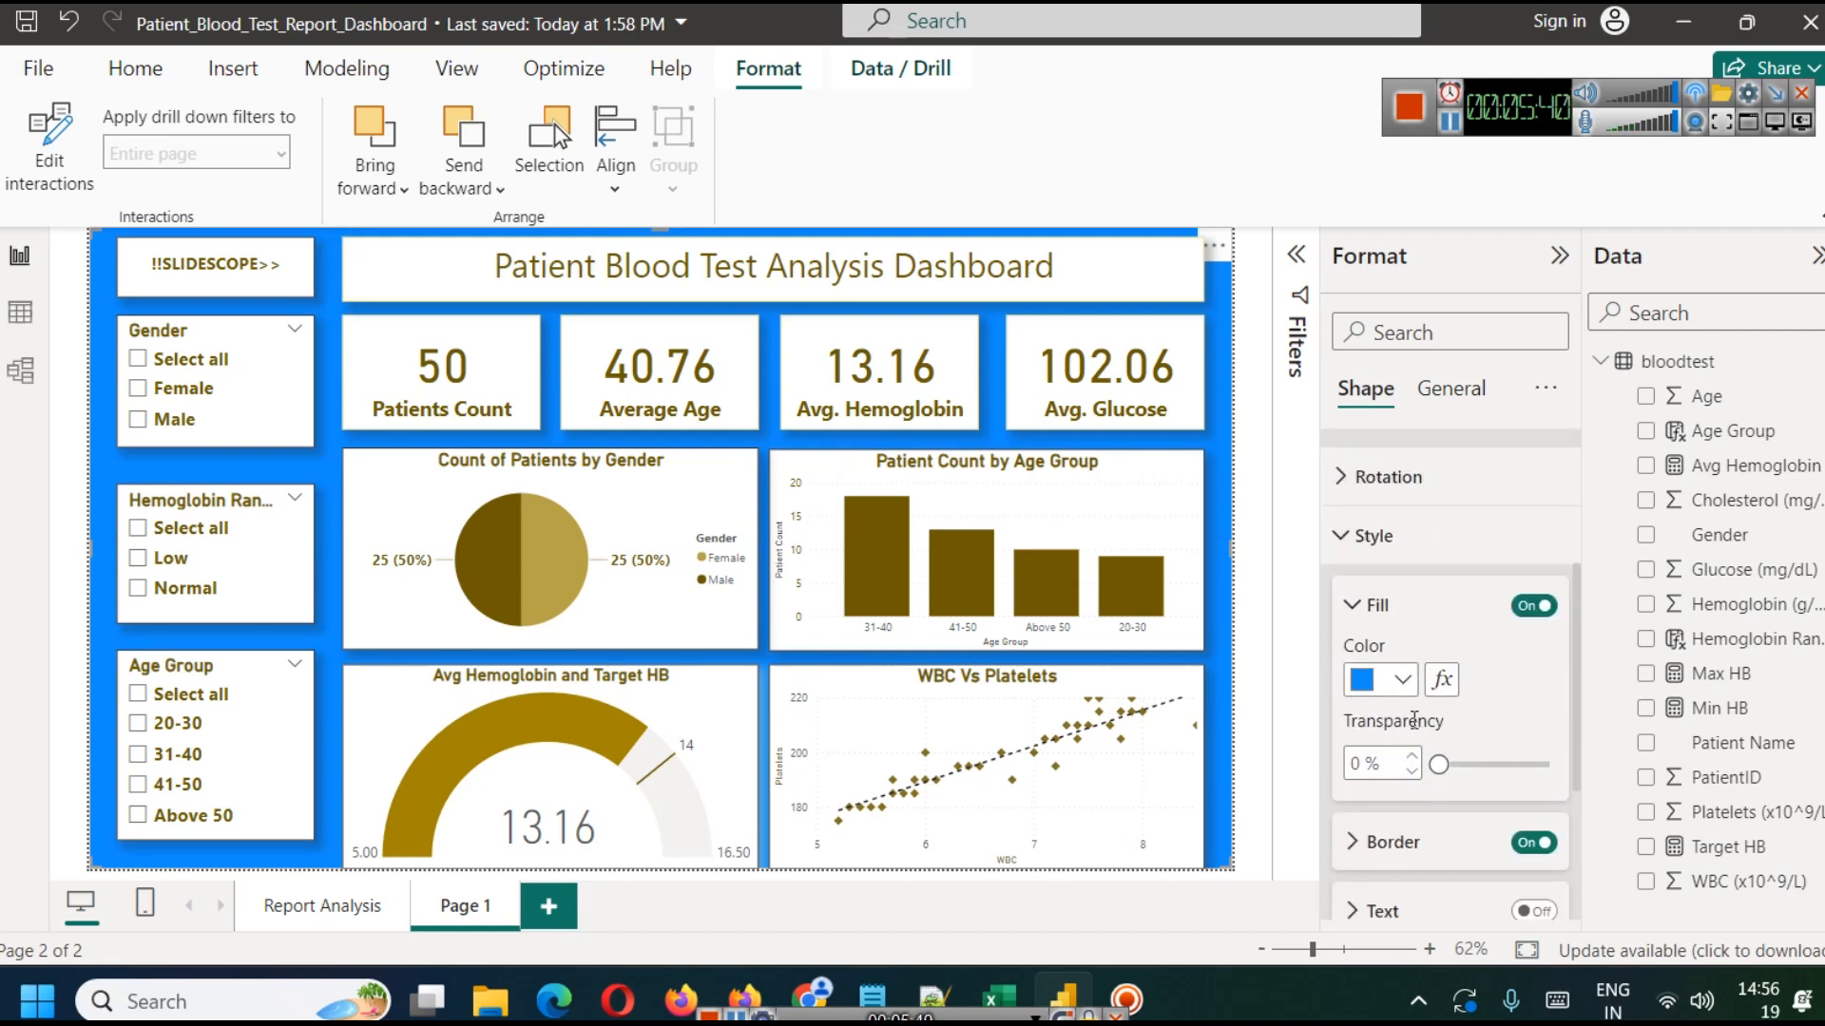
left_click(1403, 680)
left_click(1425, 547)
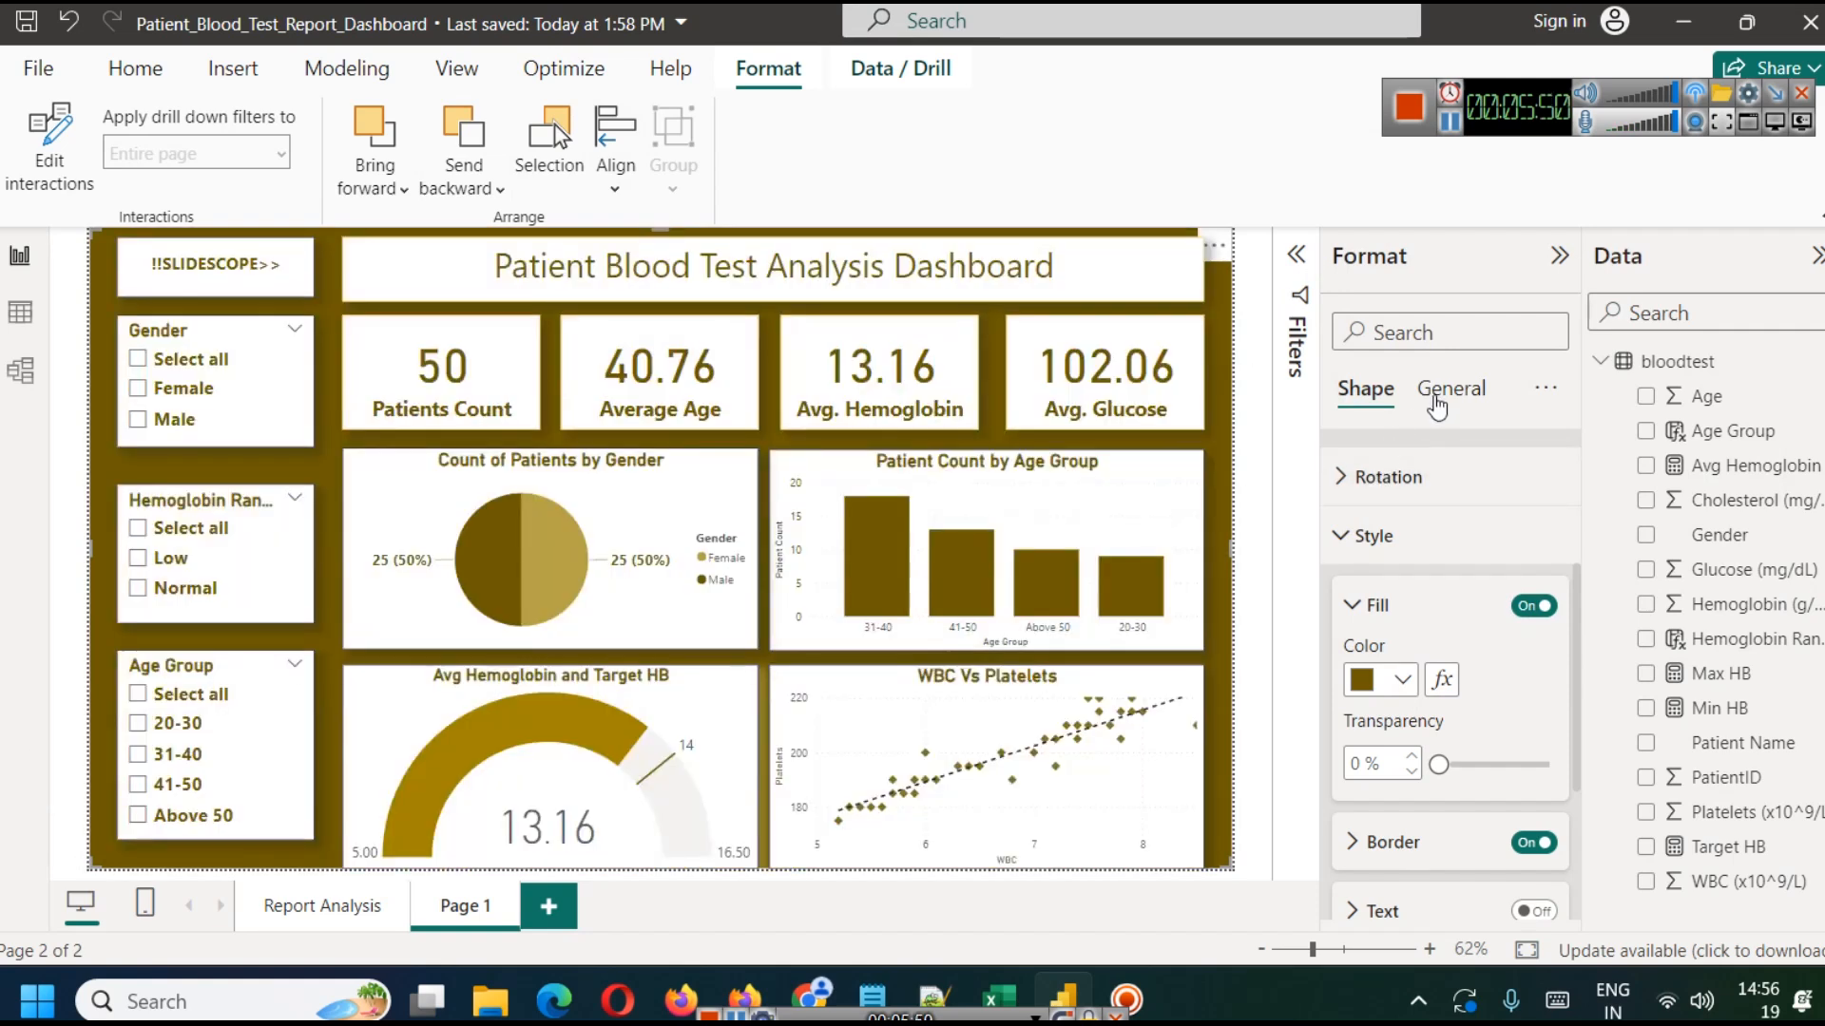
left_click(1435, 399)
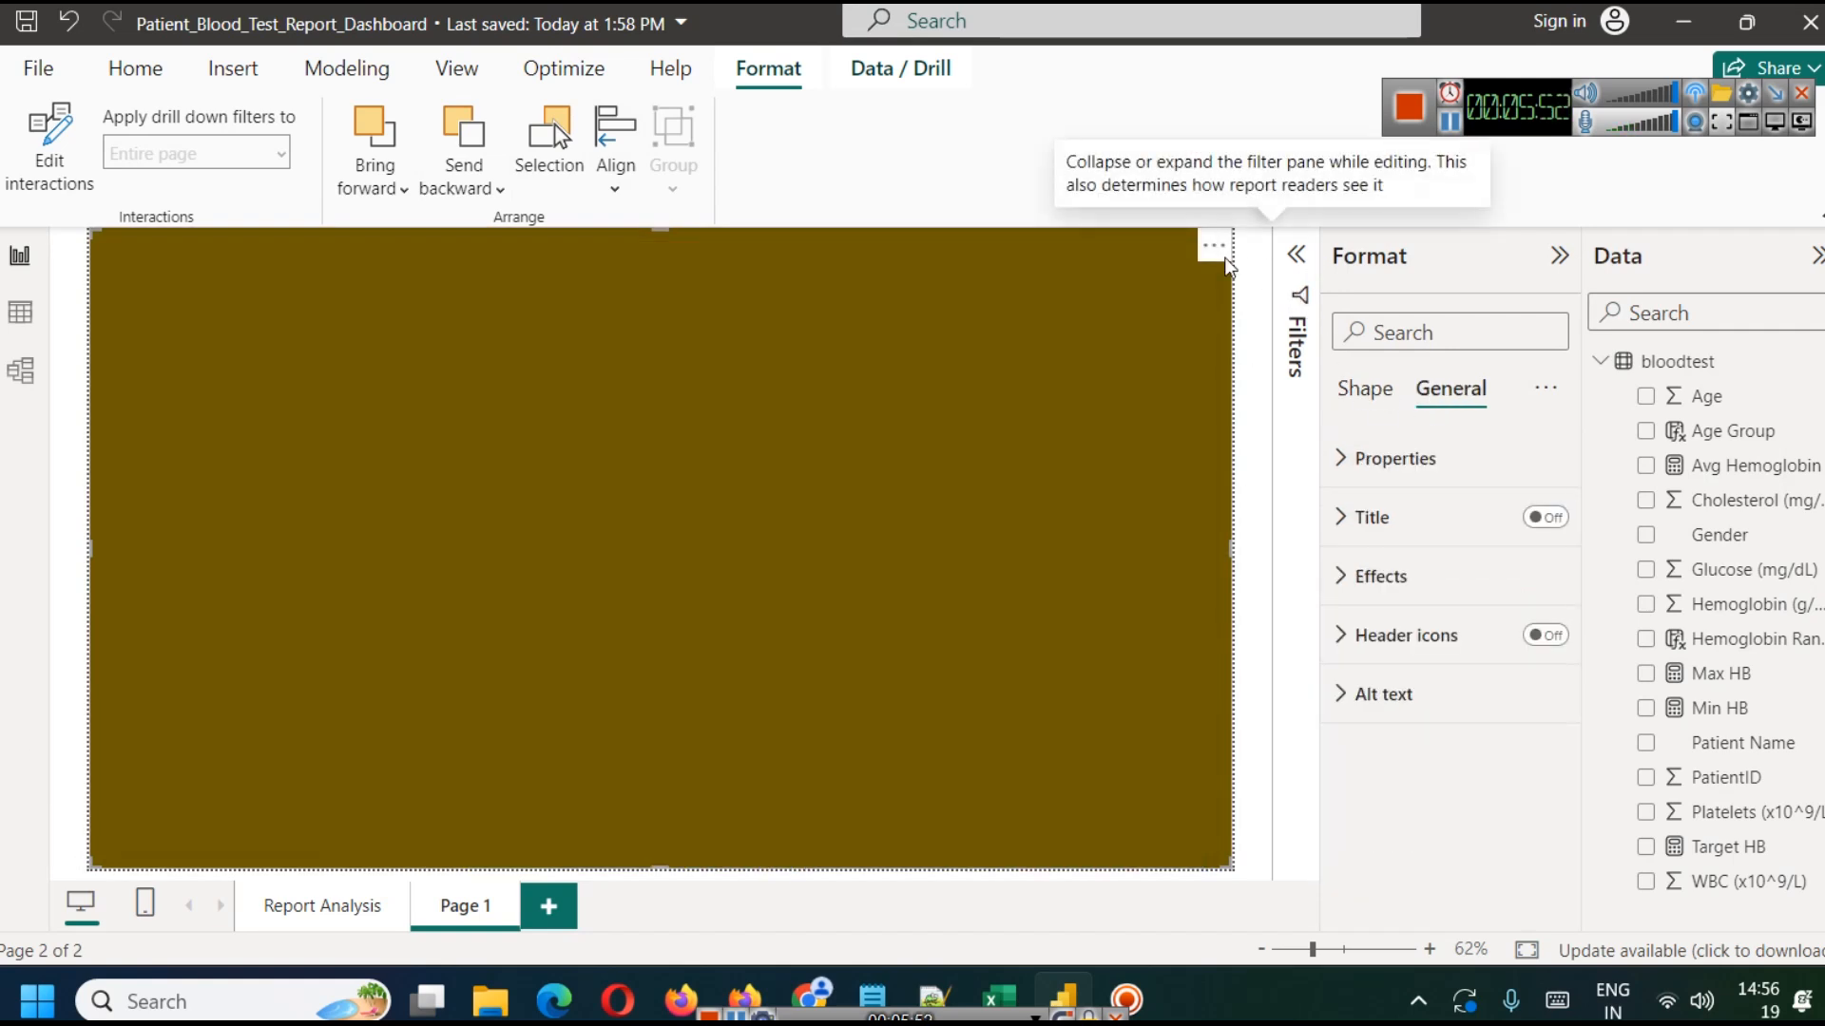
left_click(1262, 289)
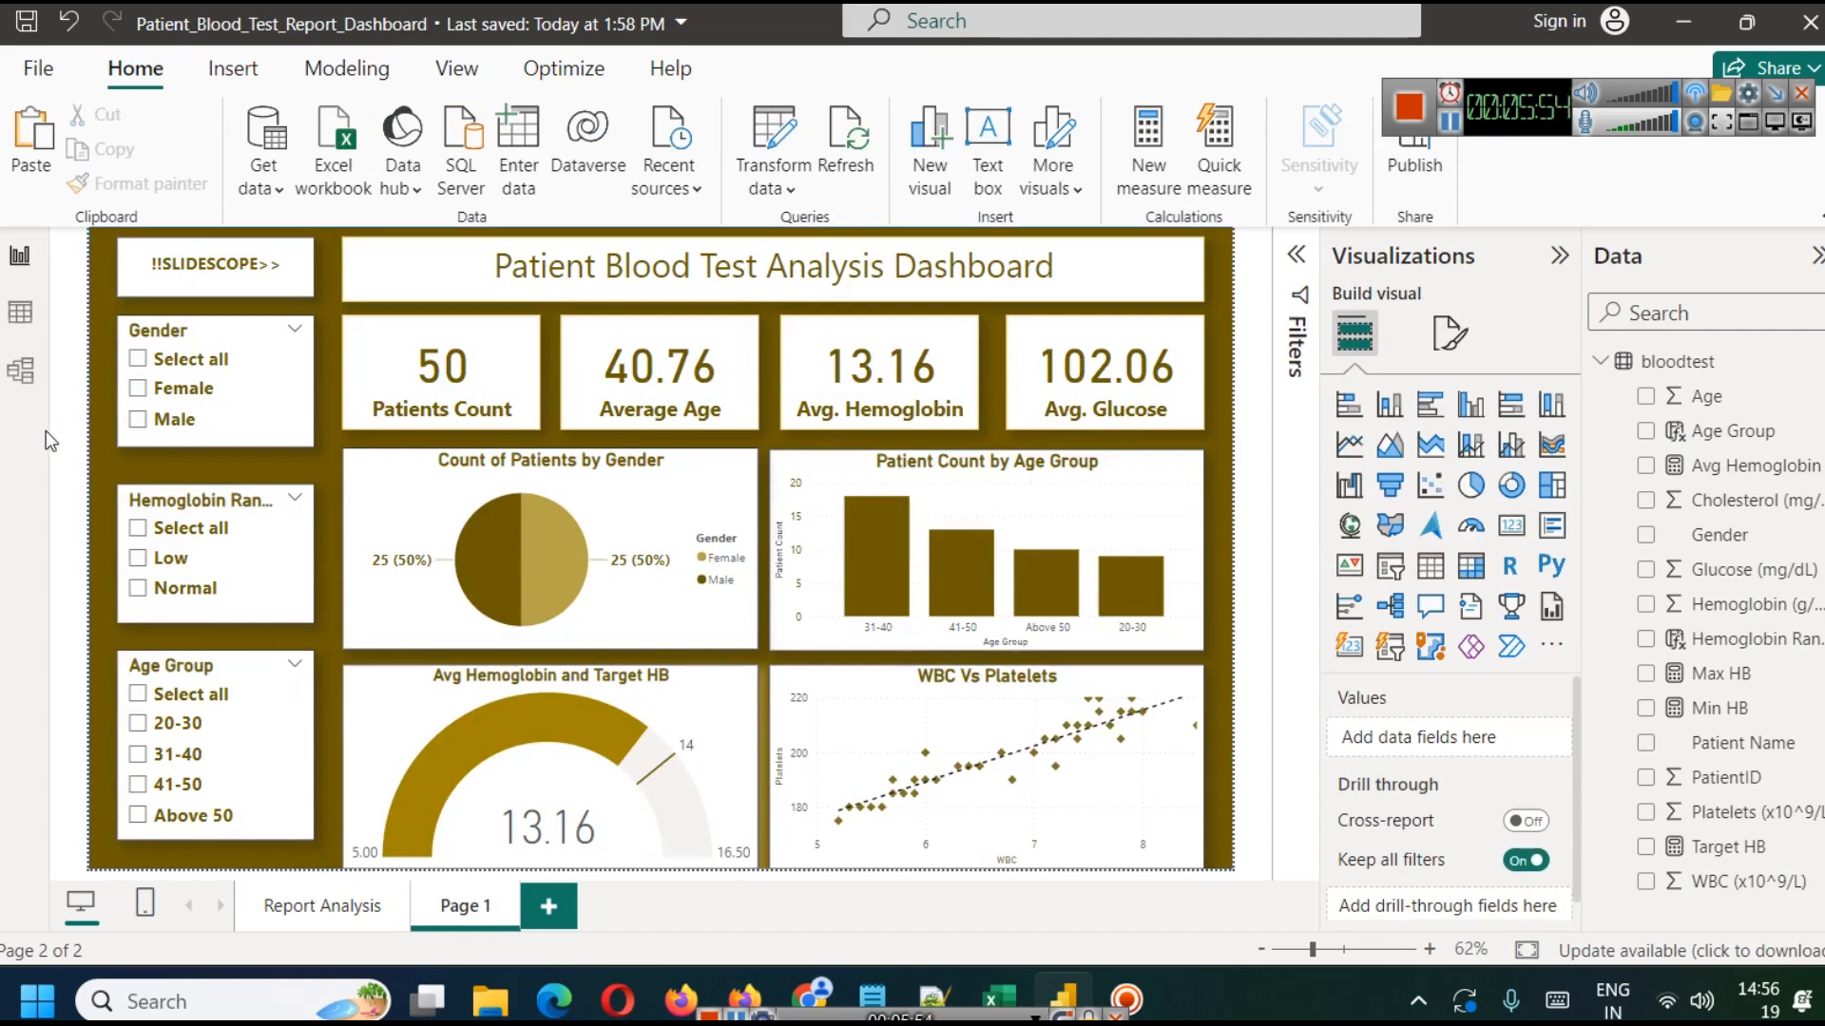
Set the font size of the !!SLIDESCOPE>> text box to 16 and deselect everything on the page.
left_click(201, 263)
double_click(201, 262)
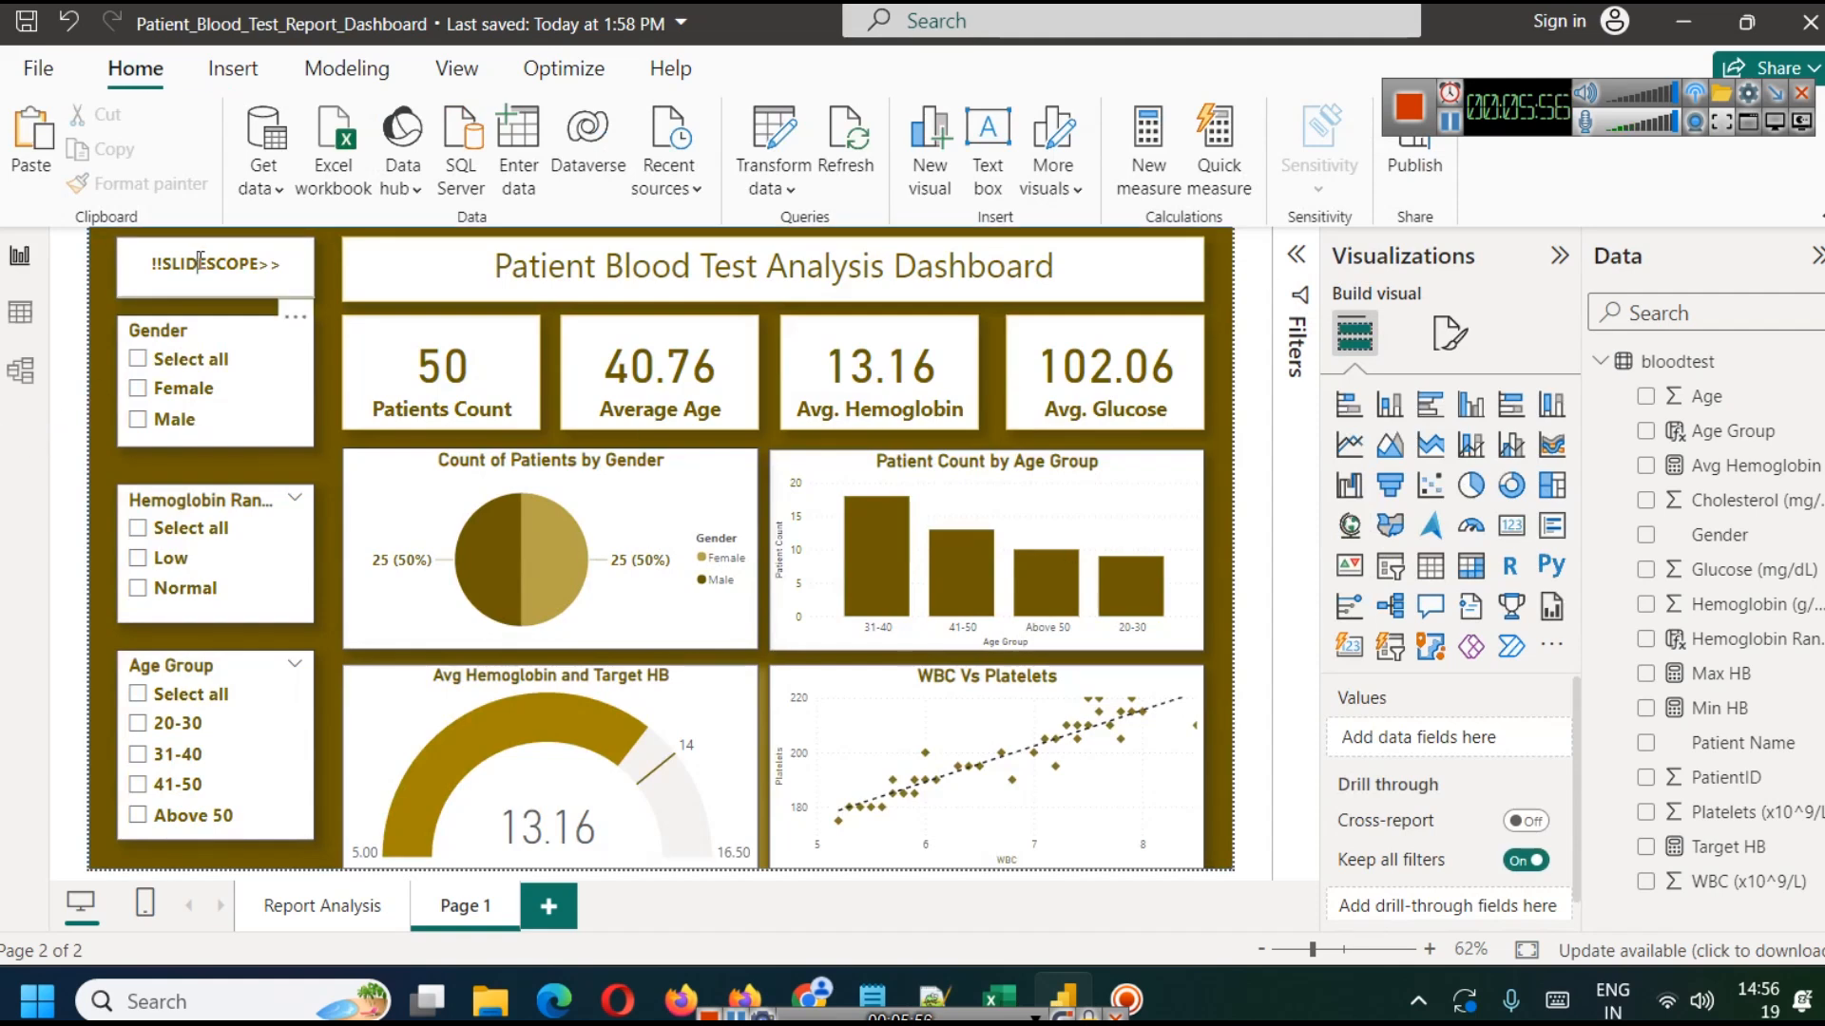
left_click(432, 381)
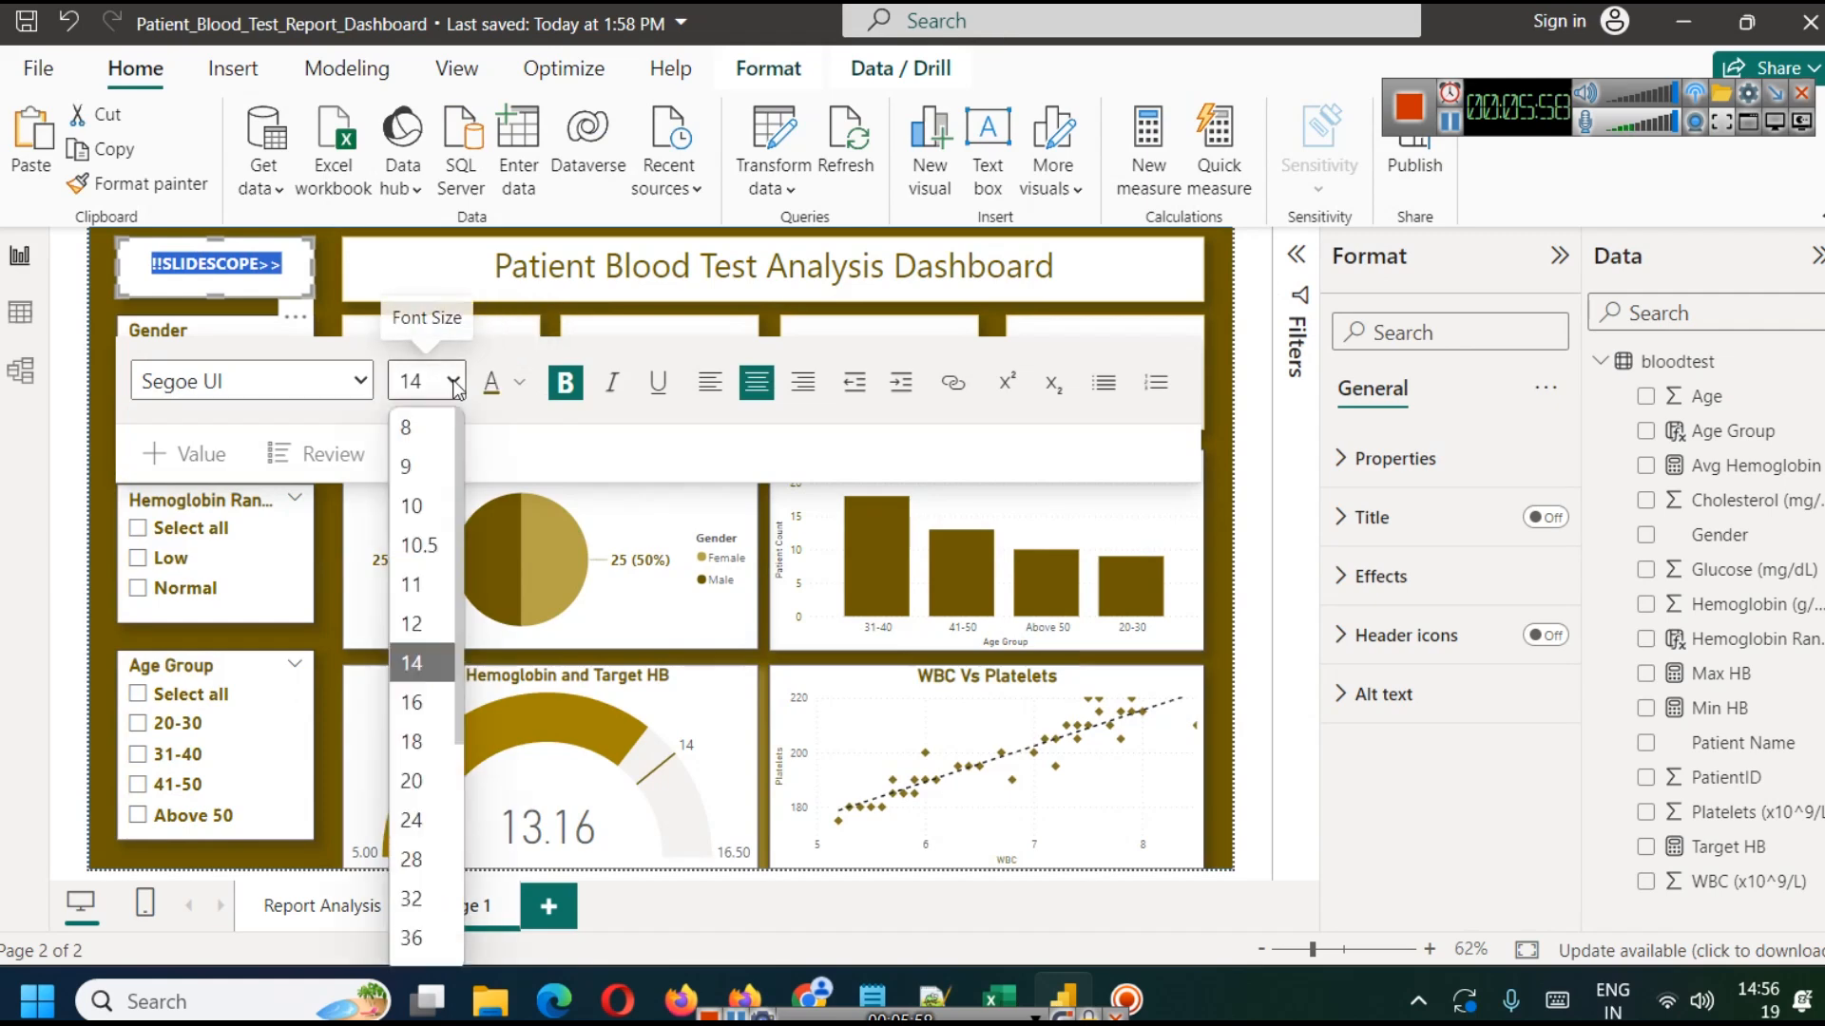
left_click(432, 703)
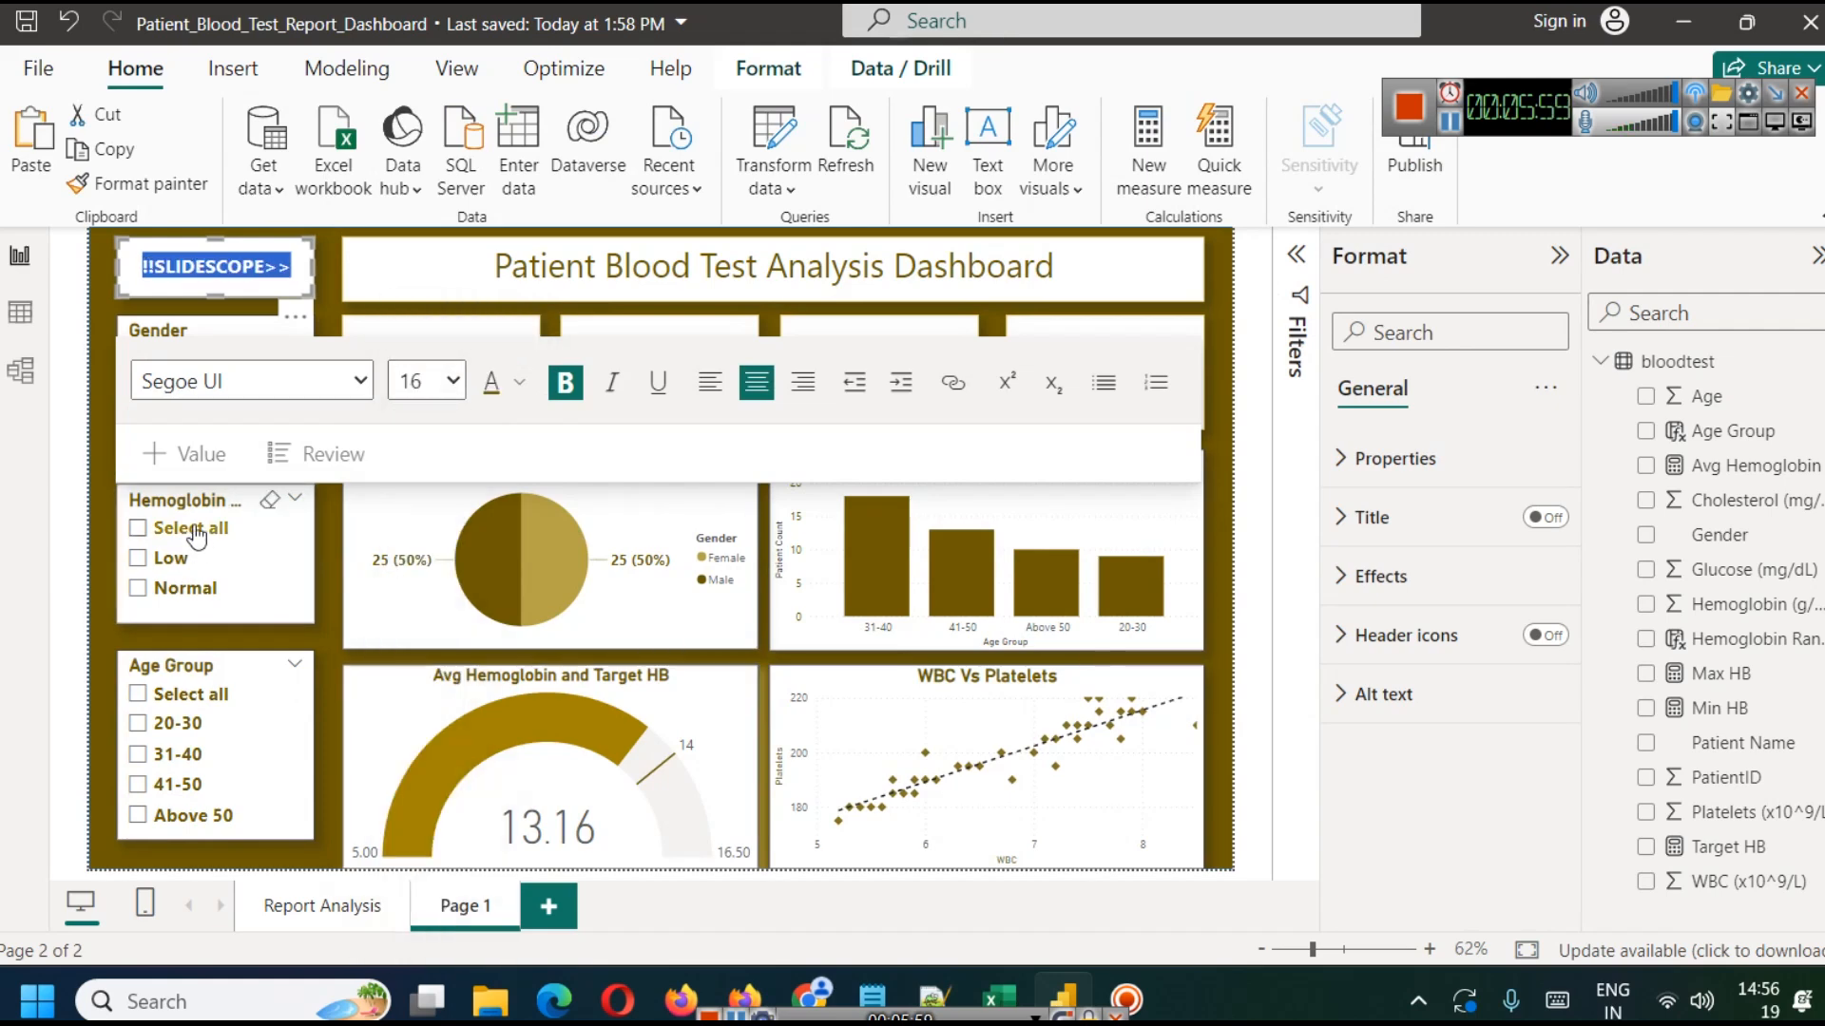
left_click(103, 410)
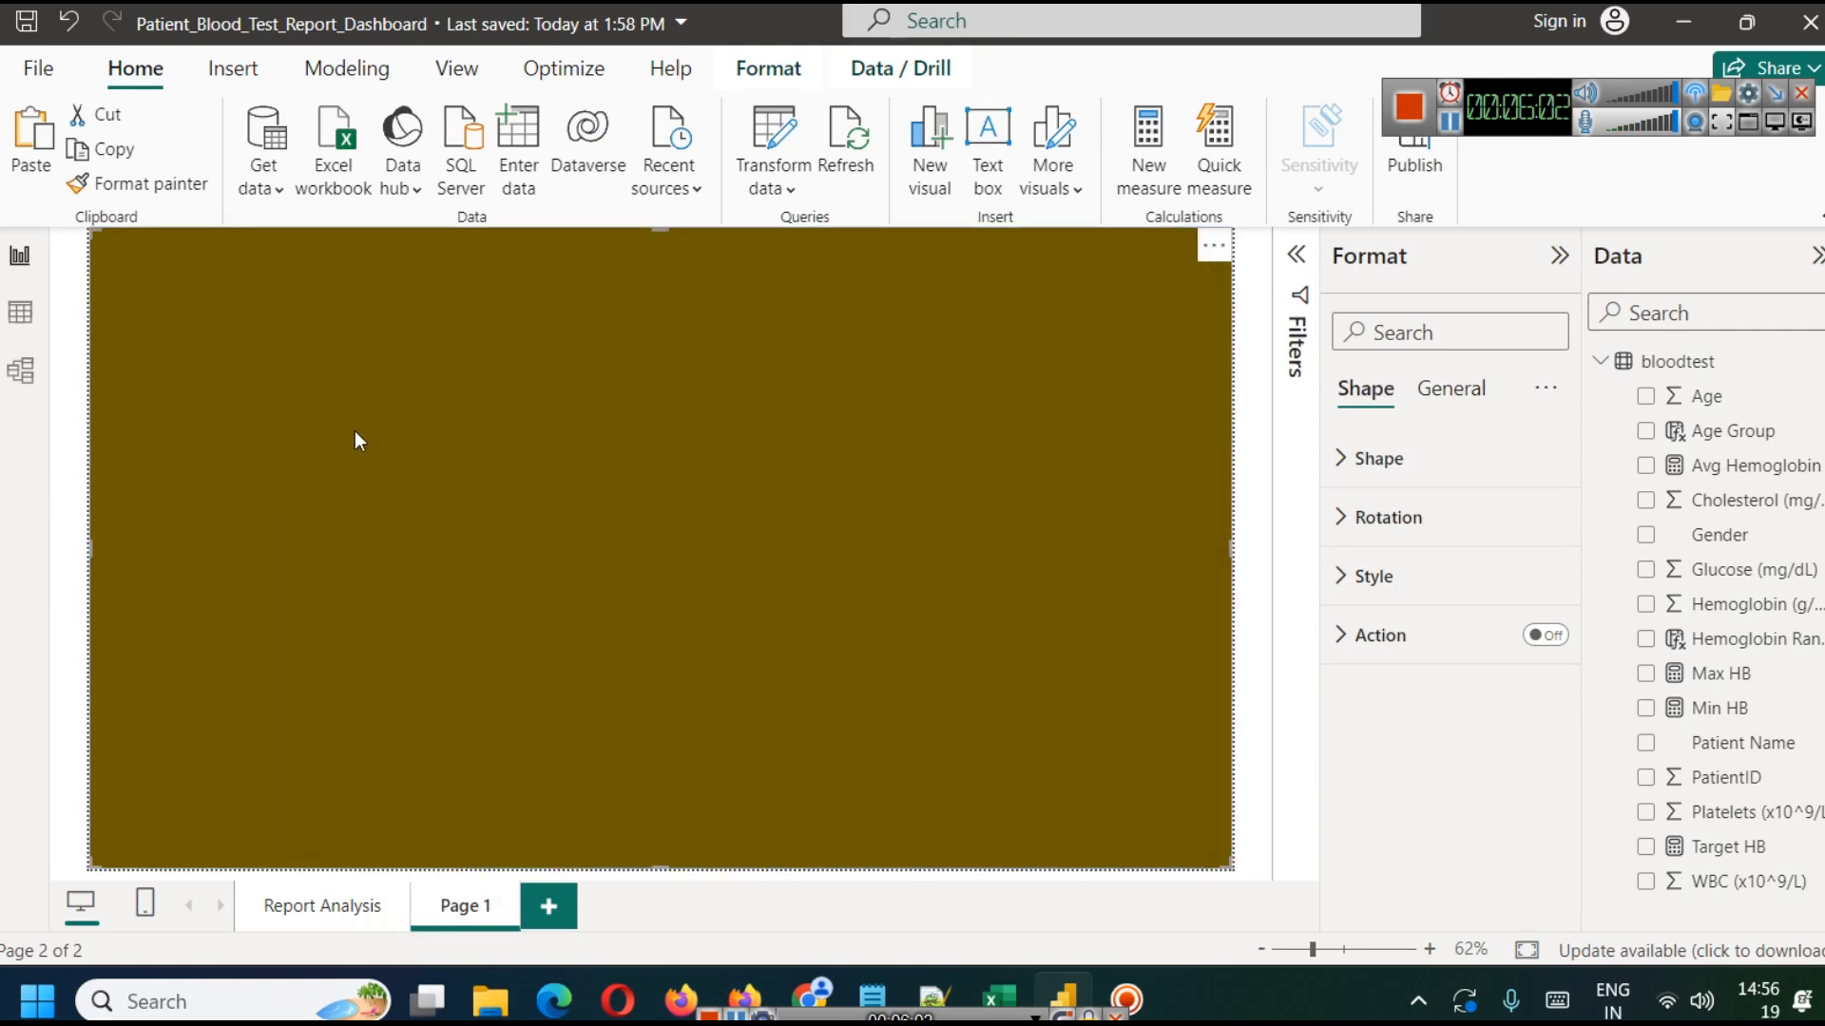
left_click(1243, 260)
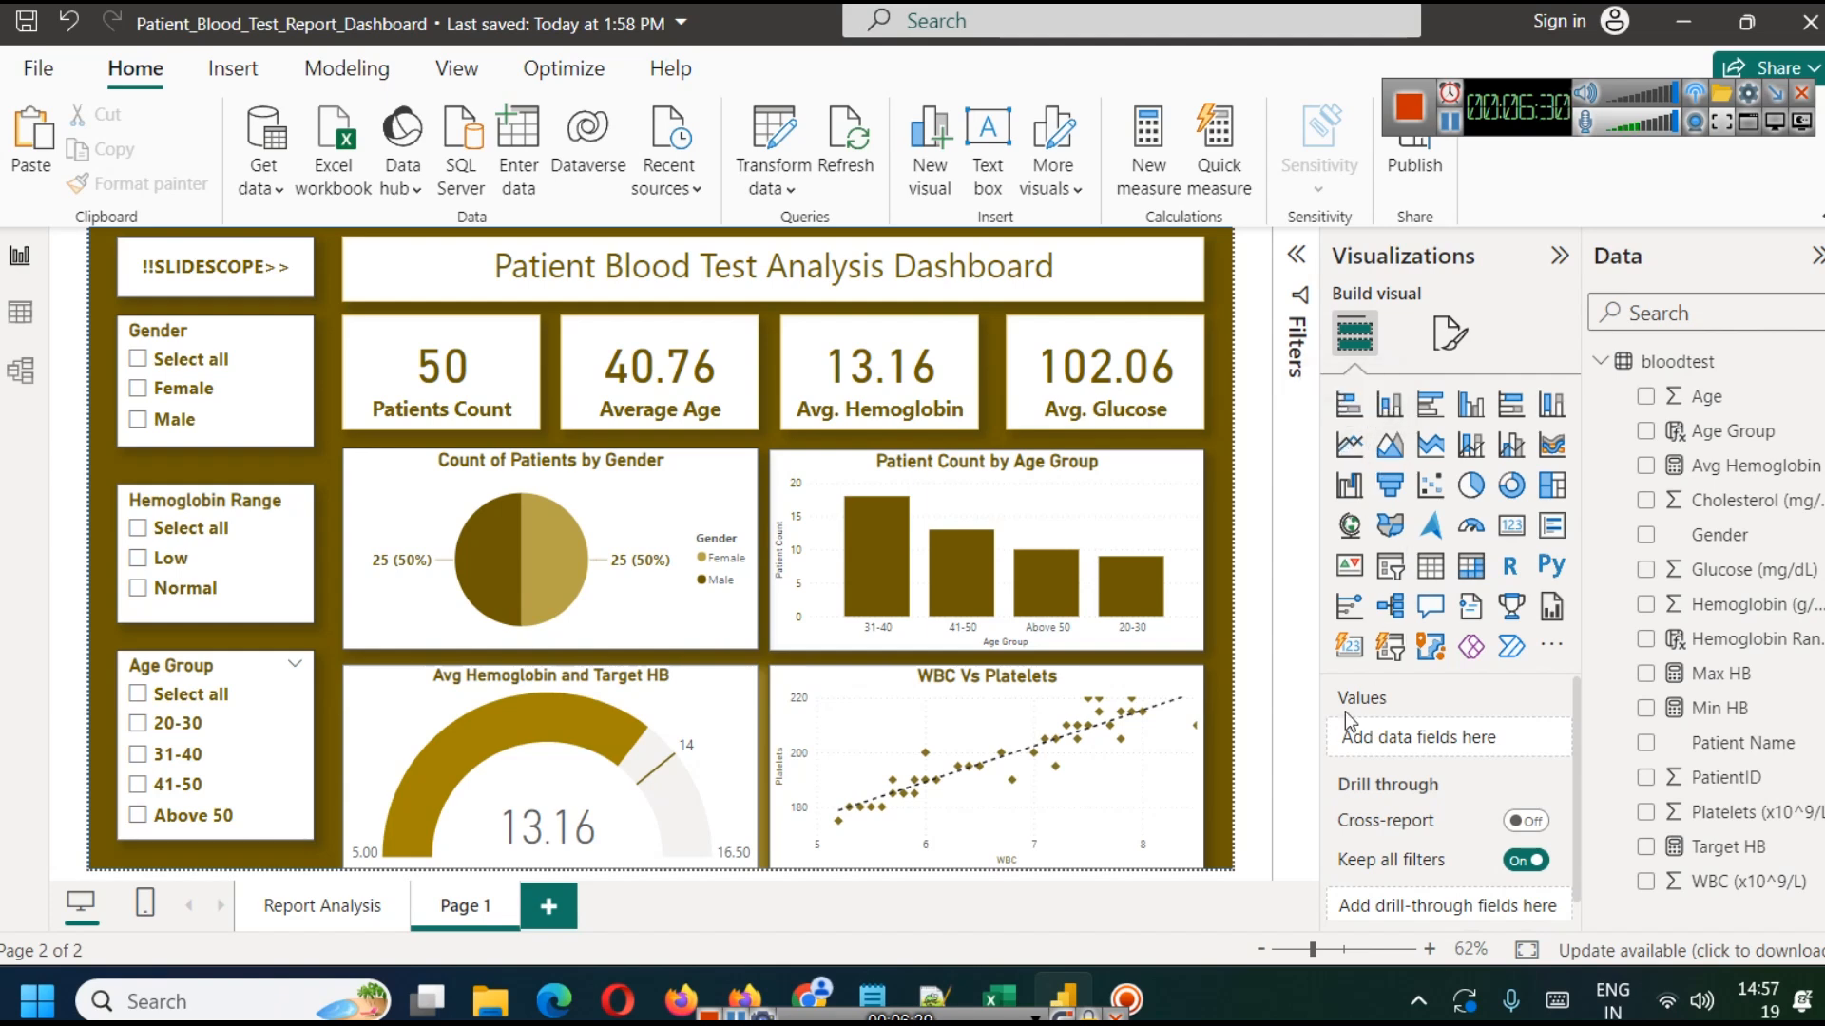
Switch to the browser article on blood test dashboard visuals, review its Glucose, Cholesterol and Comprehensive Health Score ideas, and return to Power BI.
left_click(810, 996)
scroll(893, 466, "up", 15)
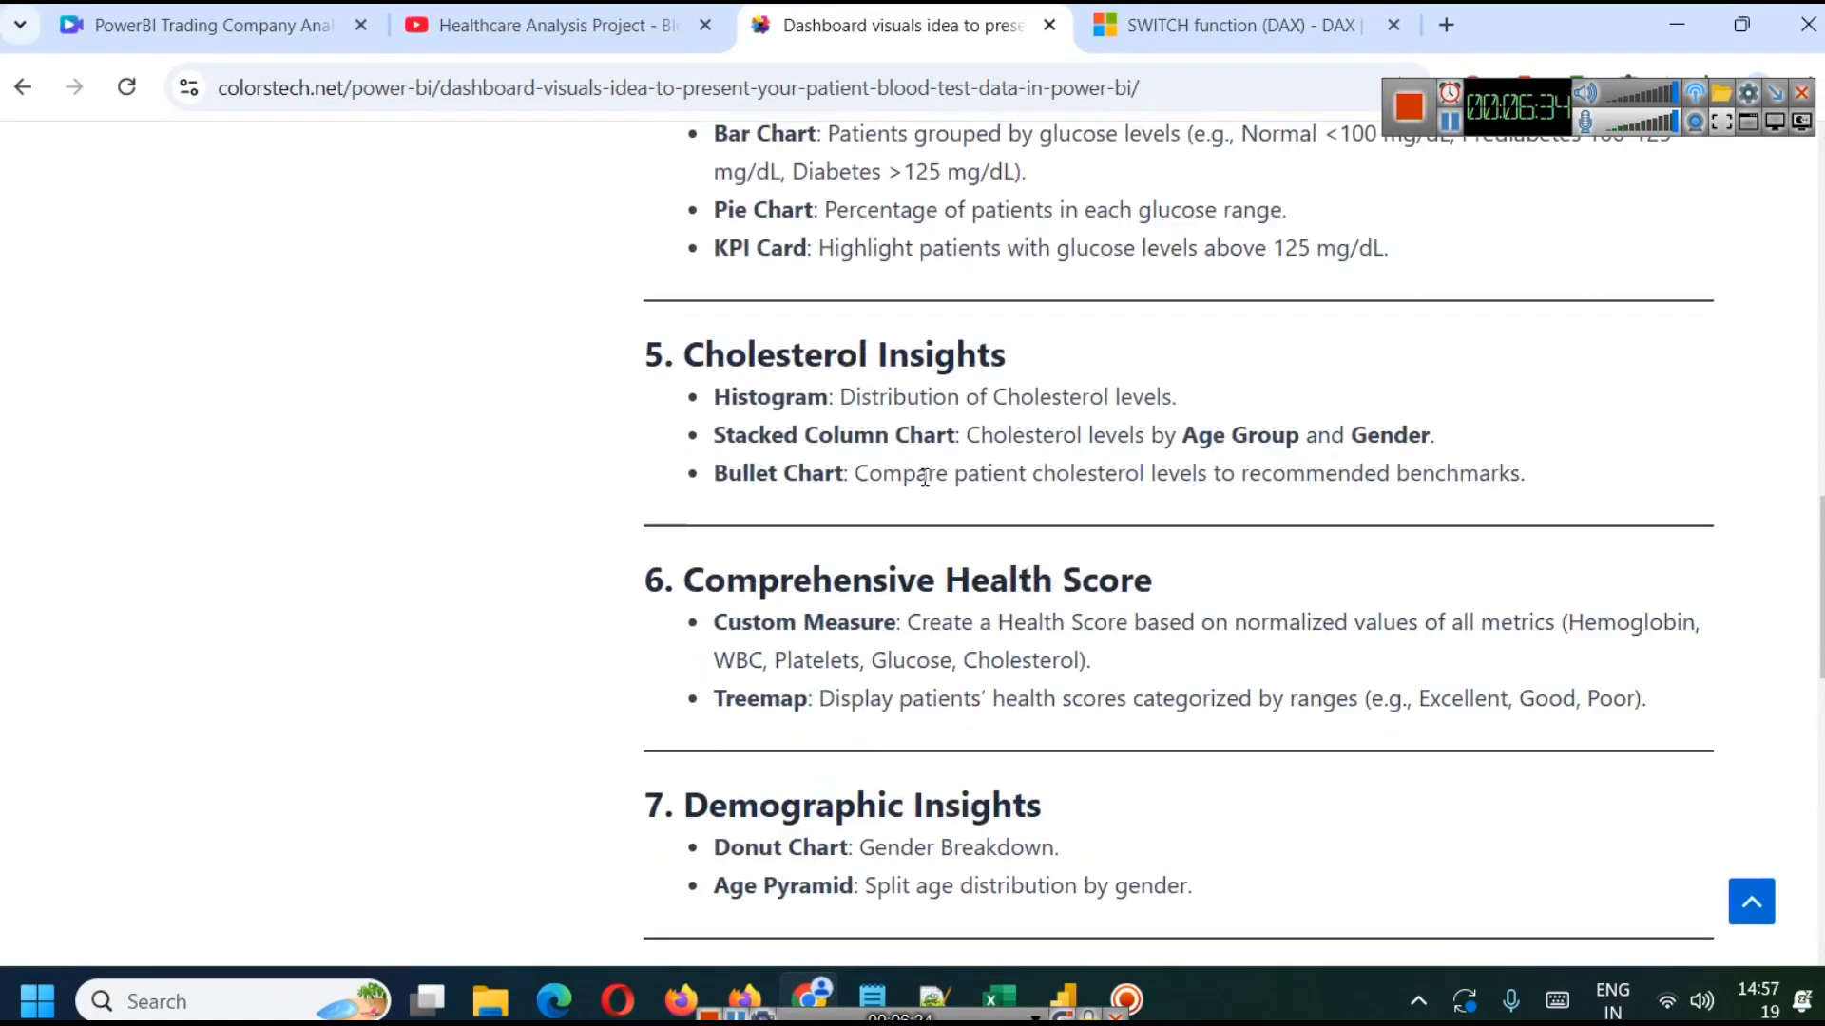
scroll(925, 476, "up", 2)
scroll(746, 510, "up", 3)
scroll(736, 381, "down", 5)
left_click_drag(683, 164, 937, 154)
left_click_drag(679, 433, 1051, 419)
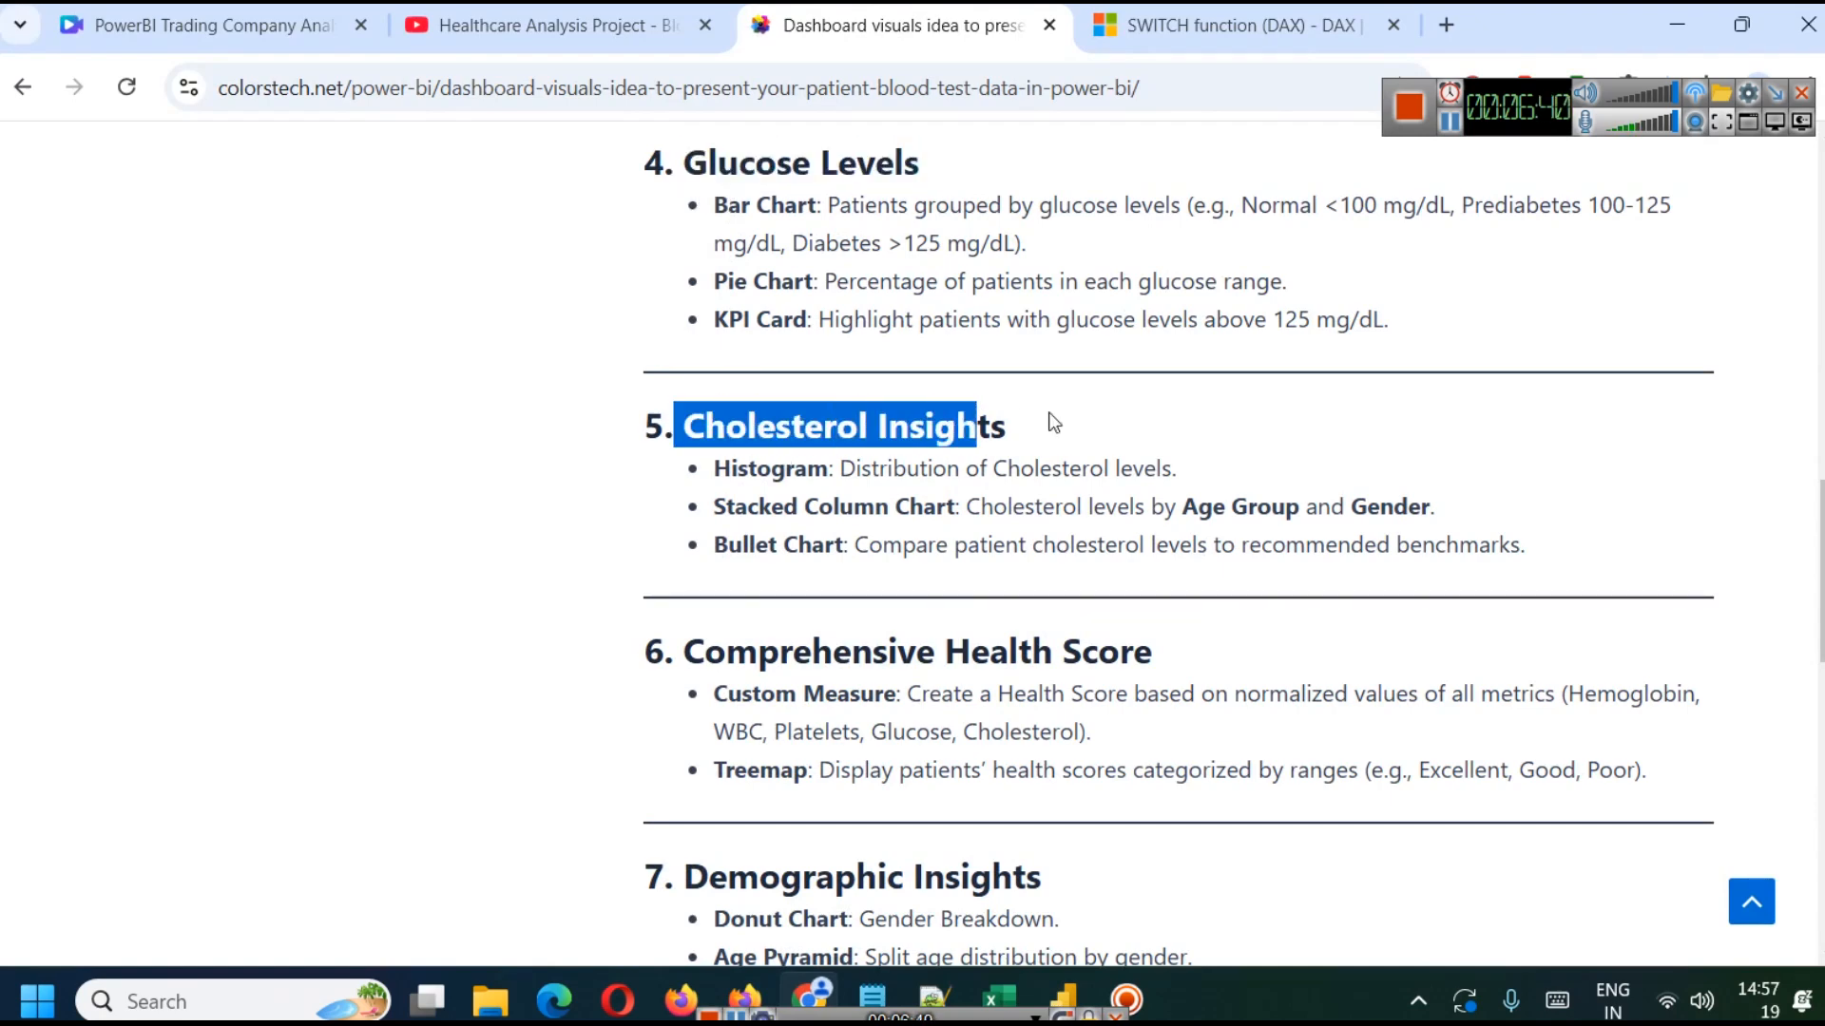
left_click_drag(708, 652, 1188, 652)
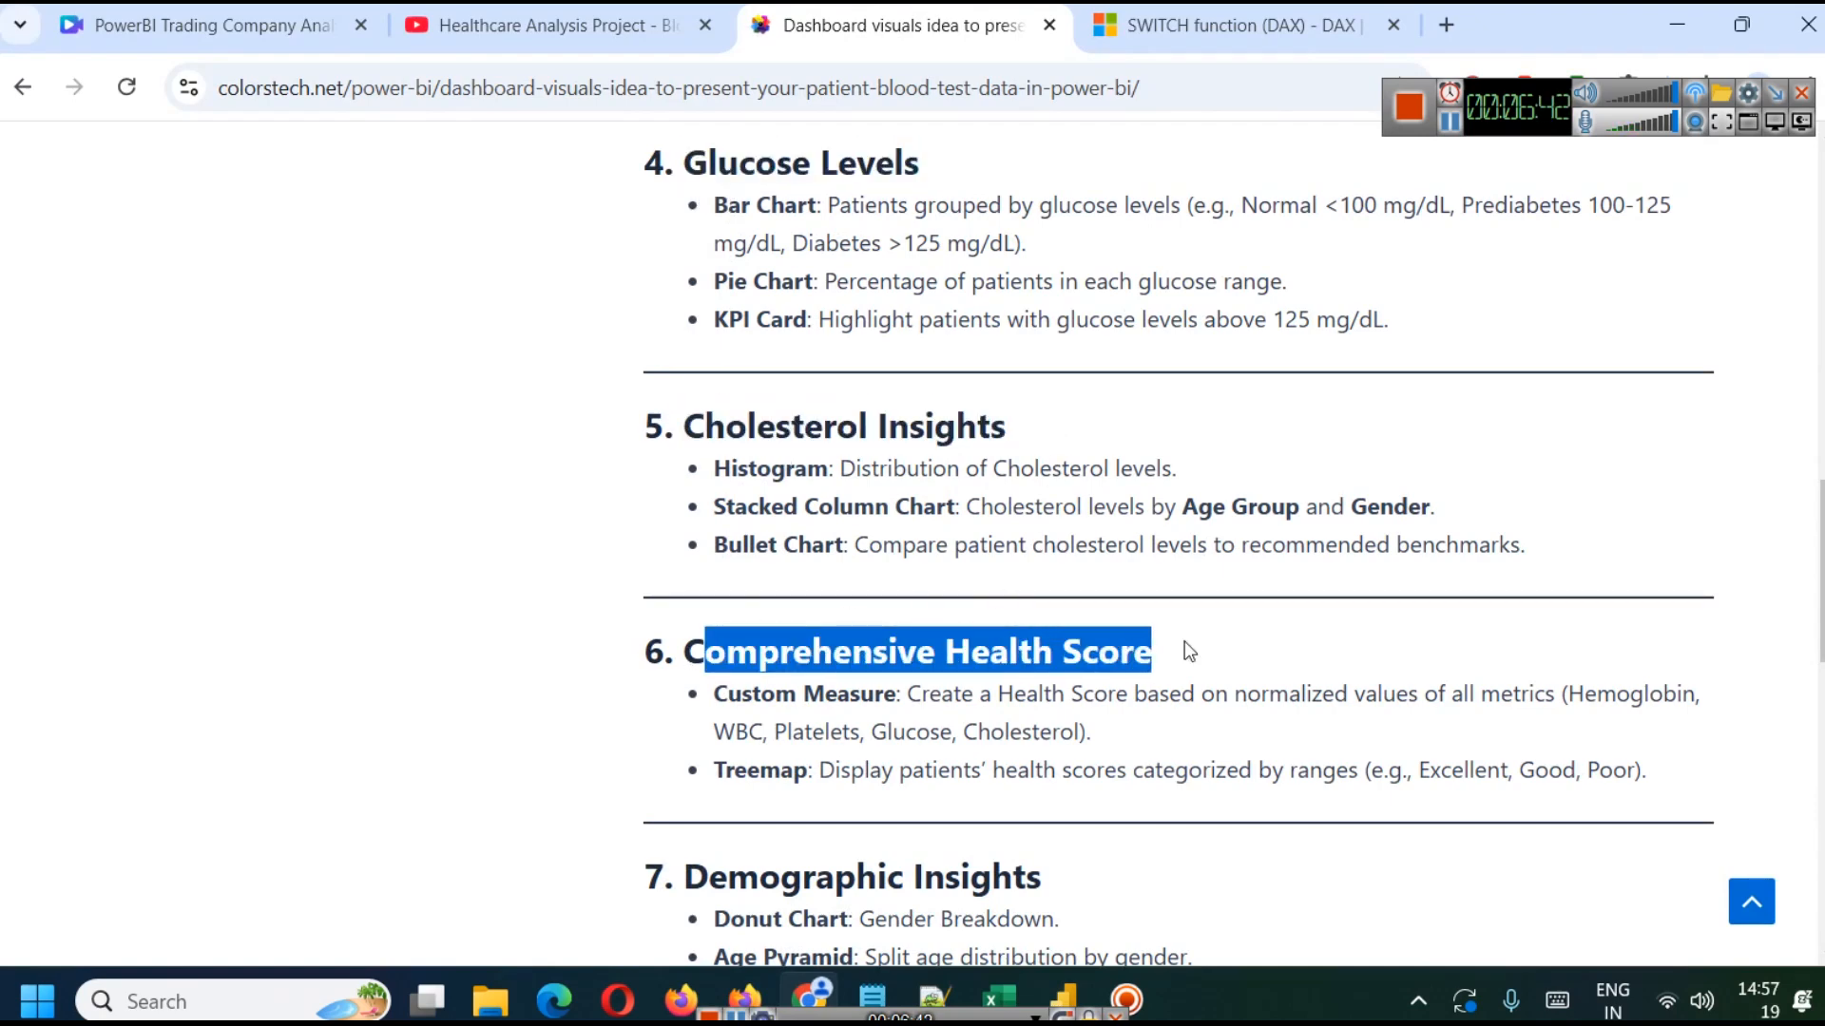
left_click(1678, 27)
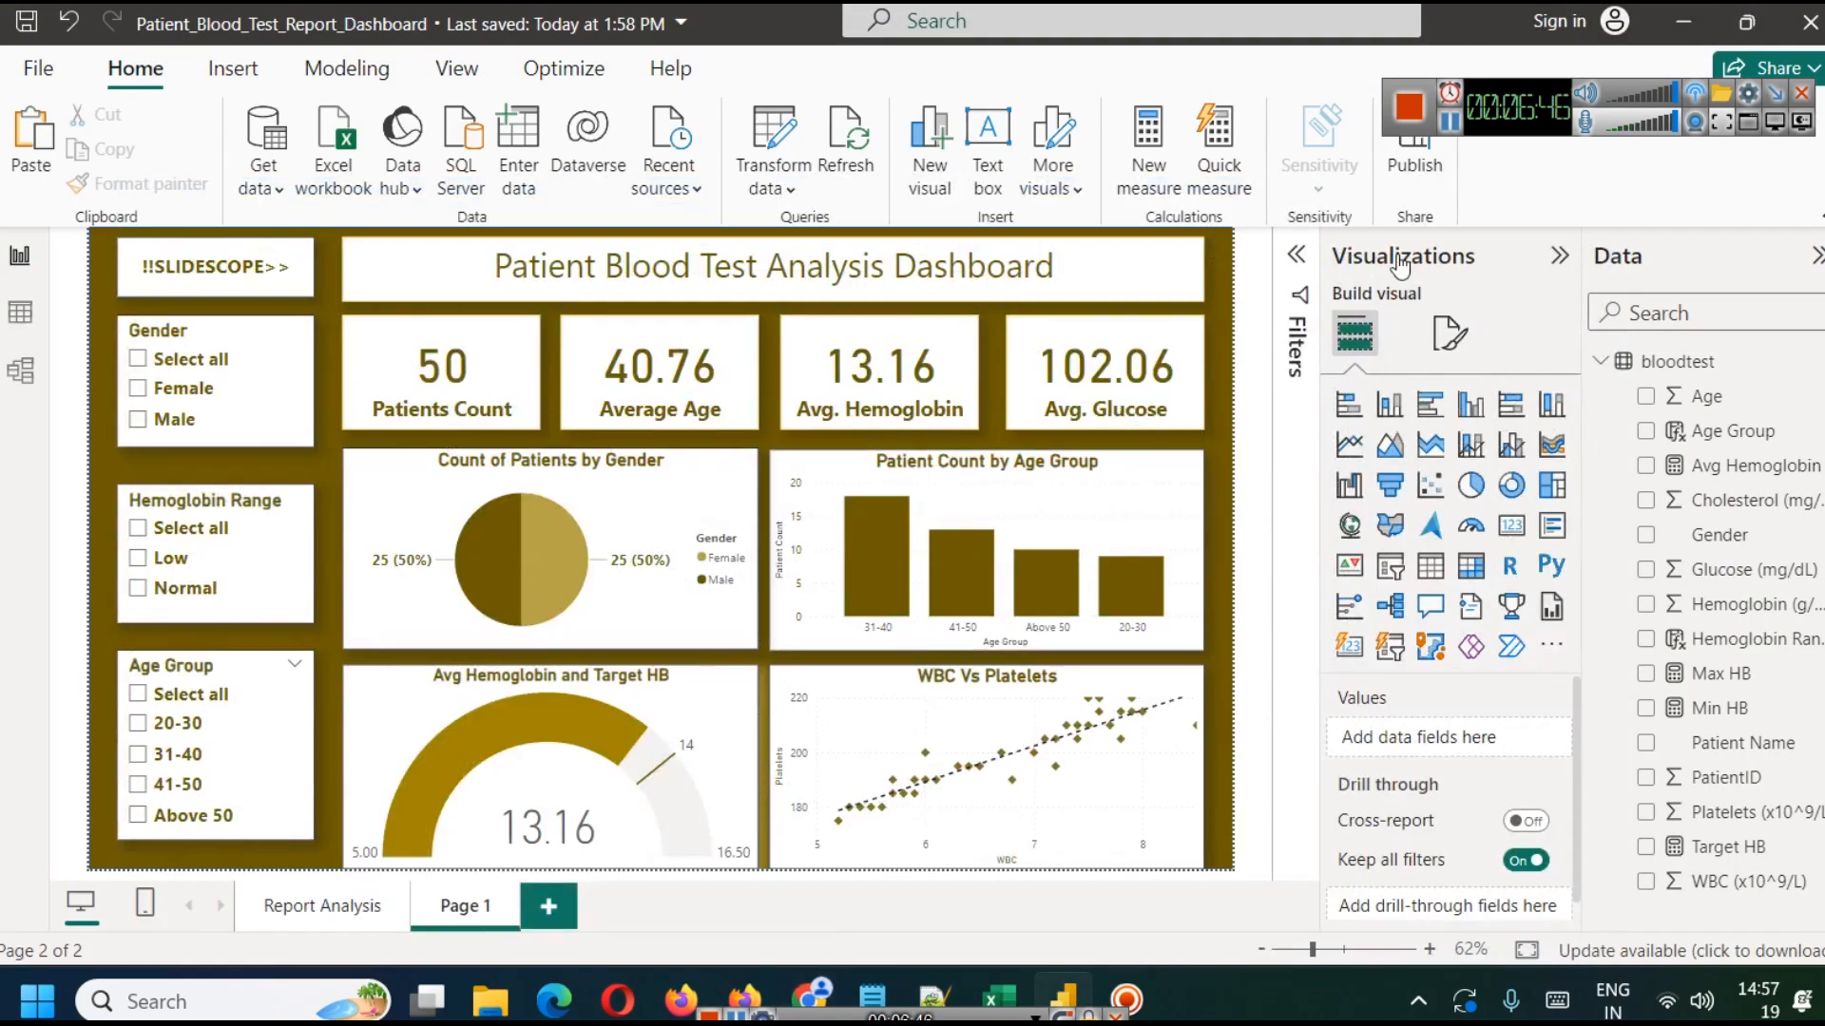